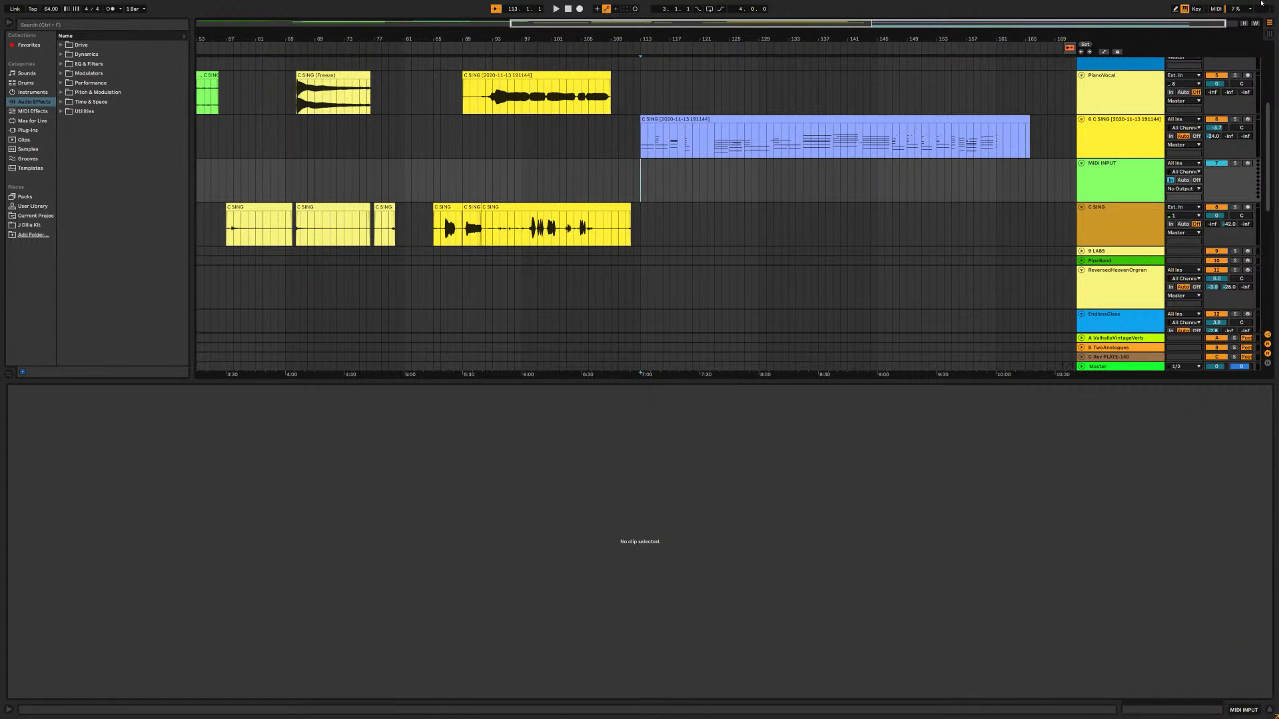
- Play the arrangement from bar 113 and look over the tracks in both the session and arrangement views
{"action": "left_click", "coordinate": [645, 93]}
{"action": "key", "text": "space"}
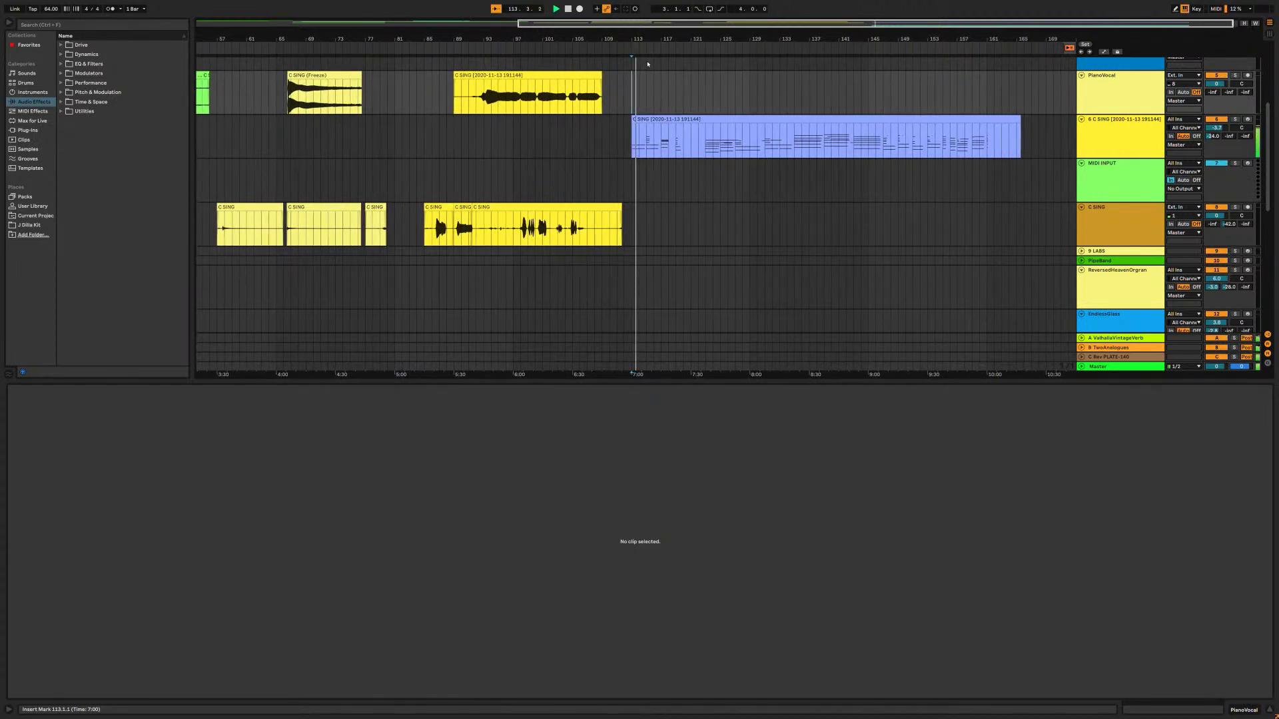
{"action": "key", "text": "Tab"}
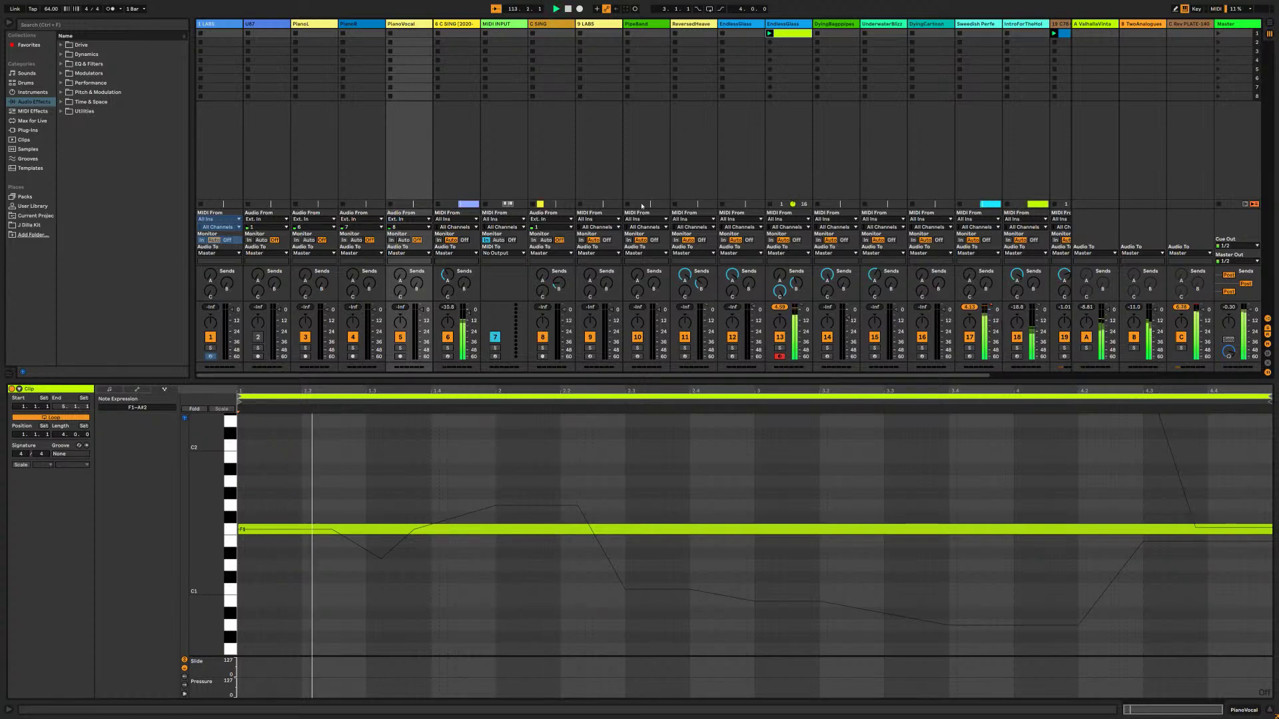
{"action": "key", "text": "Tab"}
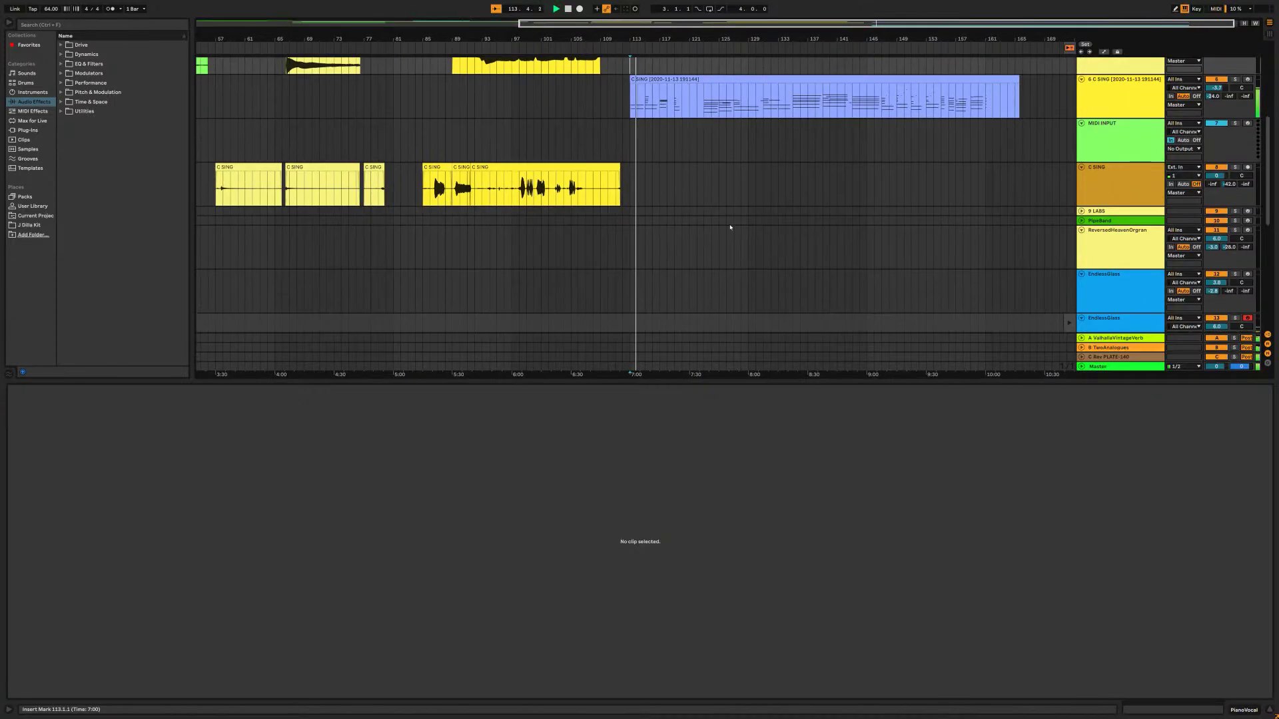
{"action": "scroll", "coordinate": [730, 228], "scroll_direction": "down", "scroll_amount": 5}
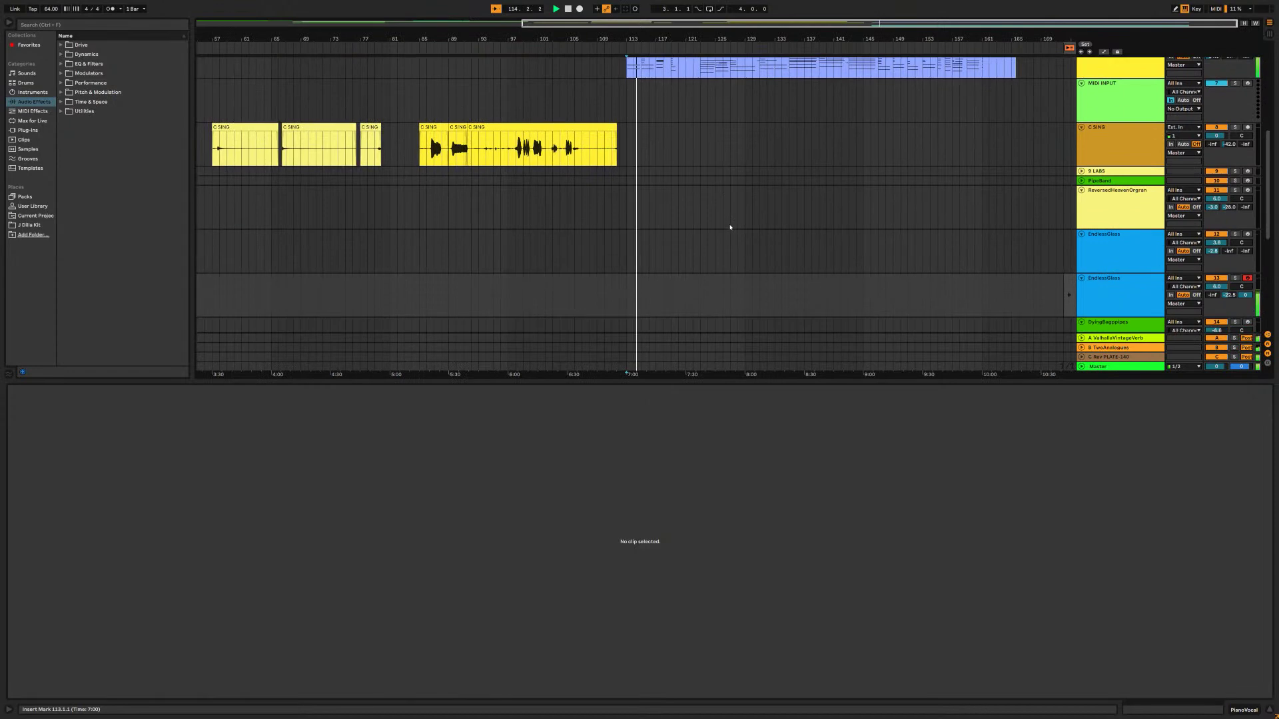
{"action": "scroll", "coordinate": [730, 227], "scroll_direction": "up", "scroll_amount": 1}
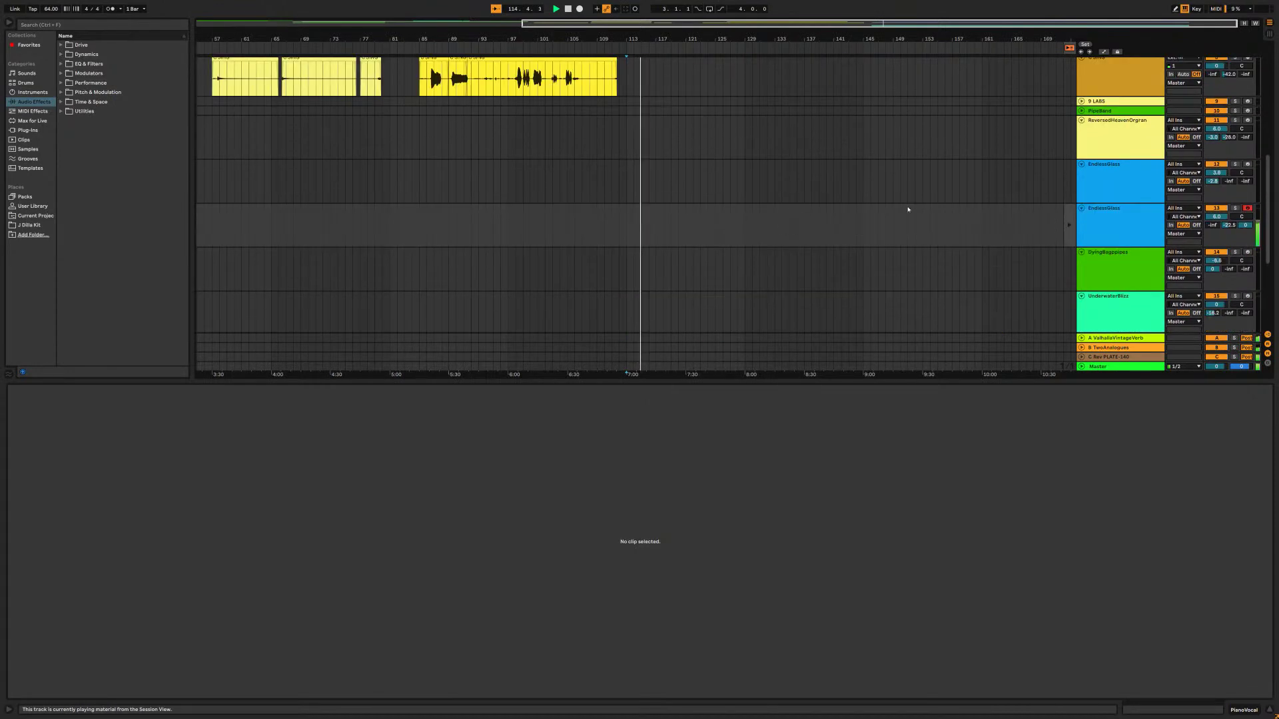
{"action": "scroll", "coordinate": [937, 197], "scroll_direction": "up", "scroll_amount": 5}
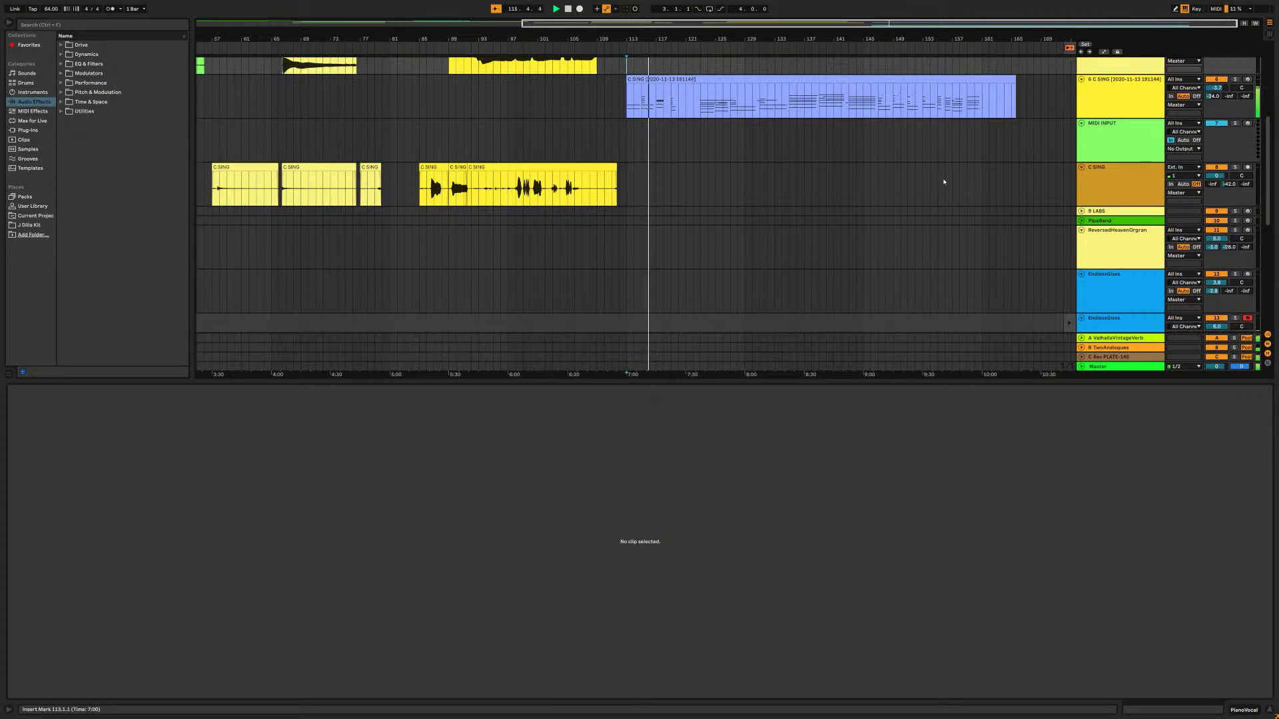
{"action": "scroll", "coordinate": [943, 181], "scroll_direction": "down", "scroll_amount": 1}
{"action": "scroll", "coordinate": [944, 182], "scroll_direction": "up", "scroll_amount": 1}
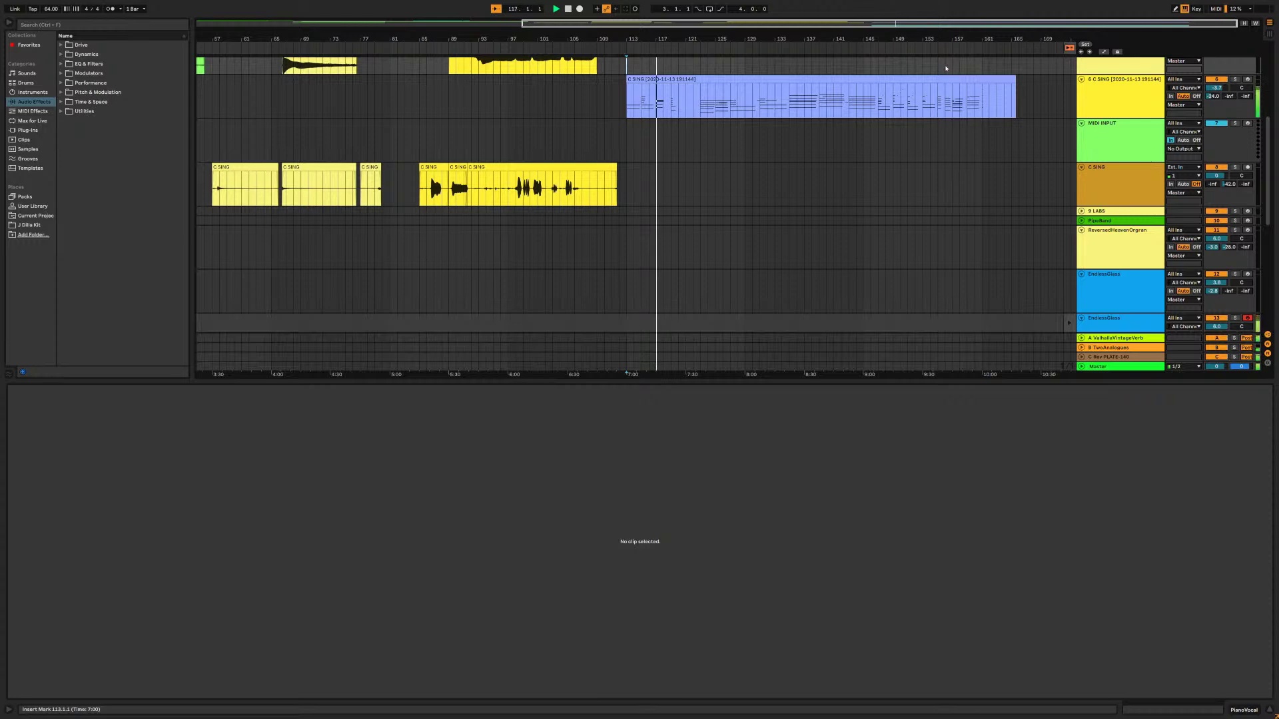
{"action": "scroll", "coordinate": [946, 68], "scroll_direction": "up", "scroll_amount": 4}
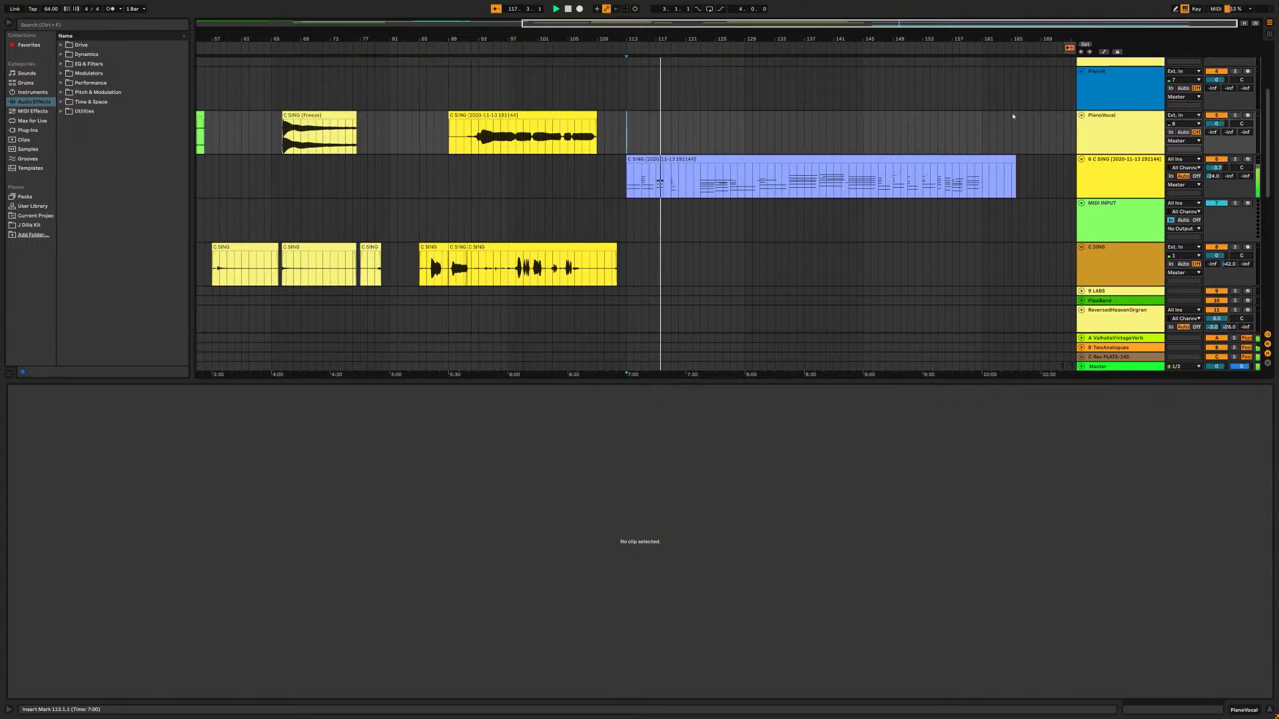
{"action": "scroll", "coordinate": [1151, 189], "scroll_direction": "up", "scroll_amount": 2}
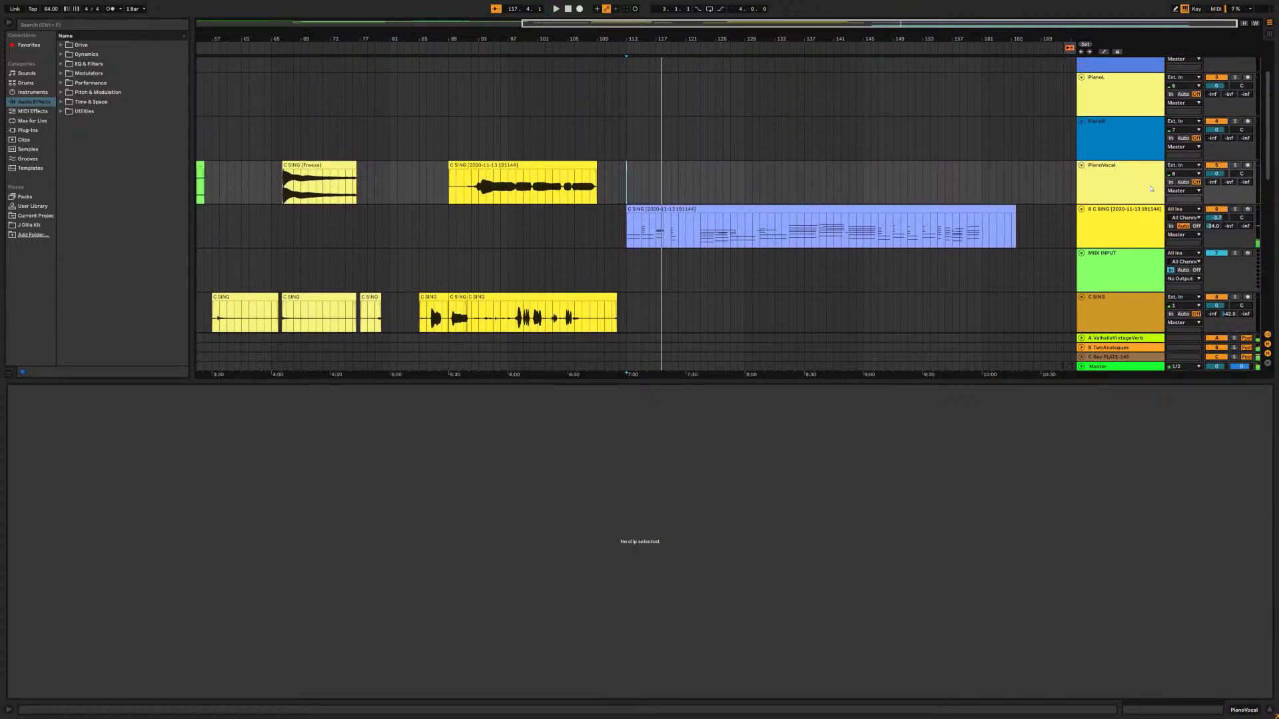
- Deactivate the UnderwaterBliss track, set the Swedish Perfection volume to 6.0 and audition that track in solo
{"action": "scroll", "coordinate": [1125, 206], "scroll_direction": "down", "scroll_amount": 9}
{"action": "scroll", "coordinate": [1121, 212], "scroll_direction": "down", "scroll_amount": 3}
{"action": "scroll", "coordinate": [1143, 198], "scroll_direction": "down", "scroll_amount": 3}
{"action": "scroll", "coordinate": [1143, 198], "scroll_direction": "up", "scroll_amount": 1}
{"action": "scroll", "coordinate": [1143, 198], "scroll_direction": "down", "scroll_amount": 2}
{"action": "scroll", "coordinate": [1145, 194], "scroll_direction": "down", "scroll_amount": 1}
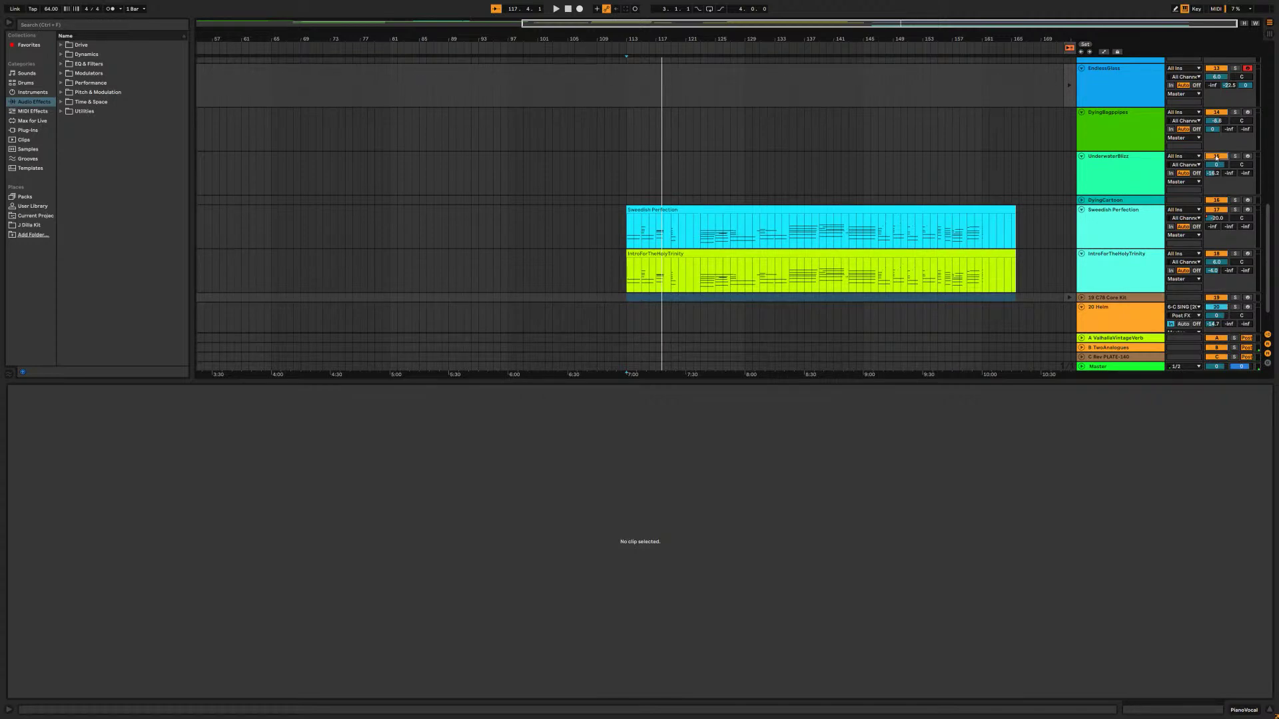
{"action": "key", "text": "space"}
{"action": "left_click_drag", "start_coordinate": [1218, 226], "coordinate": [1218, 217]}
{"action": "left_click", "coordinate": [1235, 209]}
{"action": "key", "text": "space"}
{"action": "left_click", "coordinate": [1236, 210]}
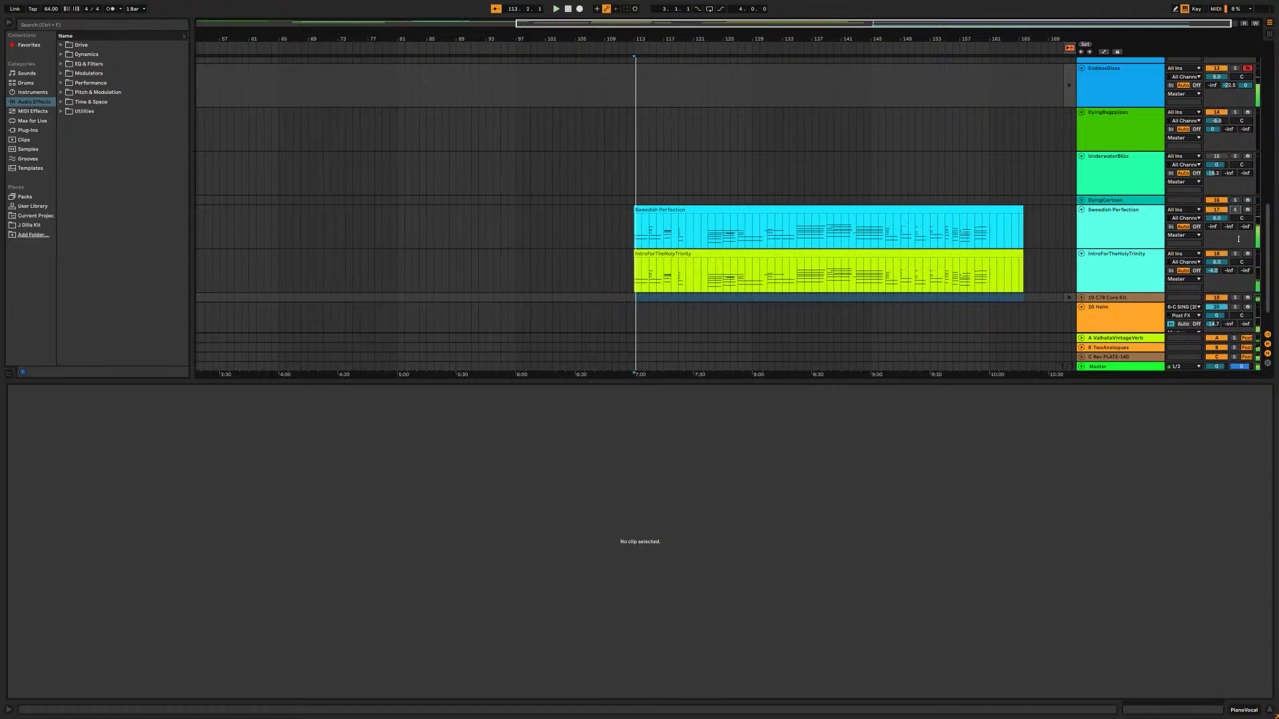
- Audition the IntroForTheHolyTrinity track in solo, then compare it with another layer higher in the track list
{"action": "left_click", "coordinate": [1235, 254]}
{"action": "scroll", "coordinate": [1237, 256], "scroll_direction": "down", "scroll_amount": 1}
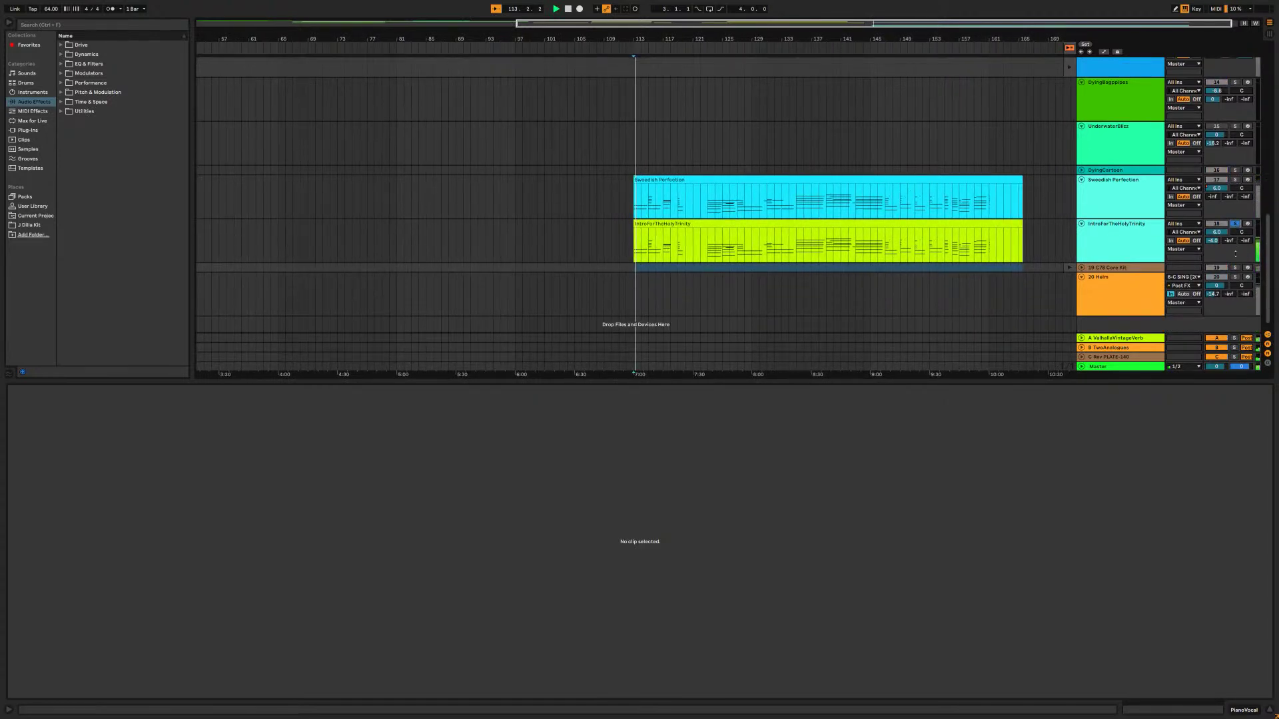
{"action": "left_click", "coordinate": [1236, 224]}
{"action": "scroll", "coordinate": [1236, 224], "scroll_direction": "up", "scroll_amount": 12}
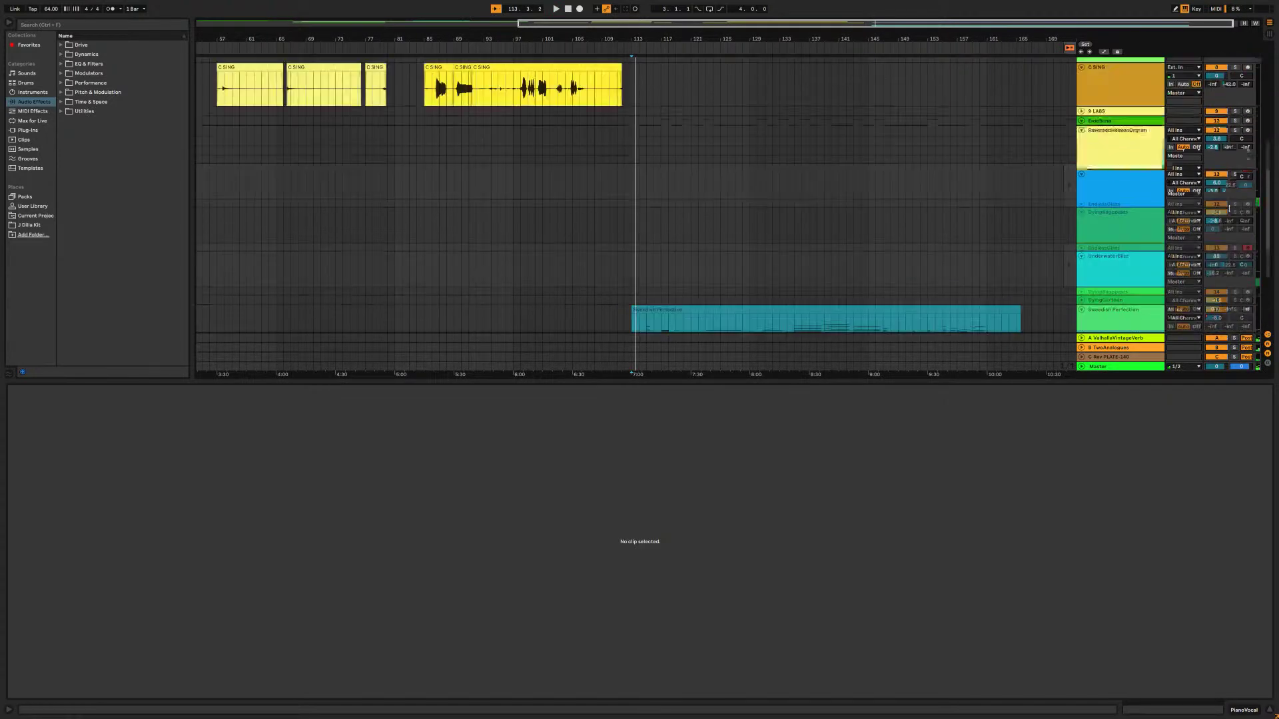
{"action": "left_click", "coordinate": [1237, 240]}
{"action": "scroll", "coordinate": [1239, 240], "scroll_direction": "down", "scroll_amount": 2}
{"action": "scroll", "coordinate": [1238, 240], "scroll_direction": "down", "scroll_amount": 10}
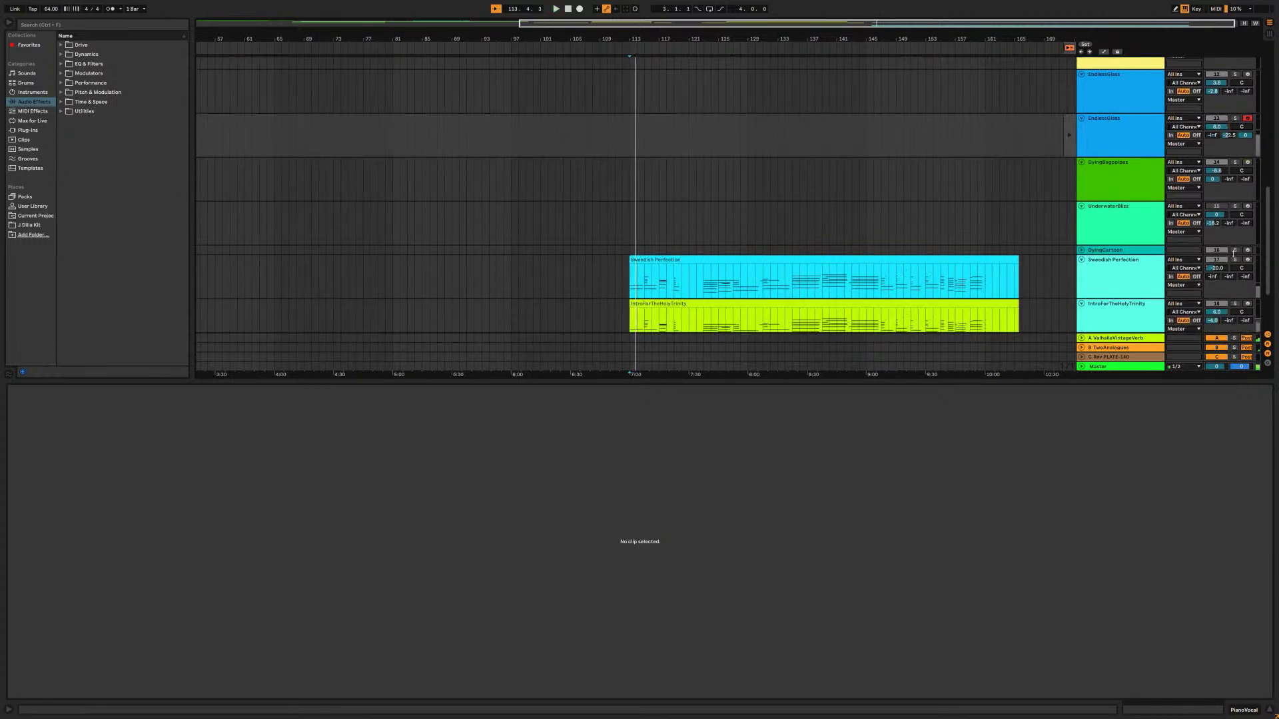
- Toggle solo on the Swedish Perfection track, replay from bar 113 and lower its volume to -20.0
{"action": "left_click", "coordinate": [1234, 261]}
{"action": "key", "text": "space"}
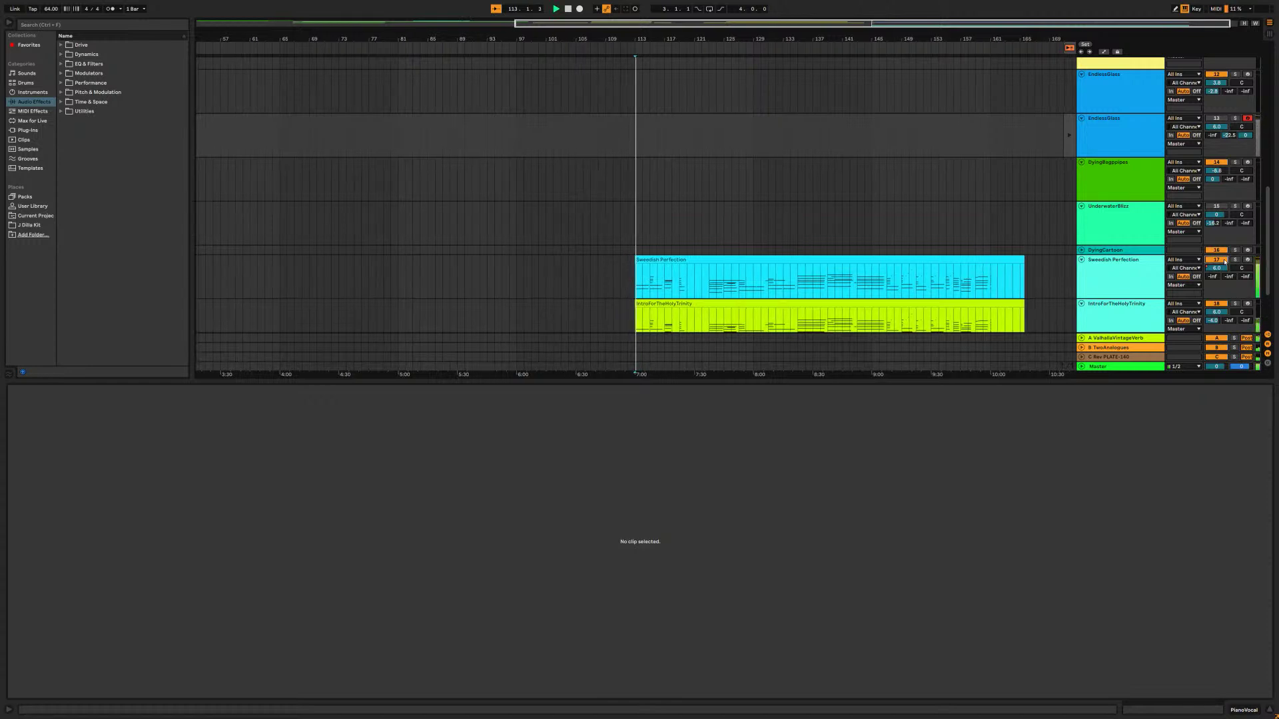
{"action": "left_click_drag", "start_coordinate": [1217, 268], "coordinate": [1218, 281]}
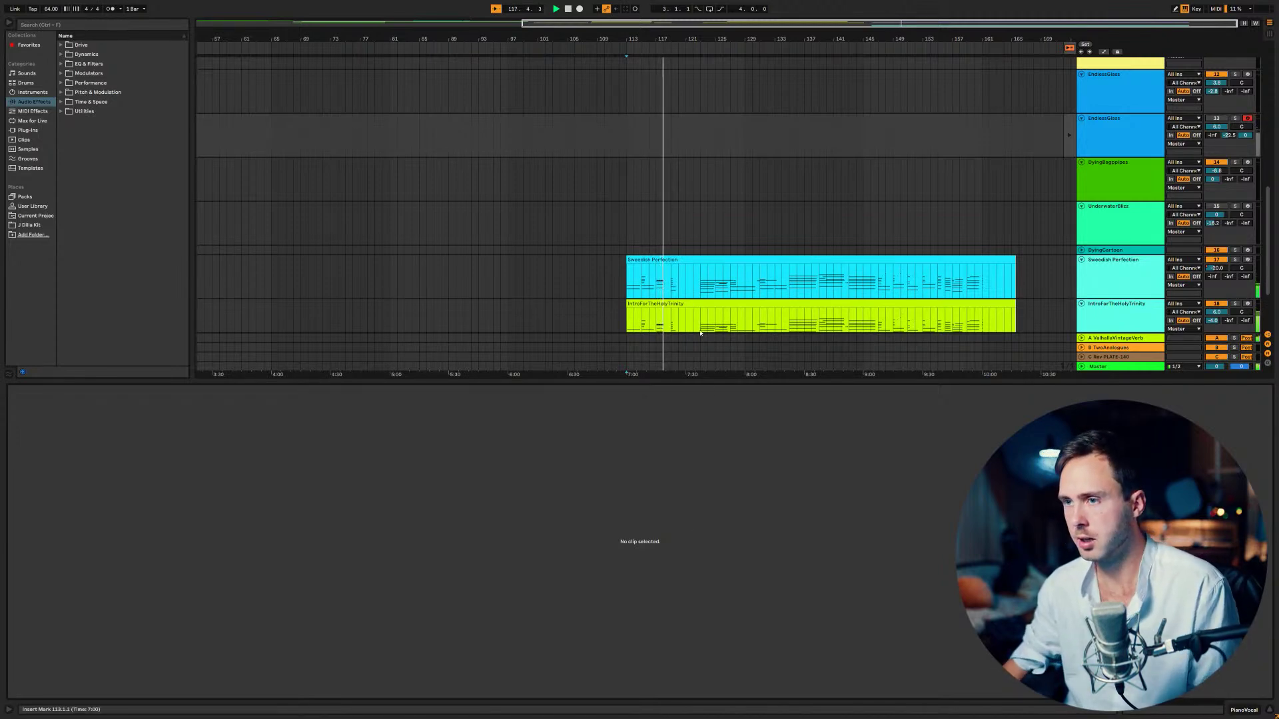
- Review the layered tracks as the section plays, and examine the complete arrangement and its track order
{"action": "scroll", "coordinate": [706, 347], "scroll_direction": "up", "scroll_amount": 3}
{"action": "scroll", "coordinate": [713, 334], "scroll_direction": "down", "scroll_amount": 4}
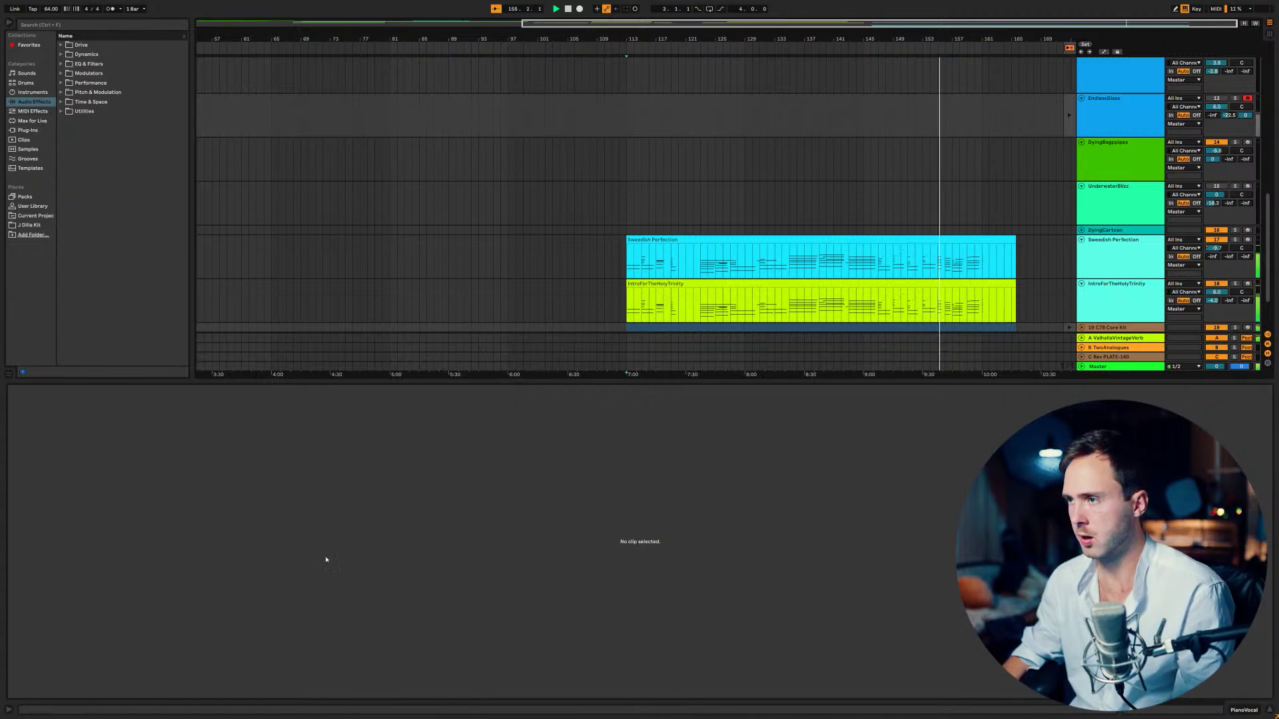
{"action": "key", "text": "ctrl+shift+t"}
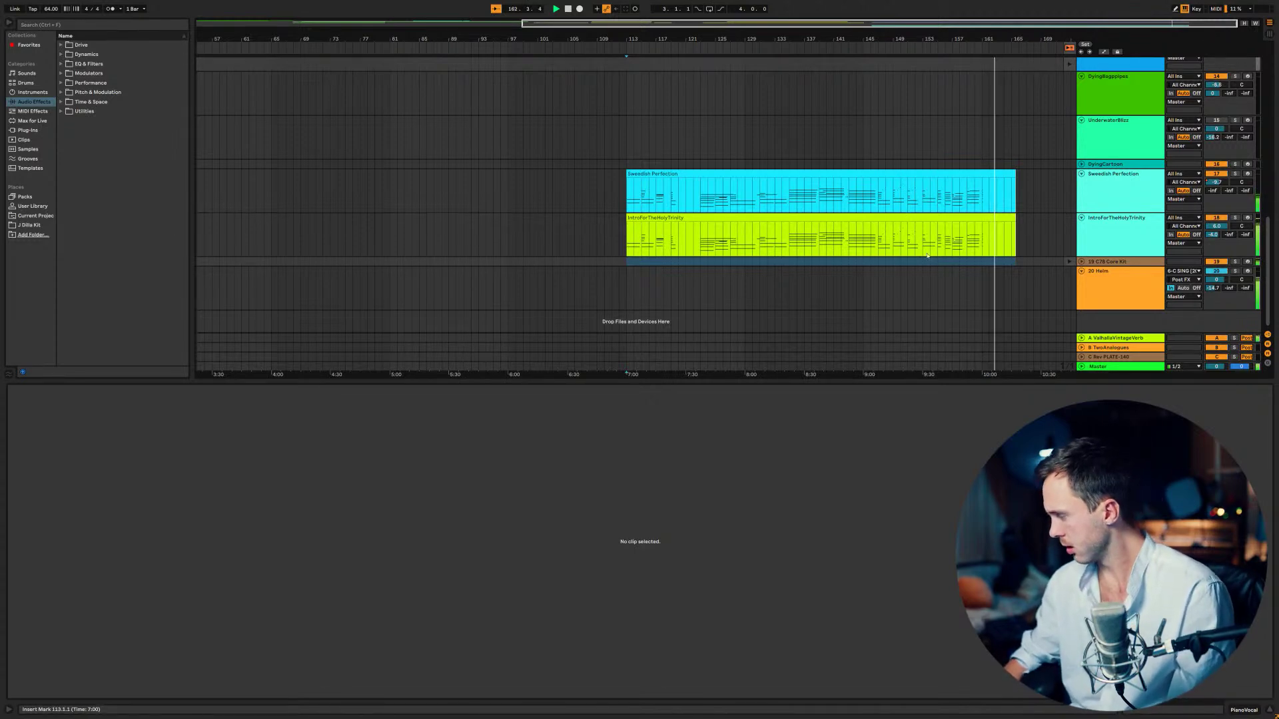
{"action": "scroll", "coordinate": [993, 262], "scroll_direction": "up", "scroll_amount": 10}
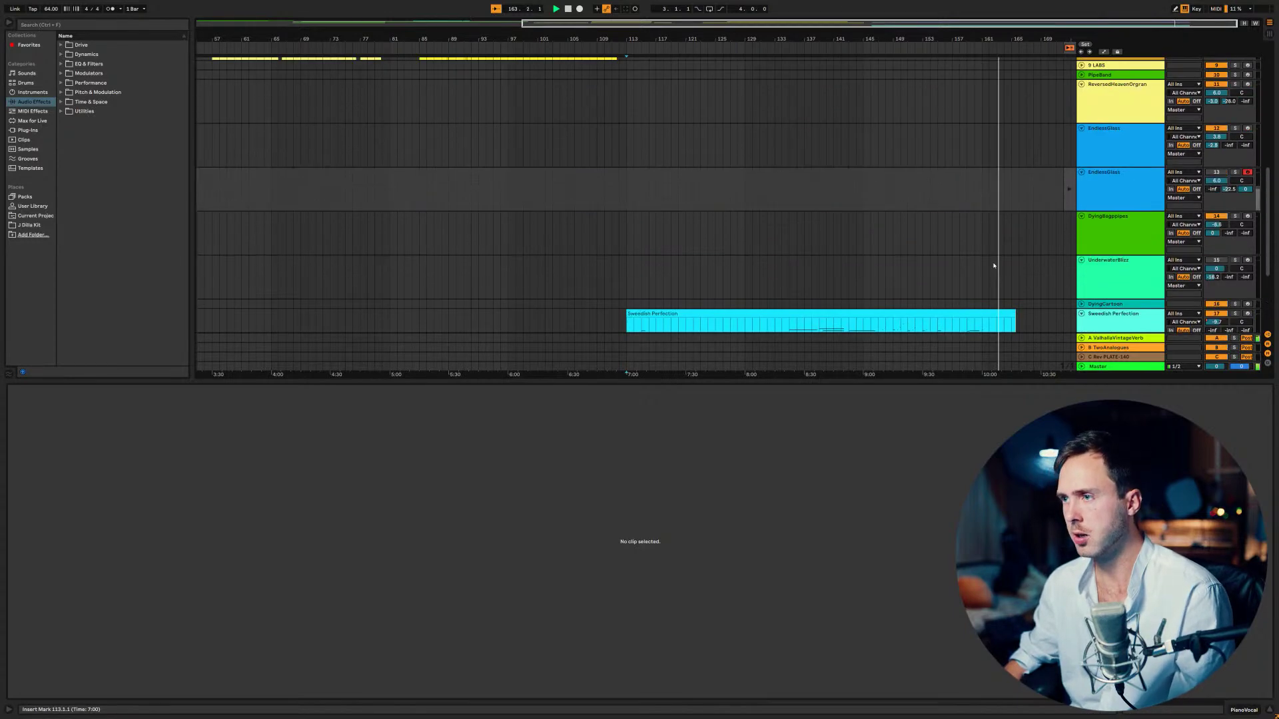
{"action": "scroll", "coordinate": [993, 265], "scroll_direction": "up", "scroll_amount": 3}
{"action": "scroll", "coordinate": [994, 265], "scroll_direction": "down", "scroll_amount": 3}
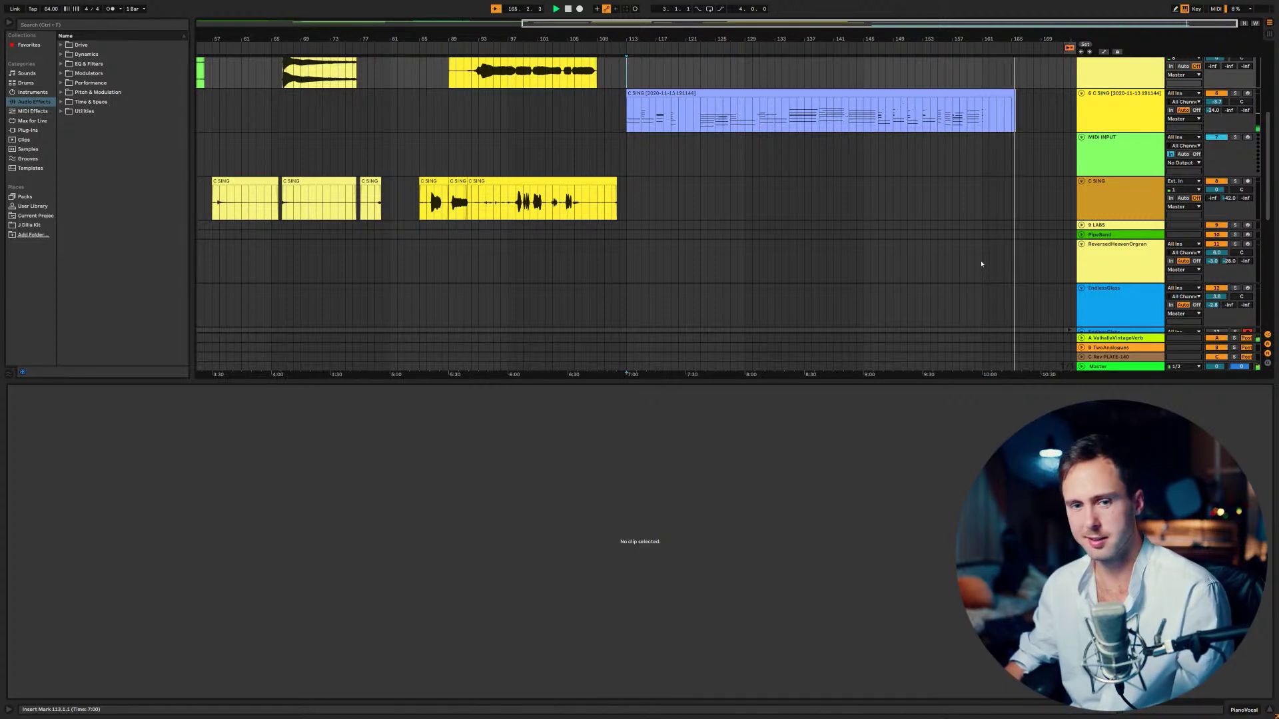
{"action": "scroll", "coordinate": [944, 273], "scroll_direction": "down", "scroll_amount": 1}
{"action": "scroll", "coordinate": [945, 266], "scroll_direction": "up", "scroll_amount": 2}
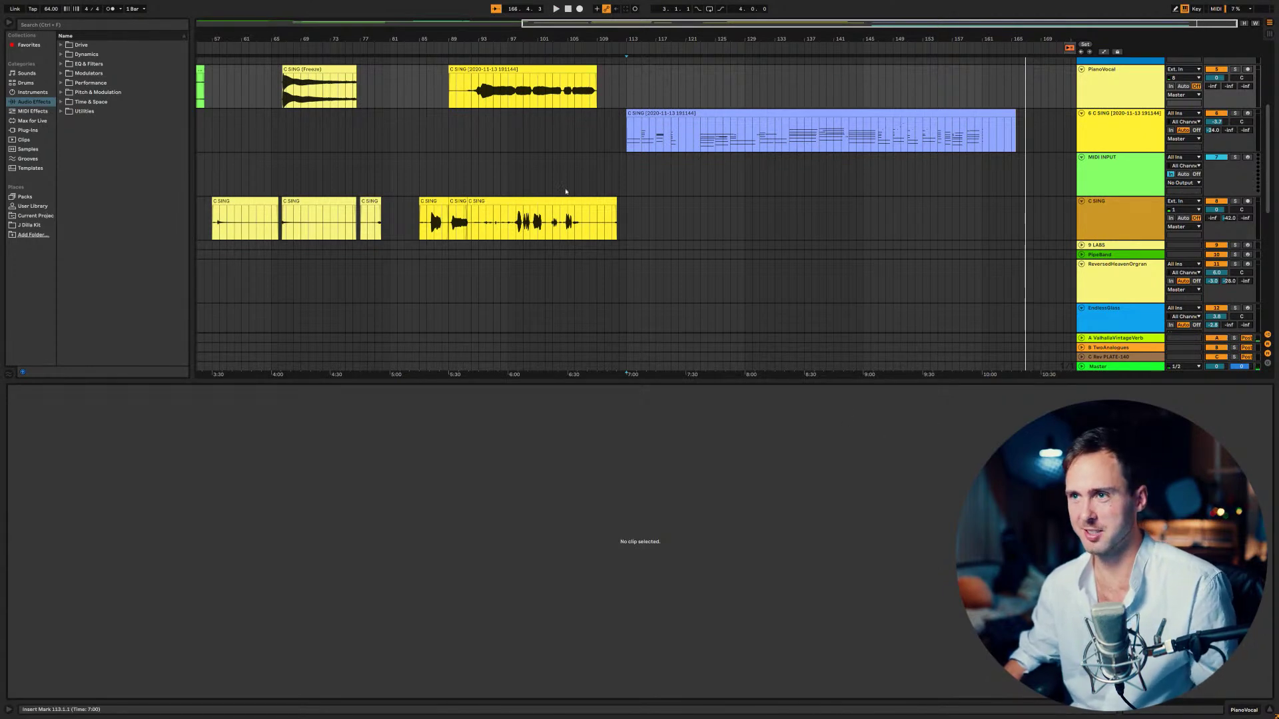
{"action": "scroll", "coordinate": [428, 206], "scroll_direction": "up", "scroll_amount": 3}
{"action": "scroll", "coordinate": [428, 206], "scroll_direction": "down", "scroll_amount": 2, "text": "ctrl"}
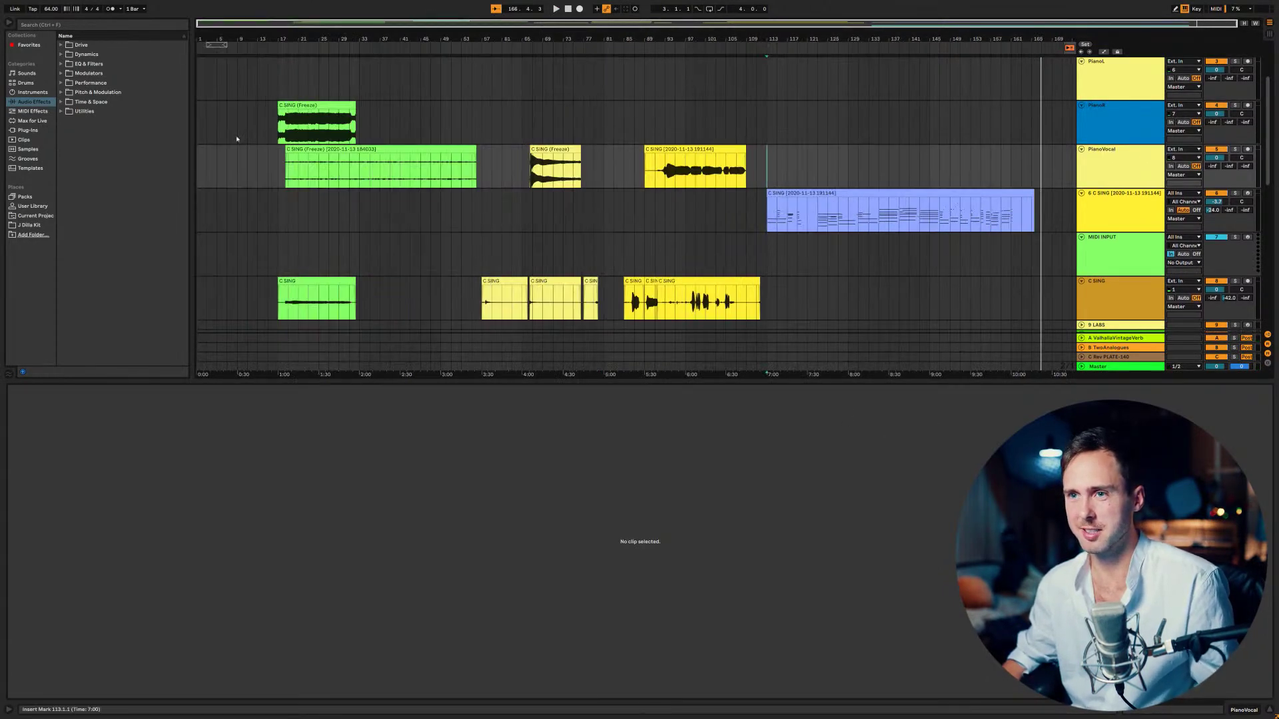
{"action": "scroll", "coordinate": [396, 225], "scroll_direction": "down", "scroll_amount": 2}
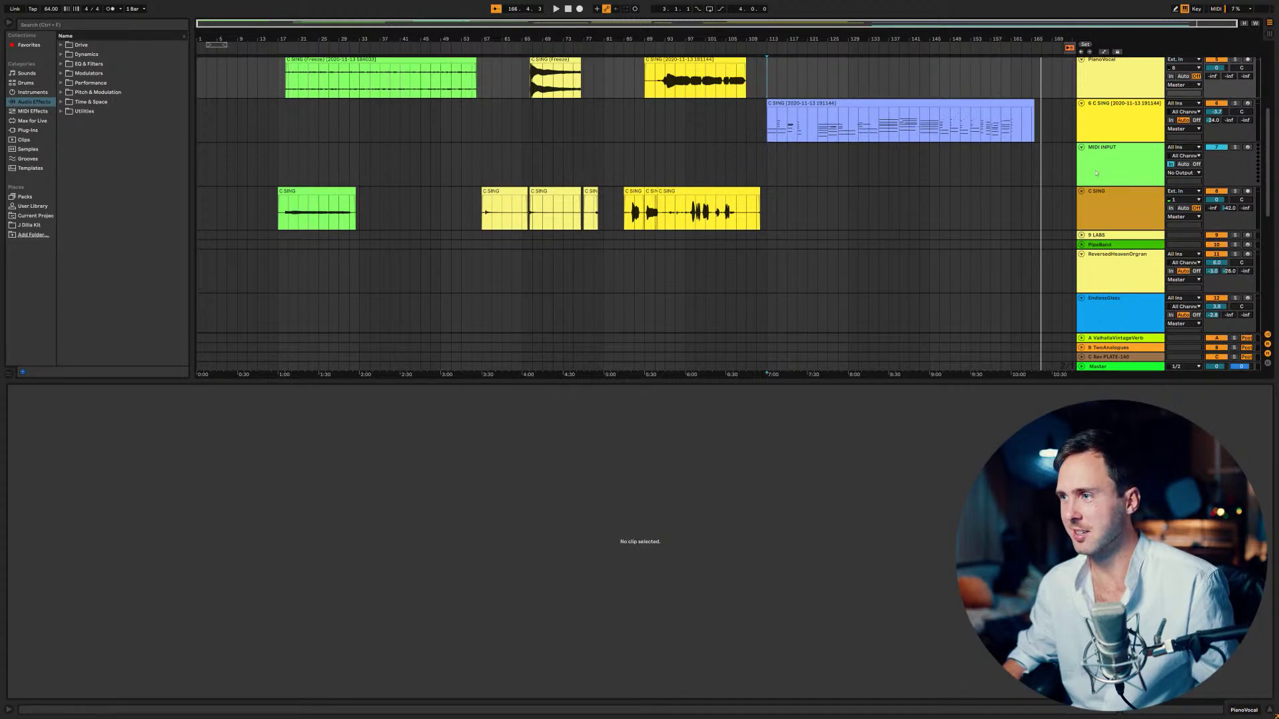
{"action": "scroll", "coordinate": [1091, 172], "scroll_direction": "up", "scroll_amount": 1}
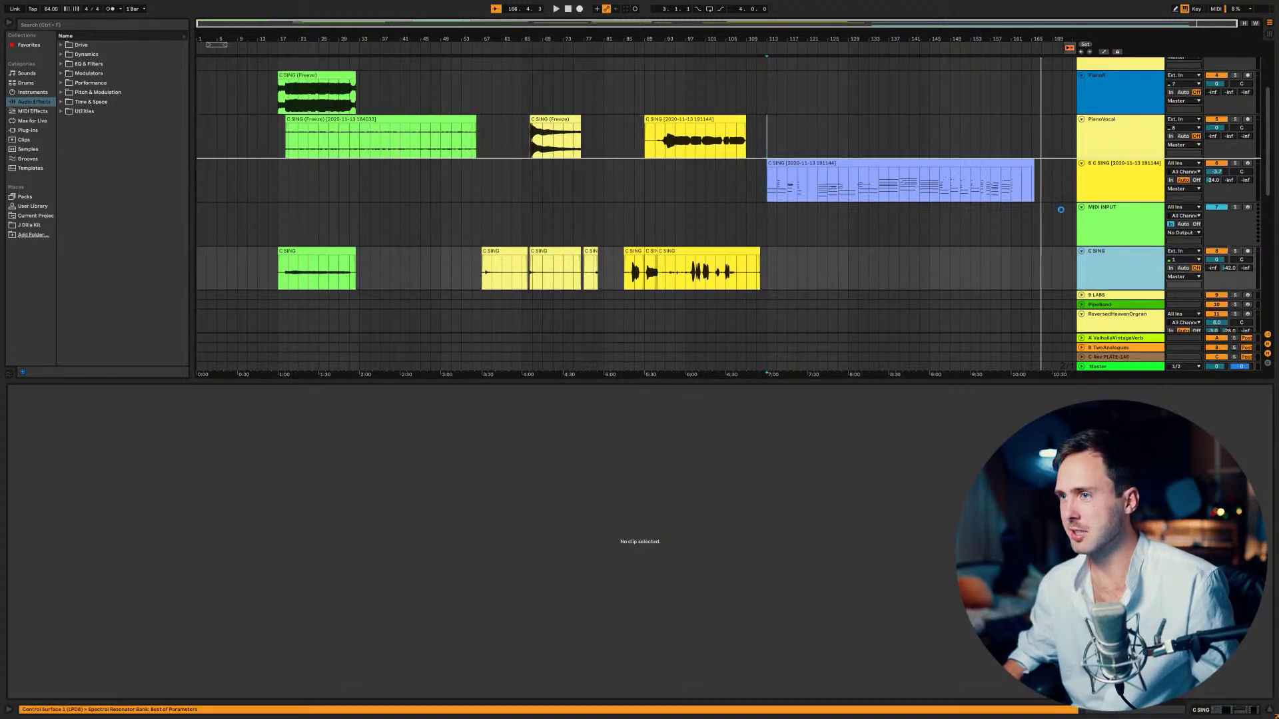
- Move the C SING audio track directly below PianoVocal and delete the PianoL track
{"action": "left_click_drag", "start_coordinate": [1085, 194], "coordinate": [1086, 194]}
{"action": "scroll", "coordinate": [1106, 254], "scroll_direction": "up", "scroll_amount": 3}
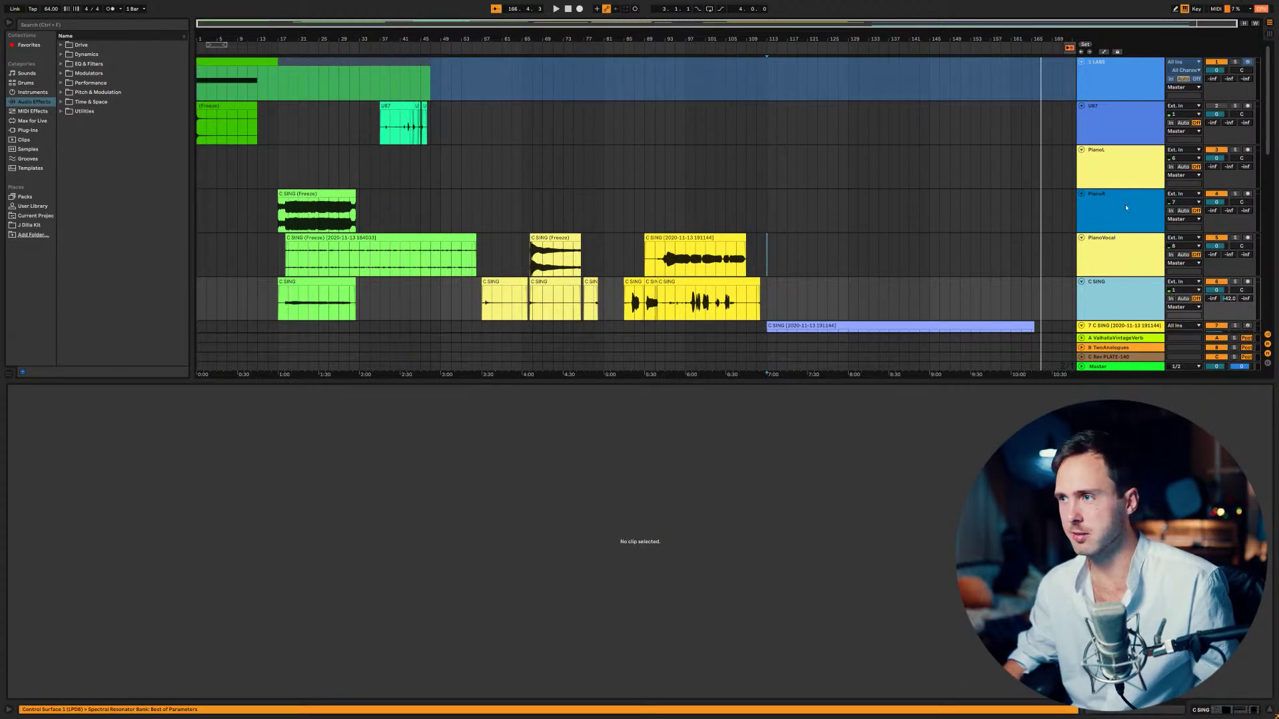
{"action": "left_click", "coordinate": [1118, 221]}
{"action": "left_click", "coordinate": [1107, 167]}
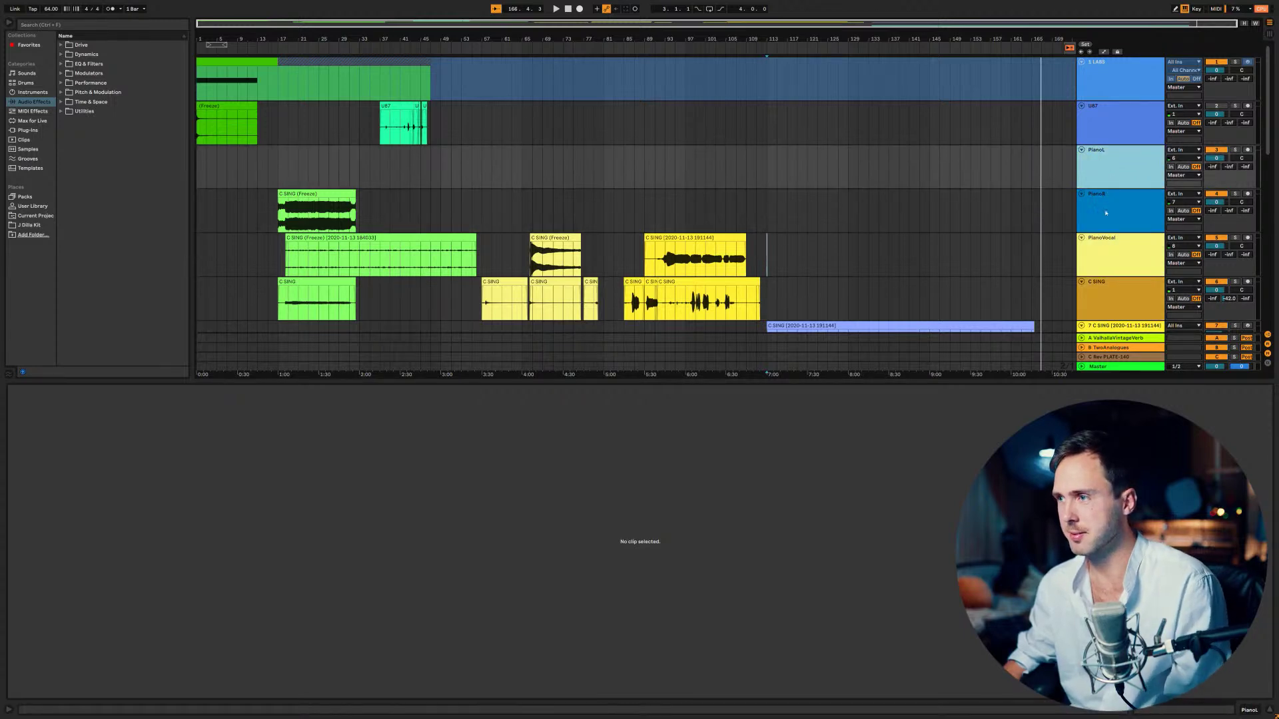
{"action": "key", "text": "Delete"}
- Return the C78 Core Kit track to its arrangement material and open its drum clip
{"action": "scroll", "coordinate": [1109, 193], "scroll_direction": "down", "scroll_amount": 5}
{"action": "scroll", "coordinate": [1113, 162], "scroll_direction": "down", "scroll_amount": 5}
{"action": "scroll", "coordinate": [1132, 253], "scroll_direction": "down", "scroll_amount": 2}
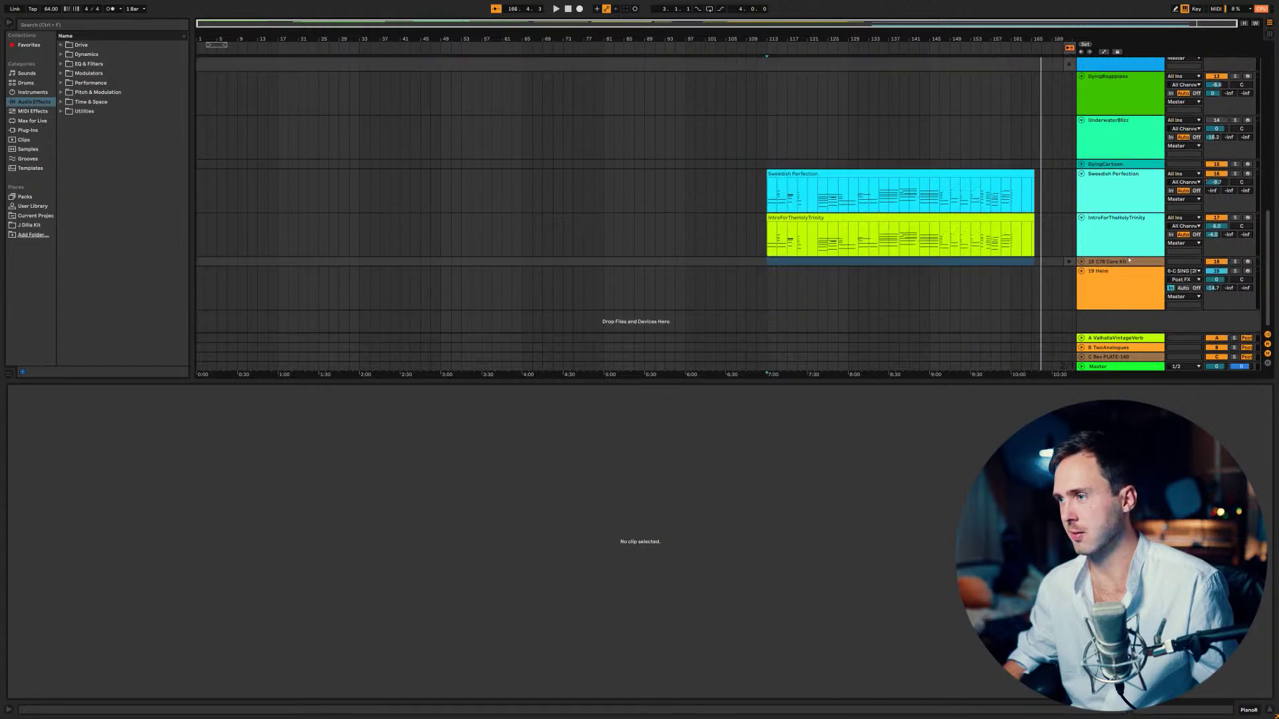
{"action": "left_click", "coordinate": [1090, 262]}
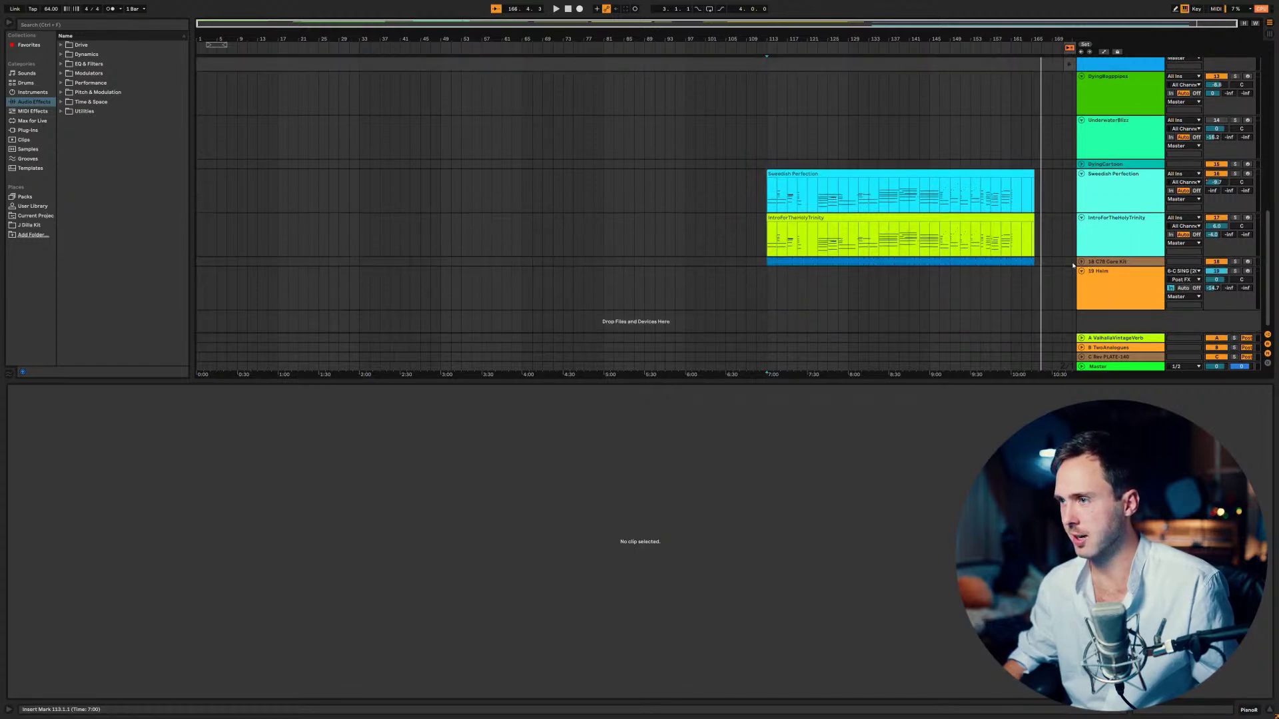
{"action": "left_click", "coordinate": [997, 265]}
{"action": "scroll", "coordinate": [1000, 265], "scroll_direction": "up", "scroll_amount": 6}
{"action": "left_click_drag", "start_coordinate": [1135, 106], "coordinate": [1109, 311]}
{"action": "scroll", "coordinate": [1108, 311], "scroll_direction": "down", "scroll_amount": 2}
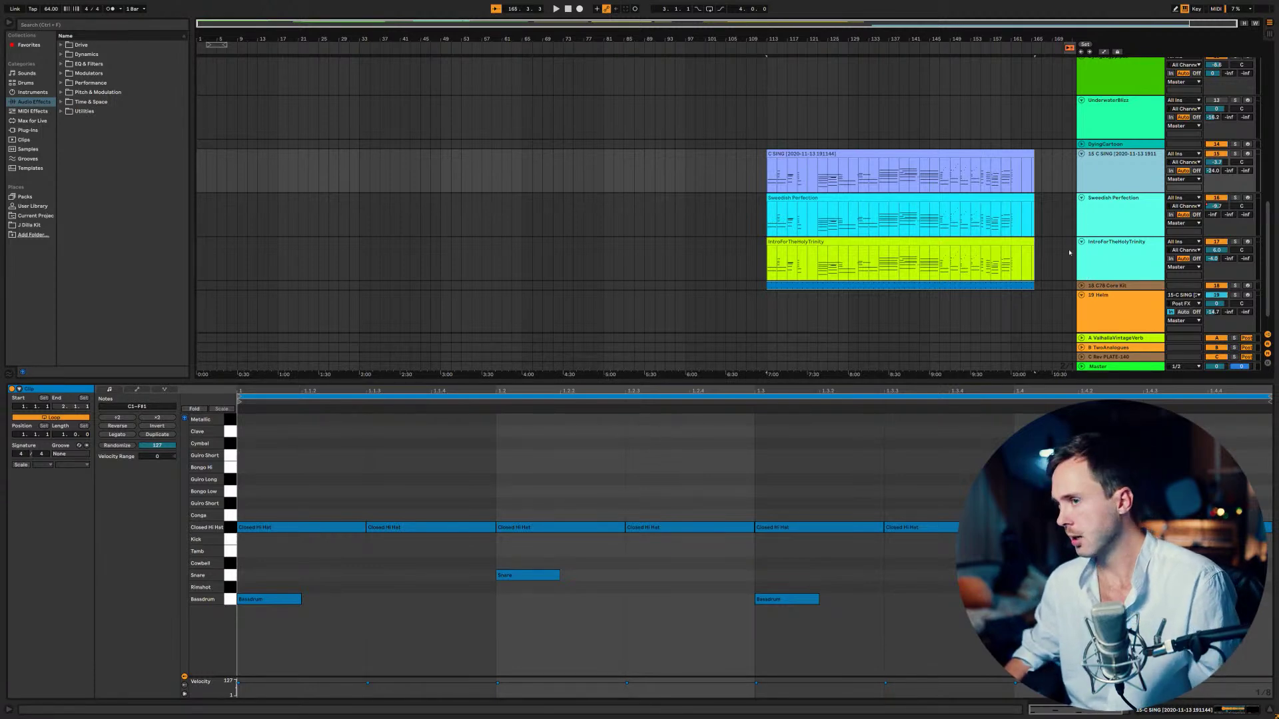
- Move the C SING, Swedish Perfection, IntroForTheHolyTrinity and C78 Core Kit clips together to bar 1
{"action": "left_click", "coordinate": [782, 284]}
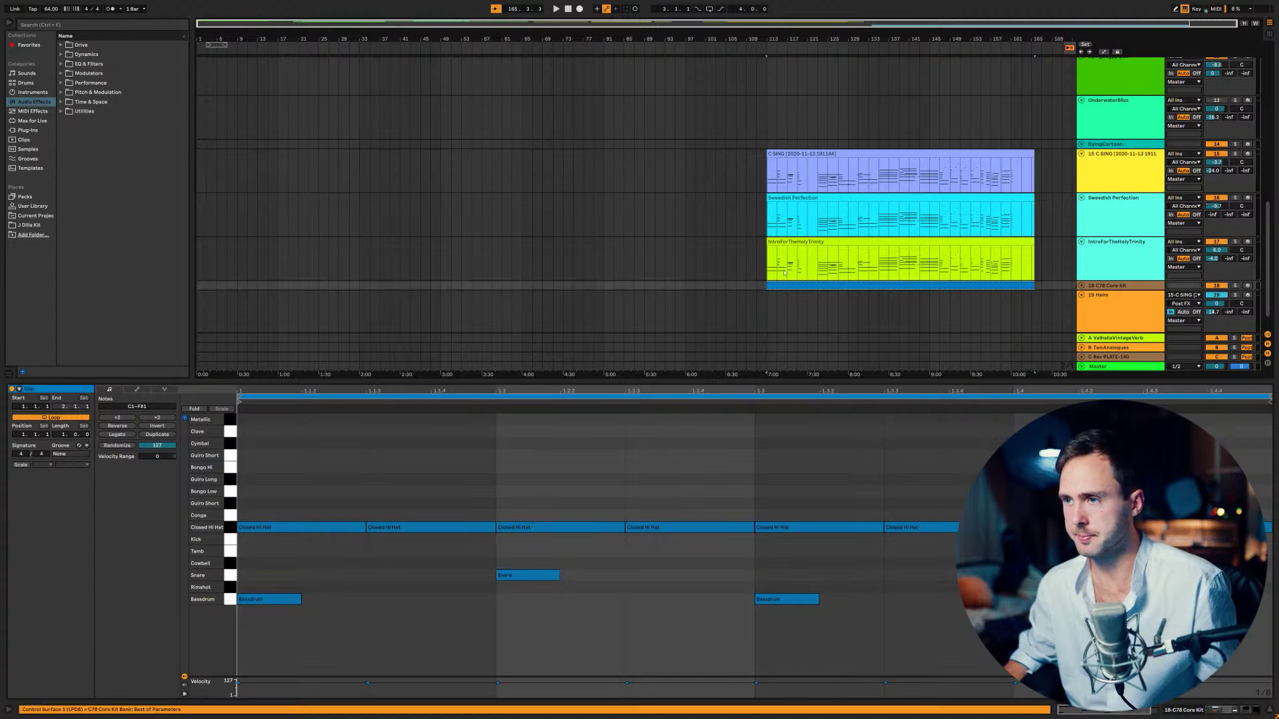
{"action": "left_click_drag", "start_coordinate": [800, 161], "coordinate": [243, 166]}
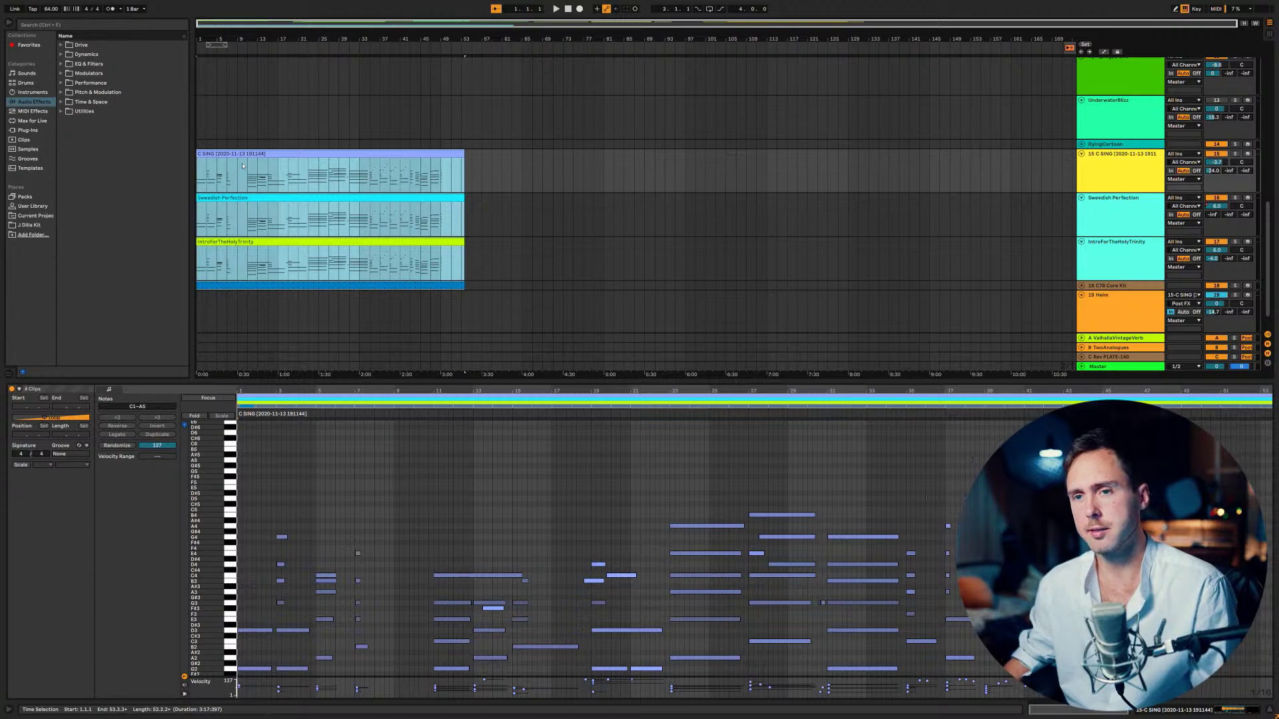
{"action": "key", "text": "z"}
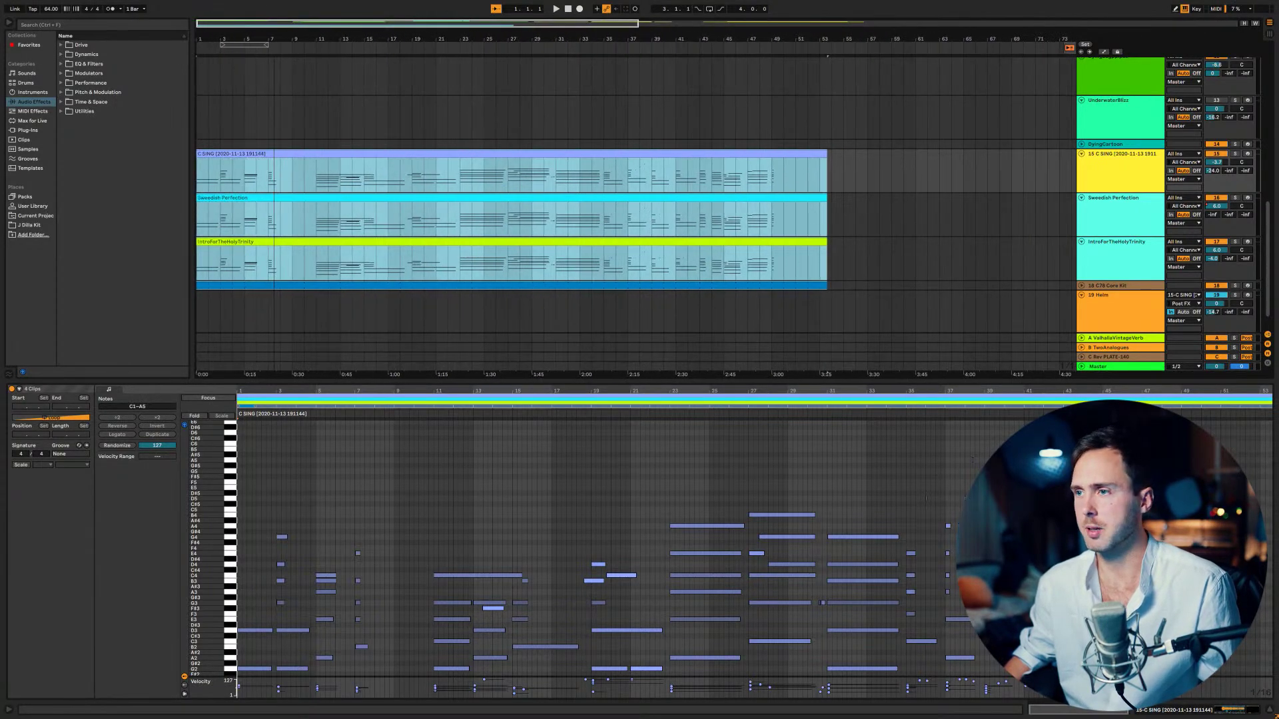
- Set the arrangement loop to start at bar 1 and span 53 bars across the moved clips
{"action": "left_click_drag", "start_coordinate": [220, 44], "coordinate": [840, 198]}
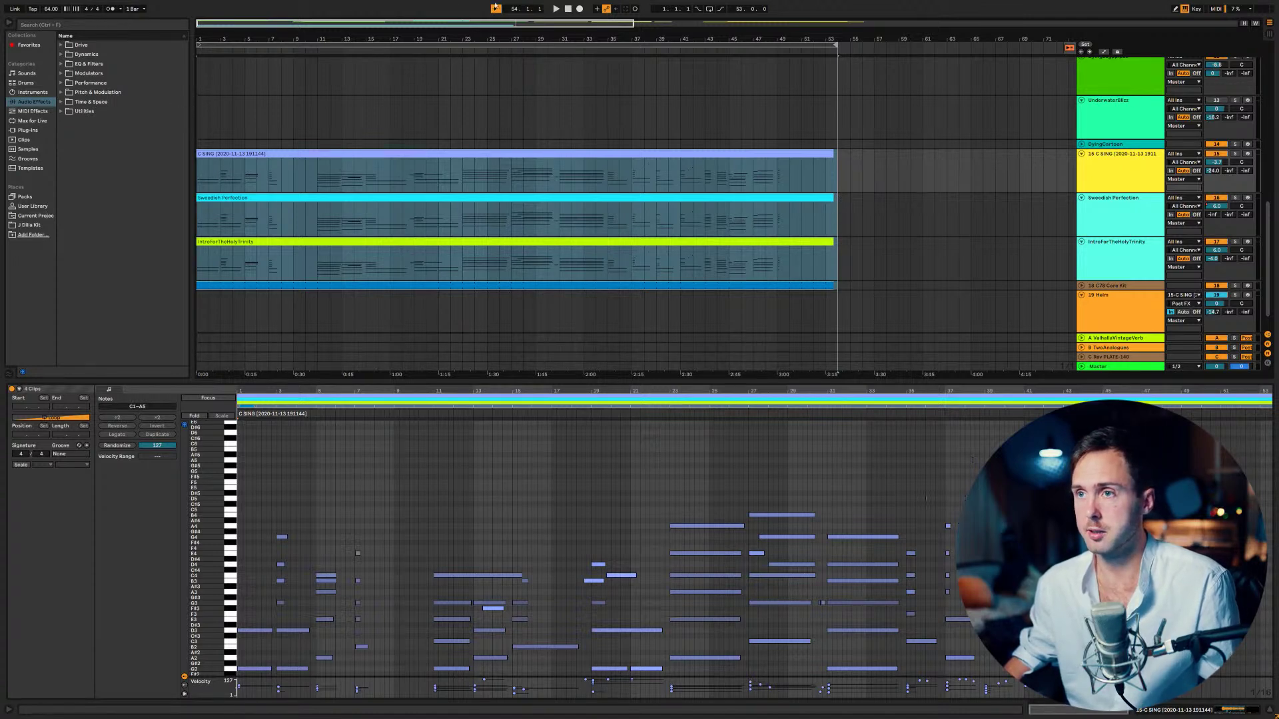
{"action": "scroll", "coordinate": [443, 171], "scroll_direction": "up", "scroll_amount": 2}
{"action": "scroll", "coordinate": [442, 171], "scroll_direction": "down", "scroll_amount": 3}
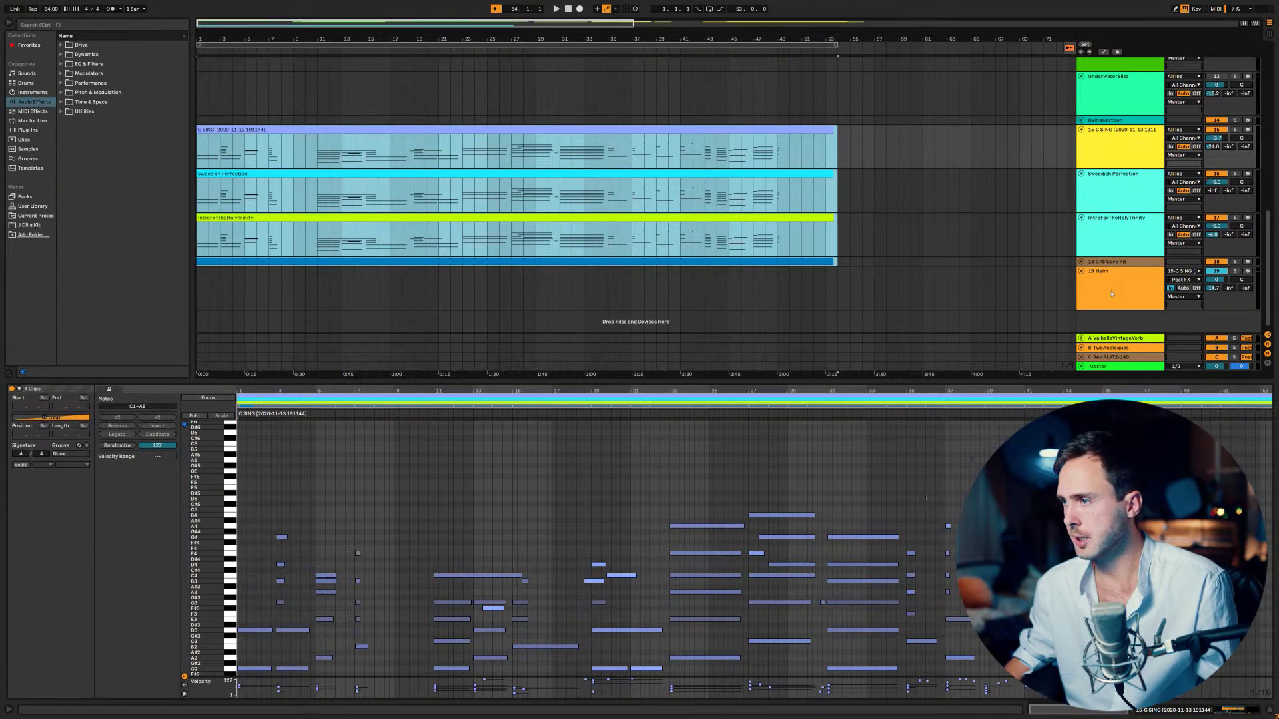
{"action": "scroll", "coordinate": [1109, 279], "scroll_direction": "up", "scroll_amount": 4}
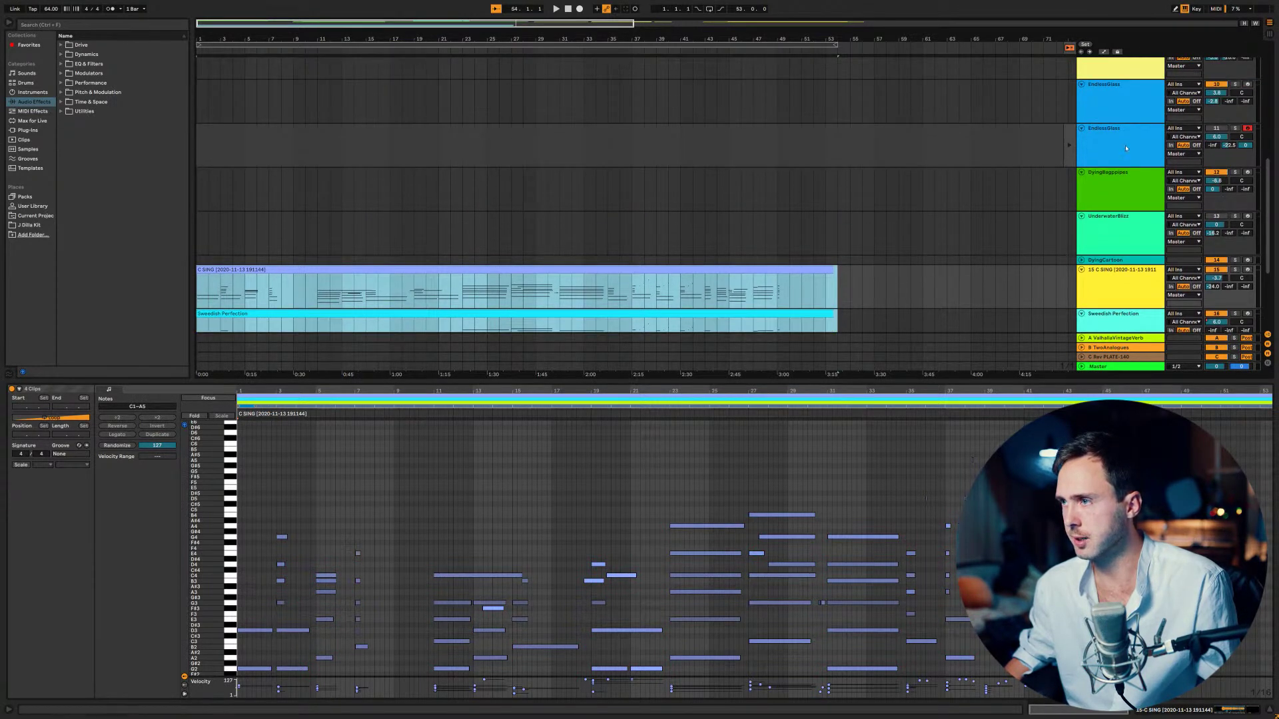
- Try out record-armed track 11 by activating it and switching it off again
{"action": "scroll", "coordinate": [1126, 148], "scroll_direction": "up", "scroll_amount": 1}
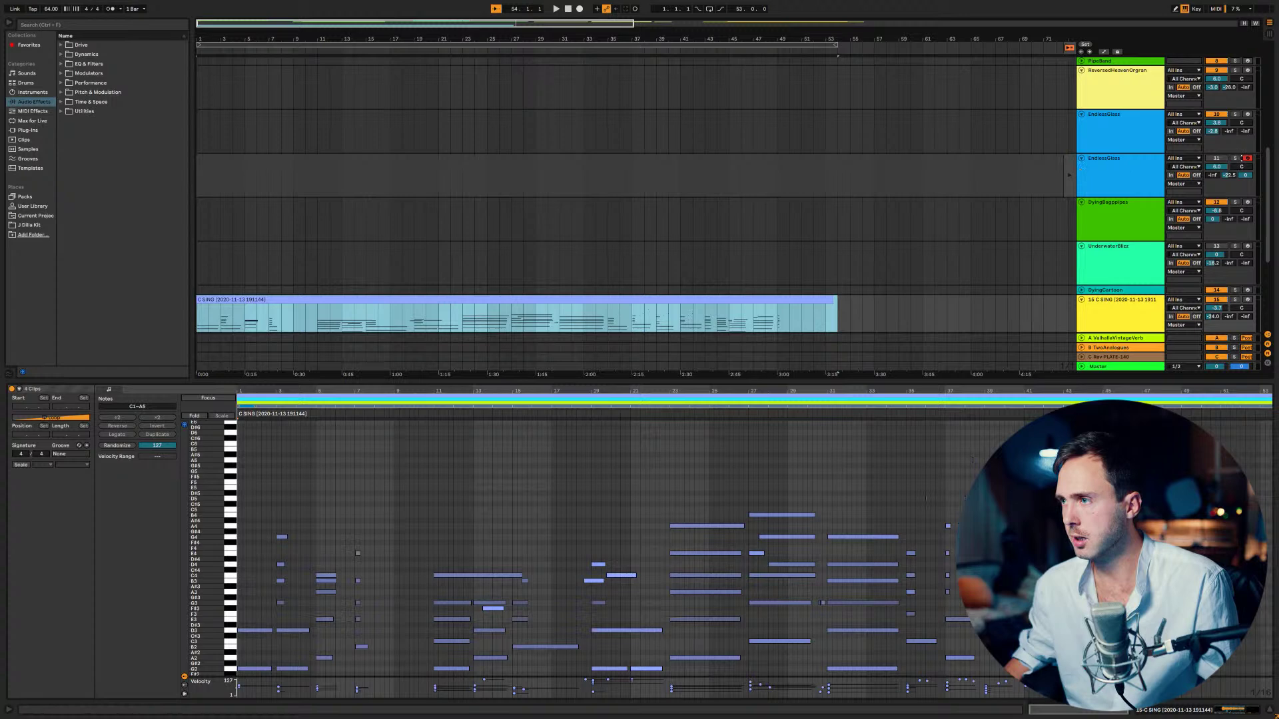
{"action": "left_click", "coordinate": [1223, 158]}
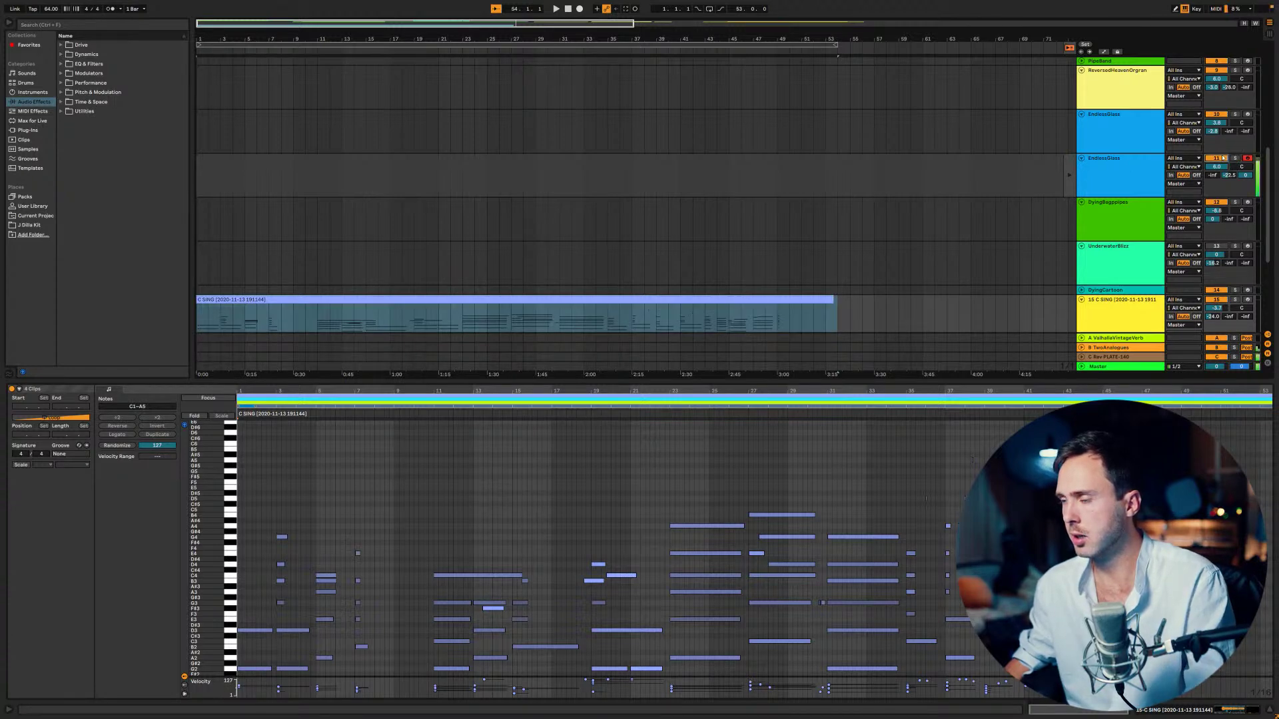
{"action": "left_click", "coordinate": [1223, 157]}
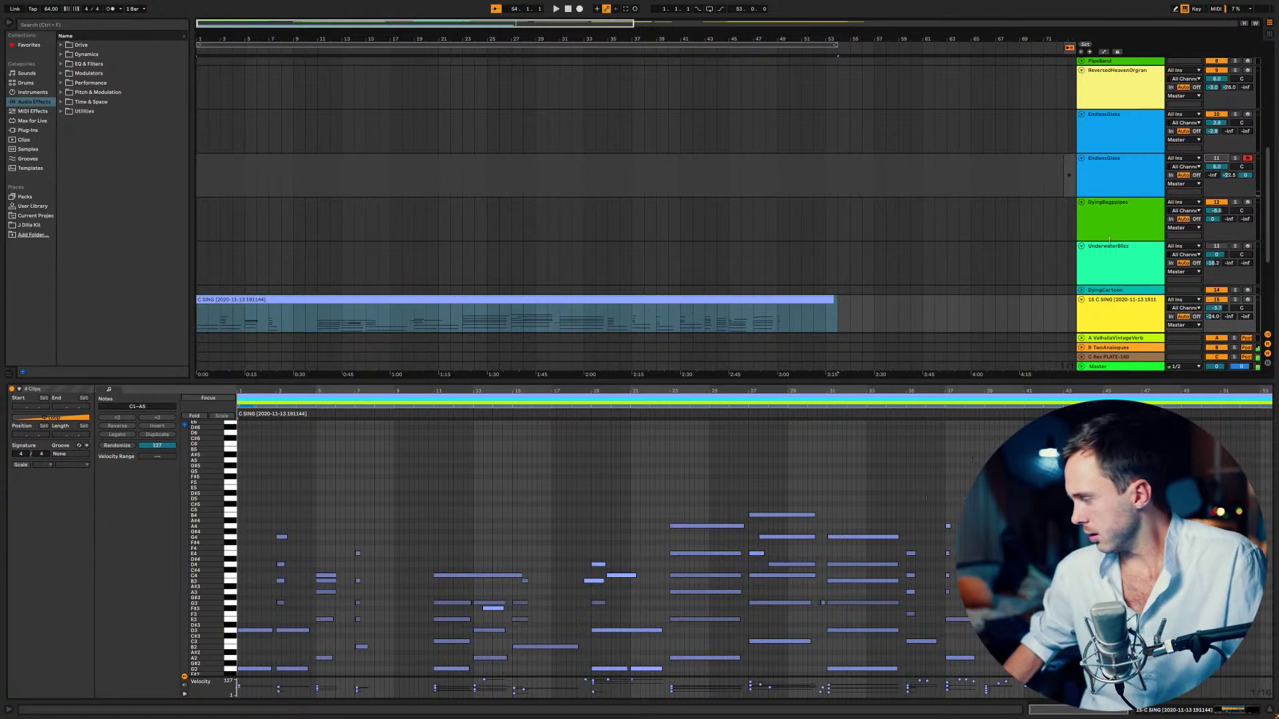
{"action": "left_click", "coordinate": [569, 10]}
{"action": "key", "text": "ctrl+z"}
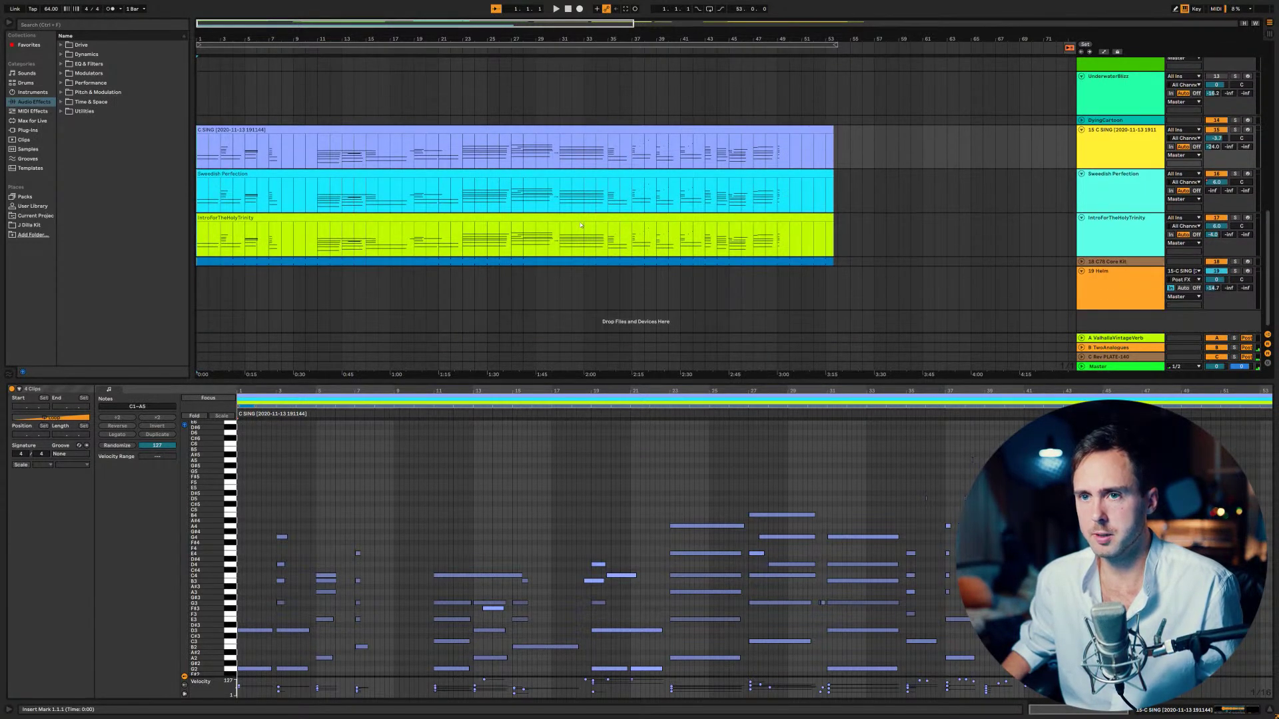
- Play the arrangement from bar 1 and look through all the tracks during playback
{"action": "key", "text": "space"}
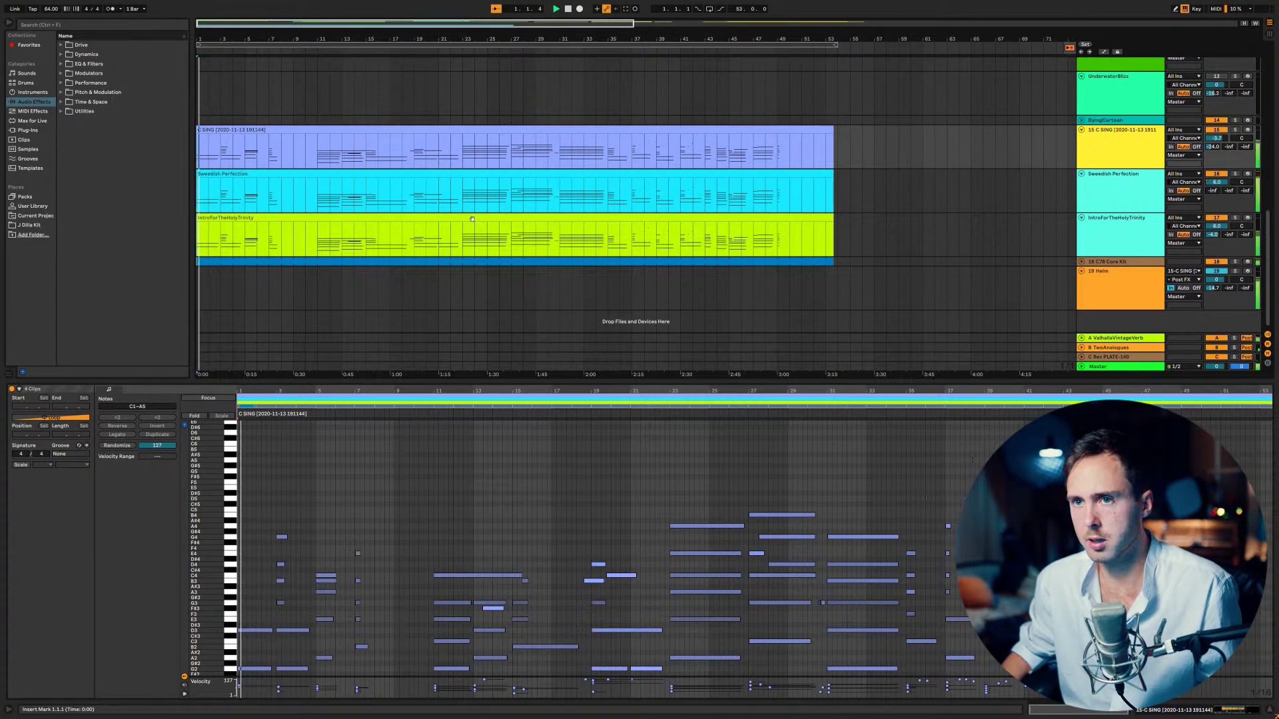
{"action": "scroll", "coordinate": [472, 196], "scroll_direction": "up", "scroll_amount": 5}
{"action": "scroll", "coordinate": [472, 195], "scroll_direction": "up", "scroll_amount": 8}
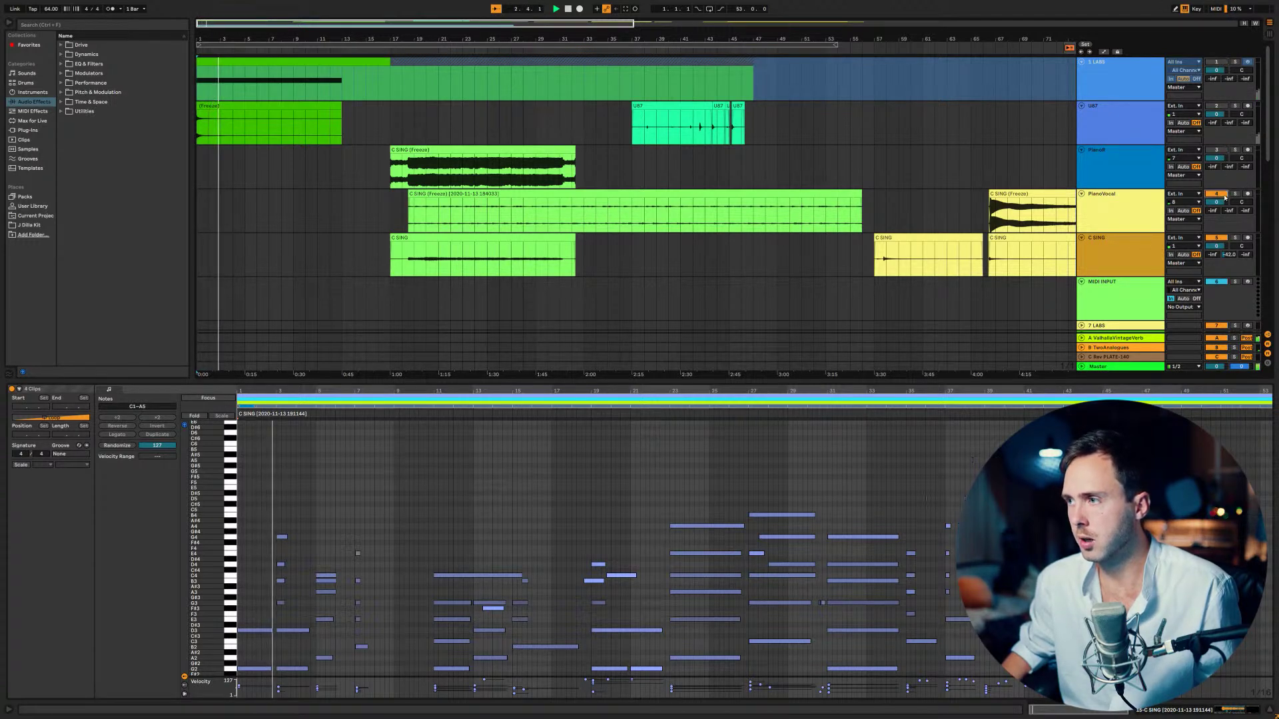
{"action": "scroll", "coordinate": [1219, 250], "scroll_direction": "down", "scroll_amount": 5}
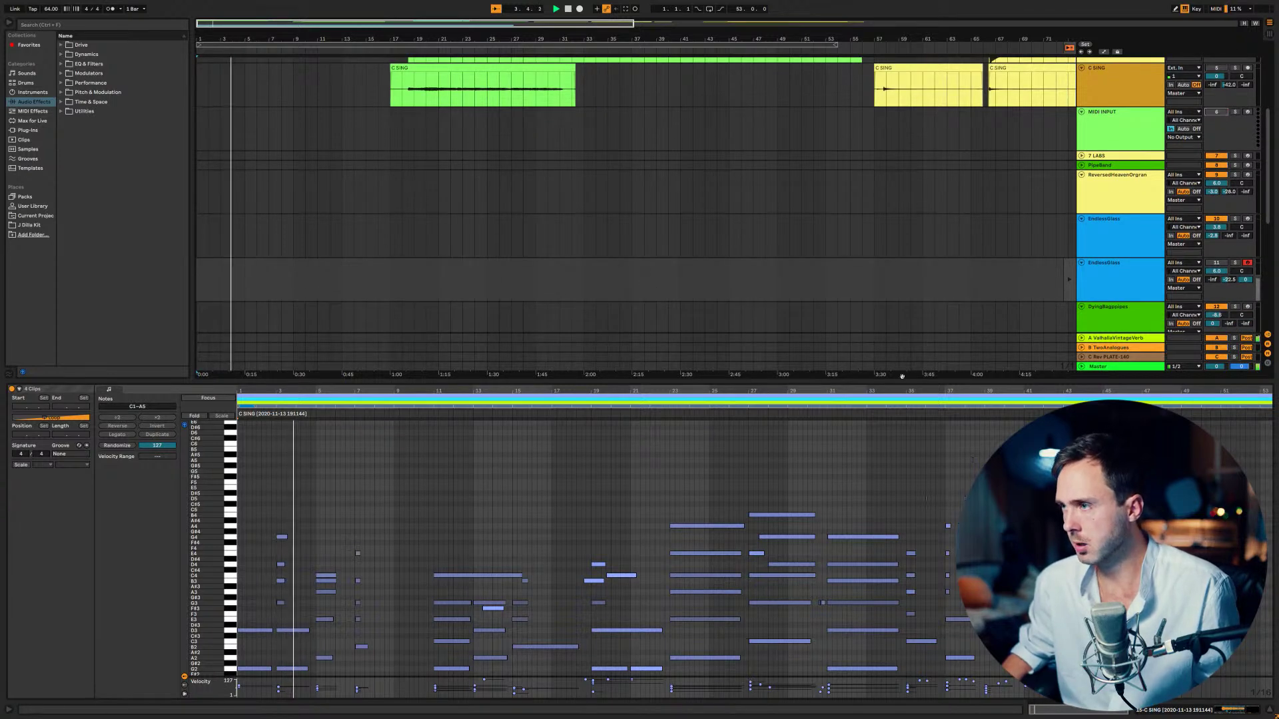
{"action": "scroll", "coordinate": [918, 365], "scroll_direction": "down", "scroll_amount": 5}
{"action": "scroll", "coordinate": [918, 365], "scroll_direction": "down", "scroll_amount": 3}
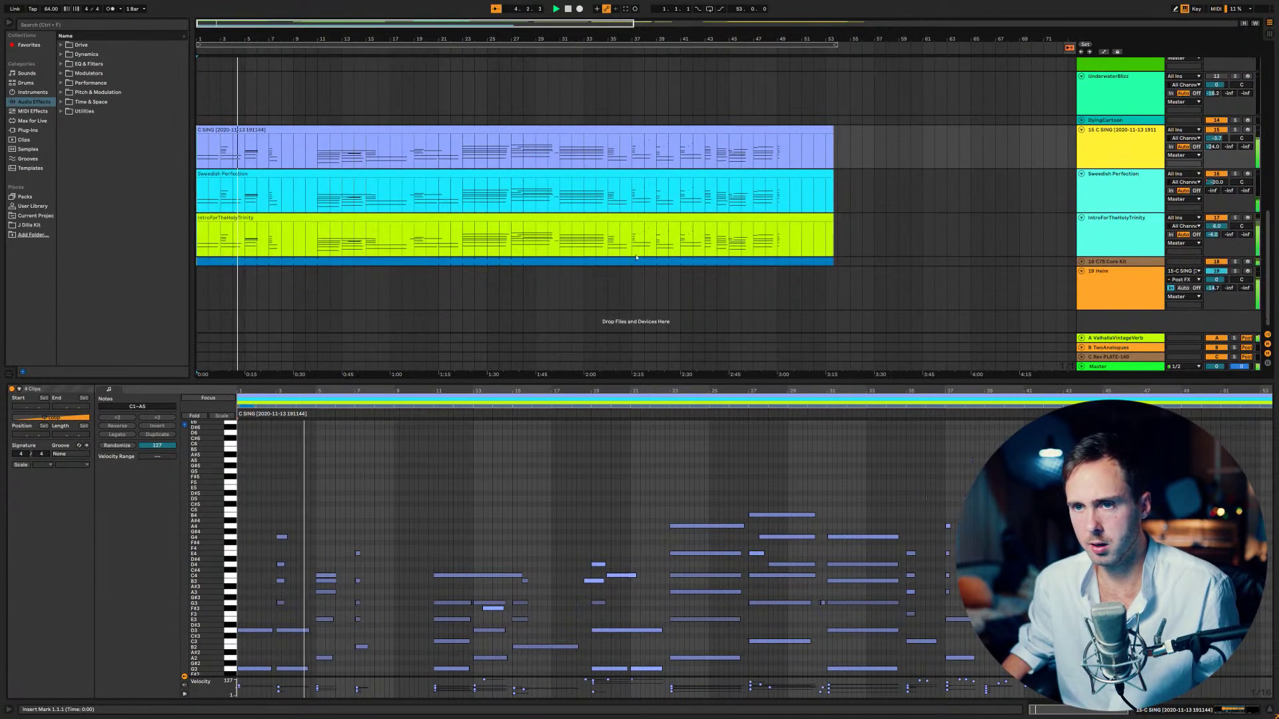
- Add a locator named "Where it begins" at bar 3 and move it to bar 5
{"action": "left_click", "coordinate": [222, 150]}
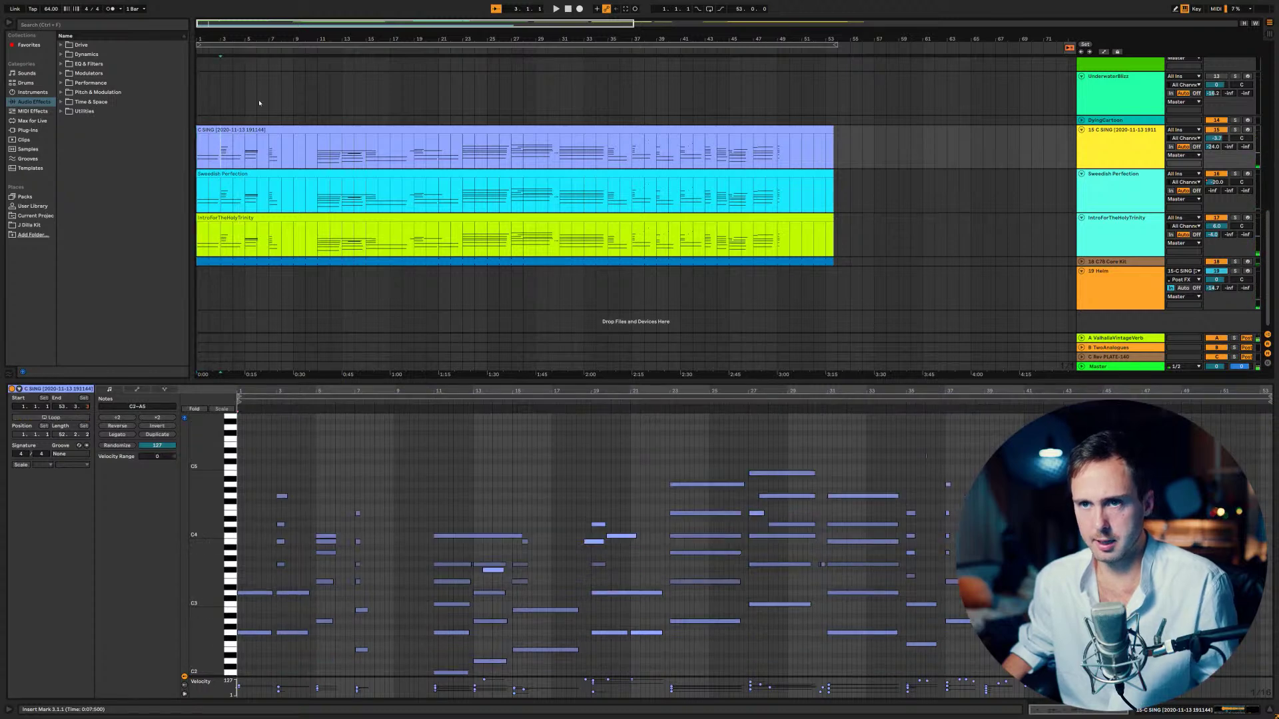
{"action": "right_click", "coordinate": [222, 54]}
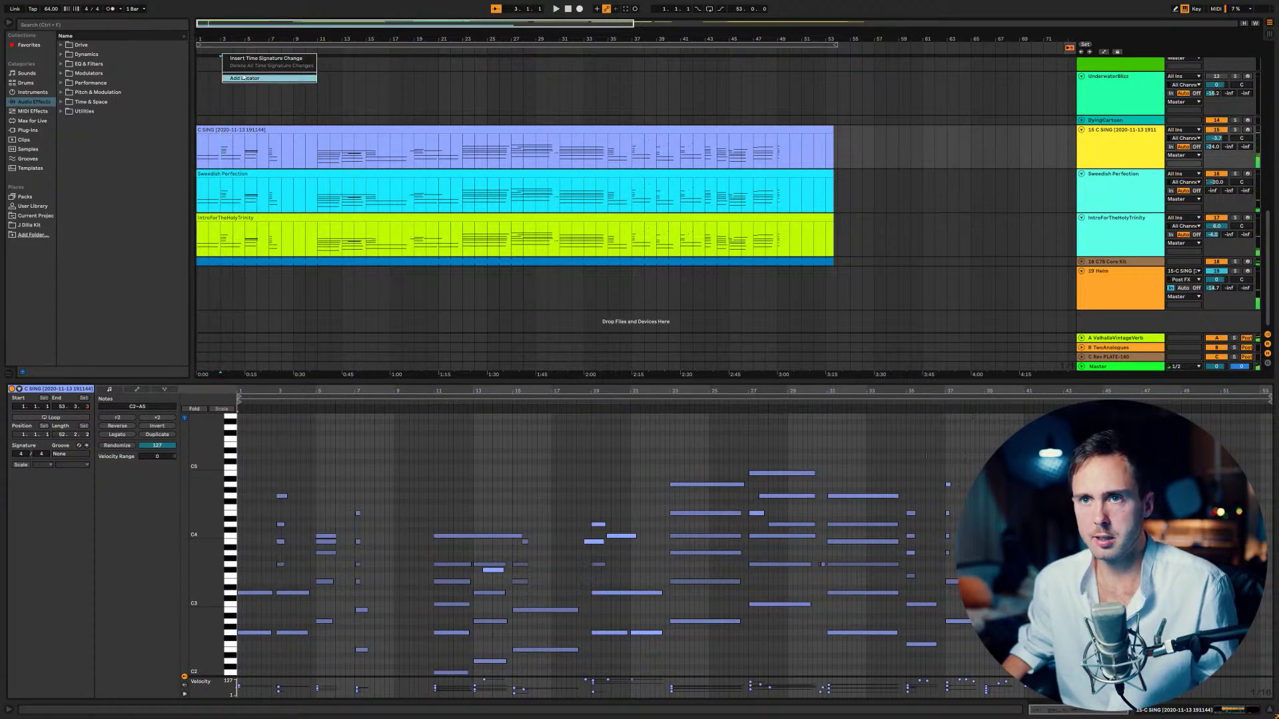
{"action": "left_click", "coordinate": [235, 79]}
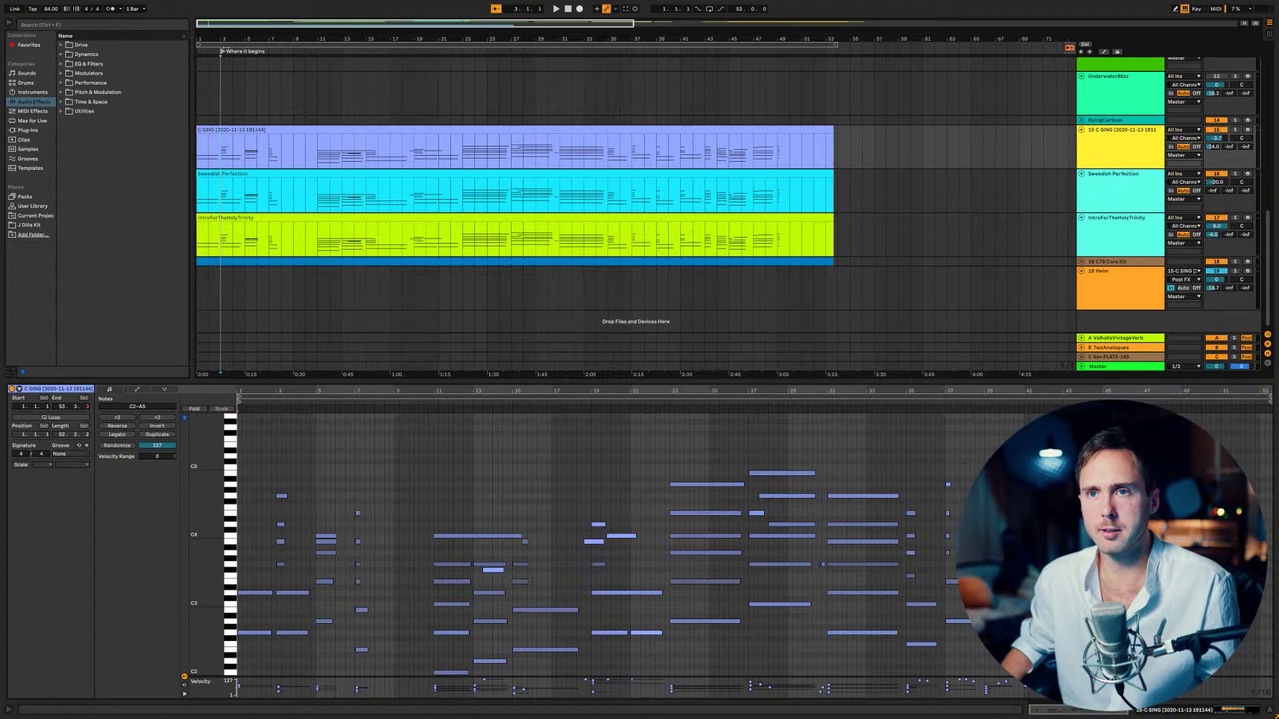
{"action": "left_click_drag", "start_coordinate": [226, 54], "coordinate": [250, 55]}
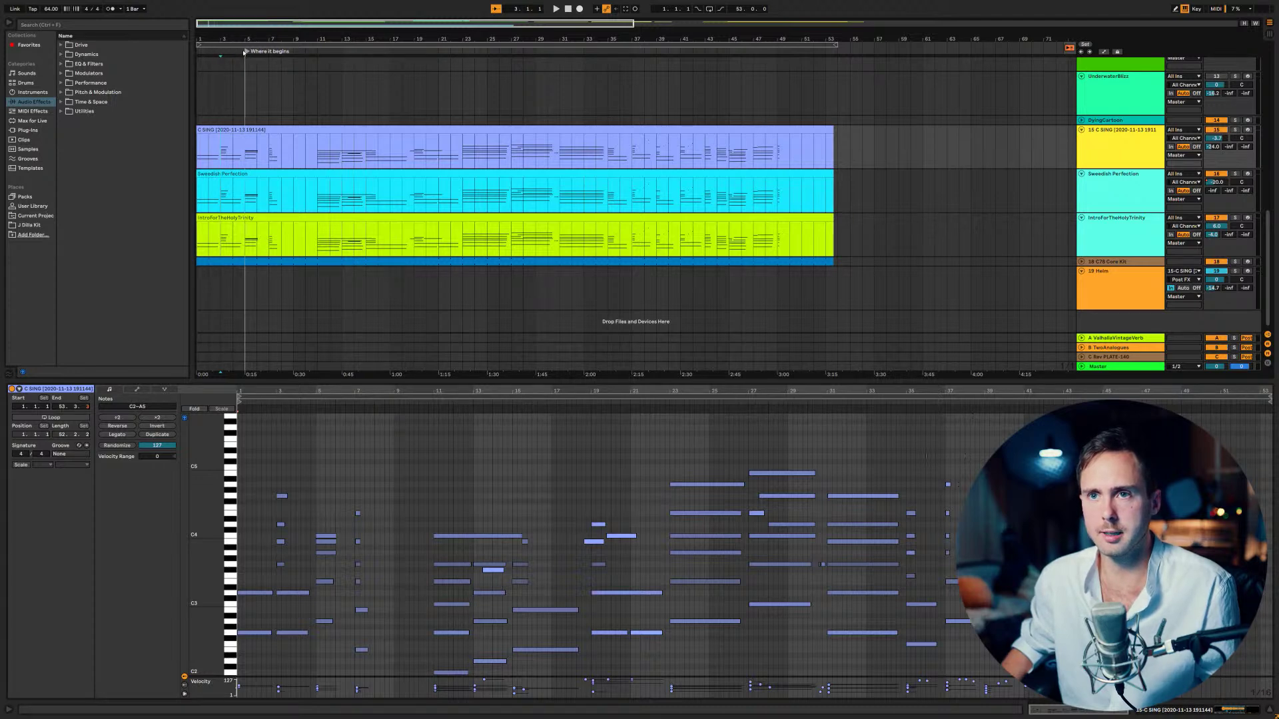
- Move the C SING, Swedish Perfection, IntroForTheHolyTrinity and C78 Core Kit clips together so they start at bar 3
{"action": "left_click", "coordinate": [303, 261]}
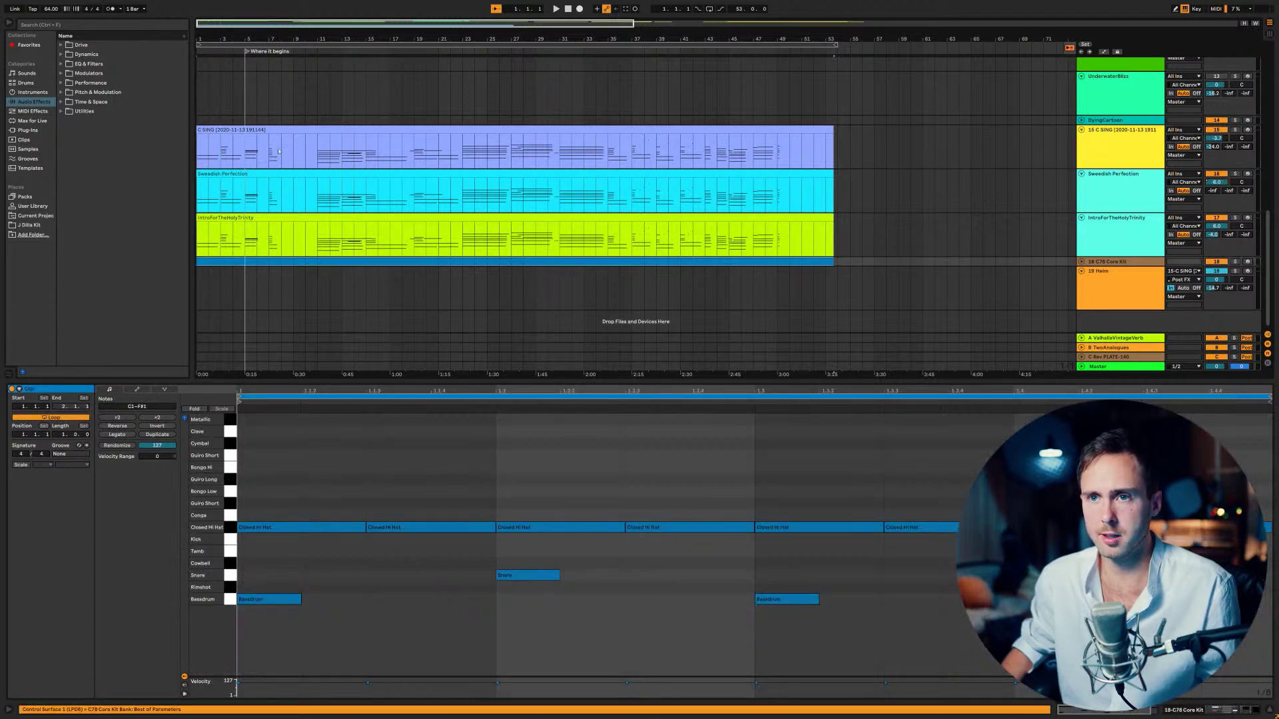
{"action": "left_click", "coordinate": [223, 126]}
{"action": "key", "text": "ctrl+a"}
{"action": "left_click_drag", "start_coordinate": [223, 125], "coordinate": [247, 125]}
{"action": "left_click", "coordinate": [244, 112]}
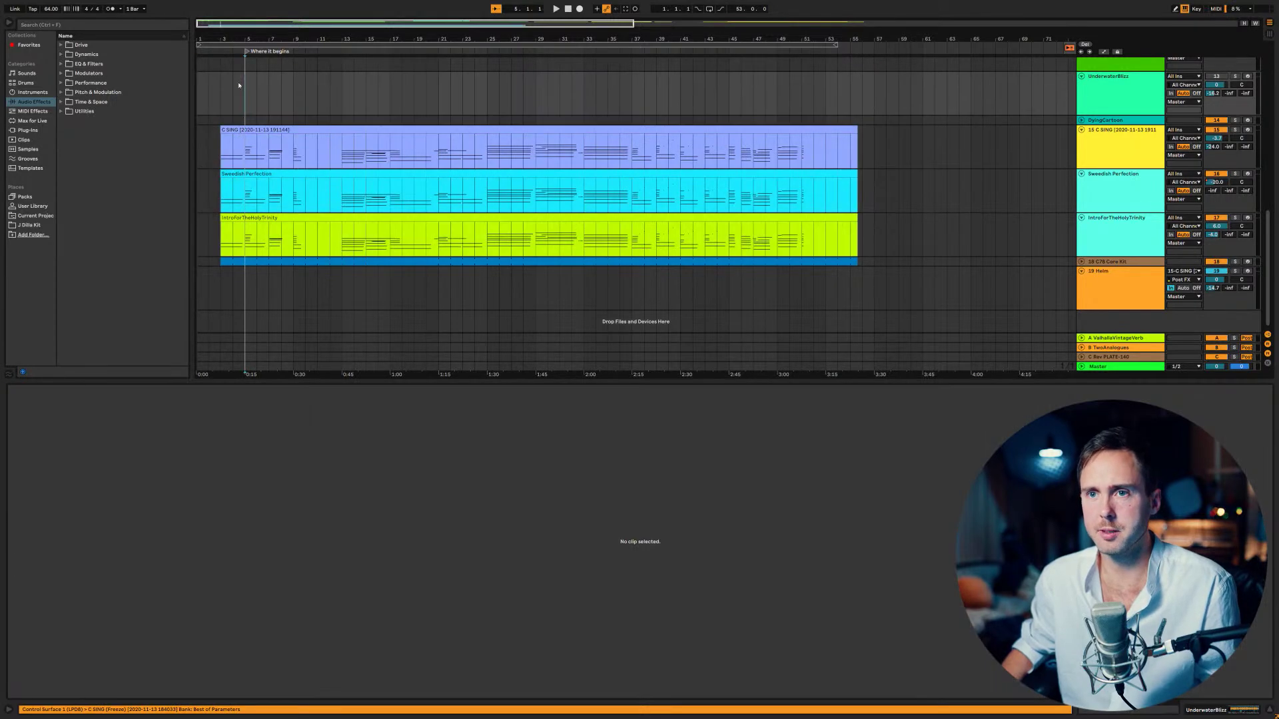
- Add a locator named "Intro" at bar 3 and play the arrangement from there
{"action": "right_click", "coordinate": [220, 54]}
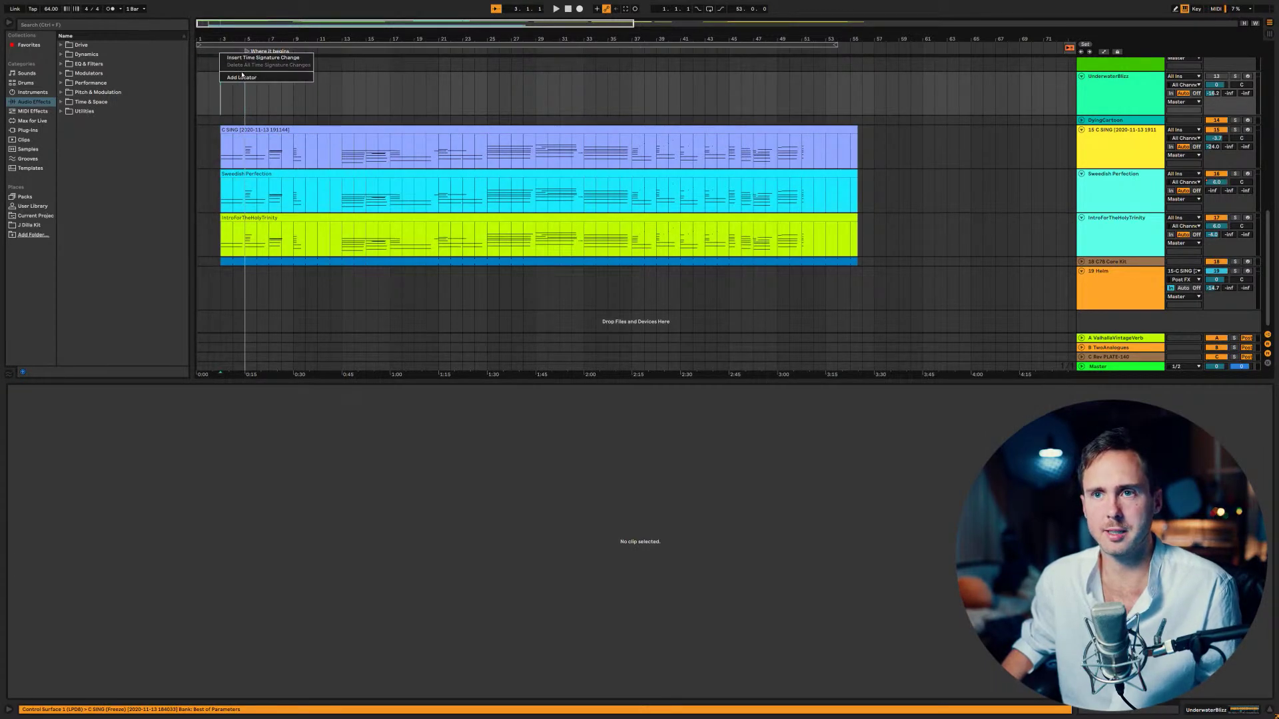
{"action": "left_click", "coordinate": [242, 76]}
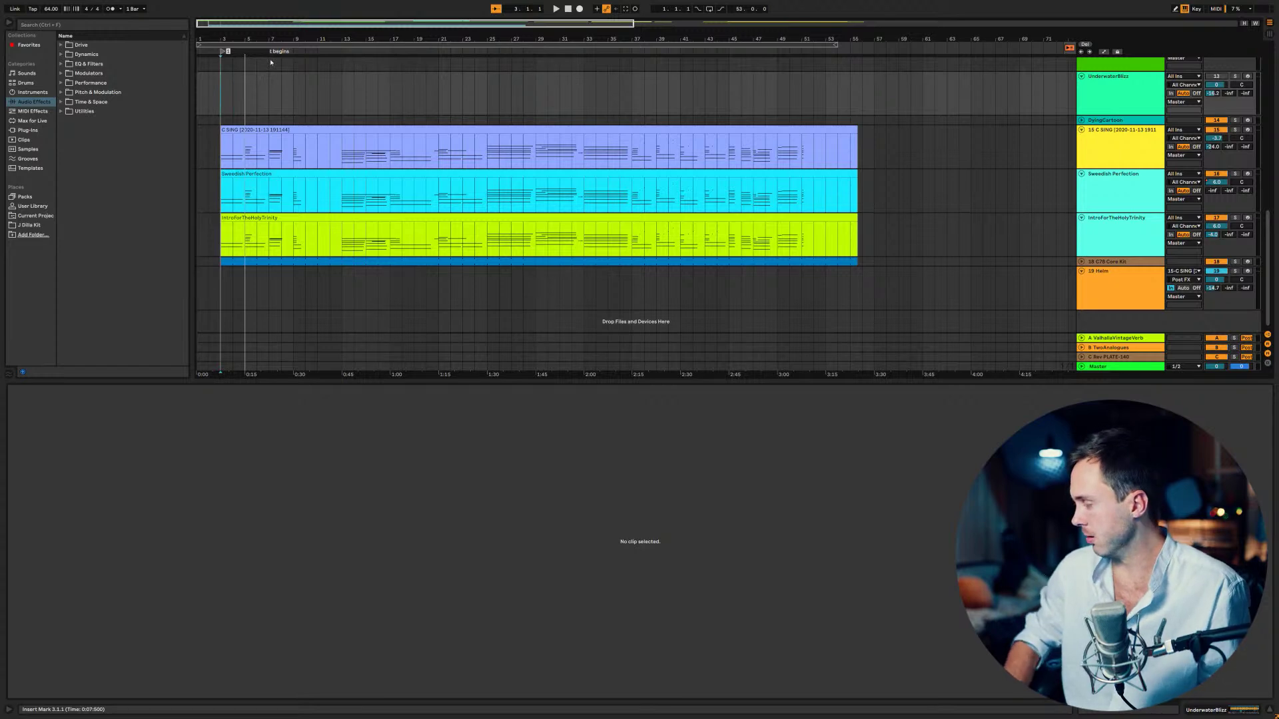
{"action": "type", "text": "Intro"}
{"action": "key", "text": "Return"}
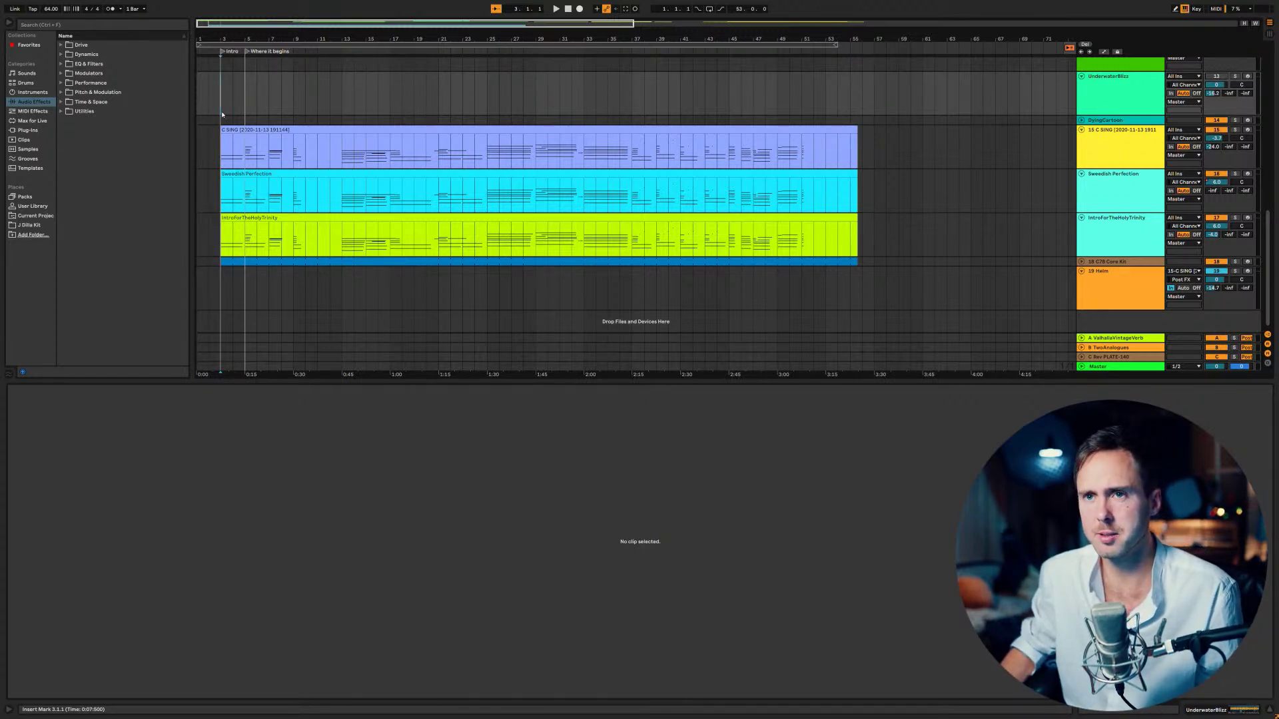
{"action": "left_click", "coordinate": [218, 150]}
{"action": "key", "text": "space"}
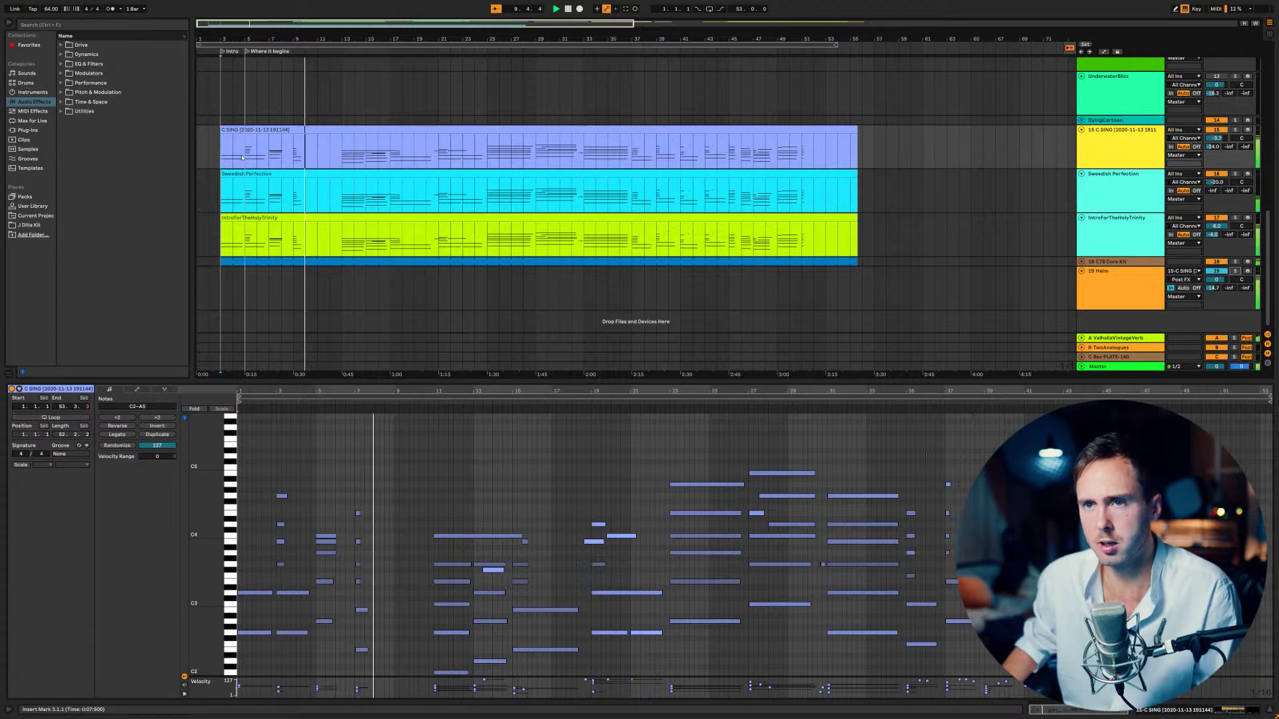
- Insert a copy of bars 5–13 of the C SING, Swedish Perfection and IntroForTheHolyTrinity clips at bar 13 and fill the drum gap there
{"action": "left_click_drag", "start_coordinate": [245, 144], "coordinate": [342, 239]}
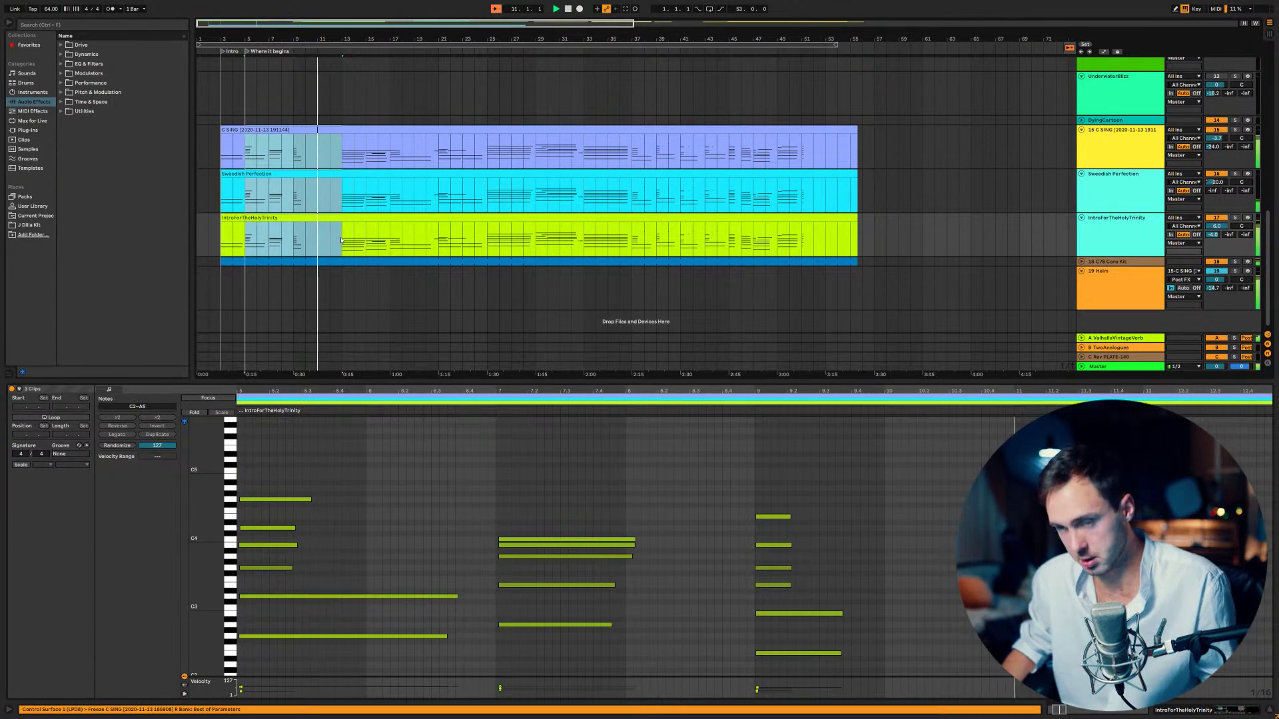
{"action": "key", "text": "ctrl+shift+d"}
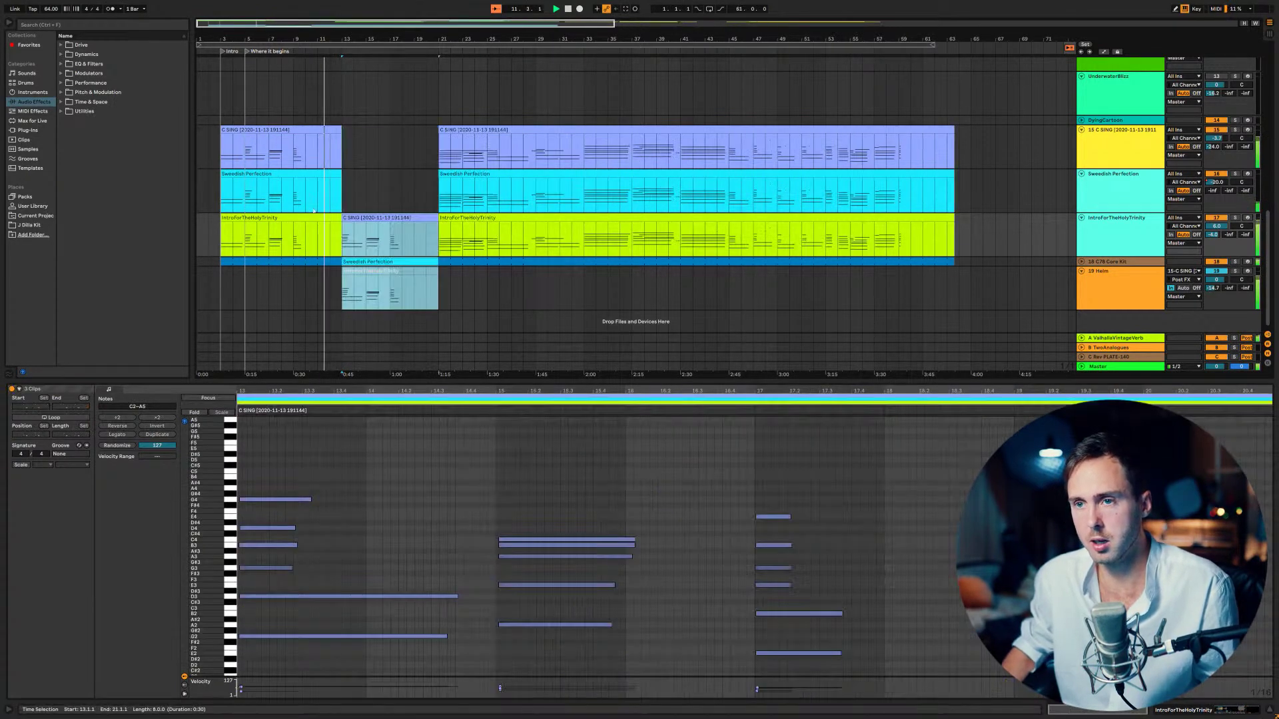
{"action": "key", "text": "ctrl+z"}
{"action": "key", "text": "ctrl+z"}
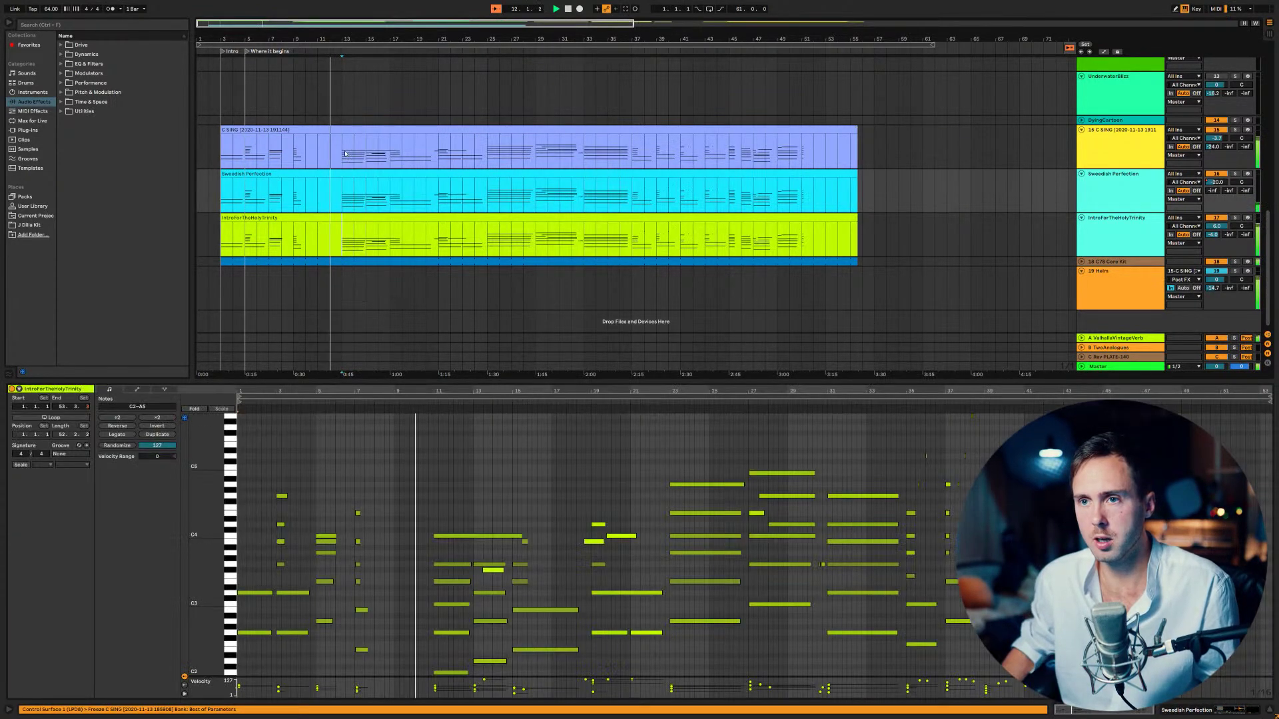
{"action": "key", "text": "ctrl+shift+d"}
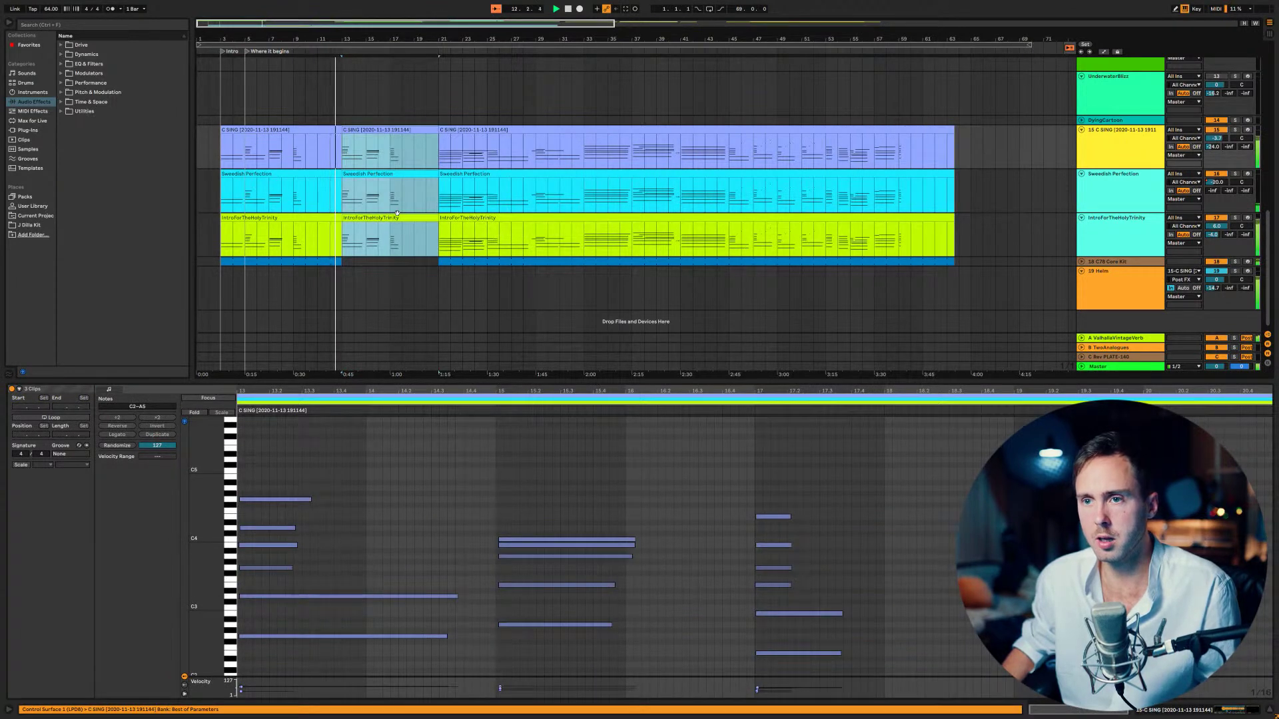
{"action": "left_click", "coordinate": [263, 263]}
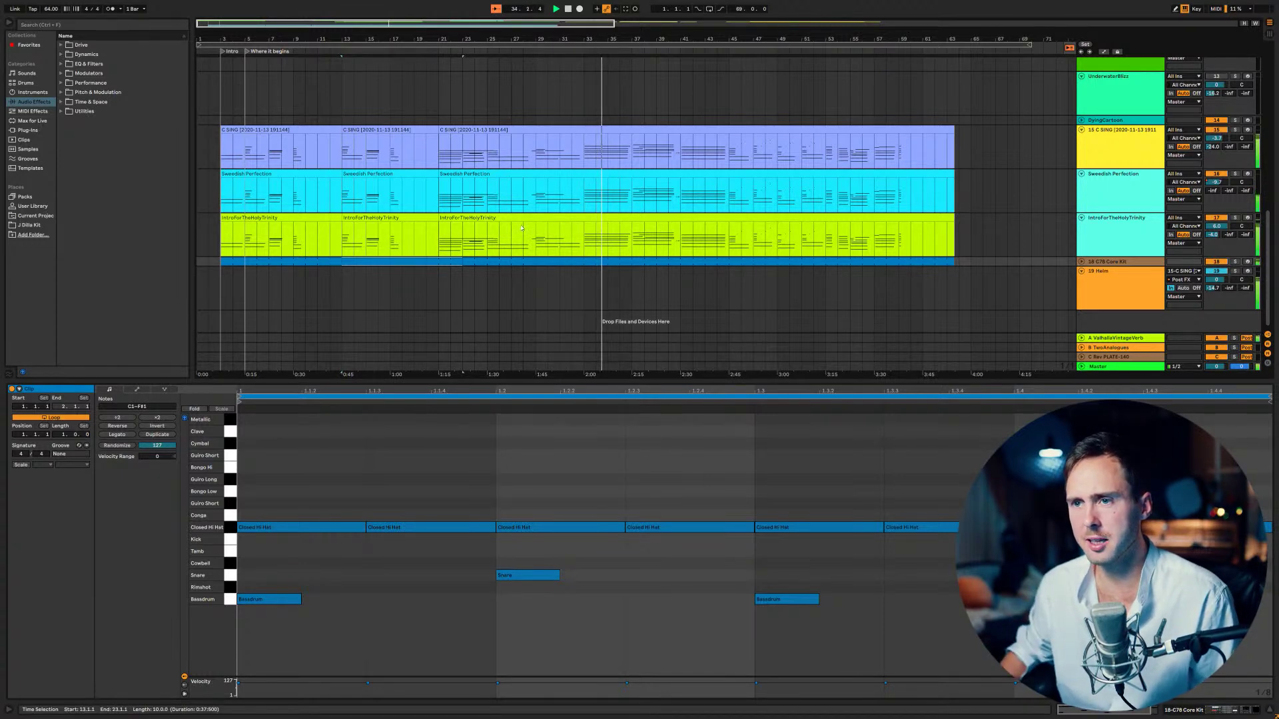
- Split the C78 Core Kit drum clip at bar 21 and select the clips on all four tracks spanning bars 13–21
{"action": "left_click", "coordinate": [379, 230]}
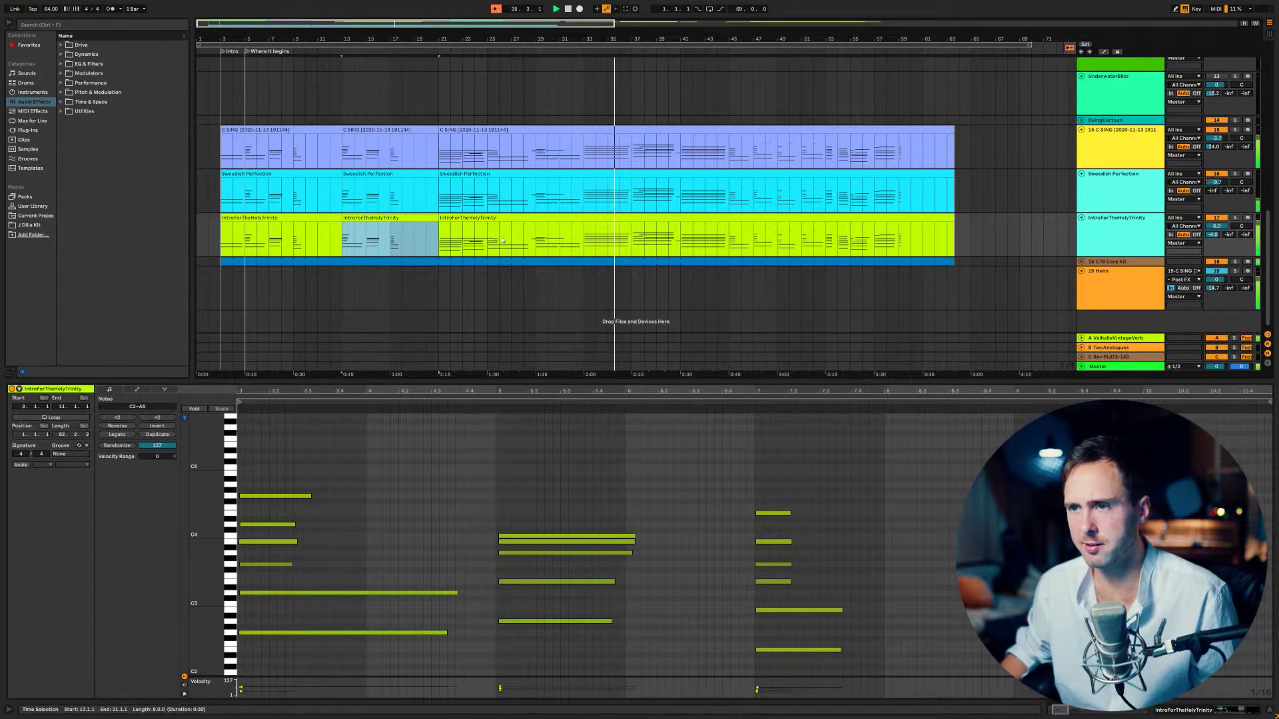
{"action": "left_click_drag", "start_coordinate": [536, 240], "coordinate": [585, 249]}
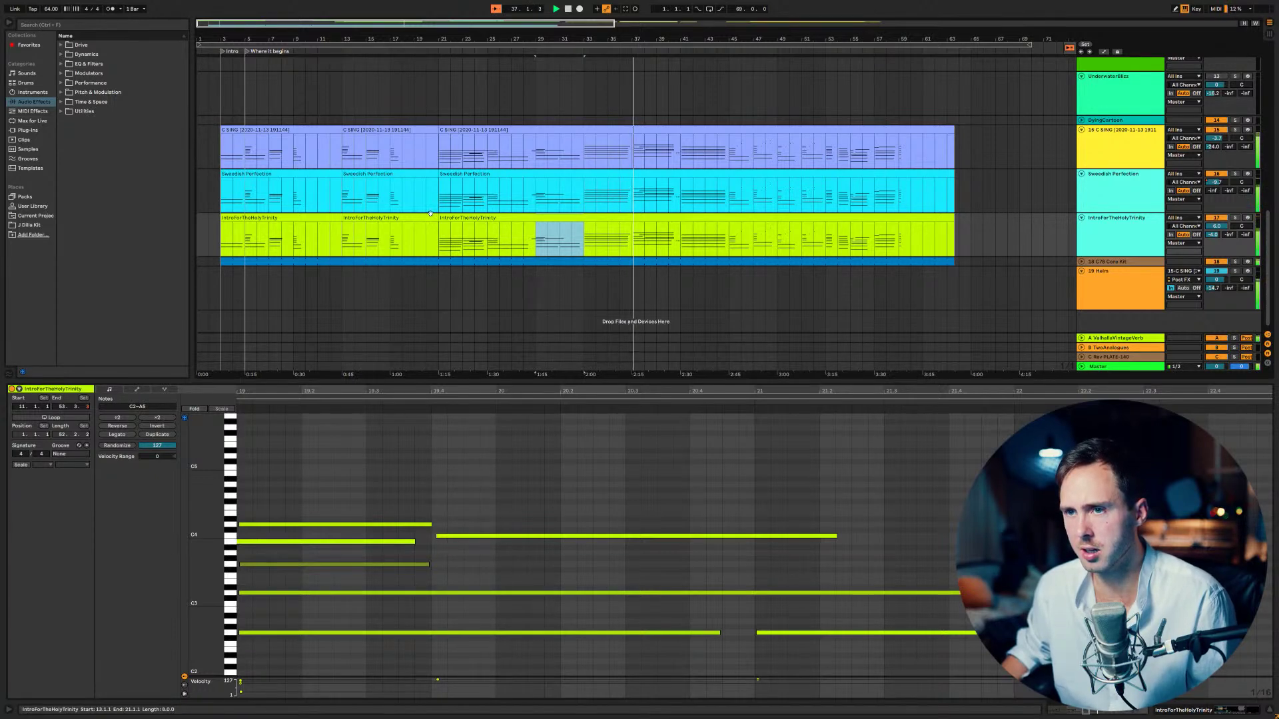
{"action": "left_click", "coordinate": [399, 218]}
{"action": "left_click", "coordinate": [375, 261]}
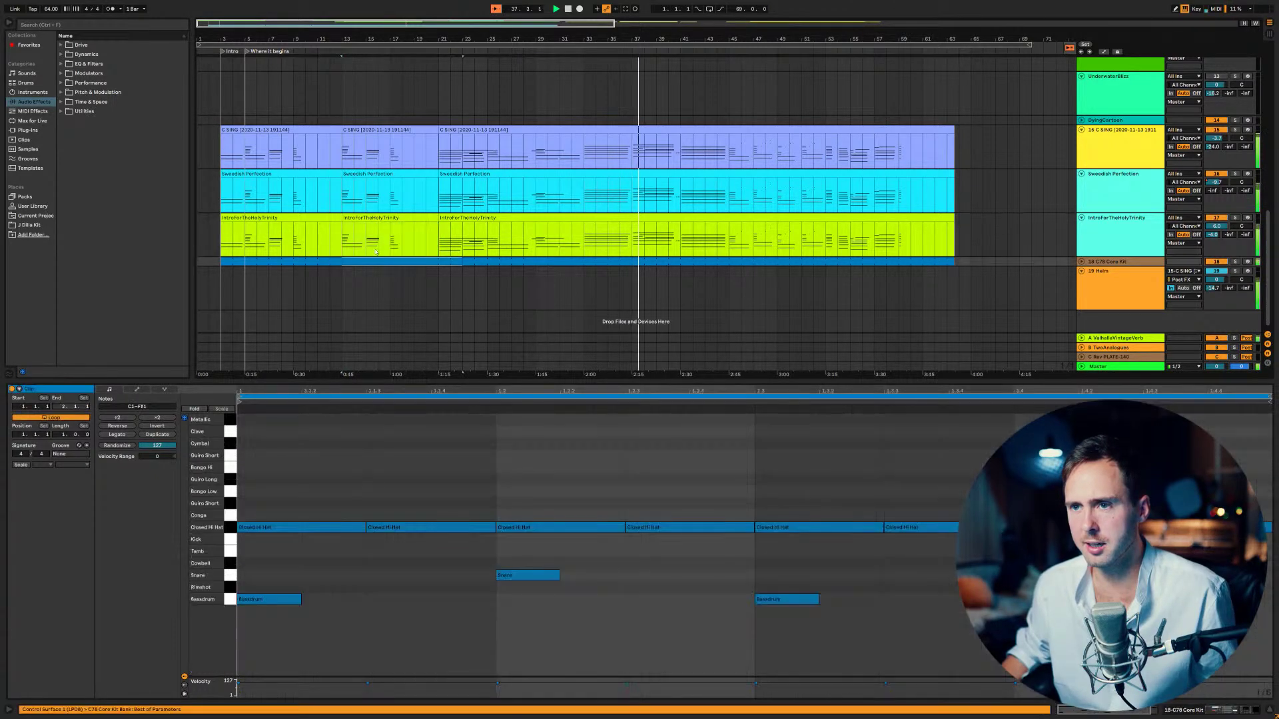
{"action": "left_click", "coordinate": [440, 274]}
{"action": "left_click", "coordinate": [433, 262]}
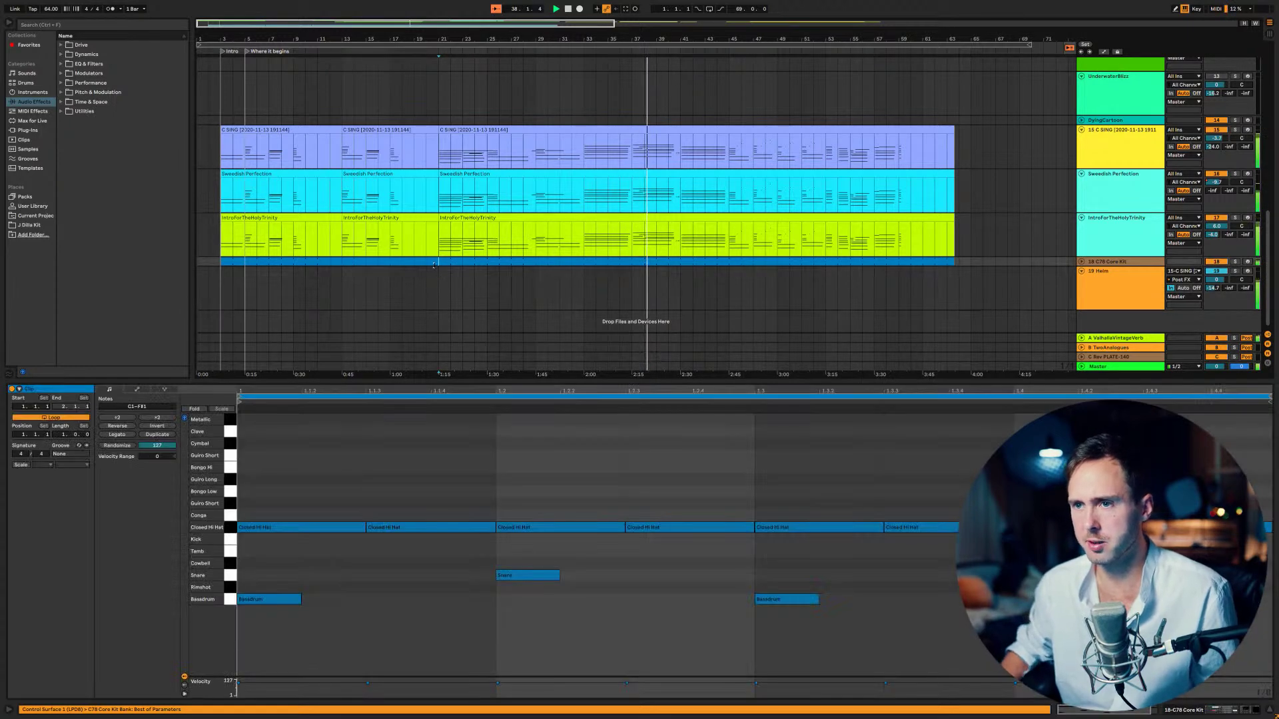
{"action": "left_click", "coordinate": [406, 129], "text": "shift"}
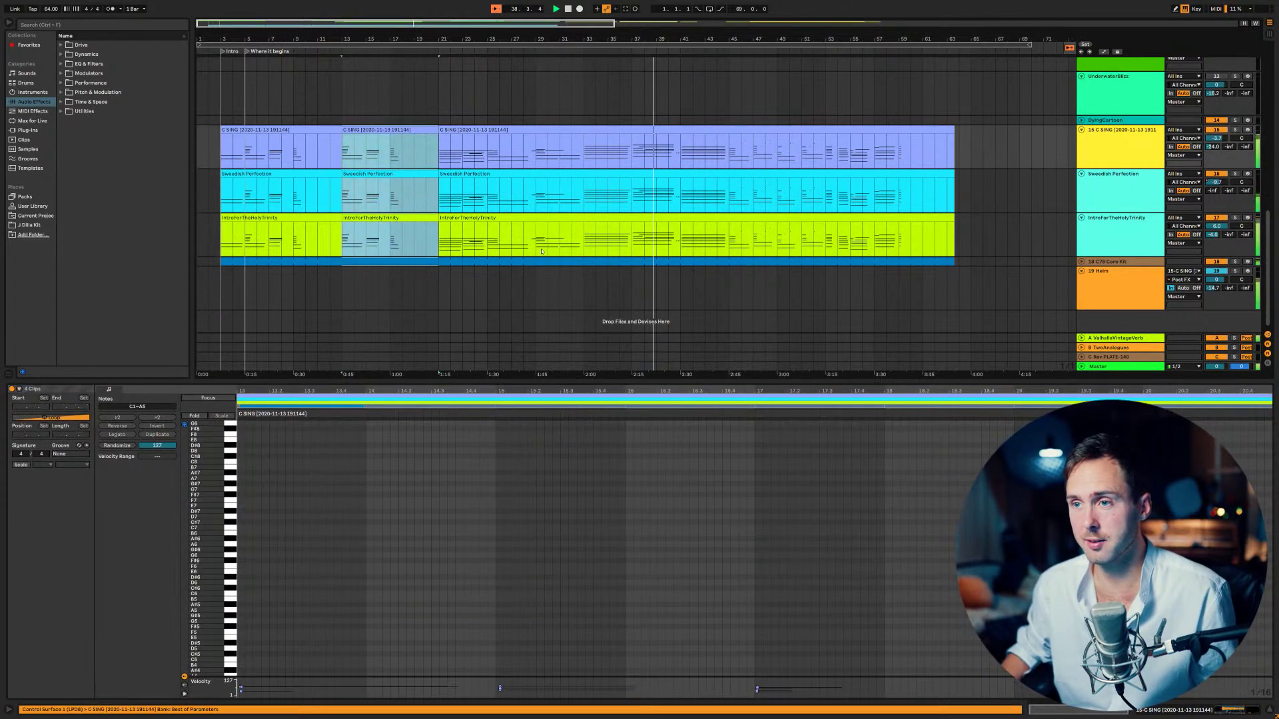
- Replace bars 29–33 with a copy of the 8-bar section from bars 13–21, pushing the following material back
{"action": "left_click", "coordinate": [526, 234]}
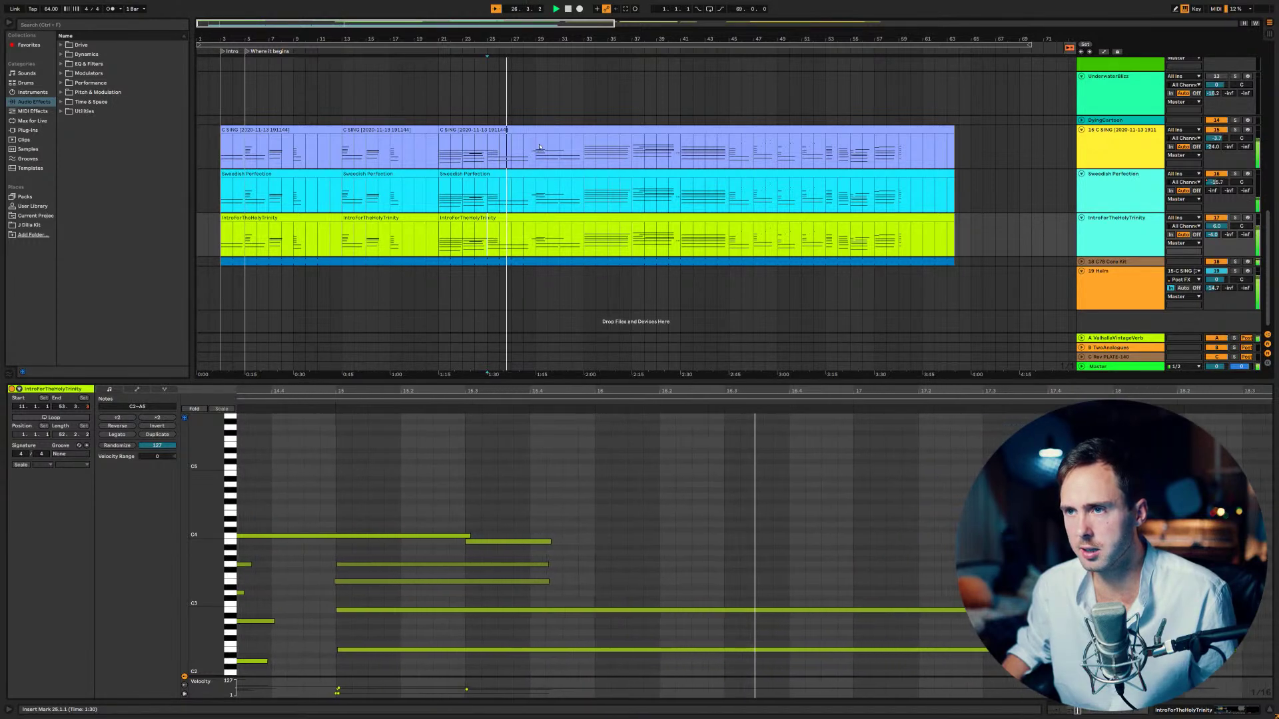
{"action": "left_click_drag", "start_coordinate": [536, 150], "coordinate": [585, 253]}
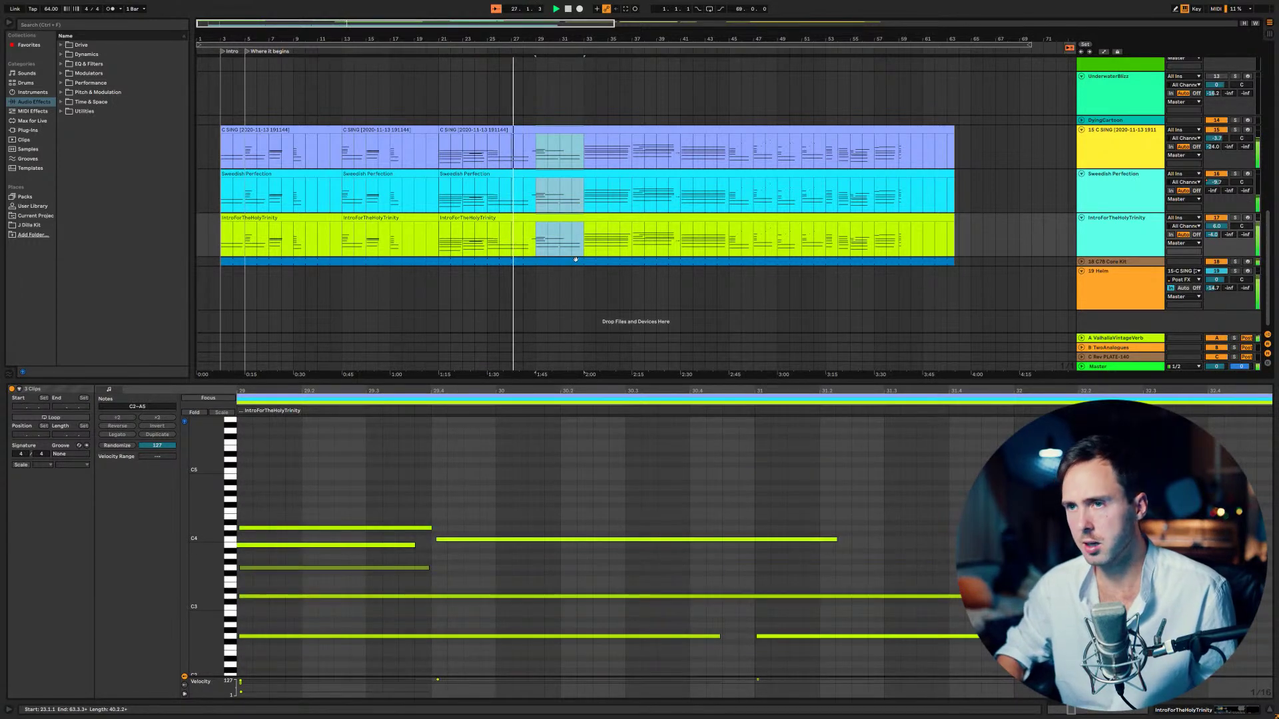
{"action": "key", "text": "ctrl+shift+d"}
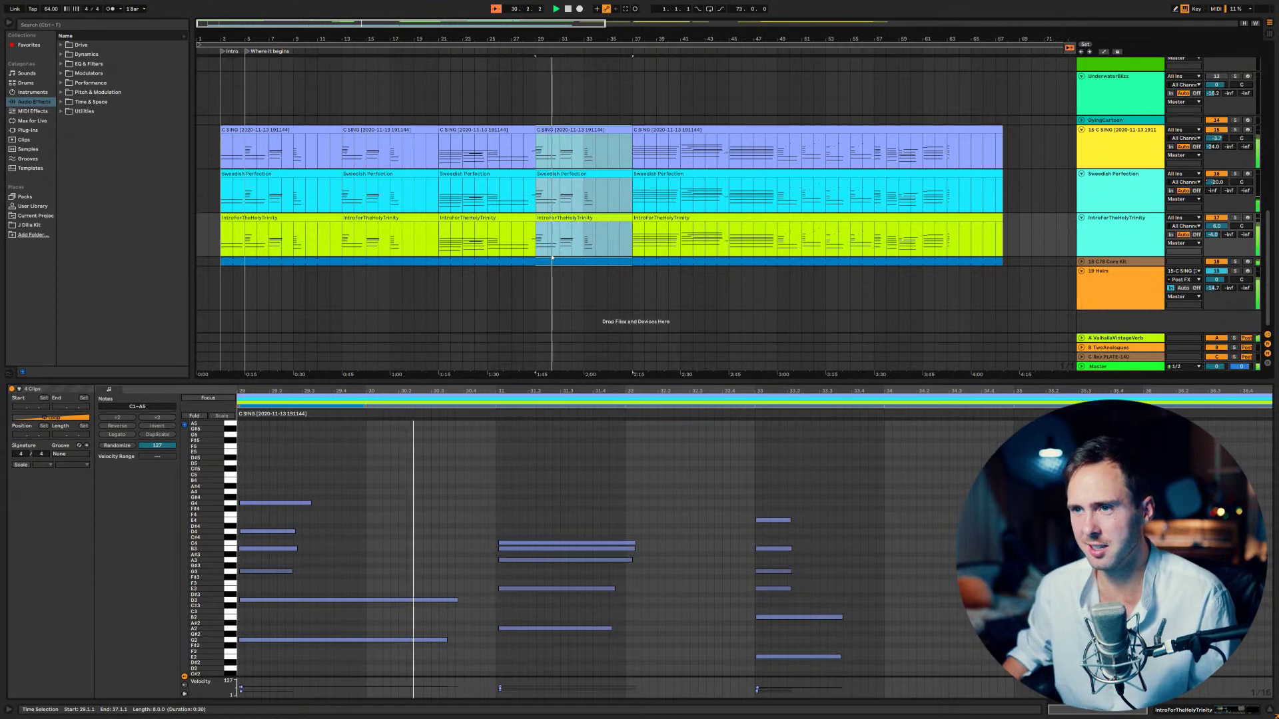
- Colour the four inserted clips at bars 29–37 and the three melodic tracks' clips at bars 3–21 red
{"action": "right_click", "coordinate": [580, 134]}
{"action": "left_click", "coordinate": [586, 288]}
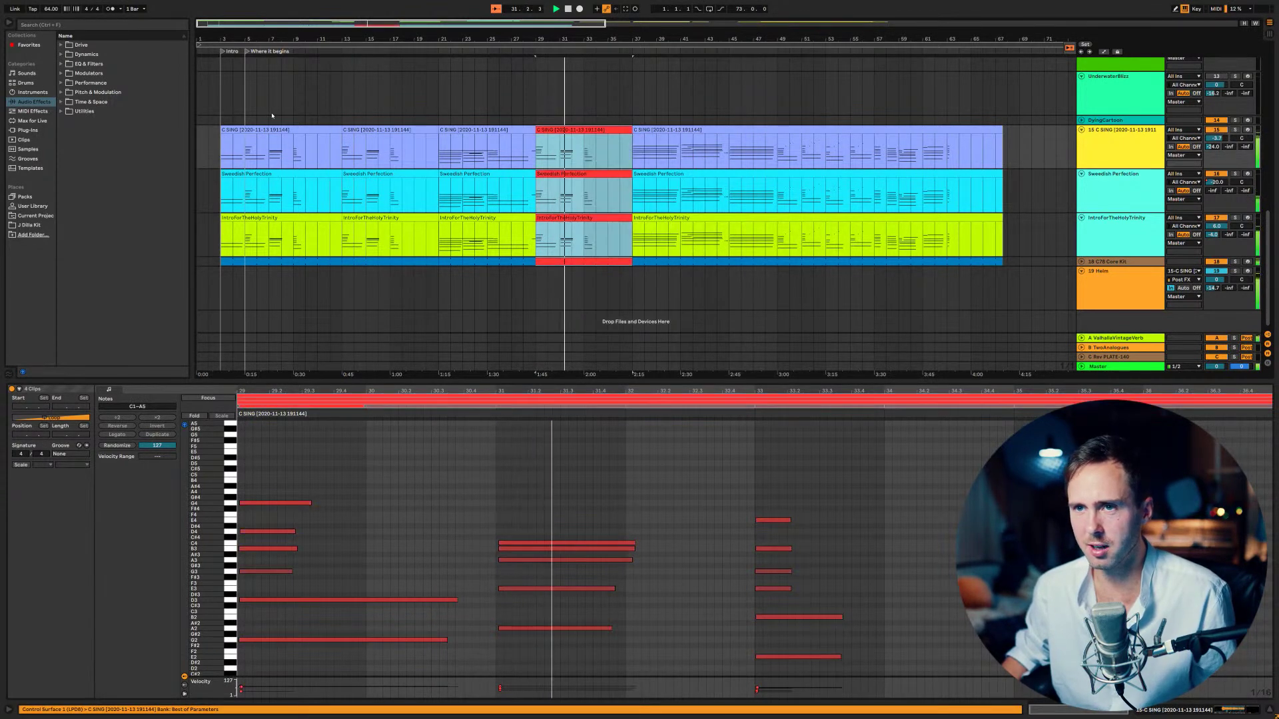
{"action": "left_click", "coordinate": [261, 138]}
{"action": "left_click", "coordinate": [383, 227], "text": "shift"}
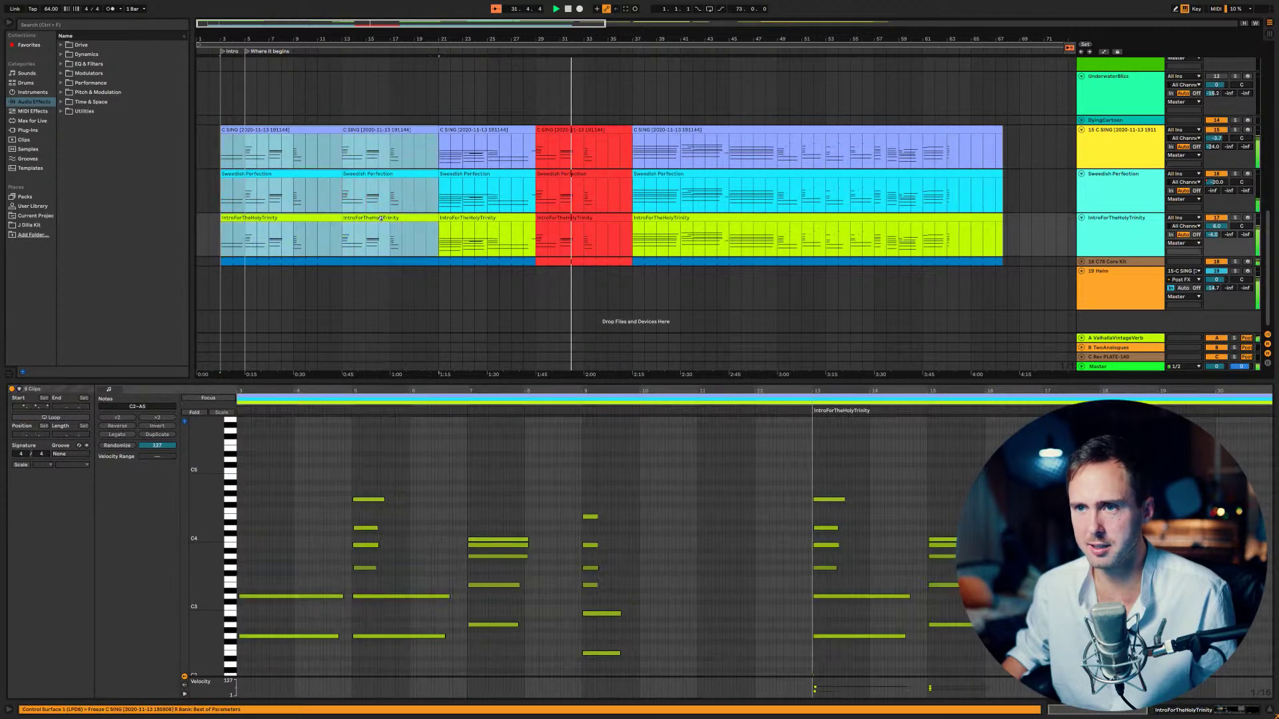
{"action": "right_click", "coordinate": [383, 222]}
{"action": "left_click", "coordinate": [389, 374]}
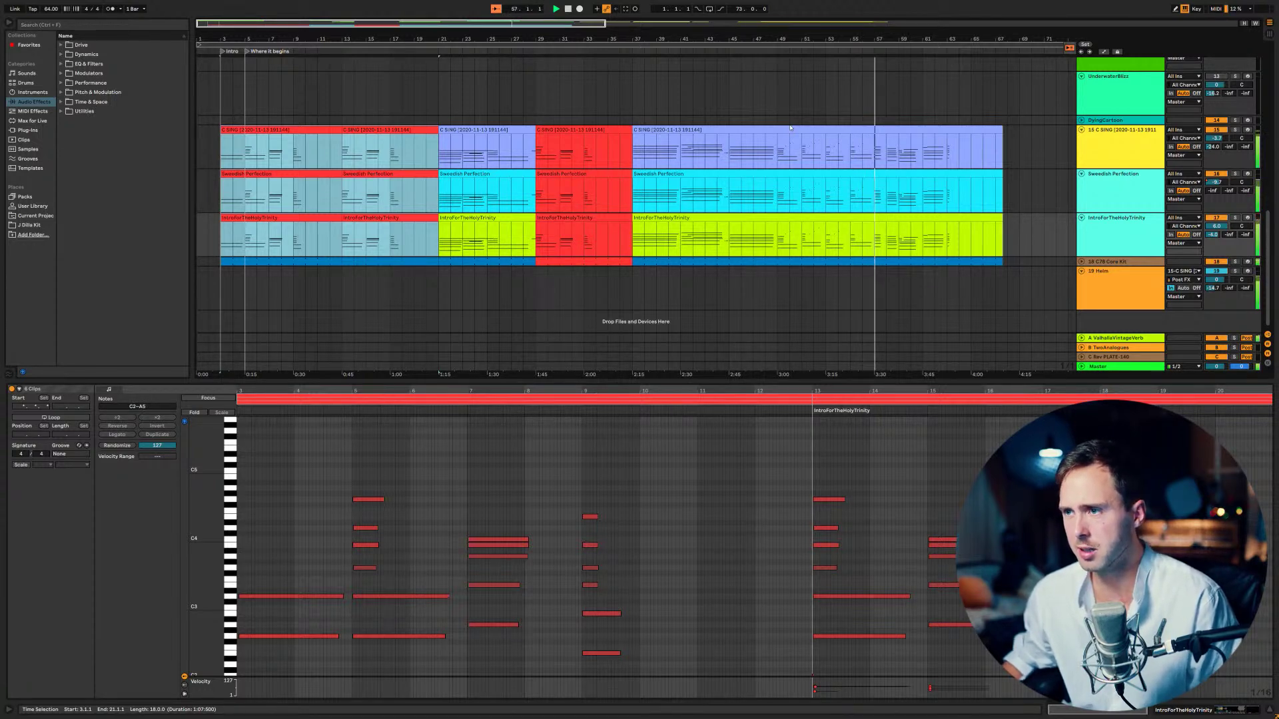
- Split out bars 49–57 of the C SING, Swedish Perfection, IntroForTheHolyTrinity and C78 Core Kit clips and colour them green
{"action": "left_click_drag", "start_coordinate": [783, 253], "coordinate": [876, 132]}
{"action": "key", "text": "ctrl+e"}
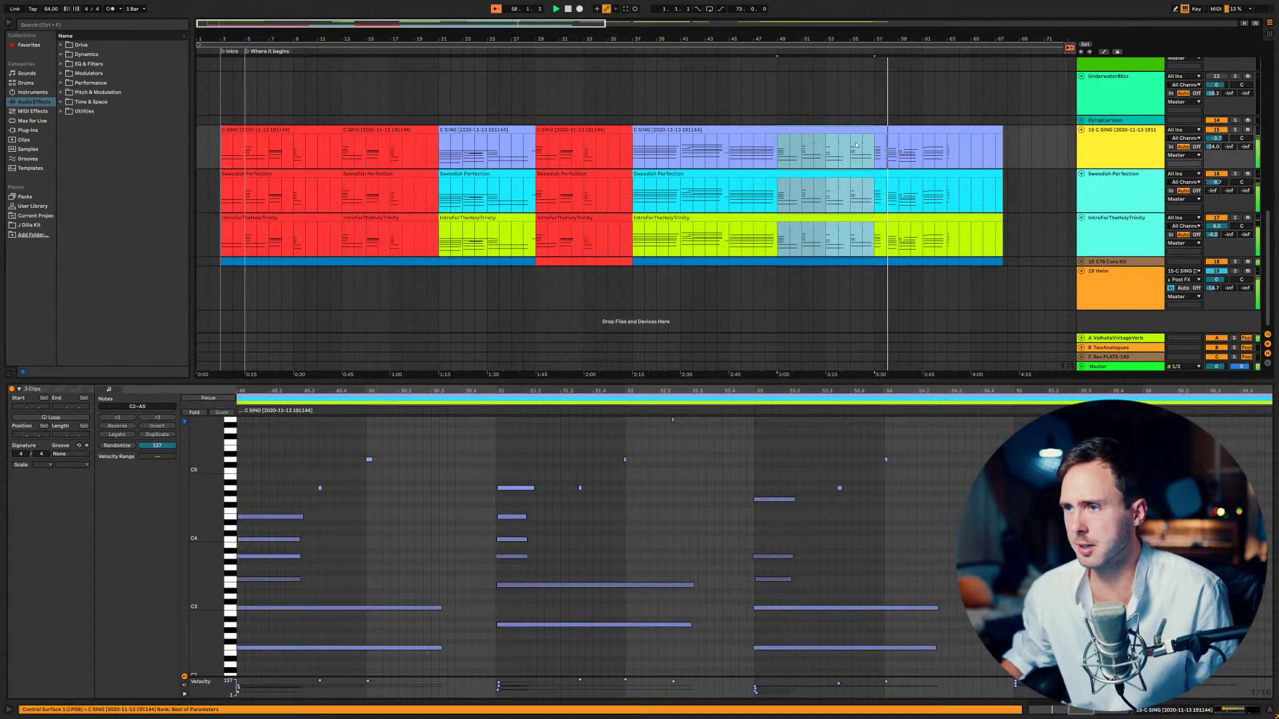
{"action": "left_click_drag", "start_coordinate": [778, 288], "coordinate": [841, 130]}
{"action": "right_click", "coordinate": [842, 131]}
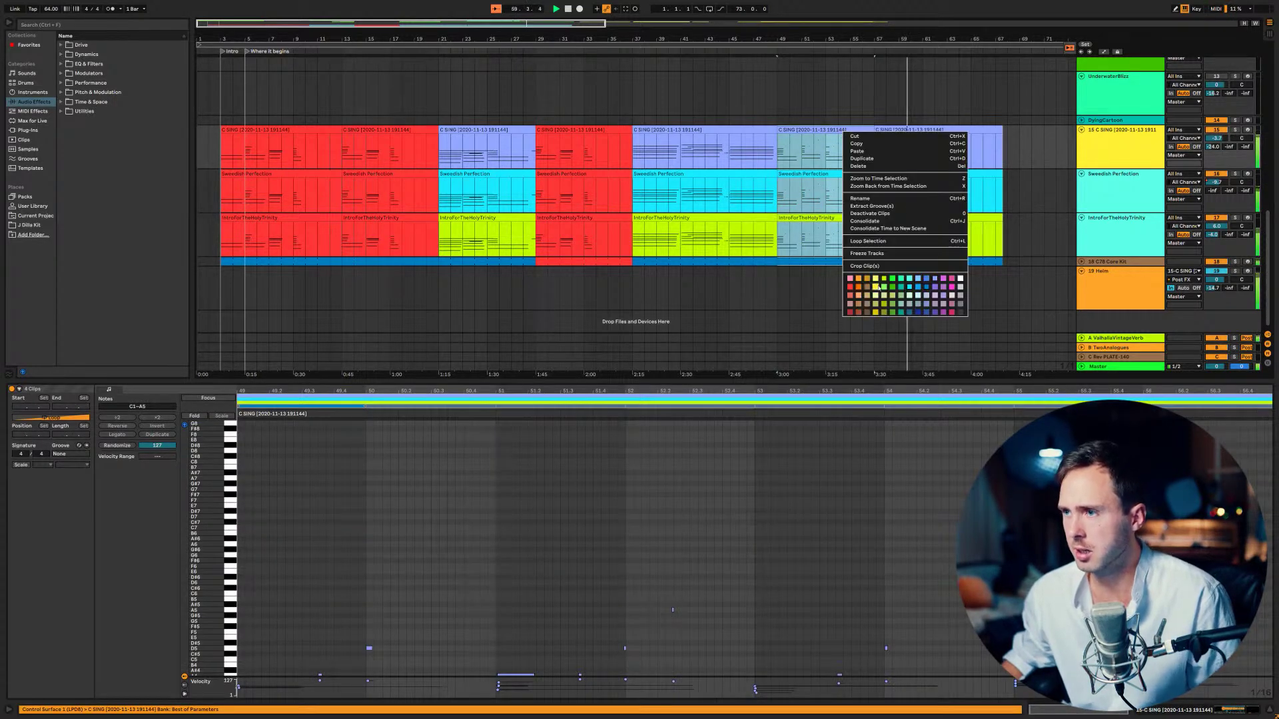
{"action": "left_click", "coordinate": [895, 288]}
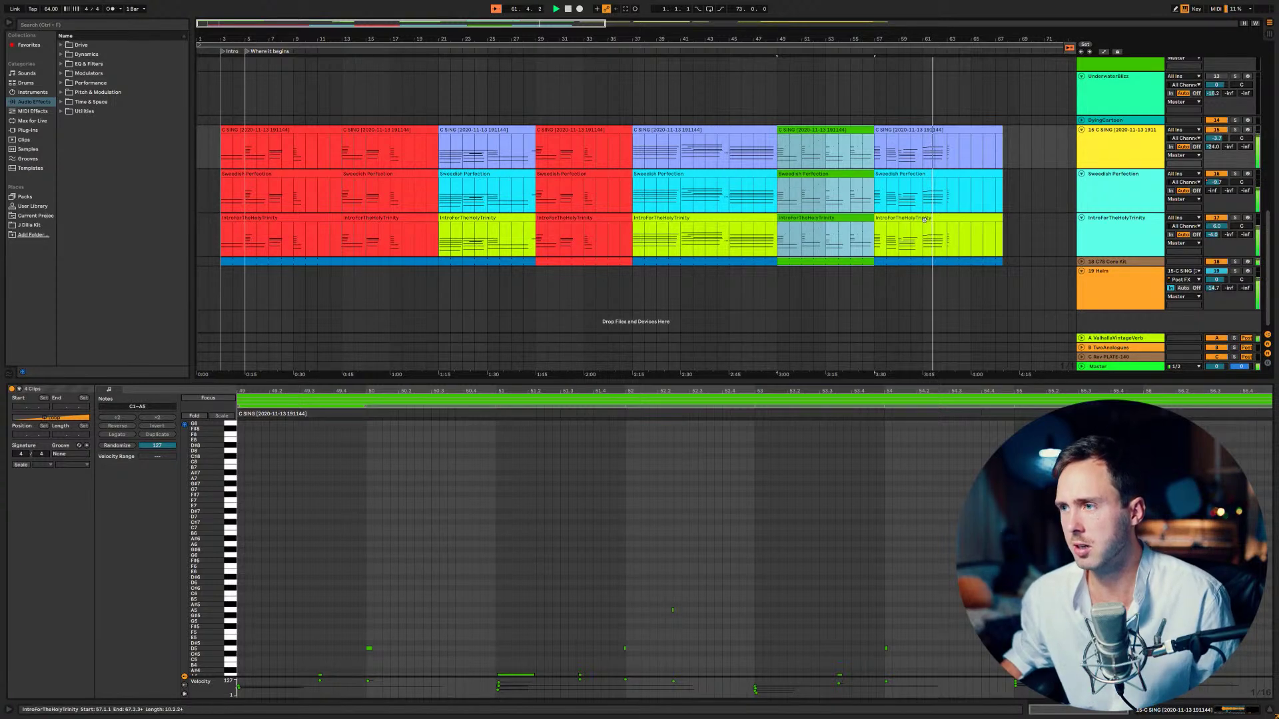
- Insert a copy of bars 57–61 of the three melodic tracks at bar 61, pushing the following material back
{"action": "left_click", "coordinate": [874, 151]}
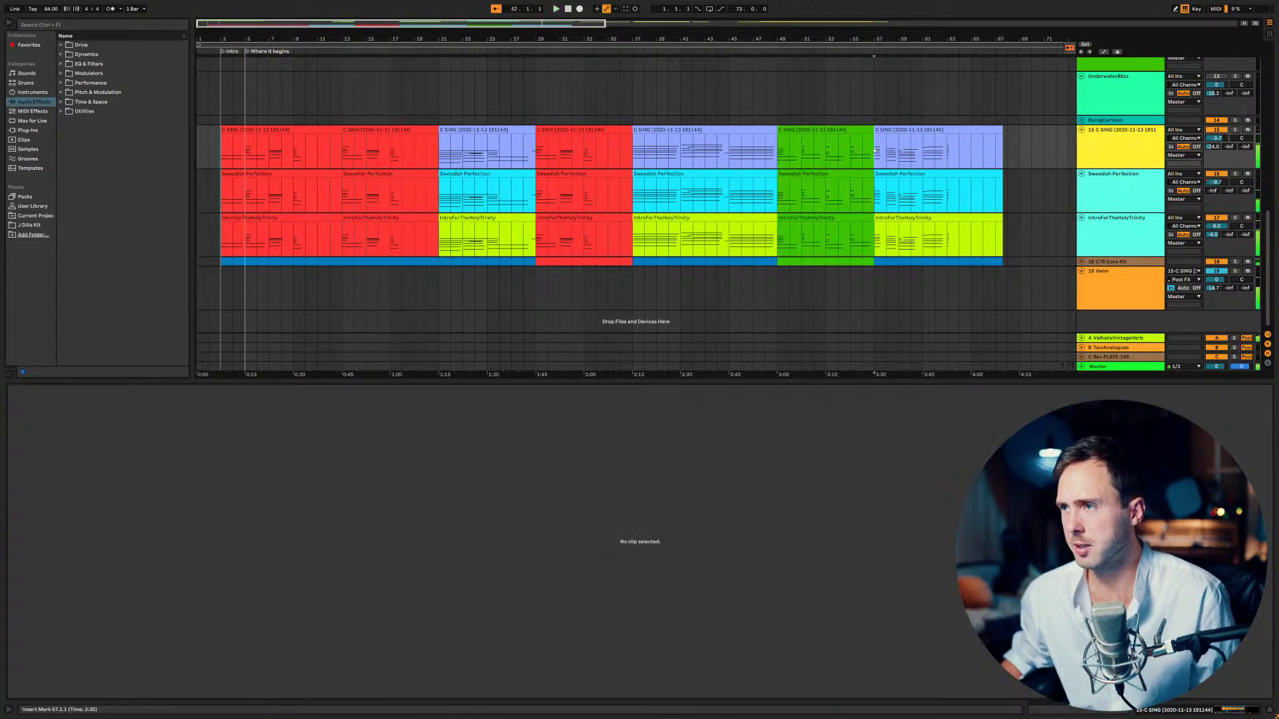
{"action": "left_click", "coordinate": [921, 264], "text": "shift"}
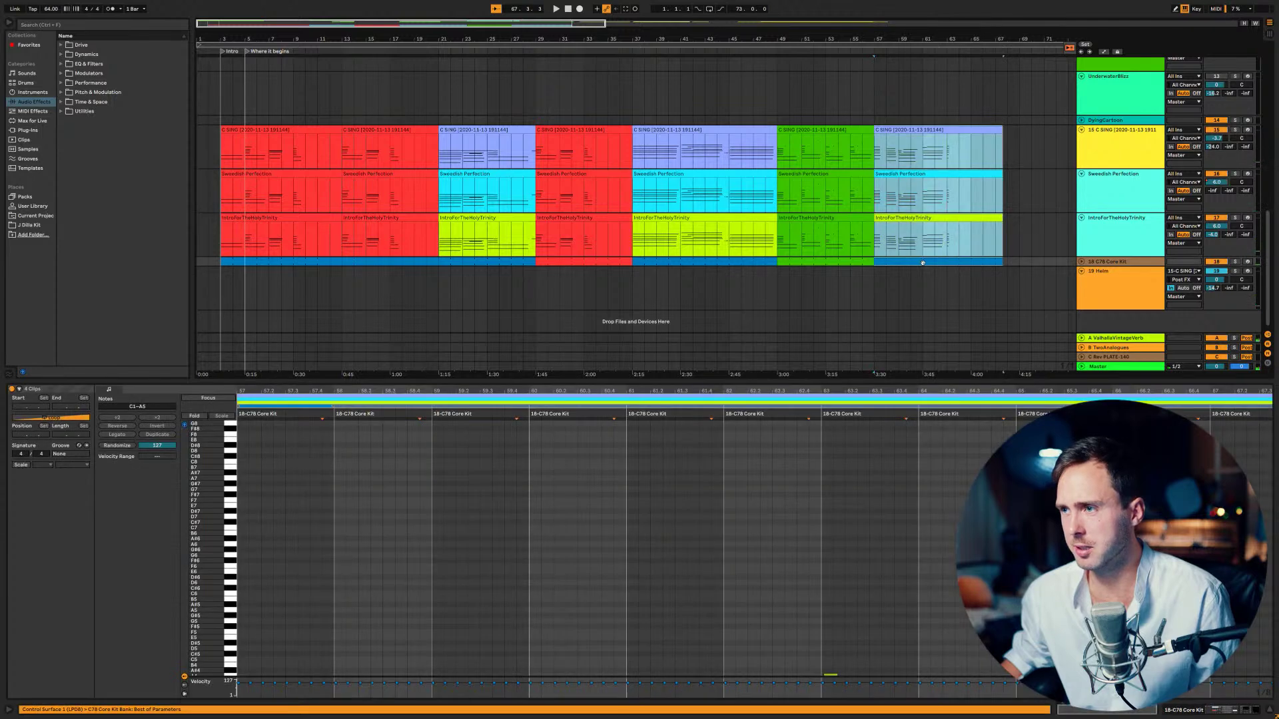
{"action": "left_click", "coordinate": [880, 147]}
{"action": "left_click_drag", "start_coordinate": [923, 246], "coordinate": [870, 151]}
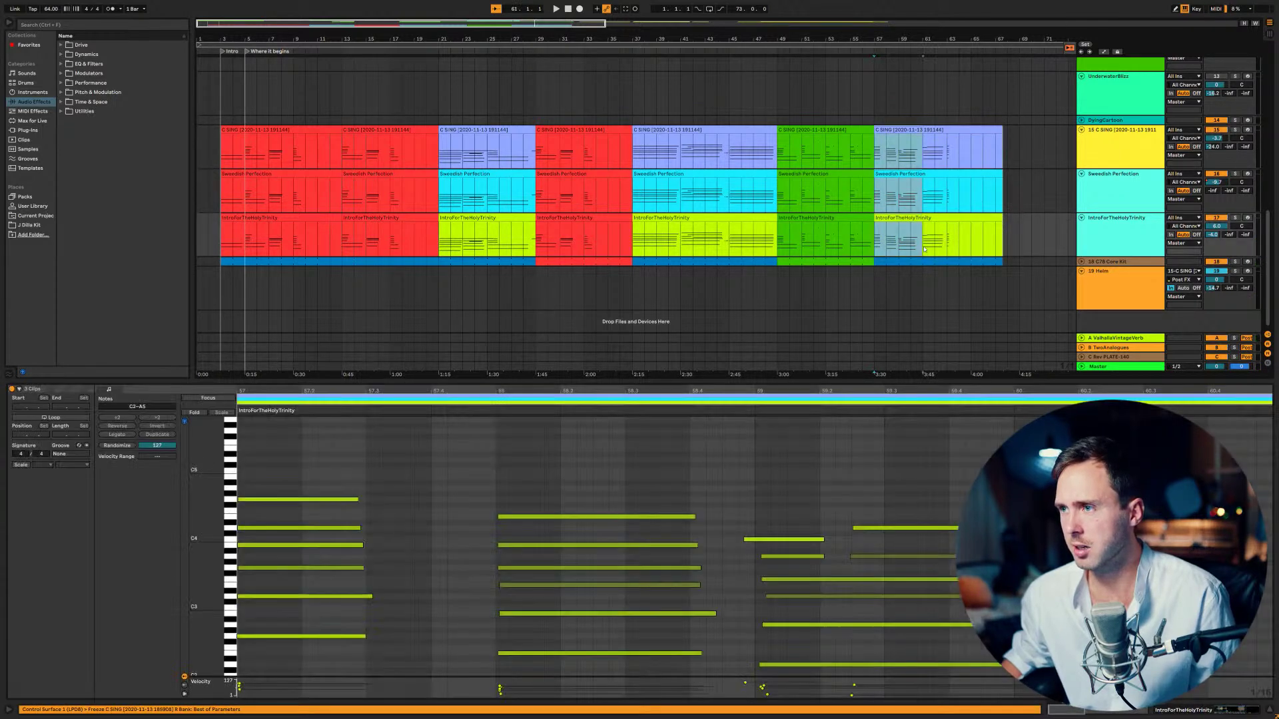
{"action": "key", "text": "space"}
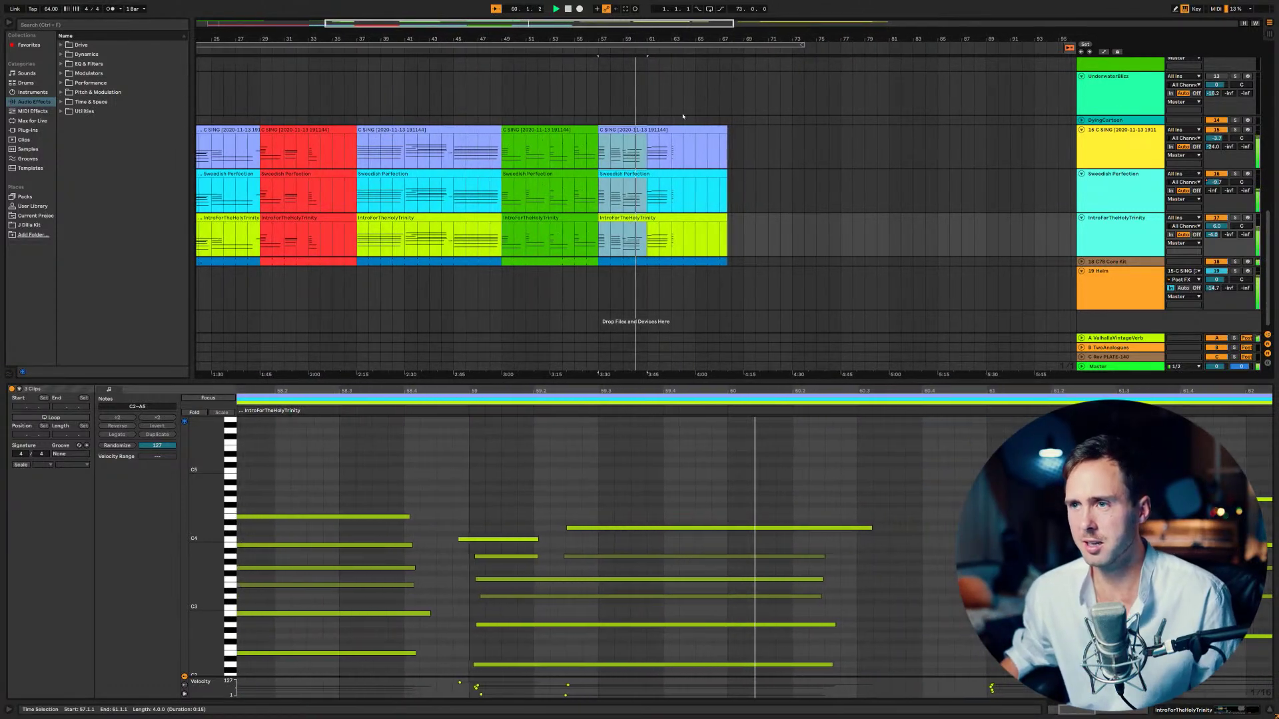
{"action": "key", "text": "ctrl+d"}
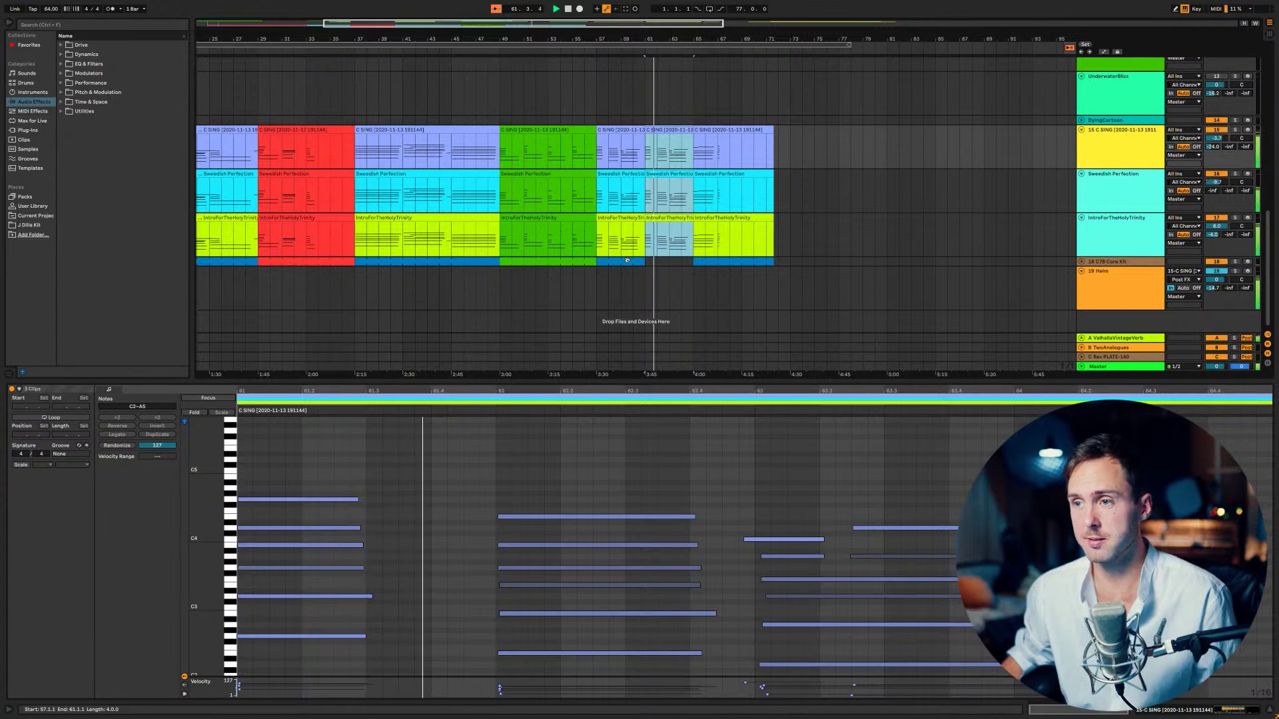
- Fill the C78 Core Kit gap at bars 61–65 with a drum clip and deactivate the drum clips from bar 61 onward
{"action": "left_click", "coordinate": [724, 259]}
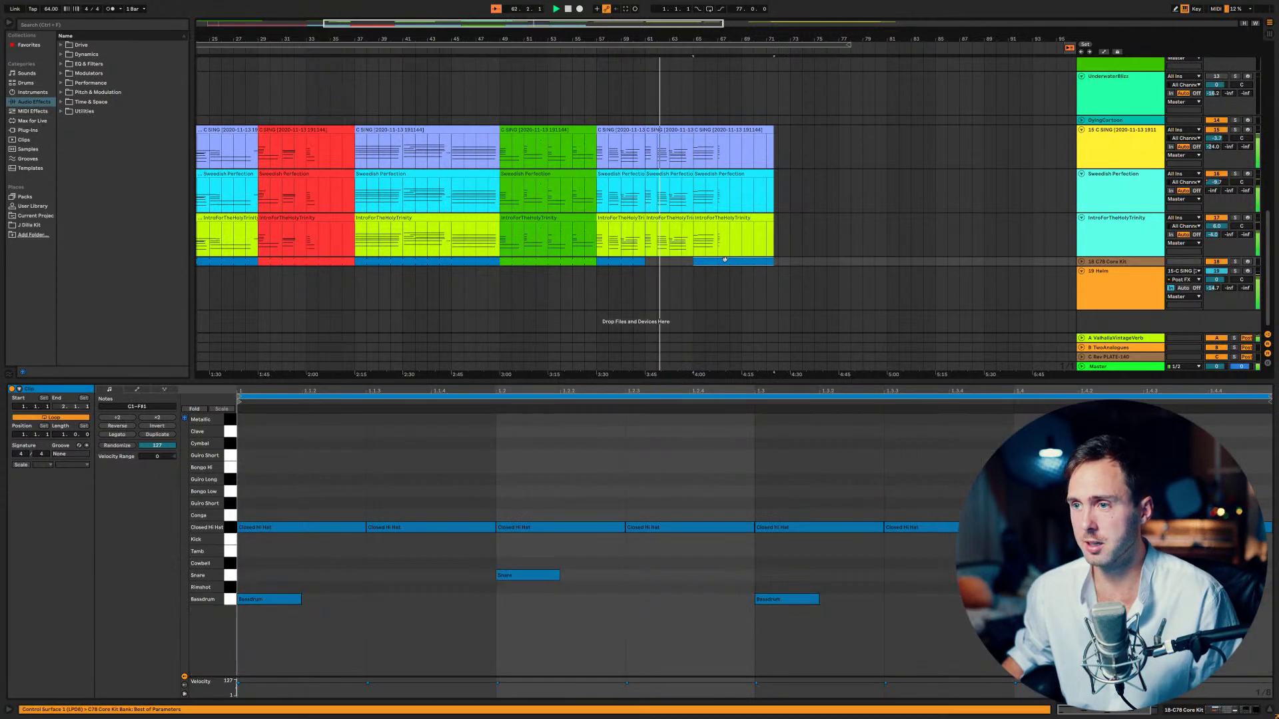
{"action": "left_click", "coordinate": [723, 270]}
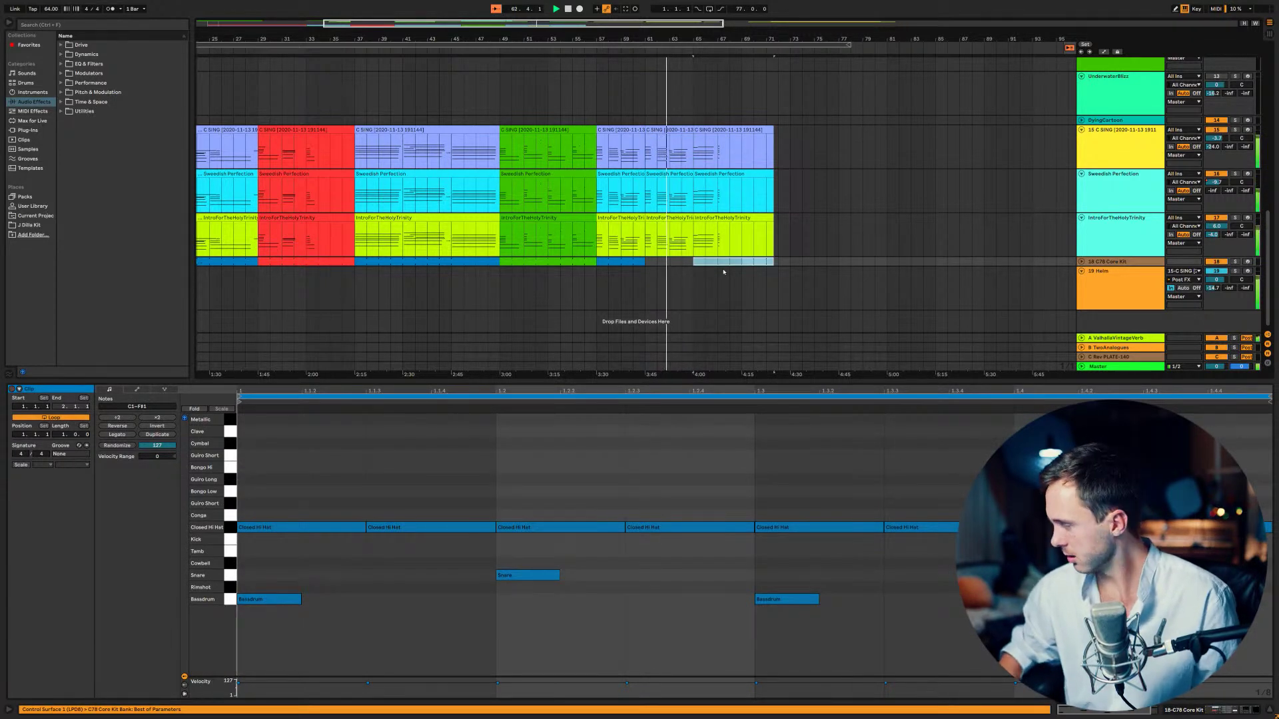
{"action": "left_click_drag", "start_coordinate": [724, 271], "coordinate": [629, 257]}
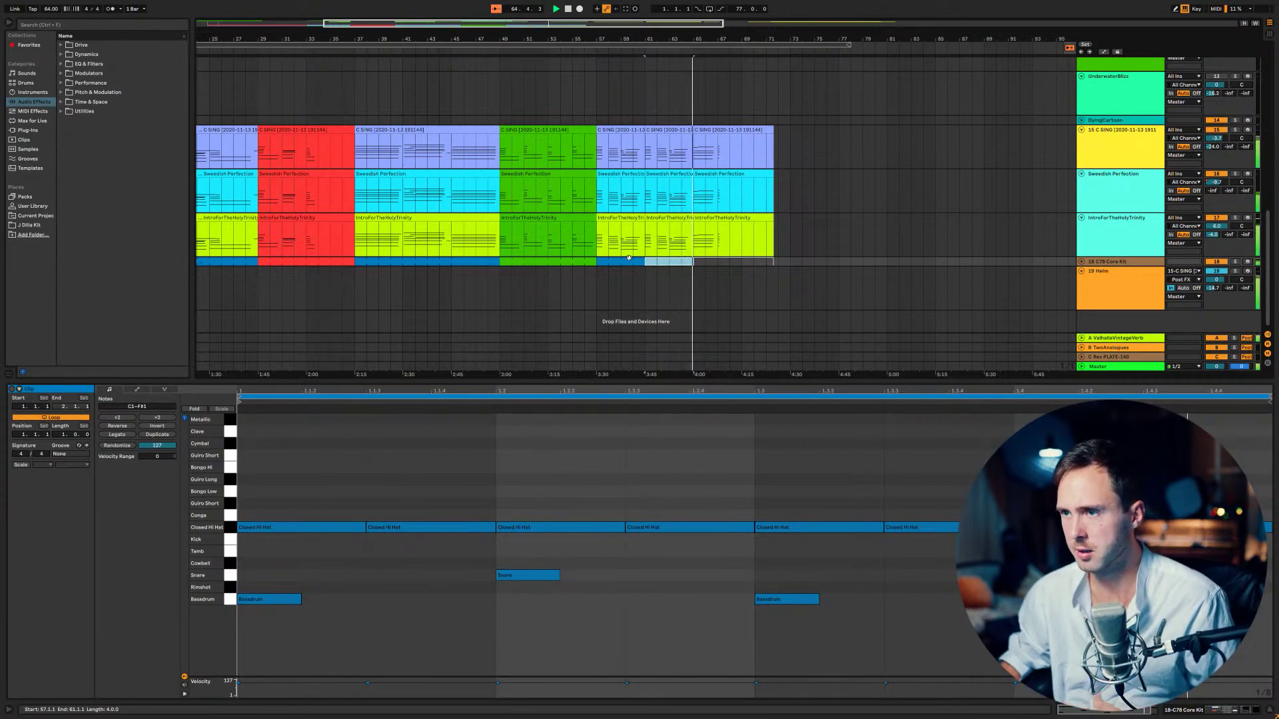
{"action": "left_click", "coordinate": [671, 271]}
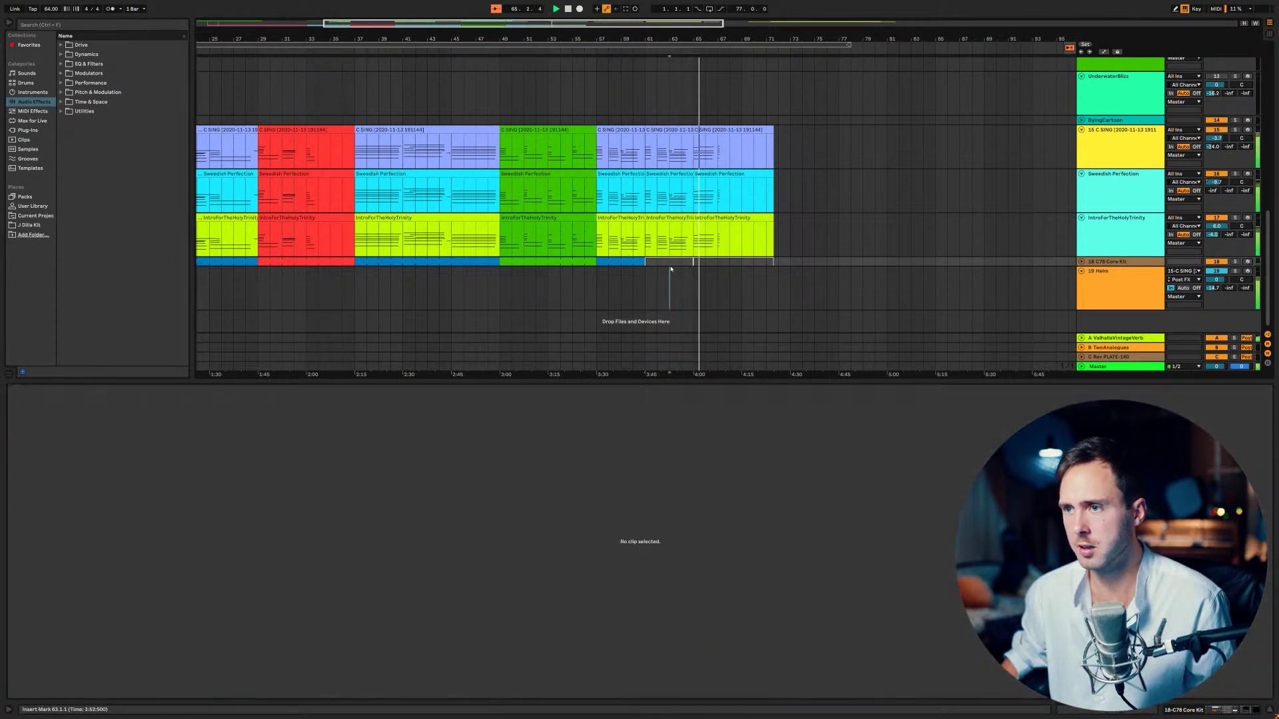
- Deactivate the closed hi-hat and bassdrum notes in the drum clip at bars 61–65, keeping only the snare active
{"action": "left_click", "coordinate": [668, 261]}
{"action": "left_click_drag", "start_coordinate": [276, 622], "coordinate": [770, 415]}
{"action": "left_click_drag", "start_coordinate": [506, 558], "coordinate": [1266, 583]}
- Extend the snare-only C78 Core Kit clip from bar 65 to the end of the melodic clips
{"action": "left_click", "coordinate": [653, 271]}
{"action": "left_click", "coordinate": [672, 259]}
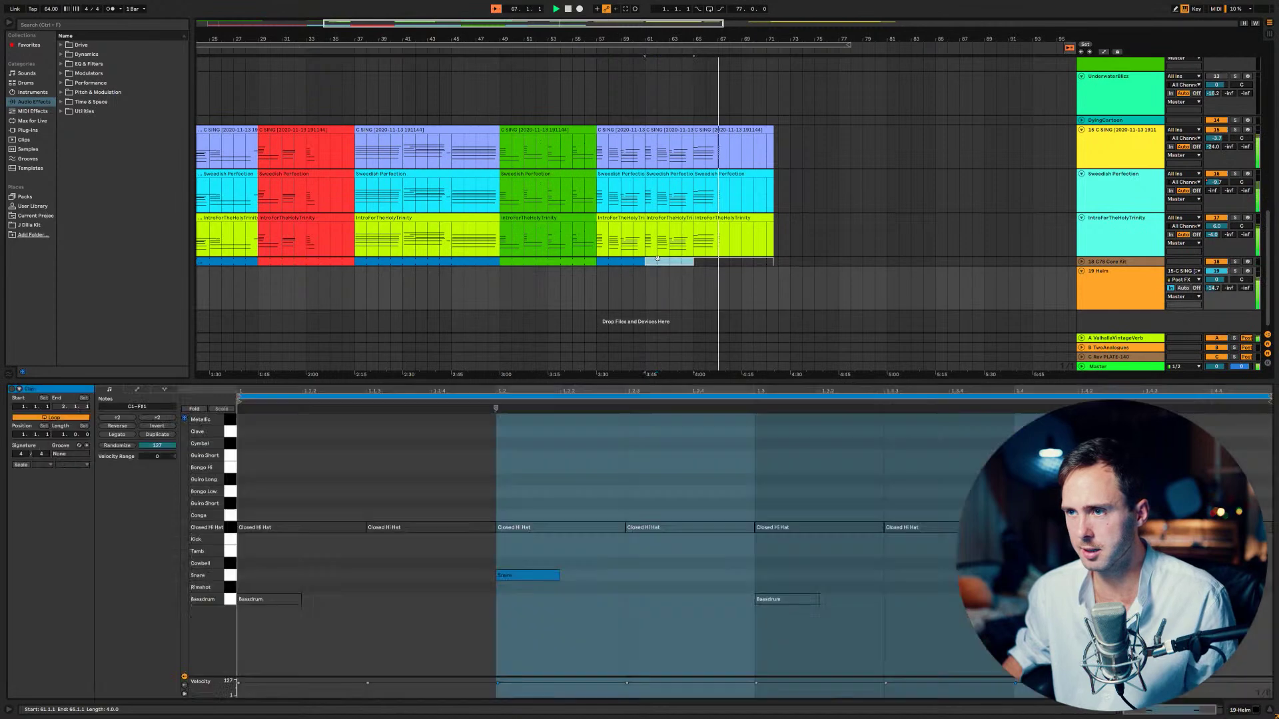
{"action": "left_click_drag", "start_coordinate": [672, 261], "coordinate": [772, 270]}
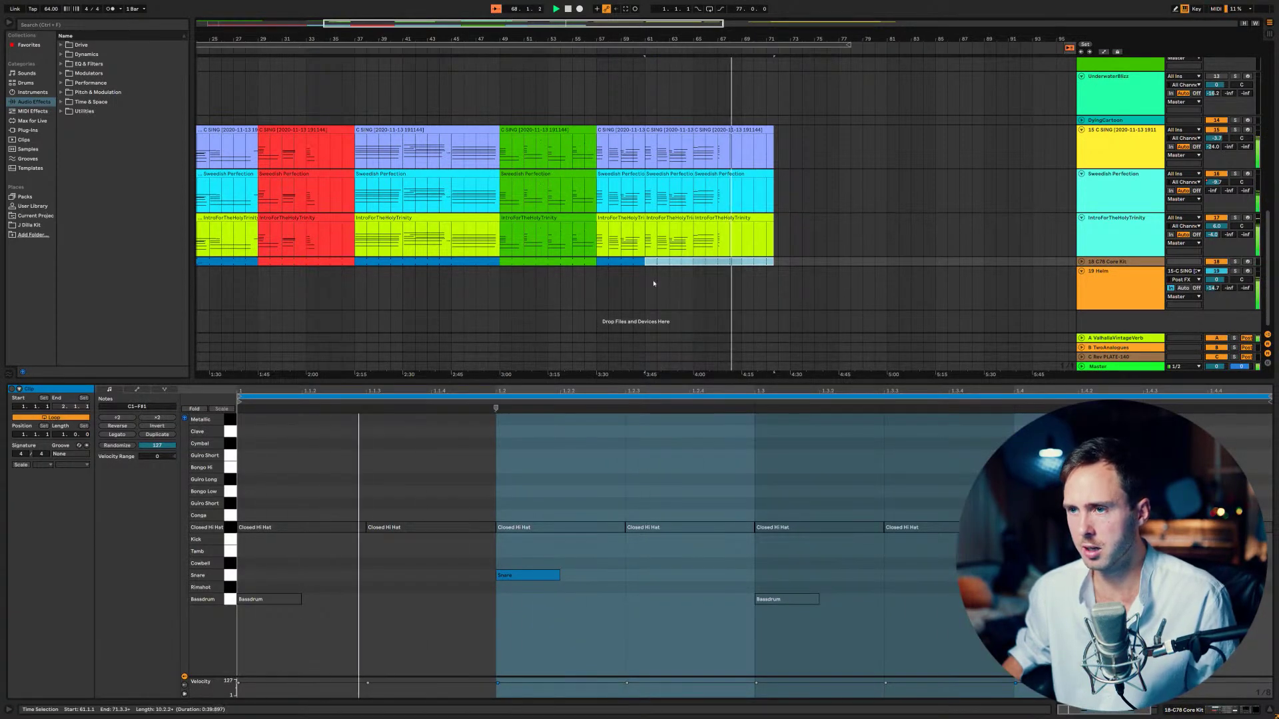
{"action": "left_click", "coordinate": [671, 261]}
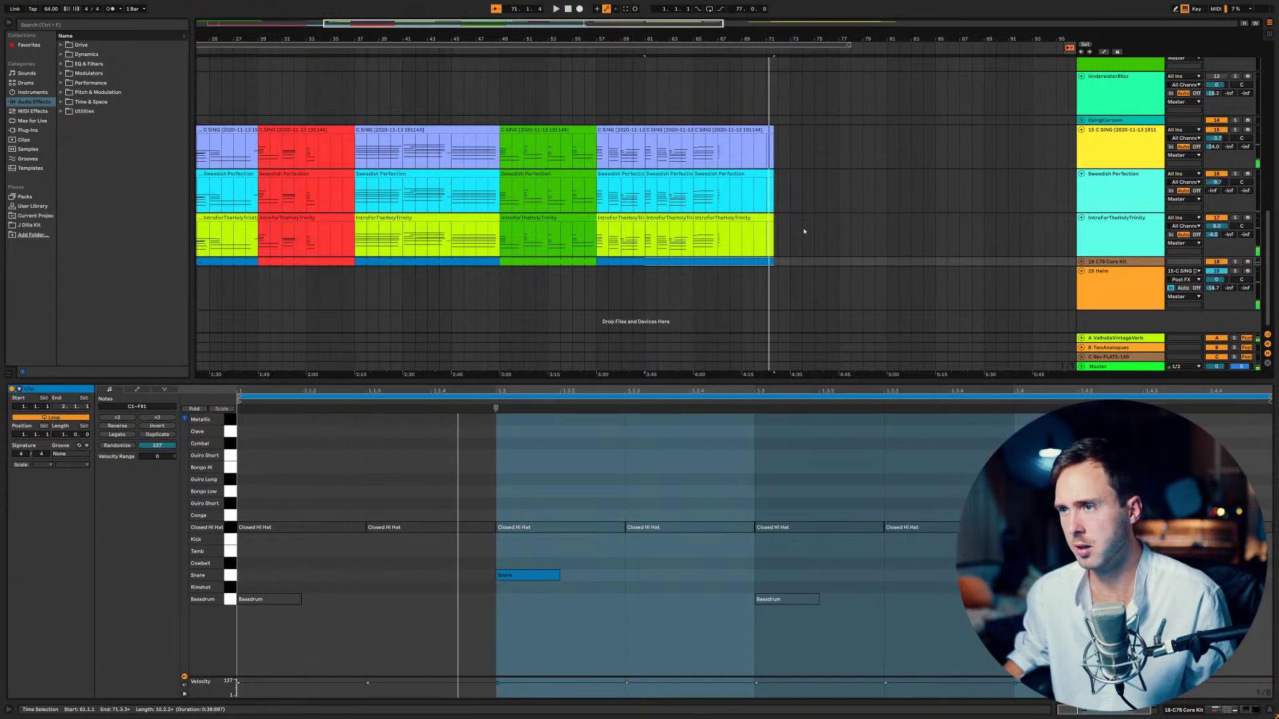
- Delete the clip ends beyond bar 71 on the melodic and drum tracks
{"action": "left_click_drag", "start_coordinate": [792, 256], "coordinate": [769, 147]}
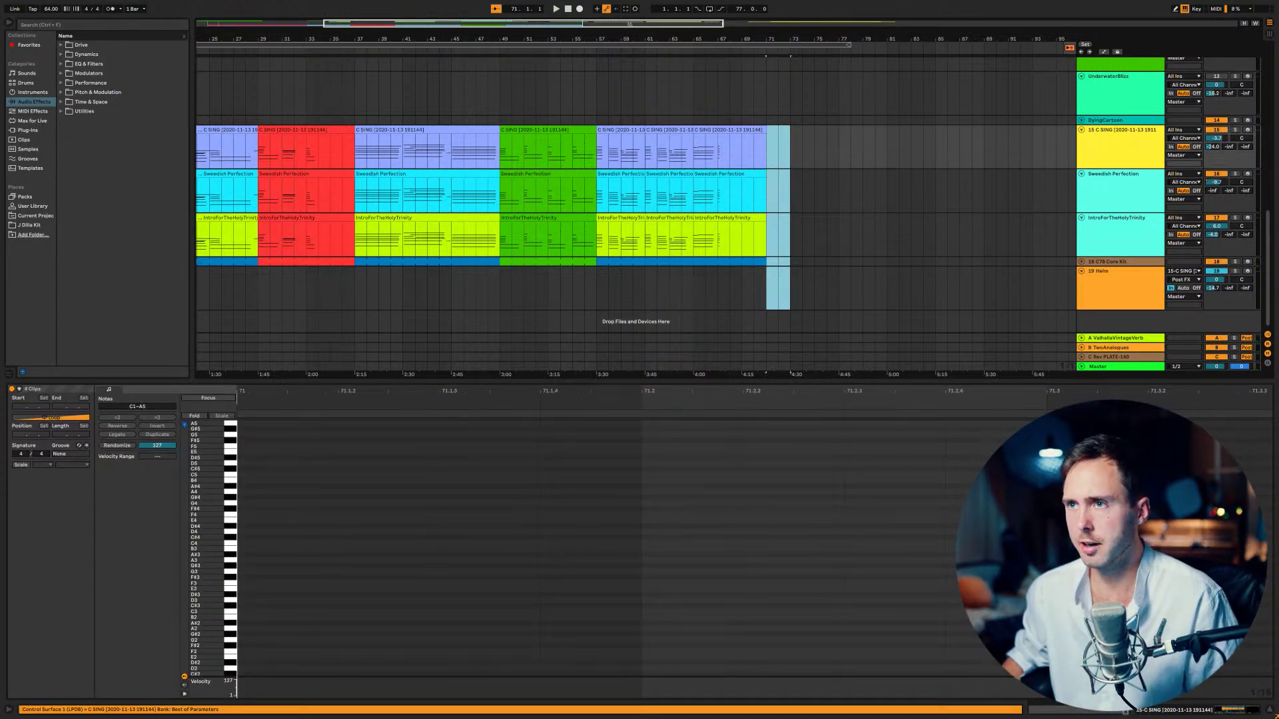
{"action": "key", "text": "minus"}
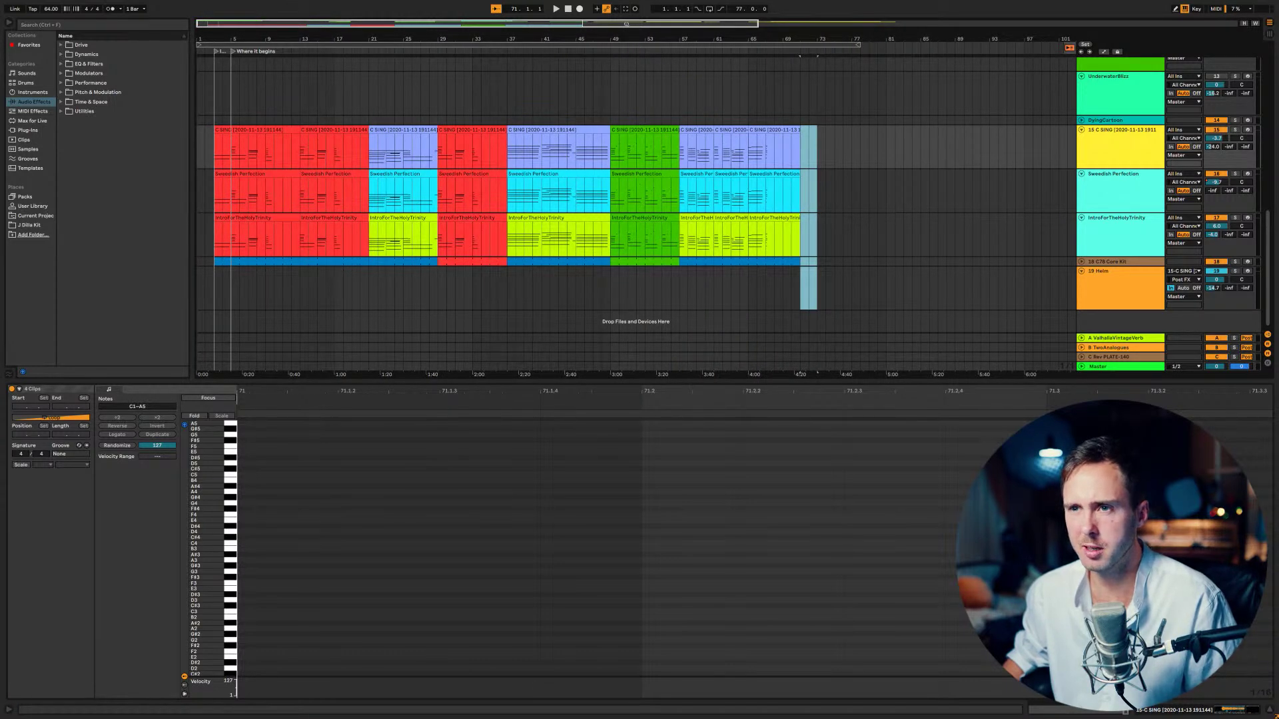
{"action": "left_click_drag", "start_coordinate": [631, 22], "coordinate": [631, 24]}
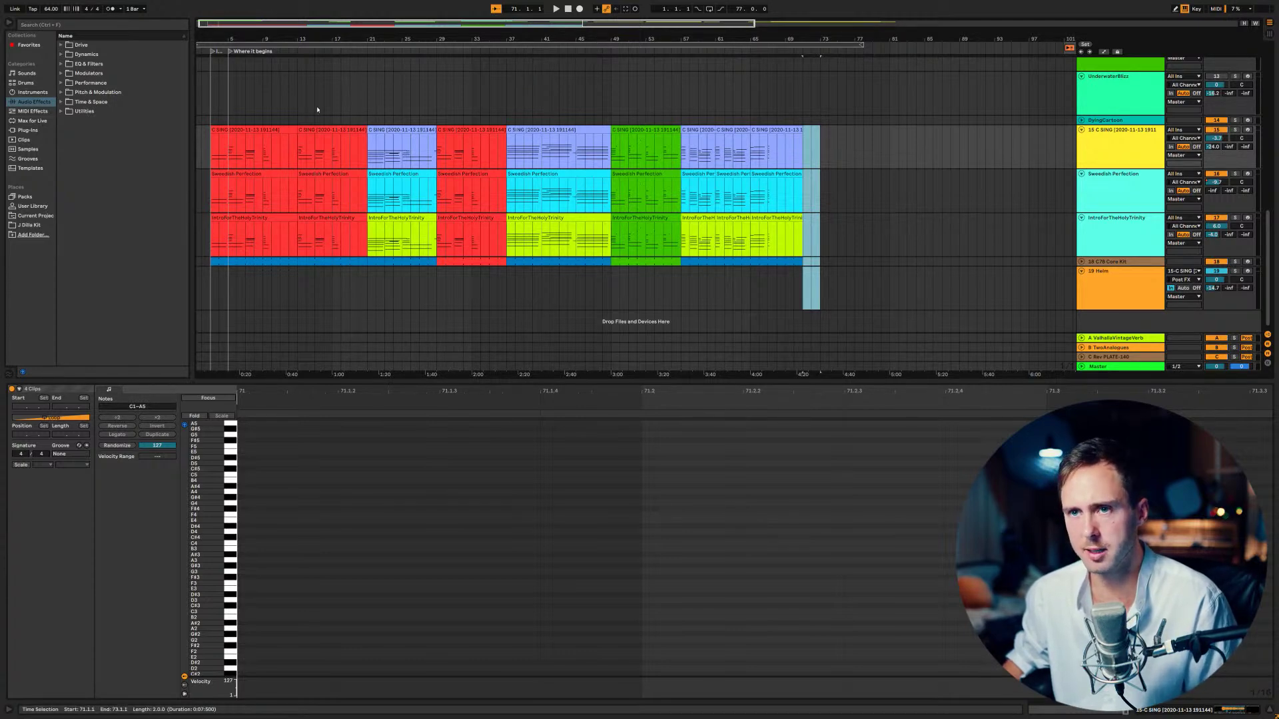
- Split the three melodic tracks' clips at bar 5 and colour the intro clips at bars 3–5 gold
{"action": "left_click", "coordinate": [217, 127]}
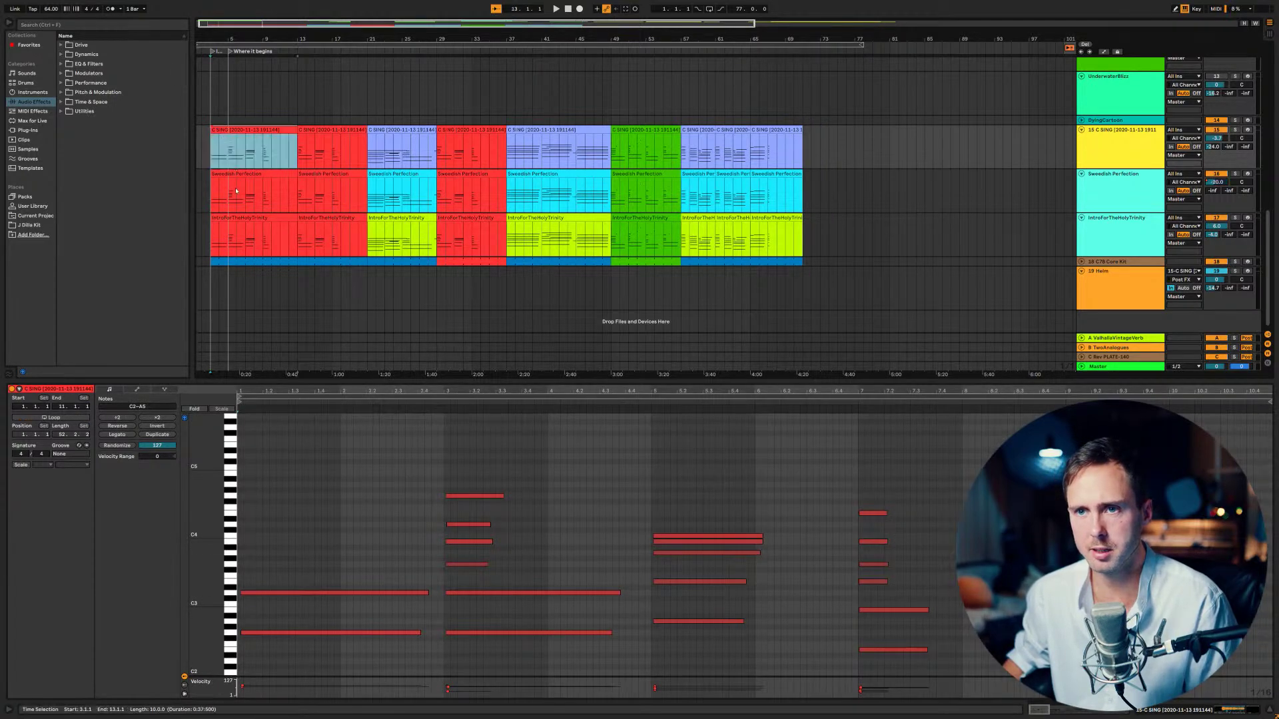
{"action": "left_click_drag", "start_coordinate": [385, 27], "coordinate": [389, 70]}
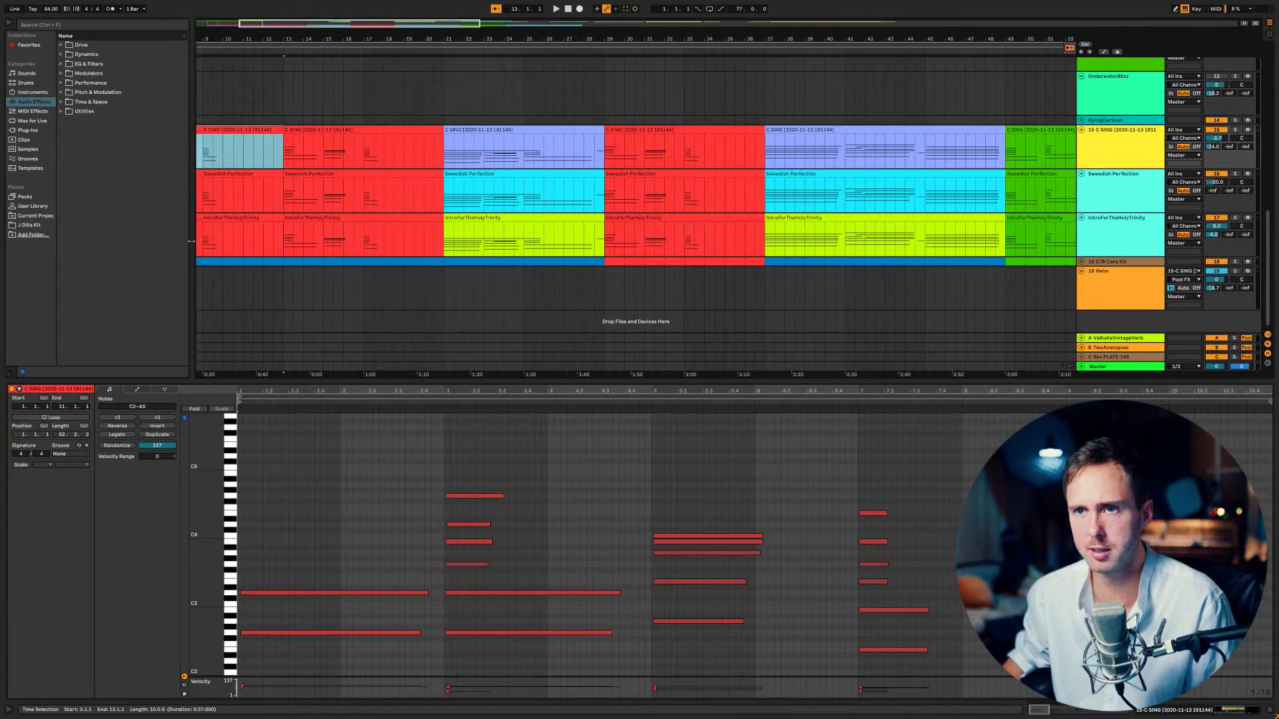
{"action": "left_click_drag", "start_coordinate": [314, 25], "coordinate": [279, 25]}
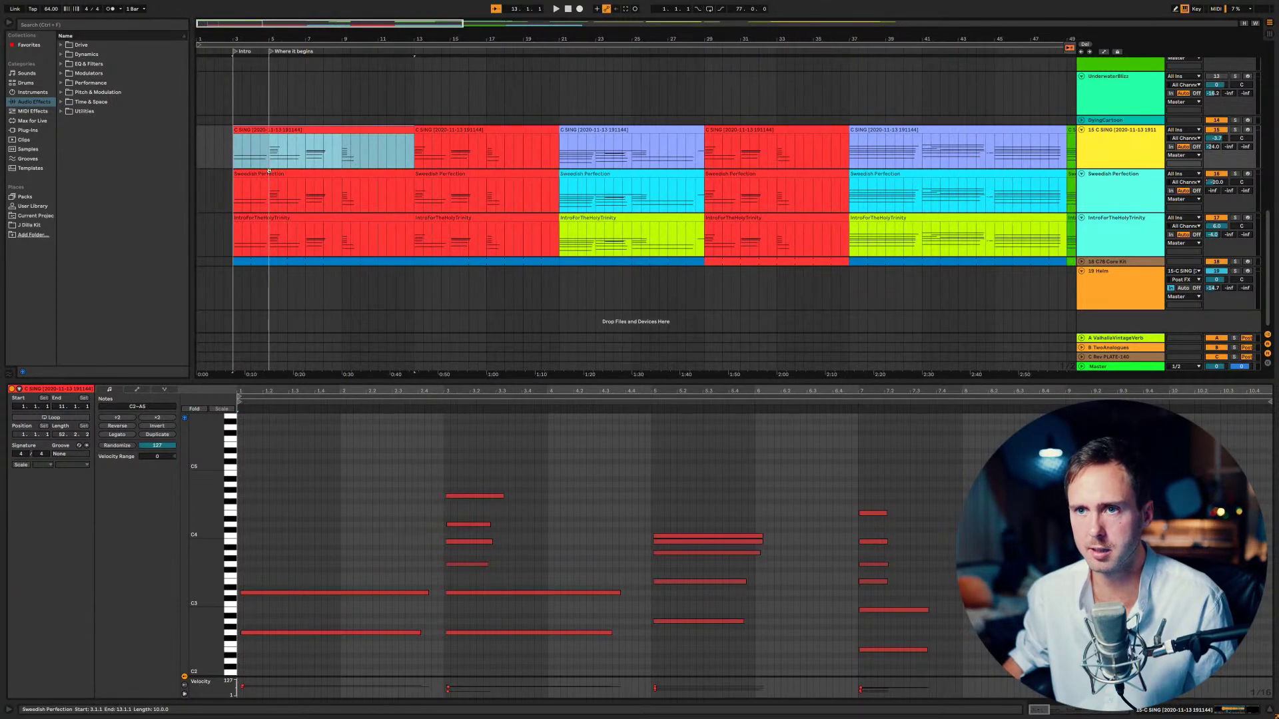
{"action": "left_click", "coordinate": [269, 174]}
{"action": "left_click_drag", "start_coordinate": [235, 140], "coordinate": [271, 244]}
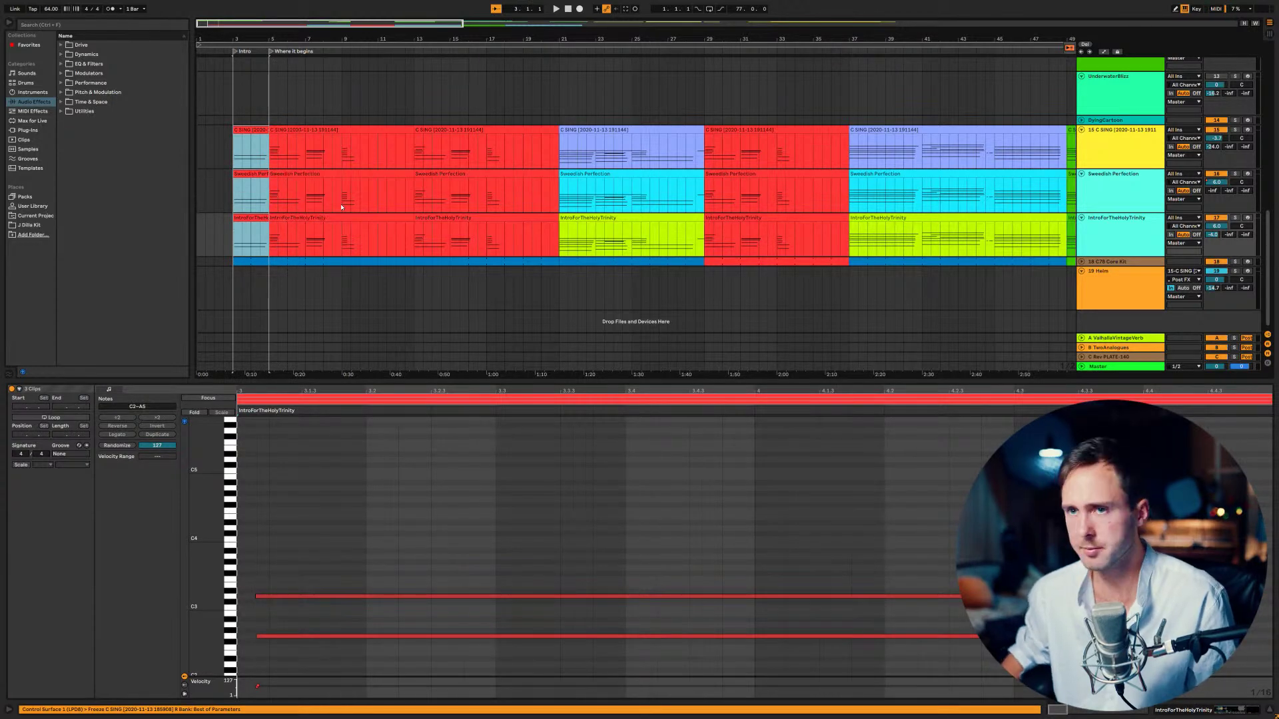
{"action": "right_click", "coordinate": [253, 129]}
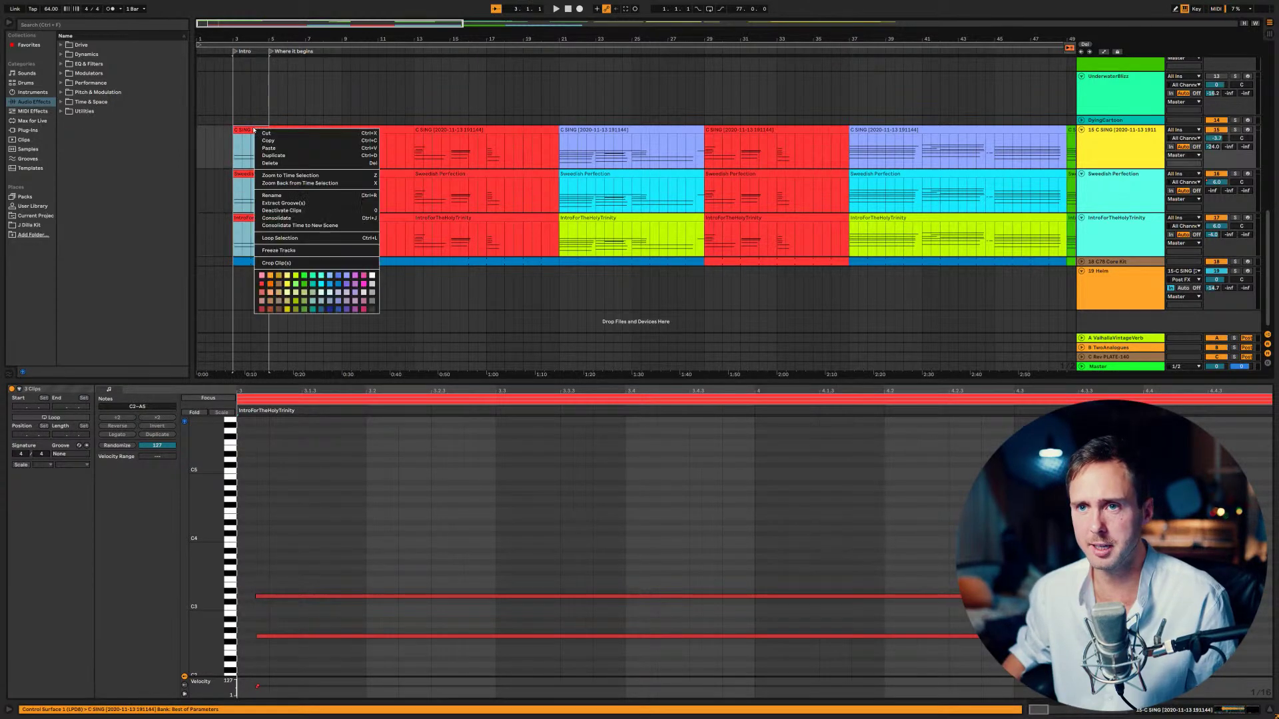
{"action": "left_click", "coordinate": [280, 278]}
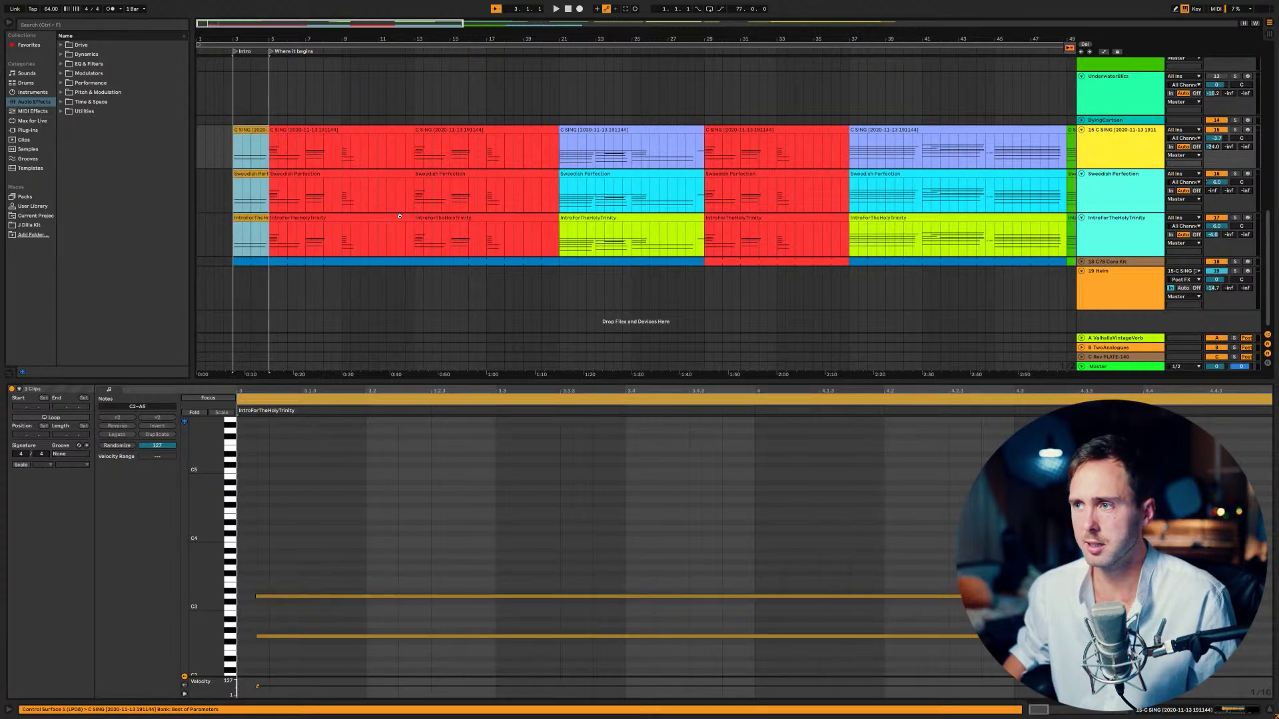
- Enlarge the arrangement area above the clip editor and increase the height of the C SING track
{"action": "key", "text": "minus"}
{"action": "key", "text": "minus"}
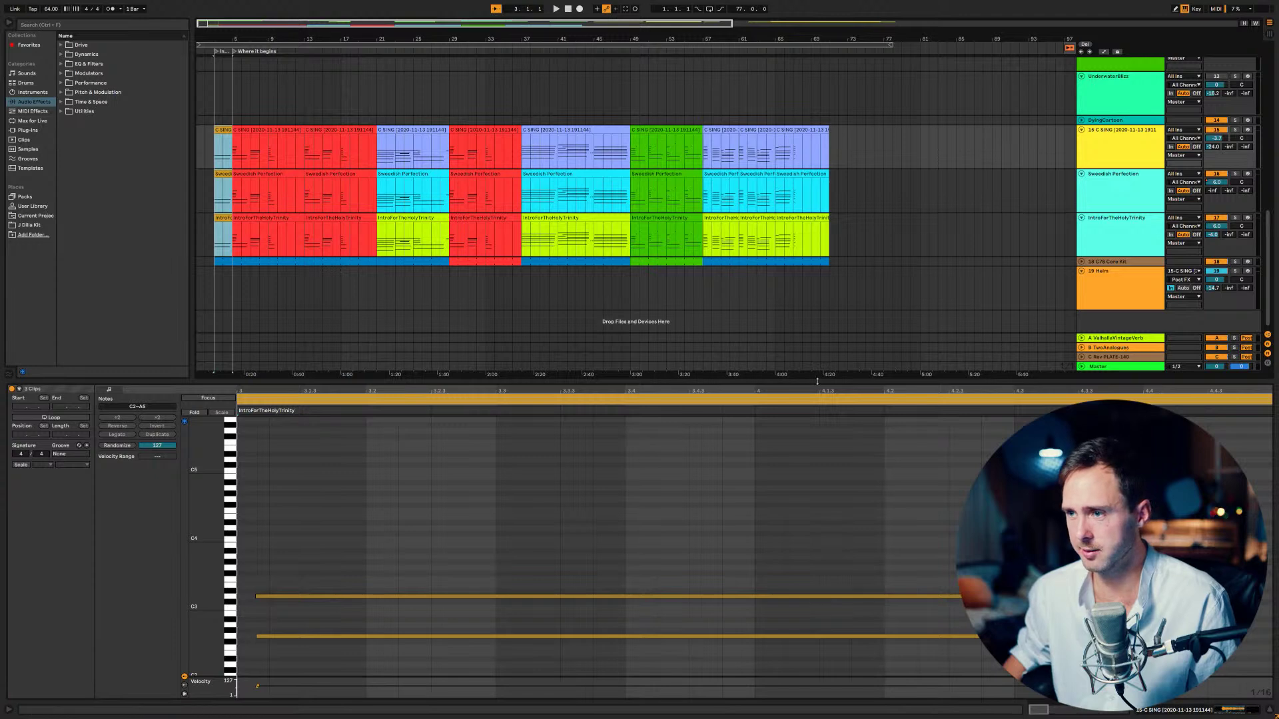
{"action": "left_click_drag", "start_coordinate": [818, 381], "coordinate": [804, 497]}
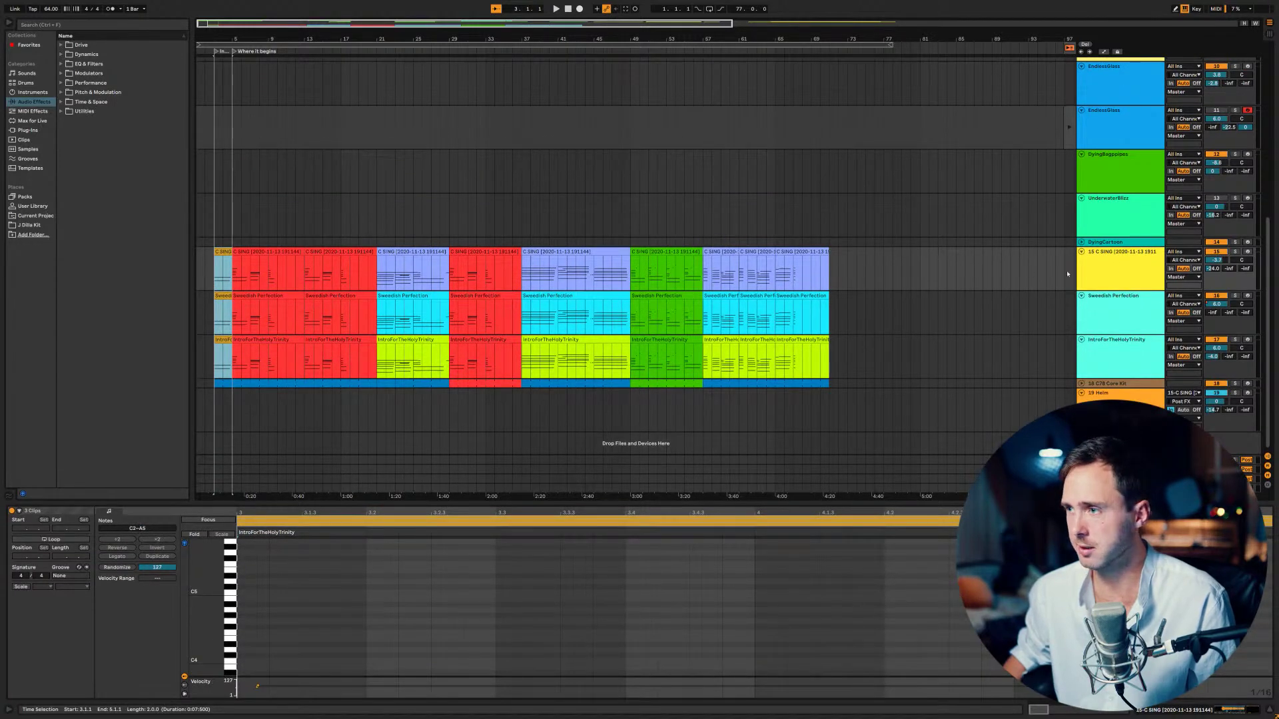
{"action": "left_click", "coordinate": [1119, 252]}
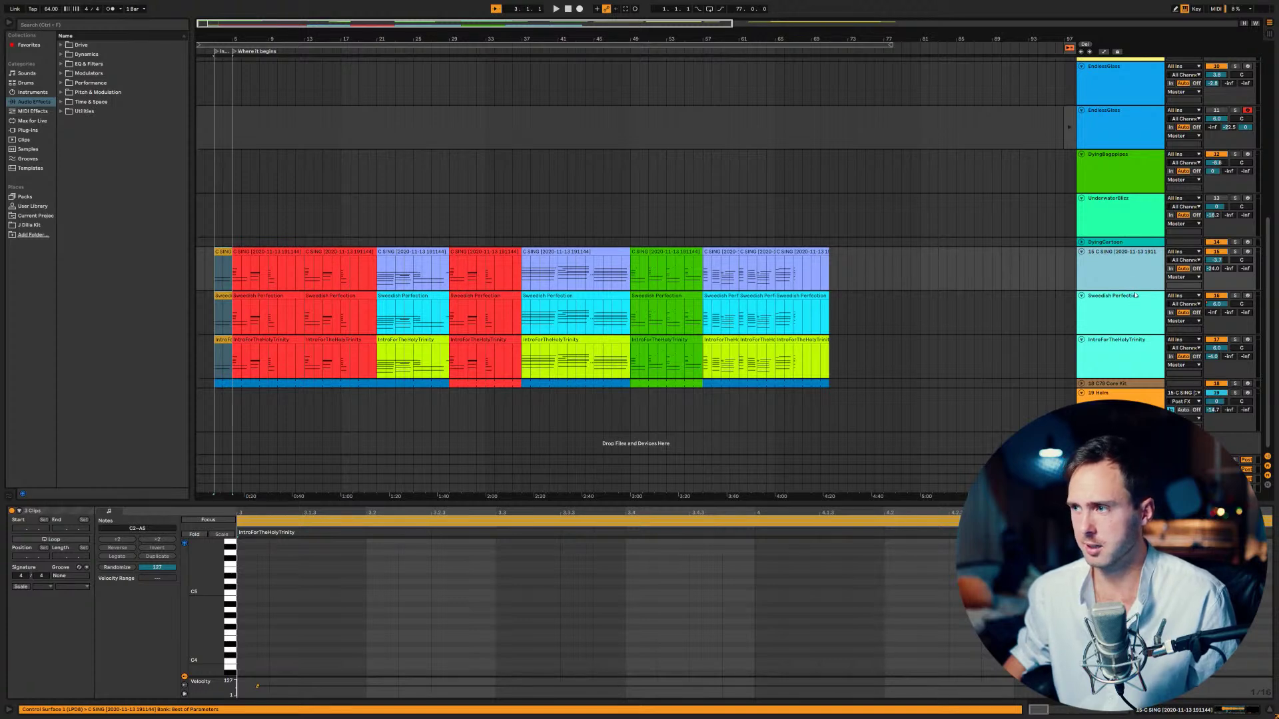
{"action": "left_click_drag", "start_coordinate": [1132, 291], "coordinate": [1129, 355]}
{"action": "scroll", "coordinate": [1119, 360], "scroll_direction": "down", "scroll_amount": 3}
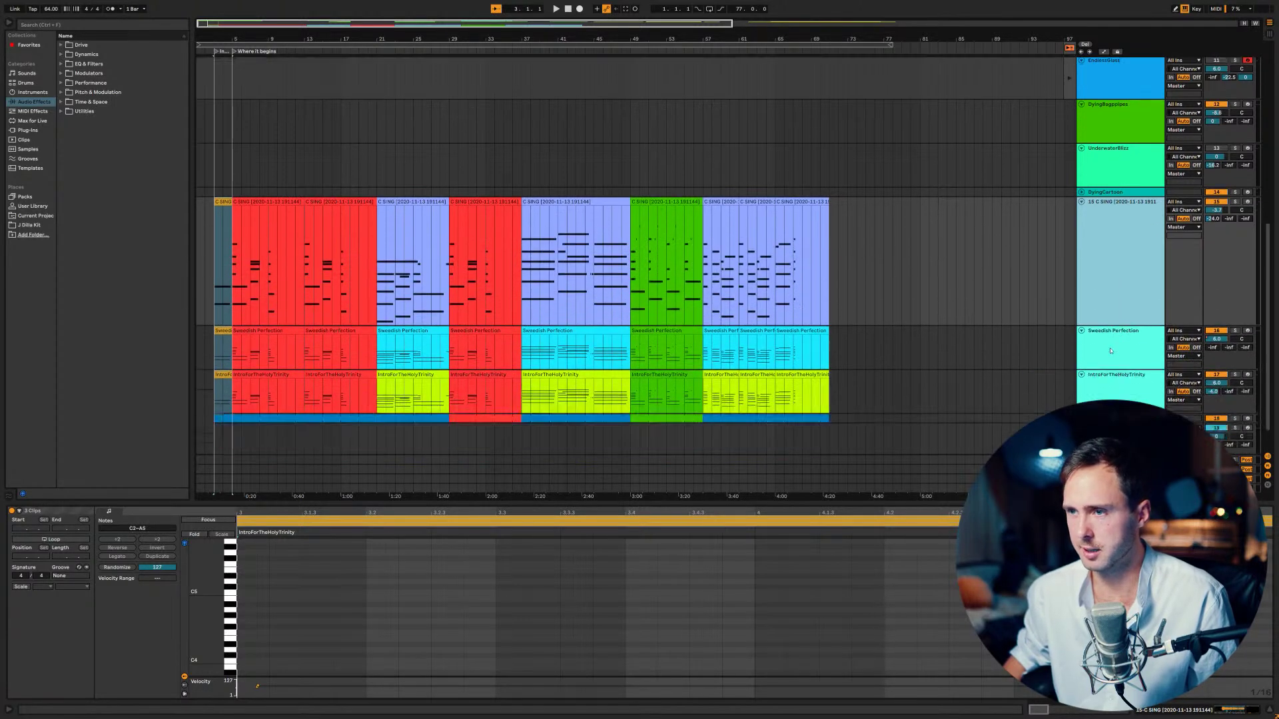
- Increase the heights of the Swedish Perfection, IntroForTheHolyTrinity and C78 Core Kit tracks
{"action": "scroll", "coordinate": [1112, 346], "scroll_direction": "down", "scroll_amount": 1}
{"action": "left_click_drag", "start_coordinate": [1112, 333], "coordinate": [1117, 409]}
{"action": "scroll", "coordinate": [1118, 374], "scroll_direction": "down", "scroll_amount": 2}
{"action": "scroll", "coordinate": [1118, 393], "scroll_direction": "down", "scroll_amount": 2}
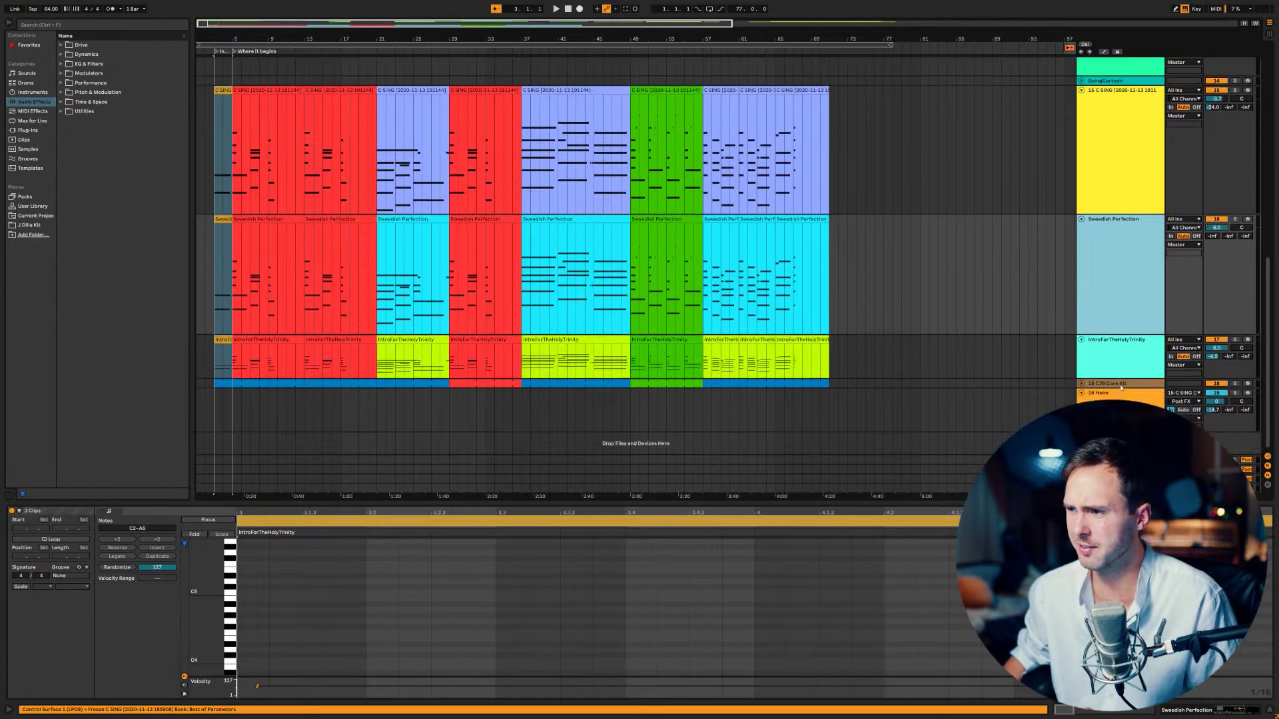
{"action": "left_click_drag", "start_coordinate": [1119, 380], "coordinate": [1117, 453]}
{"action": "scroll", "coordinate": [1110, 375], "scroll_direction": "down", "scroll_amount": 1}
{"action": "scroll", "coordinate": [1110, 375], "scroll_direction": "down", "scroll_amount": 2}
{"action": "scroll", "coordinate": [1107, 360], "scroll_direction": "down", "scroll_amount": 4}
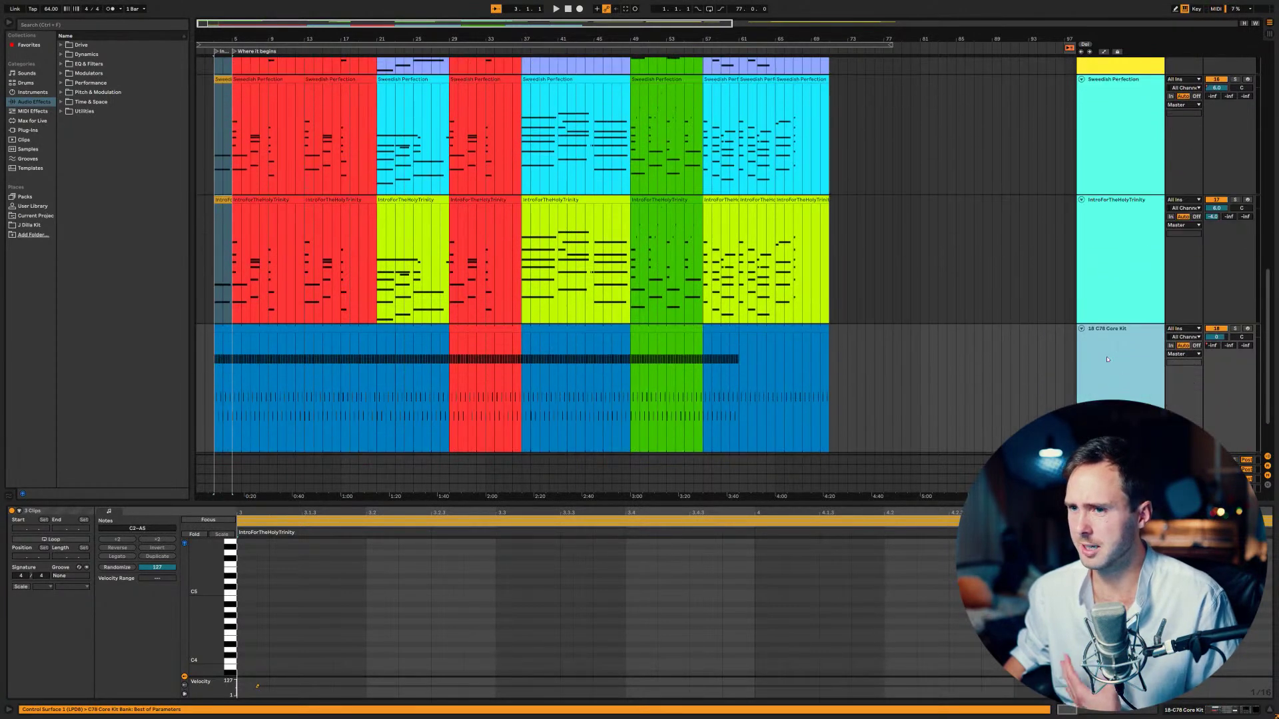
{"action": "scroll", "coordinate": [1108, 359], "scroll_direction": "down", "scroll_amount": 2}
{"action": "scroll", "coordinate": [1107, 360], "scroll_direction": "up", "scroll_amount": 5}
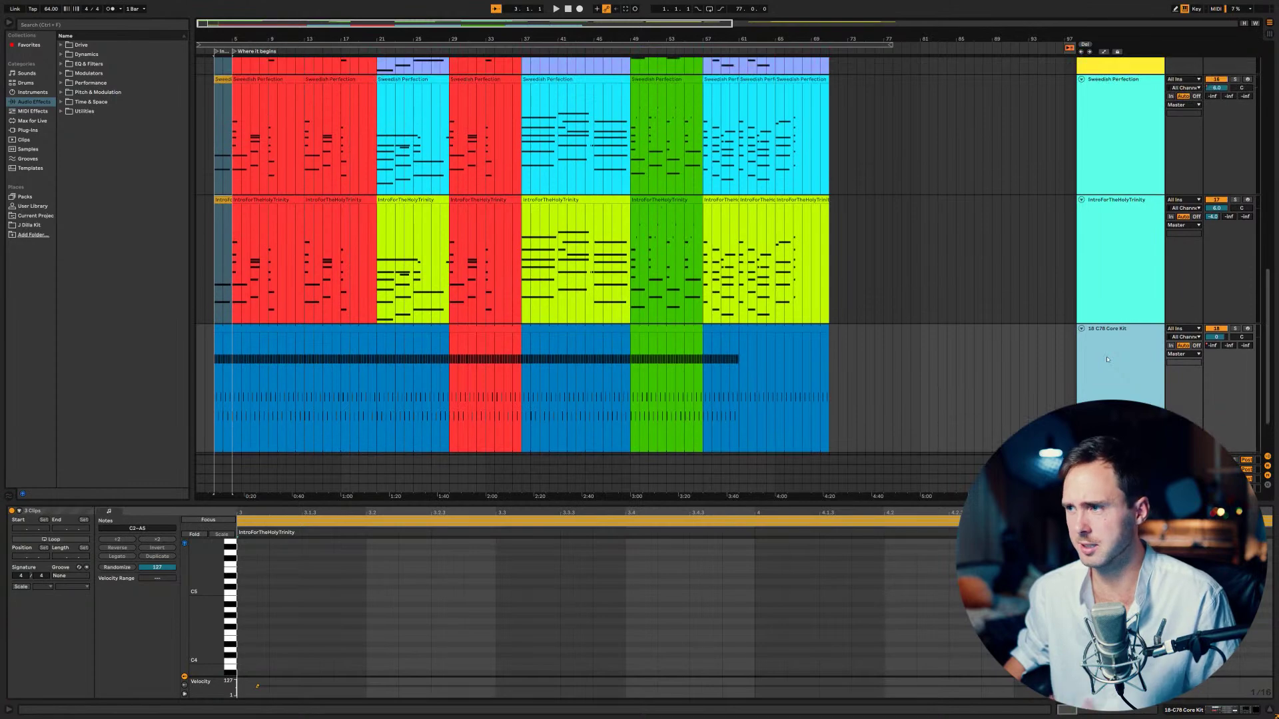
{"action": "scroll", "coordinate": [1108, 360], "scroll_direction": "up", "scroll_amount": 4}
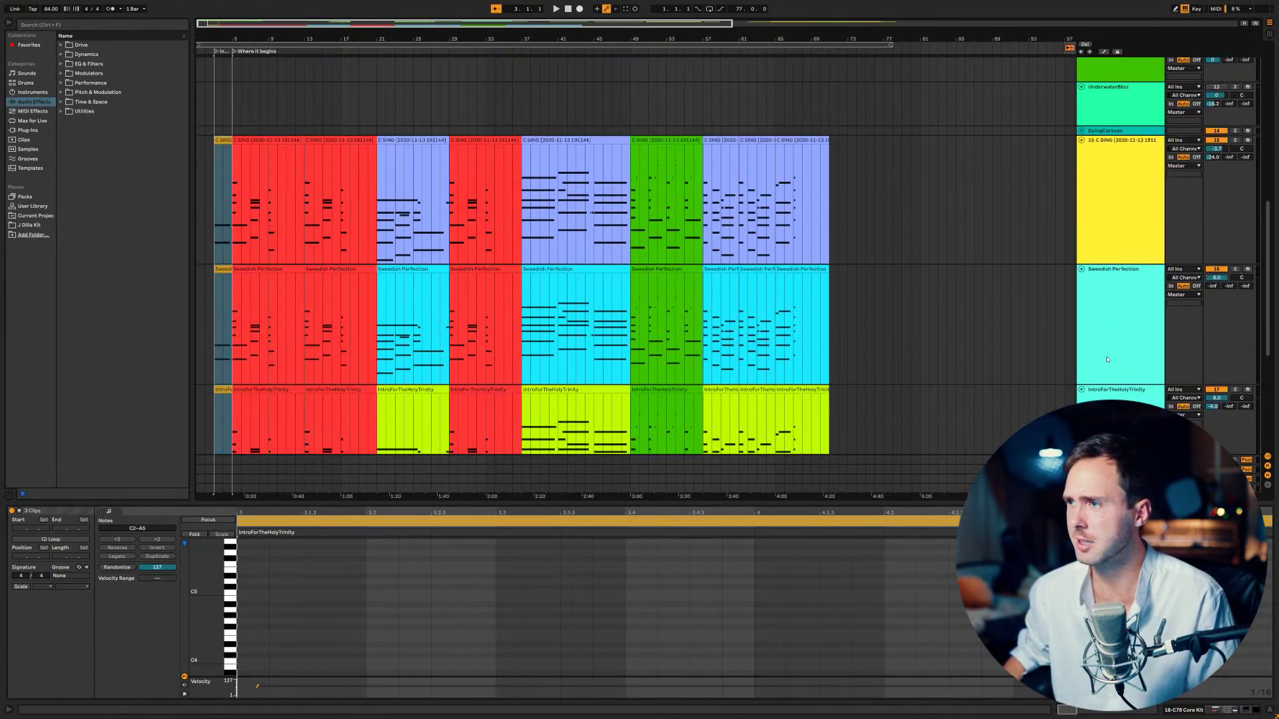
{"action": "scroll", "coordinate": [1073, 283], "scroll_direction": "down", "scroll_amount": 2}
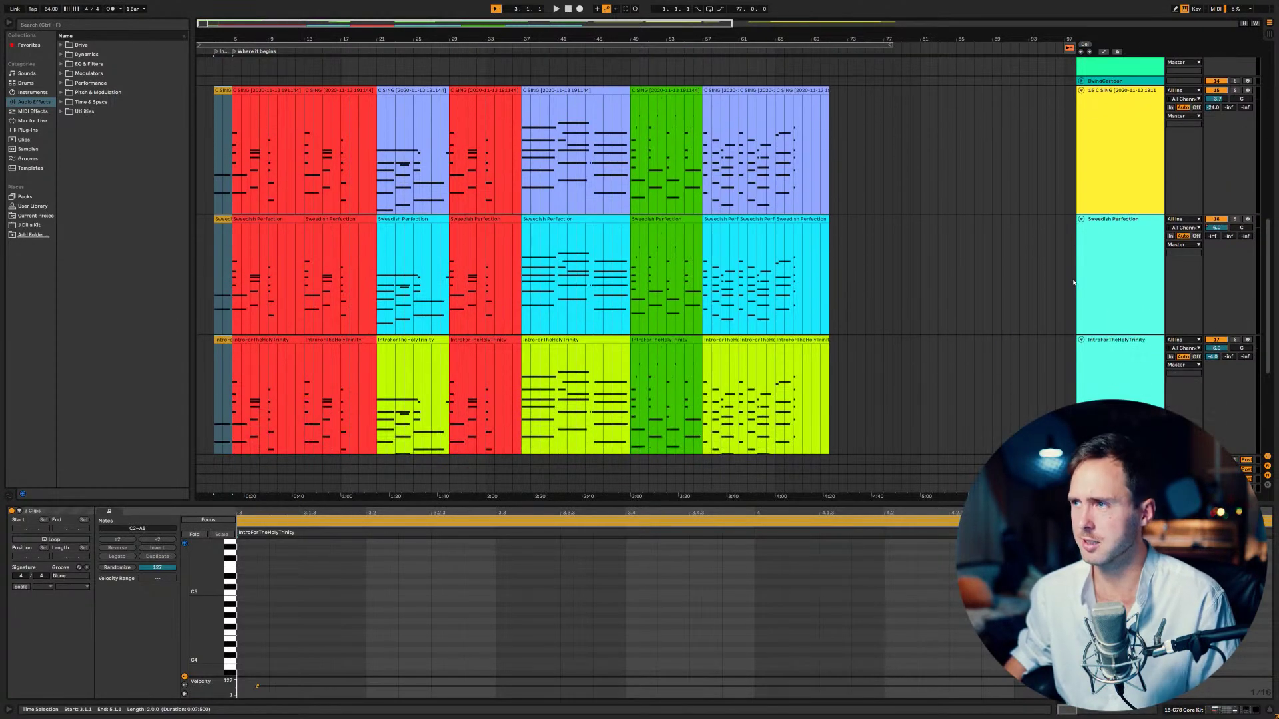
{"action": "scroll", "coordinate": [1073, 282], "scroll_direction": "down", "scroll_amount": 1}
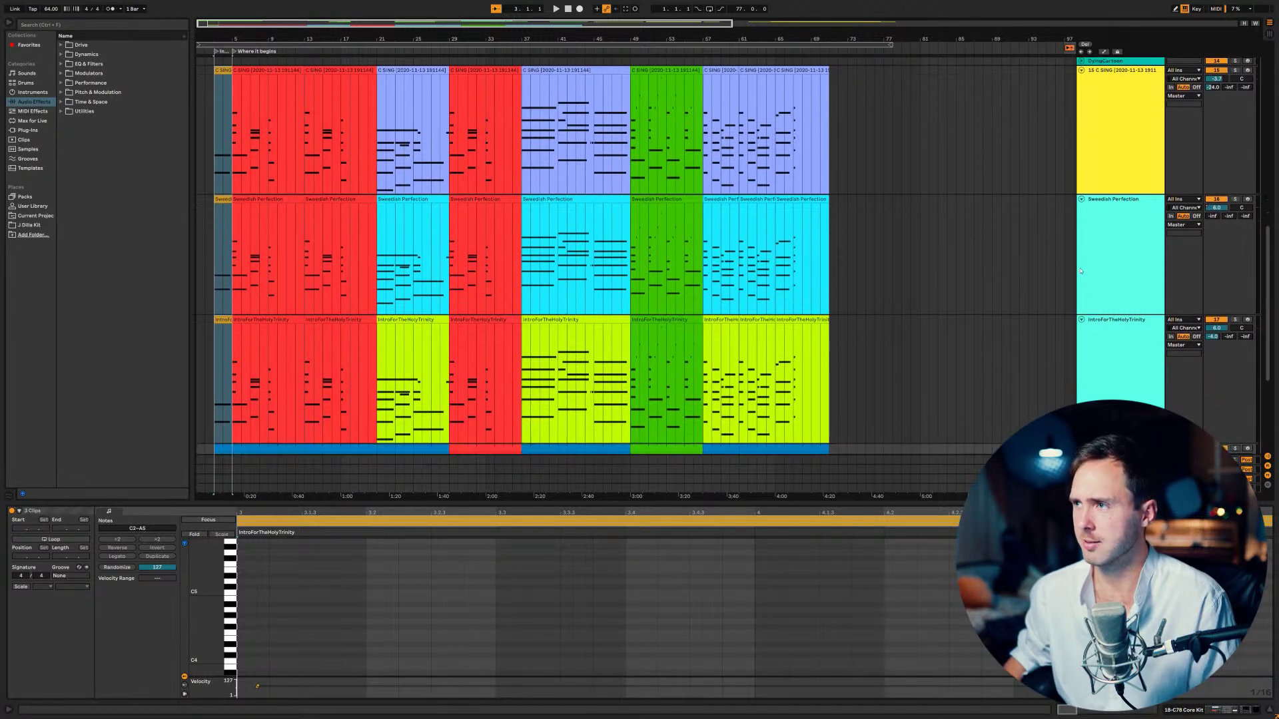
{"action": "scroll", "coordinate": [1081, 271], "scroll_direction": "down", "scroll_amount": 1}
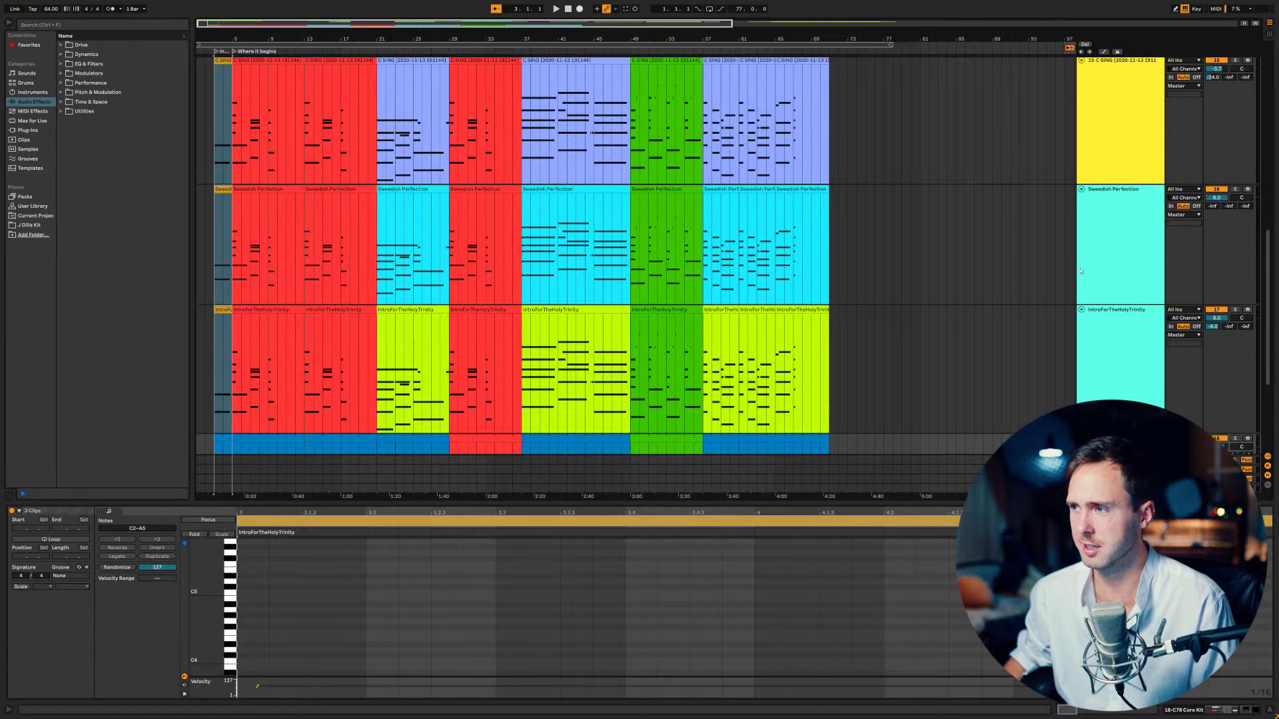
- Colour the C78 Core Kit clips from bar 61 to bar 71 pink
{"action": "left_click", "coordinate": [1117, 145]}
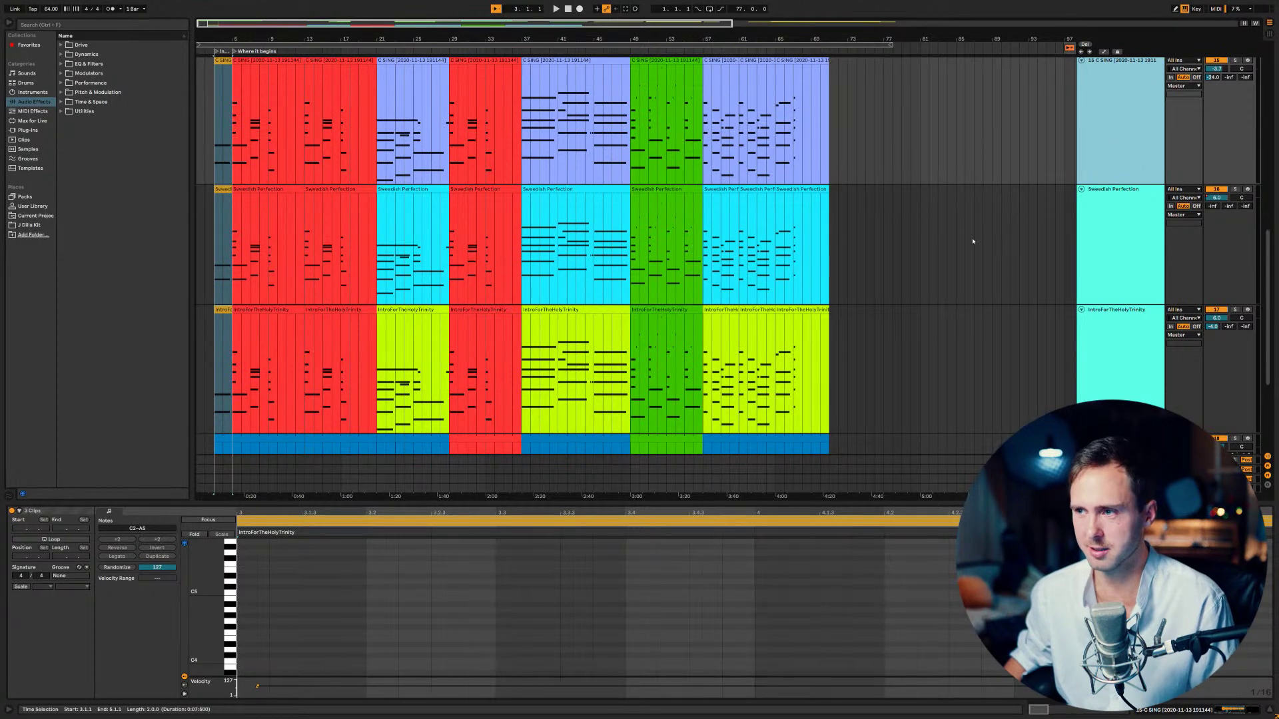
{"action": "scroll", "coordinate": [954, 251], "scroll_direction": "up", "scroll_amount": 2}
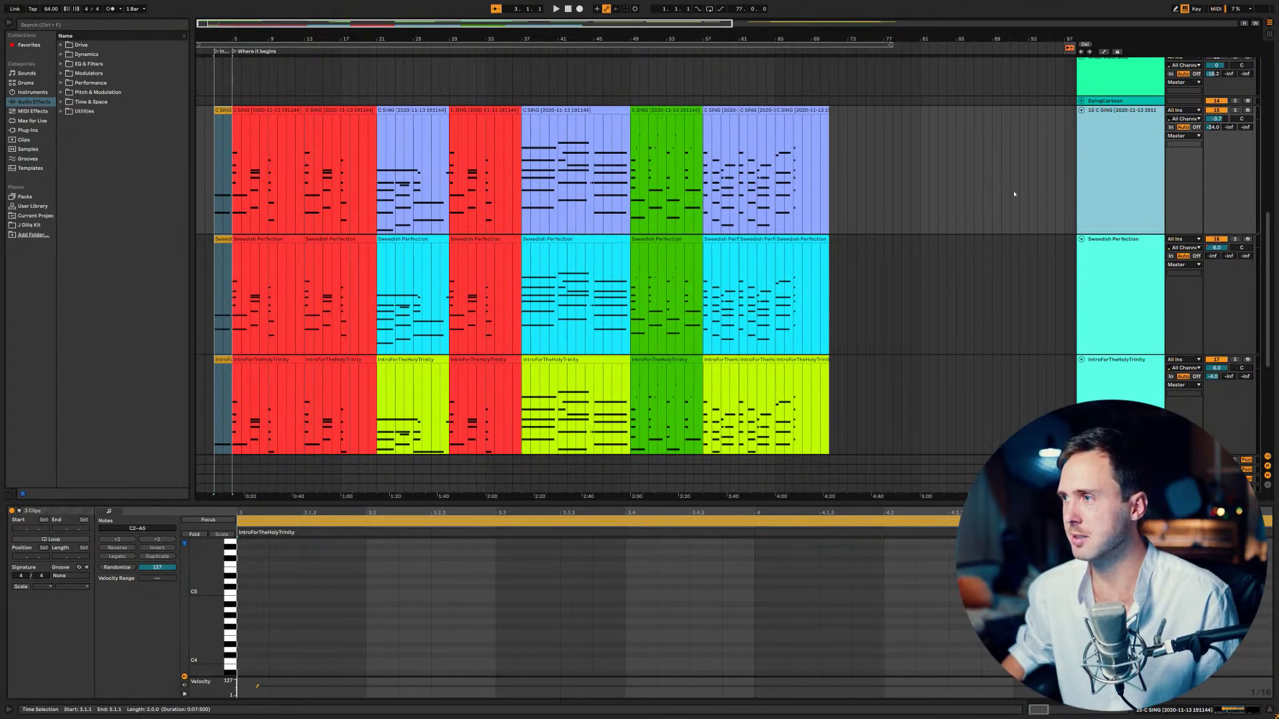
{"action": "scroll", "coordinate": [230, 156], "scroll_direction": "down", "scroll_amount": 6}
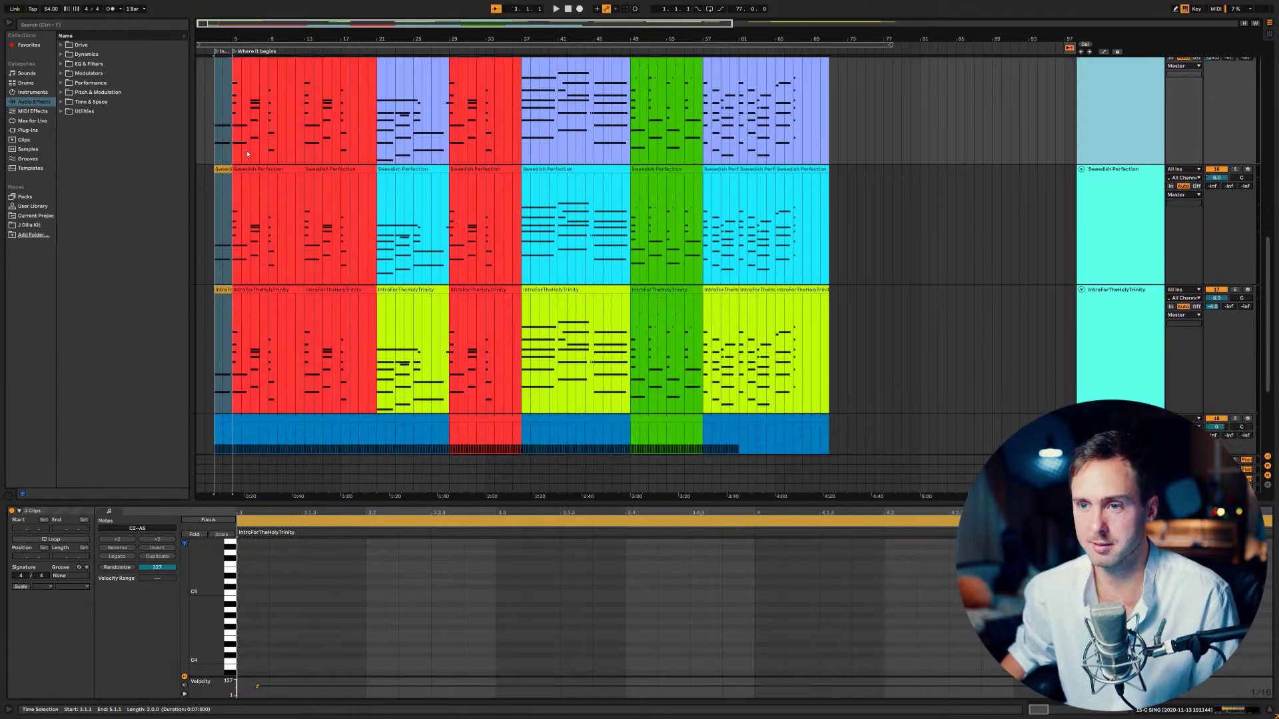
{"action": "scroll", "coordinate": [254, 150], "scroll_direction": "down", "scroll_amount": 3}
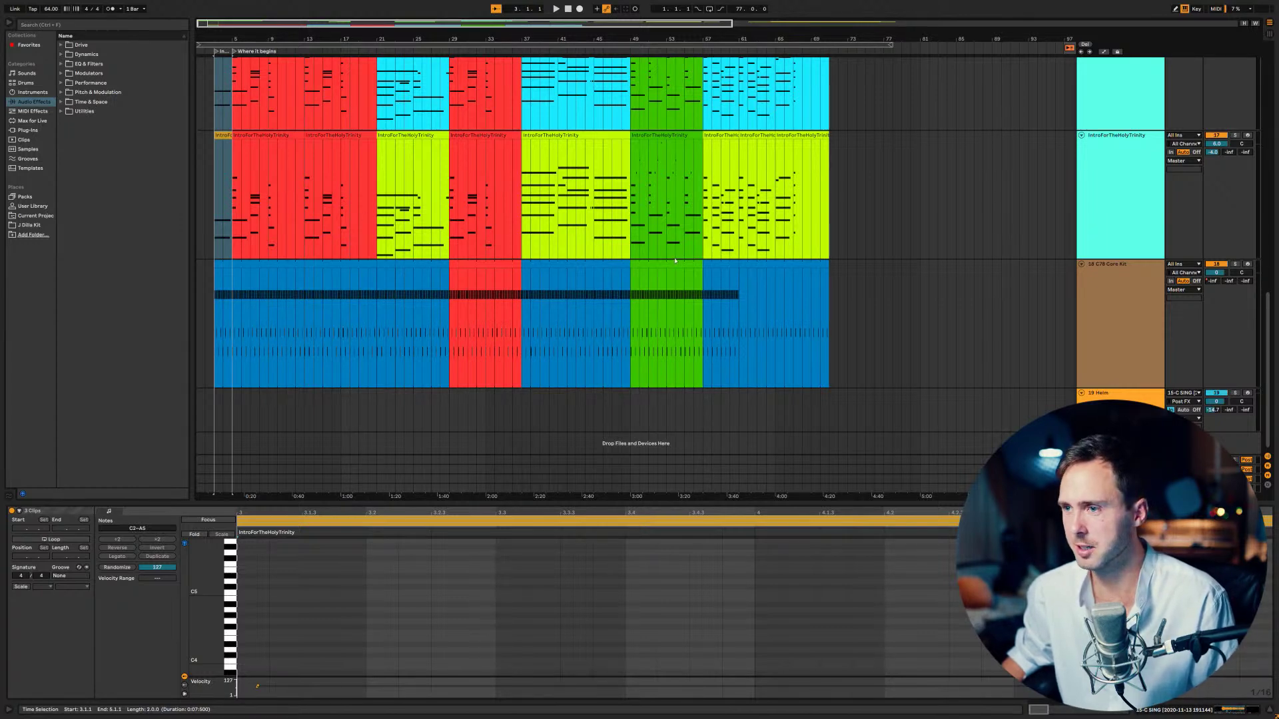
{"action": "left_click_drag", "start_coordinate": [829, 262], "coordinate": [739, 267]}
{"action": "right_click", "coordinate": [810, 263]}
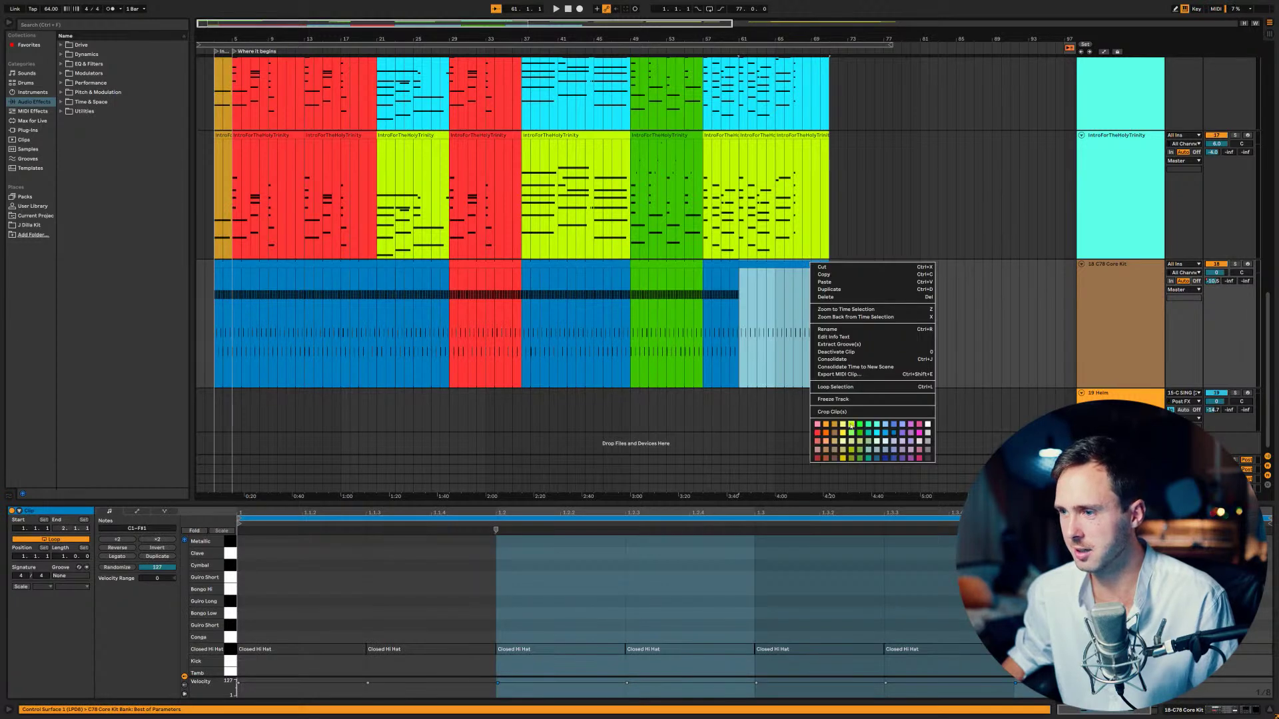
{"action": "left_click", "coordinate": [826, 424]}
- Colour all C78 Core Kit clips from bar 3 to bar 61 white
{"action": "left_click", "coordinate": [736, 273]}
{"action": "left_click", "coordinate": [712, 265]}
{"action": "left_click", "coordinate": [352, 267]}
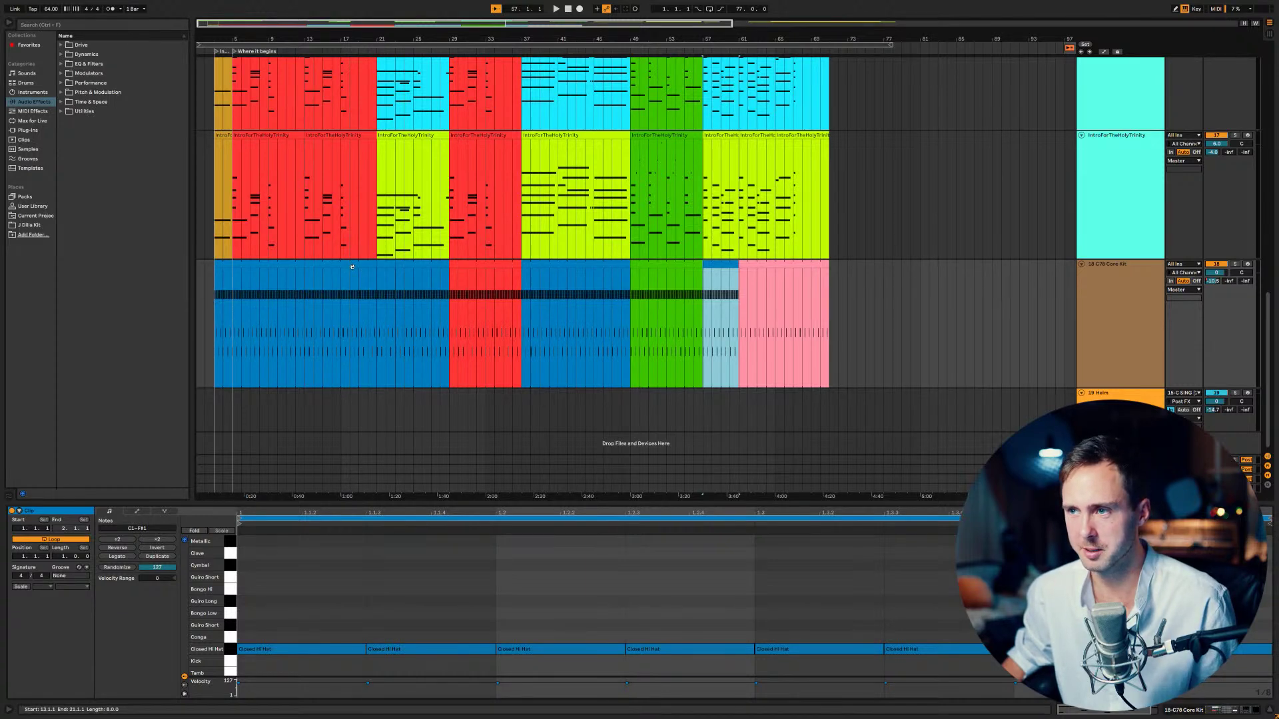
{"action": "left_click", "coordinate": [720, 273], "text": "shift"}
{"action": "right_click", "coordinate": [354, 268]}
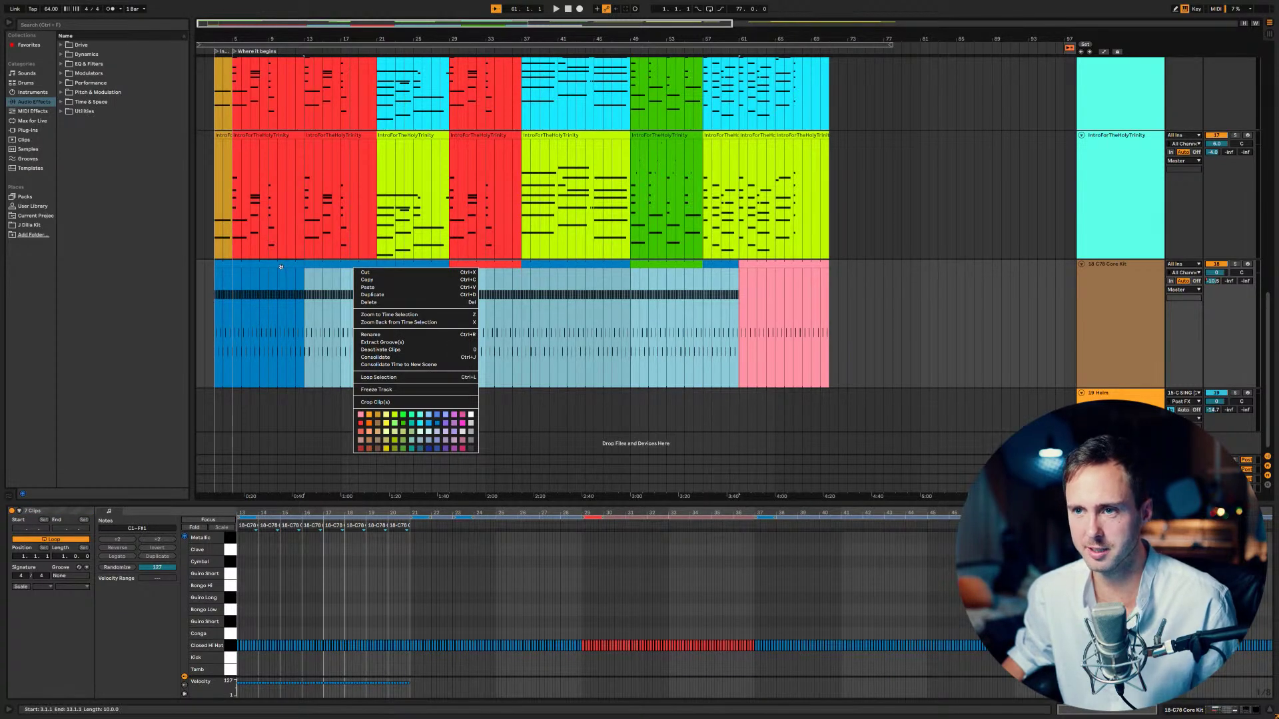
{"action": "left_click", "coordinate": [280, 267]}
{"action": "left_click", "coordinate": [282, 268], "text": "shift"}
{"action": "right_click", "coordinate": [282, 269]}
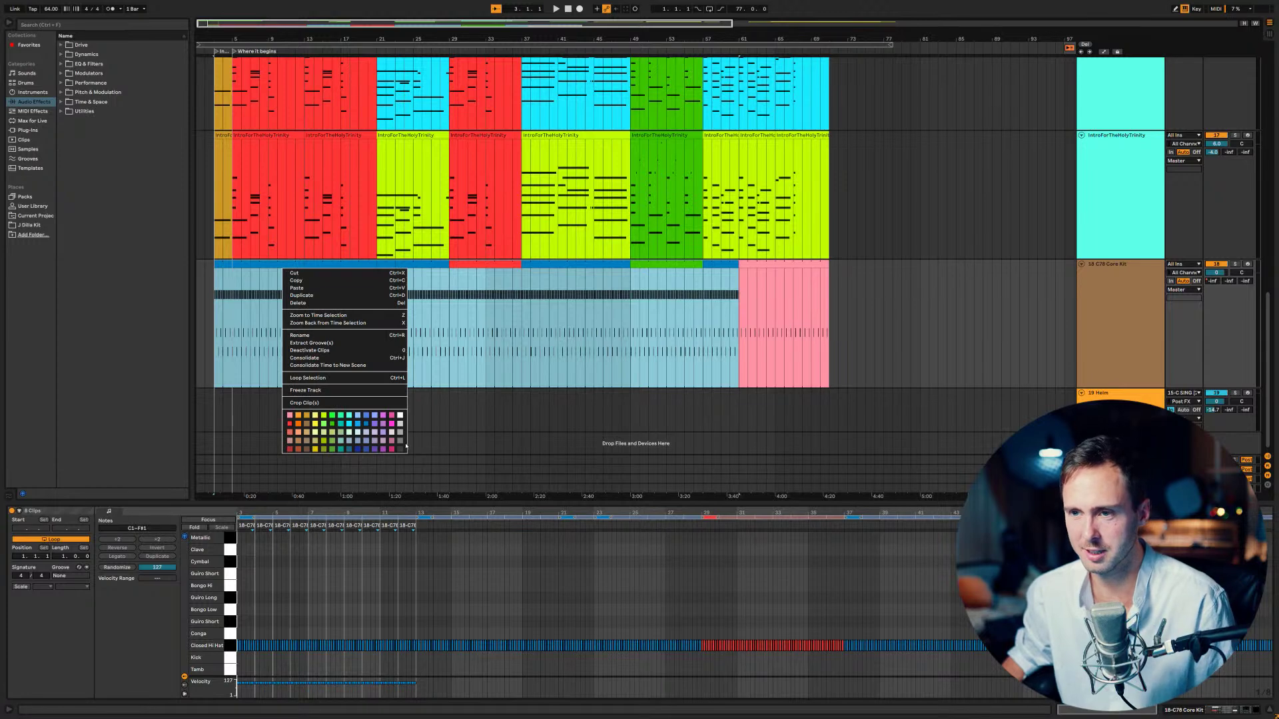
{"action": "left_click", "coordinate": [400, 415]}
- Select the gold intro clip on the C SING track and compare the melodic and drum sections
{"action": "scroll", "coordinate": [285, 215], "scroll_direction": "up", "scroll_amount": 5}
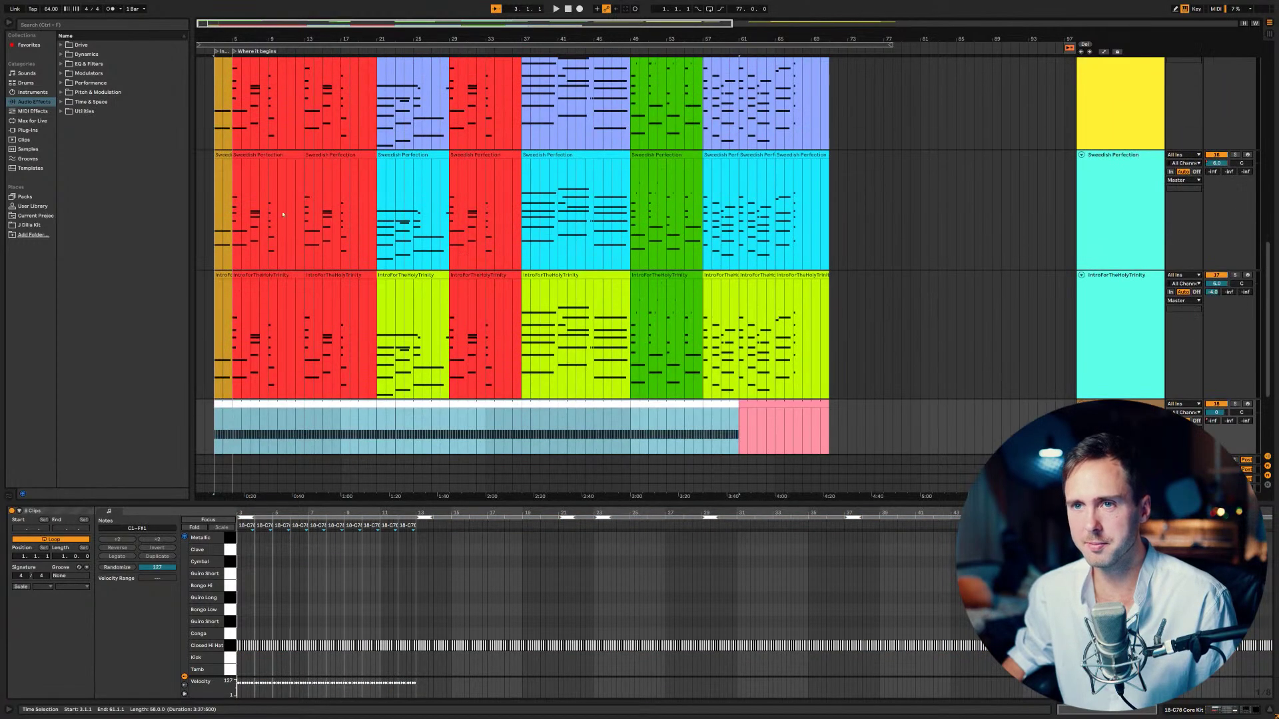
{"action": "scroll", "coordinate": [285, 215], "scroll_direction": "up", "scroll_amount": 2}
{"action": "left_click", "coordinate": [216, 148]}
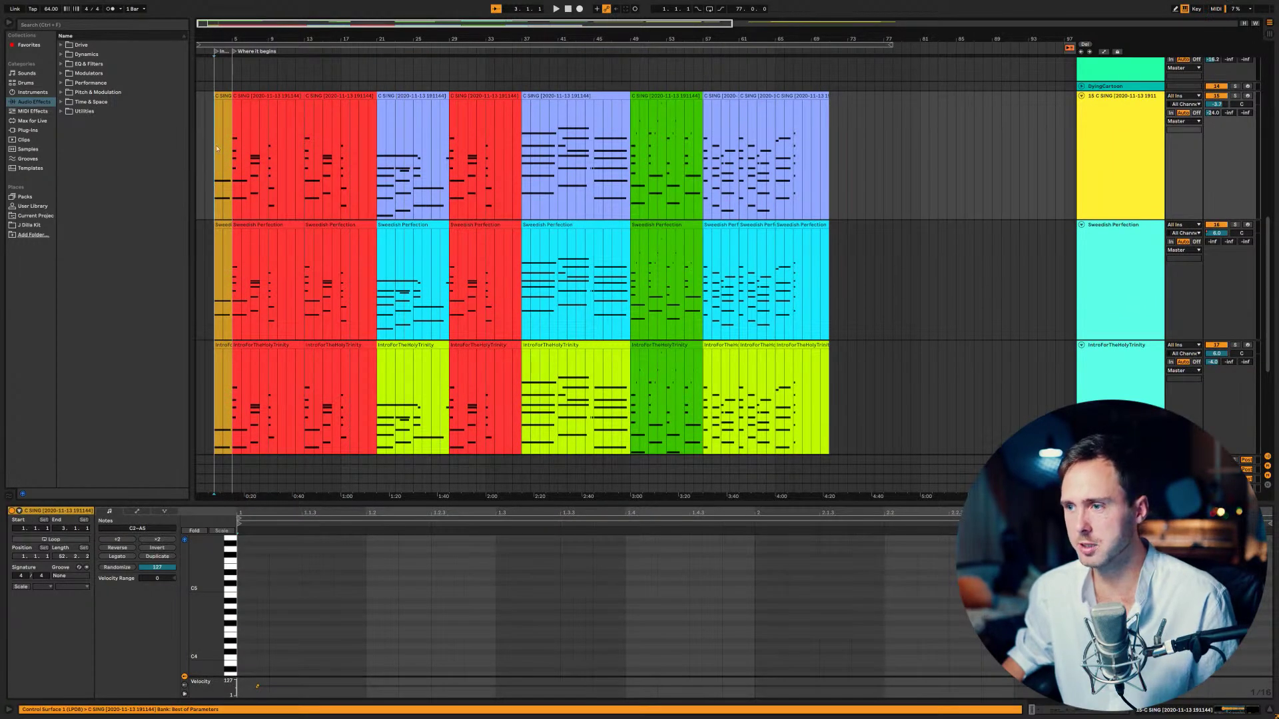
{"action": "scroll", "coordinate": [216, 148], "scroll_direction": "down", "scroll_amount": 5}
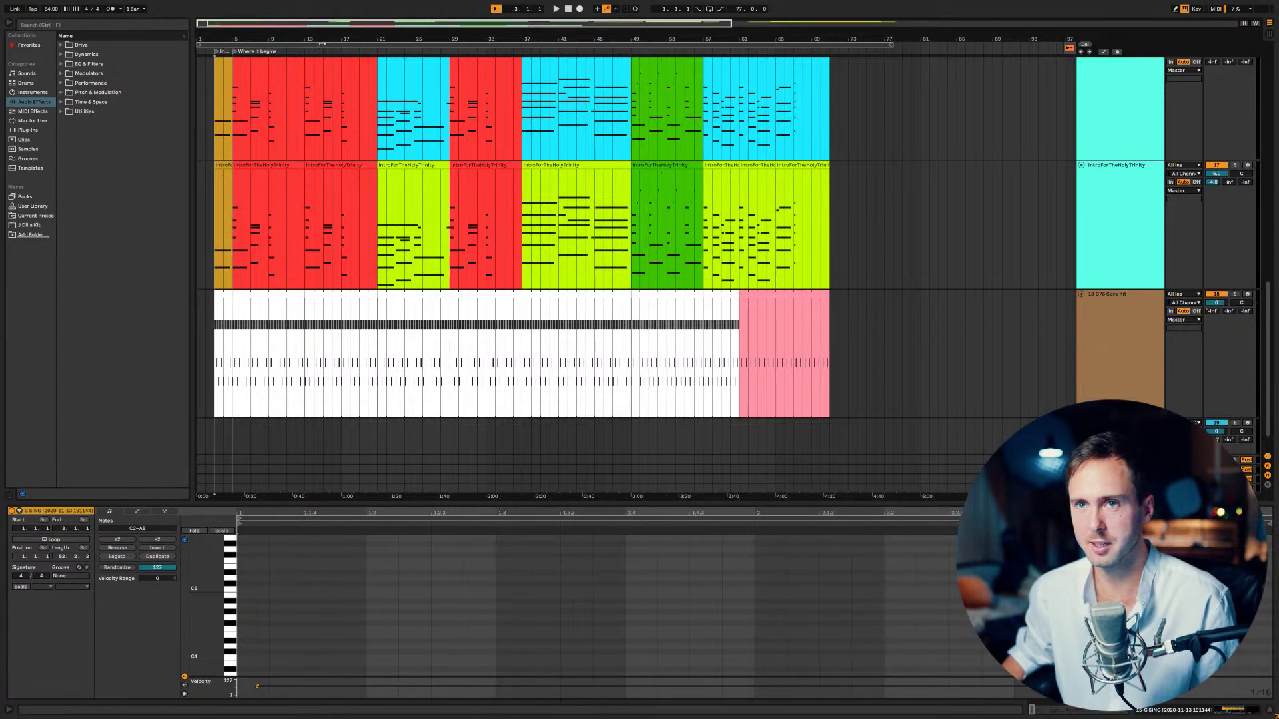
- Increase the display zoom in the preferences and close them
{"action": "key", "text": "ctrl+comma"}
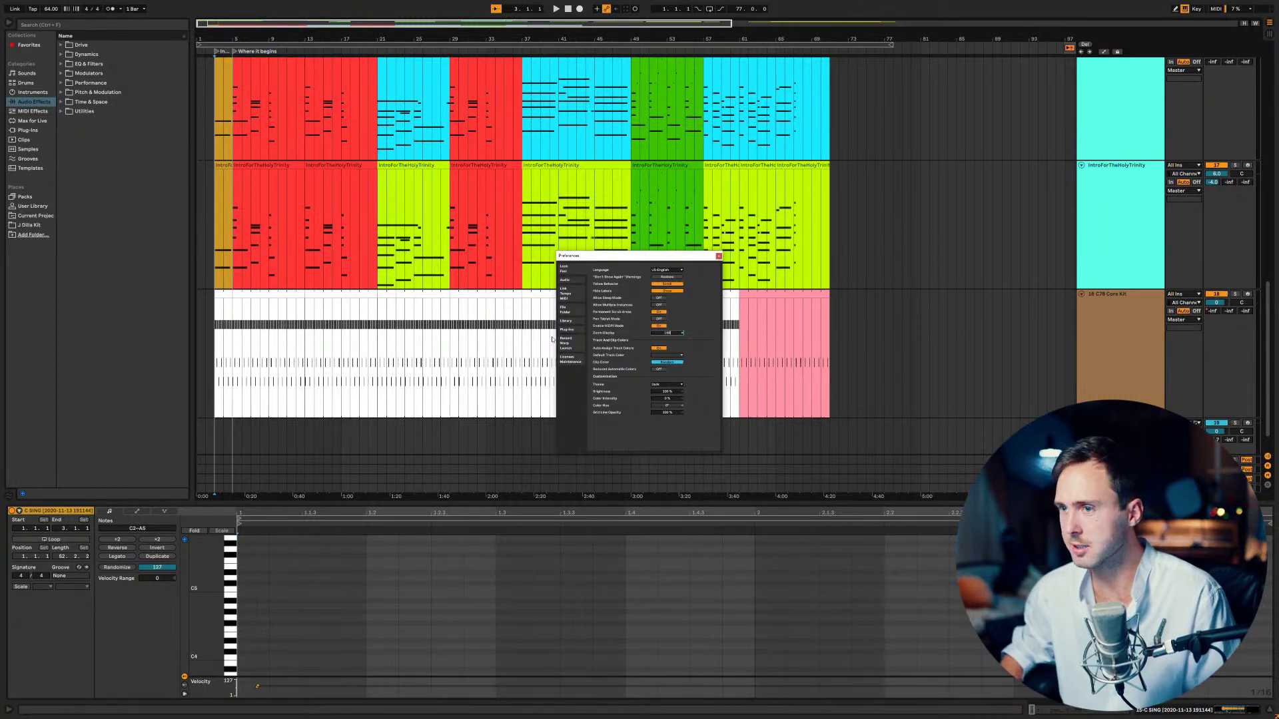
{"action": "left_click", "coordinate": [674, 333]}
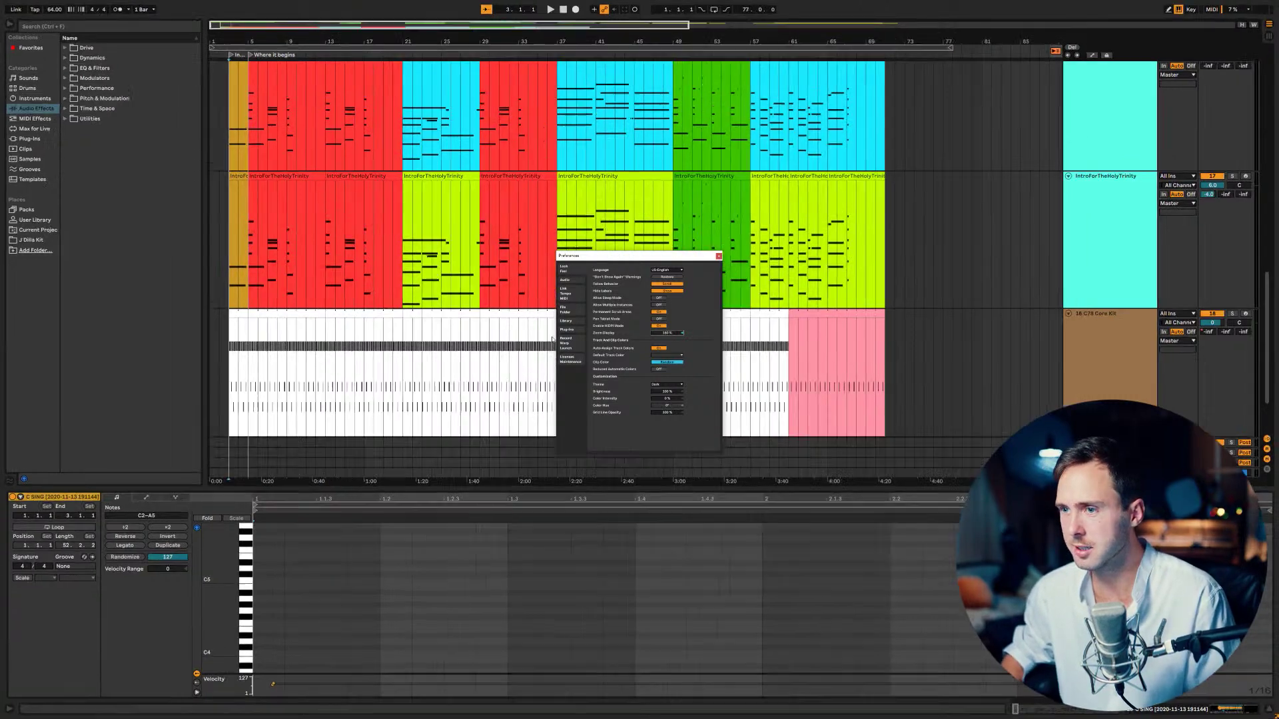
{"action": "left_click", "coordinate": [719, 257]}
- Examine the C SING clips and the repeated red section clips on the Swedish Perfection track
{"action": "scroll", "coordinate": [586, 236], "scroll_direction": "up", "scroll_amount": 3}
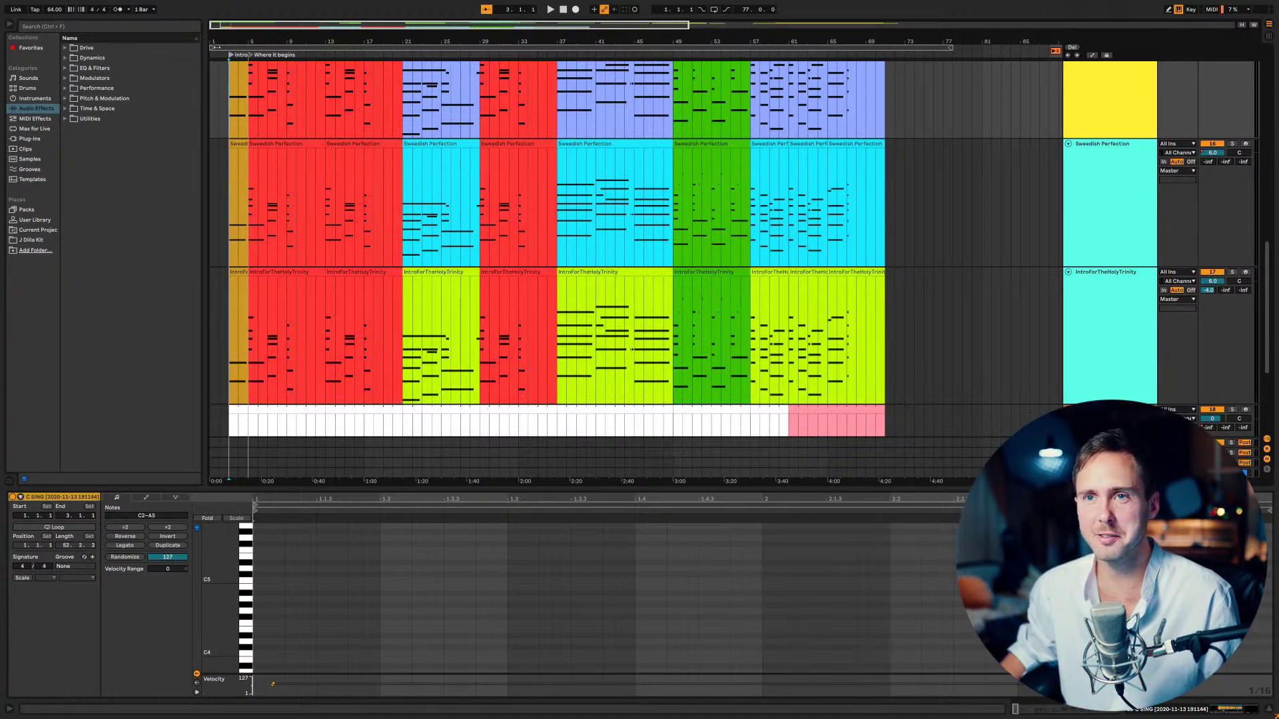
{"action": "left_click", "coordinate": [244, 54]}
{"action": "left_click", "coordinate": [233, 100], "text": "shift"}
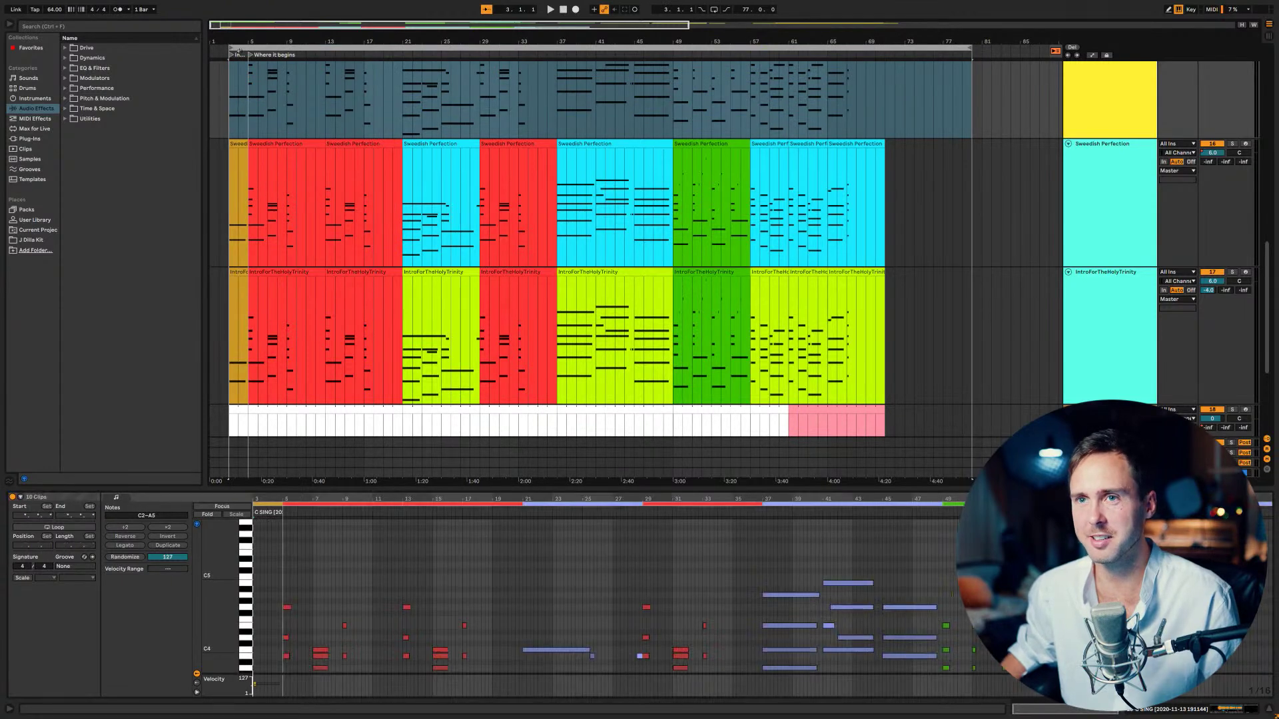
{"action": "left_click", "coordinate": [275, 114]}
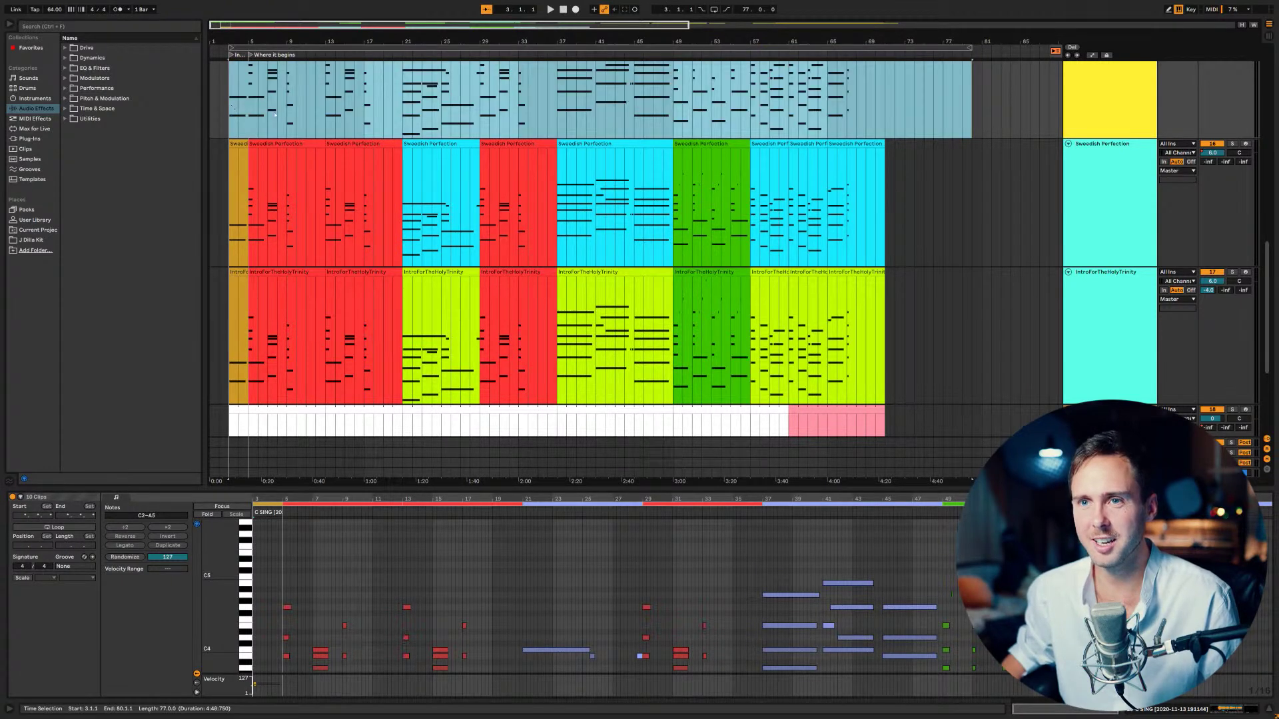
{"action": "left_click", "coordinate": [365, 176]}
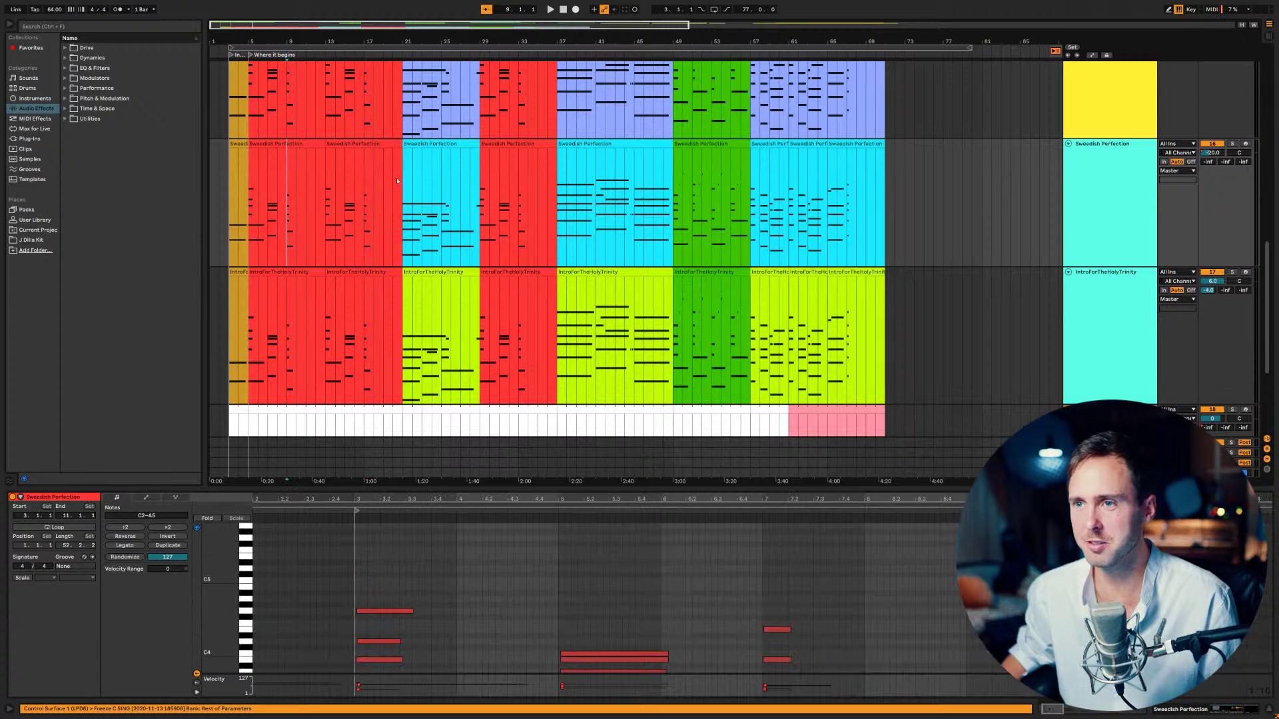
{"action": "left_click", "coordinate": [286, 144]}
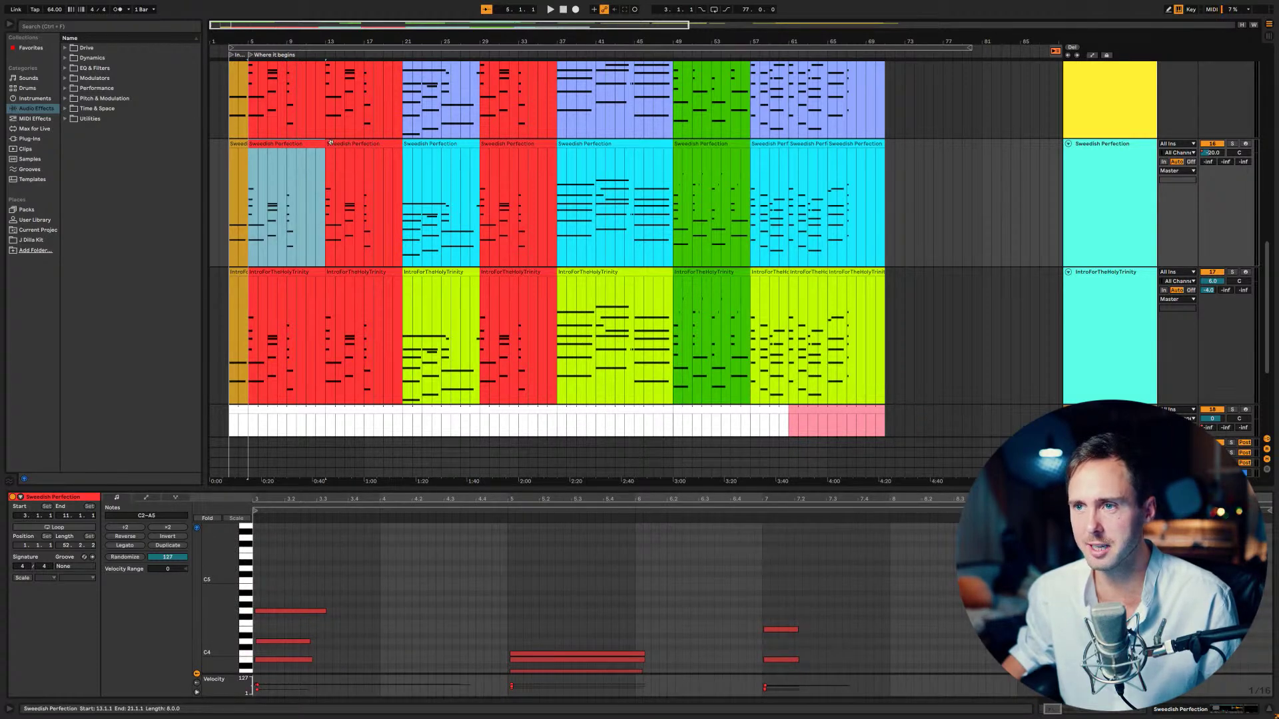
{"action": "left_click", "coordinate": [501, 144]}
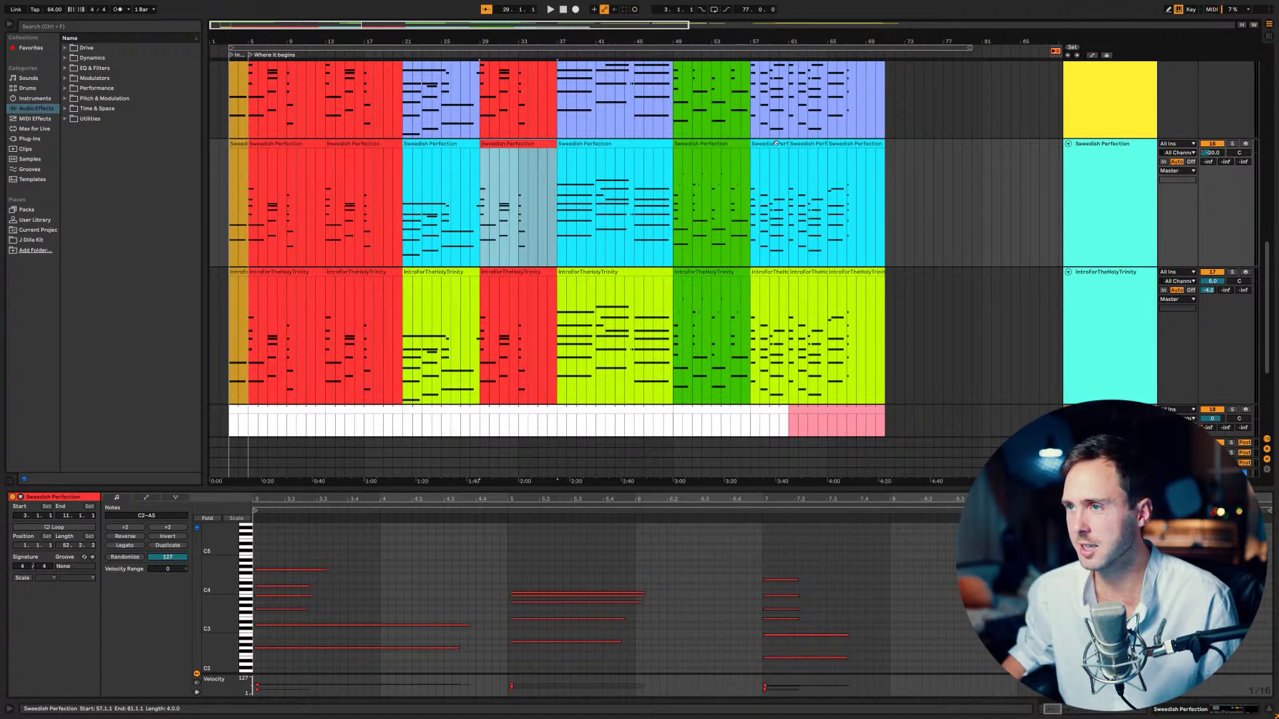
- Select the three melodic tracks' clips at bars 57–65 and colour them pale yellow
{"action": "left_click", "coordinate": [776, 272]}
{"action": "scroll", "coordinate": [776, 270], "scroll_direction": "up", "scroll_amount": 2}
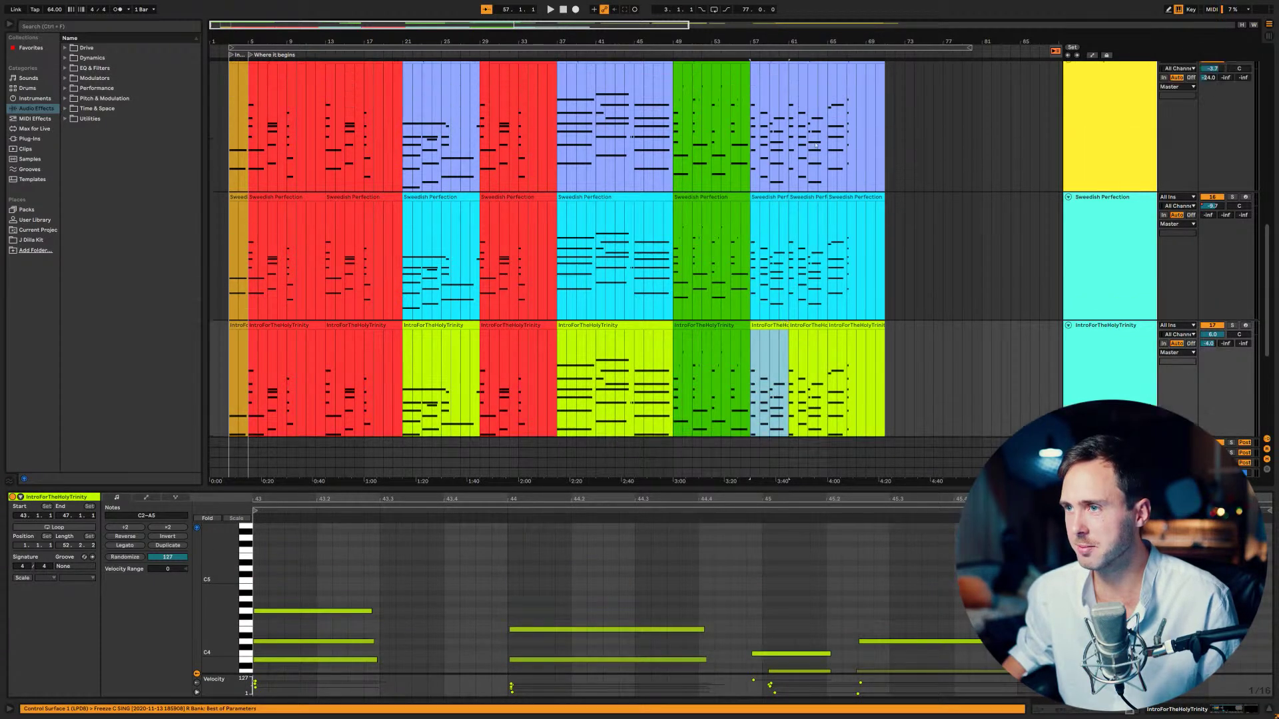
{"action": "left_click", "coordinate": [811, 102], "text": "shift"}
{"action": "right_click", "coordinate": [810, 102]}
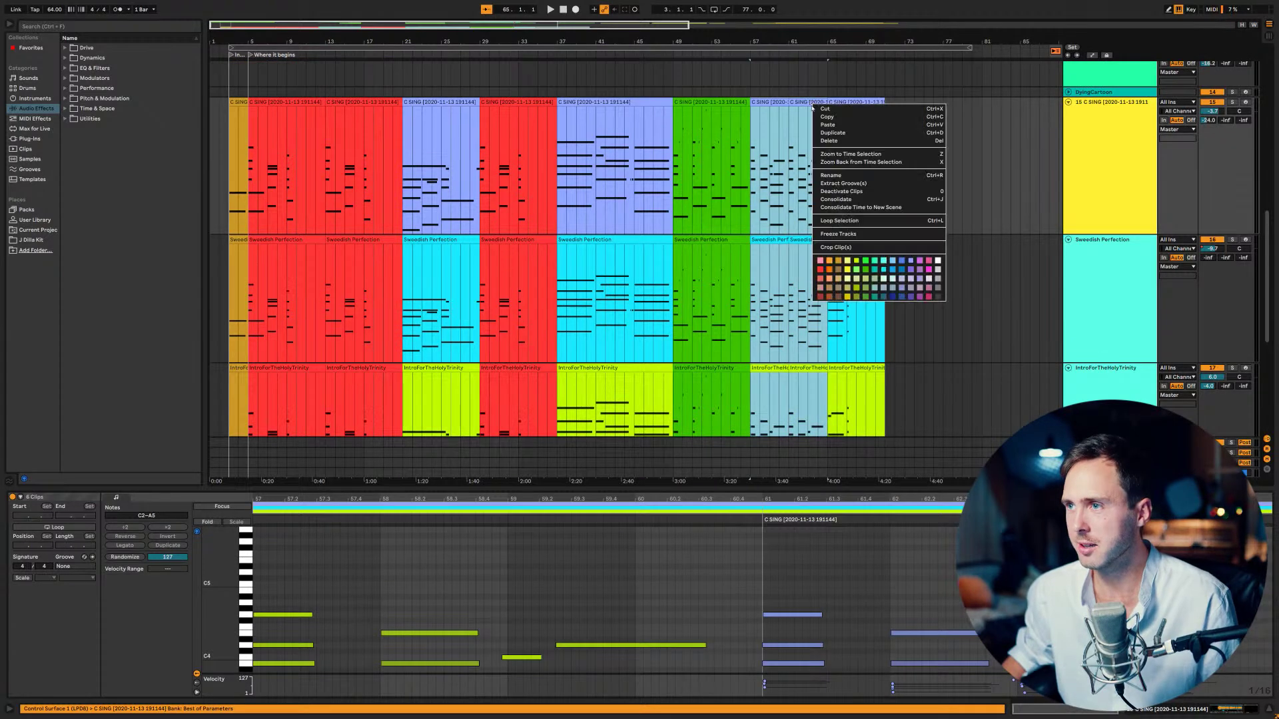
{"action": "left_click", "coordinate": [840, 267]}
{"action": "scroll", "coordinate": [818, 240], "scroll_direction": "down", "scroll_amount": 2}
{"action": "scroll", "coordinate": [818, 240], "scroll_direction": "down", "scroll_amount": 1}
{"action": "scroll", "coordinate": [818, 240], "scroll_direction": "up", "scroll_amount": 1}
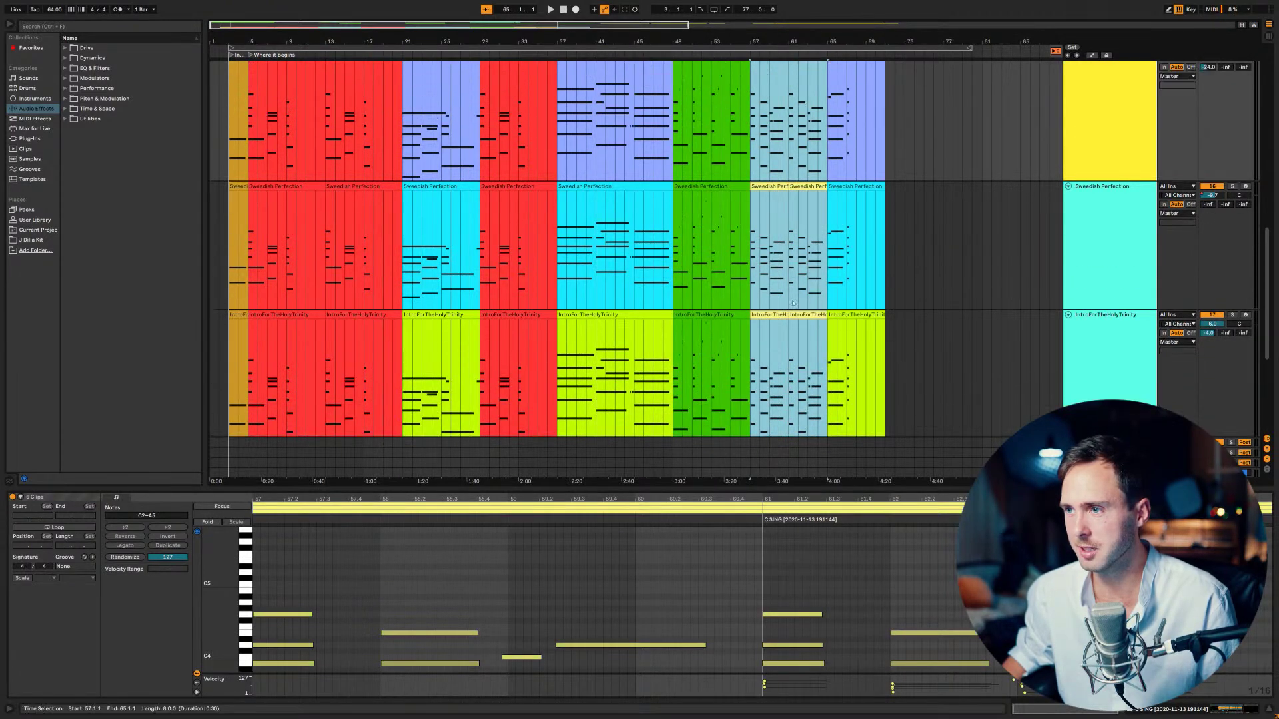
- Try bright green, turquoise and magenta on the melodic clips at bars 57–65
{"action": "right_click", "coordinate": [804, 317]}
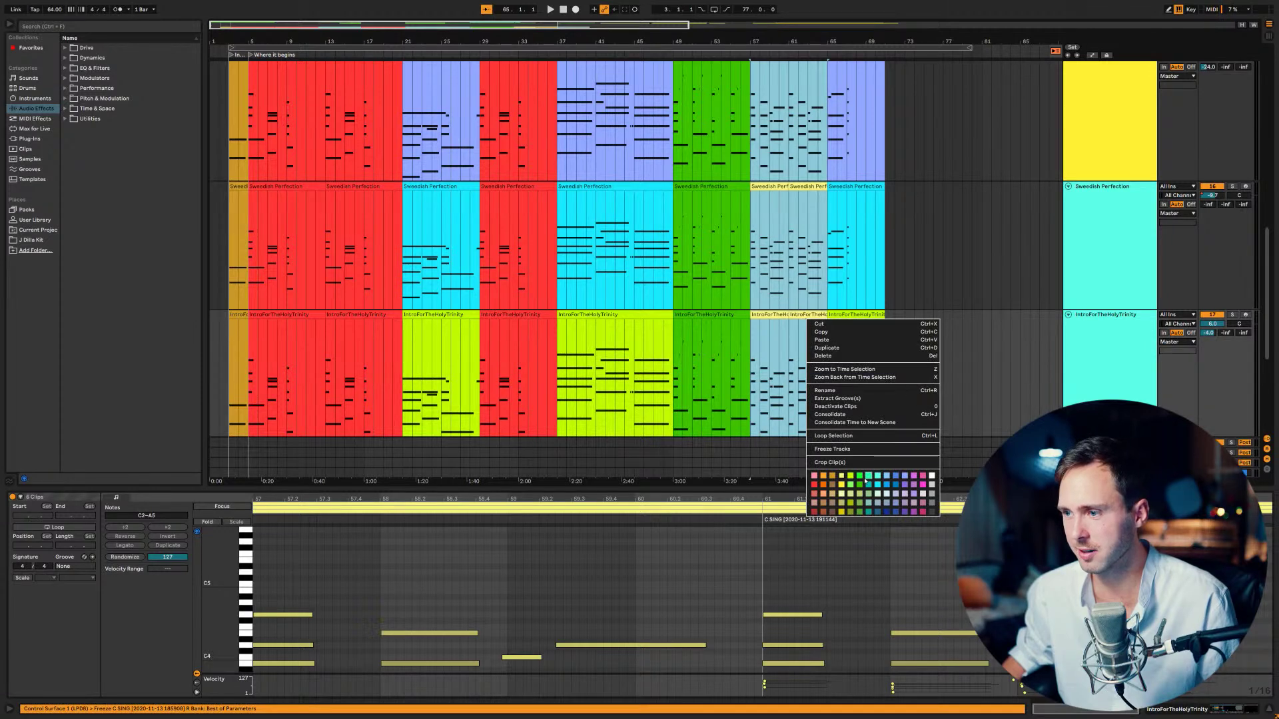
{"action": "left_click", "coordinate": [859, 476]}
{"action": "right_click", "coordinate": [794, 312]}
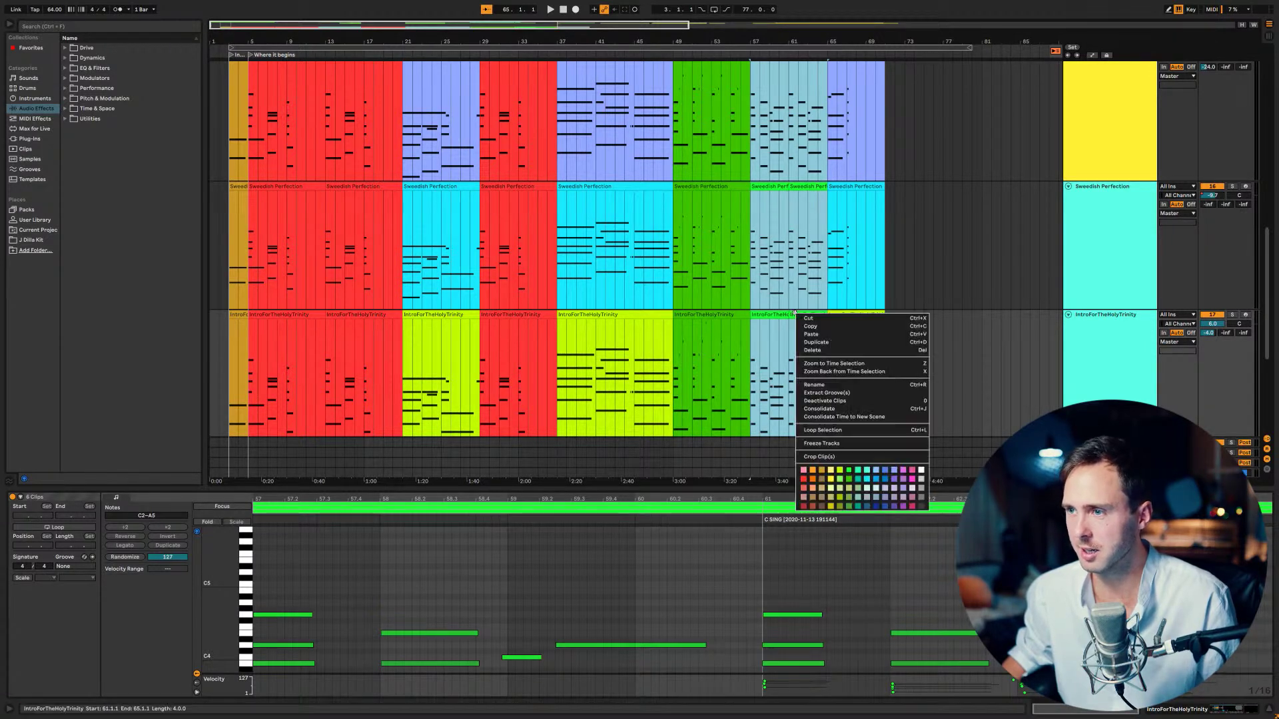
{"action": "left_click", "coordinate": [865, 471]}
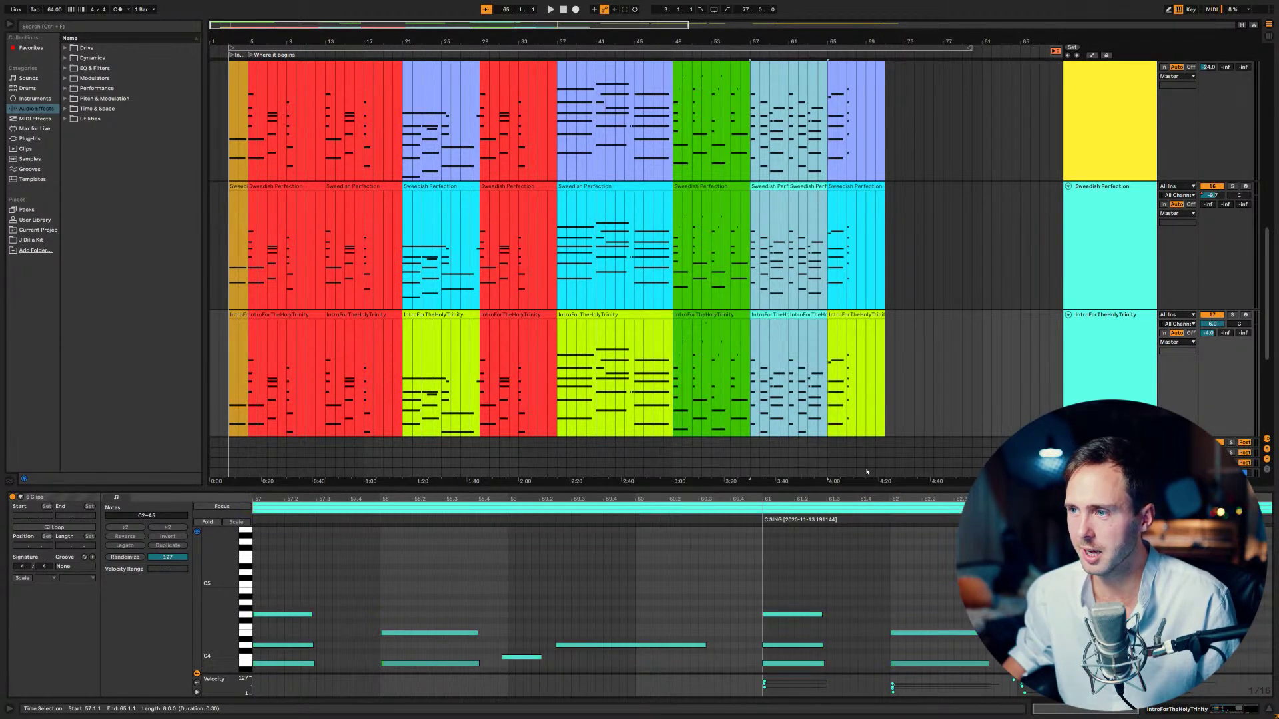
{"action": "right_click", "coordinate": [783, 317]}
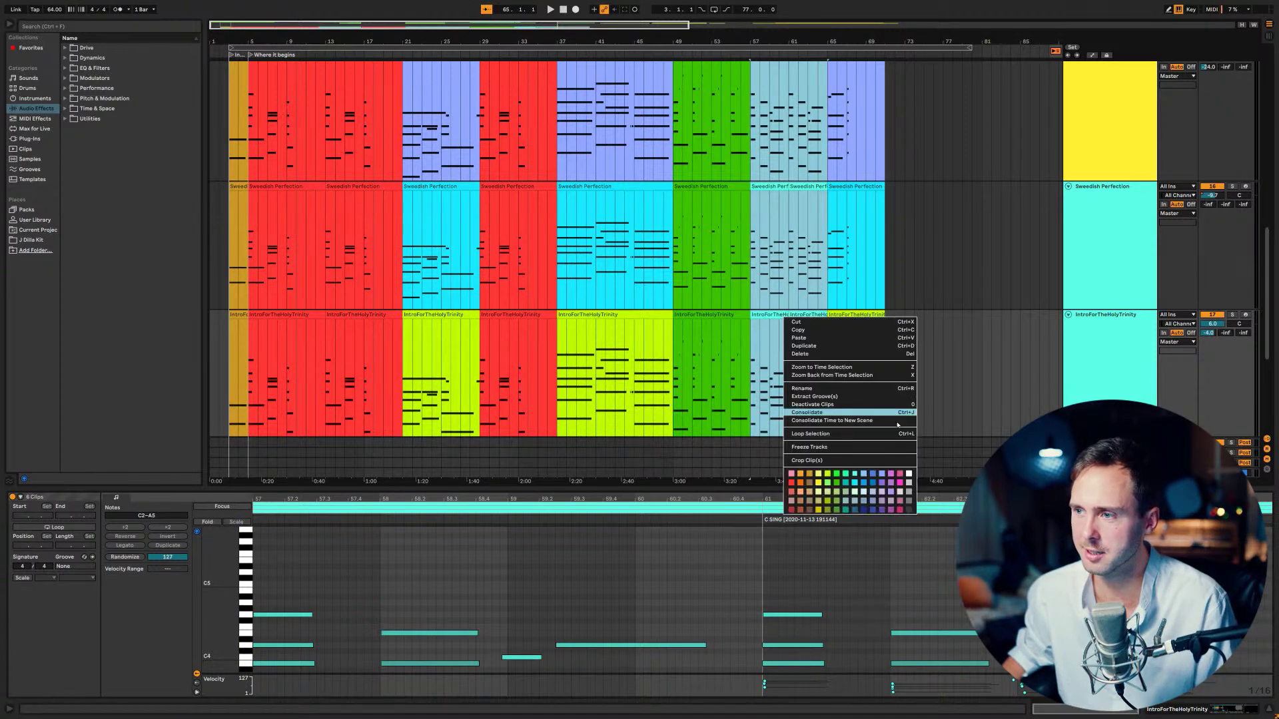
{"action": "left_click", "coordinate": [906, 474]}
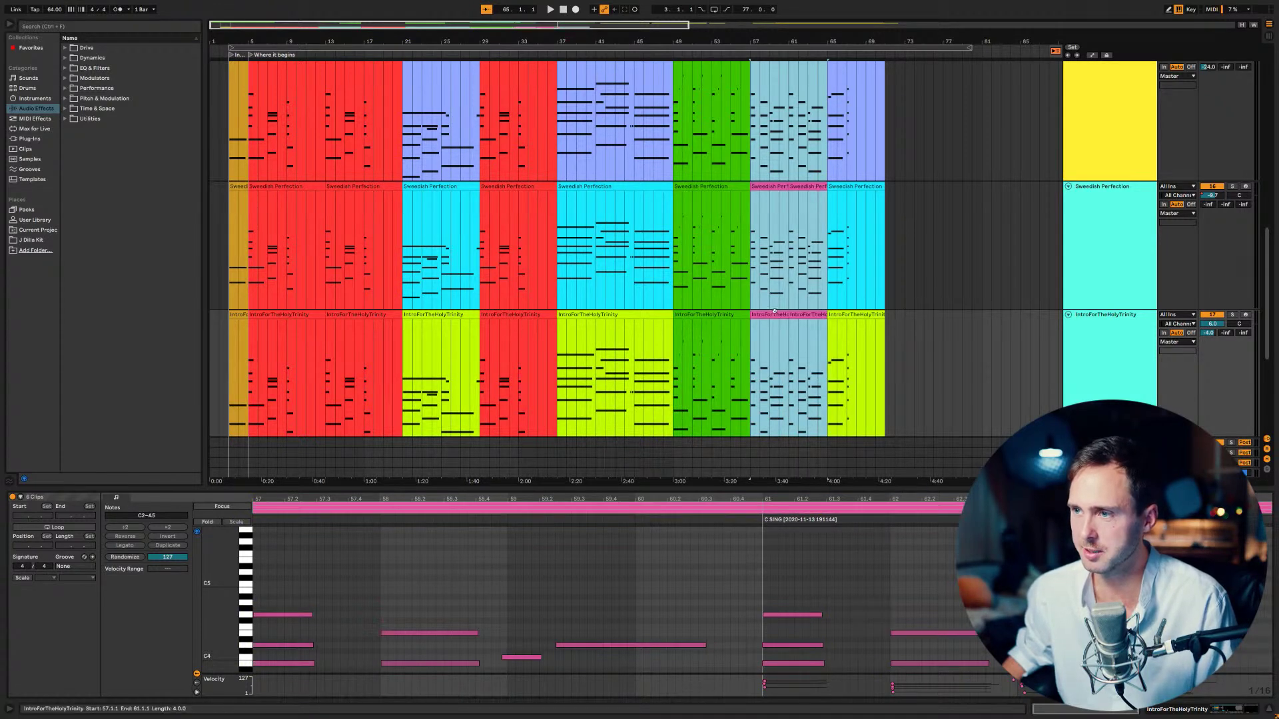
- Colour the three melodic tracks' clips at bars 57–65 mauve
{"action": "right_click", "coordinate": [780, 315]}
{"action": "left_click", "coordinate": [884, 501]}
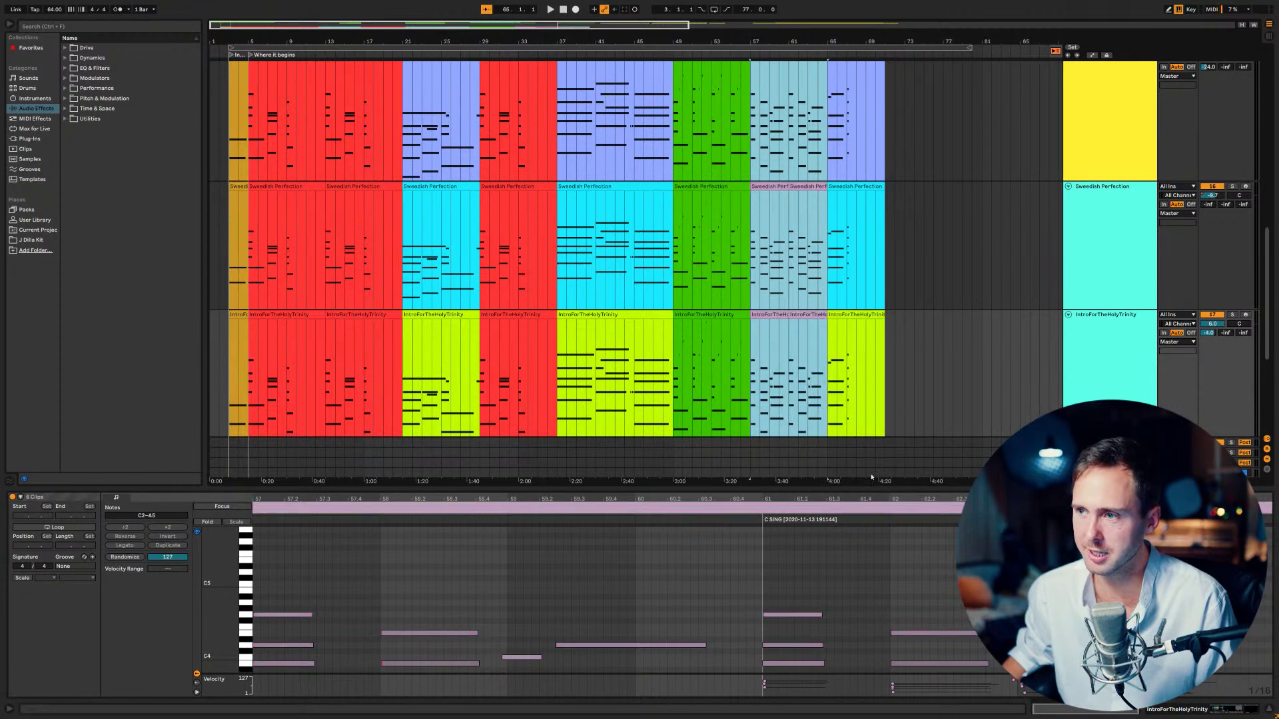
{"action": "scroll", "coordinate": [806, 339], "scroll_direction": "up", "scroll_amount": 1}
{"action": "scroll", "coordinate": [806, 338], "scroll_direction": "up", "scroll_amount": 1}
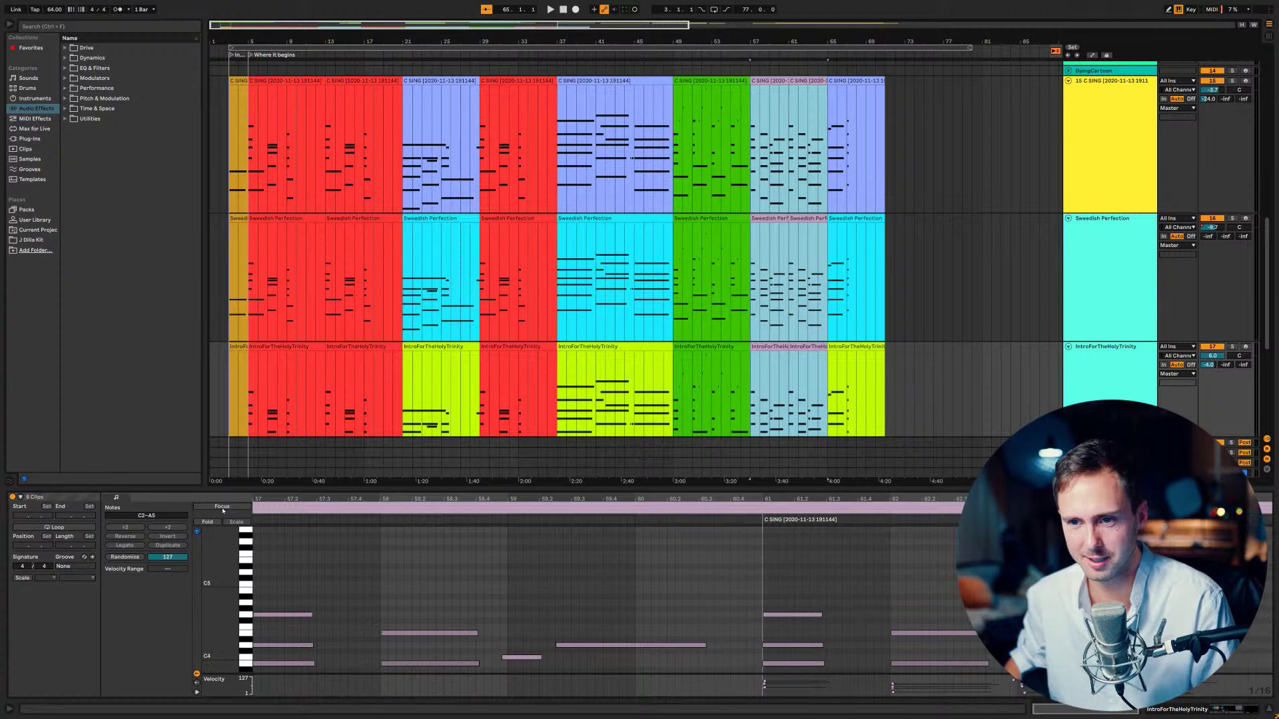
- Toggle the clip editor's Focus mode on and off for the selected mauve clips
{"action": "left_click", "coordinate": [223, 510]}
{"action": "left_click", "coordinate": [223, 508]}
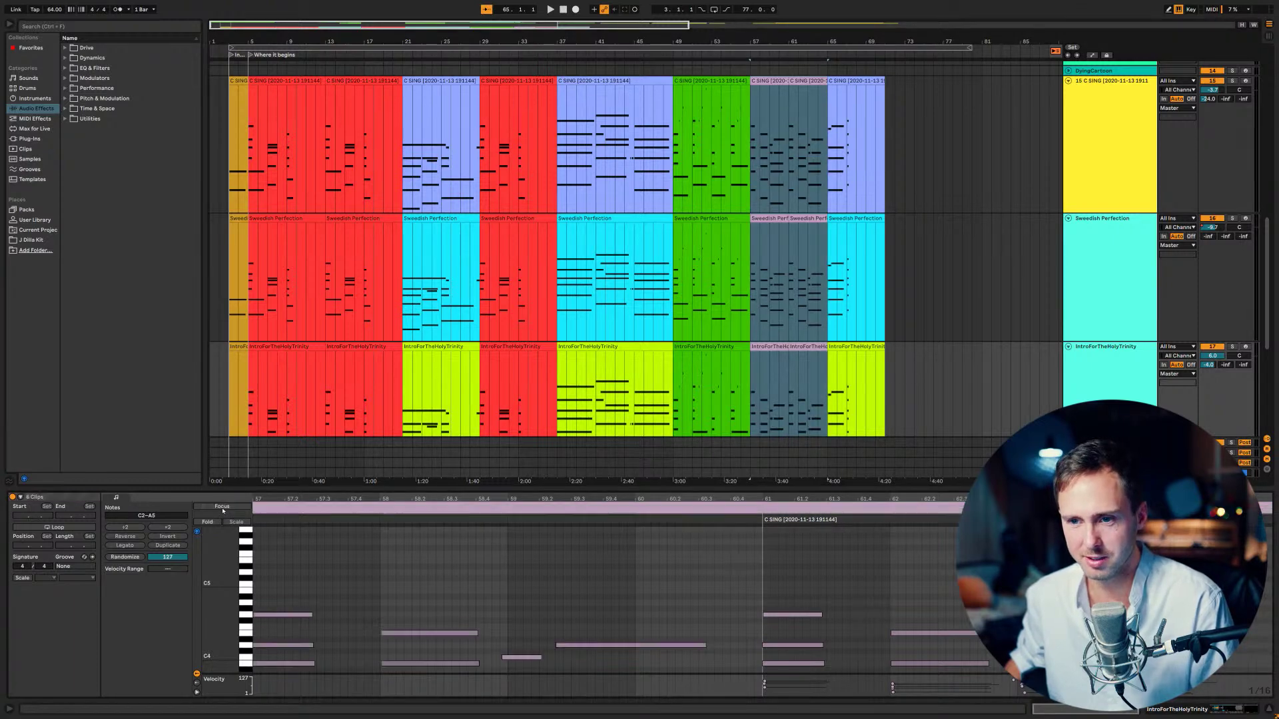
{"action": "left_click", "coordinate": [223, 510]}
{"action": "left_click", "coordinate": [223, 510]}
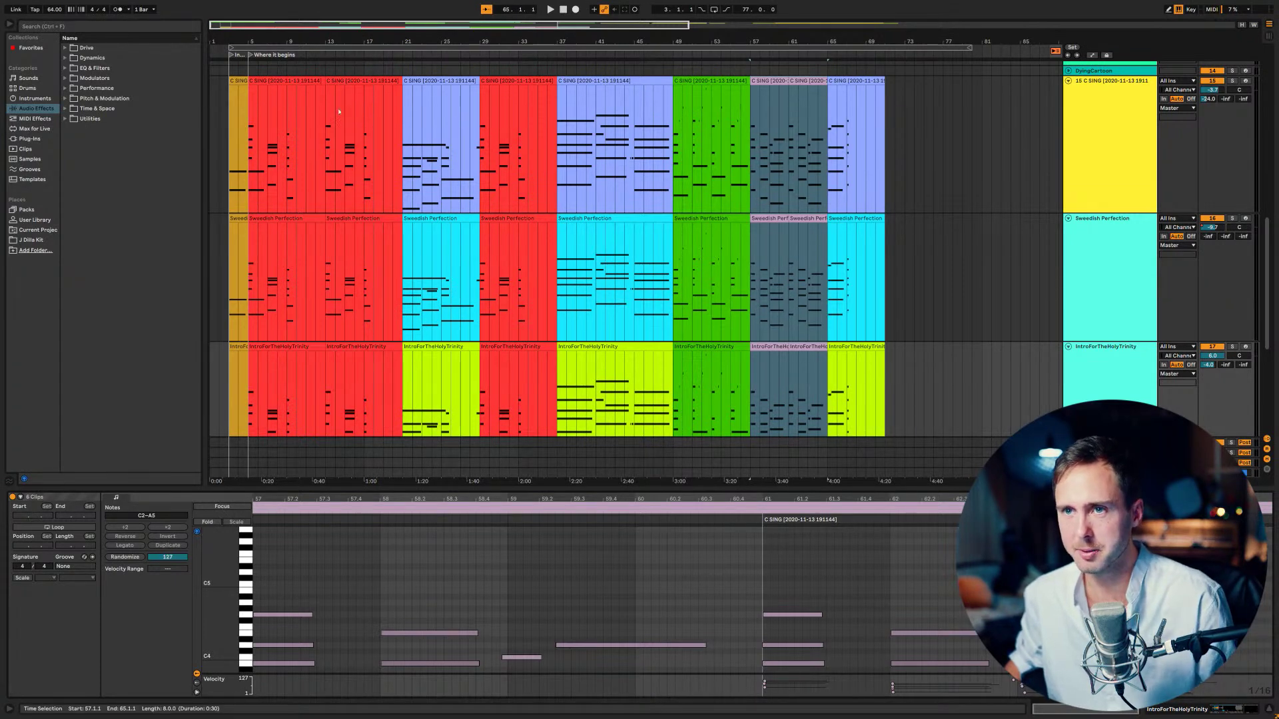
- Select the C SING clips at bars 3–13, enable Focus mode in the clip editor and focus on the gold intro clip
{"action": "left_click", "coordinate": [238, 80]}
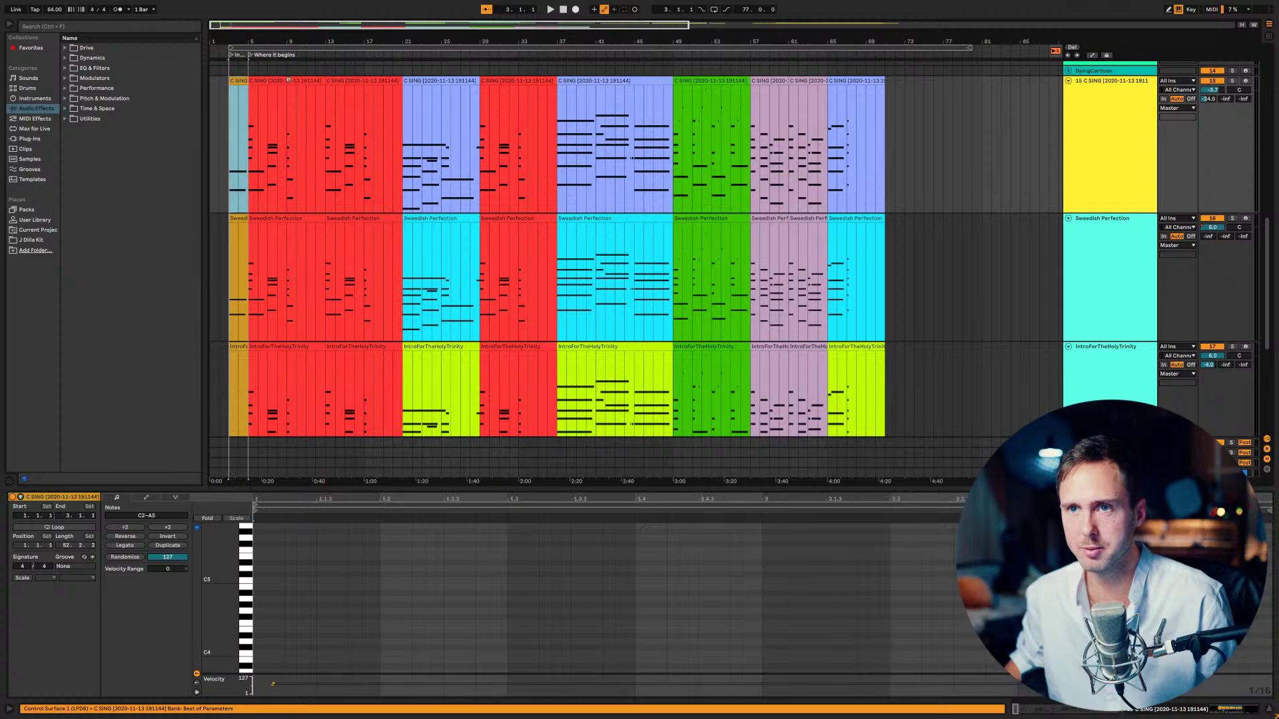
{"action": "left_click", "coordinate": [288, 79], "text": "shift"}
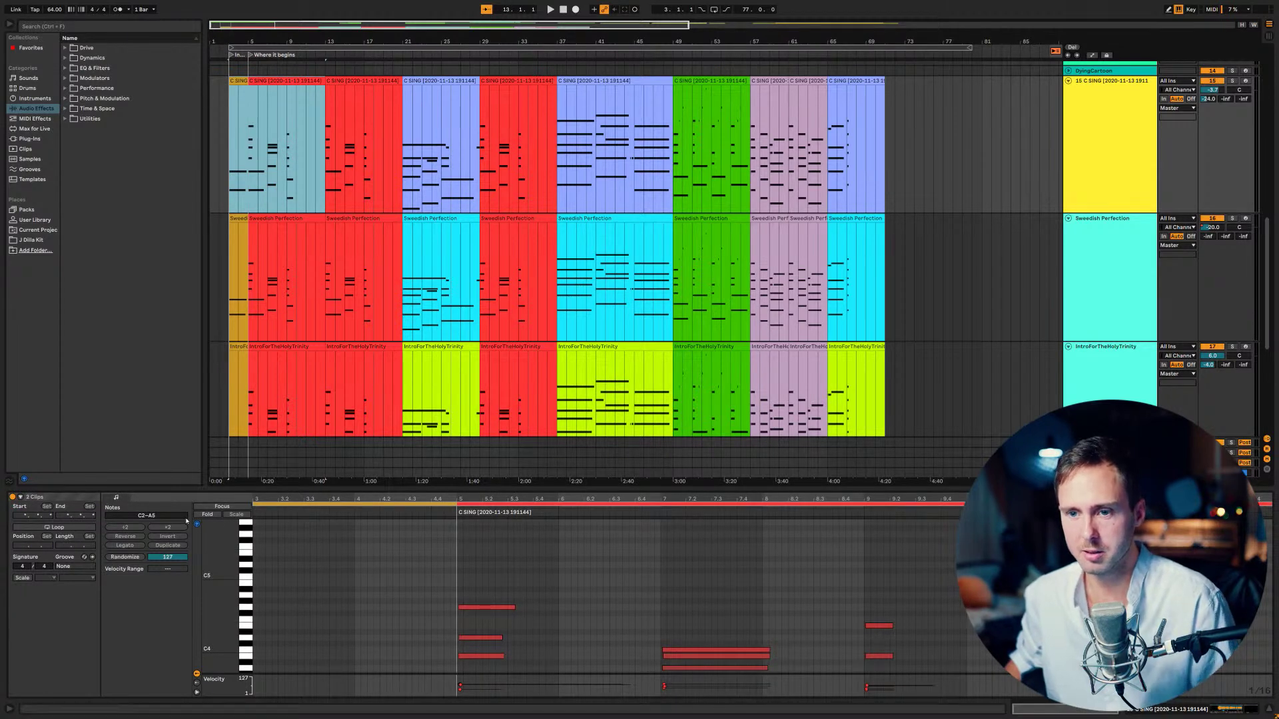
{"action": "left_click", "coordinate": [222, 507]}
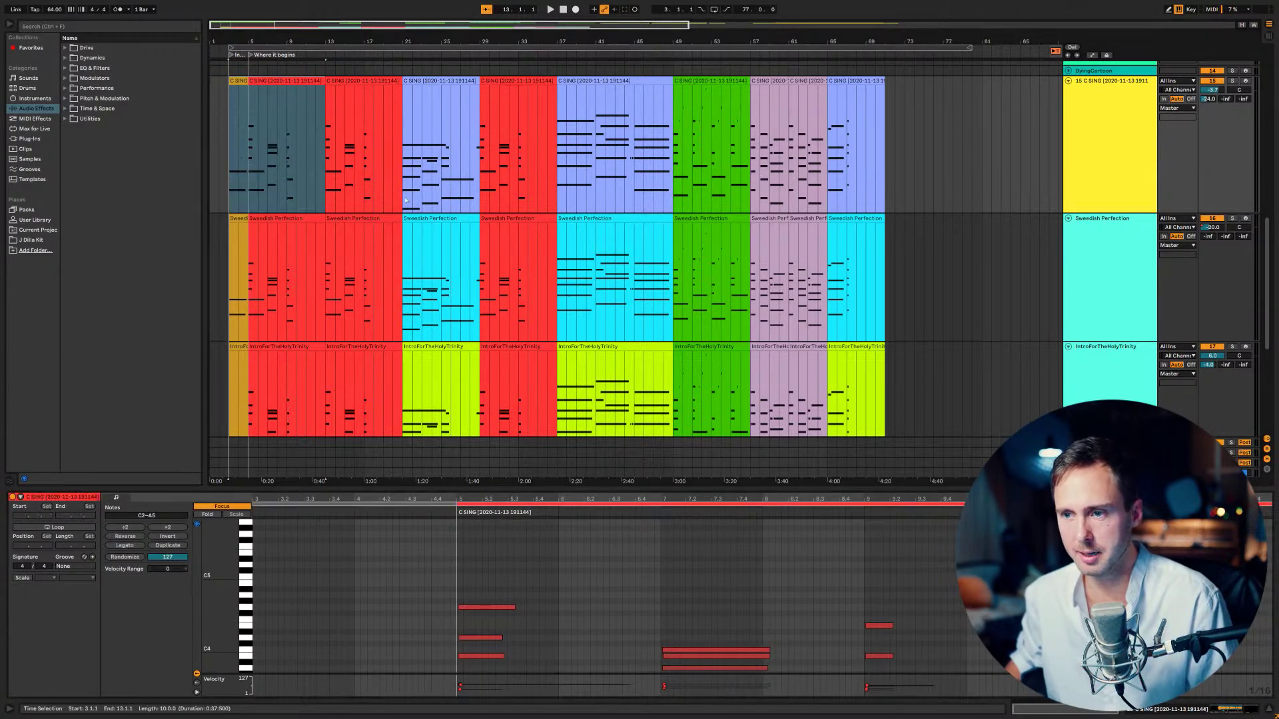
{"action": "left_click", "coordinate": [461, 505]}
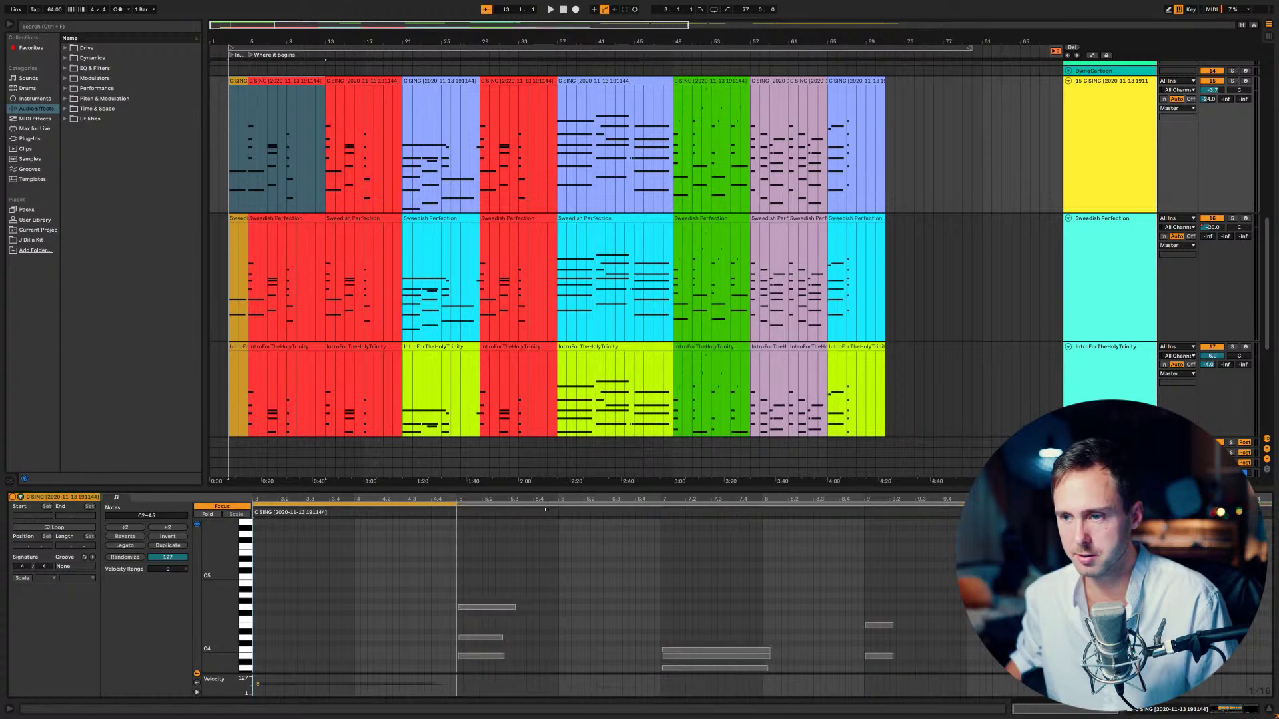
- Turn off Focus mode, extend the C SING selection to bars 3–80 and start playback
{"action": "left_click", "coordinate": [222, 507]}
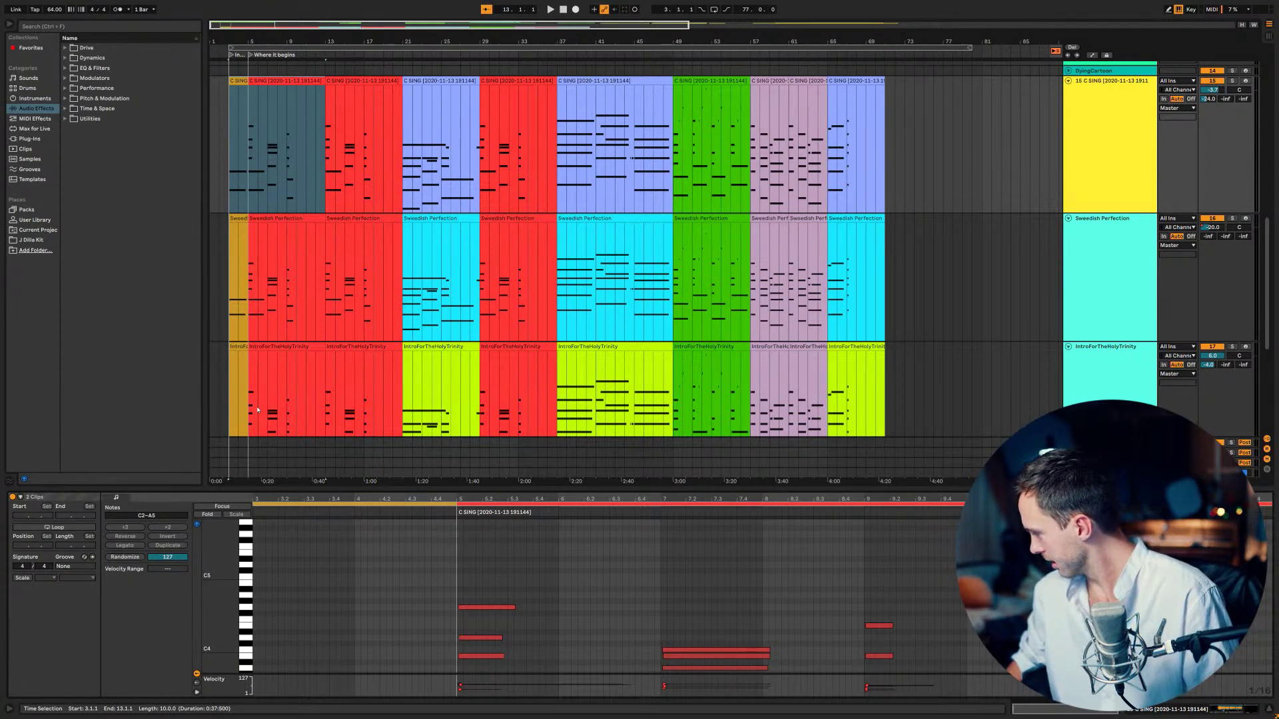
{"action": "left_click", "coordinate": [972, 59], "text": "shift"}
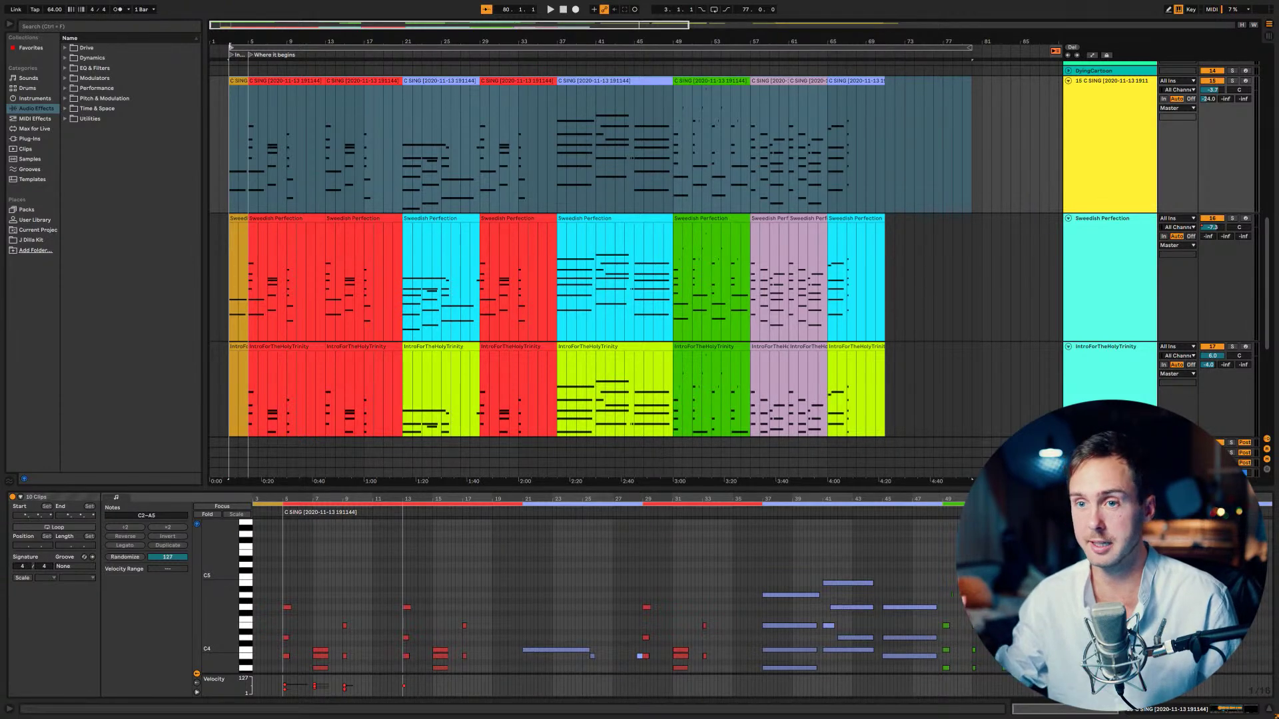
{"action": "key", "text": "space"}
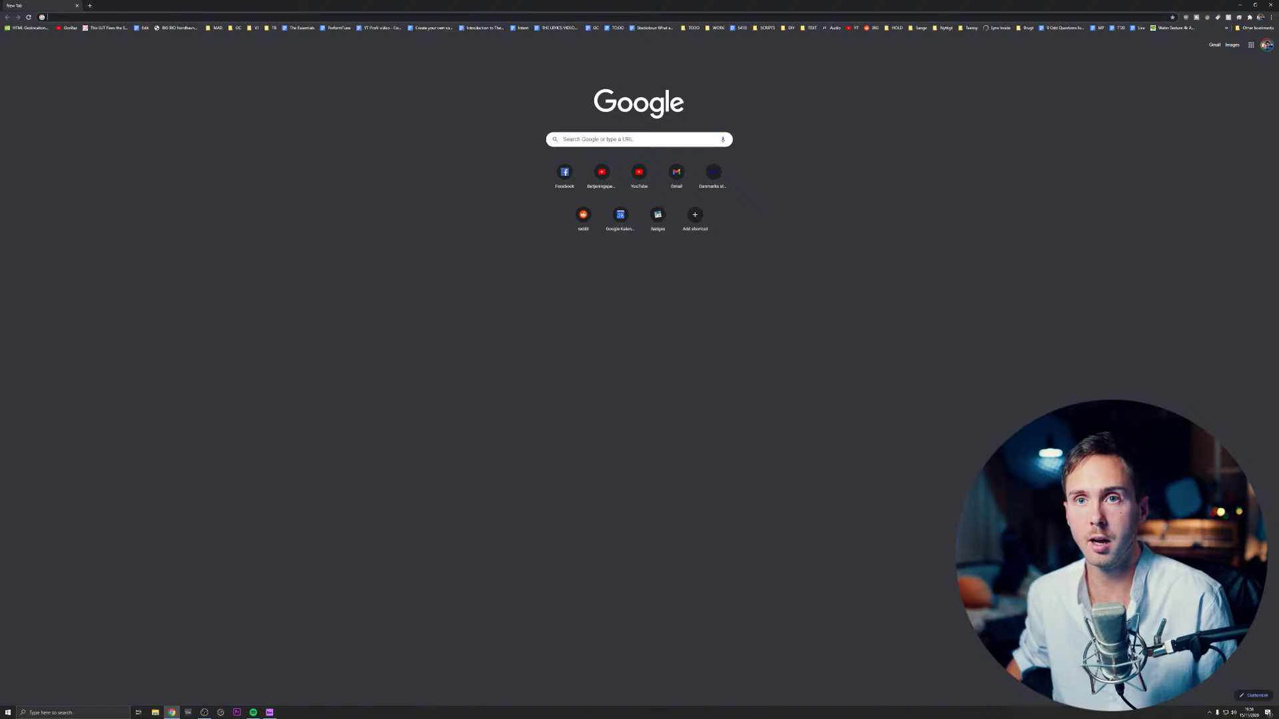
- Switch to Chrome, open Google Drive and hide the bookmarks bar
{"action": "type", "text": "drive"}
{"action": "key", "text": "Return"}
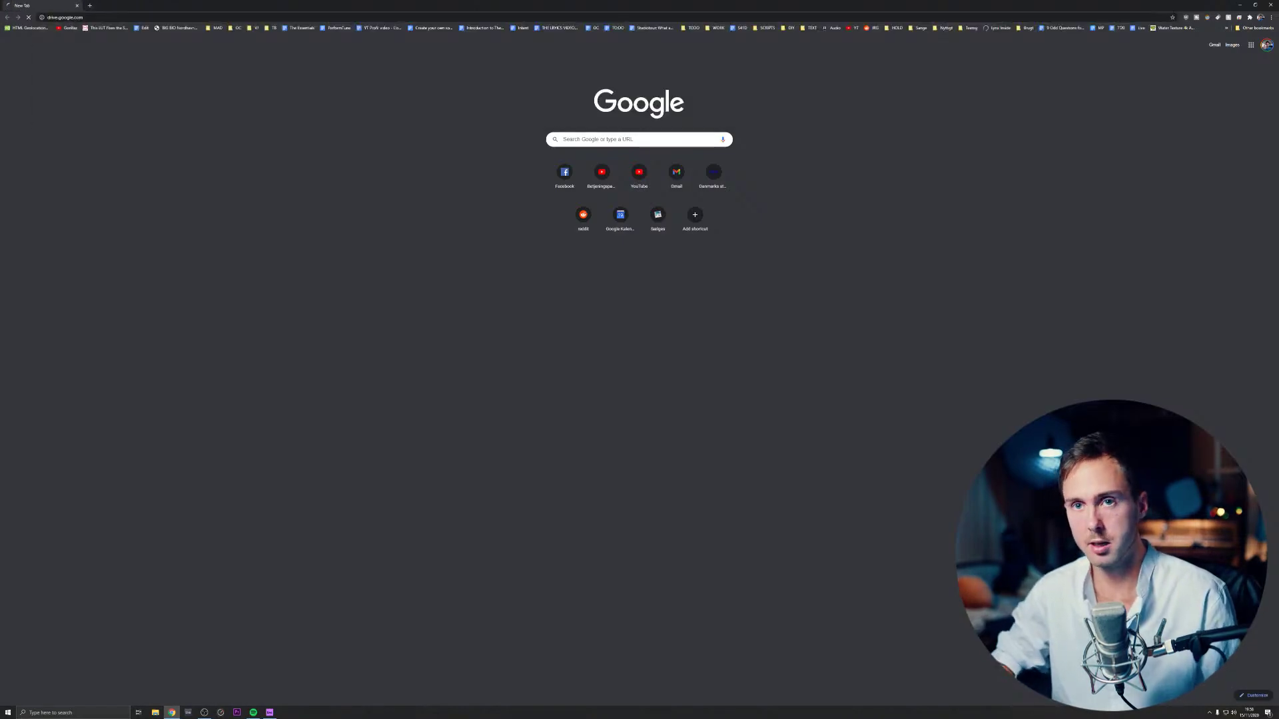
{"action": "left_click", "coordinate": [1271, 18]}
{"action": "mouse_move", "coordinate": [1211, 69]}
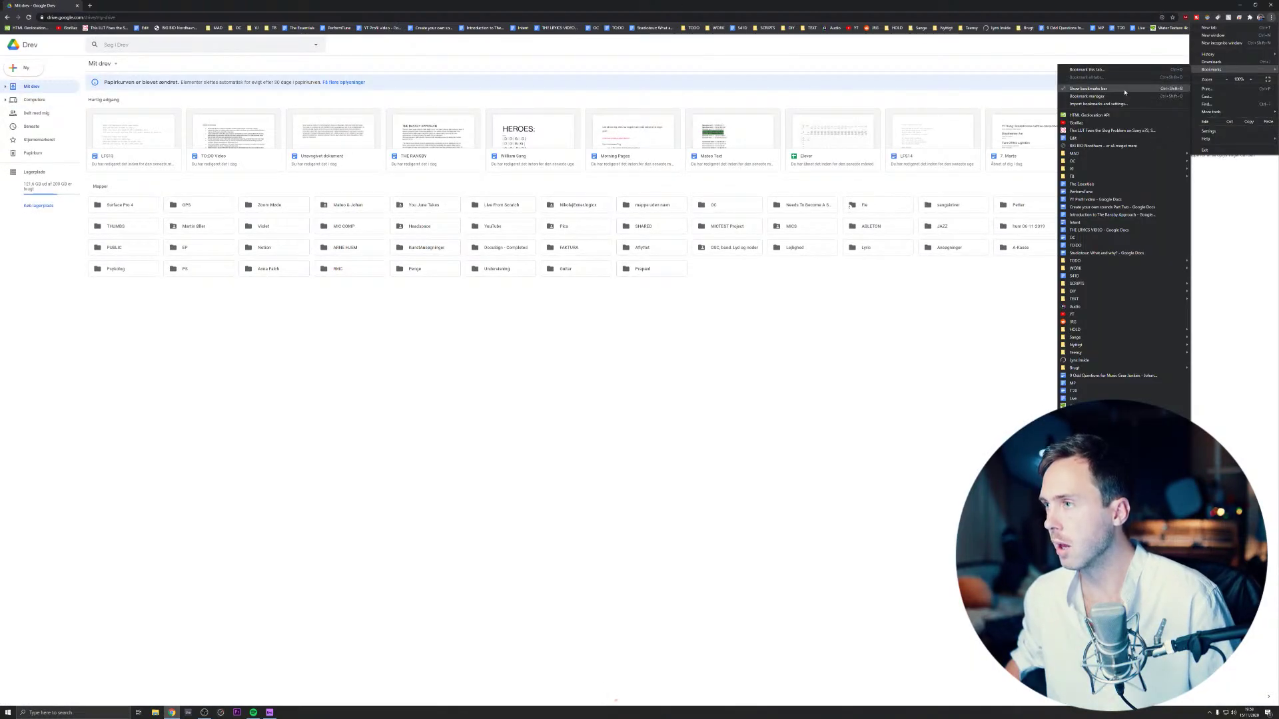
{"action": "left_click", "coordinate": [1141, 87]}
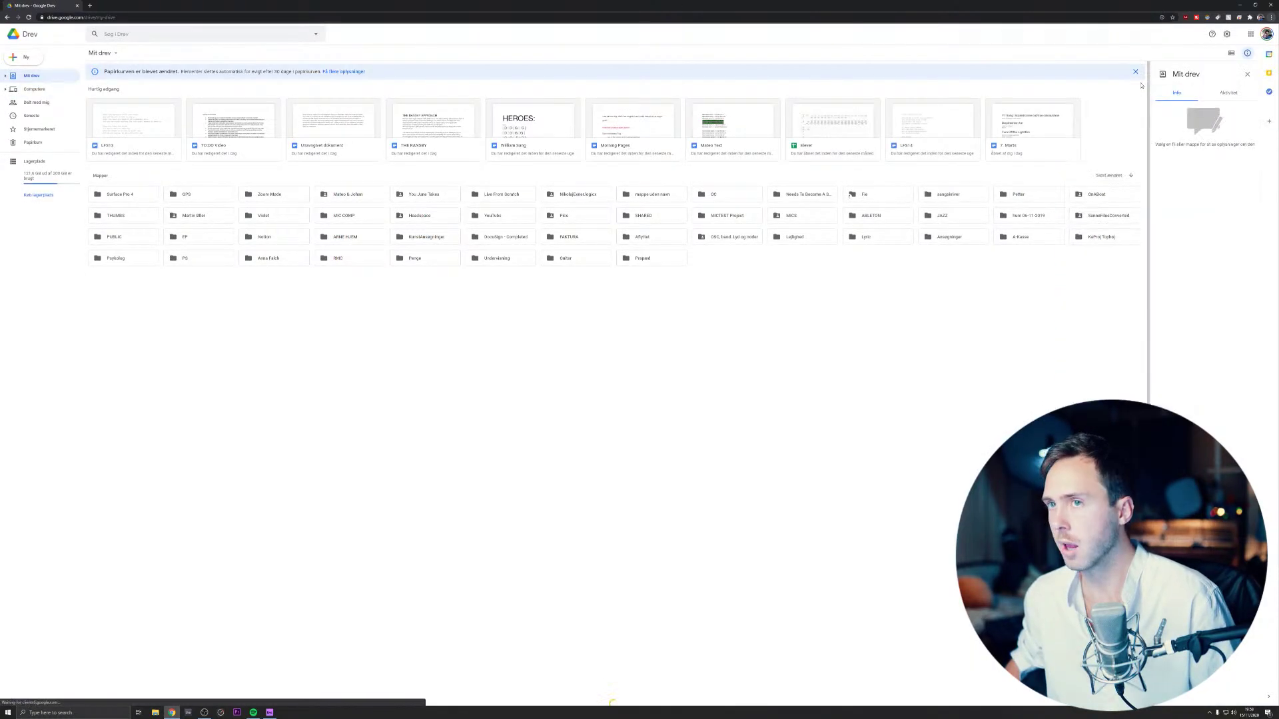
- Create a blank Google Docs document and title it "LFS 15#"
{"action": "left_click", "coordinate": [25, 57]}
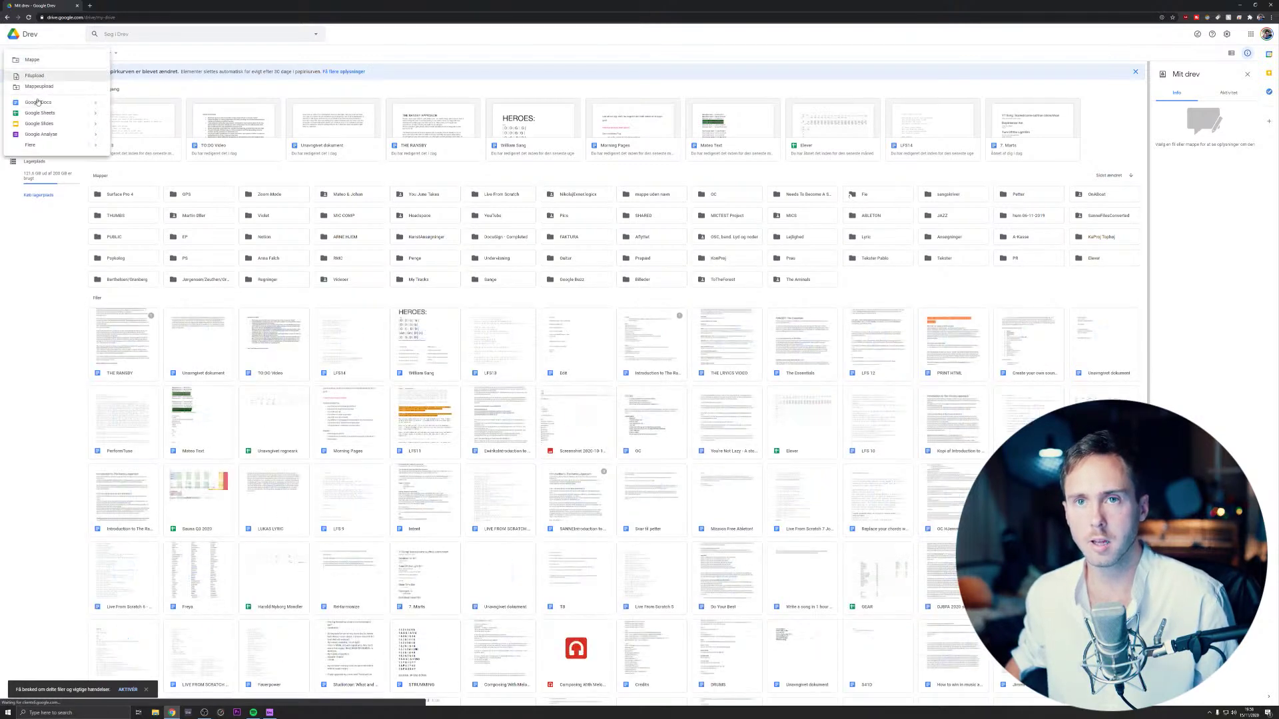
{"action": "left_click", "coordinate": [99, 88]}
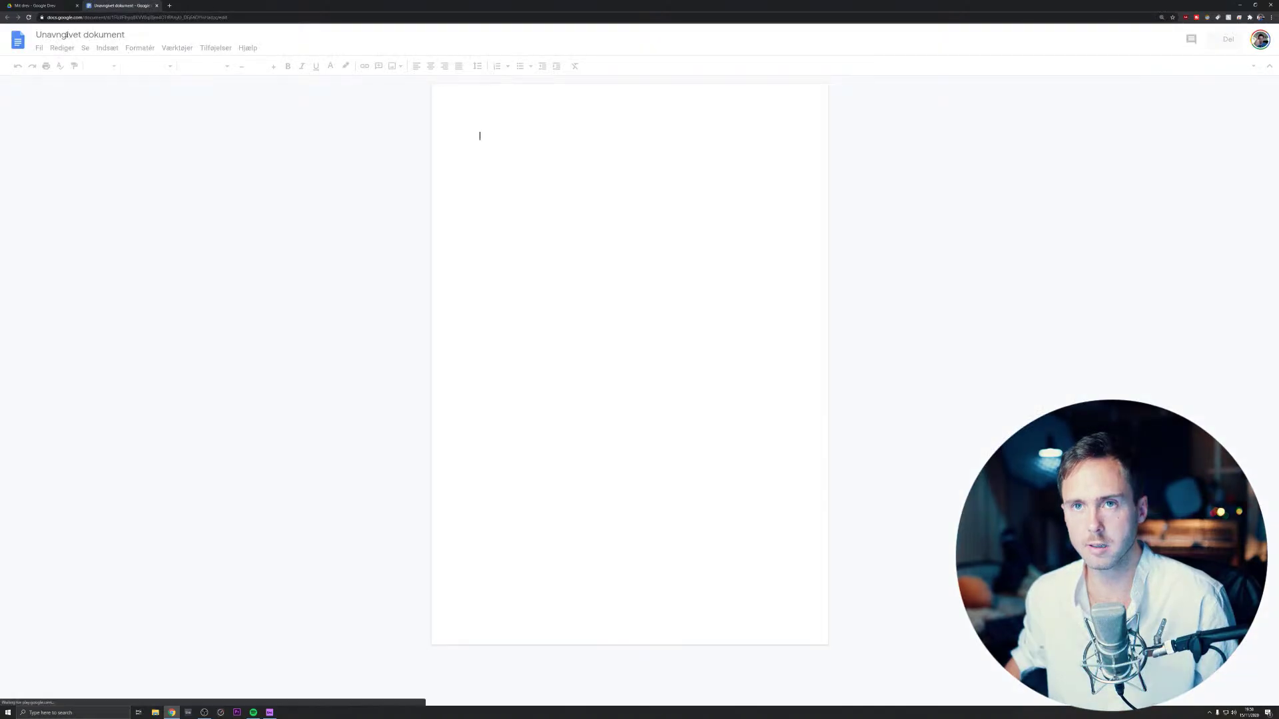
{"action": "left_click", "coordinate": [66, 35]}
{"action": "type", "text": "LFS 15"}
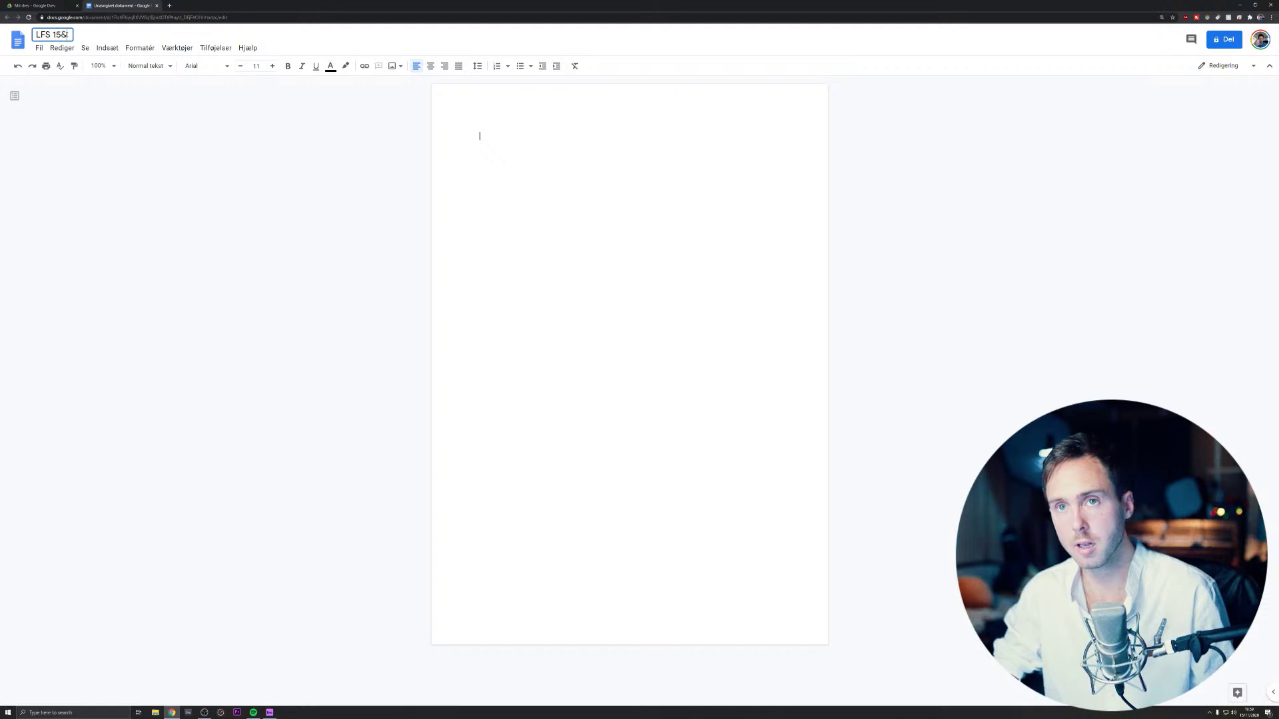
{"action": "type", "text": "#"}
{"action": "key", "text": "Return"}
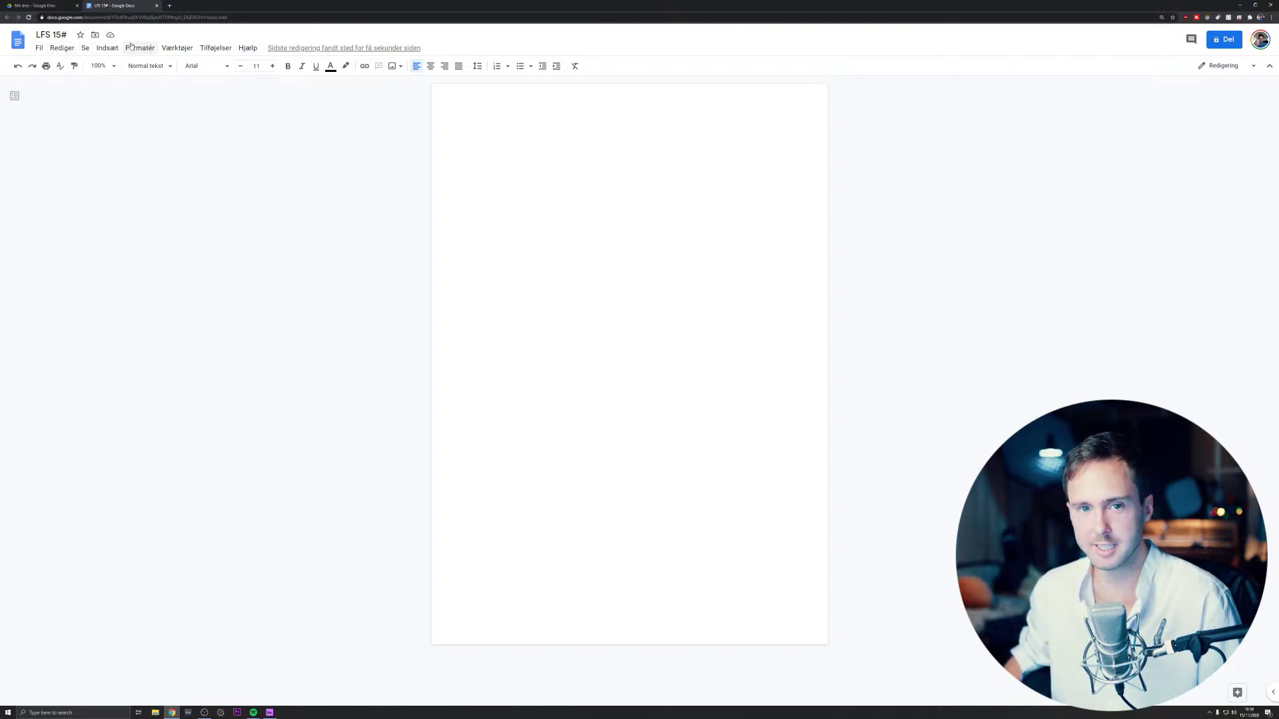
{"action": "left_click", "coordinate": [1268, 713]}
{"action": "left_click", "coordinate": [1269, 713]}
{"action": "left_click", "coordinate": [1270, 713]}
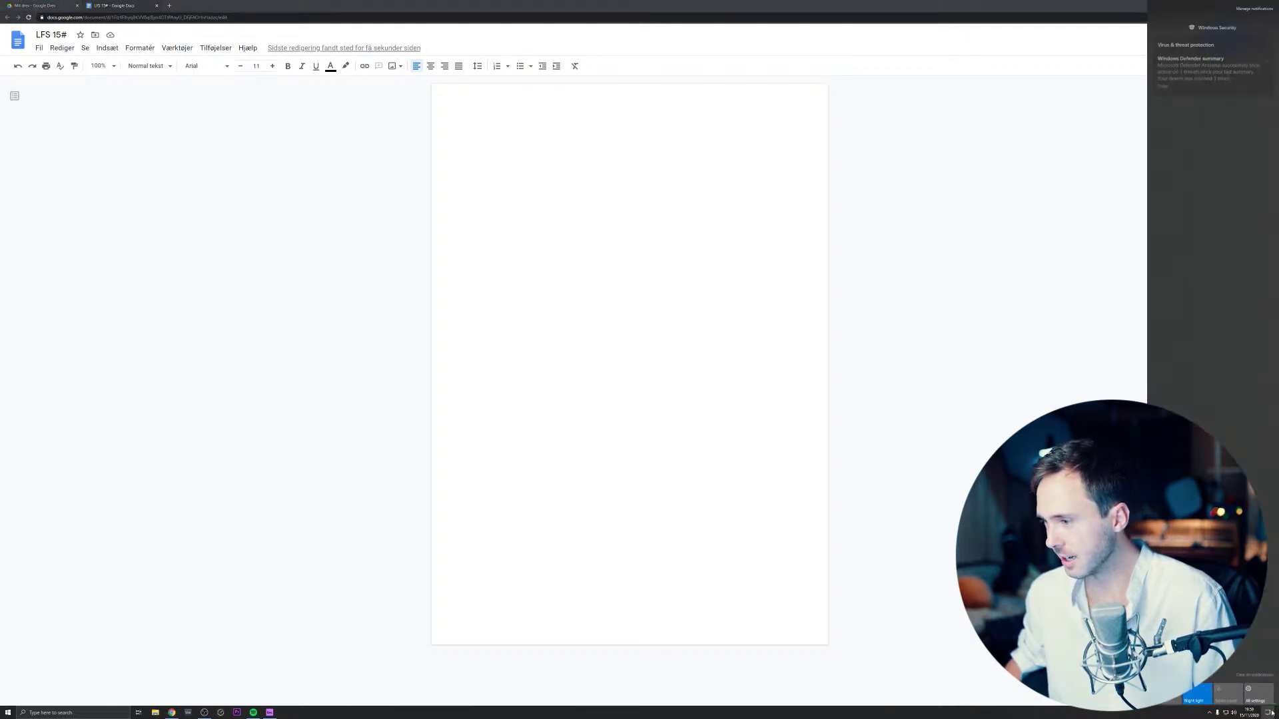
{"action": "left_click", "coordinate": [696, 250]}
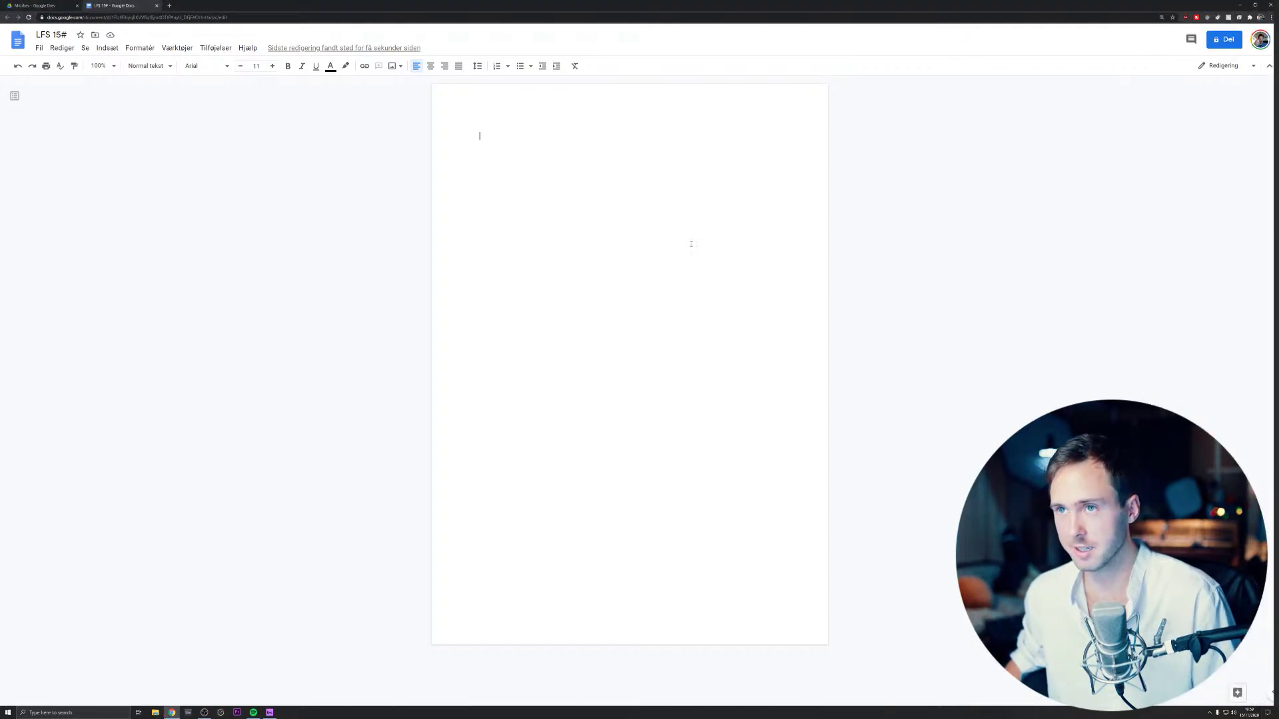
- Fit the page zoom to the window and write "Wanting something sooo badly" as the first lyric line
{"action": "left_click", "coordinate": [150, 66]}
{"action": "left_click", "coordinate": [106, 66]}
{"action": "left_click", "coordinate": [118, 84]}
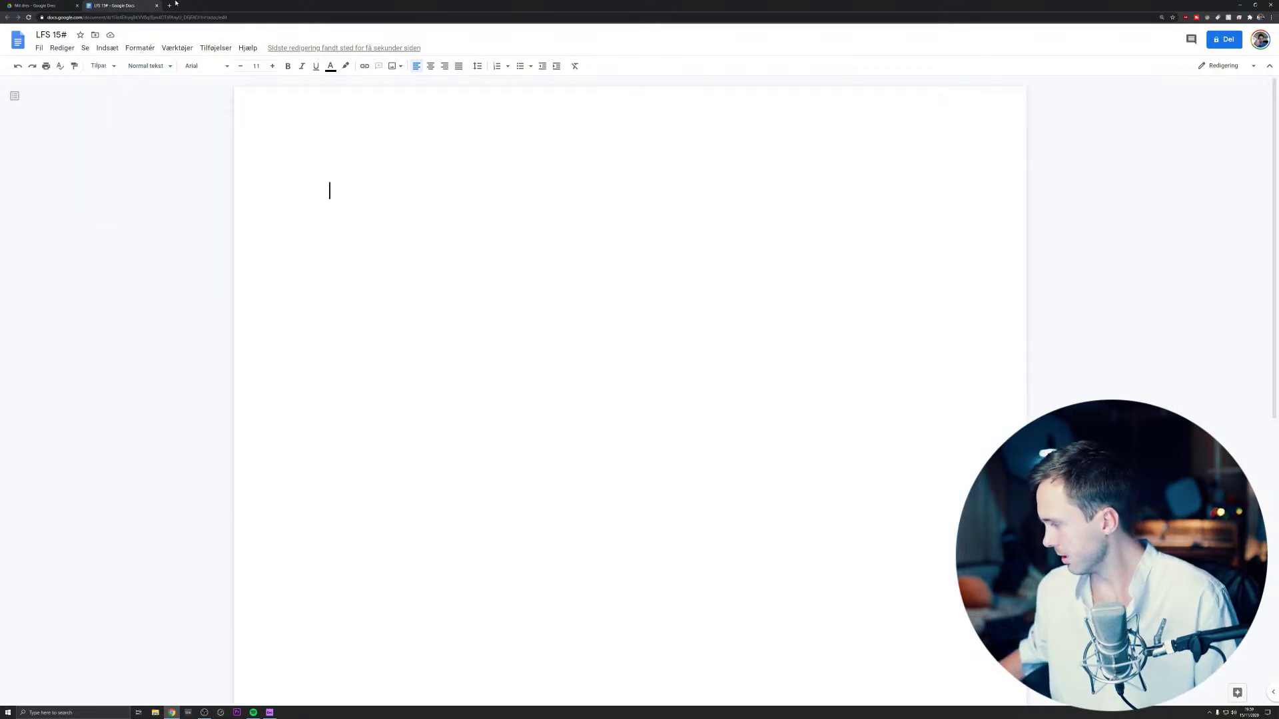
{"action": "key", "text": "shift+F10"}
{"action": "key", "text": "Escape"}
{"action": "type", "text": "Wanti"}
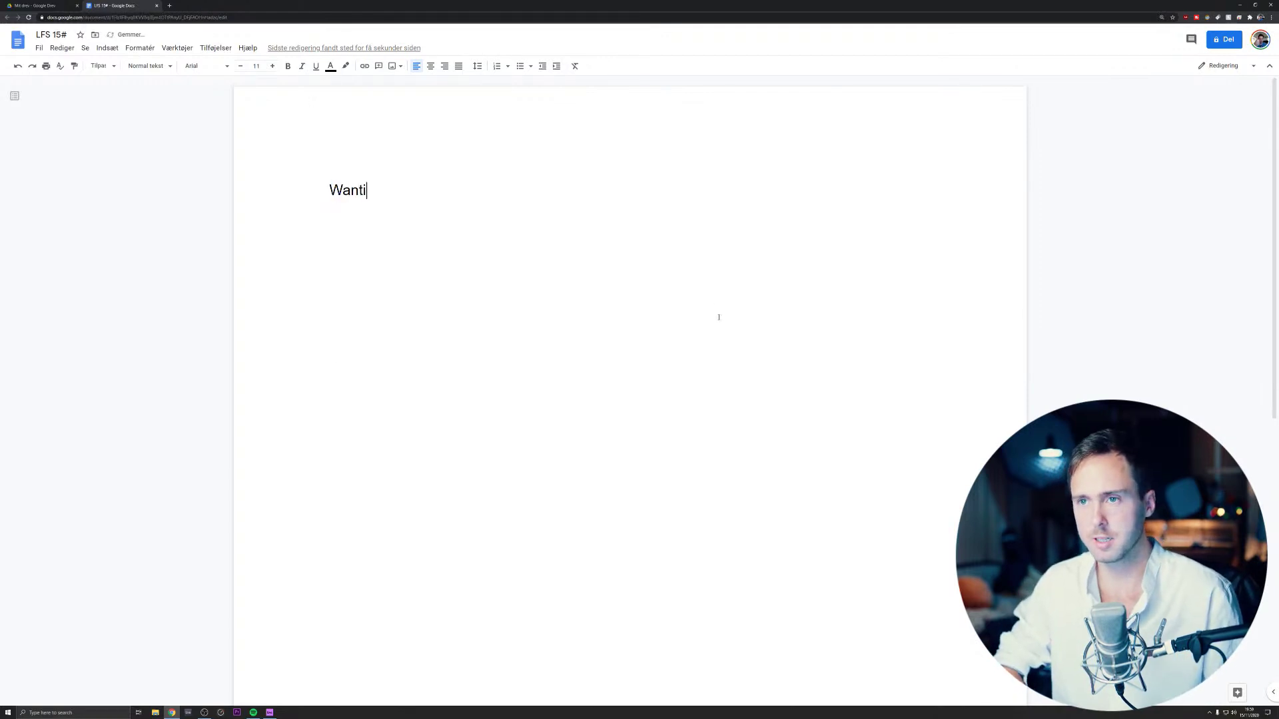
{"action": "type", "text": "ng something s"}
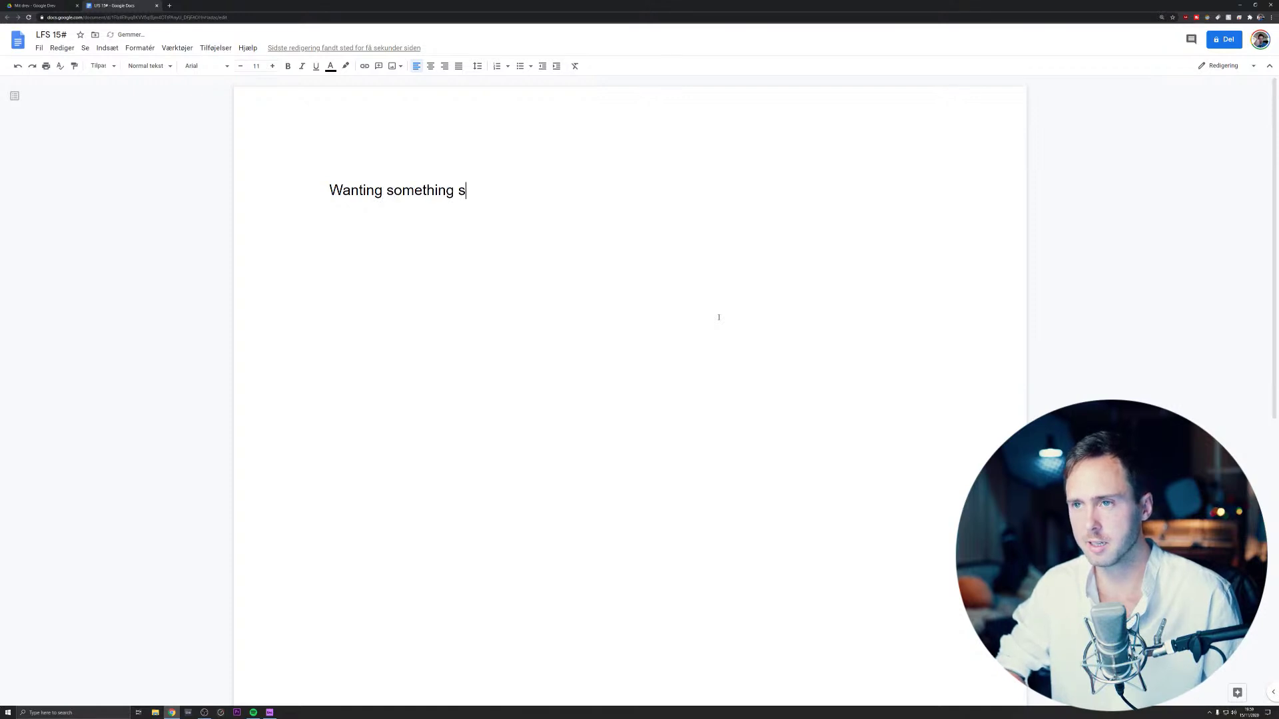
{"action": "type", "text": "ooo badly"}
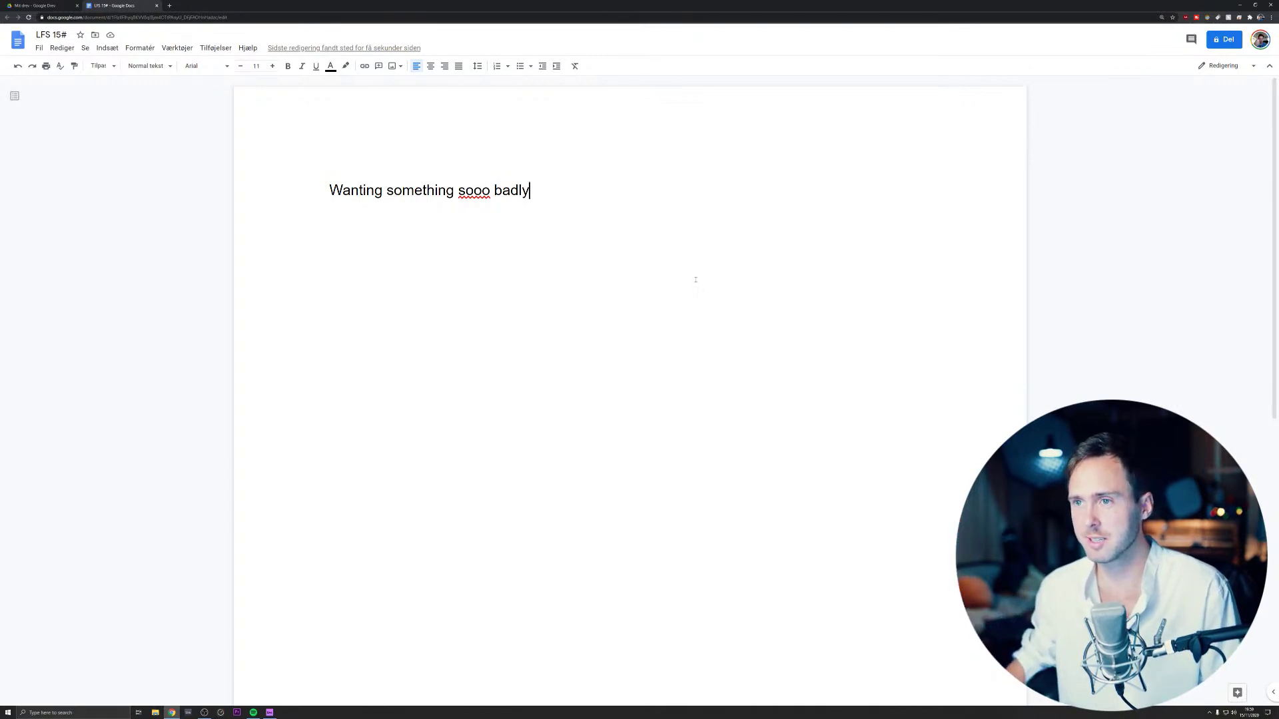
{"action": "key", "text": "F11"}
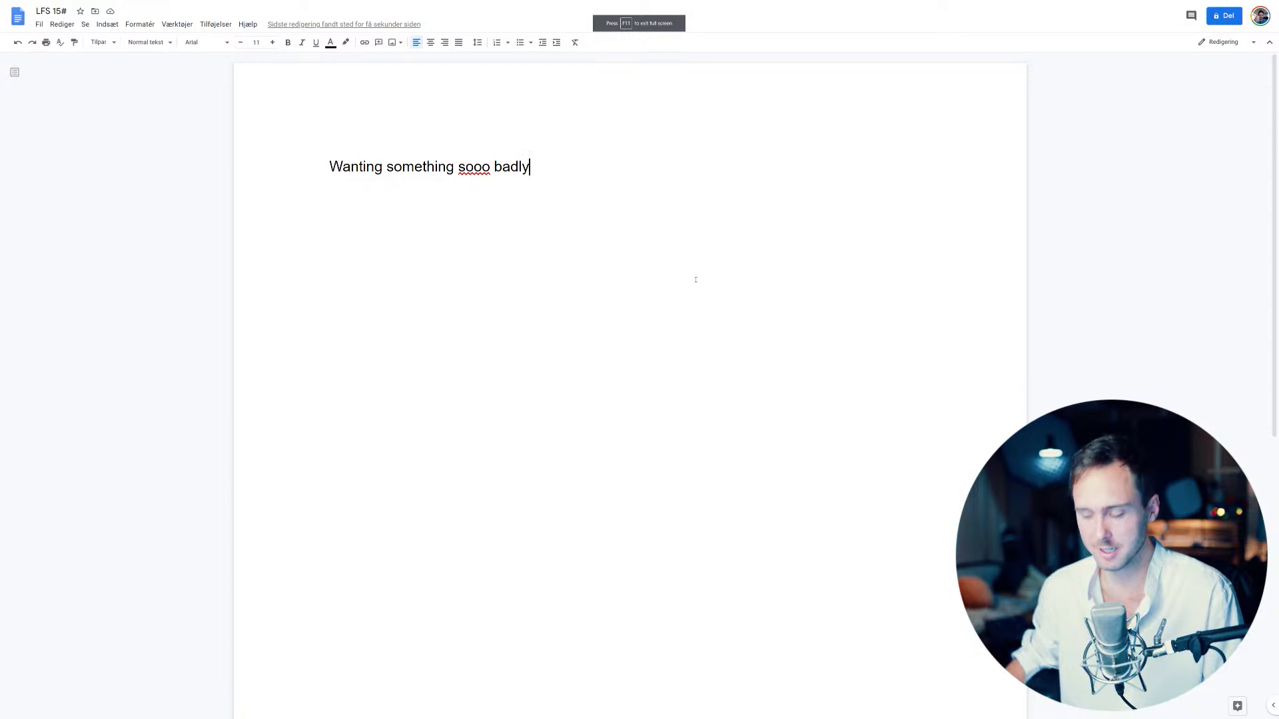
{"action": "key", "text": "F11"}
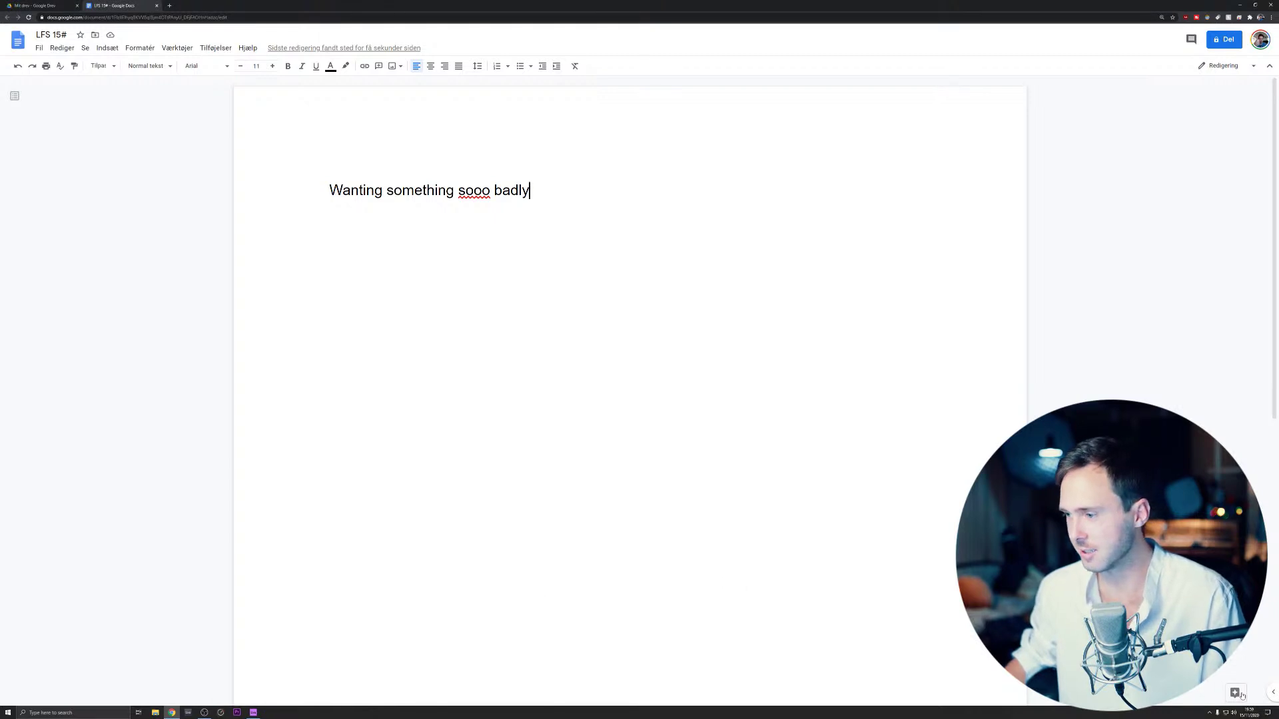
{"action": "left_click", "coordinate": [1210, 713]}
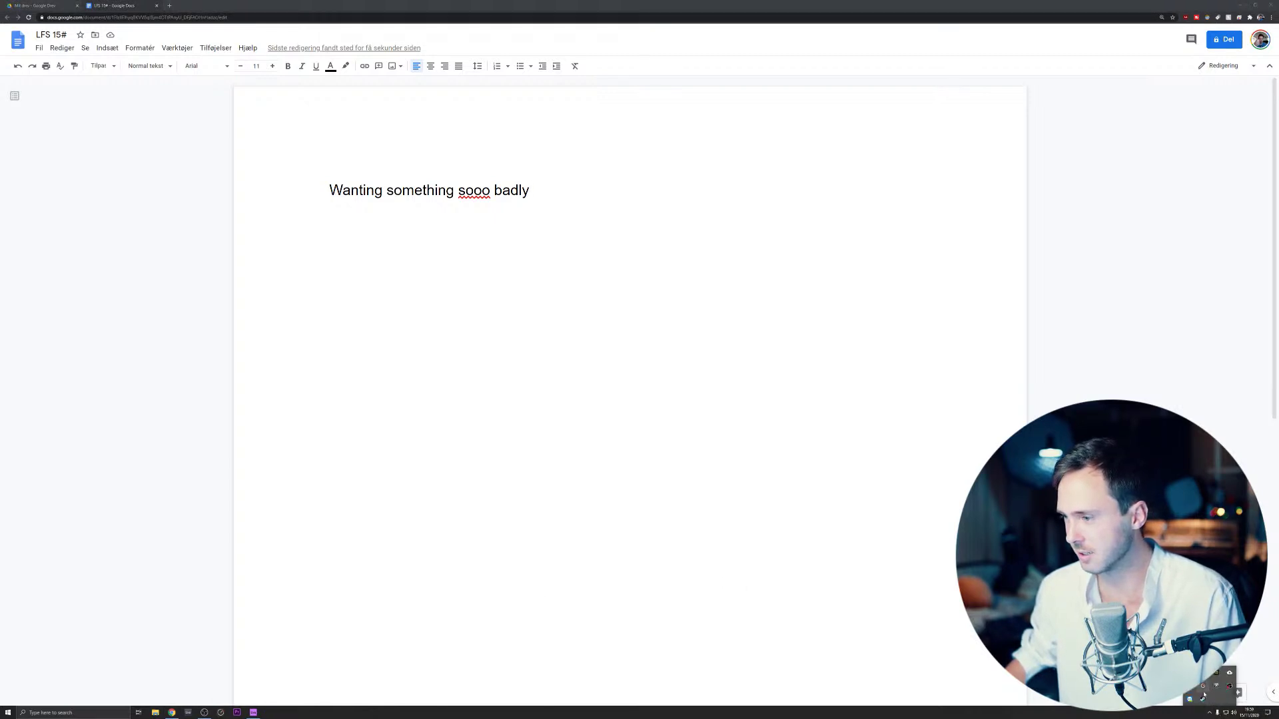
{"action": "left_click", "coordinate": [1186, 695]}
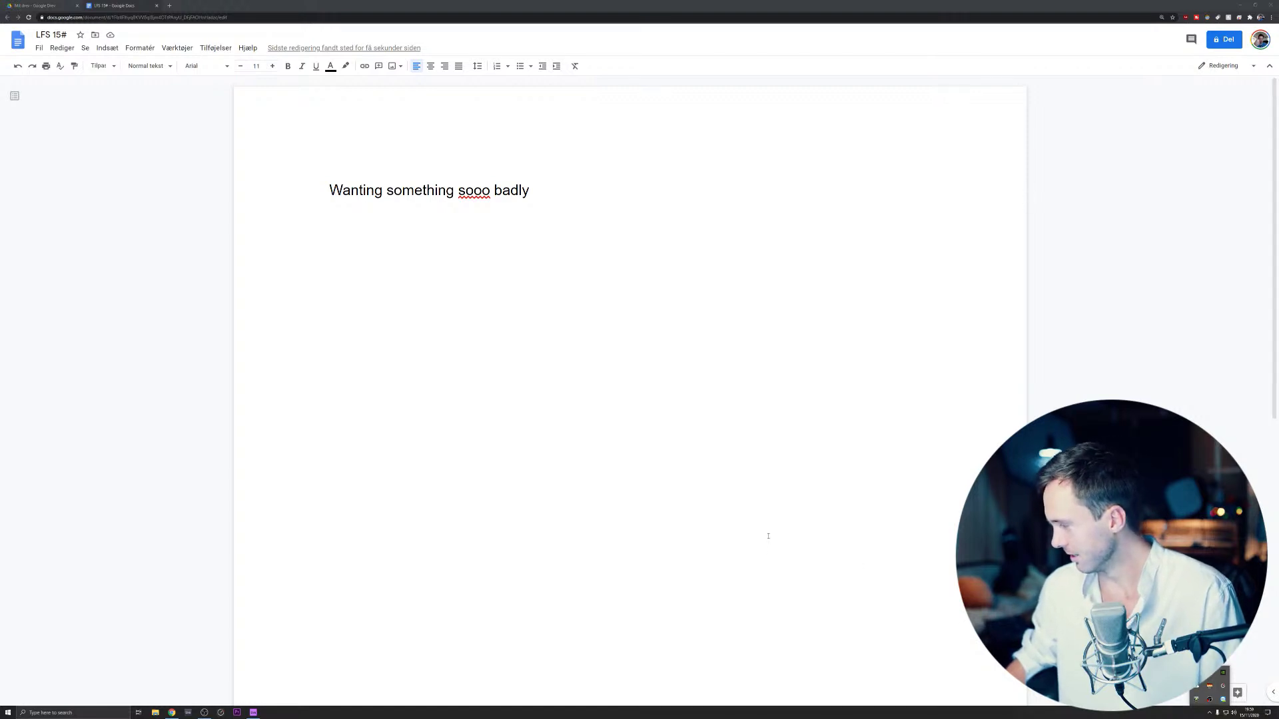
{"action": "left_click", "coordinate": [446, 330]}
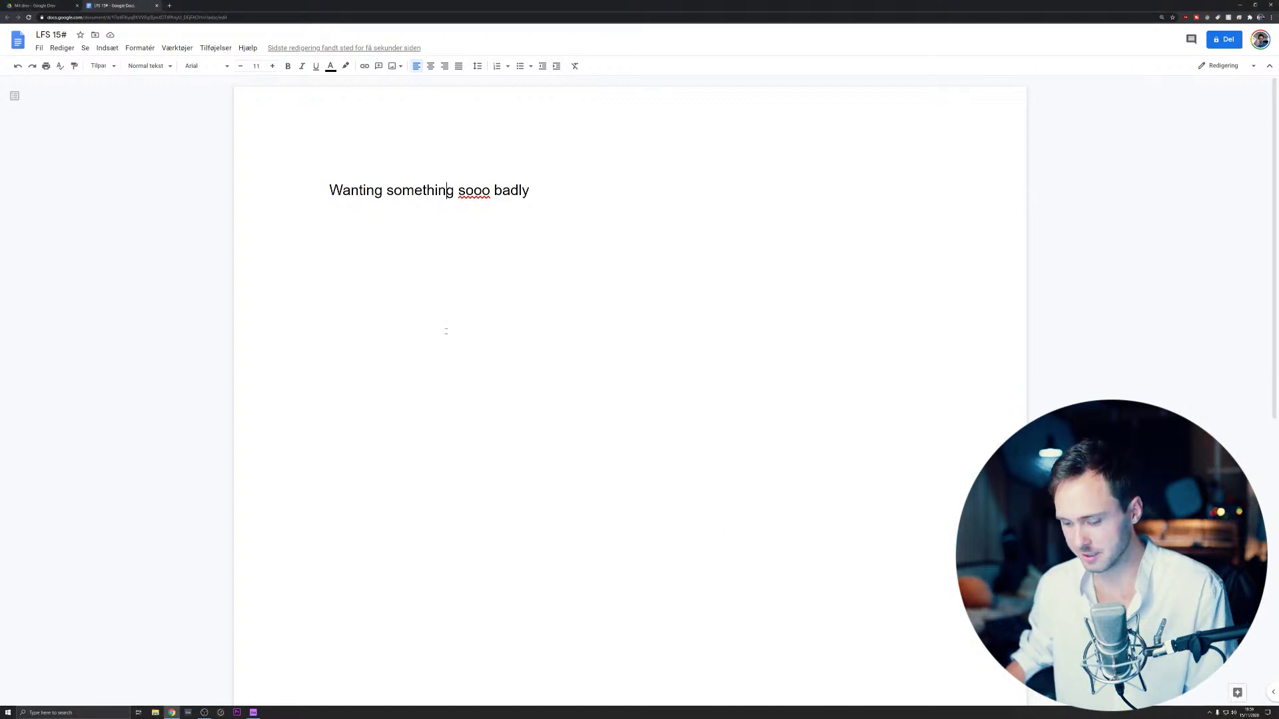
- Show the document full screen, add a comma after "badly" and start a new line
{"action": "key", "text": "F11"}
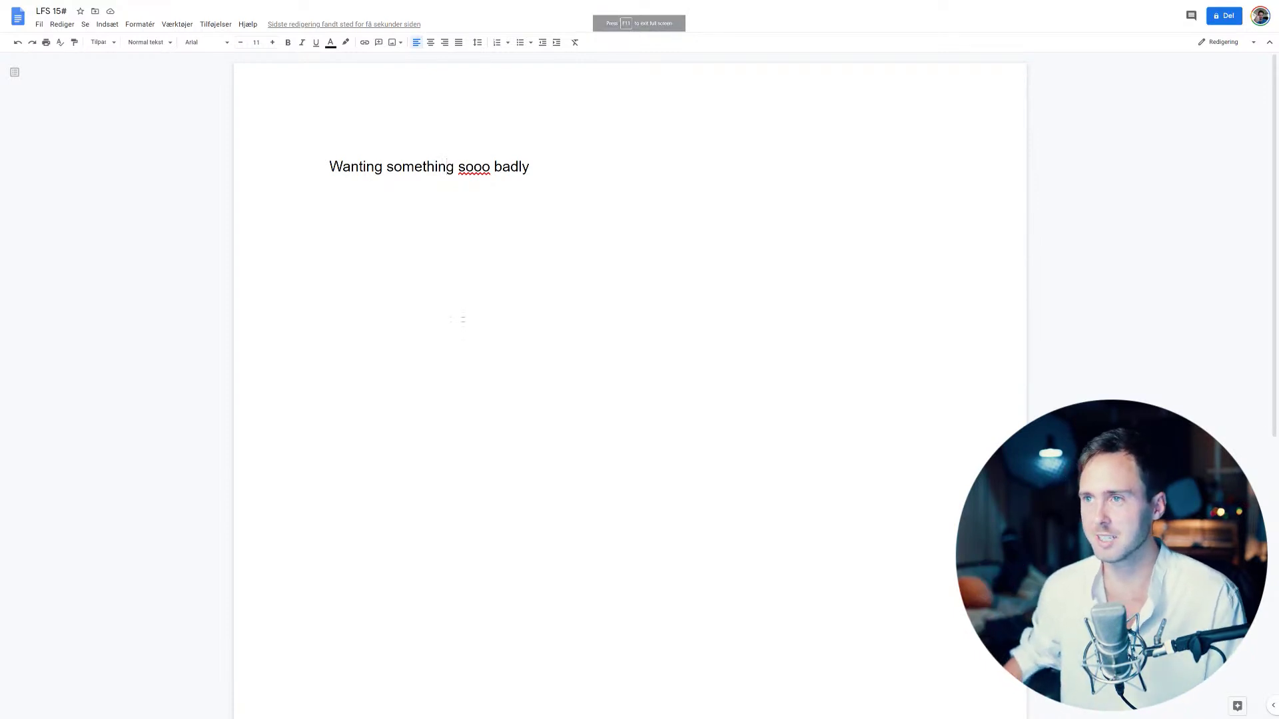
{"action": "double_click", "coordinate": [533, 166]}
{"action": "type", "text": ","}
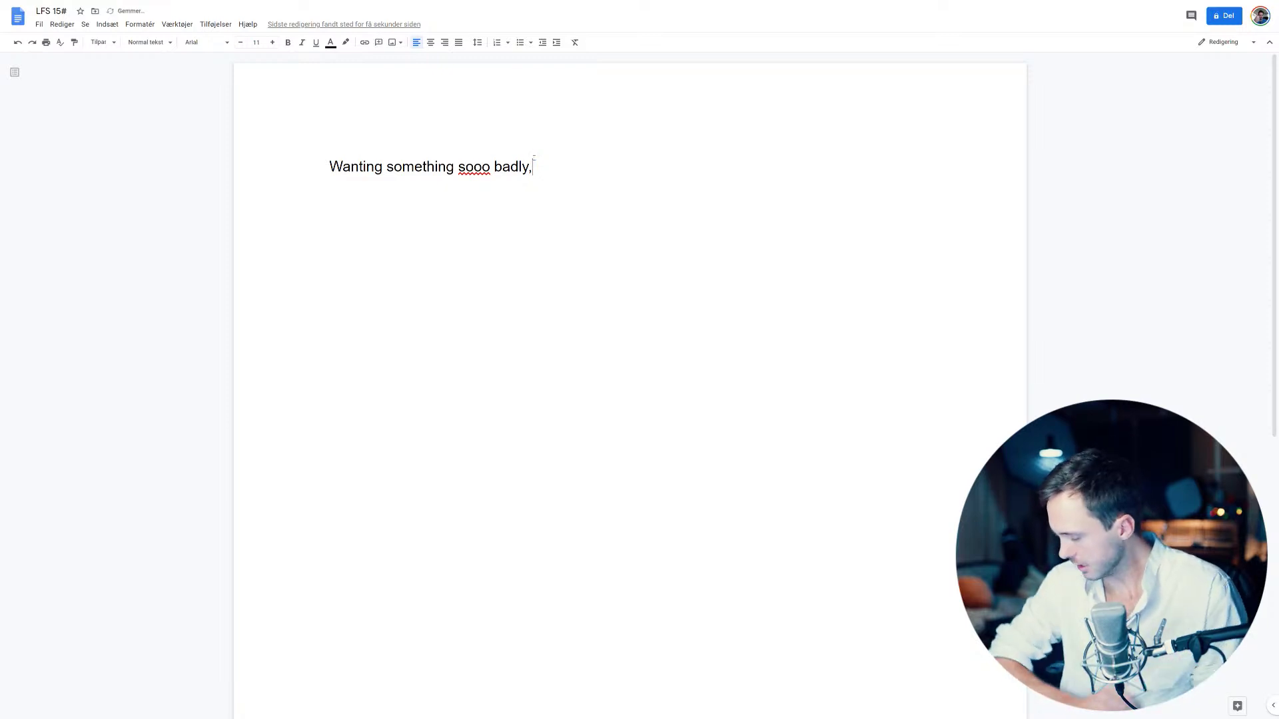
{"action": "key", "text": "Return"}
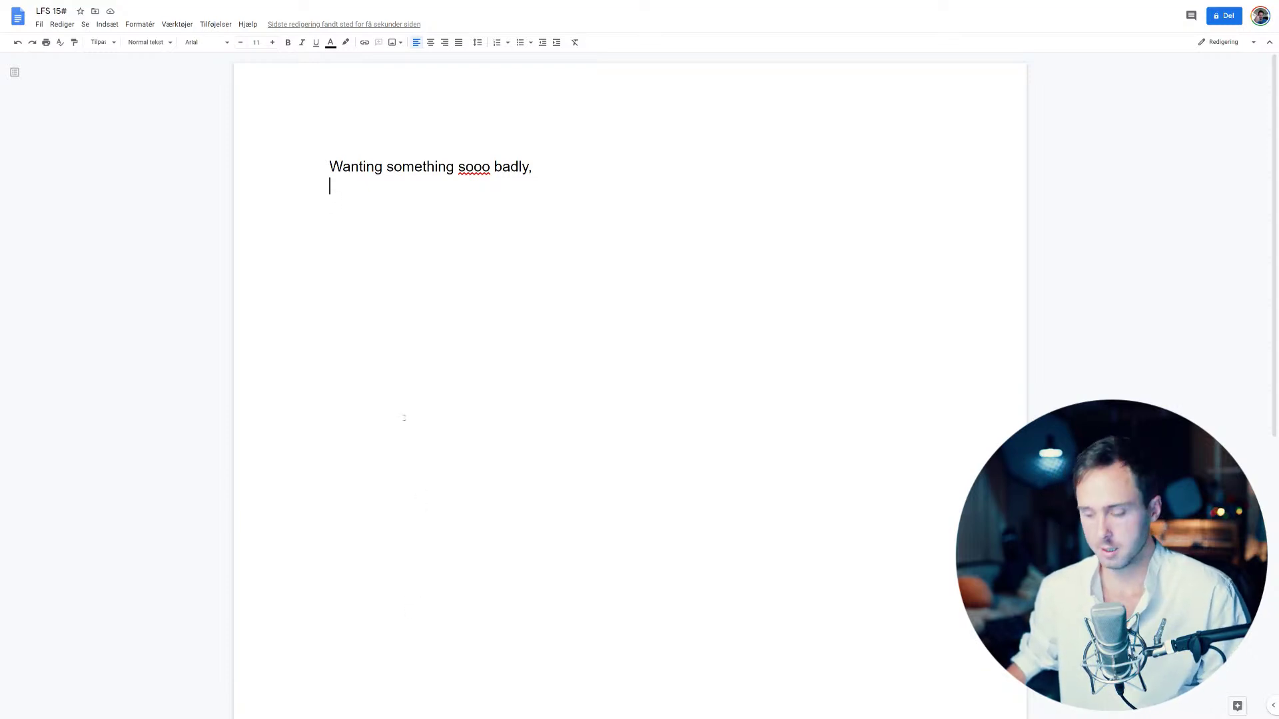
- Leave full screen, reload the document and open rhymezone.com in a new browser tab
{"action": "key", "text": "F11"}
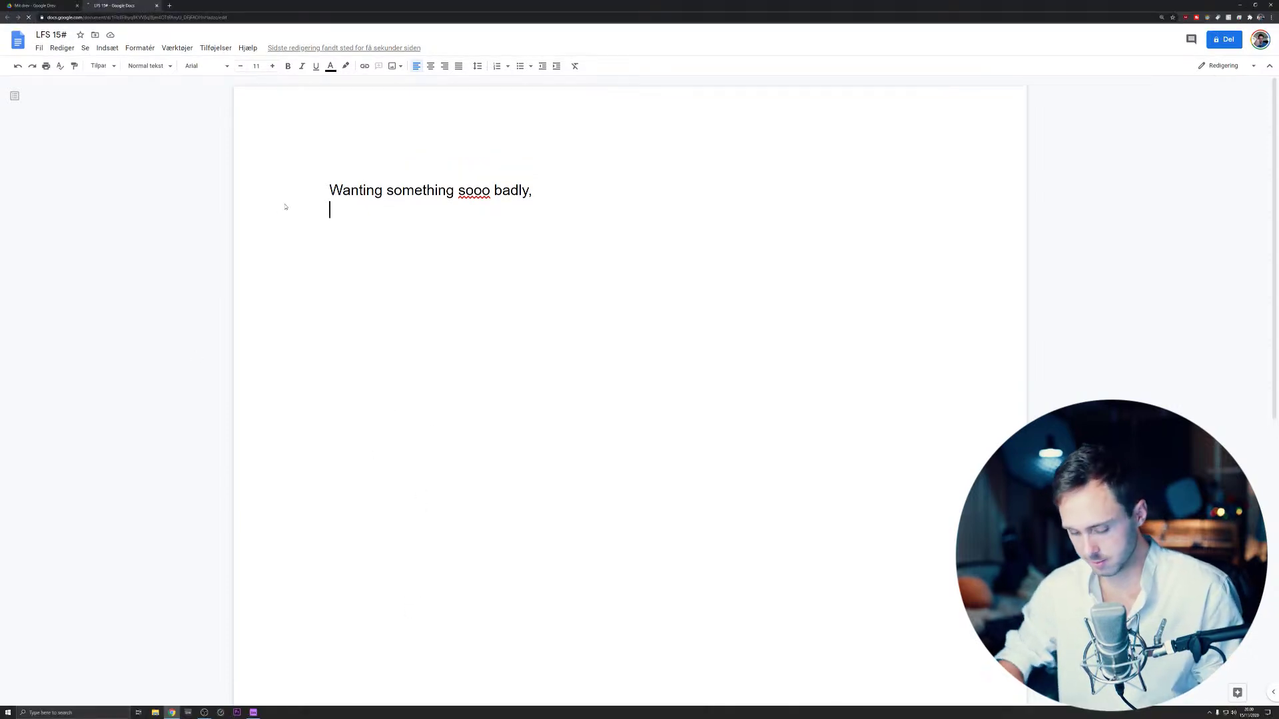
{"action": "key", "text": "F5"}
{"action": "key", "text": "ctrl+t"}
{"action": "type", "text": "rhymezone.com"}
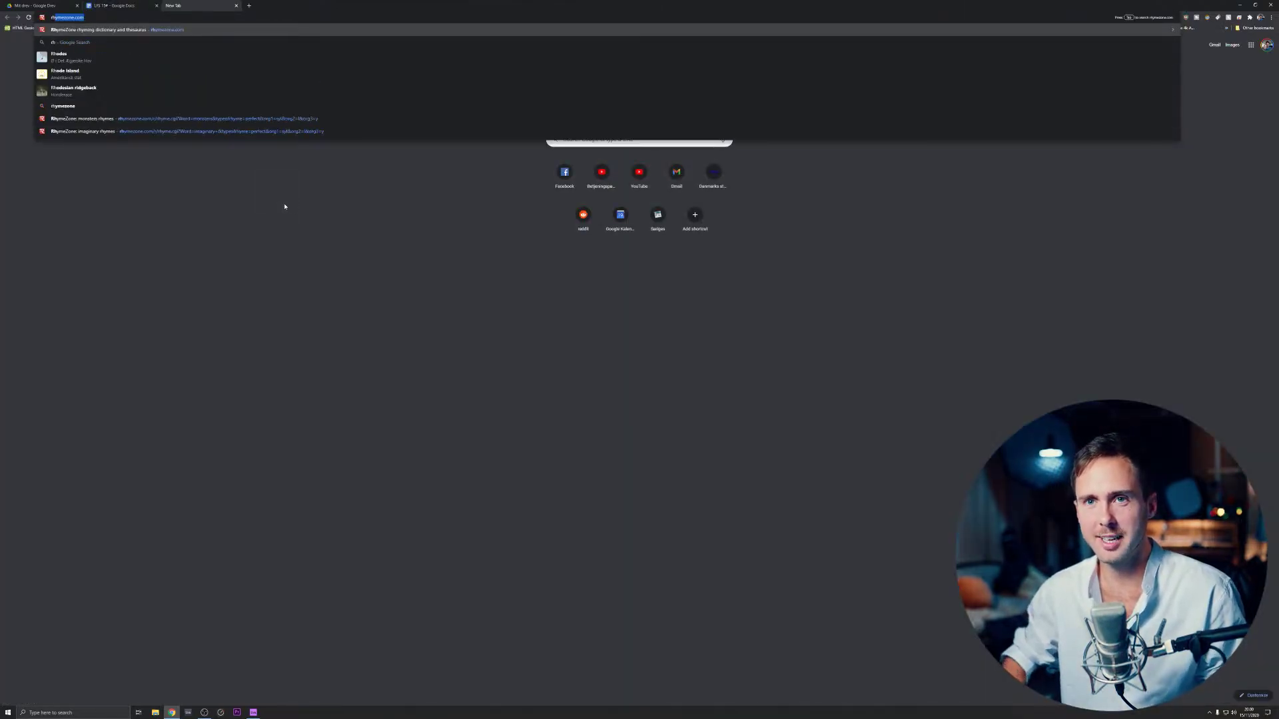
{"action": "key", "text": "Return"}
{"action": "key", "text": "ctrl+shift+Tab"}
{"action": "type", "text": "rh"}
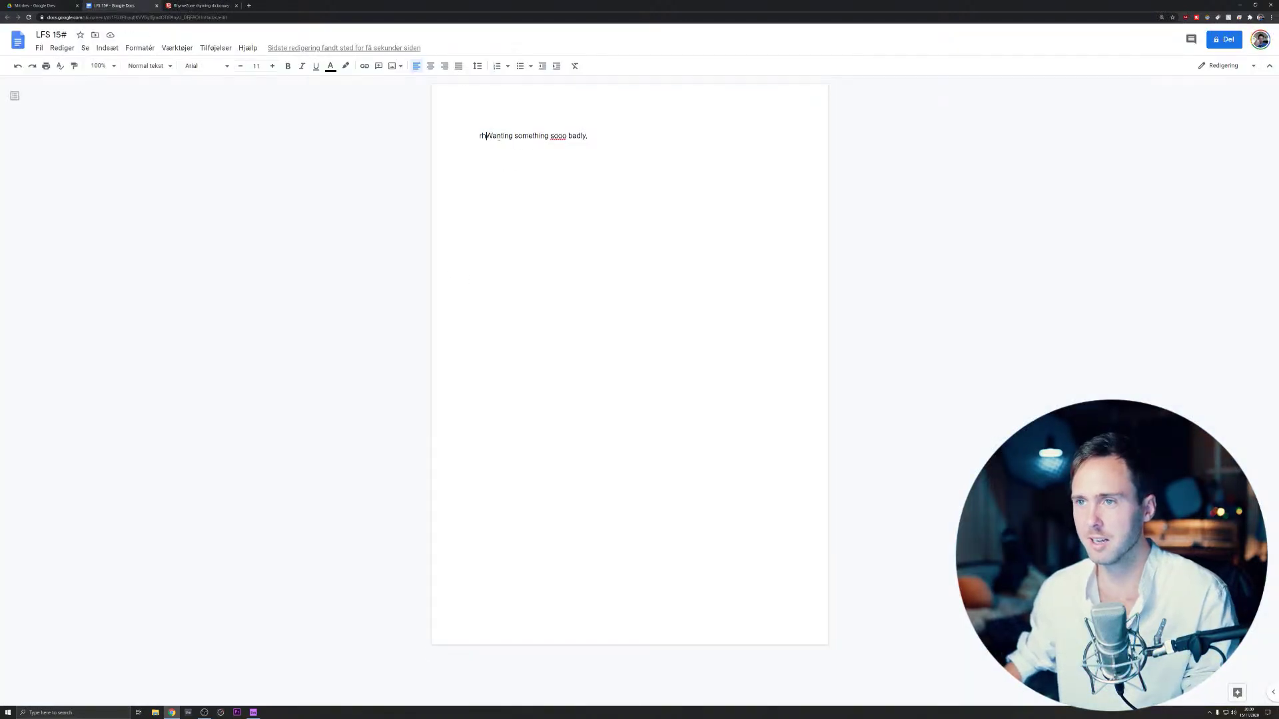
{"action": "key", "text": "BackSpace"}
{"action": "key", "text": "BackSpace"}
{"action": "key", "text": "ctrl+Tab"}
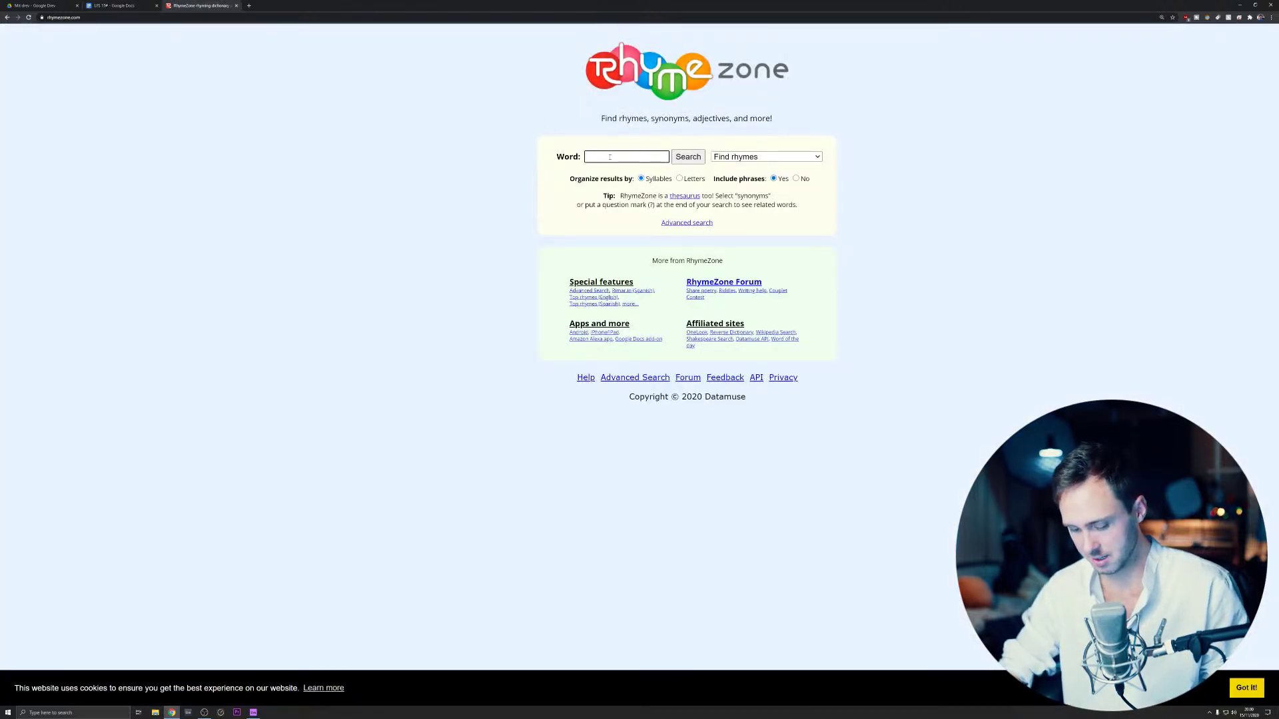
- Search RhymeZone for words that rhyme with "wanting"
{"action": "type", "text": "wanting"}
{"action": "key", "text": "Return"}
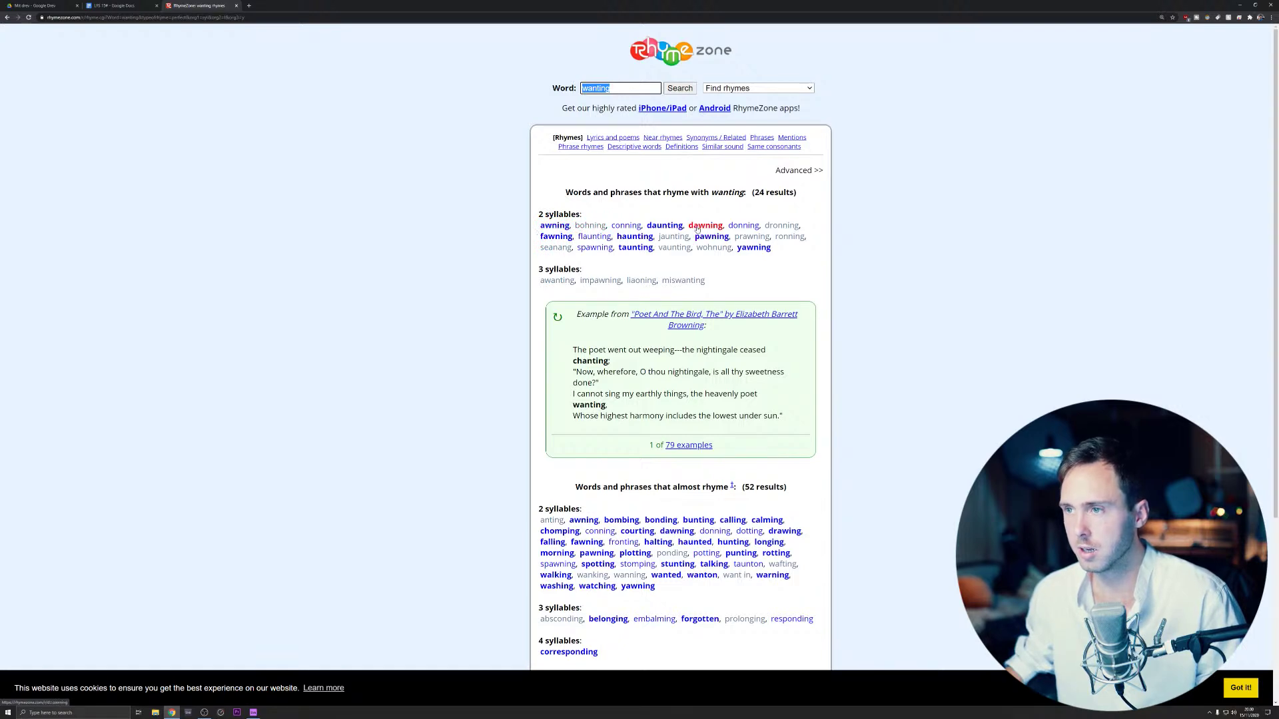
- Detach the RhymeZone tab into its own window and tile it side by side with the LFS 15# document
{"action": "left_click_drag", "start_coordinate": [231, 3], "coordinate": [420, 3]}
{"action": "key", "text": "super+Right"}
{"action": "left_click", "coordinate": [364, 131]}
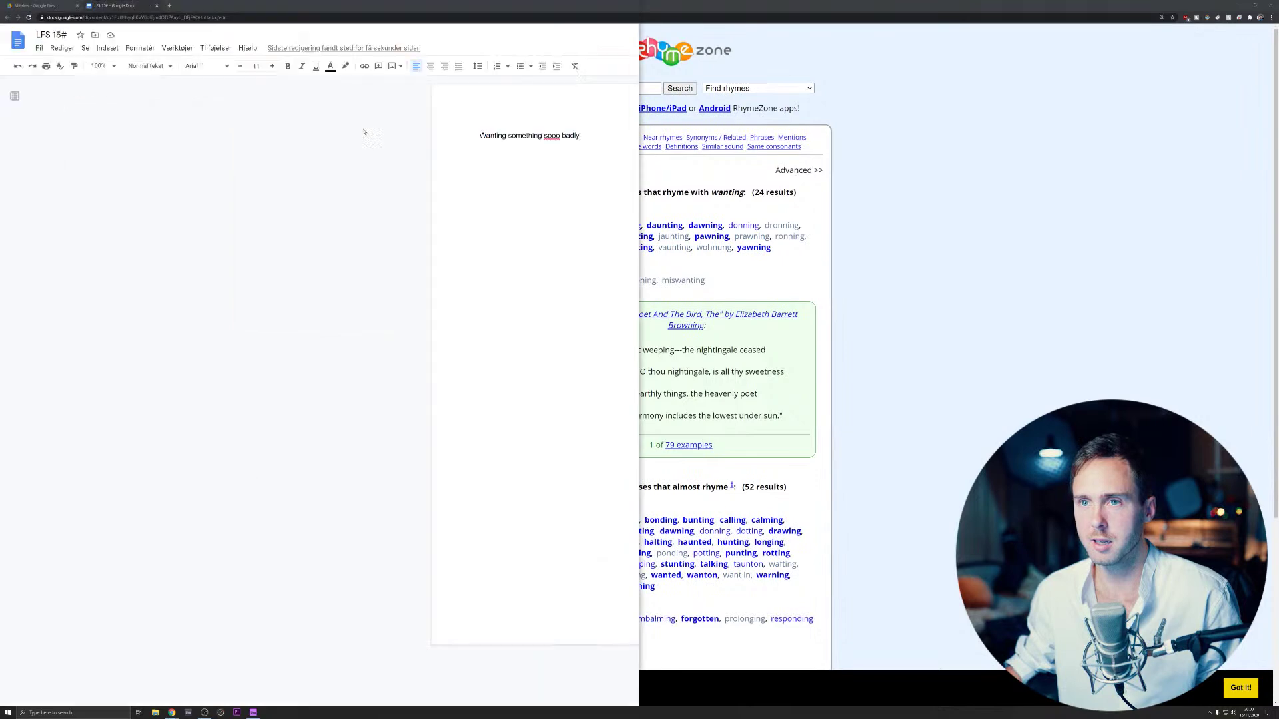
{"action": "left_click_drag", "start_coordinate": [753, 3], "coordinate": [1278, 353]}
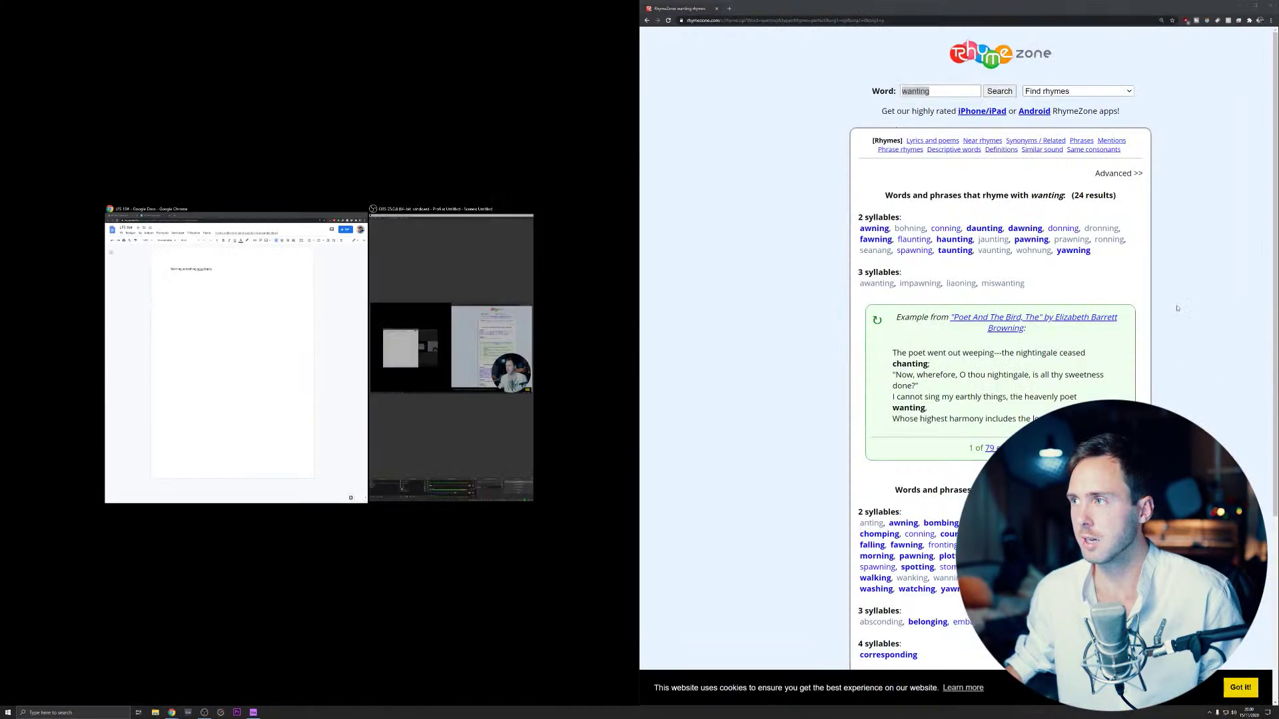
{"action": "left_click", "coordinate": [208, 307]}
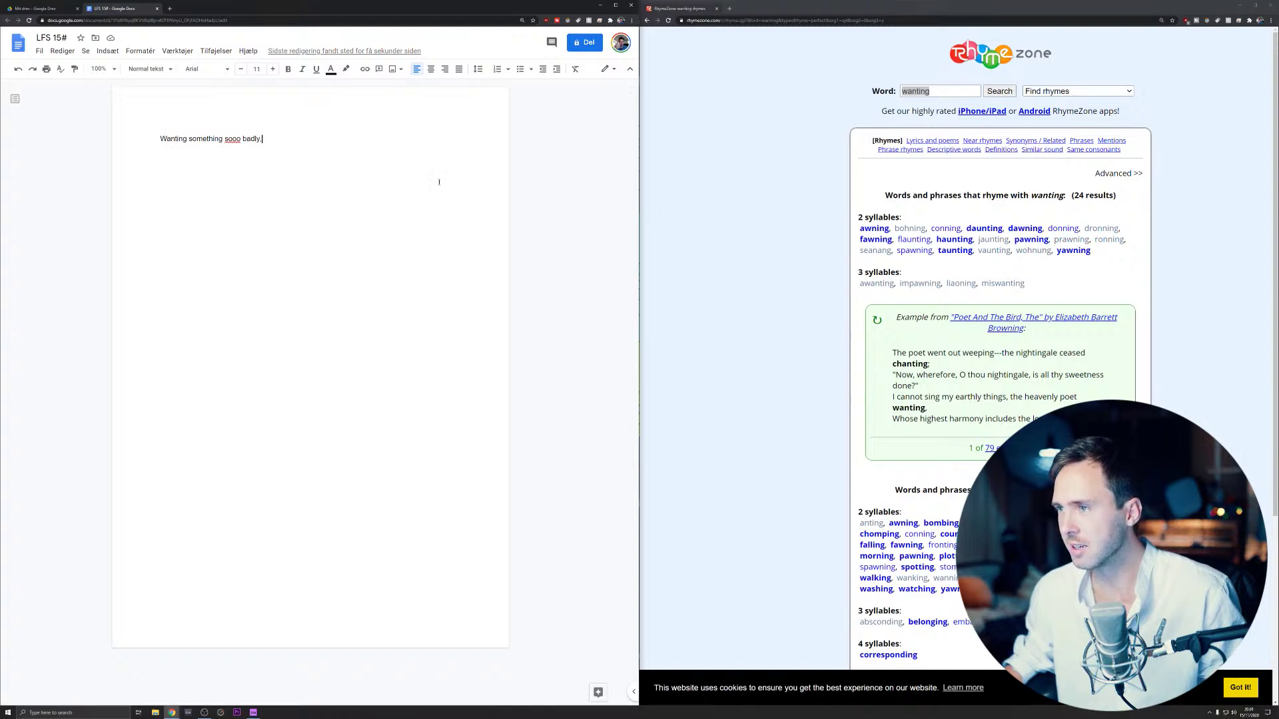
- List the rhyme ideas "hunting, taunting," below the first lyric line and browse the near rhymes for "wanting"
{"action": "left_click", "coordinate": [335, 166]}
{"action": "type", "text": "hunting"}
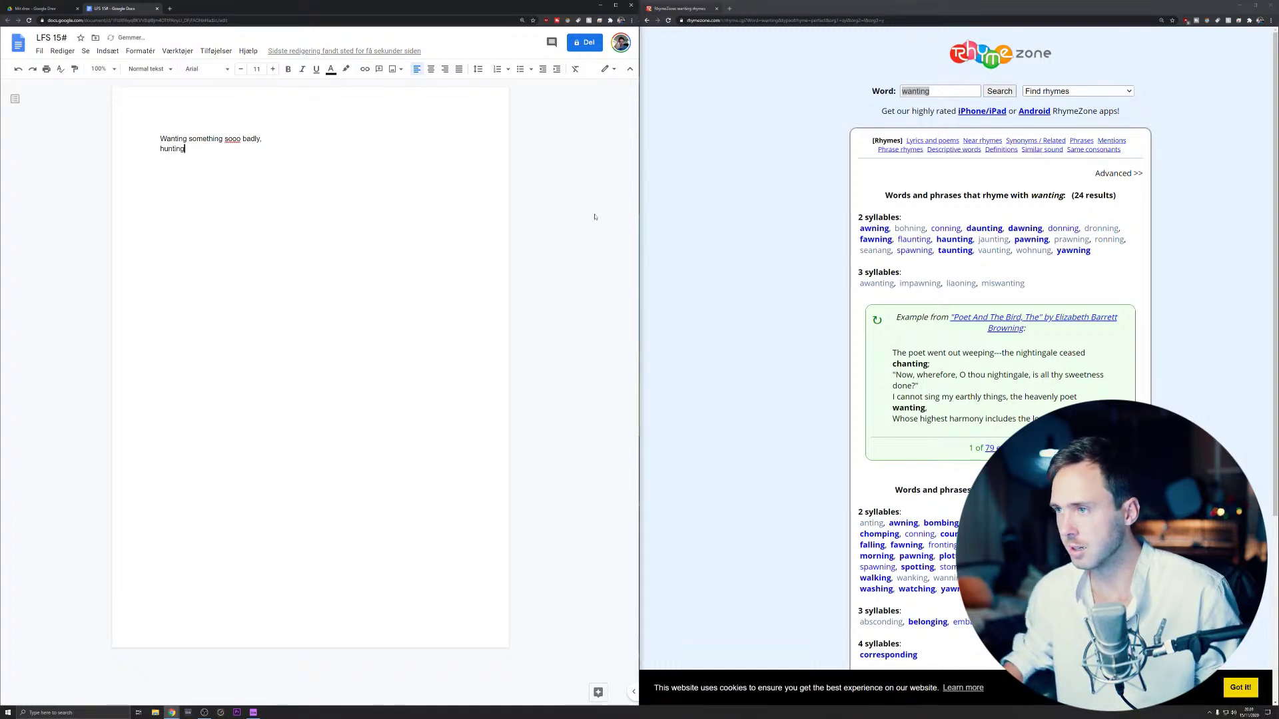
{"action": "type", "text": ", taunting,"}
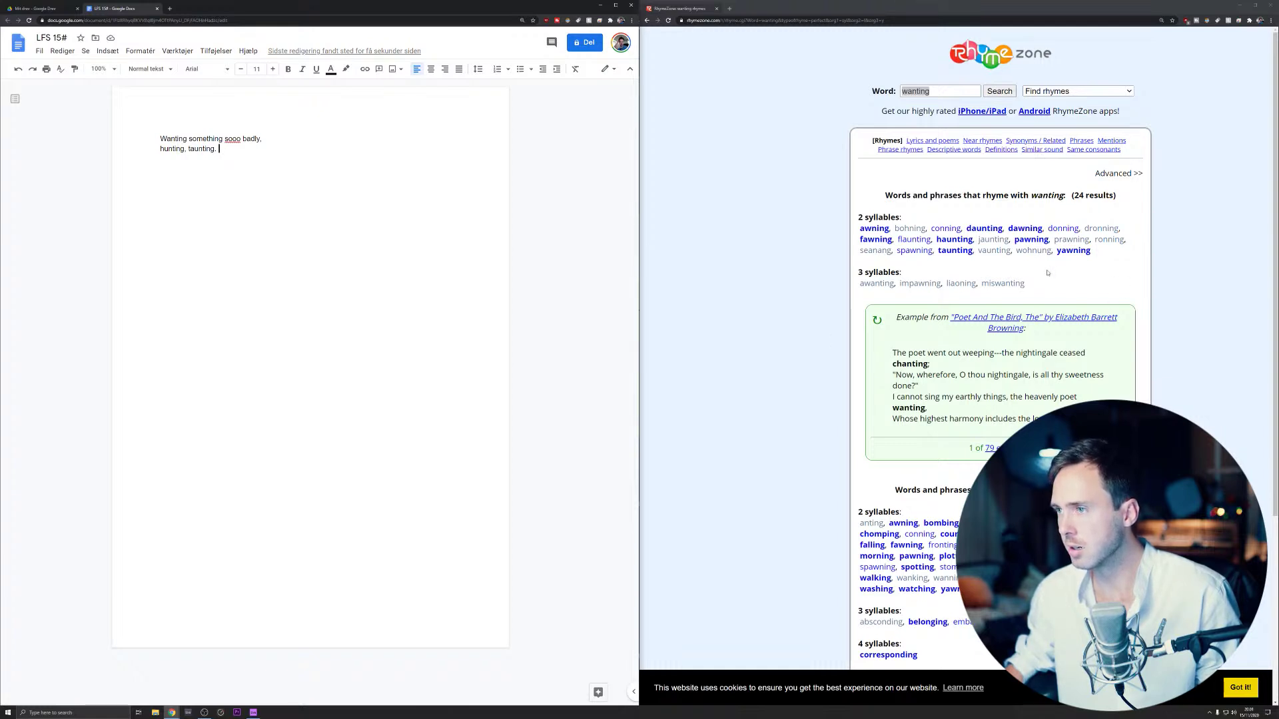
{"action": "scroll", "coordinate": [1052, 281], "scroll_direction": "down", "scroll_amount": 3}
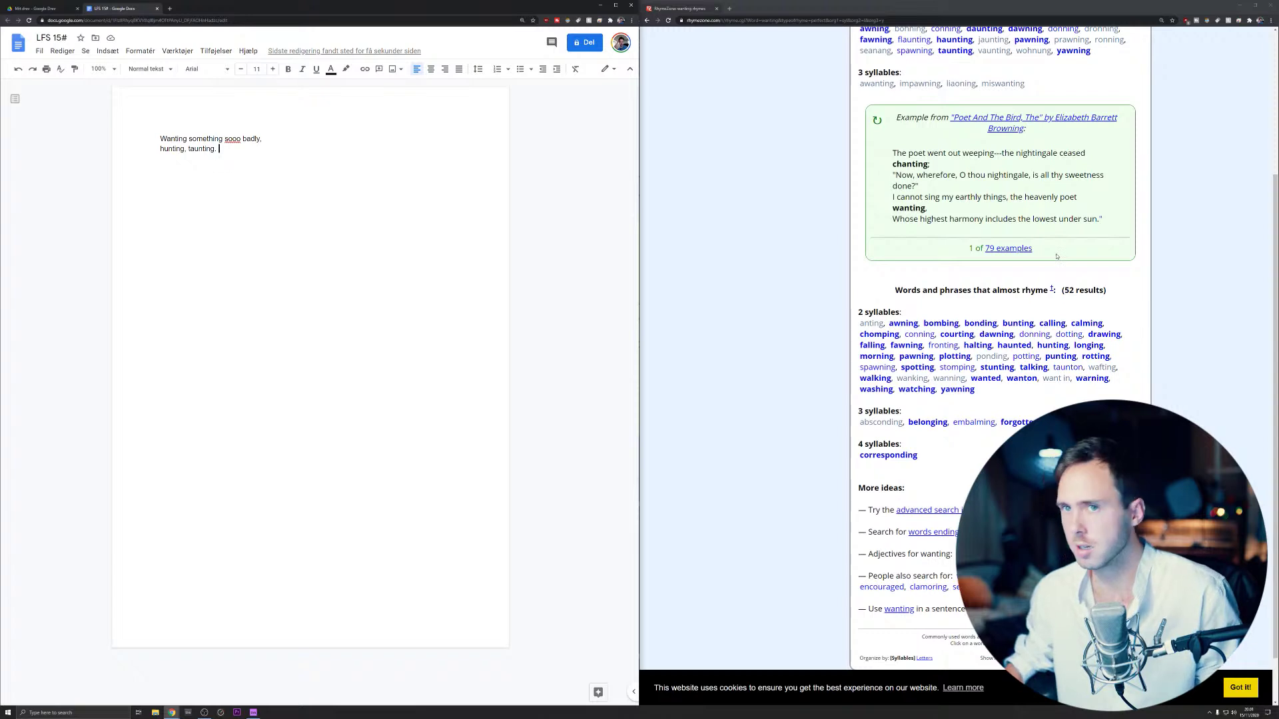
- Add the rhyme ideas "calling, longing, warning" to the list below the first lyric line
{"action": "type", "text": "calling,"}
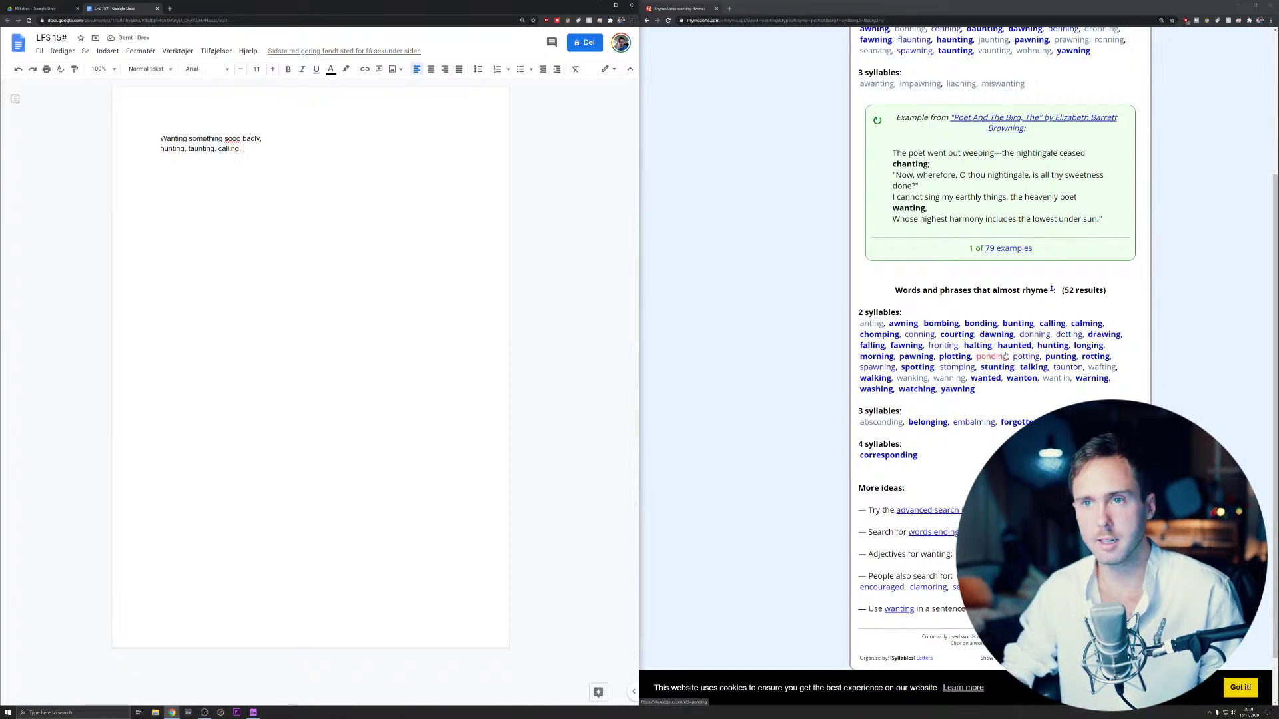
{"action": "type", "text": "loning"}
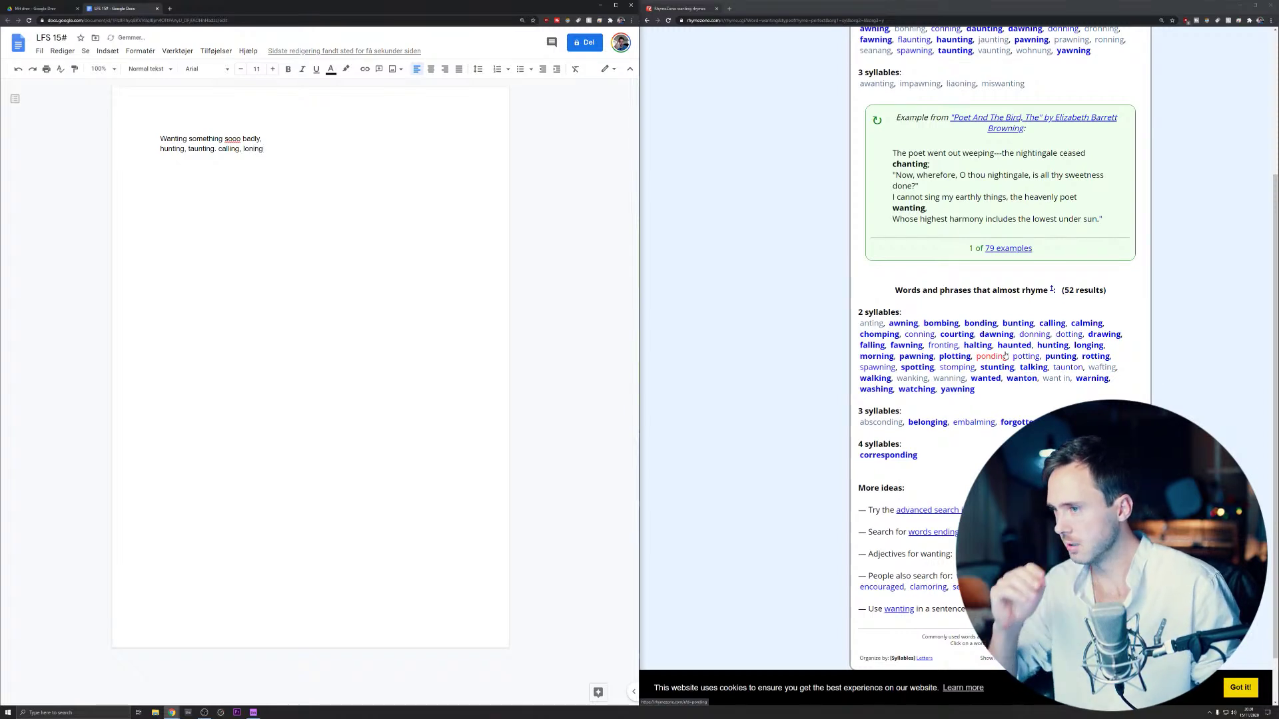
{"action": "type", "text": ", warning"}
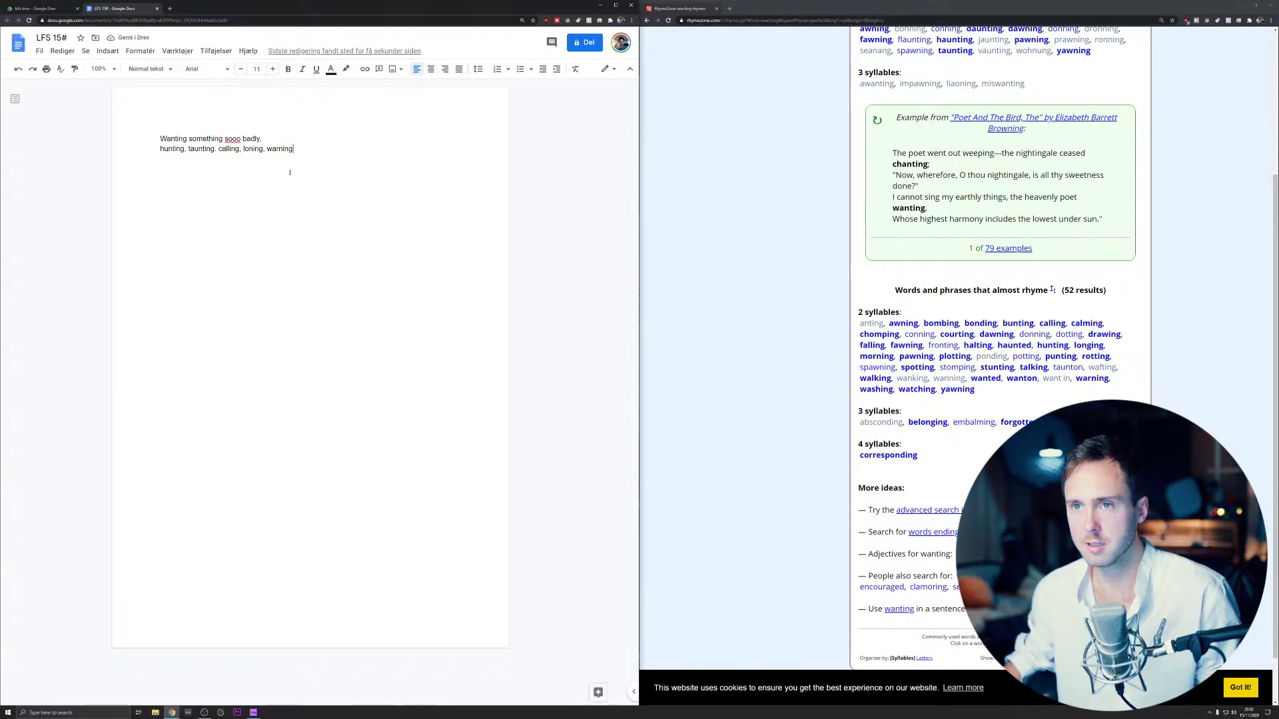
{"action": "left_click", "coordinate": [250, 148]}
{"action": "type", "text": "g"}
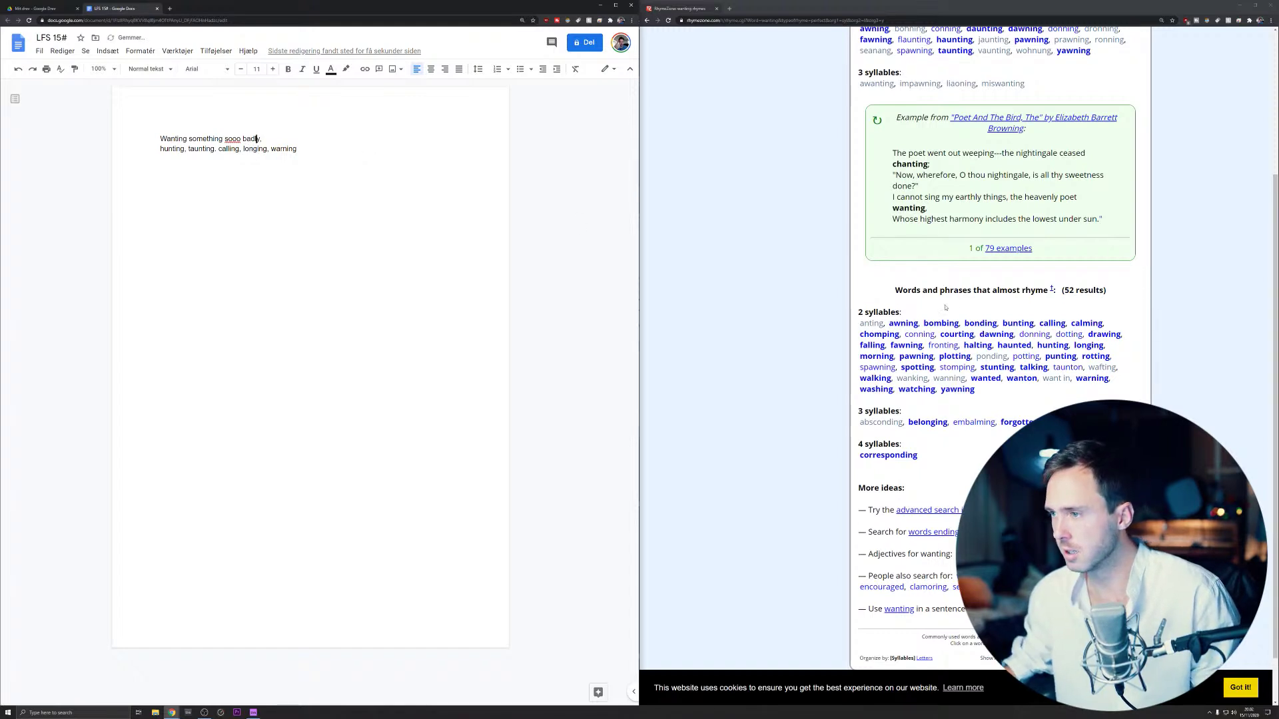
- Continue the rhyme list with "talking, morning, falling, drawing," from the near rhymes for "wanting"
{"action": "type", "text": ", talking"}
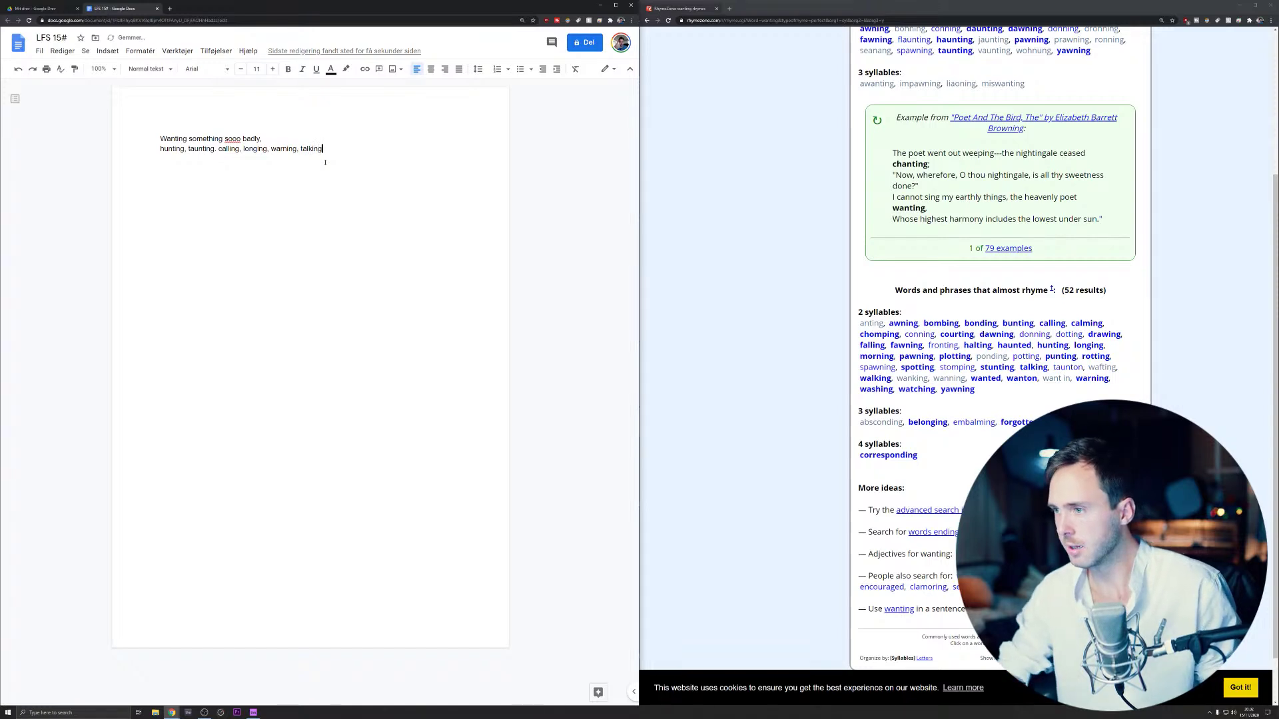
{"action": "type", "text": ","}
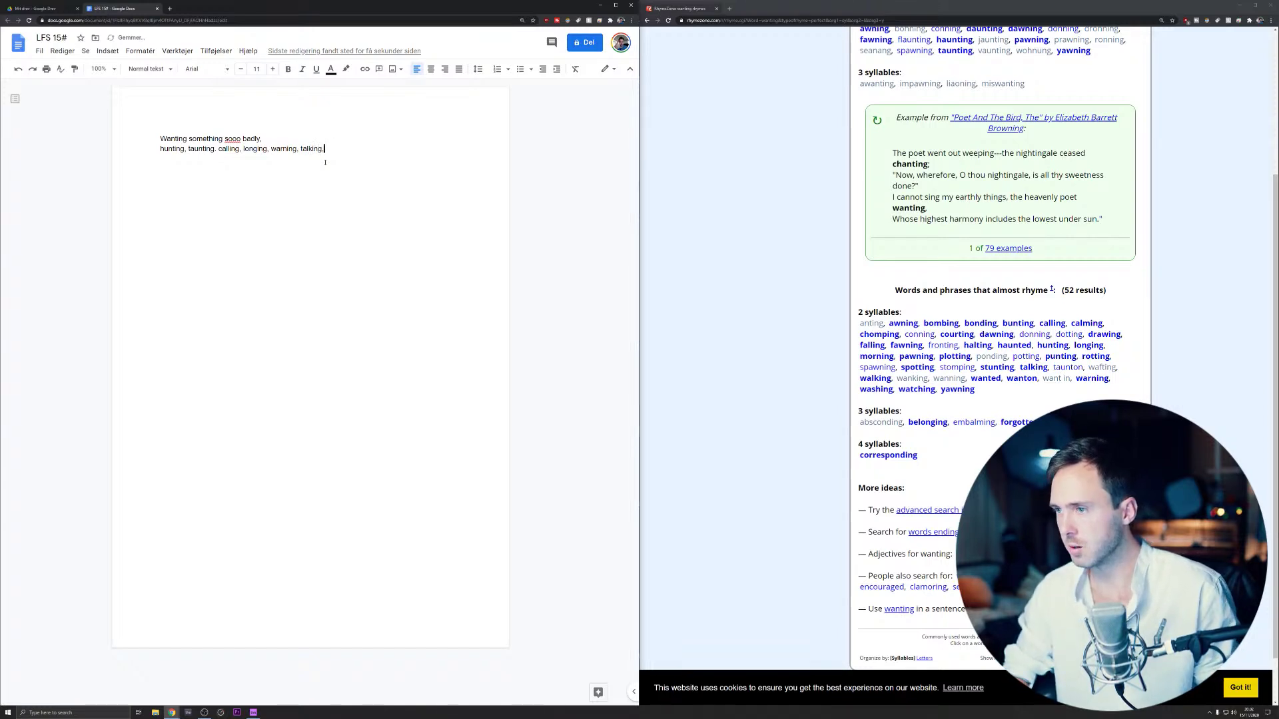
{"action": "type", "text": " morning, falling"}
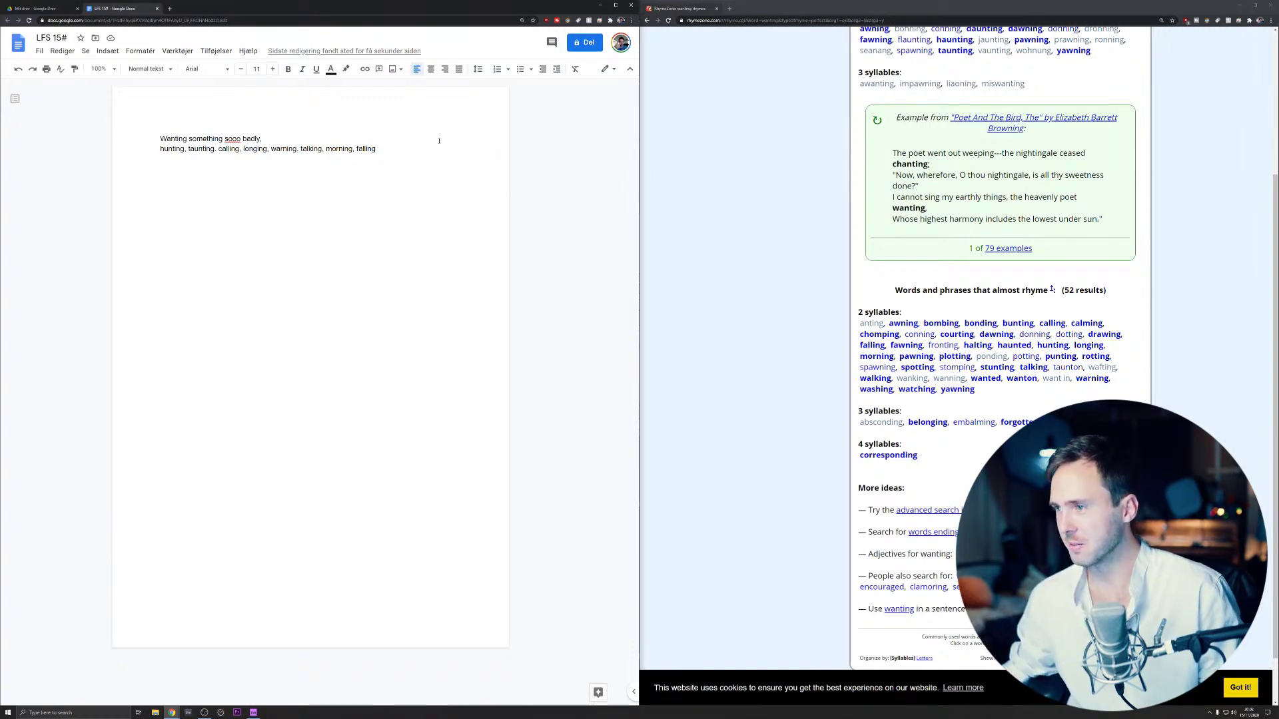
{"action": "type", "text": ", drawing"}
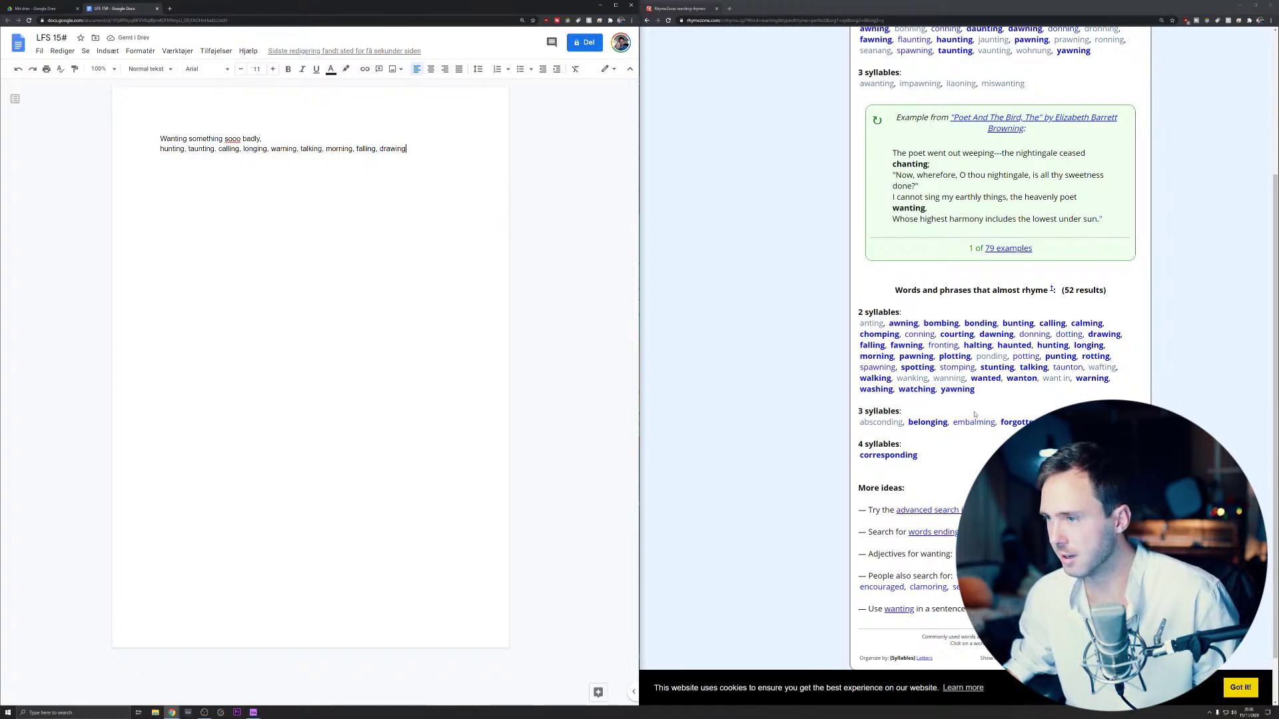
{"action": "type", "text": ", "}
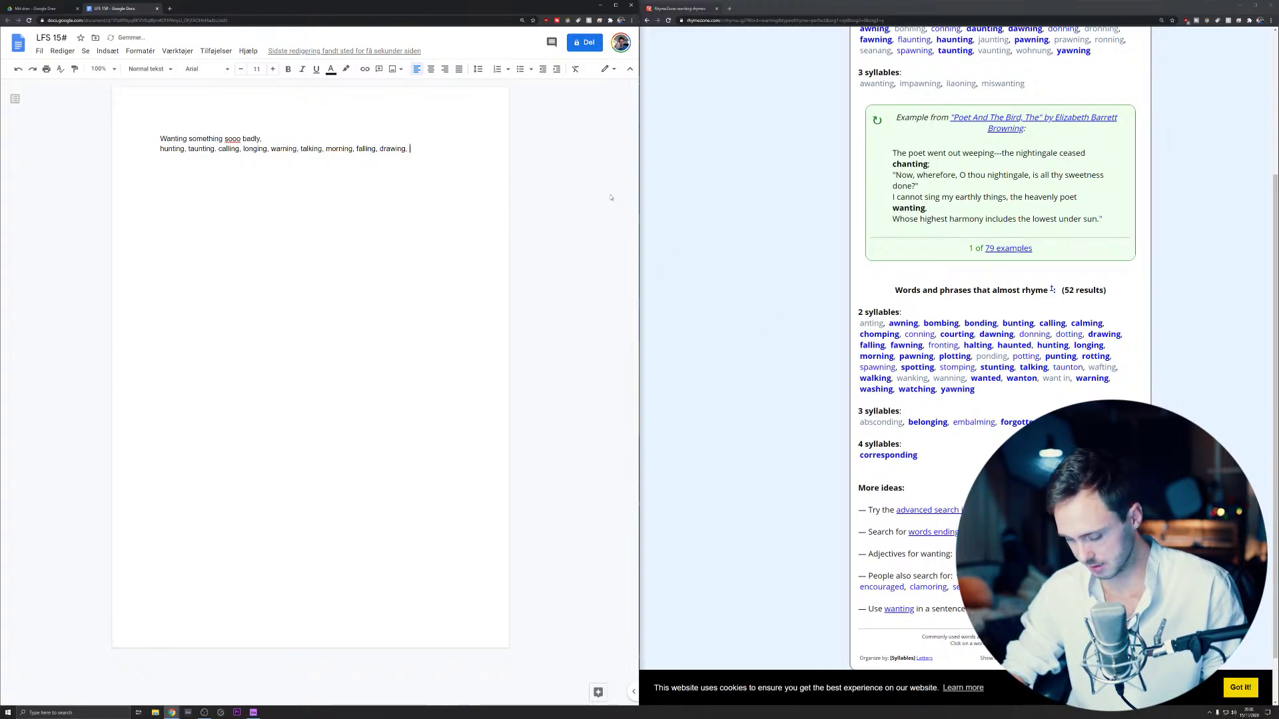
- Complete the rhyme list with the longer words "belonging, forgotten, responding, corresponding,"
{"action": "type", "text": "belonging"}
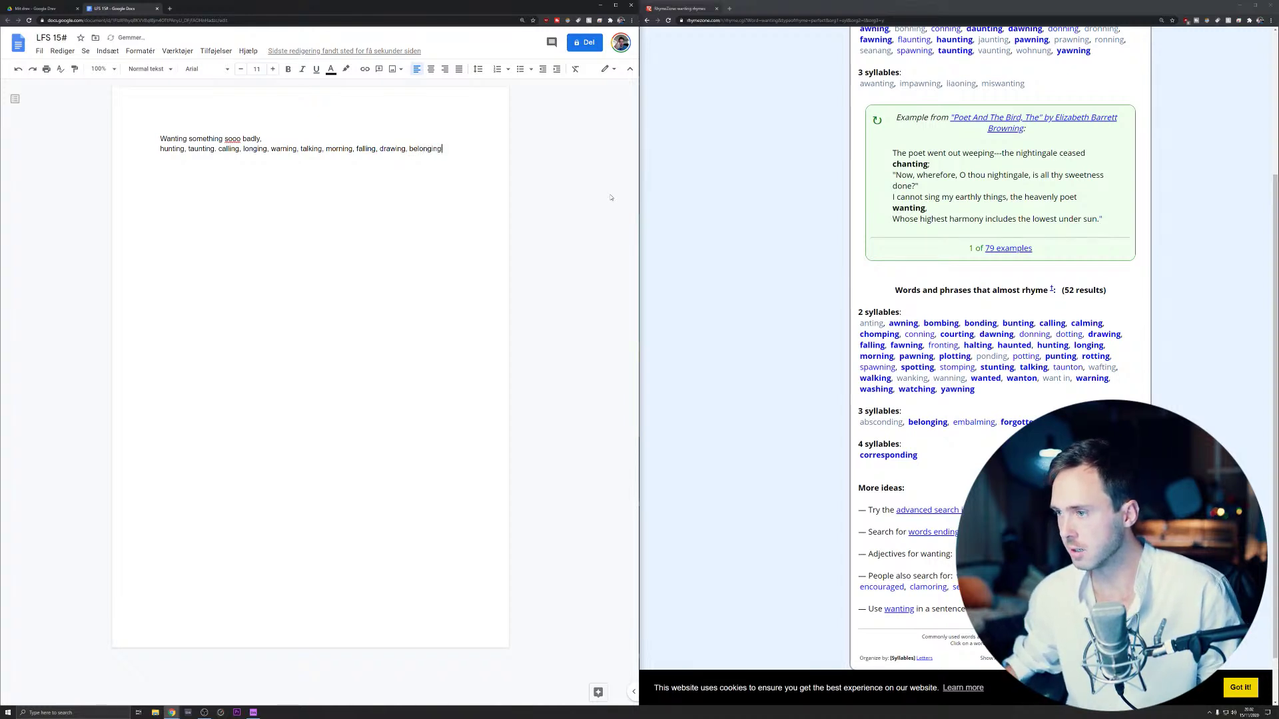
{"action": "type", "text": ", forgotten, responding"}
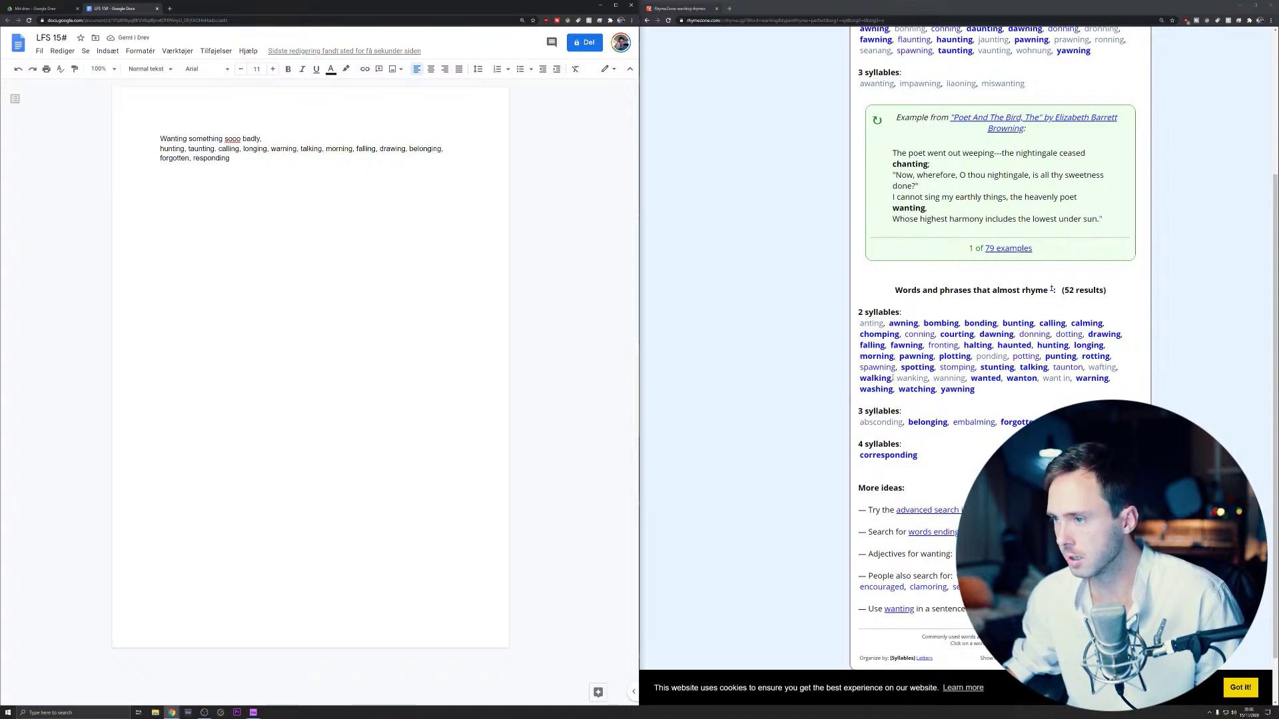
{"action": "scroll", "coordinate": [893, 377], "scroll_direction": "down", "scroll_amount": 1}
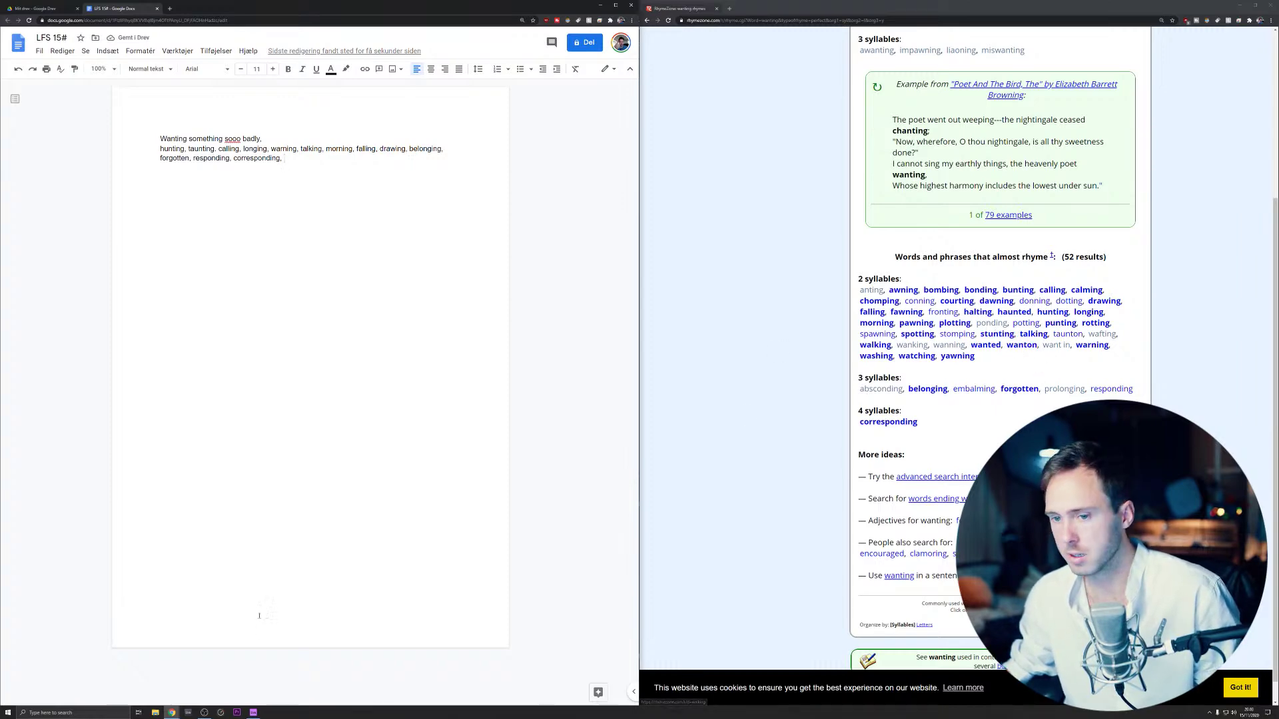
- Start song playback in Ableton Live and bring the LFS 15# document and RhymeZone windows back side by side
{"action": "left_click", "coordinate": [243, 712]}
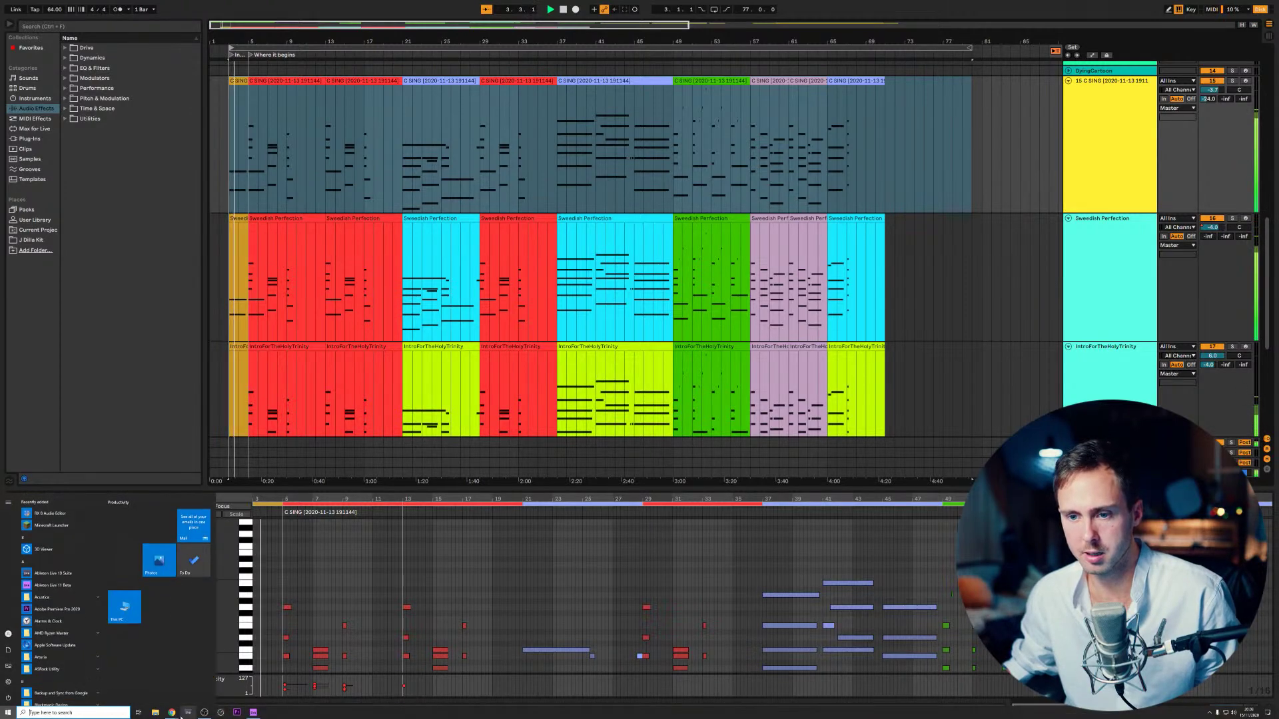
{"action": "left_click", "coordinate": [172, 712]}
{"action": "mouse_move", "coordinate": [172, 712]}
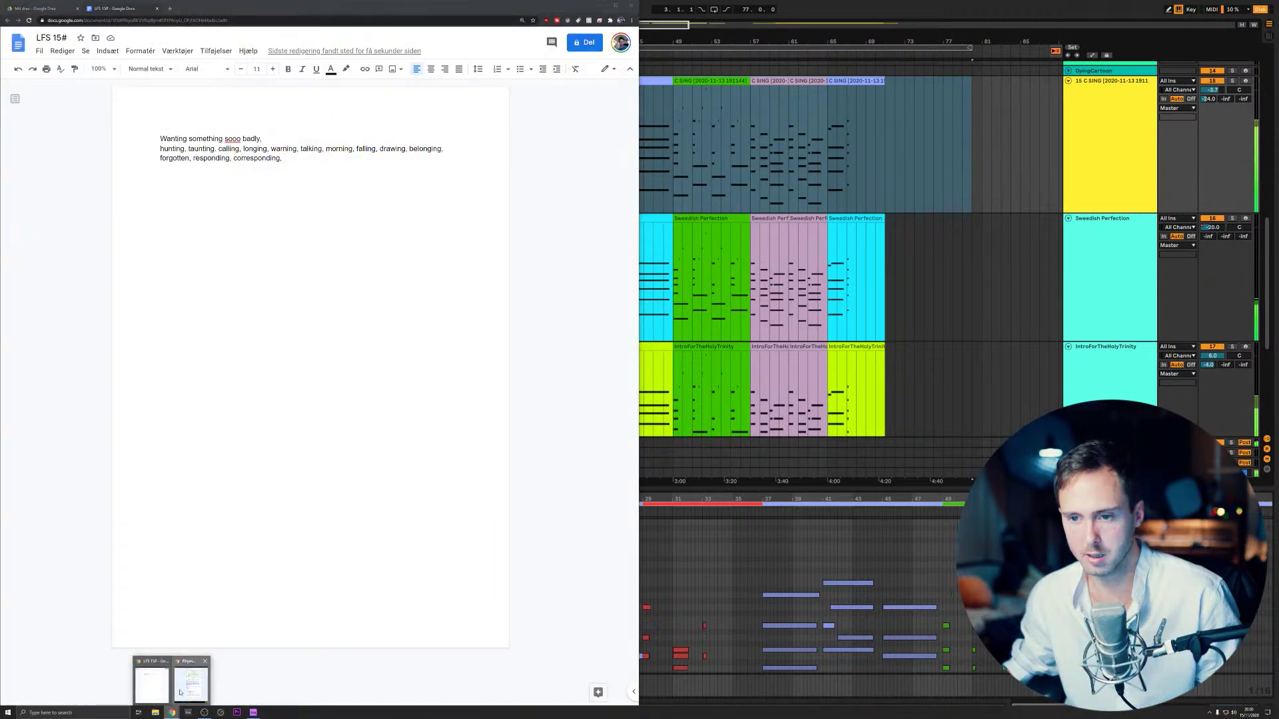
{"action": "left_click", "coordinate": [195, 679]}
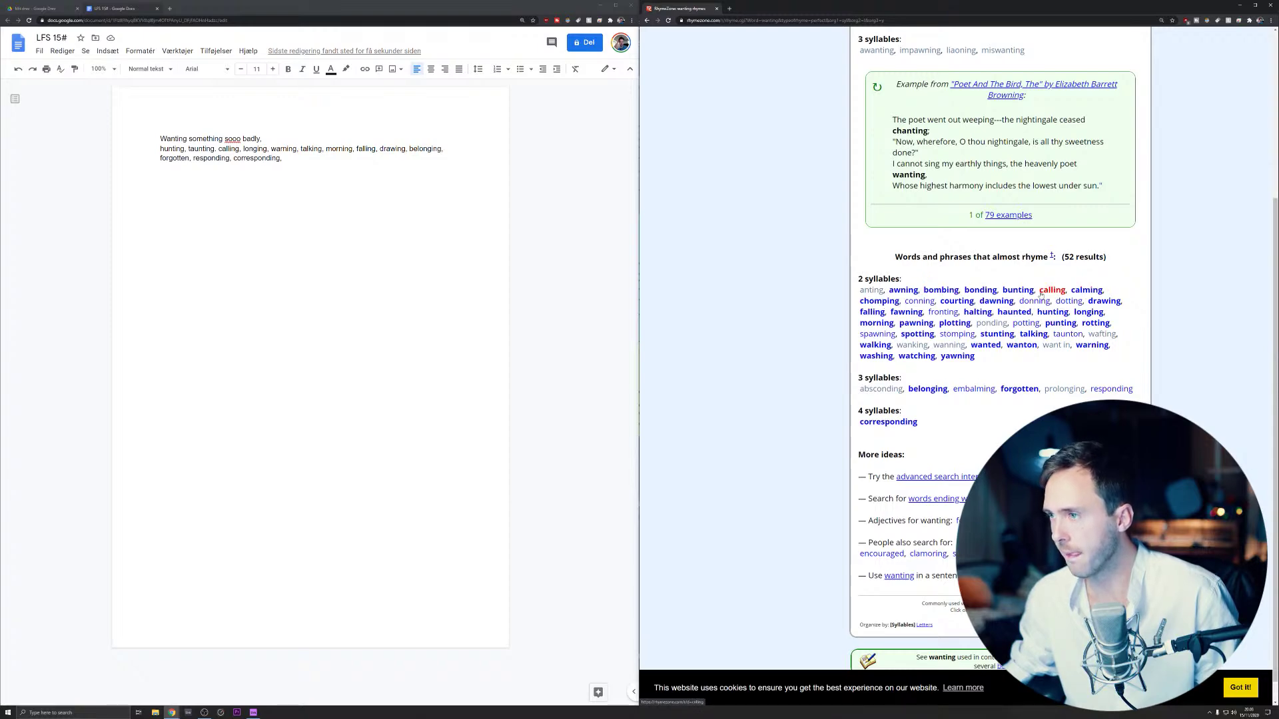
- Search RhymeZone for words that rhyme with "badly"
{"action": "scroll", "coordinate": [1044, 294], "scroll_direction": "down", "scroll_amount": 1}
{"action": "scroll", "coordinate": [874, 240], "scroll_direction": "up", "scroll_amount": 3}
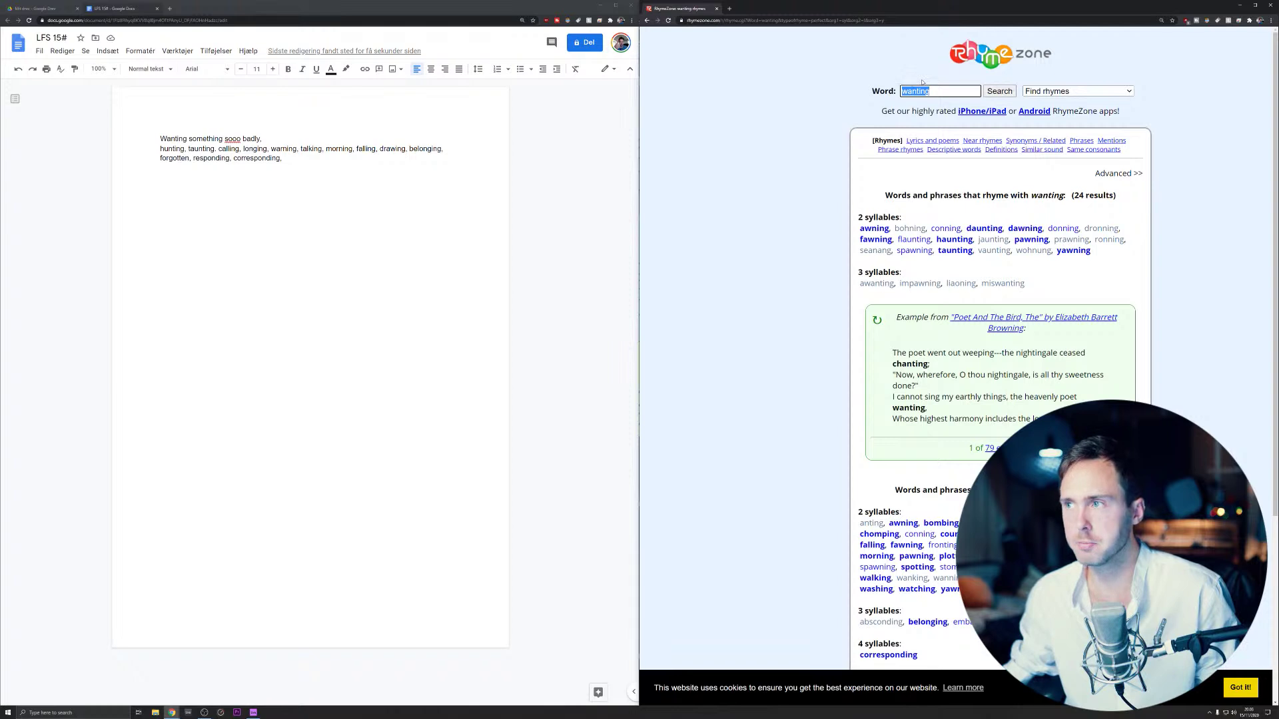
{"action": "type", "text": "ly"}
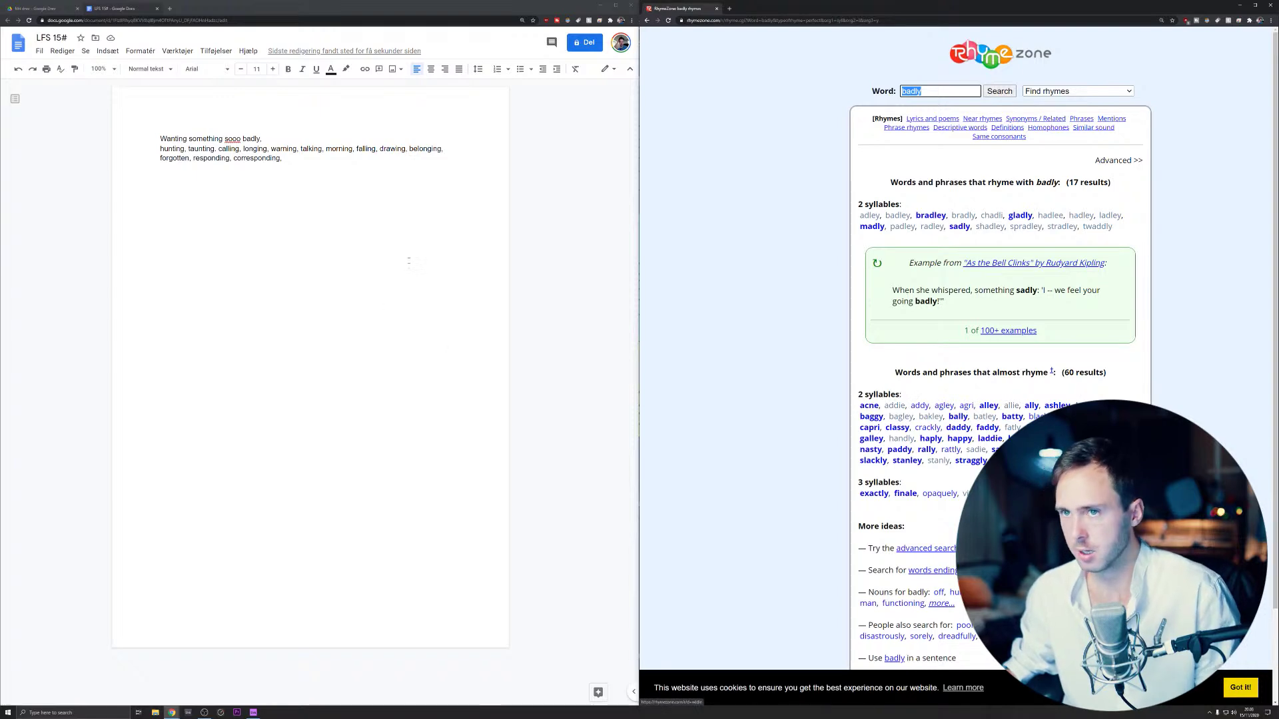
- List "ally, candy, happy, daddy," on a new line in the document and browse the near rhymes for "badly"
{"action": "left_click", "coordinate": [389, 252]}
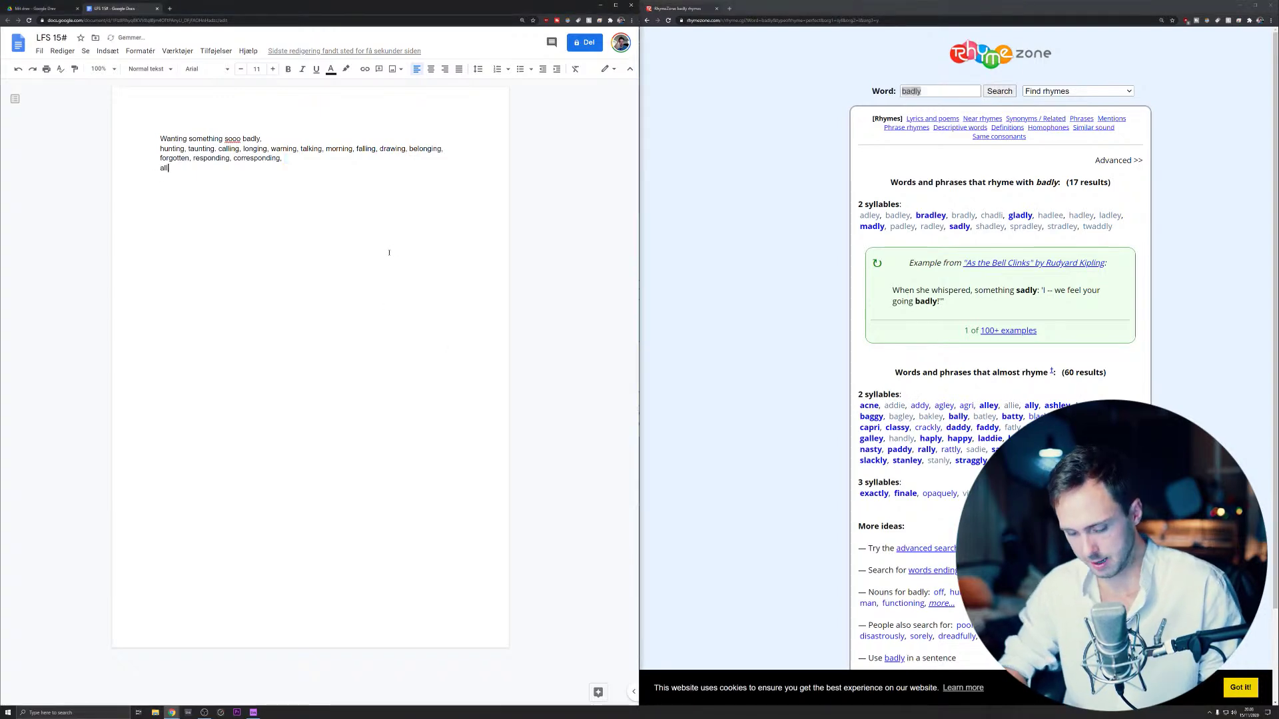
{"action": "type", "text": "ally,"}
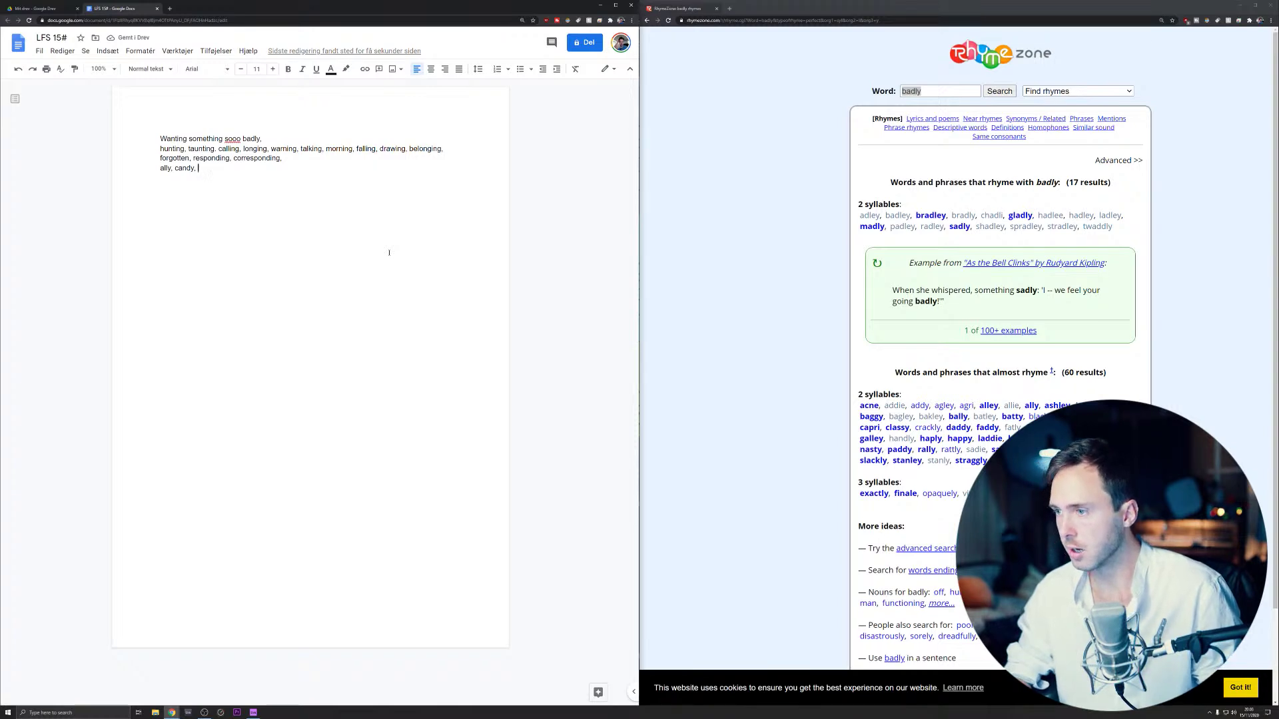
{"action": "type", "text": "candy, happy, daddy,"}
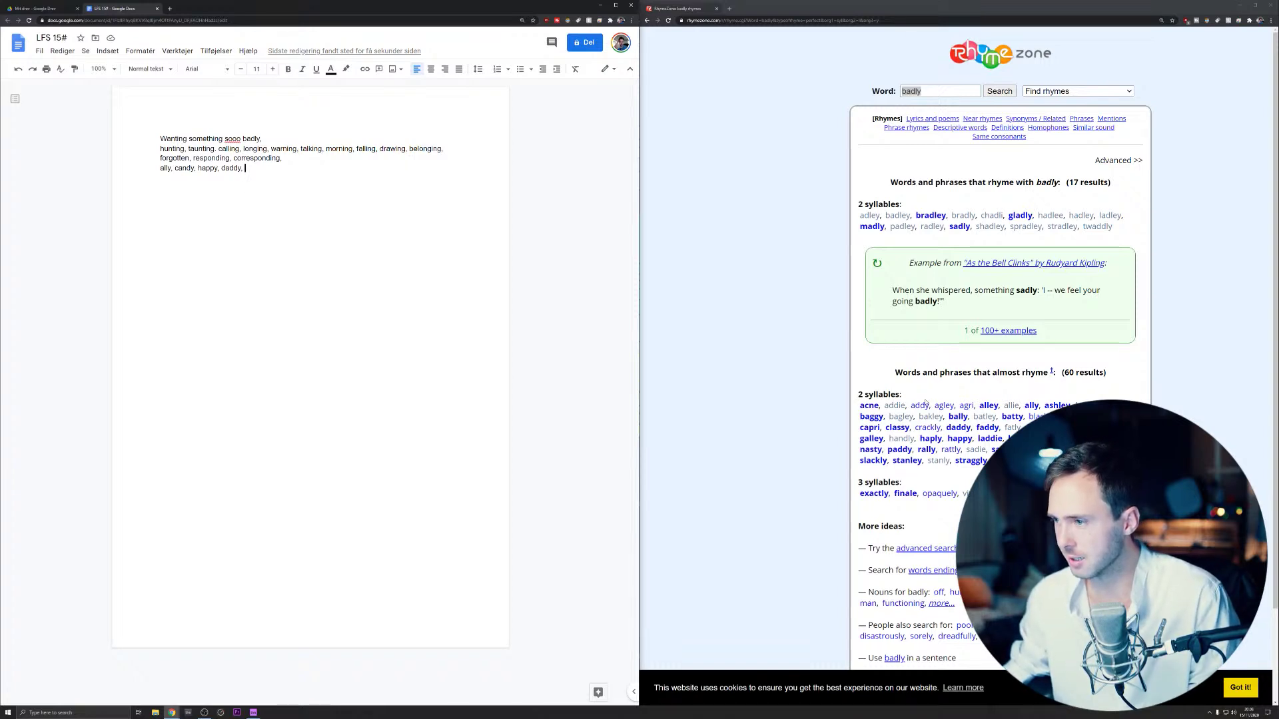
{"action": "scroll", "coordinate": [926, 403], "scroll_direction": "down", "scroll_amount": 2}
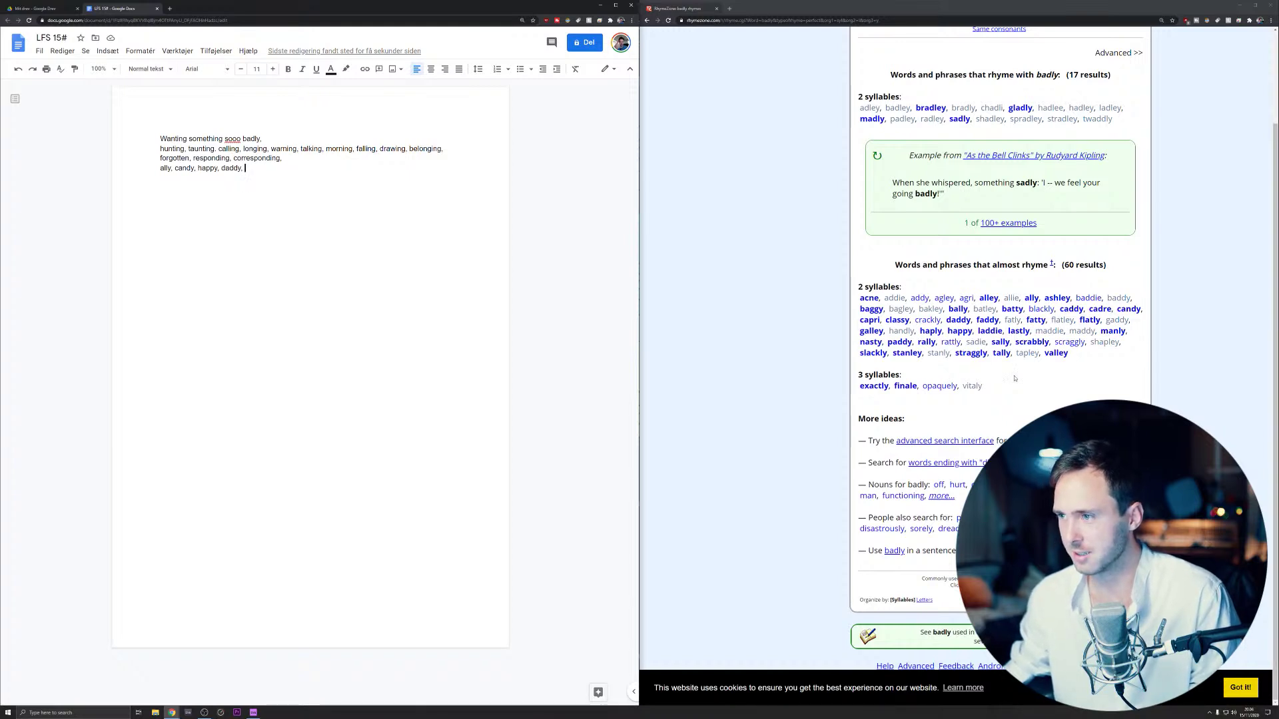
{"action": "scroll", "coordinate": [1014, 379], "scroll_direction": "up", "scroll_amount": 2}
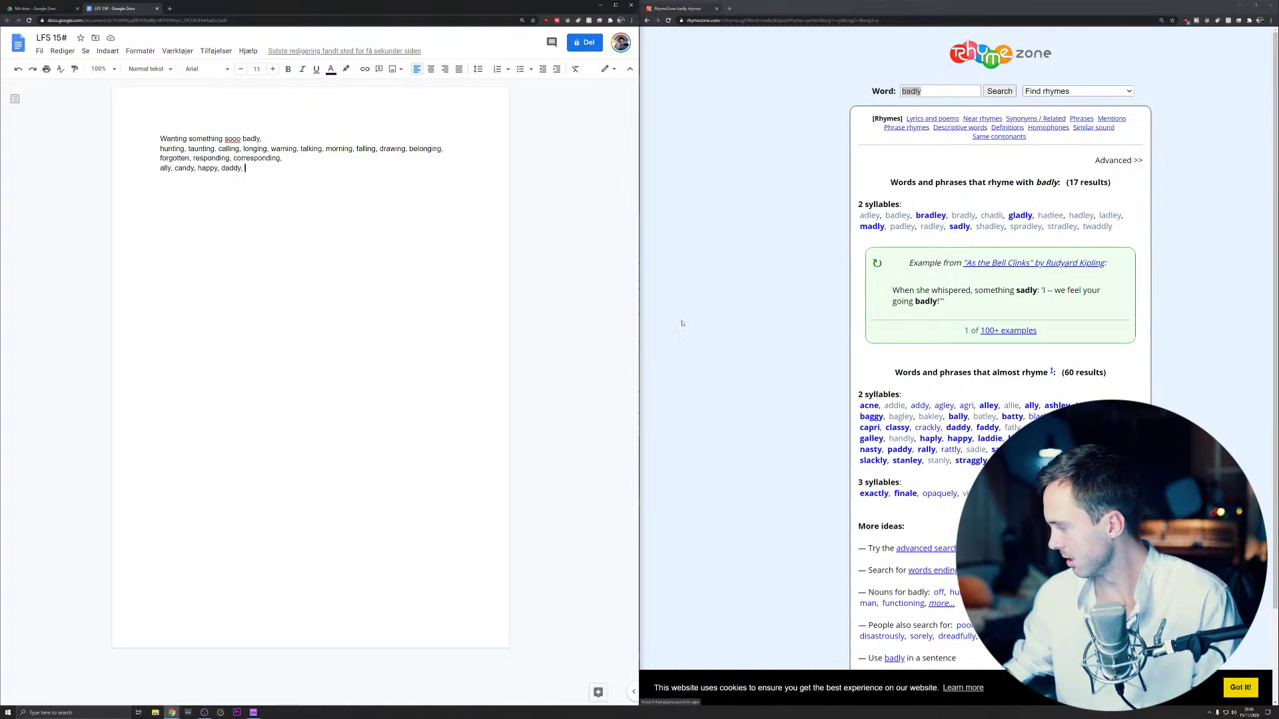
- Switch to Ableton Live and group the tracks from DyingCartoon to IntroForTheHolyTrinity
{"action": "left_click", "coordinate": [255, 711]}
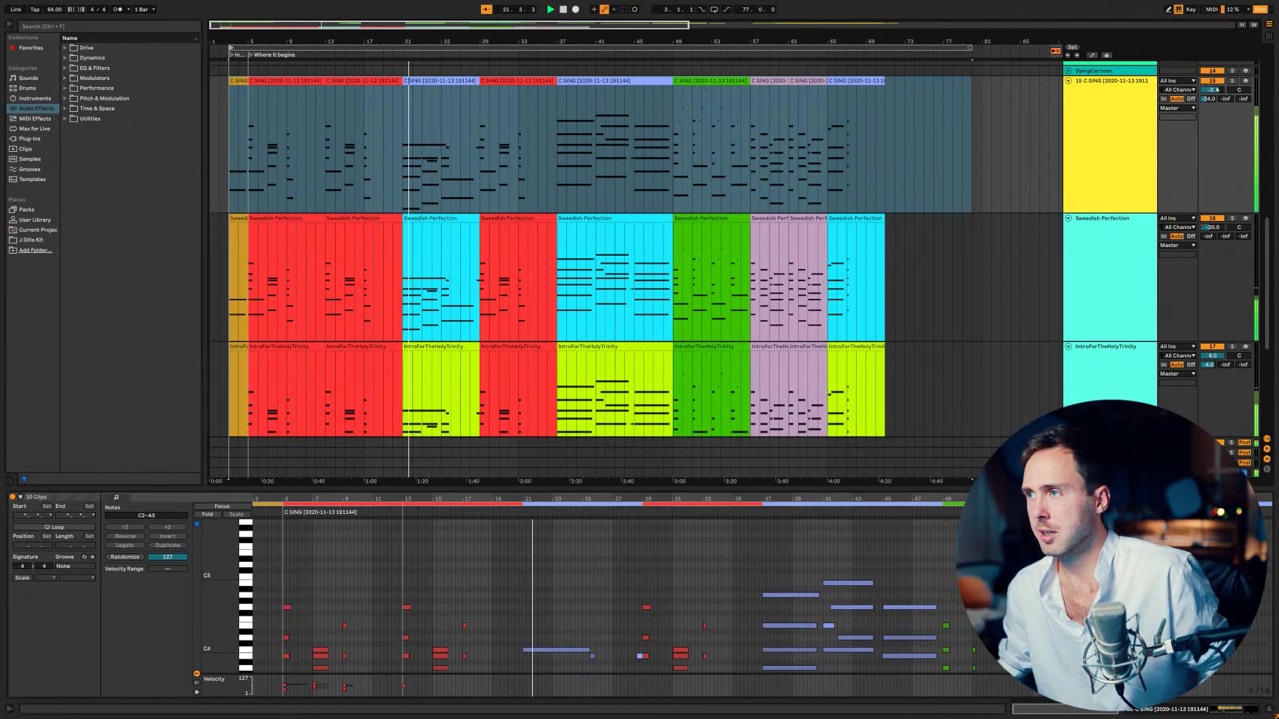
{"action": "scroll", "coordinate": [1129, 169], "scroll_direction": "down", "scroll_amount": 5}
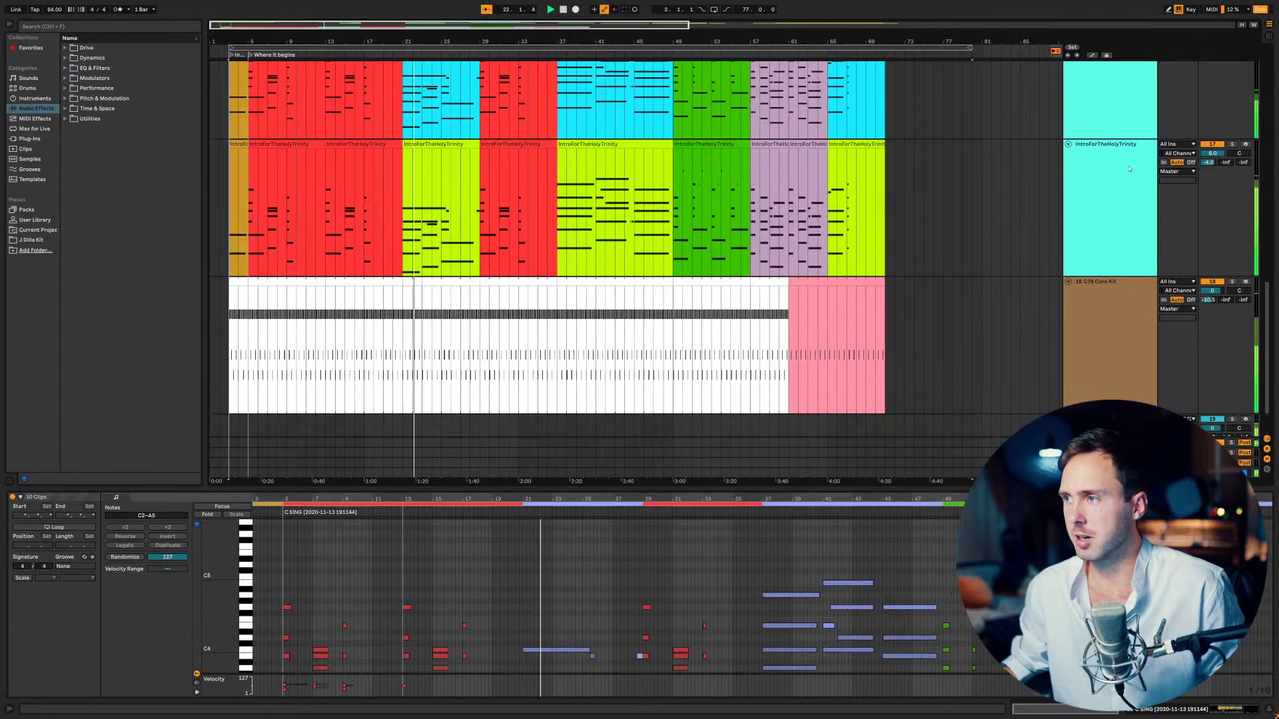
{"action": "scroll", "coordinate": [1129, 169], "scroll_direction": "up", "scroll_amount": 5}
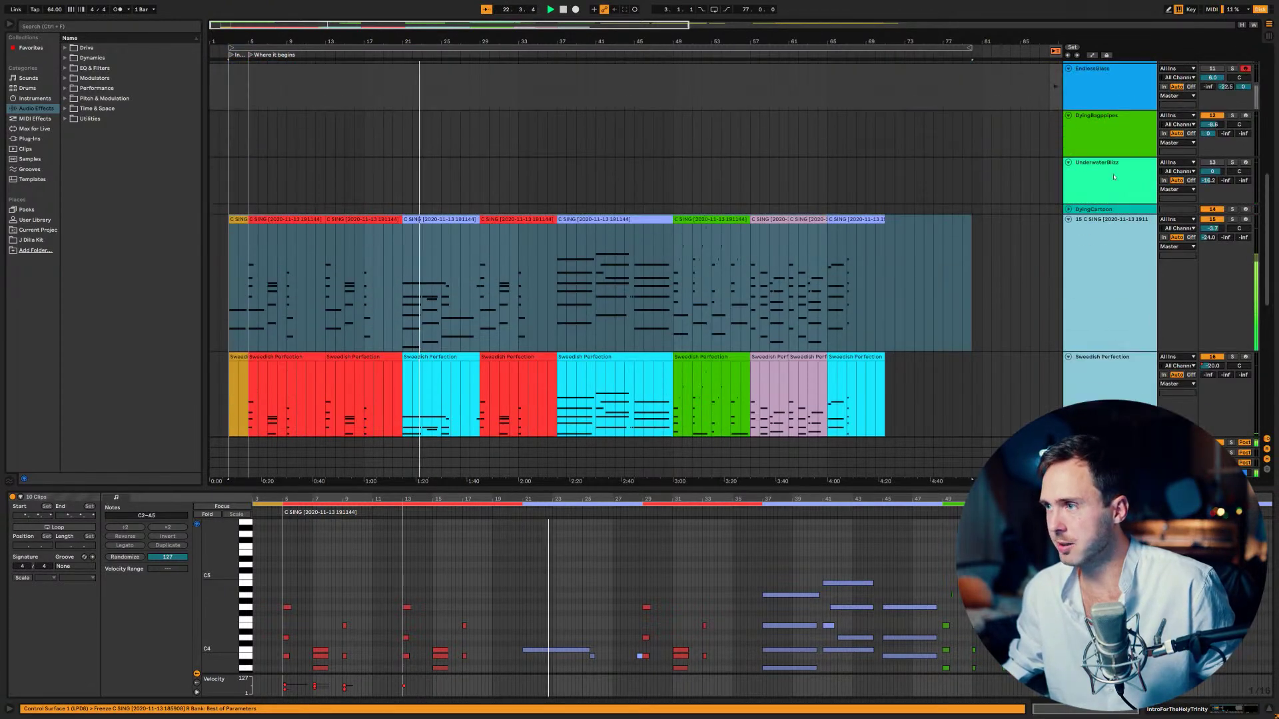
{"action": "scroll", "coordinate": [1119, 200], "scroll_direction": "down", "scroll_amount": 5}
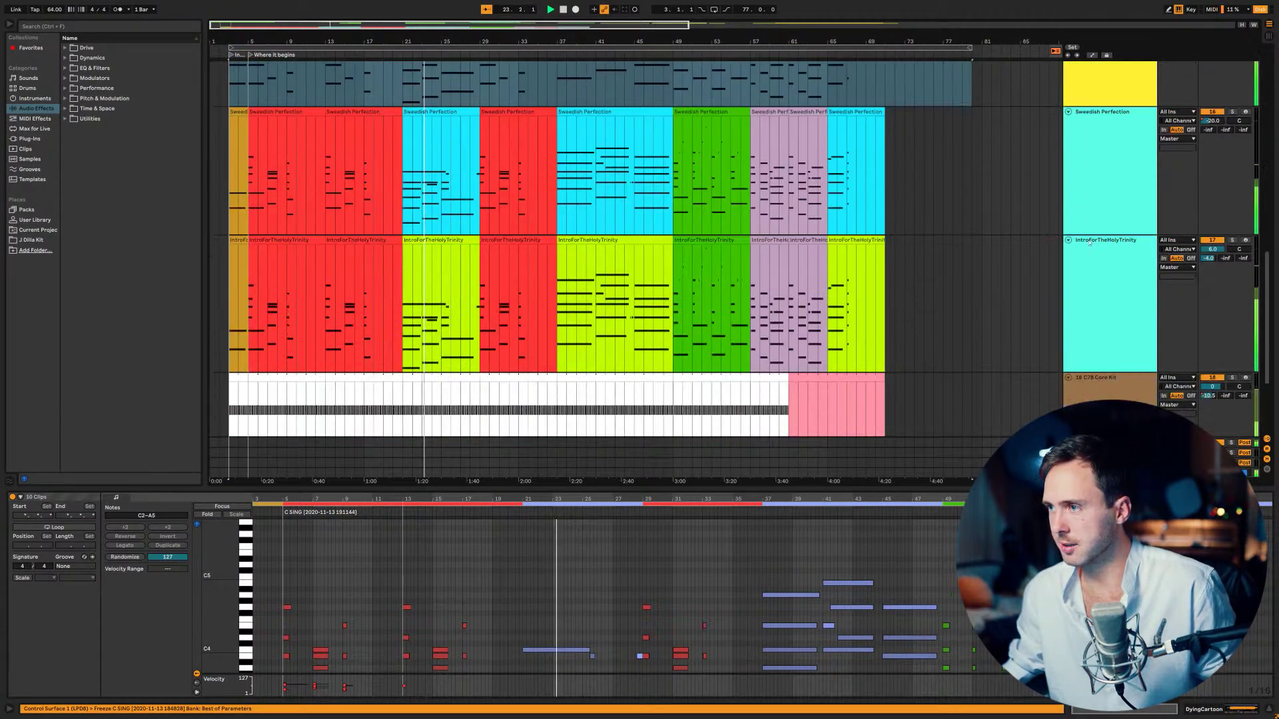
{"action": "scroll", "coordinate": [1090, 236], "scroll_direction": "up", "scroll_amount": 4}
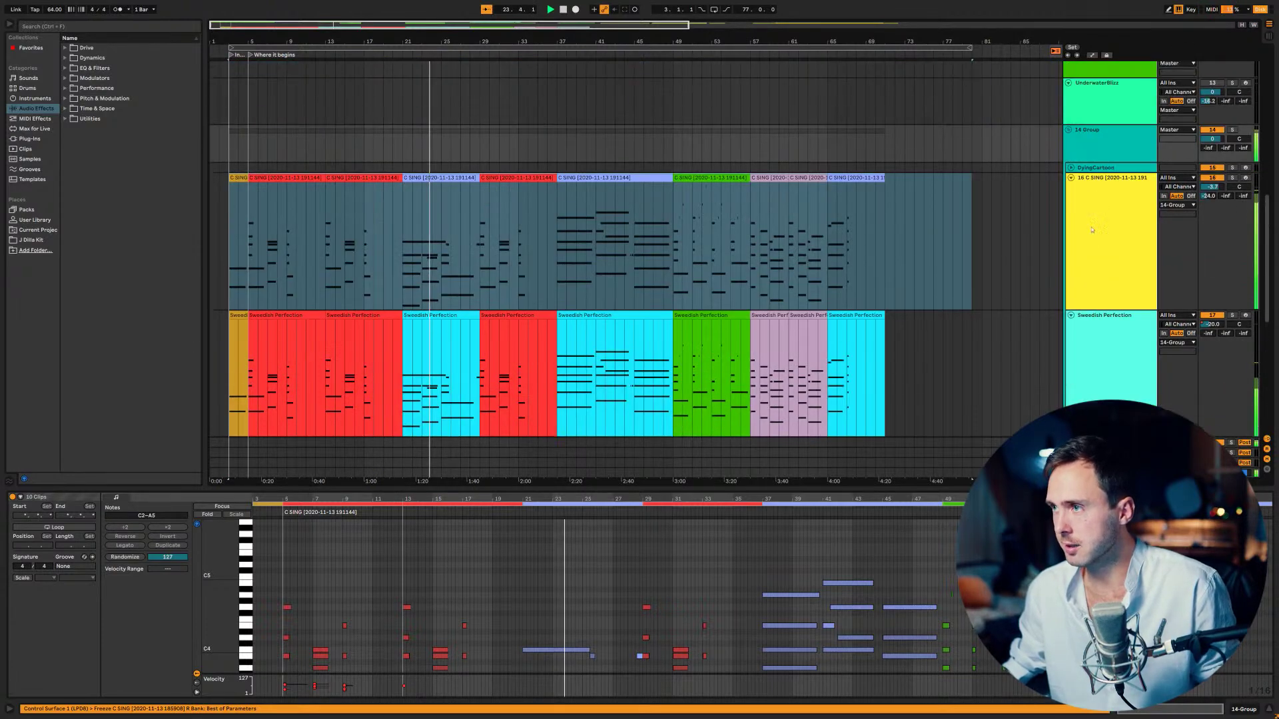
- Find the Compressor in the browser and add it to the new group track
{"action": "left_click", "coordinate": [1120, 139]}
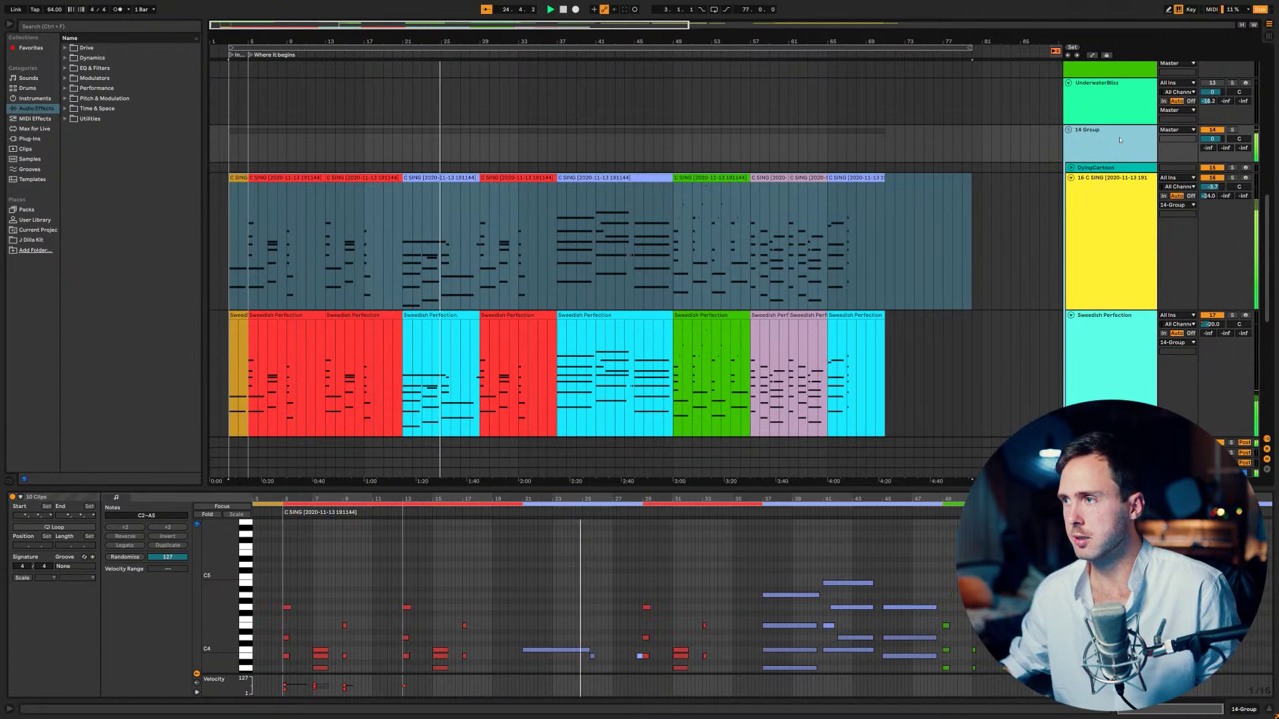
{"action": "key", "text": "ctrl+f"}
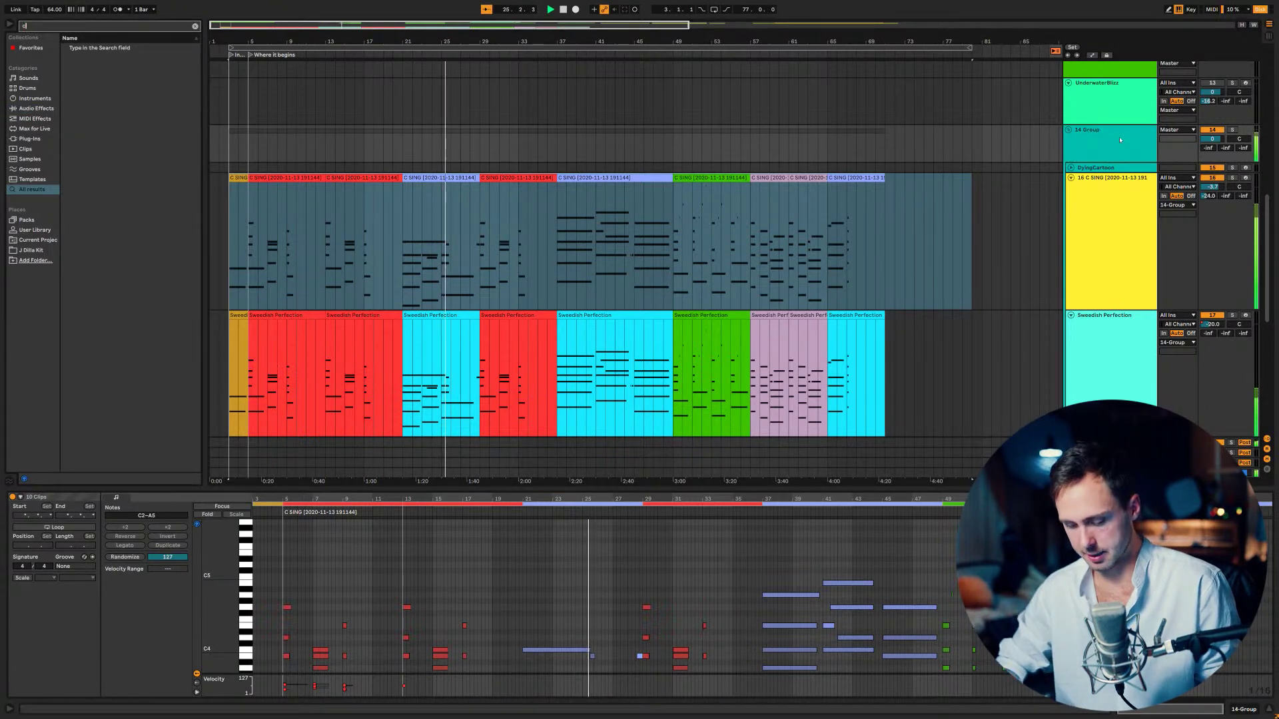
{"action": "type", "text": "compre"}
{"action": "key", "text": "Down"}
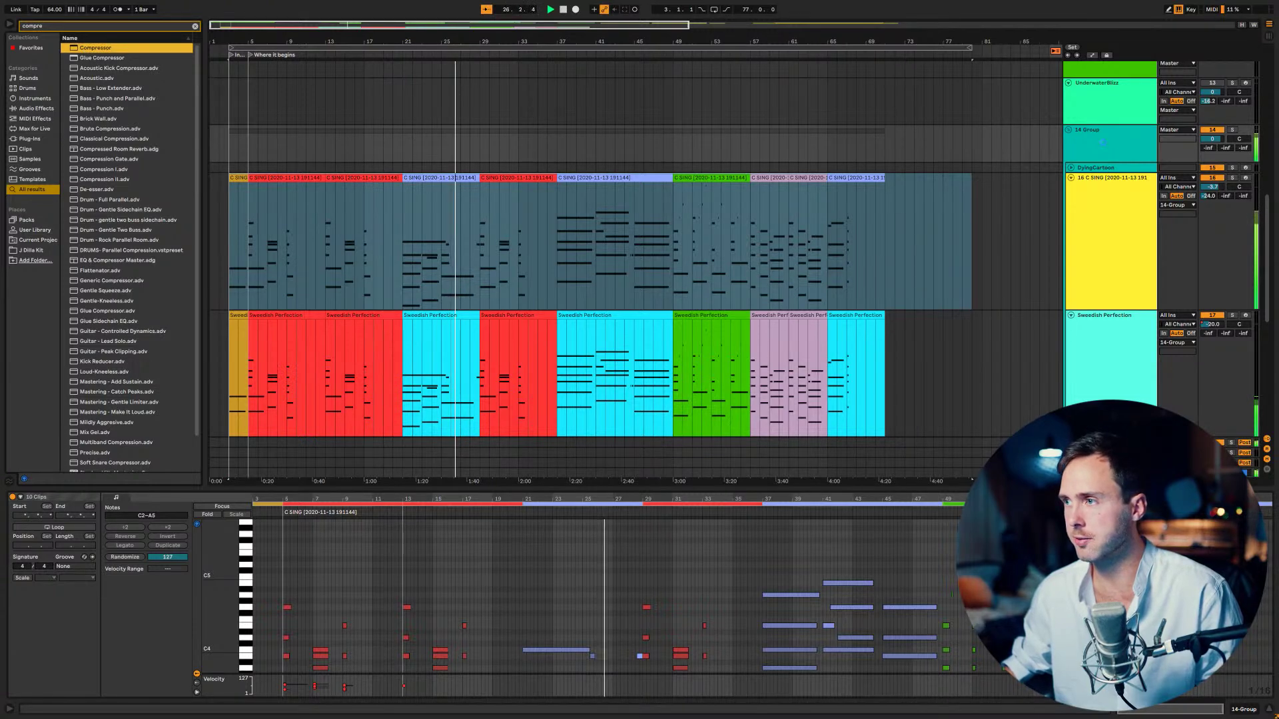
{"action": "key", "text": "Return"}
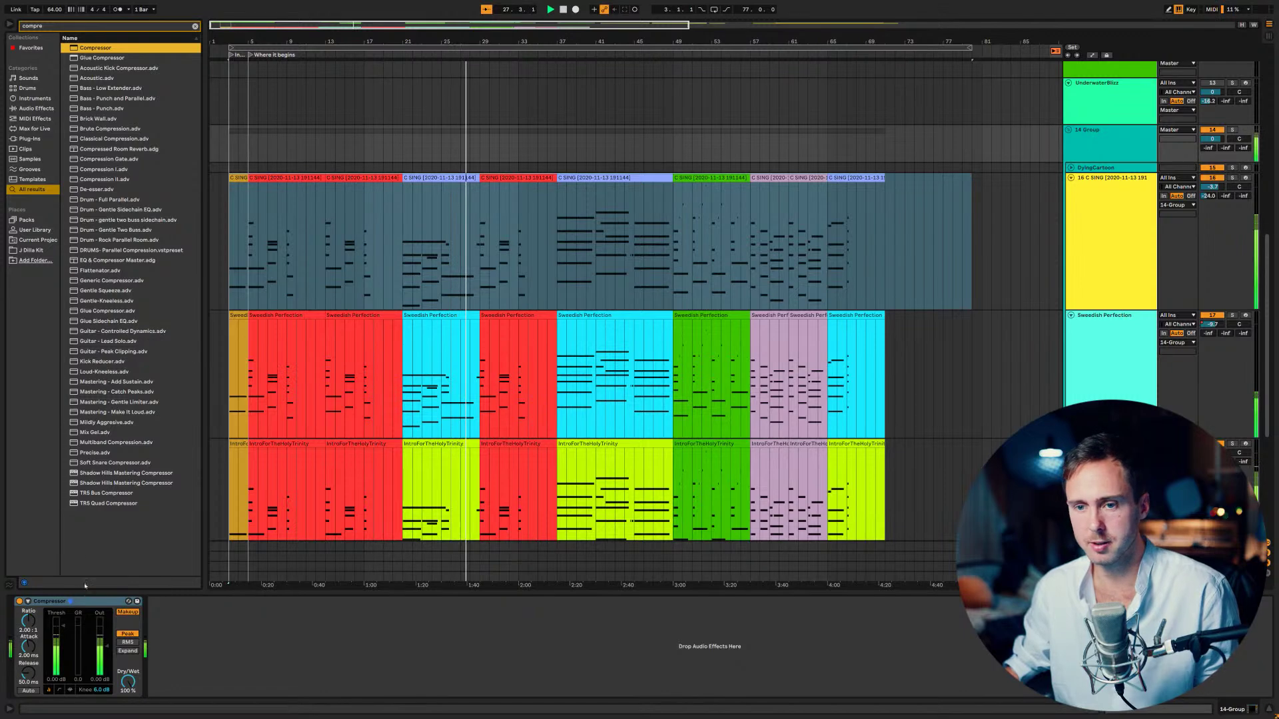
- Route the group Compressor's sidechain input from the 19-C78 Core Kit track's Bassdrum, tapped Pre FX
{"action": "left_click", "coordinate": [28, 603]}
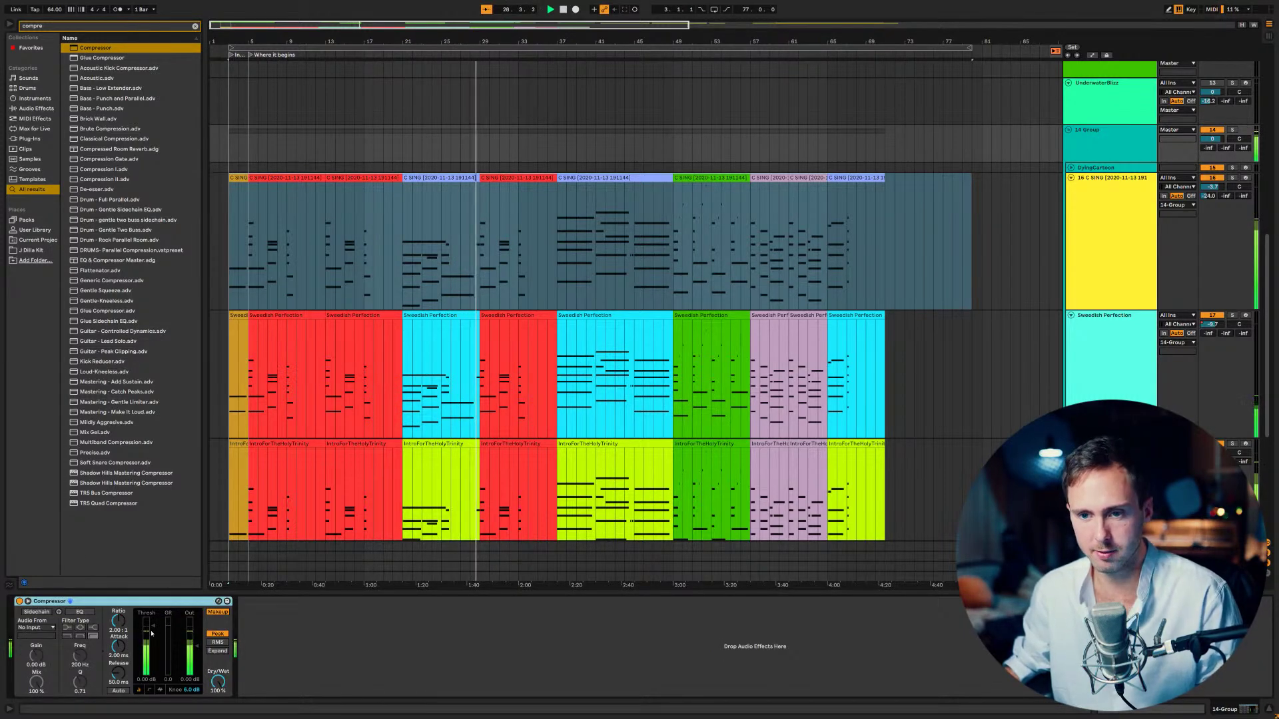
{"action": "left_click", "coordinate": [44, 628]}
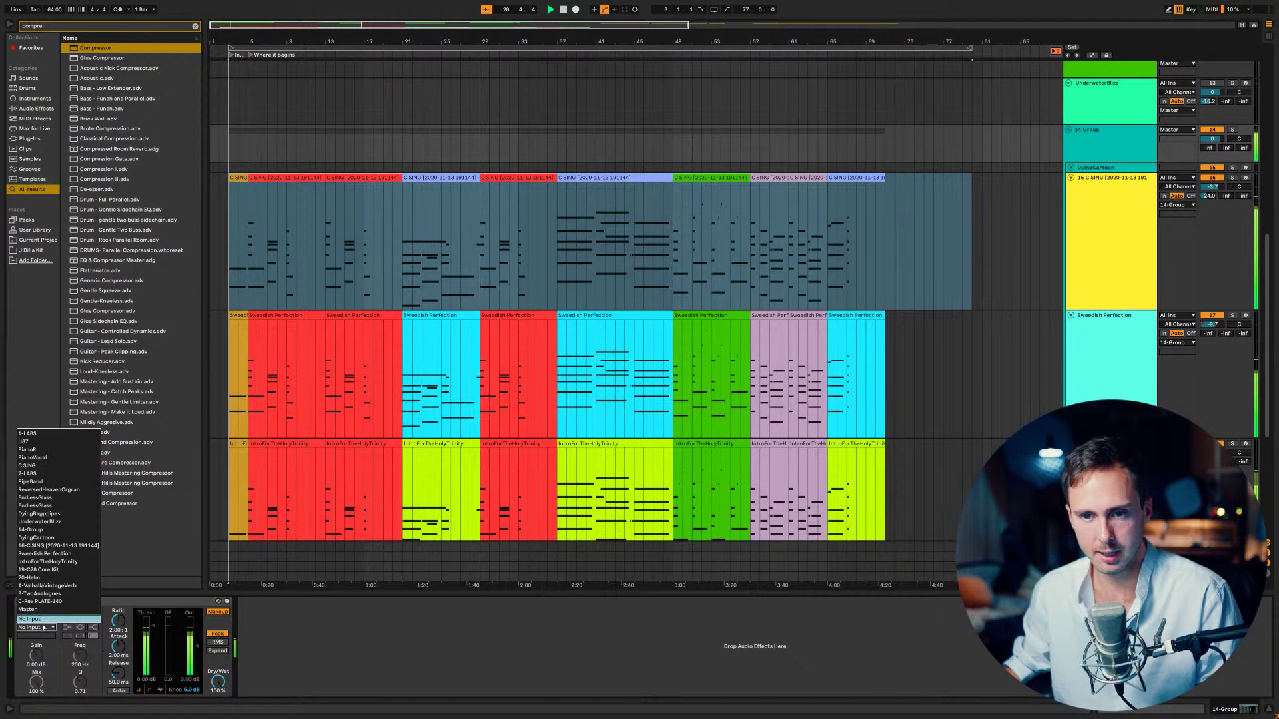
{"action": "left_click", "coordinate": [48, 569]}
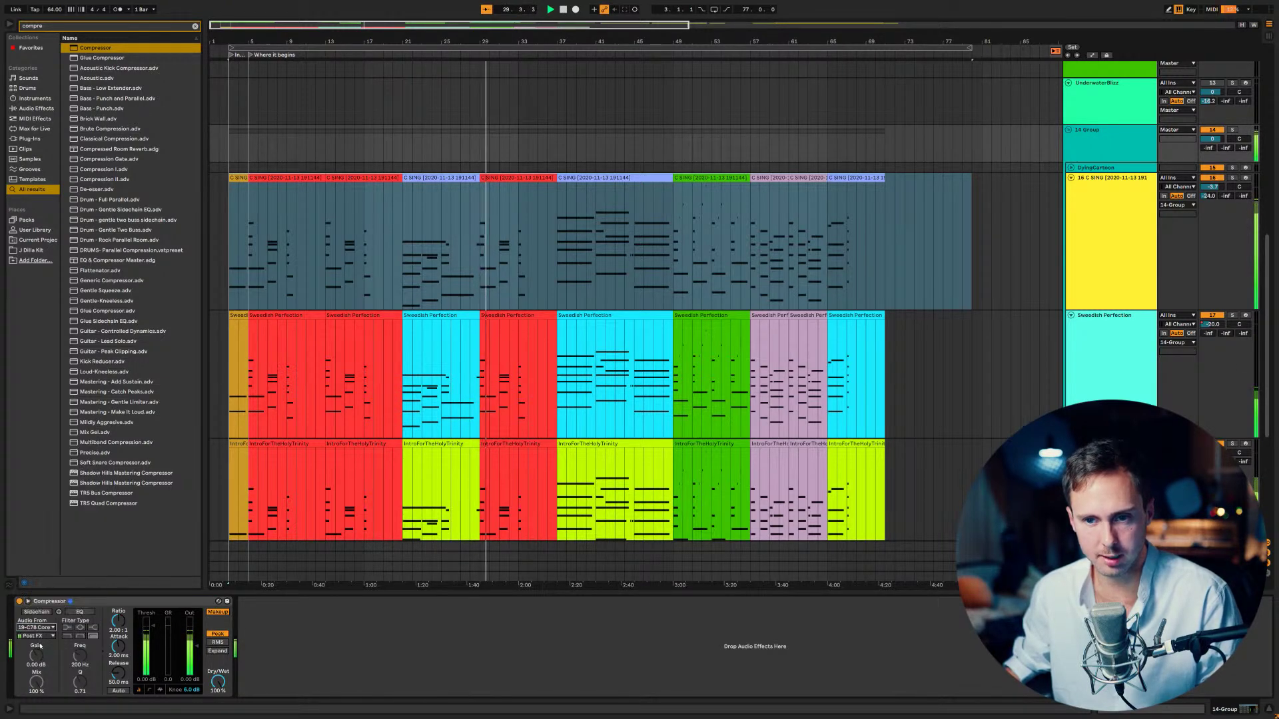
{"action": "left_click", "coordinate": [36, 636]}
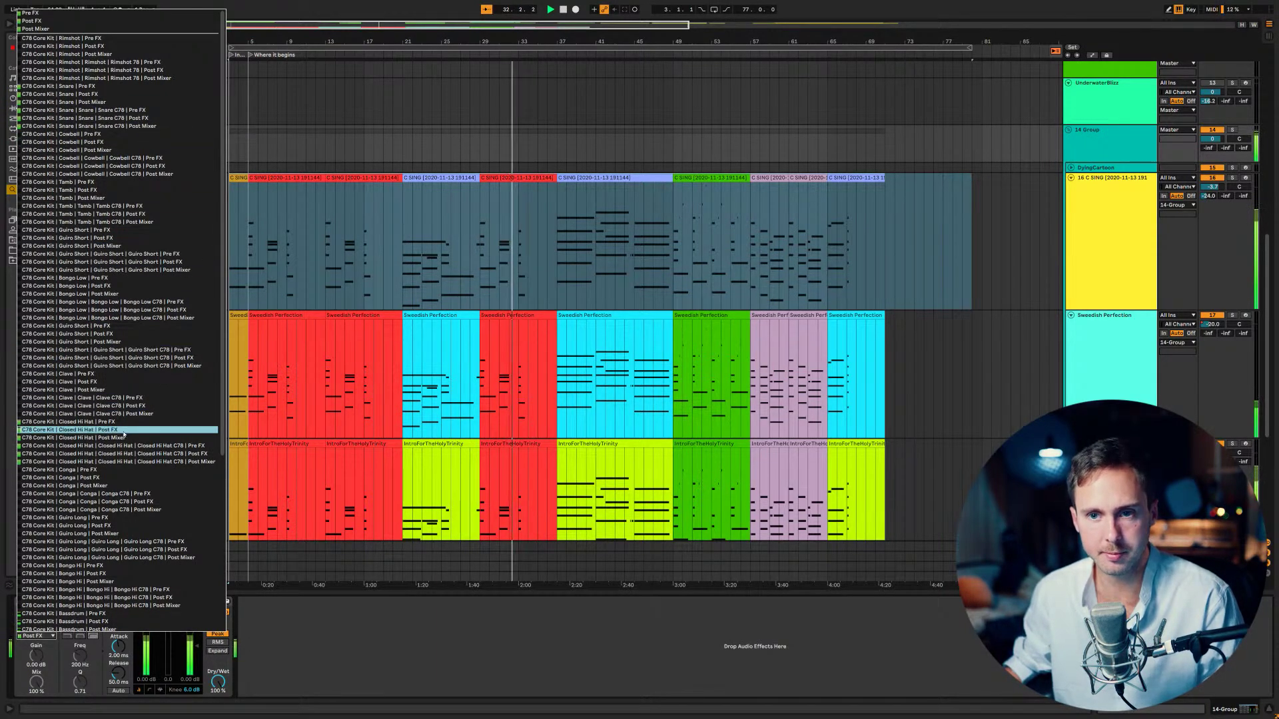
{"action": "left_click", "coordinate": [136, 614]}
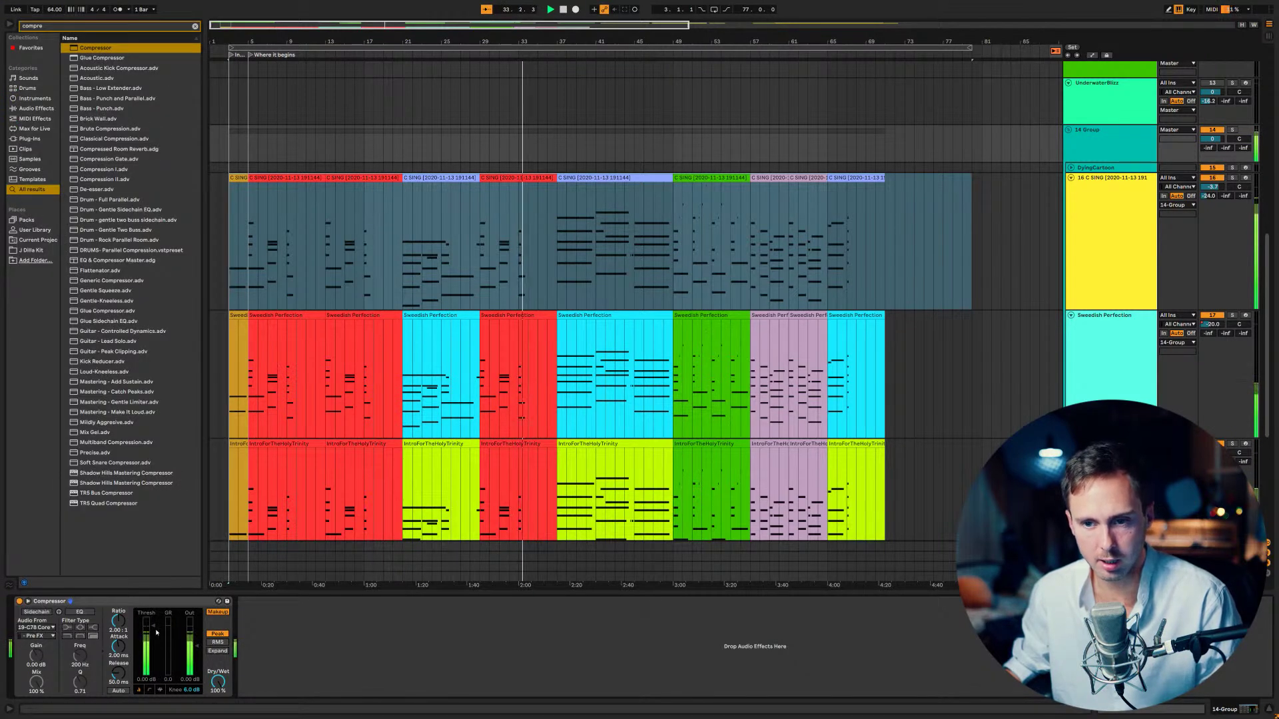
- Enable the Compressor's sidechain, set its threshold to about -19.6 dB and release to about 582 ms, and compare it with bypass
{"action": "left_click_drag", "start_coordinate": [158, 633], "coordinate": [157, 653]}
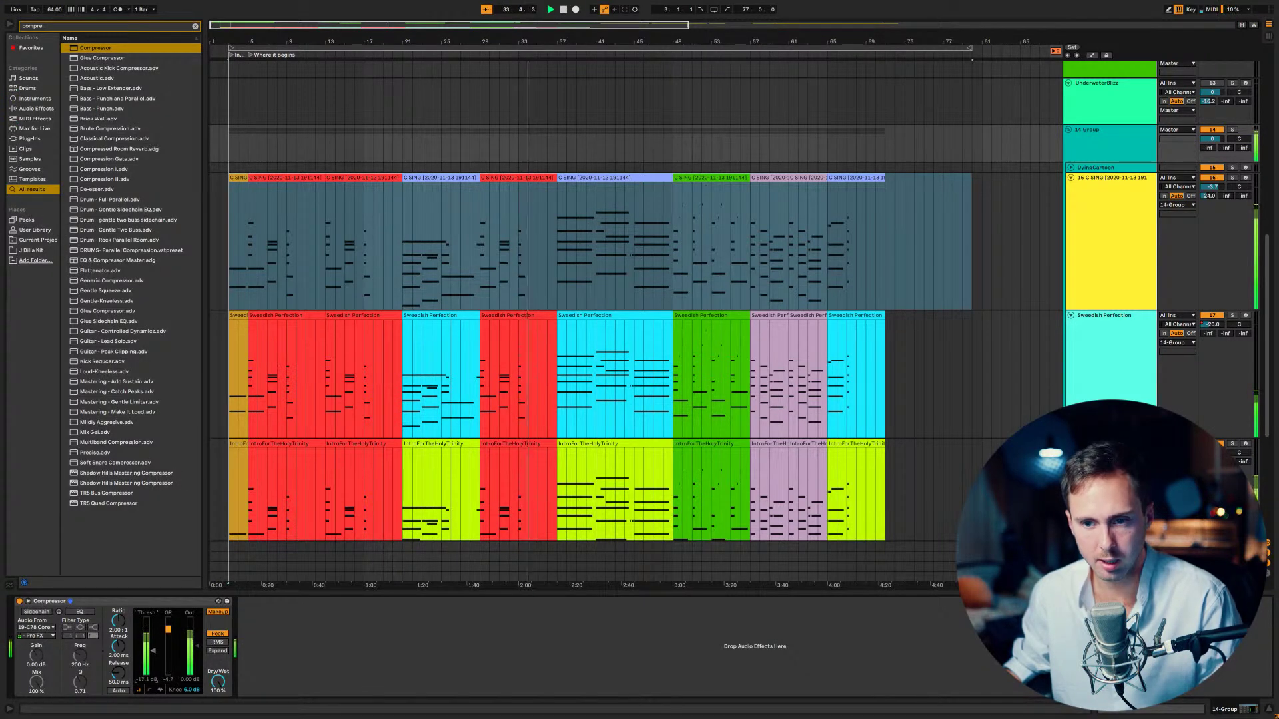
{"action": "left_click", "coordinate": [36, 612]}
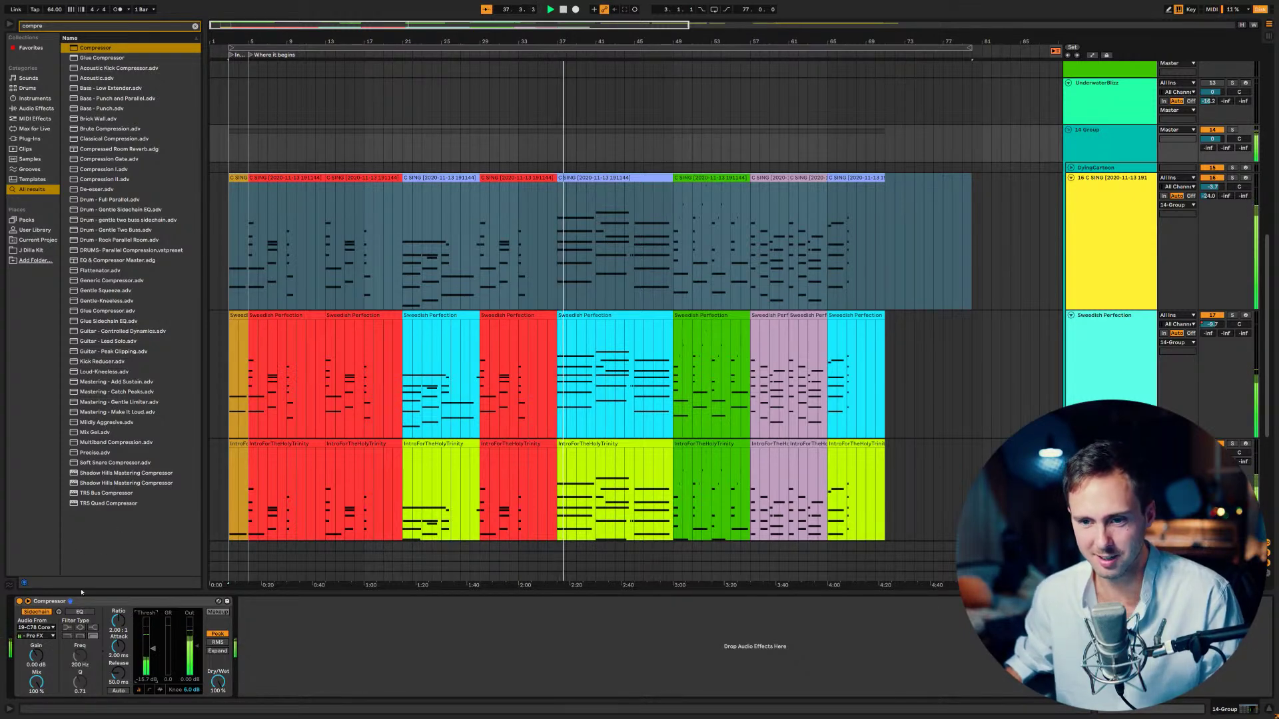
{"action": "left_click_drag", "start_coordinate": [153, 655], "coordinate": [156, 659]}
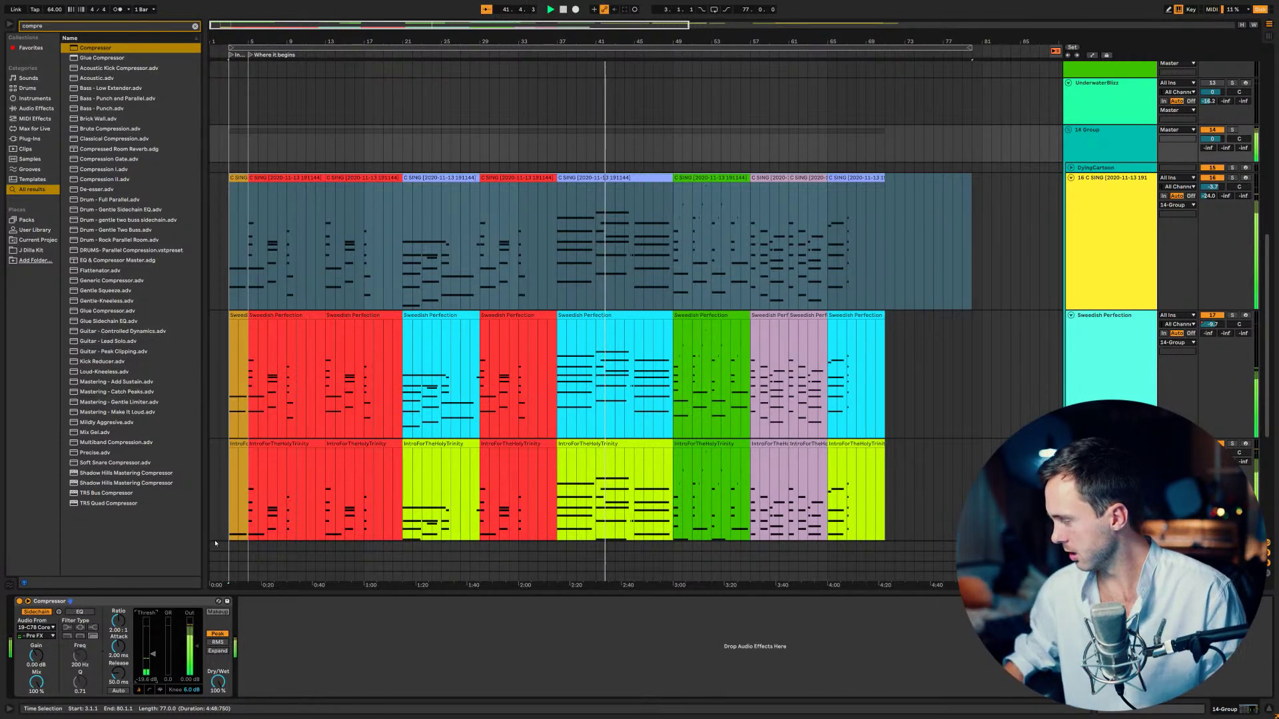
{"action": "left_click_drag", "start_coordinate": [112, 669], "coordinate": [112, 639]}
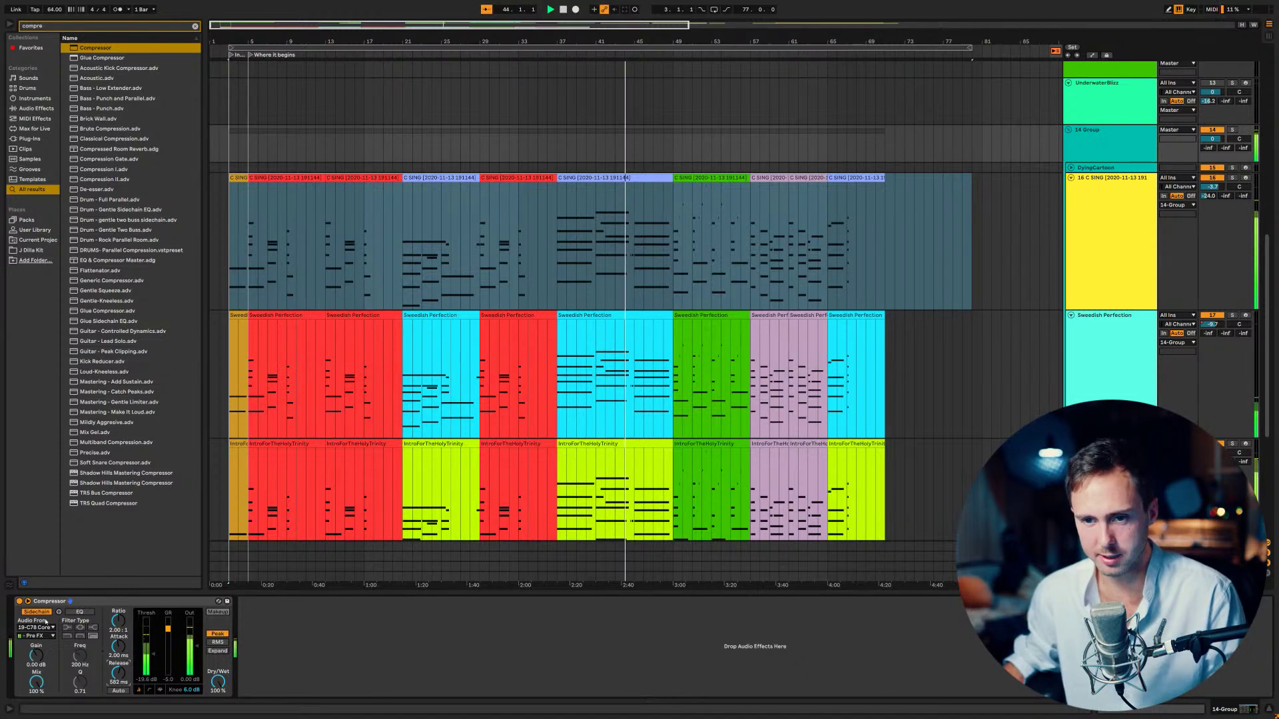
{"action": "left_click", "coordinate": [20, 602]}
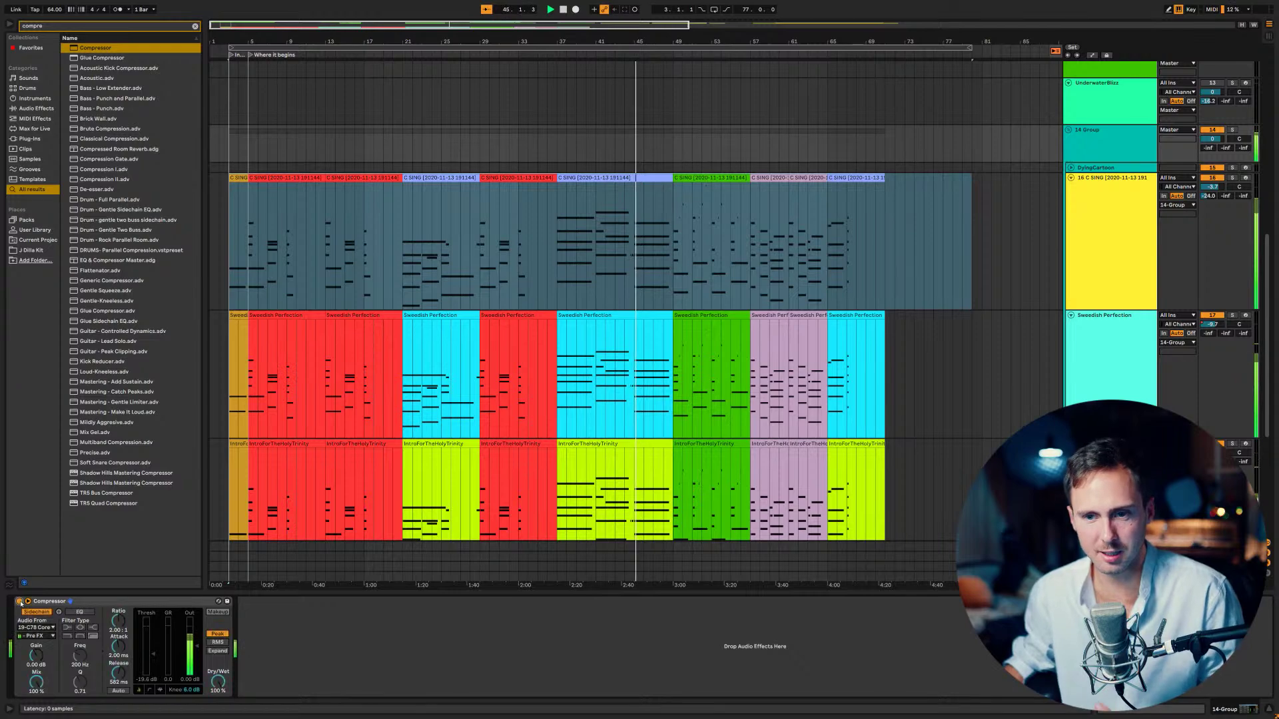
{"action": "left_click", "coordinate": [20, 602]}
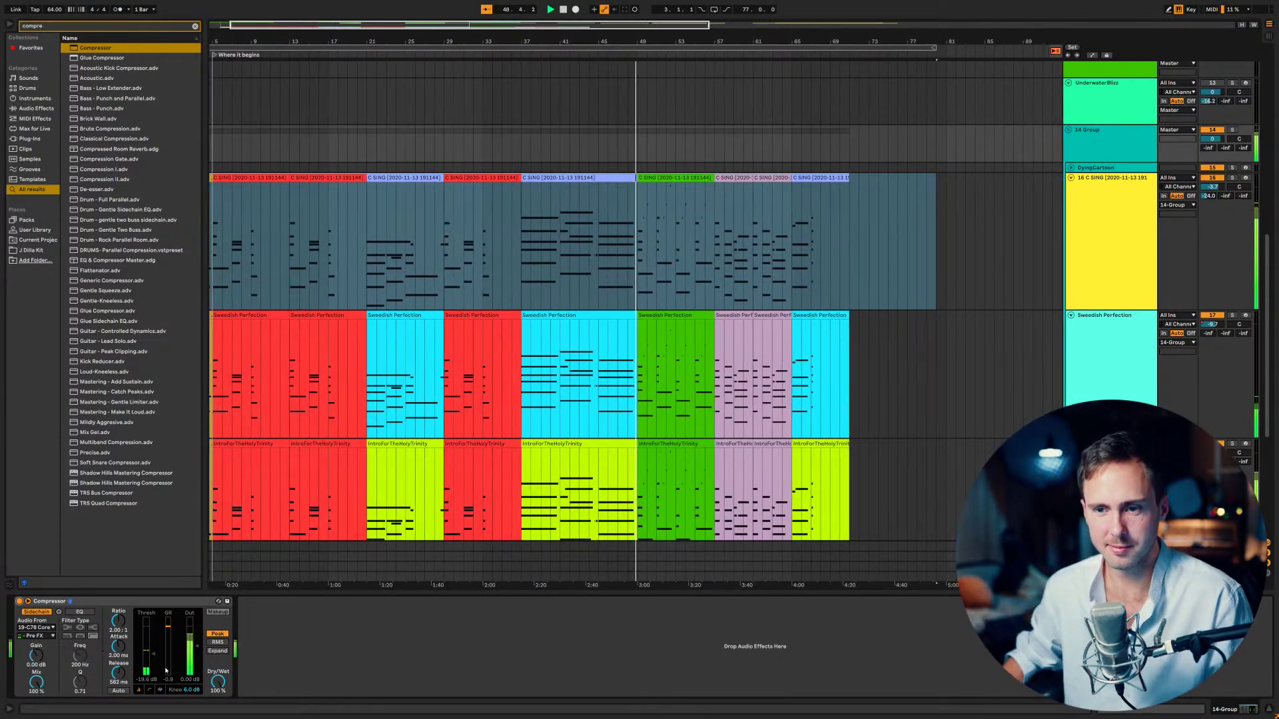
- Fold the 14-Group track and rename it "Instruments"
{"action": "left_click", "coordinate": [1079, 134]}
{"action": "left_click", "coordinate": [1068, 130]}
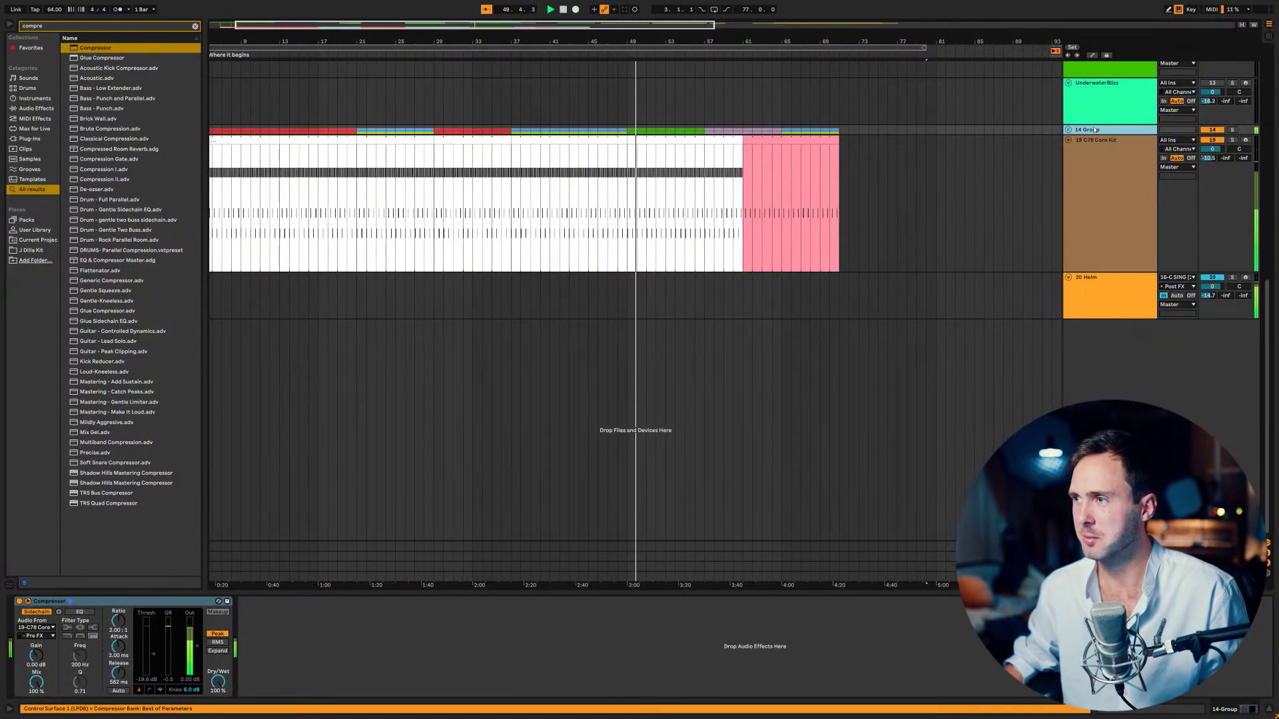
{"action": "key", "text": "ctrl+r"}
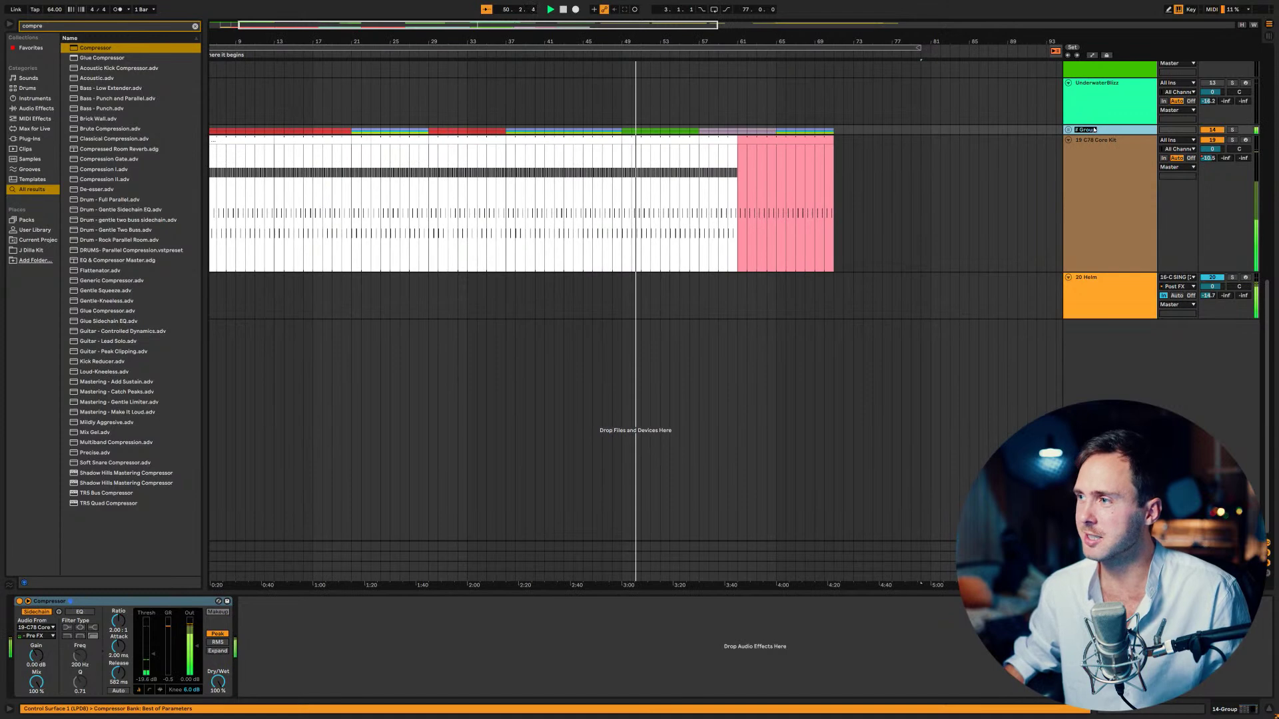
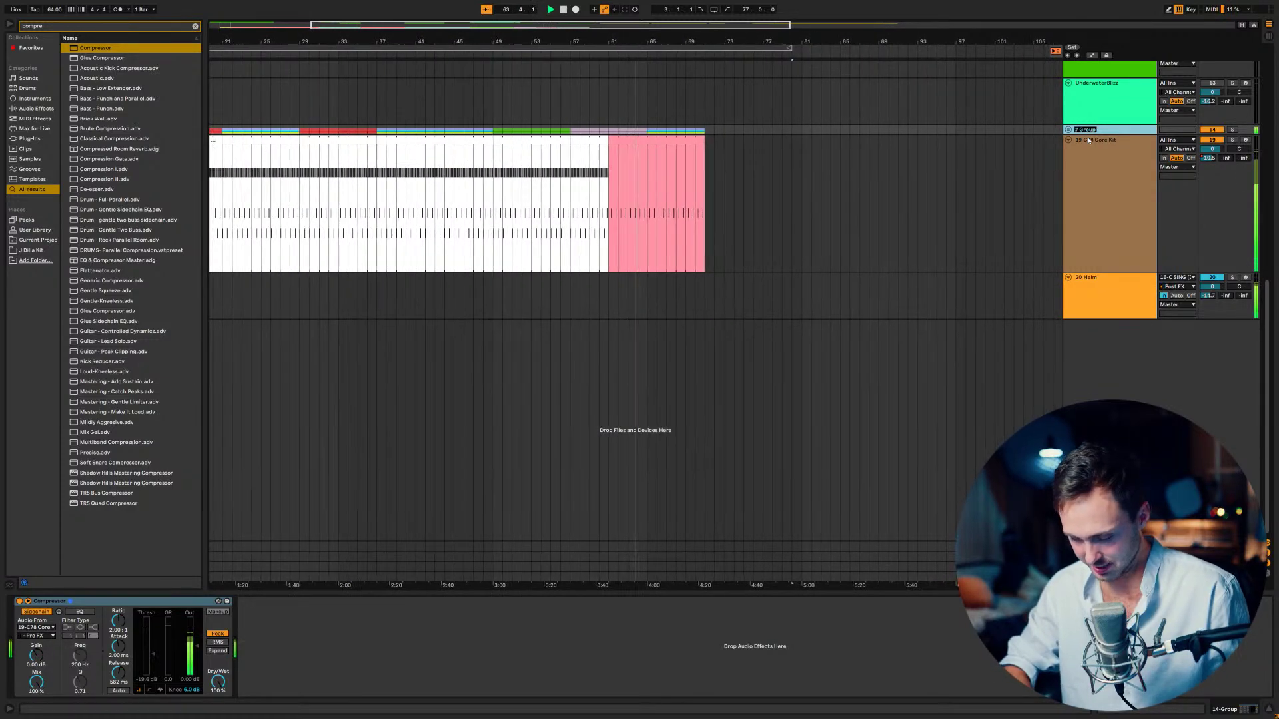
{"action": "type", "text": "Instruemnts"}
{"action": "key", "text": "Return"}
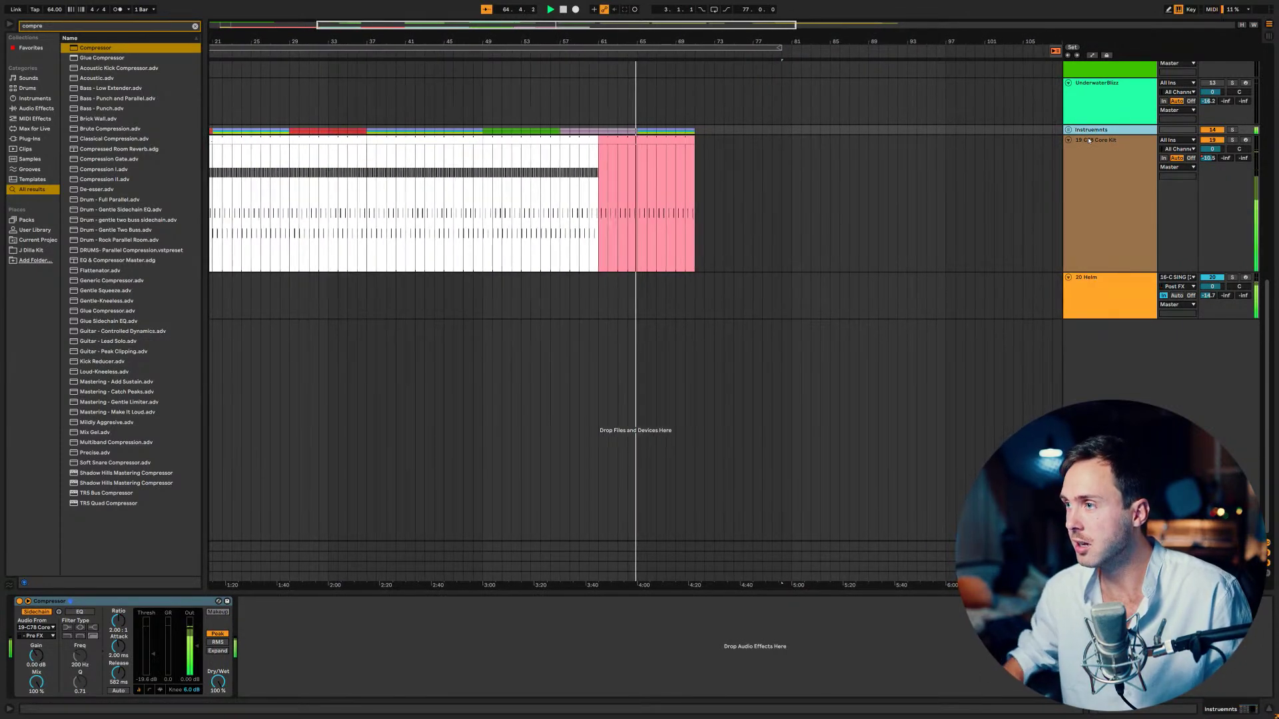
{"action": "left_click", "coordinate": [1093, 130]}
{"action": "key", "text": "ctrl+r"}
{"action": "type", "text": "Instruments"}
{"action": "key", "text": "Return"}
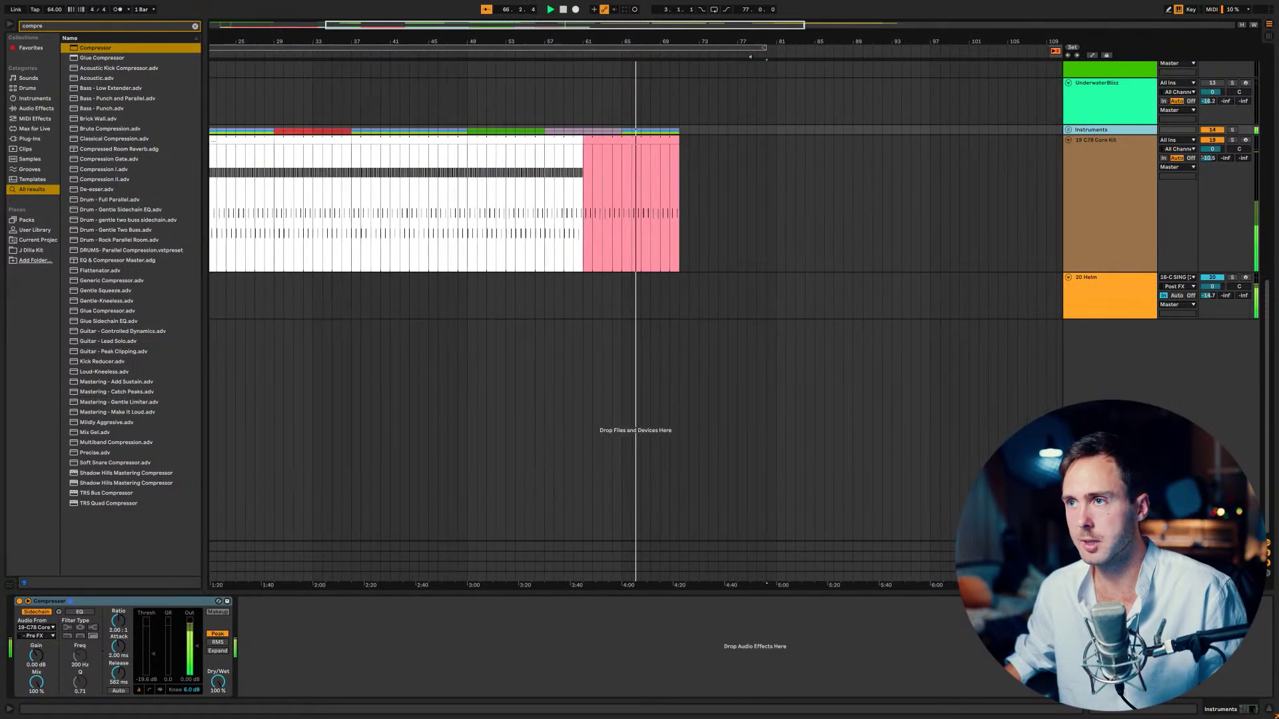
- Loop the arrangement for 69 bars from bar 3 and restart playback
{"action": "left_click_drag", "start_coordinate": [766, 48], "coordinate": [869, 35]}
{"action": "key", "text": "ctrl+l"}
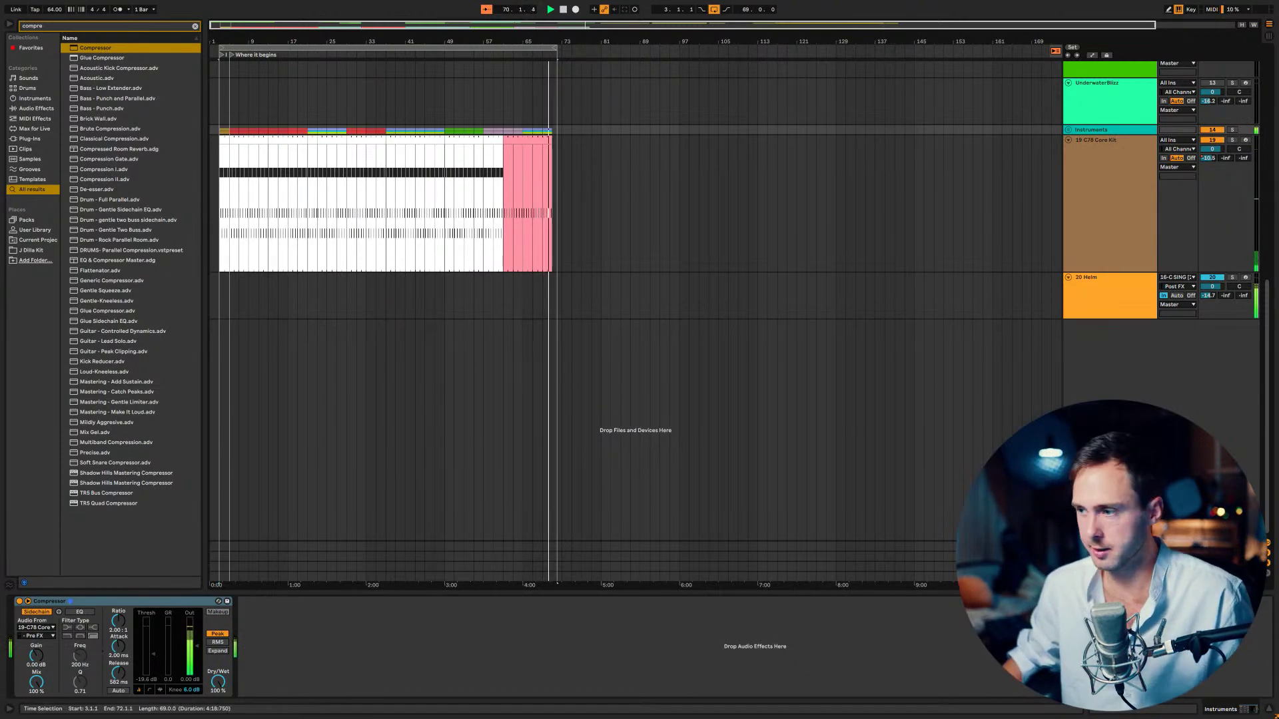
{"action": "key", "text": "Tab"}
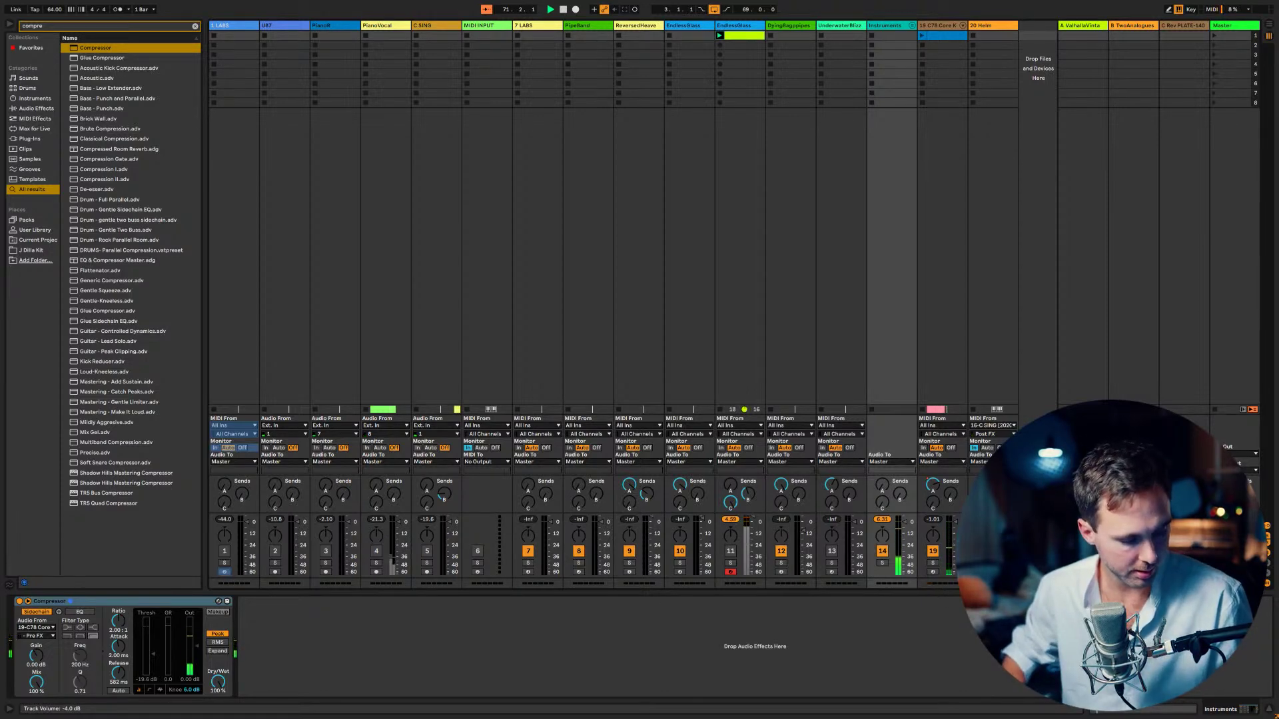
{"action": "key", "text": "Tab"}
{"action": "key", "text": "space"}
{"action": "key", "text": "space"}
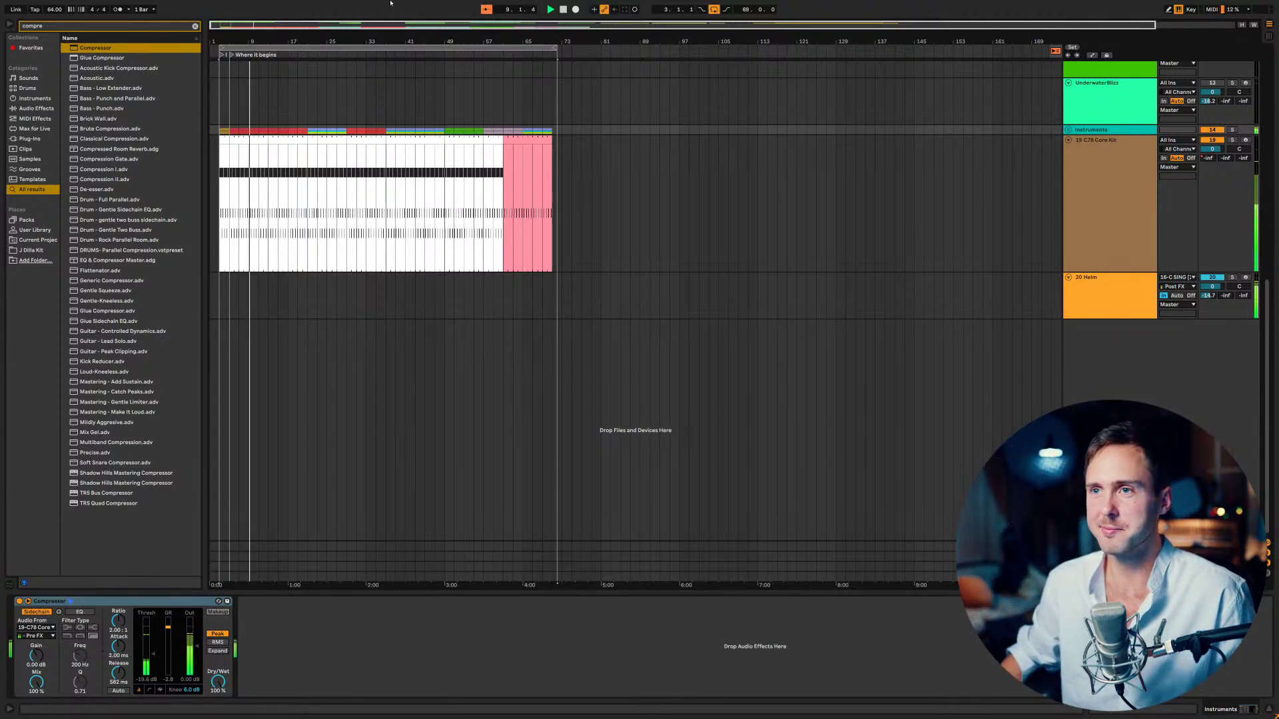
{"action": "left_click_drag", "start_coordinate": [613, 22], "coordinate": [613, 46]}
{"action": "key", "text": "w"}
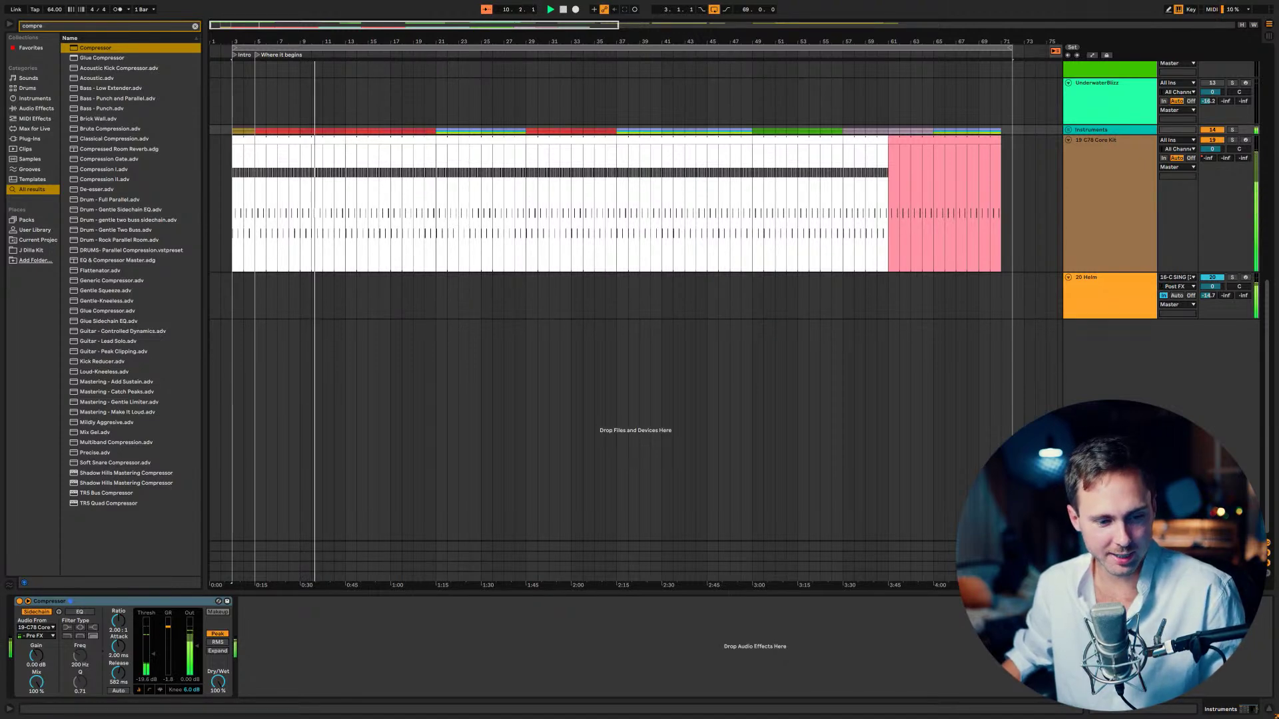
- Switch to the Google Docs lyrics and change "badly" to "bad" in the first line
{"action": "key", "text": "alt+Tab"}
{"action": "key", "text": "alt+Tab"}
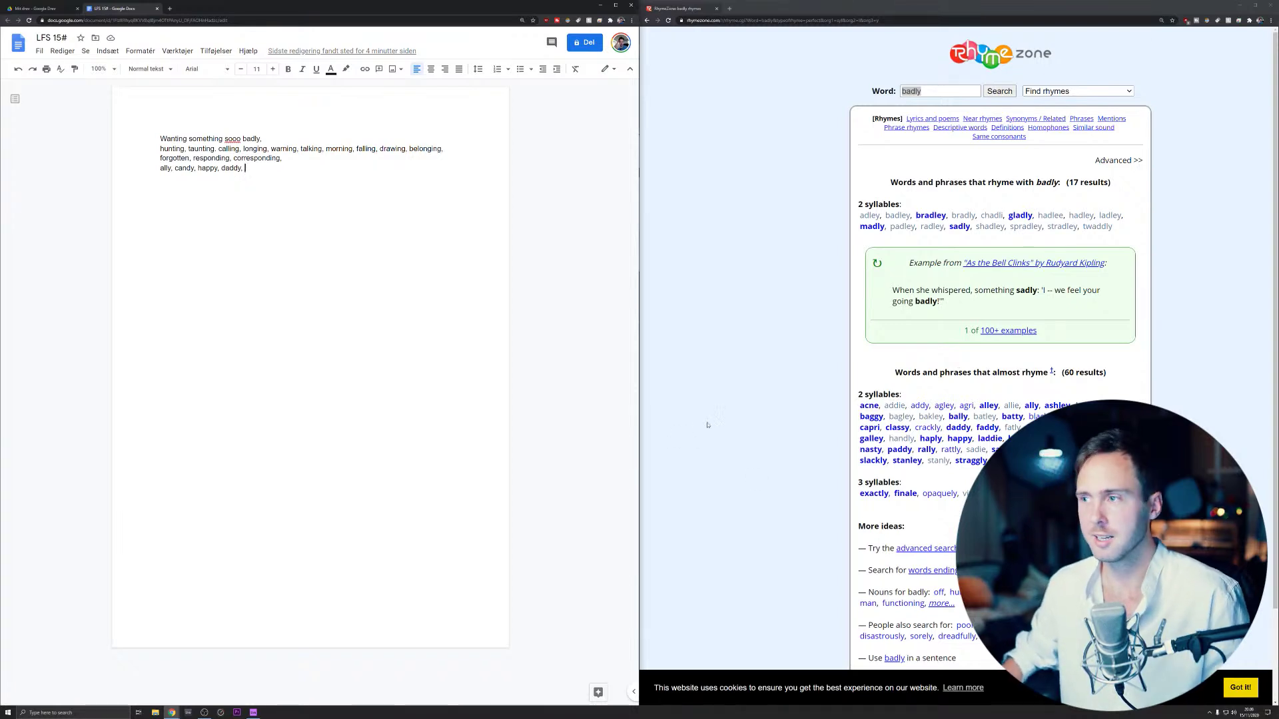
{"action": "key", "text": "Up"}
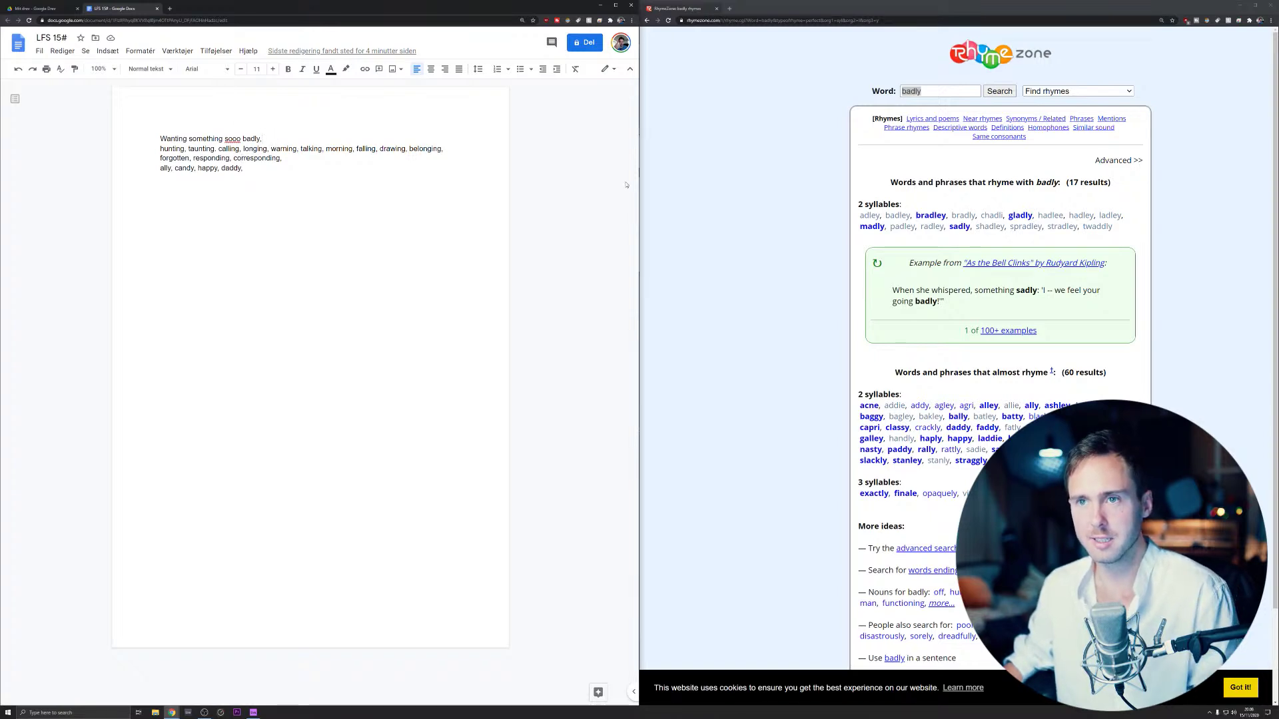
{"action": "key", "text": "Delete"}
{"action": "key", "text": "Delete"}
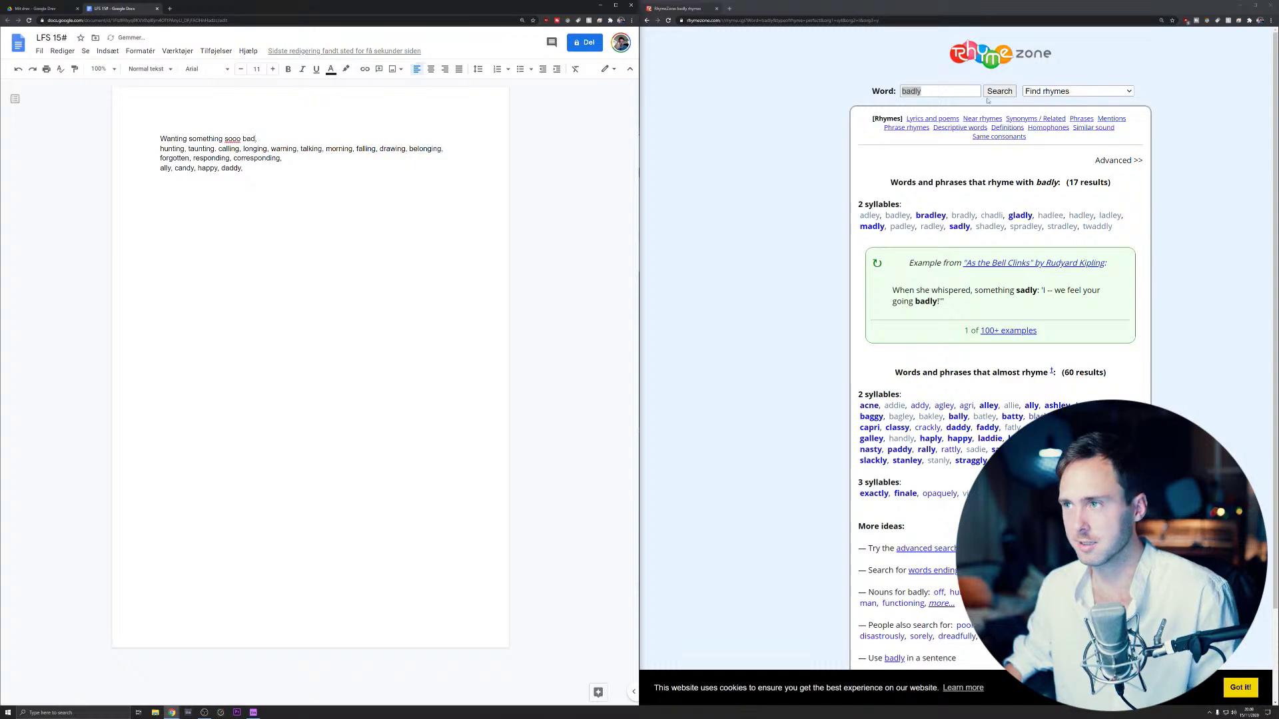
- Search RhymeZone for words that rhyme with "bad" and read through the results
{"action": "left_click", "coordinate": [934, 90]}
{"action": "key", "text": "BackSpace"}
{"action": "key", "text": "BackSpace"}
{"action": "key", "text": "Return"}
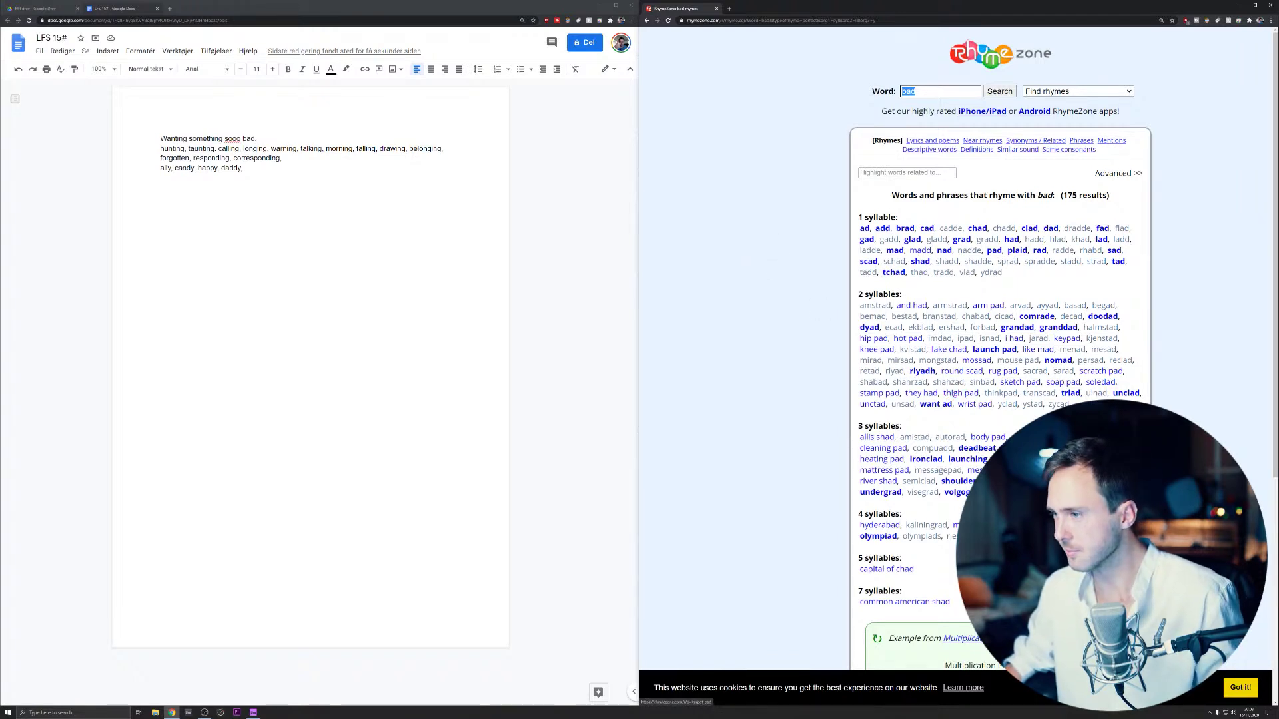
{"action": "left_click_drag", "start_coordinate": [960, 427], "coordinate": [859, 426]}
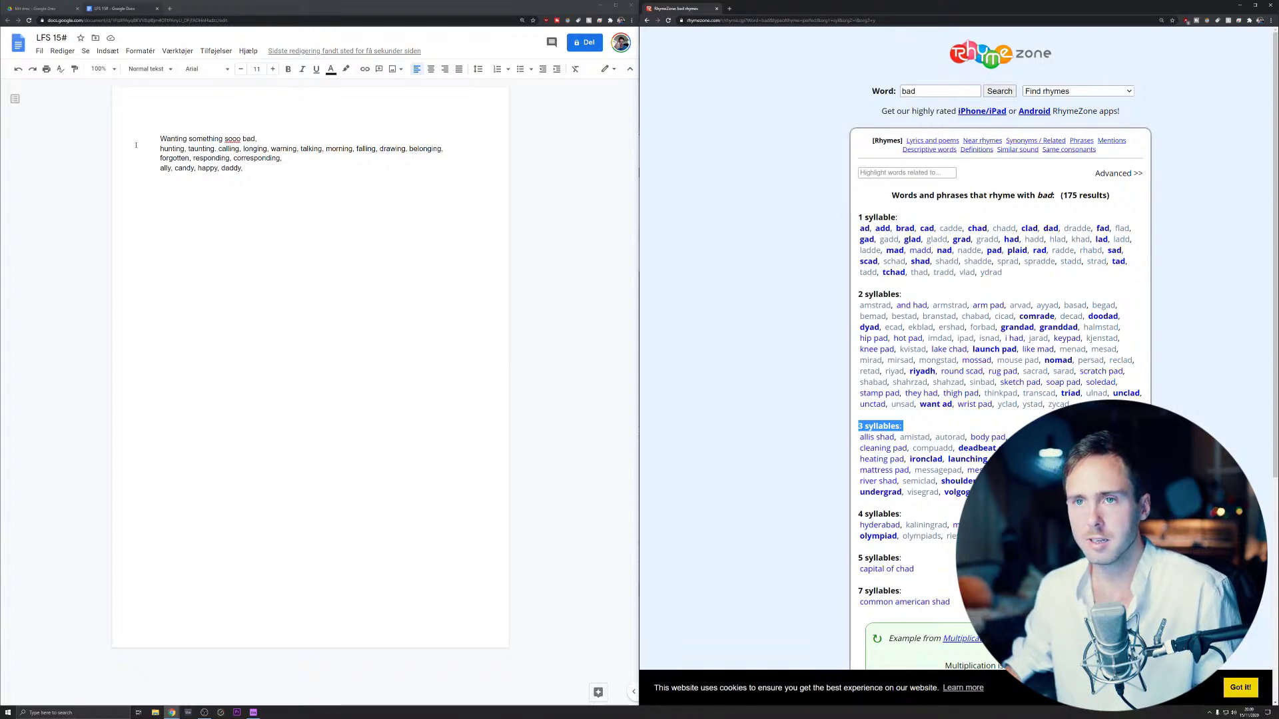
- Leave an empty line below the rhyme lists and start a new lyric with "waking, with the sun hurting my,"
{"action": "left_click", "coordinate": [280, 169]}
{"action": "key", "text": "Return"}
{"action": "key", "text": "Return"}
{"action": "type", "text": "waking, "}
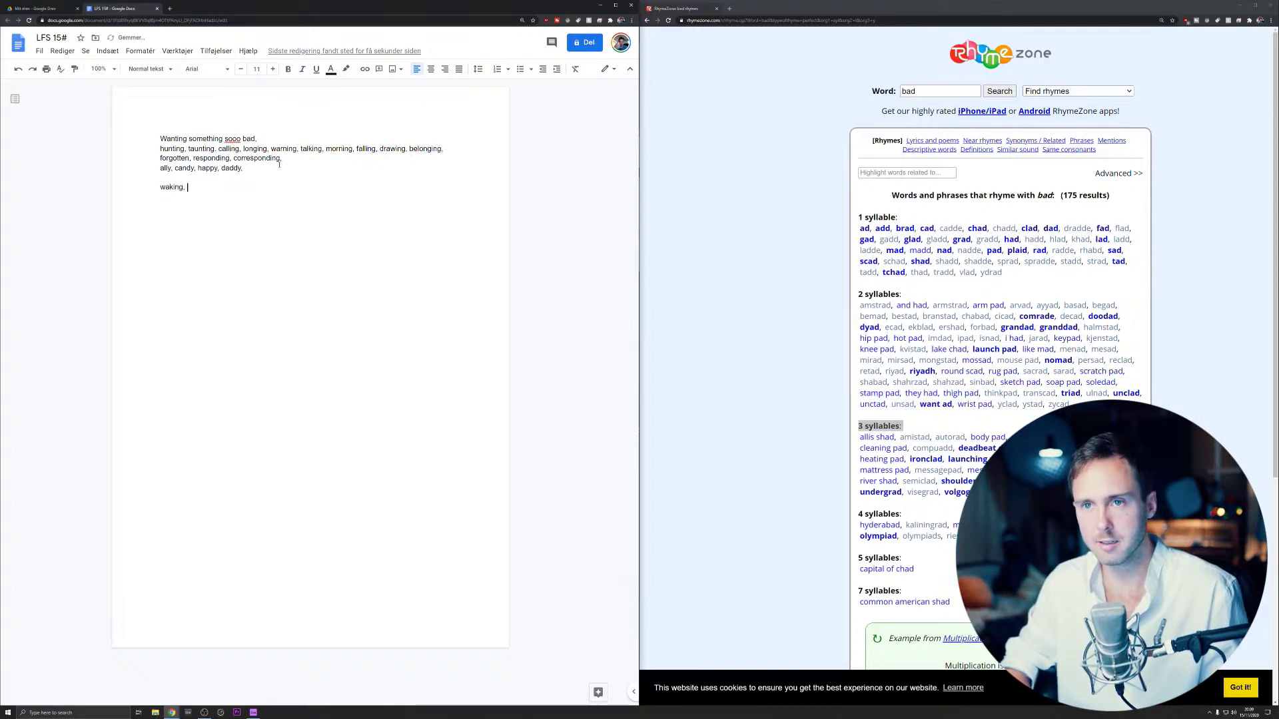
{"action": "type", "text": "with the"}
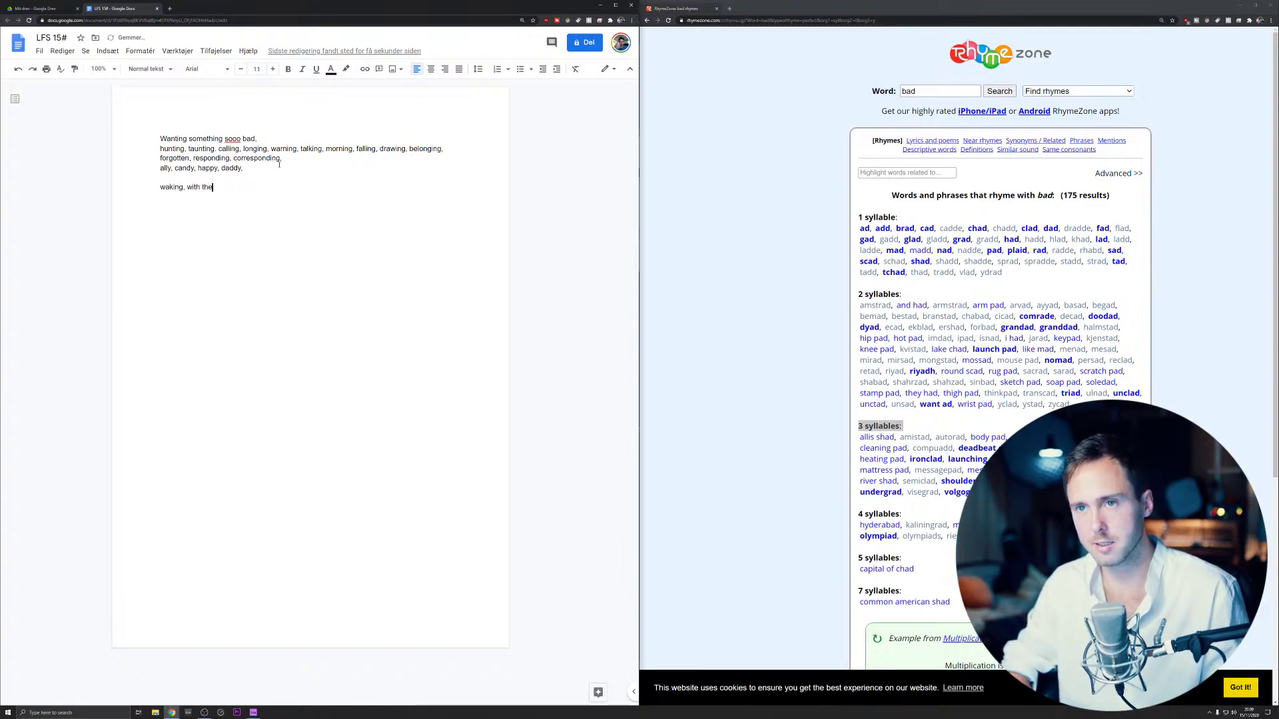
{"action": "type", "text": " sun hurti"}
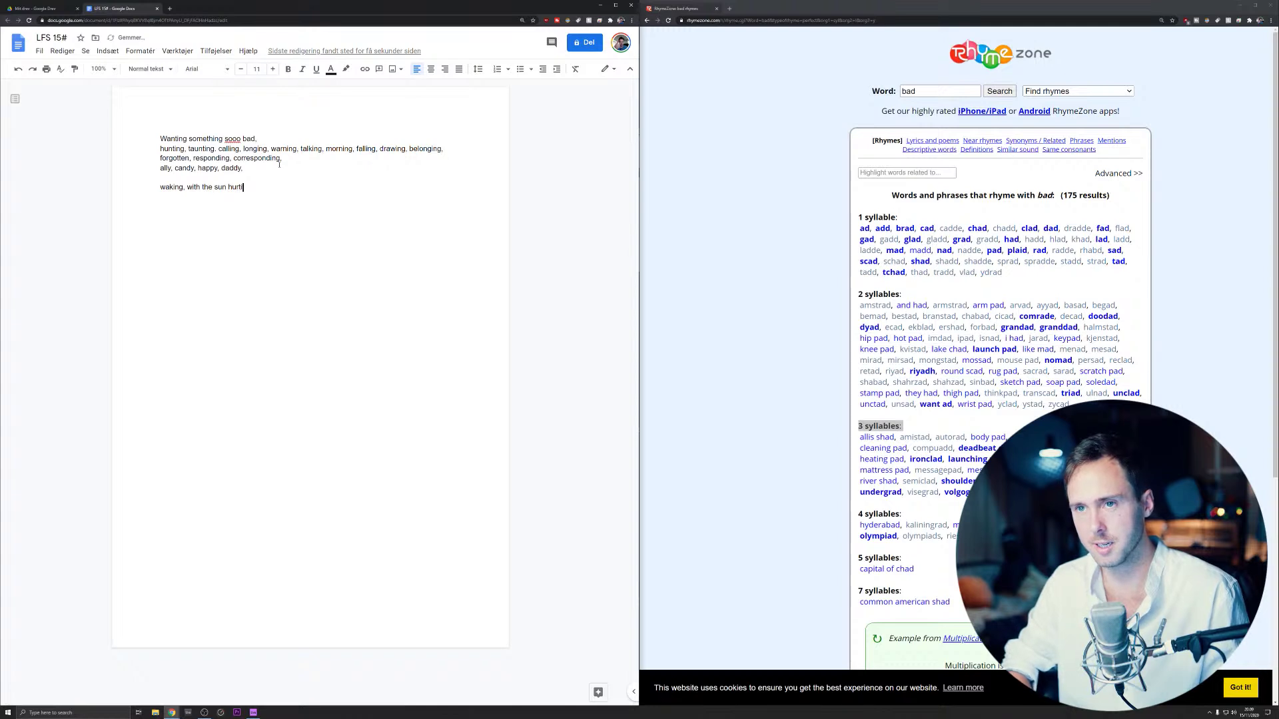
{"action": "type", "text": "ng my, i"}
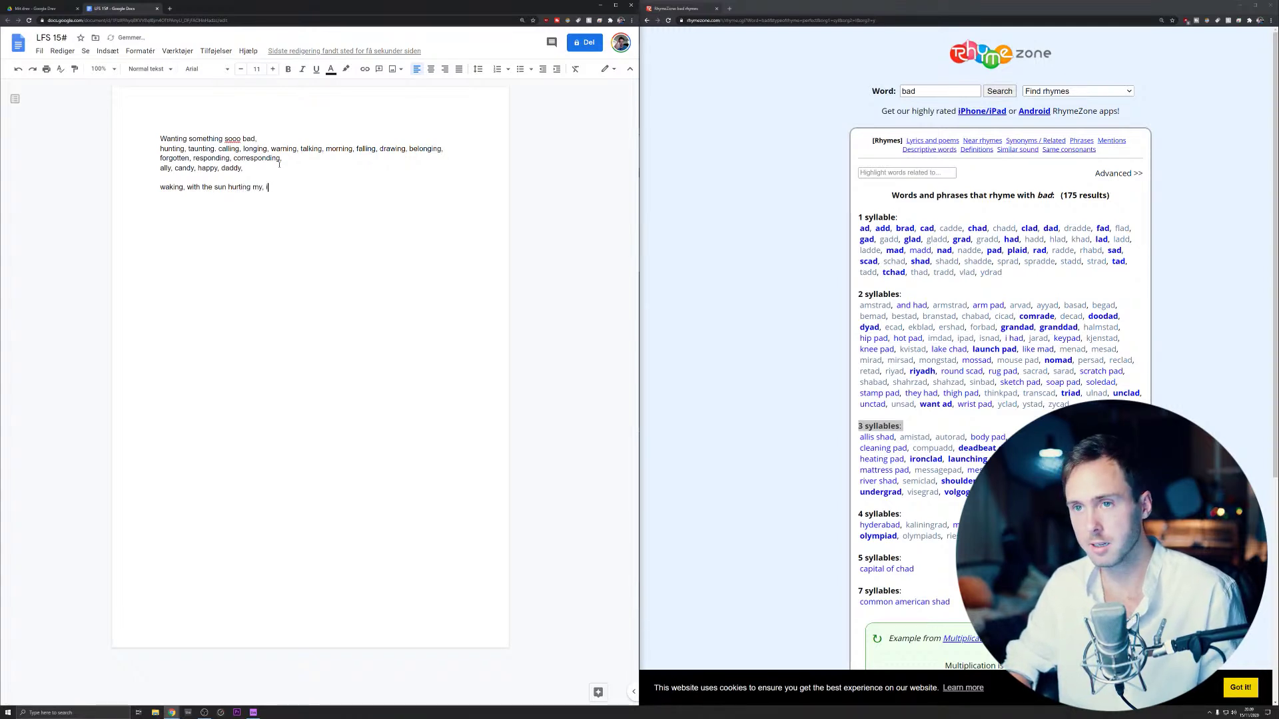
- Continue the lyric with "it was supposed to feel much greater, but I destroyed it by wanting it too much"
{"action": "type", "text": "t was sup"}
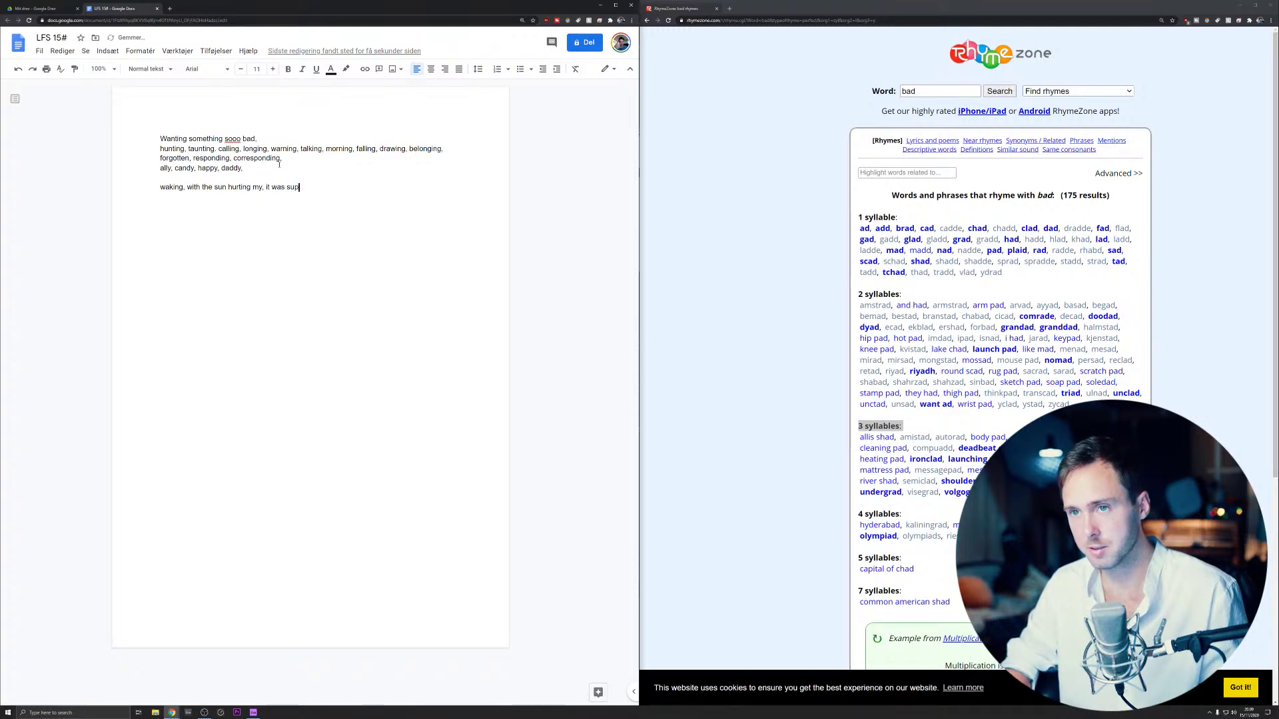
{"action": "type", "text": "posed to f"}
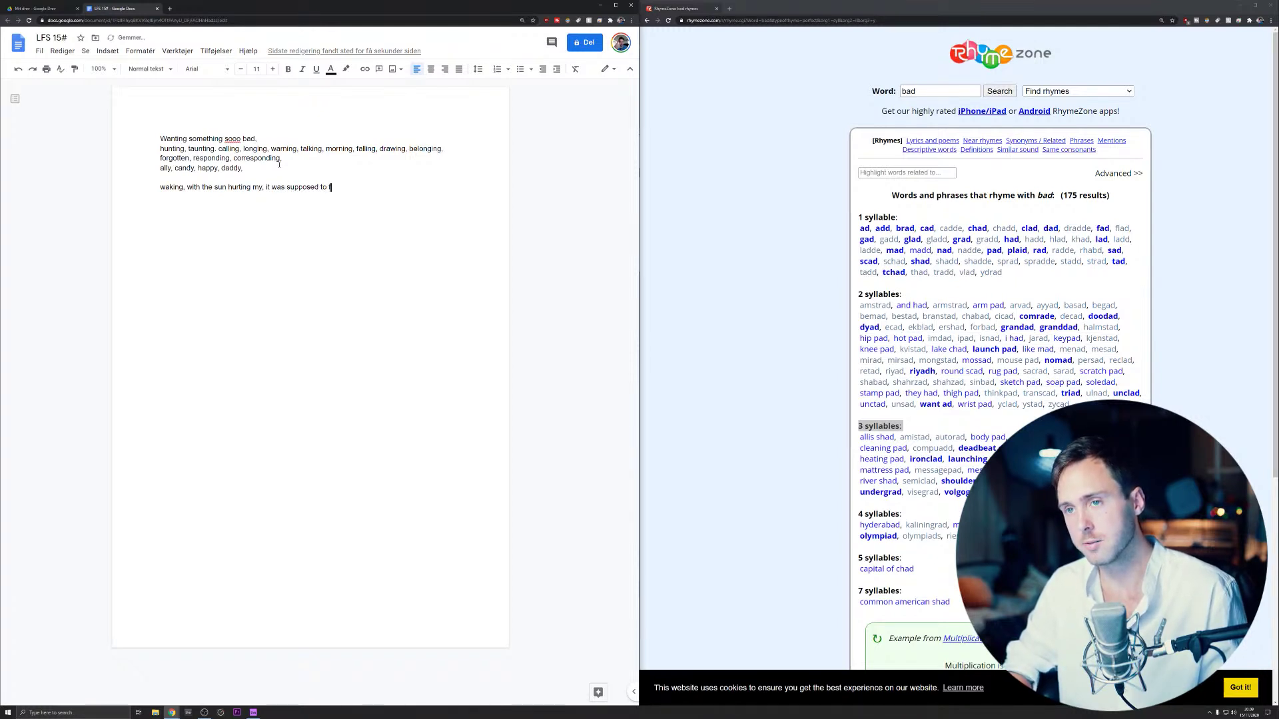
{"action": "type", "text": "eel muc"}
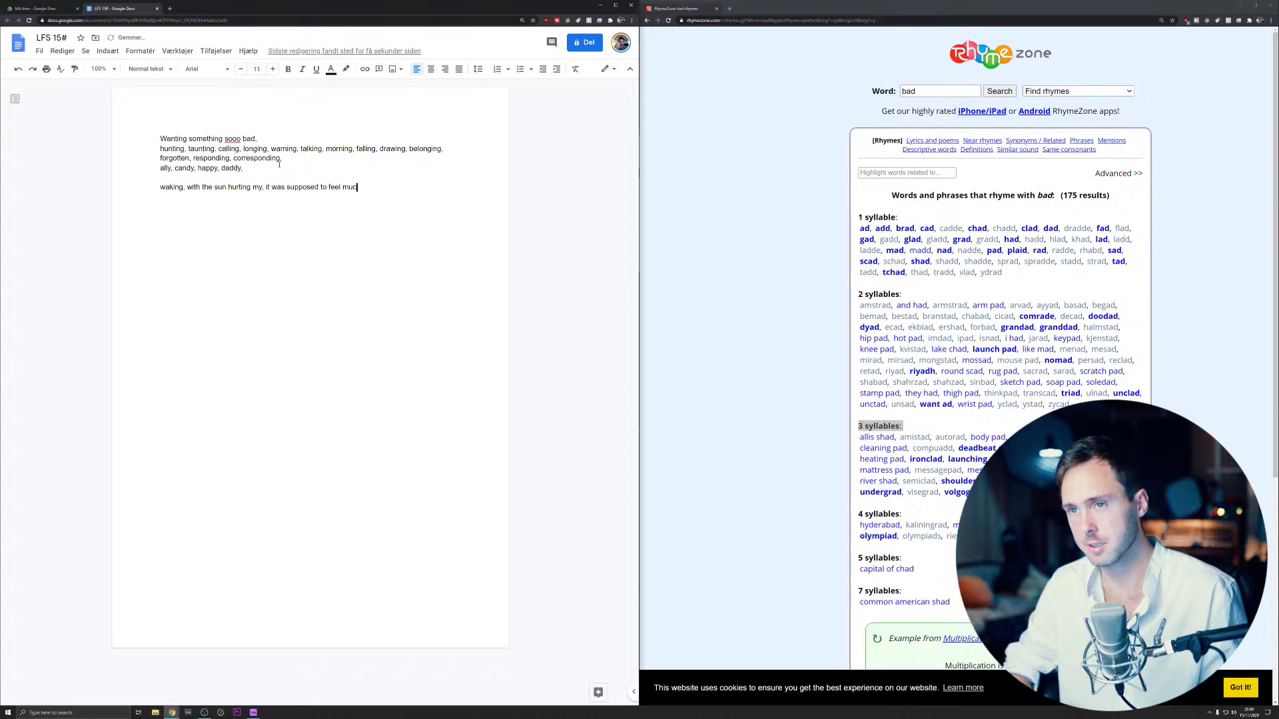
{"action": "type", "text": "h greater, but"}
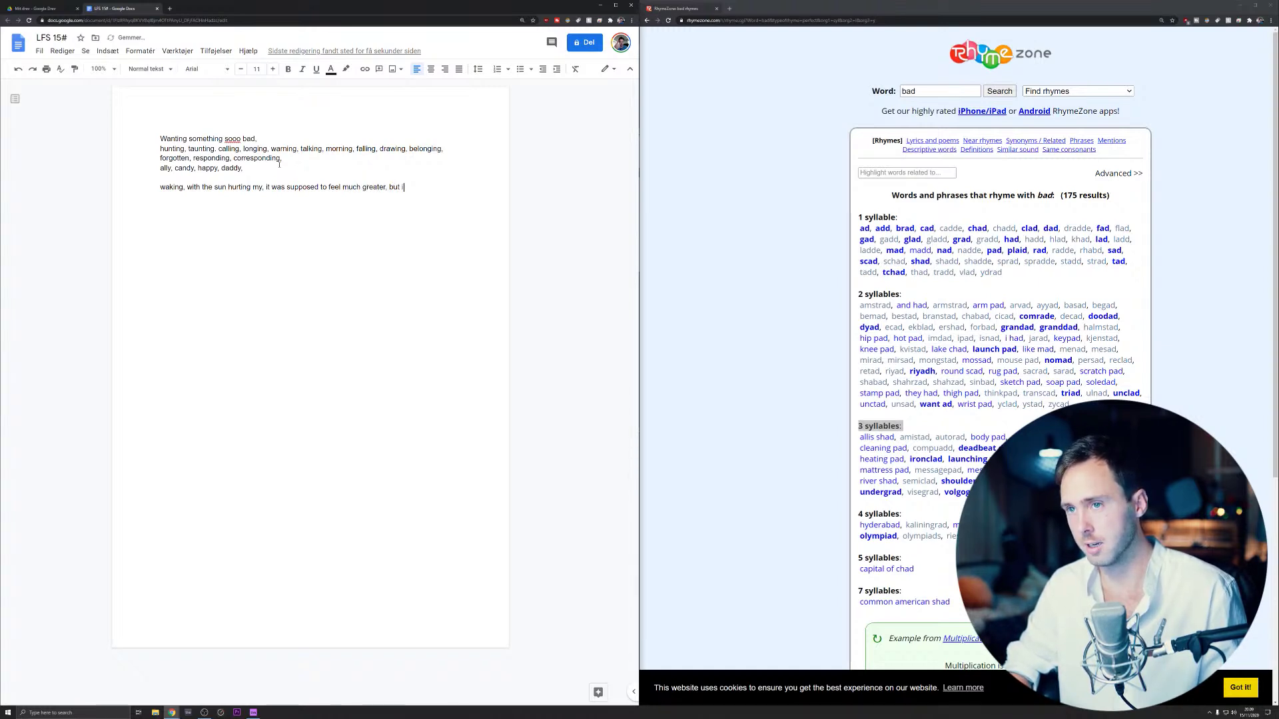
{"action": "type", "text": "I"}
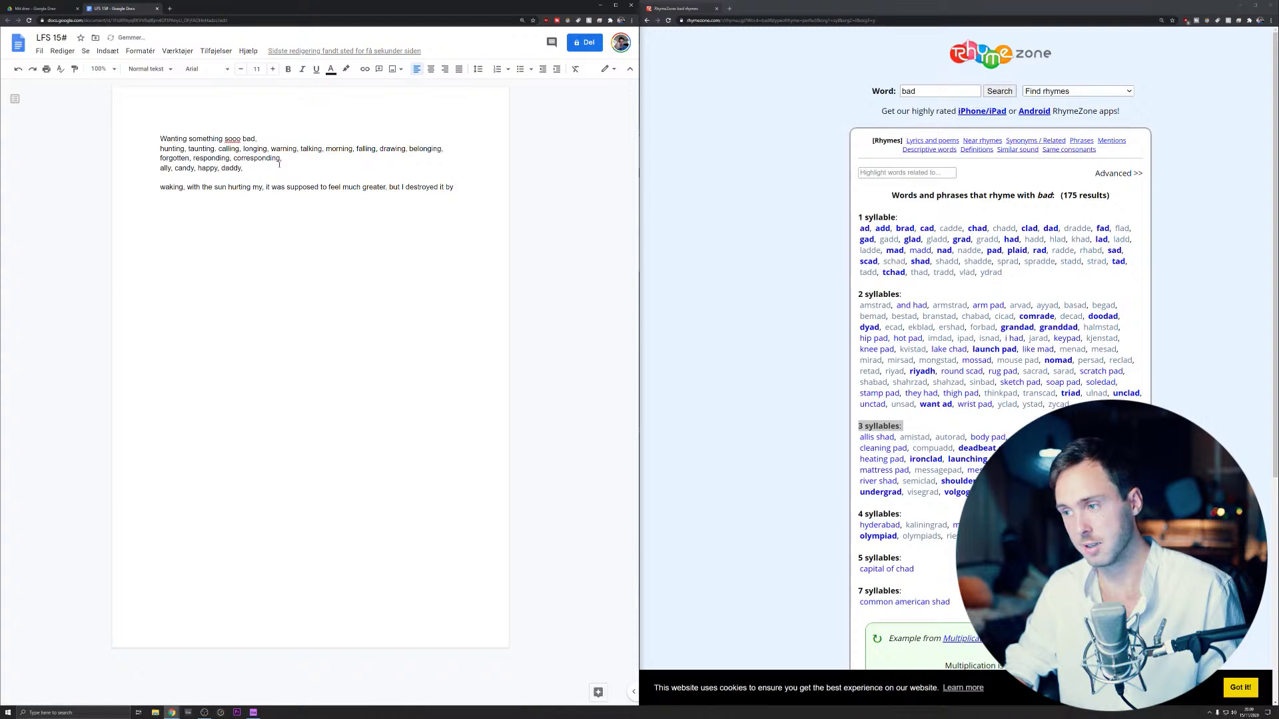
{"action": "type", "text": "wanting it too much"}
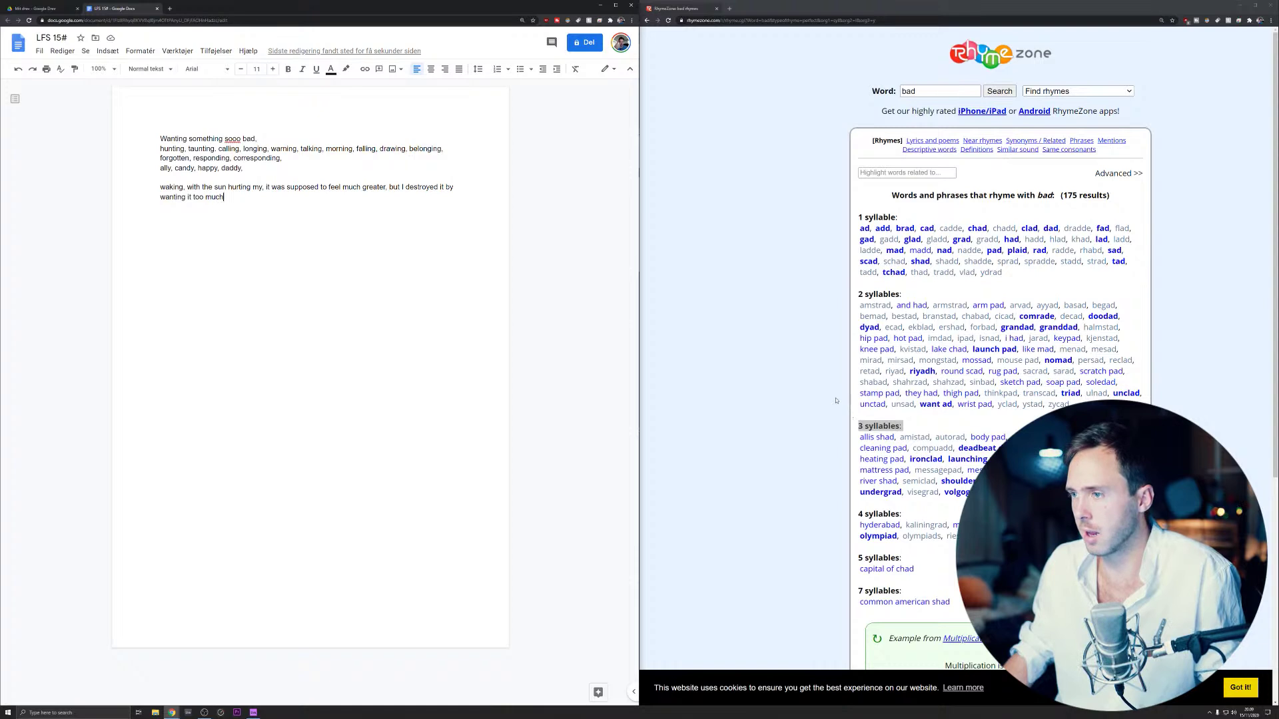
- Change "bad" to "badly," at the end of the first lyric line
{"action": "left_click", "coordinate": [847, 335]}
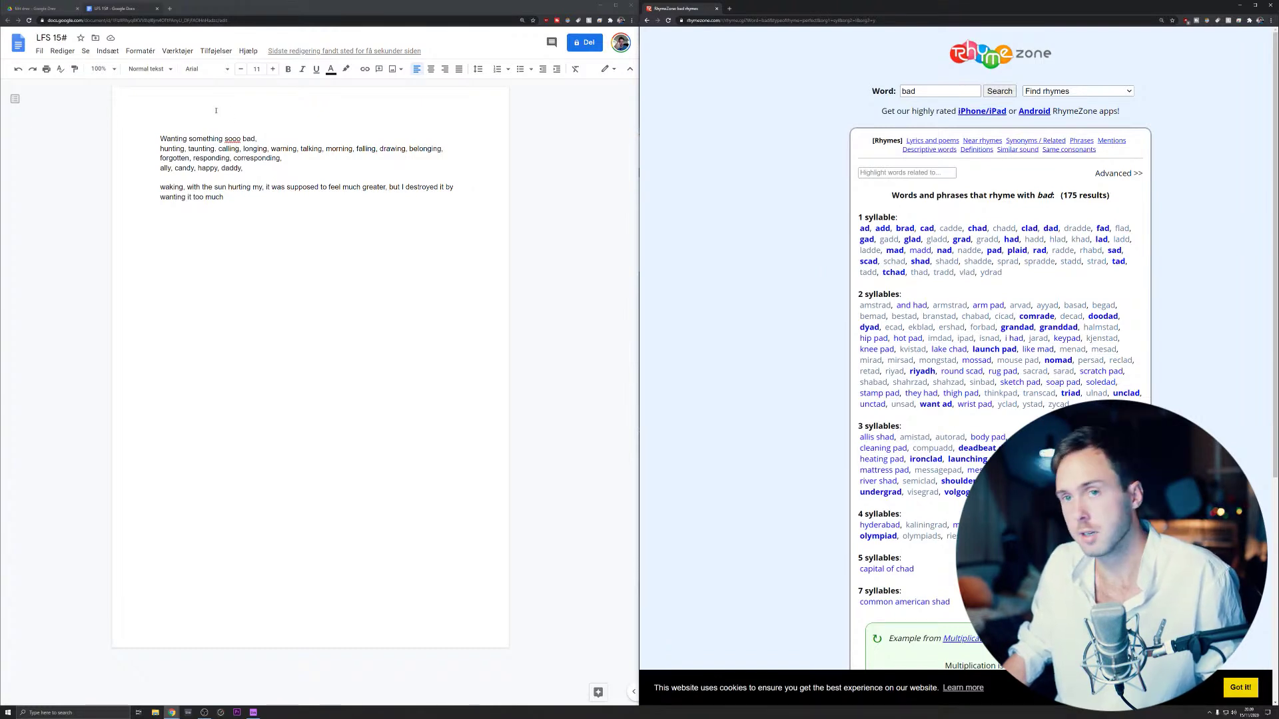
{"action": "left_click", "coordinate": [284, 135]}
{"action": "key", "text": "BackSpace"}
{"action": "type", "text": "ly"}
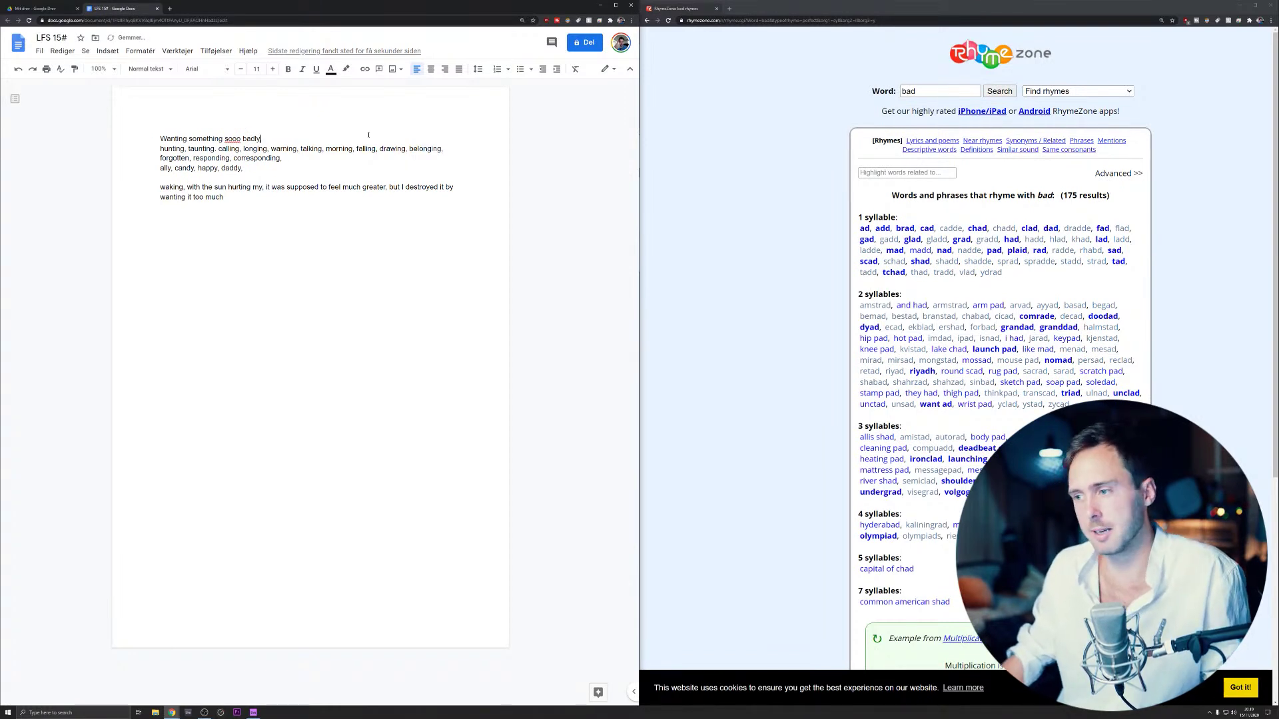
{"action": "type", "text": ","}
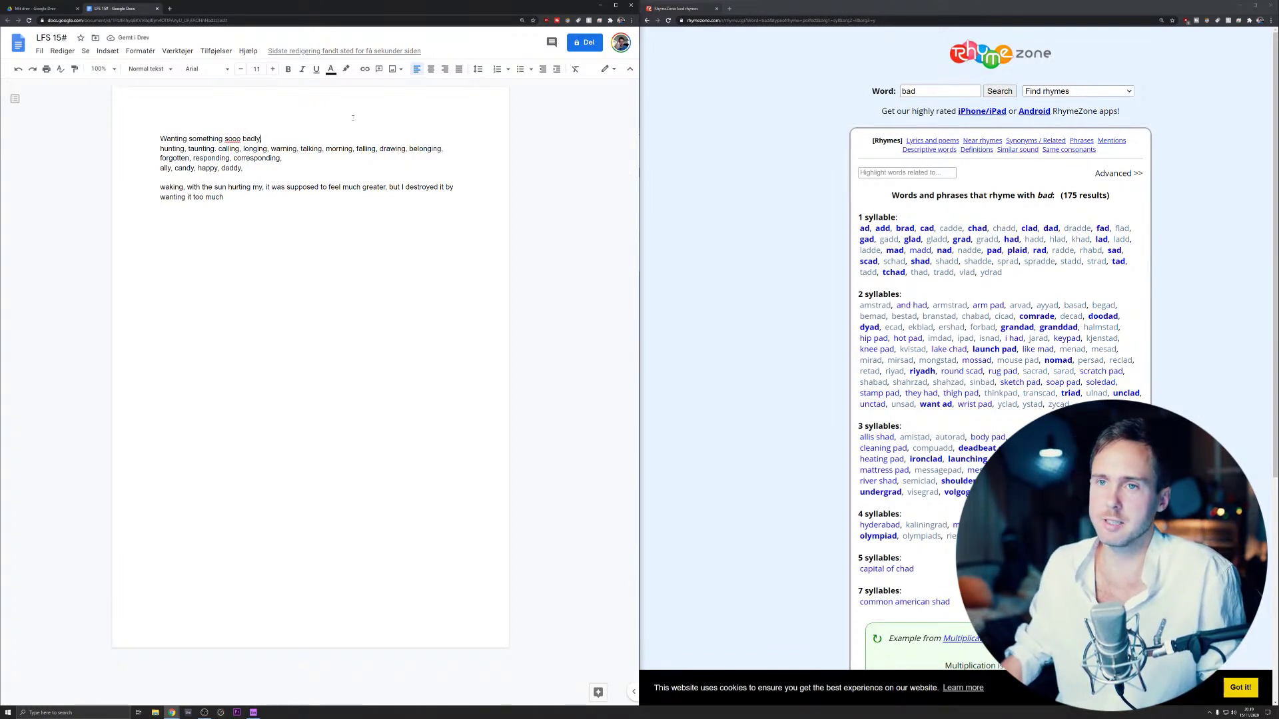
{"action": "type", "text": ","}
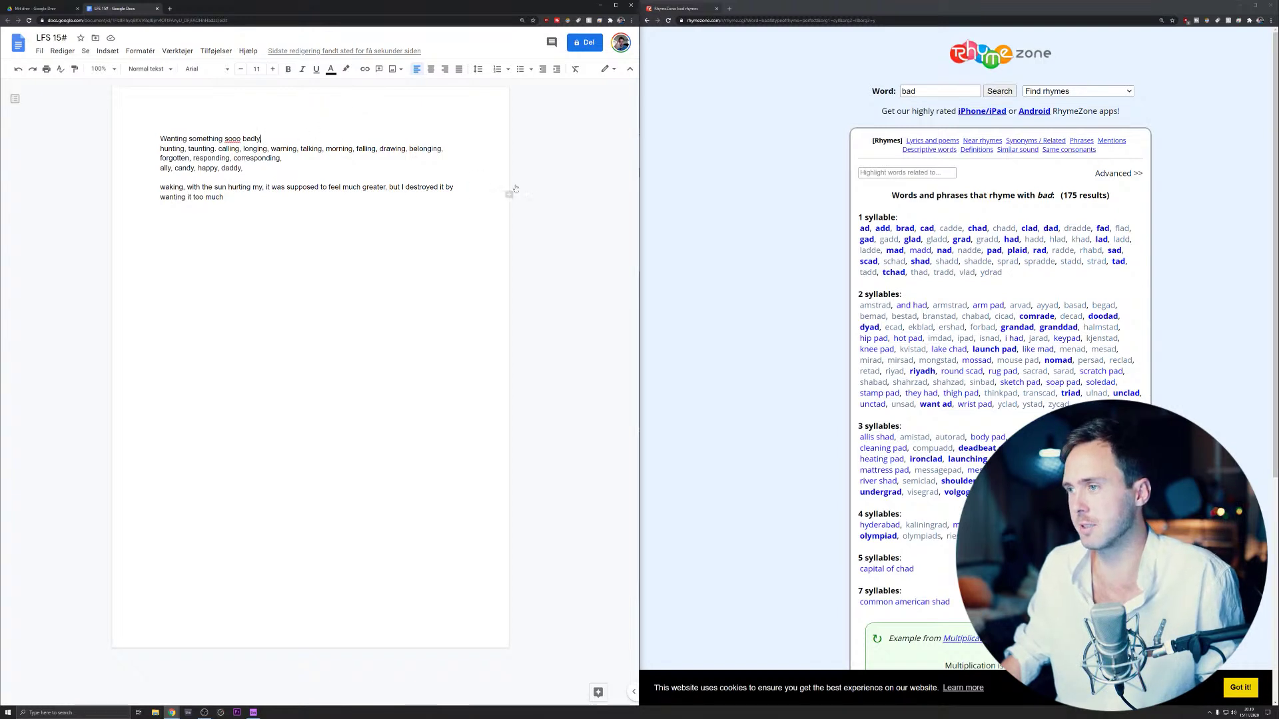
- Add "keypad" from the RhymeZone results to the end of the rhyme list that starts with "ally"
{"action": "left_click", "coordinate": [918, 105]}
{"action": "double_click", "coordinate": [908, 91]}
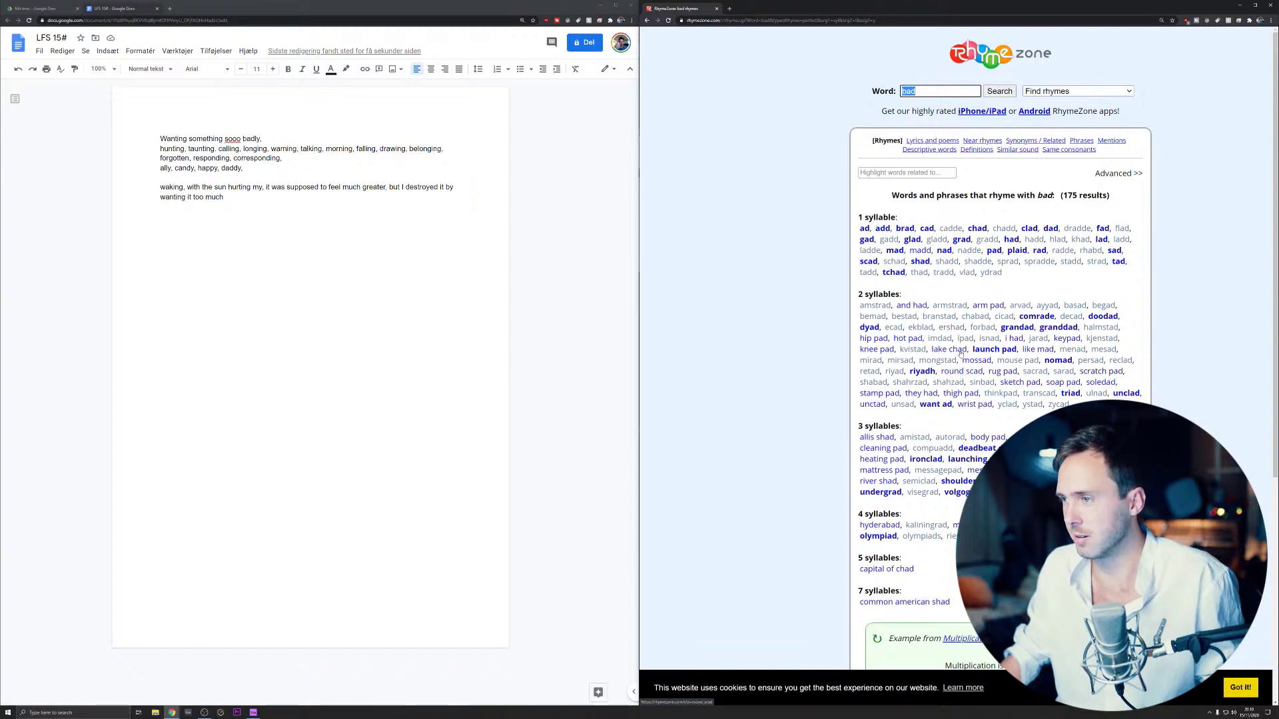
{"action": "left_click", "coordinate": [294, 198]}
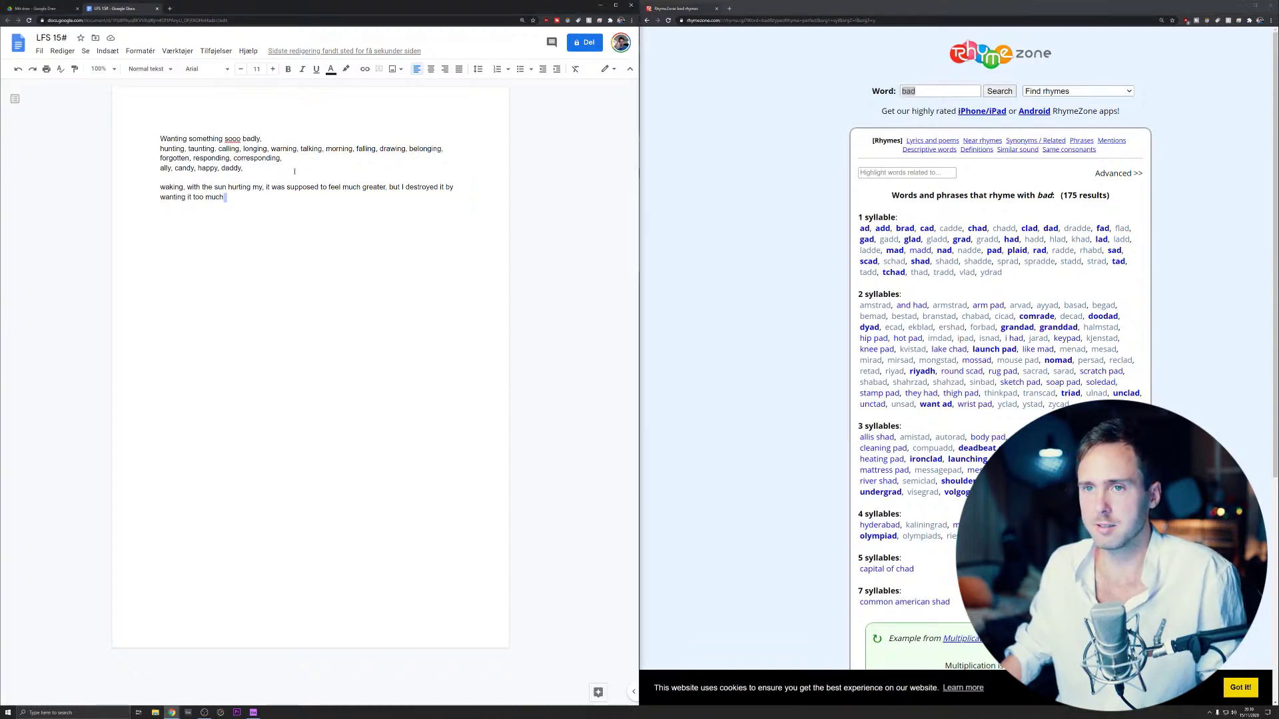
{"action": "type", "text": "keypad"}
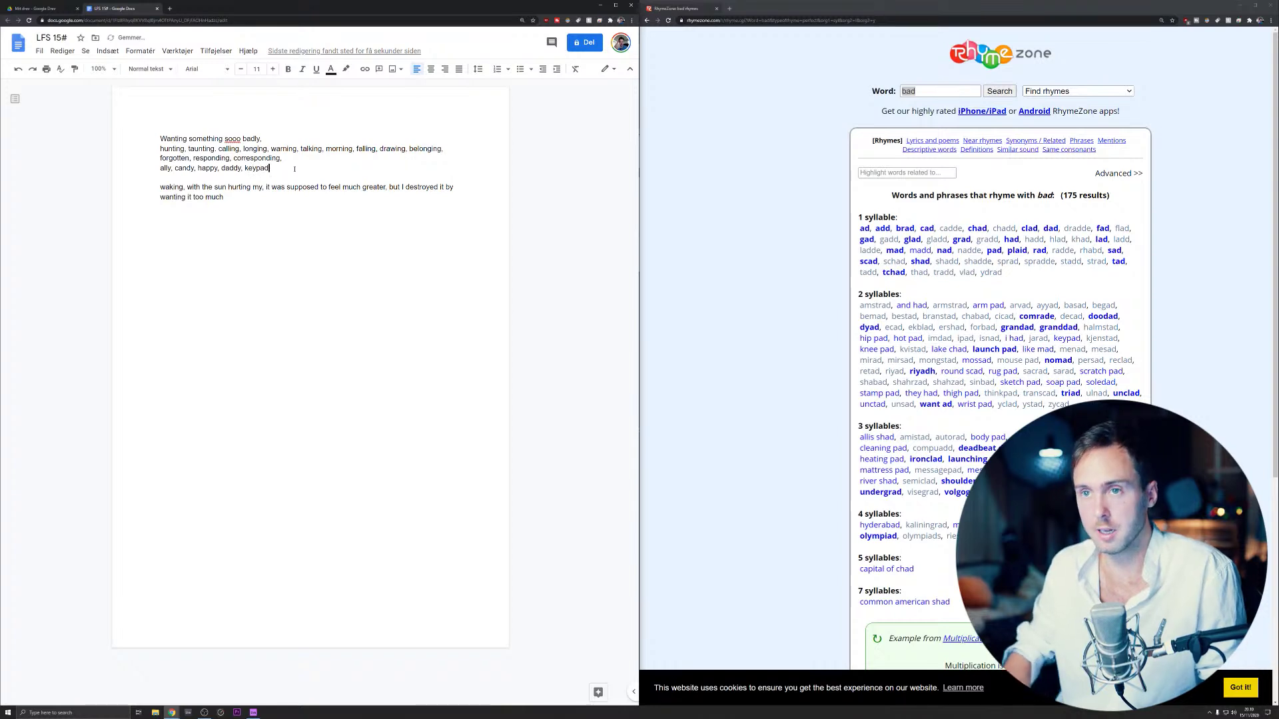
{"action": "triple_click", "coordinate": [283, 148]}
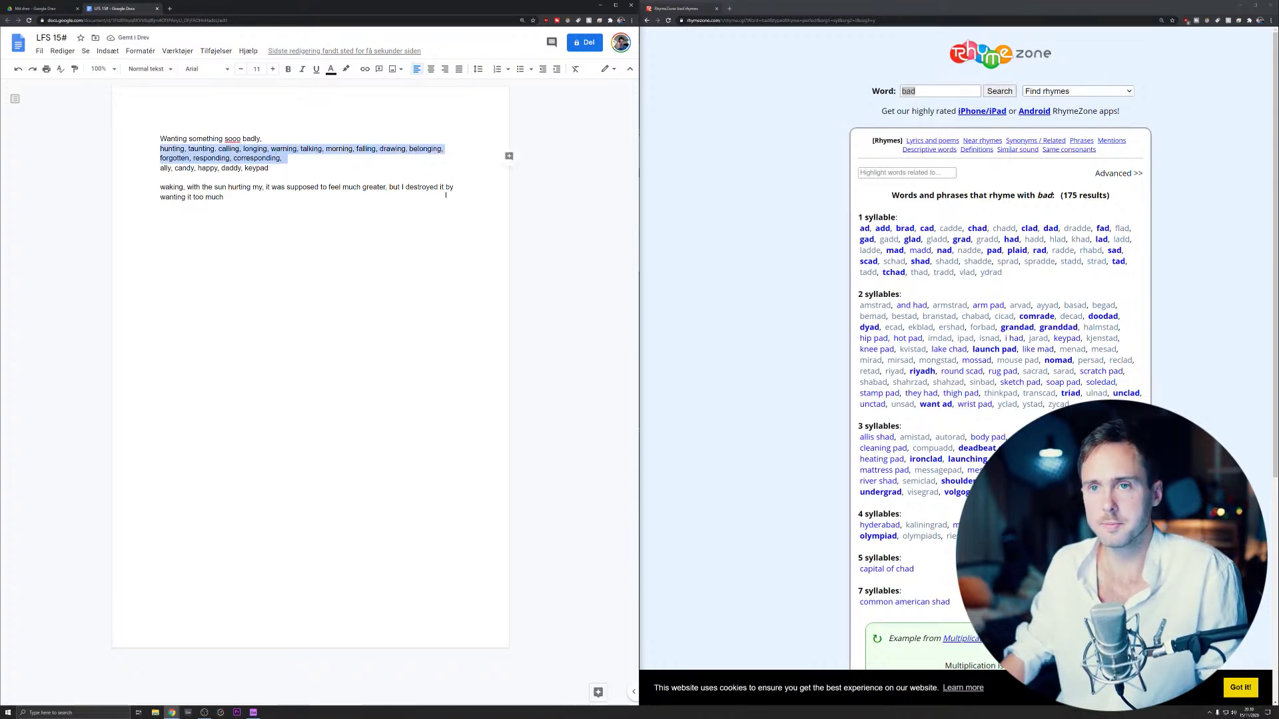
{"action": "triple_click", "coordinate": [1017, 274]}
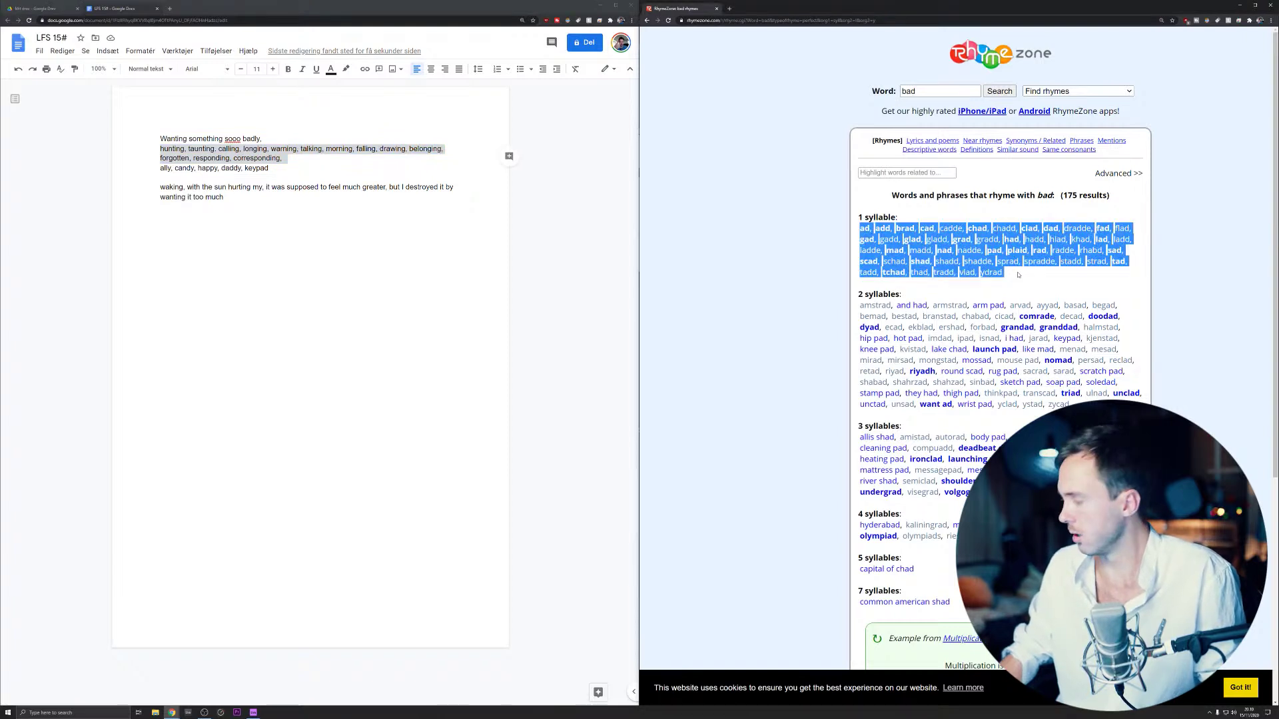
{"action": "left_click", "coordinate": [1017, 274]}
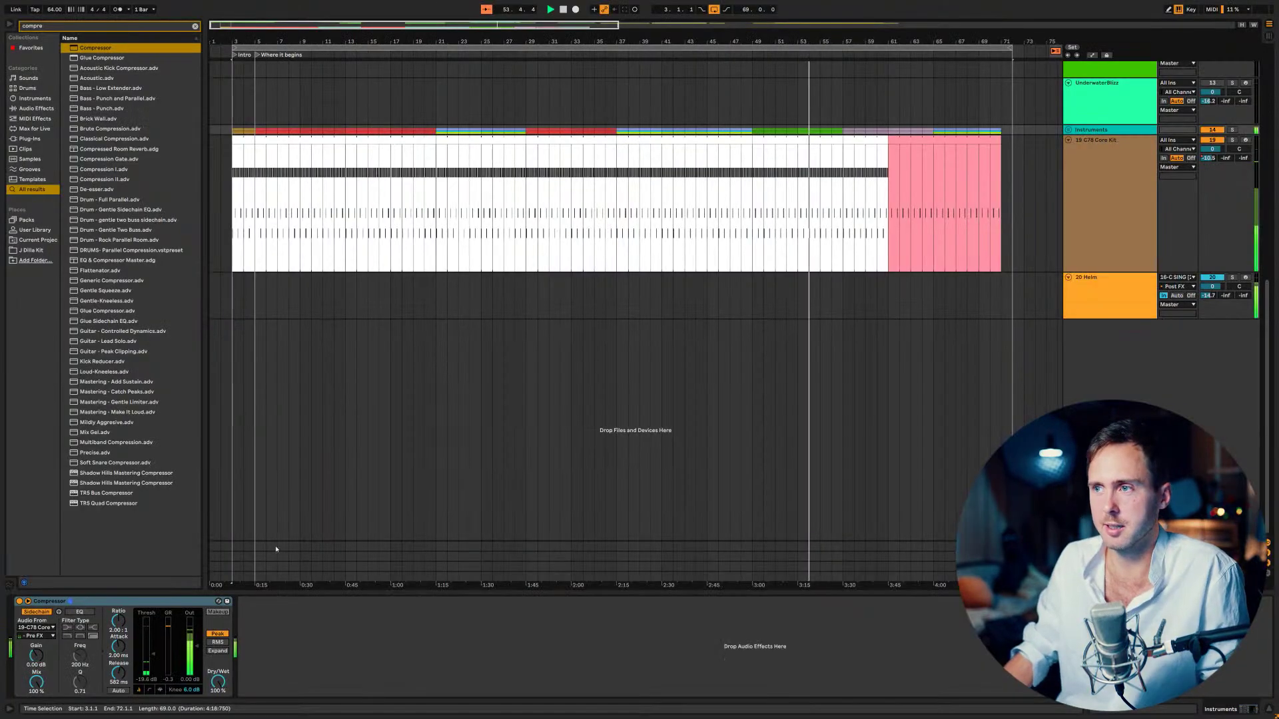
- Switch to the Ableton Live song, unfold the Instruments group and try out the UnderwaterBliss track armed for recording
{"action": "left_click", "coordinate": [264, 118]}
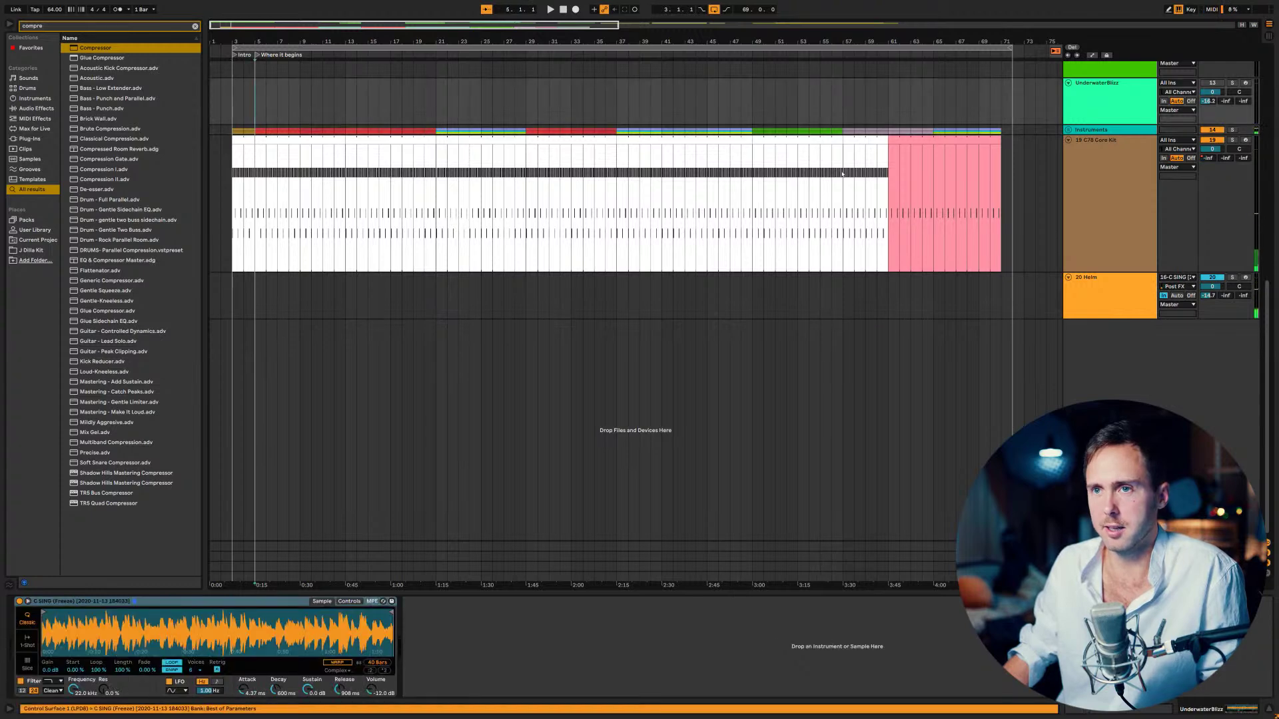
{"action": "left_click", "coordinate": [1068, 130]}
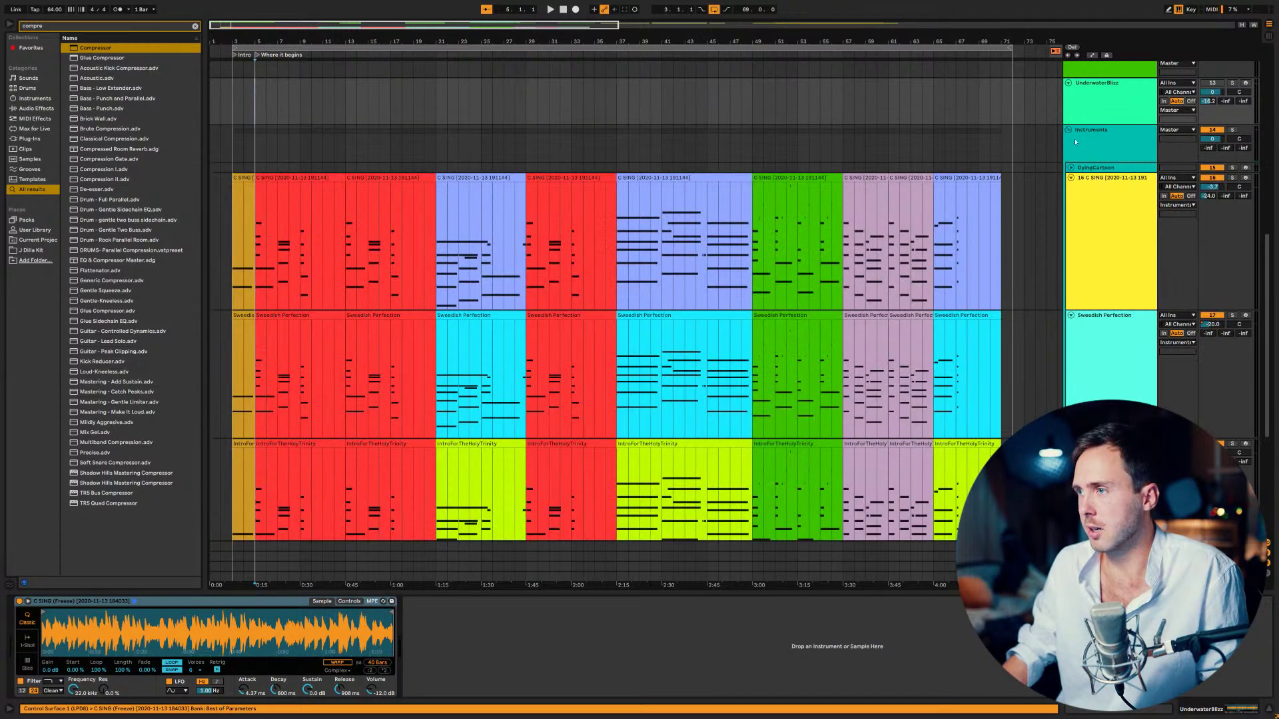
{"action": "scroll", "coordinate": [1270, 215], "scroll_direction": "up", "scroll_amount": 5}
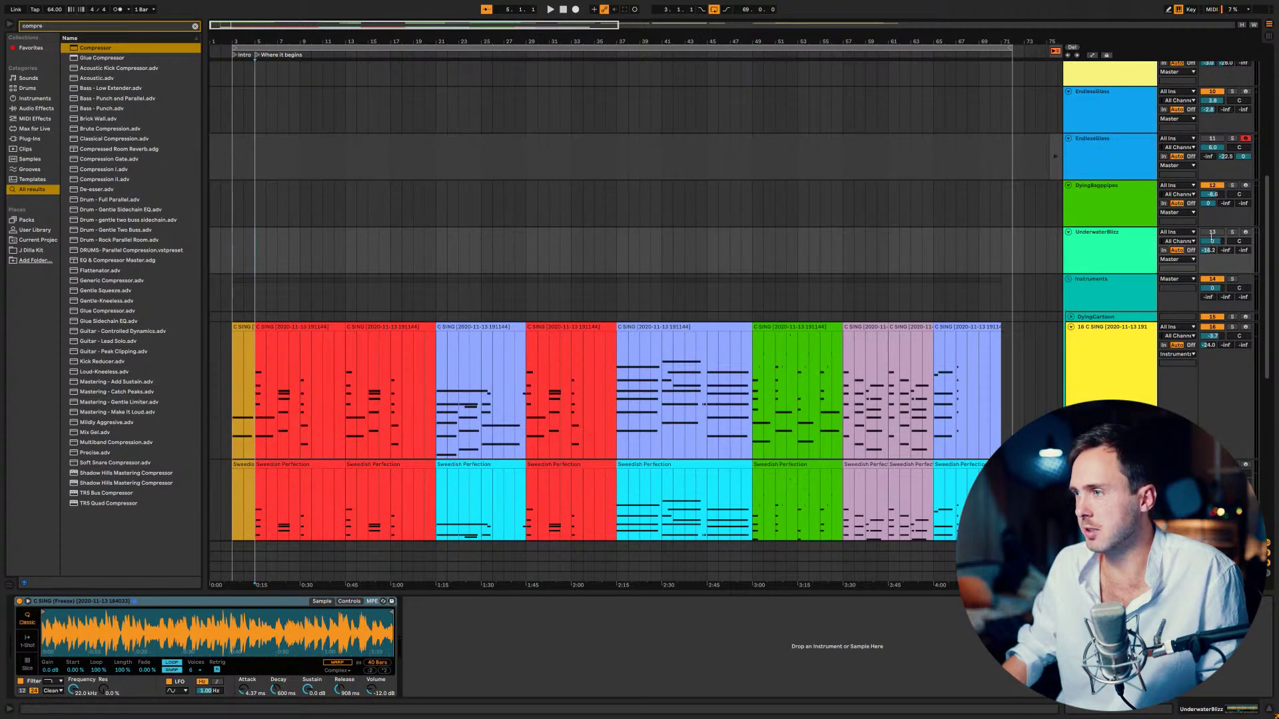
{"action": "left_click", "coordinate": [1245, 232]}
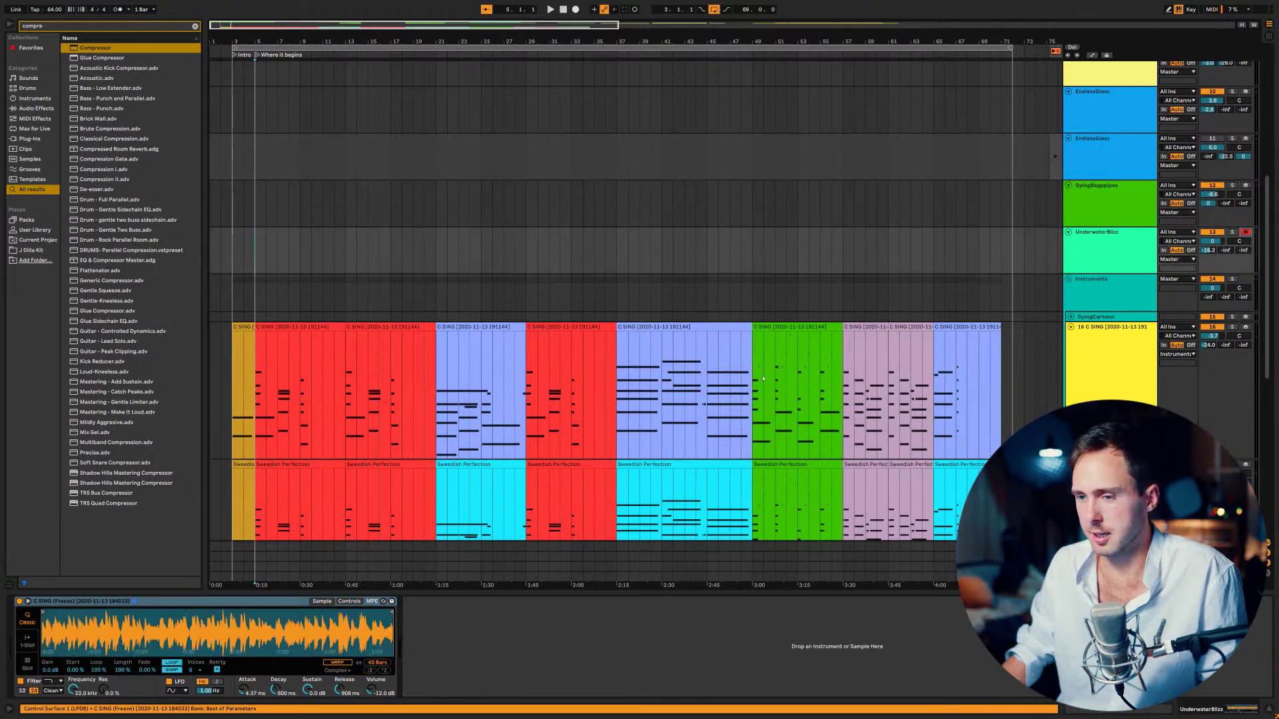
{"action": "left_click", "coordinate": [1244, 232]}
- Activate and arm the second EndlessGlass track, and turn its sends down to -inf
{"action": "scroll", "coordinate": [1235, 229], "scroll_direction": "up", "scroll_amount": 1}
{"action": "scroll", "coordinate": [1235, 228], "scroll_direction": "up", "scroll_amount": 5}
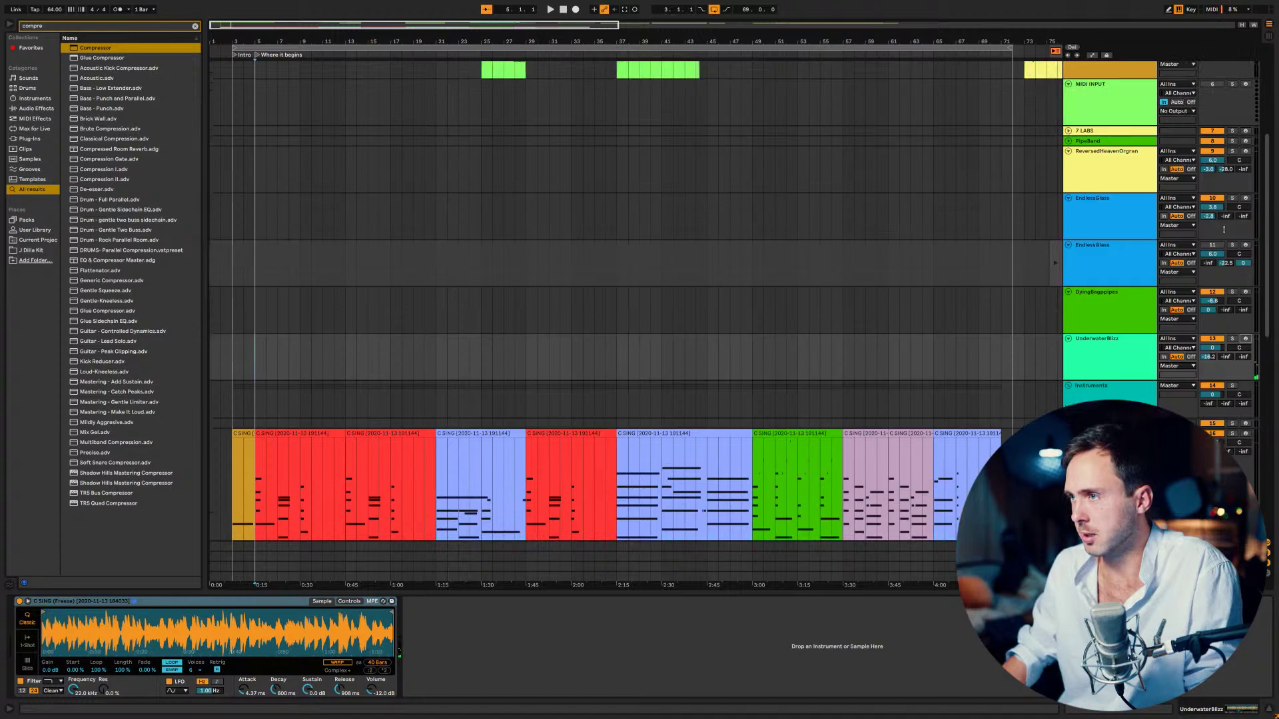
{"action": "scroll", "coordinate": [1214, 246], "scroll_direction": "down", "scroll_amount": 3}
{"action": "left_click", "coordinate": [1245, 192]}
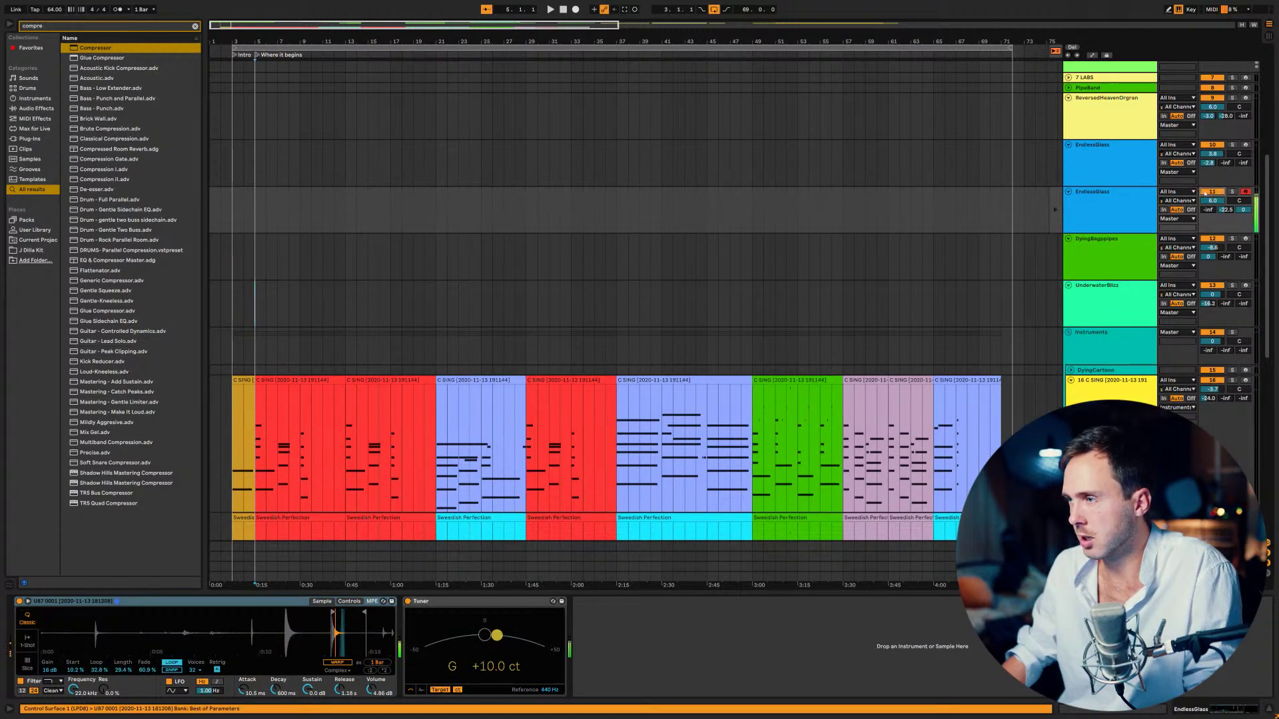
{"action": "left_click_drag", "start_coordinate": [1225, 209], "coordinate": [1242, 240]}
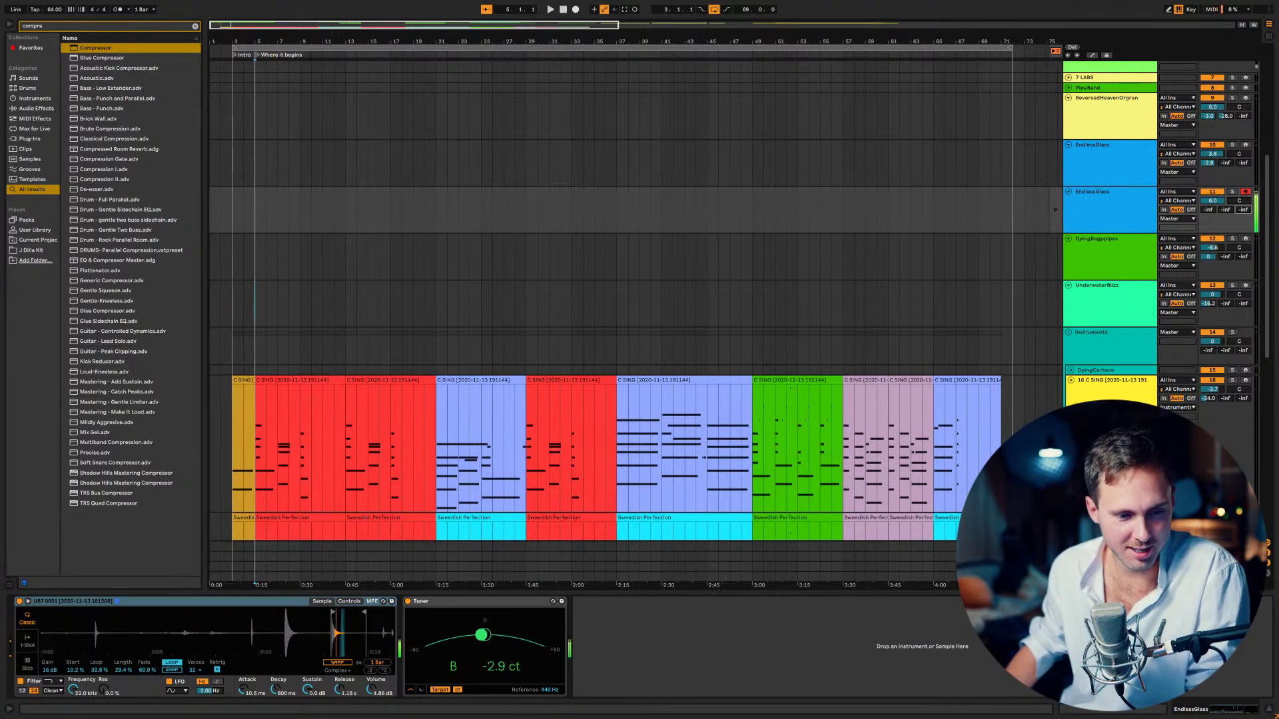
- Switch to the Google Docs lyrics and set the page zoom to fit the window (Tilpas)
{"action": "key", "text": "alt+Tab"}
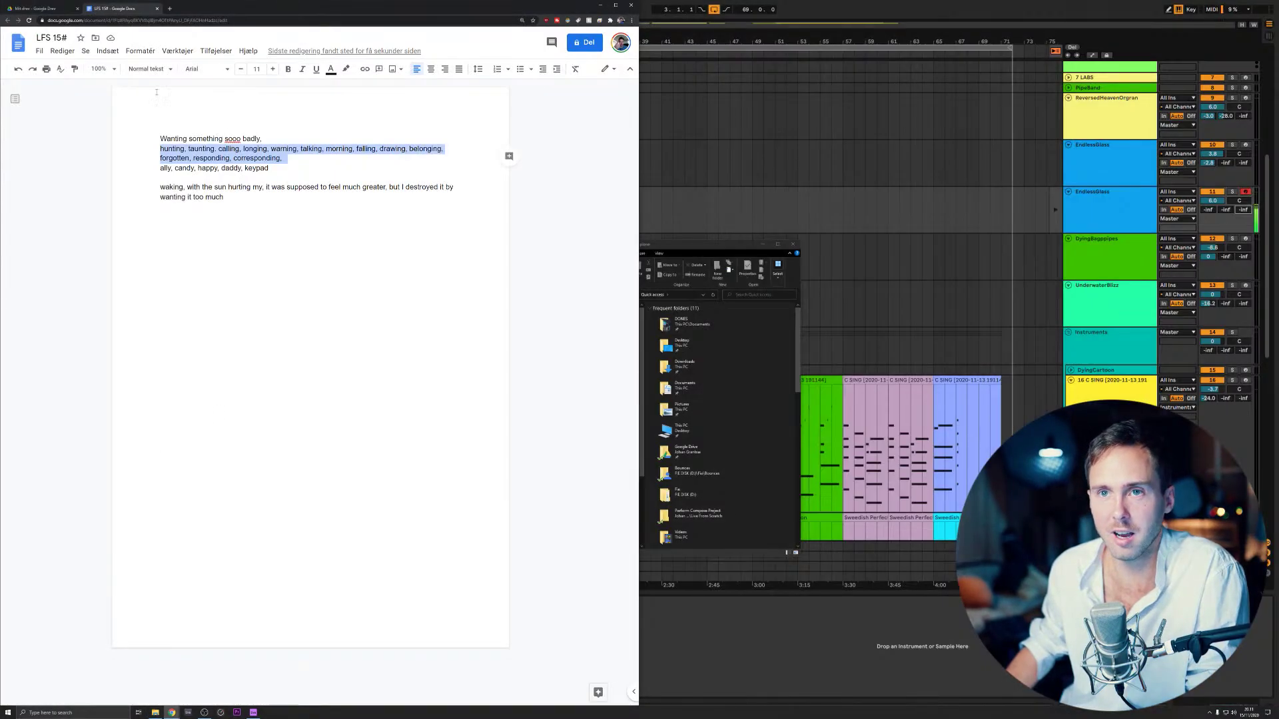
{"action": "left_click", "coordinate": [150, 69]}
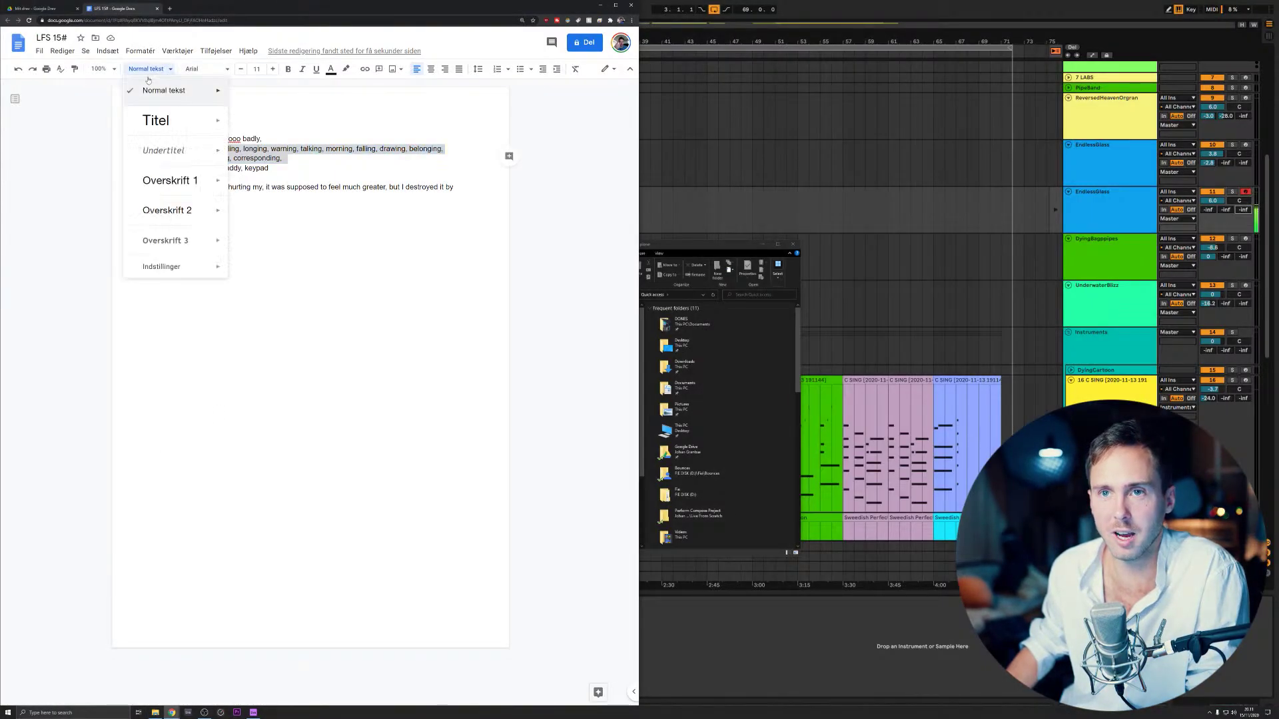
{"action": "left_click", "coordinate": [100, 69]}
{"action": "left_click", "coordinate": [104, 87]}
- Format the entire lyrics document in Courier New at font size 14
{"action": "left_click", "coordinate": [224, 204]}
{"action": "key", "text": "ctrl+a"}
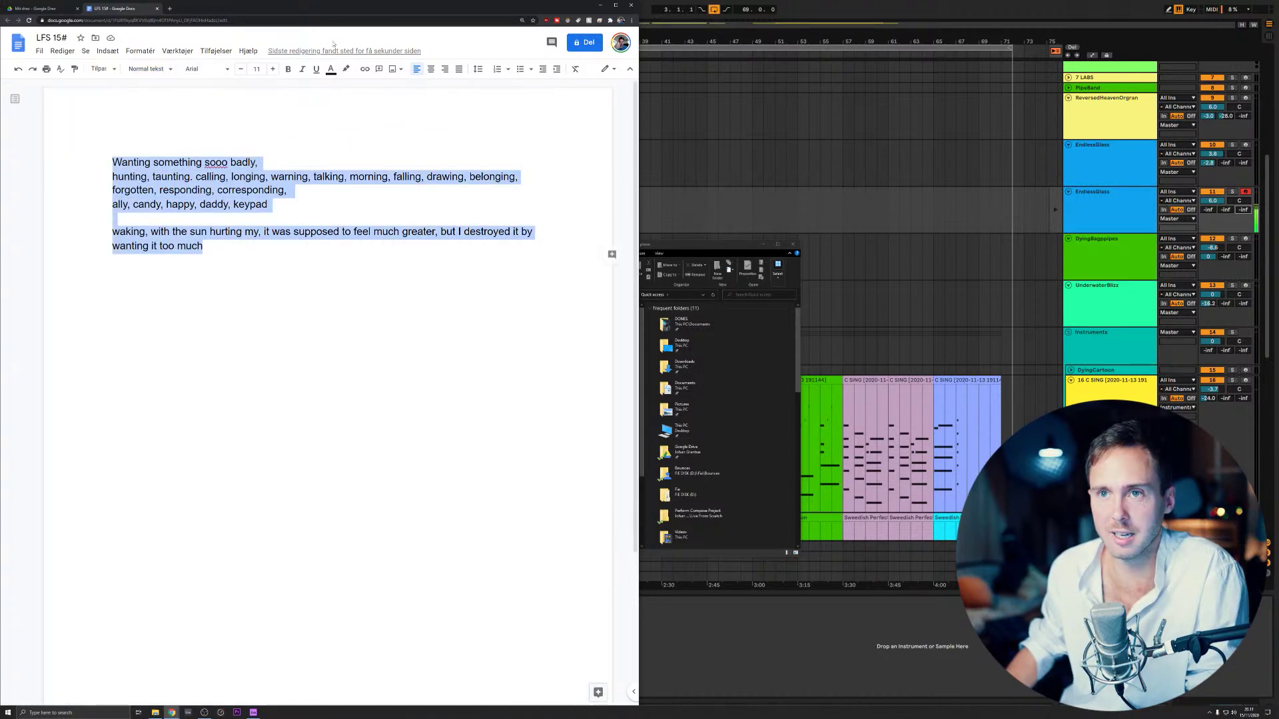
{"action": "left_click", "coordinate": [272, 70]}
{"action": "left_click", "coordinate": [272, 69]}
{"action": "left_click", "coordinate": [272, 69]}
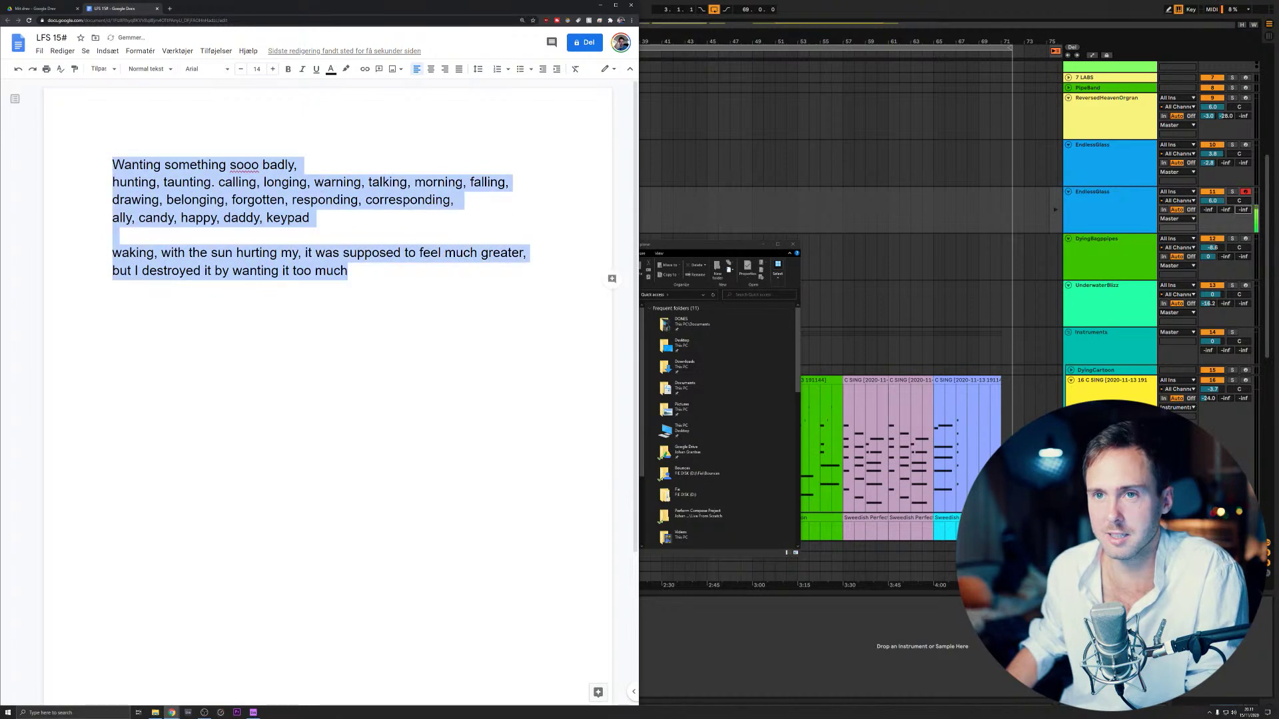
{"action": "left_click", "coordinate": [149, 70]}
{"action": "left_click", "coordinate": [207, 69]}
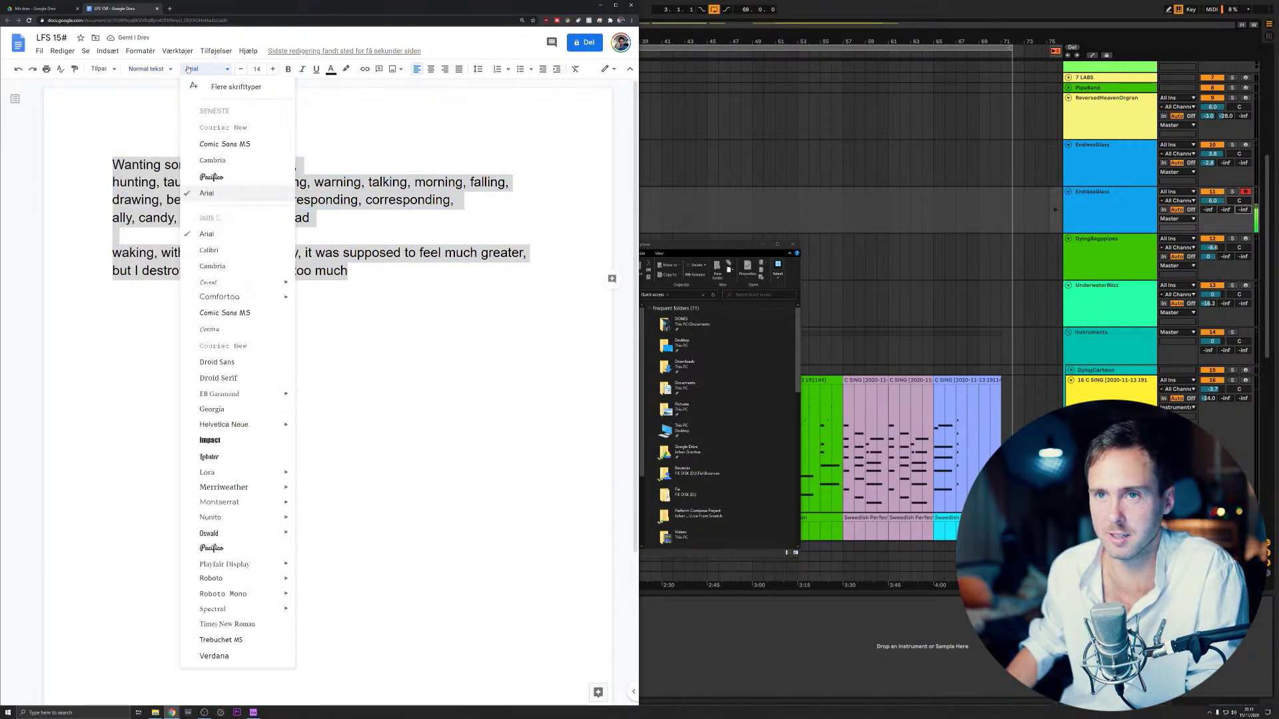
{"action": "left_click", "coordinate": [223, 128]}
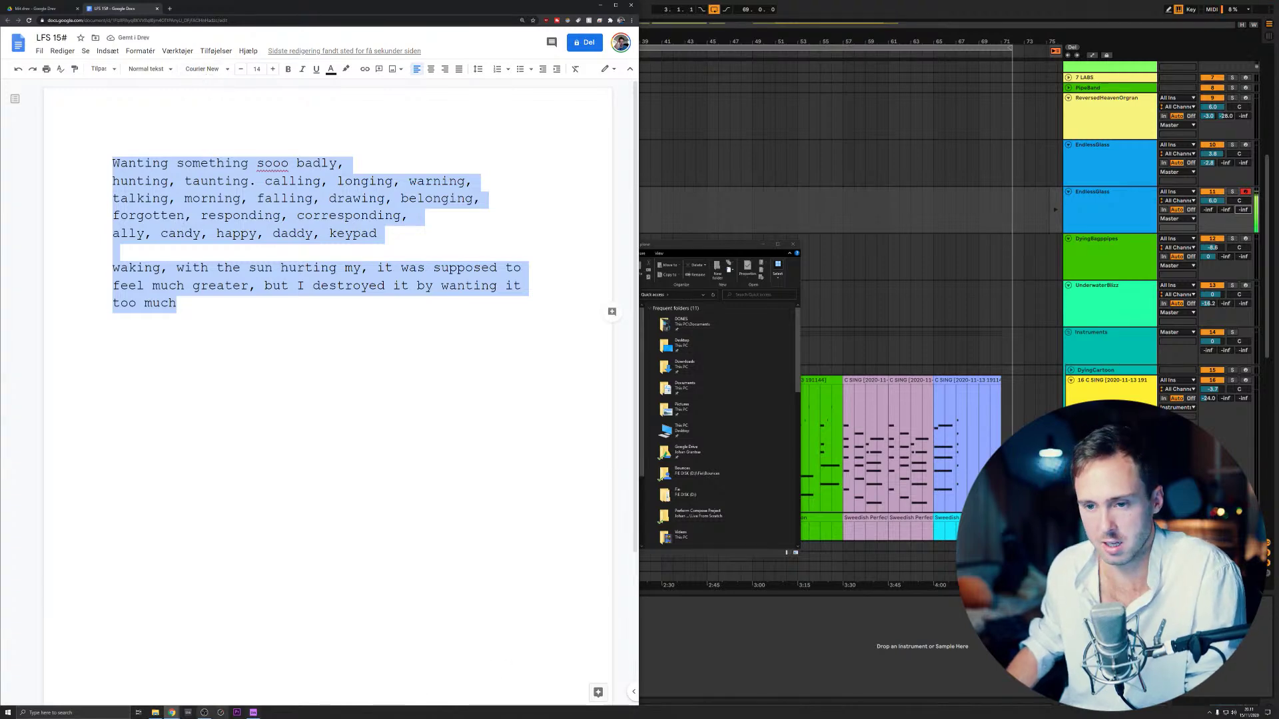
- Switch back to Ableton Live and set the sampler volume on the armed EndlessGlass track to 6.43 dB
{"action": "left_click", "coordinate": [253, 712]}
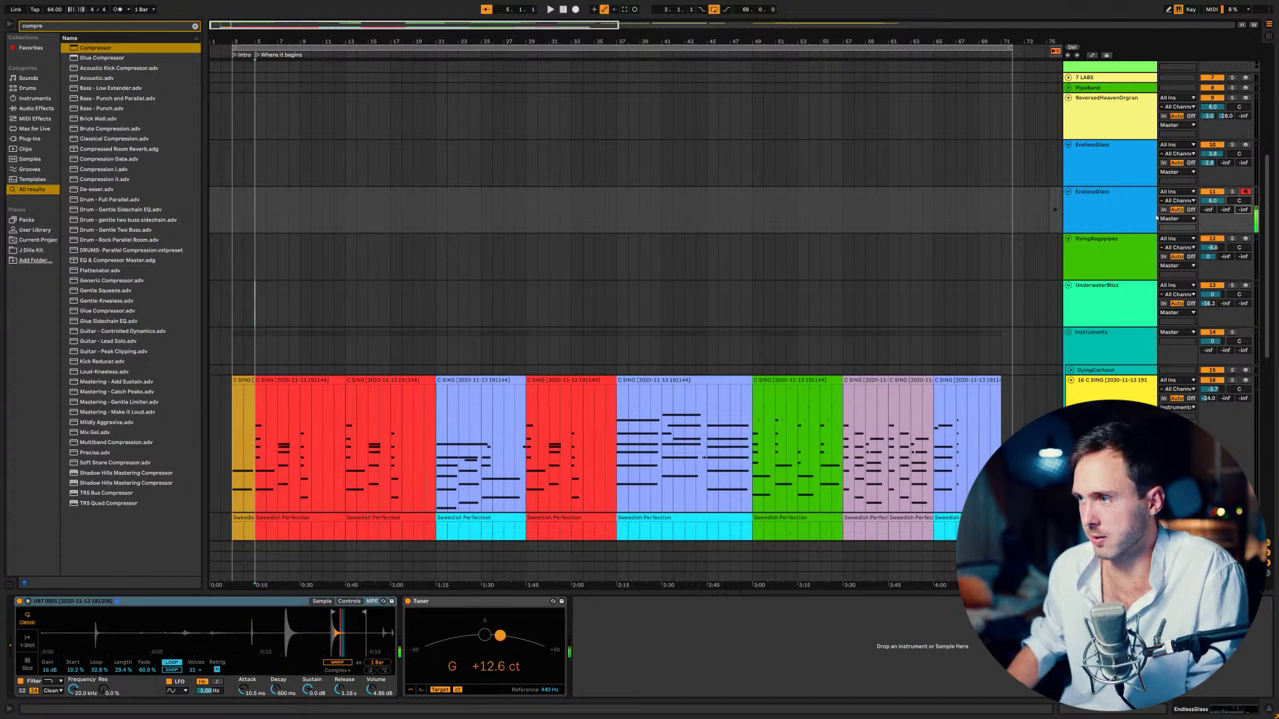
{"action": "left_click", "coordinate": [1081, 227]}
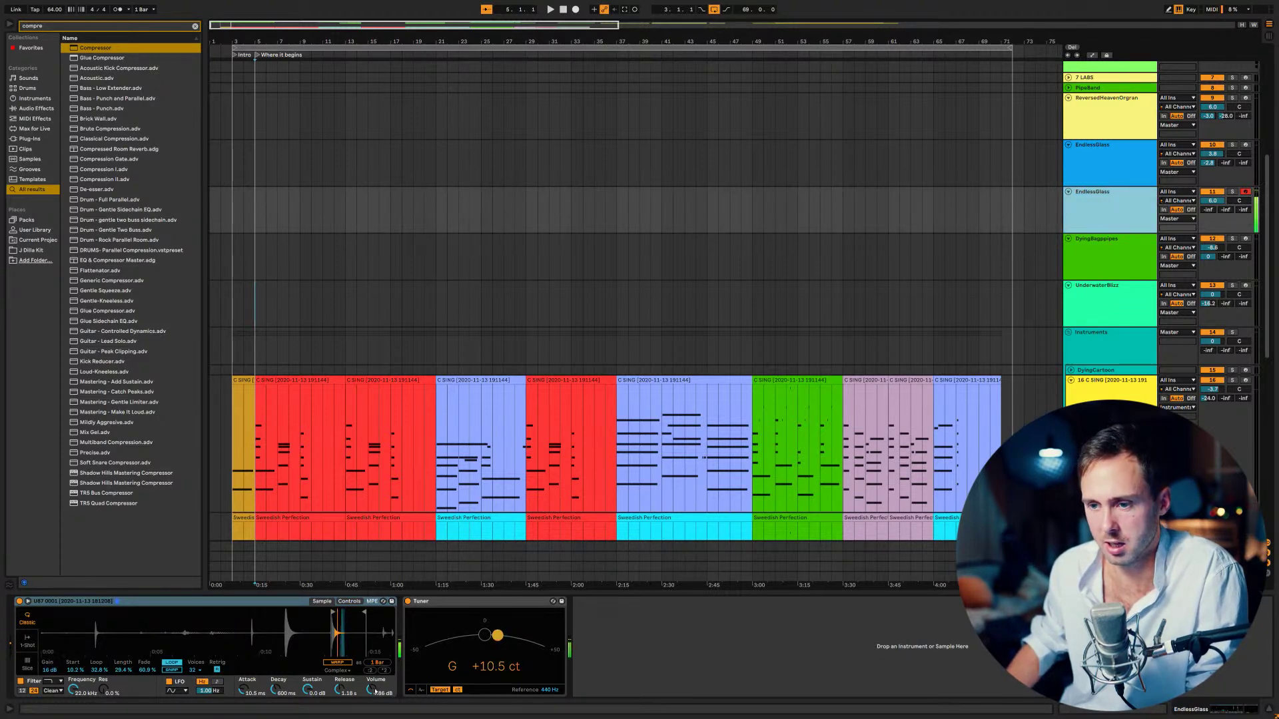
{"action": "left_click", "coordinate": [695, 690]}
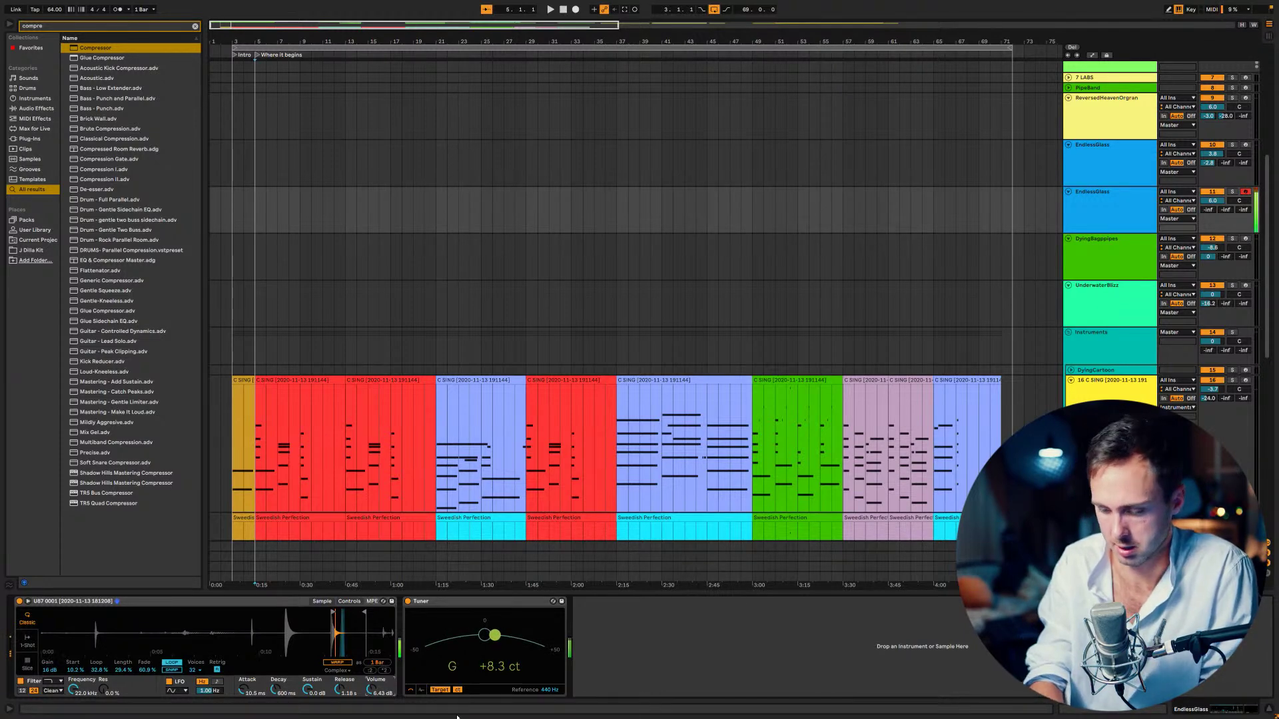
{"action": "key", "text": "space"}
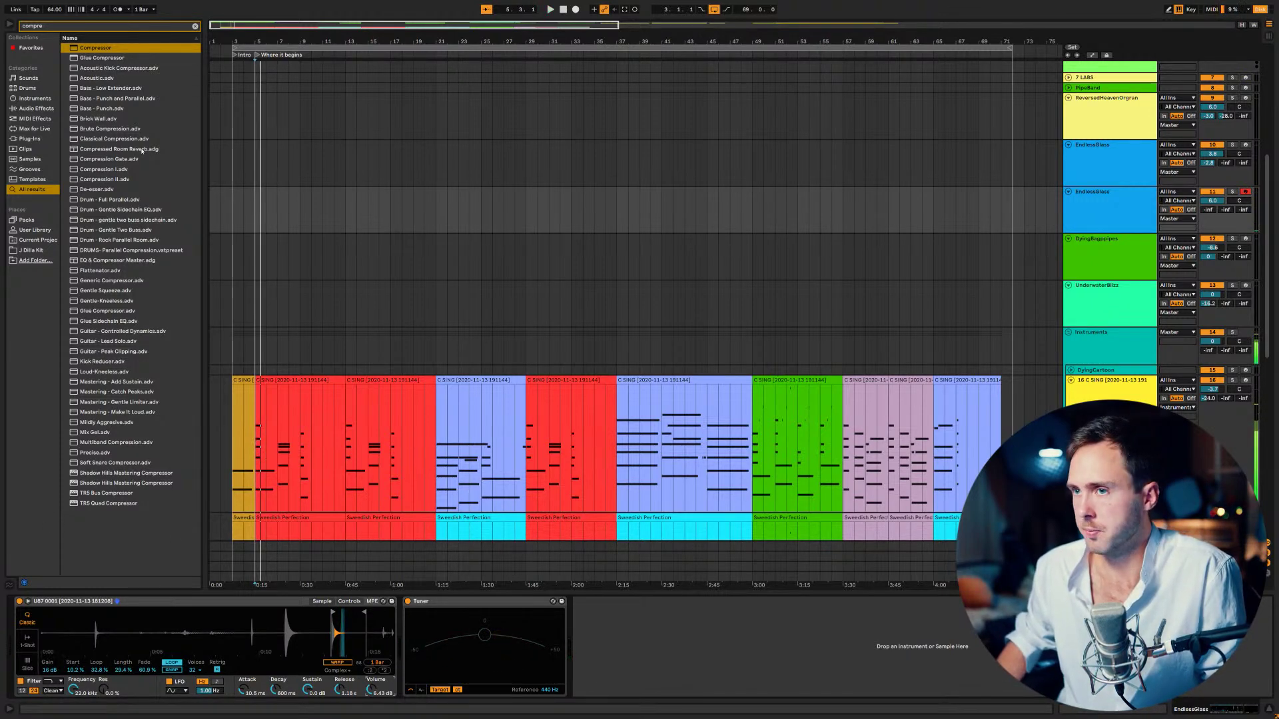
- Create an empty MIDI clip from bar 5 to bar 13 on the armed EndlessGlass track and enlarge its note editor
{"action": "left_click_drag", "start_coordinate": [257, 200], "coordinate": [345, 201]}
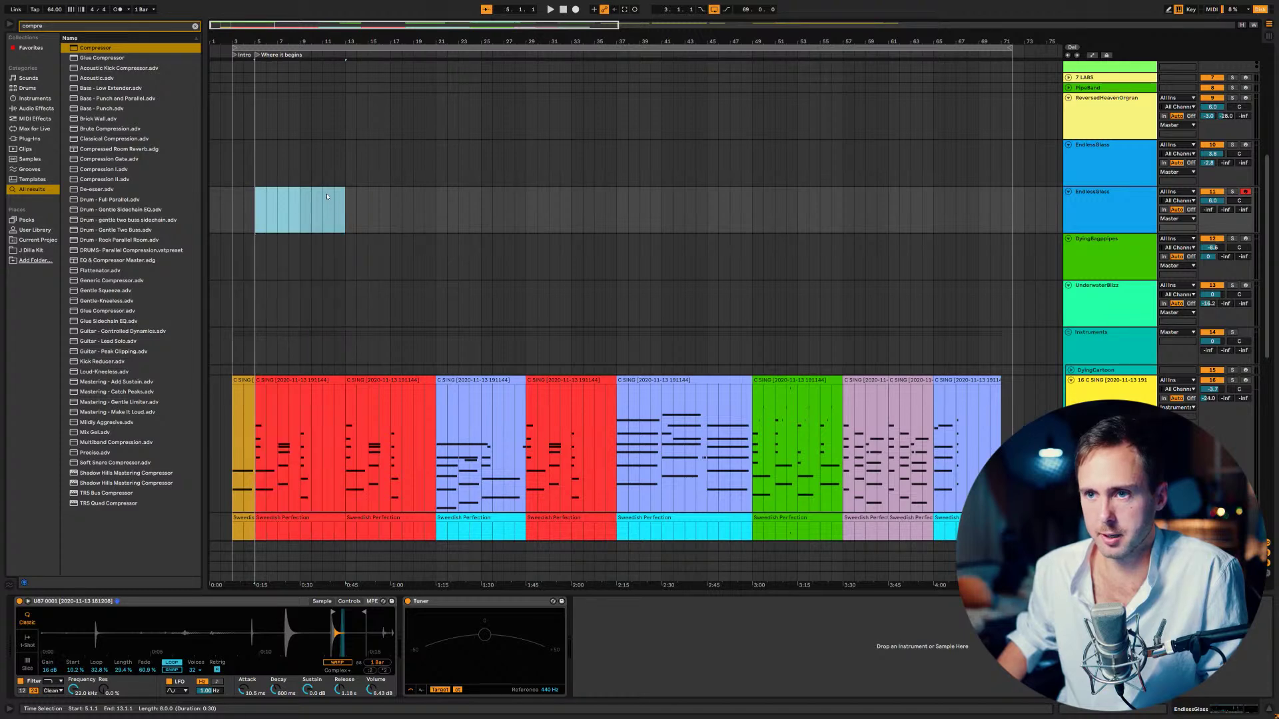
{"action": "right_click", "coordinate": [327, 197]}
{"action": "left_click", "coordinate": [360, 286]}
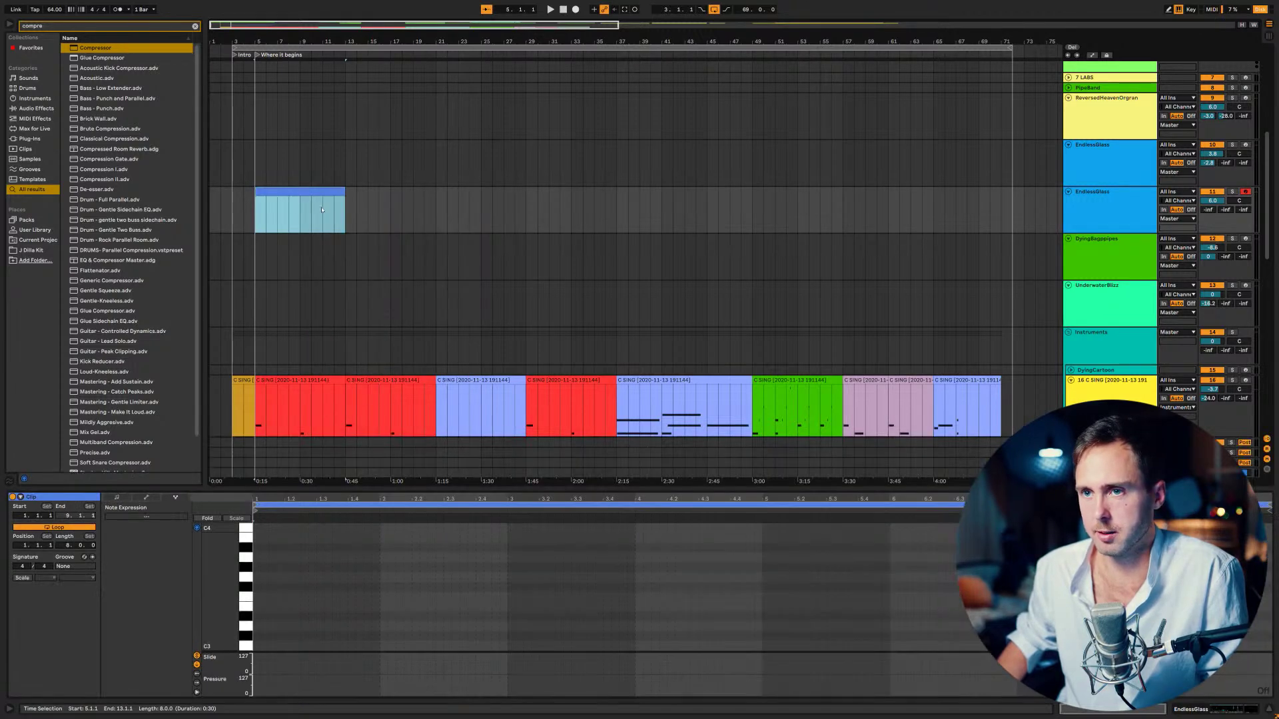
{"action": "left_click", "coordinate": [356, 496]}
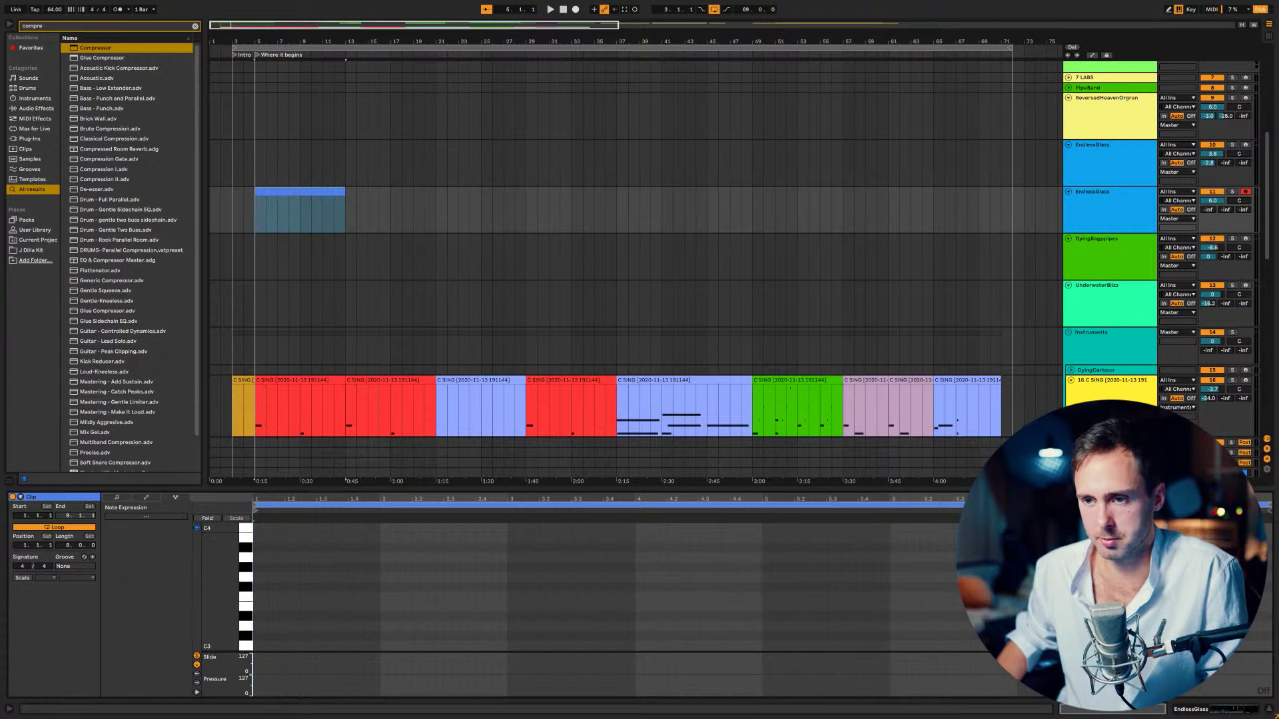
{"action": "left_click_drag", "start_coordinate": [357, 491], "coordinate": [333, 327]}
- Turn on Draw Mode and try placing a first note in the new clip
{"action": "key", "text": "space"}
{"action": "key", "text": "space"}
{"action": "key", "text": "b"}
{"action": "left_click", "coordinate": [323, 480]}
{"action": "key", "text": "Delete"}
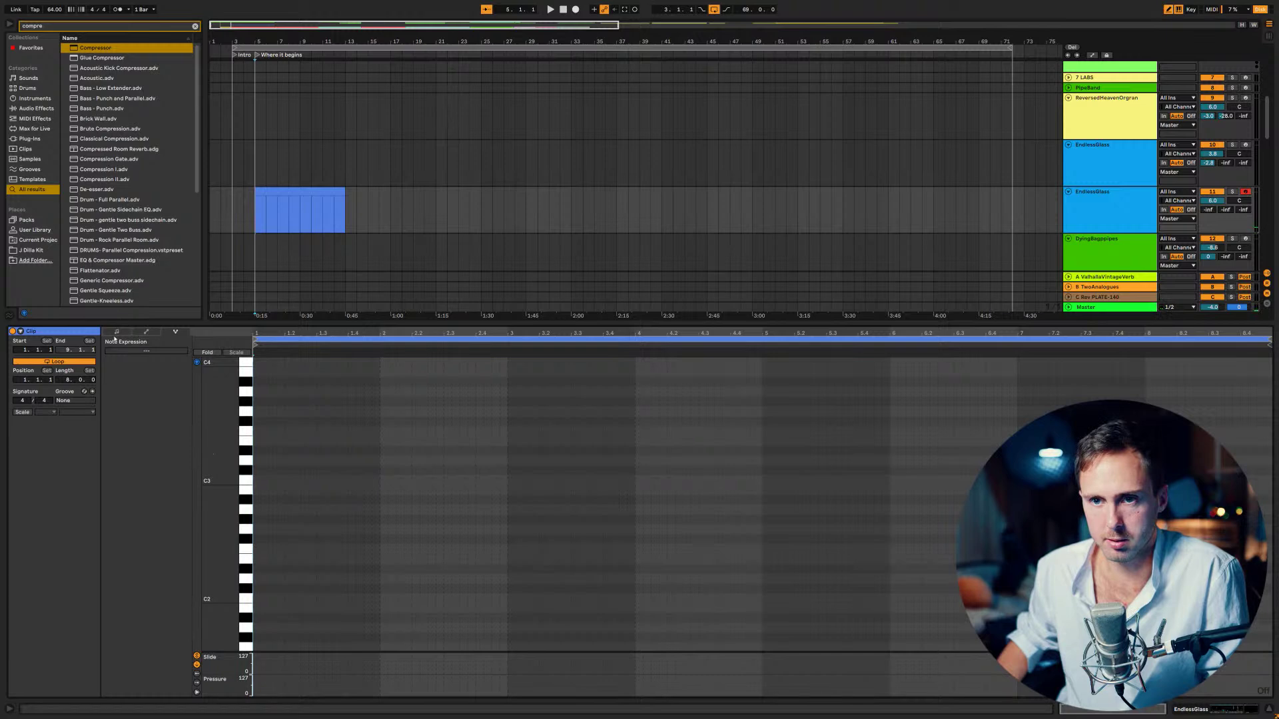
- Draw a C3 note on beat 1.2 of the clip, five sixteenths long
{"action": "left_click", "coordinate": [116, 334]}
{"action": "left_click", "coordinate": [304, 450]}
{"action": "key", "text": "Down"}
{"action": "key", "text": "Down"}
{"action": "key", "text": "Down"}
{"action": "key", "text": "Right"}
{"action": "key", "text": "Right"}
{"action": "key", "text": "space"}
{"action": "key", "text": "Left"}
{"action": "key", "text": "Left"}
{"action": "key", "text": "Left"}
{"action": "key", "text": "Left"}
{"action": "key", "text": "shift+Right"}
{"action": "key", "text": "shift+Right"}
{"action": "key", "text": "shift+Right"}
{"action": "key", "text": "shift+Right"}
- Duplicate the C3 note as a B2 on beat 1.3 and shorten it to one beat
{"action": "key", "text": "ctrl+d"}
{"action": "key", "text": "Down"}
{"action": "key", "text": "Left"}
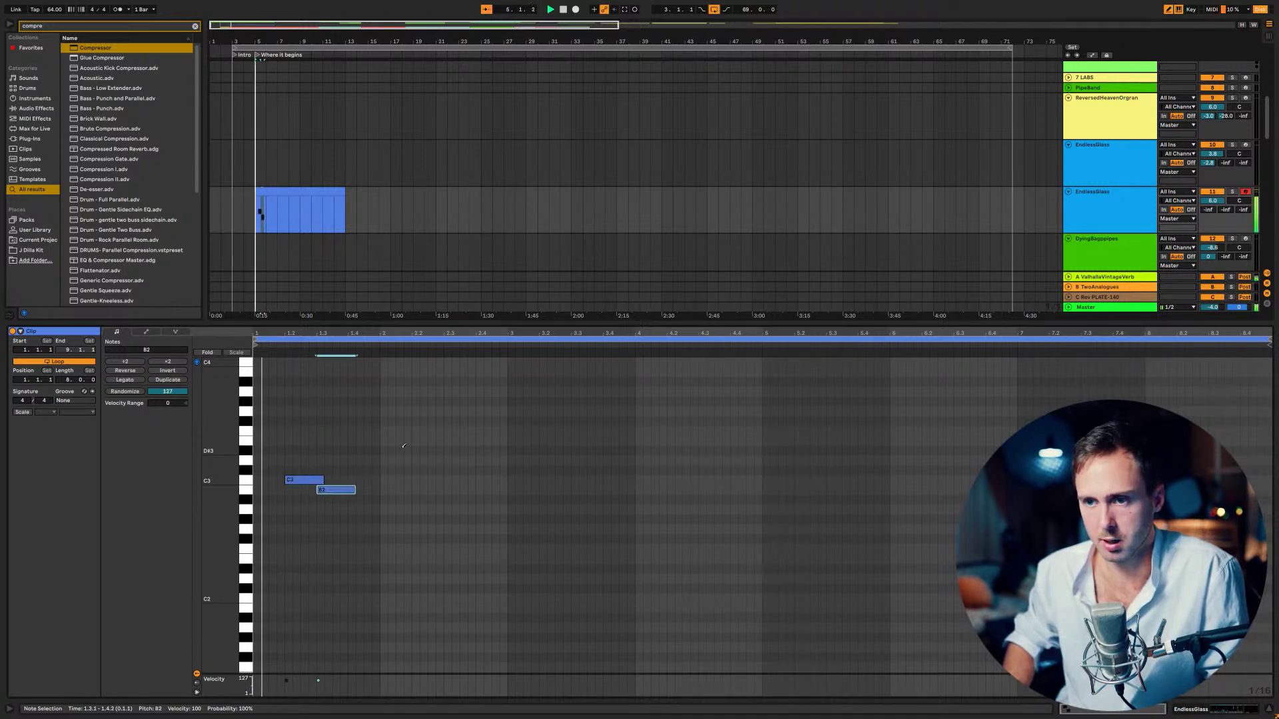
{"action": "key", "text": "shift+Left"}
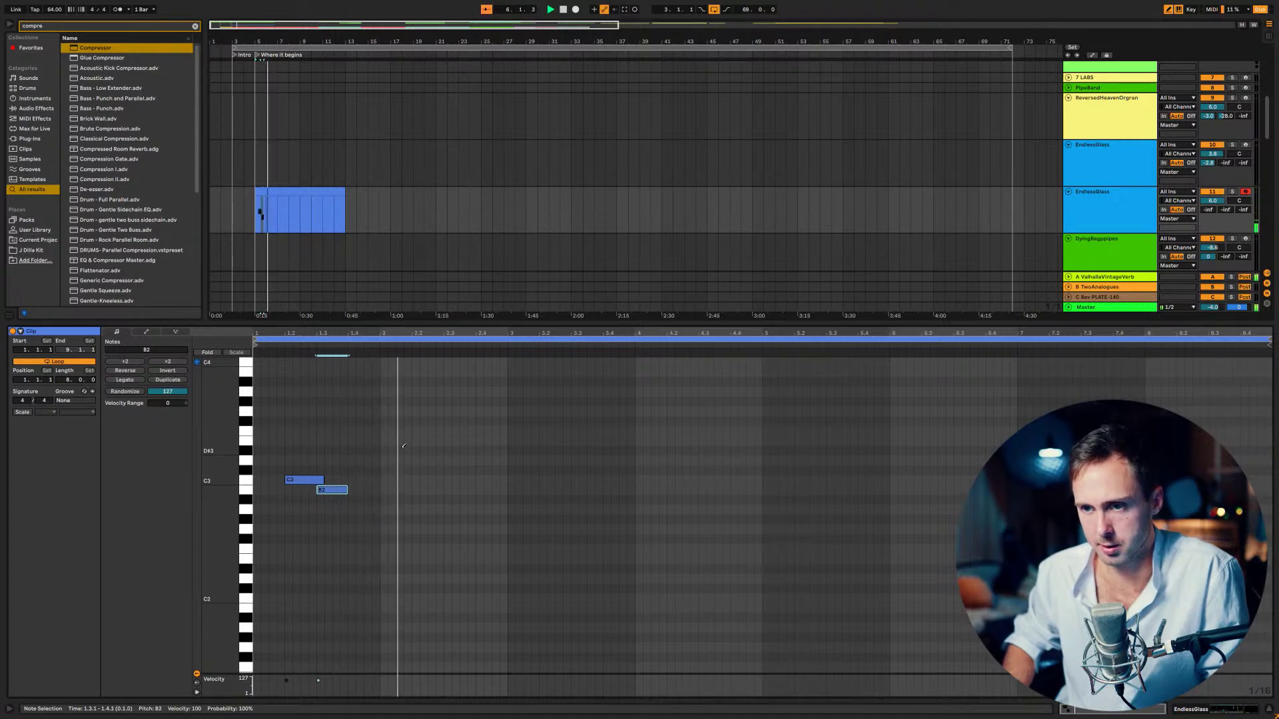
- Duplicate the B2 note as a one-beat A2 at the start of the clip's second bar
{"action": "key", "text": "ctrl+d"}
{"action": "key", "text": "Down"}
{"action": "key", "text": "Down"}
{"action": "key", "text": "Right"}
{"action": "key", "text": "Right"}
{"action": "key", "text": "Right"}
{"action": "key", "text": "Right"}
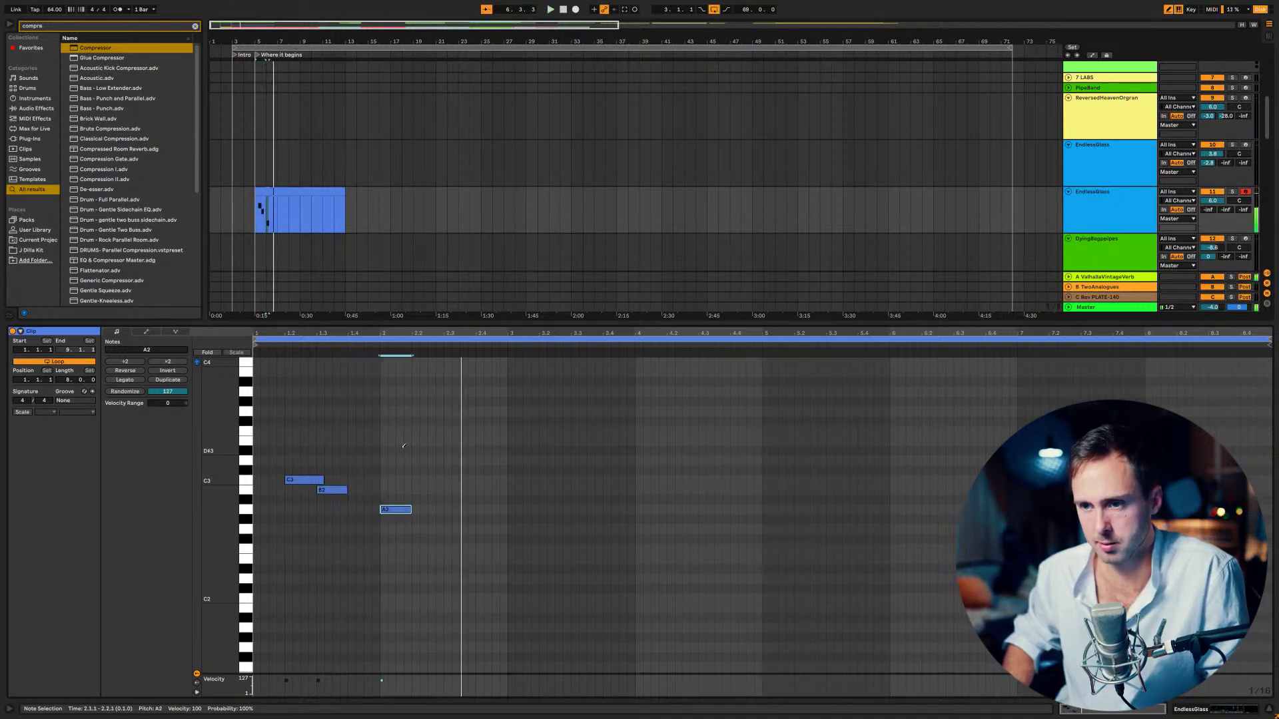
- Duplicate the A2 note as a B2 on beat 2.2 and lengthen it to the end of the second bar
{"action": "key", "text": "ctrl+d"}
{"action": "key", "text": "Up"}
{"action": "key", "text": "Up"}
{"action": "key", "text": "shift+Right"}
{"action": "key", "text": "shift+Right"}
{"action": "key", "text": "shift+Right"}
{"action": "key", "text": "shift+Right"}
{"action": "key", "text": "shift+Right"}
{"action": "key", "text": "shift+Right"}
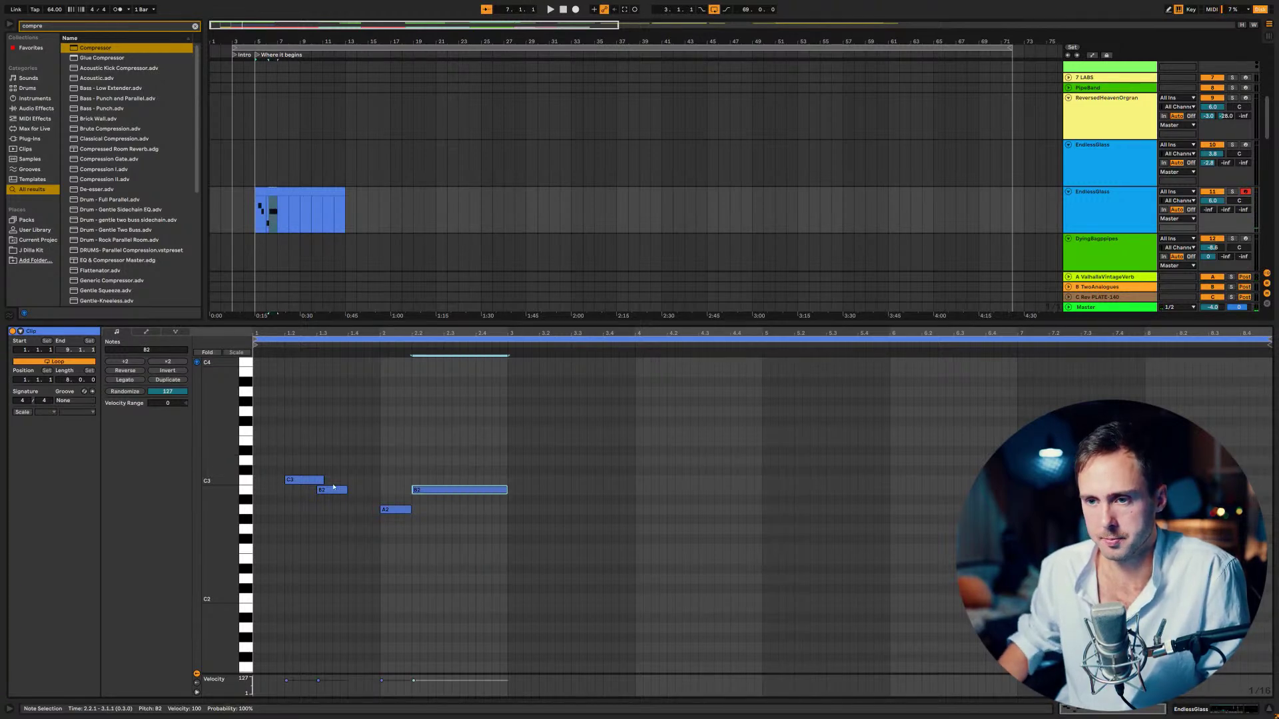
- Shorten the C3 note on beat 1.2 to one beat and the B2 note on beat 2.2 to two beats
{"action": "left_click", "coordinate": [320, 480]}
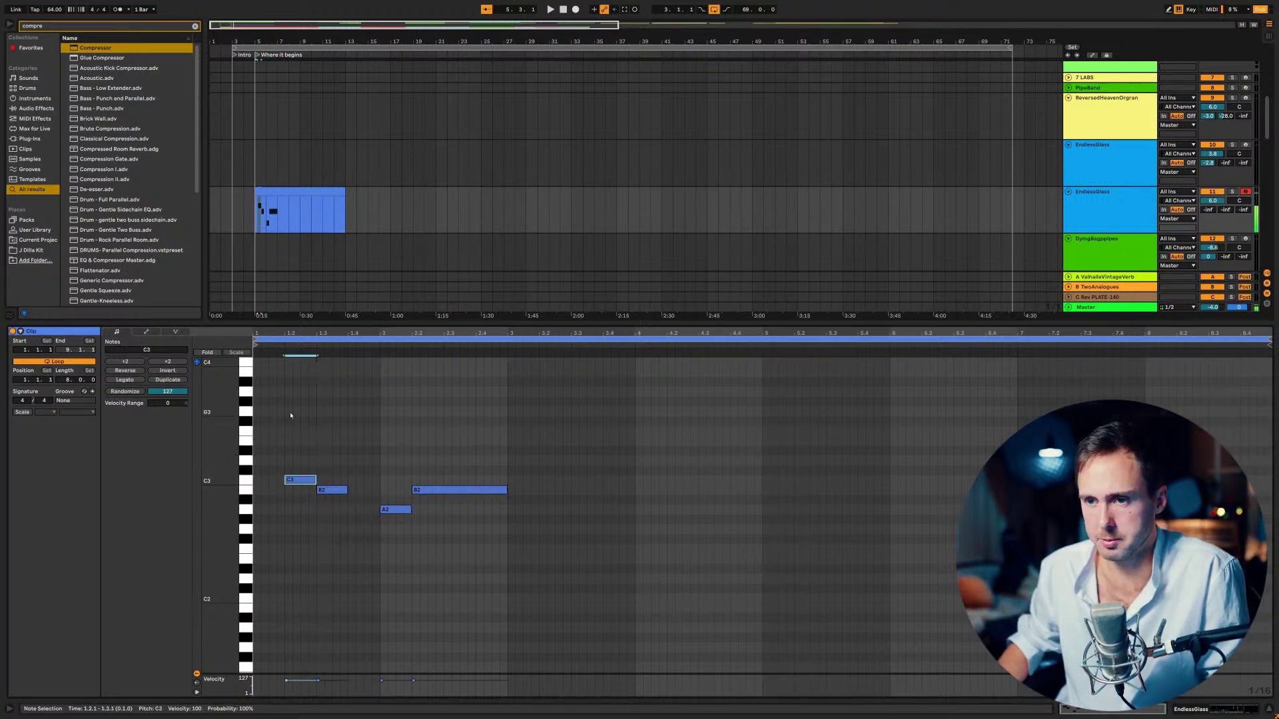
{"action": "key", "text": "space"}
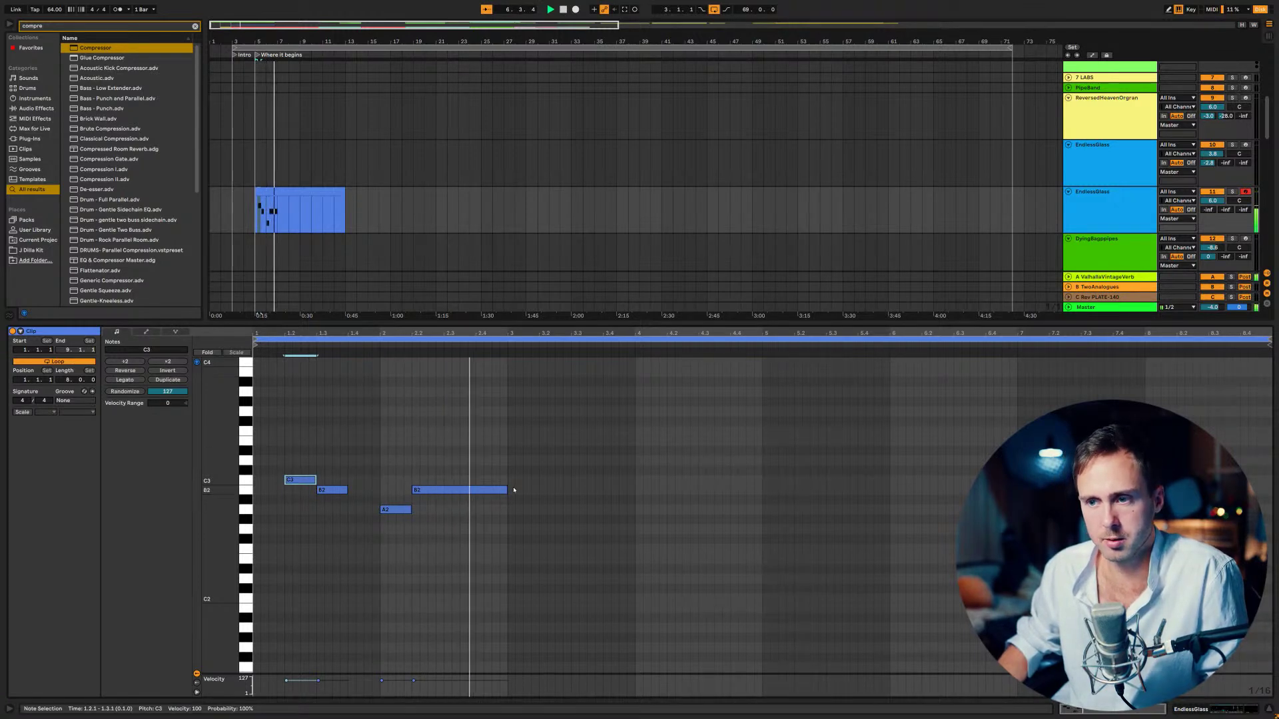
{"action": "left_click_drag", "start_coordinate": [508, 489], "coordinate": [475, 490]}
- Add one-beat D3 notes on beats 2.4 and 3.1, followed by an E3 note from beat 3.2 to the end of bar three
{"action": "key", "text": "ctrl+d"}
{"action": "key", "text": "Up"}
{"action": "key", "text": "Up"}
{"action": "key", "text": "Up"}
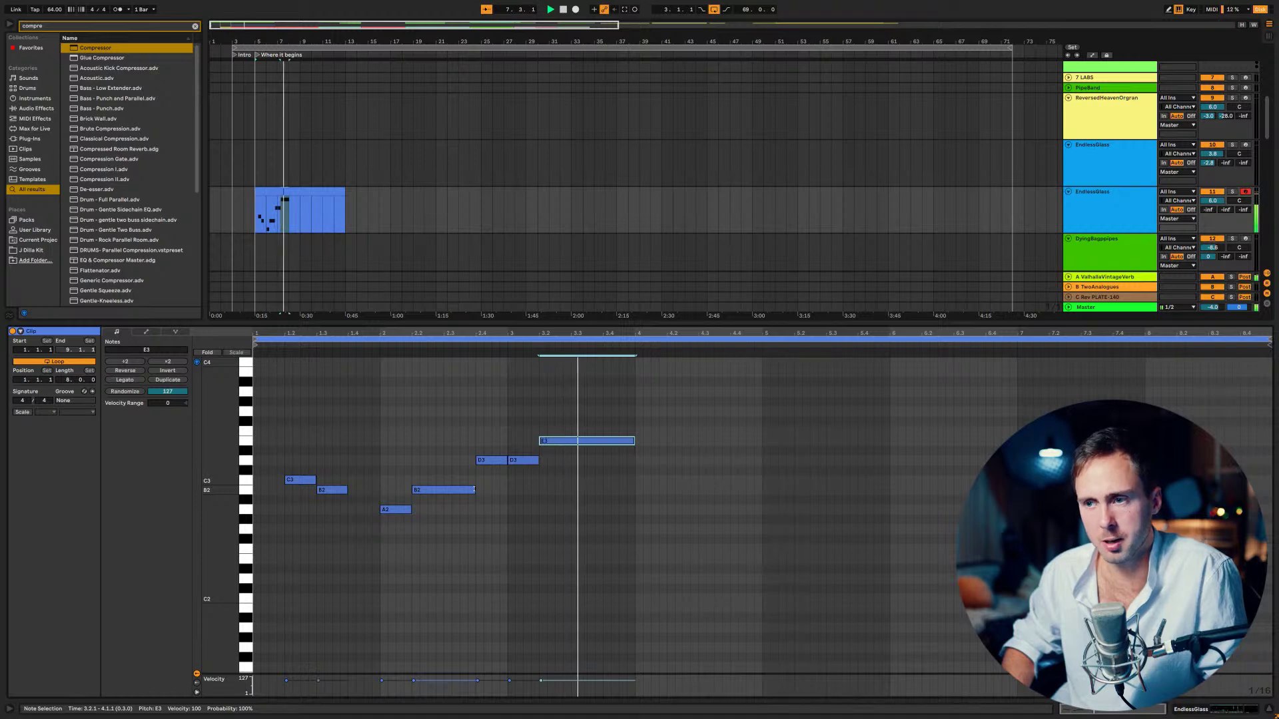
- Shorten the E3 note to one beat and add a two-beat G3 note on beat 3.3, auditioning the clip
{"action": "key", "text": "space"}
{"action": "key", "text": "shift+Left"}
{"action": "key", "text": "shift+Left"}
{"action": "key", "text": "shift+Left"}
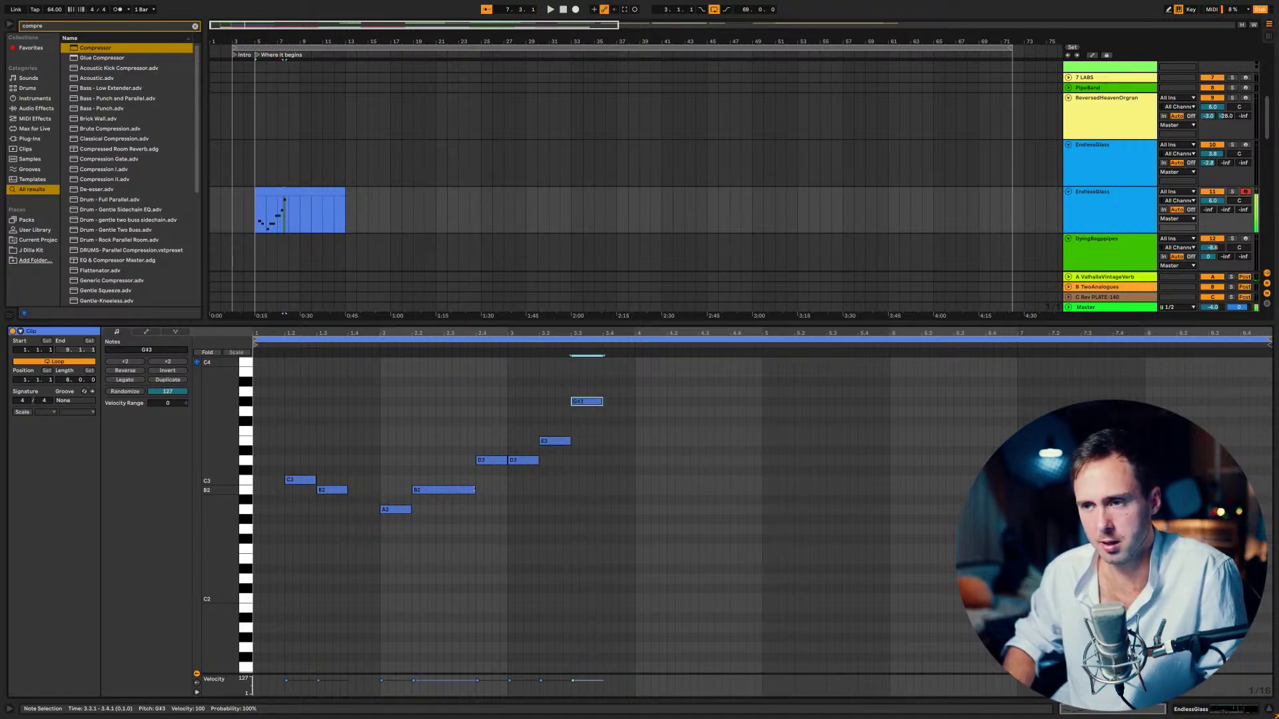
{"action": "key", "text": "space"}
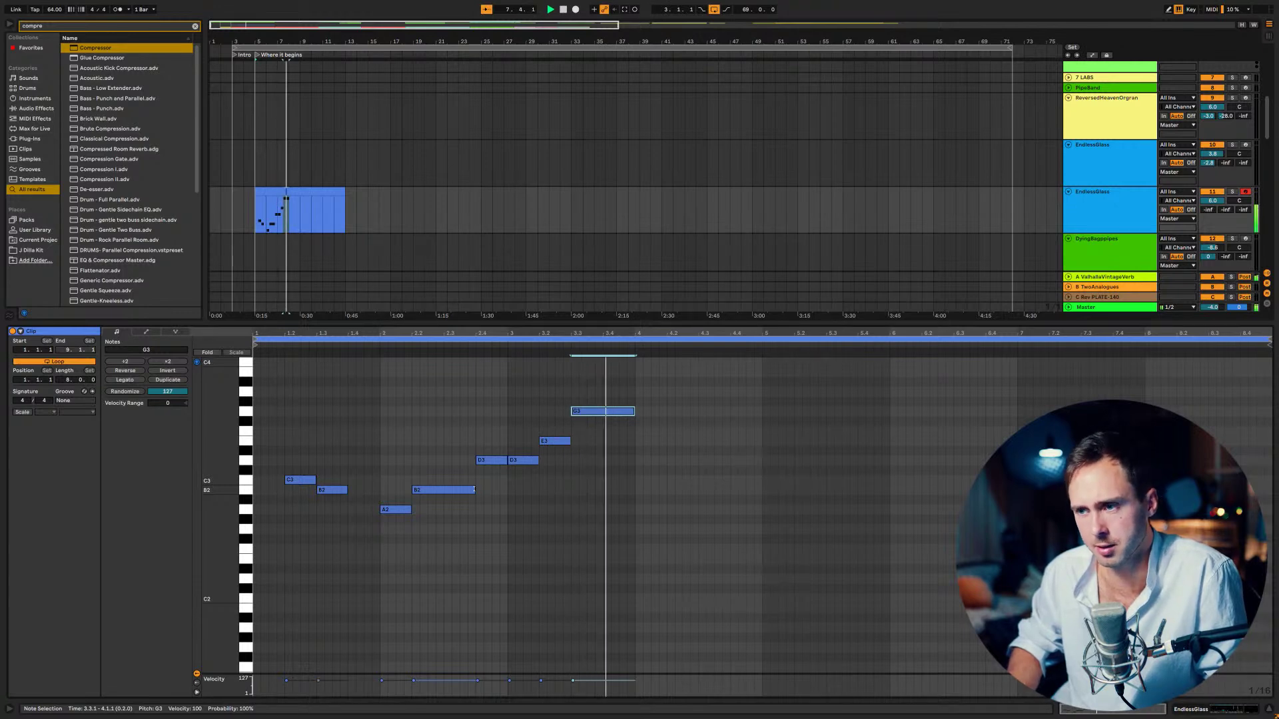
- Lengthen the G3 note on beat 3.3 to the end of the clip's fourth bar
{"action": "key", "text": "shift+Right"}
{"action": "key", "text": "shift+Right"}
{"action": "key", "text": "shift+Right"}
{"action": "key", "text": "shift+Right"}
{"action": "key", "text": "shift+Right"}
{"action": "key", "text": "shift+Right"}
{"action": "key", "text": "shift+Right"}
{"action": "key", "text": "shift+Right"}
{"action": "key", "text": "shift+Right"}
{"action": "key", "text": "shift+Right"}
{"action": "key", "text": "shift+Right"}
{"action": "key", "text": "shift+Right"}
{"action": "key", "text": "shift+Right"}
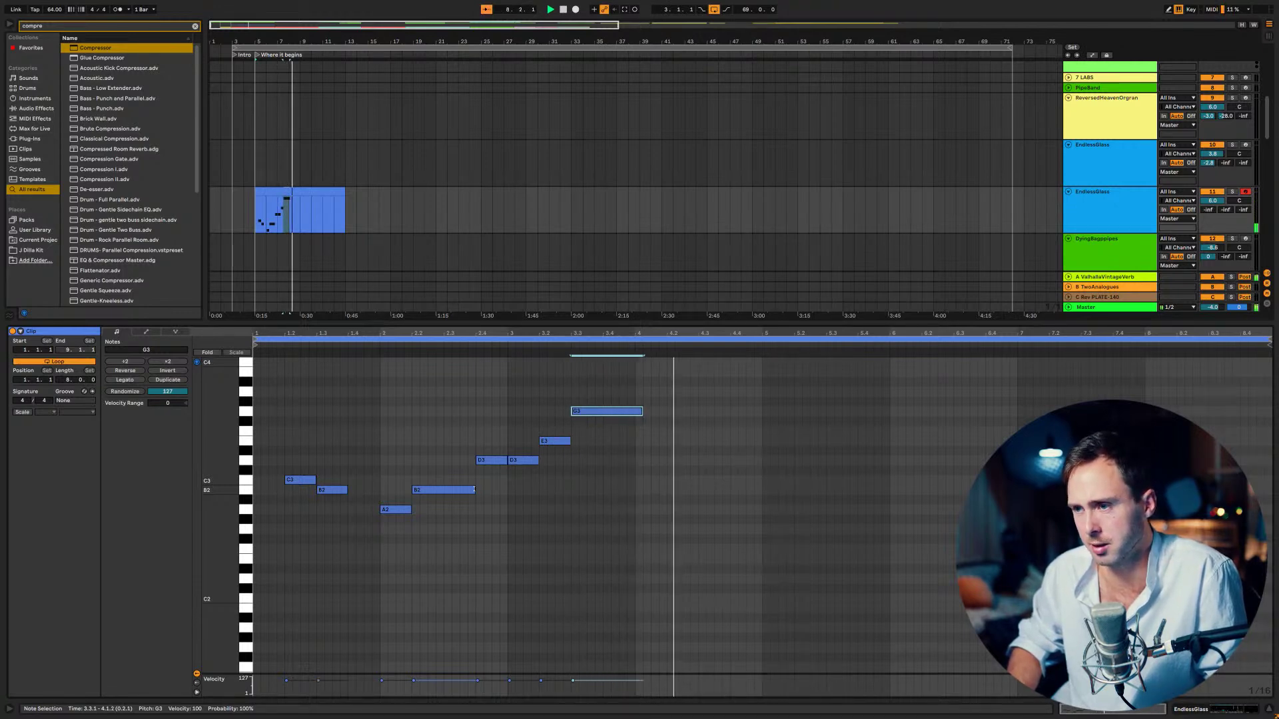
{"action": "key", "text": "shift+Right"}
{"action": "key", "text": "shift+Right"}
{"action": "key", "text": "shift+Right"}
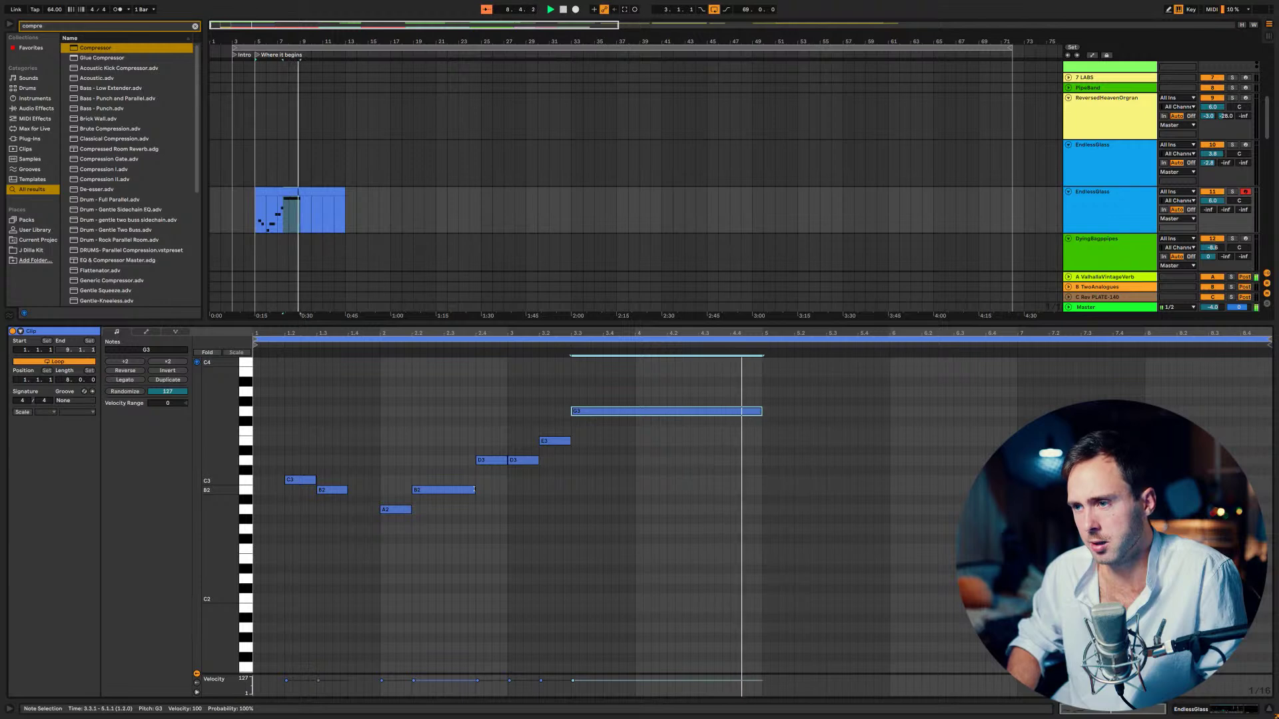
- Add a two-beat G3 note at the start of bar five, followed by two-beat C4 notes on beats 5.3 and 6.1
{"action": "key", "text": "ctrl+d"}
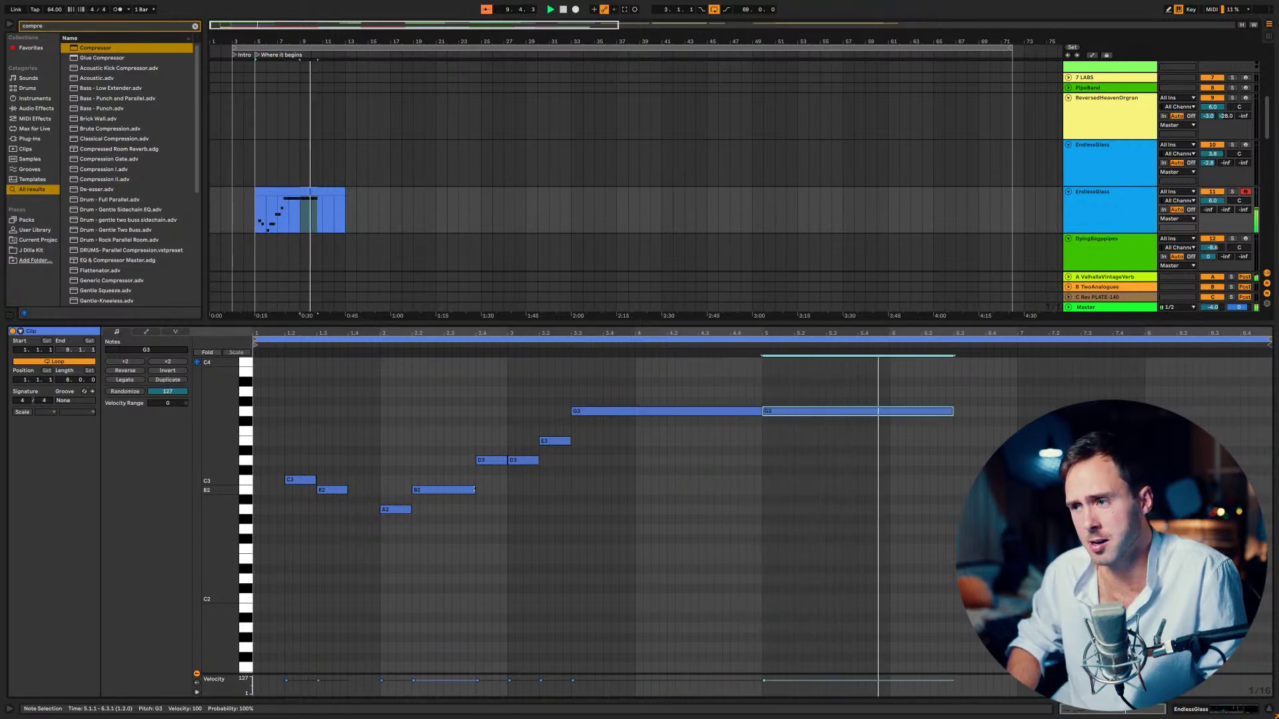
{"action": "key", "text": "shift+Left"}
{"action": "key", "text": "ctrl+d"}
{"action": "key", "text": "Up"}
{"action": "key", "text": "Up"}
{"action": "key", "text": "Up"}
{"action": "key", "text": "Up"}
{"action": "key", "text": "Up"}
{"action": "key", "text": "ctrl+d"}
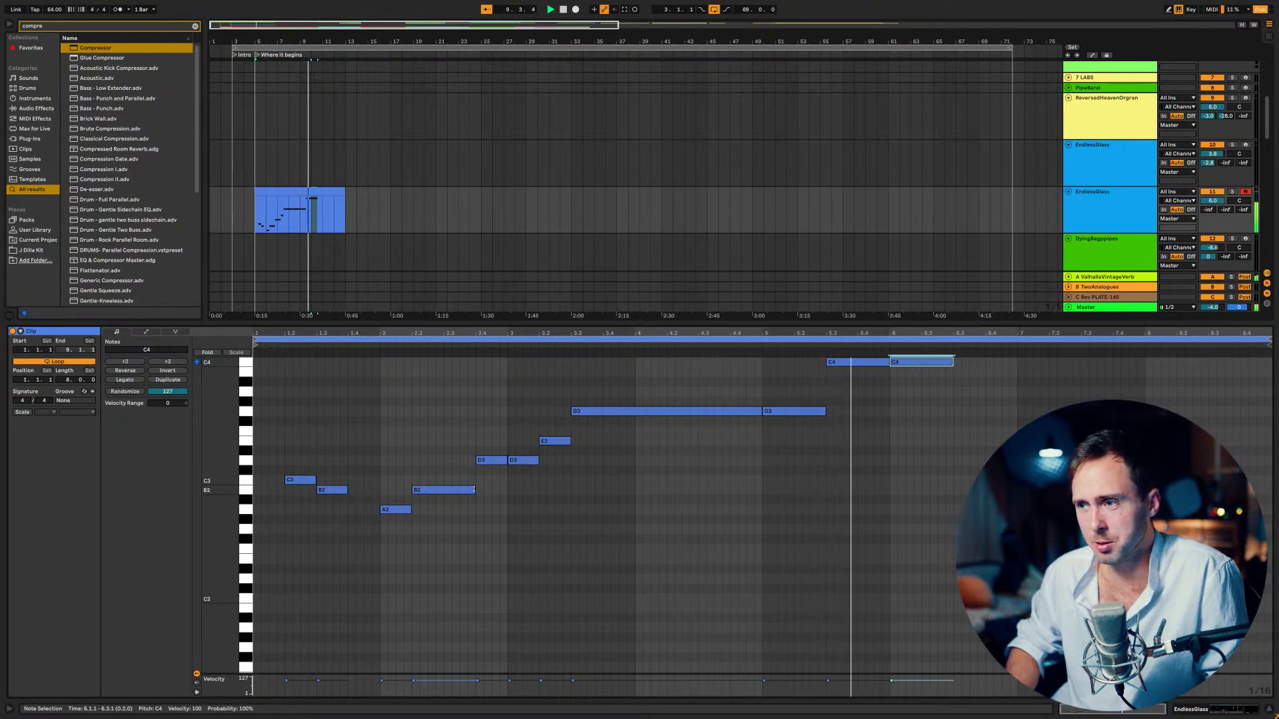
- Duplicate the last C4 note as a two-beat B3 on beat 6.2, followed by a one-beat A3 on beat 6.4
{"action": "key", "text": "ctrl+d"}
{"action": "key", "text": "Down"}
{"action": "key", "text": "Left"}
{"action": "key", "text": "Left"}
{"action": "key", "text": "Left"}
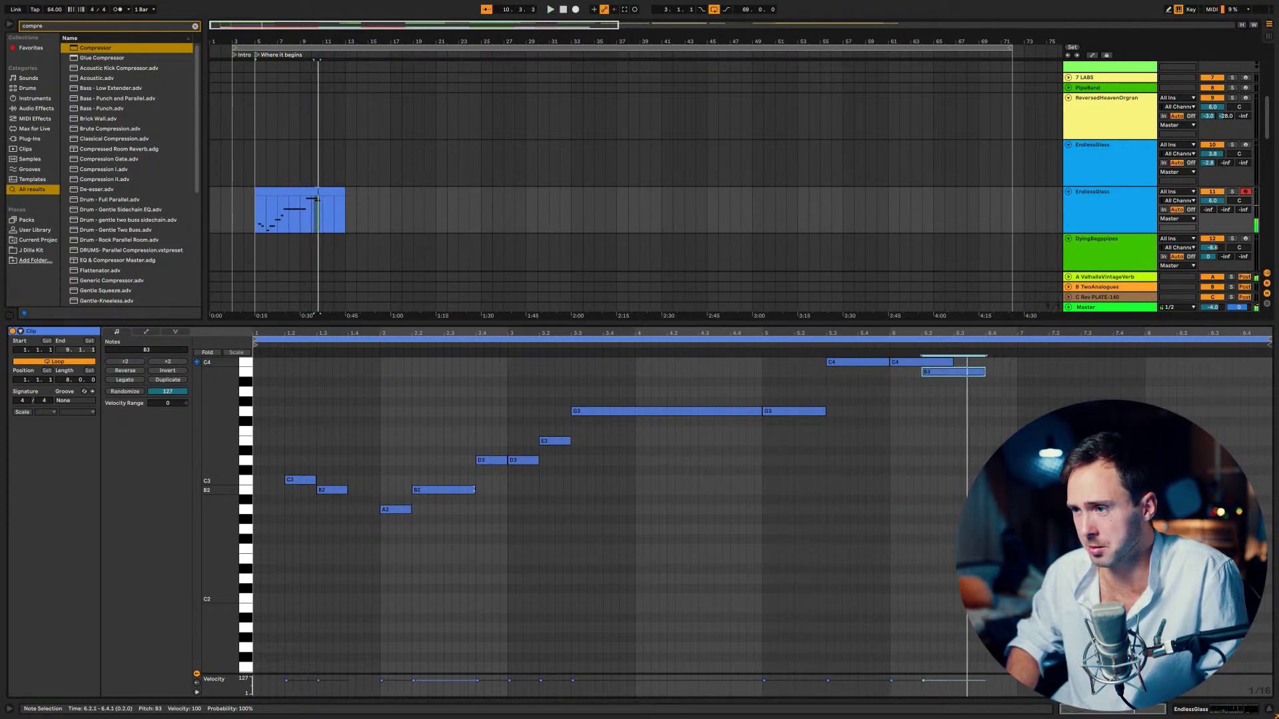
{"action": "key", "text": "ctrl+d"}
{"action": "key", "text": "Down"}
{"action": "key", "text": "Down"}
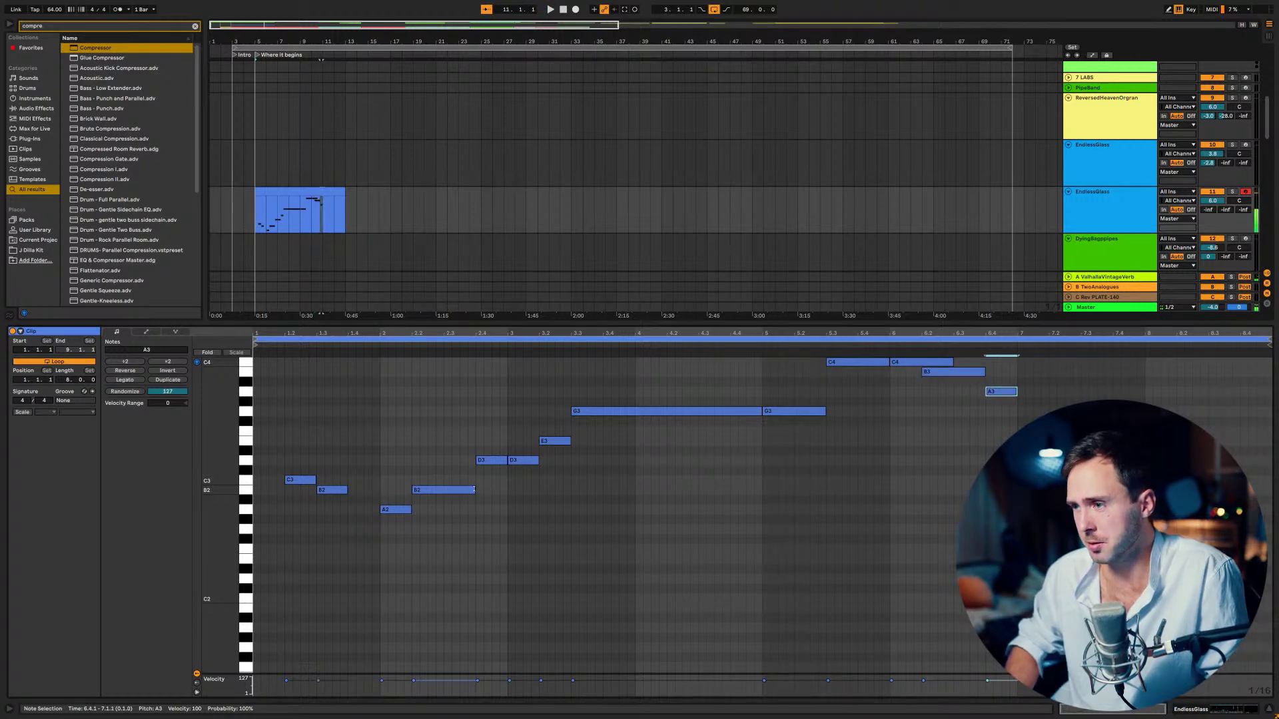
- Shorten the C4 note on beat 6.1 to one beat while playing the clip
{"action": "left_click_drag", "start_coordinate": [954, 365], "coordinate": [918, 366]}
{"action": "key", "text": "space"}
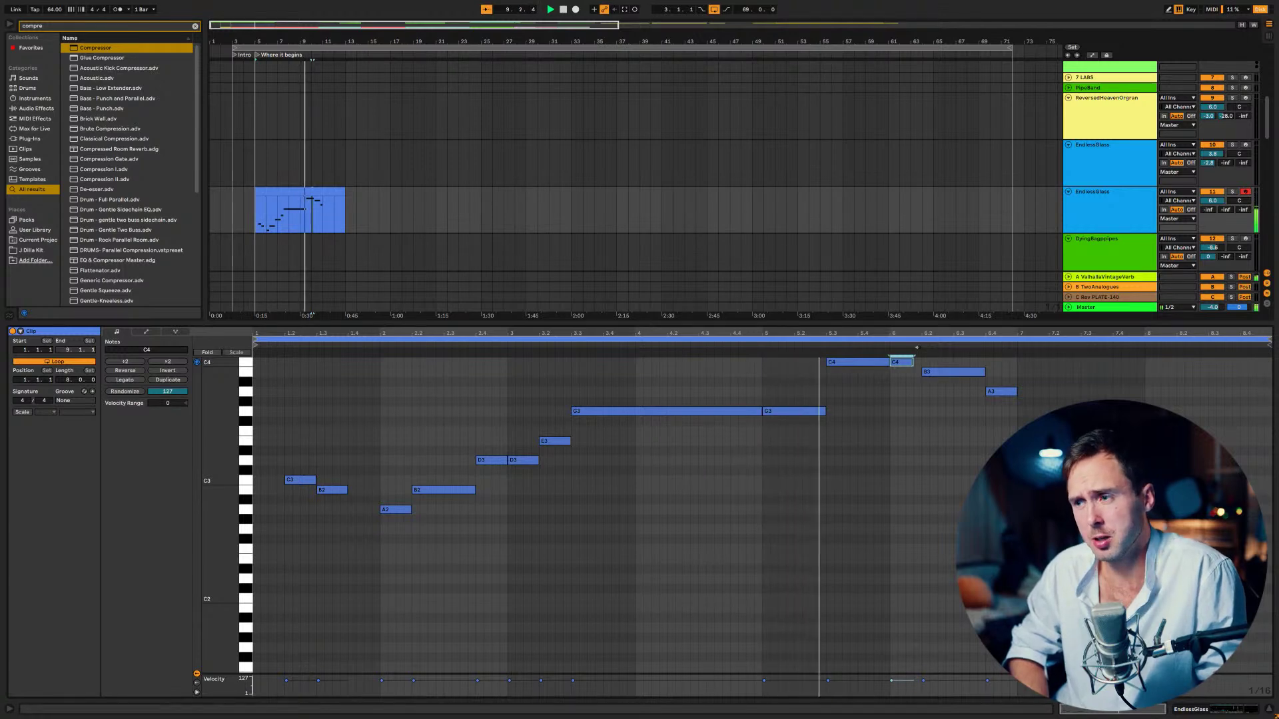
{"action": "key", "text": "shift+Right"}
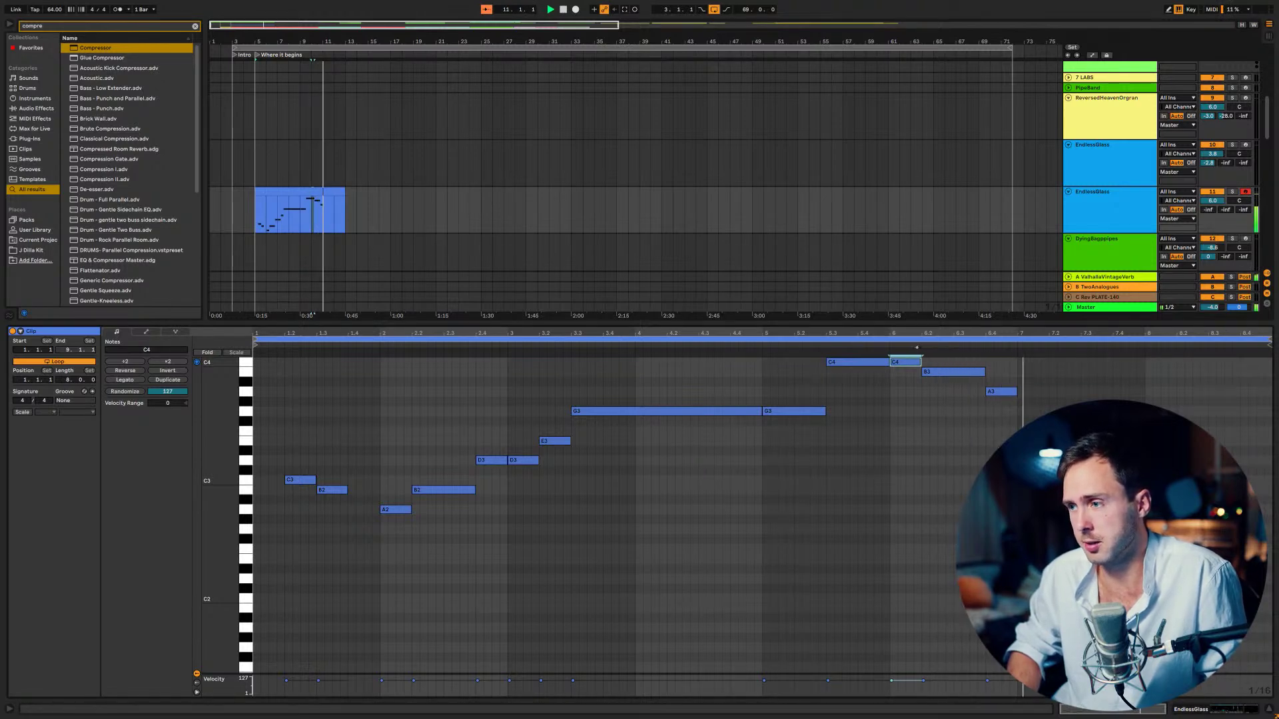
- Duplicate the A3 note at the start of bar seven, extend it through the bar, and lengthen the B2 on beat 1.3 to two beats
{"action": "left_click", "coordinate": [1001, 394]}
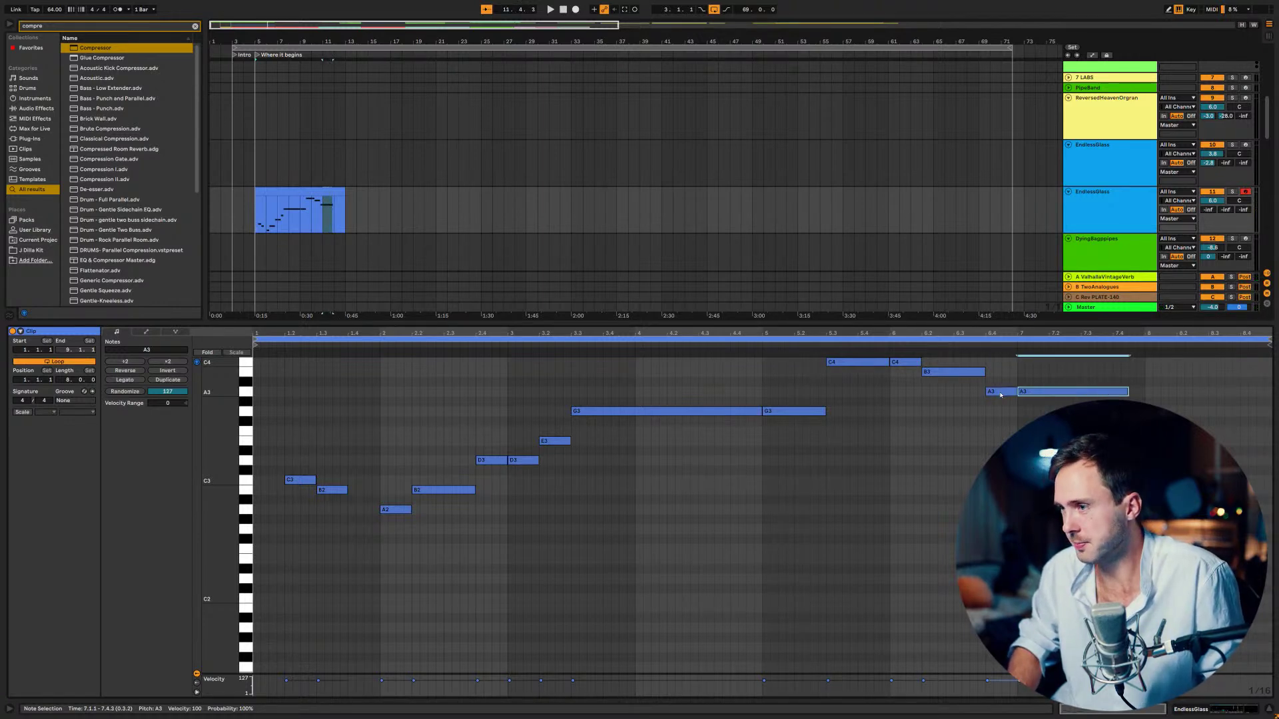
{"action": "key", "text": "space"}
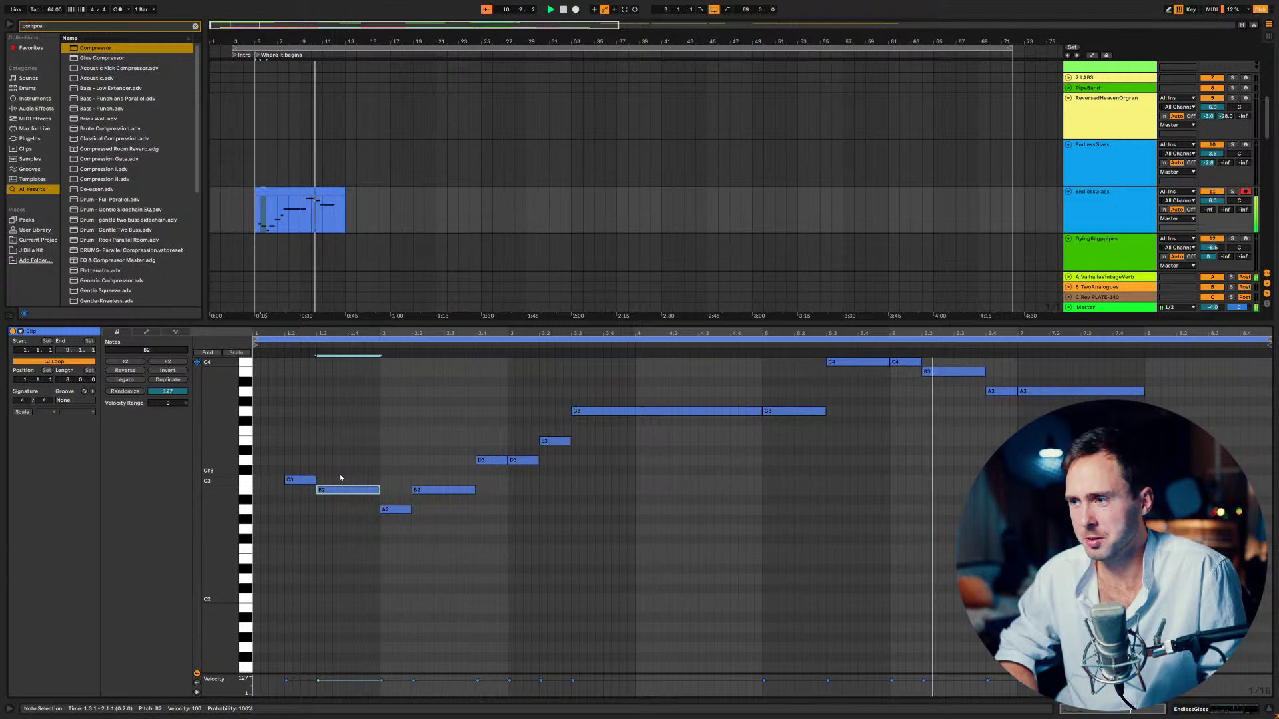
- Shorten the A3 note at the start of bar seven to two beats and add a two-beat F#3 note on beat 7.3
{"action": "left_click_drag", "start_coordinate": [475, 30], "coordinate": [869, 284]}
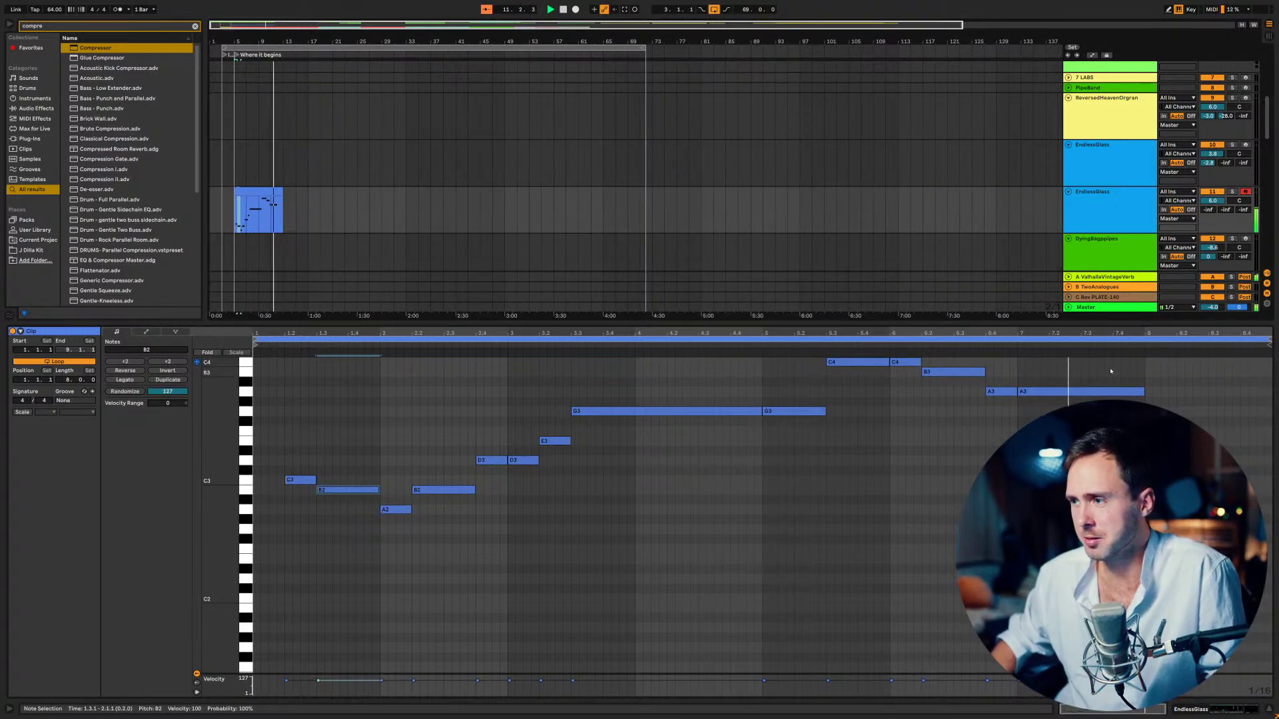
{"action": "left_click", "coordinate": [1079, 391]}
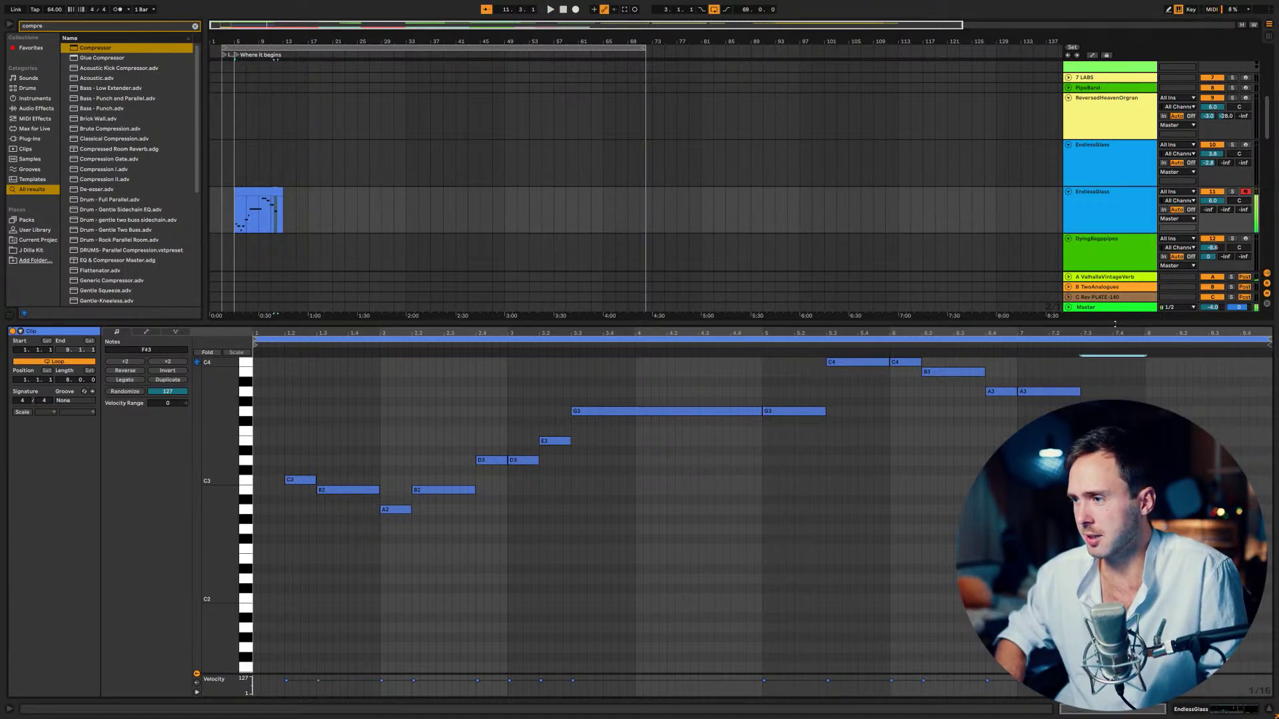
- Look through the arrangement's tracks around the EndlessGlass melody, including the MIDI clips on the C SING track
{"action": "scroll", "coordinate": [441, 146], "scroll_direction": "up", "scroll_amount": 5}
{"action": "scroll", "coordinate": [486, 161], "scroll_direction": "down", "scroll_amount": 8}
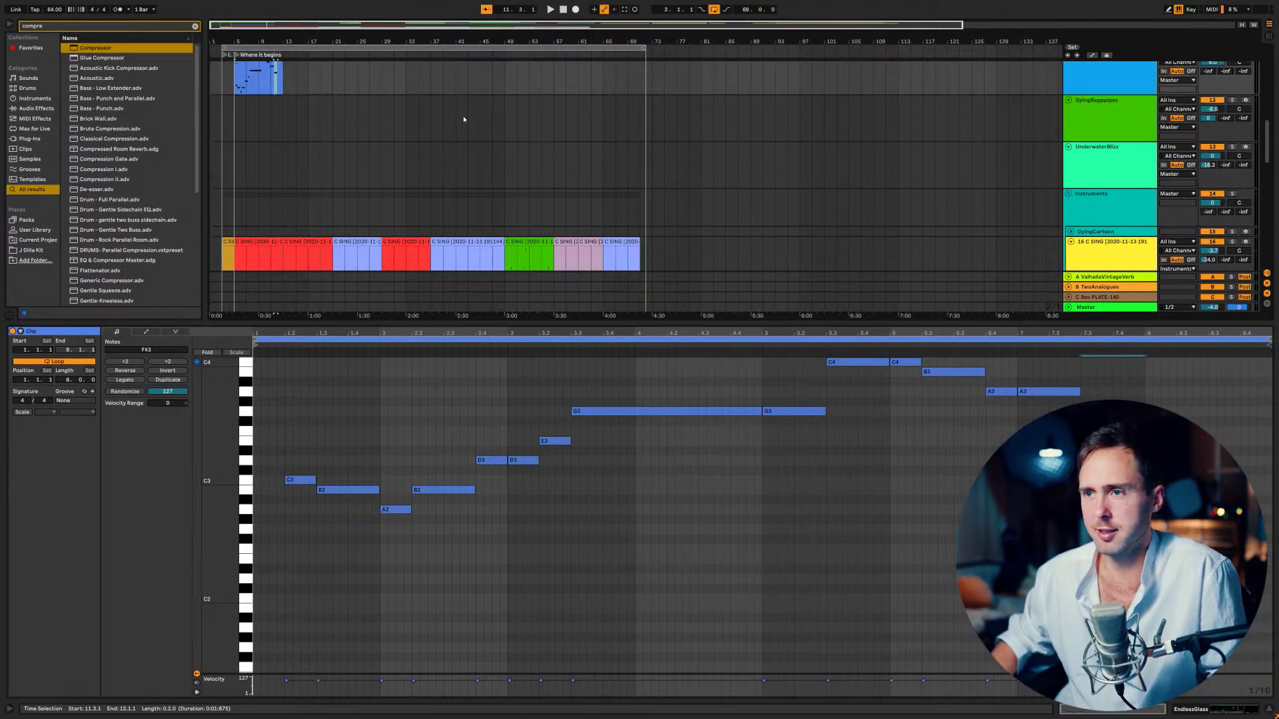
{"action": "scroll", "coordinate": [464, 120], "scroll_direction": "up", "scroll_amount": 1}
{"action": "scroll", "coordinate": [464, 119], "scroll_direction": "down", "scroll_amount": 1}
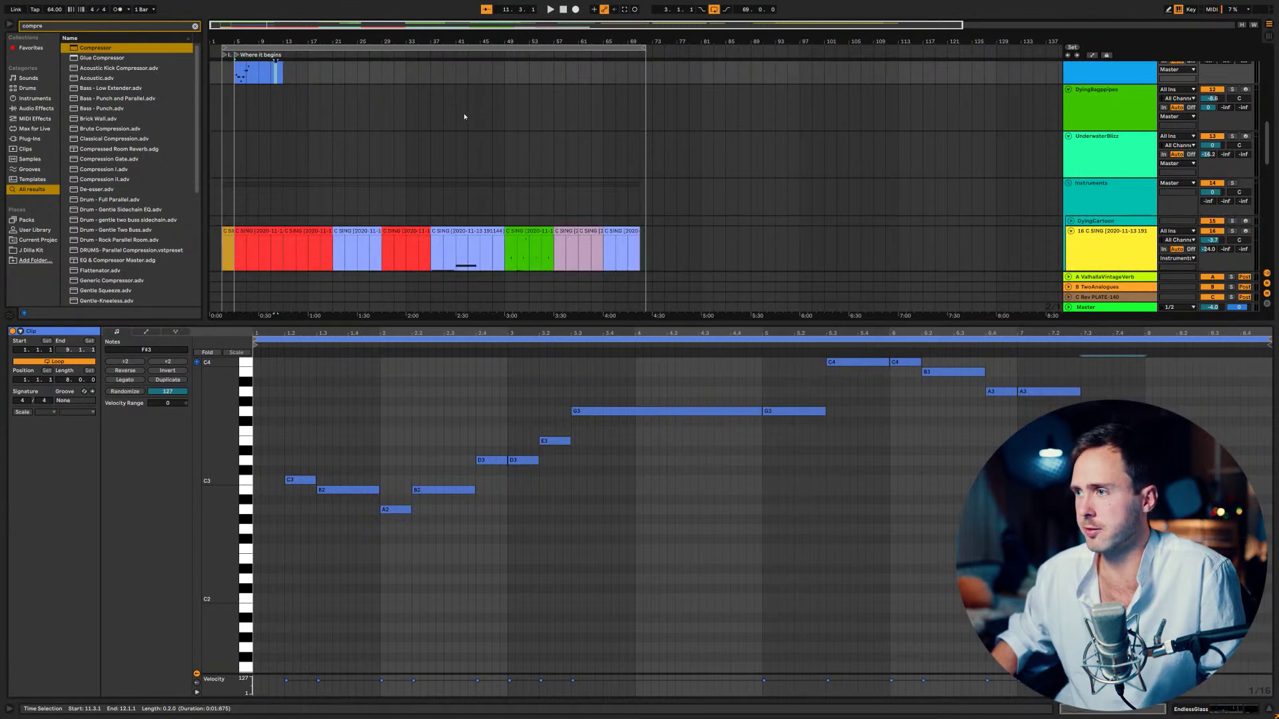
{"action": "scroll", "coordinate": [459, 116], "scroll_direction": "up", "scroll_amount": 1}
{"action": "scroll", "coordinate": [452, 104], "scroll_direction": "down", "scroll_amount": 2}
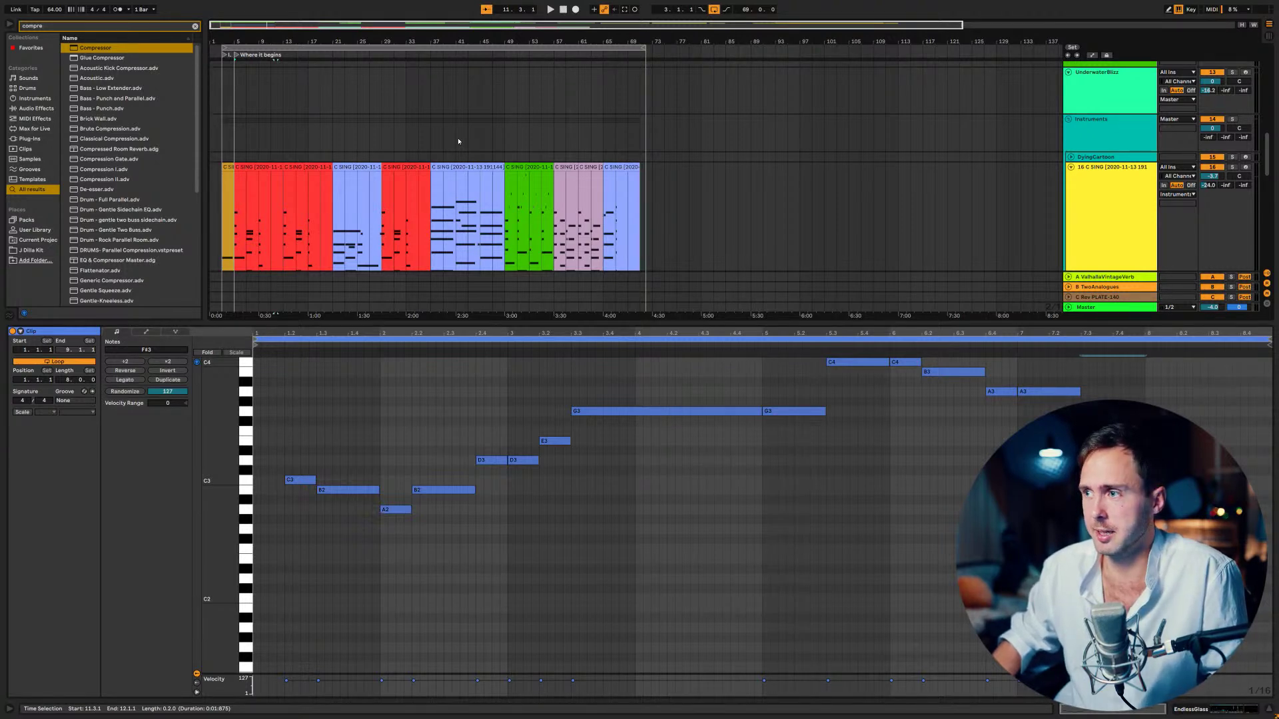
{"action": "scroll", "coordinate": [458, 141], "scroll_direction": "down", "scroll_amount": 1}
{"action": "scroll", "coordinate": [458, 142], "scroll_direction": "up", "scroll_amount": 4}
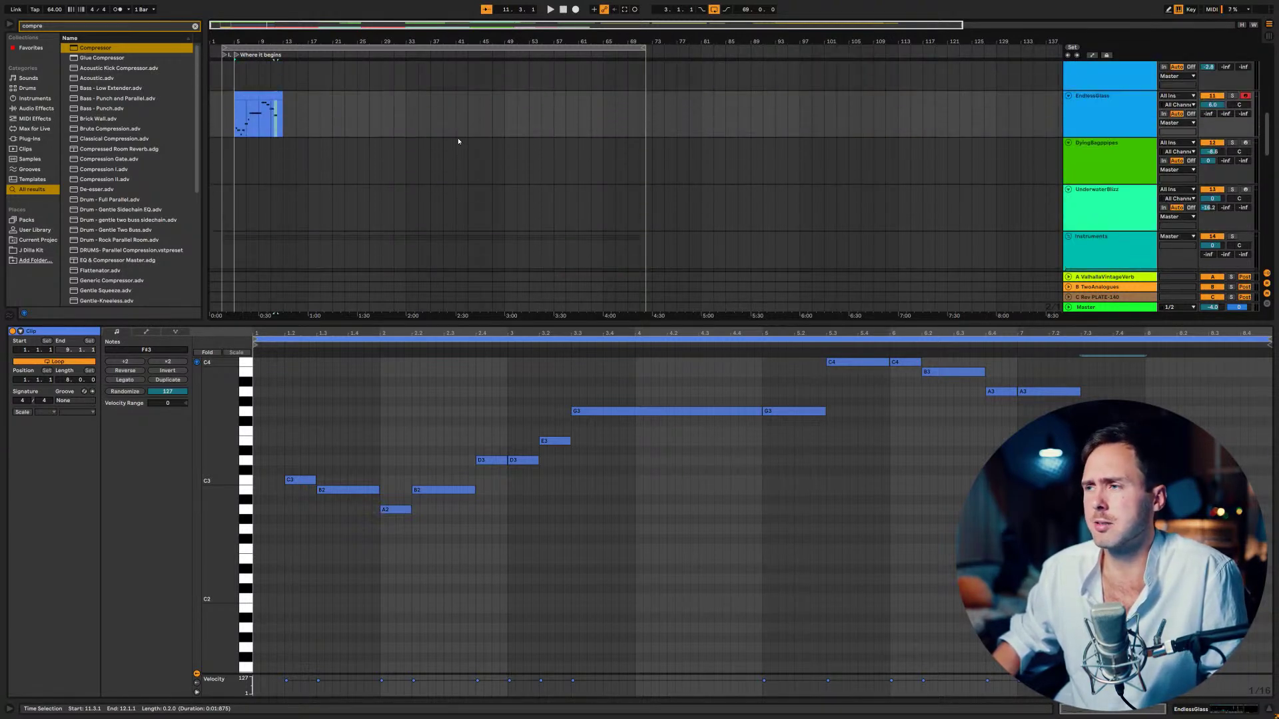
{"action": "scroll", "coordinate": [459, 141], "scroll_direction": "up", "scroll_amount": 2}
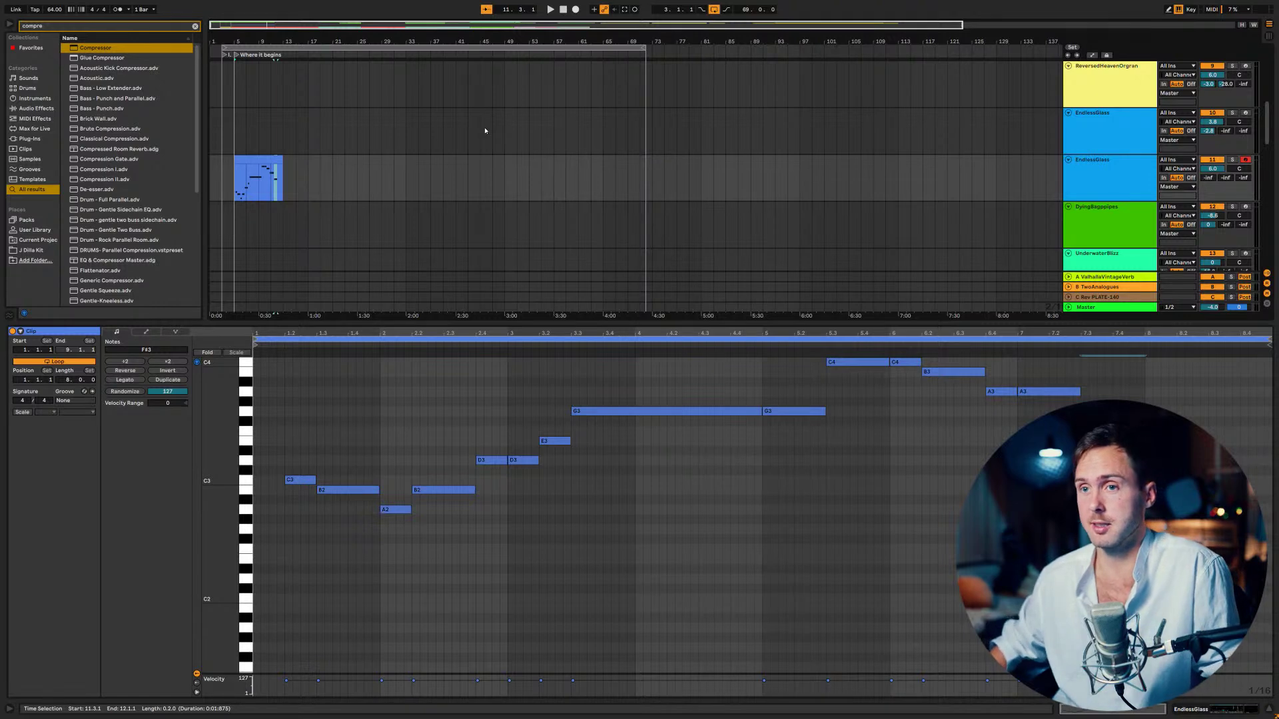
- Duplicate the F#3 note as an E3 note filling the clip's eighth bar
{"action": "left_click", "coordinate": [257, 161]}
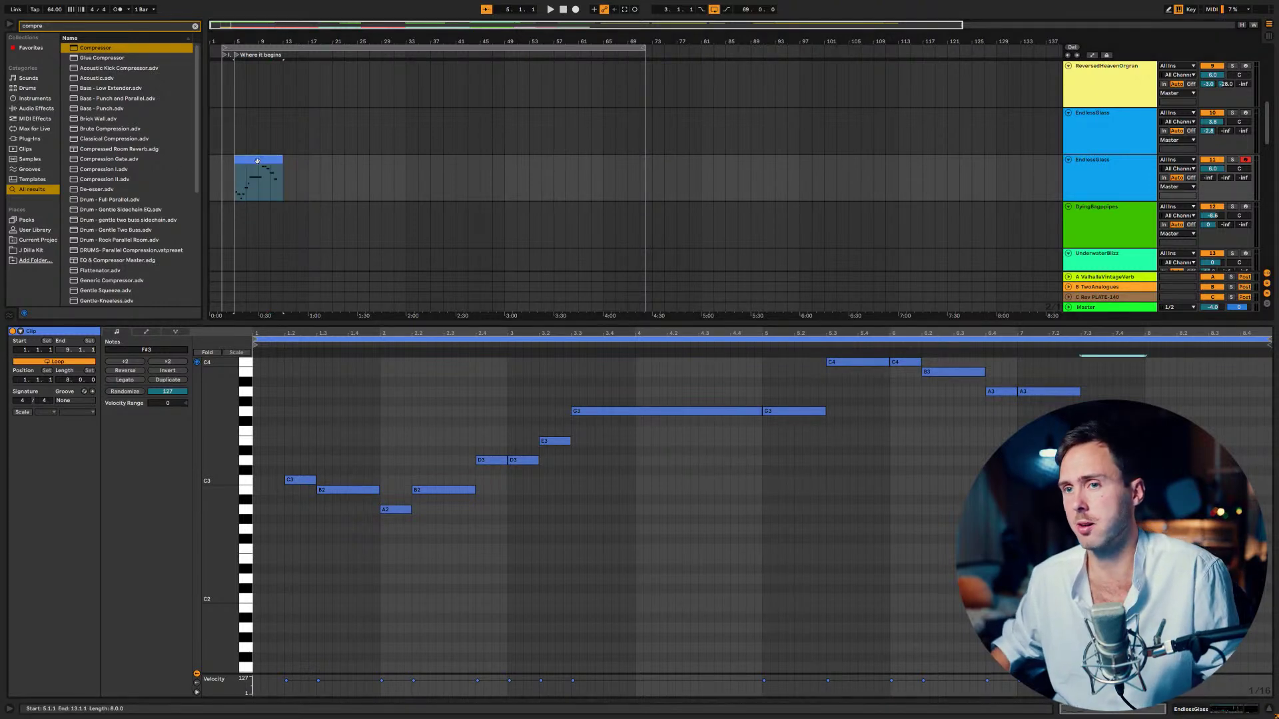
{"action": "scroll", "coordinate": [631, 515], "scroll_direction": "up", "scroll_amount": 2}
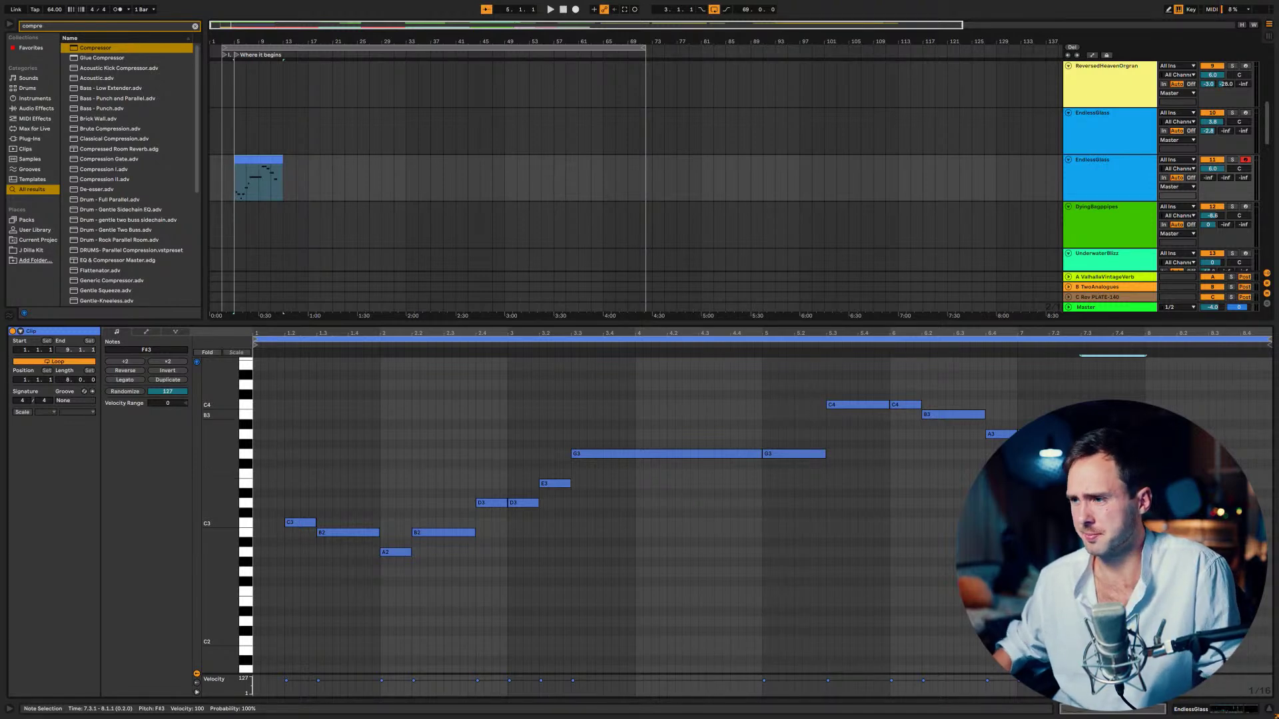
{"action": "left_click", "coordinate": [758, 347]}
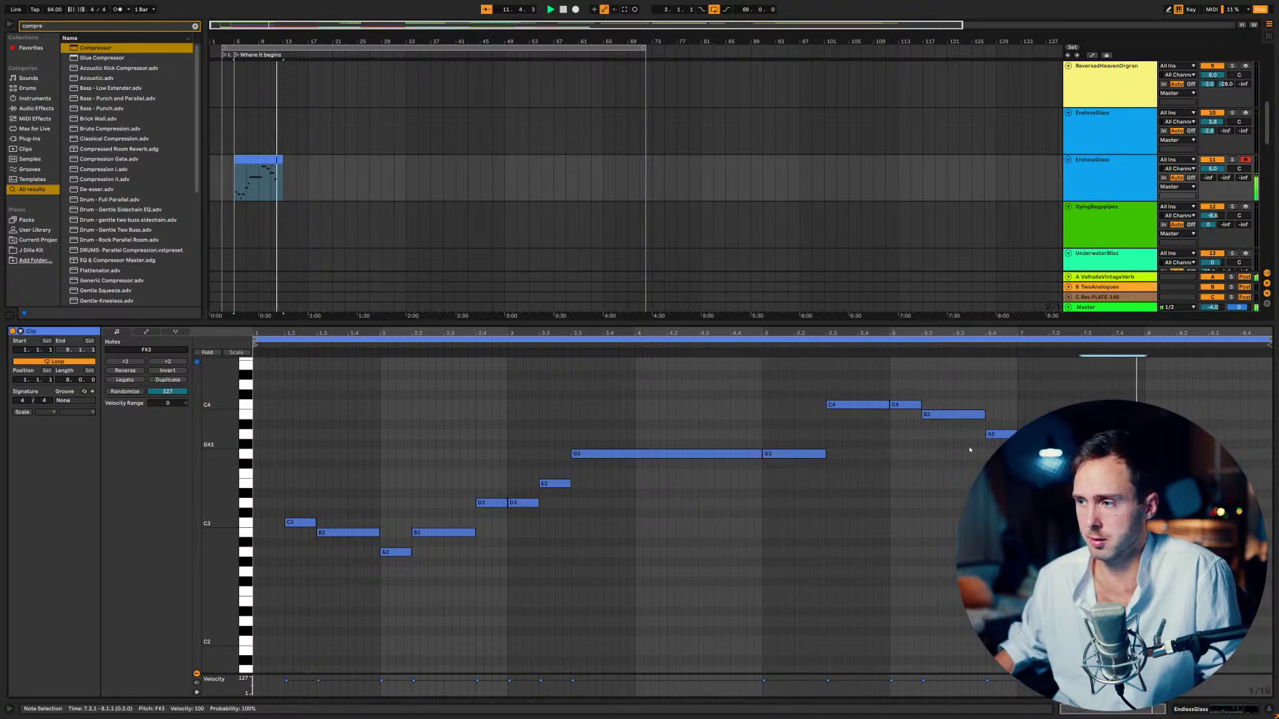
{"action": "left_click", "coordinate": [1129, 380]}
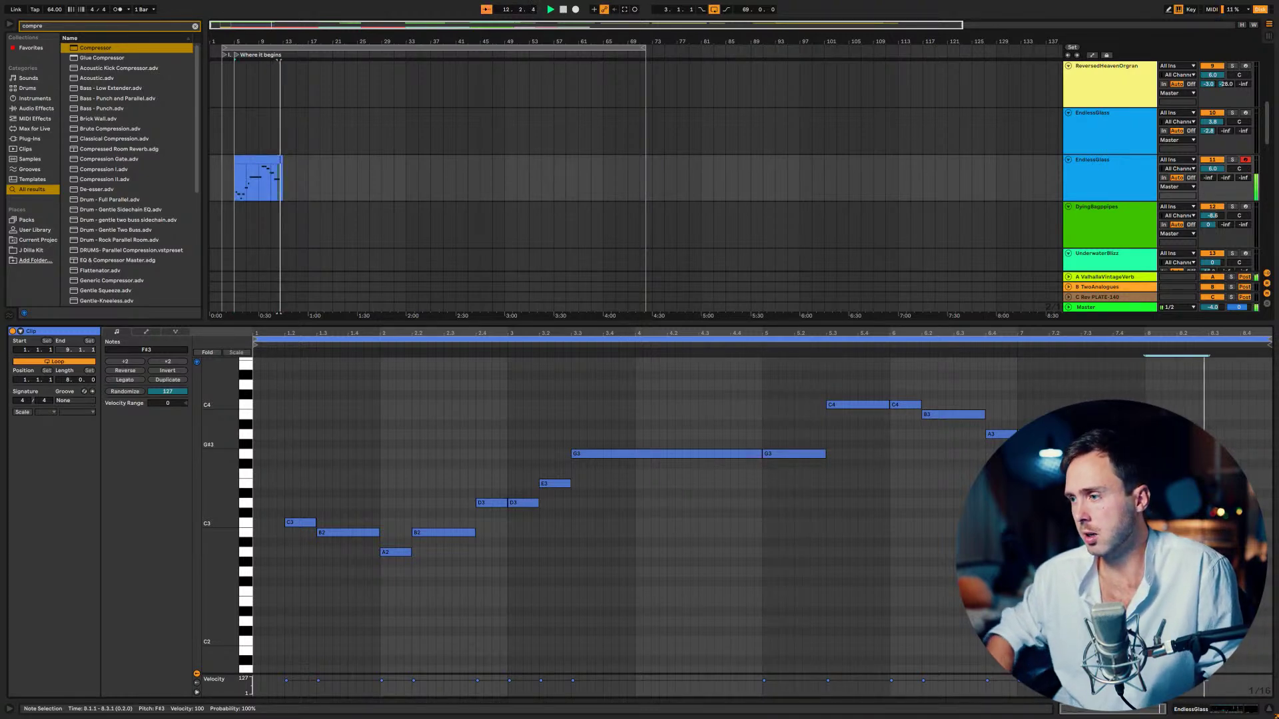
{"action": "left_click_drag", "start_coordinate": [1211, 464], "coordinate": [1269, 483]}
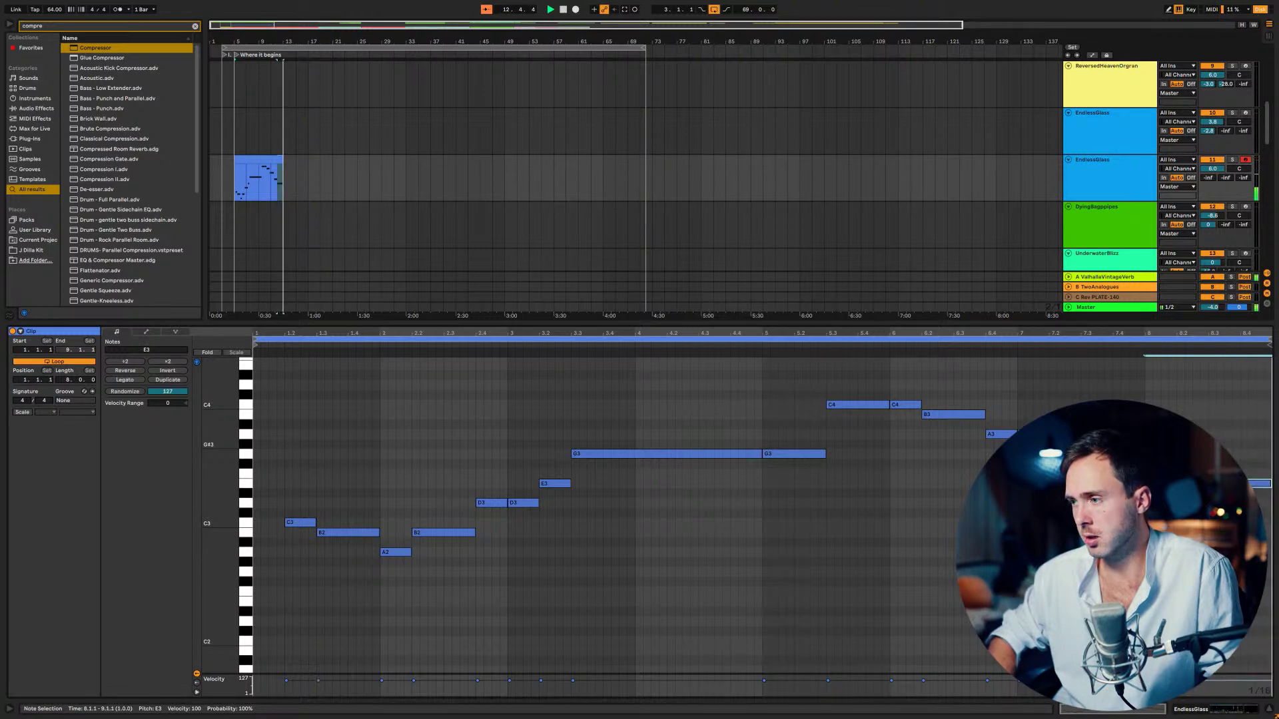
- Duplicate the EndlessGlass melody clip at bar 13 and copy both clips onto the DyingBagpipes track at bar 5
{"action": "left_click", "coordinate": [279, 170]}
{"action": "key", "text": "ctrl+d"}
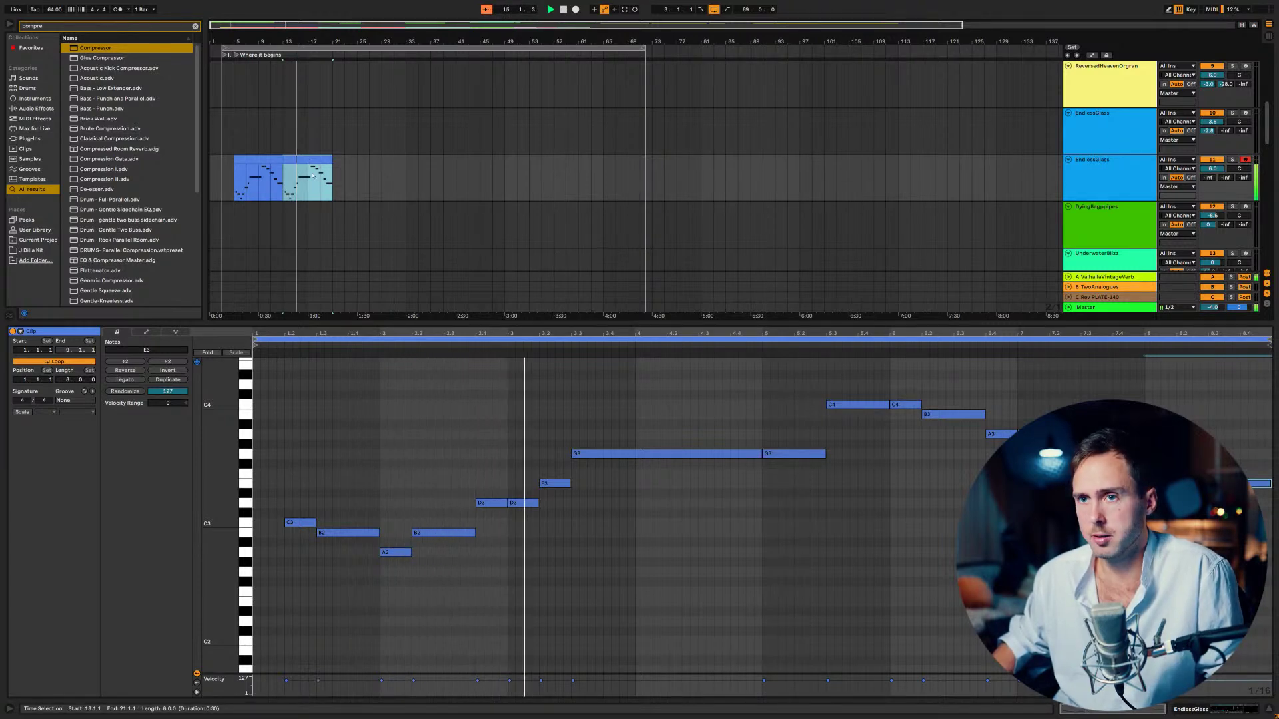
{"action": "left_click", "coordinate": [262, 158], "text": "shift"}
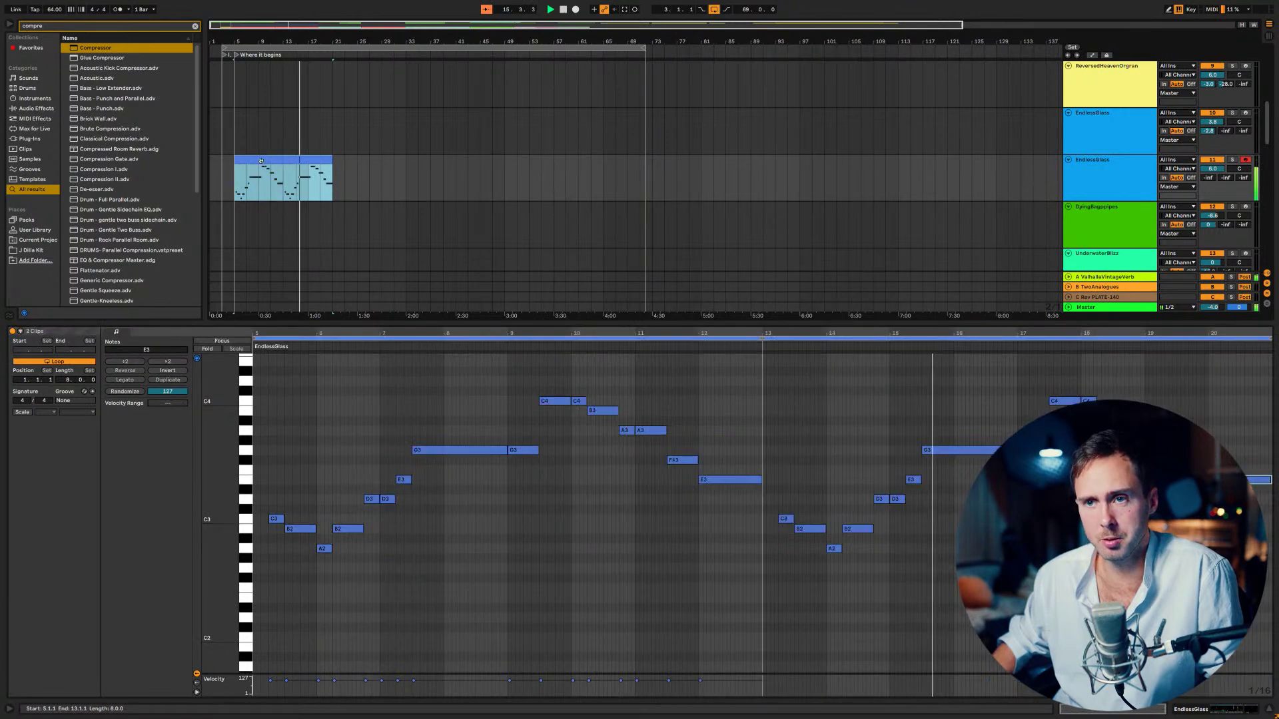
{"action": "left_click_drag", "start_coordinate": [262, 157], "coordinate": [266, 205]}
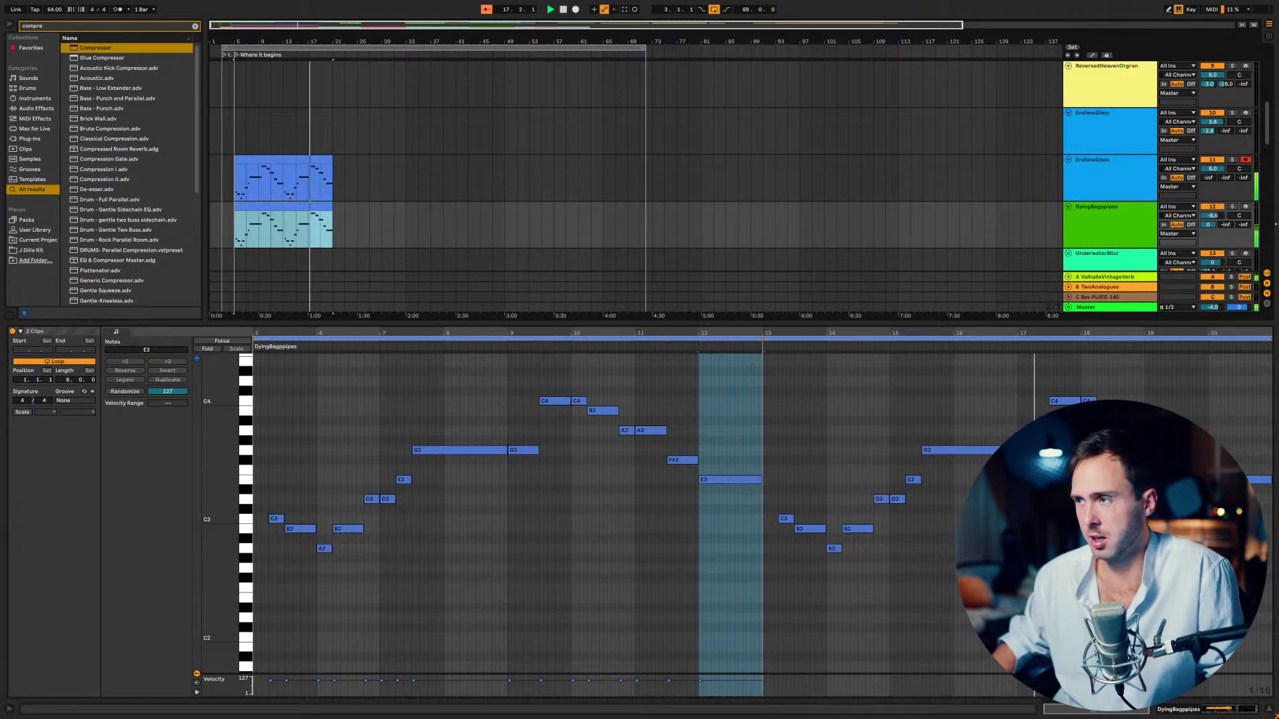
- Set the DyingBagpipes track volume to -13.0 dB while the melody plays, then stop playback
{"action": "left_click_drag", "start_coordinate": [1212, 215], "coordinate": [1212, 189]}
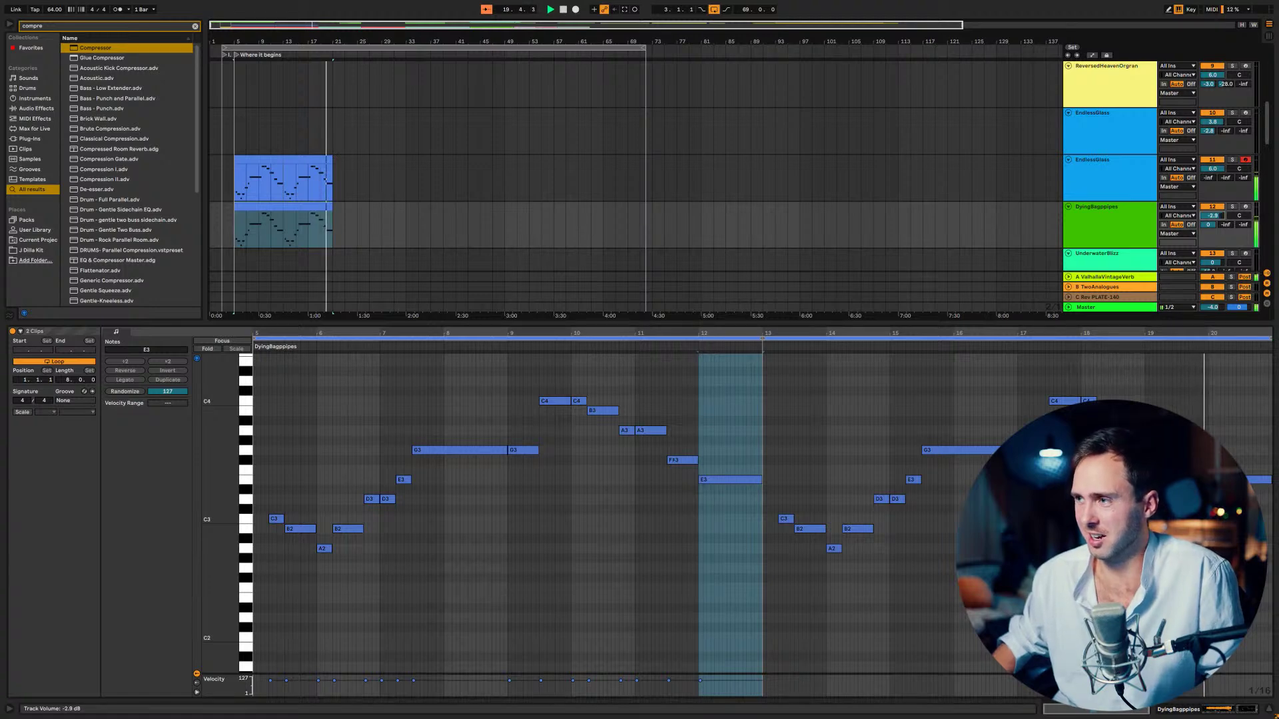
{"action": "left_click_drag", "start_coordinate": [1212, 215], "coordinate": [1213, 227]}
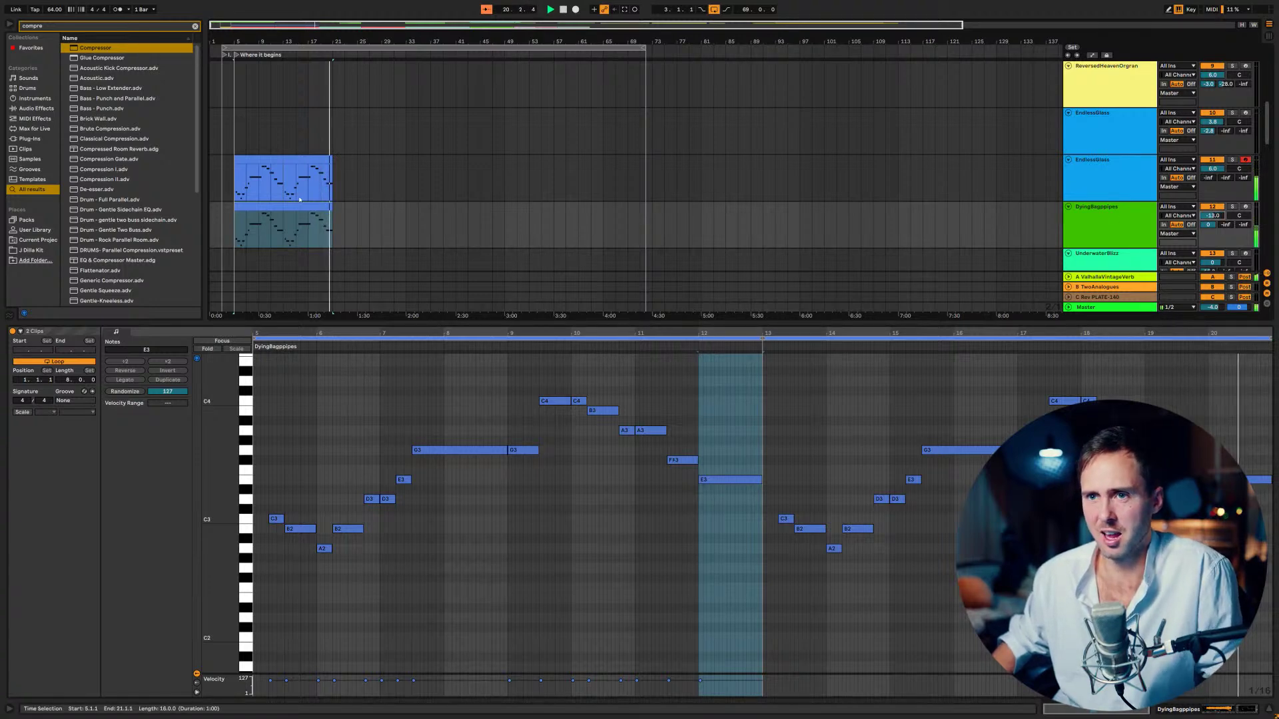
{"action": "key", "text": "space"}
- Copy the melody clips on the EndlessGlass and DyingBagpipes tracks to bar 97 of the arrangement
{"action": "left_click", "coordinate": [338, 205]}
{"action": "scroll", "coordinate": [342, 202], "scroll_direction": "down", "scroll_amount": 2}
{"action": "scroll", "coordinate": [343, 202], "scroll_direction": "up", "scroll_amount": 2}
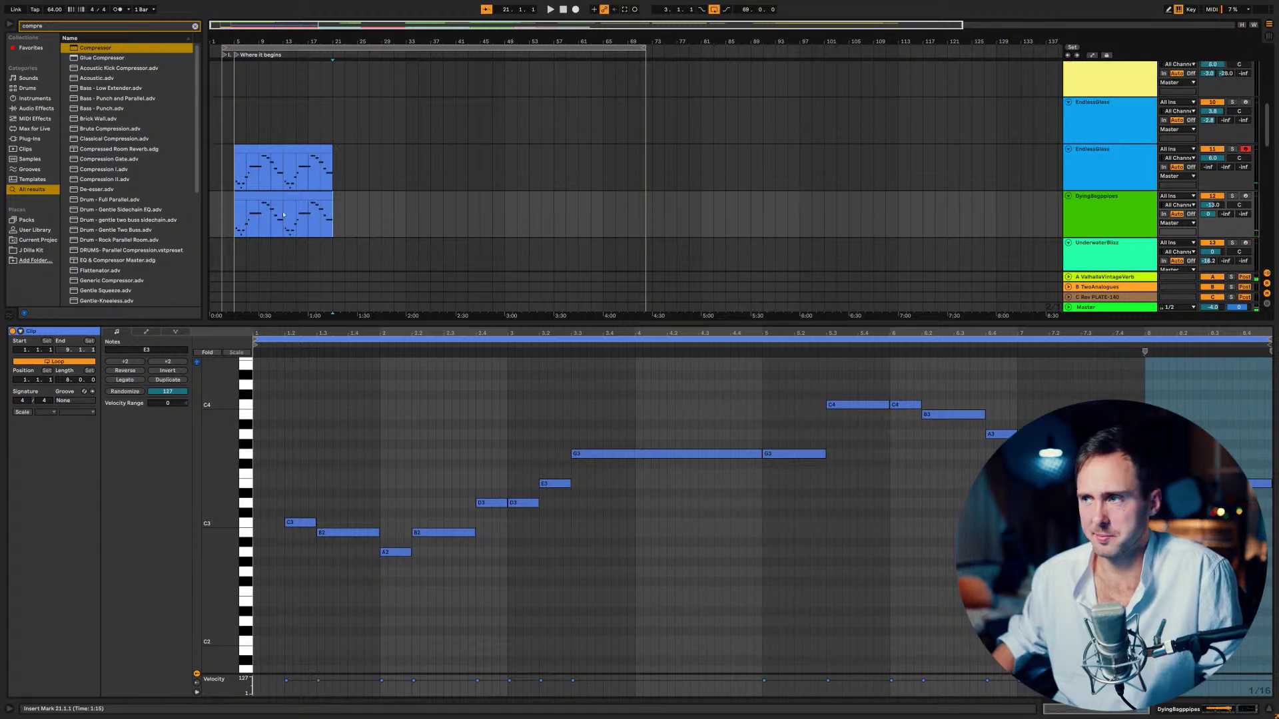
{"action": "left_click_drag", "start_coordinate": [283, 156], "coordinate": [332, 213]}
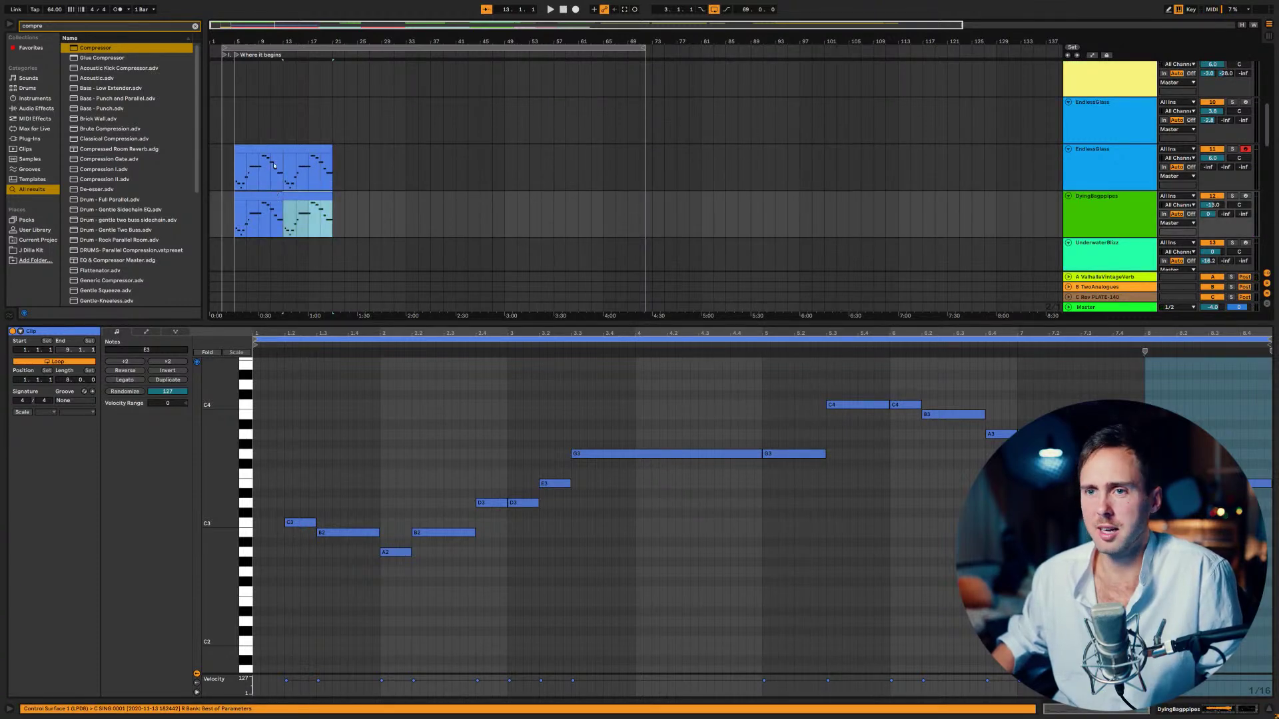
{"action": "left_click_drag", "start_coordinate": [273, 179], "coordinate": [825, 155]}
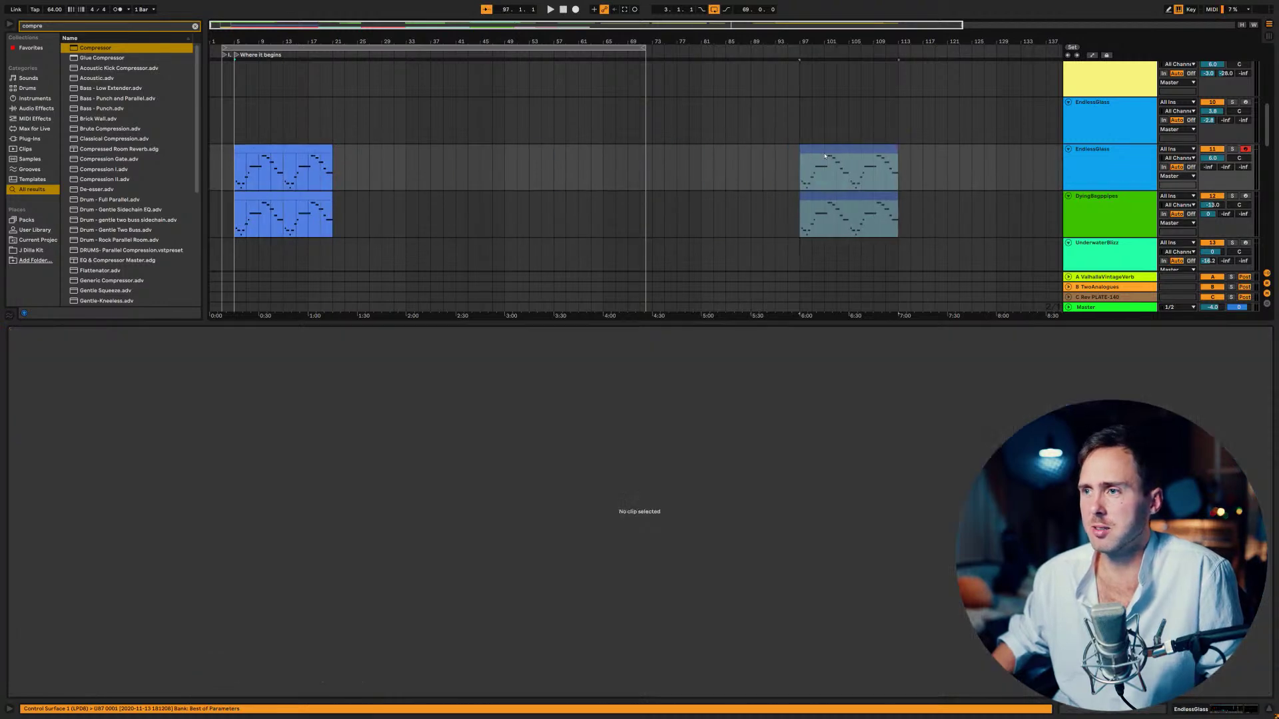
- Delete the second melody clips at bar 13 on the EndlessGlass and DyingBagpipes tracks
{"action": "left_click", "coordinate": [299, 182]}
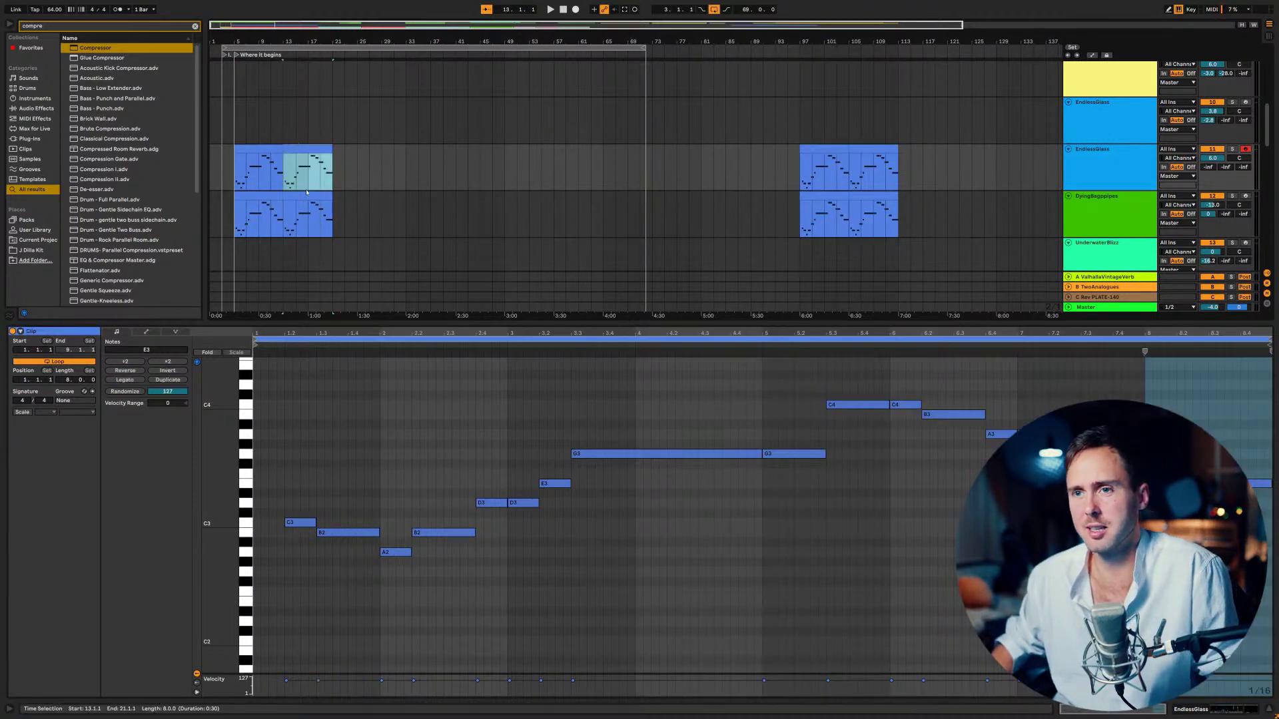
{"action": "left_click", "coordinate": [307, 213], "text": "shift"}
{"action": "key", "text": "Delete"}
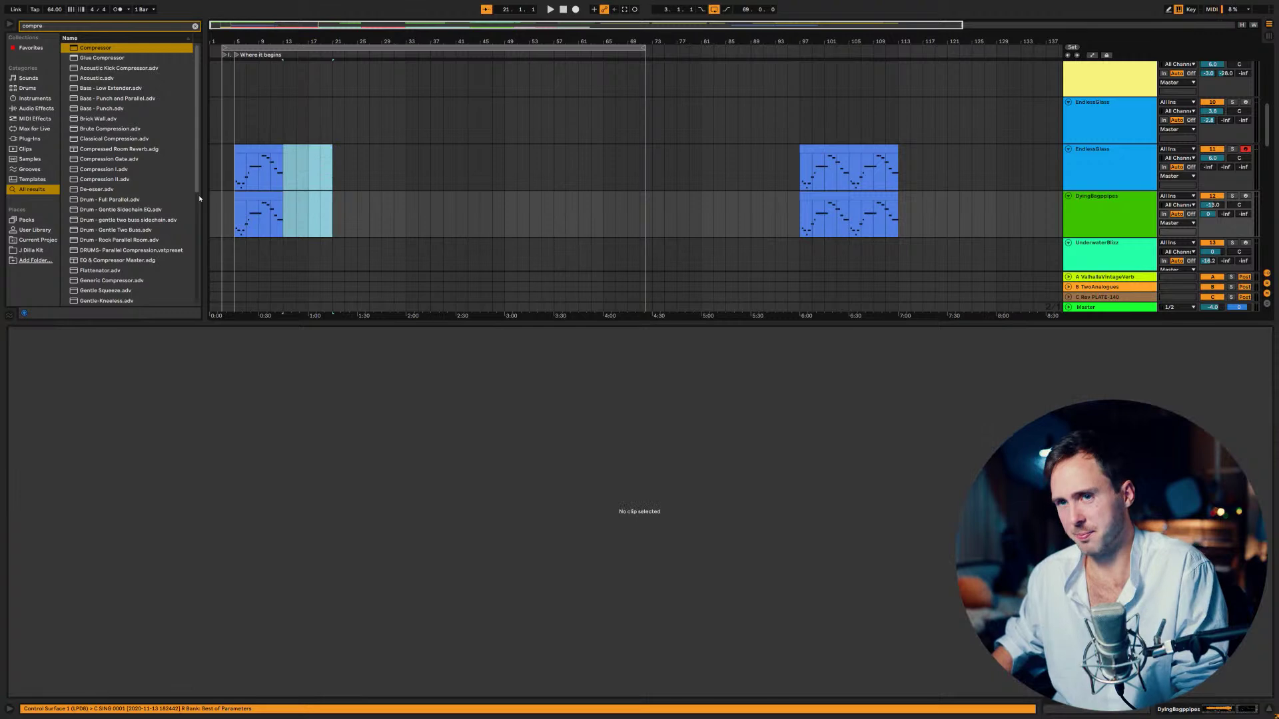
- Delete the DyingBagpipes clip at bar 5 and clear all notes from the EndlessGlass clip above it
{"action": "left_click", "coordinate": [271, 199]}
{"action": "left_click", "coordinate": [272, 147]}
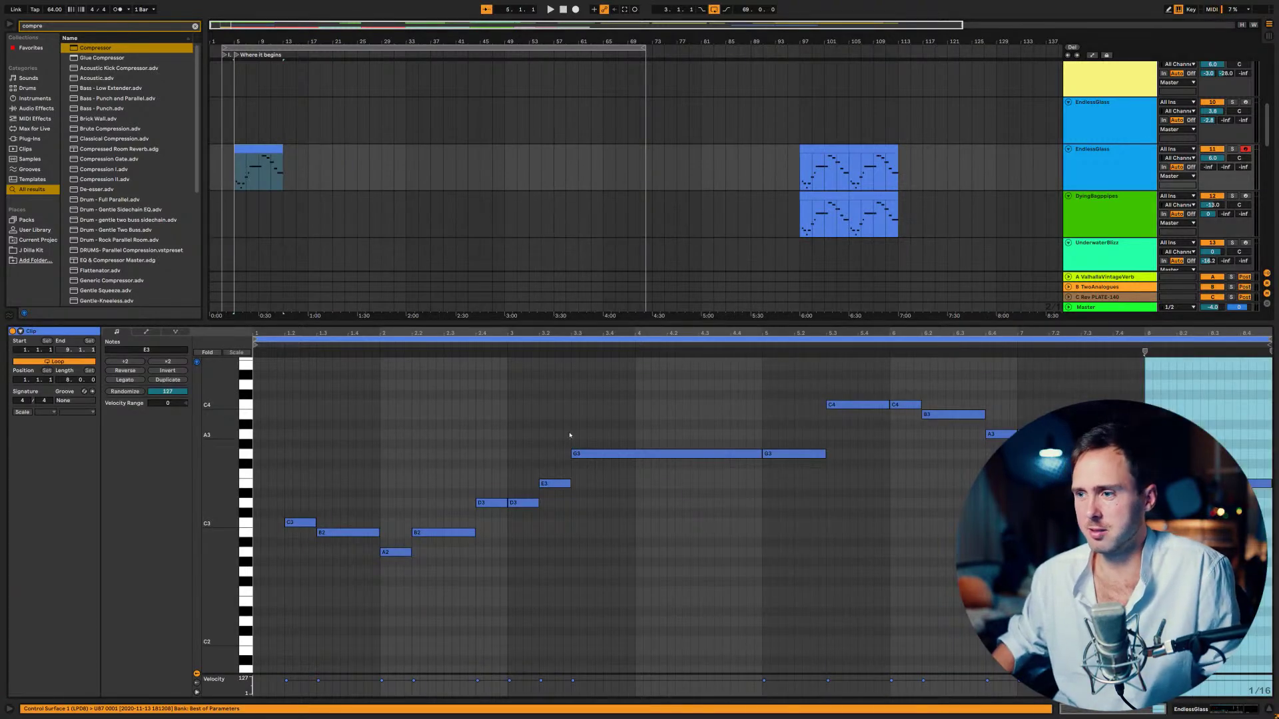
{"action": "key", "text": "ctrl+a"}
{"action": "key", "text": "Delete"}
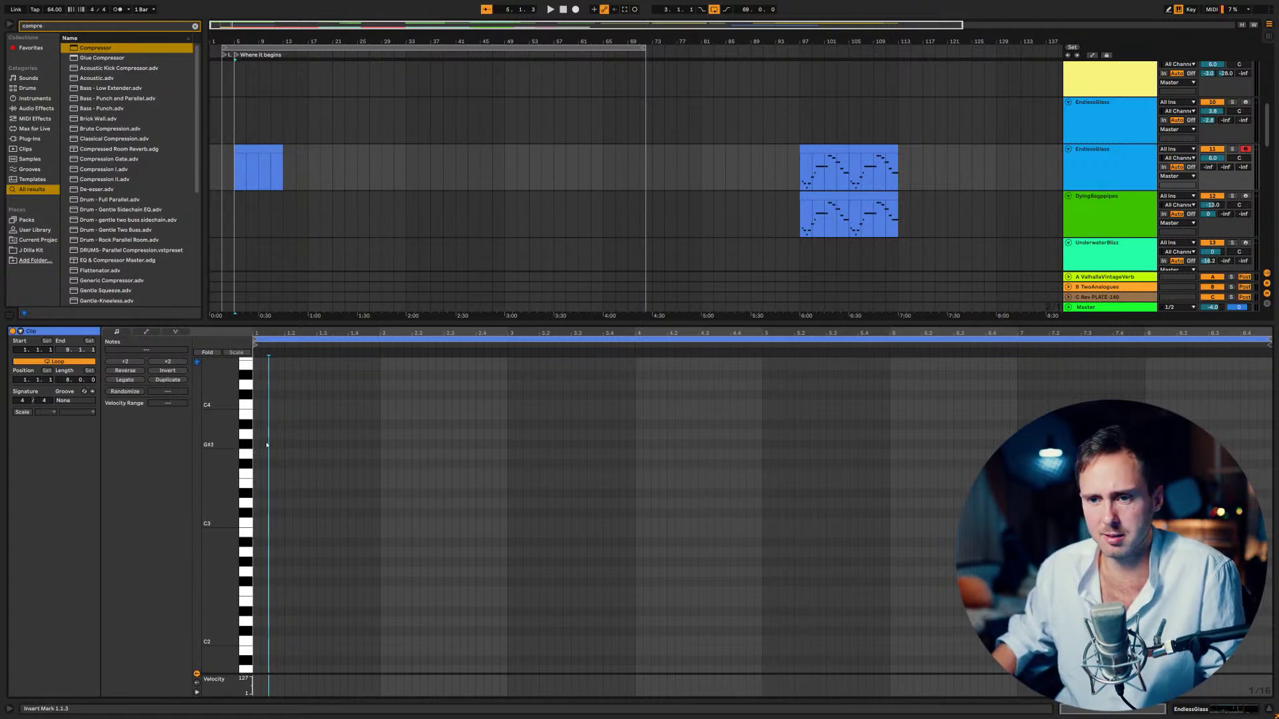
- Draw a two-beat D3 note at the start of the emptied EndlessGlass clip
{"action": "scroll", "coordinate": [273, 444], "scroll_direction": "down", "scroll_amount": 2}
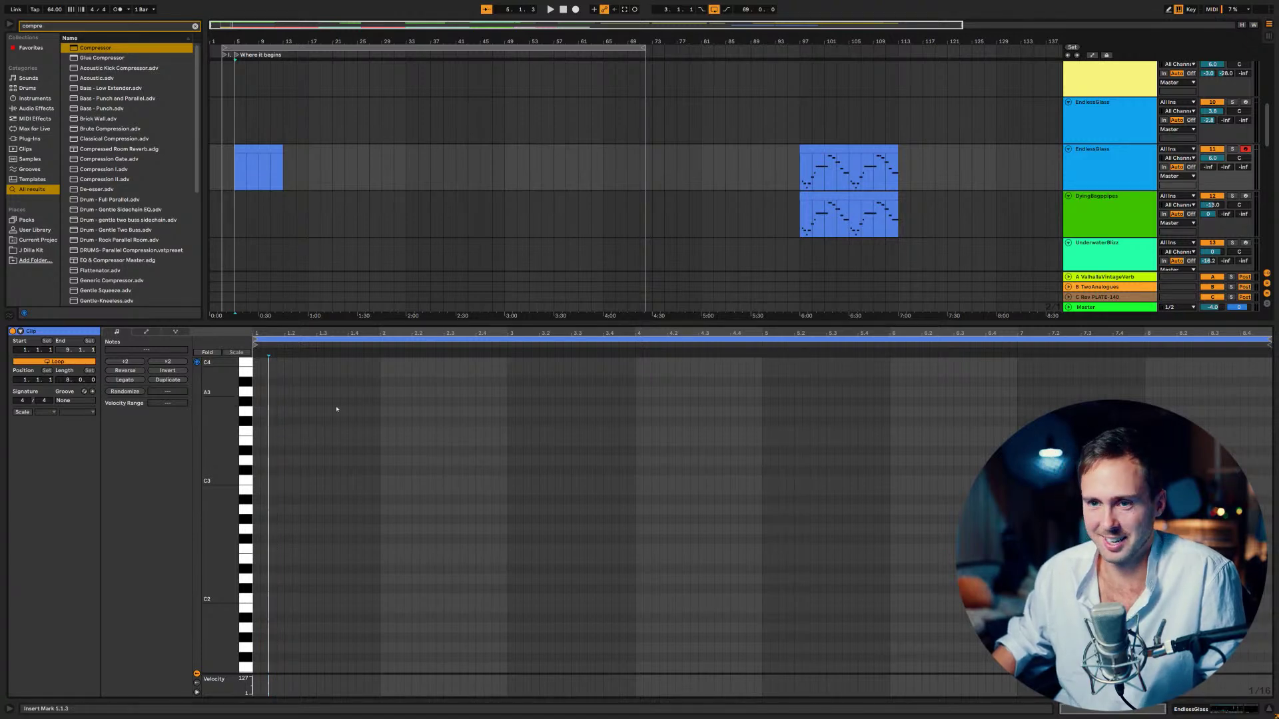
{"action": "scroll", "coordinate": [265, 510], "scroll_direction": "up", "scroll_amount": 1}
{"action": "scroll", "coordinate": [265, 509], "scroll_direction": "up", "scroll_amount": 6}
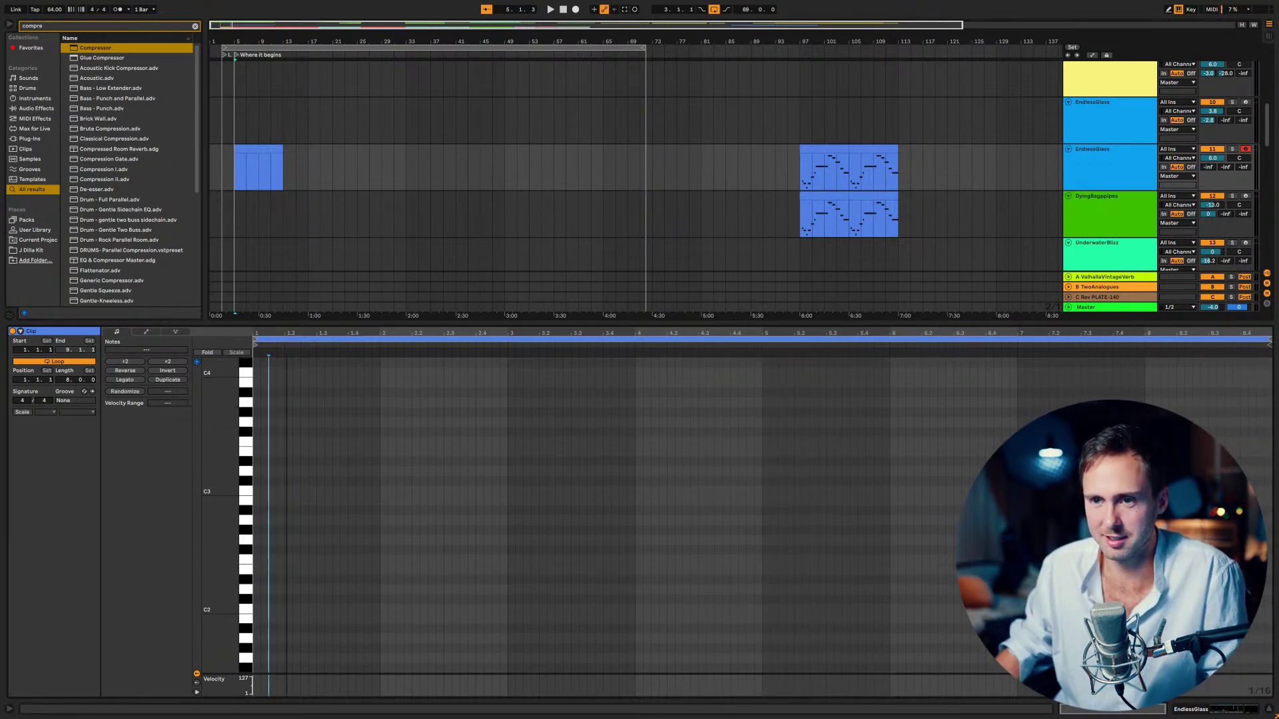
{"action": "left_click", "coordinate": [245, 496]}
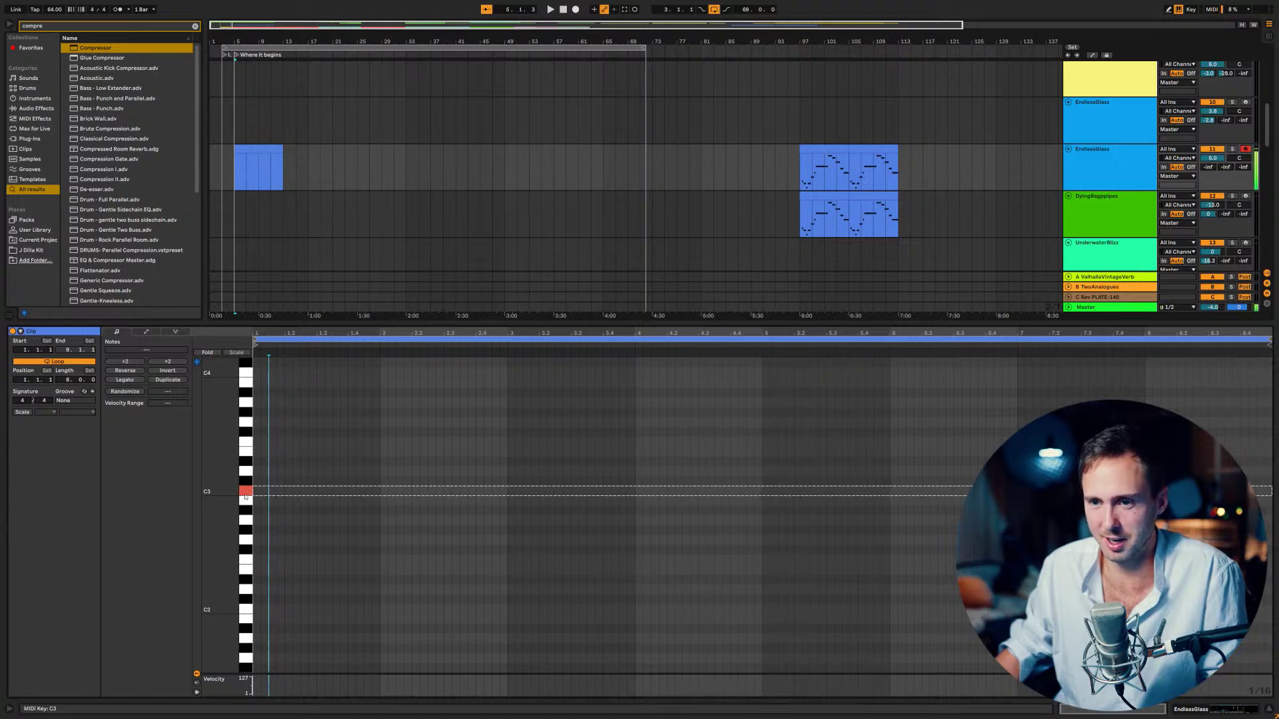
{"action": "scroll", "coordinate": [246, 496], "scroll_direction": "up", "scroll_amount": 2}
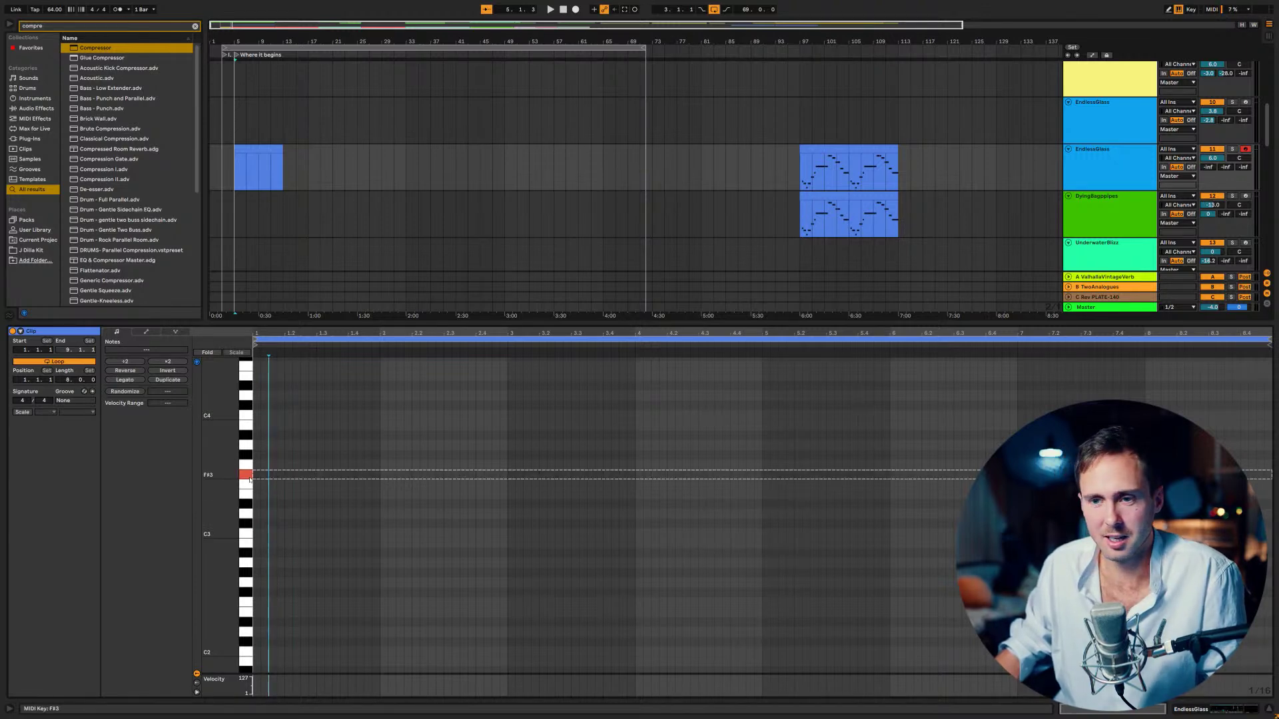
{"action": "double_click", "coordinate": [265, 515]}
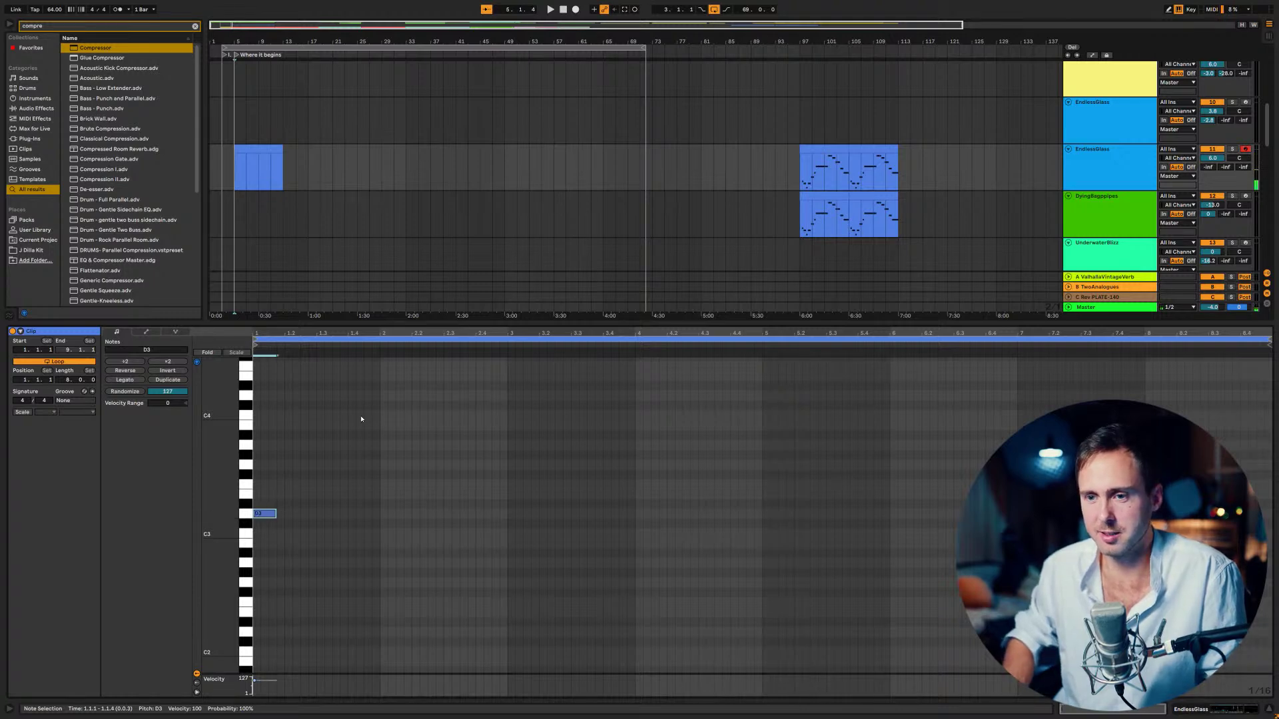
{"action": "key", "text": "shift+Right"}
{"action": "key", "text": "shift+Right"}
{"action": "key", "text": "shift+Right"}
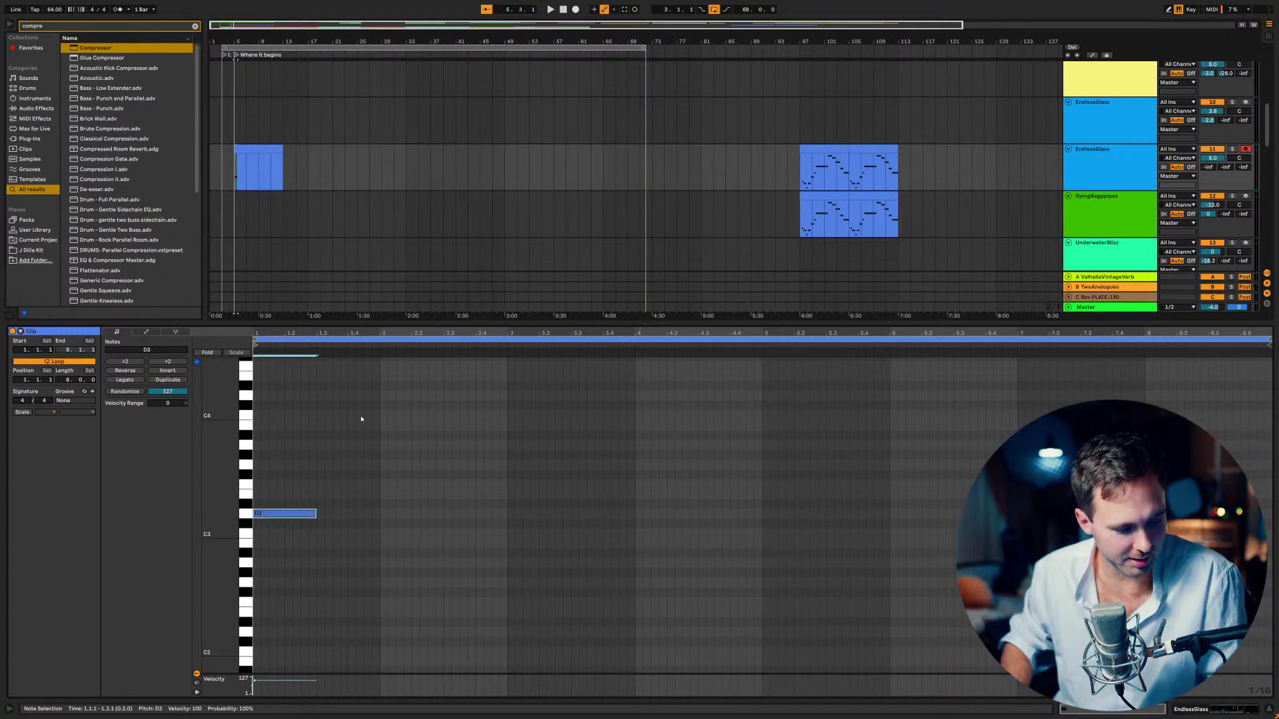
- Play the song and duplicate the D3 note as rising two-beat E3 and F#3 notes
{"action": "key", "text": "space"}
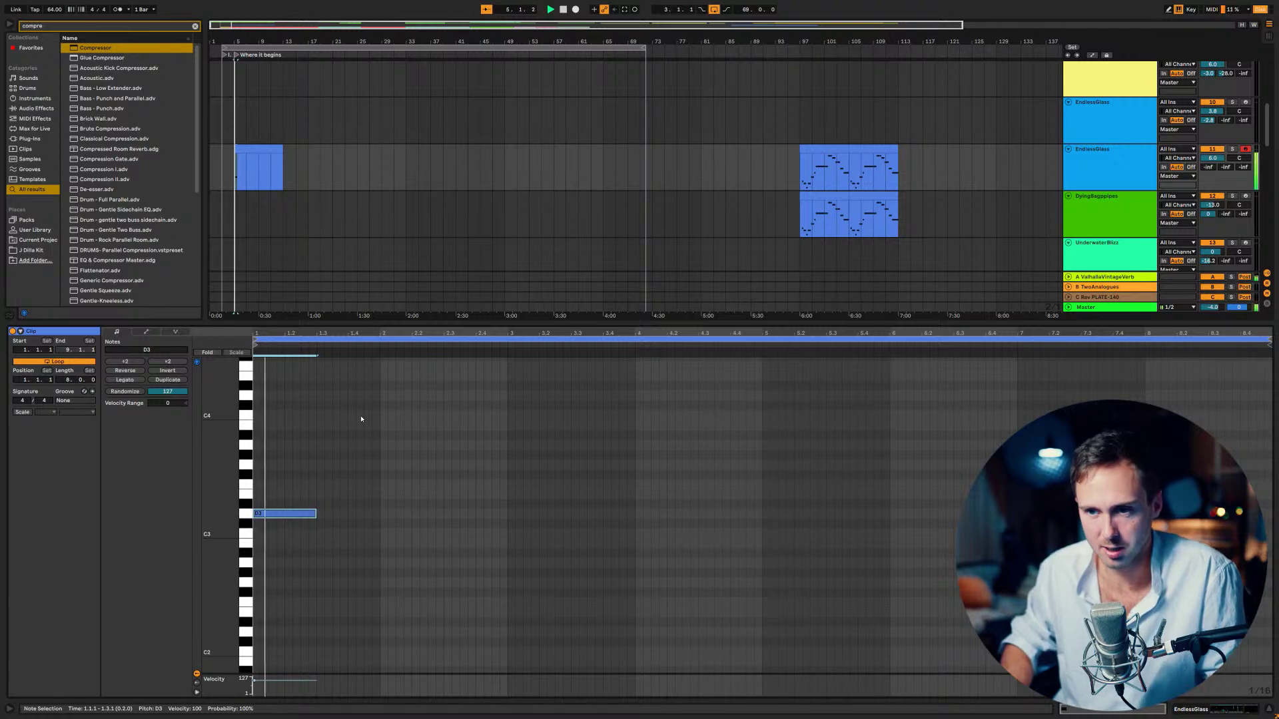
{"action": "key", "text": "ctrl+d"}
{"action": "key", "text": "Up"}
{"action": "key", "text": "Up"}
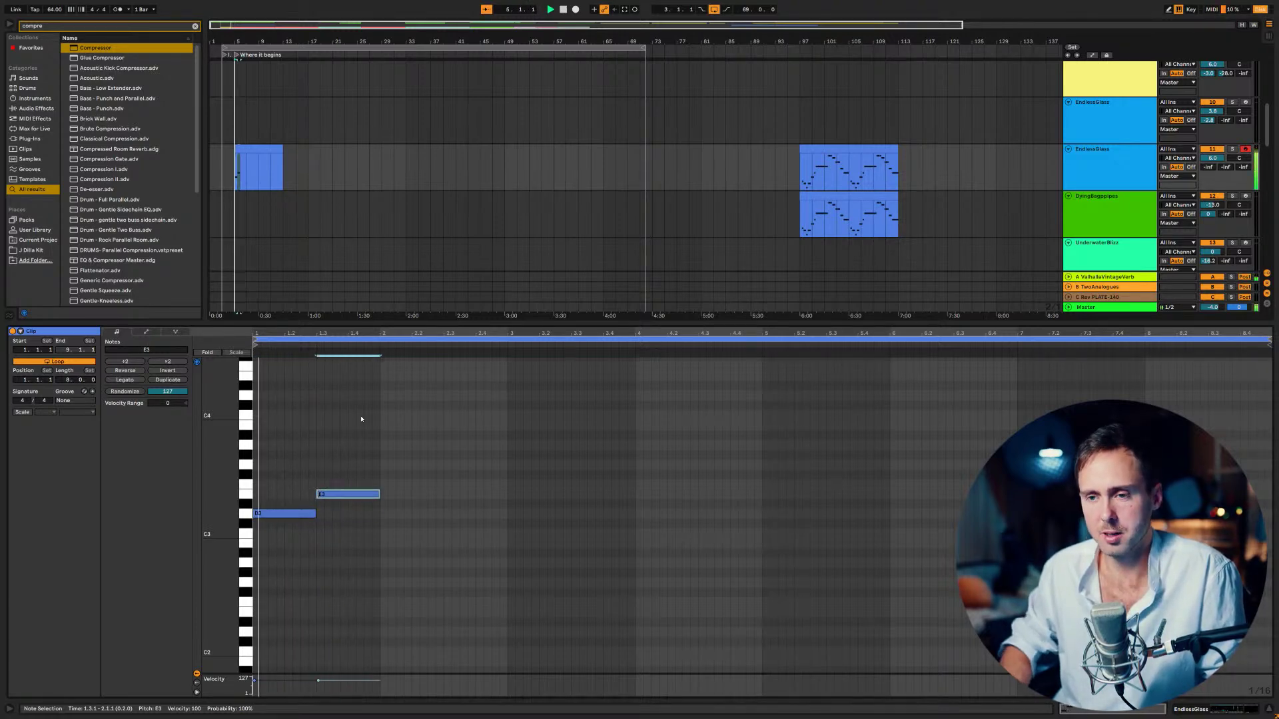
{"action": "key", "text": "ctrl+d"}
{"action": "key", "text": "Up"}
{"action": "key", "text": "Up"}
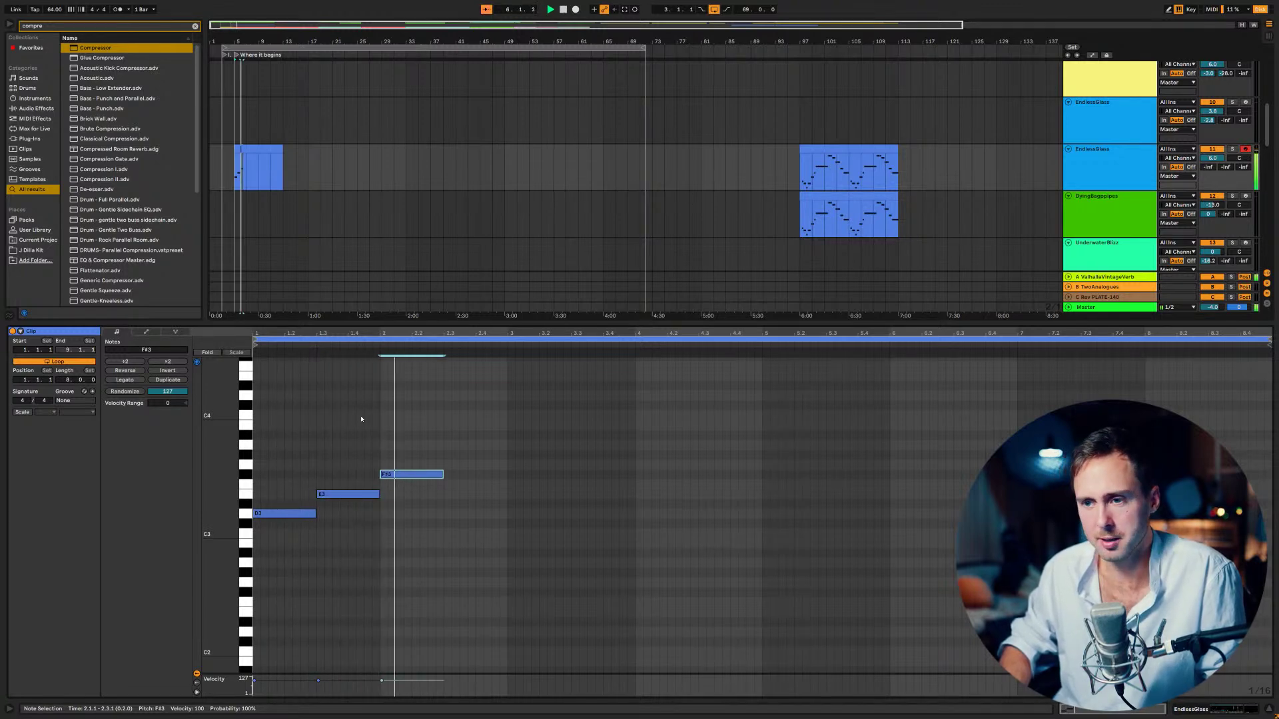
- Extend the F#3 note to three beats and continue the rise with one-beat G3, A3 and B3 notes
{"action": "key", "text": "shift+Right"}
{"action": "key", "text": "shift+Right"}
{"action": "key", "text": "shift+Right"}
{"action": "key", "text": "shift+Right"}
{"action": "key", "text": "ctrl+d"}
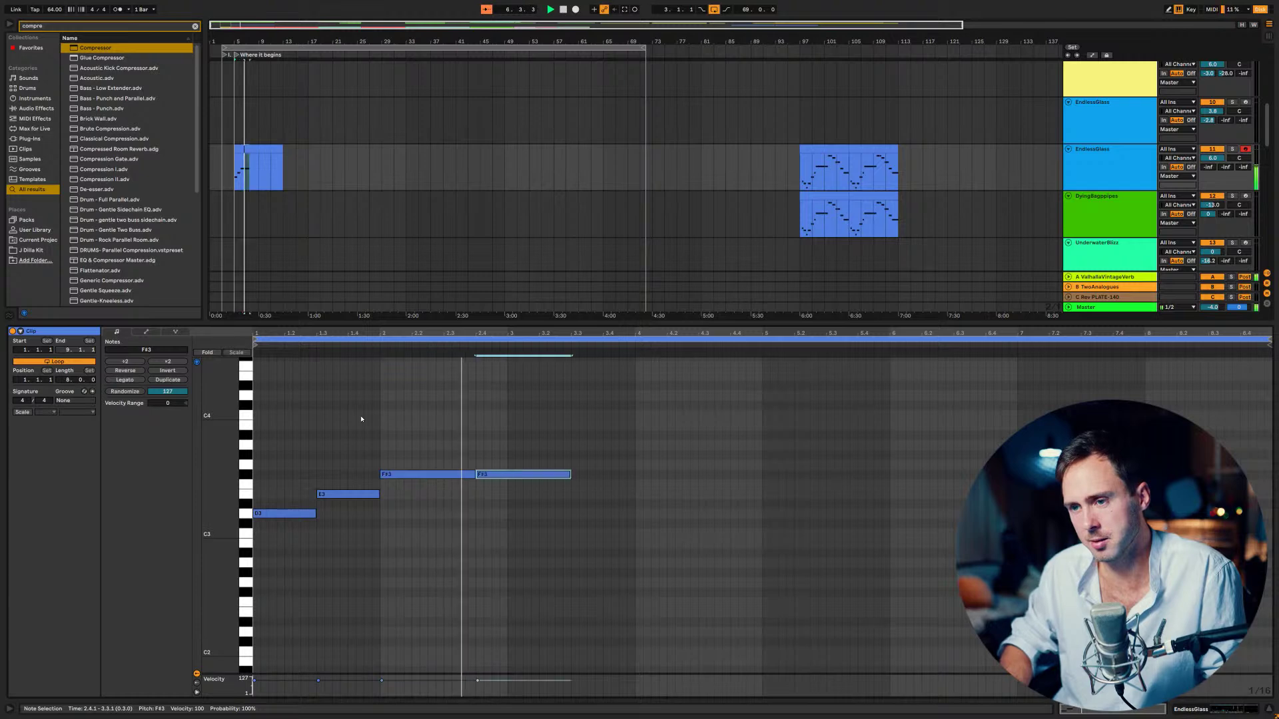
{"action": "key", "text": "Up"}
{"action": "key", "text": "shift+Left"}
{"action": "key", "text": "shift+Left"}
{"action": "key", "text": "shift+Right"}
{"action": "key", "text": "ctrl+d"}
{"action": "key", "text": "Up"}
{"action": "key", "text": "Up"}
{"action": "key", "text": "ctrl+d"}
{"action": "key", "text": "Up"}
{"action": "key", "text": "Up"}
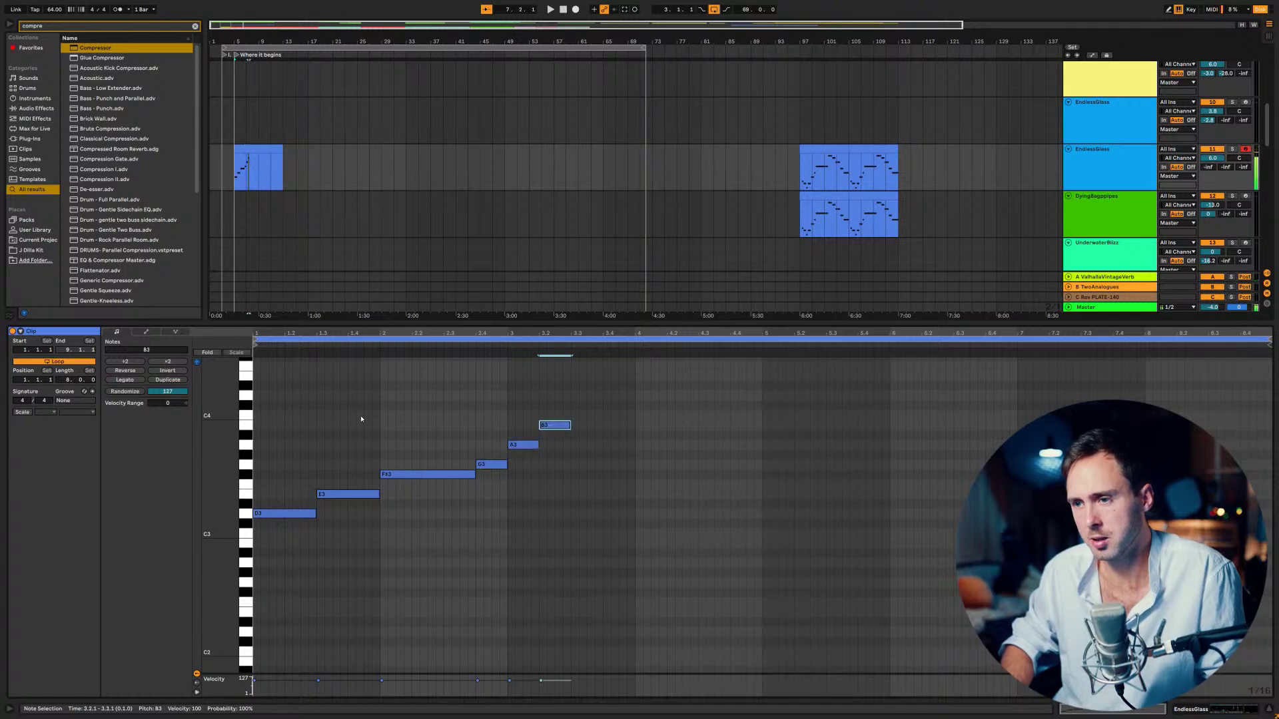
- Duplicate the B3 note as a one-beat E3 note on the third beat of the clip's bar 3
{"action": "key", "text": "shift+Down"}
{"action": "key", "text": "shift+Down"}
{"action": "key", "text": "shift+Up"}
{"action": "key", "text": "shift+Up"}
{"action": "key", "text": "ctrl+d"}
{"action": "key", "text": "Down"}
{"action": "key", "text": "Down"}
{"action": "key", "text": "Up"}
{"action": "key", "text": "Up"}
{"action": "key", "text": "alt+Right"}
{"action": "key", "text": "Down"}
{"action": "key", "text": "Down"}
{"action": "key", "text": "Down"}
{"action": "key", "text": "Down"}
{"action": "key", "text": "Down"}
{"action": "key", "text": "Down"}
{"action": "key", "text": "Down"}
- Duplicate the E3 note as a G3 note and lengthen it to the start of the clip's bar 5
{"action": "key", "text": "ctrl+d"}
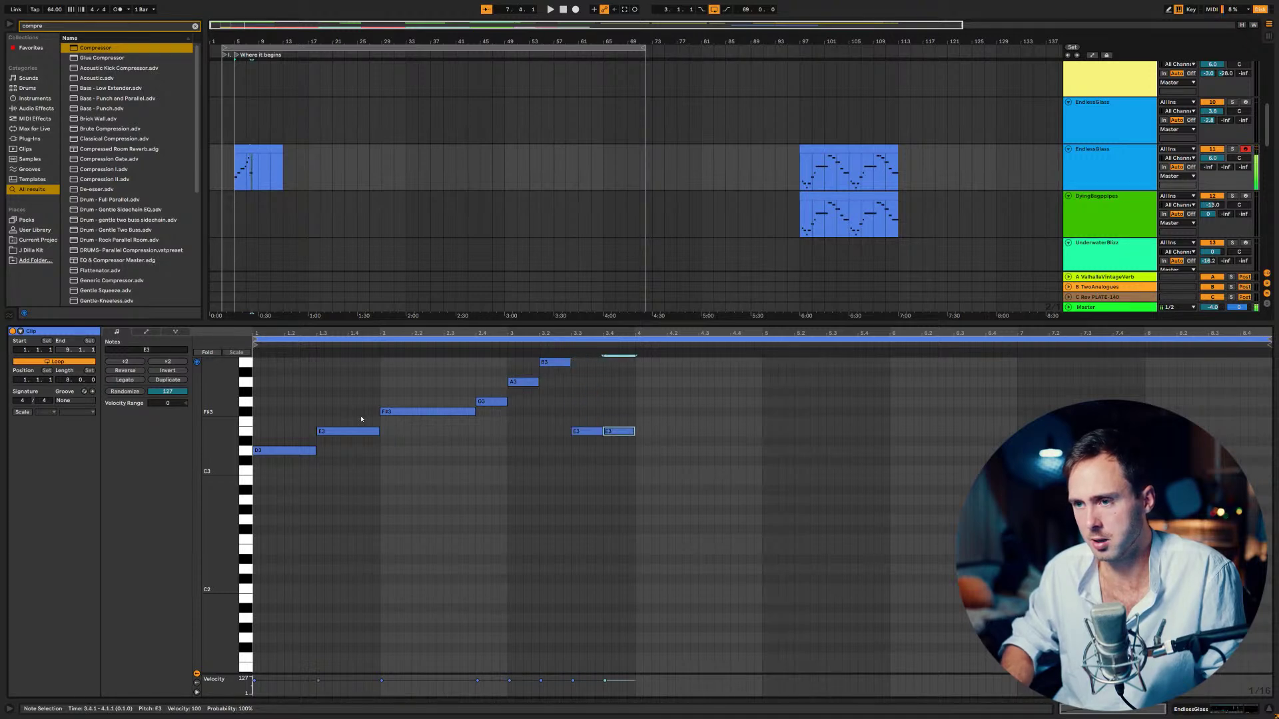
{"action": "key", "text": "Up"}
{"action": "key", "text": "Up"}
{"action": "key", "text": "Up"}
{"action": "key", "text": "shift+Right"}
{"action": "key", "text": "shift+Right"}
{"action": "key", "text": "shift+Right"}
{"action": "key", "text": "shift+Right"}
{"action": "key", "text": "shift+Right"}
{"action": "key", "text": "shift+Right"}
{"action": "key", "text": "shift+Right"}
{"action": "key", "text": "shift+Right"}
{"action": "key", "text": "shift+Right"}
{"action": "key", "text": "shift+Right"}
{"action": "key", "text": "shift+Right"}
{"action": "key", "text": "shift+Right"}
{"action": "key", "text": "shift+Right"}
{"action": "key", "text": "shift+Right"}
{"action": "key", "text": "shift+Right"}
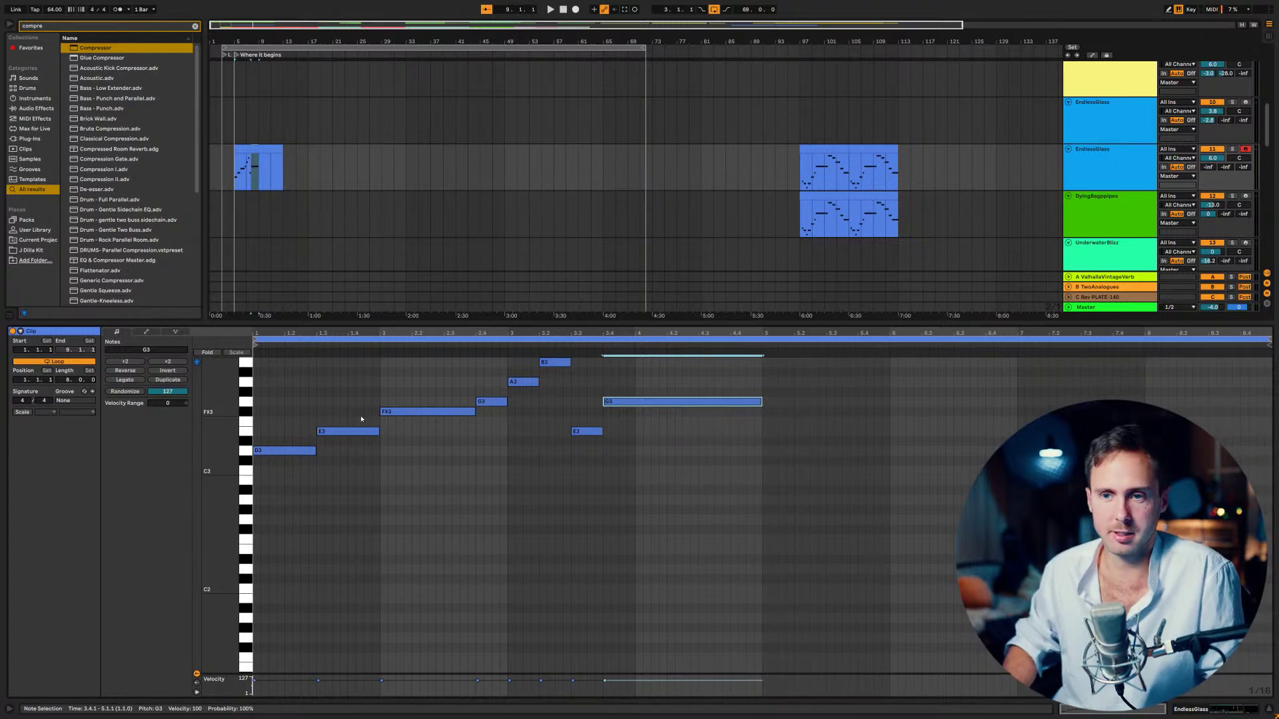
- Play the melody and duplicate its last four notes, A3, B3, E3 and the long G3, to bar 5
{"action": "key", "text": "space"}
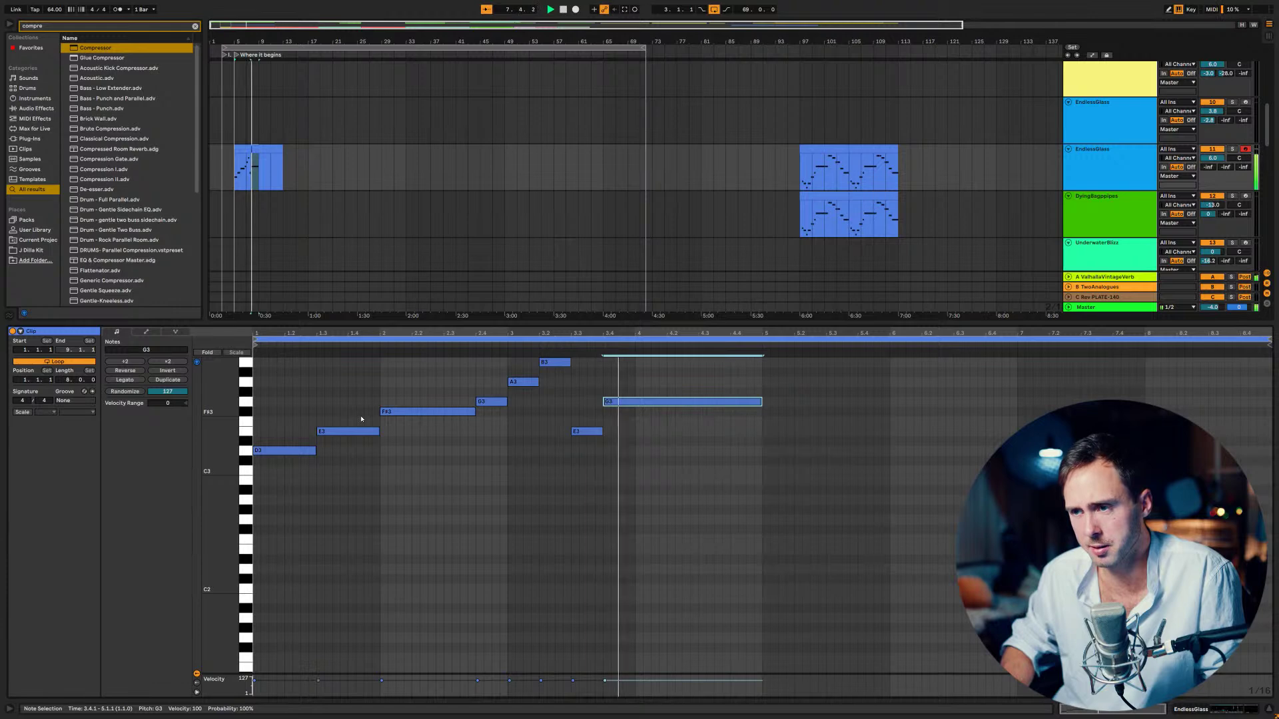
{"action": "scroll", "coordinate": [433, 533], "scroll_direction": "up", "scroll_amount": 3}
{"action": "left_click_drag", "start_coordinate": [669, 547], "coordinate": [530, 414]}
{"action": "key", "text": "ctrl+d"}
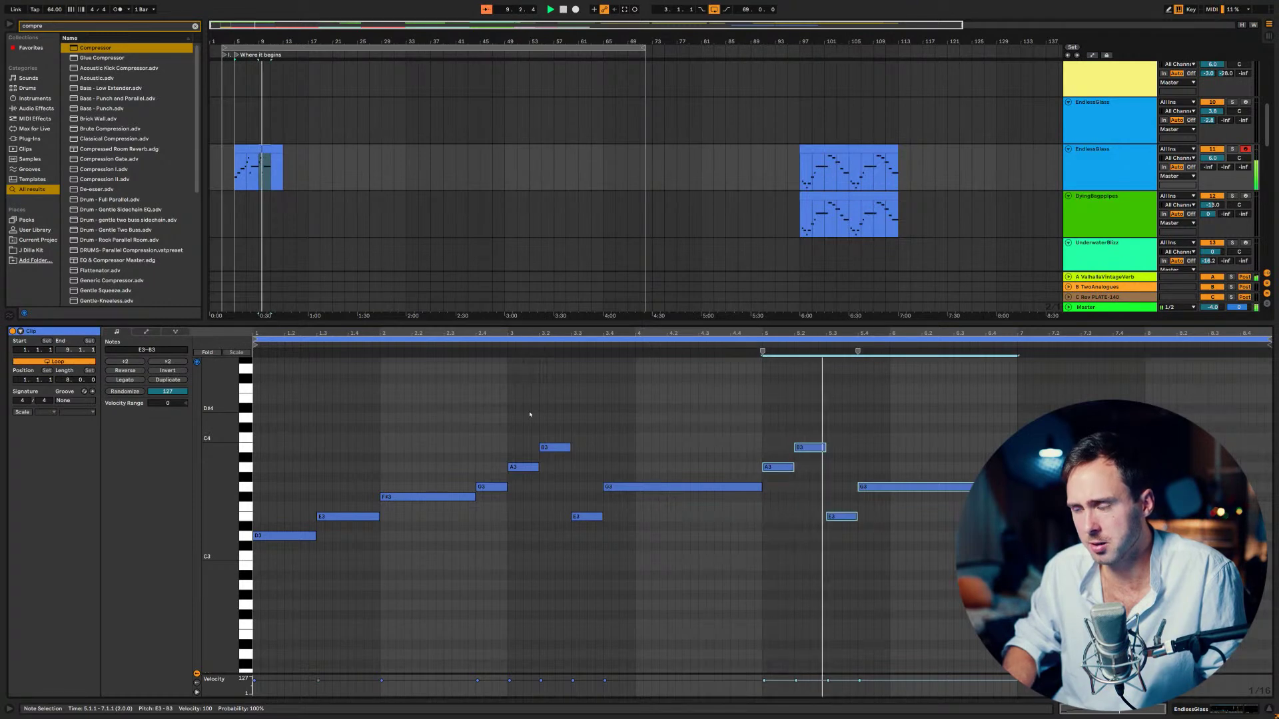
{"action": "scroll", "coordinate": [722, 577], "scroll_direction": "down", "scroll_amount": 1}
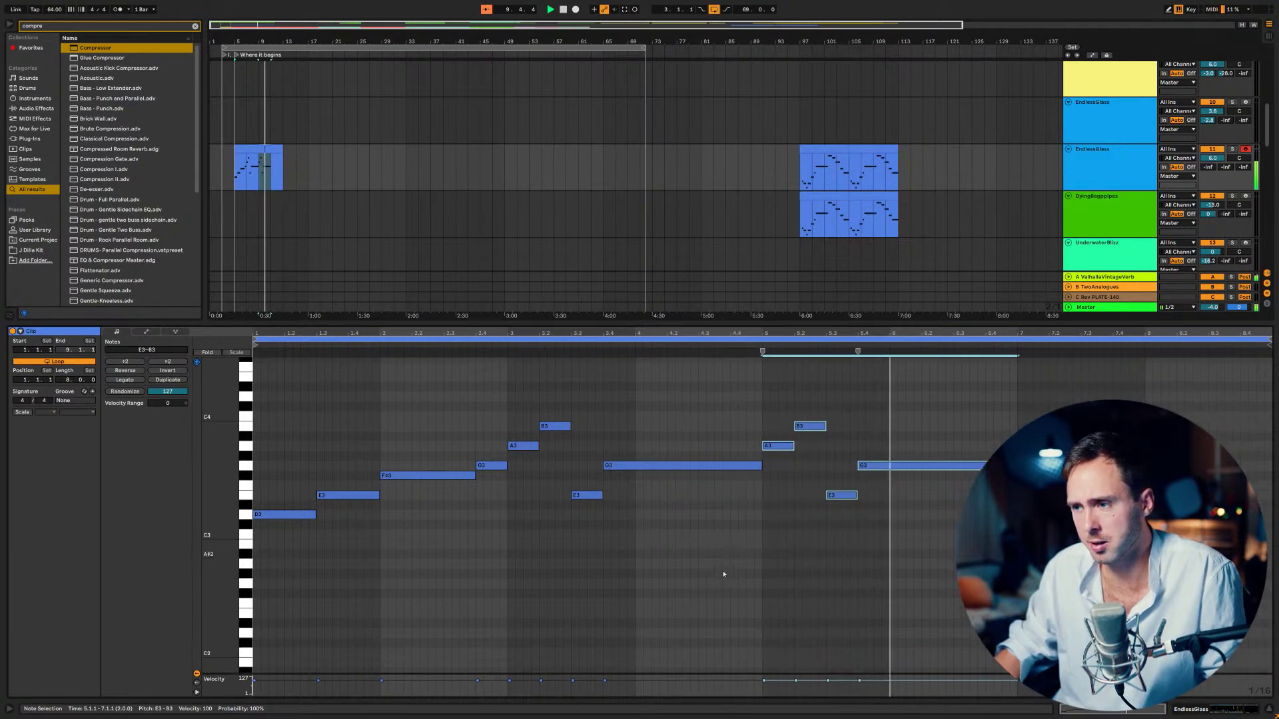
- Add a one-beat C4 note on beat 3 of bar 6, followed by B3 and further one-beat notes into bar 7
{"action": "scroll", "coordinate": [953, 452], "scroll_direction": "up", "scroll_amount": 1}
{"action": "scroll", "coordinate": [953, 452], "scroll_direction": "up", "scroll_amount": 1}
{"action": "double_click", "coordinate": [957, 419]}
{"action": "key", "text": "Down"}
{"action": "key", "text": "Down"}
{"action": "key", "text": "Down"}
{"action": "key", "text": "Down"}
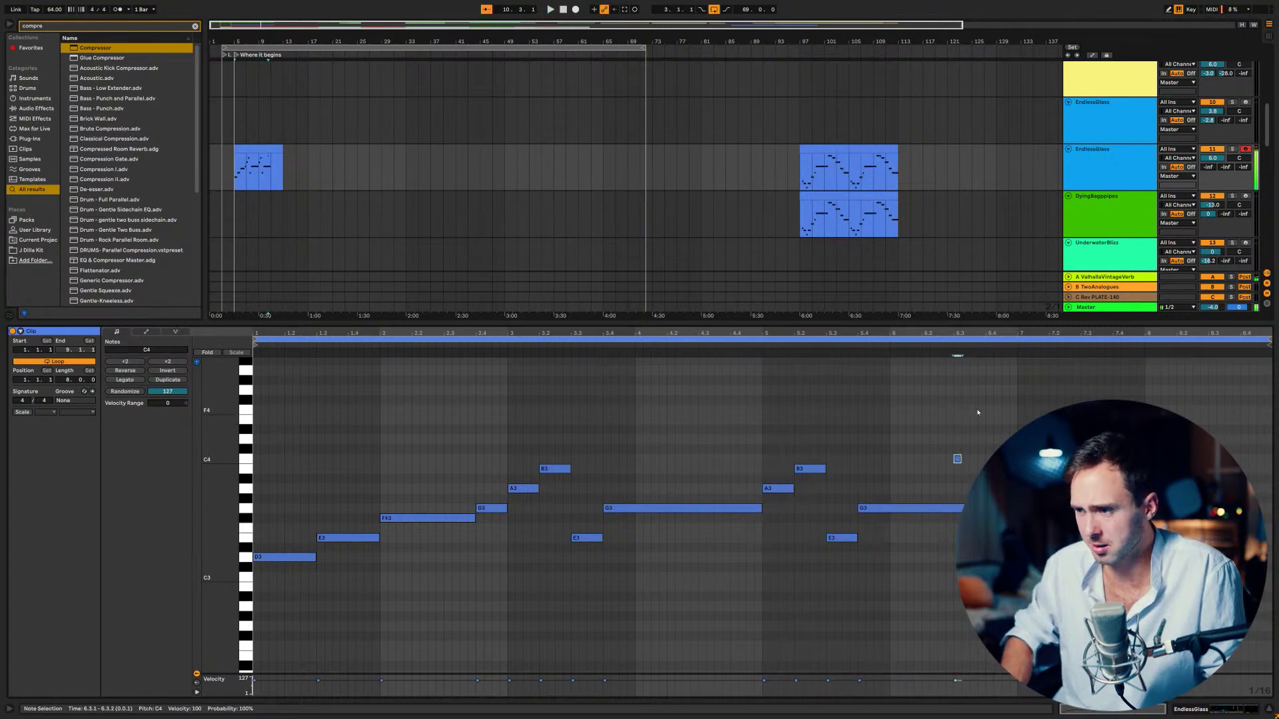
{"action": "key", "text": "shift+Right"}
{"action": "key", "text": "ctrl+d"}
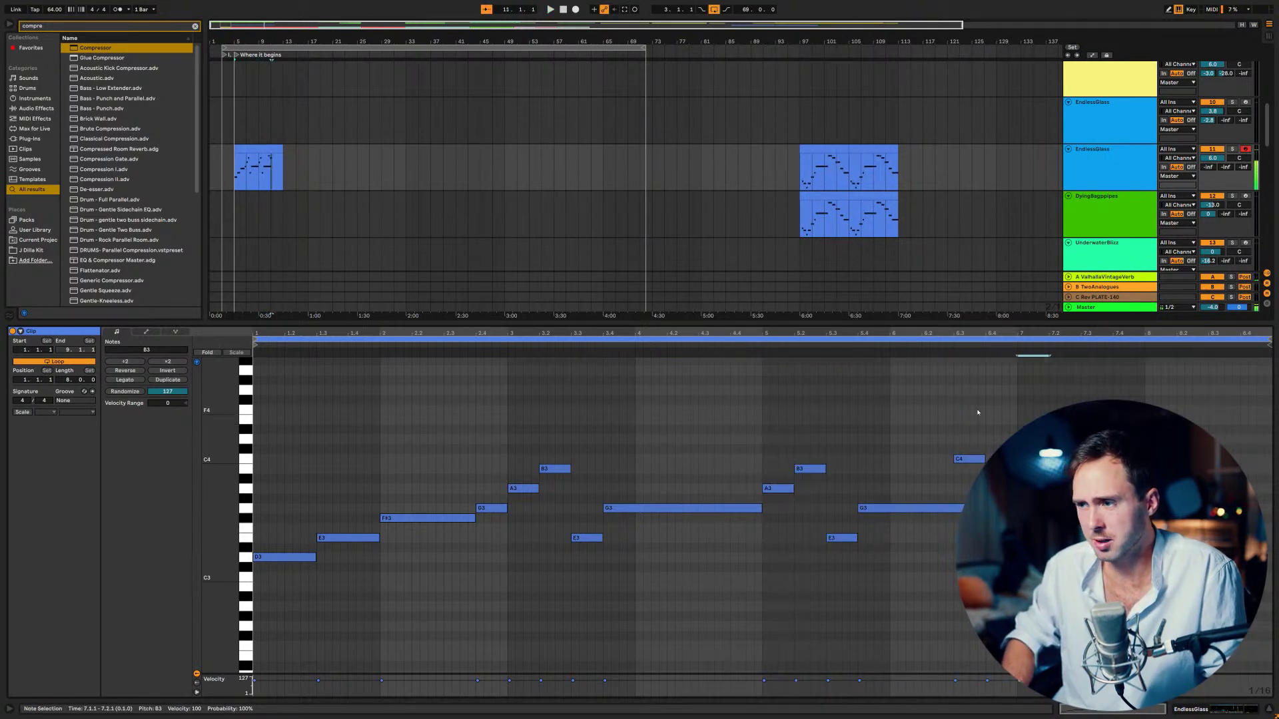
{"action": "key", "text": "ctrl+d"}
{"action": "key", "text": "Up"}
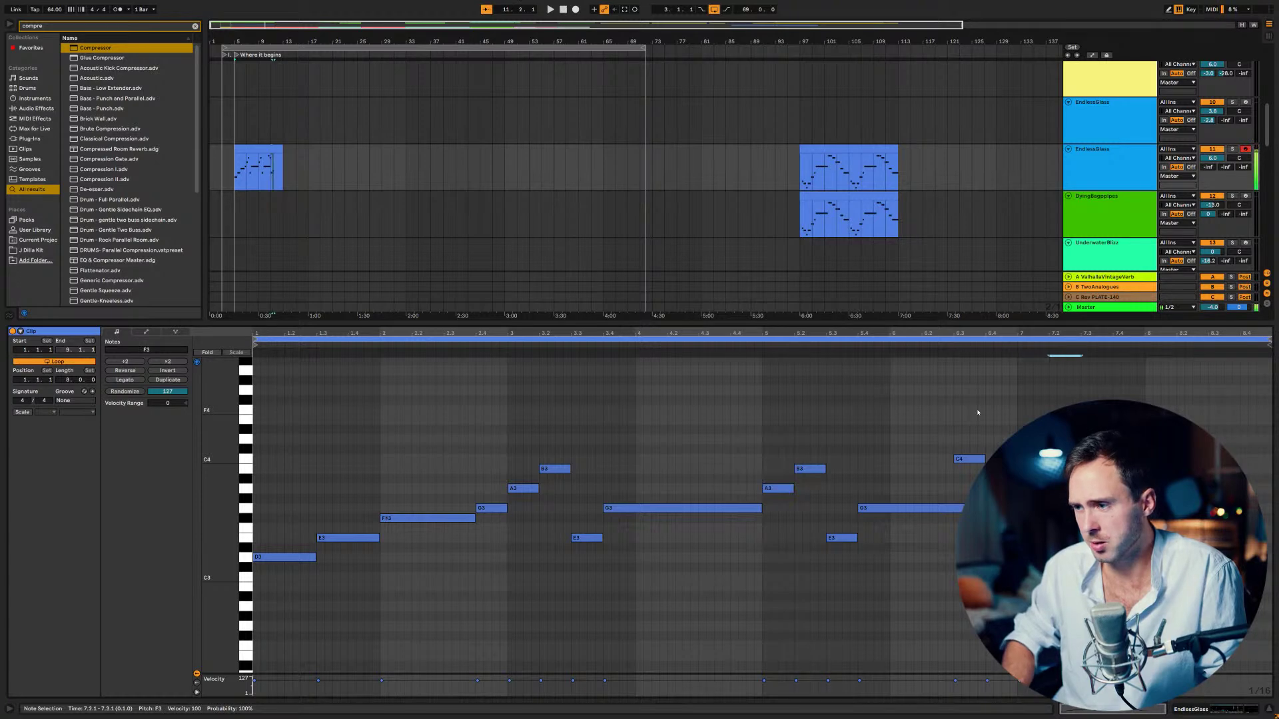
- Shorten the second long G3 note to end at the C4 note and stretch a G3 from 7.2 to the clip's end
{"action": "left_click", "coordinate": [906, 509]}
{"action": "key", "text": "shift+Left"}
{"action": "key", "text": "shift+Left"}
{"action": "key", "text": "shift+Left"}
{"action": "key", "text": "shift+Left"}
{"action": "key", "text": "shift+Left"}
{"action": "key", "text": "shift+Left"}
{"action": "left_click_drag", "start_coordinate": [1078, 509], "coordinate": [1241, 469]}
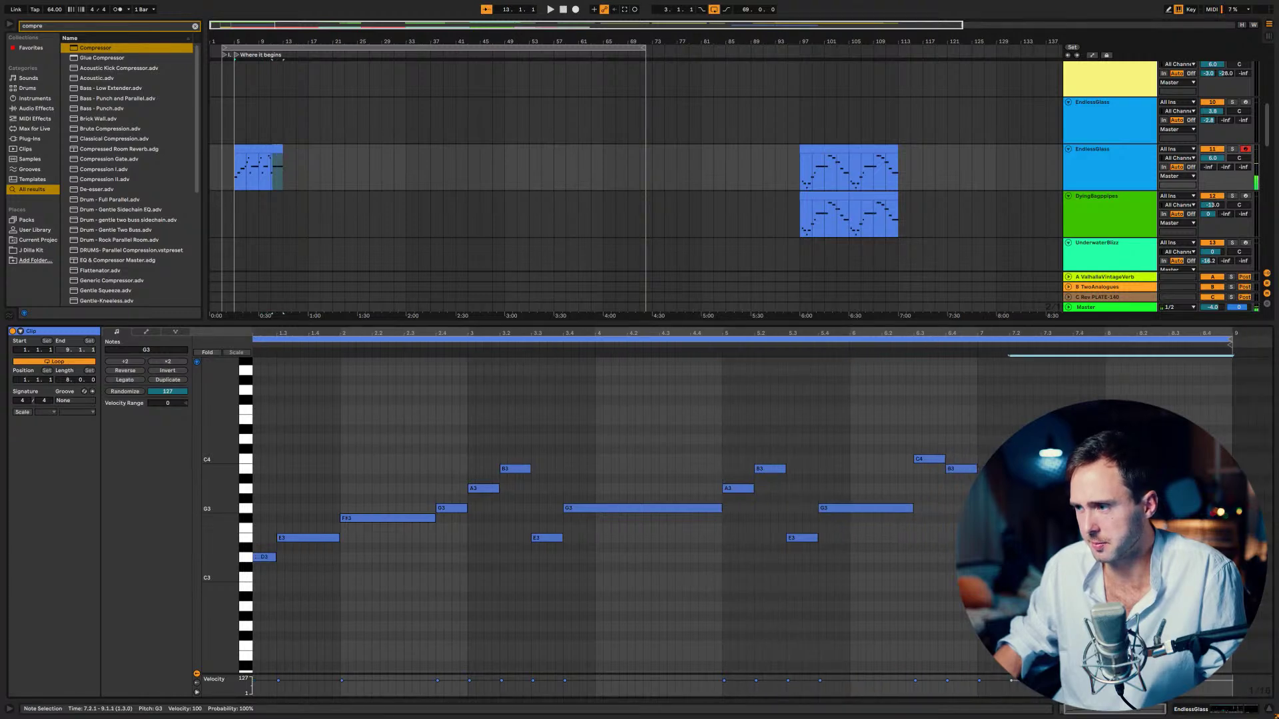
- Play back the melody and end it with an E3 note filling the clip's bar 8
{"action": "key", "text": "space"}
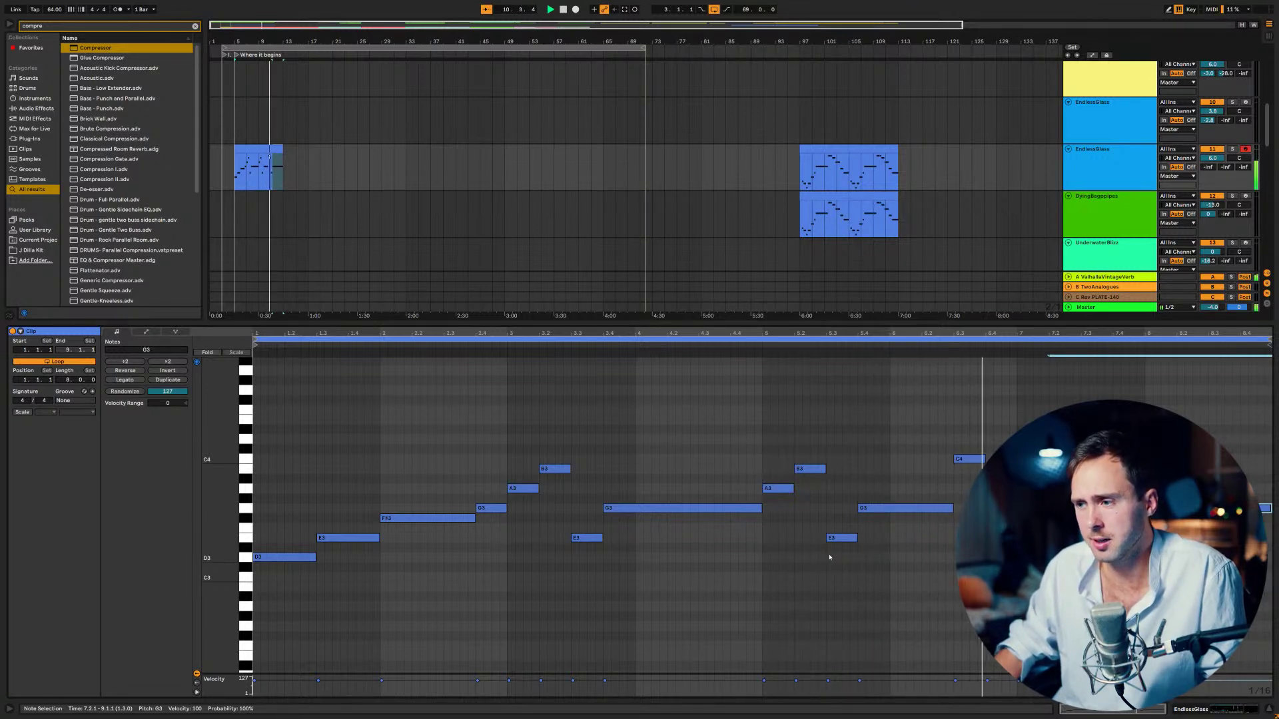
{"action": "key", "text": "alt+Left"}
{"action": "key", "text": "alt+Right"}
{"action": "left_click", "coordinate": [945, 345]}
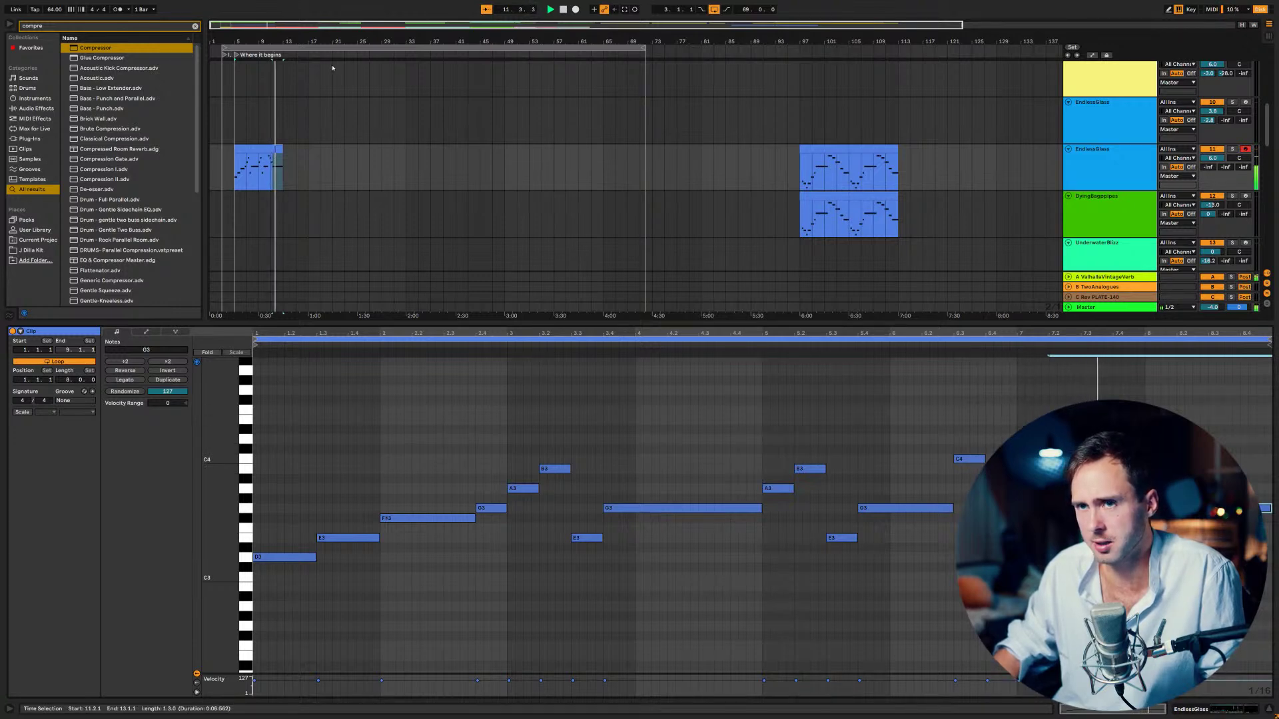
{"action": "left_click_drag", "start_coordinate": [1047, 508], "coordinate": [1138, 508]}
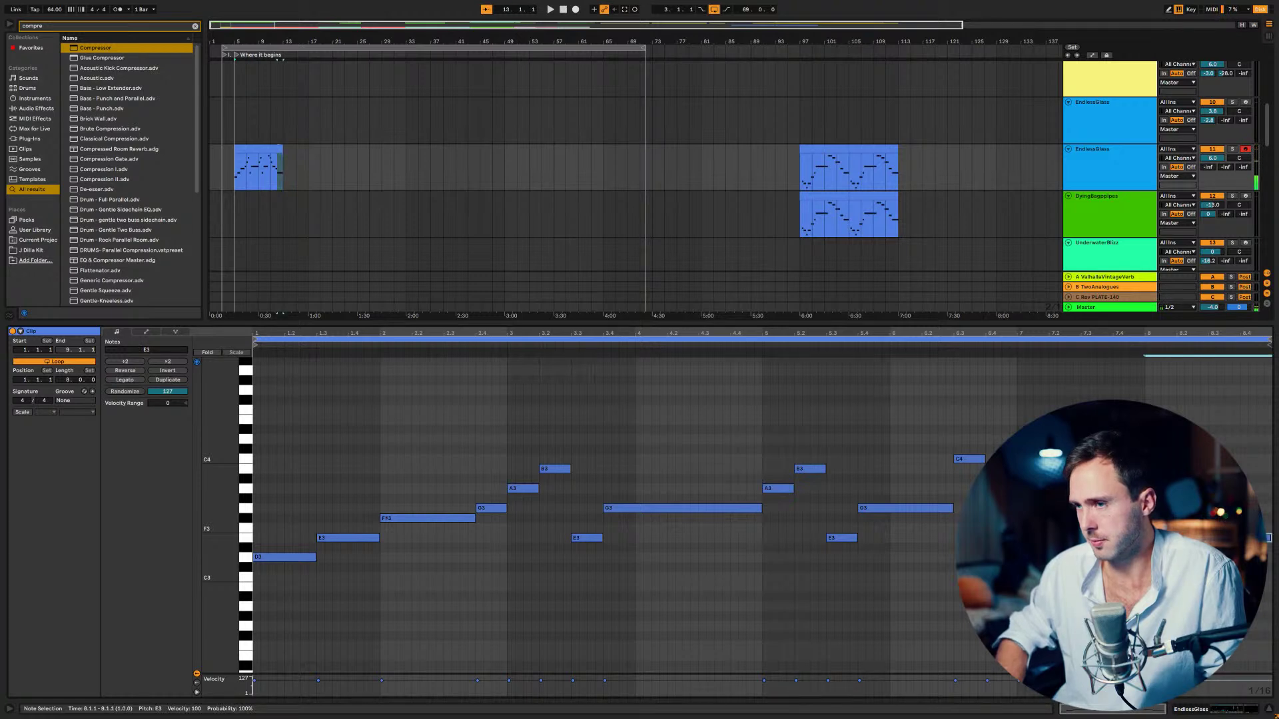
- Listen to the finished melody and duplicate its EndlessGlass clip to bar 13
{"action": "key", "text": "space"}
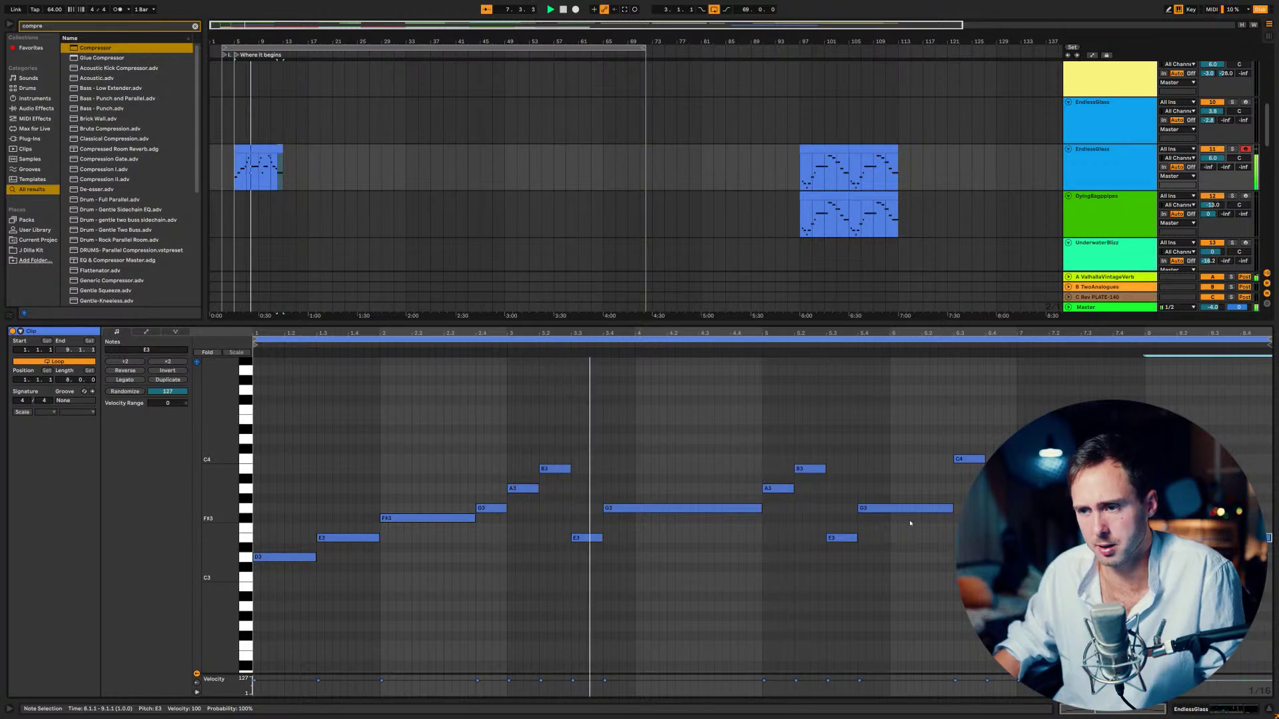
{"action": "scroll", "coordinate": [909, 522], "scroll_direction": "down", "scroll_amount": 1}
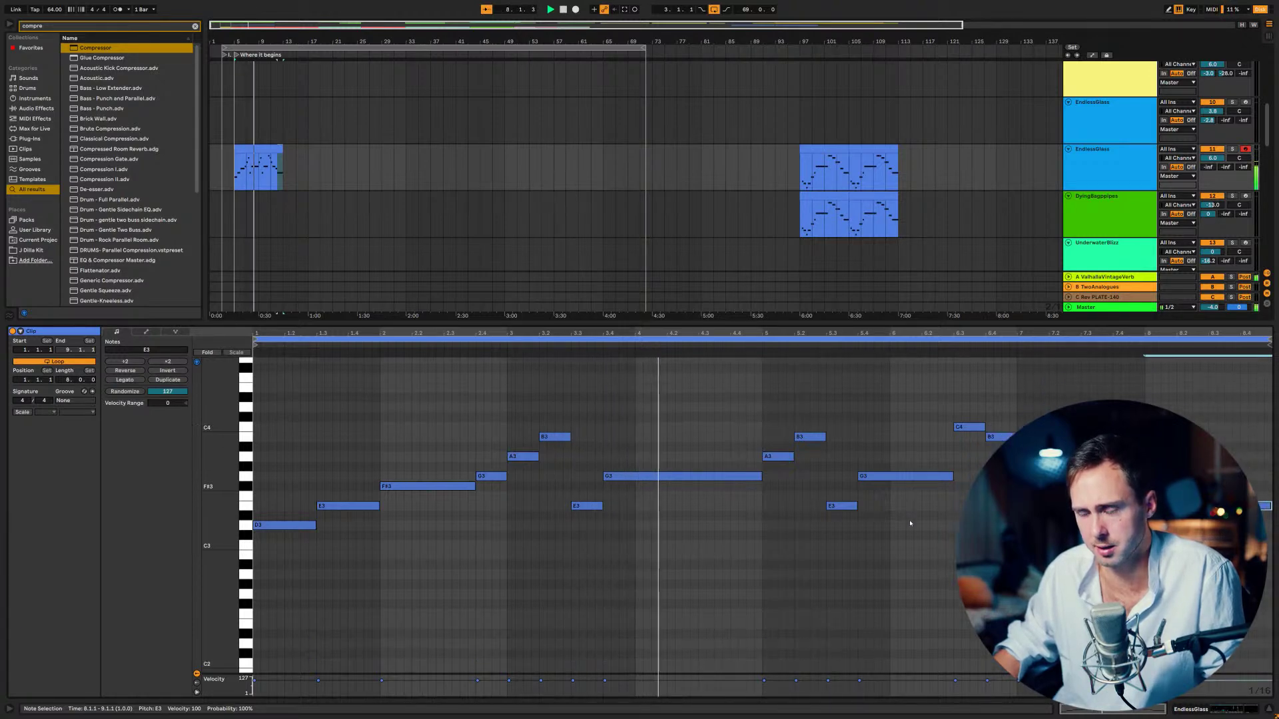
{"action": "scroll", "coordinate": [910, 523], "scroll_direction": "up", "scroll_amount": 1}
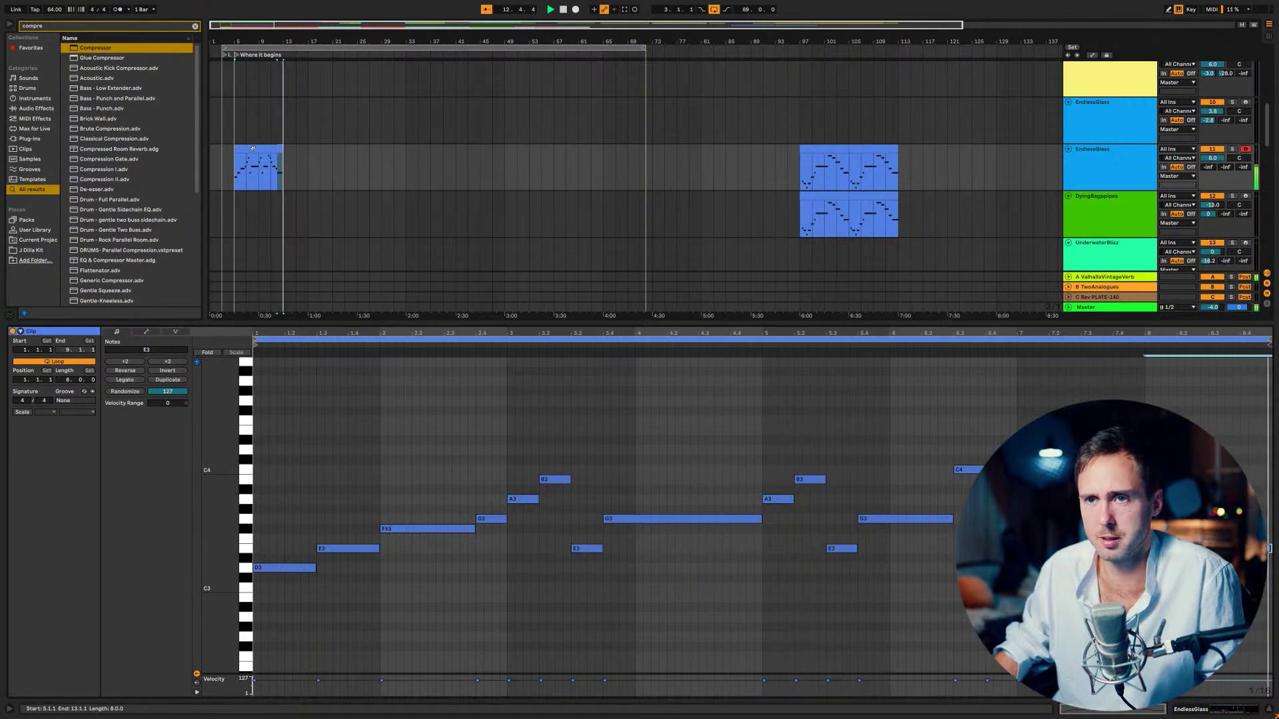
{"action": "key", "text": "ctrl+d"}
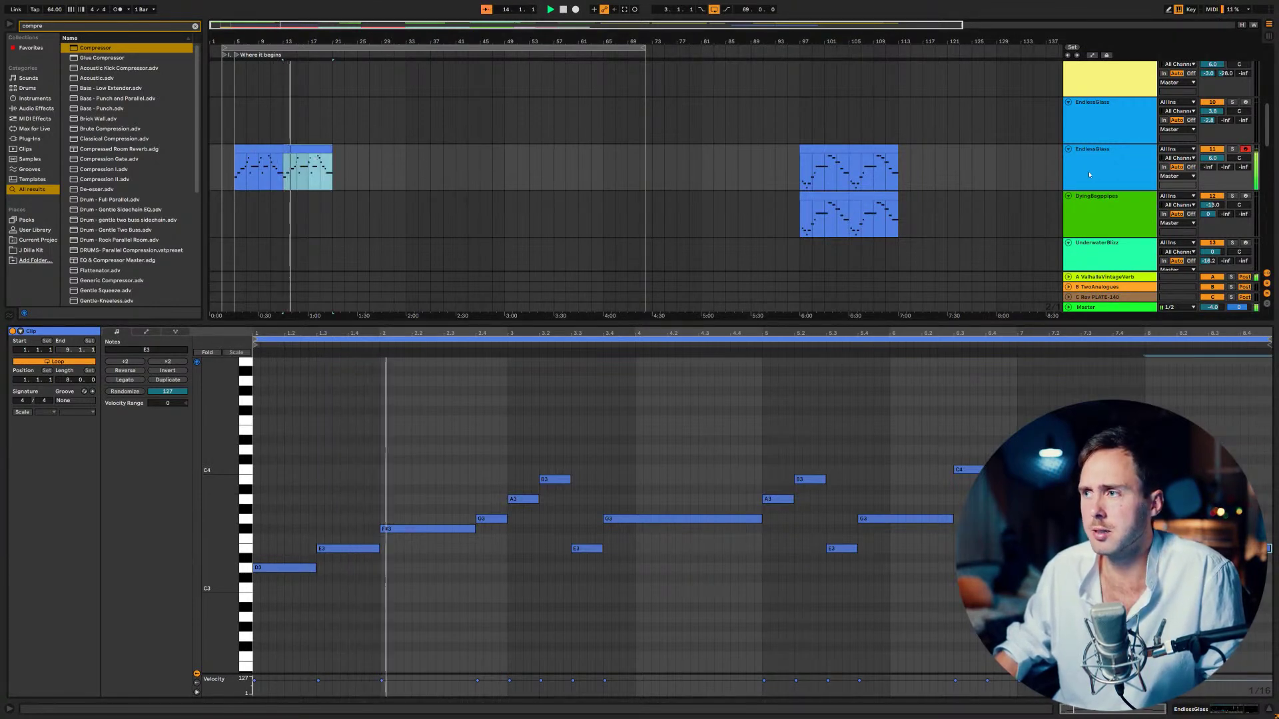
- Copy the bar 13 melody clip onto the ReversedHeavenOrgran and PipeBand tracks at the same position
{"action": "scroll", "coordinate": [957, 162], "scroll_direction": "up", "scroll_amount": 5}
{"action": "scroll", "coordinate": [954, 164], "scroll_direction": "down", "scroll_amount": 3}
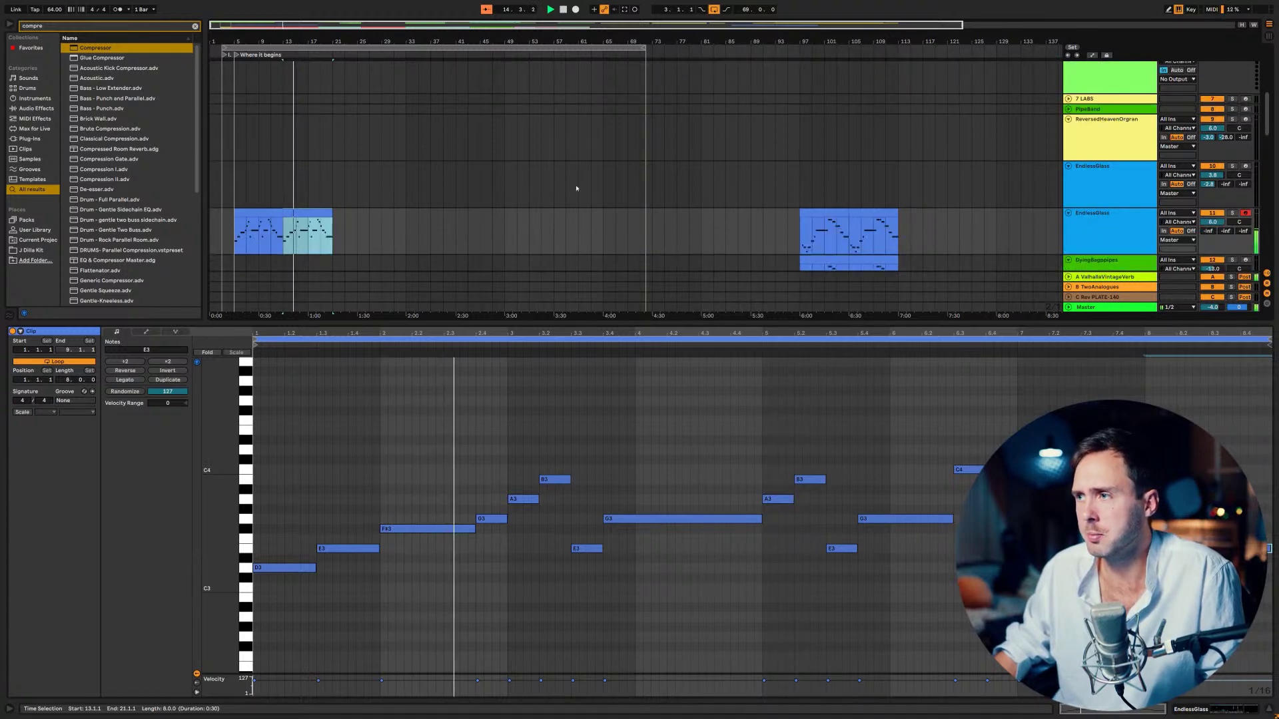
{"action": "left_click_drag", "start_coordinate": [309, 211], "coordinate": [309, 117]}
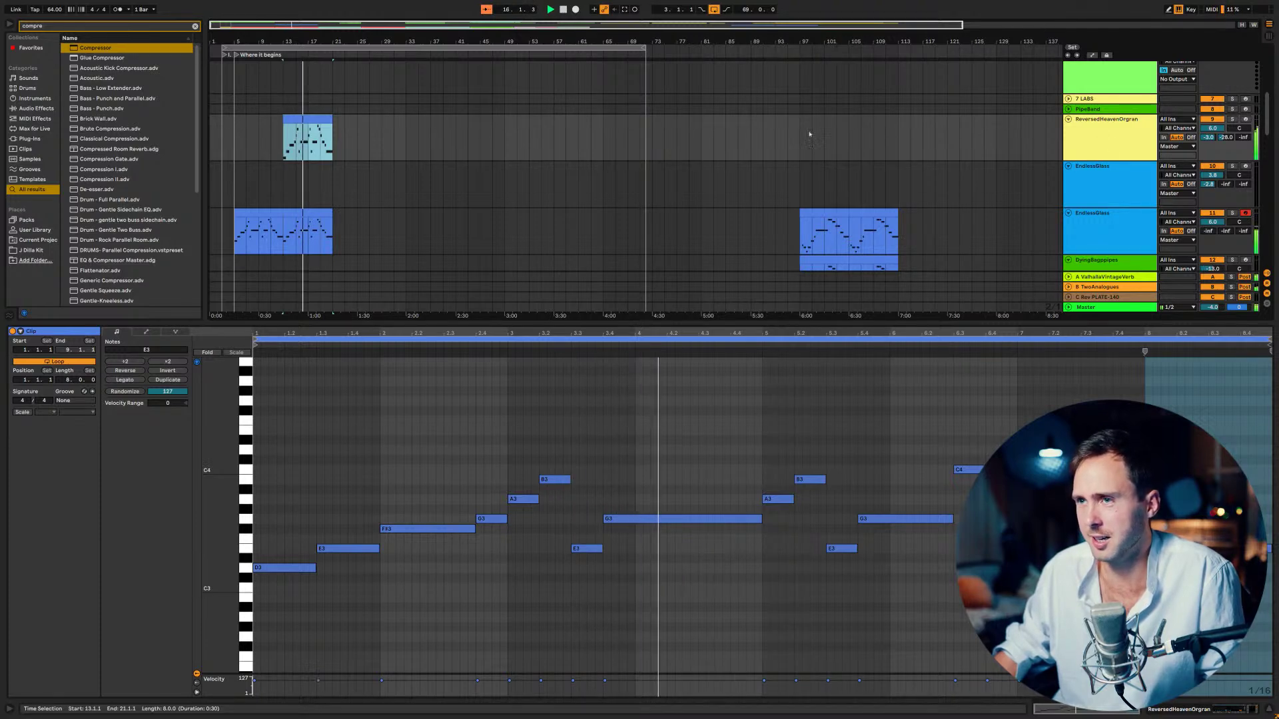
{"action": "scroll", "coordinate": [422, 142], "scroll_direction": "up", "scroll_amount": 1}
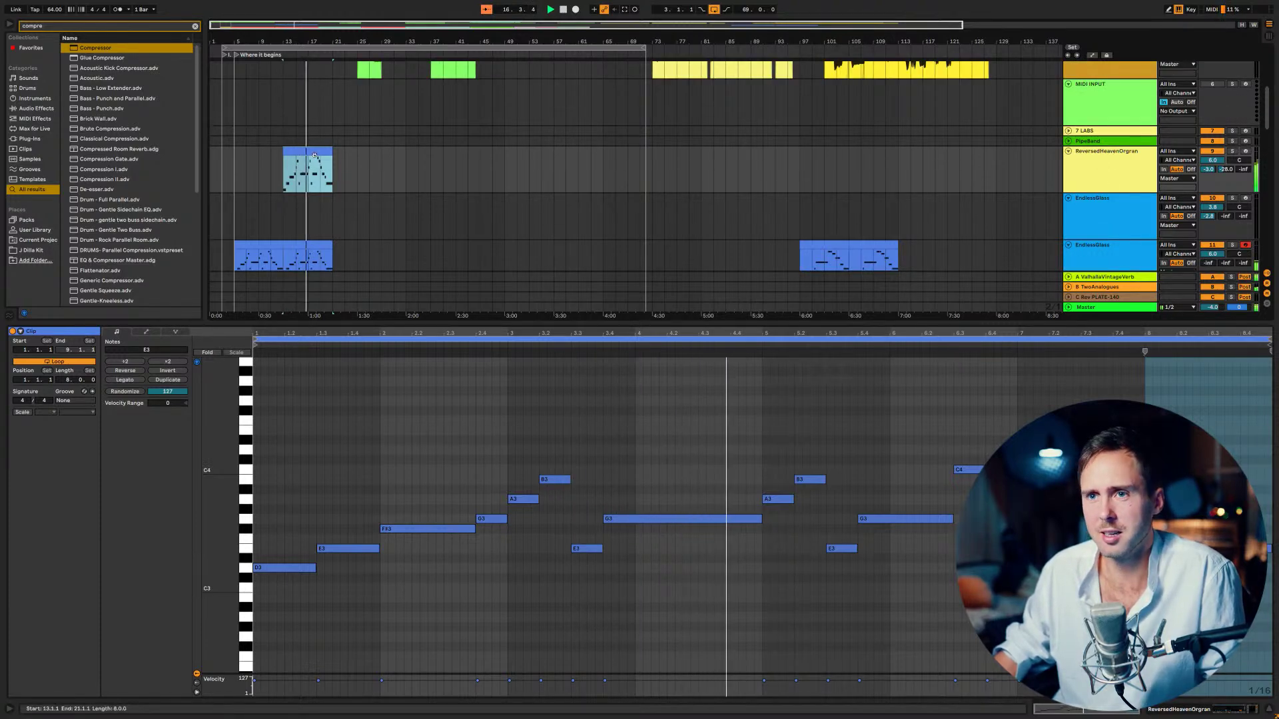
{"action": "left_click_drag", "start_coordinate": [315, 154], "coordinate": [314, 141]}
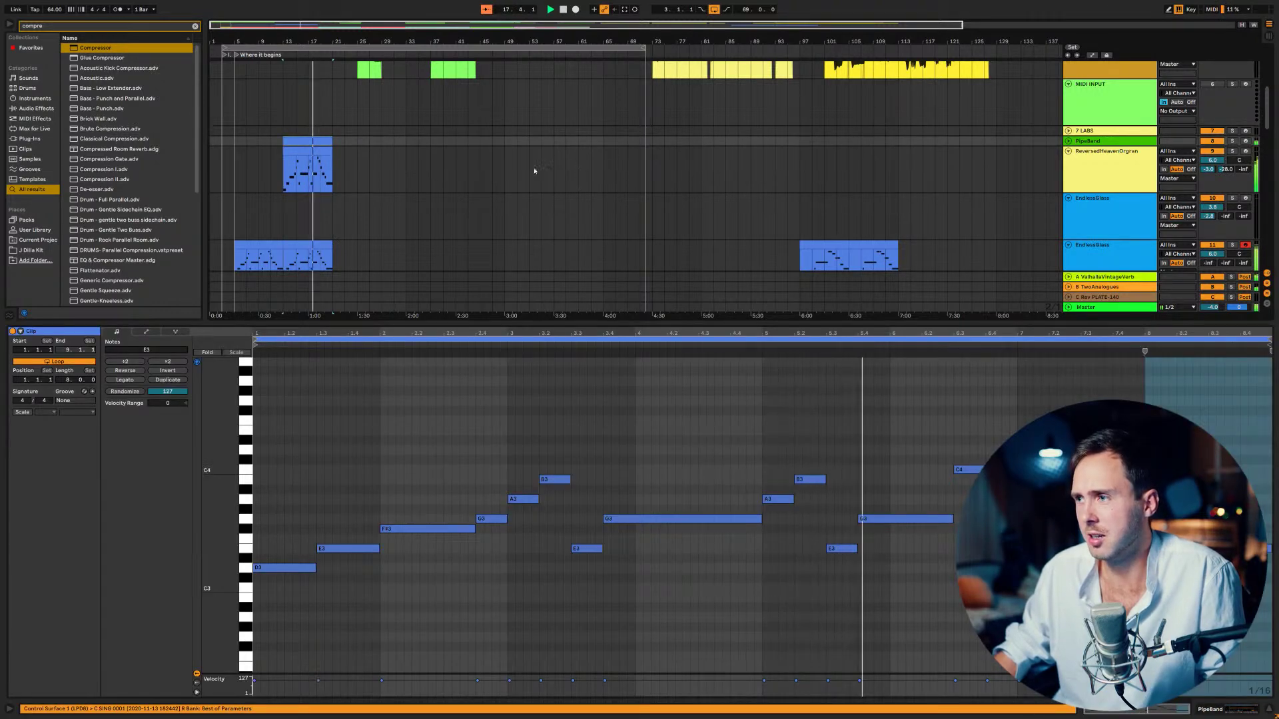
- Delete the bar 13 melody clip from the PipeBand track and copy the EndlessGlass one onto the UnderwaterBlizz track at the same bar
{"action": "left_click", "coordinate": [322, 142]}
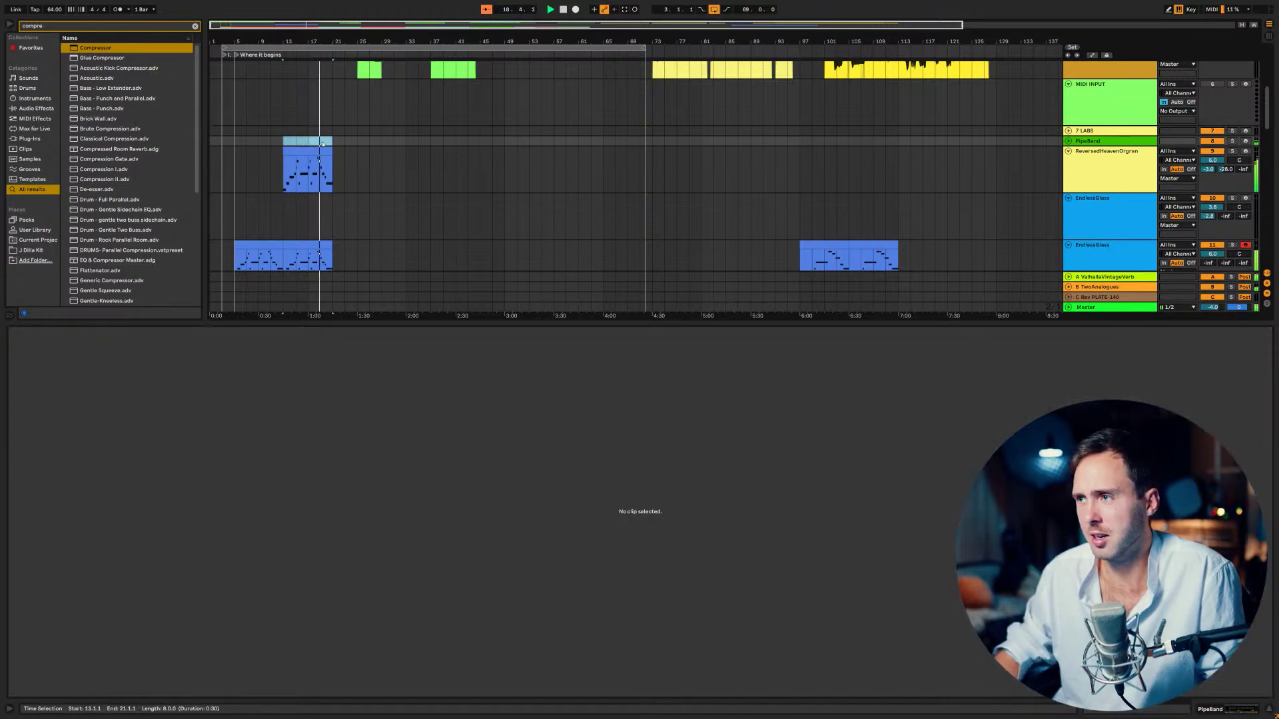
{"action": "scroll", "coordinate": [322, 143], "scroll_direction": "down", "scroll_amount": 6}
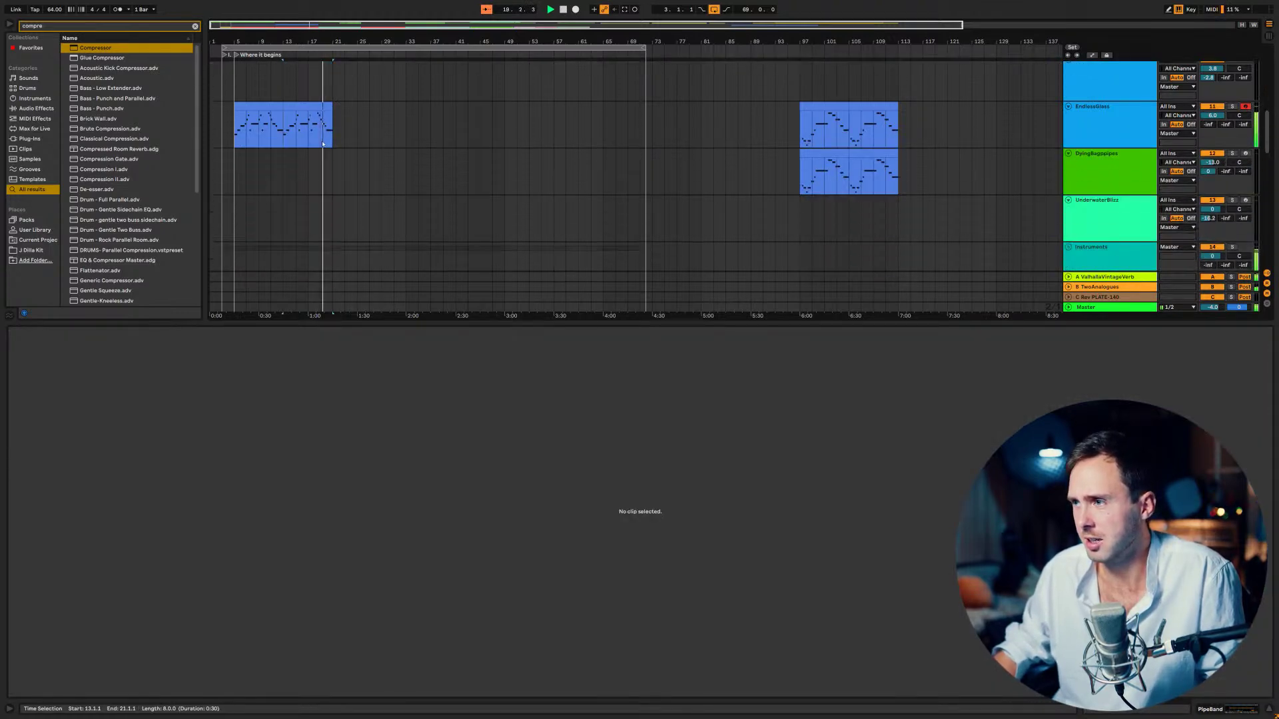
{"action": "scroll", "coordinate": [322, 144], "scroll_direction": "down", "scroll_amount": 2}
{"action": "scroll", "coordinate": [314, 145], "scroll_direction": "up", "scroll_amount": 3}
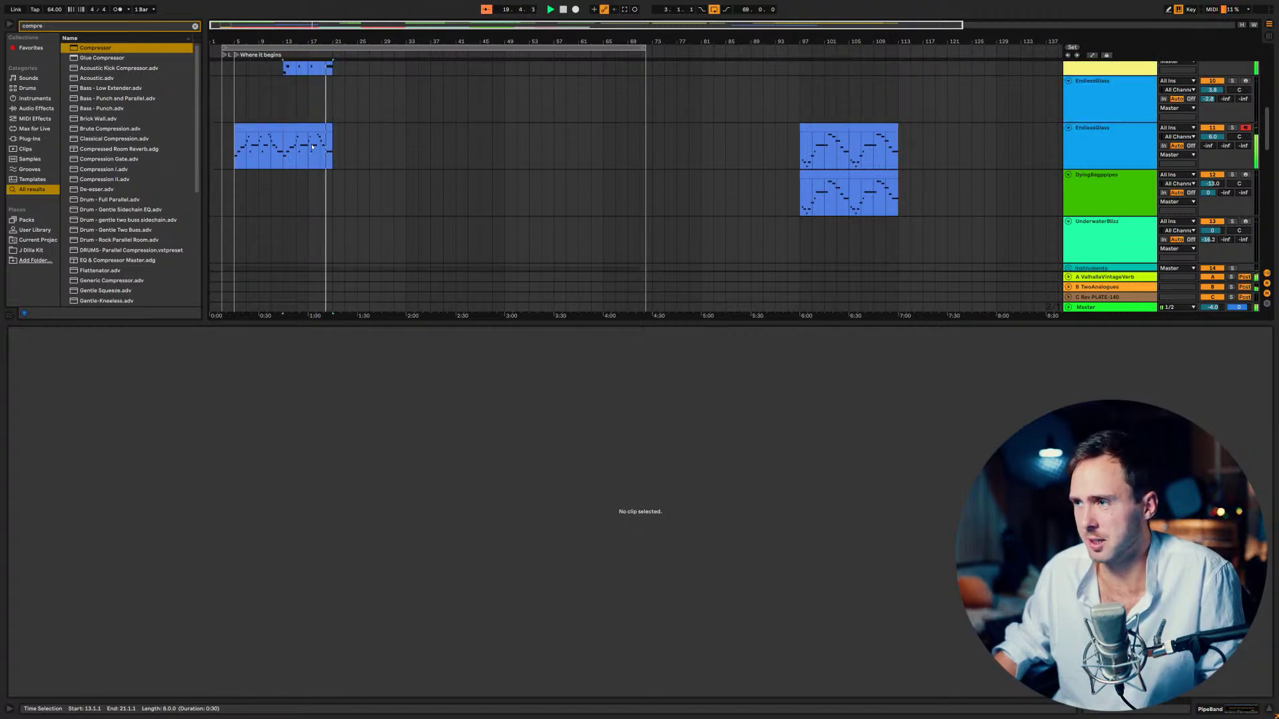
{"action": "left_click_drag", "start_coordinate": [313, 136], "coordinate": [312, 230]}
- Raise the UnderwaterBlizz track's volume while playing from bar 13, first with the track soloed and again in the full mix
{"action": "left_click", "coordinate": [280, 203]}
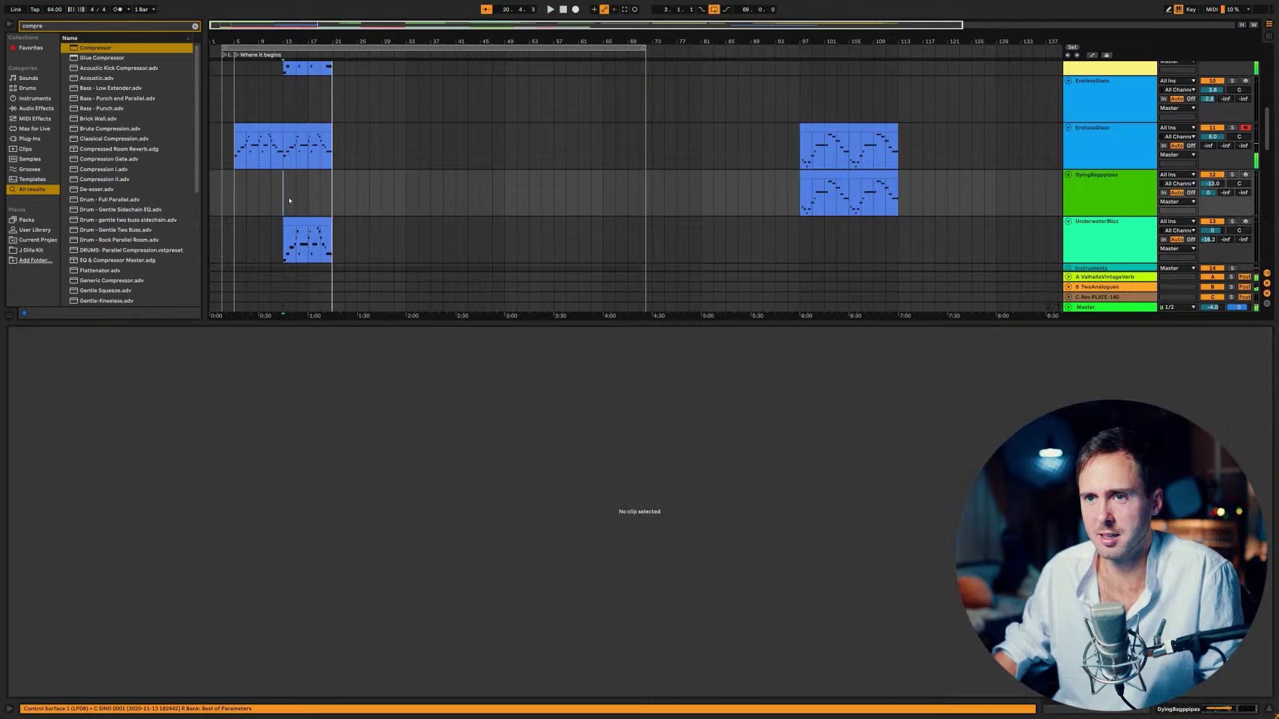
{"action": "left_click", "coordinate": [1222, 224]}
{"action": "left_click", "coordinate": [1232, 221]}
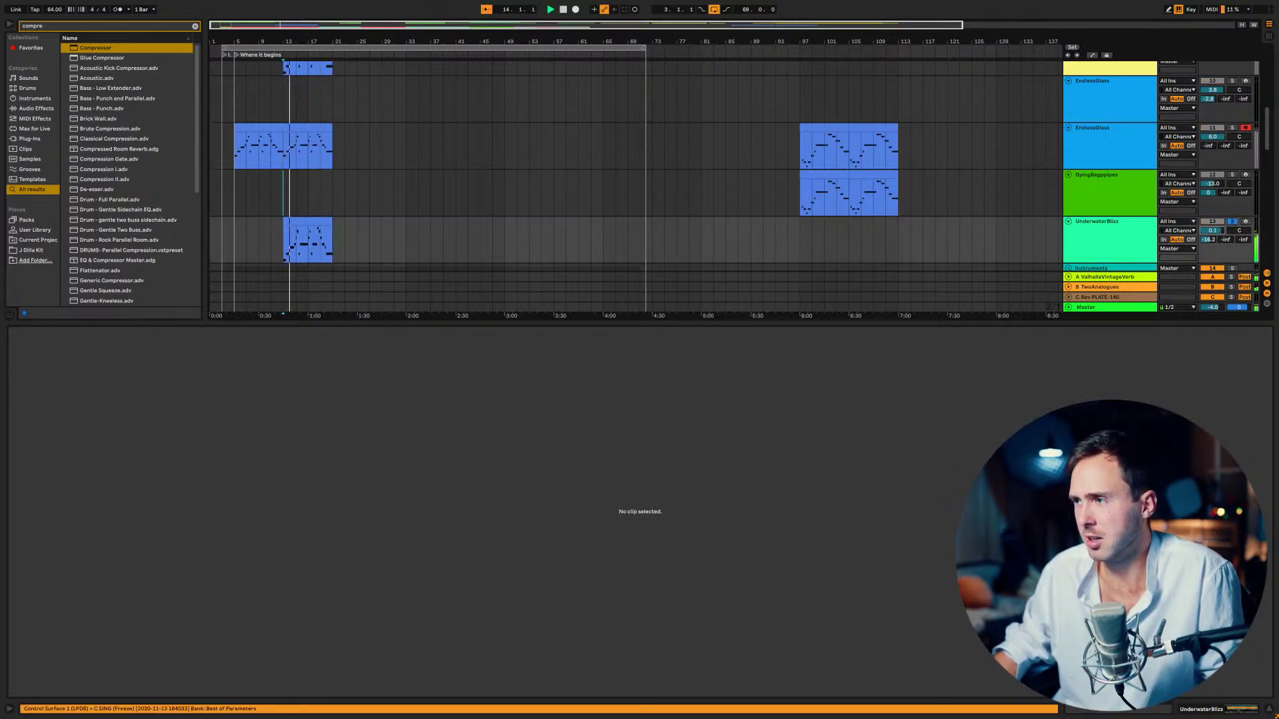
{"action": "left_click", "coordinate": [1231, 222]}
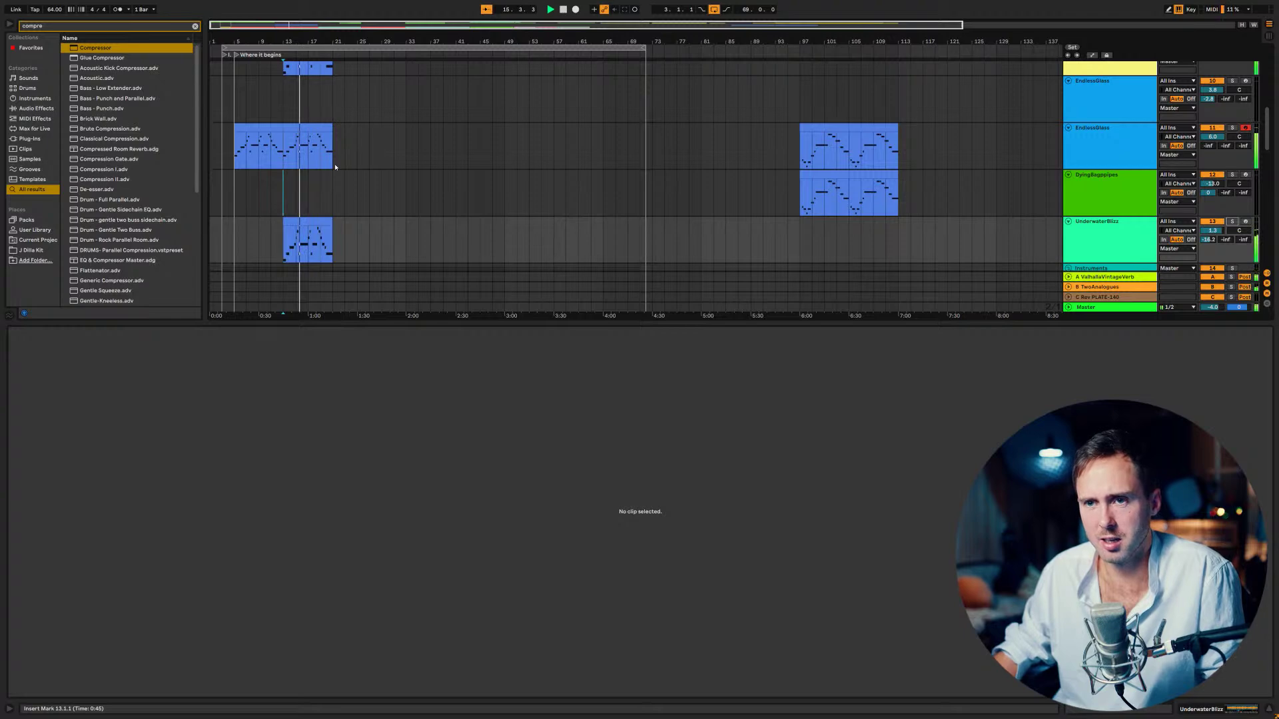
{"action": "scroll", "coordinate": [336, 167], "scroll_direction": "down", "scroll_amount": 3}
{"action": "scroll", "coordinate": [339, 164], "scroll_direction": "up", "scroll_amount": 2}
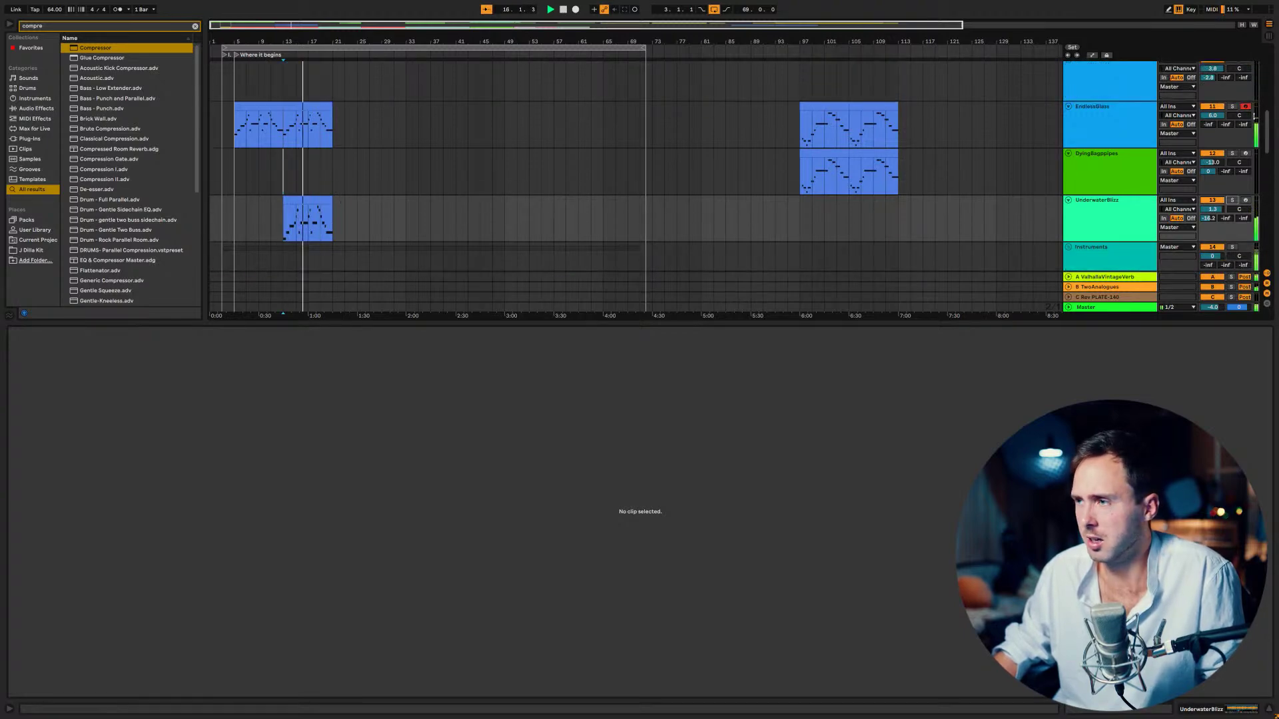
{"action": "scroll", "coordinate": [853, 191], "scroll_direction": "up", "scroll_amount": 3}
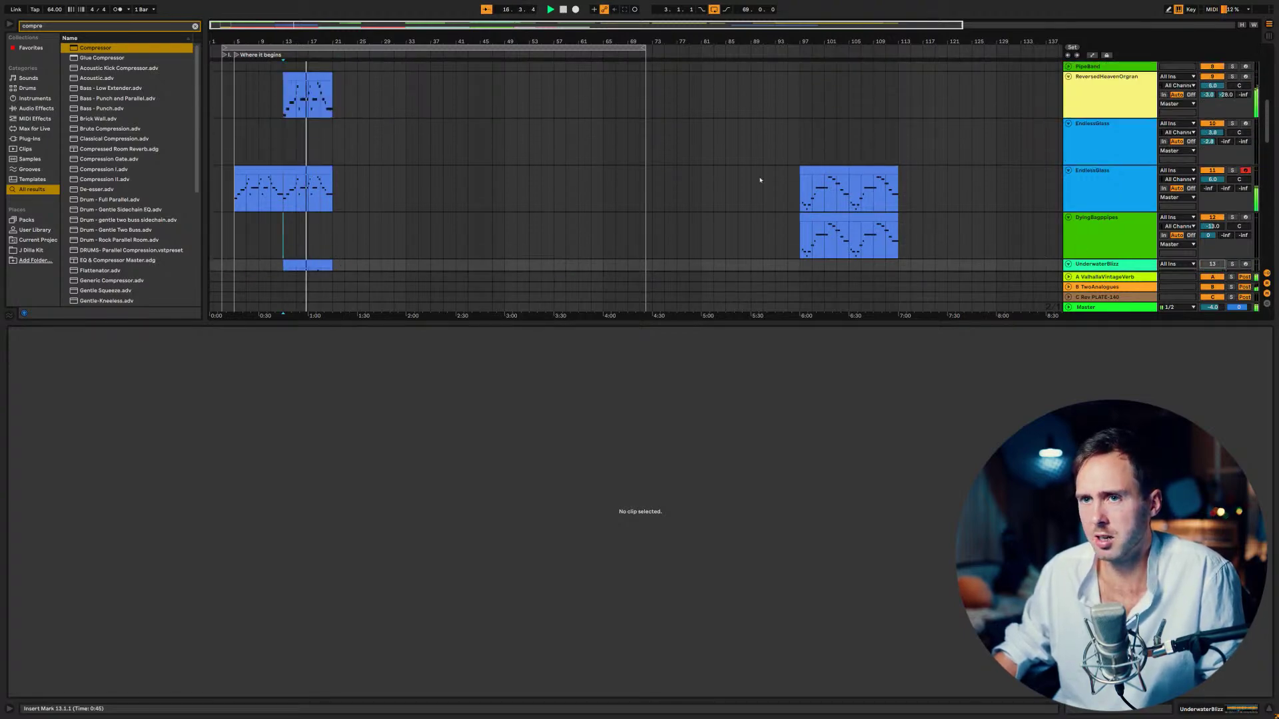
- Deactivate the bar 13 melody clip on the ReversedHeavenOrgran track and listen to the remaining layers
{"action": "left_click", "coordinate": [314, 78]}
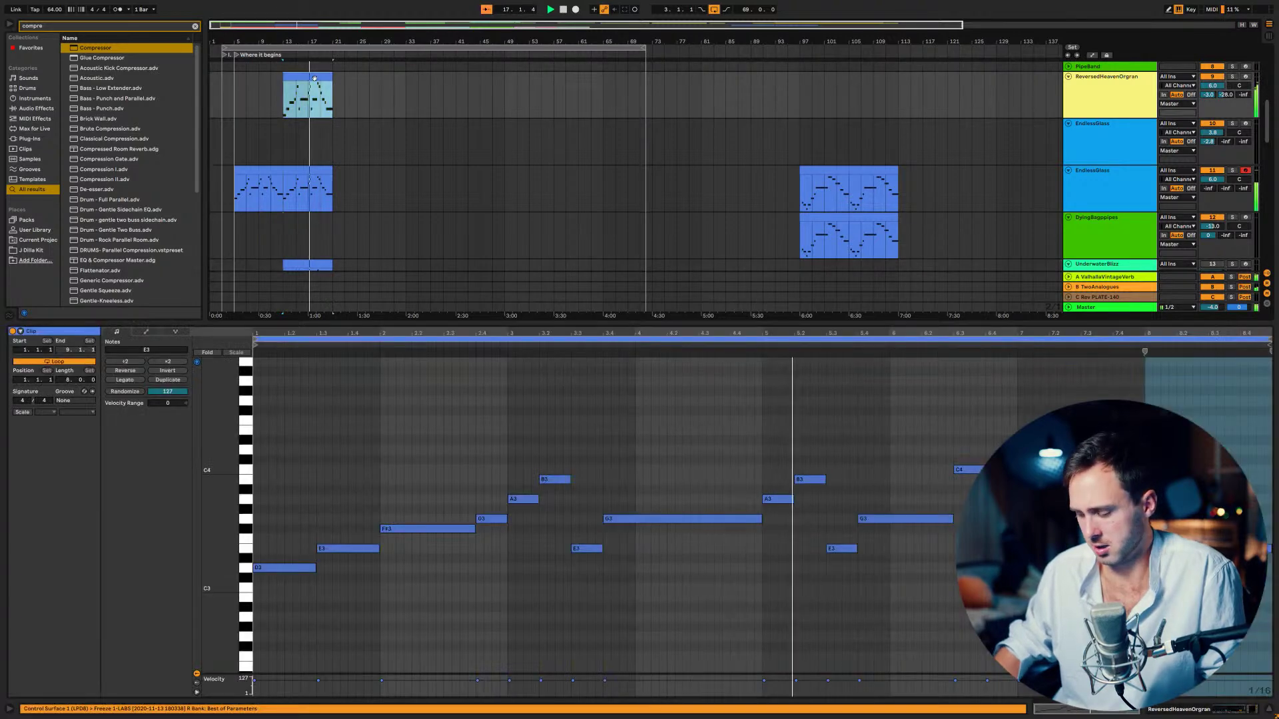
{"action": "scroll", "coordinate": [276, 133], "scroll_direction": "down", "scroll_amount": 4}
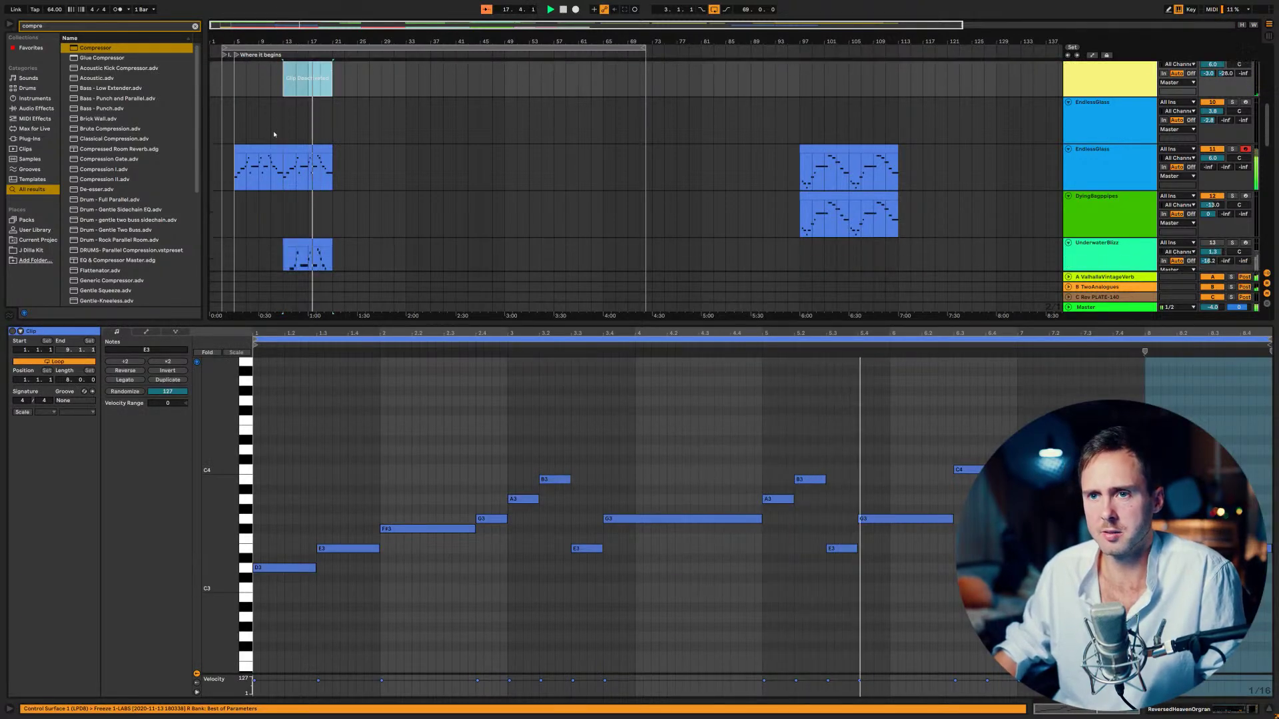
{"action": "scroll", "coordinate": [274, 134], "scroll_direction": "down", "scroll_amount": 3}
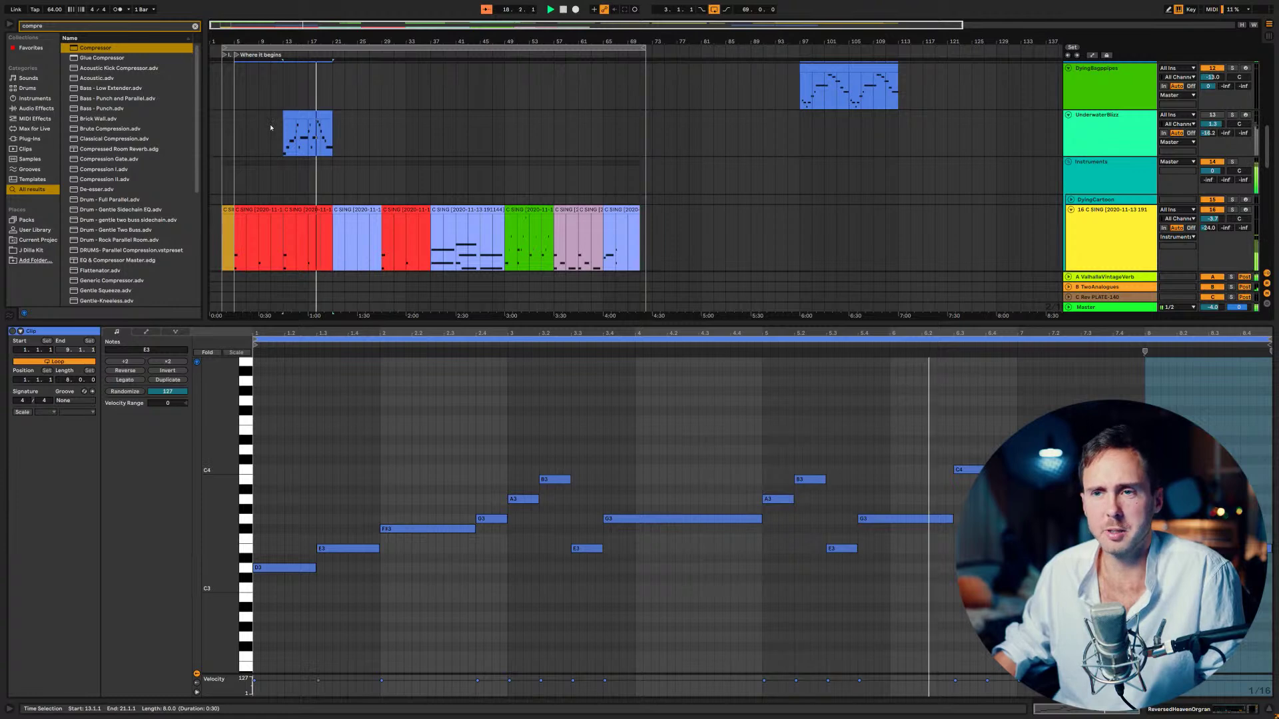
{"action": "scroll", "coordinate": [268, 124], "scroll_direction": "down", "scroll_amount": 1}
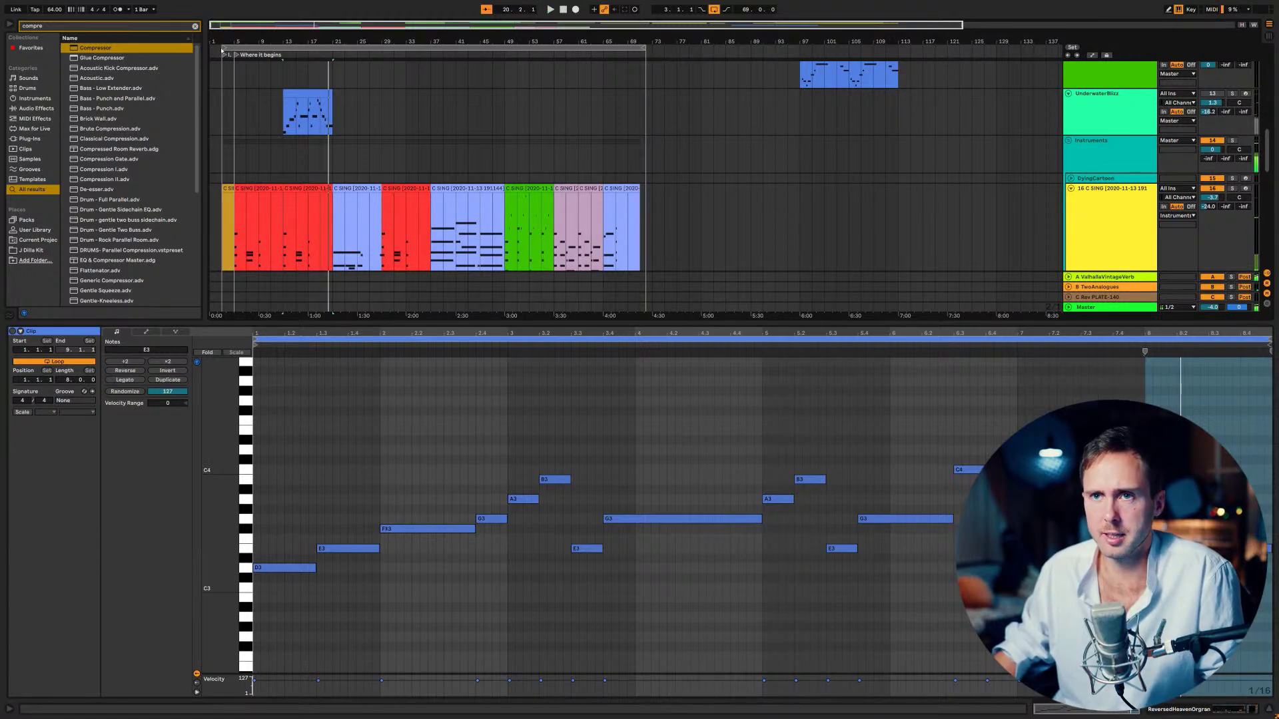
- Colour the bar 97 to 113 clips on the EndlessGlass and DyingBagpipes tracks yellow
{"action": "scroll", "coordinate": [845, 126], "scroll_direction": "up", "scroll_amount": 5}
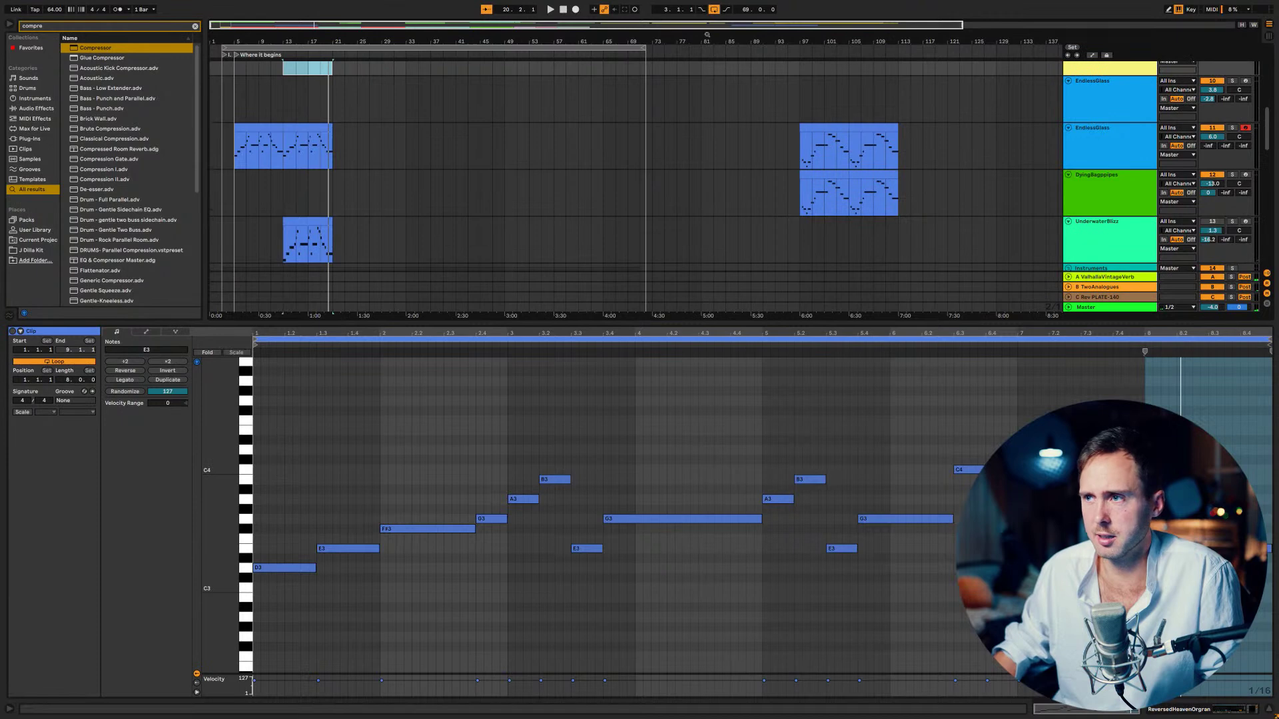
{"action": "left_click", "coordinate": [844, 133]}
{"action": "left_click", "coordinate": [873, 190], "text": "shift"}
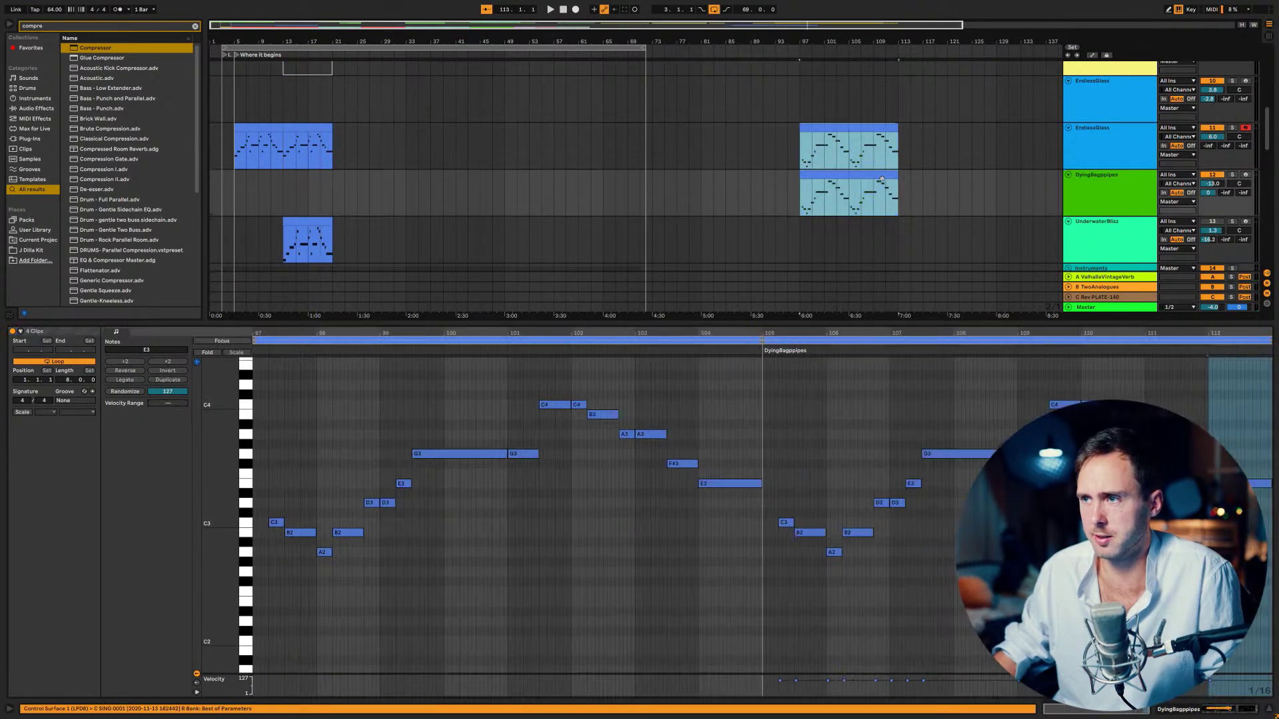
{"action": "right_click", "coordinate": [885, 181]}
{"action": "left_click", "coordinate": [918, 335]}
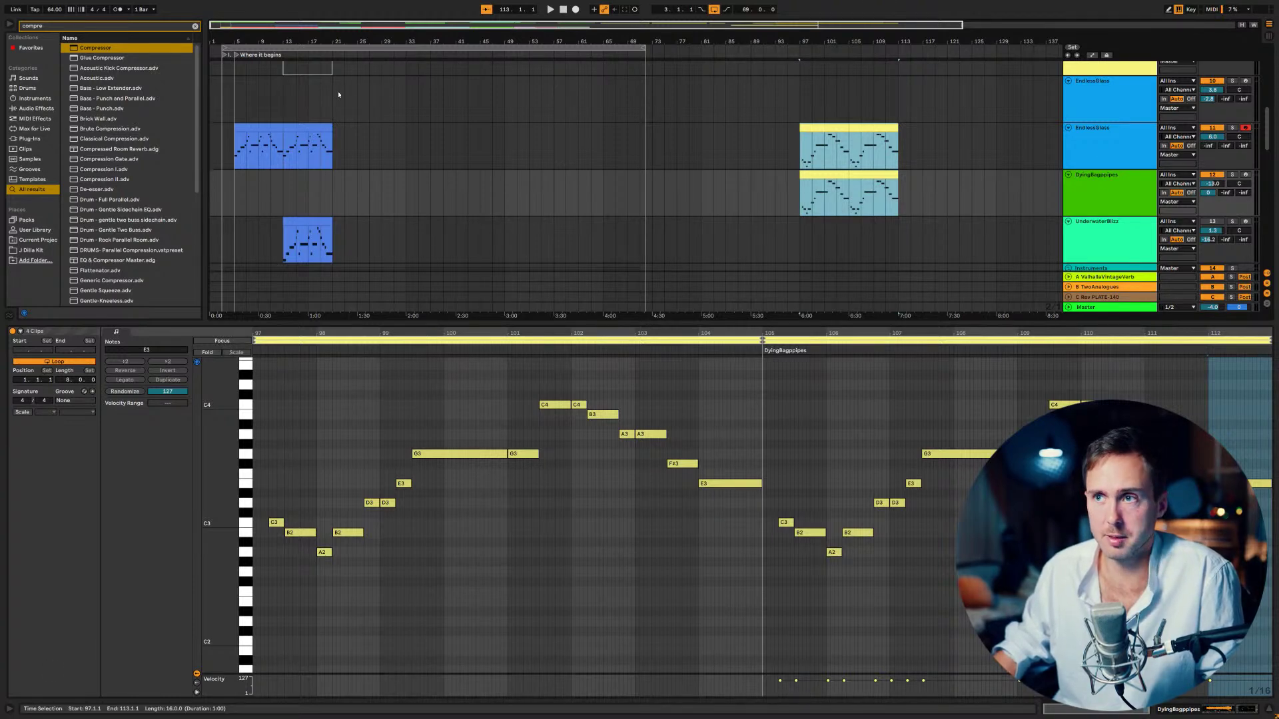
- Select the looped song section and hide the browser to widen the arrangement
{"action": "left_click", "coordinate": [346, 49]}
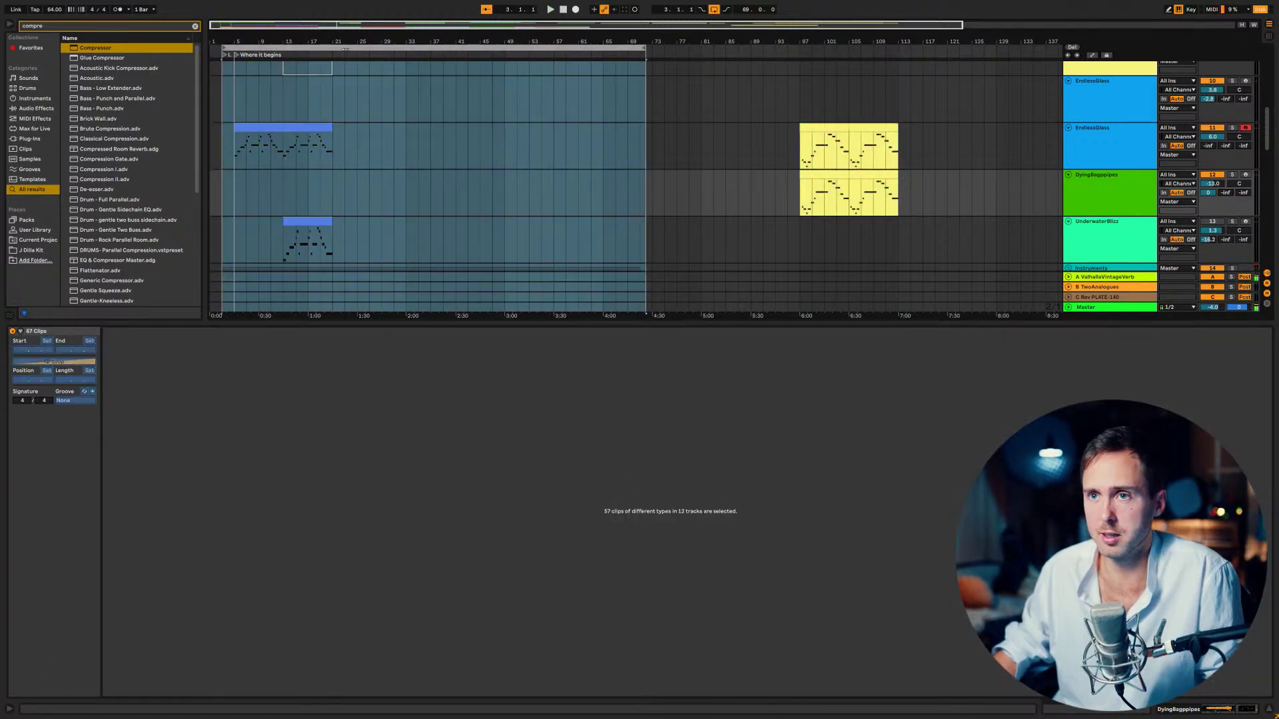
{"action": "left_click", "coordinate": [10, 27]}
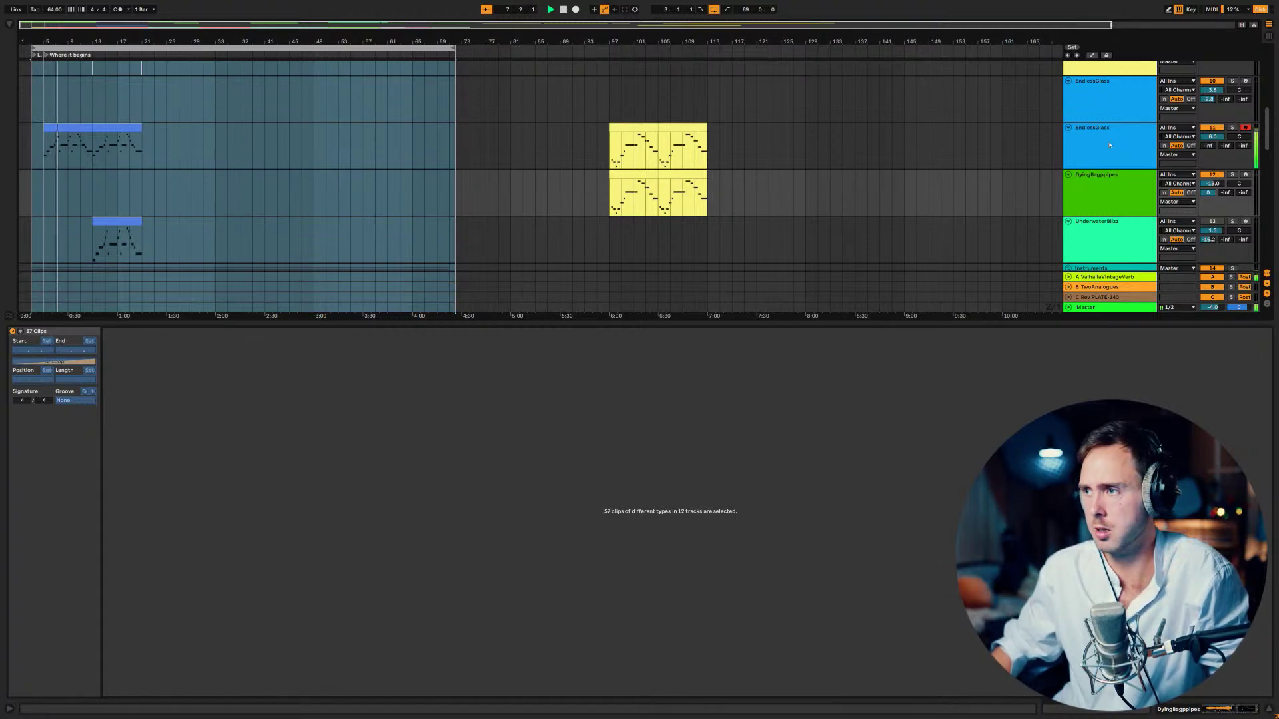
- Reset the melody EndlessGlass track's volume to 0 dB and adjust its sends to the ValhallaVintageVerb and Rev PLATE-140 returns
{"action": "left_click", "coordinate": [1222, 138]}
{"action": "left_click", "coordinate": [1207, 145]}
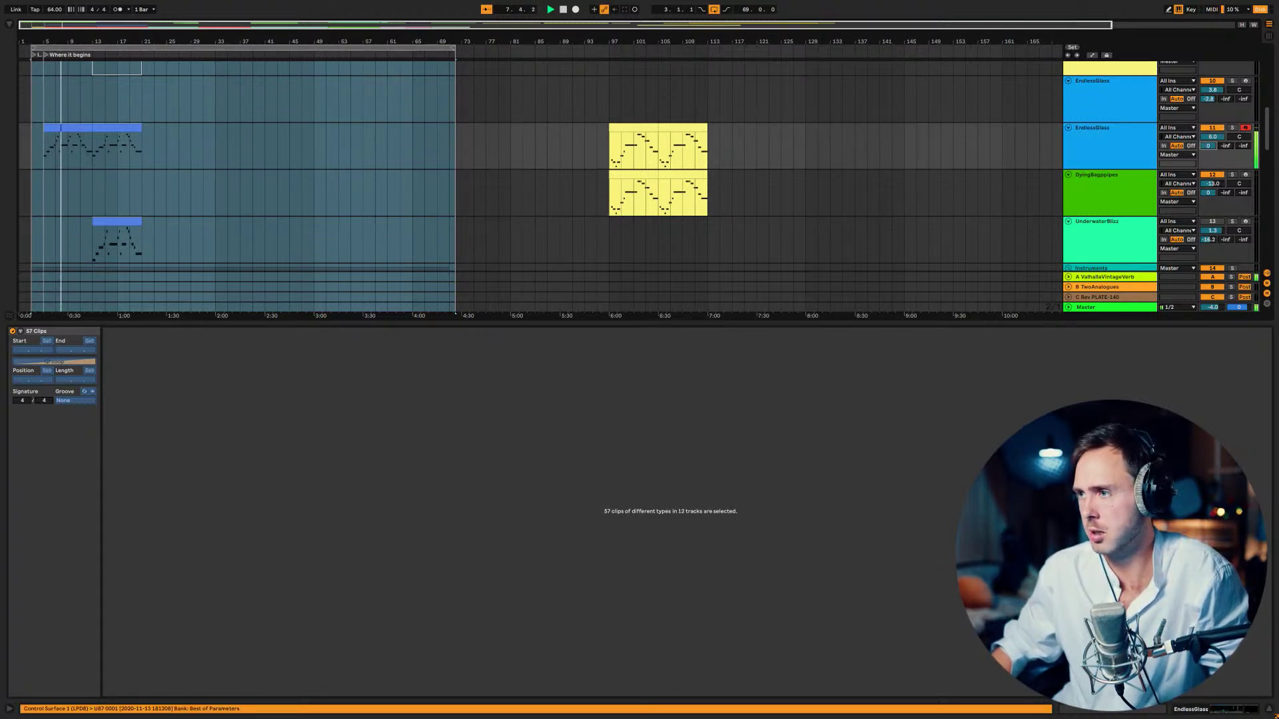
{"action": "left_click", "coordinate": [1216, 136]}
{"action": "key", "text": "Delete"}
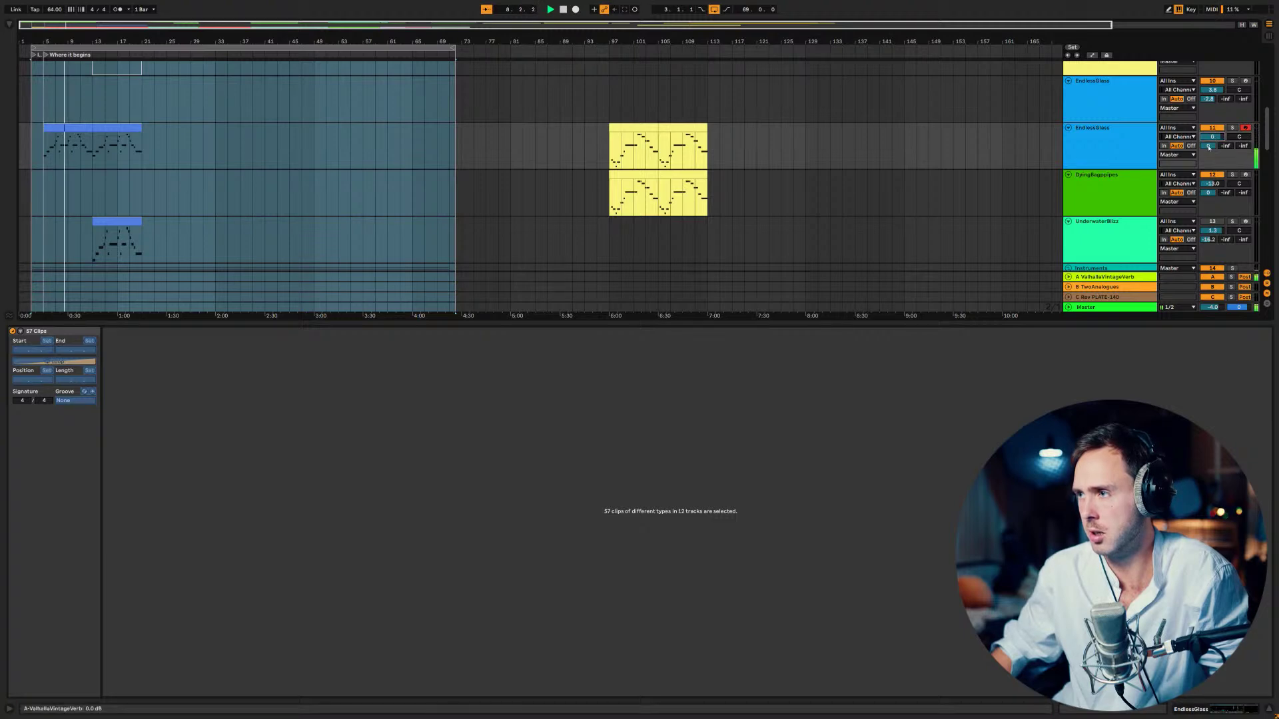
{"action": "key", "text": "Delete"}
{"action": "left_click_drag", "start_coordinate": [1243, 146], "coordinate": [1243, 132]}
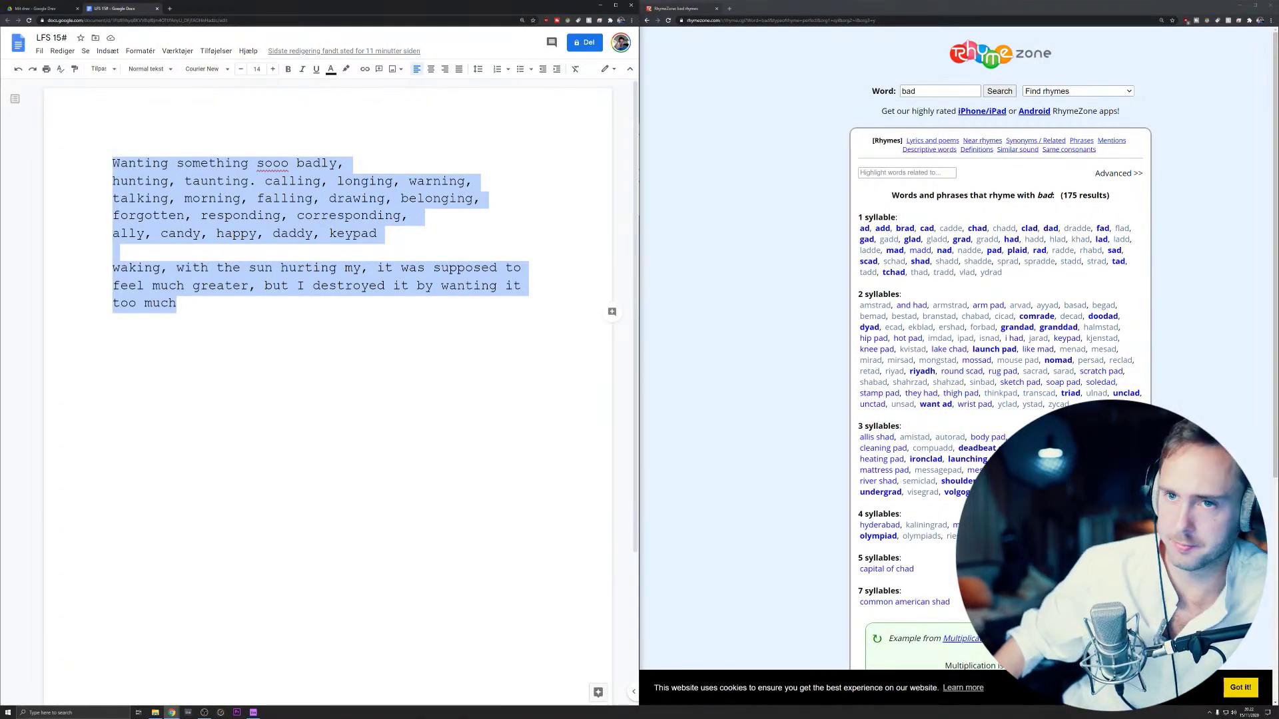
- Switch to the LFS 15# lyrics in Google Docs and make room for new lines above "Wanting something sooo badly"
{"action": "left_click", "coordinate": [271, 330]}
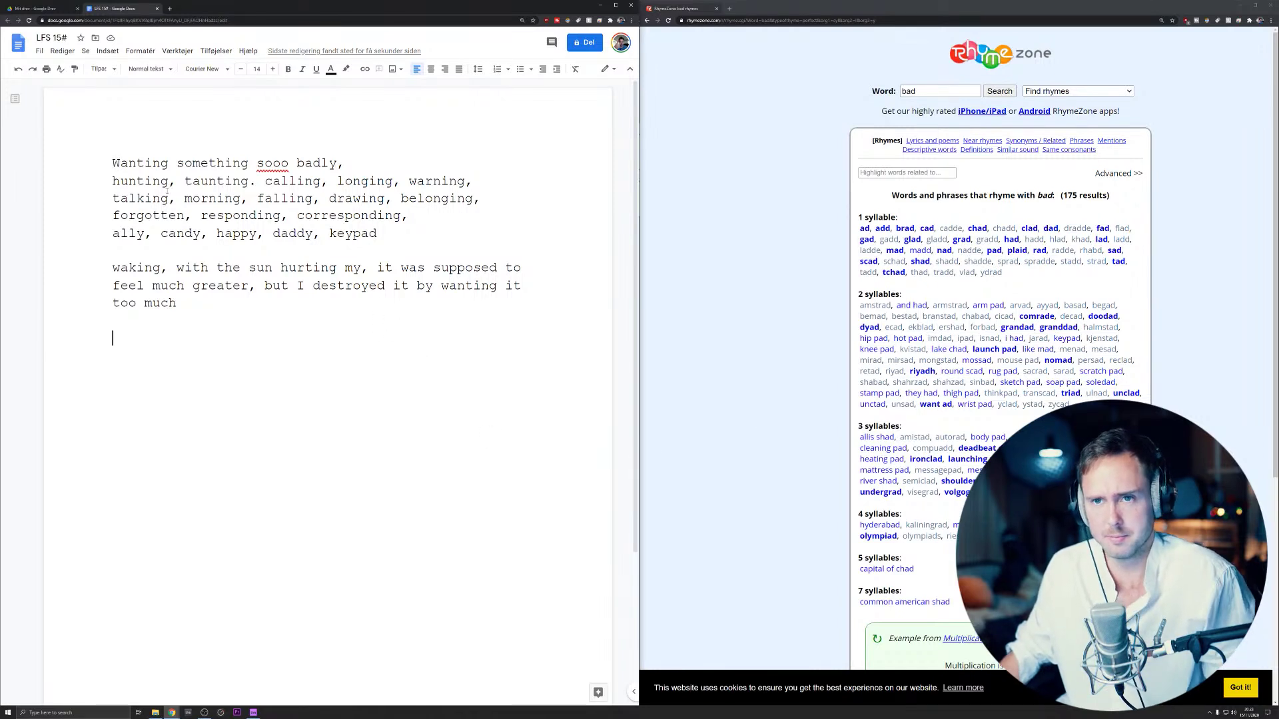
{"action": "triple_click", "coordinate": [65, 152]}
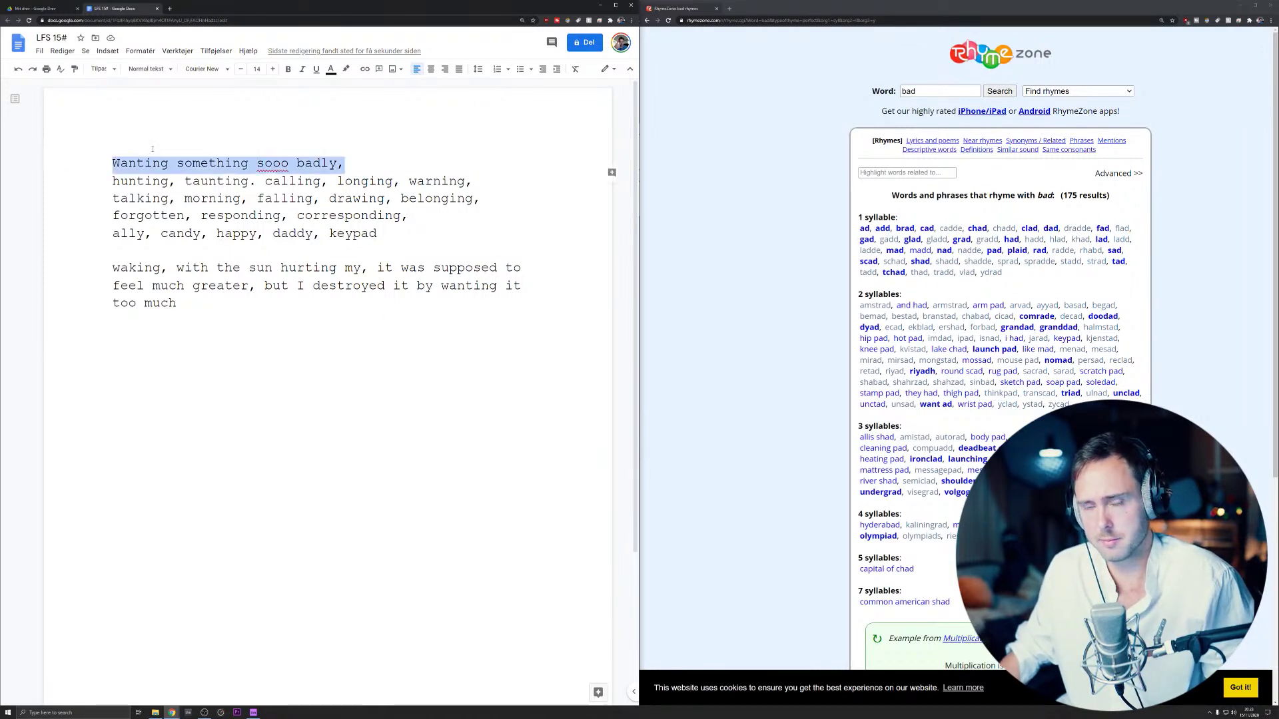
{"action": "key", "text": "Right"}
{"action": "key", "text": "Home"}
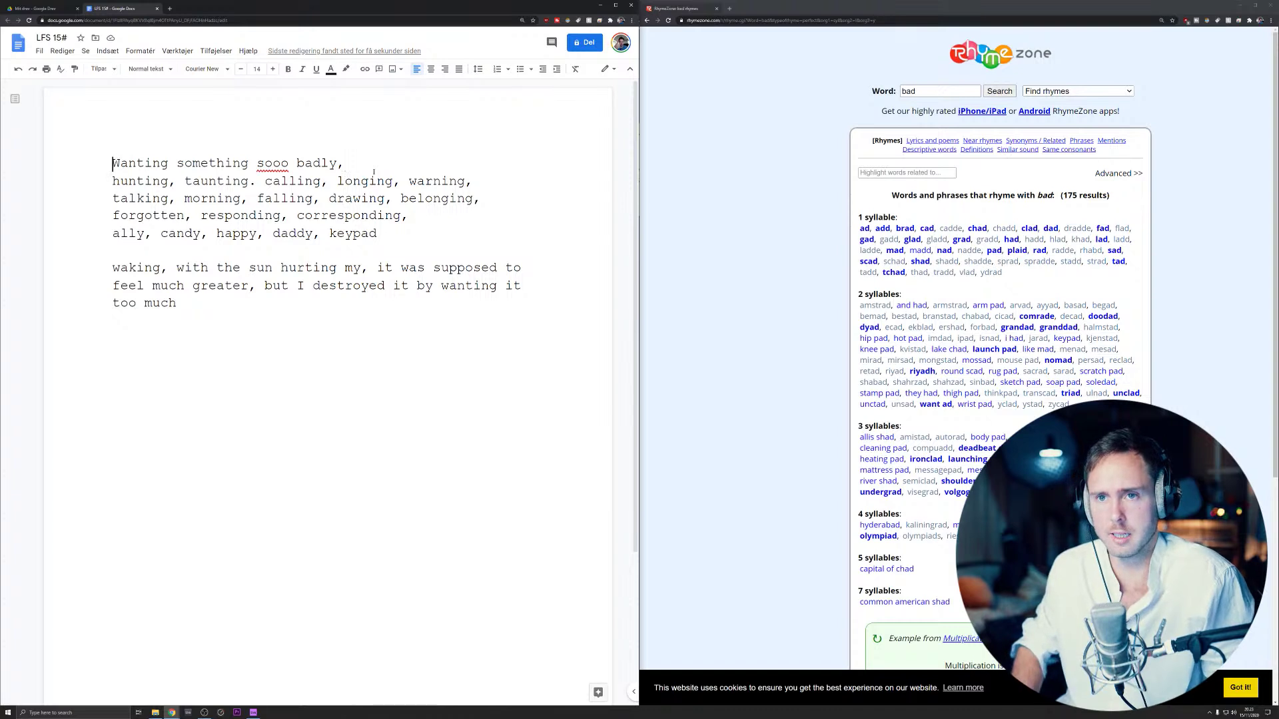
{"action": "key", "text": "Return"}
{"action": "key", "text": "Up"}
{"action": "key", "text": "Up"}
- Write "I want you soo badly" as the first lyric line of the document
{"action": "type", "text": "I watned"}
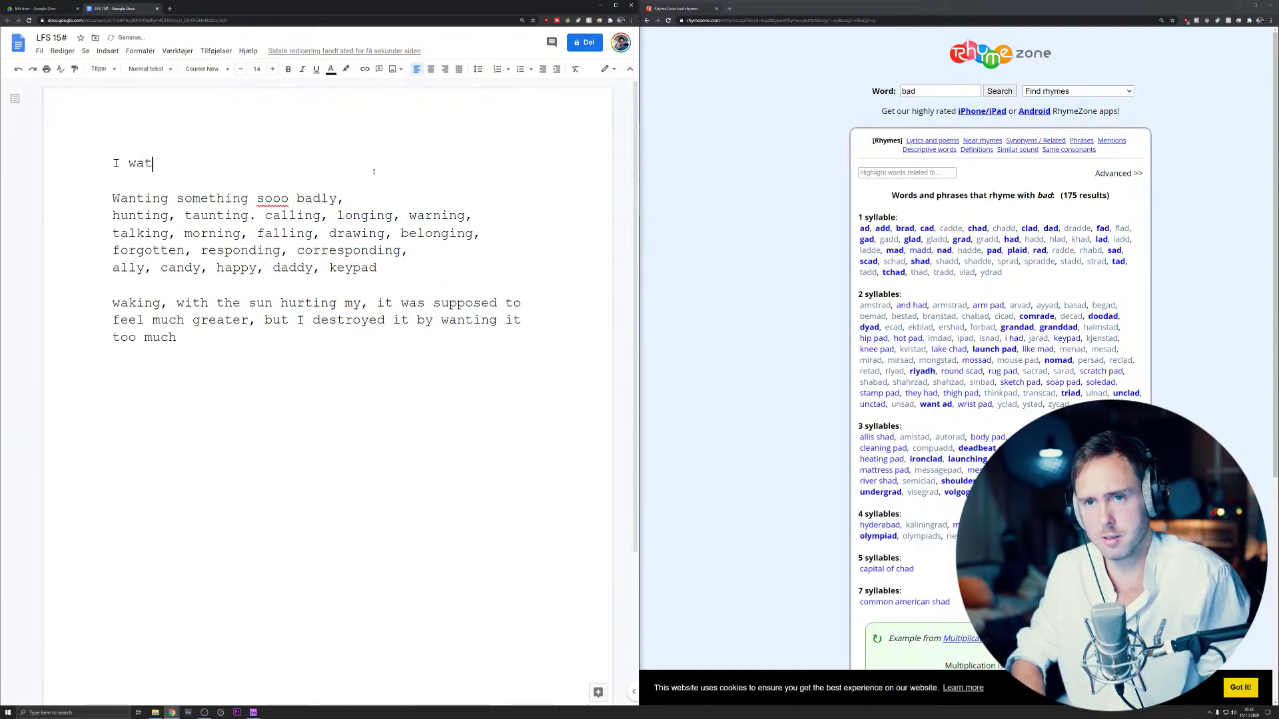
{"action": "key", "text": "BackSpace"}
{"action": "key", "text": "BackSpace"}
{"action": "key", "text": "BackSpace"}
{"action": "key", "text": "BackSpace"}
{"action": "type", "text": "n"}
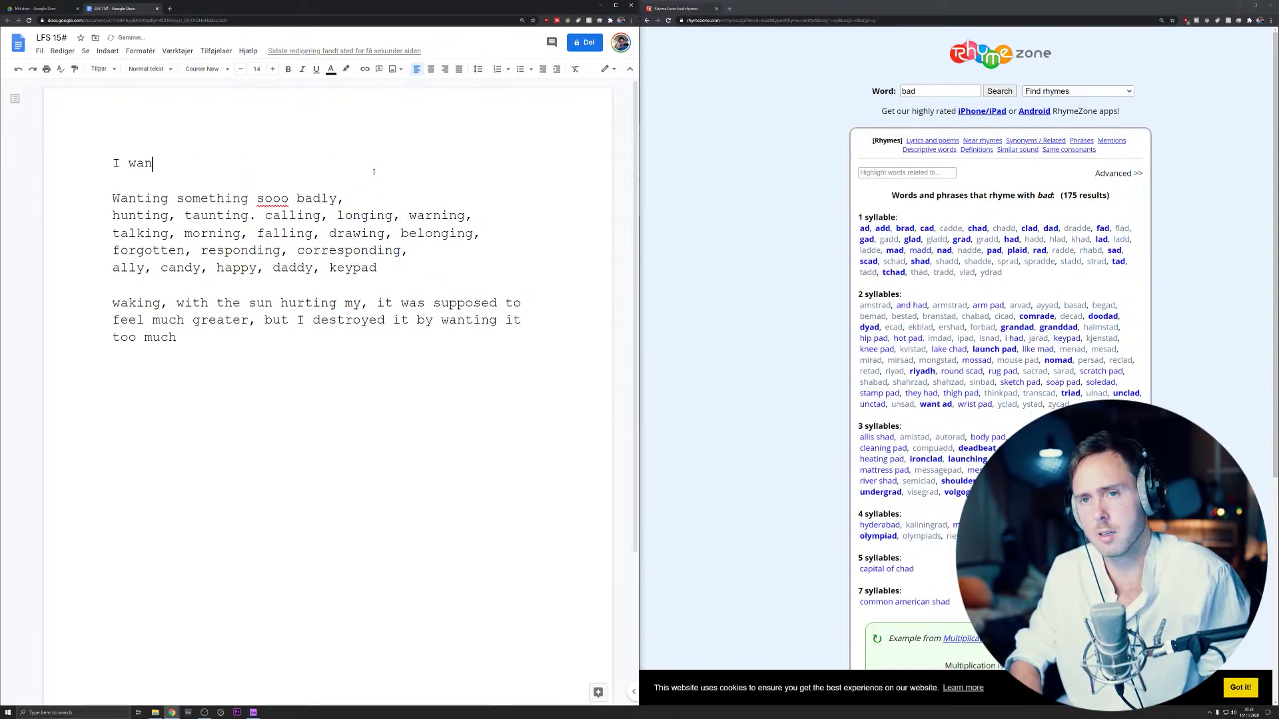
{"action": "type", "text": "t you soo badly"}
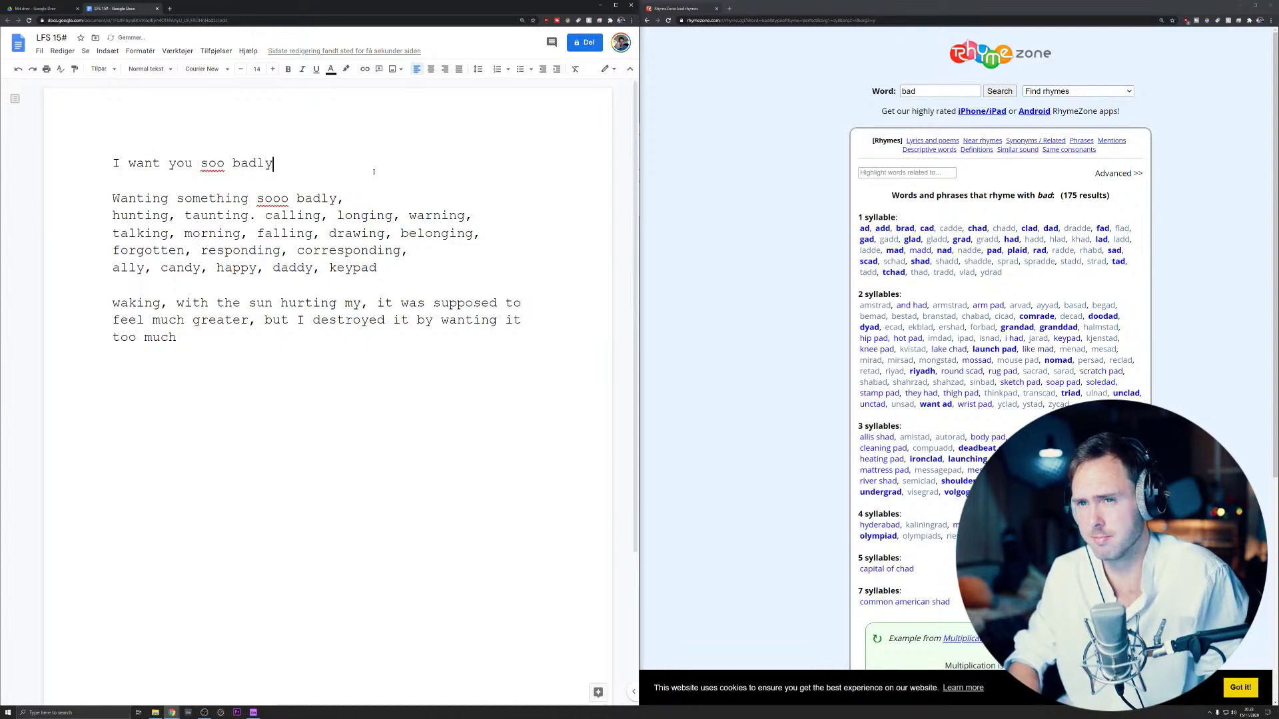
- Add the second lyric line "my mind is starting to spin" and start a new line below it
{"action": "key", "text": "Return"}
{"action": "type", "text": "my mind is "}
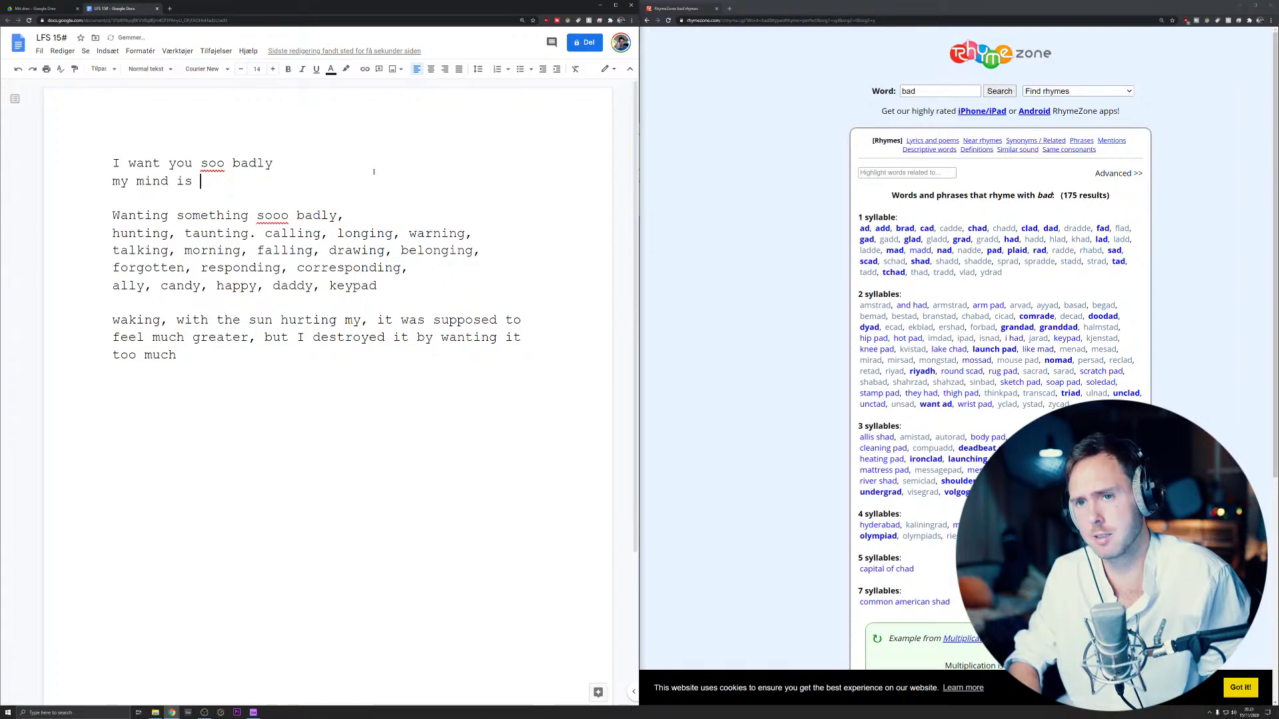
{"action": "type", "text": "star"}
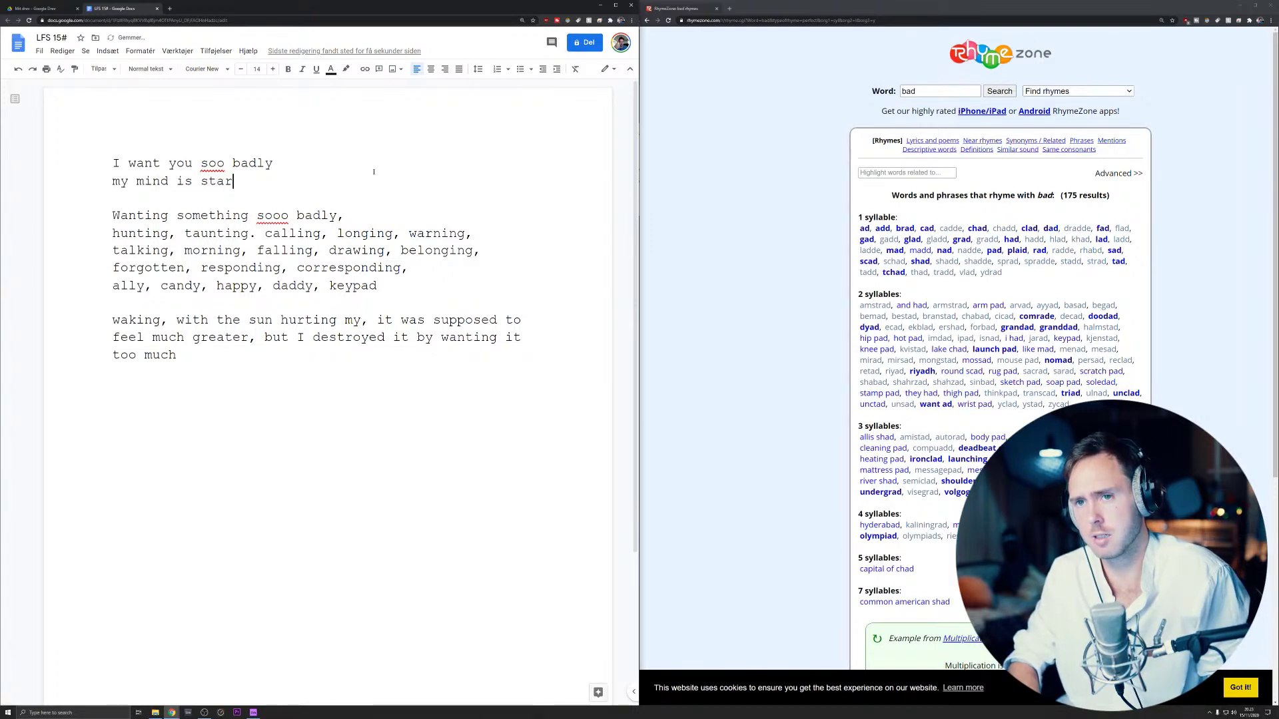
{"action": "type", "text": "ting to spin"}
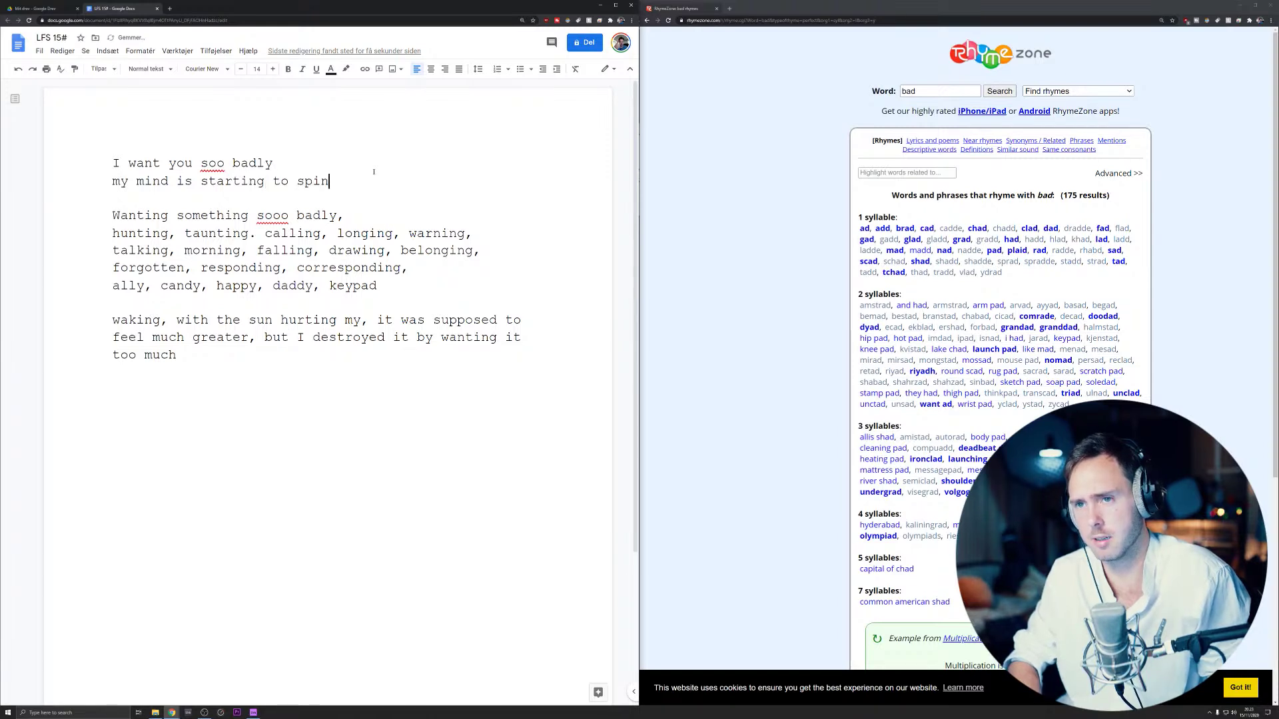
{"action": "key", "text": "Return"}
- Correct "soo" to "so" in the first lyric line using the spelling suggestion
{"action": "left_click", "coordinate": [212, 164]}
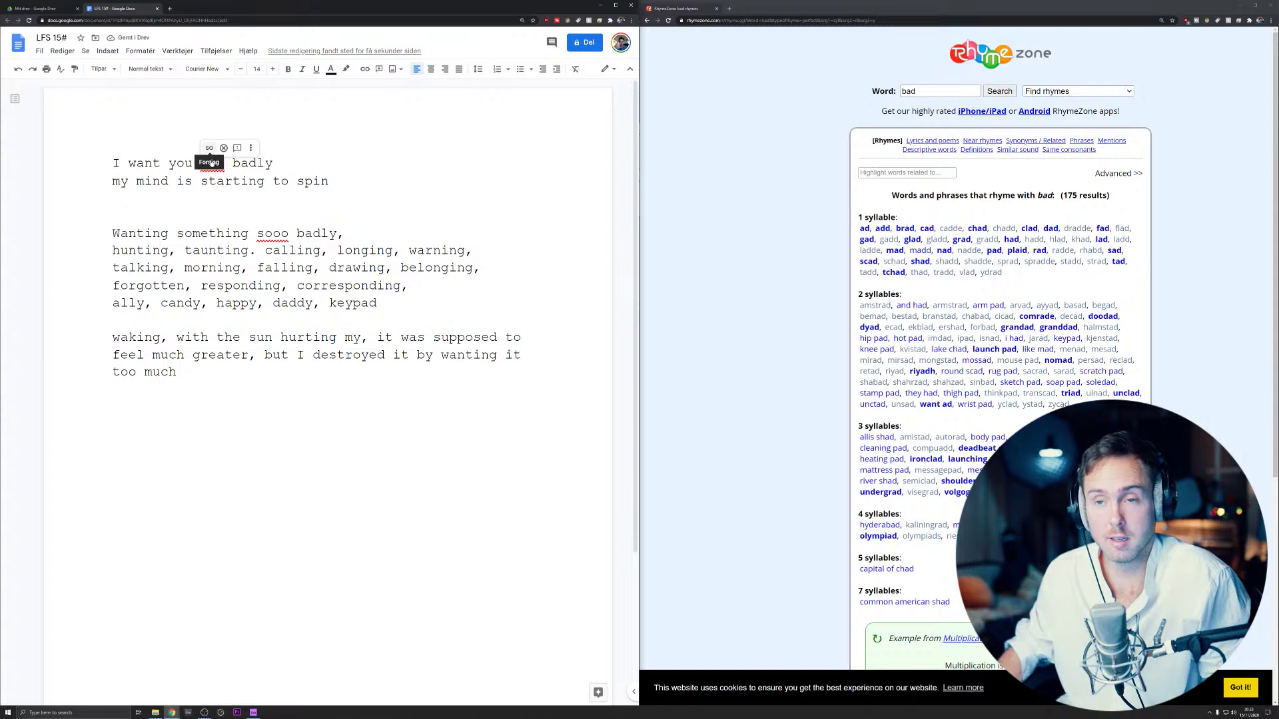
{"action": "left_click", "coordinate": [209, 149]}
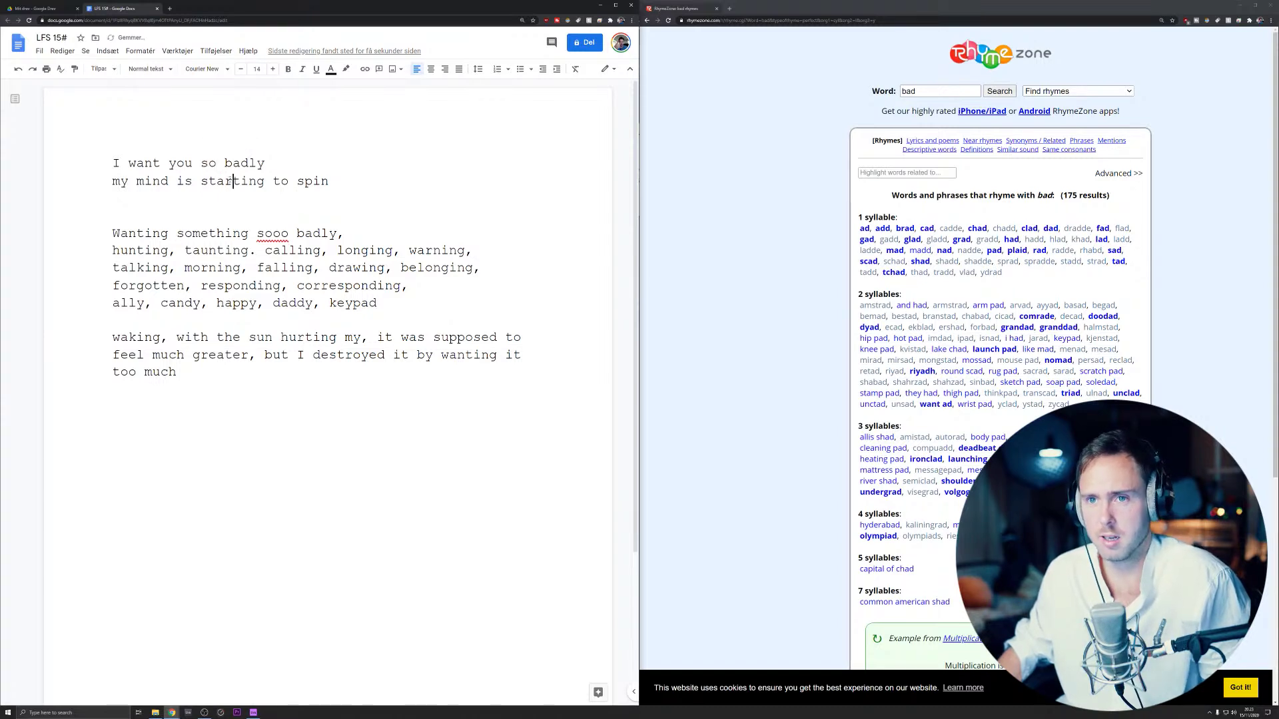
{"action": "triple_click", "coordinate": [233, 181]}
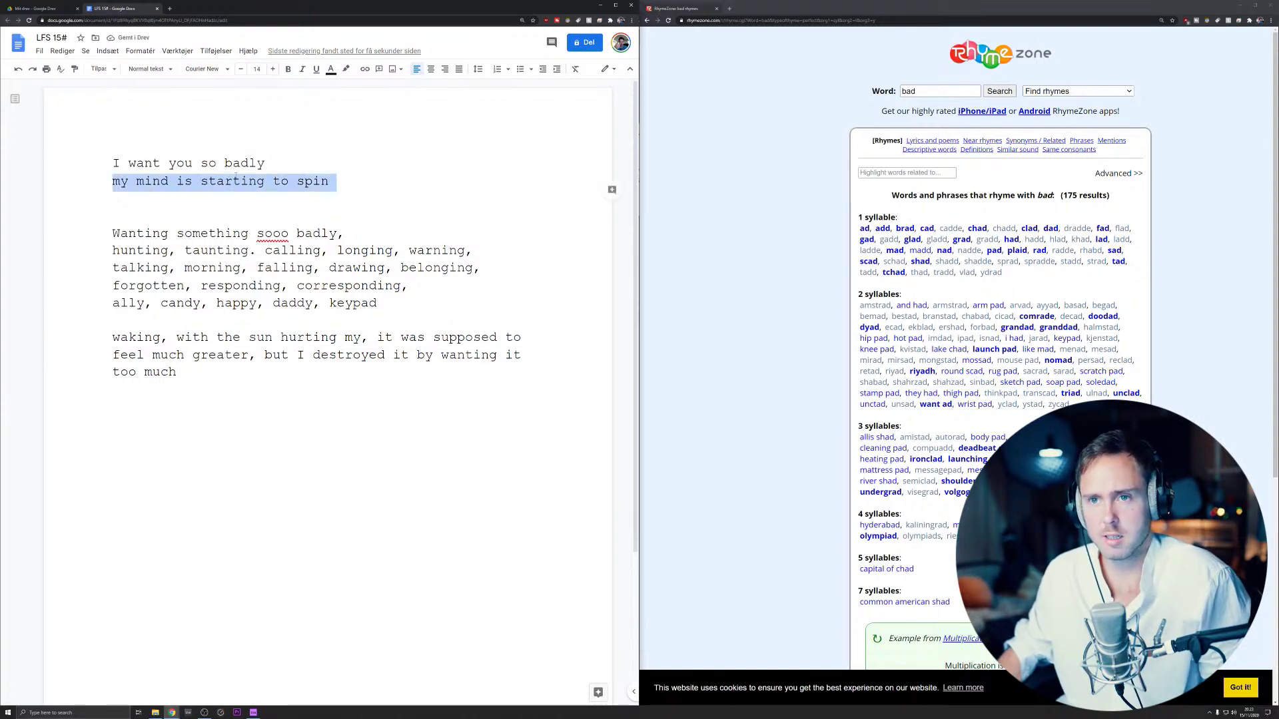
{"action": "left_click", "coordinate": [428, 174]}
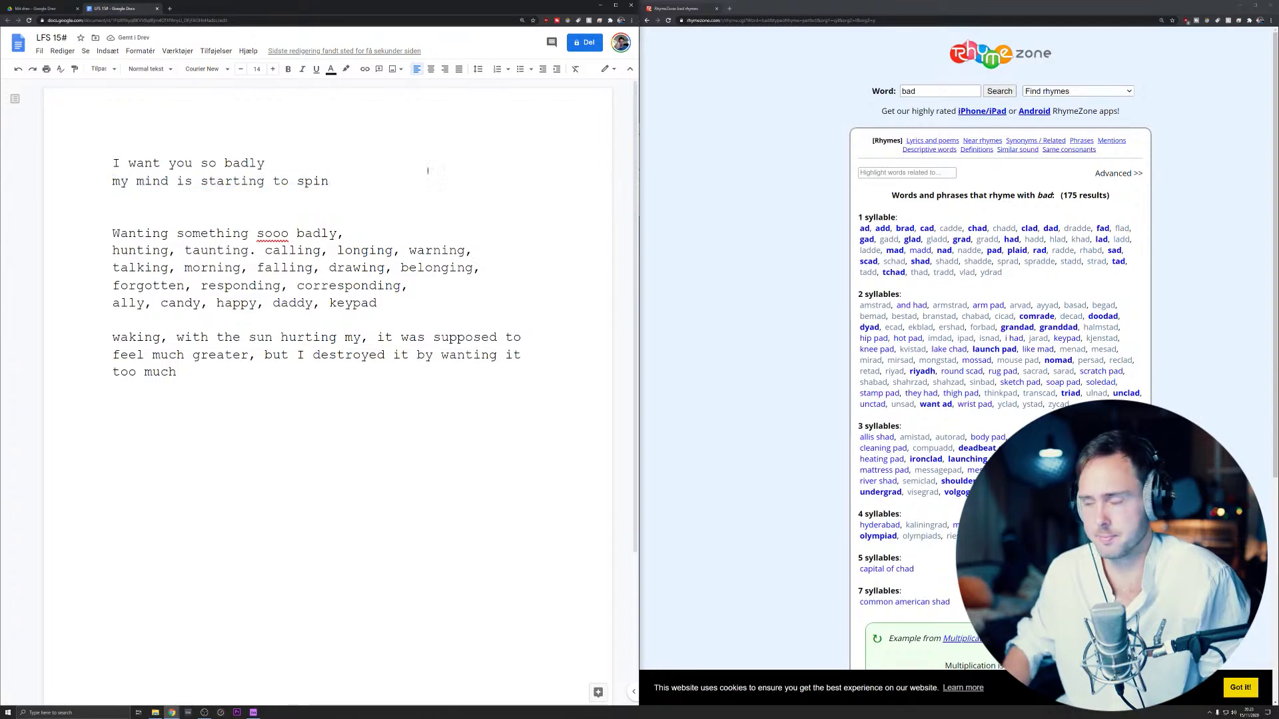
- Write "Round and a round," and "my thoughts are in a loop" as two new lines below "my mind is starting to spin"
{"action": "key", "text": "Return"}
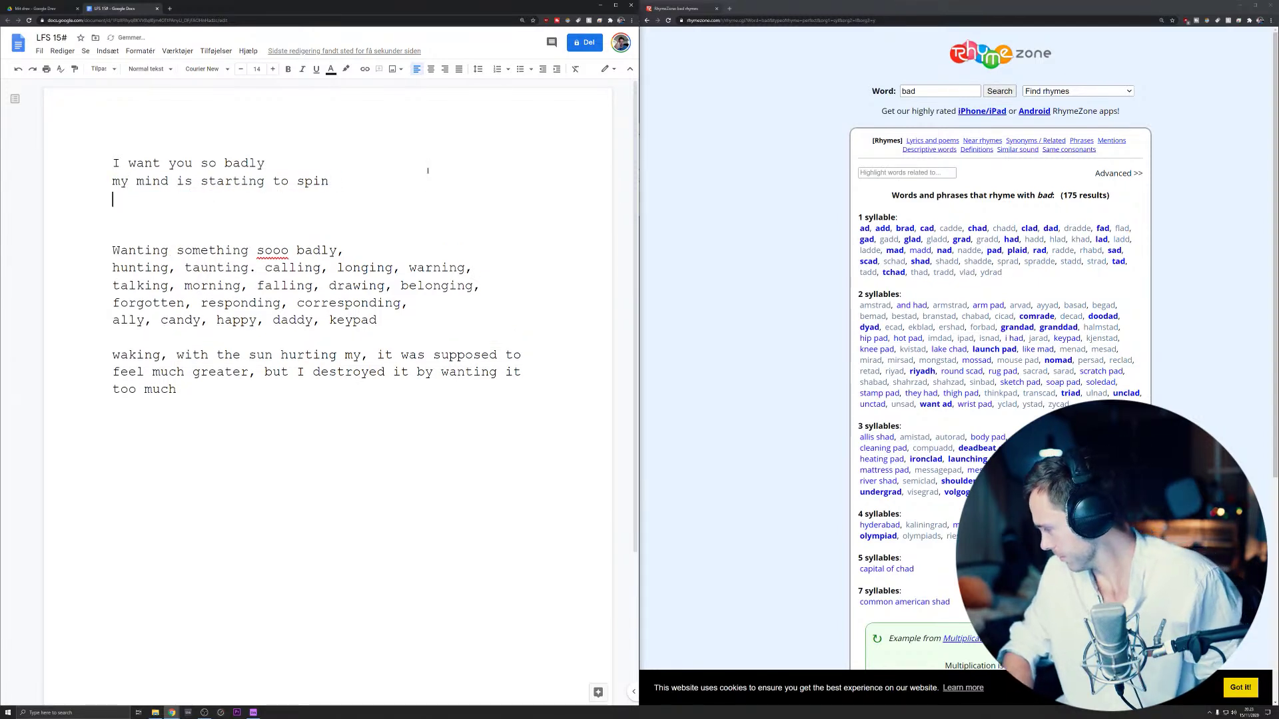
{"action": "type", "text": "Ro"}
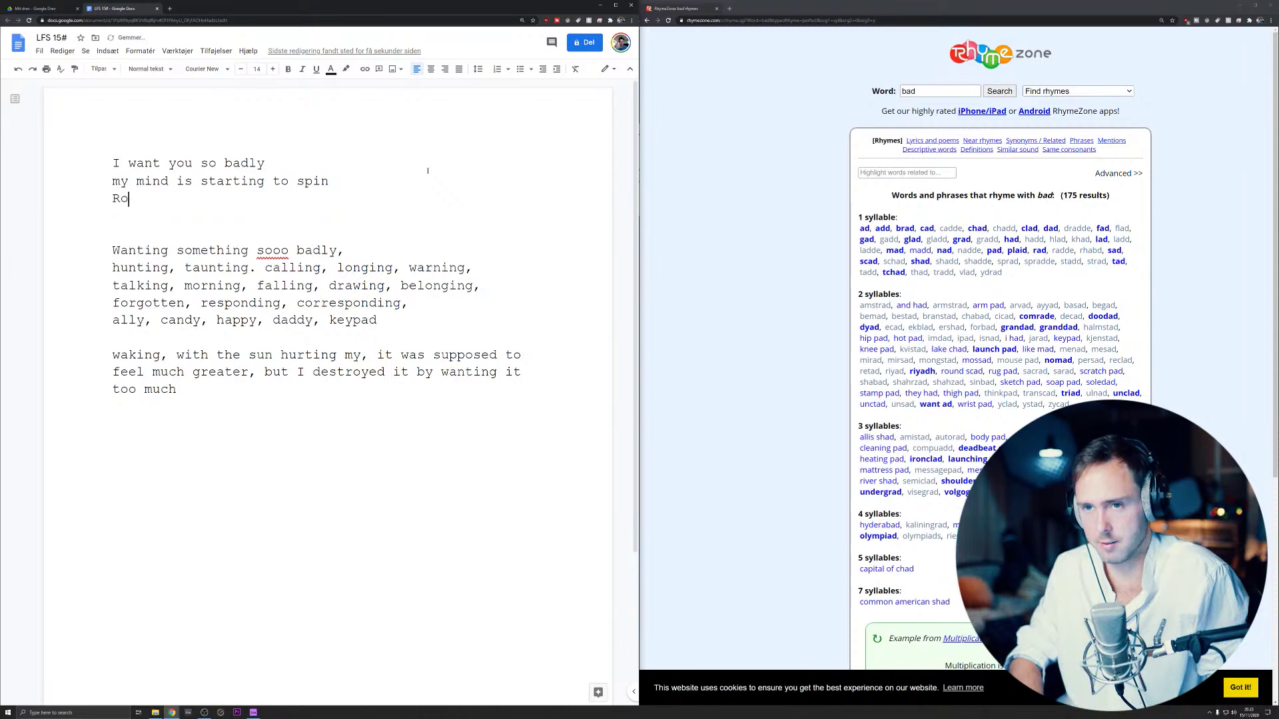
{"action": "type", "text": "und and a r"}
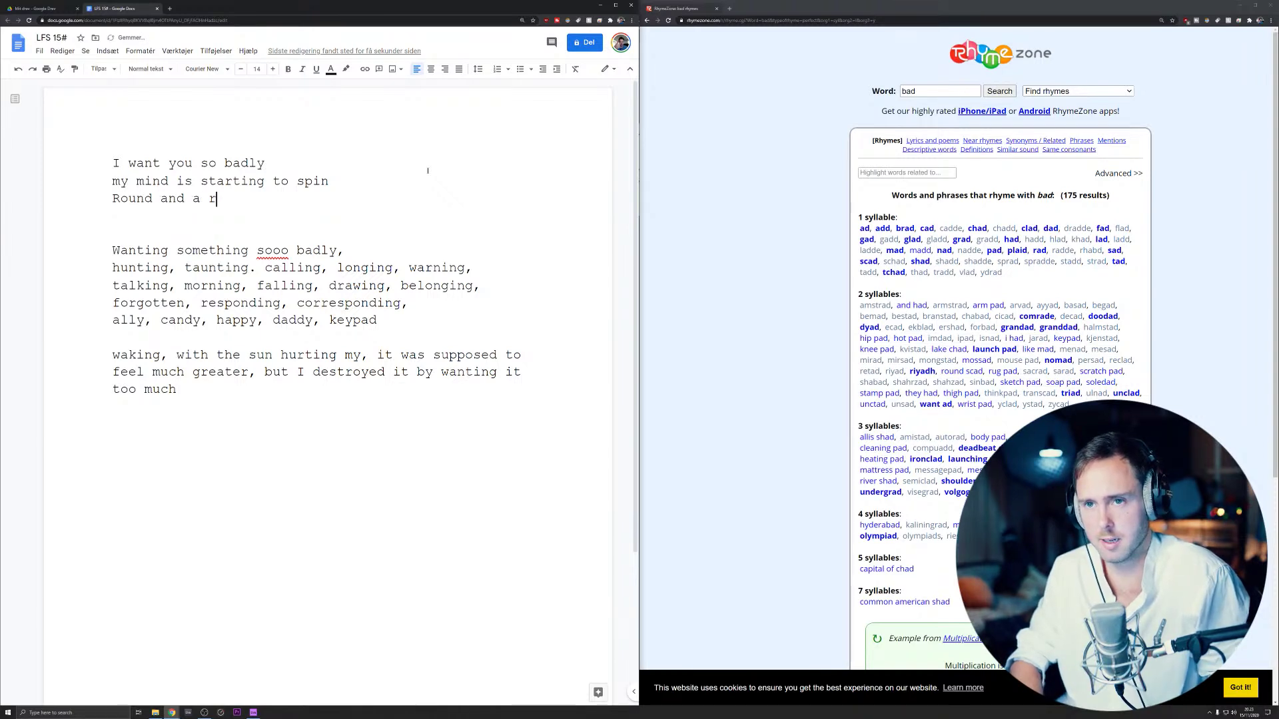
{"action": "type", "text": "ound, my thoughts are in a lop"}
{"action": "key", "text": "BackSpace"}
{"action": "type", "text": "op"}
{"action": "left_click", "coordinate": [268, 199]}
{"action": "key", "text": "Return"}
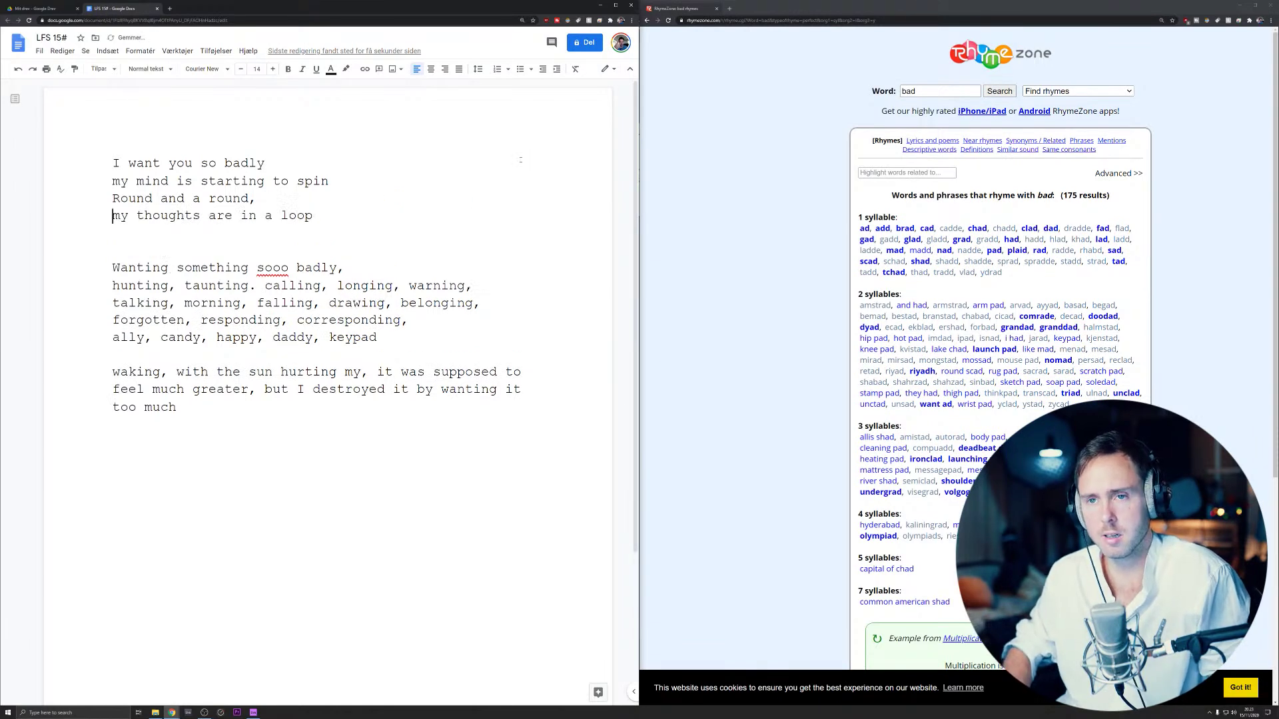
{"action": "key", "text": "ctrl+Home"}
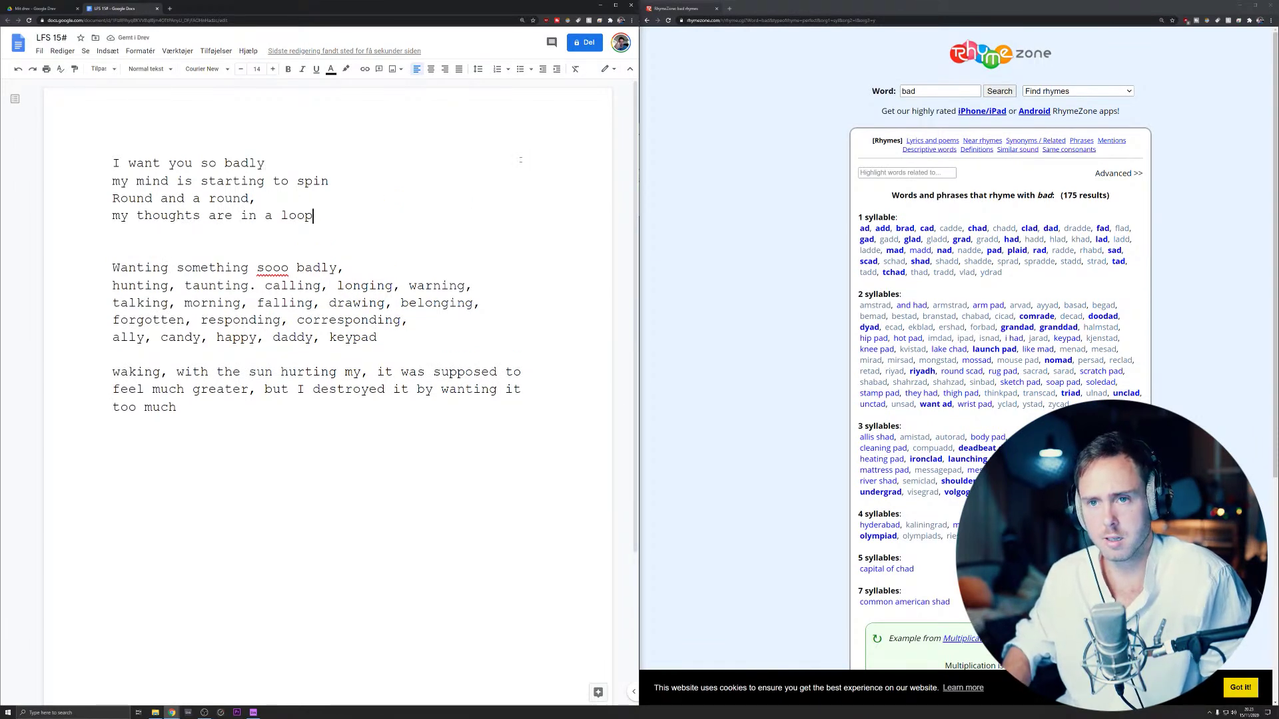
- Add the lyric line "But out of control and out of proportions" and start a new line below it
{"action": "key", "text": "Return"}
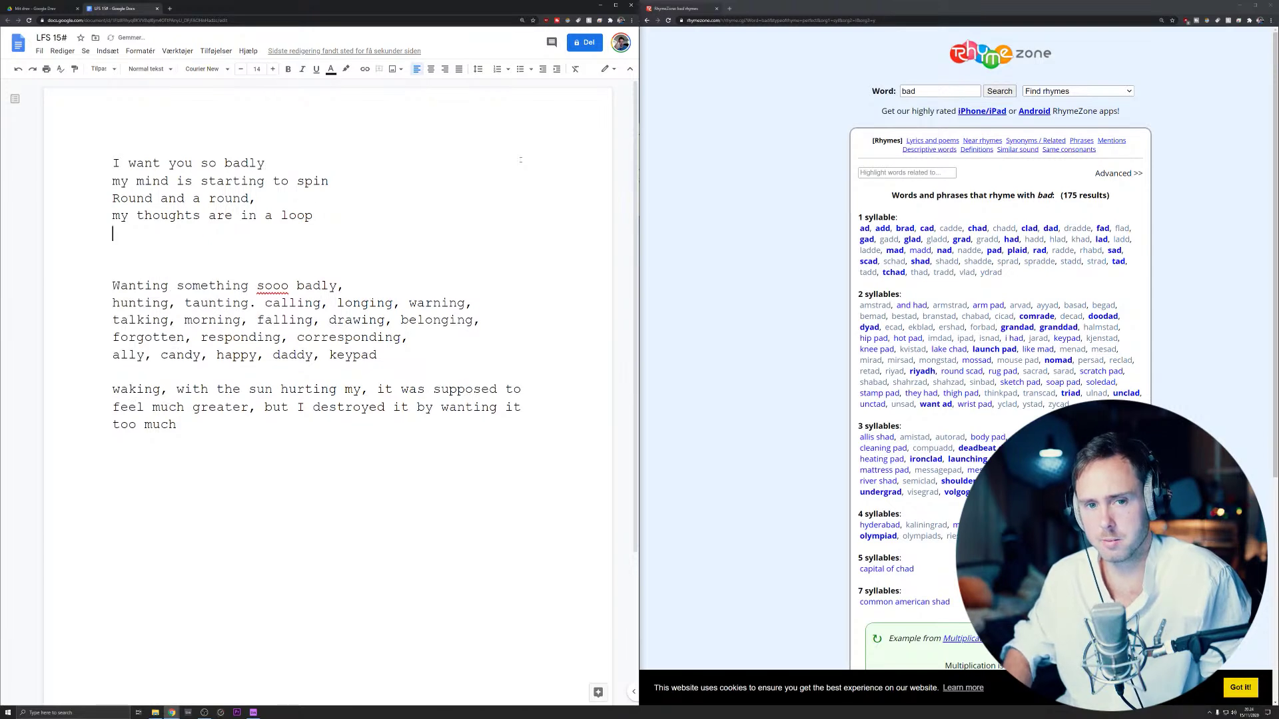
{"action": "type", "text": "But out "}
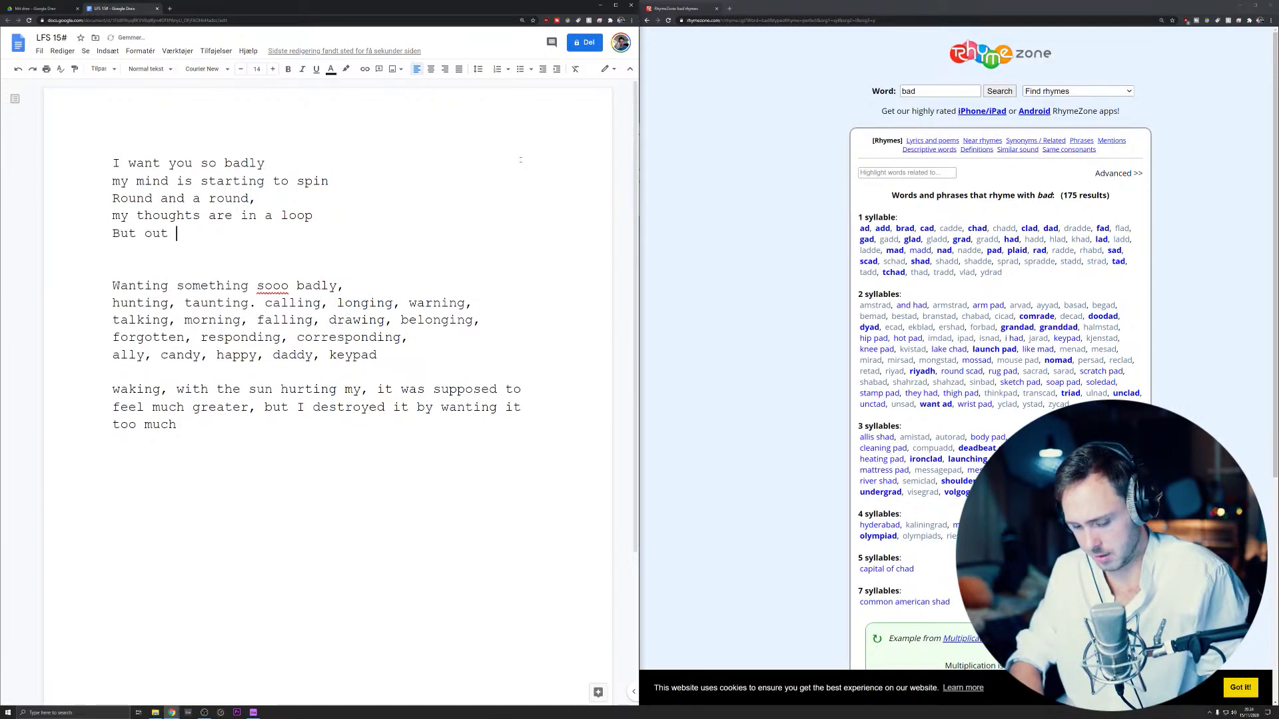
{"action": "type", "text": "of control "}
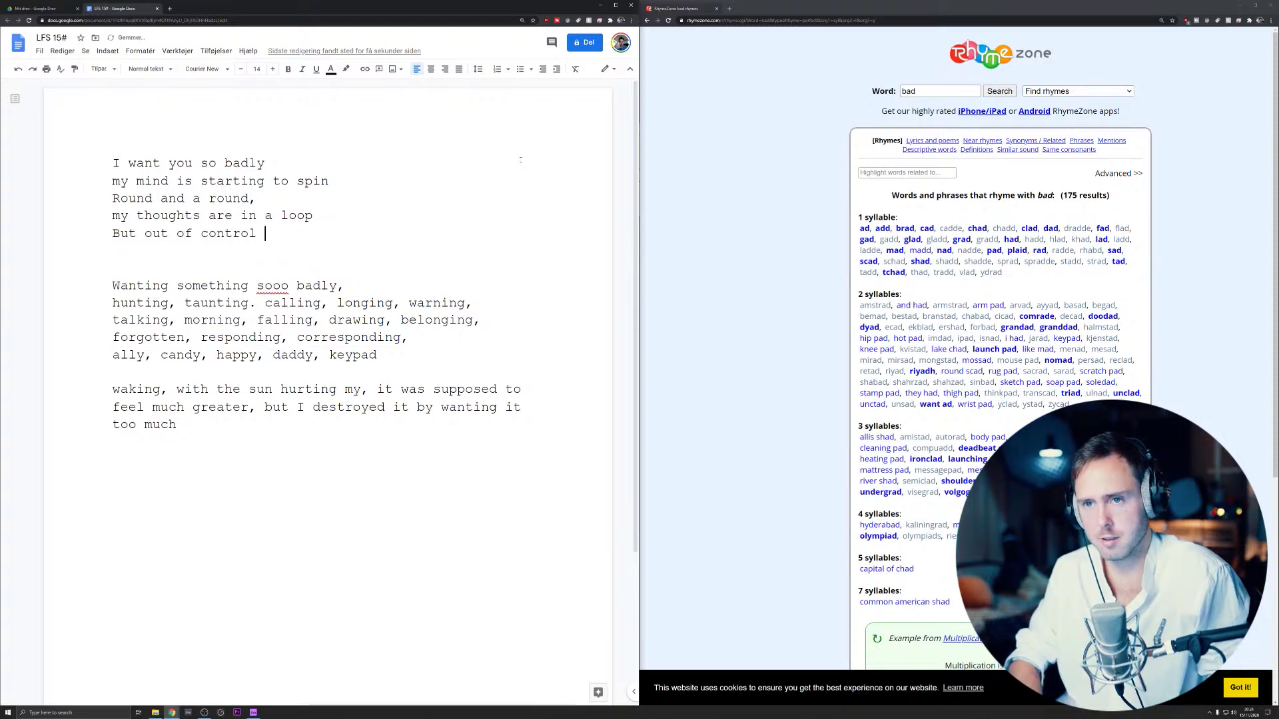
{"action": "type", "text": "and out of "}
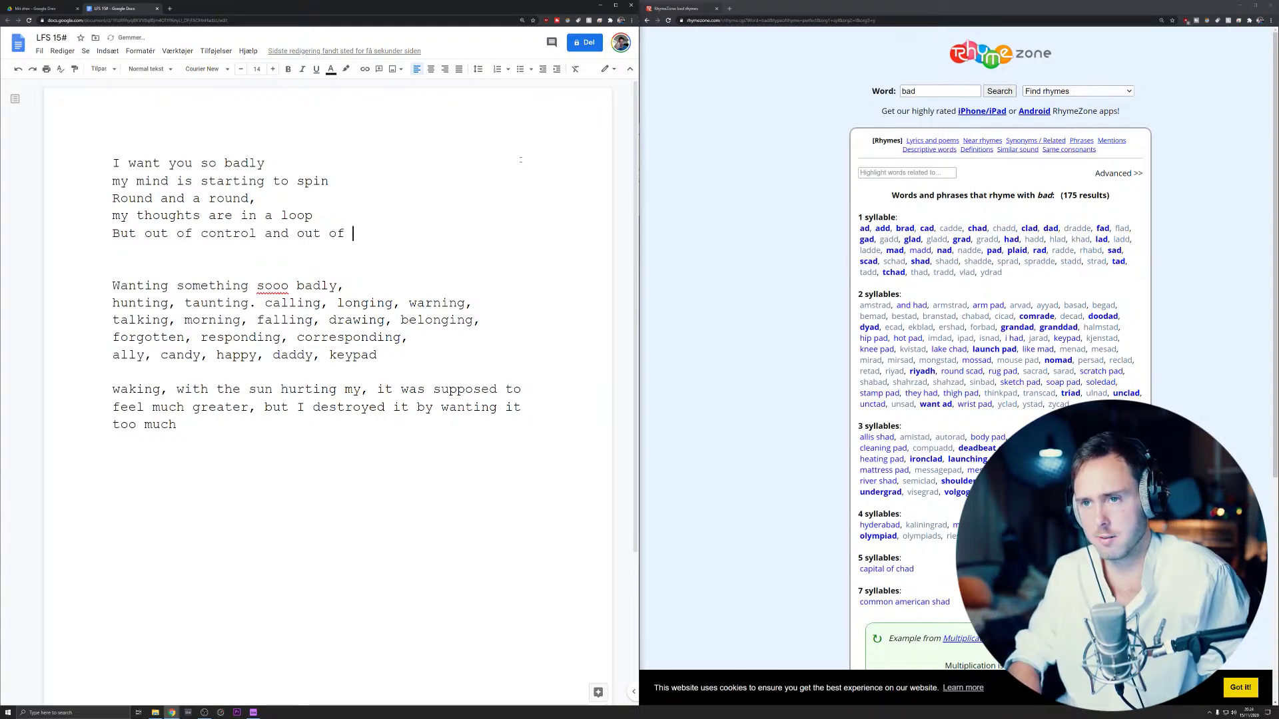
{"action": "type", "text": "proportions"}
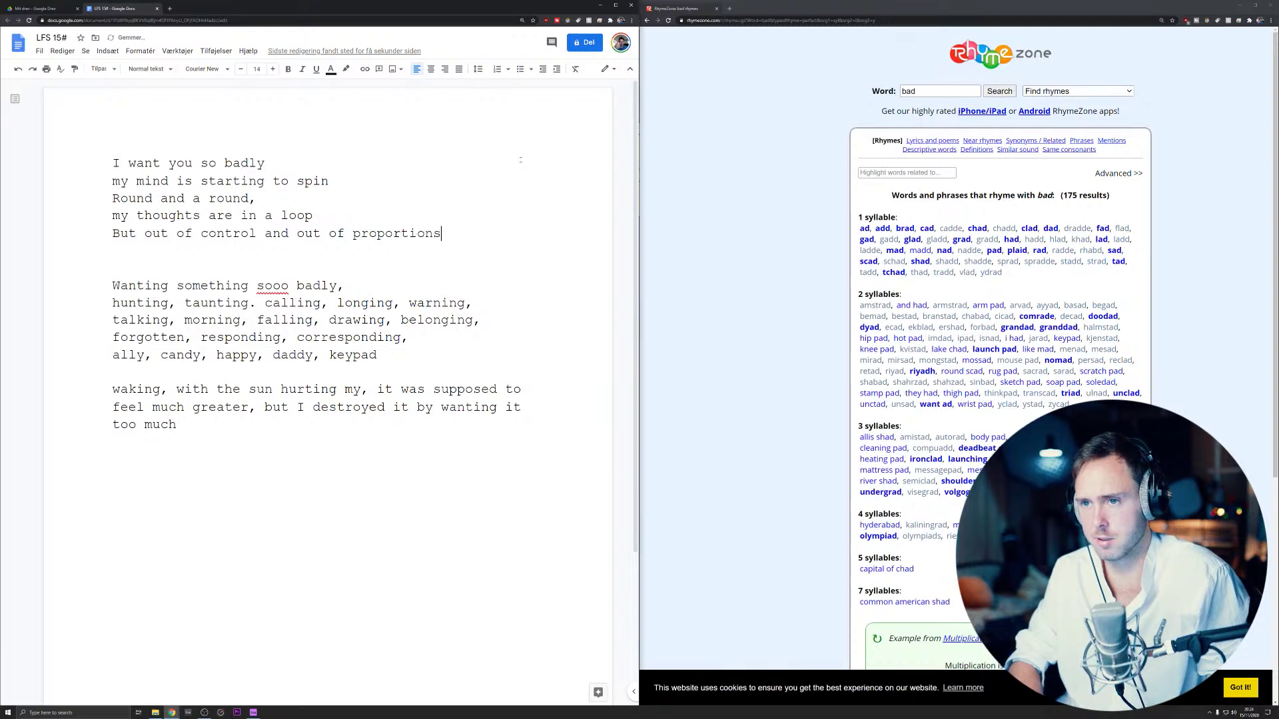
{"action": "key", "text": "Return"}
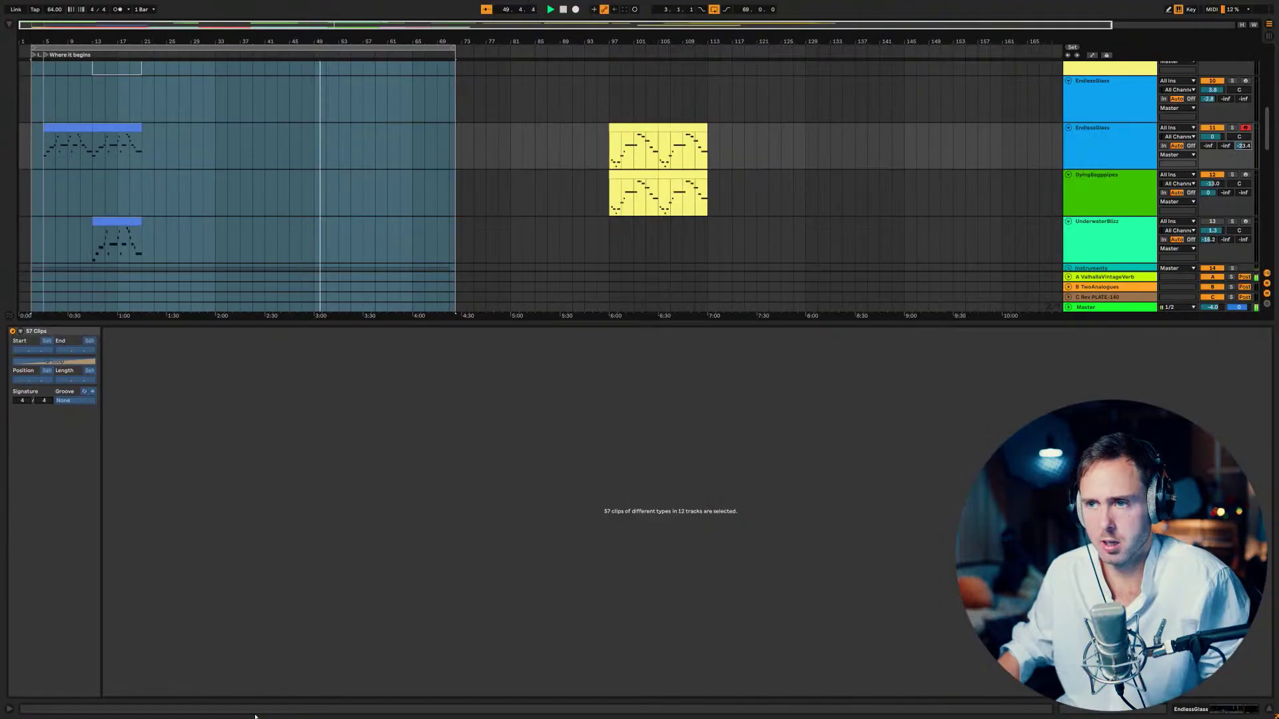
- Switch to Ableton Live and duplicate the green C SING and Swedish Perfection clips over the purple clips directly after them
{"action": "scroll", "coordinate": [312, 167], "scroll_direction": "up", "scroll_amount": 5}
{"action": "scroll", "coordinate": [320, 160], "scroll_direction": "down", "scroll_amount": 6}
{"action": "scroll", "coordinate": [324, 153], "scroll_direction": "down", "scroll_amount": 10}
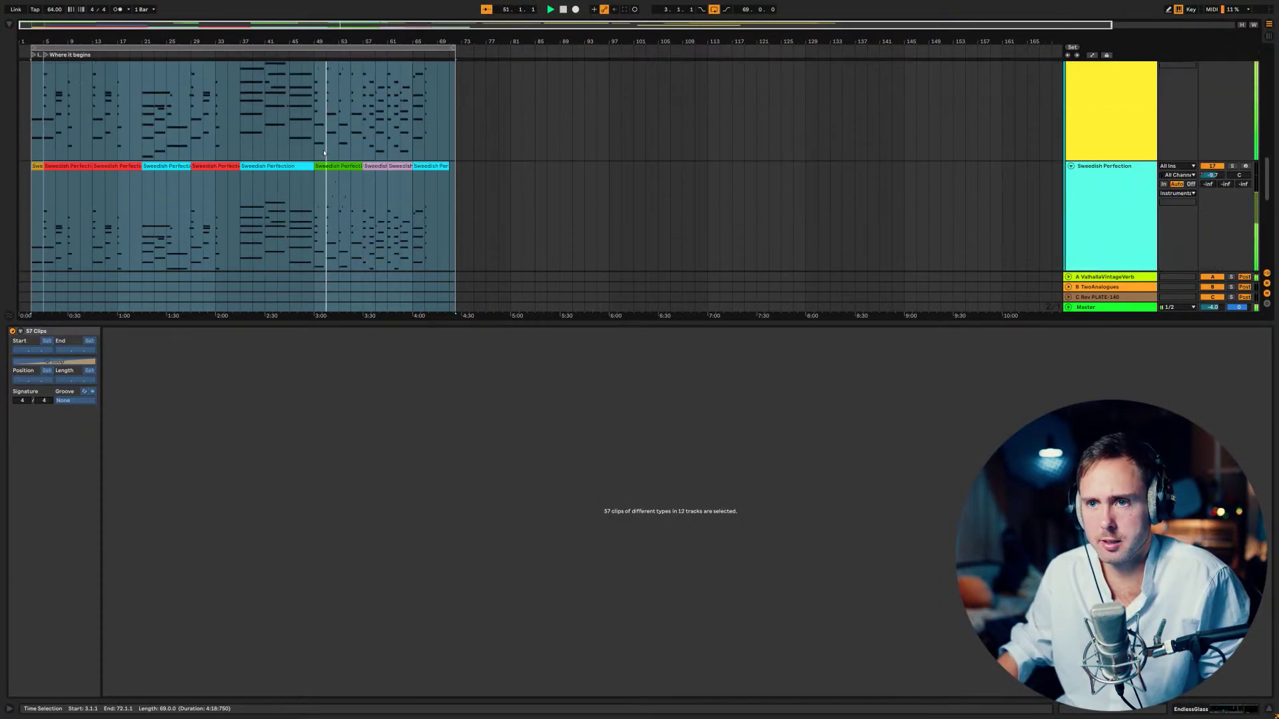
{"action": "left_click", "coordinate": [344, 165]}
{"action": "scroll", "coordinate": [341, 160], "scroll_direction": "down", "scroll_amount": 5}
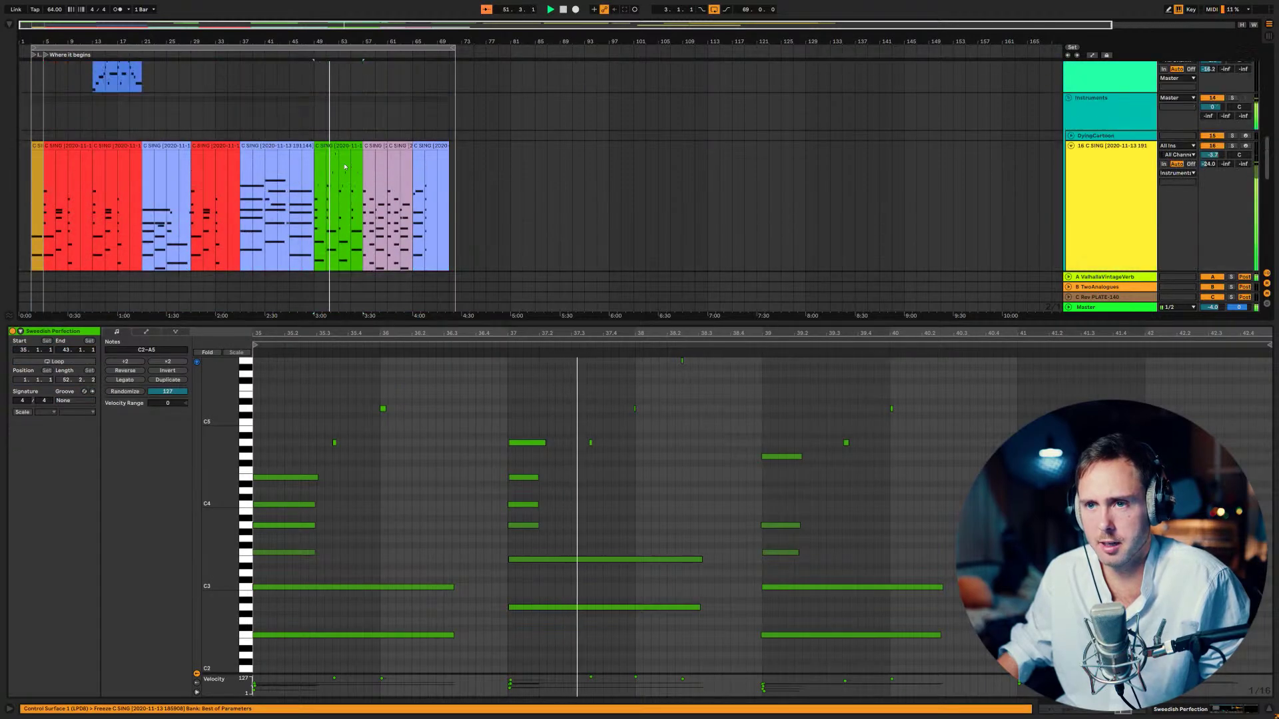
{"action": "left_click", "coordinate": [337, 145]}
{"action": "scroll", "coordinate": [339, 144], "scroll_direction": "down", "scroll_amount": 3}
{"action": "left_click", "coordinate": [364, 125]}
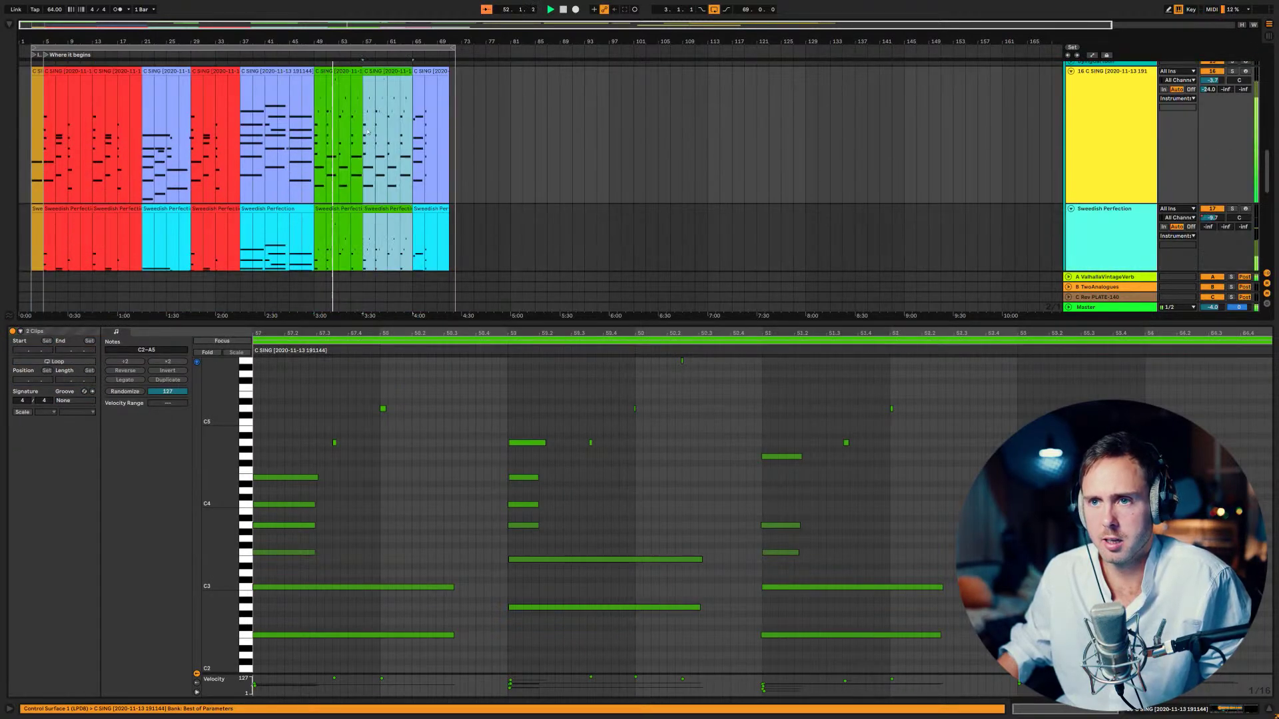
{"action": "left_click", "coordinate": [340, 107], "text": "shift"}
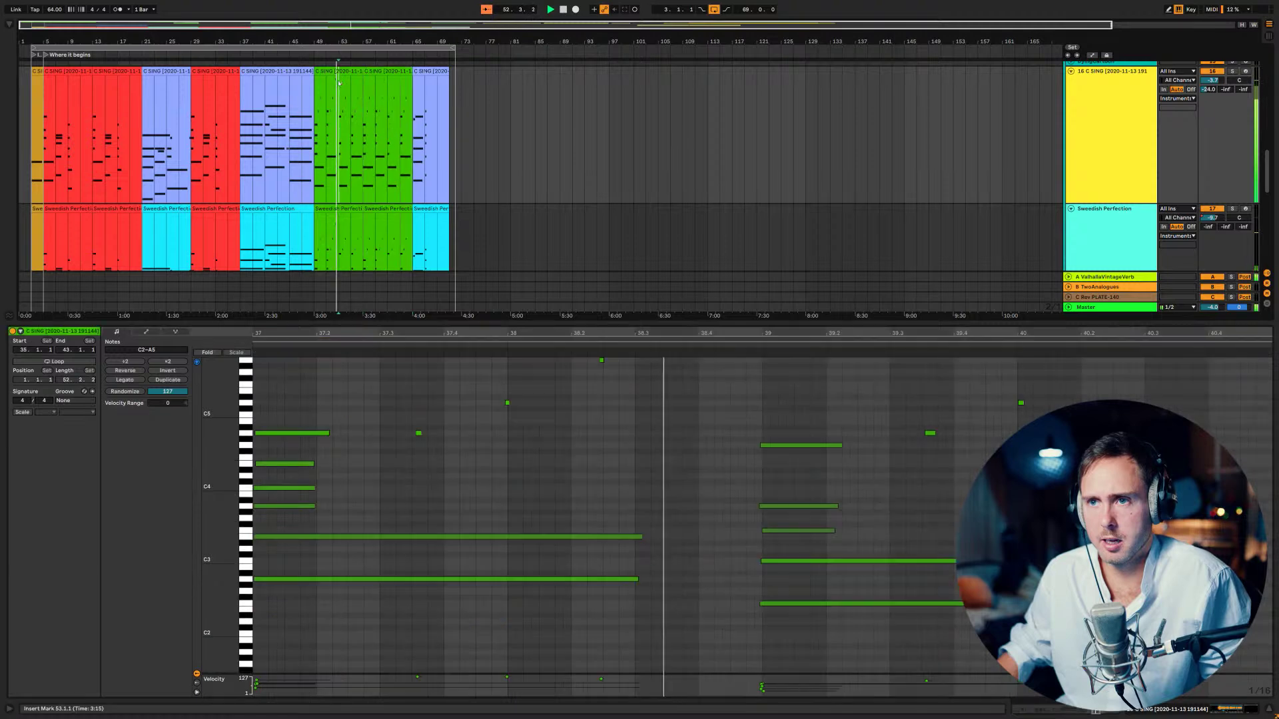
- Try duplicating the green section at bars 49 to 57 across all tracks, including its time, and delete the inserted copy
{"action": "left_click", "coordinate": [337, 73]}
{"action": "scroll", "coordinate": [341, 133], "scroll_direction": "down", "scroll_amount": 5}
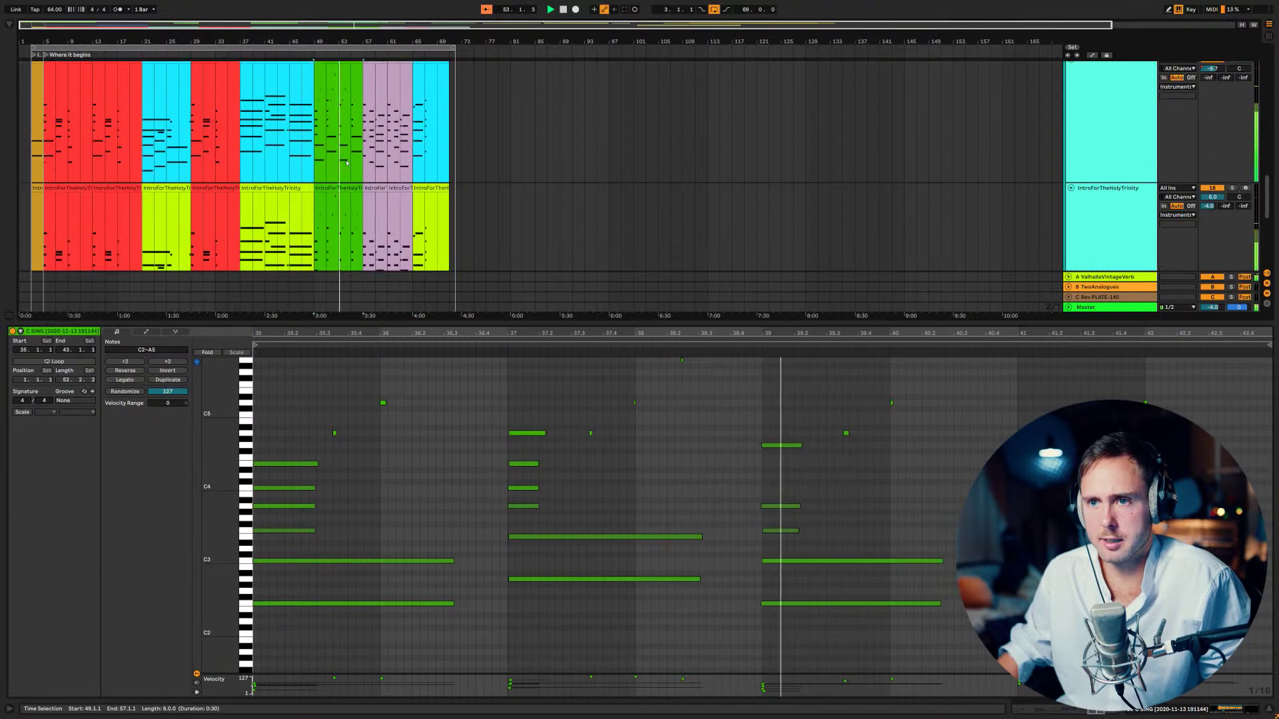
{"action": "scroll", "coordinate": [340, 147], "scroll_direction": "up", "scroll_amount": 2}
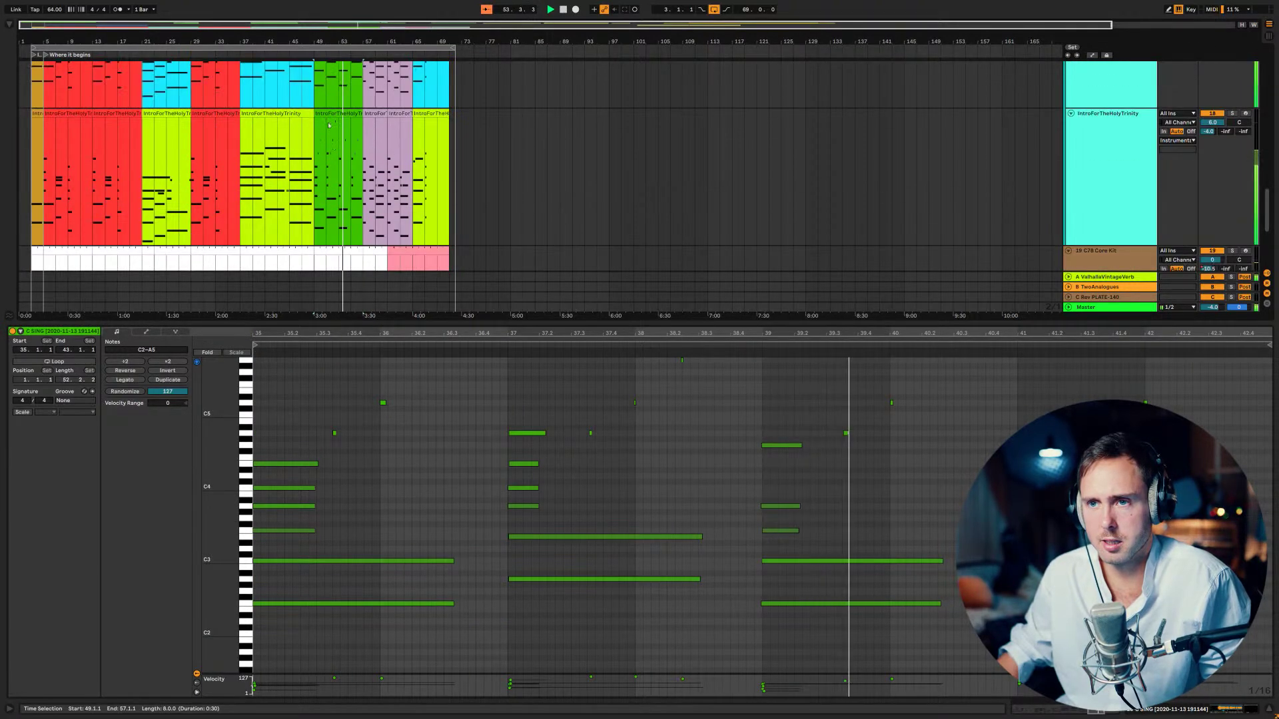
{"action": "scroll", "coordinate": [339, 107], "scroll_direction": "up", "scroll_amount": 3}
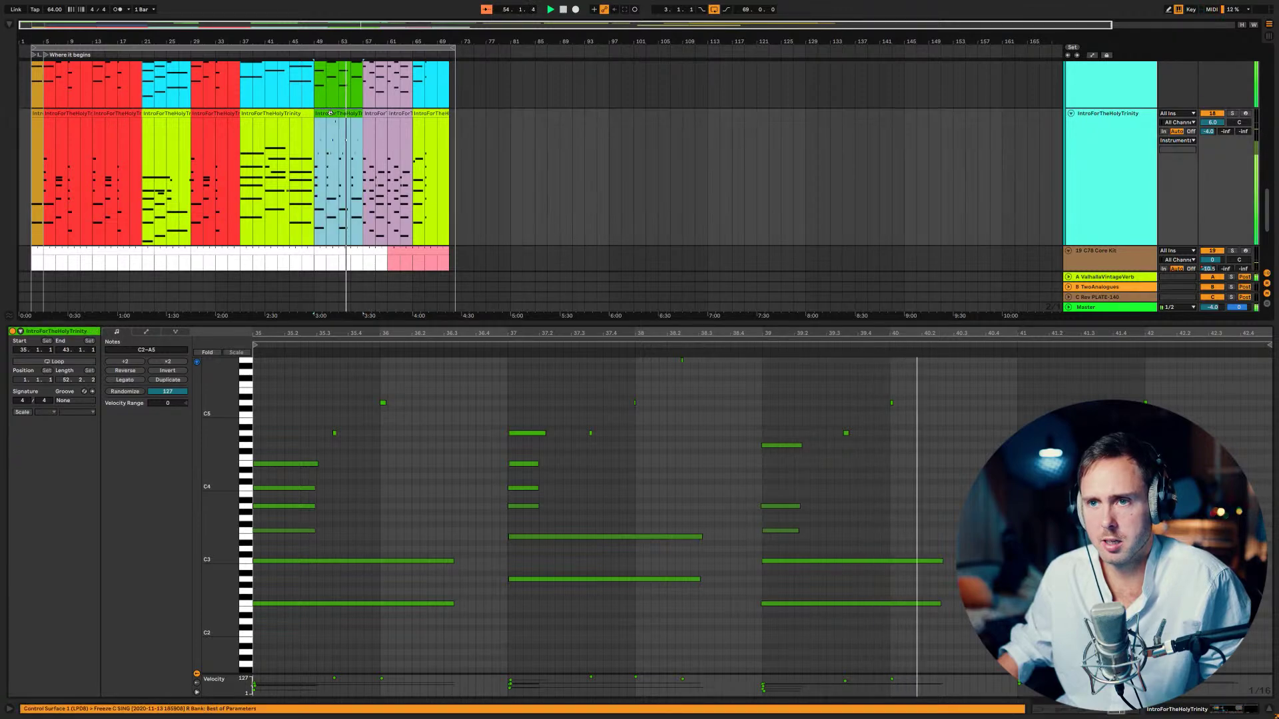
{"action": "scroll", "coordinate": [353, 94], "scroll_direction": "down", "scroll_amount": 3}
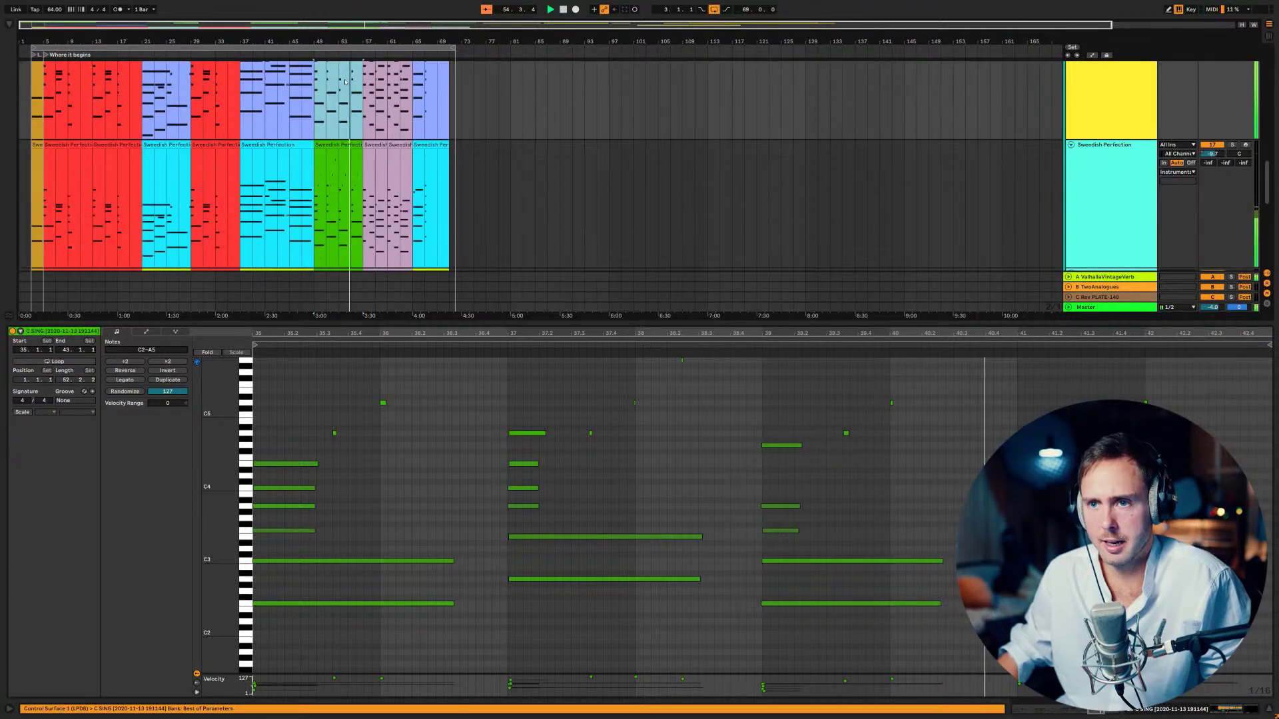
{"action": "left_click", "coordinate": [346, 82]}
{"action": "scroll", "coordinate": [345, 81], "scroll_direction": "down", "scroll_amount": 2}
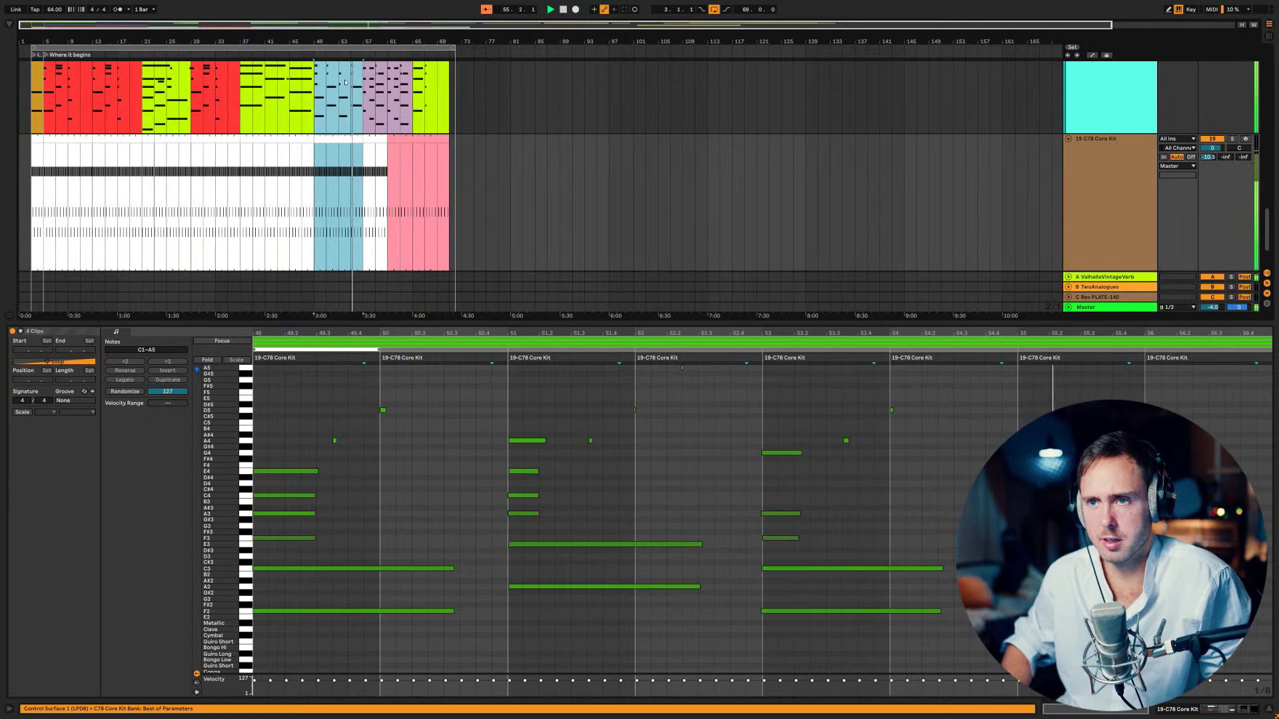
{"action": "scroll", "coordinate": [350, 86], "scroll_direction": "up", "scroll_amount": 3}
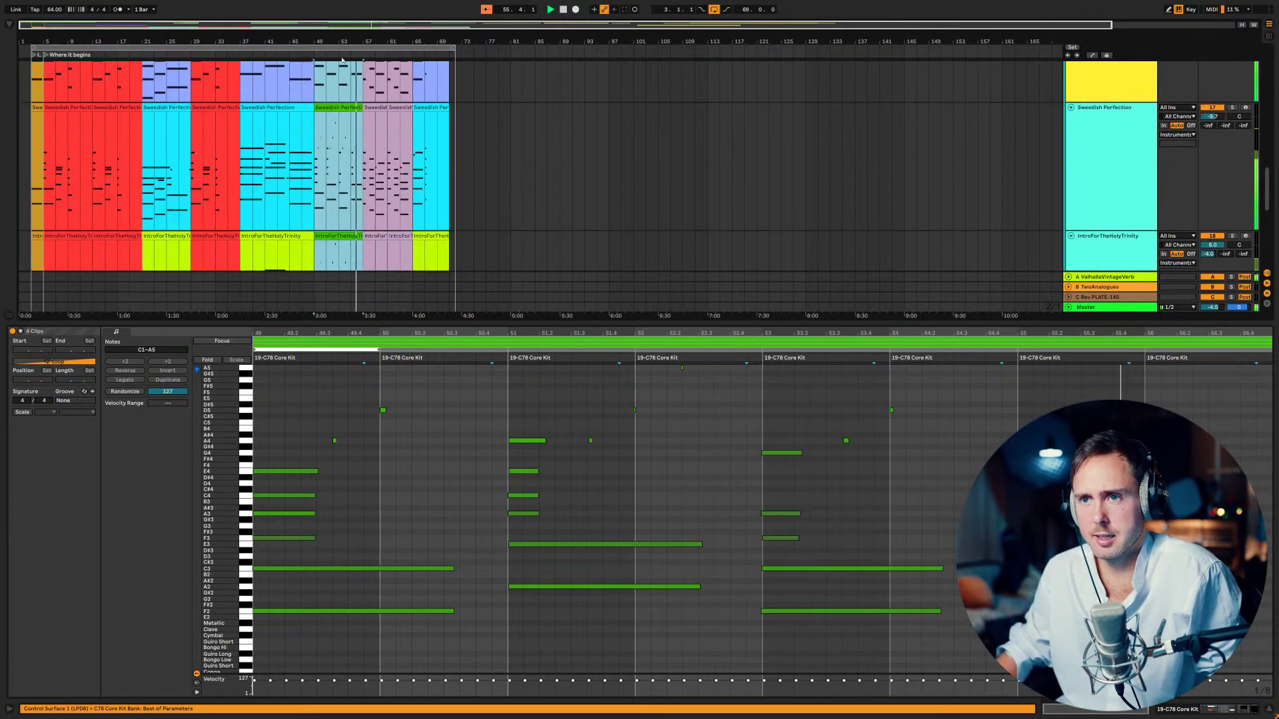
{"action": "scroll", "coordinate": [360, 133], "scroll_direction": "up", "scroll_amount": 2}
{"action": "key", "text": "ctrl+d"}
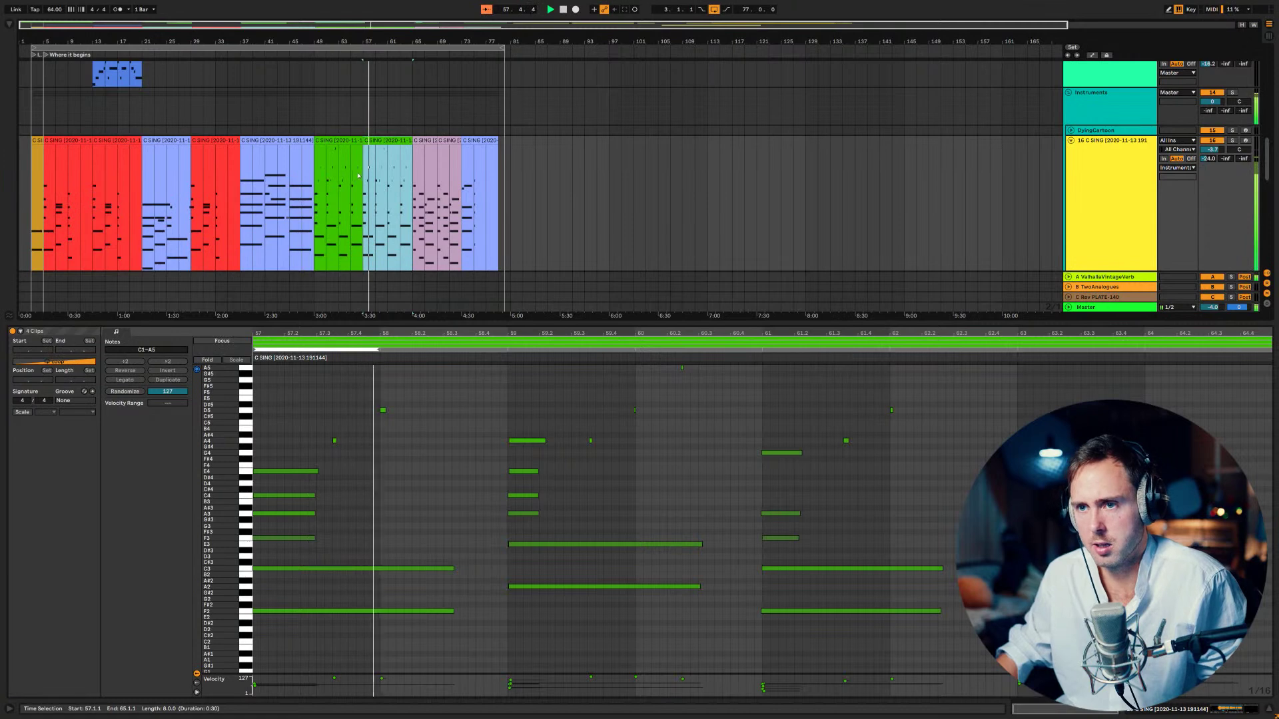
{"action": "key", "text": "ctrl+shift+Delete"}
{"action": "key", "text": "space"}
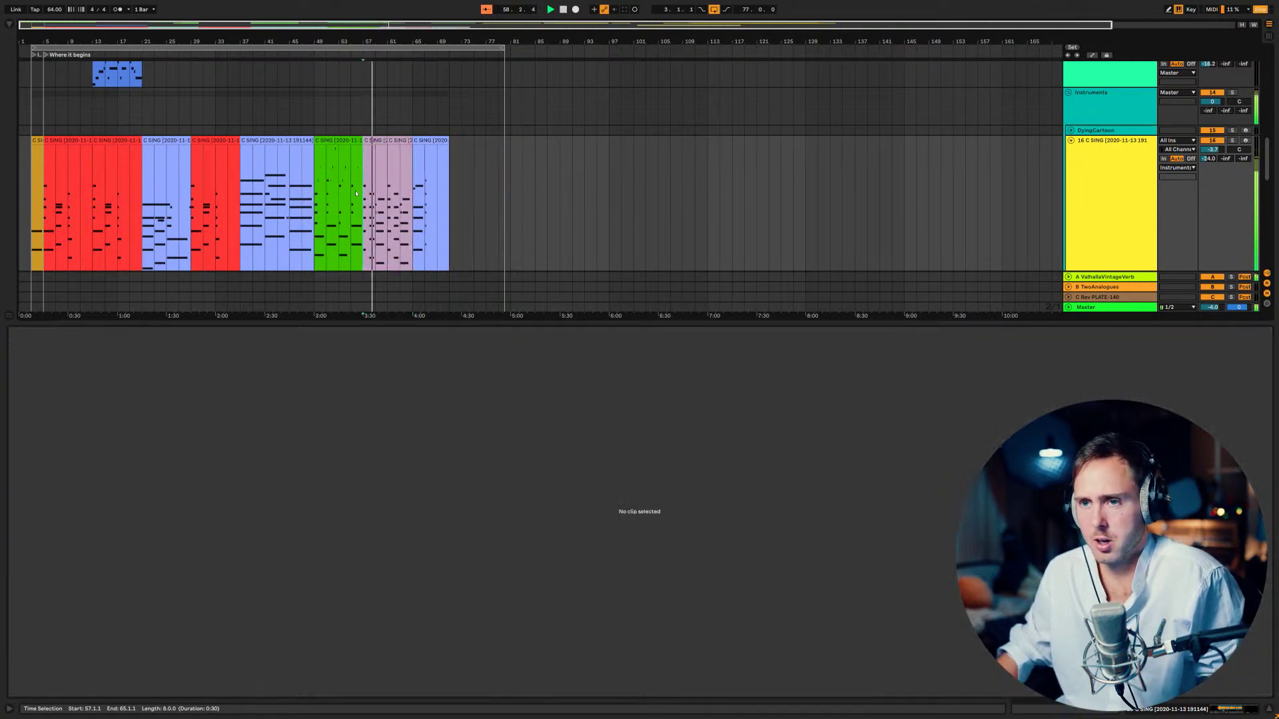
- Play the arrangement from bar 55, near the end of the green section
{"action": "left_click", "coordinate": [356, 178]}
{"action": "scroll", "coordinate": [355, 190], "scroll_direction": "down", "scroll_amount": 2}
{"action": "scroll", "coordinate": [354, 198], "scroll_direction": "down", "scroll_amount": 2}
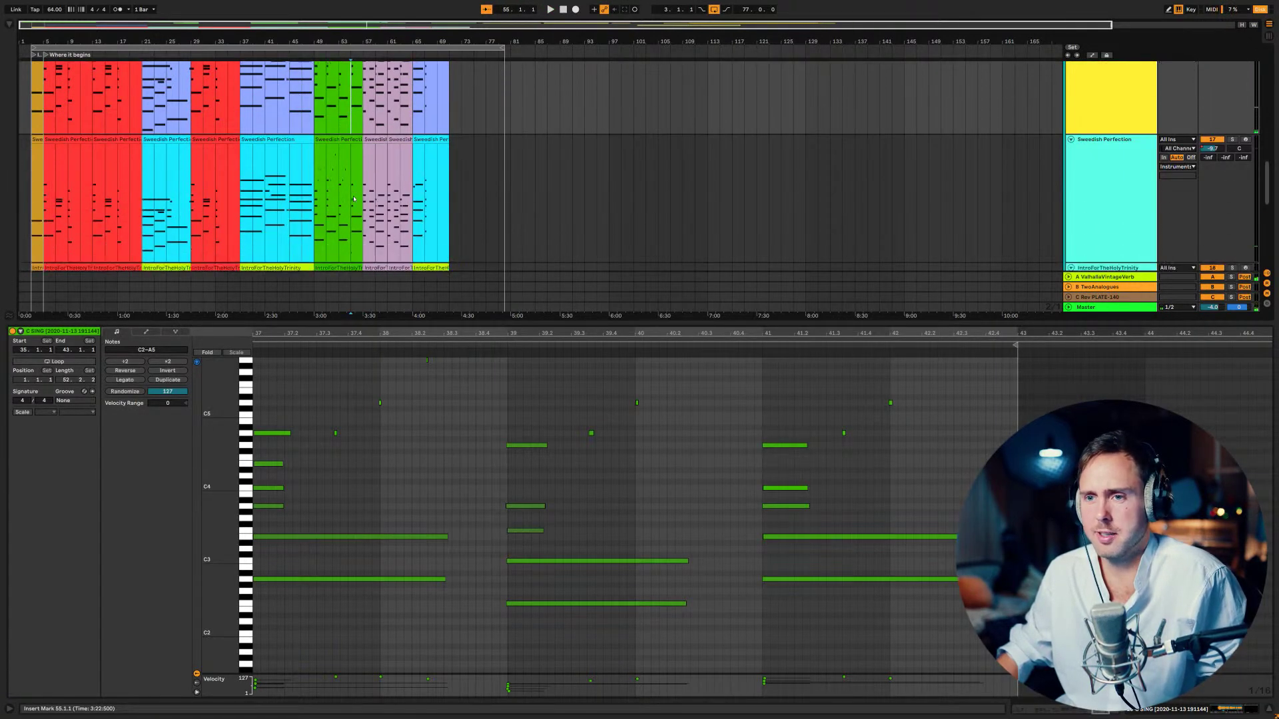
{"action": "key", "text": "space"}
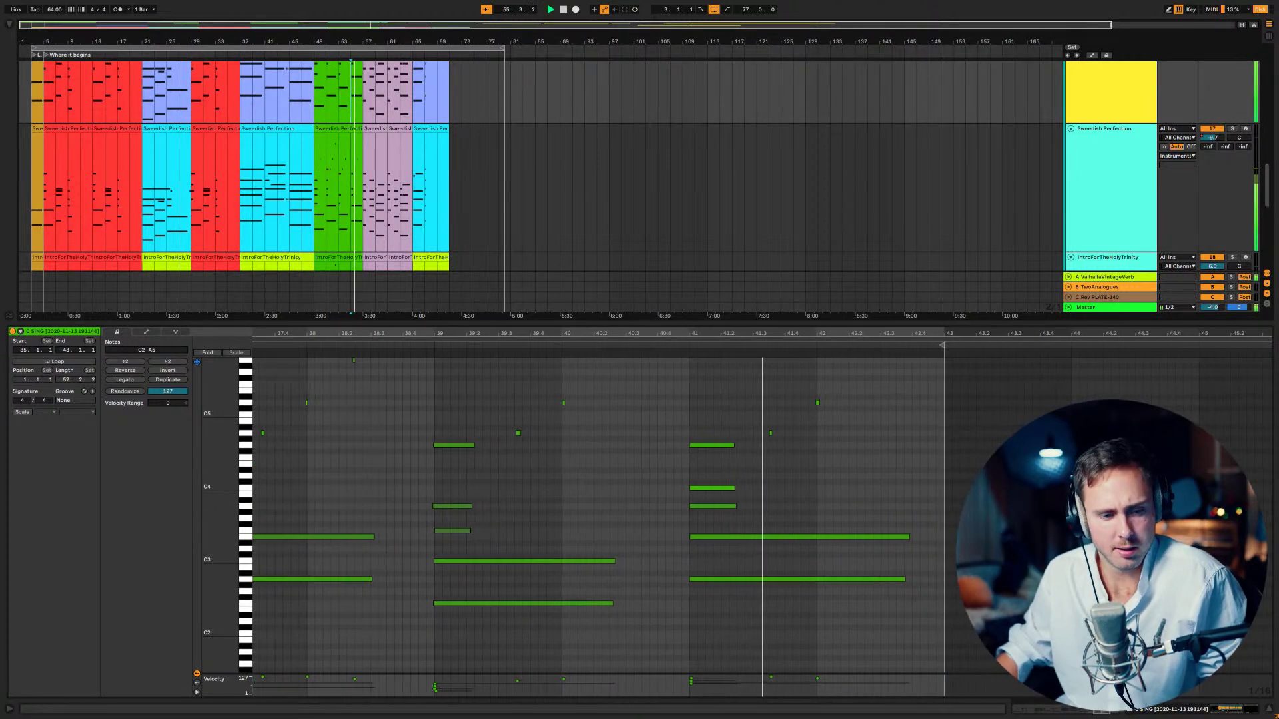
- Switch to the LFS 15# lyrics in Google Docs and RhymeZone, and look up rhymes for "proportions" from the first verse's last line
{"action": "key", "text": "alt+Tab"}
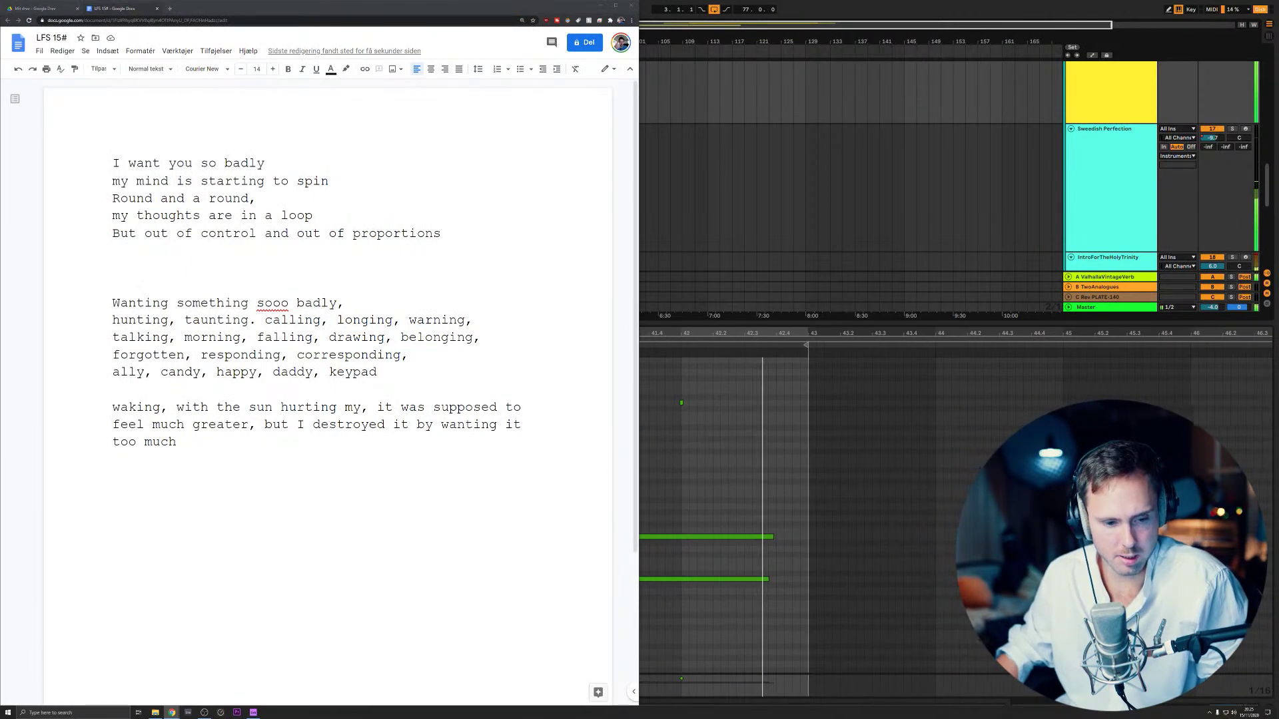
{"action": "key", "text": "alt+Tab"}
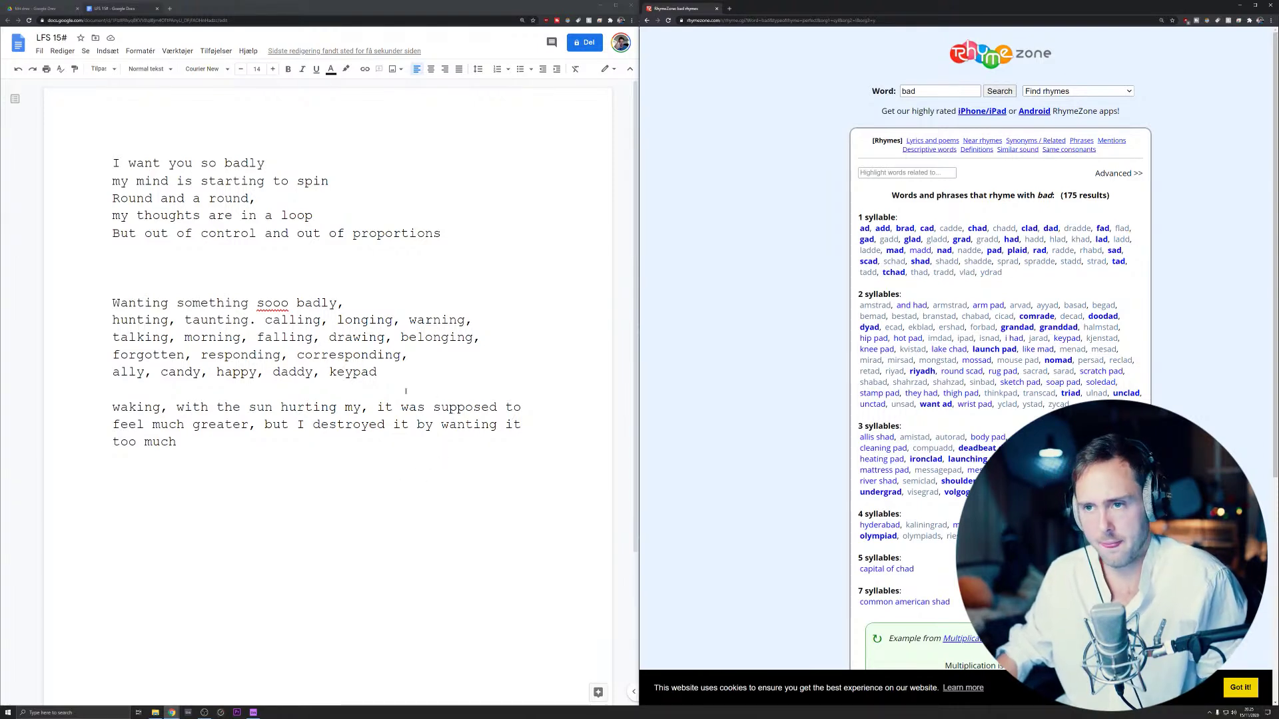
{"action": "triple_click", "coordinate": [207, 232]}
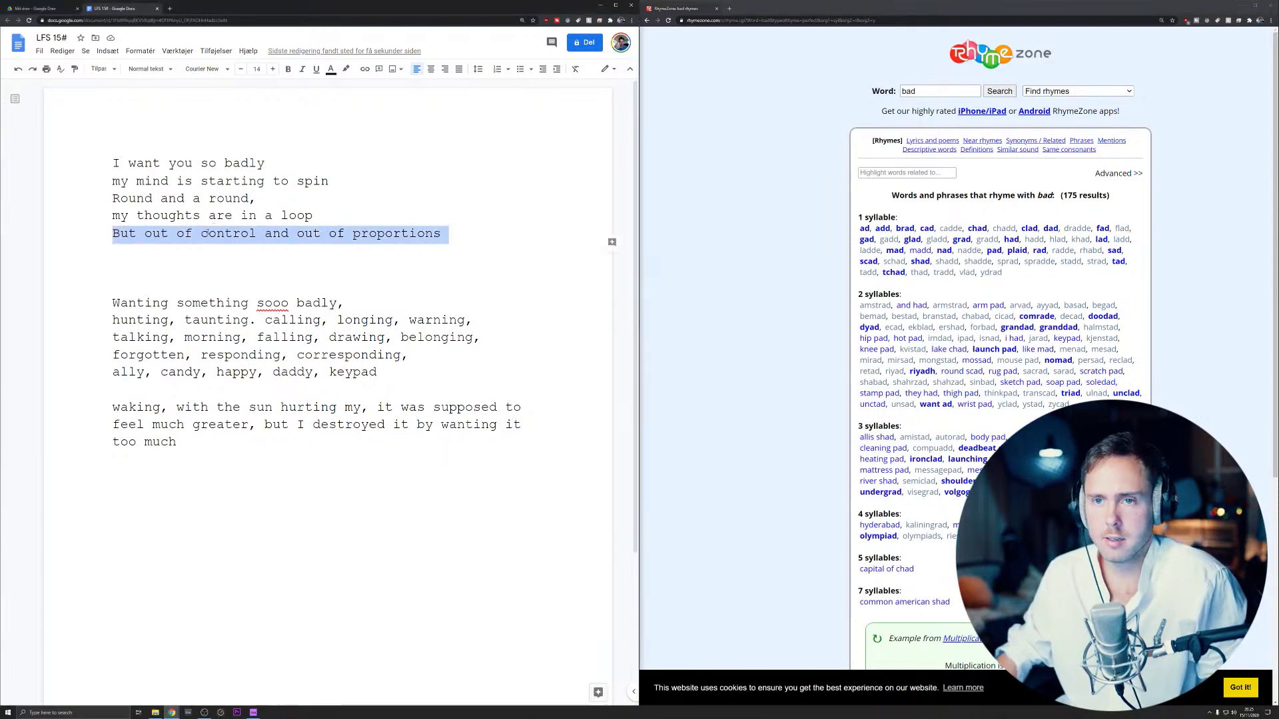
{"action": "left_click", "coordinate": [386, 231]}
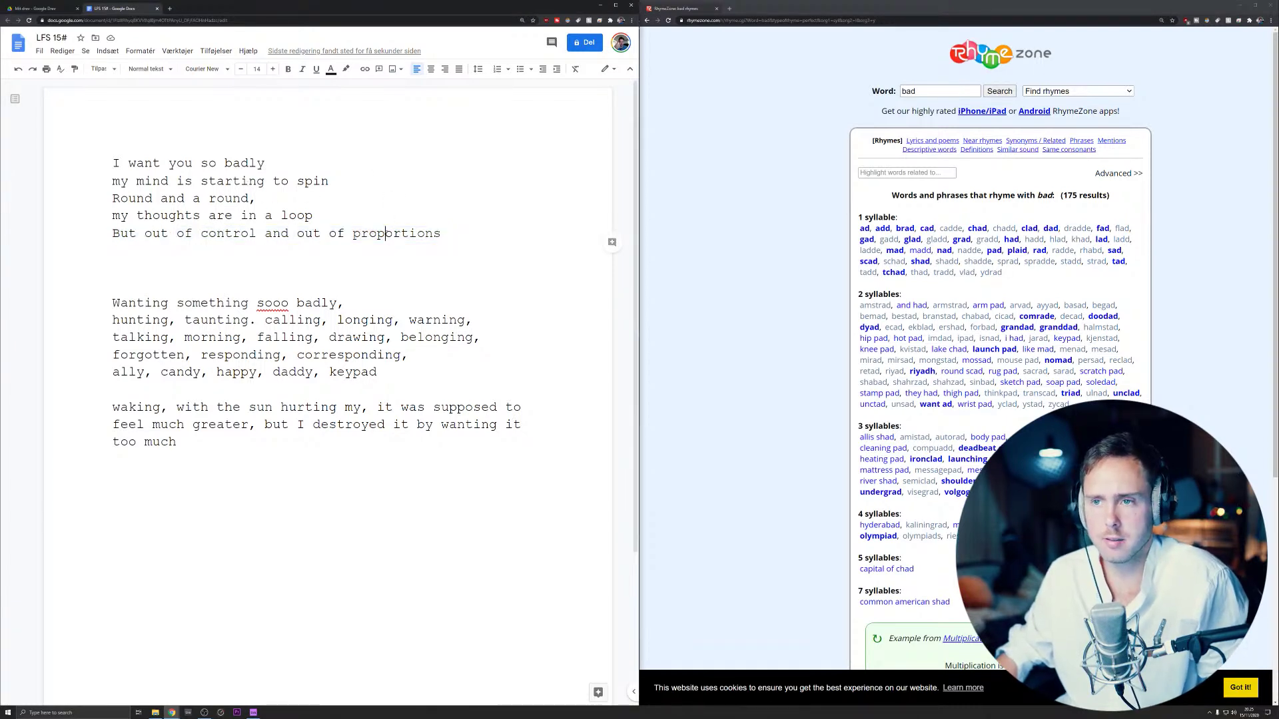
{"action": "double_click", "coordinate": [395, 227]}
{"action": "key", "text": "ctrl+c"}
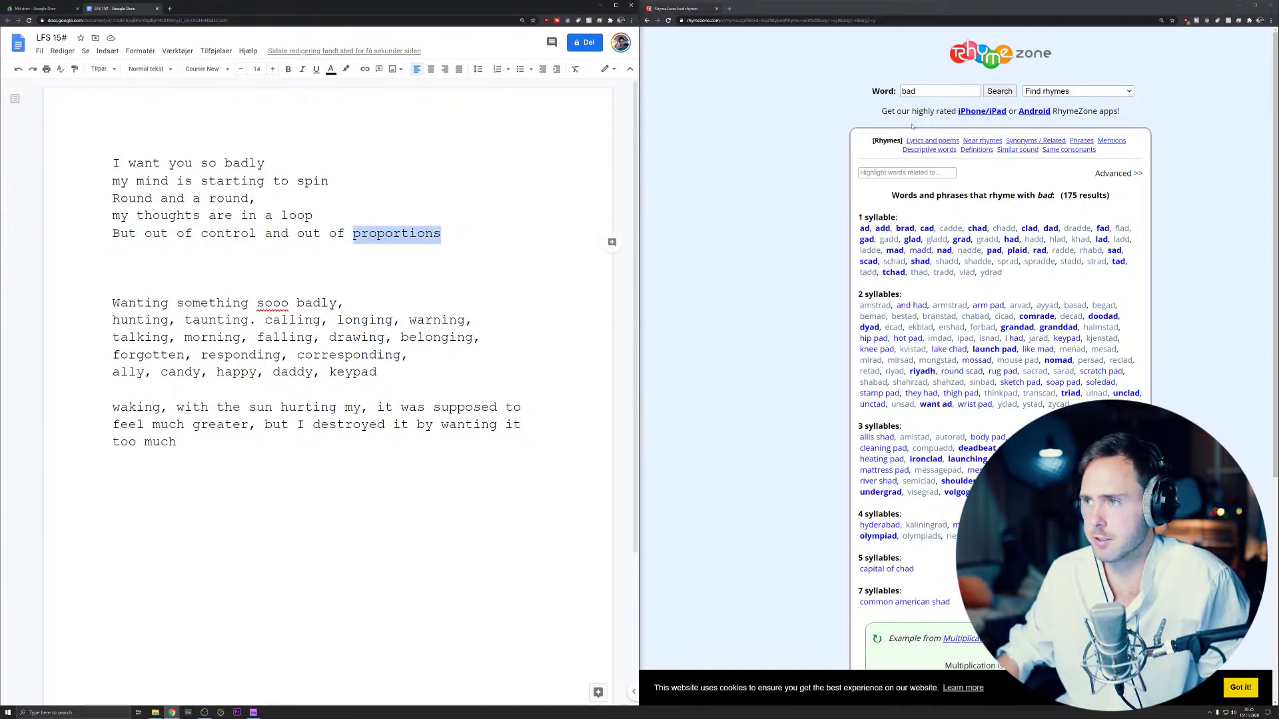
{"action": "left_click", "coordinate": [951, 93]}
{"action": "key", "text": "ctrl+a"}
{"action": "key", "text": "ctrl+v"}
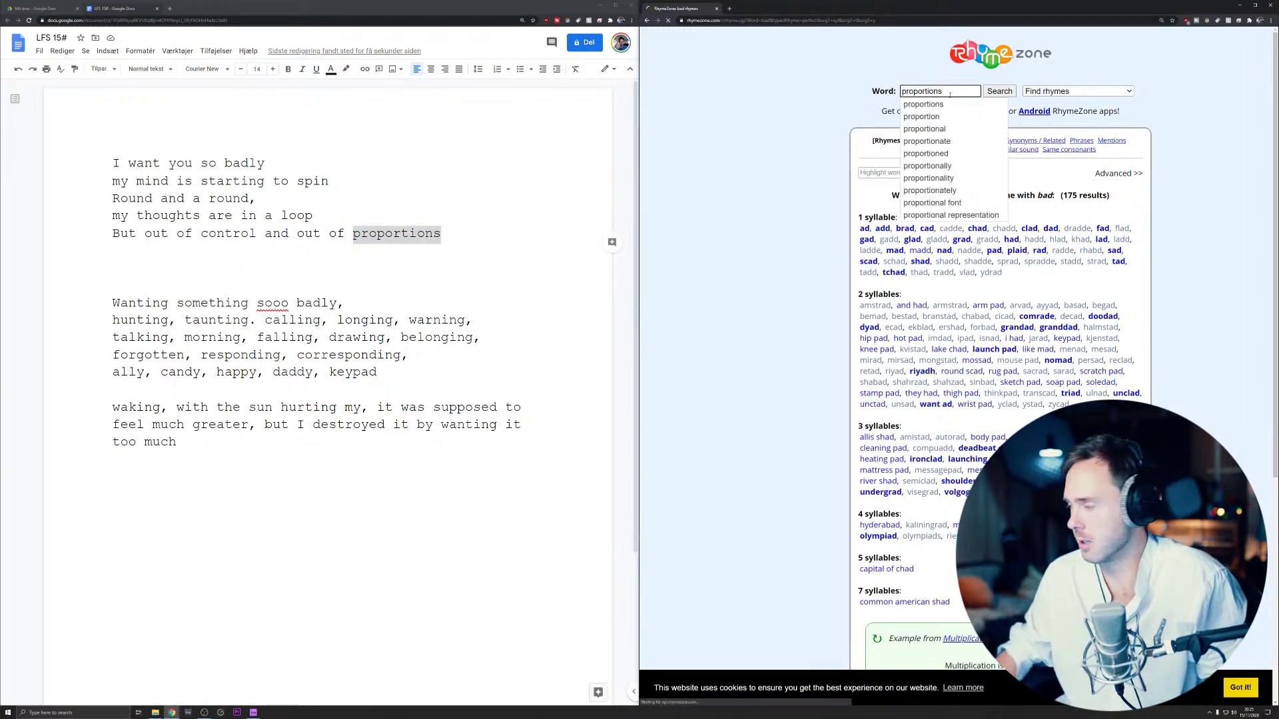
{"action": "key", "text": "Return"}
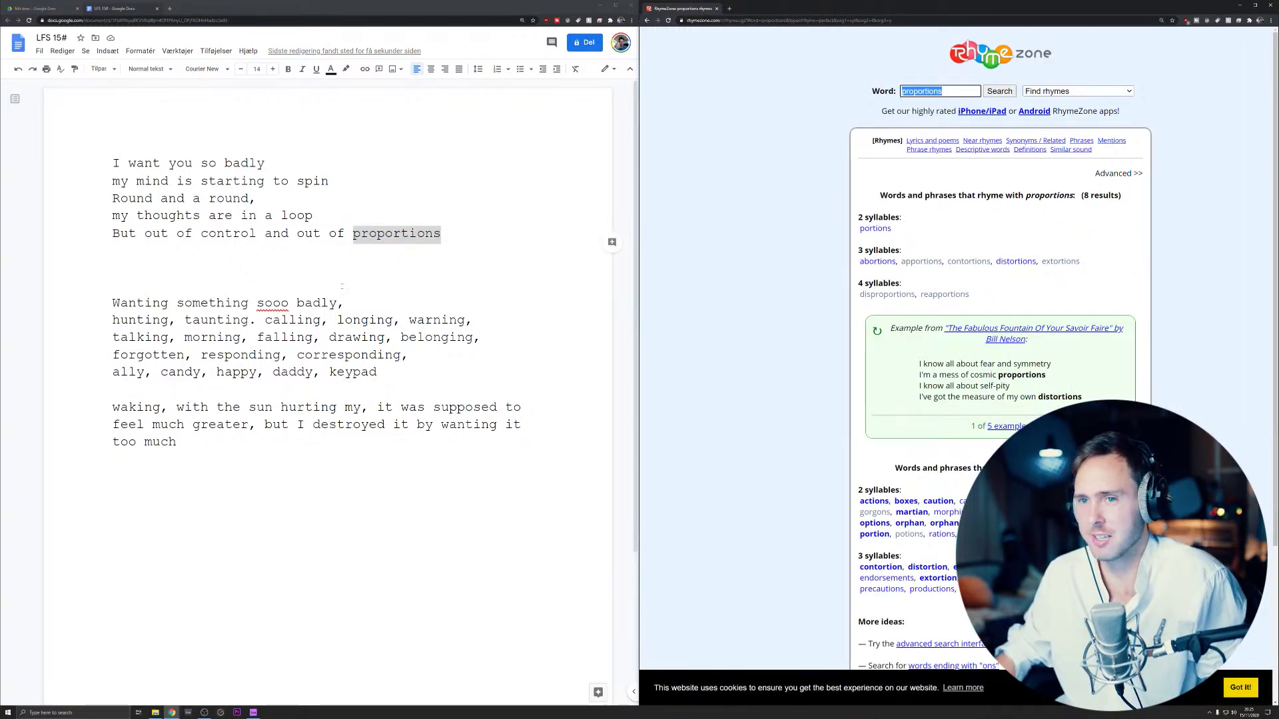
- Start a rhyme list between the first two lyric blocks with "distortion, caution, fortune, options, orphan, persons"
{"action": "left_click", "coordinate": [344, 264]}
{"action": "type", "text": "distortion"}
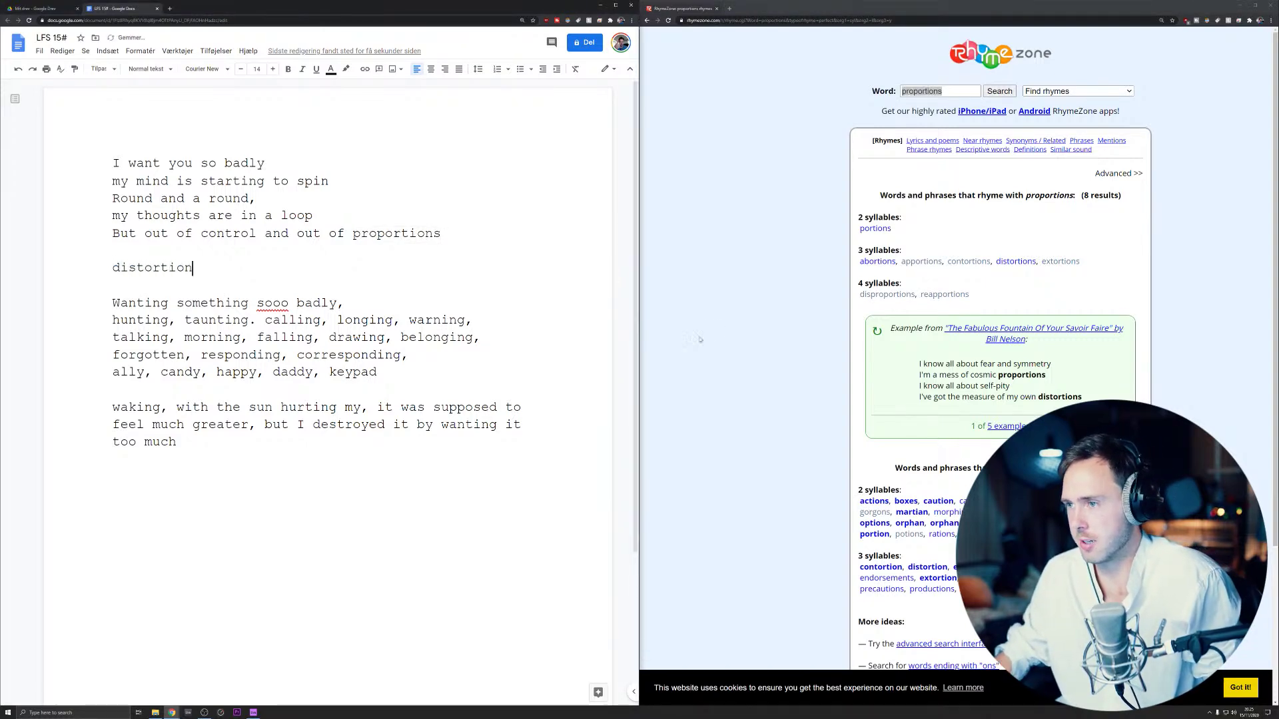
{"action": "scroll", "coordinate": [699, 340], "scroll_direction": "down", "scroll_amount": 3}
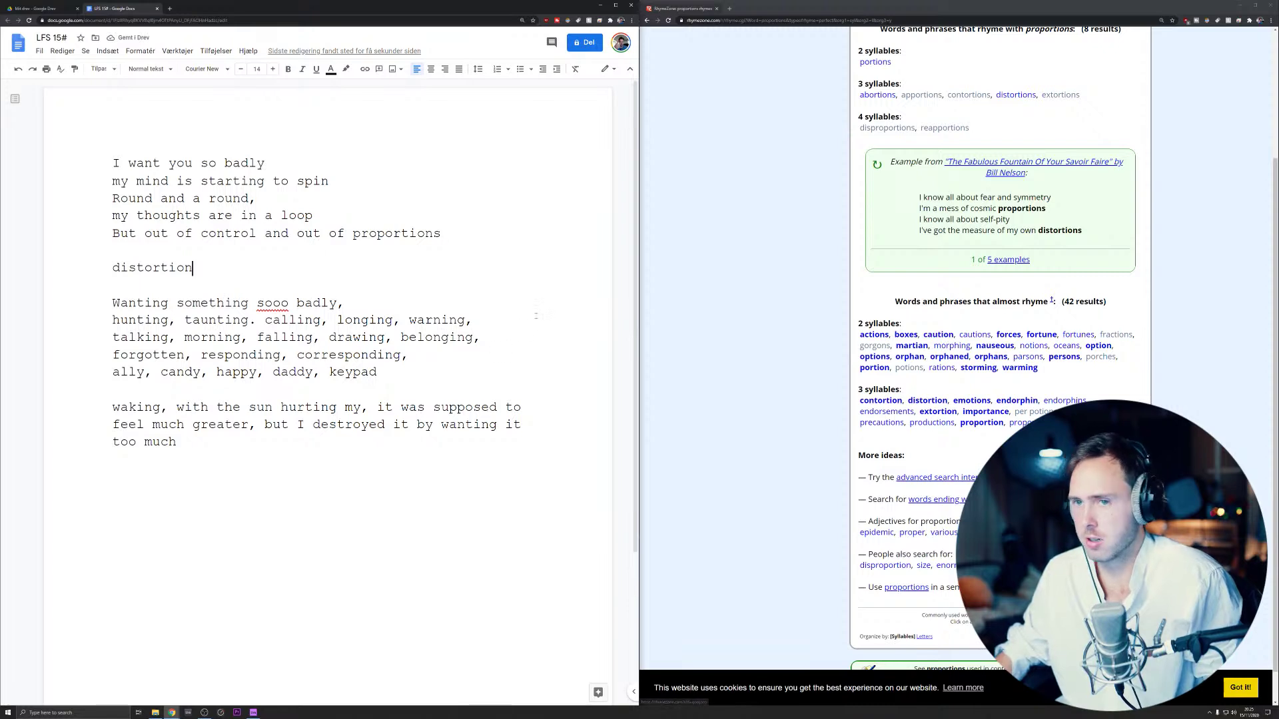
{"action": "type", "text": ", caution, fortune"}
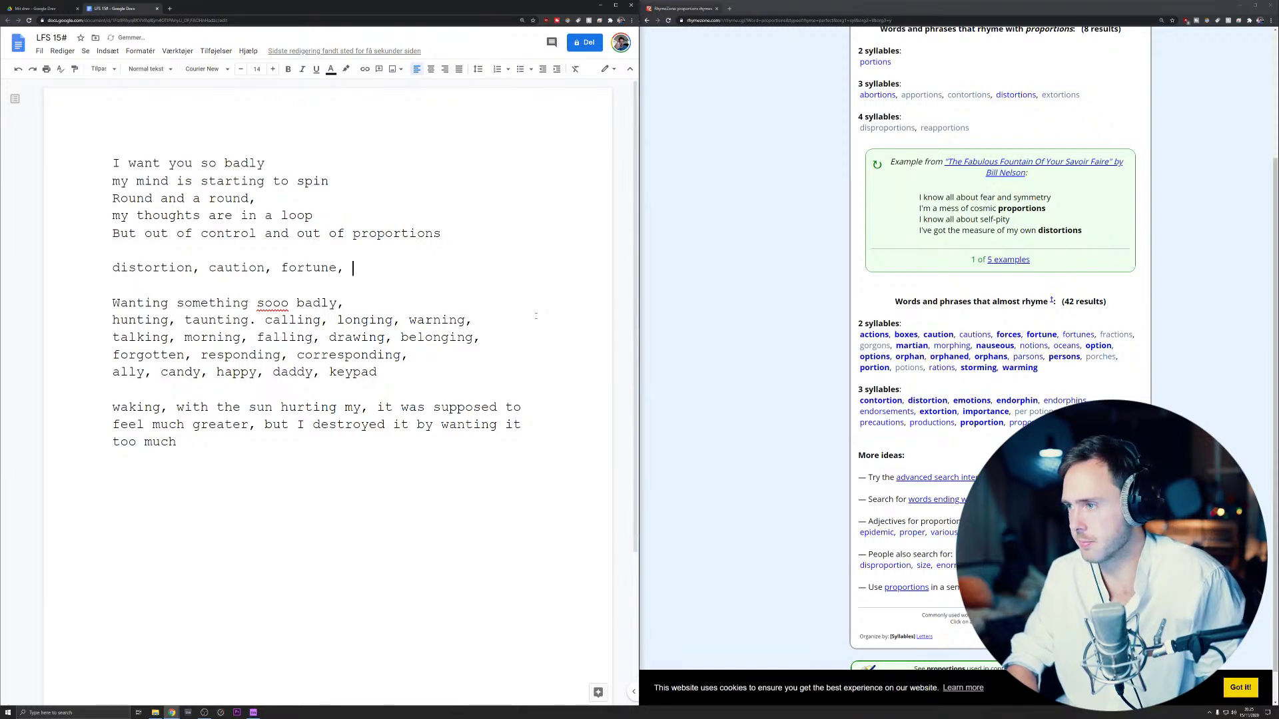
{"action": "type", "text": ", option"}
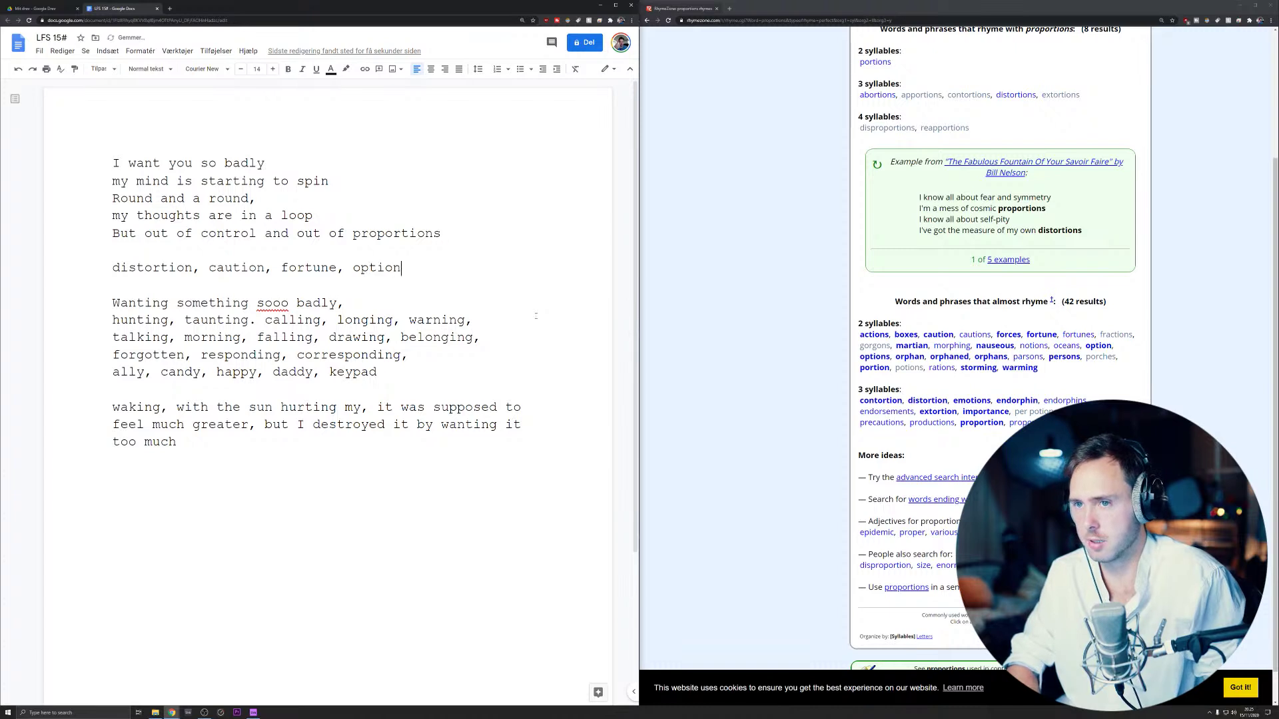
{"action": "type", "text": "s, o"}
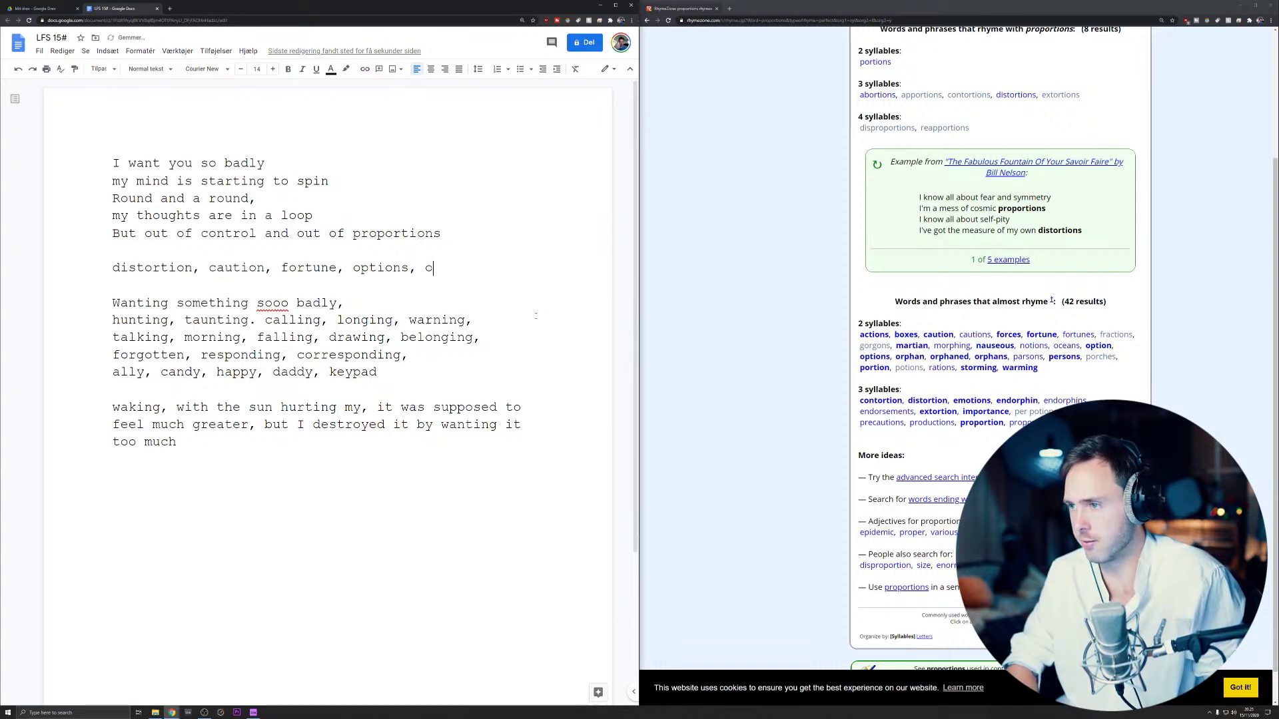
{"action": "type", "text": "rphan"}
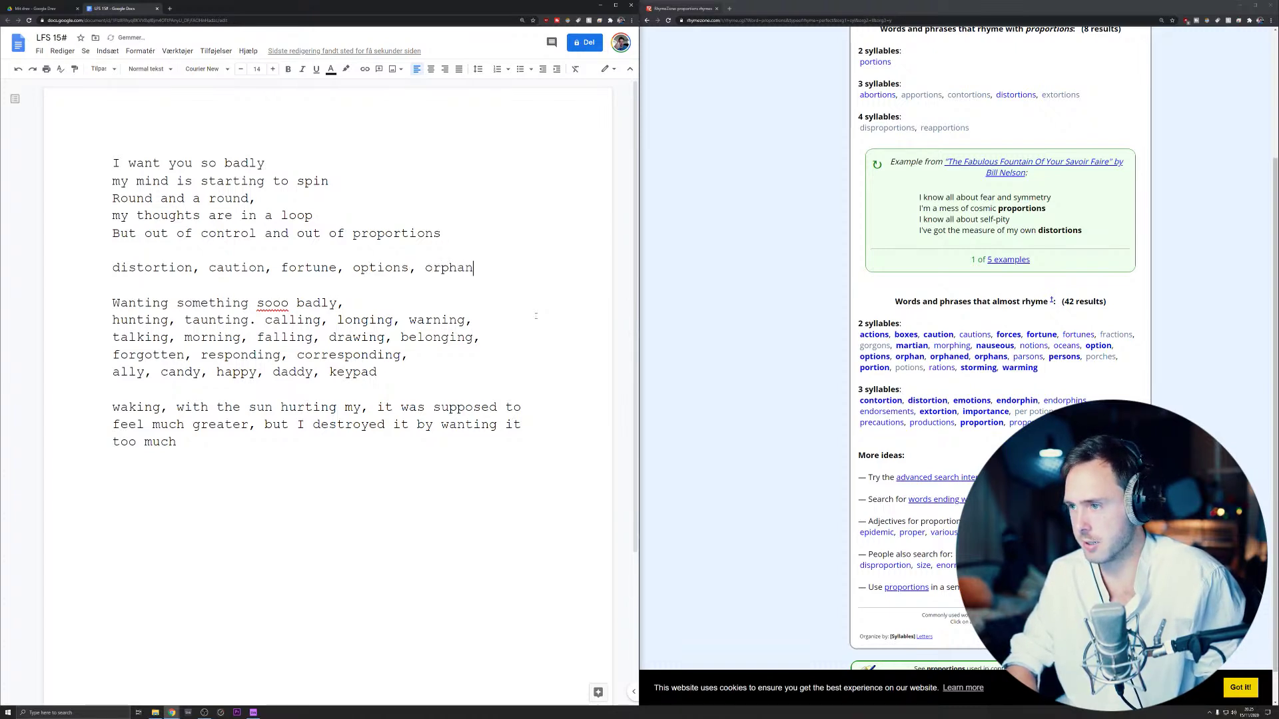
{"action": "type", "text": ", persons"}
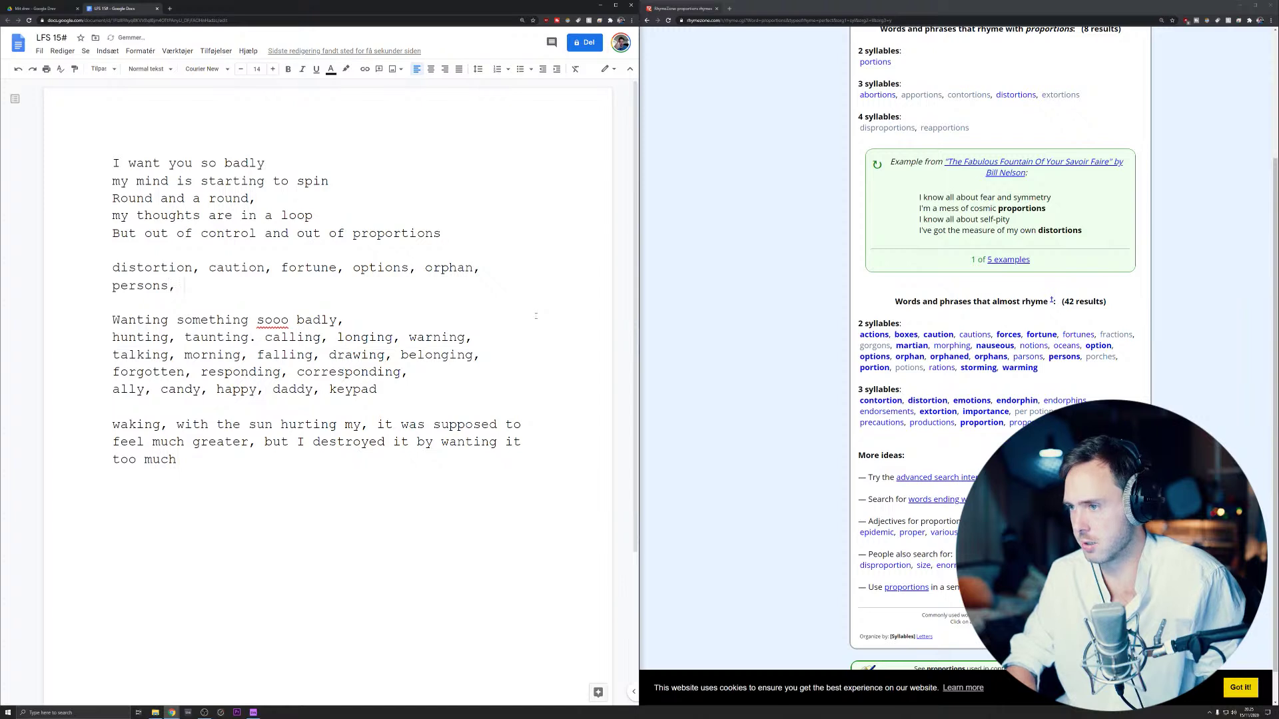
- Extend the rhyme list with "storming, endorphin, precautions, productions, emotions," after "persons"
{"action": "type", "text": ", stormin"}
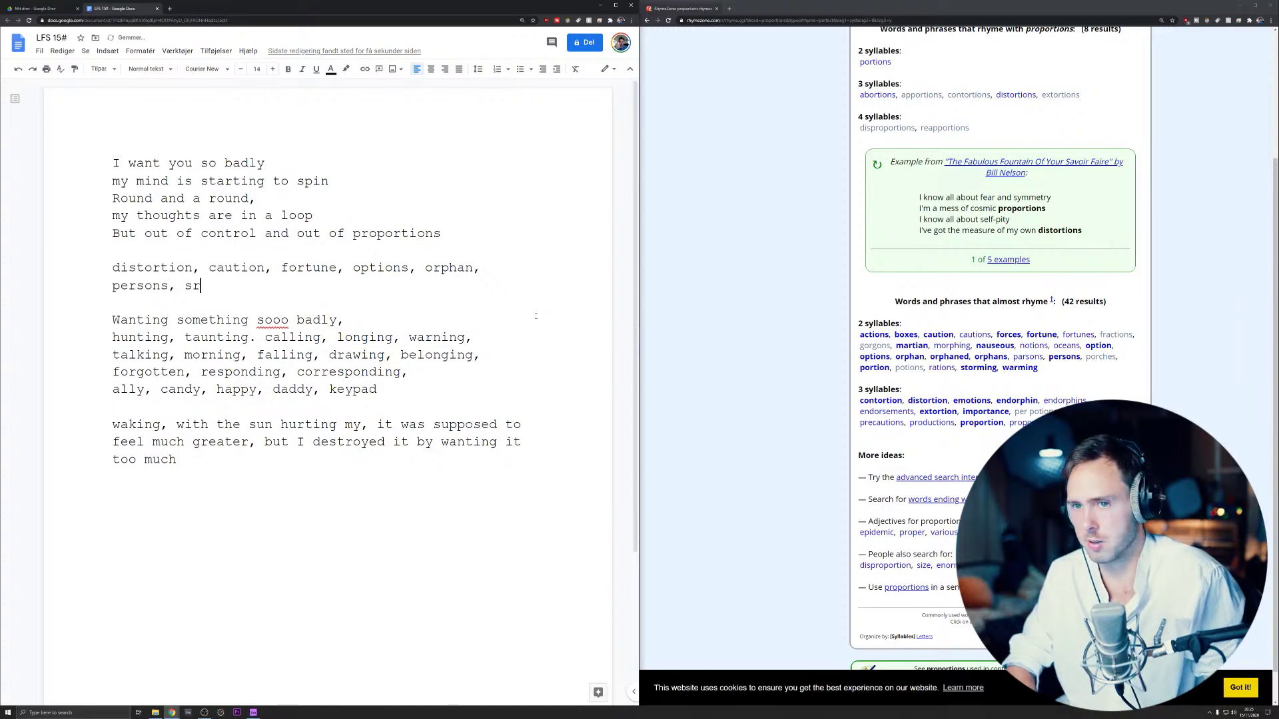
{"action": "type", "text": "g"}
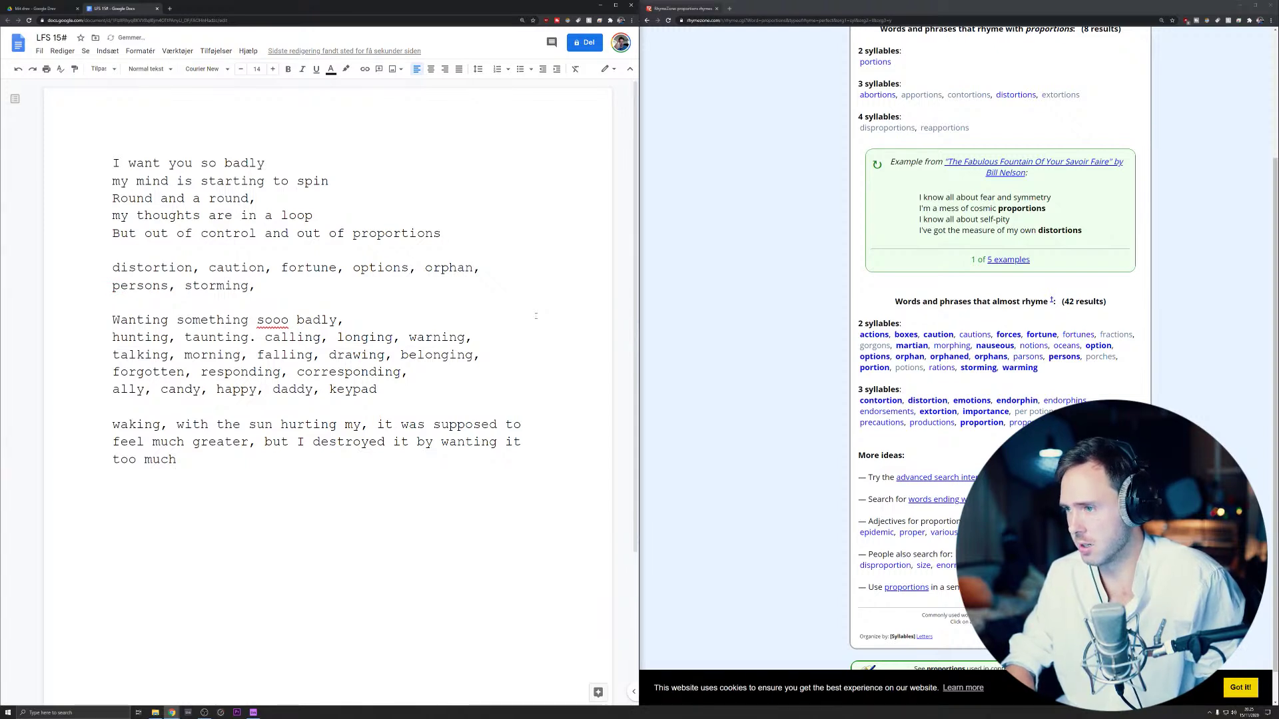
{"action": "type", "text": ", endo"}
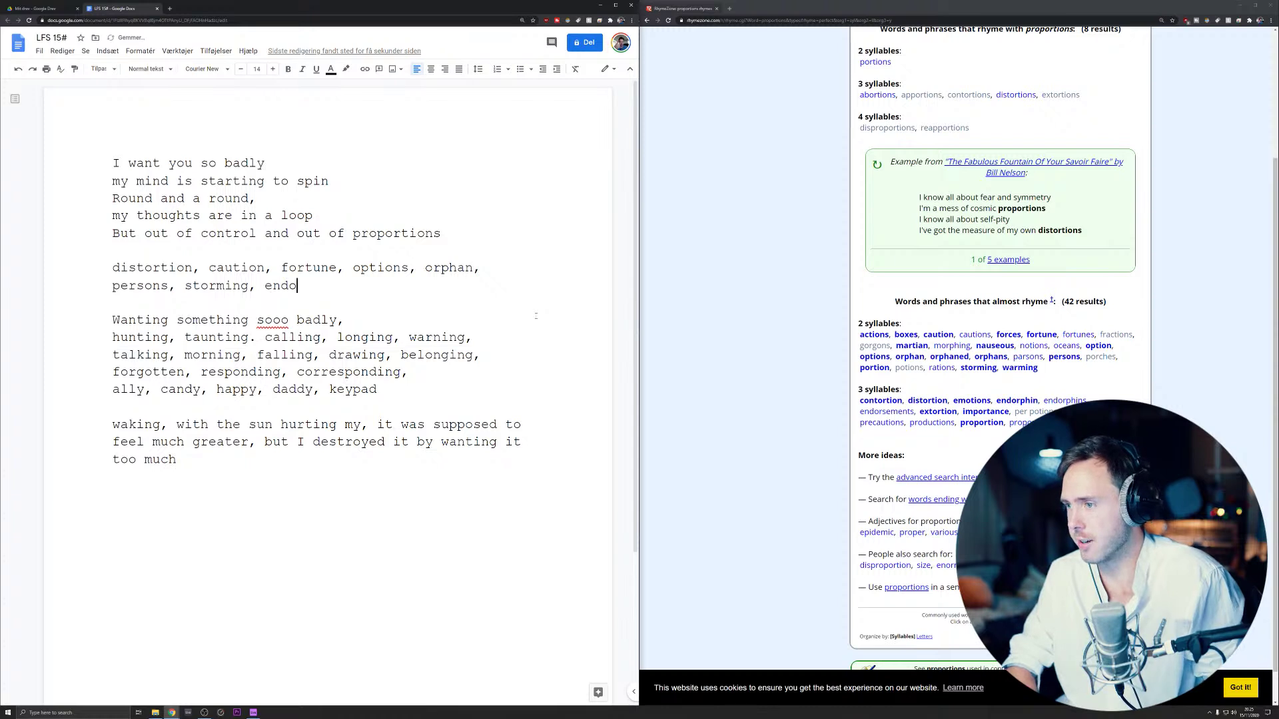
{"action": "type", "text": "rphine"}
{"action": "key", "text": "BackSpace"}
{"action": "key", "text": "BackSpace"}
{"action": "type", "text": "n,"}
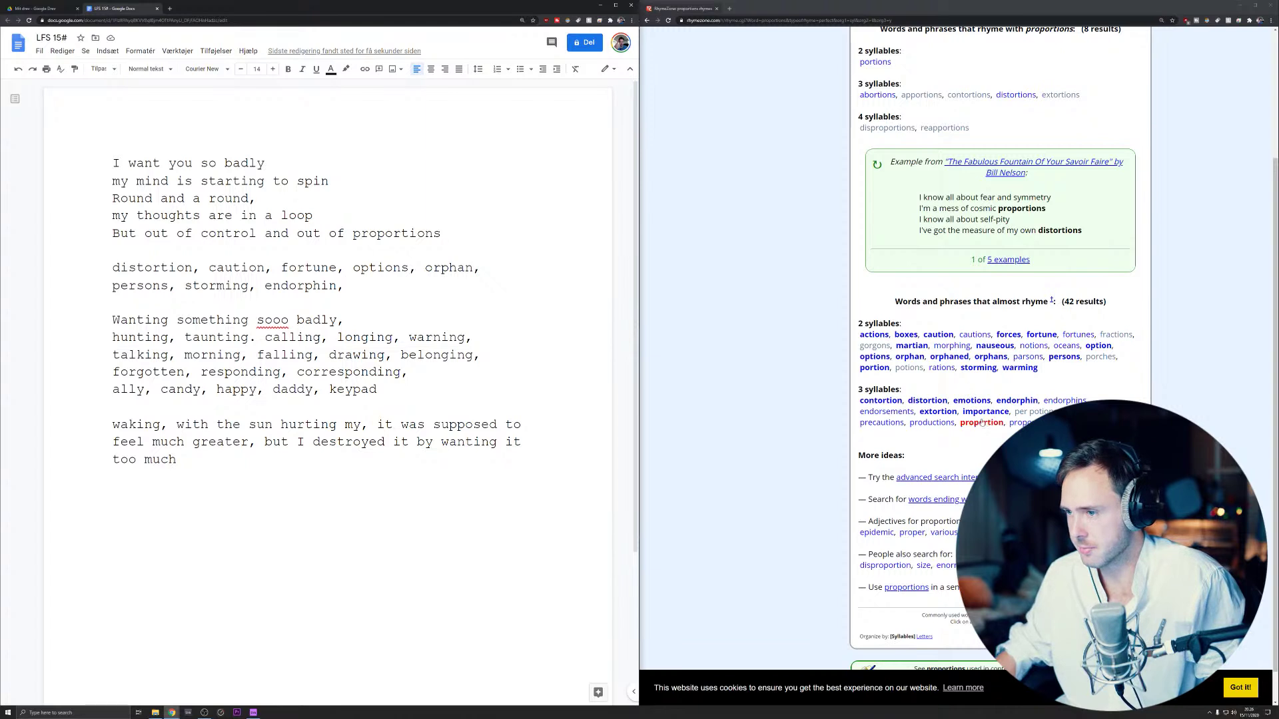
{"action": "type", "text": "precautions, productions"}
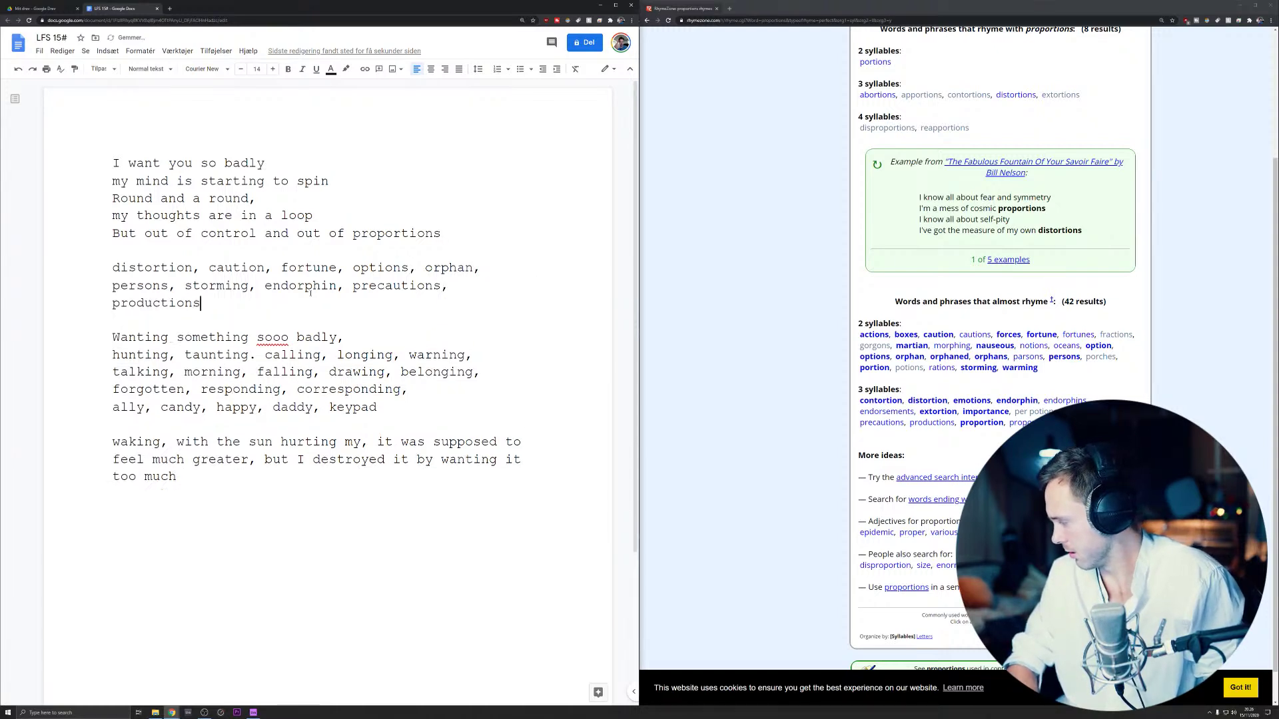
{"action": "type", "text": ", emotions"}
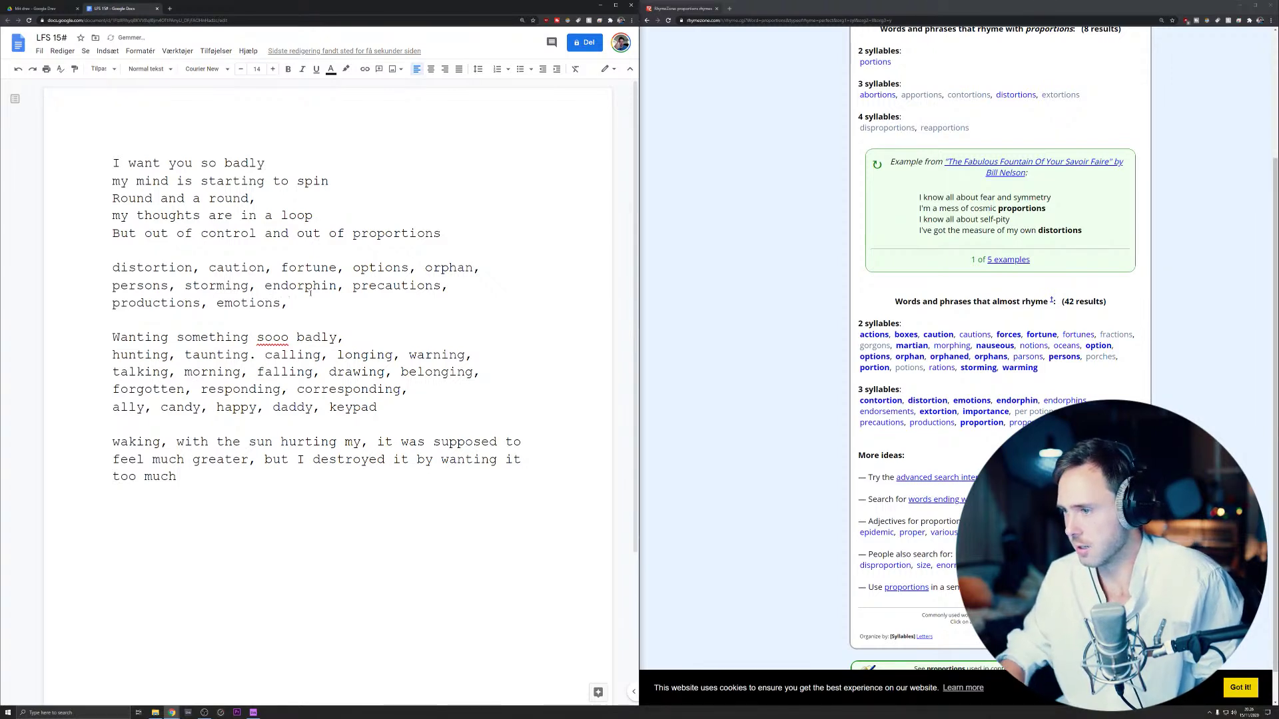
{"action": "type", "text": ","}
{"action": "scroll", "coordinate": [916, 345], "scroll_direction": "down", "scroll_amount": 1}
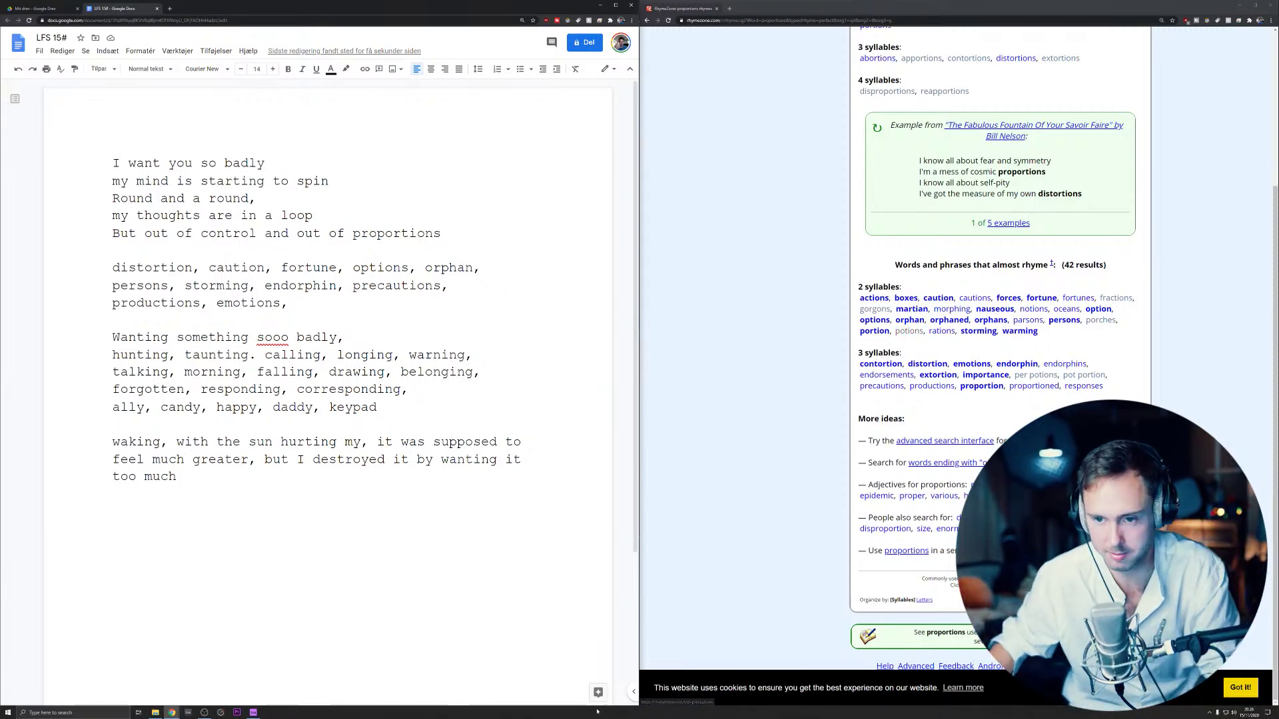
- Switch back to Ableton Live, play from bar 55, and shorten the arrangement loop to 70 bars
{"action": "left_click", "coordinate": [254, 712]}
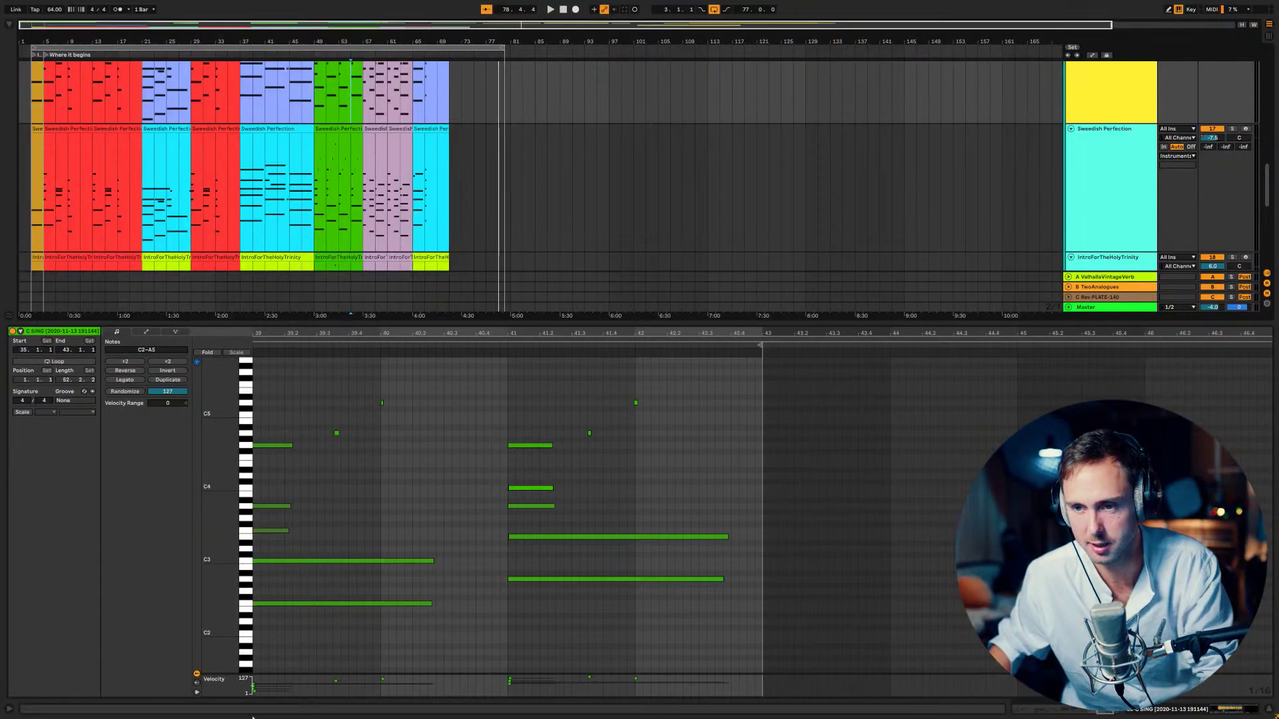
{"action": "key", "text": "space"}
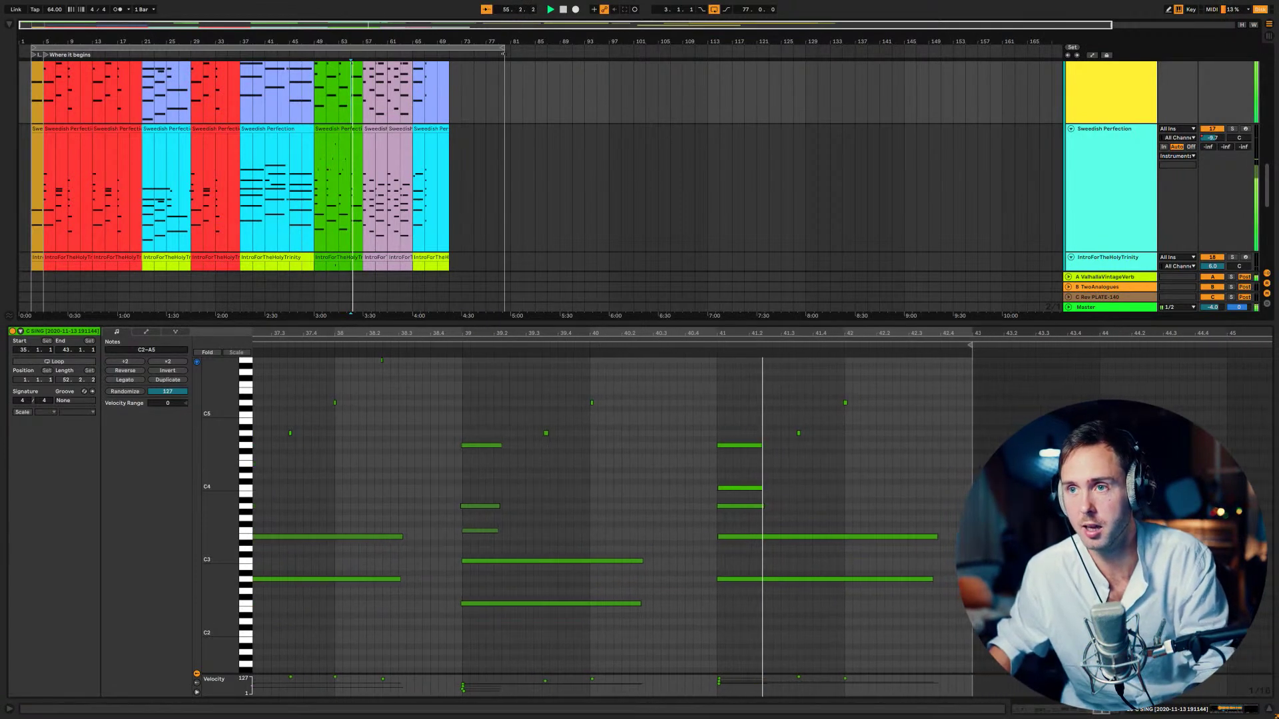
{"action": "left_click_drag", "start_coordinate": [503, 48], "coordinate": [461, 48]}
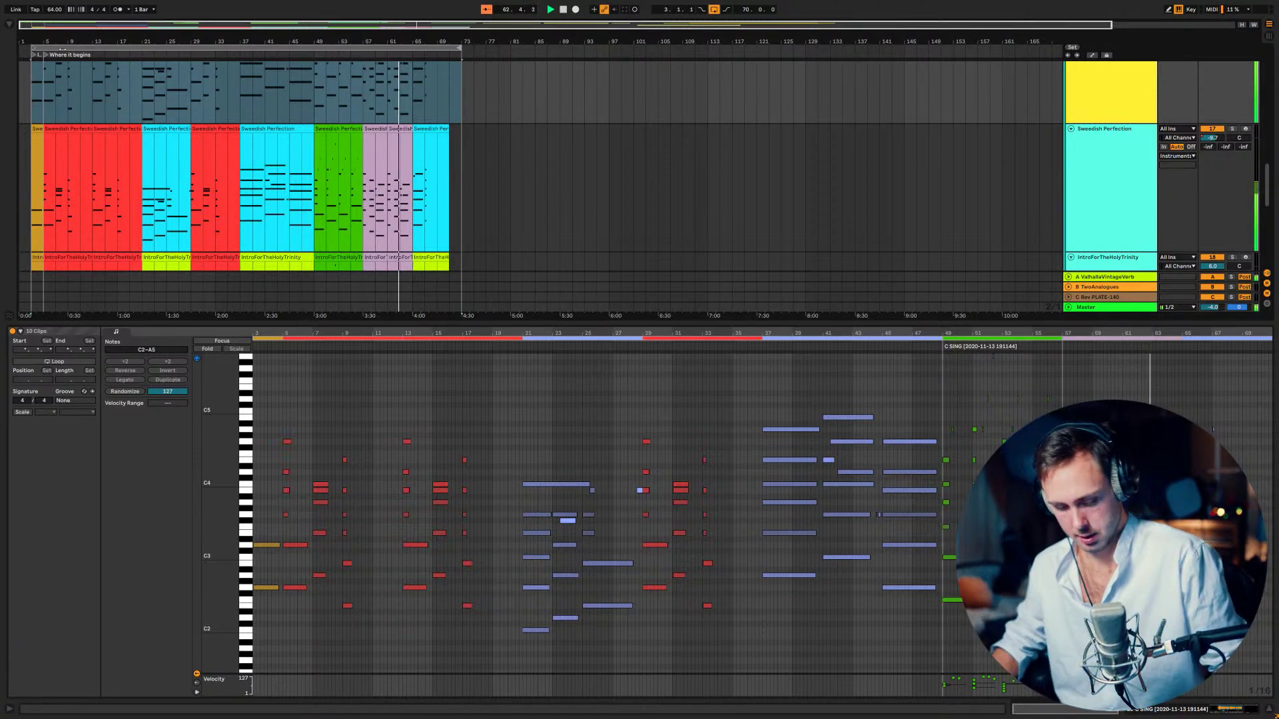
- Switch to the LFS 15# lyrics document in Google Docs while the song keeps playing
{"action": "key", "text": "super"}
{"action": "mouse_move", "coordinate": [172, 711]}
{"action": "left_click", "coordinate": [143, 681]}
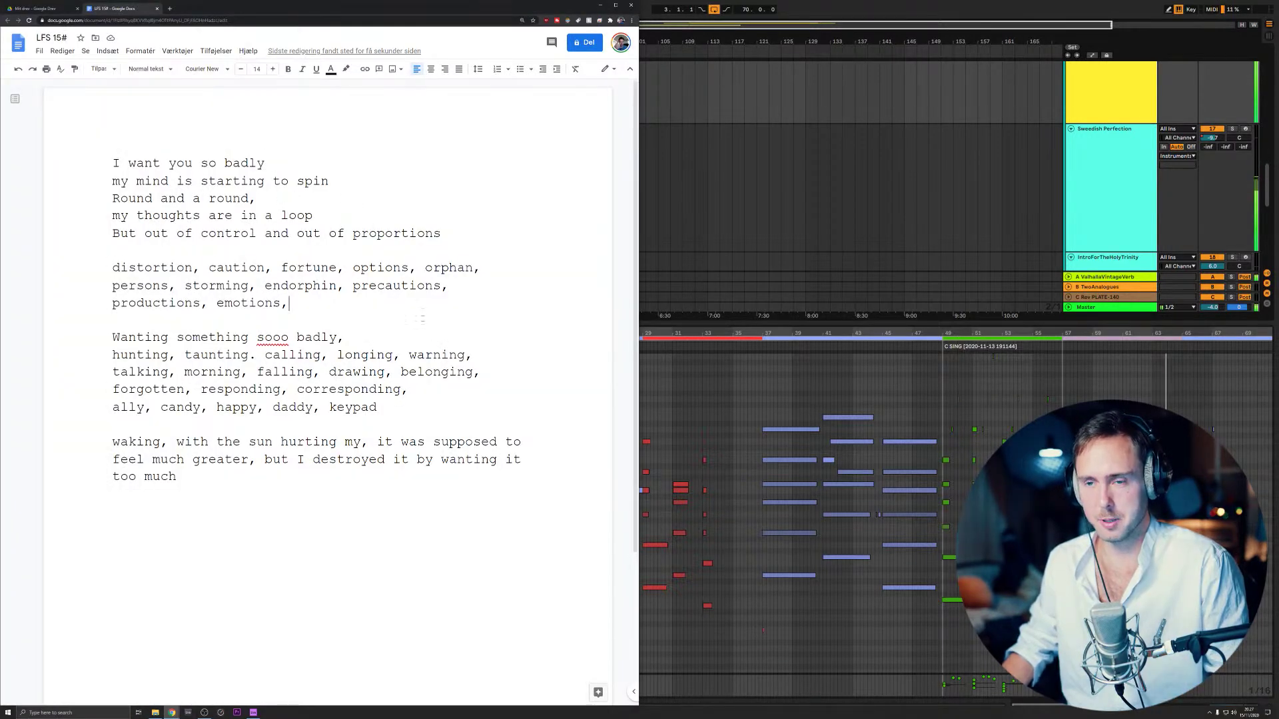
- Start a new verse above the "I want you so badly" block with the line "I would never have known"
{"action": "left_click", "coordinate": [107, 172]}
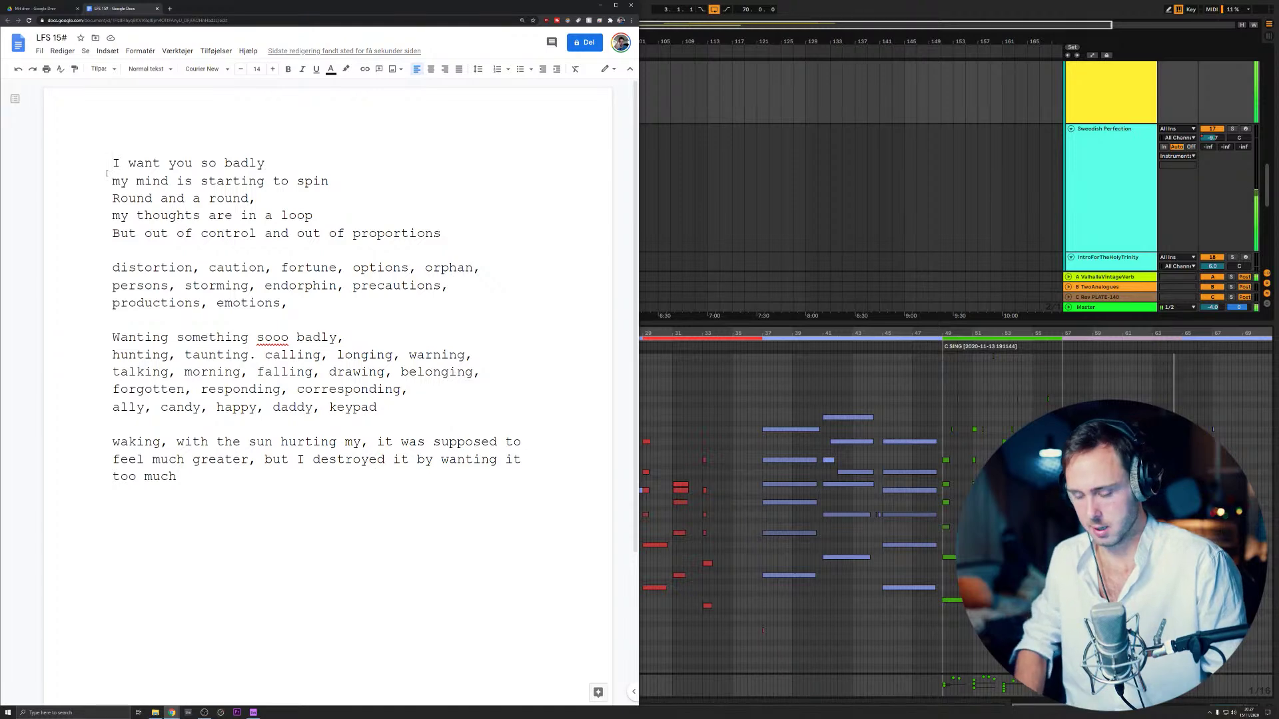
{"action": "key", "text": "Return"}
{"action": "key", "text": "Return"}
{"action": "key", "text": "Up"}
{"action": "key", "text": "Up"}
{"action": "type", "text": "I wou"}
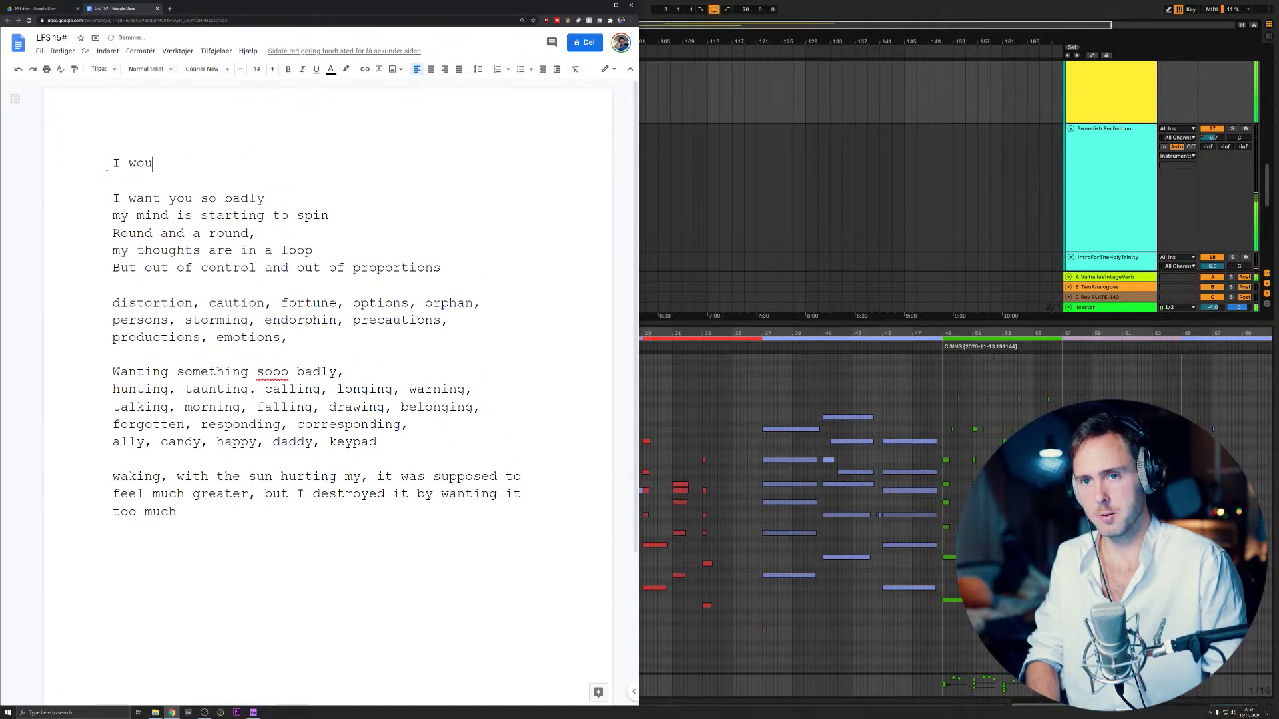
{"action": "type", "text": "ld never have "}
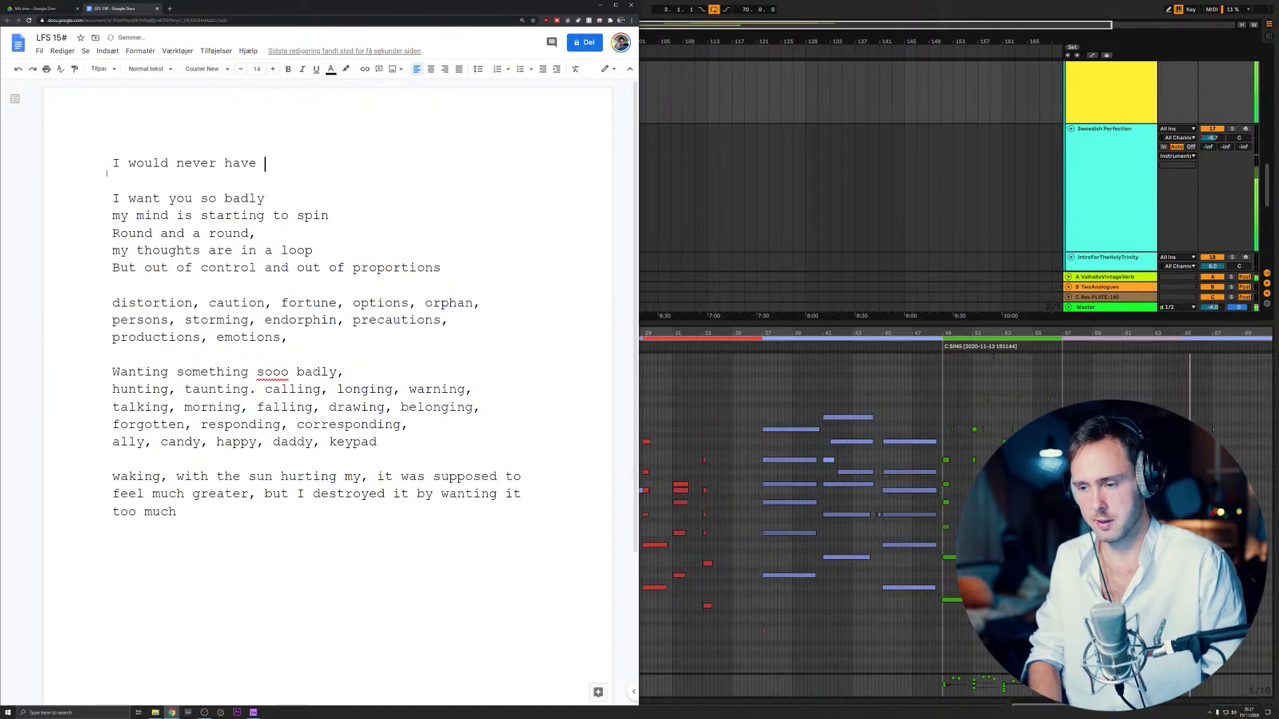
{"action": "type", "text": "known"}
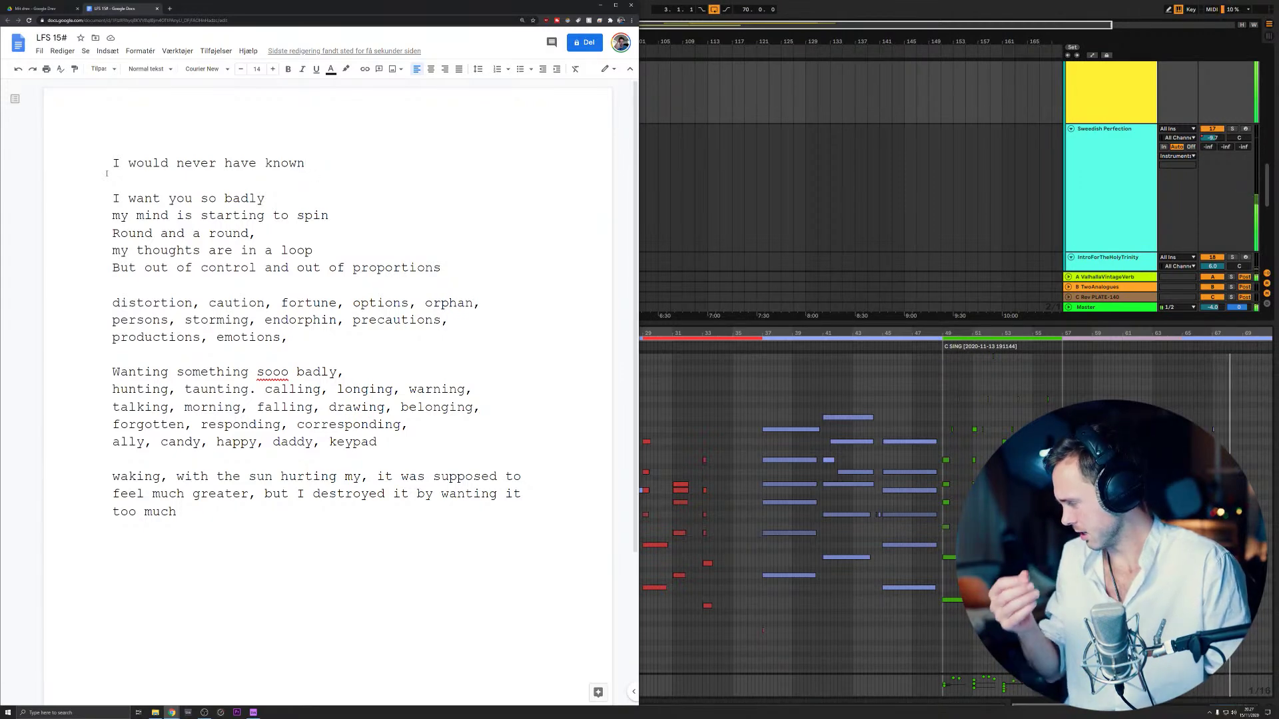
- Replace the word "known" at the end of the opening line with "thought"
{"action": "key", "text": "BackSpace"}
{"action": "key", "text": "BackSpace"}
{"action": "key", "text": "BackSpace"}
{"action": "key", "text": "BackSpace"}
{"action": "key", "text": "BackSpace"}
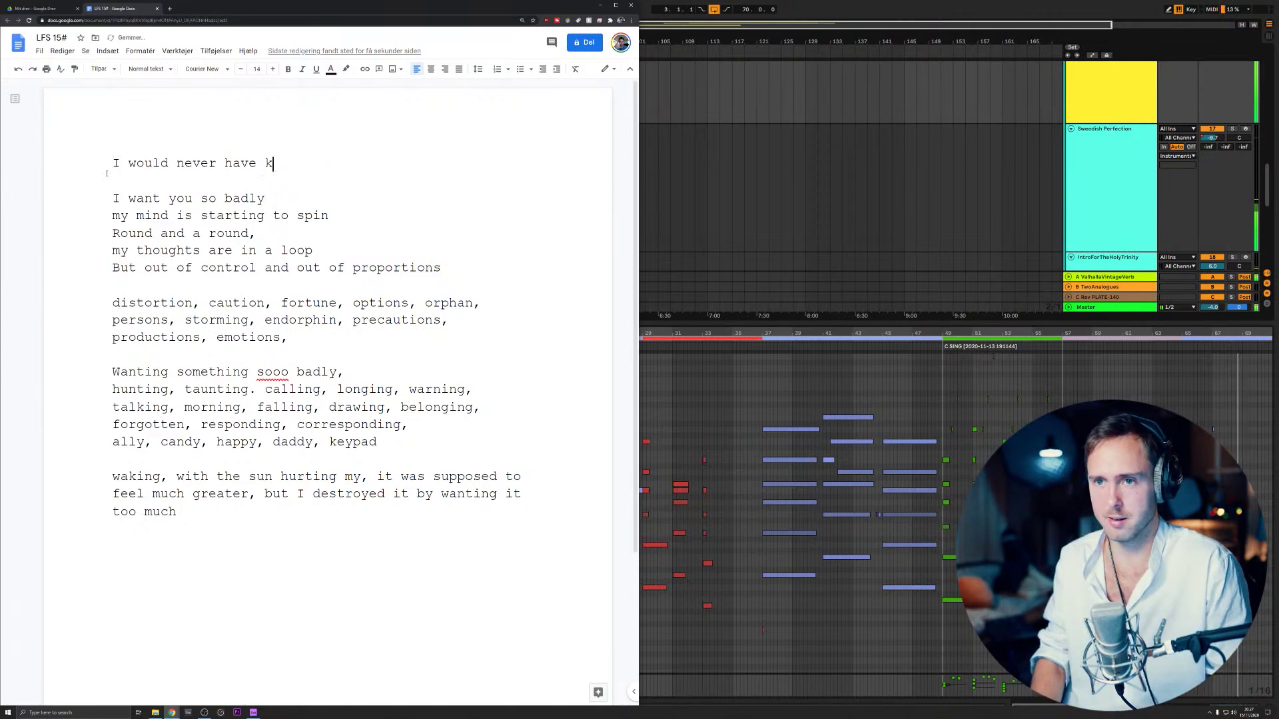
{"action": "type", "text": "thoughy"}
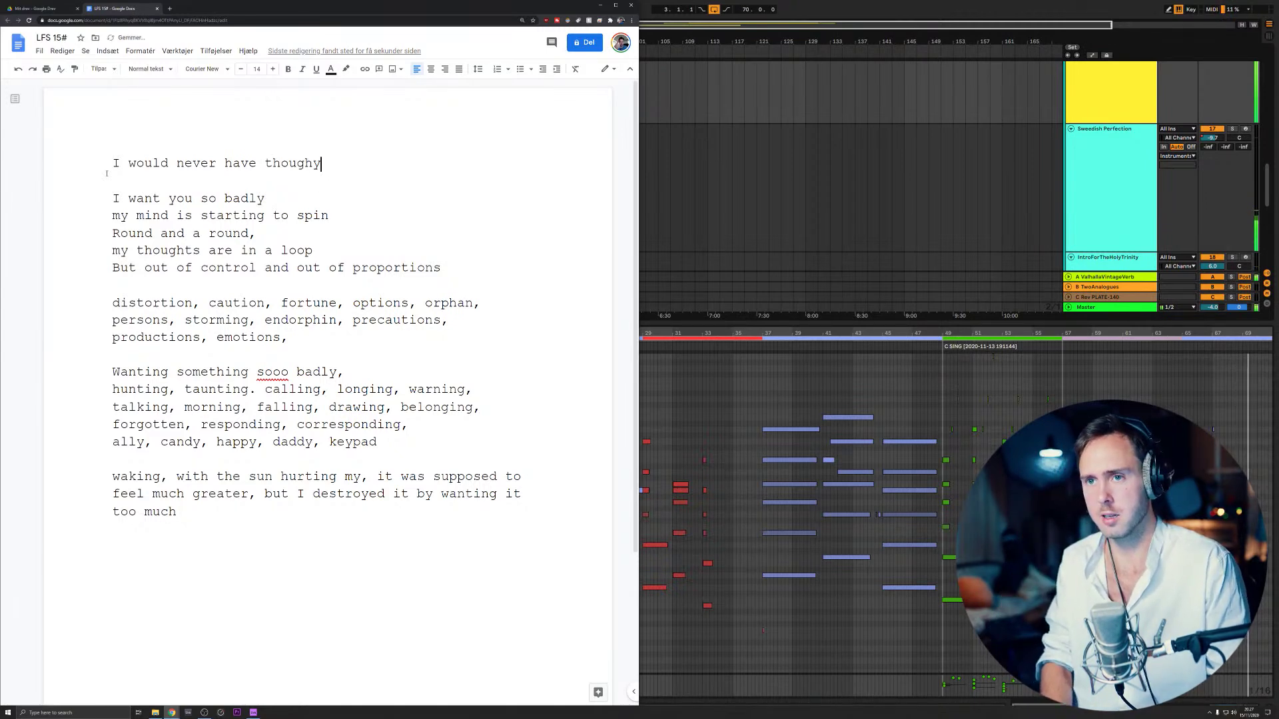
{"action": "key", "text": "BackSpace"}
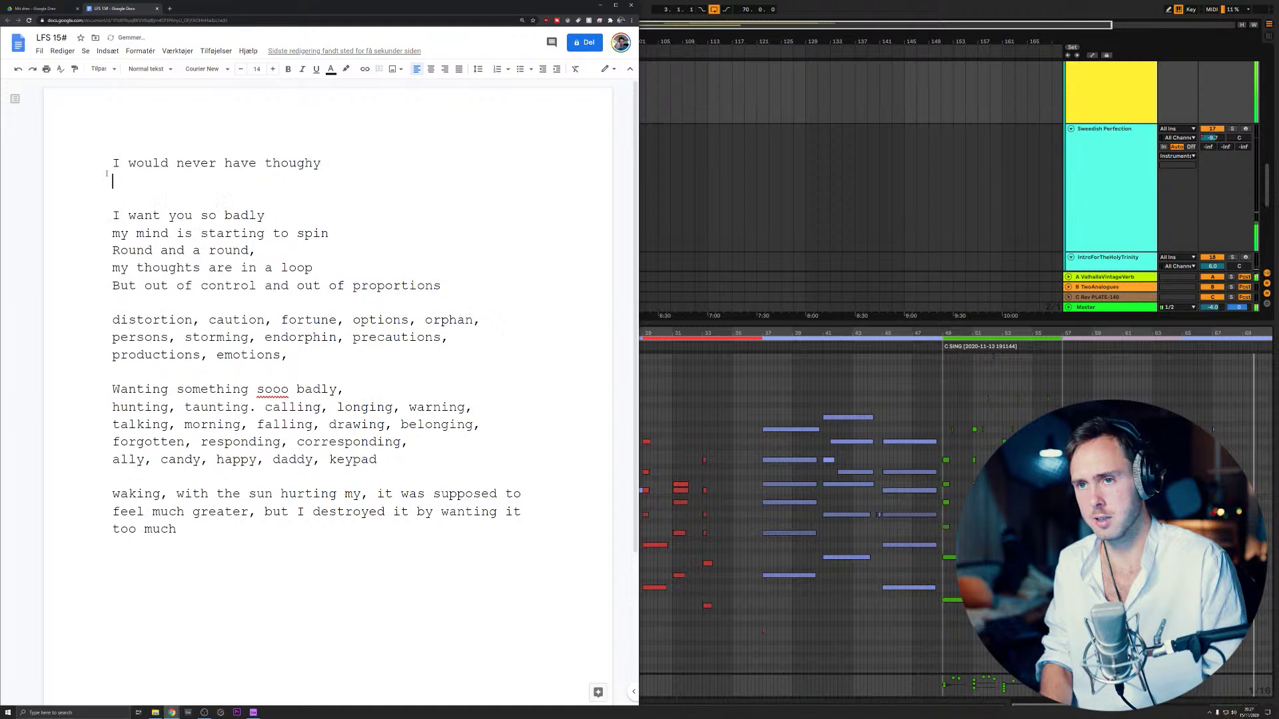
{"action": "type", "text": "t"}
- Add "that something so simple and beautiful" as the second line of the new verse
{"action": "key", "text": "Return"}
{"action": "type", "text": "that "}
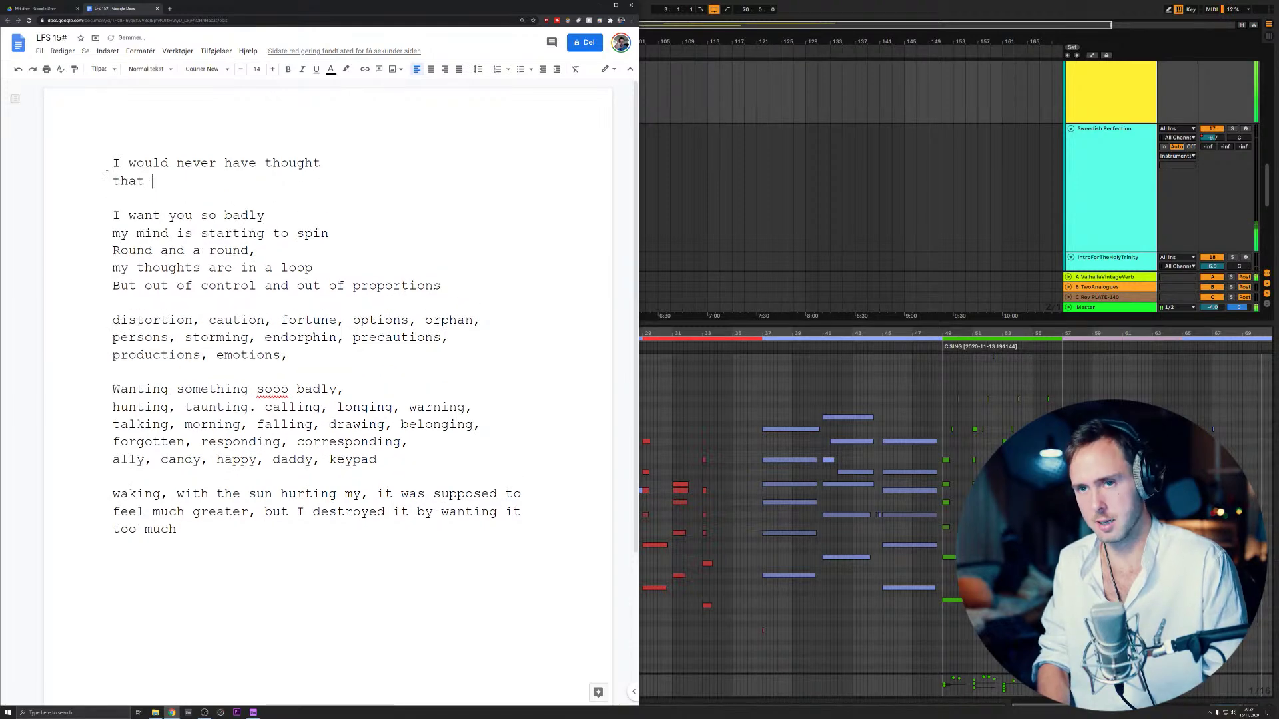
{"action": "type", "text": "something so "}
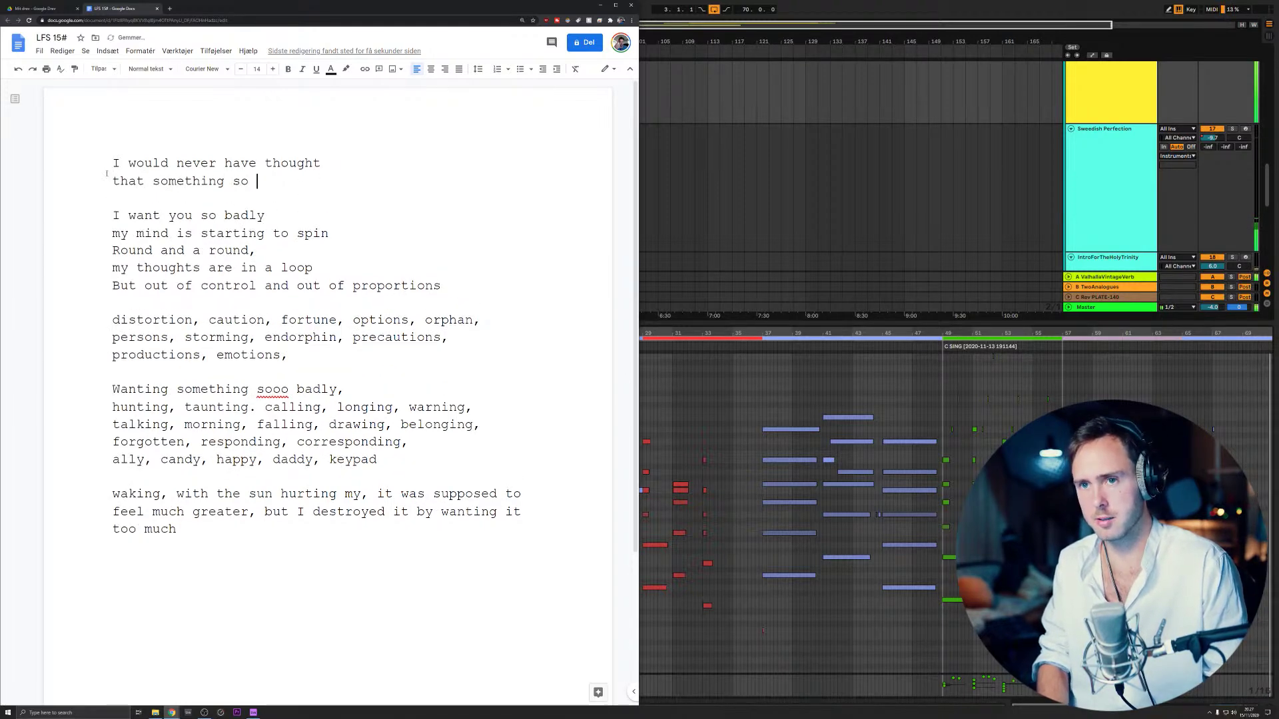
{"action": "type", "text": "simple "}
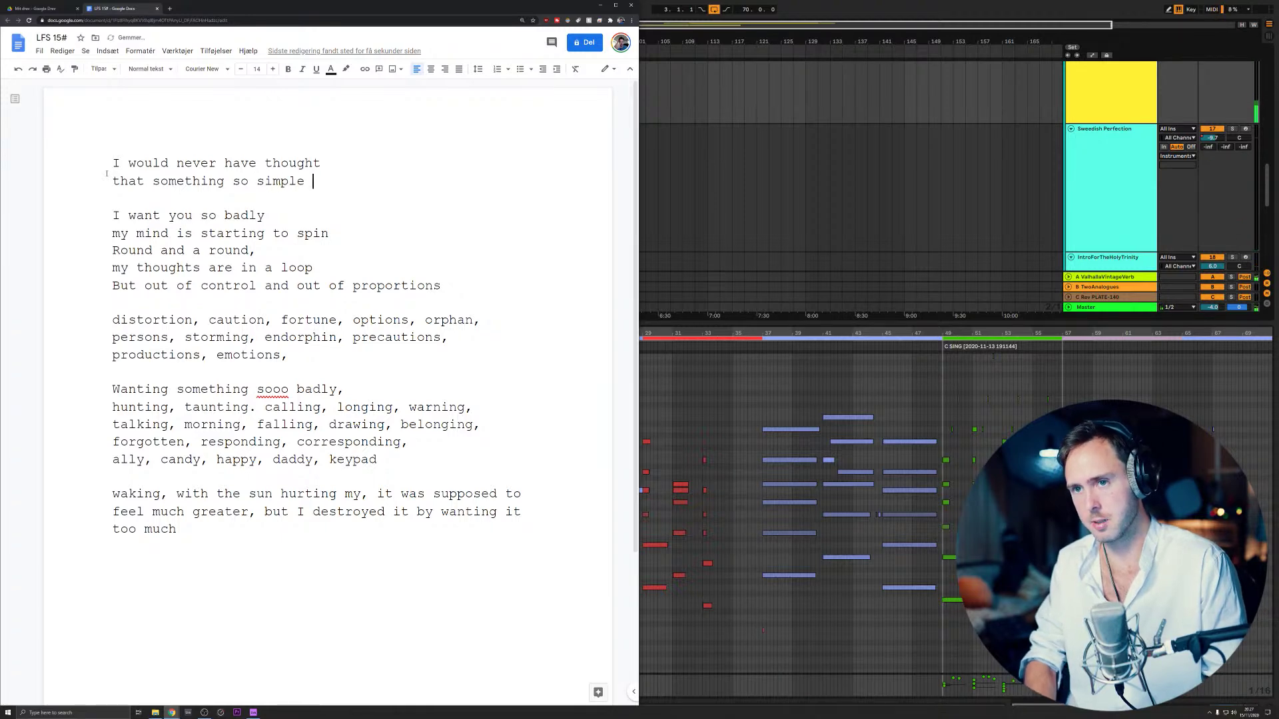
{"action": "type", "text": "and beautiful"}
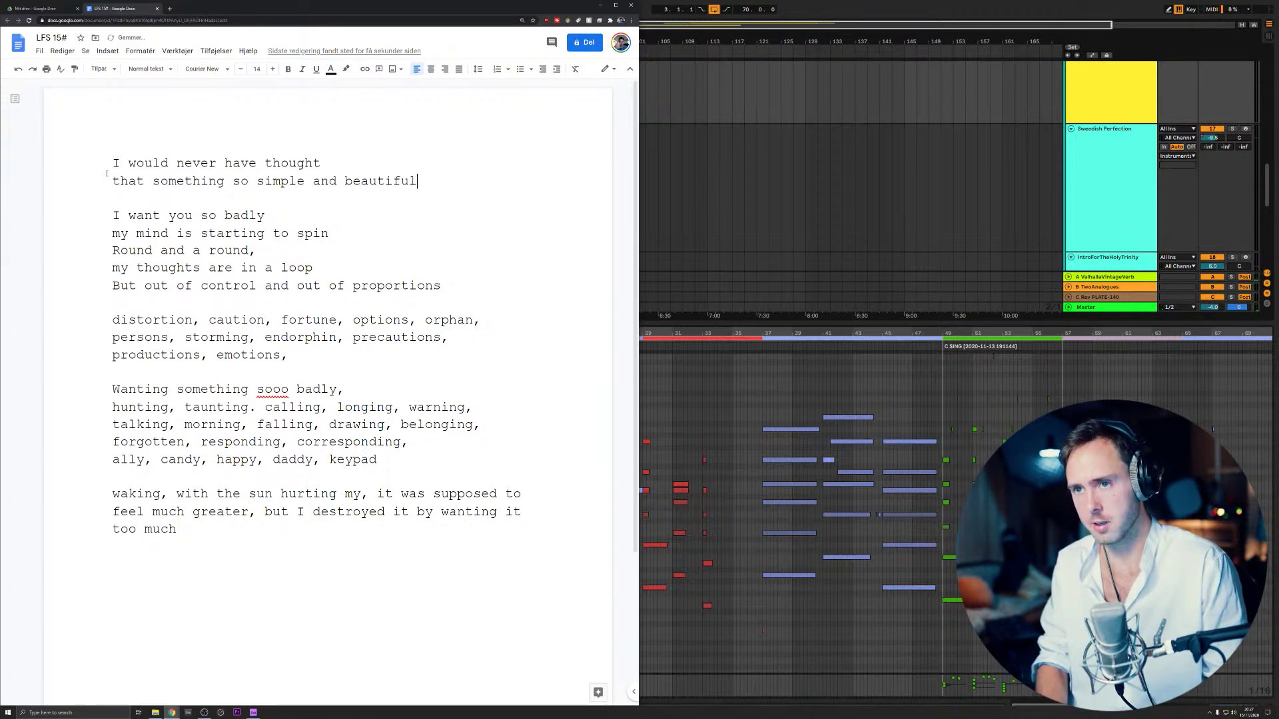
- Add "could break me in so many ways" as the third line of the new verse
{"action": "key", "text": "Return"}
{"action": "type", "text": "cou"}
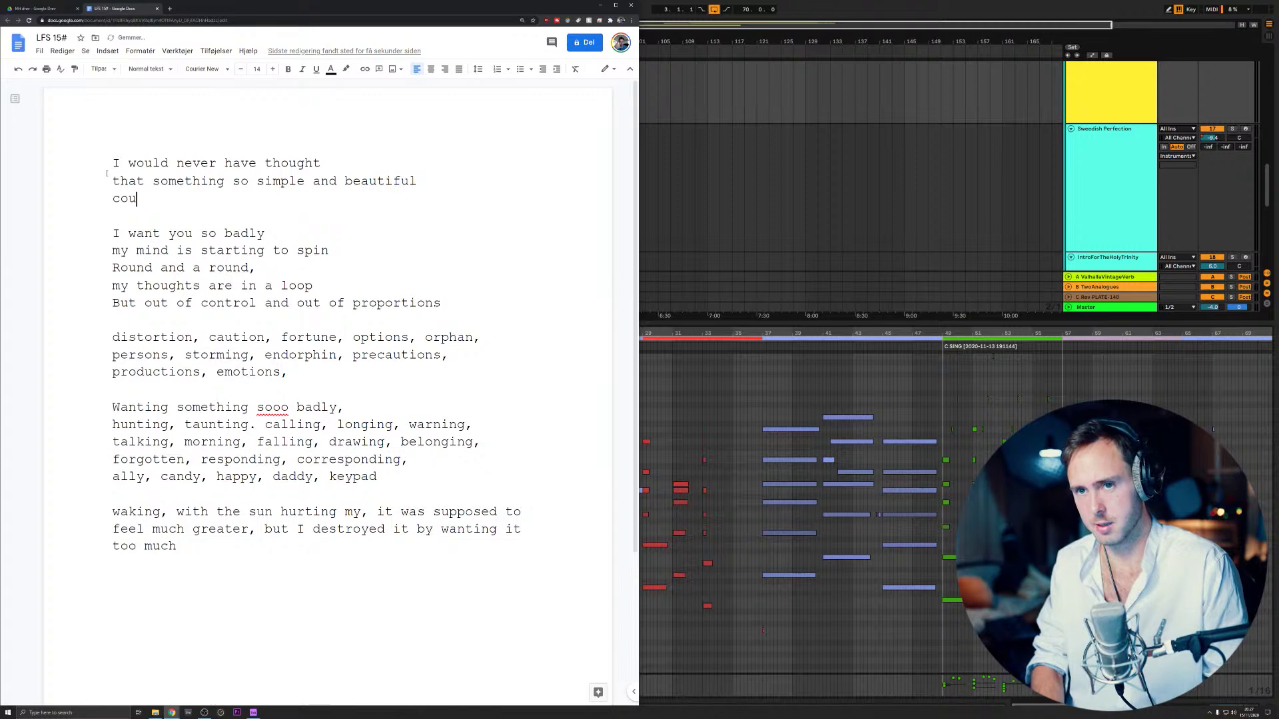
{"action": "type", "text": "ld break in"}
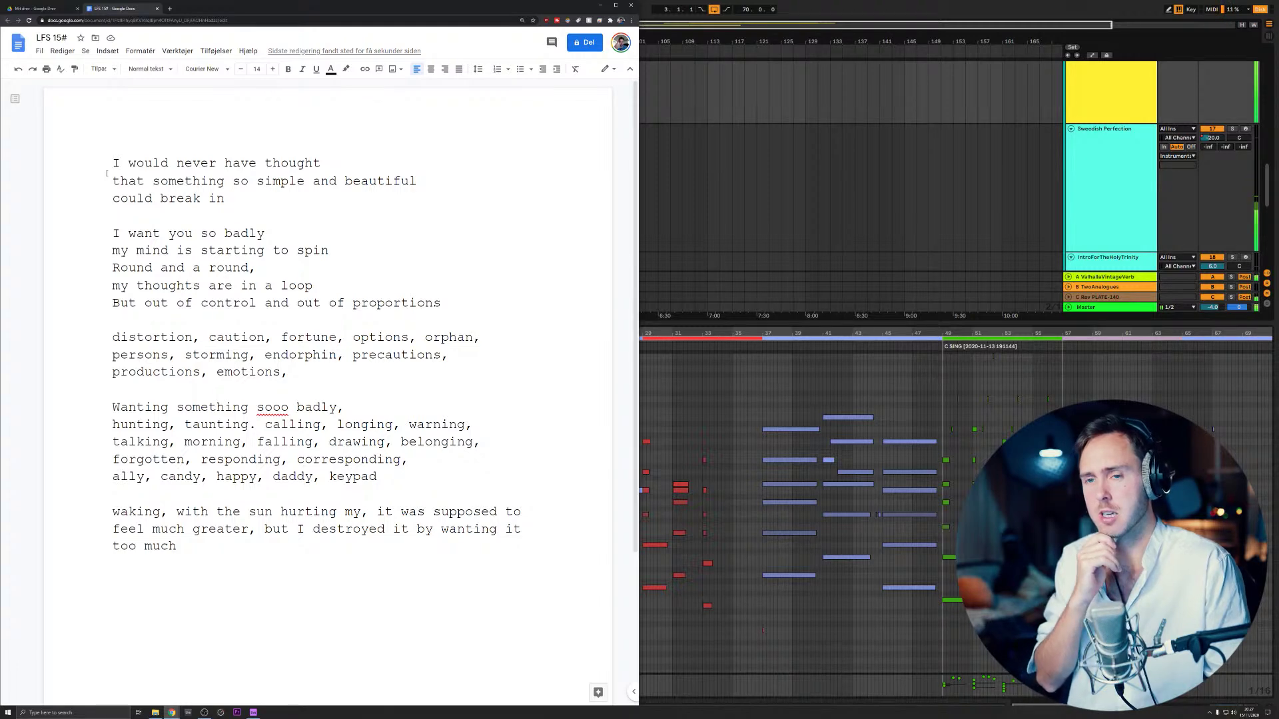
{"action": "key", "text": "BackSpace"}
{"action": "key", "text": "BackSpace"}
{"action": "key", "text": "BackSpace"}
{"action": "type", "text": "me in so many ways"}
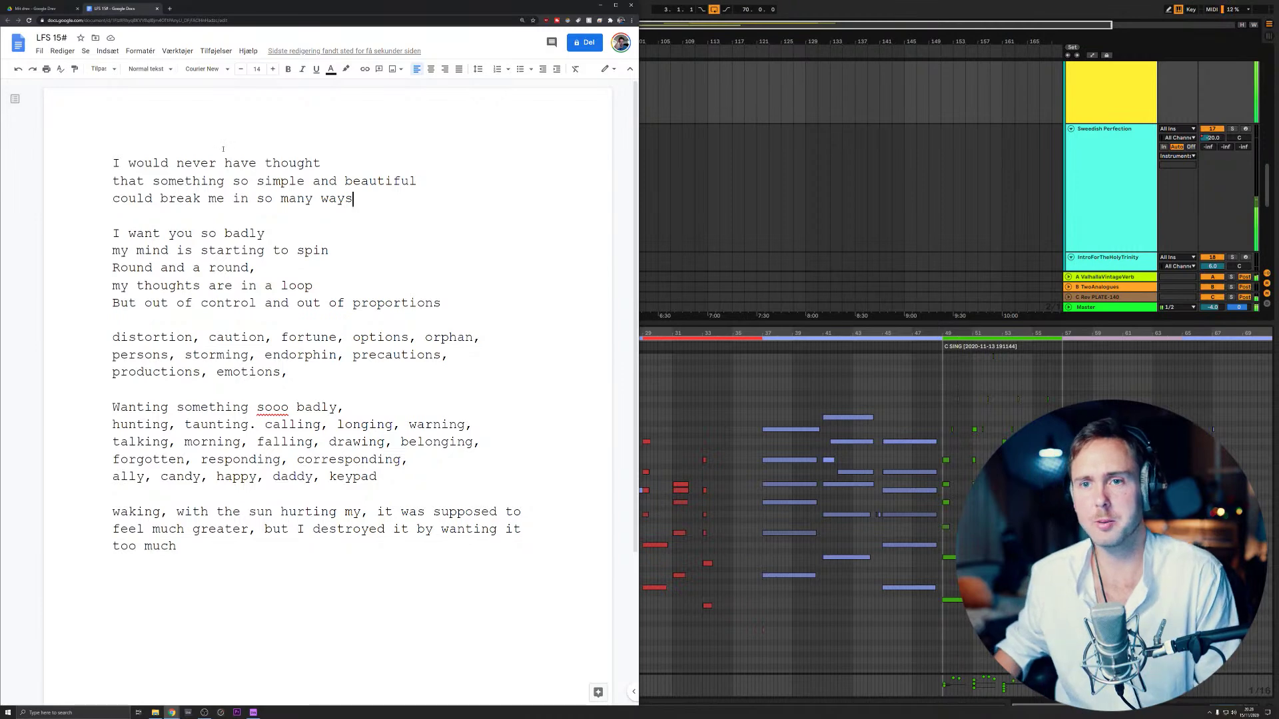
- Start a fourth line below "could break me in so many ways" with "I did my best, i polished"
{"action": "triple_click", "coordinate": [216, 181]}
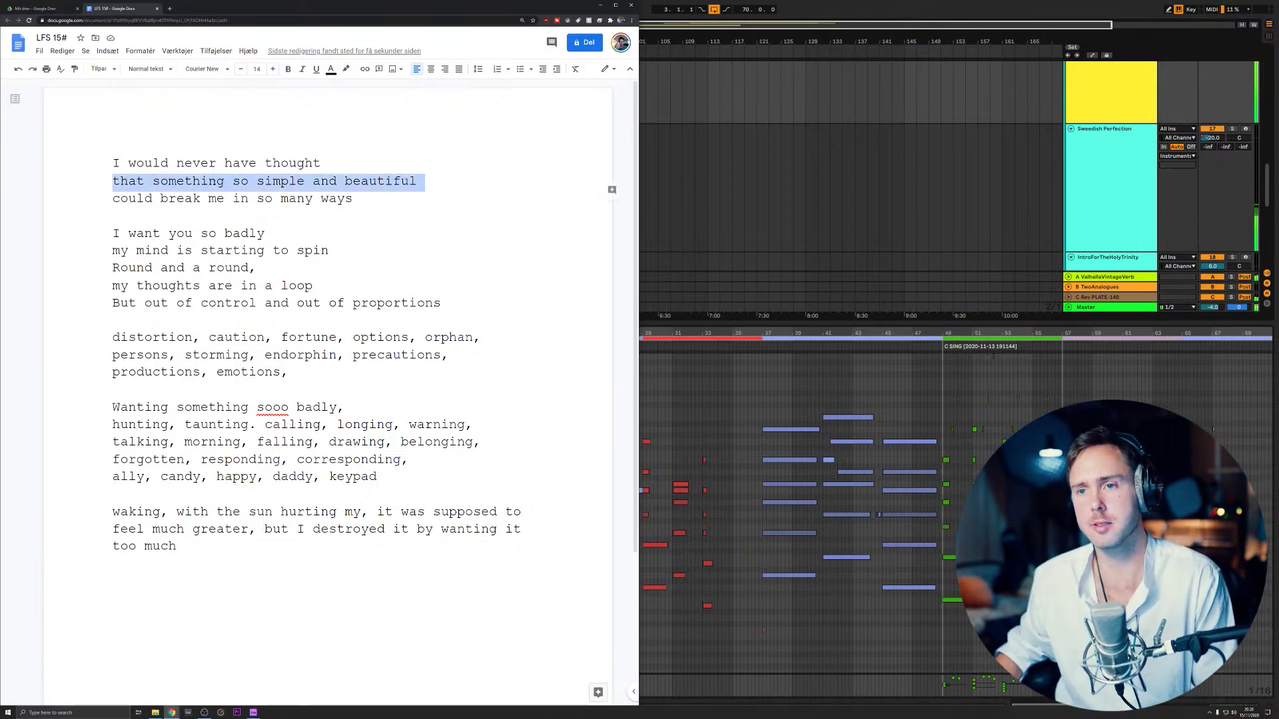
{"action": "left_click", "coordinate": [356, 199]}
{"action": "type", "text": "+"}
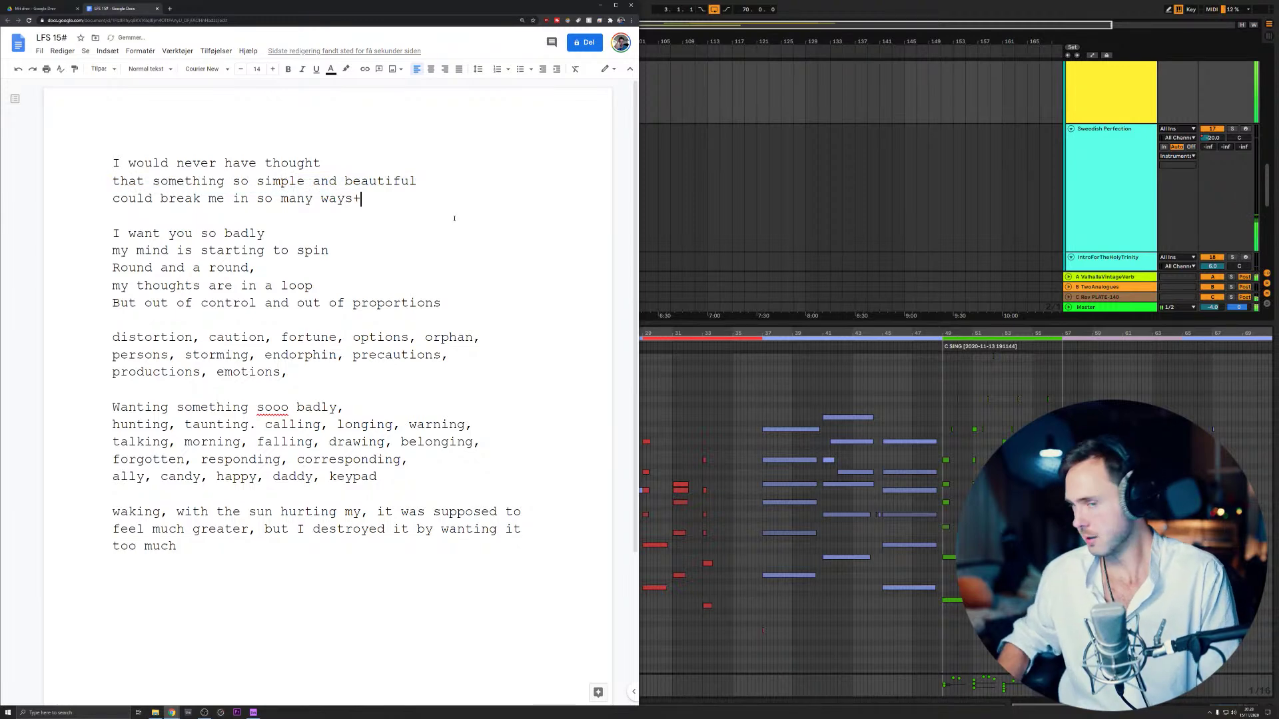
{"action": "key", "text": "BackSpace"}
{"action": "key", "text": "Return"}
{"action": "type", "text": "I"}
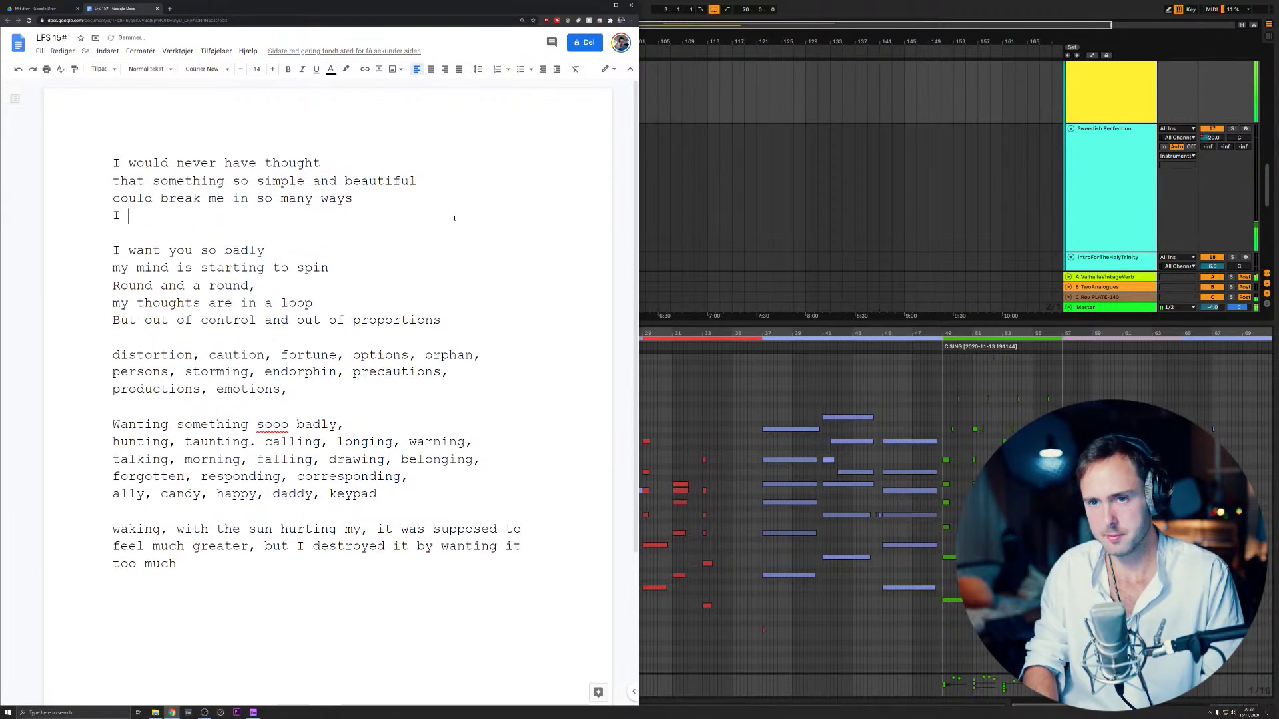
{"action": "type", "text": " did my "}
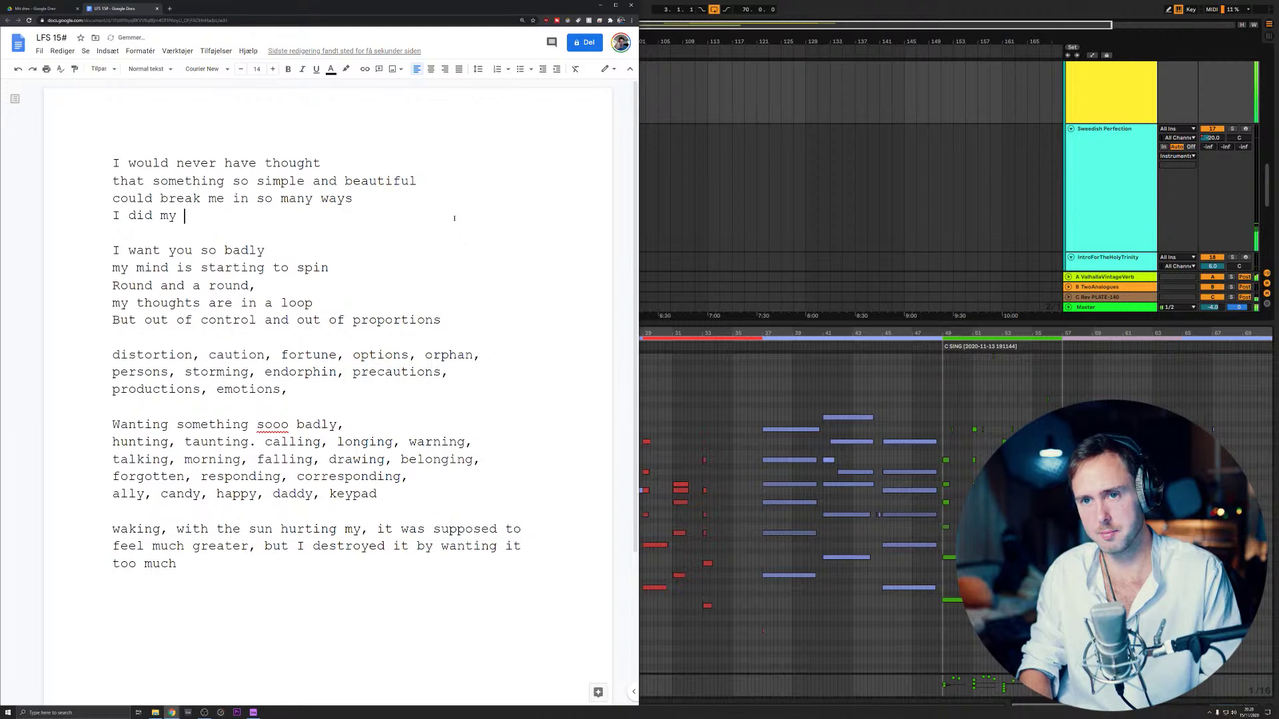
{"action": "type", "text": "best, i pollu"}
{"action": "key", "text": "BackSpace"}
{"action": "key", "text": "BackSpace"}
{"action": "type", "text": "u"}
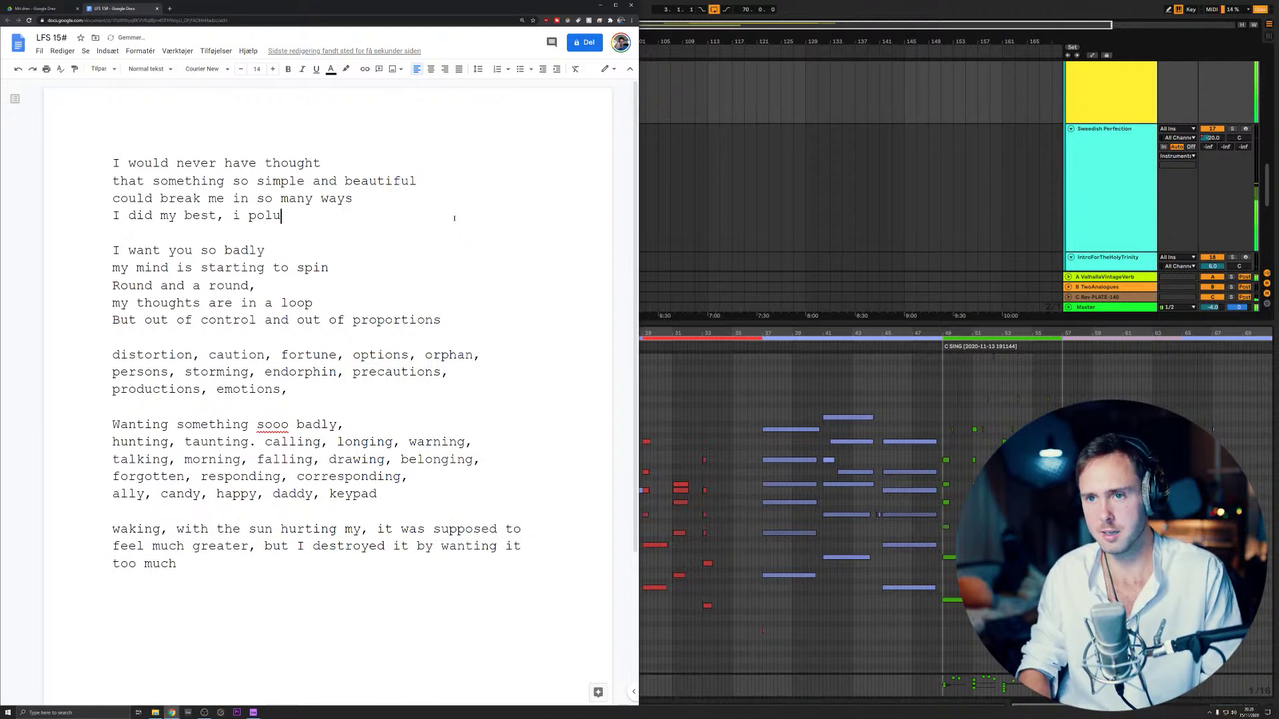
{"action": "key", "text": "BackSpace"}
{"action": "type", "text": "ished"}
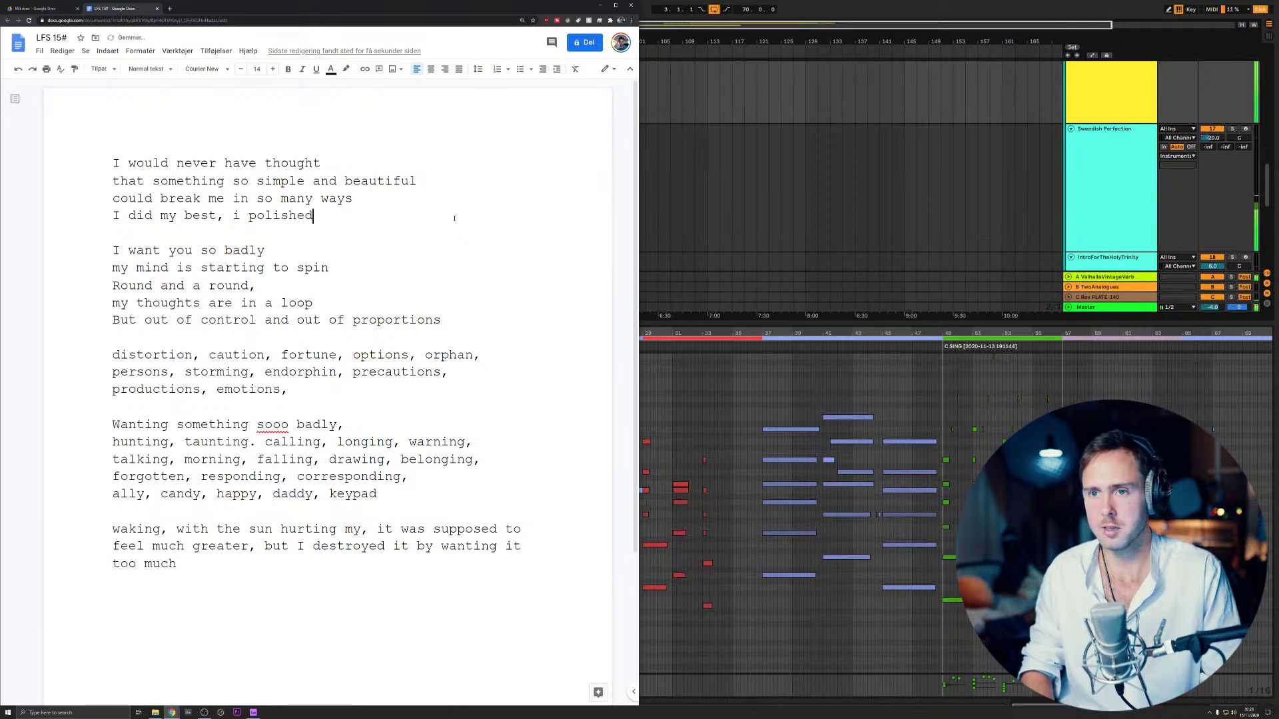
- Complete the fourth line after "polished" with "my shoes and came in good time"
{"action": "type", "text": " my shoes and"}
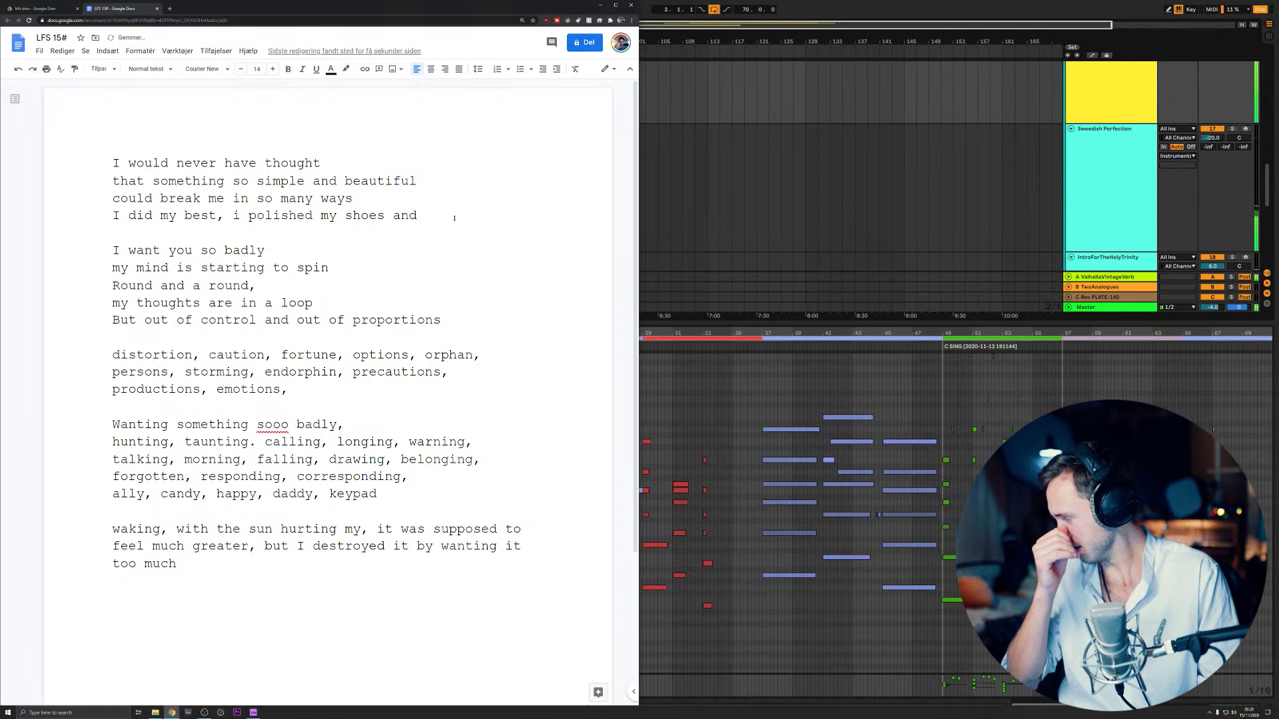
{"action": "type", "text": " came "}
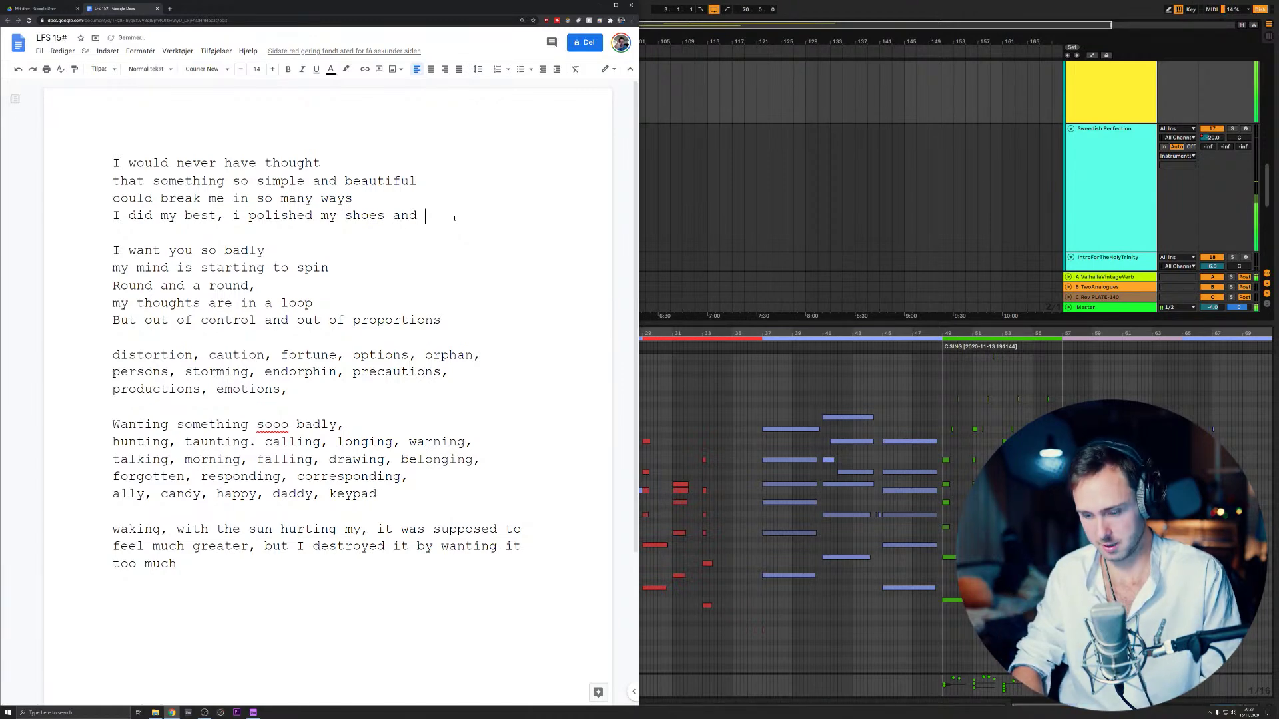
{"action": "type", "text": "in good time"}
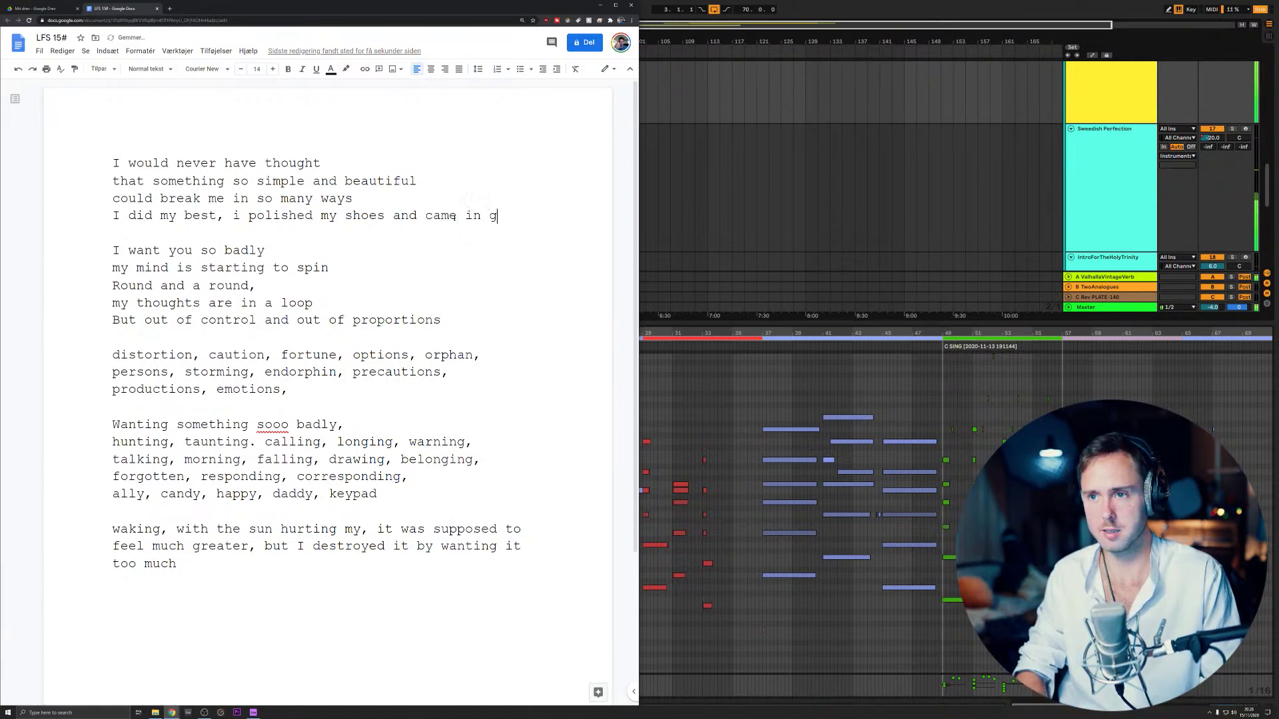
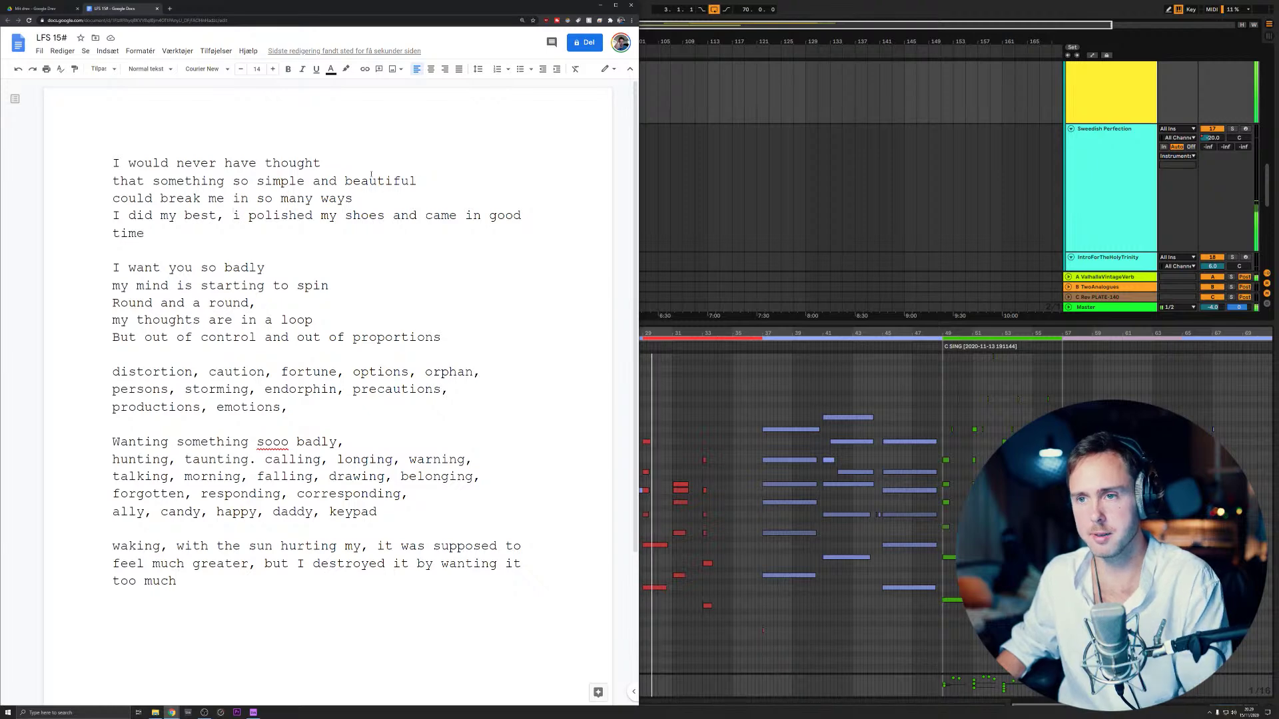
- Break the line after "I did my best," and reword the remainder as "I polished my shoes and I came in good time"
{"action": "key", "text": "Return"}
{"action": "left_click", "coordinate": [306, 233]}
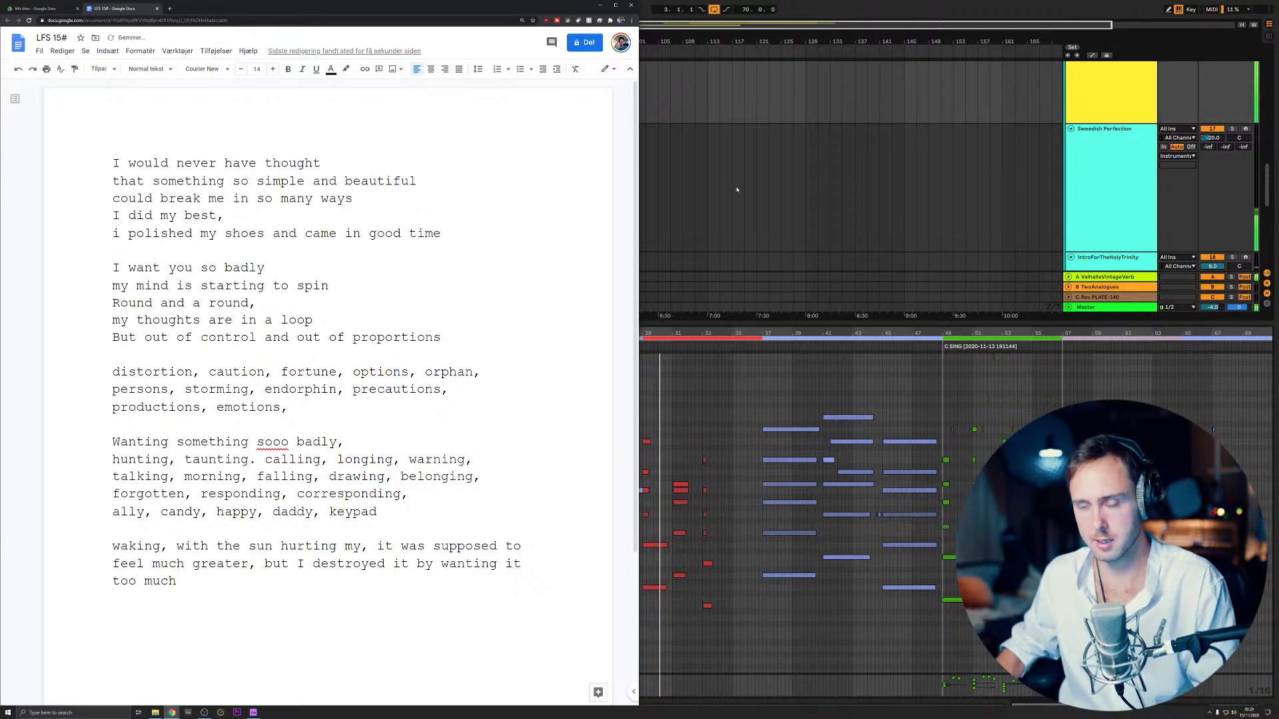
{"action": "type", "text": "i"}
{"action": "key", "text": "BackSpace"}
{"action": "type", "text": "I"}
{"action": "key", "text": "Home"}
{"action": "key", "text": "Right"}
{"action": "type", "text": "I"}
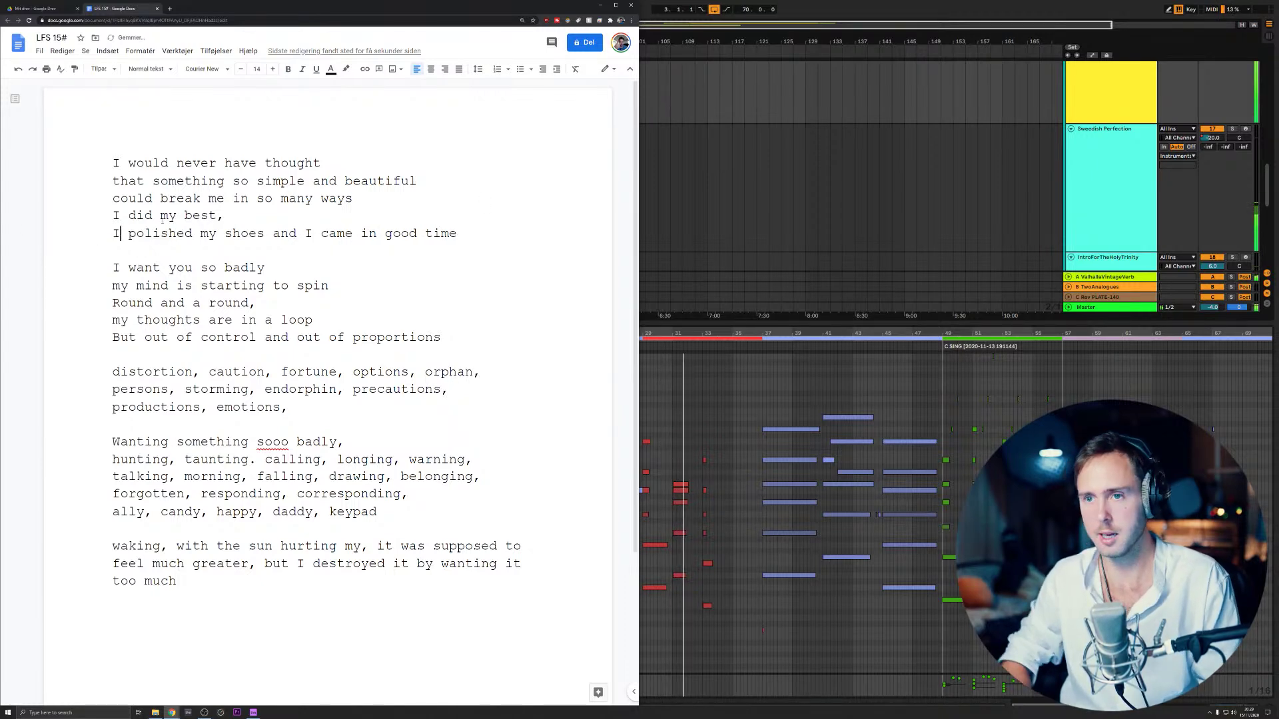
- Add the line "I even bought you flowers, which felt good because" below the shoes line
{"action": "left_click", "coordinate": [471, 230]}
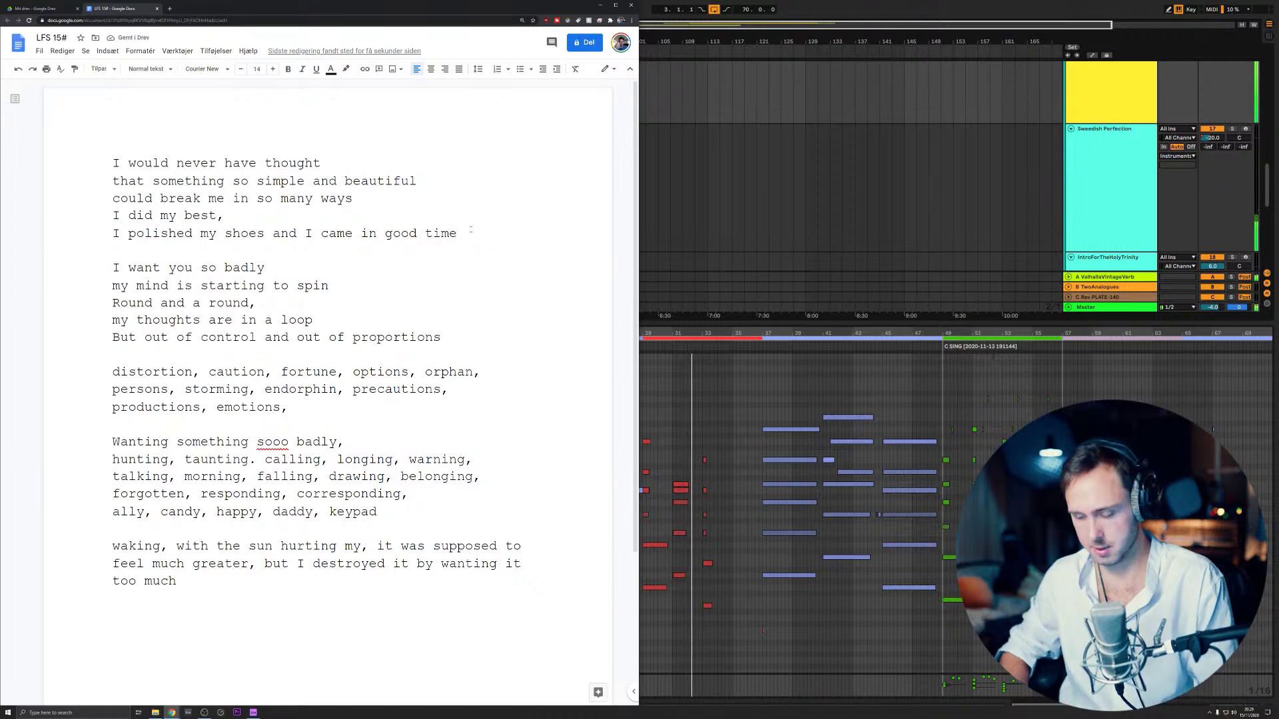
{"action": "key", "text": "Return"}
{"action": "type", "text": "I even bought you "}
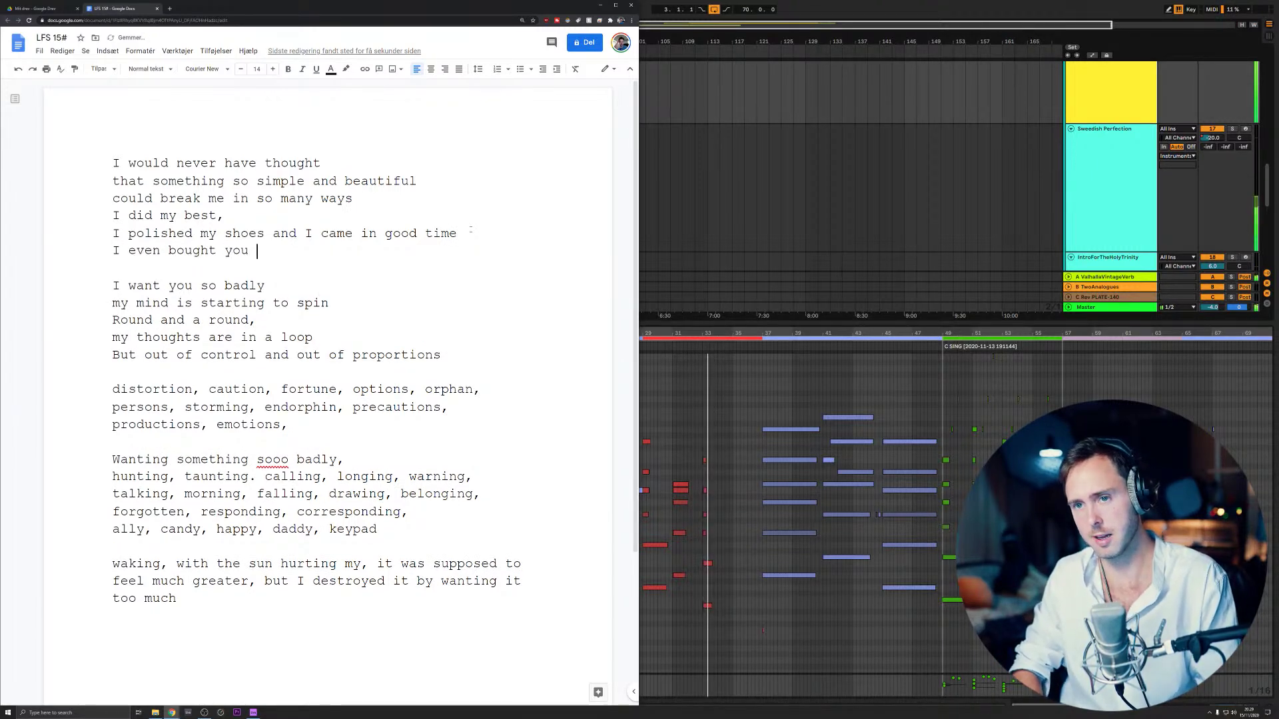
{"action": "type", "text": "flowers"}
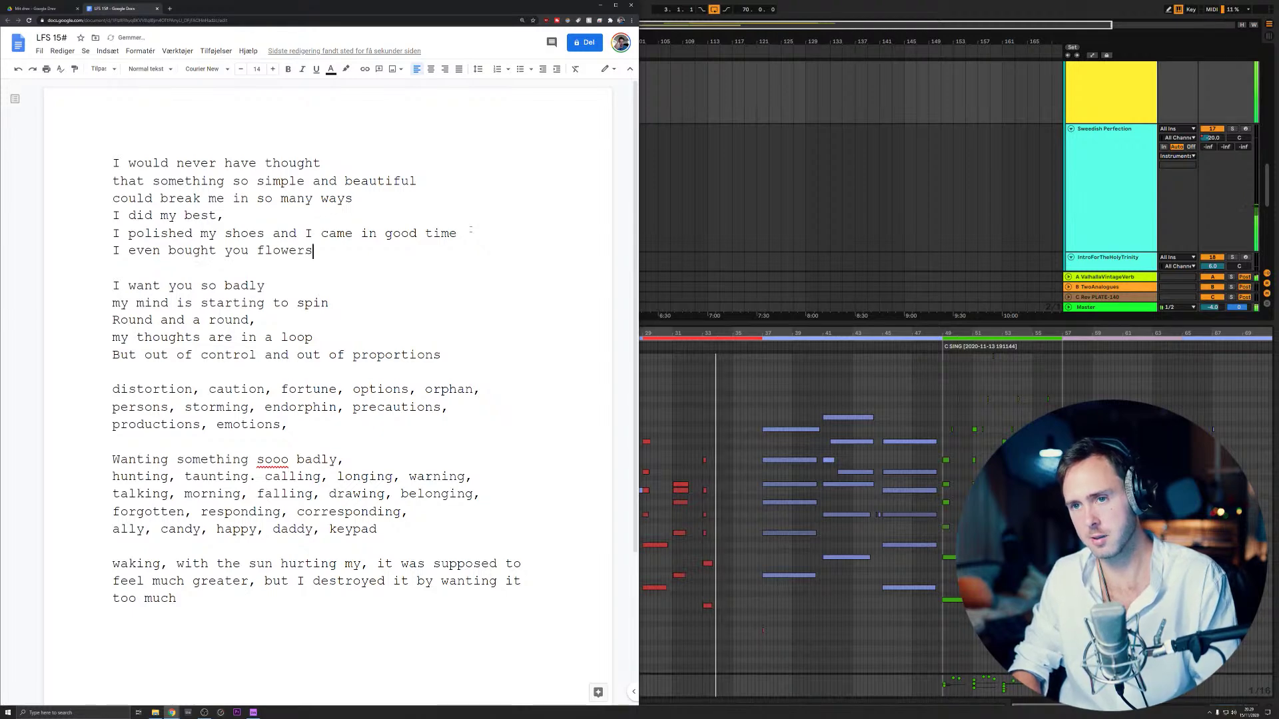
{"action": "type", "text": ", which"}
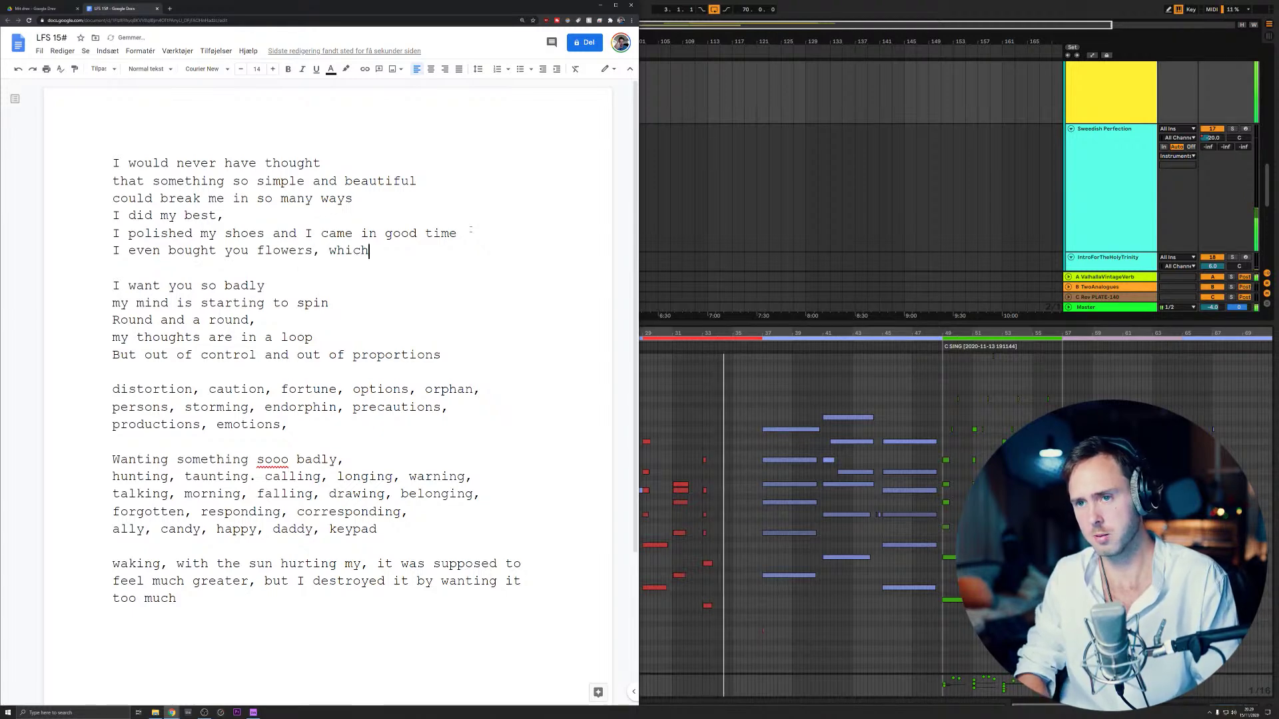
{"action": "type", "text": " felt good because"}
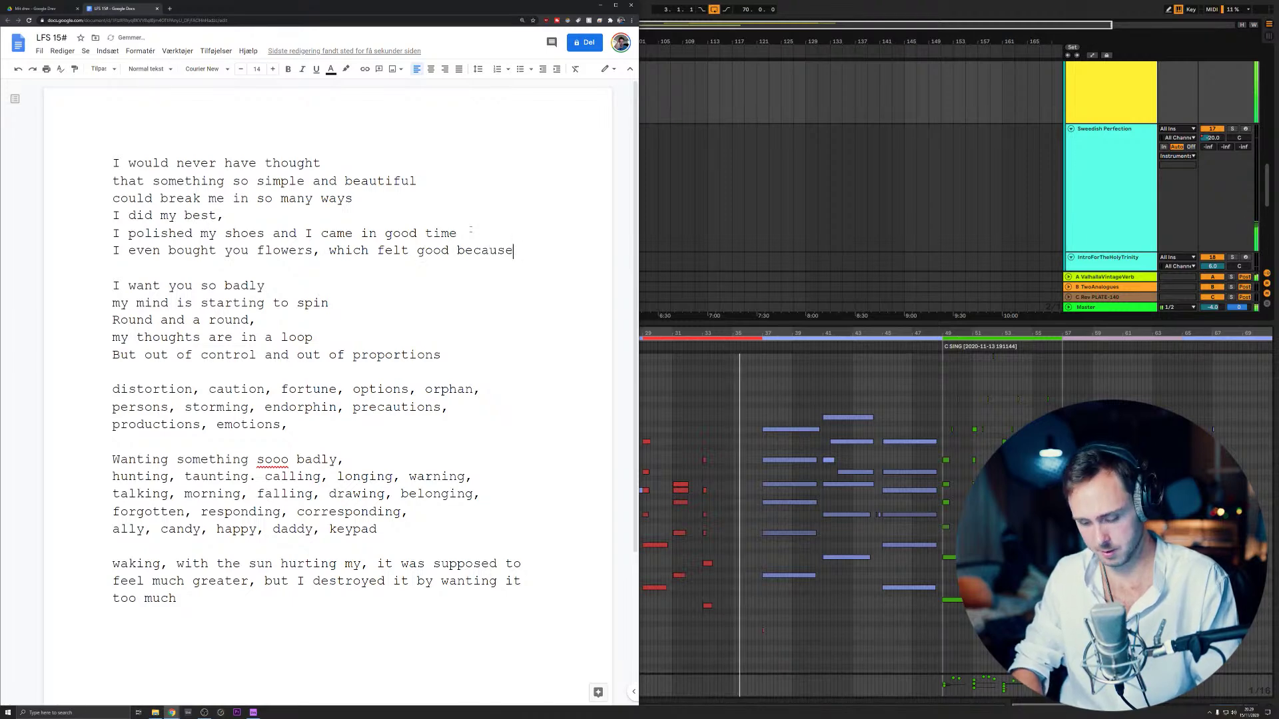
- Add "They were for you" as the closing line of the new verse
{"action": "key", "text": "Return"}
{"action": "type", "text": "They er"}
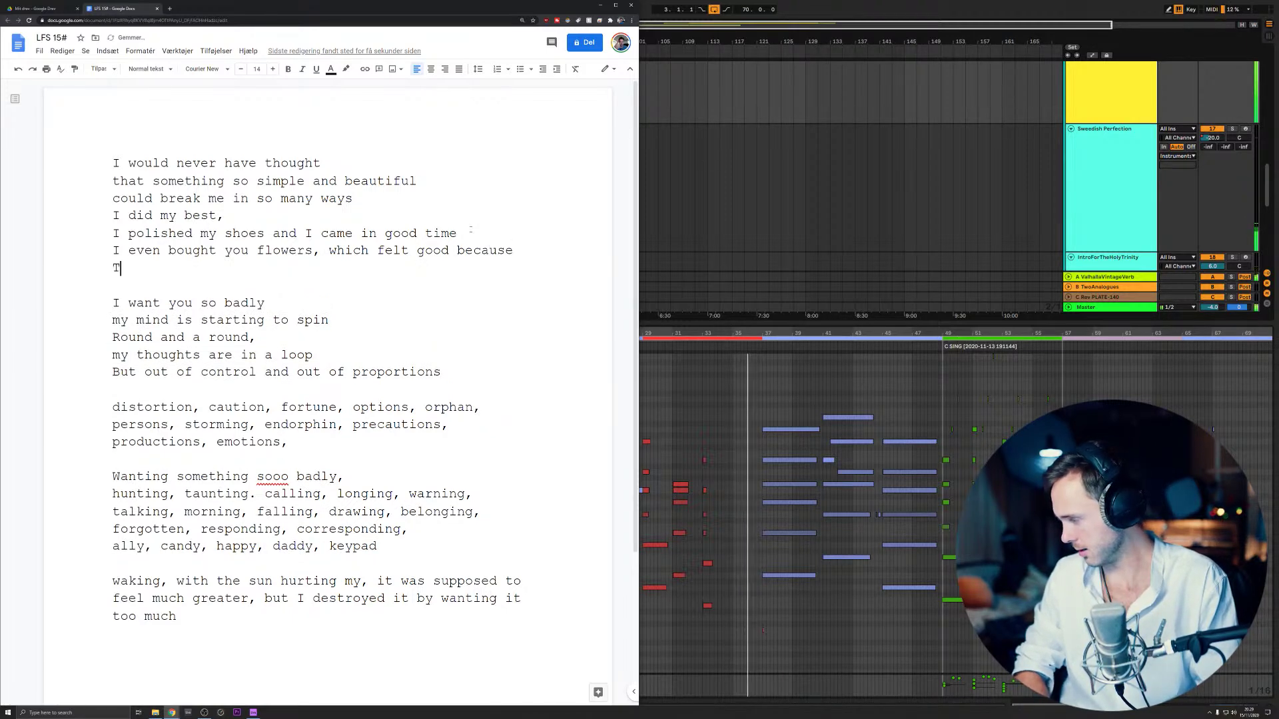
{"action": "key", "text": "BackSpace"}
{"action": "key", "text": "BackSpace"}
{"action": "type", "text": "were for you"}
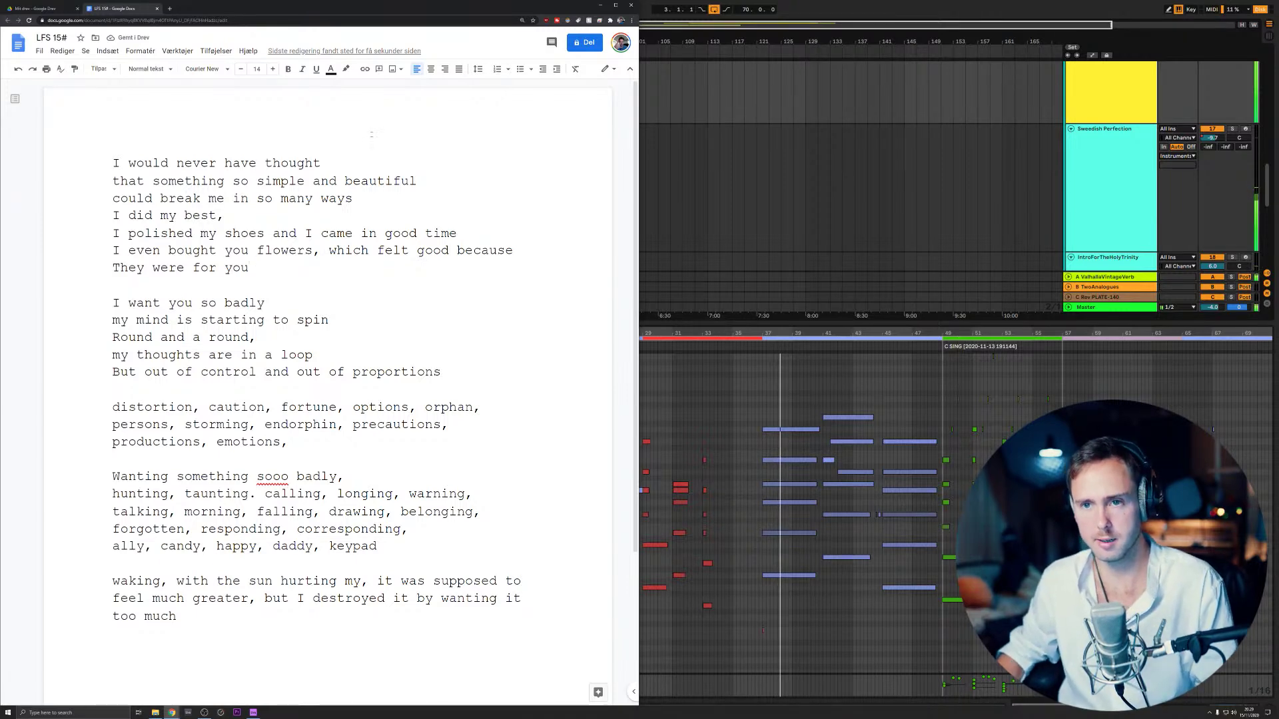
- Add two empty lines below the new verse and highlight the line "my mind is starting to spin"
{"action": "key", "text": "Return"}
{"action": "key", "text": "Return"}
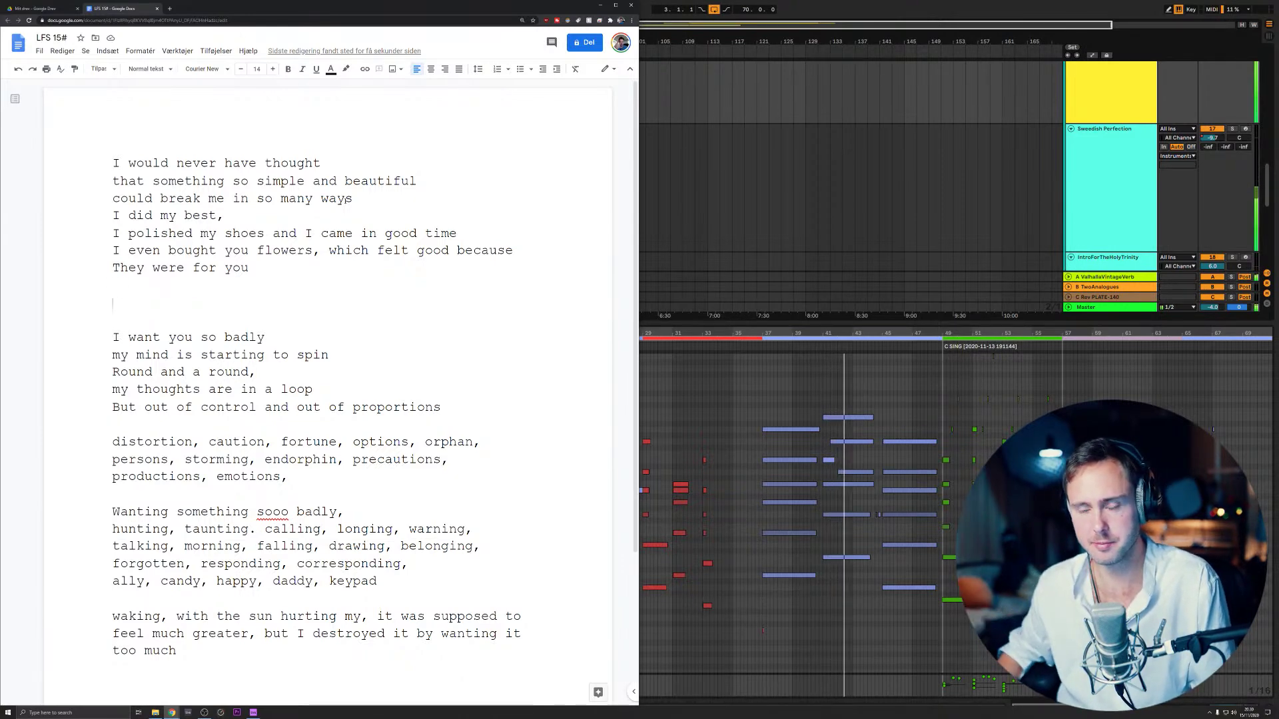
{"action": "triple_click", "coordinate": [164, 337]}
{"action": "triple_click", "coordinate": [164, 355]}
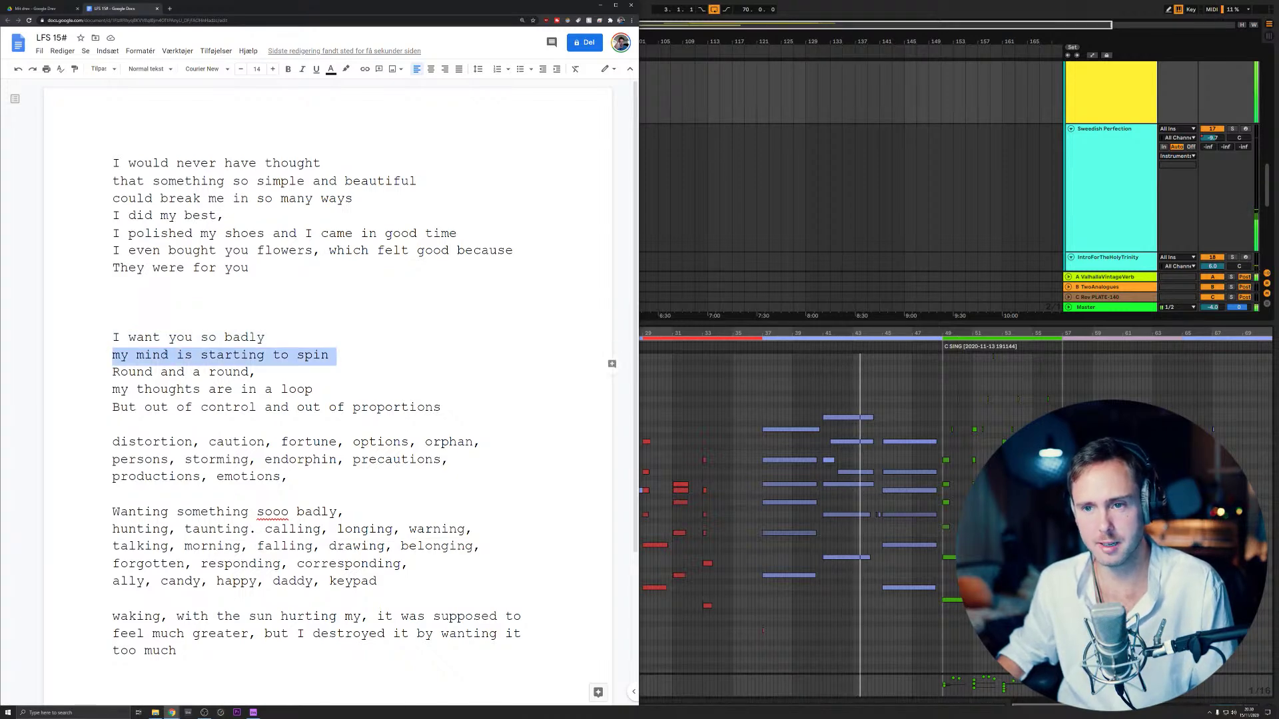
- Reword the line below "I want you so badly" as "my mind started to spin up" and add an empty line after it
{"action": "double_click", "coordinate": [182, 355]}
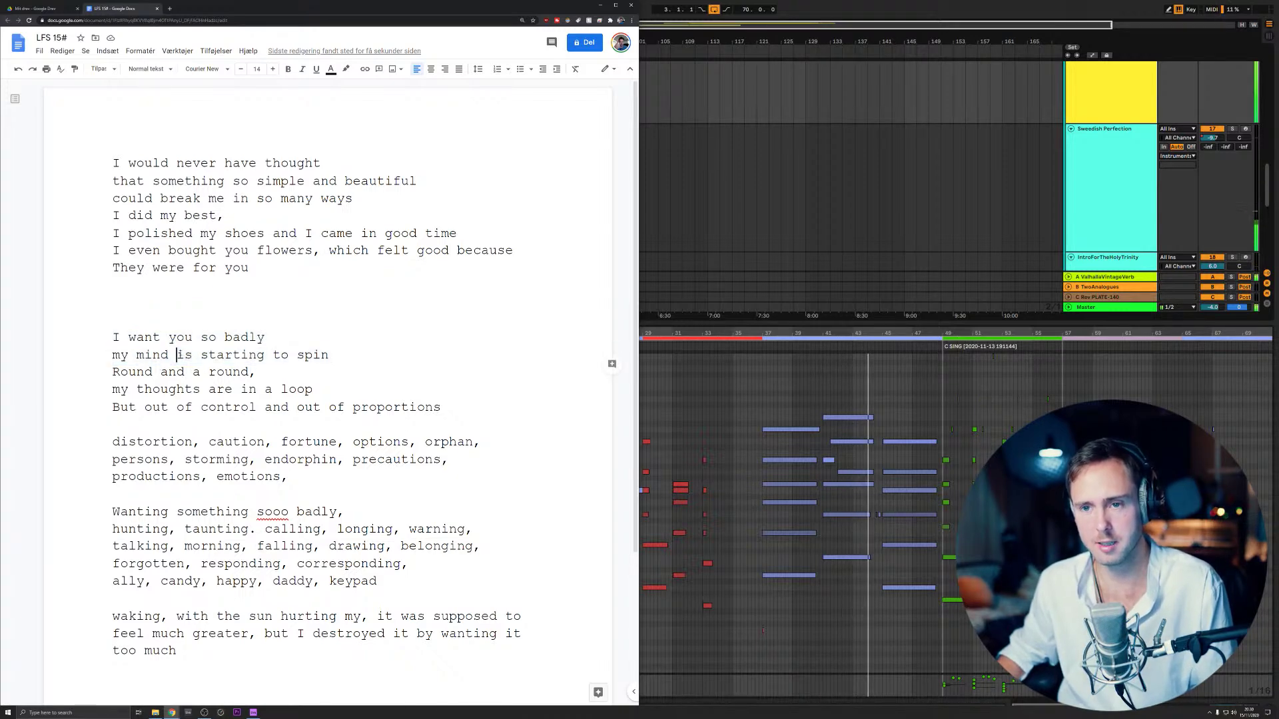
{"action": "left_click", "coordinate": [264, 355], "text": "shift"}
{"action": "type", "text": "started"}
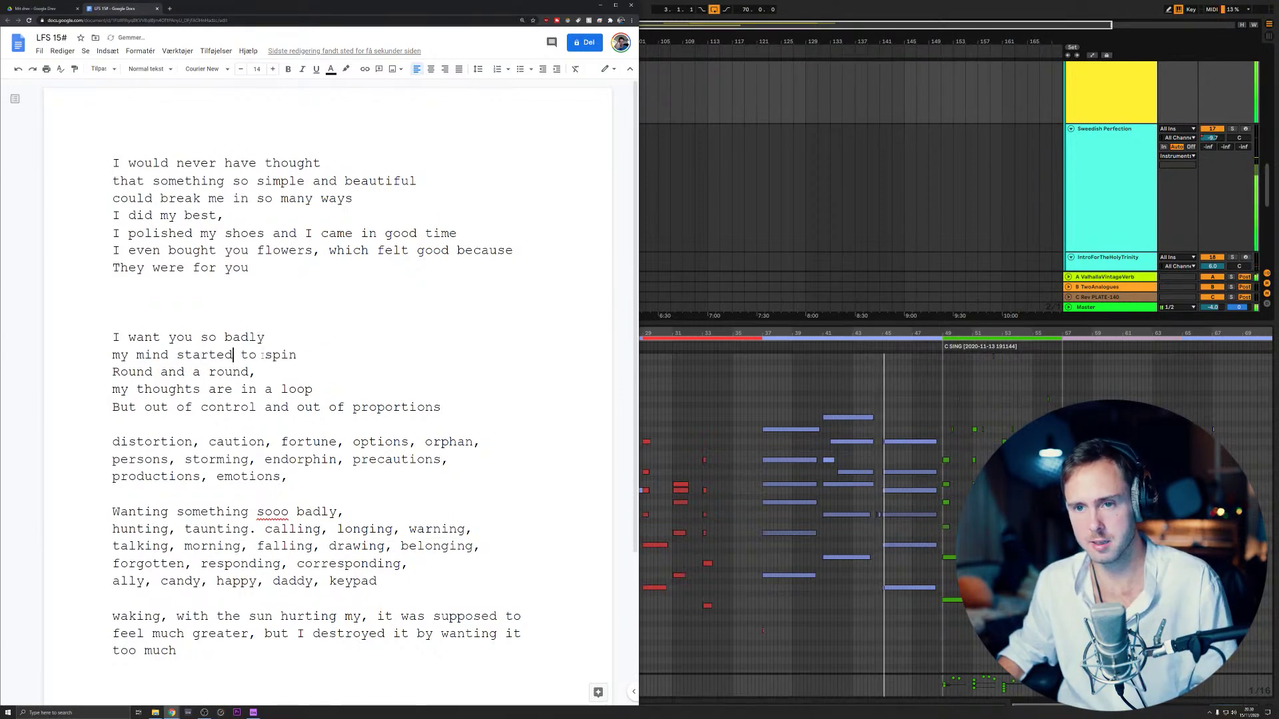
{"action": "left_click", "coordinate": [304, 354]}
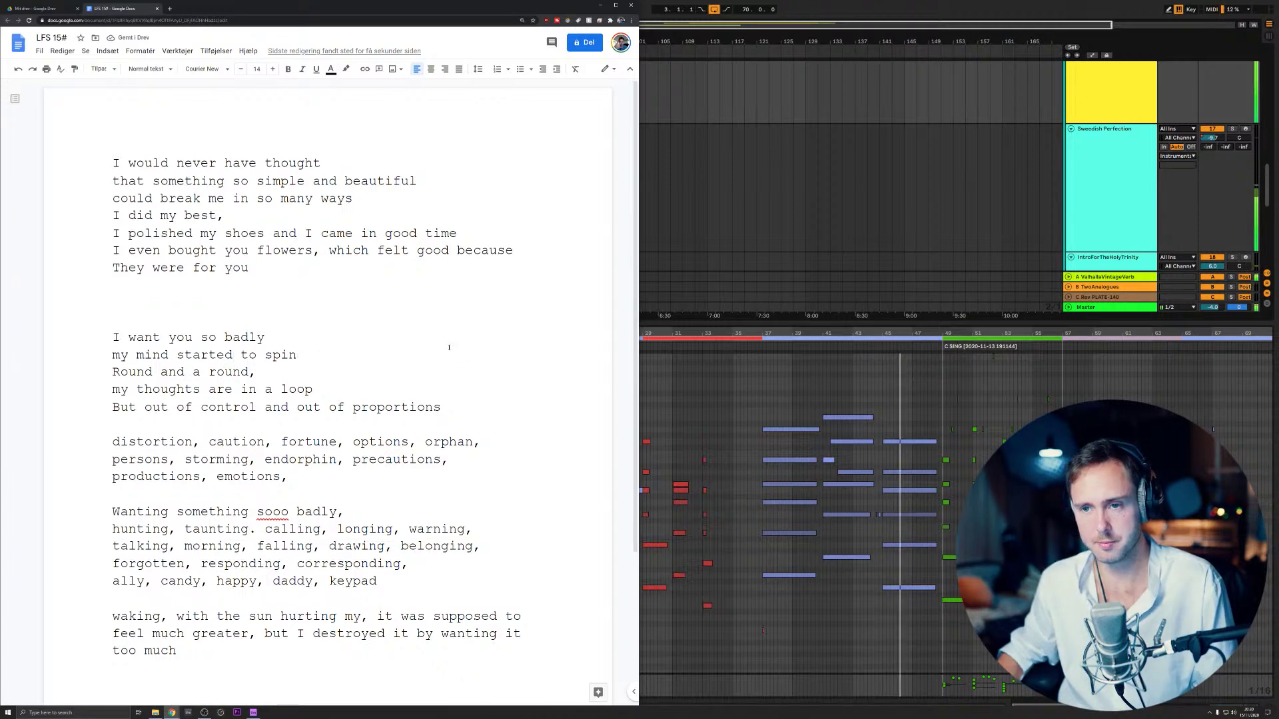
{"action": "key", "text": "Return"}
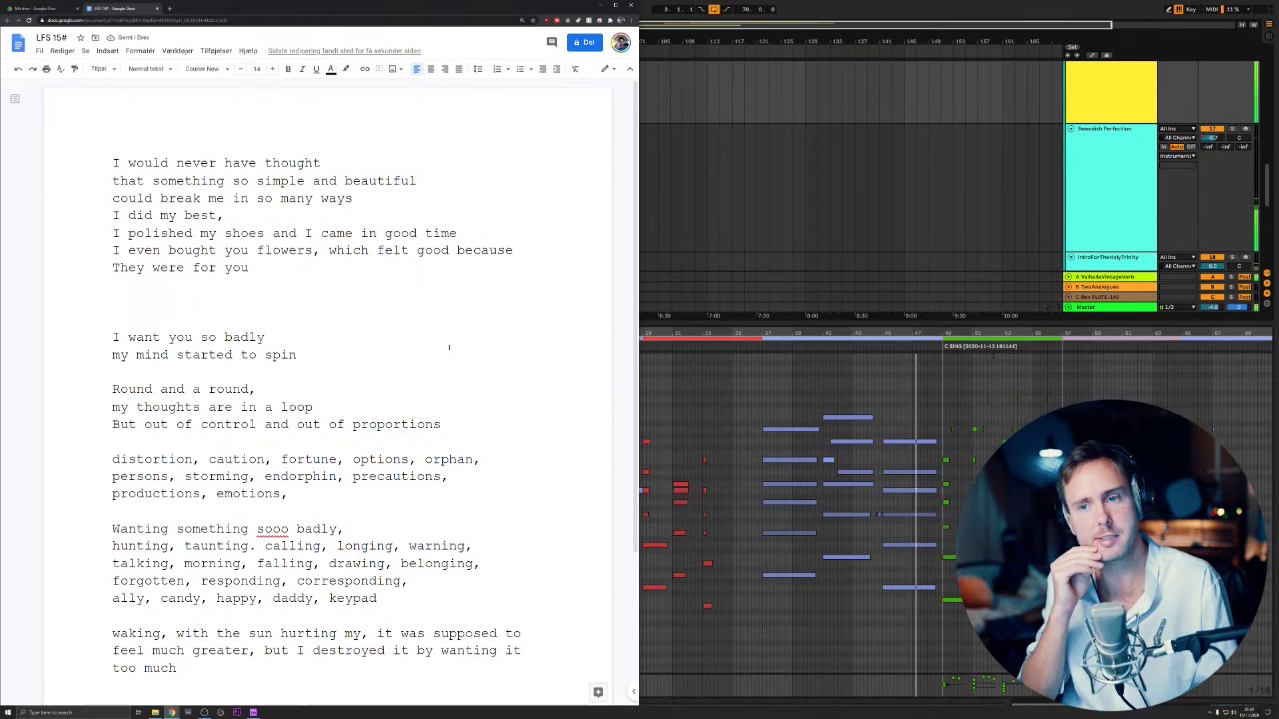
{"action": "key", "text": "Left"}
{"action": "type", "text": "up"}
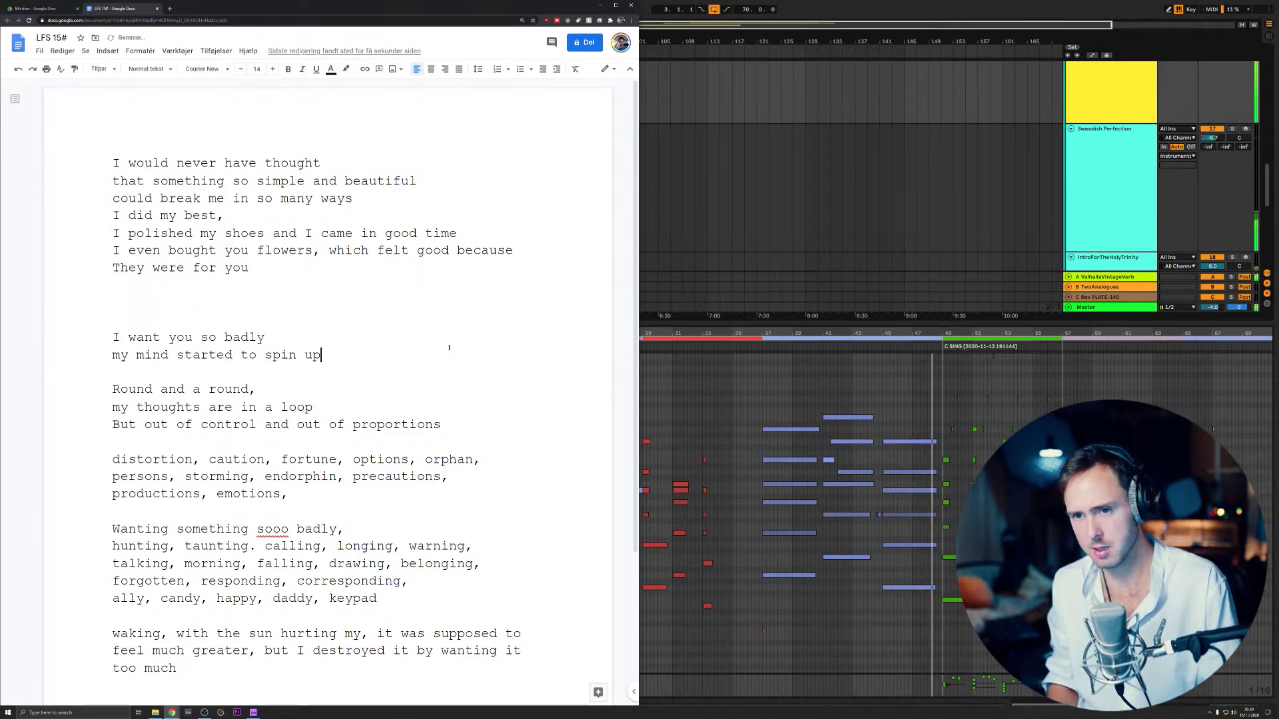
- Begin a new line below "my mind started to spin up" with "these crazy ideas of"
{"action": "key", "text": "Return"}
{"action": "type", "text": "tge"}
{"action": "key", "text": "BackSpace"}
{"action": "key", "text": "BackSpace"}
{"action": "type", "text": "hese crazy ideas of"}
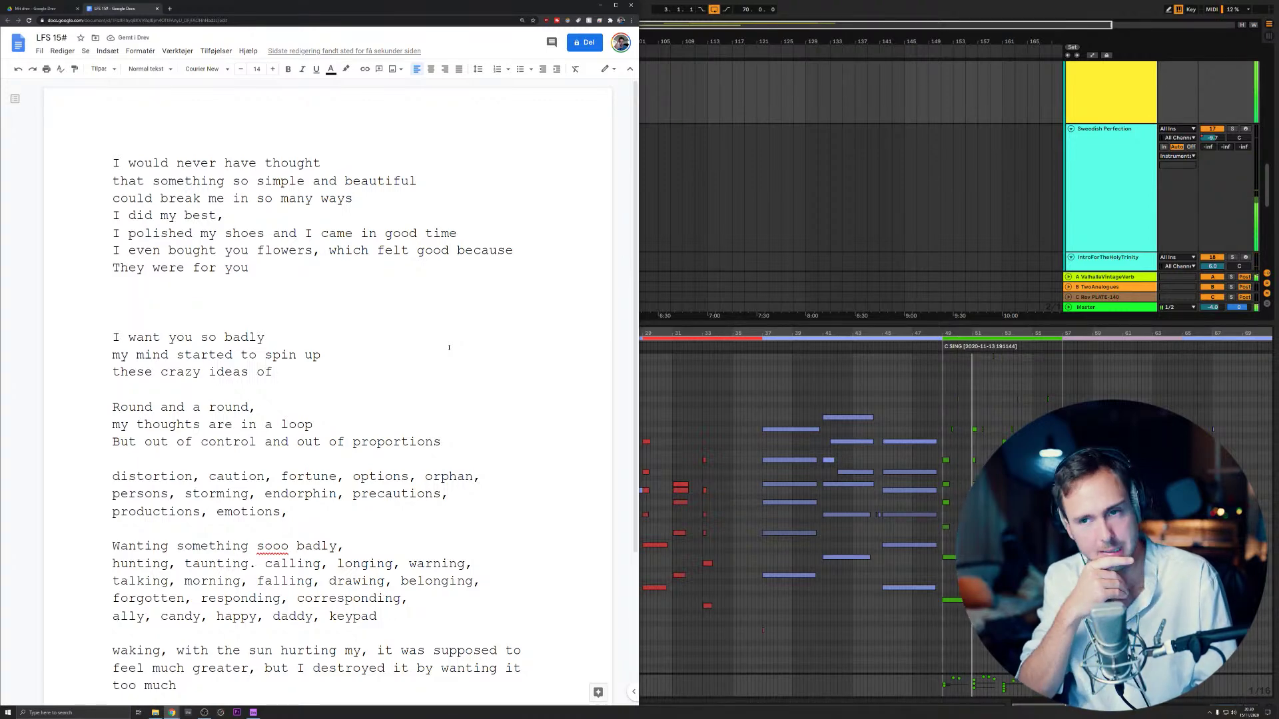
- Continue the "these crazy ideas of" line with "how everything I do, should be better"
{"action": "type", "text": "how every"}
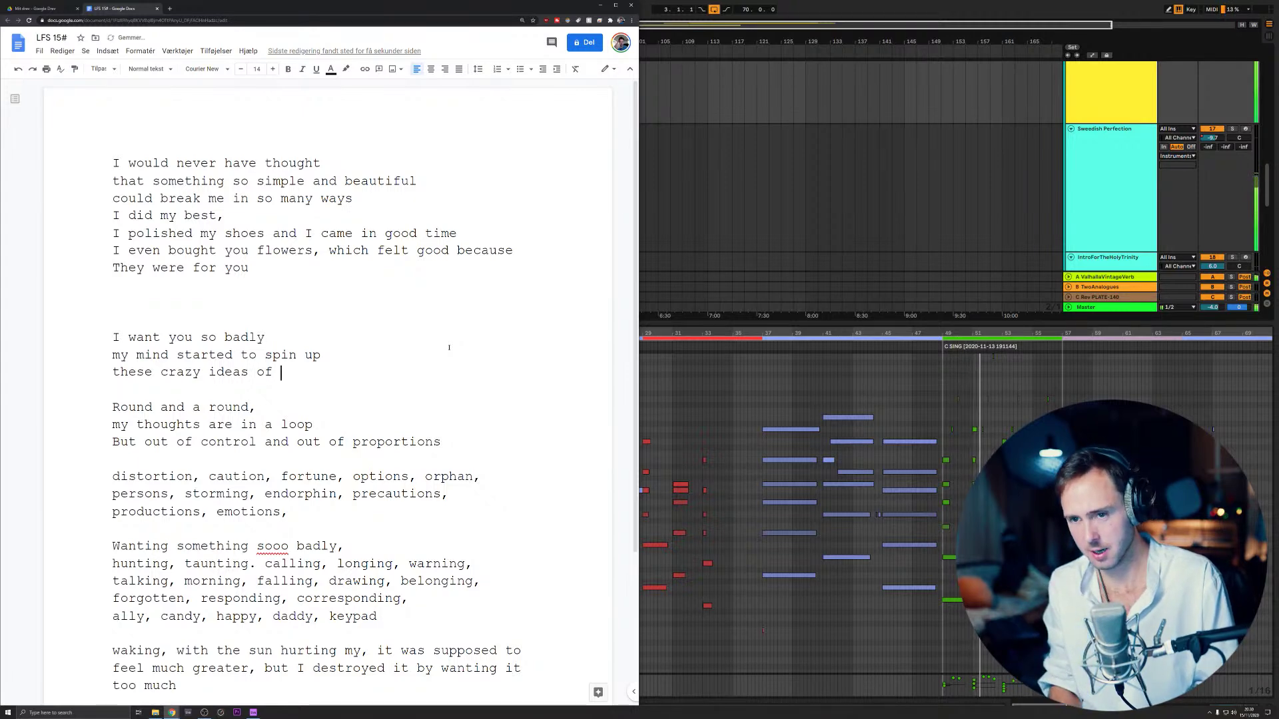
{"action": "type", "text": "thing i"}
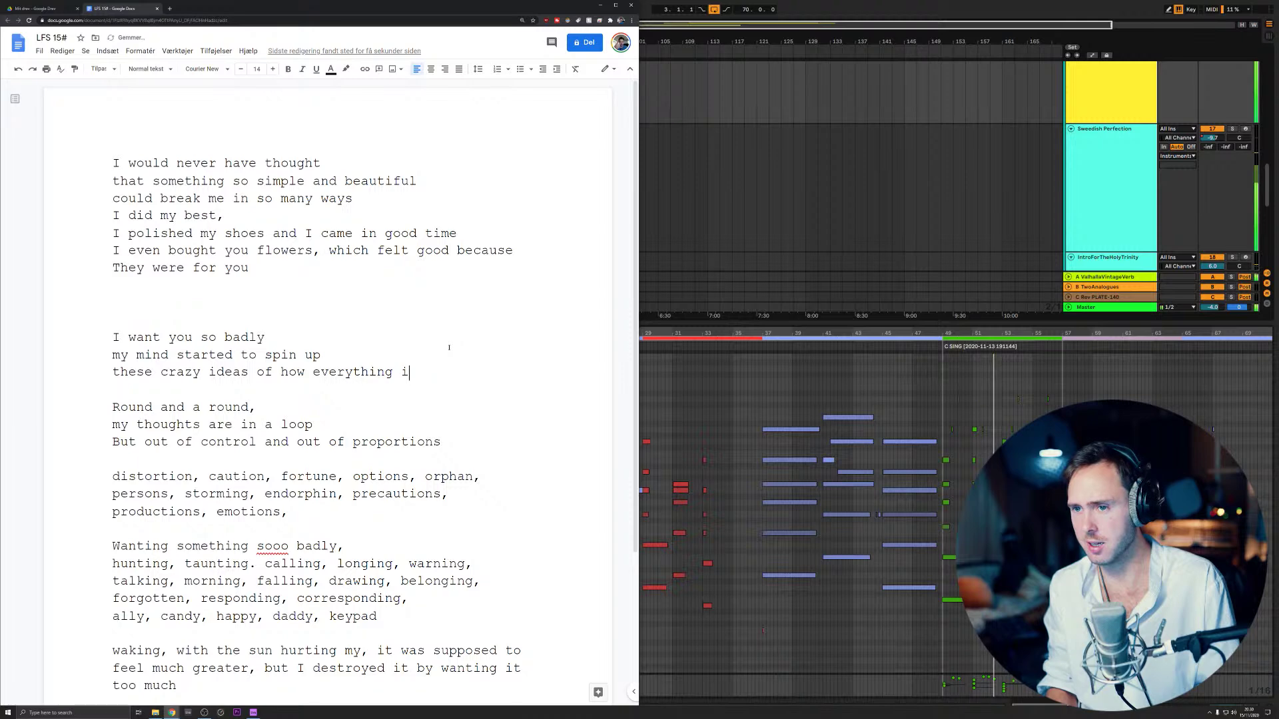
{"action": "key", "text": "BackSpace"}
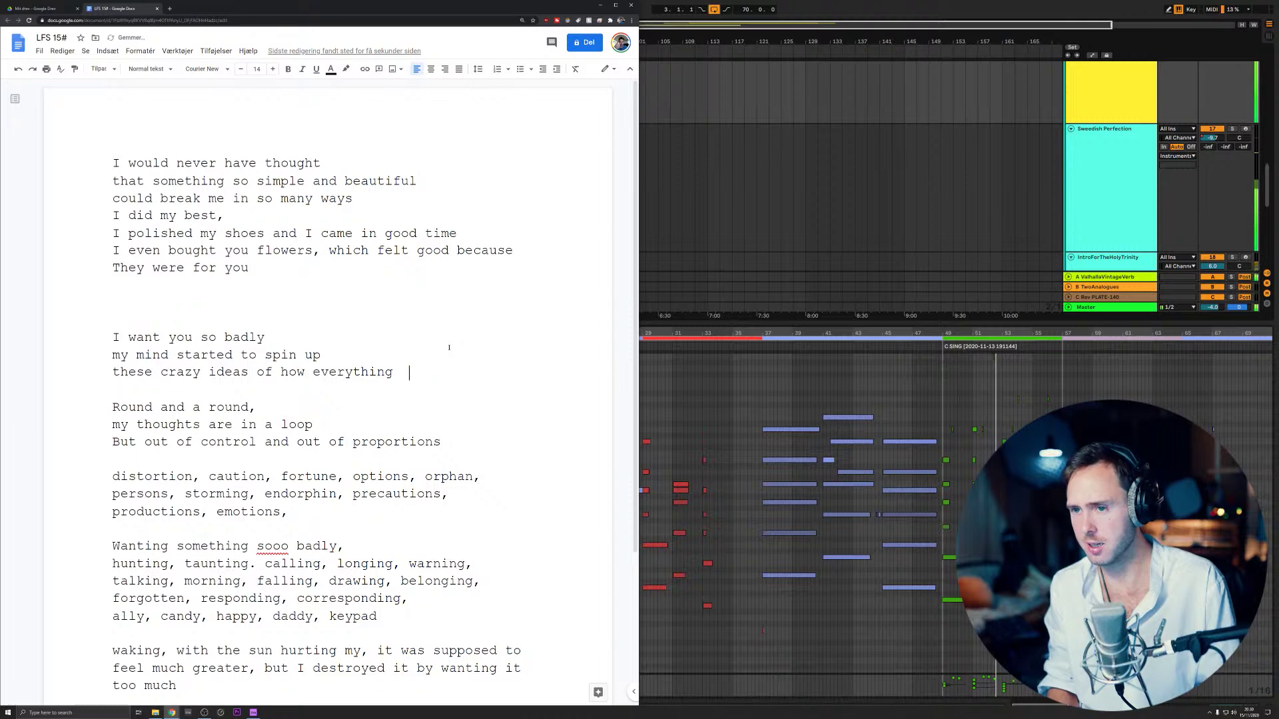
{"action": "type", "text": "I"}
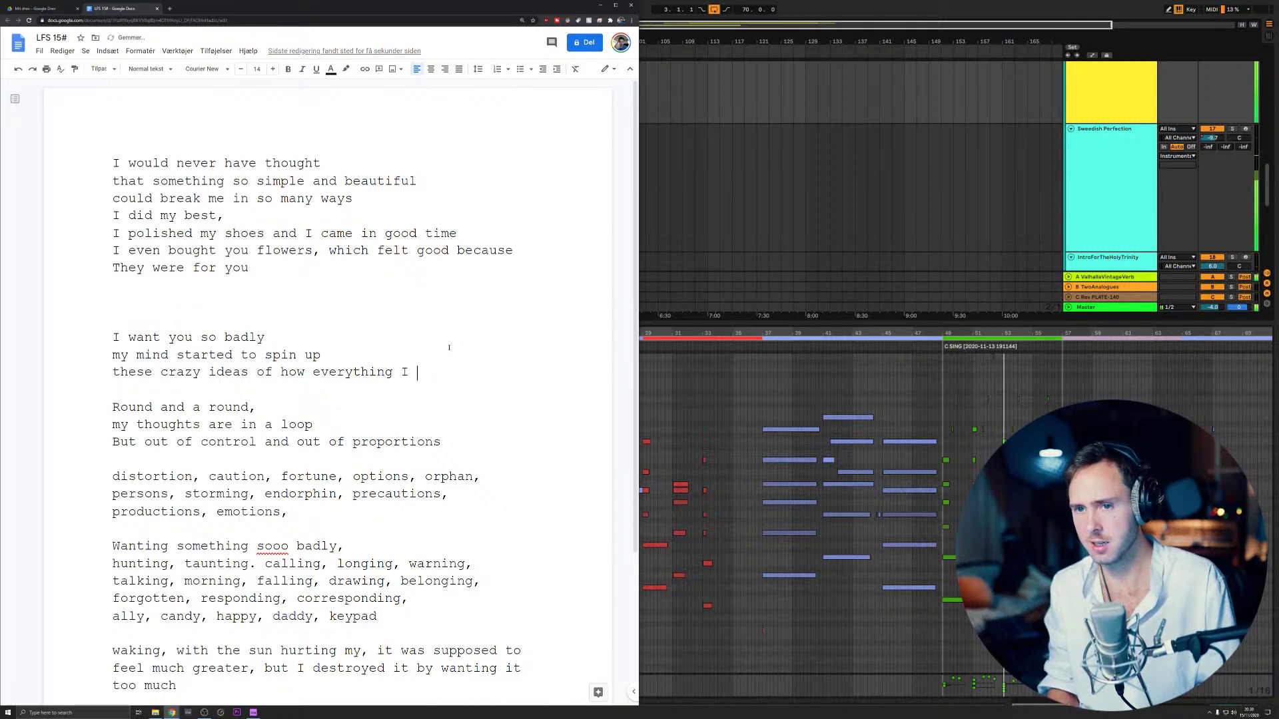
{"action": "type", "text": " do, shoukl"}
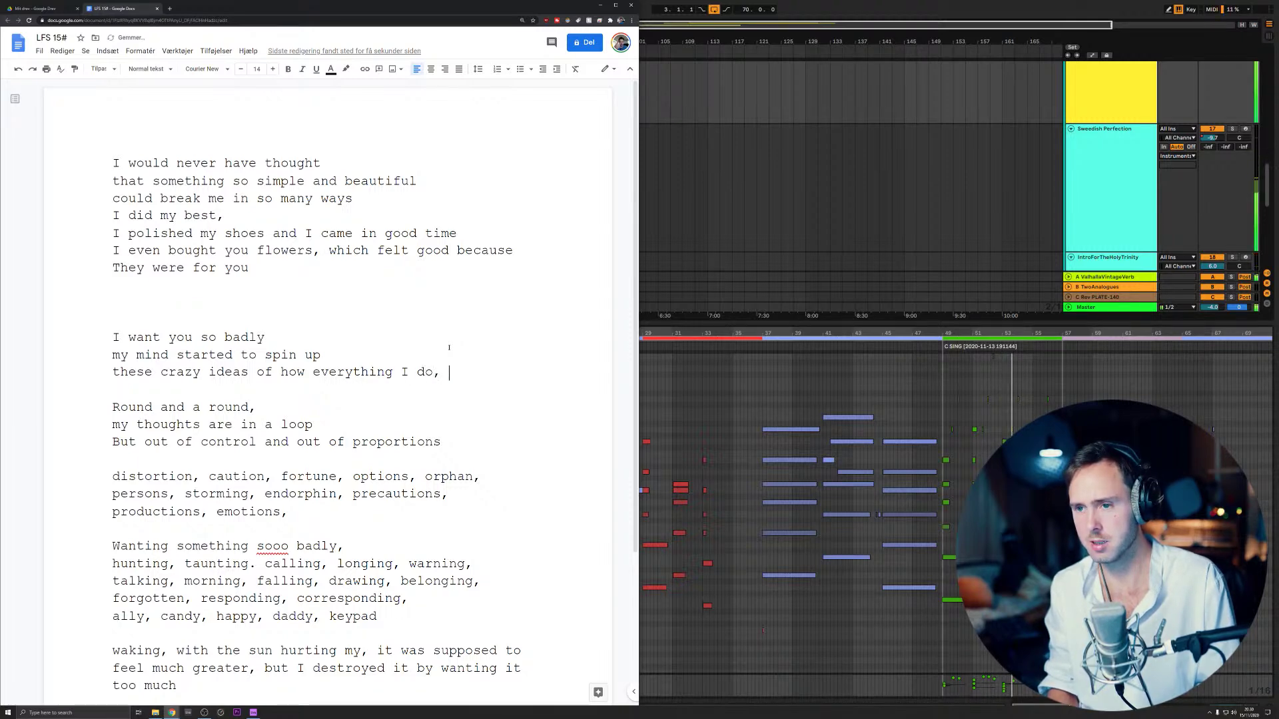
{"action": "key", "text": "BackSpace"}
{"action": "key", "text": "BackSpace"}
{"action": "type", "text": "ld be better"}
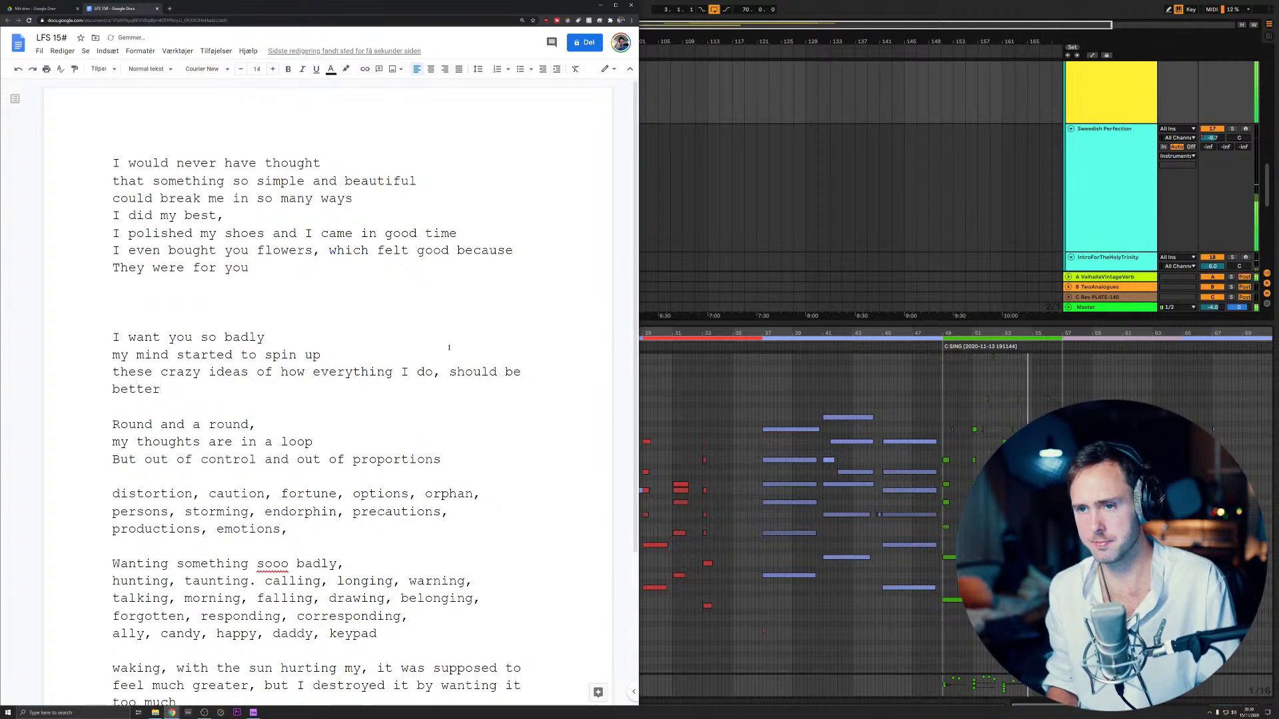
{"action": "left_click", "coordinate": [449, 347]}
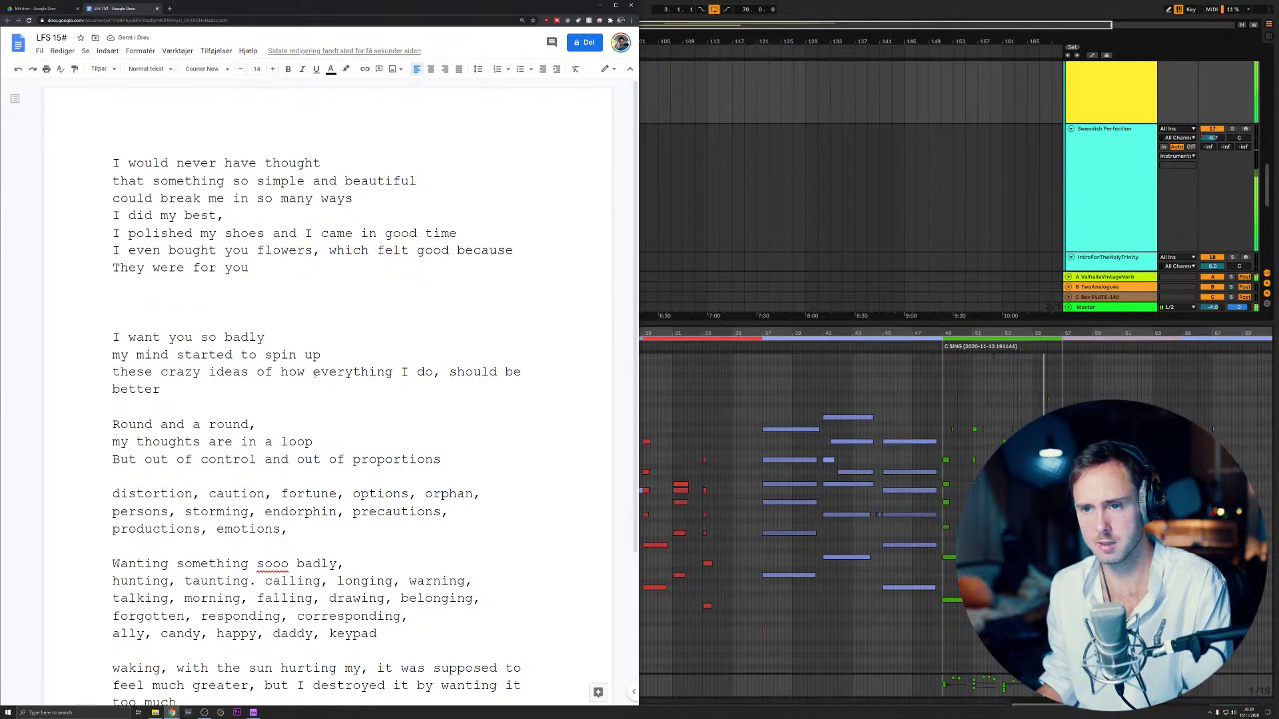
- Break the line after "these crazy ideas" and start the following line with "on" instead of "of"
{"action": "left_click", "coordinate": [258, 373]}
{"action": "key", "text": "Return"}
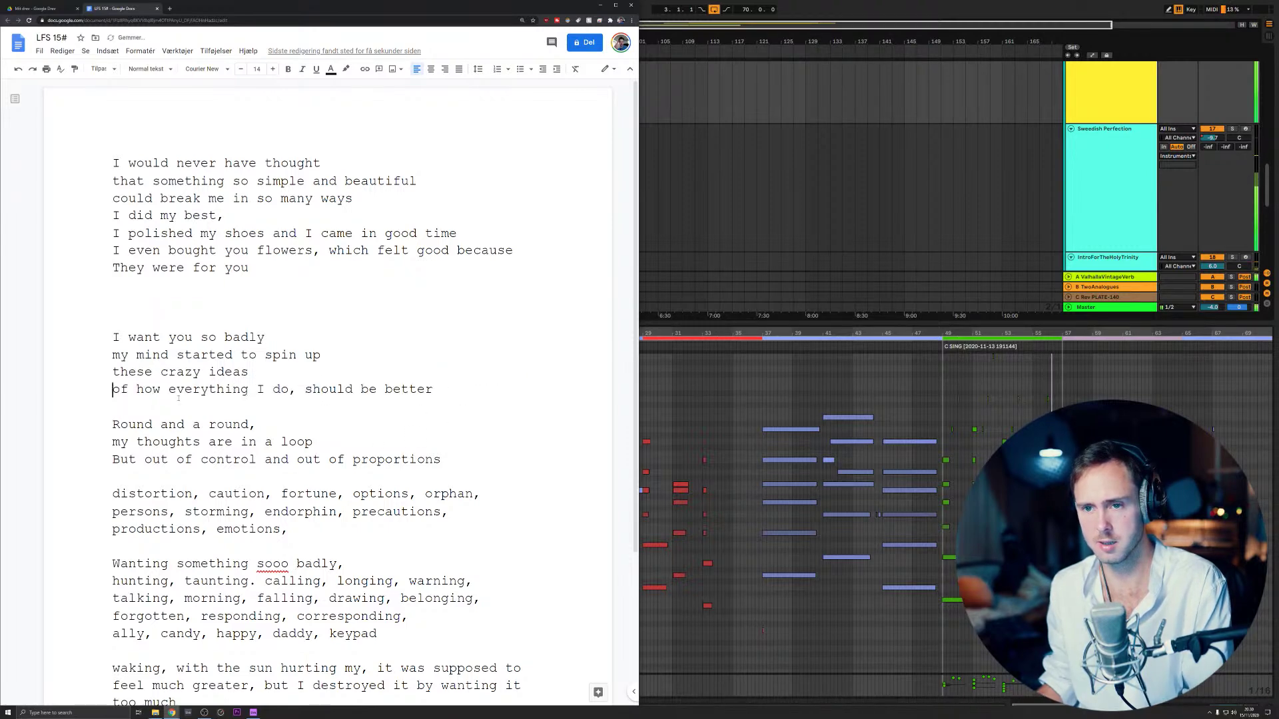
{"action": "key", "text": "Delete"}
{"action": "key", "text": "Delete"}
{"action": "type", "text": "on"}
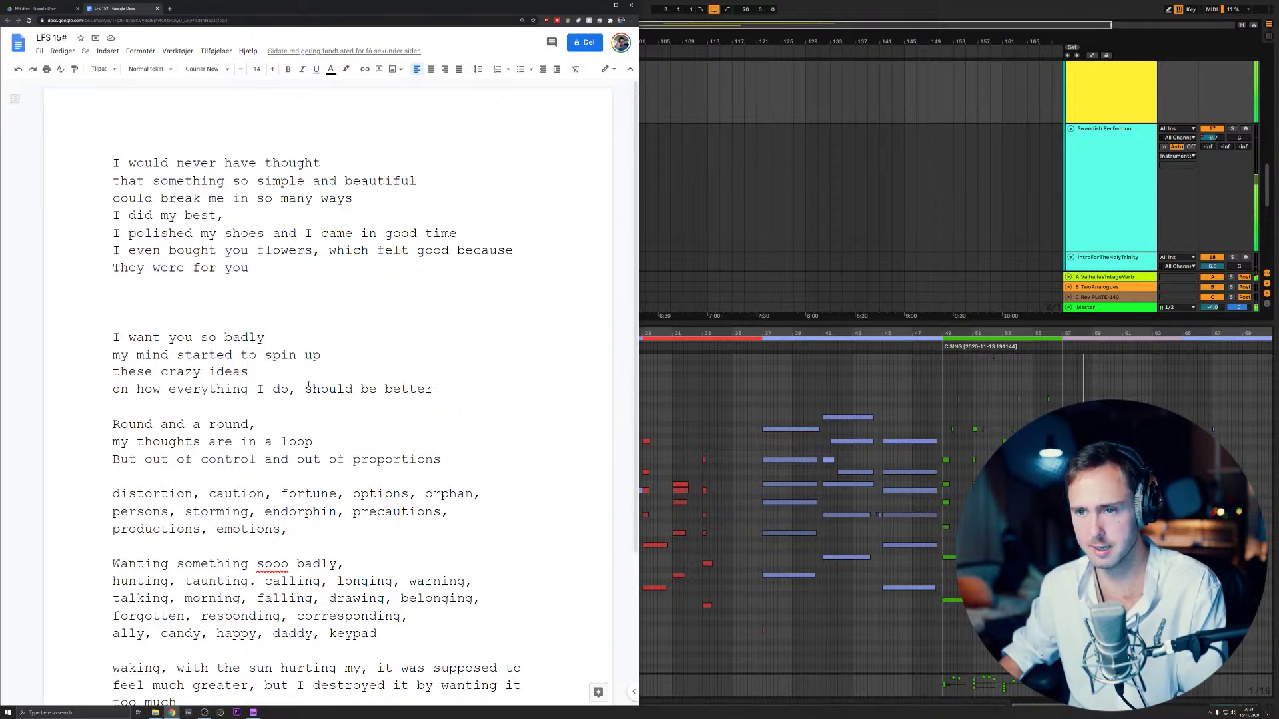
- Put "should be better" on its own line and remove the empty line before "Round and a round,"
{"action": "key", "text": "Return"}
{"action": "key", "text": "Down"}
{"action": "key", "text": "BackSpace"}
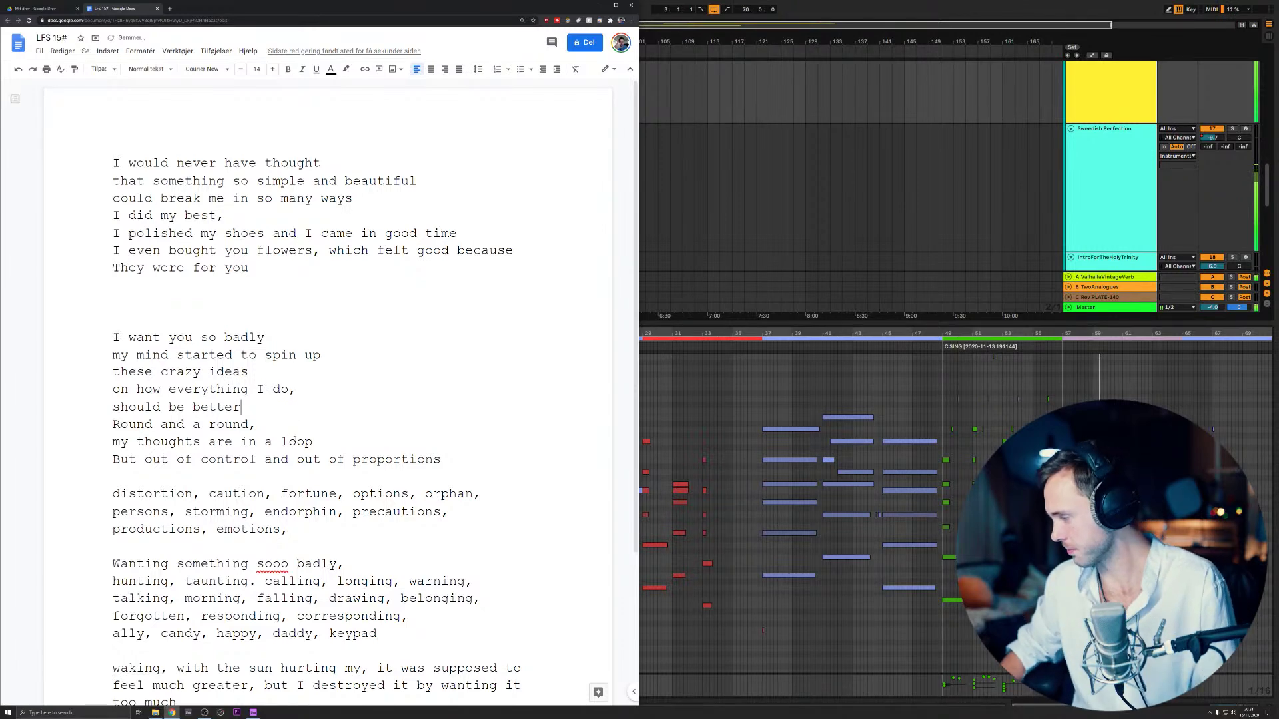
- Read through the opening verse line by line, from "I would never have thought" to the flowers line
{"action": "triple_click", "coordinate": [187, 494]}
{"action": "scroll", "coordinate": [165, 217], "scroll_direction": "up", "scroll_amount": 1}
{"action": "double_click", "coordinate": [212, 162]}
{"action": "left_click", "coordinate": [212, 162]}
{"action": "triple_click", "coordinate": [212, 180]}
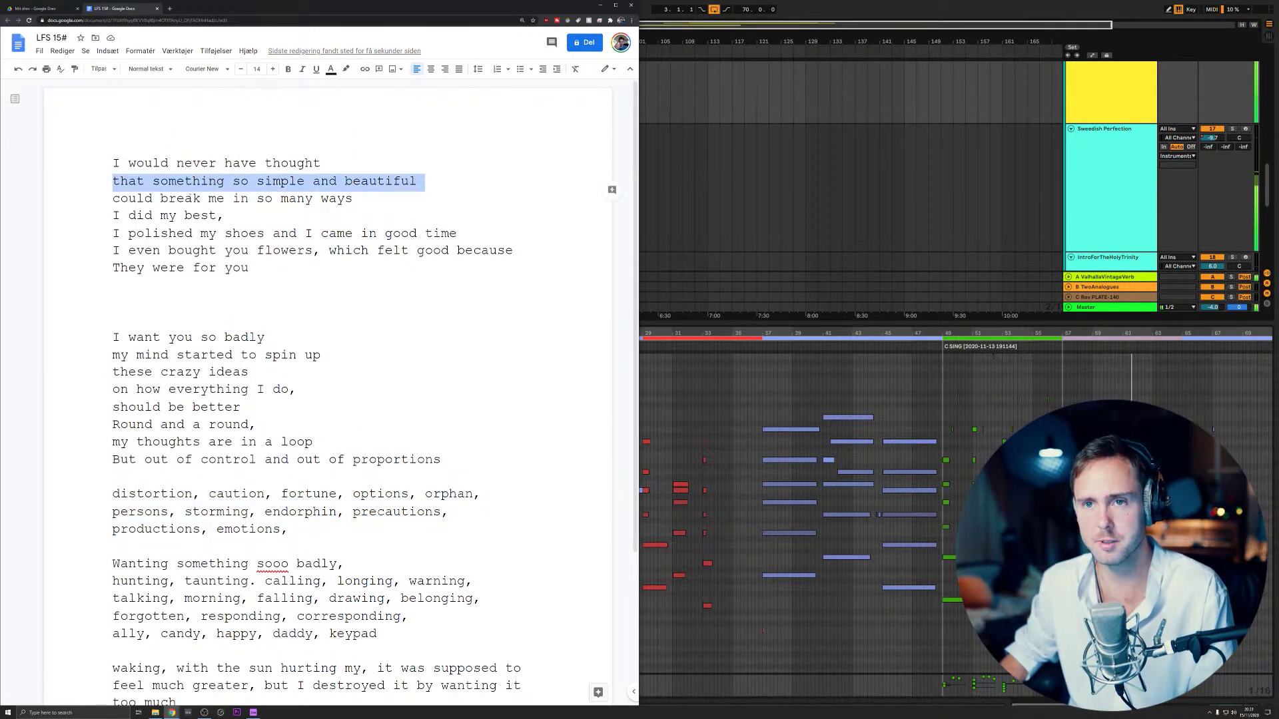
{"action": "triple_click", "coordinate": [187, 199]}
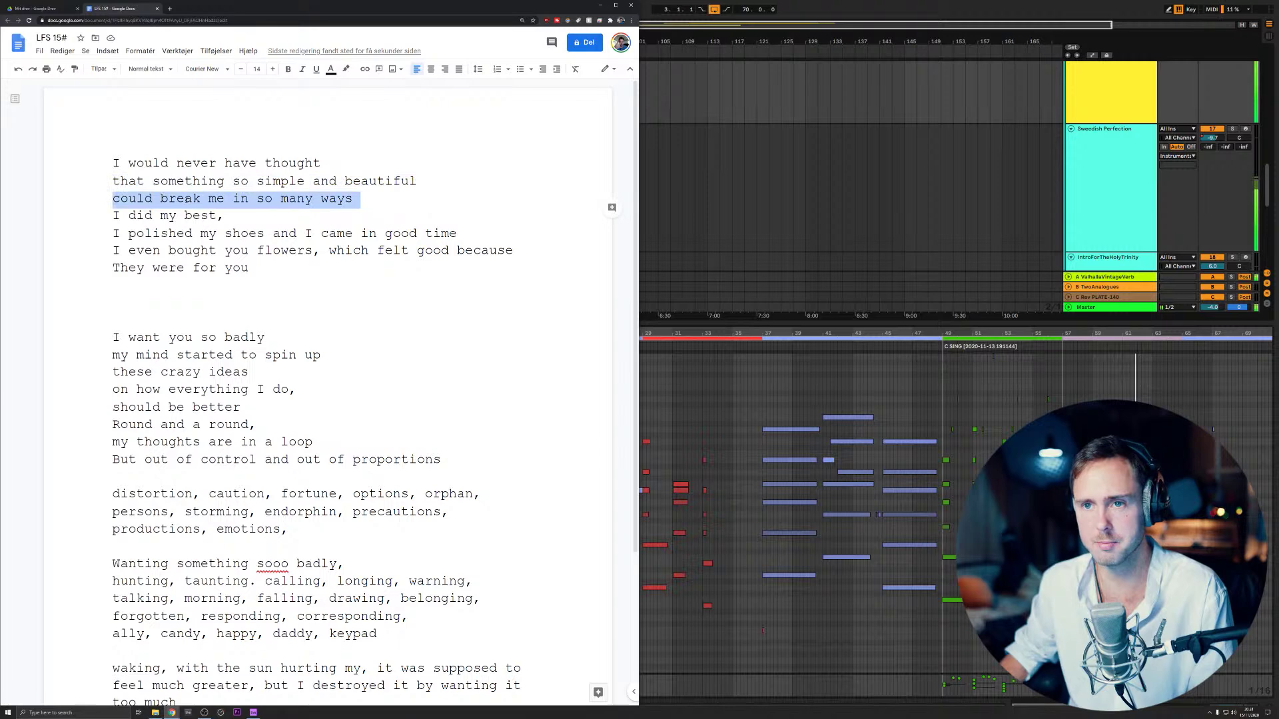
{"action": "triple_click", "coordinate": [178, 216]}
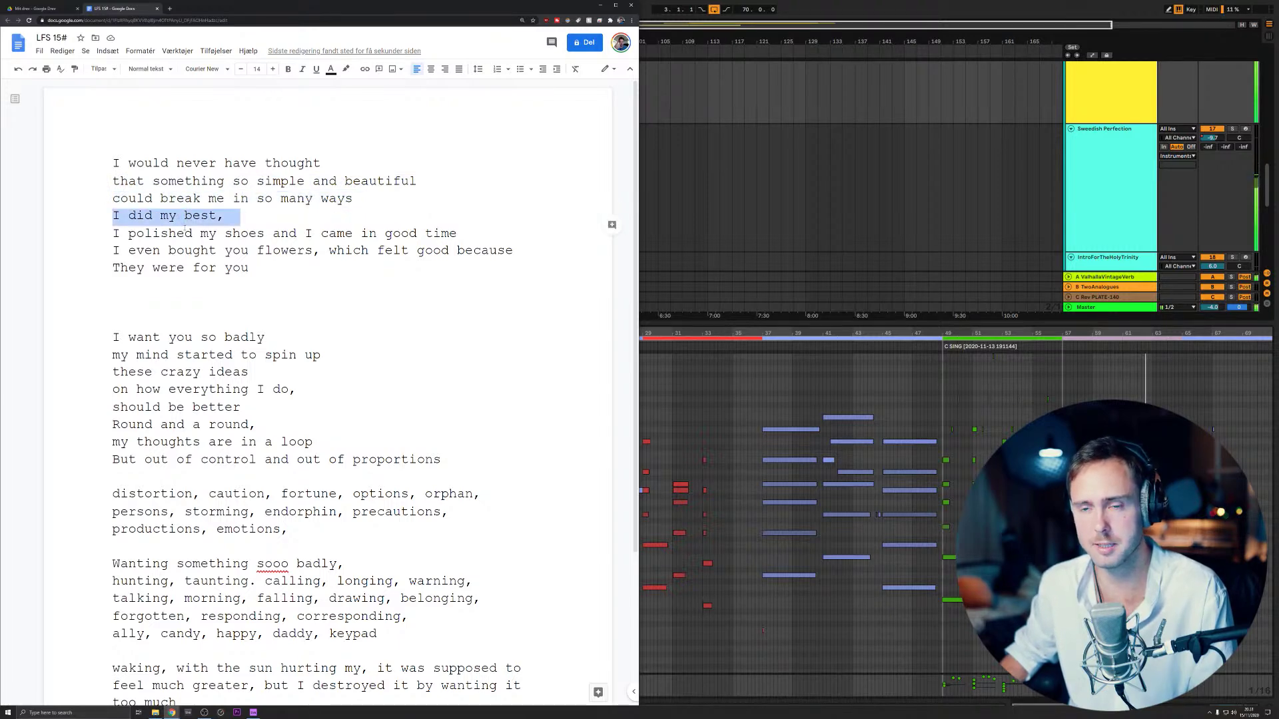
{"action": "triple_click", "coordinate": [234, 233]}
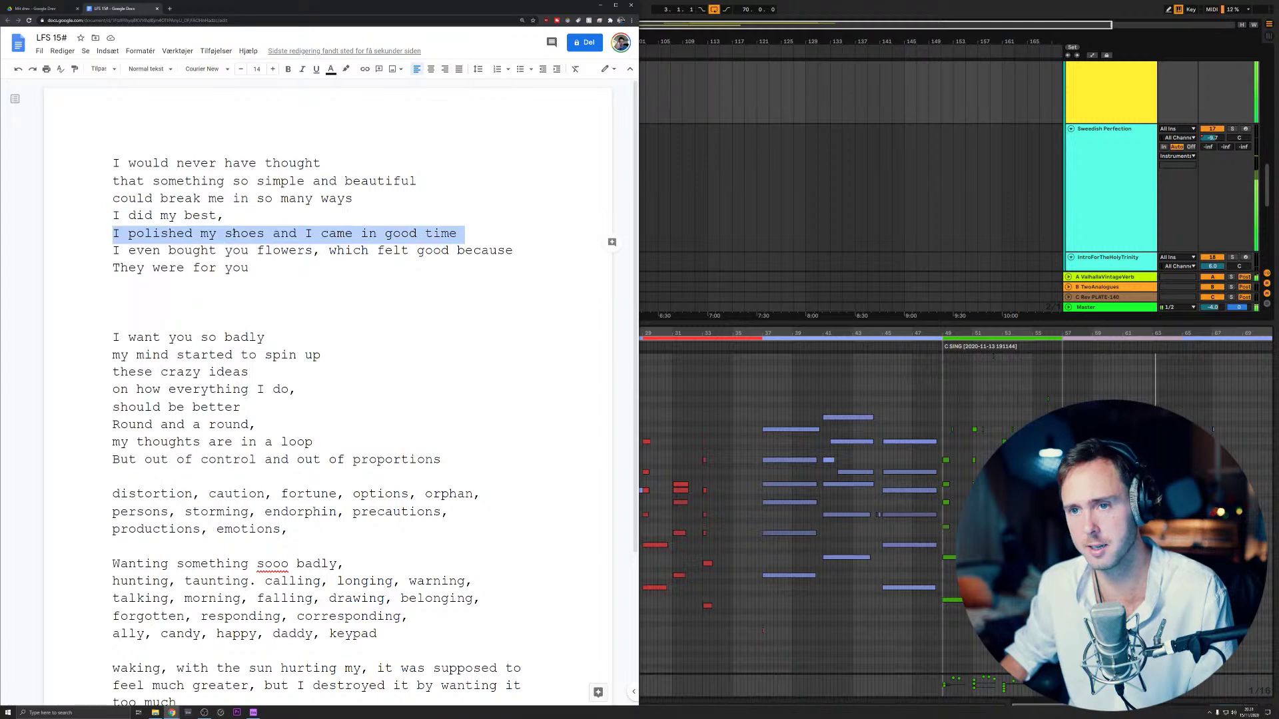
{"action": "triple_click", "coordinate": [236, 250]}
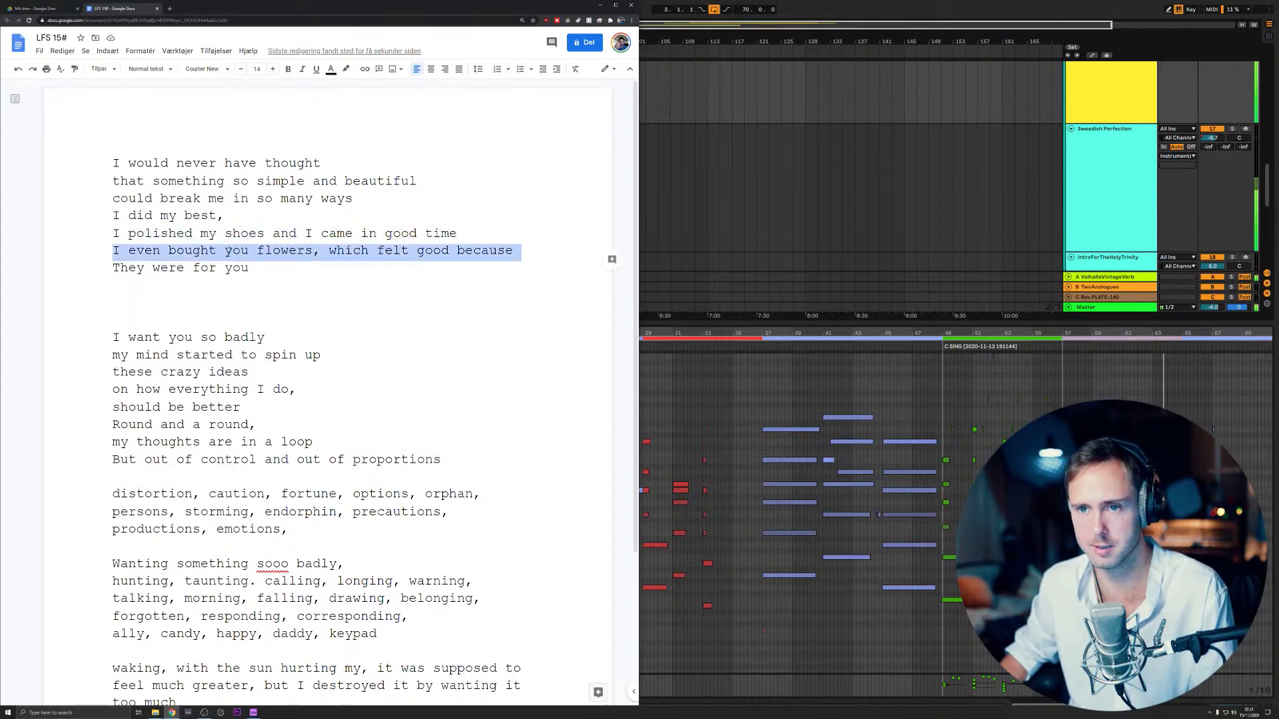
- Remove "distortion" from the rhyme word list and write "everything is distorted" in the gap above "I want you so badly"
{"action": "double_click", "coordinate": [157, 495]}
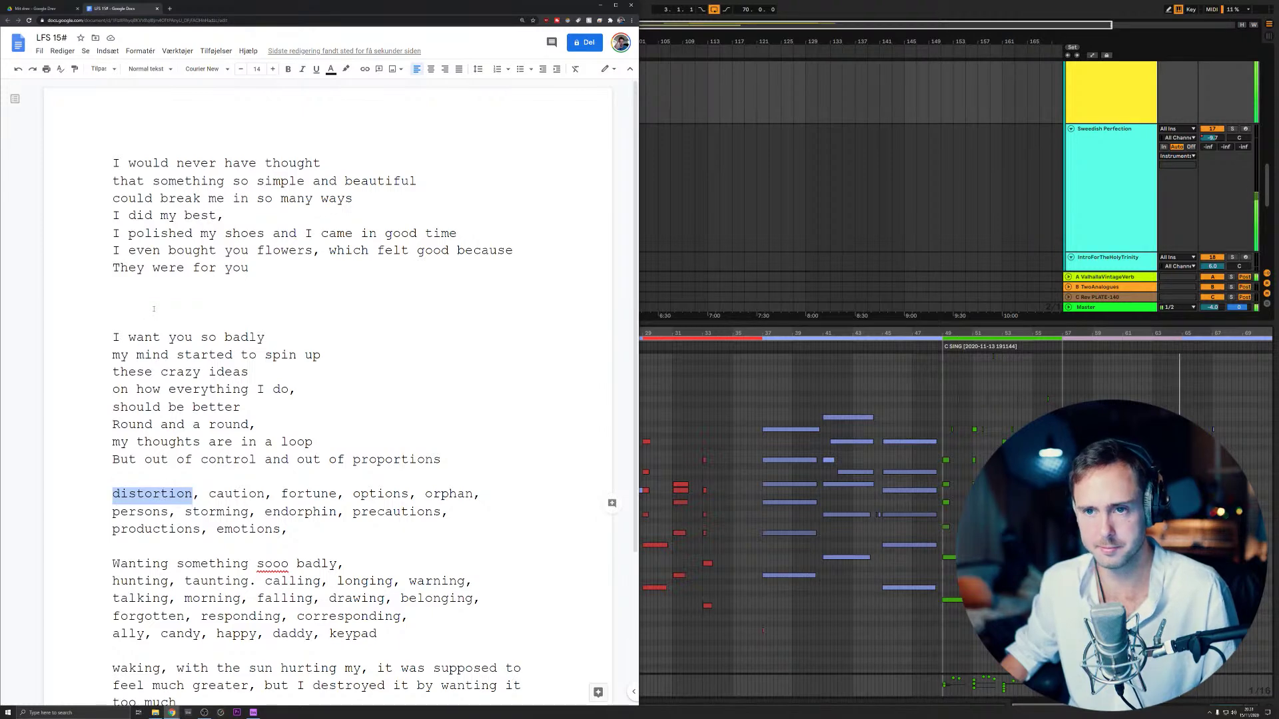
{"action": "key", "text": "BackSpace"}
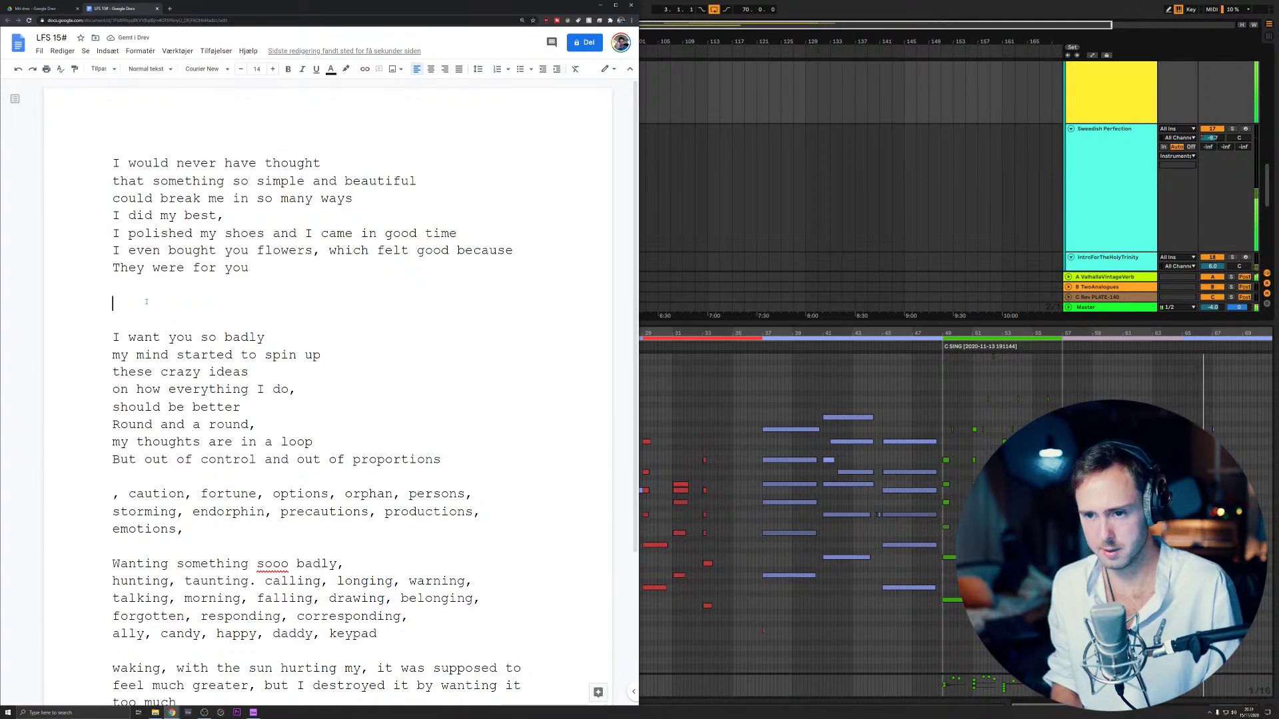
{"action": "type", "text": "everythin"}
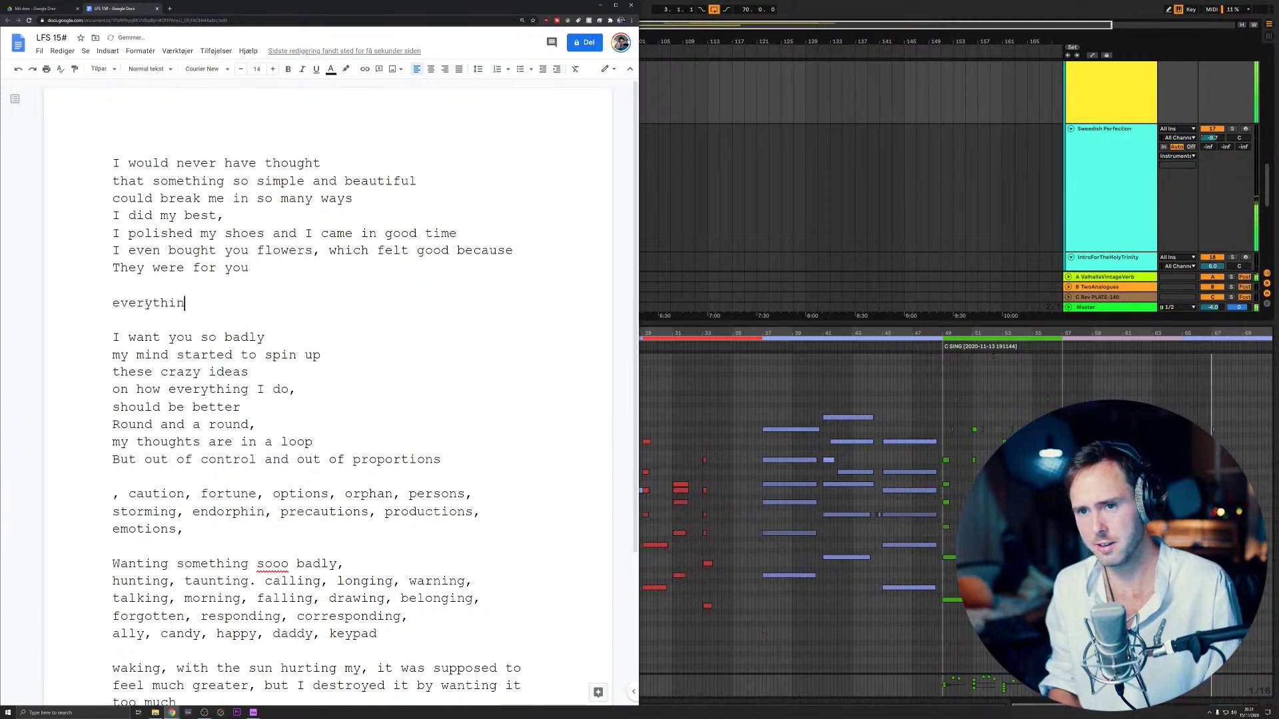
{"action": "type", "text": "g is dist"}
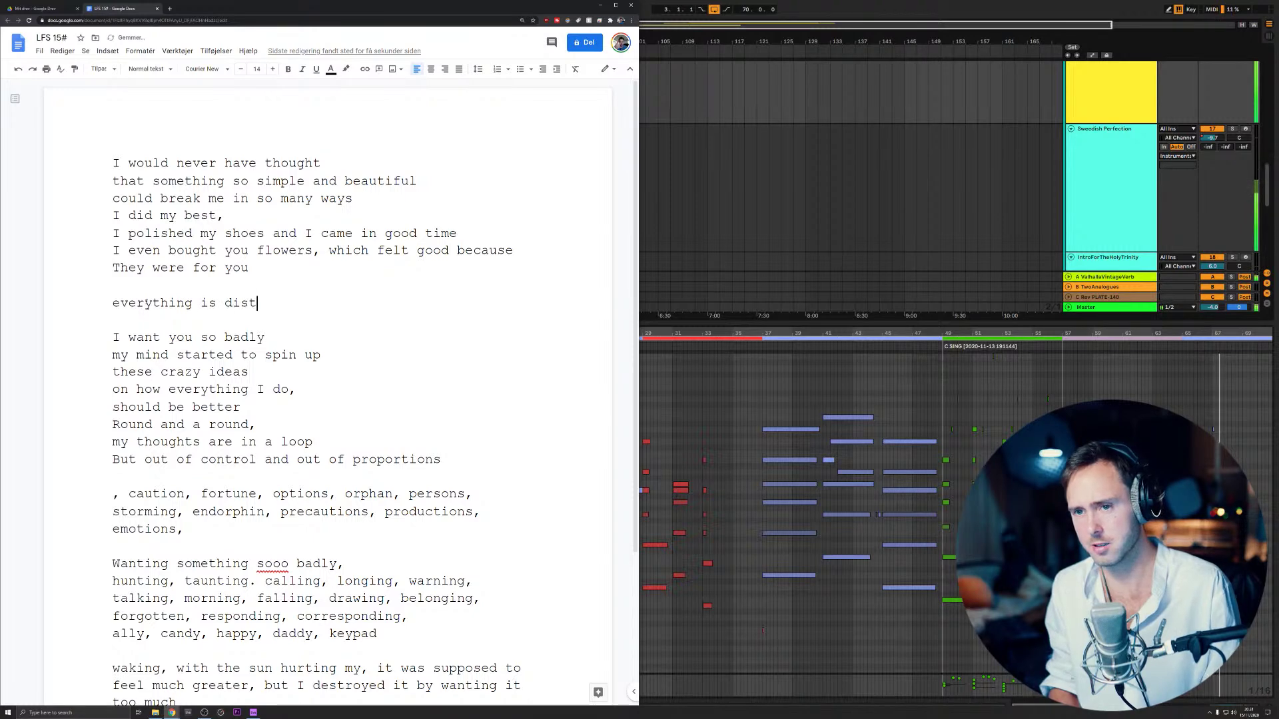
{"action": "type", "text": "orted"}
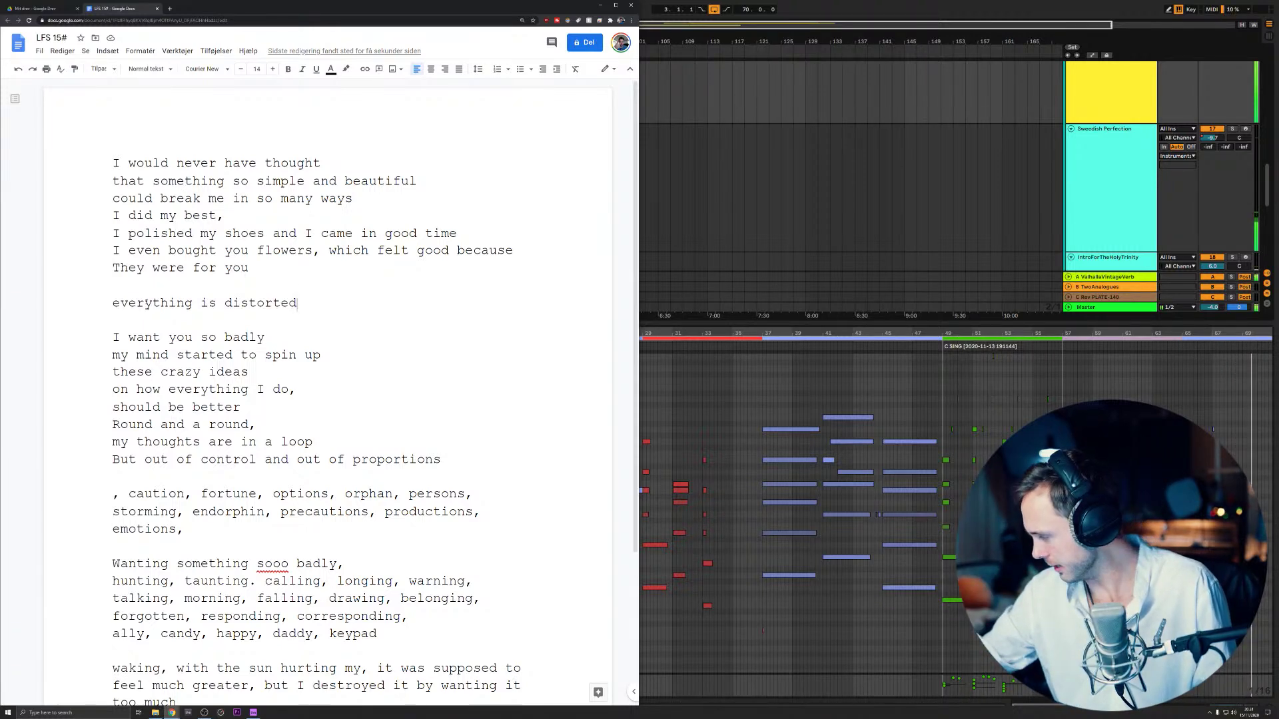
- Add the lines "My world view is distorted" and "I'm distorted," below "everything is distorted"
{"action": "key", "text": "Return"}
{"action": "type", "text": "My "}
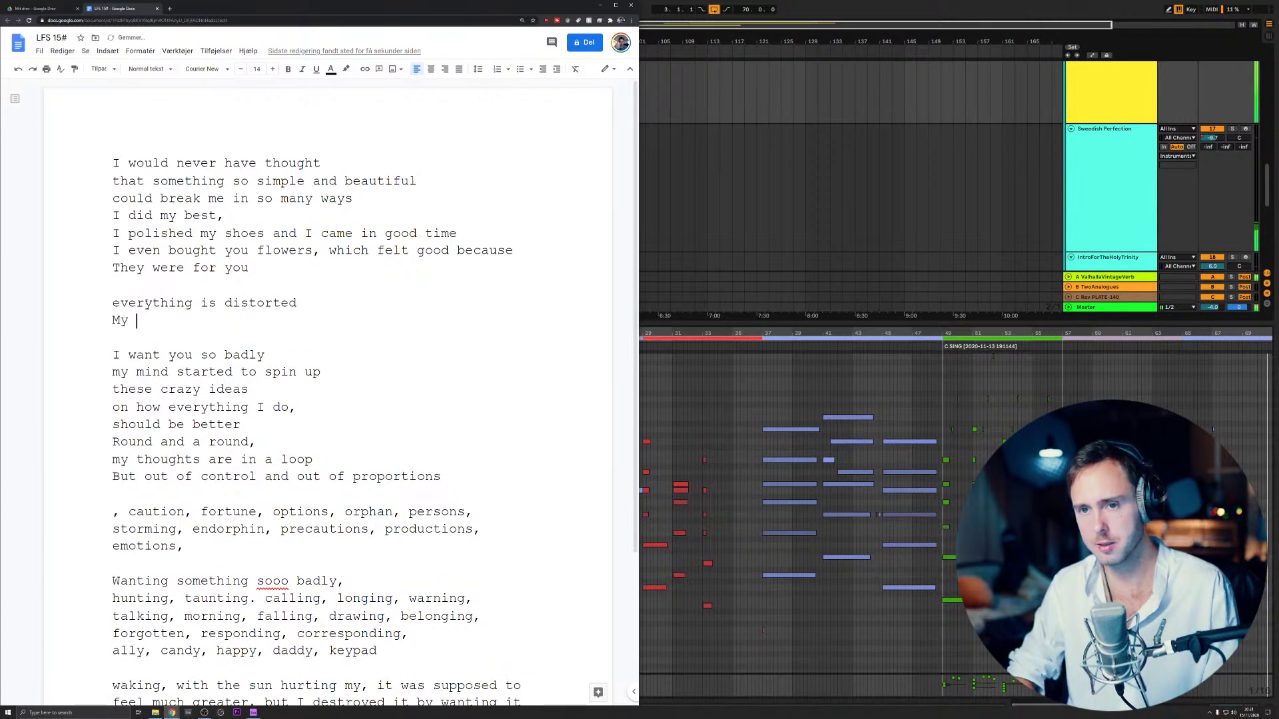
{"action": "type", "text": "world view "}
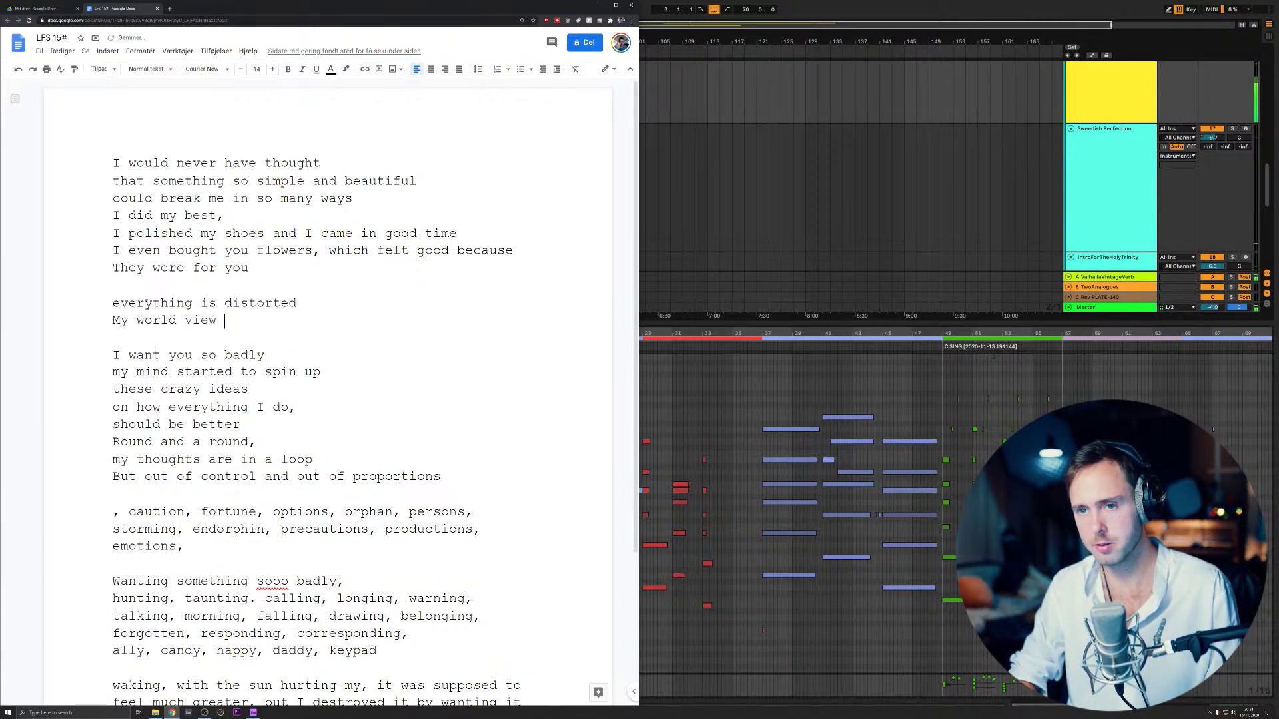
{"action": "type", "text": "is distor"}
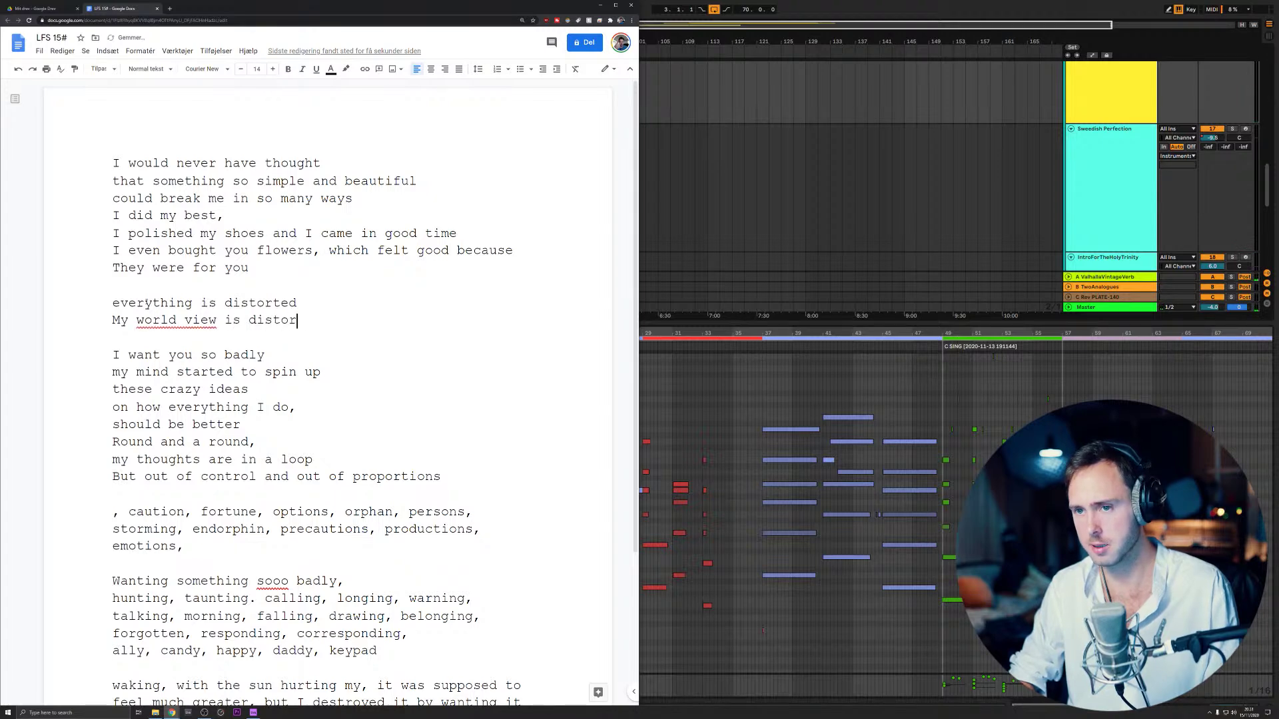
{"action": "type", "text": "ted"}
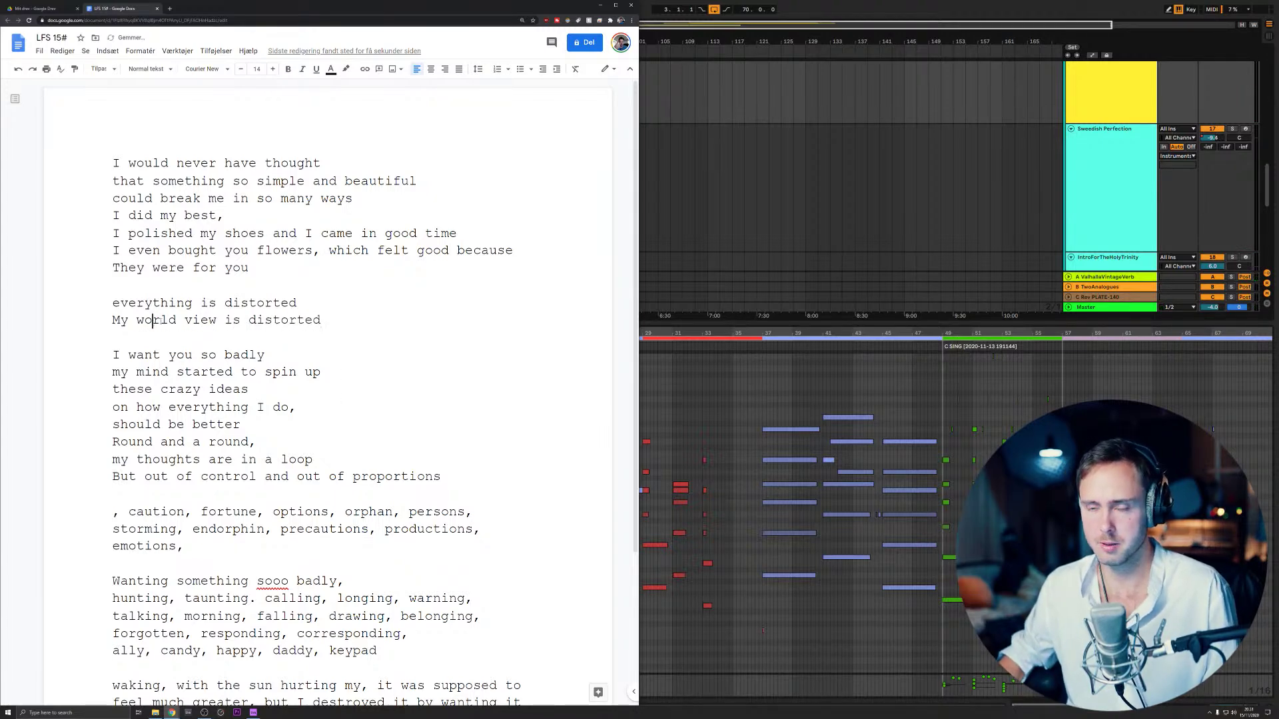
{"action": "key", "text": "Return"}
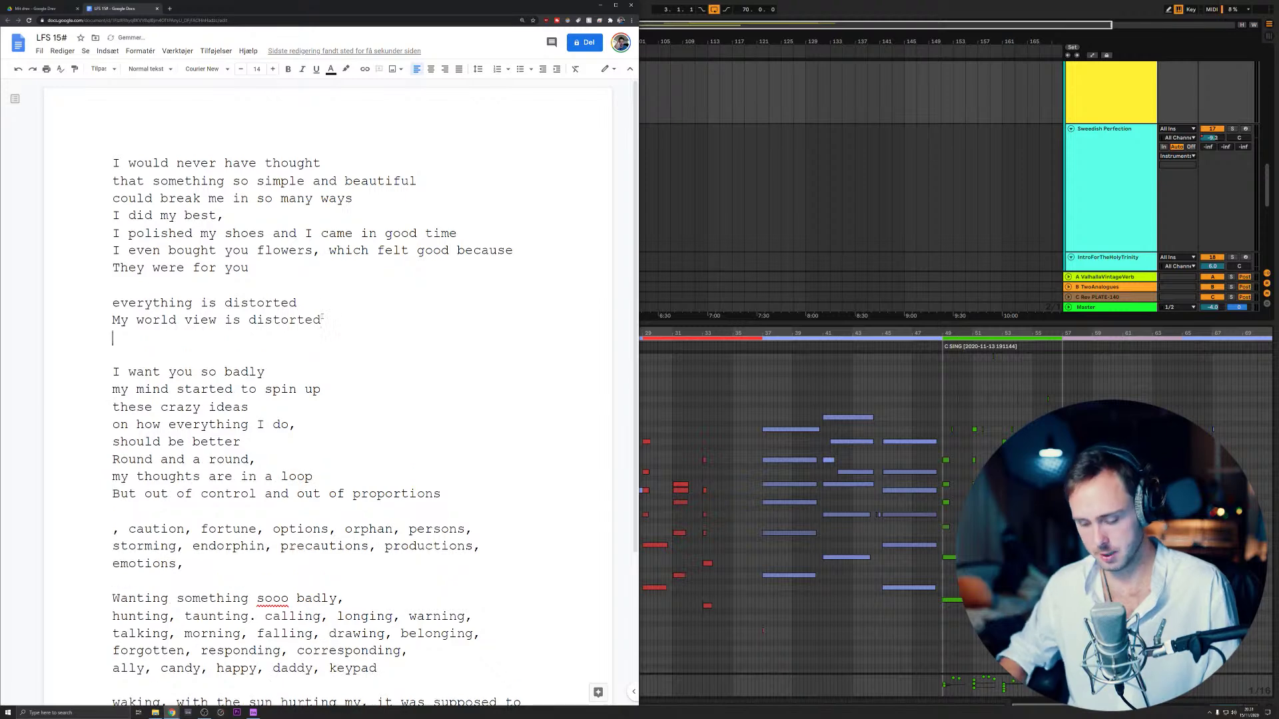
{"action": "type", "text": "I'm distorted,"}
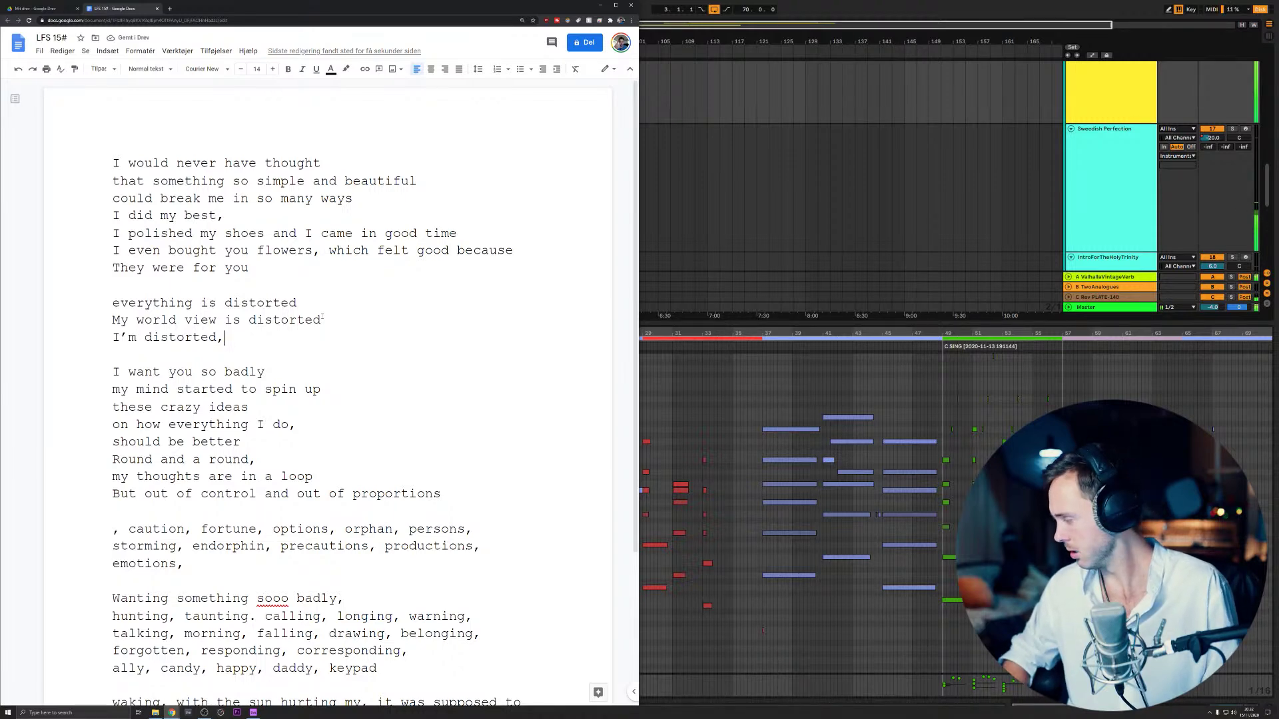
{"action": "key", "text": "Left"}
{"action": "key", "text": "Return"}
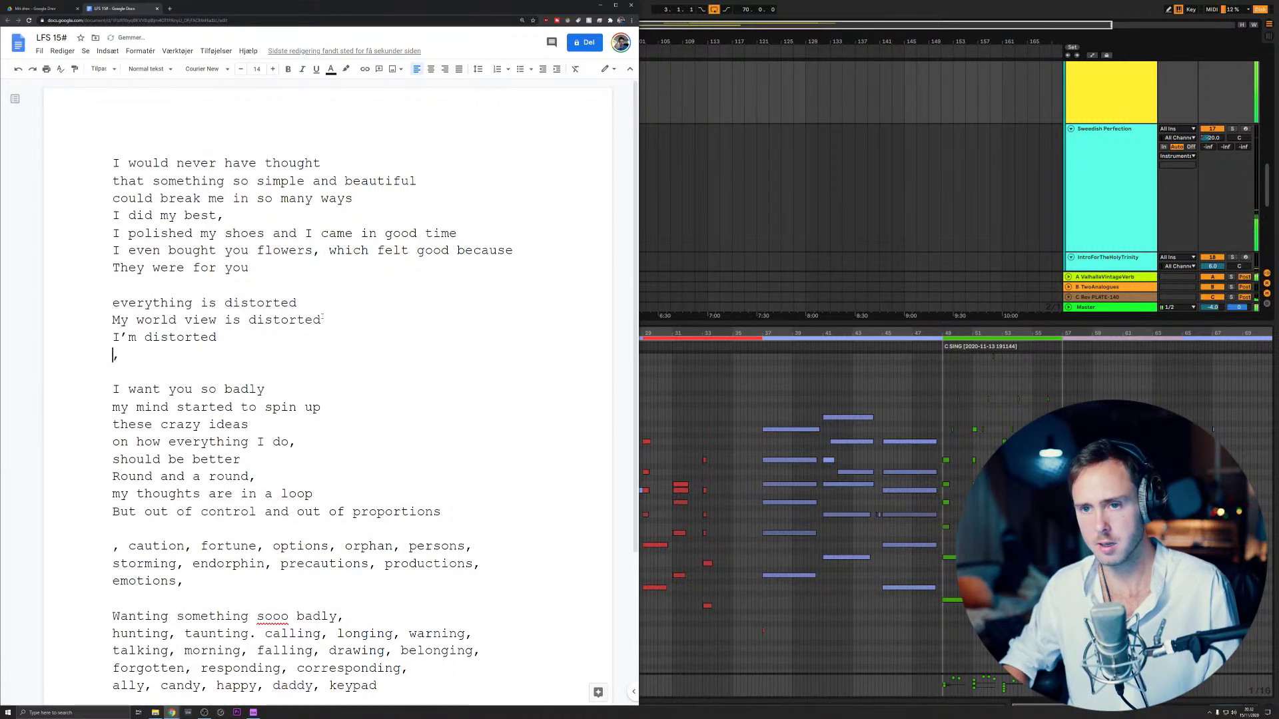
{"action": "key", "text": "BackSpace"}
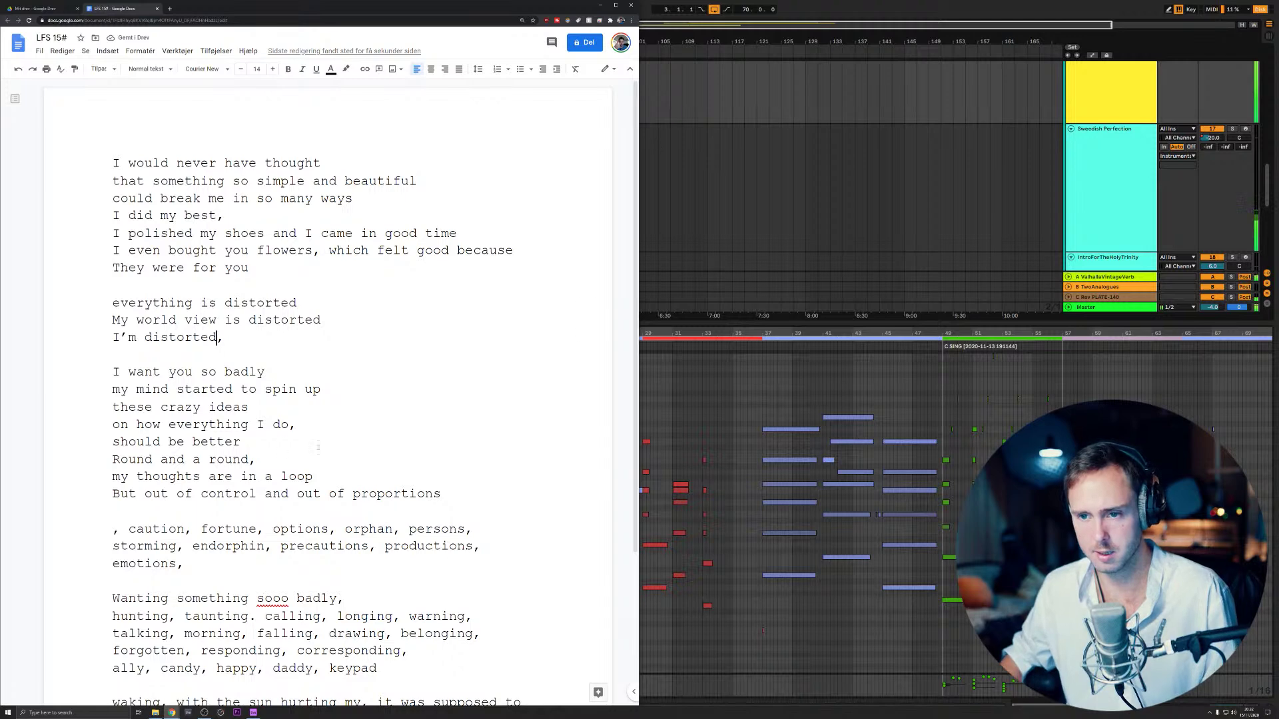
- Extend the "I'm distorted" line to read "I'm distorted amd full of endorphins", dropping its comma
{"action": "double_click", "coordinate": [228, 548]}
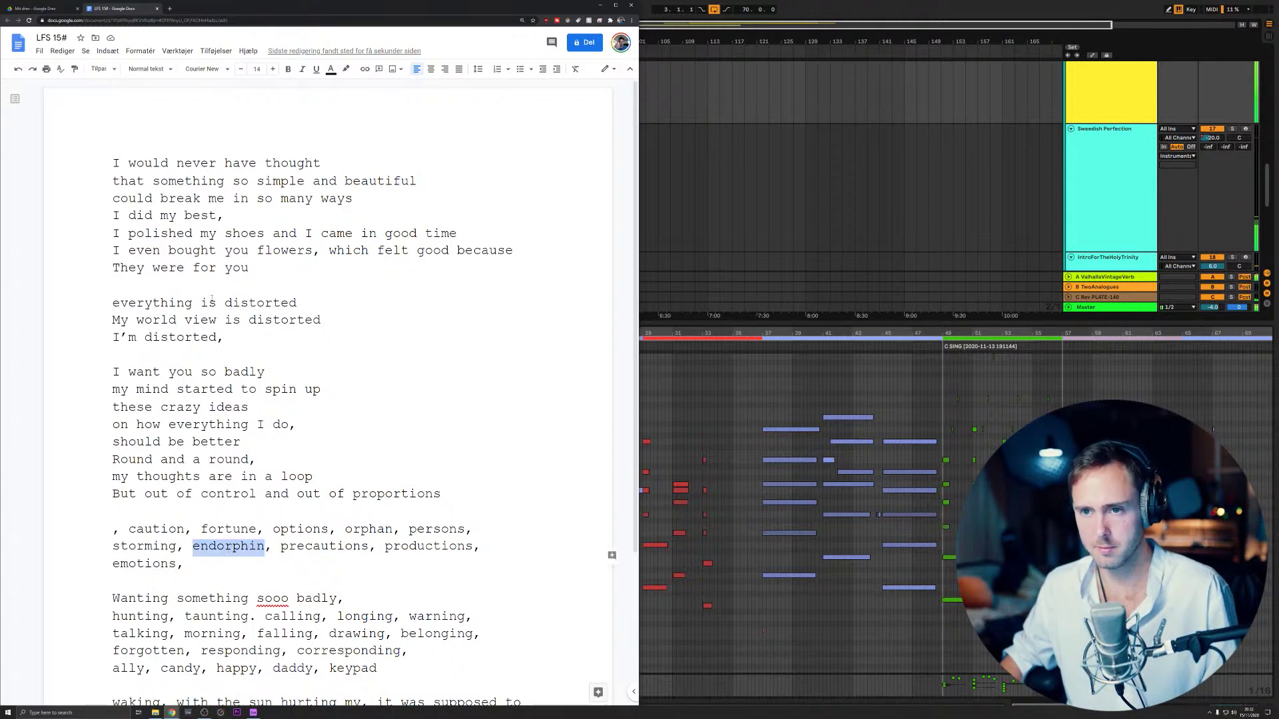
{"action": "left_click", "coordinate": [215, 339]}
{"action": "type", "text": "amd f"}
{"action": "type", "text": "ine"}
{"action": "key", "text": "BackSpace"}
{"action": "key", "text": "BackSpace"}
{"action": "type", "text": "ull of endorphin"}
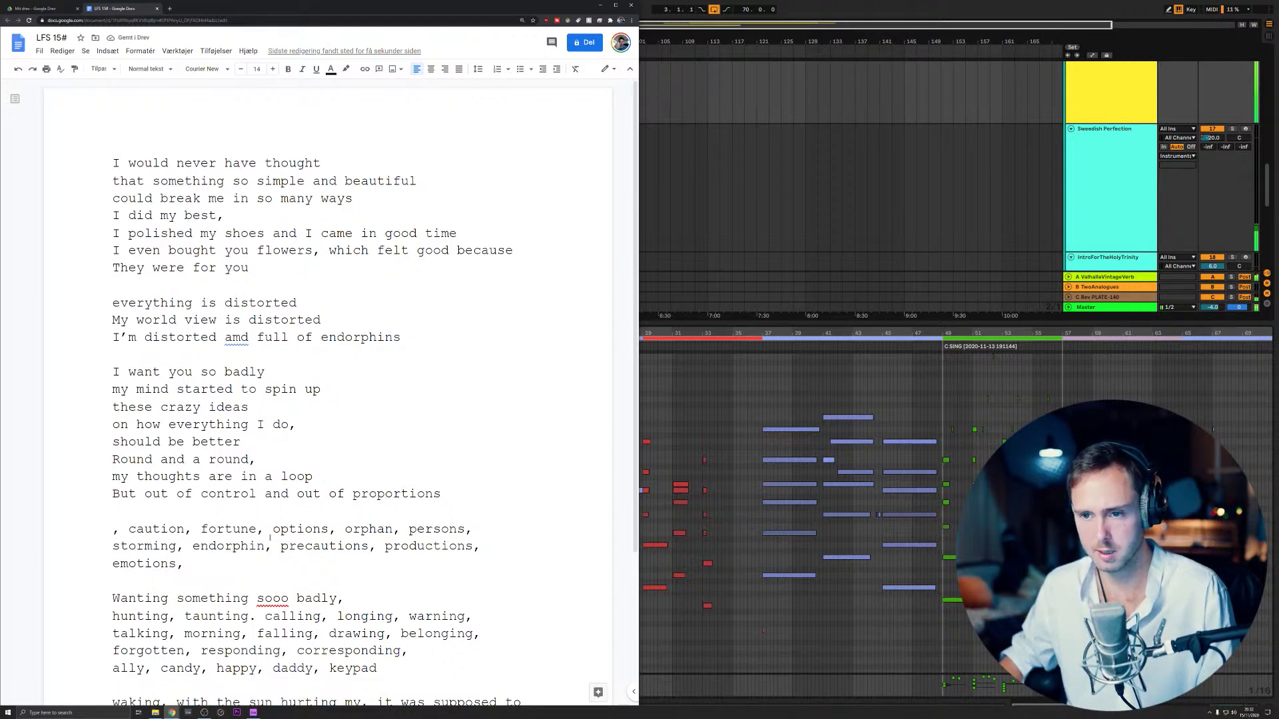
- Remove "options" from the rhyme word list and add the line "I can't find my options options" below the endorphins line
{"action": "double_click", "coordinate": [313, 528]}
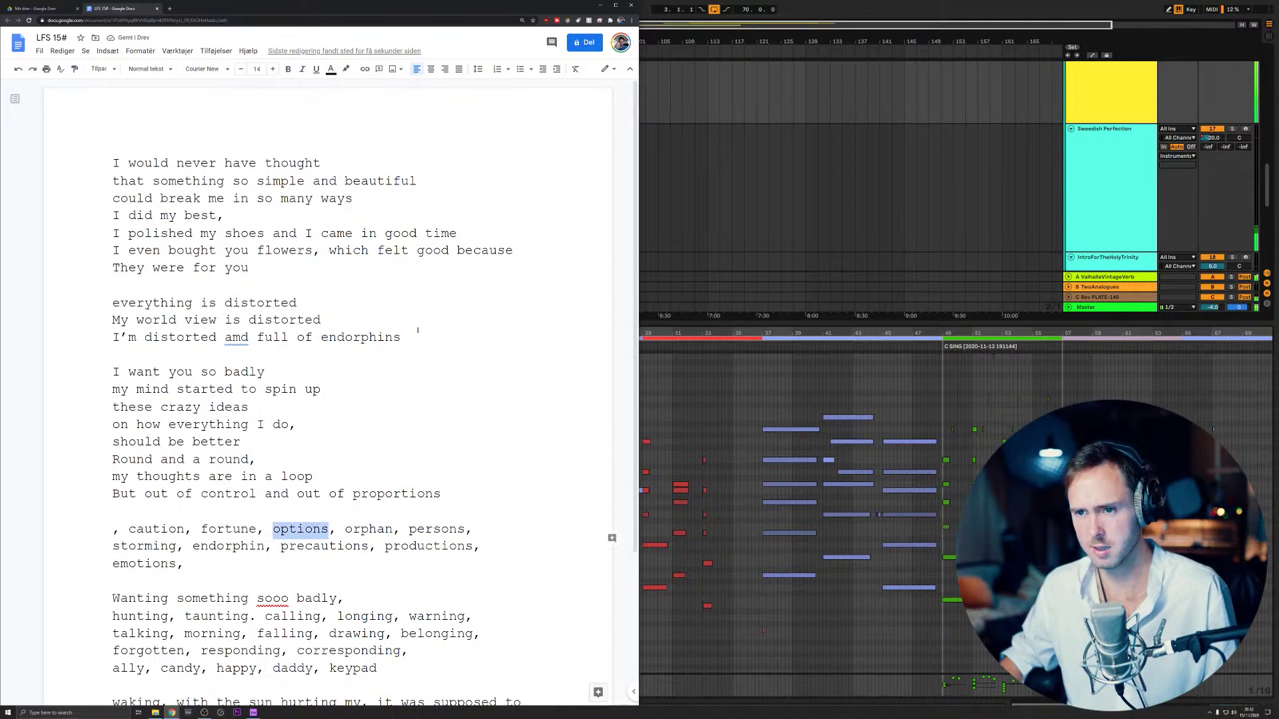
{"action": "key", "text": "BackSpace"}
{"action": "key", "text": "Return"}
{"action": "type", "text": "I can't se"}
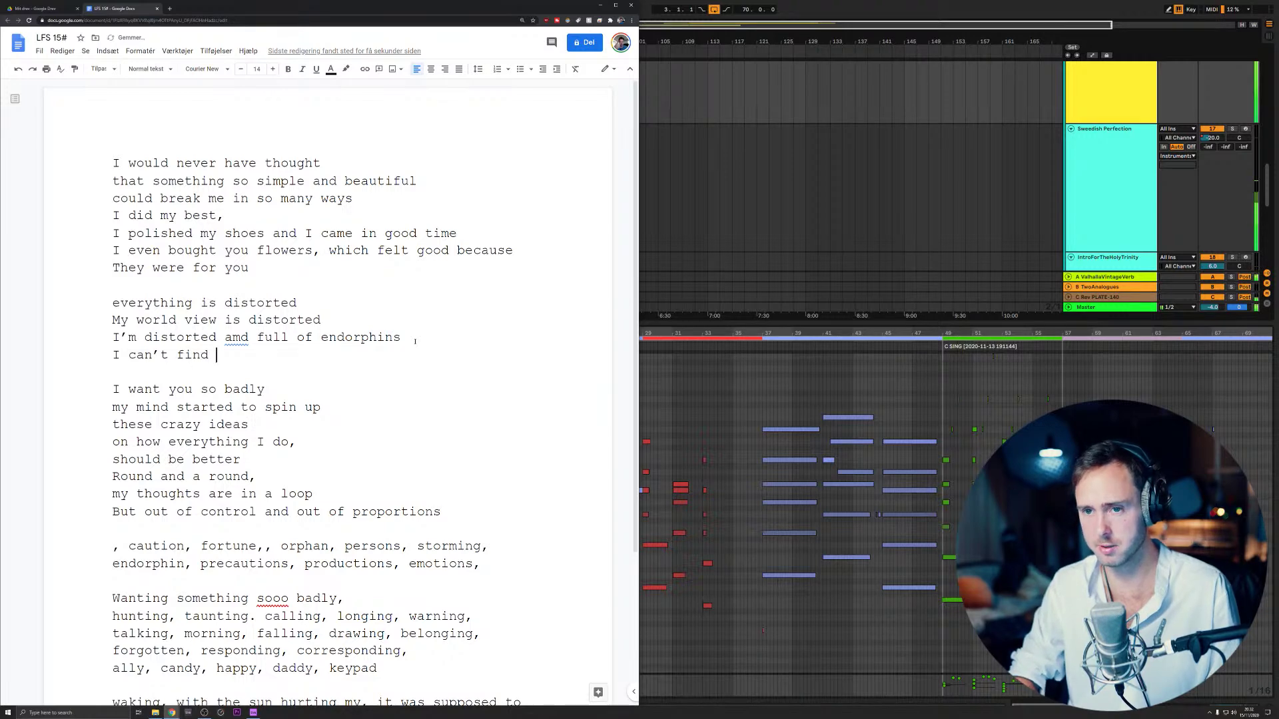
{"action": "type", "text": "options options"}
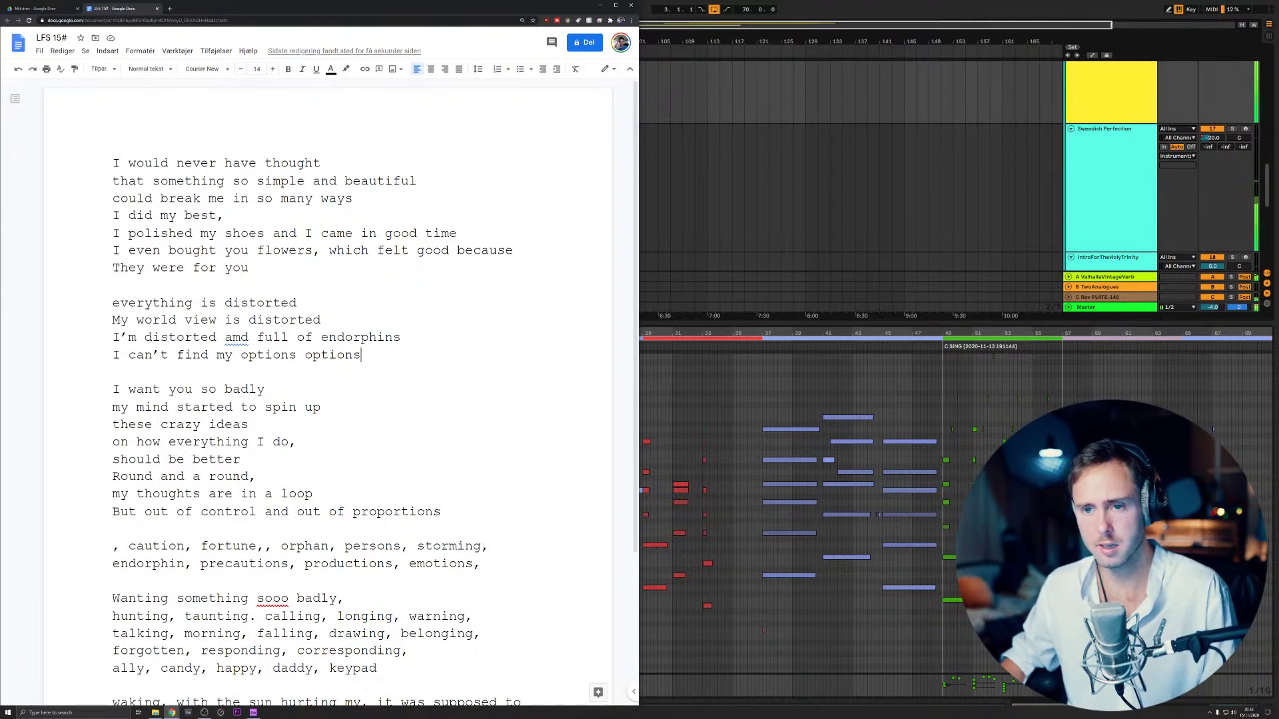
- Pick "precautions" from the rhyme list and add the line "precautions is gone in the wild" to the distorted section
{"action": "triple_click", "coordinate": [209, 477]}
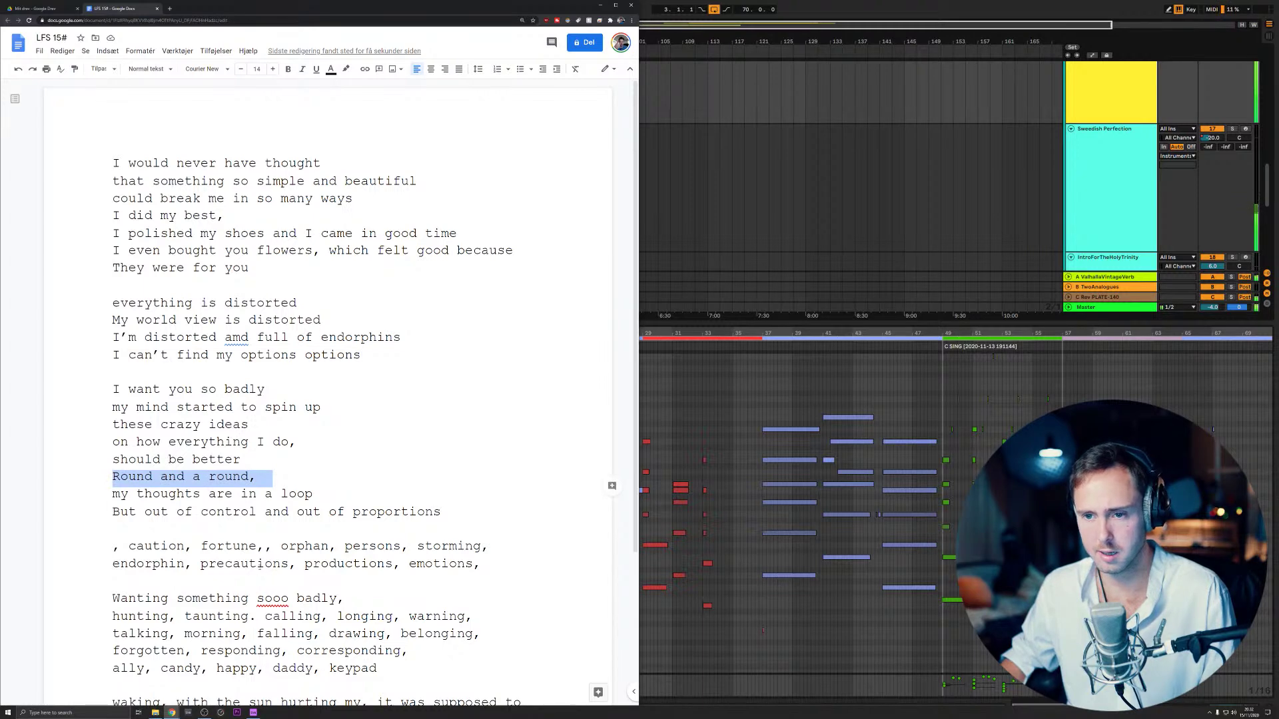
{"action": "double_click", "coordinate": [261, 565]}
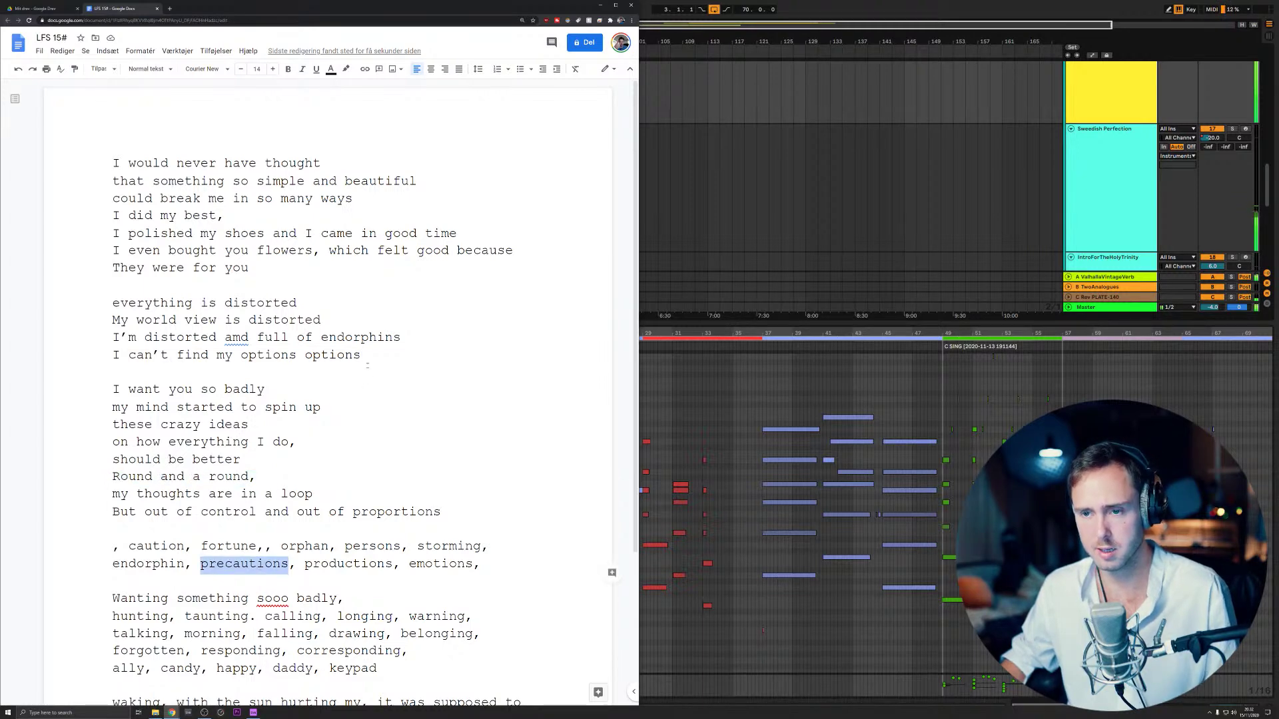
{"action": "left_click", "coordinate": [373, 350]}
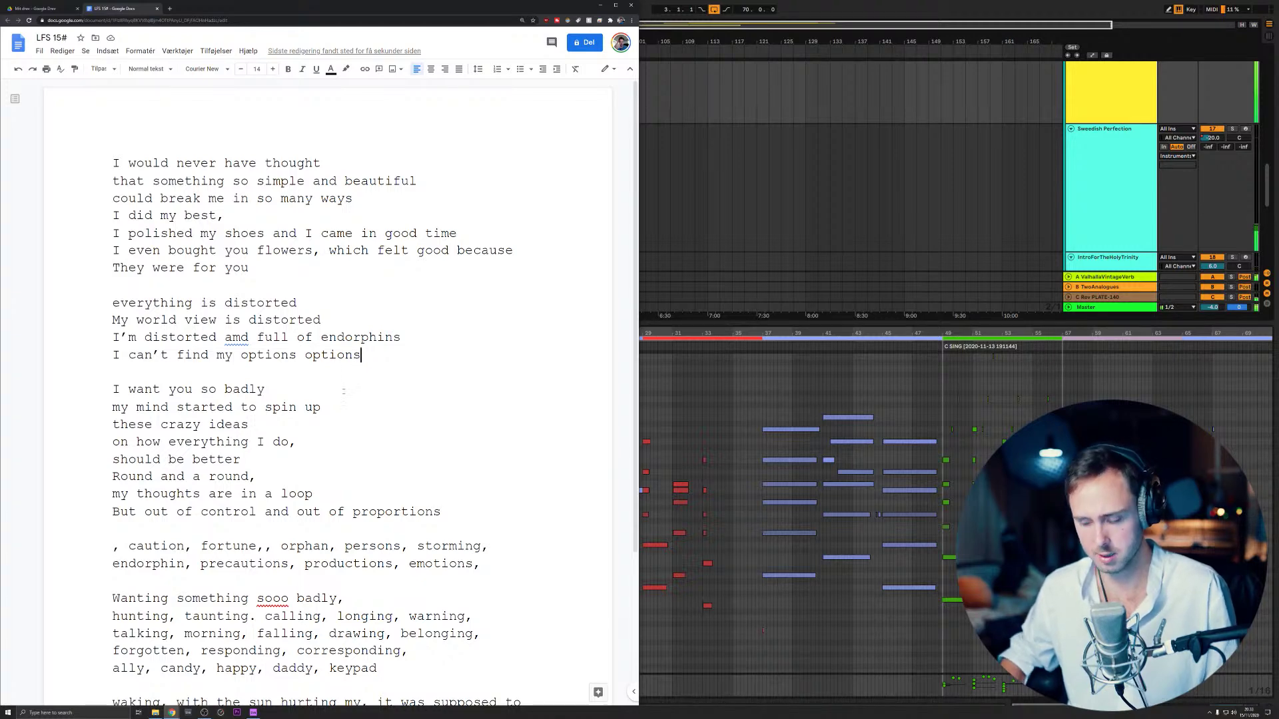
{"action": "key", "text": "Return"}
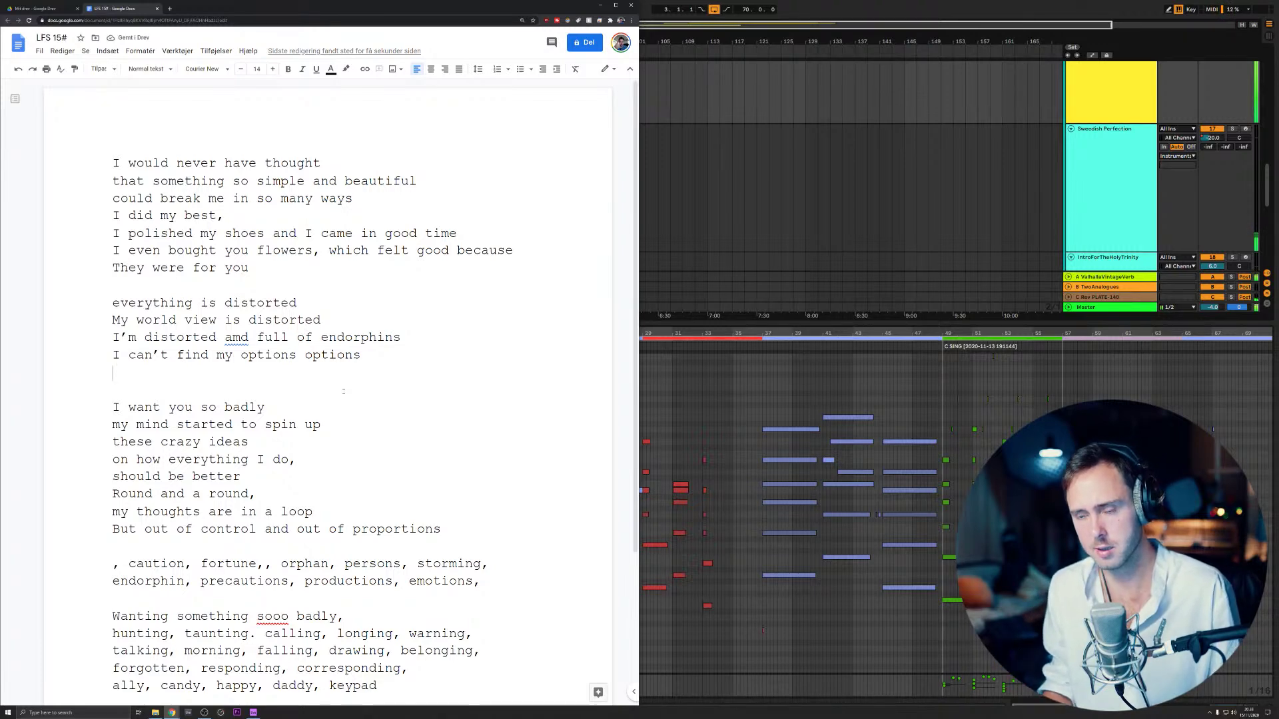
{"action": "type", "text": "precautions"}
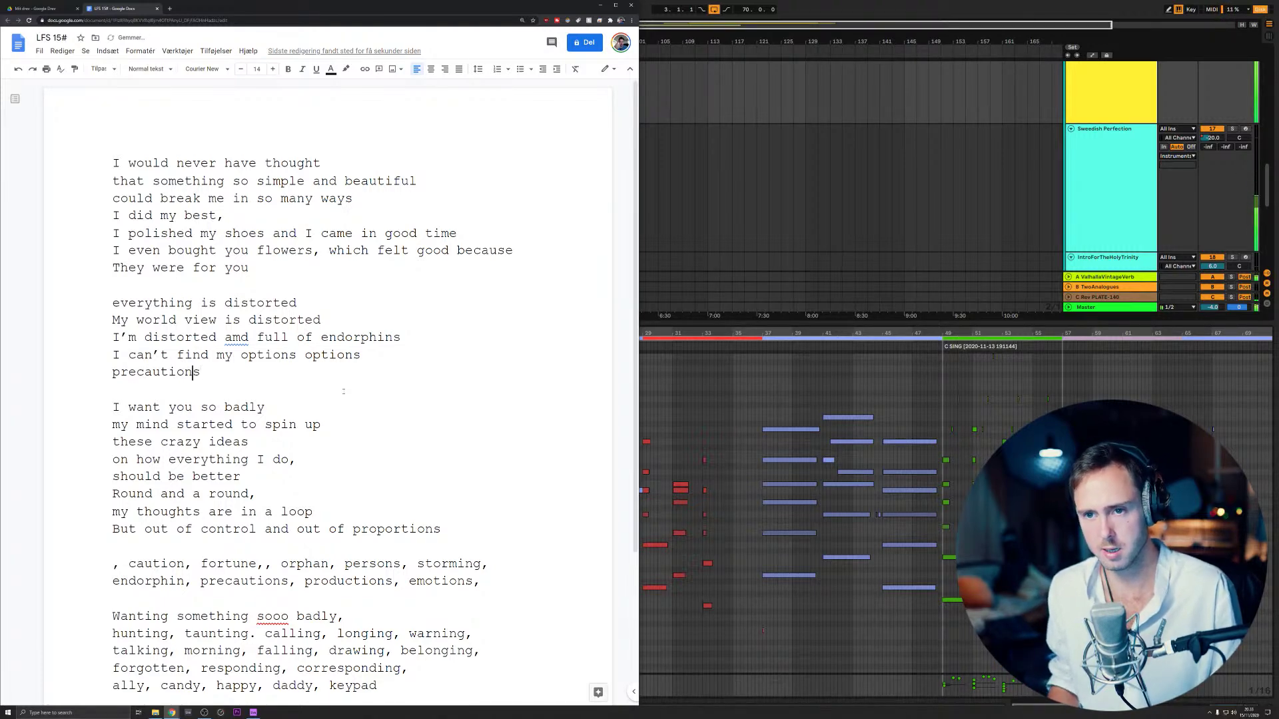
{"action": "key", "text": "Right"}
{"action": "key", "text": "Right"}
{"action": "key", "text": "Right"}
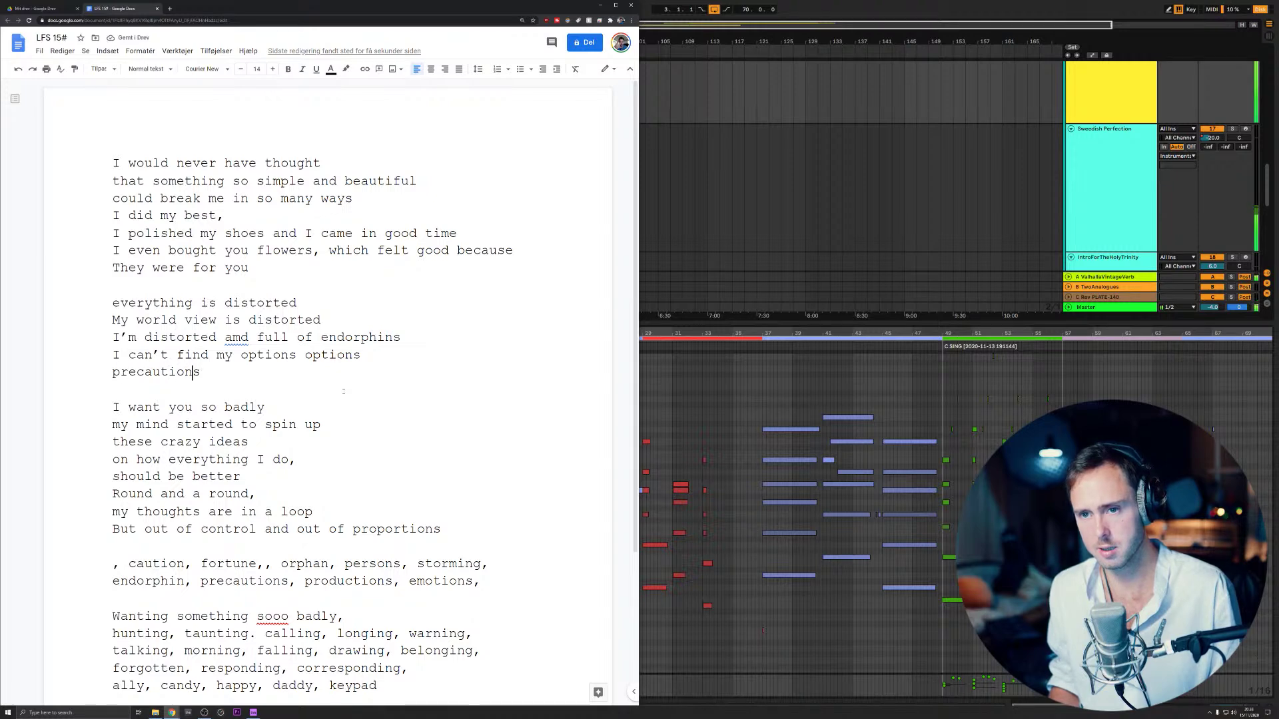
{"action": "type", "text": "is gone in the wild"}
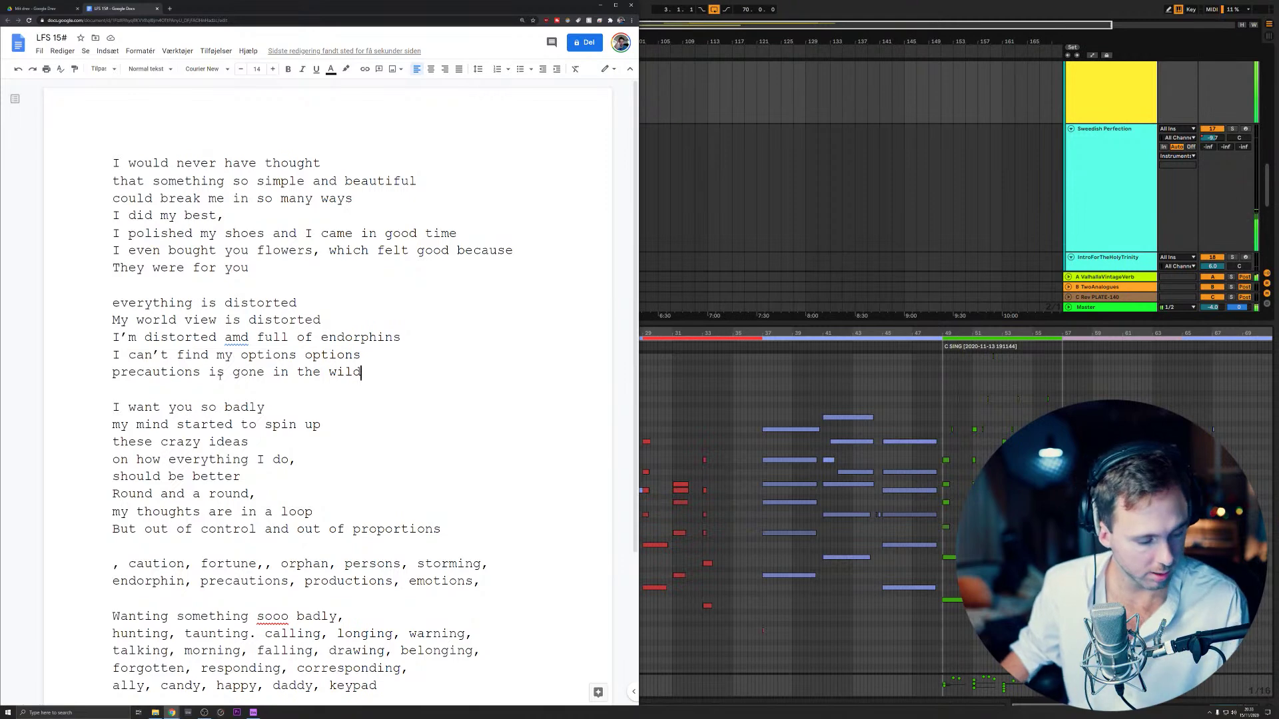
- Replace "in the wild" with "for the time" at the end of the precautions line
{"action": "triple_click", "coordinate": [251, 371]}
{"action": "left_click", "coordinate": [323, 372]}
{"action": "key", "text": "End"}
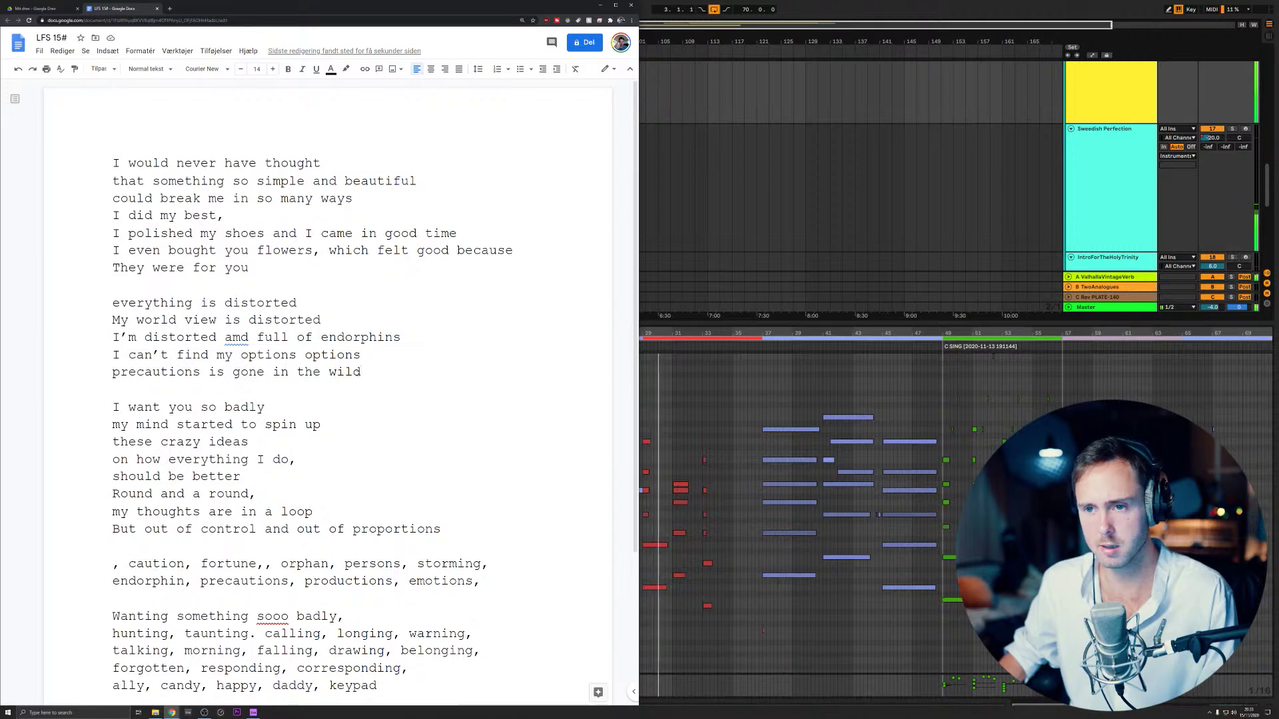
{"action": "double_click", "coordinate": [283, 371]}
{"action": "type", "text": "for the tim,e"}
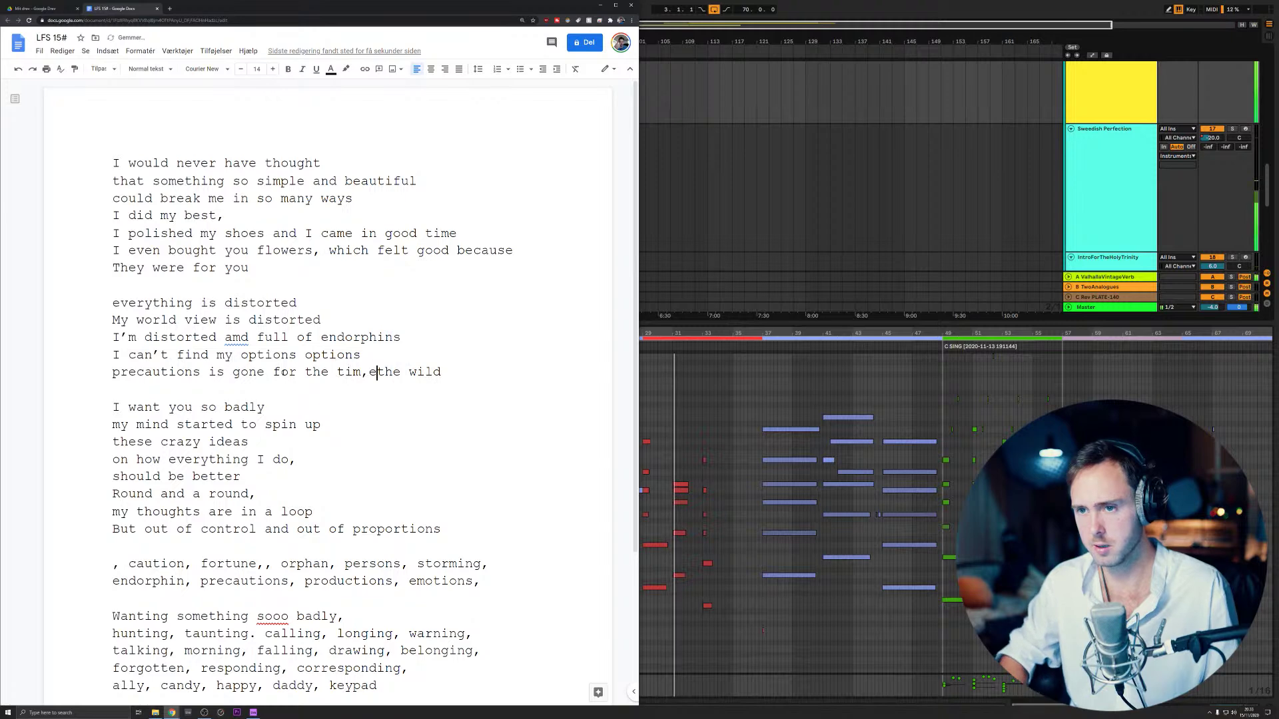
{"action": "key", "text": "BackSpace"}
{"action": "type", "text": "e"}
{"action": "key", "text": "shift+Right"}
{"action": "key", "text": "shift+Right"}
{"action": "key", "text": "shift+Right"}
{"action": "key", "text": "shift+Right"}
{"action": "key", "text": "shift+Right"}
{"action": "key", "text": "shift+Right"}
{"action": "key", "text": "shift+Right"}
{"action": "key", "text": "shift+Right"}
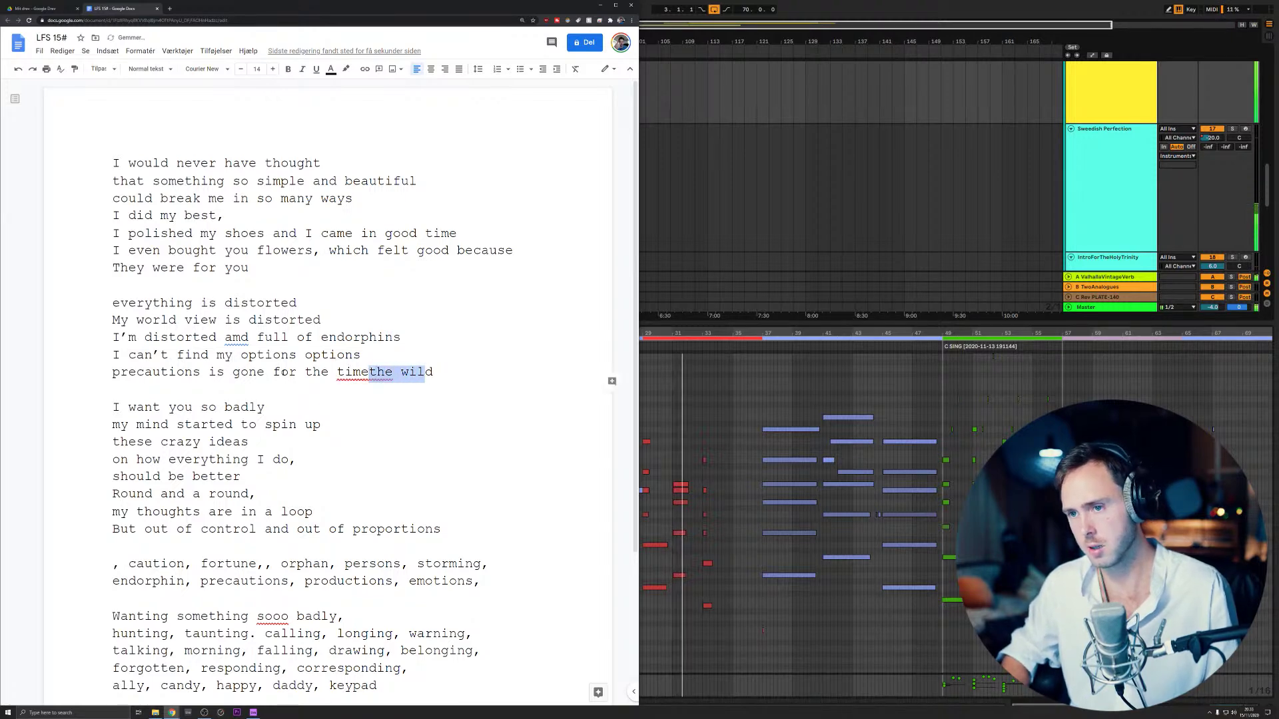
{"action": "key", "text": "BackSpace"}
- Add an empty line below "precautions is gone for the time"
{"action": "key", "text": "Return"}
{"action": "key", "text": "Return"}
{"action": "type", "text": "i wa"}
{"action": "key", "text": "BackSpace"}
{"action": "key", "text": "BackSpace"}
{"action": "key", "text": "BackSpace"}
{"action": "key", "text": "BackSpace"}
{"action": "key", "text": "BackSpace"}
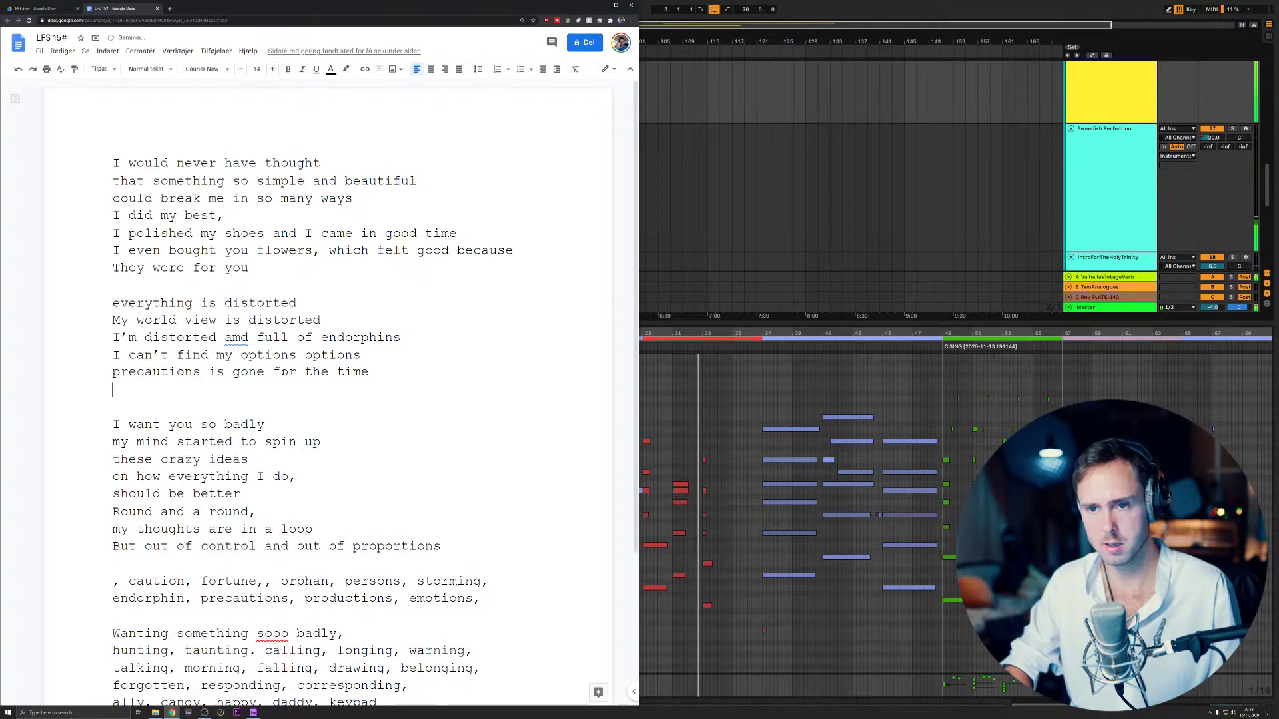
- Correct "amd" to "and" in the endorphins line and return to the empty line below the section
{"action": "left_click", "coordinate": [242, 338]}
{"action": "key", "text": "BackSpace"}
{"action": "type", "text": "n"}
{"action": "key", "text": "Down"}
{"action": "key", "text": "Down"}
{"action": "key", "text": "Down"}
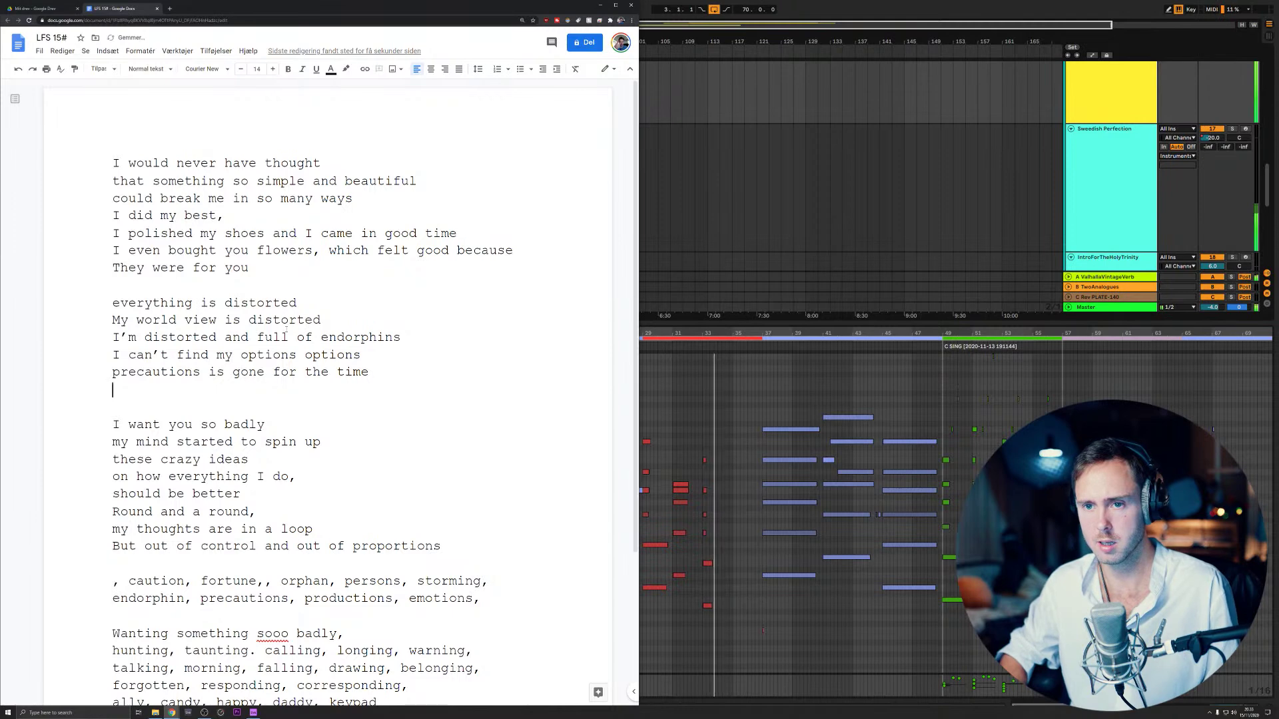
- Write a new stanza with the lines "Normally i'm the strongest and the fastest" and "my now my legs are like rubber"
{"action": "key", "text": "Return"}
{"action": "type", "text": "Norm"}
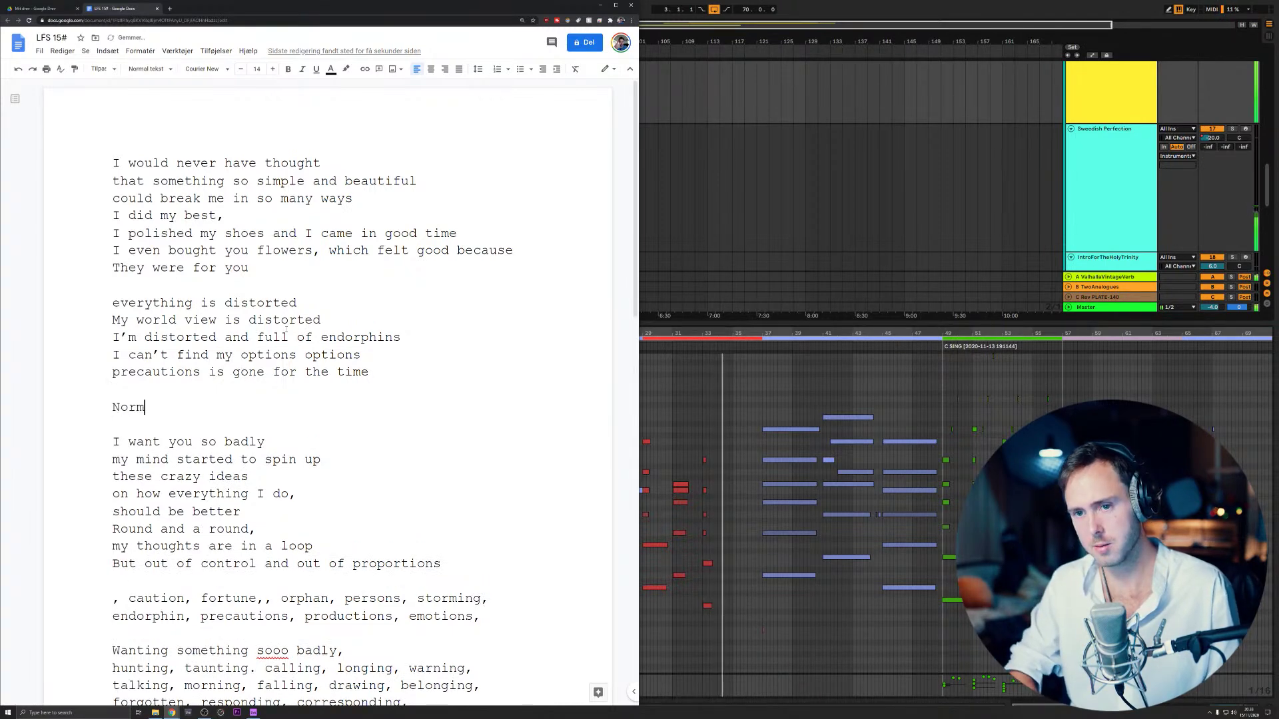
{"action": "type", "text": "ally i'm the str"}
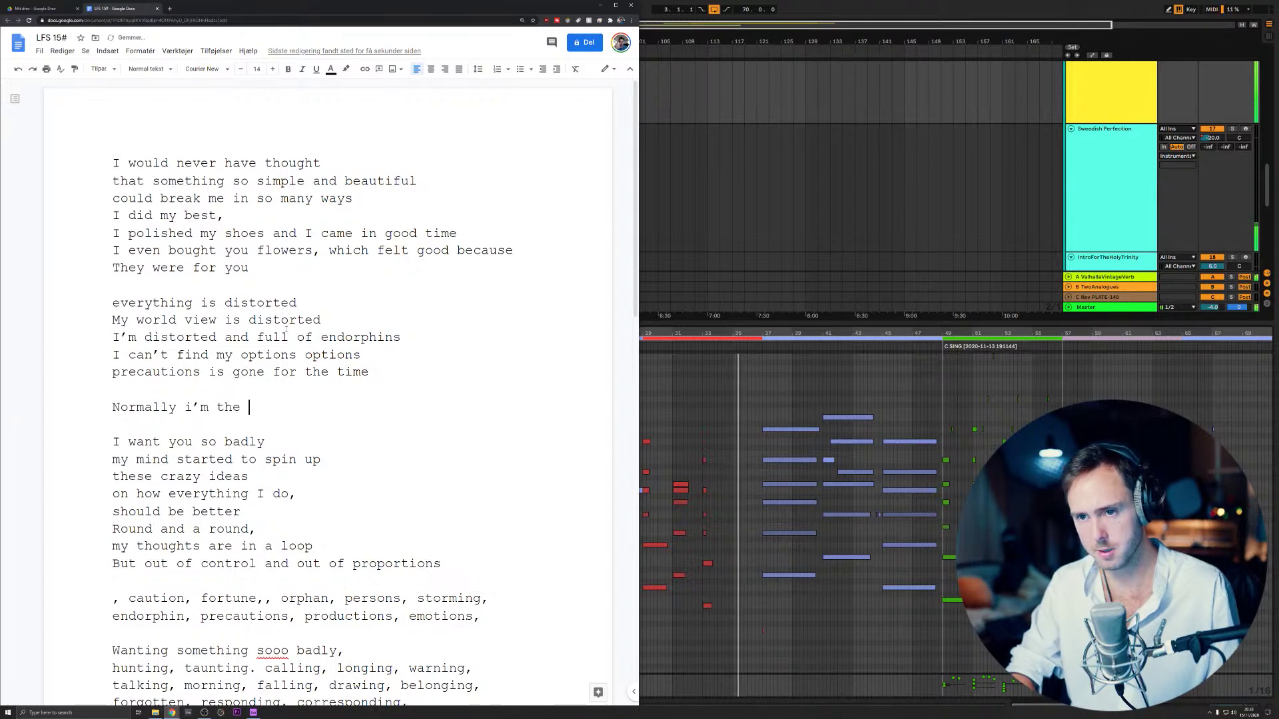
{"action": "type", "text": "ongest an"}
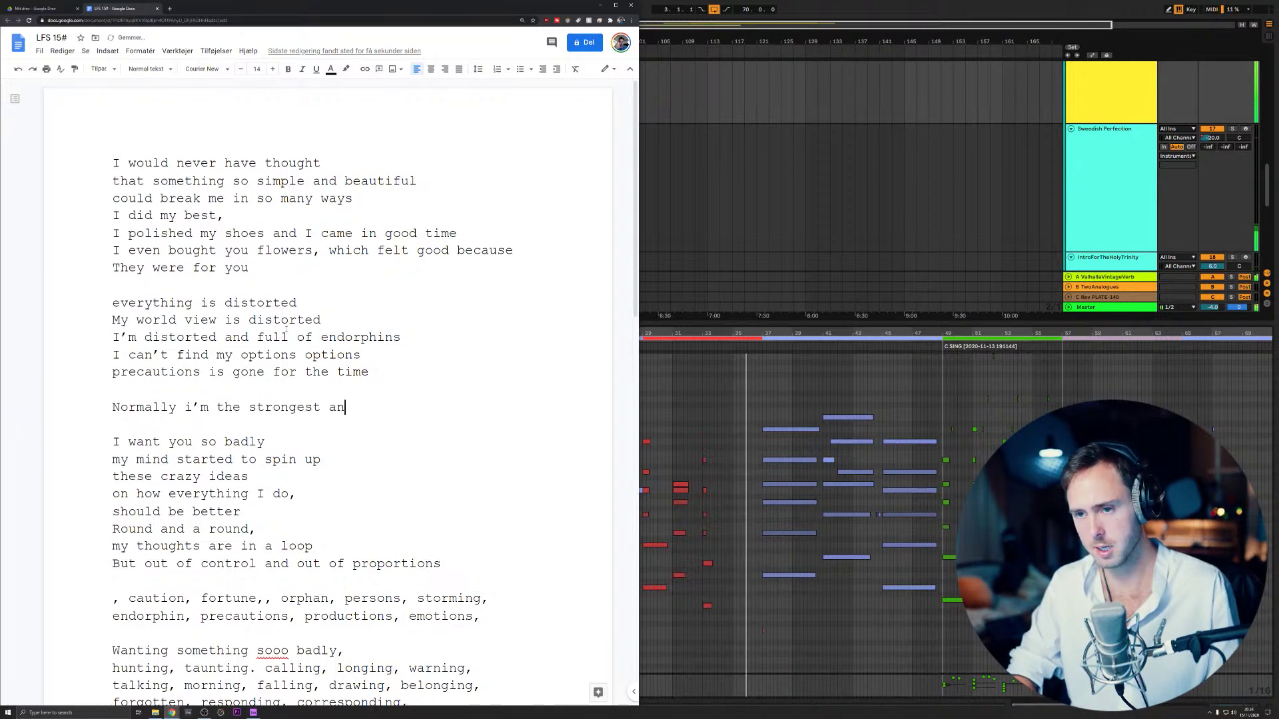
{"action": "type", "text": "d the "}
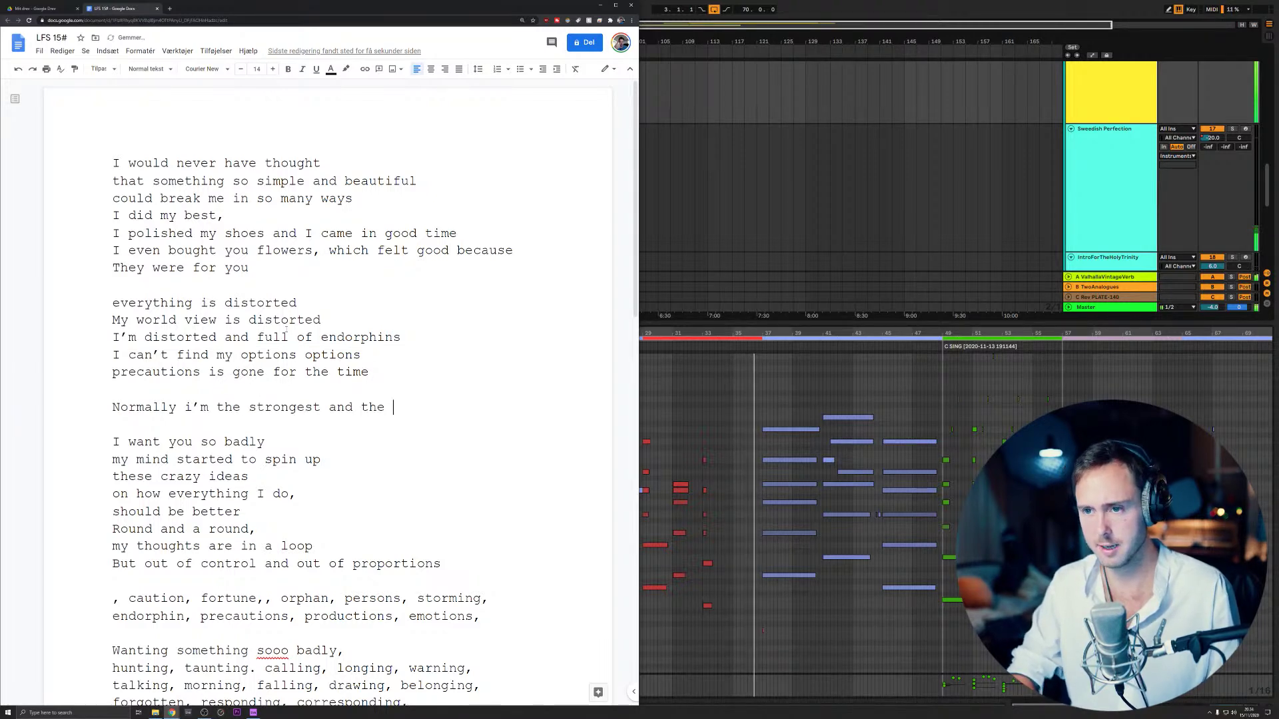
{"action": "type", "text": "fastet"}
{"action": "key", "text": "Return"}
{"action": "type", "text": "my now my "}
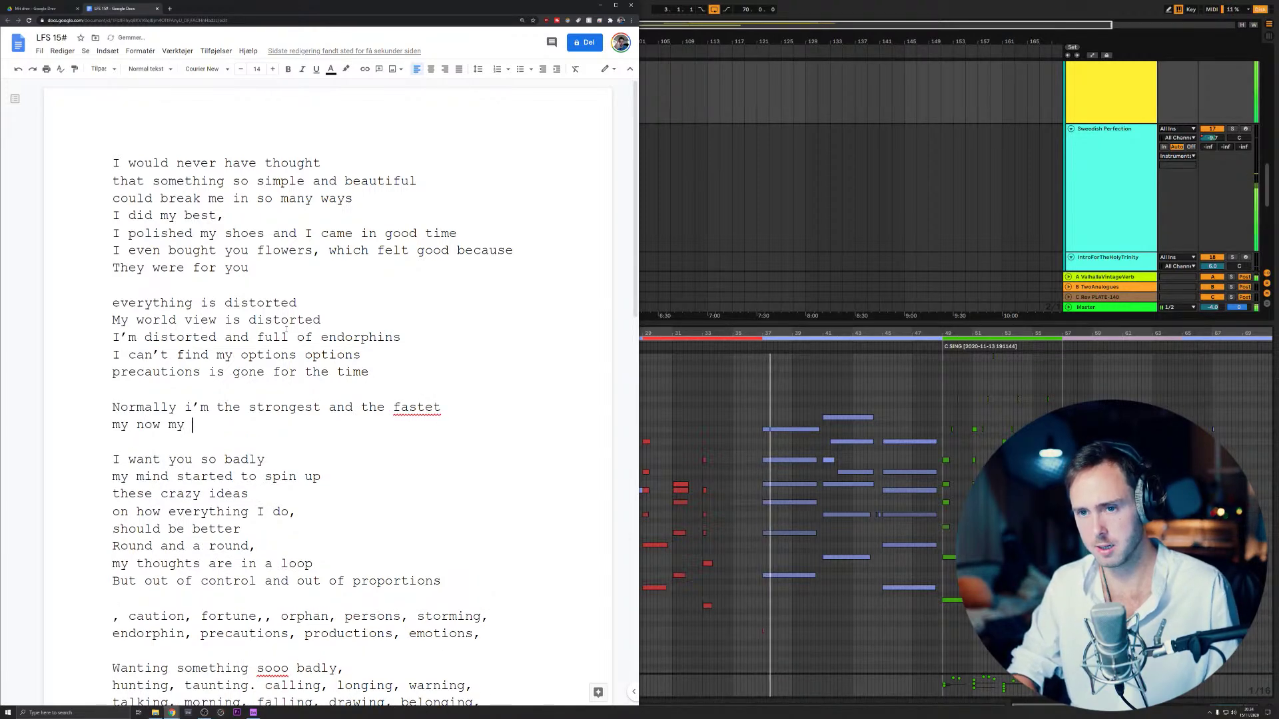
{"action": "type", "text": "legs are l"}
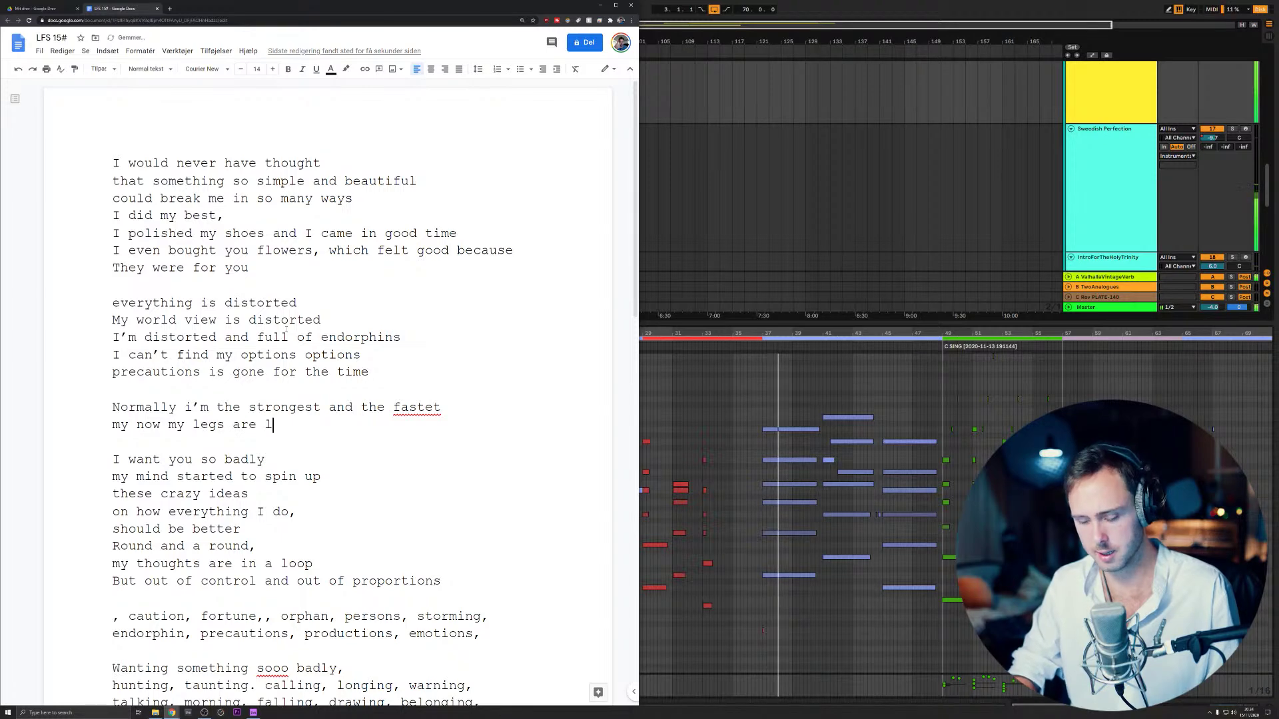
{"action": "type", "text": "ike rubber"}
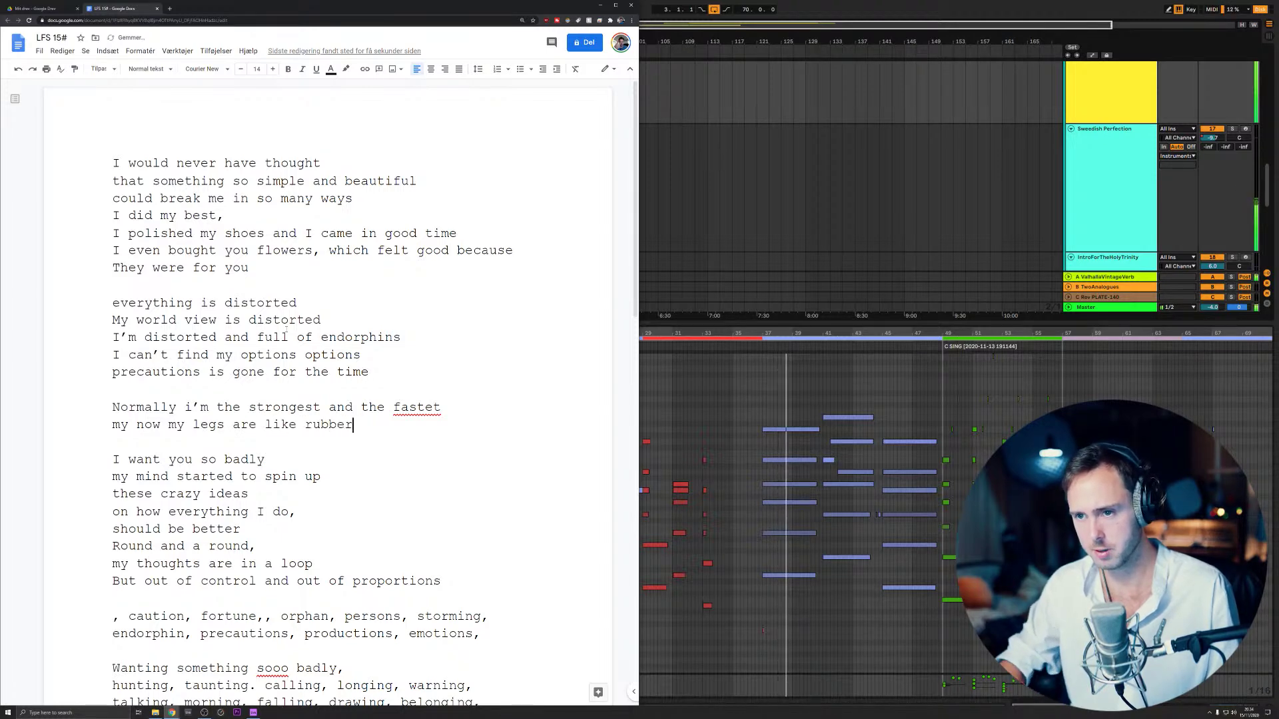
{"action": "left_click", "coordinate": [433, 407]}
{"action": "type", "text": "s"}
{"action": "left_click", "coordinate": [366, 426]}
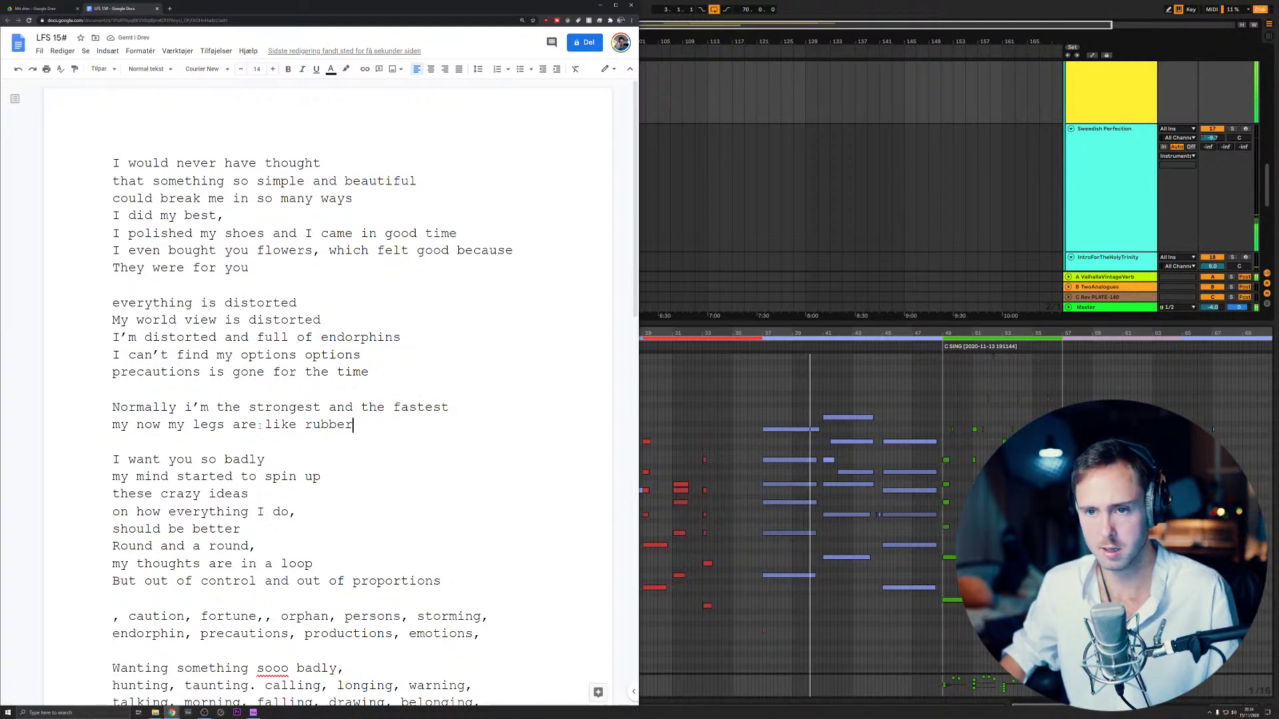
- Change the beginning of the rubber legs line so it reads "But now my legs are like rubber"
{"action": "left_click", "coordinate": [113, 422]}
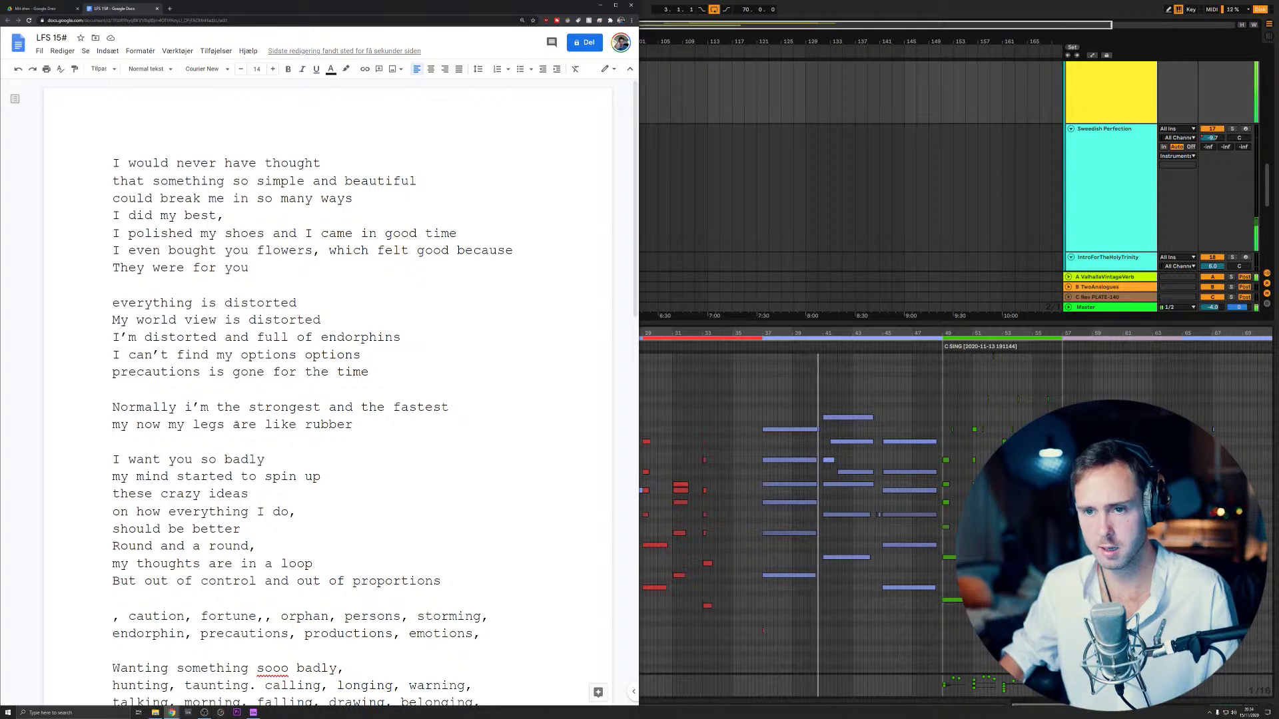
{"action": "type", "text": "But"}
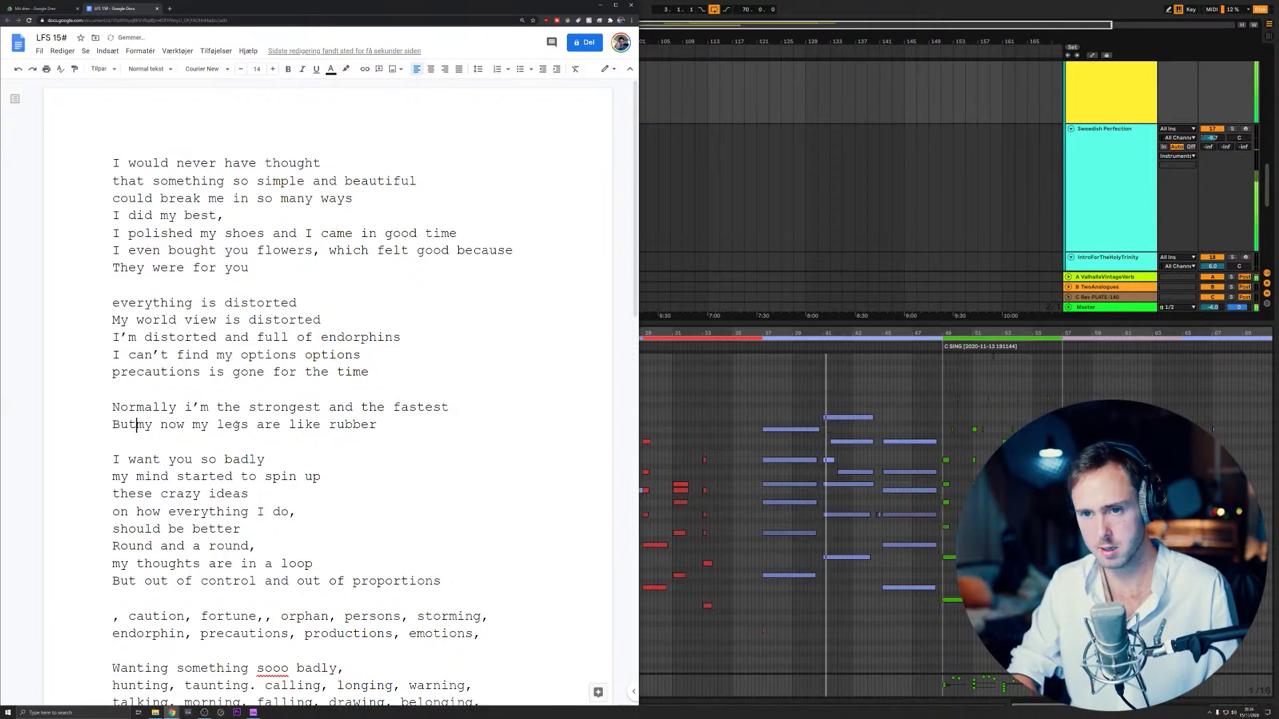
{"action": "key", "text": "Delete"}
{"action": "key", "text": "Delete"}
{"action": "key", "text": "Delete"}
{"action": "key", "text": "Delete"}
{"action": "type", "text": "h"}
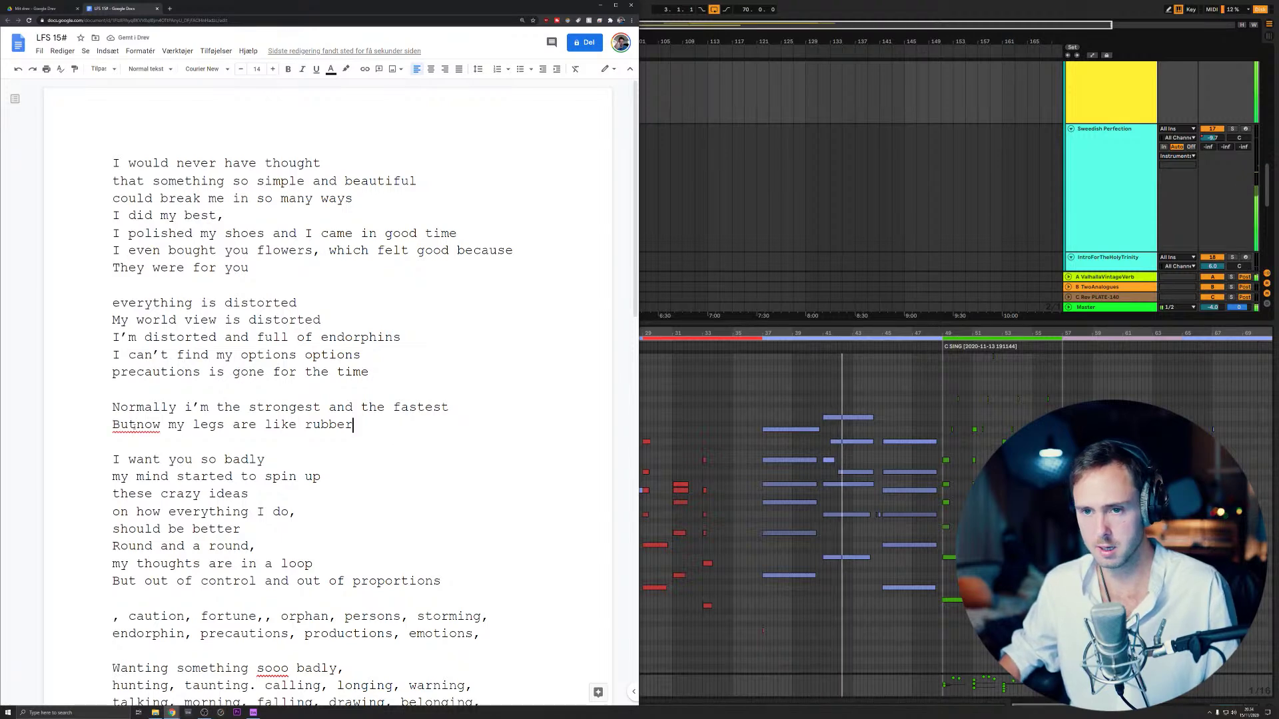
{"action": "key", "text": "Delete"}
{"action": "type", "text": "n"}
{"action": "left_click", "coordinate": [381, 434]}
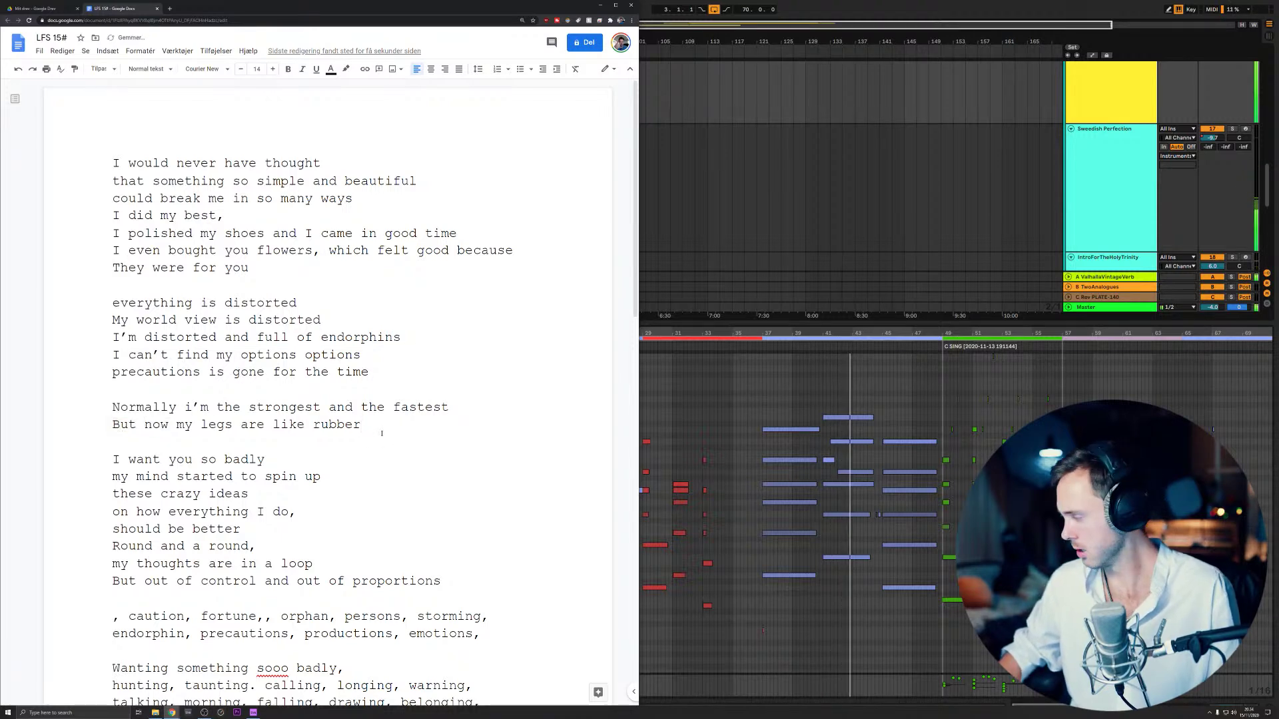
- Add the line "and my arms are full disapointment" below the rubber legs line and start a new line
{"action": "key", "text": "Return"}
{"action": "type", "text": "a"}
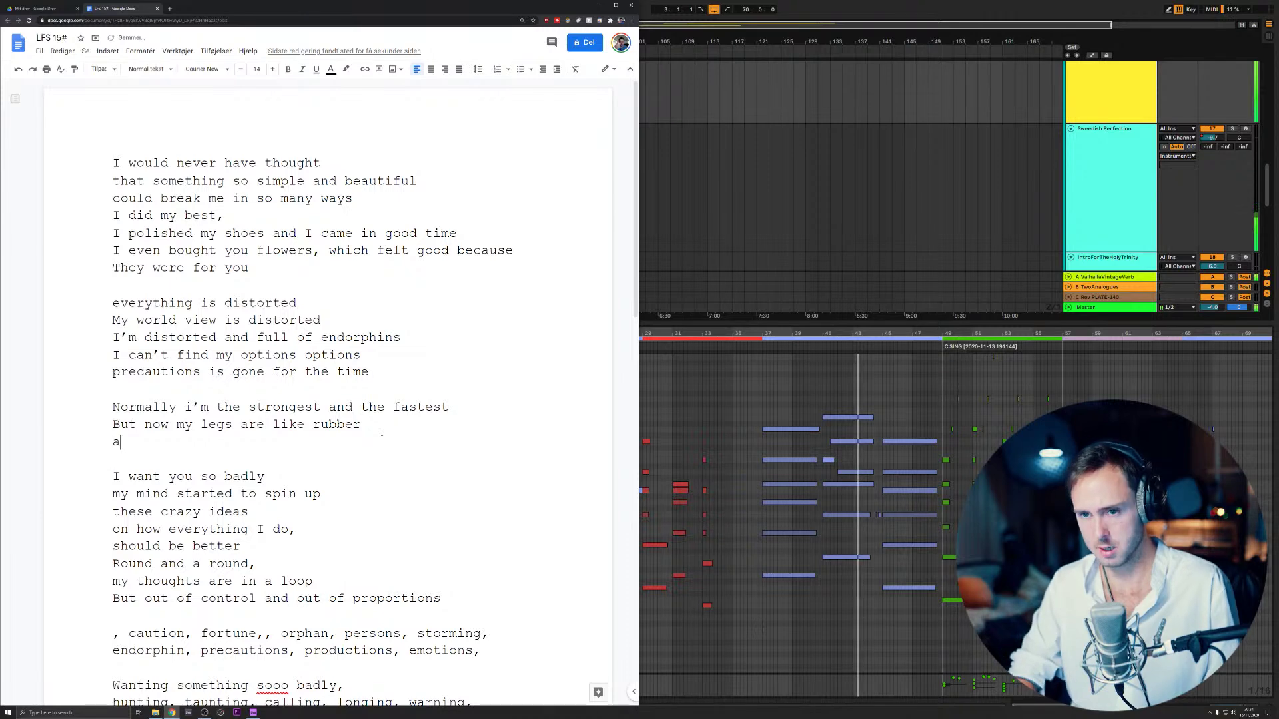
{"action": "type", "text": "nd my arms"}
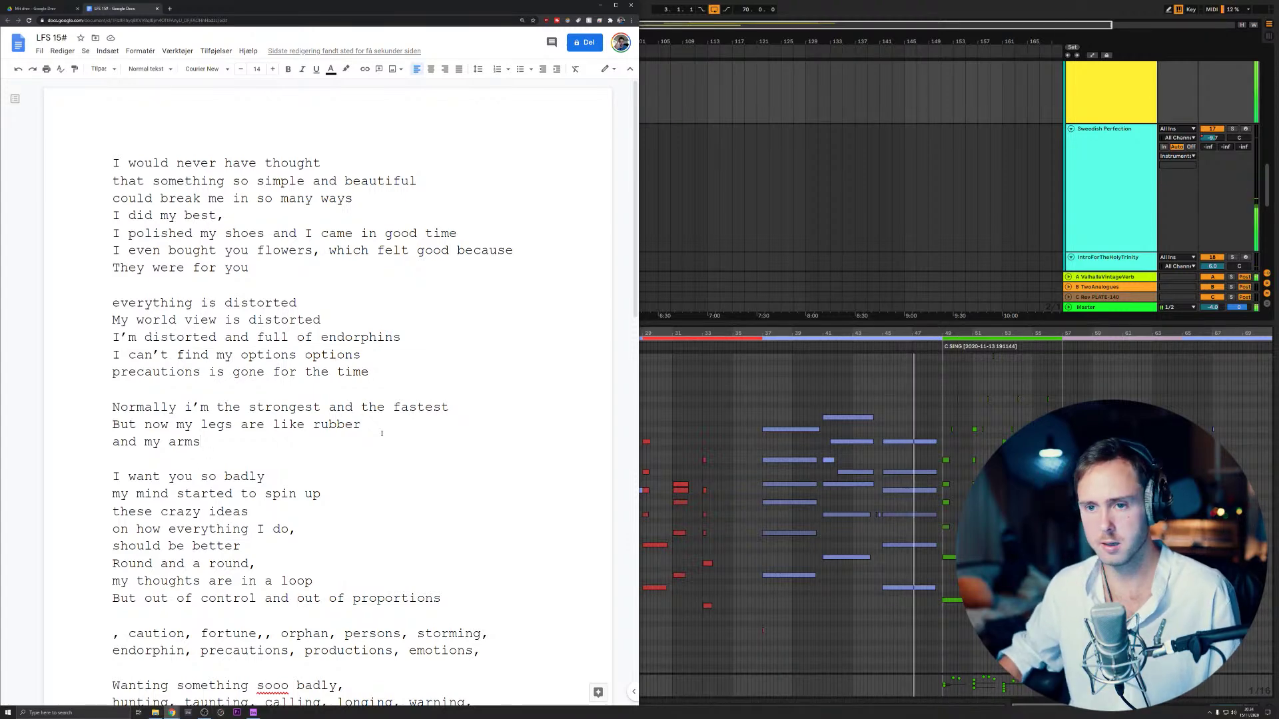
{"action": "type", "text": "are"}
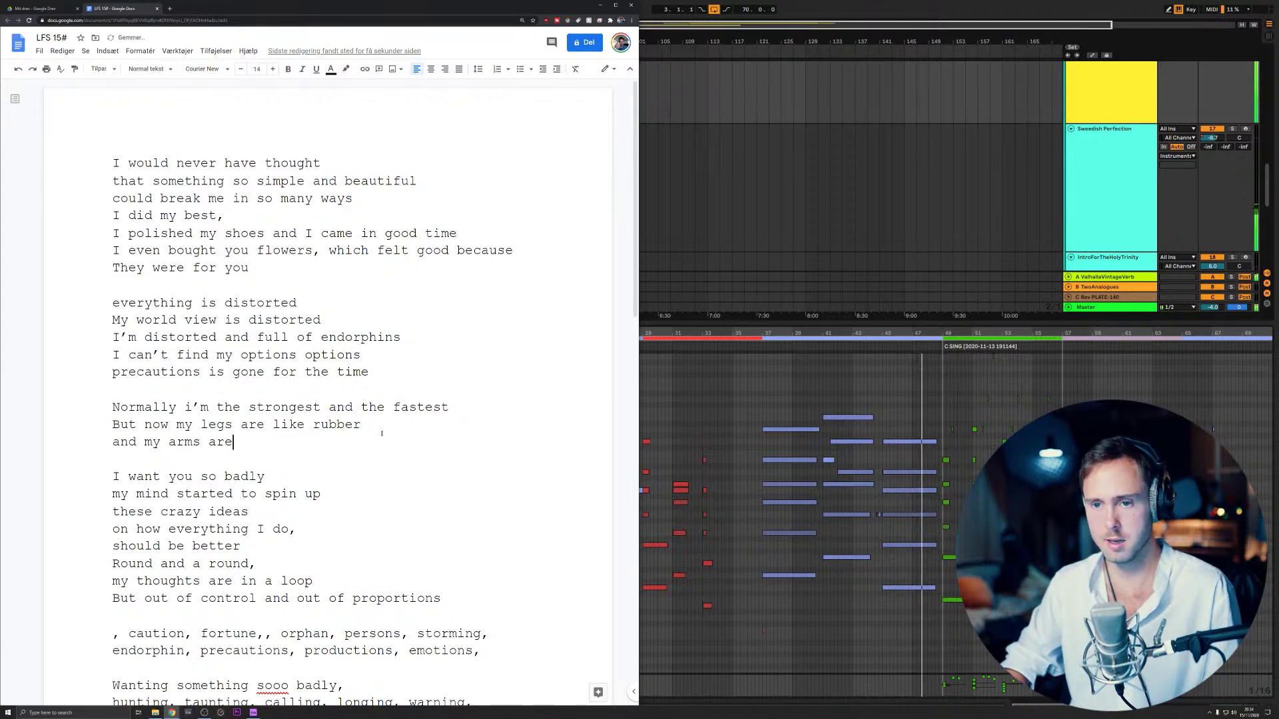
{"action": "type", "text": " full "}
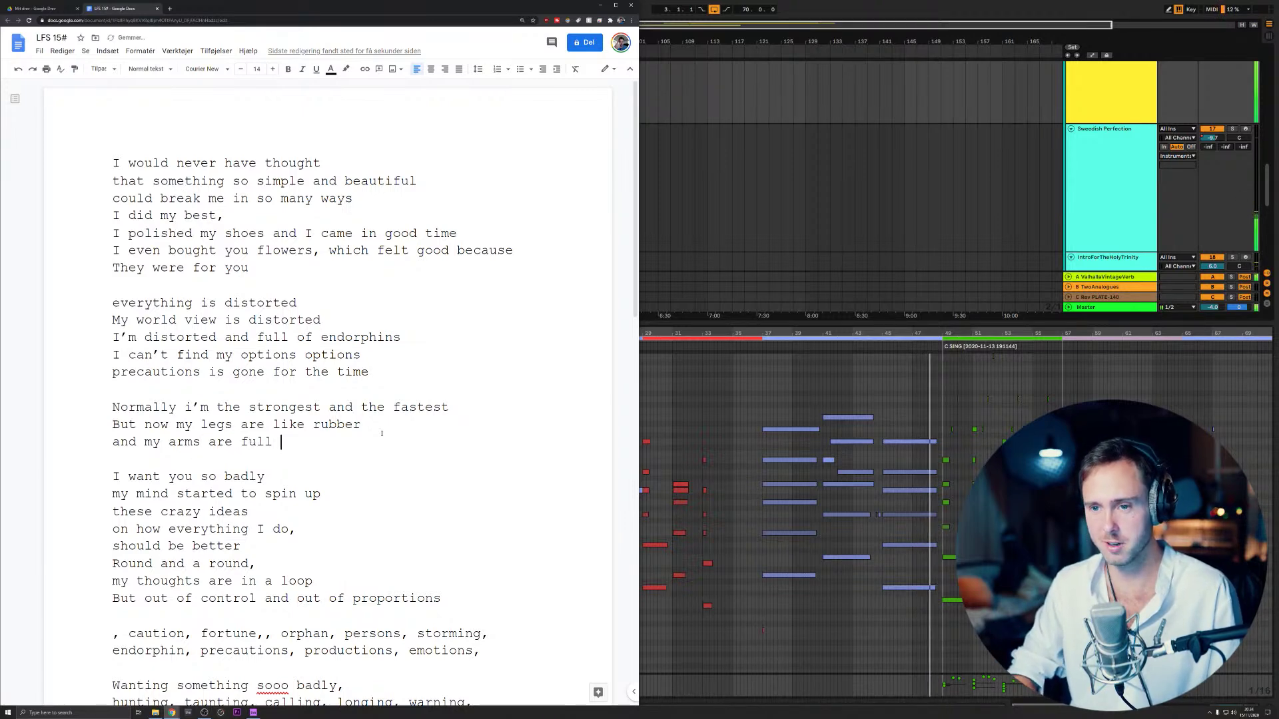
{"action": "type", "text": "disapointment"}
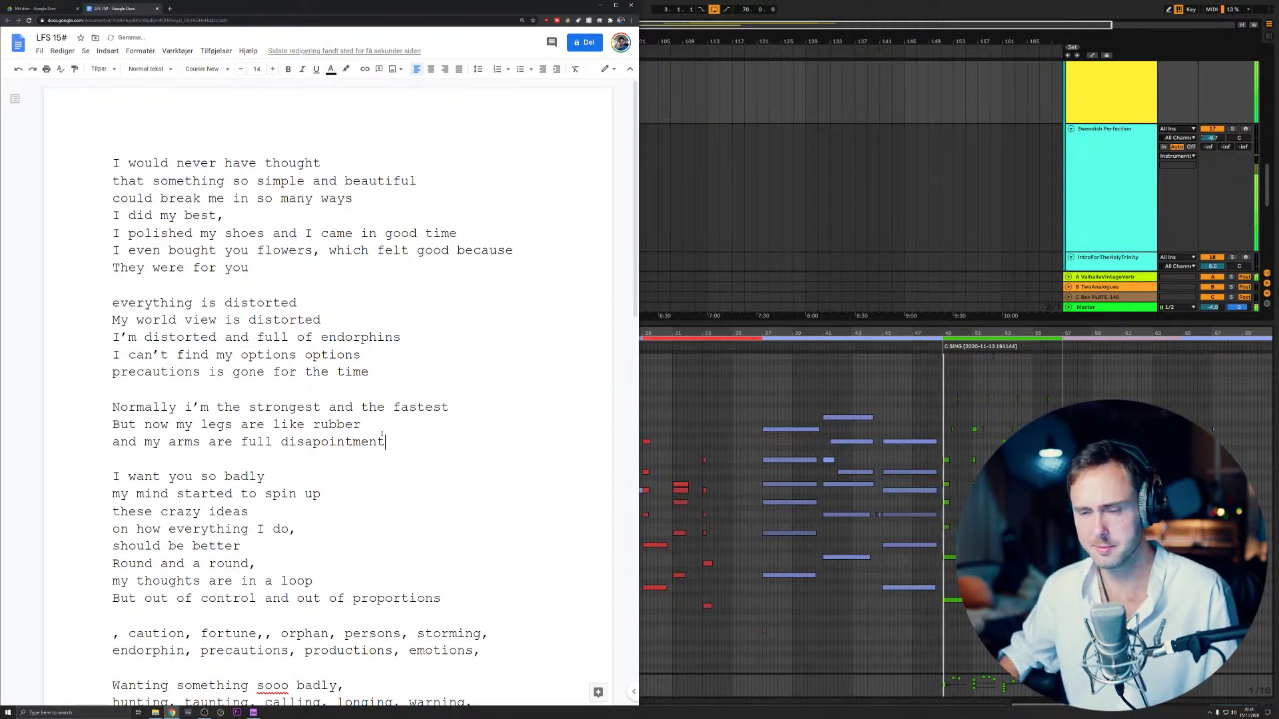
{"action": "key", "text": "Return"}
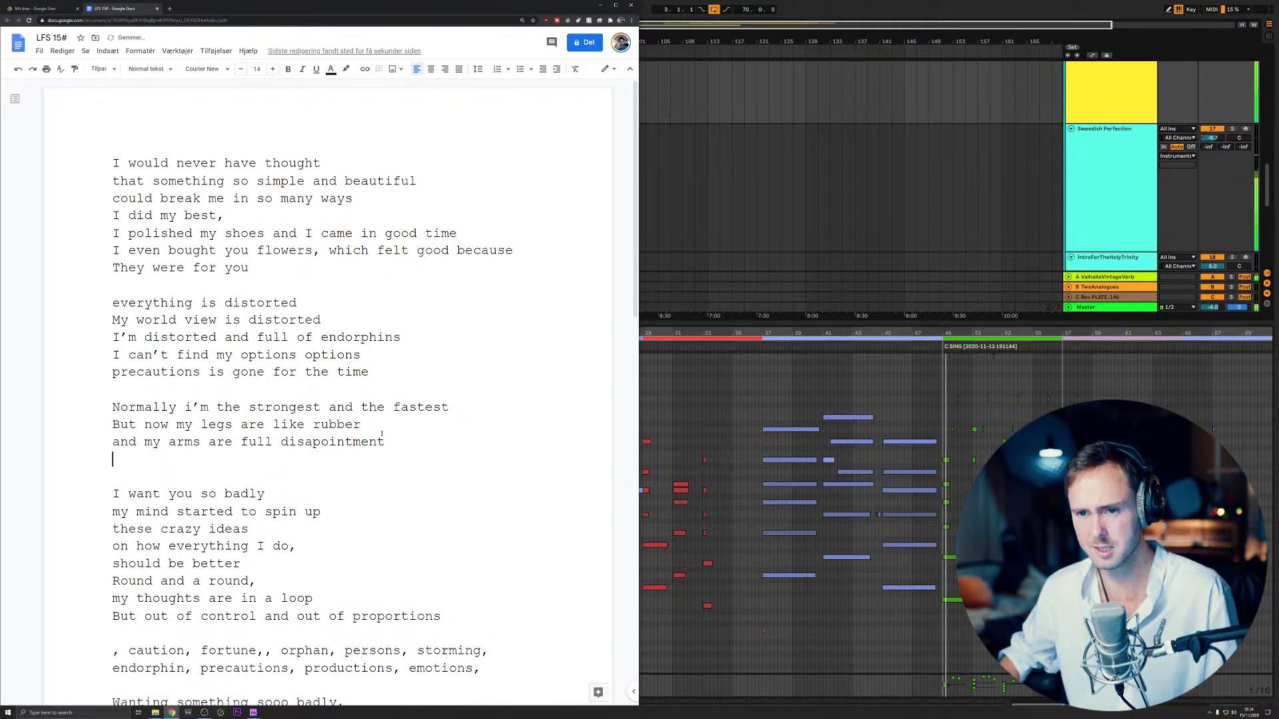
- Write the line "where did everything go wrong" below the arms line
{"action": "type", "text": "w"}
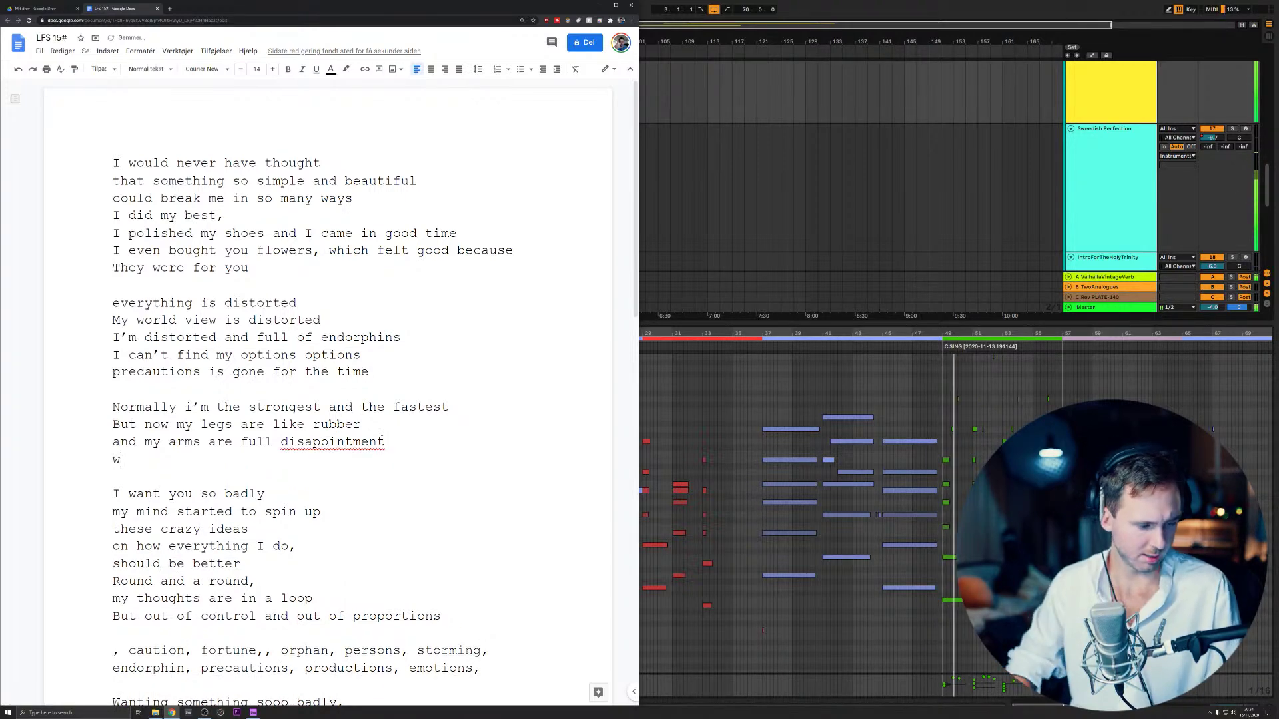
{"action": "type", "text": "here did "}
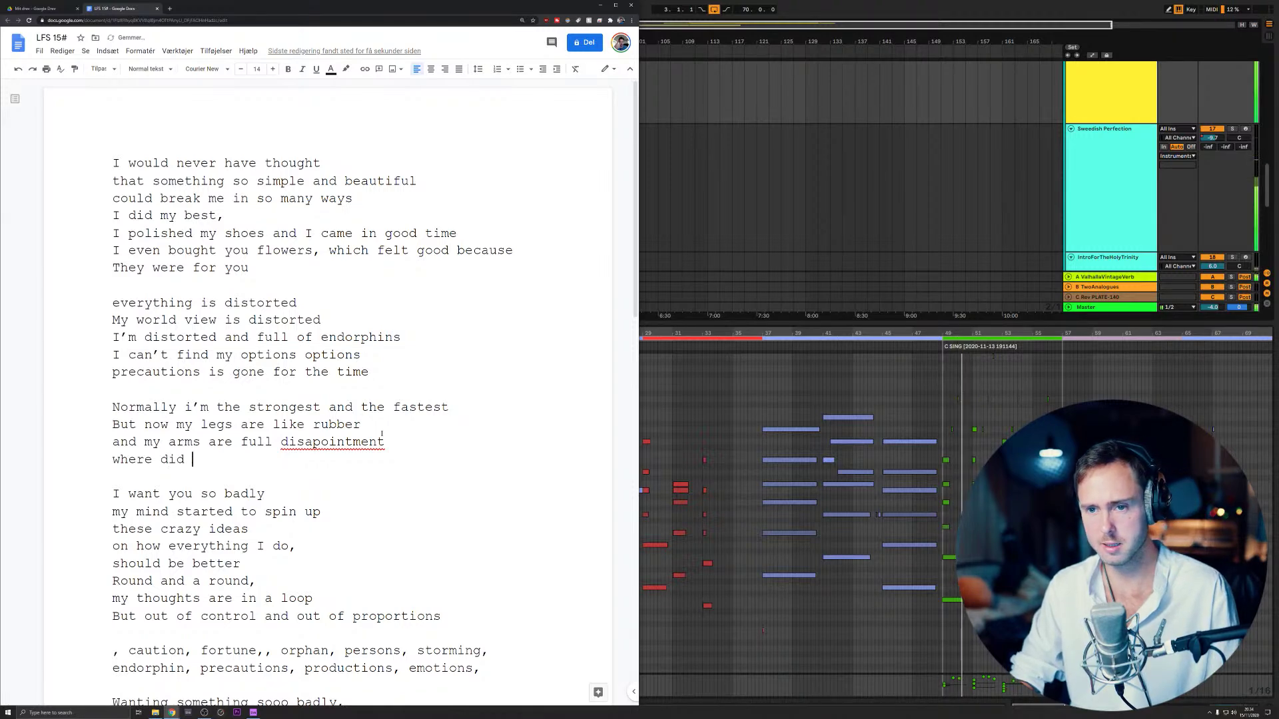
{"action": "type", "text": "ever"}
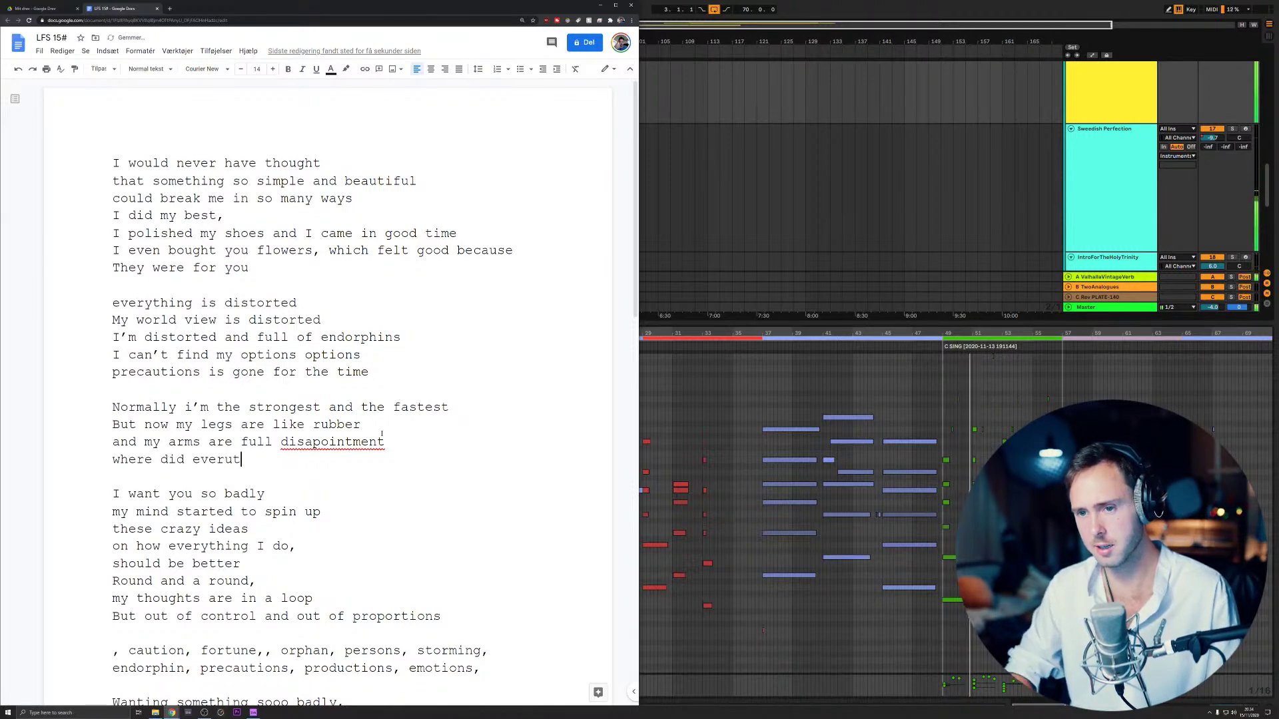
{"action": "type", "text": "ything g"}
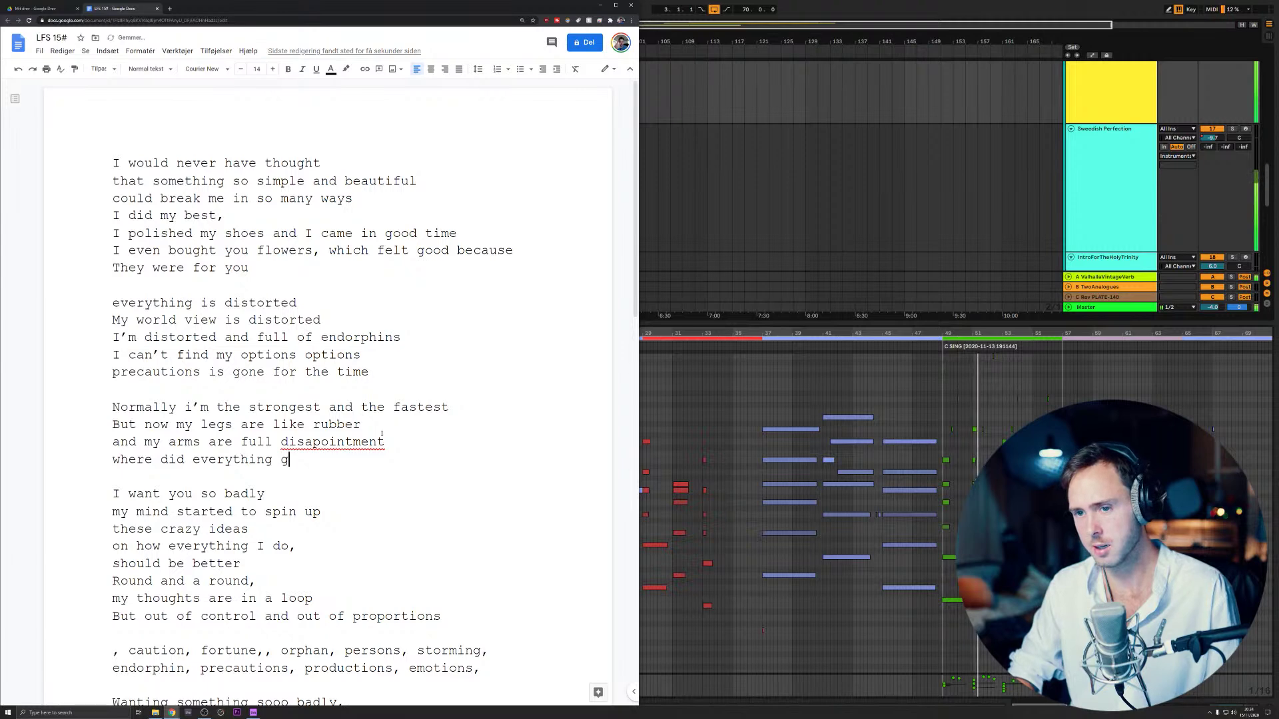
{"action": "type", "text": "o wrong"}
- Correct "disapointment" to "disappointment" and start a new line below "where did everything go wrong"
{"action": "left_click", "coordinate": [361, 442]}
{"action": "left_click", "coordinate": [312, 425]}
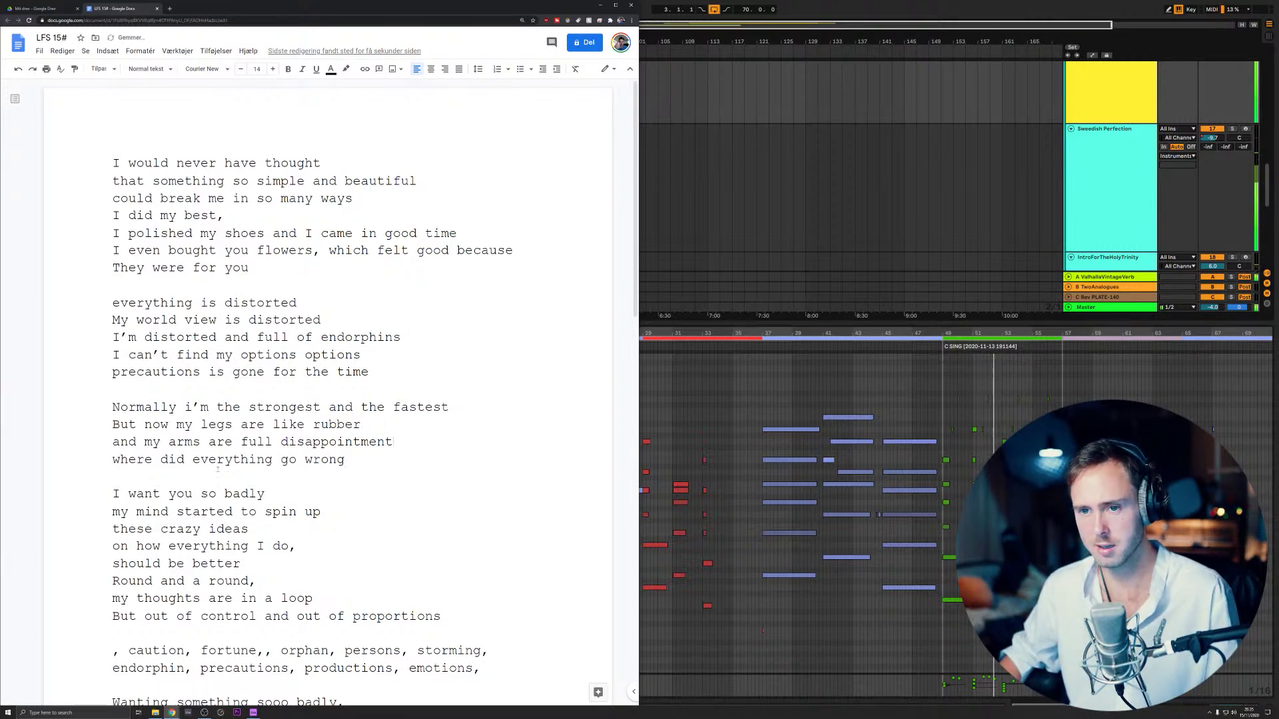
{"action": "left_click", "coordinate": [350, 460]}
{"action": "key", "text": "Return"}
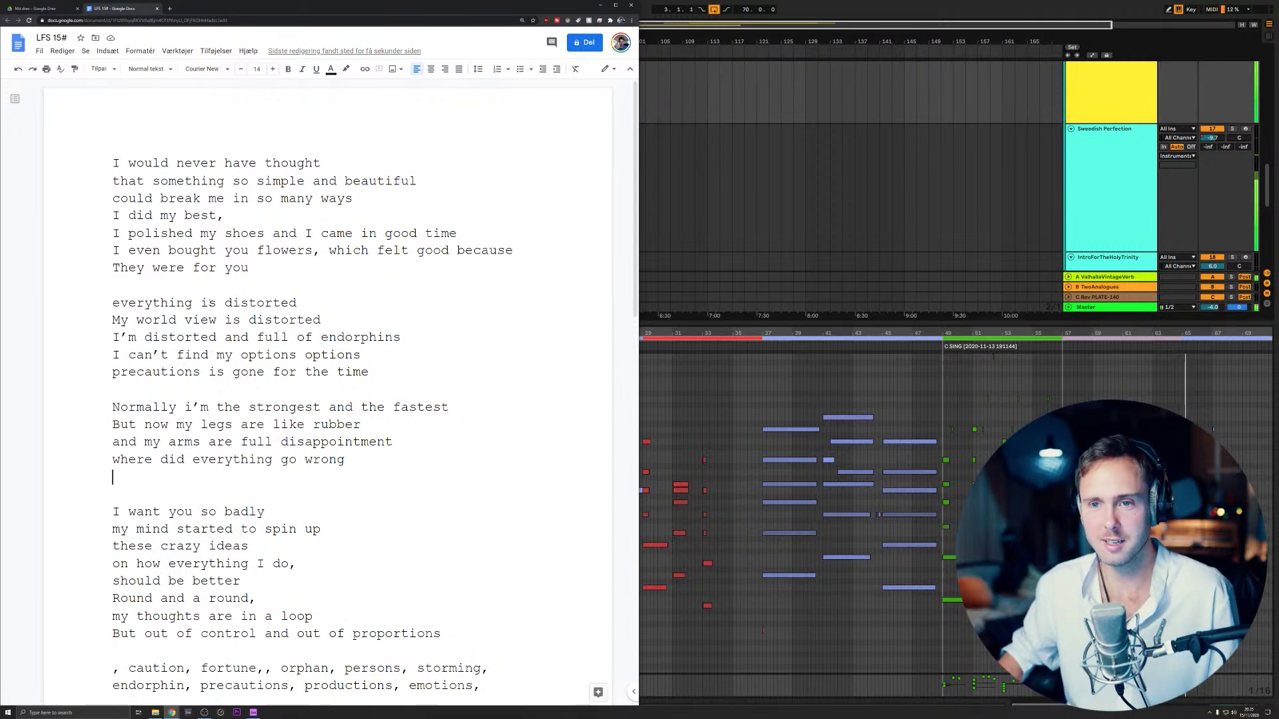
- Review the lines of the "distorted" section and insert a dash between the two words "options"
{"action": "triple_click", "coordinate": [208, 303]}
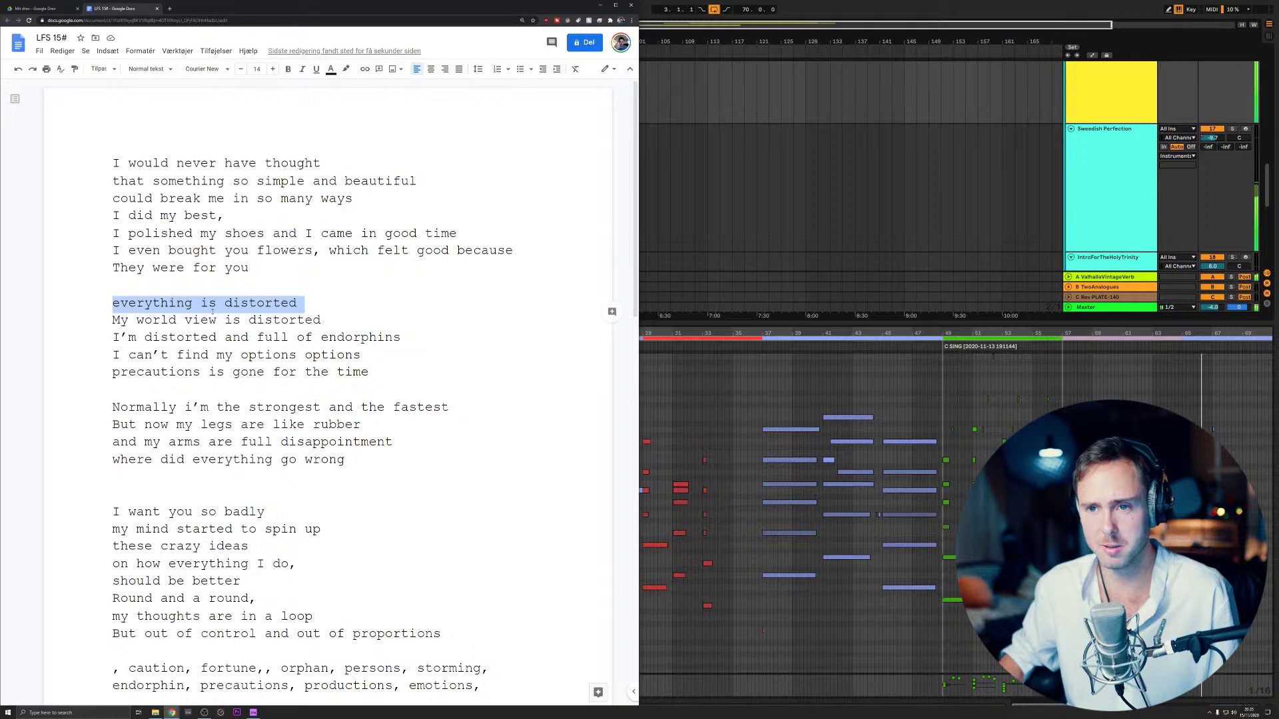
{"action": "double_click", "coordinate": [185, 337]}
{"action": "left_click", "coordinate": [211, 337]}
{"action": "triple_click", "coordinate": [211, 337]}
{"action": "left_click", "coordinate": [195, 354]}
{"action": "triple_click", "coordinate": [195, 355]}
{"action": "double_click", "coordinate": [332, 354]}
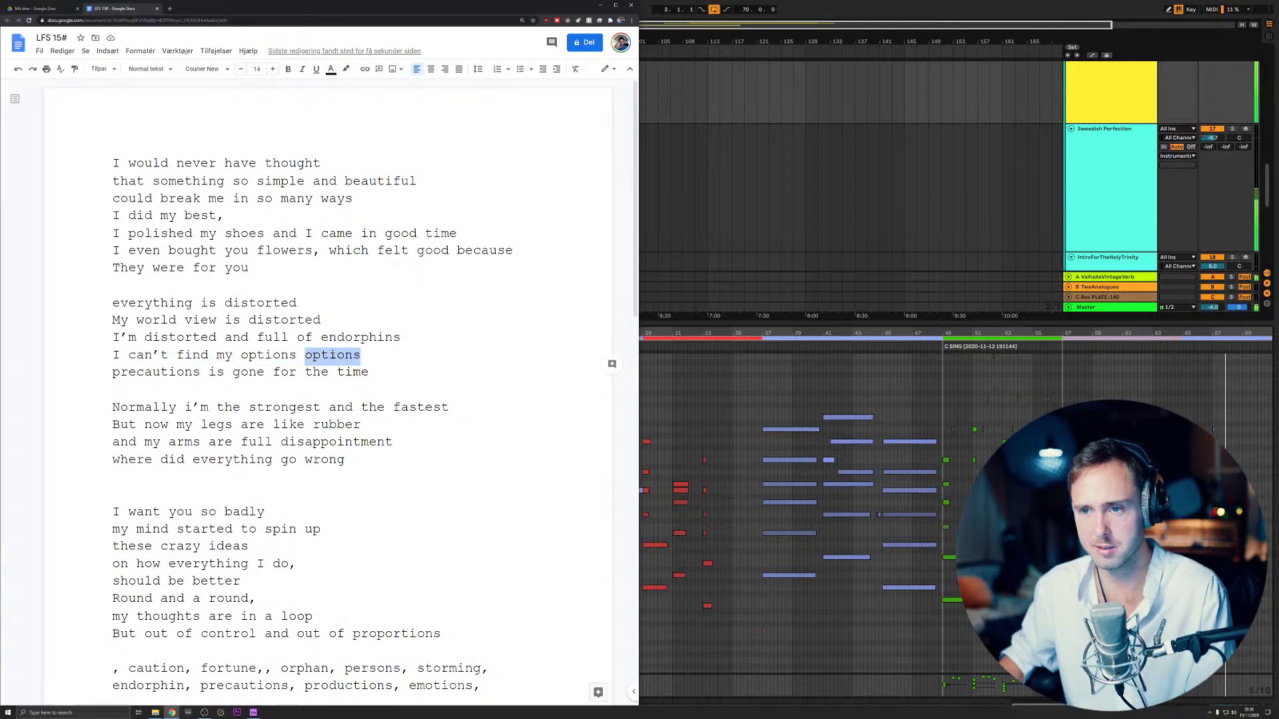
{"action": "key", "text": "Left"}
{"action": "type", "text": "-"}
- Add "my" at the beginning of the "precautions is gone" line
{"action": "key", "text": "Down"}
{"action": "key", "text": "Home"}
{"action": "type", "text": "my"}
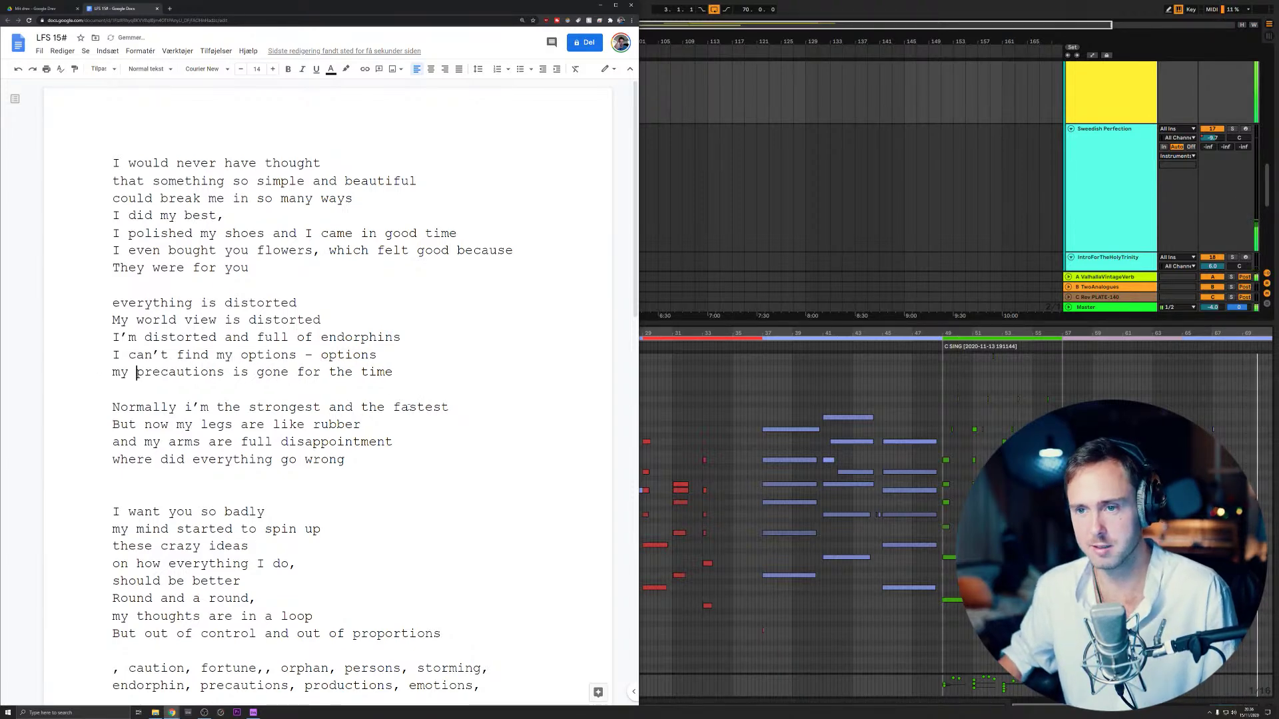
{"action": "left_click", "coordinate": [389, 357]}
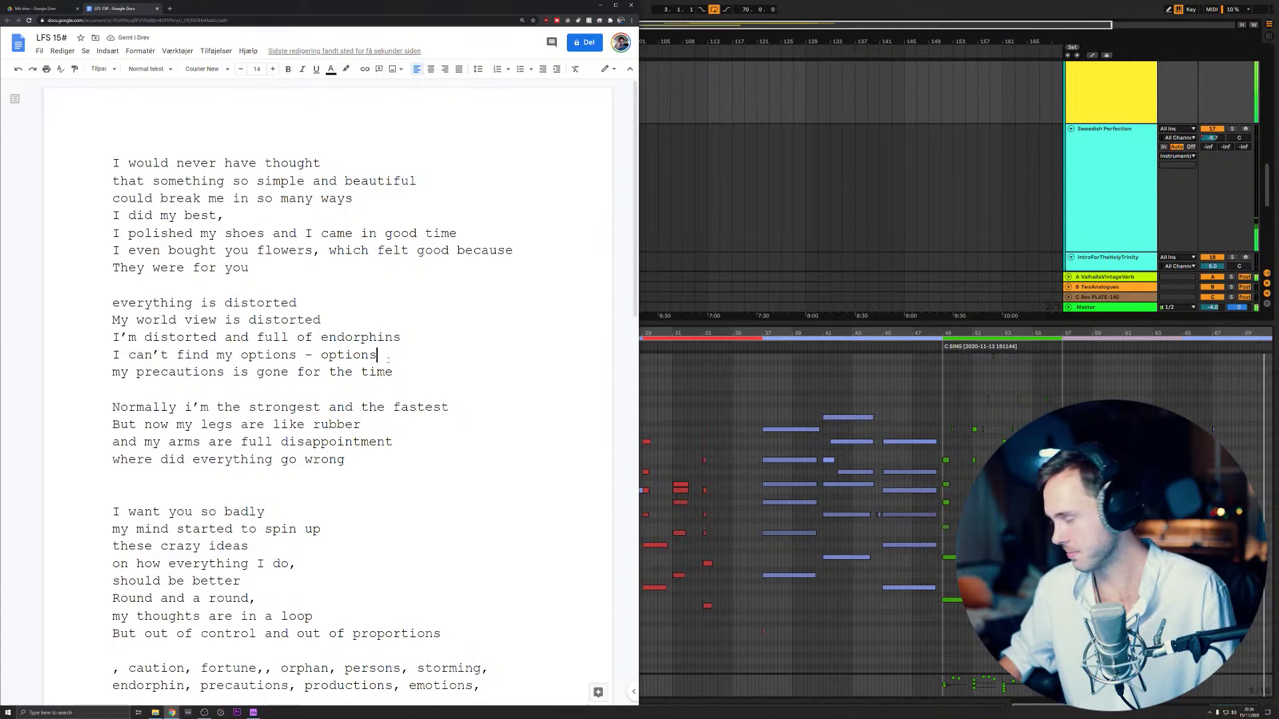
- Replace "time" with "moment" at the end of the precautions line
{"action": "left_click", "coordinate": [423, 375]}
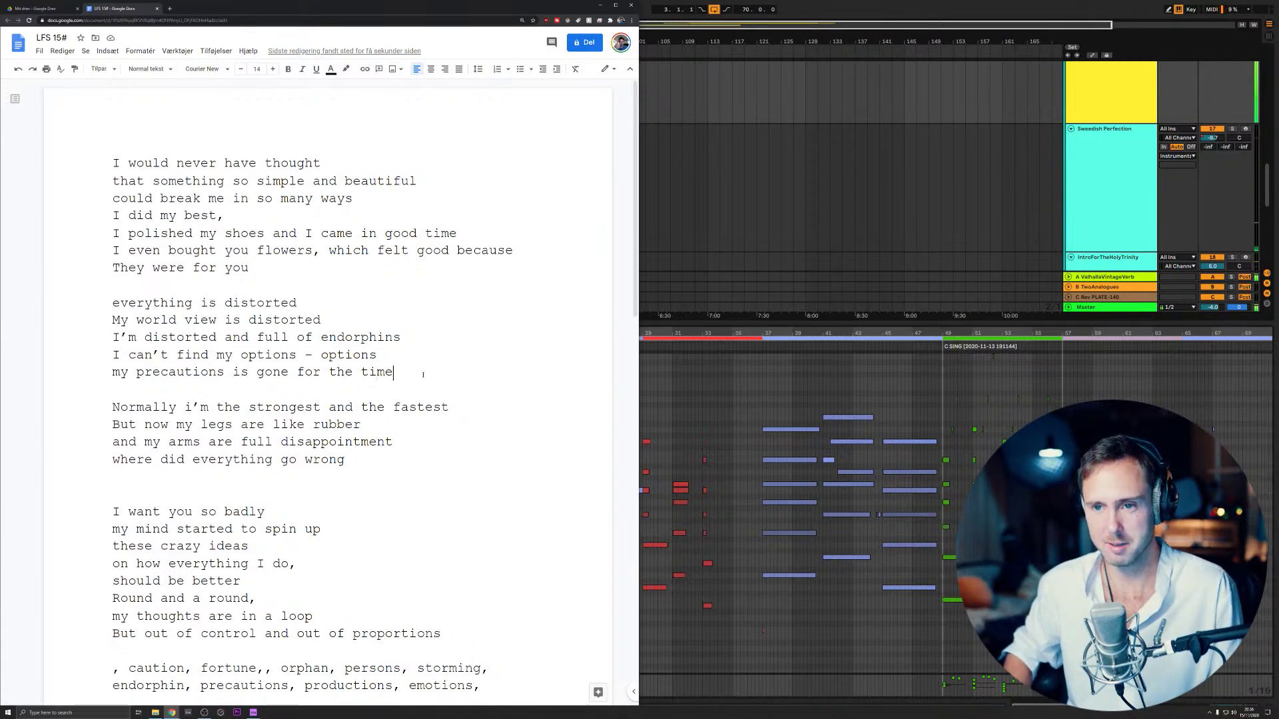
{"action": "key", "text": "BackSpace"}
{"action": "key", "text": "BackSpace"}
{"action": "key", "text": "BackSpace"}
{"action": "key", "text": "BackSpace"}
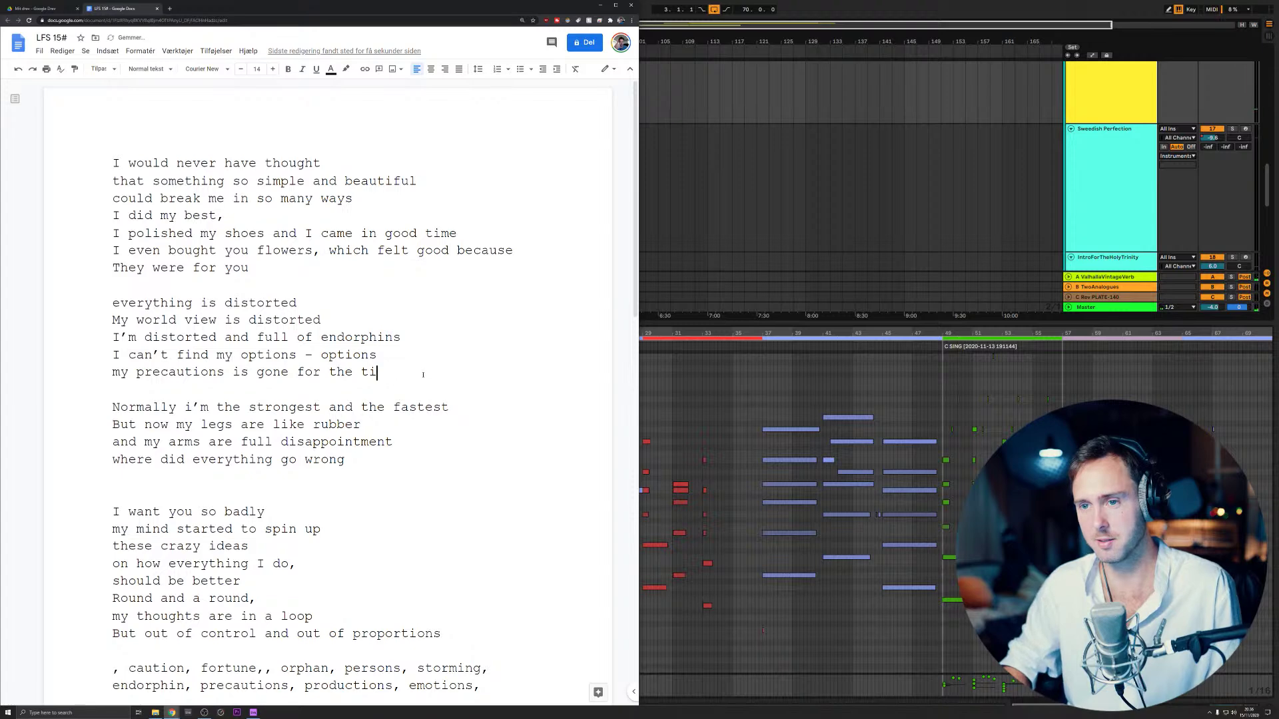
{"action": "type", "text": "moment"}
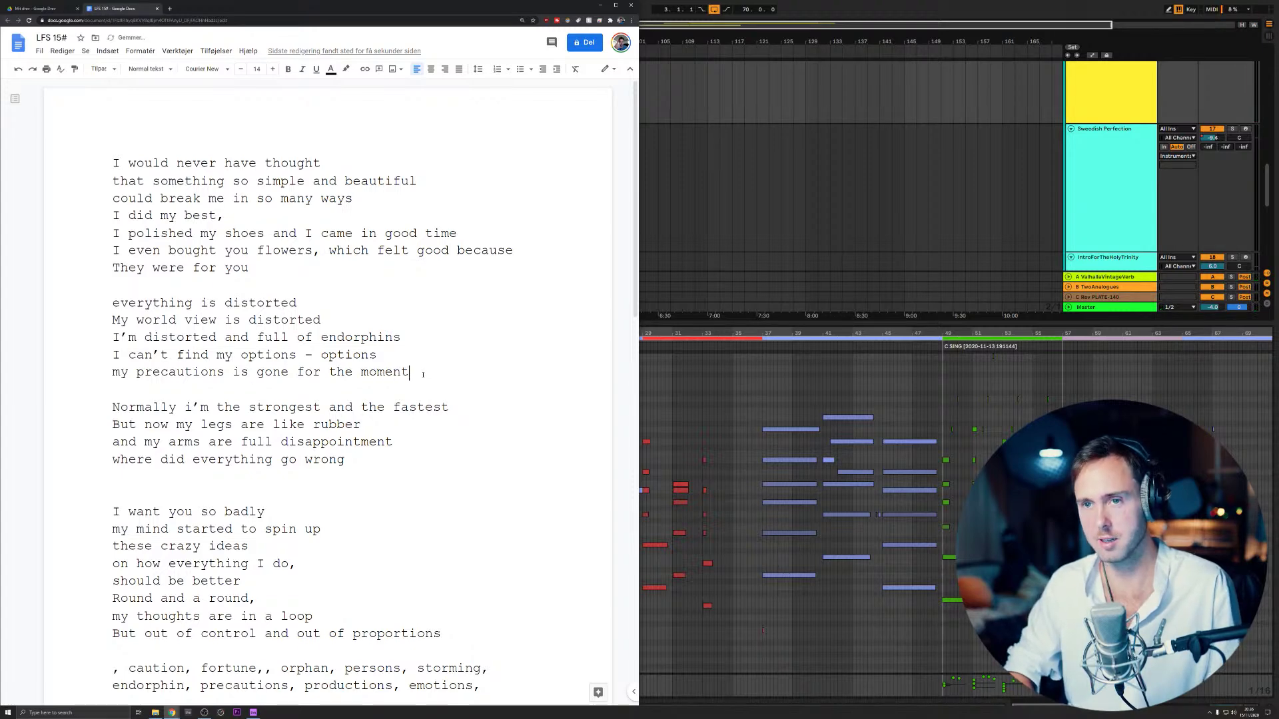
- Add the line "to make space for the hunt on the white horse" below the precautions line
{"action": "key", "text": "Return"}
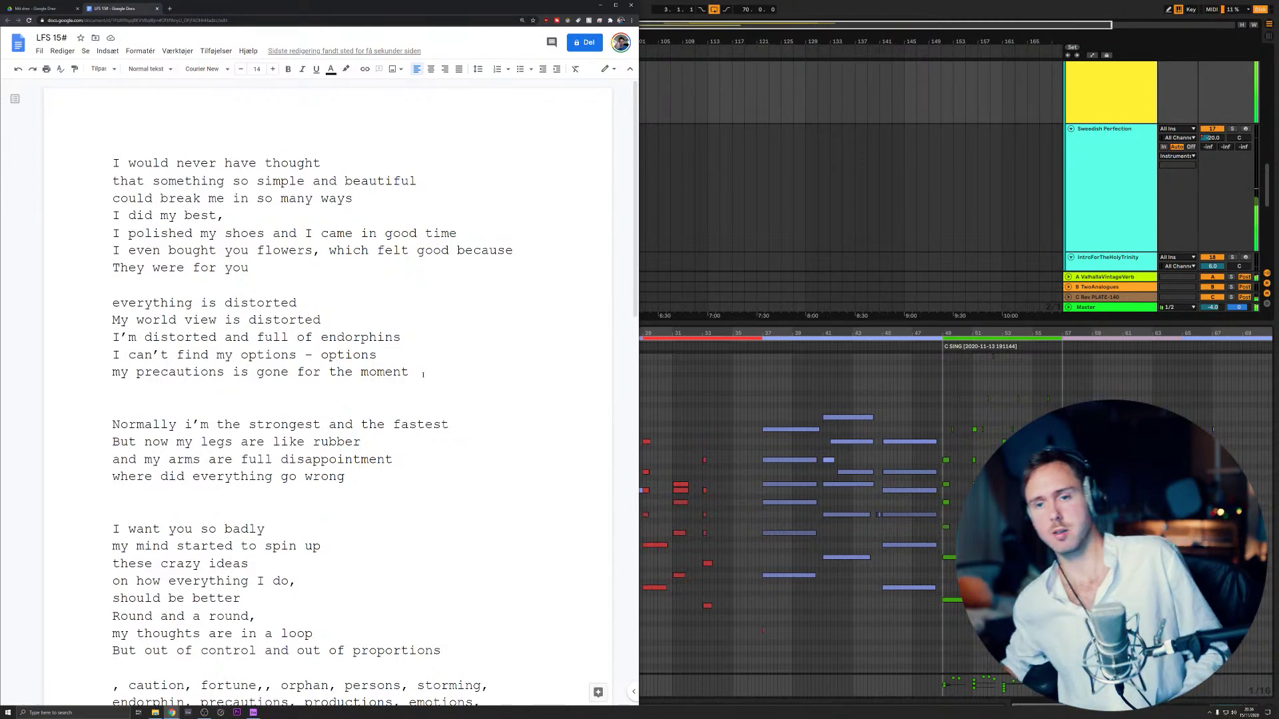
{"action": "type", "text": "t"}
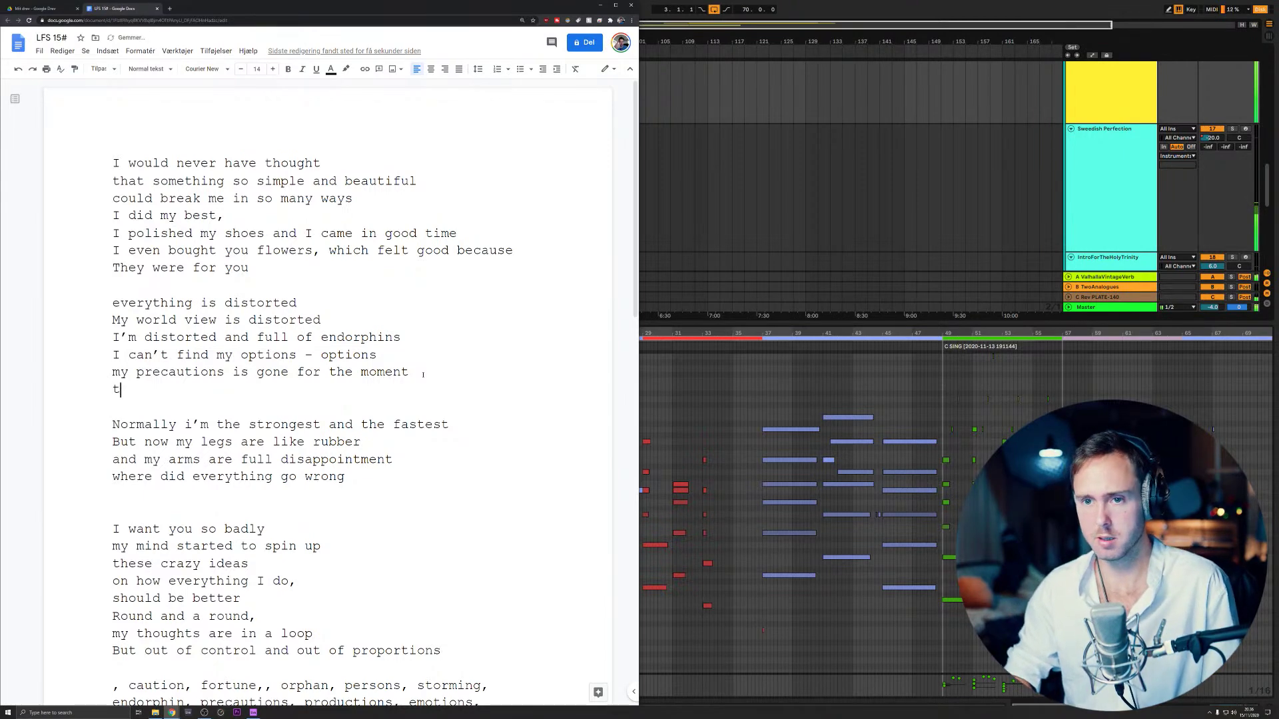
{"action": "type", "text": "o make space for the"}
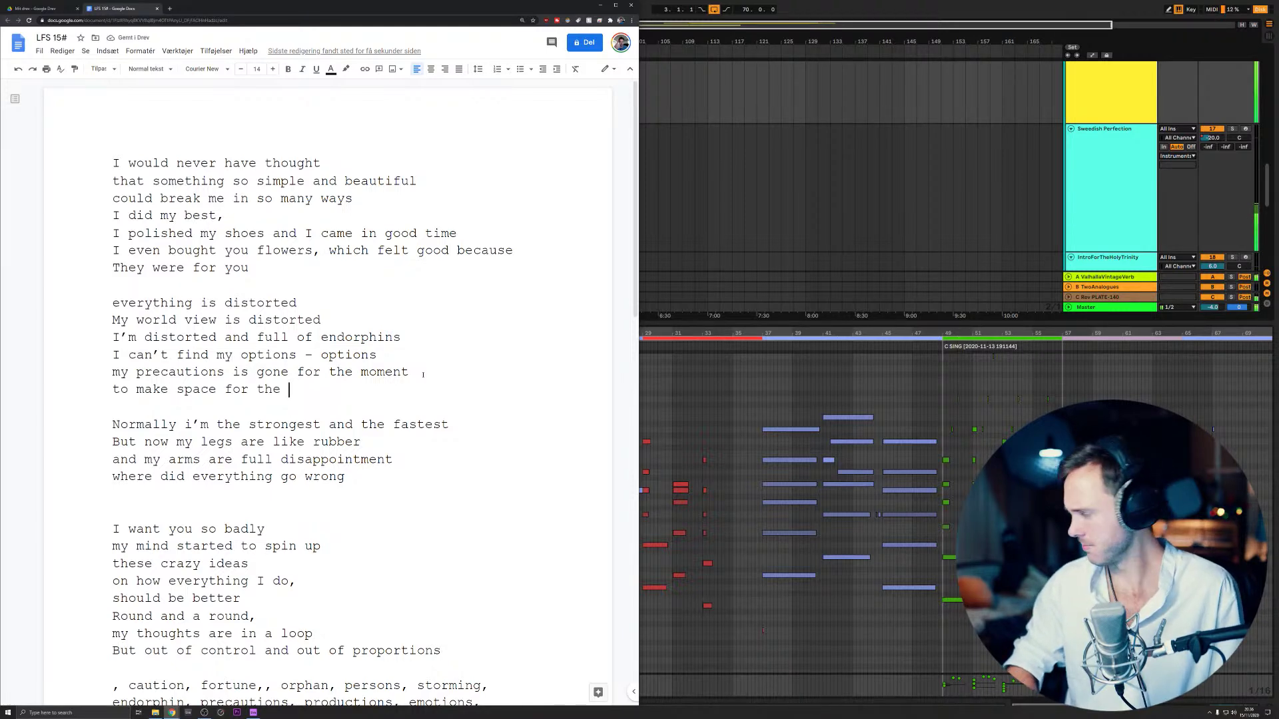
{"action": "type", "text": "hu"}
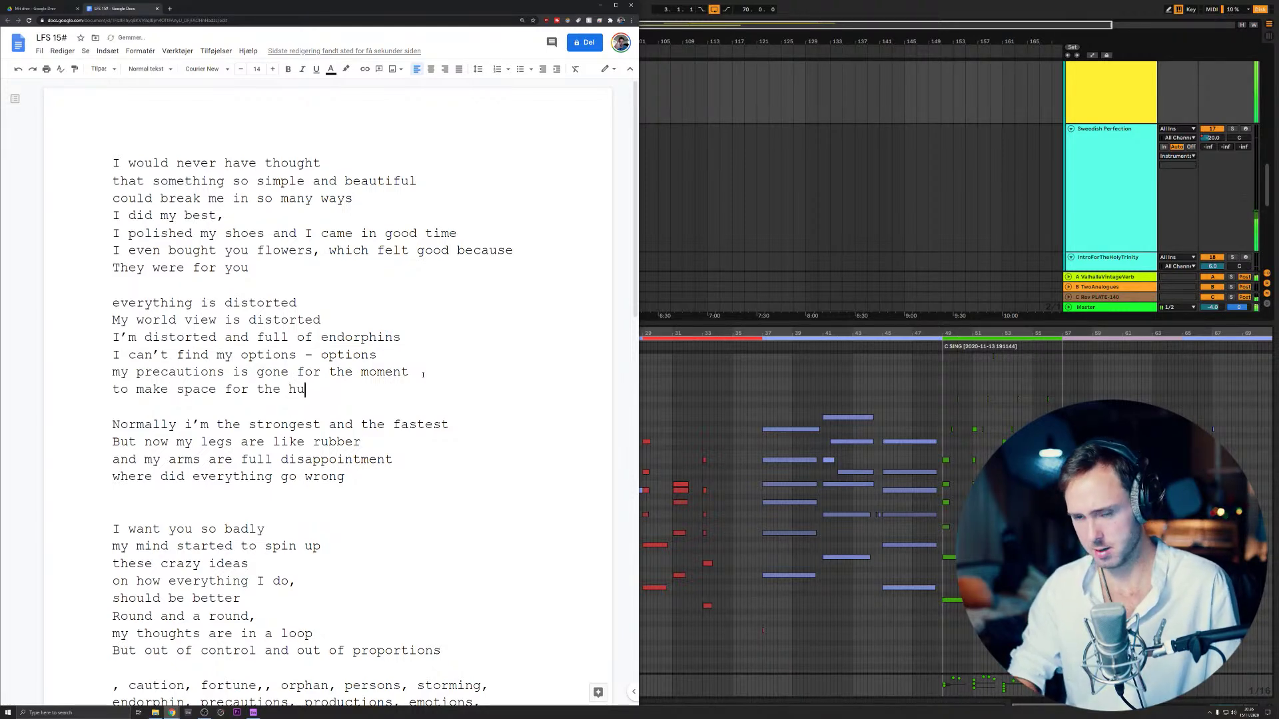
{"action": "type", "text": "nt on the w"}
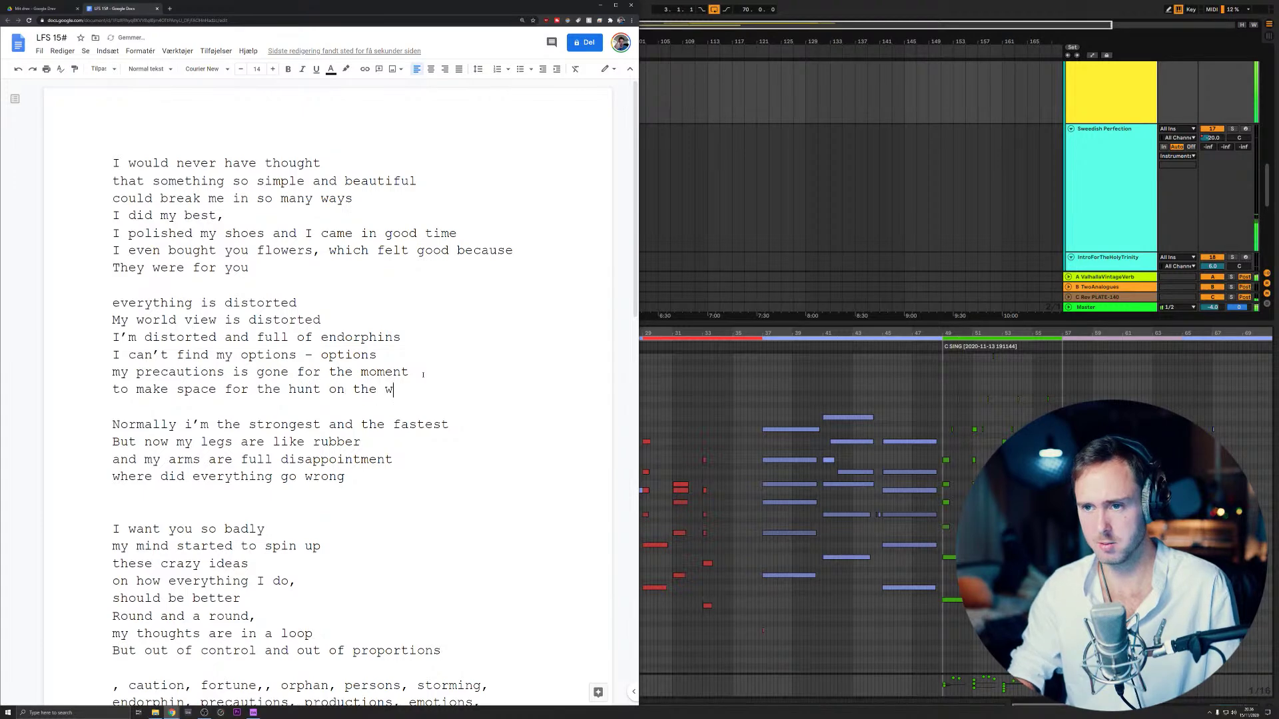
{"action": "type", "text": "hite horse"}
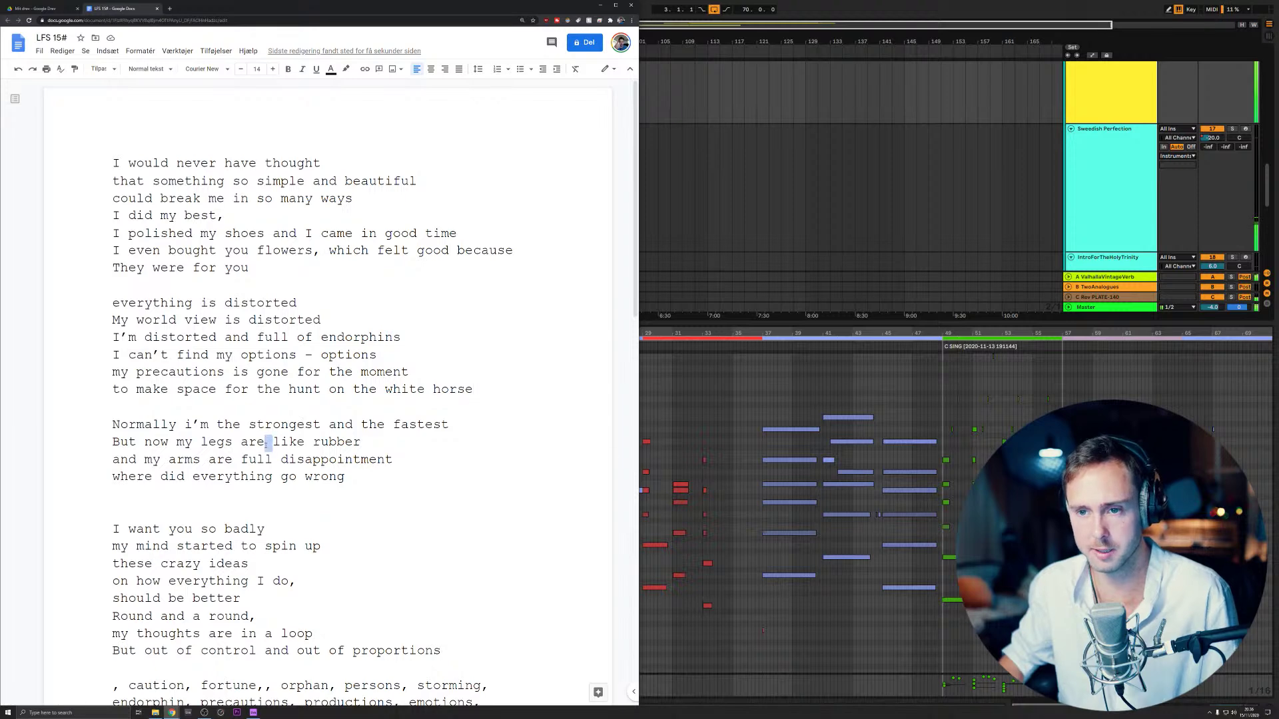
{"action": "triple_click", "coordinate": [265, 442]}
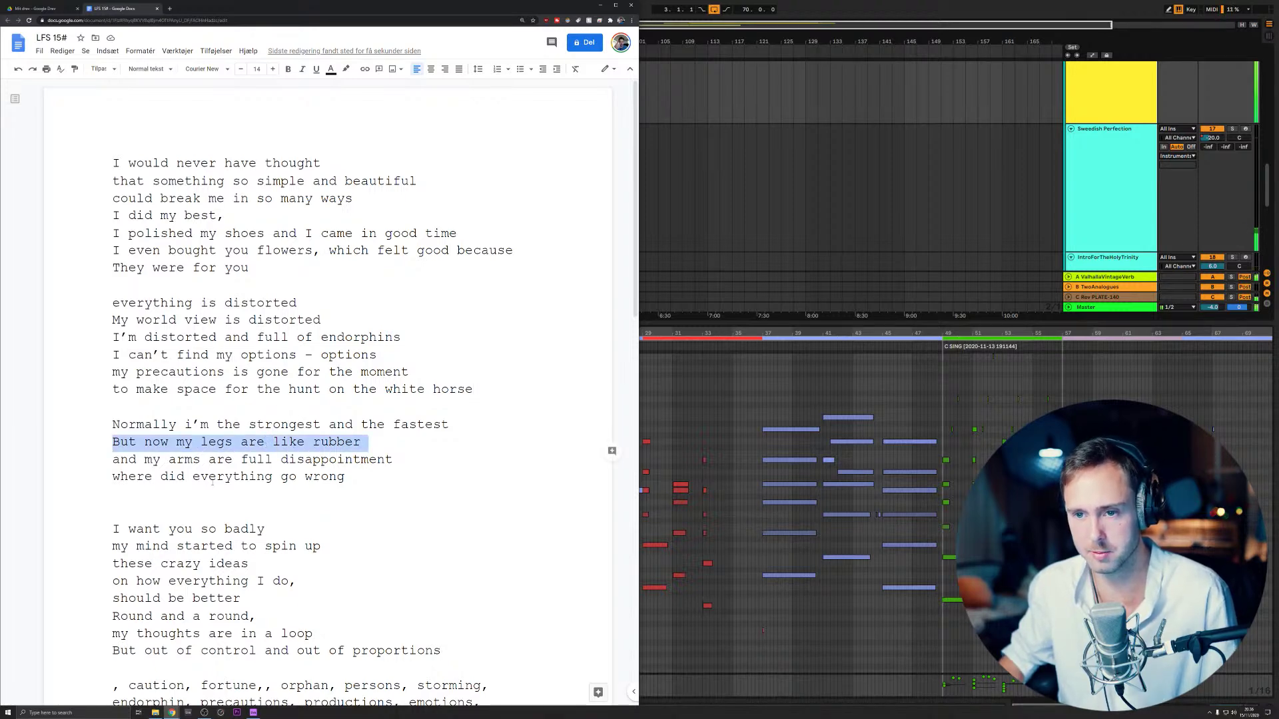
{"action": "triple_click", "coordinate": [284, 476]}
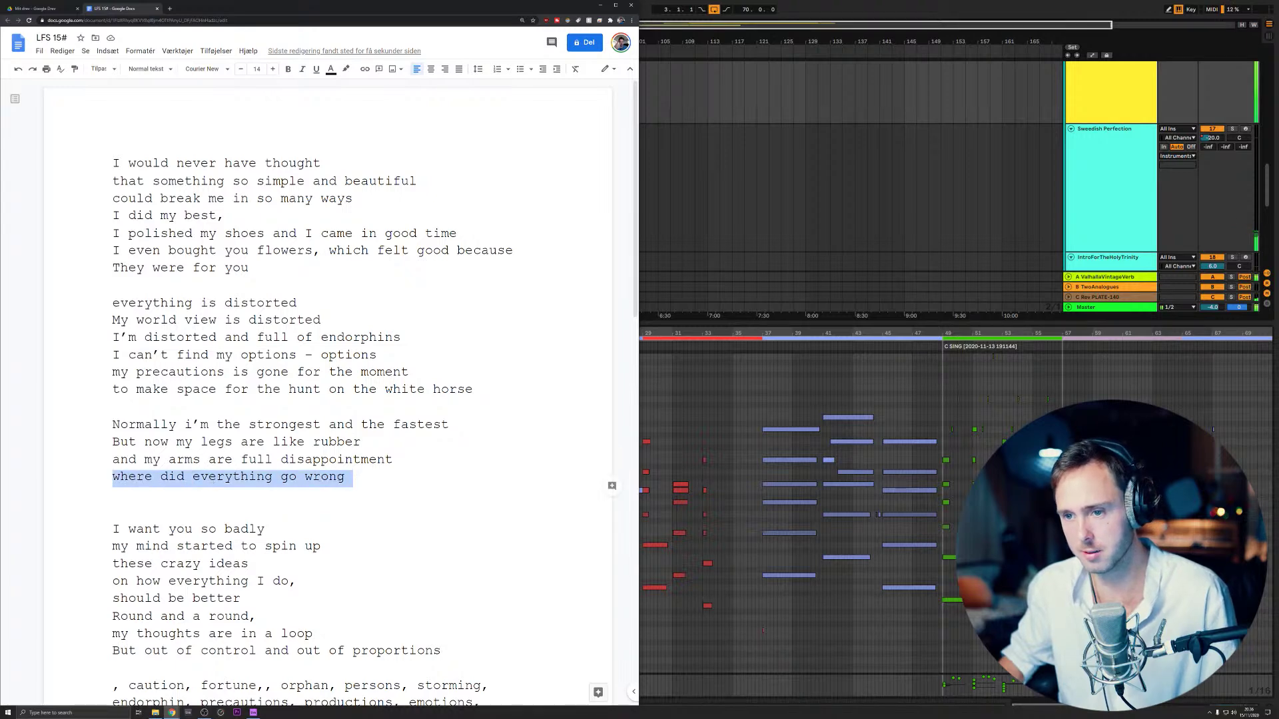
{"action": "double_click", "coordinate": [344, 477]}
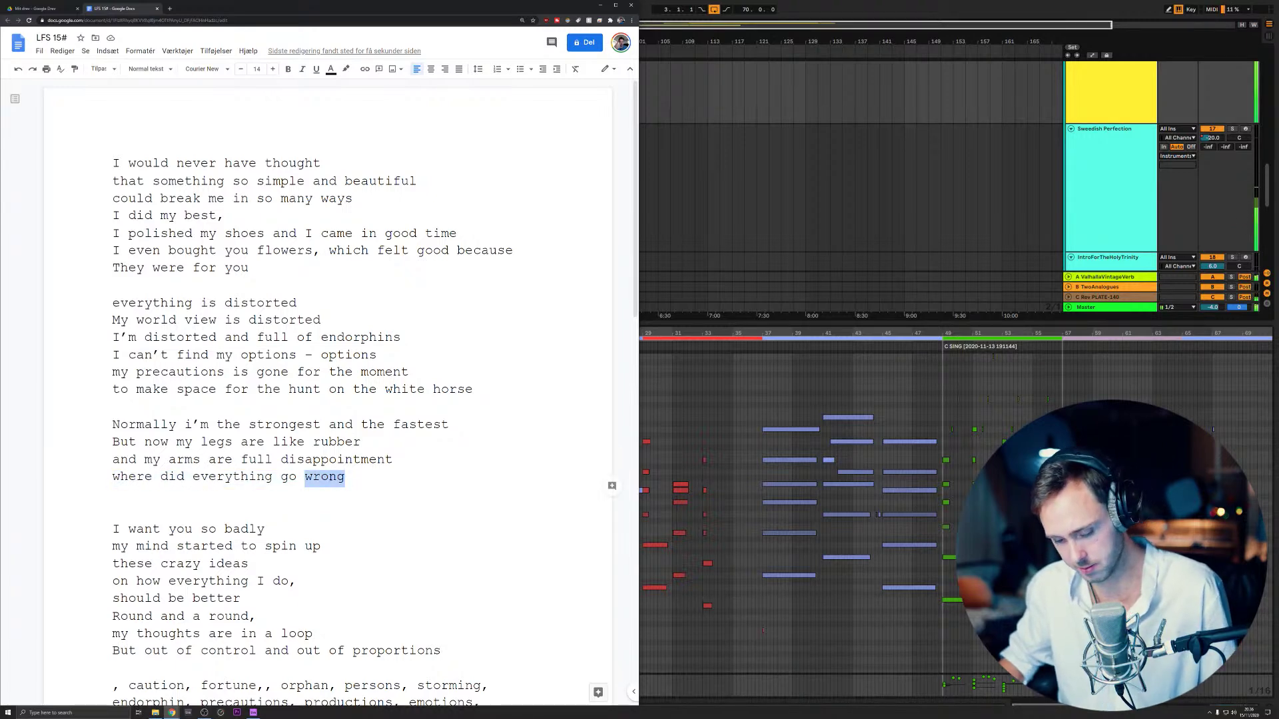
{"action": "key", "text": "alt+shift+5"}
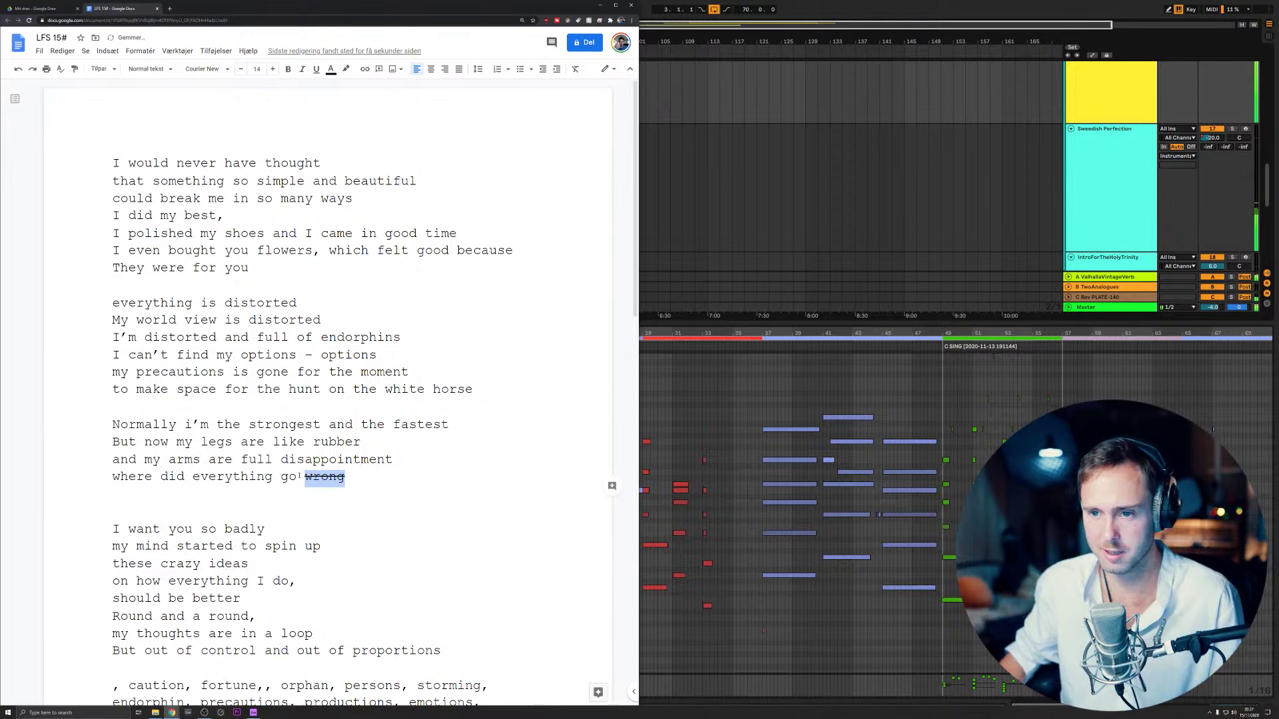
{"action": "key", "text": "ctrl+z"}
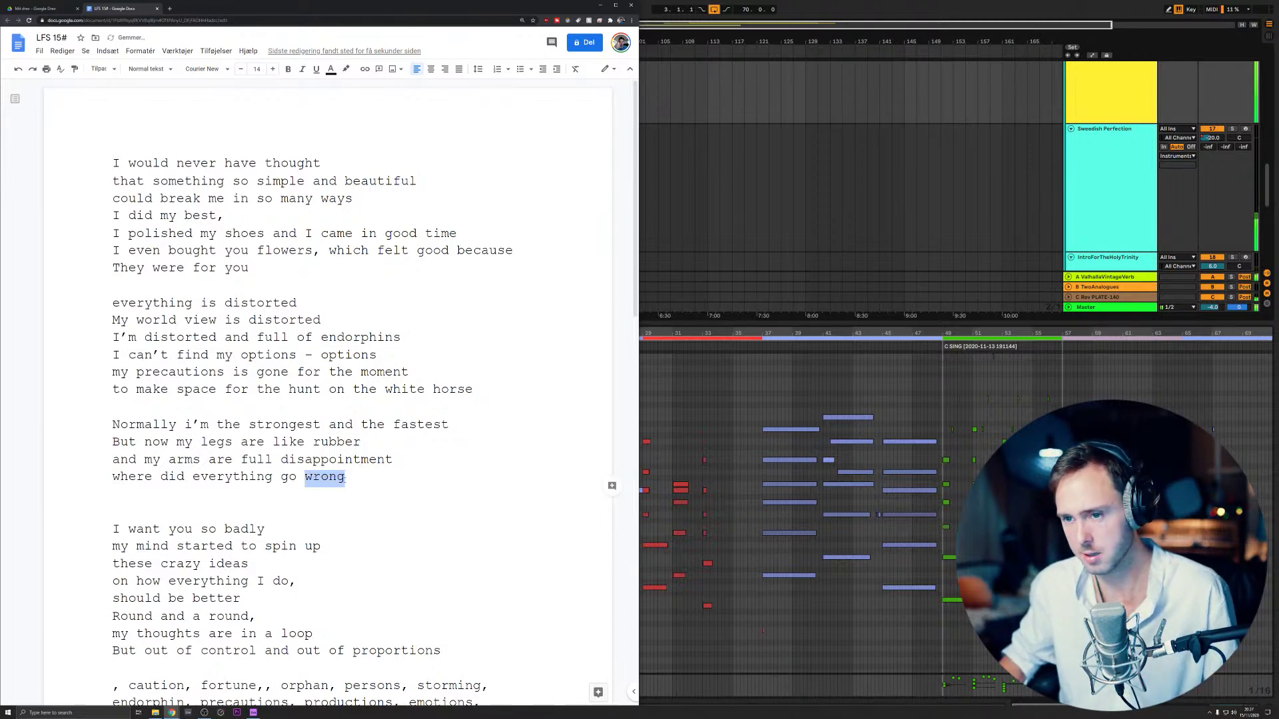
- Start a new line reading "what to do when your" below "where did everything go wrong"
{"action": "left_click", "coordinate": [347, 477]}
{"action": "key", "text": "Return"}
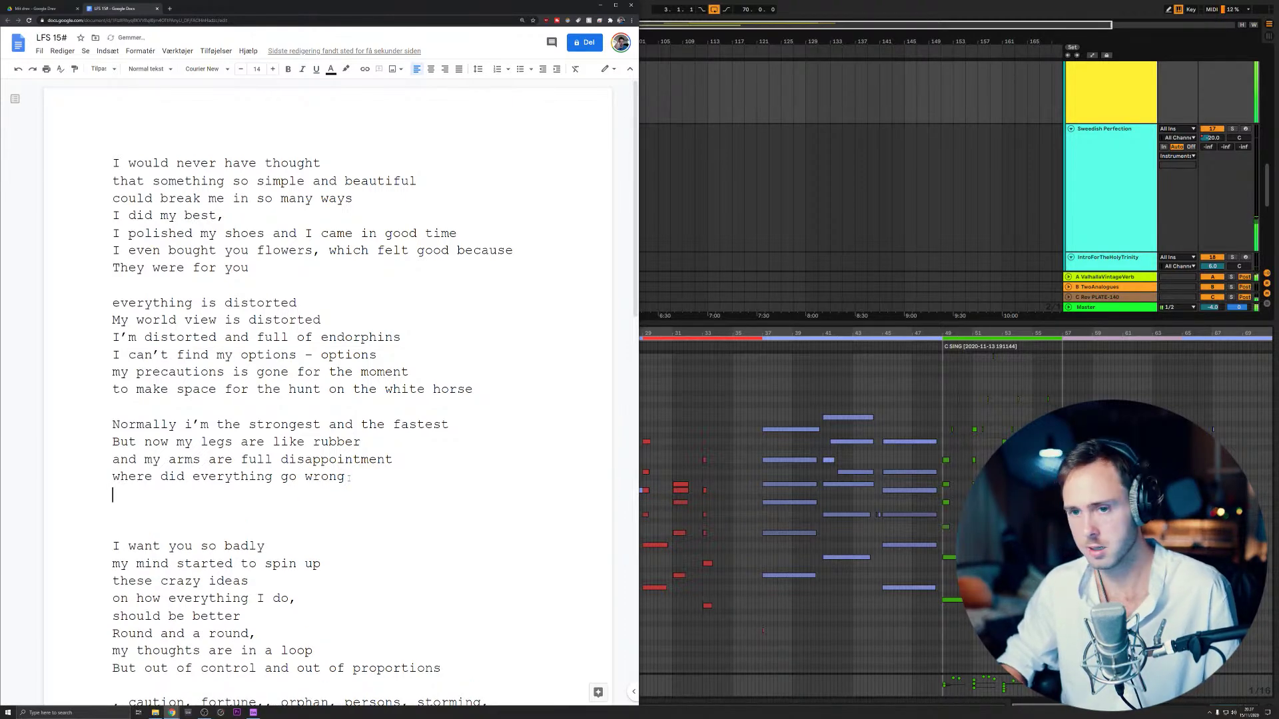
{"action": "type", "text": "what to "}
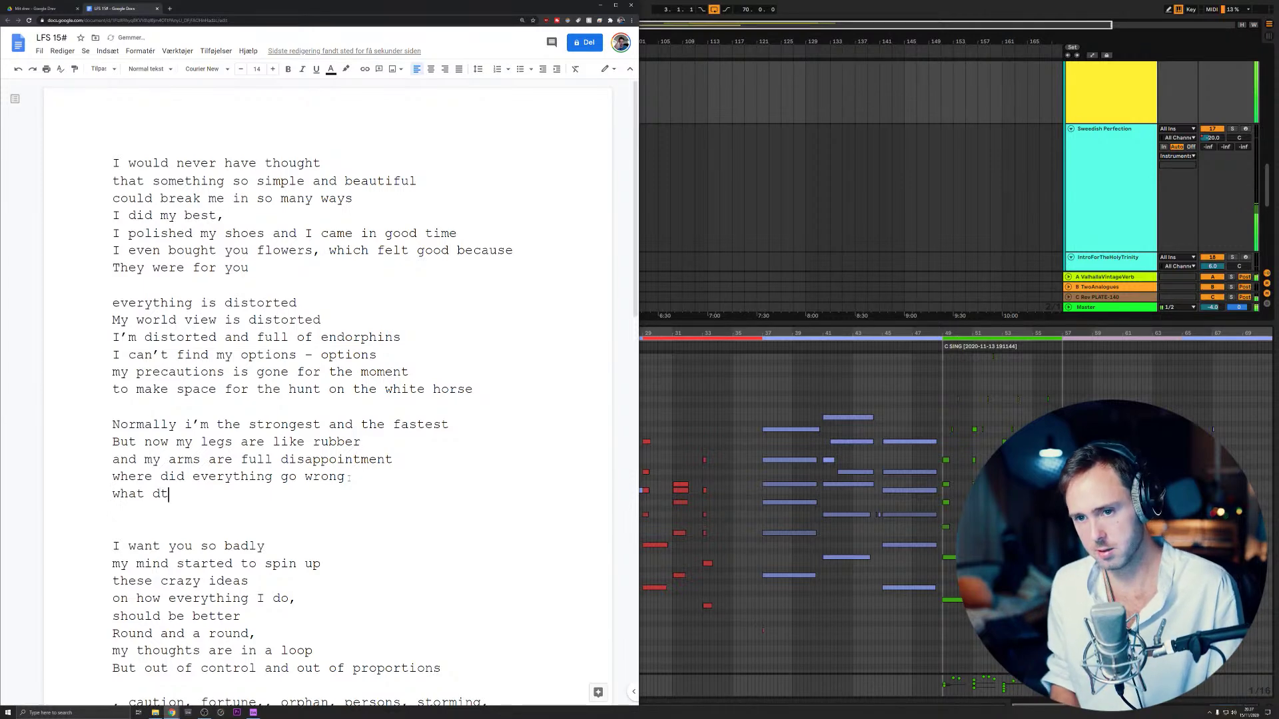
{"action": "type", "text": "do when your"}
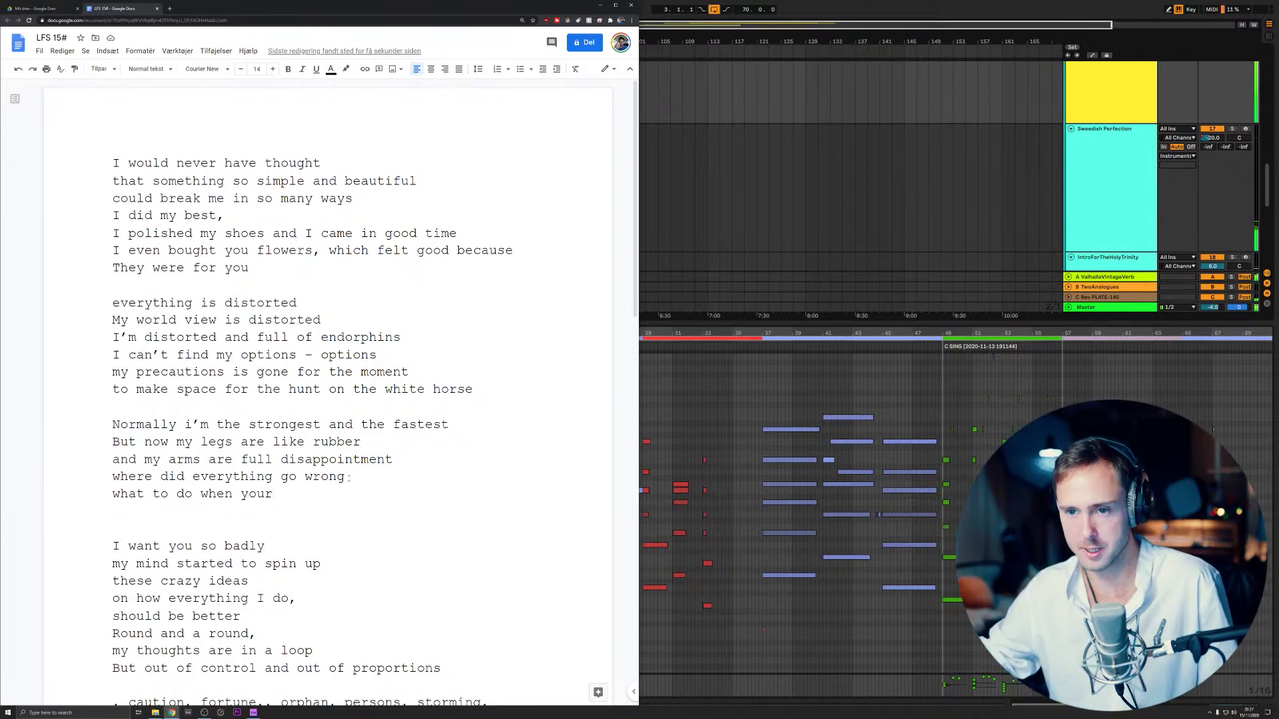
- Replace "your" at the end of the new line with "what yoy want soo badly is imposible"
{"action": "key", "text": "BackSpace"}
{"action": "key", "text": "BackSpace"}
{"action": "key", "text": "BackSpace"}
{"action": "key", "text": "BackSpace"}
{"action": "type", "text": "what y"}
{"action": "type", "text": "oy "}
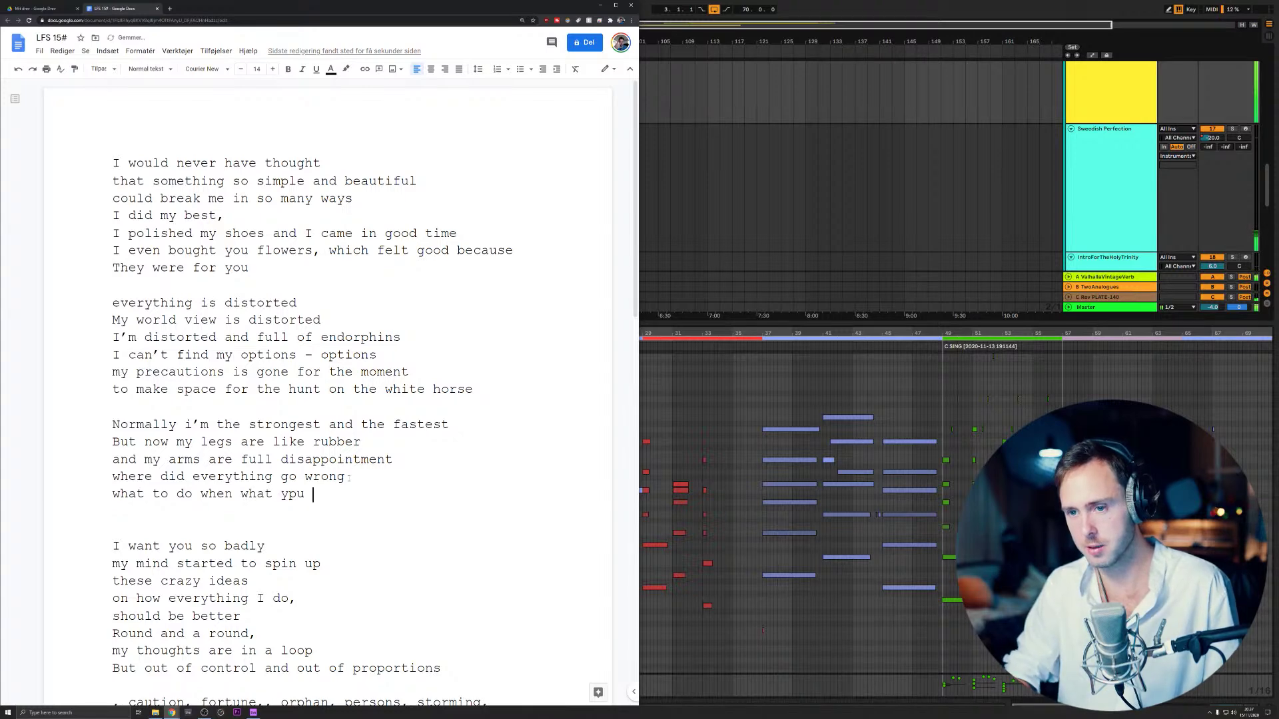
{"action": "type", "text": "want "}
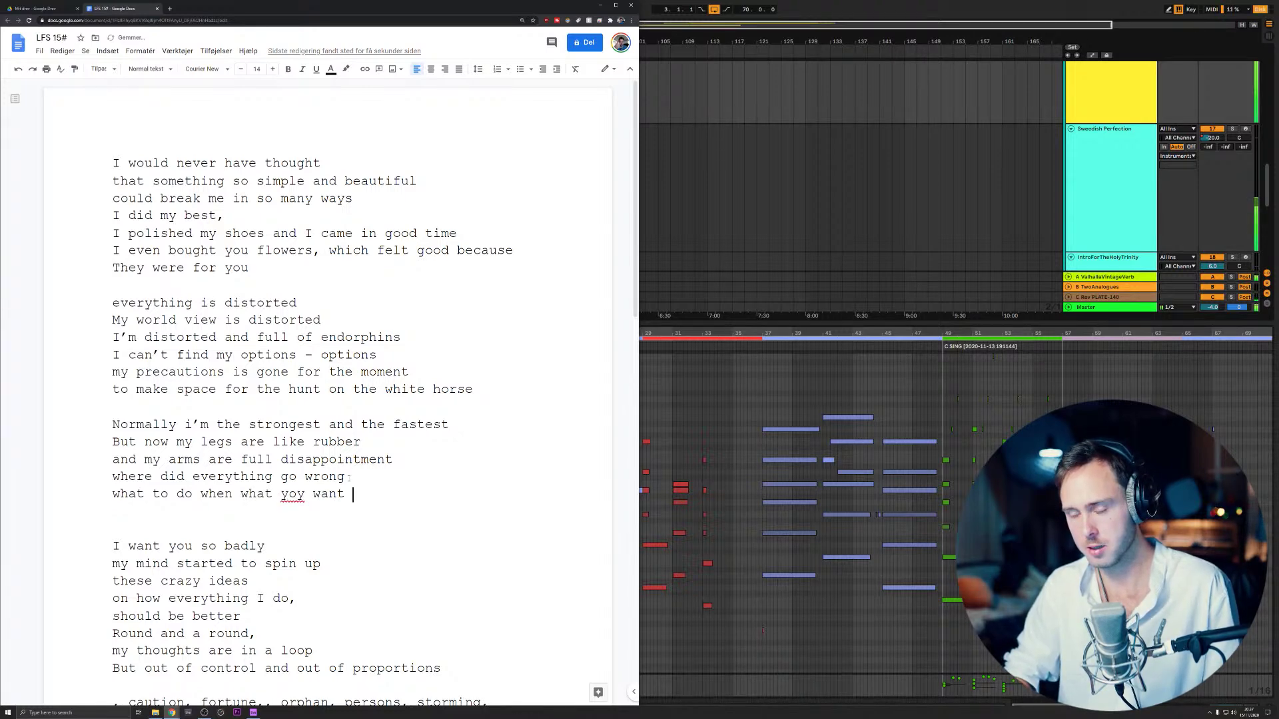
{"action": "type", "text": "soo badly "}
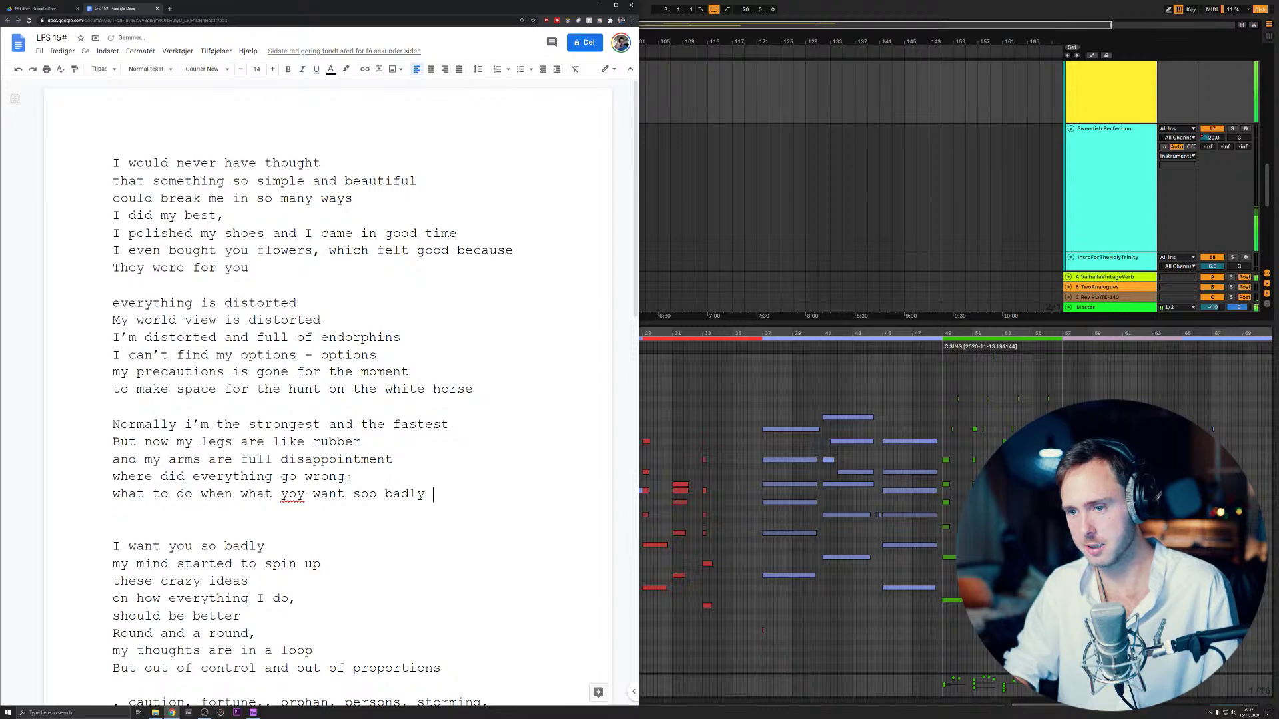
{"action": "type", "text": "is imposible"}
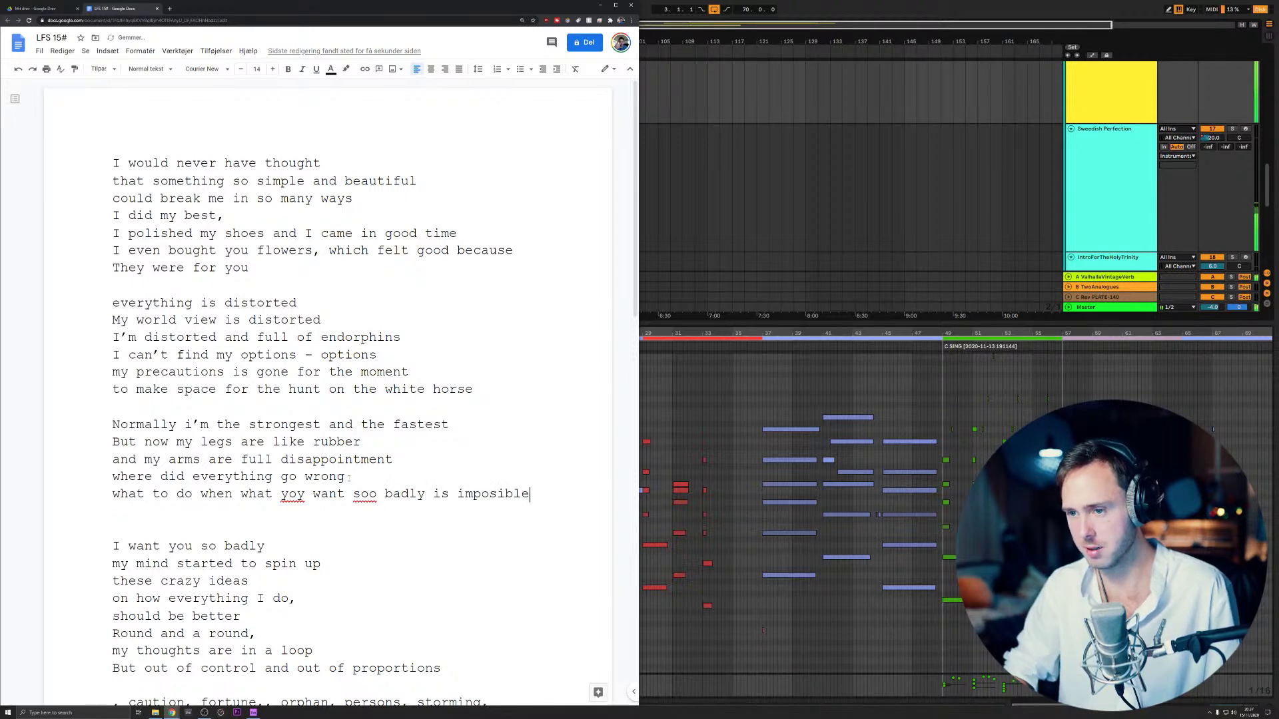
- Accept the spelling suggestions "you", "so" and "impossible" for the misspelled words in the last line of the stanza
{"action": "left_click", "coordinate": [292, 493]}
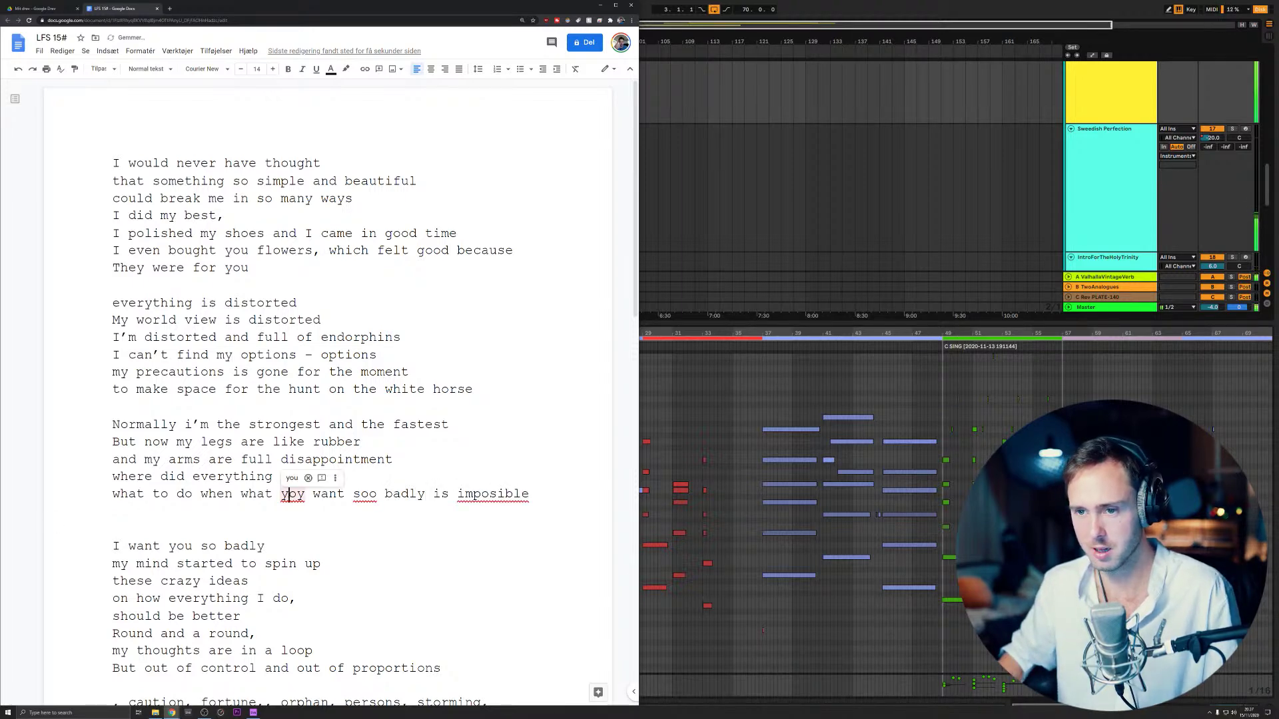
{"action": "left_click", "coordinate": [288, 475]}
{"action": "left_click", "coordinate": [373, 494]}
{"action": "left_click", "coordinate": [364, 477]}
{"action": "left_click", "coordinate": [481, 494]}
{"action": "left_click", "coordinate": [477, 479]}
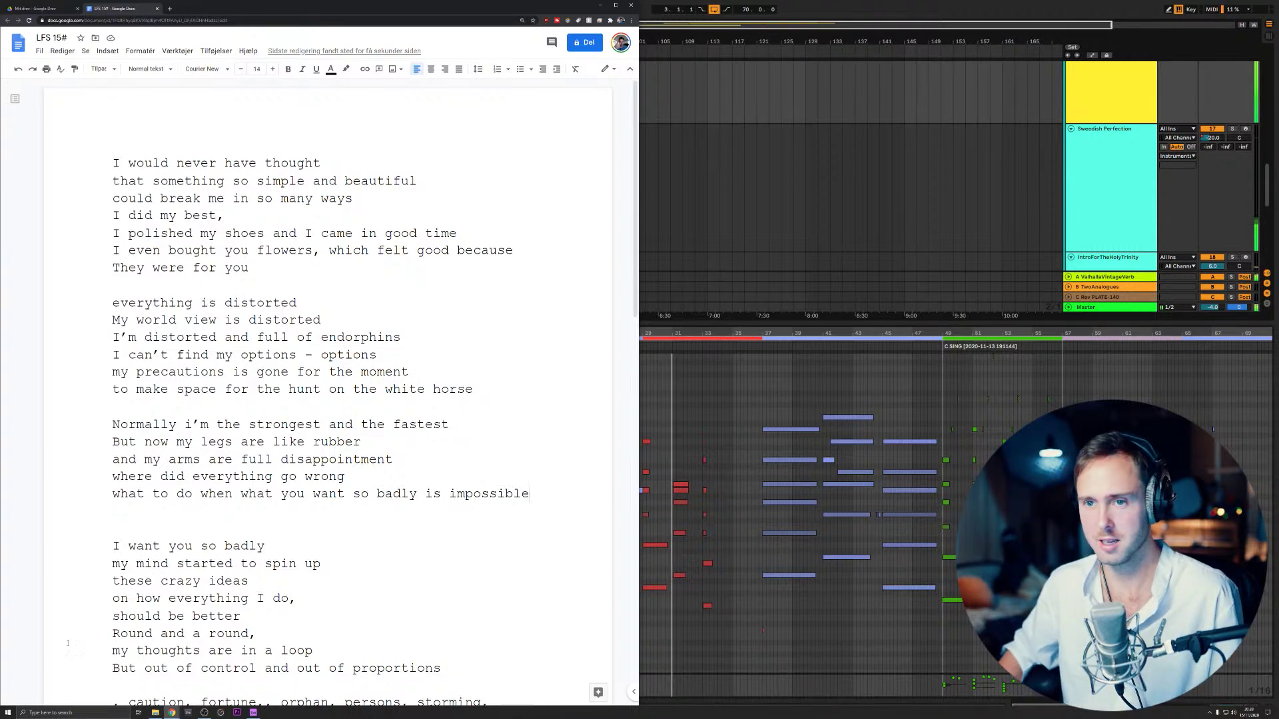
- Reread the stanza line by line, from the rubber legs line through the "what to do" line
{"action": "triple_click", "coordinate": [267, 442]}
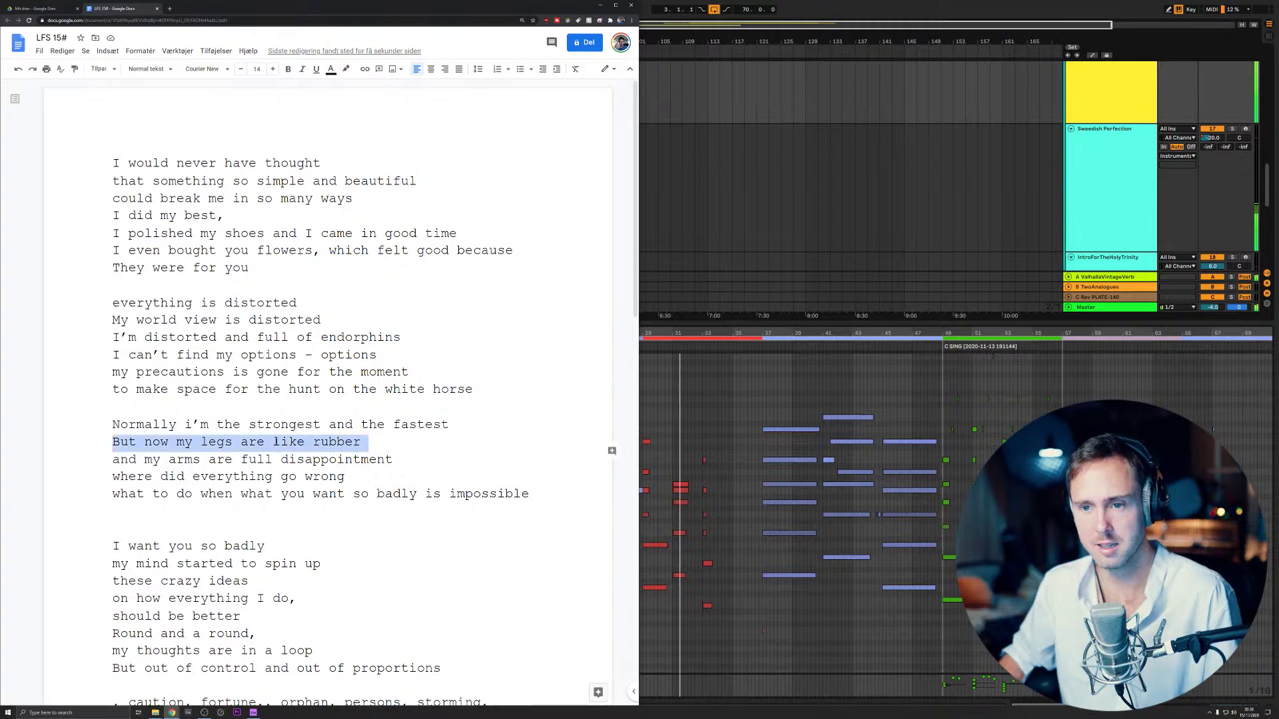
{"action": "left_click", "coordinate": [281, 458]}
{"action": "triple_click", "coordinate": [276, 459]}
{"action": "left_click", "coordinate": [275, 458]}
{"action": "double_click", "coordinate": [276, 476]}
{"action": "left_click", "coordinate": [276, 476]}
{"action": "double_click", "coordinate": [276, 477]}
{"action": "left_click", "coordinate": [276, 476]}
{"action": "double_click", "coordinate": [257, 493]}
{"action": "triple_click", "coordinate": [274, 494]}
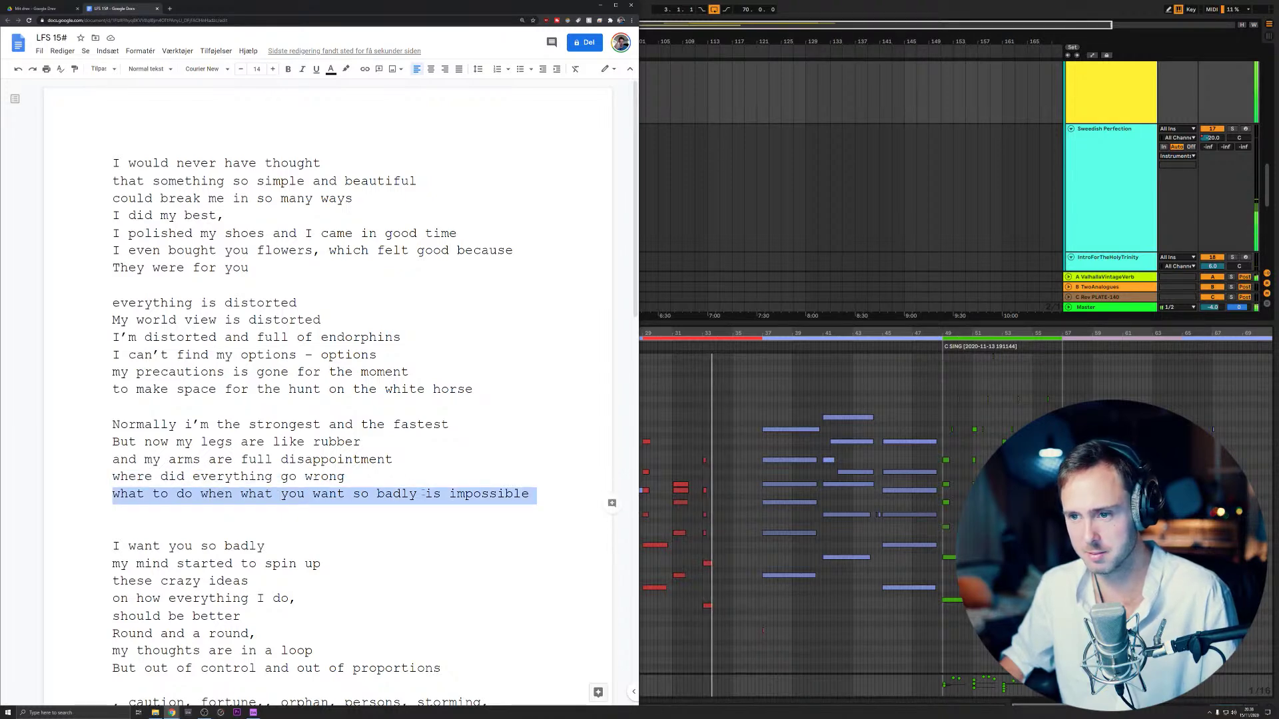
- Add the line "and you have no to blame" below "what to do when what you want so badly is impossible"
{"action": "left_click", "coordinate": [543, 499]}
{"action": "key", "text": "Return"}
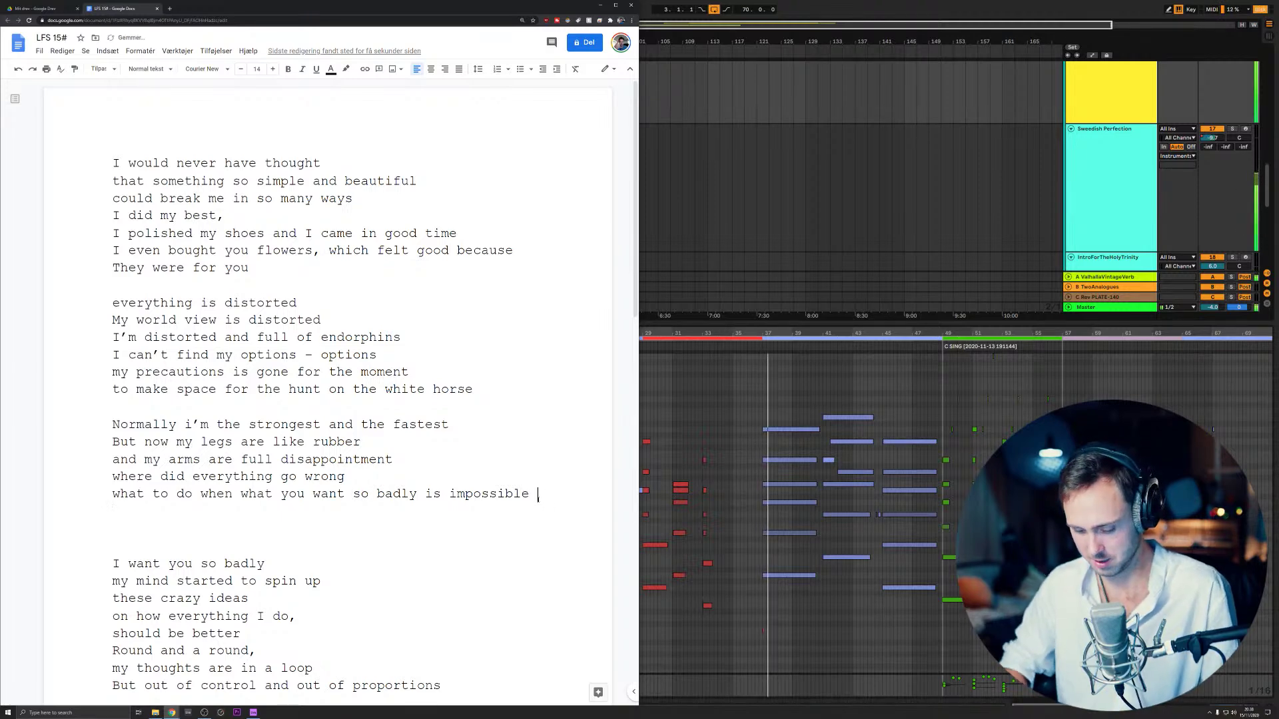
{"action": "type", "text": "and you have n o"}
{"action": "key", "text": "BackSpace"}
{"action": "type", "text": "o"}
{"action": "key", "text": "BackSpace"}
{"action": "key", "text": "BackSpace"}
{"action": "type", "text": "o to blame"}
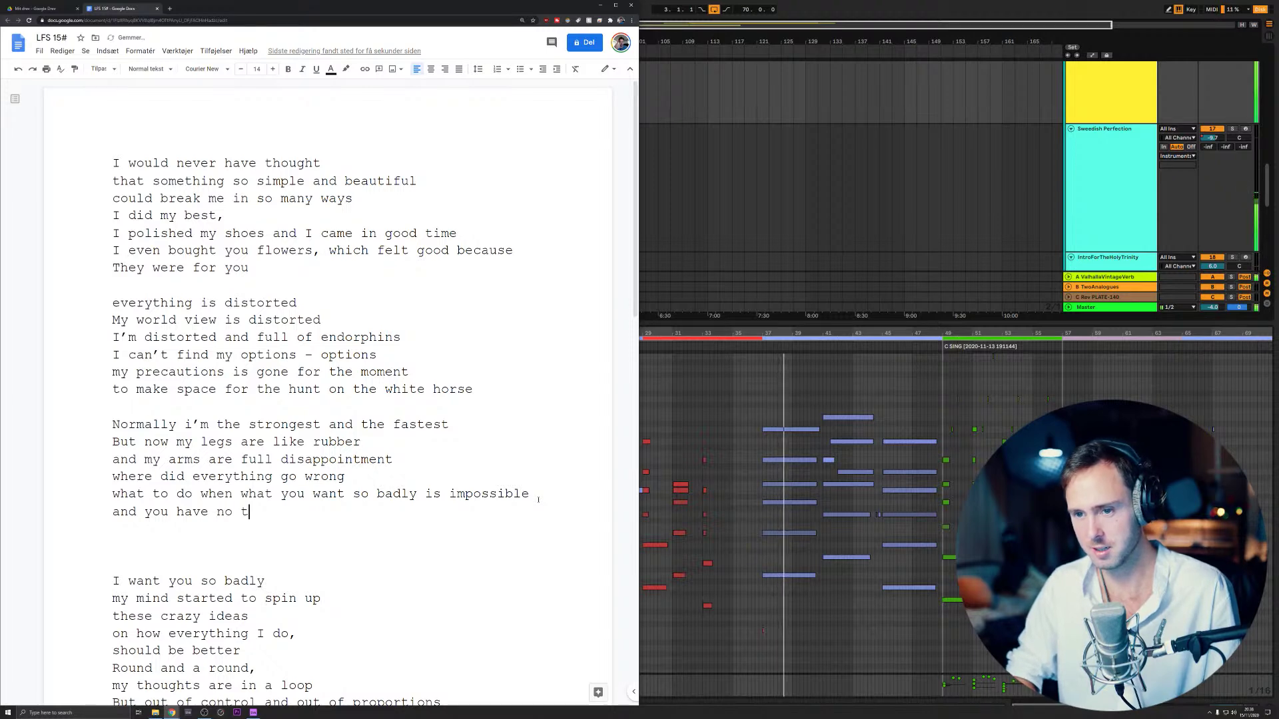
{"action": "key", "text": "Down"}
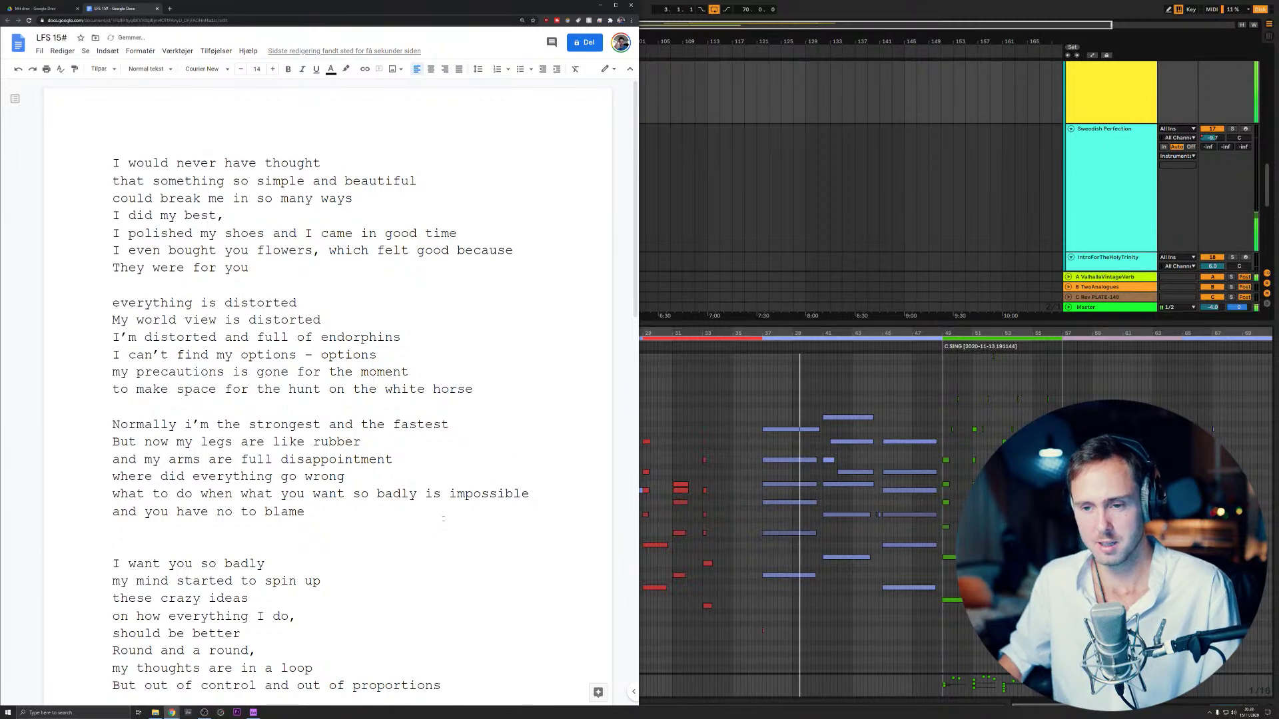
- Reread the "I want you so badly" stanza and look over the rhyme words and notes below it
{"action": "scroll", "coordinate": [538, 499], "scroll_direction": "down", "scroll_amount": 3}
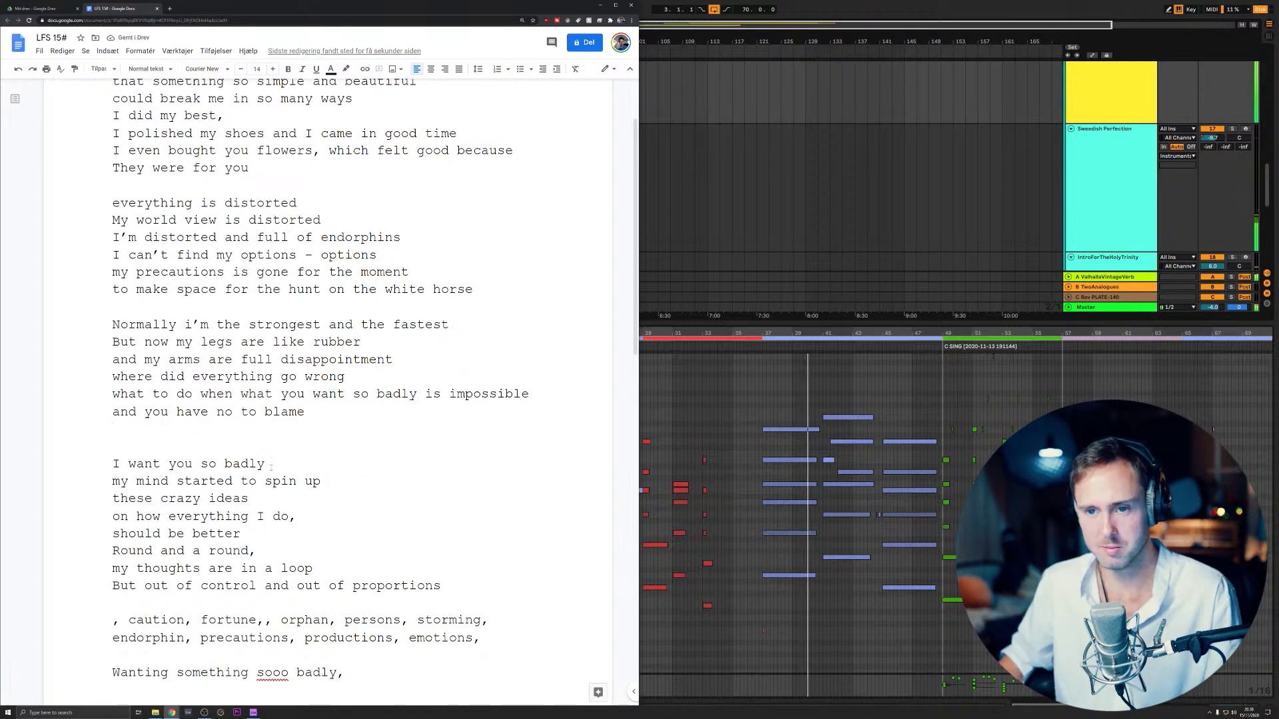
{"action": "double_click", "coordinate": [250, 482]}
{"action": "triple_click", "coordinate": [254, 482]}
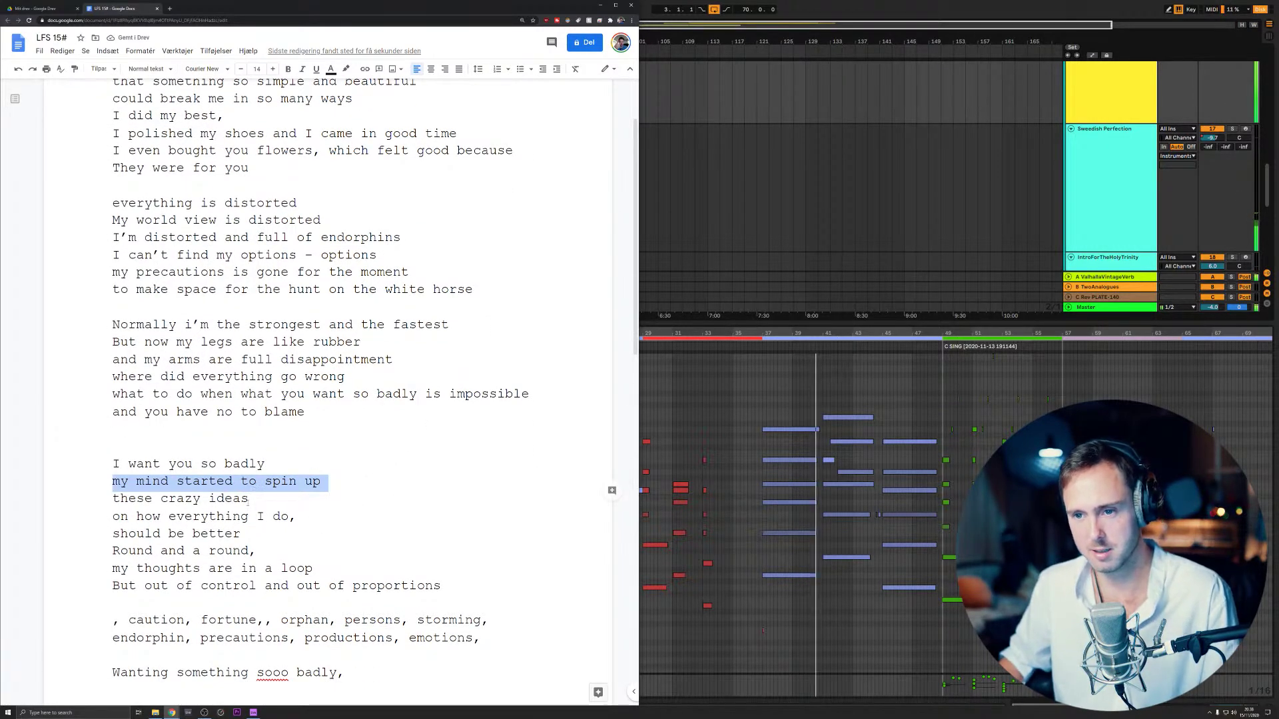
{"action": "triple_click", "coordinate": [227, 499]}
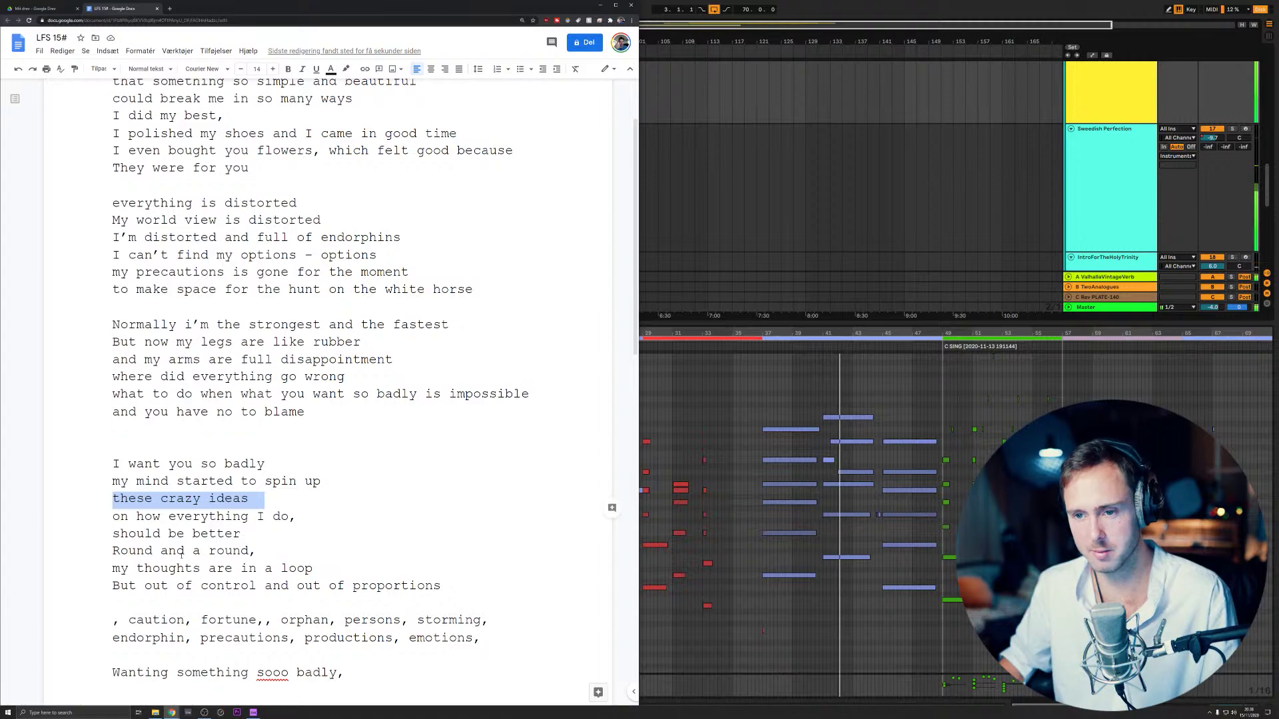
{"action": "scroll", "coordinate": [181, 550], "scroll_direction": "down", "scroll_amount": 1}
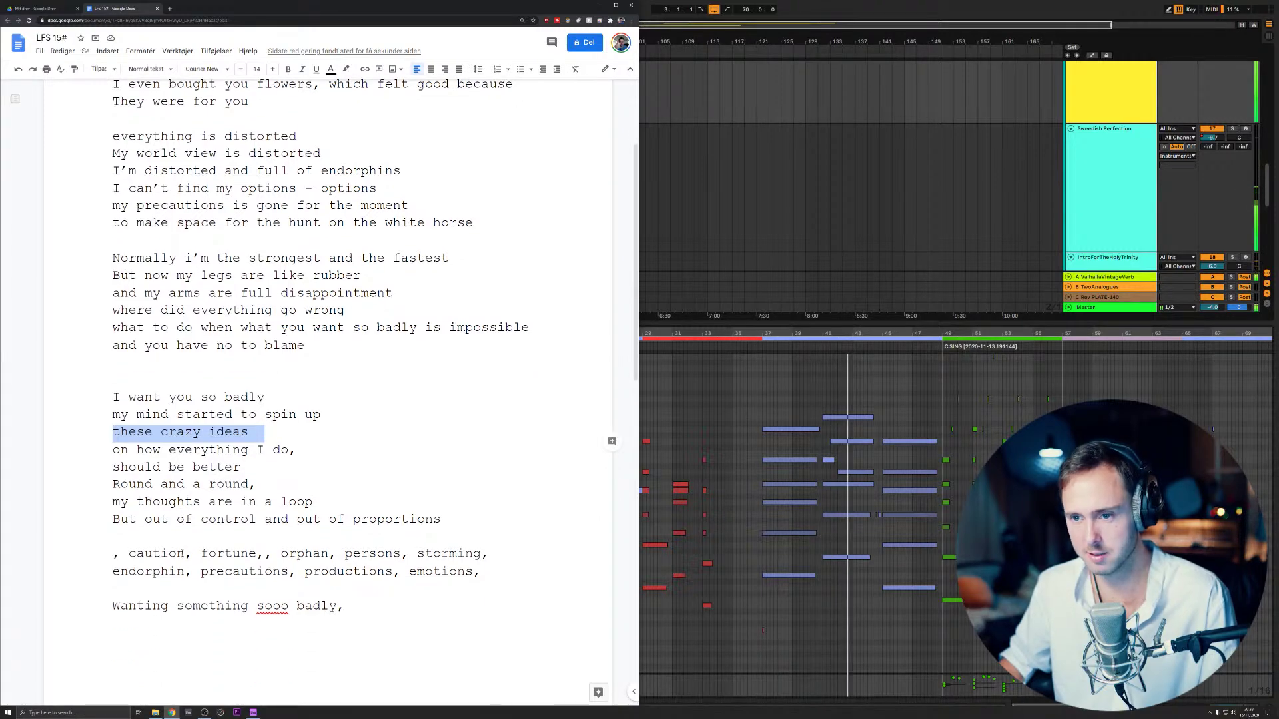
{"action": "scroll", "coordinate": [181, 553], "scroll_direction": "down", "scroll_amount": 4}
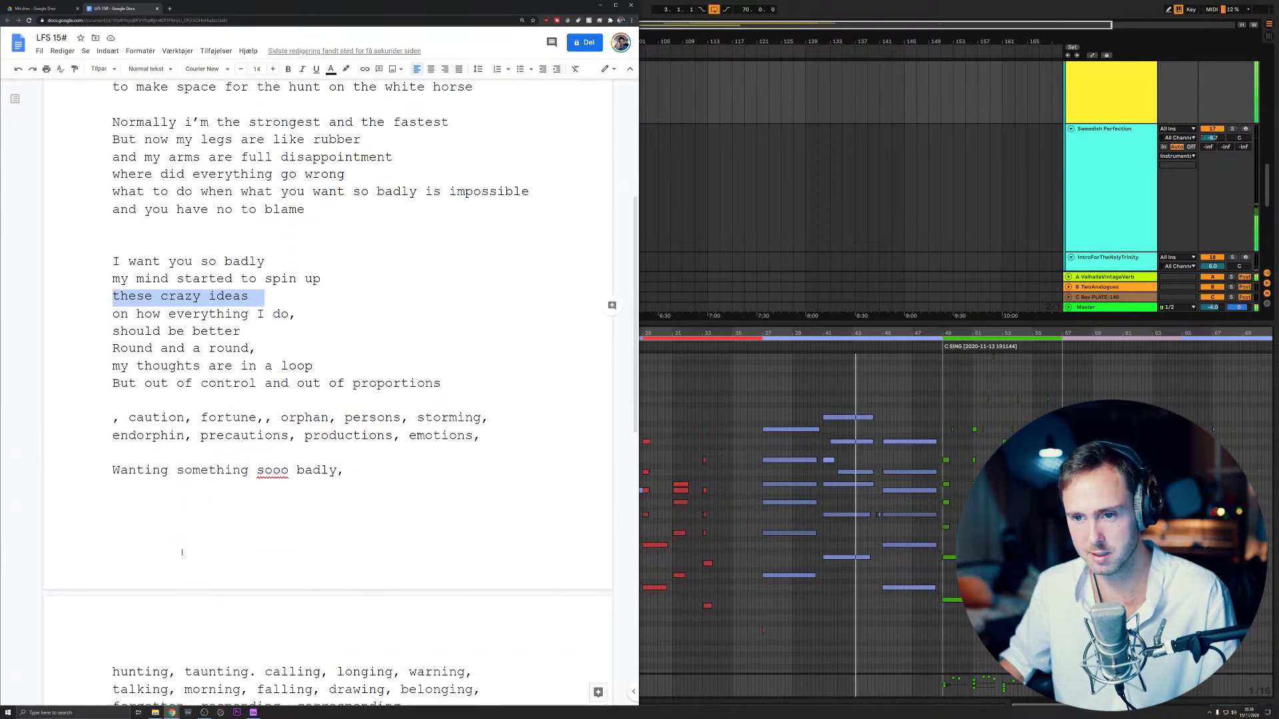
{"action": "scroll", "coordinate": [181, 553], "scroll_direction": "up", "scroll_amount": 3}
{"action": "scroll", "coordinate": [181, 552], "scroll_direction": "up", "scroll_amount": 3}
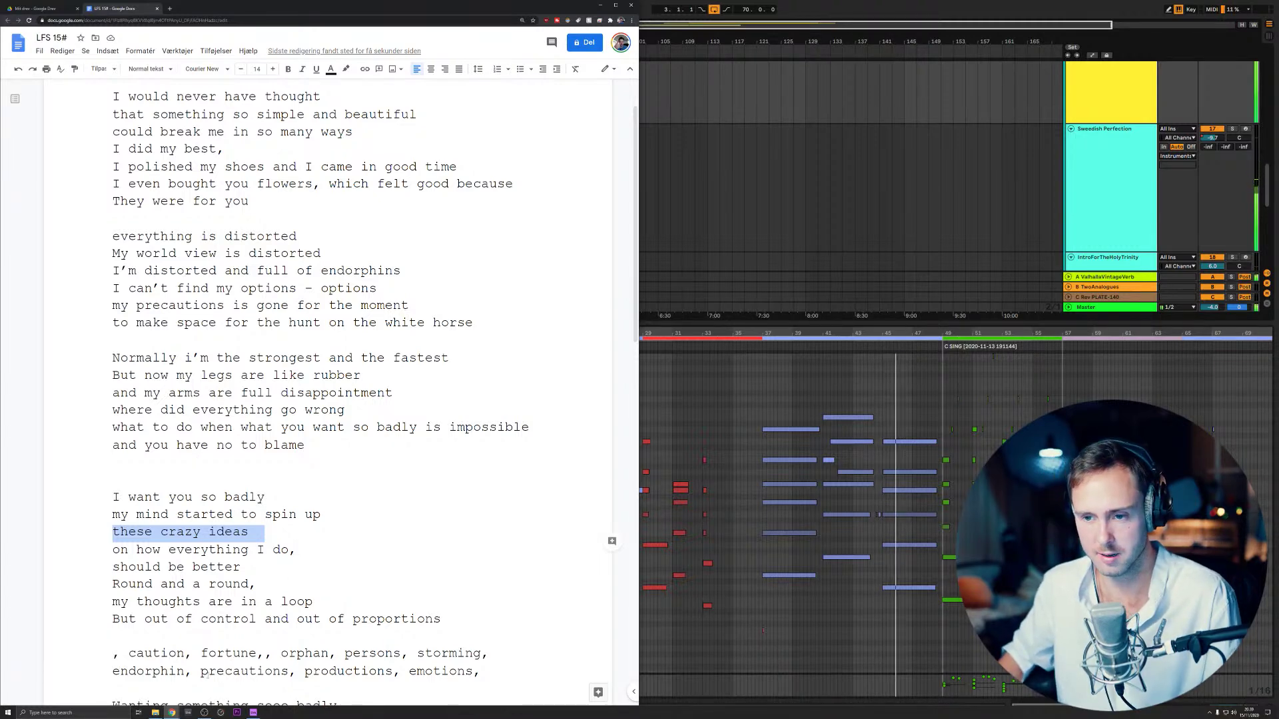
- Remove the trailing commas after "on how everything I do" and "Round and a round"
{"action": "key", "text": "Down"}
{"action": "key", "text": "End"}
{"action": "key", "text": "BackSpace"}
{"action": "left_click", "coordinate": [279, 585]}
{"action": "key", "text": "BackSpace"}
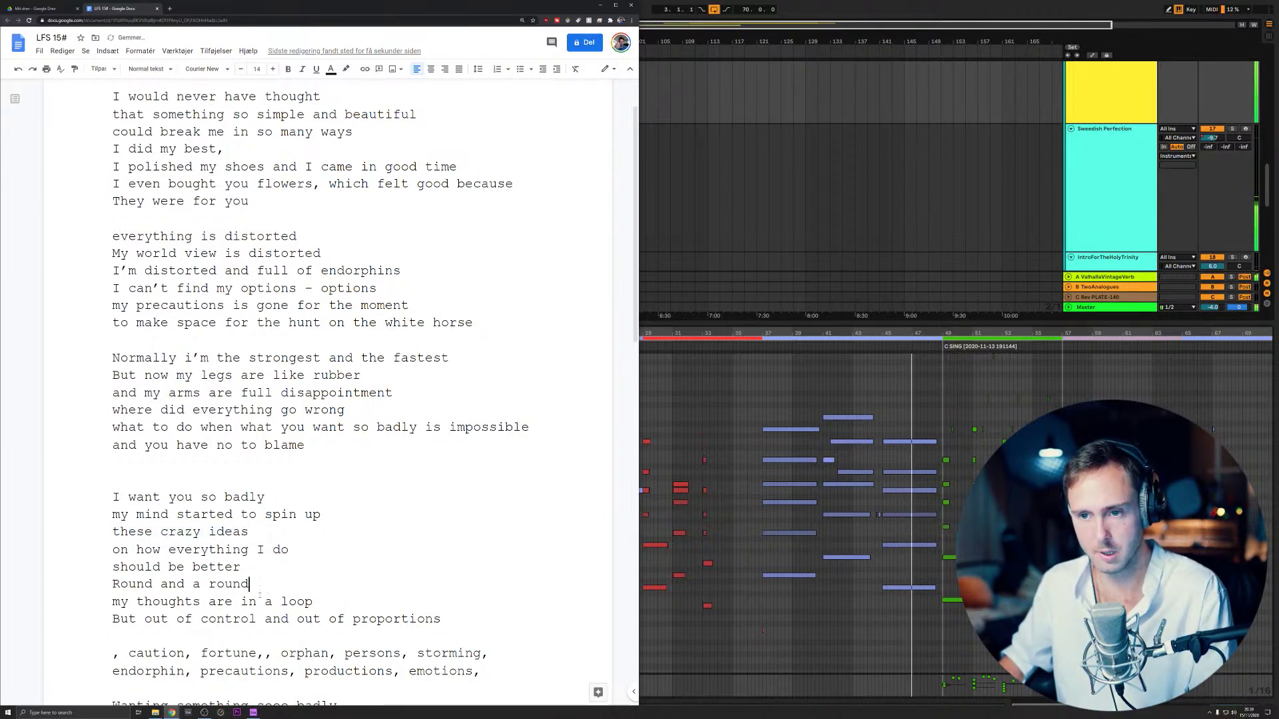
- Split the flowers line in the first stanza so that "which felt good because" stands on its own line
{"action": "scroll", "coordinate": [264, 596], "scroll_direction": "down", "scroll_amount": 1}
{"action": "scroll", "coordinate": [264, 596], "scroll_direction": "up", "scroll_amount": 2}
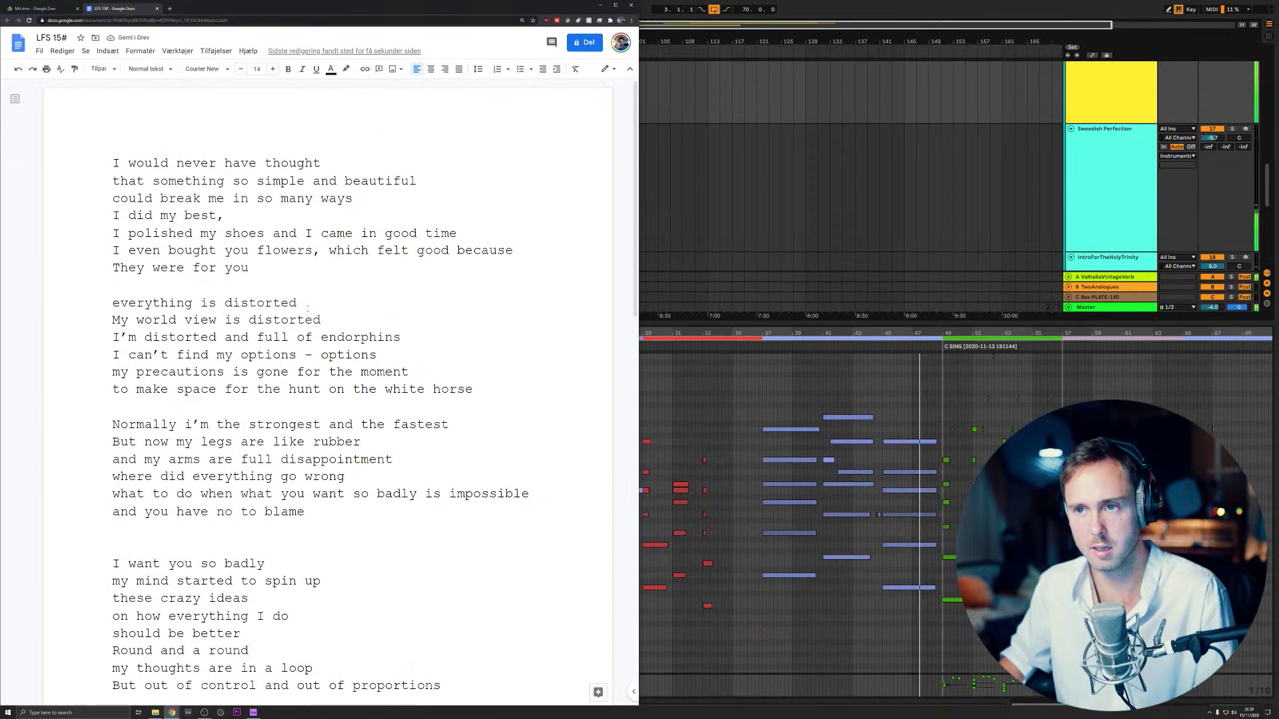
{"action": "left_click", "coordinate": [328, 251]}
{"action": "key", "text": "Return"}
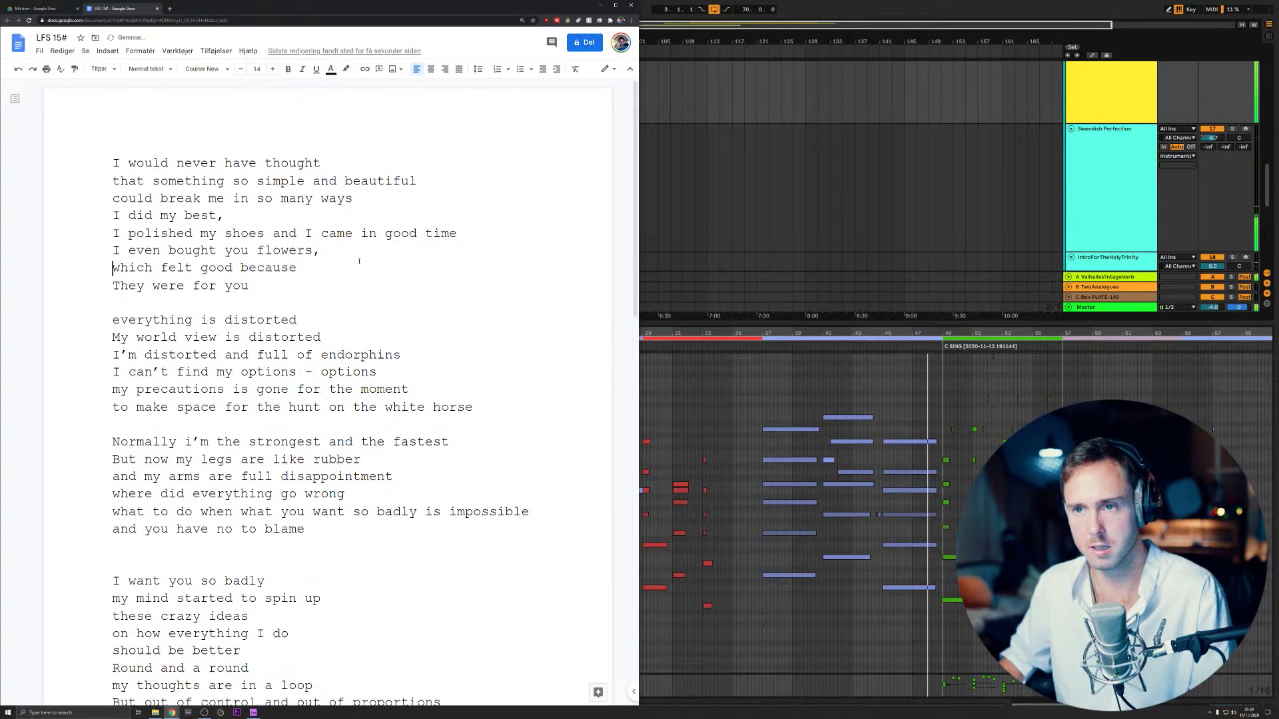
- Remove the trailing commas after "I even bought you flowers" and "I did my best"
{"action": "left_click", "coordinate": [319, 251]}
{"action": "key", "text": "BackSpace"}
{"action": "left_click", "coordinate": [233, 216]}
{"action": "key", "text": "BackSpace"}
{"action": "key", "text": "BackSpace"}
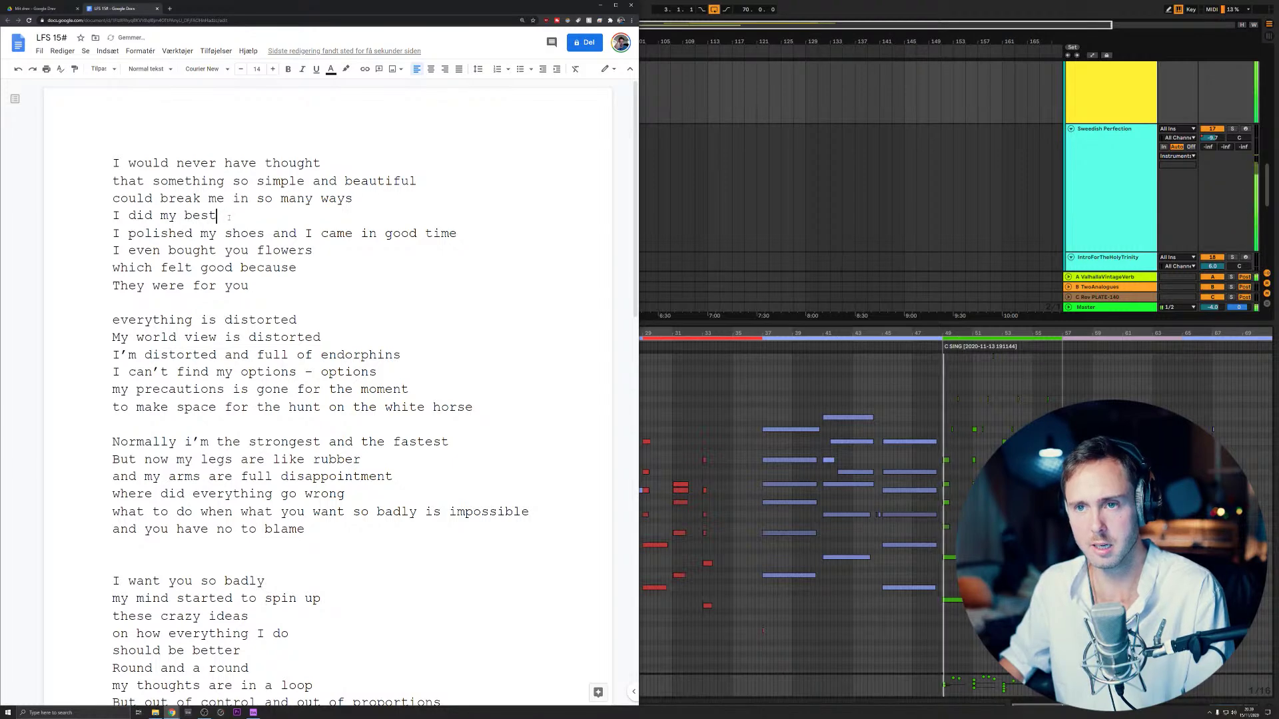
- Add a bold heading "CHORUS:" on the empty line directly above "I want you so badly"
{"action": "scroll", "coordinate": [276, 363], "scroll_direction": "down", "scroll_amount": 2}
{"action": "scroll", "coordinate": [277, 363], "scroll_direction": "down", "scroll_amount": 2}
{"action": "left_click", "coordinate": [139, 304]}
{"action": "type", "text": "C"}
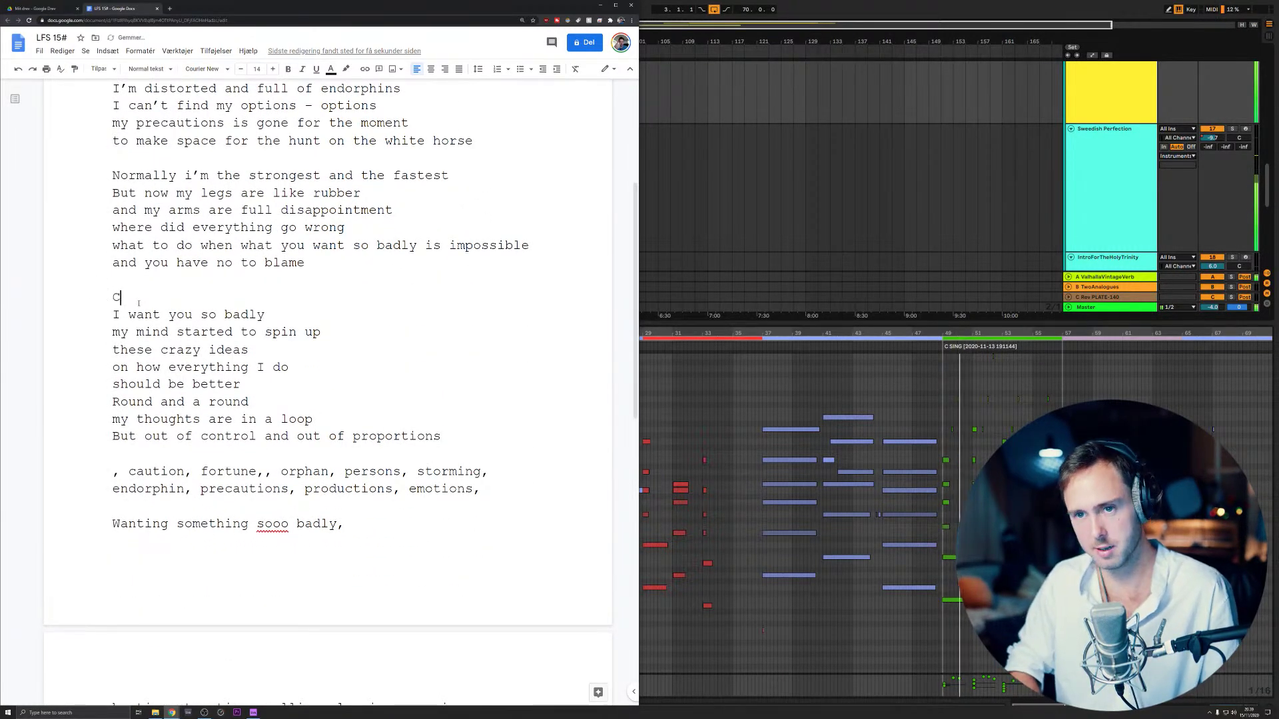
{"action": "type", "text": "HORUS:"}
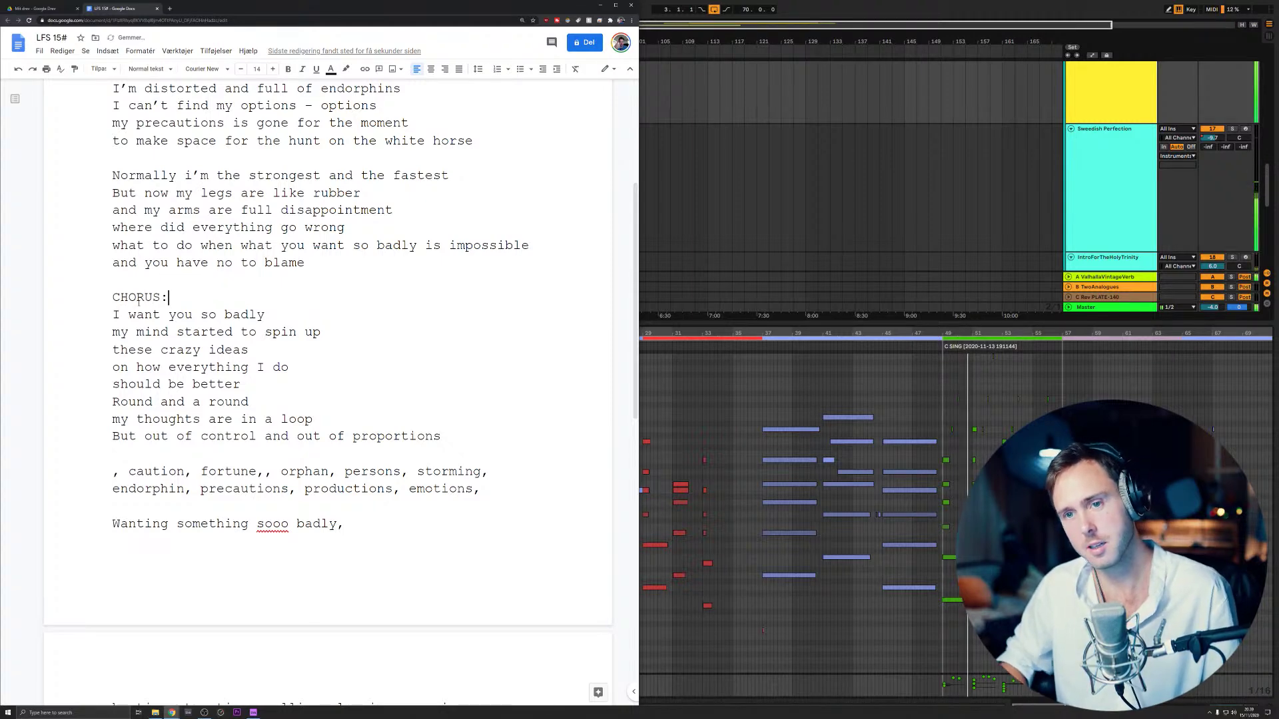
{"action": "key", "text": "shift+Home"}
{"action": "key", "text": "ctrl+b"}
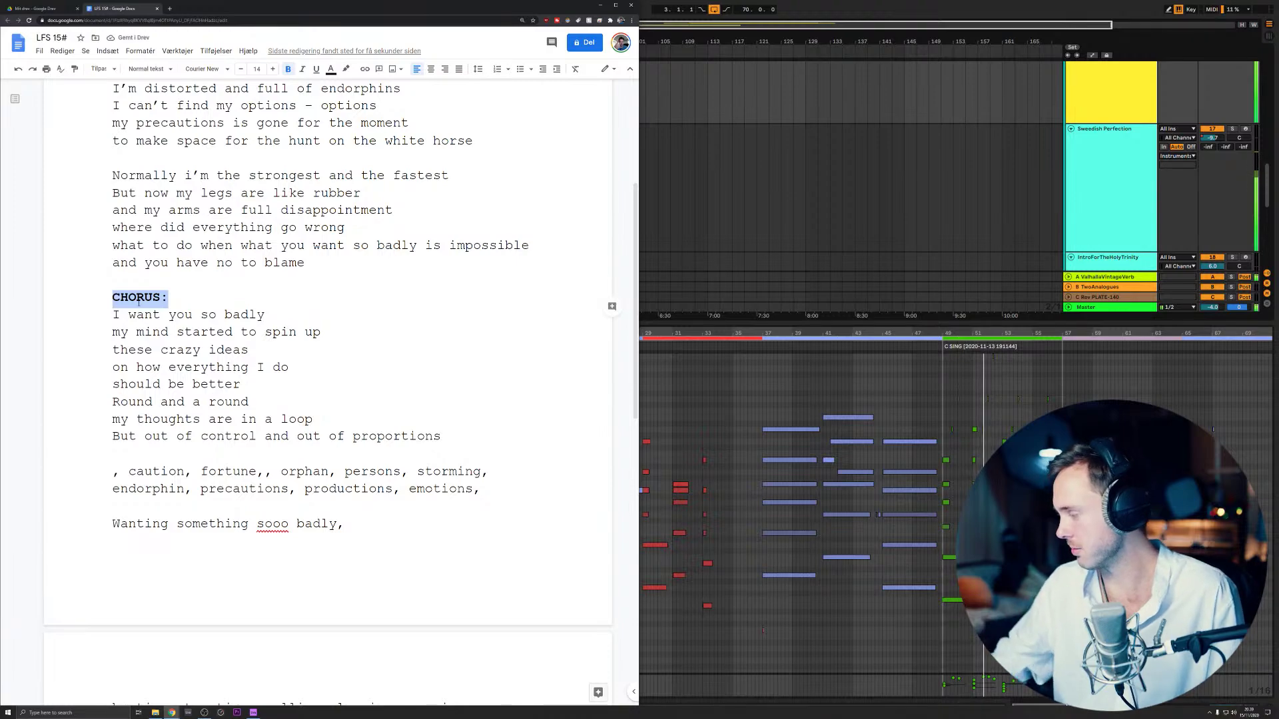
- Switch to Ableton Live and play the arrangement from the red section at bar 29
{"action": "scroll", "coordinate": [435, 126], "scroll_direction": "up", "scroll_amount": 4}
{"action": "scroll", "coordinate": [327, 399], "scroll_direction": "down", "scroll_amount": 2}
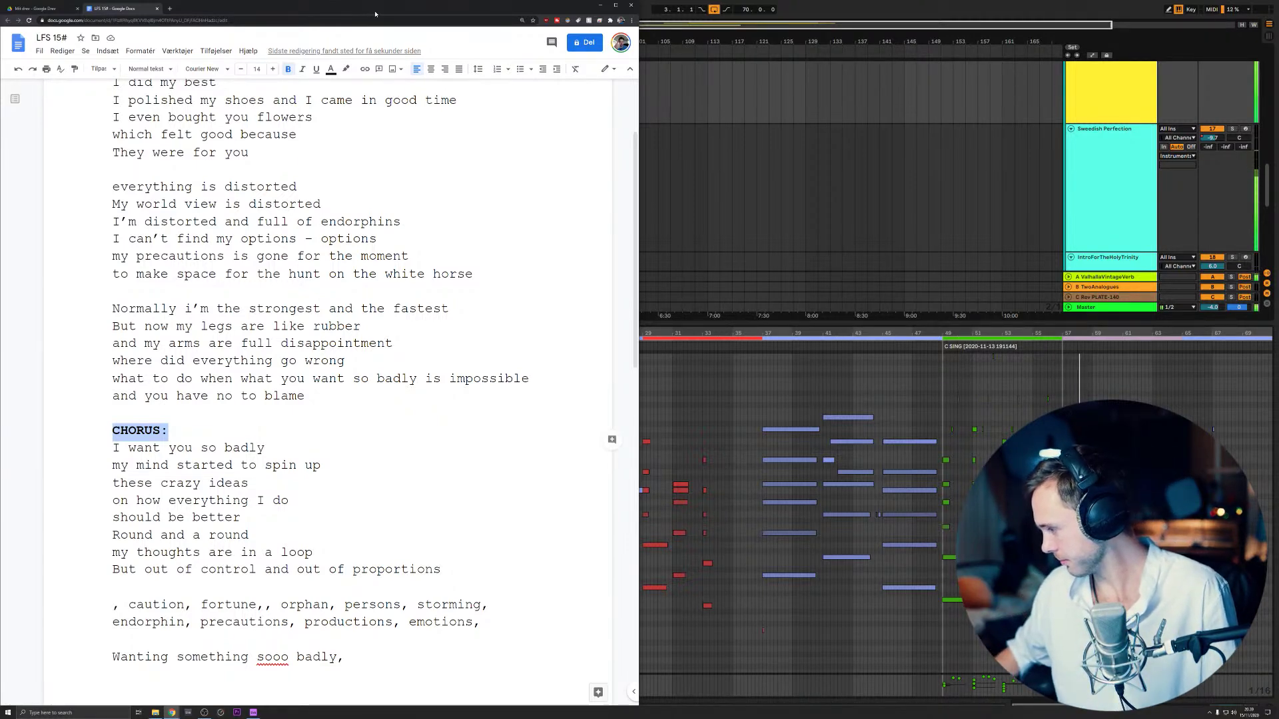
{"action": "left_click", "coordinate": [600, 5]}
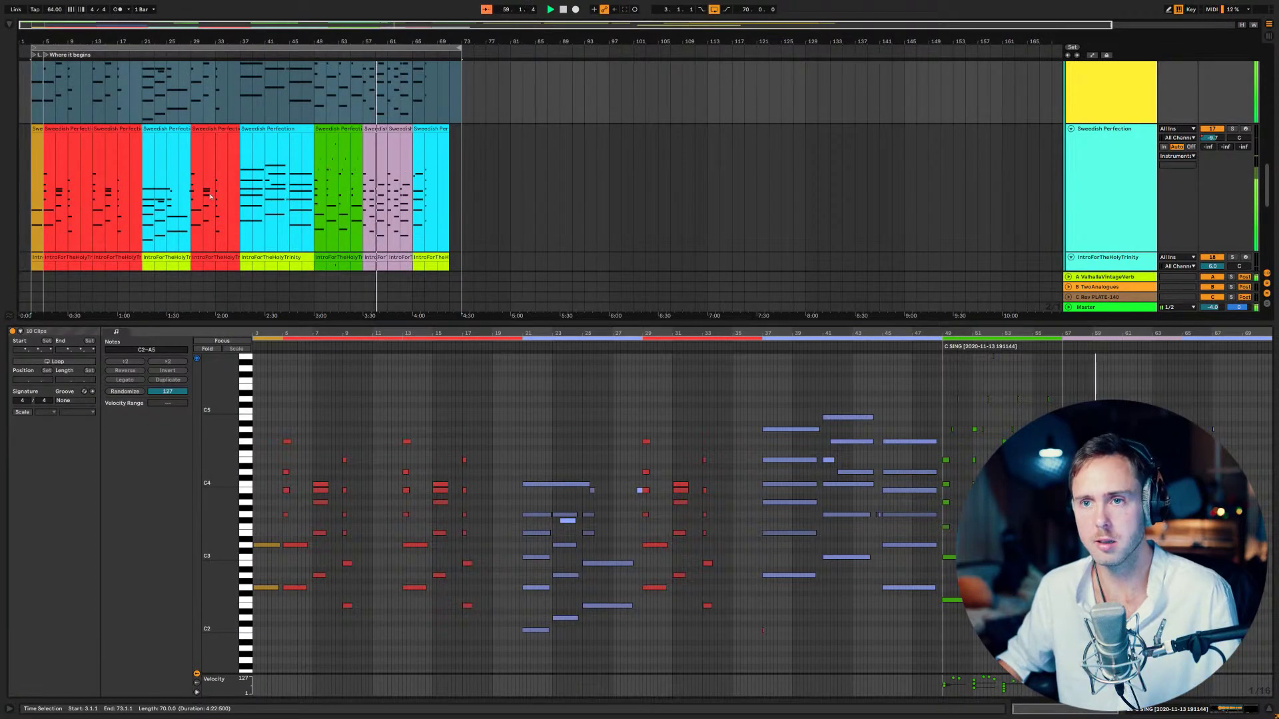
{"action": "left_click", "coordinate": [162, 187]}
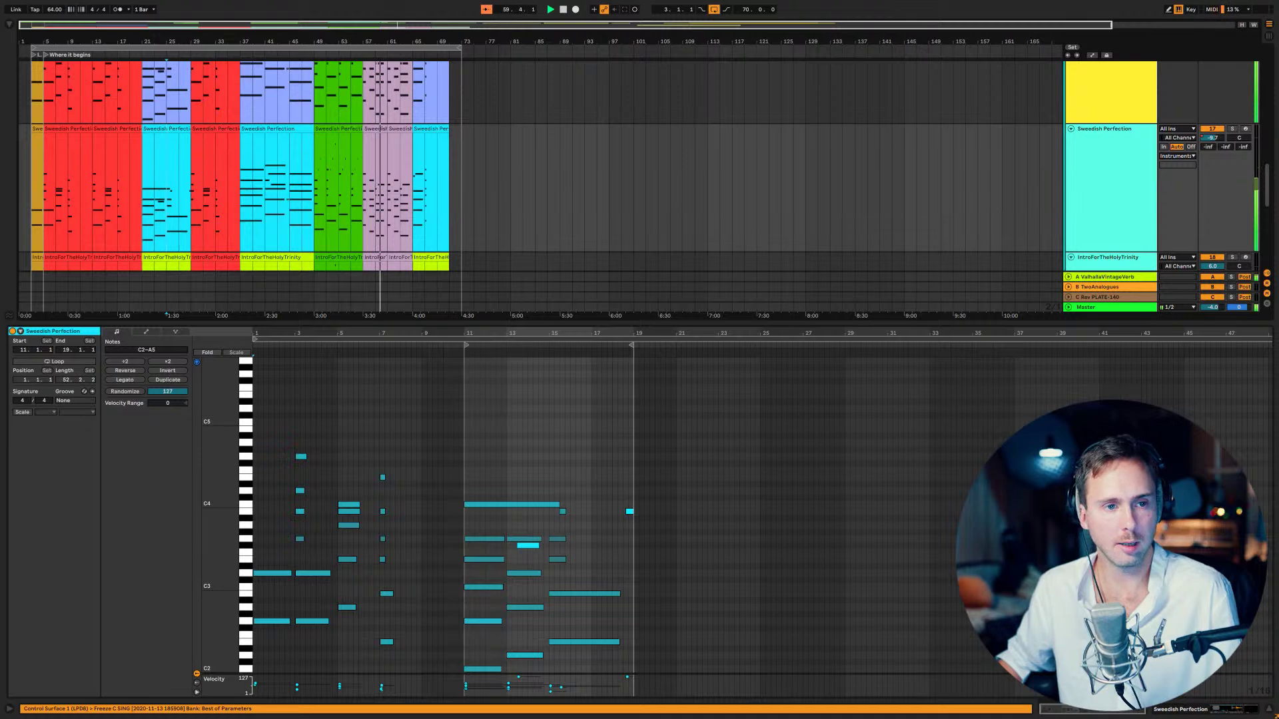
{"action": "key", "text": "space"}
{"action": "left_click", "coordinate": [195, 177]}
{"action": "key", "text": "space"}
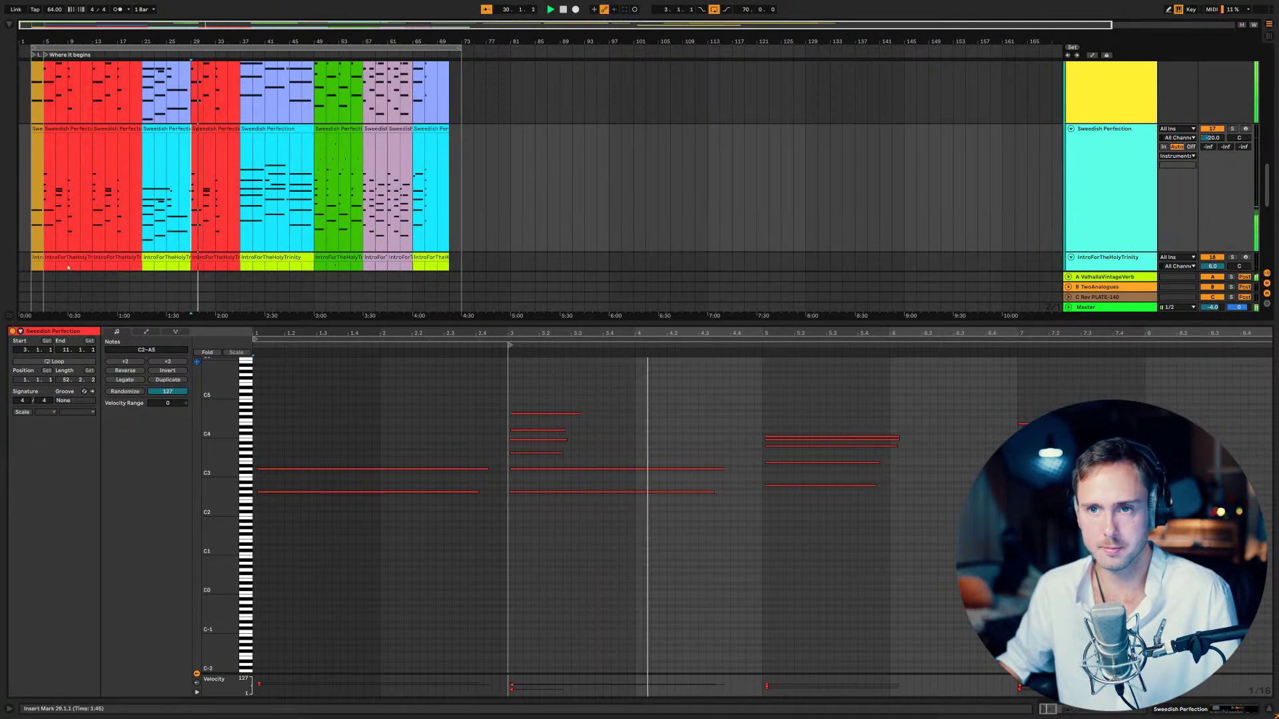
- Listen to the arrangement from bar 37 and from the start of the green section at bar 49
{"action": "left_click", "coordinate": [147, 227]}
{"action": "left_click", "coordinate": [242, 210]}
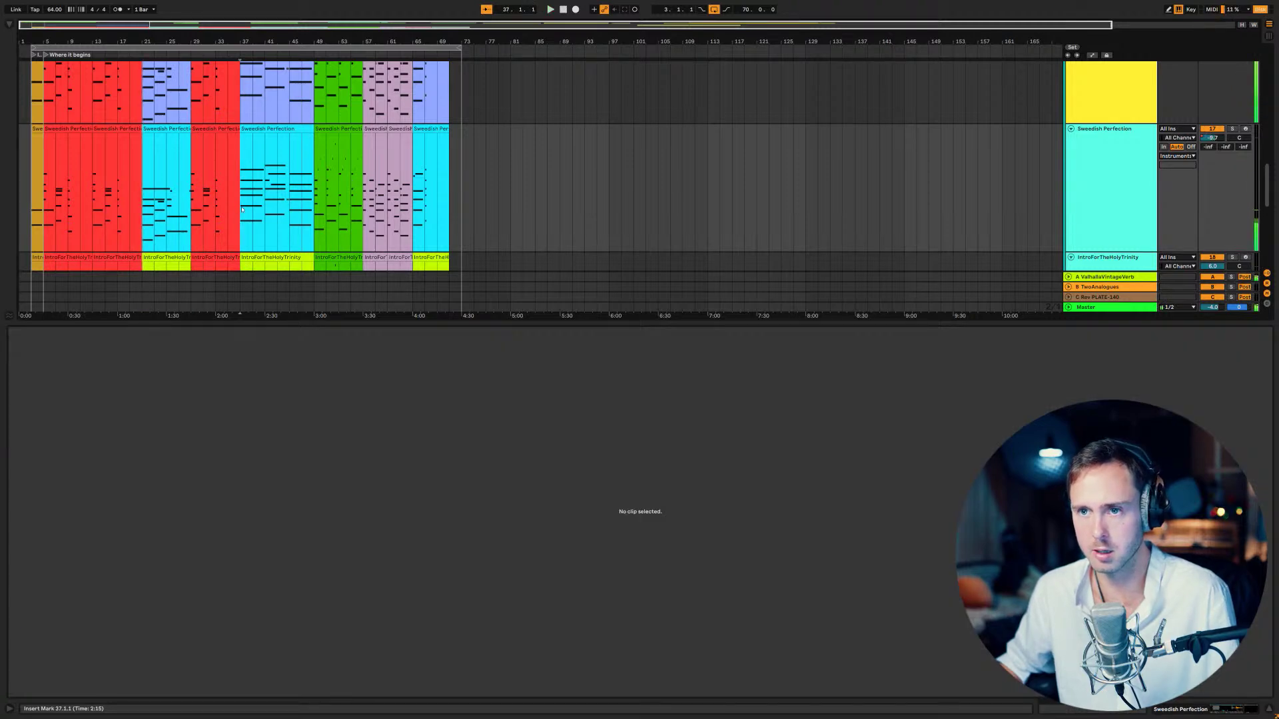
{"action": "key", "text": "space"}
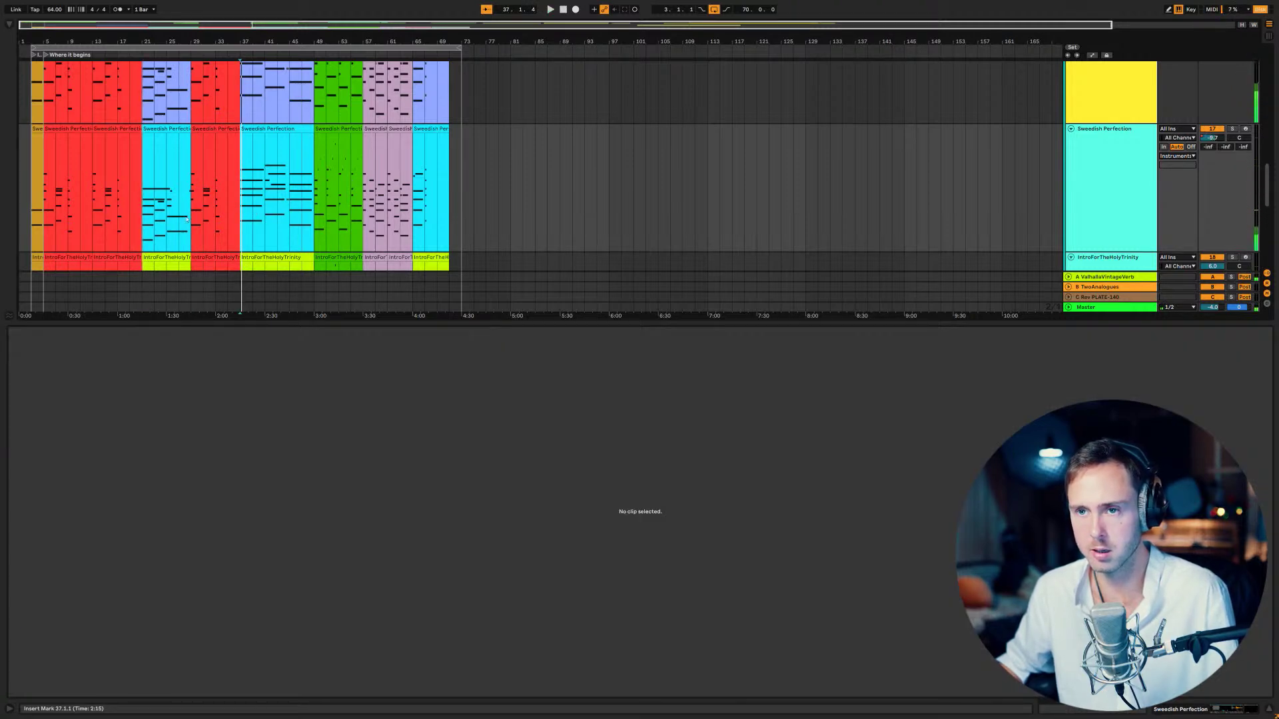
{"action": "key", "text": "ctrl+z"}
{"action": "left_click", "coordinate": [236, 217]}
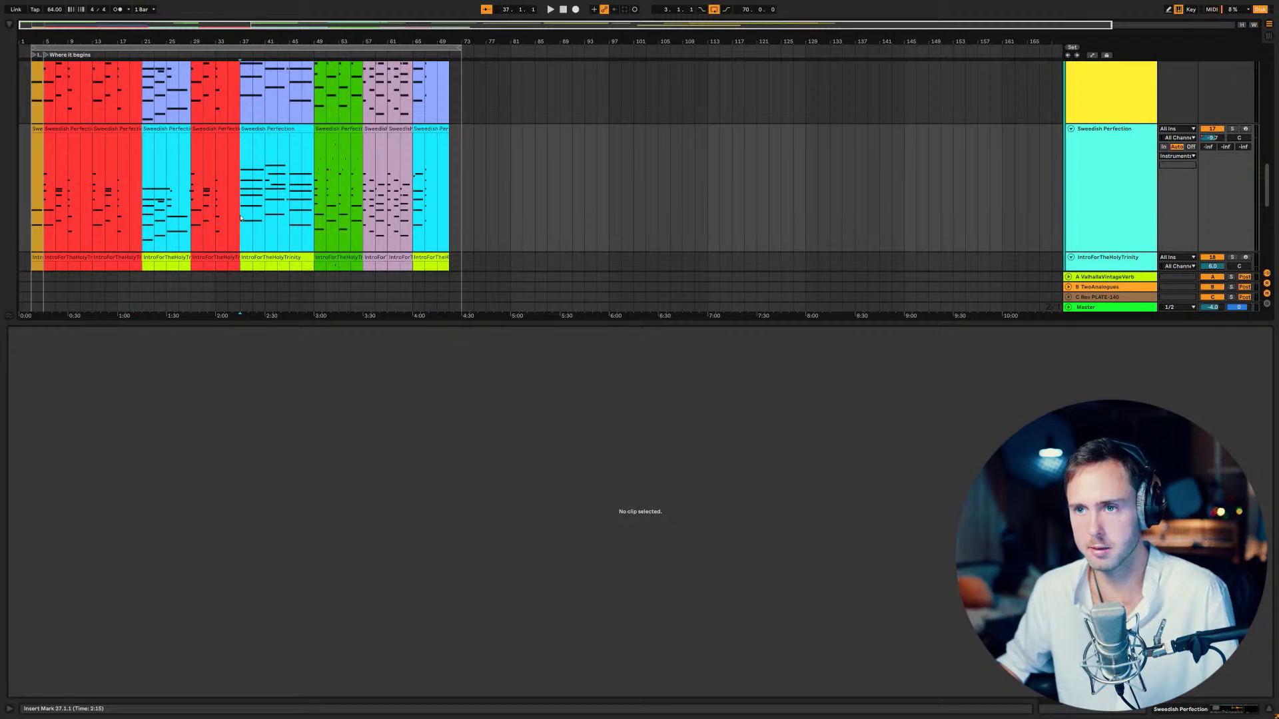
{"action": "key", "text": "space"}
{"action": "left_click", "coordinate": [315, 210]}
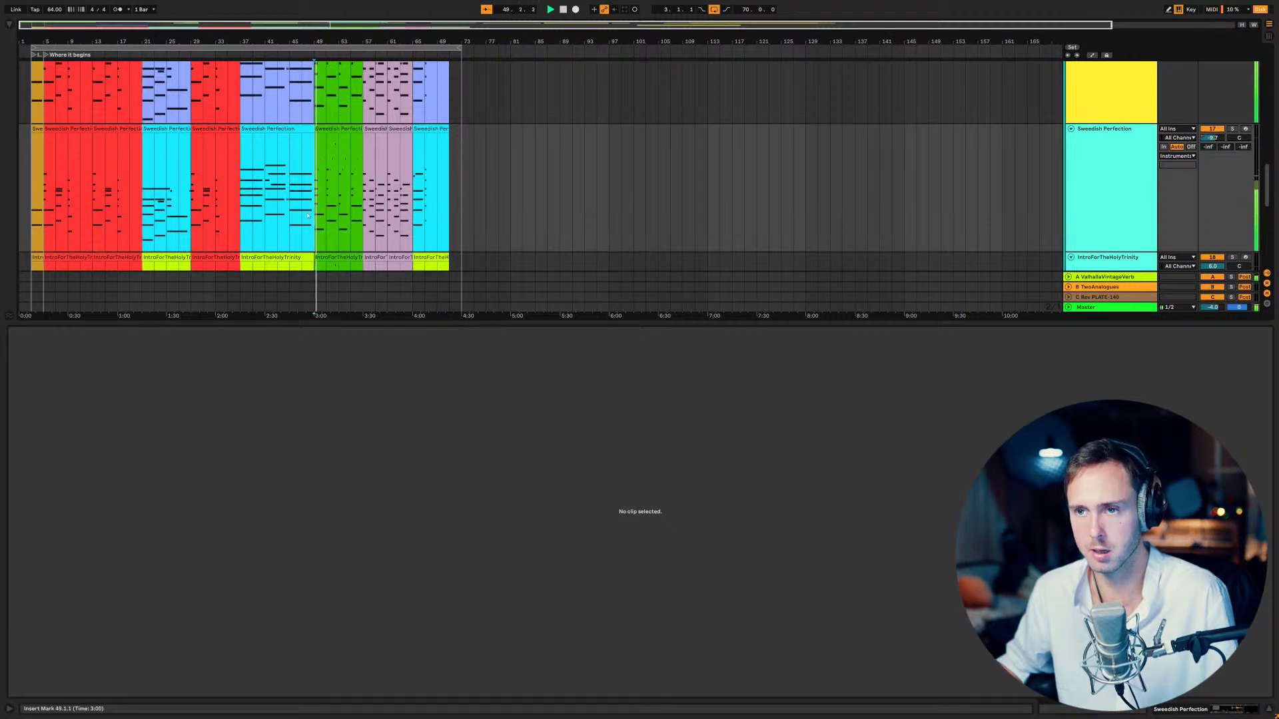
- Select the first chord's notes in the green Sweedish Perfection clip at bar 49 and listen to that passage
{"action": "left_click", "coordinate": [318, 214]}
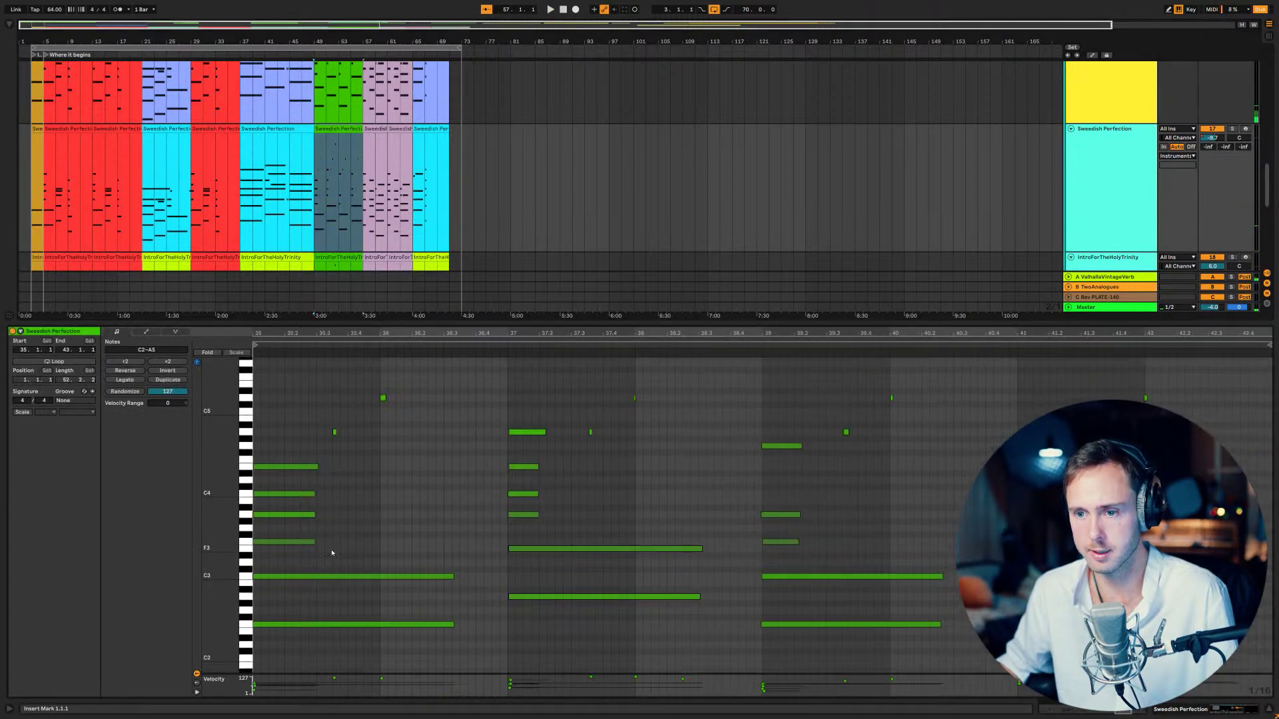
{"action": "left_click_drag", "start_coordinate": [273, 634], "coordinate": [270, 427]}
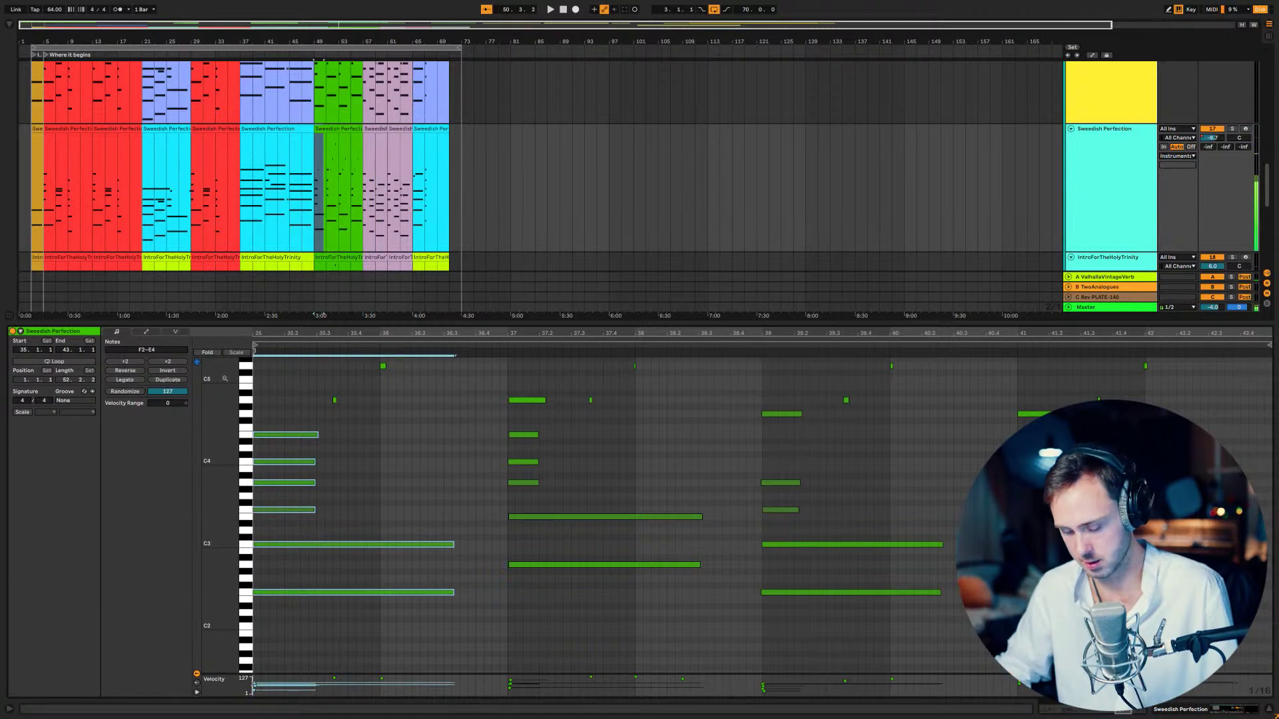
{"action": "key", "text": "space"}
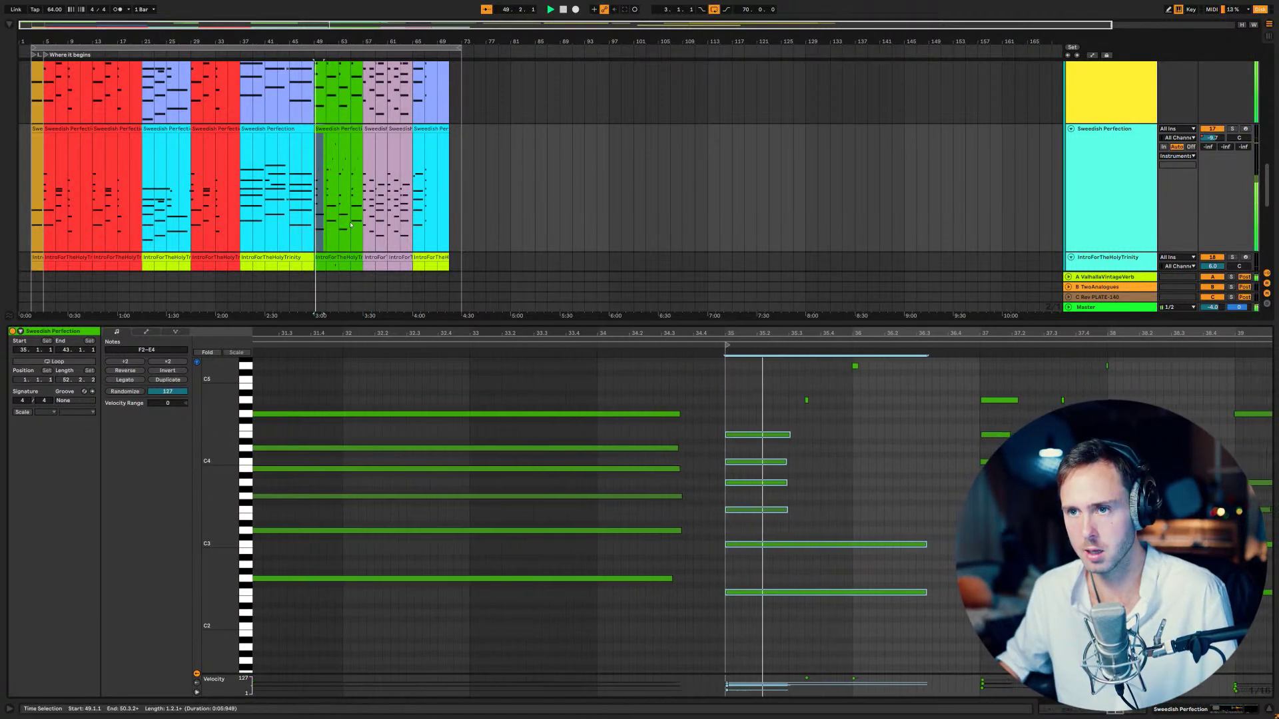
{"action": "scroll", "coordinate": [337, 227], "scroll_direction": "up", "scroll_amount": 3}
{"action": "scroll", "coordinate": [336, 228], "scroll_direction": "up", "scroll_amount": 3}
{"action": "scroll", "coordinate": [329, 224], "scroll_direction": "down", "scroll_amount": 2}
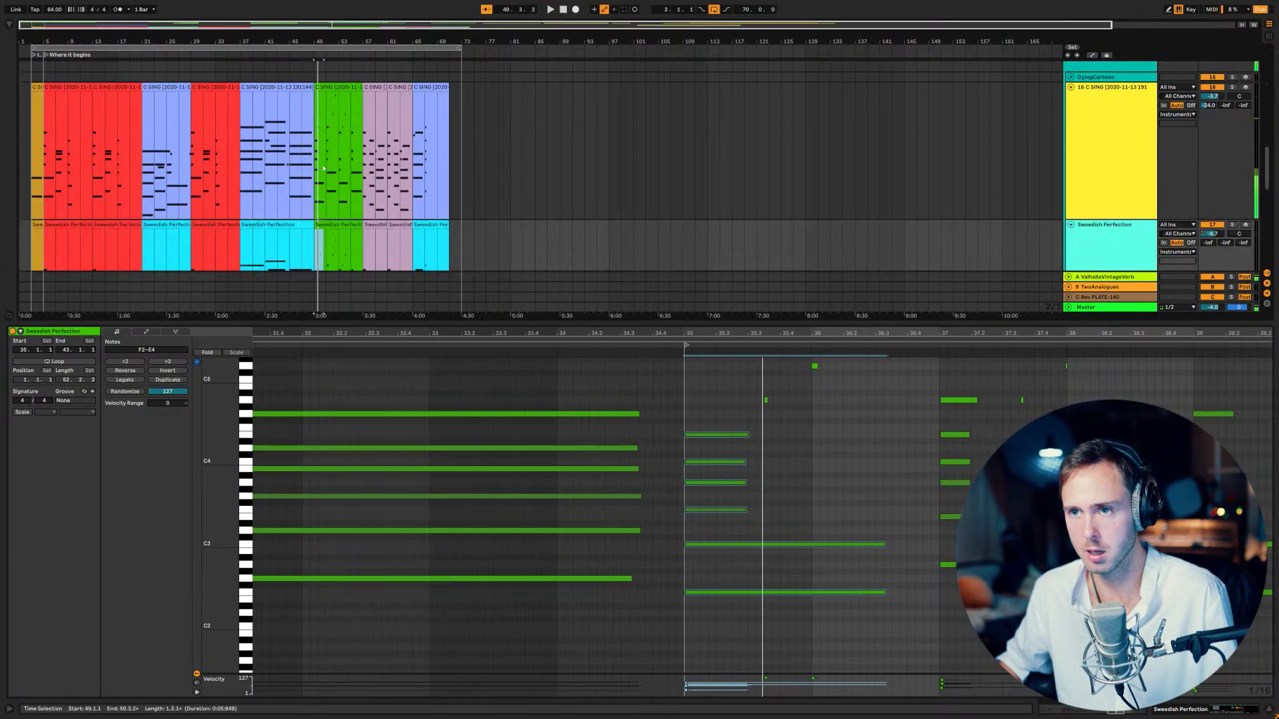
{"action": "key", "text": "space"}
- Copy the green Sweedish Perfection clip at bar 49 onto the IntroForTheHolyTrinity track, replacing the clip there
{"action": "left_click", "coordinate": [335, 138]}
{"action": "scroll", "coordinate": [335, 138], "scroll_direction": "down", "scroll_amount": 2}
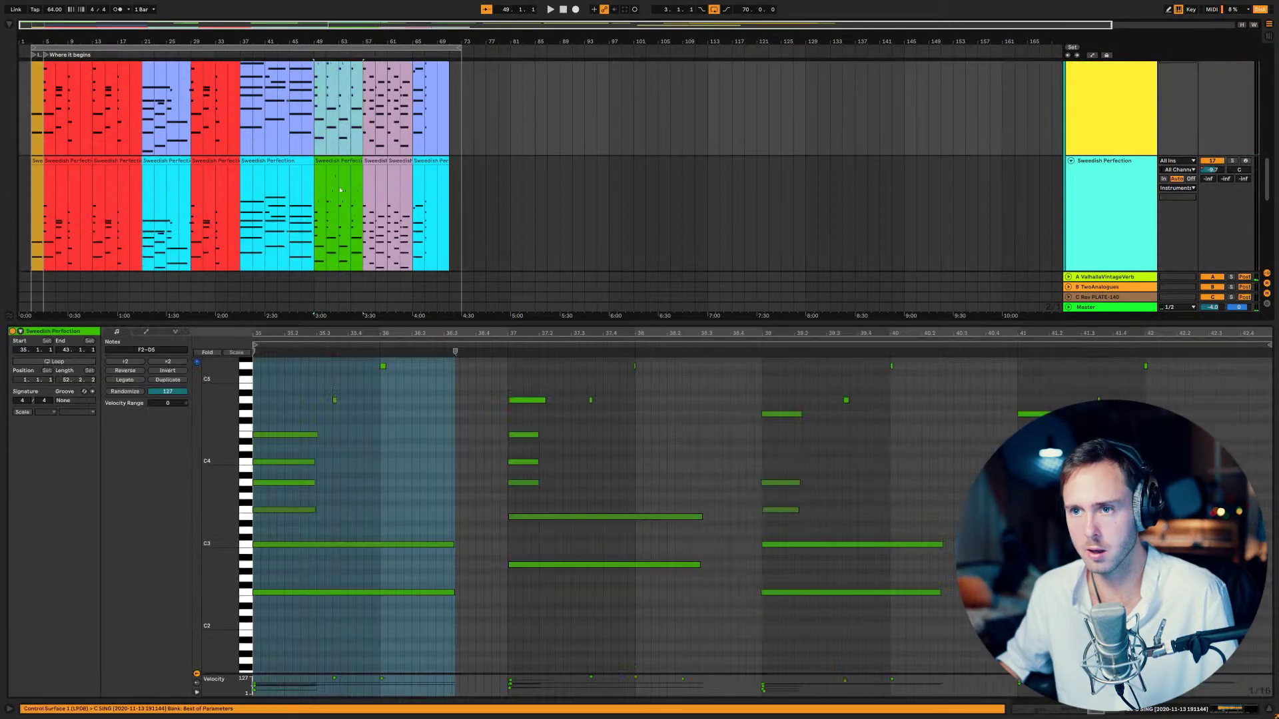
{"action": "left_click_drag", "start_coordinate": [333, 110], "coordinate": [333, 241]}
- Play from bar 47 into the green section and again from bar 49 to audition the copied clip
{"action": "left_click", "coordinate": [304, 194]}
{"action": "key", "text": "space"}
{"action": "scroll", "coordinate": [310, 197], "scroll_direction": "down", "scroll_amount": 3}
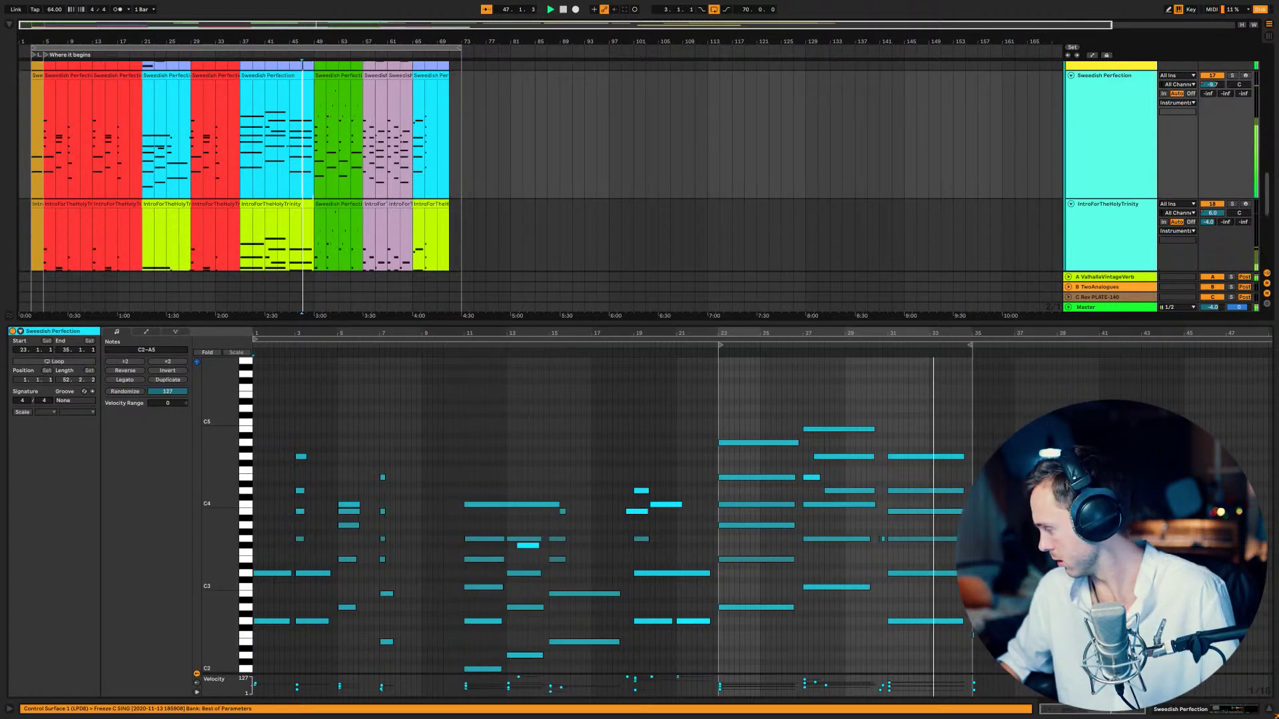
{"action": "scroll", "coordinate": [313, 198], "scroll_direction": "down", "scroll_amount": 3}
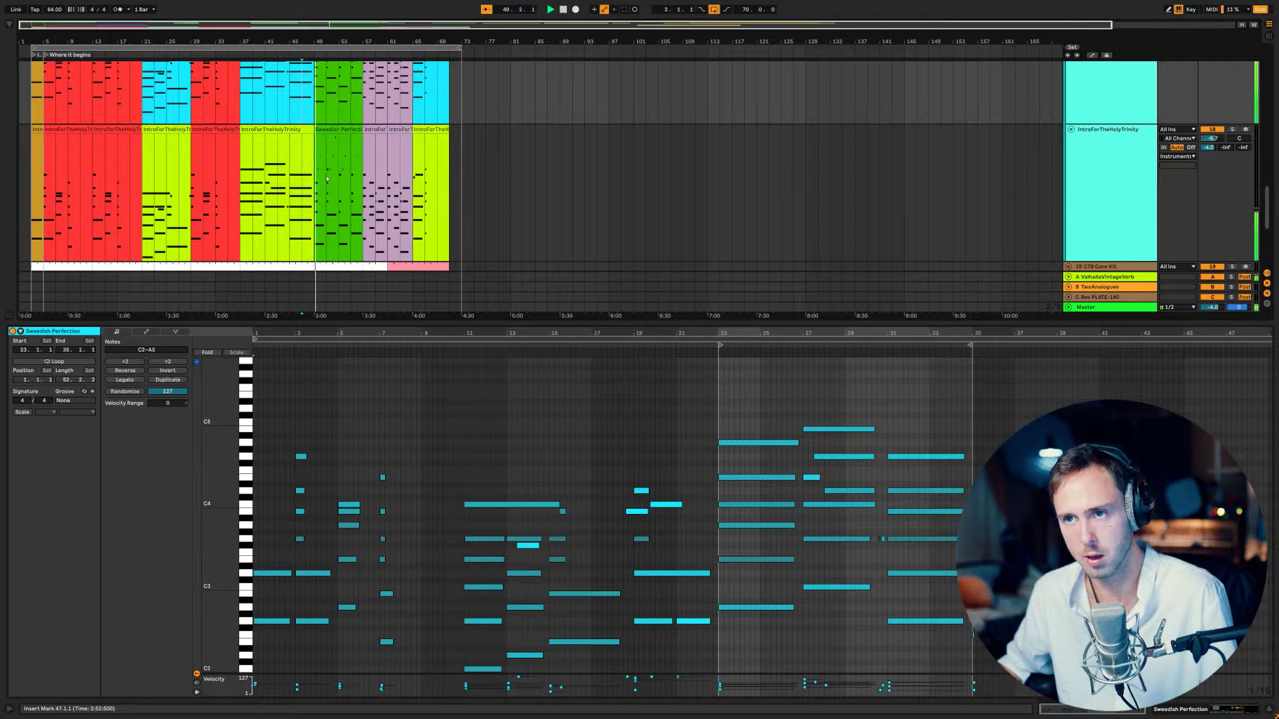
{"action": "left_click", "coordinate": [317, 187]}
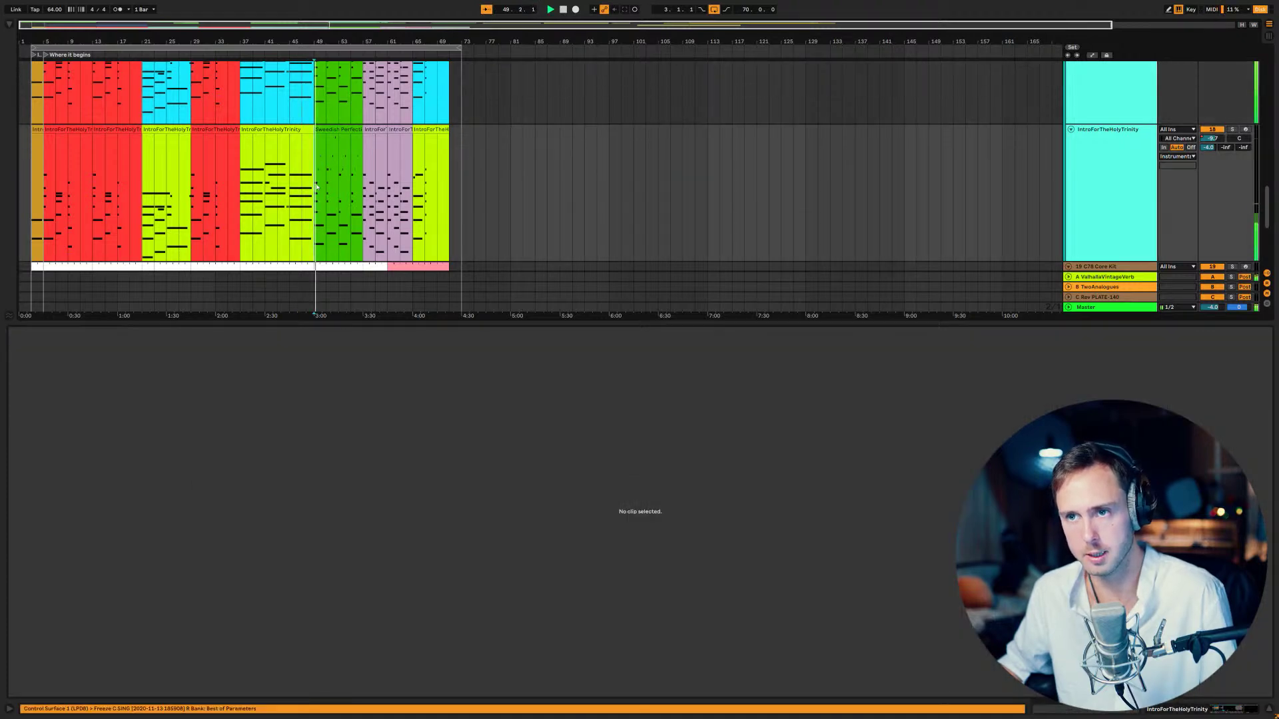
- Play the arrangement from bar 21 and look over the tracks above IntroForTheHolyTrinity
{"action": "left_click", "coordinate": [190, 186]}
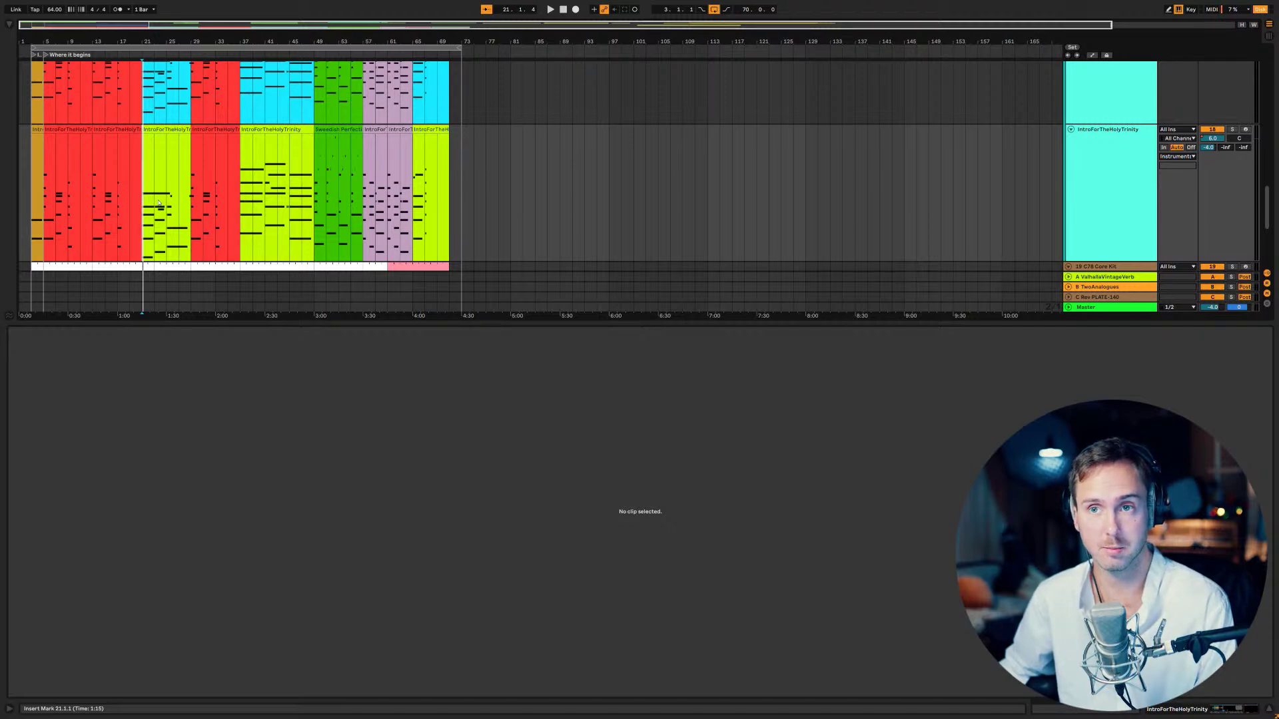
{"action": "key", "text": "space"}
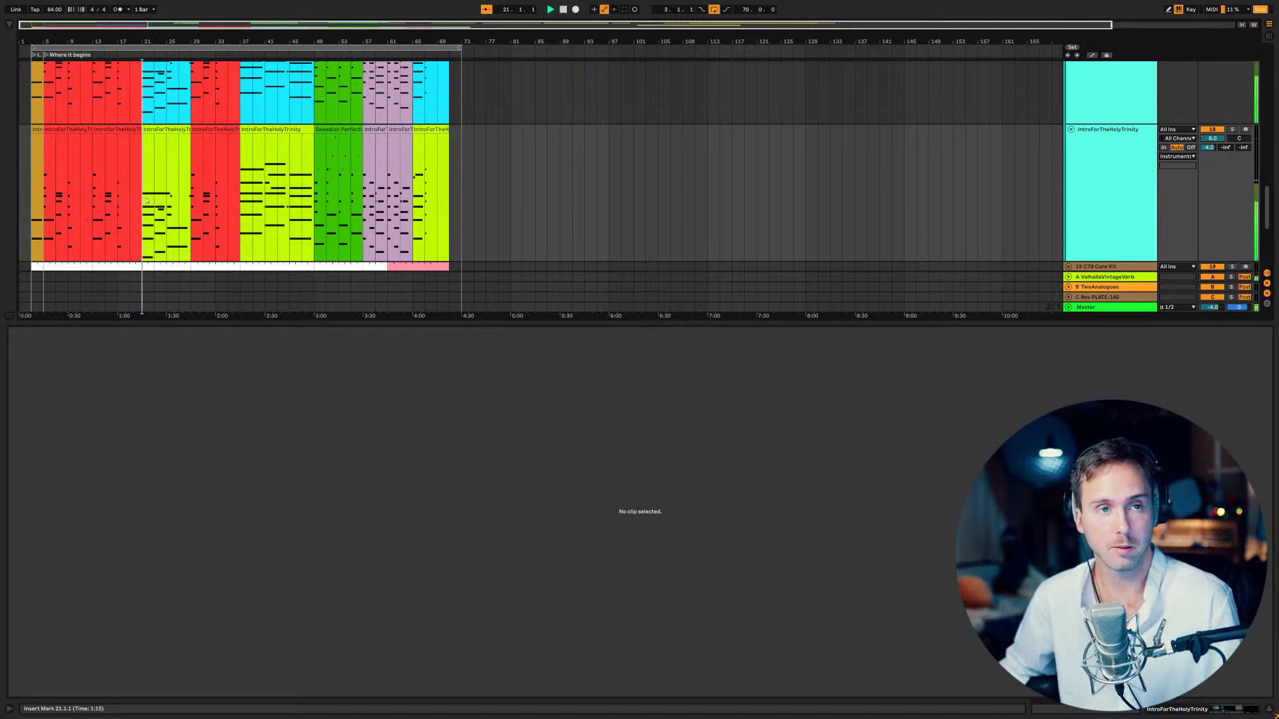
{"action": "scroll", "coordinate": [146, 200], "scroll_direction": "up", "scroll_amount": 5}
{"action": "scroll", "coordinate": [146, 200], "scroll_direction": "up", "scroll_amount": 8}
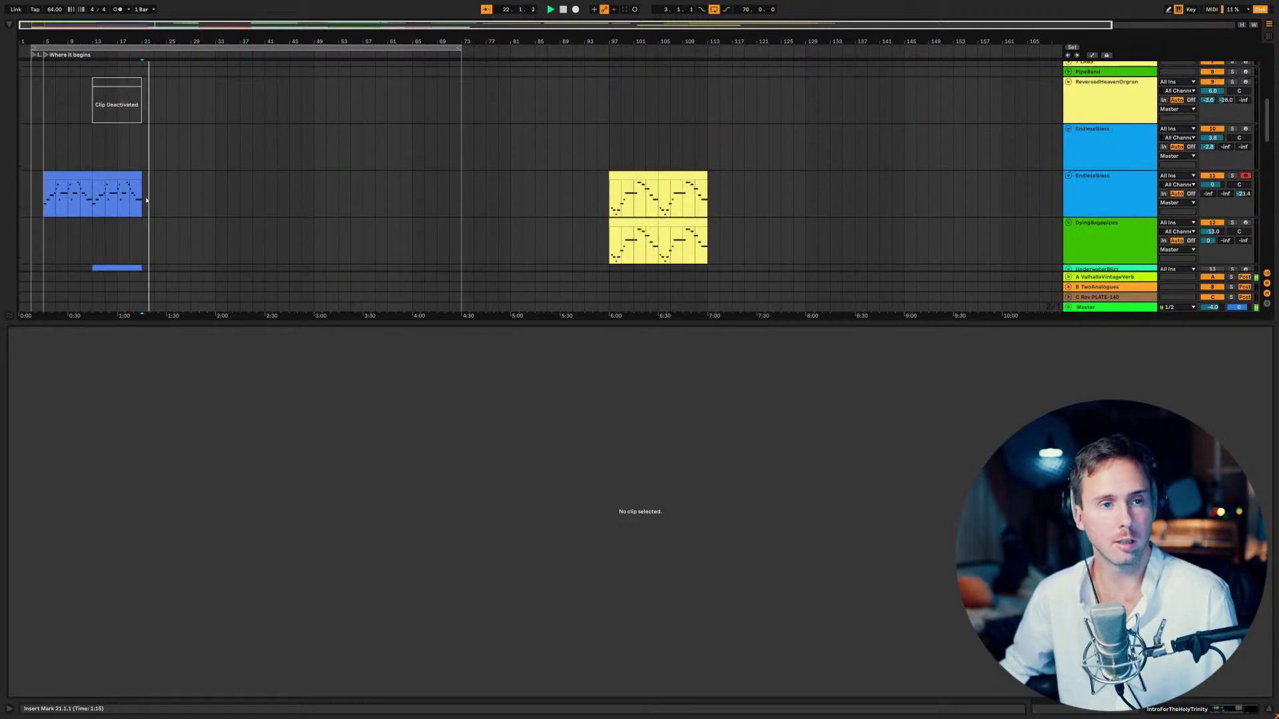
- Enlarge the arrangement area above the clip detail view and look over the tracks from the vocals down to the chord clips
{"action": "scroll", "coordinate": [146, 200], "scroll_direction": "down", "scroll_amount": 6}
{"action": "left_click_drag", "start_coordinate": [187, 323], "coordinate": [187, 592]}
{"action": "scroll", "coordinate": [190, 301], "scroll_direction": "down", "scroll_amount": 2}
{"action": "scroll", "coordinate": [190, 301], "scroll_direction": "up", "scroll_amount": 2}
{"action": "scroll", "coordinate": [173, 253], "scroll_direction": "down", "scroll_amount": 4}
{"action": "scroll", "coordinate": [174, 199], "scroll_direction": "up", "scroll_amount": 6}
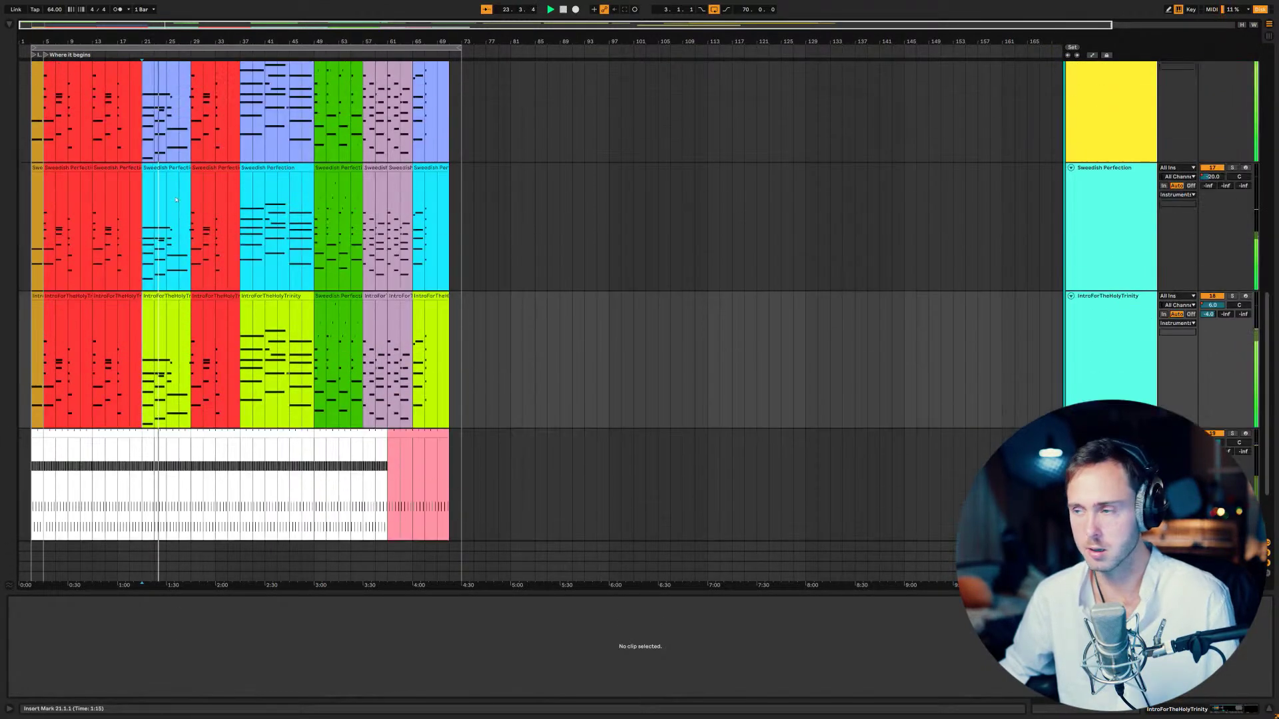
{"action": "scroll", "coordinate": [176, 199], "scroll_direction": "up", "scroll_amount": 4}
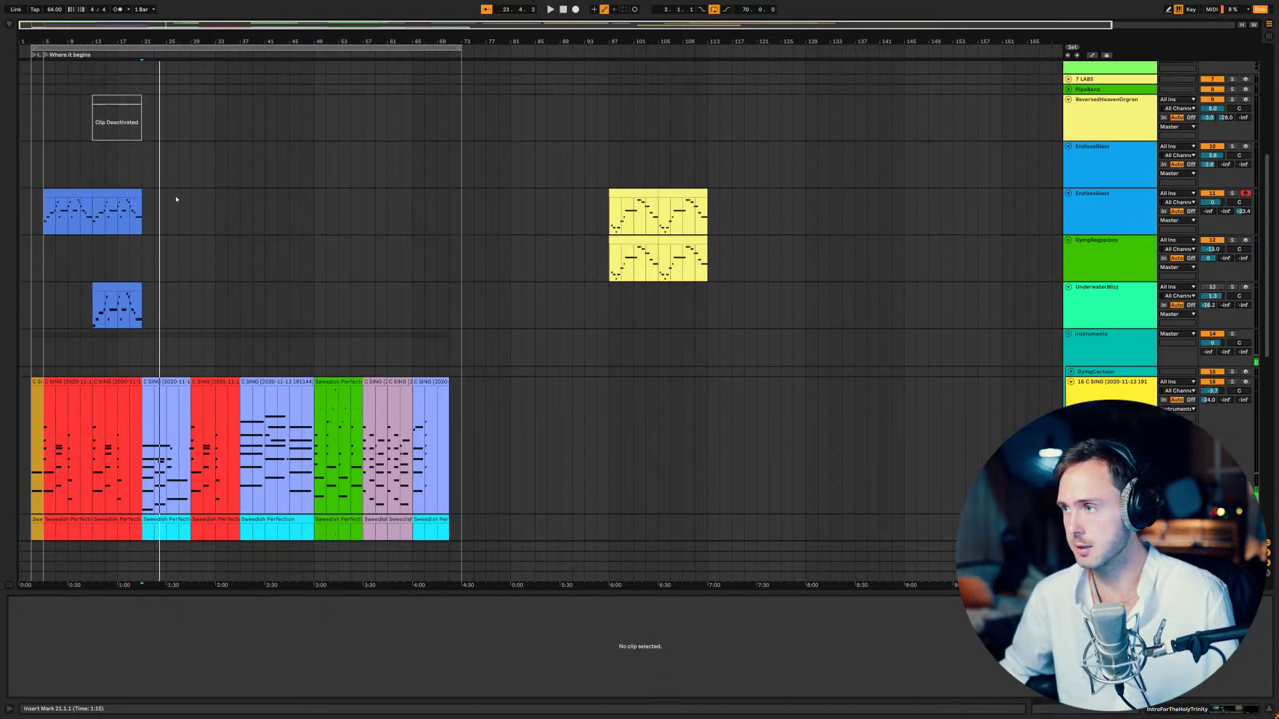
{"action": "scroll", "coordinate": [184, 211], "scroll_direction": "up", "scroll_amount": 2}
{"action": "scroll", "coordinate": [184, 213], "scroll_direction": "down", "scroll_amount": 2}
{"action": "scroll", "coordinate": [184, 215], "scroll_direction": "up", "scroll_amount": 2}
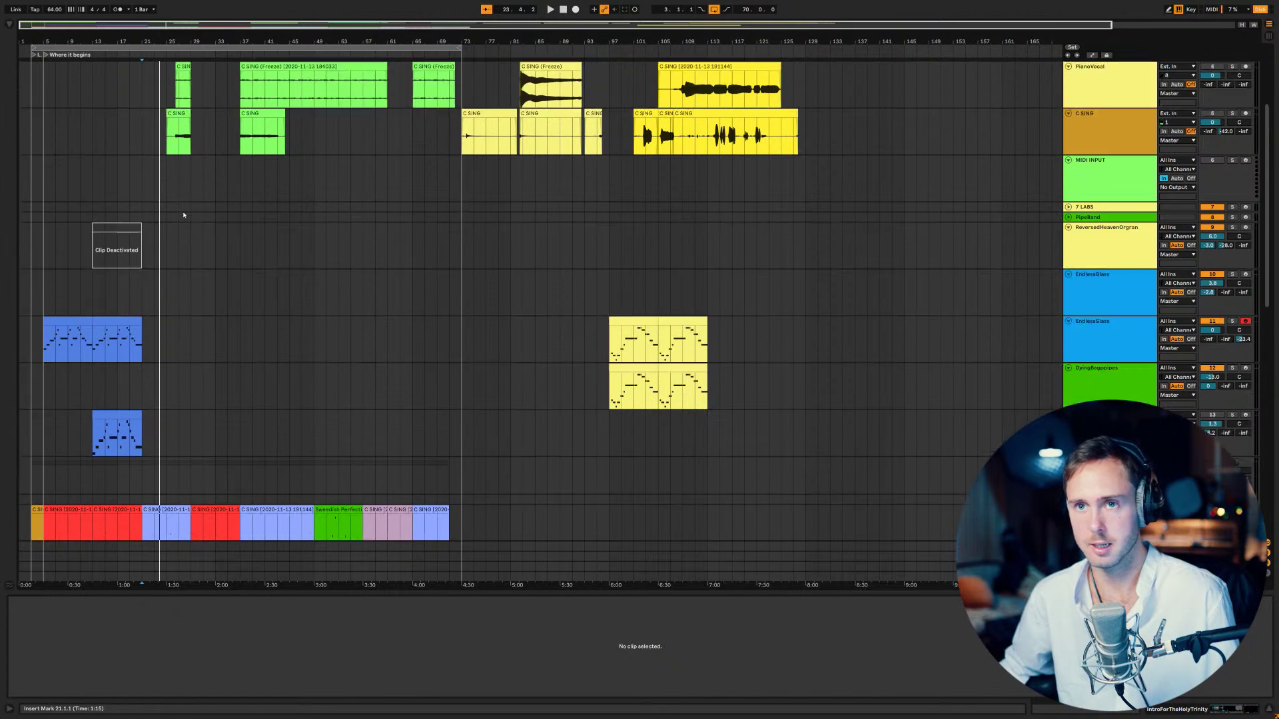
- Group the uppermost tracks, from the first LABS track through the C SING vocal track
{"action": "scroll", "coordinate": [1019, 170], "scroll_direction": "up", "scroll_amount": 2}
{"action": "scroll", "coordinate": [1099, 172], "scroll_direction": "up", "scroll_amount": 2}
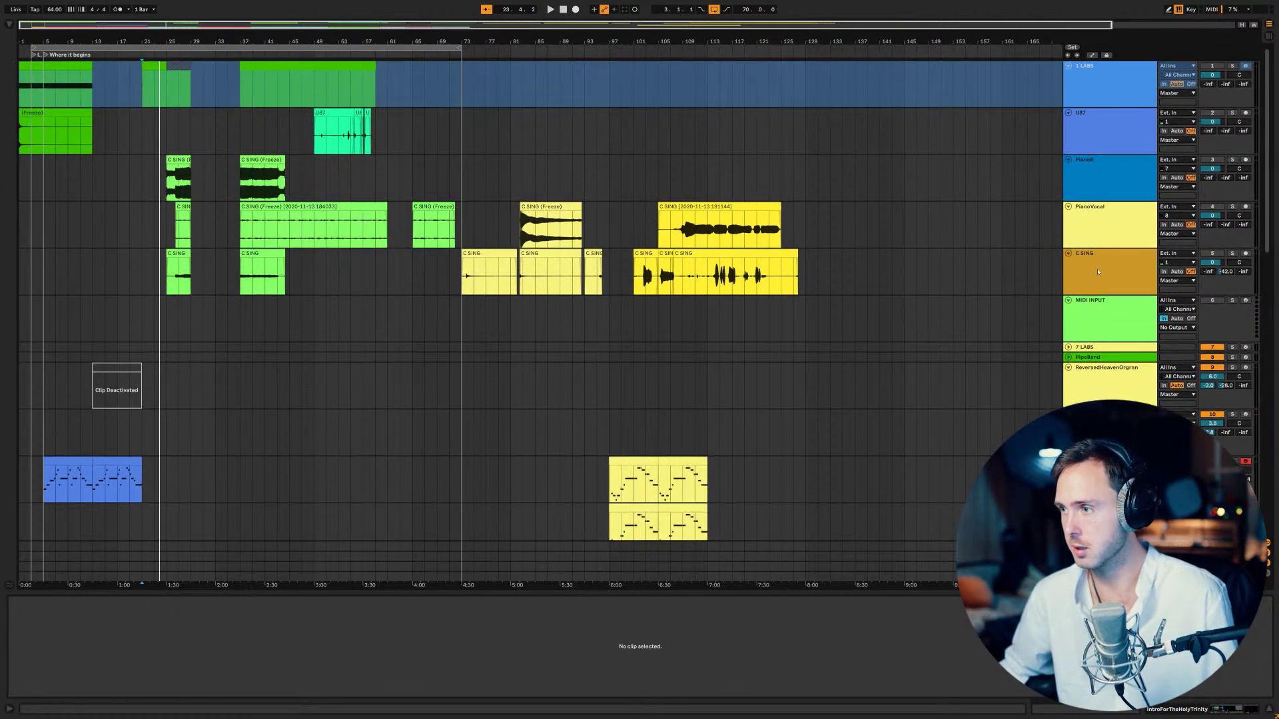
{"action": "left_click", "coordinate": [1097, 271], "text": "shift"}
{"action": "key", "text": "ctrl+g"}
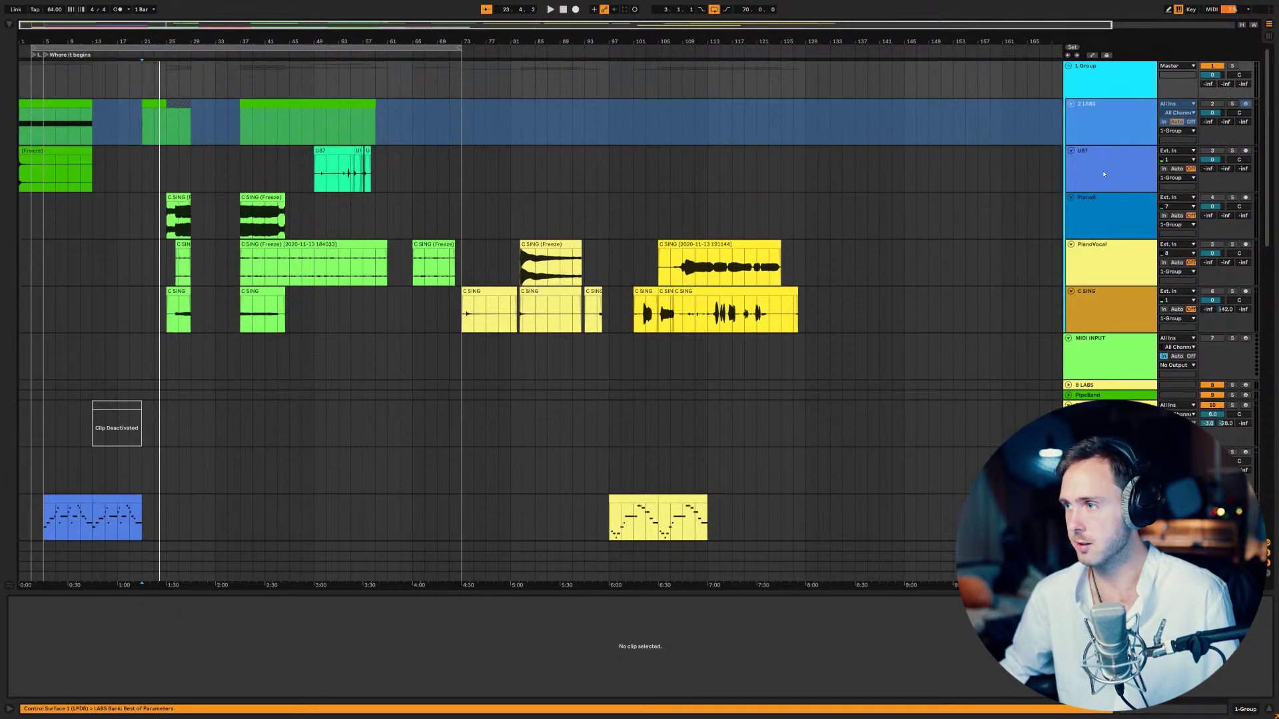
- Select the MIDI INPUT, PipeBand and ReversedHeavenOrgran tracks in turn to review the tracks below the new group
{"action": "left_click", "coordinate": [1101, 375]}
{"action": "scroll", "coordinate": [1114, 320], "scroll_direction": "down", "scroll_amount": 1}
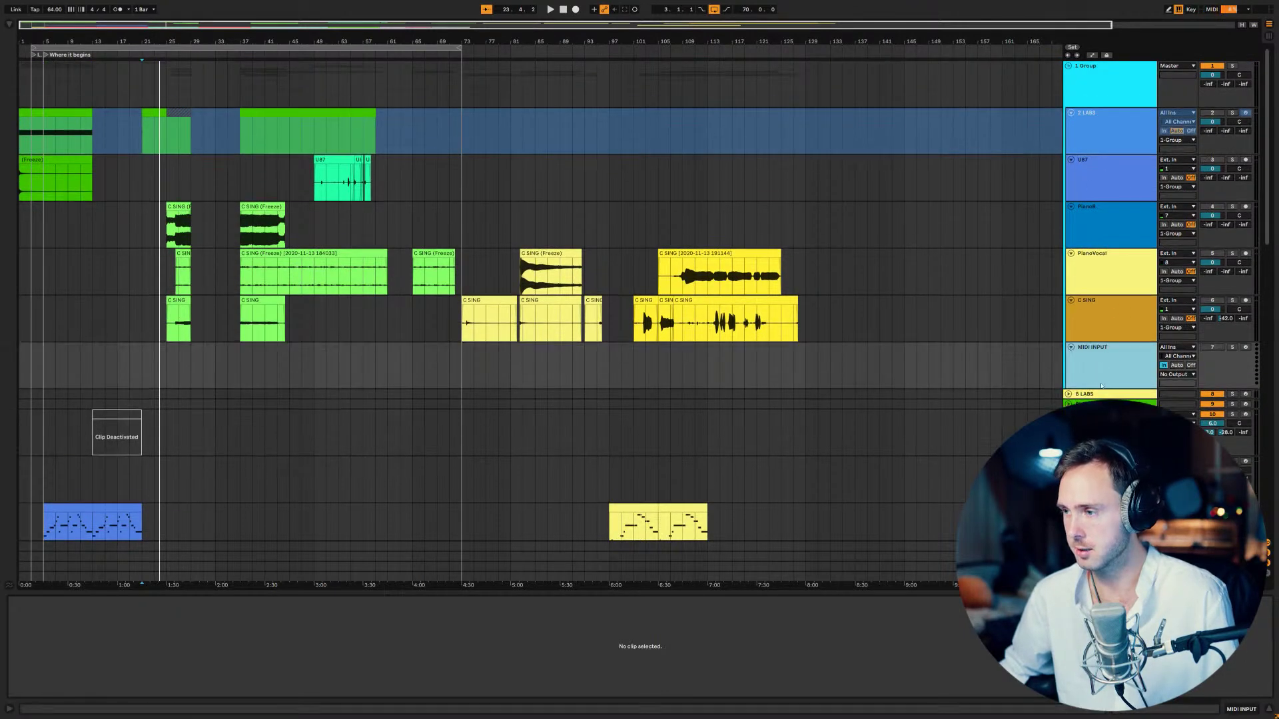
{"action": "left_click", "coordinate": [1097, 363]}
{"action": "left_click", "coordinate": [1096, 374]}
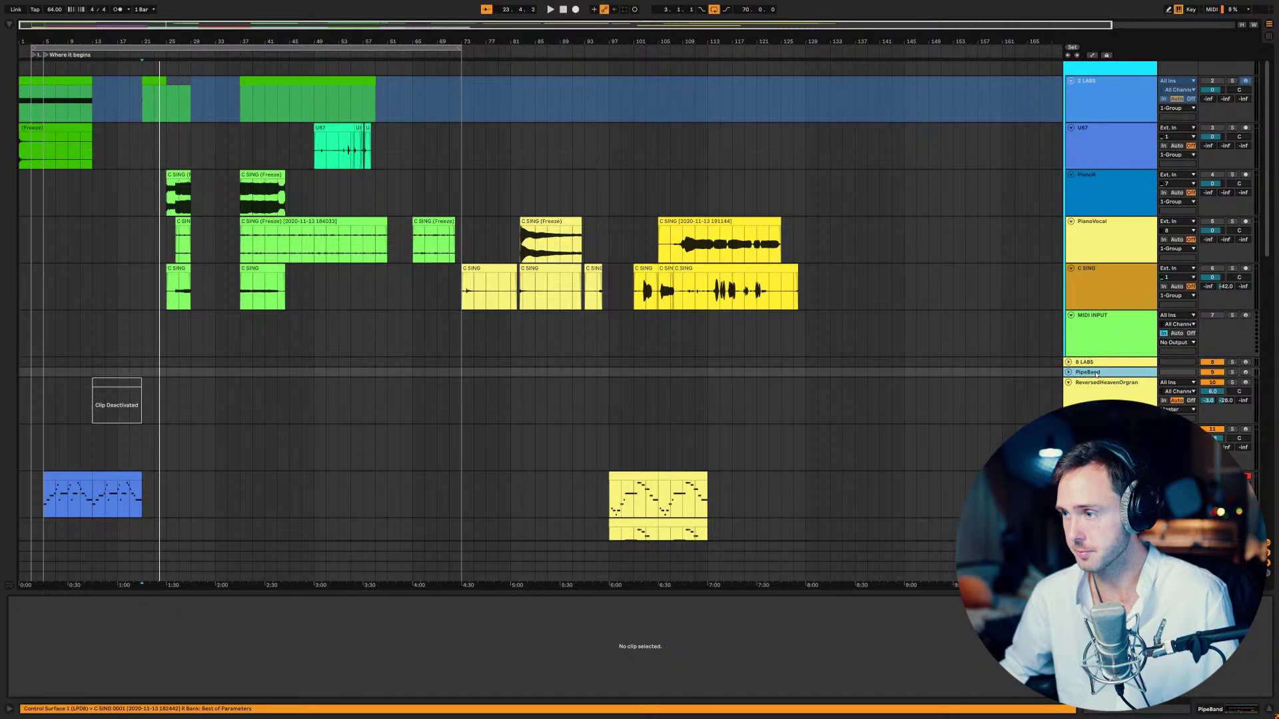
{"action": "left_click", "coordinate": [1098, 392]}
{"action": "scroll", "coordinate": [1092, 373], "scroll_direction": "down", "scroll_amount": 7}
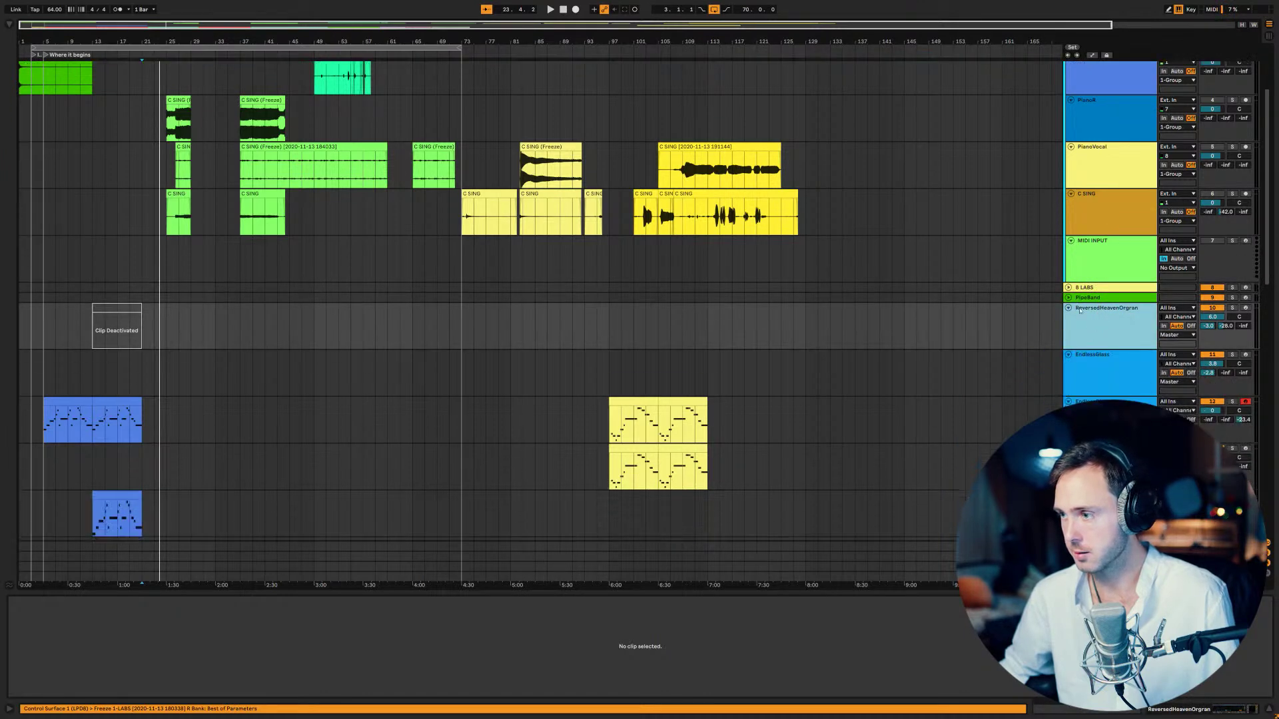
{"action": "scroll", "coordinate": [1123, 399], "scroll_direction": "down", "scroll_amount": 1}
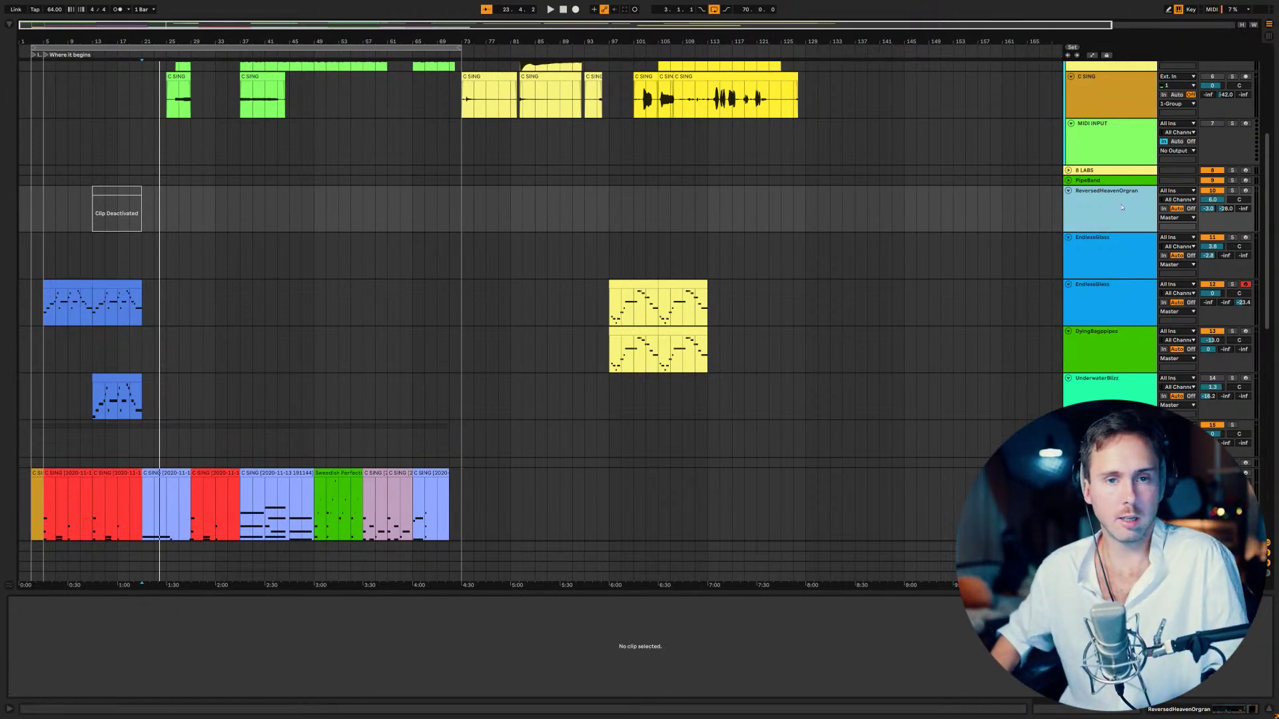
- Play the arrangement from bar 21 and look over the vocal and instrument tracks around that section
{"action": "key", "text": "space"}
{"action": "left_click", "coordinate": [149, 352]}
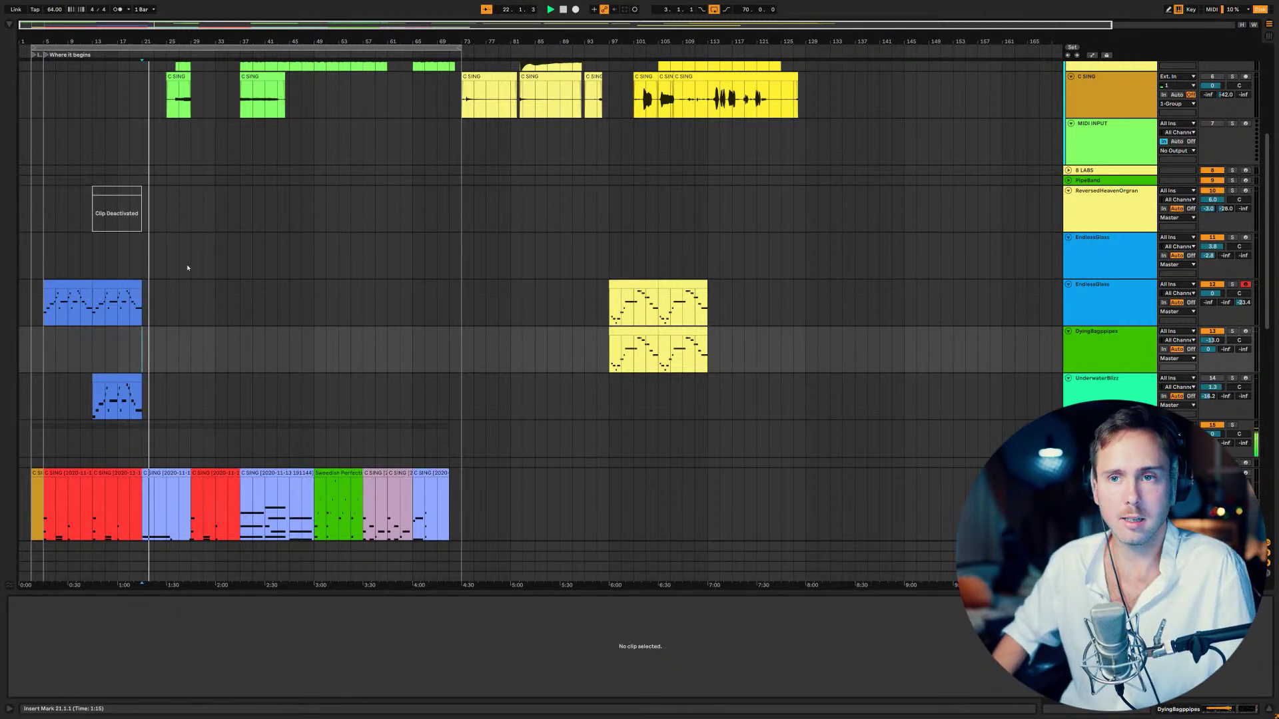
{"action": "scroll", "coordinate": [174, 242], "scroll_direction": "up", "scroll_amount": 6}
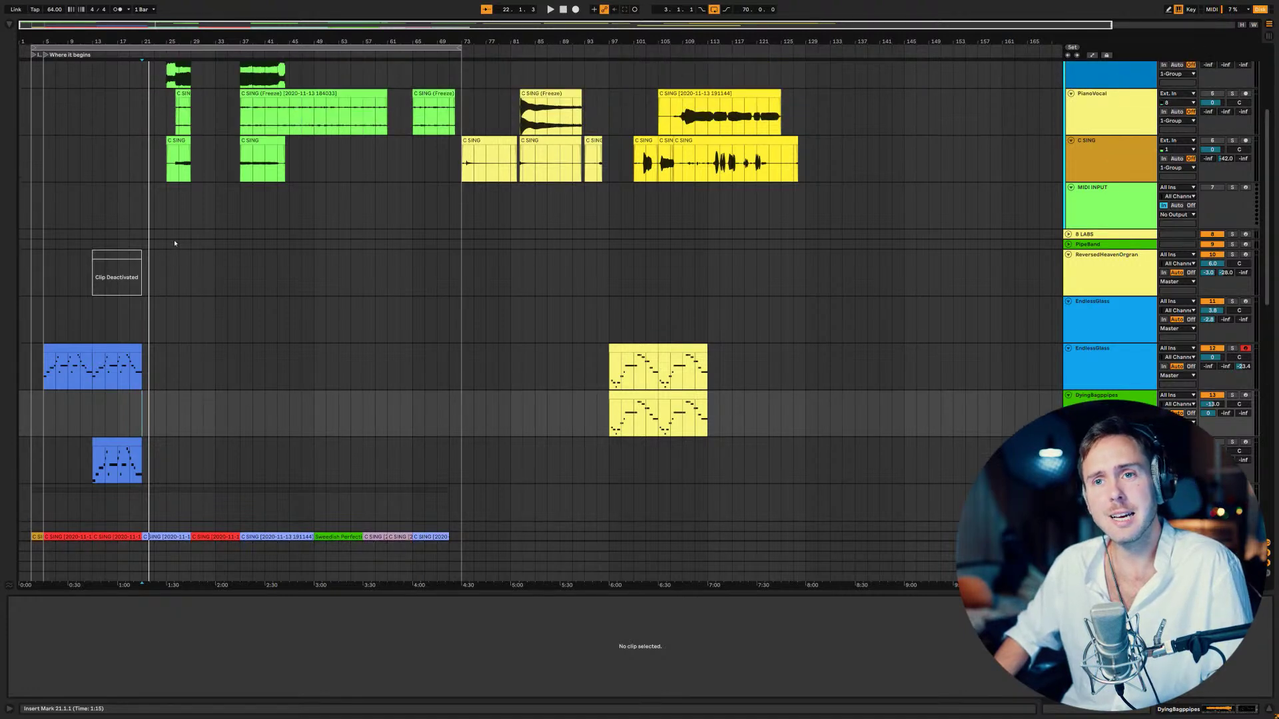
{"action": "scroll", "coordinate": [175, 243], "scroll_direction": "up", "scroll_amount": 2}
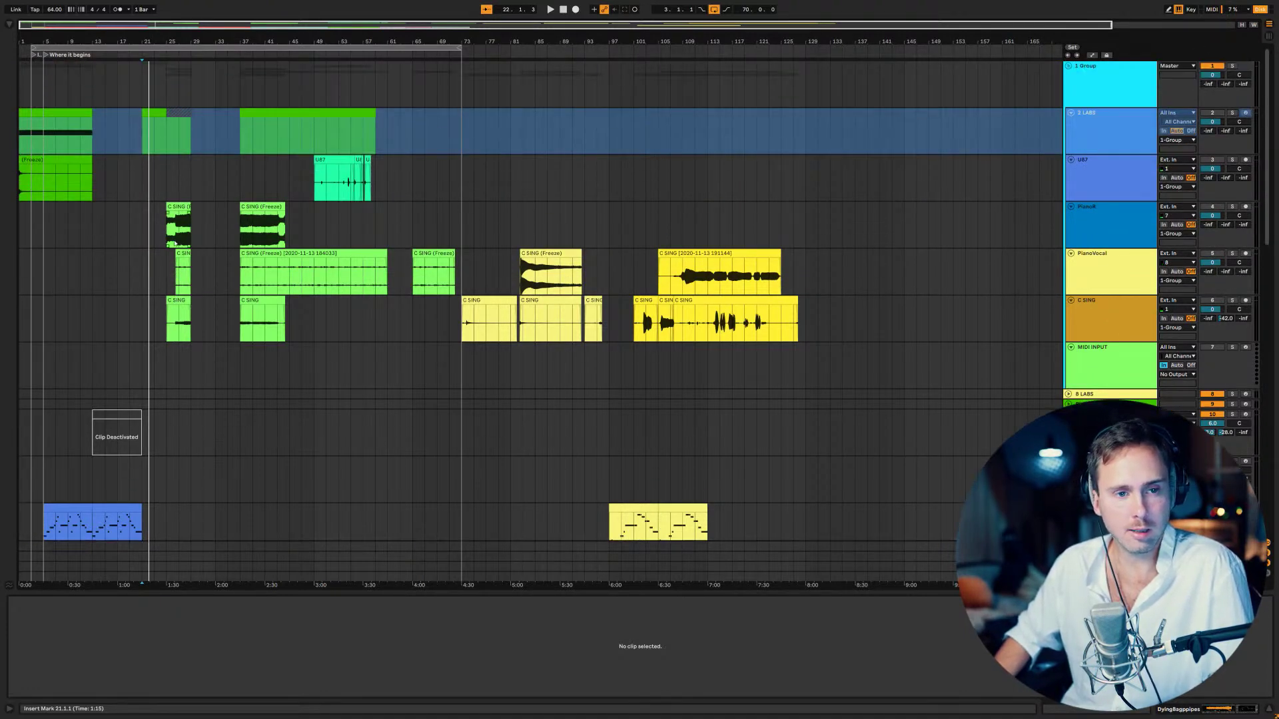
{"action": "scroll", "coordinate": [175, 244], "scroll_direction": "down", "scroll_amount": 3}
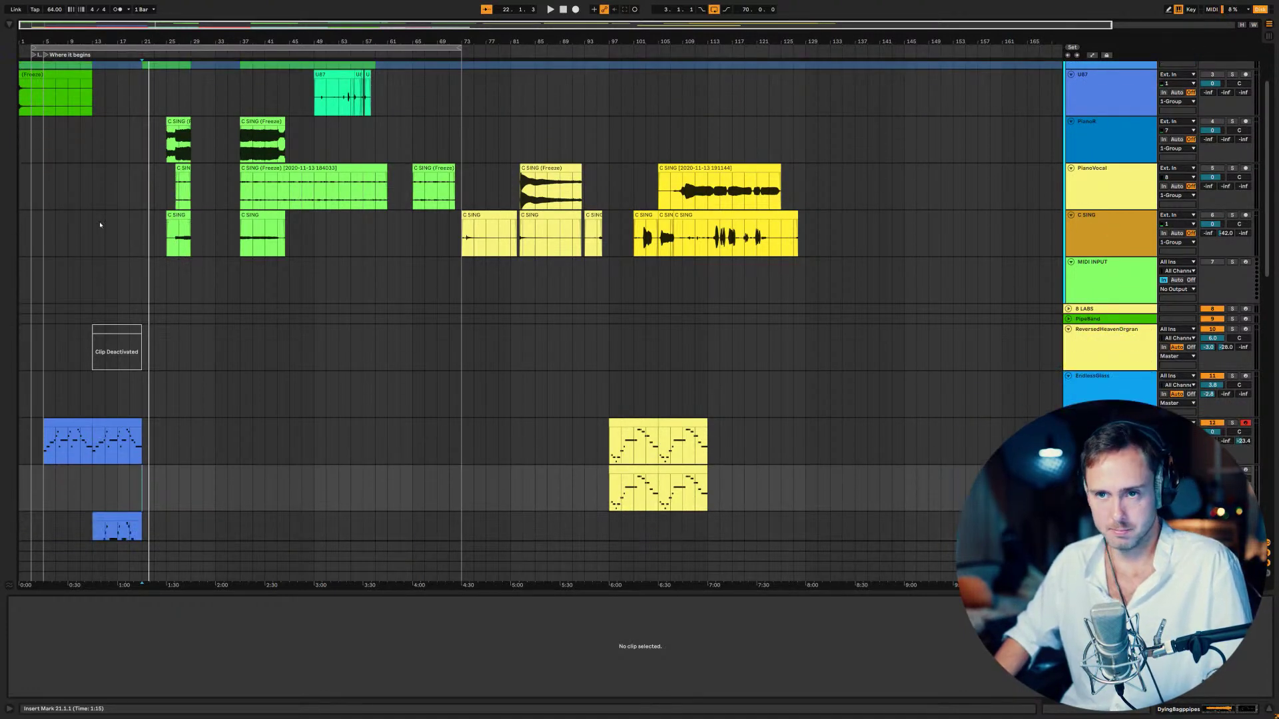
{"action": "scroll", "coordinate": [94, 241], "scroll_direction": "down", "scroll_amount": 2}
{"action": "scroll", "coordinate": [112, 246], "scroll_direction": "down", "scroll_amount": 2}
{"action": "key", "text": "space"}
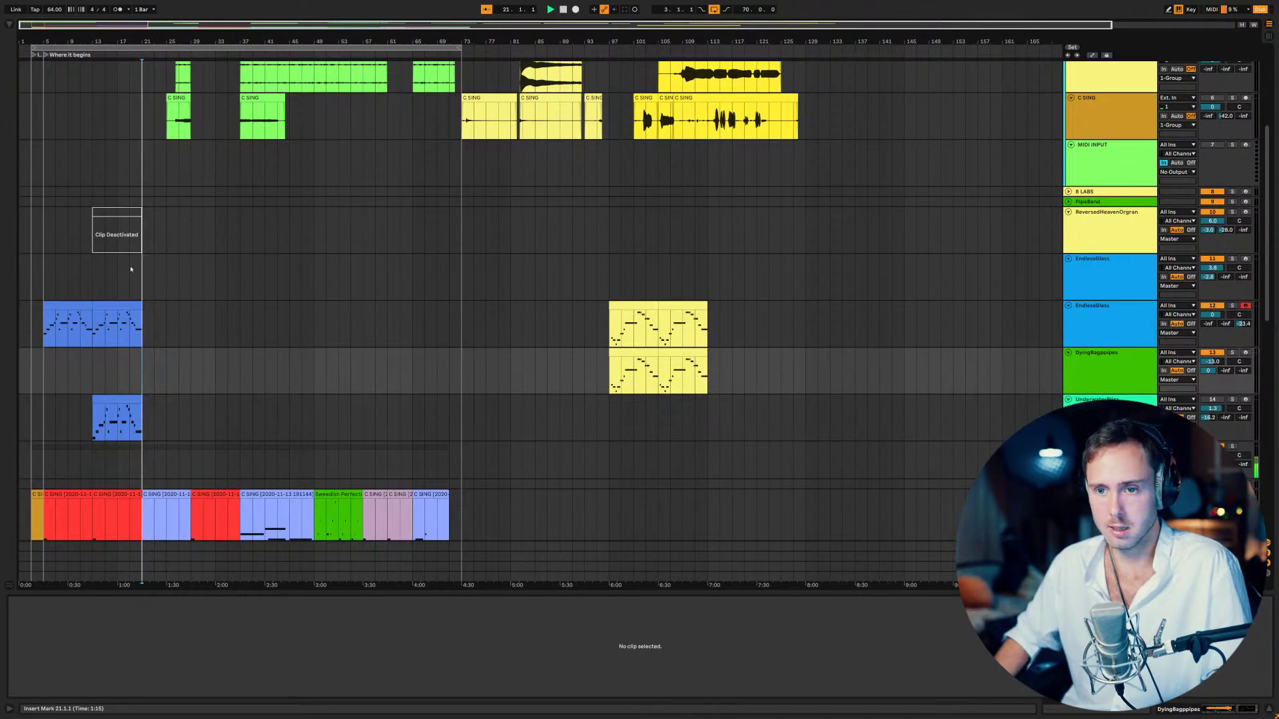
{"action": "scroll", "coordinate": [172, 276], "scroll_direction": "up", "scroll_amount": 5}
{"action": "scroll", "coordinate": [175, 277], "scroll_direction": "up", "scroll_amount": 2}
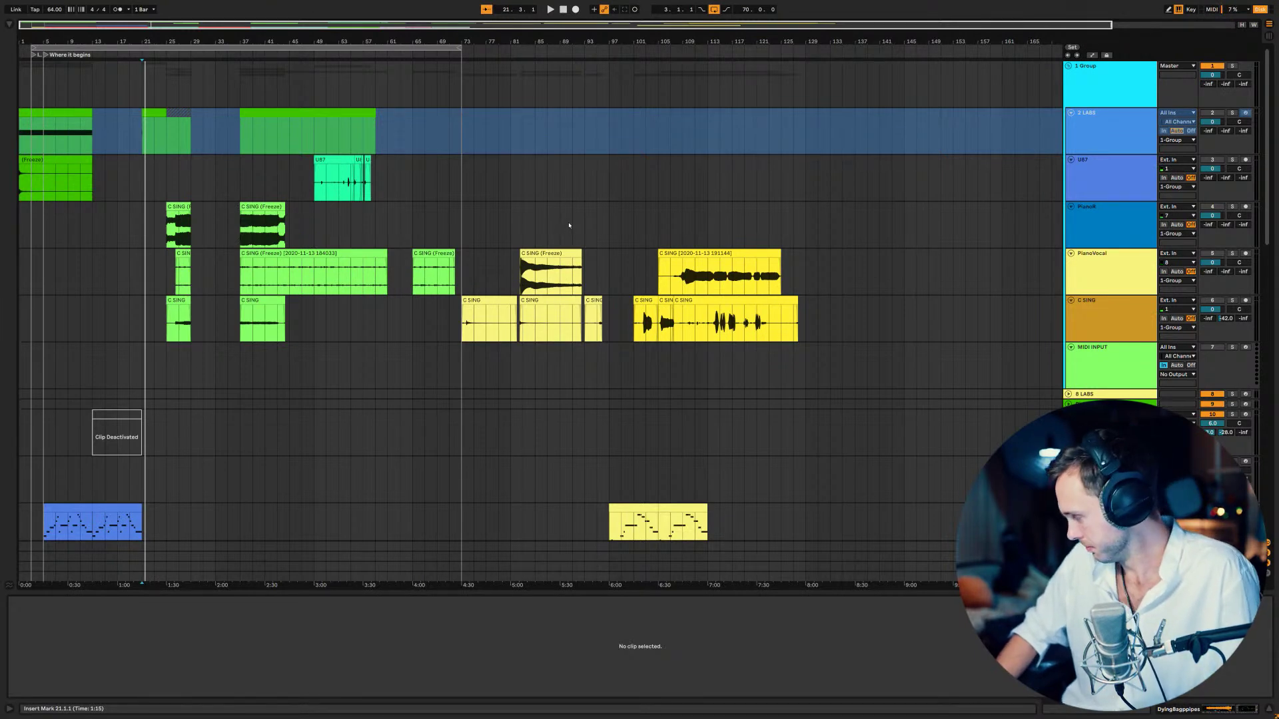
- Select the LABS track below MIDI INPUT and unfold it in the arrangement
{"action": "scroll", "coordinate": [580, 222], "scroll_direction": "down", "scroll_amount": 1}
{"action": "scroll", "coordinate": [311, 245], "scroll_direction": "up", "scroll_amount": 1}
{"action": "left_click", "coordinate": [1109, 273]}
{"action": "left_click", "coordinate": [1106, 321]}
{"action": "left_click", "coordinate": [1104, 367]}
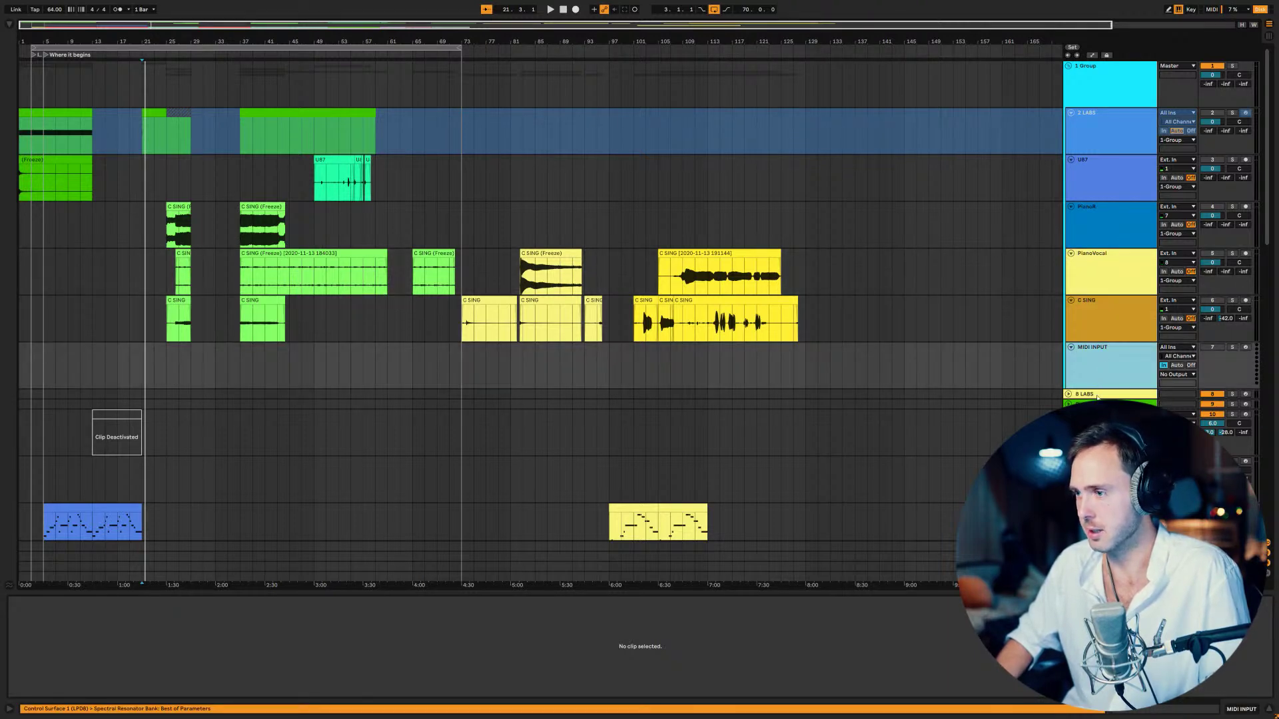
{"action": "left_click", "coordinate": [1095, 396]}
{"action": "left_click", "coordinate": [1068, 394]}
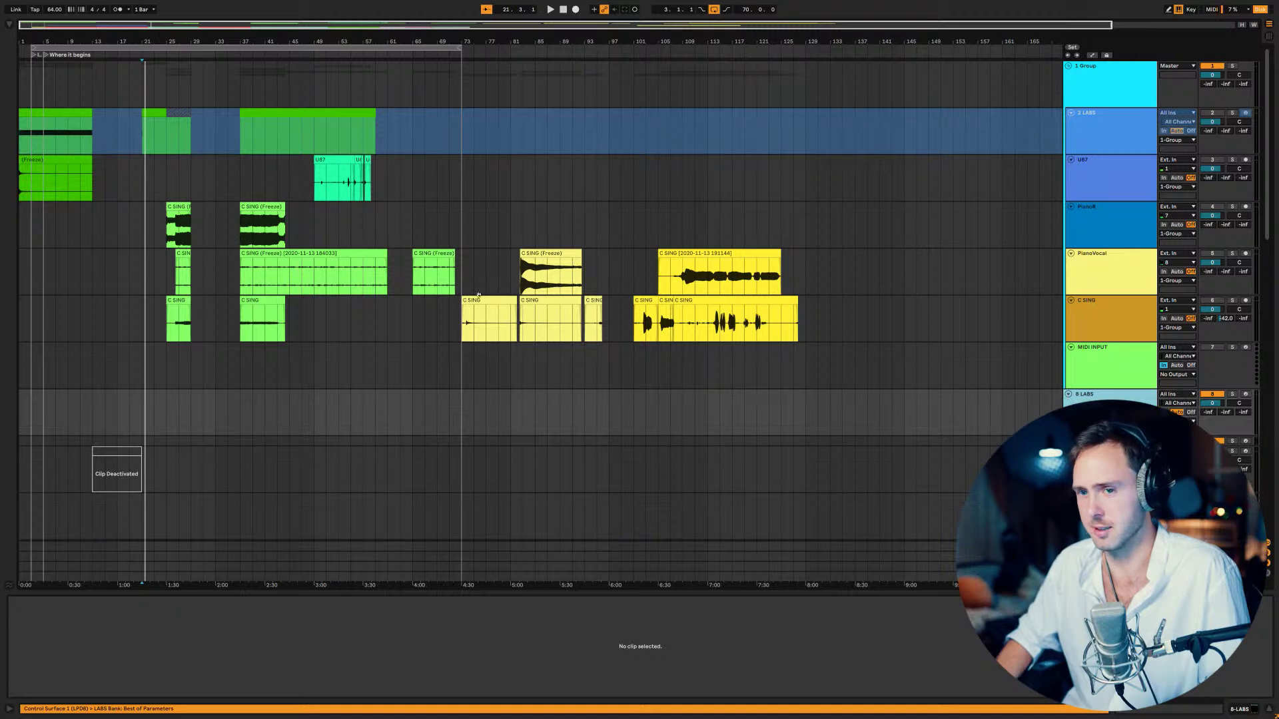
{"action": "scroll", "coordinate": [491, 260], "scroll_direction": "down", "scroll_amount": 1}
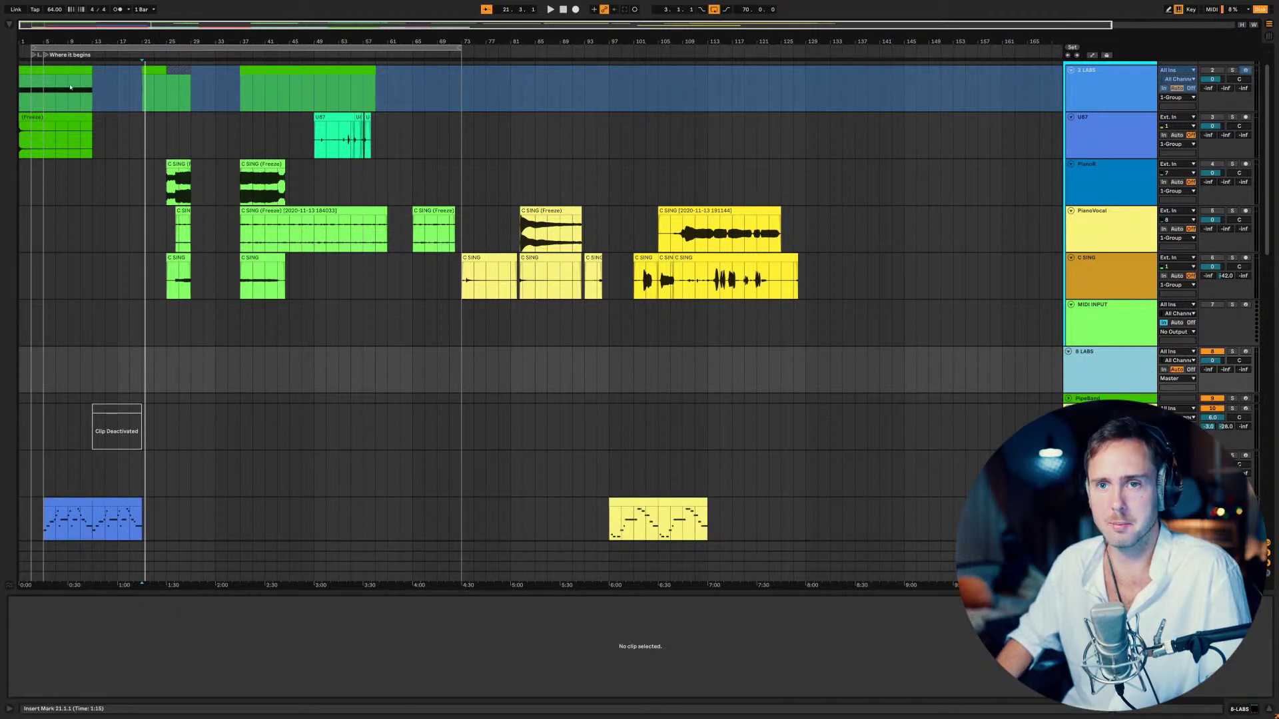
- Set the arrangement loop to run from bar 21 to bar 37 and play it
{"action": "left_click_drag", "start_coordinate": [32, 46], "coordinate": [142, 47]}
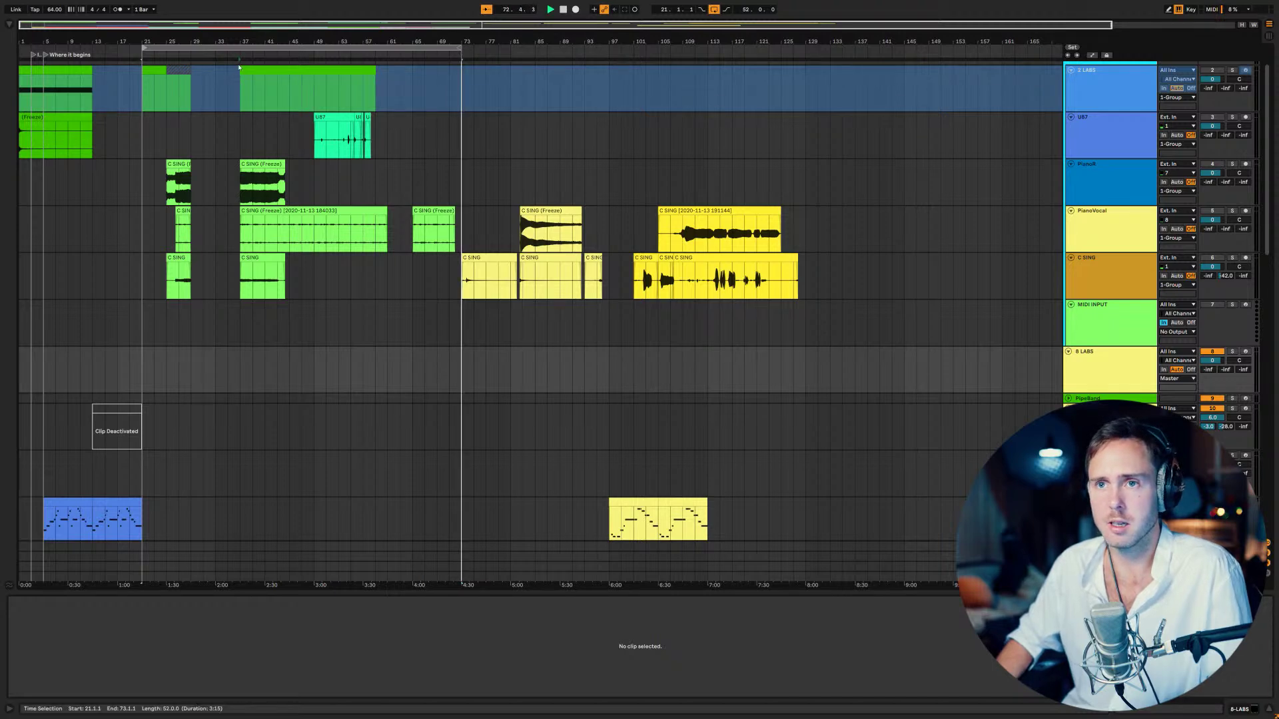
{"action": "key", "text": "space"}
{"action": "left_click_drag", "start_coordinate": [460, 49], "coordinate": [239, 49]}
{"action": "scroll", "coordinate": [216, 224], "scroll_direction": "down", "scroll_amount": 1}
{"action": "scroll", "coordinate": [217, 224], "scroll_direction": "down", "scroll_amount": 2}
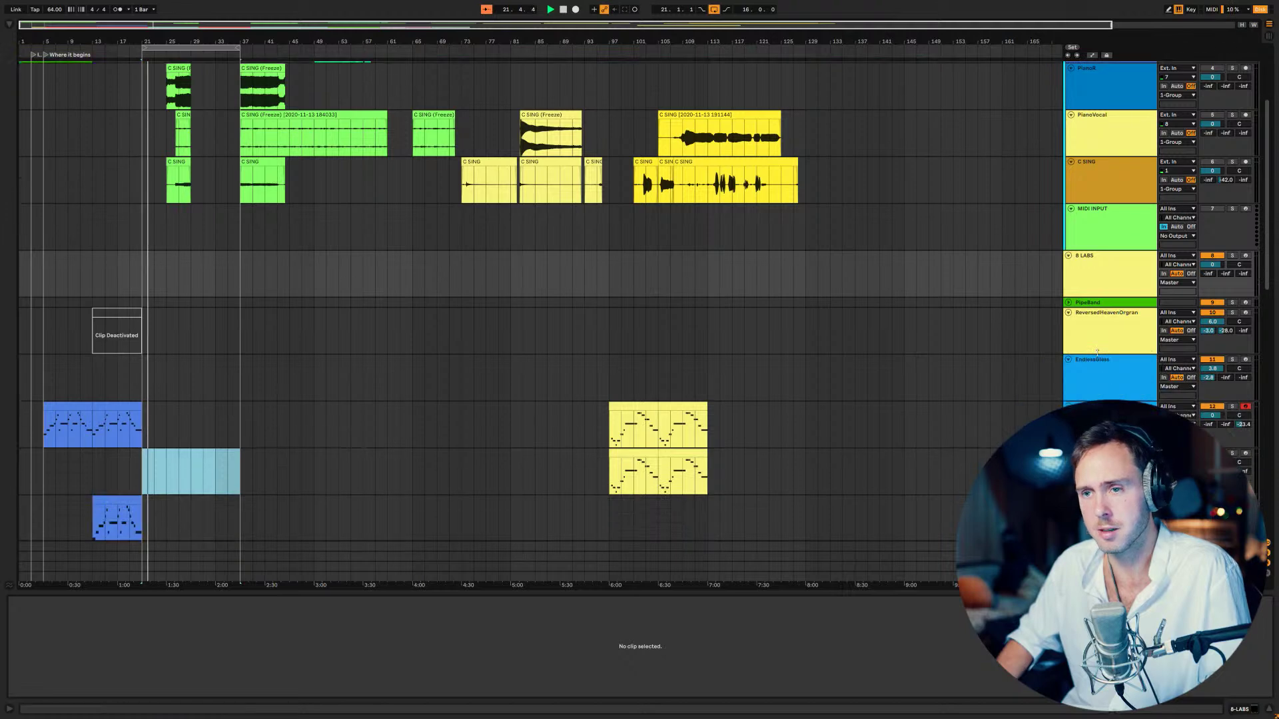
{"action": "scroll", "coordinate": [166, 437], "scroll_direction": "down", "scroll_amount": 3}
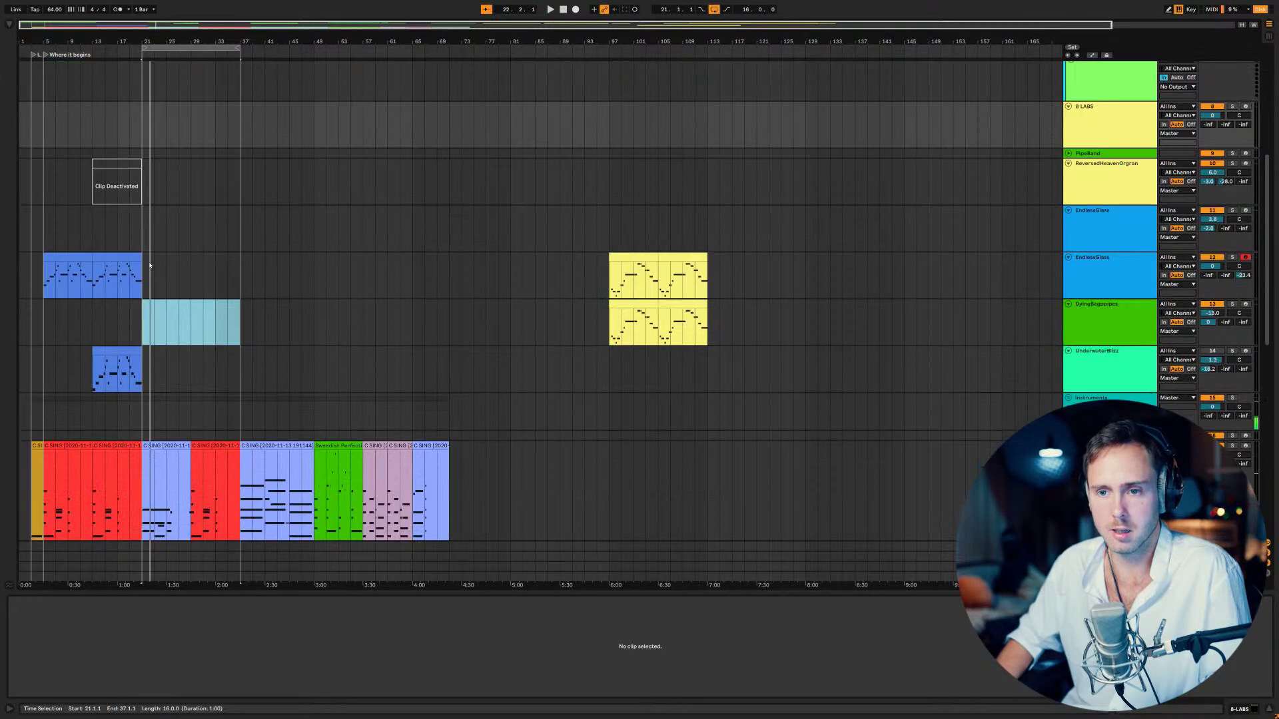
- Try placing a copy of the C SING chord clip from bar 21 at the same position on the unfolded LABS track
{"action": "left_click", "coordinate": [166, 444]}
{"action": "scroll", "coordinate": [214, 261], "scroll_direction": "up", "scroll_amount": 2}
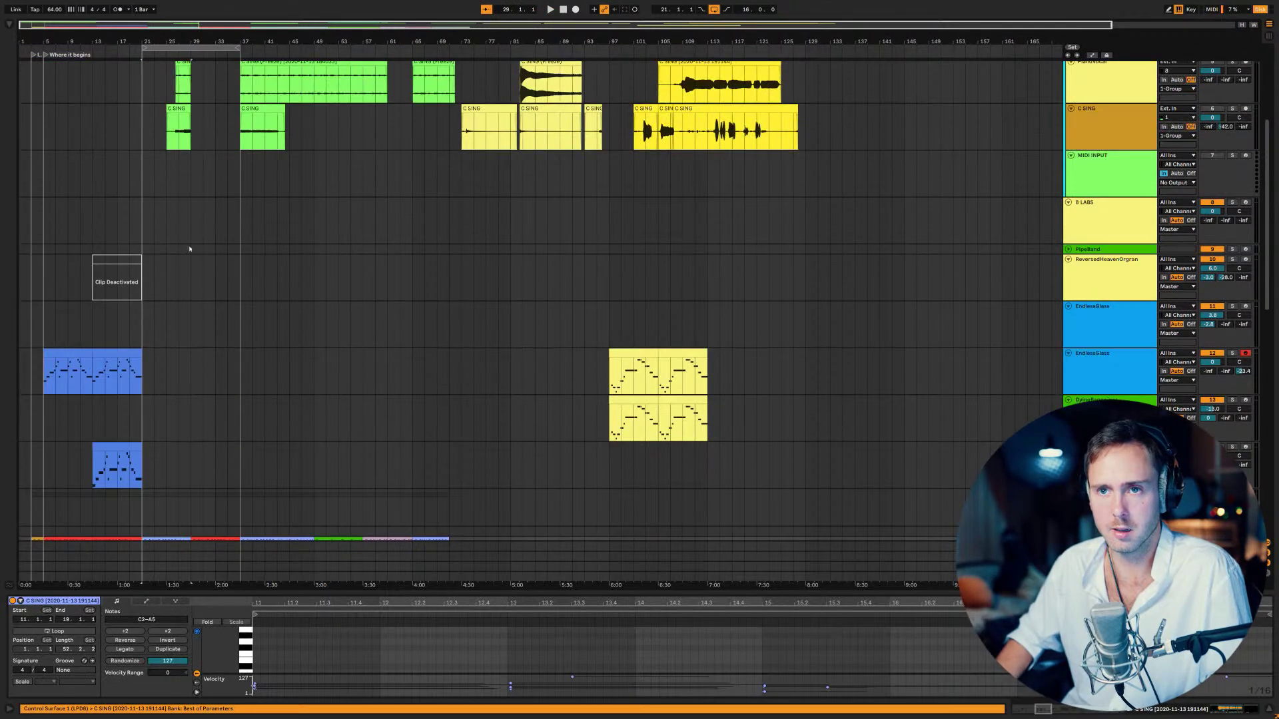
{"action": "left_click", "coordinate": [147, 217]}
{"action": "key", "text": "ctrl+v"}
{"action": "left_click", "coordinate": [445, 609]}
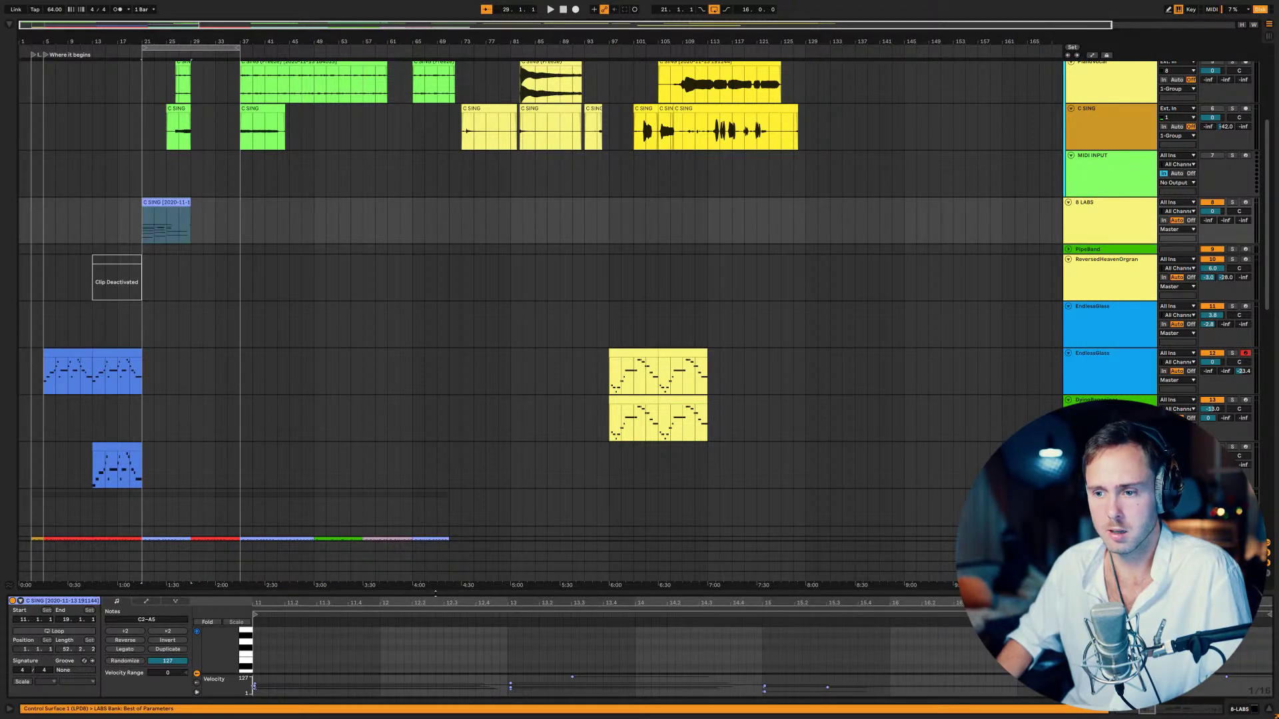
{"action": "left_click", "coordinate": [160, 209]}
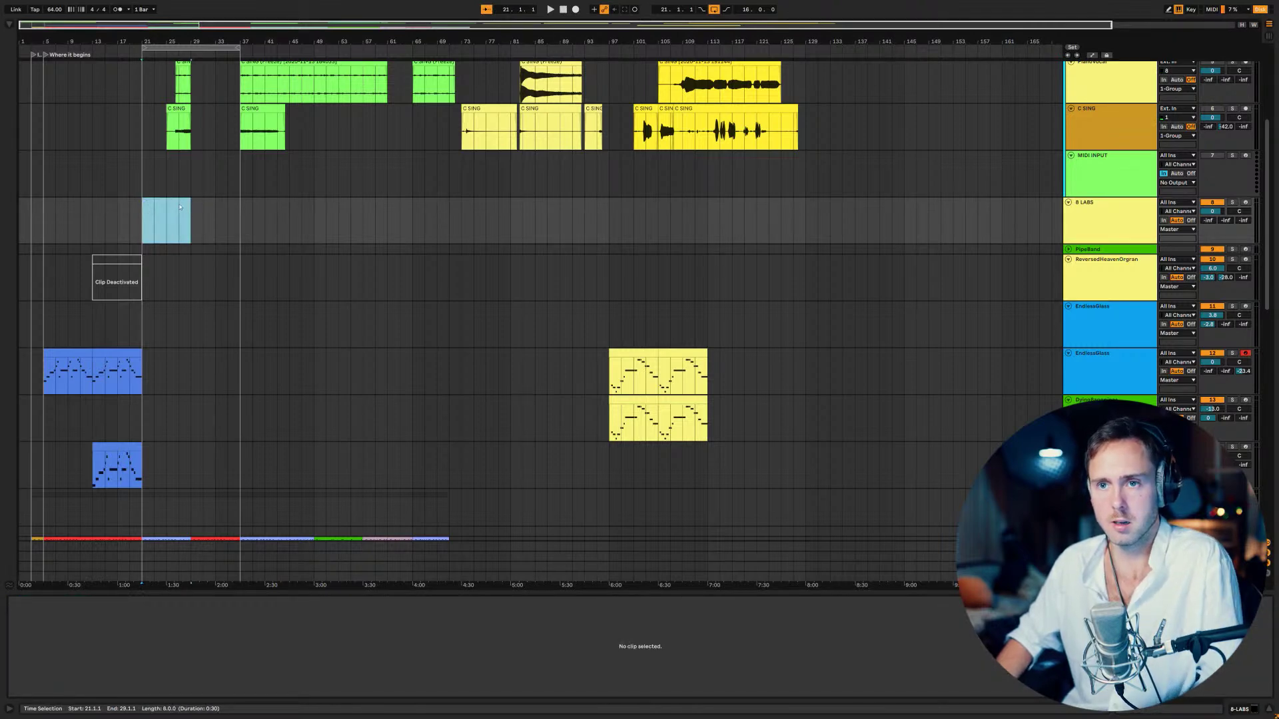
- Insert an empty MIDI clip from bar 21 to bar 29 on the unfolded LABS track and play the loop
{"action": "right_click", "coordinate": [180, 206]}
{"action": "left_click", "coordinate": [211, 277]}
{"action": "key", "text": "space"}
{"action": "left_click", "coordinate": [165, 200]}
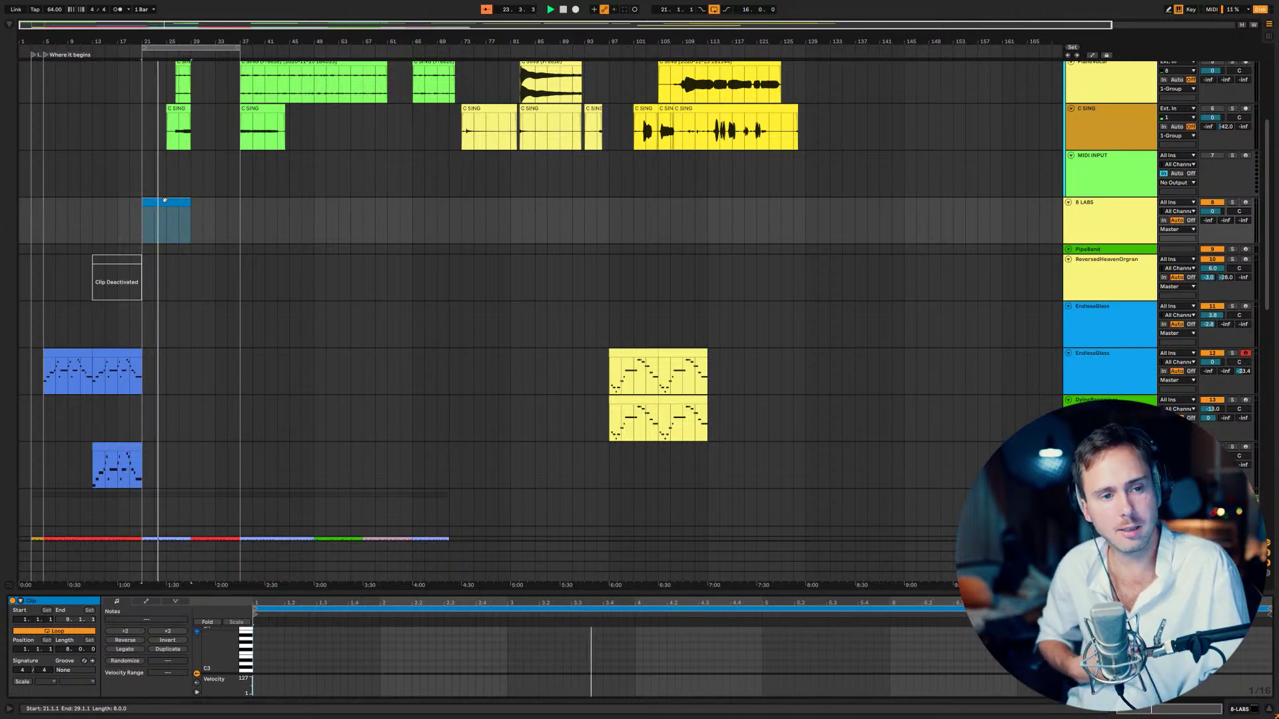
{"action": "key", "text": "space"}
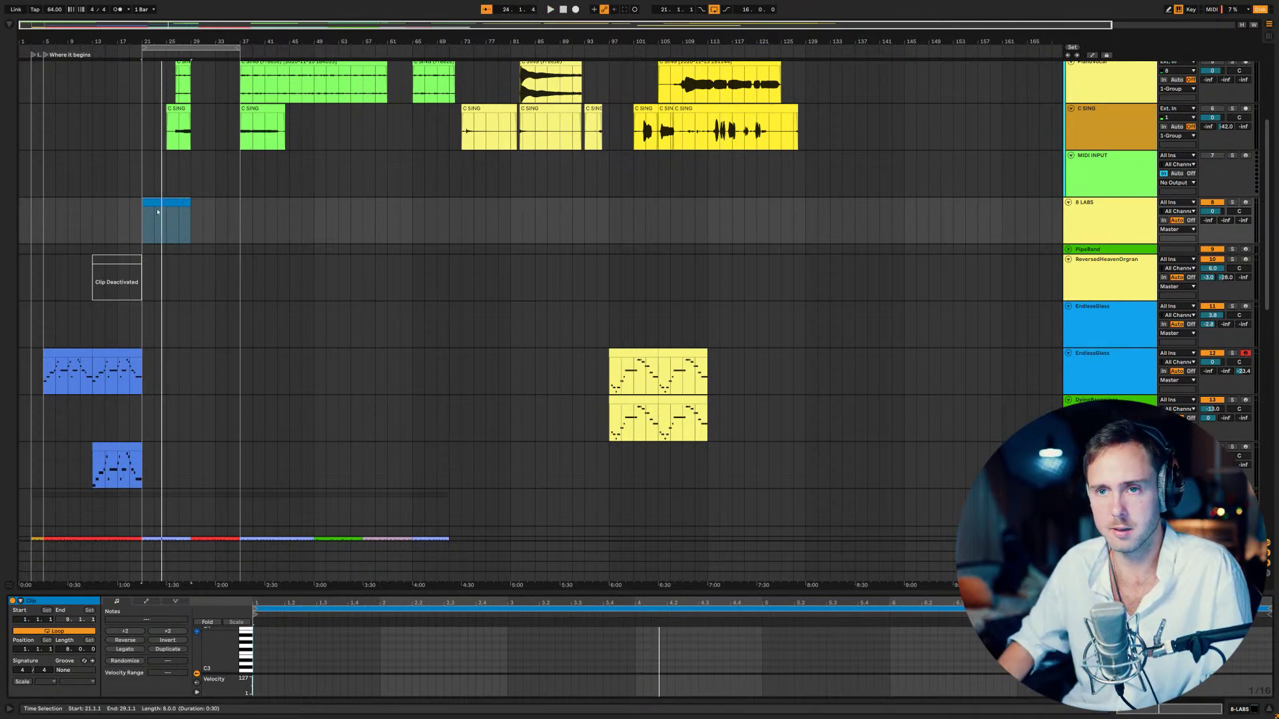
- Enlarge the new LABS clip's note editor and extend the clip to run from bar 19 to bar 29
{"action": "left_click", "coordinate": [412, 633]}
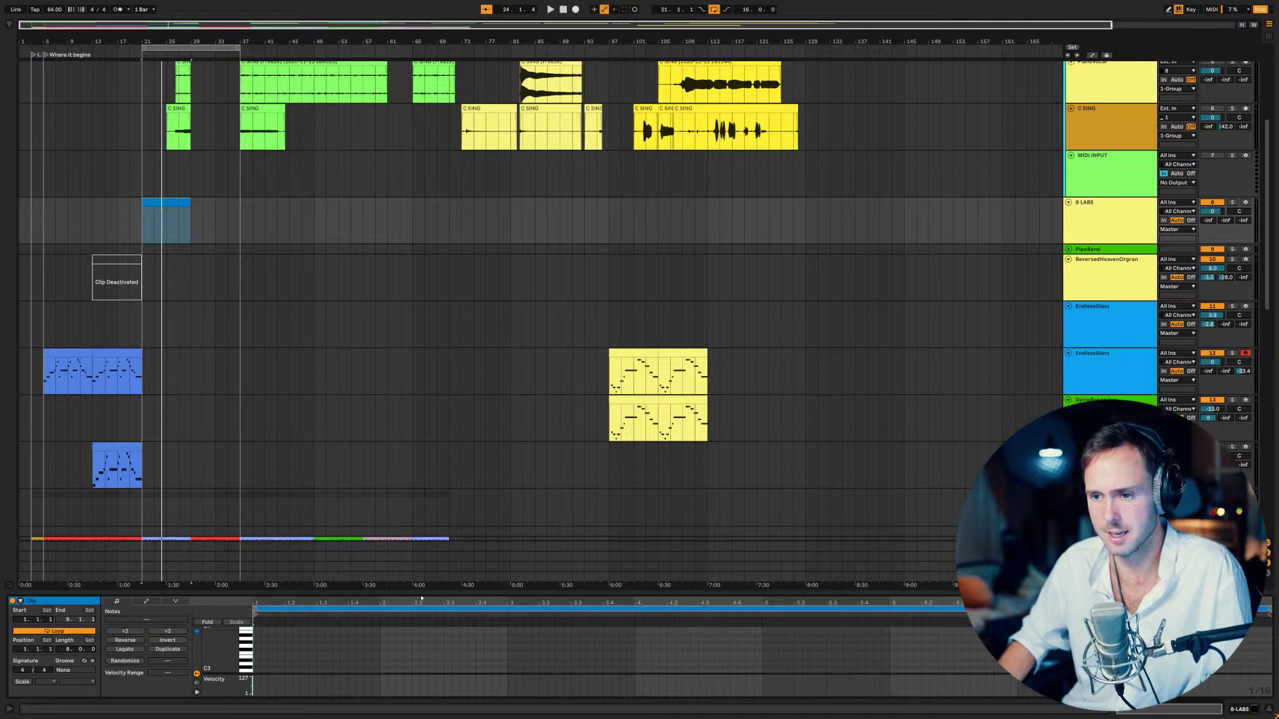
{"action": "left_click_drag", "start_coordinate": [420, 595], "coordinate": [260, 270]}
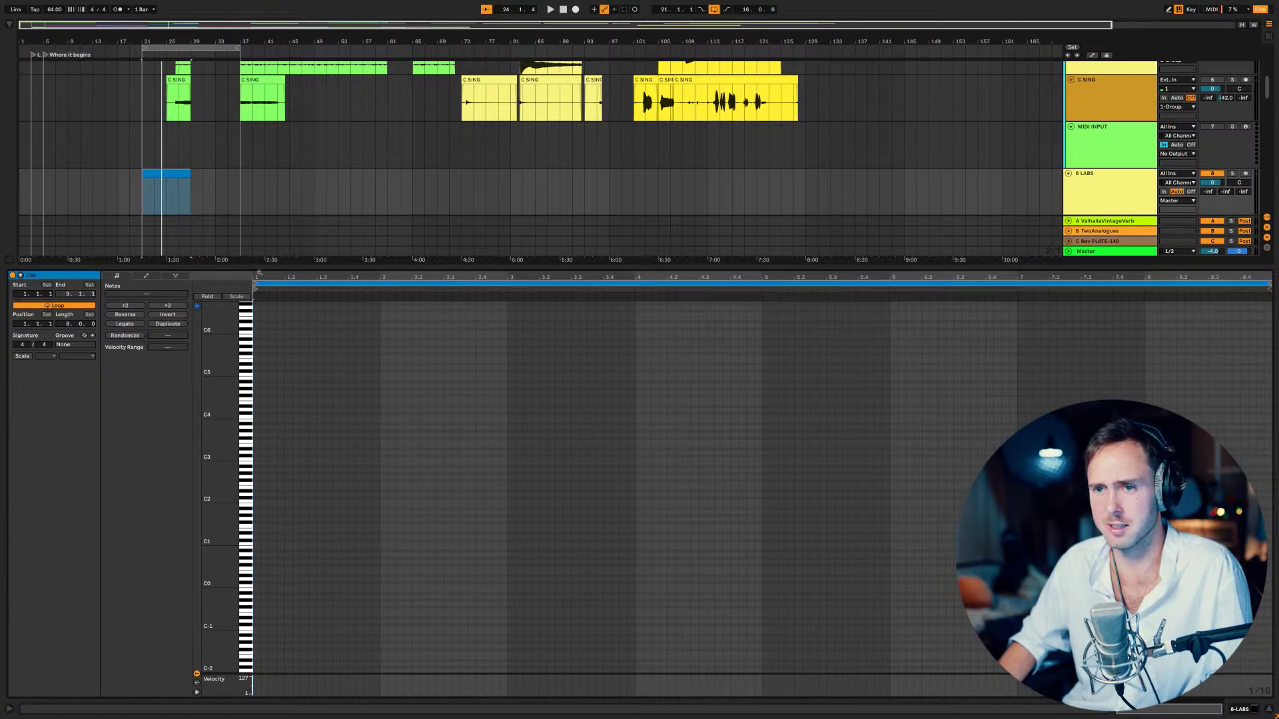
{"action": "scroll", "coordinate": [260, 274], "scroll_direction": "up", "scroll_amount": 2}
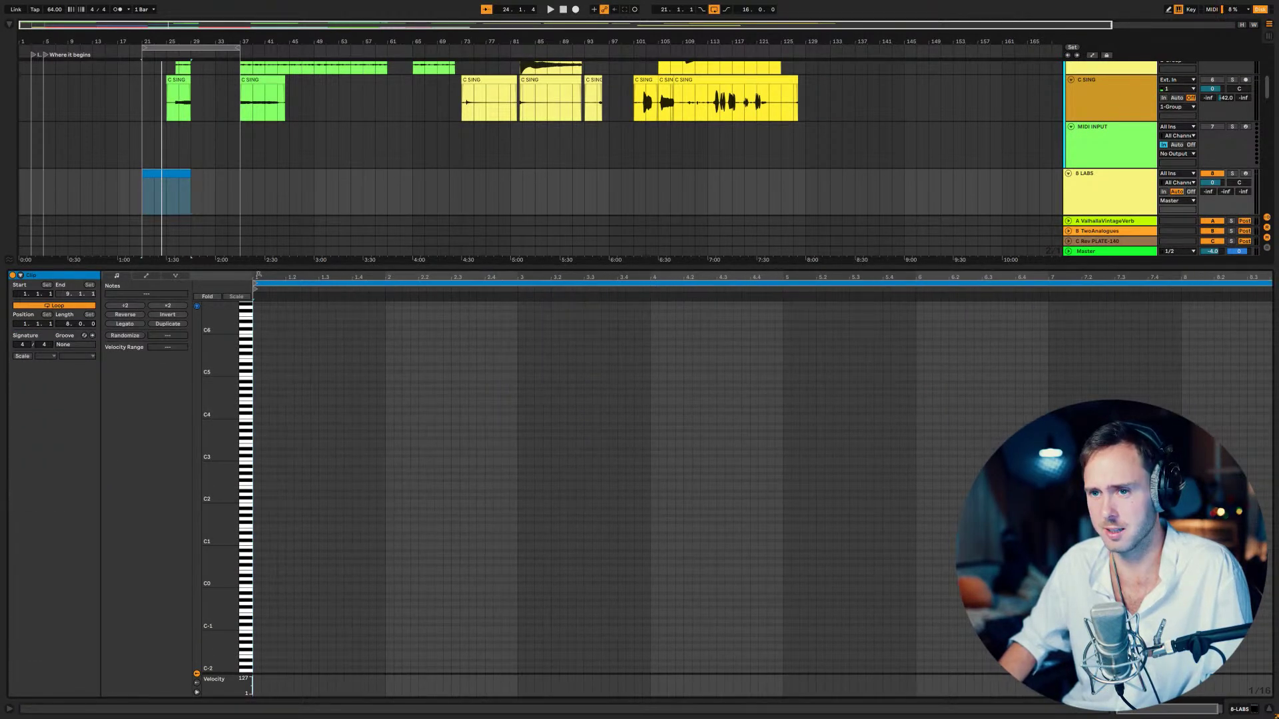
{"action": "left_click_drag", "start_coordinate": [158, 172], "coordinate": [150, 175]}
{"action": "left_click_drag", "start_coordinate": [176, 171], "coordinate": [191, 171]}
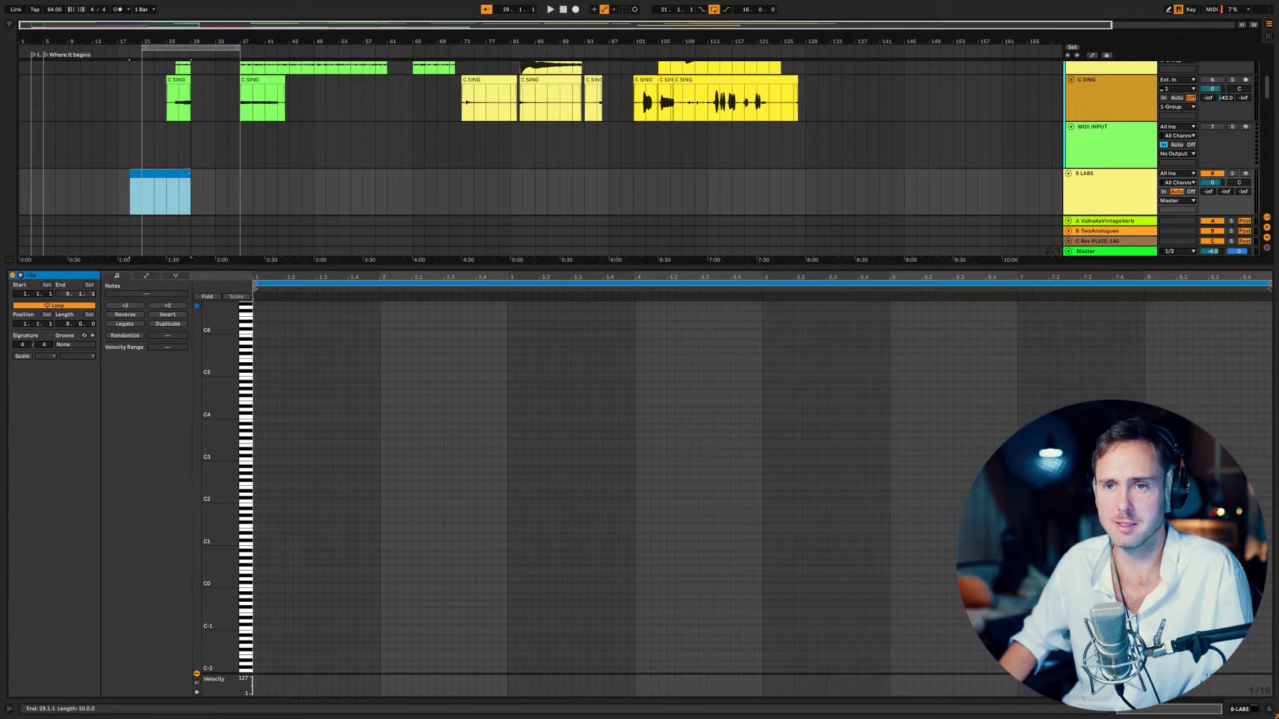
- Play the section with the empty LABS clip and shorten the arrangement loop to end at bar 29
{"action": "key", "text": "space"}
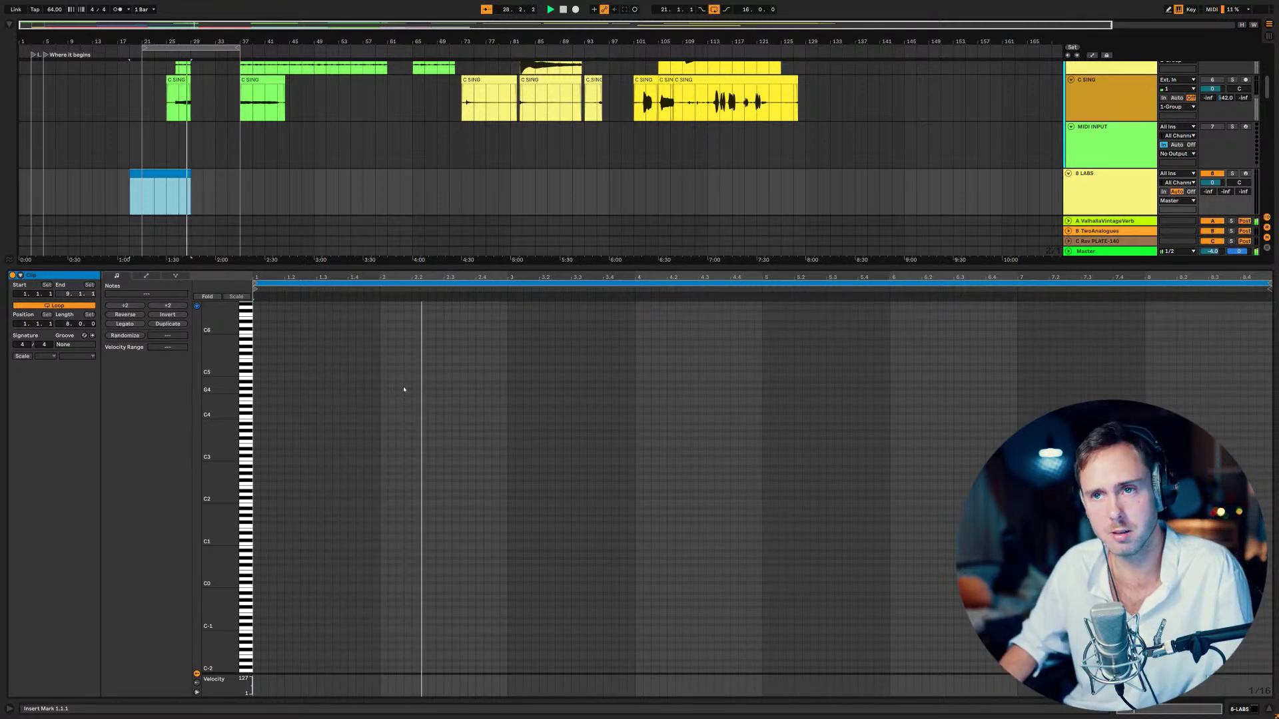
{"action": "left_click_drag", "start_coordinate": [238, 48], "coordinate": [190, 48]}
{"action": "scroll", "coordinate": [322, 167], "scroll_direction": "up", "scroll_amount": 5}
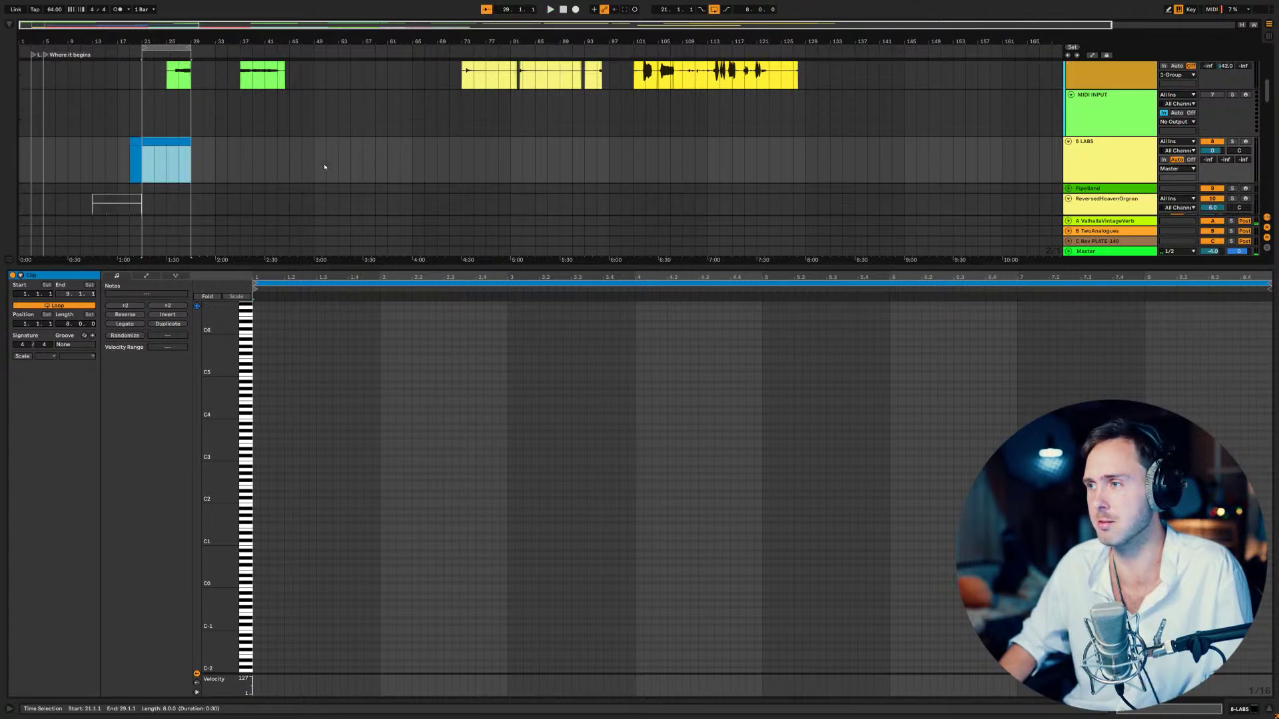
- Fold the Instruments group below the UnderwaterBlizz track
{"action": "scroll", "coordinate": [458, 144], "scroll_direction": "down", "scroll_amount": 8}
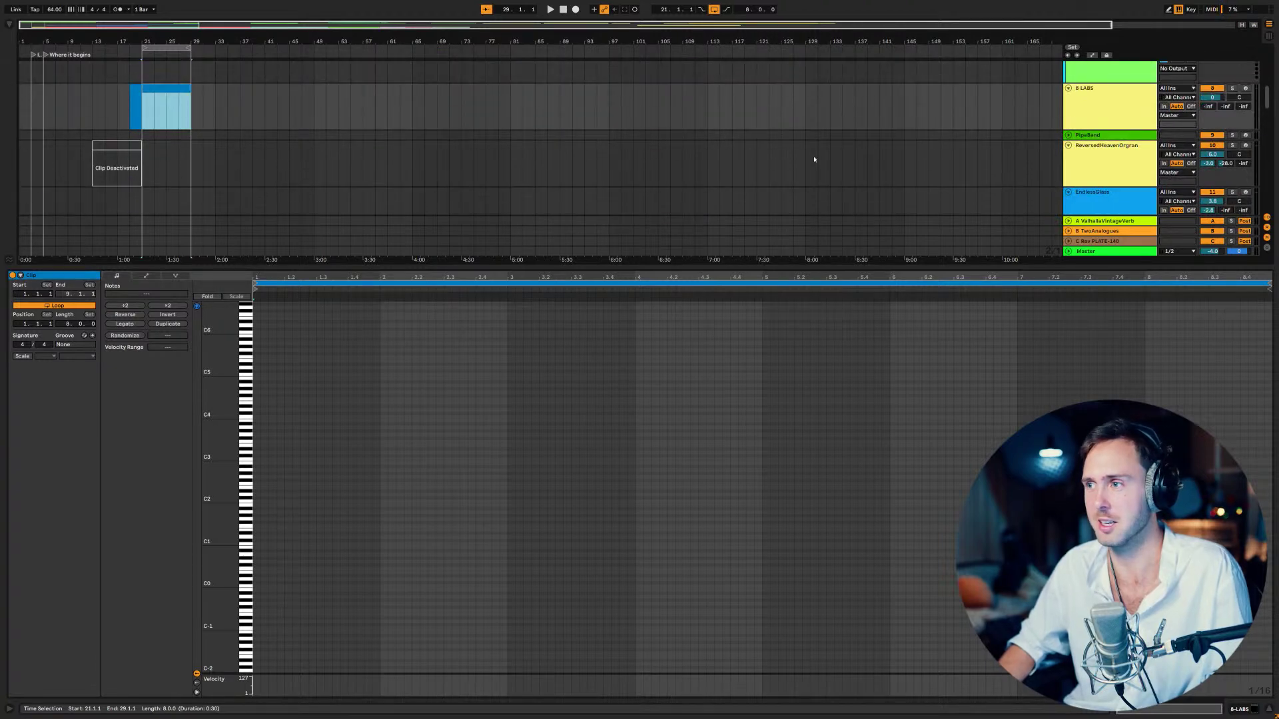
{"action": "scroll", "coordinate": [1077, 157], "scroll_direction": "down", "scroll_amount": 3}
{"action": "scroll", "coordinate": [1077, 157], "scroll_direction": "down", "scroll_amount": 5}
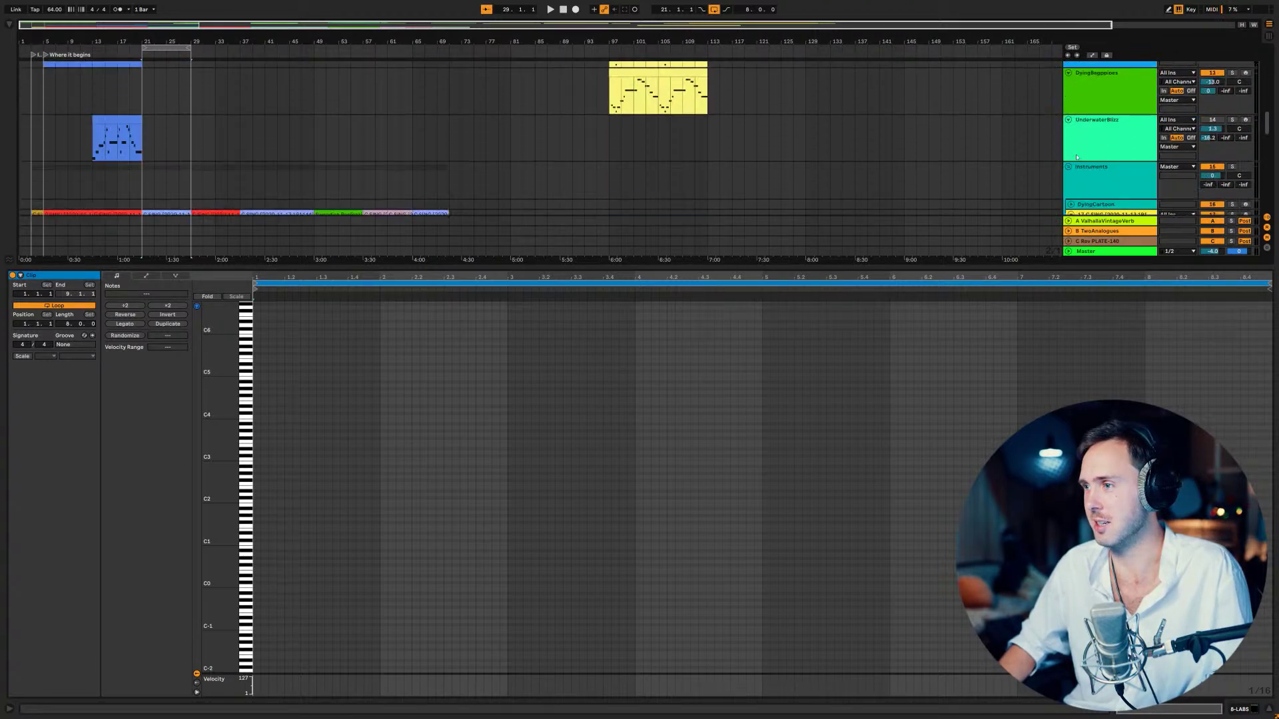
{"action": "left_click", "coordinate": [1069, 157]}
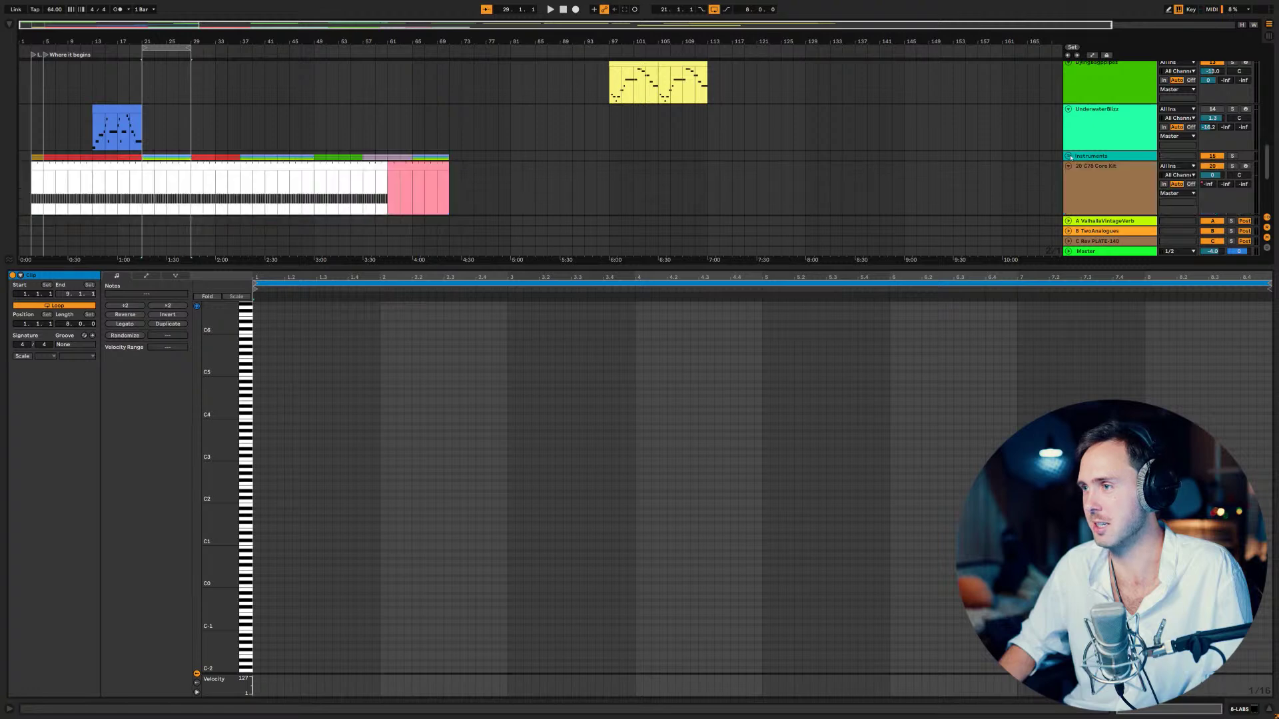
- Fold the C78 Core Kit track and move the Helm track into the Instruments group
{"action": "scroll", "coordinate": [1069, 147], "scroll_direction": "down", "scroll_amount": 2}
{"action": "left_click", "coordinate": [1067, 116]}
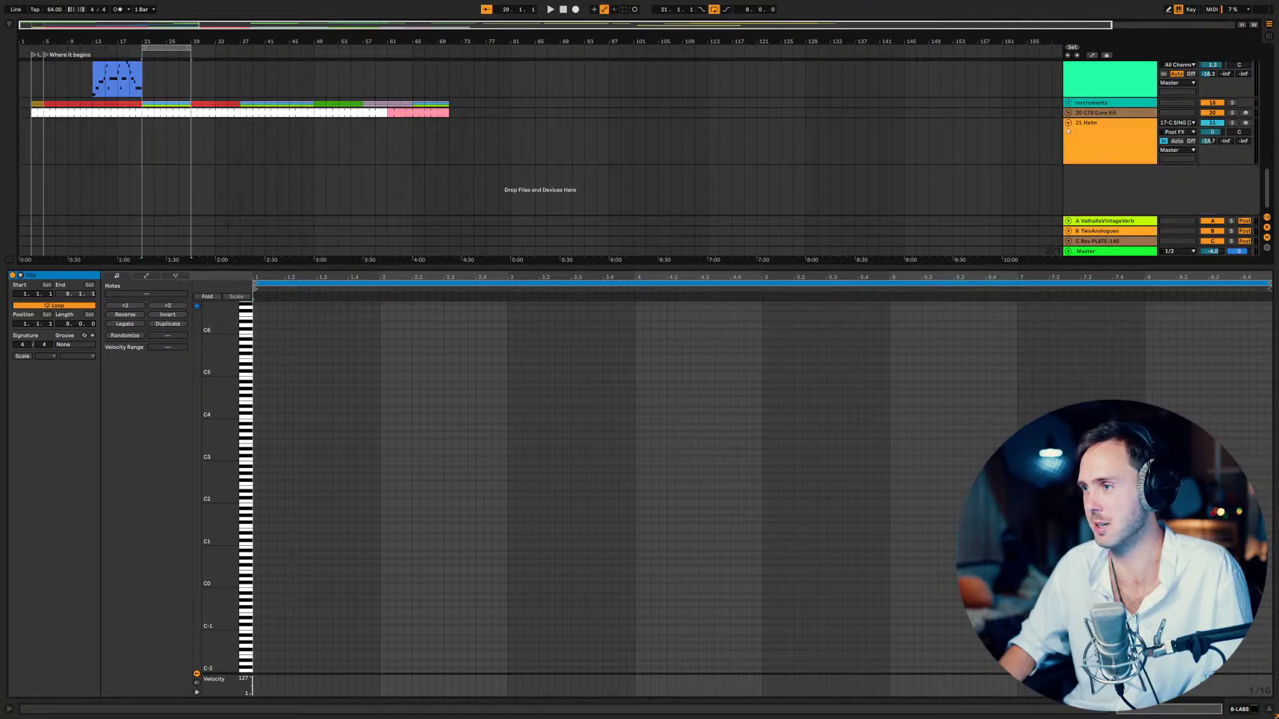
{"action": "scroll", "coordinate": [1105, 131], "scroll_direction": "up", "scroll_amount": 2}
{"action": "left_click_drag", "start_coordinate": [1100, 188], "coordinate": [1116, 162]}
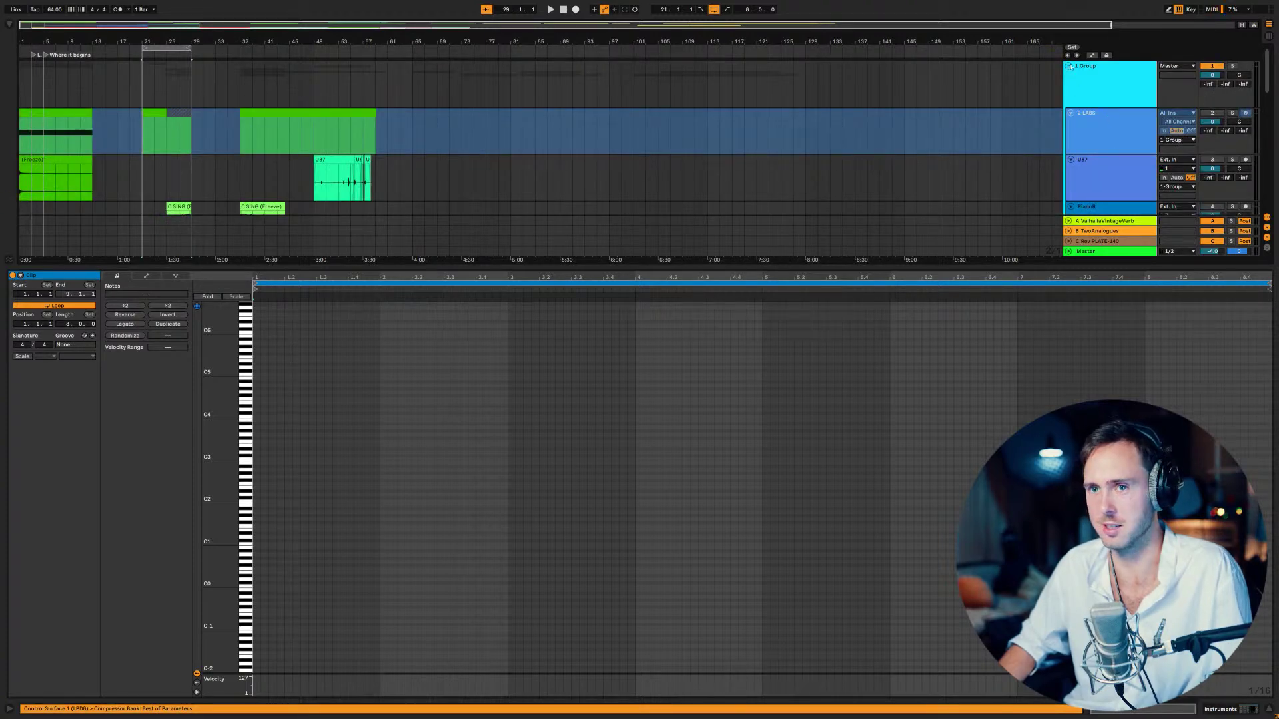
- Unfold the Instruments group to check its tracks, fold it again, and briefly play the loop from bar 21
{"action": "scroll", "coordinate": [1070, 67], "scroll_direction": "down", "scroll_amount": 10}
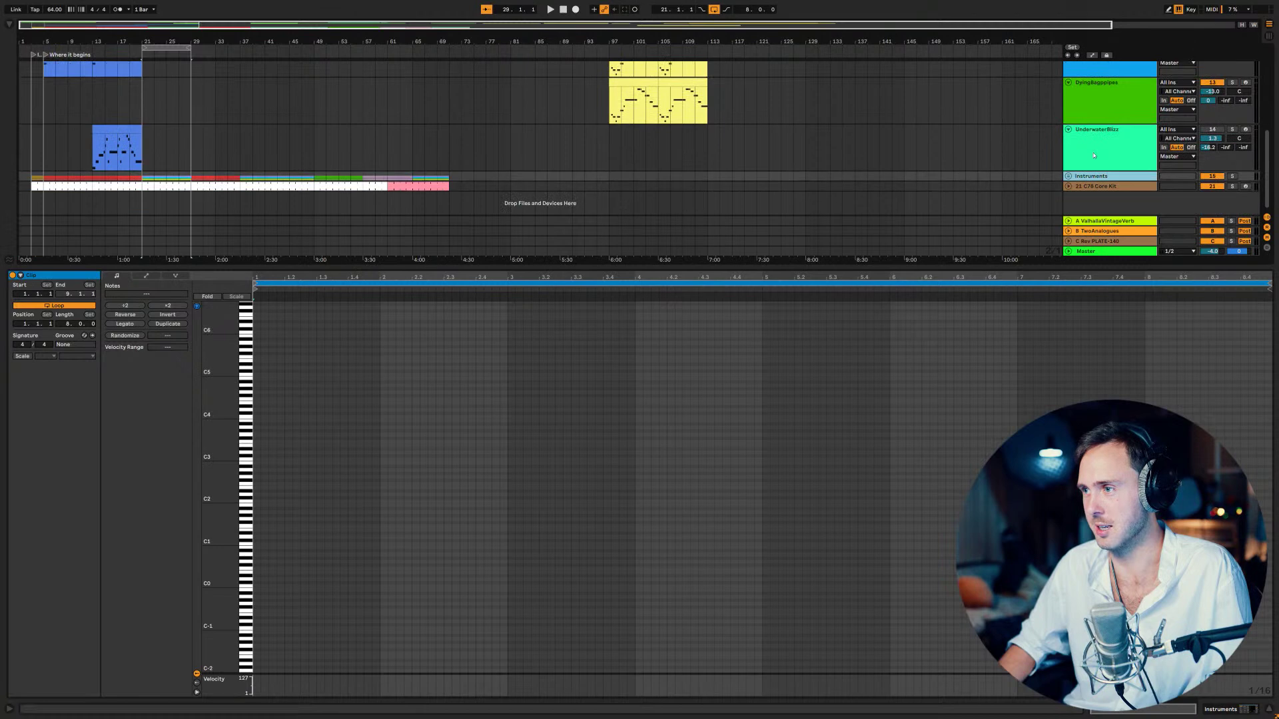
{"action": "left_click", "coordinate": [1069, 177]}
{"action": "scroll", "coordinate": [1076, 186], "scroll_direction": "down", "scroll_amount": 3}
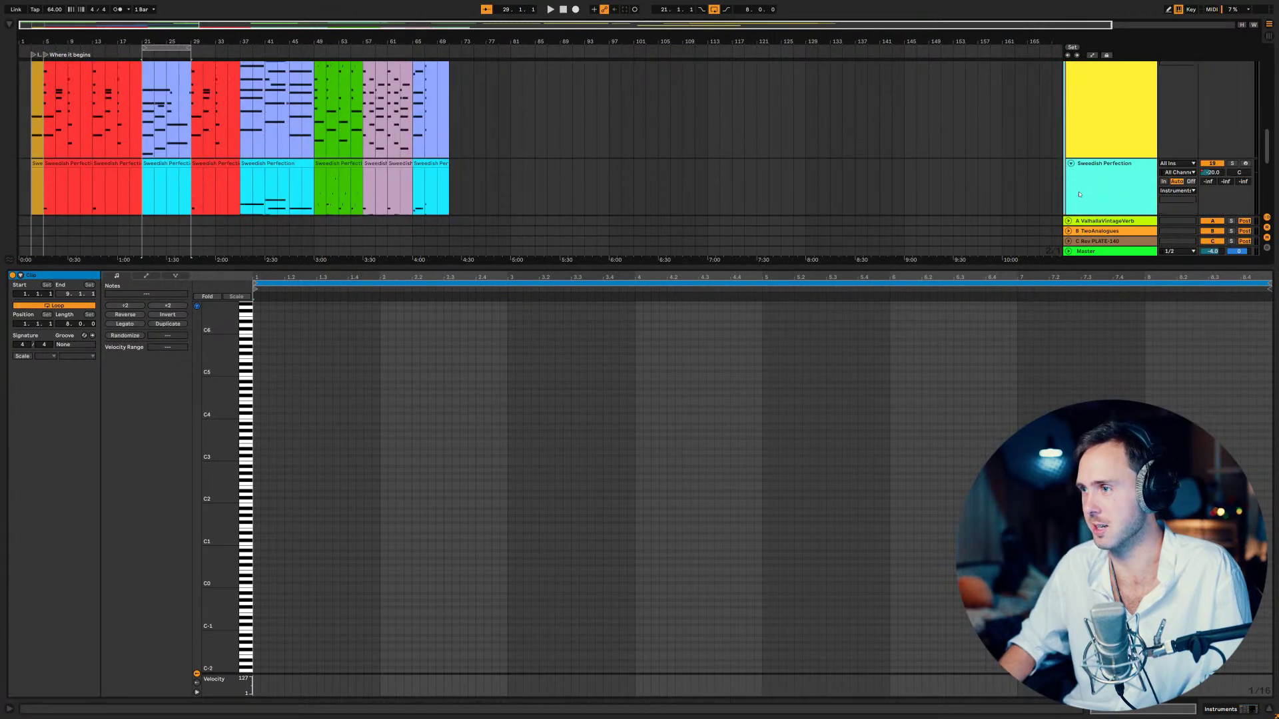
{"action": "scroll", "coordinate": [1079, 194], "scroll_direction": "down", "scroll_amount": 6}
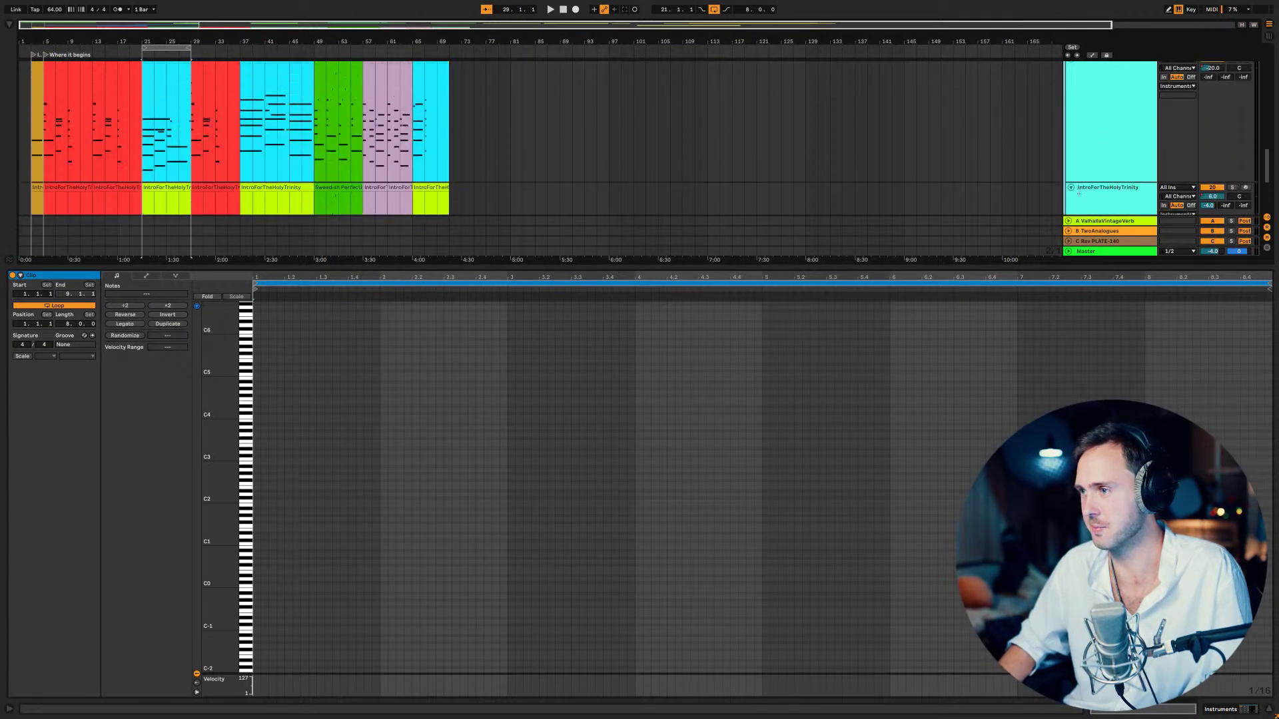
{"action": "scroll", "coordinate": [1080, 194], "scroll_direction": "up", "scroll_amount": 8}
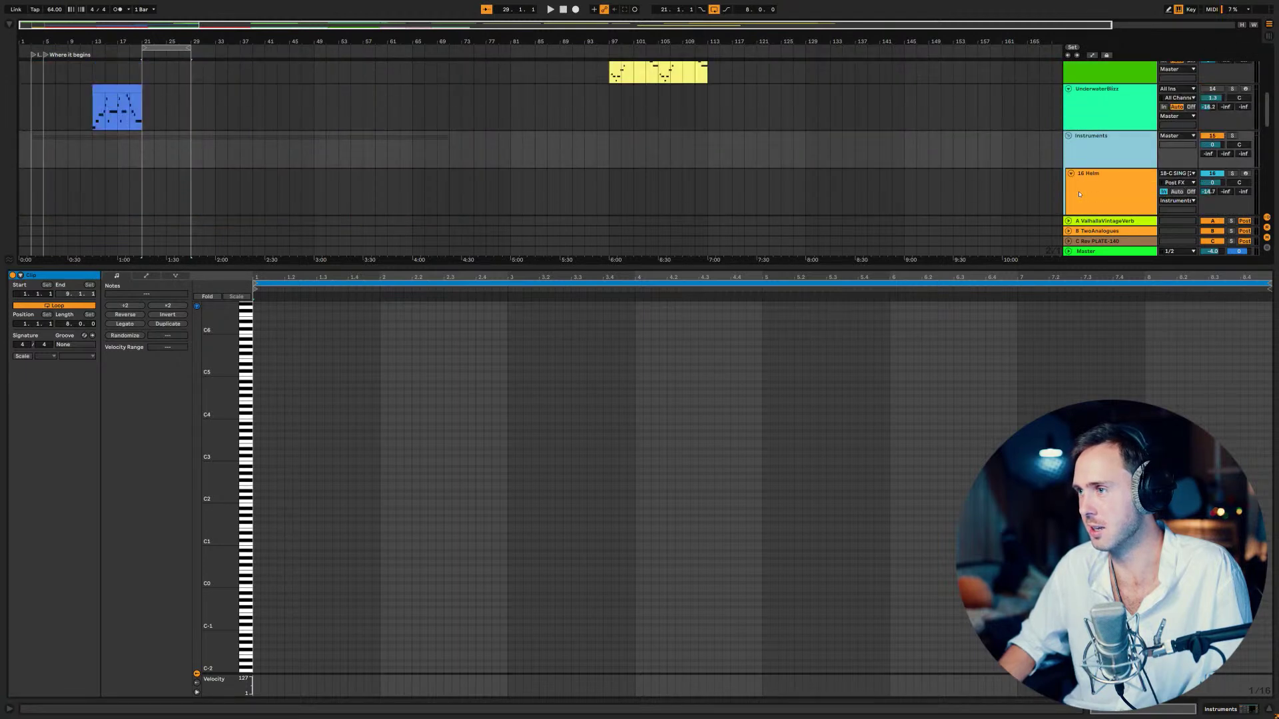
{"action": "left_click", "coordinate": [1068, 136]}
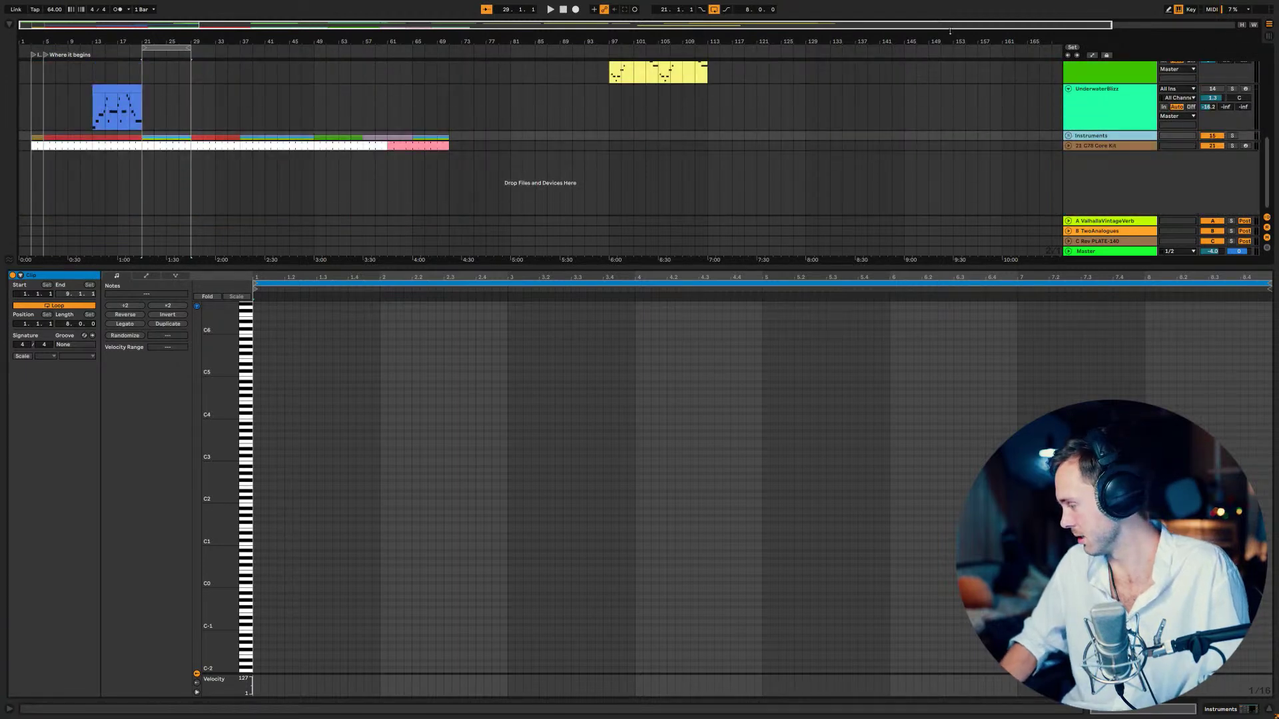
{"action": "key", "text": "space"}
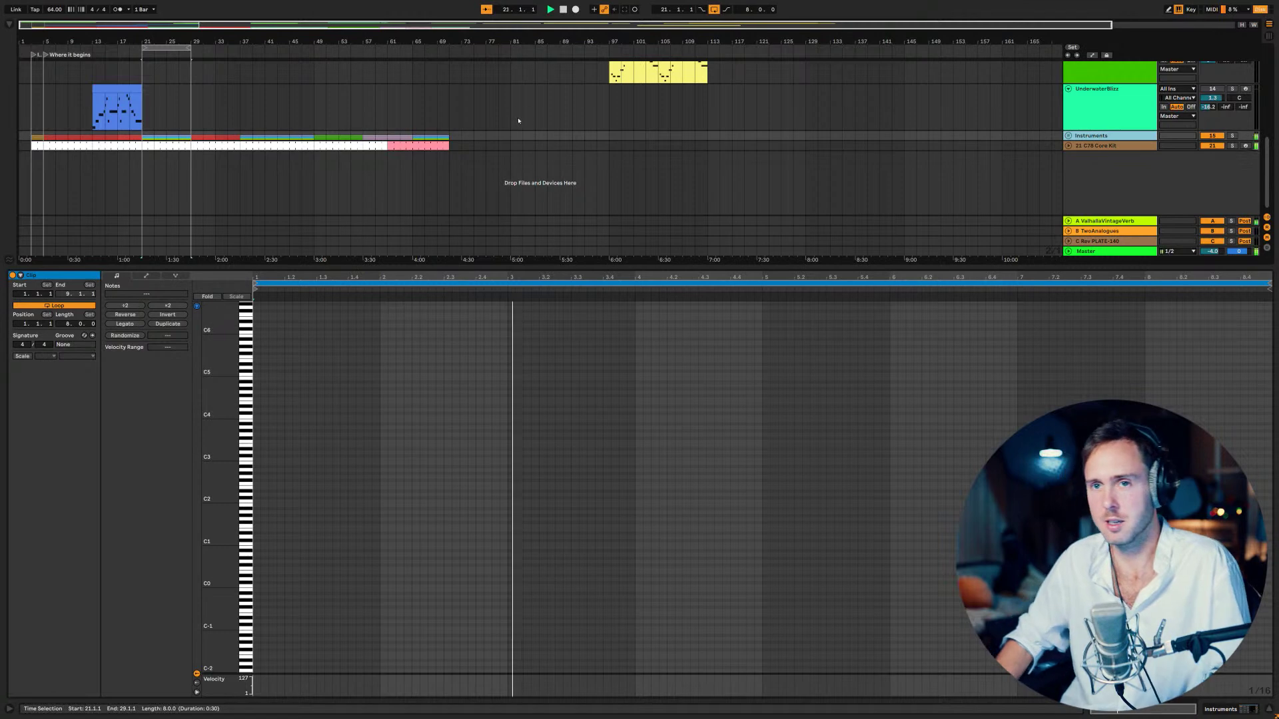
{"action": "key", "text": "space"}
- Add an audio track named U87 Vocal below the C78 Core Kit track and arm it for recording
{"action": "right_click", "coordinate": [1132, 184]}
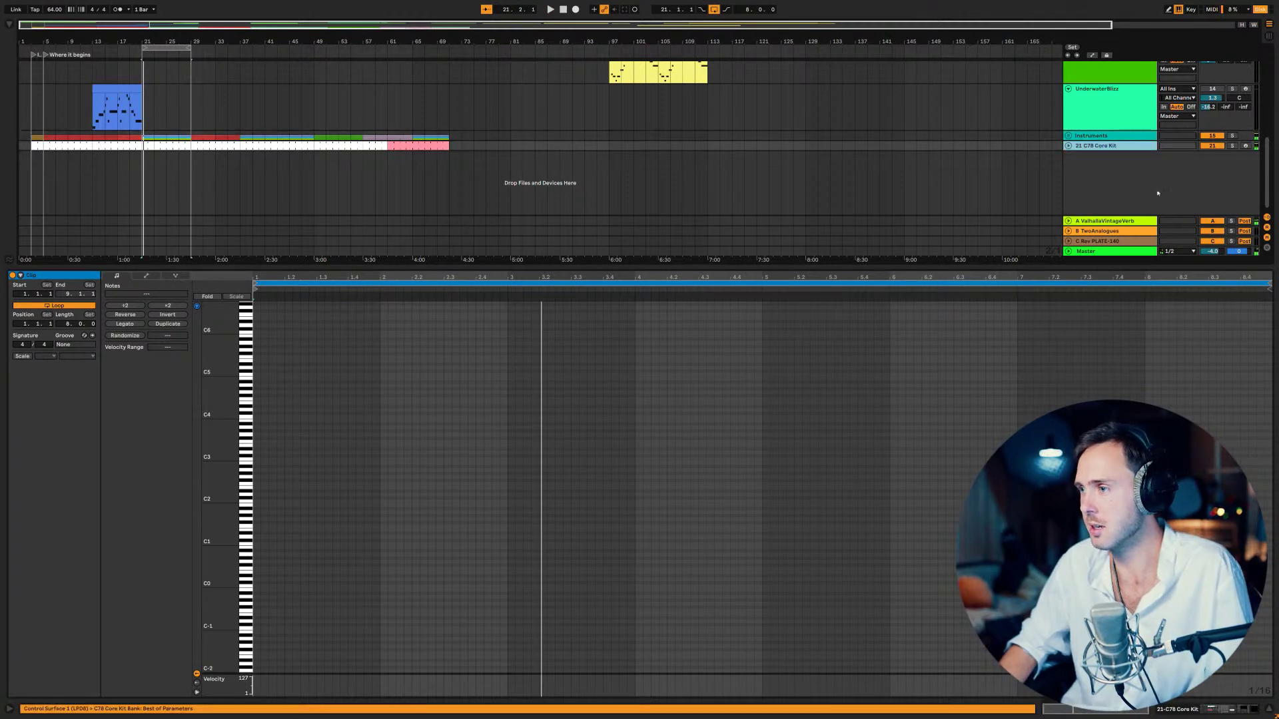
{"action": "left_click", "coordinate": [1146, 189]}
{"action": "left_click", "coordinate": [1117, 167]}
{"action": "key", "text": "ctrl+r"}
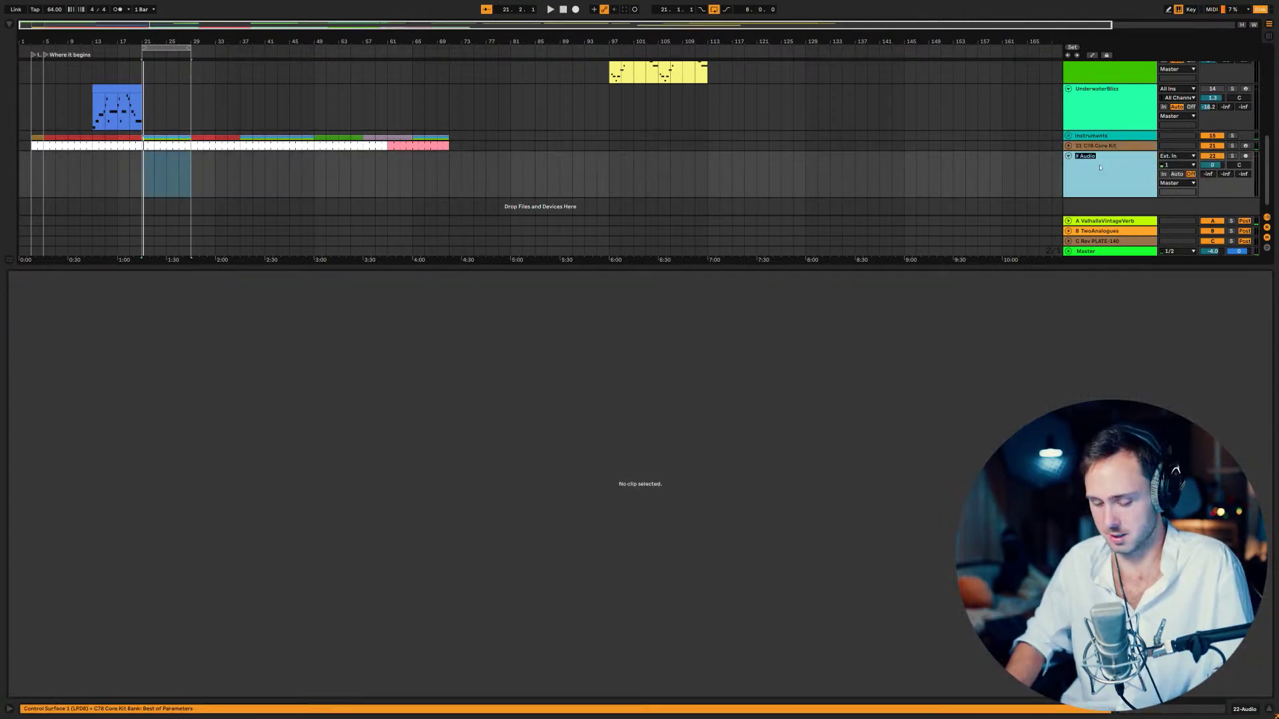
{"action": "type", "text": "U87 Vocal"}
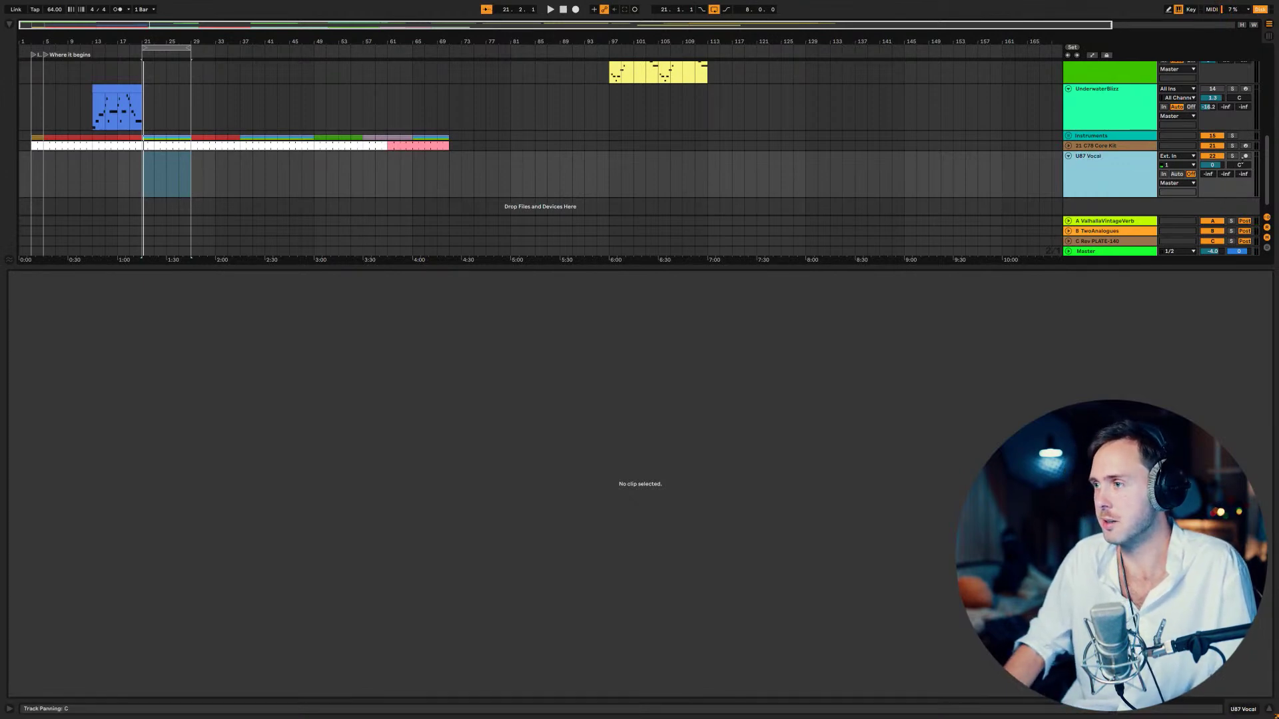
{"action": "left_click", "coordinate": [1246, 156]}
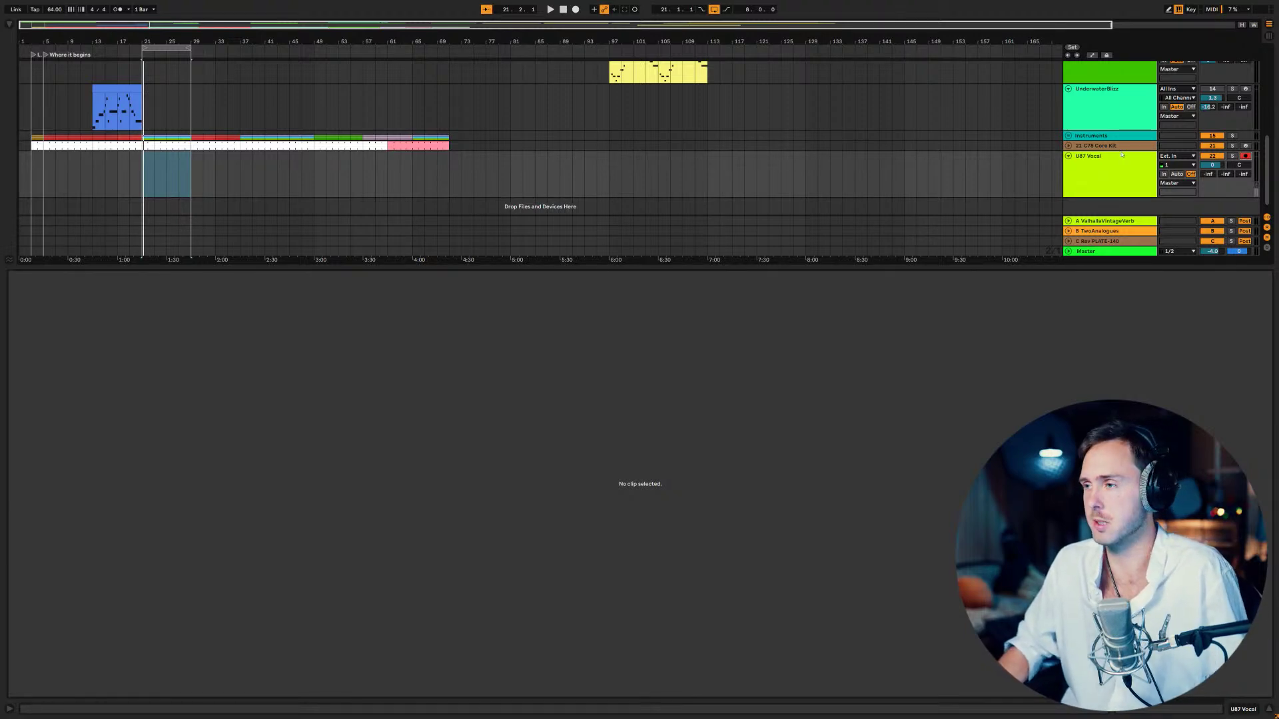
- Briefly play the section at bar 21 and set the insert position to bar 21 on the U87 Vocal track
{"action": "scroll", "coordinate": [1087, 172], "scroll_direction": "up", "scroll_amount": 5}
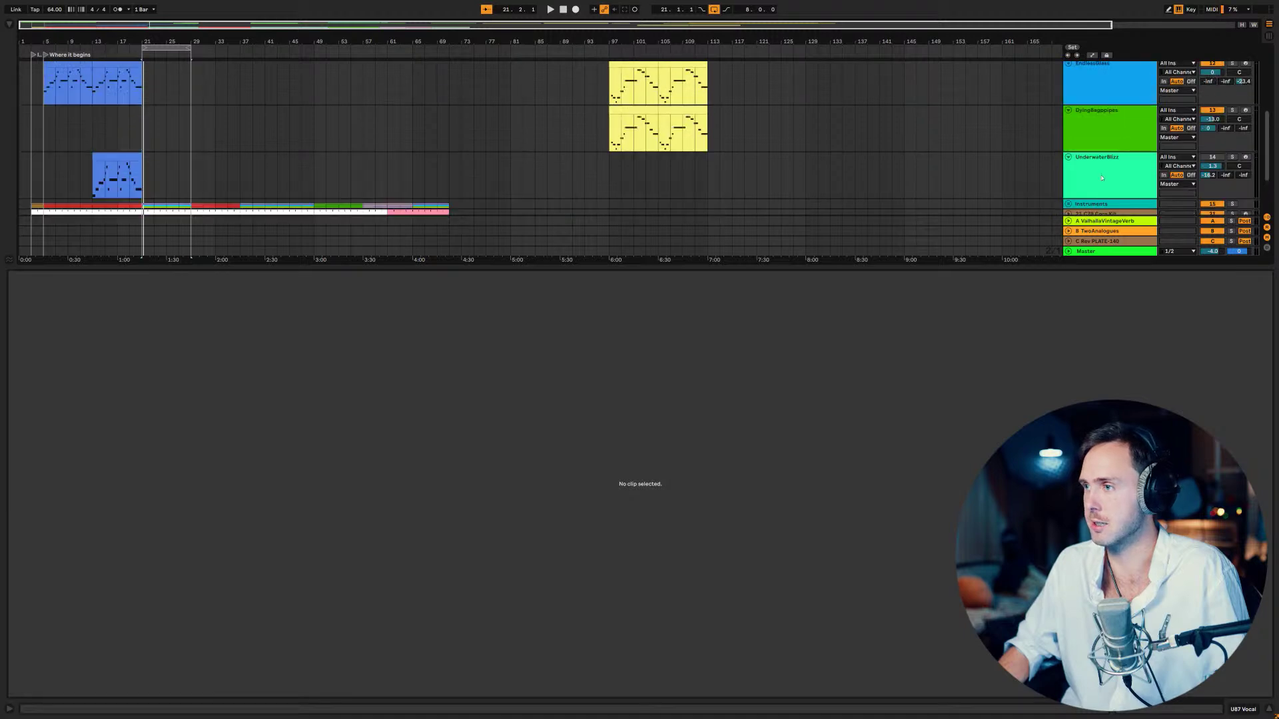
{"action": "scroll", "coordinate": [1101, 178], "scroll_direction": "down", "scroll_amount": 6}
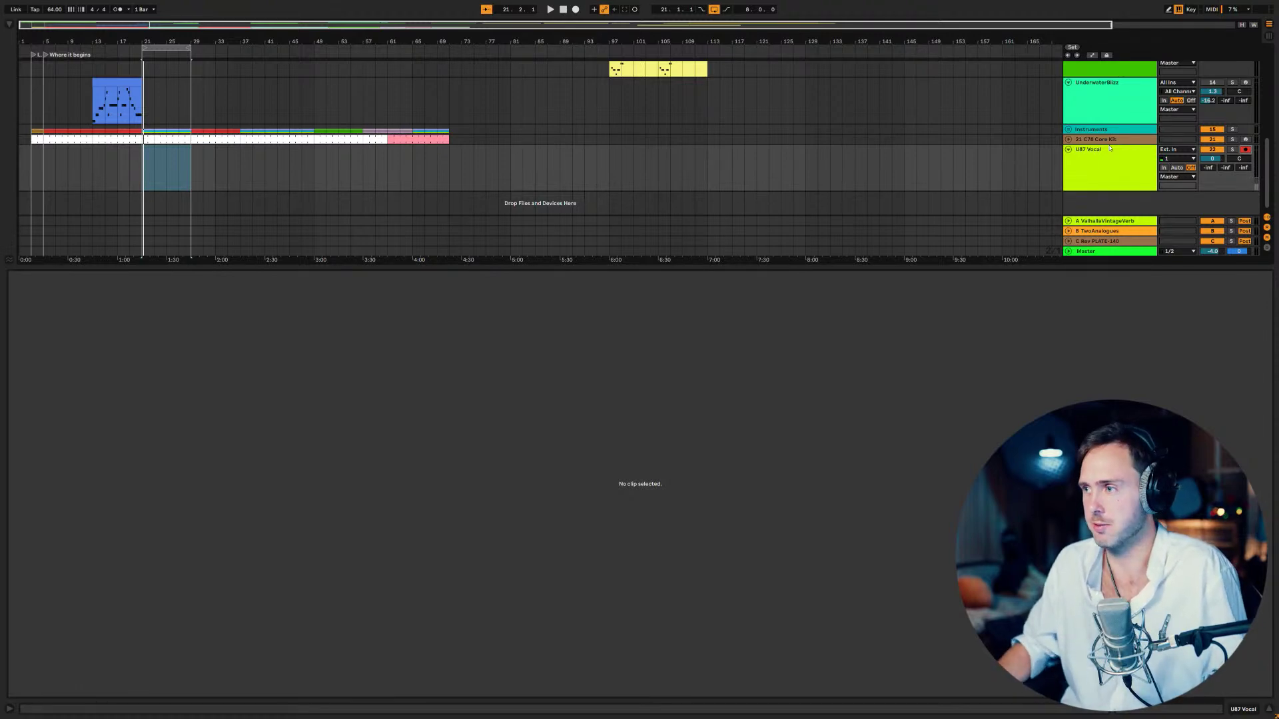
{"action": "left_click", "coordinate": [146, 180]}
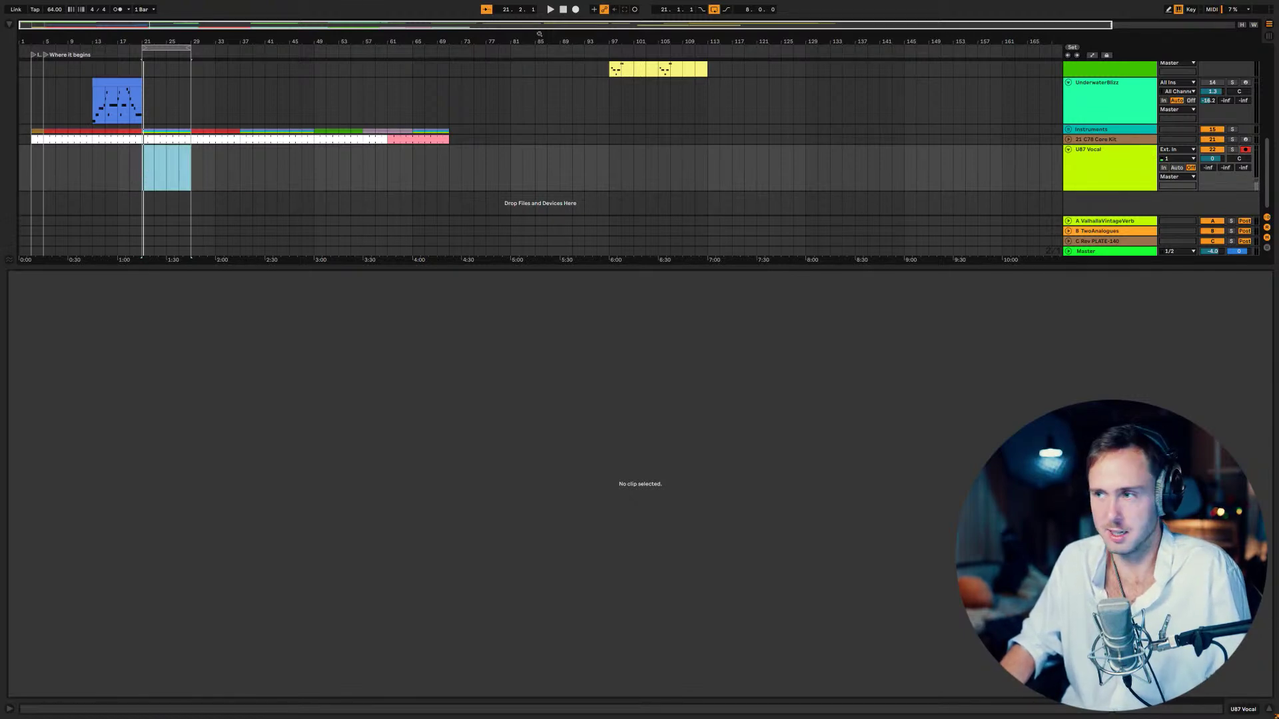
{"action": "key", "text": "space"}
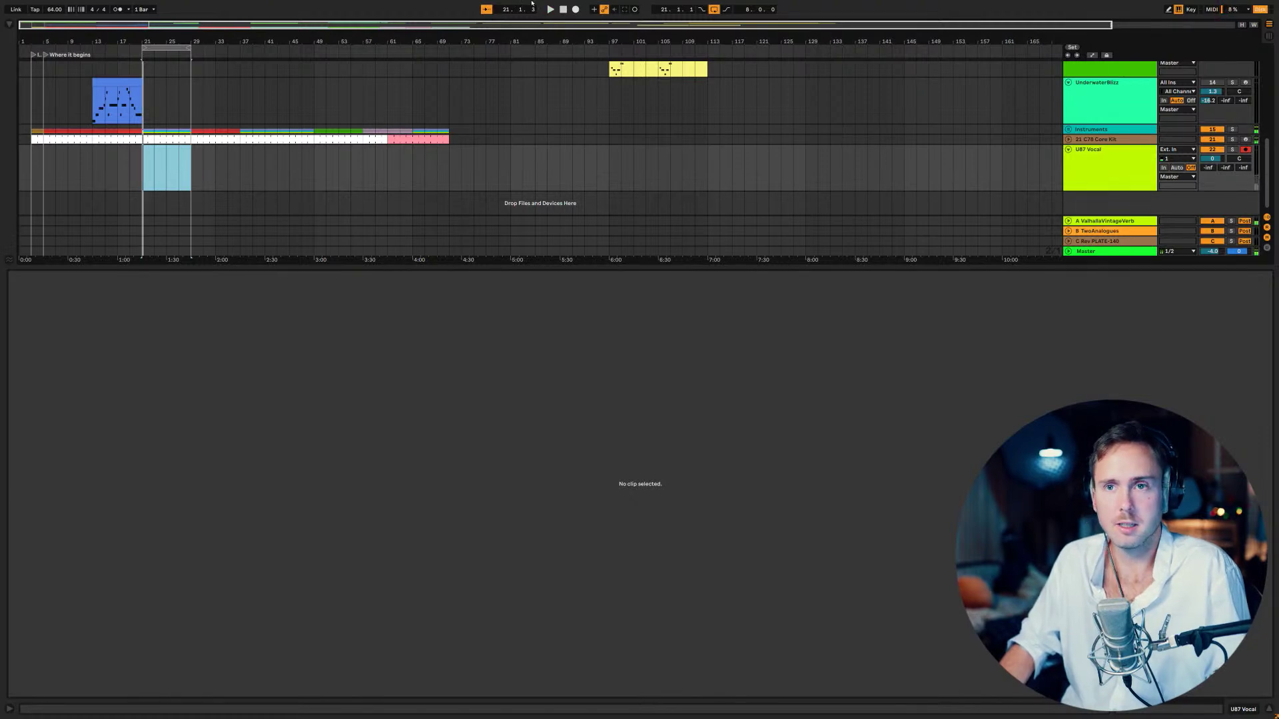
{"action": "left_click", "coordinate": [144, 166]}
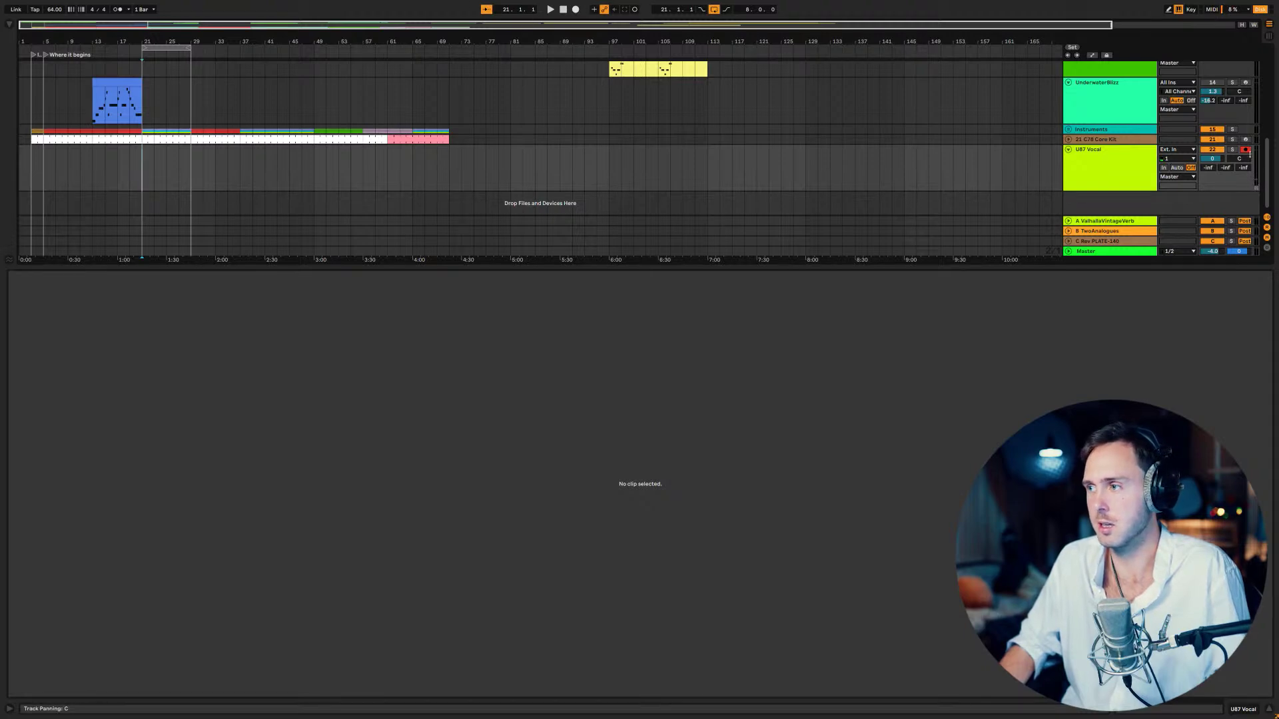
{"action": "right_click", "coordinate": [1244, 150]}
{"action": "left_click", "coordinate": [1243, 157]}
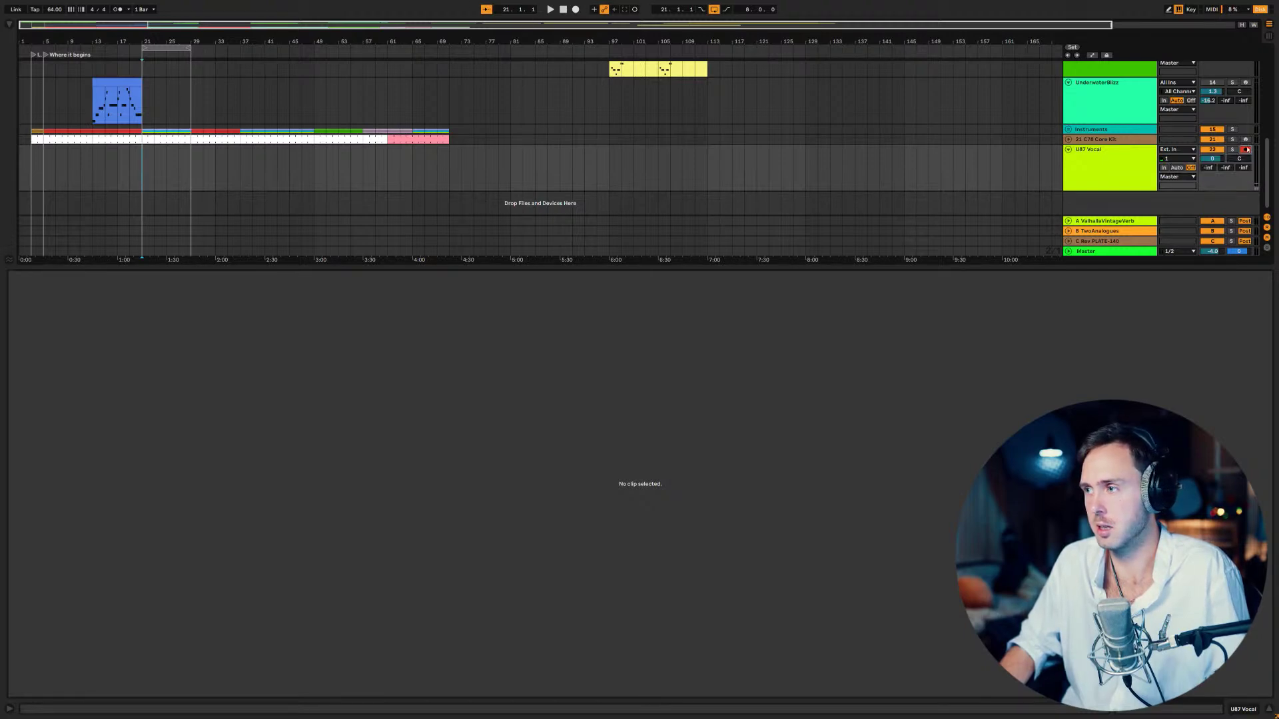
{"action": "left_click", "coordinate": [1245, 140]}
{"action": "left_click", "coordinate": [1246, 140]}
{"action": "right_click", "coordinate": [1246, 150]}
{"action": "left_click", "coordinate": [1199, 156]}
{"action": "left_click", "coordinate": [1245, 150]}
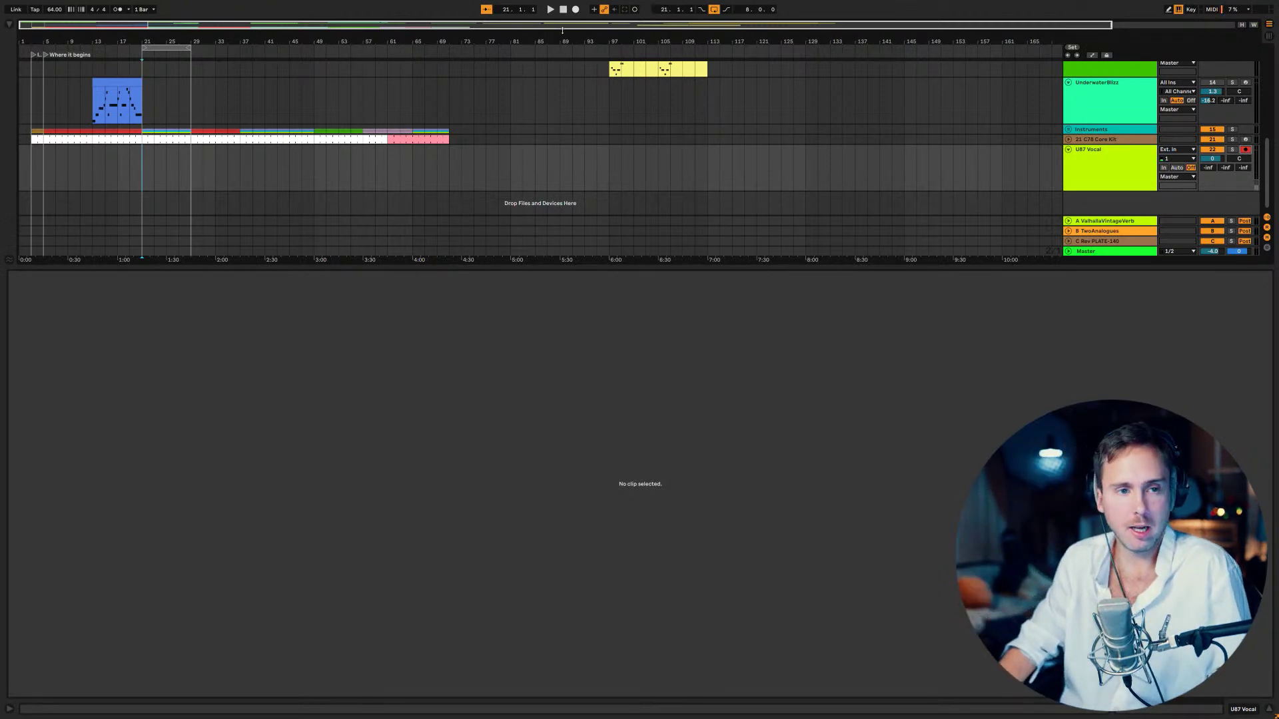
- Record vocal takes on the U87 Vocal track over the loop from bar 21 to bar 29 and stop recording
{"action": "left_click", "coordinate": [575, 10]}
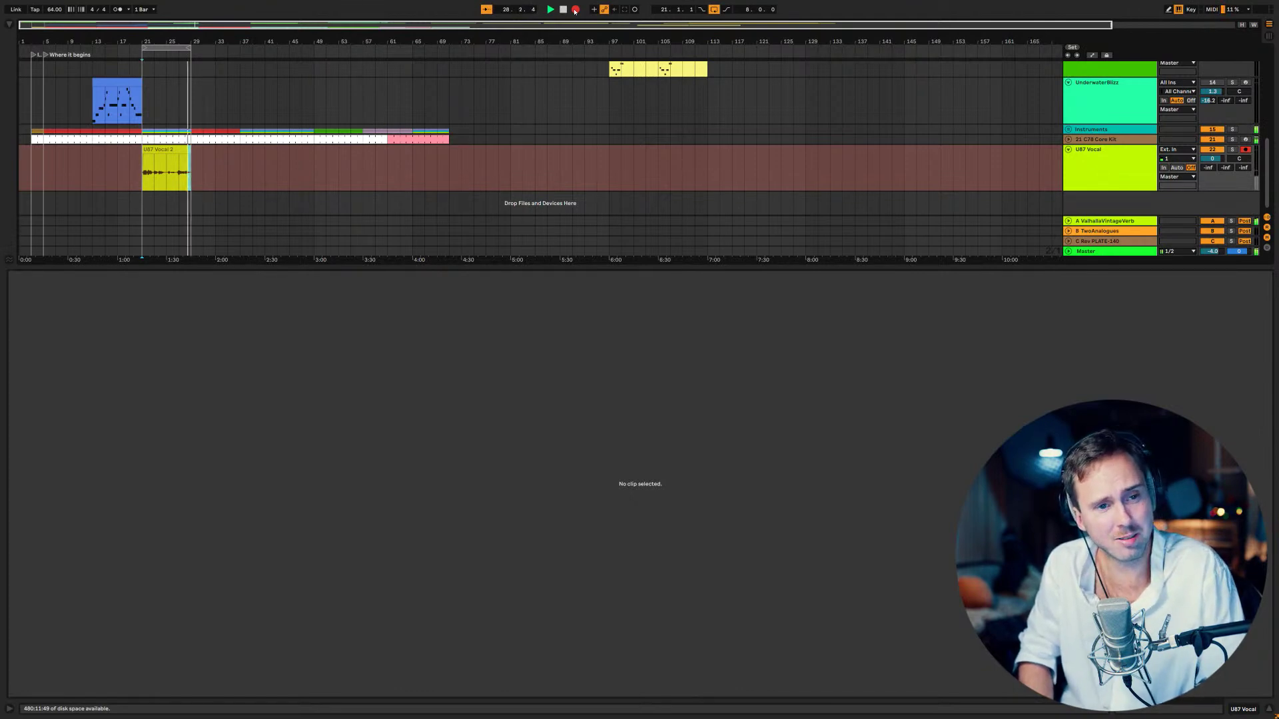
{"action": "key", "text": "space"}
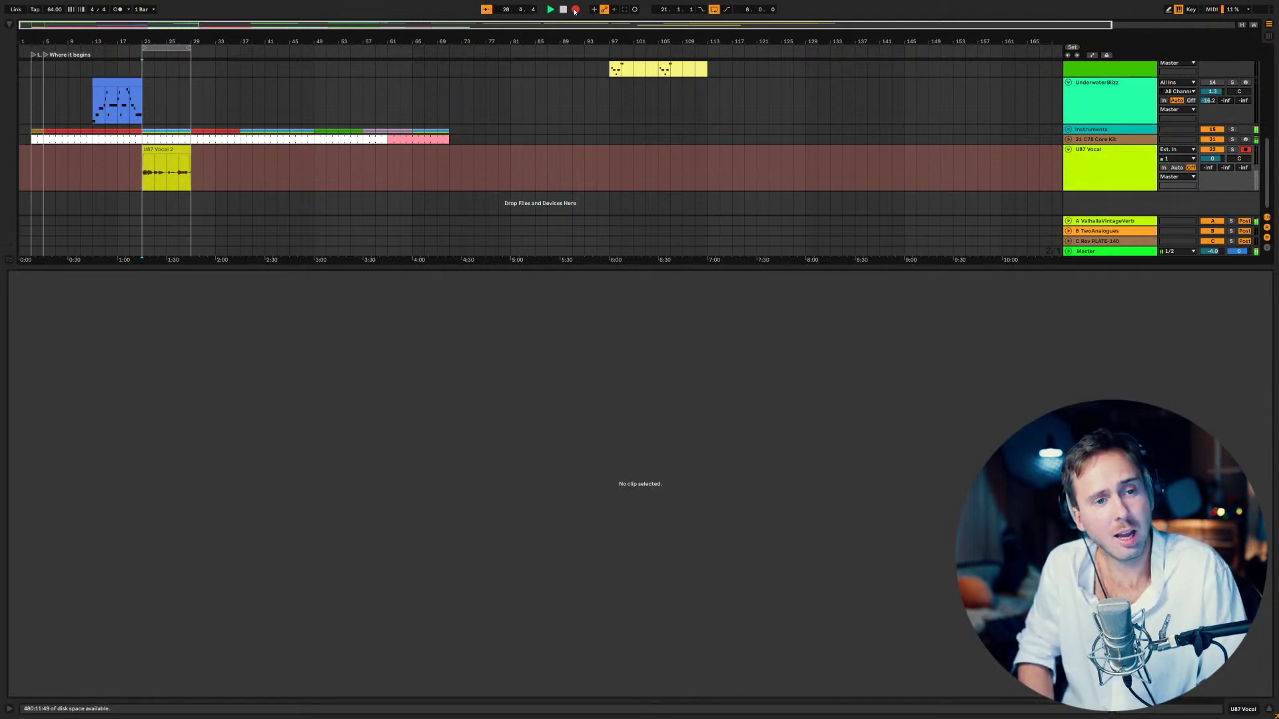
{"action": "key", "text": "space"}
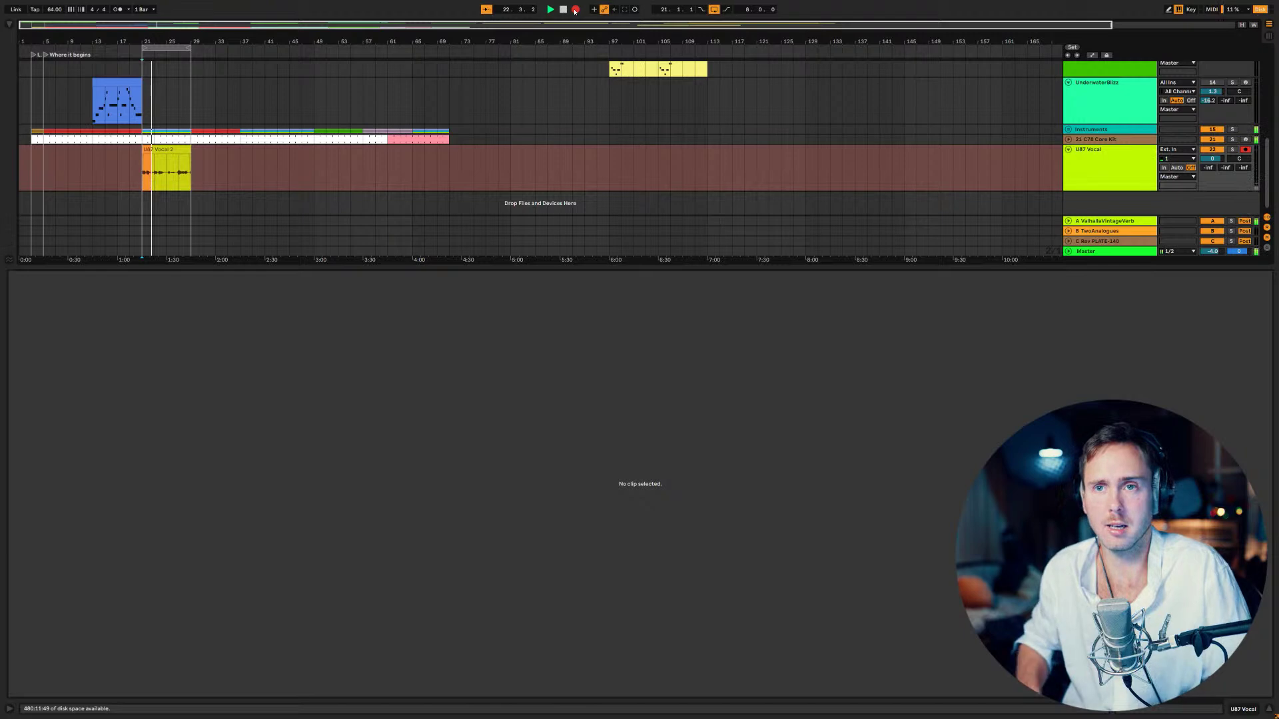
{"action": "left_click", "coordinate": [575, 10]}
{"action": "left_click", "coordinate": [575, 9]}
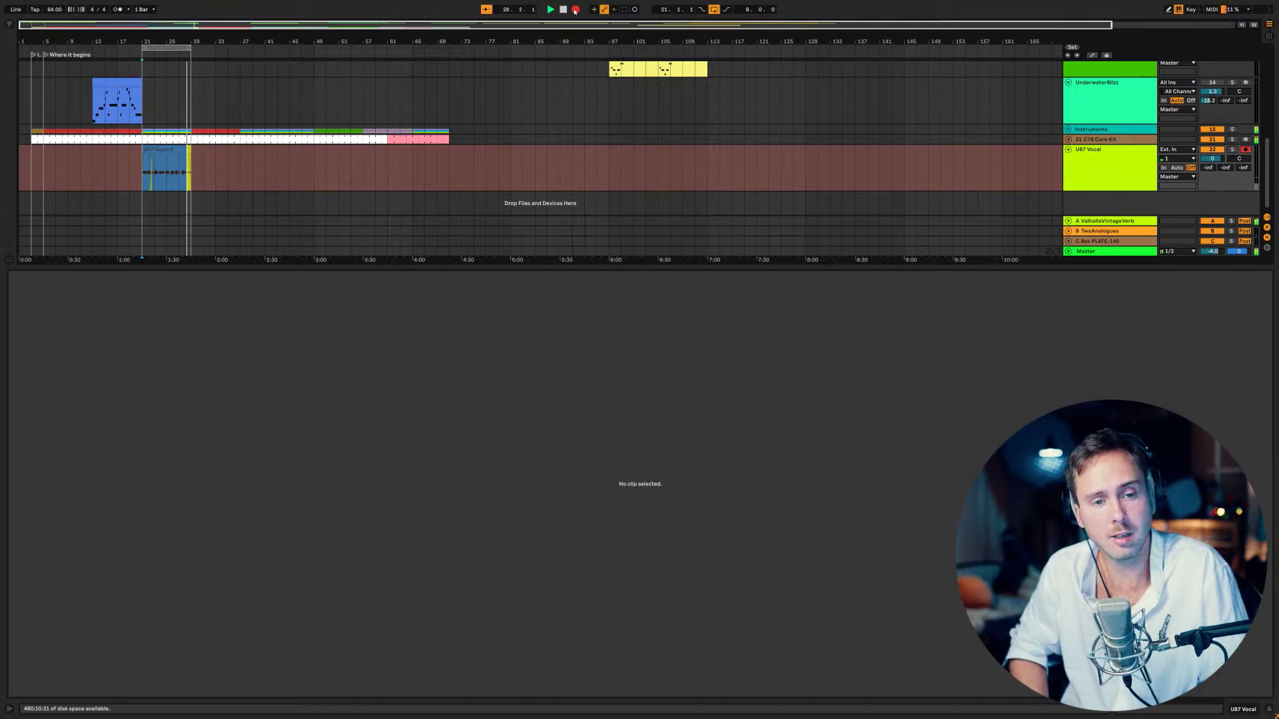
{"action": "key", "text": "space"}
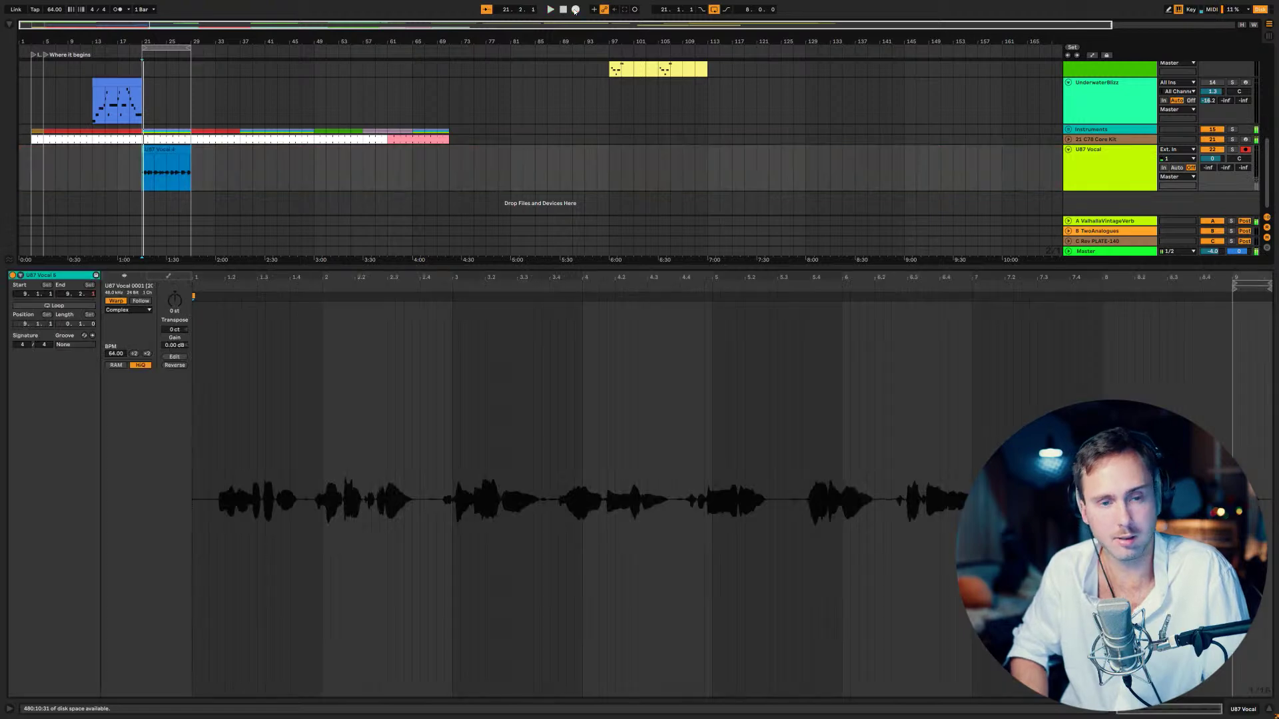
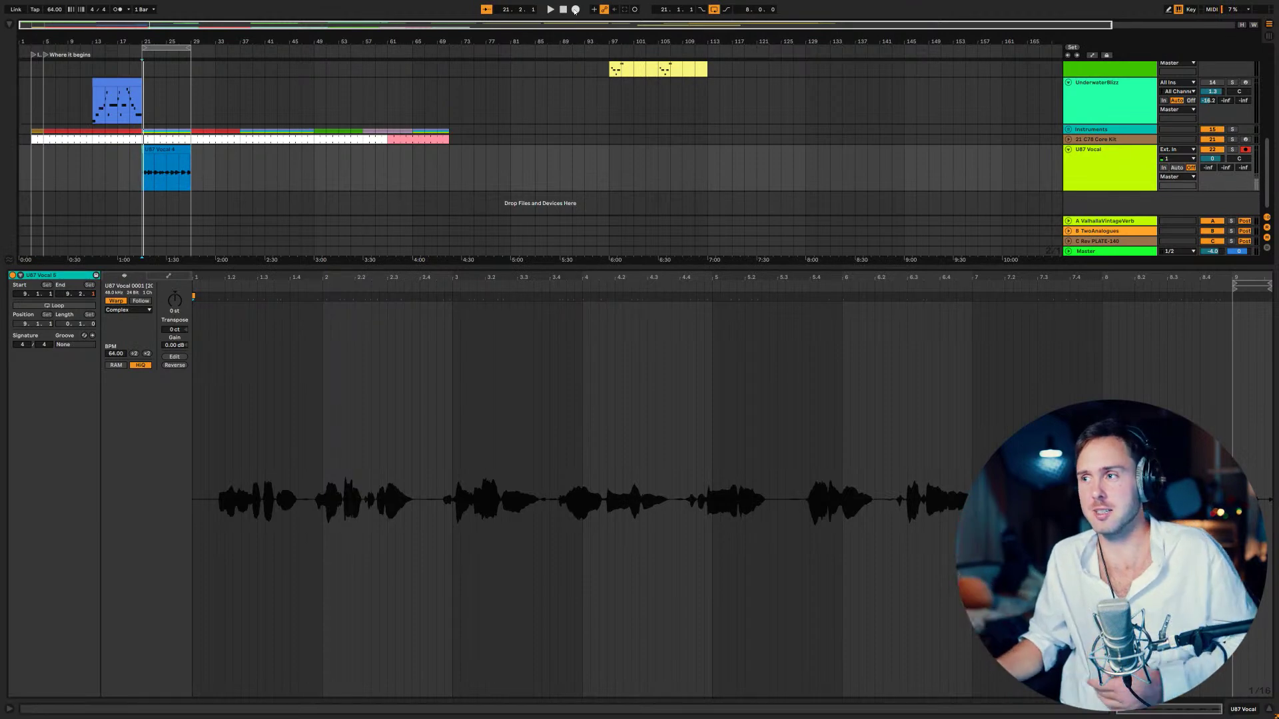
- Examine the recorded vocal clip in the arrangement and select the loop range from bar 21 to bar 29
{"action": "left_click", "coordinate": [201, 355]}
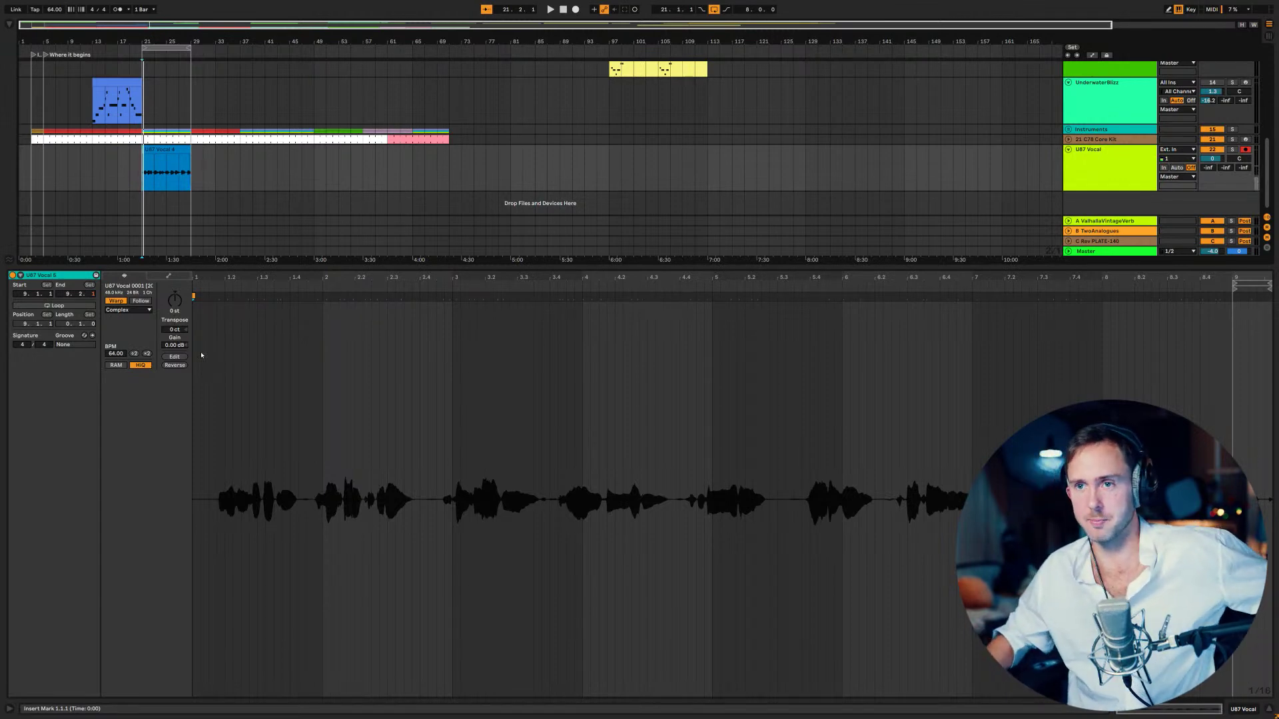
{"action": "left_click_drag", "start_coordinate": [170, 27], "coordinate": [158, 45]}
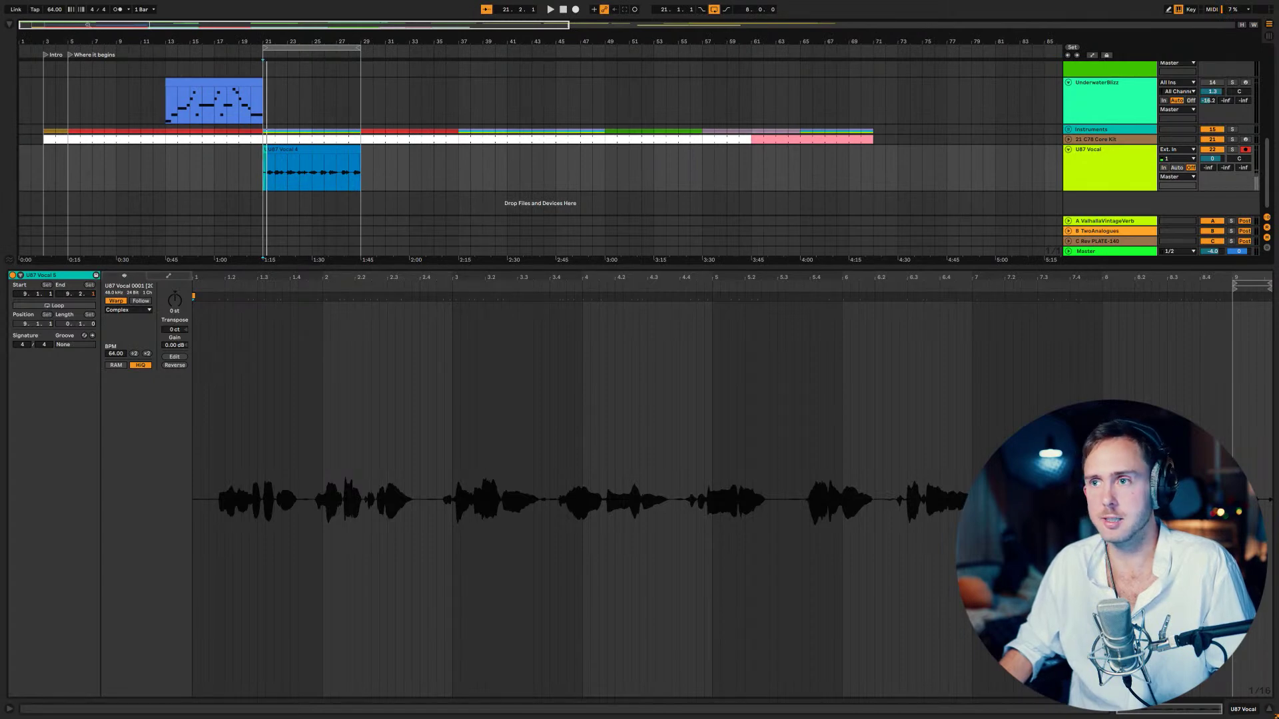
{"action": "left_click_drag", "start_coordinate": [88, 24], "coordinate": [90, 21]}
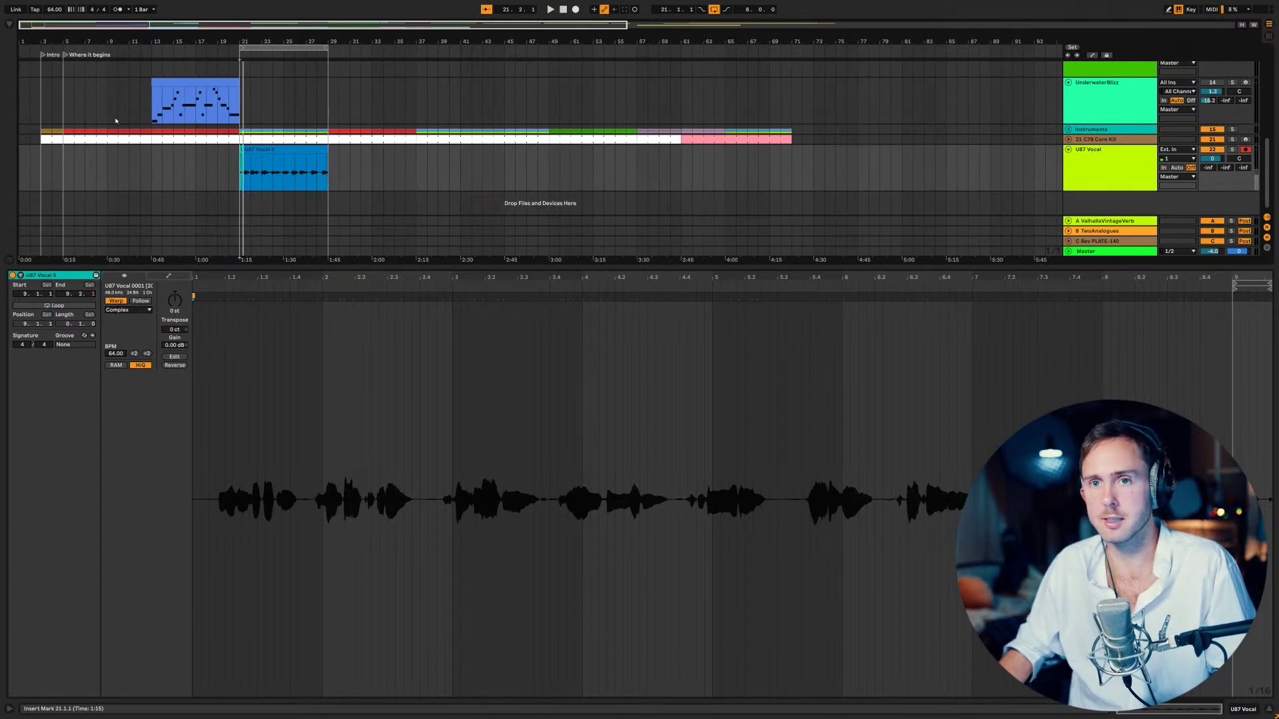
{"action": "scroll", "coordinate": [115, 120], "scroll_direction": "up", "scroll_amount": 3}
{"action": "scroll", "coordinate": [115, 120], "scroll_direction": "down", "scroll_amount": 2}
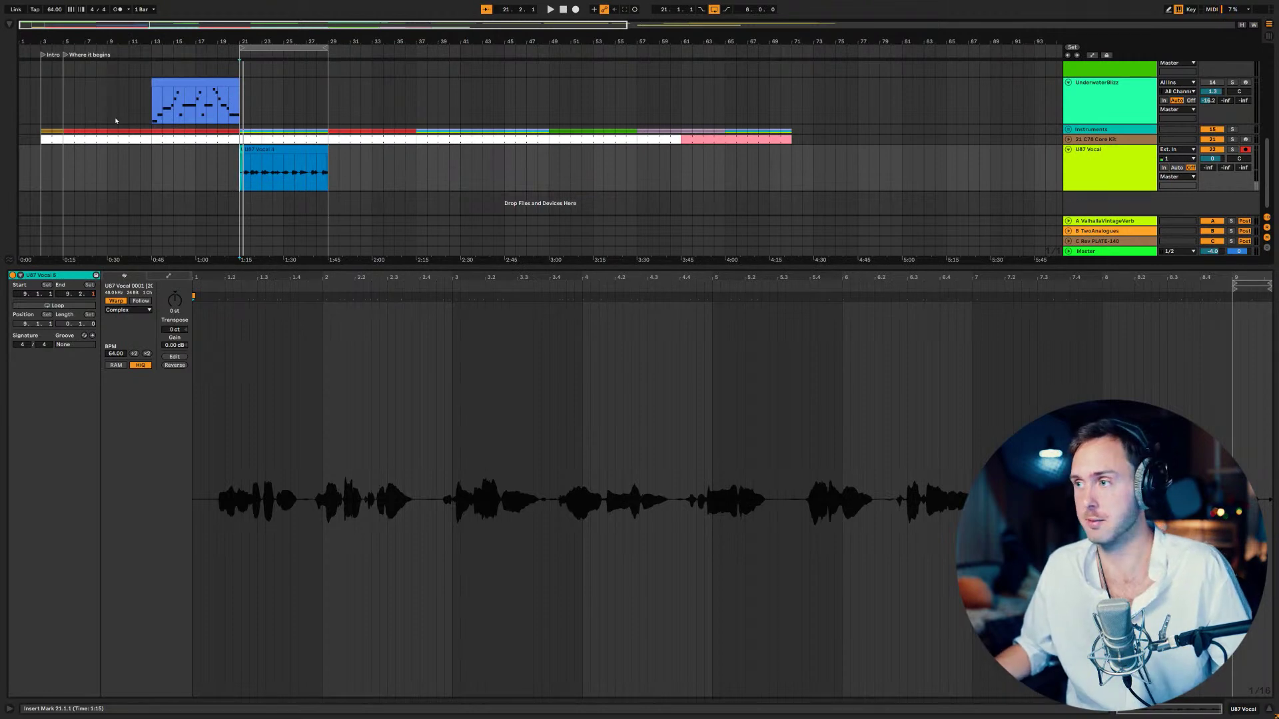
{"action": "left_click_drag", "start_coordinate": [252, 23], "coordinate": [215, 29]}
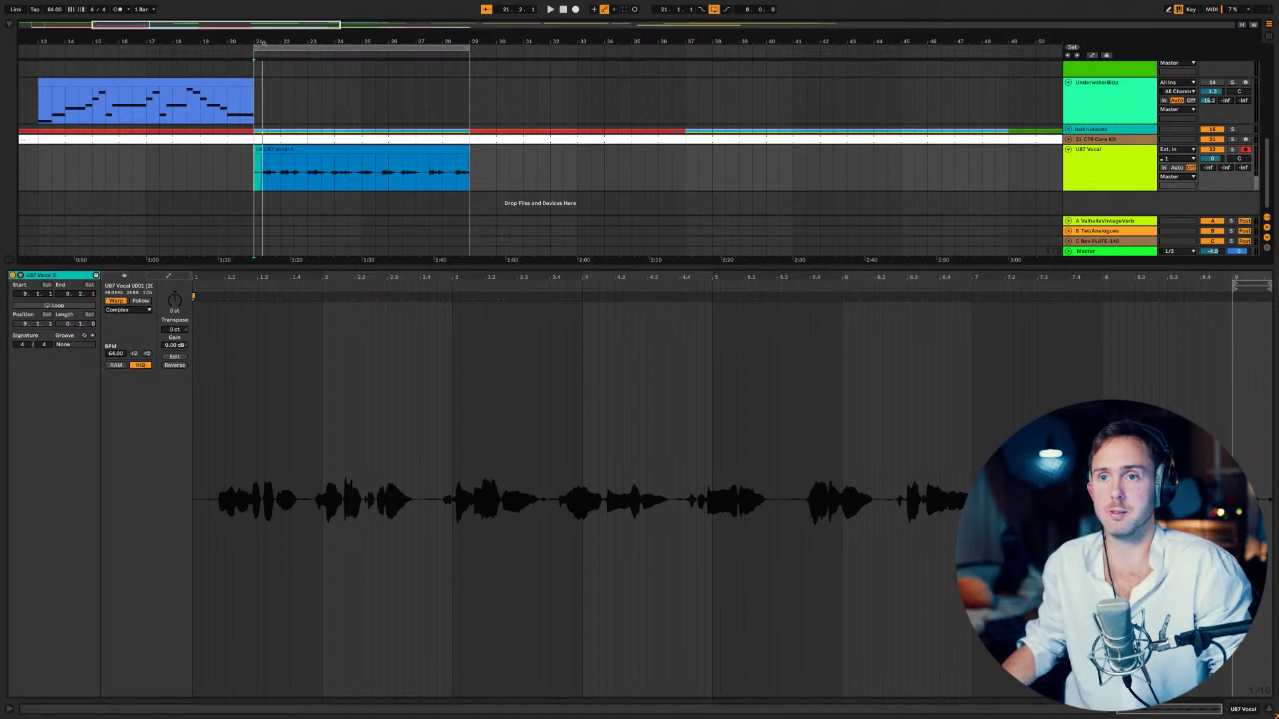
{"action": "left_click_drag", "start_coordinate": [315, 29], "coordinate": [231, 80]}
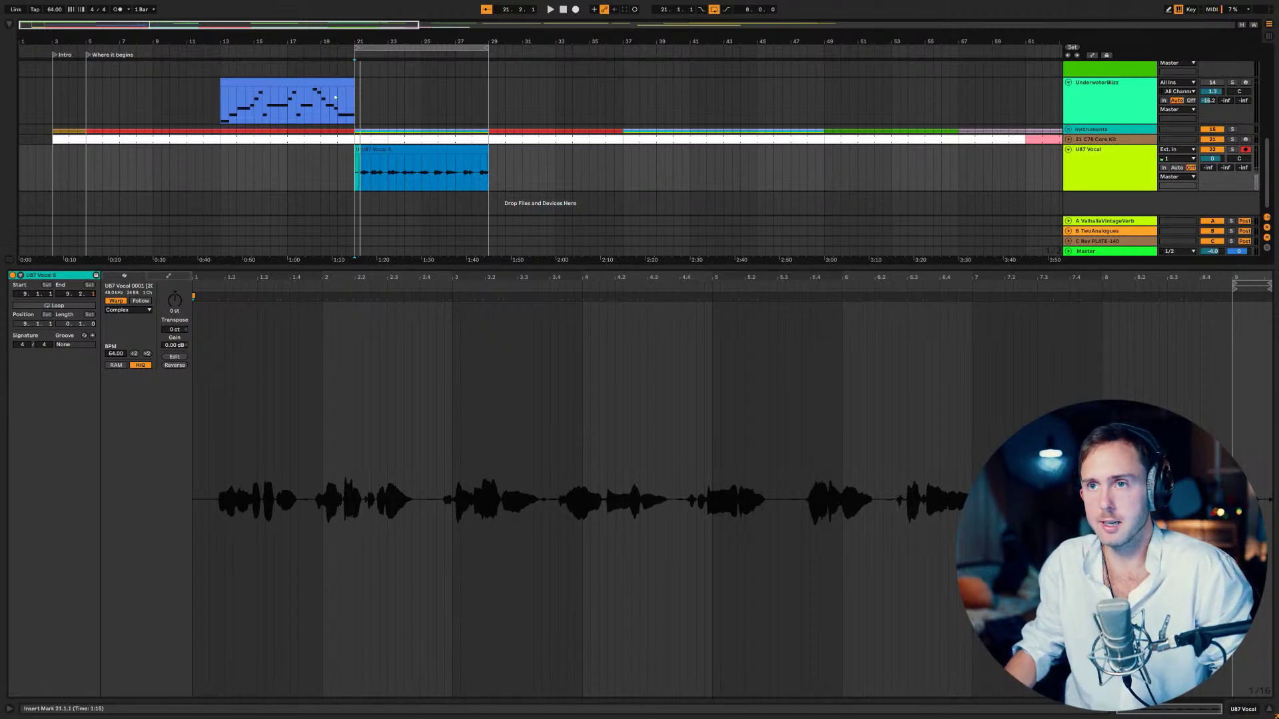
{"action": "left_click", "coordinate": [380, 48]}
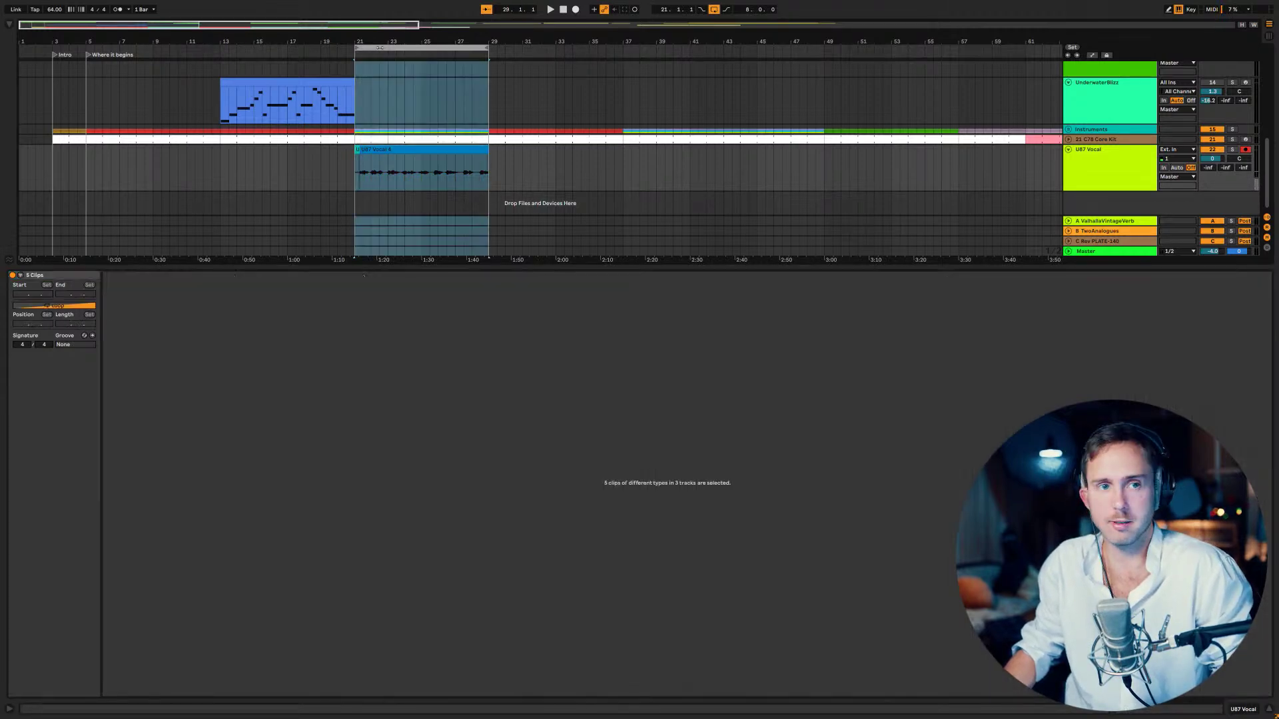
- Switch to the LFS 15# lyrics document in Google Docs and read from the first verse through the chorus
{"action": "key", "text": "alt+Tab"}
{"action": "scroll", "coordinate": [436, 227], "scroll_direction": "up", "scroll_amount": 3}
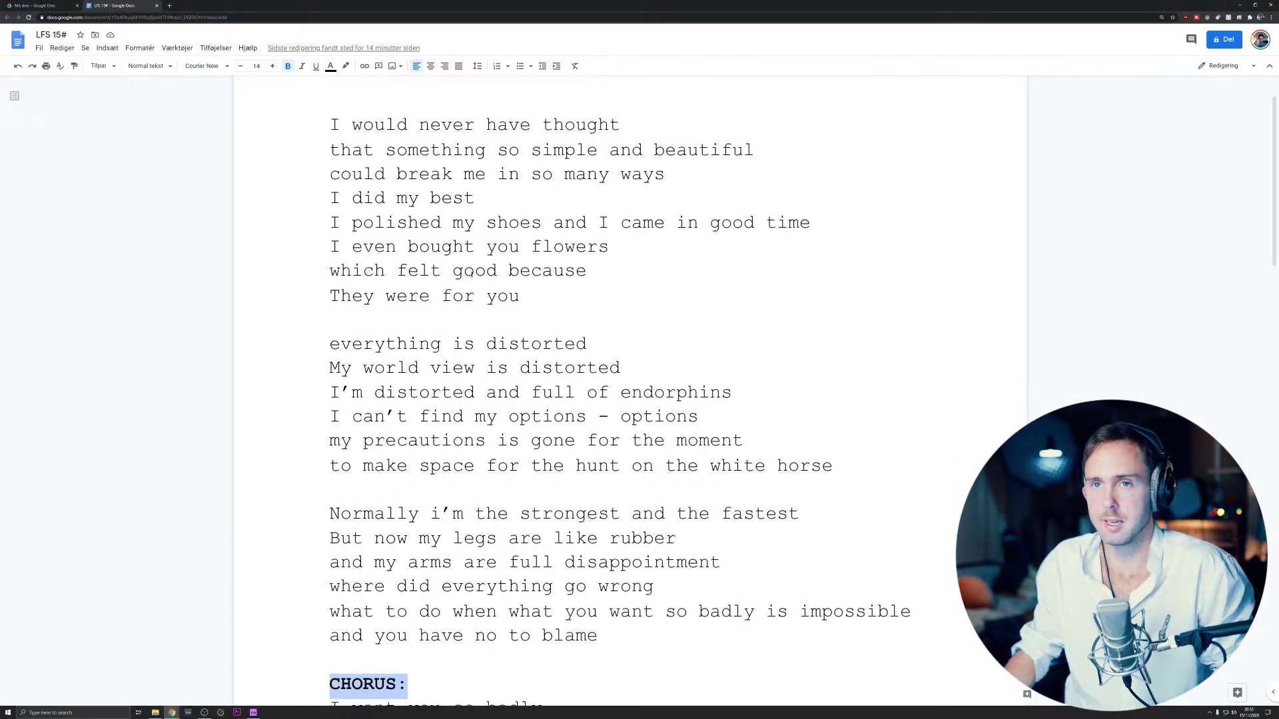
{"action": "scroll", "coordinate": [471, 273], "scroll_direction": "down", "scroll_amount": 5}
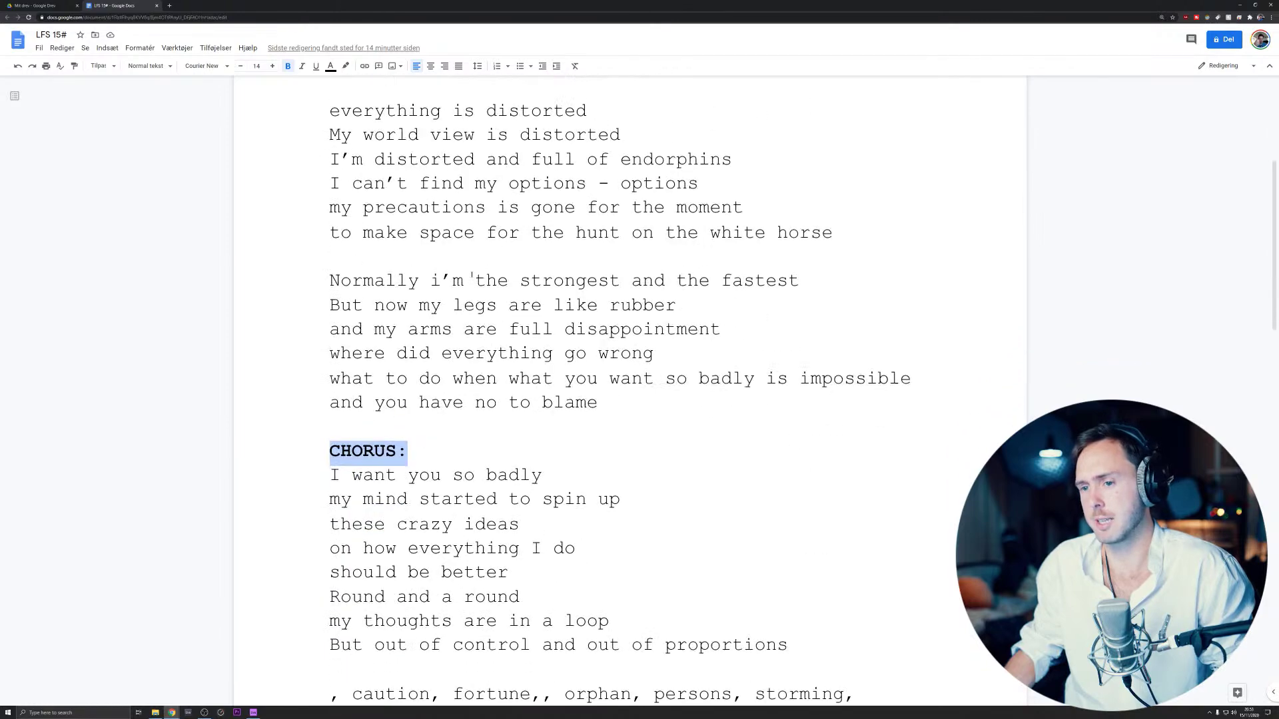
{"action": "scroll", "coordinate": [471, 273], "scroll_direction": "down", "scroll_amount": 3}
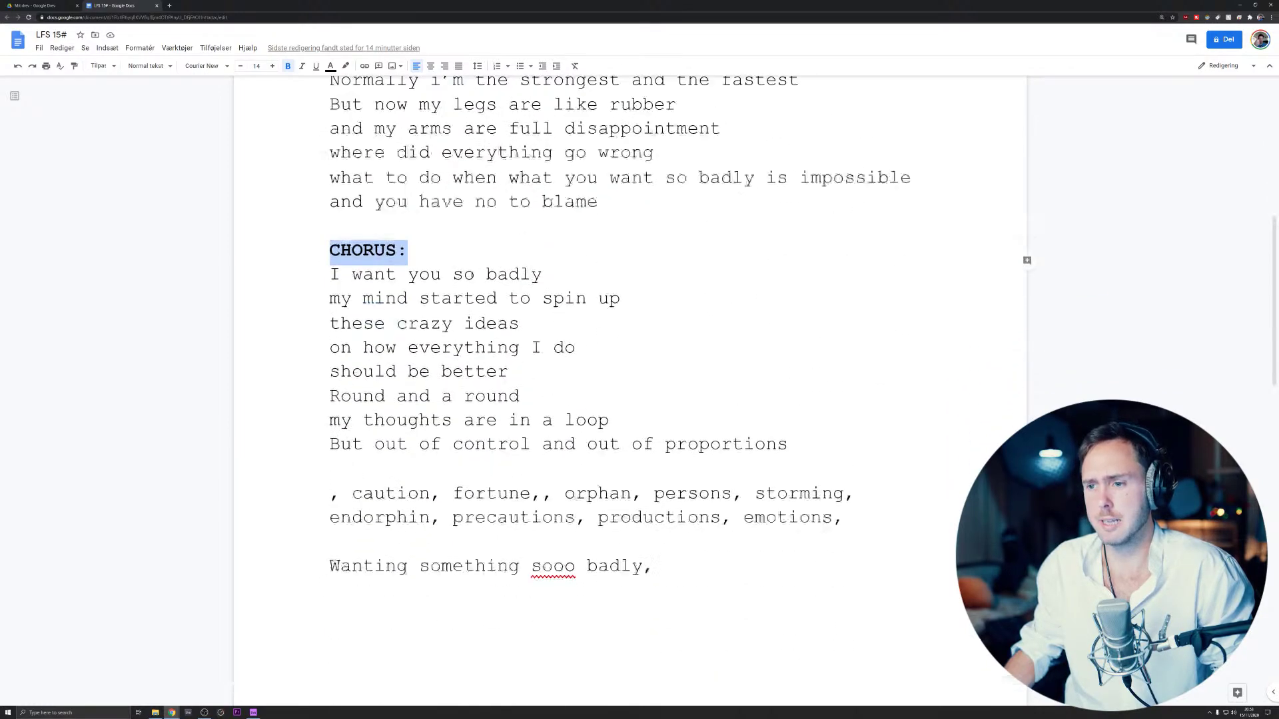
{"action": "scroll", "coordinate": [471, 274], "scroll_direction": "up", "scroll_amount": 8}
{"action": "scroll", "coordinate": [472, 273], "scroll_direction": "down", "scroll_amount": 1}
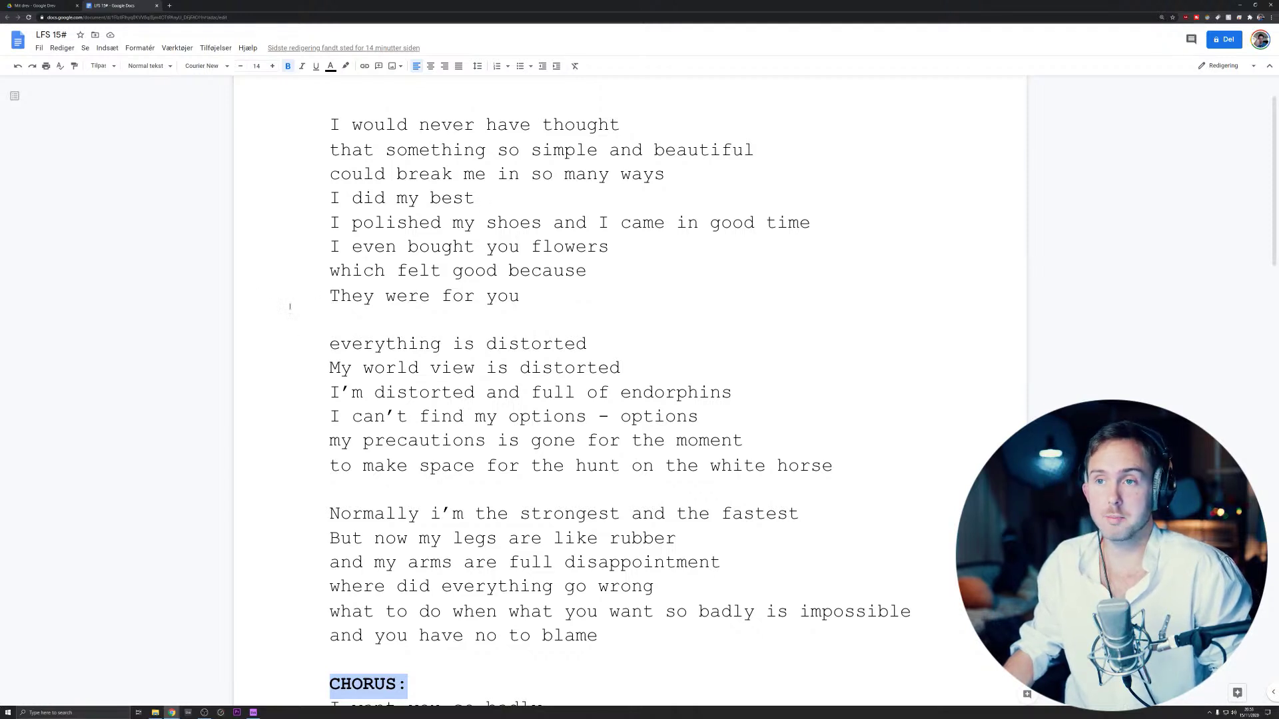
{"action": "left_click", "coordinate": [453, 310]}
{"action": "left_click", "coordinate": [448, 317]}
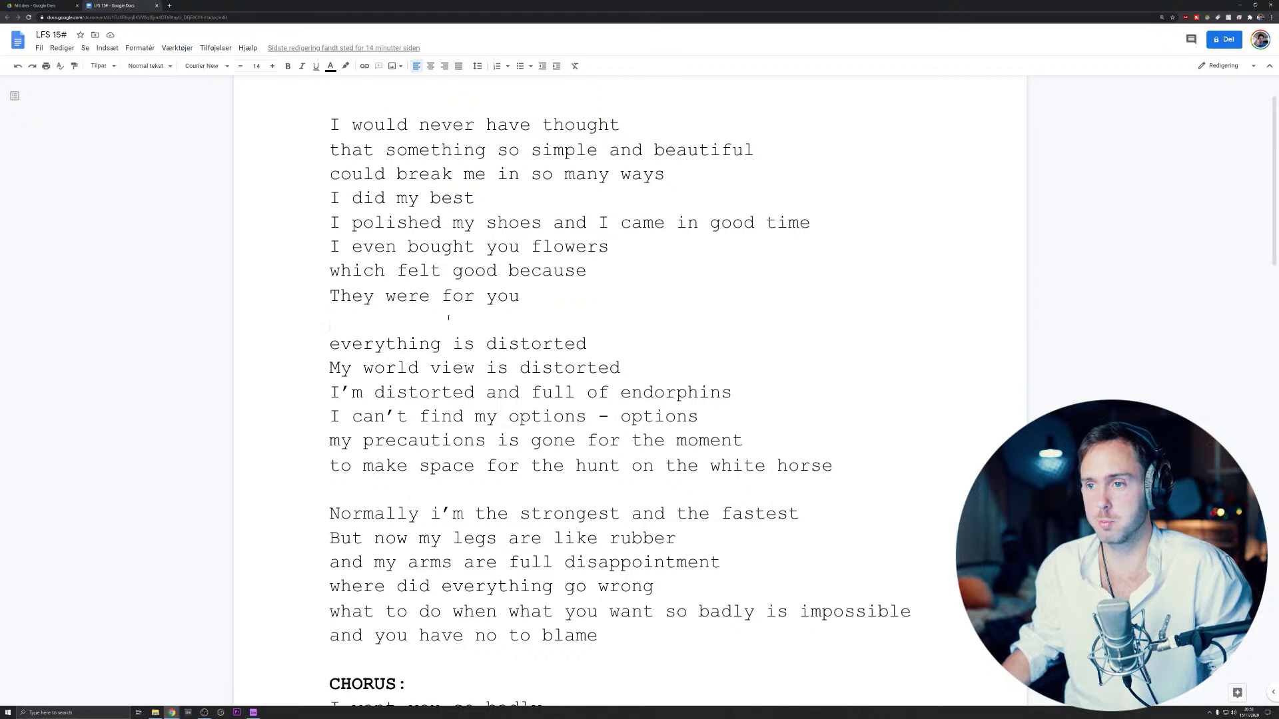
{"action": "key", "text": "Return"}
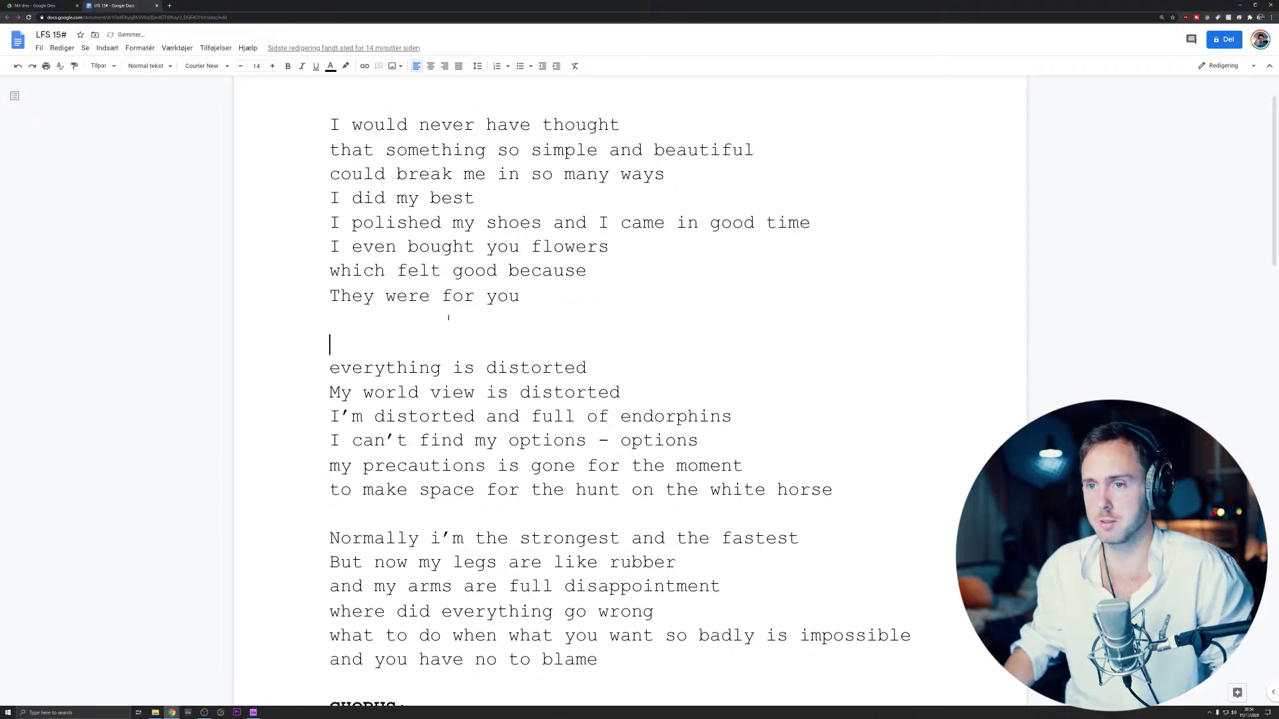
{"action": "key", "text": "BackSpace"}
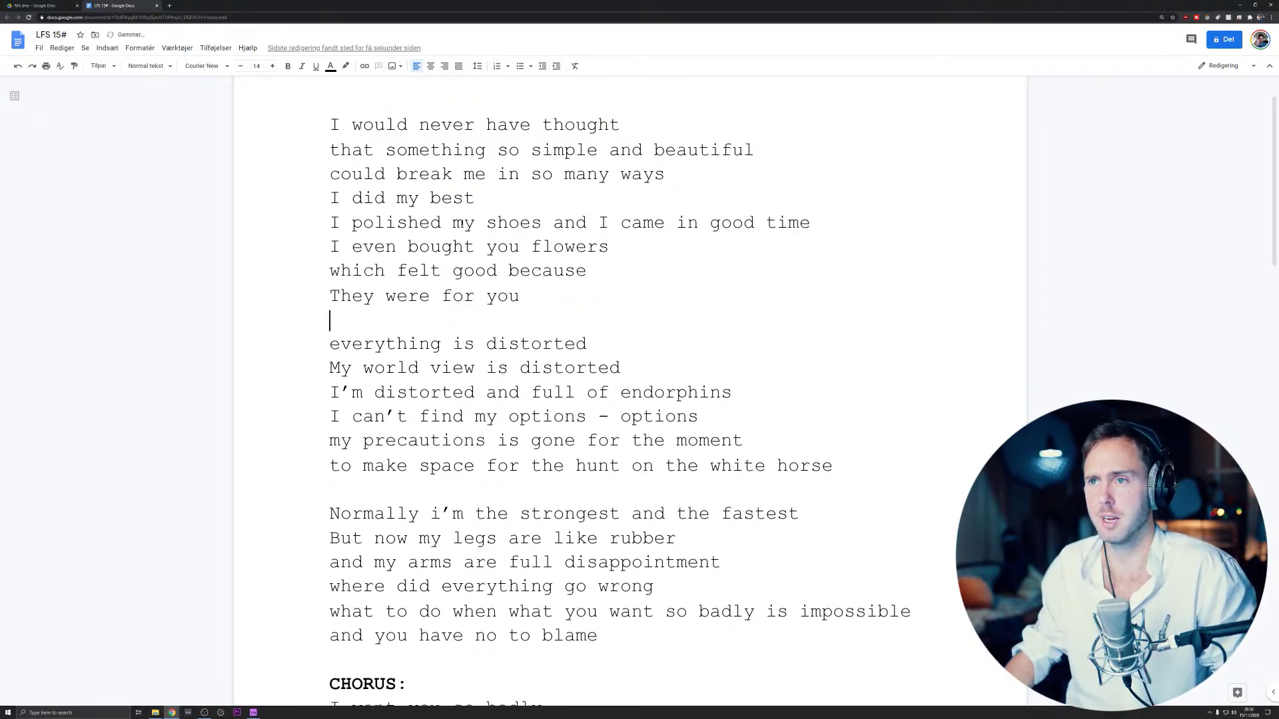
- Read through the first verse line by line, from "I would never have thought" to "They were for you"
{"action": "left_click", "coordinate": [468, 127]}
{"action": "triple_click", "coordinate": [468, 127]}
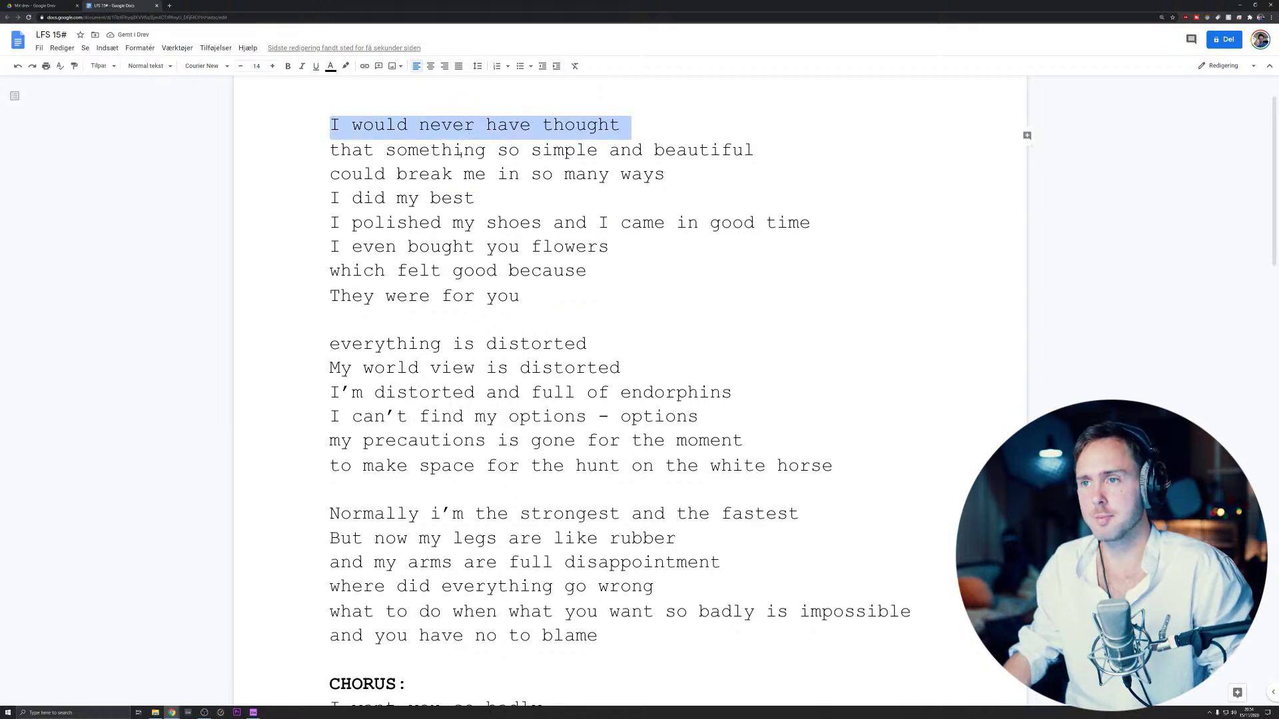
{"action": "left_click", "coordinate": [459, 151]}
{"action": "triple_click", "coordinate": [435, 175]}
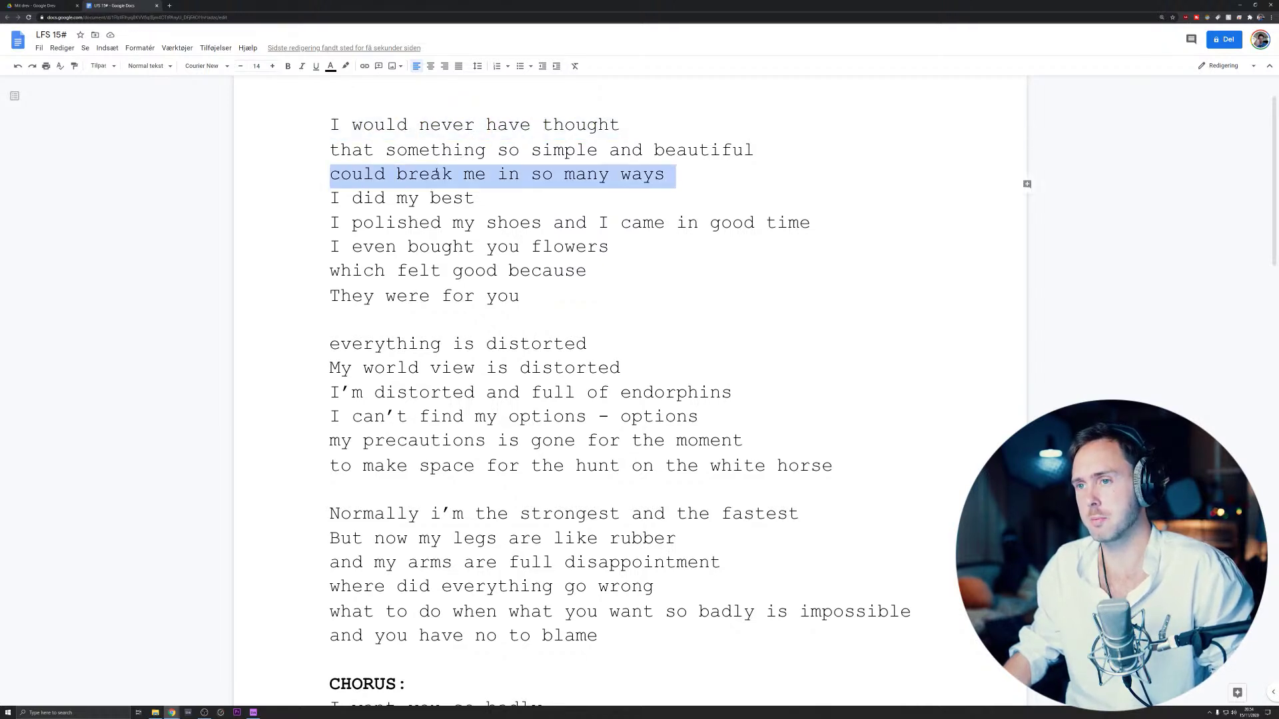
{"action": "triple_click", "coordinate": [422, 199]}
{"action": "triple_click", "coordinate": [420, 220]}
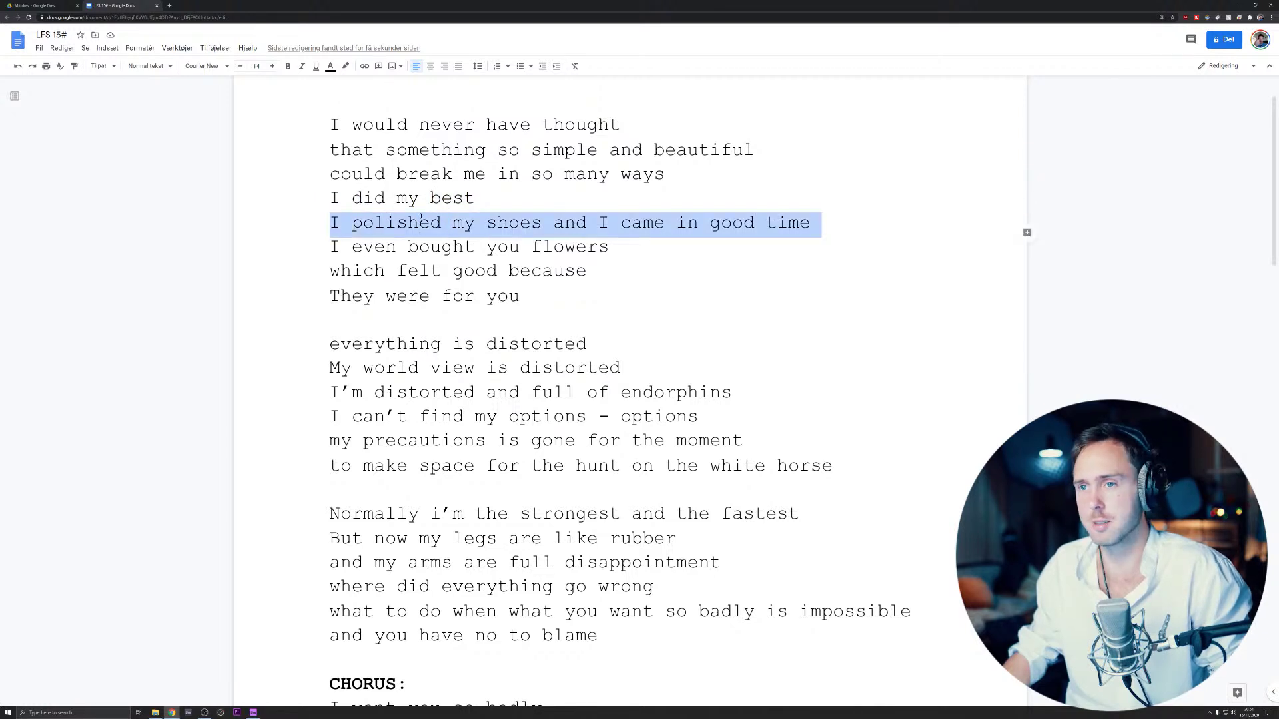
{"action": "triple_click", "coordinate": [426, 247]}
{"action": "triple_click", "coordinate": [417, 272]}
{"action": "triple_click", "coordinate": [418, 295]}
{"action": "scroll", "coordinate": [435, 220], "scroll_direction": "down", "scroll_amount": 2}
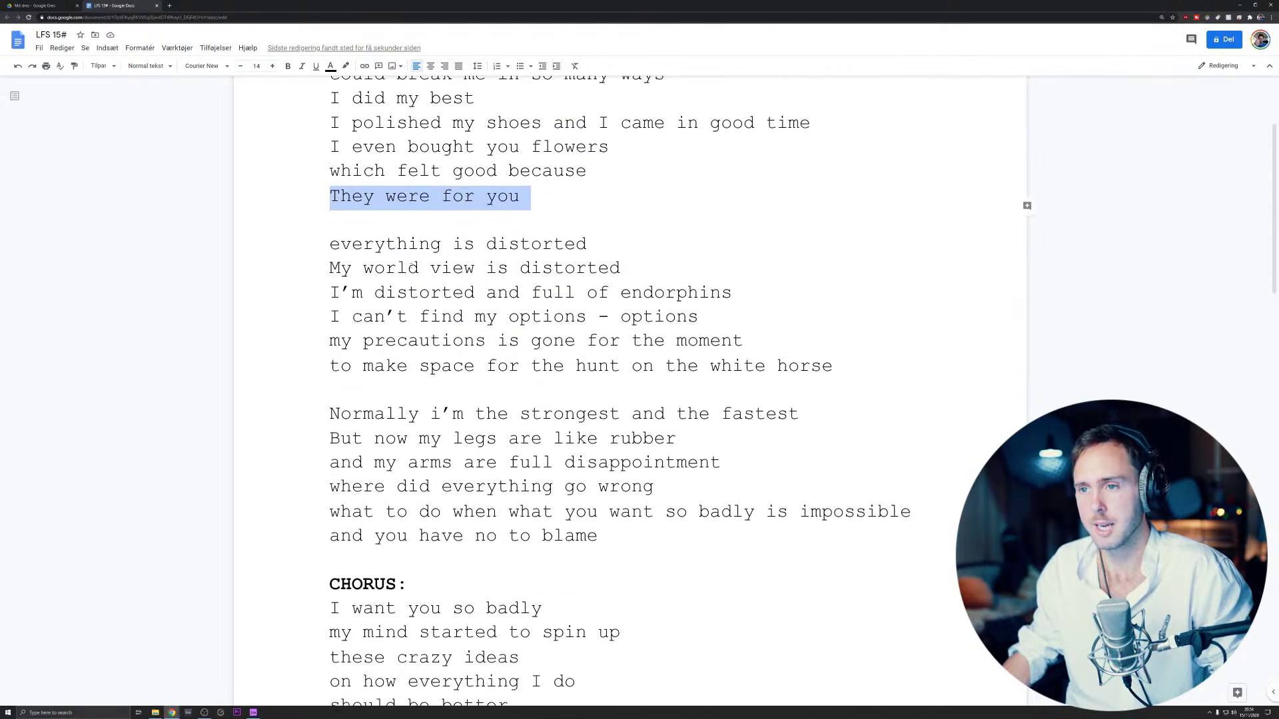
- Read the second verse and highlight it from "everything is distorted" to "to make space for the hunt on the white horse"
{"action": "triple_click", "coordinate": [414, 268]}
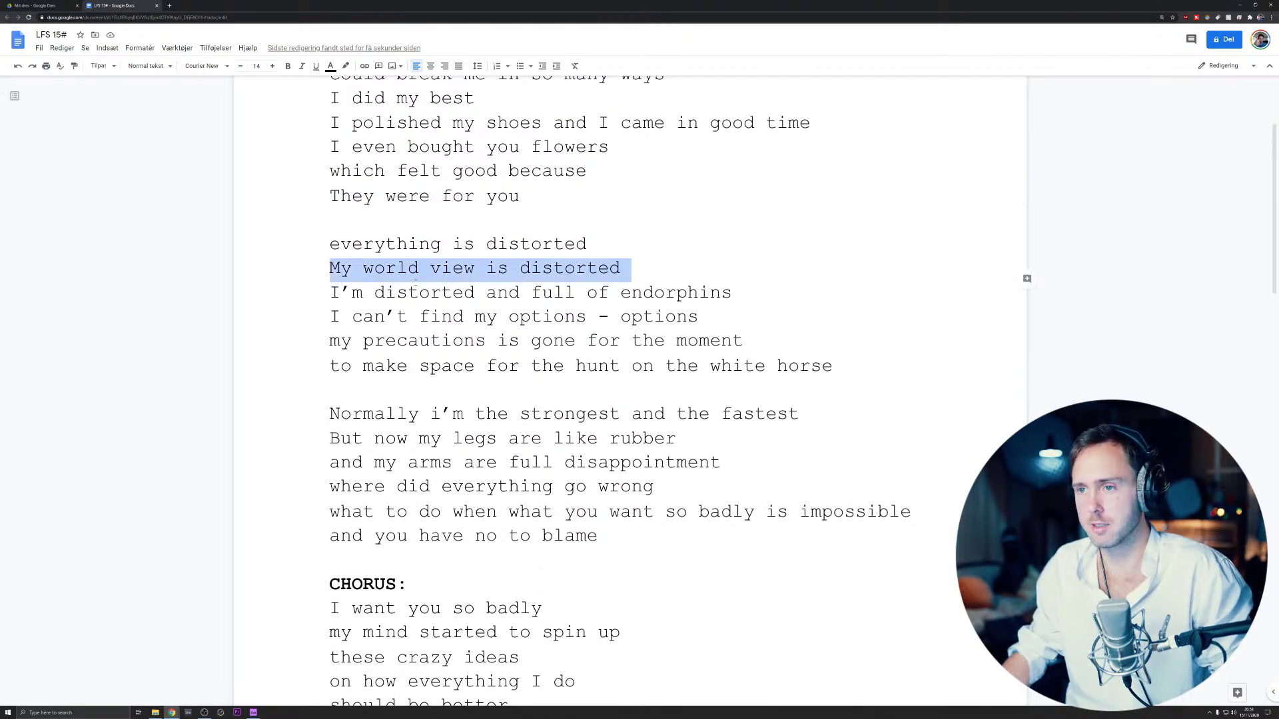
{"action": "triple_click", "coordinate": [387, 318]}
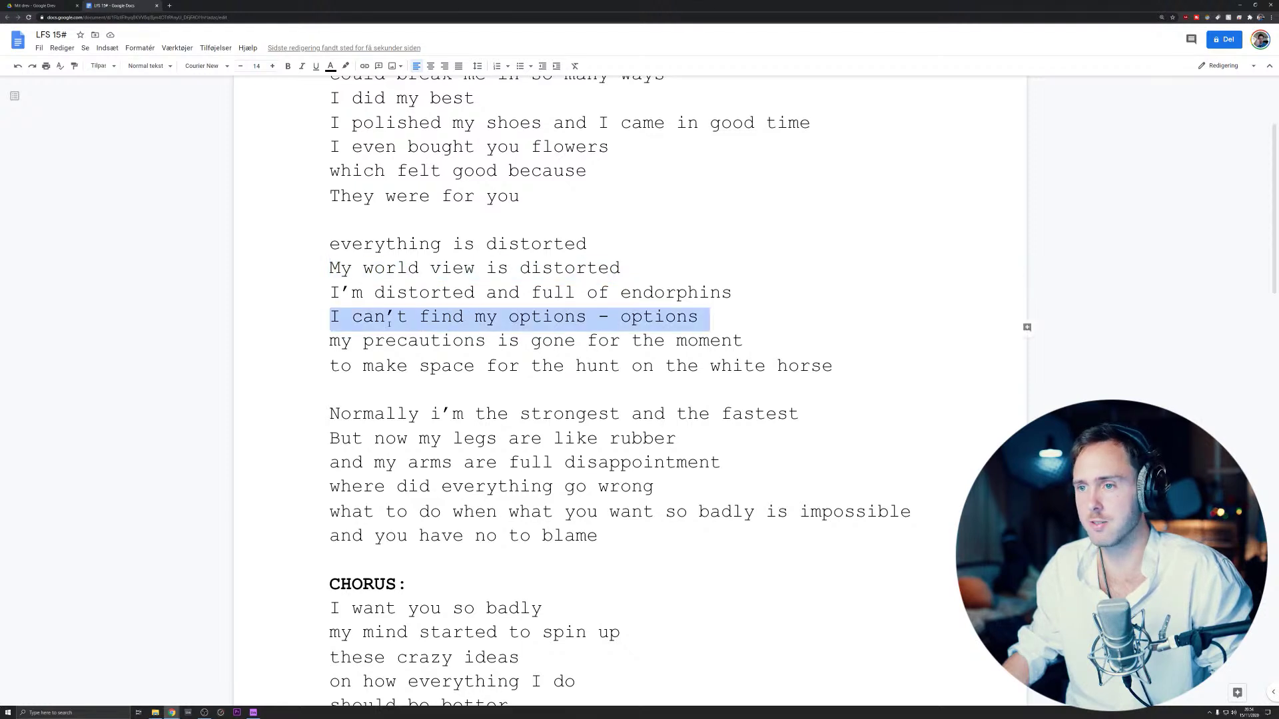
{"action": "scroll", "coordinate": [380, 318], "scroll_direction": "down", "scroll_amount": 1}
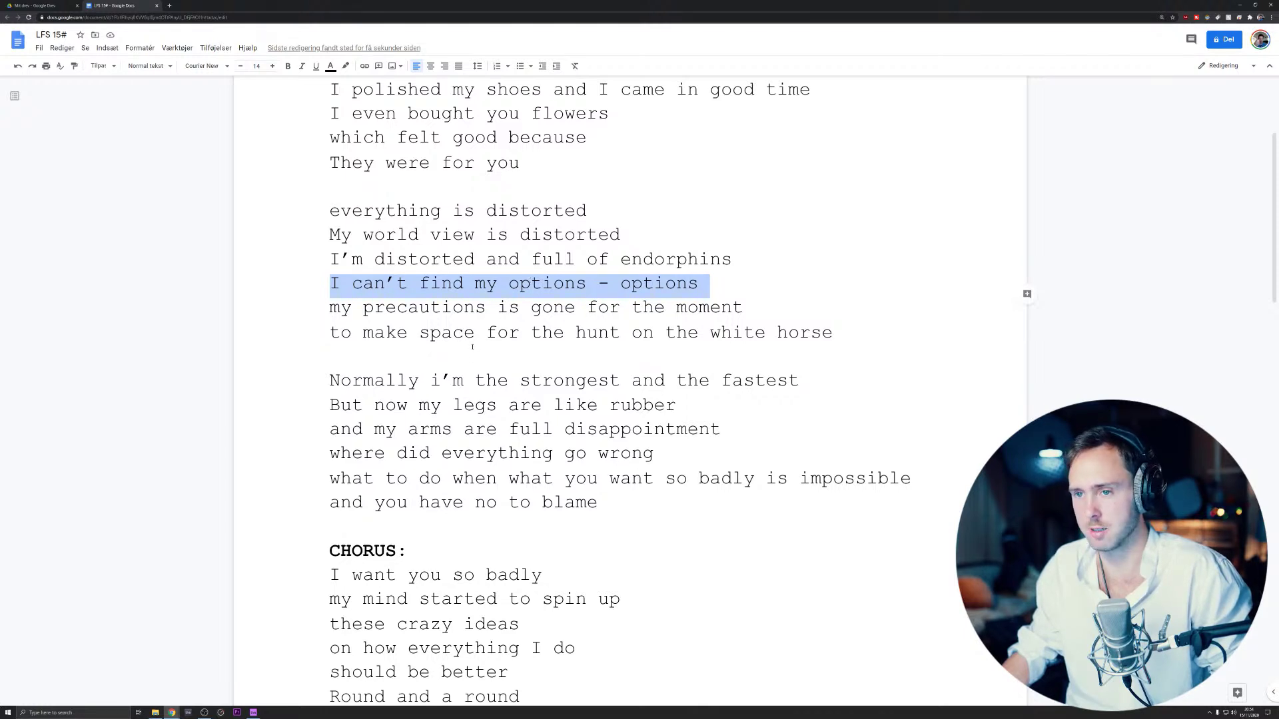
{"action": "scroll", "coordinate": [472, 347], "scroll_direction": "down", "scroll_amount": 2}
{"action": "left_click_drag", "start_coordinate": [870, 286], "coordinate": [237, 152]}
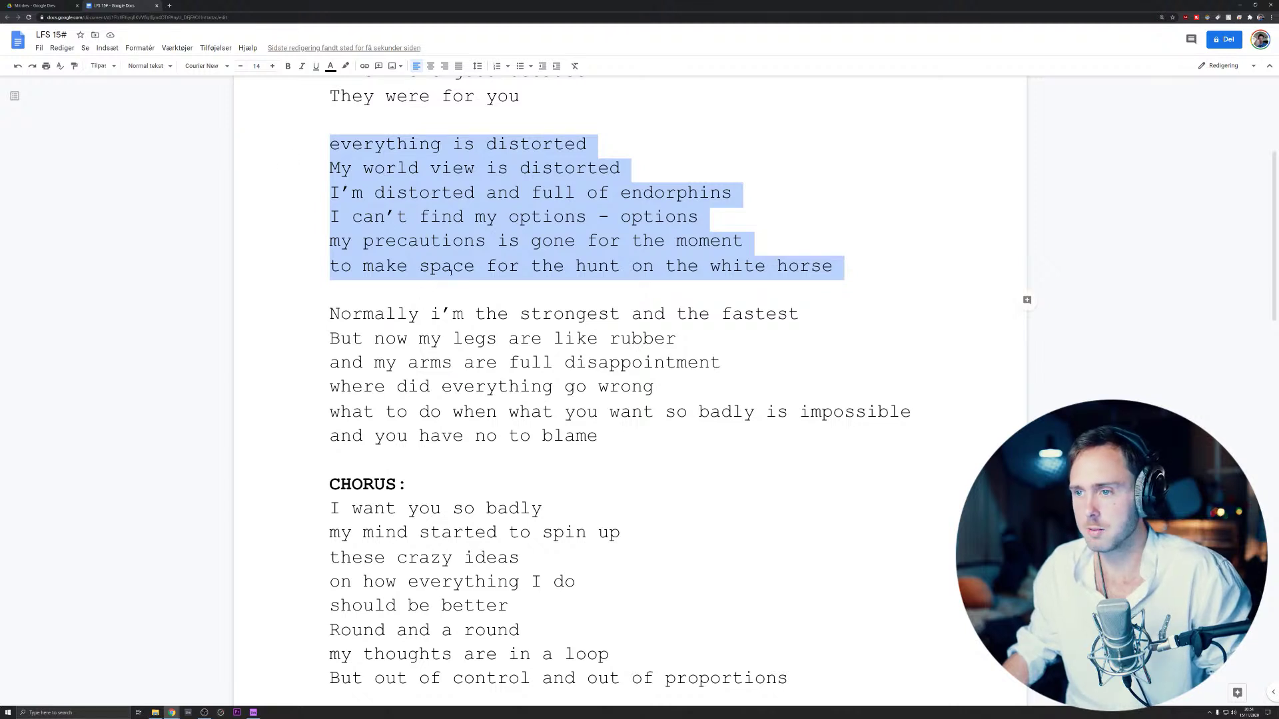
- Insert the missing word "one" before "to blame" in the last line above the chorus
{"action": "scroll", "coordinate": [449, 270], "scroll_direction": "down", "scroll_amount": 2}
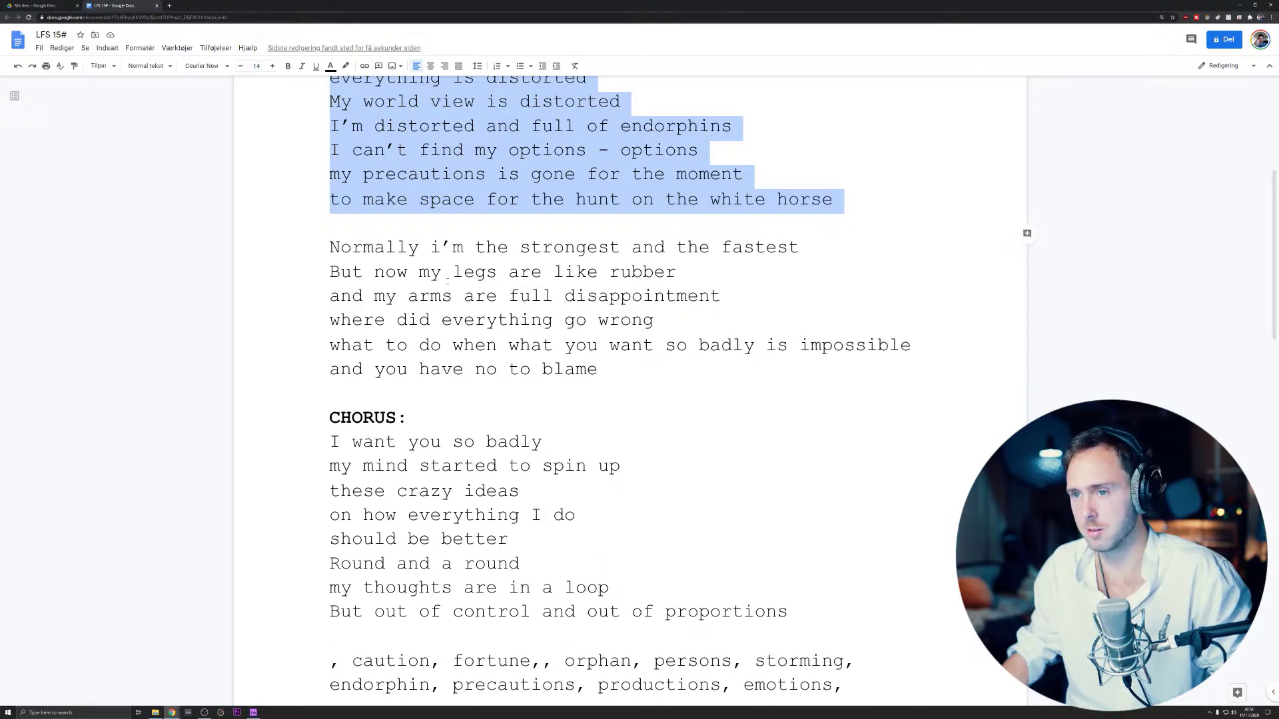
{"action": "left_click", "coordinate": [499, 370]}
{"action": "type", "text": "one"}
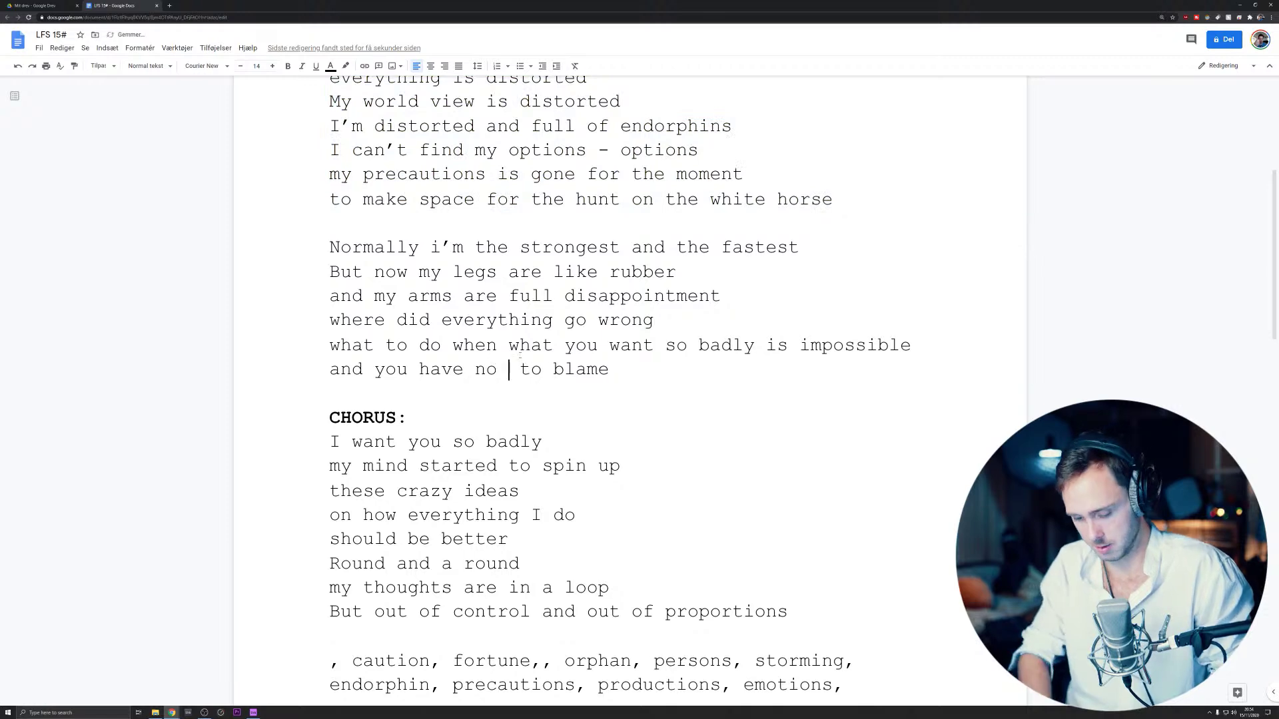
- Add an apostrophe after "proportions" in the chorus's last line and write "help get back on track" on a new line below it
{"action": "scroll", "coordinate": [503, 372], "scroll_direction": "down", "scroll_amount": 1}
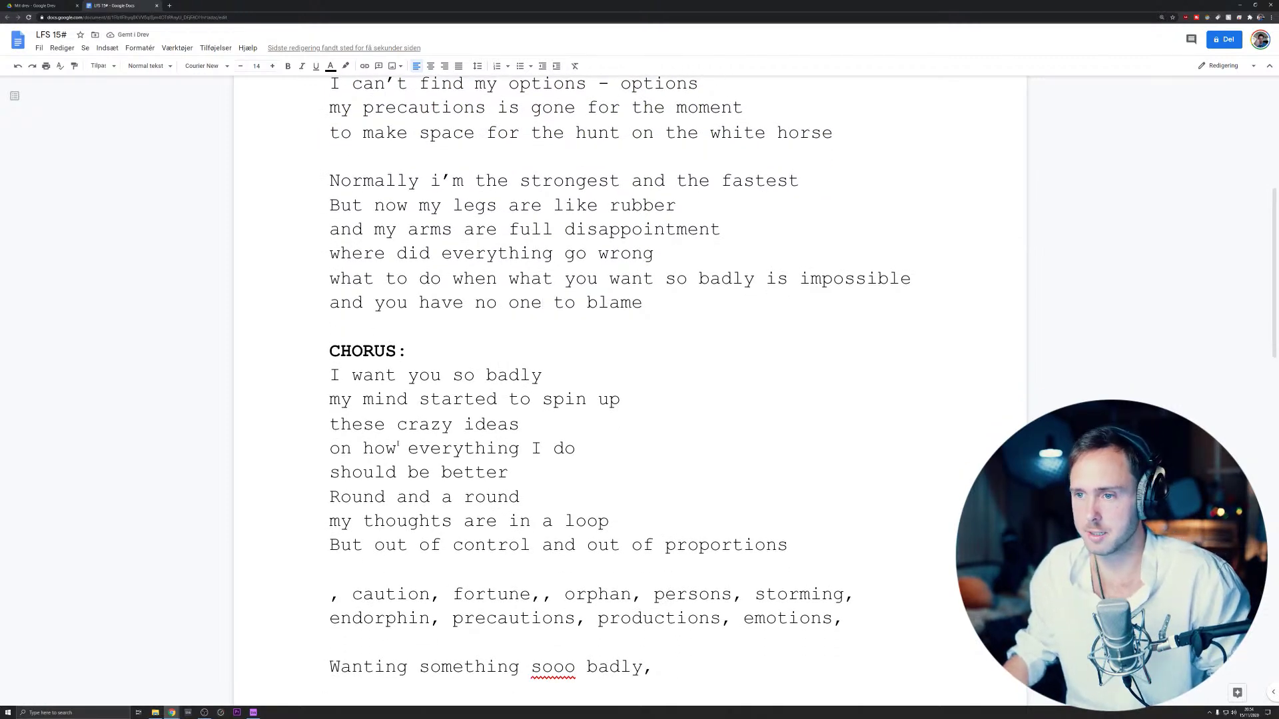
{"action": "scroll", "coordinate": [396, 446], "scroll_direction": "down", "scroll_amount": 1}
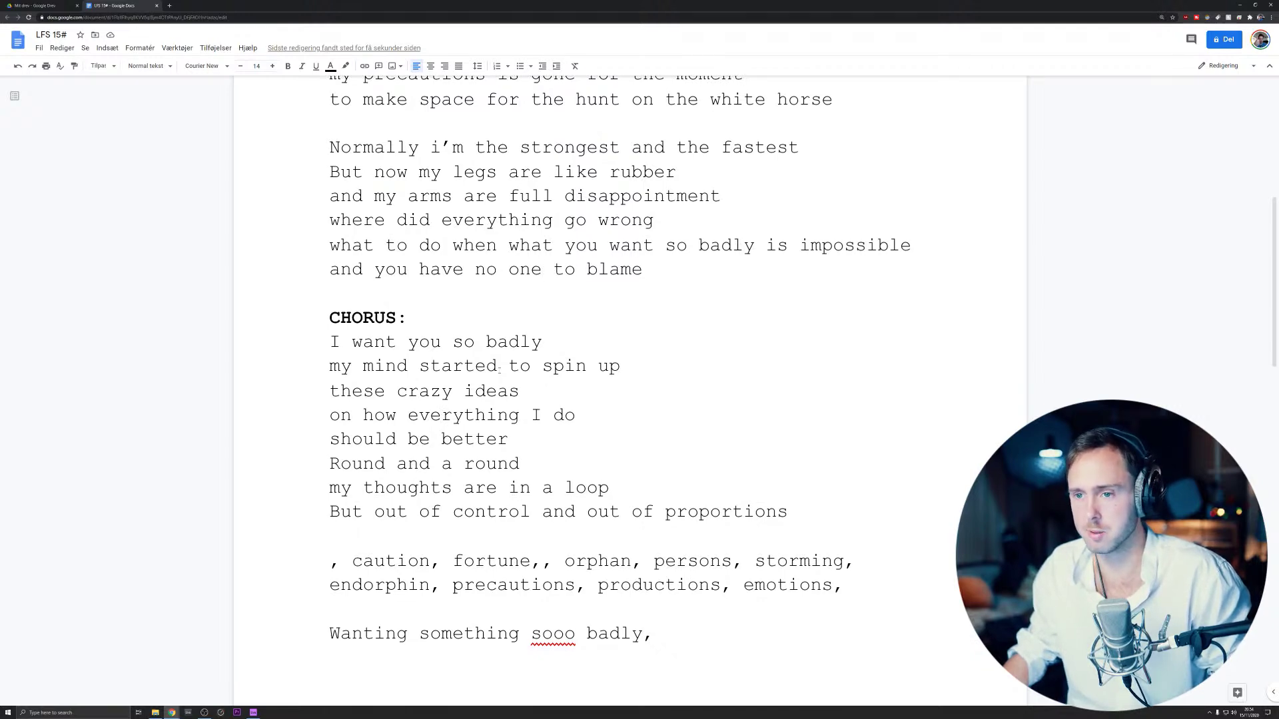
{"action": "scroll", "coordinate": [484, 403], "scroll_direction": "down", "scroll_amount": 2}
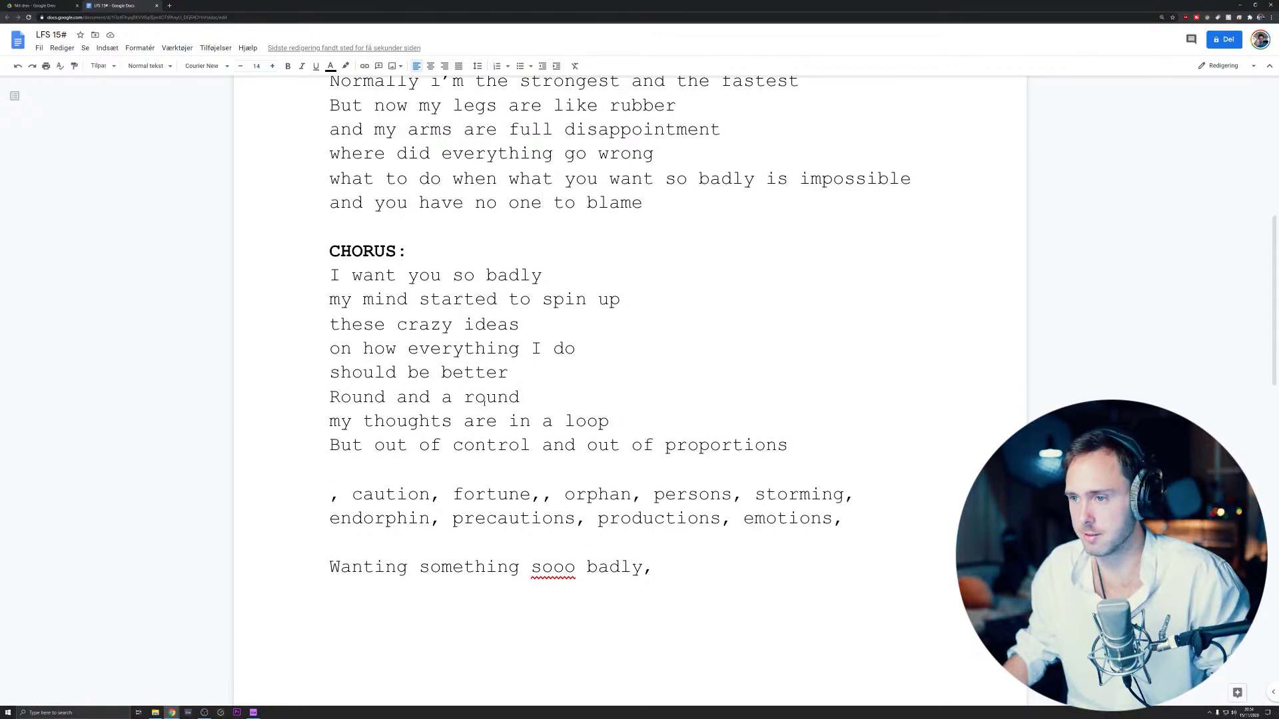
{"action": "scroll", "coordinate": [484, 400], "scroll_direction": "down", "scroll_amount": 2}
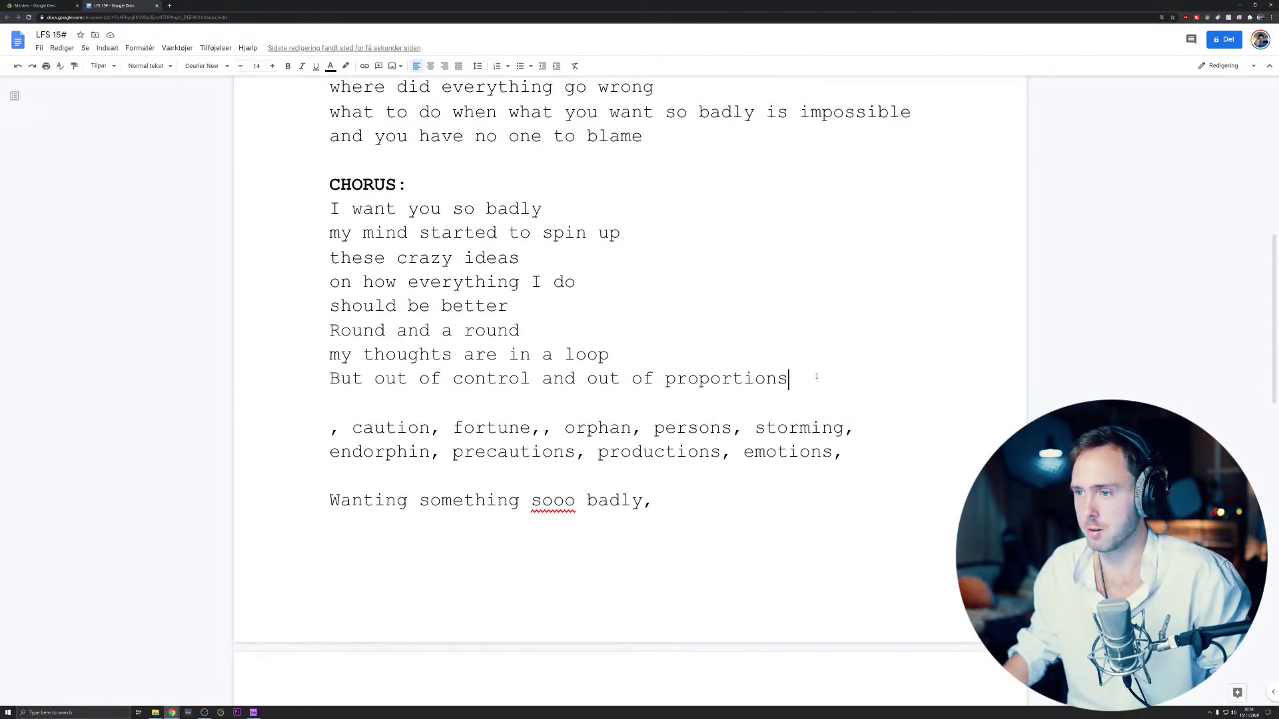
{"action": "type", "text": "'"}
{"action": "key", "text": "Return"}
{"action": "type", "text": "he"}
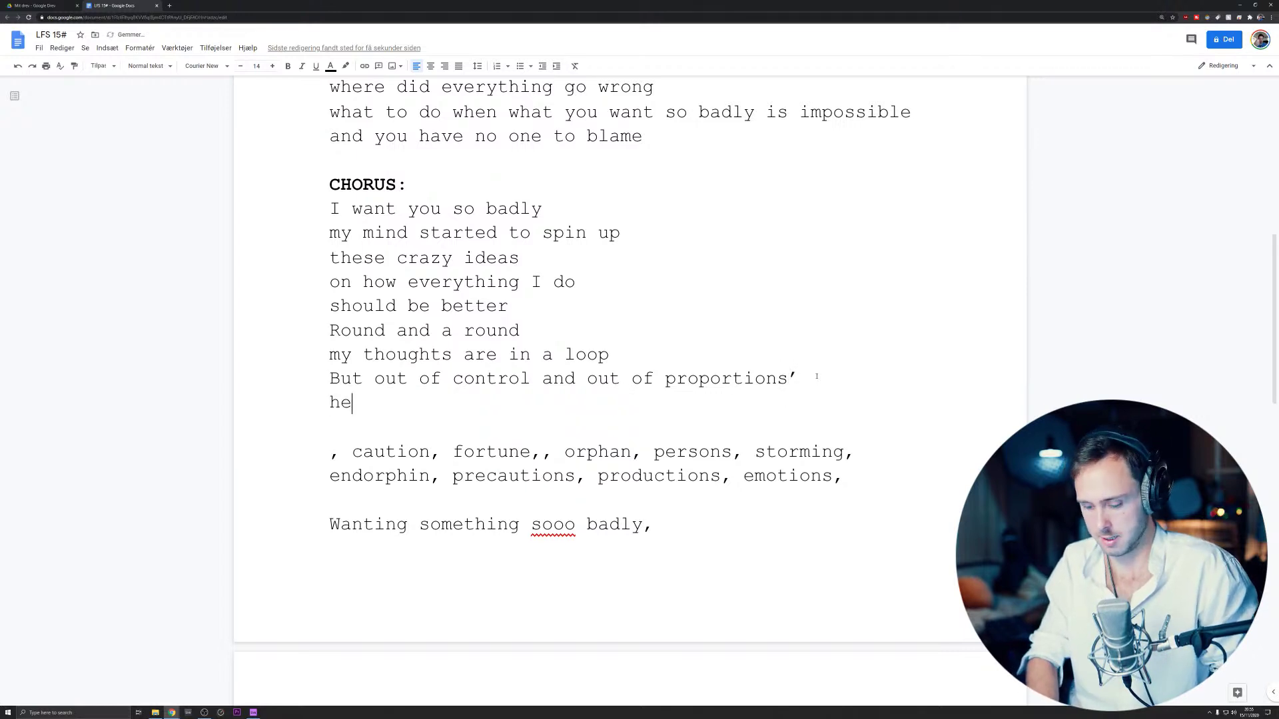
{"action": "type", "text": "lp get back o"}
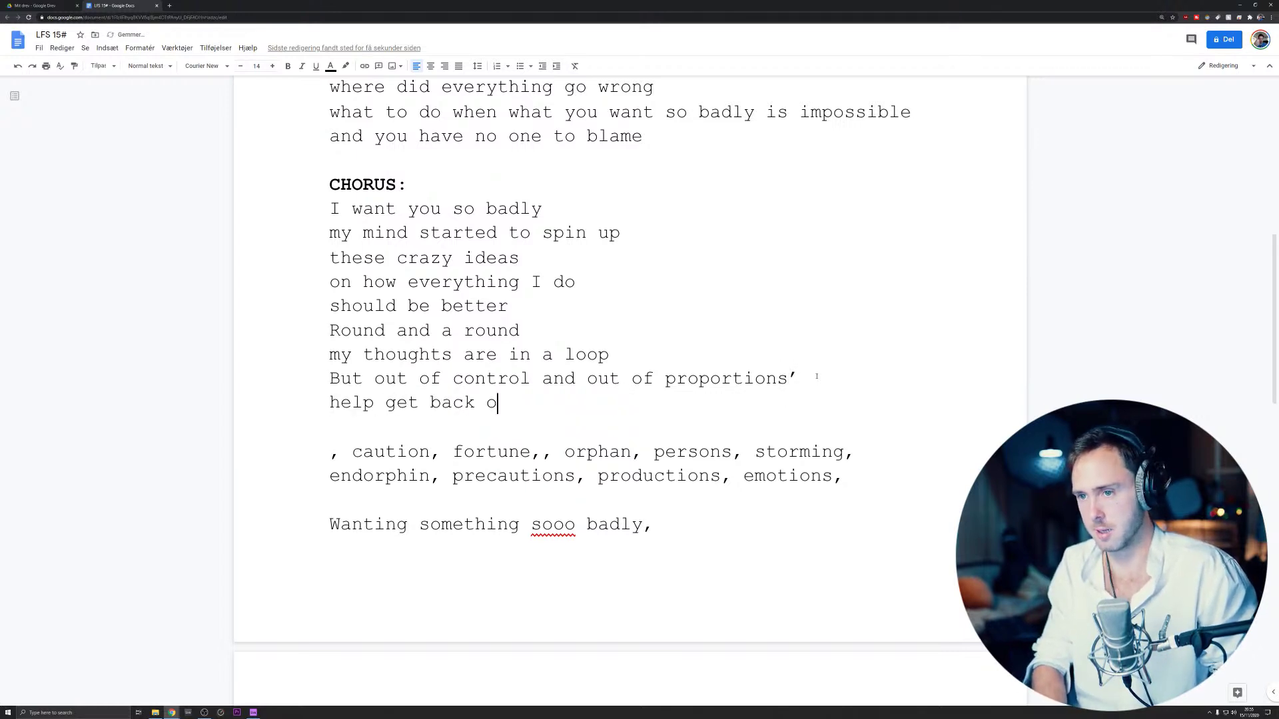
{"action": "type", "text": "n track"}
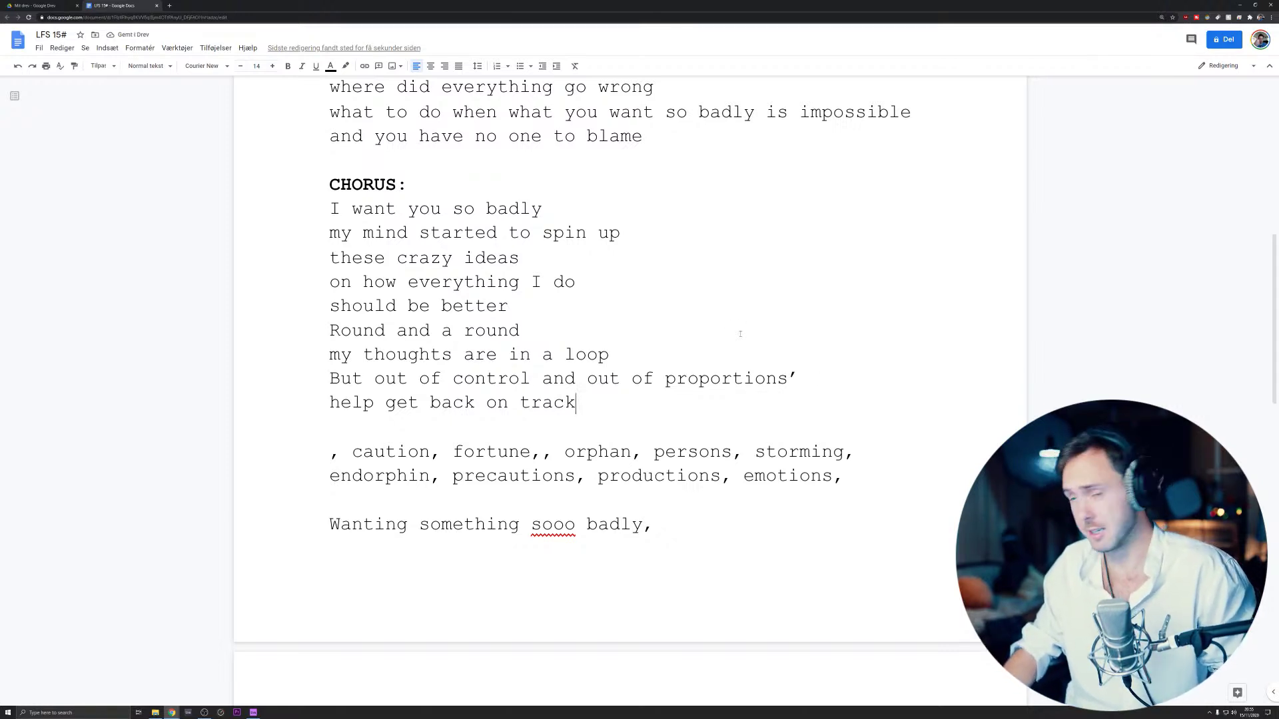
- Close the Google Drive tab and switch from the browser to Ableton Live
{"action": "left_click", "coordinate": [78, 6]}
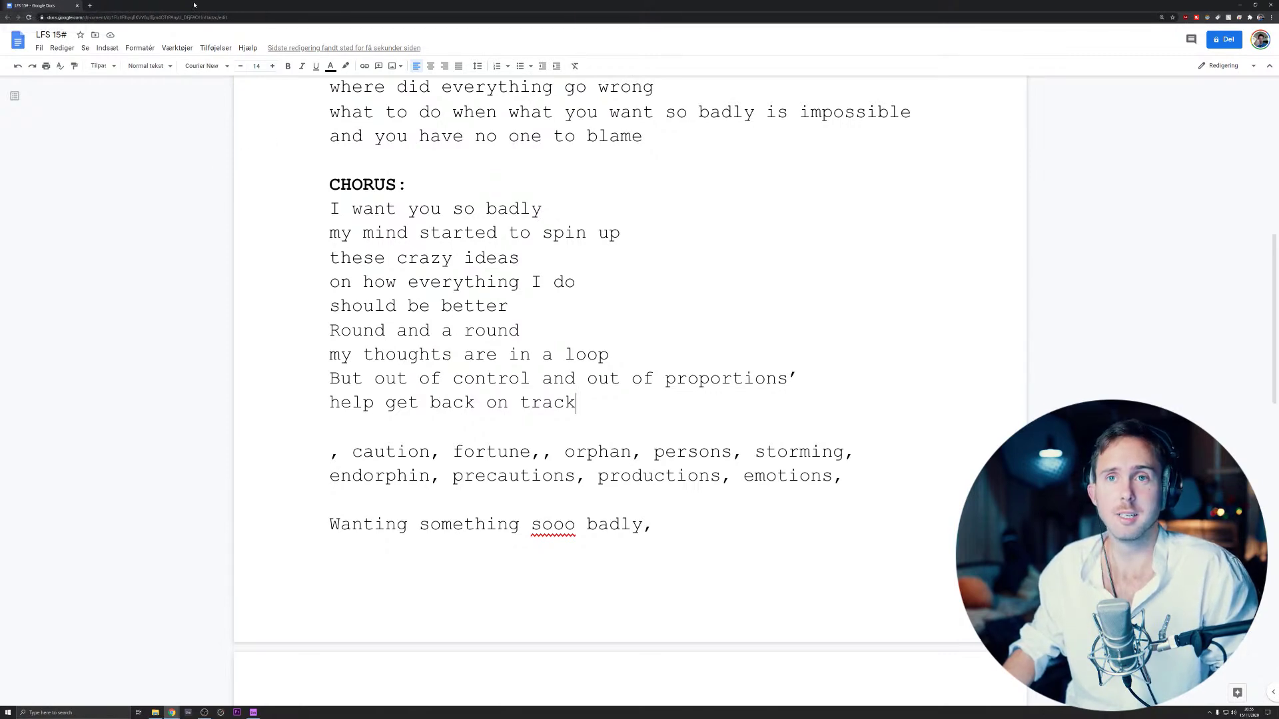
{"action": "left_click", "coordinate": [1240, 4]}
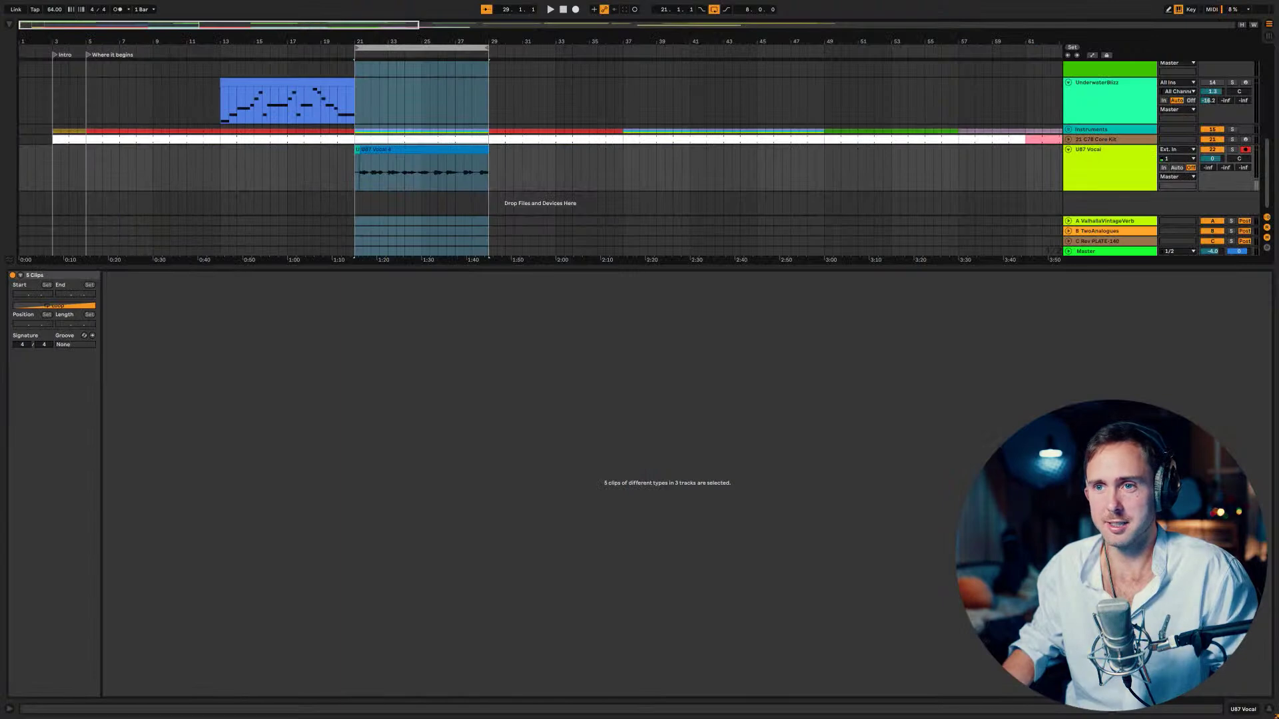
- Play the loop from bar 21 and raise the U87 Vocal track volume to 6.0 dB
{"action": "key", "text": "space"}
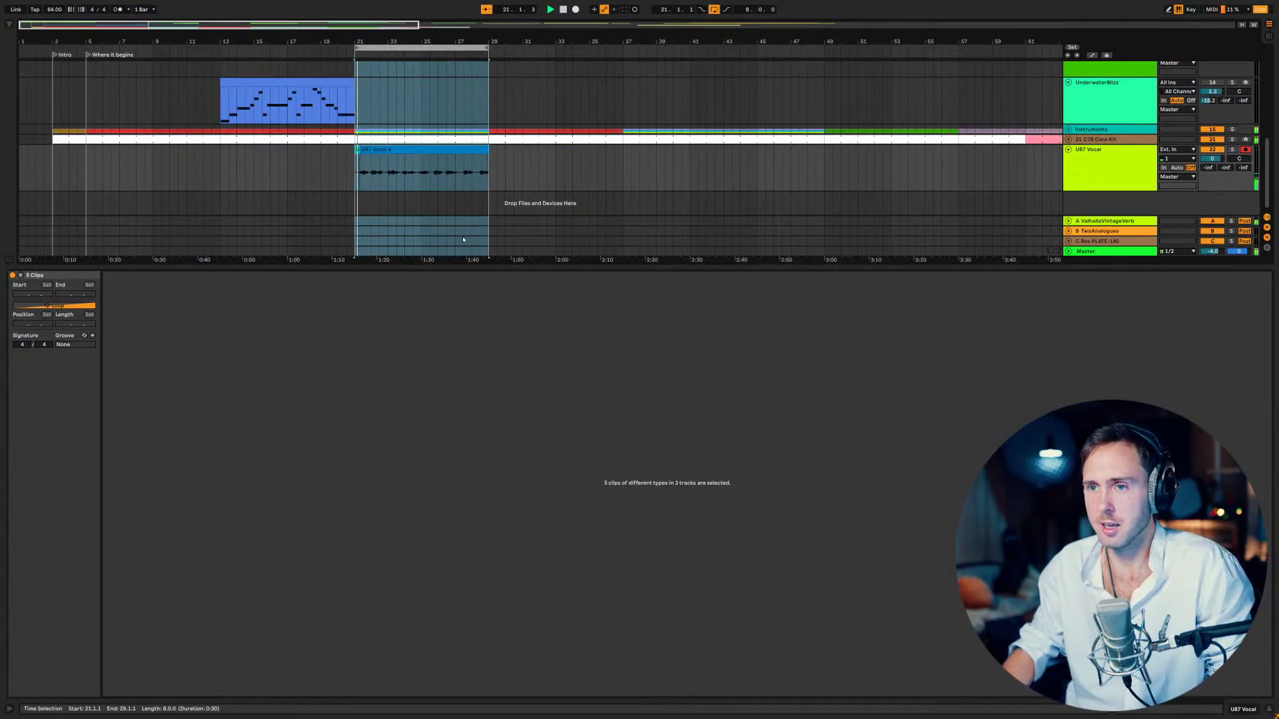
{"action": "left_click_drag", "start_coordinate": [1222, 160], "coordinate": [1222, 120]}
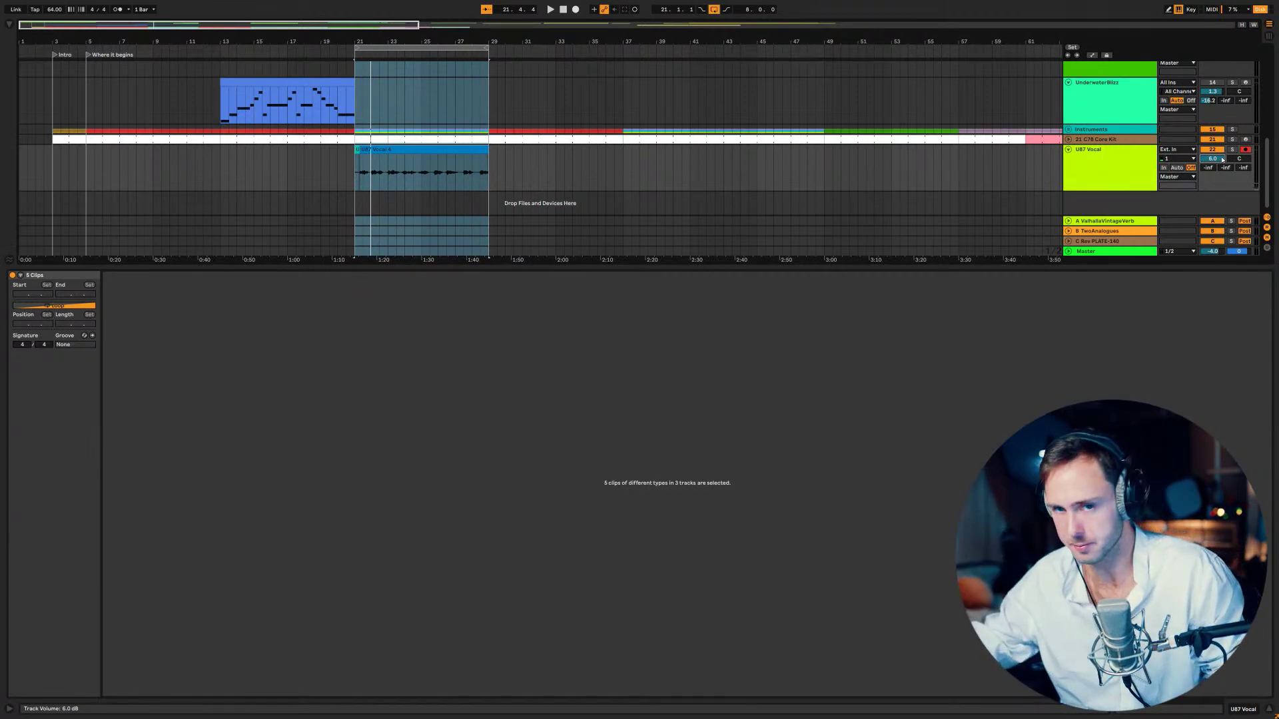
{"action": "key", "text": "space"}
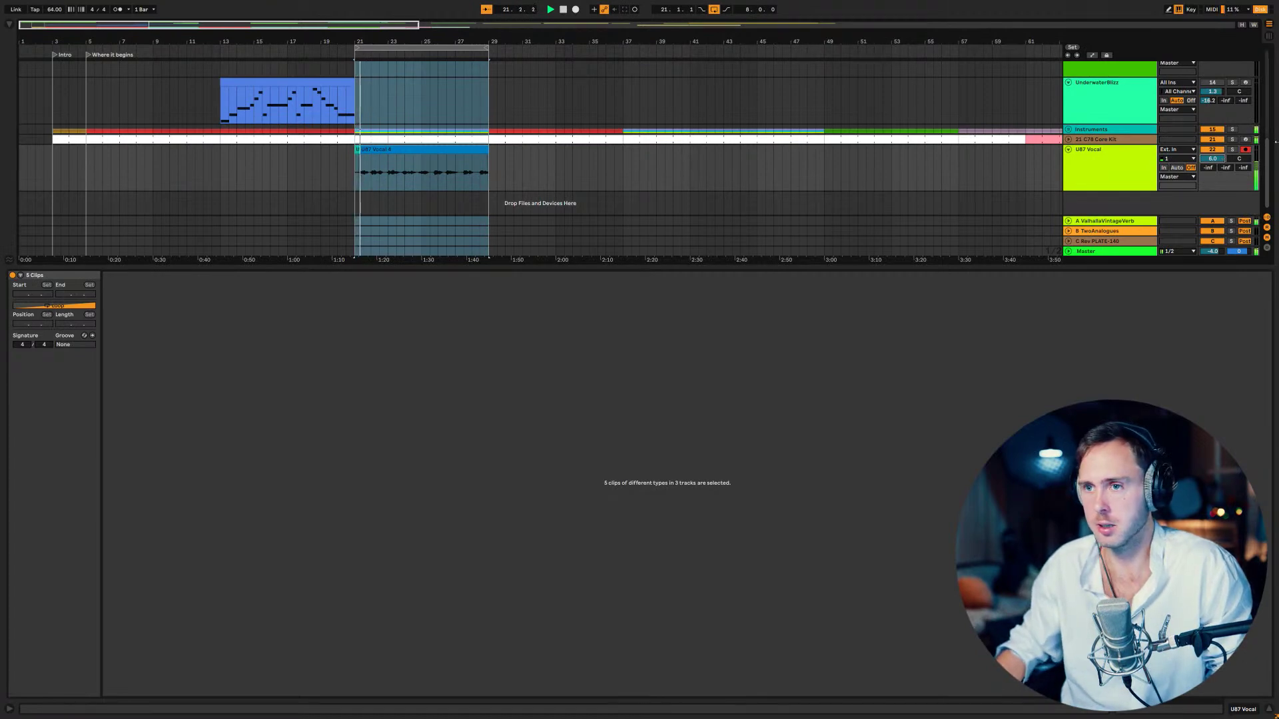
- Move the loop start back to 20.3.1 and record a vocal take on the U87 Vocal track, stopping at bar 27
{"action": "left_click", "coordinate": [363, 151]}
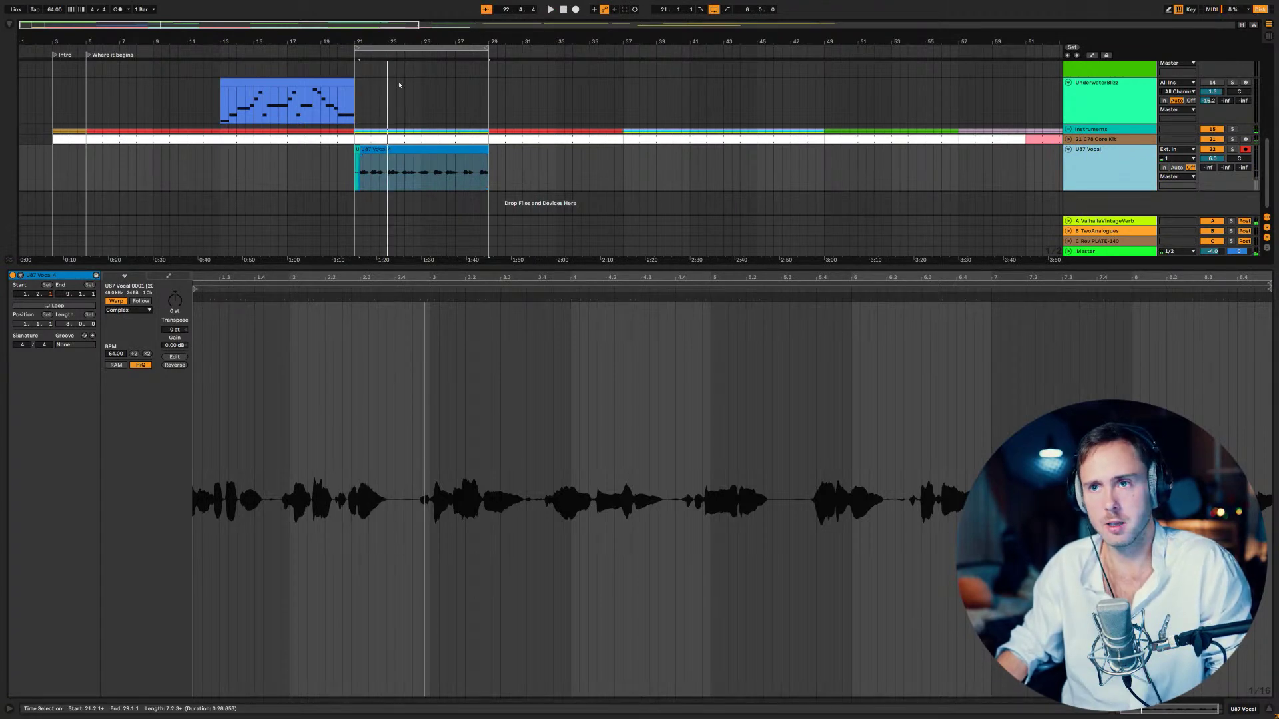
{"action": "left_click_drag", "start_coordinate": [360, 47], "coordinate": [347, 48]}
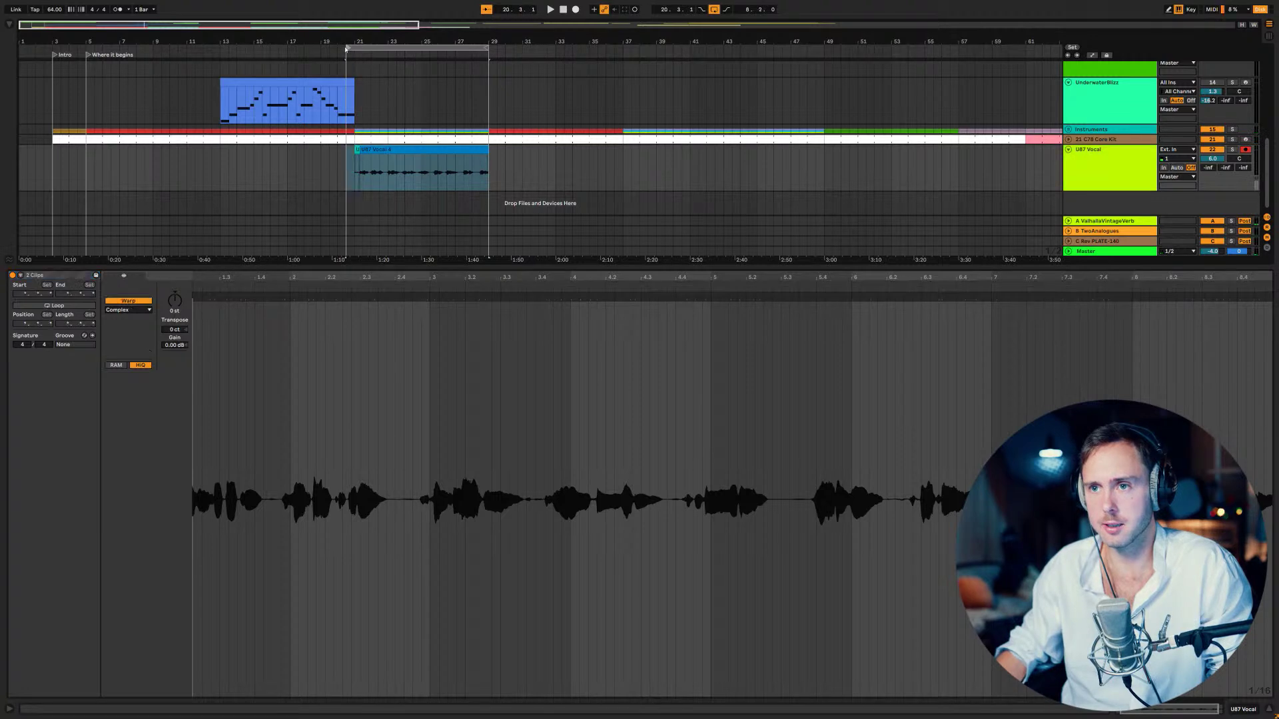
{"action": "left_click", "coordinate": [575, 9]}
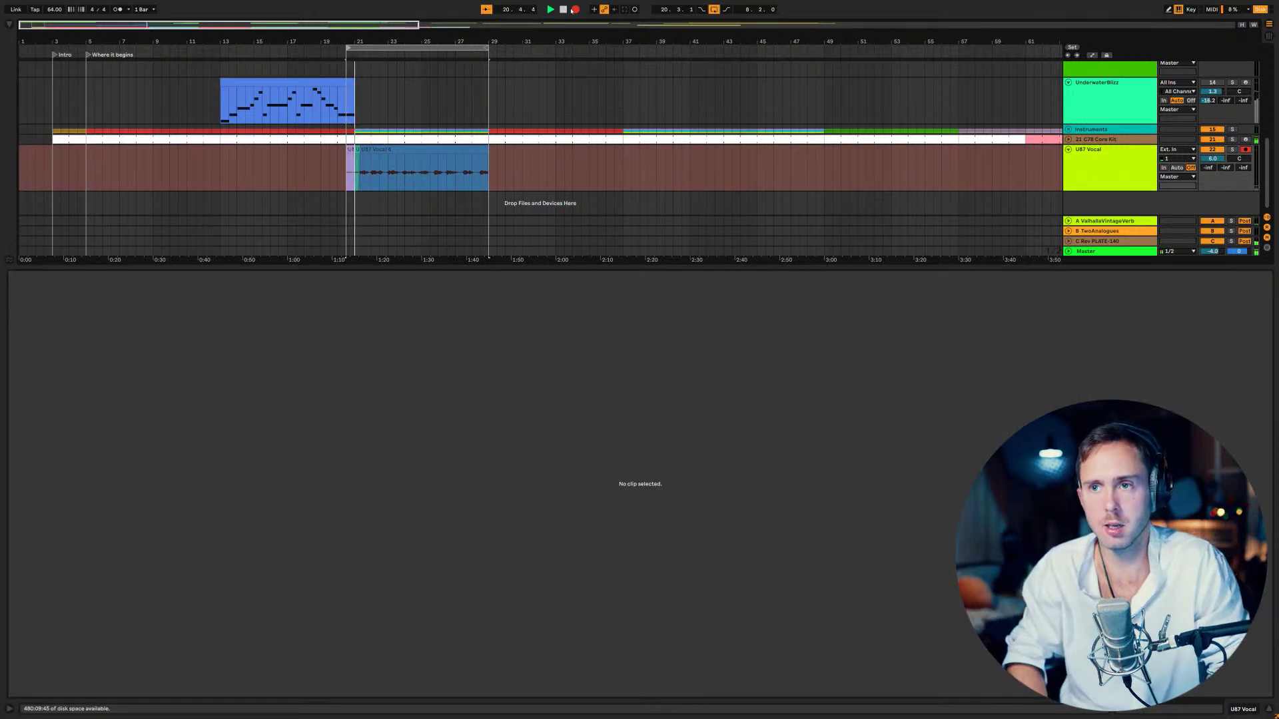
{"action": "left_click", "coordinate": [571, 9]}
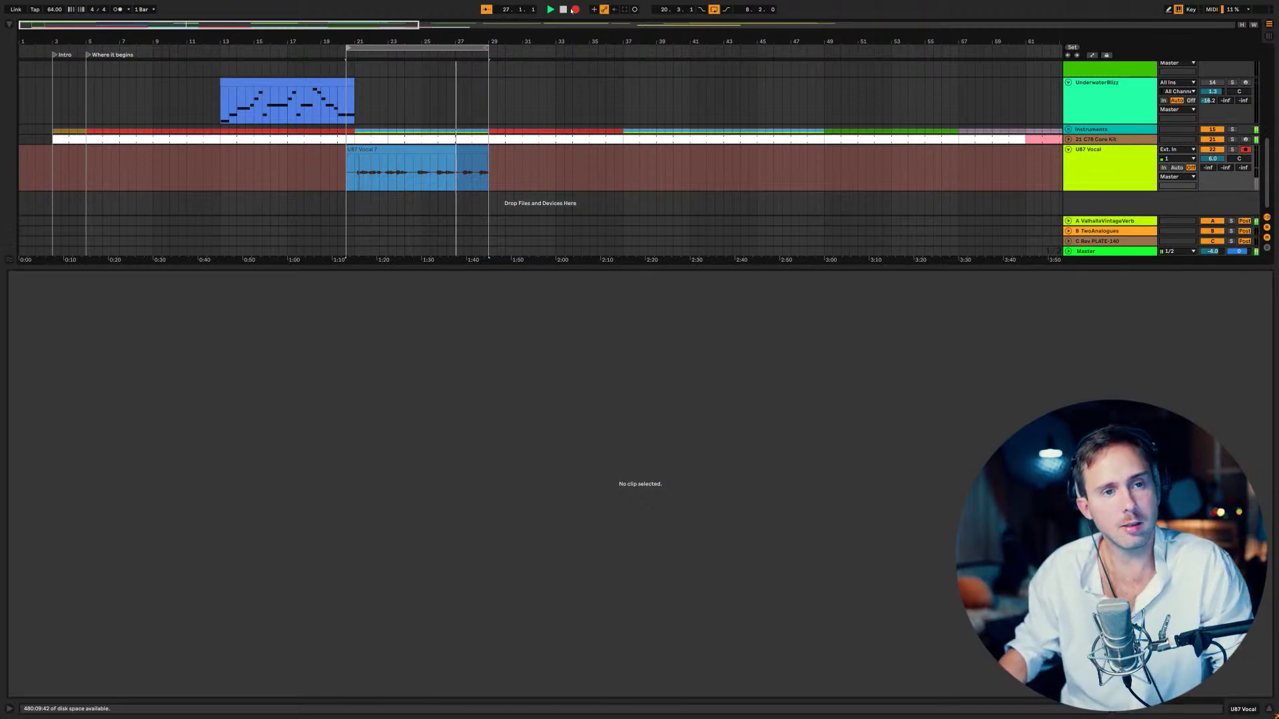
{"action": "key", "text": "space"}
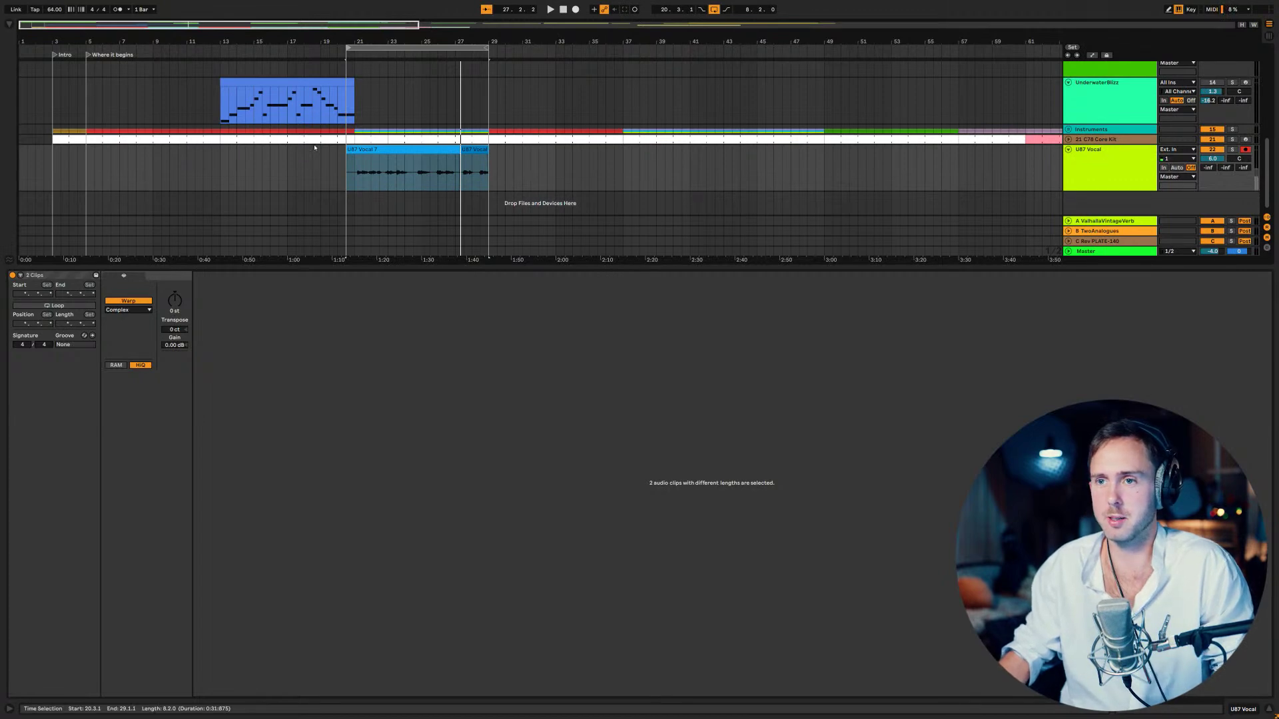
- Record three more vocal takes on the U87 Vocal track over the loop starting at 20.3.1
{"action": "left_click", "coordinate": [346, 173]}
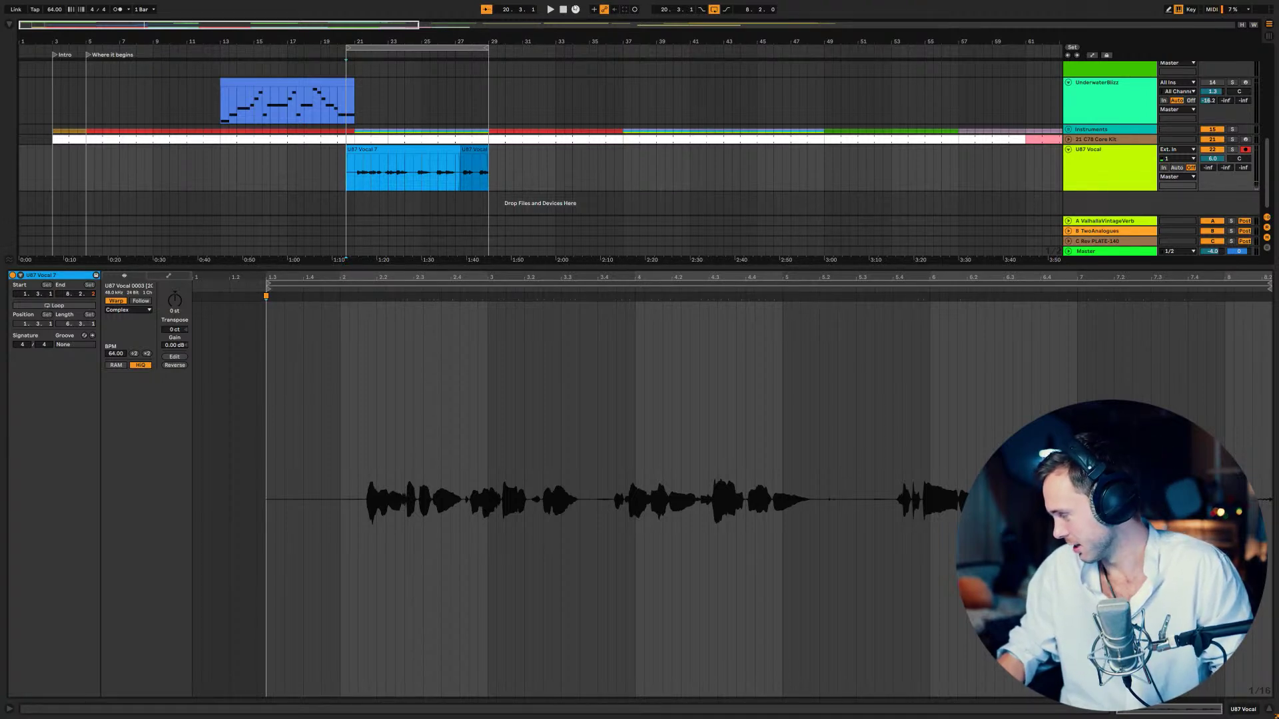
{"action": "left_click", "coordinate": [576, 10]}
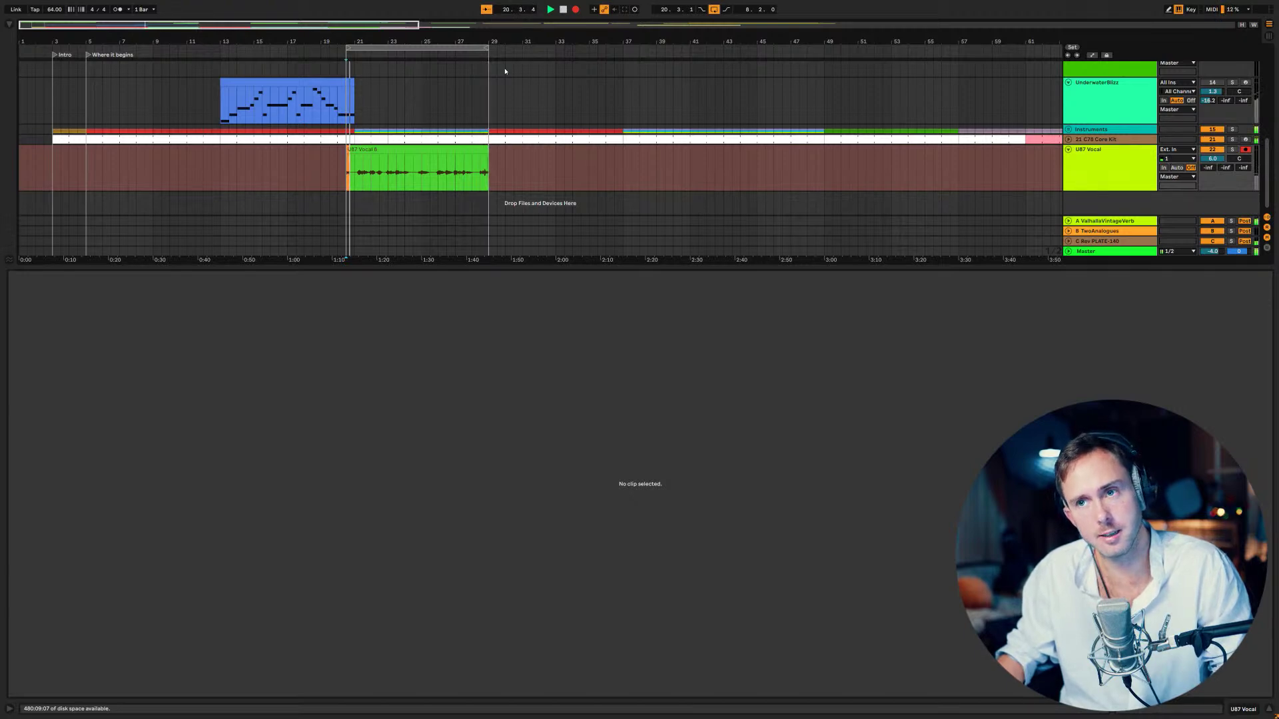
{"action": "key", "text": "space"}
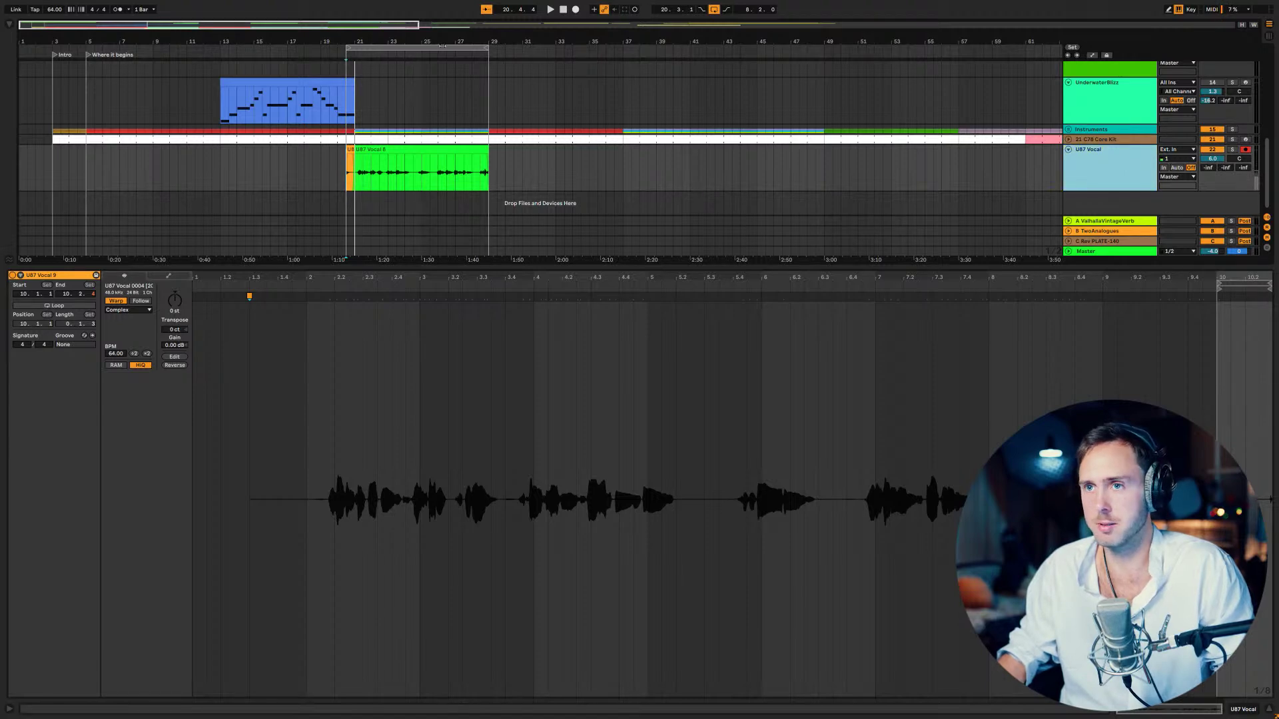
{"action": "left_click", "coordinate": [576, 10]}
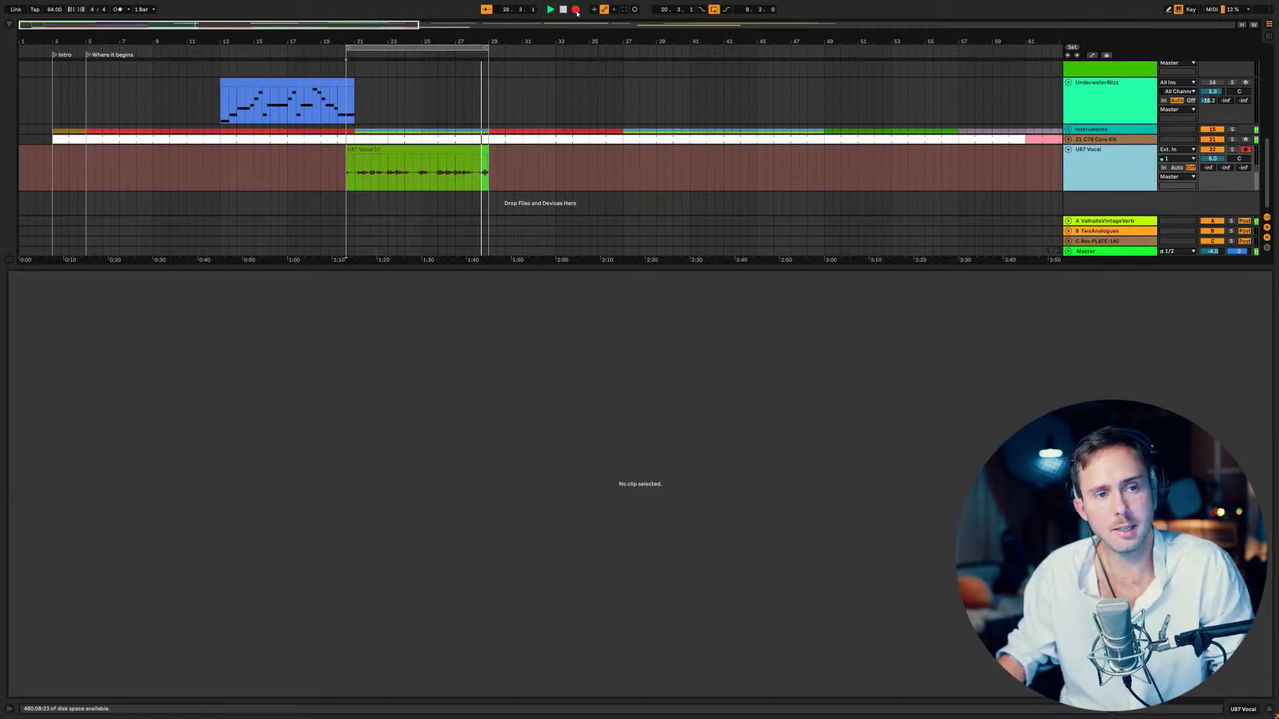
{"action": "key", "text": "space"}
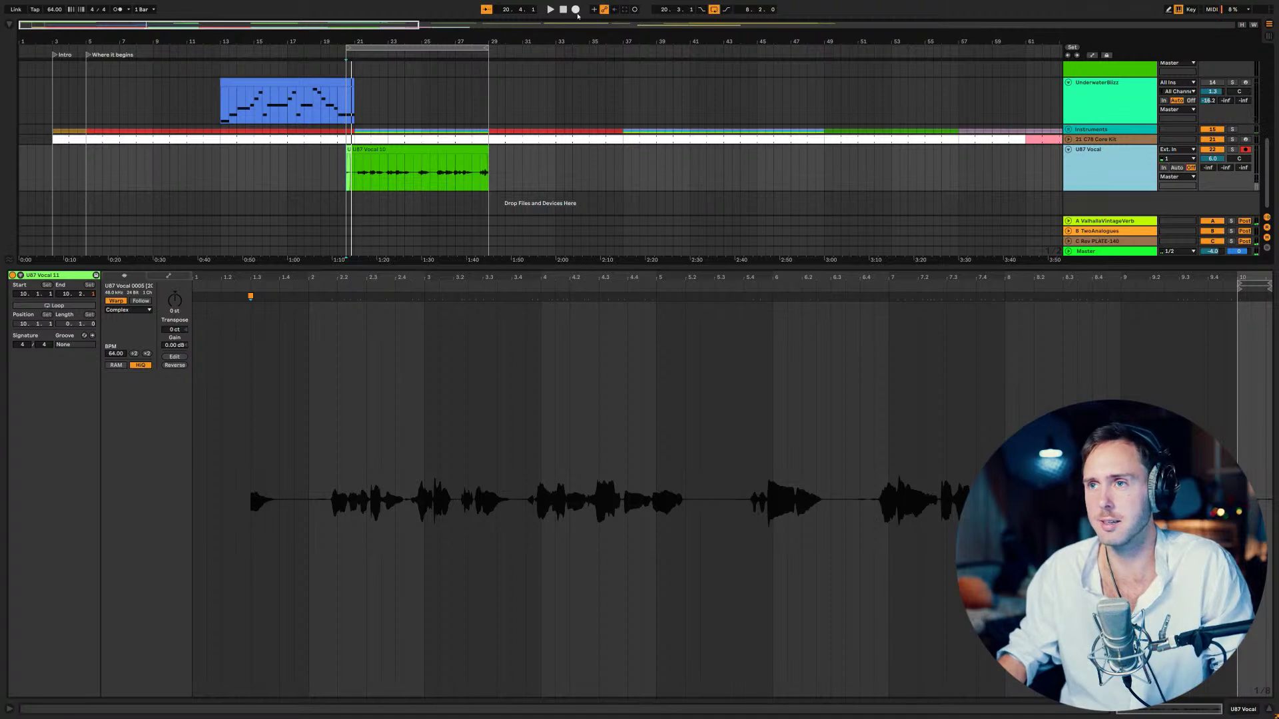
{"action": "left_click", "coordinate": [575, 9]}
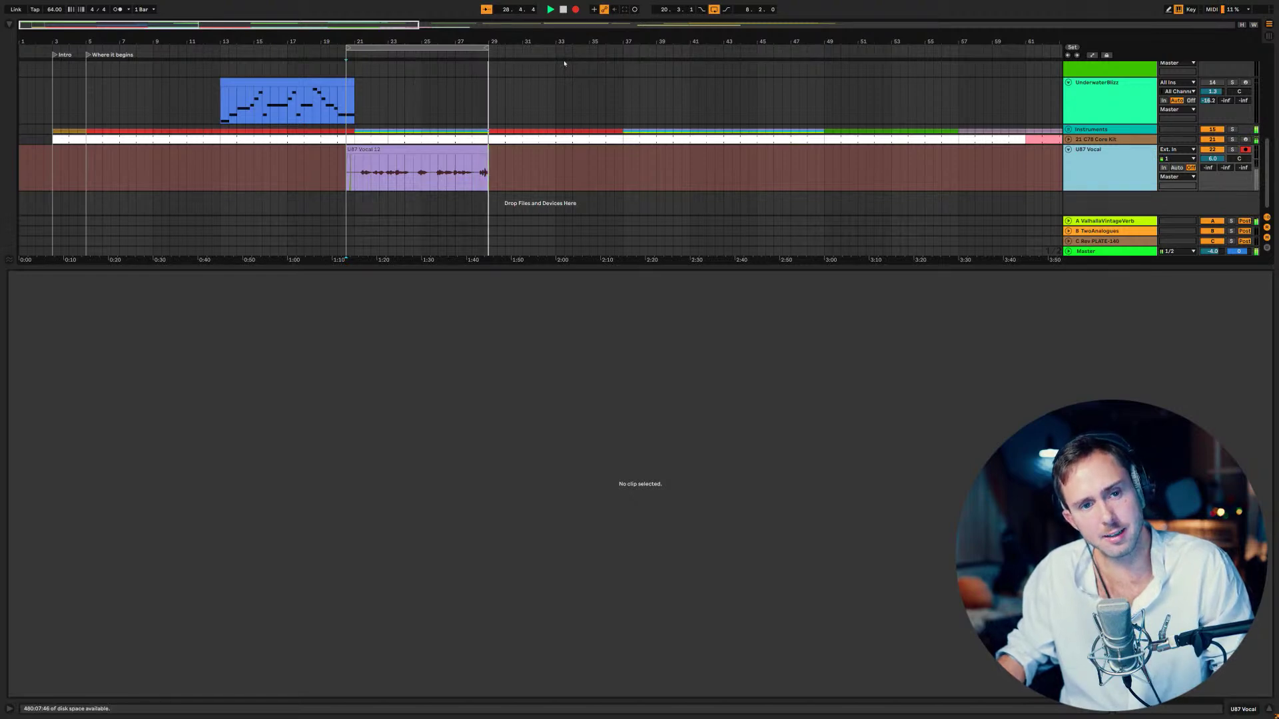
{"action": "key", "text": "space"}
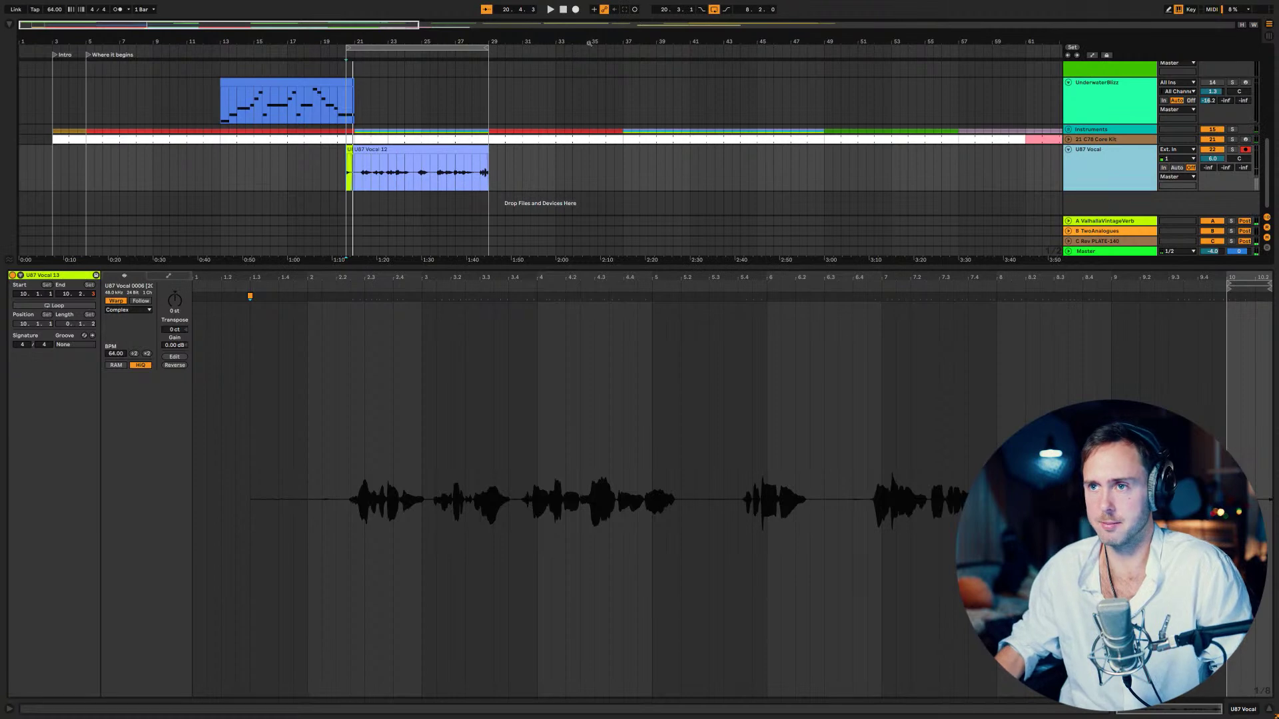
- Extend the loop to 30.3.1 and the last take past bar 29, deleting the short leftover clip at 20.3.1
{"action": "left_click_drag", "start_coordinate": [348, 170], "coordinate": [507, 151]}
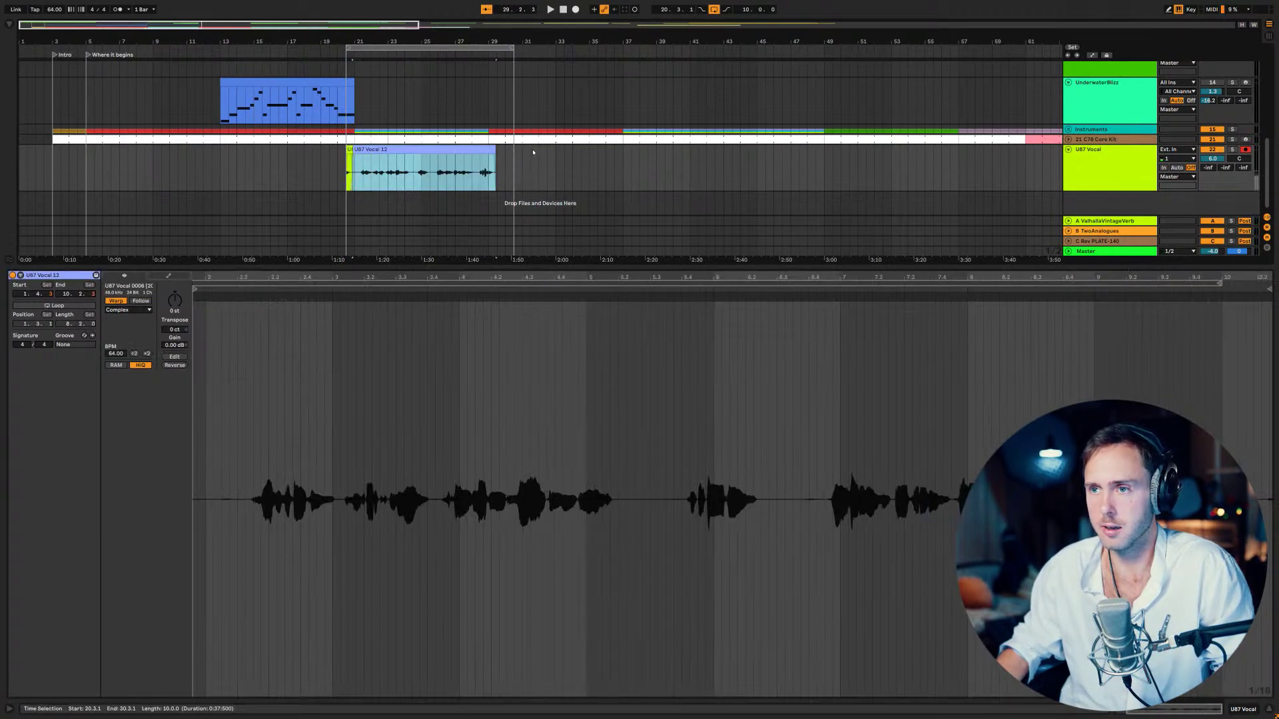
{"action": "left_click", "coordinate": [351, 153]}
{"action": "key", "text": "Delete"}
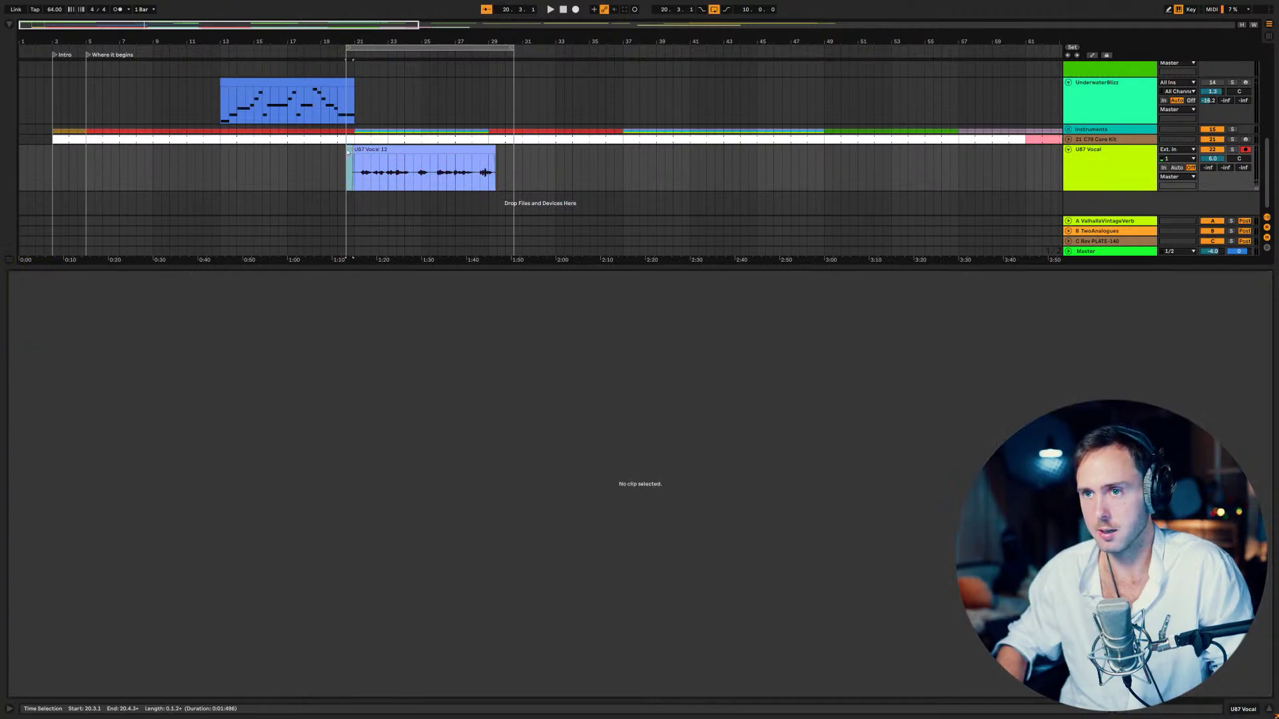
{"action": "left_click", "coordinate": [353, 171]}
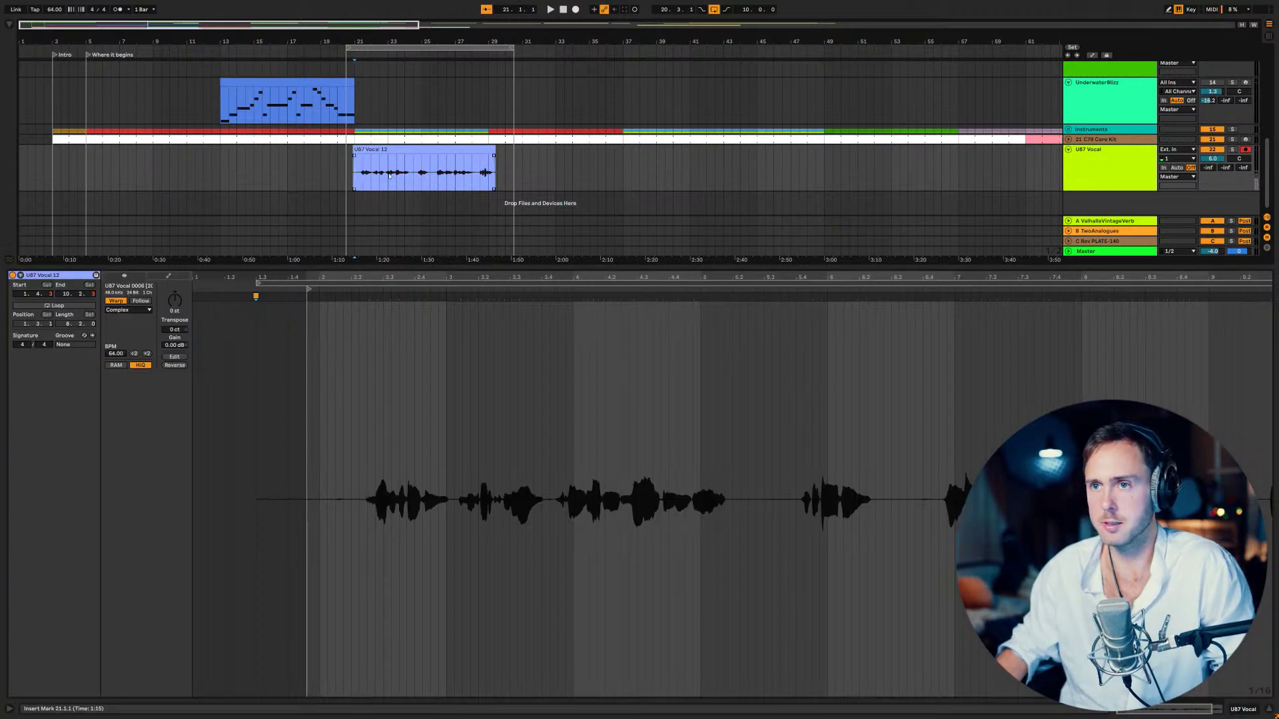
- Search the browser for "76", add the TR5 Black 76 compressor to the U87 Vocal track and play the vocal from bar 21
{"action": "key", "text": "ctrl+f"}
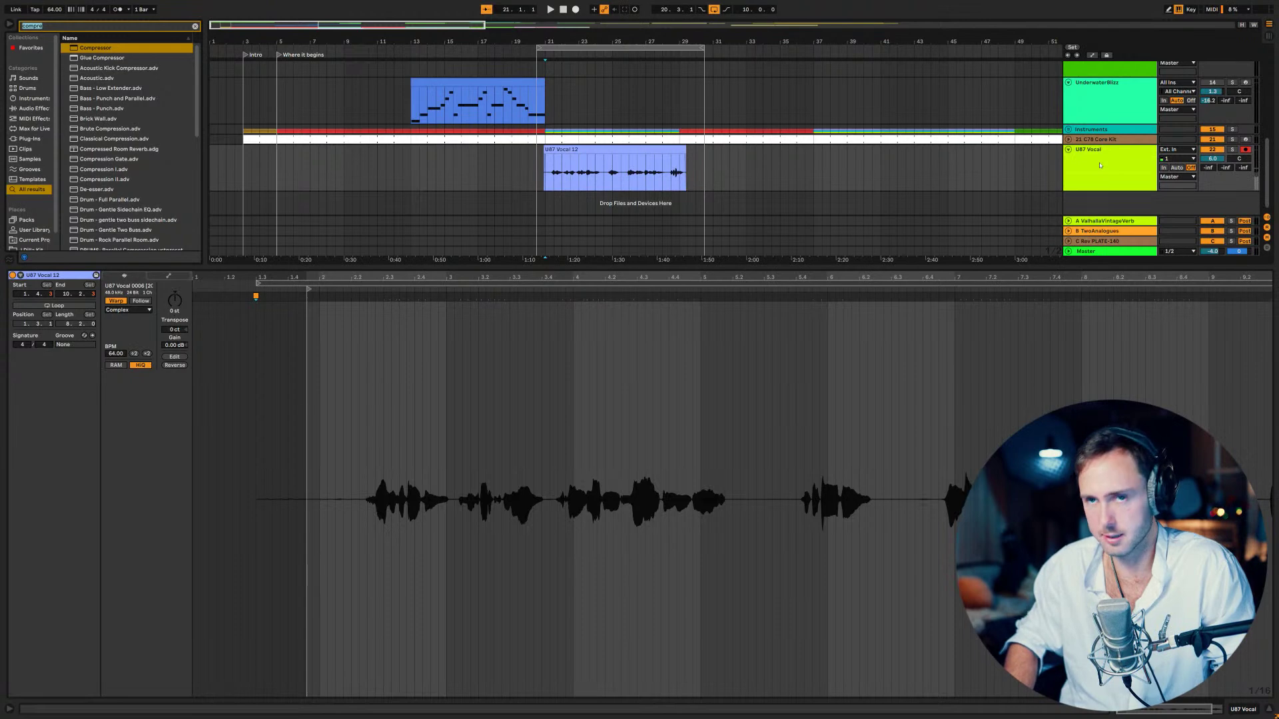
{"action": "type", "text": "76"}
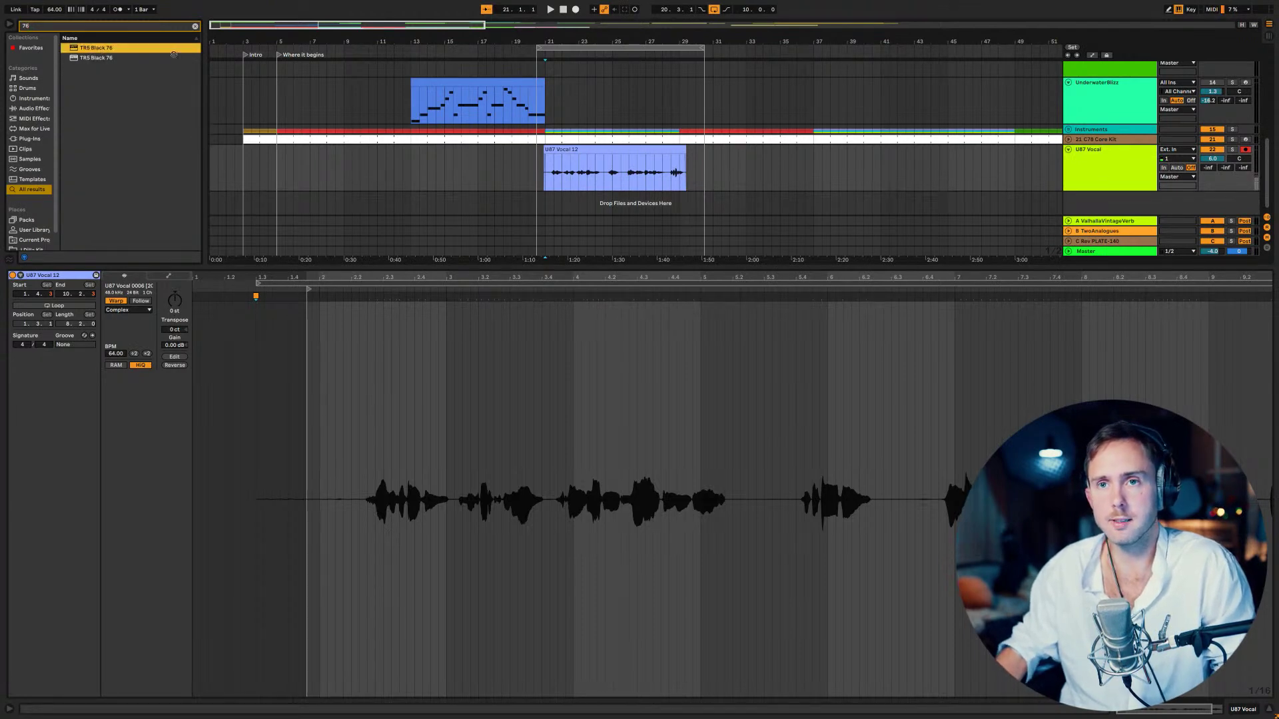
{"action": "key", "text": "Return"}
{"action": "key", "text": "space"}
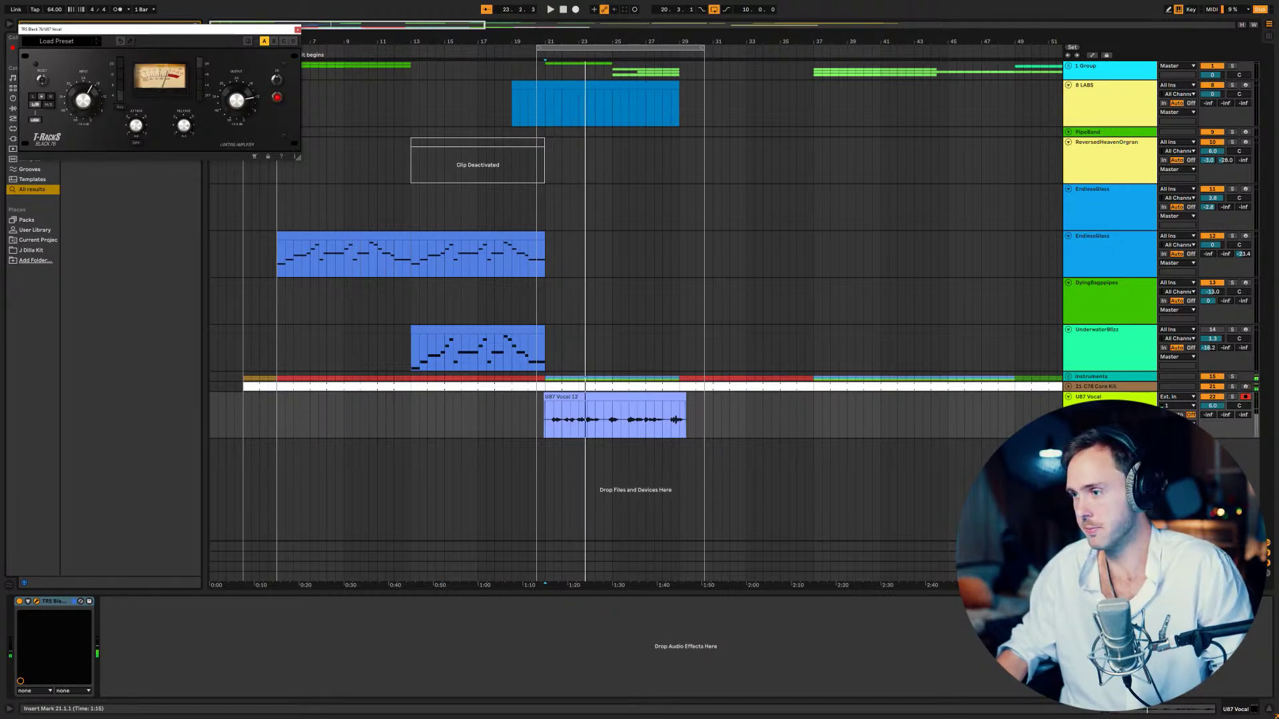
- Show the take lanes of the U87 Vocal track and look through the recorded takes
{"action": "key", "text": "ctrl+alt+u"}
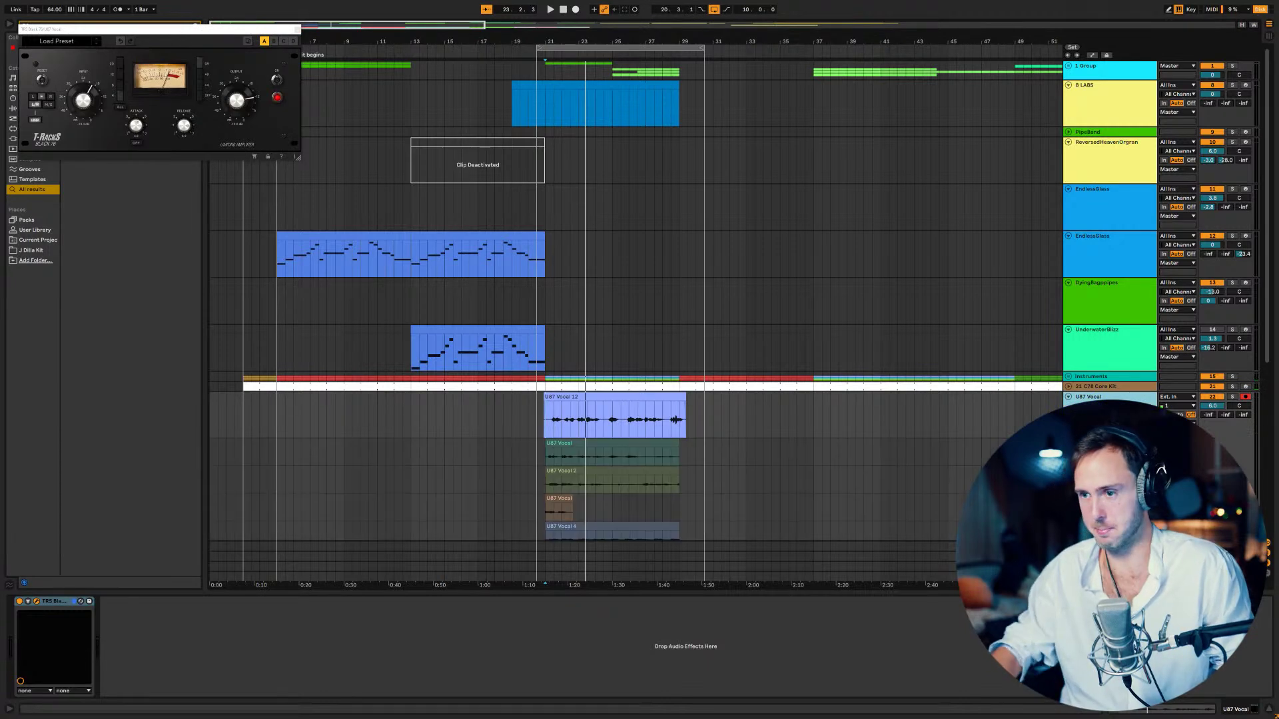
{"action": "scroll", "coordinate": [466, 513], "scroll_direction": "down", "scroll_amount": 8}
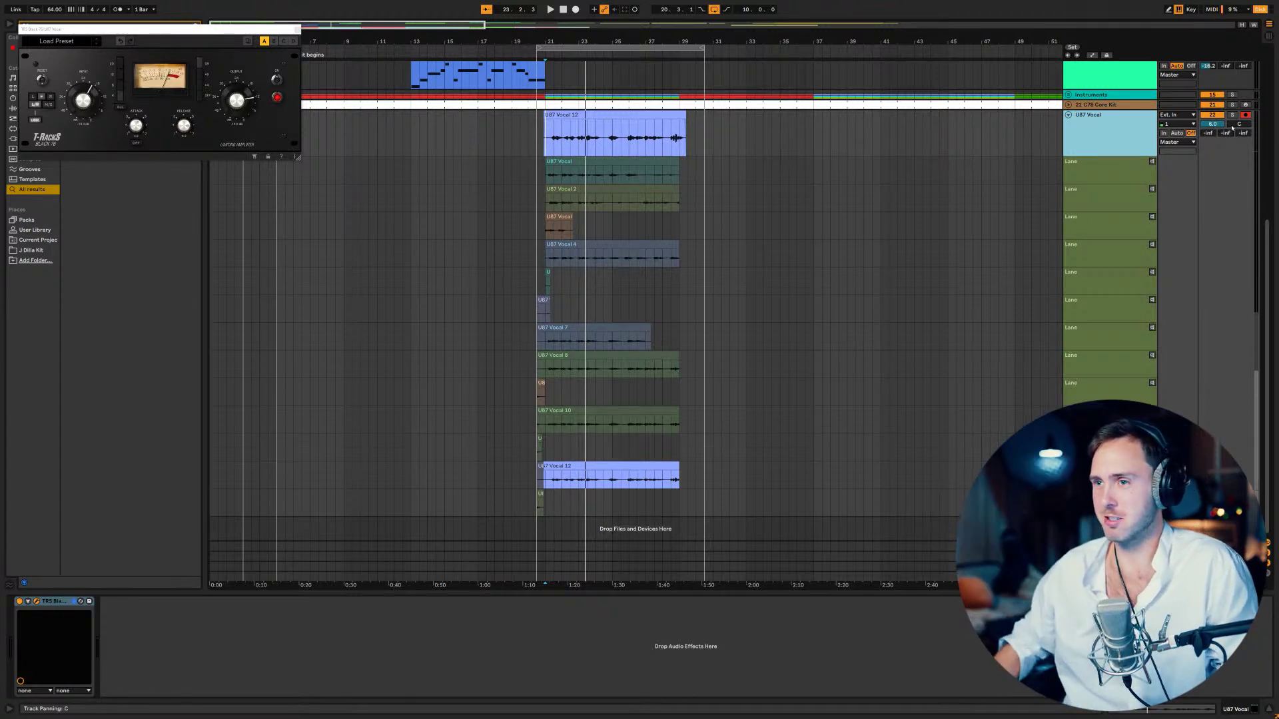
{"action": "left_click", "coordinate": [1076, 189]}
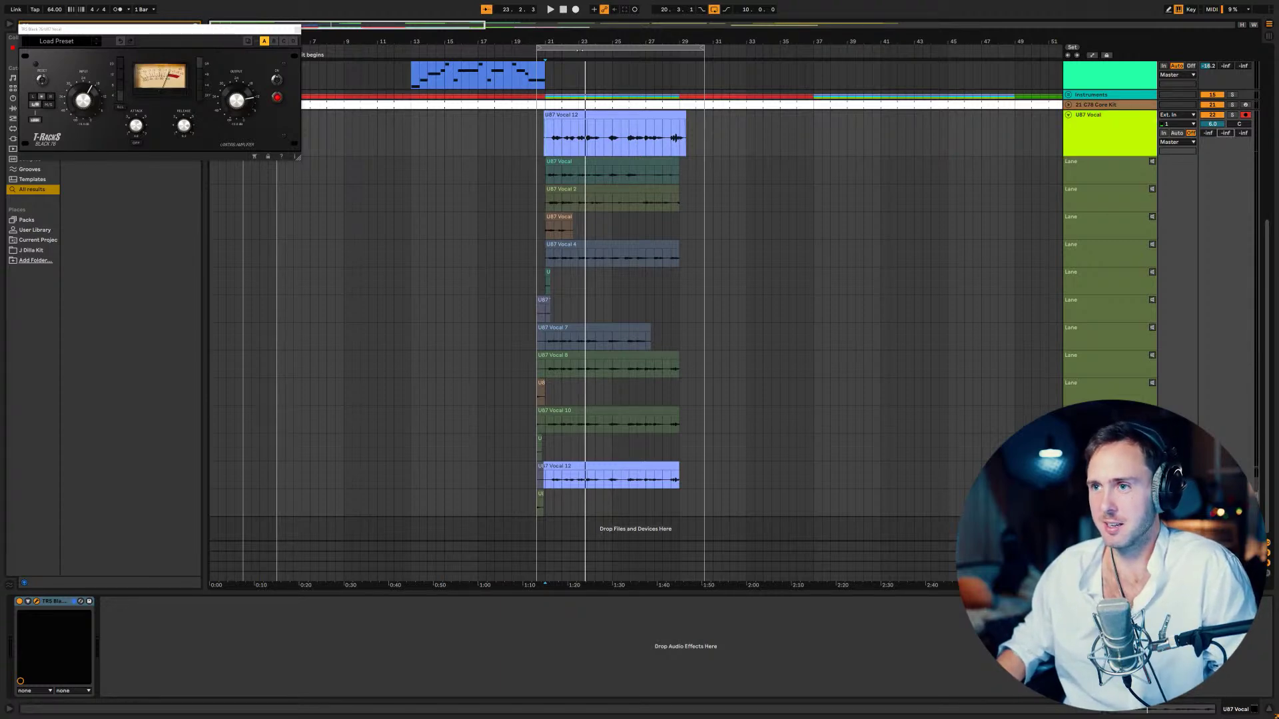
- While the loop plays, set the U87 Vocal track's send A to -21.0 dB and the Master Limiter's gain to -5.00 dB
{"action": "left_click", "coordinate": [579, 49]}
{"action": "key", "text": "space"}
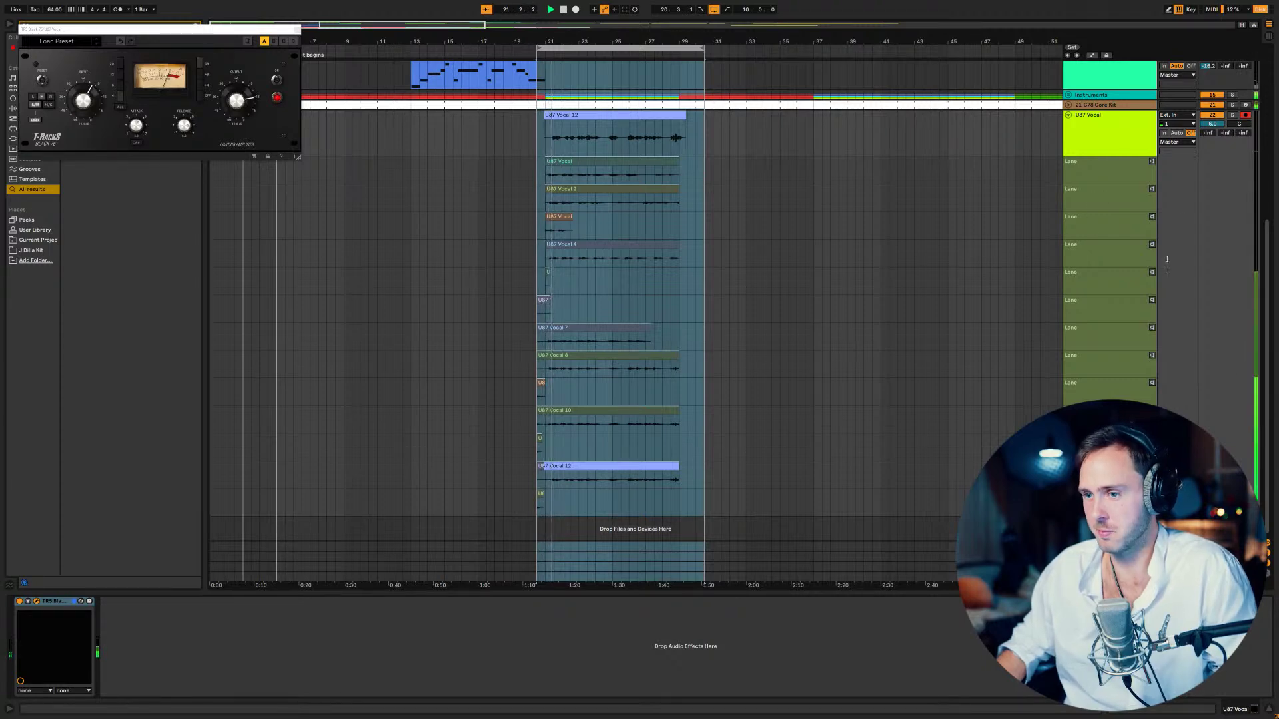
{"action": "left_click_drag", "start_coordinate": [1208, 132], "coordinate": [1211, 130]}
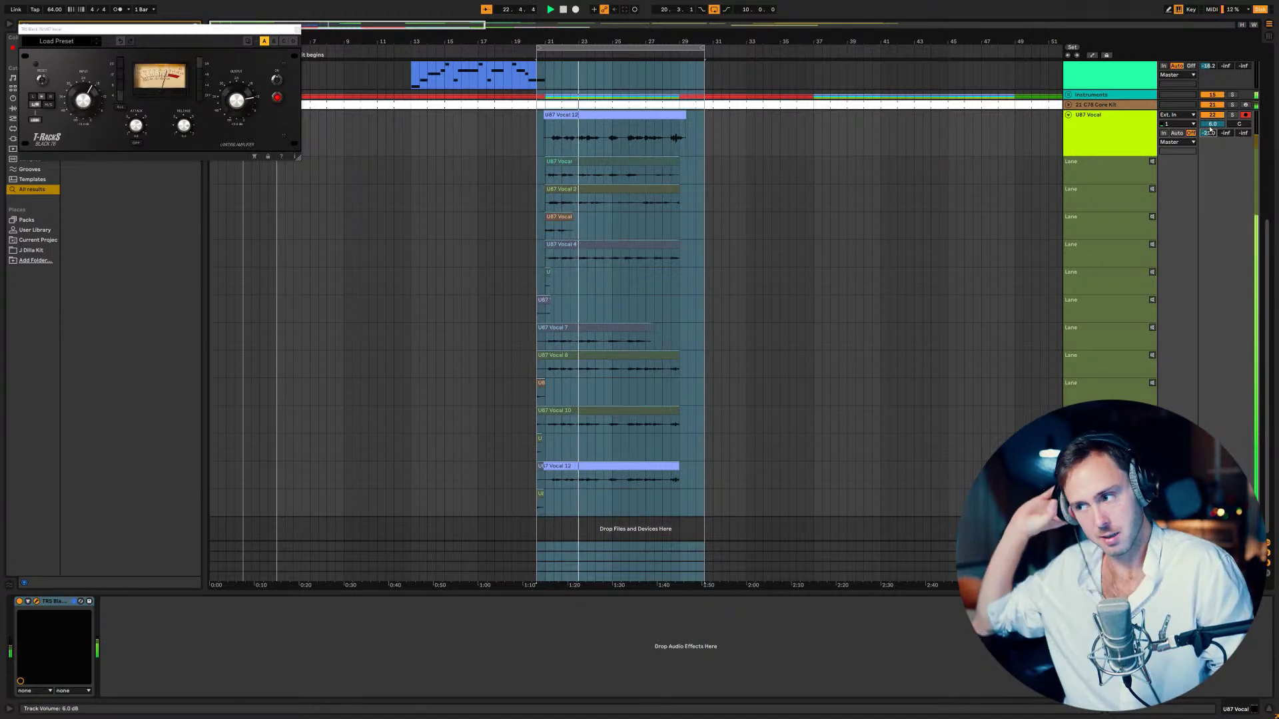
{"action": "left_click", "coordinate": [1109, 576]}
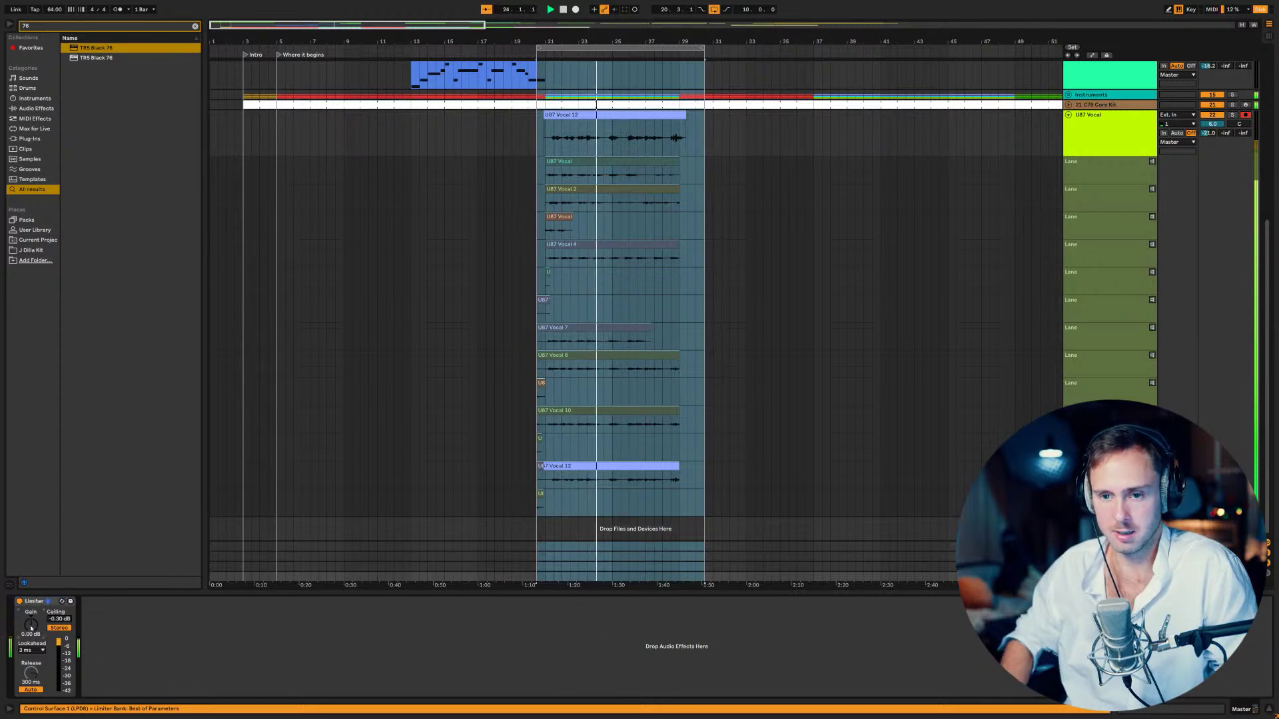
{"action": "left_click_drag", "start_coordinate": [31, 628], "coordinate": [30, 633]}
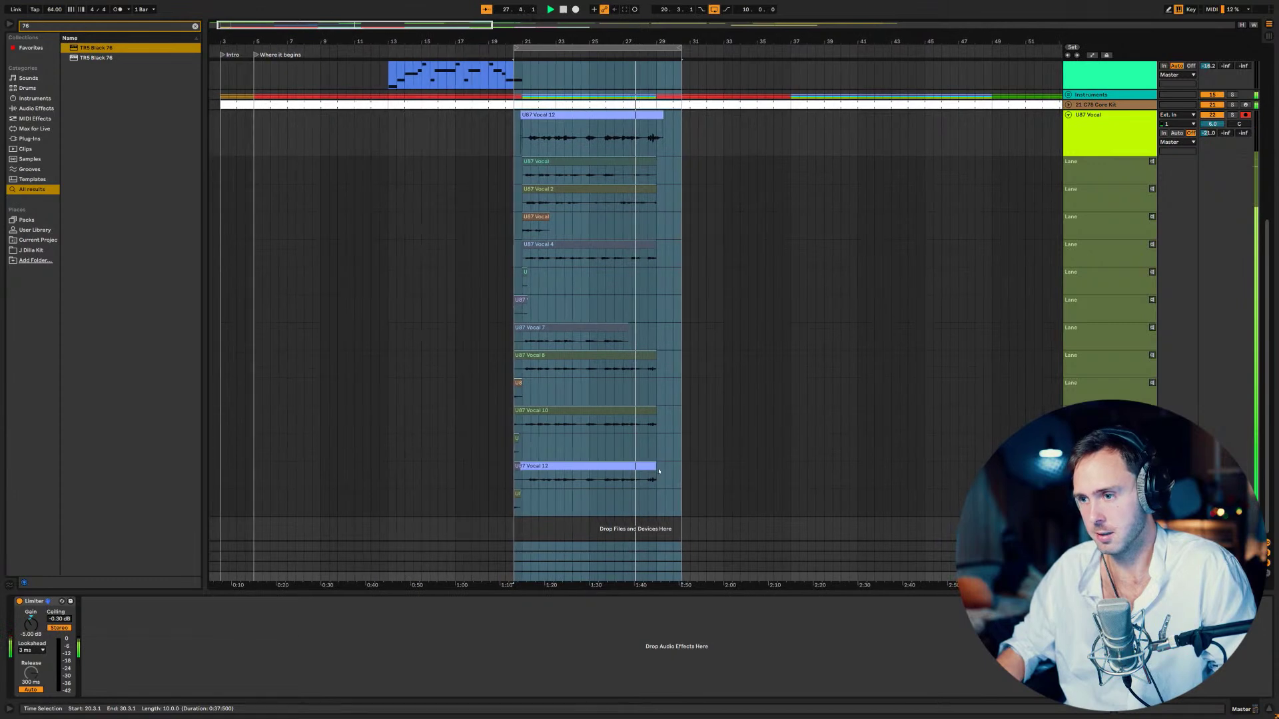
- Extend the end of the U87 Vocal 12 take in its lane past bar 29 and play the ending from bar 28
{"action": "key", "text": "Return"}
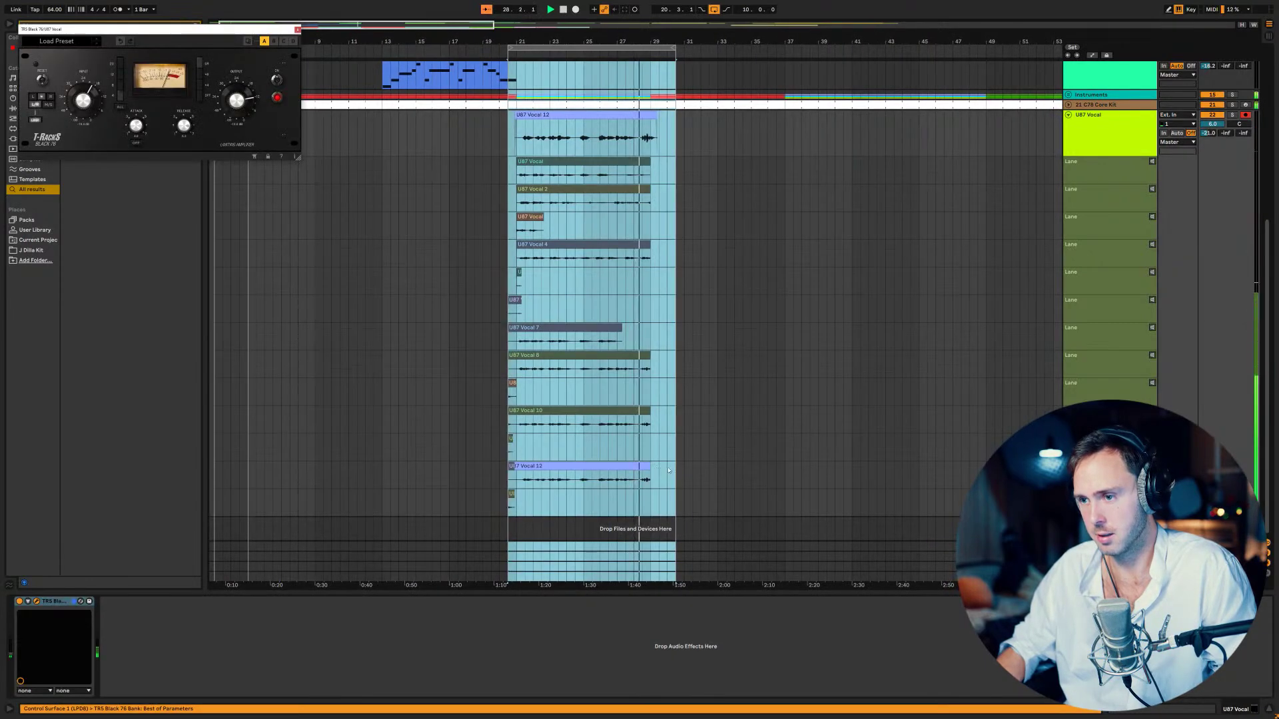
{"action": "left_click", "coordinate": [669, 470]}
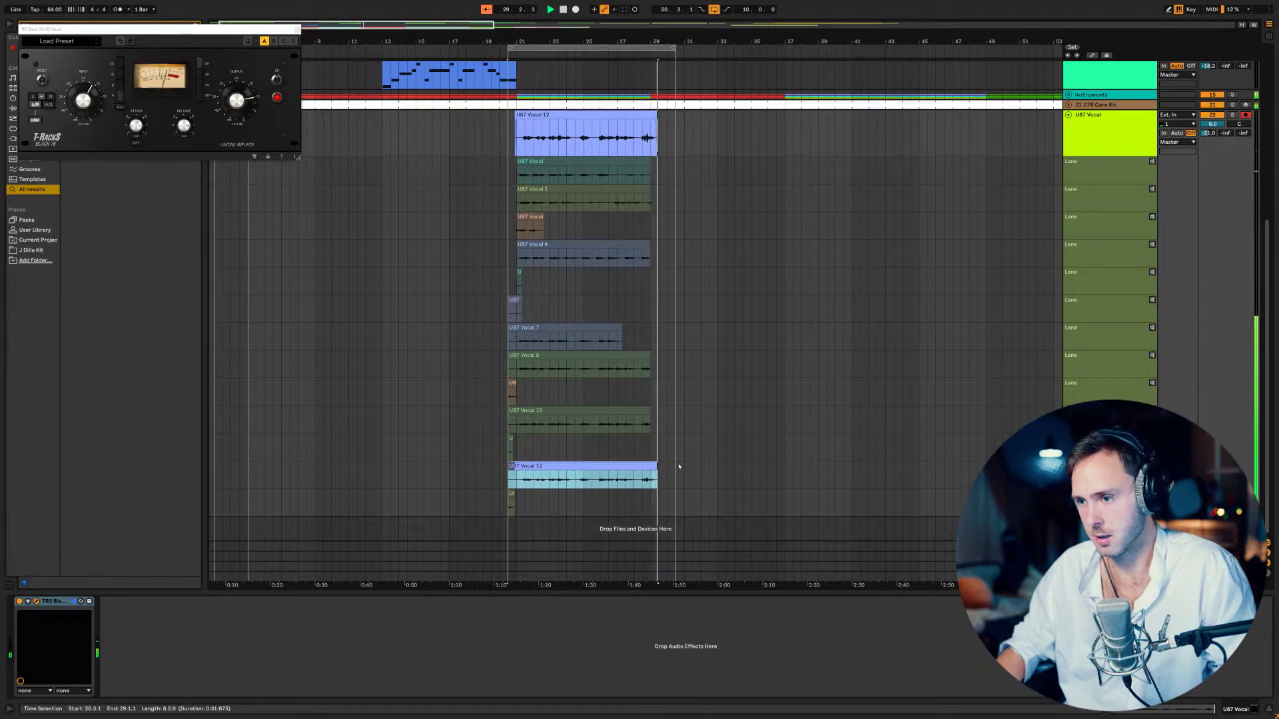
{"action": "left_click", "coordinate": [638, 481]}
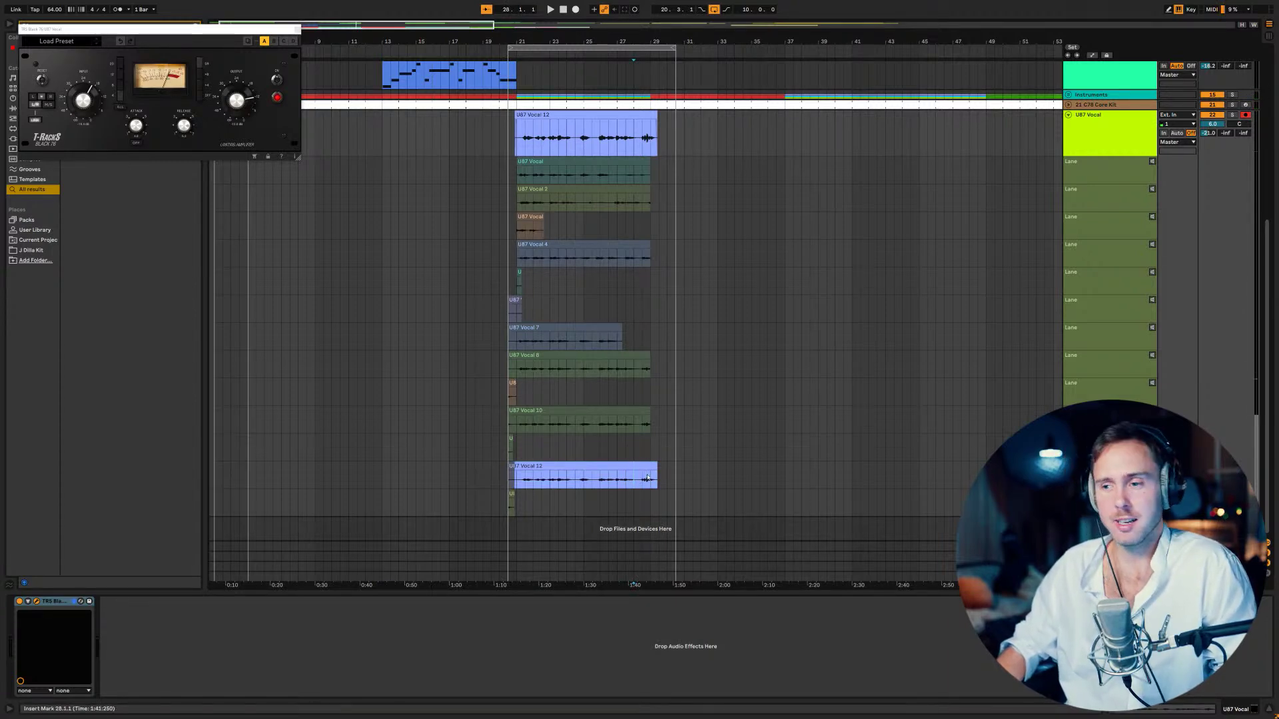
{"action": "key", "text": "space"}
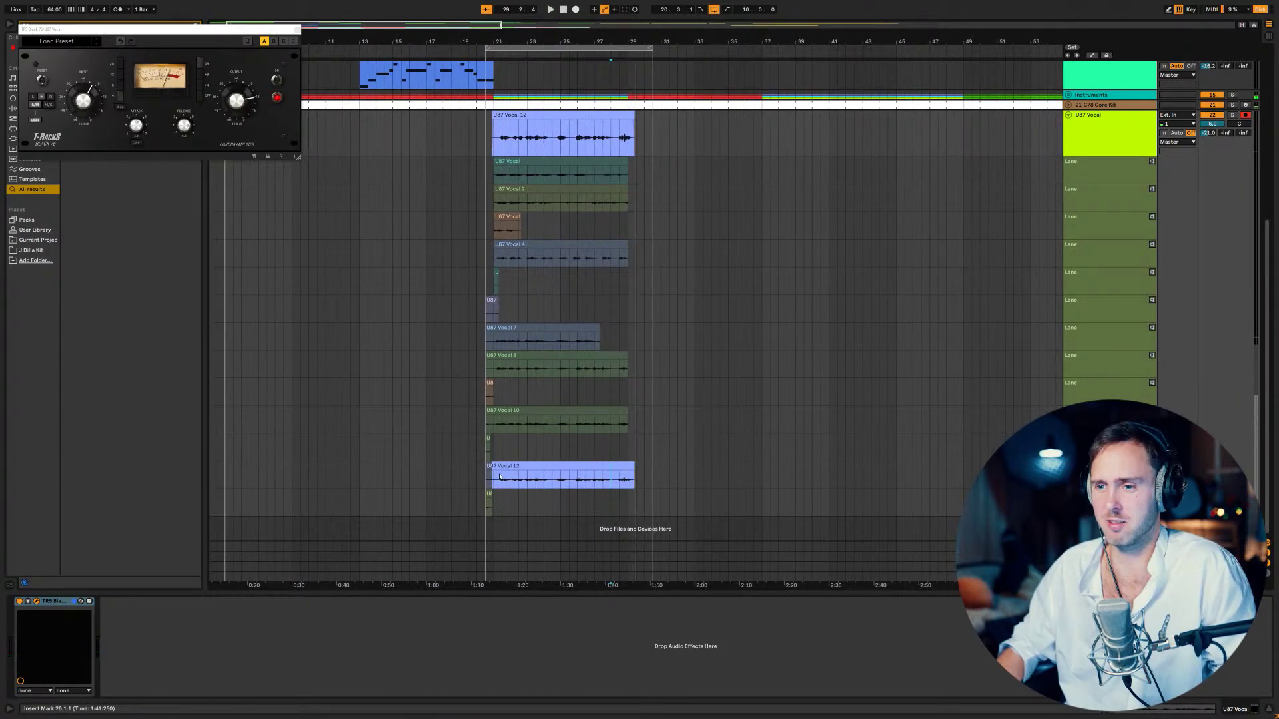
- Fold the U87 Vocal track and duplicate it
{"action": "left_click", "coordinate": [1068, 115]}
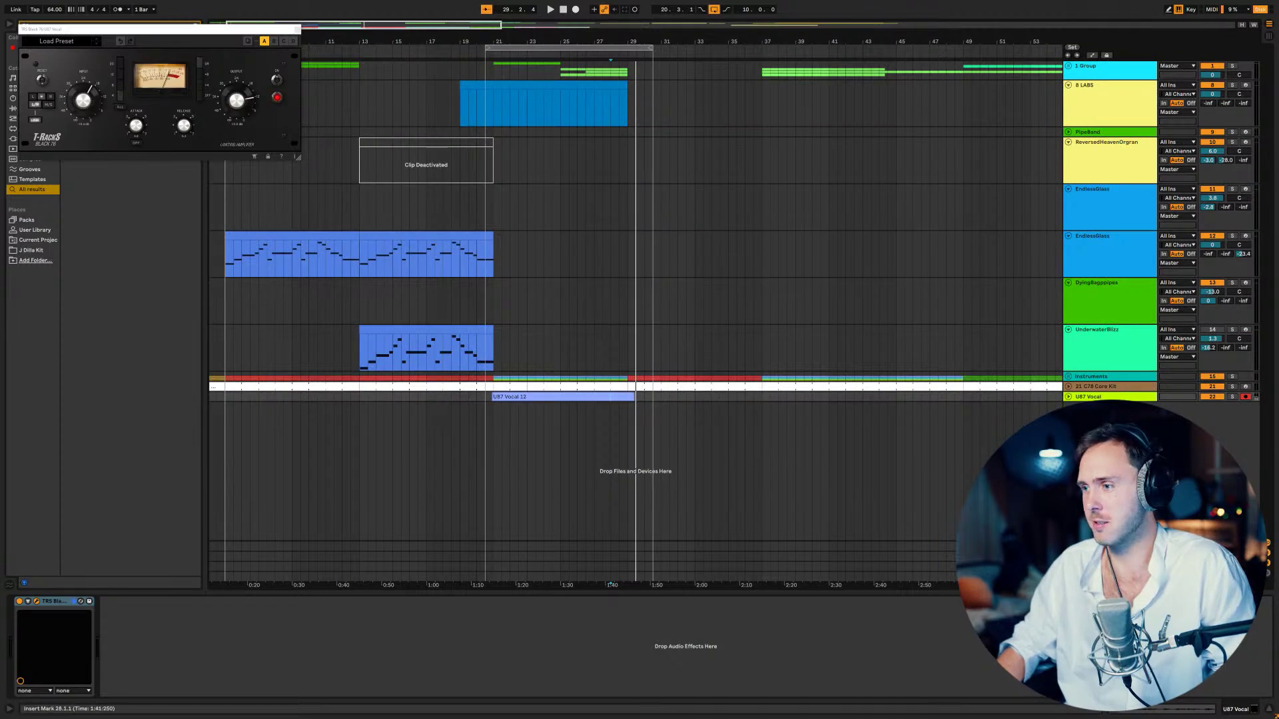
{"action": "left_click", "coordinate": [1094, 397]}
{"action": "key", "text": "ctrl+d"}
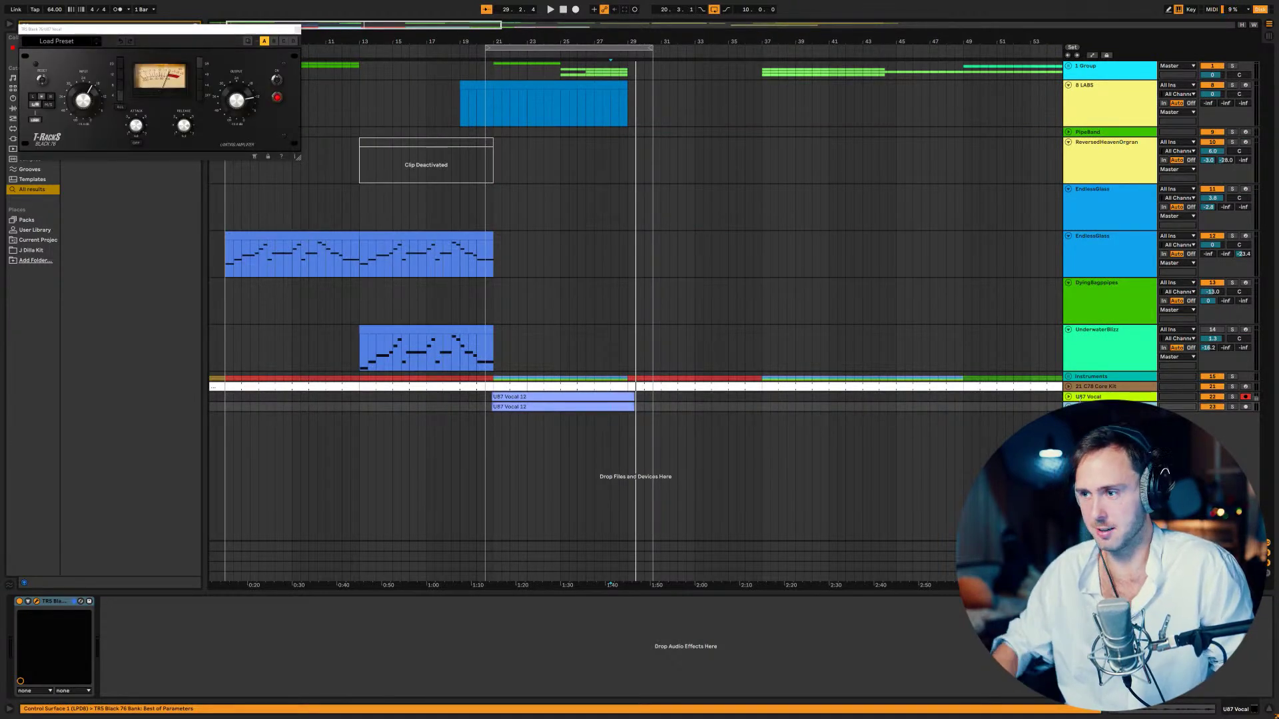
- Unfold the duplicated U87 Vocal track and delete all its vocal clips and take lanes
{"action": "left_click", "coordinate": [1069, 407]}
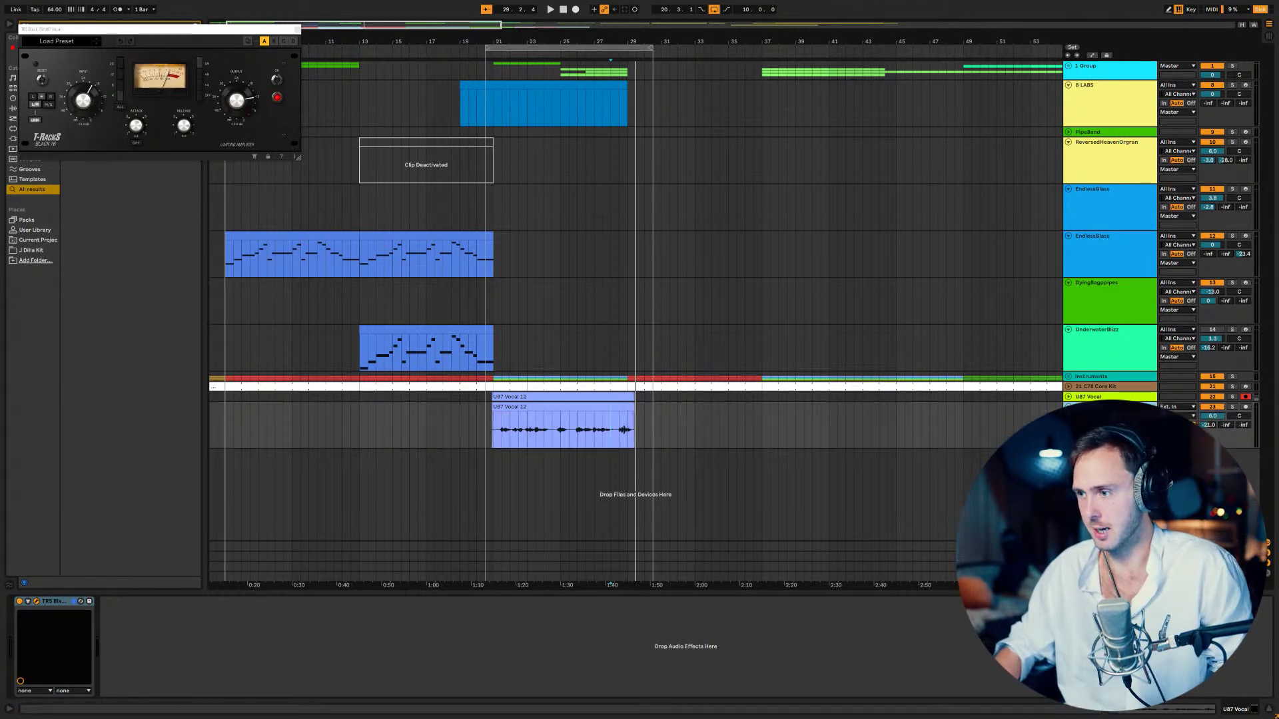
{"action": "key", "text": "ctrl+alt+u"}
{"action": "scroll", "coordinate": [749, 416], "scroll_direction": "down", "scroll_amount": 9}
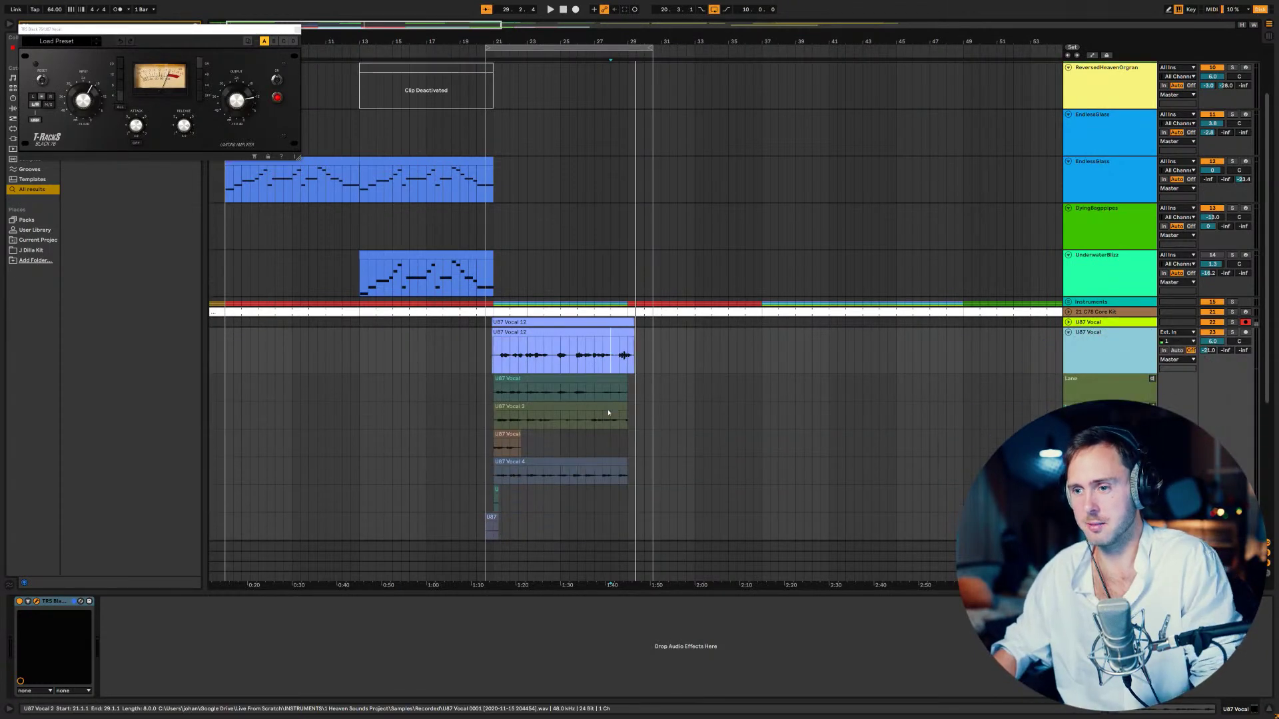
{"action": "left_click_drag", "start_coordinate": [553, 512], "coordinate": [451, 110]}
{"action": "key", "text": "Delete"}
{"action": "left_click", "coordinate": [1115, 167]}
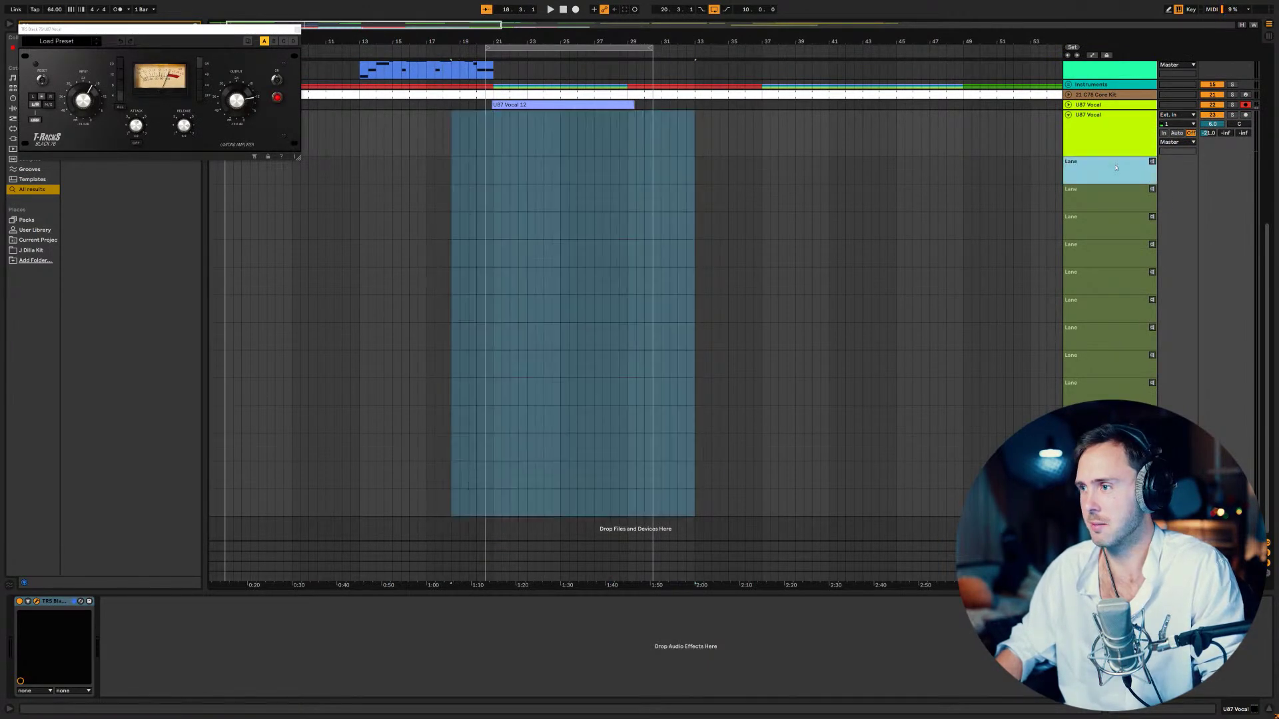
{"action": "left_click", "coordinate": [1141, 387], "text": "shift"}
{"action": "key", "text": "Delete"}
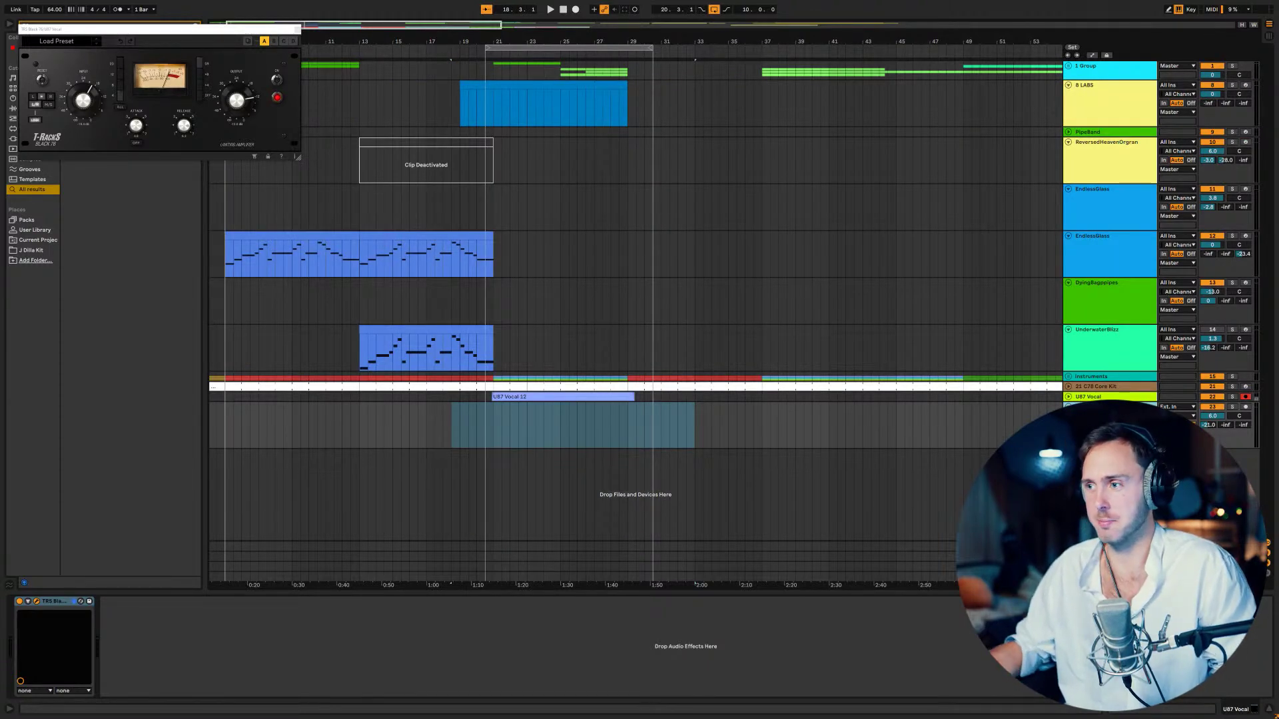
- Move the 8-LABS track below the duplicated U87 Vocal track
{"action": "left_click", "coordinate": [1117, 219]}
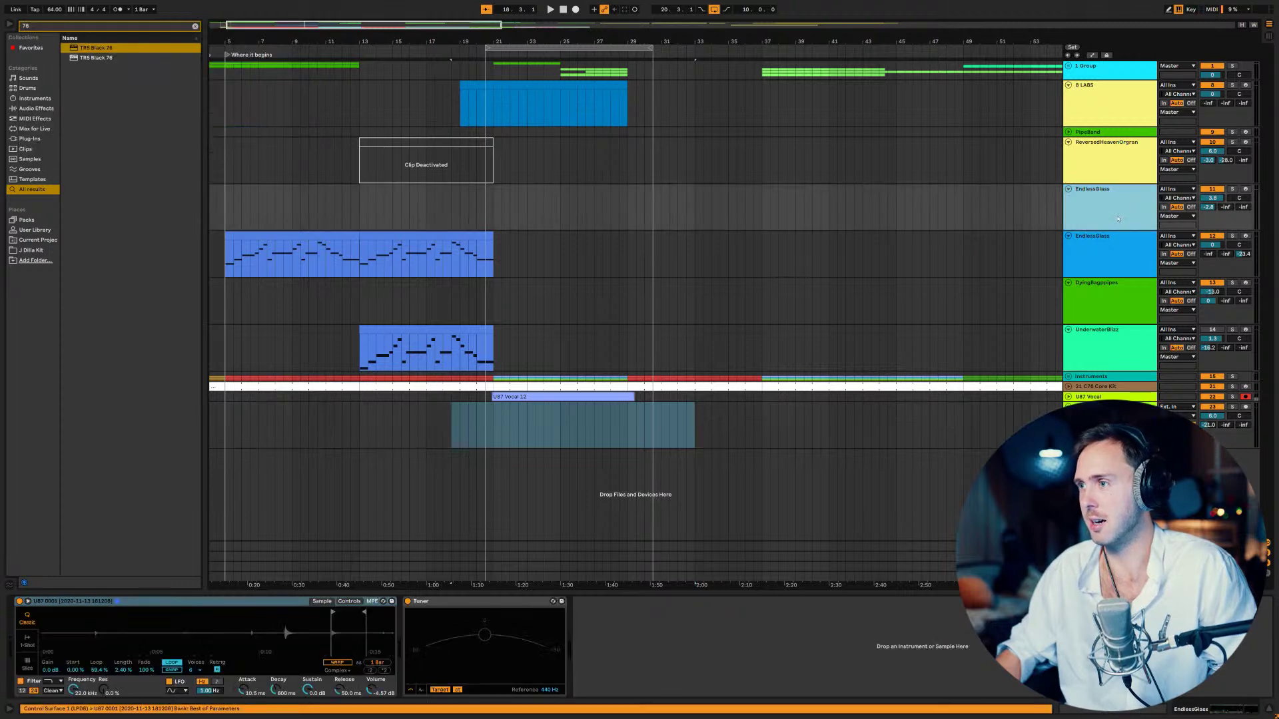
{"action": "left_click", "coordinate": [1090, 100]}
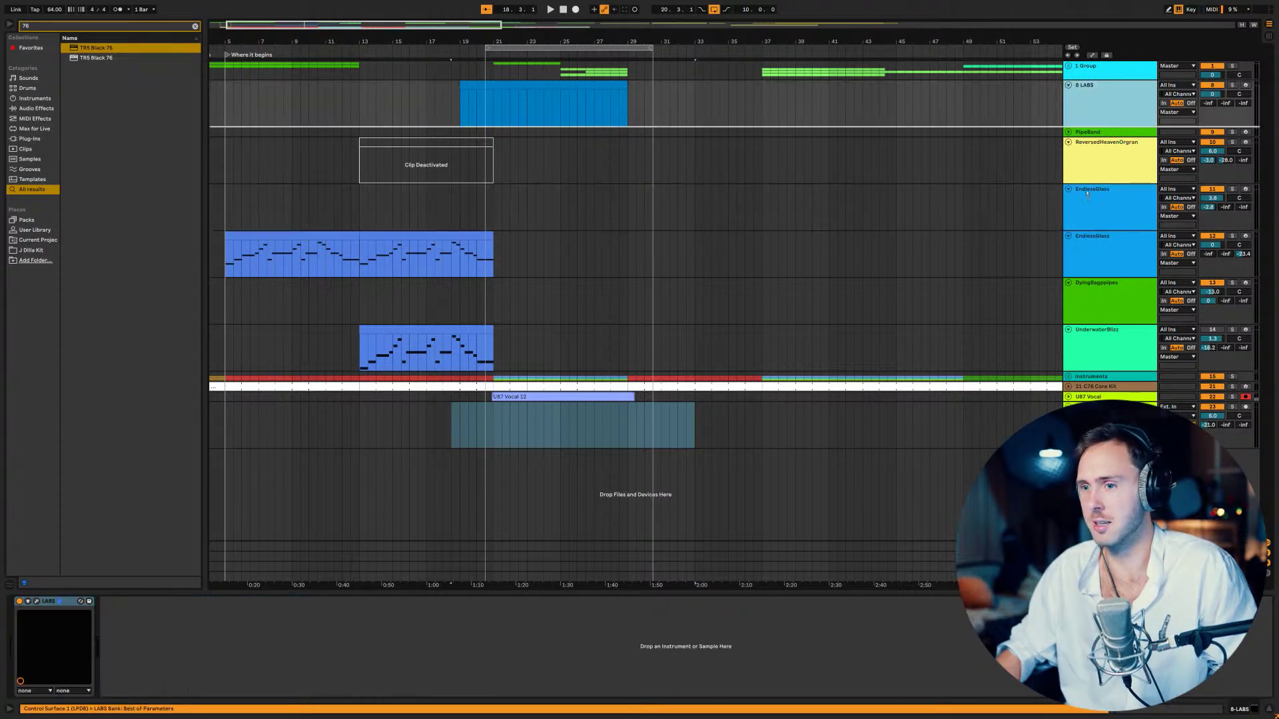
{"action": "left_click_drag", "start_coordinate": [1090, 99], "coordinate": [1106, 426]}
- Play from bar 21, trim the LABS clip's start to 21.1.1 and open the clip in the note editor
{"action": "left_click", "coordinate": [497, 433]}
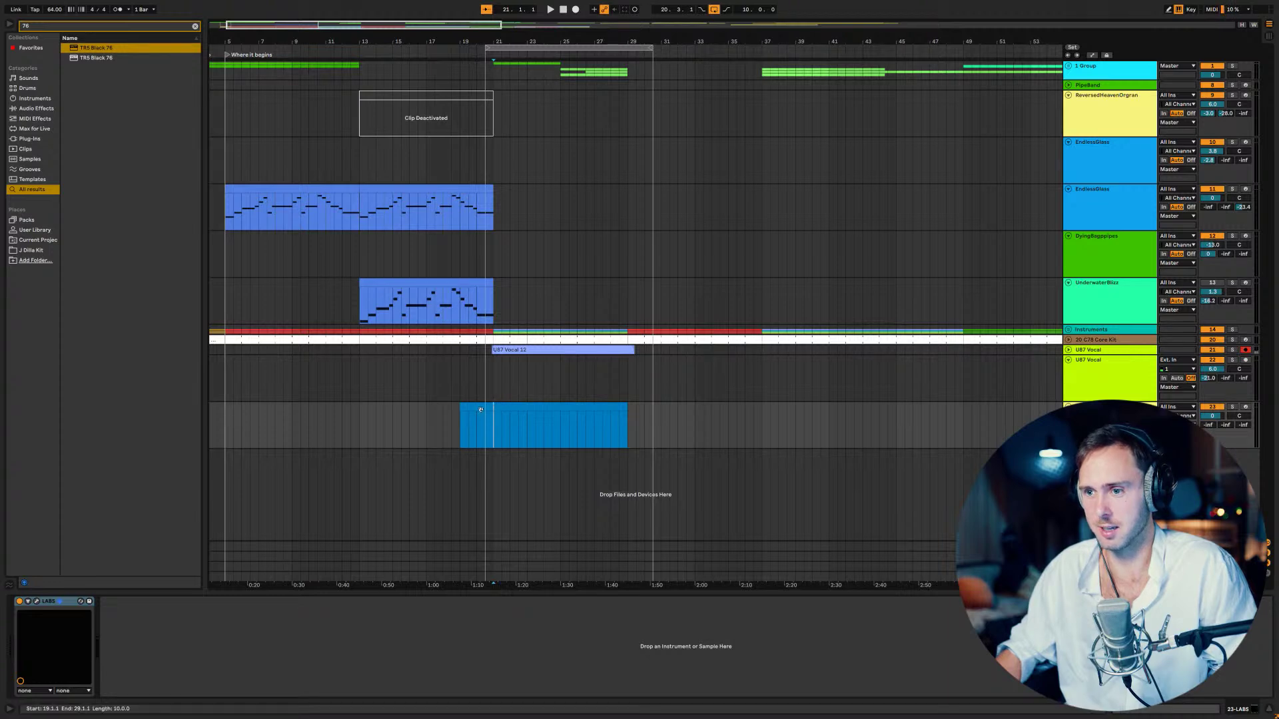
{"action": "scroll", "coordinate": [491, 422], "scroll_direction": "left", "scroll_amount": 3}
{"action": "key", "text": "space"}
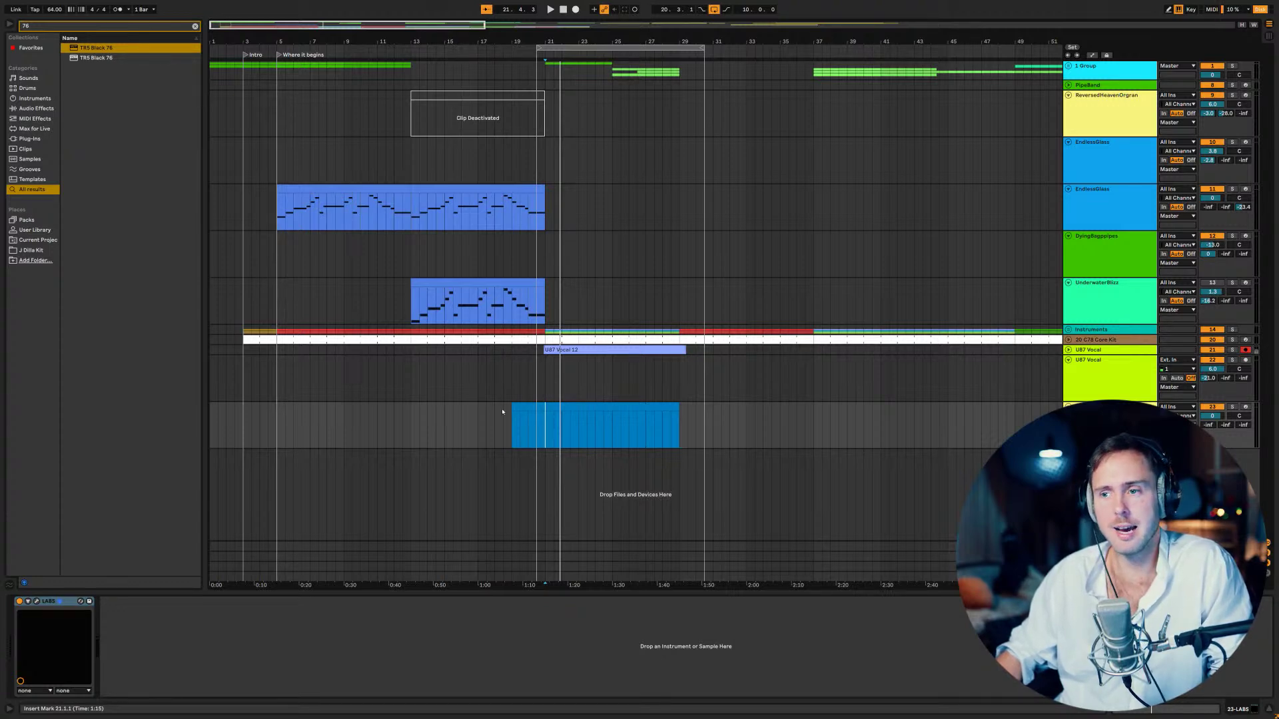
{"action": "left_click_drag", "start_coordinate": [511, 411], "coordinate": [545, 411]}
{"action": "double_click", "coordinate": [558, 408]}
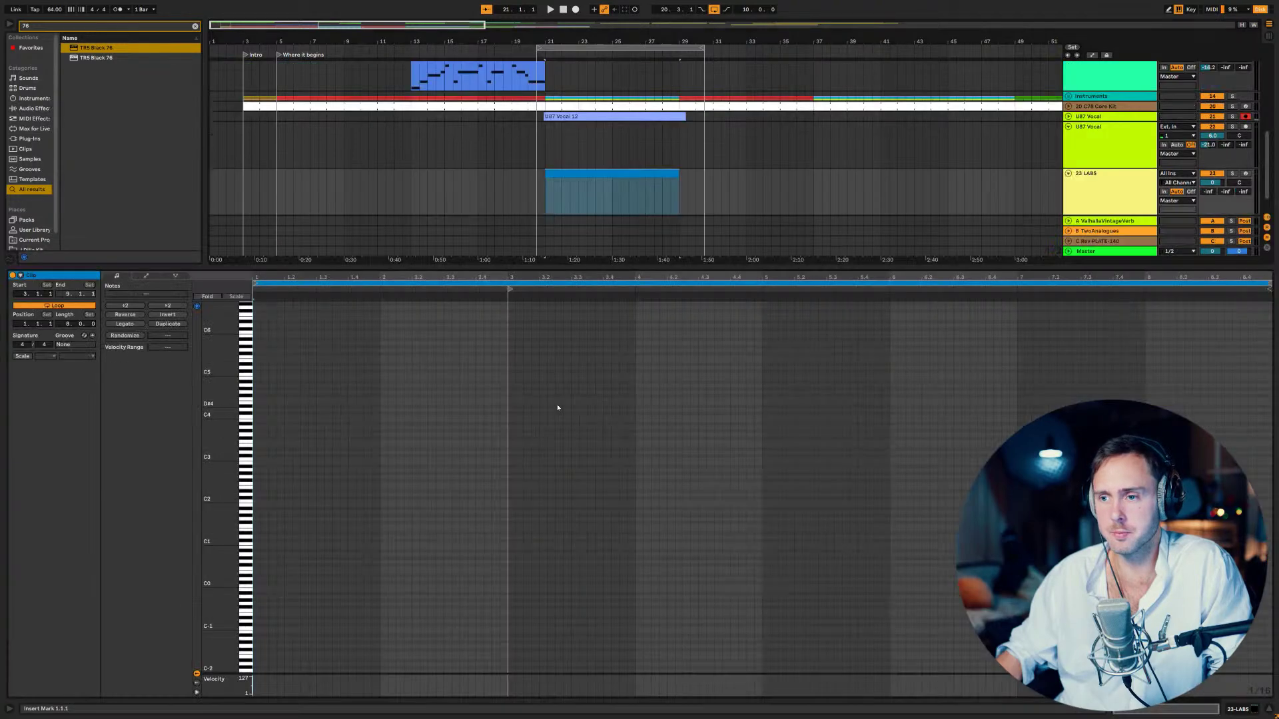
- Audition notes around E3 for the LABS part and play the arrangement from bar 21
{"action": "left_click", "coordinate": [247, 445]}
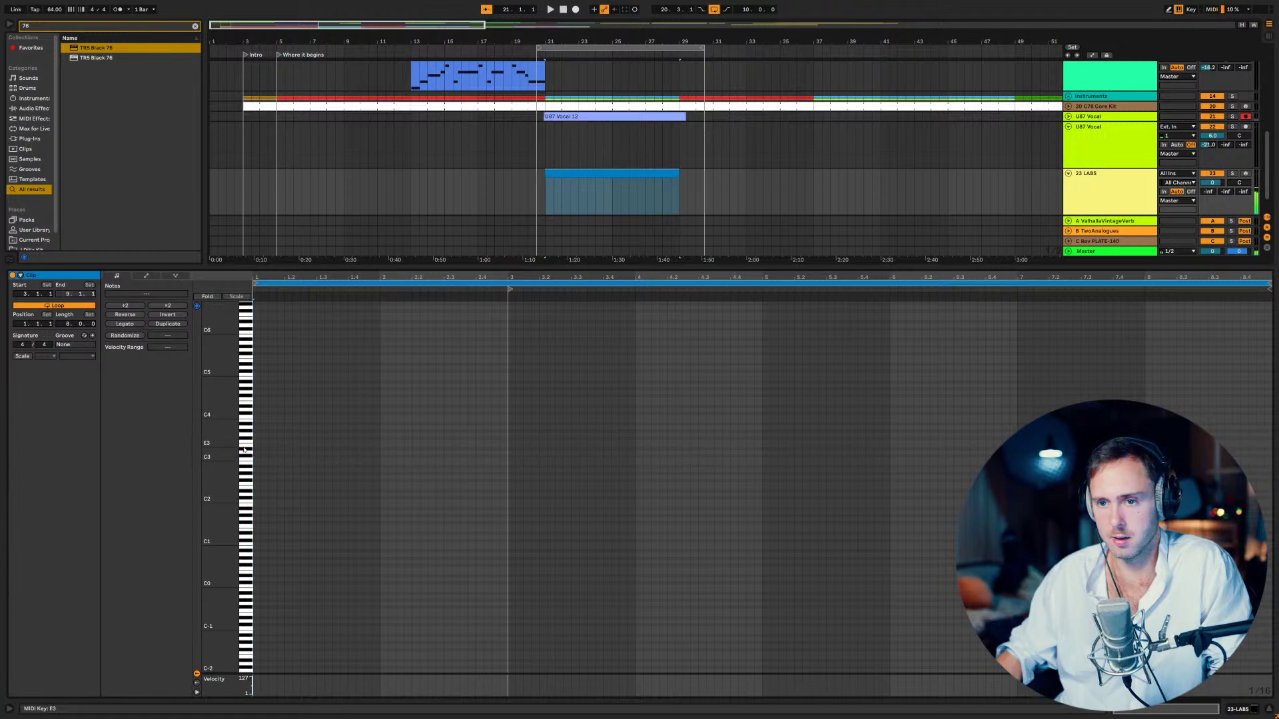
{"action": "left_click_drag", "start_coordinate": [245, 450], "coordinate": [244, 432]}
{"action": "key", "text": "space"}
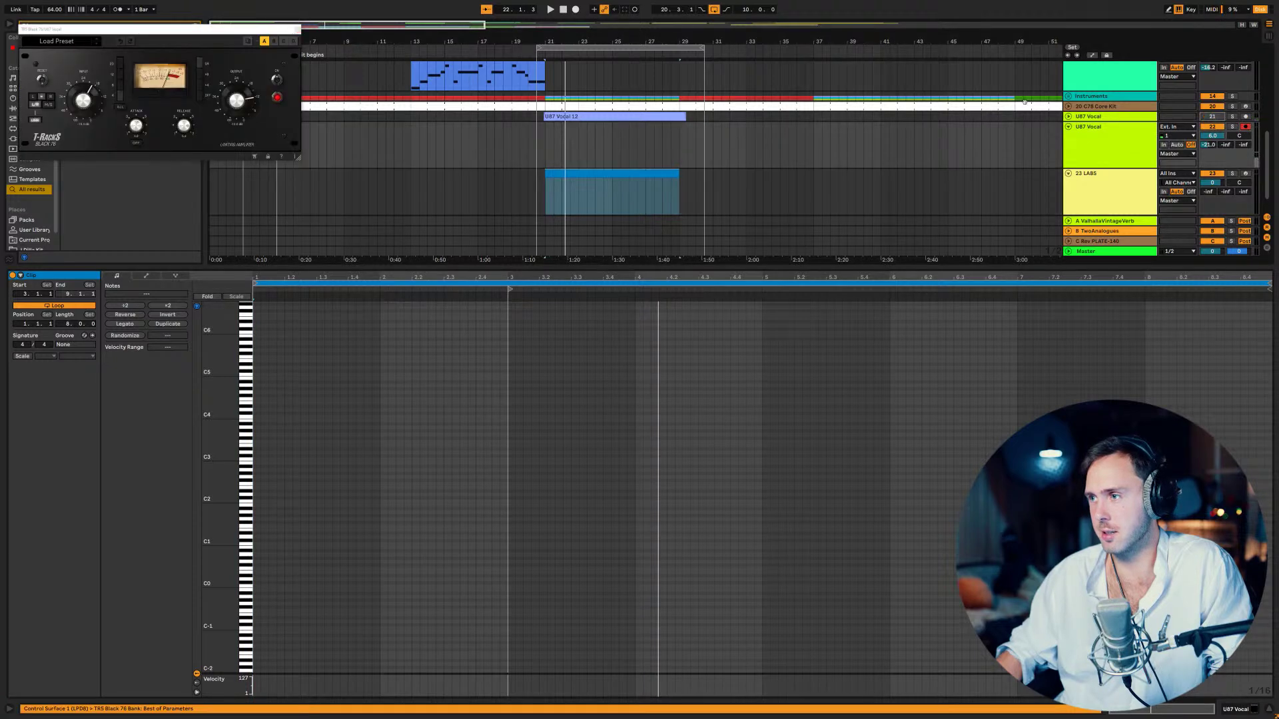
- Record two vocal takes from bar 21 on the duplicated U87 Vocal track, ending the second at about bar 26
{"action": "left_click", "coordinate": [576, 10]}
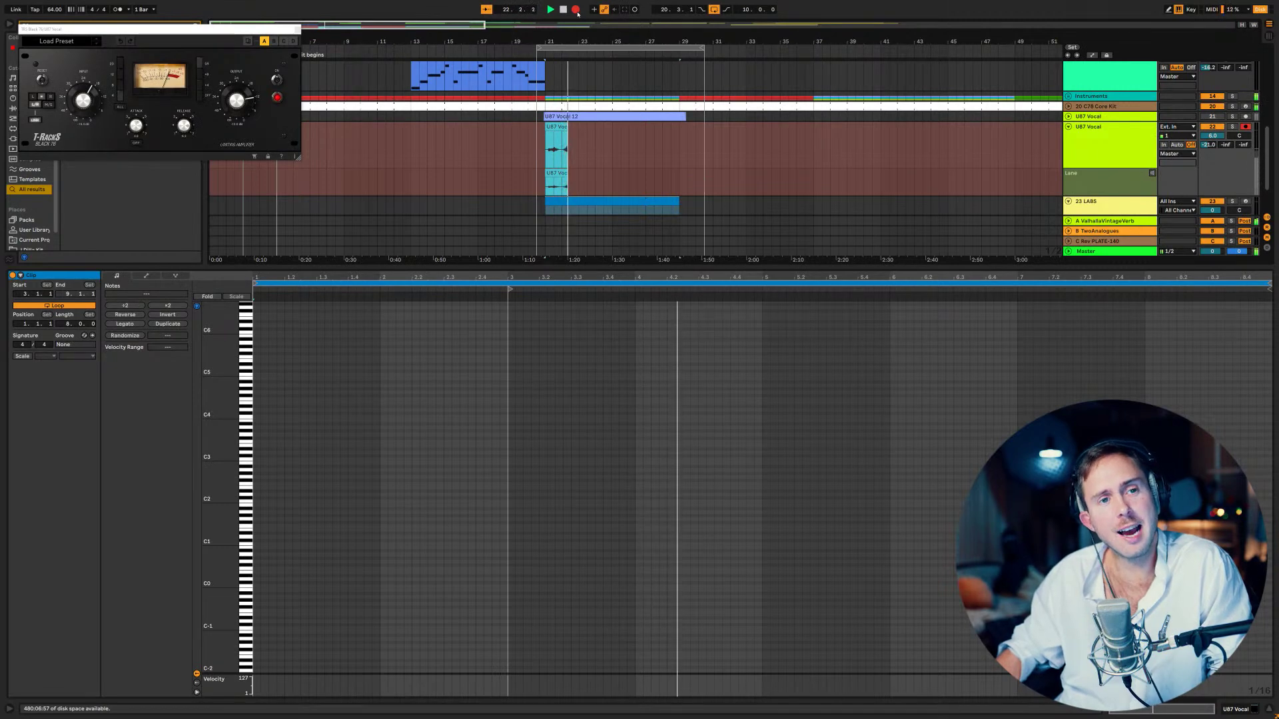
{"action": "left_click", "coordinate": [575, 9]}
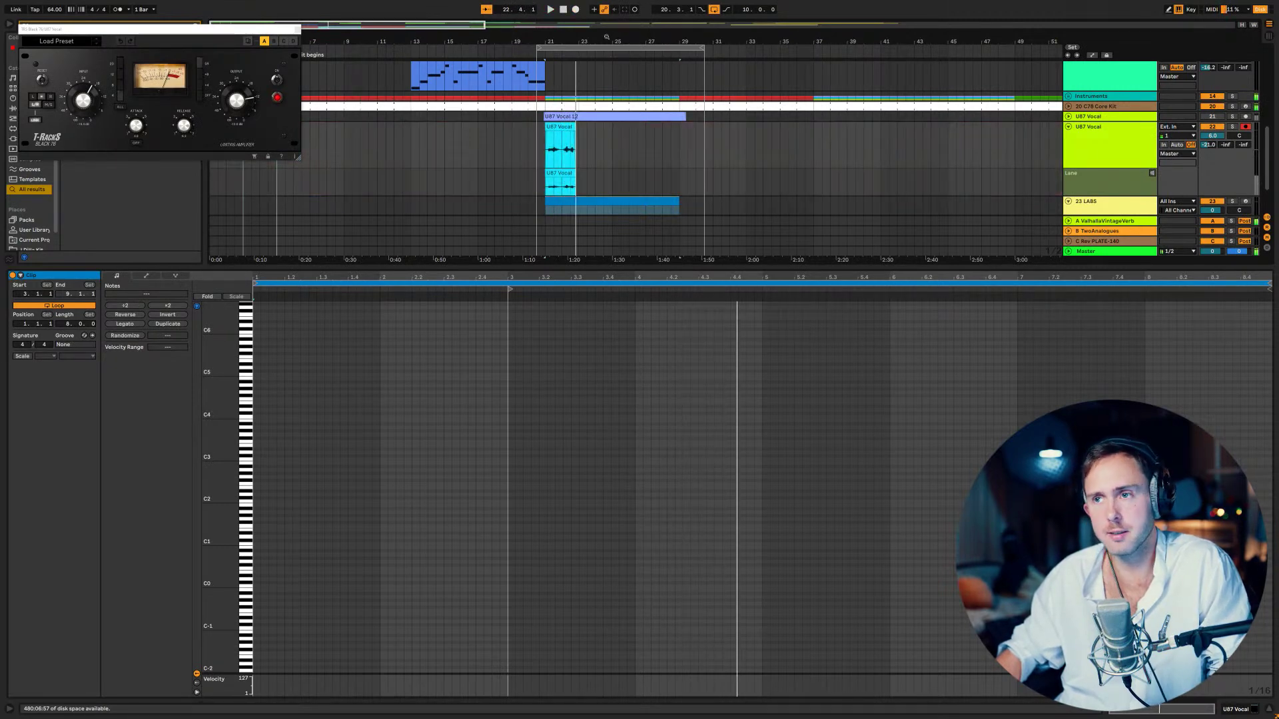
{"action": "left_click", "coordinate": [576, 11]}
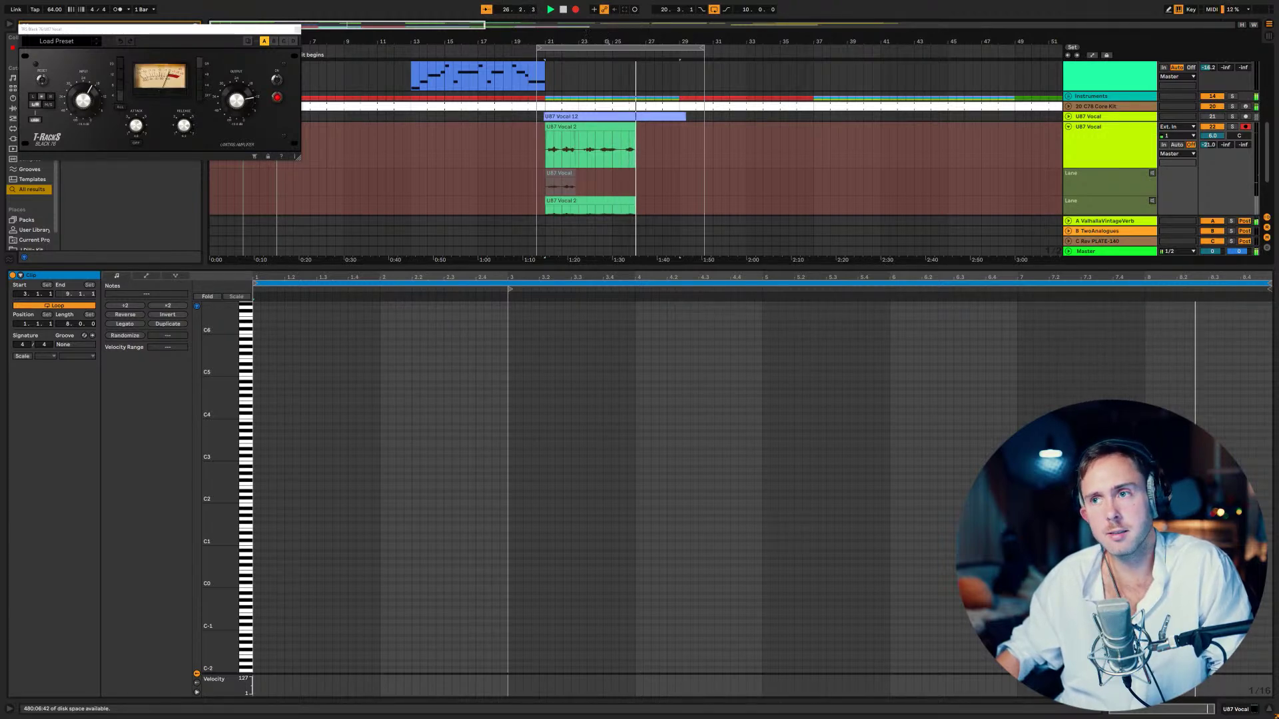
{"action": "key", "text": "space"}
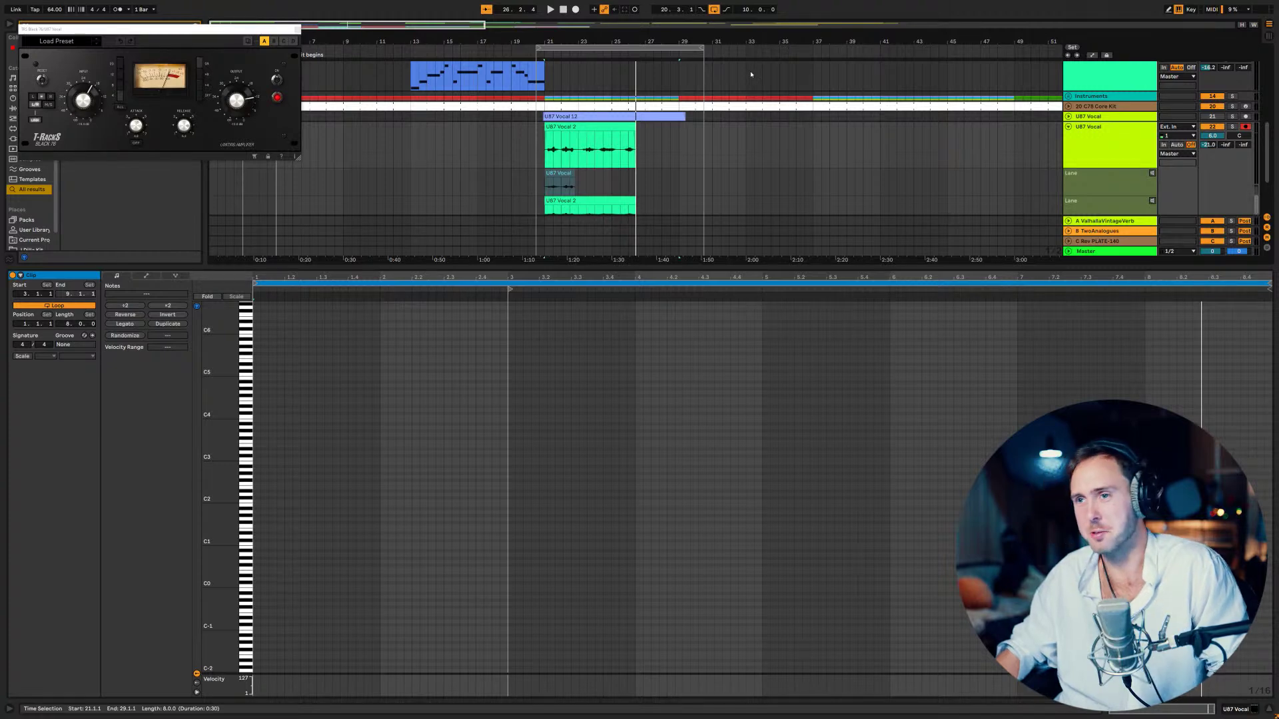
- Play the newest take from bar 21 and compare it with the first U87 Vocal track by muting each
{"action": "left_click", "coordinate": [588, 126]}
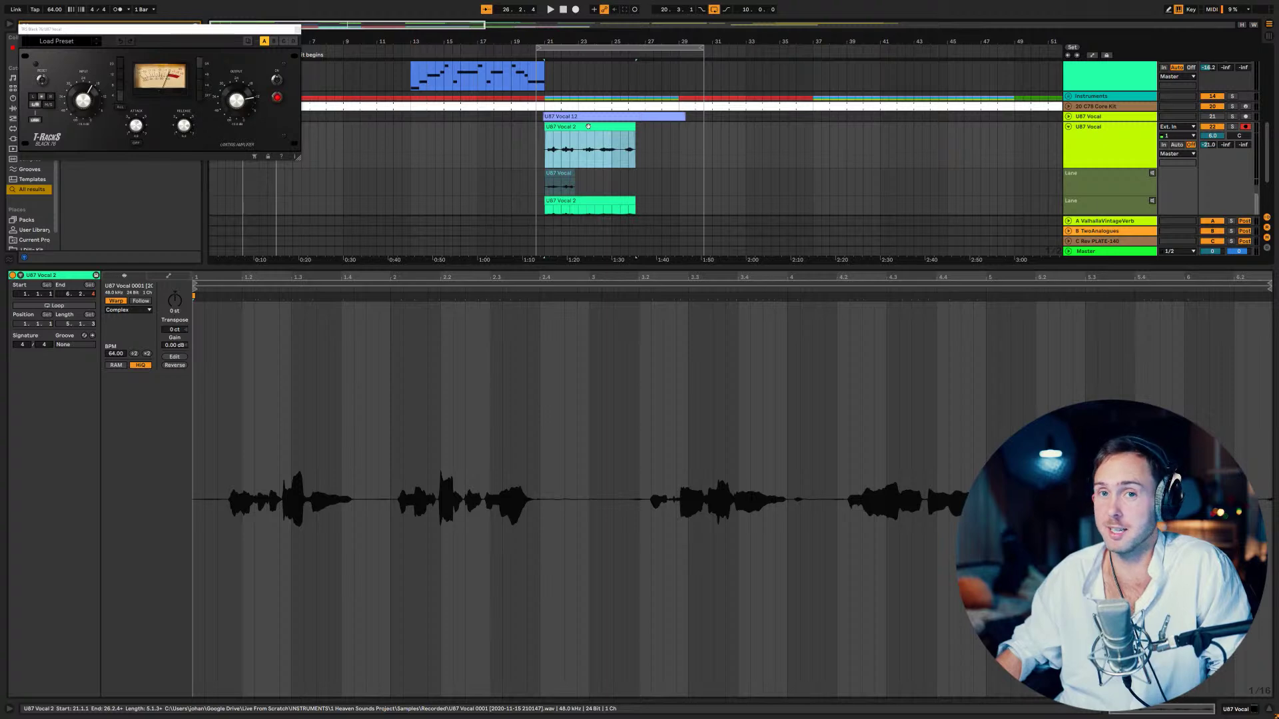
{"action": "left_click", "coordinate": [545, 150]}
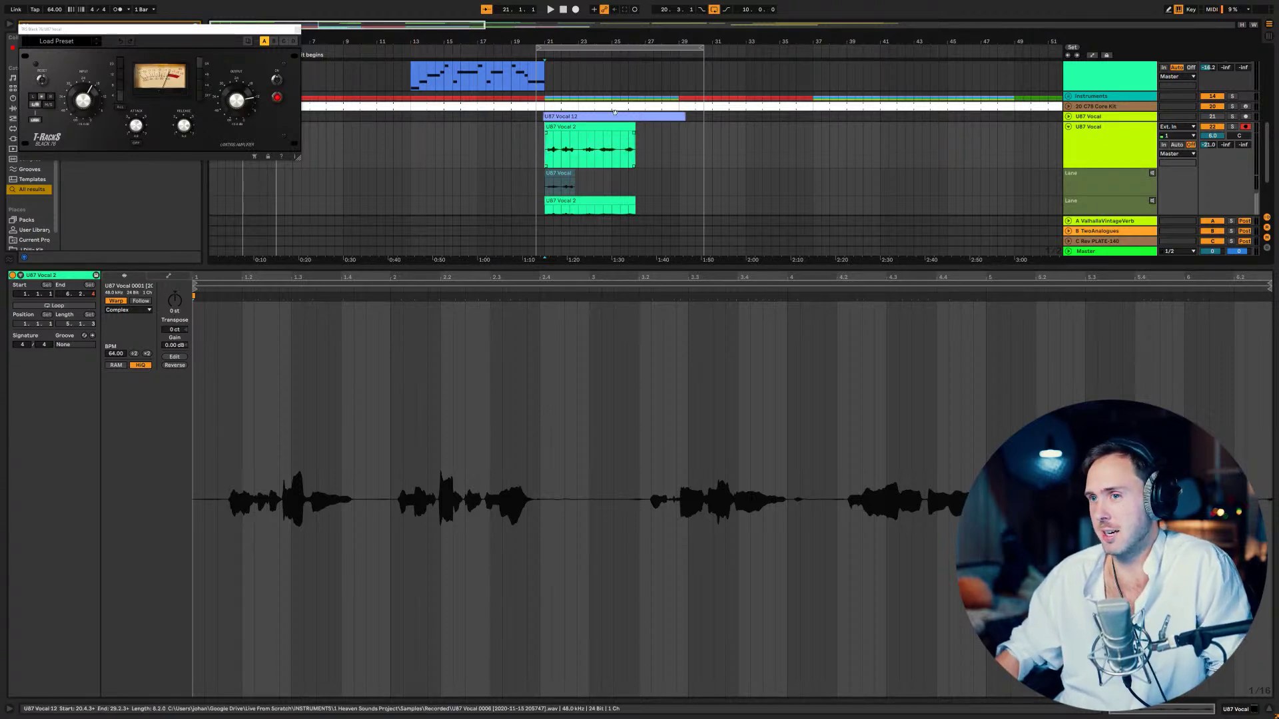
{"action": "scroll", "coordinate": [613, 107], "scroll_direction": "down", "scroll_amount": 3}
{"action": "key", "text": "space"}
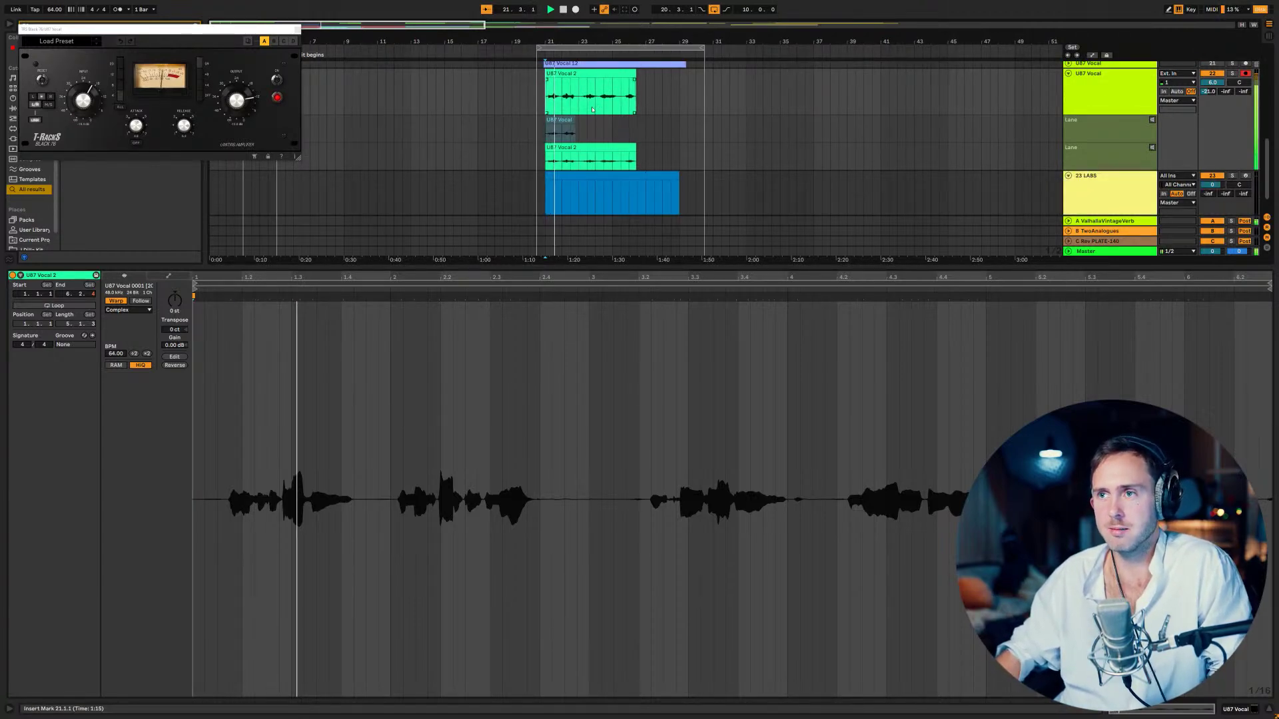
{"action": "scroll", "coordinate": [1079, 94], "scroll_direction": "up", "scroll_amount": 1}
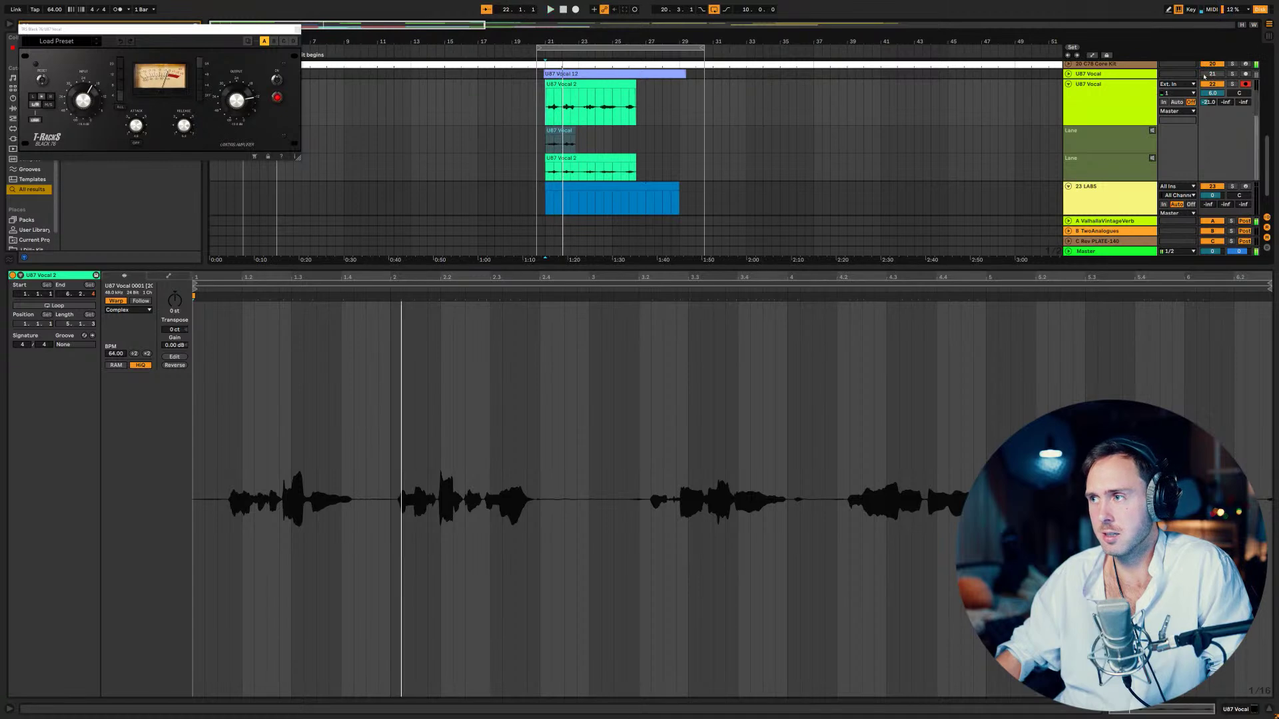
{"action": "key", "text": "space"}
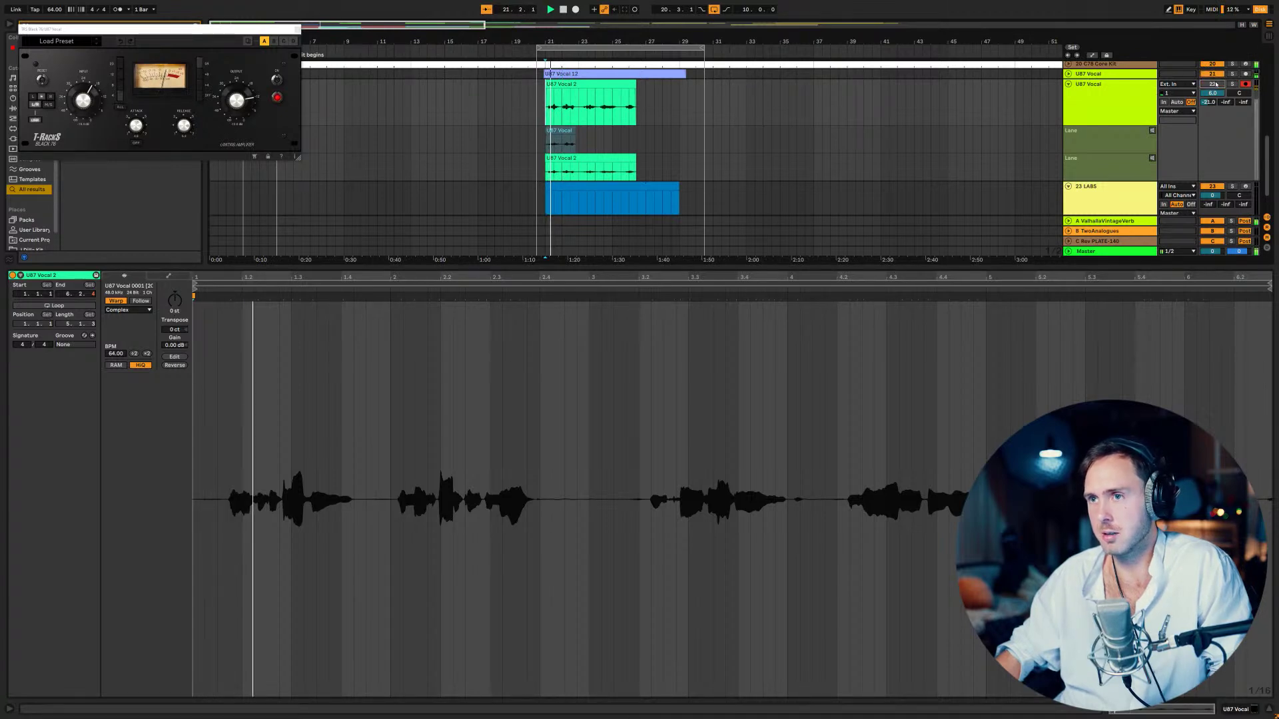
{"action": "scroll", "coordinate": [1225, 118], "scroll_direction": "up", "scroll_amount": 2}
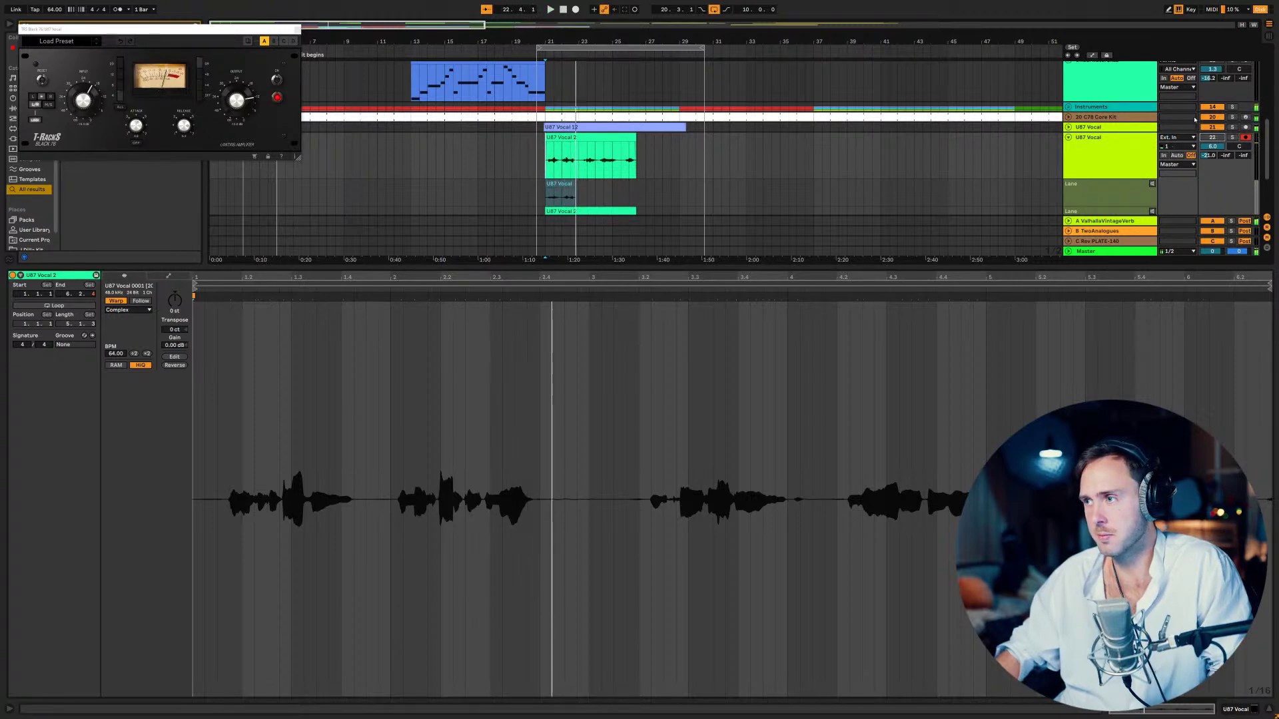
{"action": "left_click", "coordinate": [551, 66]}
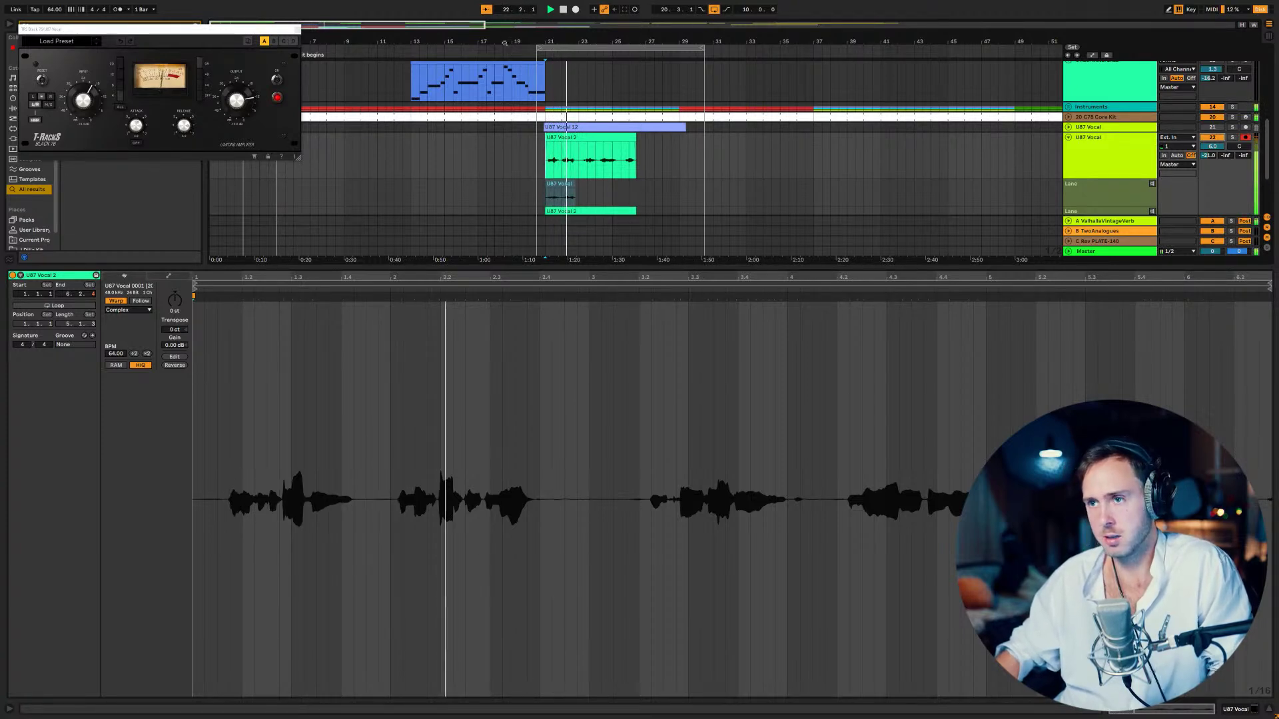
- Record a short take from bar 21 to about 22.4 and place it over the start of the first U87 Vocal track's clip
{"action": "left_click", "coordinate": [563, 9]}
{"action": "left_click", "coordinate": [575, 10]}
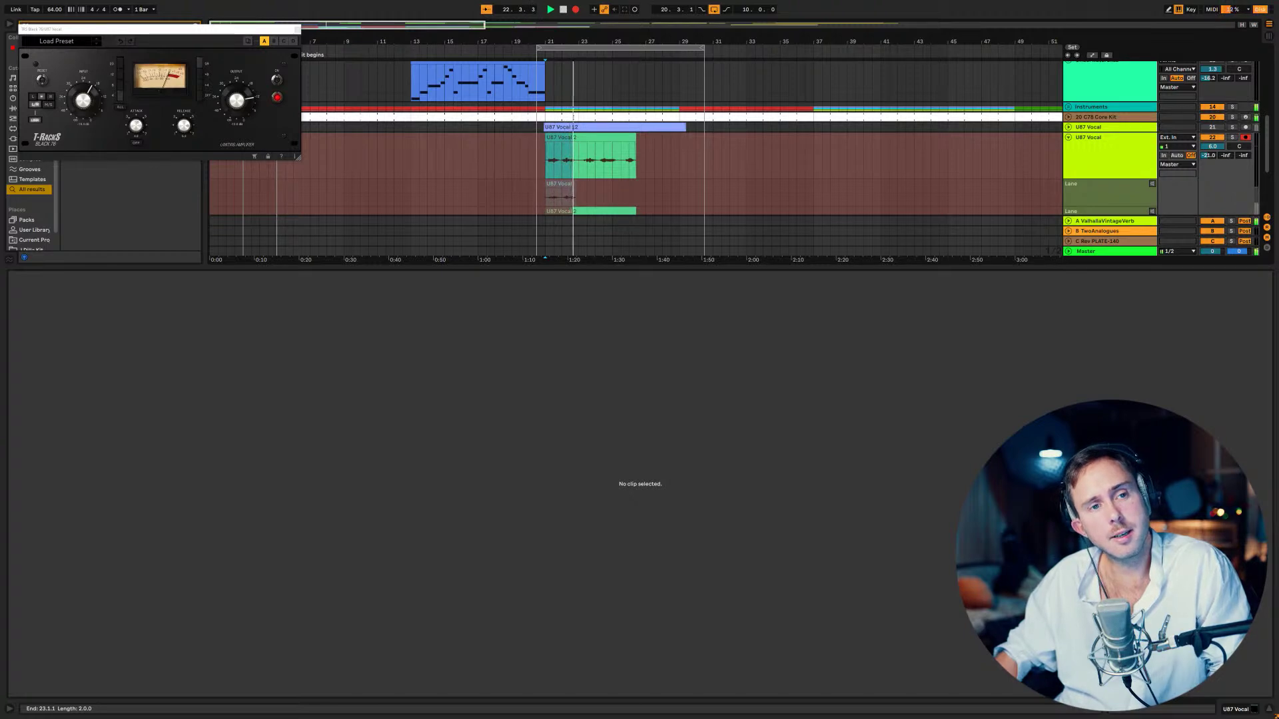
{"action": "key", "text": "space"}
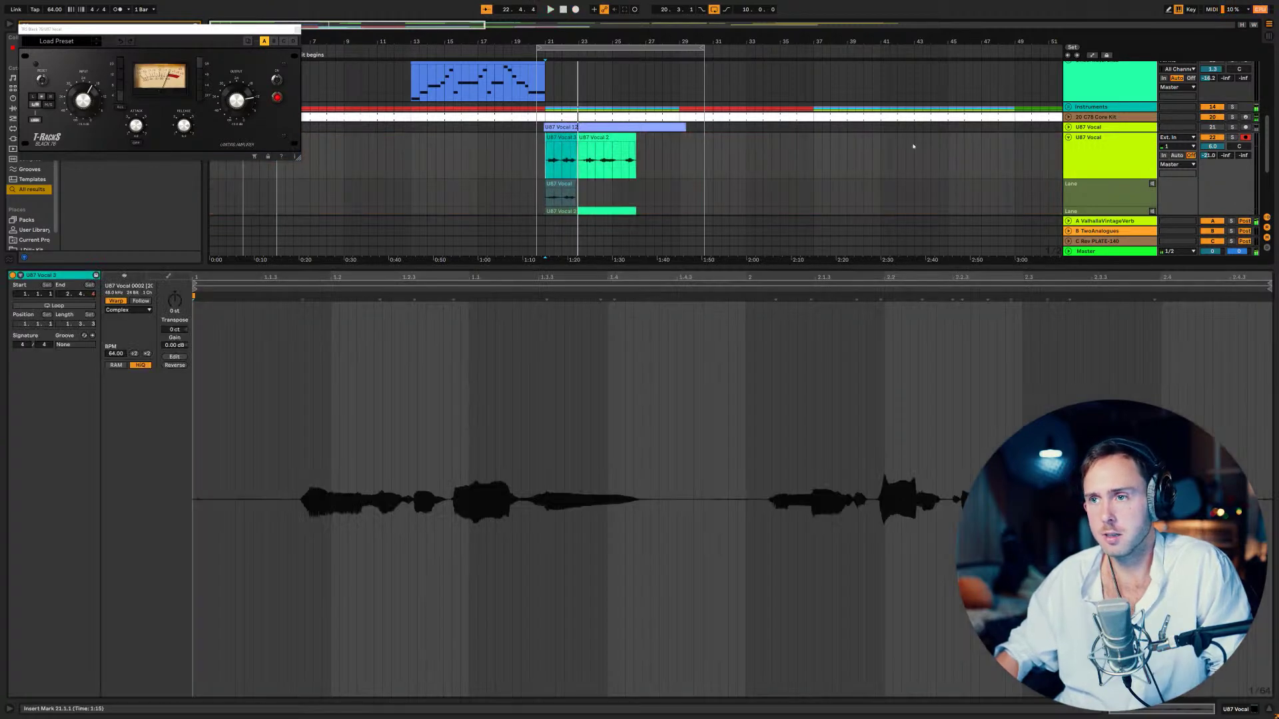
{"action": "key", "text": "space"}
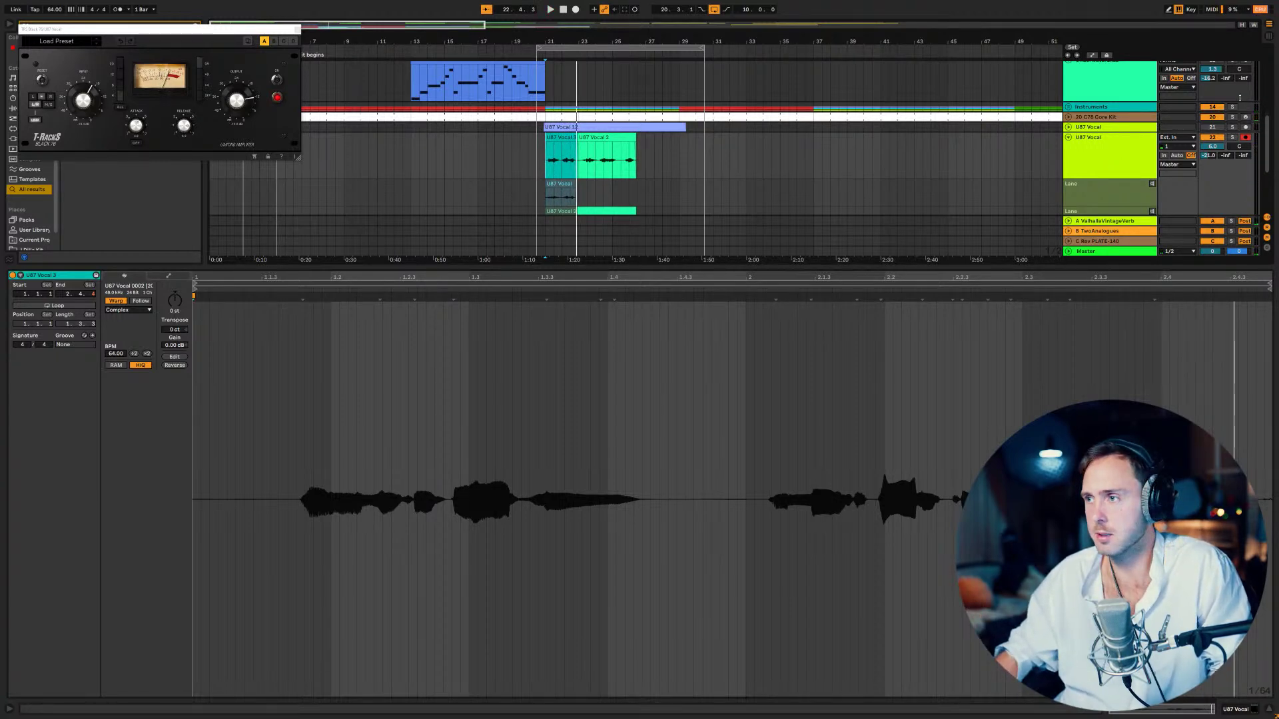
{"action": "key", "text": "space"}
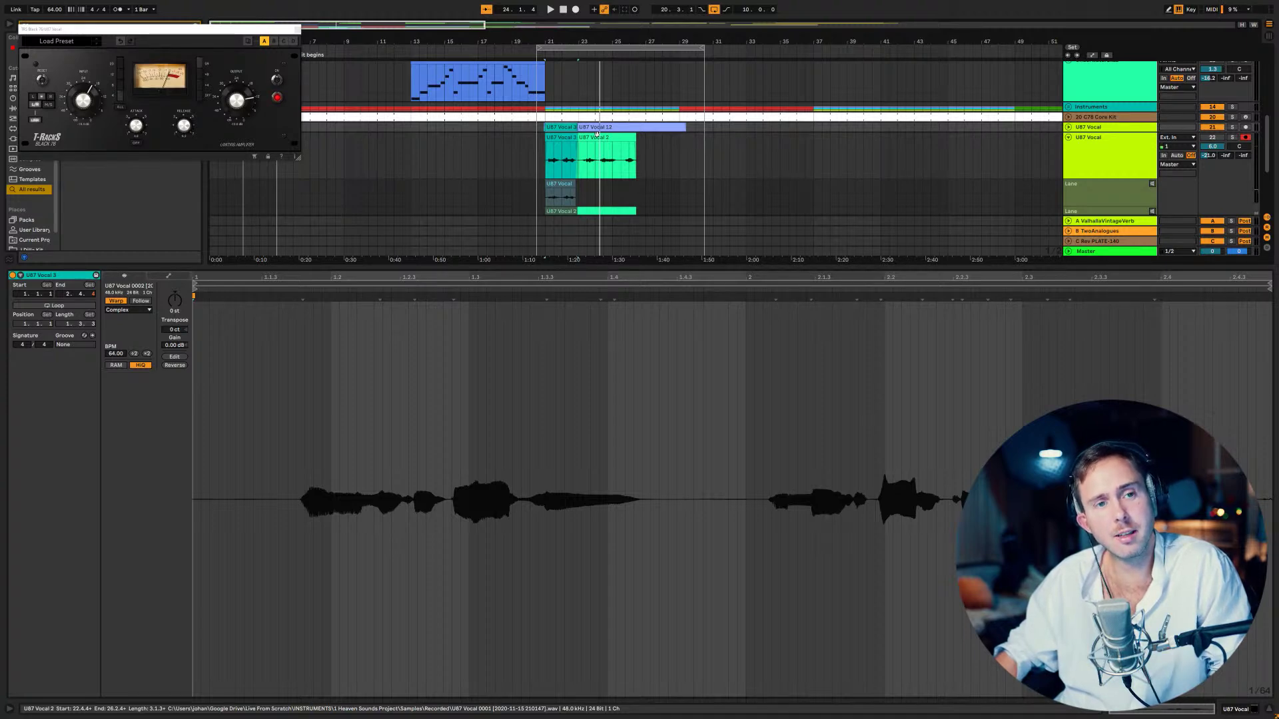
- Record a full vocal take from bar 21 to about bar 29 on the duplicated U87 Vocal track and play it back
{"action": "left_click", "coordinate": [579, 152]}
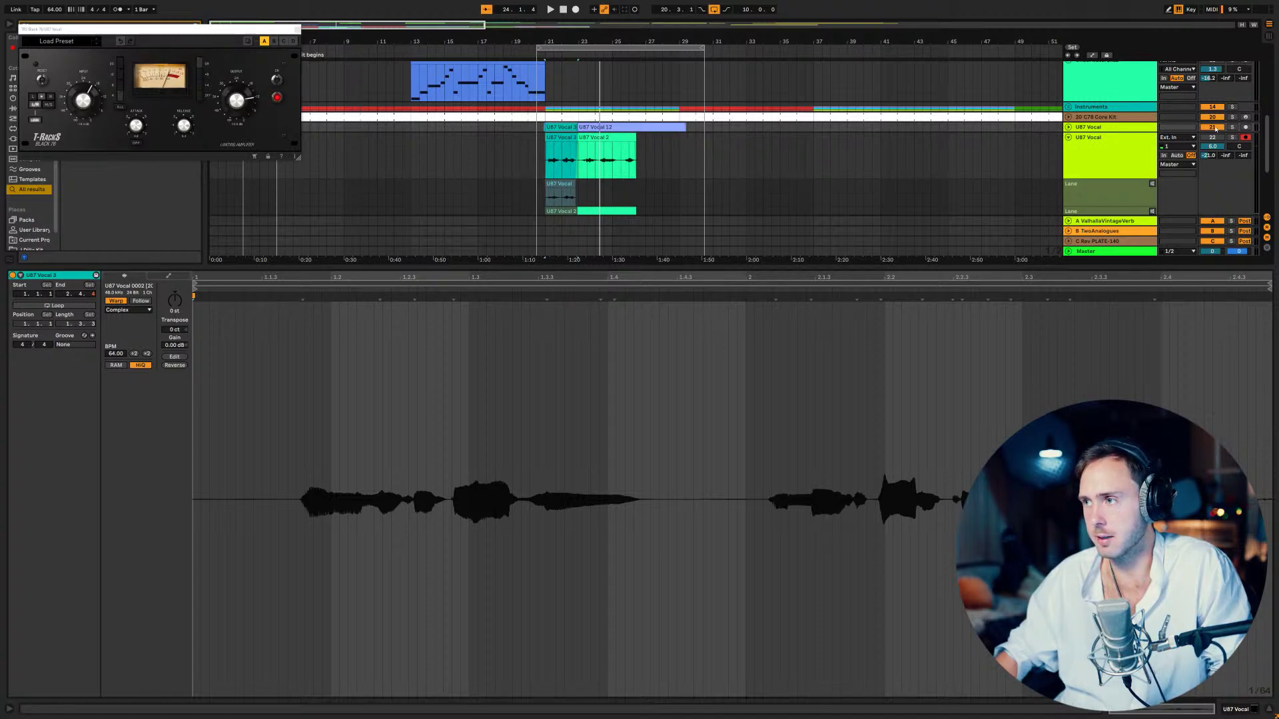
{"action": "left_click", "coordinate": [576, 9]}
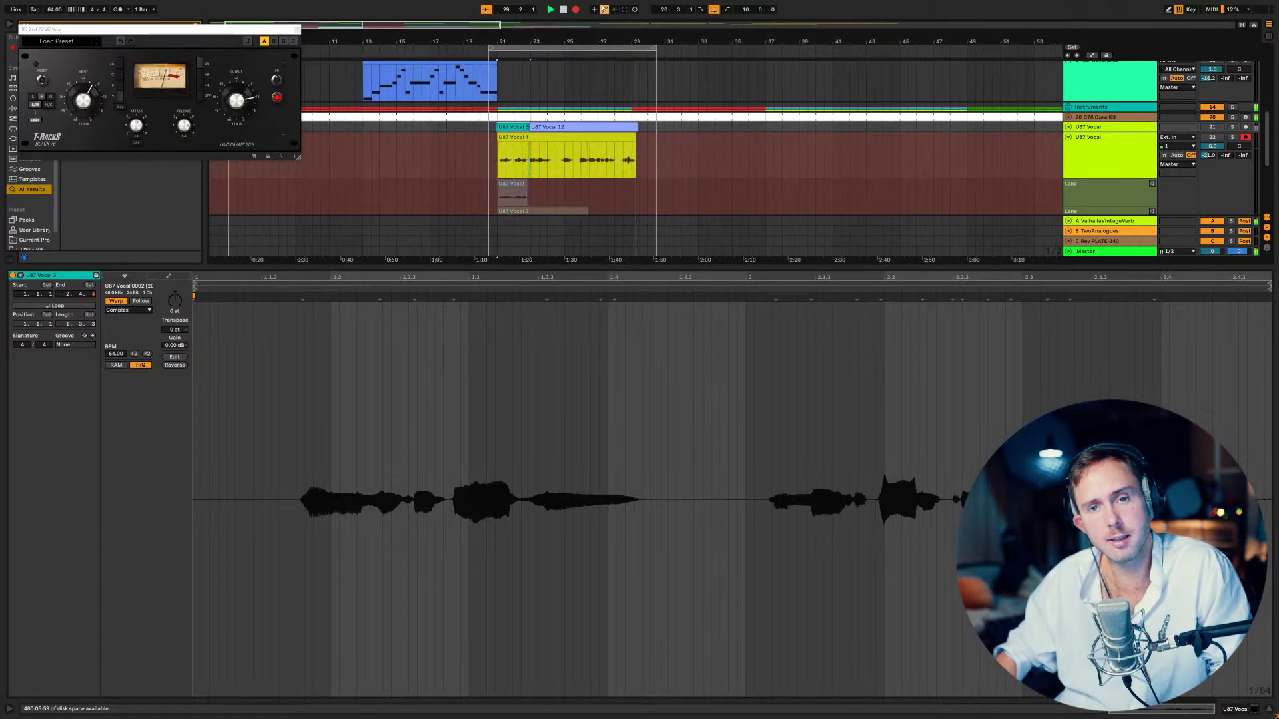
{"action": "key", "text": "space"}
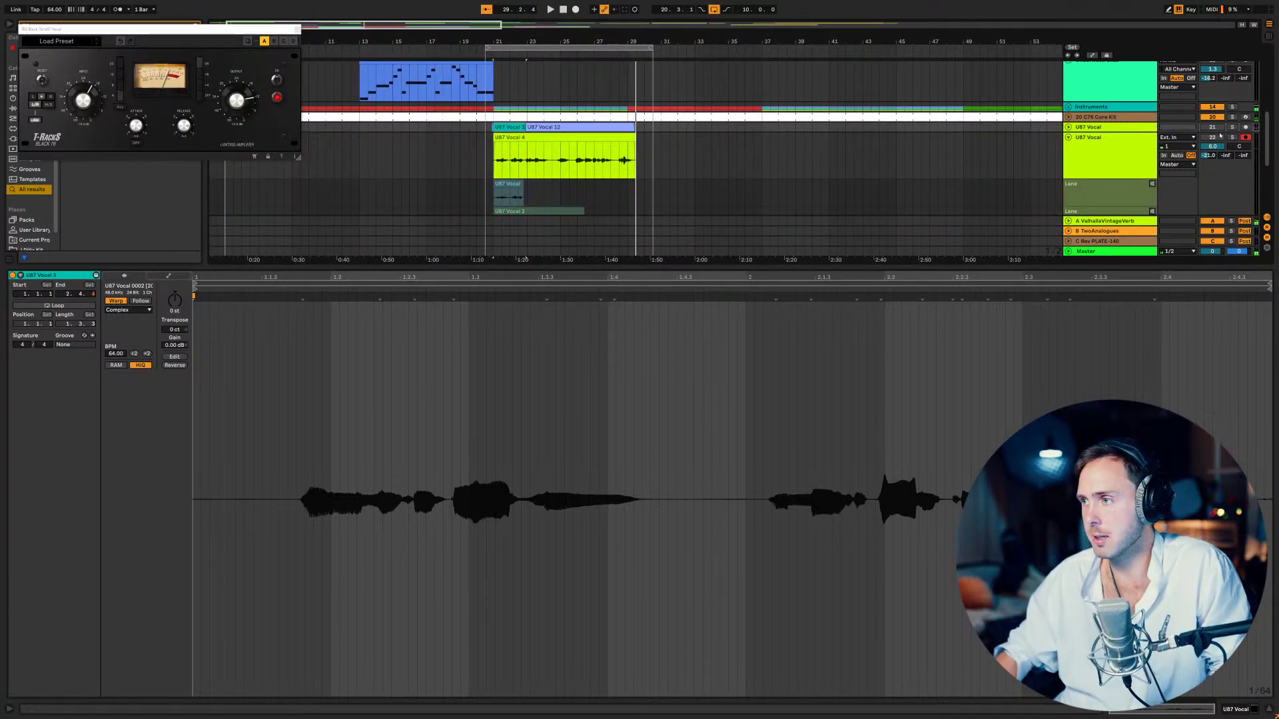
{"action": "left_click", "coordinate": [491, 92]}
{"action": "key", "text": "space"}
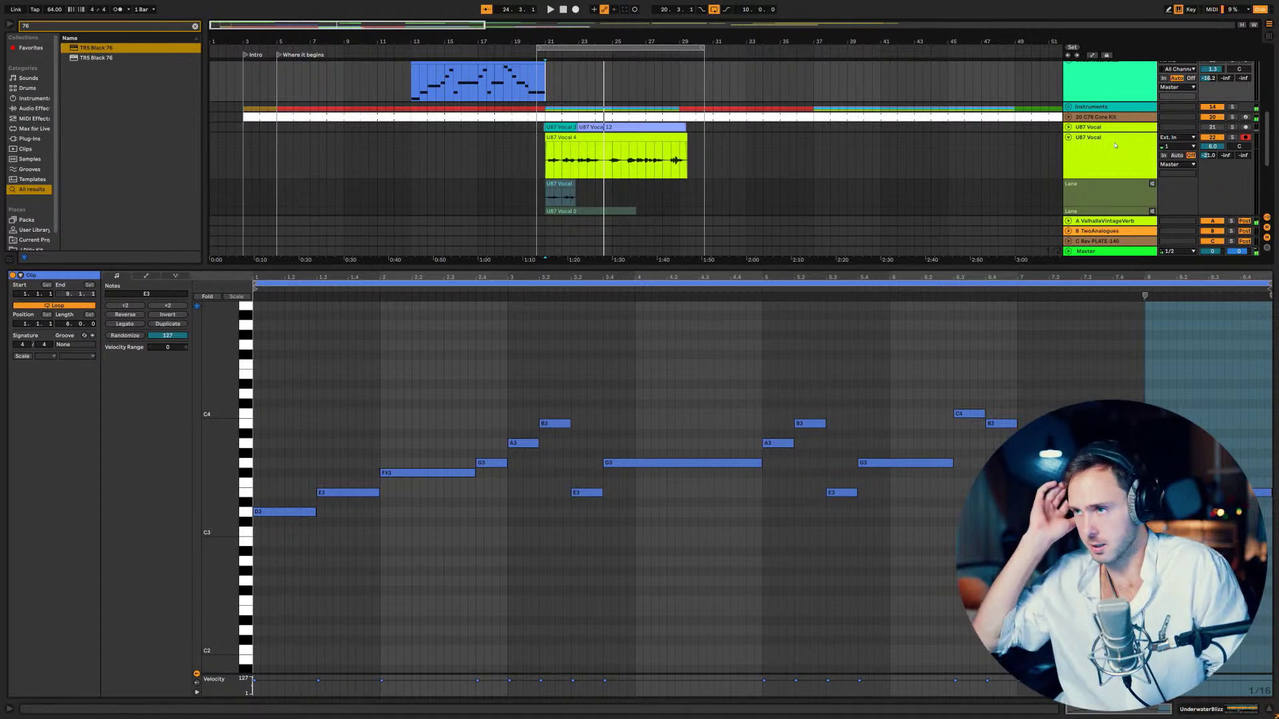
{"action": "key", "text": "Return"}
{"action": "left_click", "coordinate": [549, 158]}
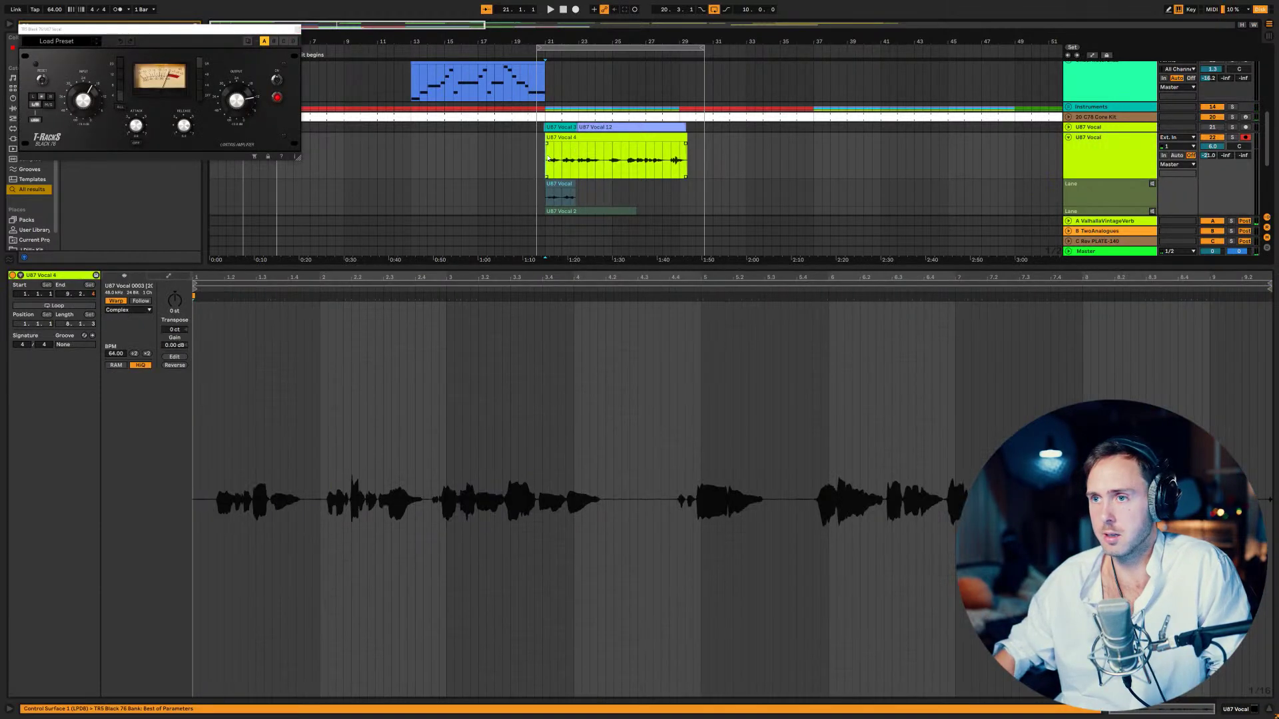
{"action": "key", "text": "F9"}
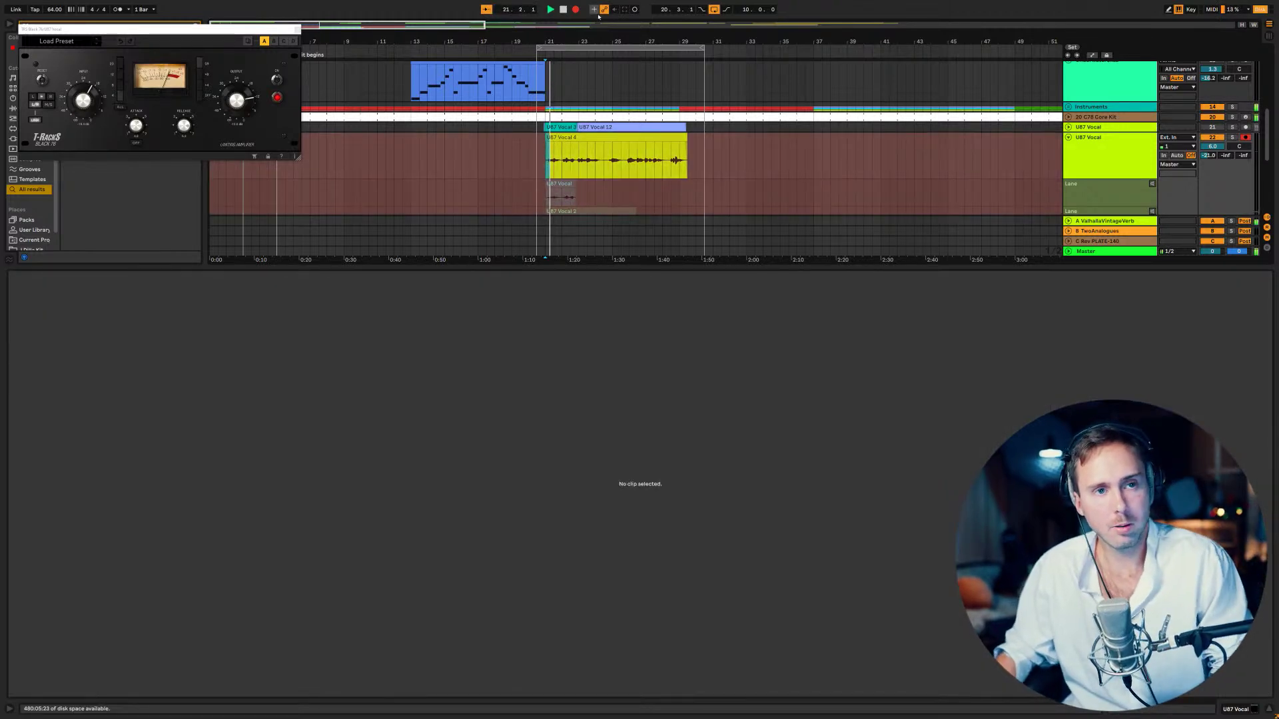
{"action": "key", "text": "space"}
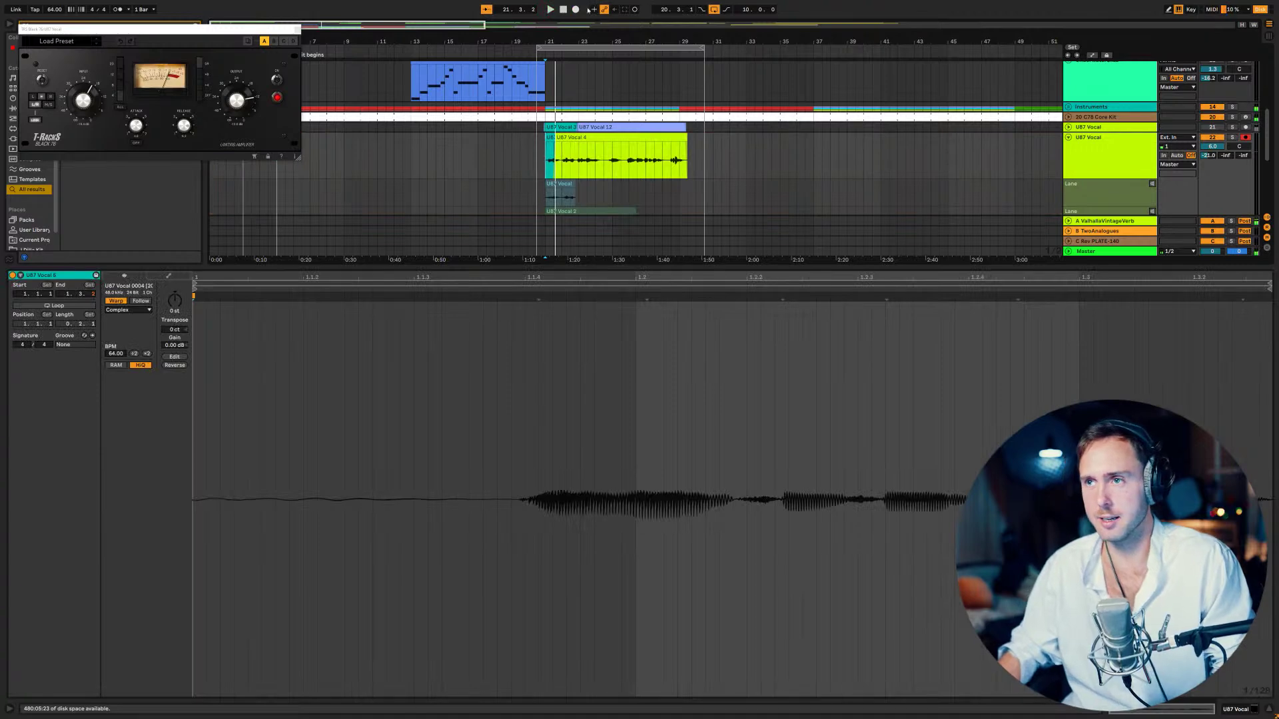
{"action": "key", "text": "ctrl+z"}
- Record another full vocal take from bar 21 to about bar 29 and hide the track's take lanes
{"action": "left_click", "coordinate": [577, 11]}
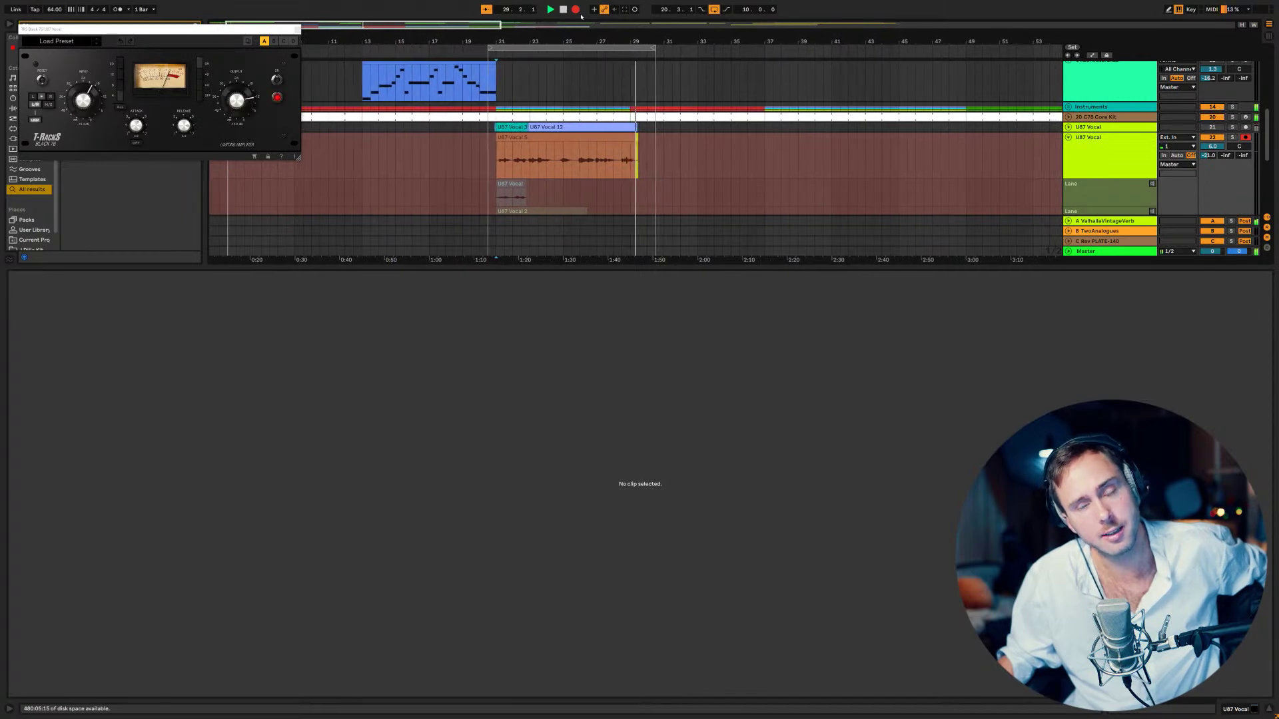
{"action": "key", "text": "space"}
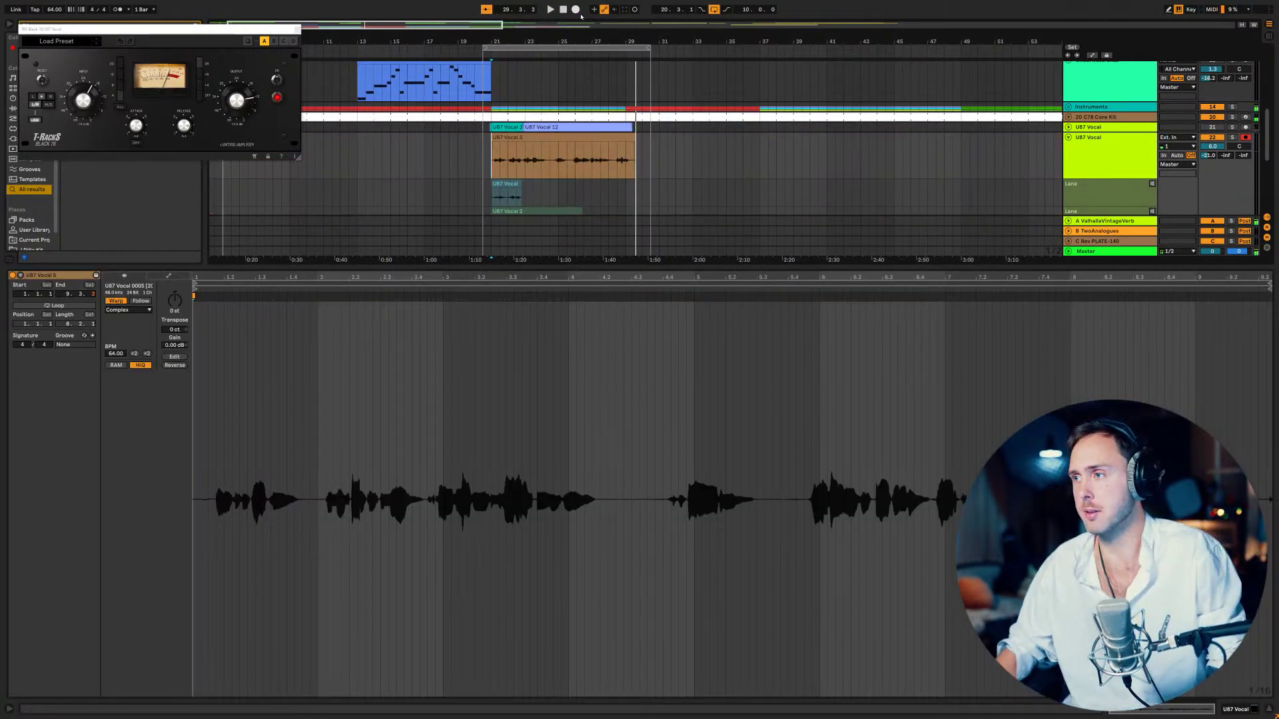
{"action": "left_click_drag", "start_coordinate": [1104, 267], "coordinate": [1103, 536]}
{"action": "left_click", "coordinate": [1106, 252]}
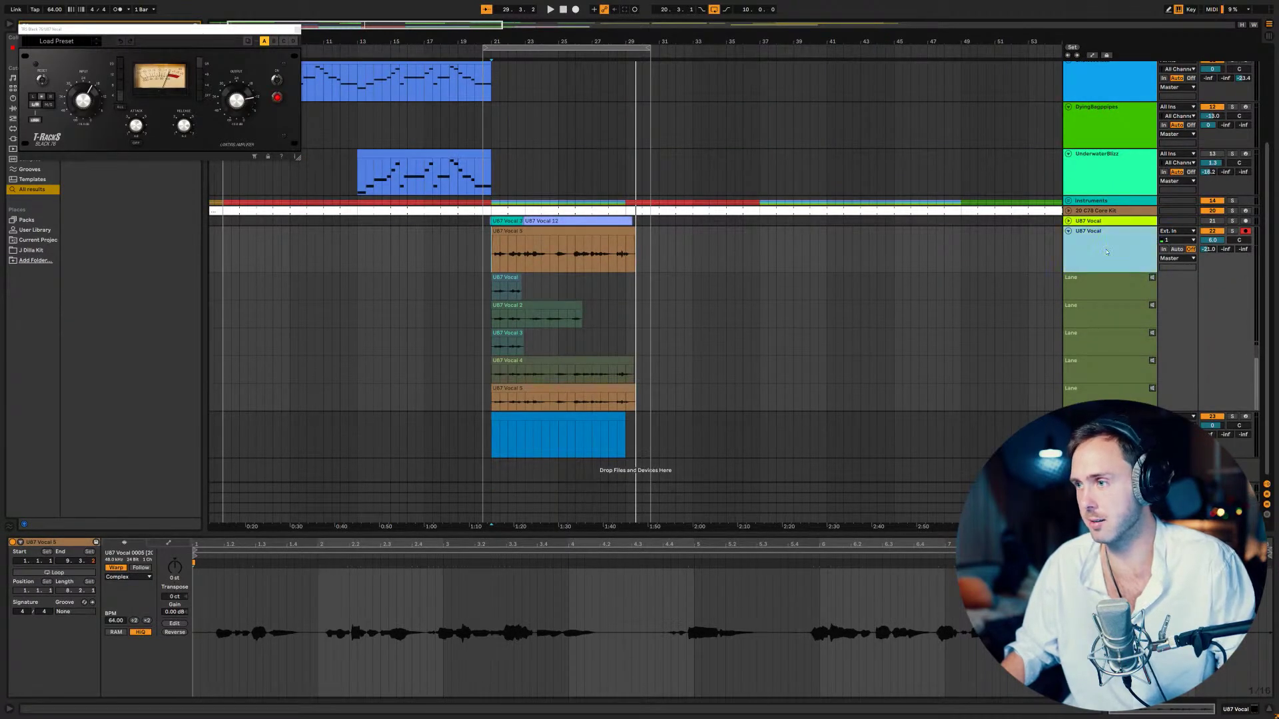
{"action": "key", "text": "ctrl+alt+u"}
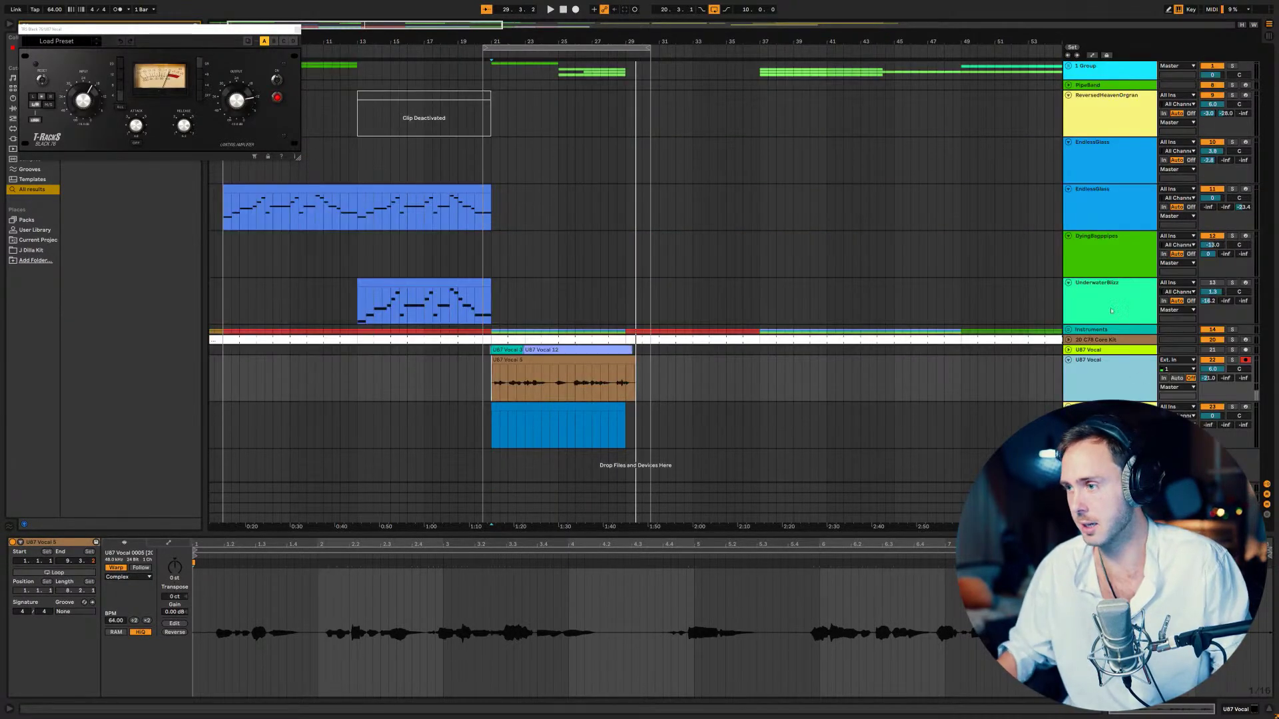
- Duplicate the second U87 Vocal track and delete the copied vocal clip along with the LABS clip below it
{"action": "key", "text": "ctrl+d"}
{"action": "key", "text": "ctrl+d"}
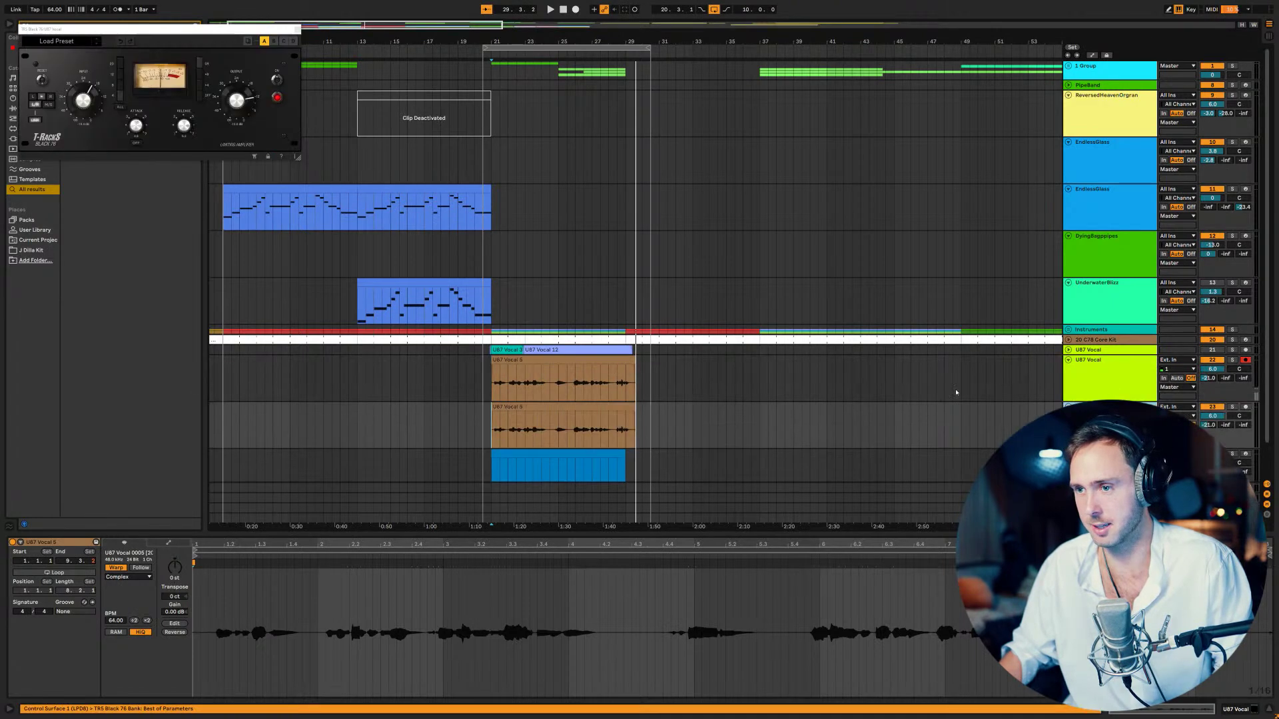
{"action": "left_click", "coordinate": [589, 447]}
{"action": "left_click", "coordinate": [588, 395], "text": "shift"}
{"action": "key", "text": "Delete"}
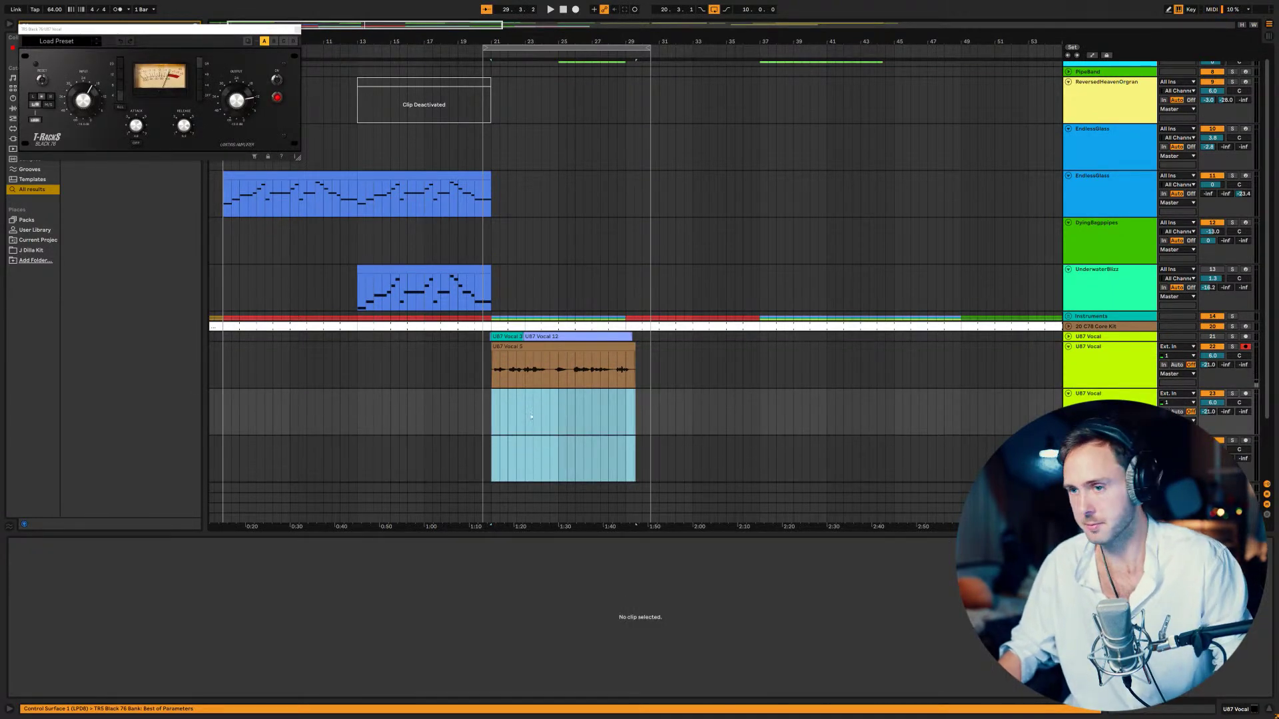
- Arm the new U87 Vocal track and record a full vocal take from bar 21 to about bar 29
{"action": "left_click", "coordinate": [491, 408]}
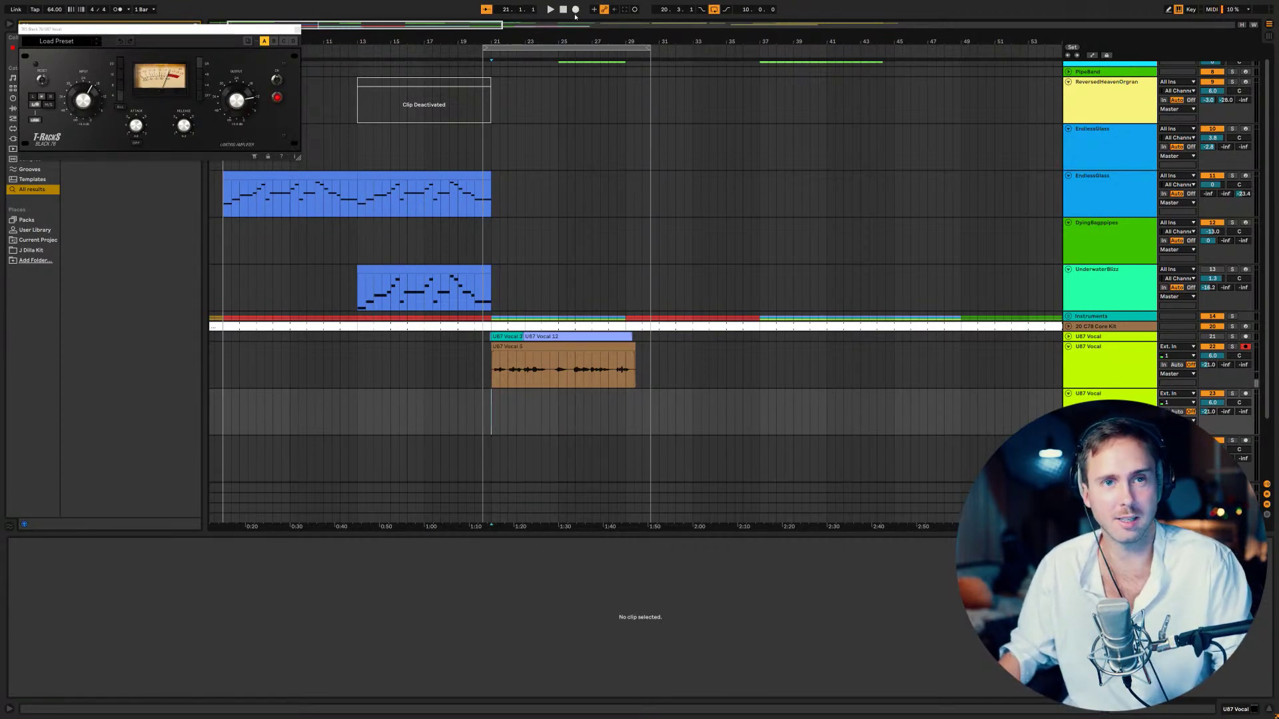
{"action": "left_click", "coordinate": [1246, 394]}
{"action": "left_click", "coordinate": [576, 9]}
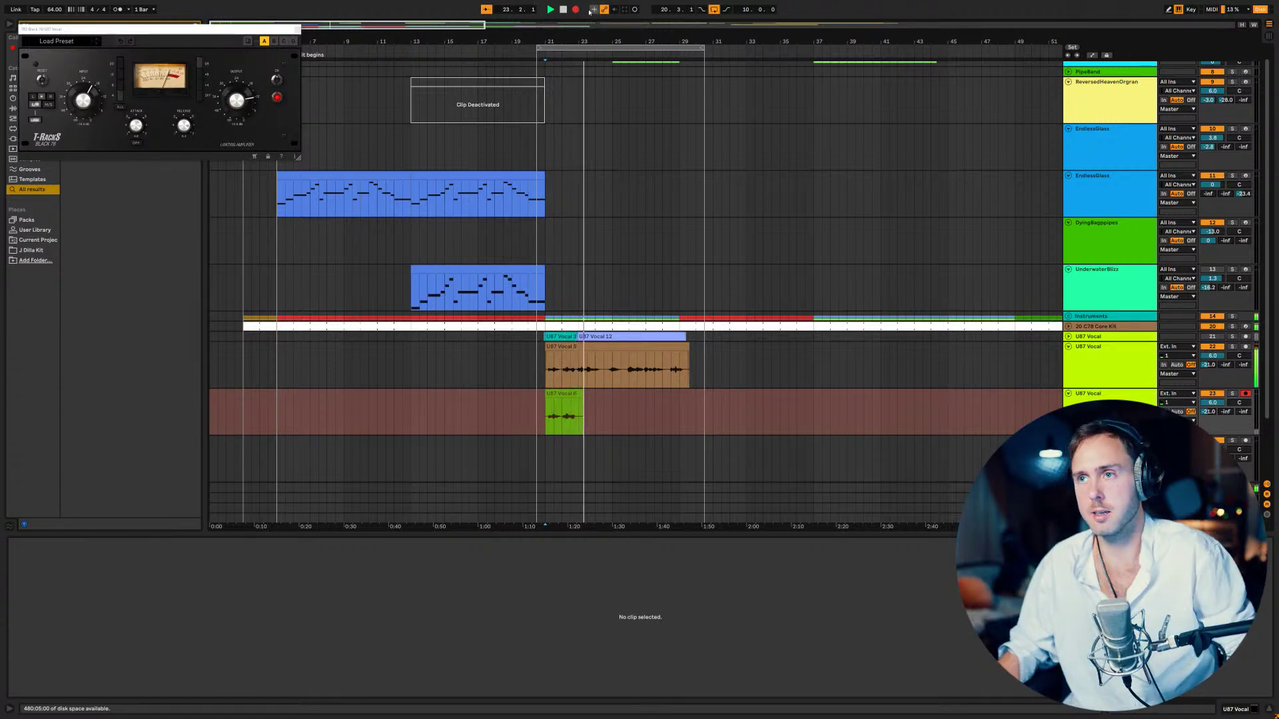
{"action": "left_click", "coordinate": [577, 10]}
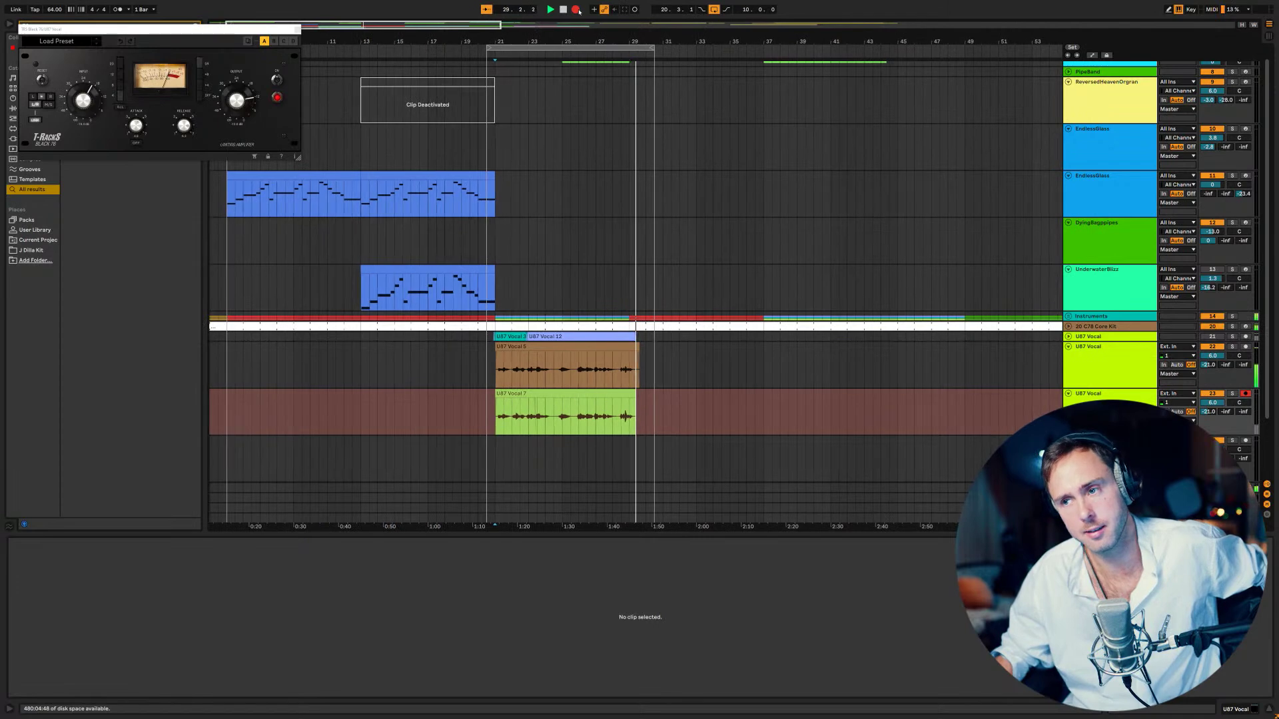
{"action": "key", "text": "space"}
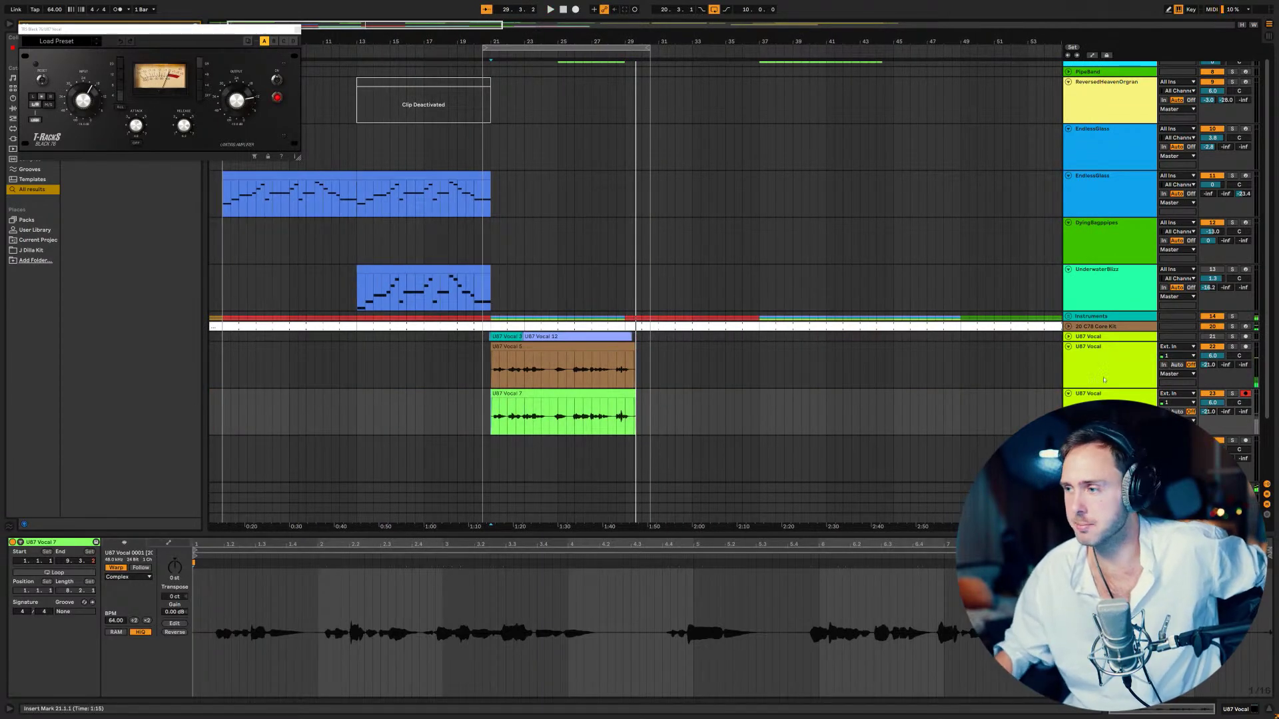
- Arm the third U87 Vocal double track and record a full vocal take from bar 21 to about bar 29
{"action": "left_click", "coordinate": [1248, 443]}
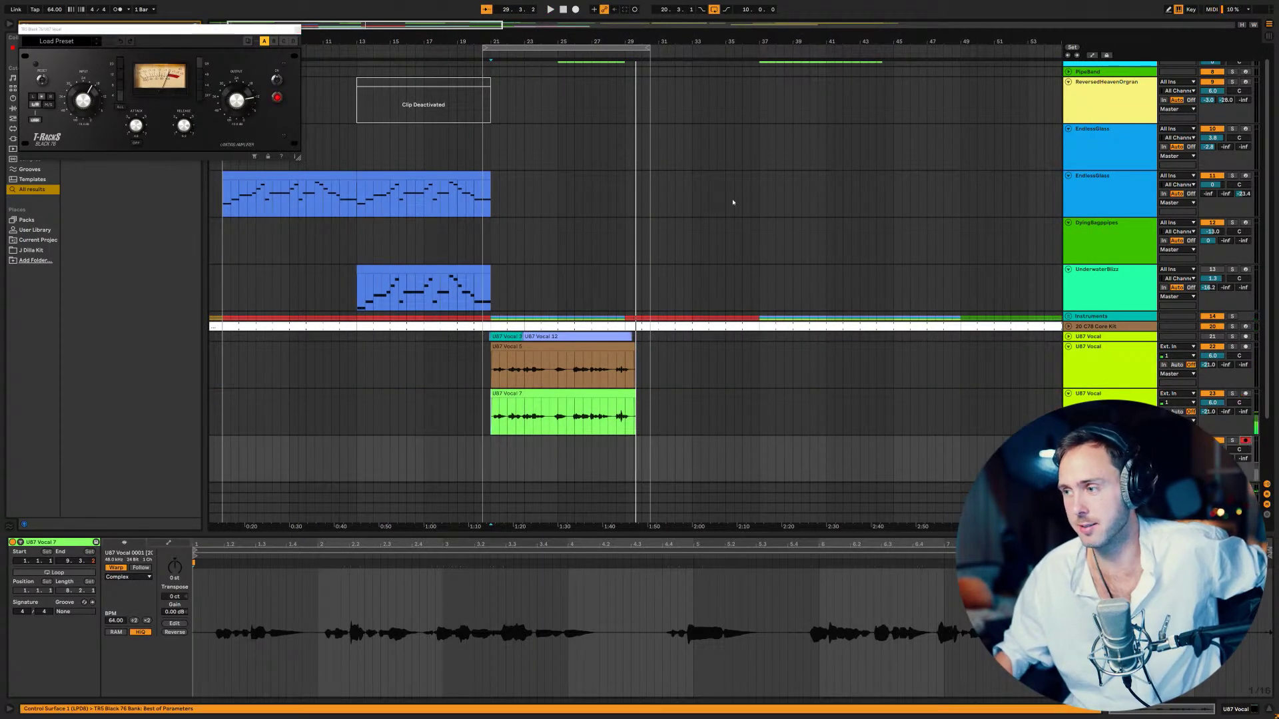
{"action": "left_click", "coordinate": [576, 10]}
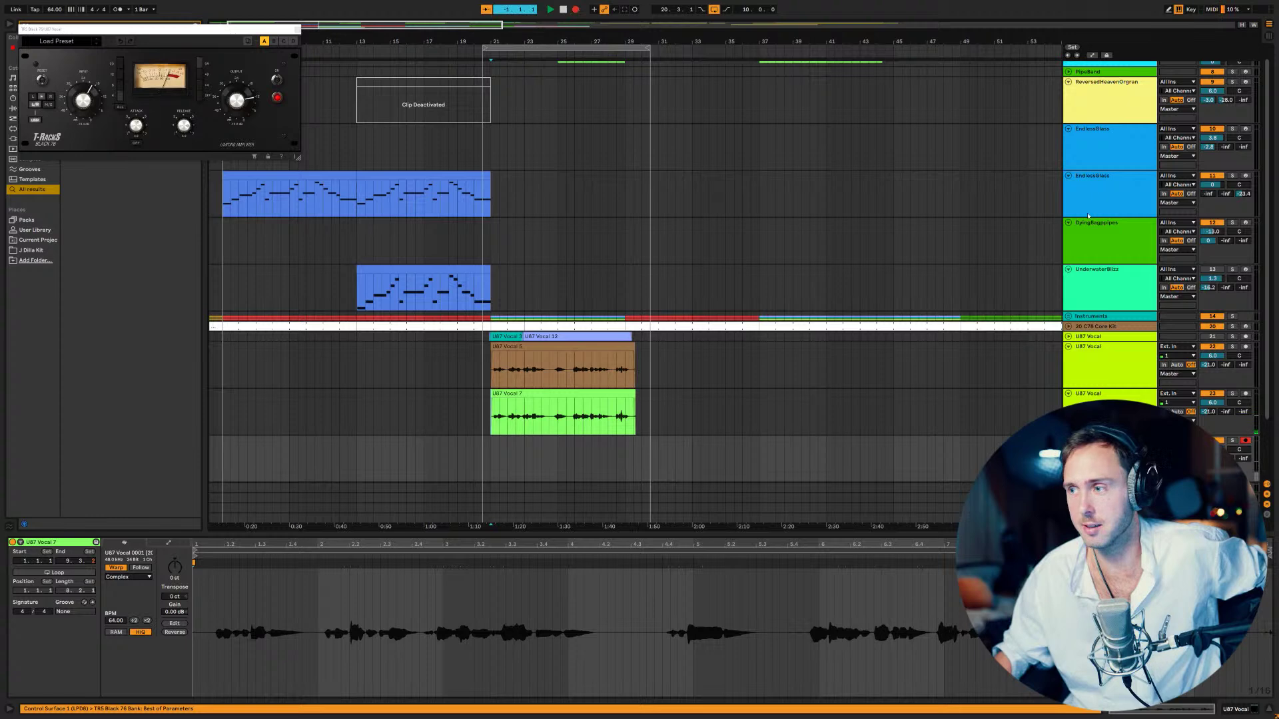
{"action": "left_click", "coordinate": [1218, 394]}
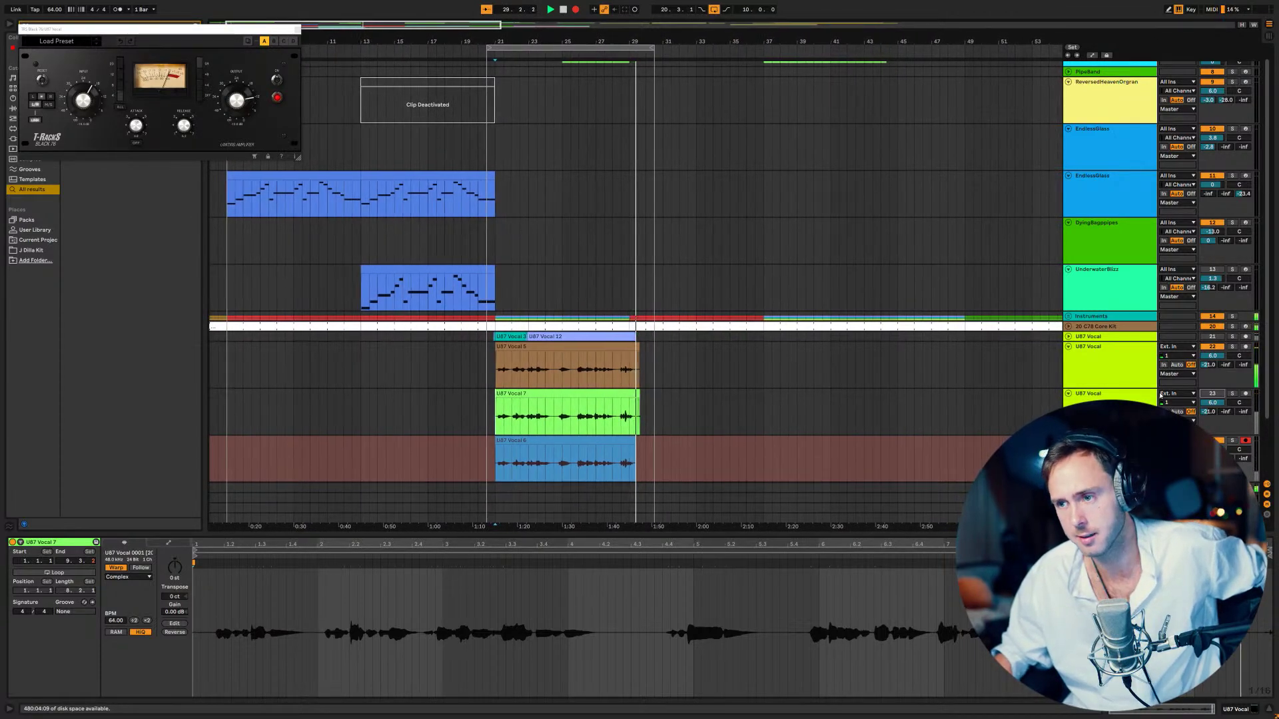
{"action": "key", "text": "space"}
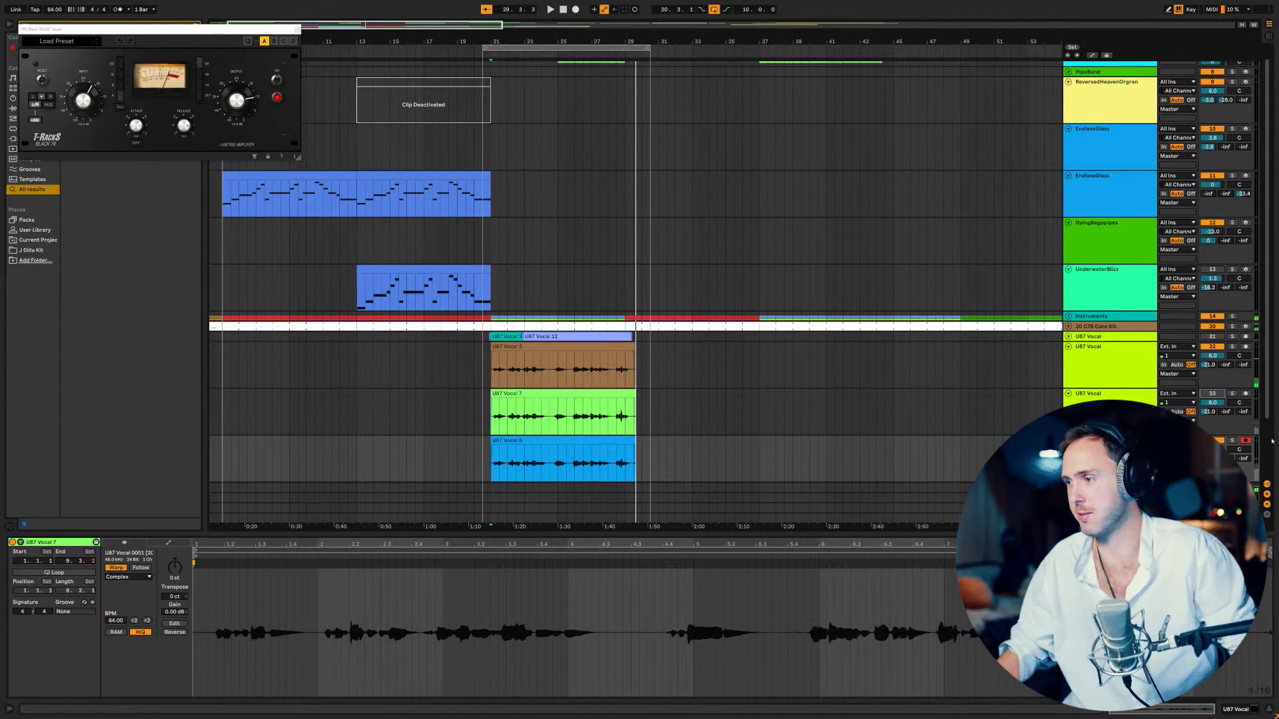
- Move the newest U87 Vocal take above the two earlier doubles and pan those doubles to opposite sides, left and right
{"action": "left_click", "coordinate": [1120, 350]}
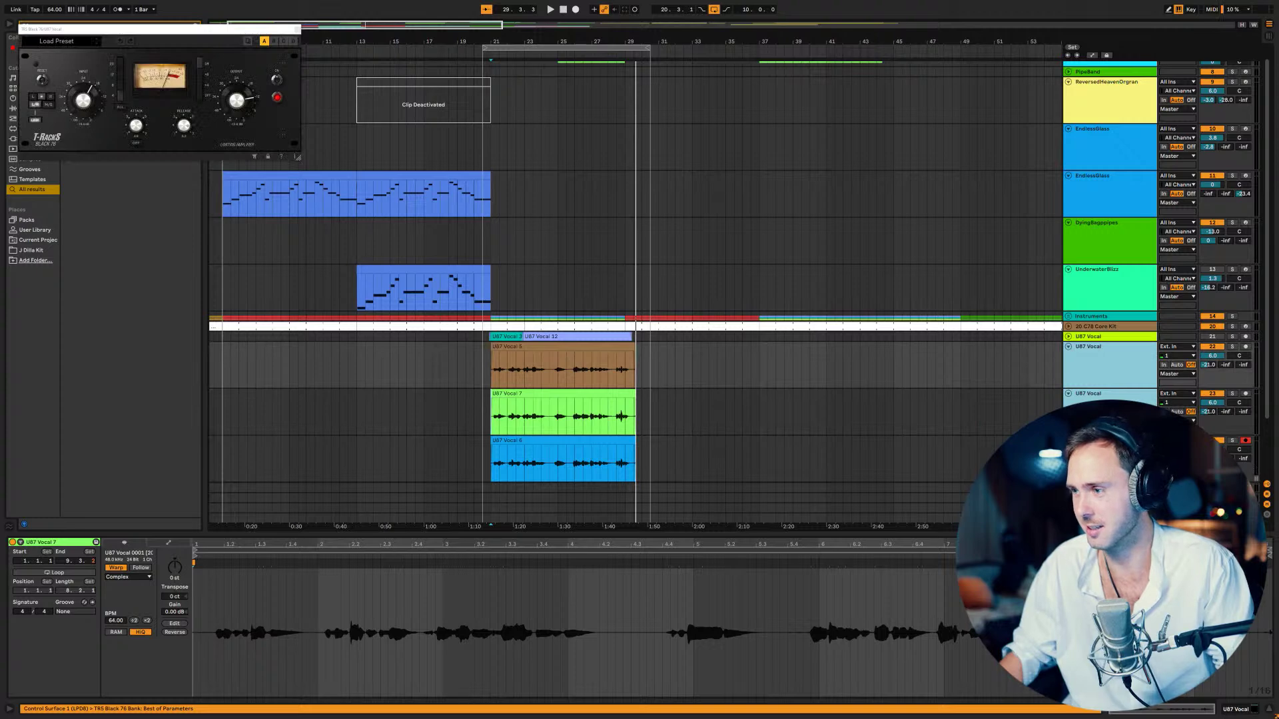
{"action": "scroll", "coordinate": [1100, 386], "scroll_direction": "down", "scroll_amount": 1}
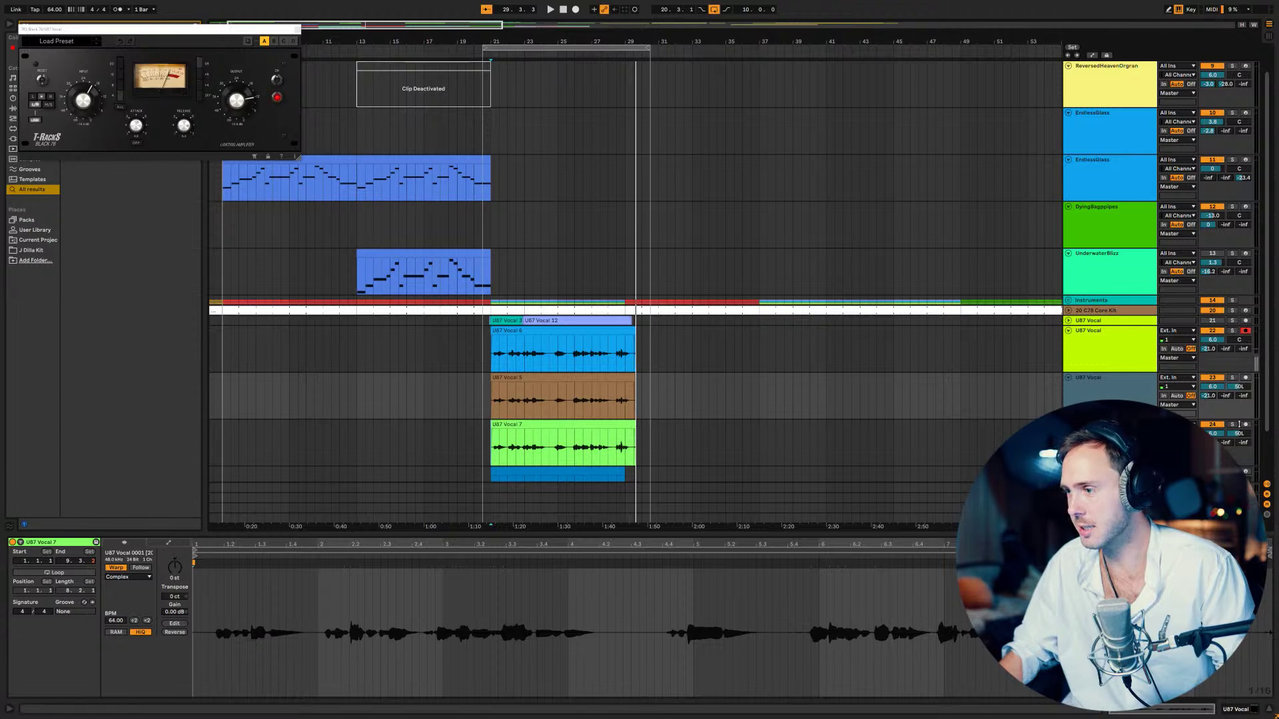
{"action": "left_click", "coordinate": [1110, 351]}
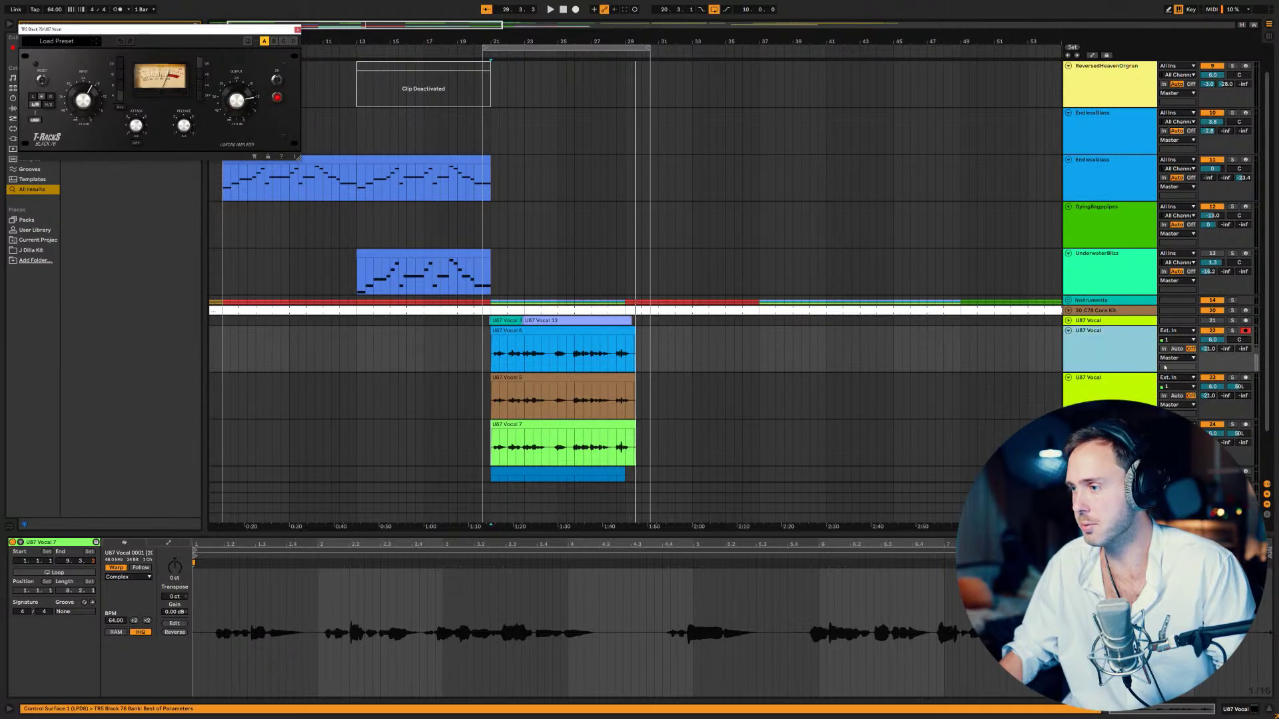
{"action": "left_click_drag", "start_coordinate": [1247, 438], "coordinate": [1246, 413]}
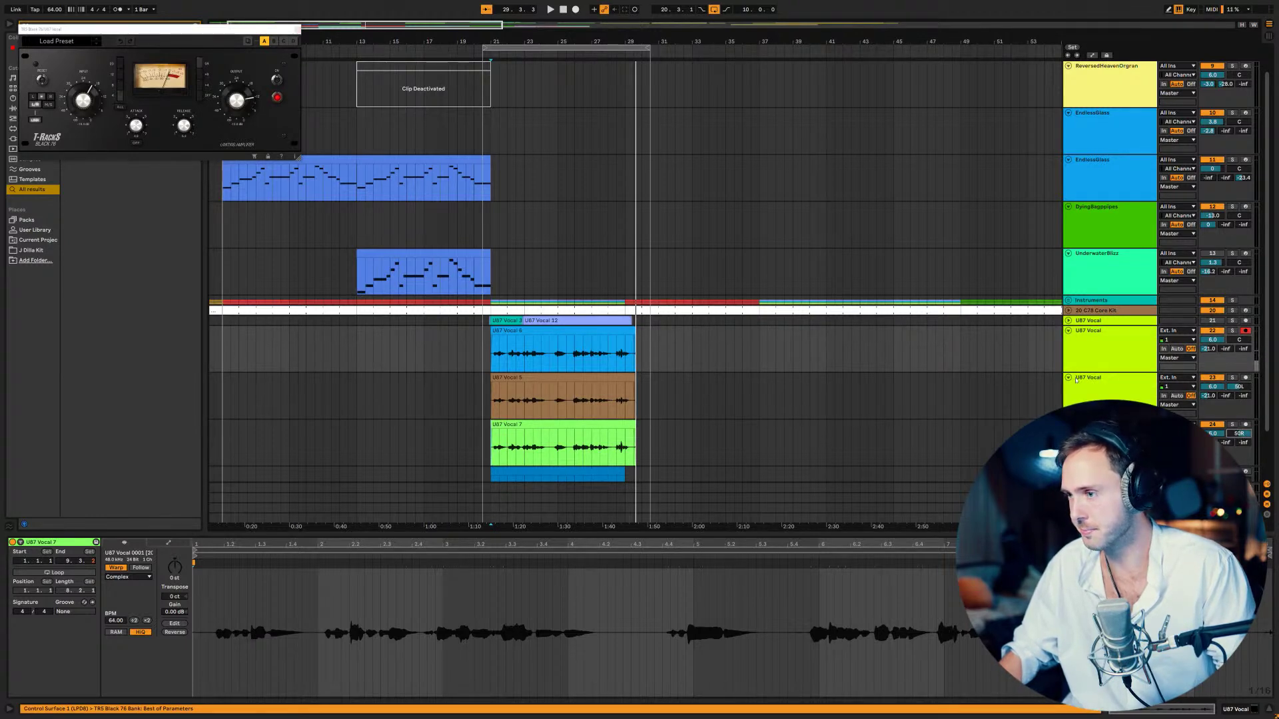
- Select the centred U87 Vocal track and place its Black 76 compressor window over the arrangement to examine it
{"action": "left_click", "coordinate": [1075, 379]}
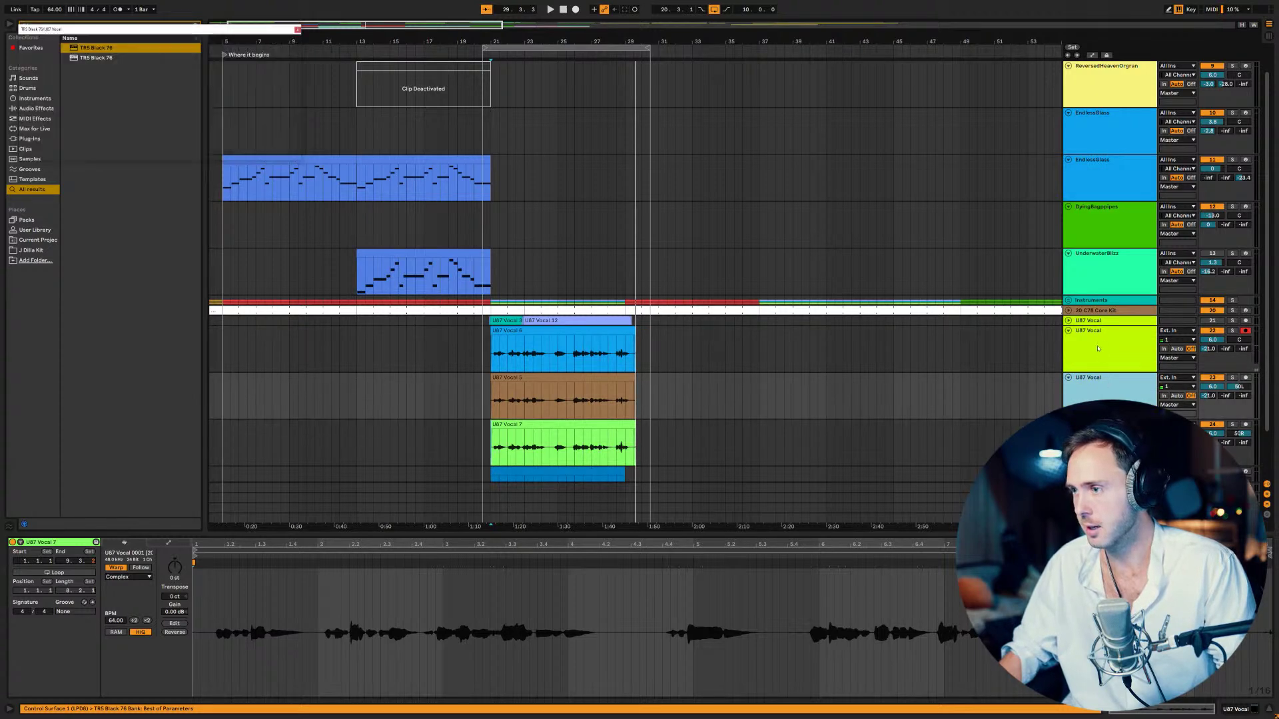
{"action": "left_click", "coordinate": [712, 358]}
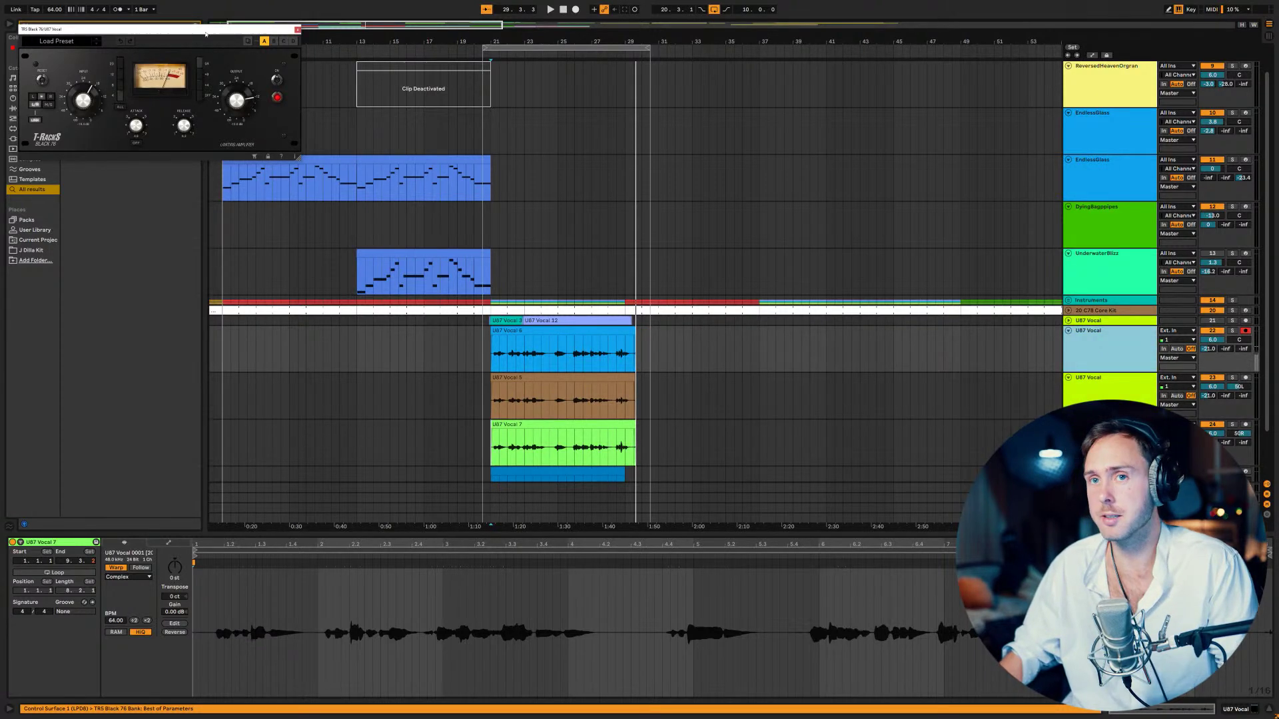
{"action": "left_click_drag", "start_coordinate": [190, 36], "coordinate": [561, 106]}
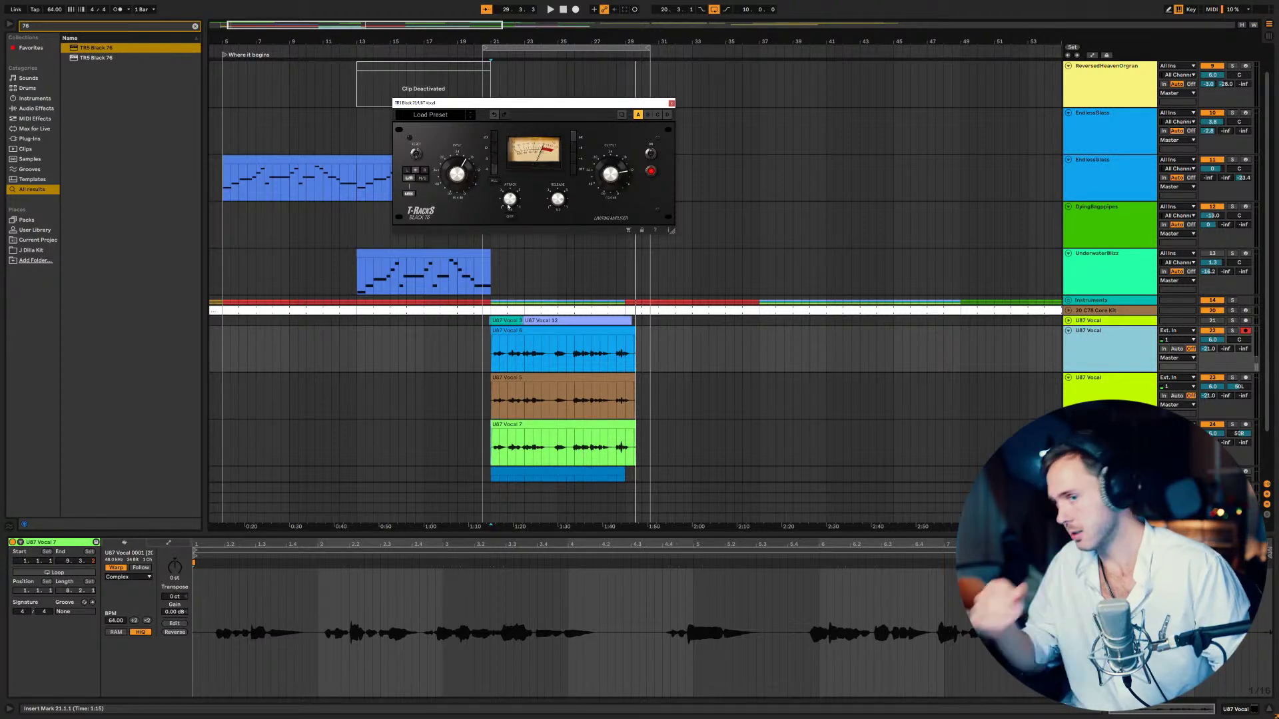
- Select the two panned U87 Vocal double tracks together
{"action": "scroll", "coordinate": [1177, 363], "scroll_direction": "down", "scroll_amount": 2}
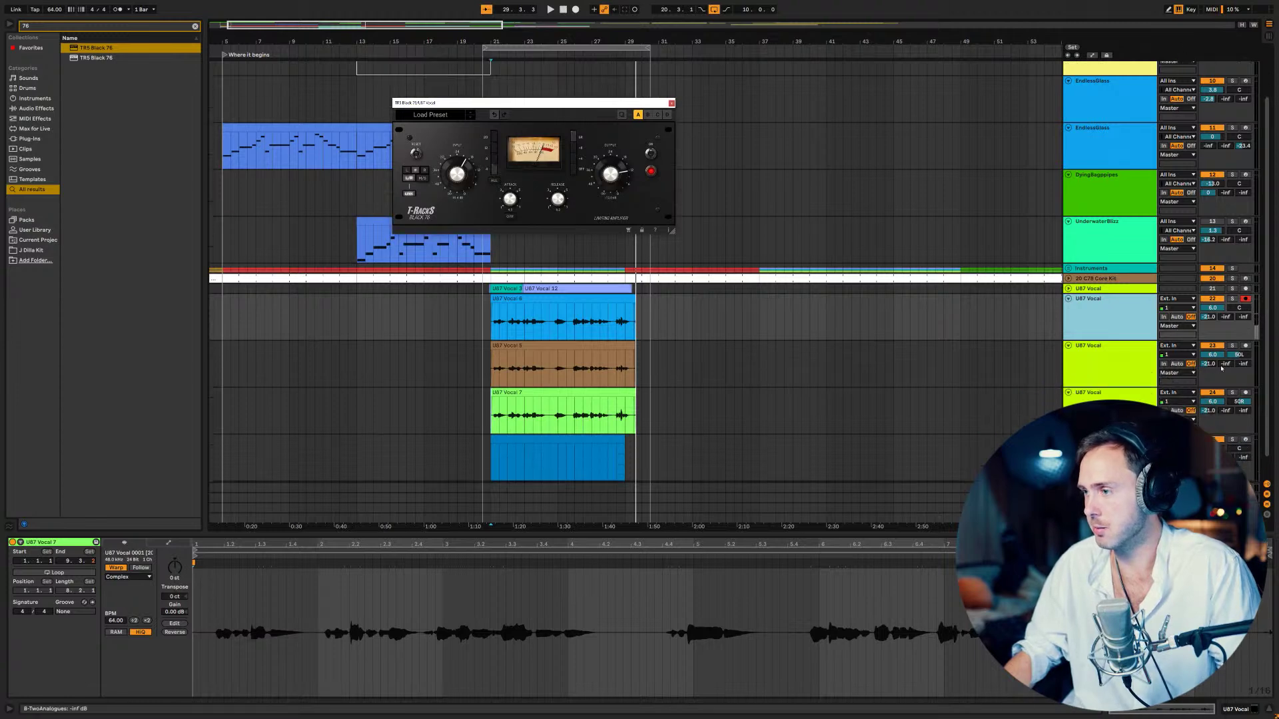
{"action": "left_click", "coordinate": [1121, 370]}
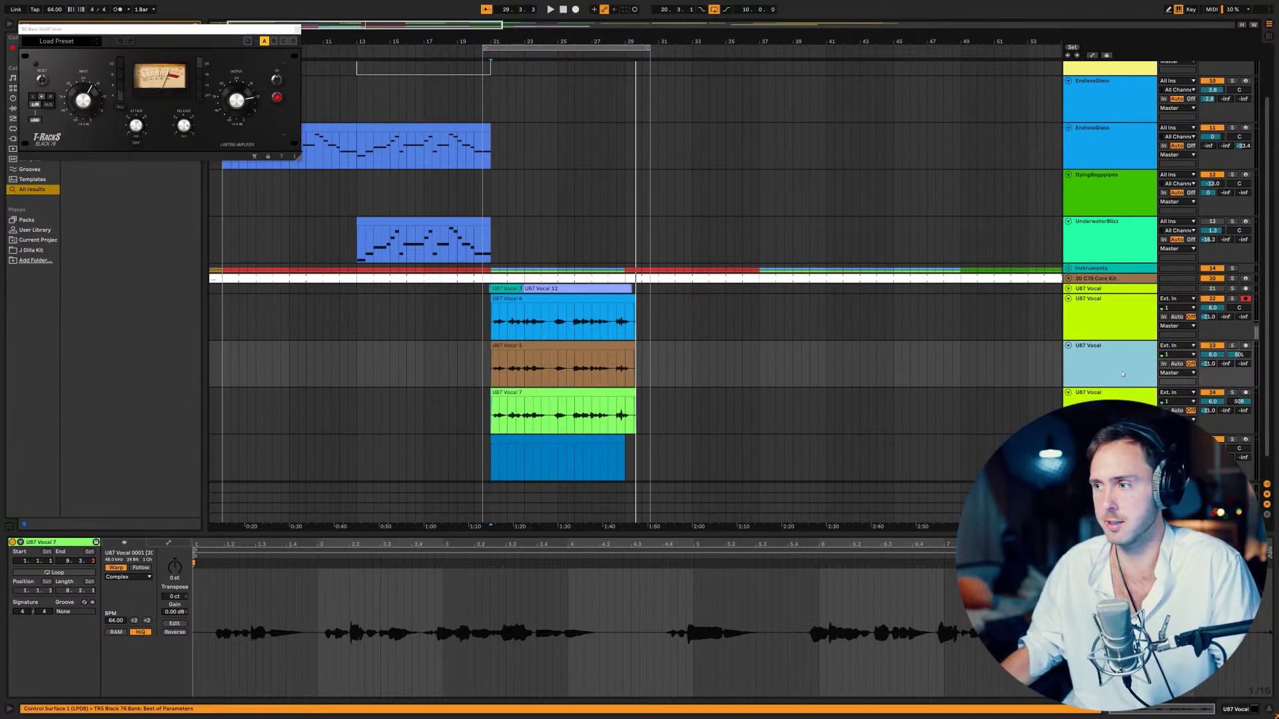
{"action": "left_click", "coordinate": [1115, 395]}
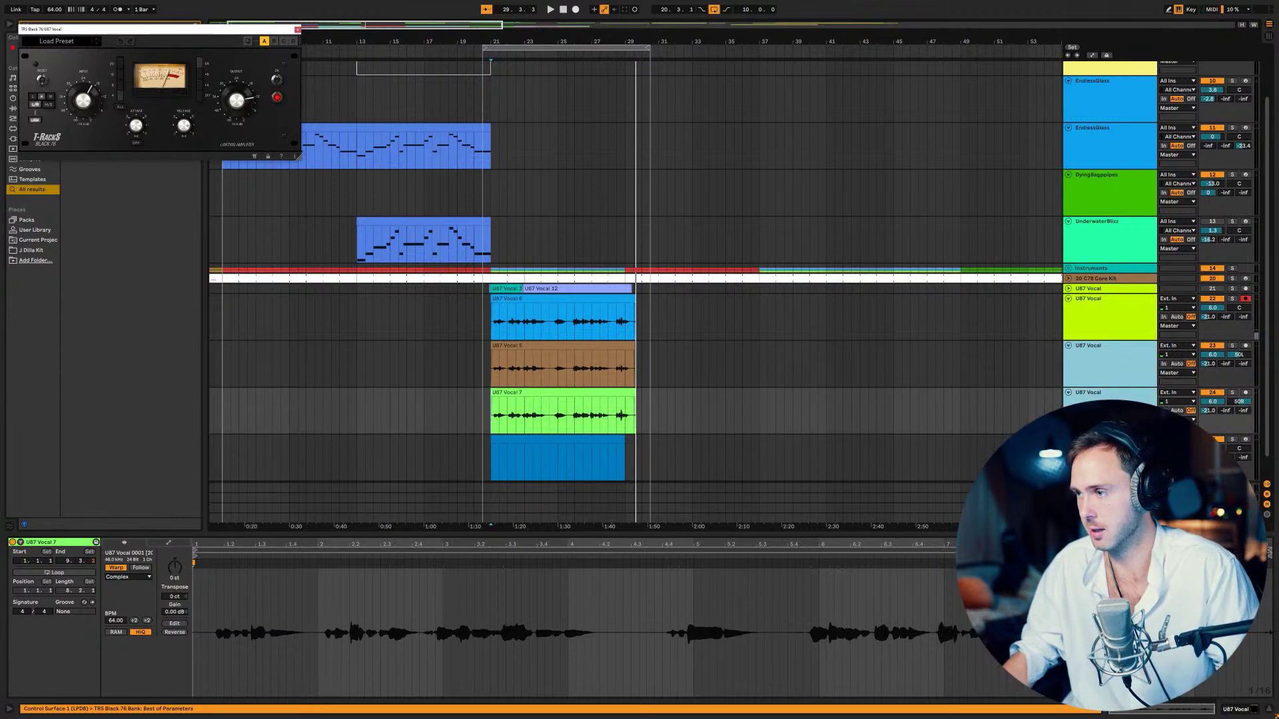
- Lower the two panned U87 Vocal tracks to -4.0 dB and play the stacked vocals from bar 21
{"action": "left_click", "coordinate": [1213, 354]}
{"action": "key", "text": "Delete"}
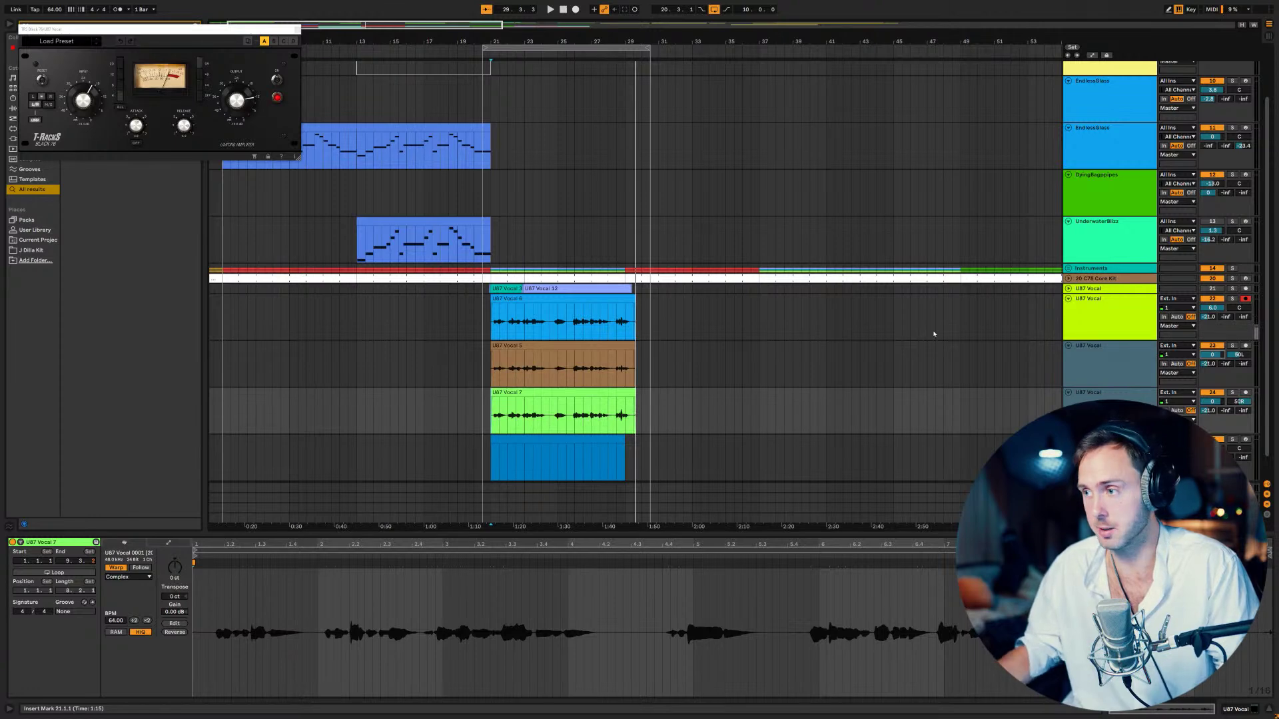
{"action": "key", "text": "space"}
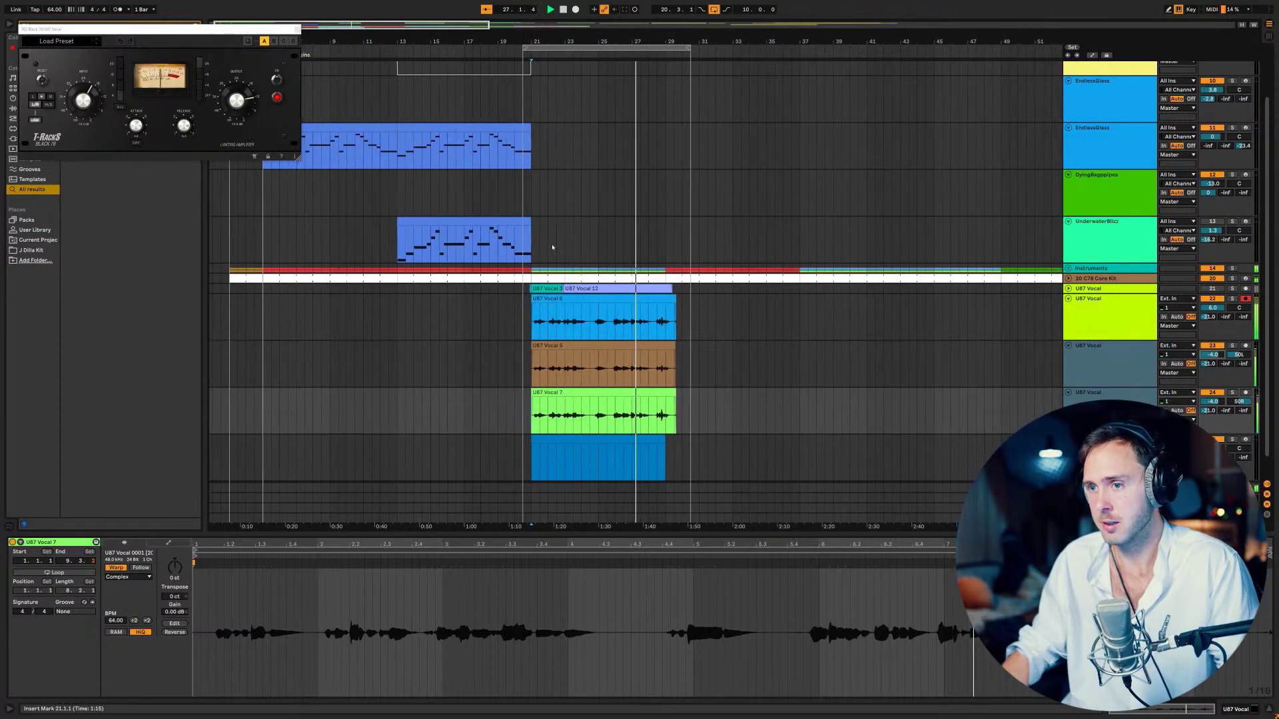
{"action": "left_click_drag", "start_coordinate": [526, 301], "coordinate": [517, 402]}
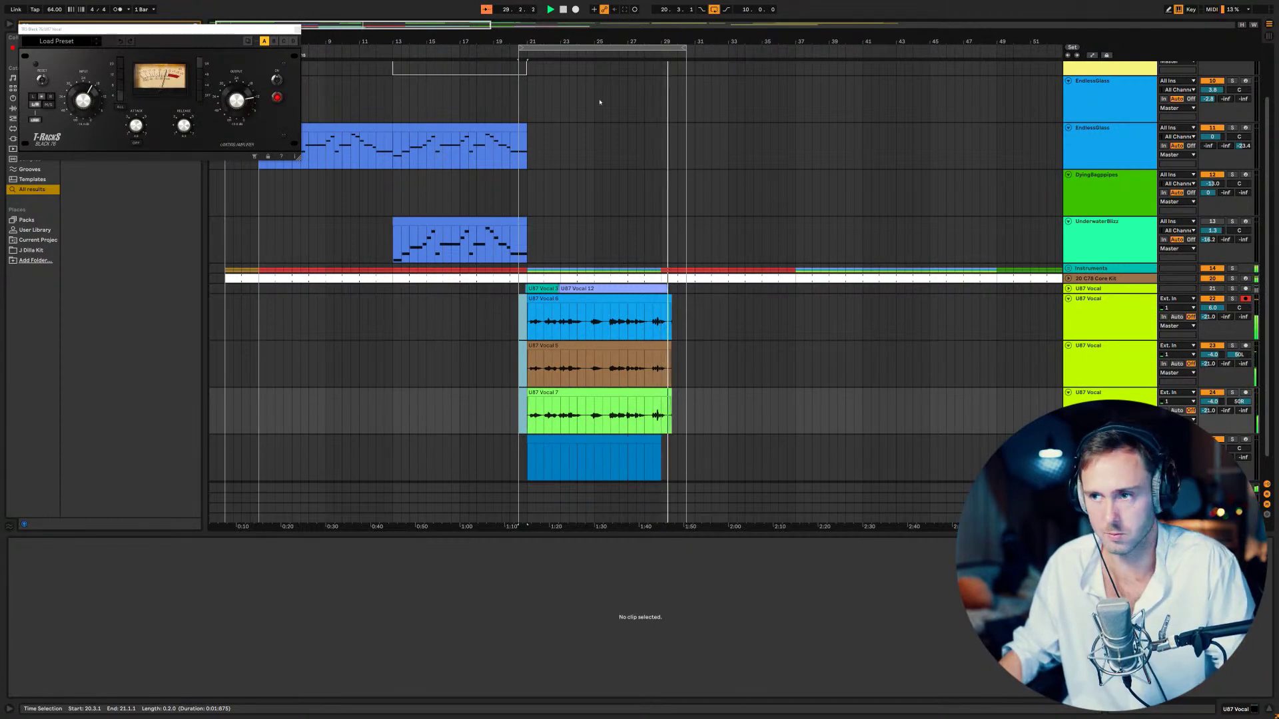
{"action": "key", "text": "minus"}
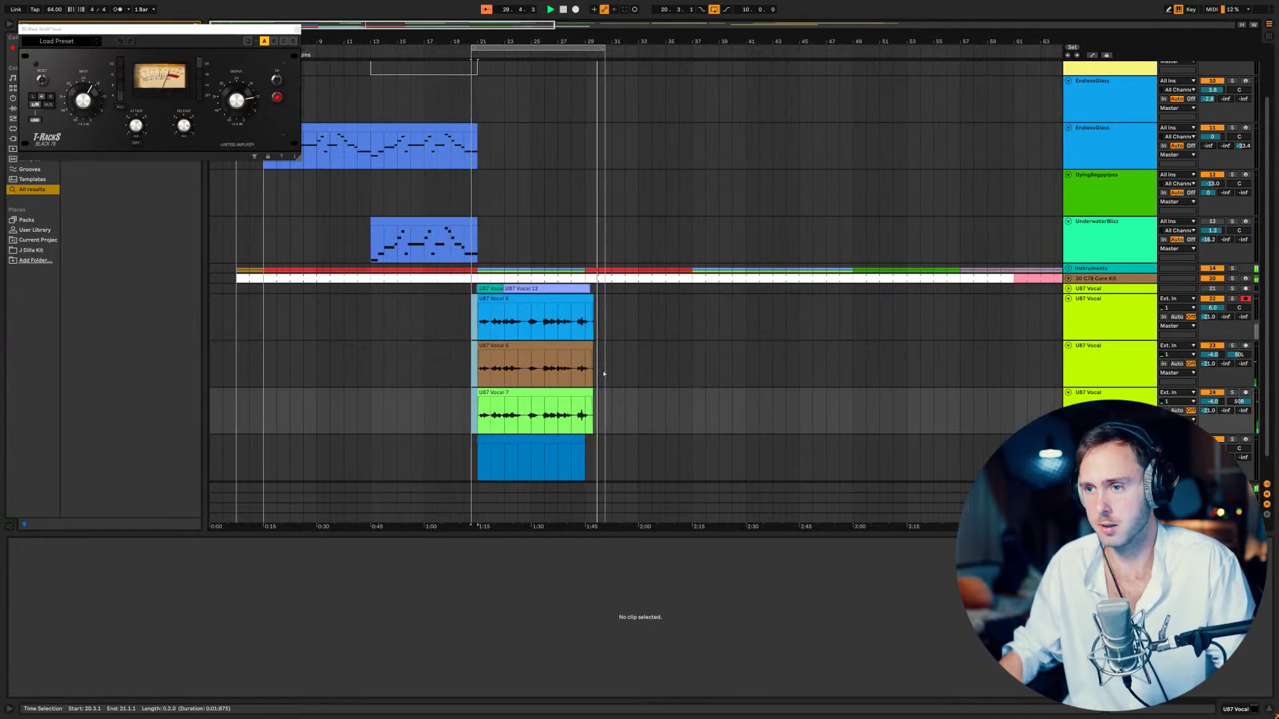
- Trim the tails of the three stacked U87 Vocal clips by deleting the range from 29.2.3 to 29.4.3
{"action": "scroll", "coordinate": [584, 401], "scroll_direction": "up", "scroll_amount": 5}
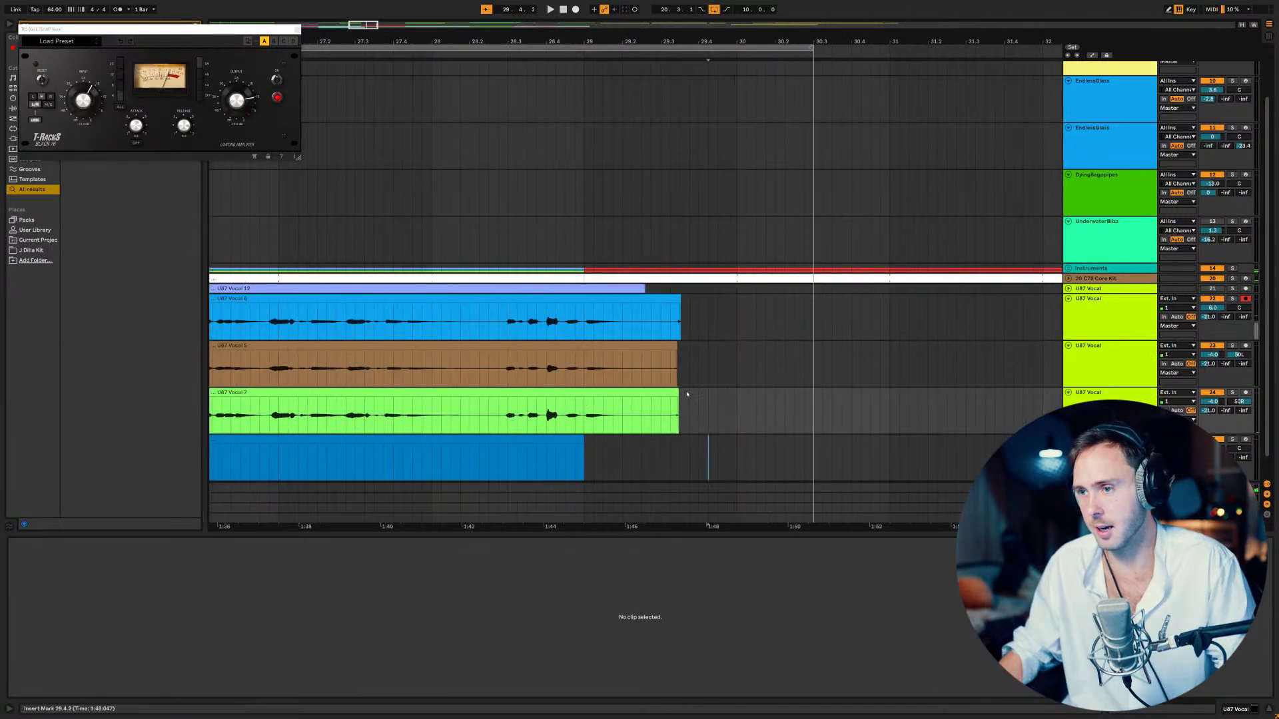
{"action": "left_click_drag", "start_coordinate": [708, 428], "coordinate": [651, 318]}
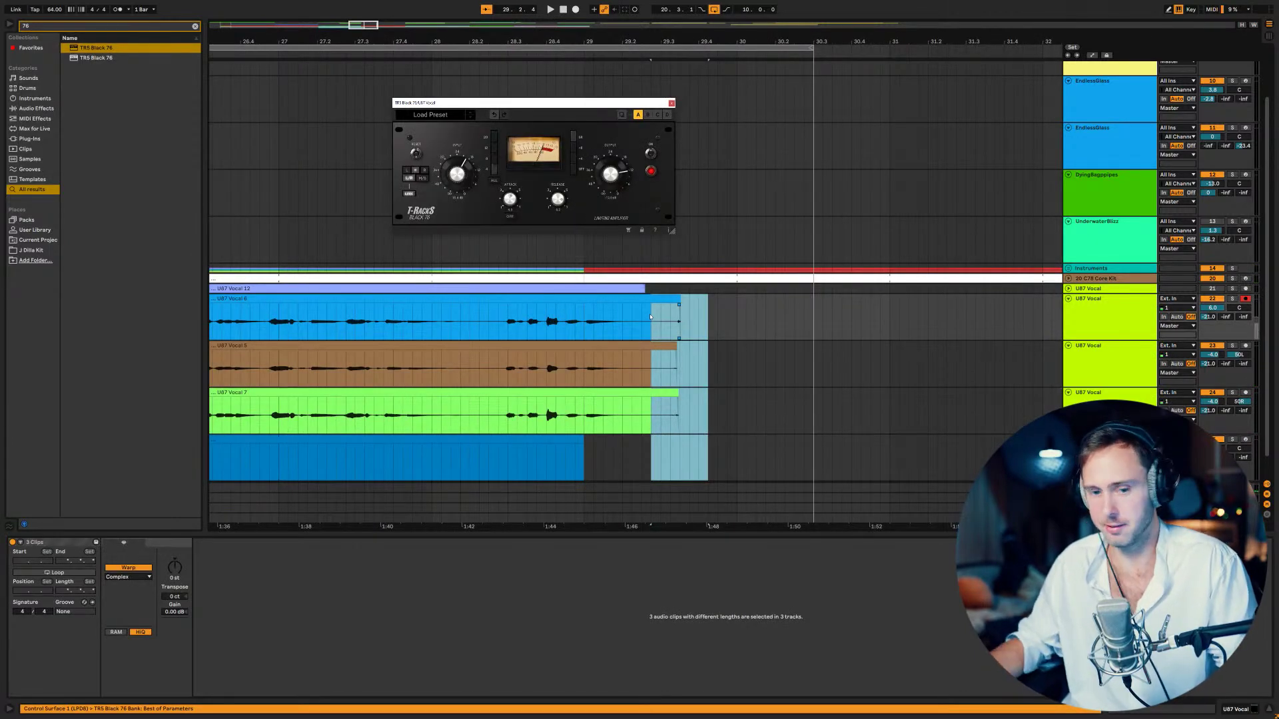
{"action": "left_click", "coordinate": [650, 318]}
{"action": "left_click_drag", "start_coordinate": [717, 429], "coordinate": [640, 326]}
{"action": "key", "text": "Delete"}
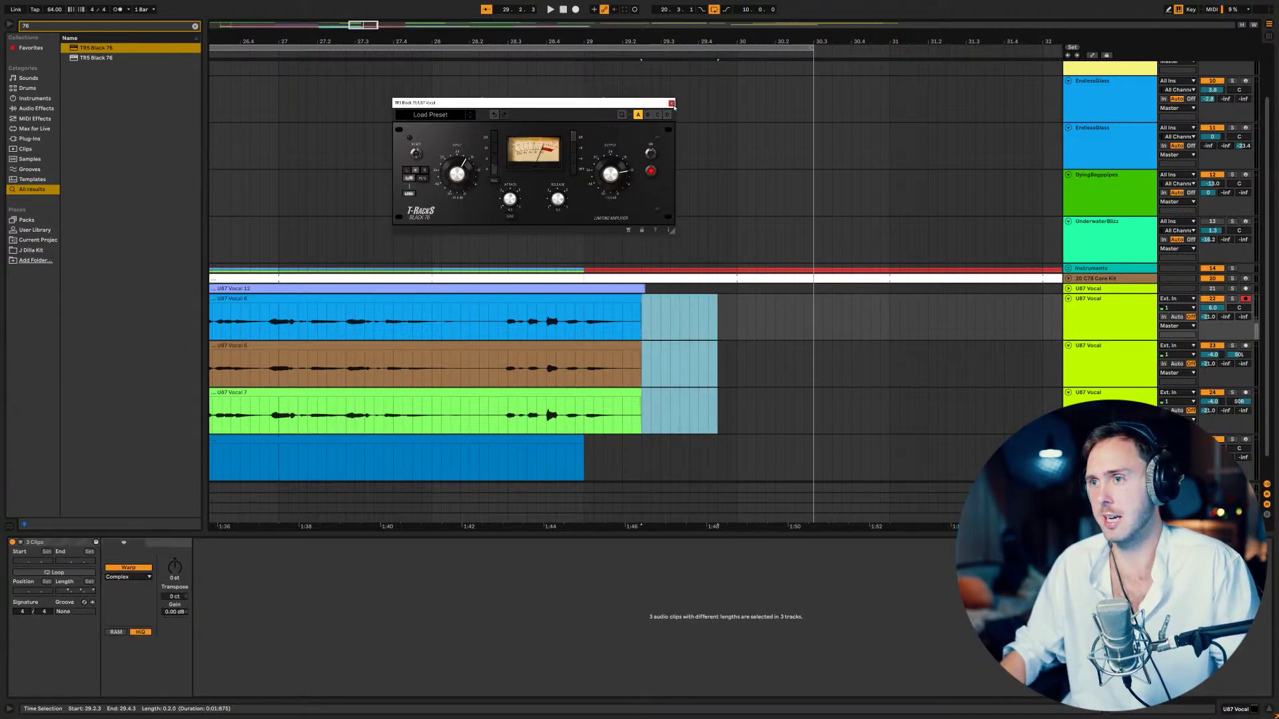
{"action": "key", "text": "ctrl+alt+p"}
- Copy the three stacked U87 Vocal clips from bar 21 to bar 37
{"action": "left_click_drag", "start_coordinate": [358, 26], "coordinate": [377, 0]}
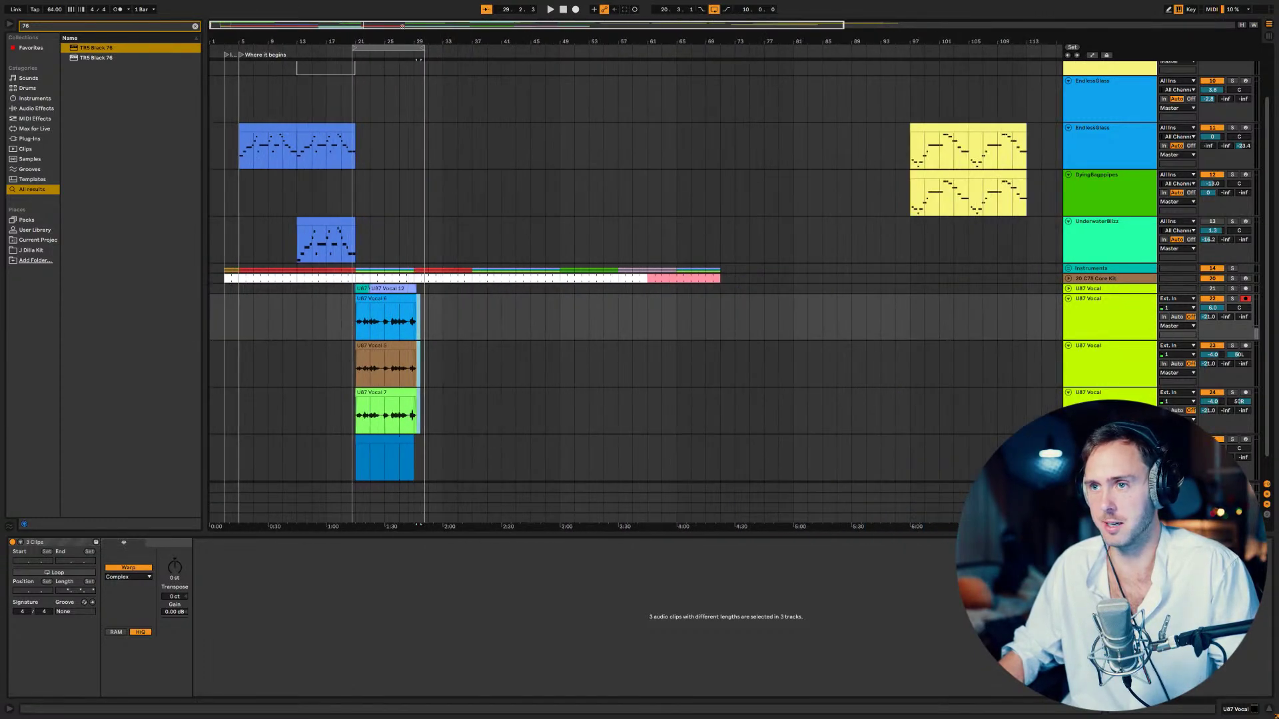
{"action": "left_click", "coordinate": [386, 306]}
{"action": "scroll", "coordinate": [391, 332], "scroll_direction": "down", "scroll_amount": 1}
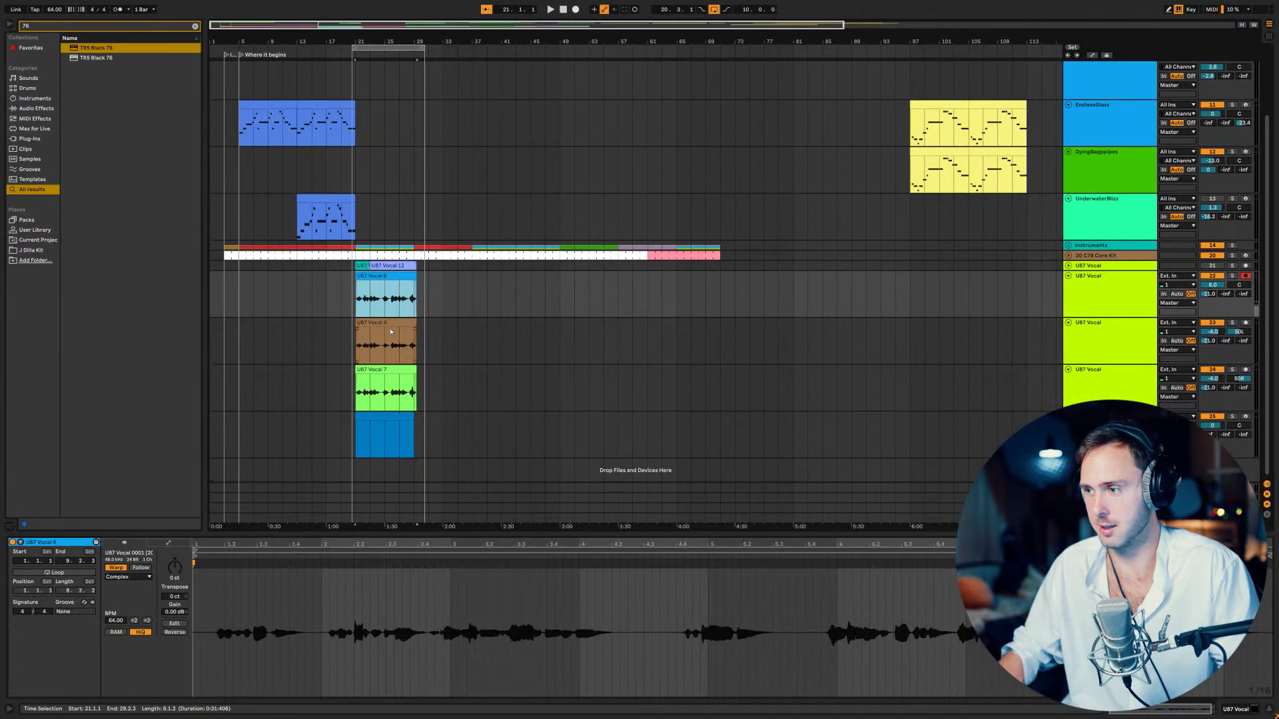
{"action": "left_click", "coordinate": [385, 366], "text": "shift"}
{"action": "left_click_drag", "start_coordinate": [380, 25], "coordinate": [364, 108]}
{"action": "left_click", "coordinate": [351, 285]}
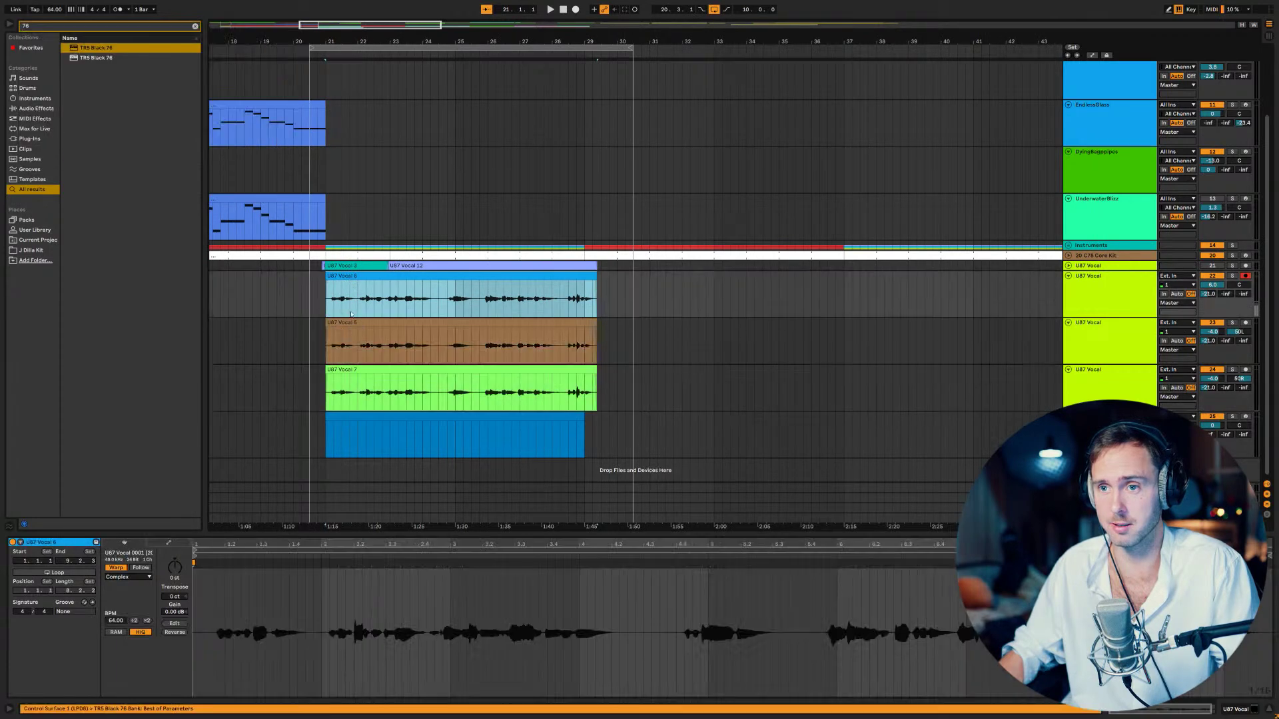
{"action": "left_click", "coordinate": [358, 377], "text": "shift"}
{"action": "left_click_drag", "start_coordinate": [341, 280], "coordinate": [850, 271]}
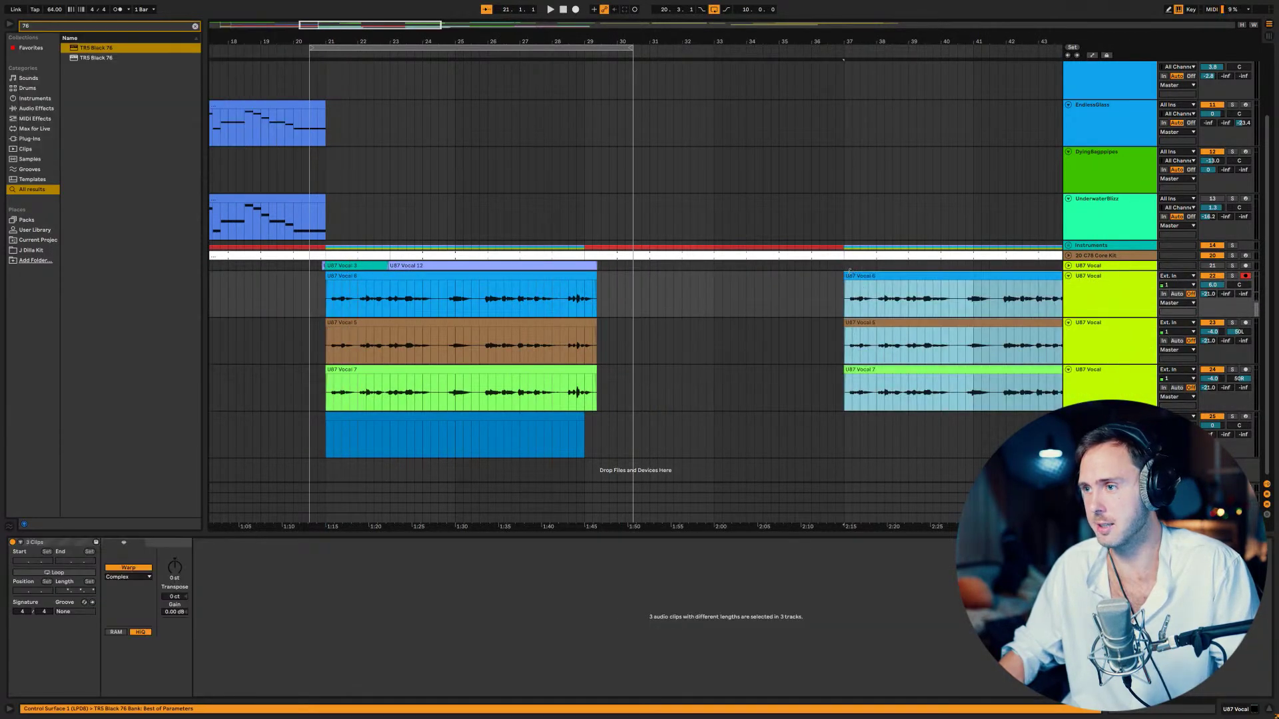
{"action": "left_click", "coordinate": [850, 270]}
- Play the copied vocals from bar 37 and unfold the Instruments group to compare them with the chord clips
{"action": "key", "text": "space"}
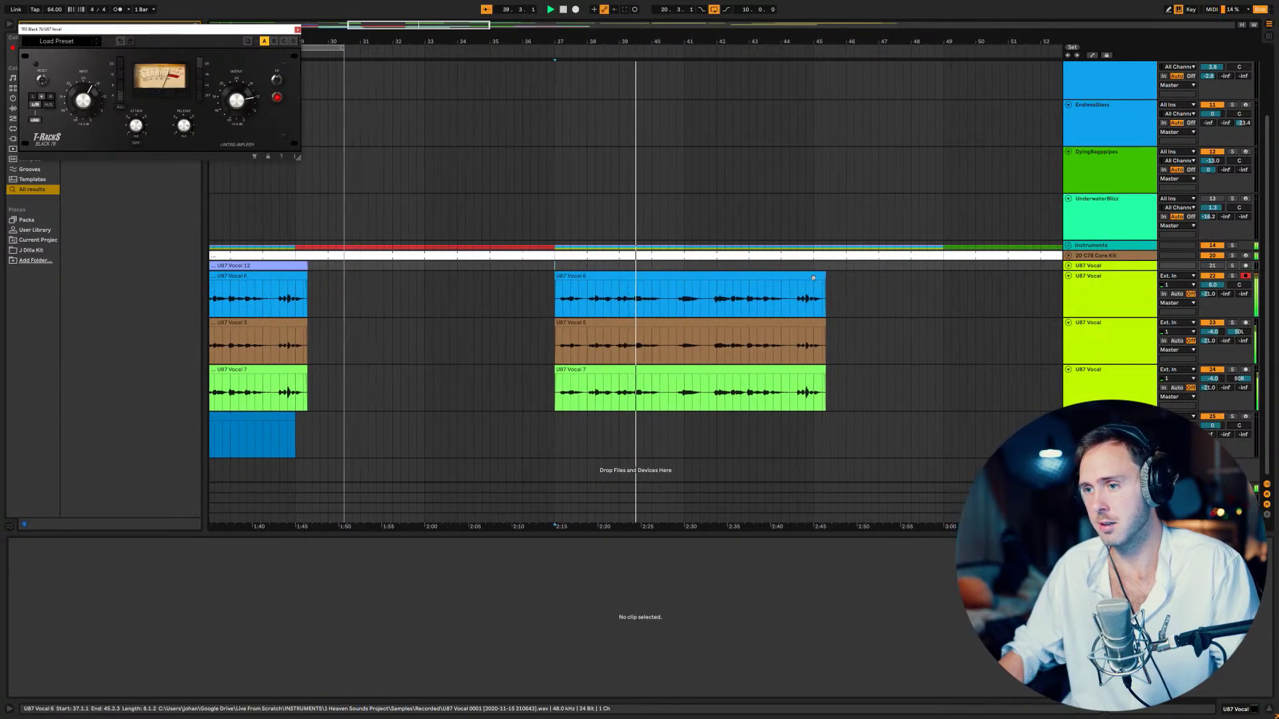
{"action": "left_click_drag", "start_coordinate": [406, 23], "coordinate": [762, 154]}
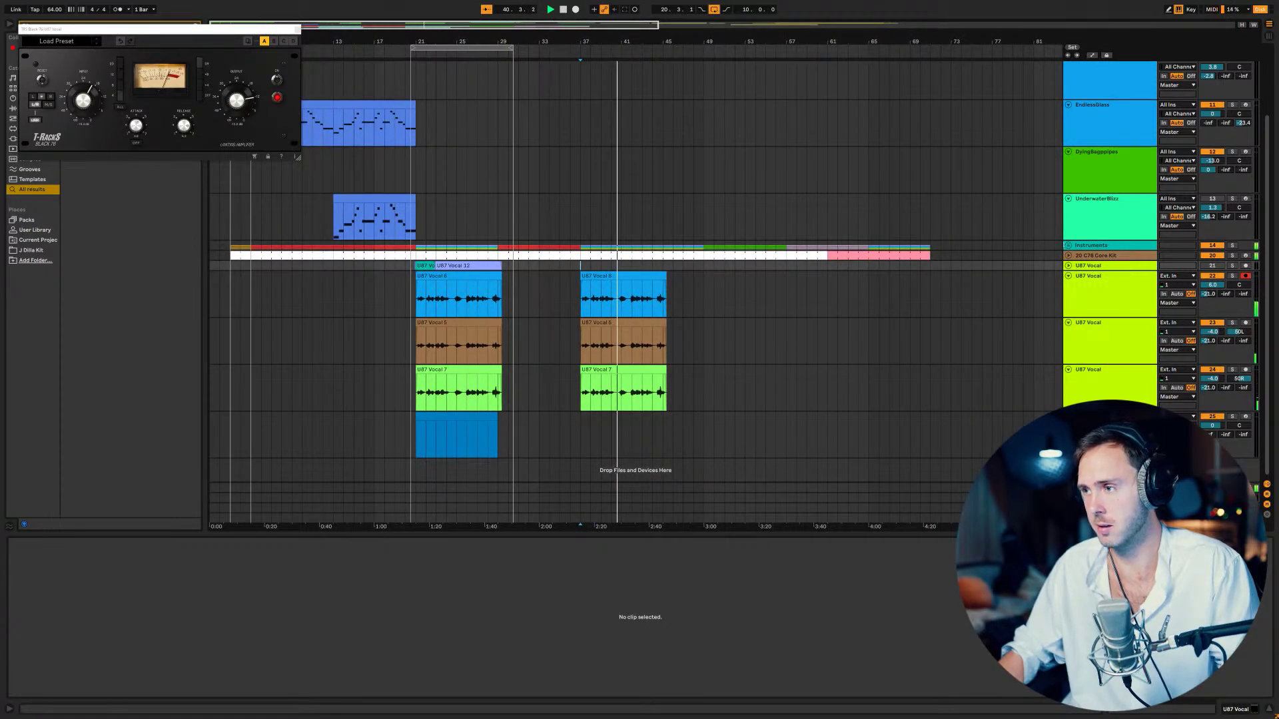
{"action": "left_click", "coordinate": [1068, 245]}
{"action": "scroll", "coordinate": [794, 268], "scroll_direction": "down", "scroll_amount": 5}
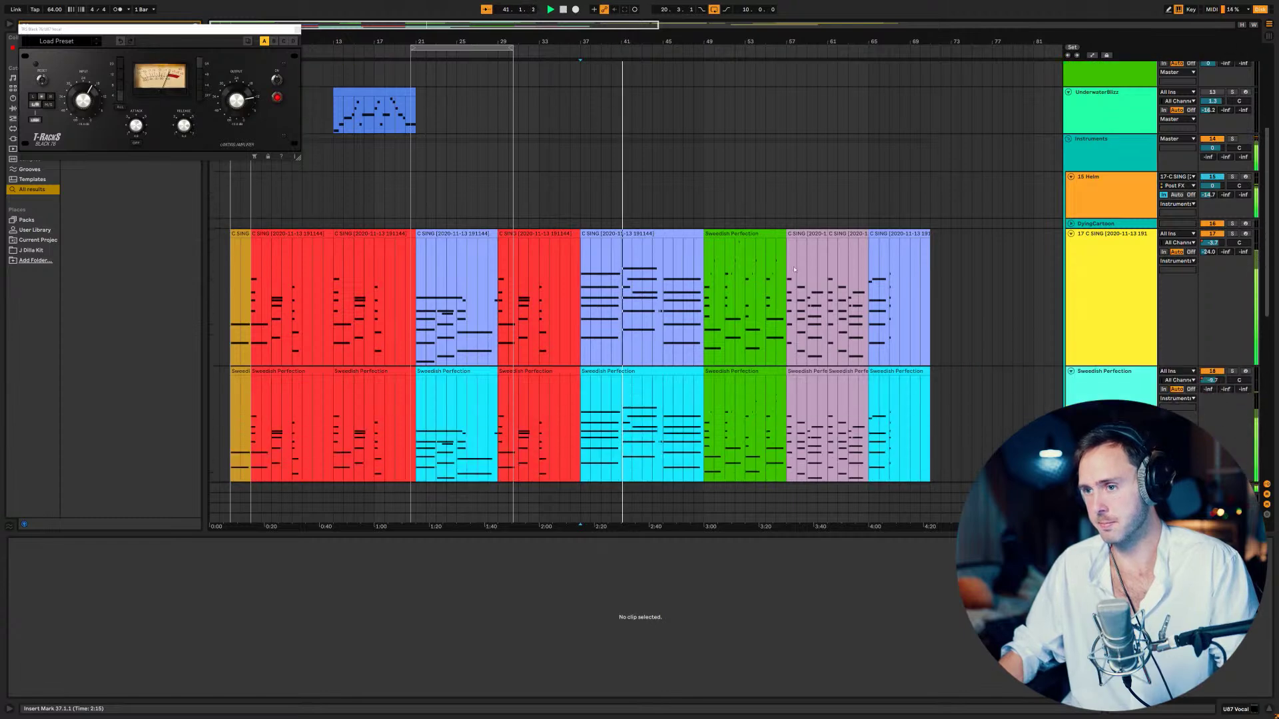
{"action": "scroll", "coordinate": [794, 268], "scroll_direction": "down", "scroll_amount": 4}
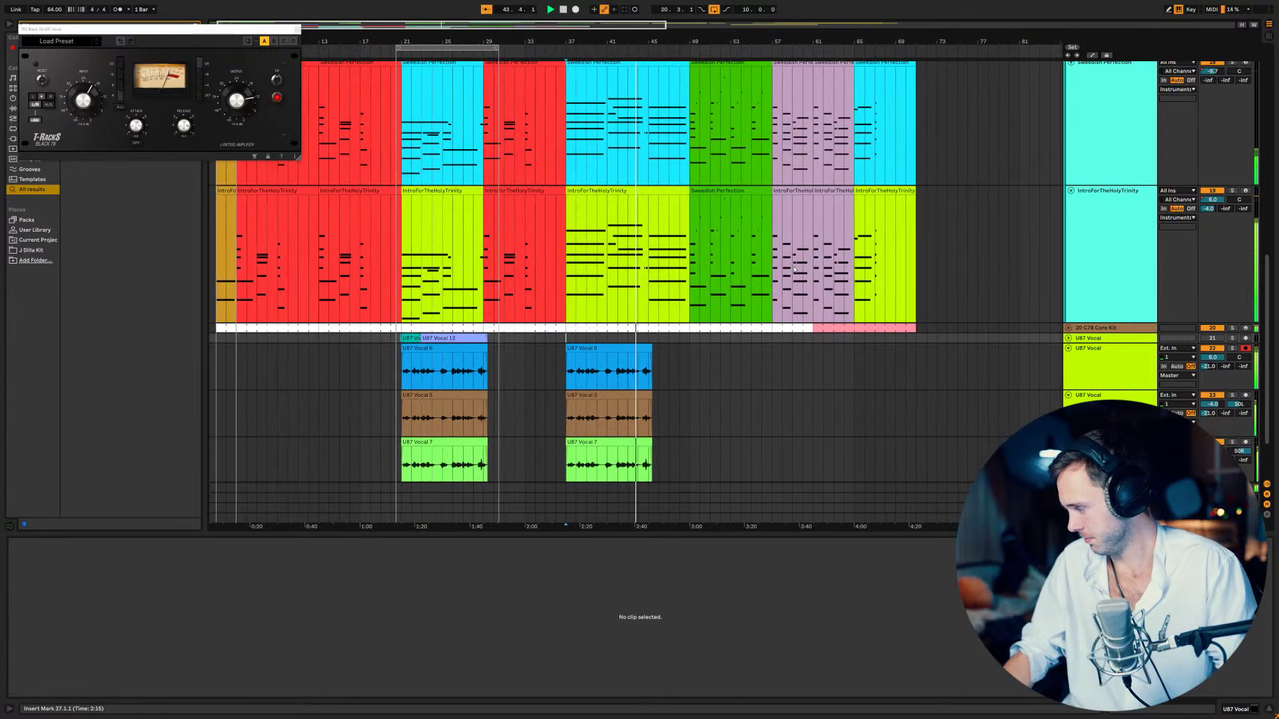
{"action": "scroll", "coordinate": [776, 293], "scroll_direction": "down", "scroll_amount": 3}
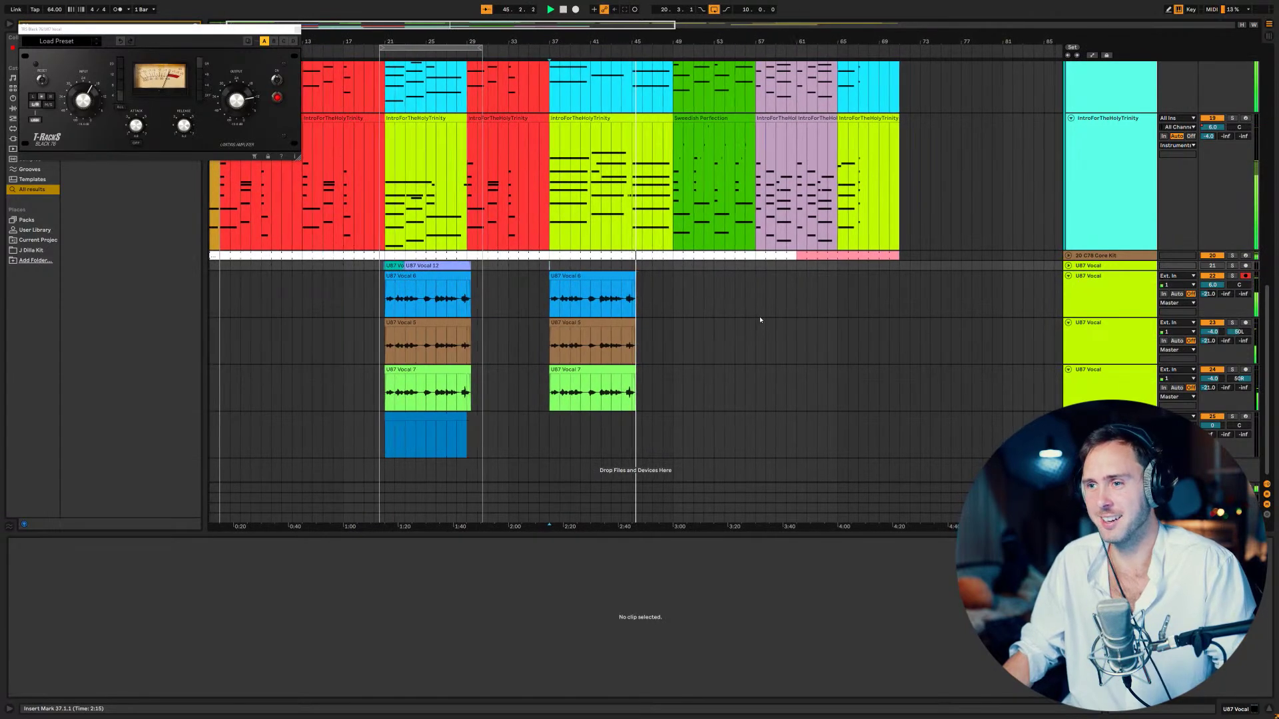
- Copy the three vocal clips from bar 37 to bar 49 and play them there
{"action": "left_click", "coordinate": [566, 370]}
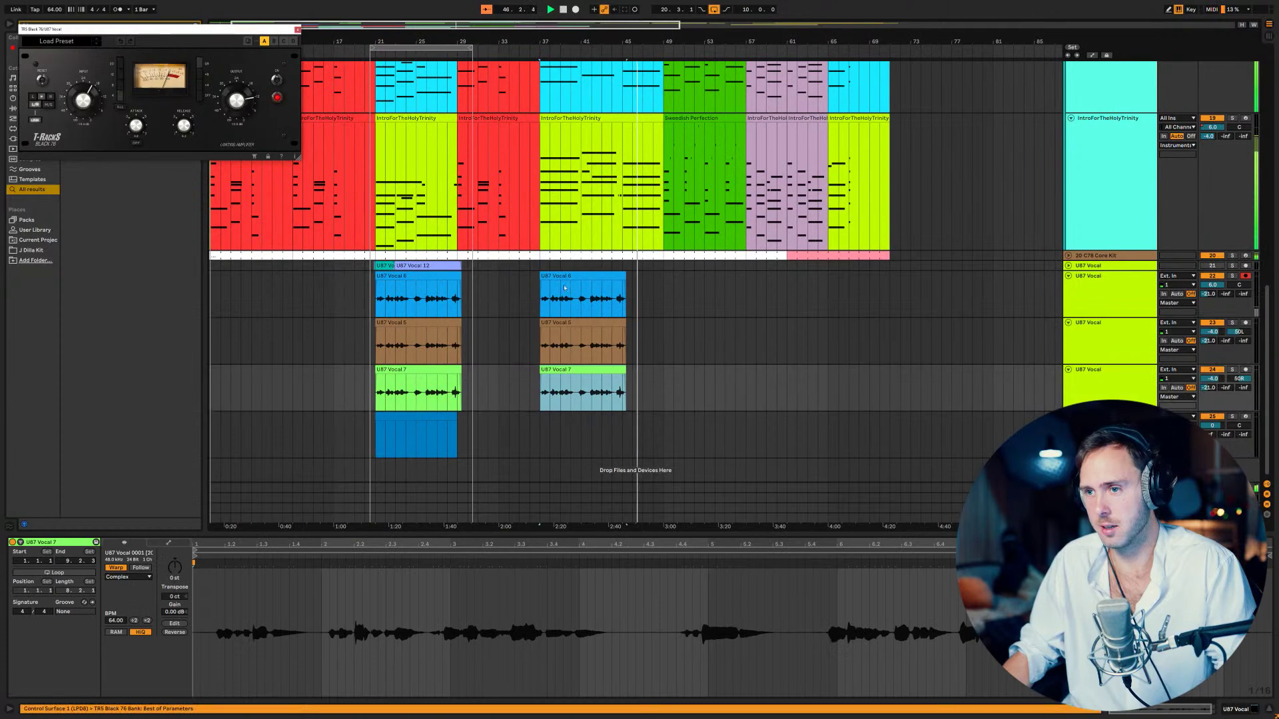
{"action": "left_click", "coordinate": [610, 303]}
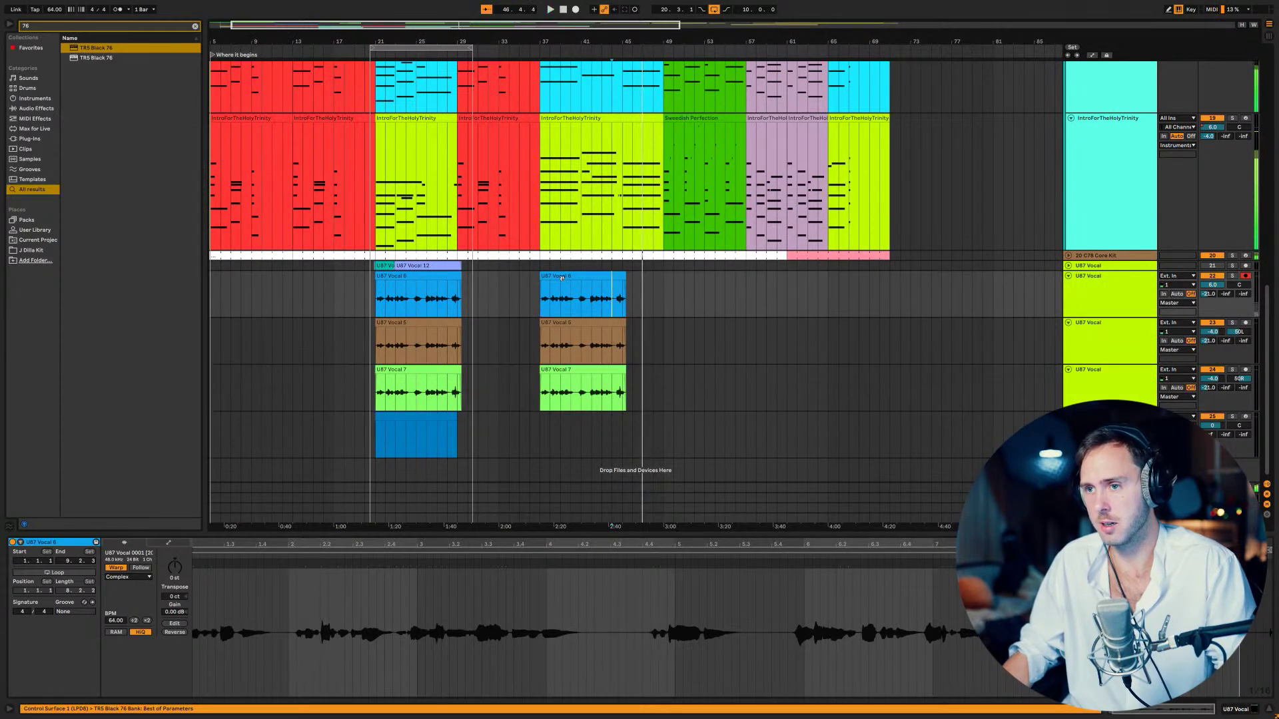
{"action": "left_click", "coordinate": [562, 279]}
{"action": "left_click", "coordinate": [566, 379], "text": "shift"}
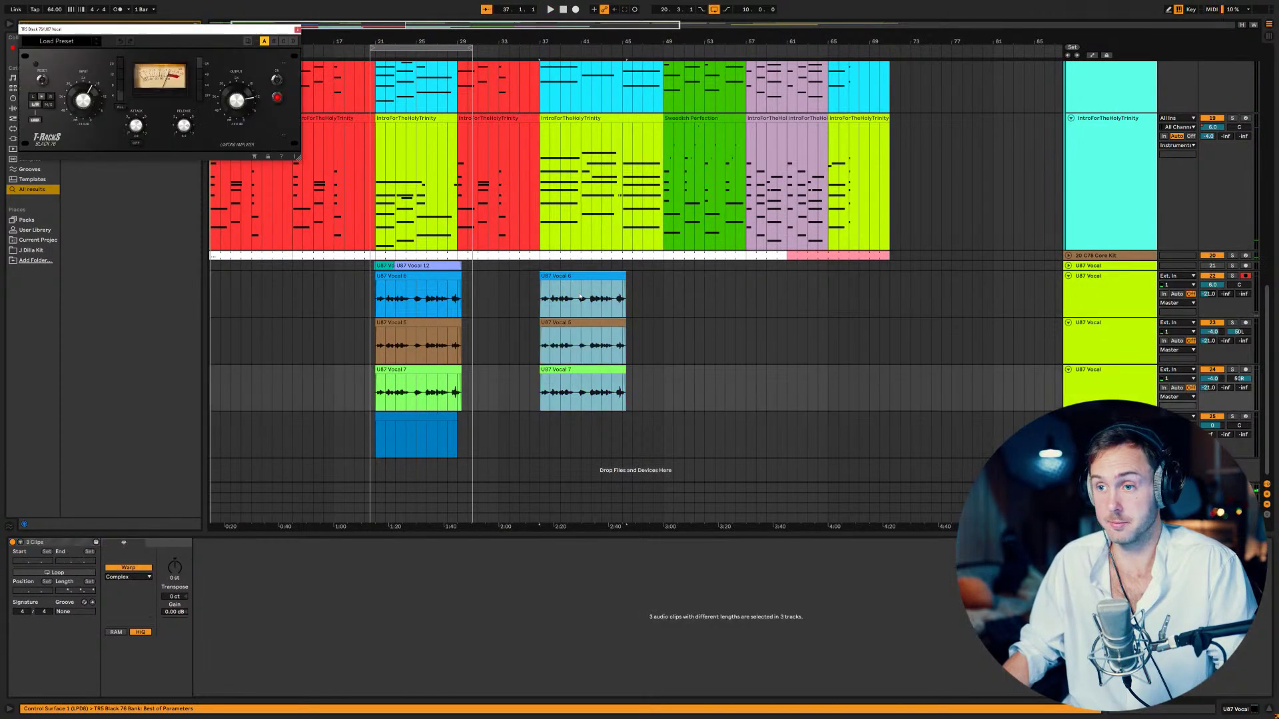
{"action": "left_click_drag", "start_coordinate": [580, 274], "coordinate": [705, 276]}
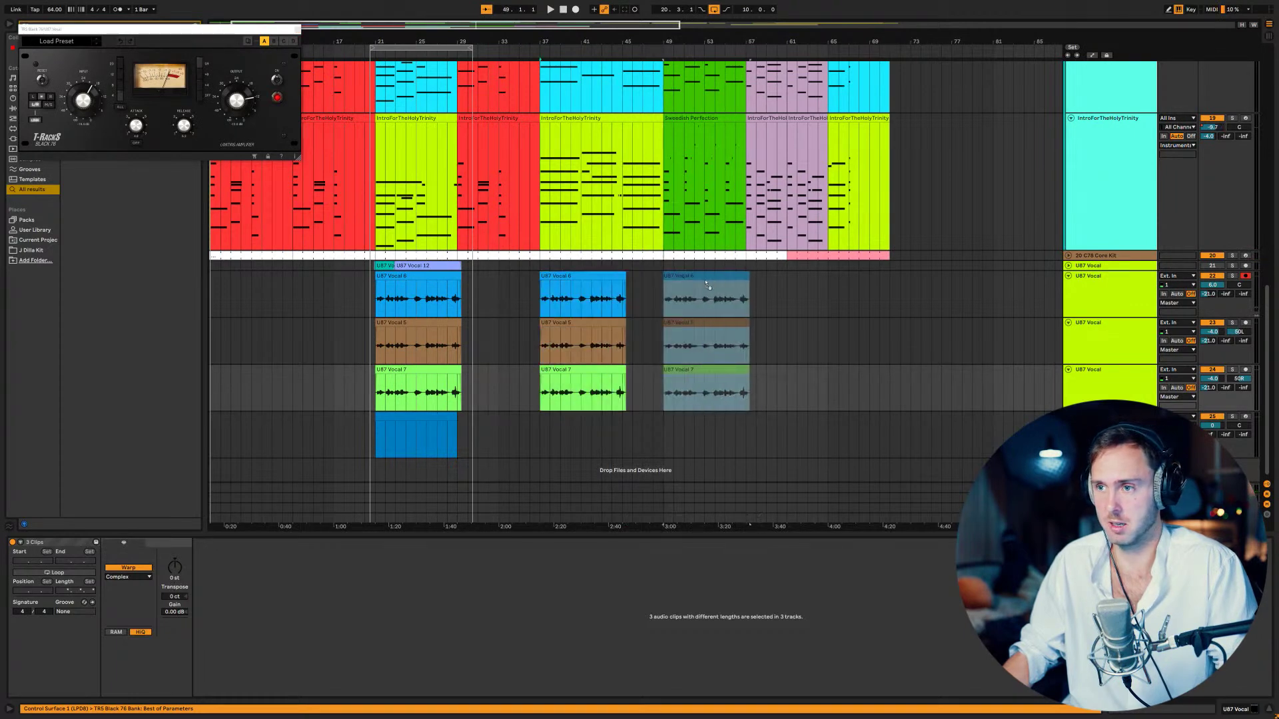
{"action": "left_click", "coordinate": [701, 304]}
{"action": "key", "text": "space"}
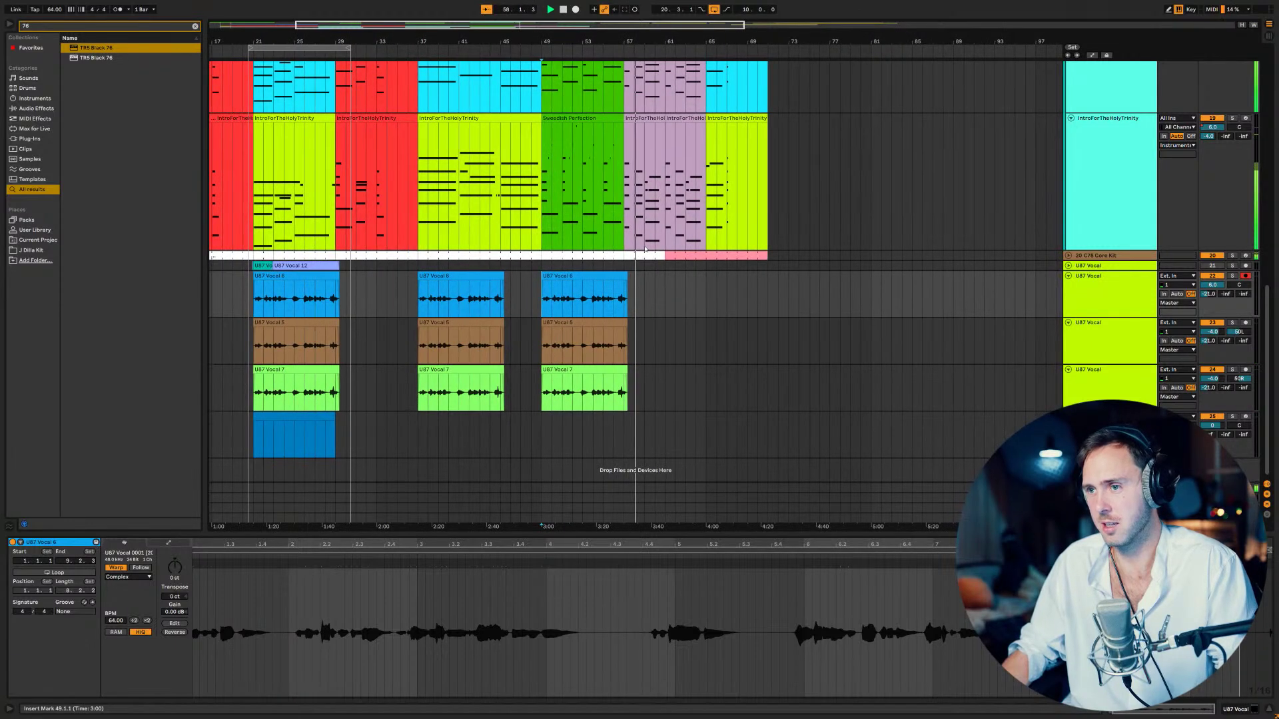
- Move the three vocal clips from bar 49 to bar 57 and play them against the section there
{"action": "left_click", "coordinate": [597, 274]}
{"action": "key", "text": "space"}
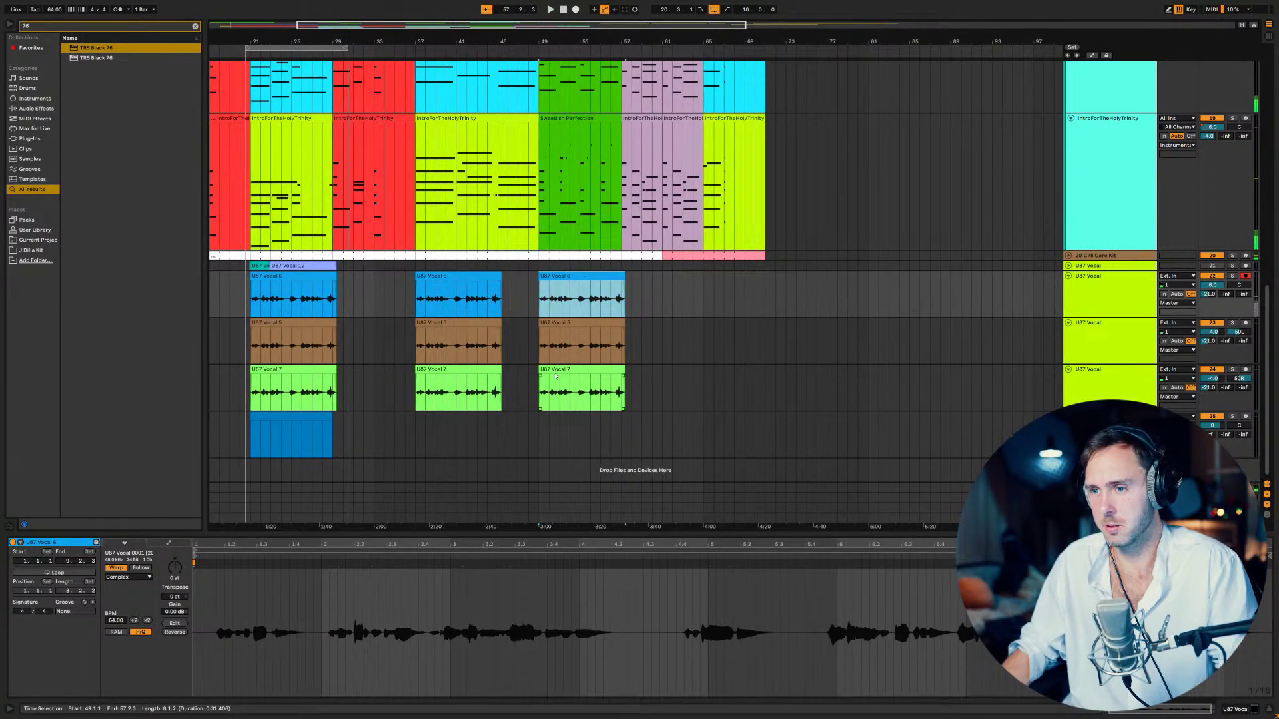
{"action": "left_click", "coordinate": [559, 378], "text": "shift"}
{"action": "left_click_drag", "start_coordinate": [559, 378], "coordinate": [634, 370]}
{"action": "left_click", "coordinate": [625, 291]}
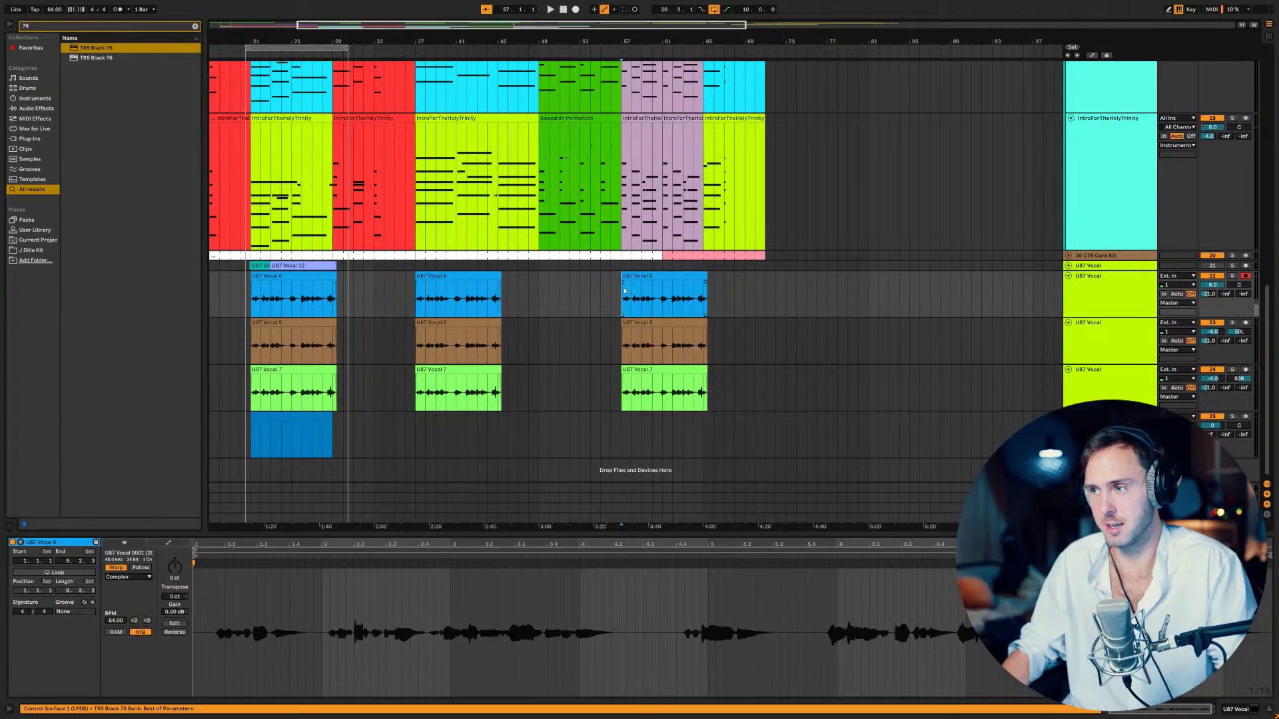
{"action": "key", "text": "space"}
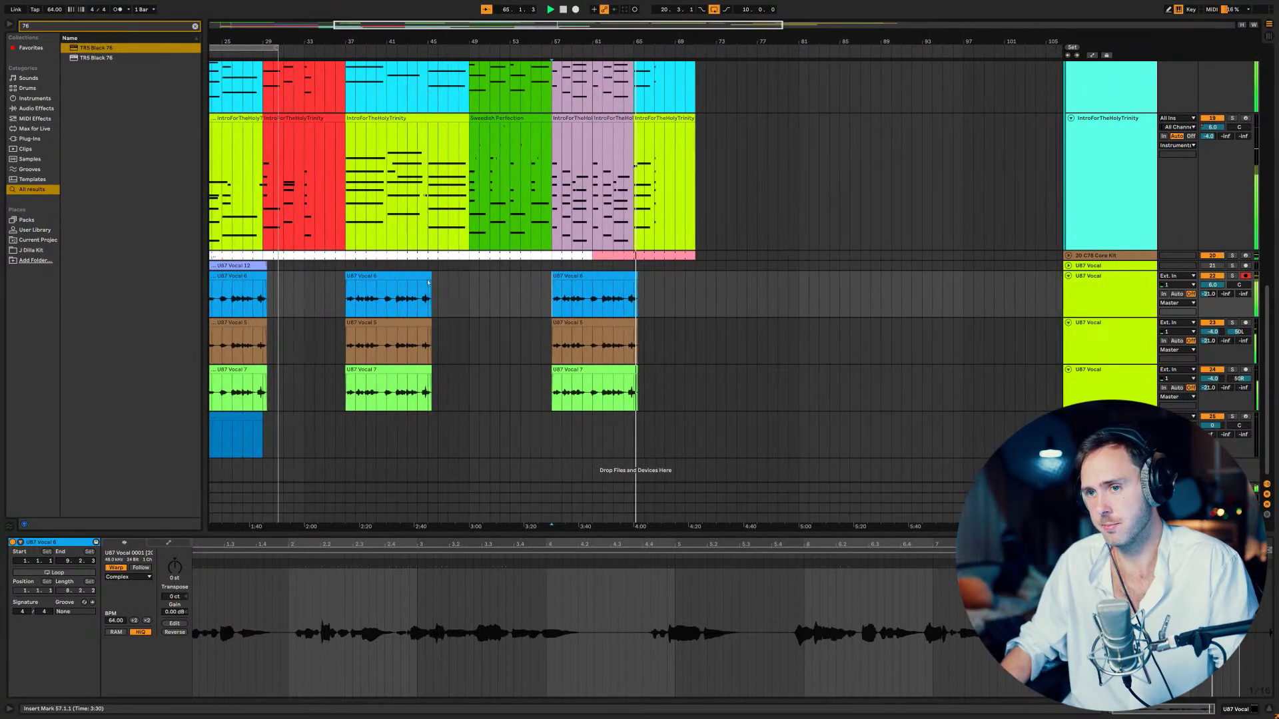
- Deactivate the three stacked vocal clips at bar 37 and delete them from the arrangement
{"action": "left_click", "coordinate": [396, 297]}
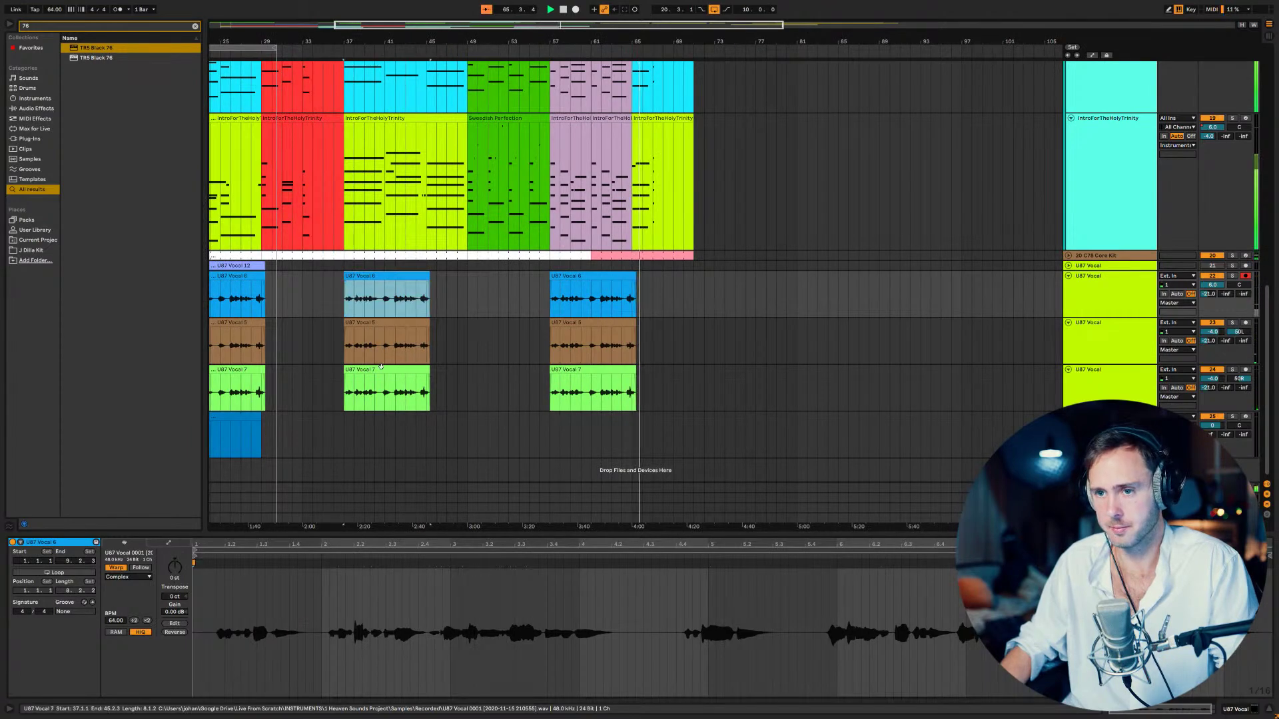
{"action": "left_click", "coordinate": [381, 367], "text": "shift"}
{"action": "key", "text": "0"}
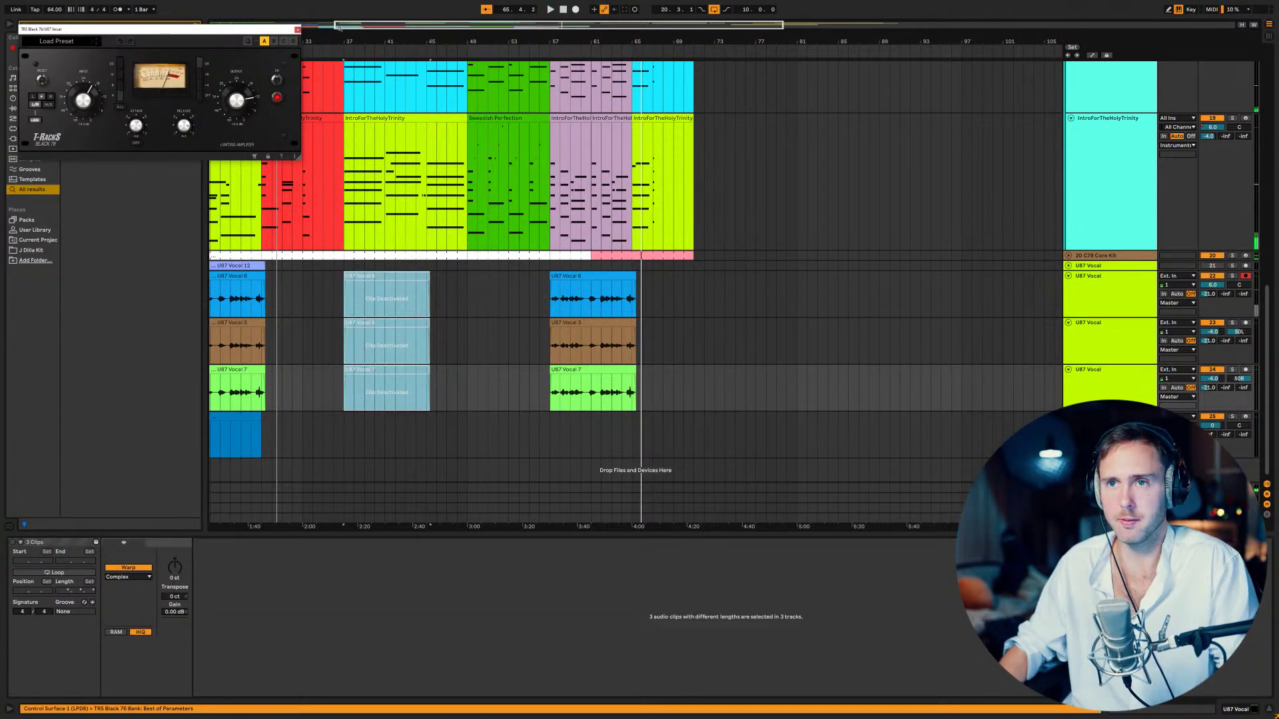
{"action": "left_click", "coordinate": [297, 29]}
{"action": "key", "text": "minus"}
{"action": "key", "text": "minus"}
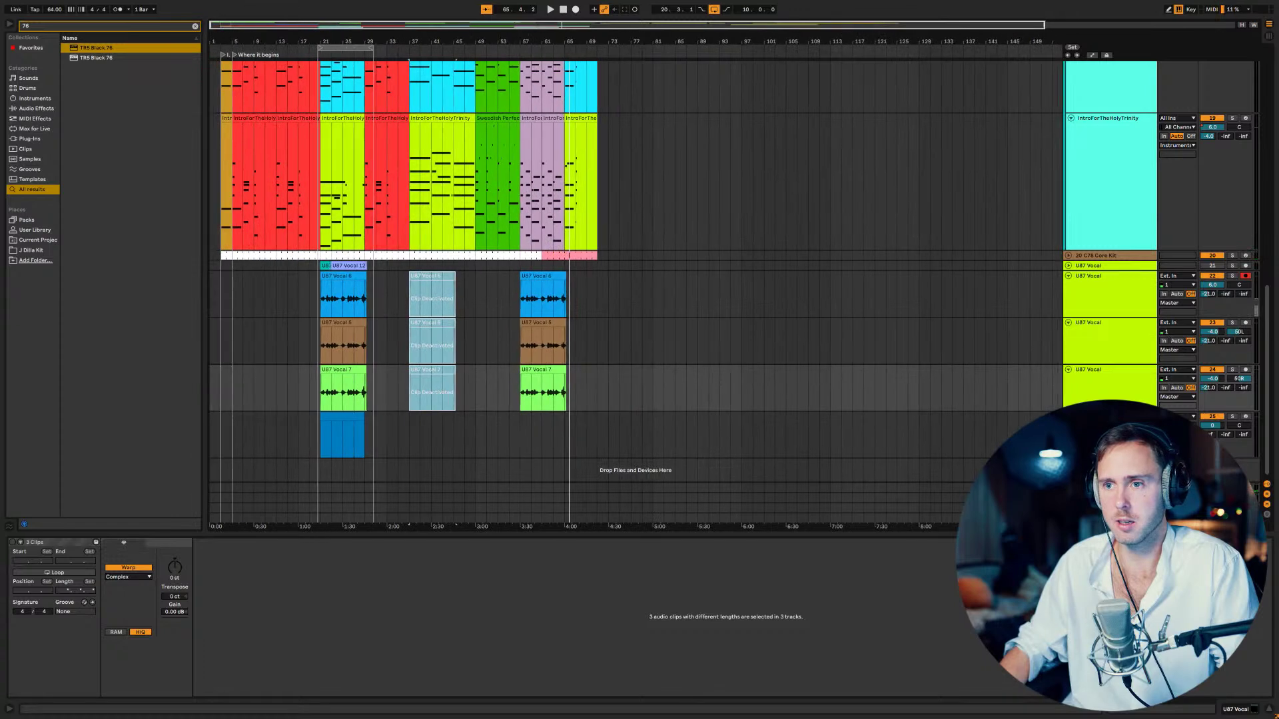
{"action": "left_click", "coordinate": [436, 274]}
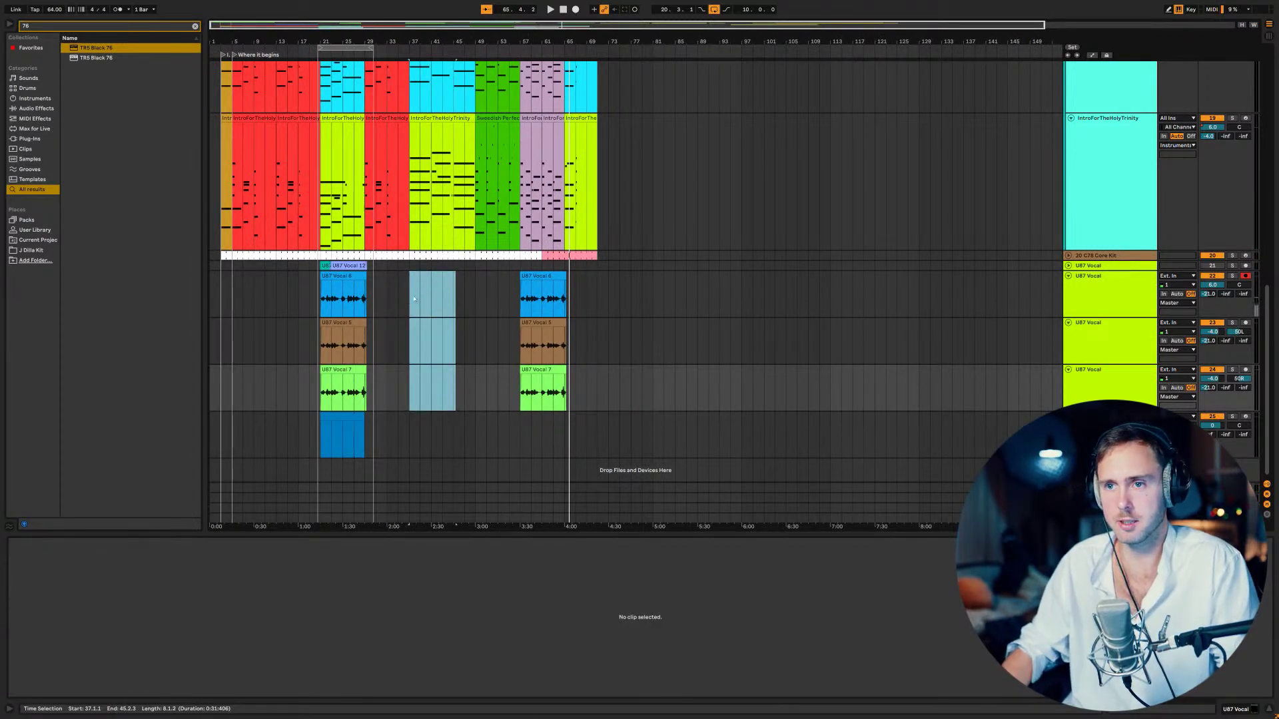
{"action": "left_click", "coordinate": [414, 299]}
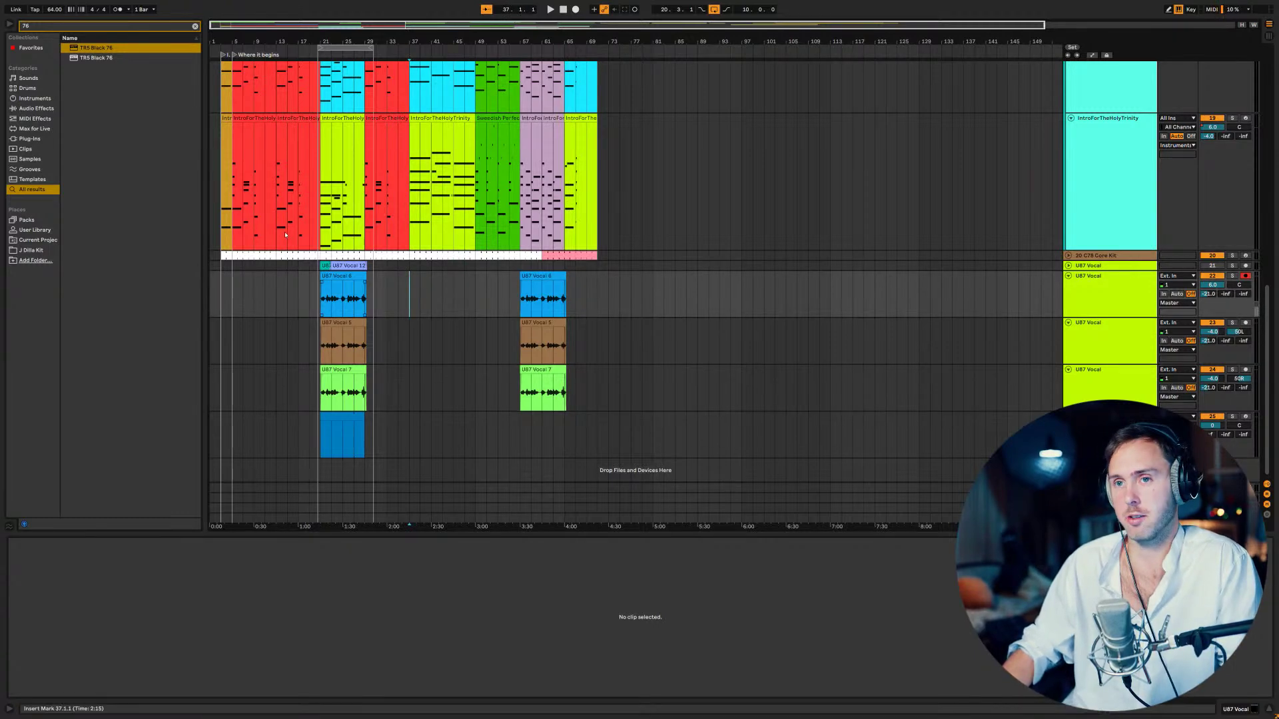
- Move the ten-bar loop to start at bar 5 and show the lyrics document LFS 15# on half the screen
{"action": "left_click_drag", "start_coordinate": [345, 44], "coordinate": [259, 47]}
{"action": "left_click_drag", "start_coordinate": [484, 258], "coordinate": [638, 1]}
{"action": "scroll", "coordinate": [638, 267], "scroll_direction": "up", "scroll_amount": 2}
{"action": "left_click_drag", "start_coordinate": [536, 5], "coordinate": [1278, 199]}
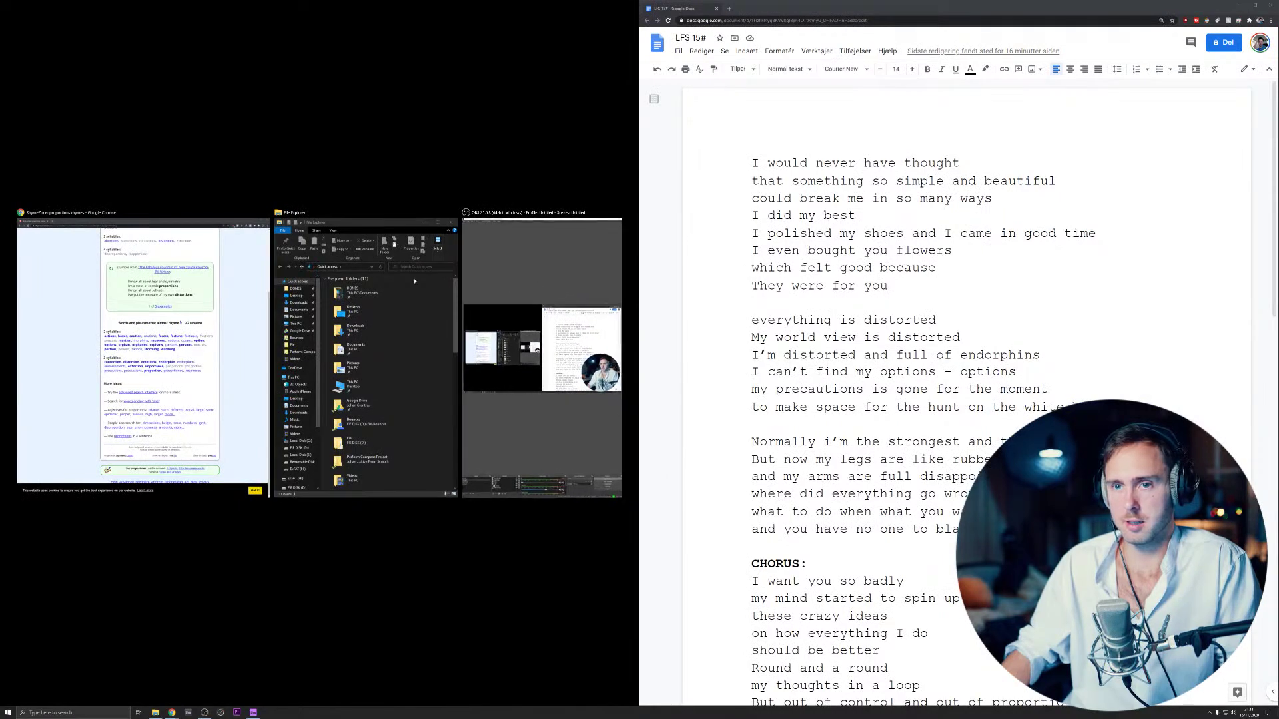
{"action": "left_click", "coordinate": [254, 713]}
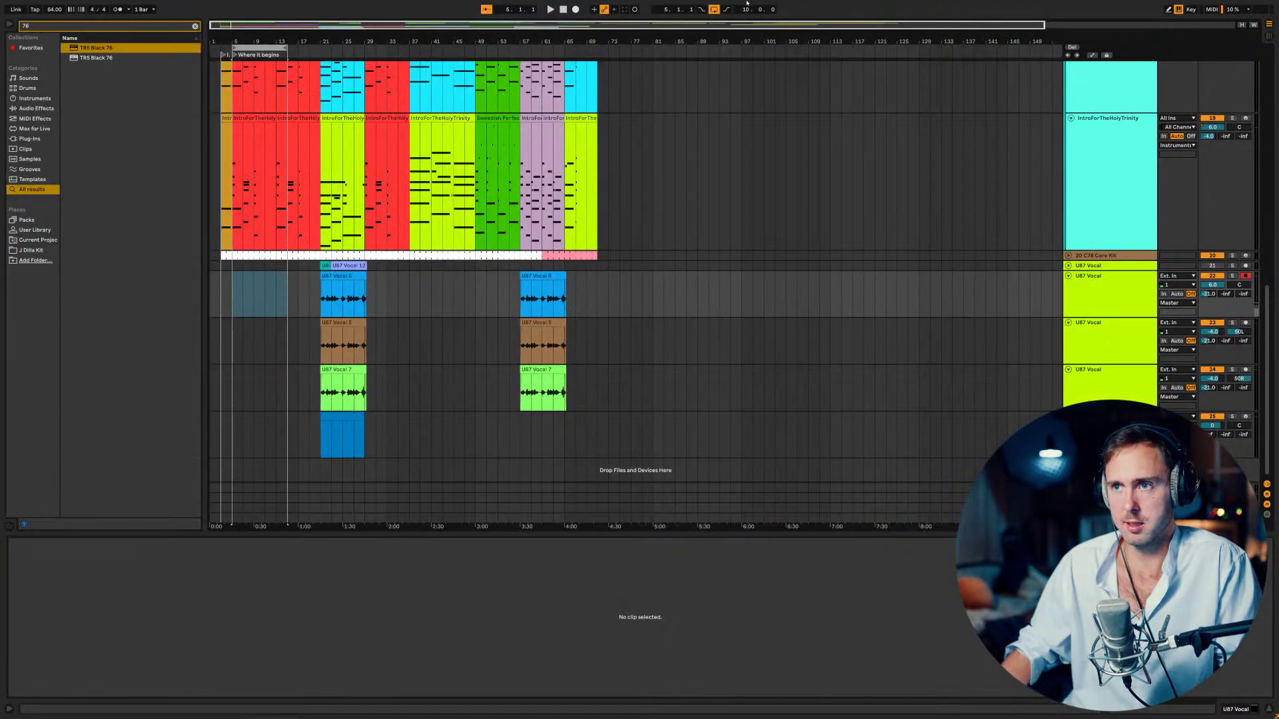
- Take the Ableton Live window out of full screen and fit it beside the lyrics document
{"action": "key", "text": "F11"}
{"action": "left_click_drag", "start_coordinate": [1078, 8], "coordinate": [2, 2]}
{"action": "left_click", "coordinate": [401, 331]}
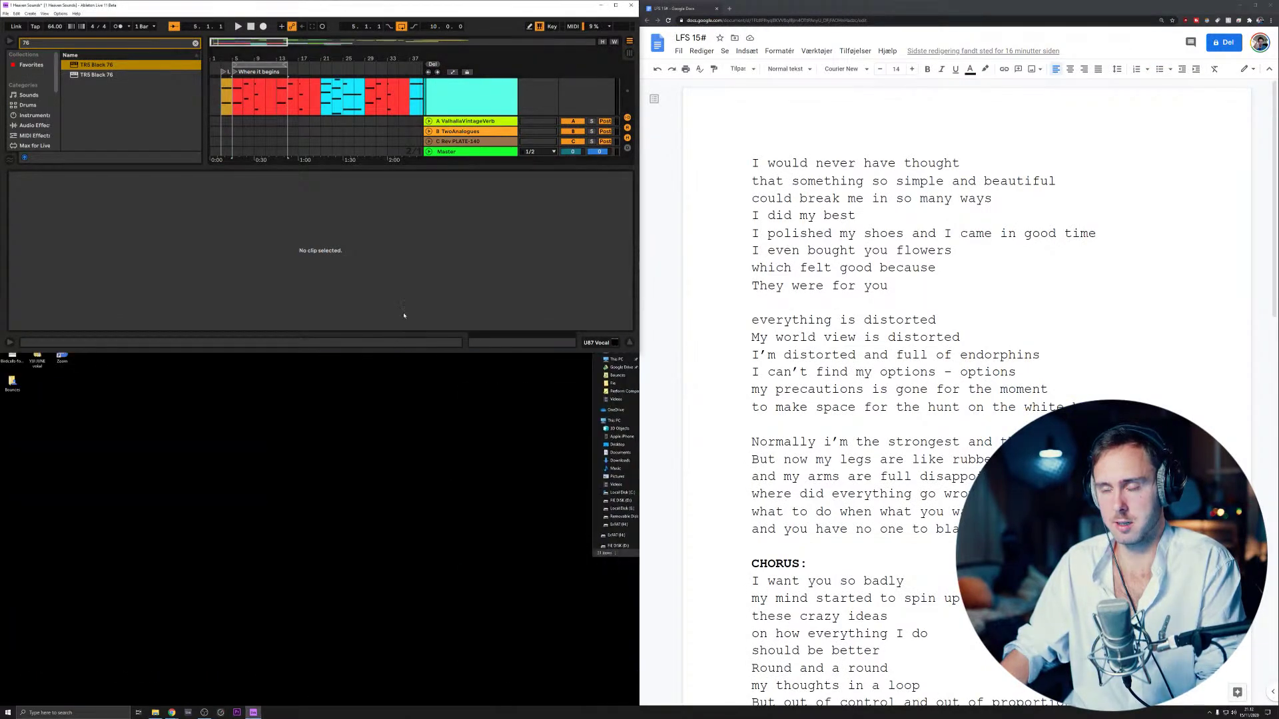
{"action": "left_click_drag", "start_coordinate": [459, 353], "coordinate": [459, 705]}
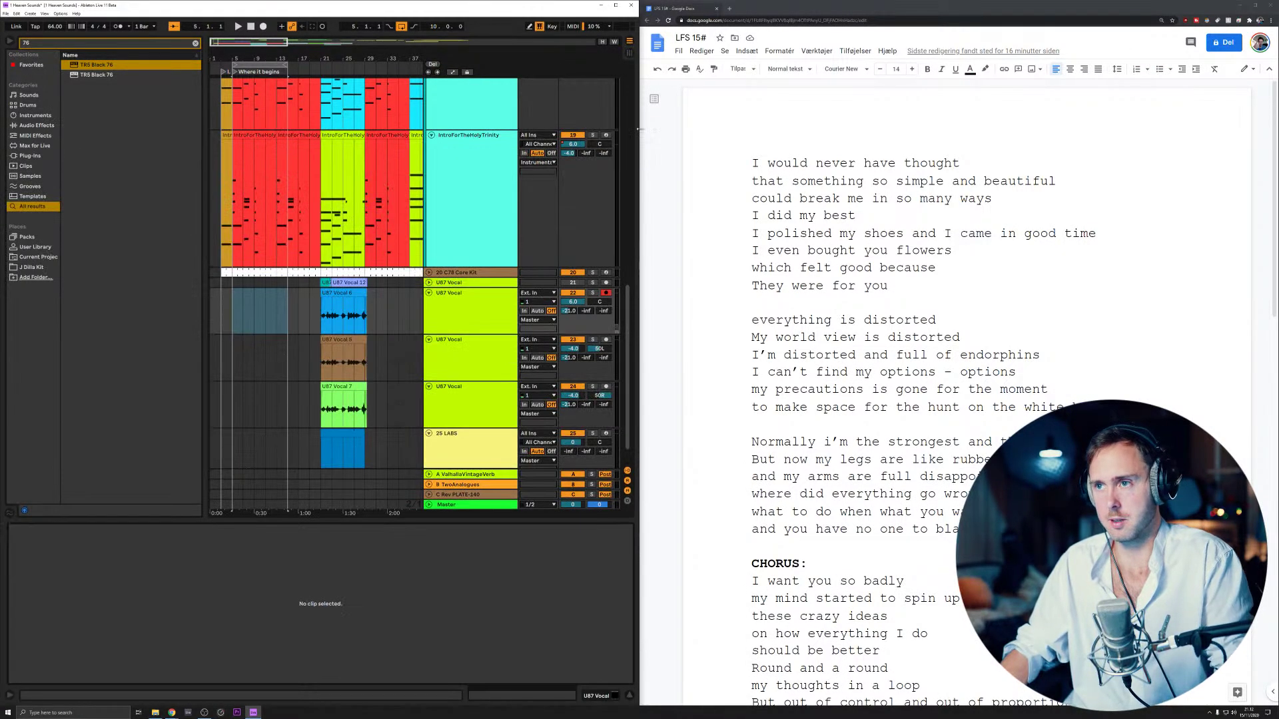
- Maximize the Live window, select all tracks across the loop from bar 5 to 15 and start playback
{"action": "left_click_drag", "start_coordinate": [522, 9], "coordinate": [533, 0]}
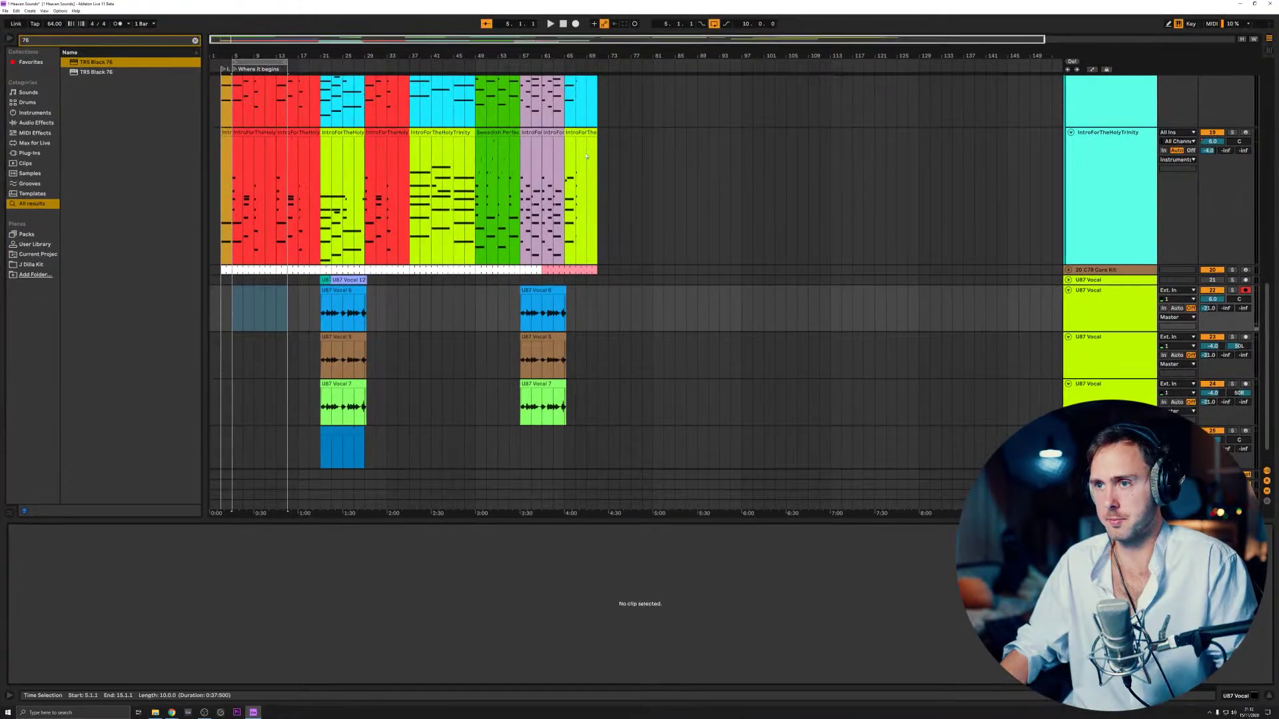
{"action": "left_click", "coordinate": [260, 167], "text": "shift"}
{"action": "key", "text": "space"}
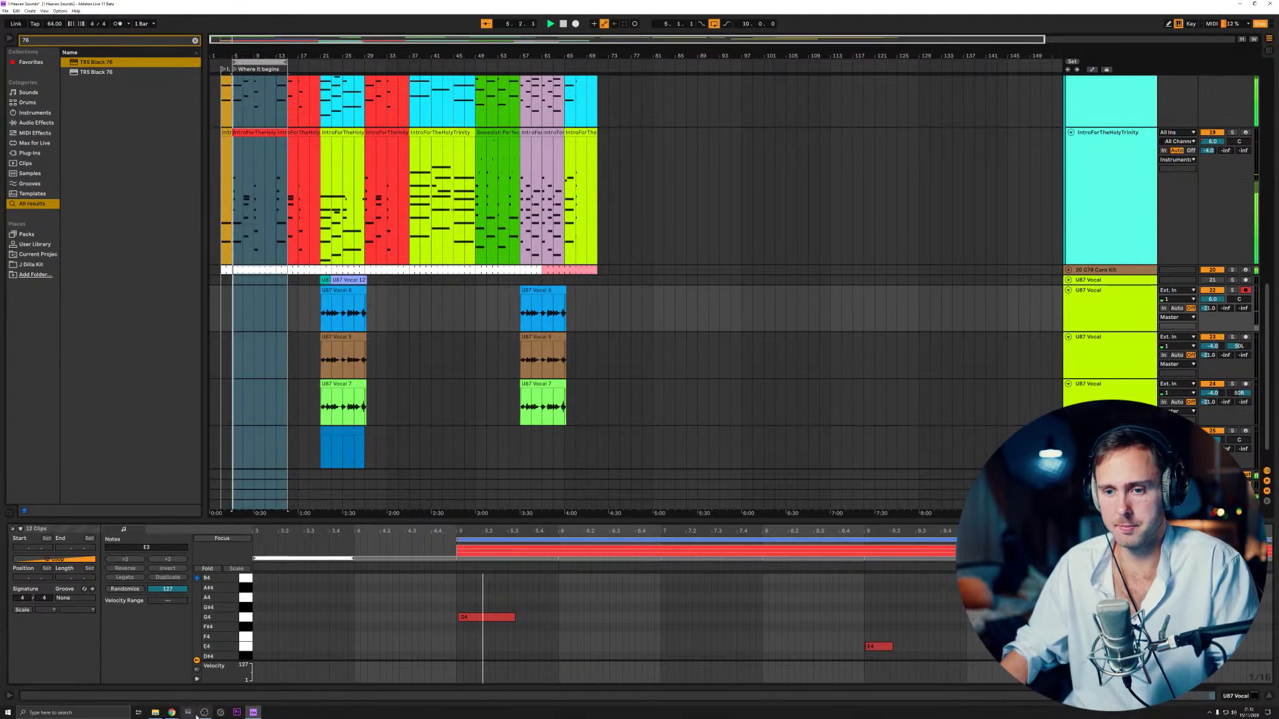
- Bring up the RhymeZone window and the LFS 15# lyrics document and move both onto the other monitor, clear of the Live window
{"action": "mouse_move", "coordinate": [171, 713]}
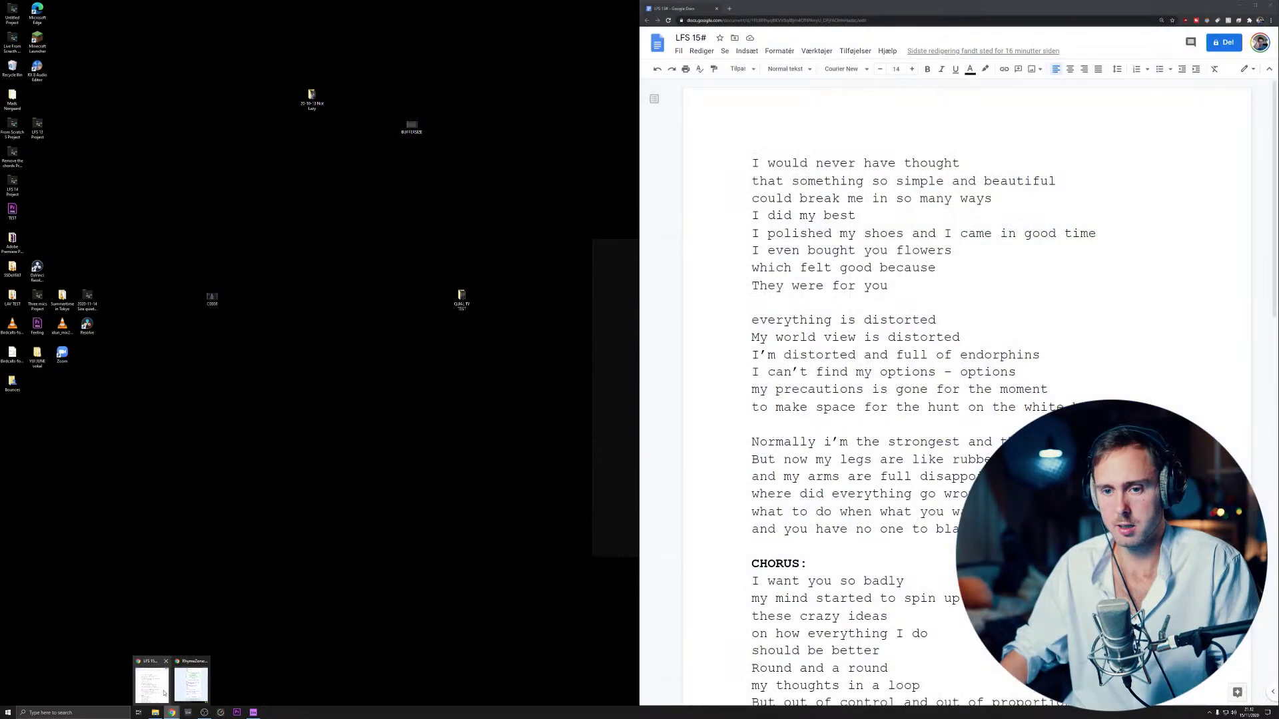
{"action": "left_click", "coordinate": [183, 691]}
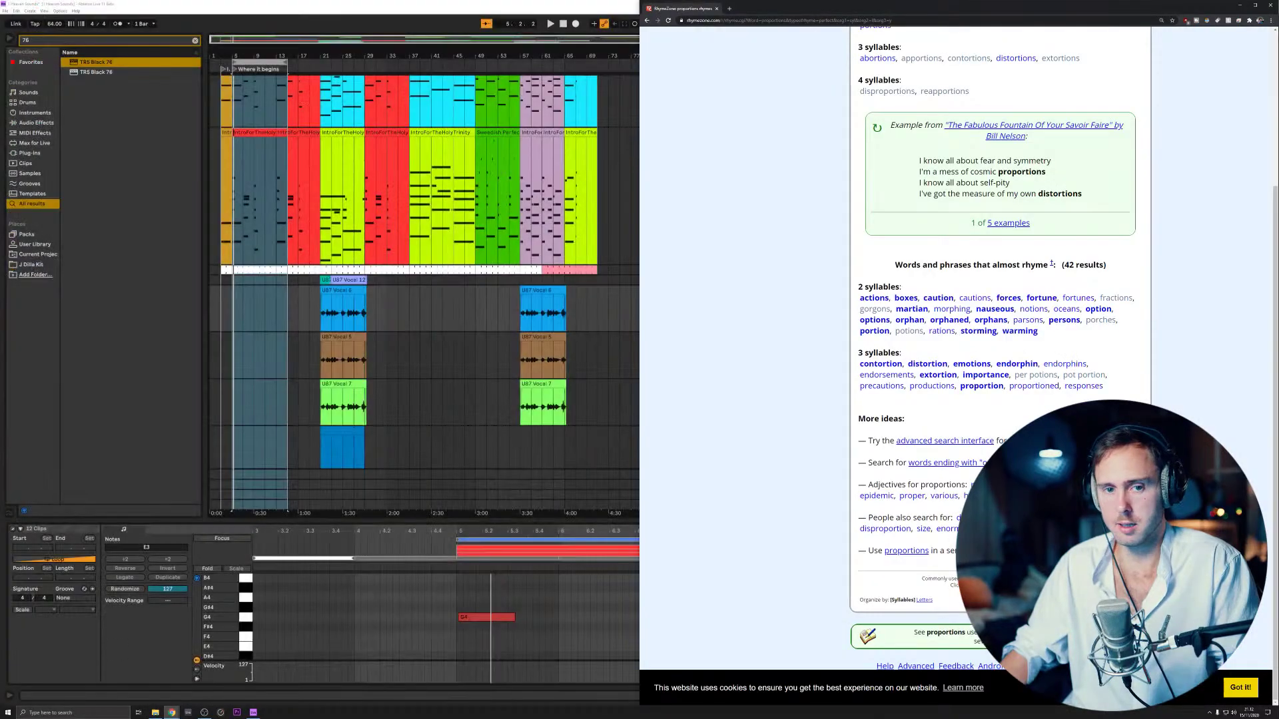
{"action": "left_click_drag", "start_coordinate": [859, 3], "coordinate": [0, 13]}
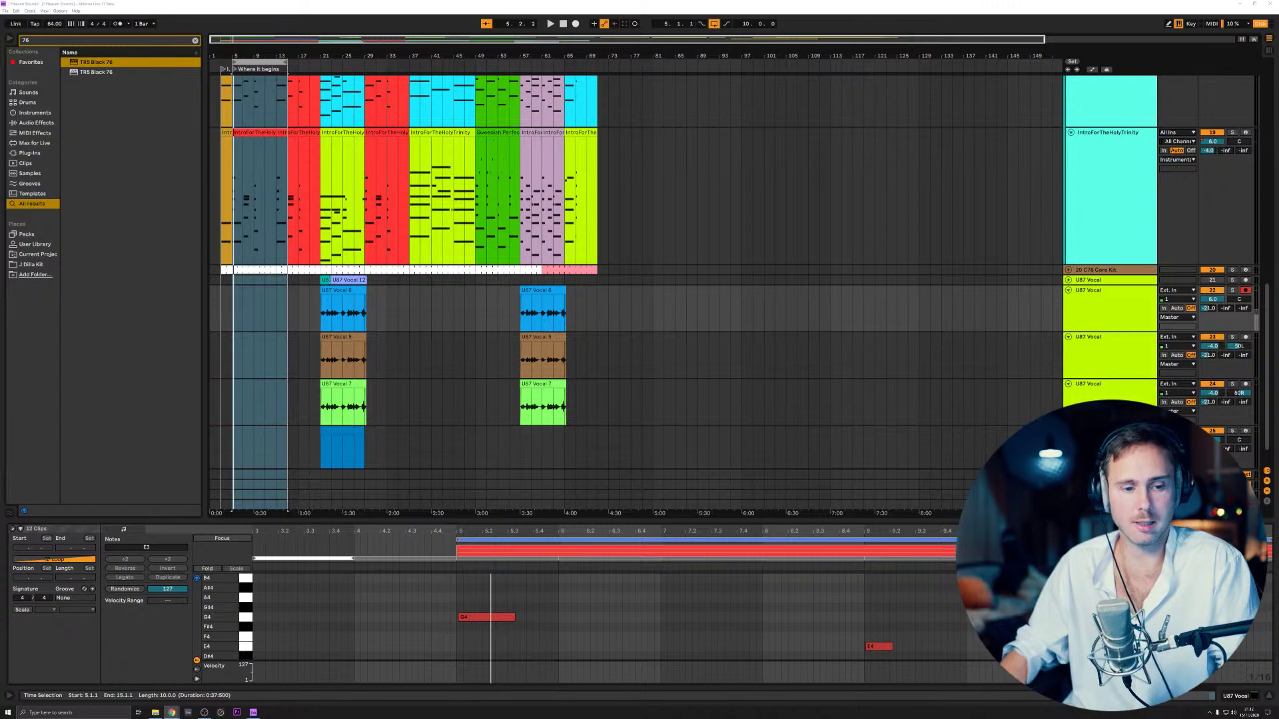
{"action": "key", "text": "alt+Tab"}
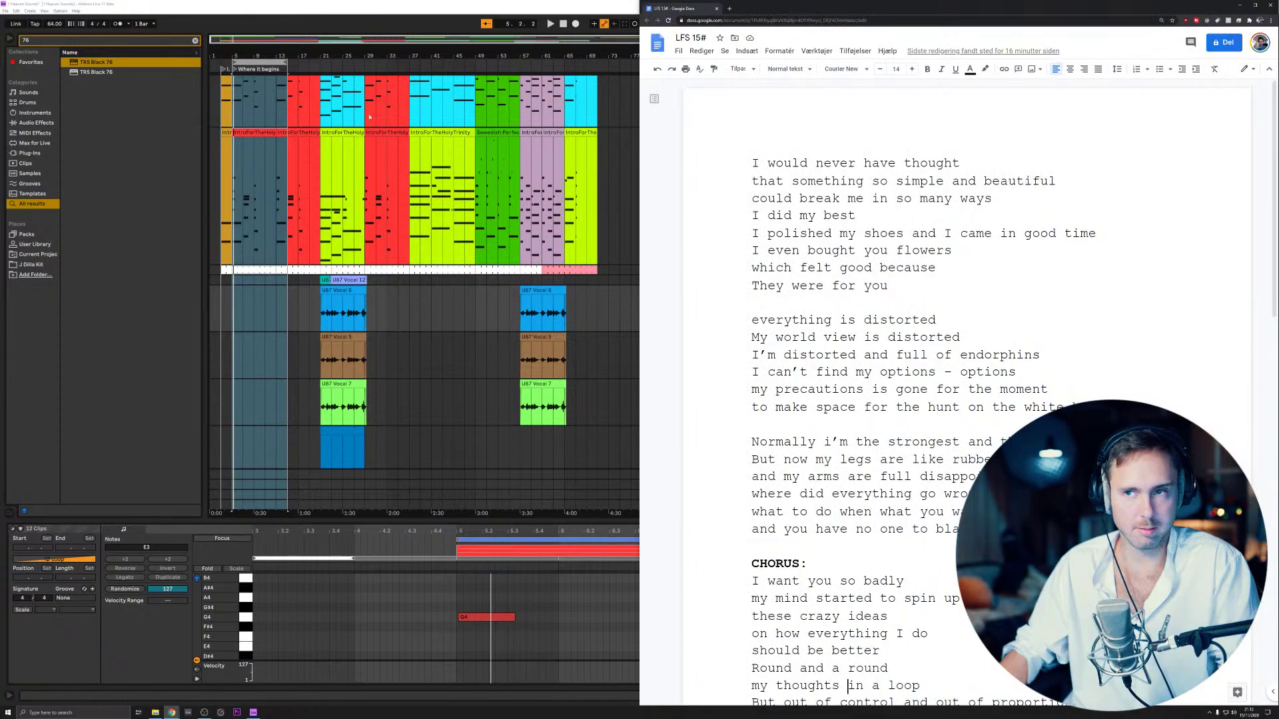
{"action": "left_click_drag", "start_coordinate": [850, 1], "coordinate": [836, 92]}
{"action": "left_click_drag", "start_coordinate": [750, 92], "coordinate": [0, 133]}
- Set the insert marker at bar 5 on the record-armed U87 Vocal track and put the Live window in full screen
{"action": "left_click_drag", "start_coordinate": [258, 44], "coordinate": [225, 40]}
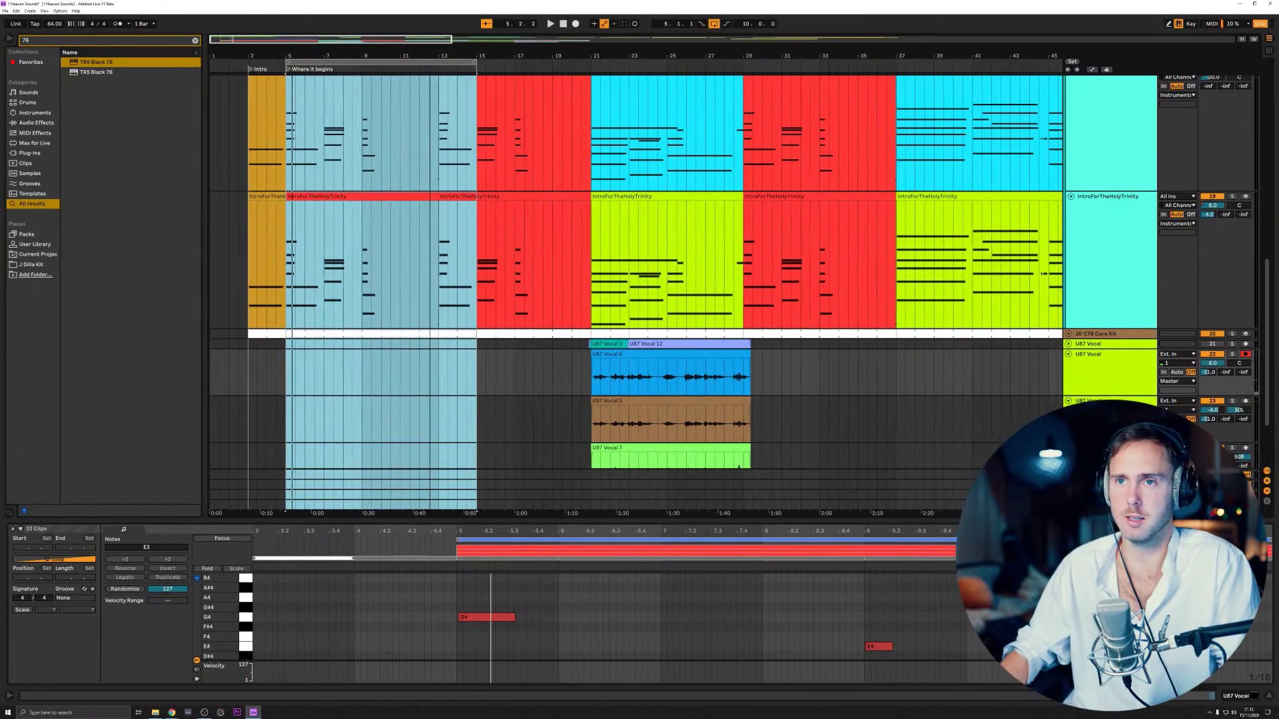
{"action": "left_click", "coordinate": [303, 196]}
{"action": "scroll", "coordinate": [366, 341], "scroll_direction": "down", "scroll_amount": 2}
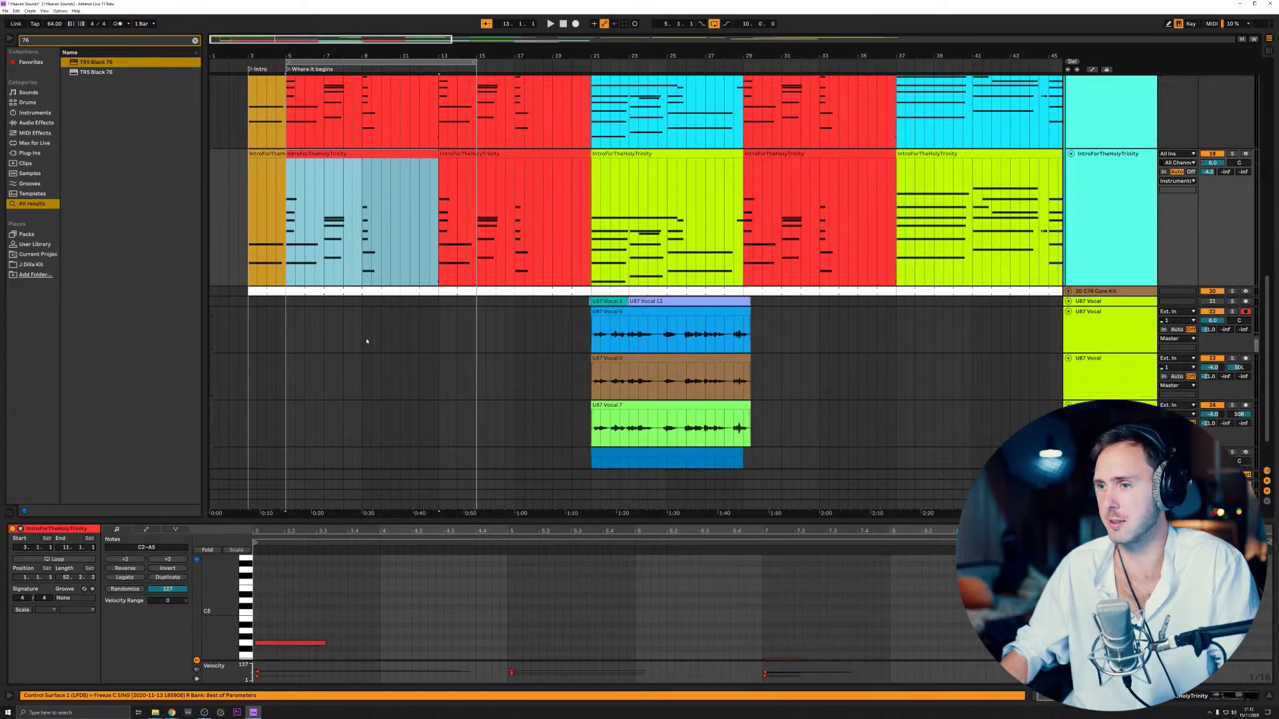
{"action": "left_click", "coordinate": [286, 332]}
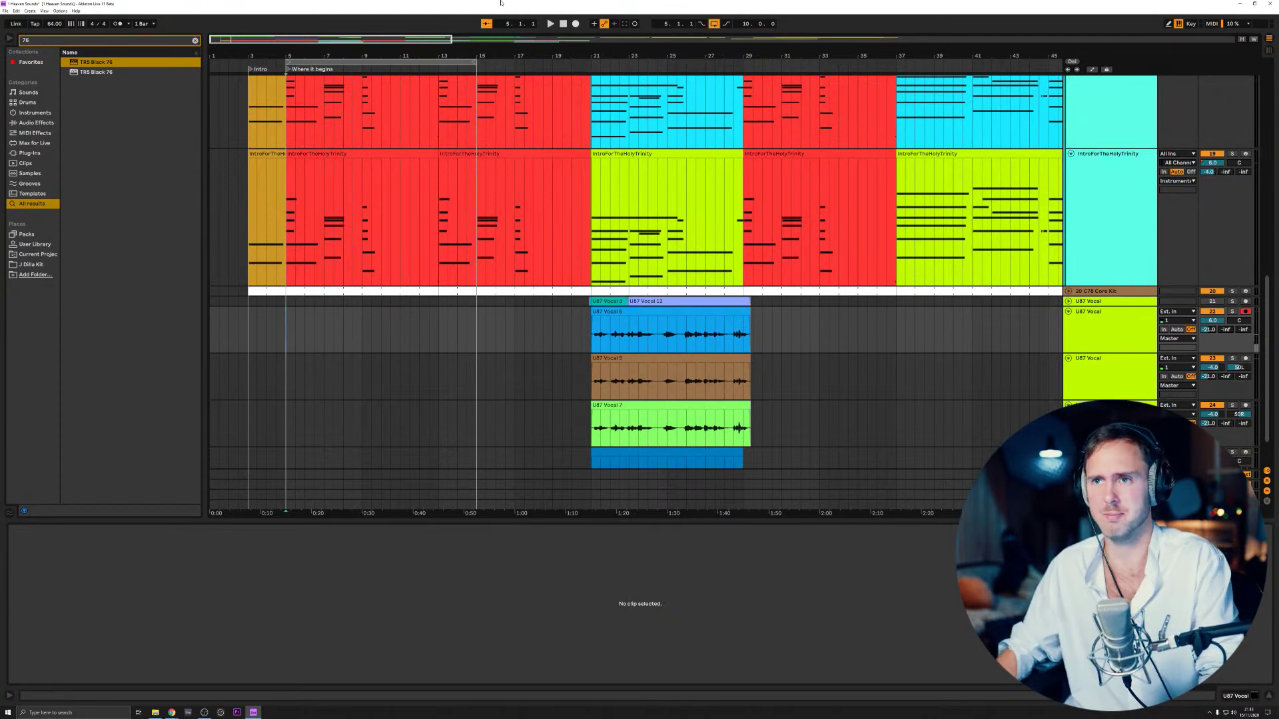
{"action": "key", "text": "ctrl+shift+f"}
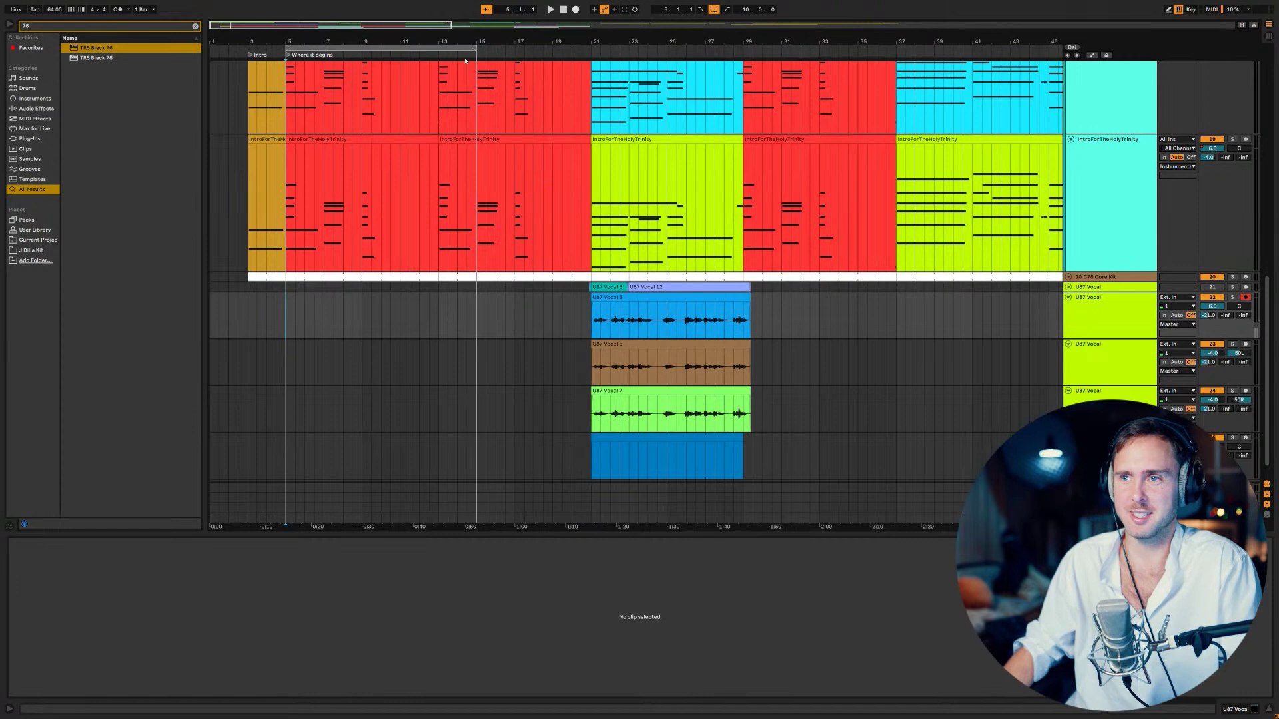
- Extend the loop brace to bar 21 and record a verse vocal take on the armed U87 Vocal track from 4.3.1
{"action": "left_click_drag", "start_coordinate": [474, 47], "coordinate": [589, 47]}
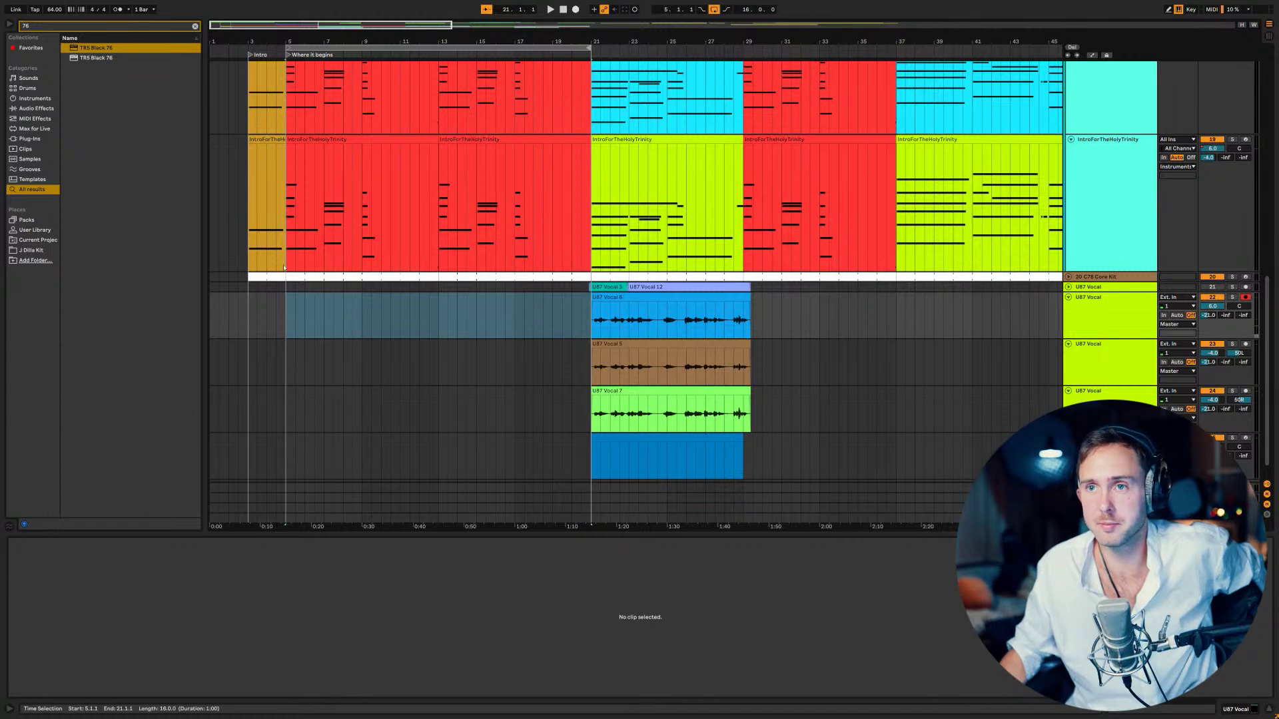
{"action": "left_click", "coordinate": [276, 307]}
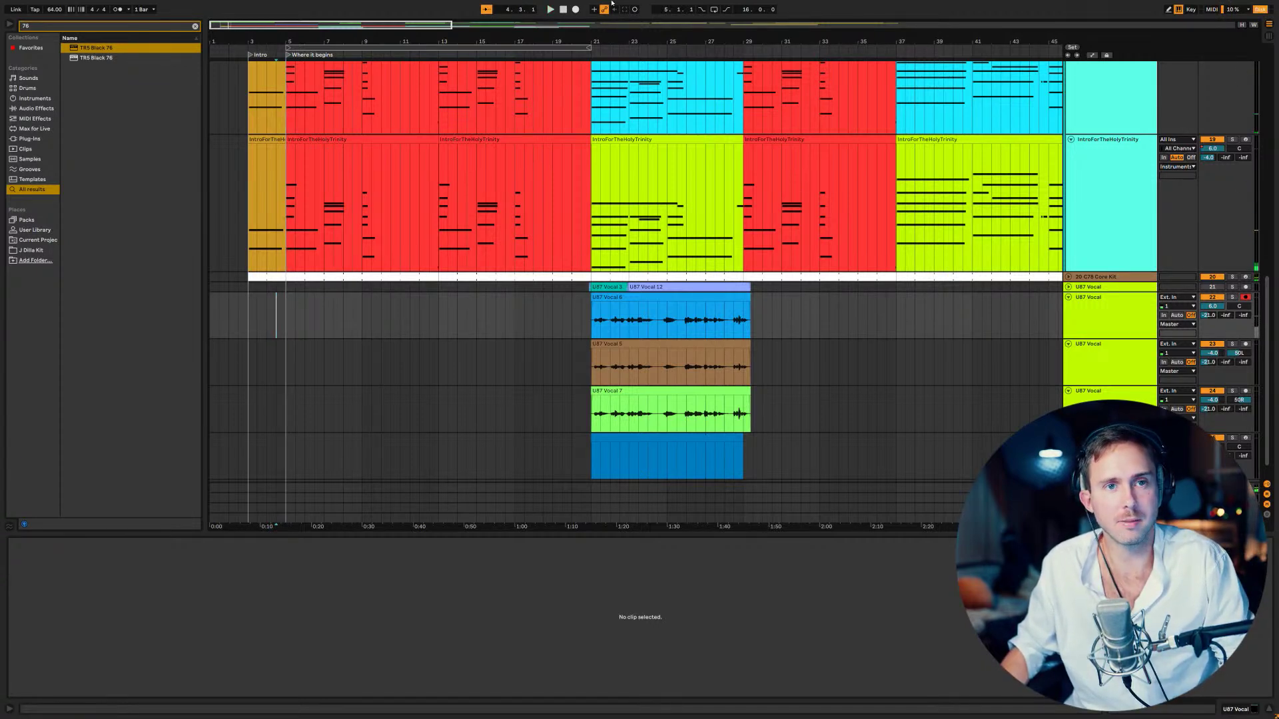
{"action": "left_click", "coordinate": [575, 9]}
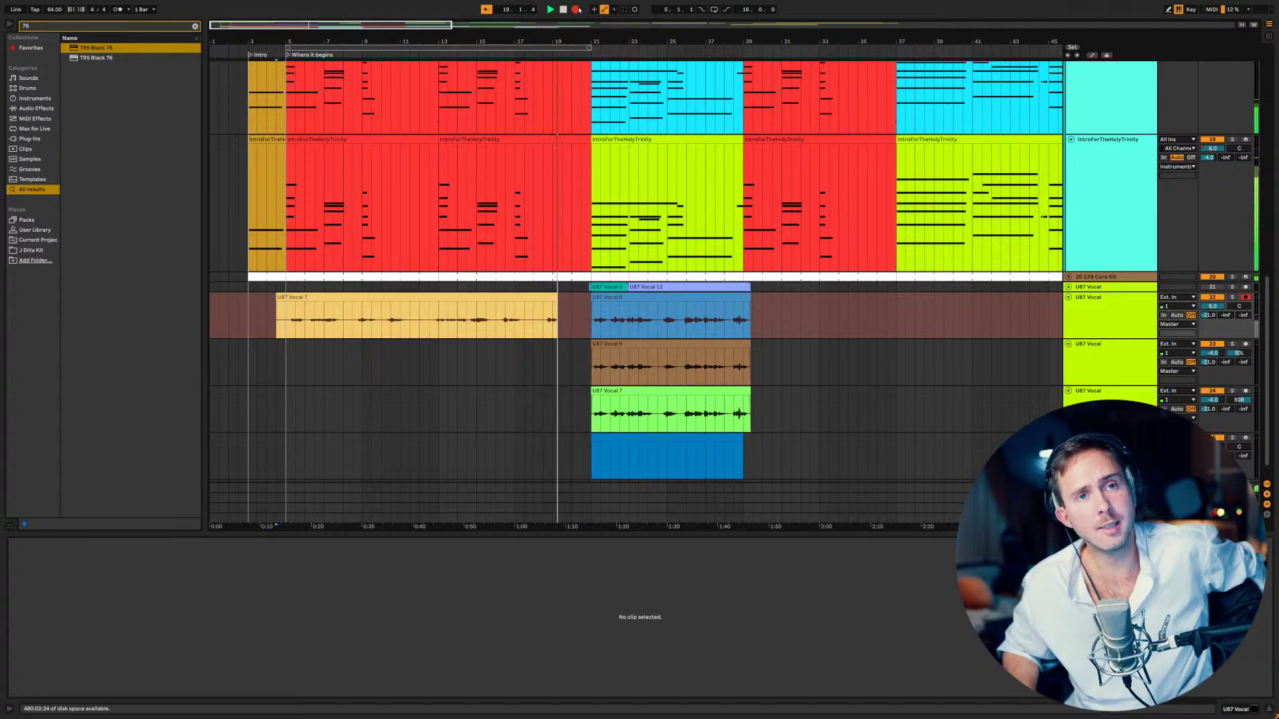
{"action": "left_click", "coordinate": [577, 9]}
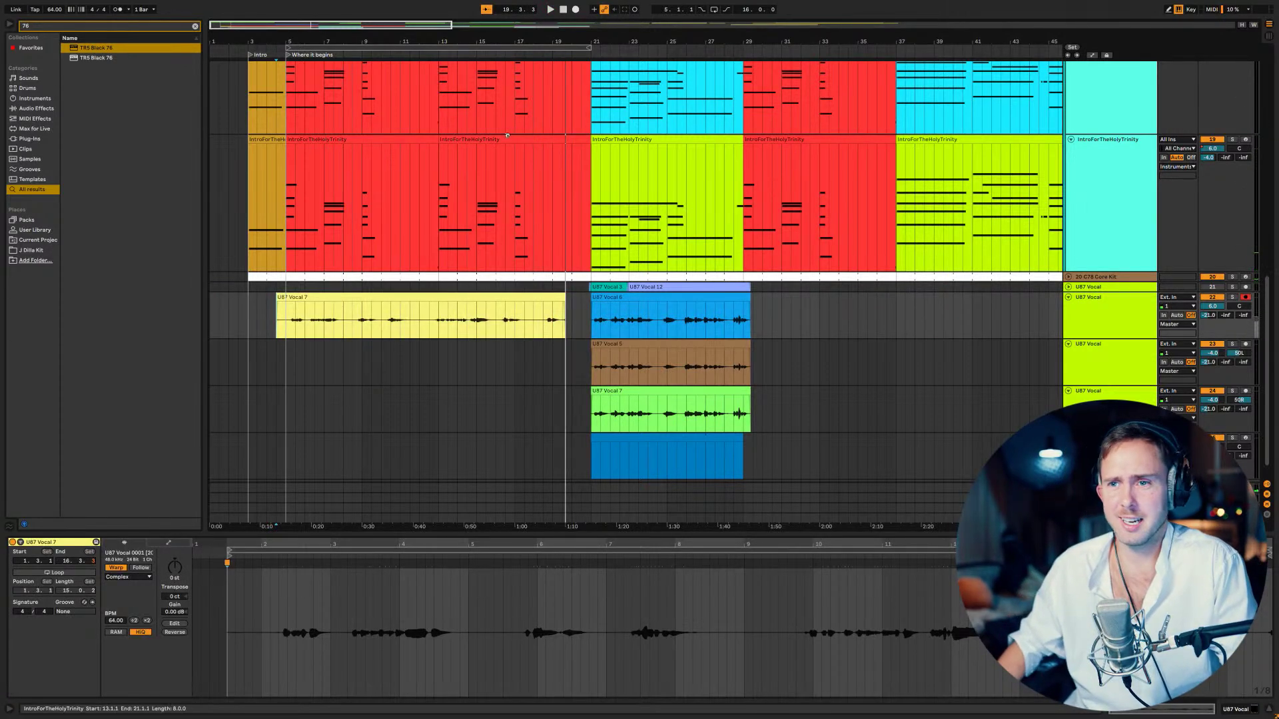
- Trim the start of the new verse vocal clip so that it begins at bar 5
{"action": "scroll", "coordinate": [533, 300], "scroll_direction": "up", "scroll_amount": 3}
{"action": "scroll", "coordinate": [520, 303], "scroll_direction": "down", "scroll_amount": 3}
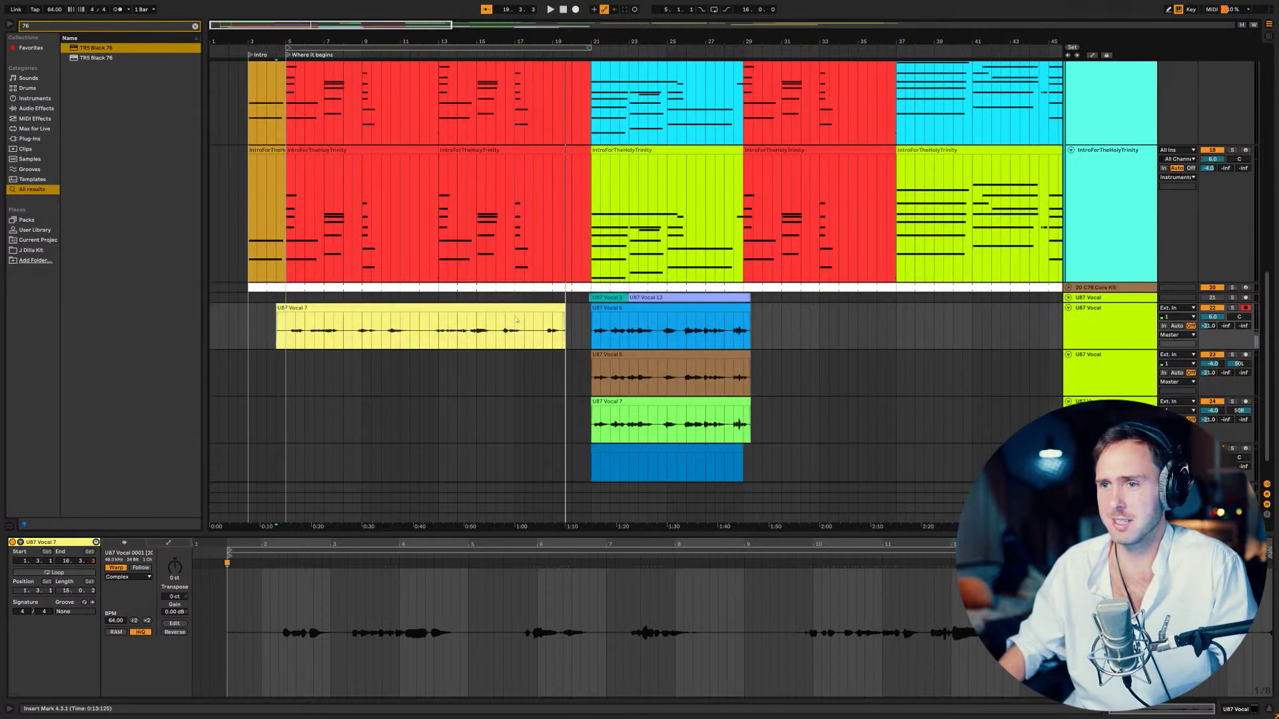
{"action": "left_click", "coordinate": [500, 309]}
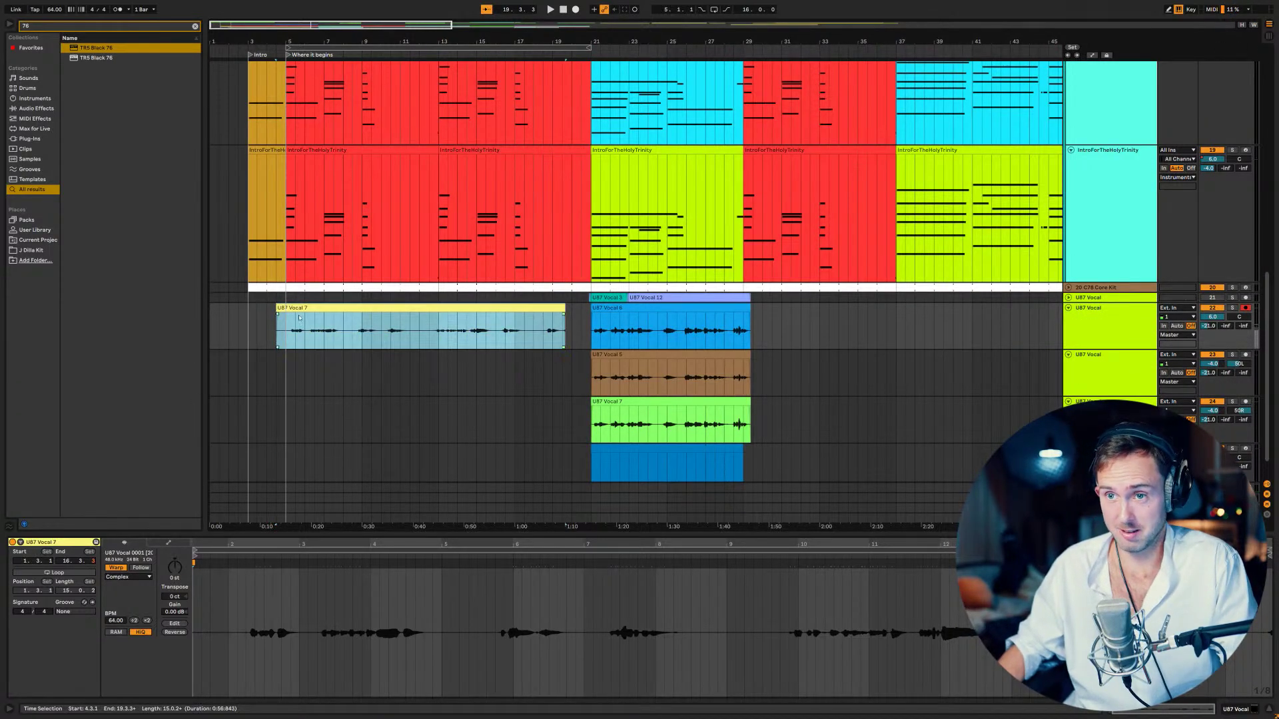
{"action": "left_click_drag", "start_coordinate": [277, 326], "coordinate": [286, 326]}
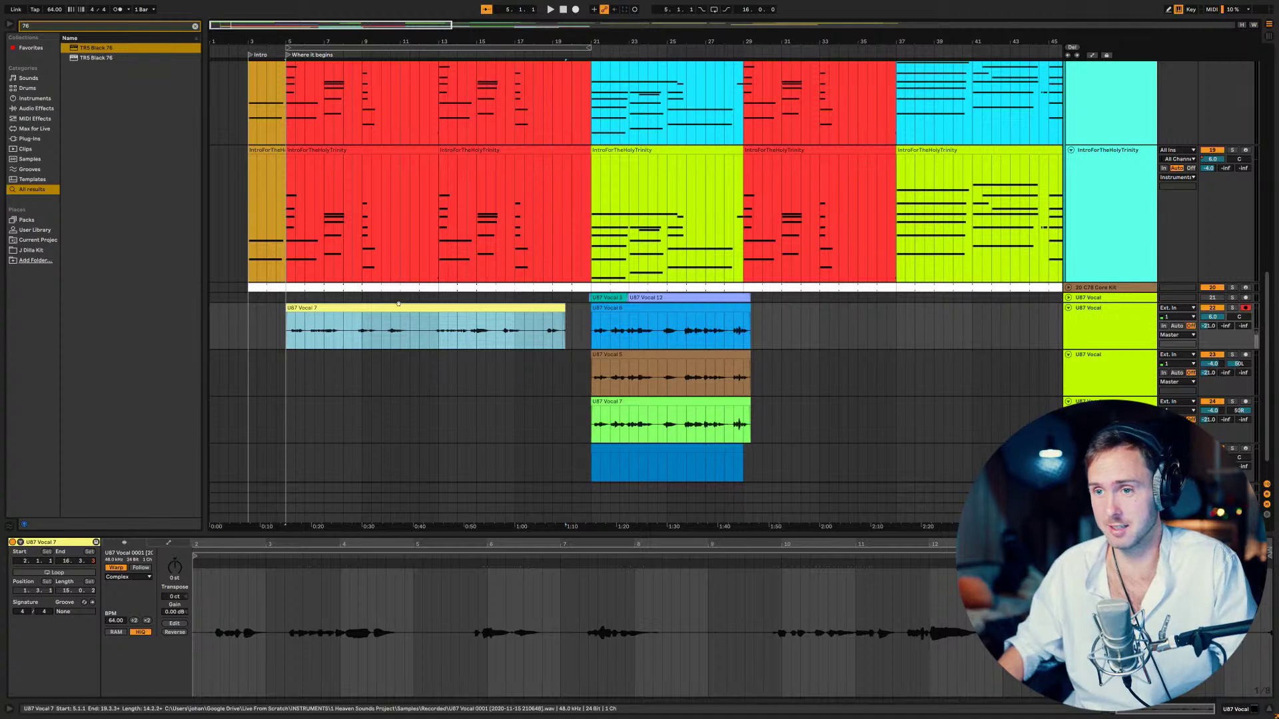
{"action": "scroll", "coordinate": [788, 340], "scroll_direction": "down", "scroll_amount": 1}
{"action": "scroll", "coordinate": [409, 341], "scroll_direction": "up", "scroll_amount": 3}
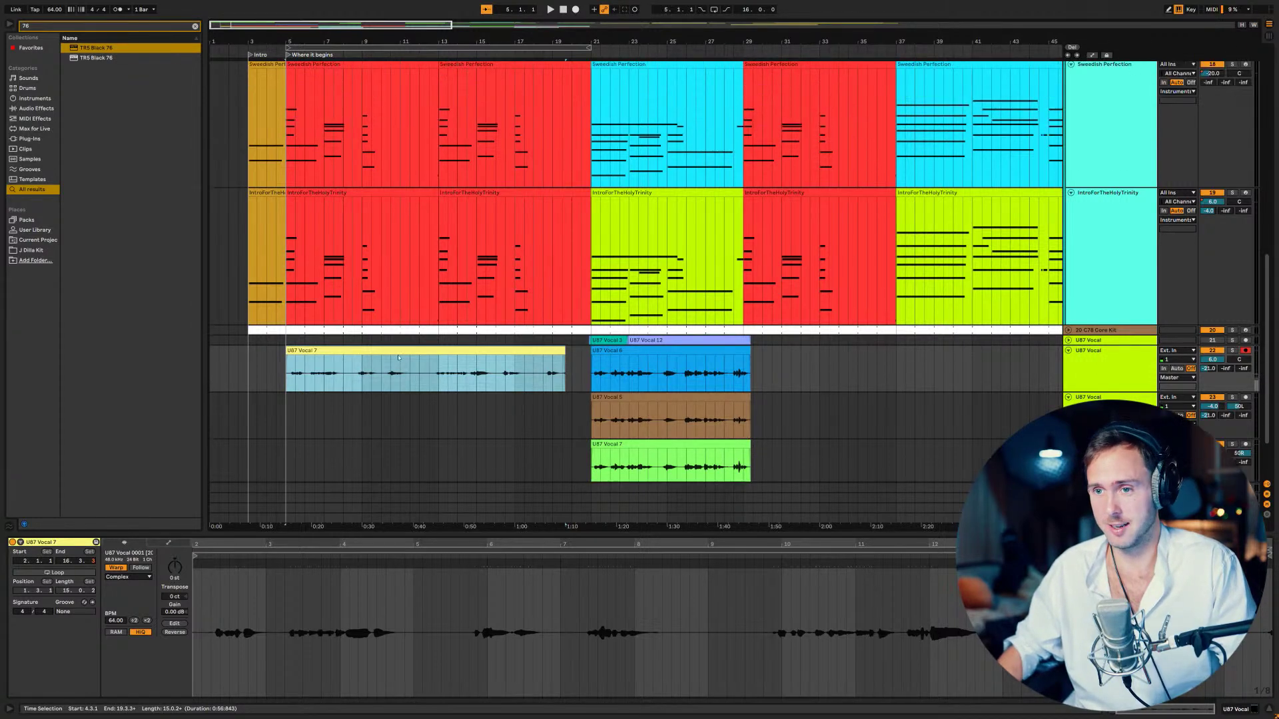
- Insert a new audio track above the armed vocal track, move the verse vocal clip onto it and rename the track VERSE
{"action": "left_click", "coordinate": [257, 217]}
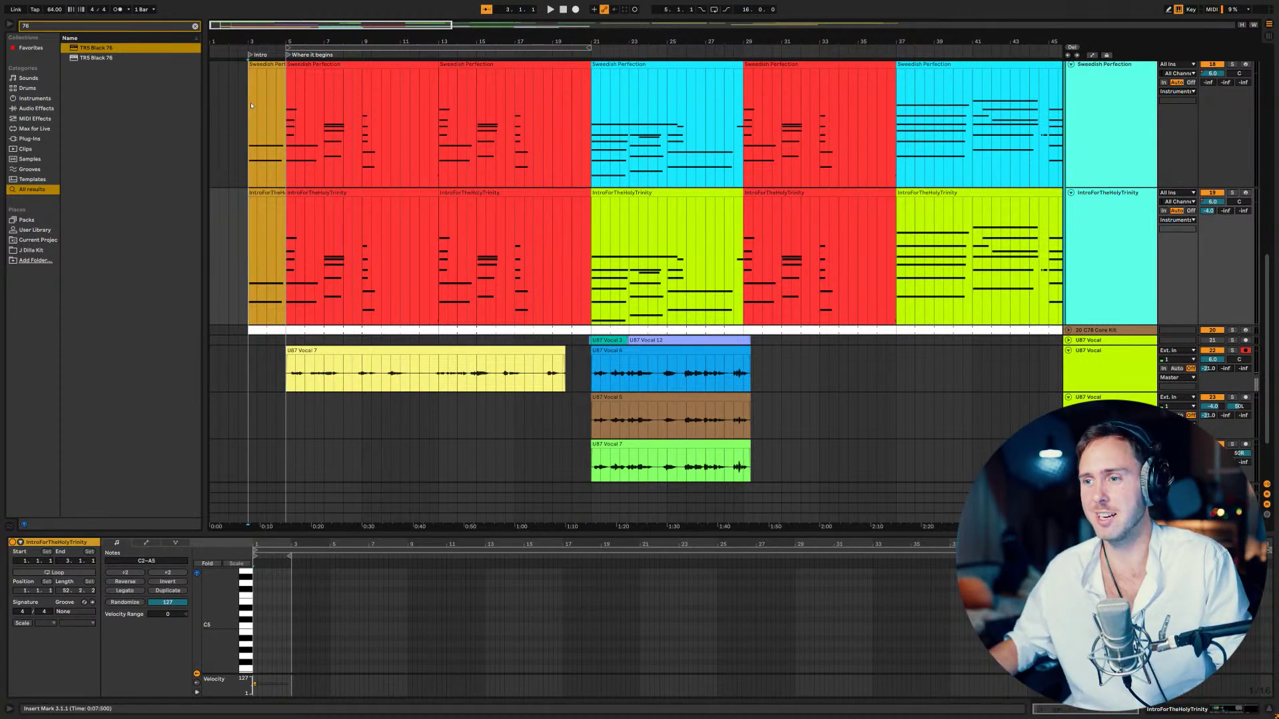
{"action": "left_click", "coordinate": [1107, 340]}
{"action": "key", "text": "ctrl+t"}
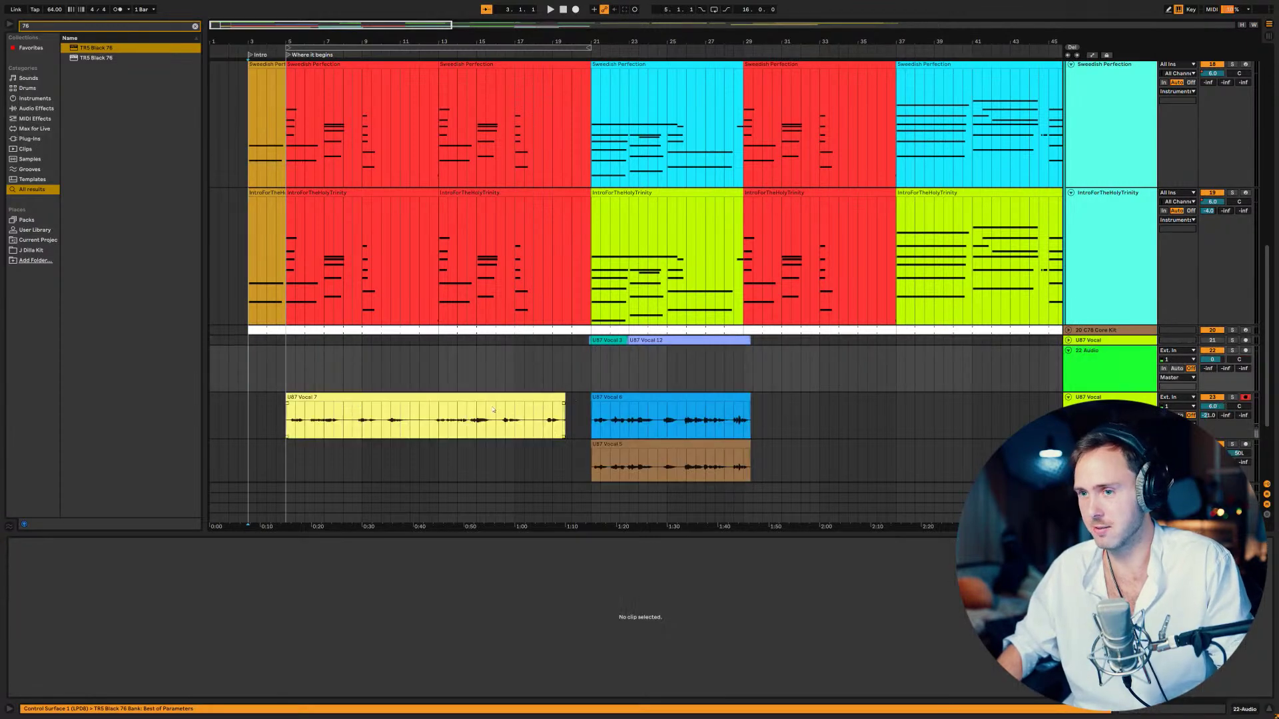
{"action": "left_click_drag", "start_coordinate": [472, 396], "coordinate": [473, 350]}
{"action": "left_click", "coordinate": [1087, 373]}
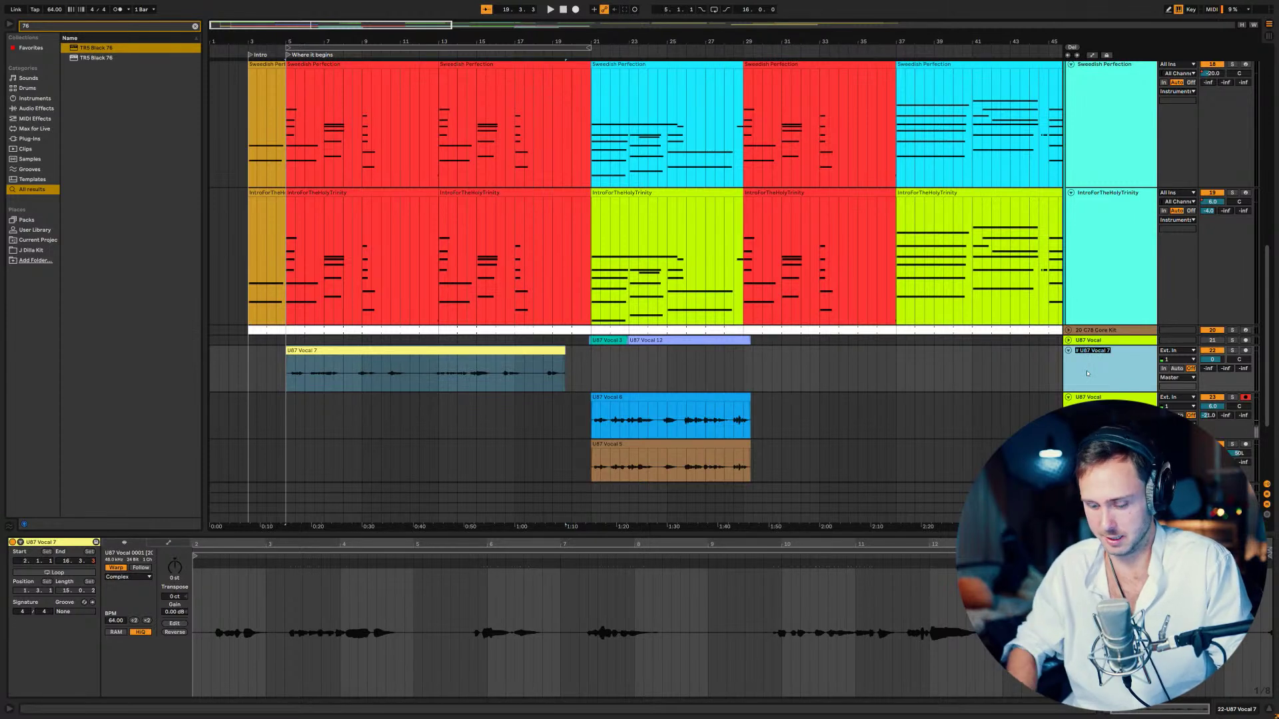
{"action": "type", "text": "VERSE"}
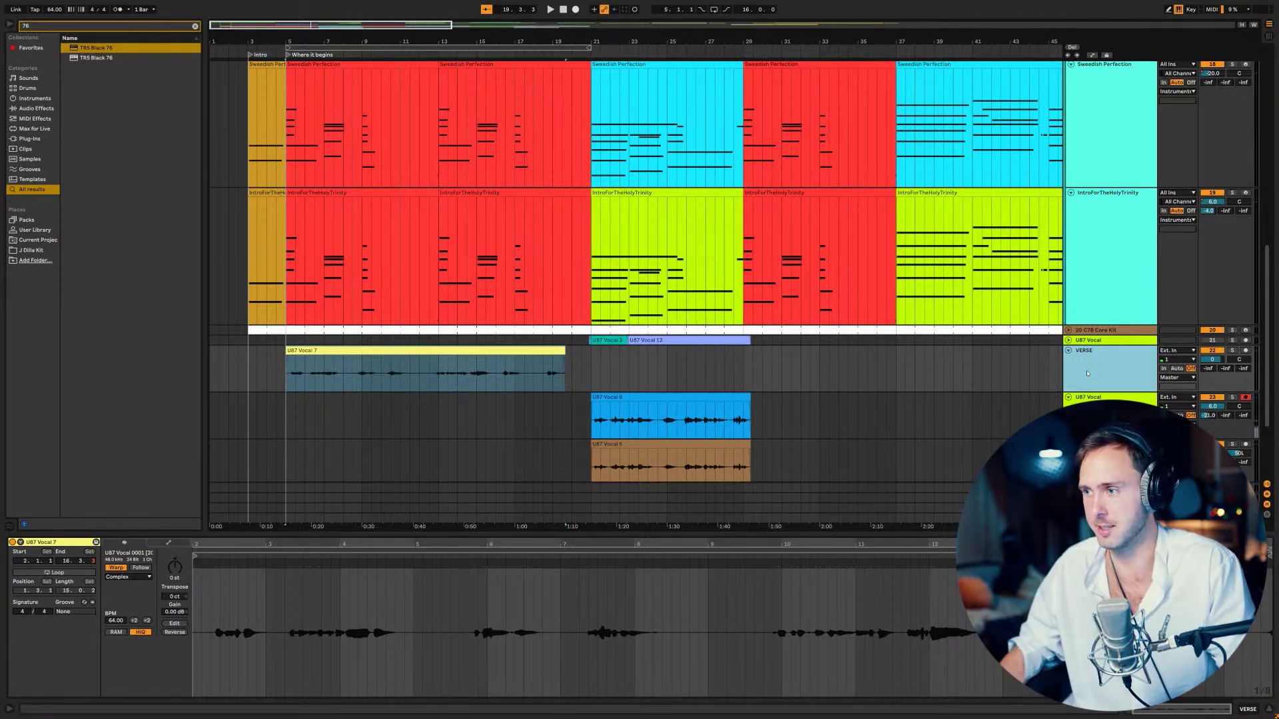
{"action": "right_click", "coordinate": [1087, 373]}
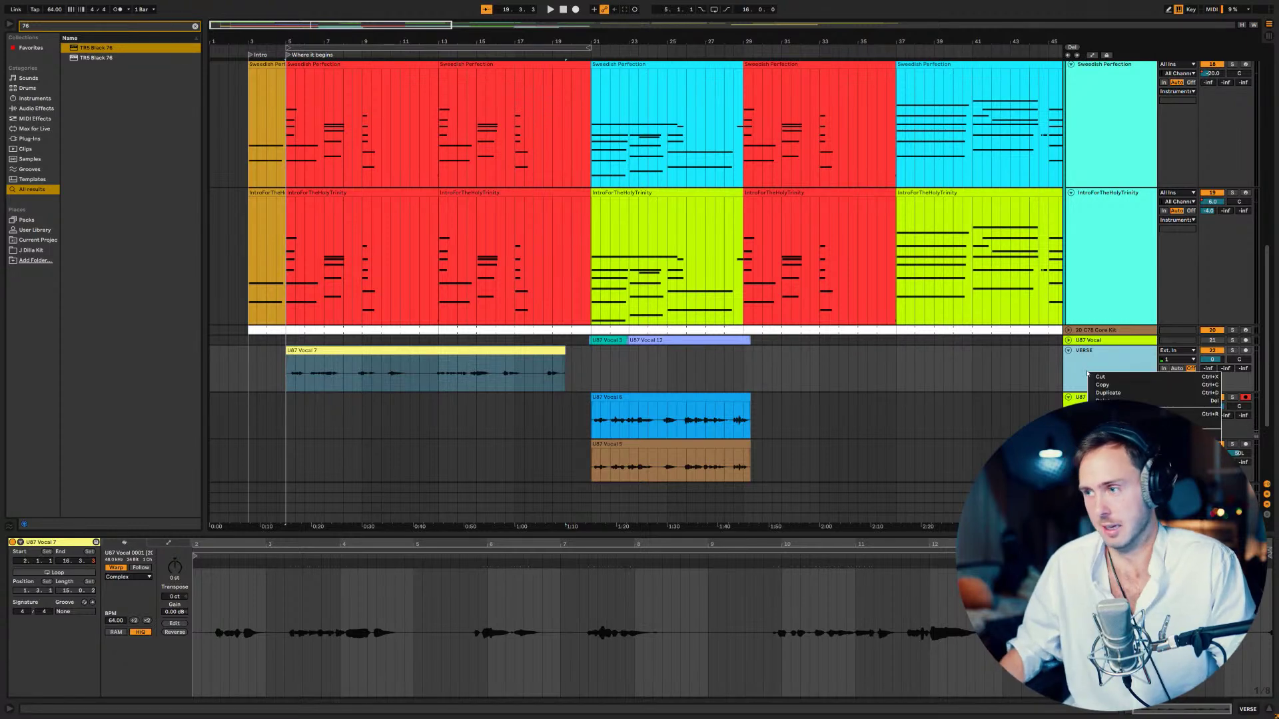
{"action": "left_click", "coordinate": [1080, 369]}
{"action": "right_click", "coordinate": [1095, 367]}
{"action": "left_click", "coordinate": [1086, 373]}
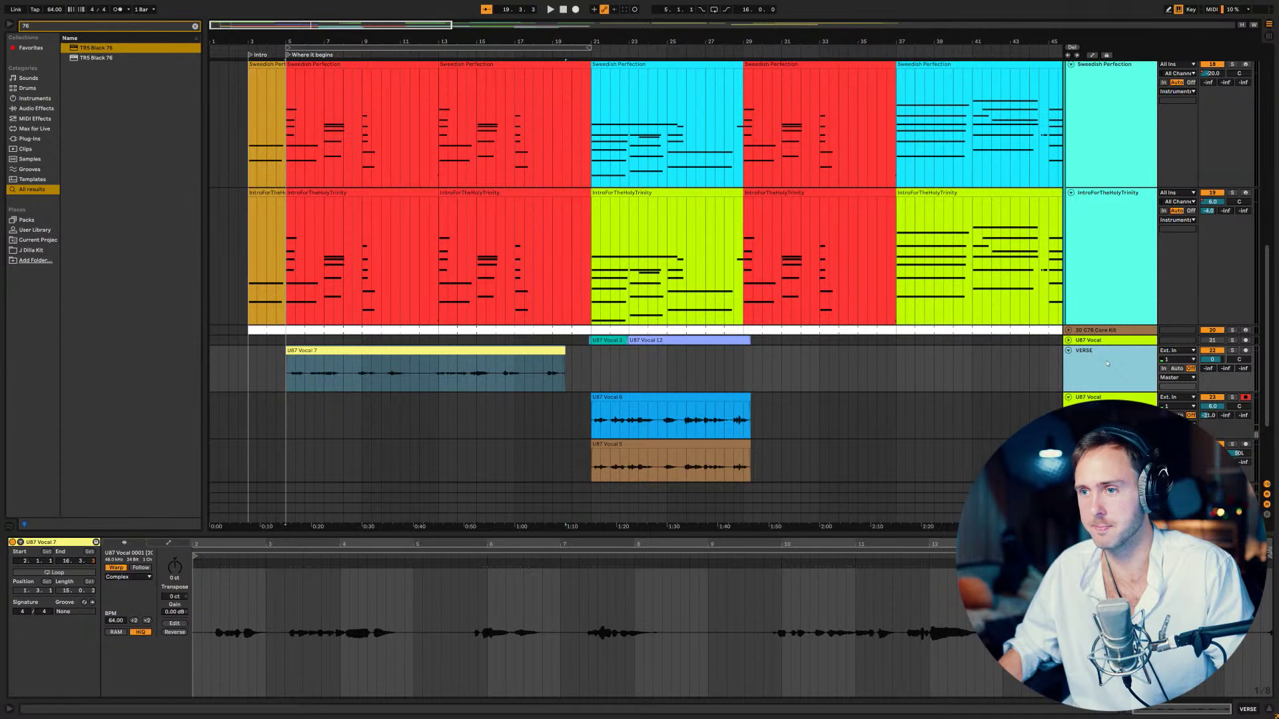
{"action": "right_click", "coordinate": [1109, 363]}
{"action": "left_click", "coordinate": [1090, 360]}
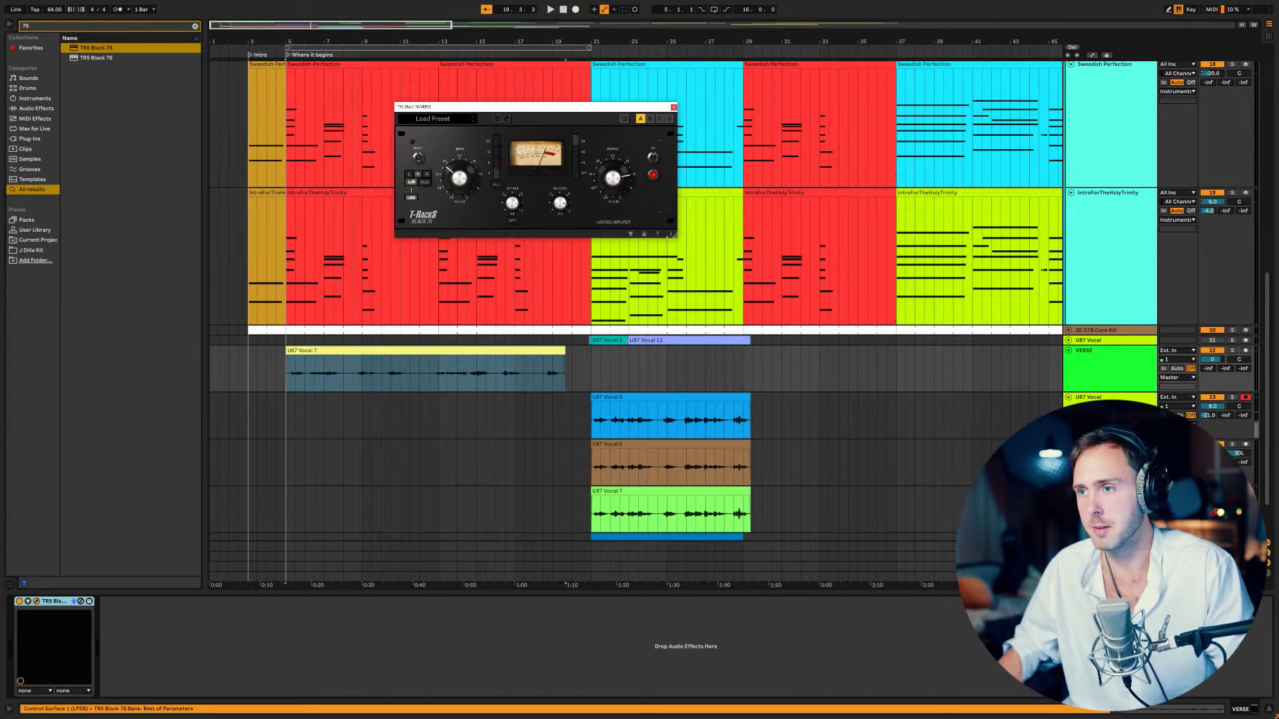
- Enlarge the VERSE track's Black 76 limiter window and set input to -13.6 dB, output to -5.5 dB, attack to 5.4 and release to 5.5 during playback
{"action": "left_click_drag", "start_coordinate": [675, 236], "coordinate": [912, 436]}
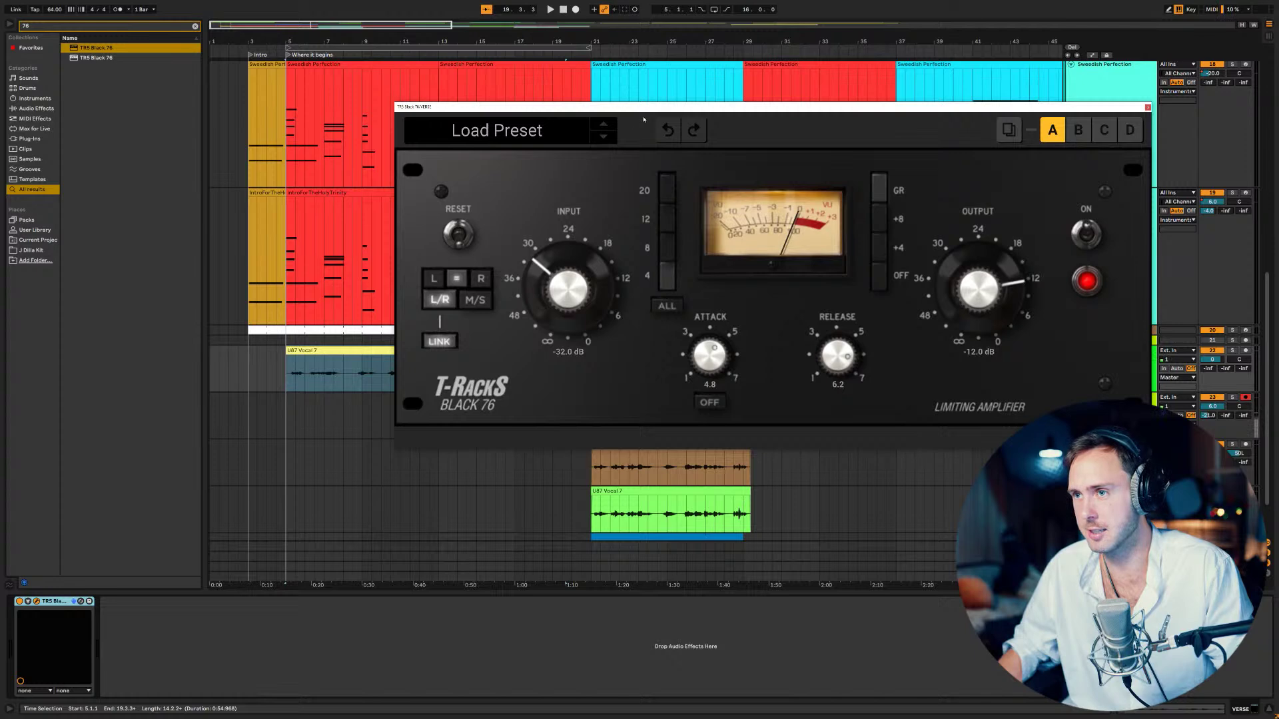
{"action": "left_click_drag", "start_coordinate": [658, 109], "coordinate": [523, 114]}
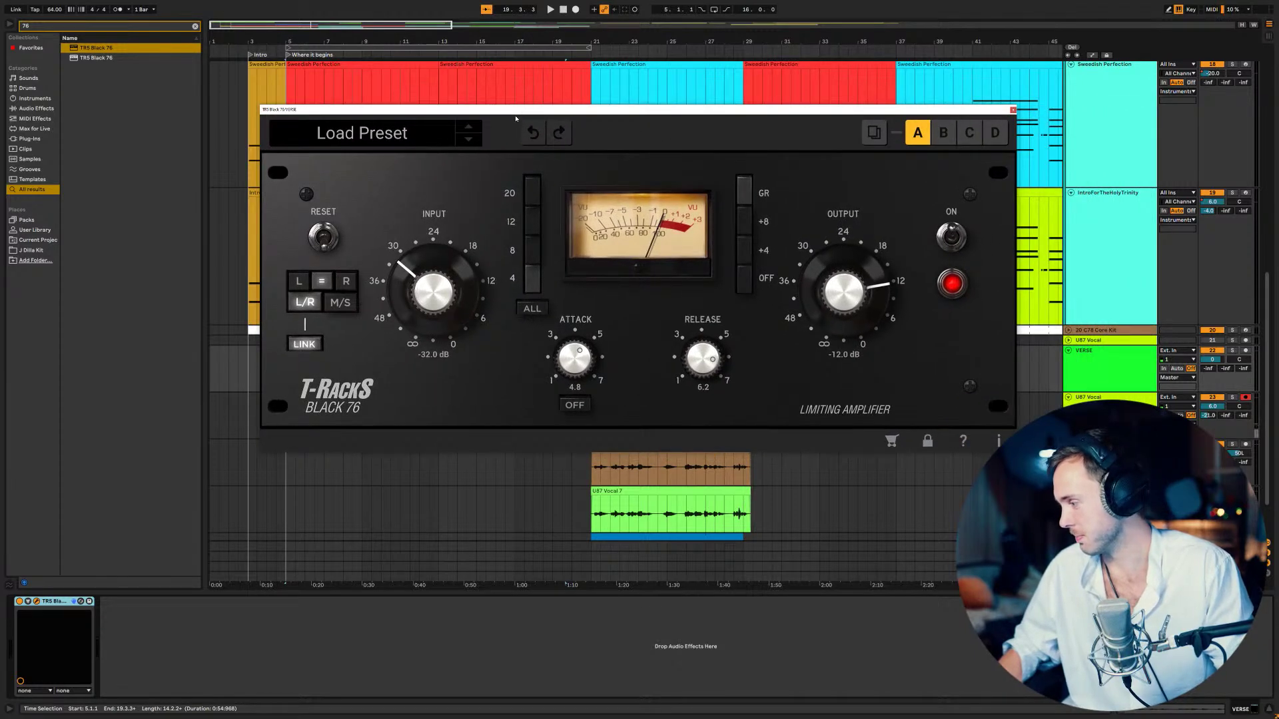
{"action": "left_click_drag", "start_coordinate": [586, 360], "coordinate": [605, 318]}
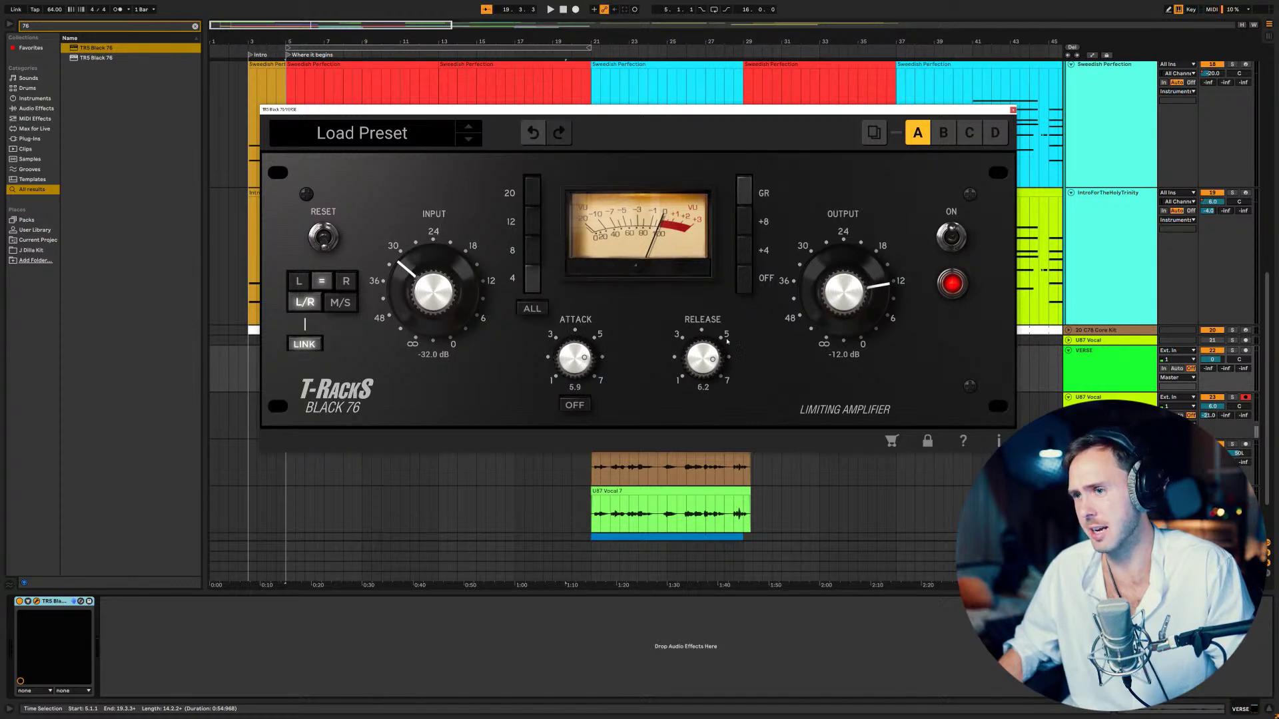
{"action": "key", "text": "space"}
{"action": "left_click_drag", "start_coordinate": [429, 285], "coordinate": [470, 232]}
{"action": "left_click_drag", "start_coordinate": [861, 274], "coordinate": [864, 247]}
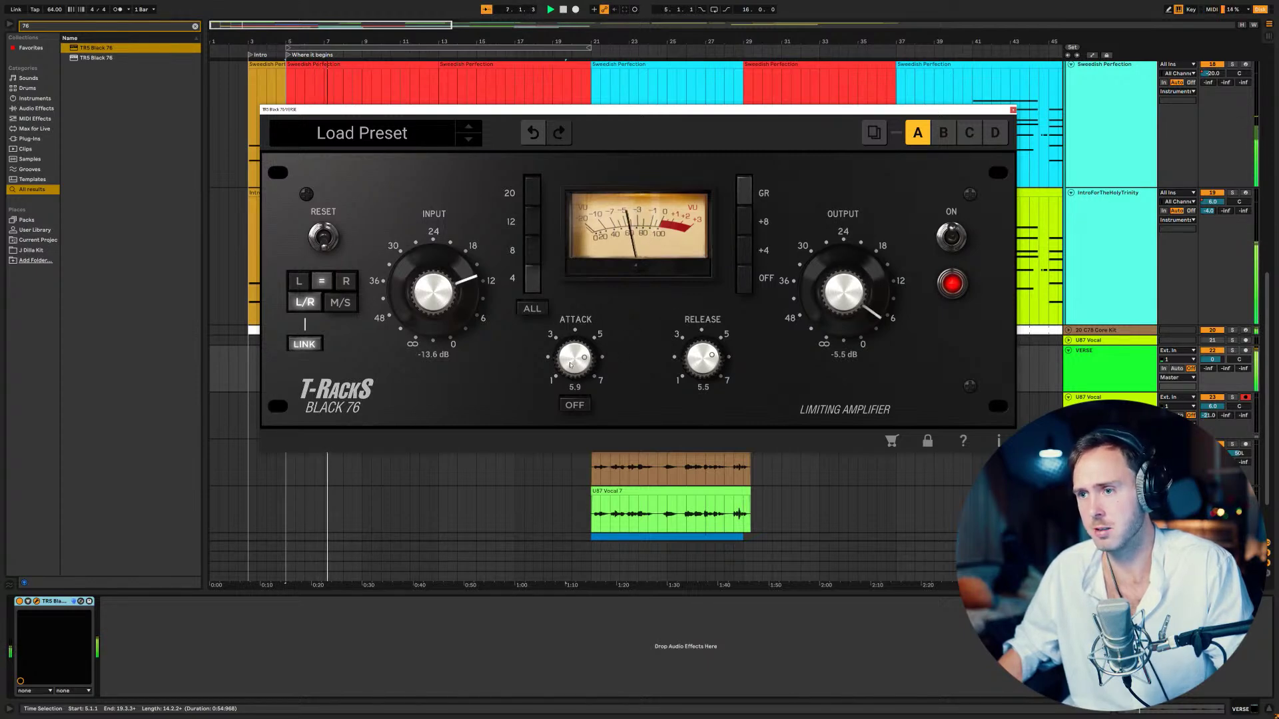
{"action": "left_click_drag", "start_coordinate": [574, 363], "coordinate": [577, 381]}
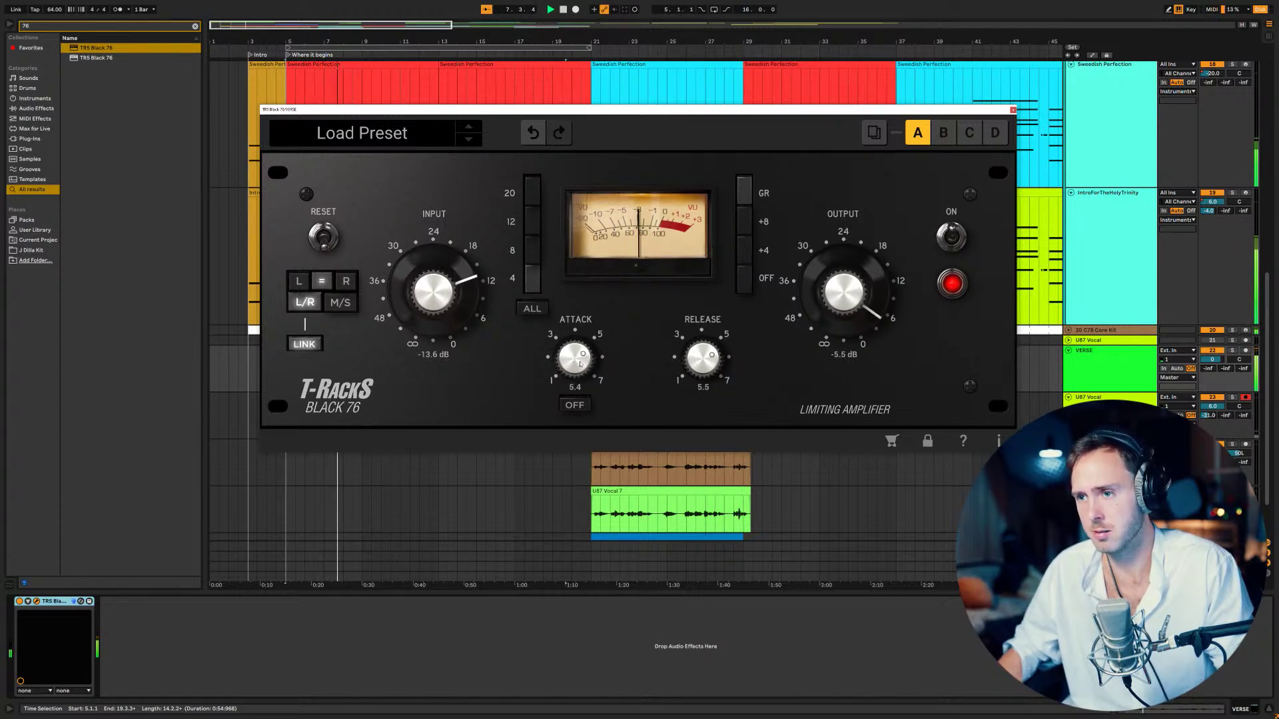
{"action": "key", "text": "space"}
{"action": "key", "text": "space"}
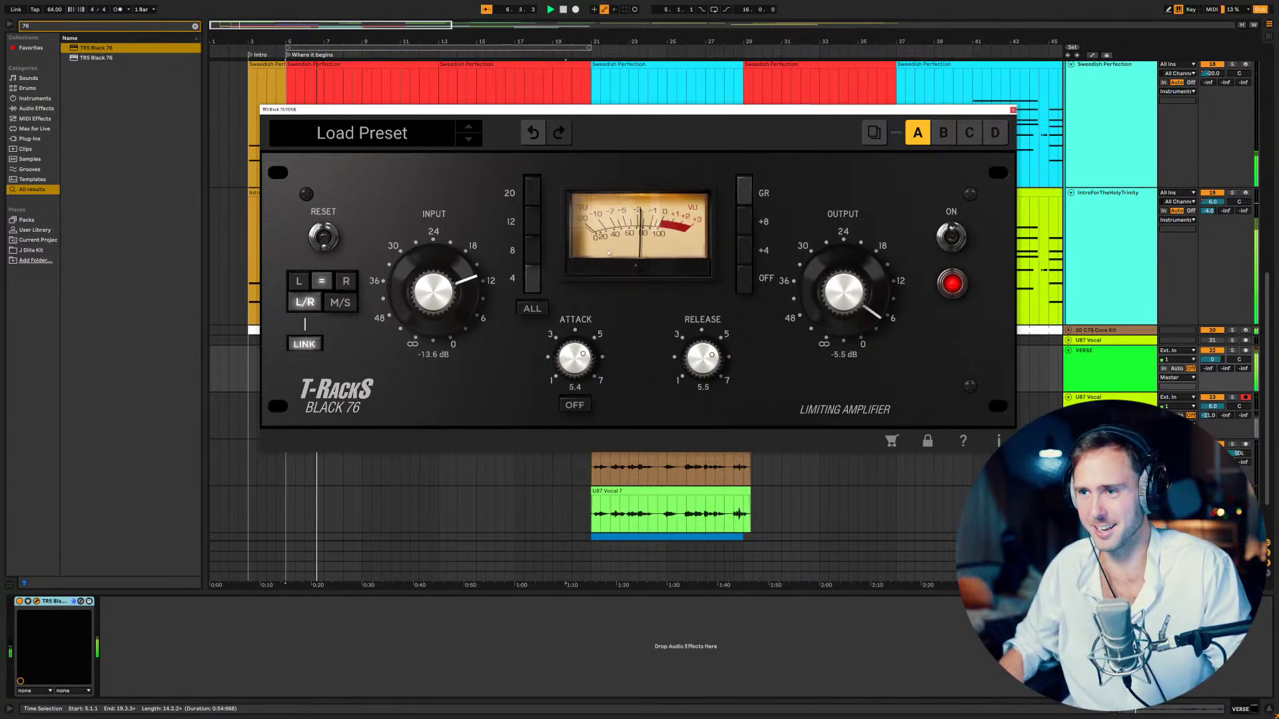
- Close the Black 76 window and adjust the VERSE track's second send, raising it to 0 and bringing it back down to a moderate level
{"action": "left_click", "coordinate": [1012, 109]}
{"action": "left_click_drag", "start_coordinate": [1243, 368], "coordinate": [1243, 347]}
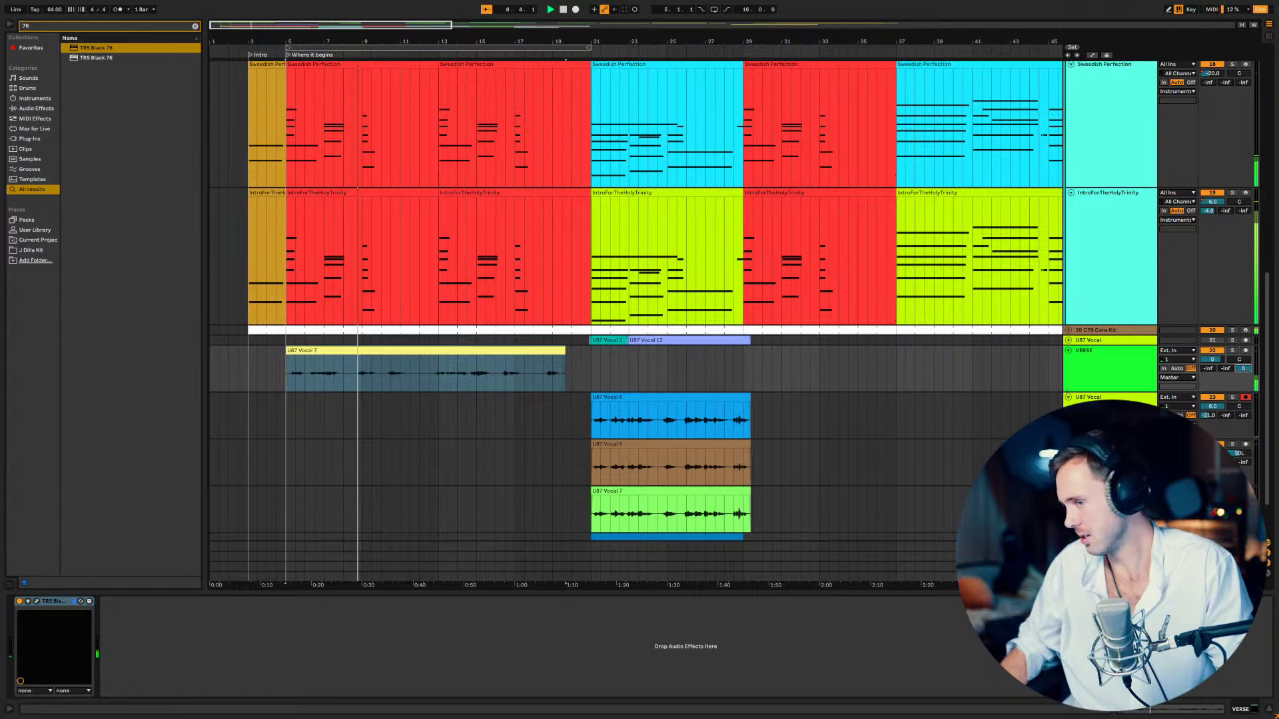
{"action": "left_click_drag", "start_coordinate": [1246, 375], "coordinate": [1245, 400]}
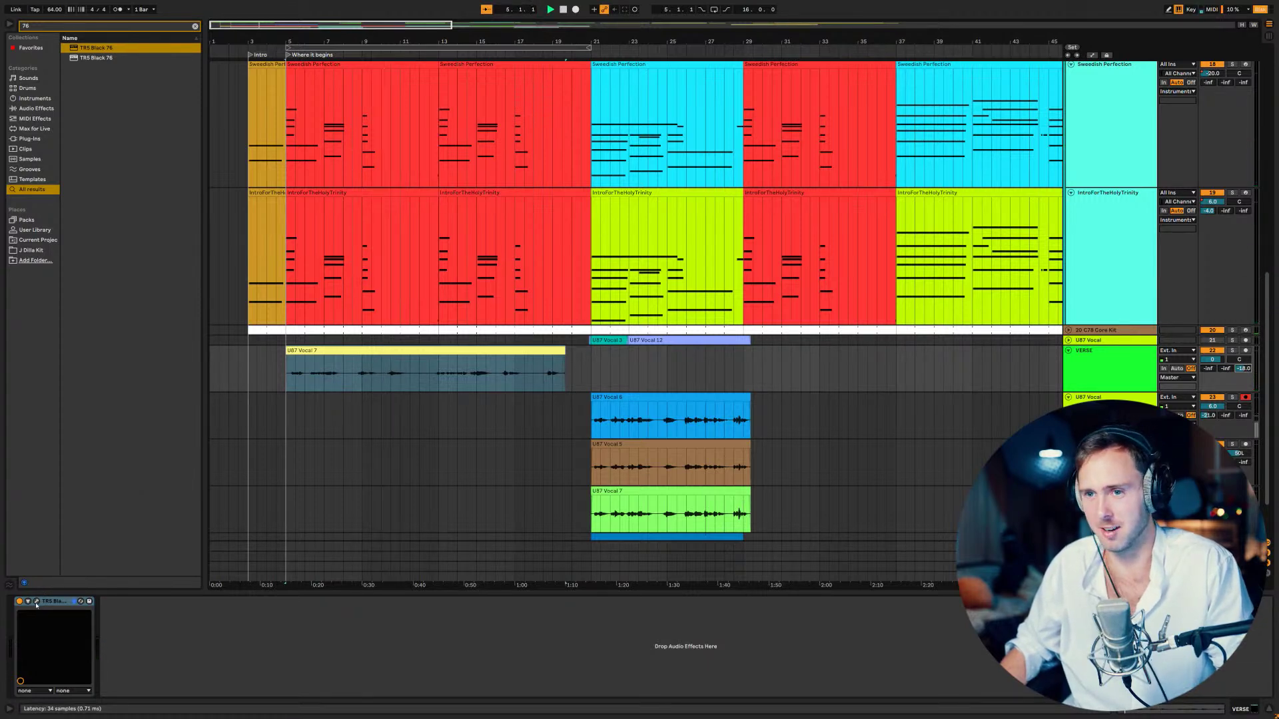
- Reopen the Black 76 limiter on the VERSE track, lower its attack to 1.0 during playback and close its window
{"action": "key", "text": "space"}
{"action": "left_click", "coordinate": [36, 602]}
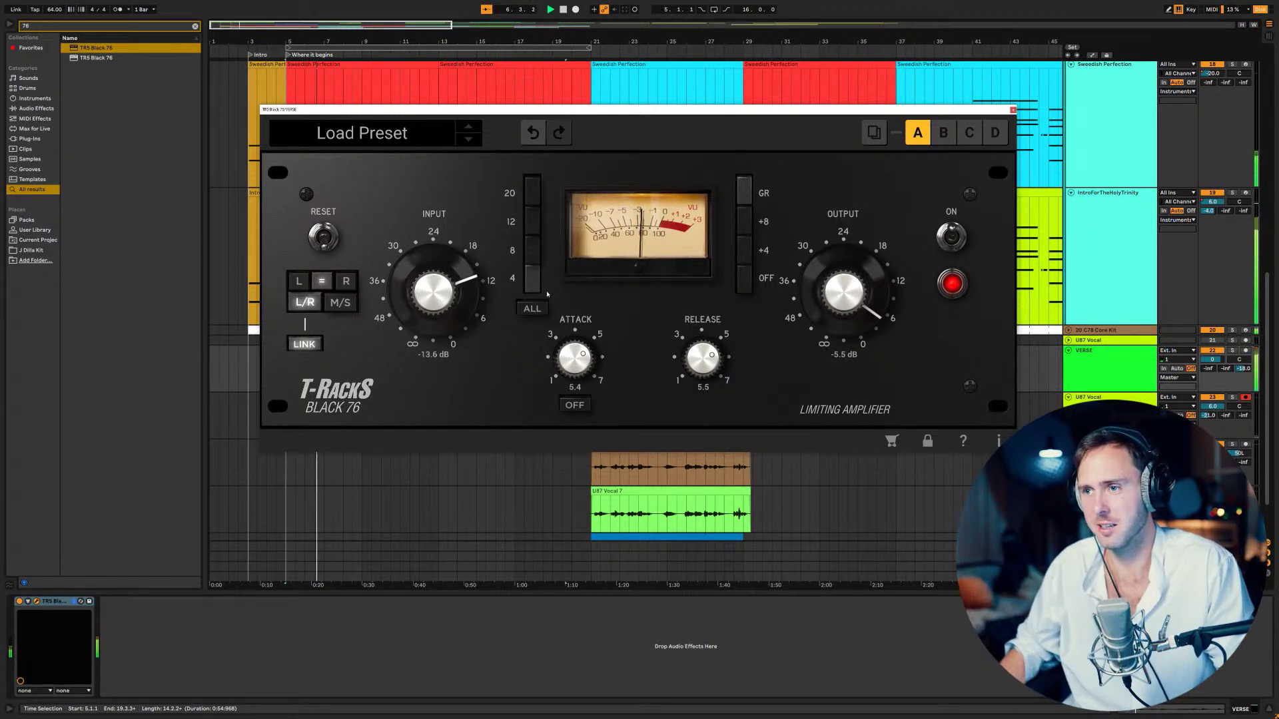
{"action": "left_click_drag", "start_coordinate": [574, 358], "coordinate": [577, 426]}
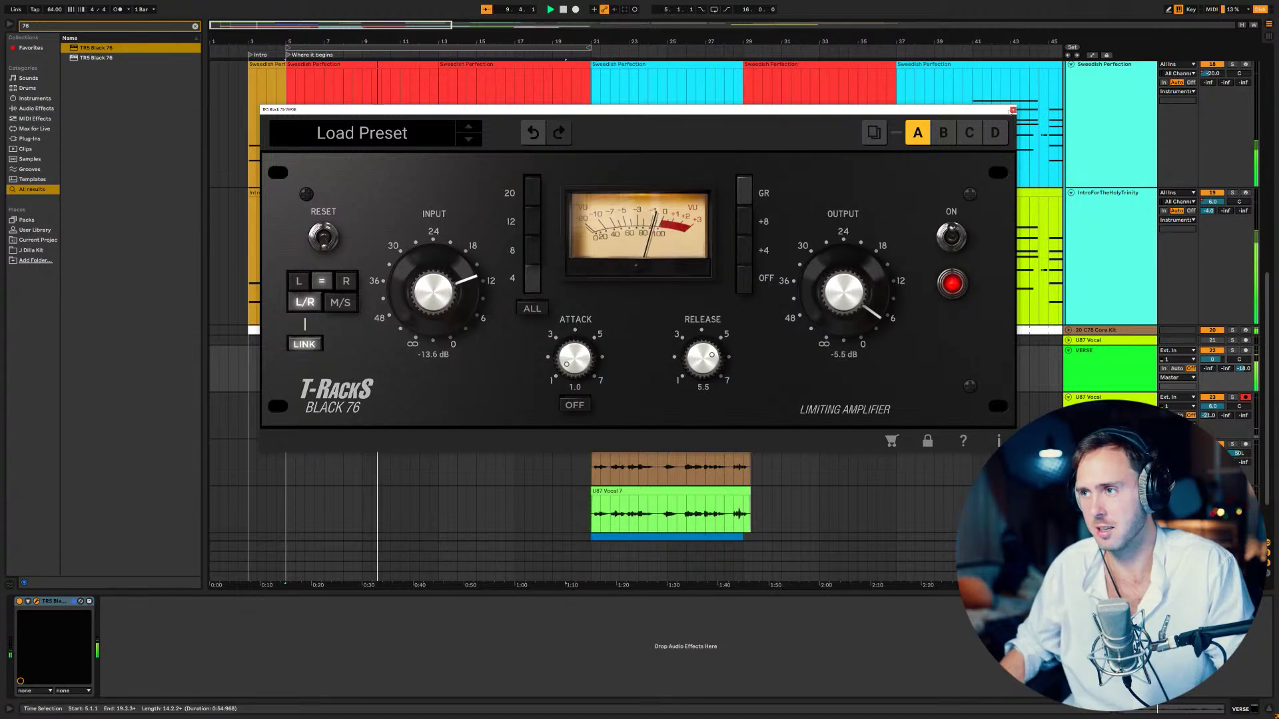
{"action": "left_click", "coordinate": [1012, 110]}
- Stop playback, duplicate the vocal clip on the VERSE track and undo the duplication
{"action": "left_click", "coordinate": [470, 351]}
{"action": "key", "text": "space"}
{"action": "key", "text": "ctrl+d"}
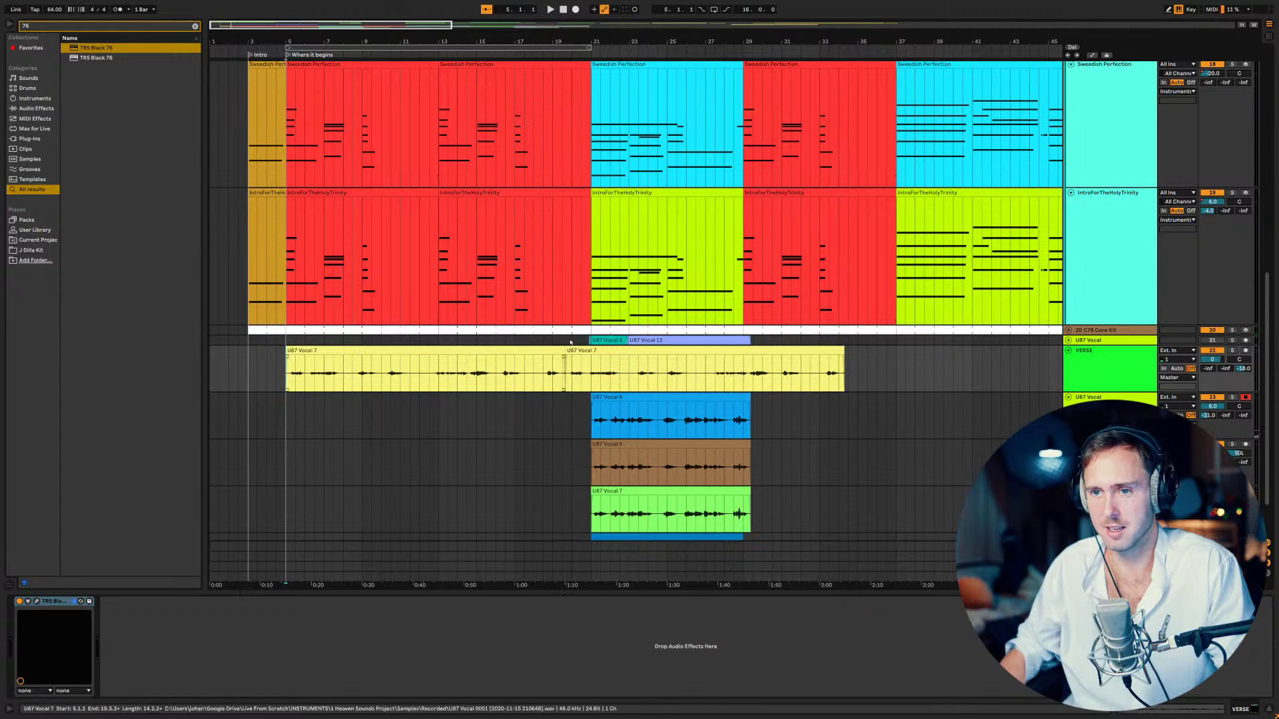
{"action": "key", "text": "ctrl+z"}
{"action": "left_click", "coordinate": [292, 380]}
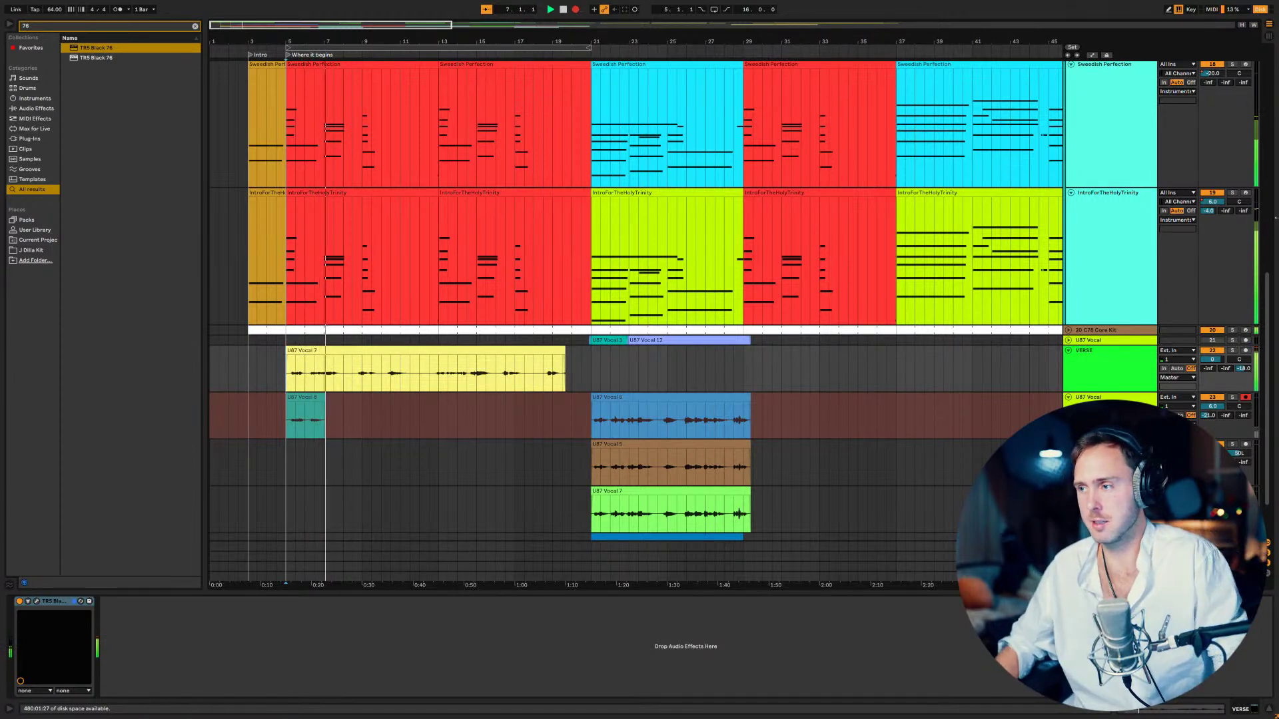
{"action": "key", "text": "space"}
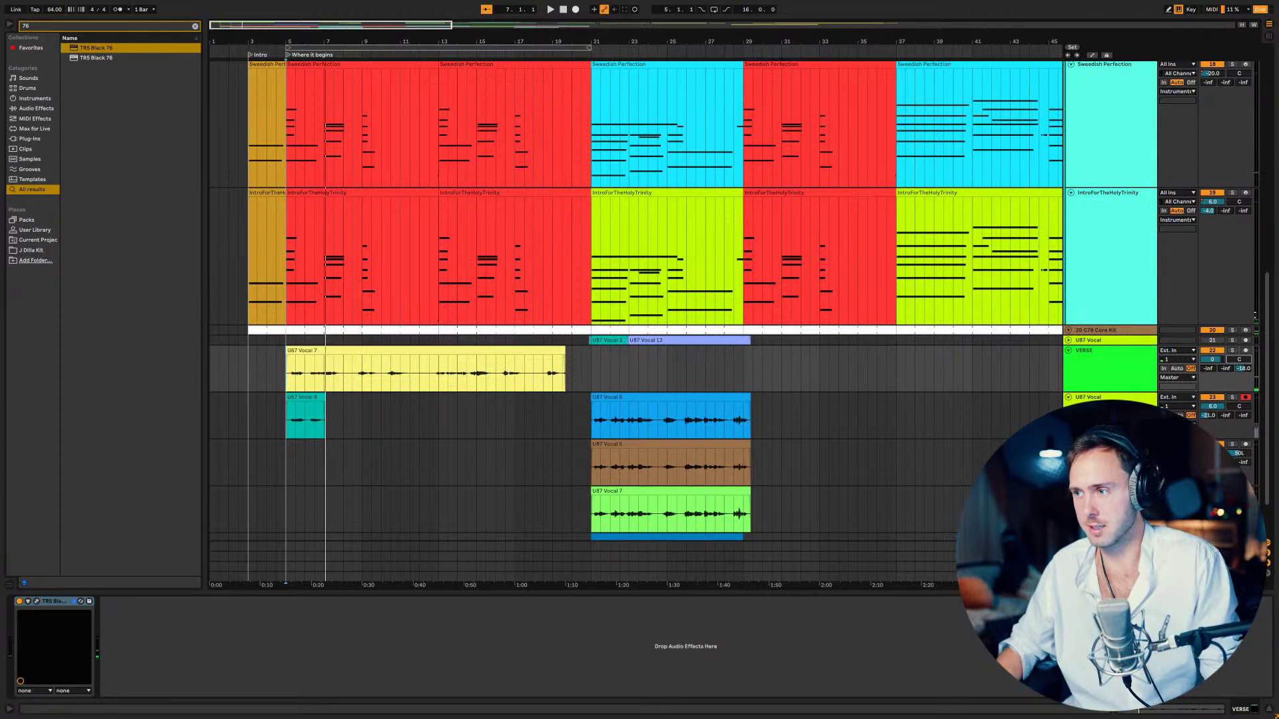
{"action": "key", "text": "ctrl+z"}
- Record a new vocal take on the armed VERSE track from bar 5 to about bar 20, replacing the existing clip
{"action": "left_click", "coordinate": [577, 8]}
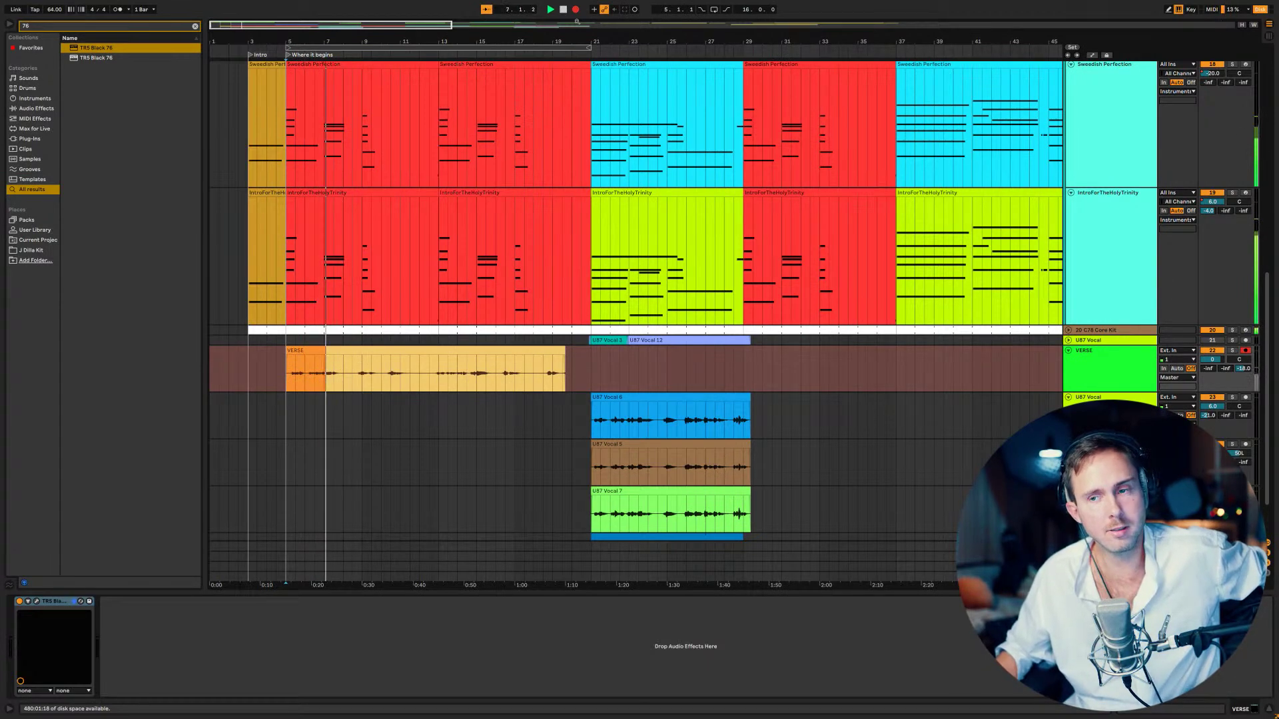
{"action": "key", "text": "F9"}
{"action": "left_click", "coordinate": [577, 9]}
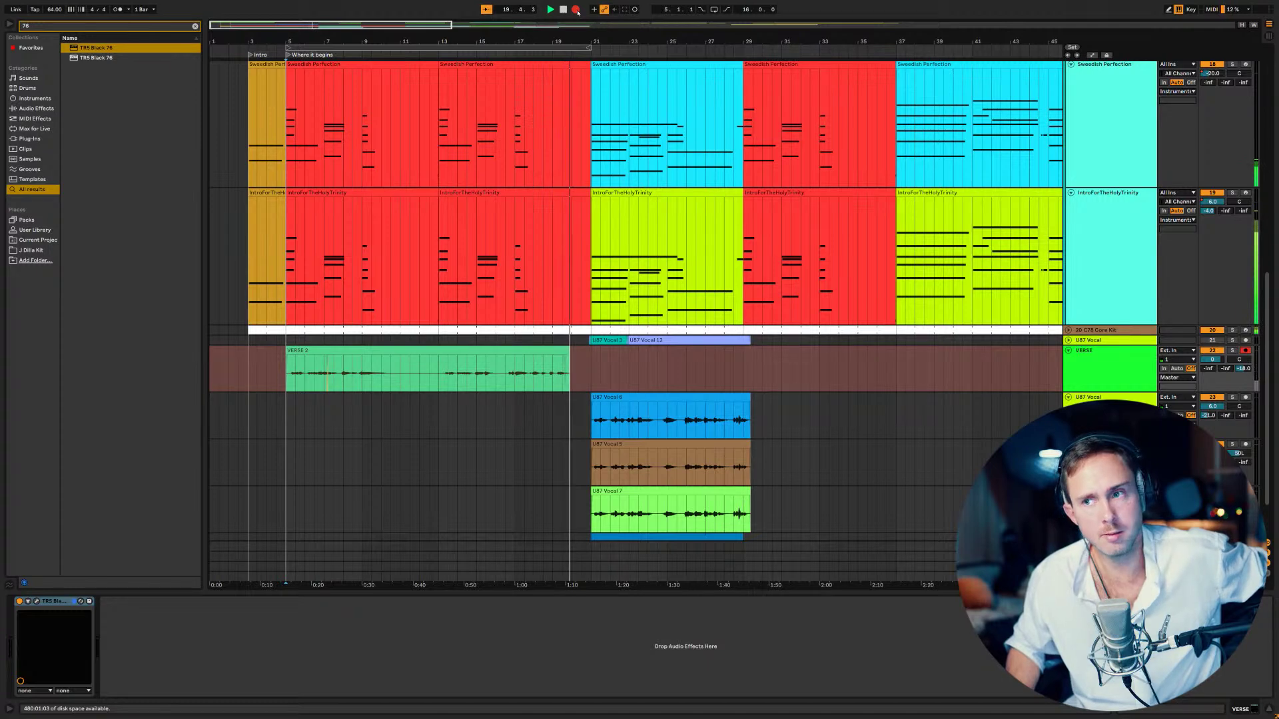
{"action": "key", "text": "space"}
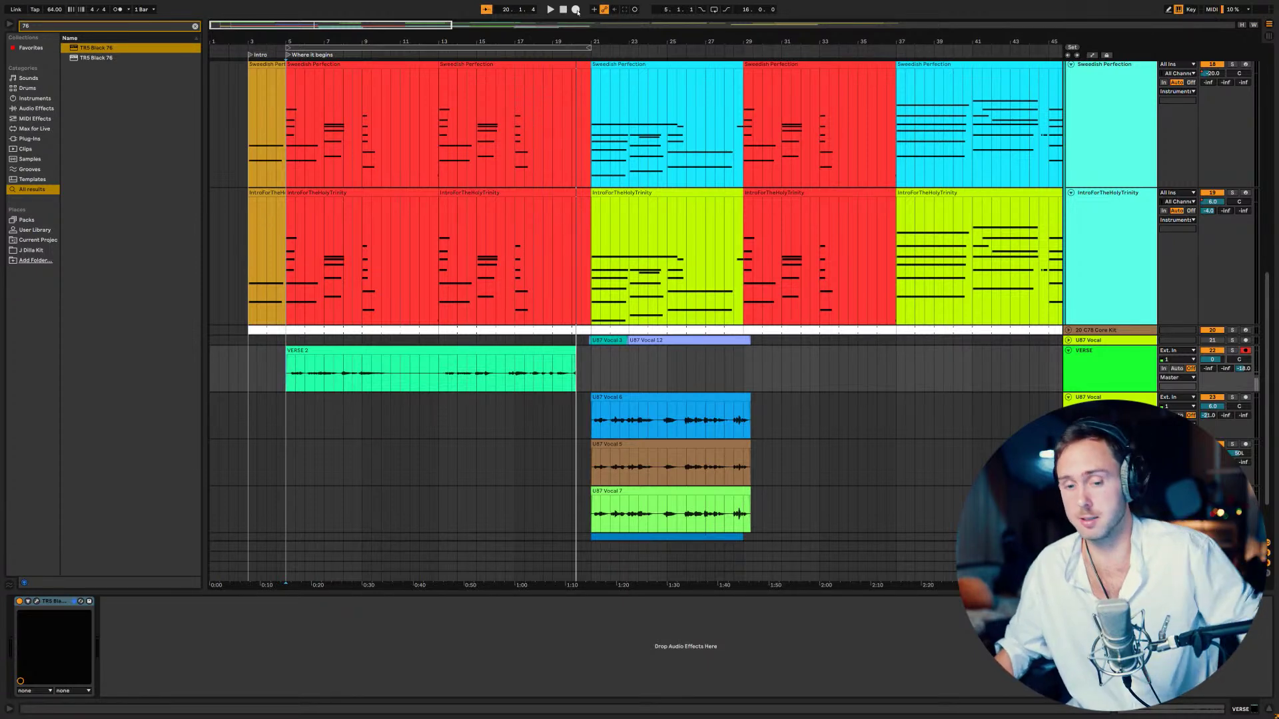
- Create a MIDI clip in the UnderwaterBlizz track's first Session View slot and add a C0 note spanning the whole clip
{"action": "key", "text": "Tab"}
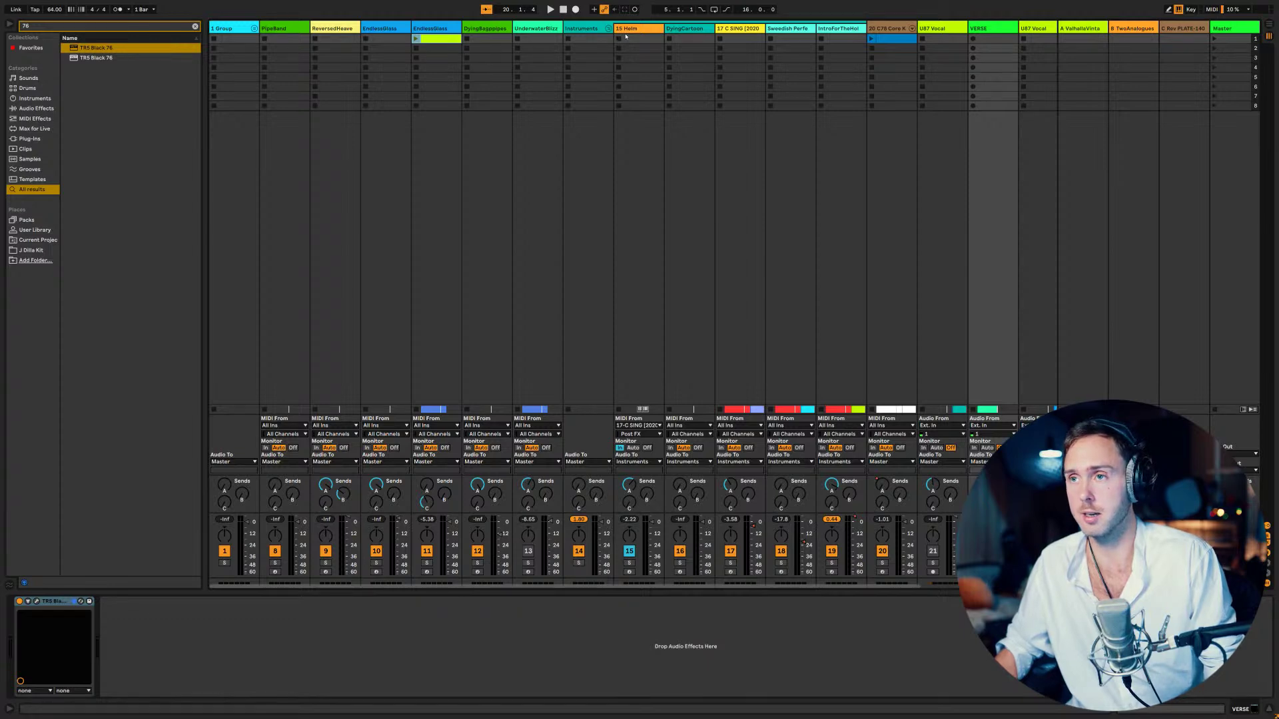
{"action": "left_click", "coordinate": [545, 38]}
{"action": "double_click", "coordinate": [544, 39]}
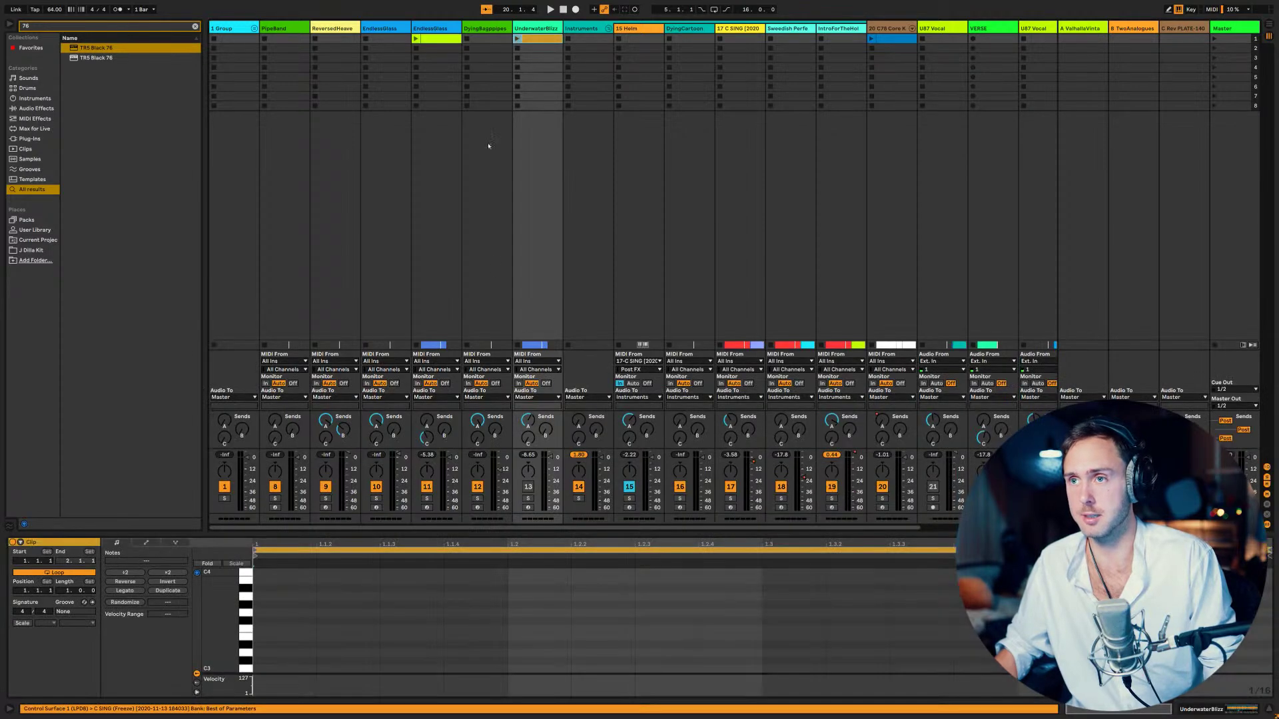
{"action": "key", "text": "ctrl+alt+e"}
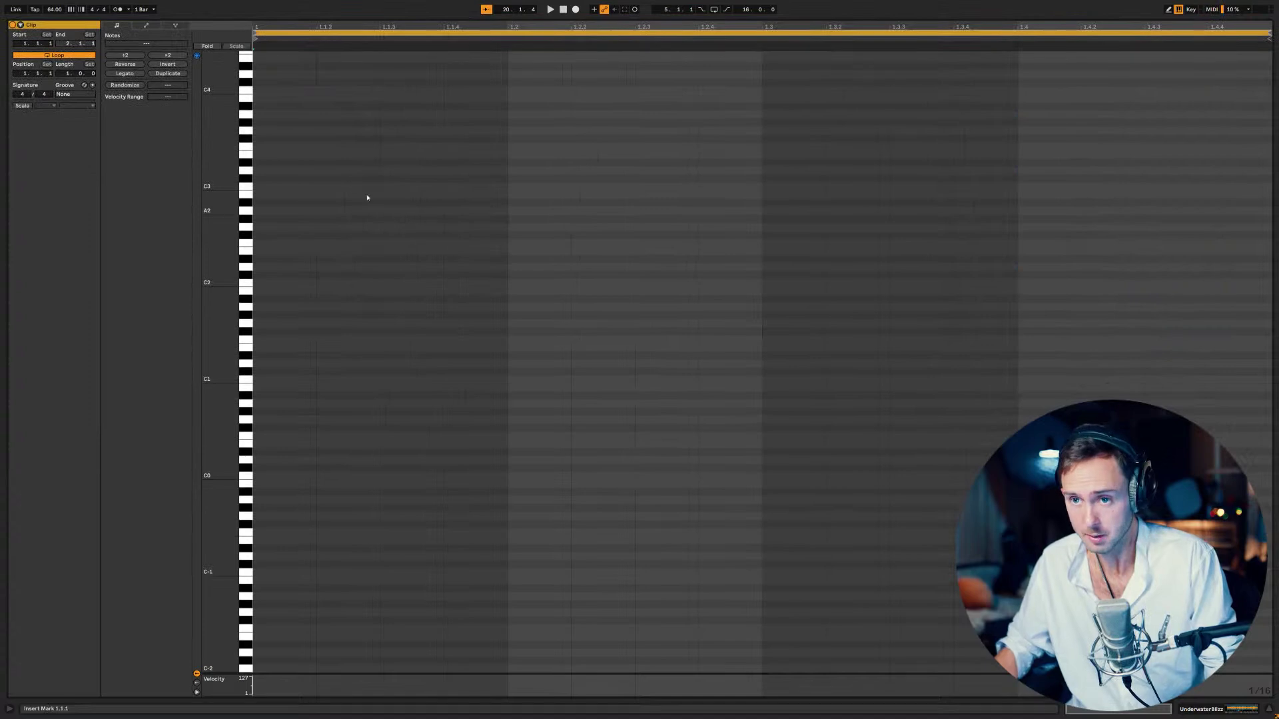
{"action": "double_click", "coordinate": [263, 476]}
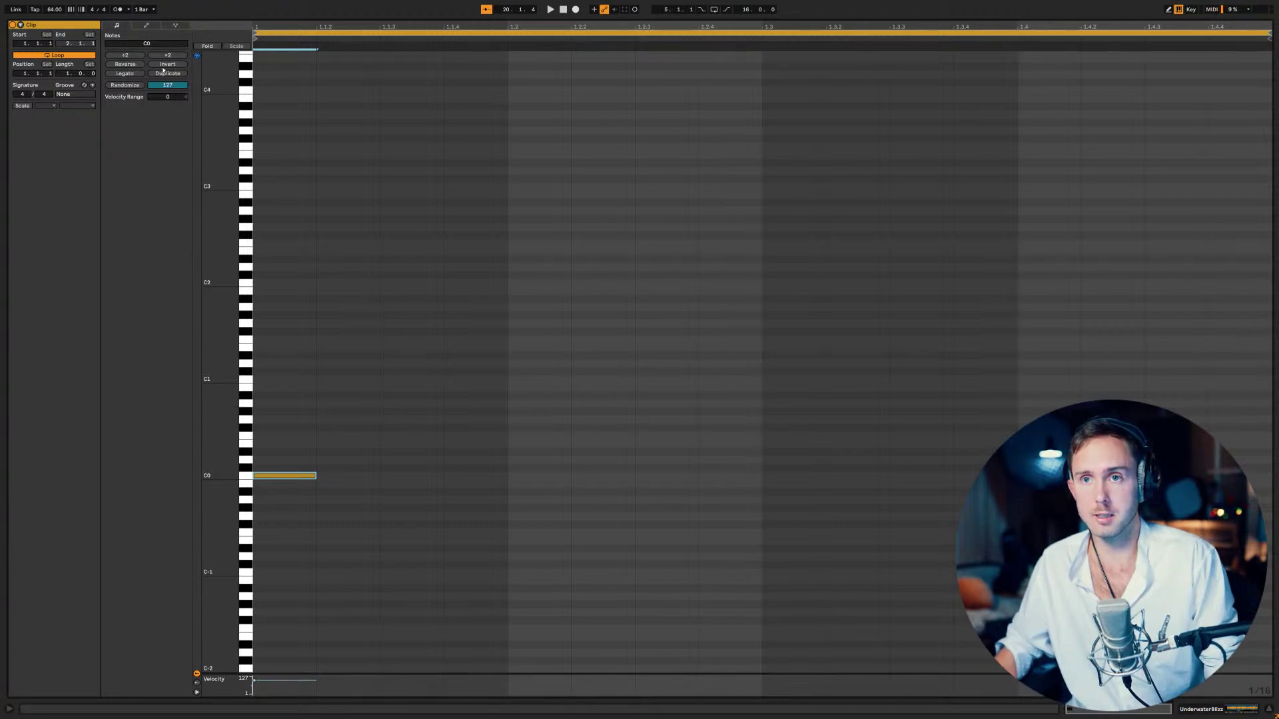
{"action": "left_click", "coordinate": [132, 72]}
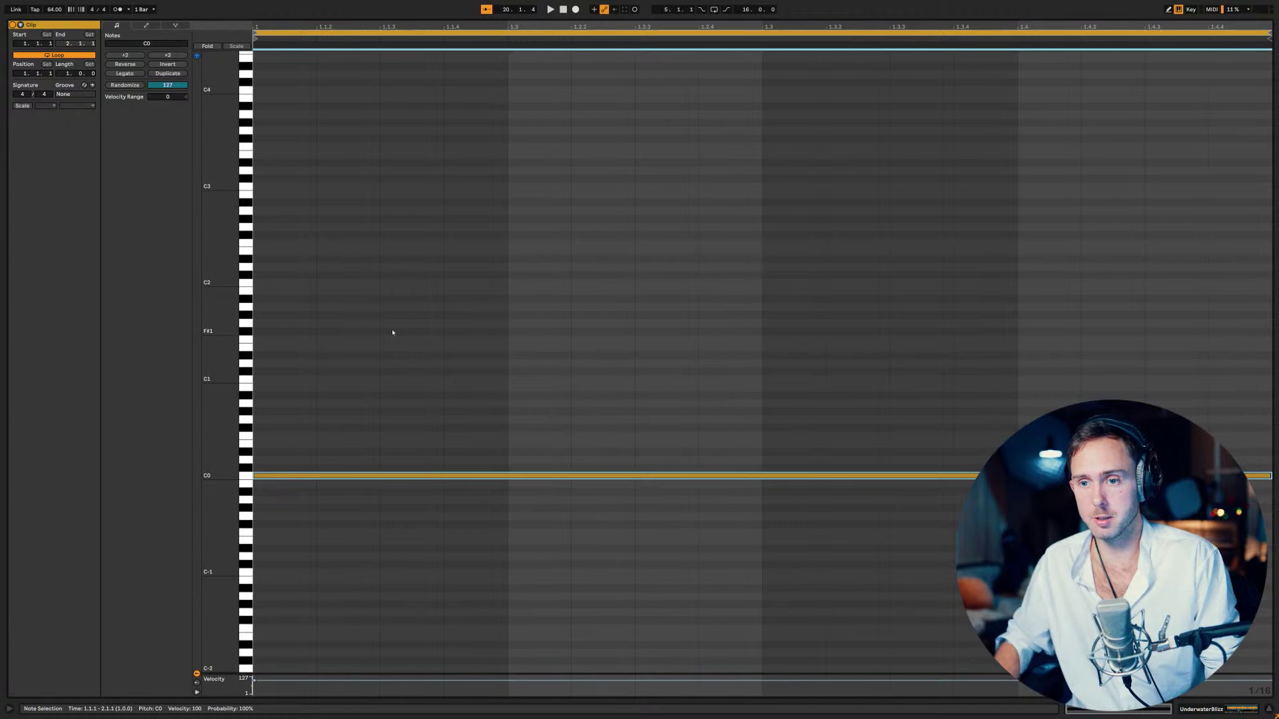
- Build a C major triad in the clip by adding full-length copies of the note at E0 and G0
{"action": "key", "text": "Up"}
{"action": "key", "text": "Up"}
{"action": "key", "text": "Up"}
{"action": "key", "text": "Up"}
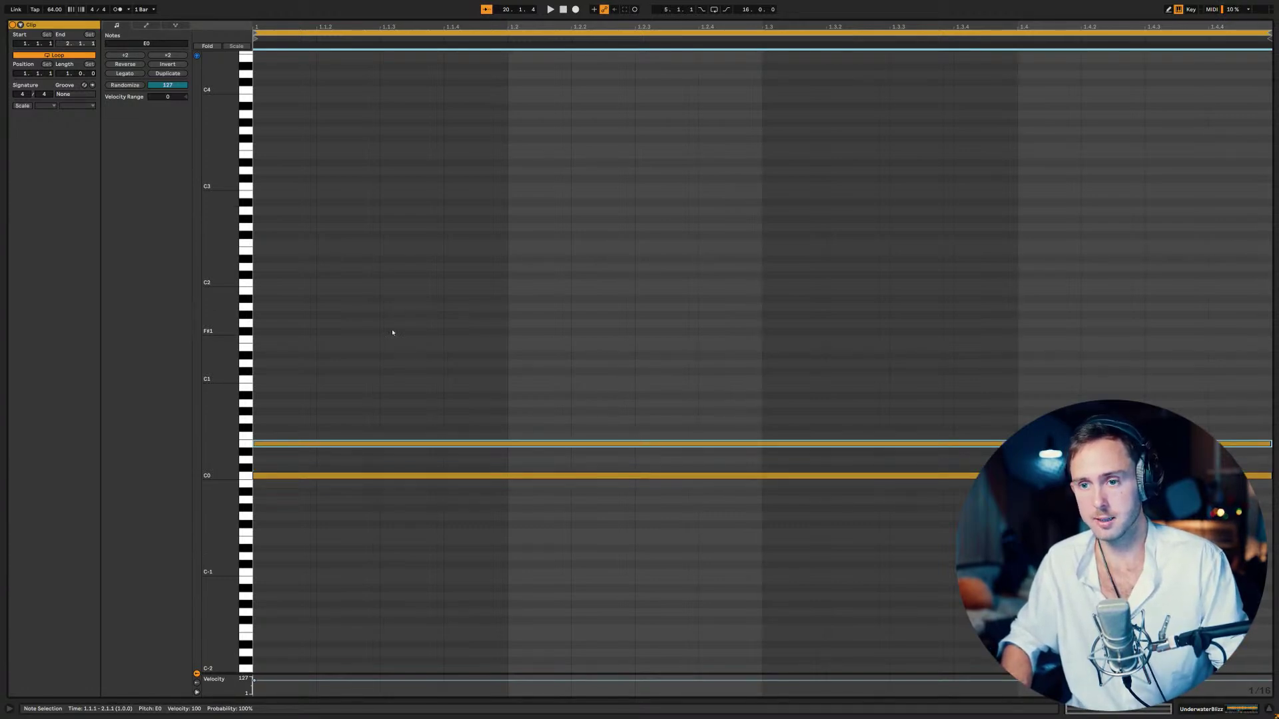
{"action": "key", "text": "ctrl+d"}
{"action": "key", "text": "Up"}
{"action": "key", "text": "Up"}
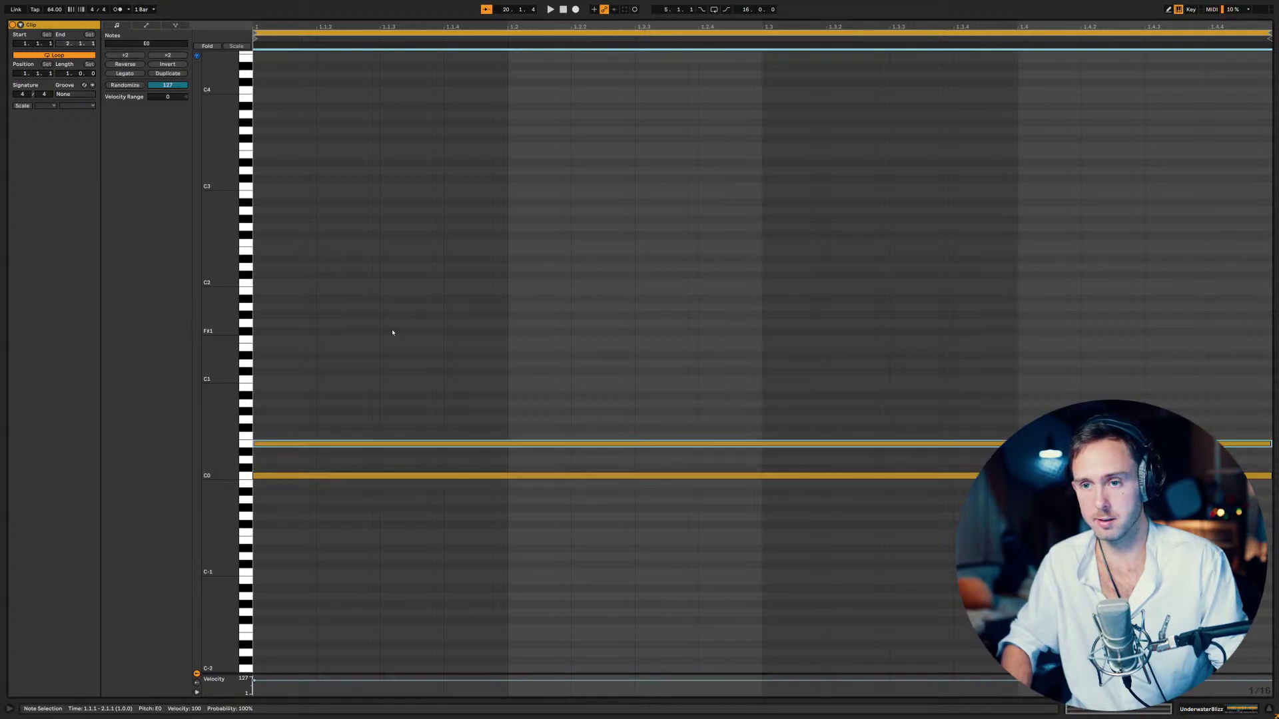
{"action": "key", "text": "Up"}
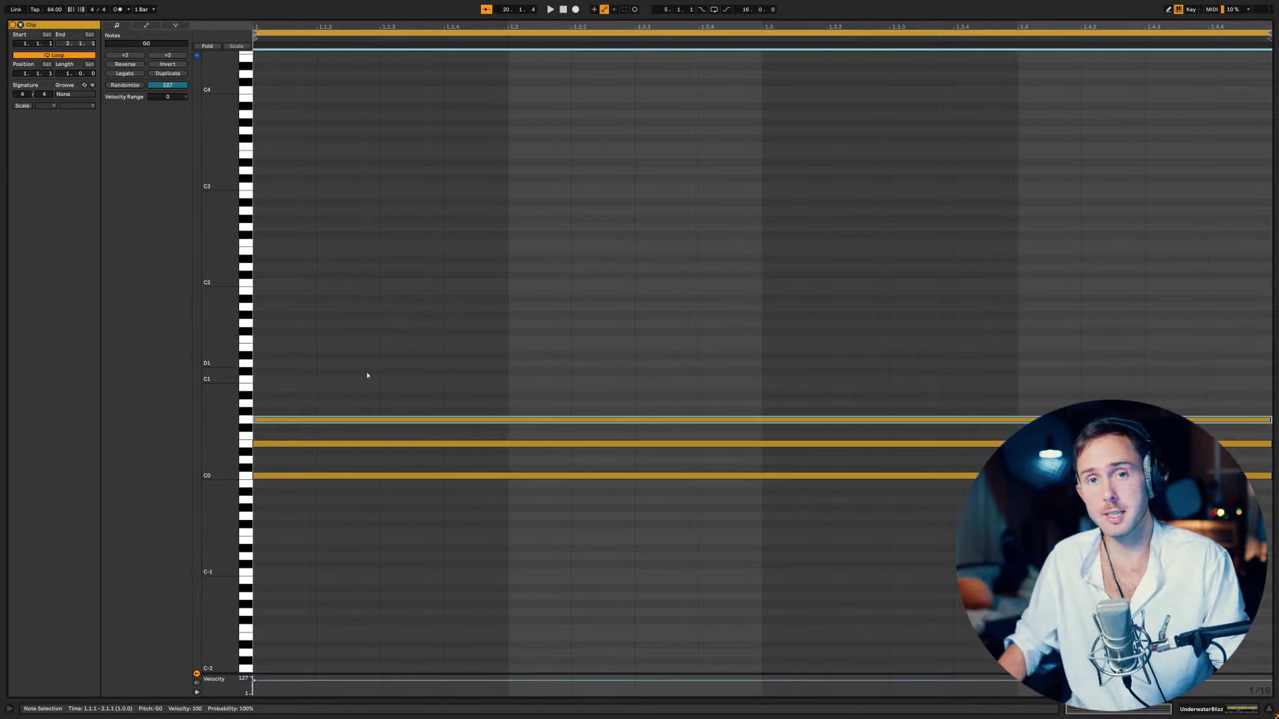
- Transpose the triad's E0 note up an octave to E1, then leave the note editor and delete the clip
{"action": "left_click", "coordinate": [367, 443]}
{"action": "key", "text": "shift+Up"}
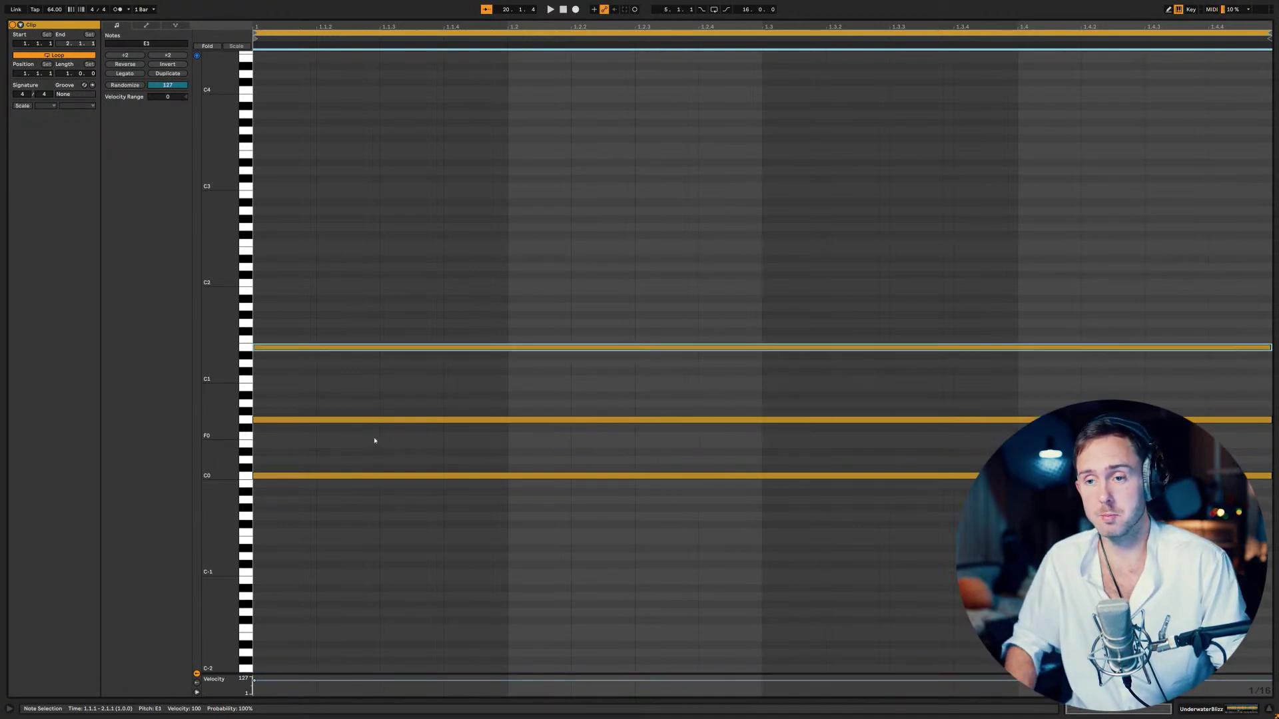
{"action": "key", "text": "shift+Up"}
{"action": "key", "text": "shift+Down"}
{"action": "key", "text": "shift+Down"}
{"action": "key", "text": "shift+Up"}
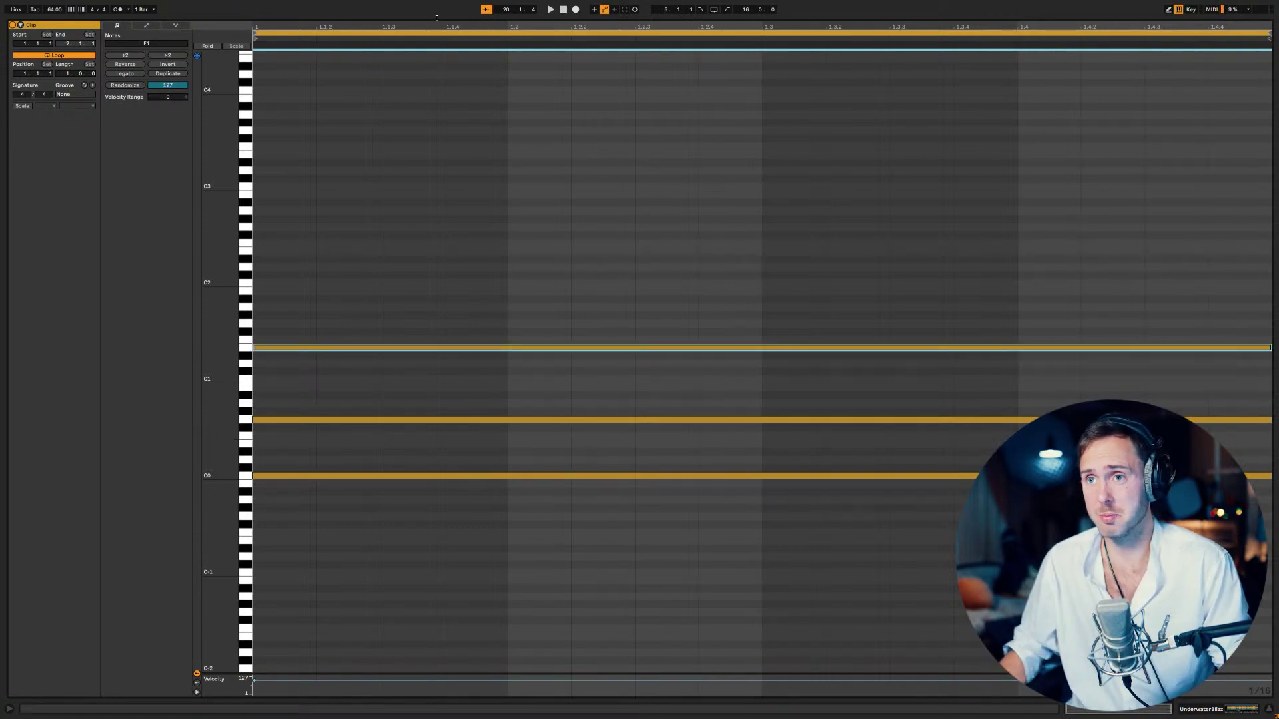
{"action": "key", "text": "ctrl+alt+e"}
{"action": "left_click", "coordinate": [531, 55]}
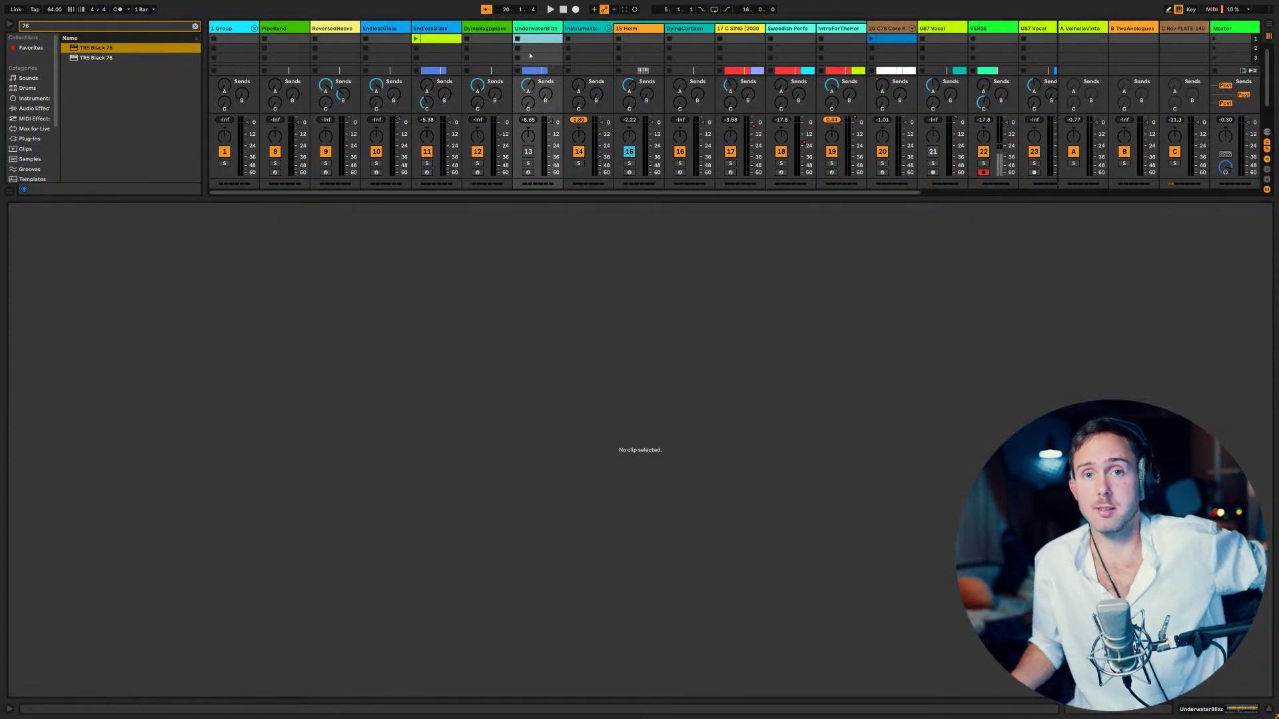
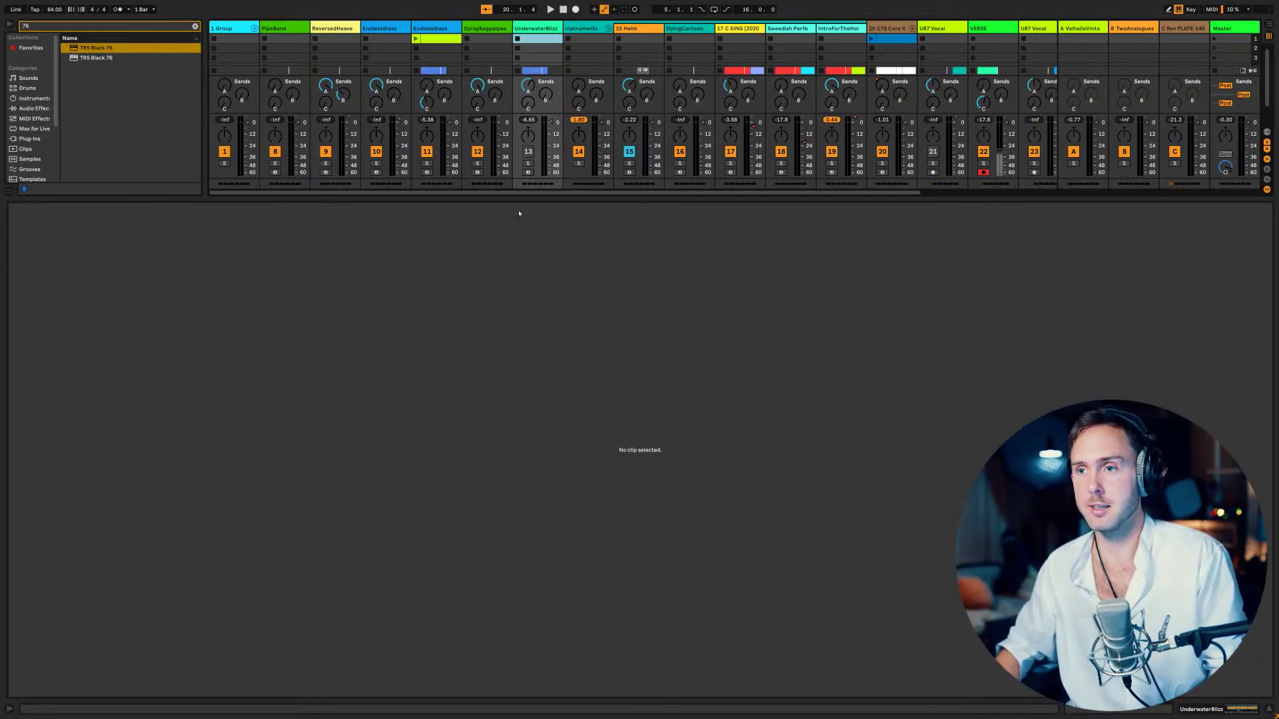
- Clear the browser search and resize the layout with a lower clip view and a narrower browser
{"action": "left_click_drag", "start_coordinate": [519, 198], "coordinate": [516, 484]}
{"action": "left_click", "coordinate": [195, 26]}
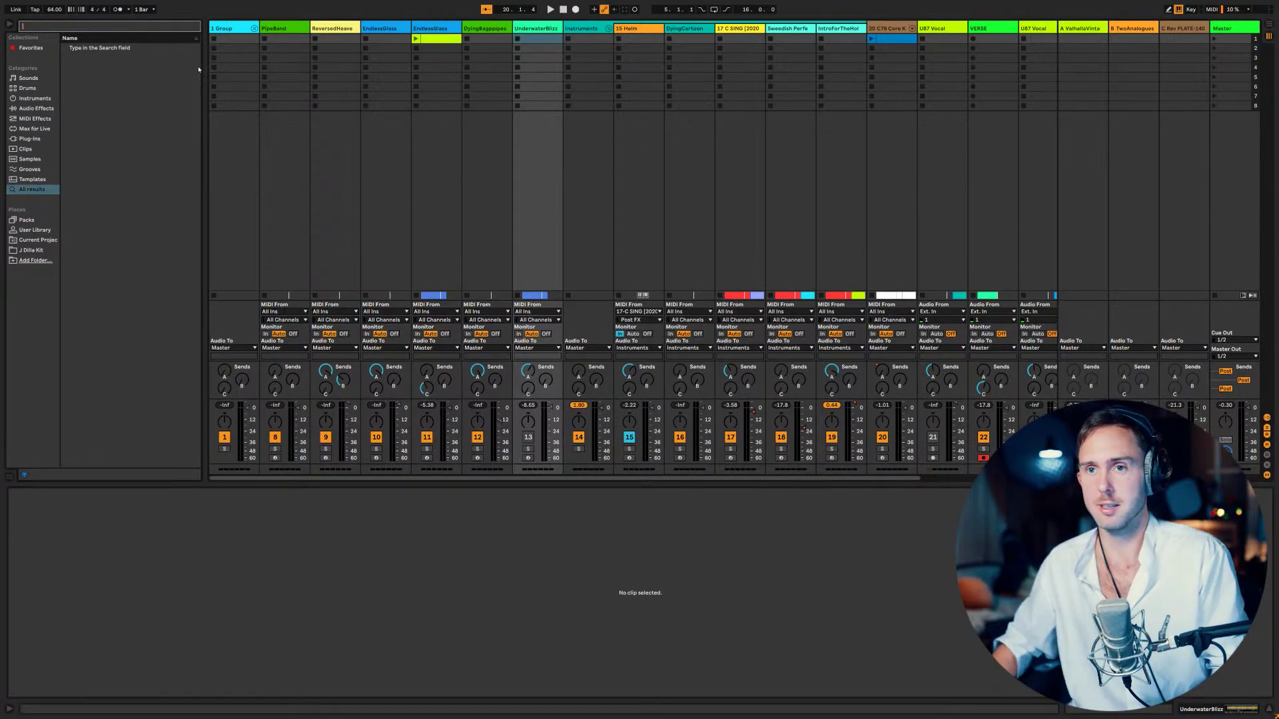
{"action": "left_click_drag", "start_coordinate": [204, 106], "coordinate": [172, 107]}
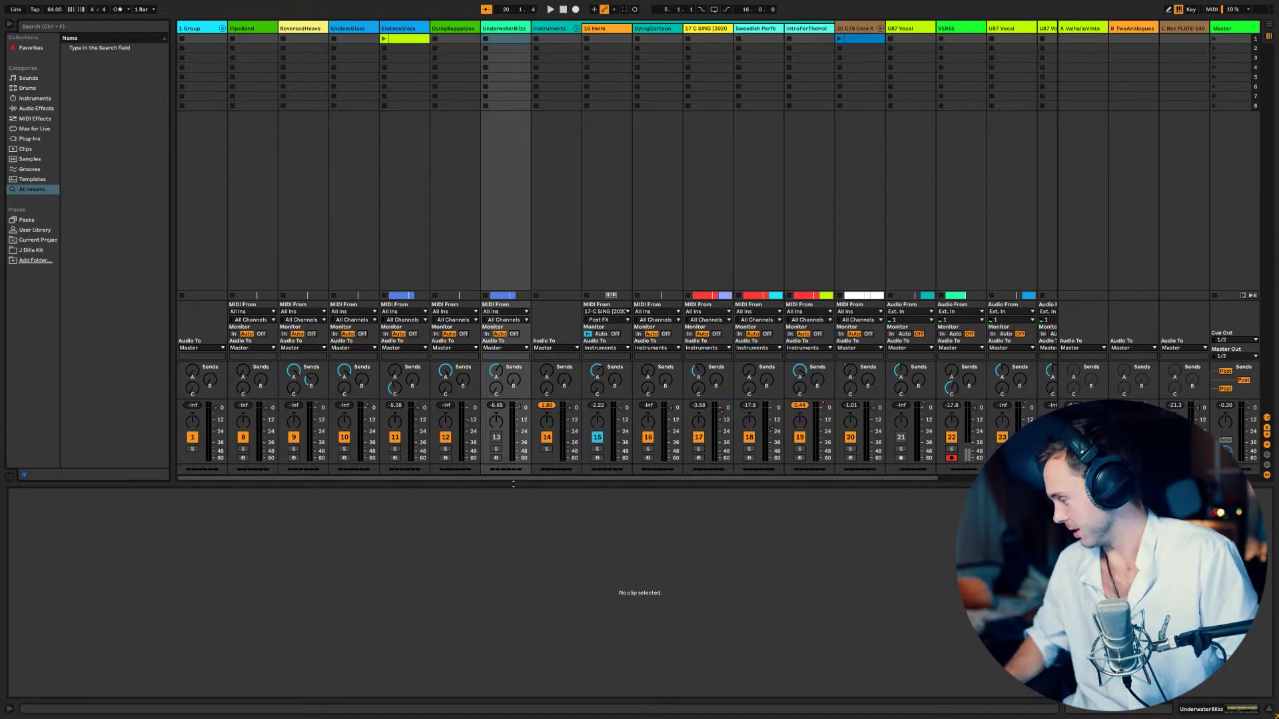
- Return to the Arrangement View, extend the loop to start at bar 3 with a length of 18 bars and select its range
{"action": "key", "text": "Tab"}
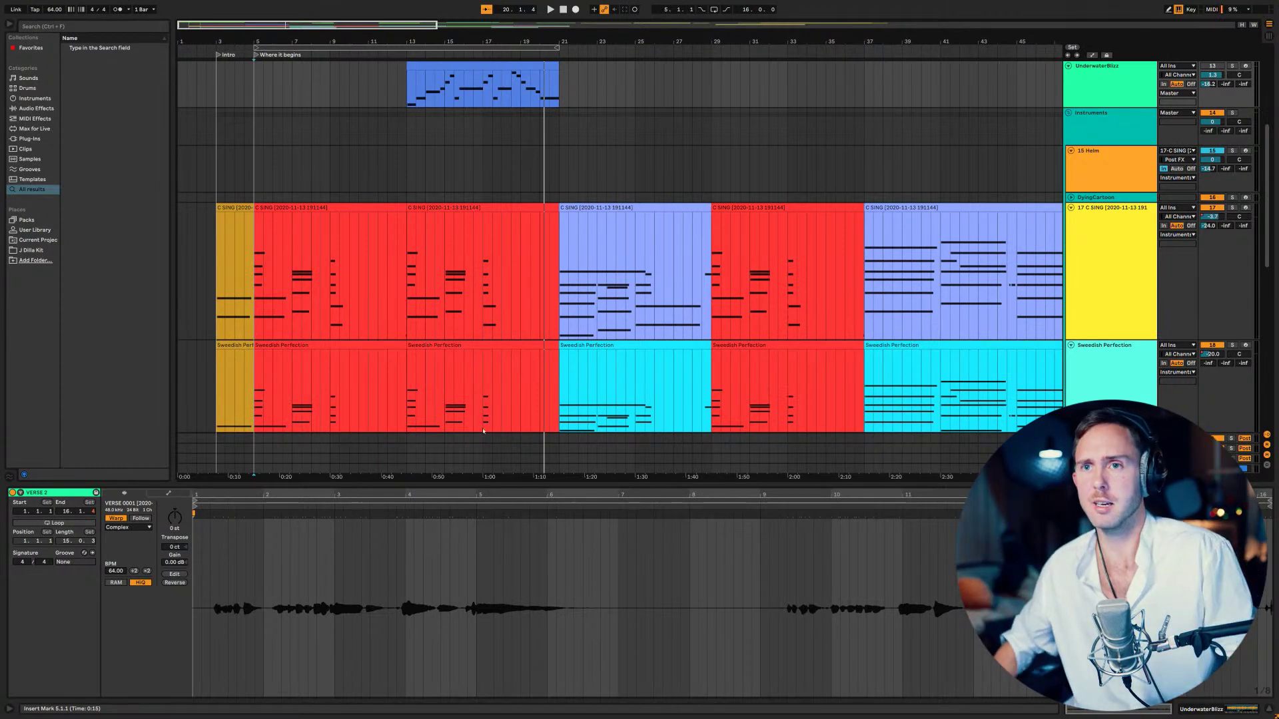
{"action": "left_click_drag", "start_coordinate": [251, 53], "coordinate": [222, 40]}
{"action": "left_click", "coordinate": [237, 45]}
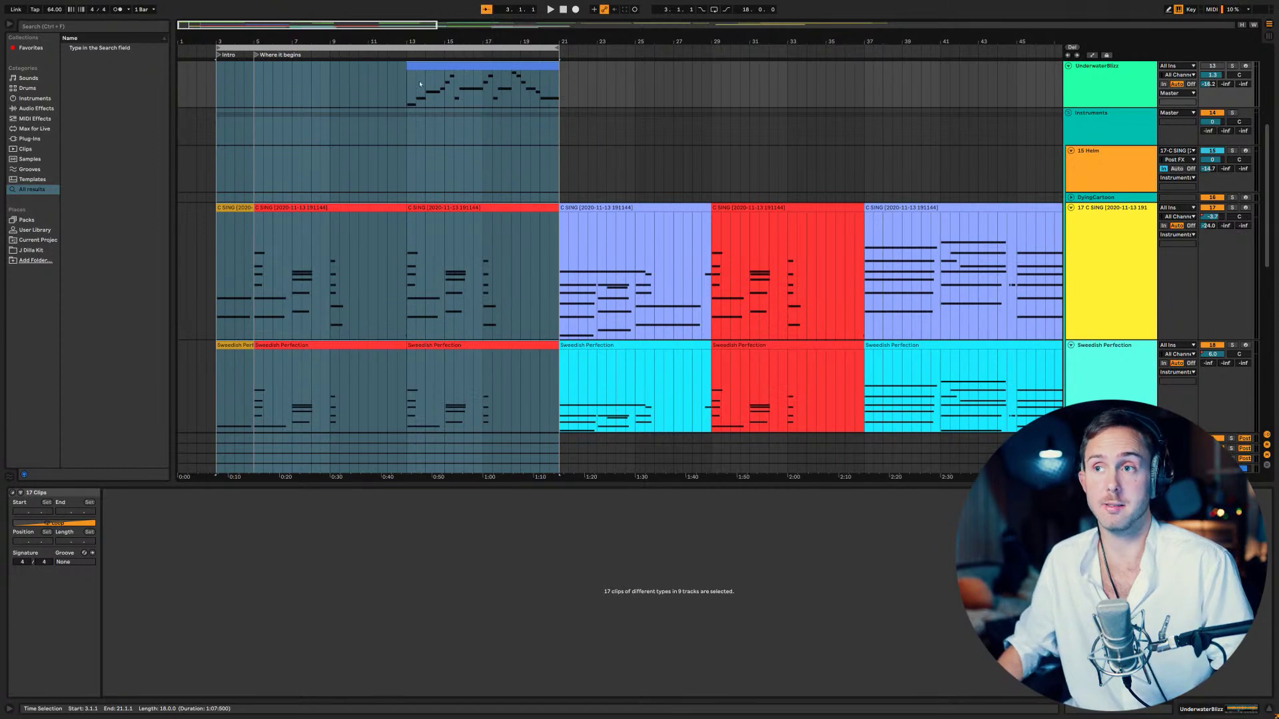
{"action": "mouse_move", "coordinate": [427, 26]}
{"action": "left_mouse_down"}
{"action": "mouse_move", "coordinate": [480, 27]}
{"action": "mouse_move", "coordinate": [419, 26]}
{"action": "left_mouse_up"}
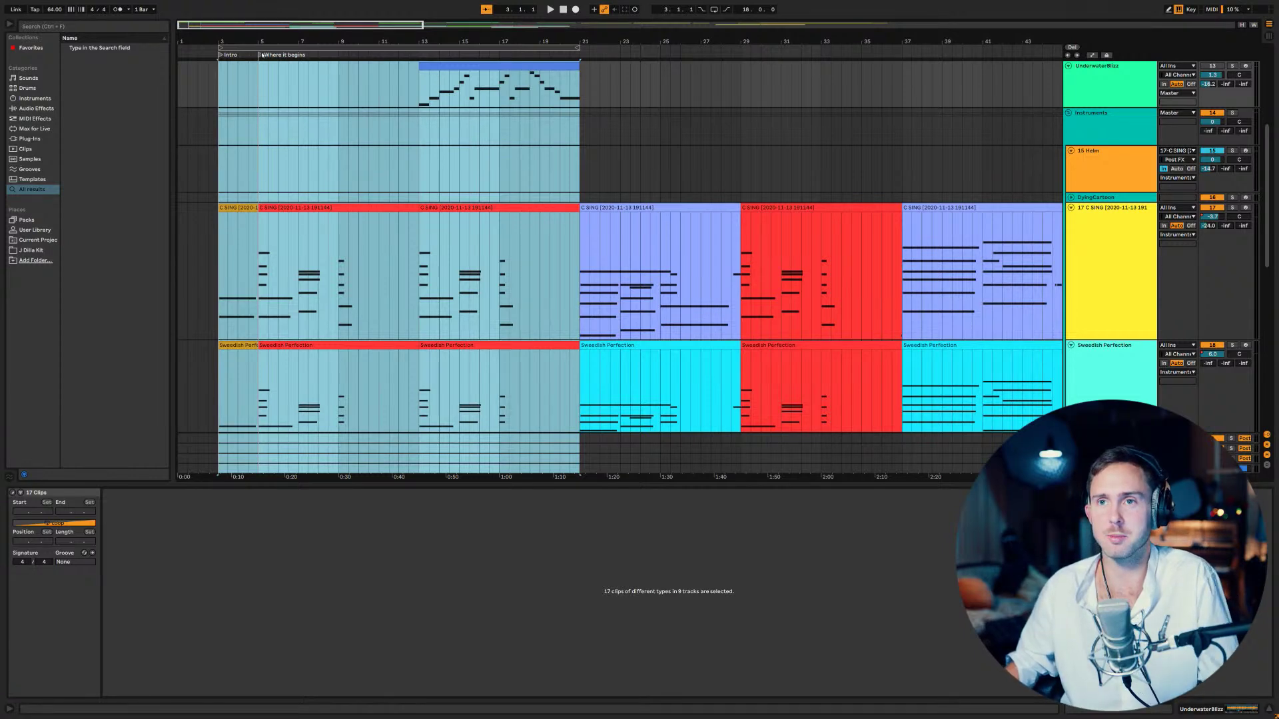
- Reduce the height of the C SING, Swedish Perfection and IntroForTheHolyTrinity tracks together
{"action": "left_click", "coordinate": [222, 247]}
{"action": "scroll", "coordinate": [231, 270], "scroll_direction": "down", "scroll_amount": 5}
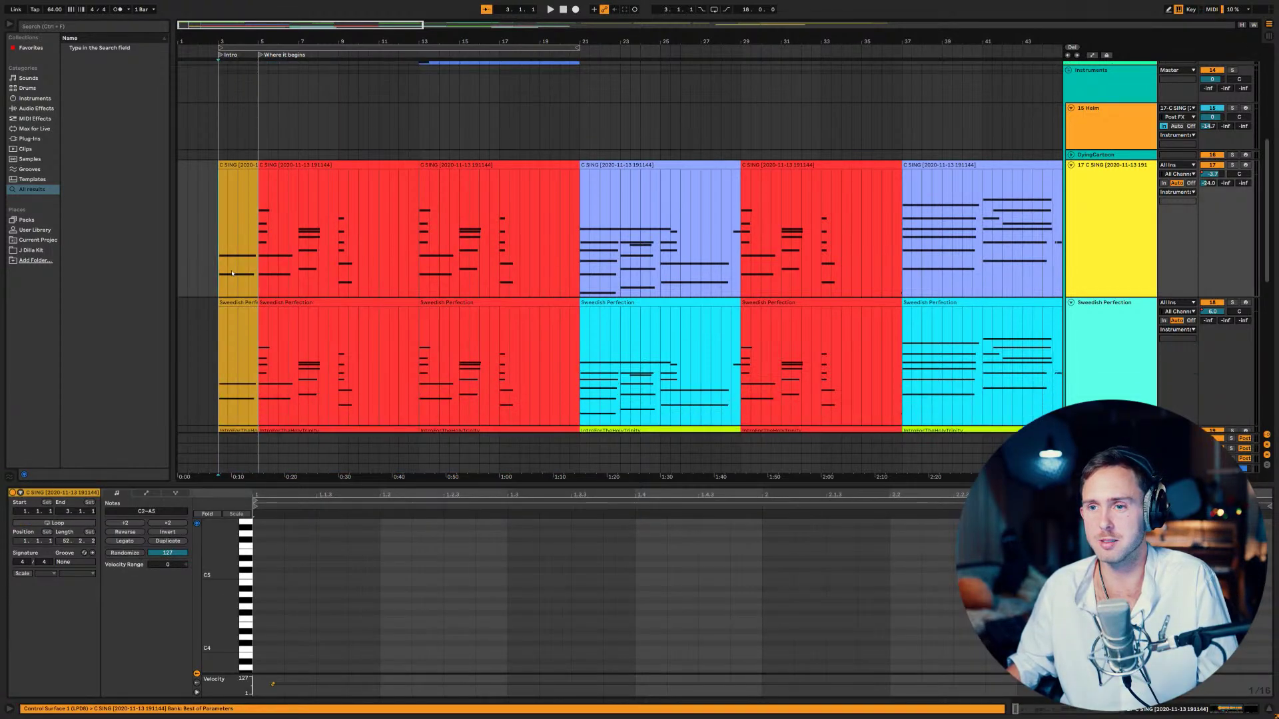
{"action": "scroll", "coordinate": [293, 246], "scroll_direction": "up", "scroll_amount": 1}
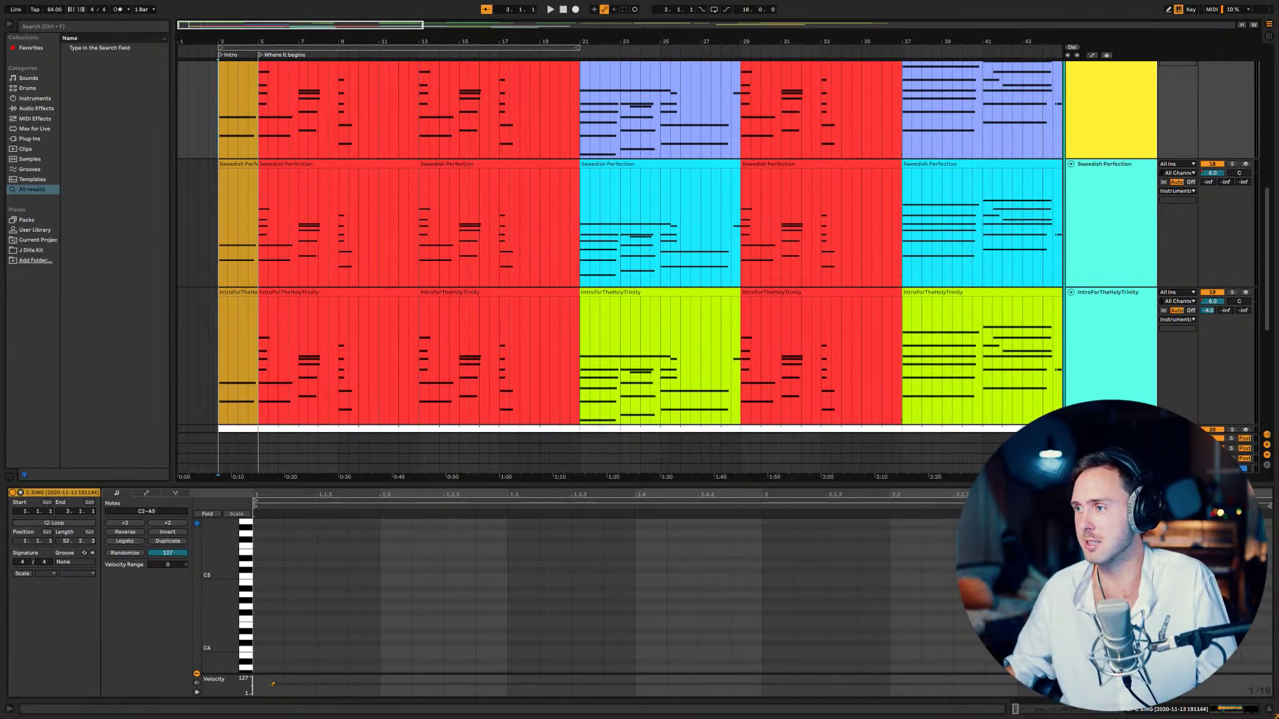
{"action": "scroll", "coordinate": [1140, 377], "scroll_direction": "up", "scroll_amount": 3}
{"action": "scroll", "coordinate": [1139, 377], "scroll_direction": "up", "scroll_amount": 3}
{"action": "left_click", "coordinate": [1099, 285], "text": "shift"}
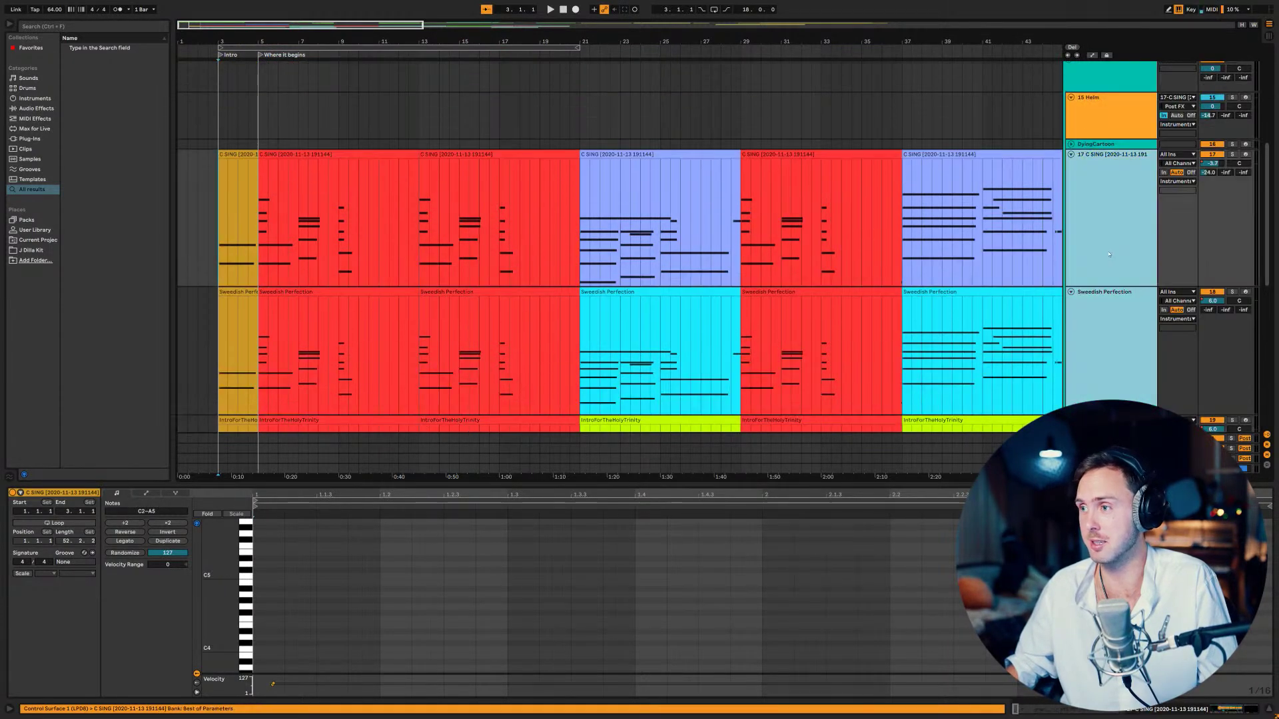
{"action": "left_click_drag", "start_coordinate": [1099, 286], "coordinate": [1110, 203]}
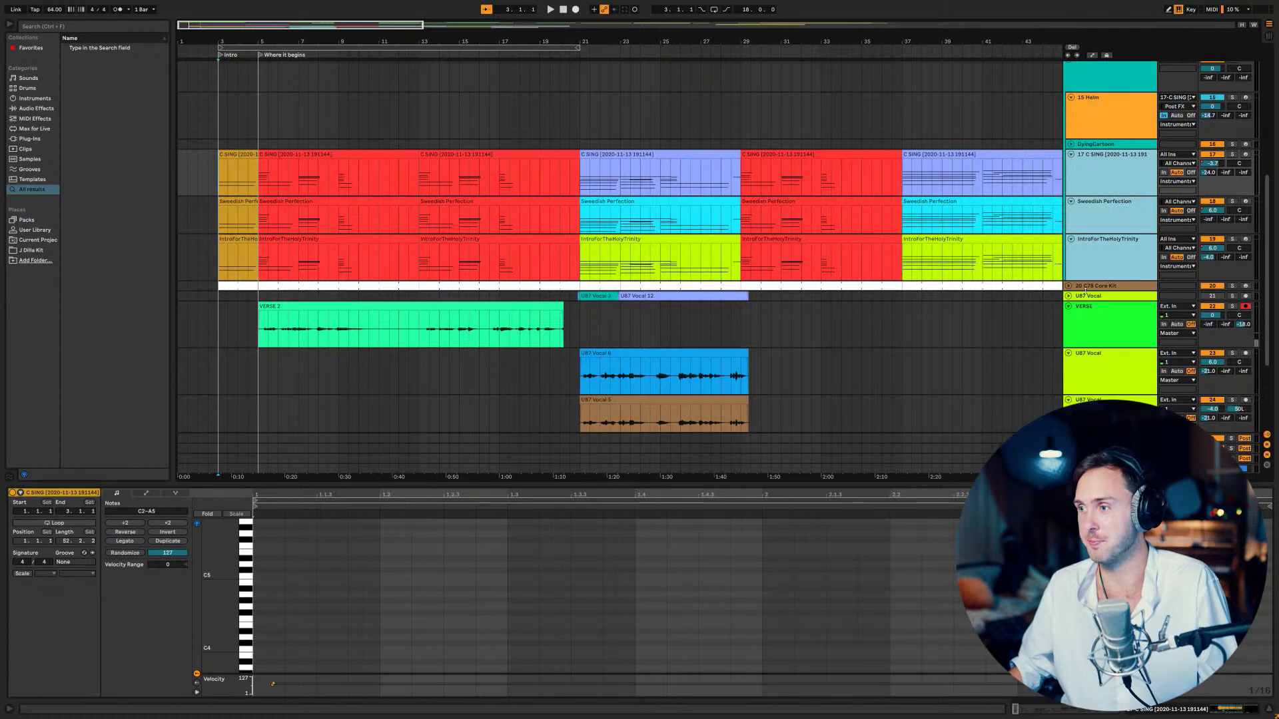
- Increase the height of the 20-C78 Core Kit track so its drum pattern can be read
{"action": "left_click", "coordinate": [1087, 287]}
{"action": "left_click_drag", "start_coordinate": [1093, 290], "coordinate": [1098, 316]}
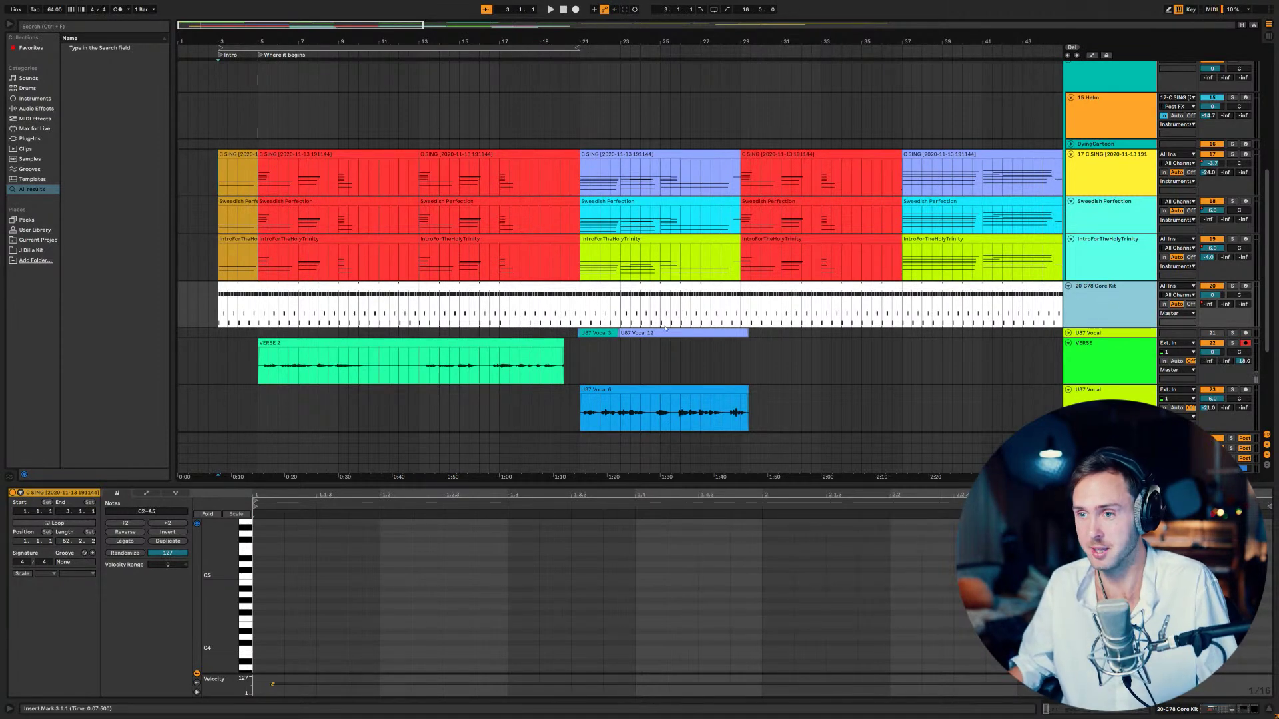
{"action": "scroll", "coordinate": [303, 339], "scroll_direction": "down", "scroll_amount": 2}
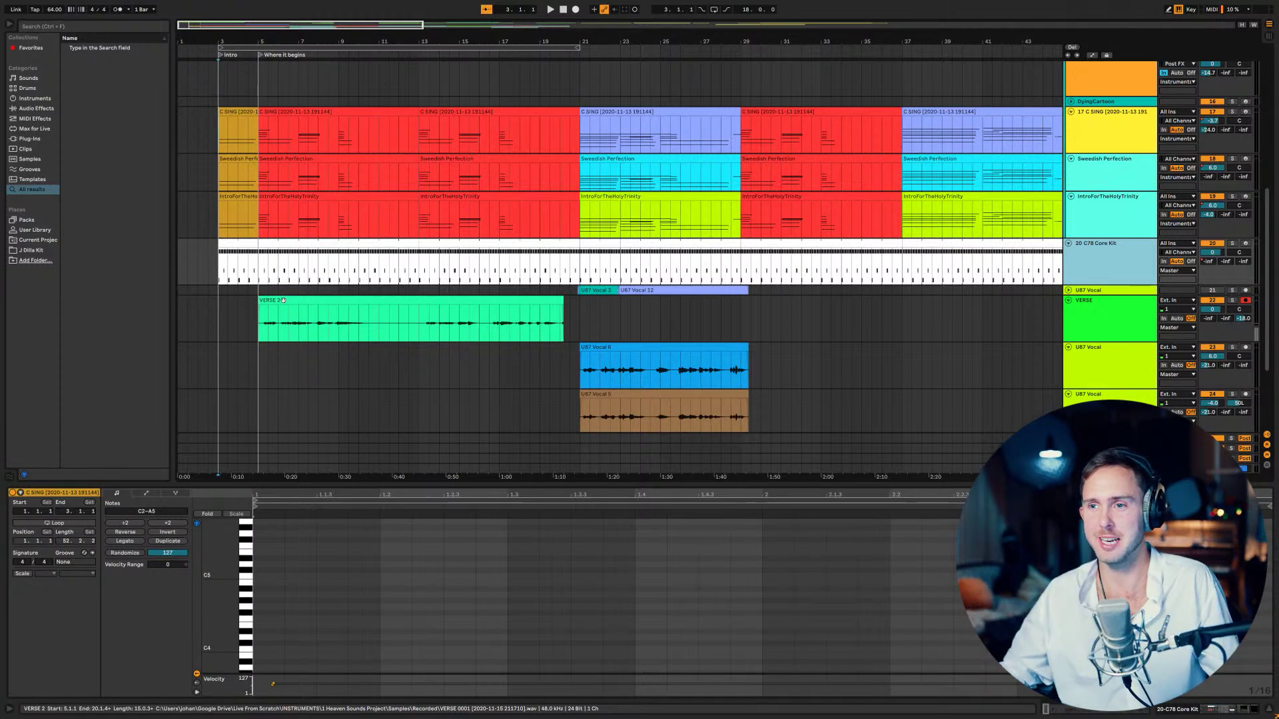
- Play the looped section from bar 3 and trim the end of the VERSE 2 vocal clip back to bar 20
{"action": "left_click", "coordinate": [341, 48]}
{"action": "key", "text": "space"}
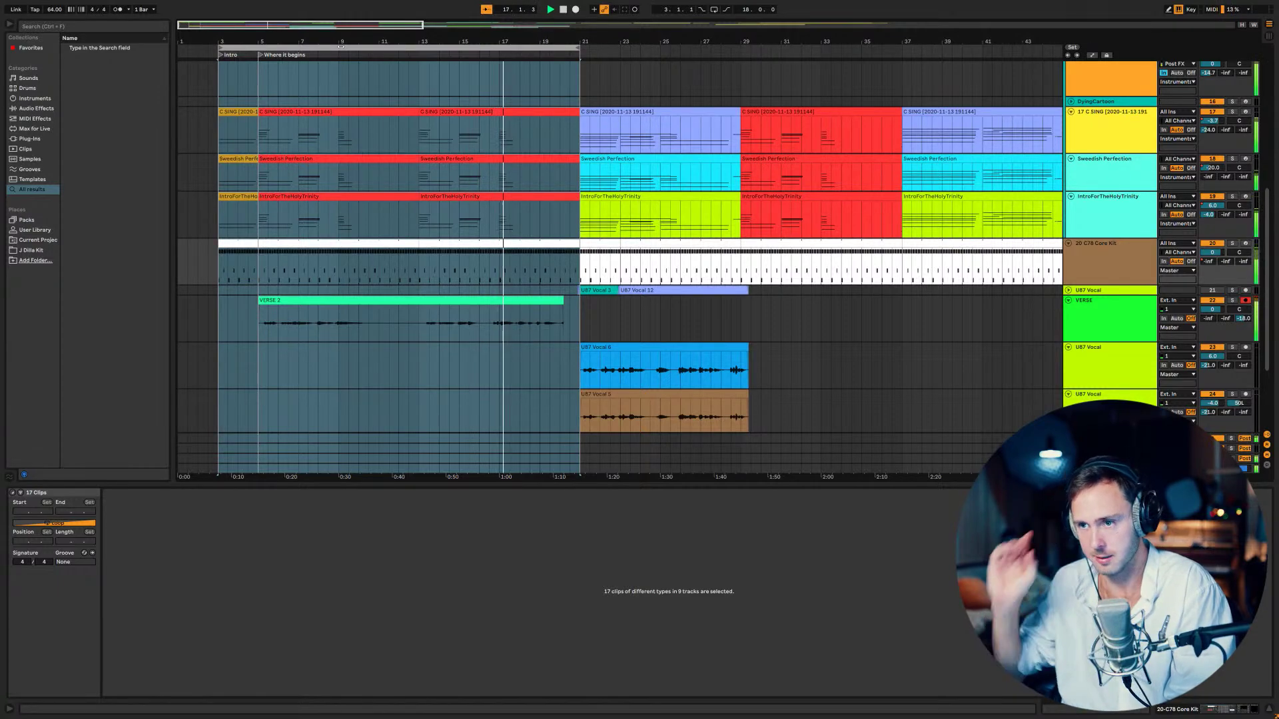
{"action": "left_click_drag", "start_coordinate": [341, 46], "coordinate": [330, 49]}
{"action": "scroll", "coordinate": [696, 301], "scroll_direction": "up", "scroll_amount": 5}
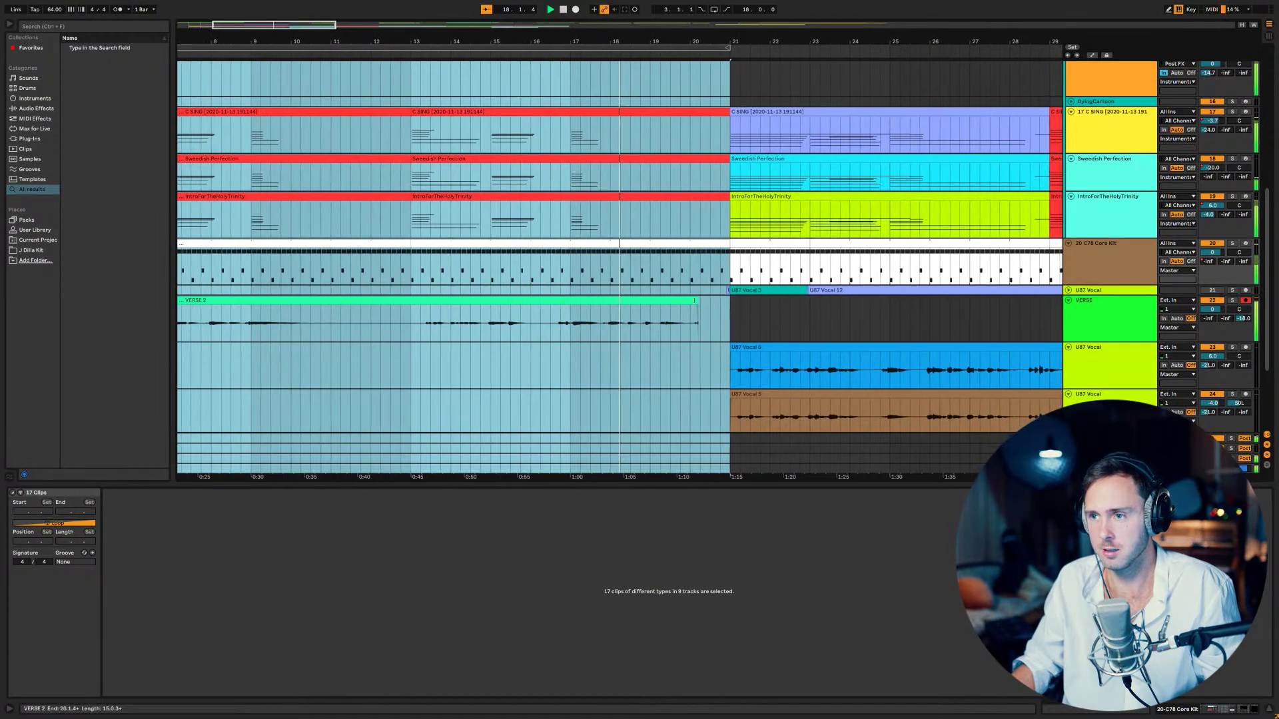
{"action": "left_click", "coordinate": [695, 301]}
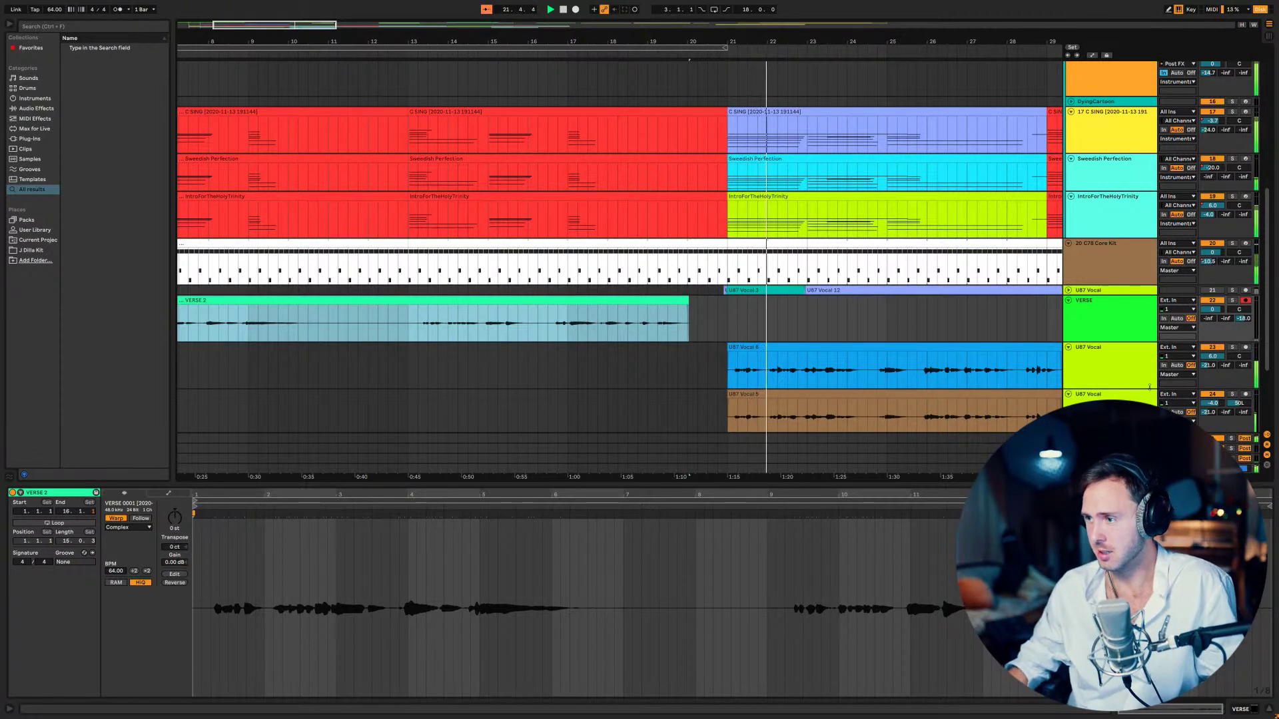
- During playback, set the Rev PLATE-140 send on U87 Vocal tracks 23, 24 and 25 to -20.3, -60.0 and -57.0 dB
{"action": "left_click", "coordinate": [1126, 398]}
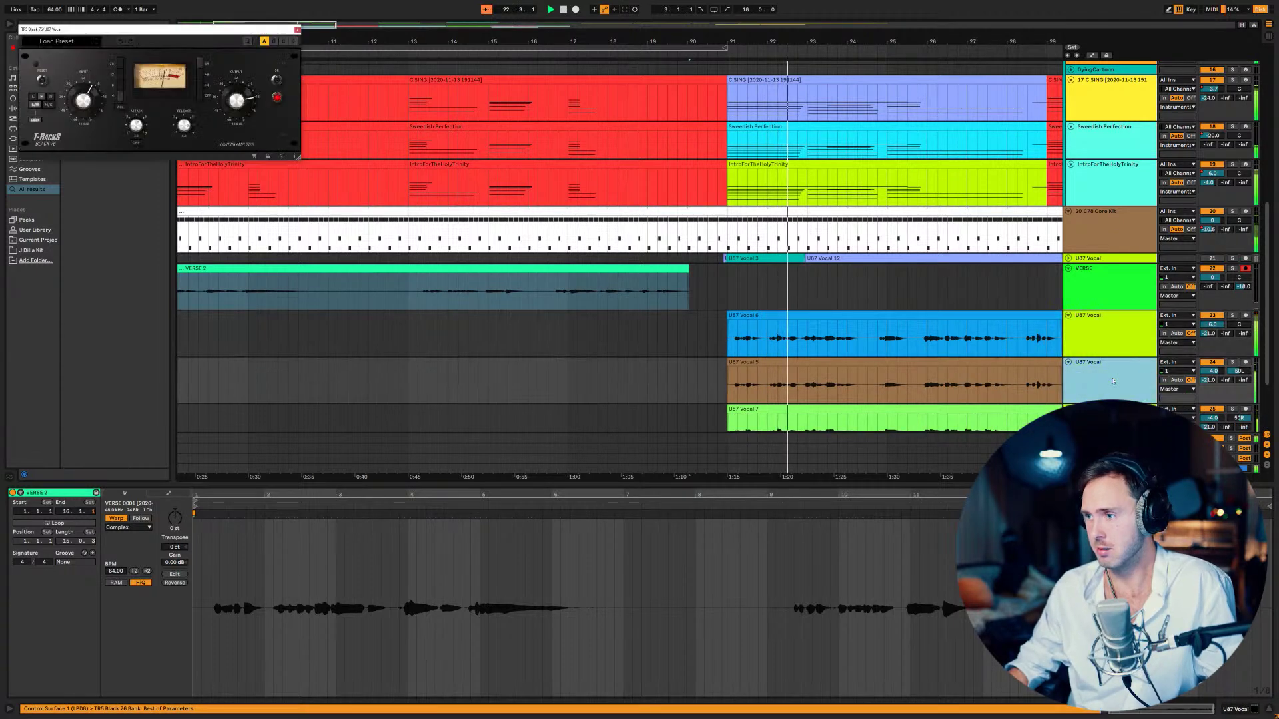
{"action": "left_click_drag", "start_coordinate": [1208, 333], "coordinate": [1246, 361]}
{"action": "scroll", "coordinate": [1243, 346], "scroll_direction": "down", "scroll_amount": 1}
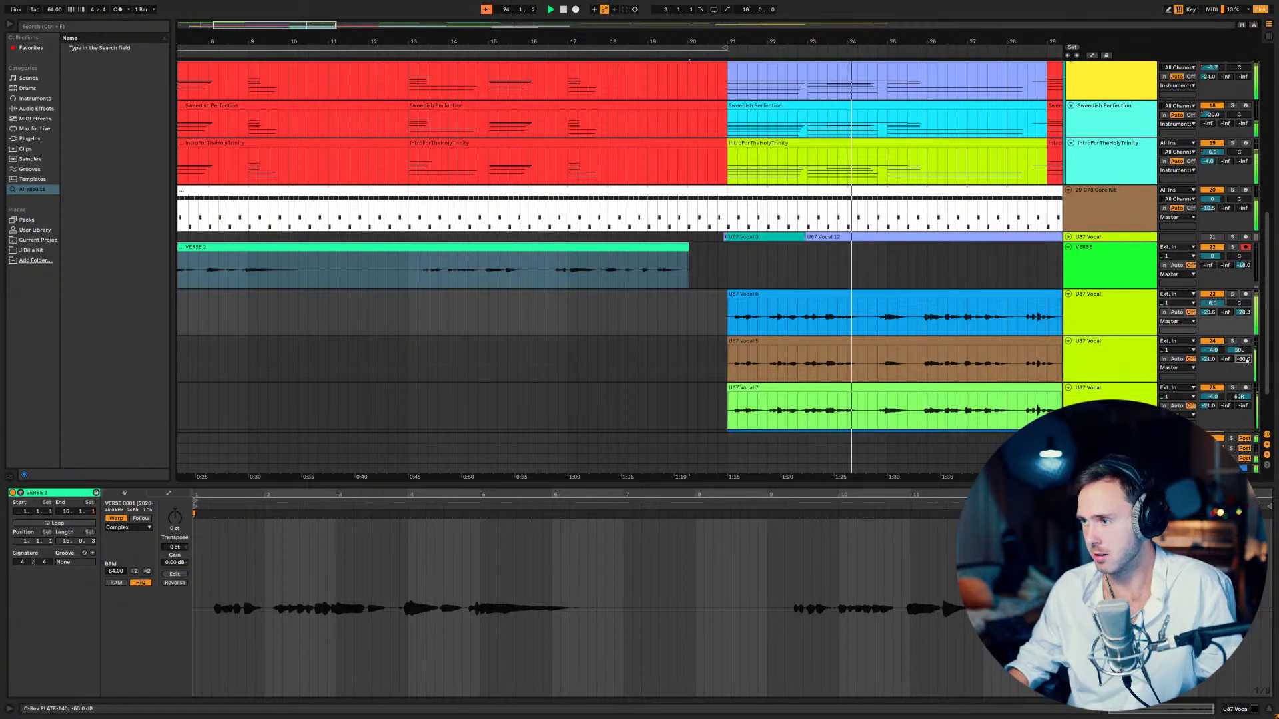
{"action": "left_click_drag", "start_coordinate": [1243, 406], "coordinate": [1247, 382]}
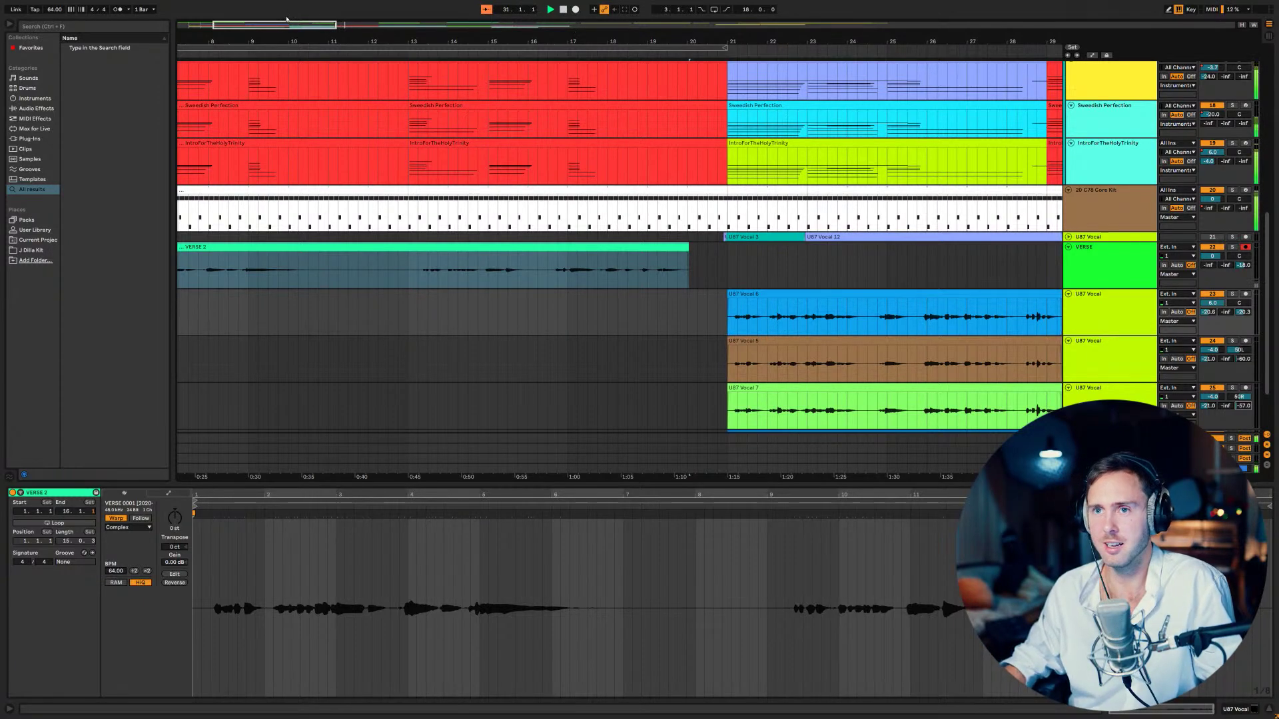
{"action": "left_click_drag", "start_coordinate": [286, 28], "coordinate": [659, 211]}
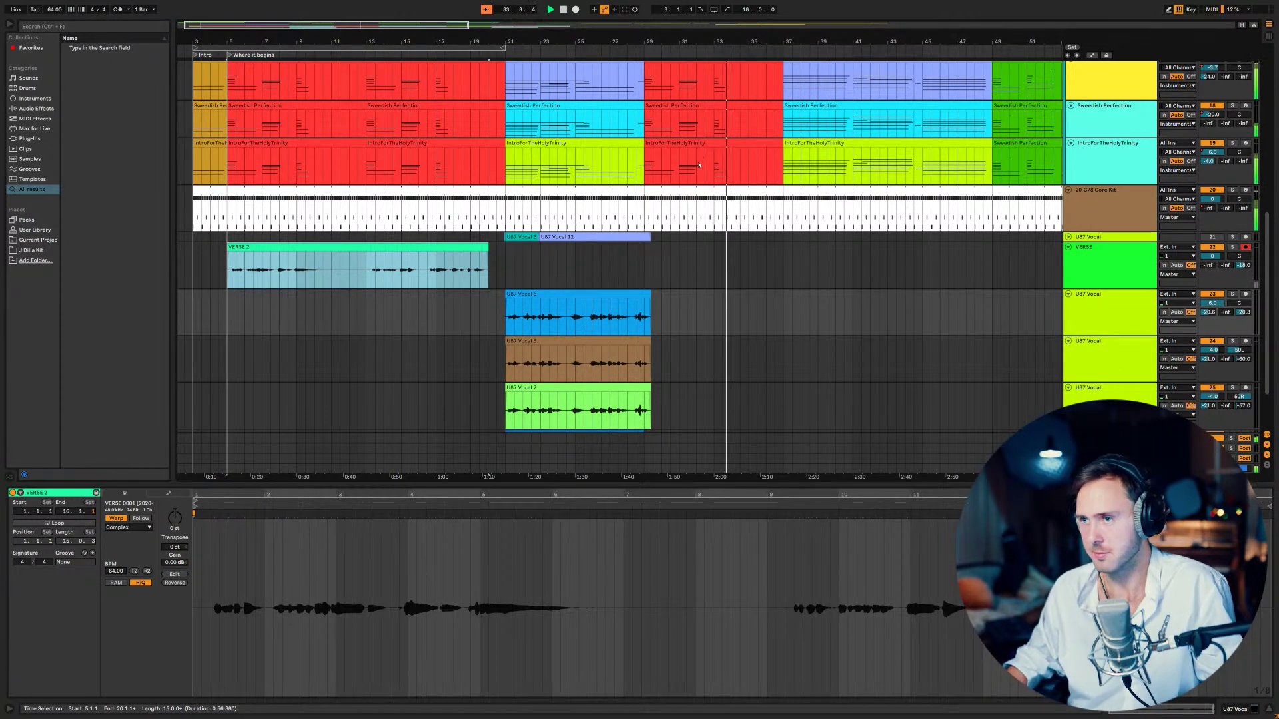
- Insert a copy of the bars 29–37 C SING, Swedish Perfection and IntroForTheHolyTrinity clips at bar 37, shifting the following material eight bars
{"action": "scroll", "coordinate": [689, 321], "scroll_direction": "up", "scroll_amount": 4}
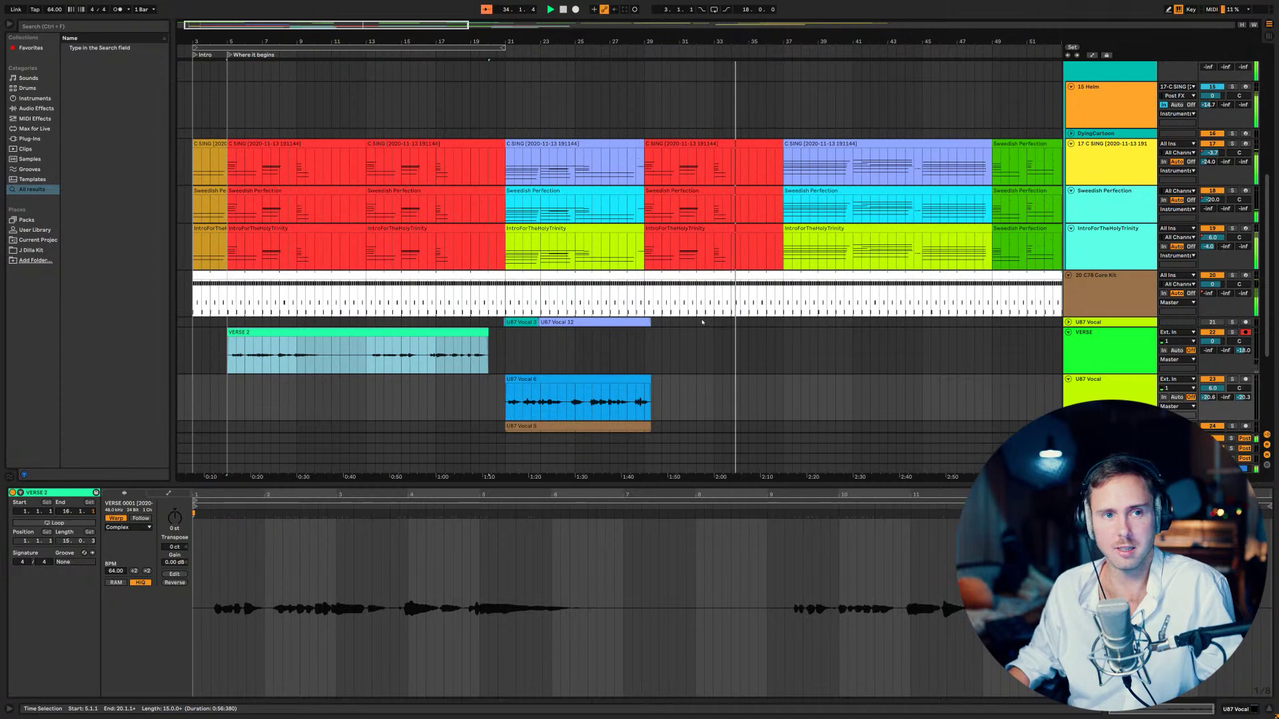
{"action": "scroll", "coordinate": [821, 233], "scroll_direction": "down", "scroll_amount": 2}
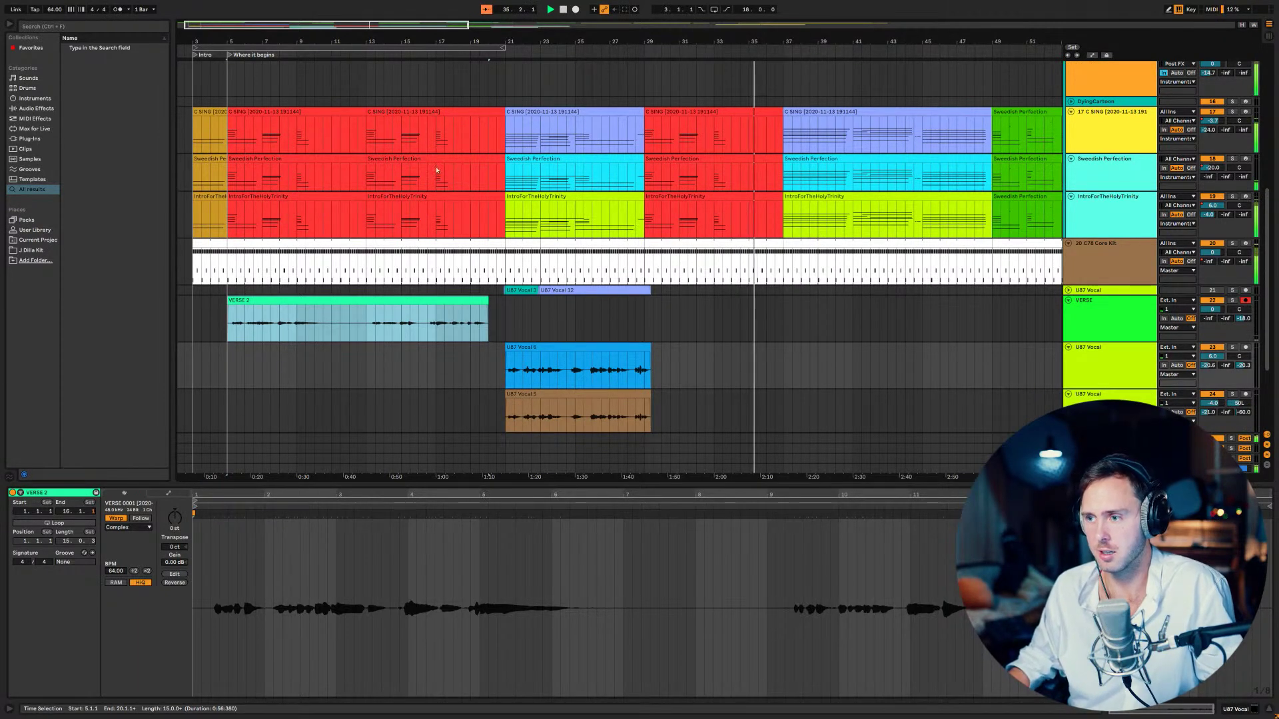
{"action": "scroll", "coordinate": [614, 184], "scroll_direction": "down", "scroll_amount": 1}
{"action": "scroll", "coordinate": [614, 185], "scroll_direction": "up", "scroll_amount": 2}
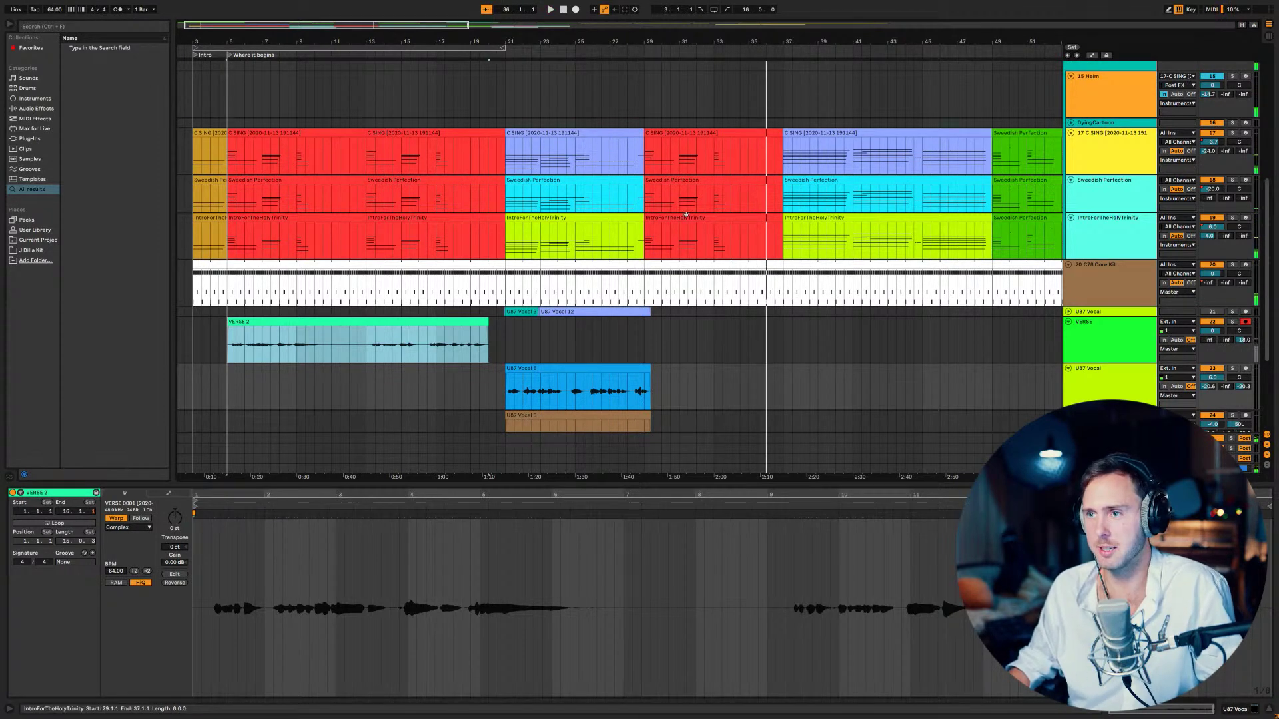
{"action": "left_click", "coordinate": [693, 233]}
{"action": "left_click", "coordinate": [731, 142], "text": "shift"}
{"action": "left_click", "coordinate": [786, 158]}
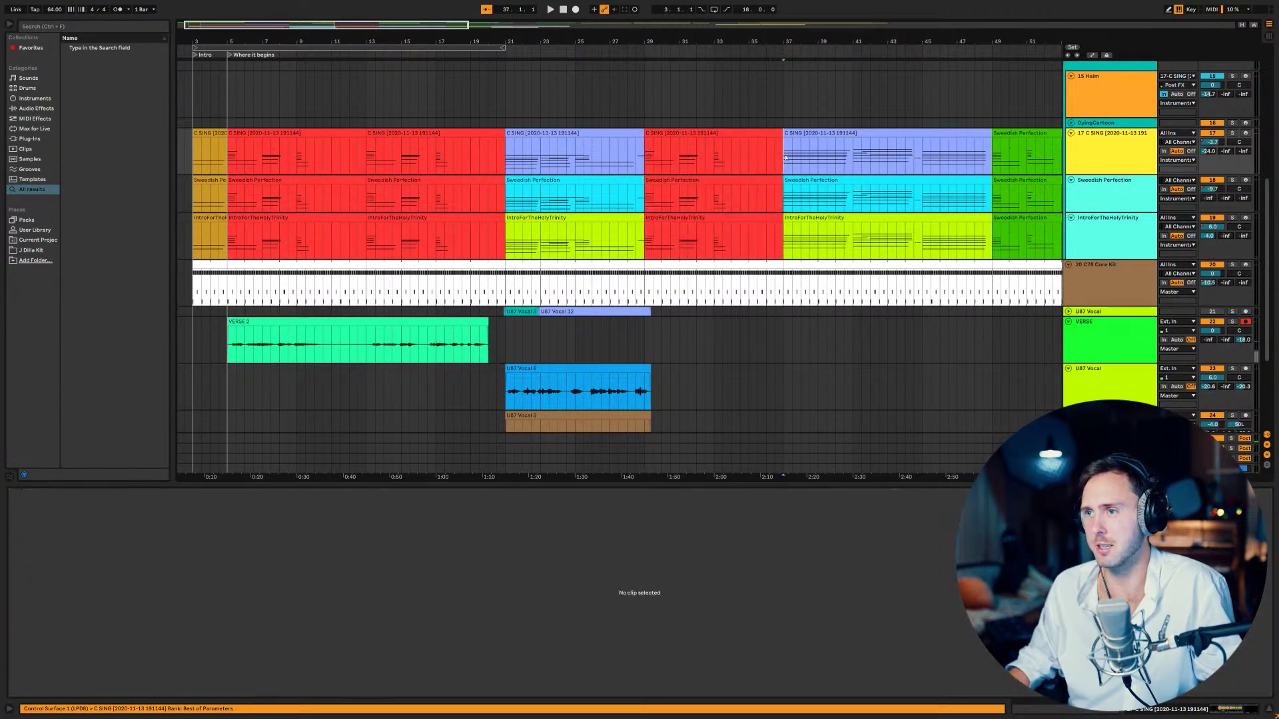
{"action": "key", "text": "ctrl+shift+v"}
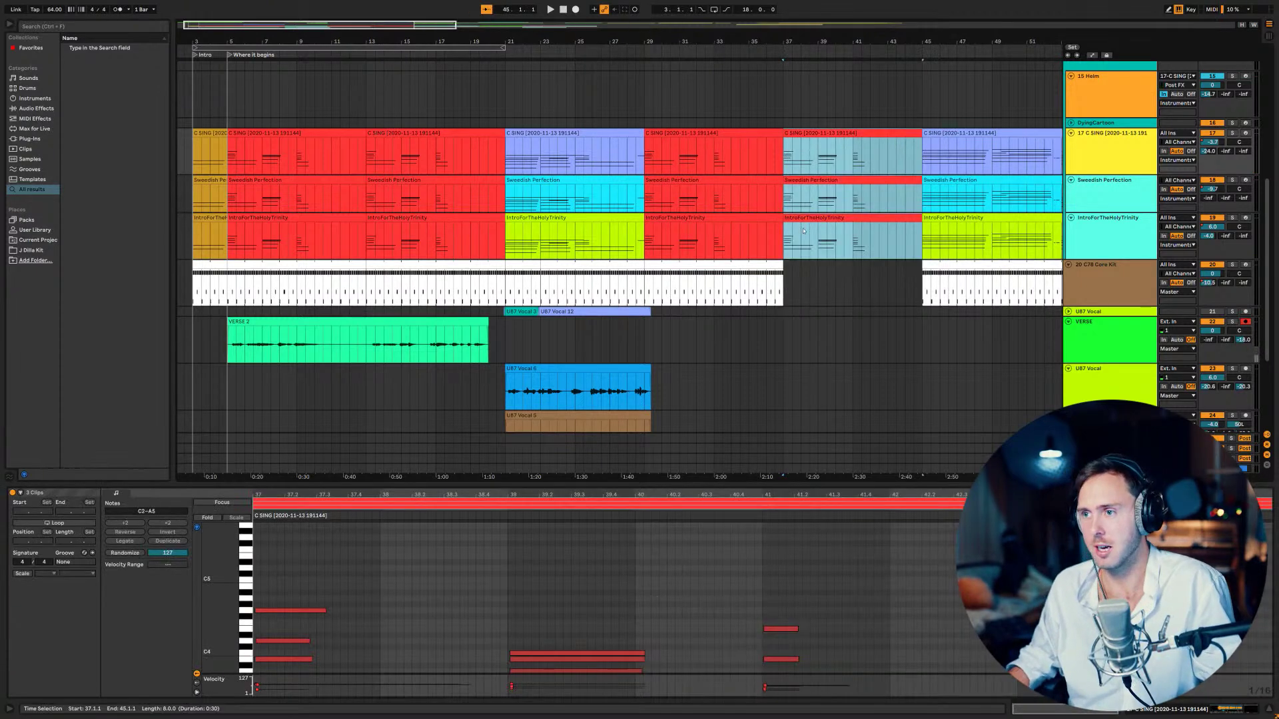
- Duplicate bars 29–37 of the 20-C78 Core Kit drum track to fill the gap at bars 37–45
{"action": "left_click", "coordinate": [758, 288]}
{"action": "left_click", "coordinate": [644, 281]}
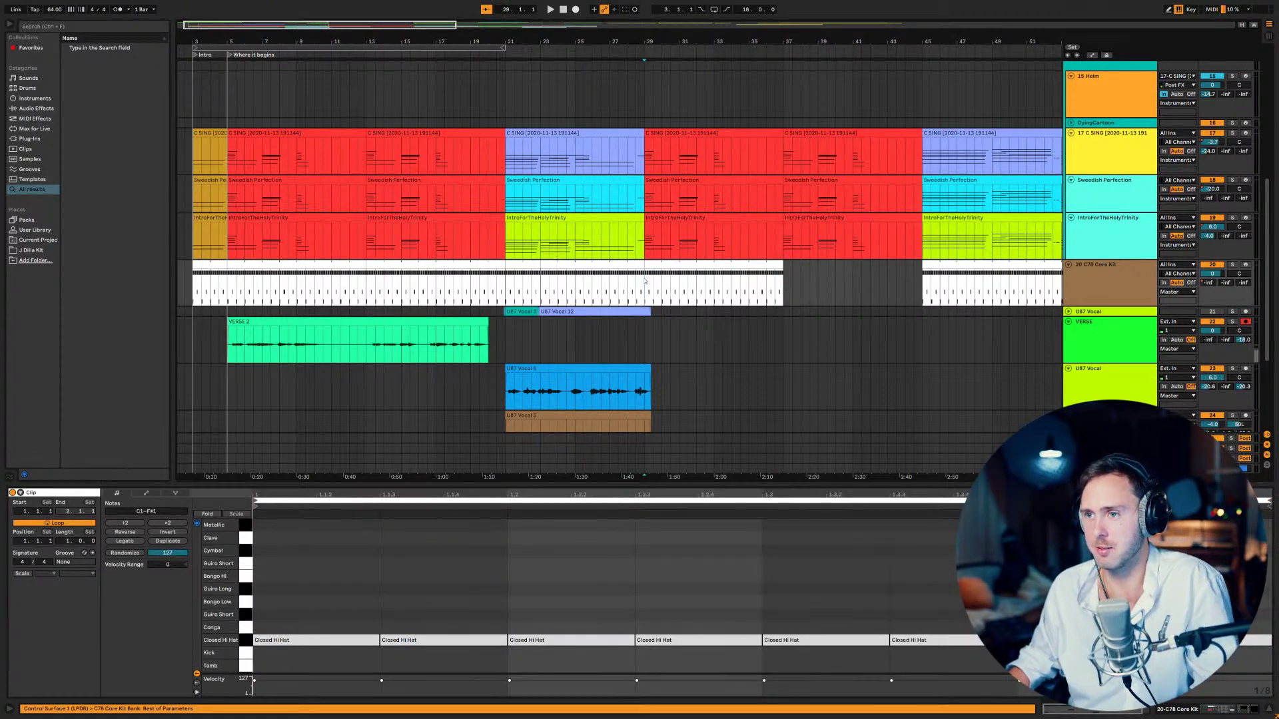
{"action": "left_click", "coordinate": [783, 286], "text": "shift"}
{"action": "key", "text": "ctrl+d"}
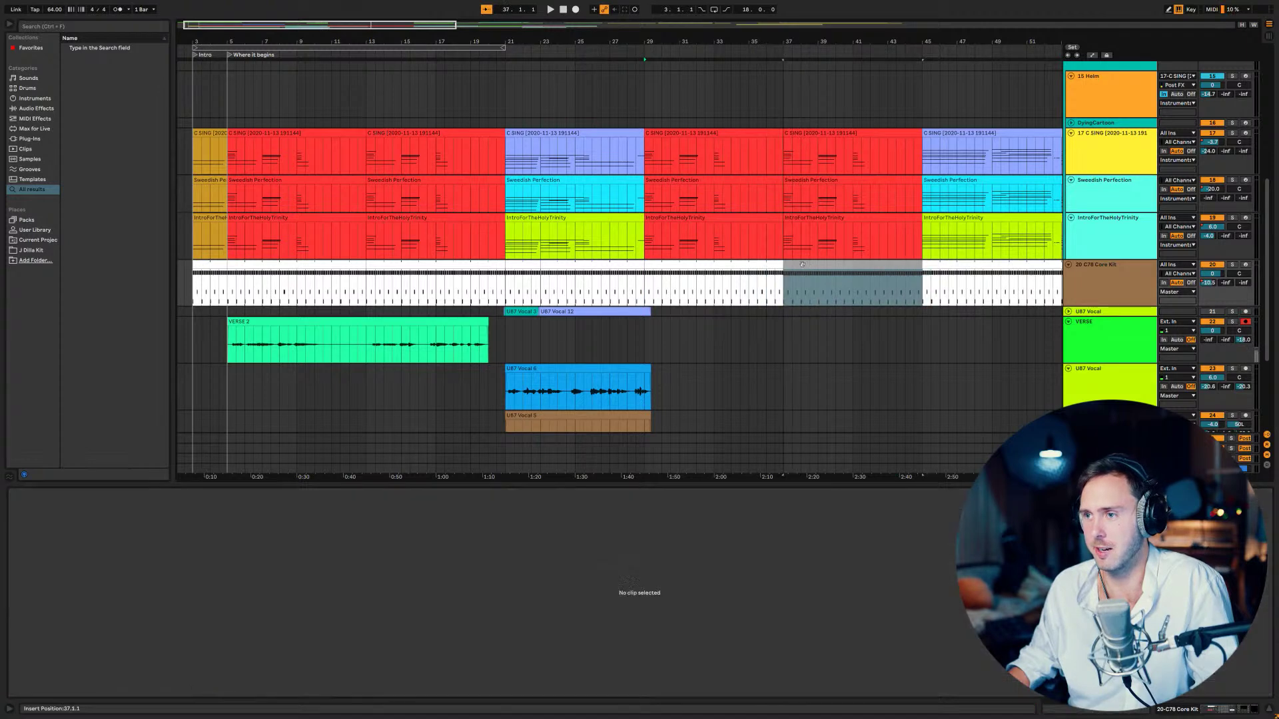
- Try to record a second verse vocal on the VERSE track starting from bar 28
{"action": "left_click", "coordinate": [643, 285]}
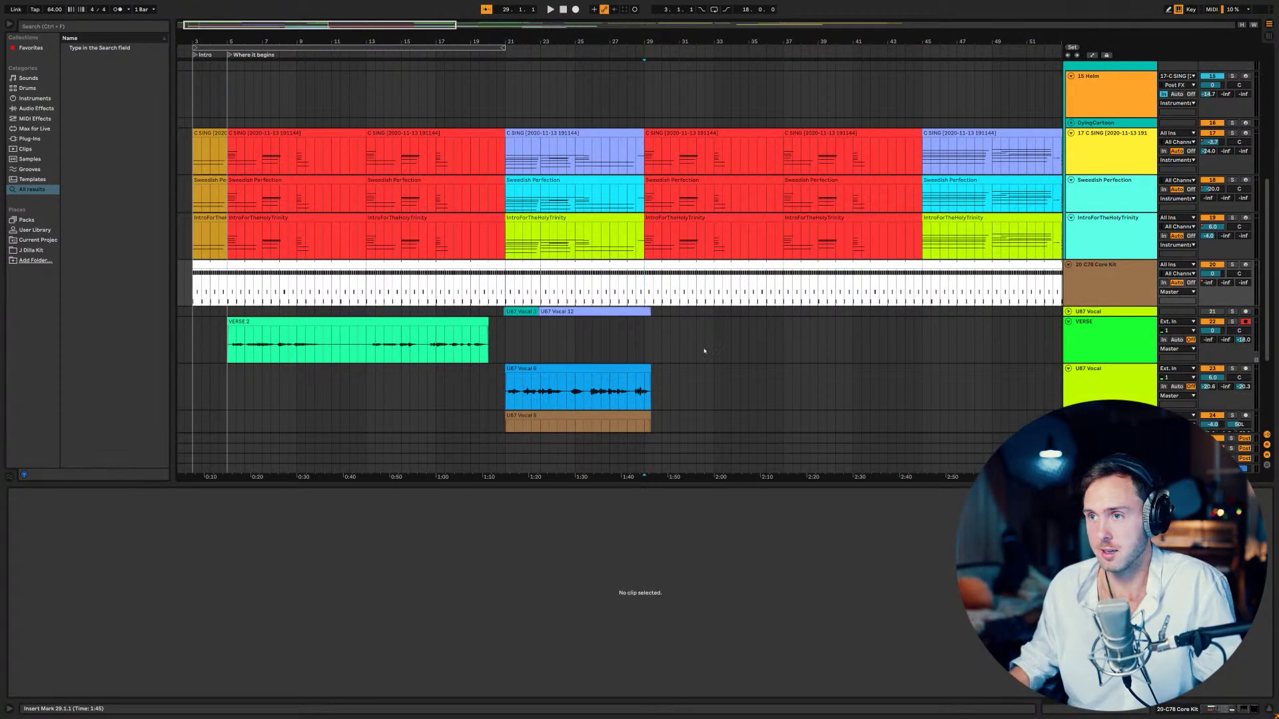
{"action": "scroll", "coordinate": [644, 285], "scroll_direction": "down", "scroll_amount": 2}
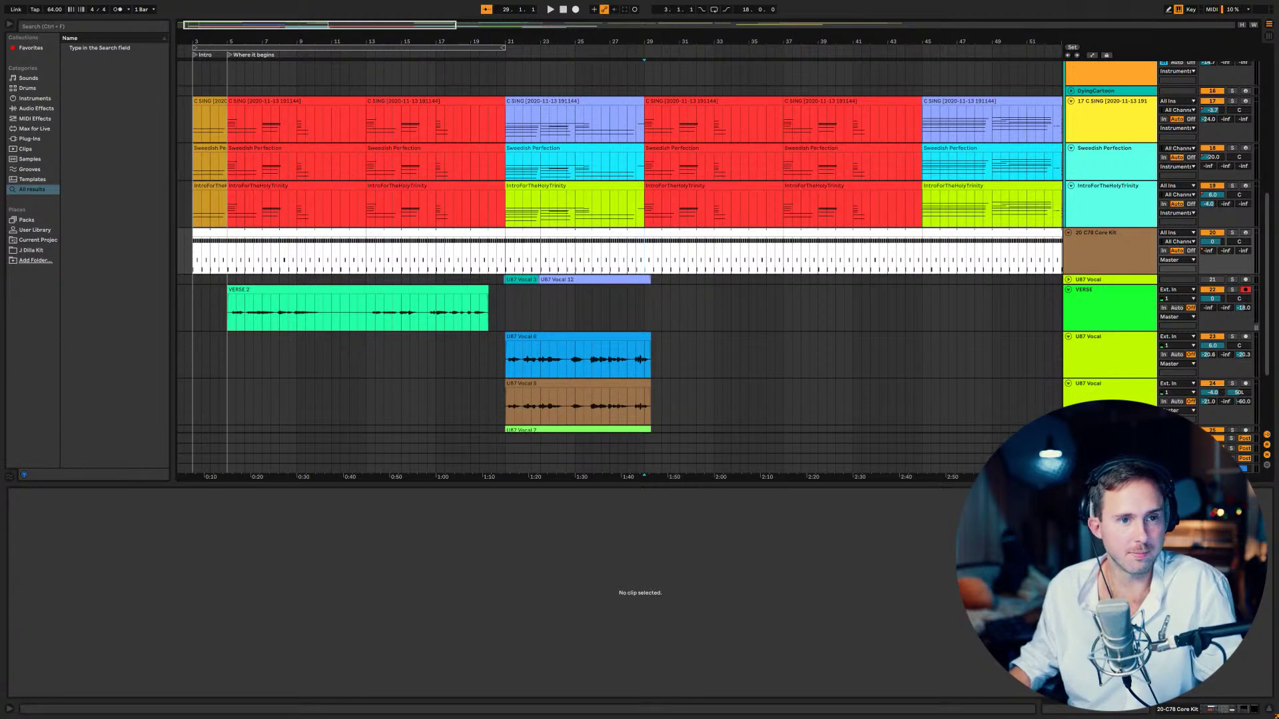
{"action": "left_click", "coordinate": [645, 308]}
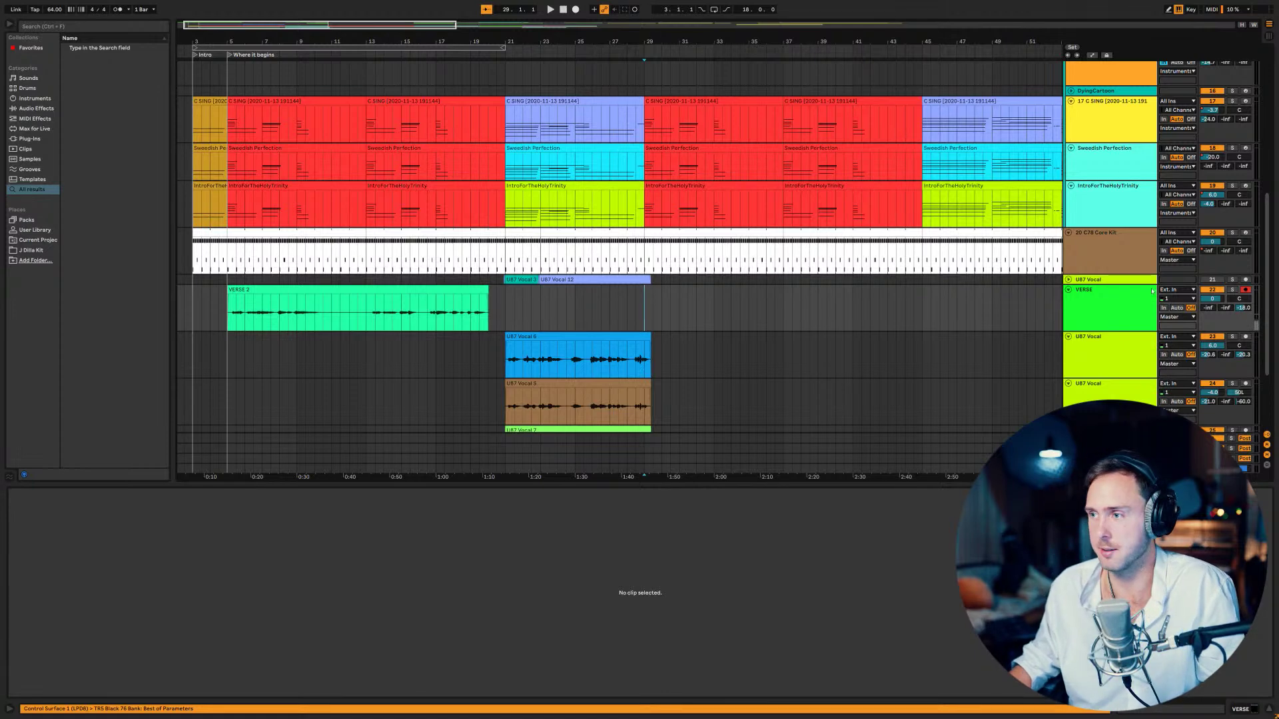
{"action": "key", "text": "Left"}
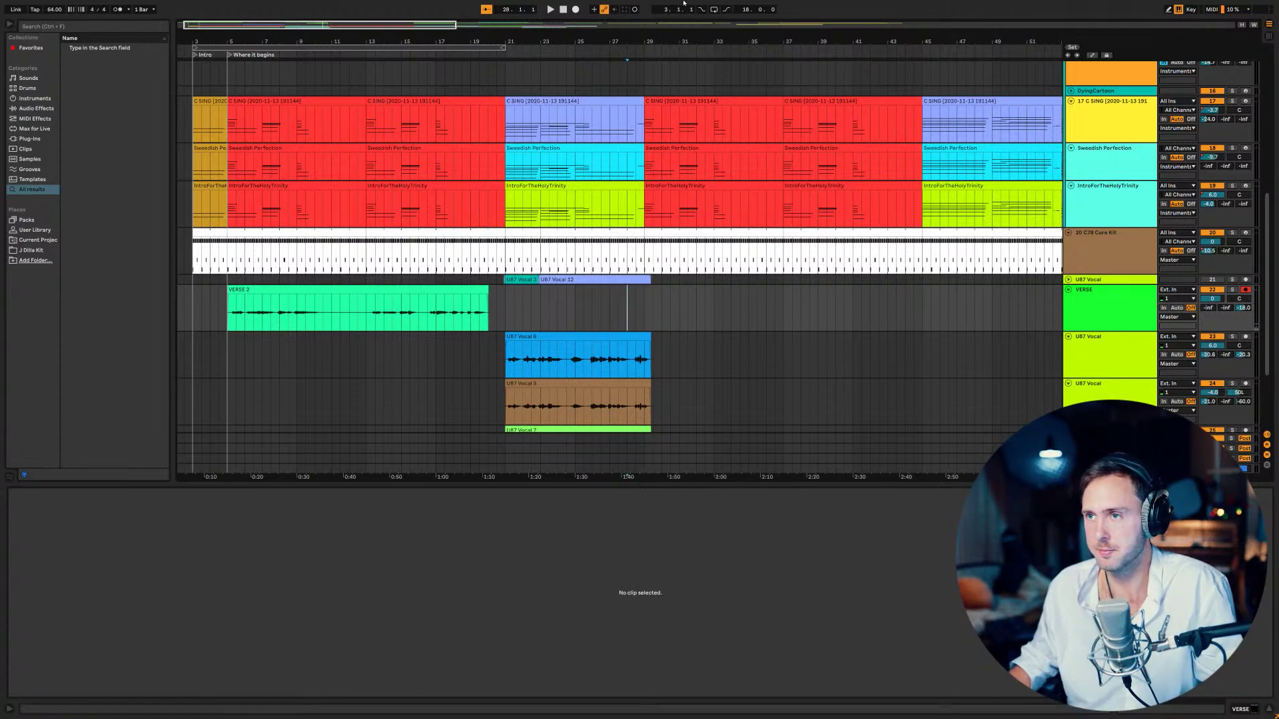
{"action": "left_click", "coordinate": [576, 9]}
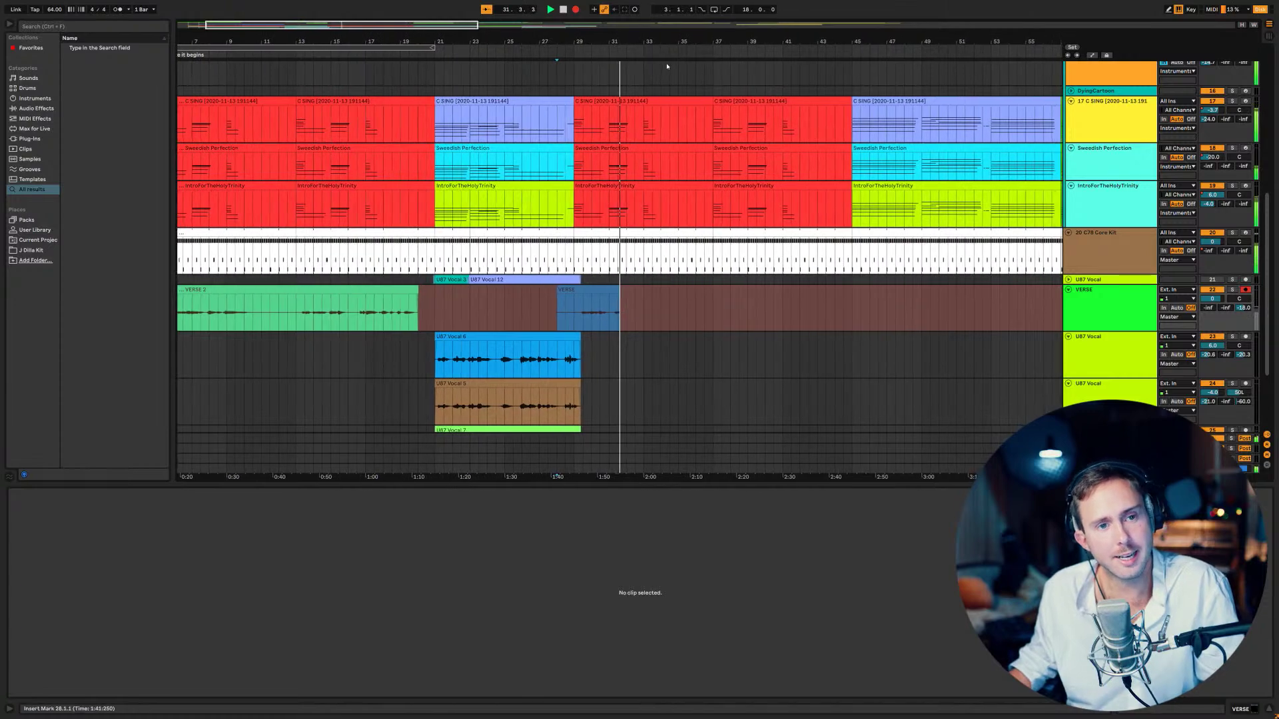
{"action": "key", "text": "F9"}
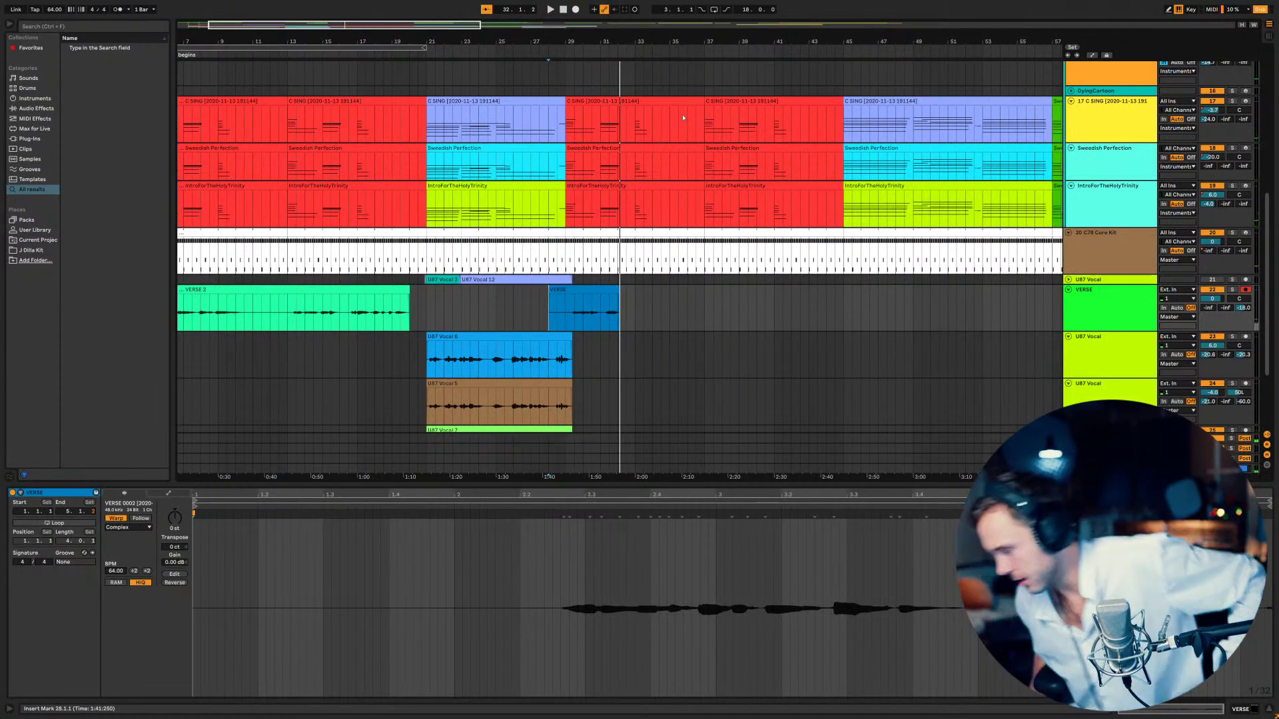
{"action": "key", "text": "minus"}
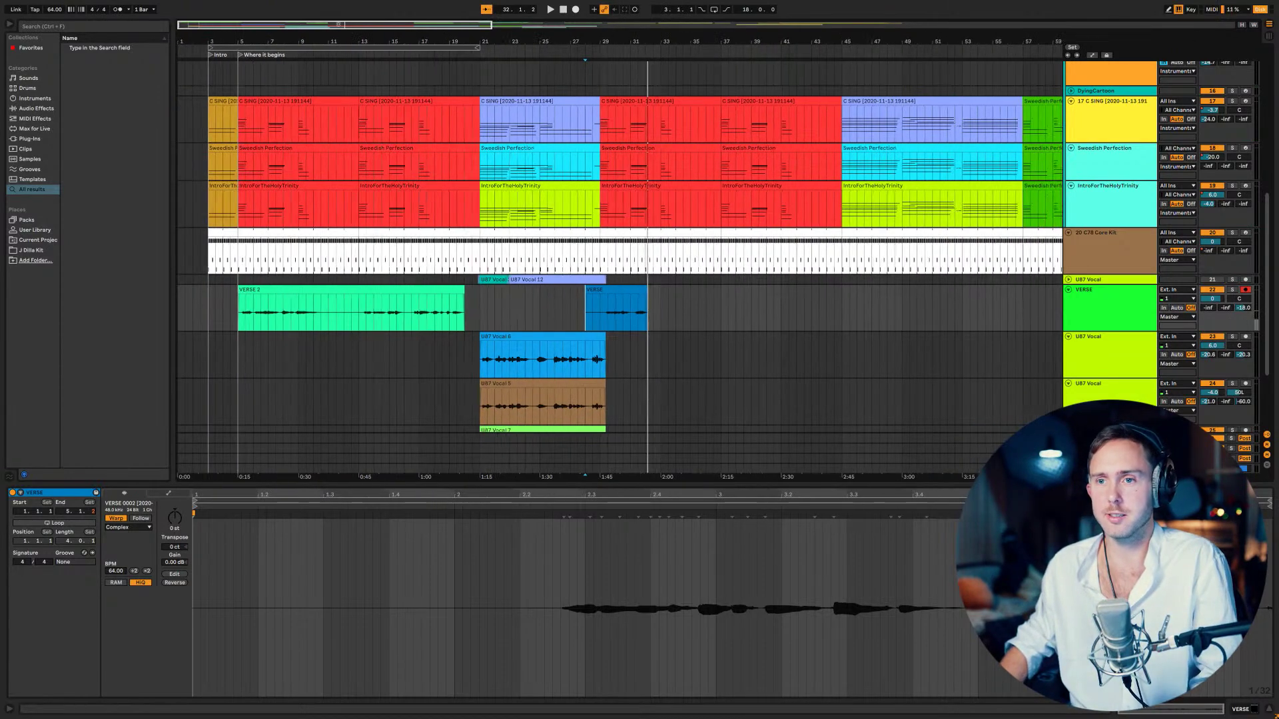
- Play the first verse from bar 5 for reference and delete the short VERSE take at bar 28
{"action": "left_click", "coordinate": [240, 283]}
{"action": "key", "text": "space"}
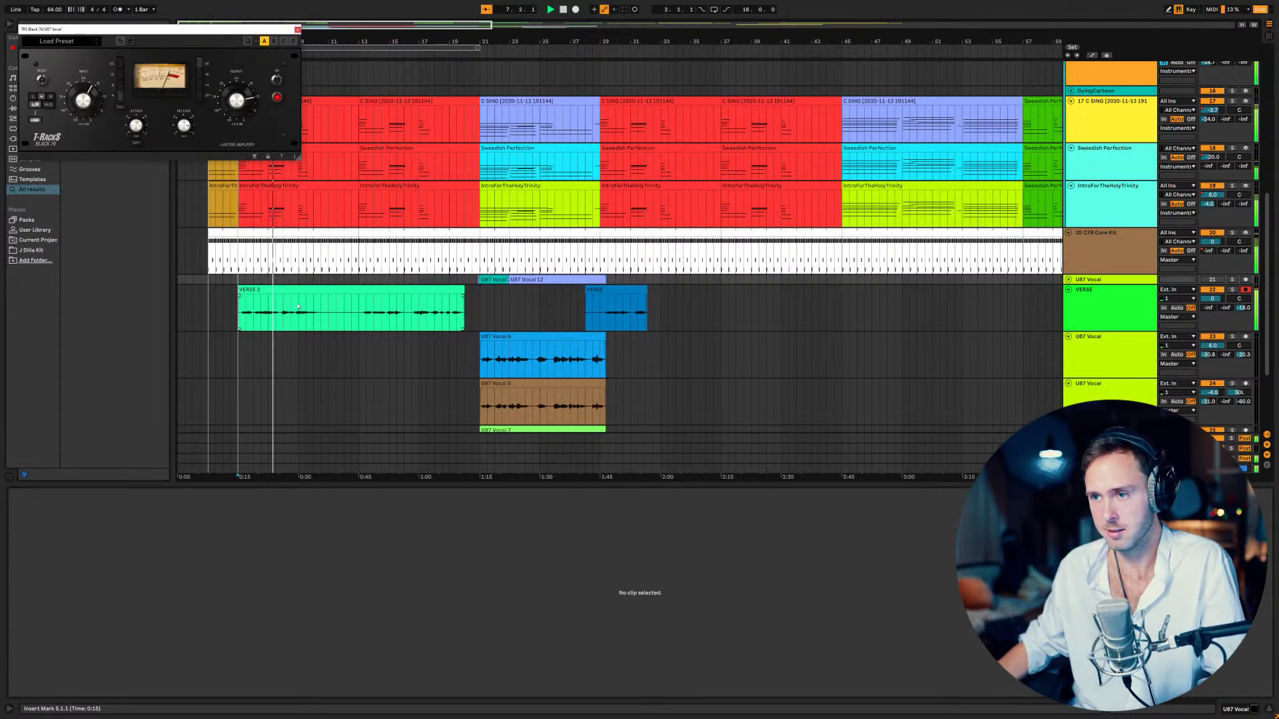
{"action": "left_click", "coordinate": [591, 316]}
{"action": "key", "text": "Delete"}
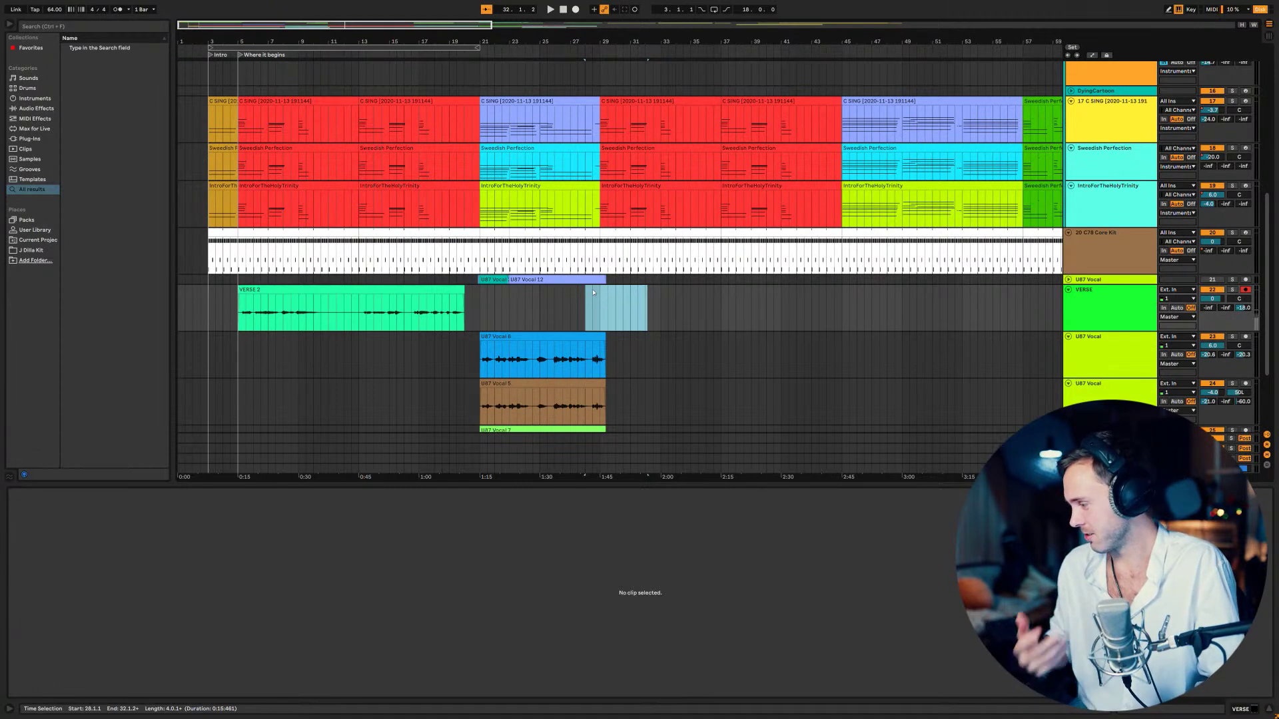
- Mute the three U87 Vocal chorus tracks and record the second verse on the VERSE track from bar 28 to about bar 45
{"action": "left_click", "coordinate": [594, 292]}
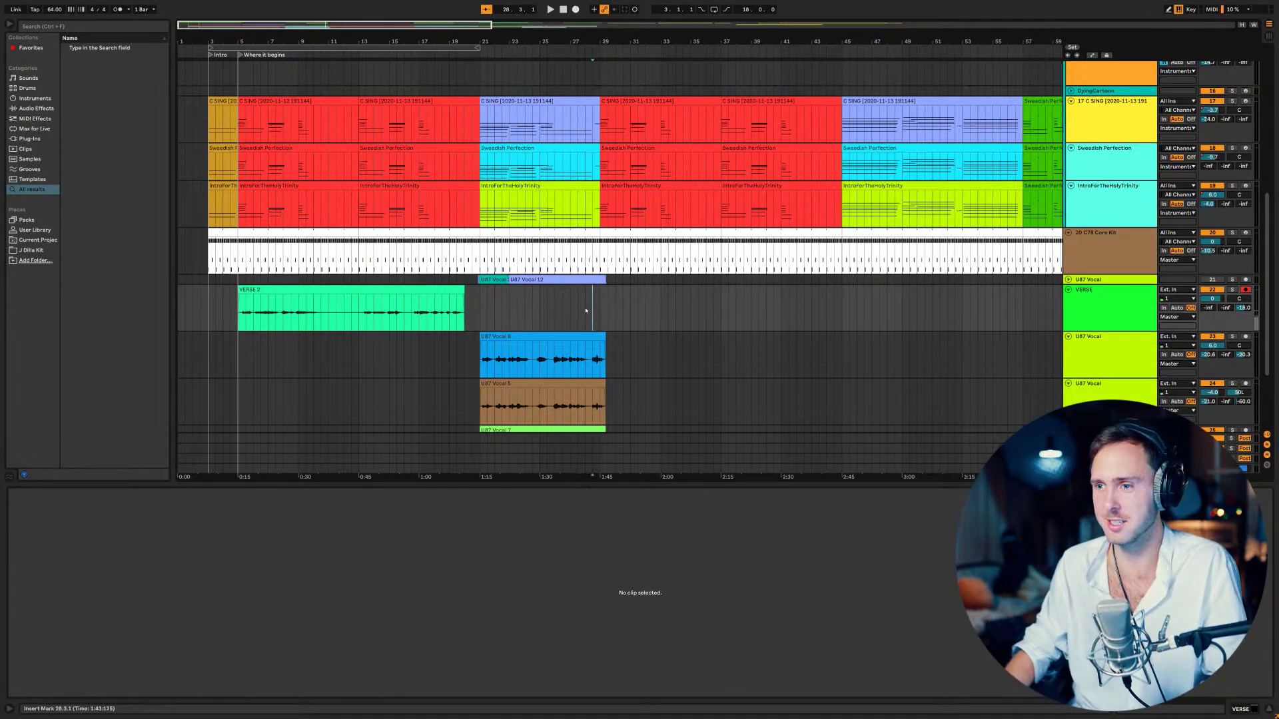
{"action": "left_click", "coordinate": [594, 310]}
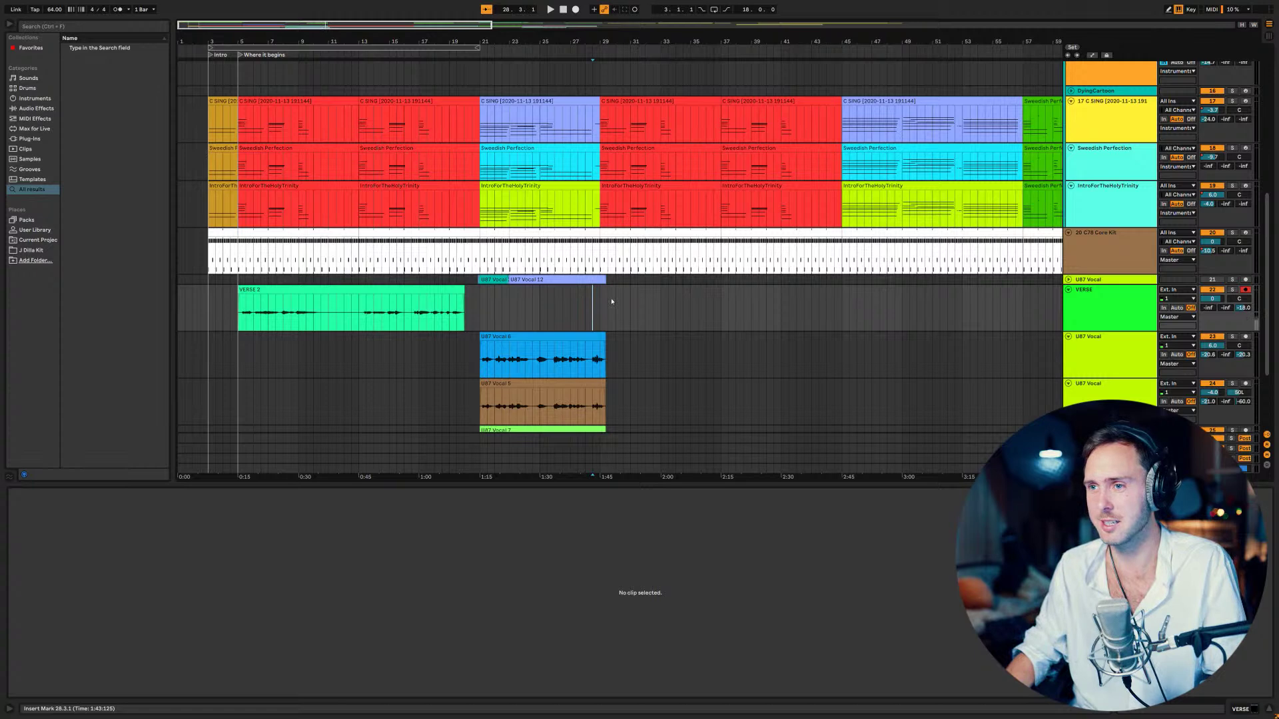
{"action": "left_click", "coordinate": [585, 306]}
{"action": "left_click", "coordinate": [1093, 348]}
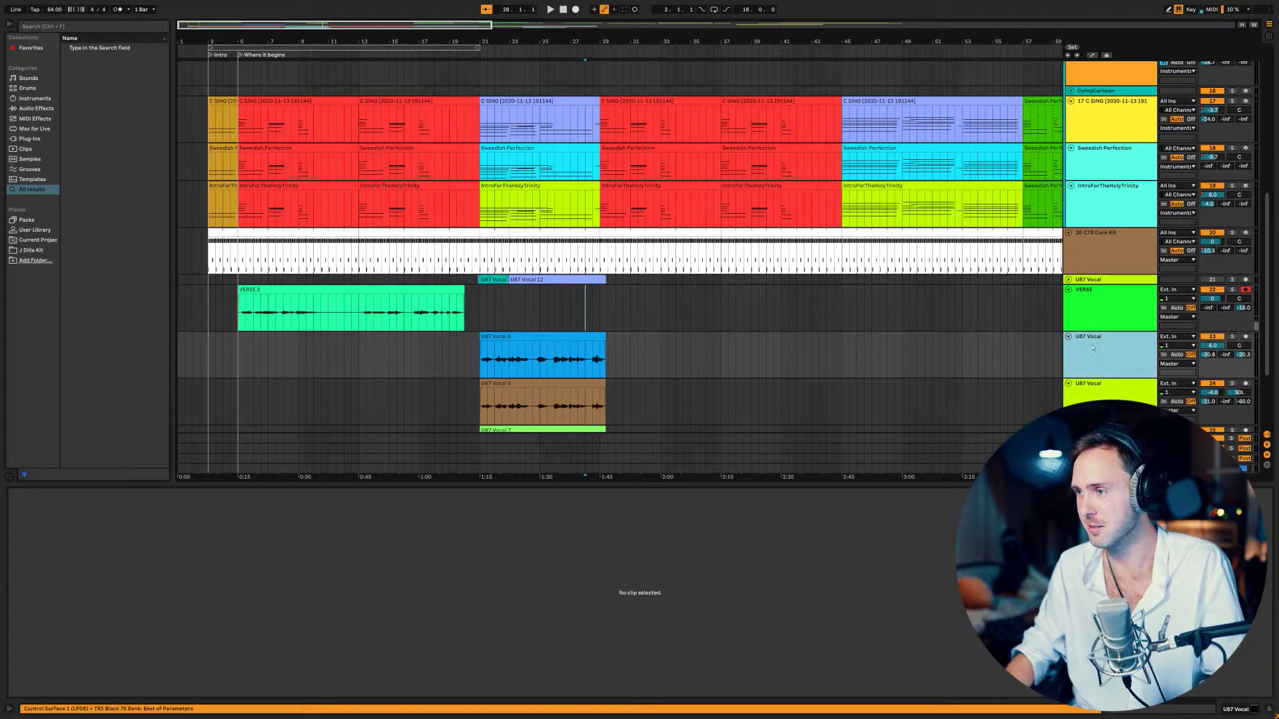
{"action": "scroll", "coordinate": [1093, 348], "scroll_direction": "down", "scroll_amount": 2}
{"action": "left_click", "coordinate": [1110, 385], "text": "shift"}
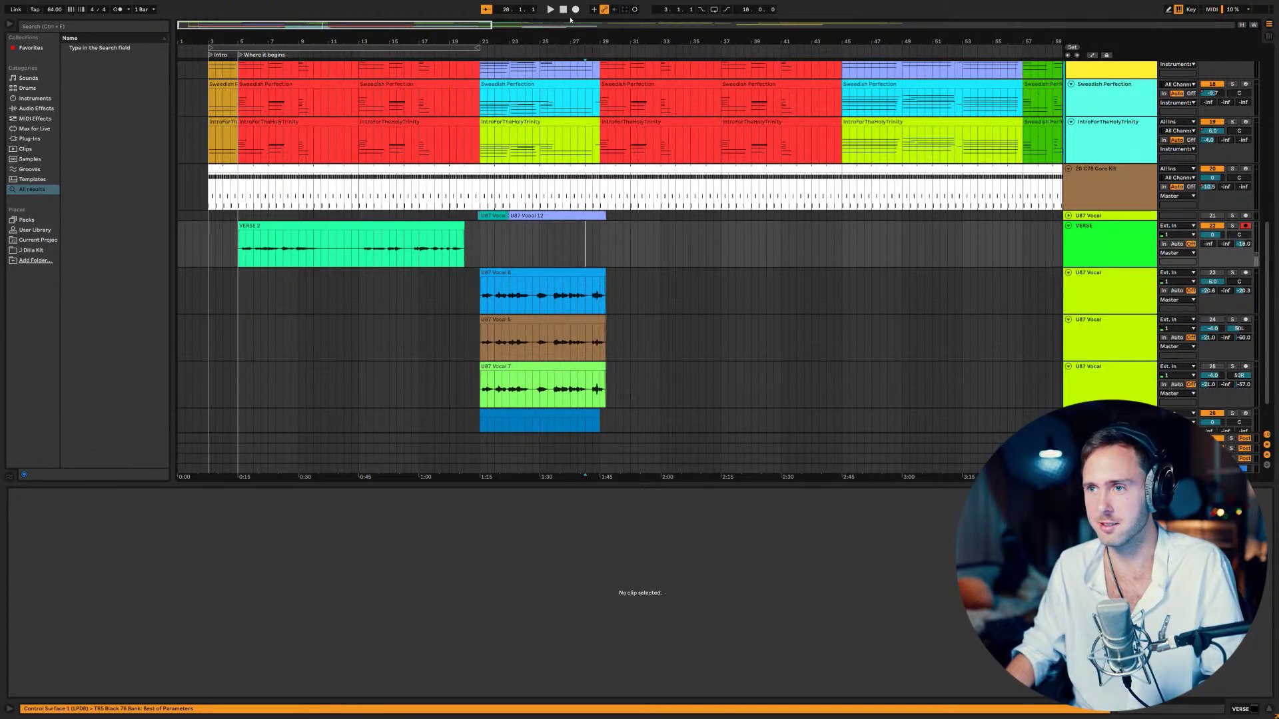
{"action": "left_click", "coordinate": [575, 10]}
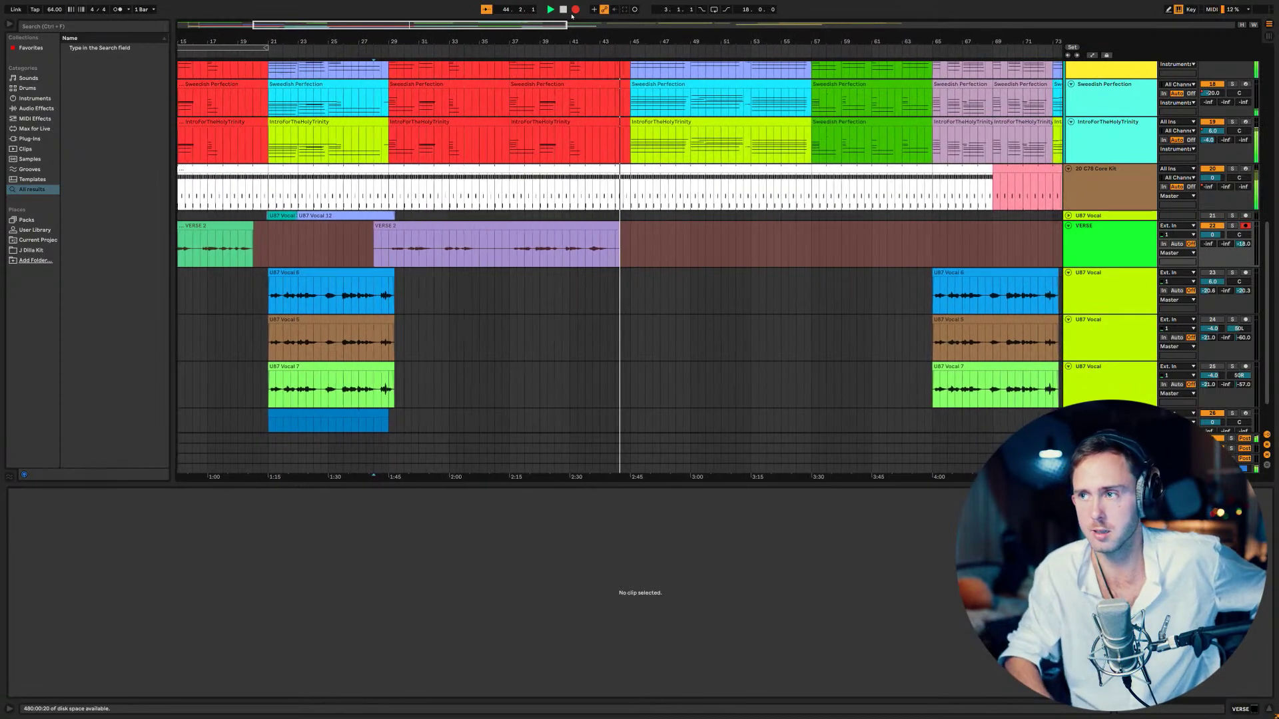
{"action": "key", "text": "space"}
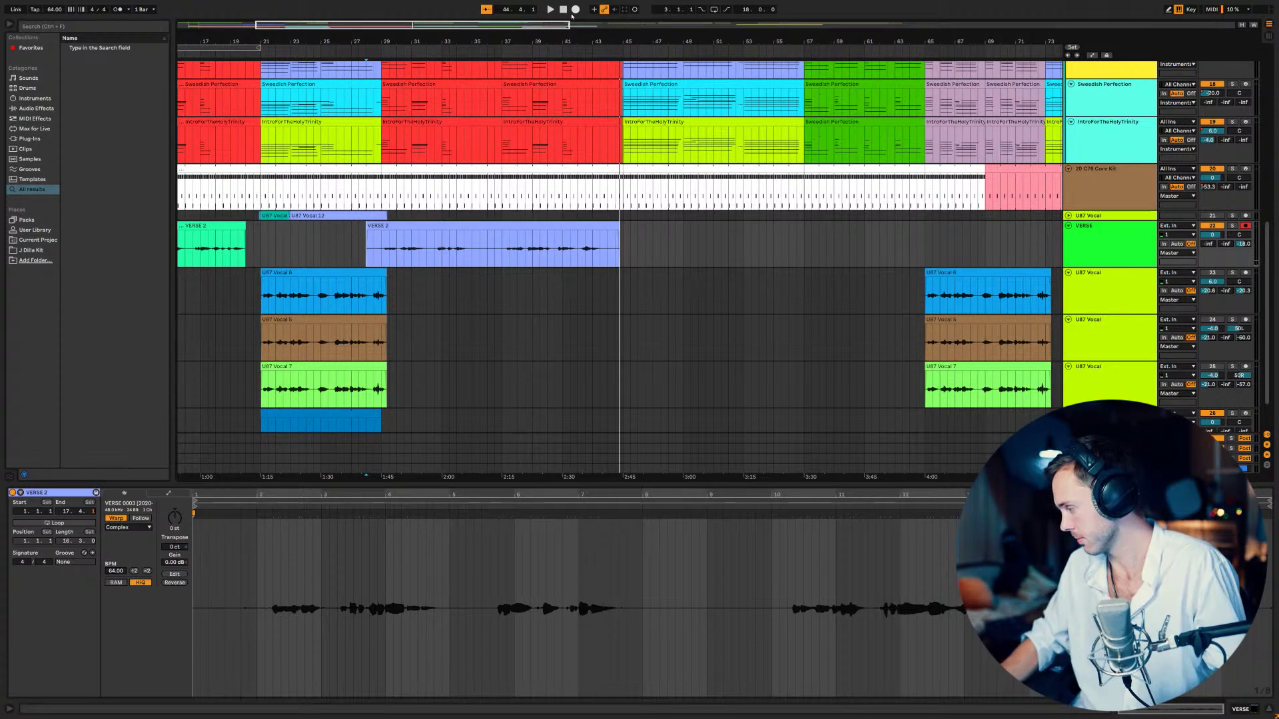
- Copy the three stacked U87 Vocal chorus clips from bar 21 to bar 45 and play from there
{"action": "left_click", "coordinate": [327, 300]}
{"action": "left_click", "coordinate": [288, 366], "text": "shift"}
{"action": "left_click_drag", "start_coordinate": [287, 365], "coordinate": [649, 365]}
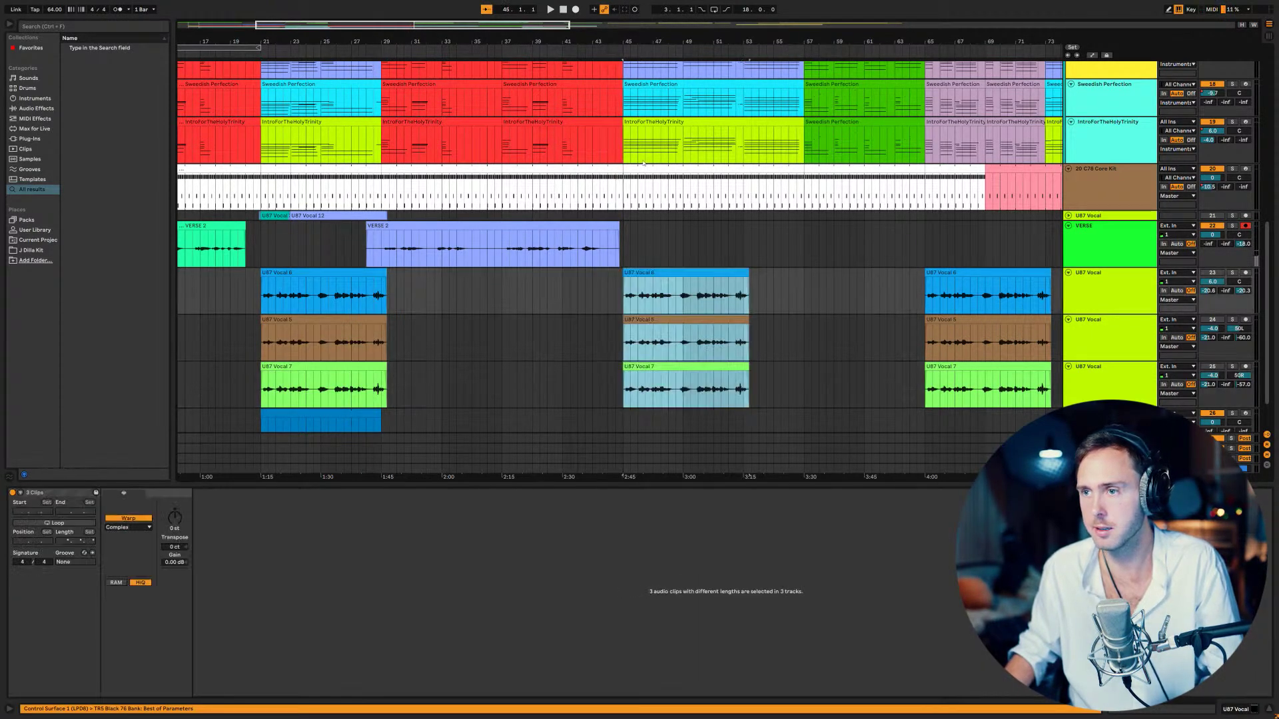
{"action": "left_click", "coordinate": [636, 194]}
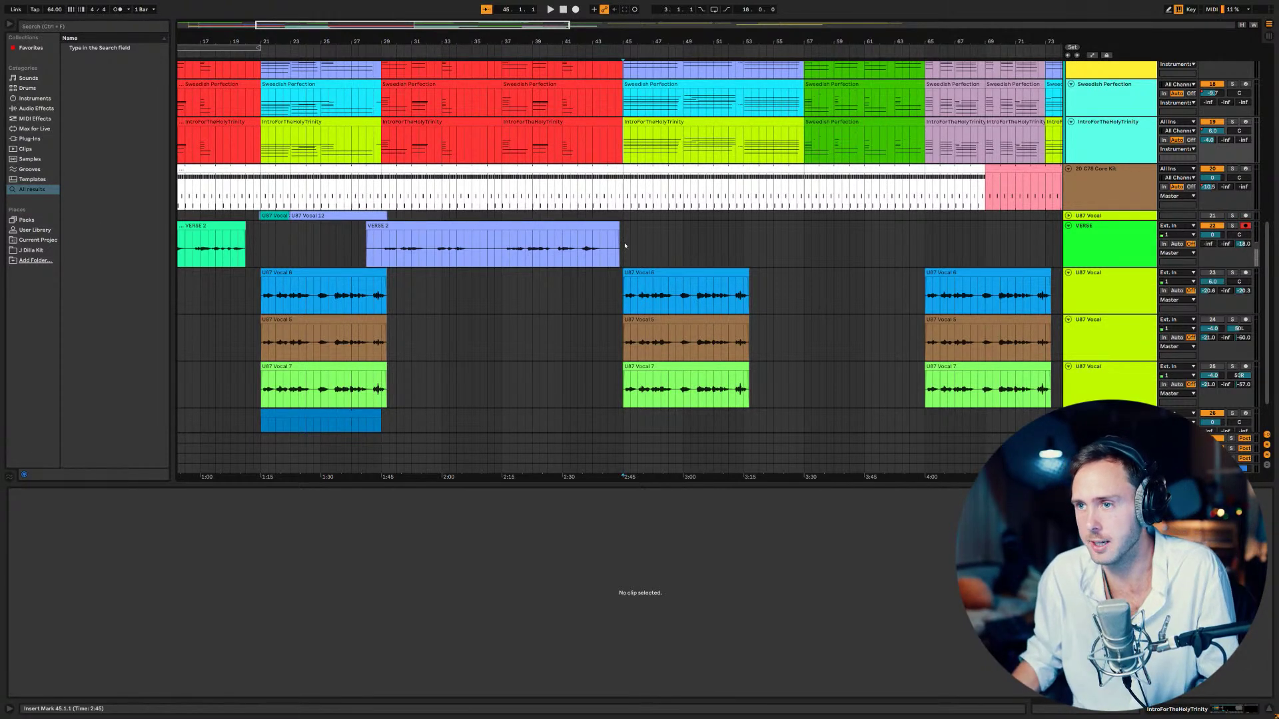
{"action": "key", "text": "space"}
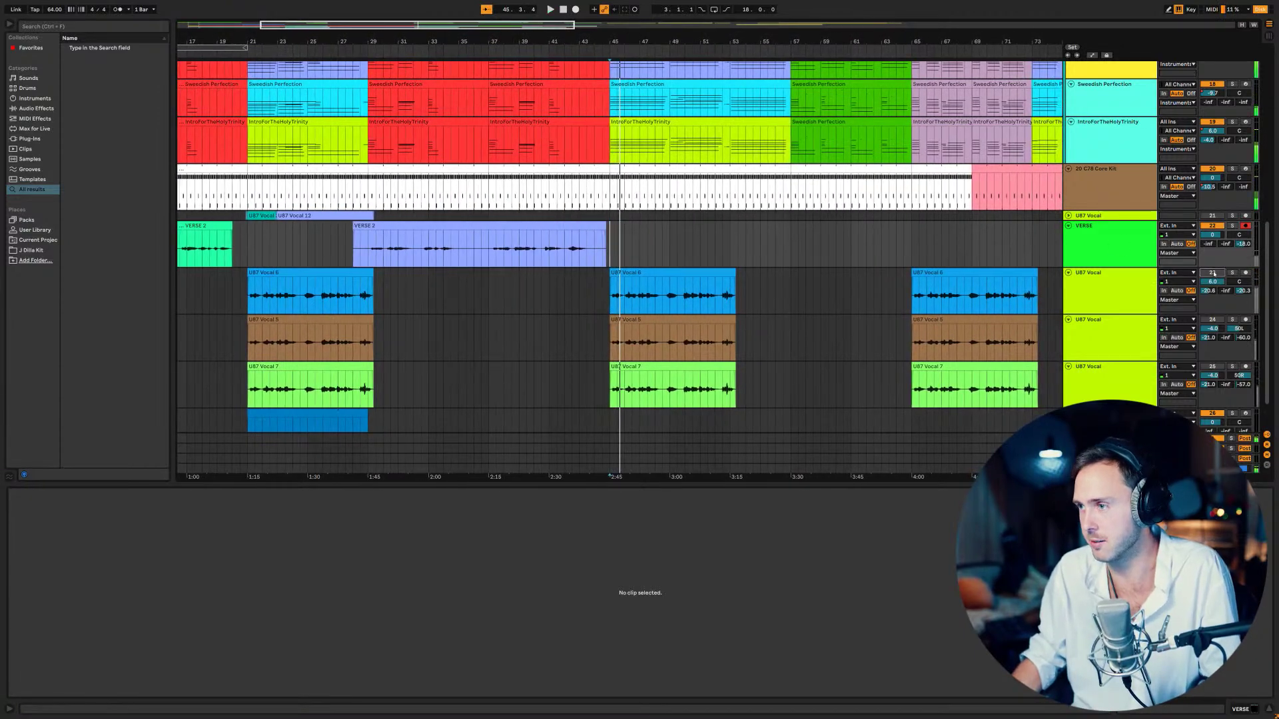
- Group the three stacked U87 Vocal tracks and name the group CHORUS
{"action": "left_click", "coordinate": [1133, 376]}
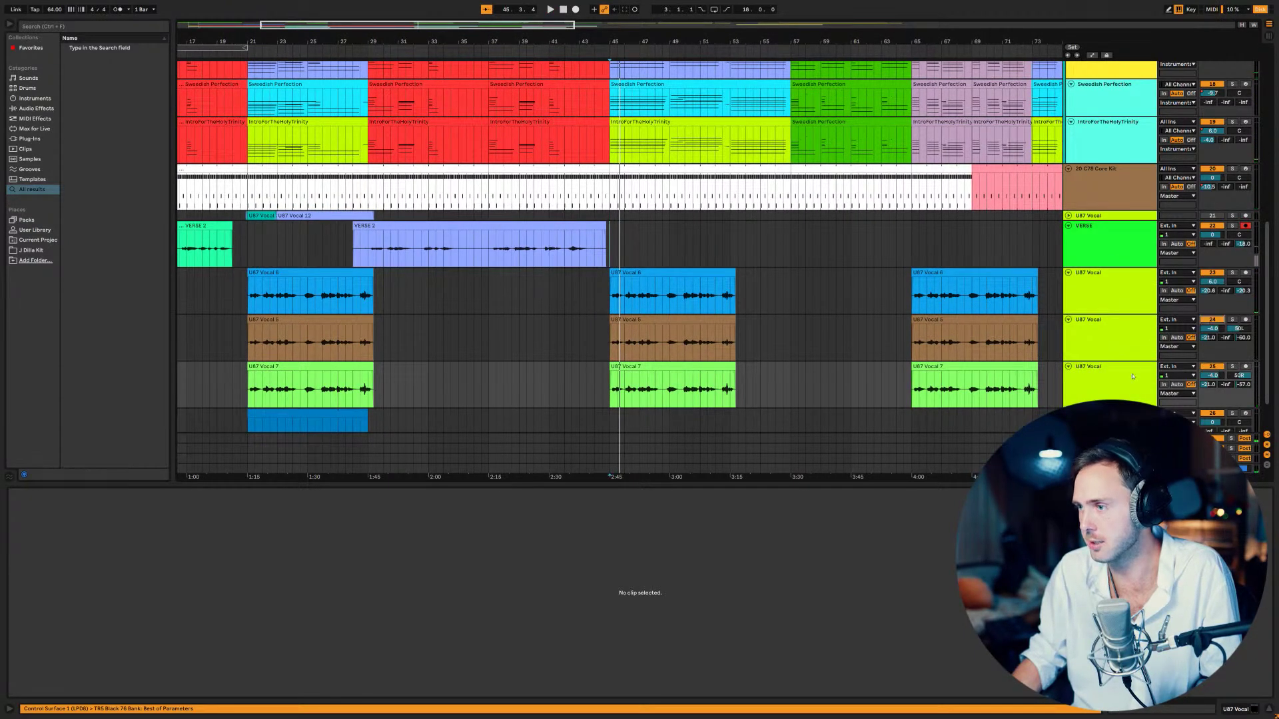
{"action": "left_click", "coordinate": [1118, 280], "text": "shift"}
{"action": "key", "text": "ctrl+g"}
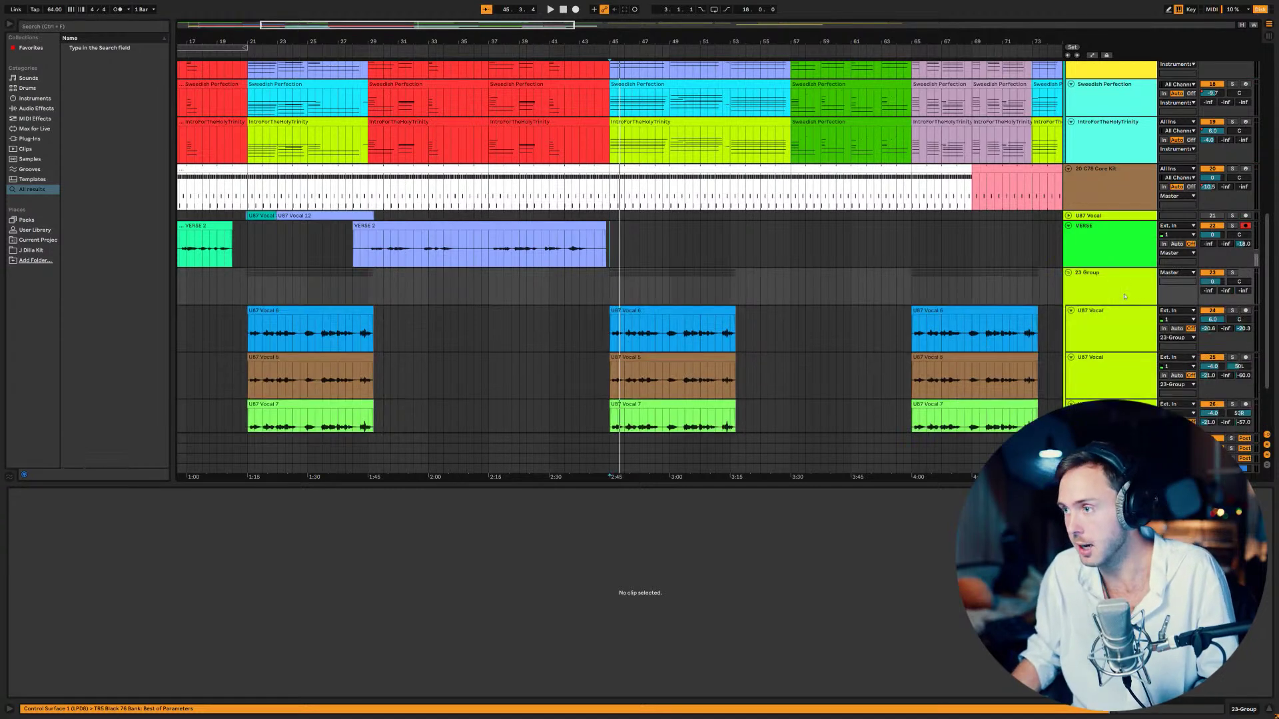
{"action": "key", "text": "ctrl+r"}
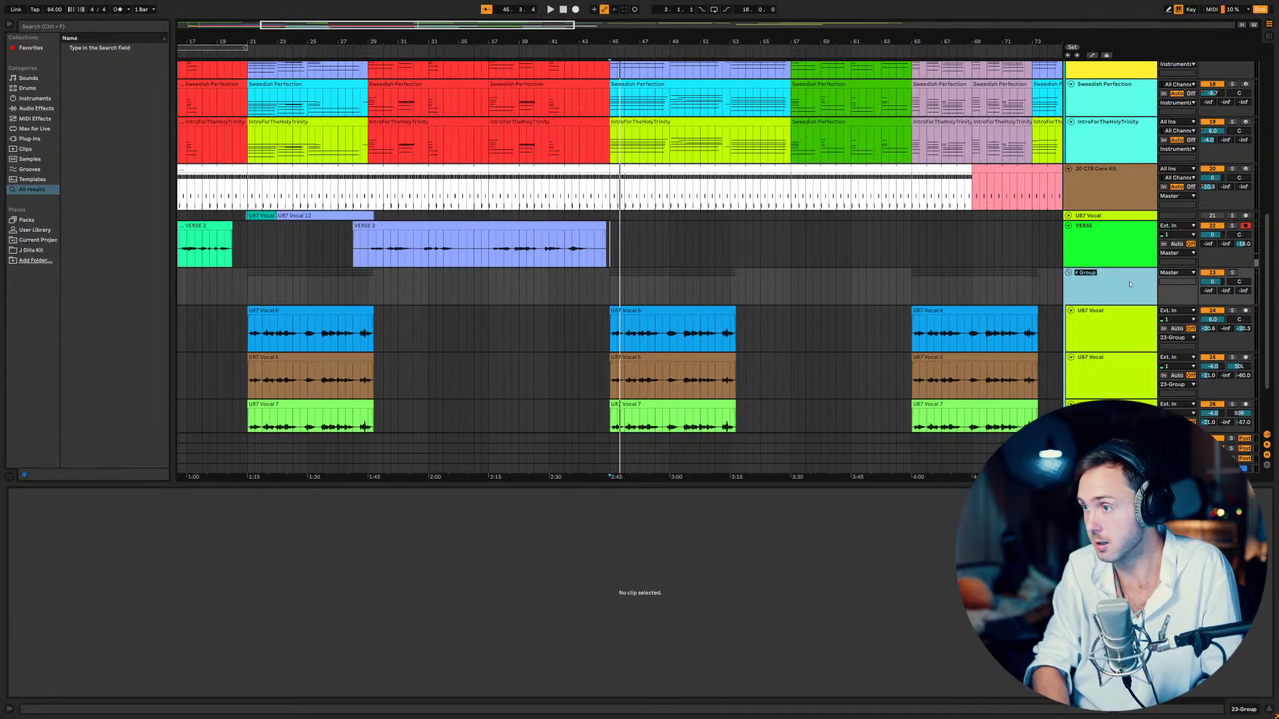
{"action": "type", "text": "CHORUS"}
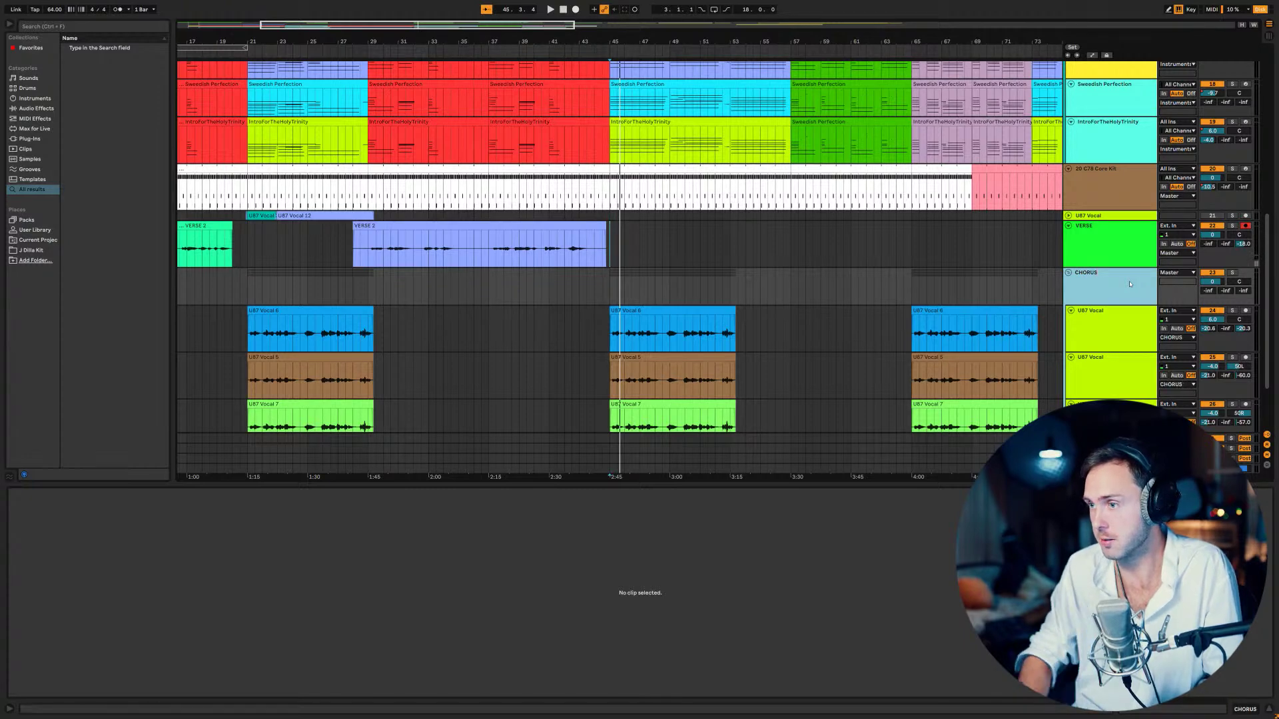
- Listen to the chorus start at bar 45 and play the arrangement from bar 3 through the first verse into the chorus
{"action": "key", "text": "space"}
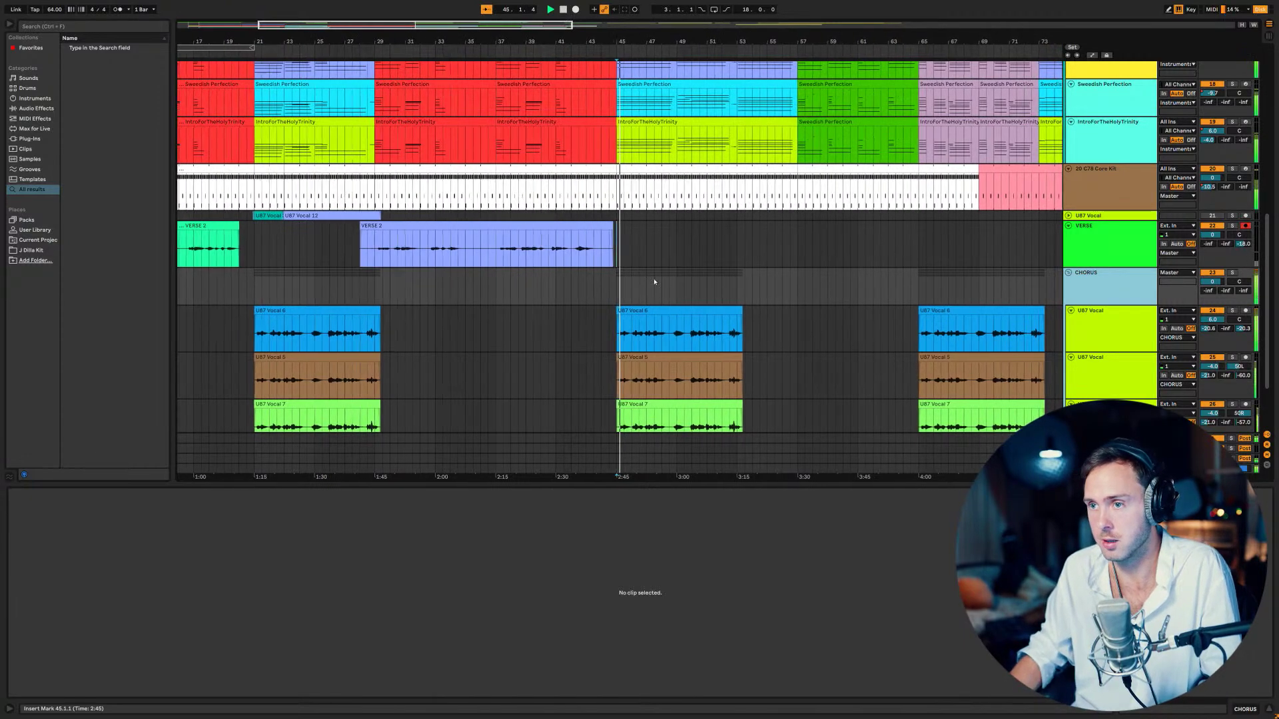
{"action": "key", "text": "space"}
{"action": "key", "text": "minus"}
{"action": "key", "text": "minus"}
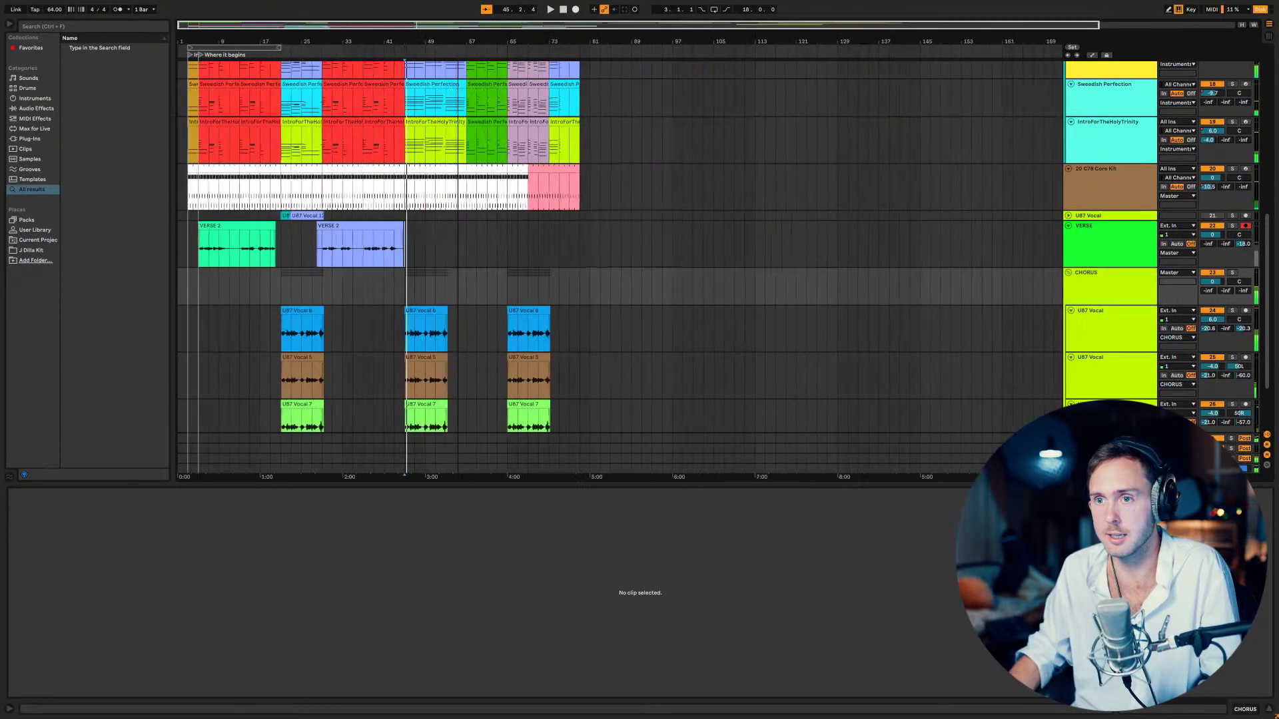
{"action": "left_click", "coordinate": [198, 249]}
{"action": "key", "text": "space"}
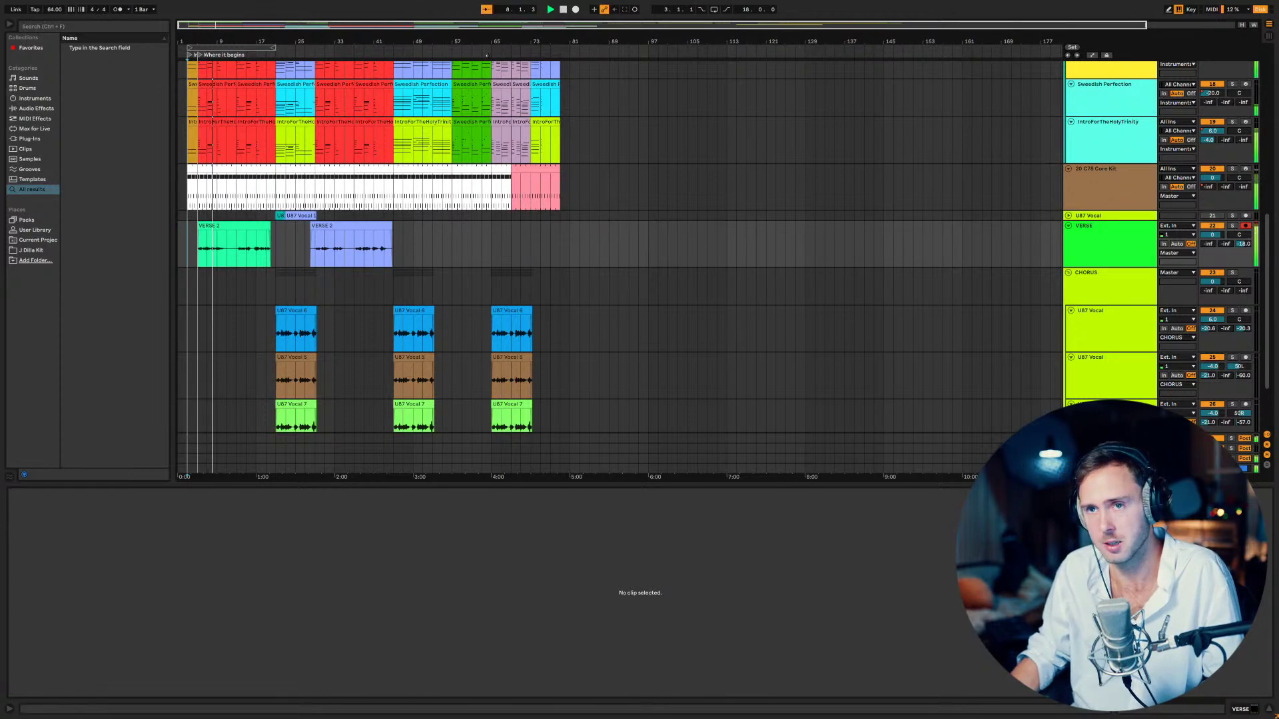
{"action": "scroll", "coordinate": [466, 136], "scroll_direction": "up", "scroll_amount": 3}
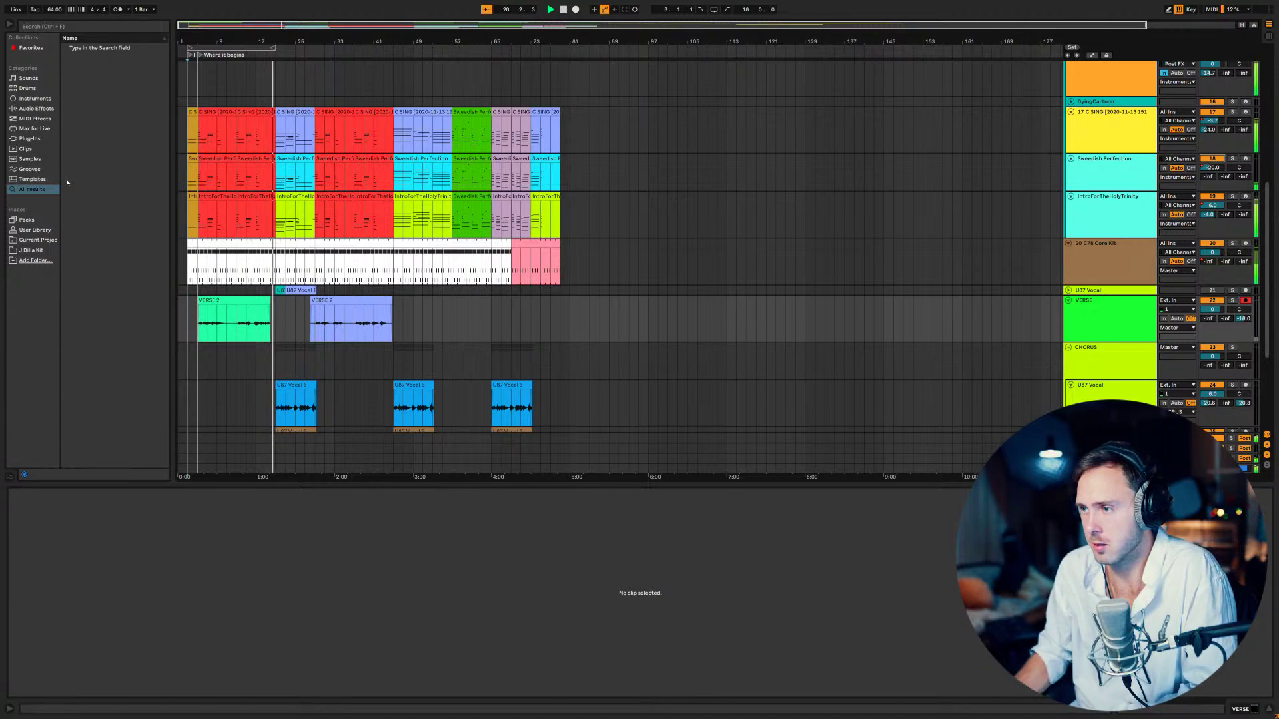
{"action": "scroll", "coordinate": [519, 344], "scroll_direction": "down", "scroll_amount": 3}
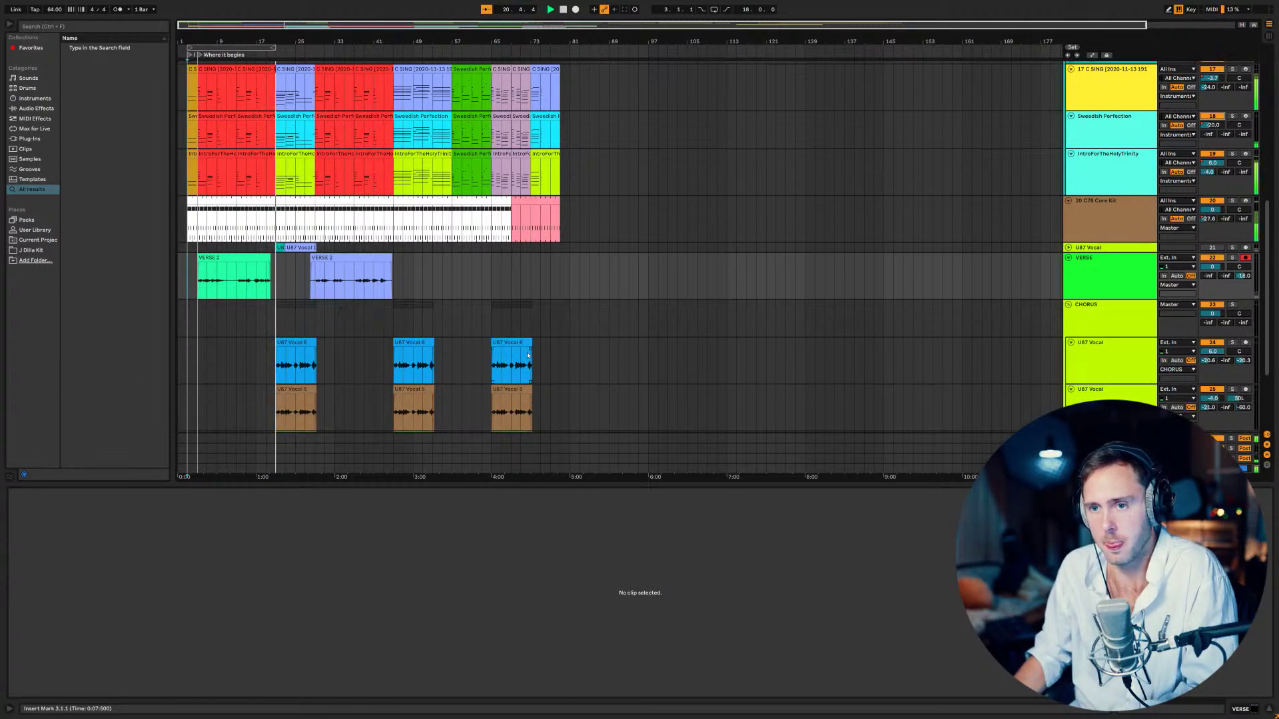
{"action": "scroll", "coordinate": [519, 340], "scroll_direction": "down", "scroll_amount": 2}
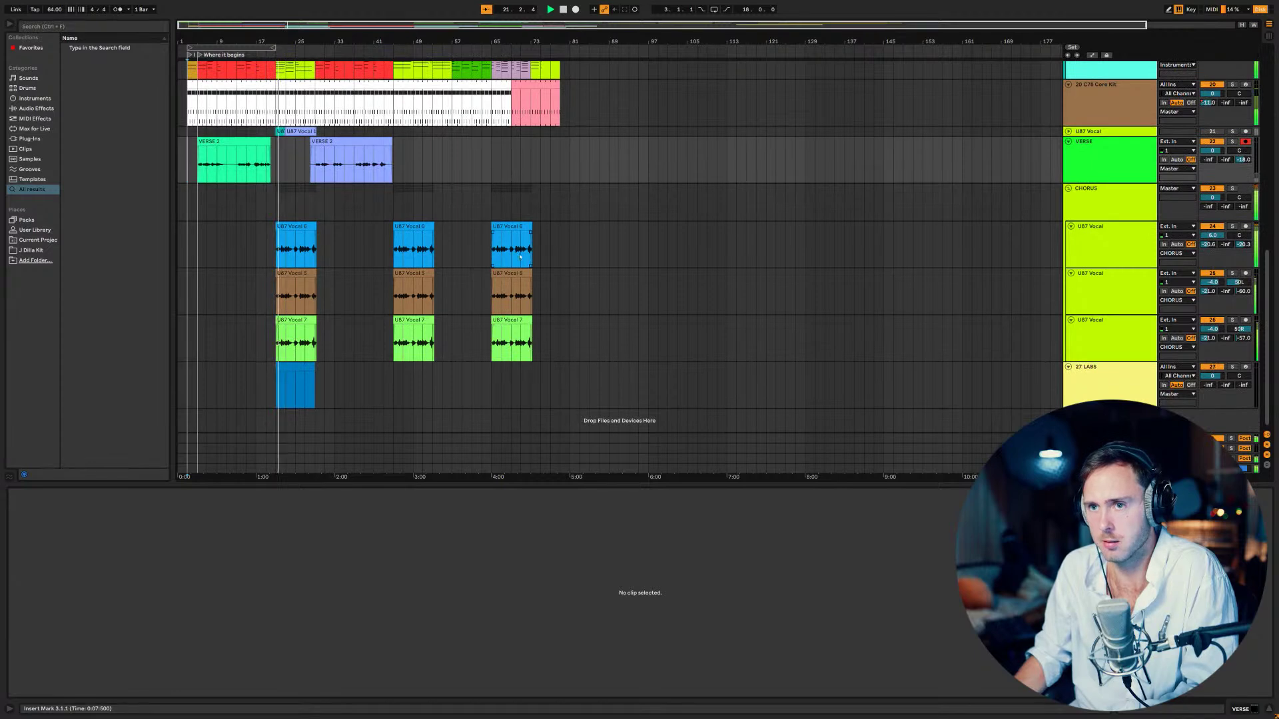
- Delete the three stacked U87 Vocal chorus clips at bar 45
{"action": "scroll", "coordinate": [504, 299], "scroll_direction": "up", "scroll_amount": 5}
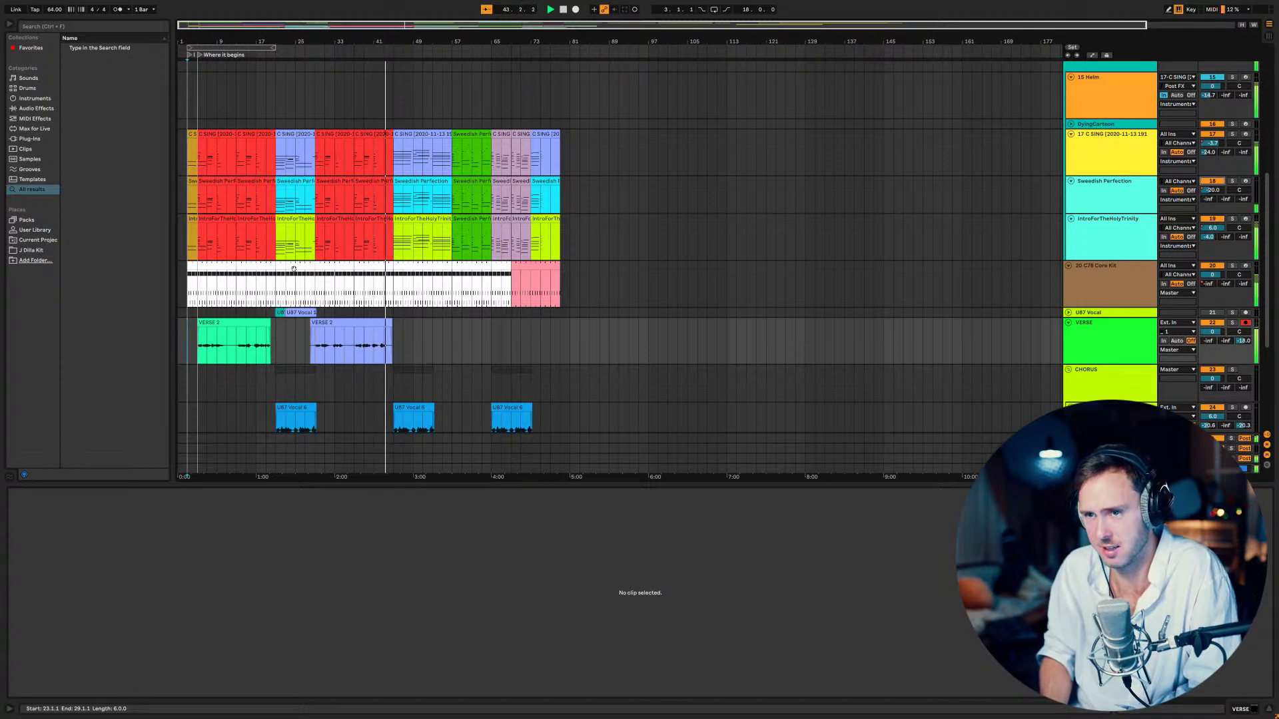
{"action": "scroll", "coordinate": [503, 400], "scroll_direction": "down", "scroll_amount": 5}
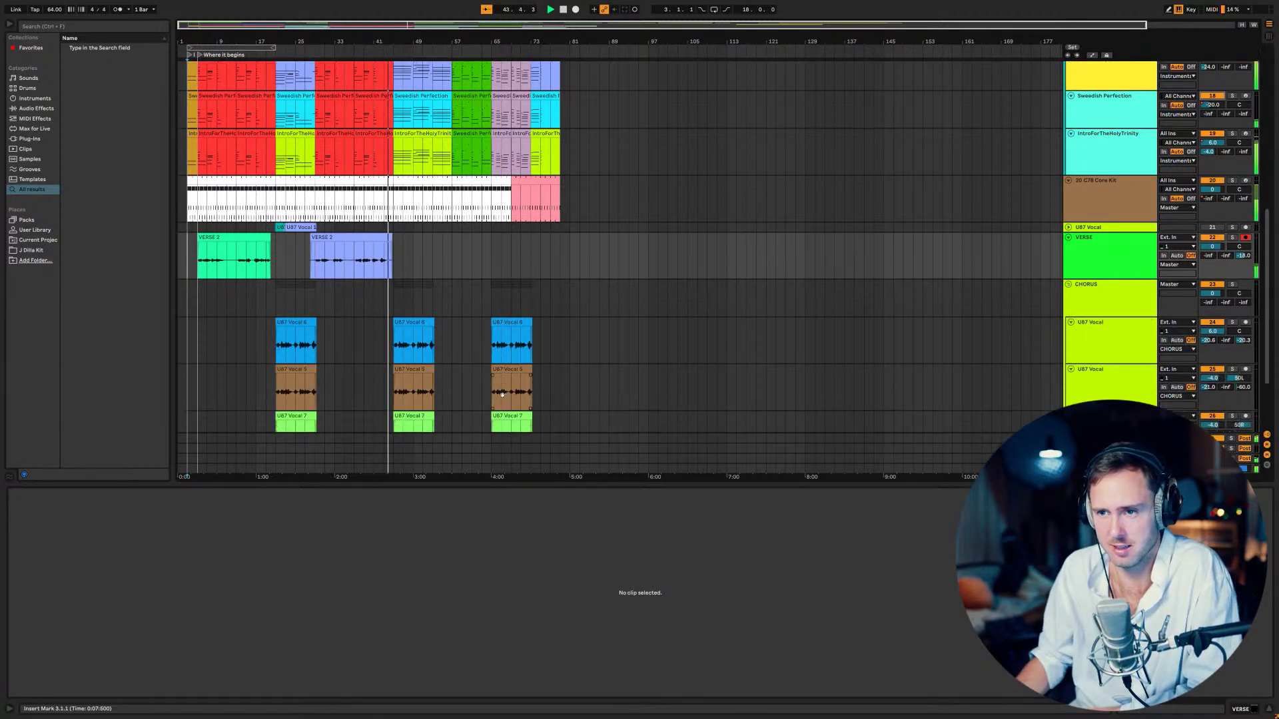
{"action": "scroll", "coordinate": [503, 398], "scroll_direction": "down", "scroll_amount": 1}
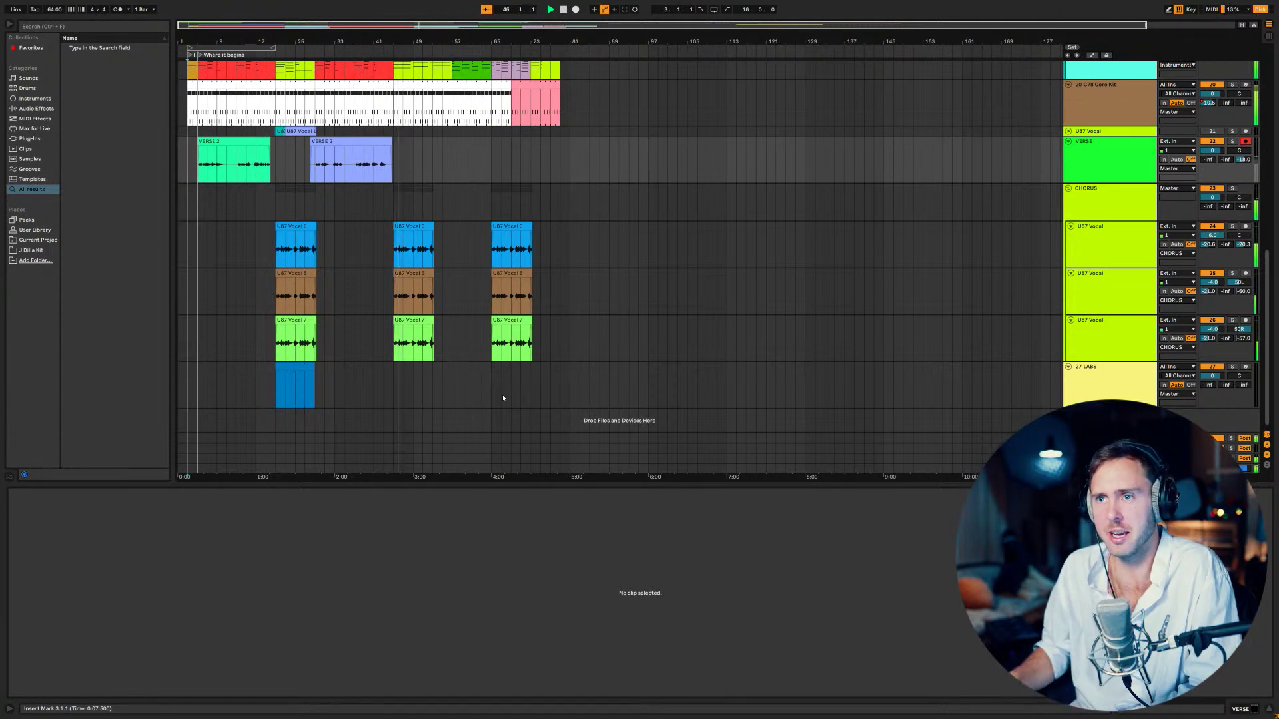
{"action": "left_click", "coordinate": [412, 253]}
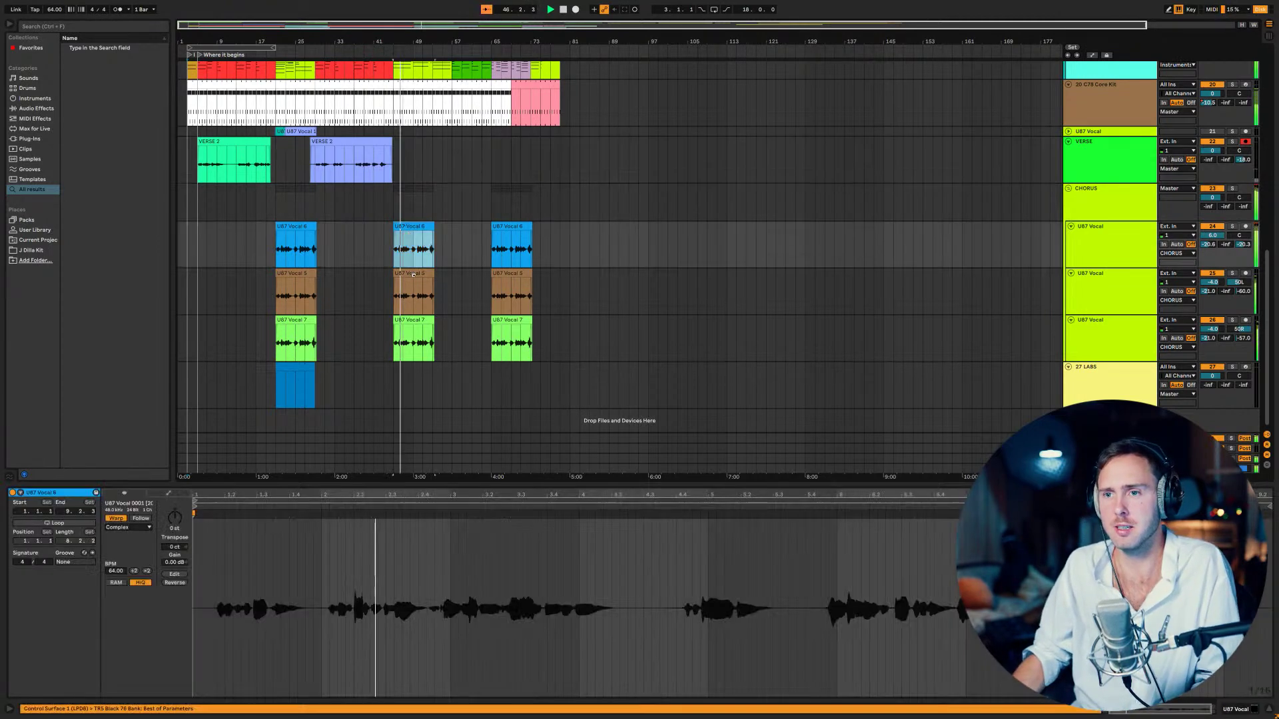
{"action": "left_click", "coordinate": [414, 318], "text": "shift"}
{"action": "key", "text": "0"}
{"action": "scroll", "coordinate": [435, 306], "scroll_direction": "up", "scroll_amount": 2}
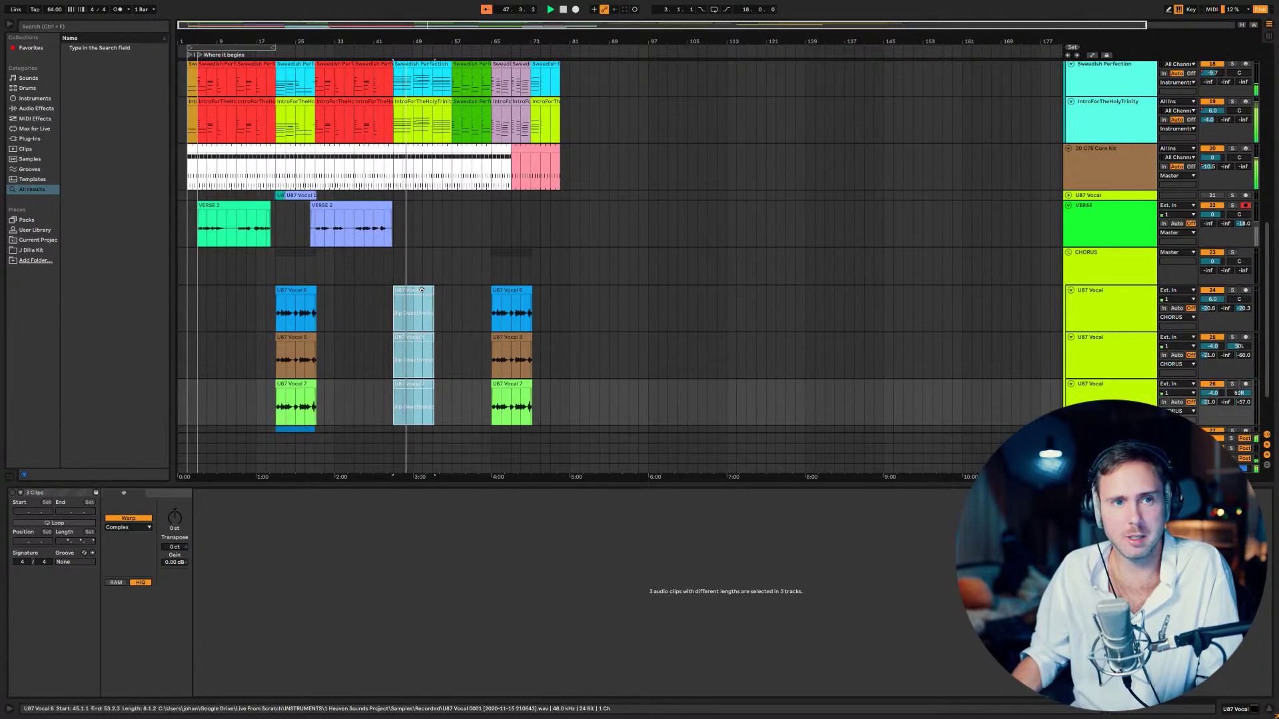
{"action": "left_click", "coordinate": [421, 291]}
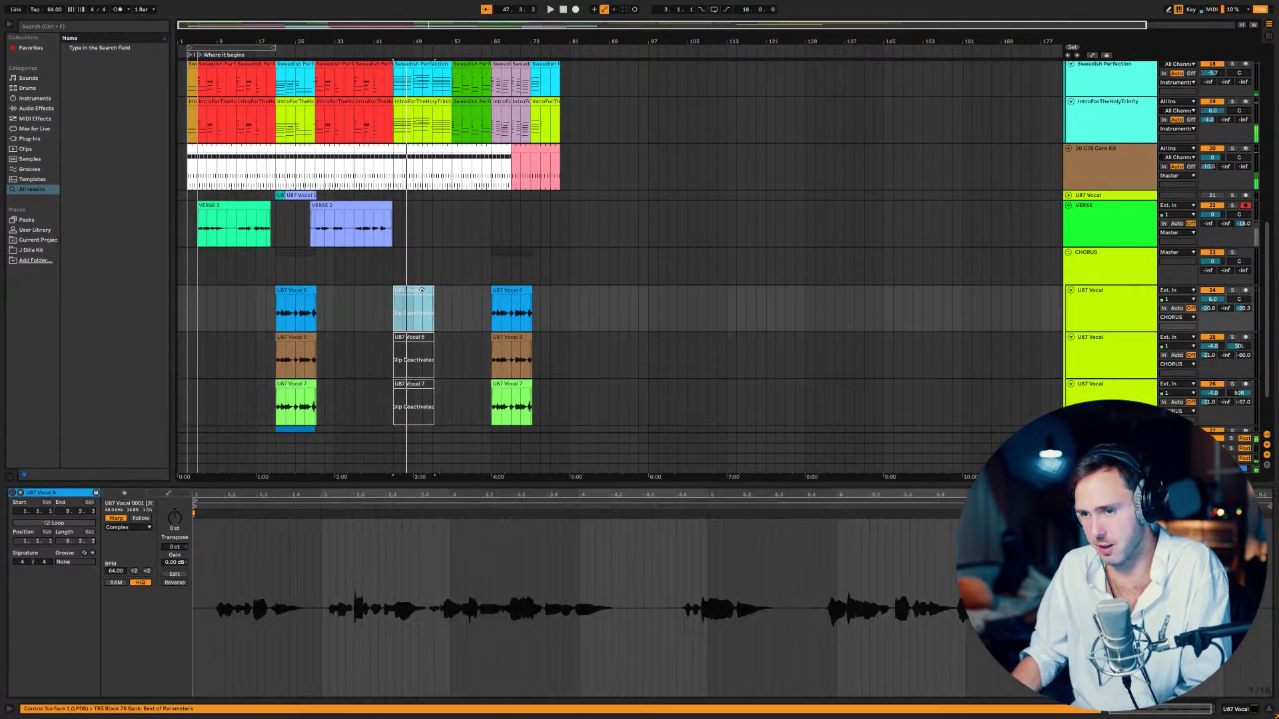
{"action": "left_click", "coordinate": [418, 385], "text": "shift"}
{"action": "key", "text": "Delete"}
- Duplicate the VERSE track together with its two verse clips
{"action": "left_click", "coordinate": [369, 215]}
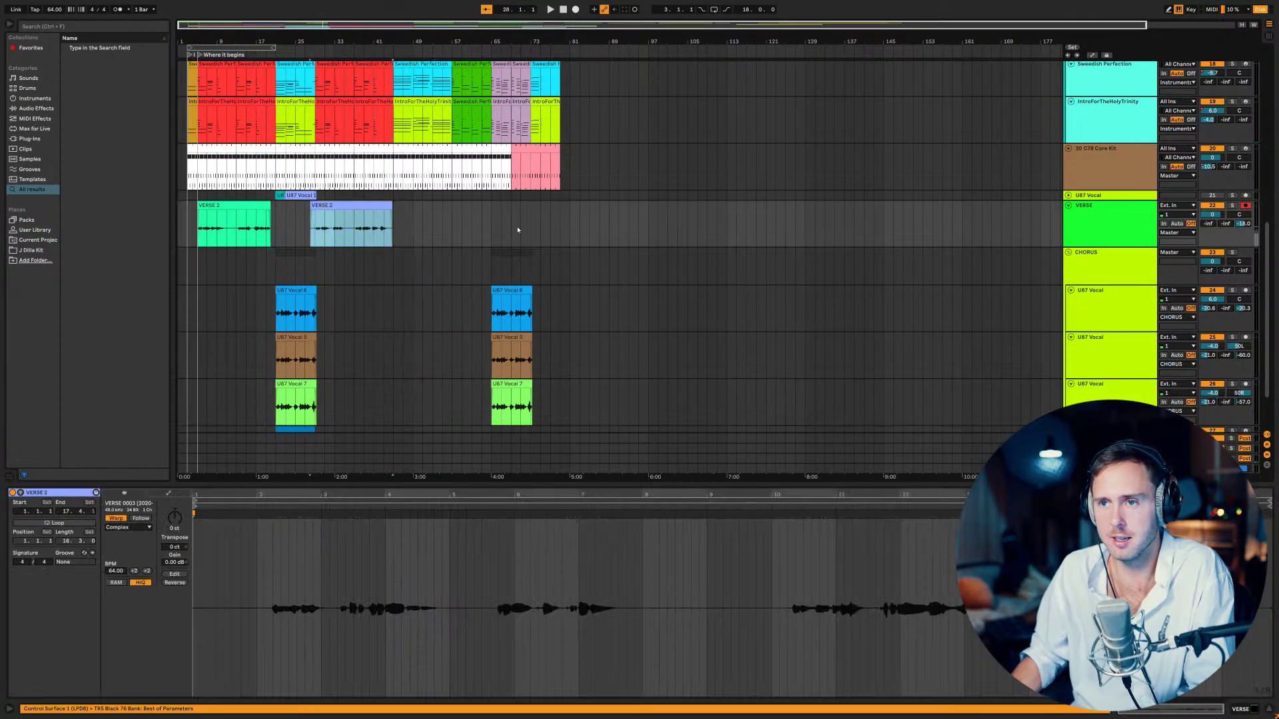
{"action": "left_click", "coordinate": [1118, 231]}
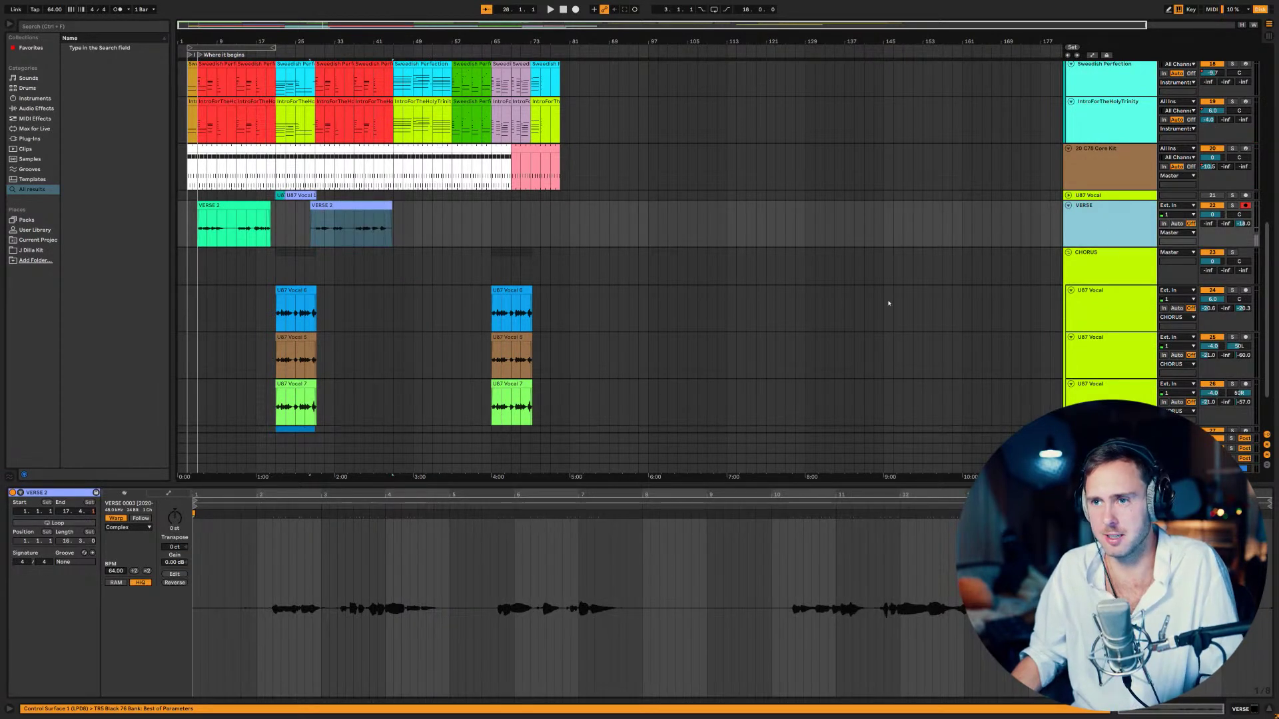
{"action": "left_click", "coordinate": [837, 293]}
{"action": "left_click", "coordinate": [1059, 227]}
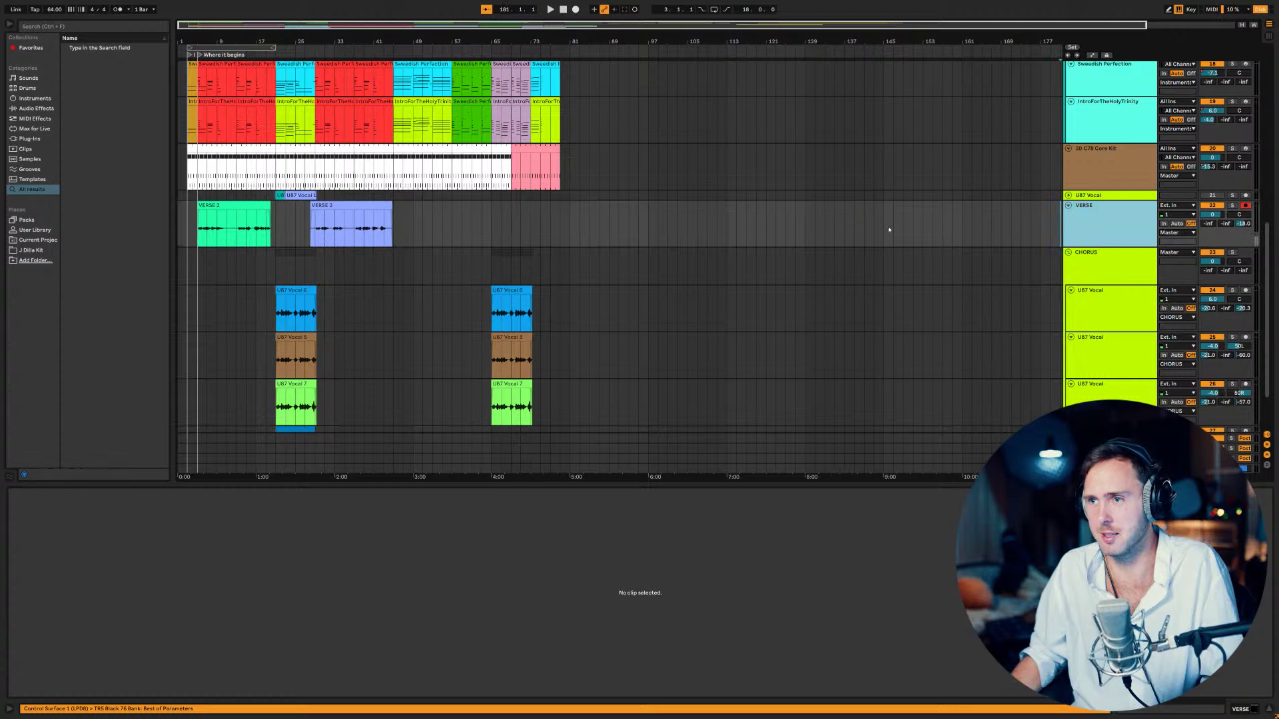
{"action": "key", "text": "ctrl+d"}
- Try to divide the verse clips between the two VERSE tracks by deleting duplicates and moving the bar 28 clip to the upper track
{"action": "left_click", "coordinate": [365, 204]}
{"action": "key", "text": "Delete"}
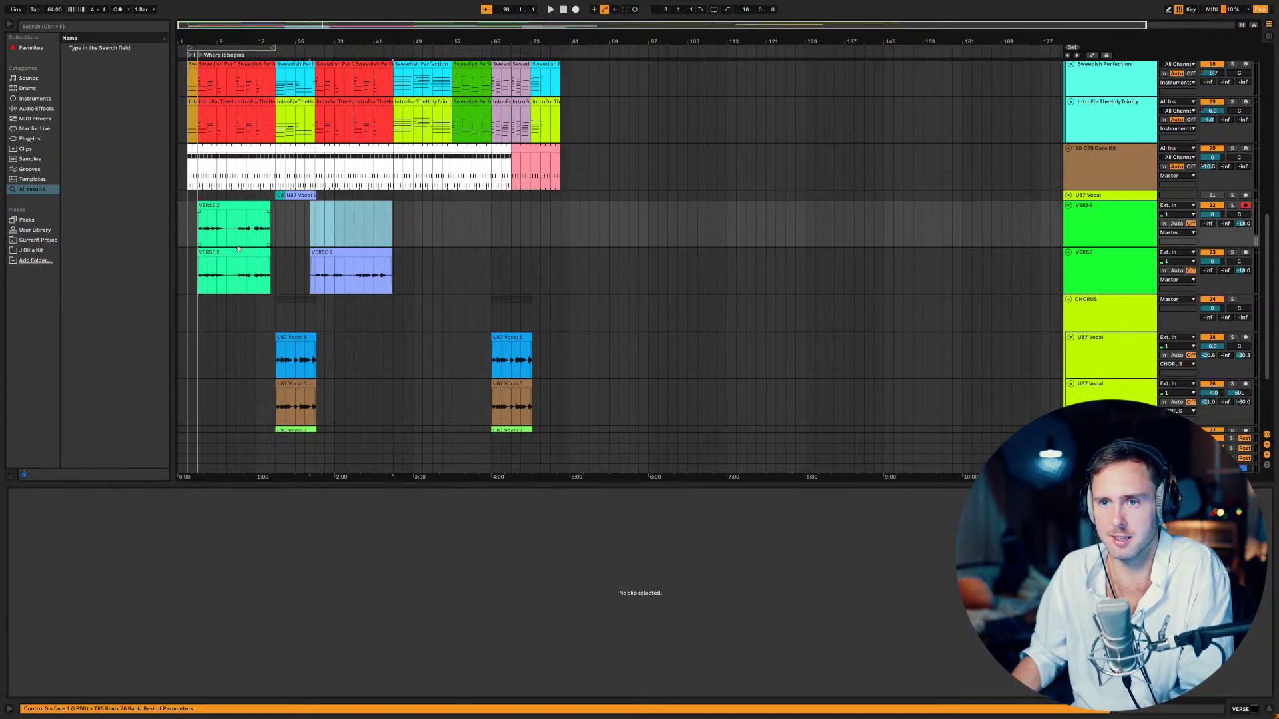
{"action": "left_click", "coordinate": [240, 251]}
{"action": "key", "text": "Delete"}
{"action": "left_click_drag", "start_coordinate": [333, 288], "coordinate": [333, 244]}
{"action": "key", "text": "ctrl+z"}
{"action": "key", "text": "ctrl+z"}
{"action": "key", "text": "ctrl+z"}
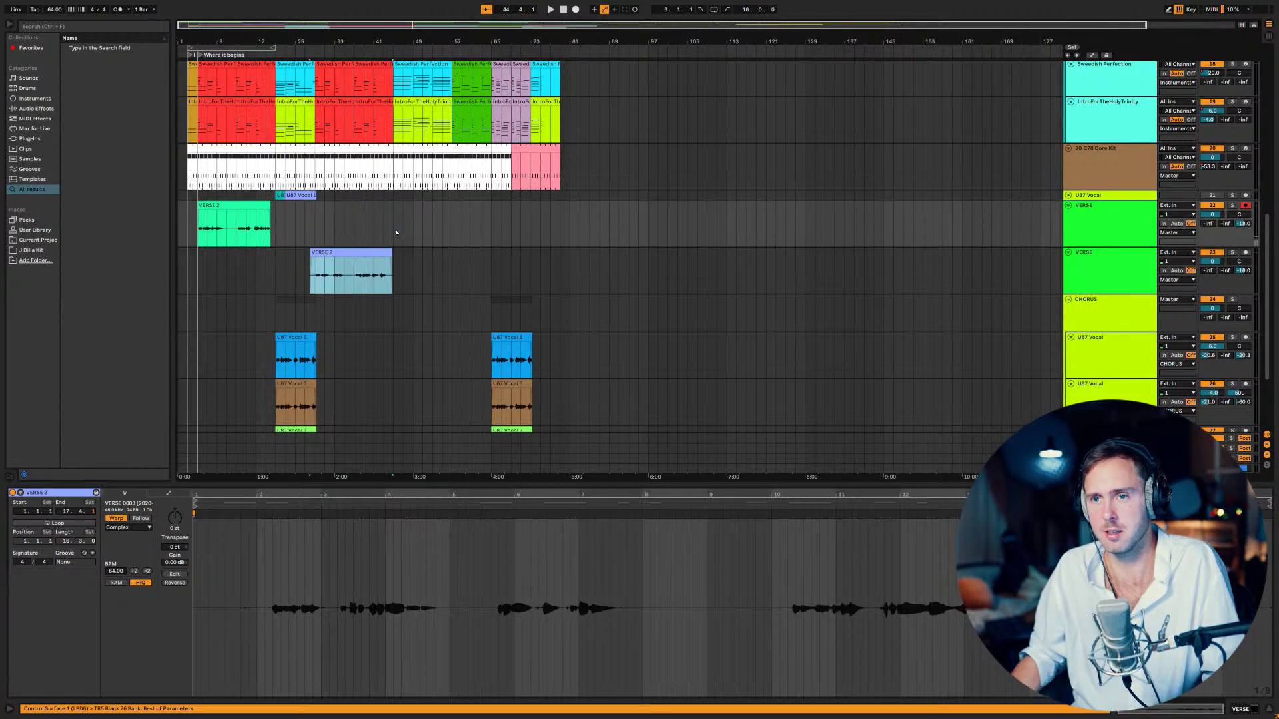
- Clear all clips from the lower of the two VERSE tracks
{"action": "left_click_drag", "start_coordinate": [442, 274], "coordinate": [178, 273]}
{"action": "key", "text": "Delete"}
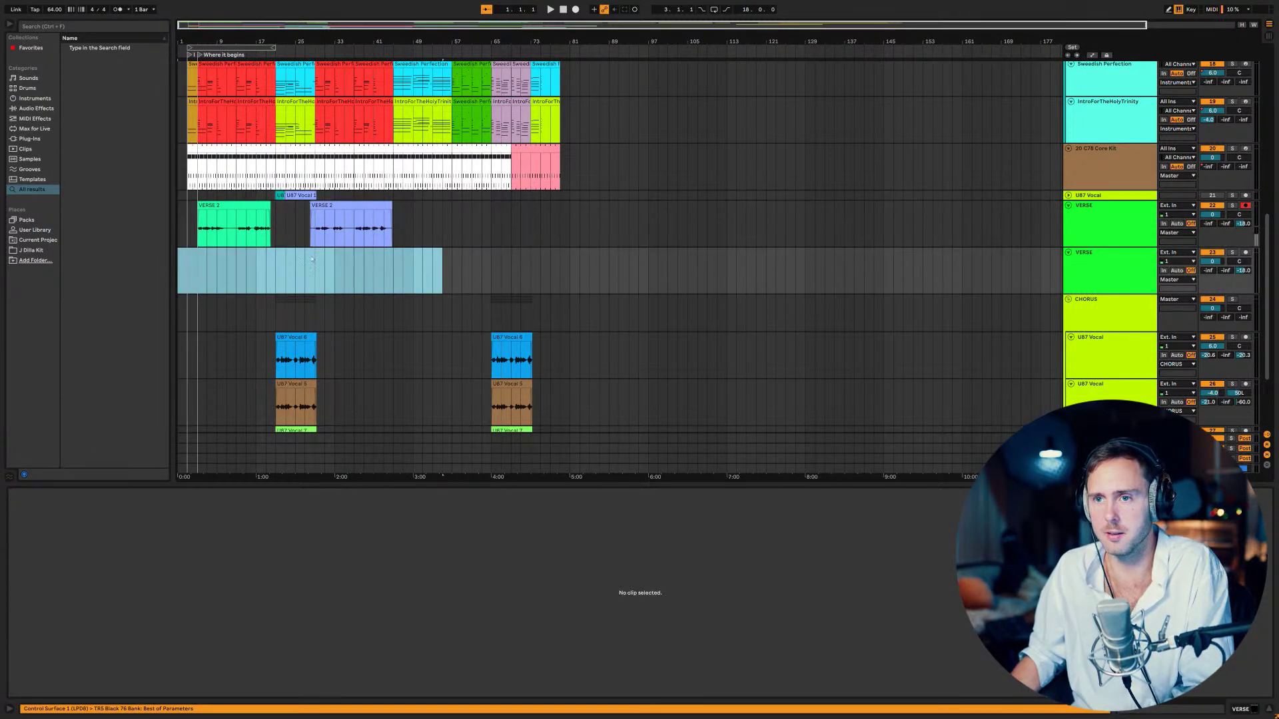
- Record a new vocal take on the upper VERSE track from bar 28 to about bar 58, replacing the earlier second verse
{"action": "left_click", "coordinate": [344, 205]}
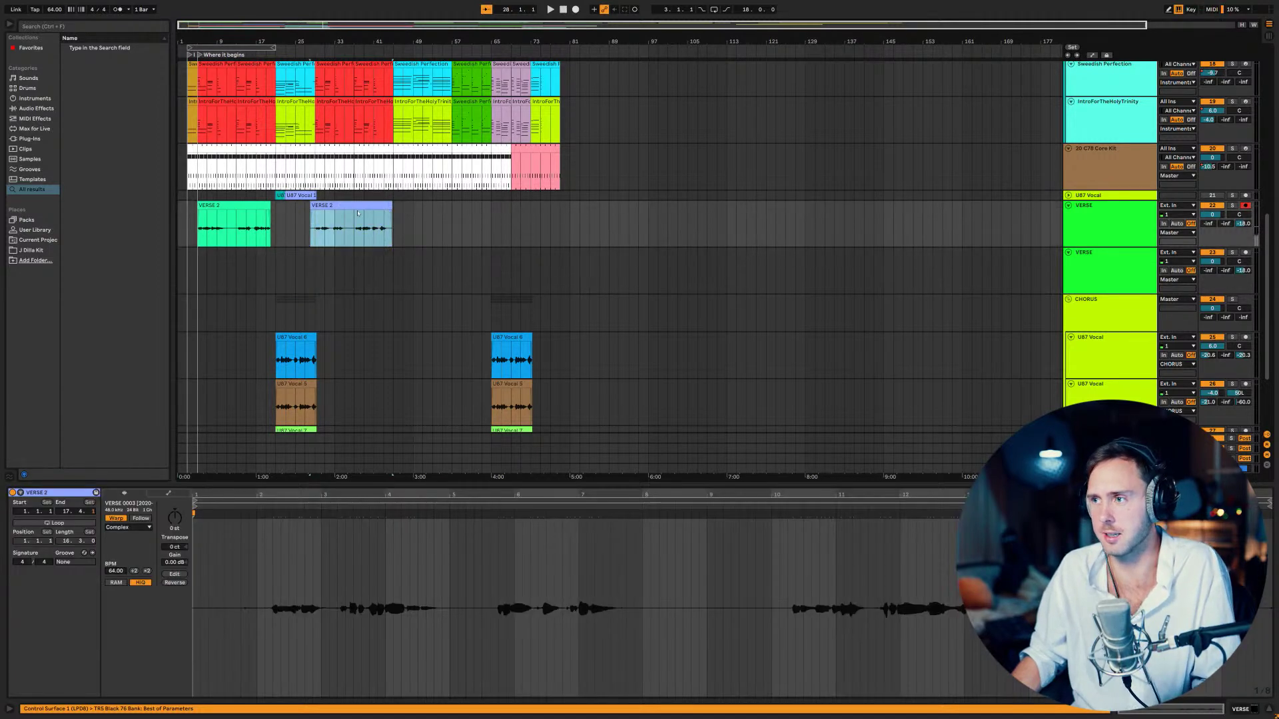
{"action": "left_click", "coordinate": [575, 10]}
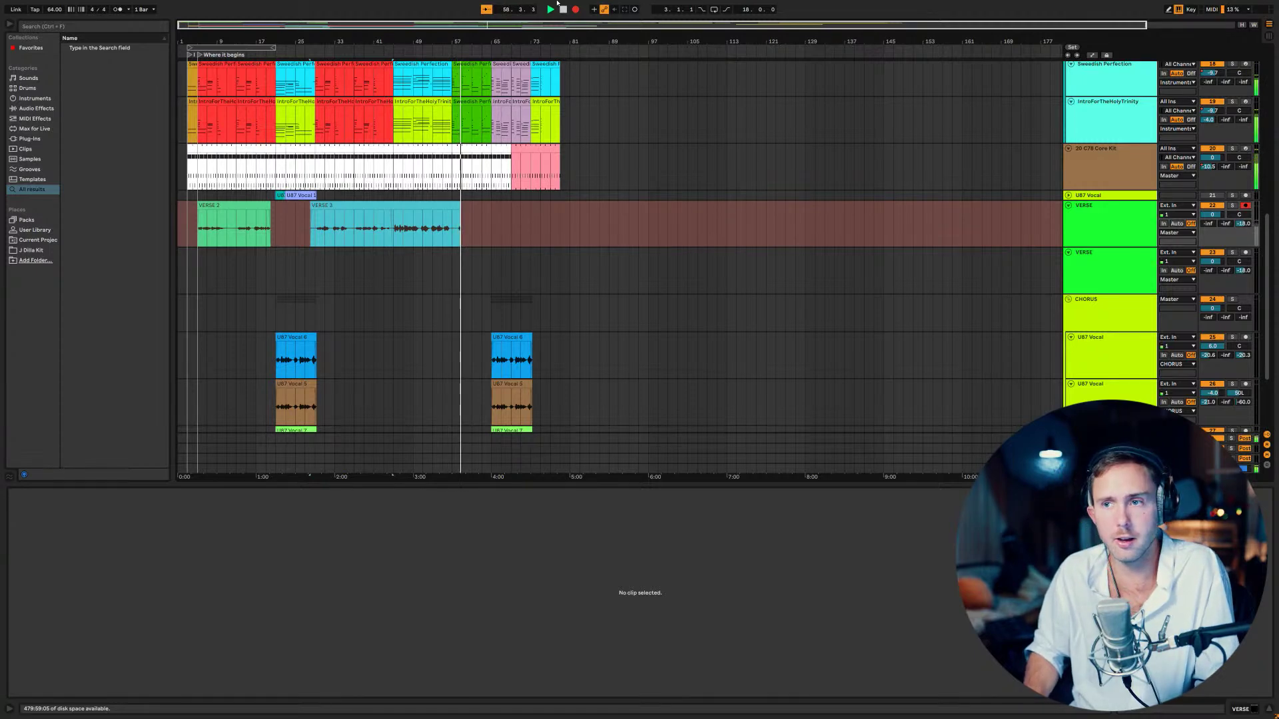
{"action": "key", "text": "space"}
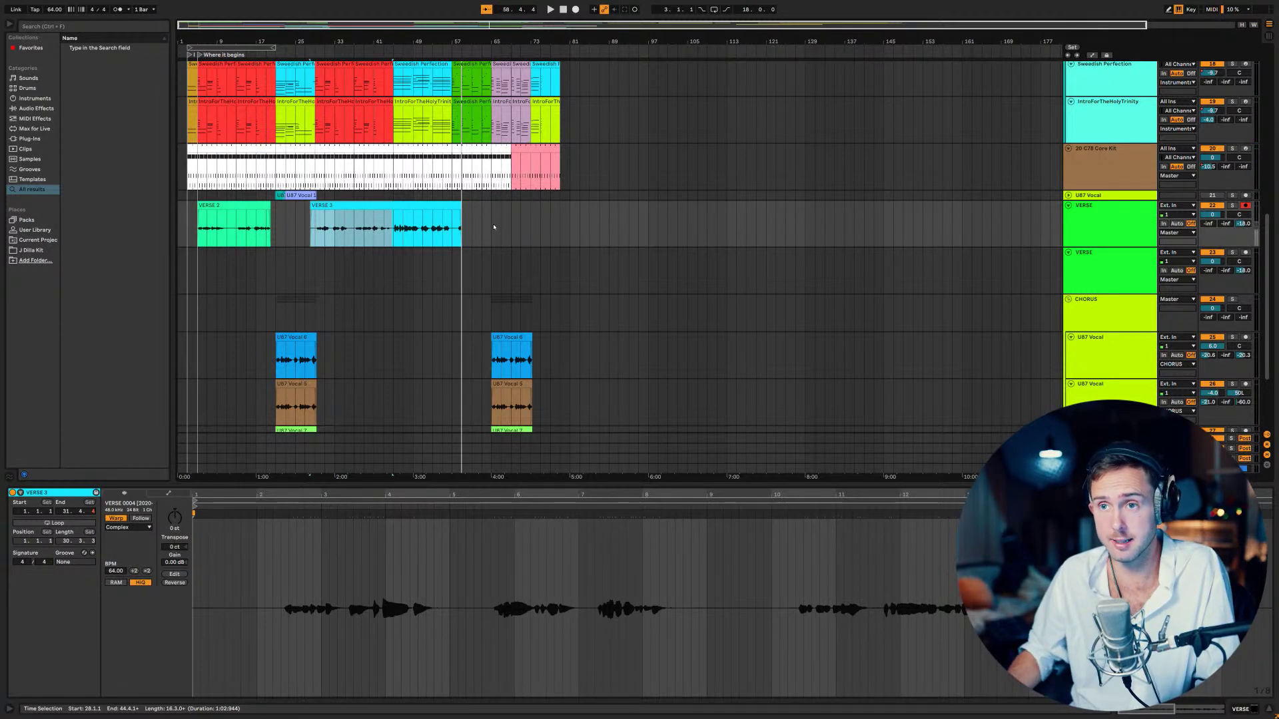
- Trim the end of the newly recorded verse clip back to bar 57
{"action": "scroll", "coordinate": [493, 227], "scroll_direction": "down", "scroll_amount": 3}
{"action": "scroll", "coordinate": [484, 231], "scroll_direction": "up", "scroll_amount": 2}
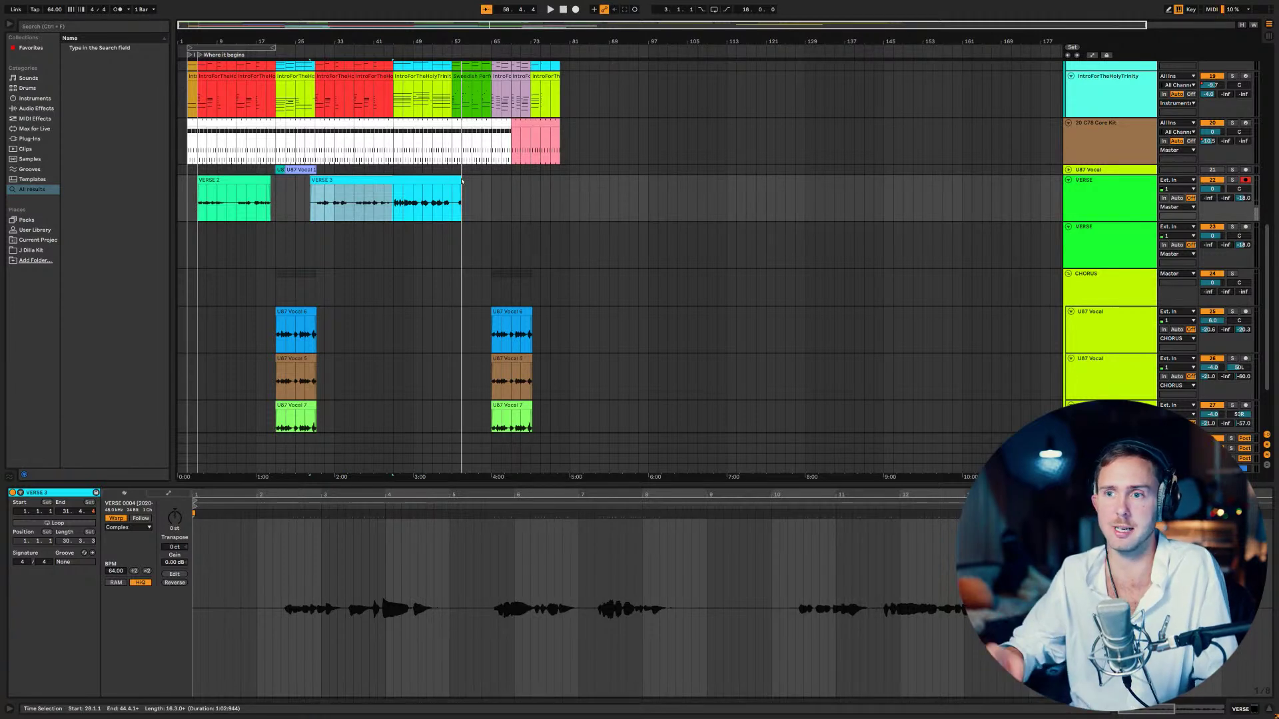
{"action": "scroll", "coordinate": [462, 180], "scroll_direction": "down", "scroll_amount": 2}
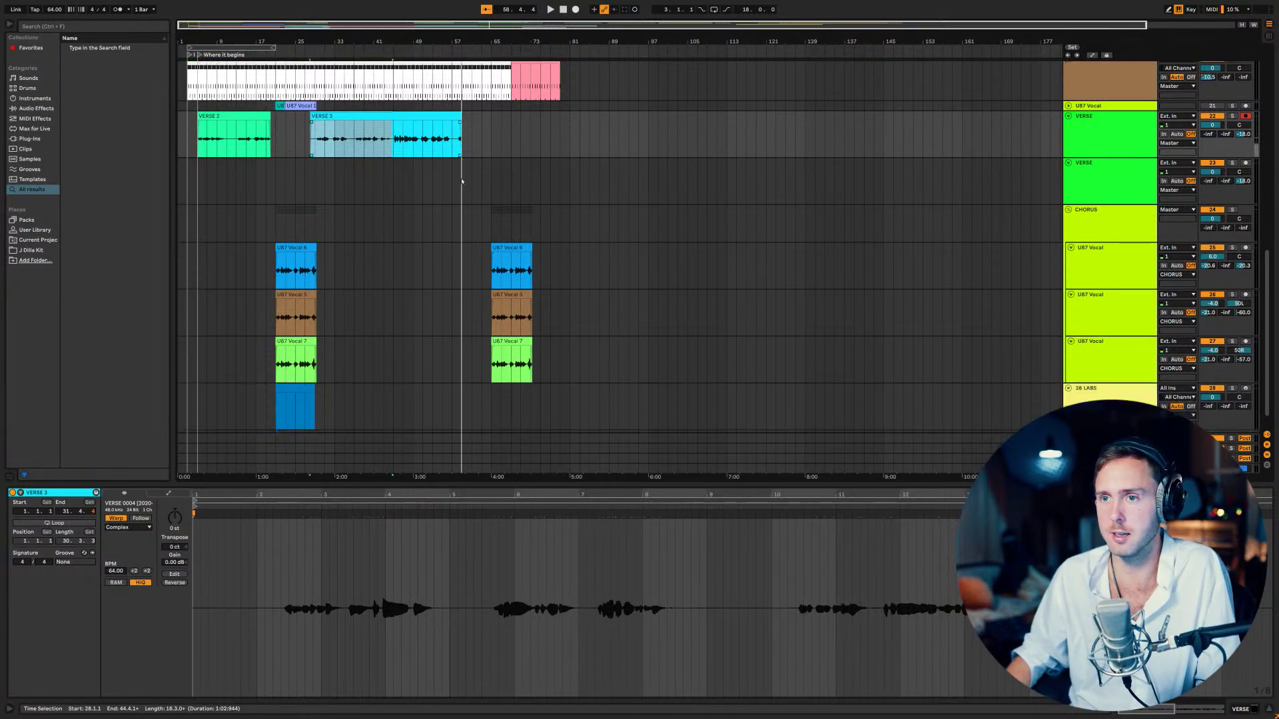
{"action": "scroll", "coordinate": [462, 174], "scroll_direction": "up", "scroll_amount": 1}
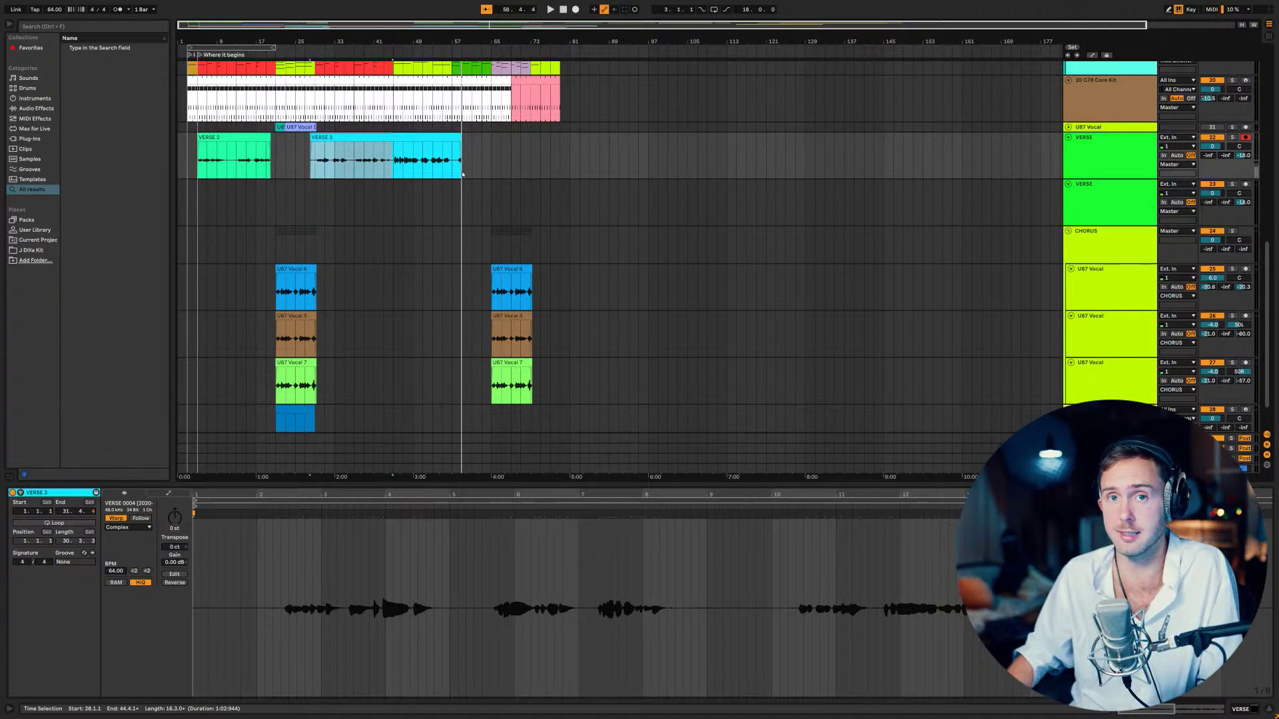
{"action": "left_click", "coordinate": [459, 145]}
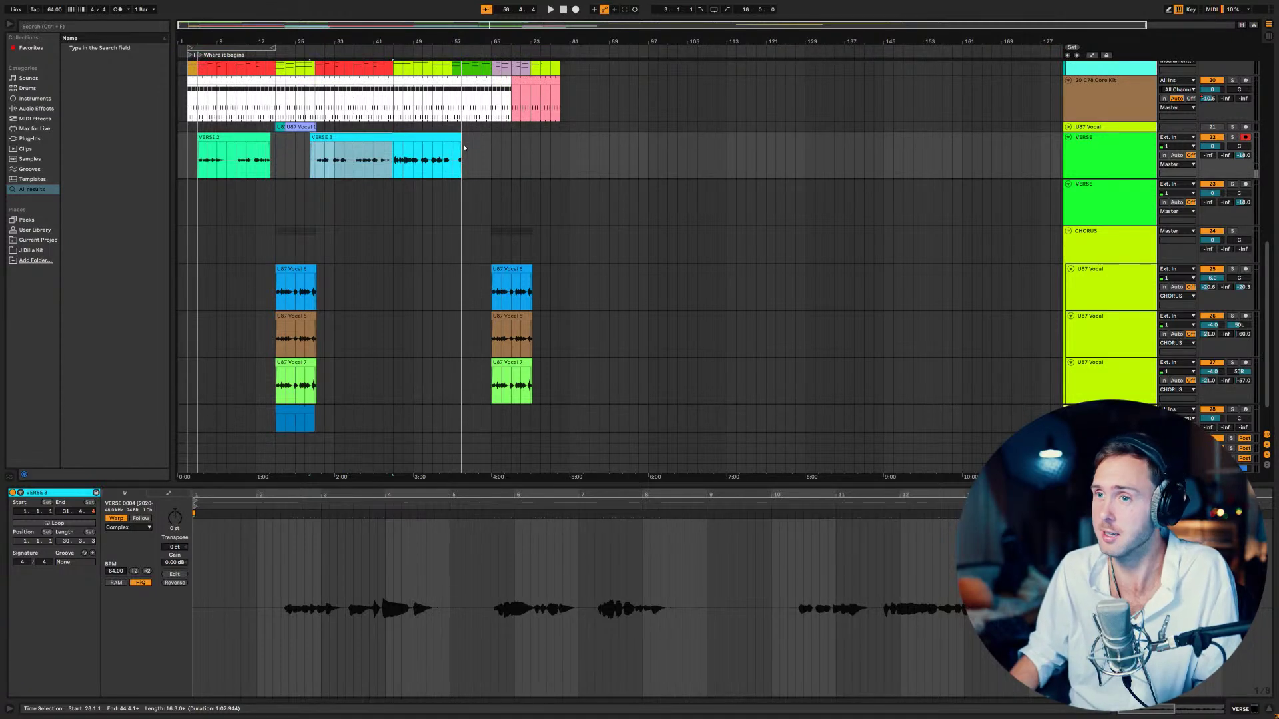
{"action": "left_click_drag", "start_coordinate": [461, 146], "coordinate": [451, 157]}
- Review the instrument, drum and vocal tracks across the arrangement around the verse recording's end at bar 57
{"action": "scroll", "coordinate": [461, 181], "scroll_direction": "down", "scroll_amount": 1}
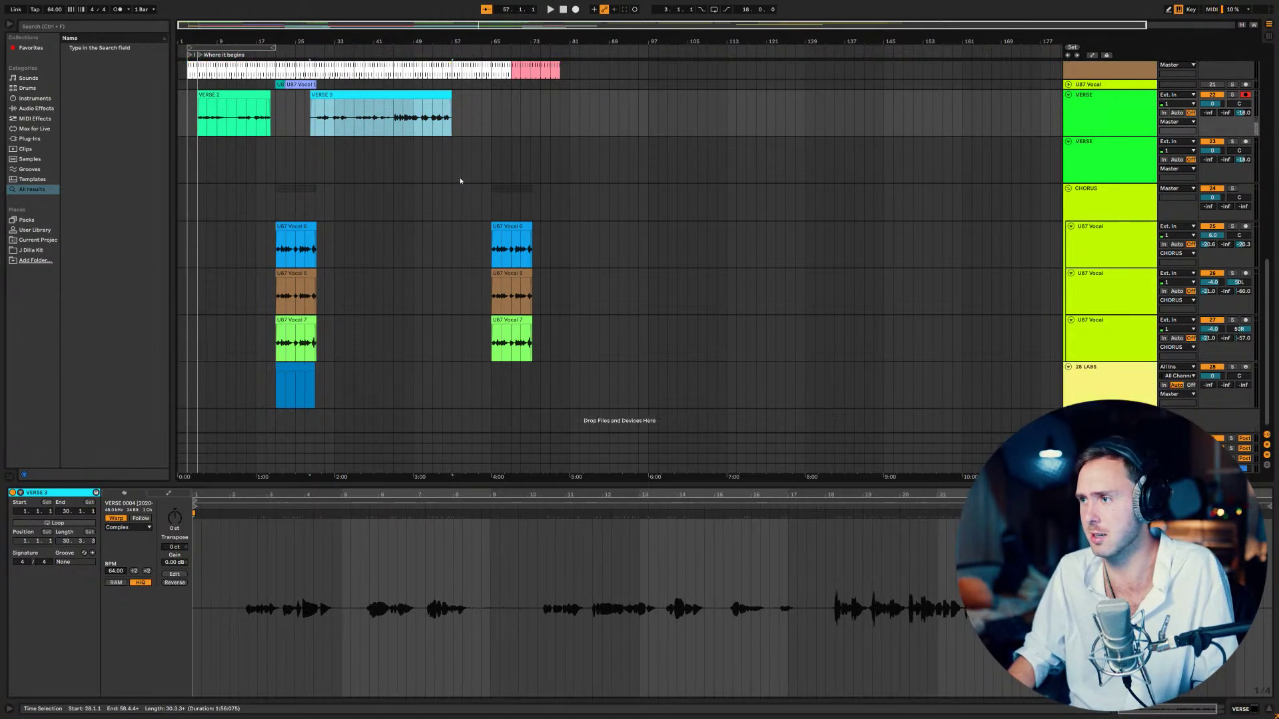
{"action": "scroll", "coordinate": [461, 181], "scroll_direction": "up", "scroll_amount": 6}
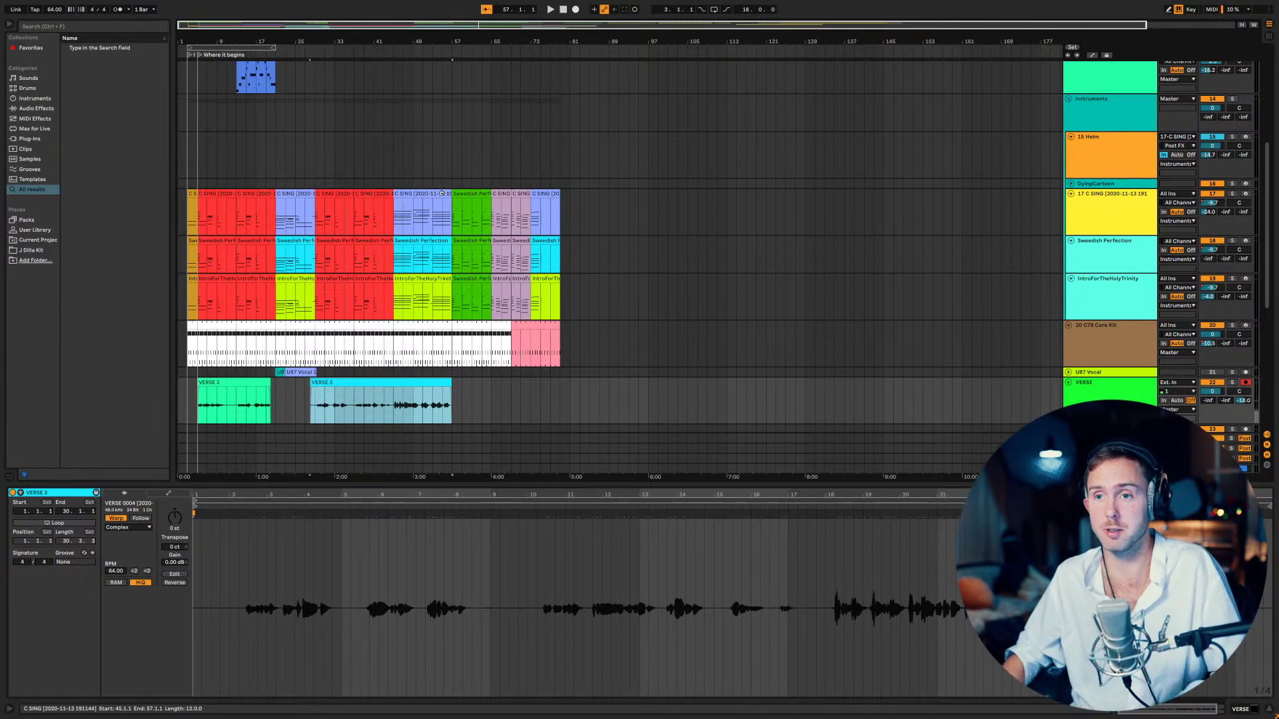
{"action": "scroll", "coordinate": [442, 193], "scroll_direction": "down", "scroll_amount": 3}
{"action": "scroll", "coordinate": [433, 234], "scroll_direction": "up", "scroll_amount": 2}
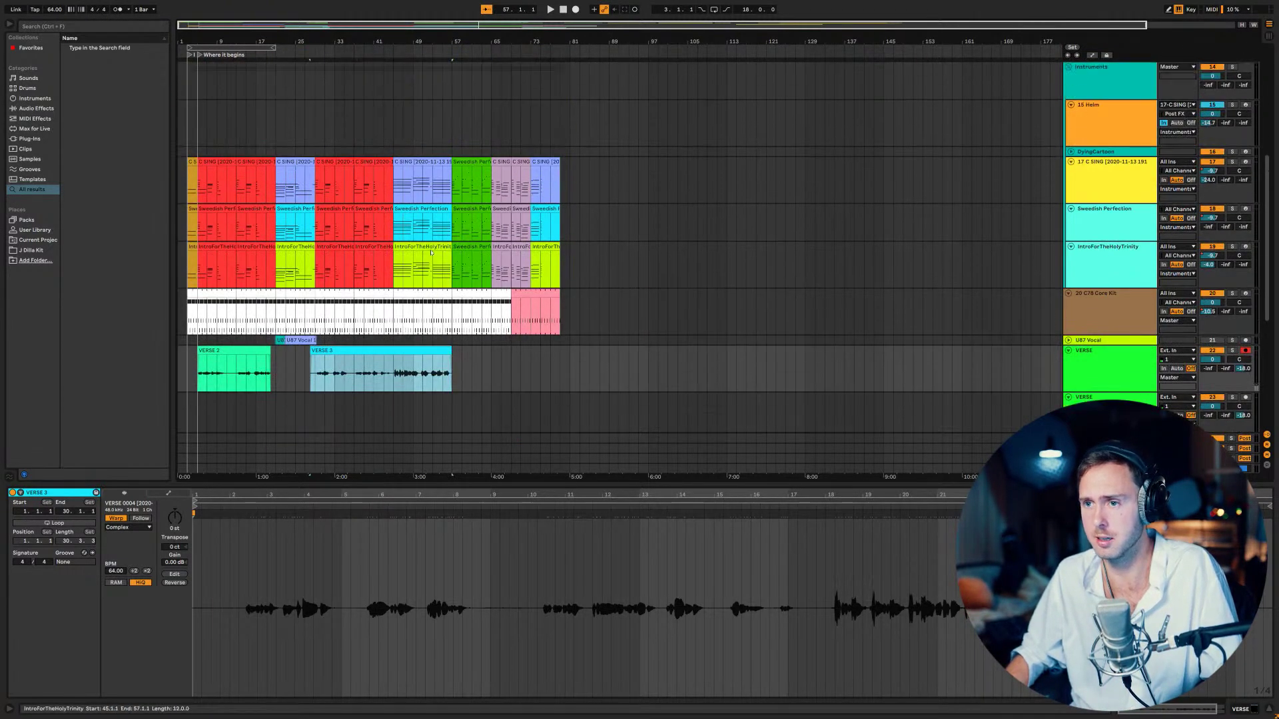
{"action": "scroll", "coordinate": [430, 249], "scroll_direction": "up", "scroll_amount": 5}
{"action": "scroll", "coordinate": [466, 233], "scroll_direction": "down", "scroll_amount": 3}
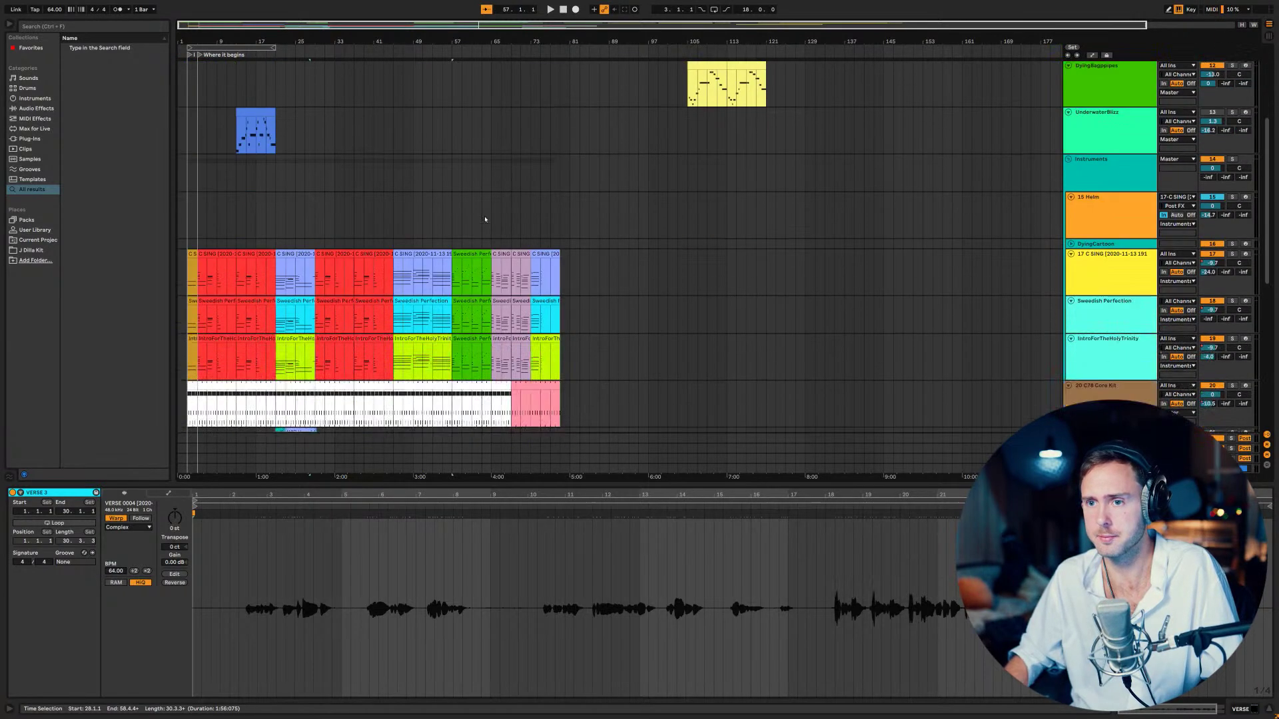
{"action": "scroll", "coordinate": [485, 219], "scroll_direction": "down", "scroll_amount": 8}
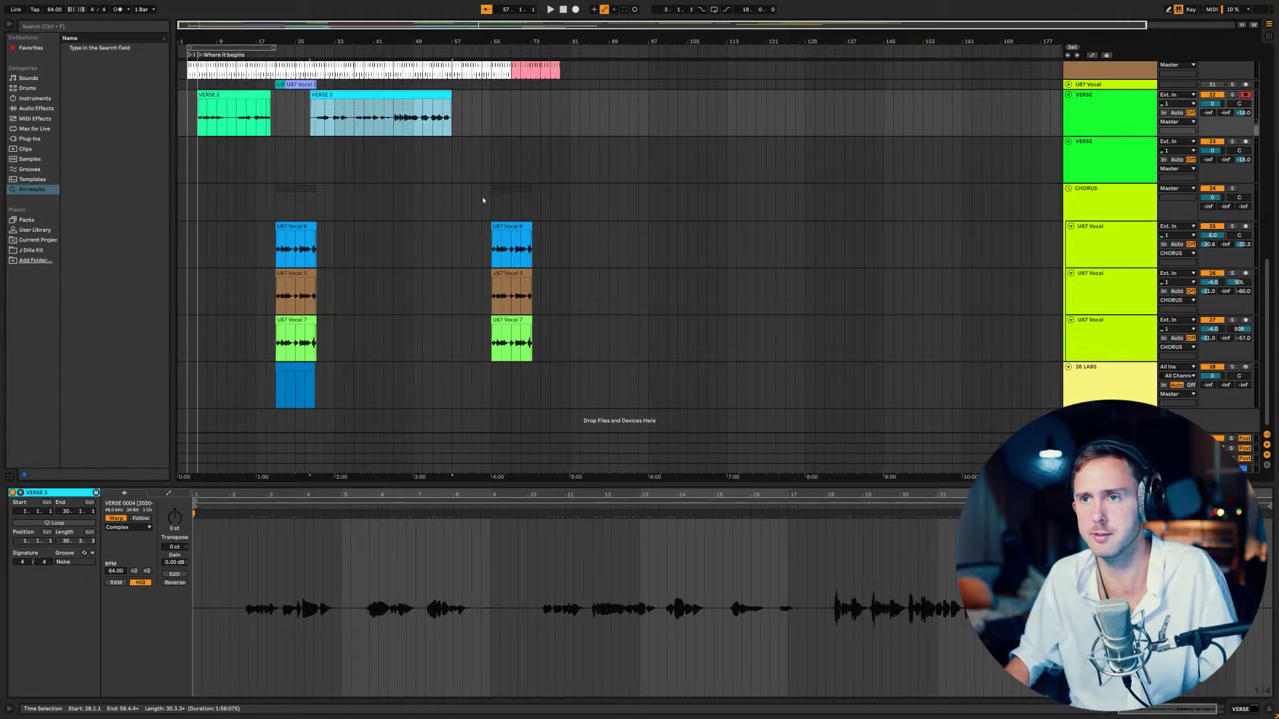
{"action": "scroll", "coordinate": [472, 206], "scroll_direction": "up", "scroll_amount": 3}
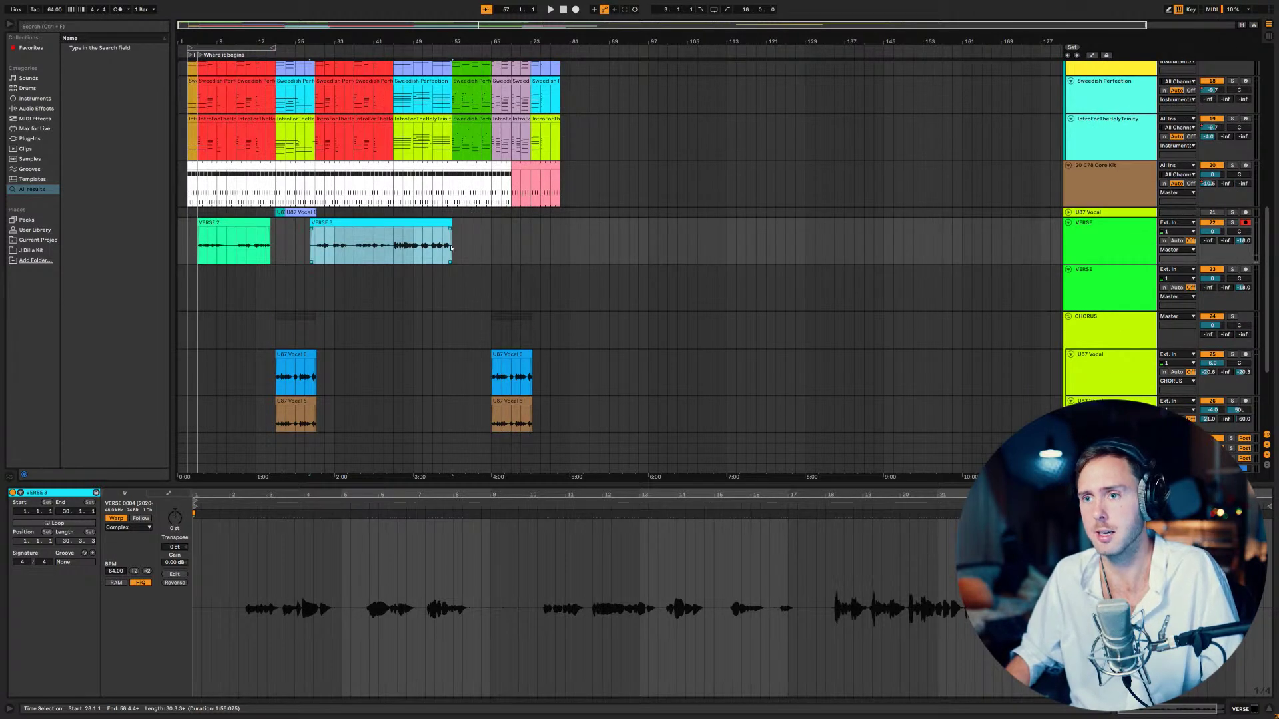
{"action": "left_click", "coordinate": [451, 248]}
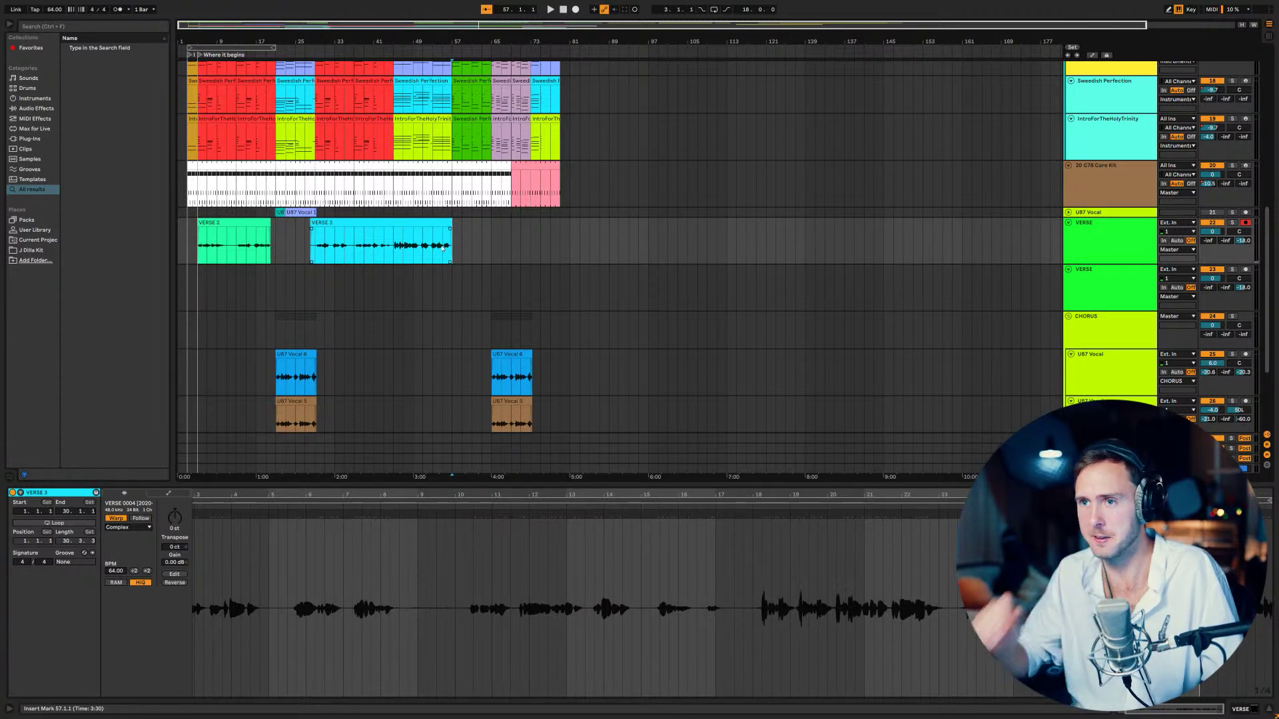
- Split the new verse clip at bar 45 and move its second part onto the lower VERSE track
{"action": "scroll", "coordinate": [393, 200], "scroll_direction": "down", "scroll_amount": 1}
{"action": "left_click", "coordinate": [393, 197]}
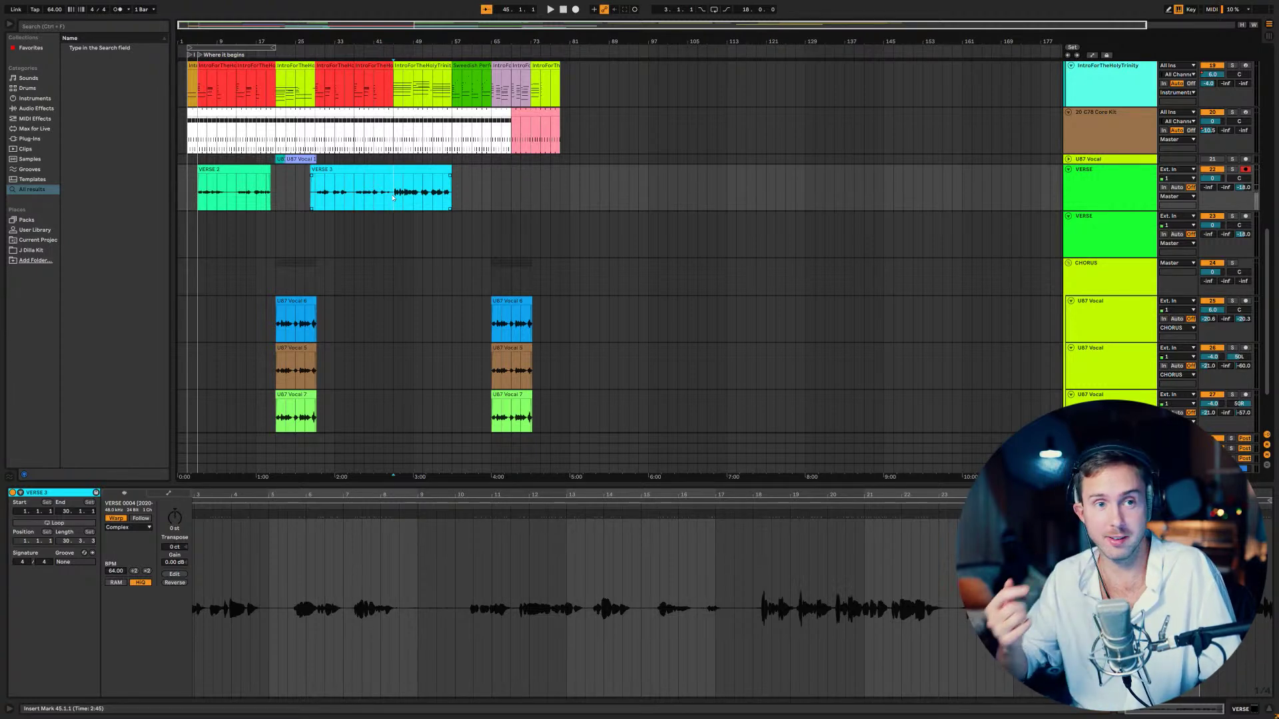
{"action": "key", "text": "ctrl+e"}
{"action": "key", "text": "space"}
{"action": "left_click", "coordinate": [425, 203]}
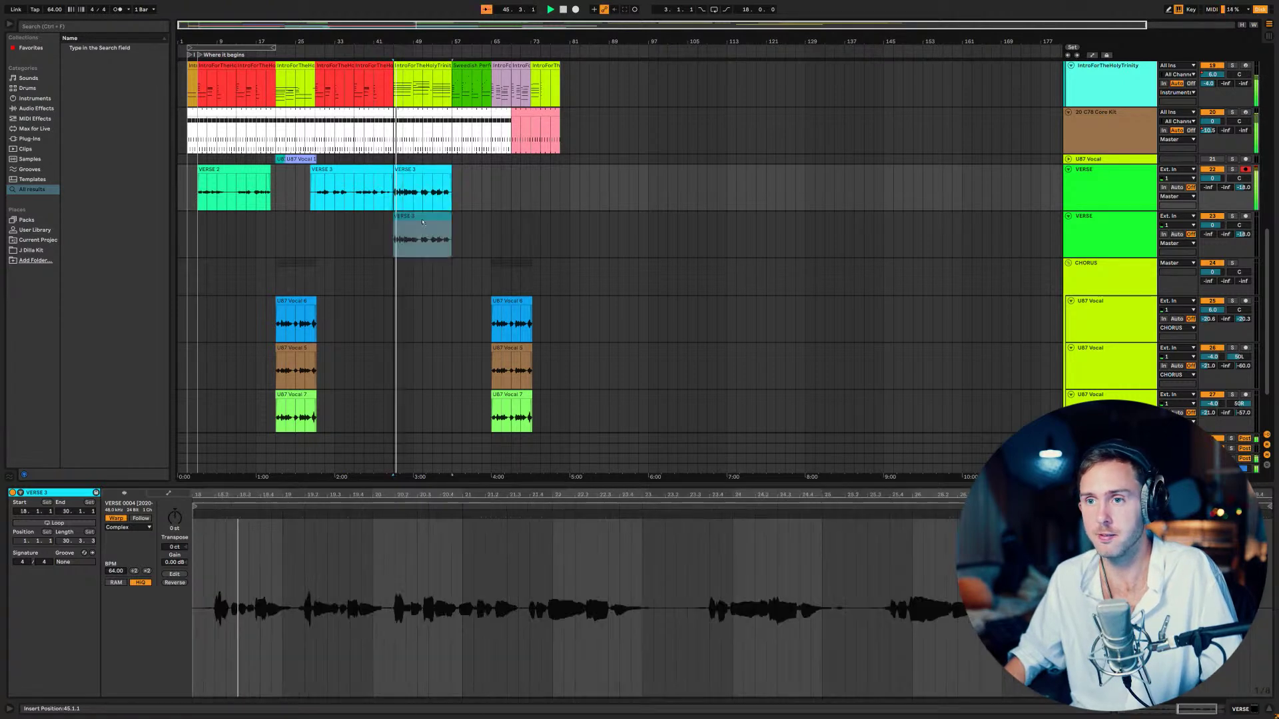
{"action": "left_click_drag", "start_coordinate": [424, 200], "coordinate": [423, 246]}
- Search the browser for "eq" and add an EQ Eight after the existing device on the upper VERSE track
{"action": "left_click", "coordinate": [1117, 233]}
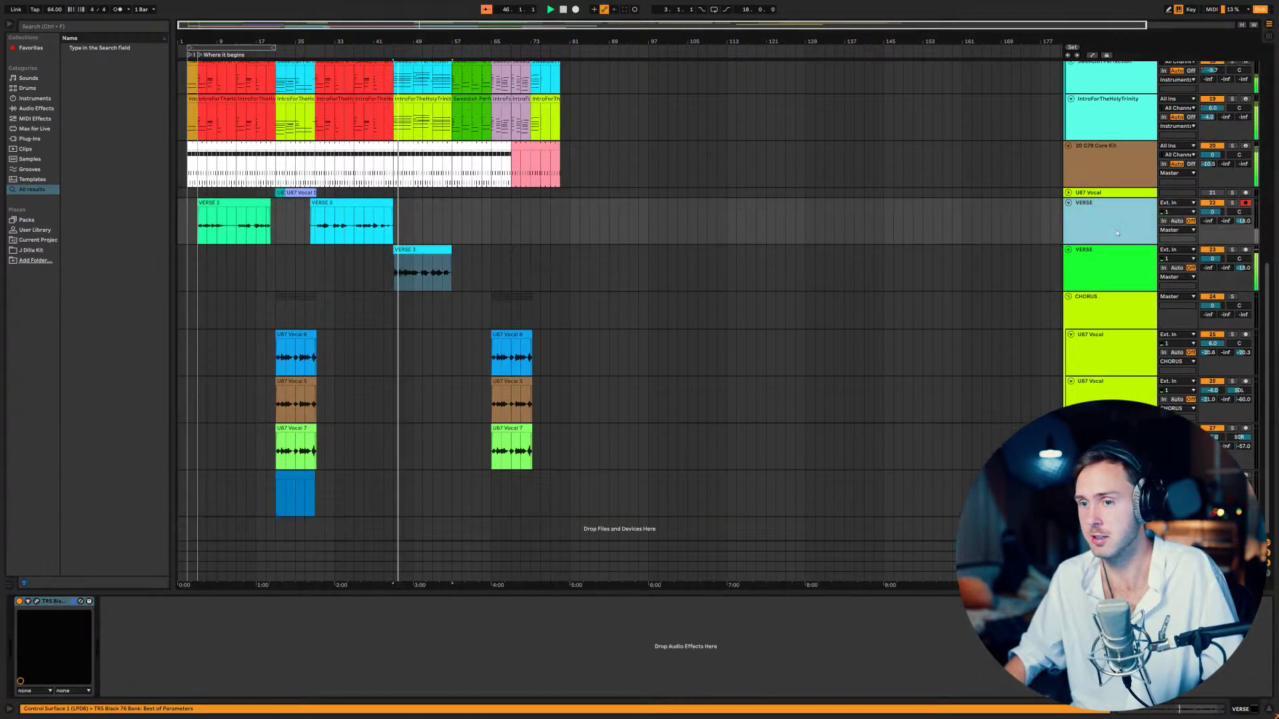
{"action": "key", "text": "ctrl+f"}
{"action": "type", "text": "eq"}
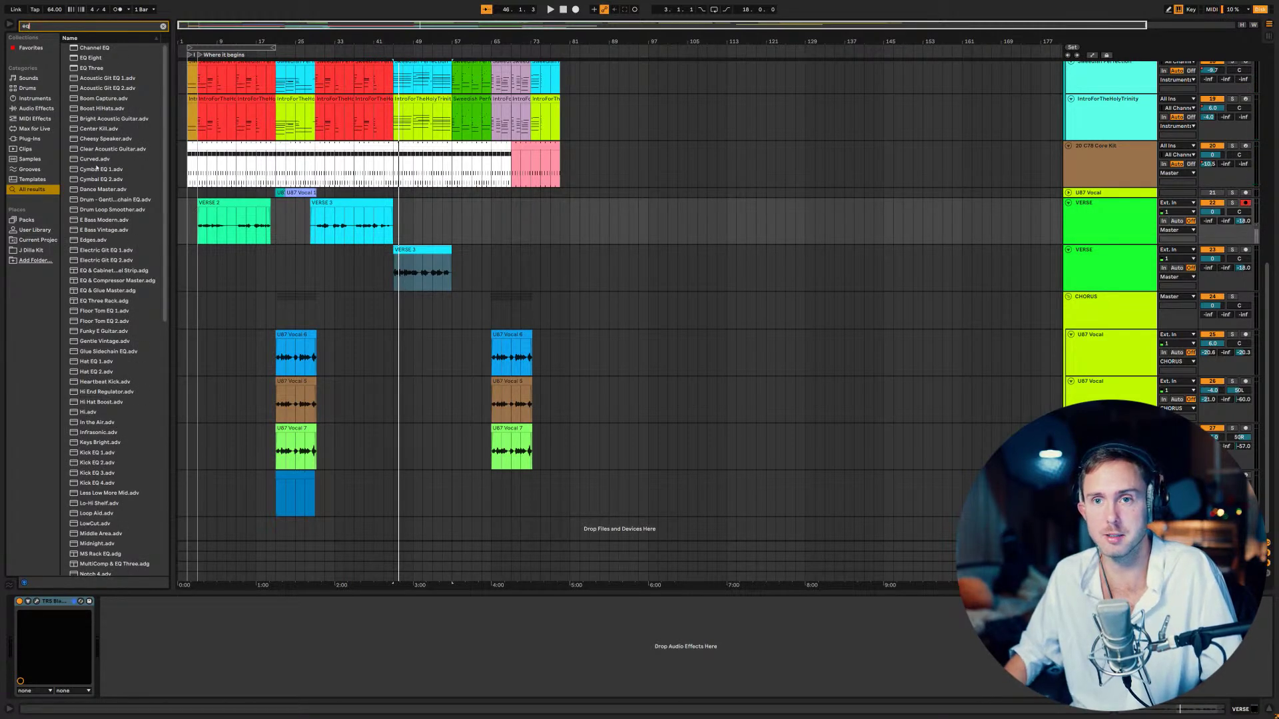
{"action": "scroll", "coordinate": [97, 168], "scroll_direction": "down", "scroll_amount": 12}
{"action": "scroll", "coordinate": [113, 191], "scroll_direction": "down", "scroll_amount": 4}
{"action": "scroll", "coordinate": [104, 191], "scroll_direction": "up", "scroll_amount": 16}
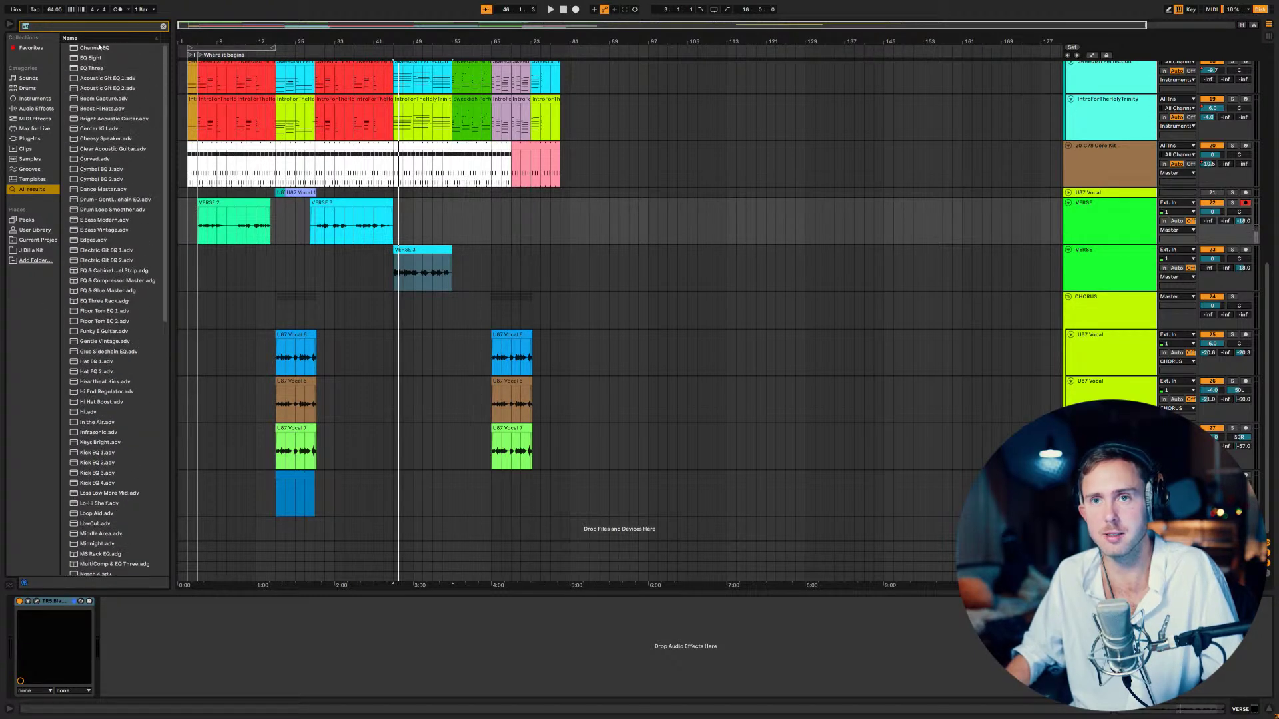
{"action": "left_click_drag", "start_coordinate": [97, 62], "coordinate": [276, 654]}
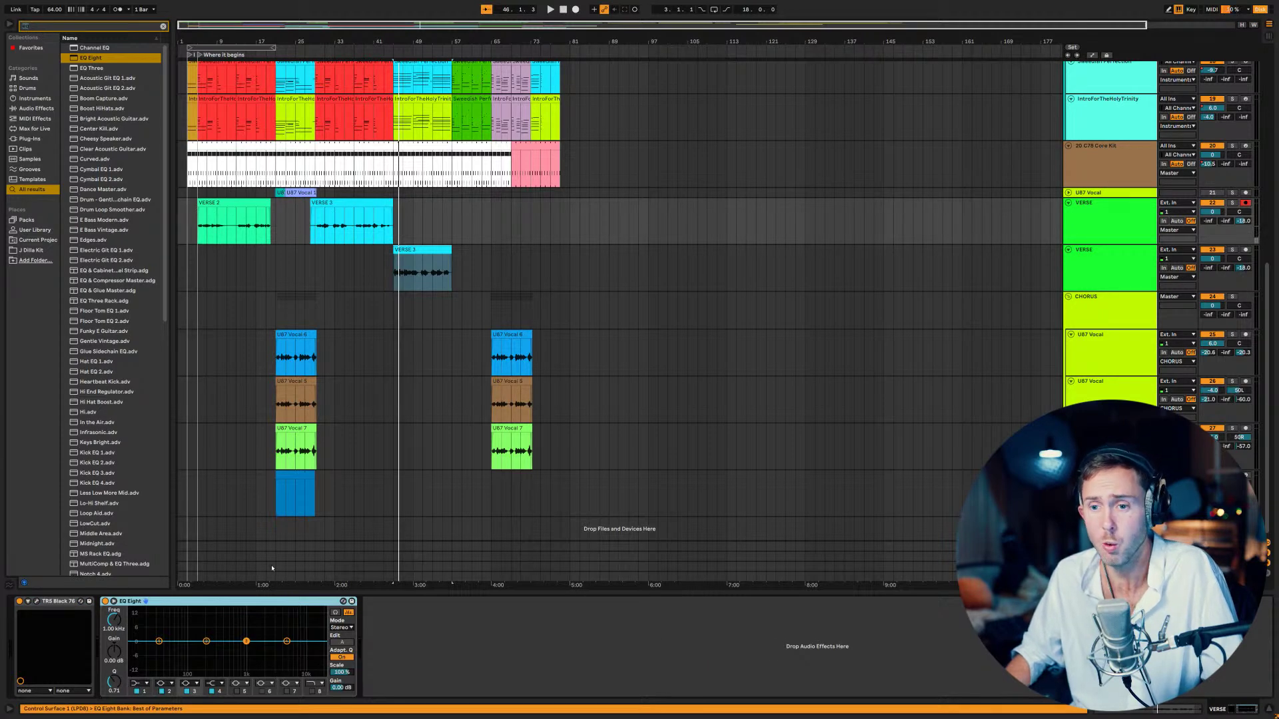
- Shape the EQ Eight with a low cut on band 1 at 758 Hz and a high cut on band 8 around 10 kHz
{"action": "left_click", "coordinate": [137, 692]}
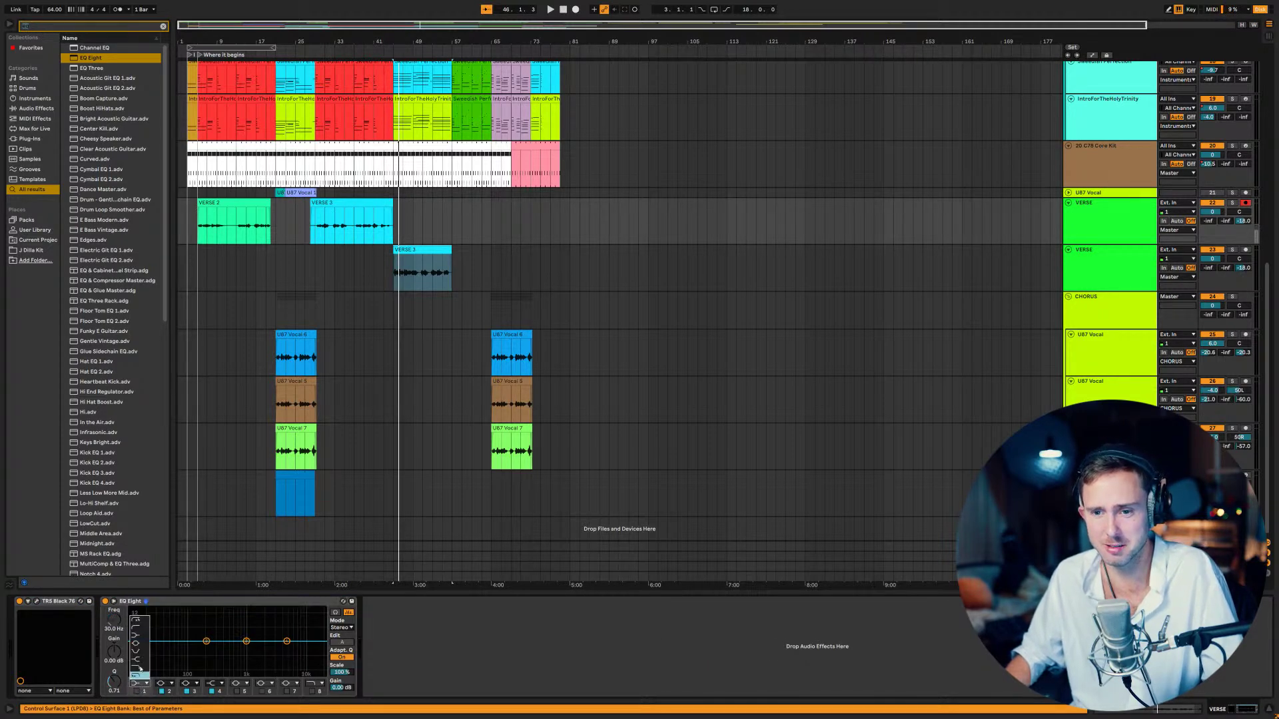
{"action": "left_click", "coordinate": [138, 692]}
{"action": "left_click_drag", "start_coordinate": [160, 651], "coordinate": [248, 649]}
{"action": "left_click", "coordinate": [317, 691]}
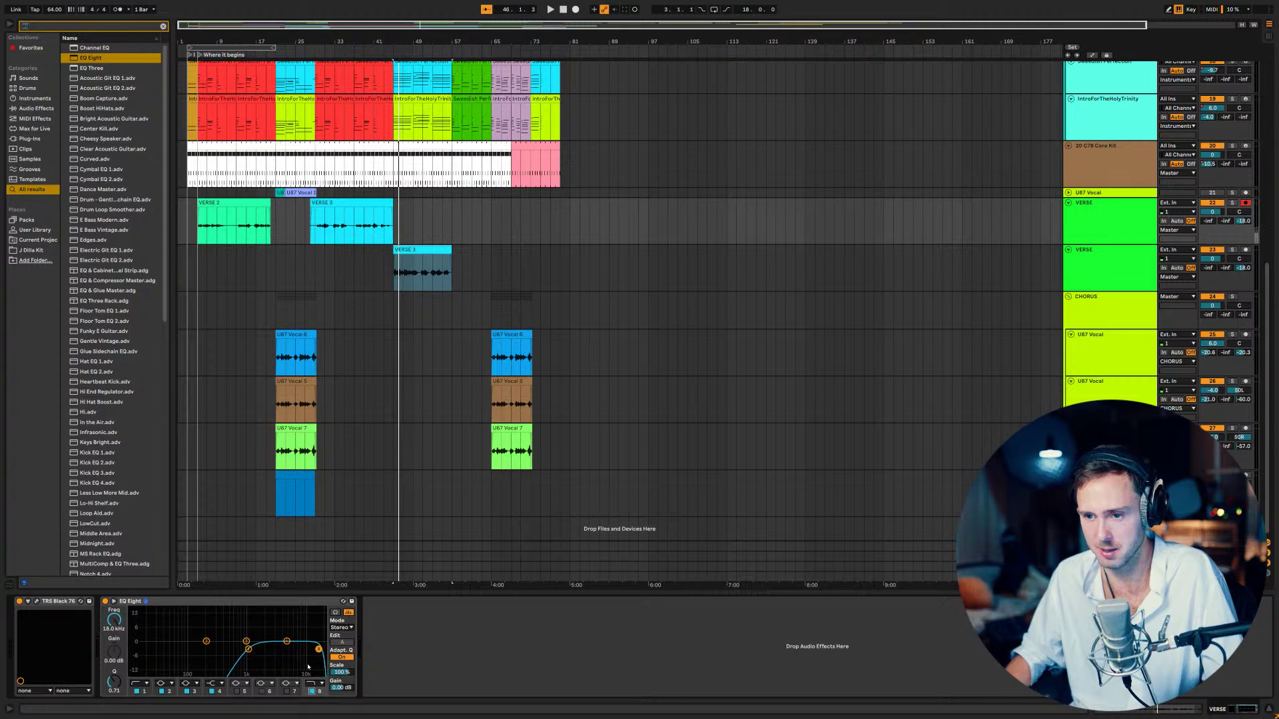
{"action": "left_click_drag", "start_coordinate": [319, 651], "coordinate": [240, 650]}
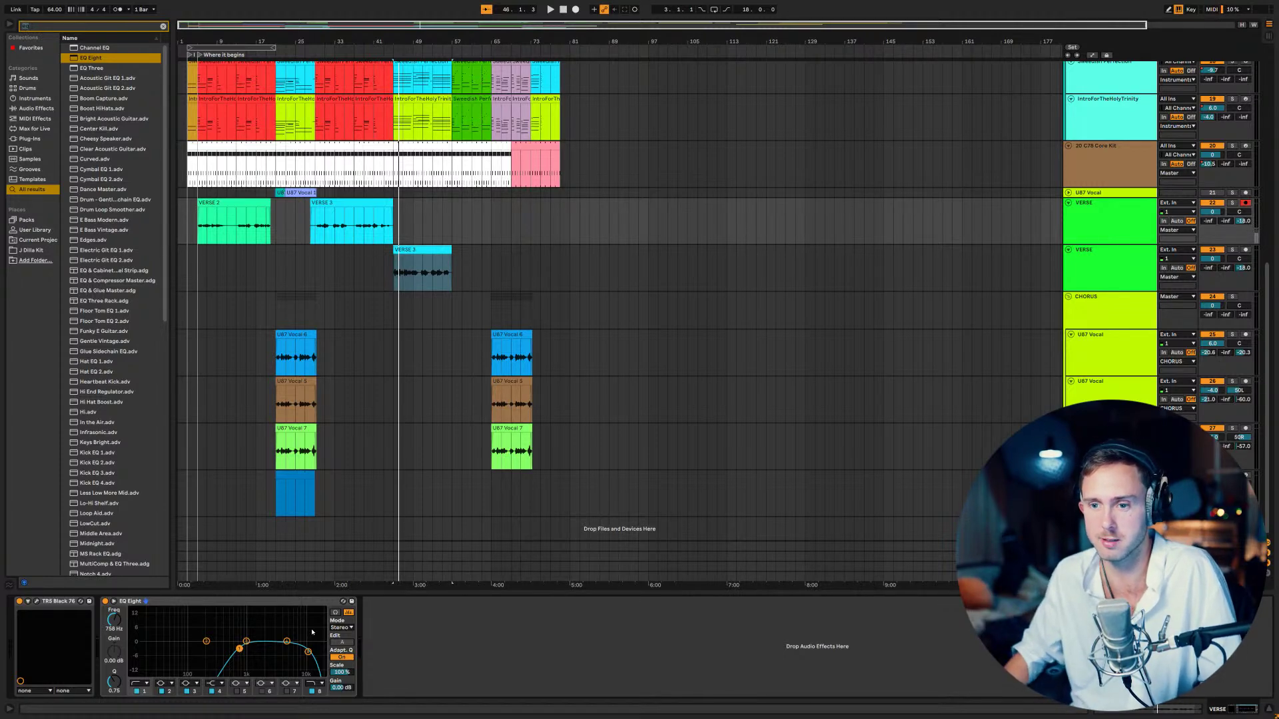
- Turn off EQ Eight band 4 and shape band 3 into a 5.58 dB boost at 4.54 kHz
{"action": "left_click_drag", "start_coordinate": [286, 643], "coordinate": [272, 628]}
{"action": "left_click", "coordinate": [212, 691]}
{"action": "left_click_drag", "start_coordinate": [245, 643], "coordinate": [263, 622]}
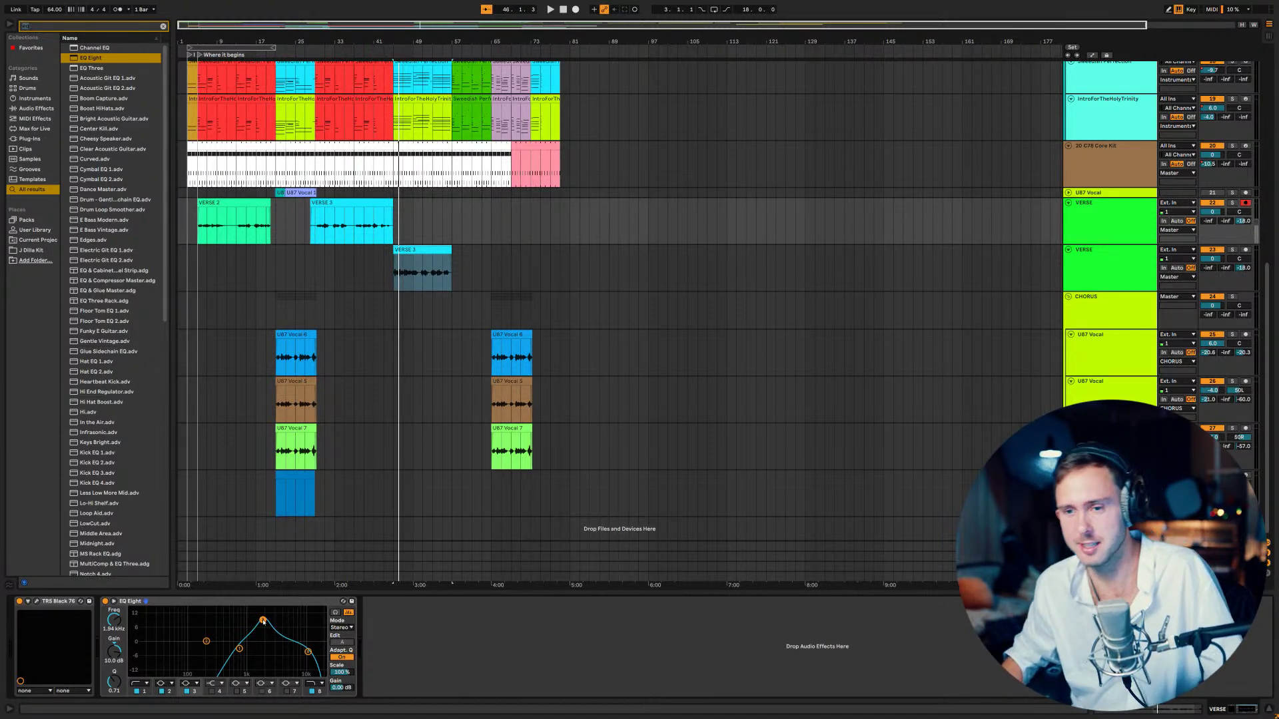
{"action": "left_click_drag", "start_coordinate": [263, 621], "coordinate": [284, 629]}
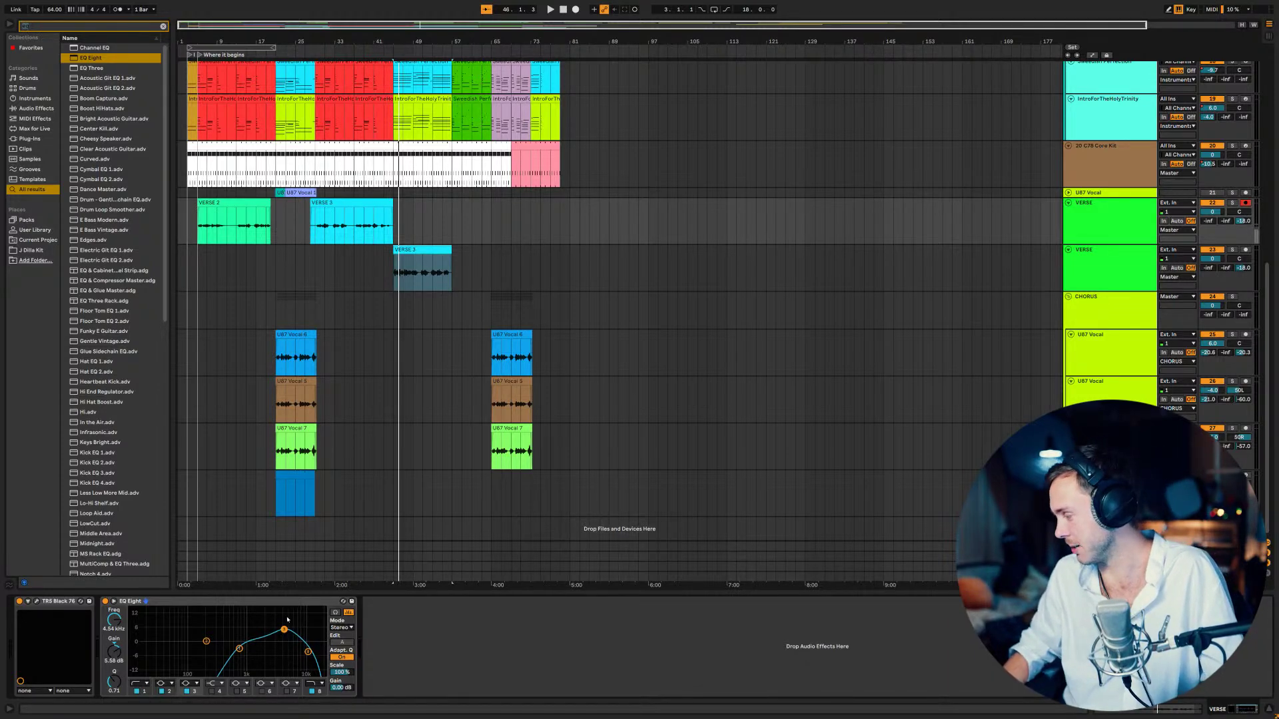
- Clear the browser search and look through the Plug-Ins, Max for Live, Clips and Drums categories with the lower VERSE track selected
{"action": "left_click", "coordinate": [399, 278]}
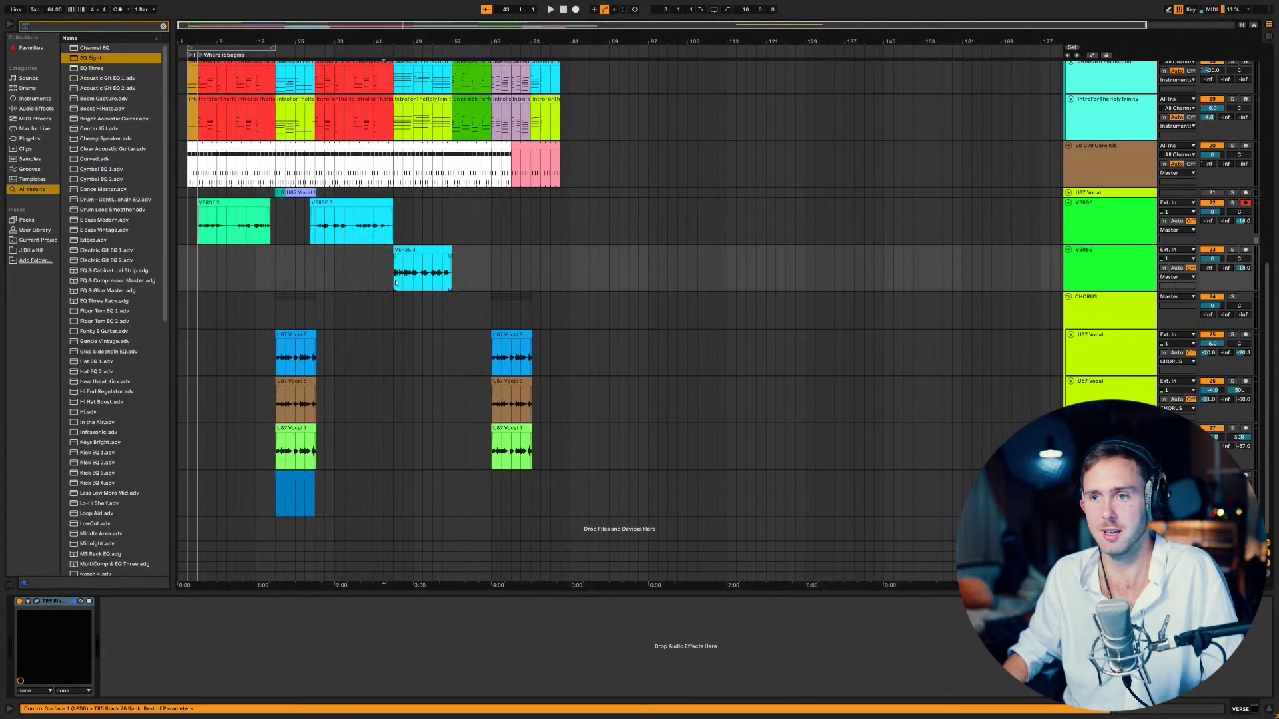
{"action": "left_click", "coordinate": [1132, 254]}
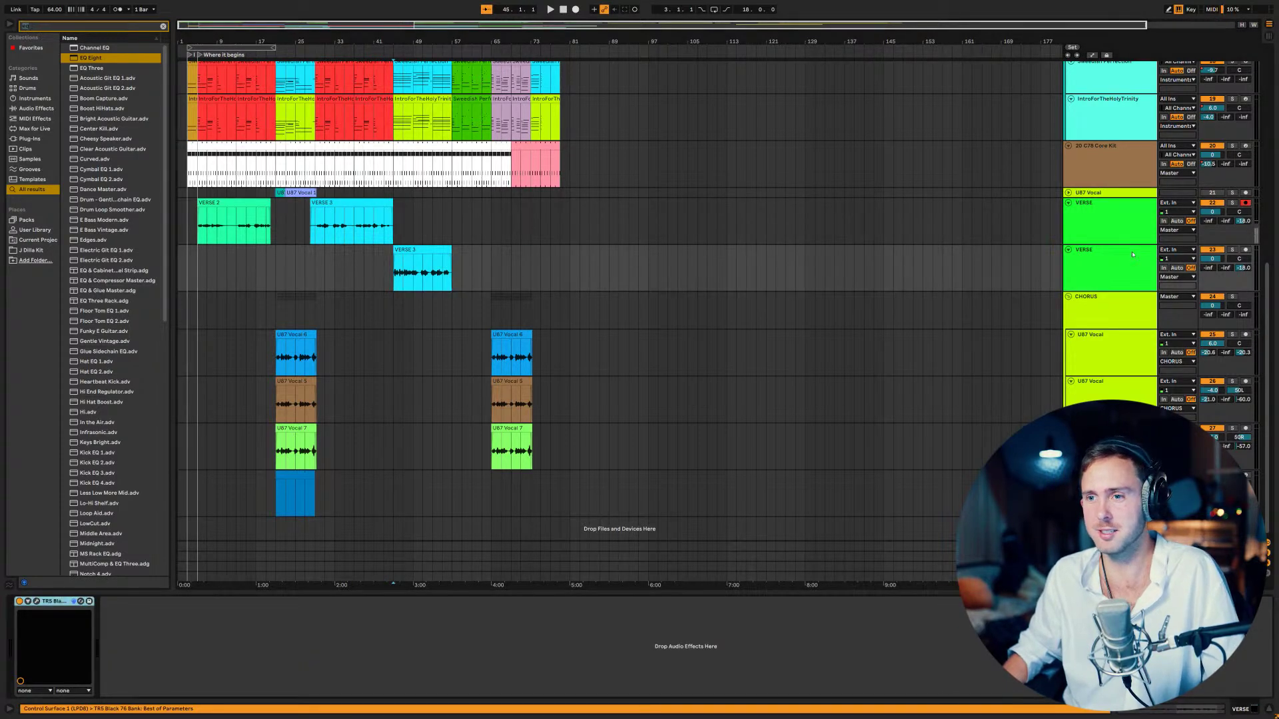
{"action": "key", "text": "ctrl+f"}
{"action": "key", "text": "BackSpace"}
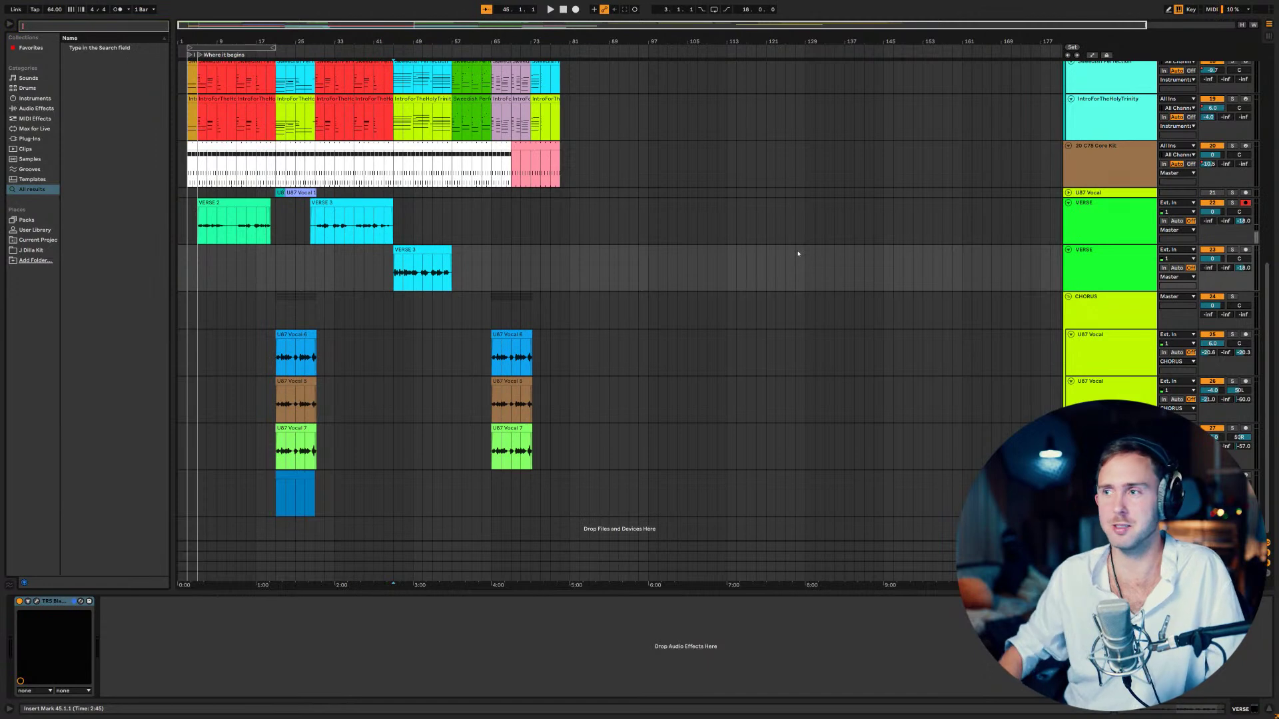
{"action": "left_click", "coordinate": [1095, 268]}
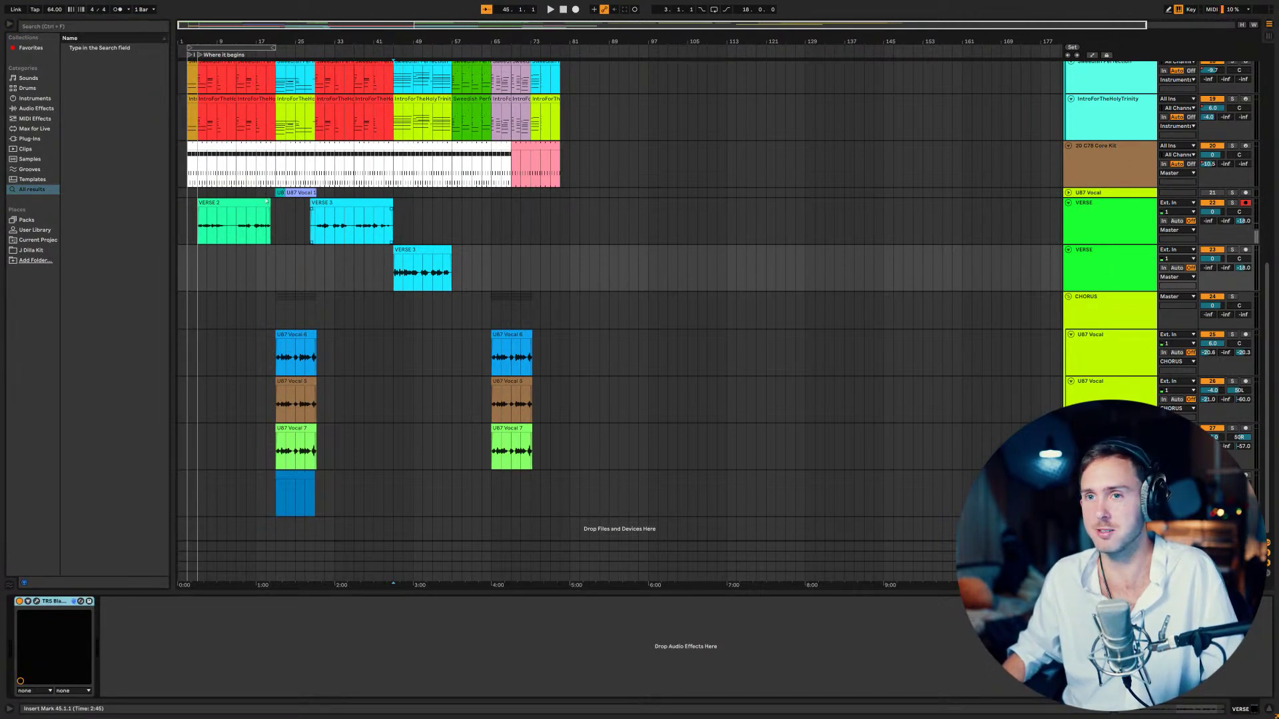
{"action": "left_click", "coordinate": [29, 138]}
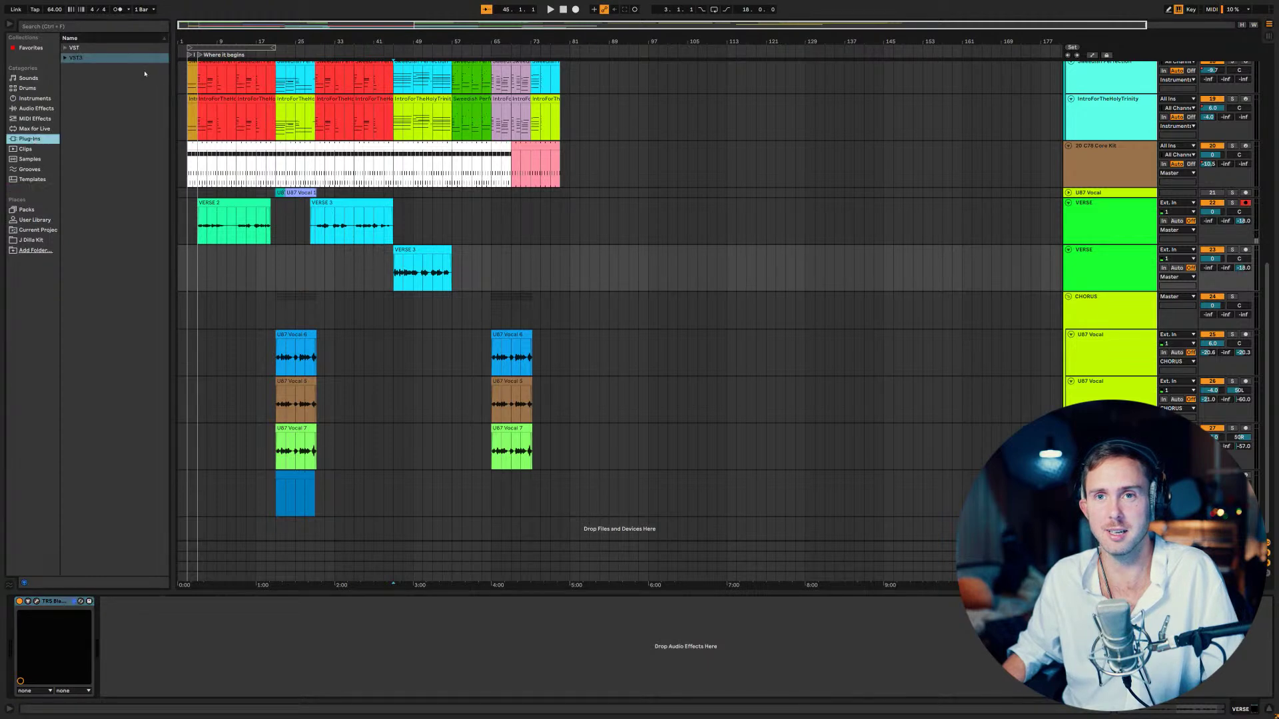
{"action": "left_click", "coordinate": [103, 52]}
{"action": "key", "text": "Right"}
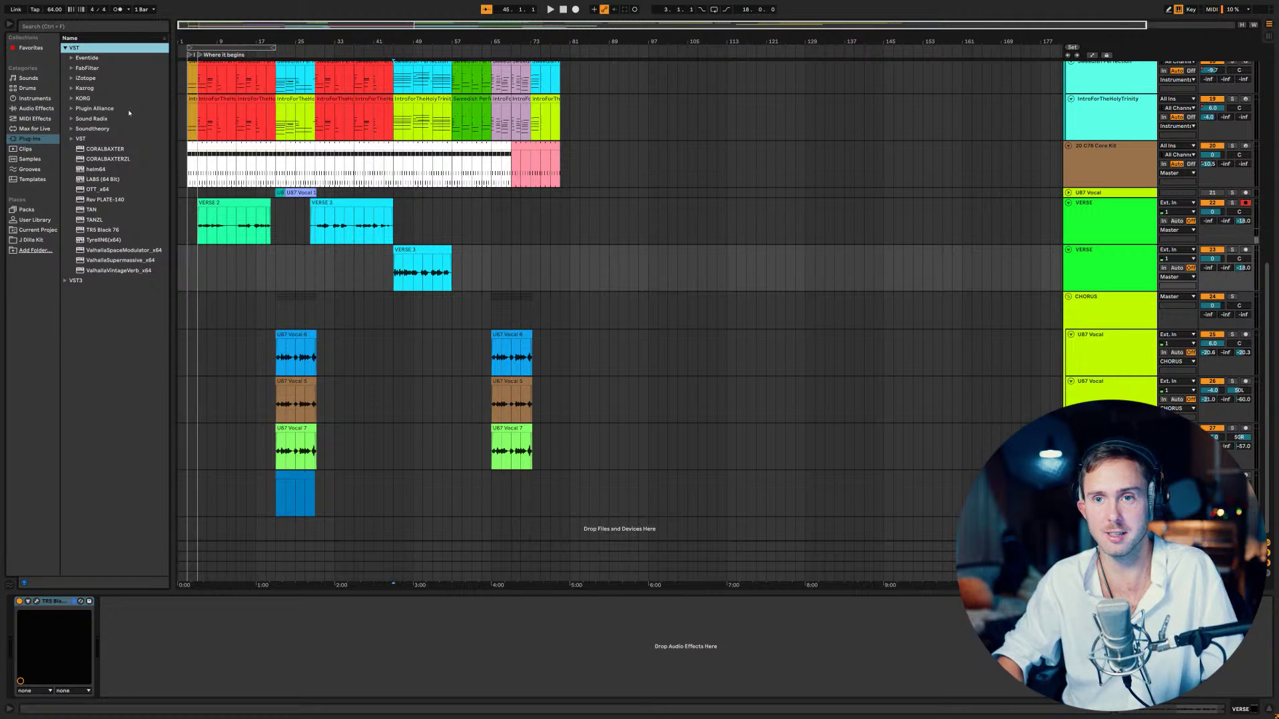
{"action": "key", "text": "Left"}
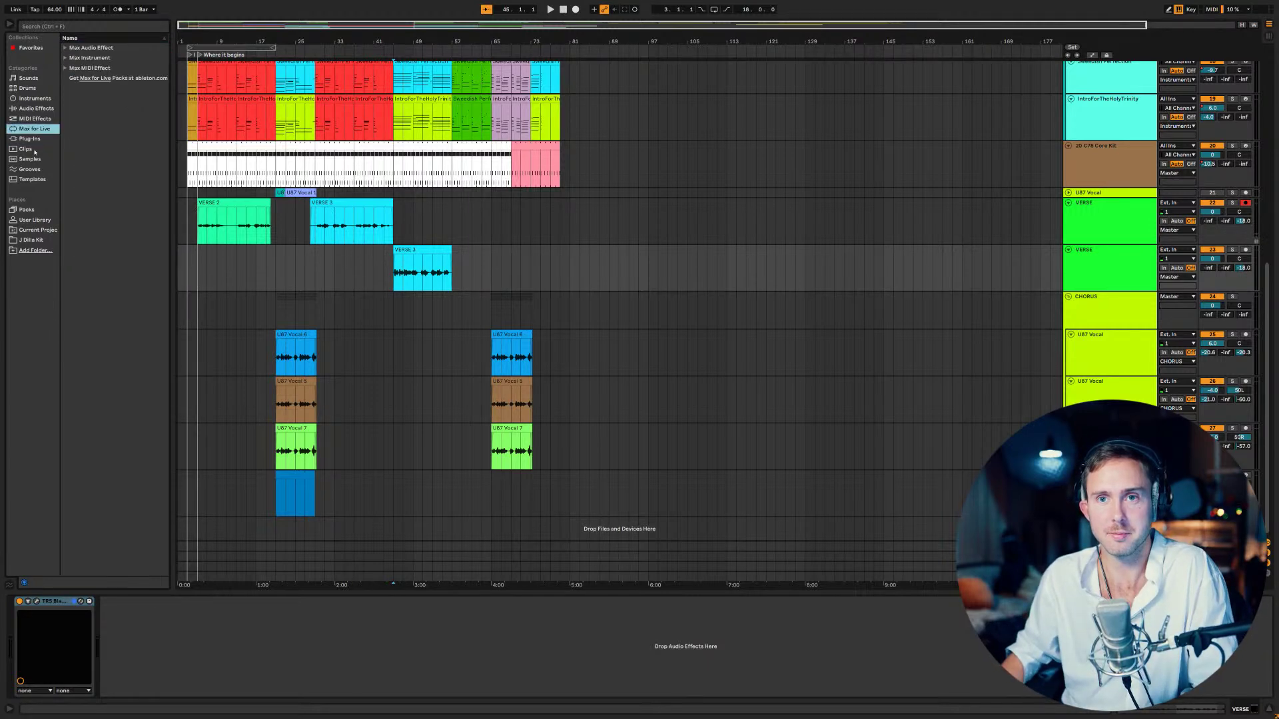
{"action": "left_click", "coordinate": [34, 150]}
{"action": "left_click", "coordinate": [28, 88]}
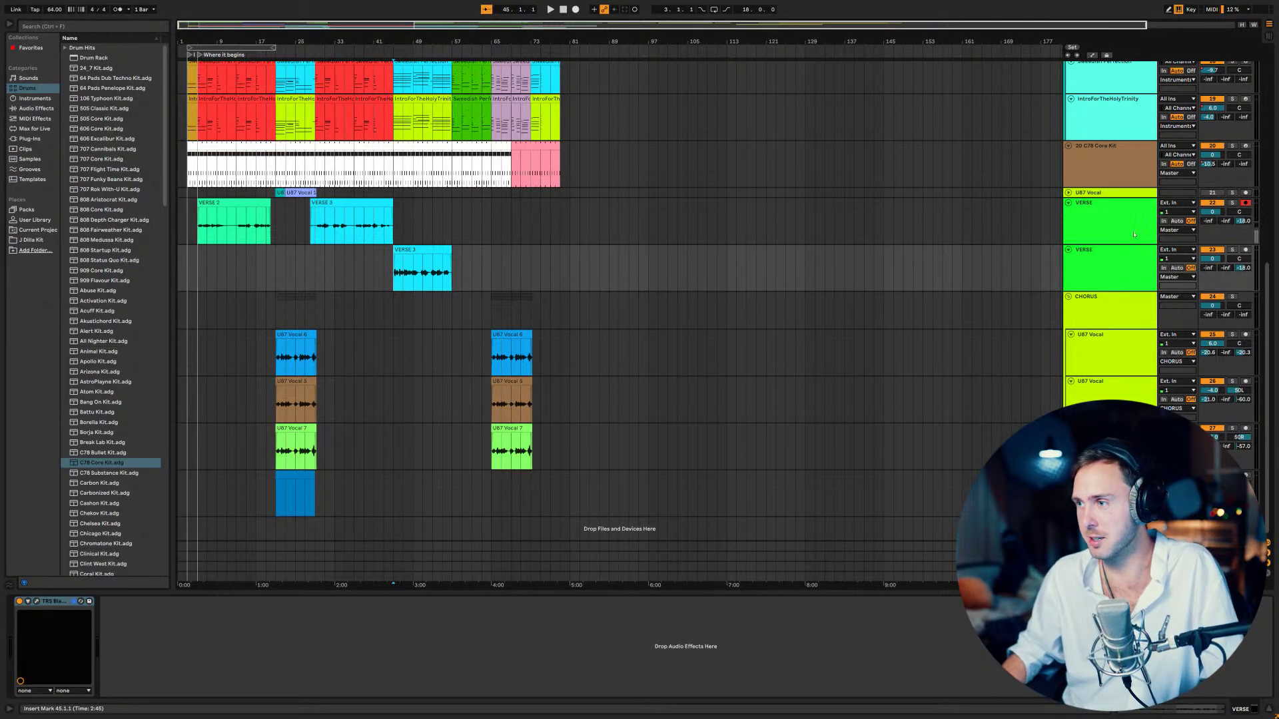
- Move the shaped EQ Eight from the upper VERSE track to the lower VERSE track and play the section from bar 45
{"action": "left_click", "coordinate": [1092, 220]}
{"action": "left_click", "coordinate": [1114, 260]}
{"action": "key", "text": "space"}
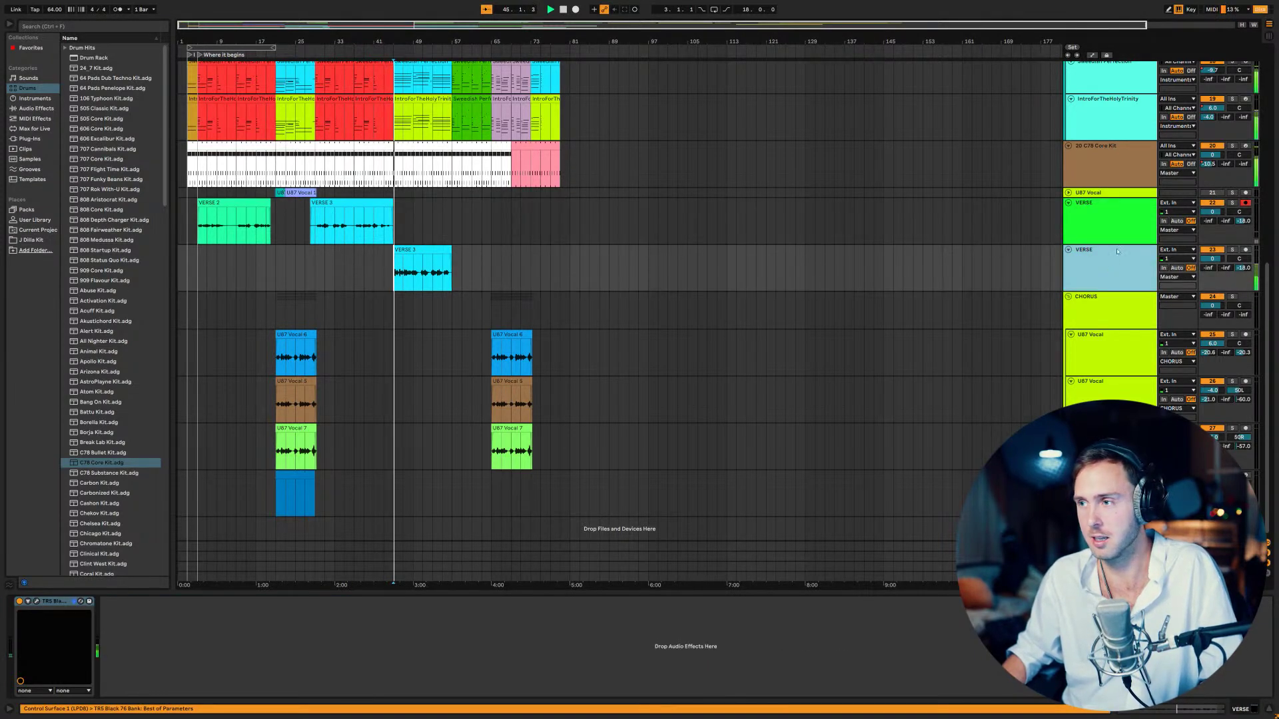
{"action": "key", "text": "Up"}
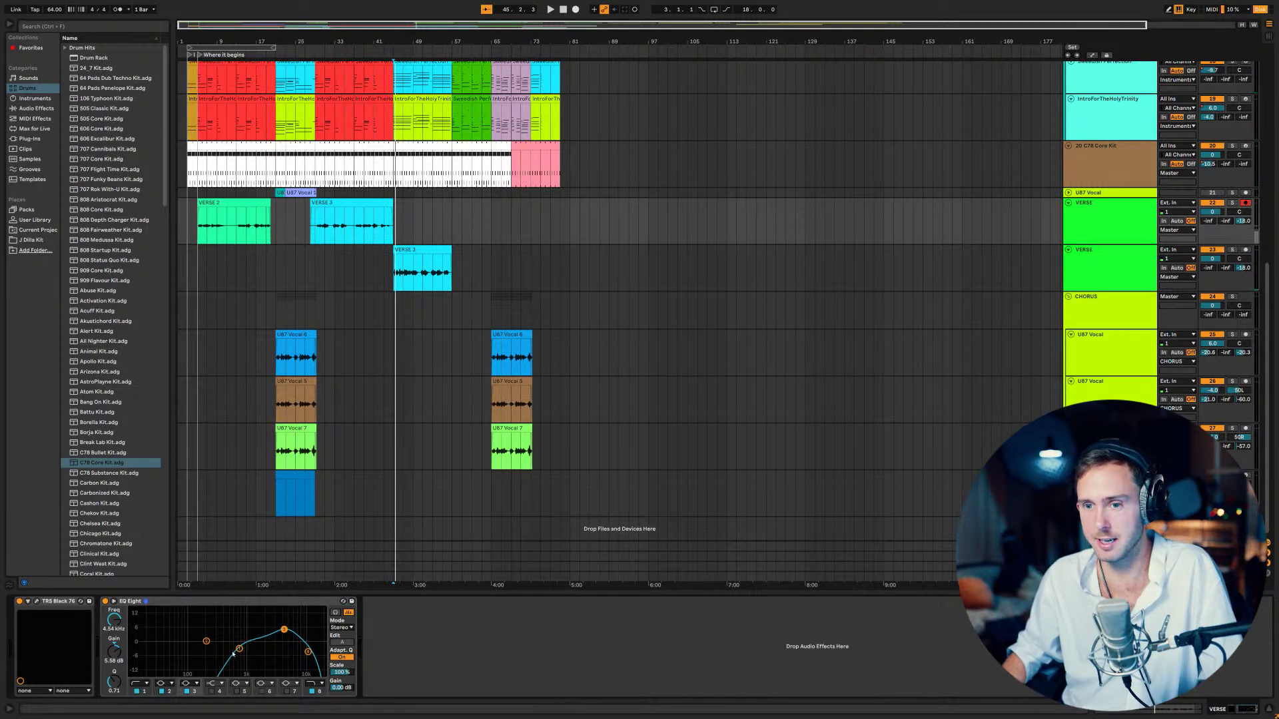
{"action": "left_click", "coordinate": [245, 607]}
{"action": "left_click", "coordinate": [1110, 267]}
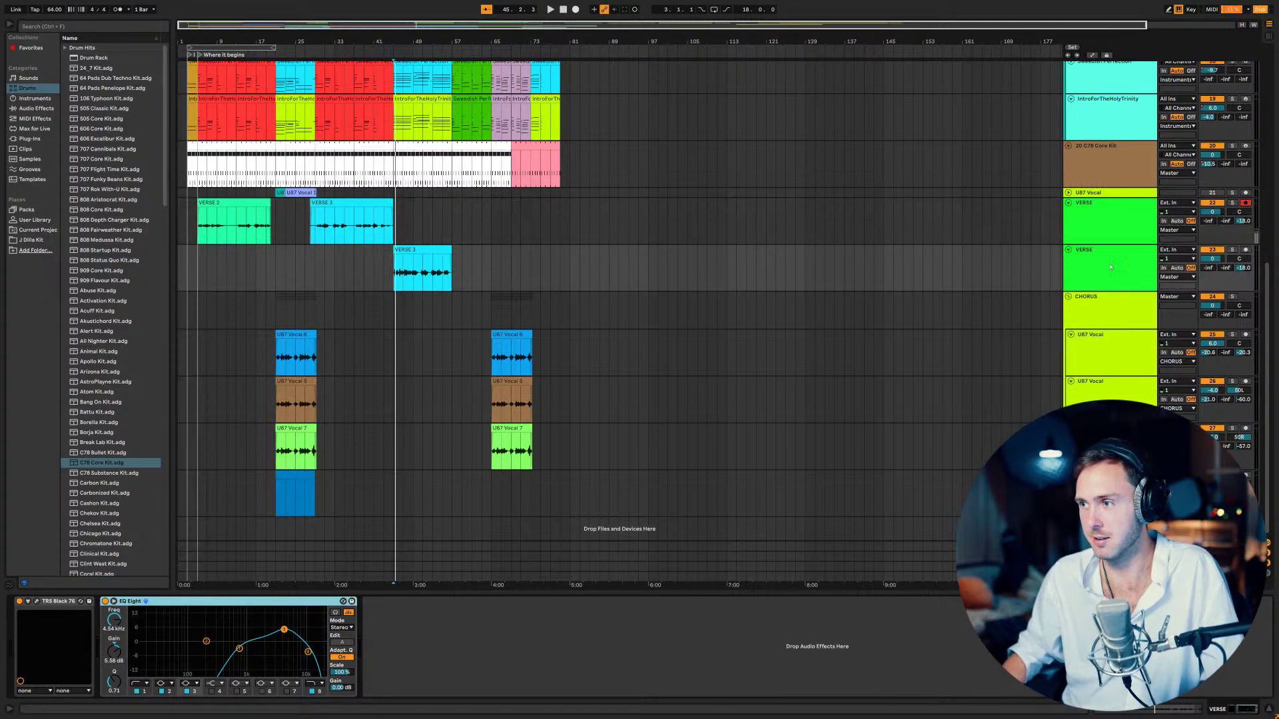
{"action": "key", "text": "space"}
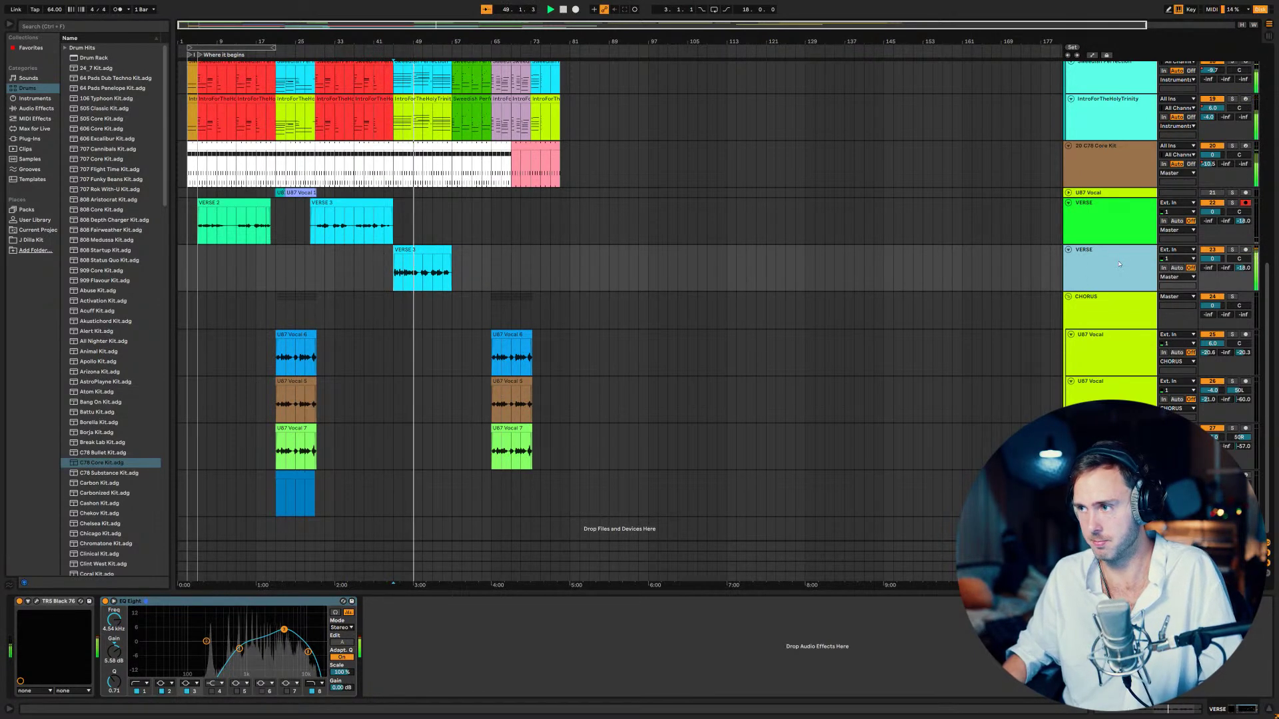
- Duplicate the lower VERSE track with its clip and devices, and transpose the duplicated clip down by about an octave
{"action": "key", "text": "ctrl+d"}
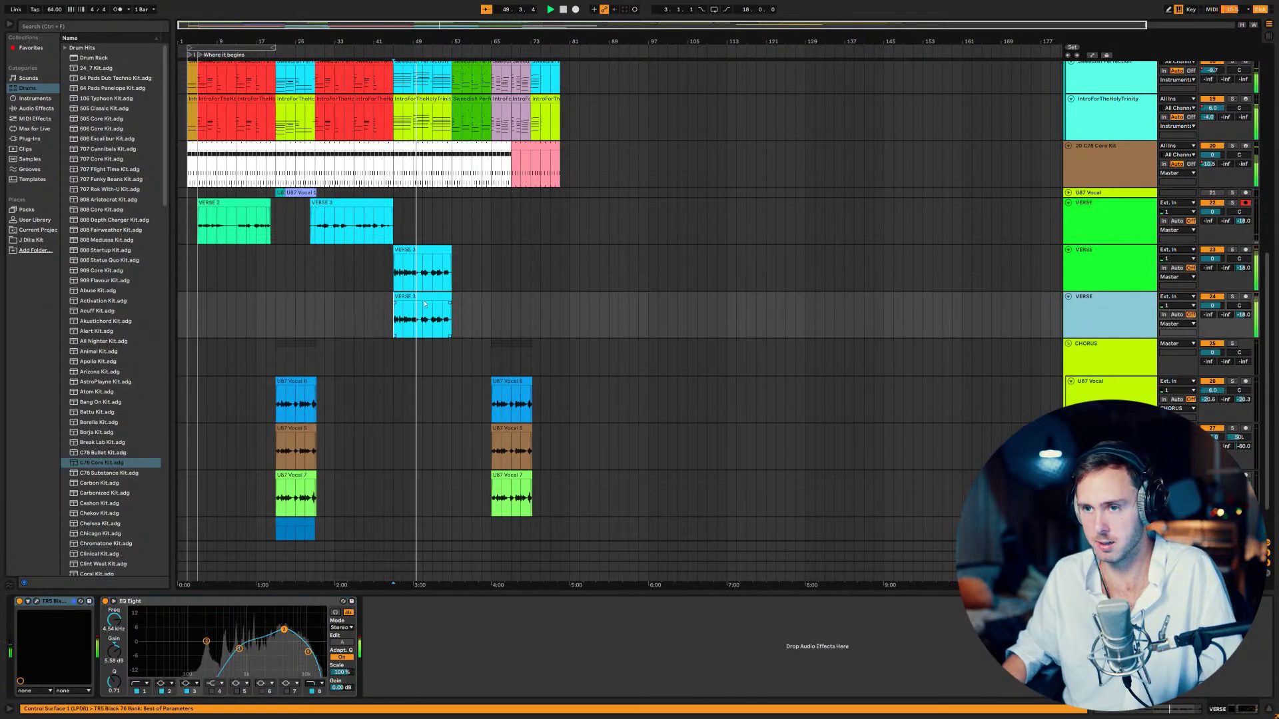
{"action": "left_click", "coordinate": [400, 313]}
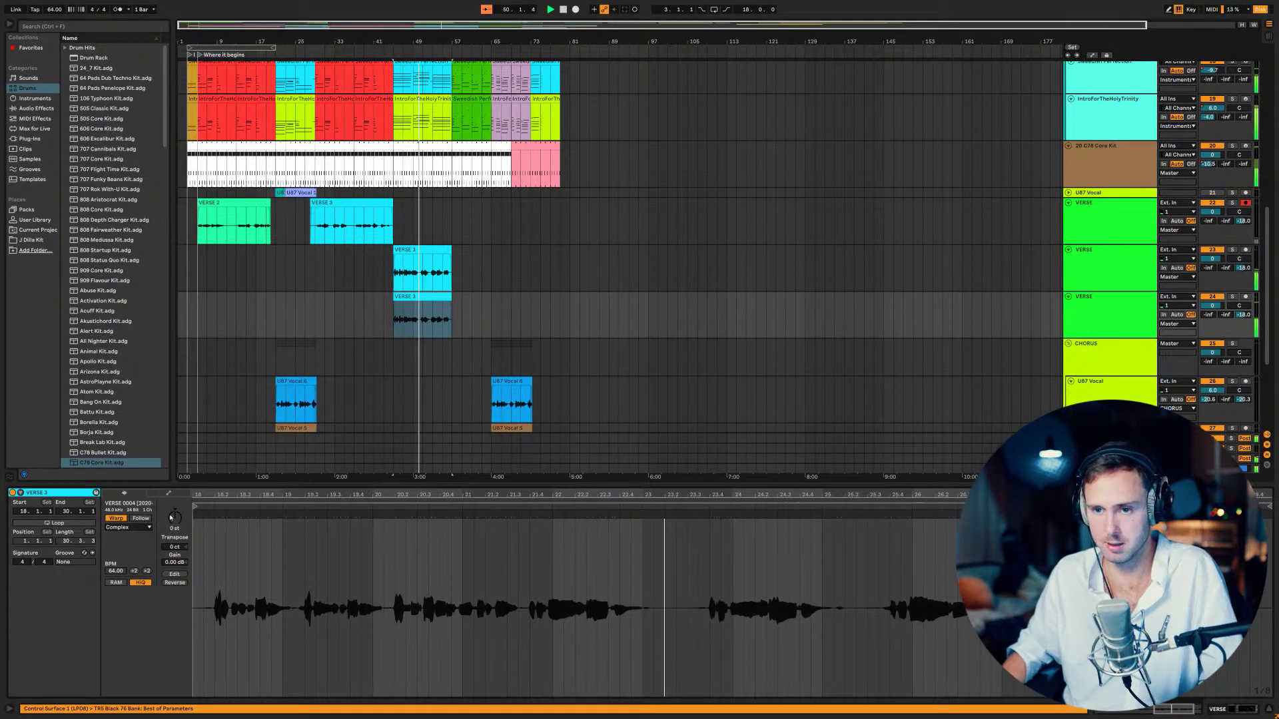
{"action": "left_click_drag", "start_coordinate": [171, 517], "coordinate": [171, 559]}
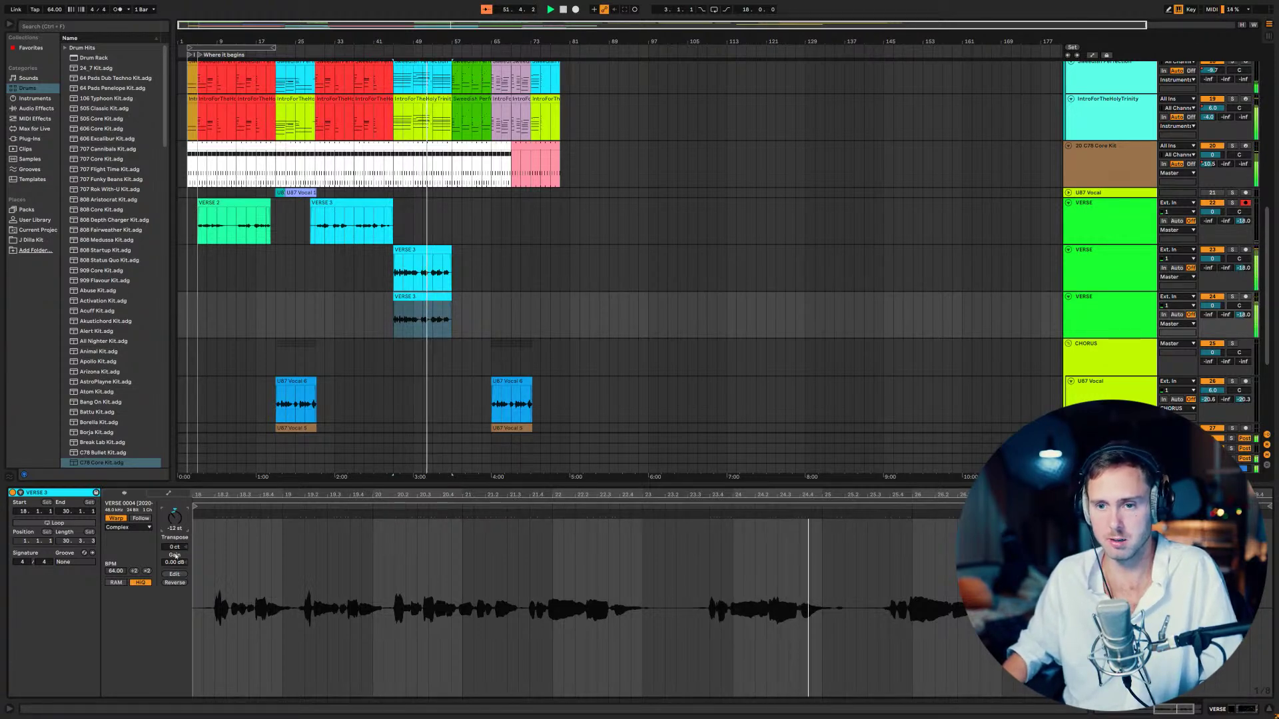
- Switch the transposed clip's warp mode to Complex Pro and lower its Formants to about 21
{"action": "left_click", "coordinate": [140, 529]}
{"action": "left_click", "coordinate": [127, 576]}
{"action": "left_click_drag", "start_coordinate": [128, 542], "coordinate": [128, 573]}
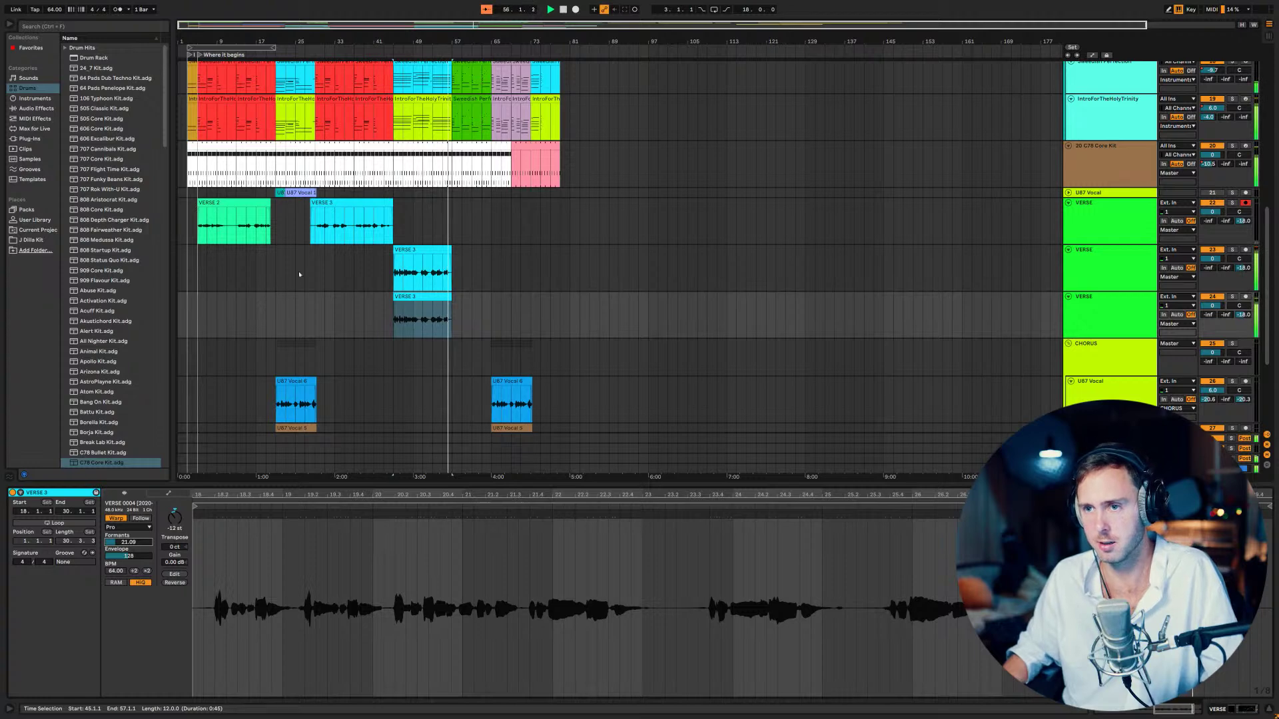
- Play from around bar 53 and record a vocal take of the last line on the upper VERSE track up to about bar 57
{"action": "left_click", "coordinate": [441, 269]}
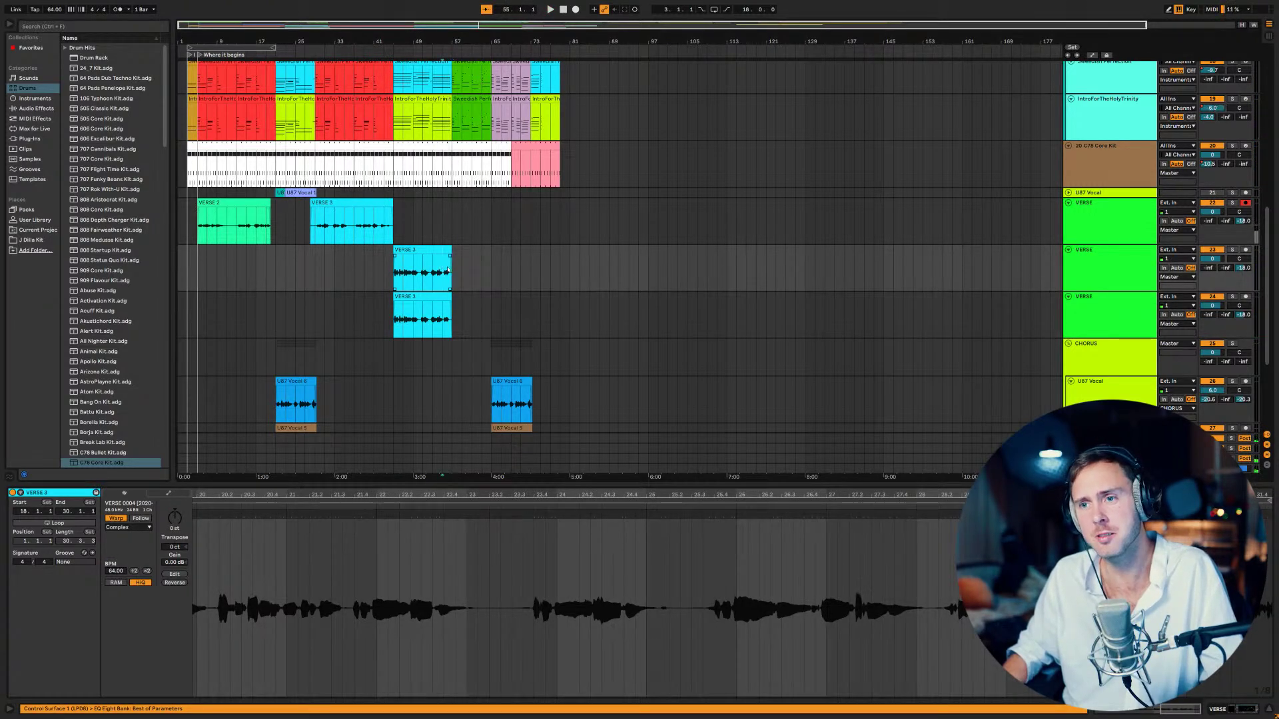
{"action": "key", "text": "z"}
{"action": "scroll", "coordinate": [422, 237], "scroll_direction": "up", "scroll_amount": 5}
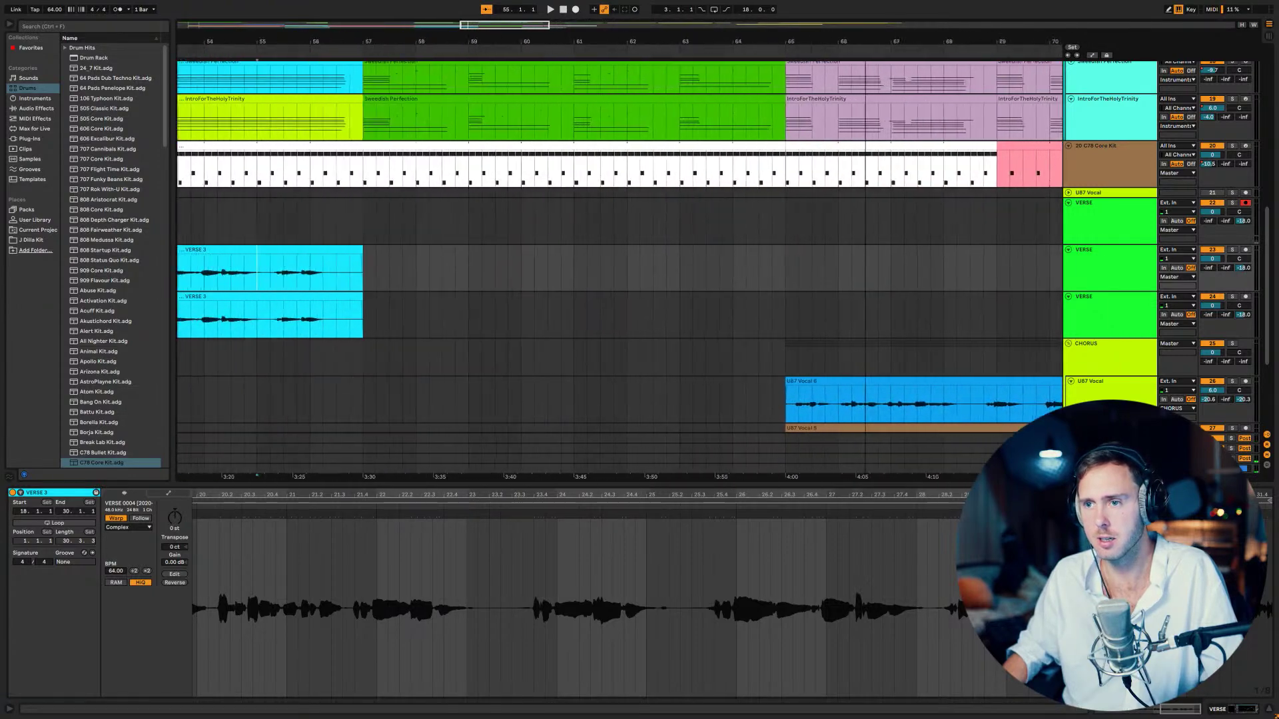
{"action": "key", "text": "space"}
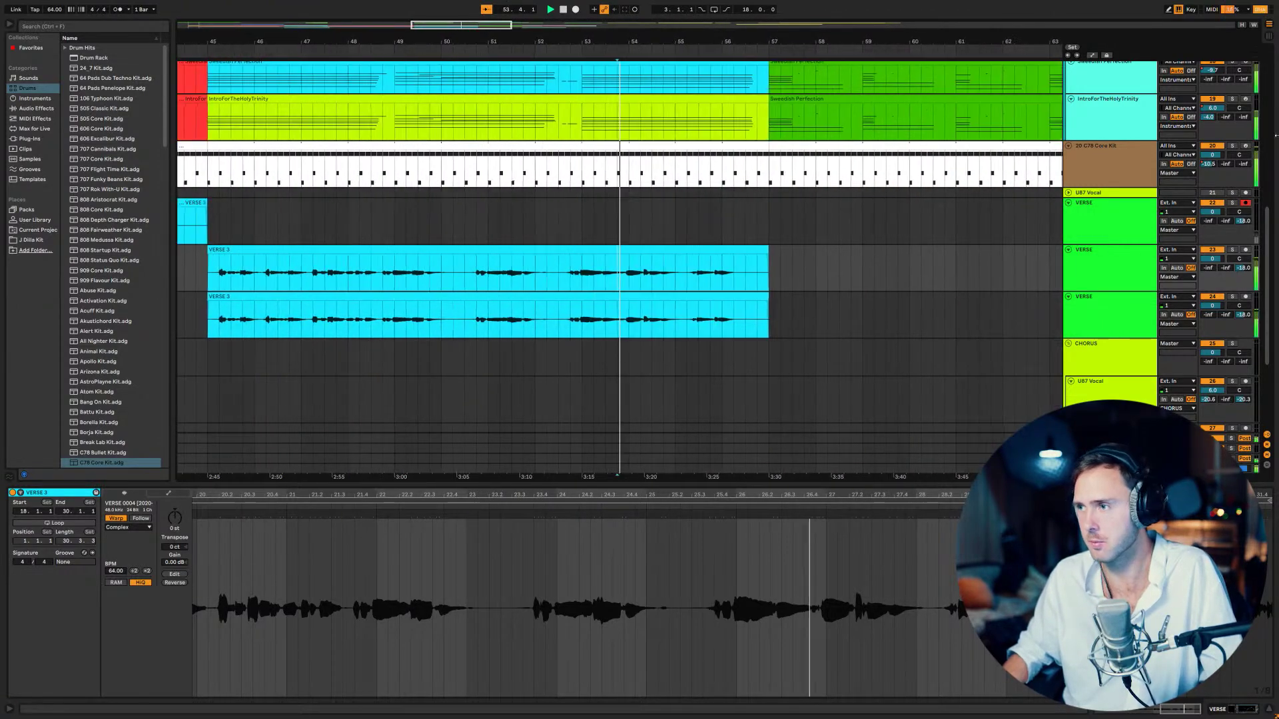
{"action": "left_click", "coordinate": [574, 10]}
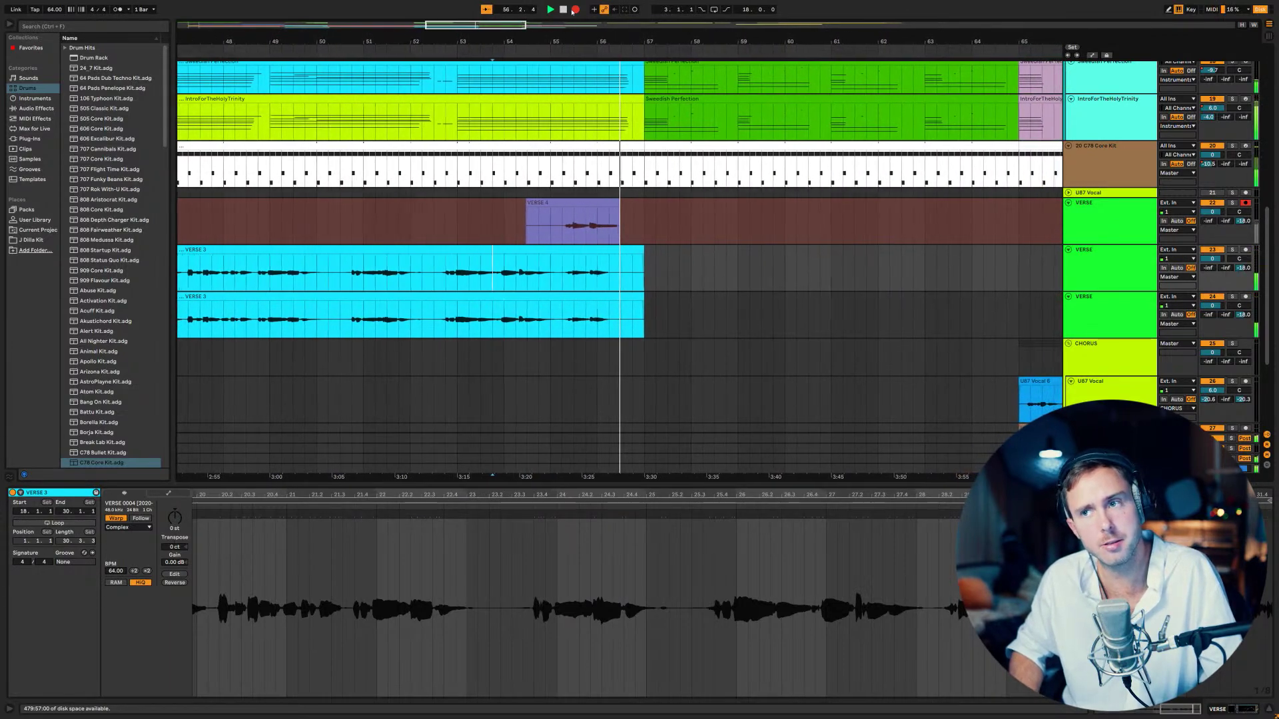
{"action": "key", "text": "space"}
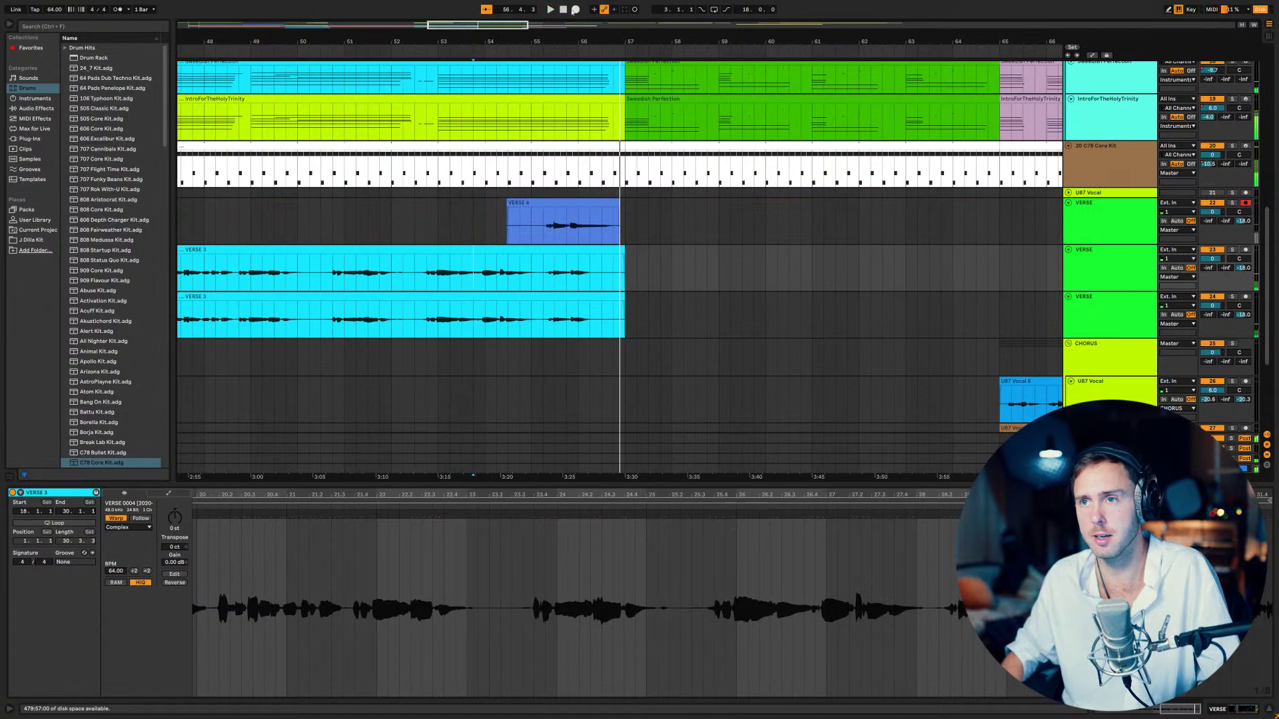
- Record a replacement vocal take of the last line on the upper VERSE track from bar 54 to just before bar 57
{"action": "key", "text": "space"}
{"action": "left_click", "coordinate": [577, 10]}
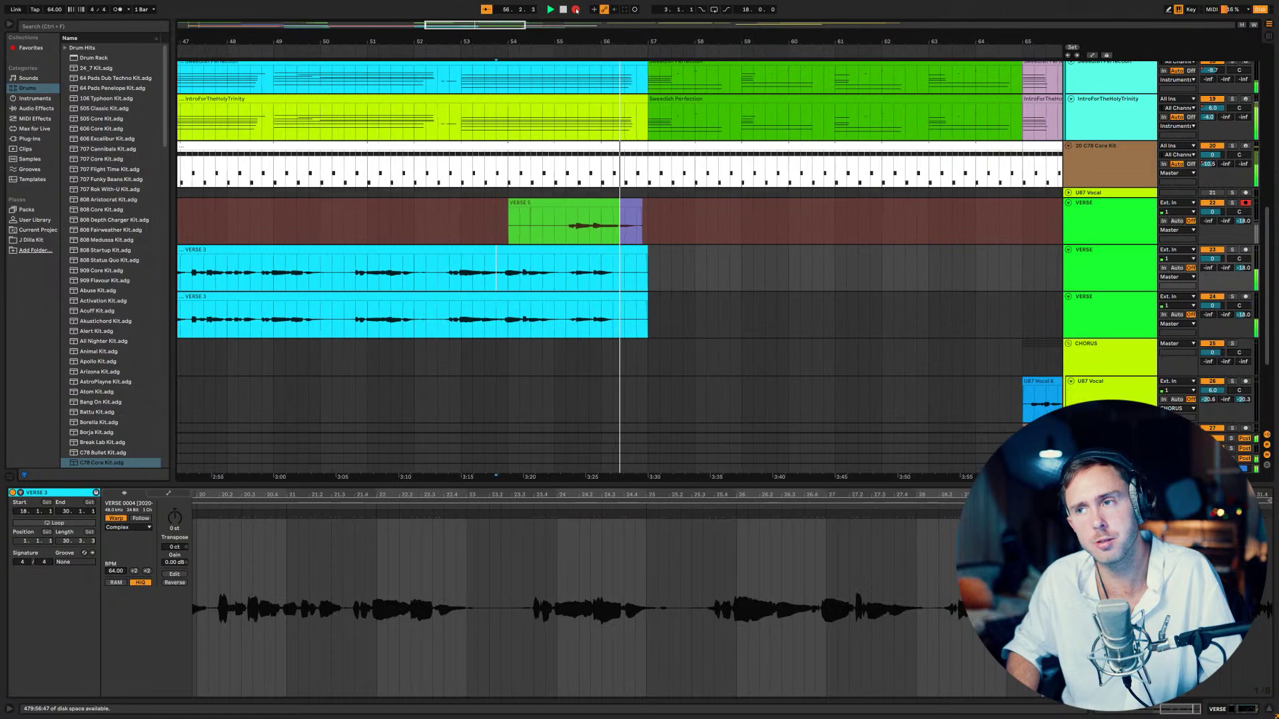
{"action": "left_click", "coordinate": [575, 10]}
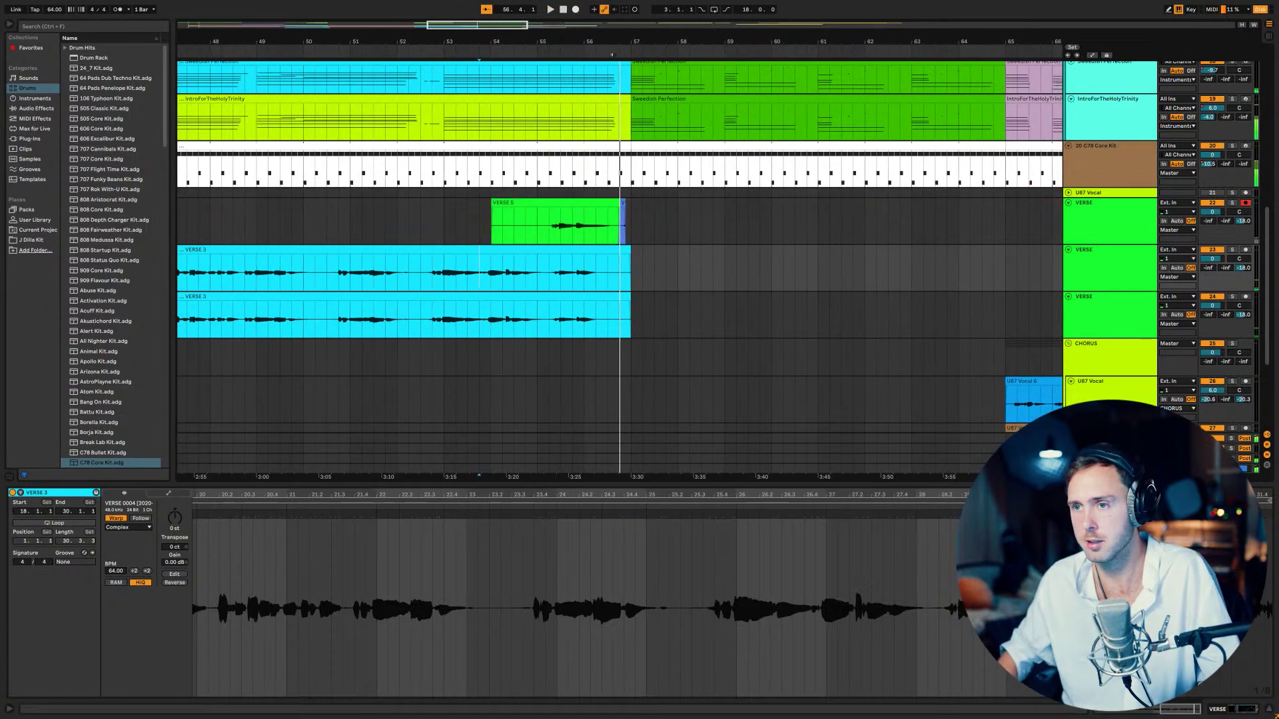
- Trim the new take's start to 55.2, align it with the existing vocal and copy it onto both lower VERSE tracks
{"action": "left_click_drag", "start_coordinate": [493, 203], "coordinate": [565, 199]}
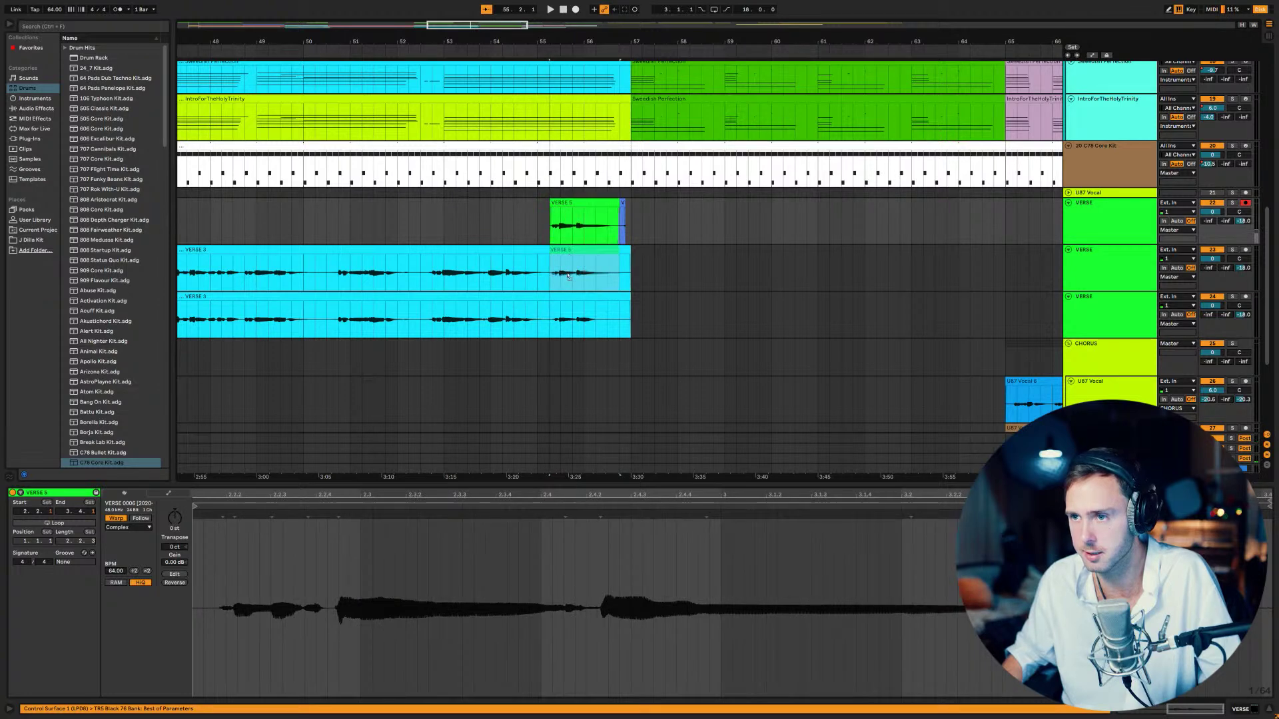
{"action": "left_click_drag", "start_coordinate": [568, 277], "coordinate": [559, 209]}
{"action": "scroll", "coordinate": [561, 221], "scroll_direction": "up", "scroll_amount": 10}
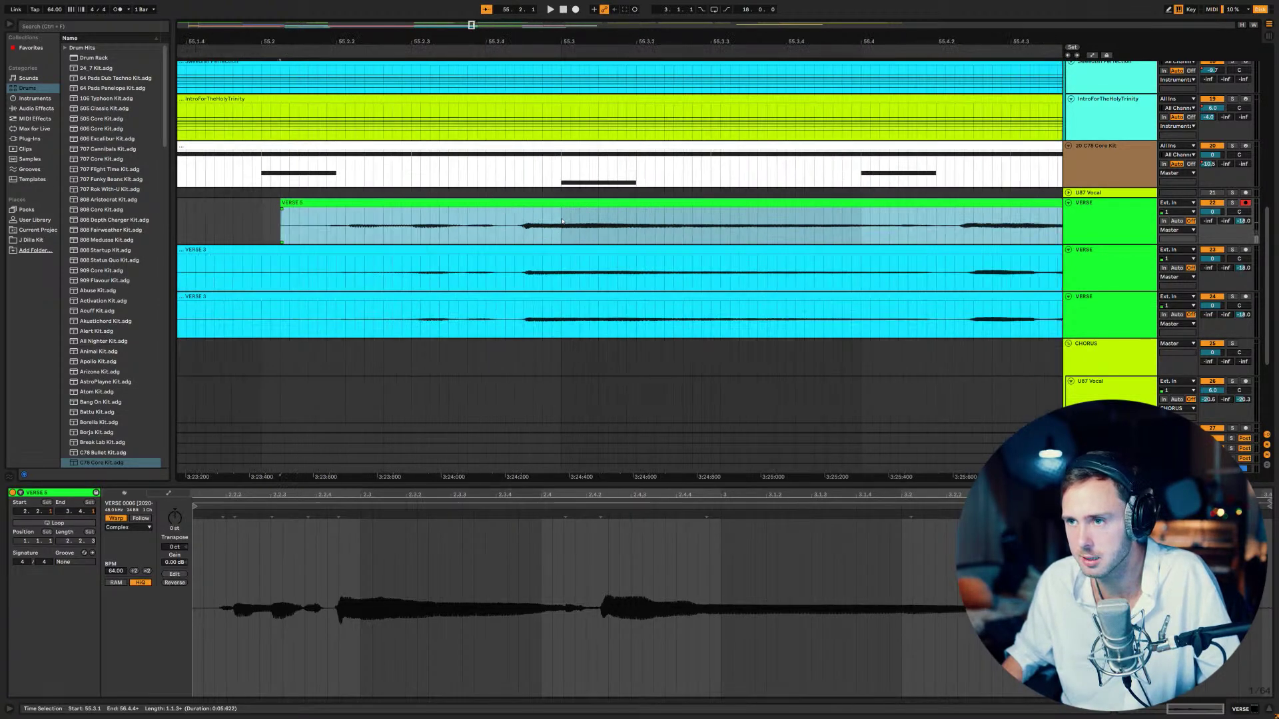
{"action": "left_click_drag", "start_coordinate": [280, 202], "coordinate": [283, 299]}
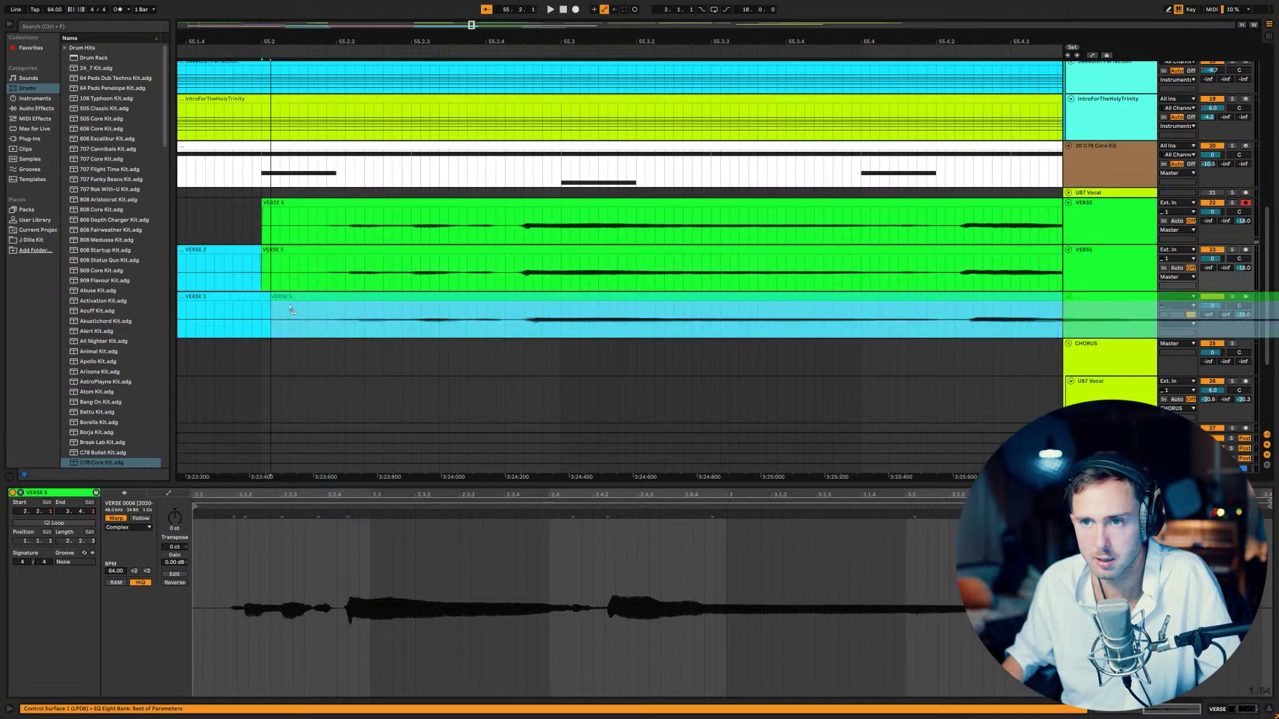
{"action": "scroll", "coordinate": [247, 216], "scroll_direction": "down", "scroll_amount": 10}
- Deactivate the new take on the upper VERSE track and transpose its copy on the lowest VERSE track down by about an octave
{"action": "left_click", "coordinate": [247, 217]}
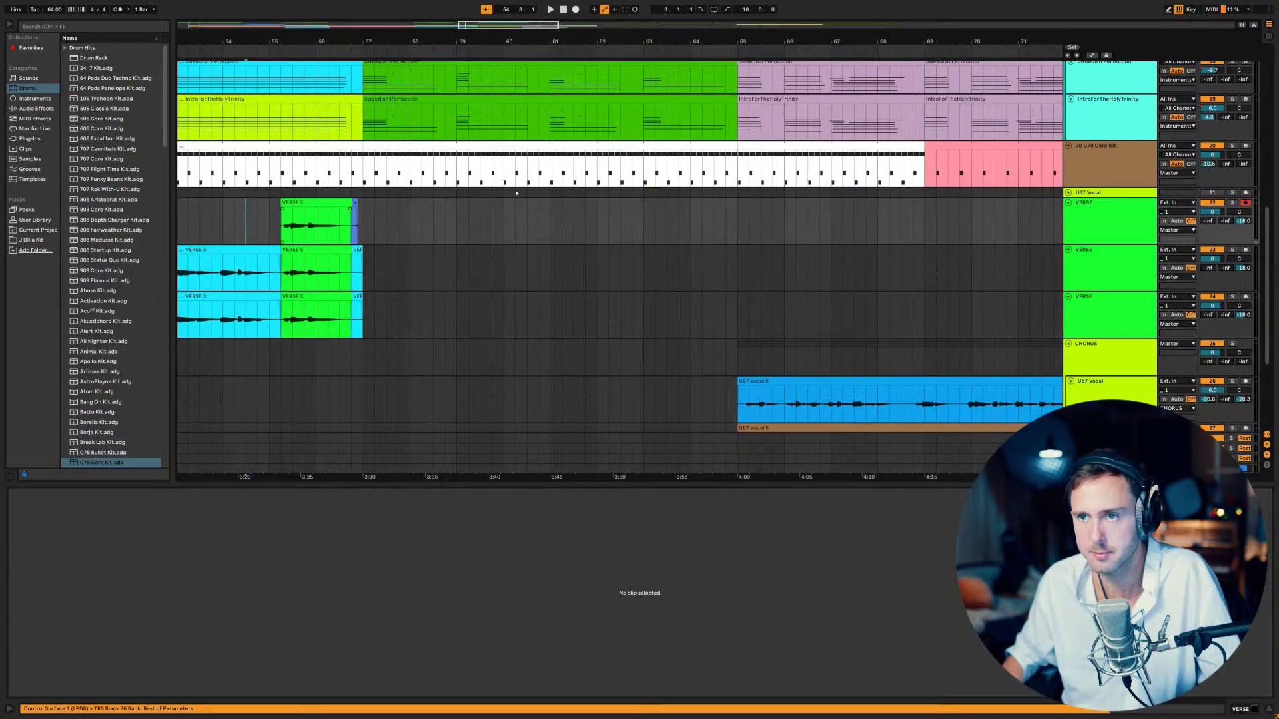
{"action": "key", "text": "space"}
{"action": "left_click", "coordinate": [680, 204]}
{"action": "key", "text": "0"}
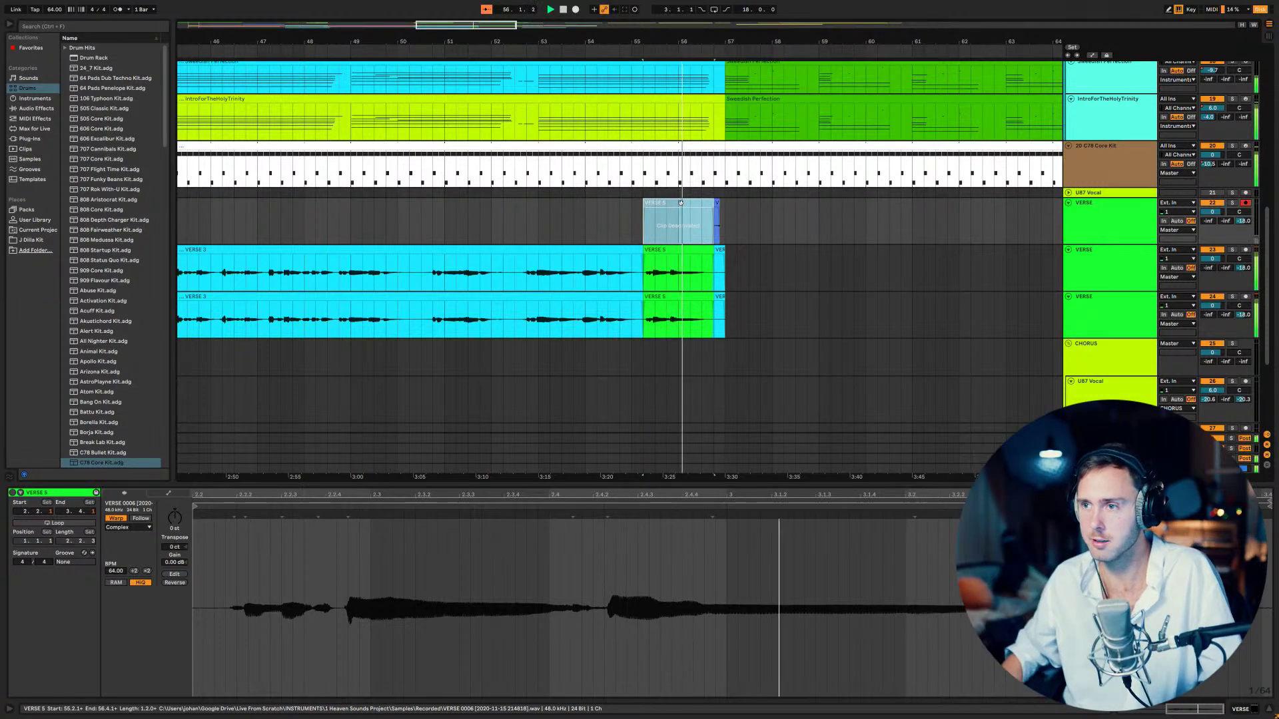
{"action": "left_click", "coordinate": [666, 297]}
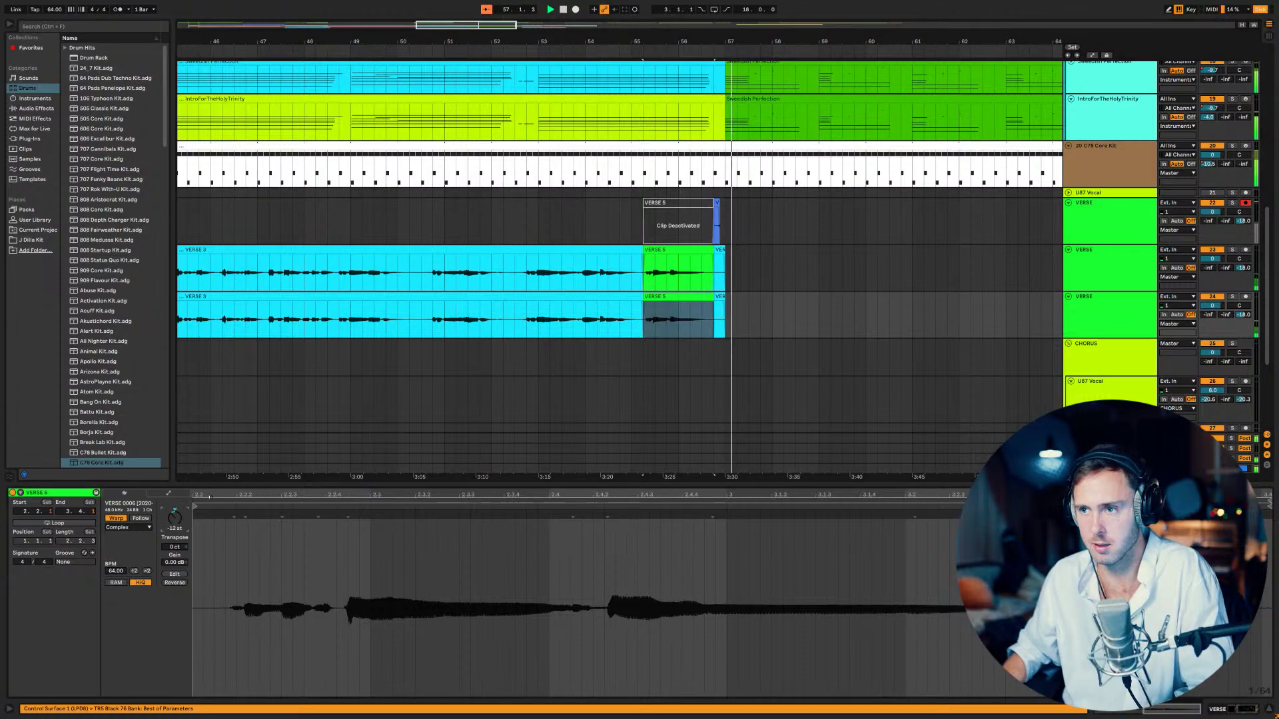
- Play the layered verse vocals from about bar 53 and check the devices on the VERSE tracks
{"action": "left_click", "coordinate": [524, 218]}
{"action": "key", "text": "space"}
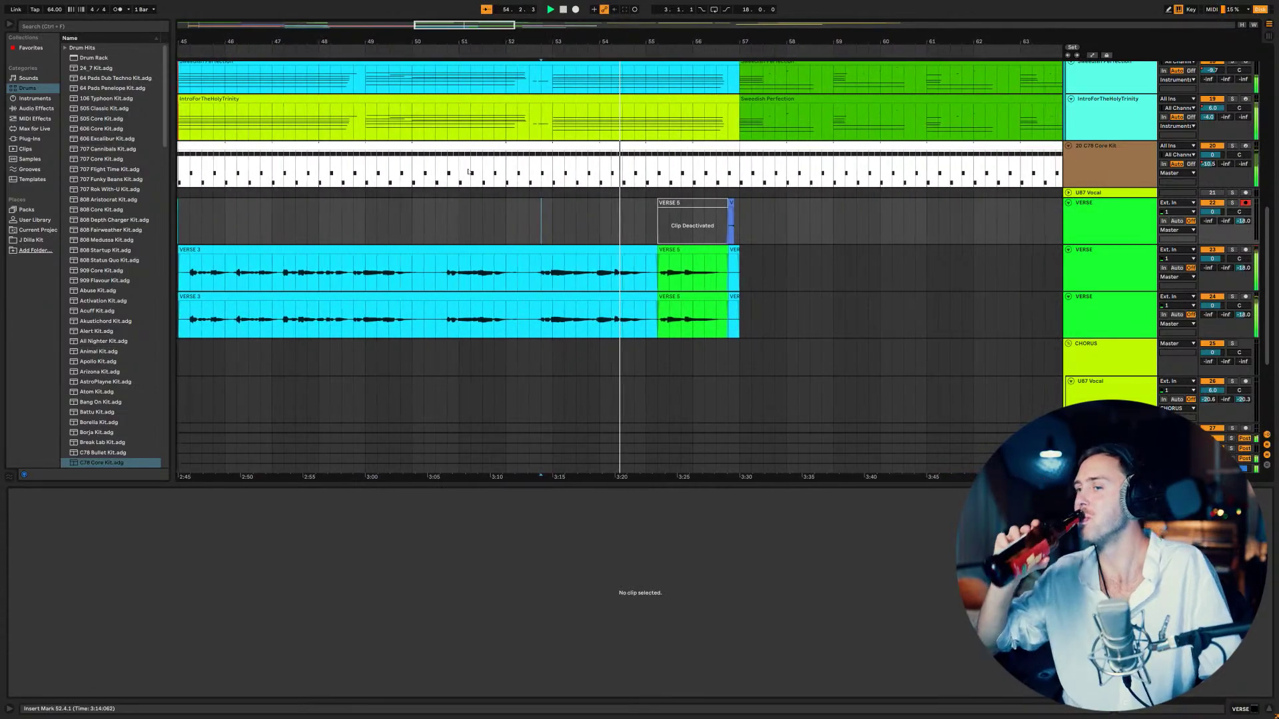
{"action": "key", "text": "space"}
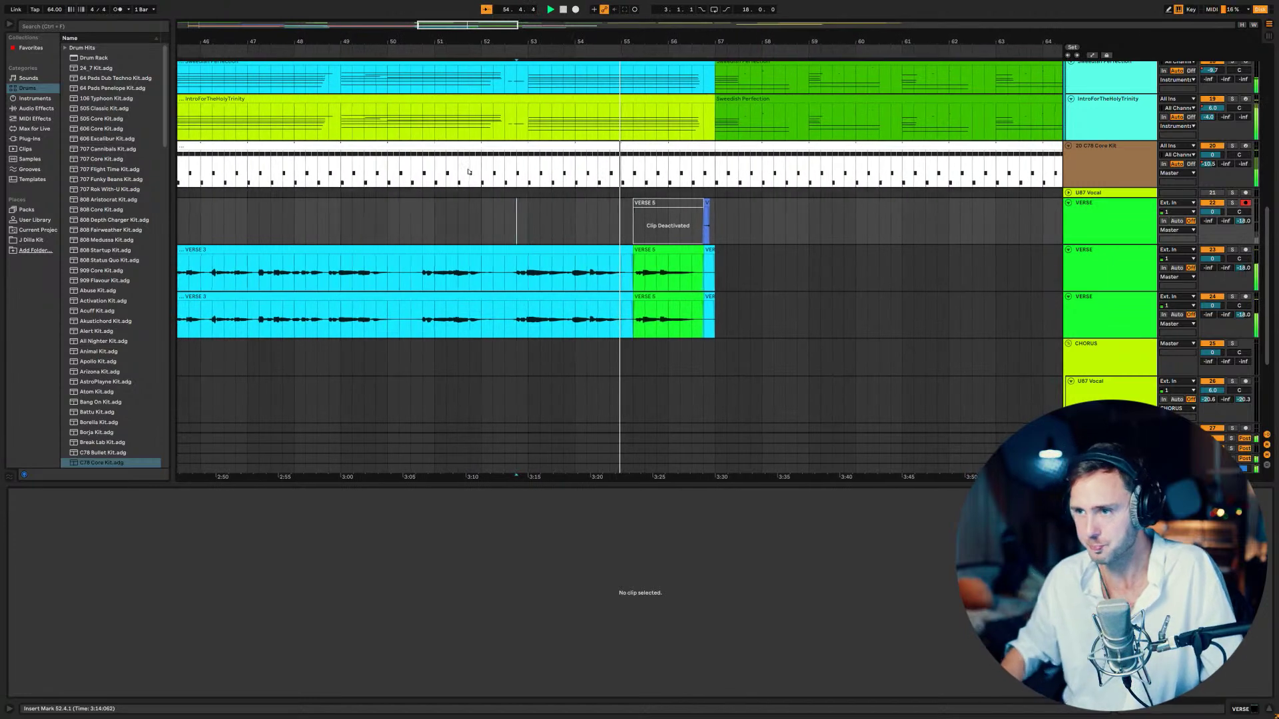
{"action": "left_click", "coordinate": [1095, 265]}
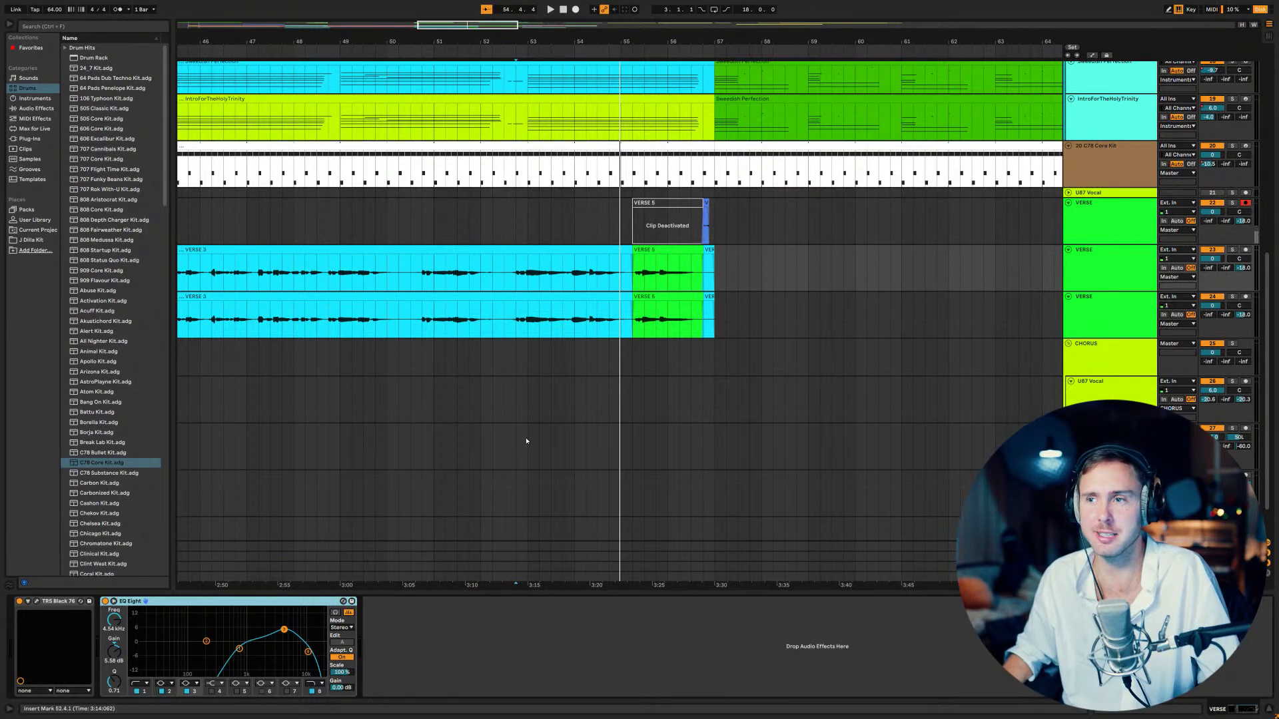
{"action": "key", "text": "space"}
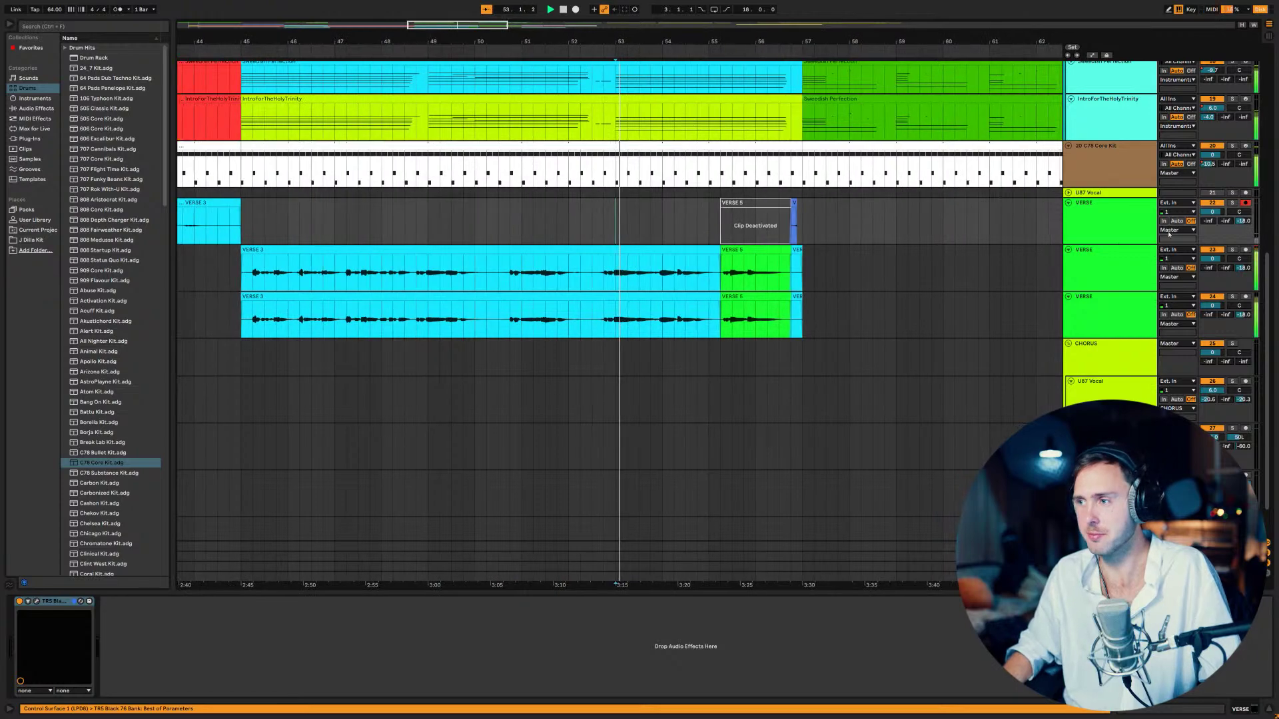
- On the middle VERSE track's EQ Eight, enable the low-cut, high-cut and 4.54 kHz boost bands and play the result from bar 53
{"action": "key", "text": "Down"}
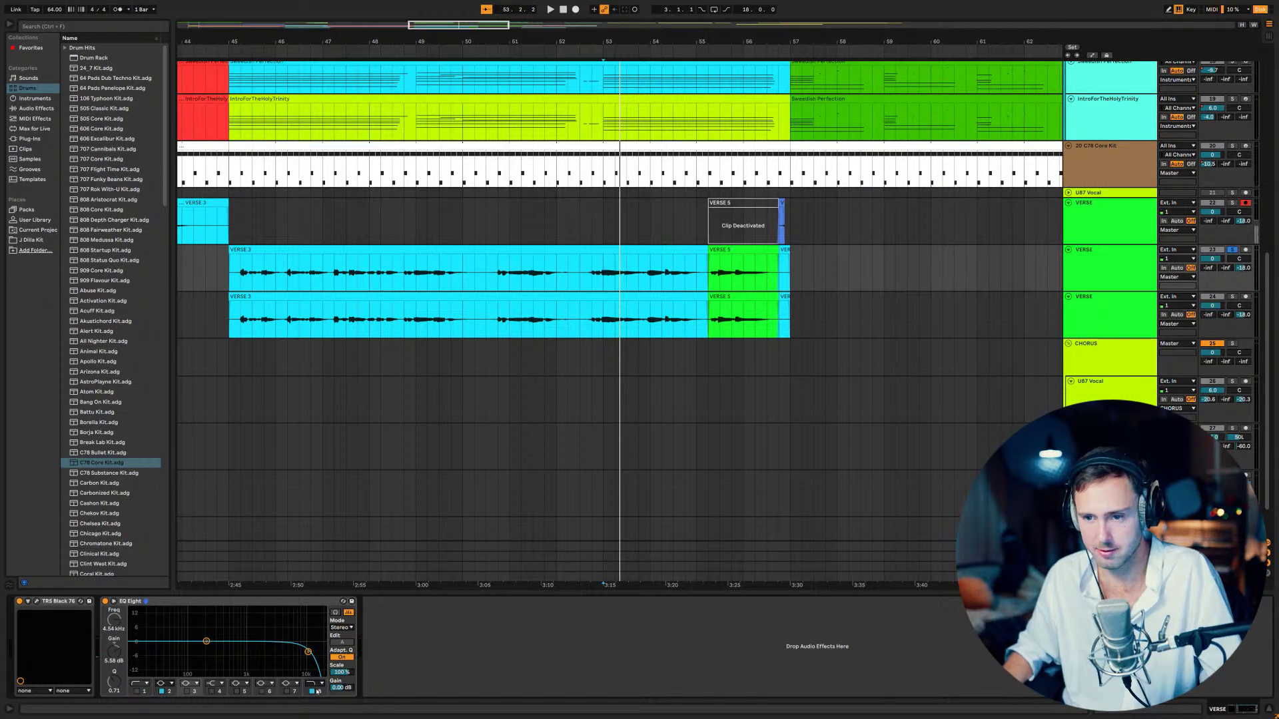
{"action": "key", "text": "space"}
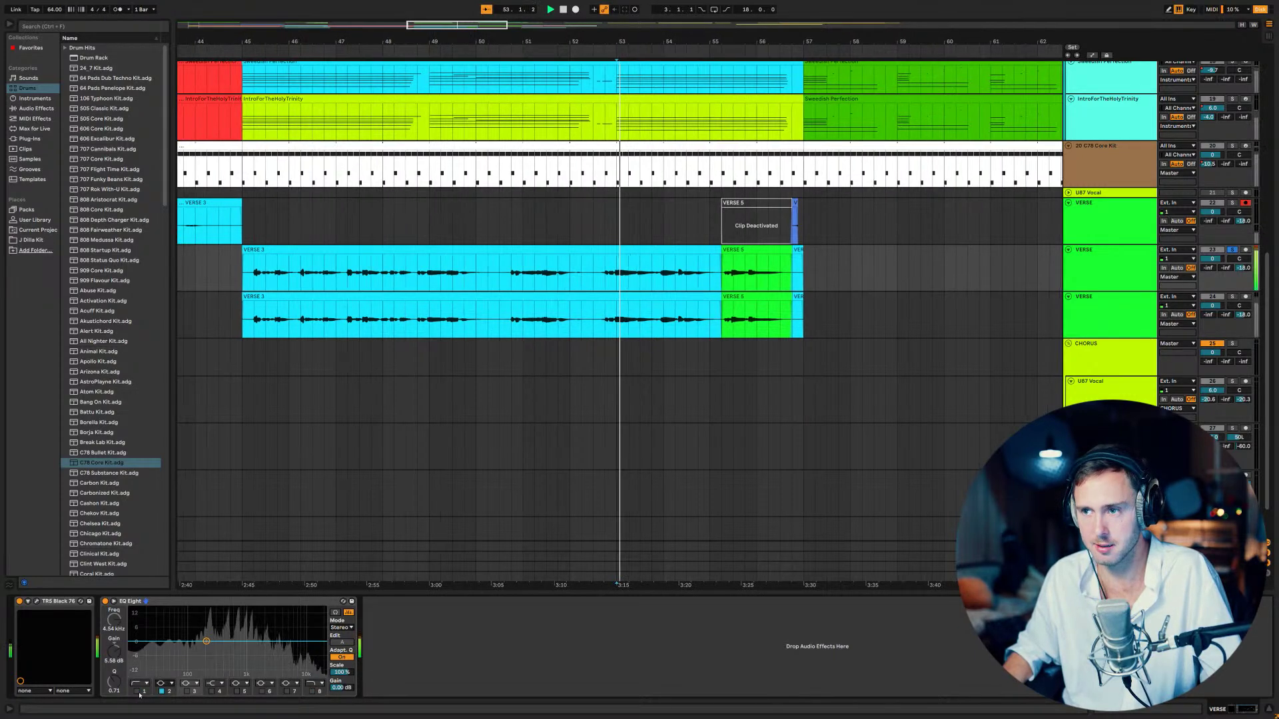
{"action": "left_click", "coordinate": [137, 693]}
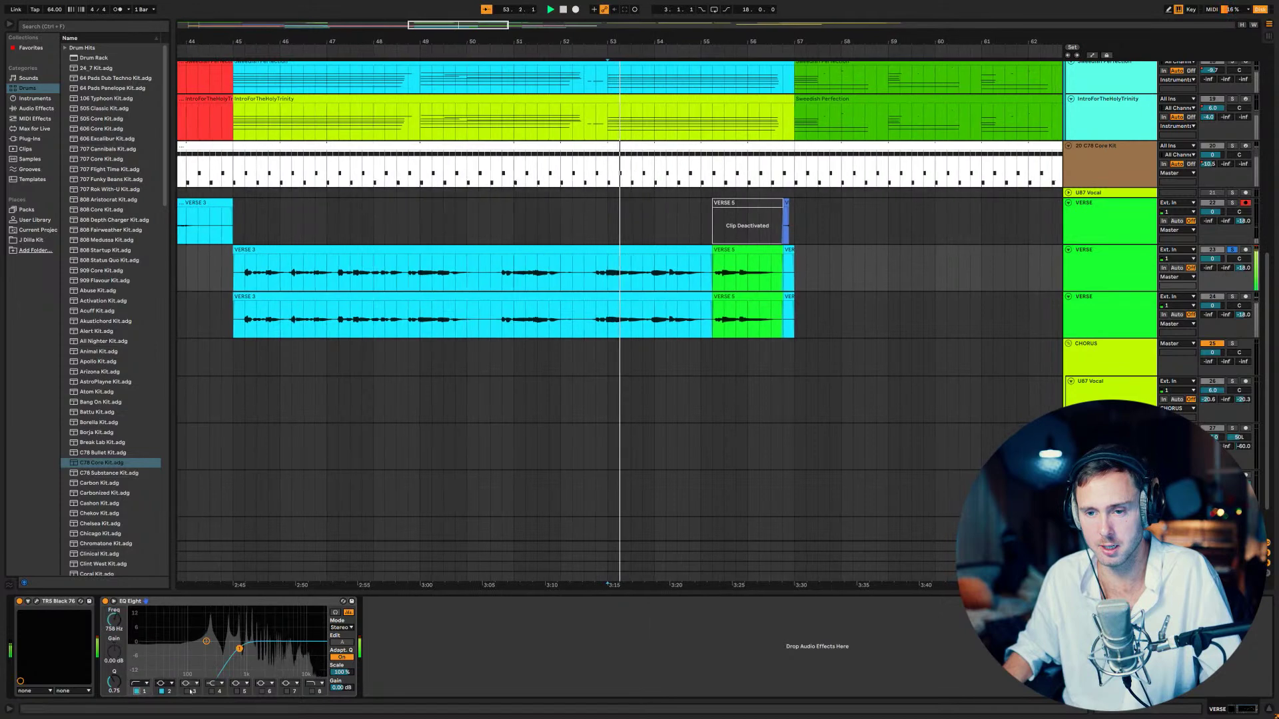
{"action": "left_click", "coordinate": [313, 691]}
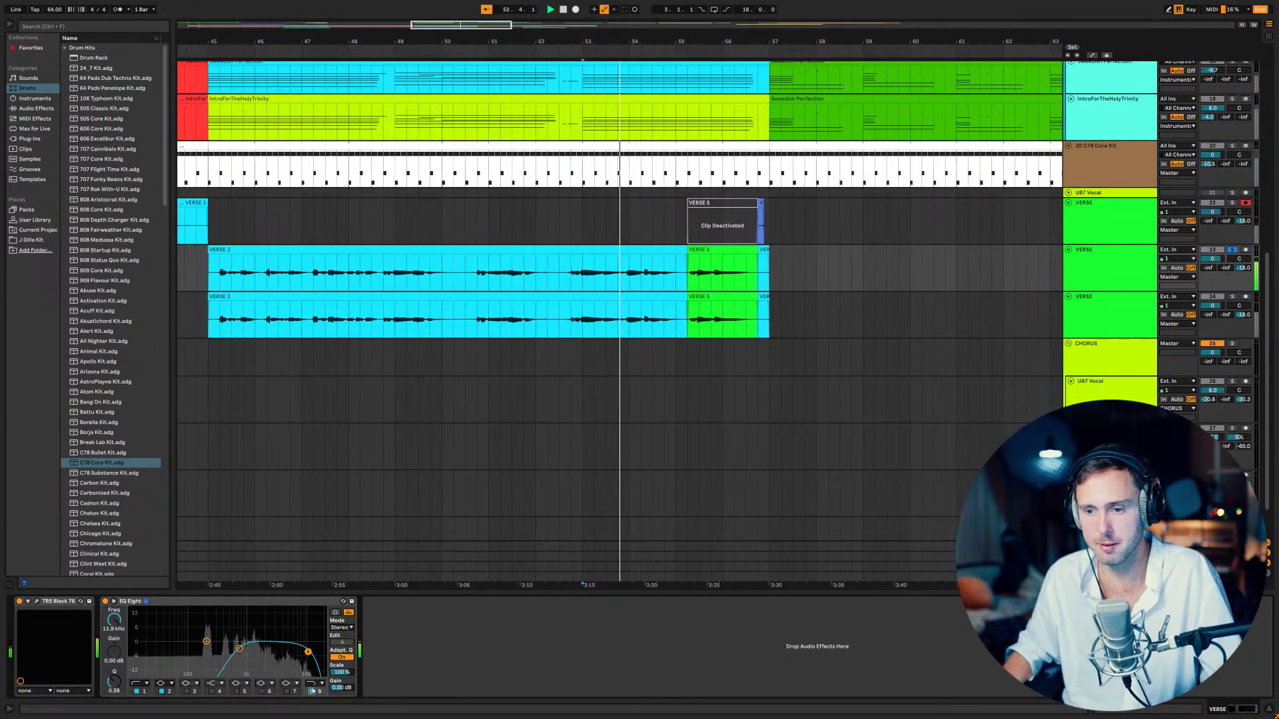
{"action": "left_click", "coordinate": [261, 691]}
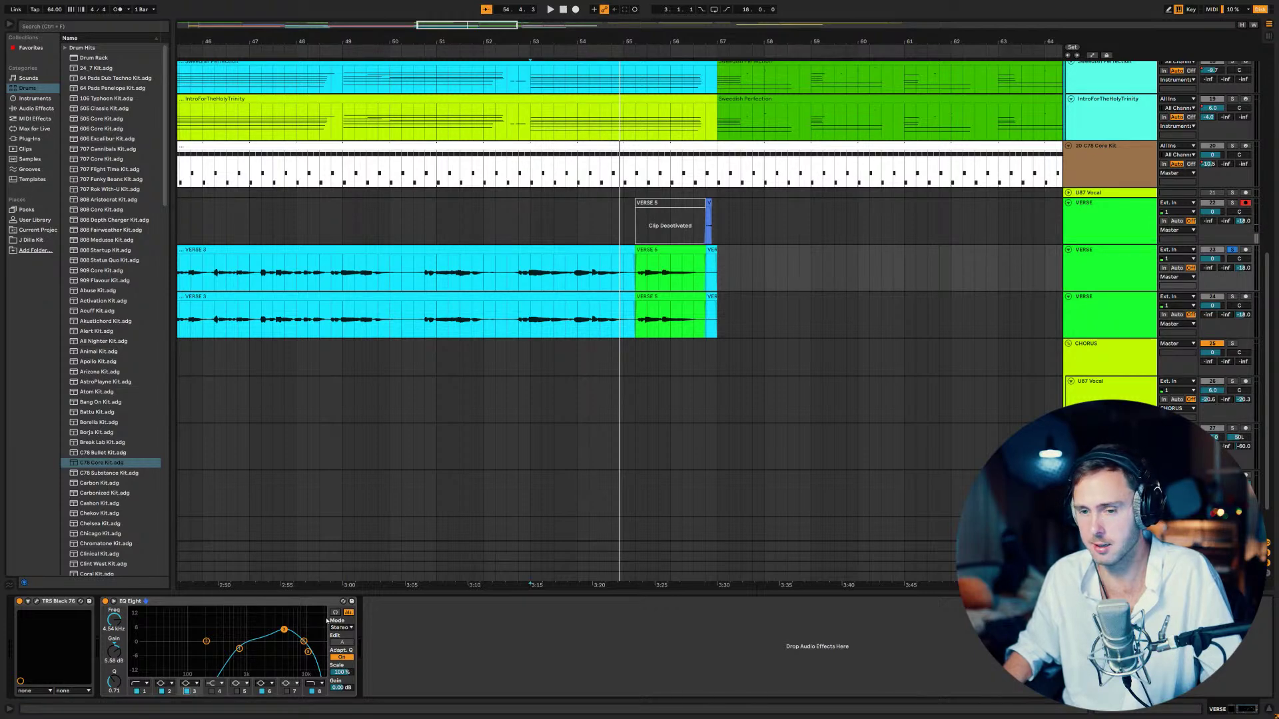
{"action": "key", "text": "space"}
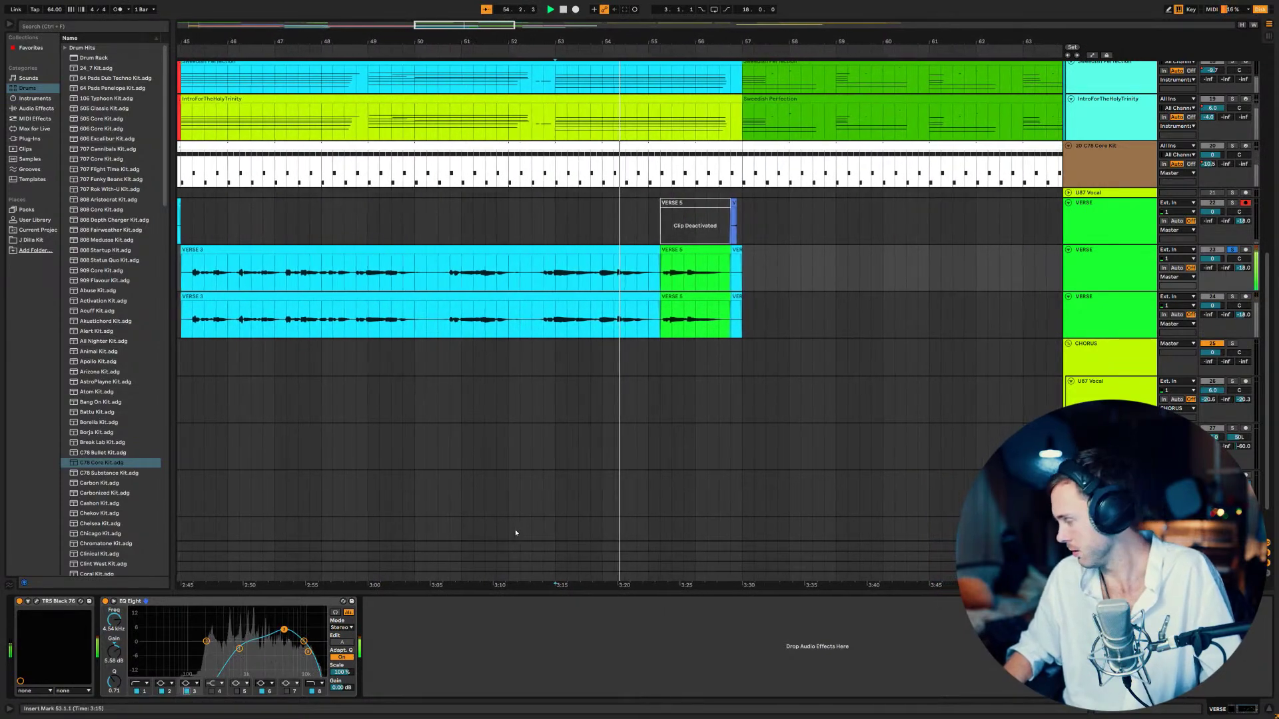
{"action": "key", "text": "space"}
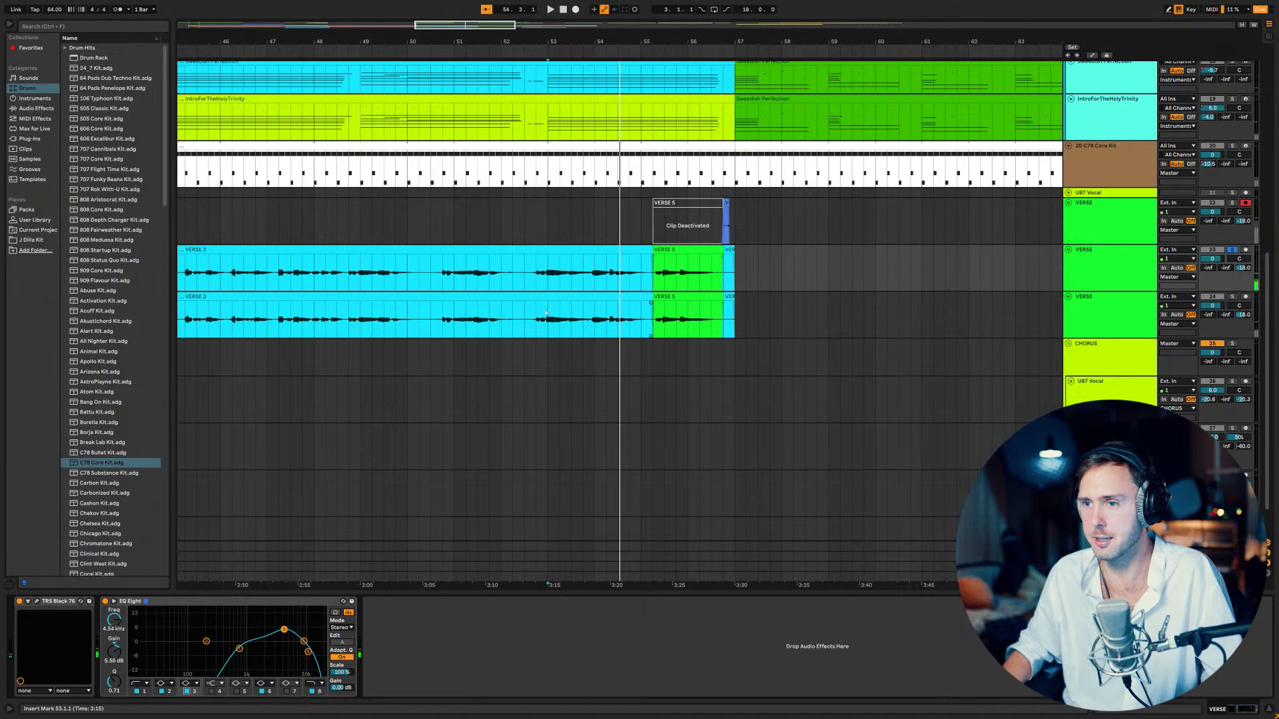
- Play the vocals from bar 45, briefly soloing the lowest VERSE track, and check that track's clip and device settings
{"action": "left_click", "coordinate": [558, 295]}
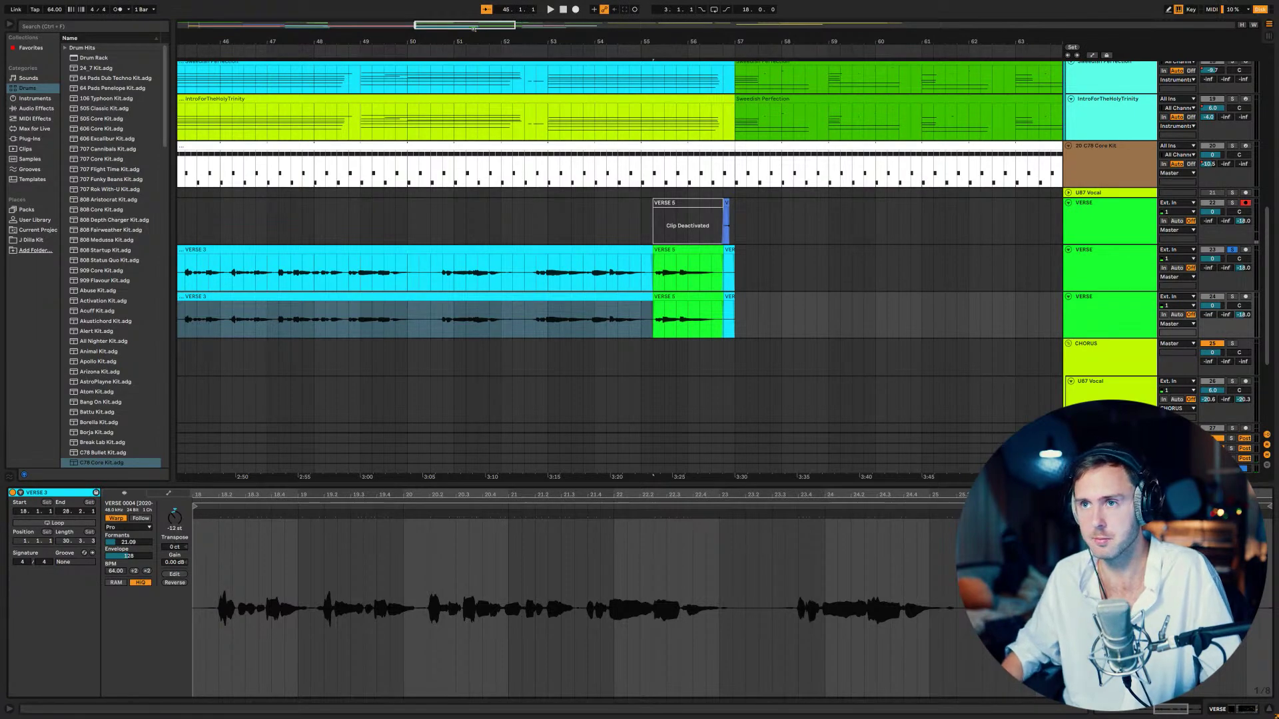
{"action": "scroll", "coordinate": [620, 267], "scroll_direction": "down", "scroll_amount": 3}
{"action": "left_click", "coordinate": [406, 226]}
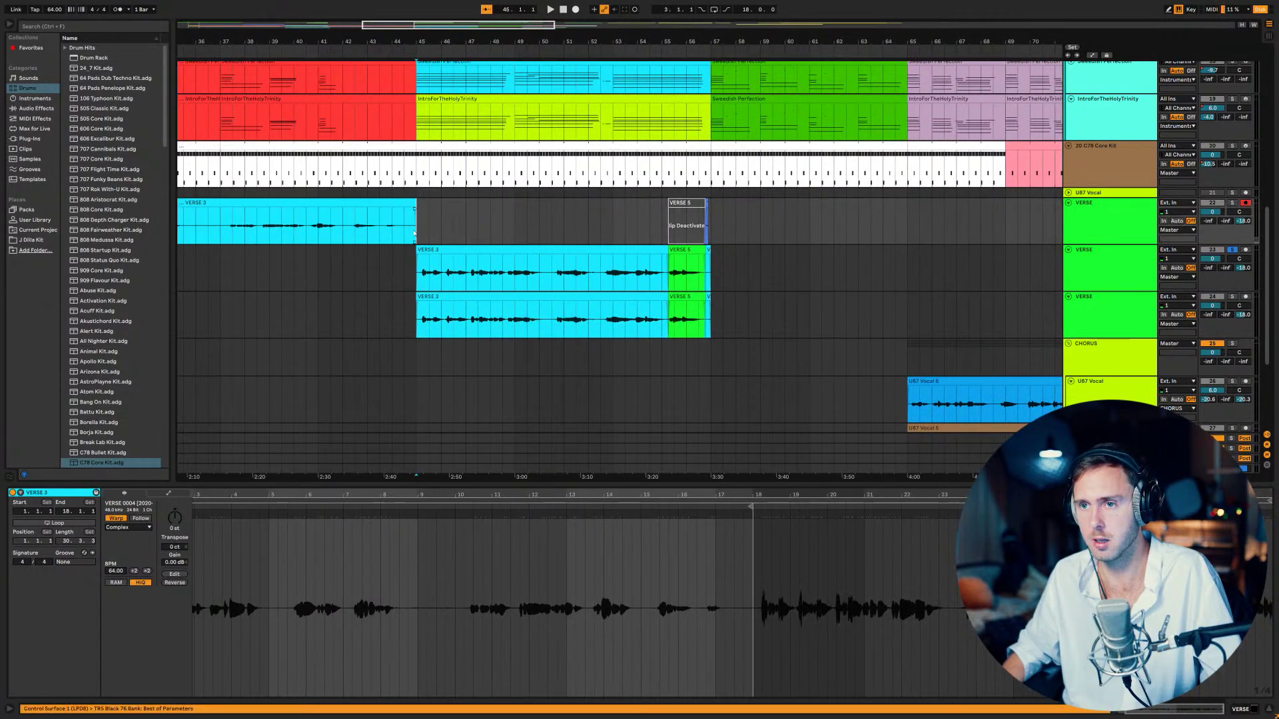
{"action": "scroll", "coordinate": [415, 233], "scroll_direction": "left", "scroll_amount": 5}
{"action": "key", "text": "space"}
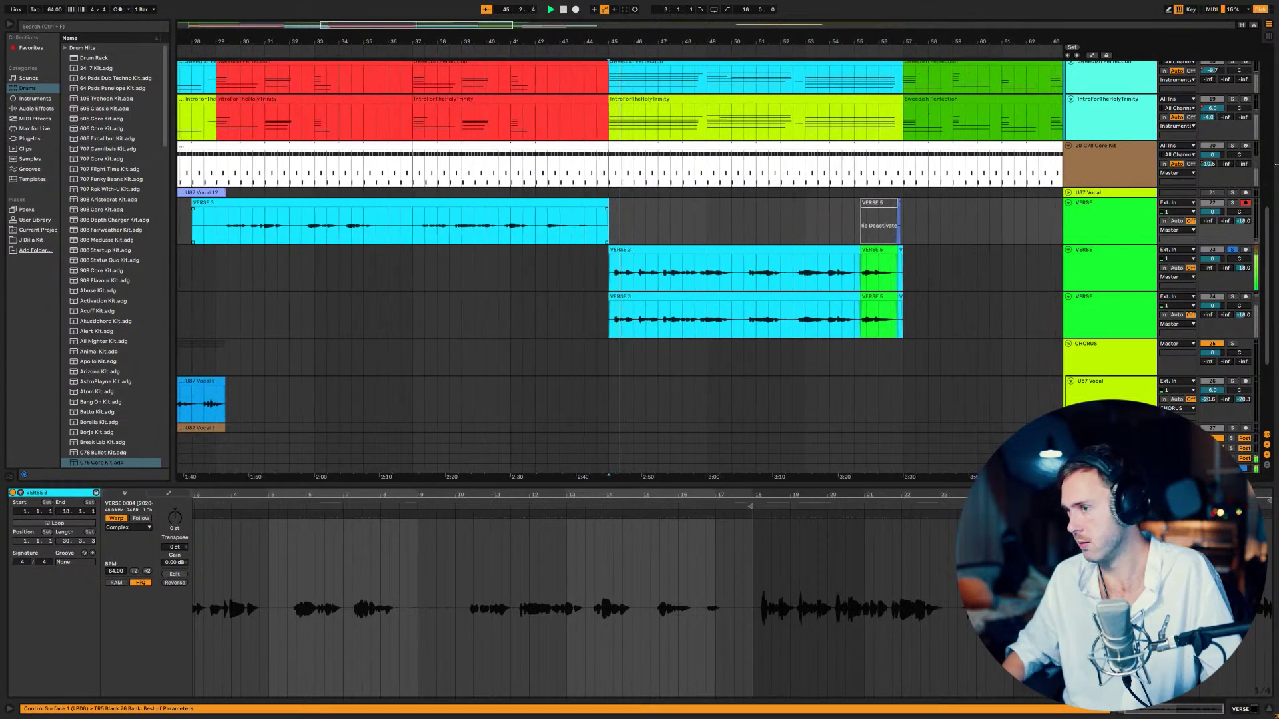
{"action": "left_click", "coordinate": [1232, 297]}
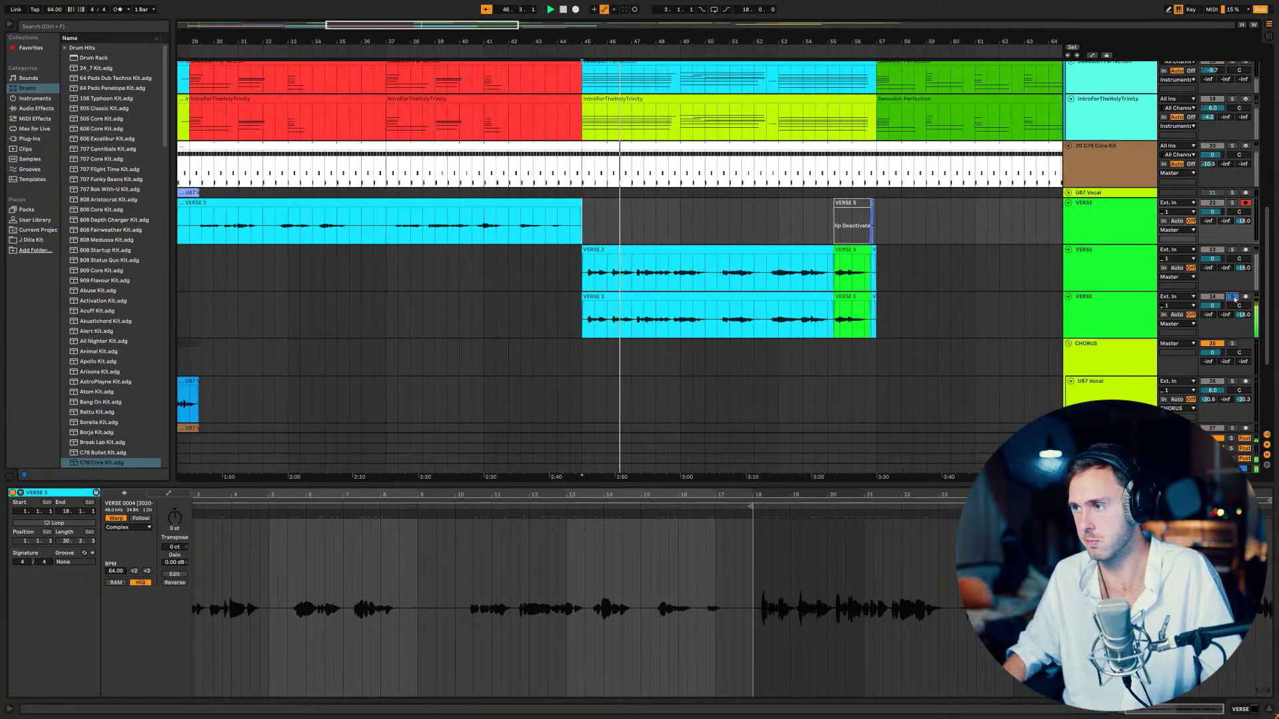
{"action": "left_click", "coordinate": [1232, 297]}
{"action": "key", "text": "shift+Tab"}
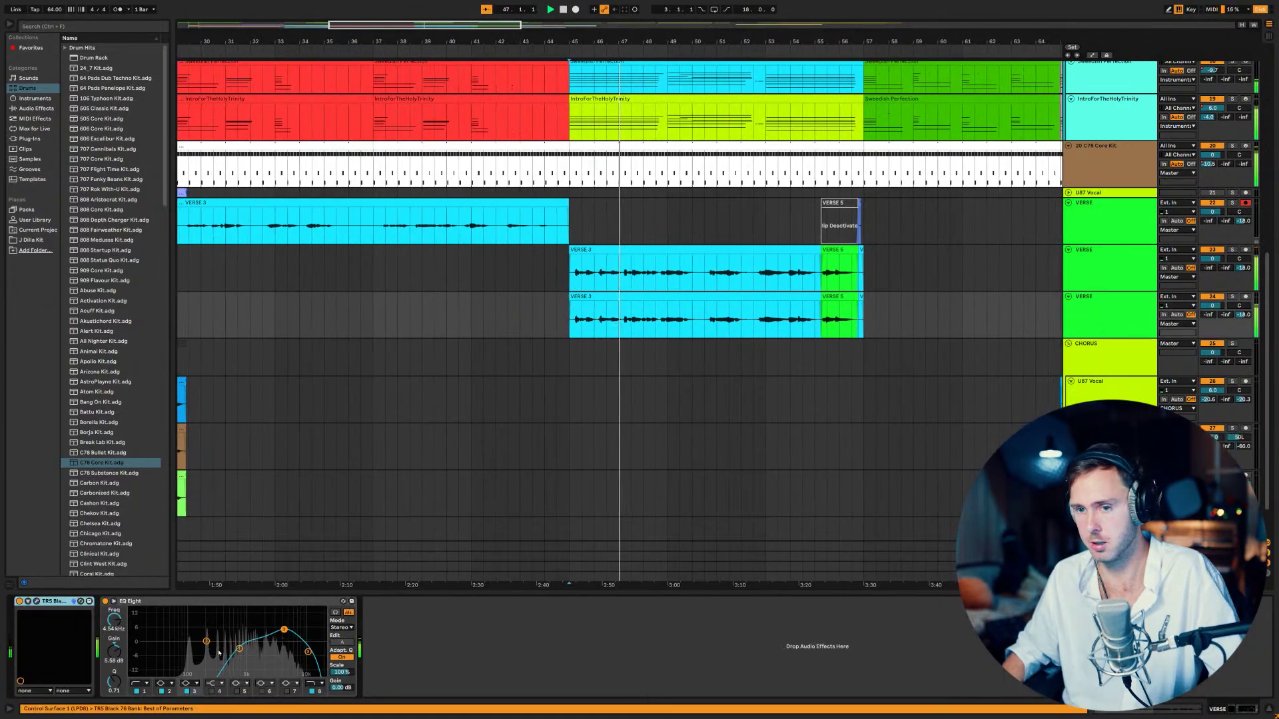
- Set all clips from bar 45 to 57 on the lowest VERSE track to Pro warp mode with Formants at 8.59
{"action": "left_click", "coordinate": [759, 297]}
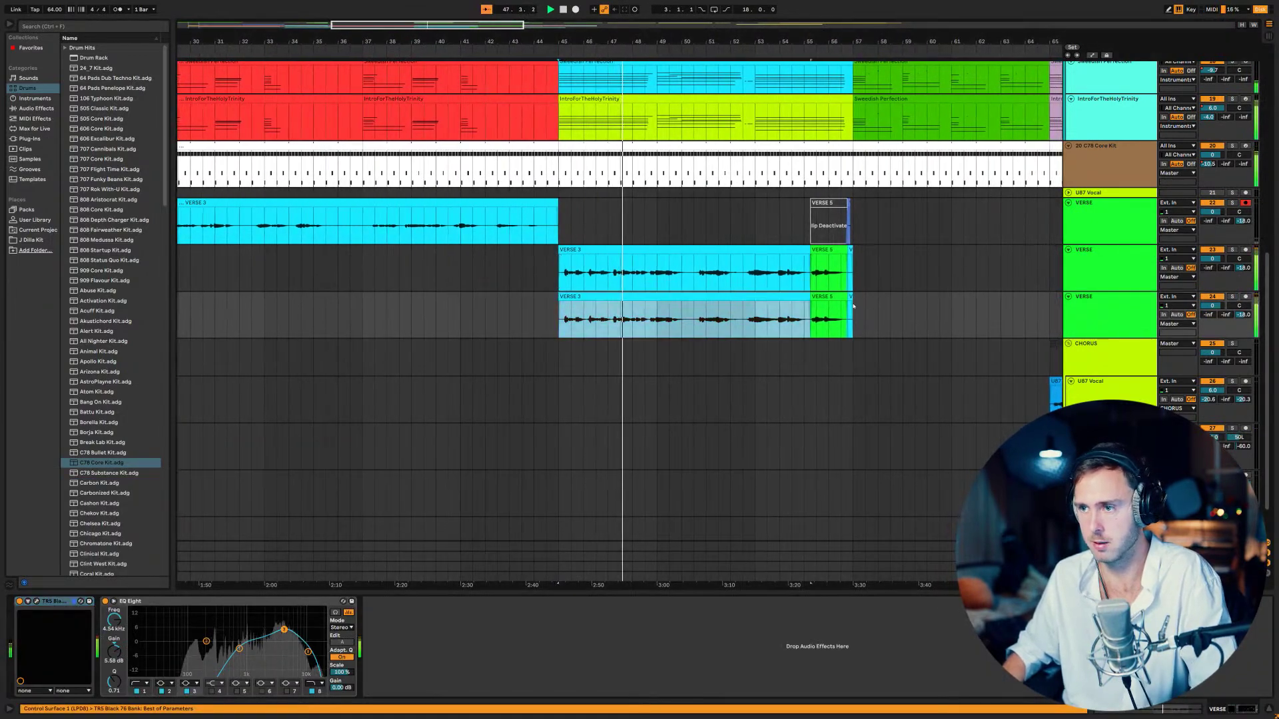
{"action": "left_click", "coordinate": [833, 311], "text": "shift"}
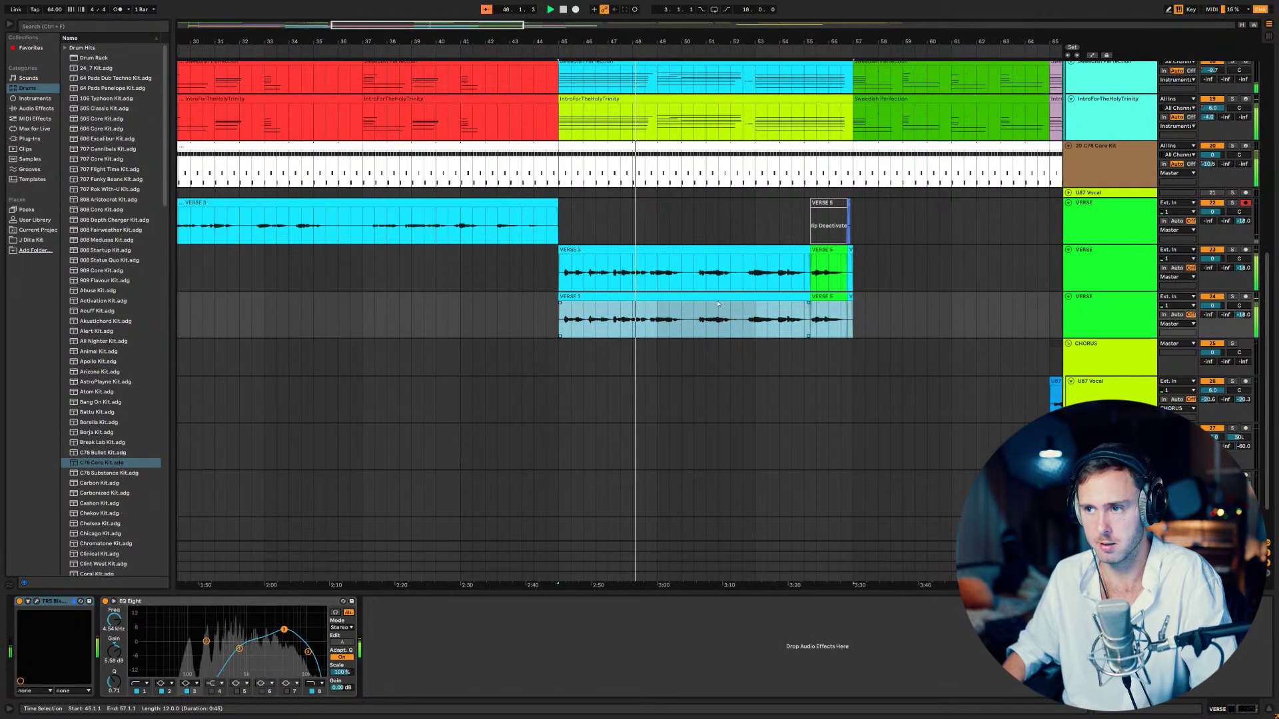
{"action": "double_click", "coordinate": [832, 306]}
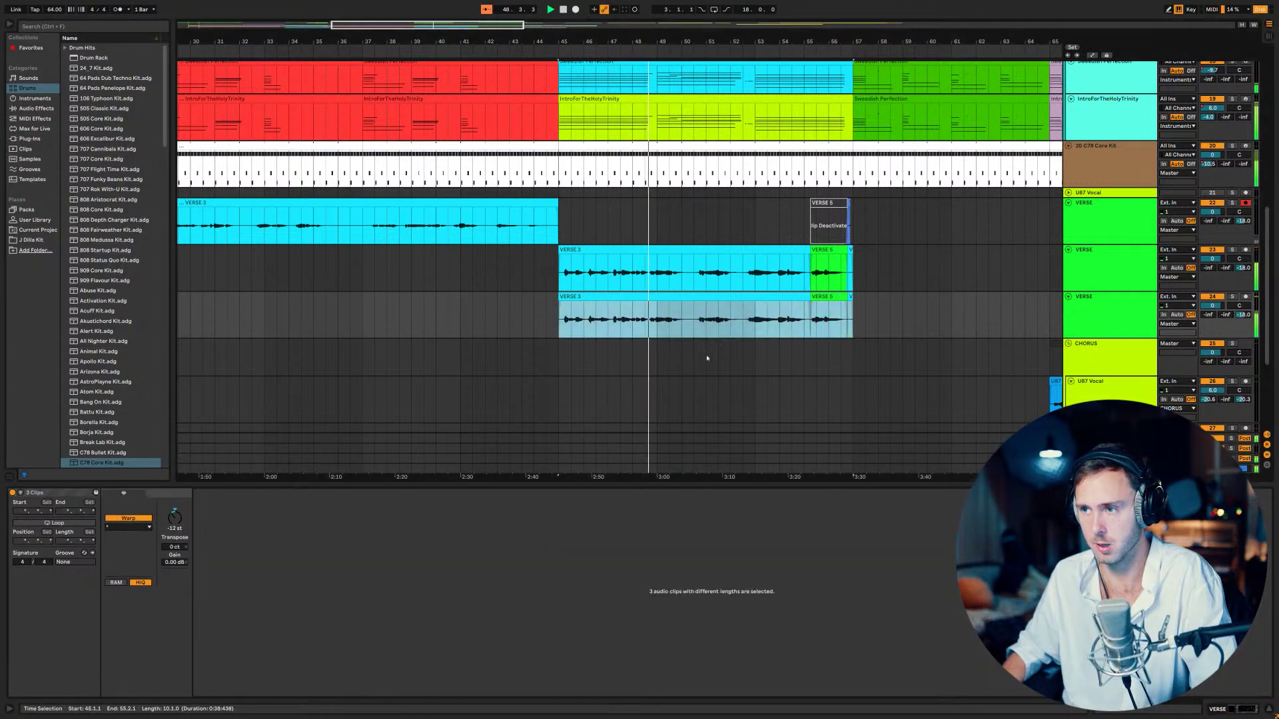
{"action": "left_click", "coordinate": [128, 527]}
{"action": "left_click", "coordinate": [123, 575]}
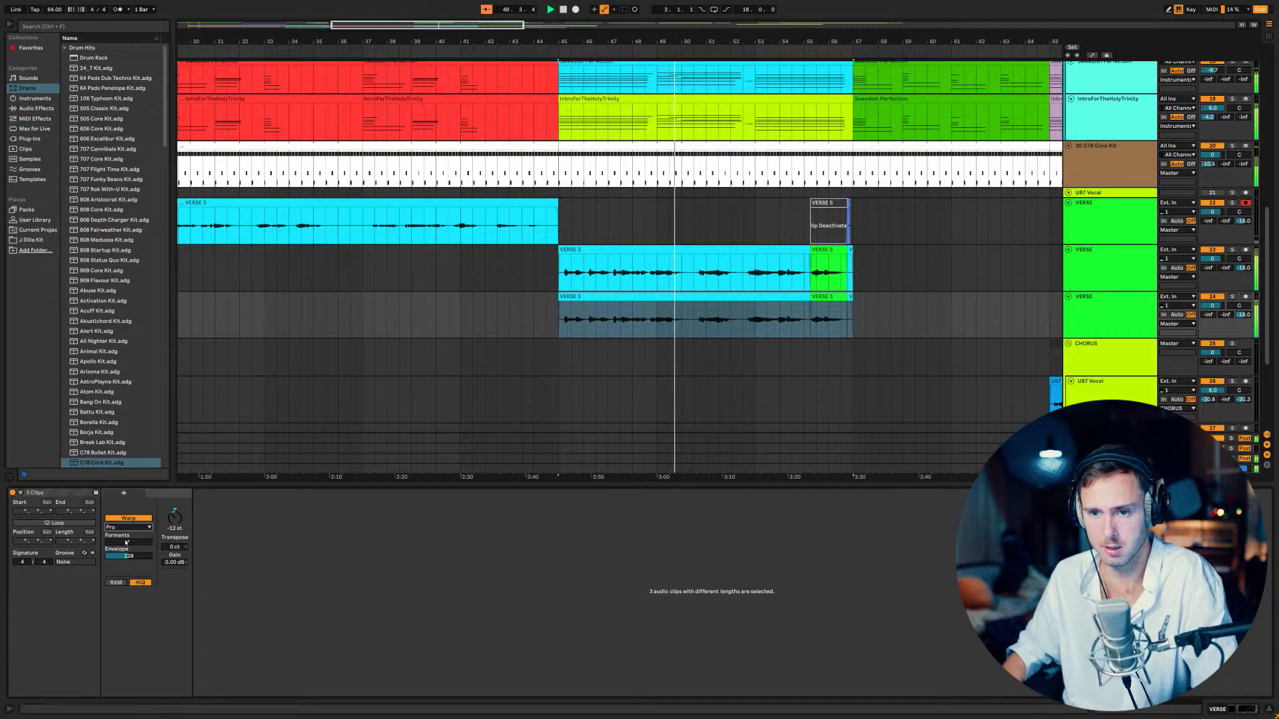
{"action": "left_click_drag", "start_coordinate": [128, 541], "coordinate": [128, 593]}
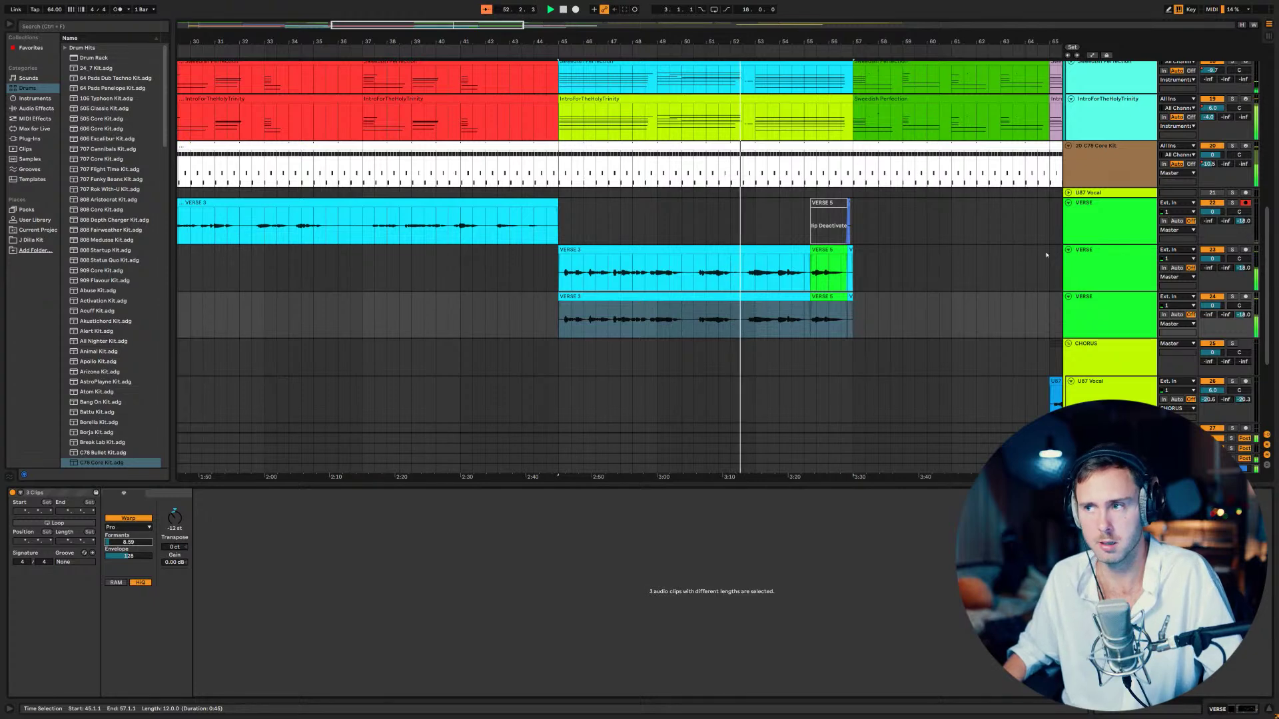
- Search the browser for "valha" to list the Valhalla plug-ins
{"action": "left_click", "coordinate": [1105, 264]}
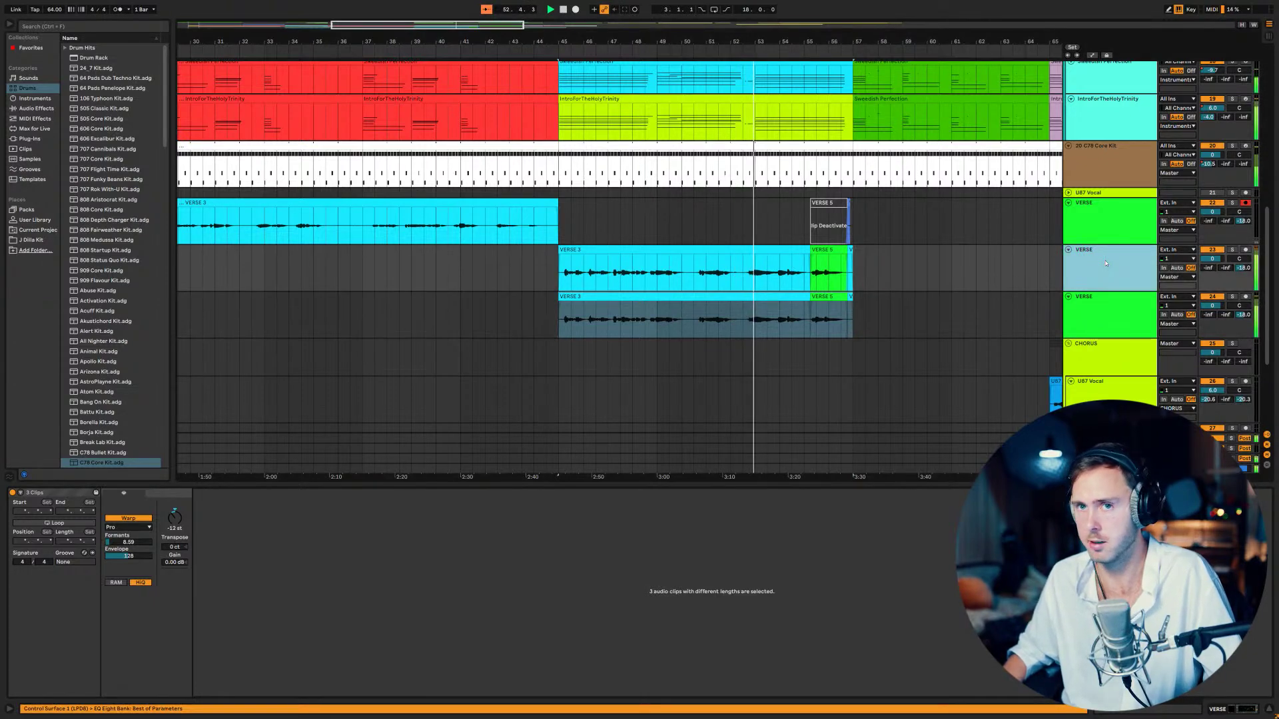
{"action": "key", "text": "ctrl+f"}
{"action": "type", "text": "valha"}
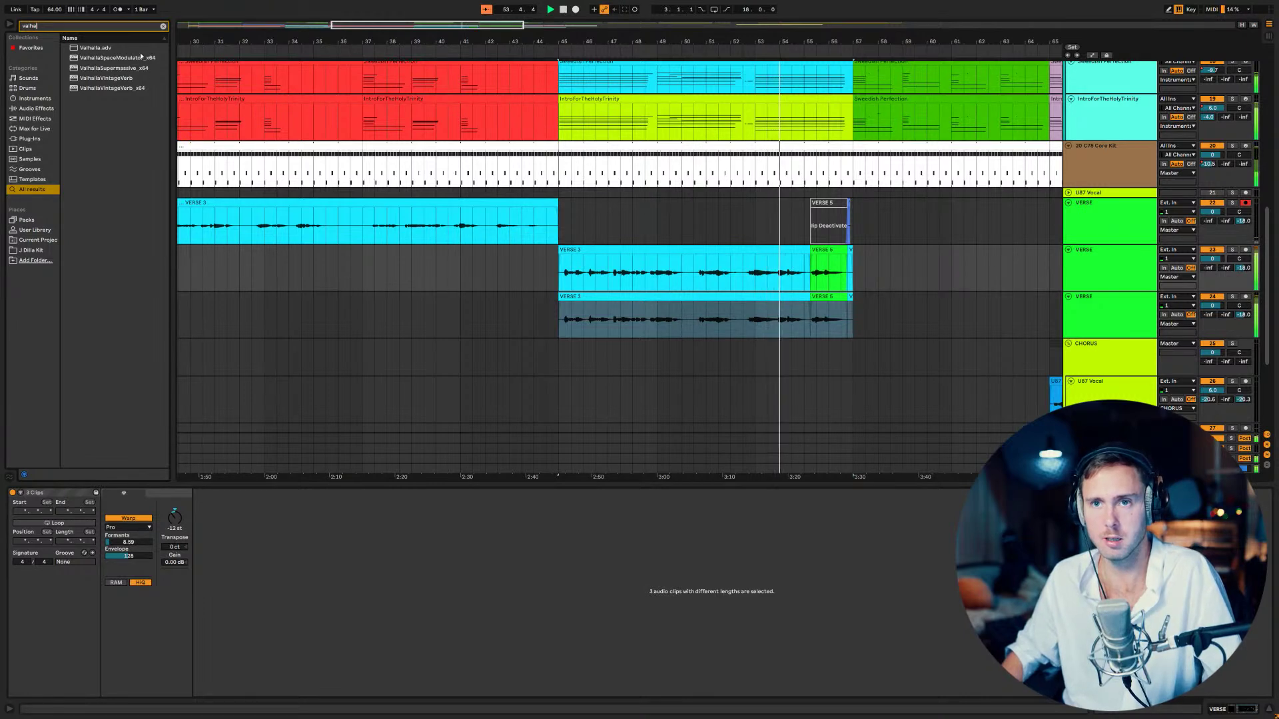
- Duplicate the middle VERSE track and solo the lowest VERSE track
{"action": "left_click", "coordinate": [1089, 299]}
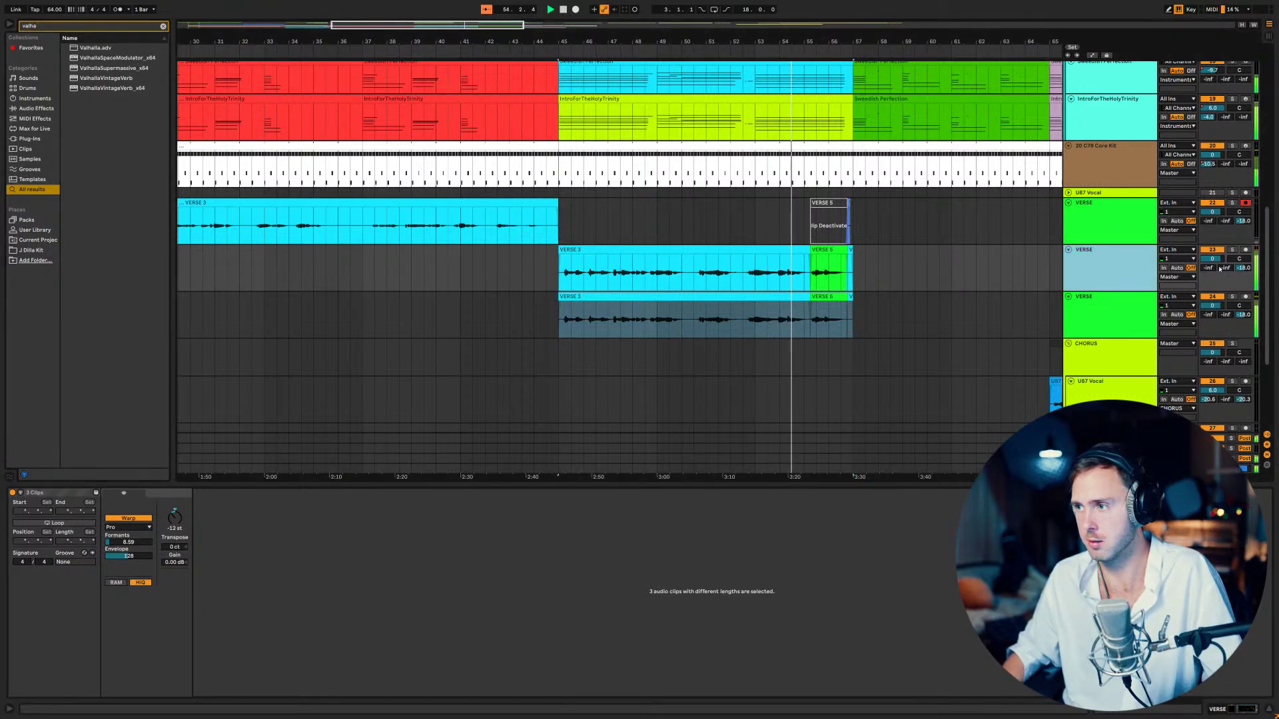
{"action": "key", "text": "ctrl+d"}
{"action": "left_click", "coordinate": [1232, 343]}
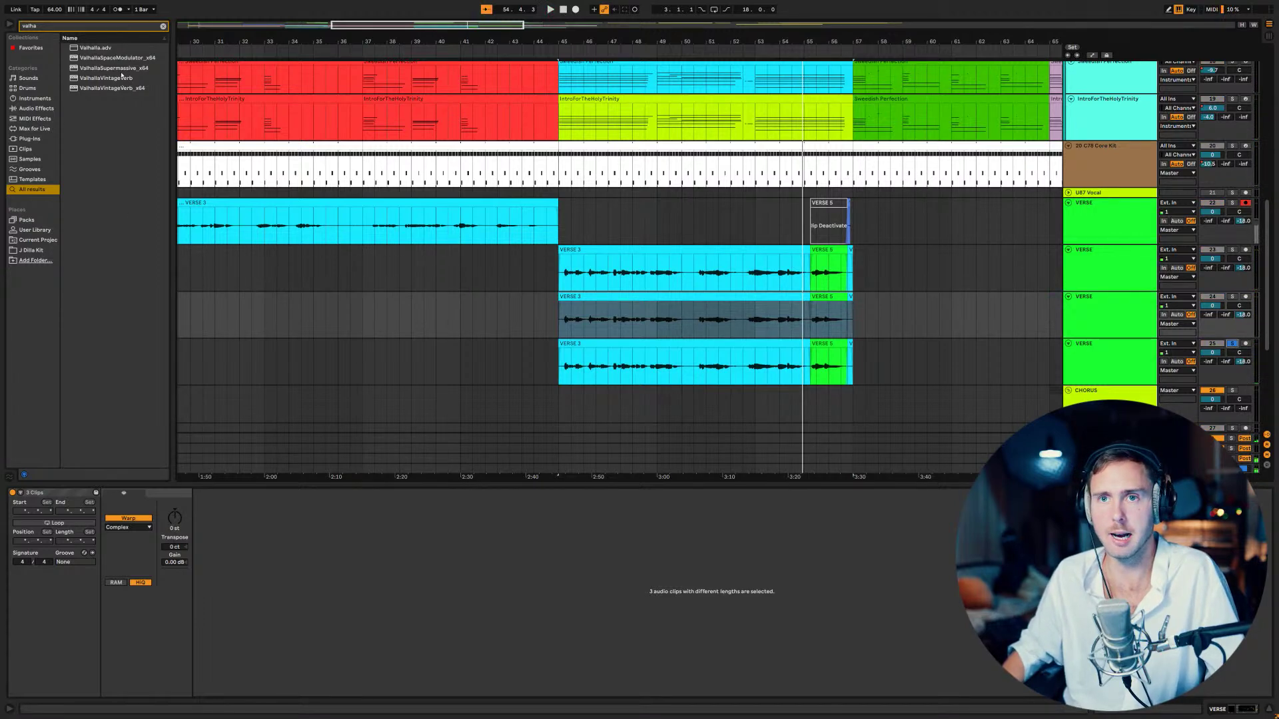
- Add ValhallaSpaceModulator to the lowest VERSE track and set its Mix to 100%
{"action": "left_click", "coordinate": [116, 59]}
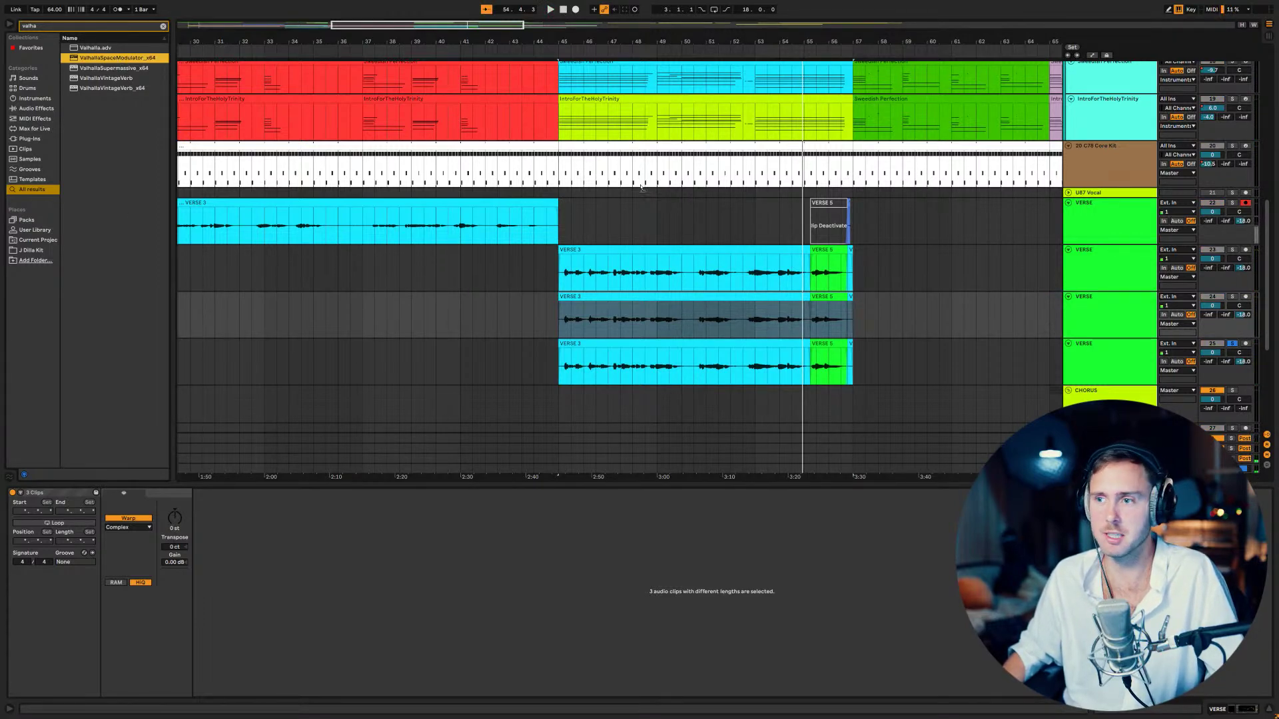
{"action": "left_click_drag", "start_coordinate": [1122, 365], "coordinate": [1119, 364]}
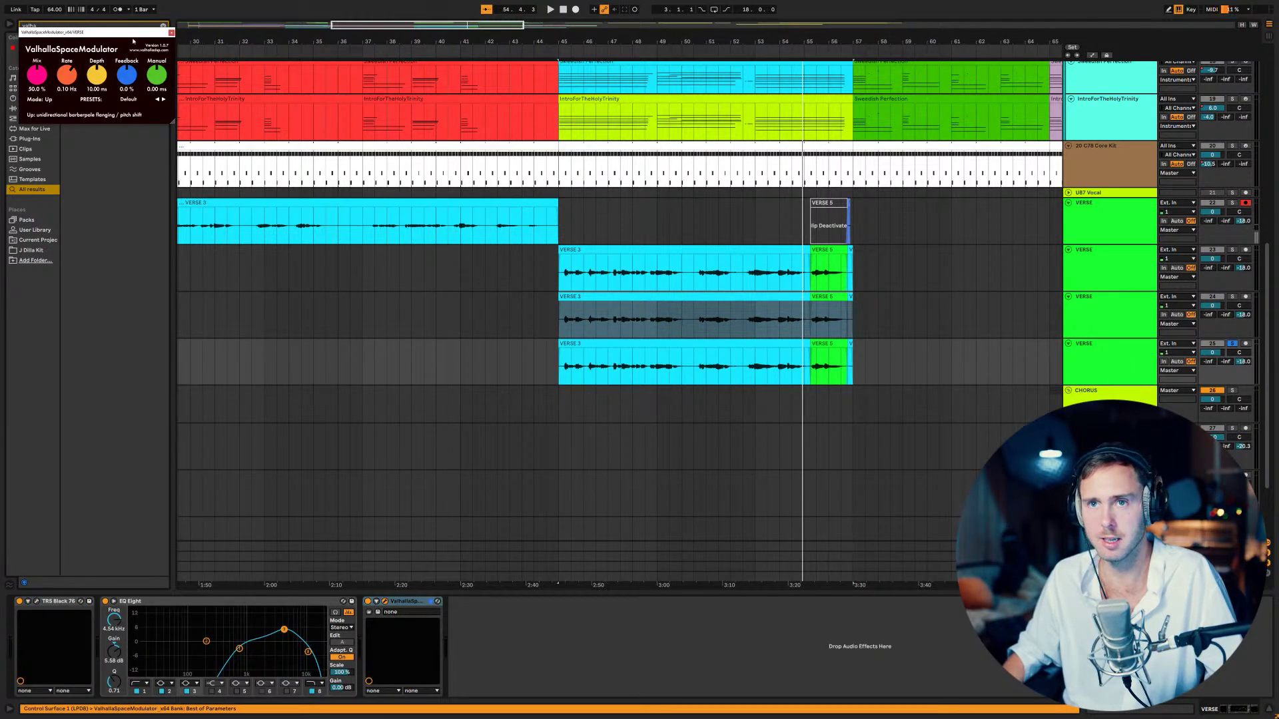
{"action": "left_click_drag", "start_coordinate": [118, 38], "coordinate": [481, 339]}
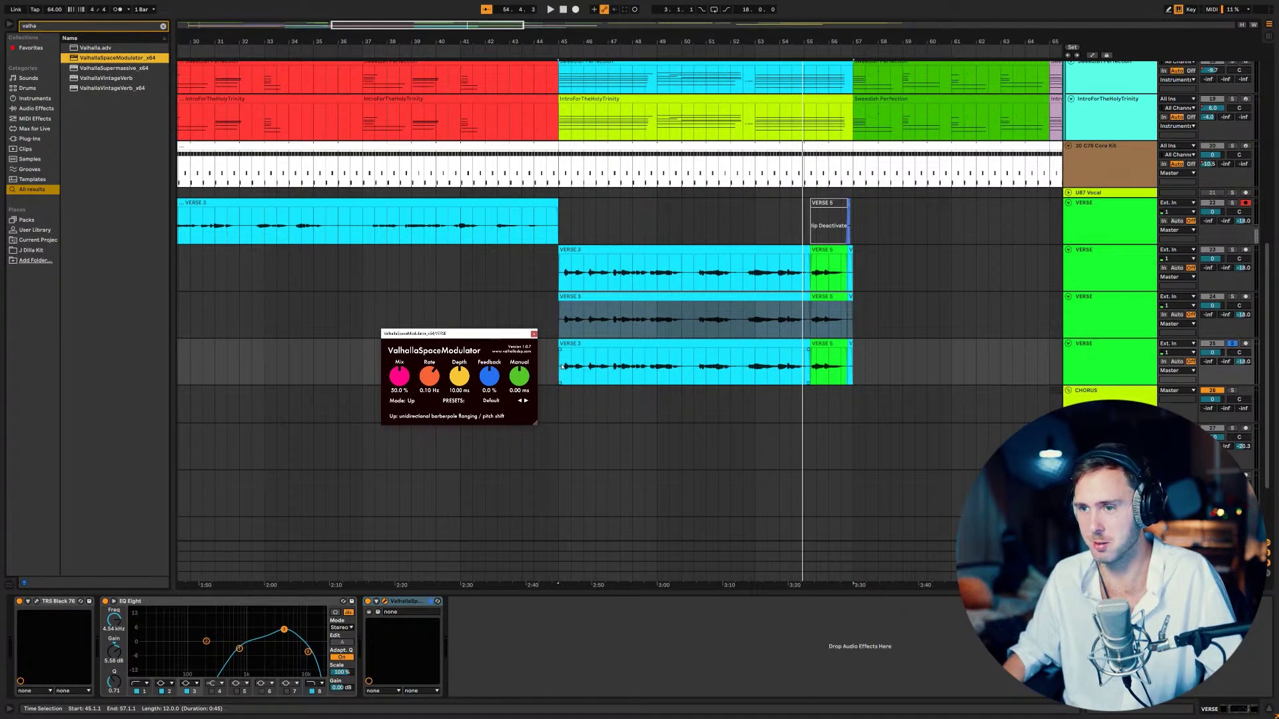
{"action": "left_click", "coordinate": [562, 365]}
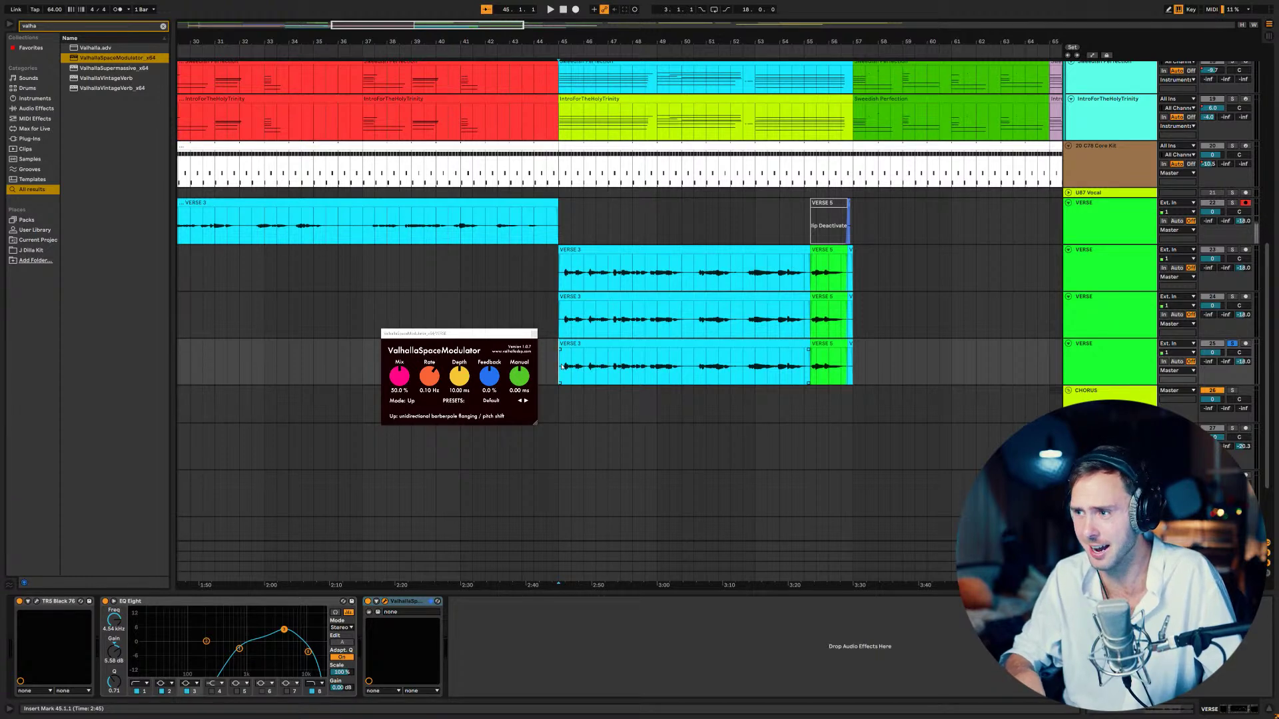
{"action": "left_click_drag", "start_coordinate": [400, 377], "coordinate": [459, 181]}
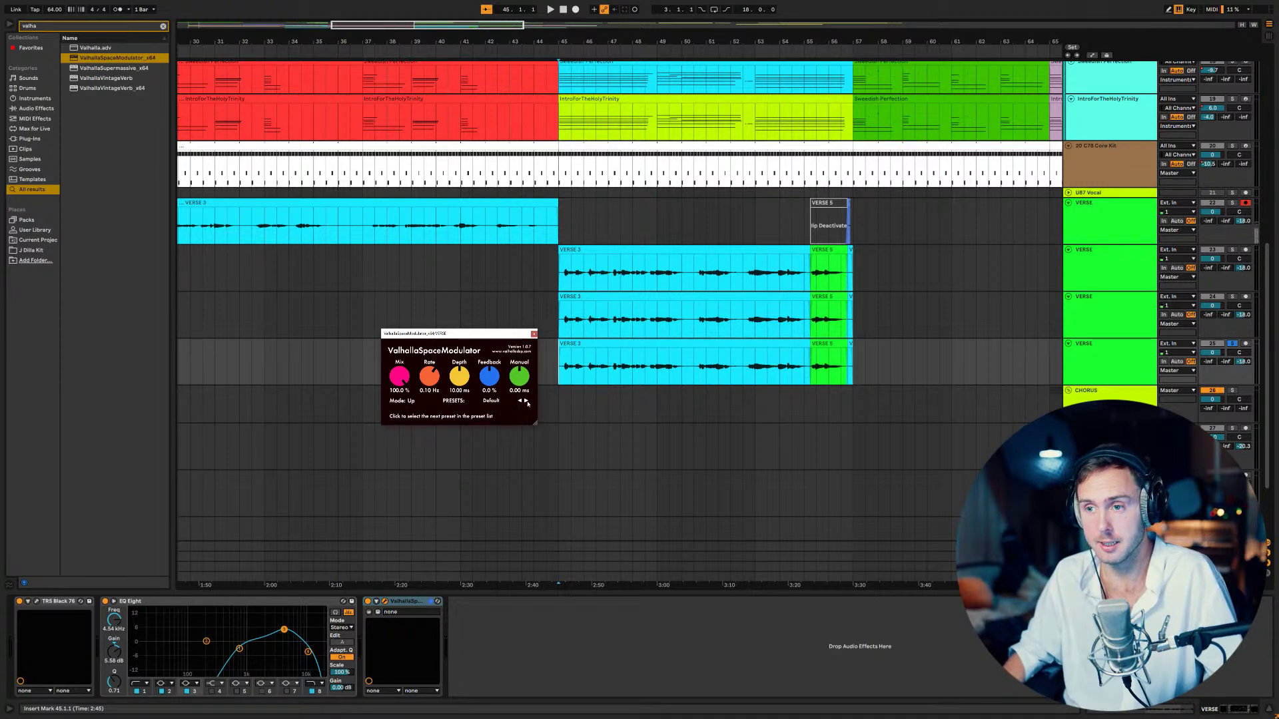
- Play the soloed lowest VERSE track from bar 45 and open the shared clip settings of its three clips
{"action": "key", "text": "space"}
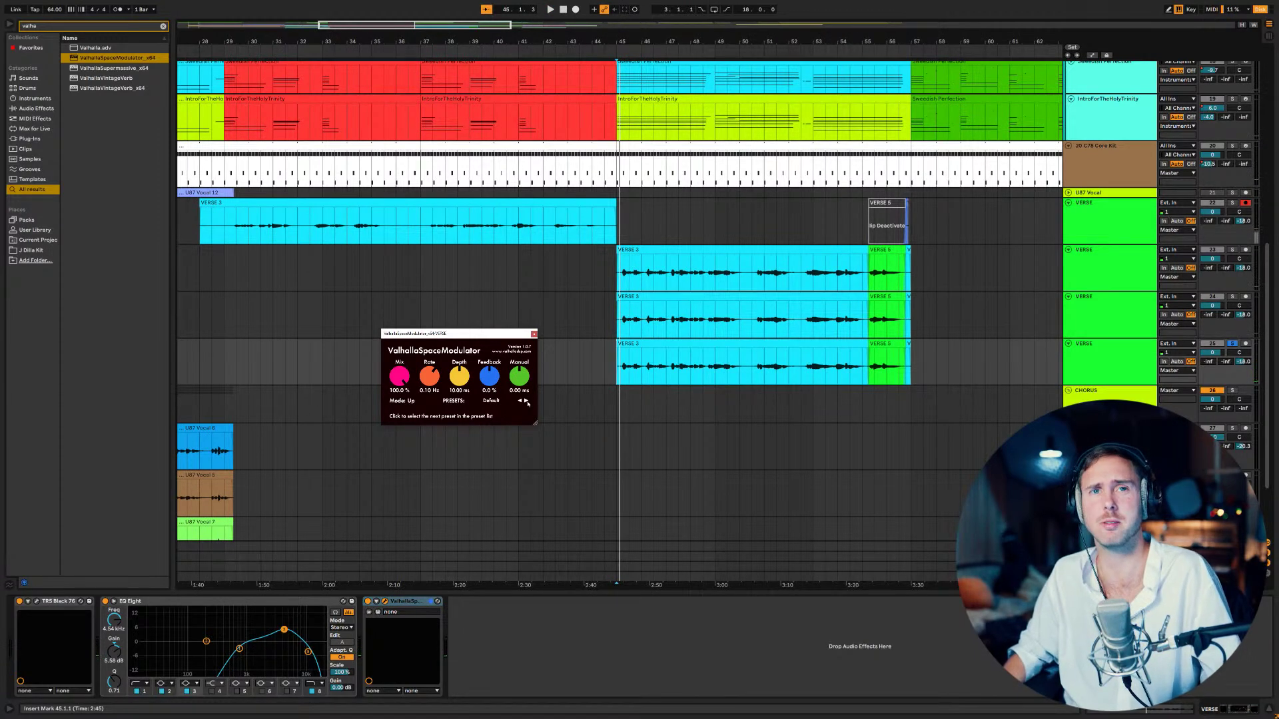
{"action": "key", "text": "space"}
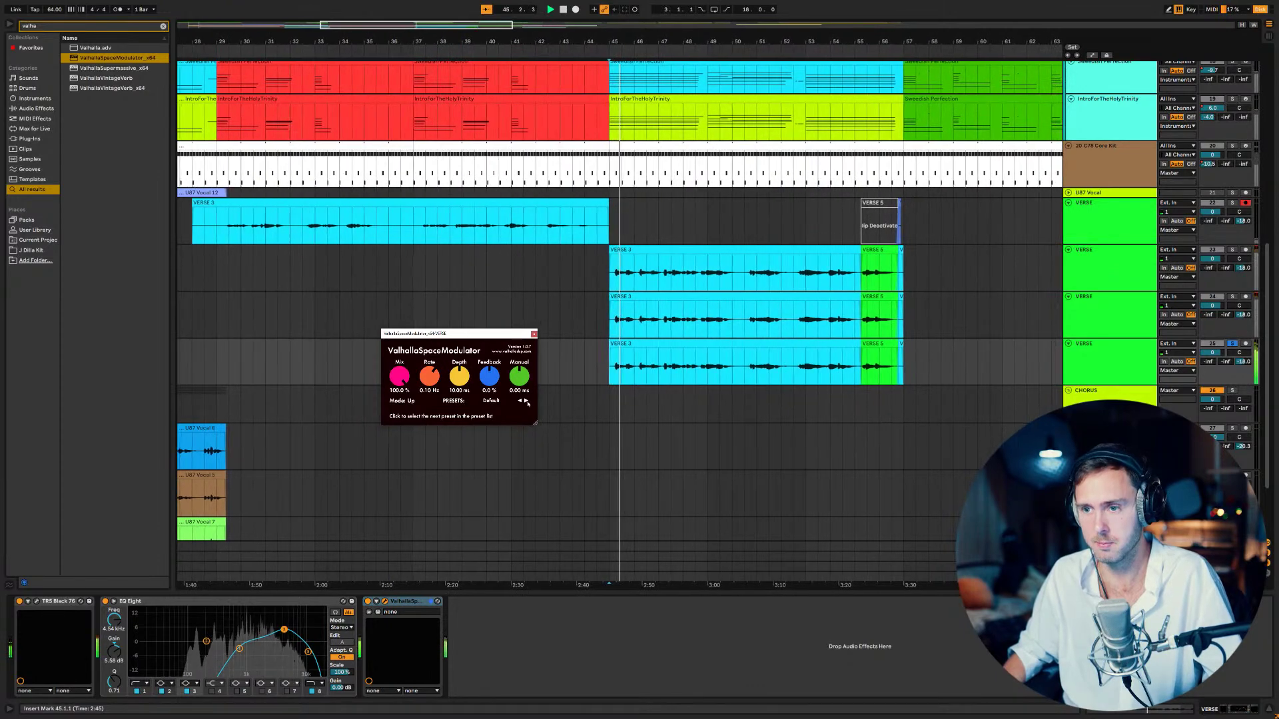
{"action": "left_click", "coordinate": [859, 363]}
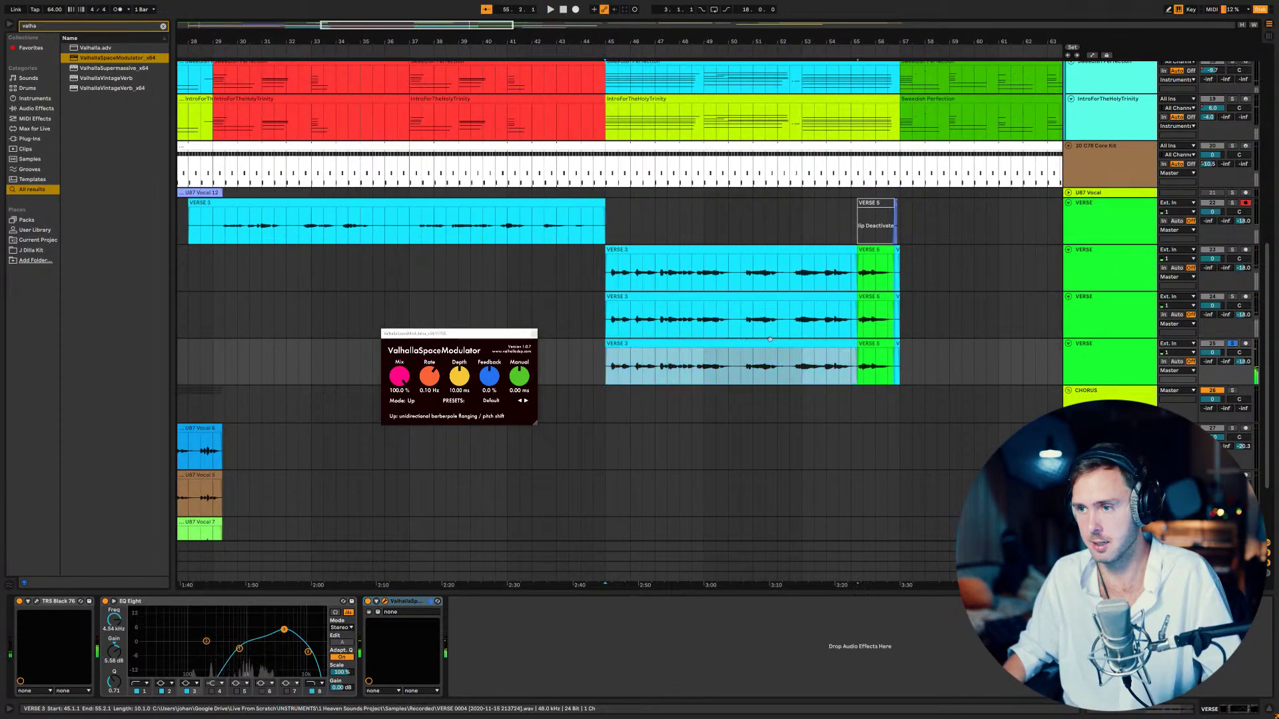
{"action": "left_click", "coordinate": [896, 341], "text": "shift"}
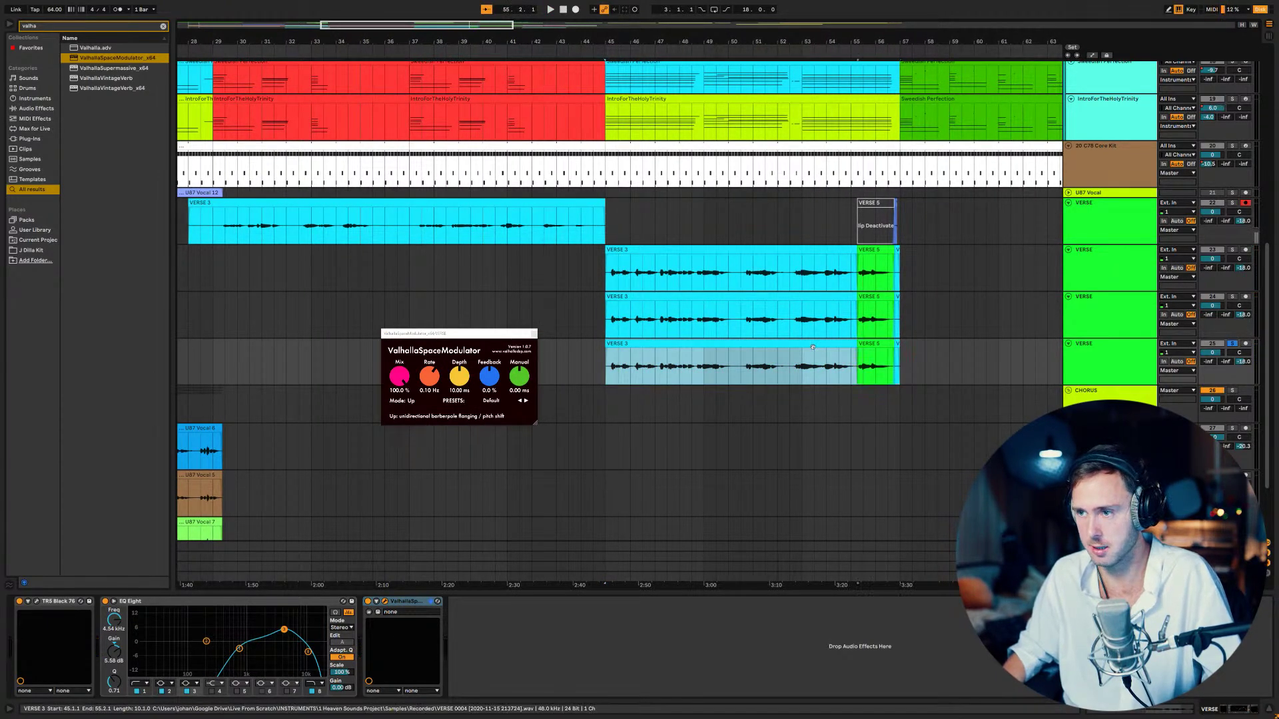
{"action": "double_click", "coordinate": [897, 342], "text": "shift"}
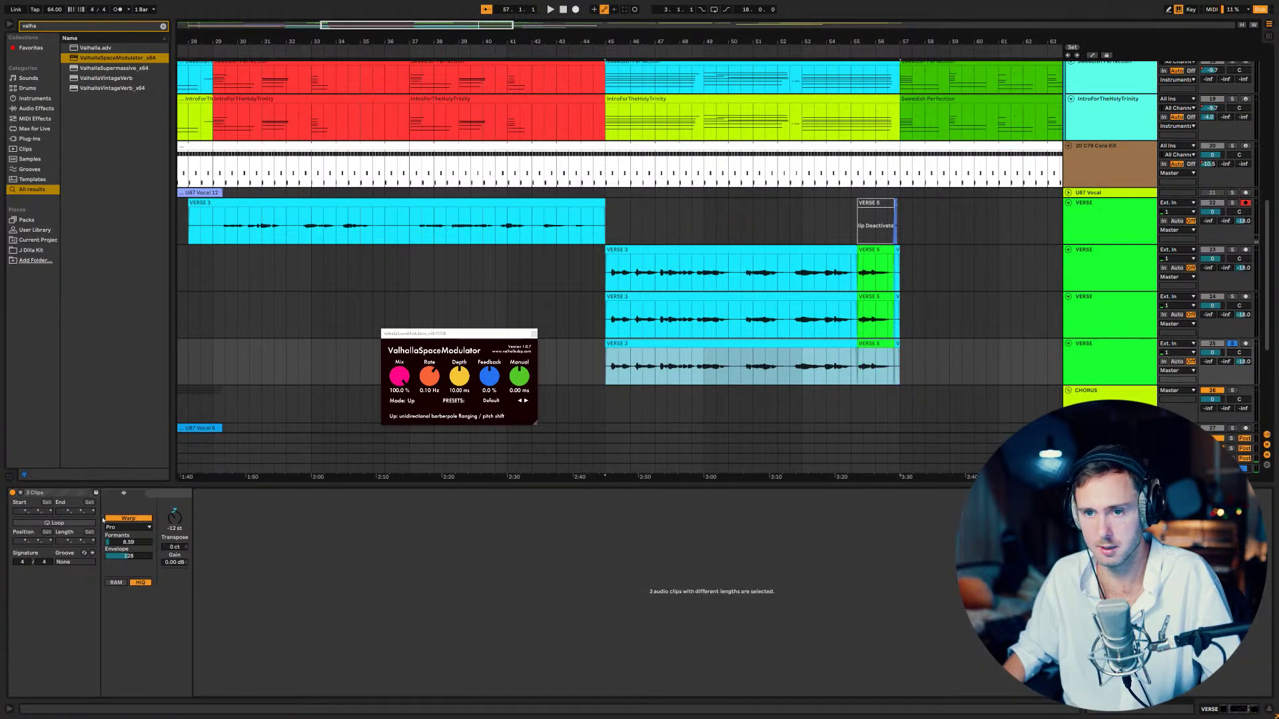
- Play the soloed lowest VERSE track from bar 45 and step through the ValhallaSpaceModulator presets to A Flanging Forest
{"action": "key", "text": "space"}
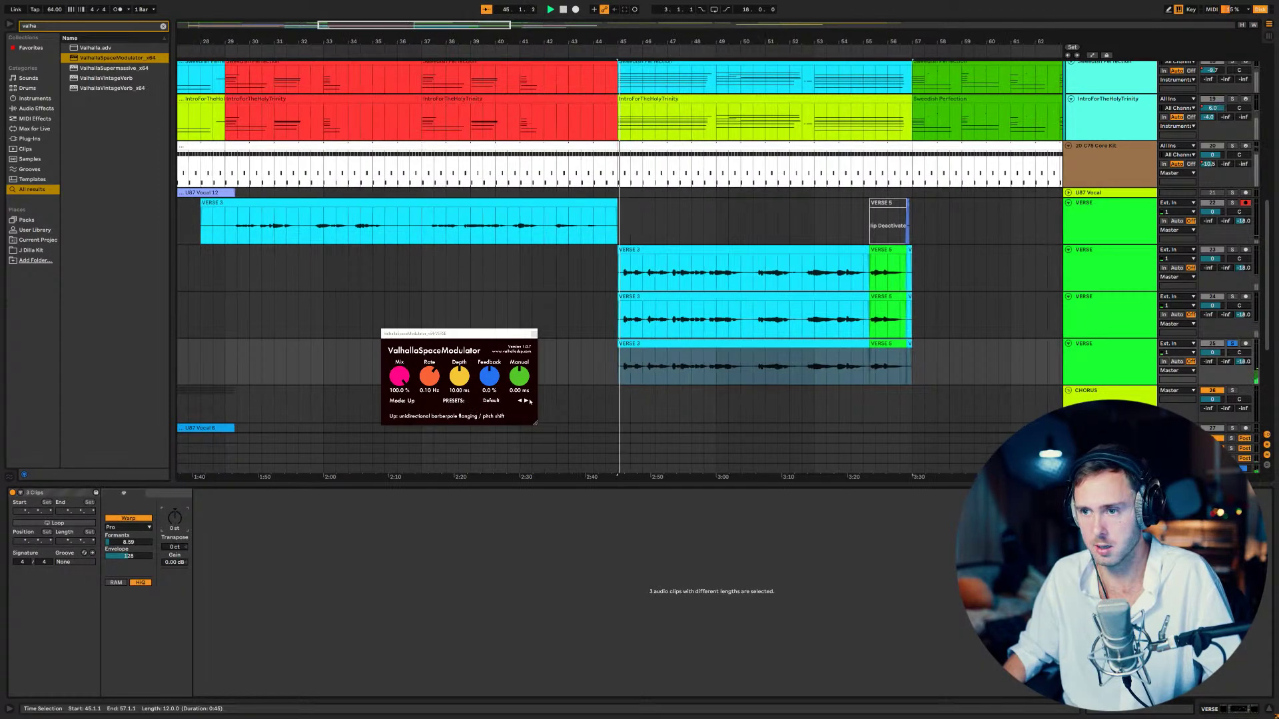
{"action": "left_click", "coordinate": [526, 401]}
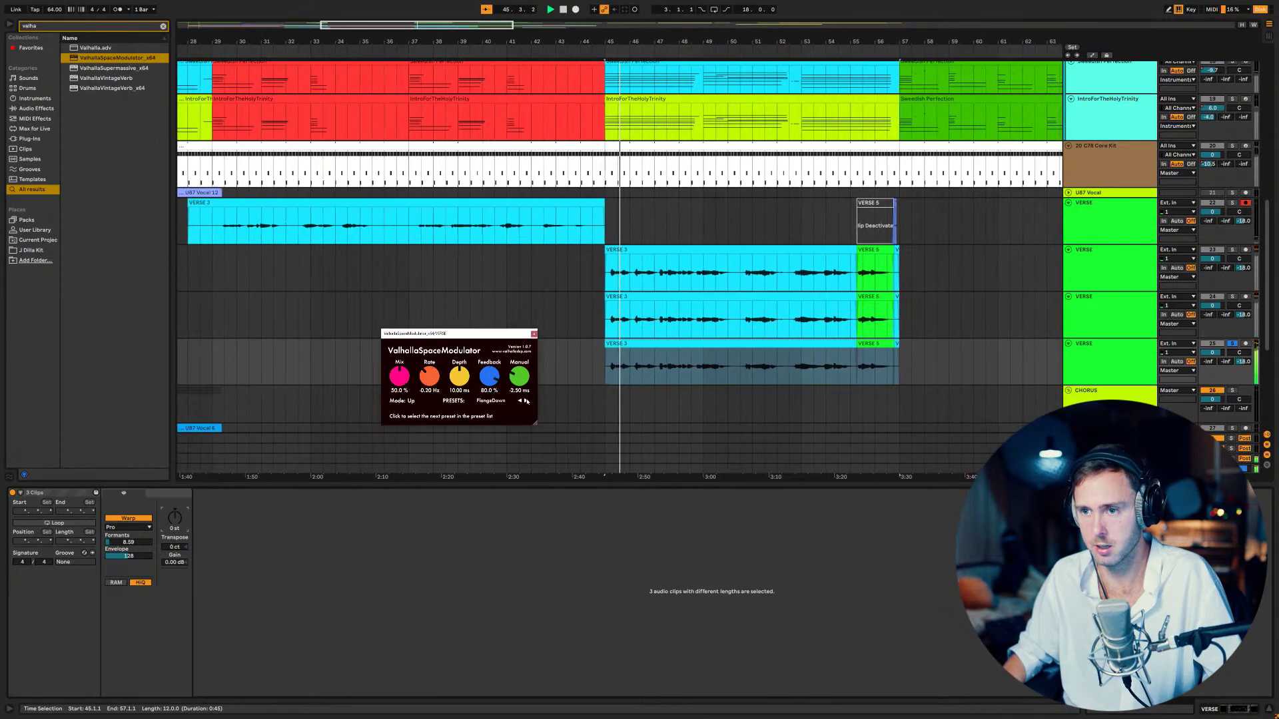
{"action": "left_click", "coordinate": [527, 401]}
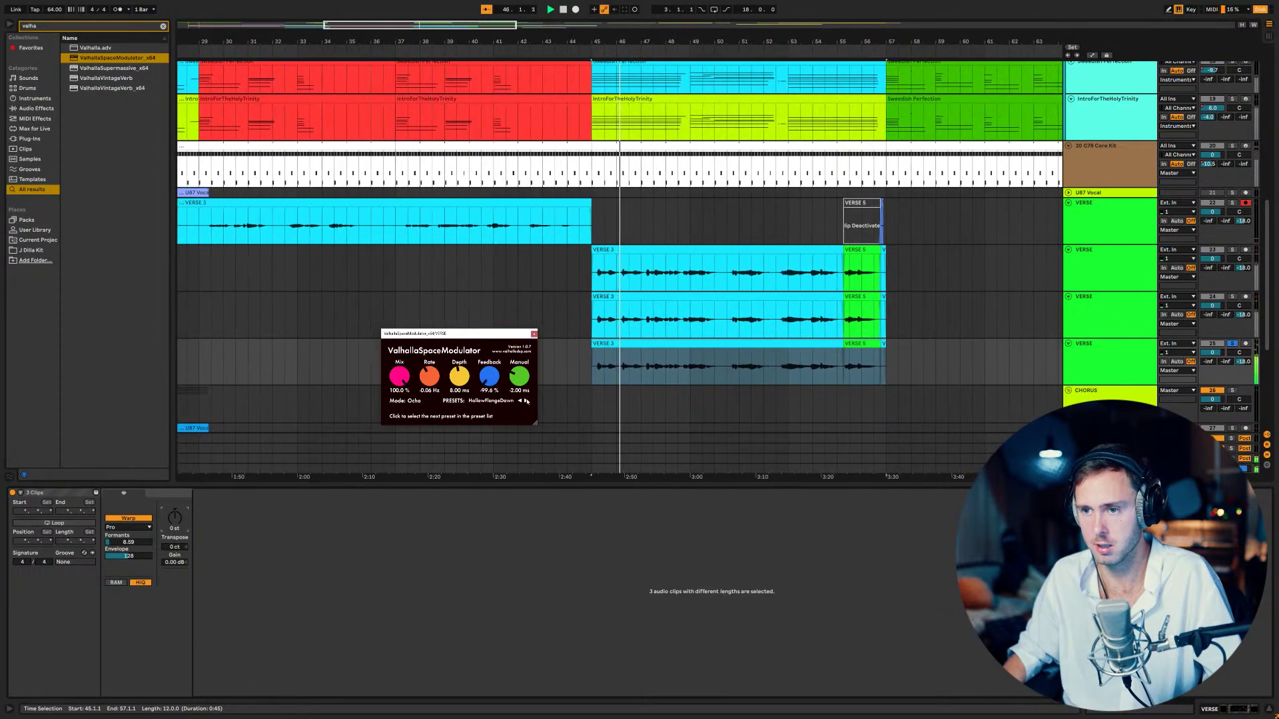
{"action": "left_click", "coordinate": [526, 401]}
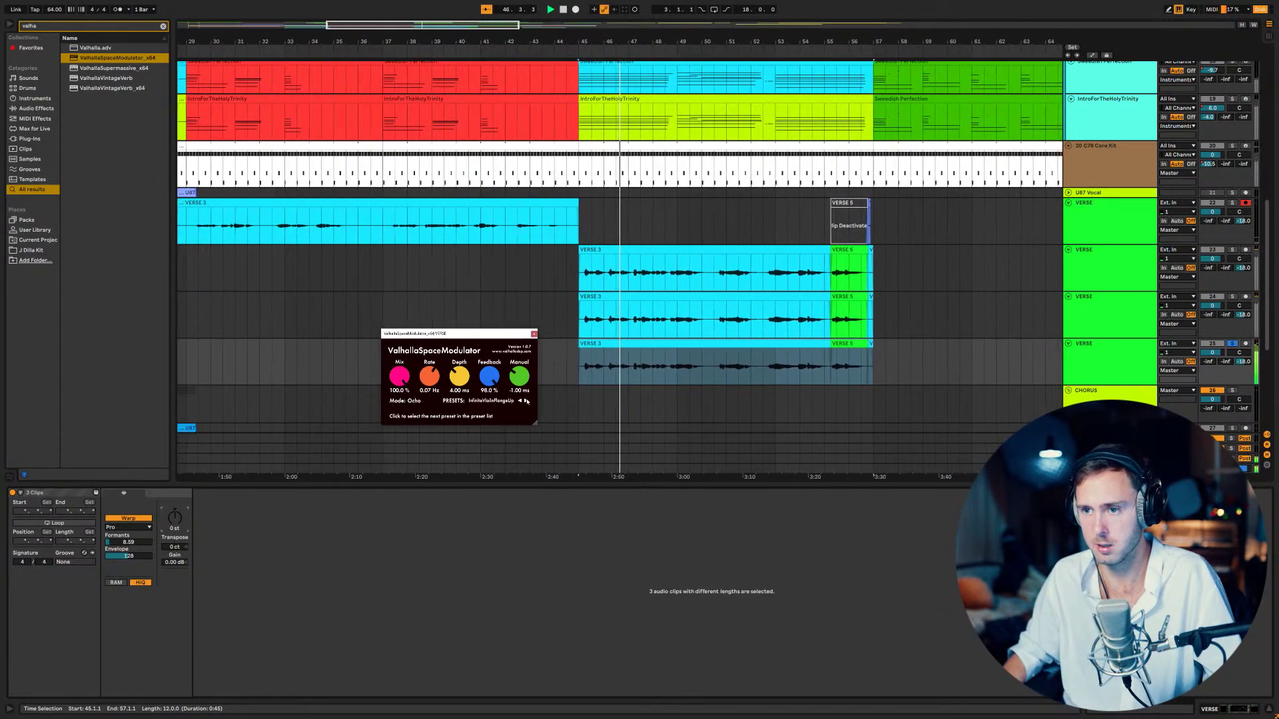
{"action": "left_click", "coordinate": [526, 401]}
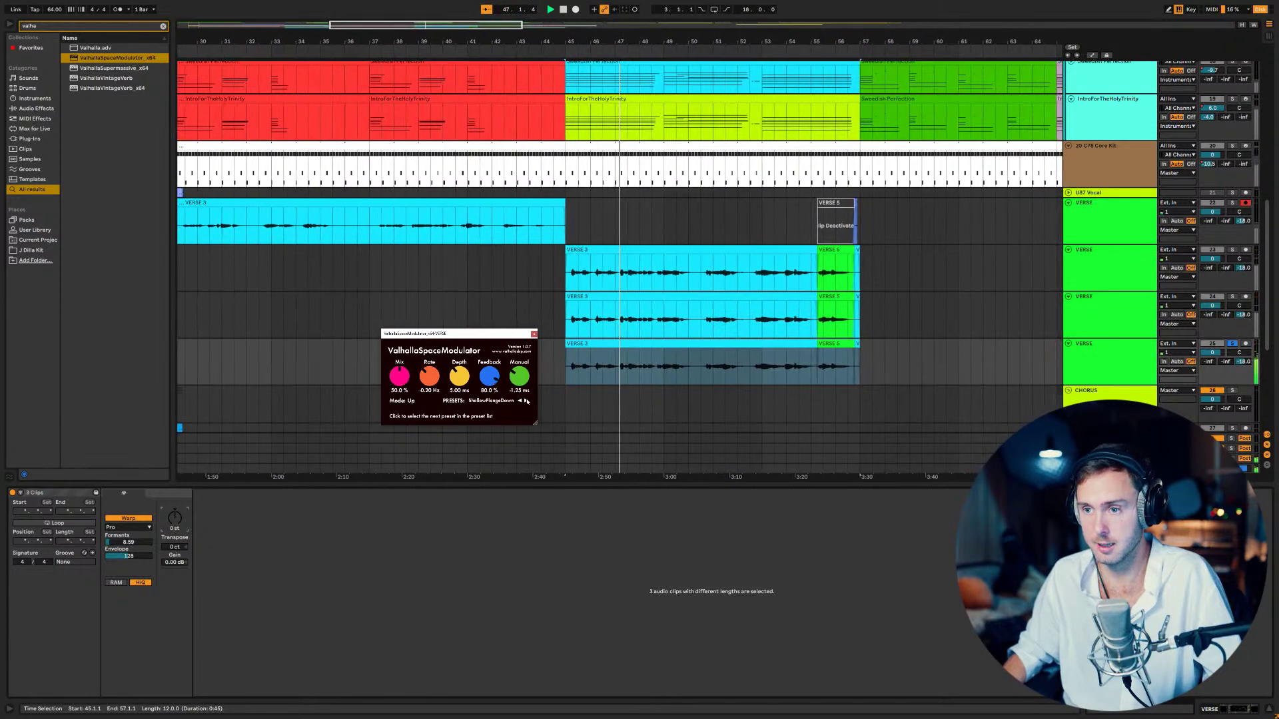
{"action": "left_click", "coordinate": [526, 401]}
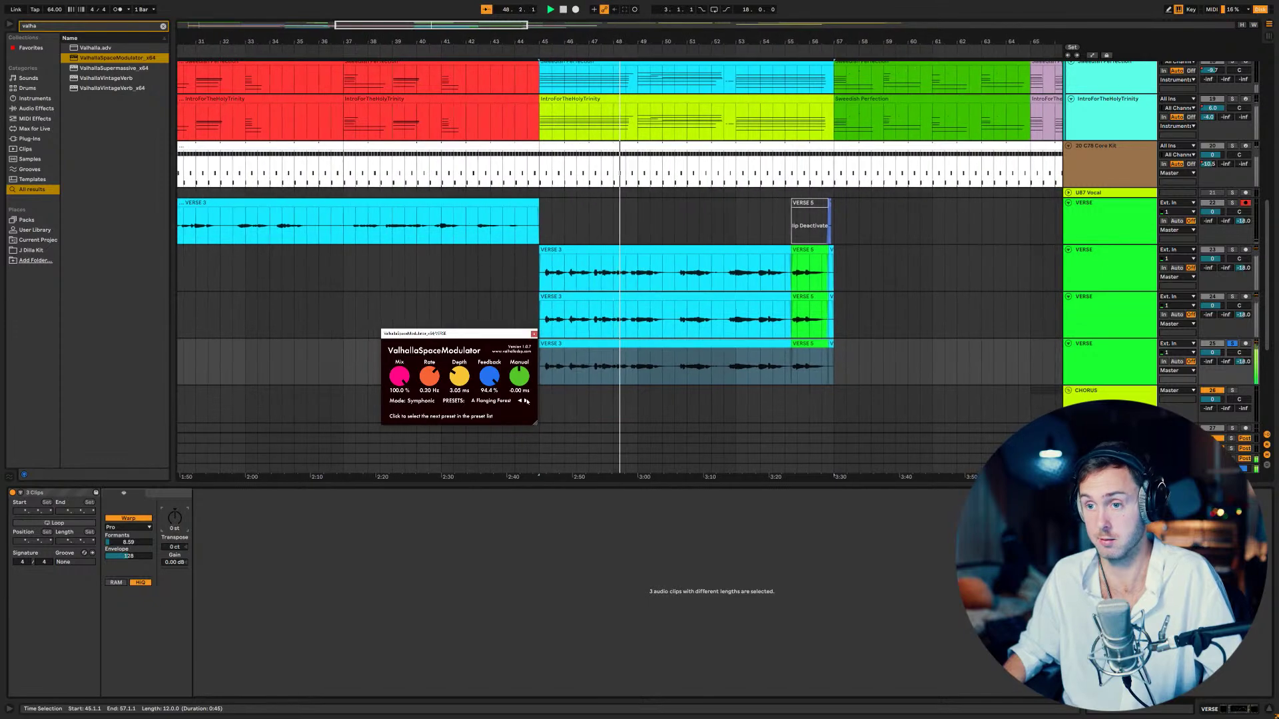
- Duplicate ValhallaSpaceModulator on the lowest VERSE track, bypassing the original instance
{"action": "left_click", "coordinate": [1072, 353]}
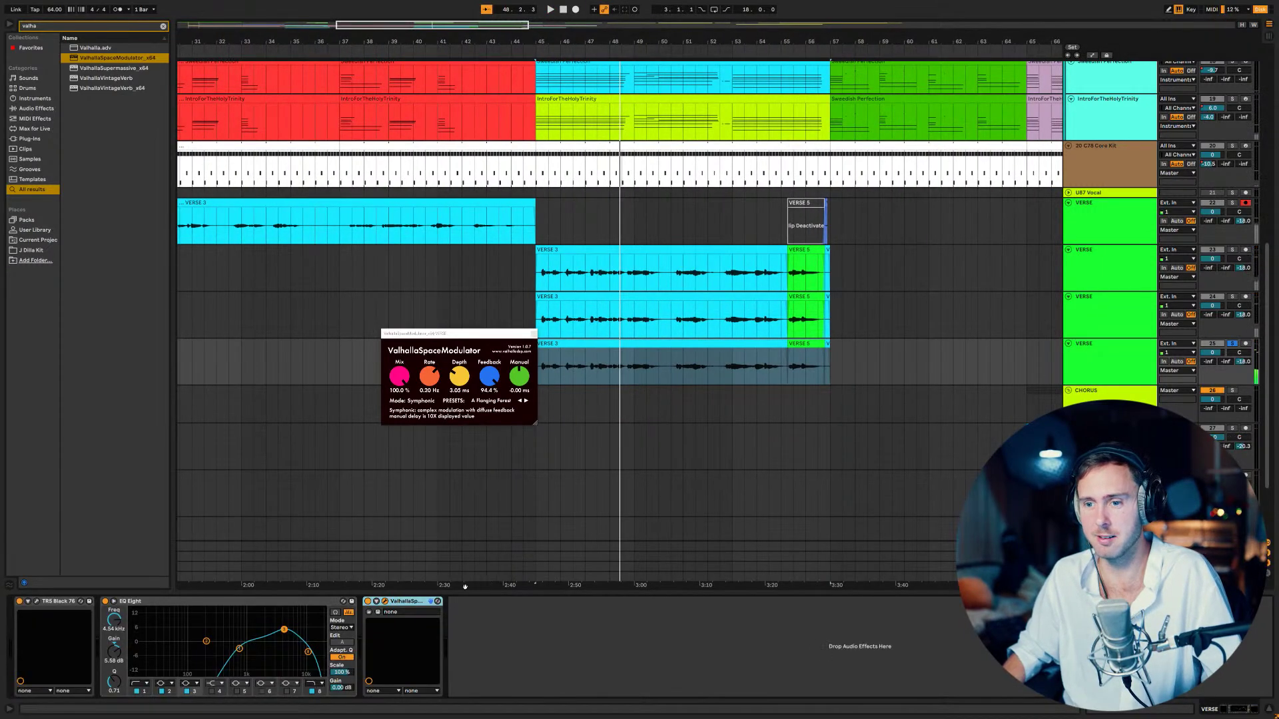
{"action": "key", "text": "ctrl+d"}
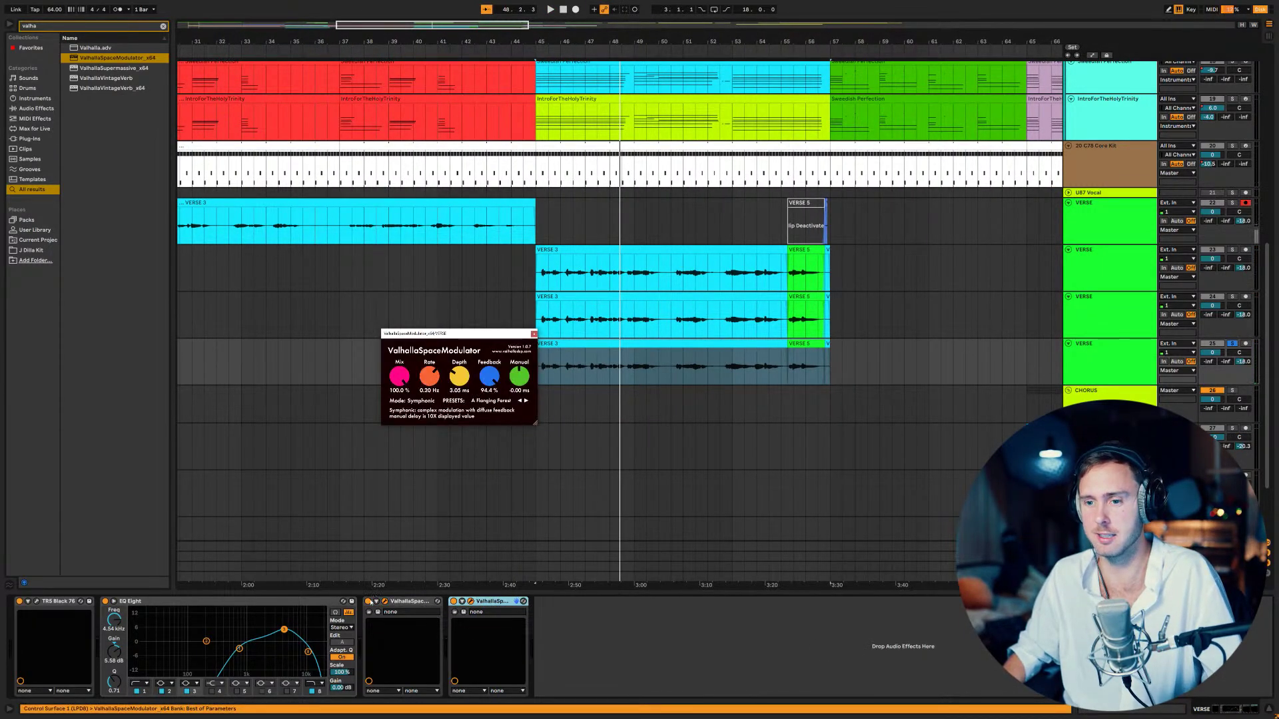
{"action": "left_click", "coordinate": [374, 602]}
{"action": "left_click", "coordinate": [493, 603]}
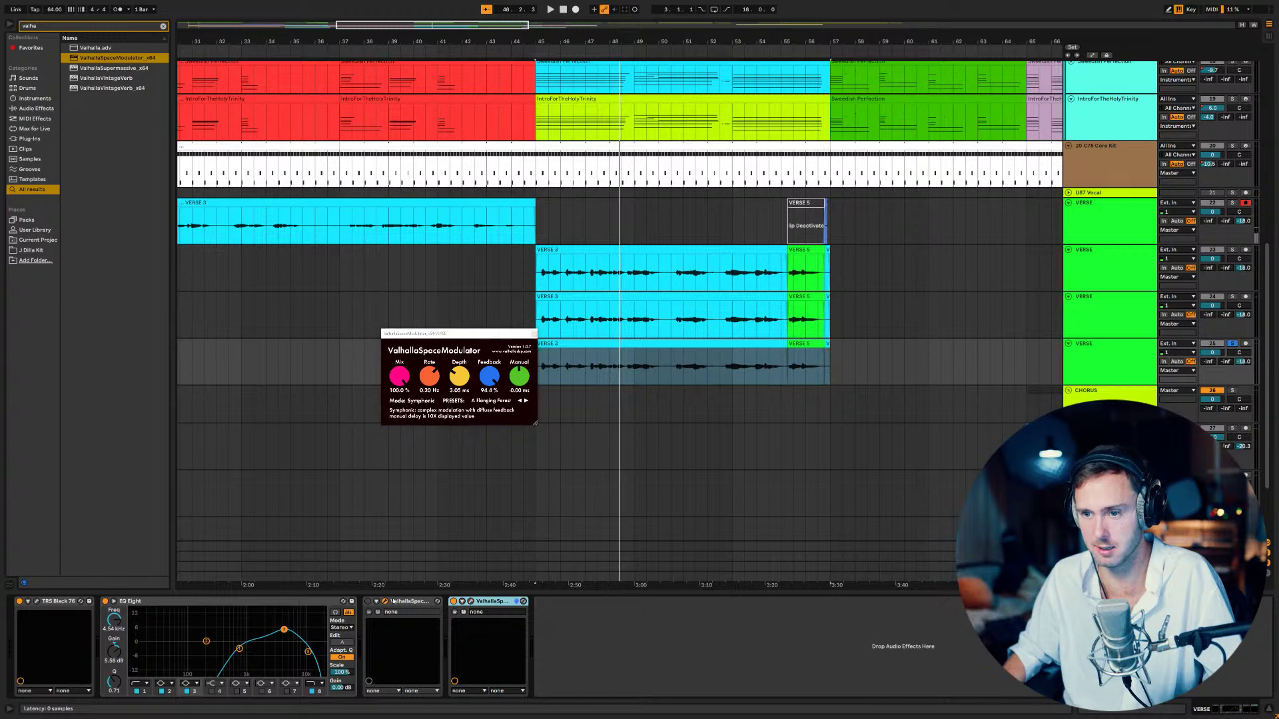
{"action": "left_click", "coordinate": [385, 602]}
{"action": "left_click", "coordinate": [471, 602]}
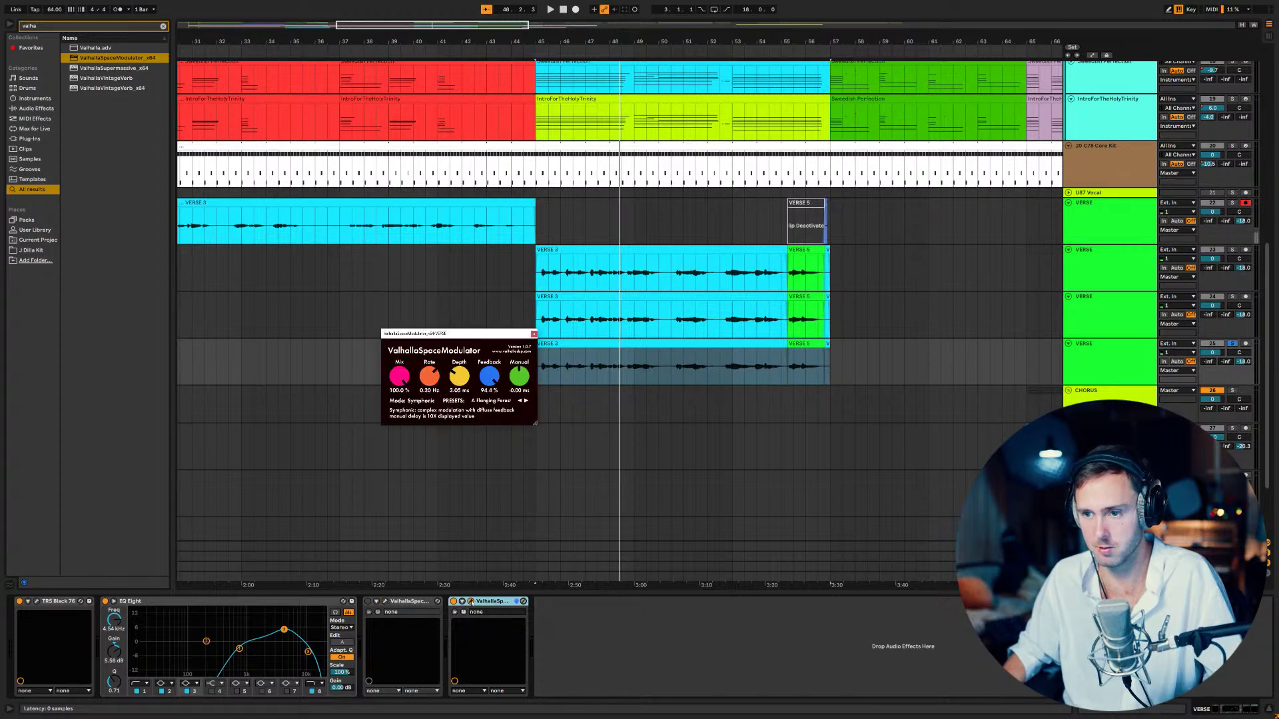
- Play from bar 45 and audition the ValhallaSpaceModulator presets DeepFlangeDown, FlangeUp, InfiniteViolinFlangeUp and ShallowFlangeUp
{"action": "key", "text": "space"}
{"action": "left_click", "coordinate": [527, 401]}
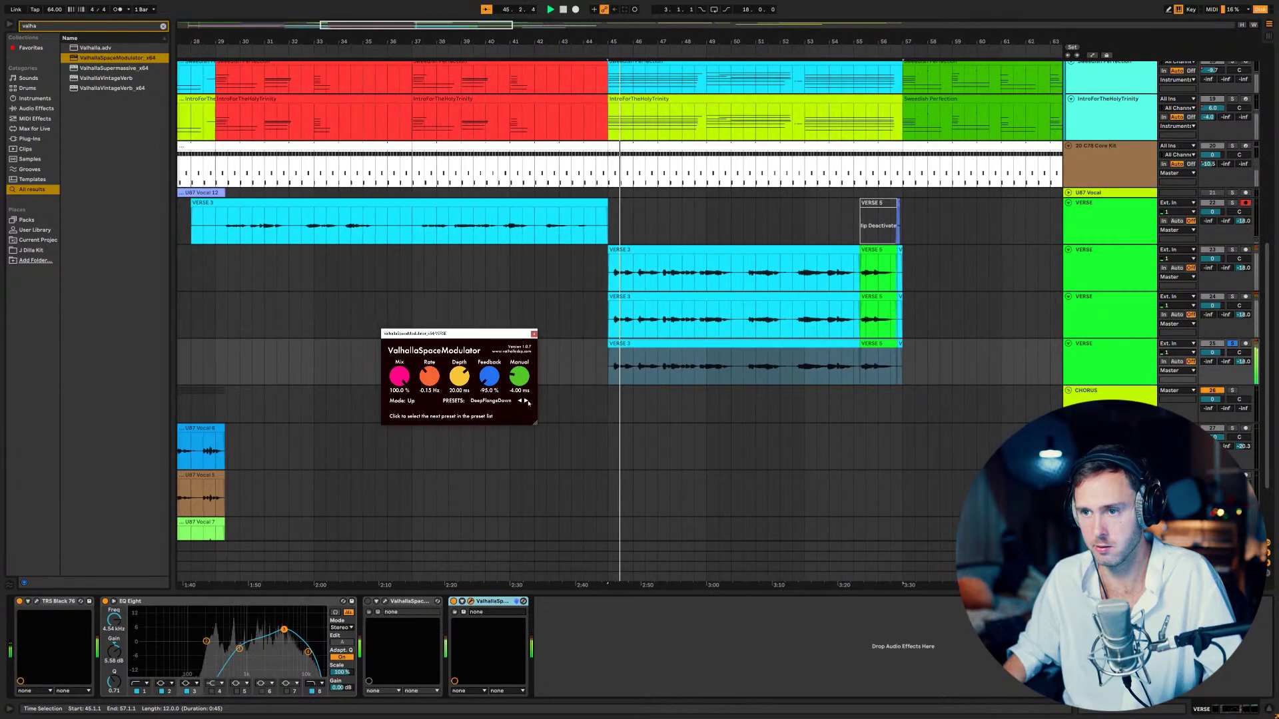
{"action": "left_click", "coordinate": [527, 402]}
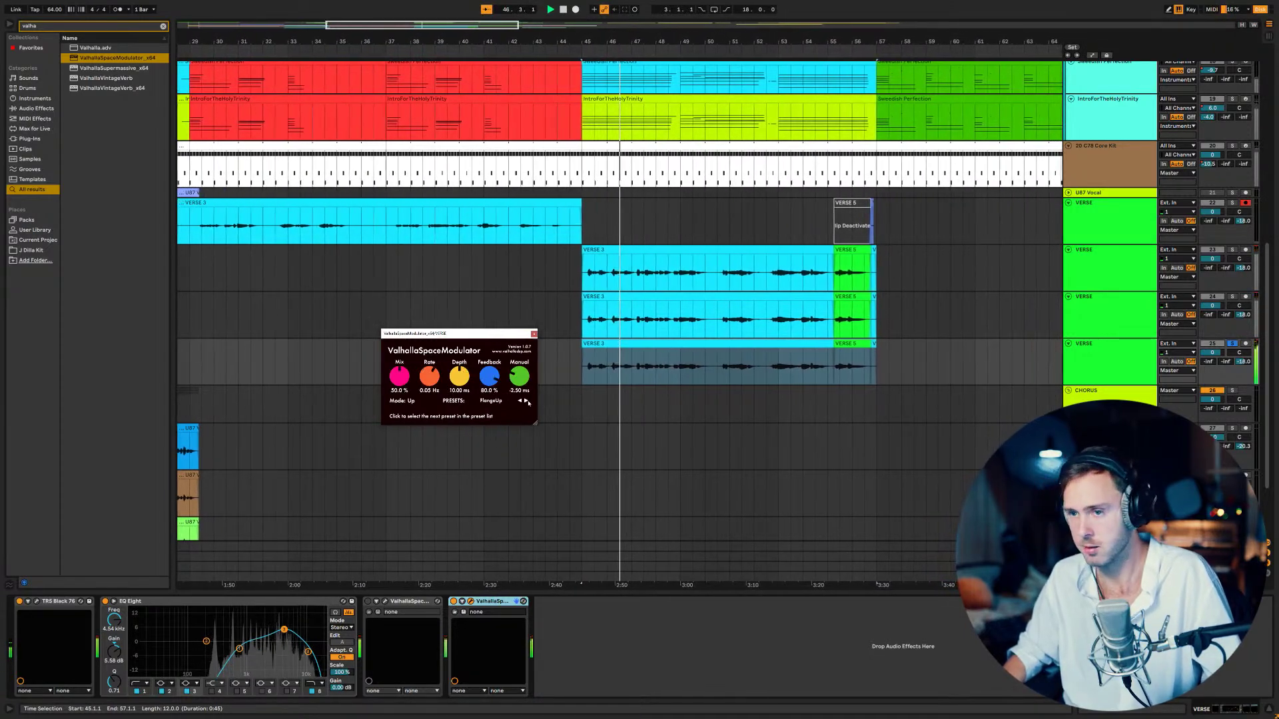
{"action": "left_click", "coordinate": [526, 402]}
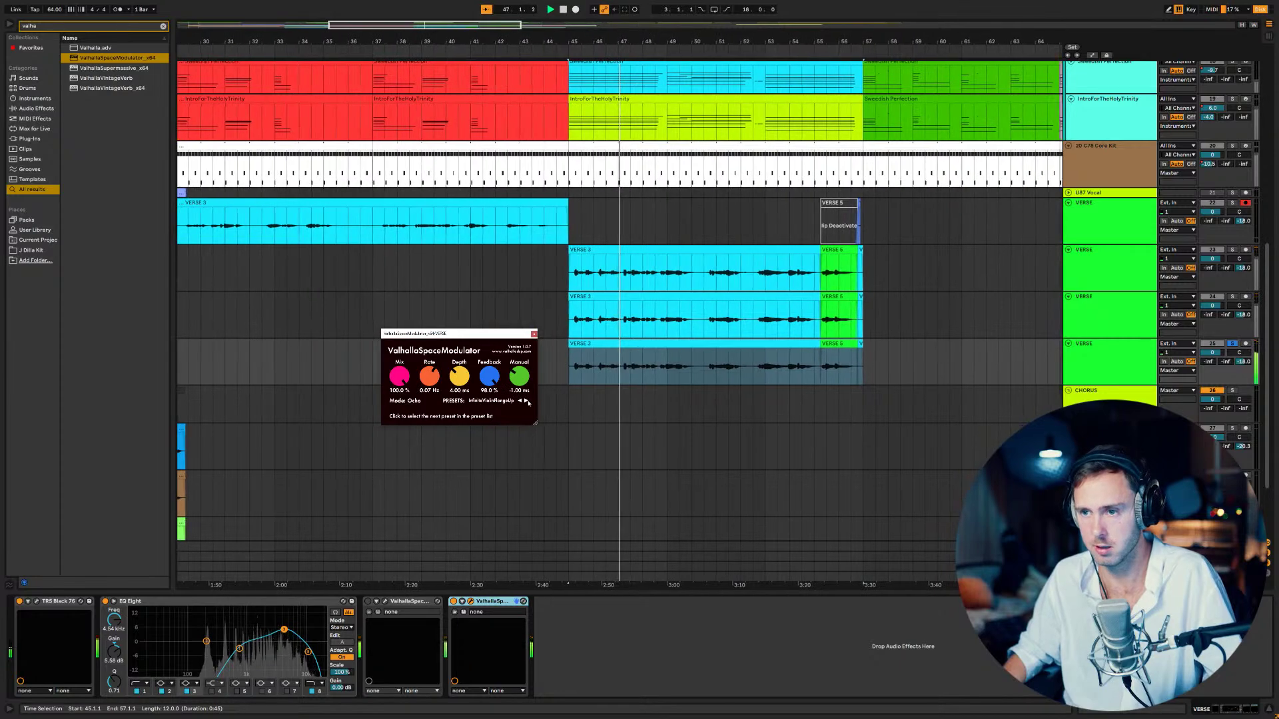
{"action": "left_click", "coordinate": [526, 402]}
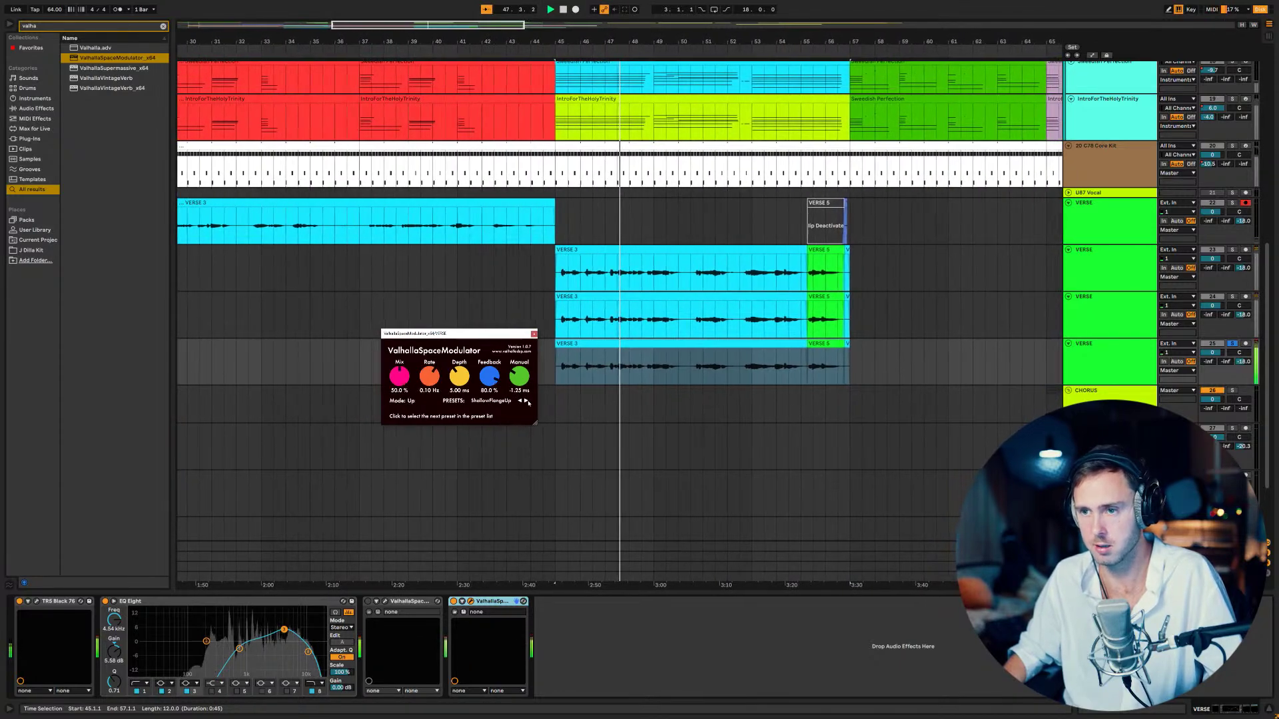
{"action": "left_click", "coordinate": [526, 402]}
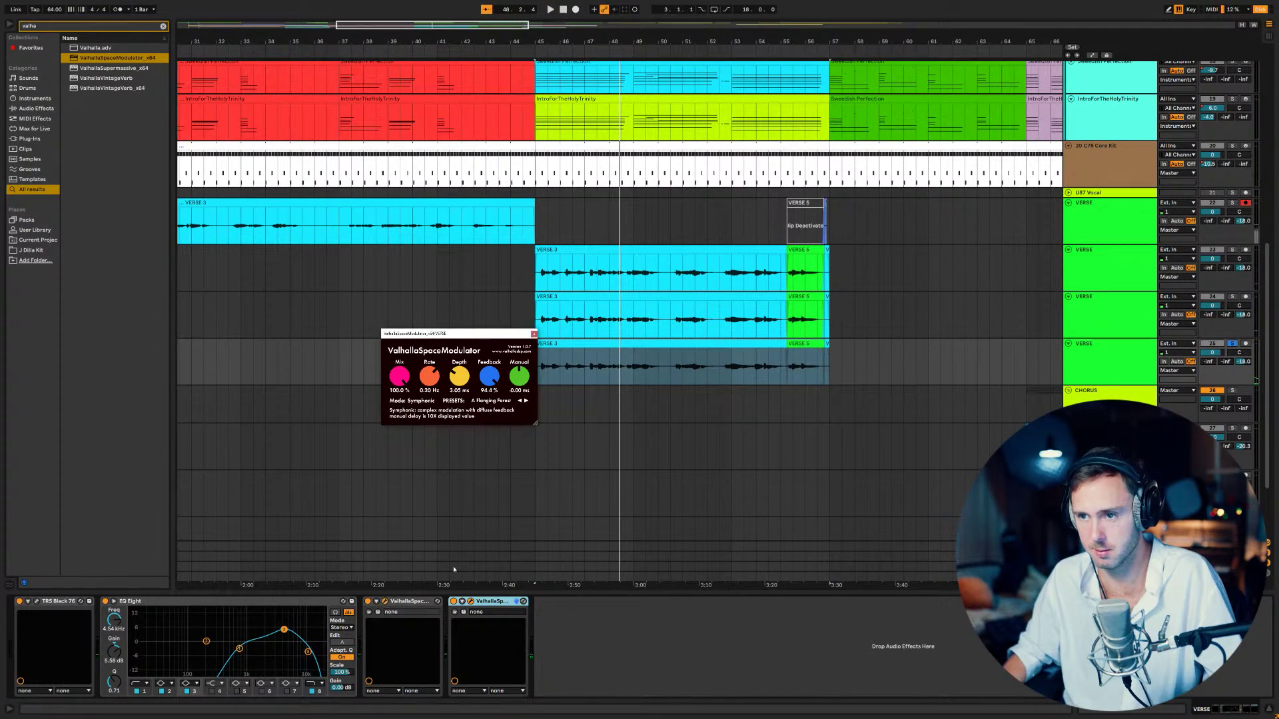
- Open the ValhallaSpaceModulator preset list and delete the duplicate instance from the lowest VERSE track
{"action": "left_click", "coordinate": [498, 401]}
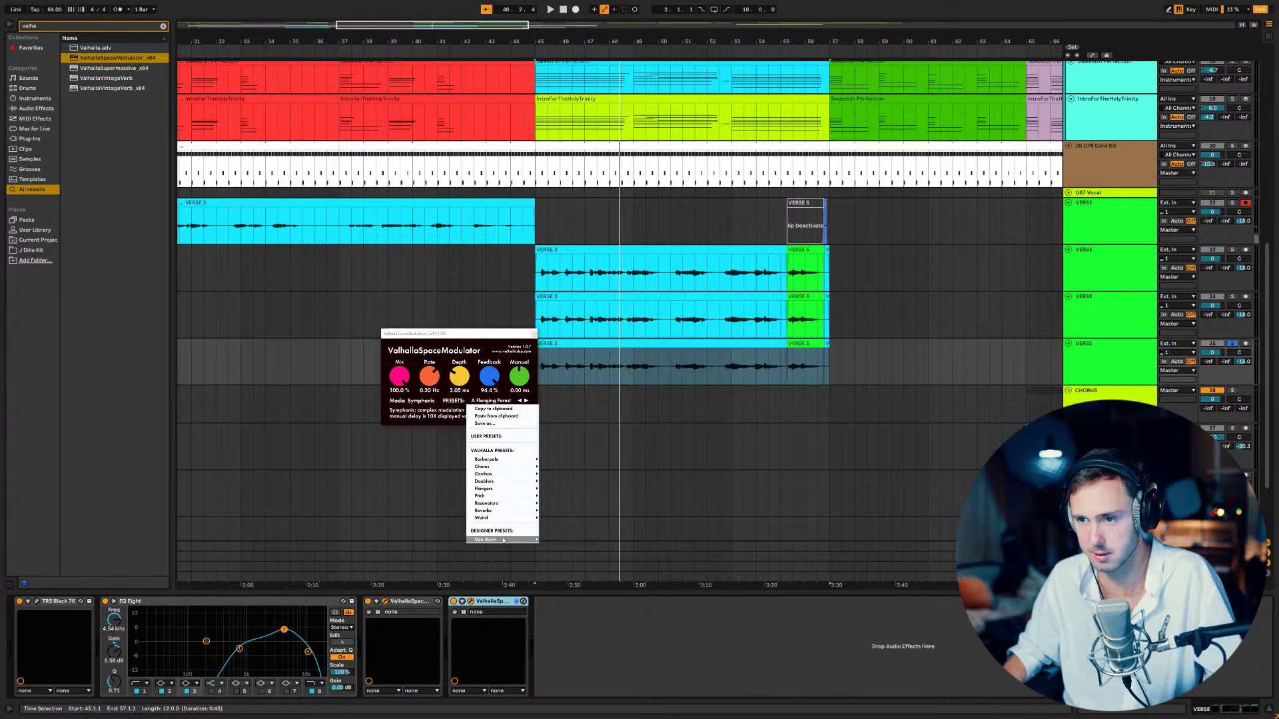
{"action": "left_click", "coordinate": [486, 602]}
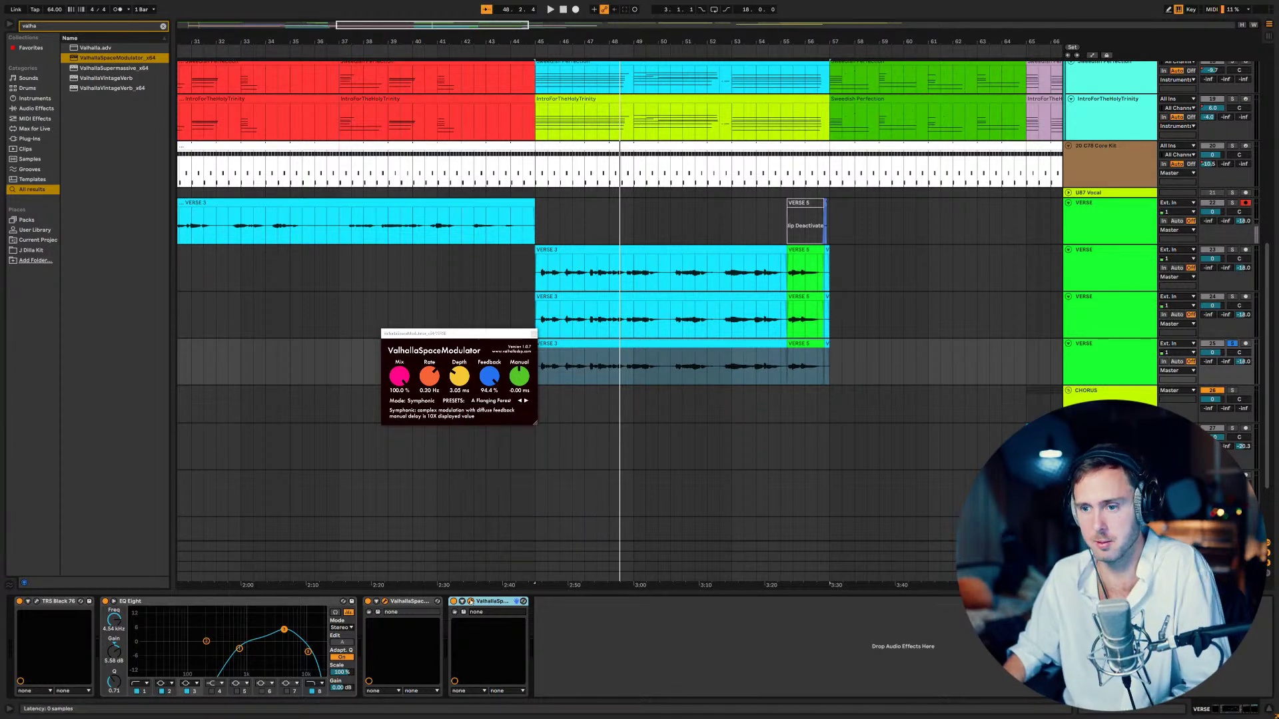
{"action": "key", "text": "Delete"}
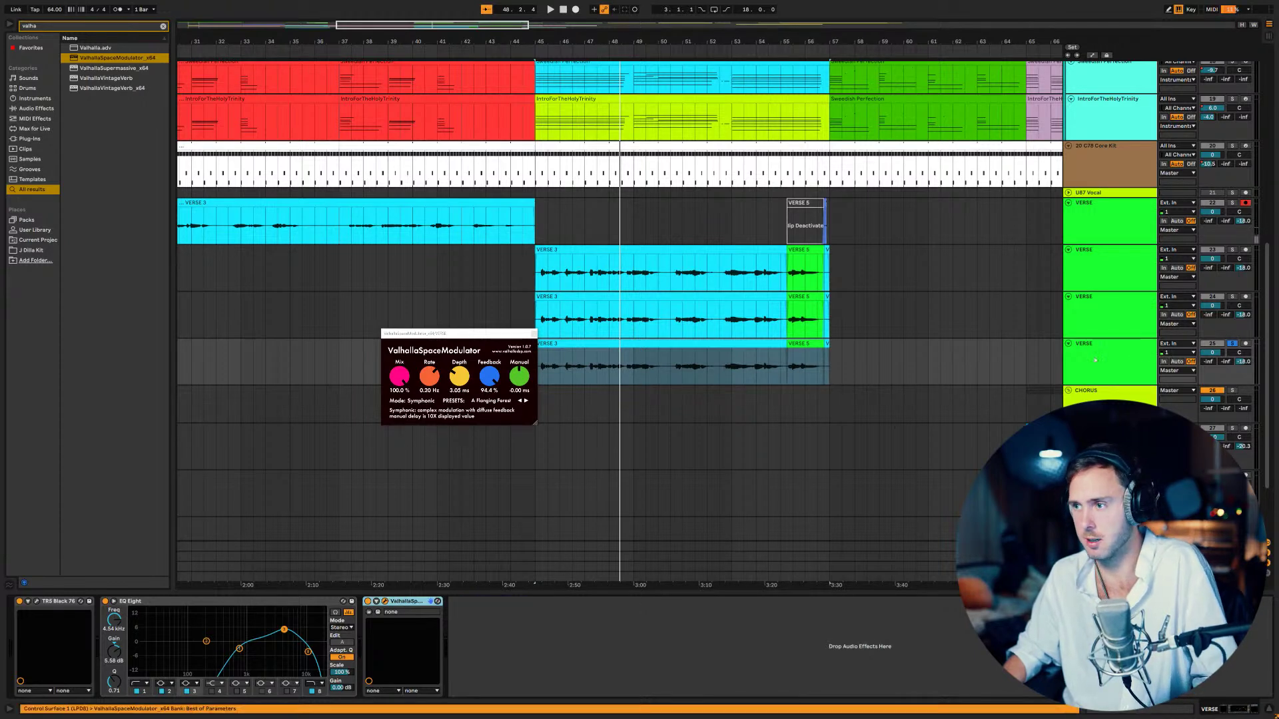
- Rename the third VERSE track ValhallaVERSE and close the ValhallaSpaceModulator window
{"action": "left_click", "coordinate": [1121, 310]}
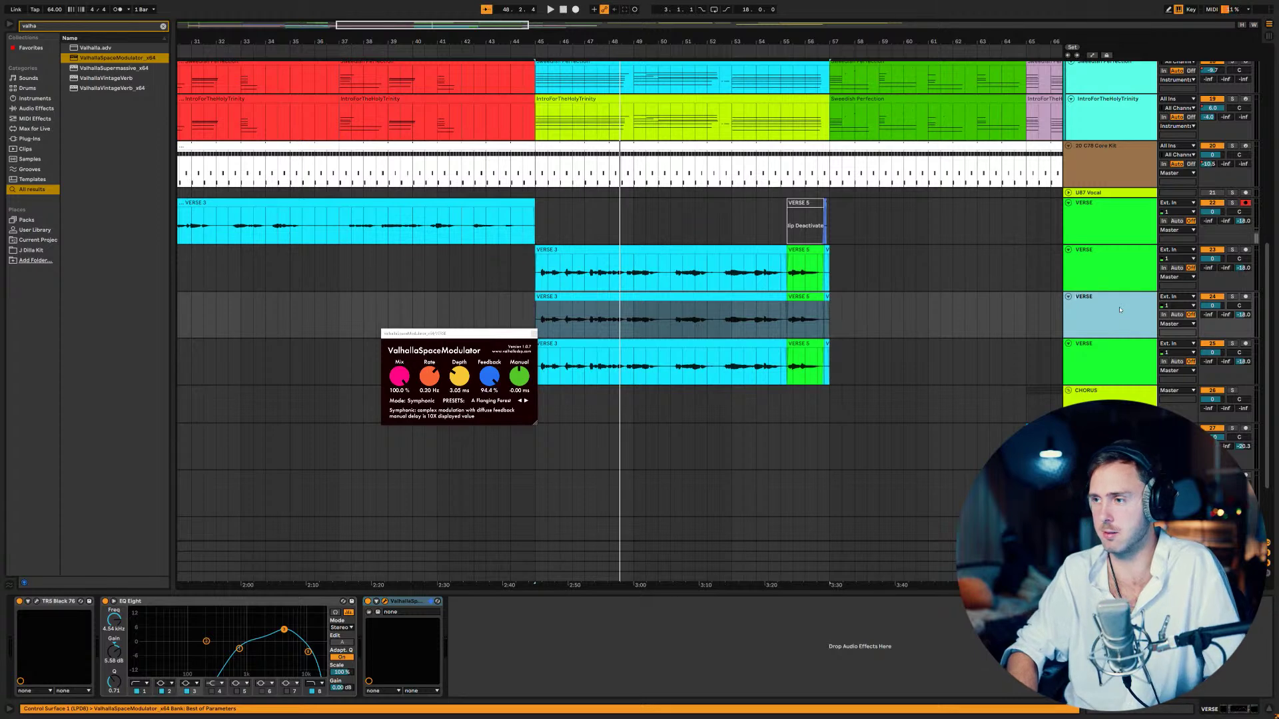
{"action": "type", "text": "halla"}
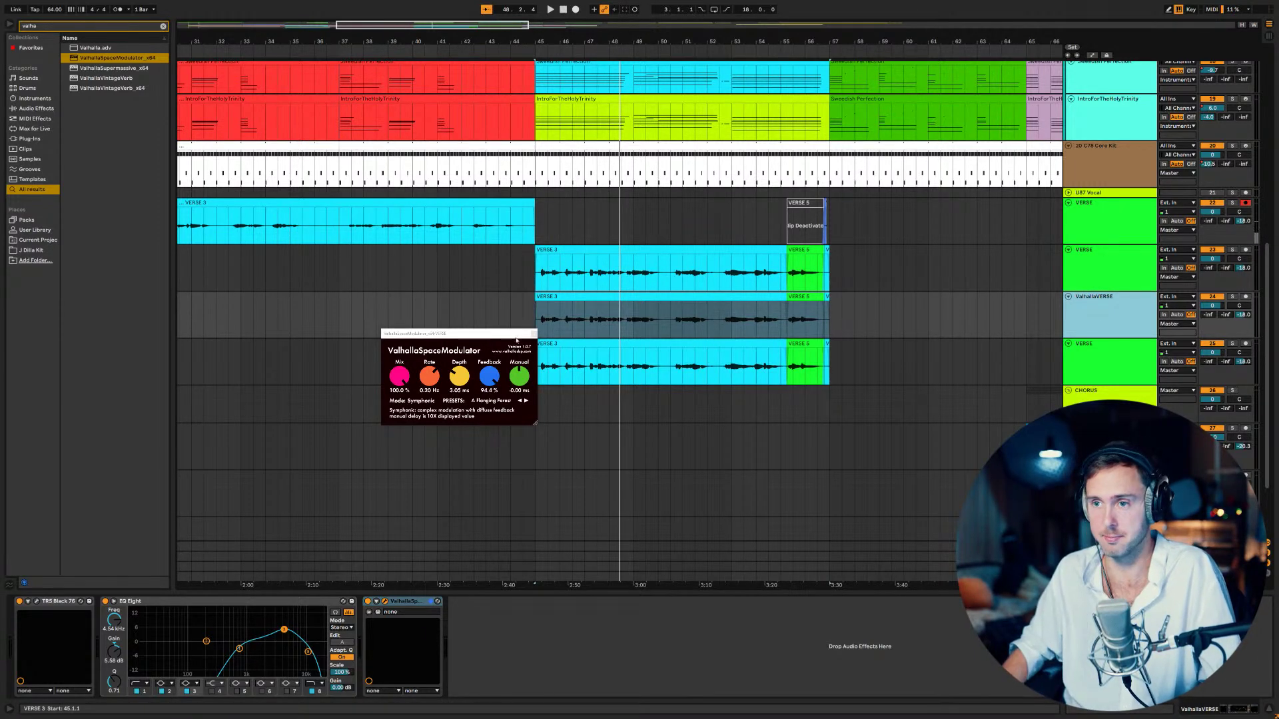
{"action": "left_click", "coordinate": [533, 335]}
- While playing from bar 45, set the ValhallaVERSE track volume to about -4.5 dB and turn off band 3 of its EQ Eight
{"action": "left_click", "coordinate": [542, 326]}
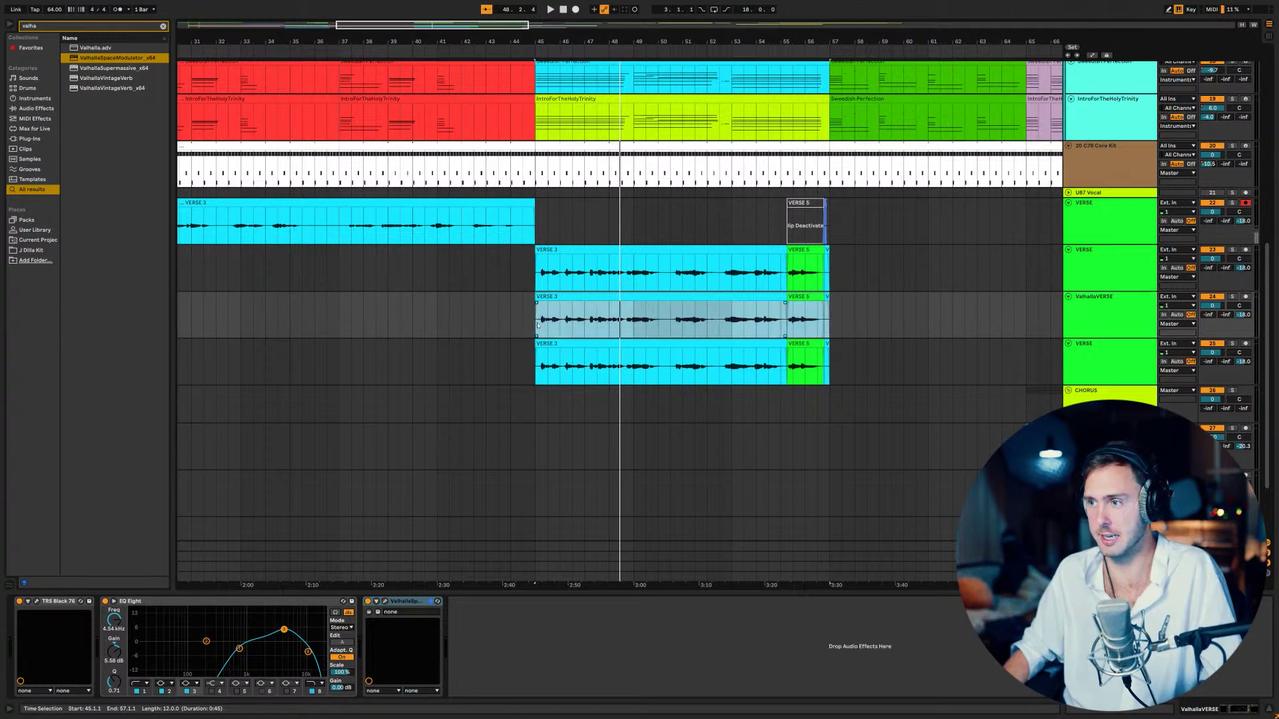
{"action": "left_click", "coordinate": [537, 325]}
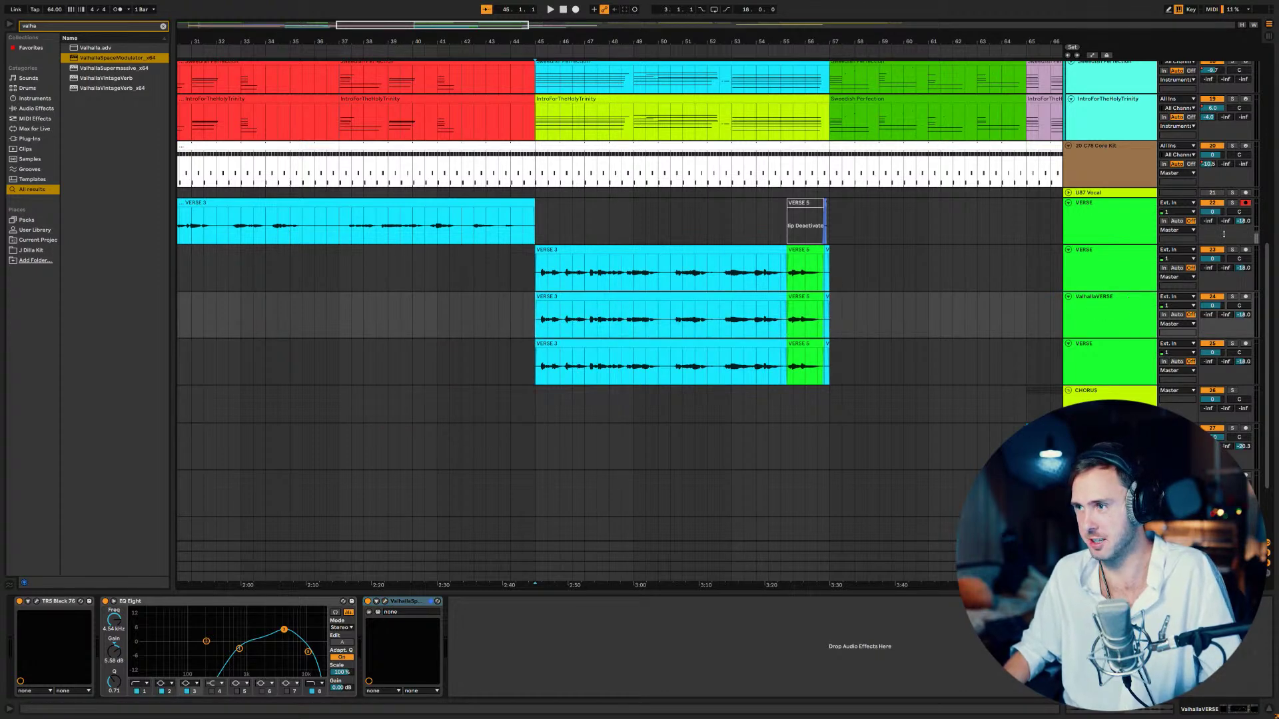
{"action": "key", "text": "space"}
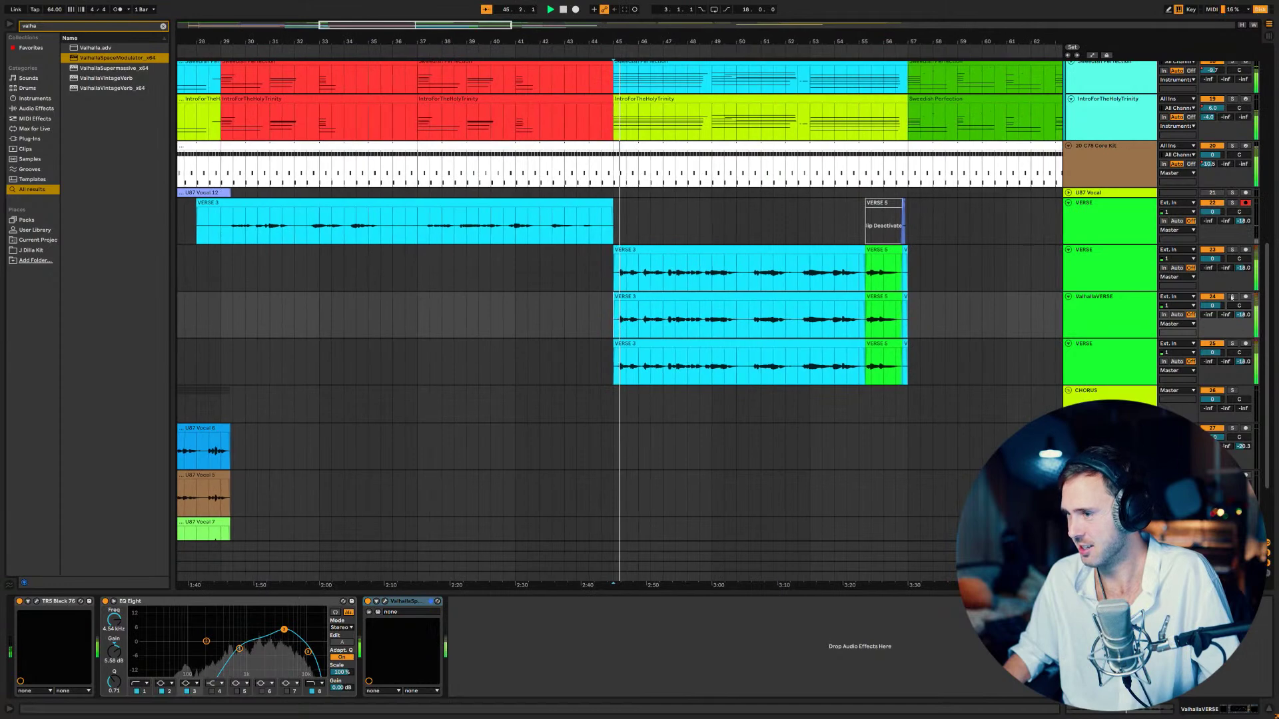
{"action": "left_click_drag", "start_coordinate": [1212, 305], "coordinate": [1212, 320]}
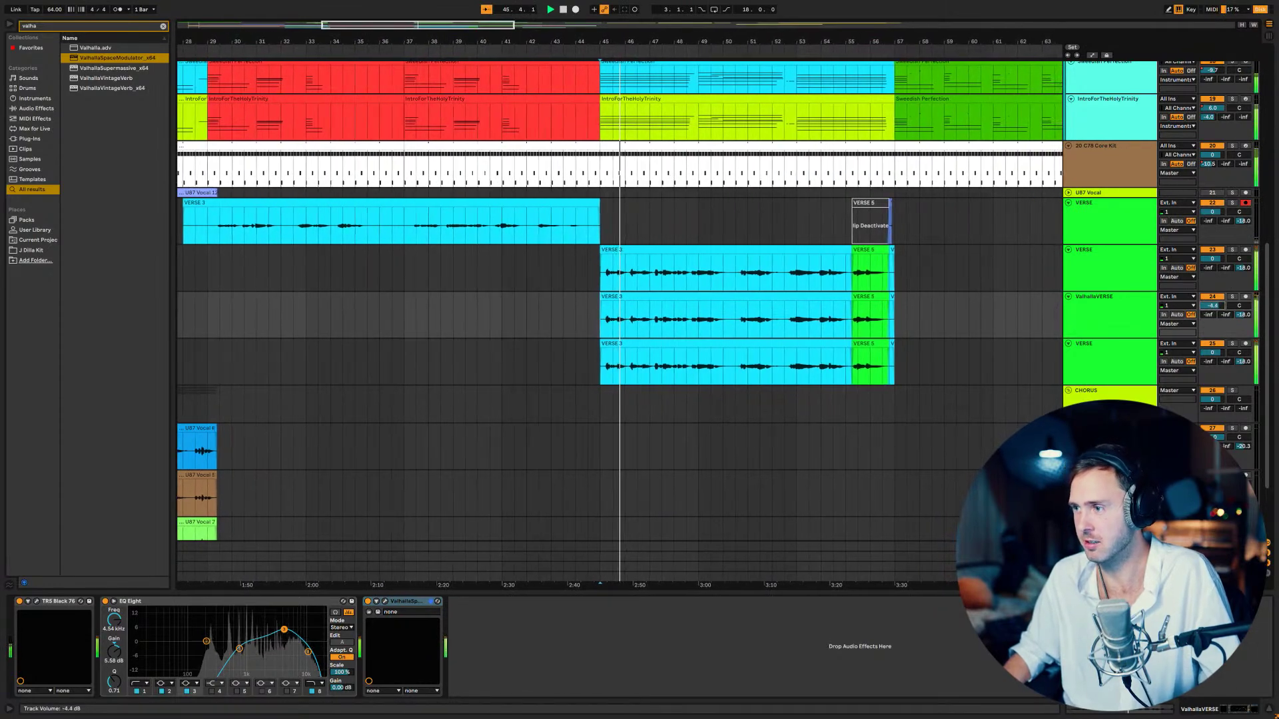
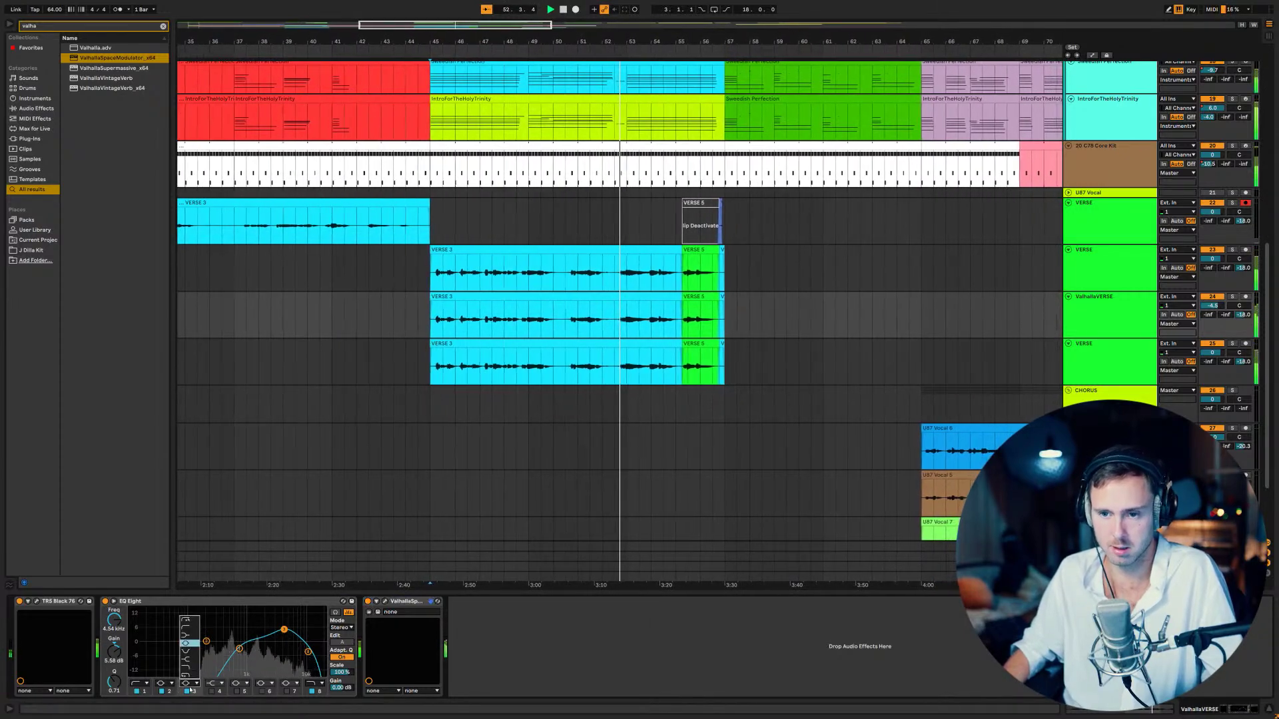
{"action": "left_click", "coordinate": [187, 691]}
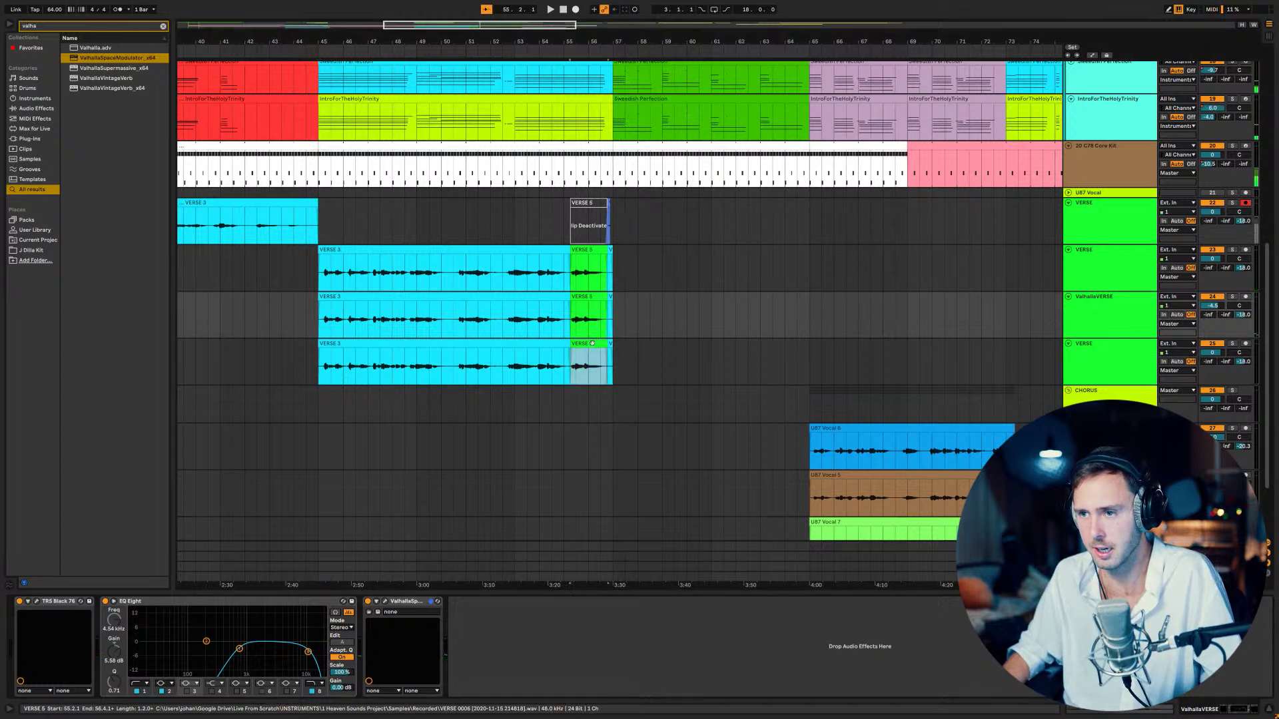
- Extend the three stacked short green VERSE clips to end at bar 57 and start slightly earlier, just after bar 55
{"action": "left_click", "coordinate": [590, 363]}
{"action": "left_click", "coordinate": [599, 250], "text": "shift"}
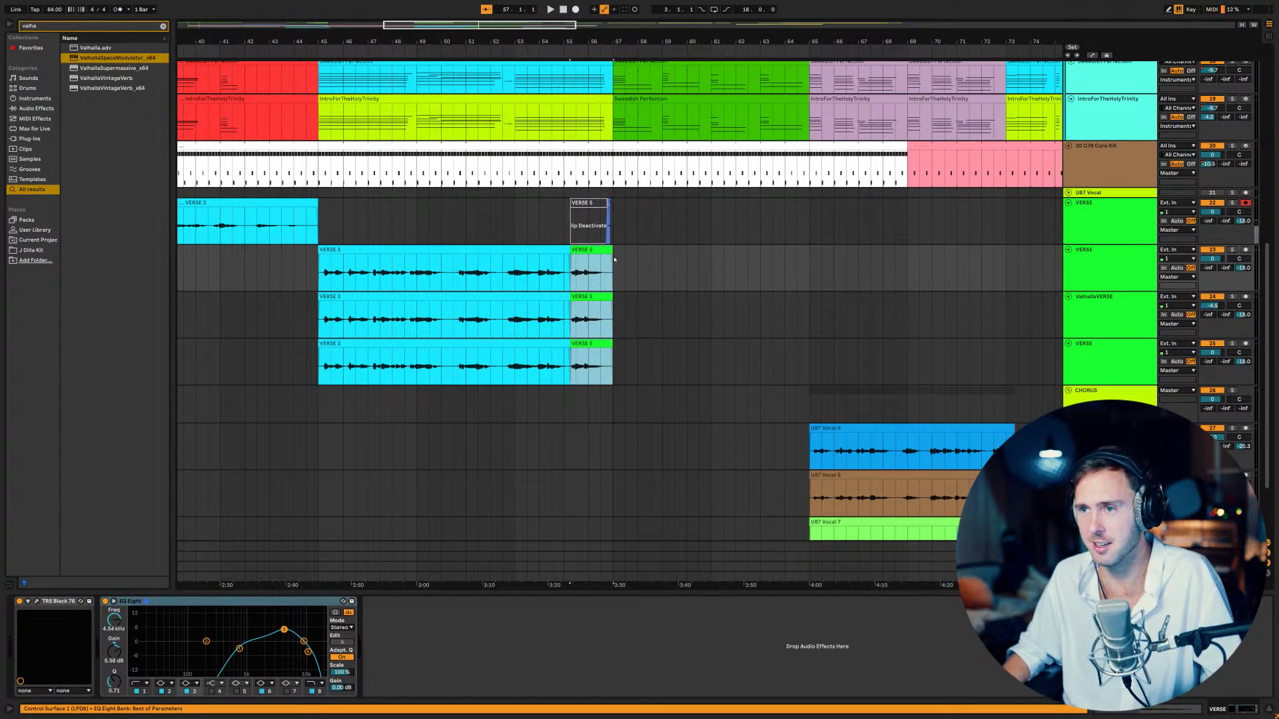
{"action": "left_click", "coordinate": [577, 247]}
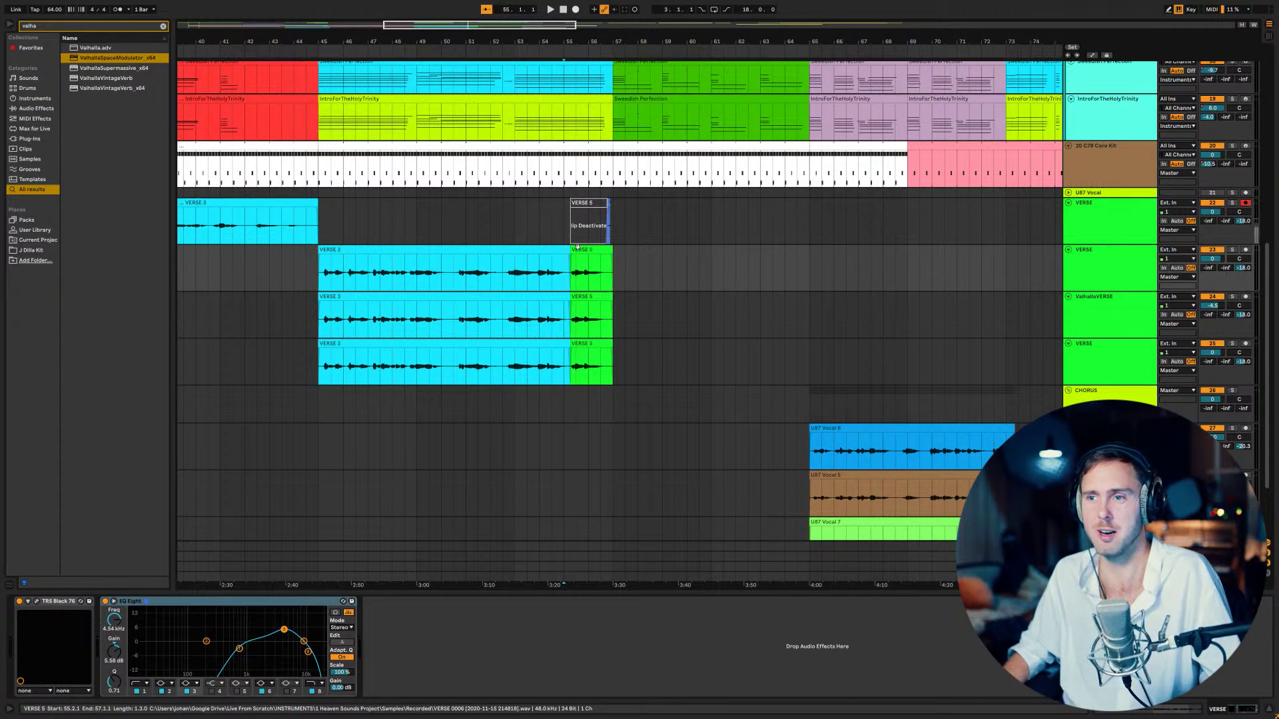
{"action": "left_click", "coordinate": [576, 250]}
{"action": "left_click", "coordinate": [579, 363], "text": "shift"}
{"action": "left_click_drag", "start_coordinate": [571, 345], "coordinate": [564, 360]}
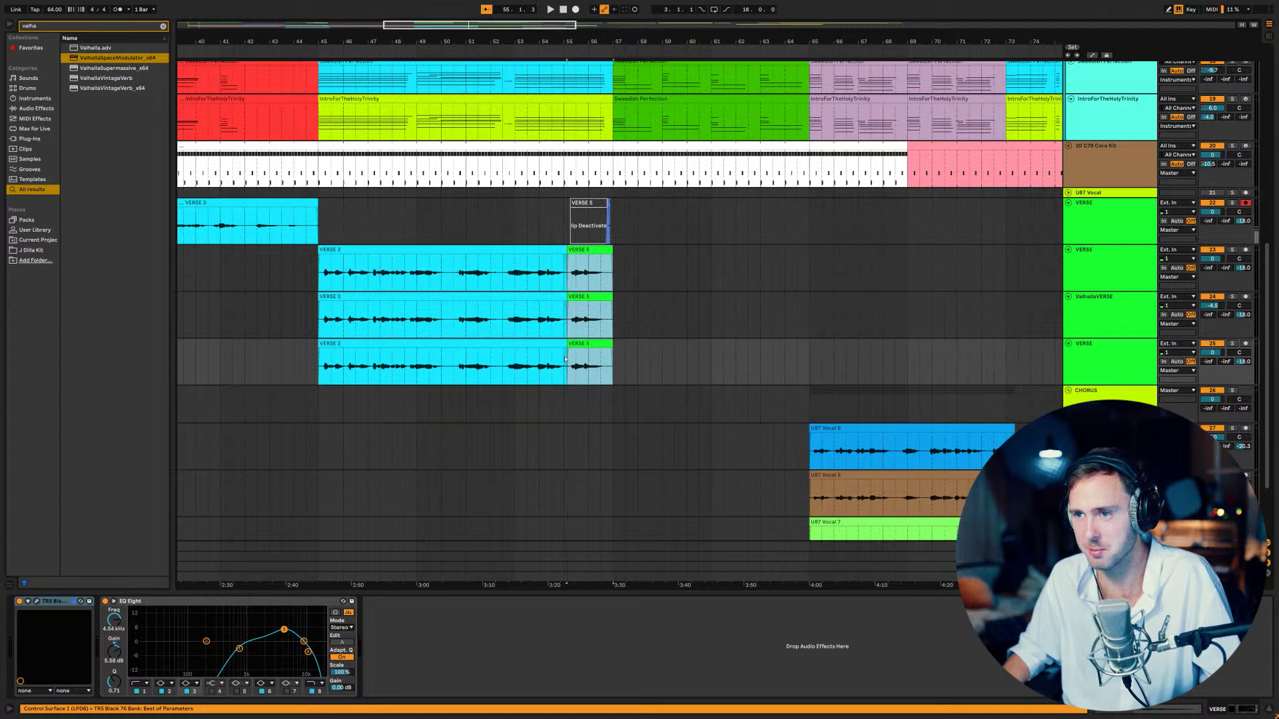
- Play from bar 45 and copy the green eight-bar clip at bar 57 from track 17 onto the UnderwaterBlizz track
{"action": "left_click", "coordinate": [336, 222]}
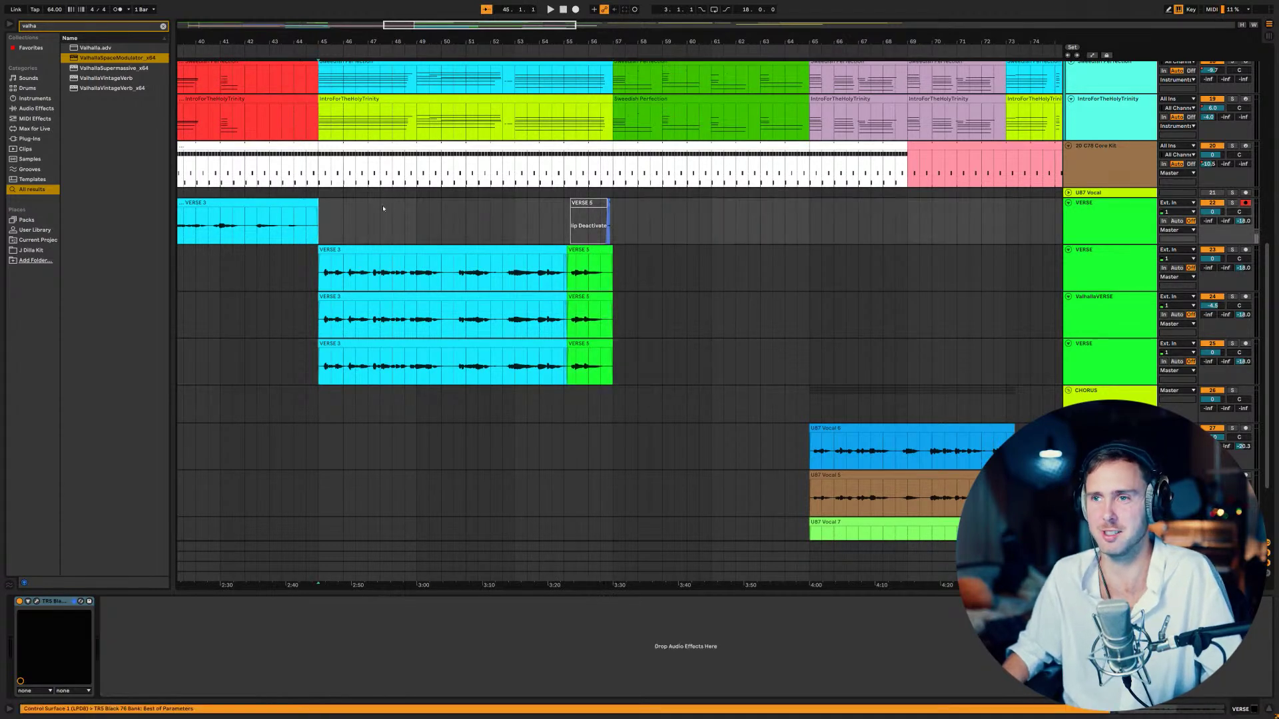
{"action": "key", "text": "space"}
{"action": "left_click_drag", "start_coordinate": [519, 28], "coordinate": [519, 23]}
{"action": "scroll", "coordinate": [806, 151], "scroll_direction": "up", "scroll_amount": 10}
{"action": "scroll", "coordinate": [806, 151], "scroll_direction": "up", "scroll_amount": 3}
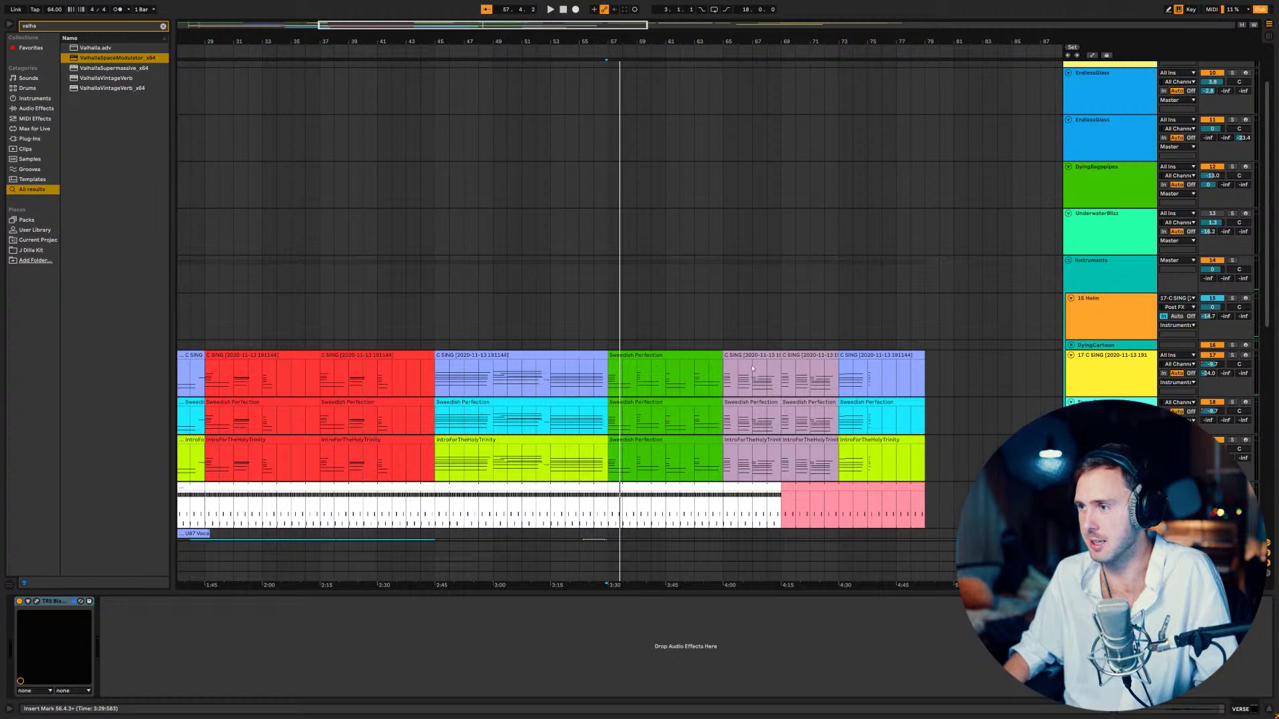
{"action": "scroll", "coordinate": [679, 367], "scroll_direction": "up", "scroll_amount": 1}
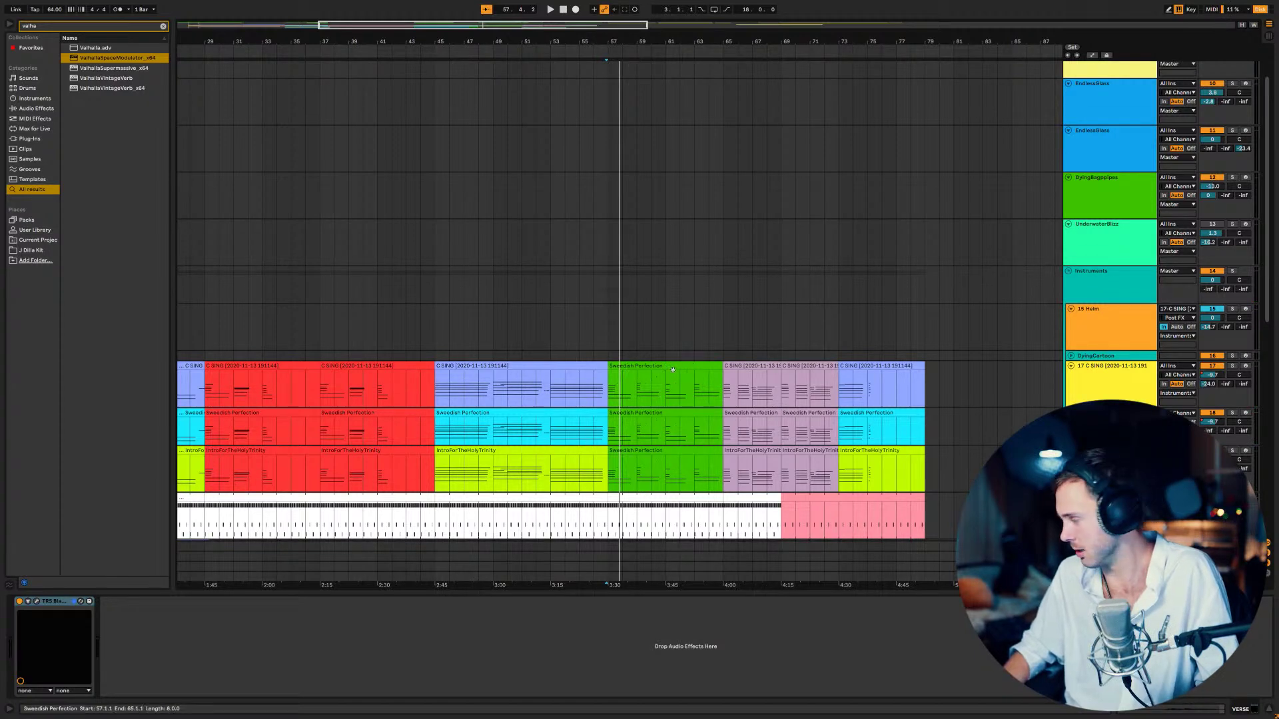
{"action": "left_click", "coordinate": [673, 370]}
{"action": "left_click_drag", "start_coordinate": [673, 369], "coordinate": [680, 249]}
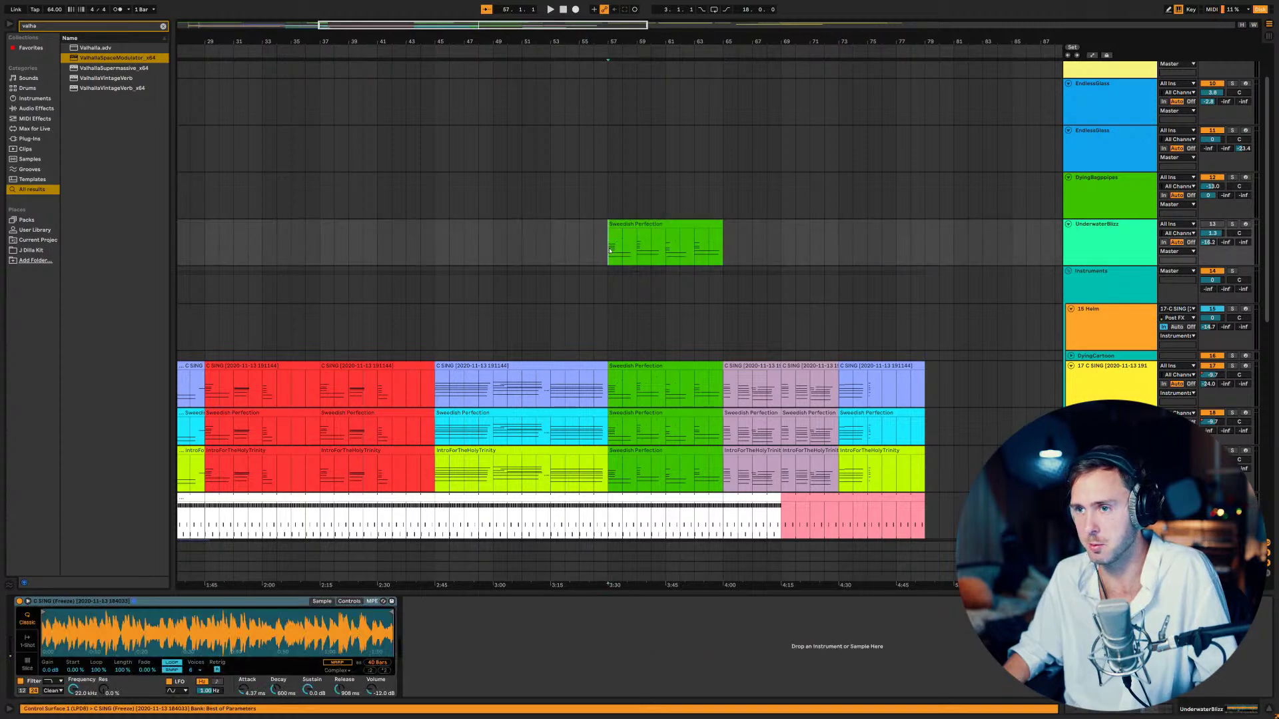
- Play from bar 57, solo the UnderwaterBlizz track and raise its first and third sends to 0 dB
{"action": "key", "text": "space"}
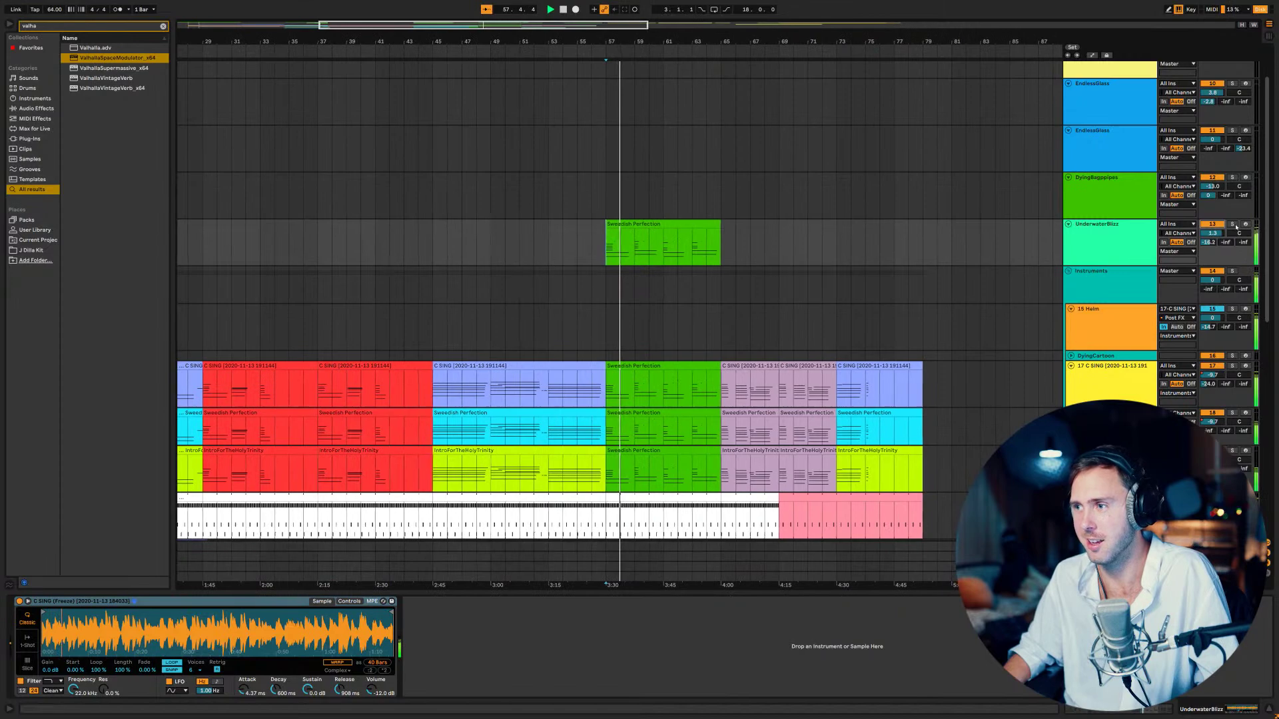
{"action": "left_click", "coordinate": [1232, 225]}
{"action": "left_click_drag", "start_coordinate": [1218, 243], "coordinate": [1218, 226]}
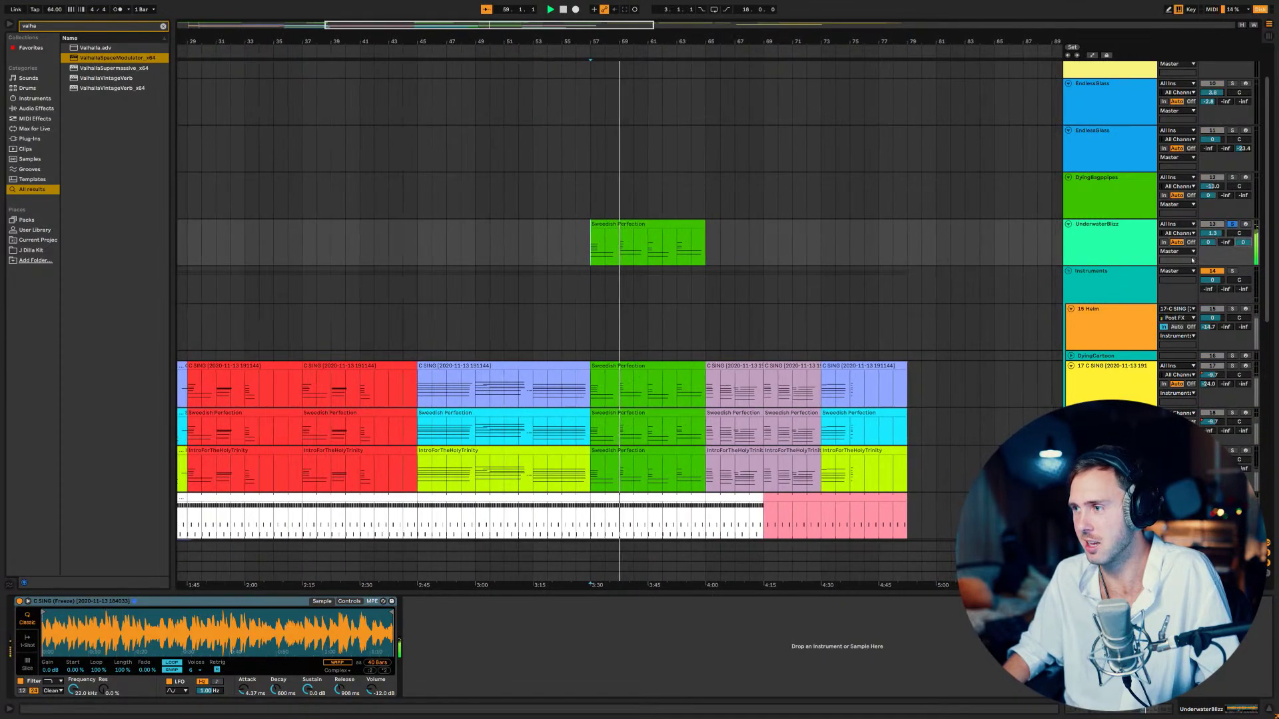
- Unsolo the UnderwaterBlizz track, reset its sends to -inf, and move its bar 57 clip onto the DyingBagppipes track
{"action": "left_click", "coordinate": [1232, 225]}
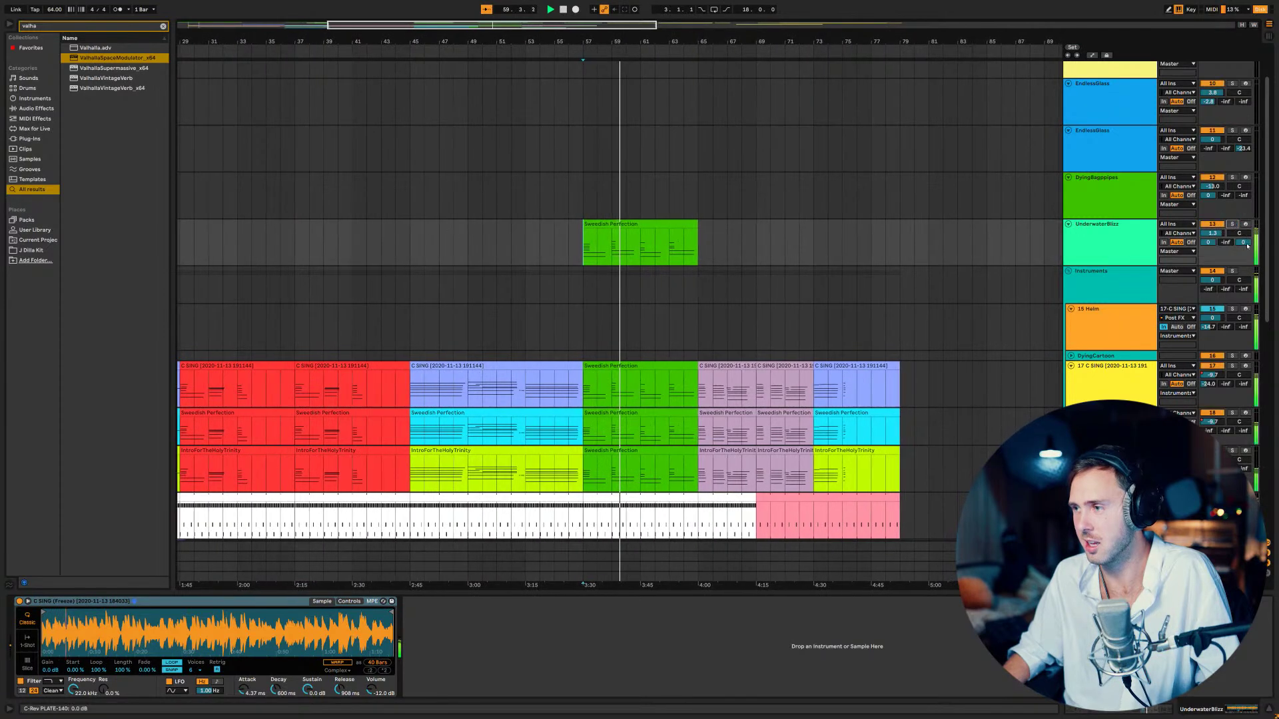
{"action": "left_click_drag", "start_coordinate": [1243, 241], "coordinate": [1208, 266]}
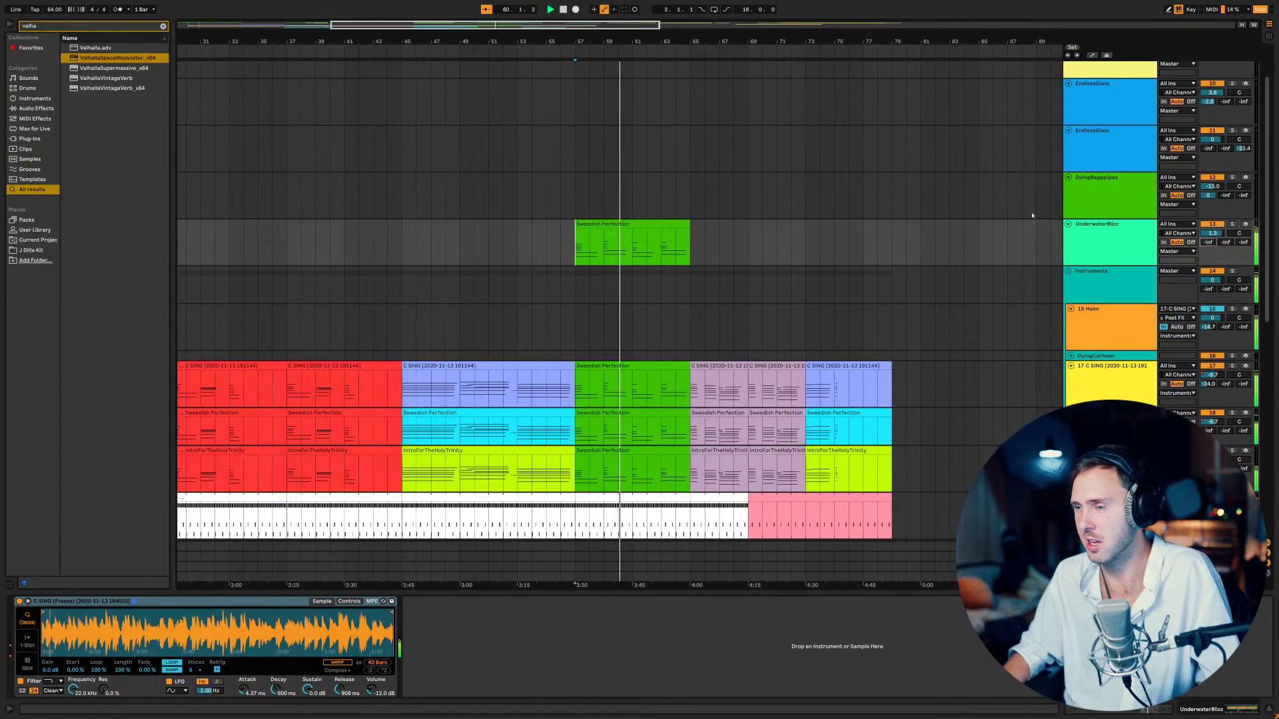
{"action": "left_click", "coordinate": [614, 227]}
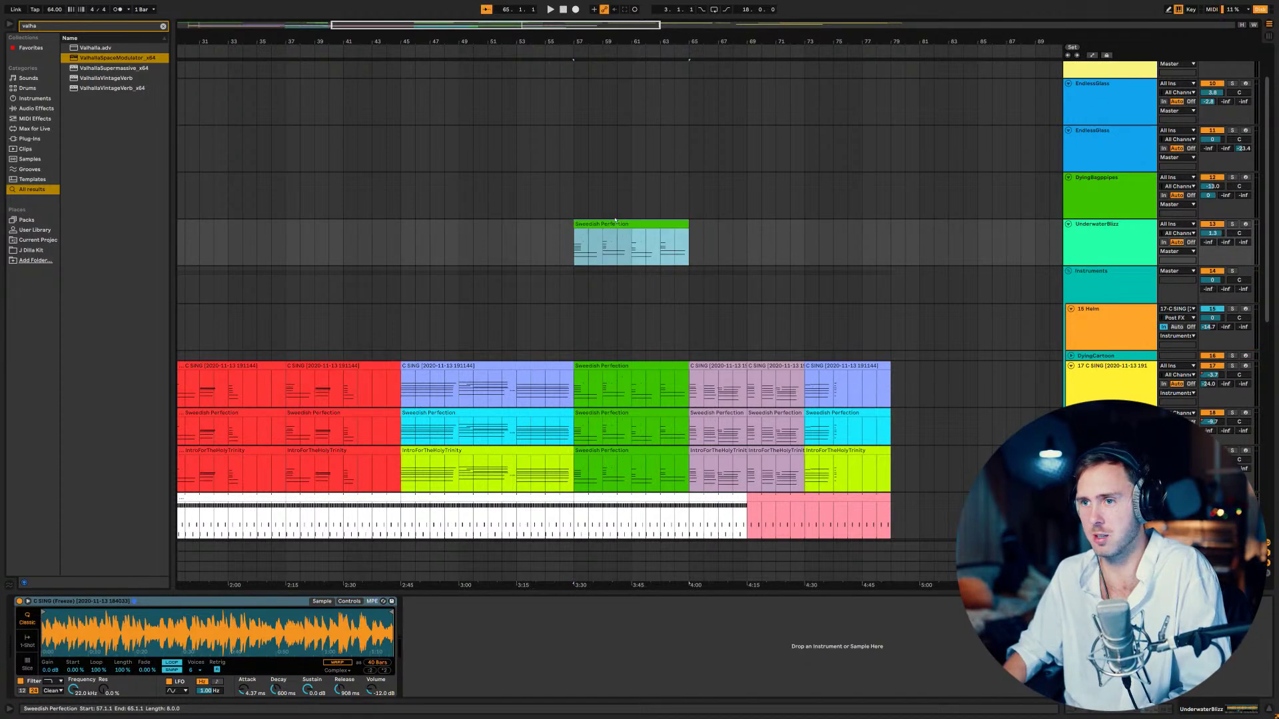
{"action": "left_click_drag", "start_coordinate": [614, 227], "coordinate": [614, 180]}
- Solo the DyingBagppipes track, play from bar 57 and set its volume and all three sends to 0 dB
{"action": "left_click", "coordinate": [1233, 177]}
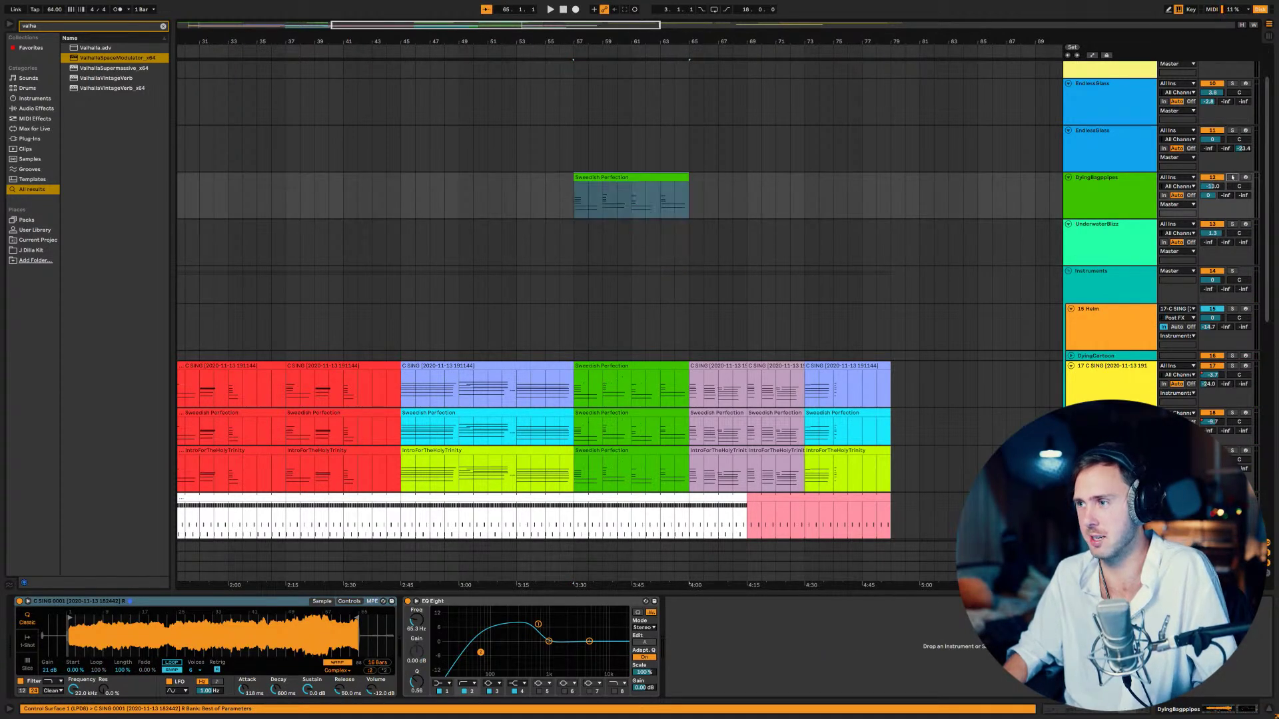
{"action": "key", "text": "space"}
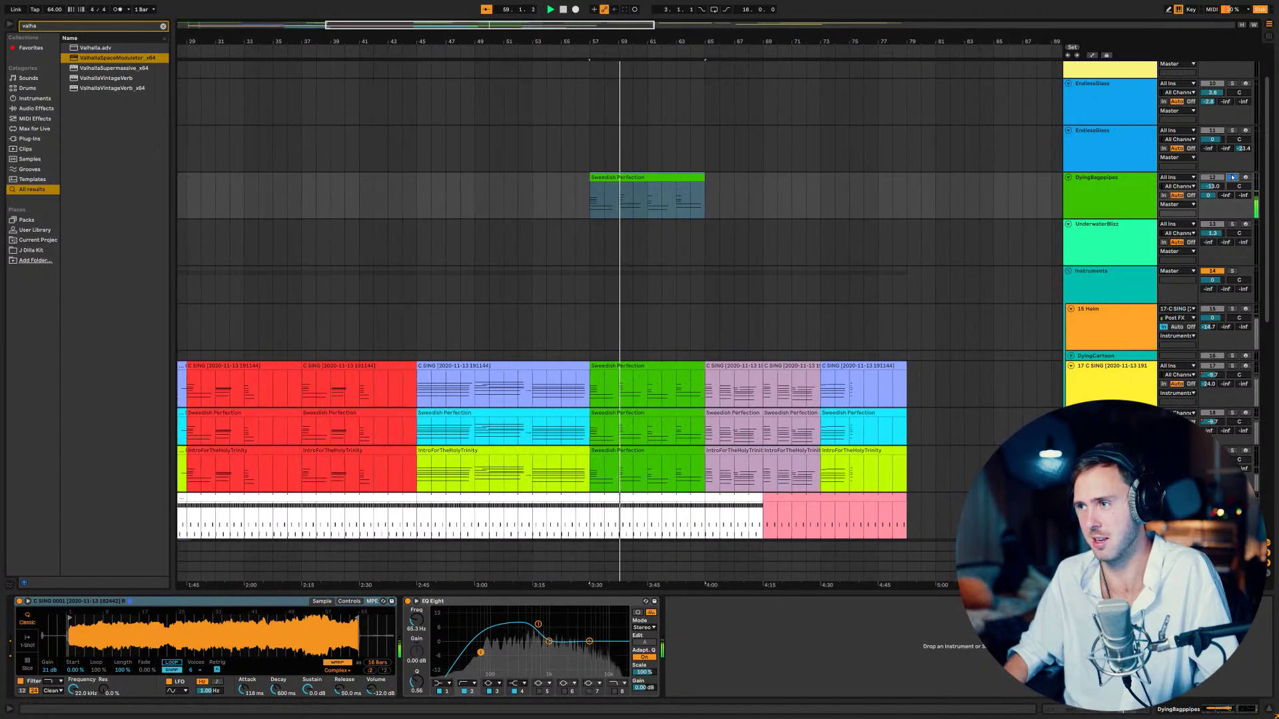
{"action": "left_click_drag", "start_coordinate": [1212, 186], "coordinate": [1229, 197]}
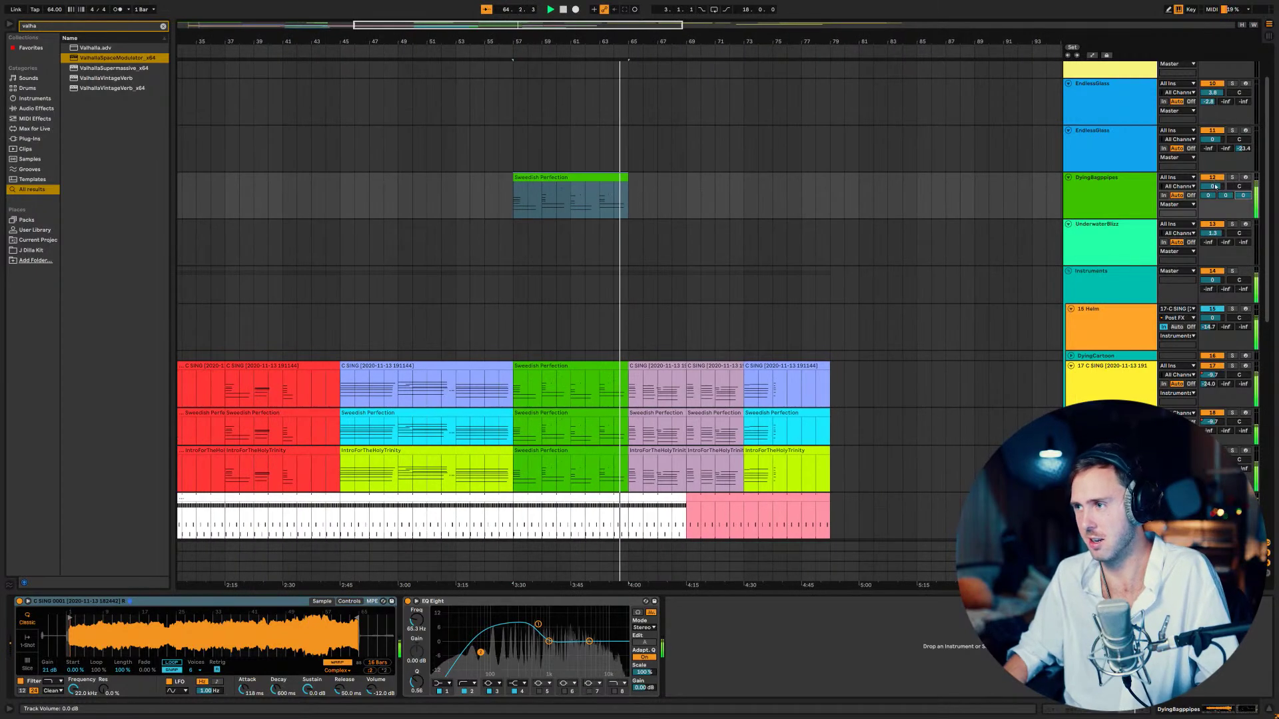
- Listen to the full mix past bar 65 and deactivate the DyingBagppipes track to compare the sound without it
{"action": "scroll", "coordinate": [819, 331], "scroll_direction": "down", "scroll_amount": 10}
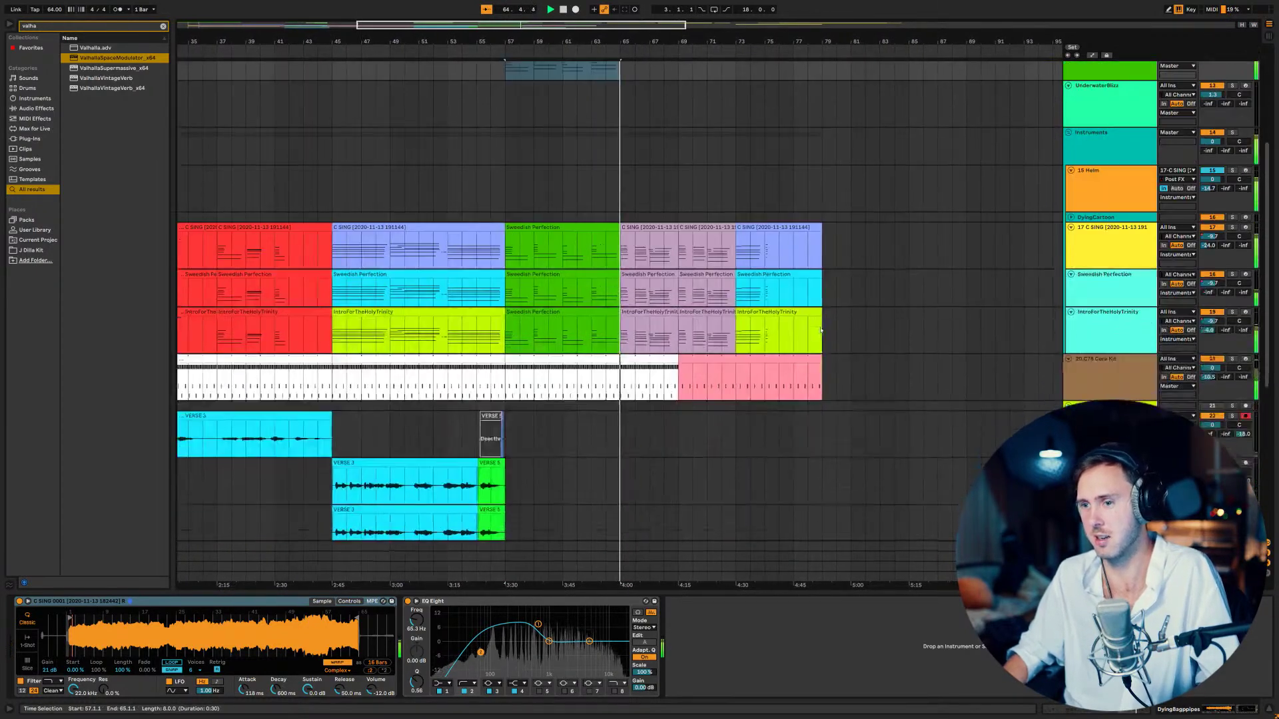
{"action": "scroll", "coordinate": [821, 330], "scroll_direction": "down", "scroll_amount": 2}
{"action": "scroll", "coordinate": [821, 331], "scroll_direction": "up", "scroll_amount": 12}
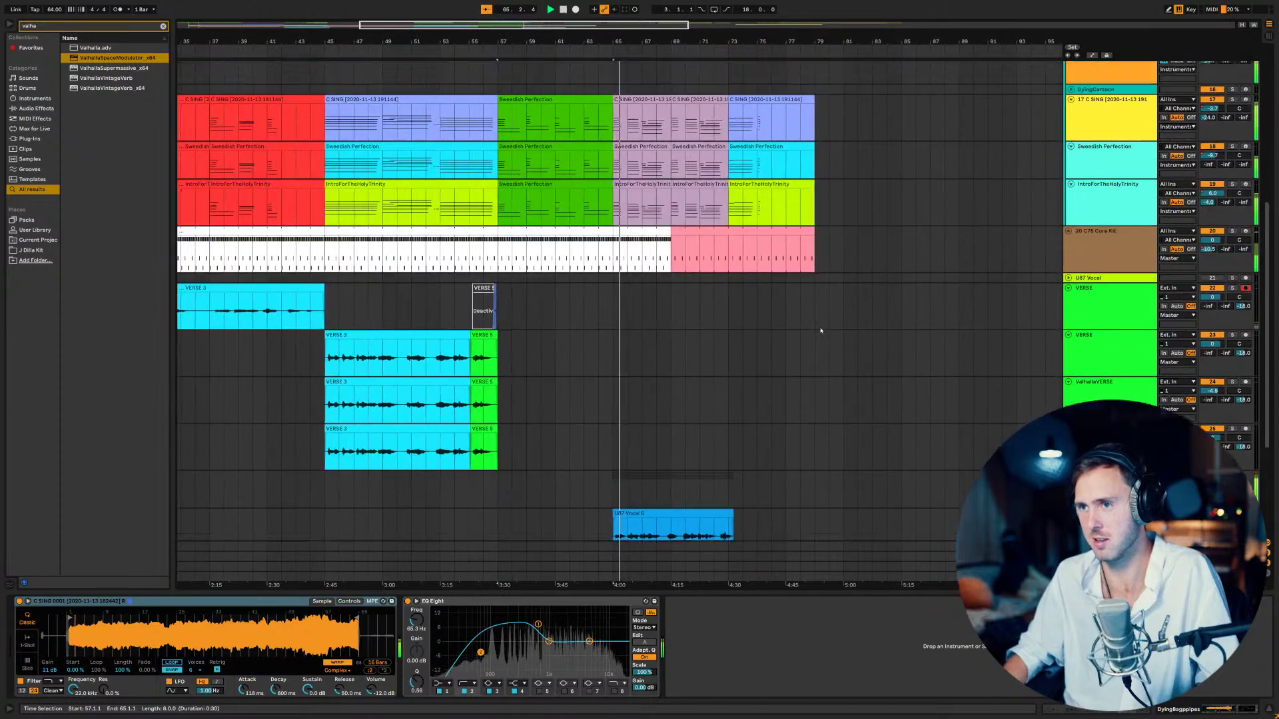
{"action": "scroll", "coordinate": [820, 331], "scroll_direction": "up", "scroll_amount": 2}
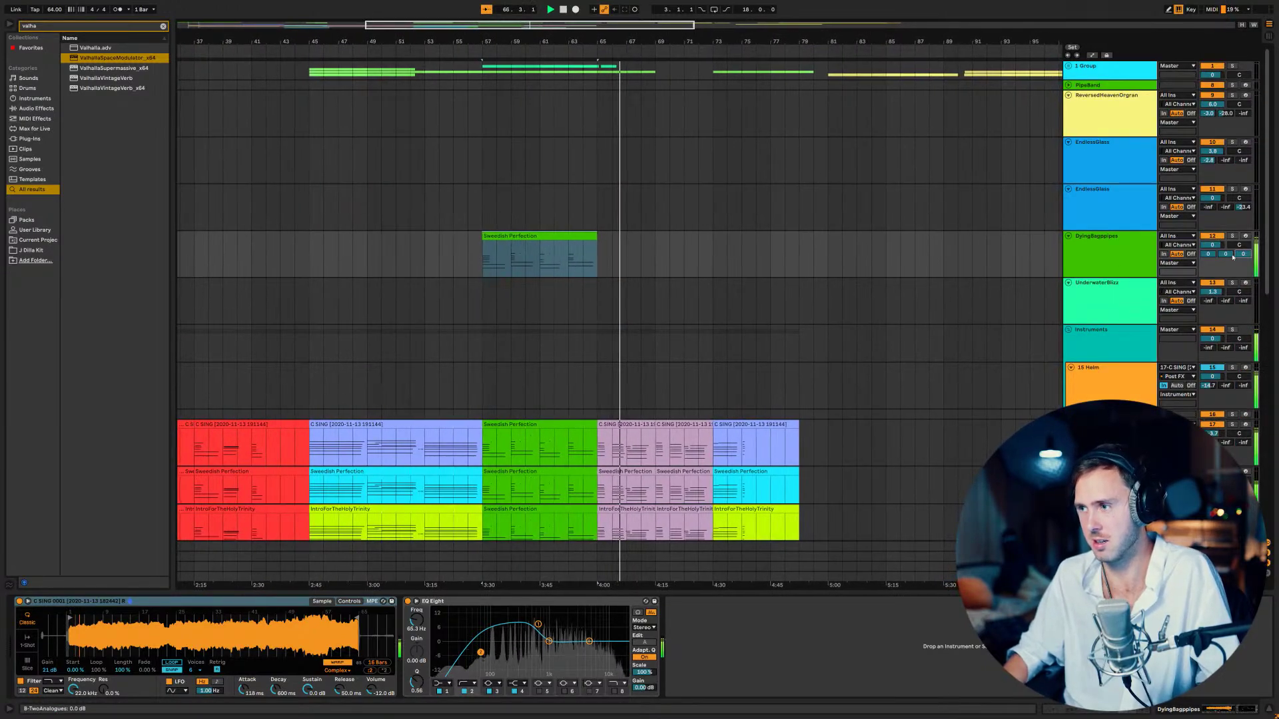
{"action": "left_click", "coordinate": [1212, 237]}
{"action": "left_click", "coordinate": [1096, 236]}
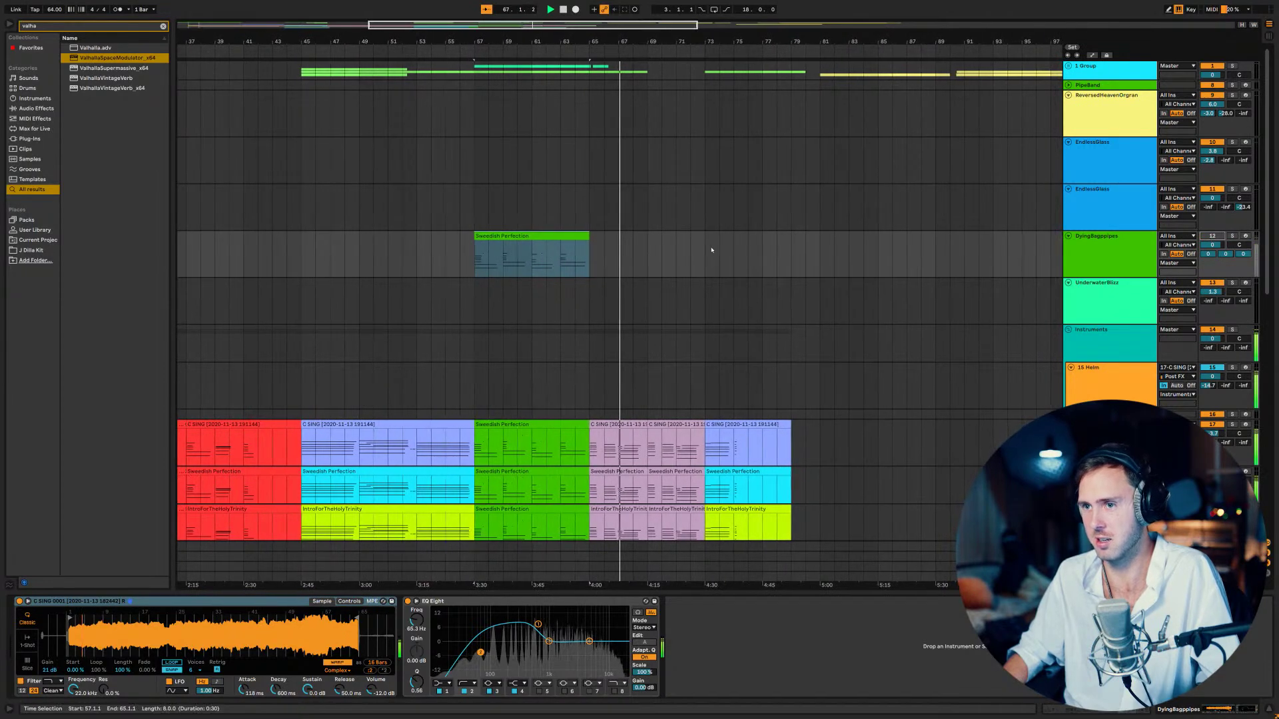
{"action": "scroll", "coordinate": [699, 331], "scroll_direction": "down", "scroll_amount": 1}
{"action": "scroll", "coordinate": [710, 336], "scroll_direction": "down", "scroll_amount": 1}
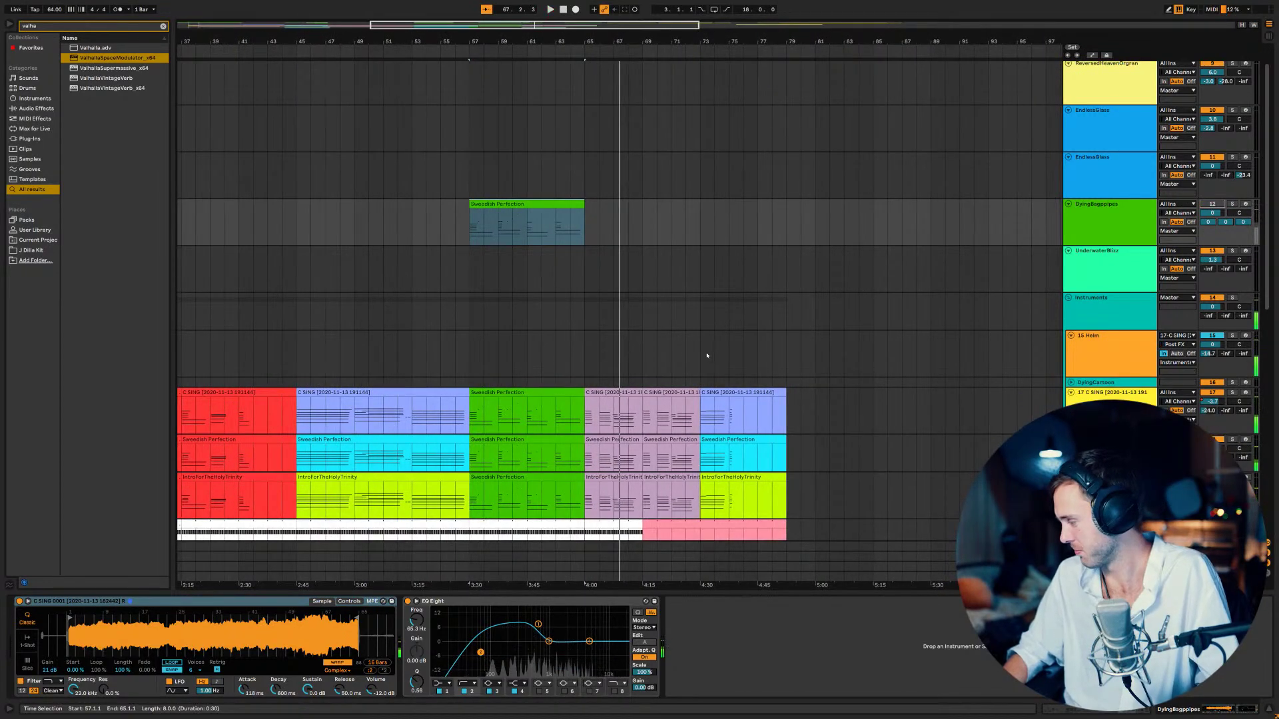
- Open the green clip at bar 57 on the DyingBagppipes track and inspect its notes up to the clip end
{"action": "scroll", "coordinate": [656, 351], "scroll_direction": "up", "scroll_amount": 3}
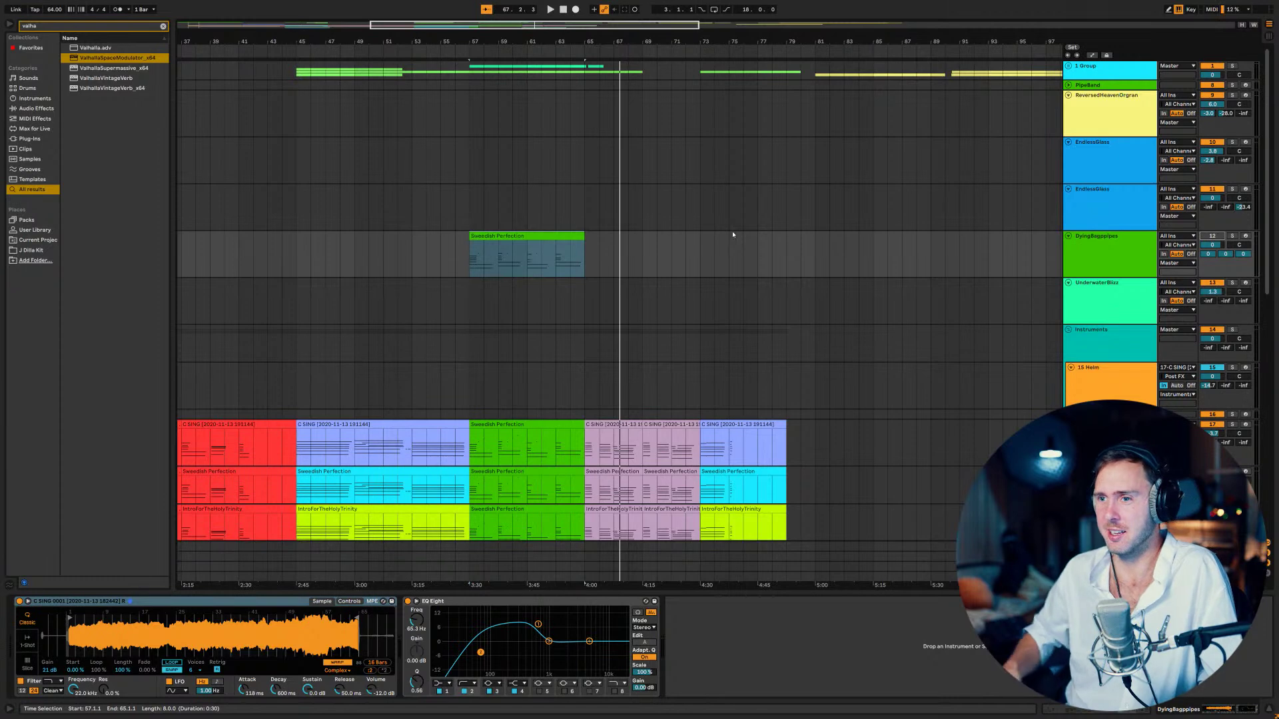
{"action": "double_click", "coordinate": [582, 243]}
{"action": "left_click_drag", "start_coordinate": [695, 486], "coordinate": [656, 279]}
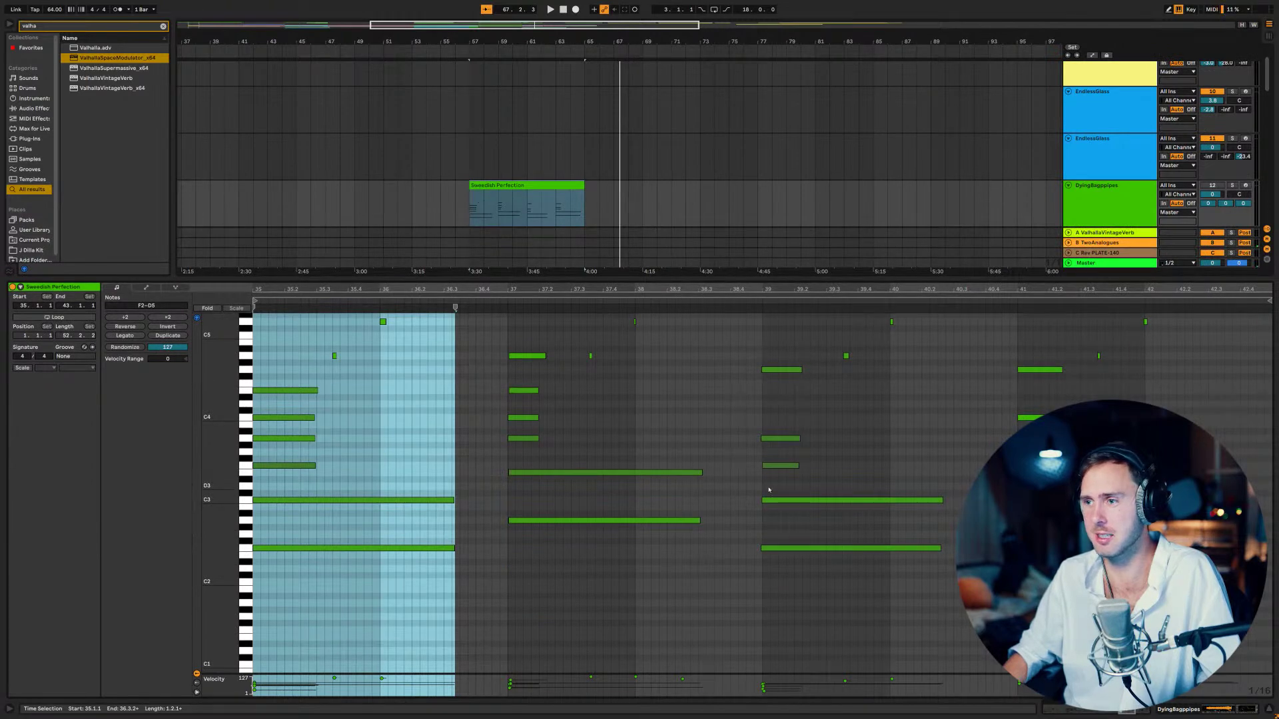
{"action": "left_click_drag", "start_coordinate": [833, 290], "coordinate": [864, 494]}
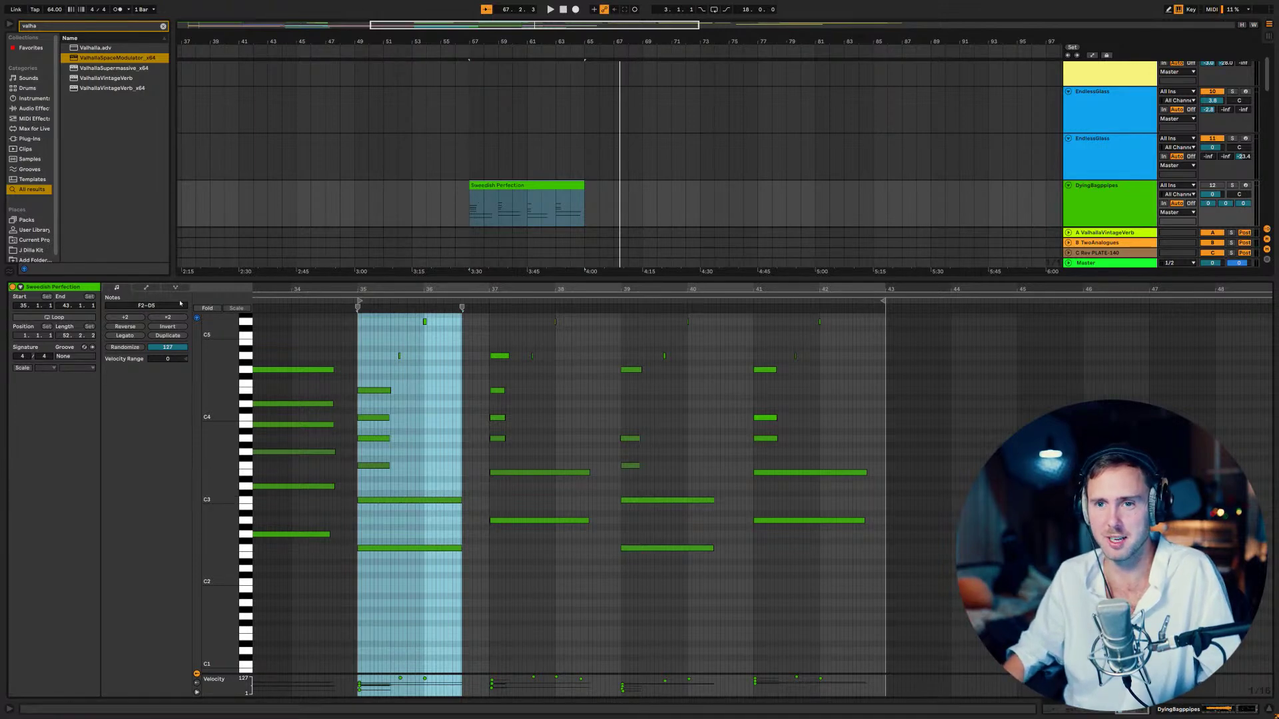
- Show the clip's MIDI Ctrl envelope for 64 - Hold Pedal
{"action": "left_click", "coordinate": [149, 289]}
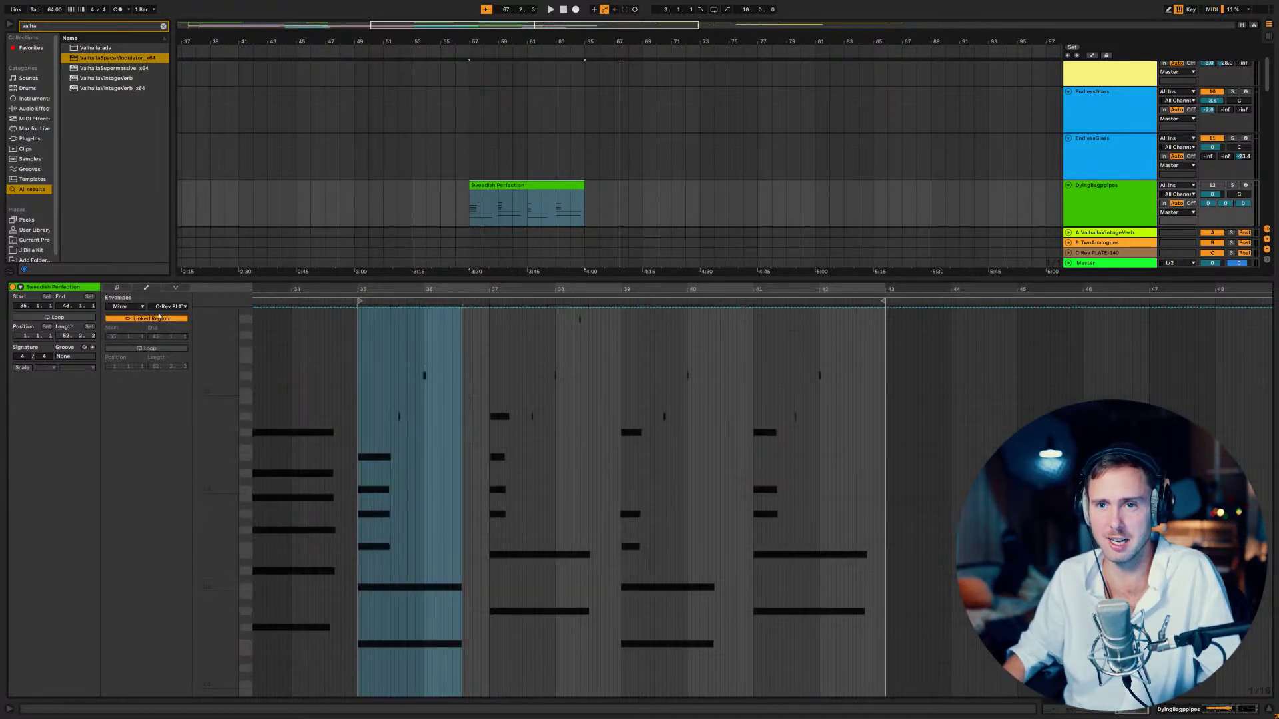
{"action": "left_click", "coordinate": [142, 307]}
{"action": "left_click", "coordinate": [135, 320]}
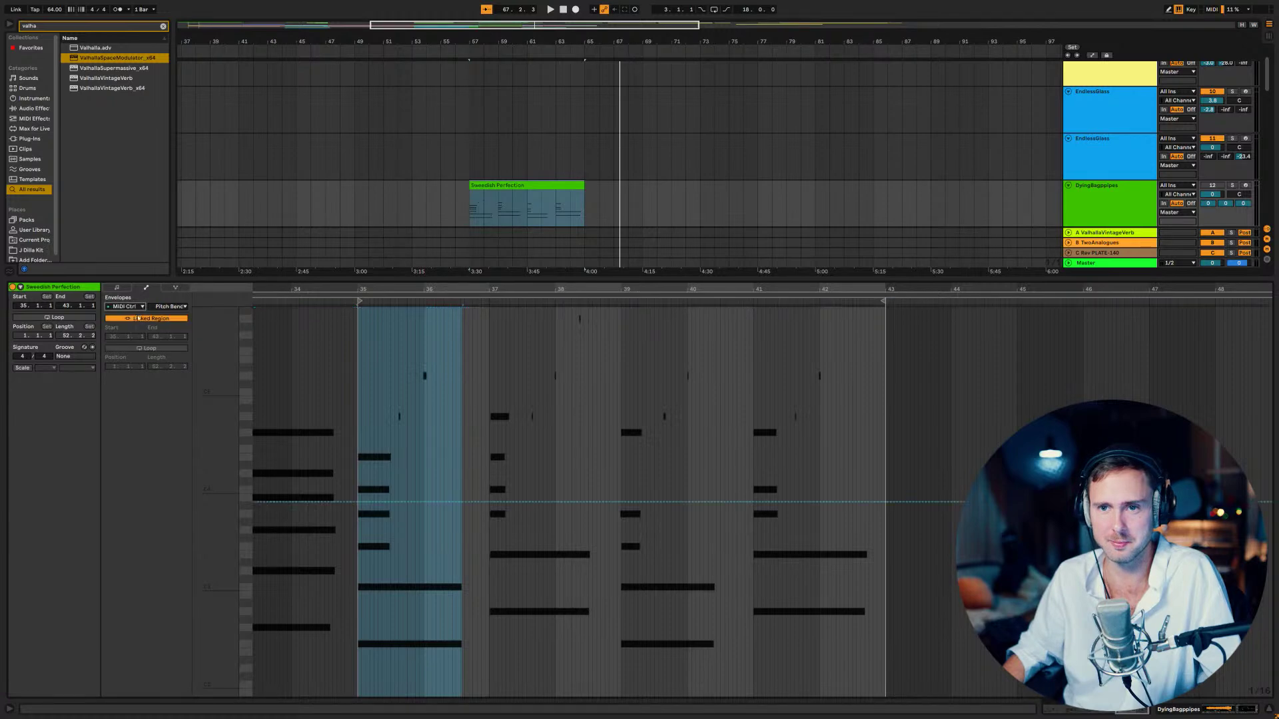
{"action": "left_click", "coordinate": [163, 307]}
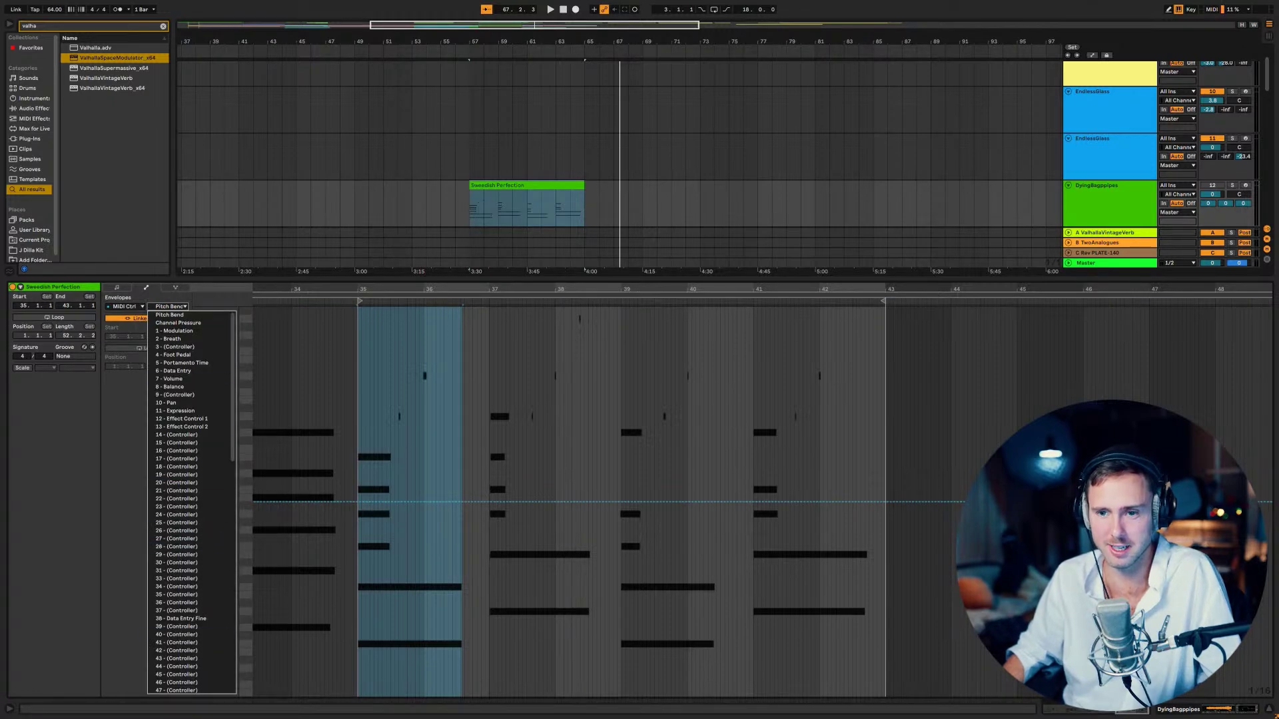
{"action": "scroll", "coordinate": [170, 678], "scroll_direction": "down", "scroll_amount": 4}
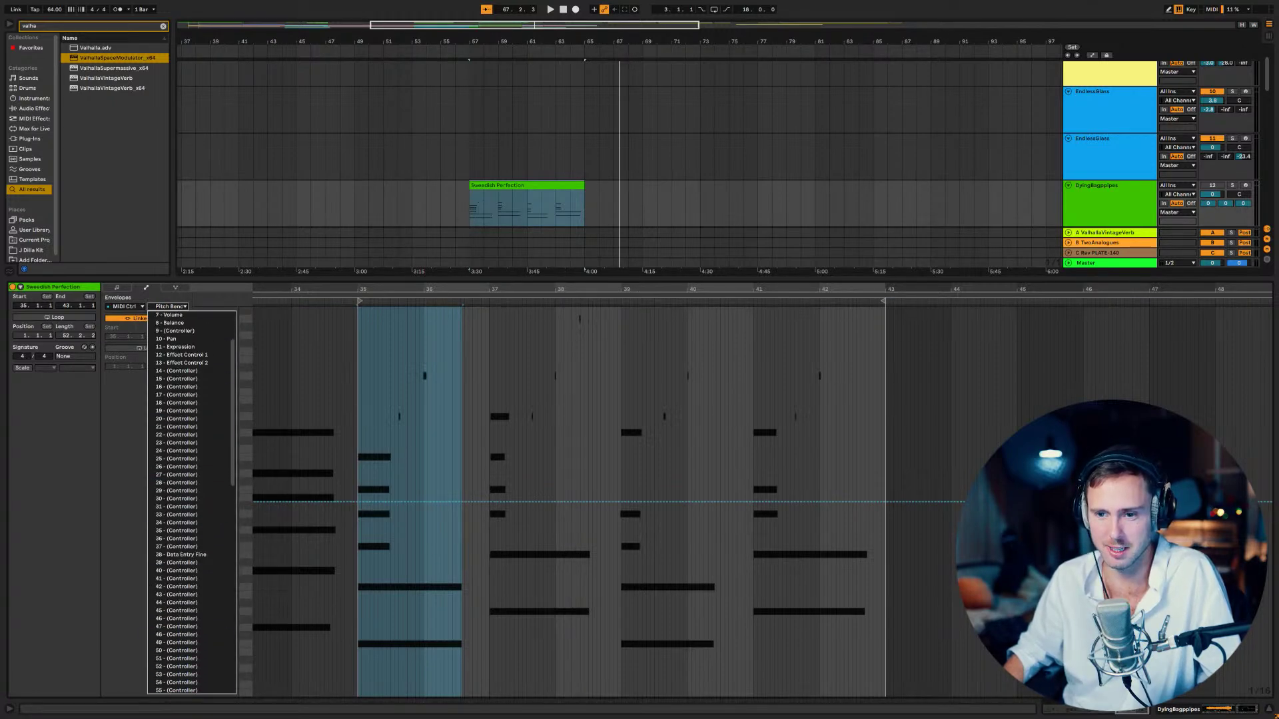
{"action": "scroll", "coordinate": [188, 666], "scroll_direction": "down", "scroll_amount": 3}
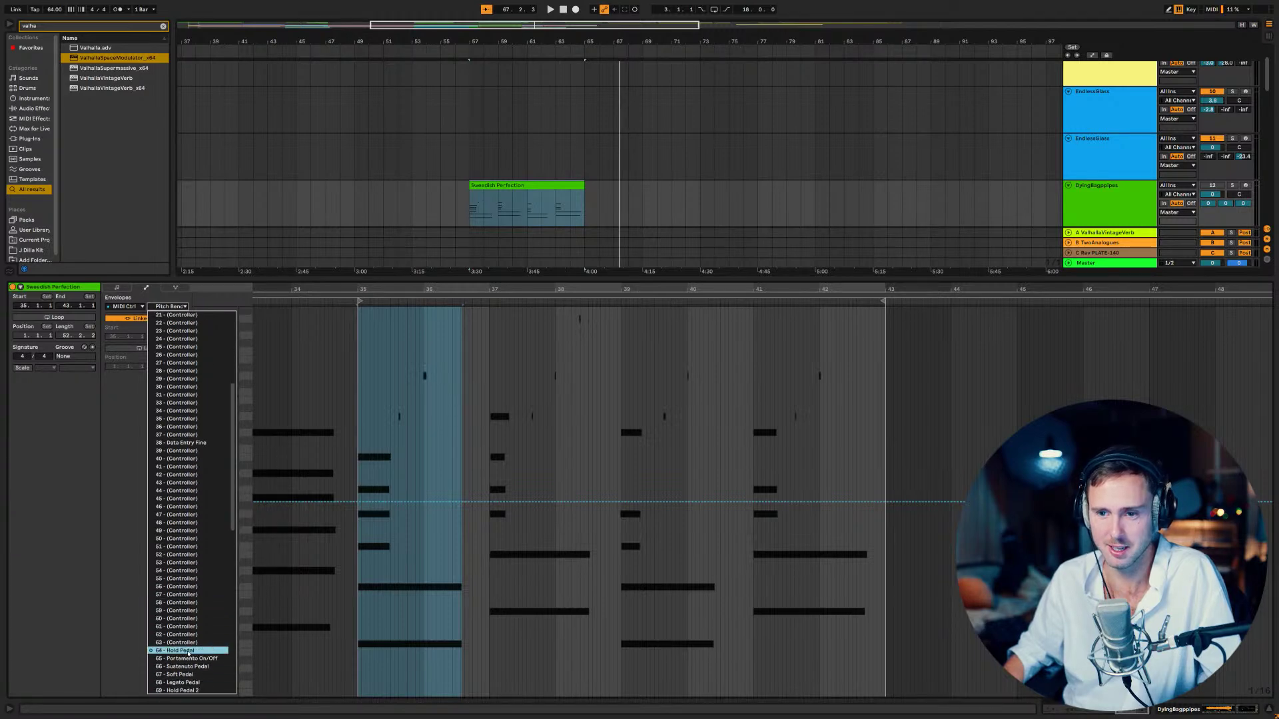
{"action": "left_click", "coordinate": [188, 654]}
- Play the DyingBagppipes clip from its start and around its end while checking the hold pedal envelope
{"action": "left_click", "coordinate": [581, 204]}
{"action": "left_click", "coordinate": [847, 360]}
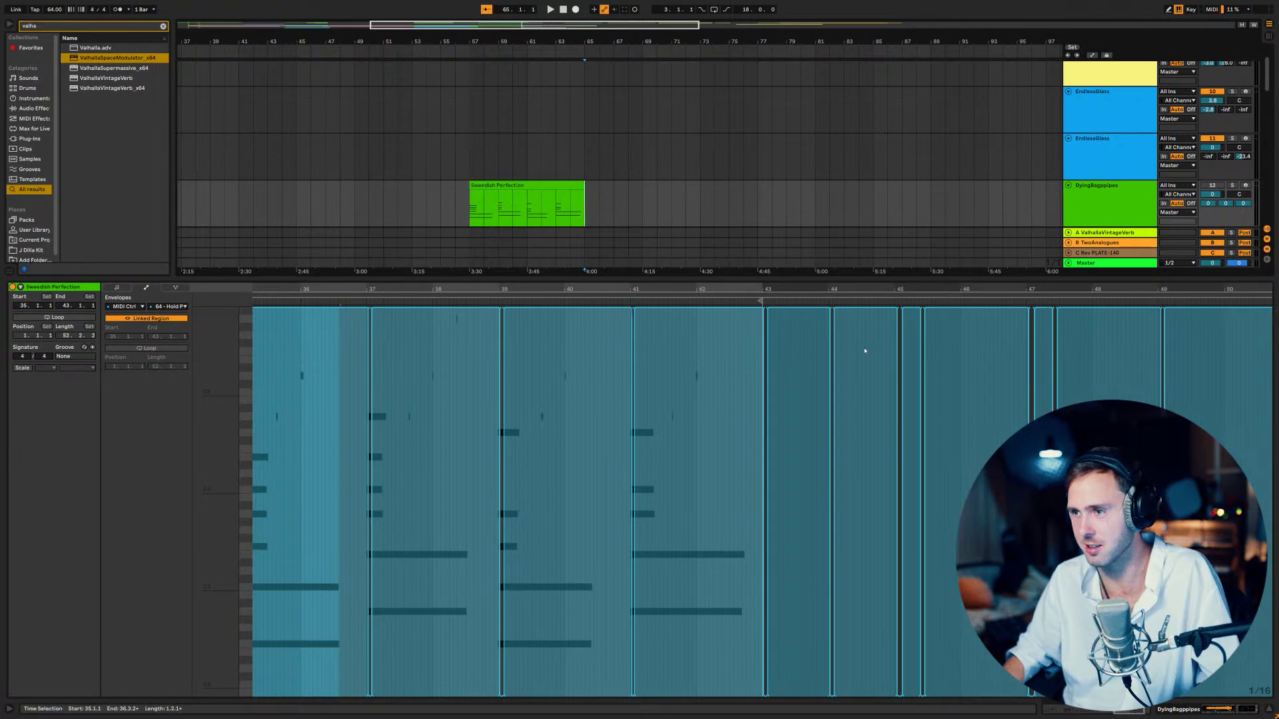
{"action": "key", "text": "space"}
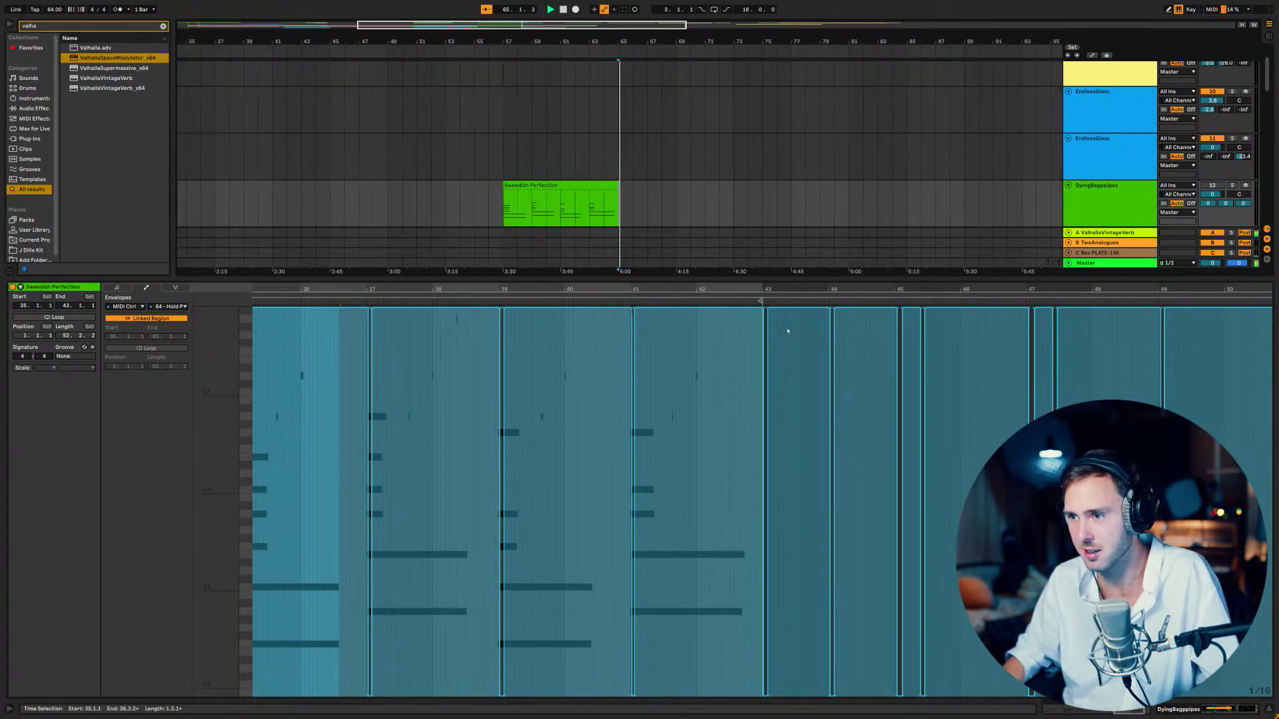
{"action": "left_click", "coordinate": [605, 217]}
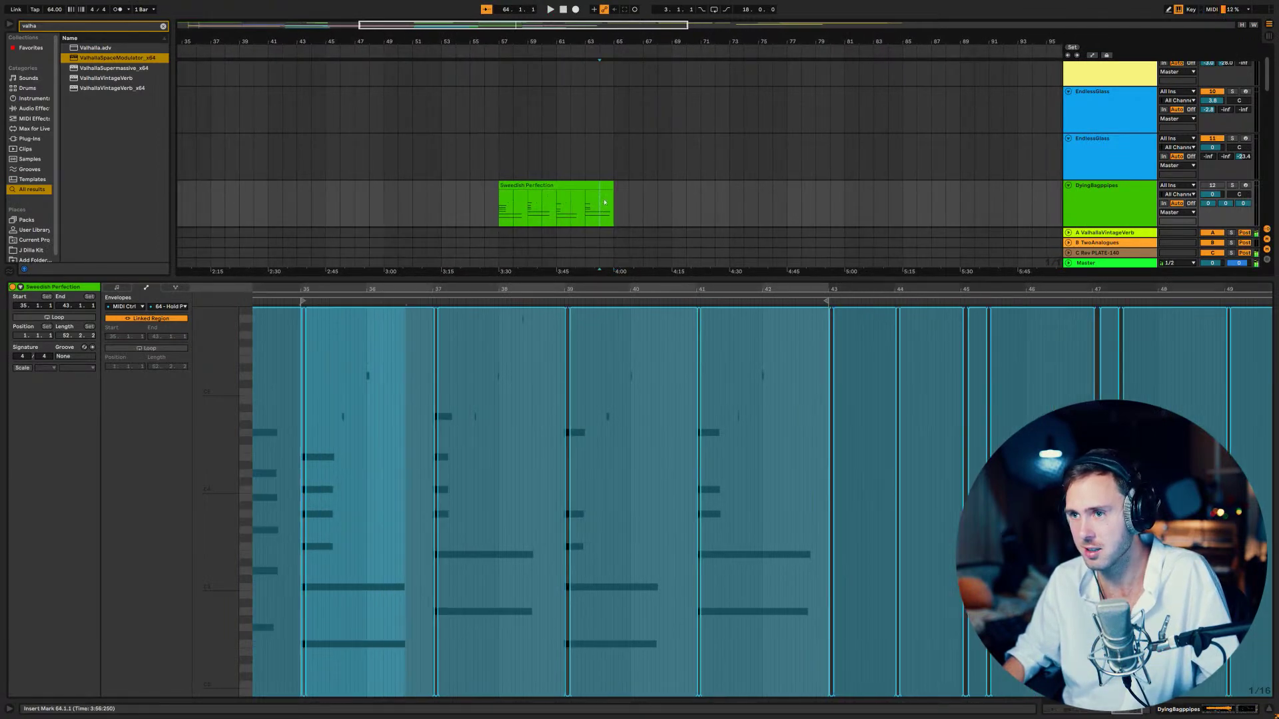
{"action": "left_click", "coordinate": [605, 194]}
{"action": "key", "text": "space"}
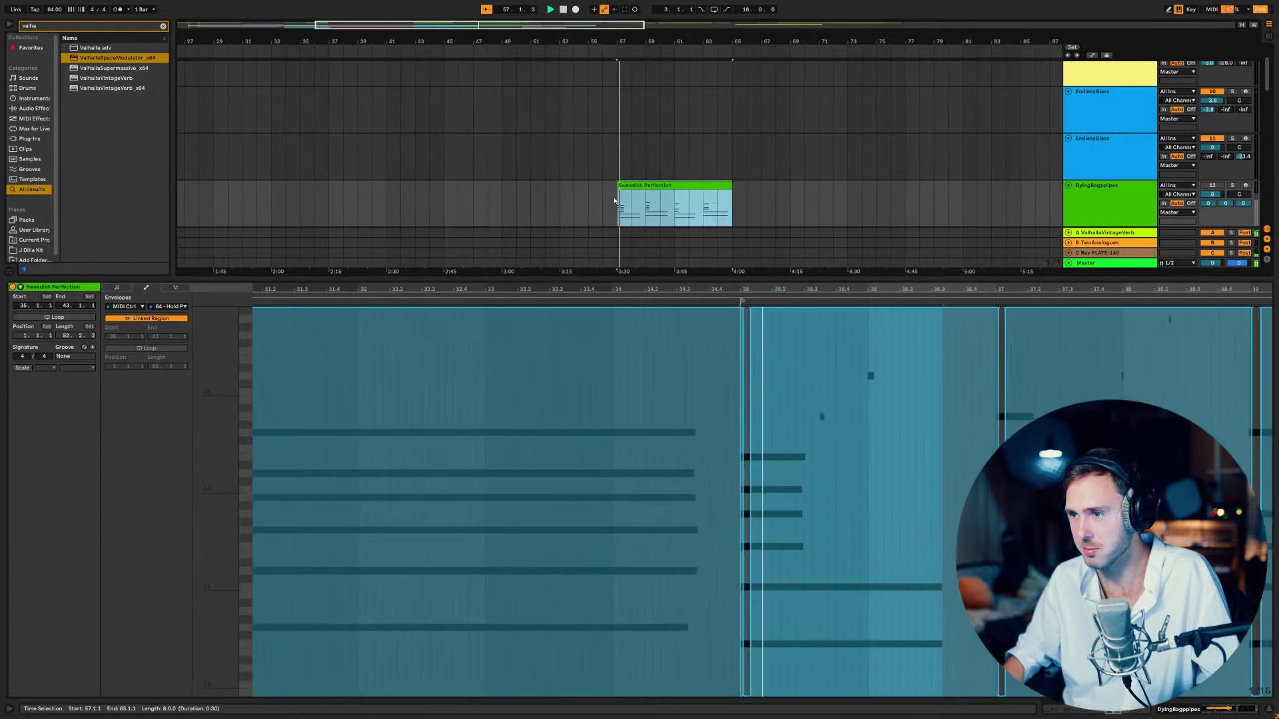
{"action": "left_click", "coordinate": [718, 194]}
{"action": "key", "text": "space"}
{"action": "key", "text": "space"}
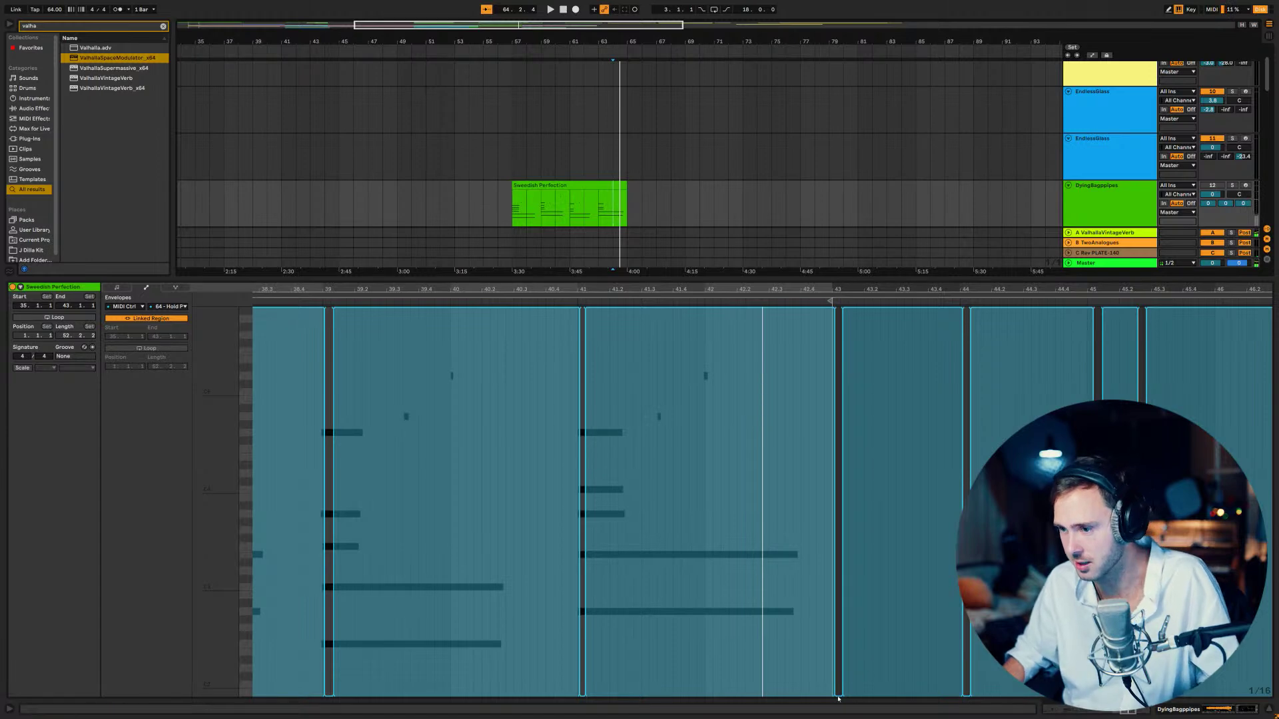
- Draw a hold pedal release in the last sixteenth before bar 43 of the clip and play the transition from bar 64
{"action": "left_click_drag", "start_coordinate": [836, 699], "coordinate": [830, 692]}
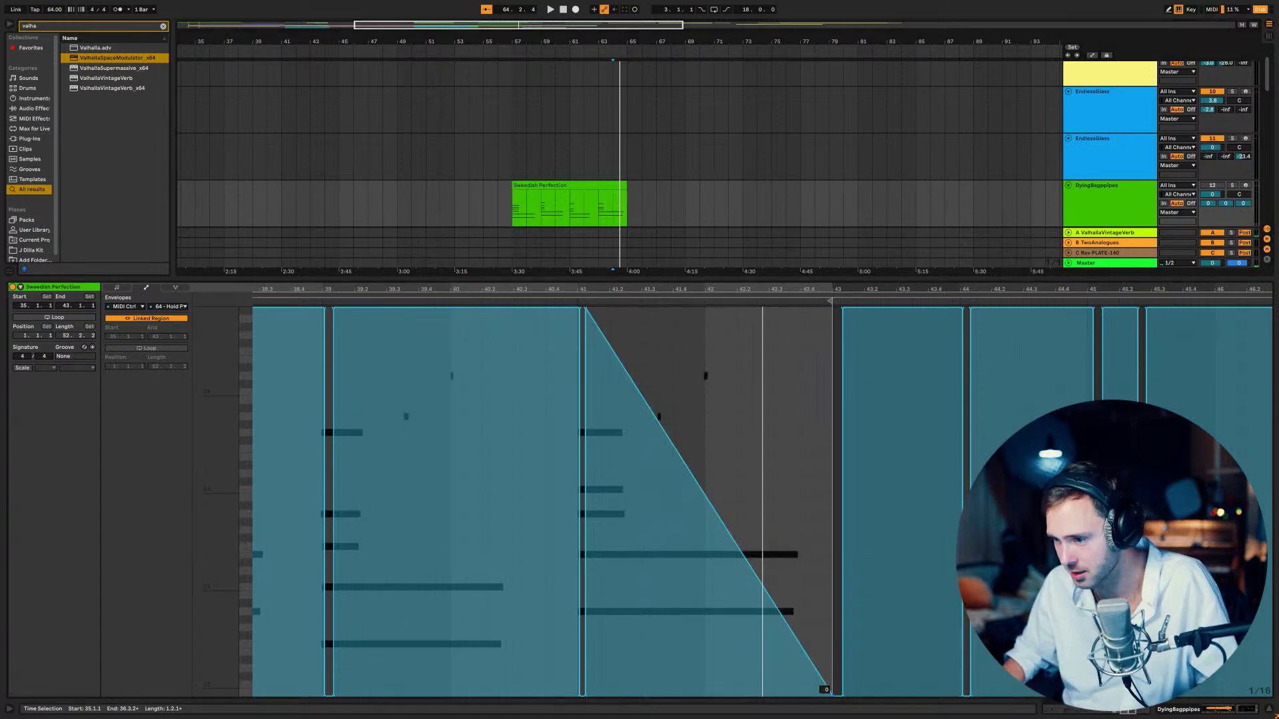
{"action": "left_click", "coordinate": [796, 366]}
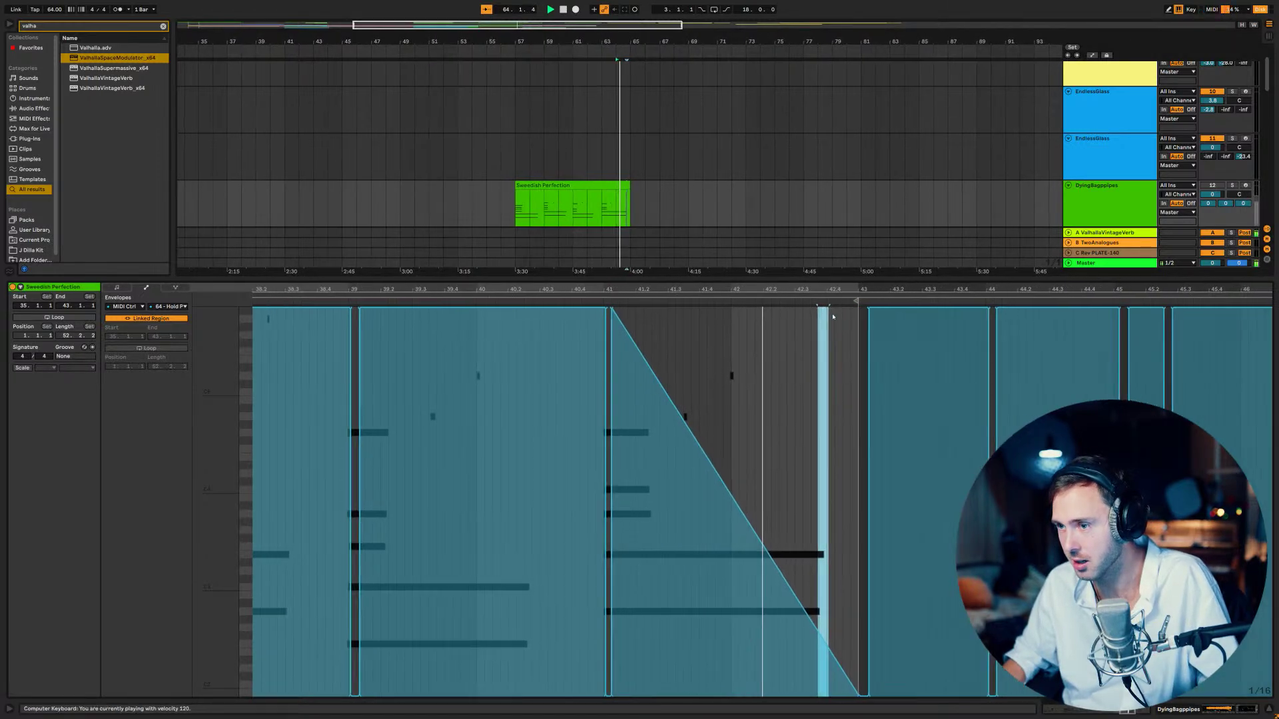
{"action": "key", "text": "b"}
{"action": "left_click_drag", "start_coordinate": [814, 308], "coordinate": [624, 310]}
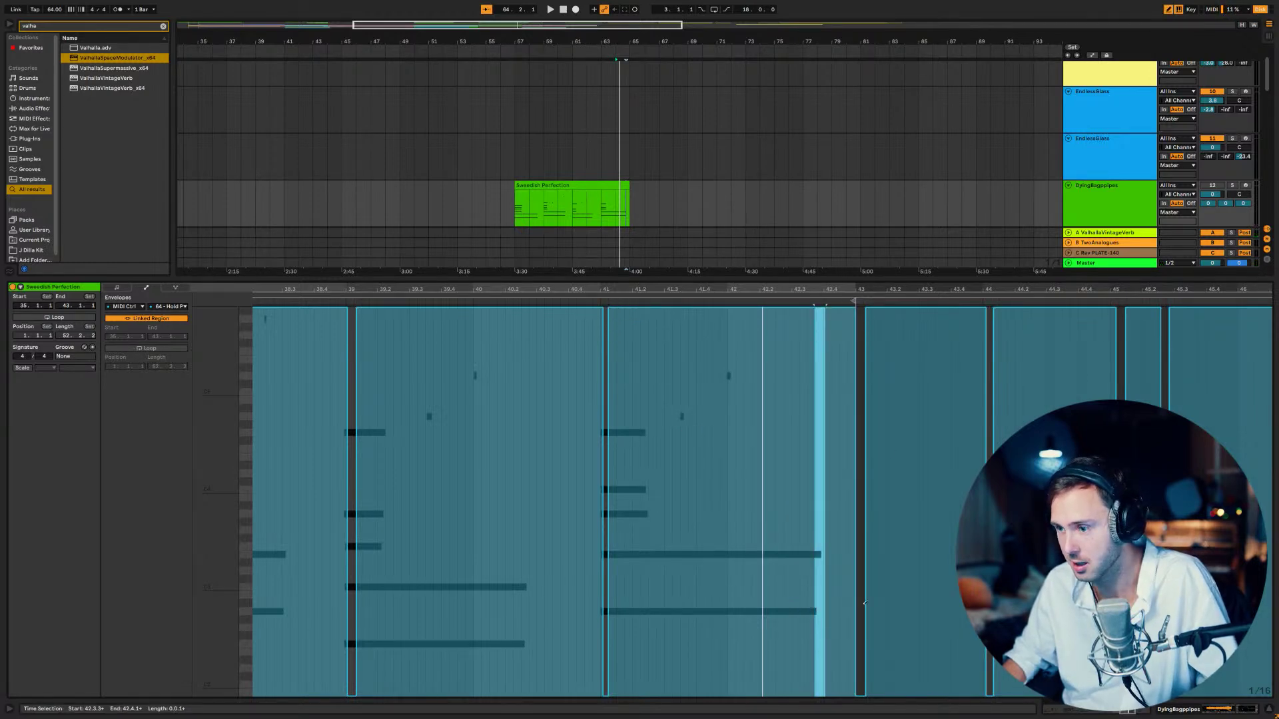
{"action": "left_click_drag", "start_coordinate": [859, 714], "coordinate": [854, 696]}
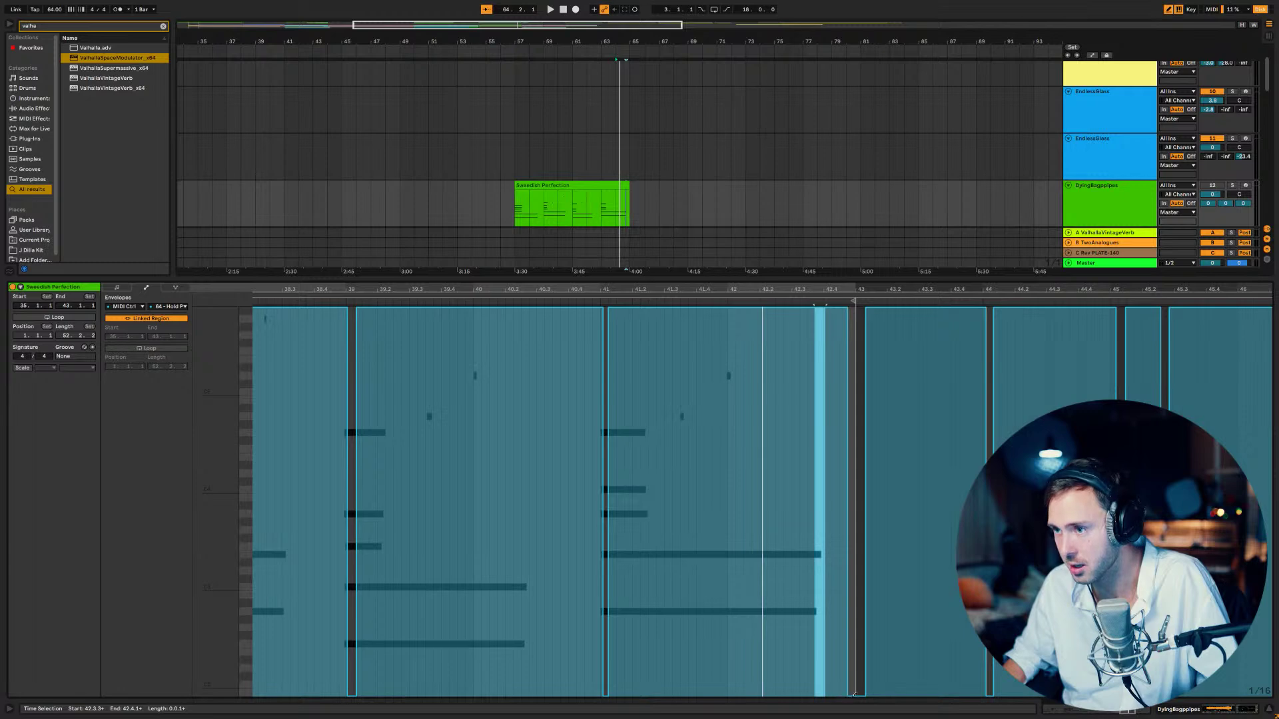
{"action": "key", "text": "space"}
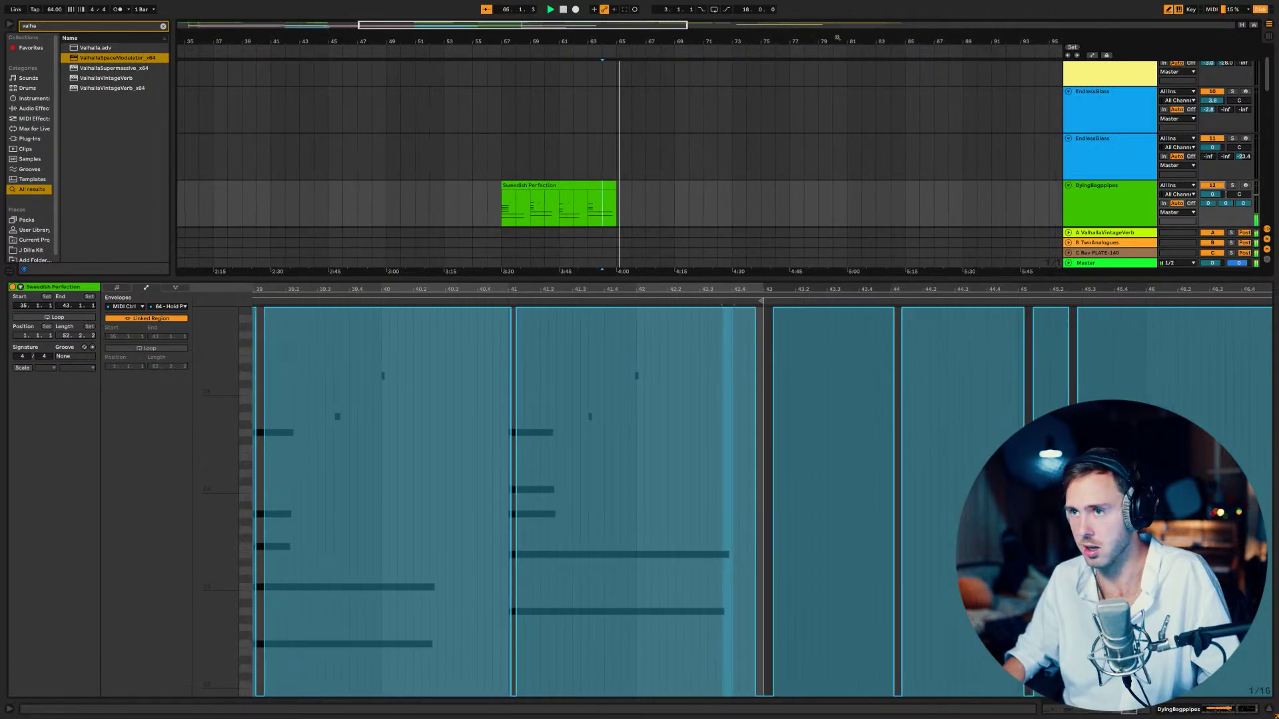
- Locate the CHORUS vocal group, solo it and play from bar 64
{"action": "key", "text": "minus"}
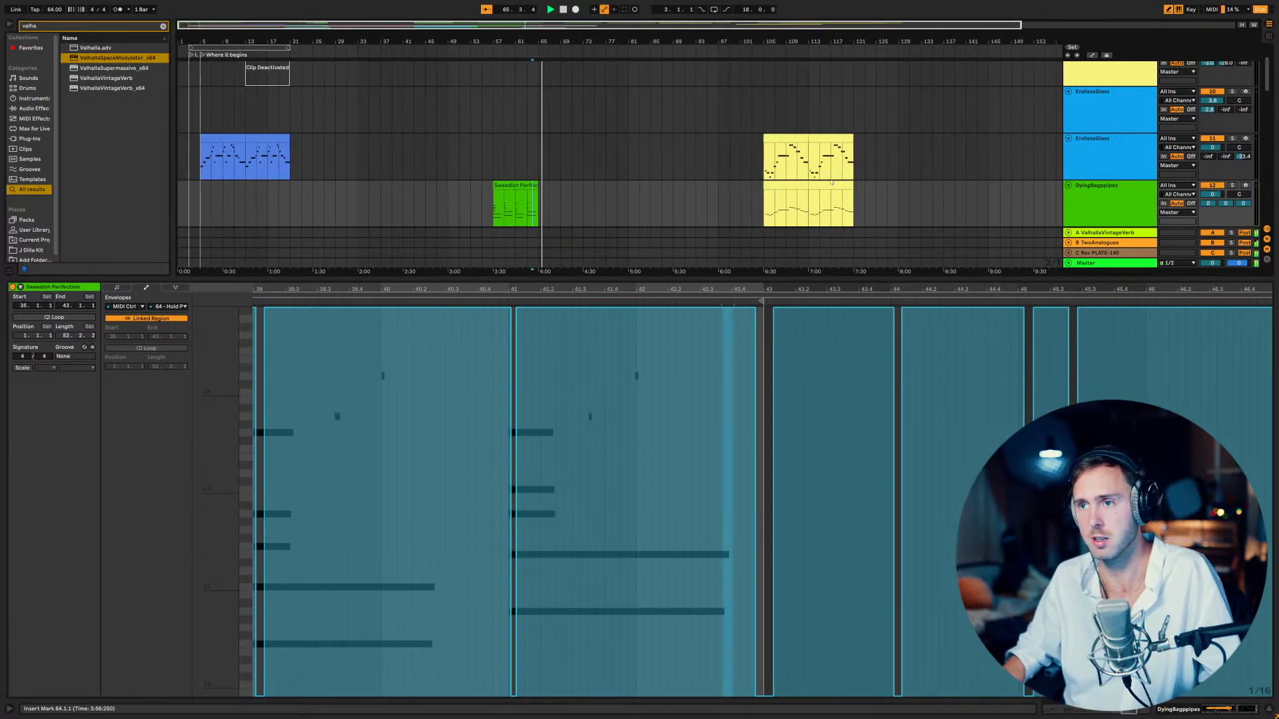
{"action": "scroll", "coordinate": [831, 181], "scroll_direction": "down", "scroll_amount": 10}
{"action": "scroll", "coordinate": [831, 182], "scroll_direction": "down", "scroll_amount": 10}
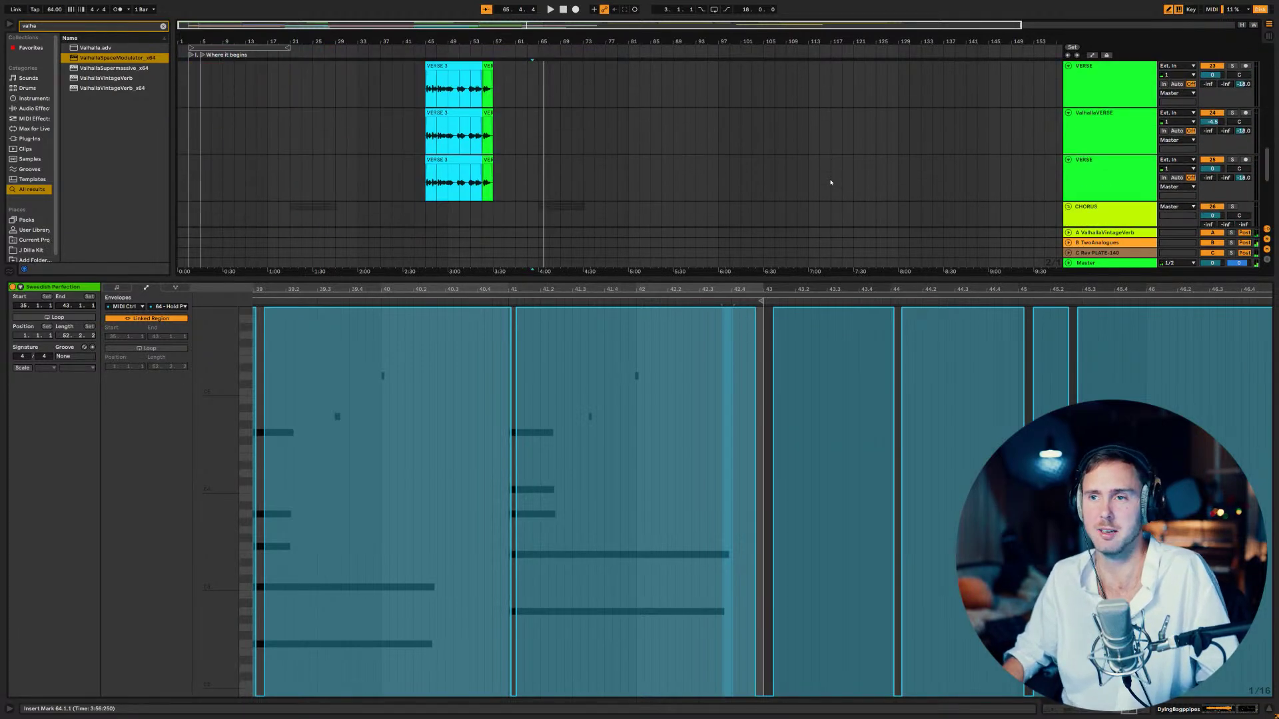
{"action": "scroll", "coordinate": [831, 182], "scroll_direction": "down", "scroll_amount": 8}
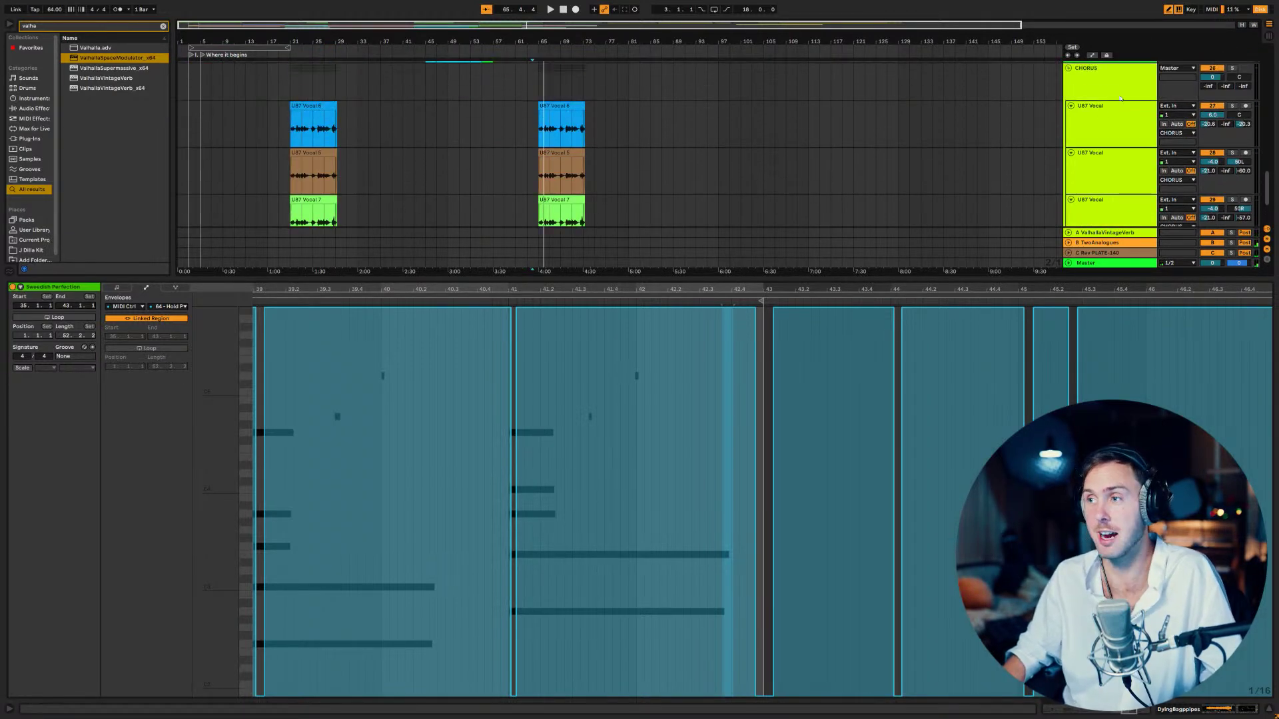
{"action": "left_click", "coordinate": [1116, 106]}
{"action": "scroll", "coordinate": [1099, 100], "scroll_direction": "up", "scroll_amount": 1}
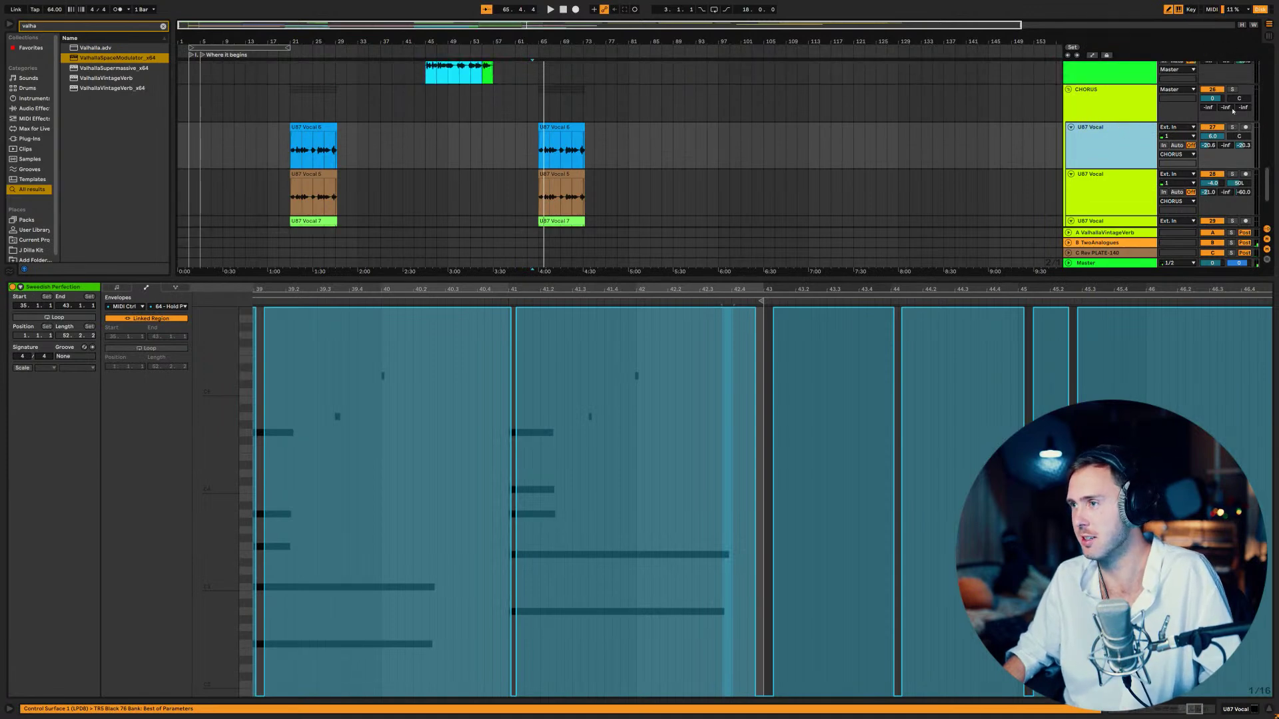
{"action": "left_click", "coordinate": [1081, 102]}
{"action": "left_click", "coordinate": [1231, 89]}
{"action": "key", "text": "space"}
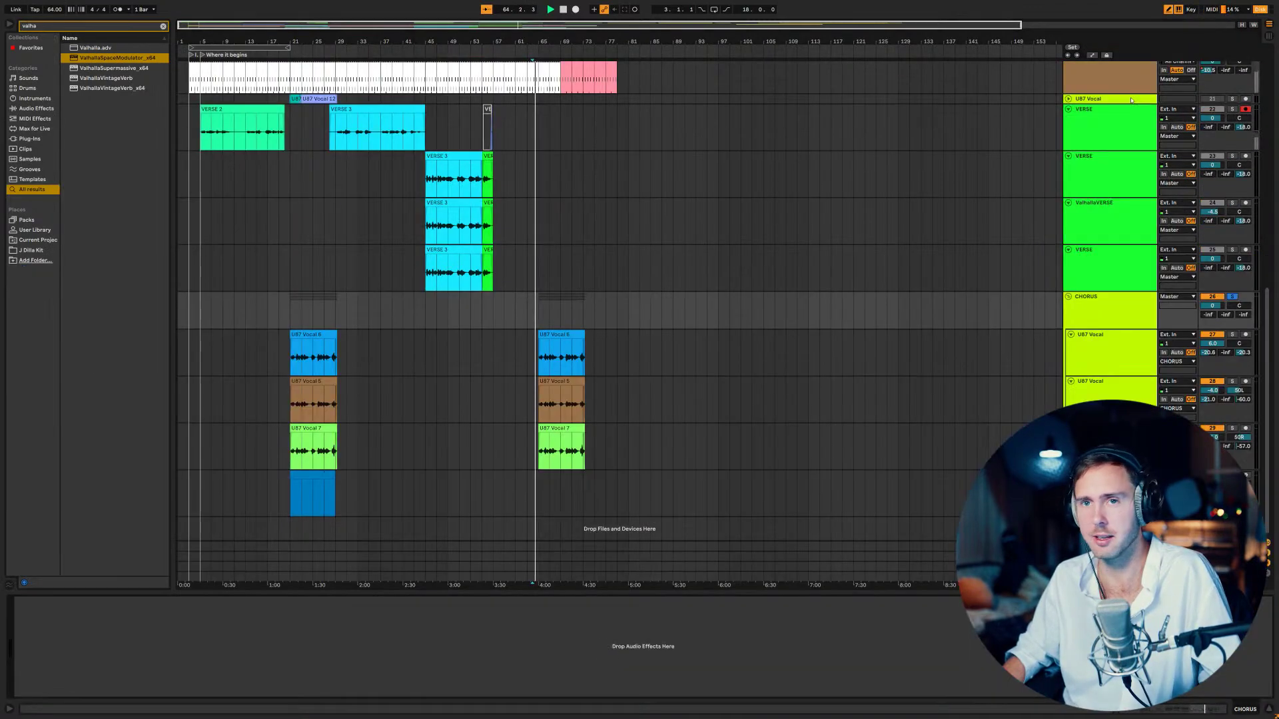
- Find EQ Eight in the browser and add it to the CHORUS group
{"action": "key", "text": "ctrl+f"}
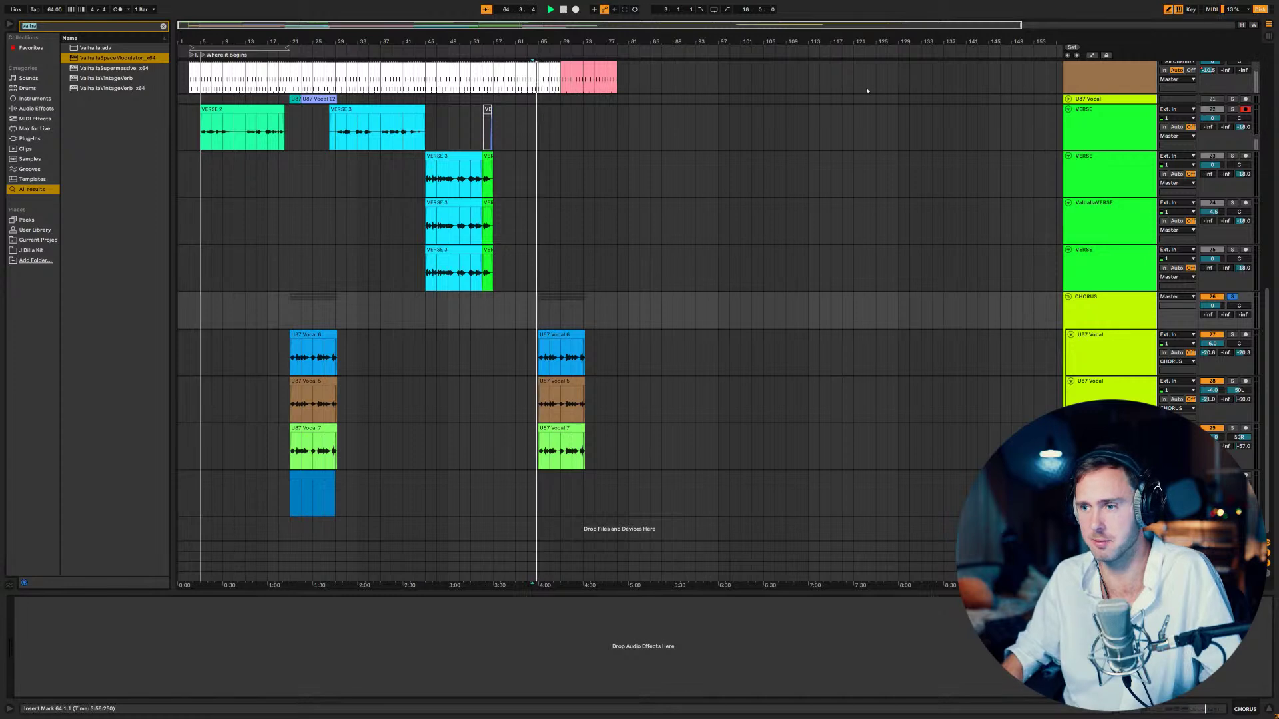
{"action": "type", "text": "eq"}
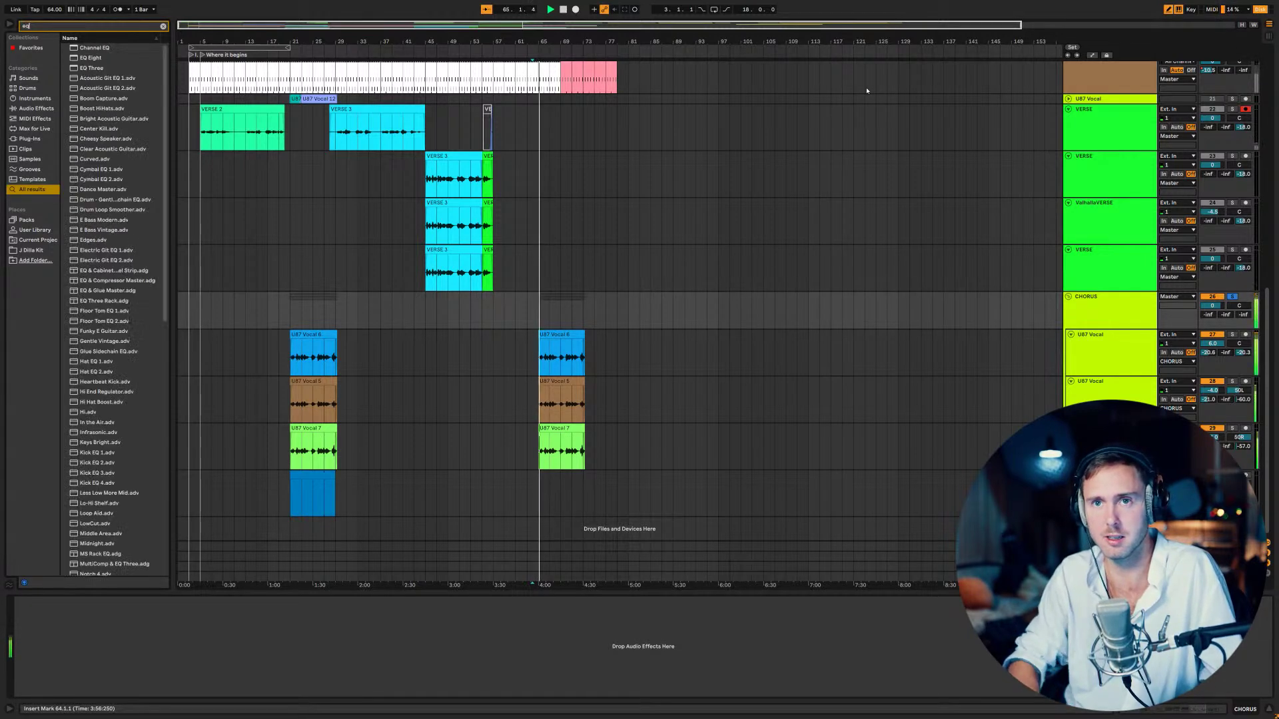
{"action": "key", "text": "Down"}
{"action": "key", "text": "Down"}
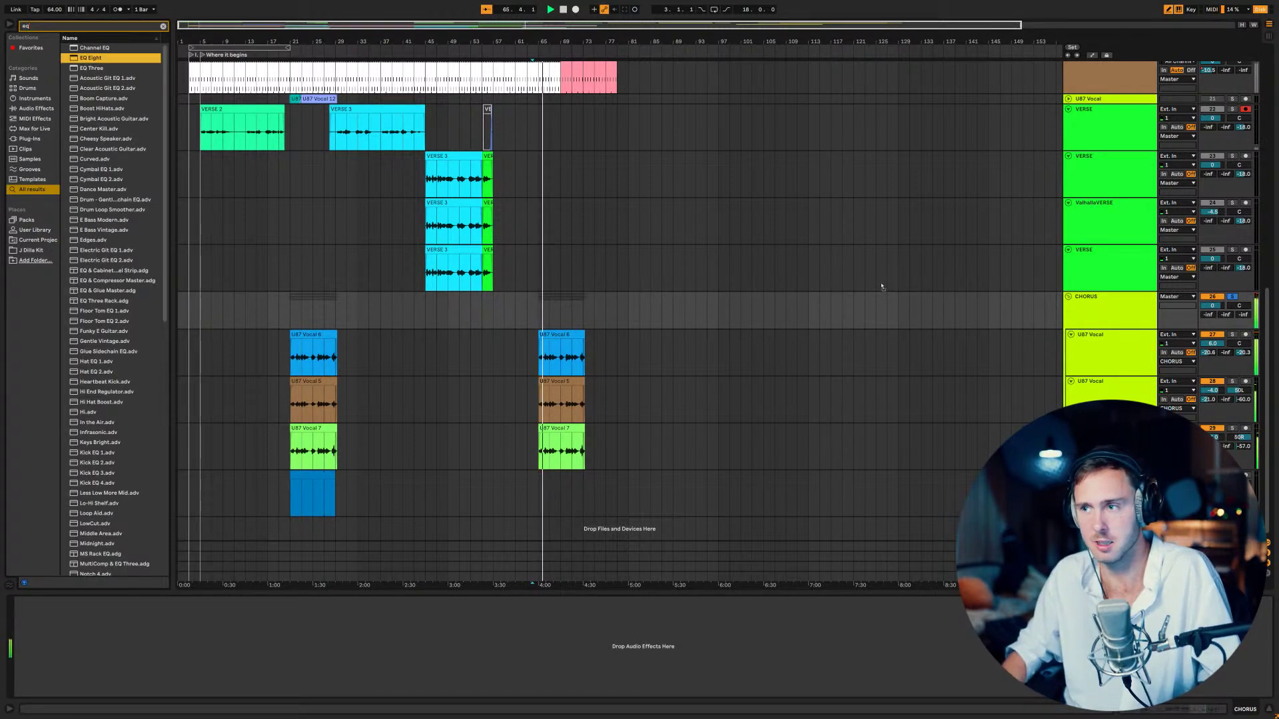
{"action": "key", "text": "Return"}
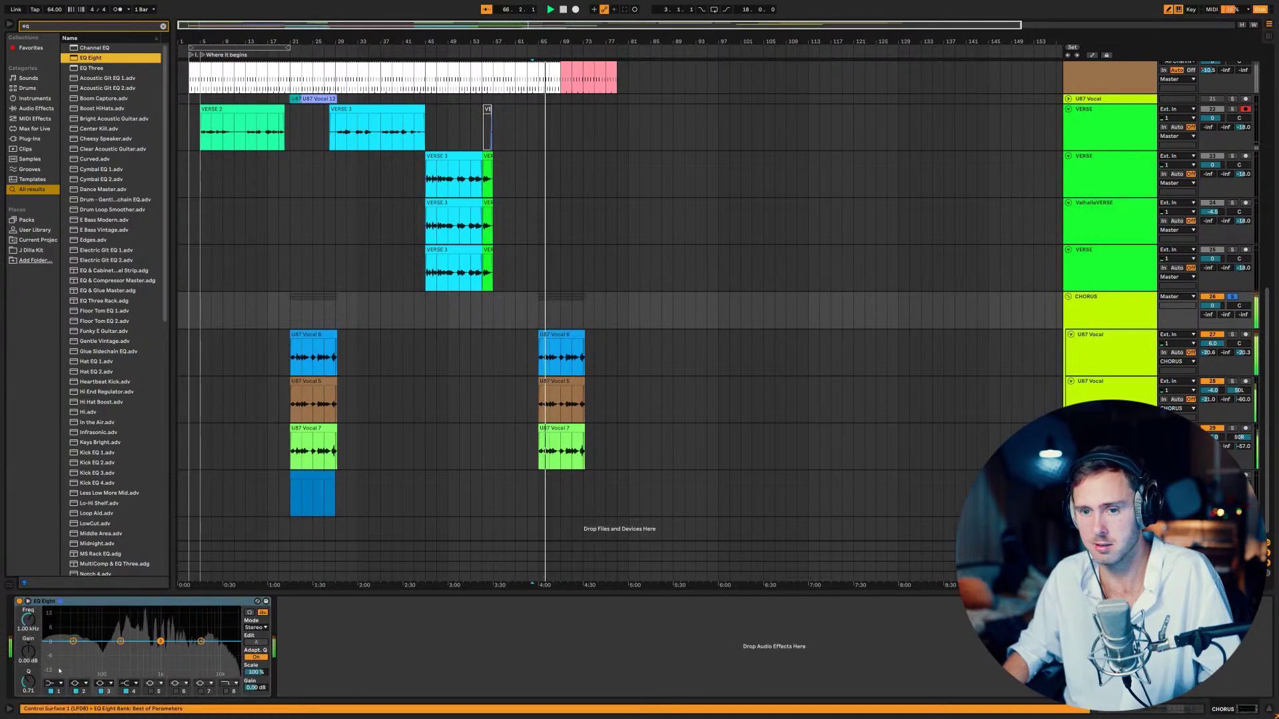
- Set EQ Eight band 1 to a low cut, boost band 3 by 4.34 dB near 2.6 kHz, and unsolo the CHORUS group
{"action": "left_click", "coordinate": [56, 691]}
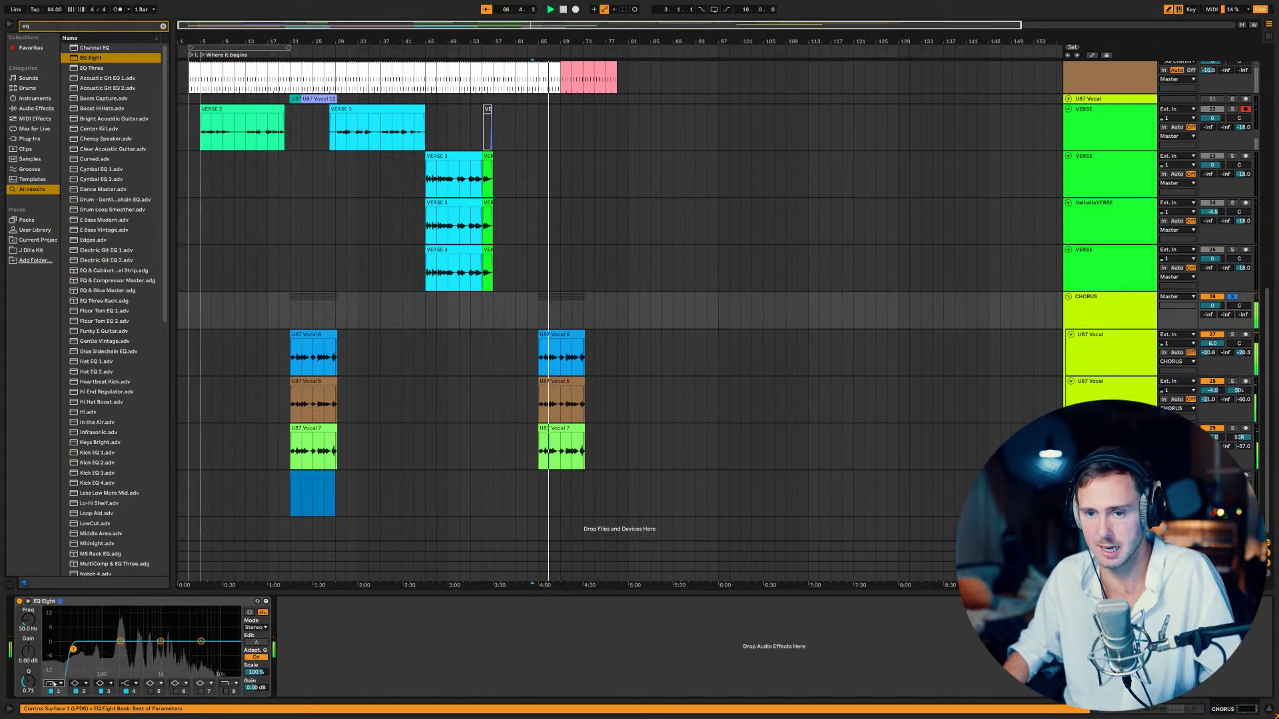
{"action": "left_click_drag", "start_coordinate": [72, 650], "coordinate": [184, 632]}
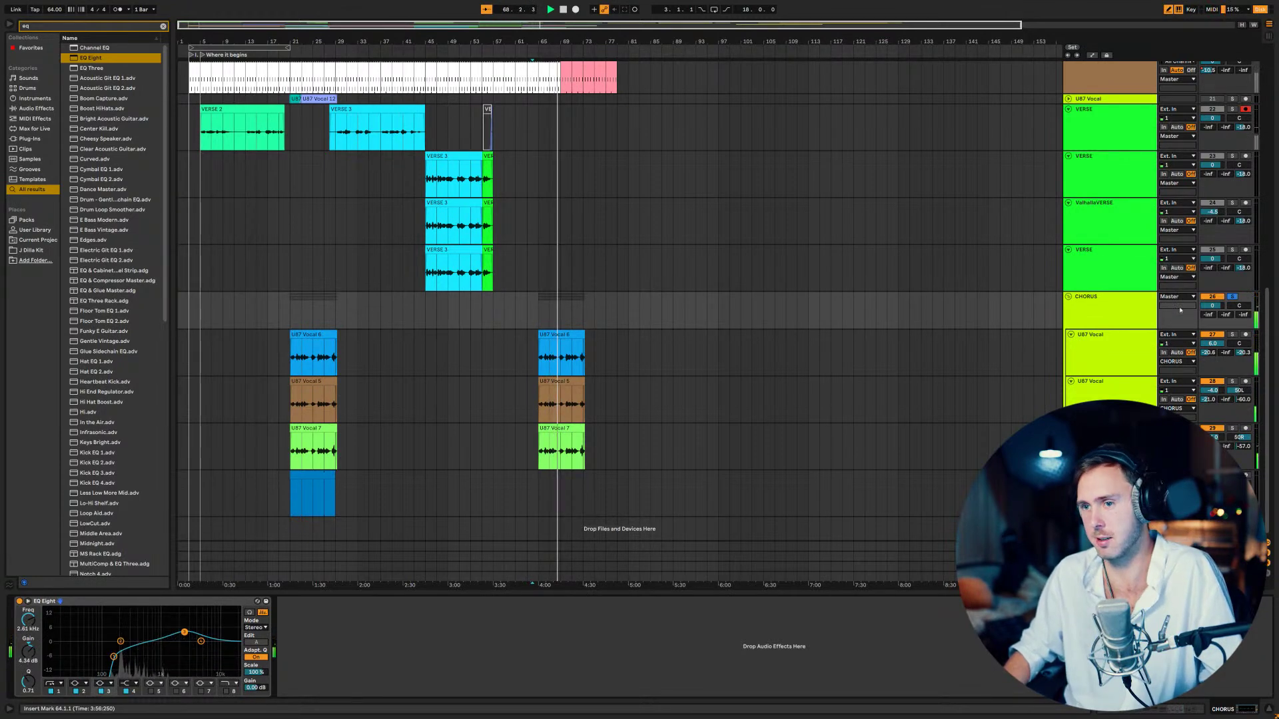
{"action": "left_click", "coordinate": [1233, 297]}
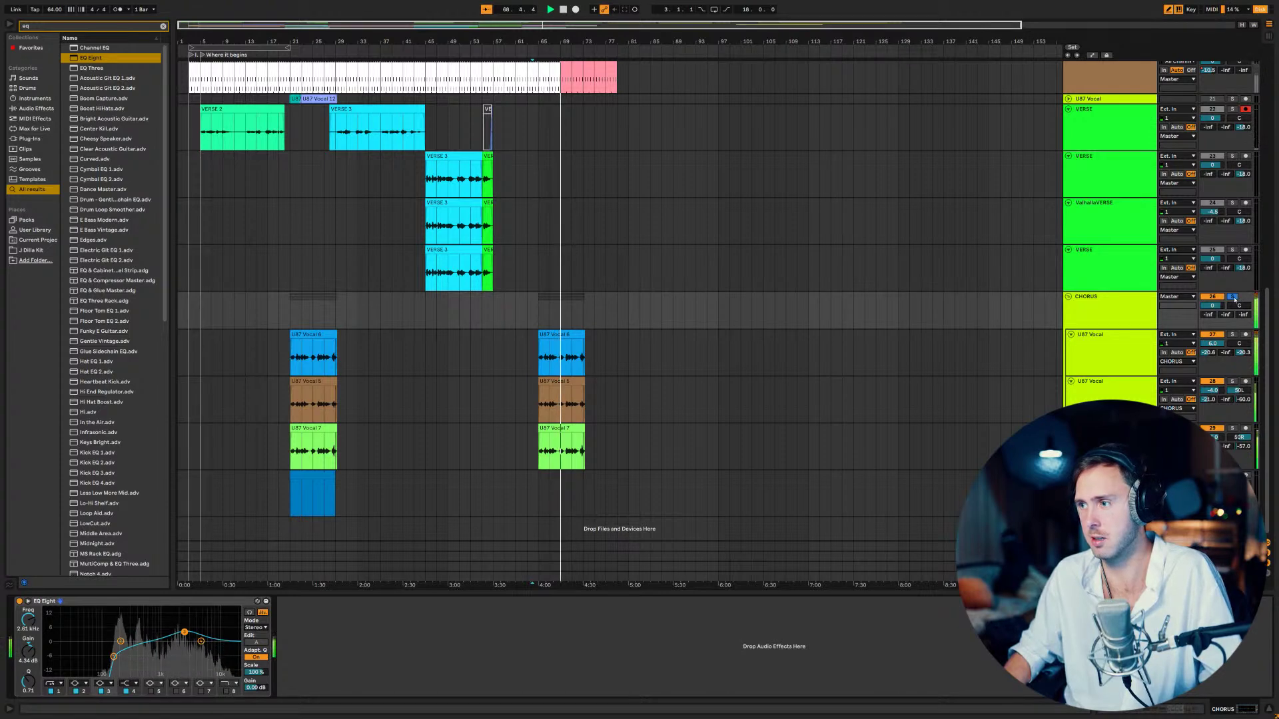
{"action": "key", "text": "space"}
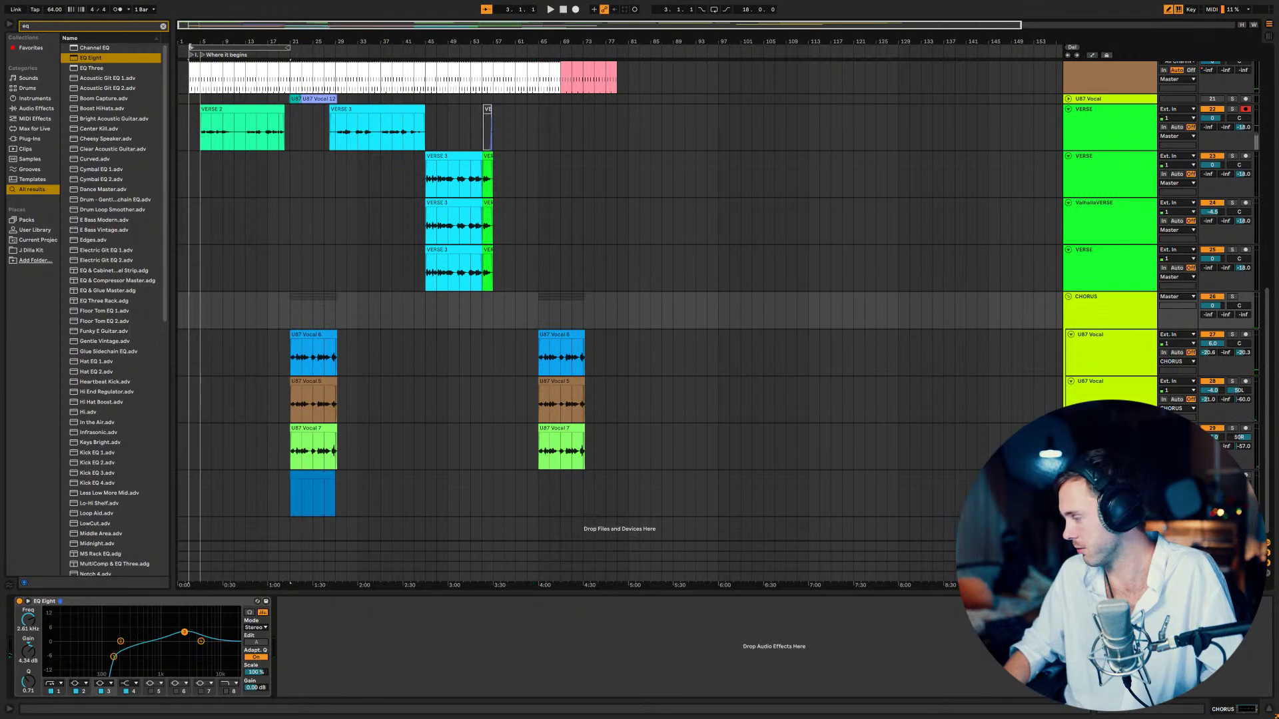
- Locate the 15 Helm track, open its Helm synth interface and move that window clear of the arrangement clips
{"action": "key", "text": "space"}
{"action": "scroll", "coordinate": [394, 176], "scroll_direction": "up", "scroll_amount": 3}
{"action": "scroll", "coordinate": [394, 174], "scroll_direction": "down", "scroll_amount": 3}
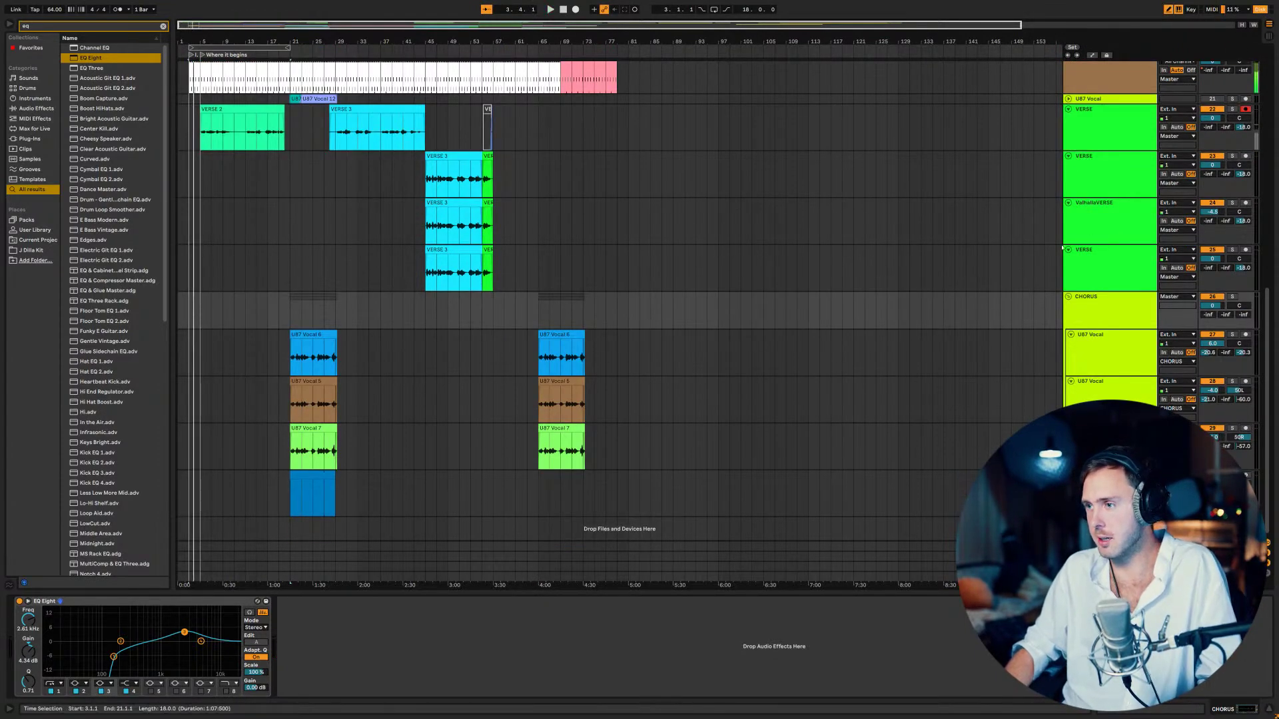
{"action": "scroll", "coordinate": [1133, 231], "scroll_direction": "up", "scroll_amount": 3}
{"action": "scroll", "coordinate": [1133, 230], "scroll_direction": "up", "scroll_amount": 8}
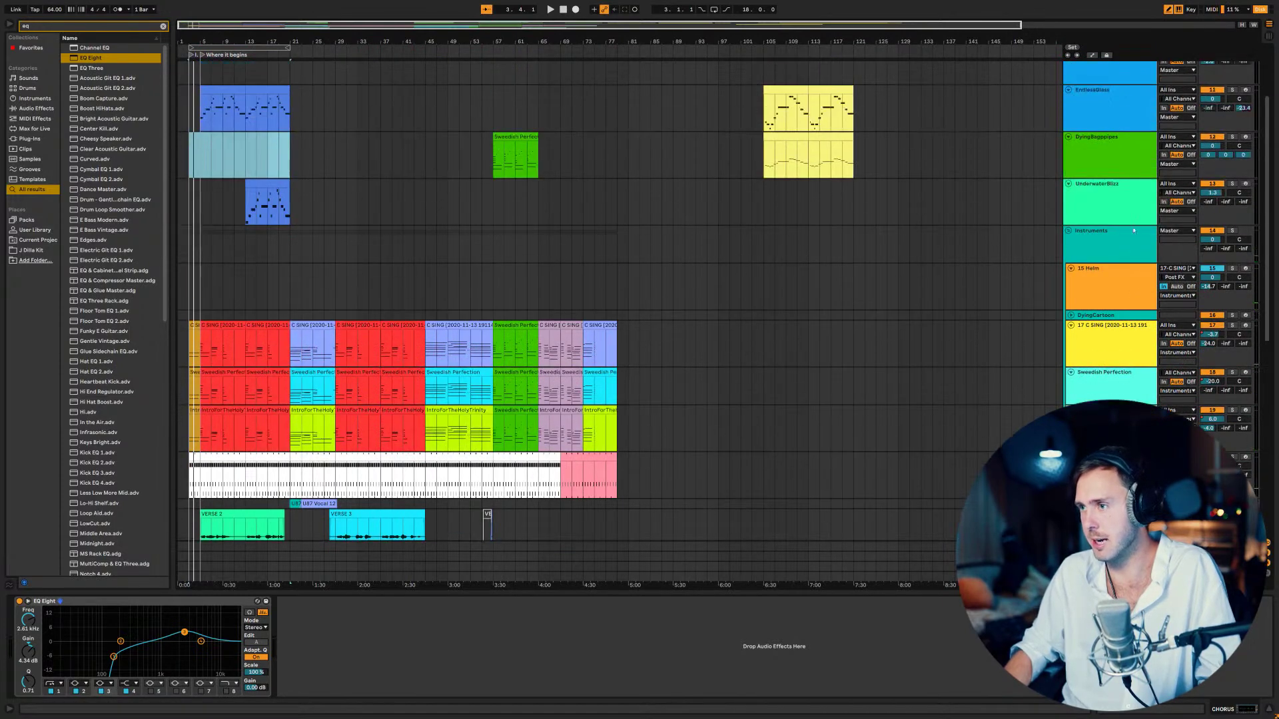
{"action": "left_click", "coordinate": [1111, 296]}
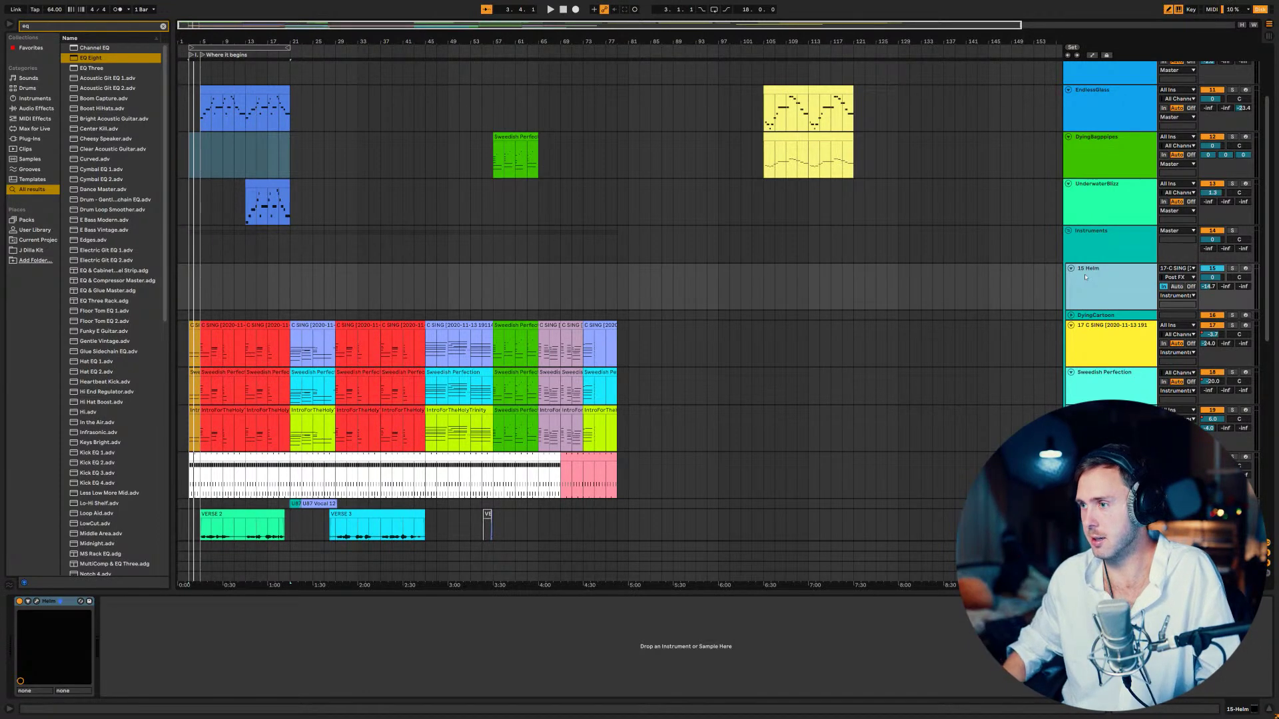
{"action": "left_click", "coordinate": [44, 602]}
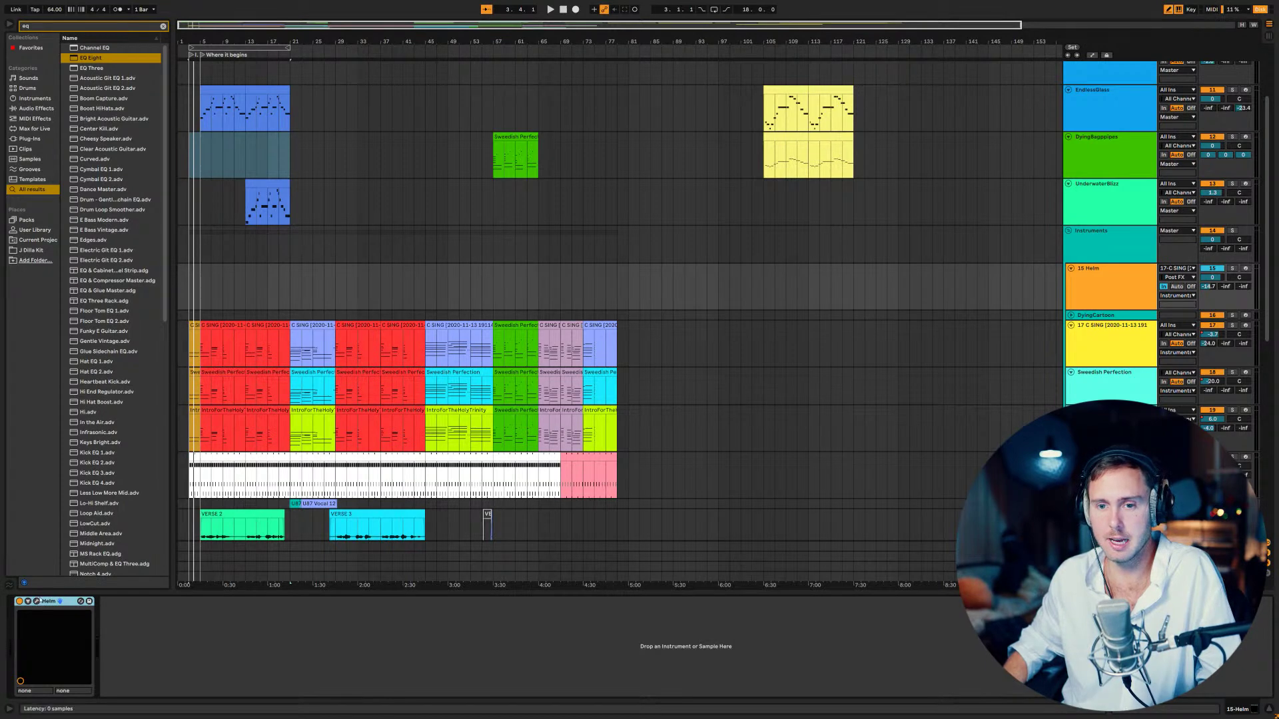
{"action": "left_click", "coordinate": [60, 601]}
{"action": "left_click_drag", "start_coordinate": [199, 37], "coordinate": [789, 102]}
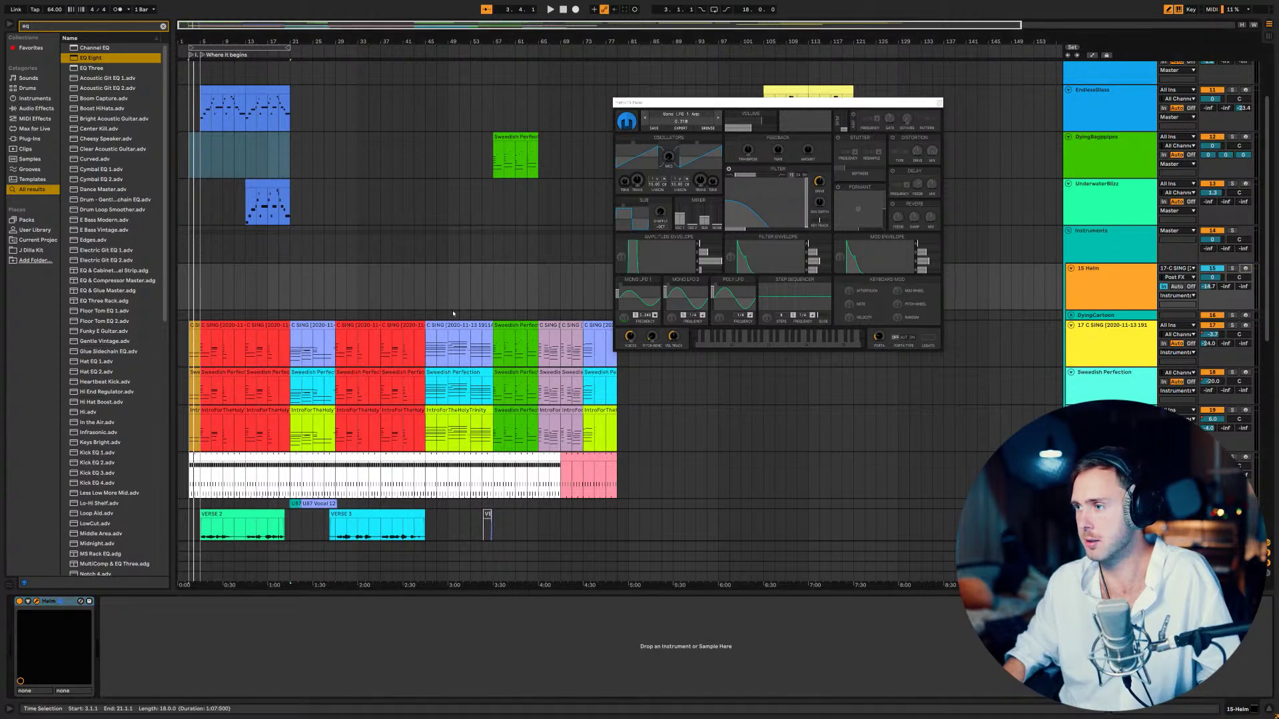
- Record Helm's filter cutoff lowered to about 36 semitones from bar 3, and pan UnderwaterBlizz to the left
{"action": "left_click", "coordinate": [189, 293]}
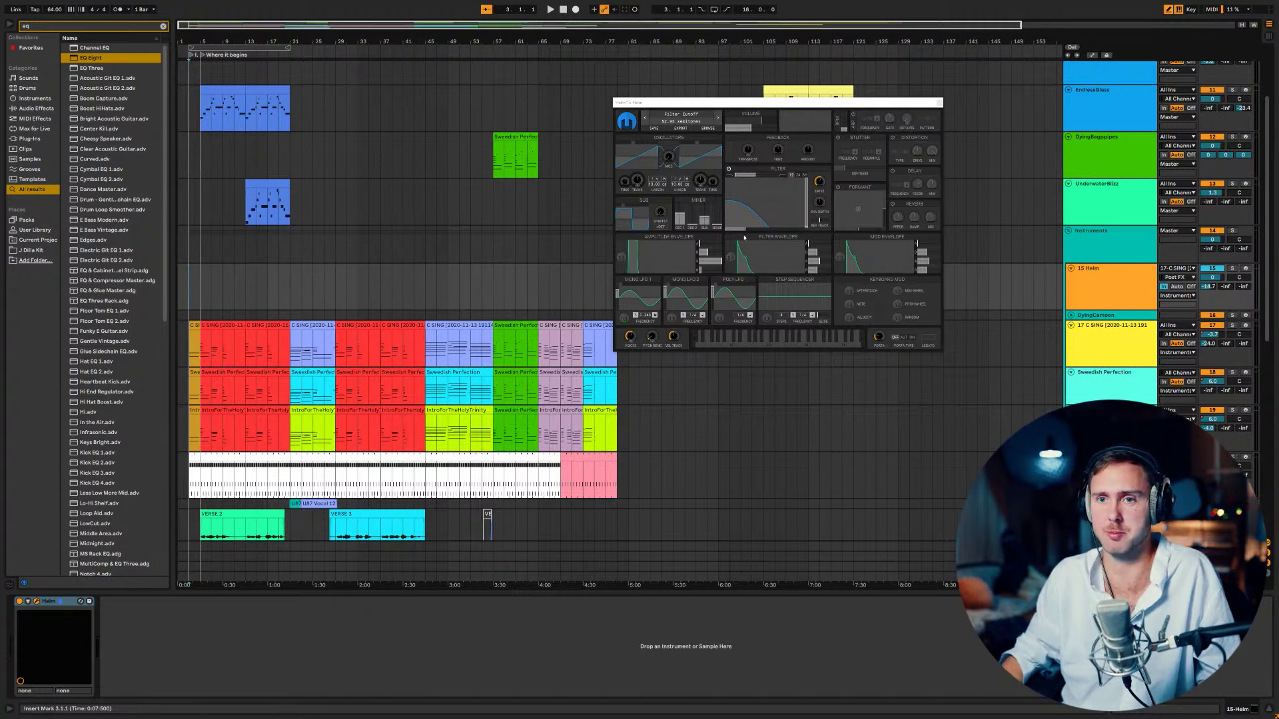
{"action": "key", "text": "F9"}
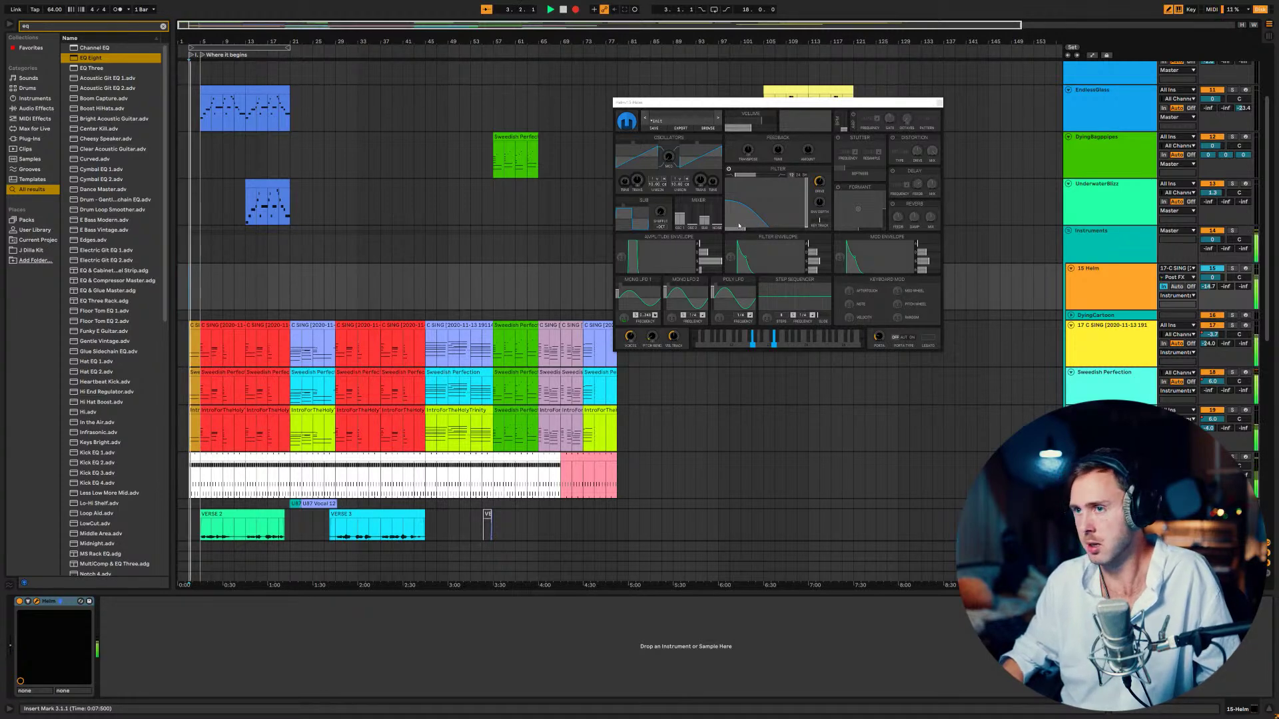
{"action": "left_click_drag", "start_coordinate": [739, 230], "coordinate": [732, 235]}
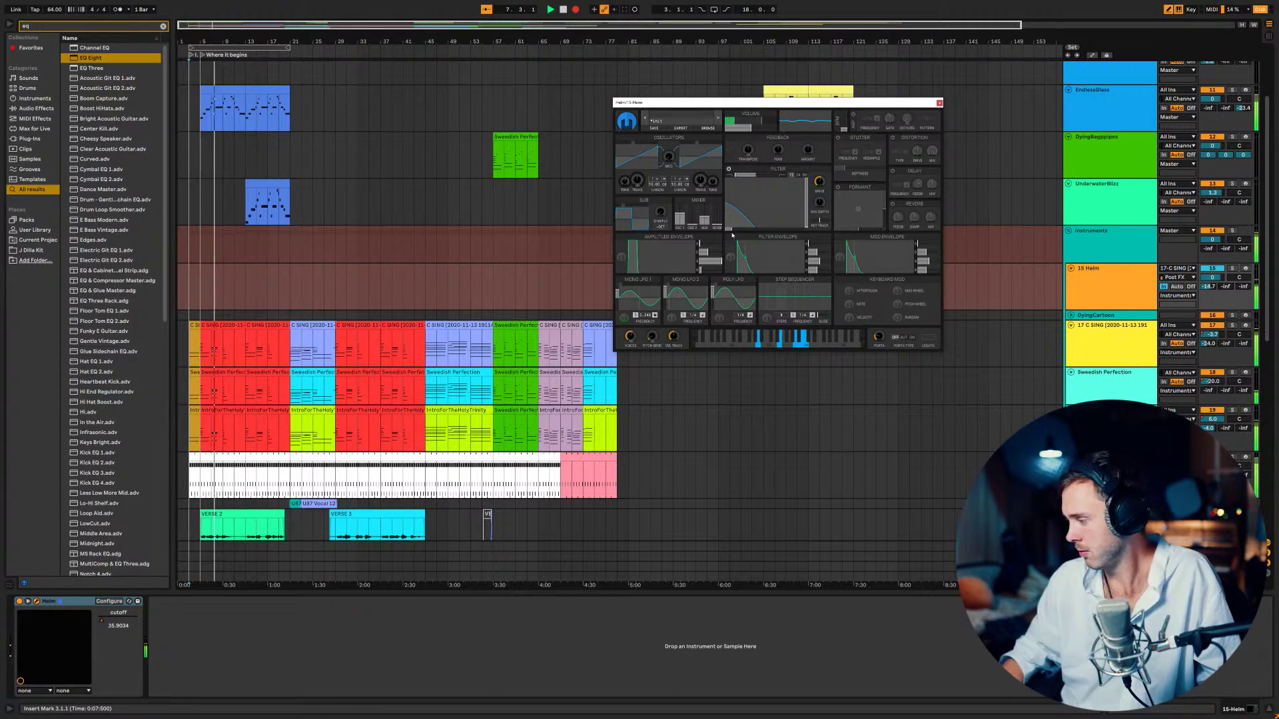
{"action": "mouse_move", "coordinate": [732, 235]}
{"action": "left_mouse_down"}
{"action": "mouse_move", "coordinate": [749, 237]}
{"action": "mouse_move", "coordinate": [731, 235]}
{"action": "left_mouse_up"}
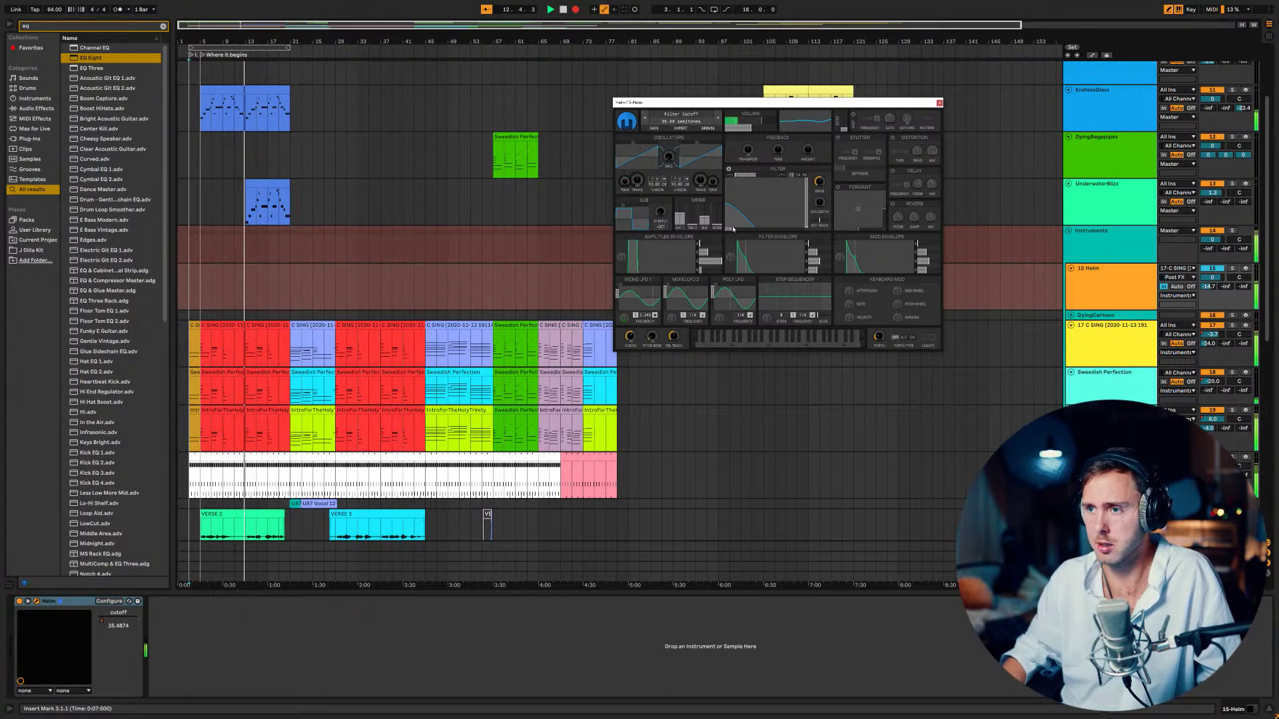
{"action": "left_click_drag", "start_coordinate": [731, 232], "coordinate": [732, 231]}
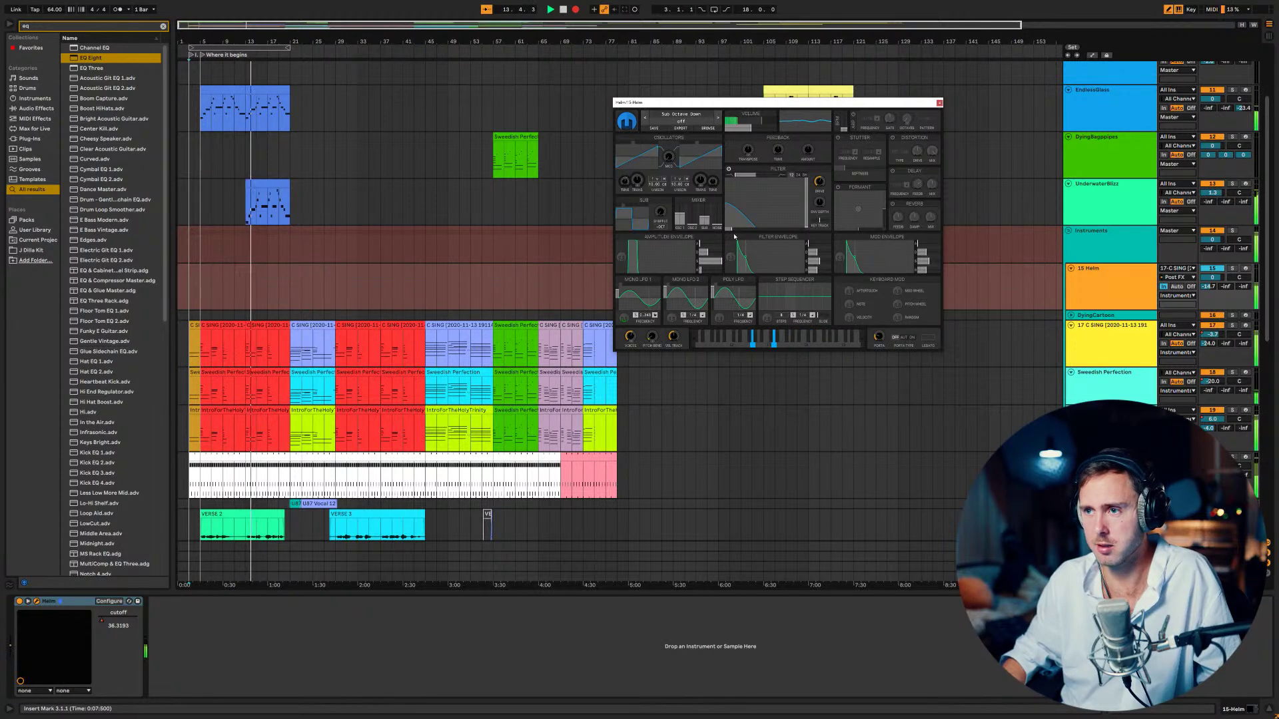
{"action": "left_click_drag", "start_coordinate": [733, 231], "coordinate": [732, 232]}
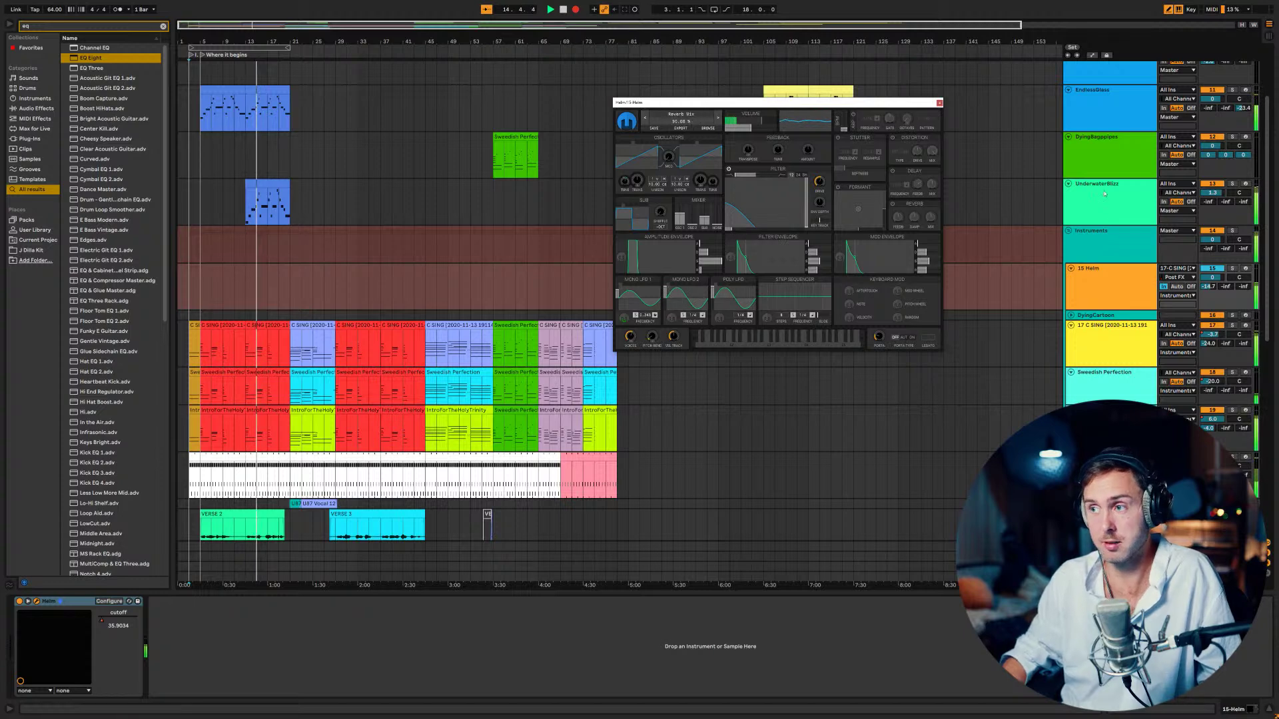
{"action": "left_click_drag", "start_coordinate": [1230, 197], "coordinate": [1229, 231]}
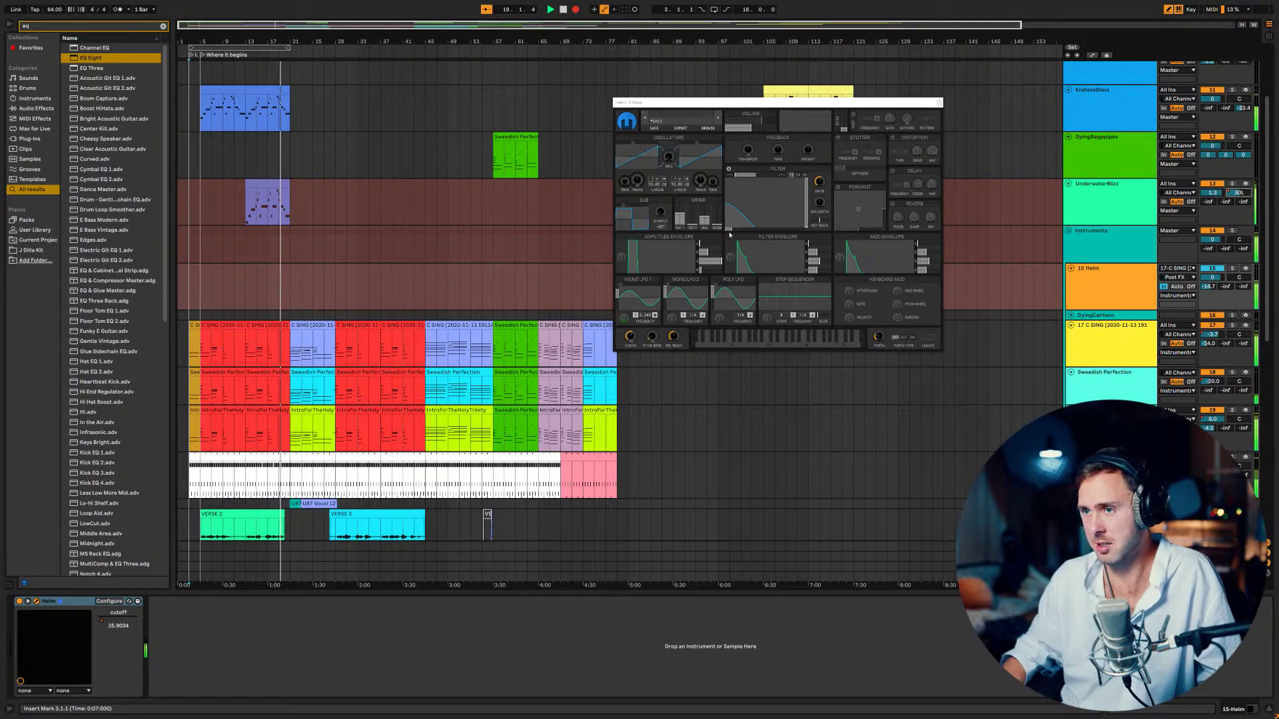
- Continue recording the Helm filter cutoff, raising it to about 60, dipping to about 53 and opening it to about 70 semitones
{"action": "mouse_move", "coordinate": [731, 231]}
{"action": "left_mouse_down"}
{"action": "mouse_move", "coordinate": [811, 204]}
{"action": "mouse_move", "coordinate": [766, 218]}
{"action": "mouse_move", "coordinate": [795, 224]}
{"action": "mouse_move", "coordinate": [752, 226]}
{"action": "left_mouse_up"}
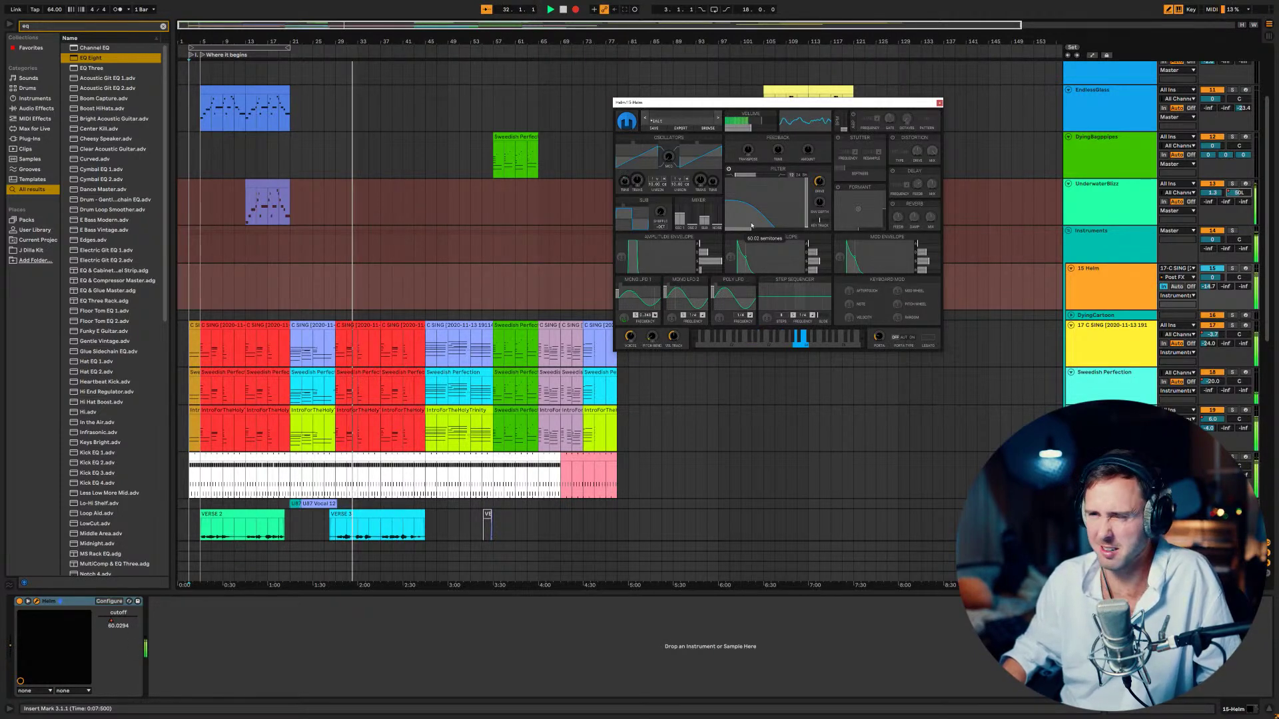
{"action": "left_click_drag", "start_coordinate": [747, 229], "coordinate": [745, 232]}
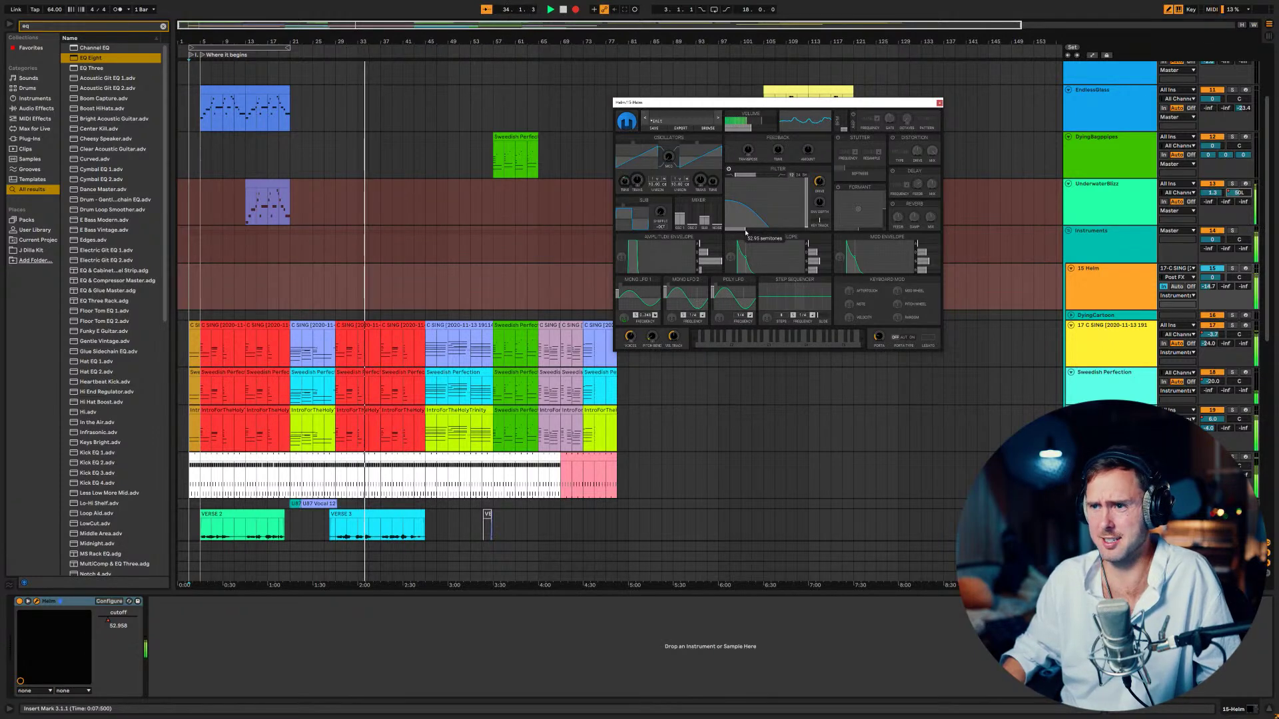
{"action": "mouse_move", "coordinate": [746, 231]}
{"action": "left_mouse_down"}
{"action": "mouse_move", "coordinate": [800, 241]}
{"action": "mouse_move", "coordinate": [758, 238]}
{"action": "left_mouse_up"}
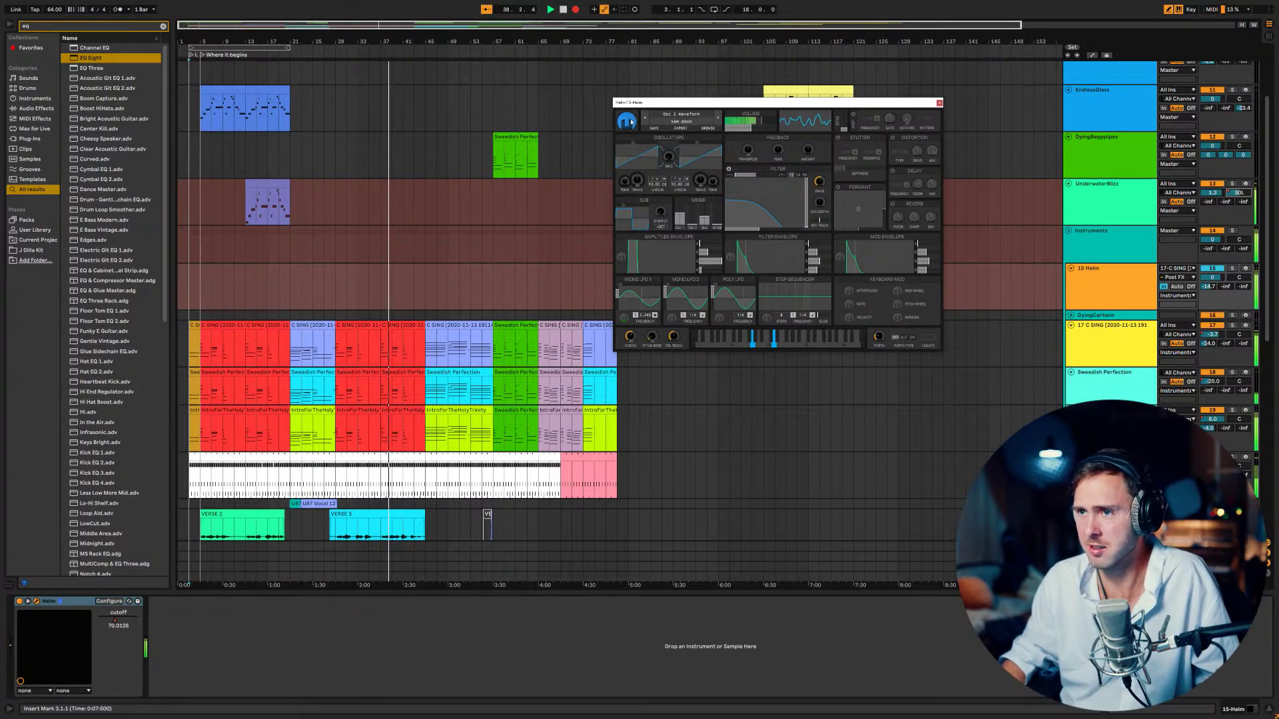
- Switch the Helm interface to a larger window size and return to the synth controls
{"action": "left_click", "coordinate": [626, 121]}
{"action": "left_click", "coordinate": [838, 259]}
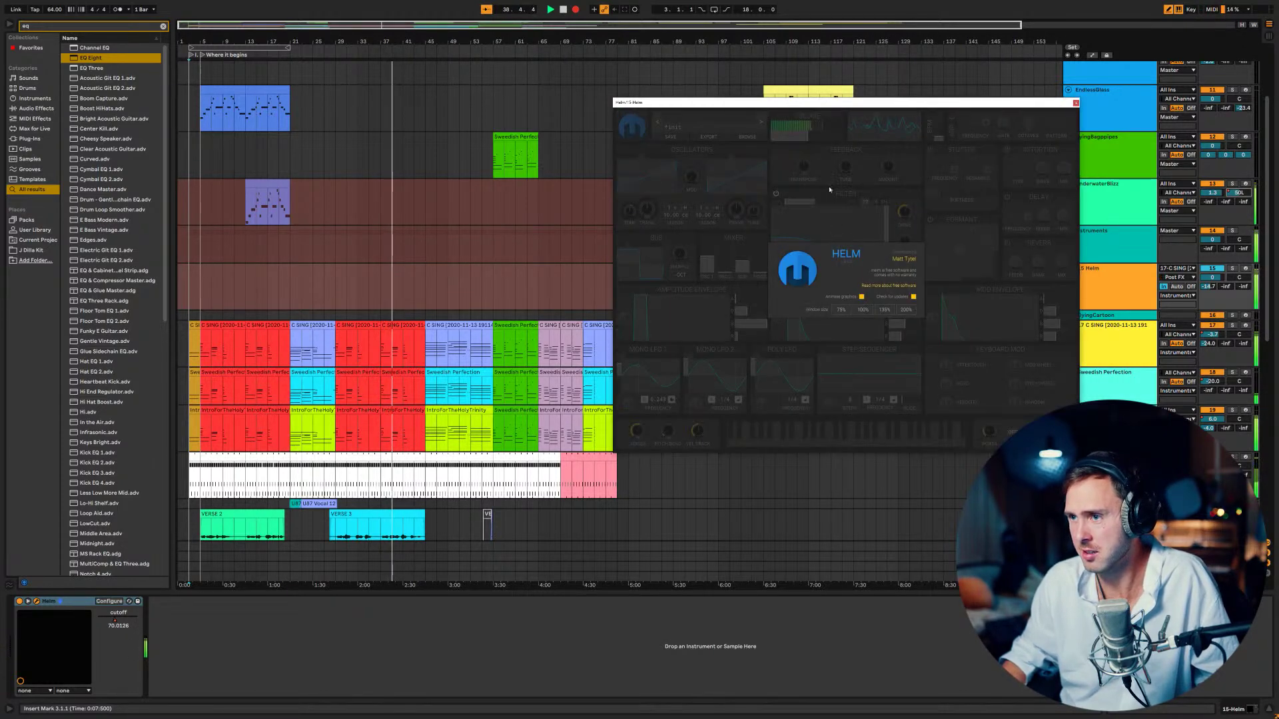
{"action": "left_click", "coordinate": [829, 229]}
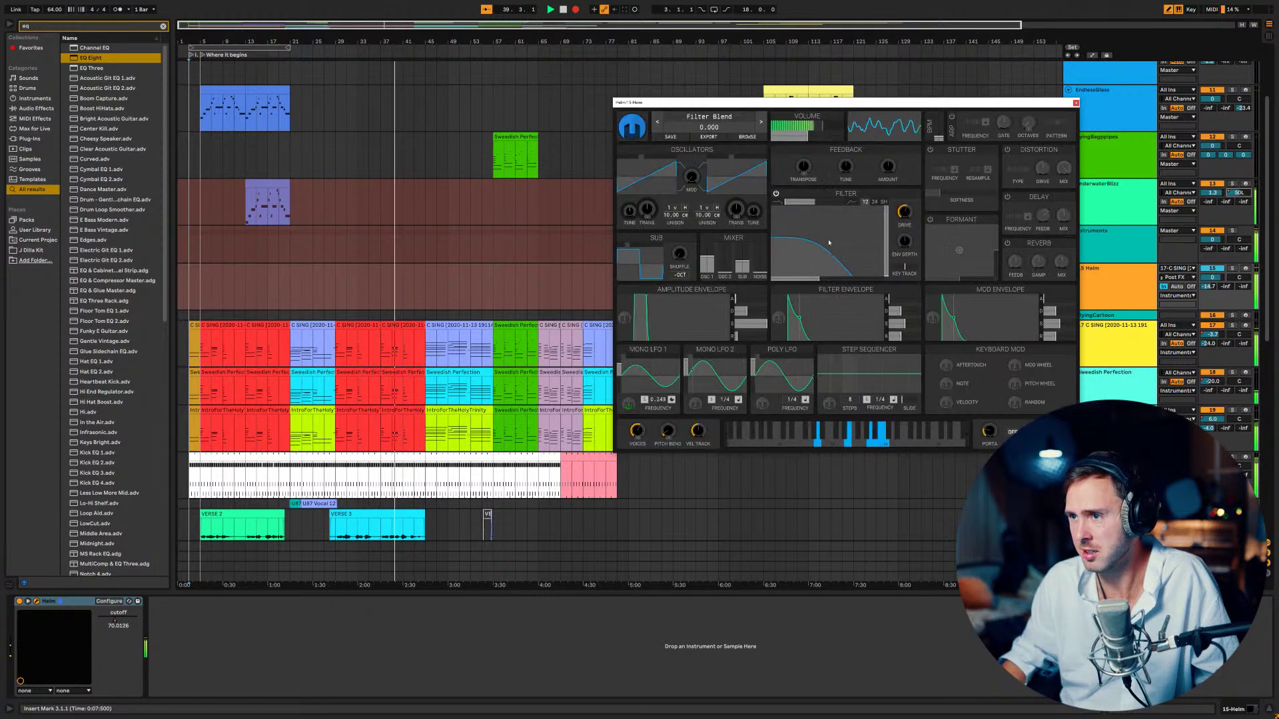
- Record a gradual opening of the Helm filter cutoff up to about 120 semitones, then ease it back to about 119 before bar 65
{"action": "left_click_drag", "start_coordinate": [818, 280], "coordinate": [844, 294]}
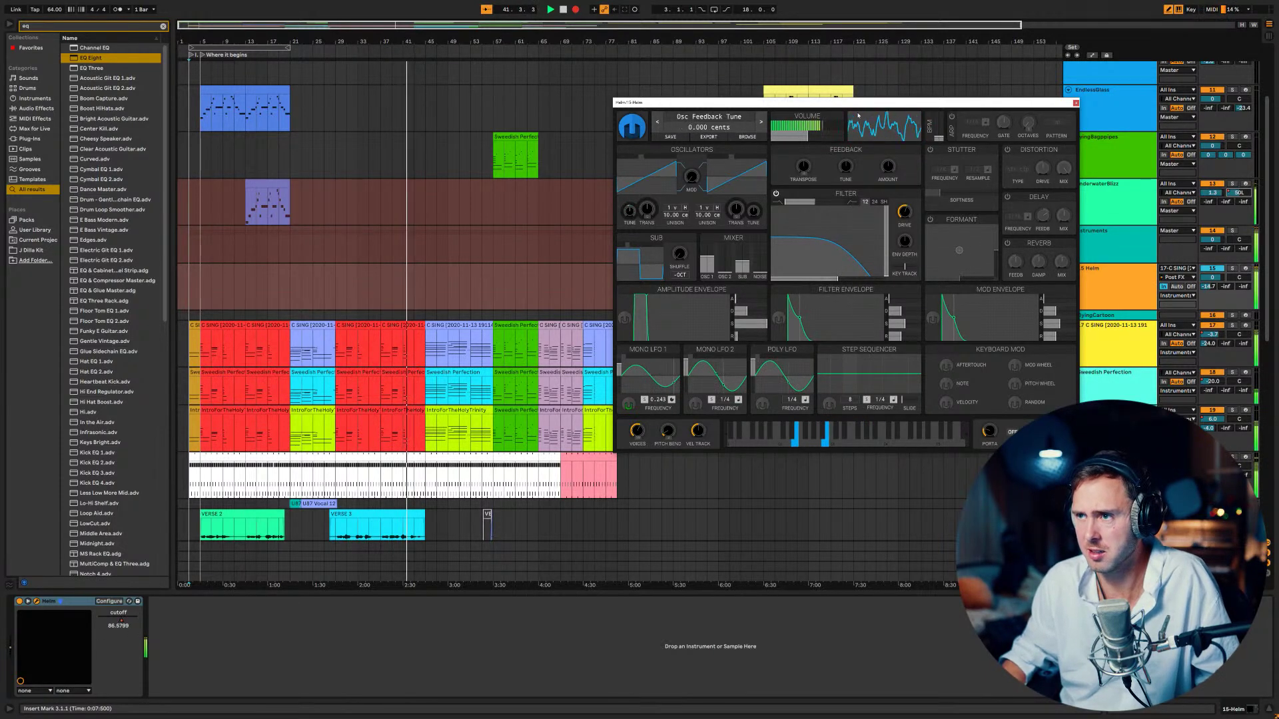
{"action": "left_click_drag", "start_coordinate": [863, 103], "coordinate": [673, 91]}
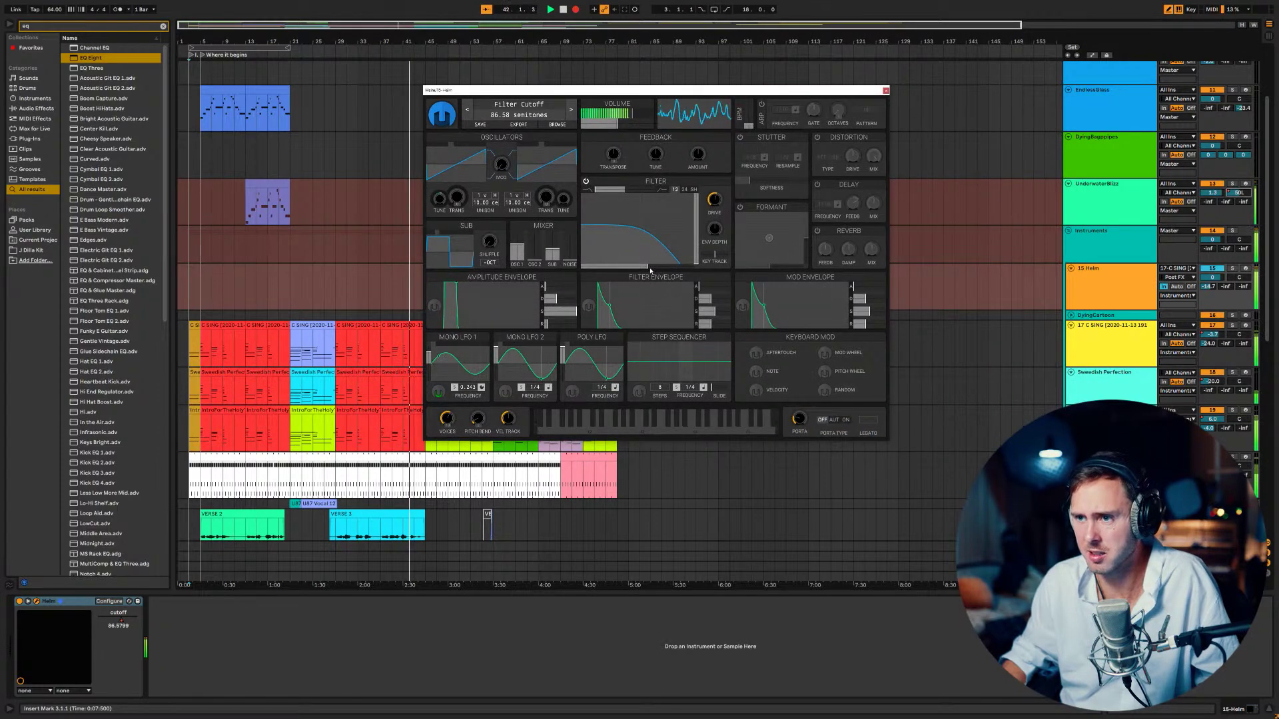
{"action": "left_click_drag", "start_coordinate": [651, 271], "coordinate": [644, 272]}
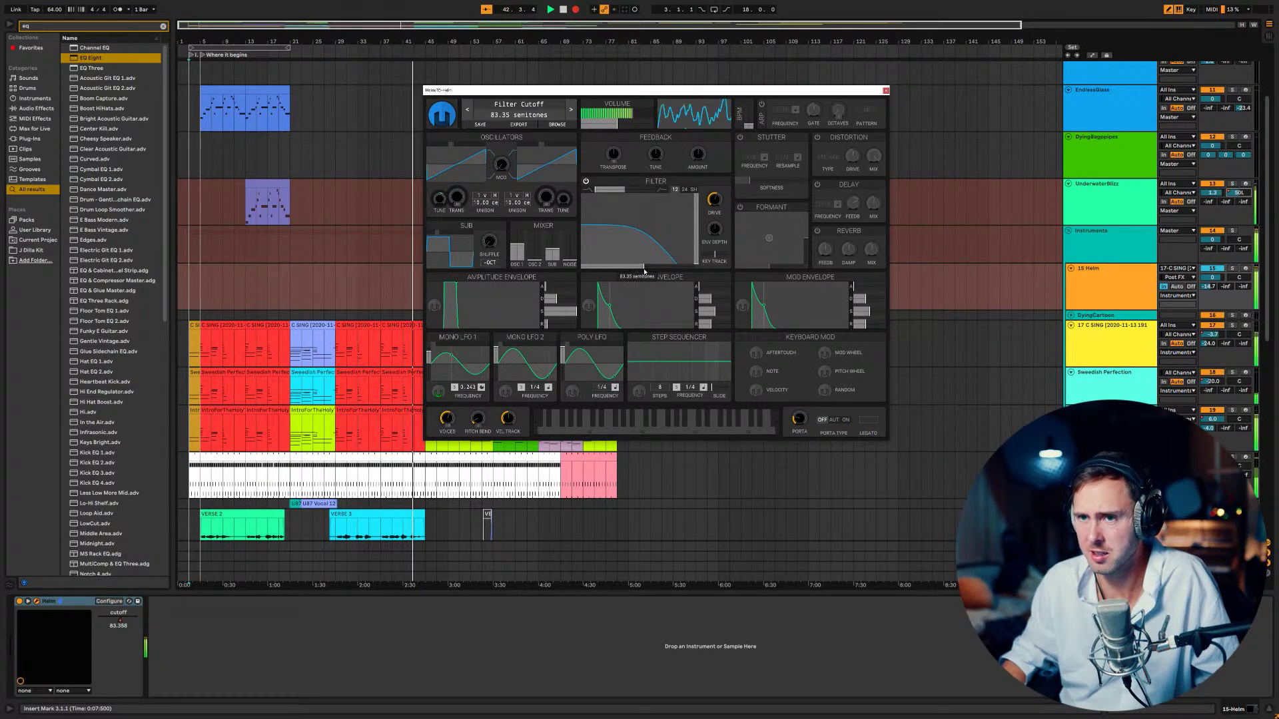
{"action": "left_click_drag", "start_coordinate": [645, 271], "coordinate": [681, 300]}
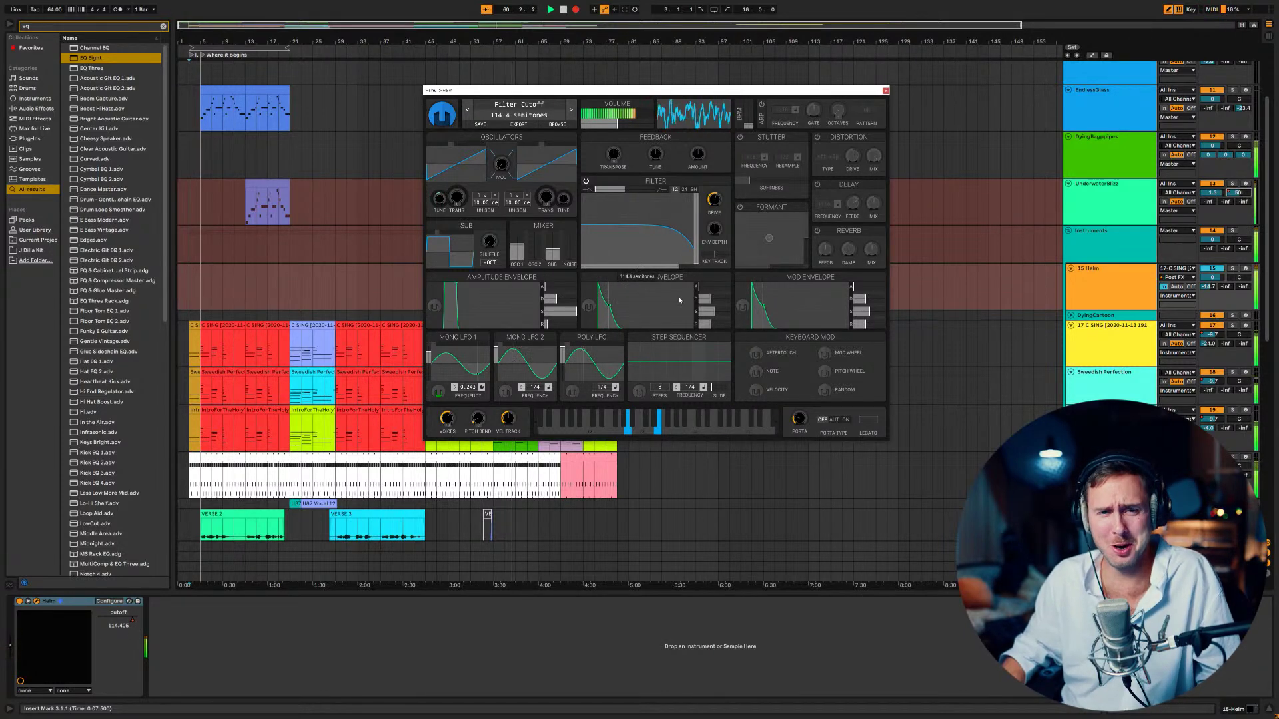
{"action": "left_click_drag", "start_coordinate": [680, 299], "coordinate": [687, 301]}
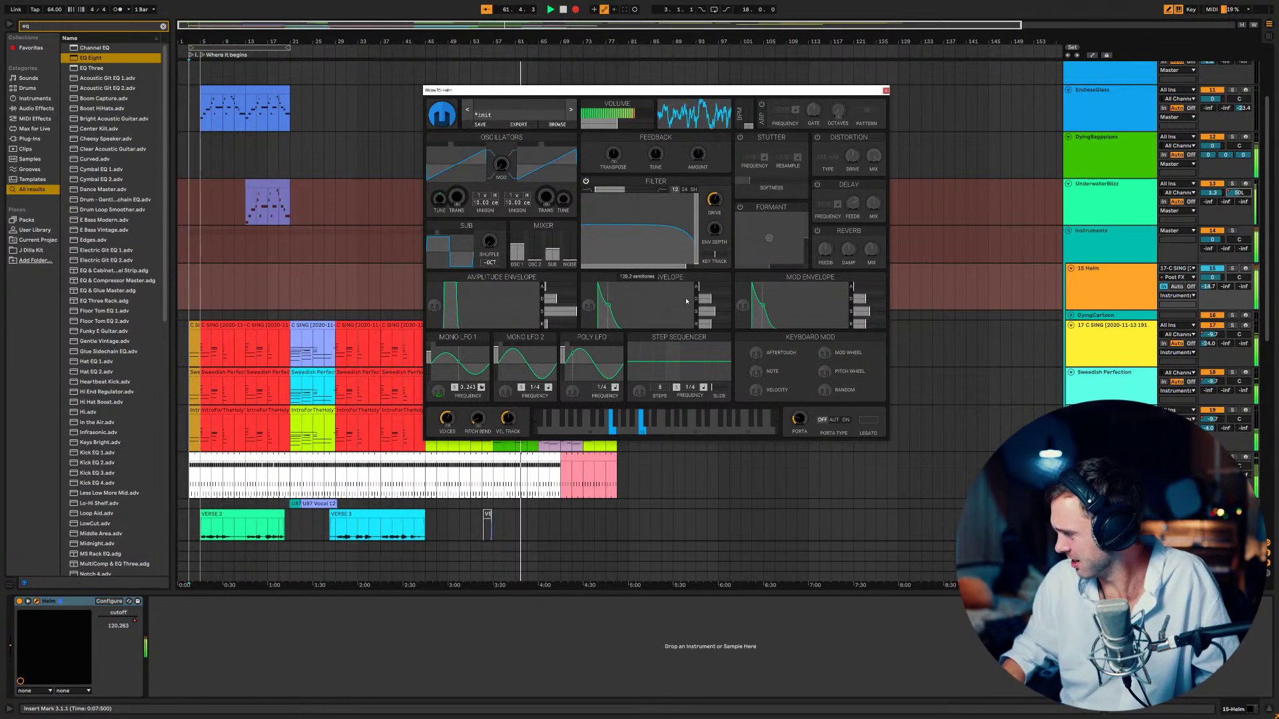
{"action": "left_click_drag", "start_coordinate": [687, 301], "coordinate": [684, 302]}
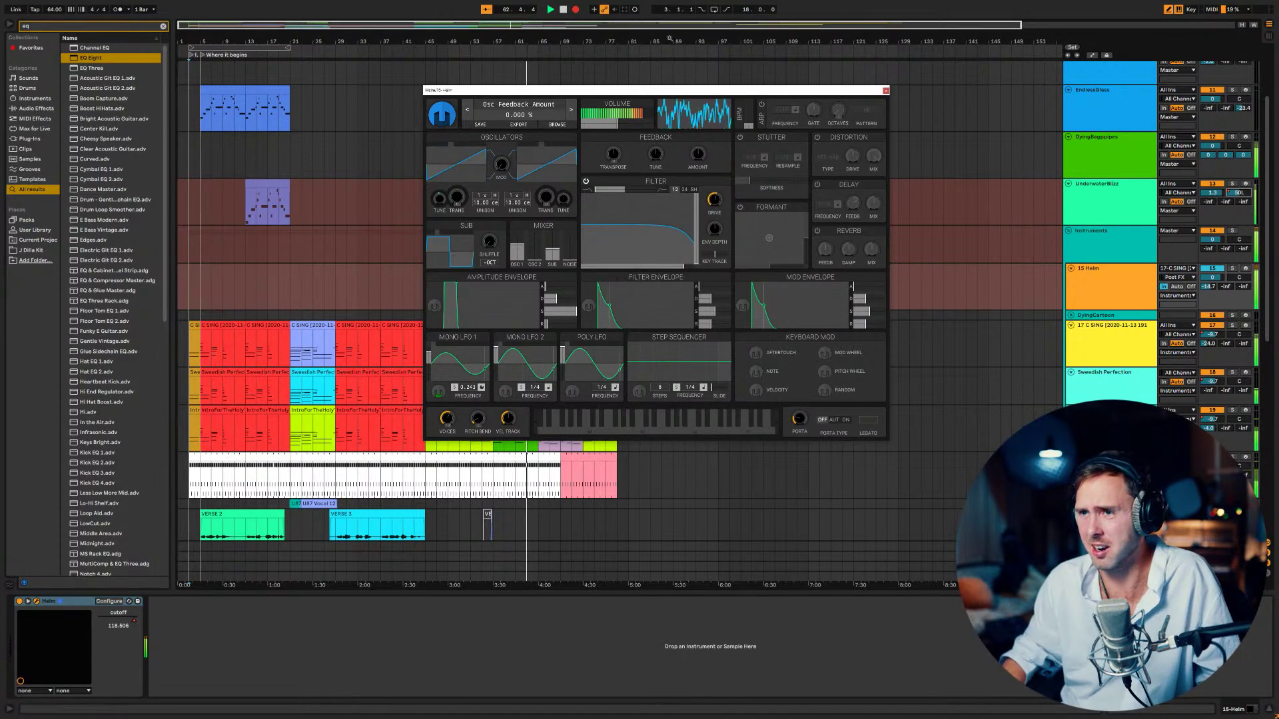
{"action": "left_click_drag", "start_coordinate": [686, 89], "coordinate": [912, 103]}
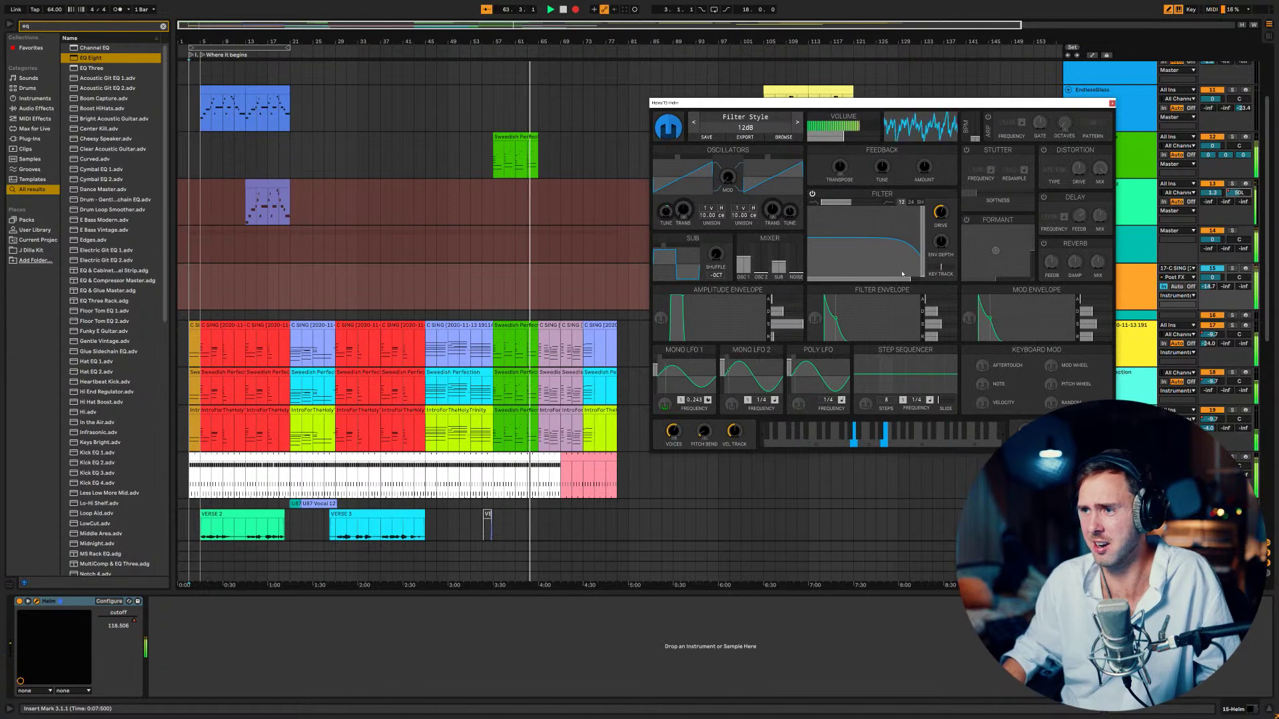
{"action": "left_click_drag", "start_coordinate": [910, 279], "coordinate": [907, 283]}
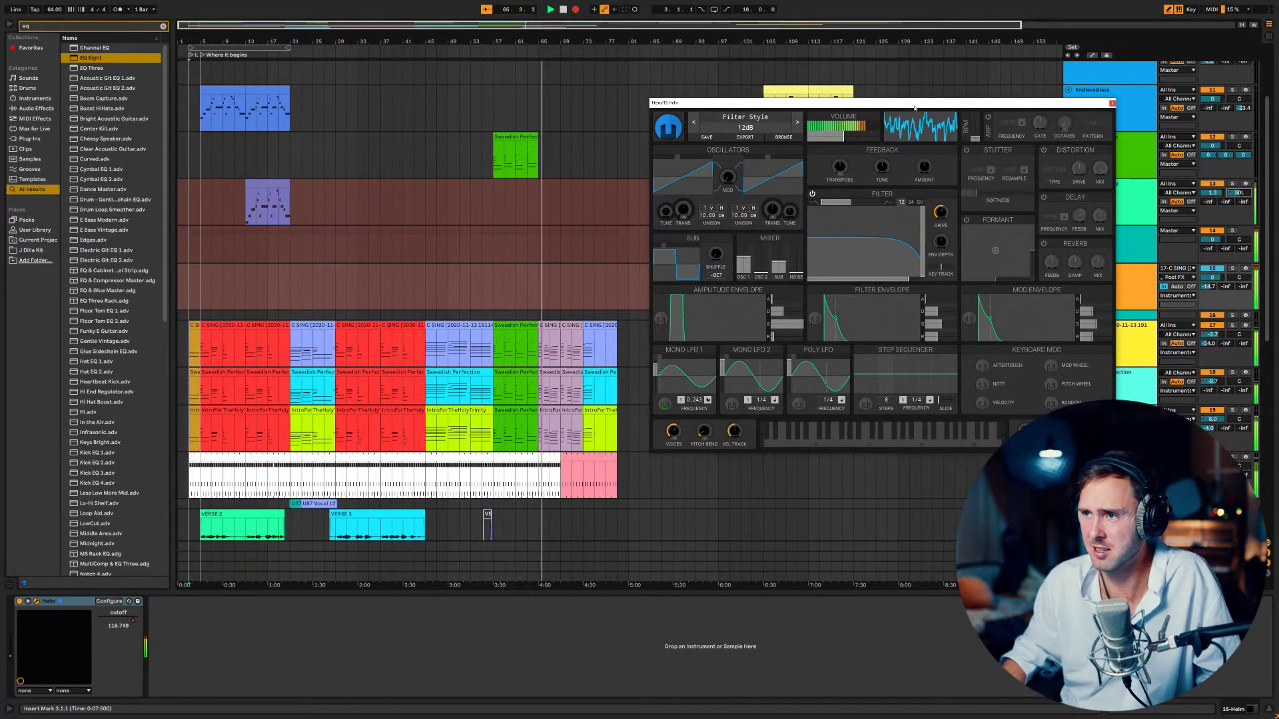
- Move the Helm window clear of the track headers and select the three U87 Vocal chorus clips at bar 65
{"action": "left_click_drag", "start_coordinate": [879, 103], "coordinate": [786, 23]}
{"action": "scroll", "coordinate": [809, 477], "scroll_direction": "down", "scroll_amount": 3}
{"action": "scroll", "coordinate": [809, 477], "scroll_direction": "down", "scroll_amount": 10}
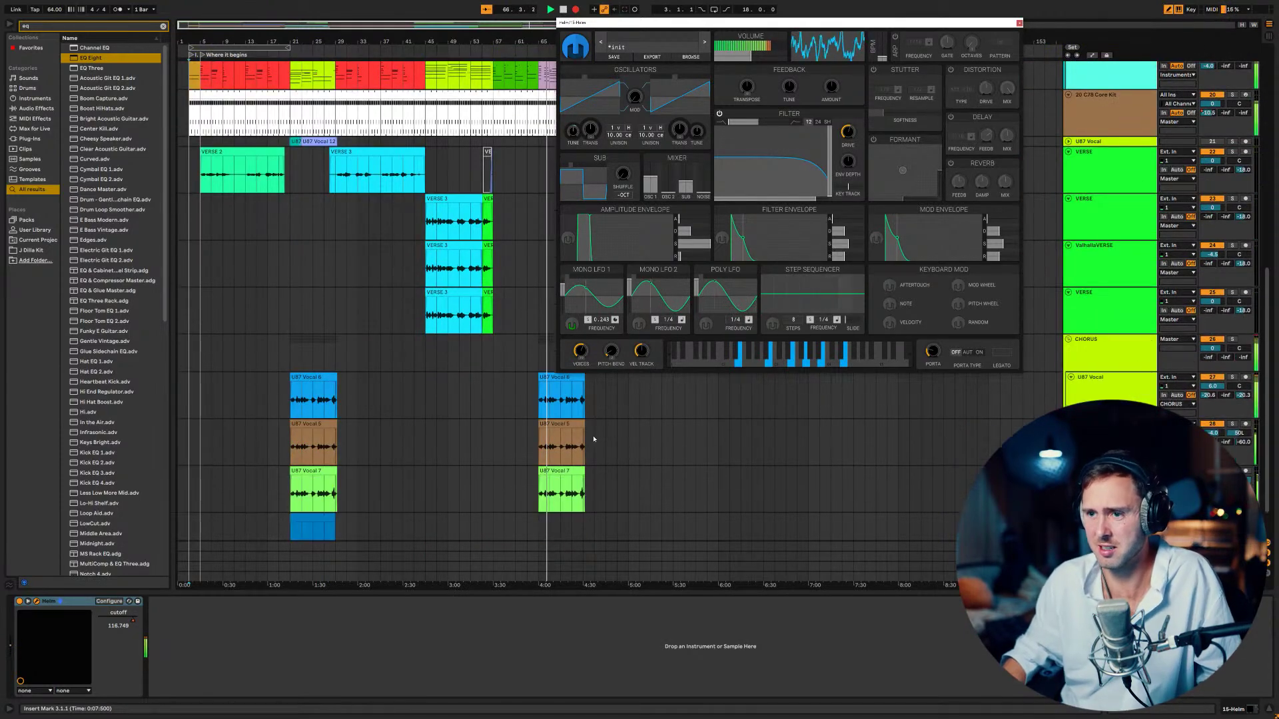
{"action": "left_click", "coordinate": [559, 400]}
{"action": "left_click", "coordinate": [576, 473], "text": "shift"}
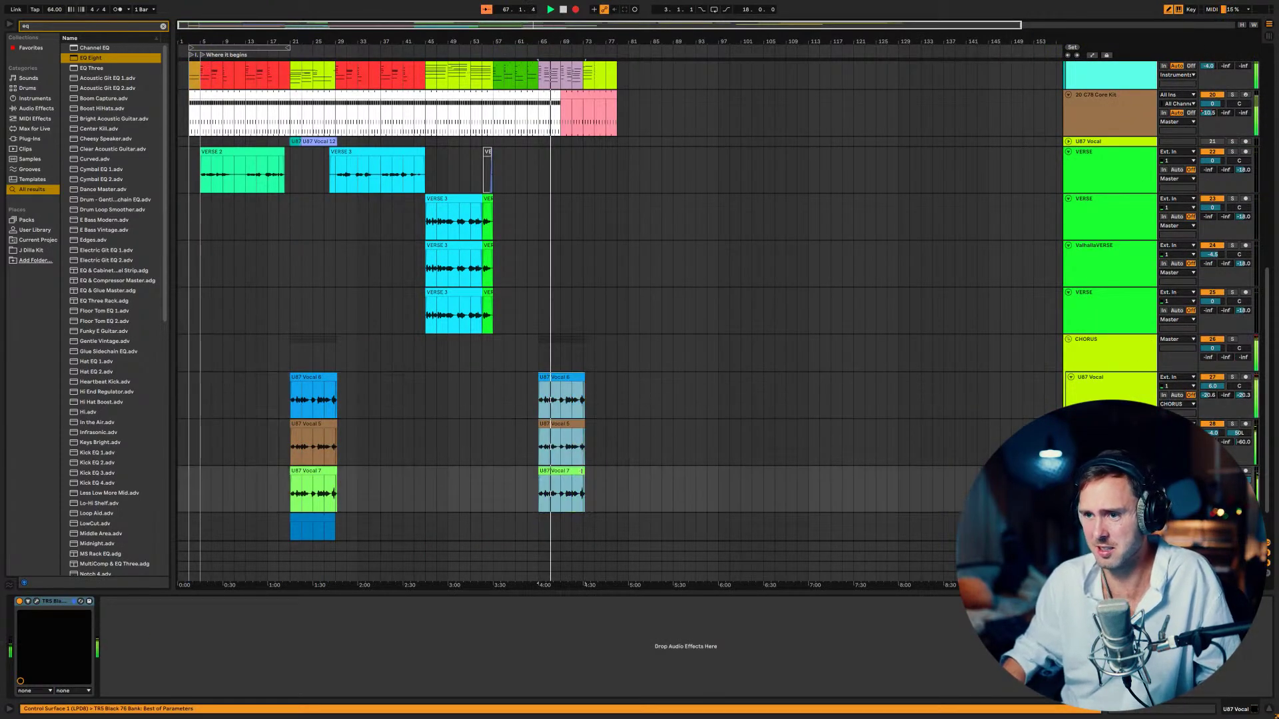
- Reopen Helm, record its filter cutoff falling to about 38 semitones after bar 68, then close the synth and stop recording
{"action": "scroll", "coordinate": [648, 434], "scroll_direction": "up", "scroll_amount": 5}
{"action": "scroll", "coordinate": [656, 422], "scroll_direction": "up", "scroll_amount": 2}
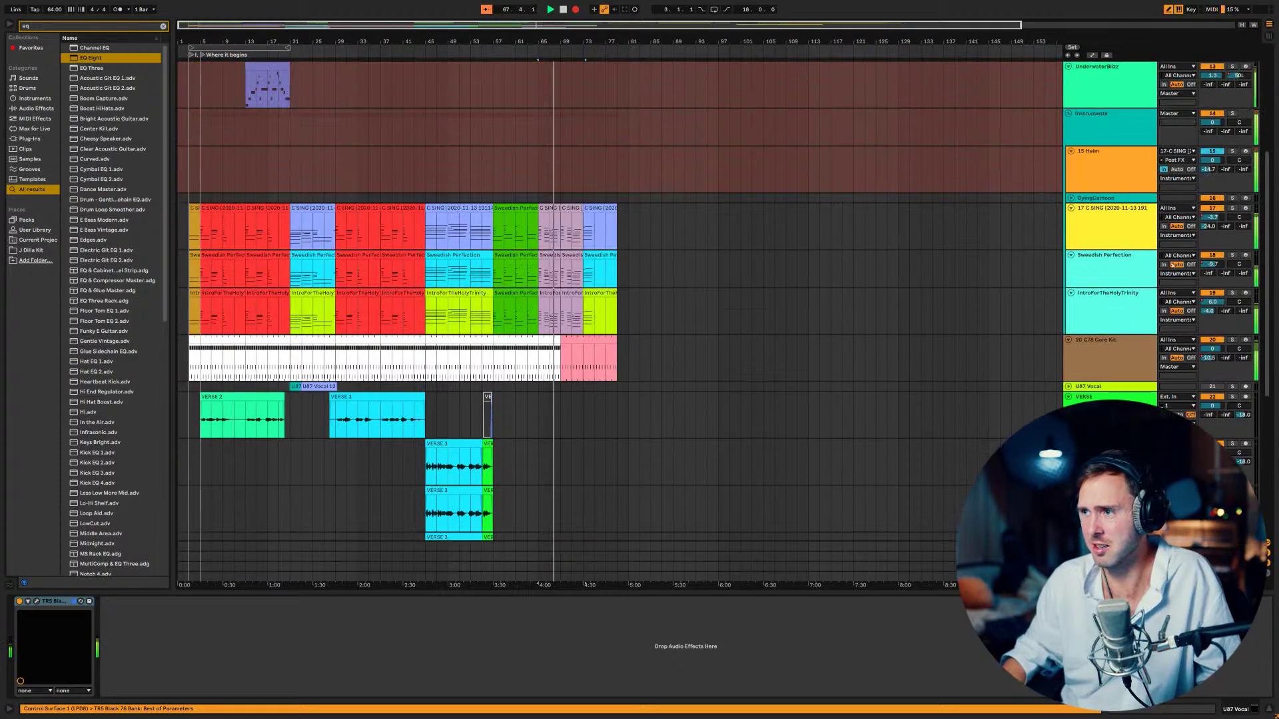
{"action": "left_click", "coordinate": [1113, 227]}
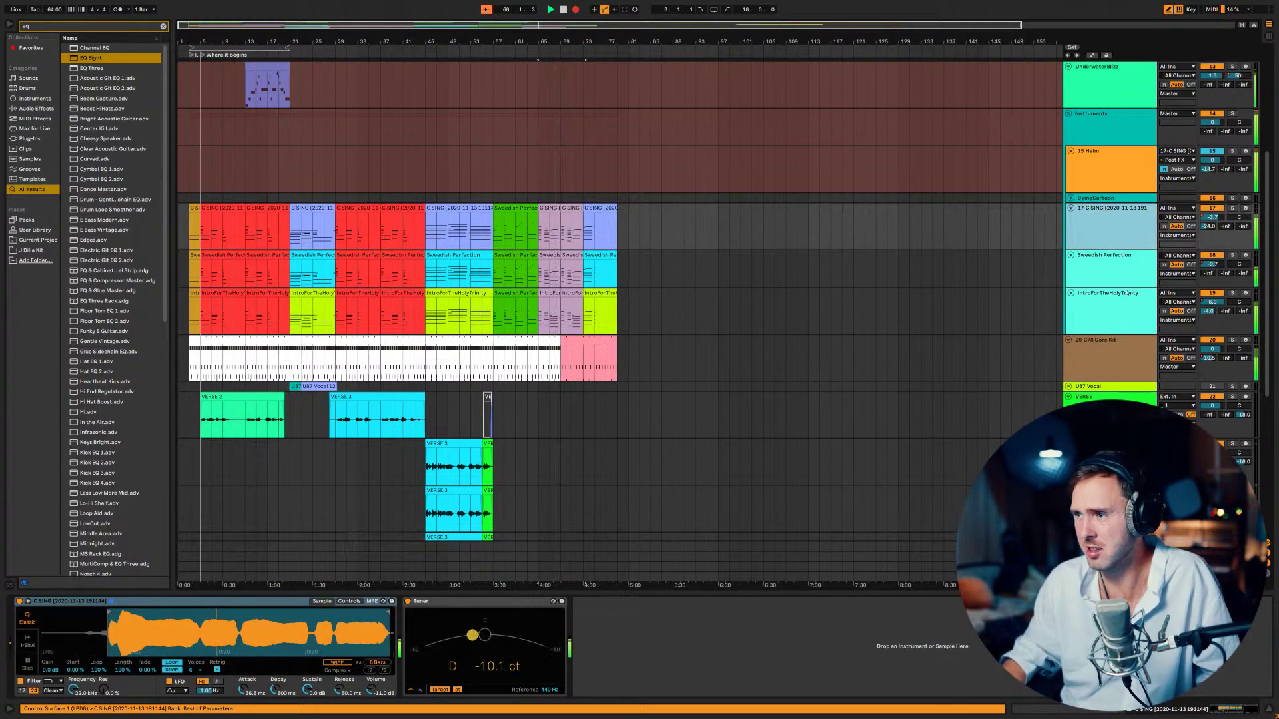
{"action": "left_click", "coordinate": [1111, 170]}
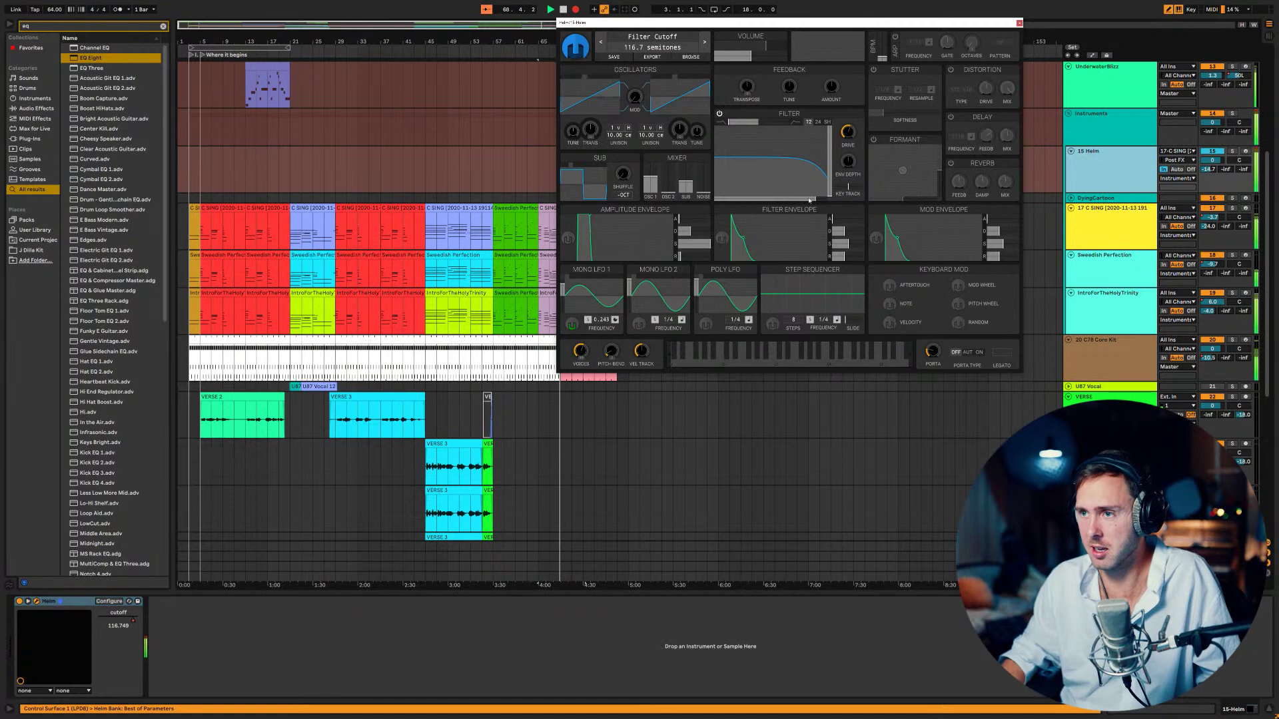
{"action": "left_click_drag", "start_coordinate": [816, 199], "coordinate": [727, 202]}
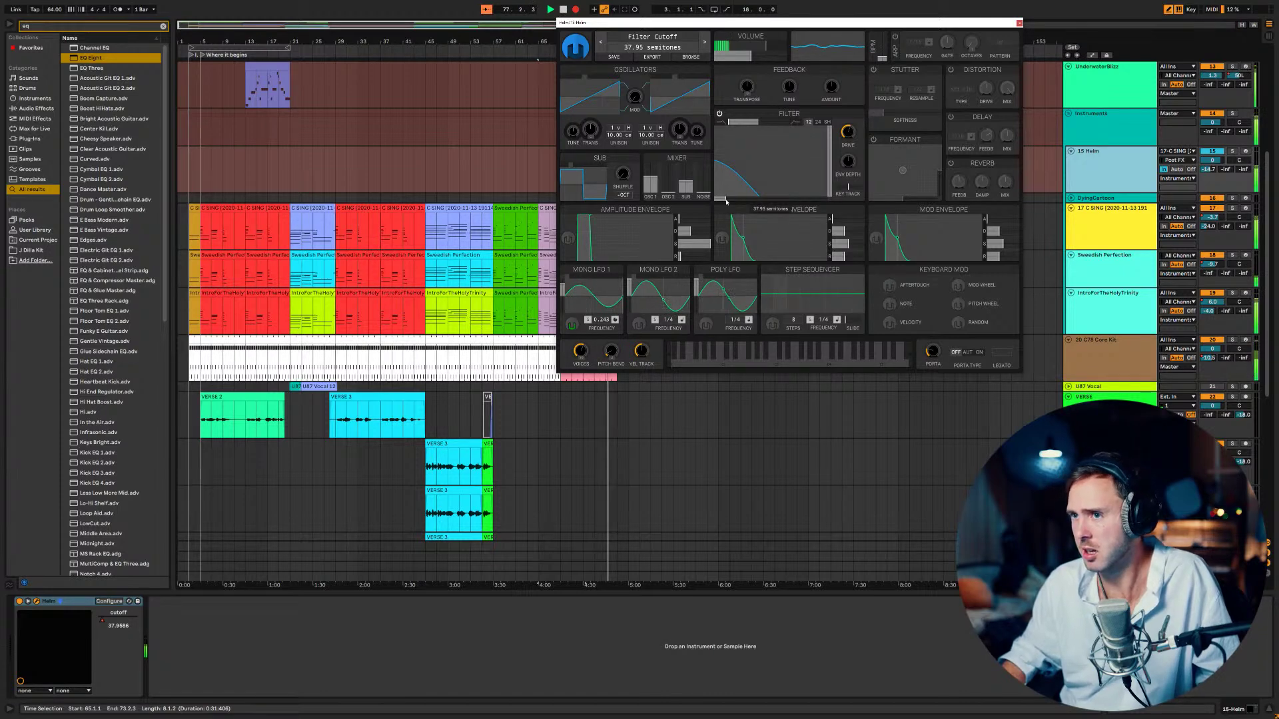
{"action": "left_click", "coordinate": [1020, 24]}
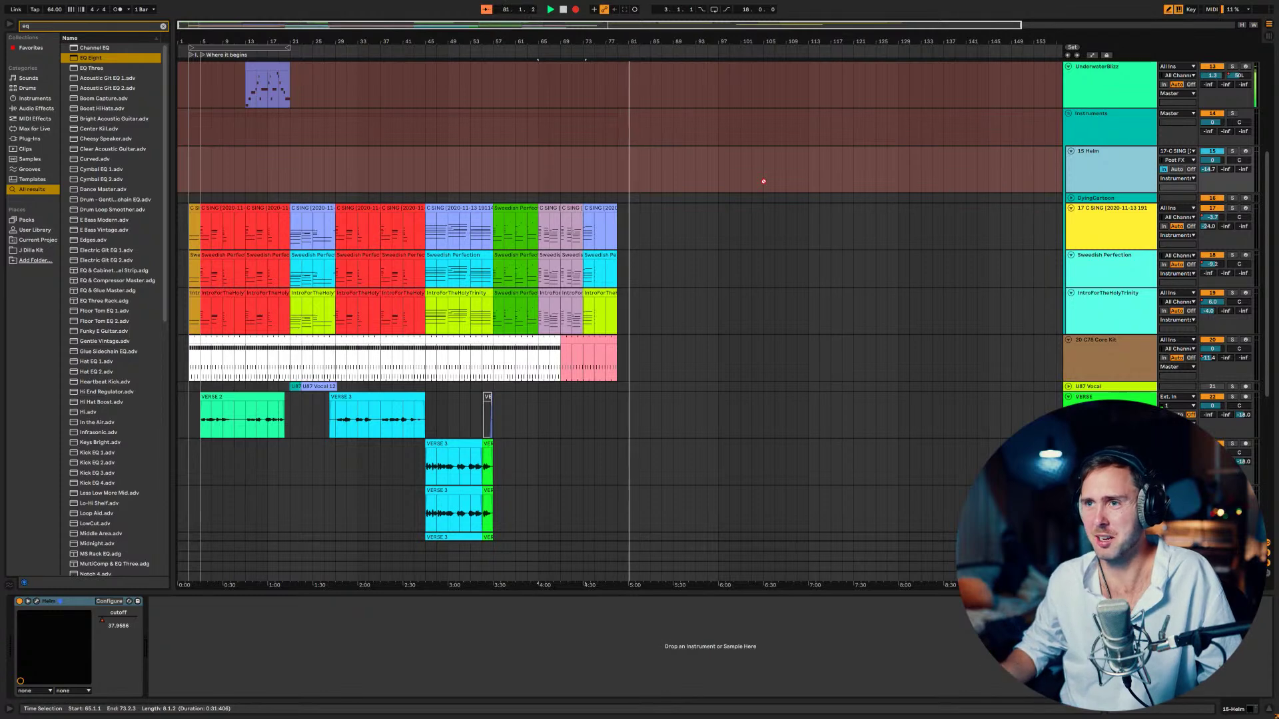
{"action": "key", "text": "F9"}
- Extend the UnderwaterBlizz clip at bar 13 to bar 57 and play the arrangement from bar 13
{"action": "scroll", "coordinate": [729, 217], "scroll_direction": "up", "scroll_amount": 5}
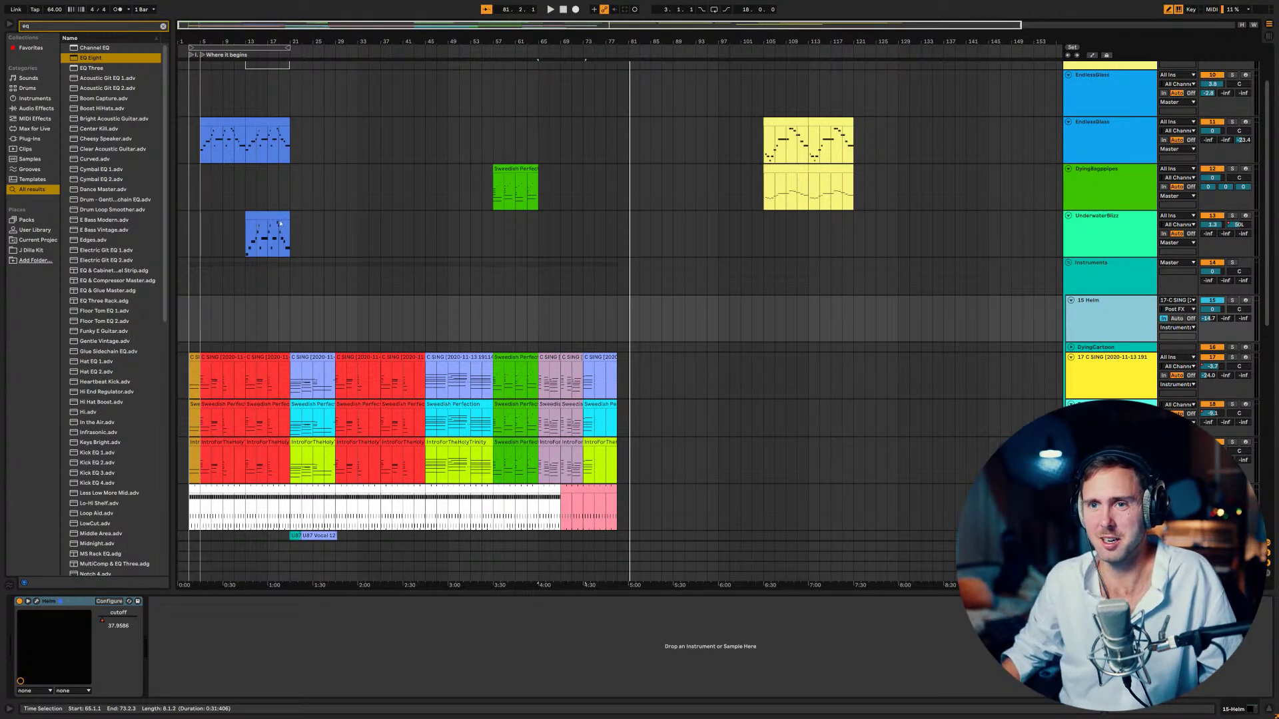
{"action": "left_click_drag", "start_coordinate": [289, 230], "coordinate": [493, 238]}
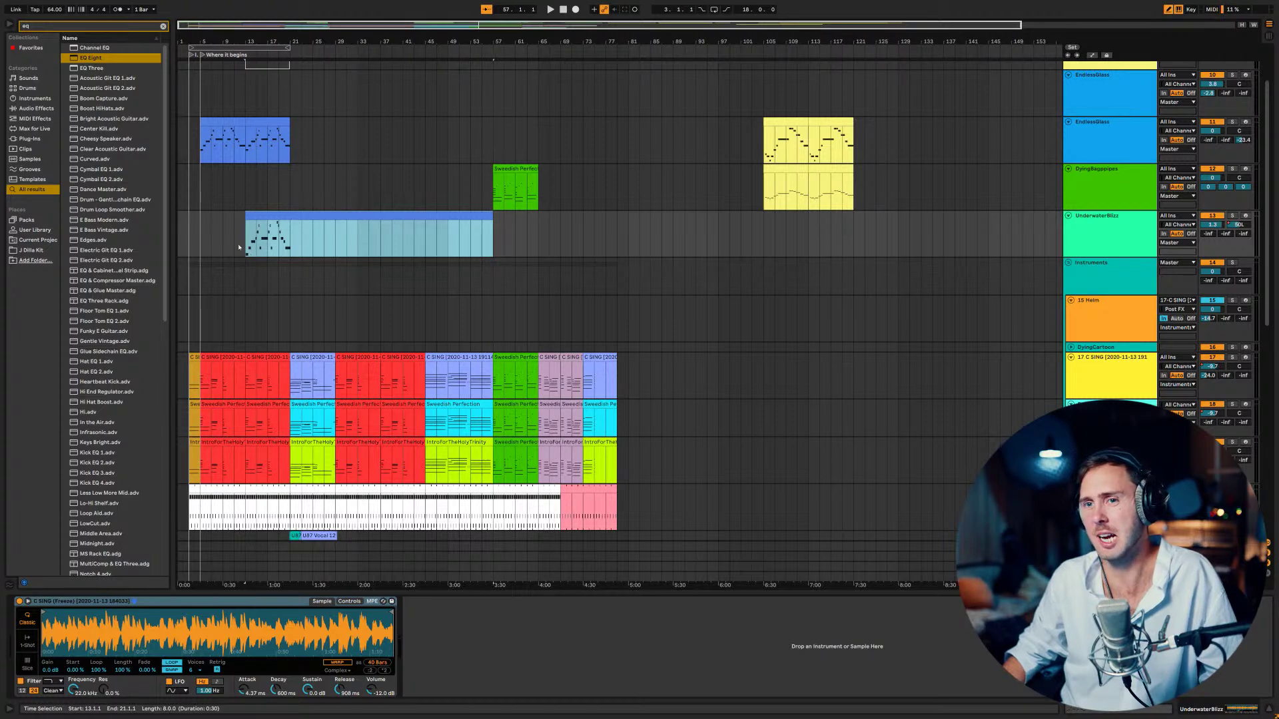
{"action": "left_click", "coordinate": [247, 250]}
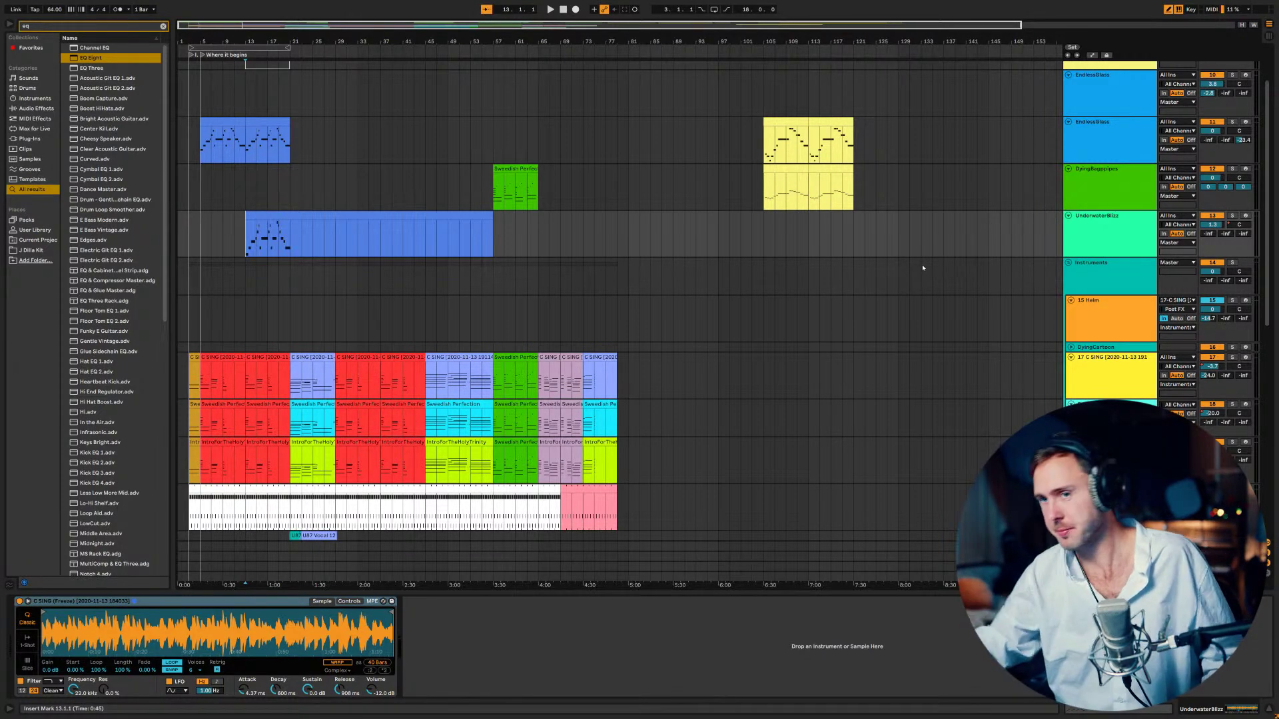
{"action": "key", "text": "space"}
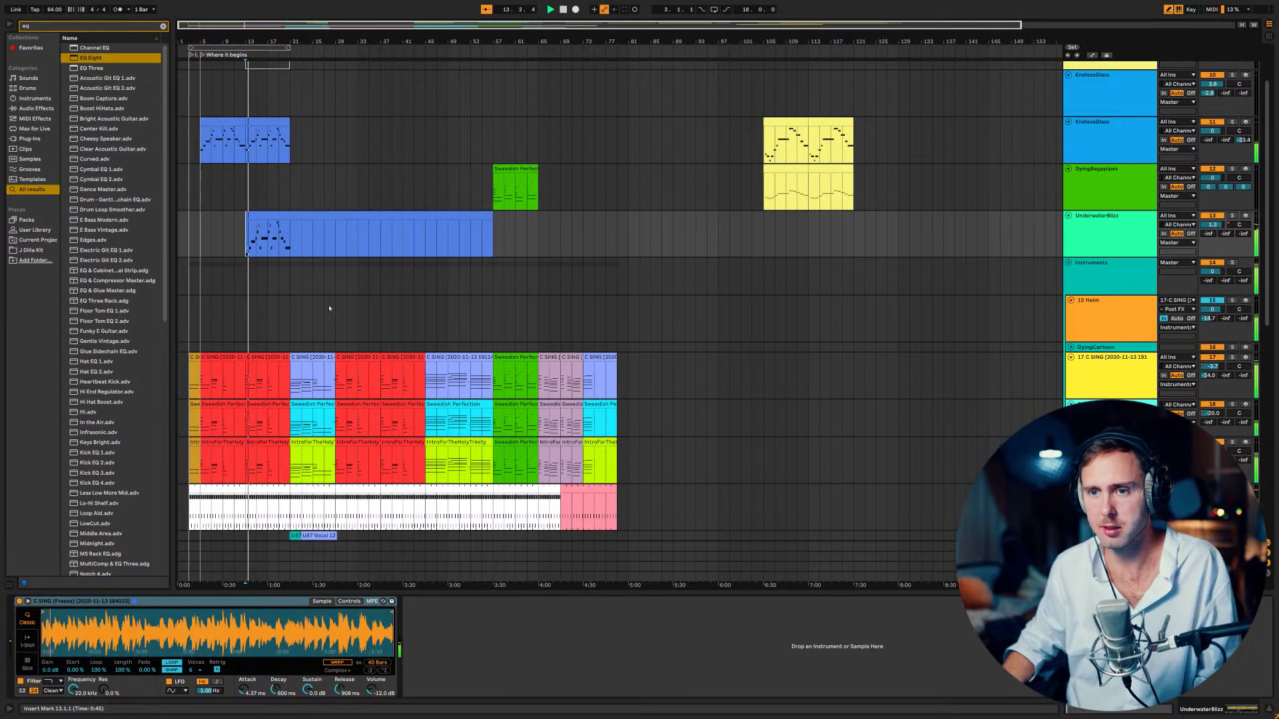
- Duplicate the CHORUS group together with its three U87 Vocal tracks
{"action": "scroll", "coordinate": [347, 333], "scroll_direction": "down", "scroll_amount": 5}
{"action": "scroll", "coordinate": [355, 388], "scroll_direction": "down", "scroll_amount": 10}
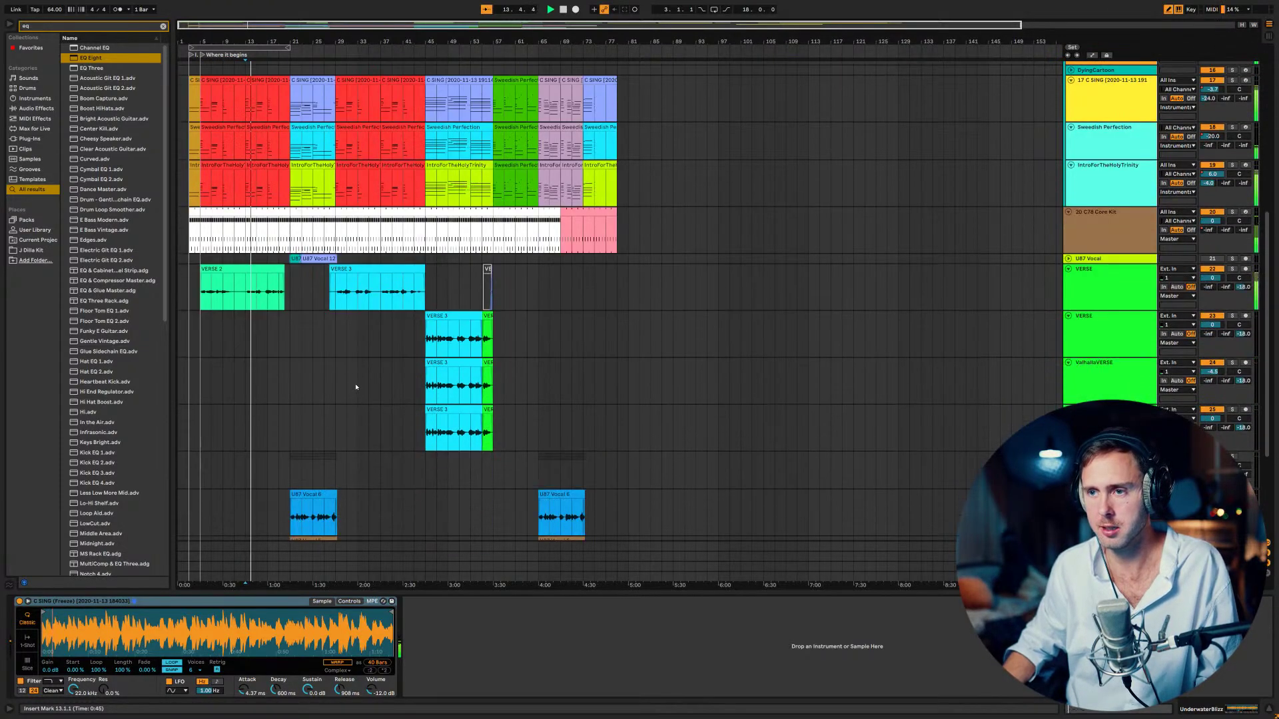
{"action": "key", "text": "ctrl+d"}
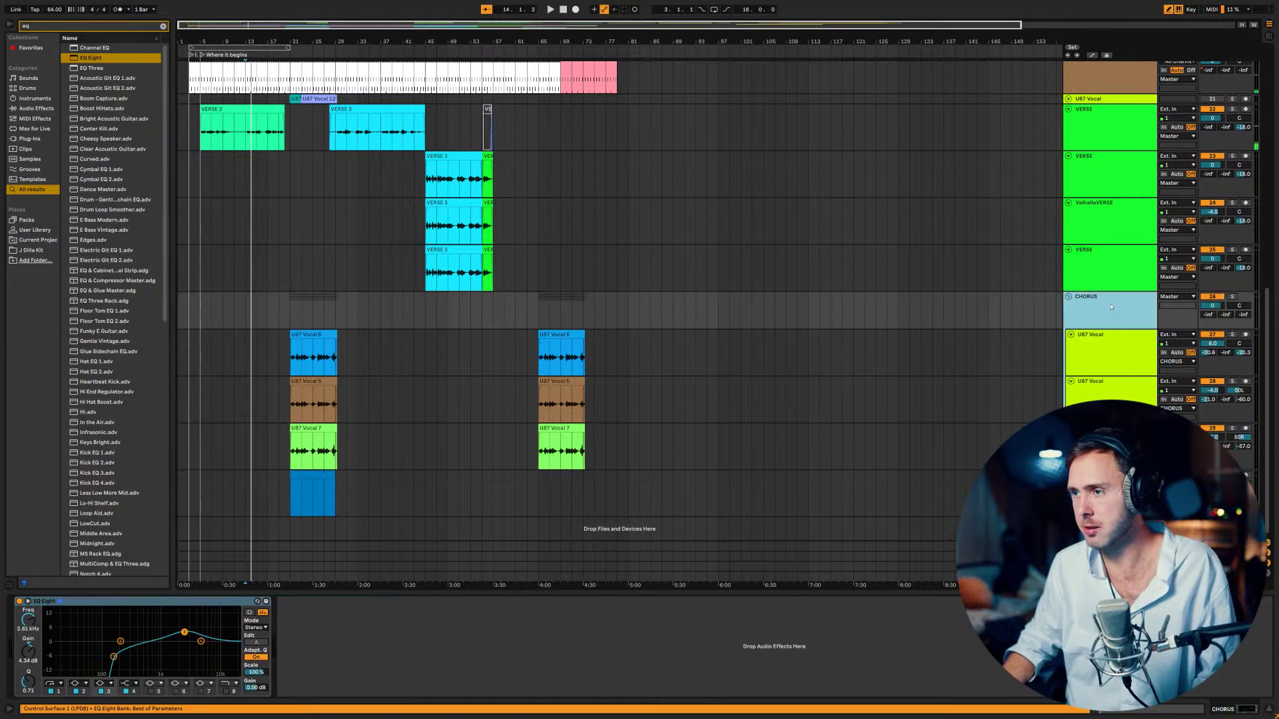
{"action": "scroll", "coordinate": [705, 79], "scroll_direction": "down", "scroll_amount": 4}
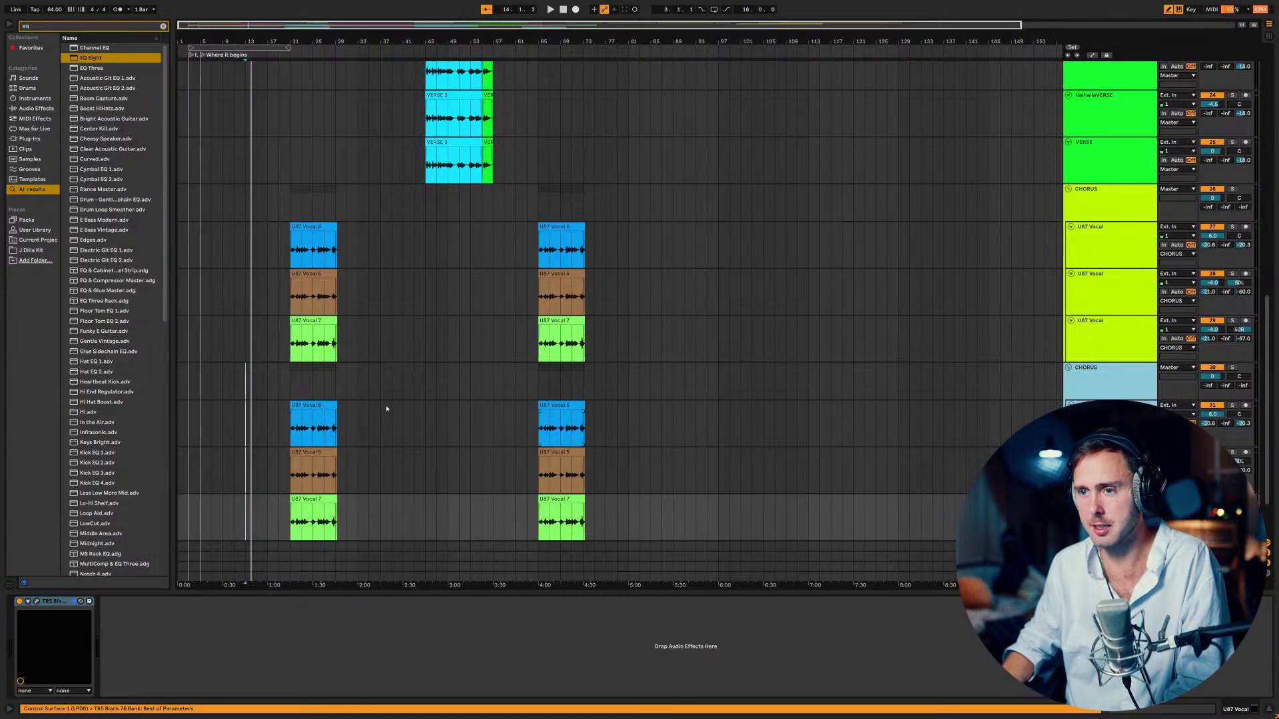
- Delete the three U87 Vocal clips at bar 21 from the duplicated CHORUS group
{"action": "left_click", "coordinate": [314, 426]}
{"action": "key", "text": "space"}
{"action": "left_click", "coordinate": [320, 501], "text": "shift"}
{"action": "key", "text": "Delete"}
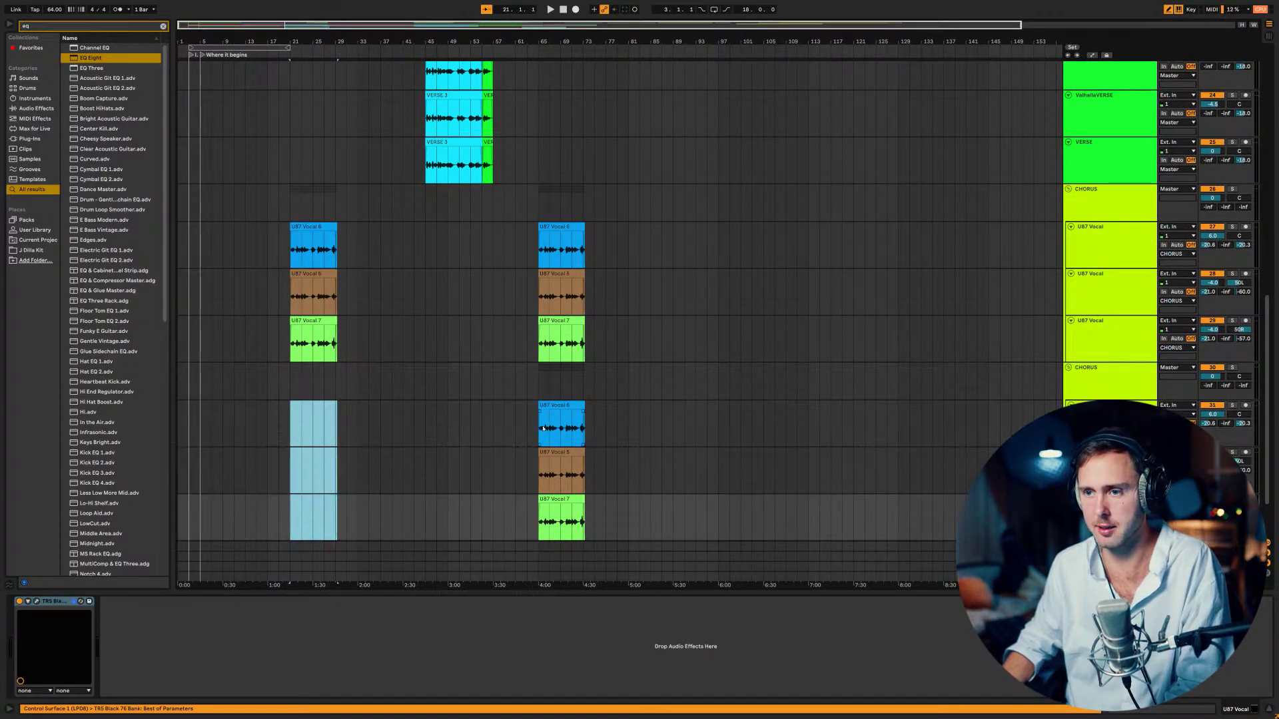
- Delete the three U87 Vocal clips at bar 65 from the original CHORUS group
{"action": "left_click", "coordinate": [563, 227]}
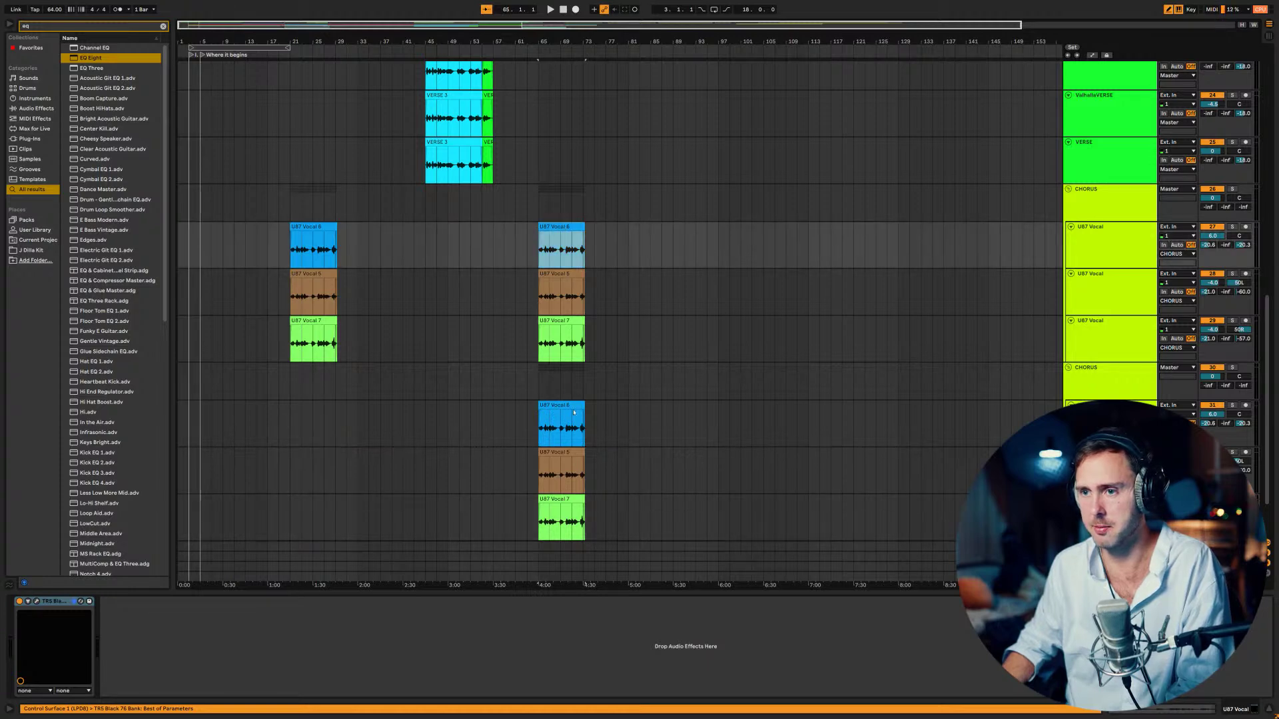
{"action": "left_click", "coordinate": [564, 333], "text": "shift"}
{"action": "key", "text": "Delete"}
- Play from bar 65, lower the duplicated CHORUS group's volume and solo the group
{"action": "left_click", "coordinate": [540, 385]}
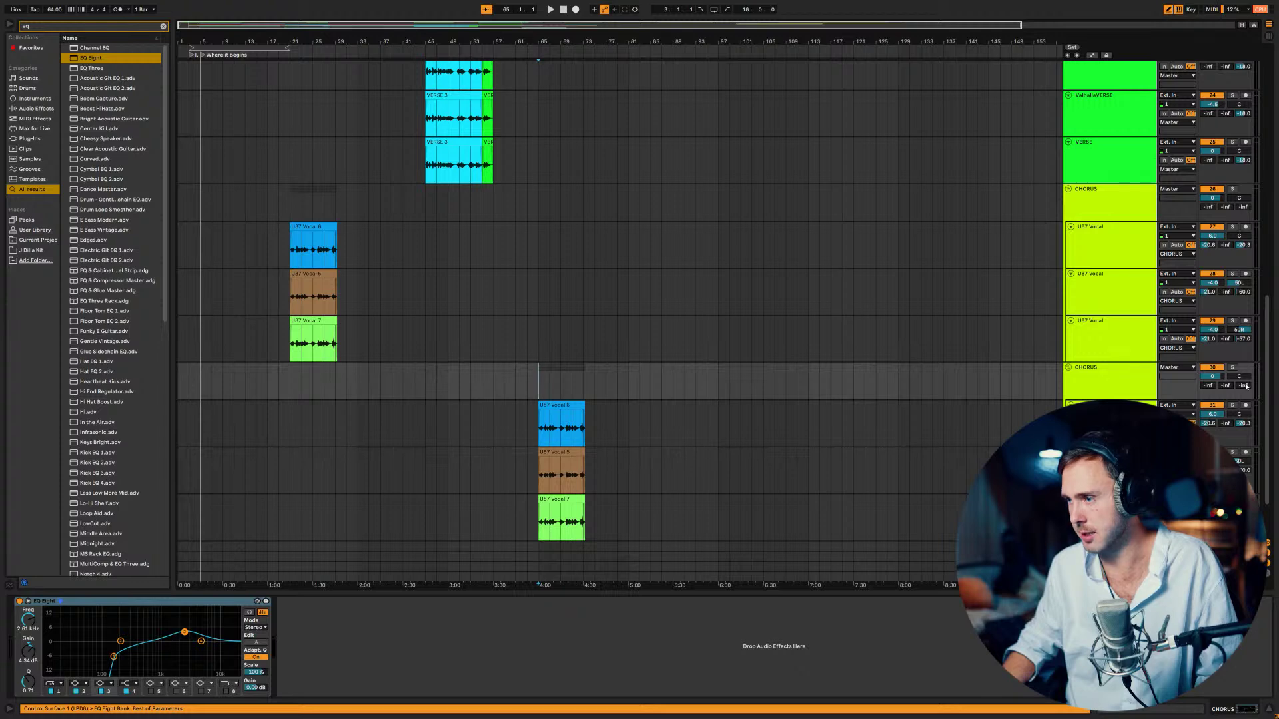
{"action": "key", "text": "space"}
{"action": "left_click_drag", "start_coordinate": [1212, 376], "coordinate": [1212, 380]}
{"action": "left_click", "coordinate": [1191, 379]}
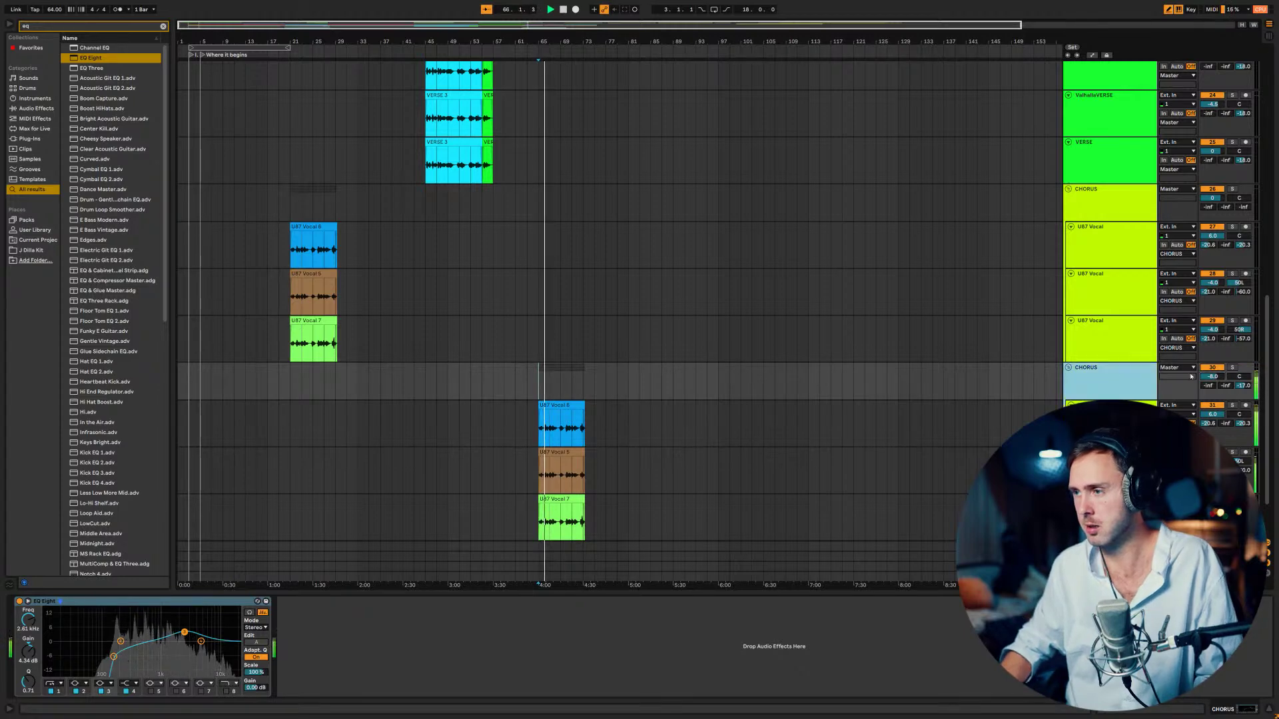
{"action": "left_click", "coordinate": [1233, 369]}
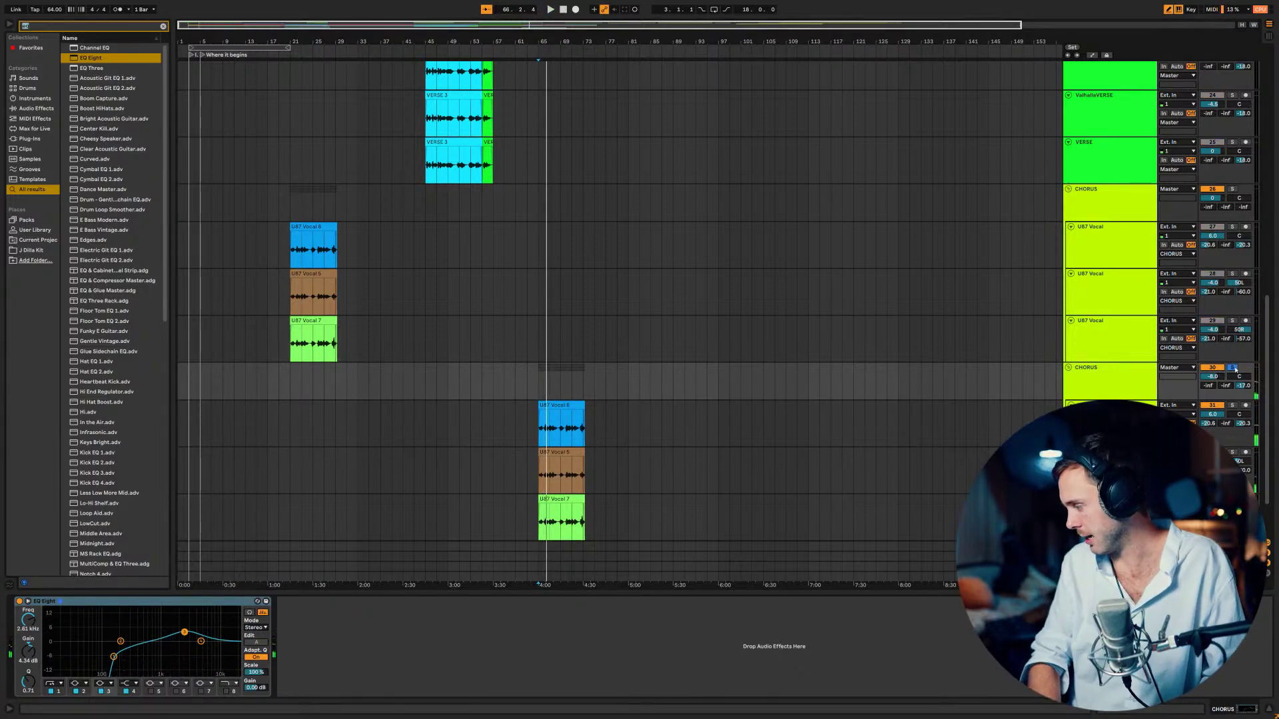
- Add True Iron after EQ Eight on the duplicated CHORUS group, with Strength at 10.00 and Crush at 24.0 dB
{"action": "type", "text": "true"}
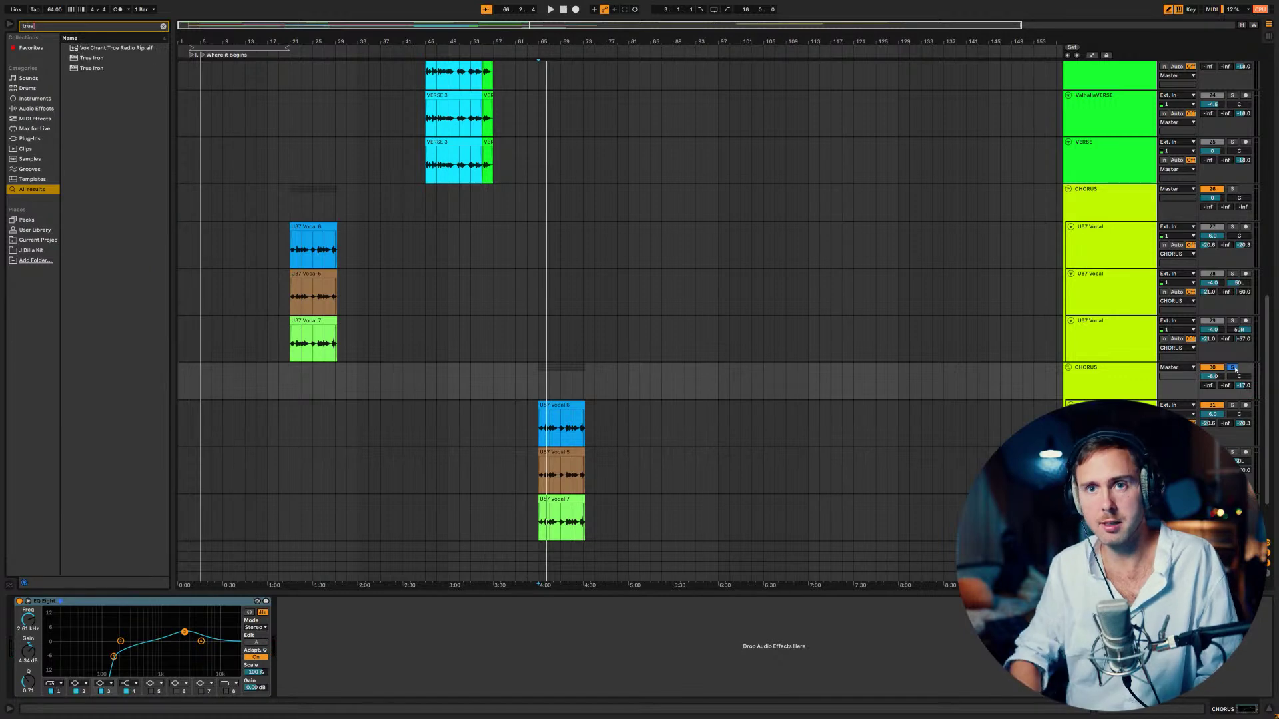
{"action": "left_click_drag", "start_coordinate": [91, 68], "coordinate": [457, 662]}
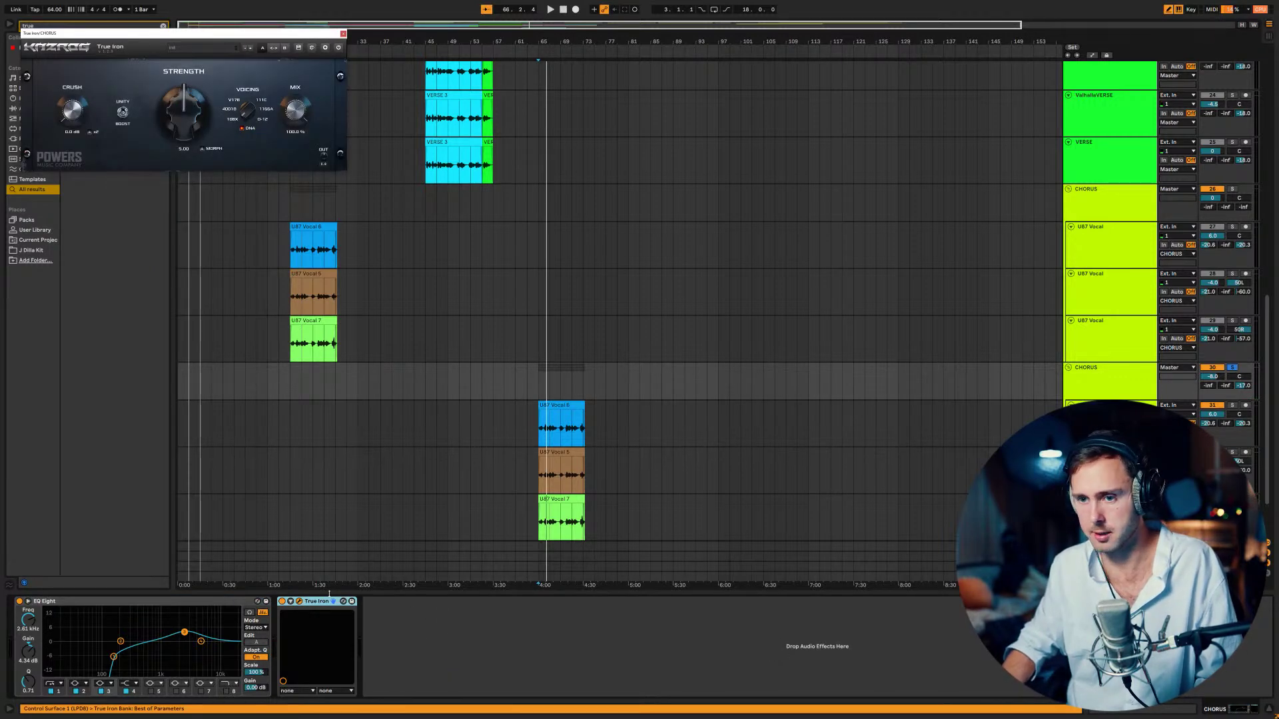
{"action": "left_click_drag", "start_coordinate": [183, 110], "coordinate": [186, 80]}
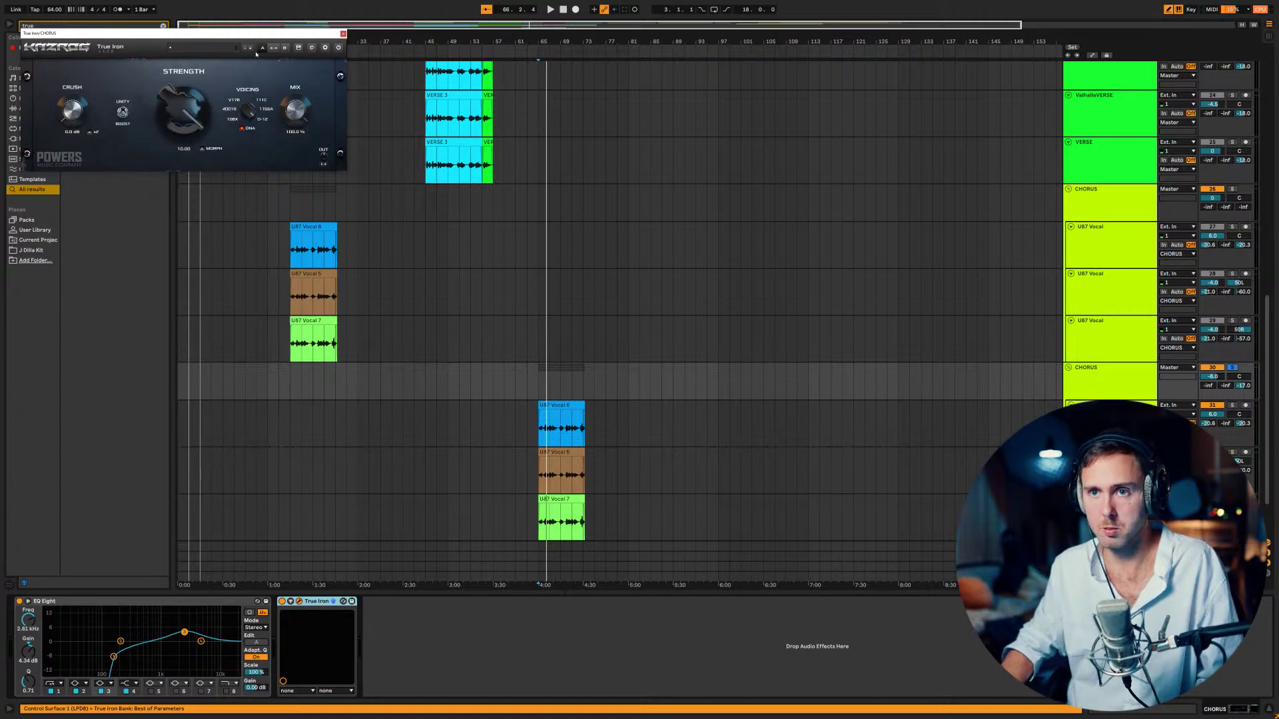
{"action": "left_click", "coordinate": [90, 131]}
{"action": "left_click_drag", "start_coordinate": [71, 110], "coordinate": [119, 3]}
{"action": "left_click_drag", "start_coordinate": [94, 78], "coordinate": [70, 9]}
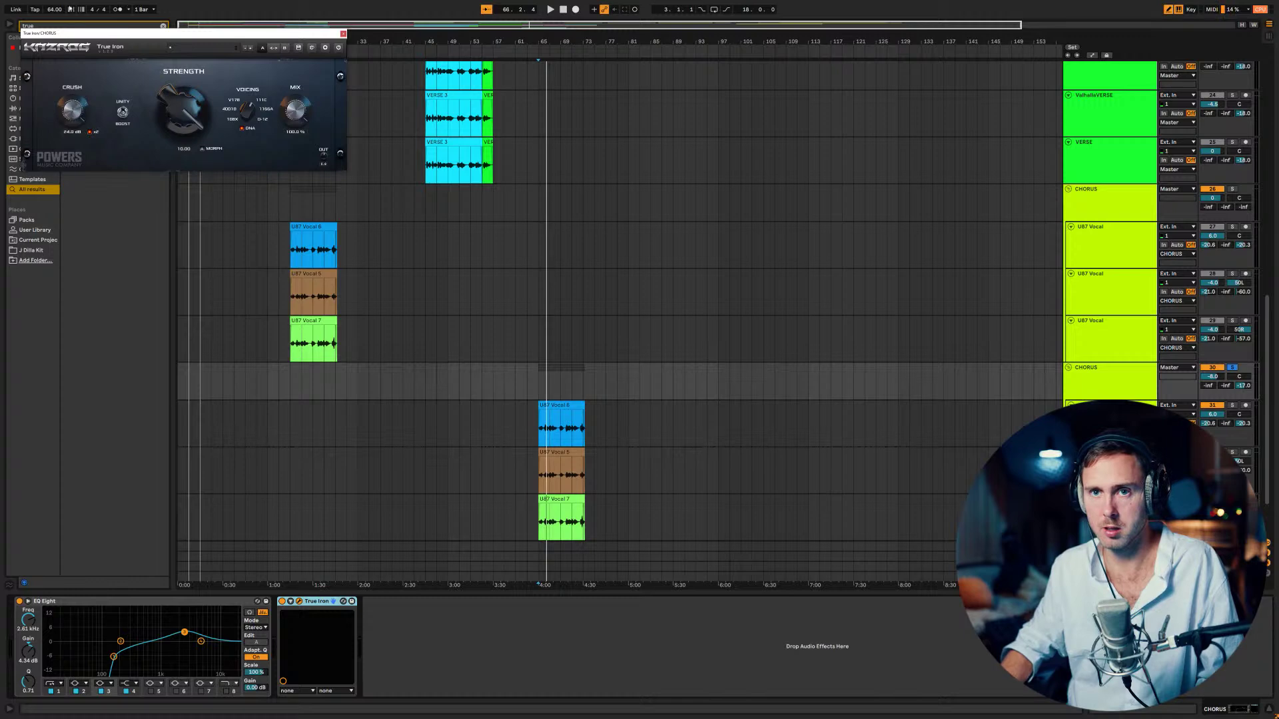
- Audition the duplicated CHORUS group from bar 65 soloed and in the mix, reducing True Iron's Crush to about 15 dB
{"action": "key", "text": "space"}
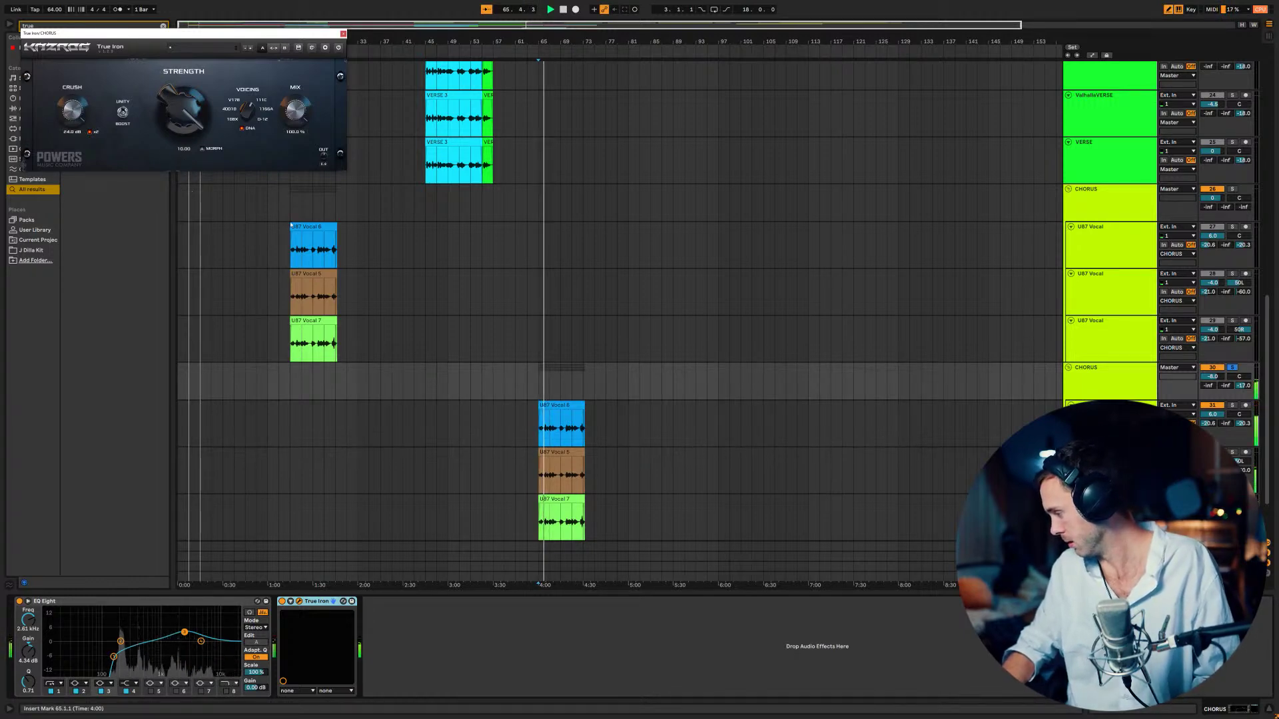
{"action": "left_click", "coordinate": [1233, 367]}
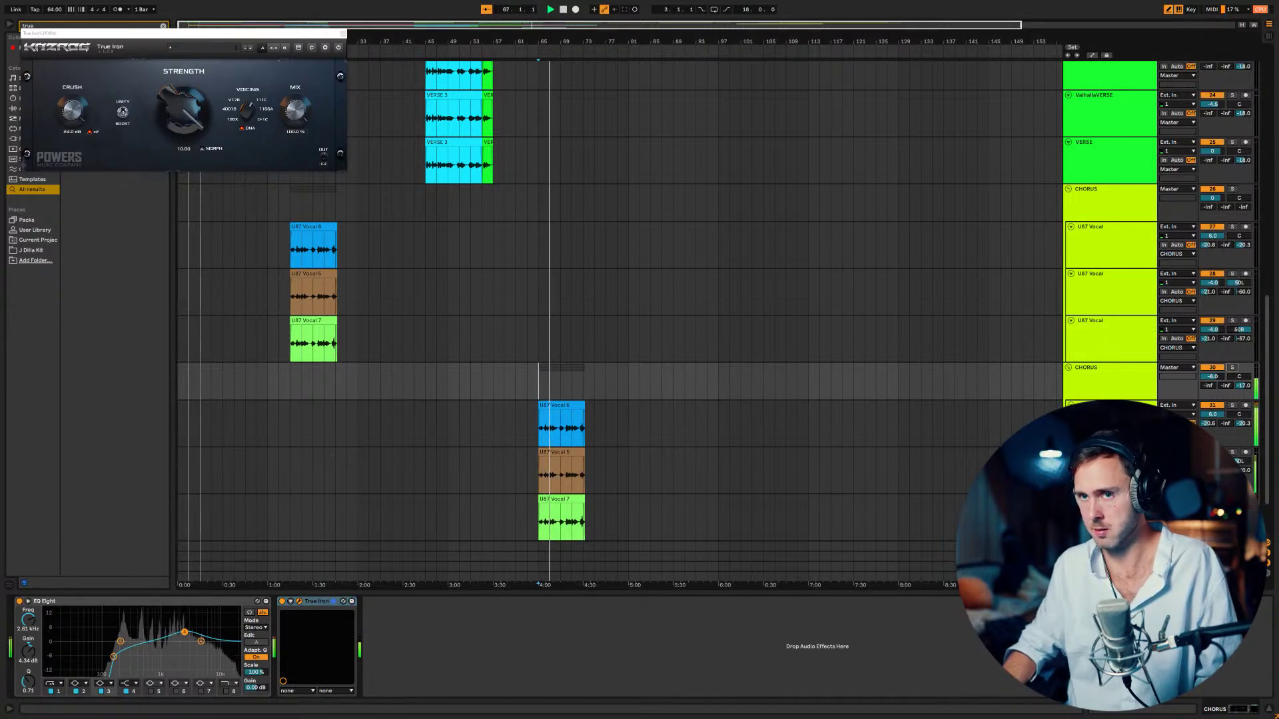
{"action": "left_click_drag", "start_coordinate": [72, 110], "coordinate": [72, 120]}
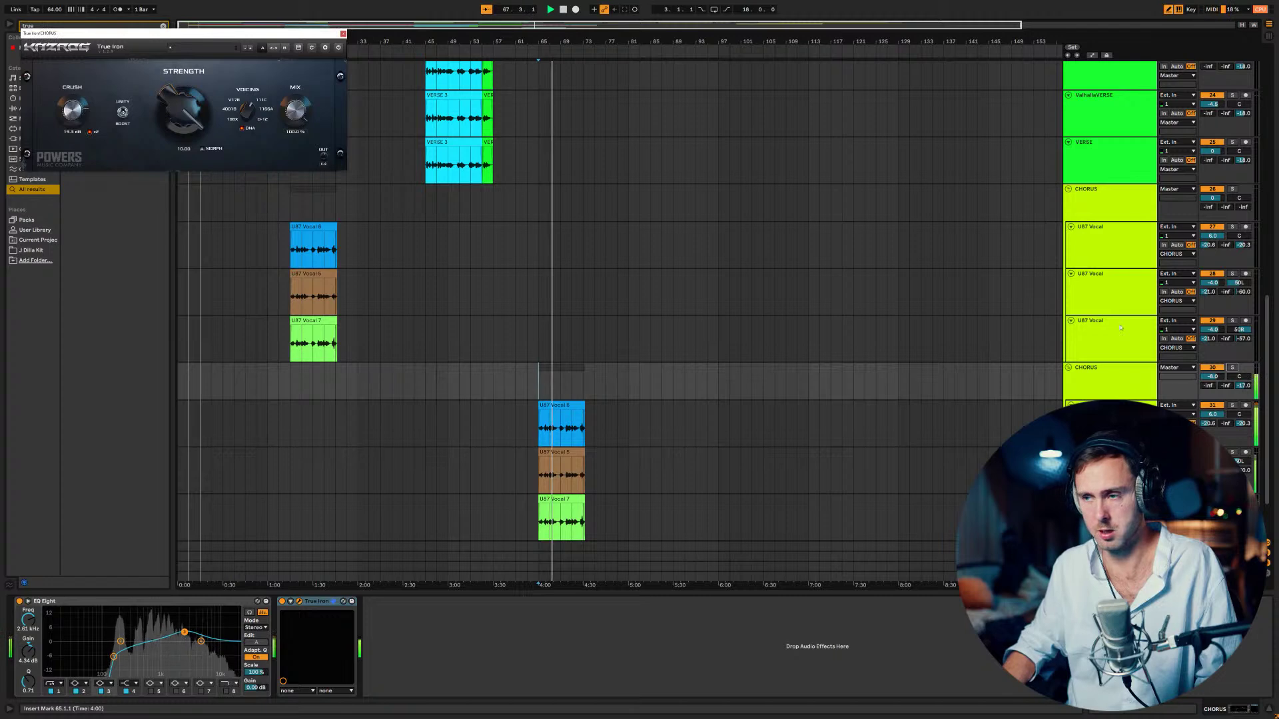
{"action": "left_click", "coordinate": [1232, 367]}
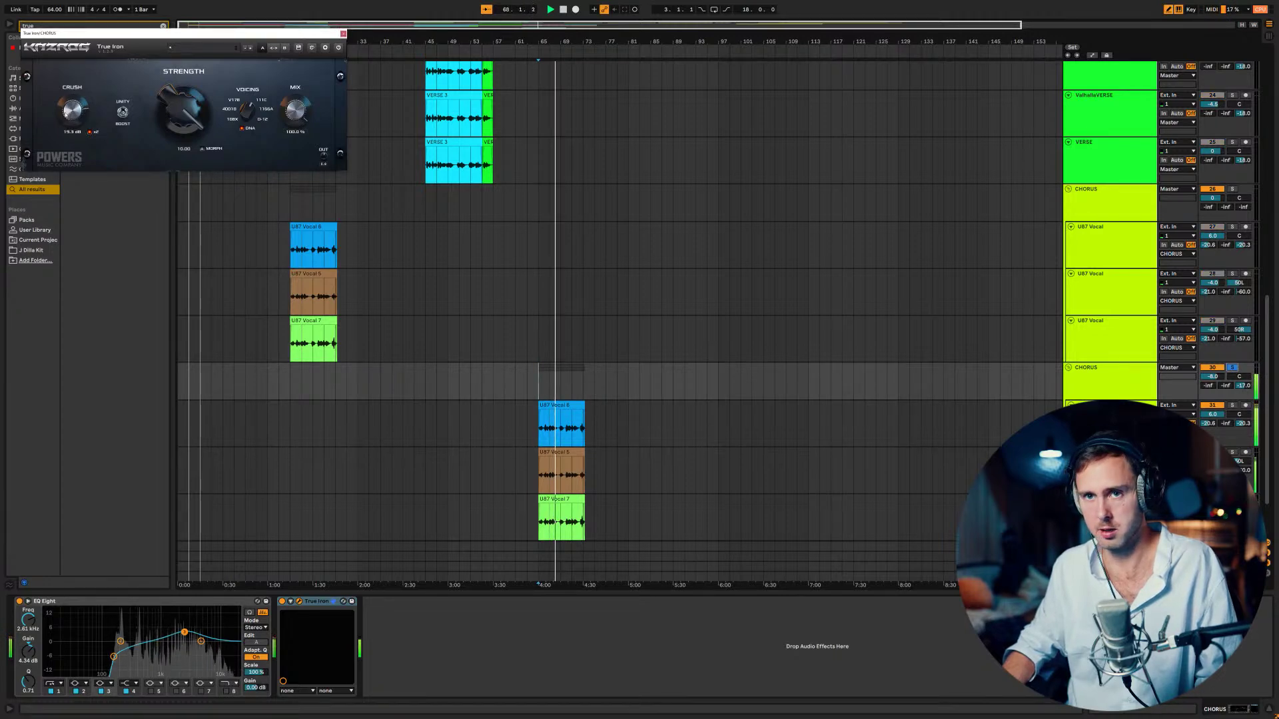
{"action": "key", "text": "space"}
{"action": "key", "text": "space"}
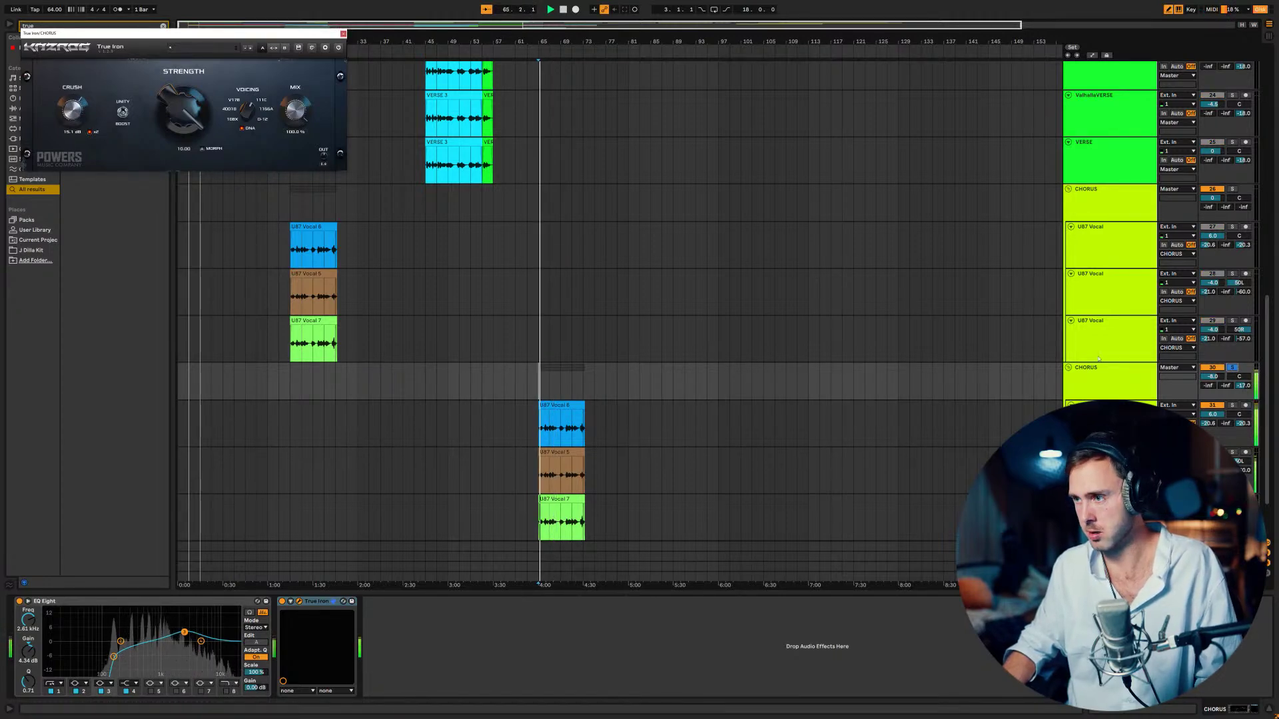
{"action": "left_click_drag", "start_coordinate": [71, 112], "coordinate": [71, 122]}
{"action": "left_click", "coordinate": [1233, 367]}
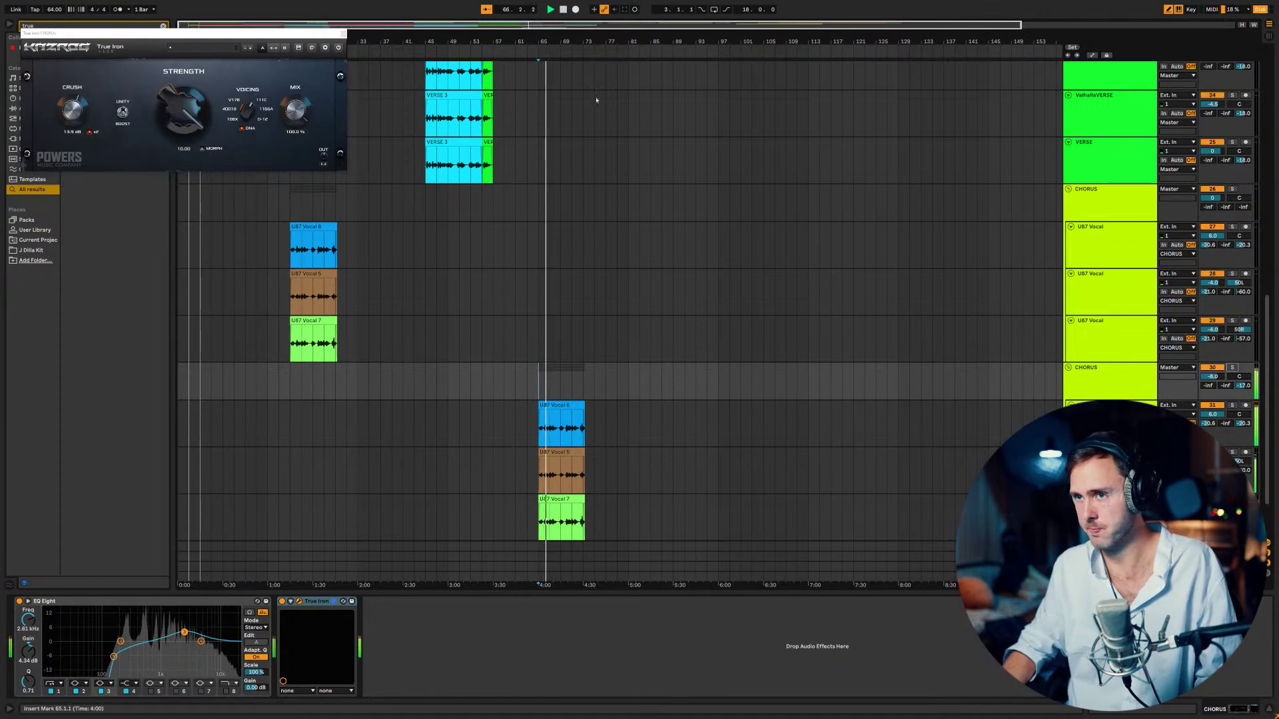
- Close the True Iron window and review the vocal and instrument tracks while the bar 65 chorus plays
{"action": "left_click", "coordinate": [343, 32]}
{"action": "scroll", "coordinate": [543, 261], "scroll_direction": "up", "scroll_amount": 2}
{"action": "scroll", "coordinate": [544, 262], "scroll_direction": "up", "scroll_amount": 10}
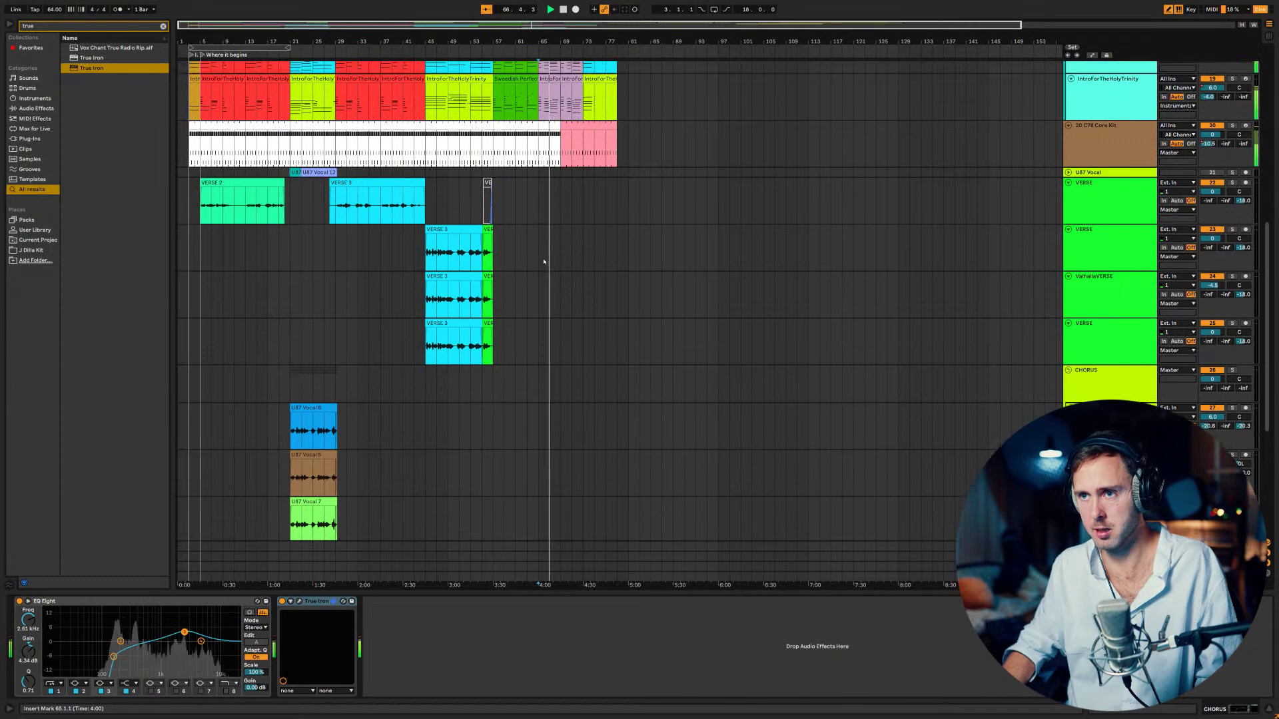
{"action": "scroll", "coordinate": [543, 262], "scroll_direction": "up", "scroll_amount": 1}
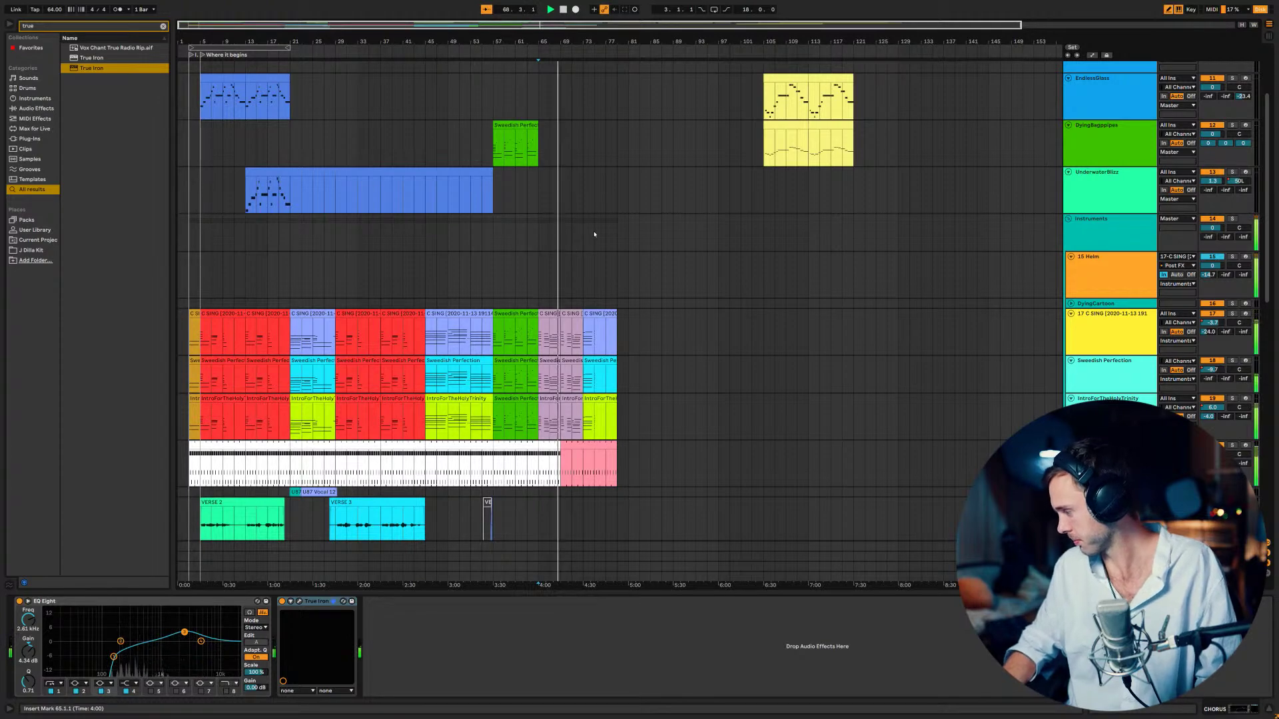
{"action": "scroll", "coordinate": [606, 253], "scroll_direction": "down", "scroll_amount": 9}
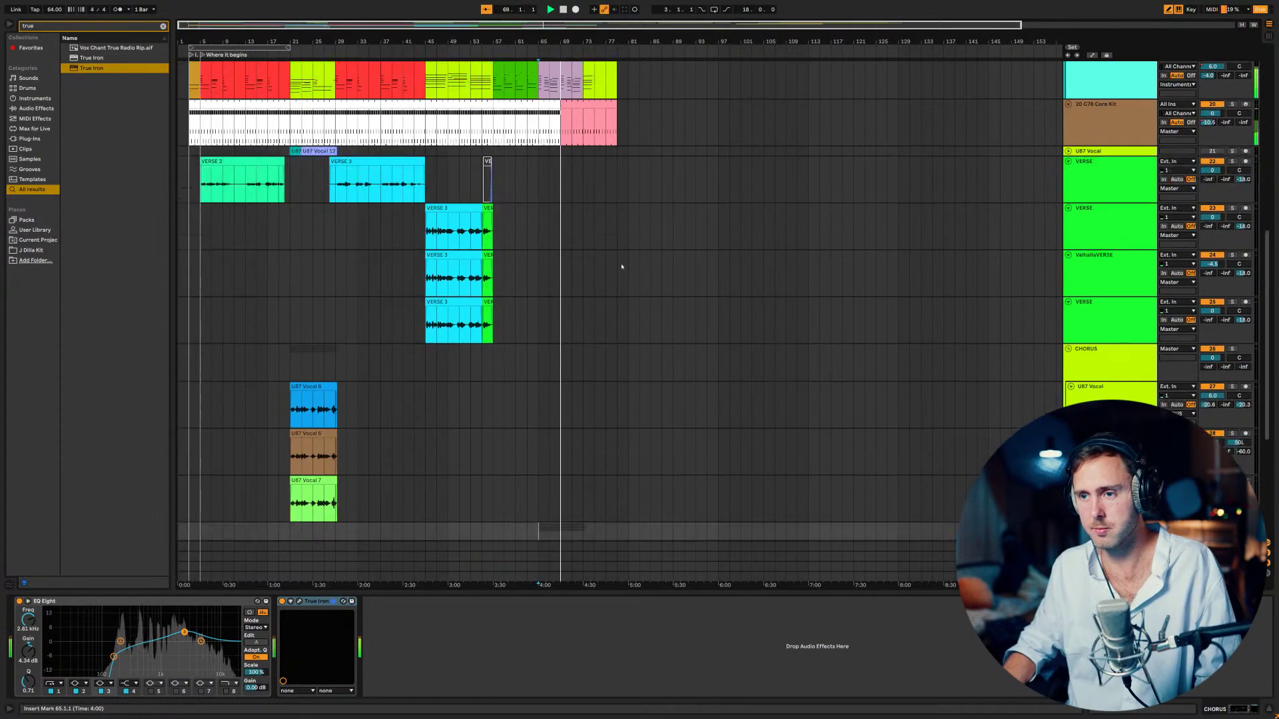
{"action": "scroll", "coordinate": [623, 260], "scroll_direction": "down", "scroll_amount": 4}
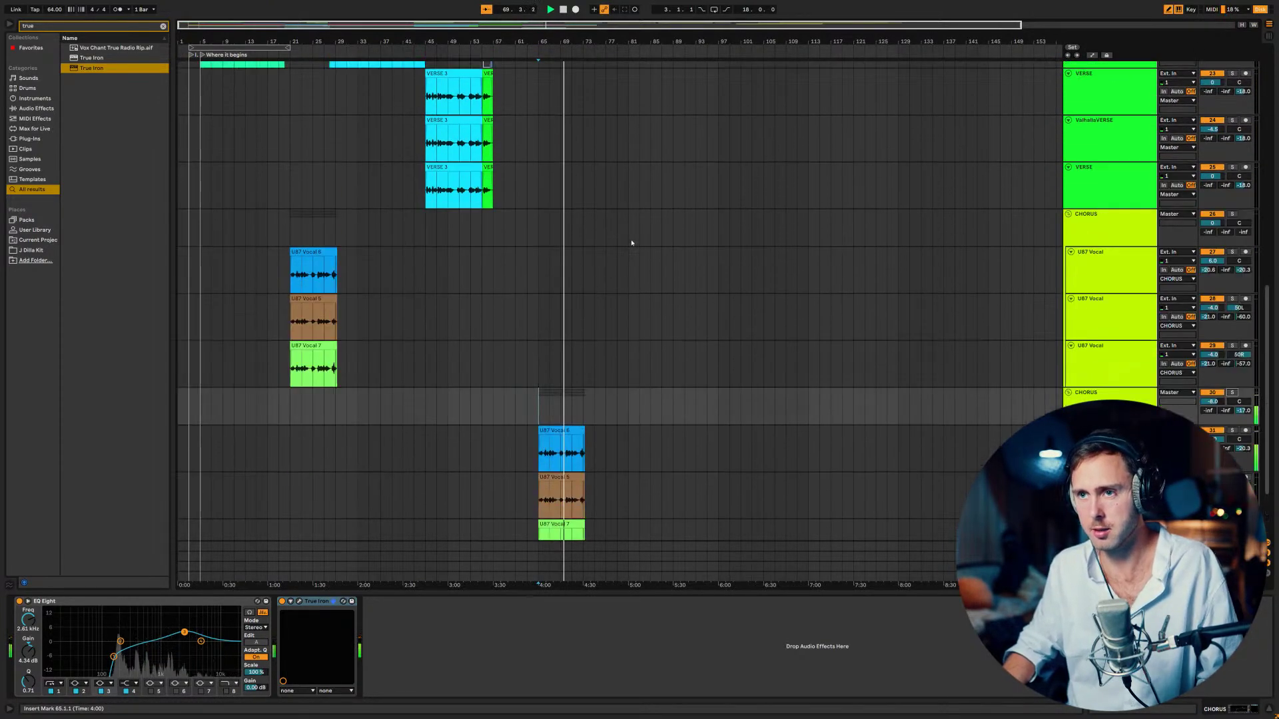
{"action": "scroll", "coordinate": [632, 242], "scroll_direction": "up", "scroll_amount": 12}
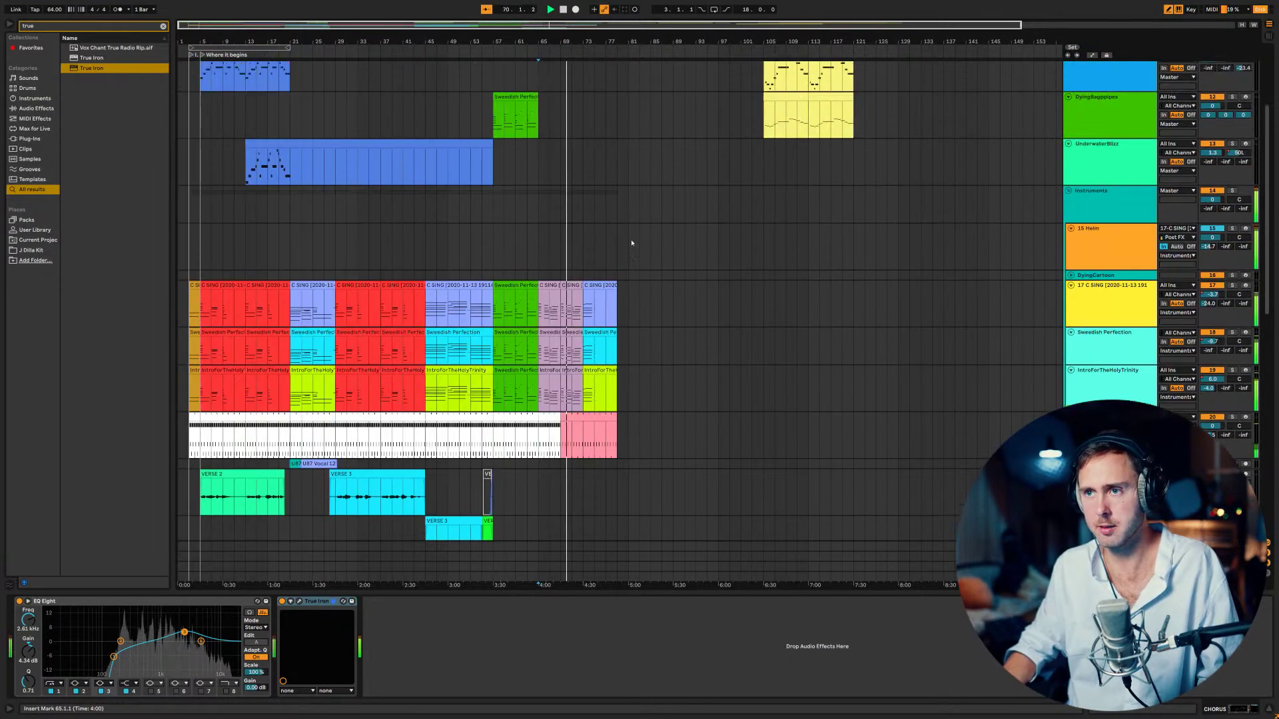
{"action": "scroll", "coordinate": [631, 243], "scroll_direction": "up", "scroll_amount": 2}
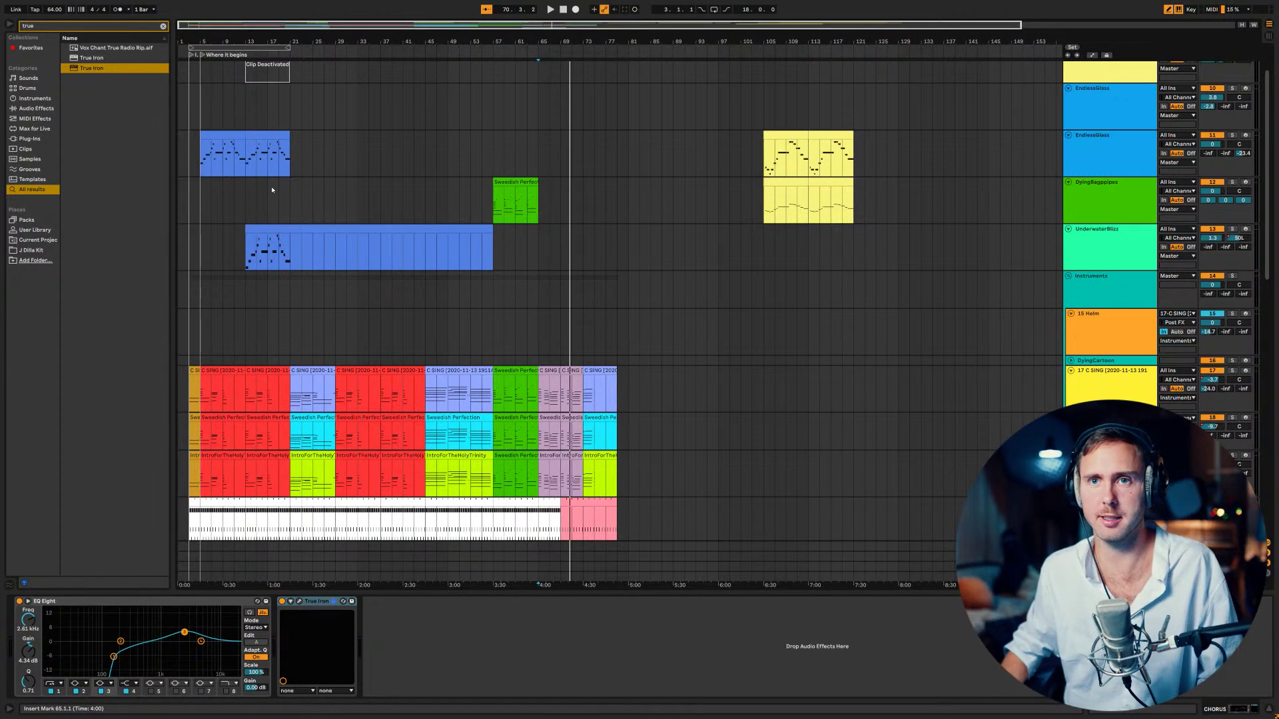
- Clear the browser search and inspect the device chains of the DyingBagpipes and UnderwaterBlizz tracks around bar 13
{"action": "left_click", "coordinate": [163, 26]}
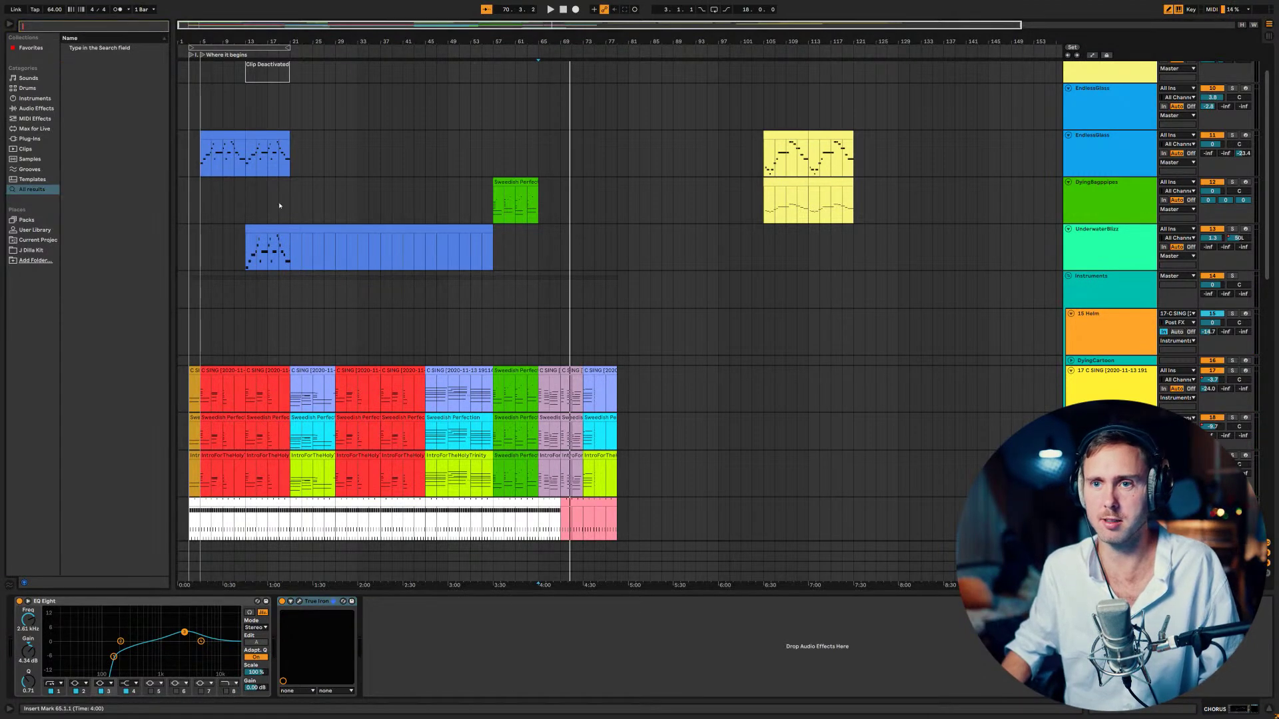
{"action": "left_click", "coordinate": [279, 200]}
{"action": "key", "text": "space"}
{"action": "key", "text": "space"}
{"action": "left_click", "coordinate": [247, 200]}
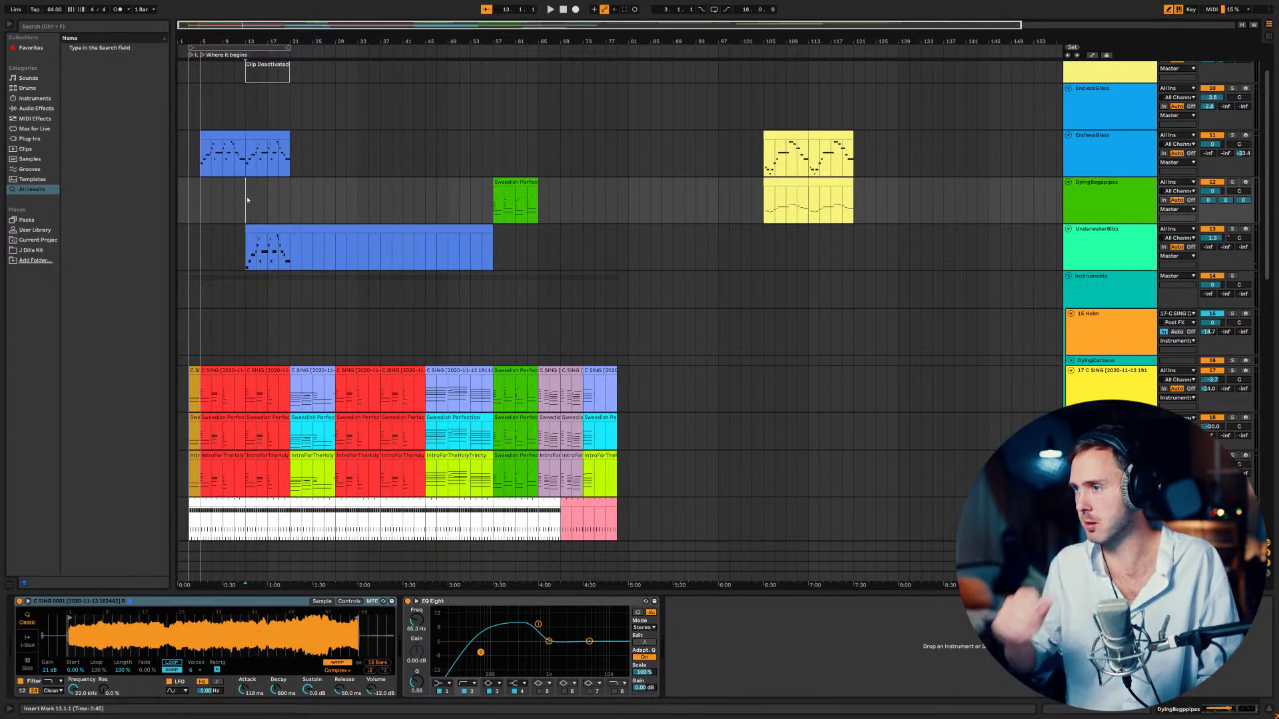
{"action": "left_click", "coordinate": [1114, 252]}
{"action": "key", "text": "ctrl+f"}
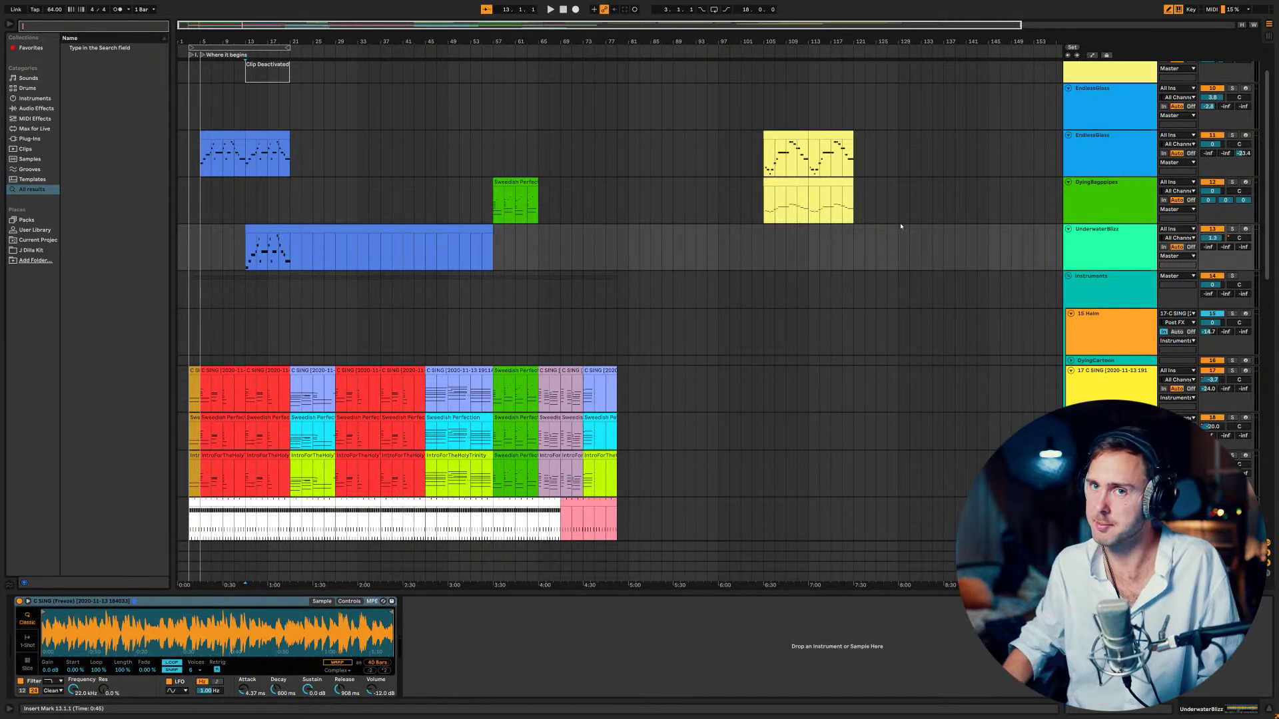
{"action": "left_click", "coordinate": [261, 212]}
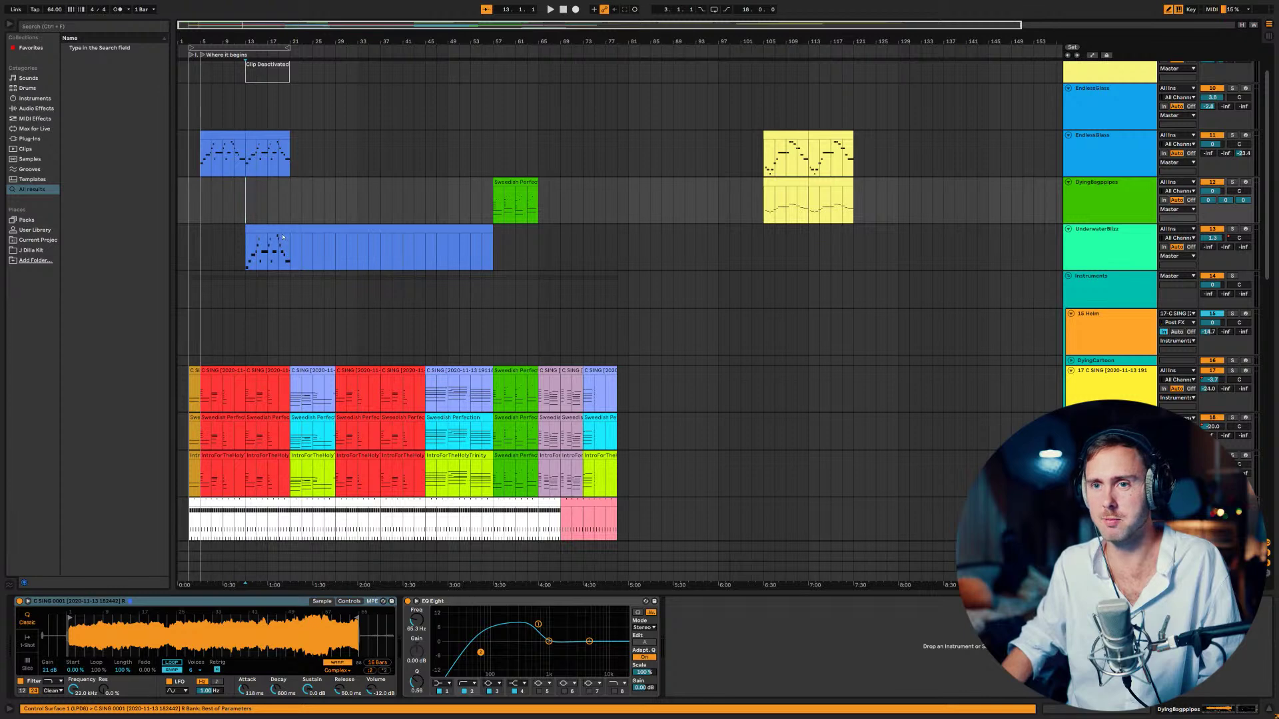
{"action": "left_click", "coordinate": [273, 239]}
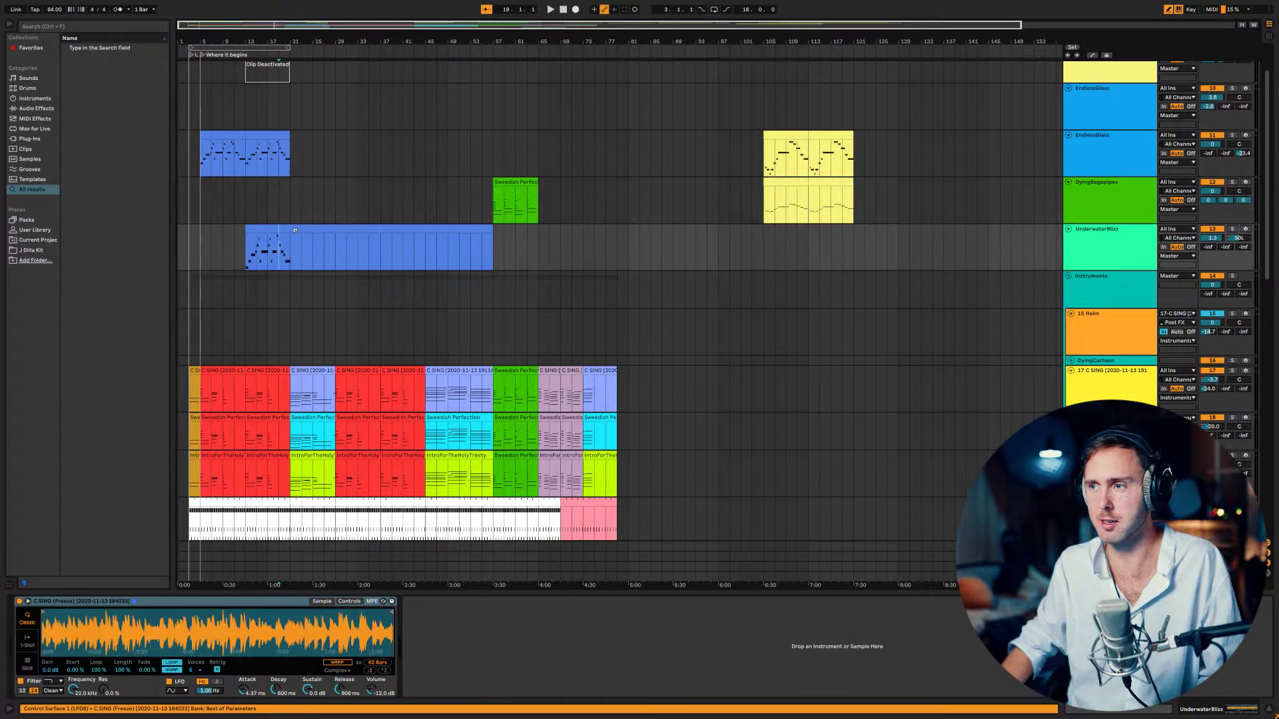
- Find EQ Eight in the browser and add it after the sampler on the UnderwaterBlizz track
{"action": "left_click", "coordinate": [1093, 249]}
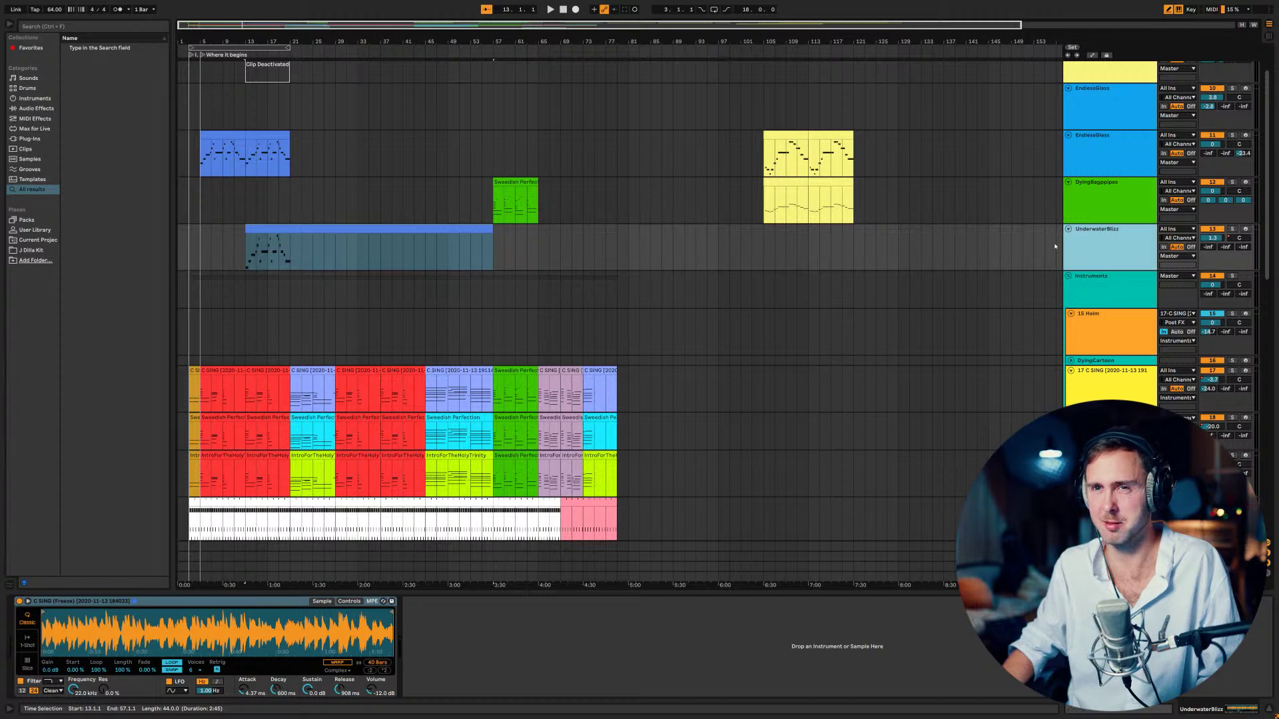
{"action": "key", "text": "ctrl+r"}
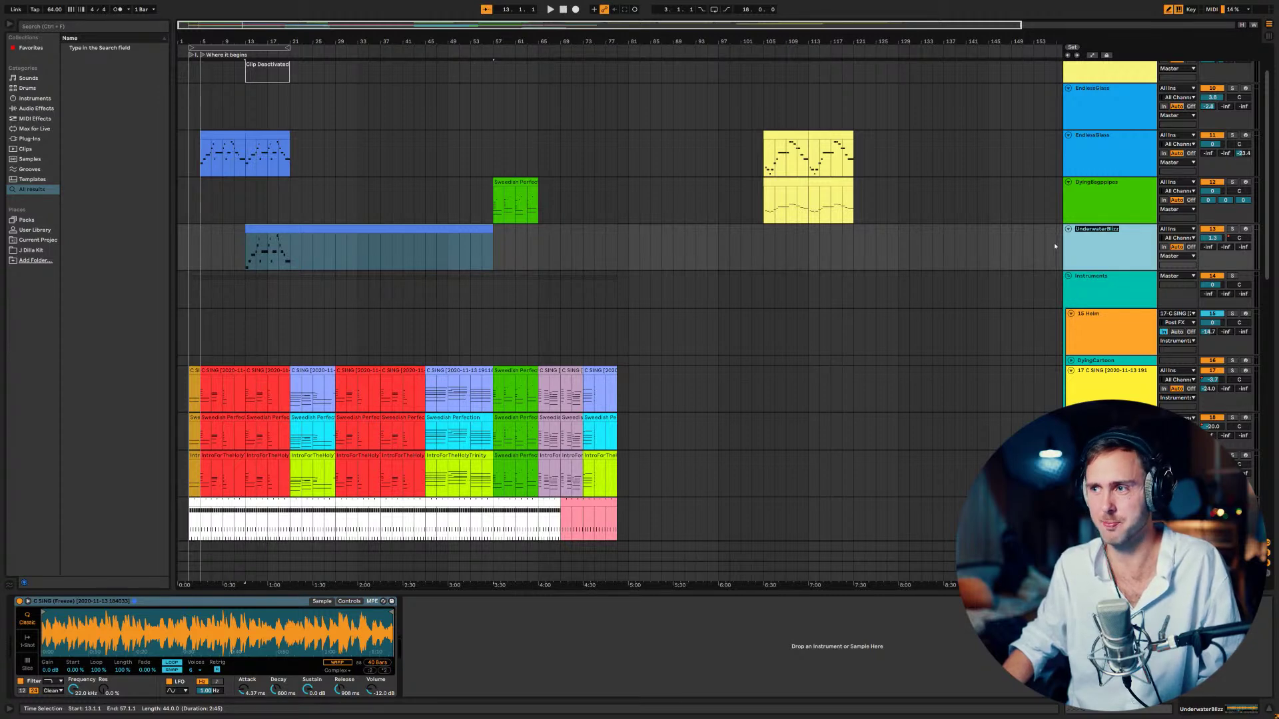
{"action": "left_click", "coordinate": [1111, 245]}
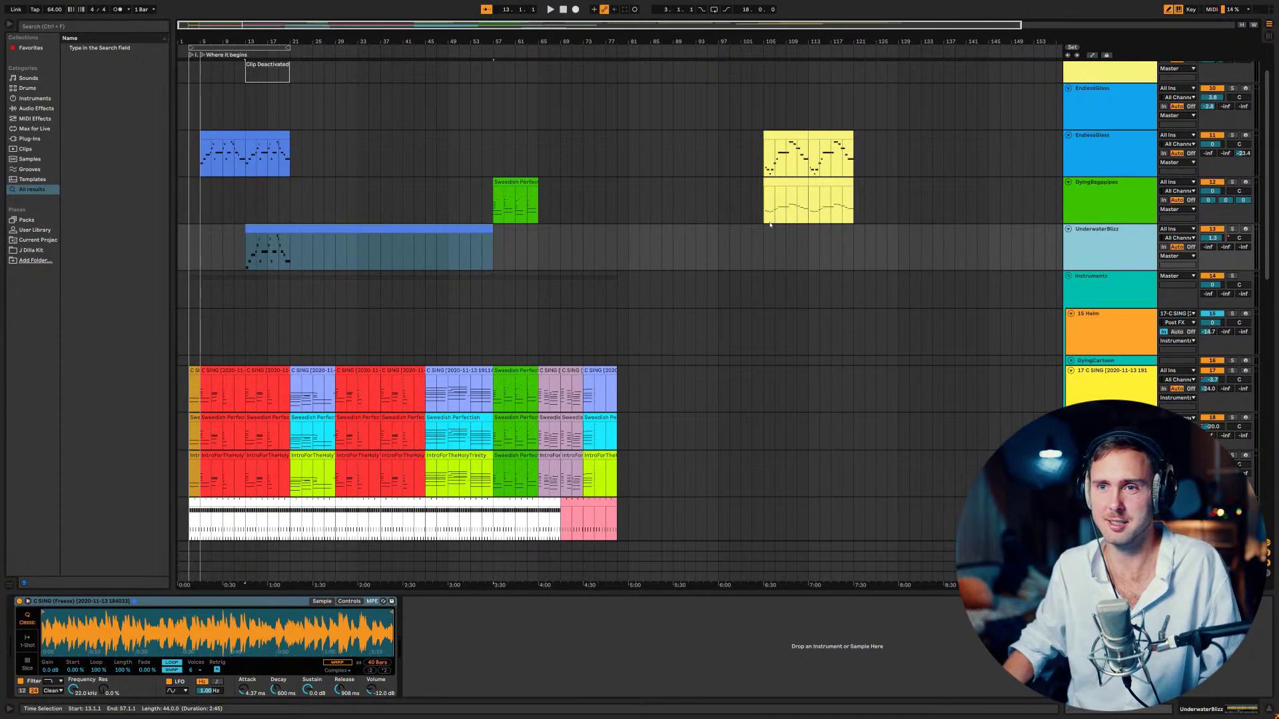
{"action": "key", "text": "ctrl+f"}
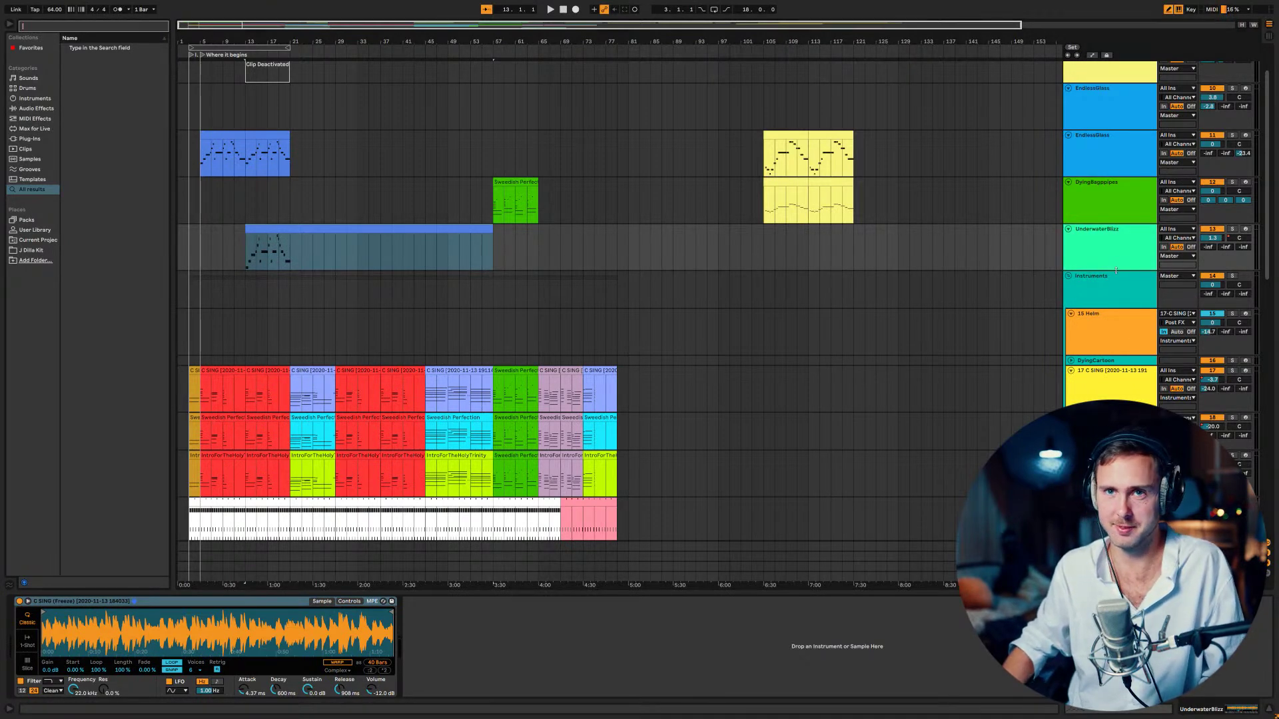
{"action": "type", "text": "eq"}
{"action": "left_click_drag", "start_coordinate": [93, 58], "coordinate": [1101, 253]}
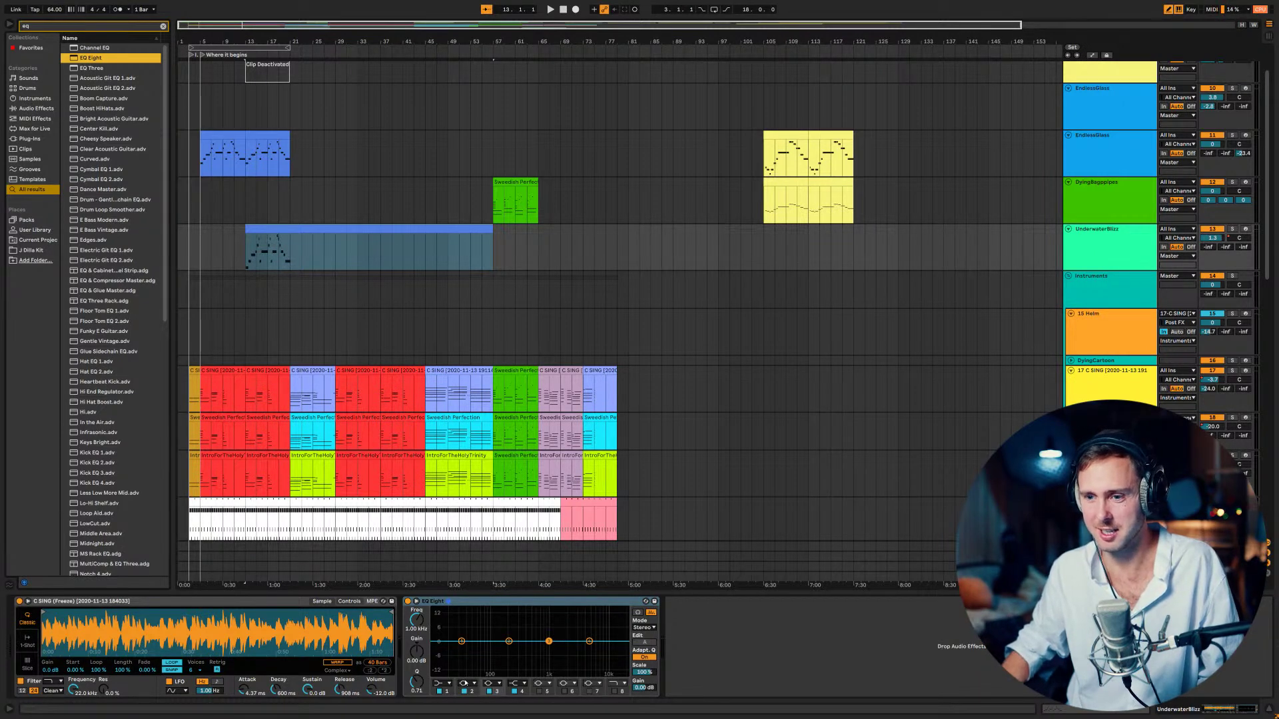
- Shape UnderwaterBlizz's EQ Eight with a low cut at about 240 Hz and a high cut at about 10.3 kHz
{"action": "left_click", "coordinate": [461, 641]}
{"action": "left_click", "coordinate": [445, 683]}
{"action": "left_click_drag", "start_coordinate": [470, 649], "coordinate": [513, 650]}
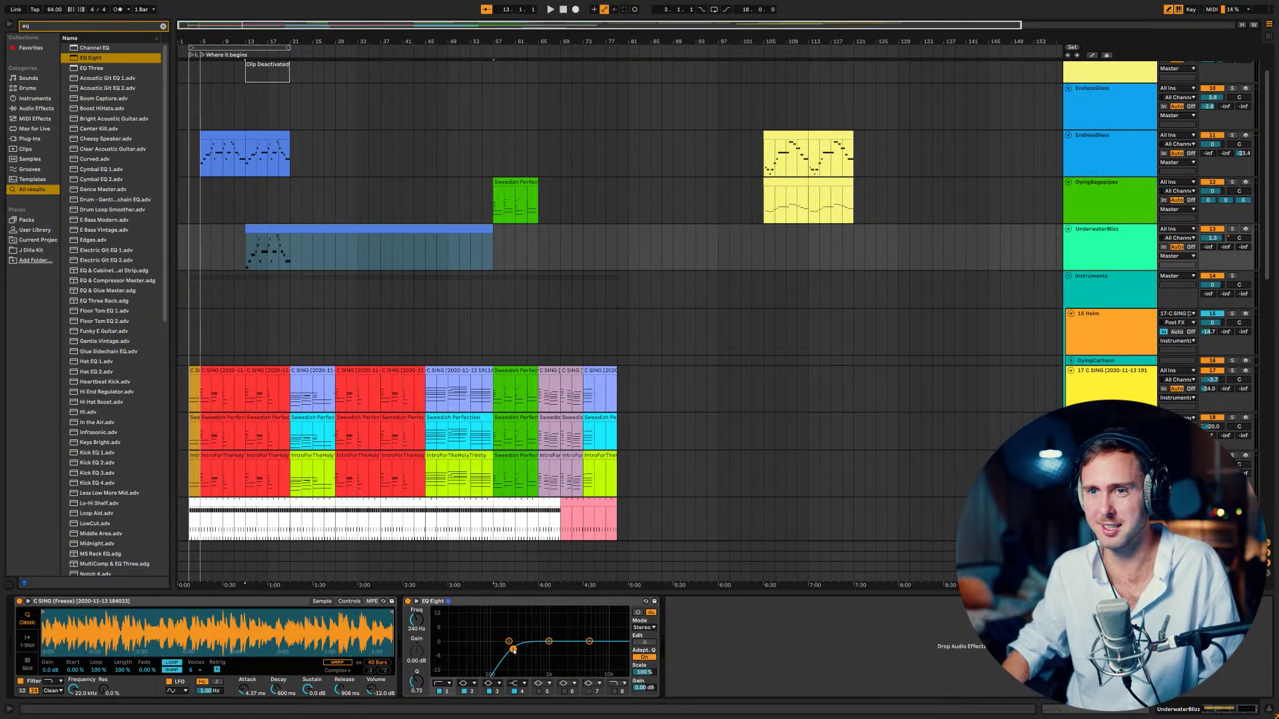
{"action": "left_click", "coordinate": [248, 255]}
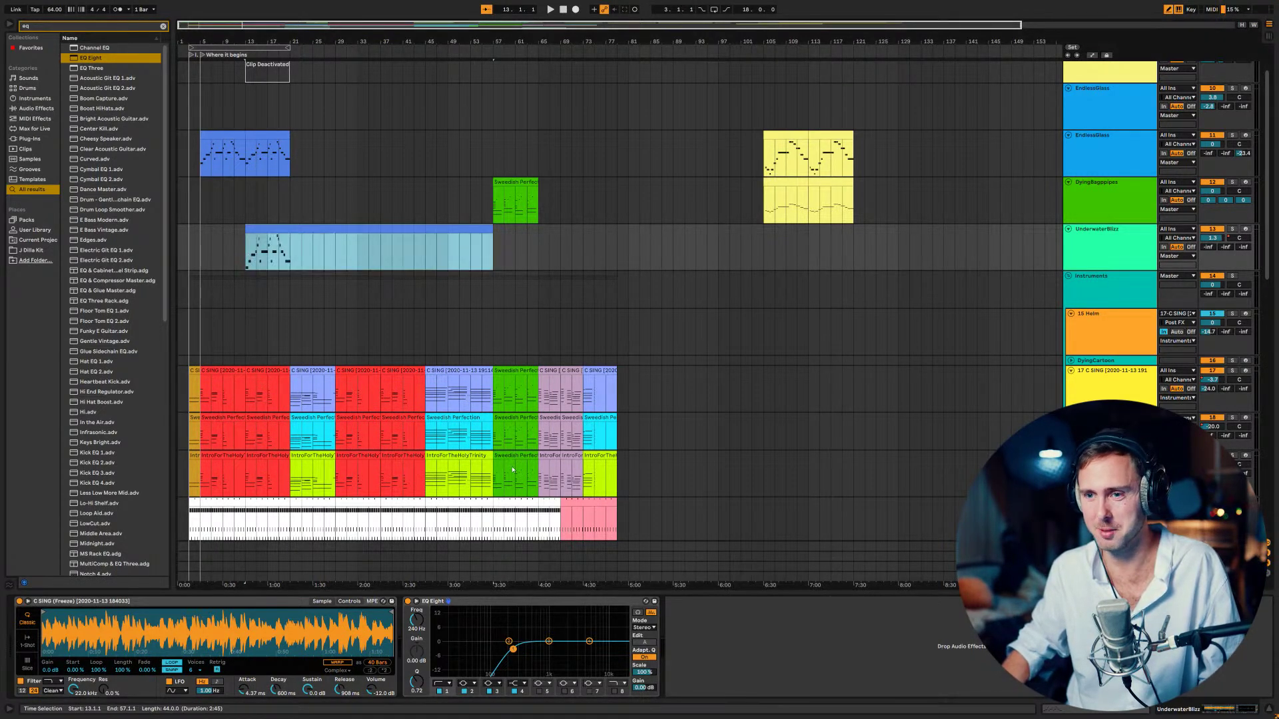
{"action": "left_click", "coordinate": [615, 693]}
- Solo UnderwaterBlizz and audition it from bar 13, boosting its EQ Eight by 13.0 dB at about 2.78 kHz
{"action": "key", "text": "space"}
{"action": "left_click", "coordinate": [1232, 229]}
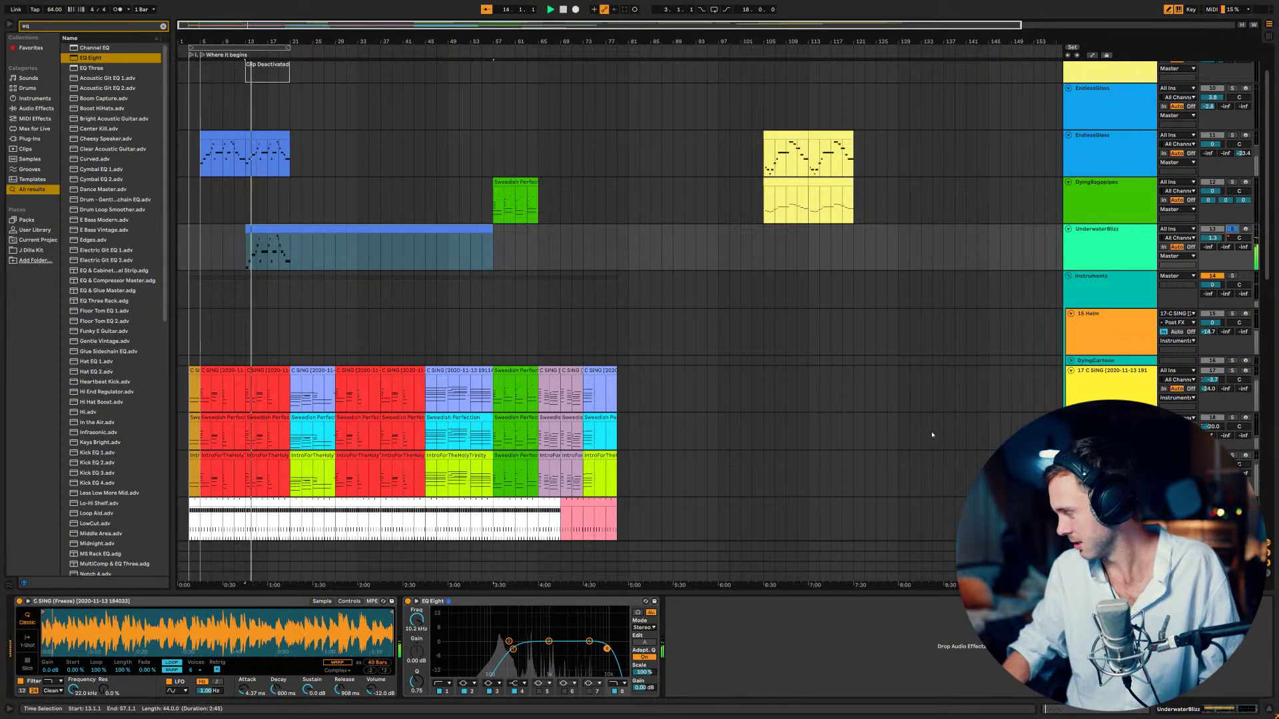
{"action": "left_click_drag", "start_coordinate": [512, 649], "coordinate": [575, 613]}
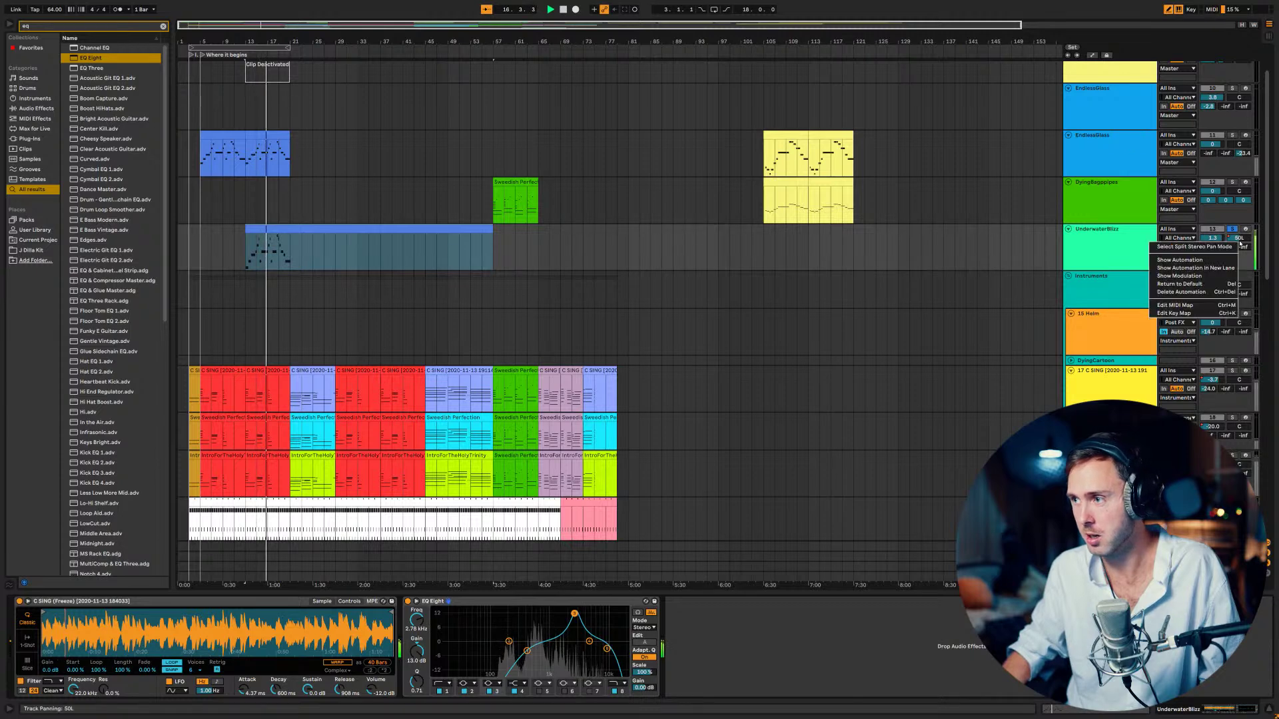
{"action": "key", "text": "space"}
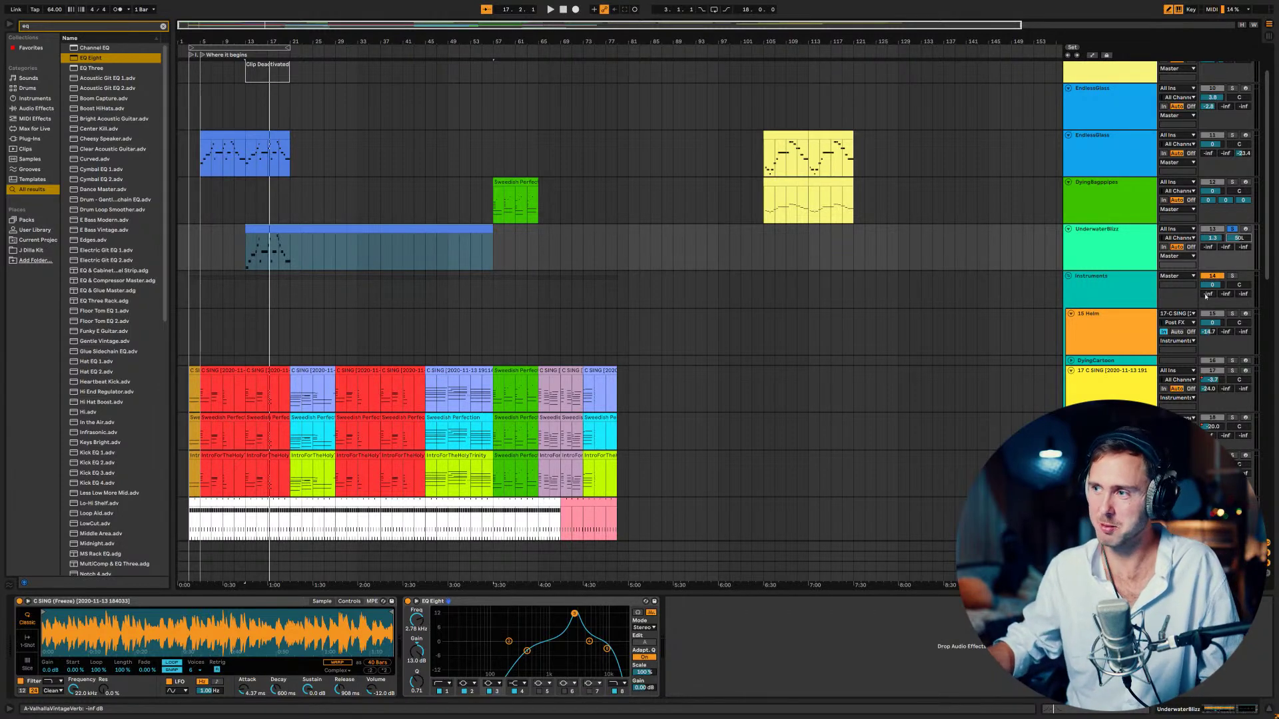
{"action": "key", "text": "space"}
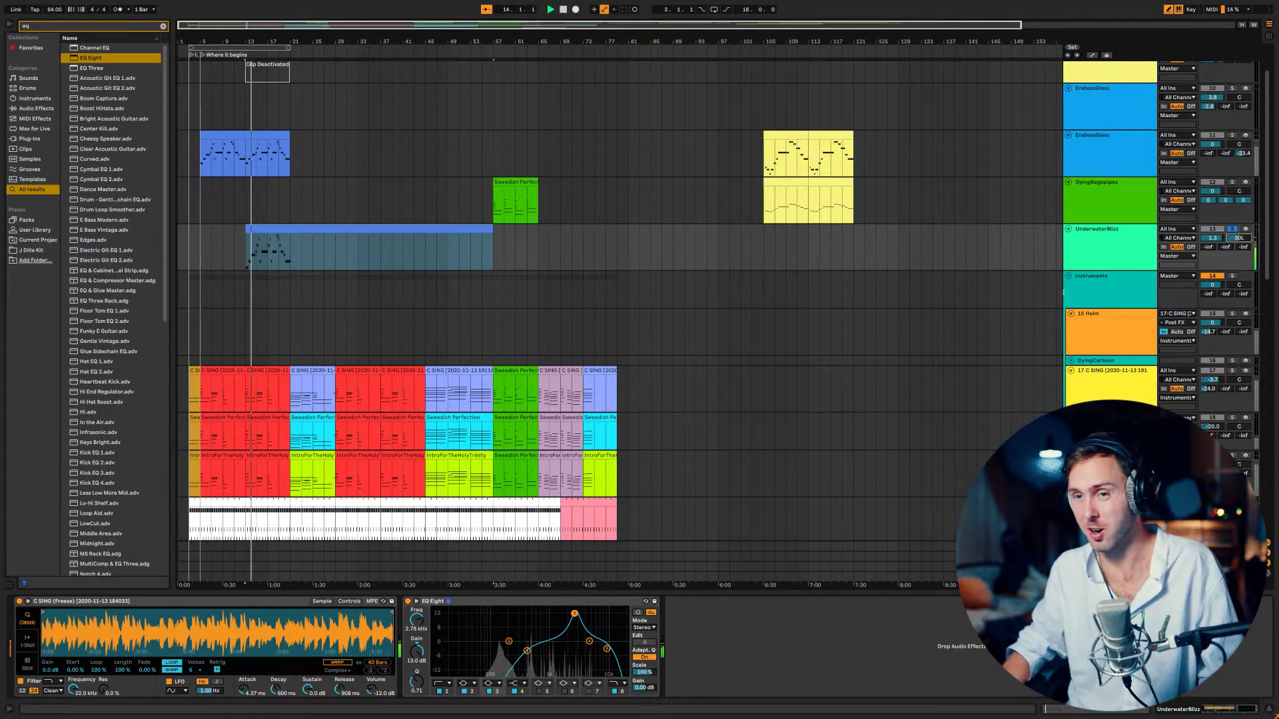
- Compare the UnderwaterBliss track soloed and in the full mix during playback, and raise its track volume to 6.0 dB
{"action": "key", "text": "space"}
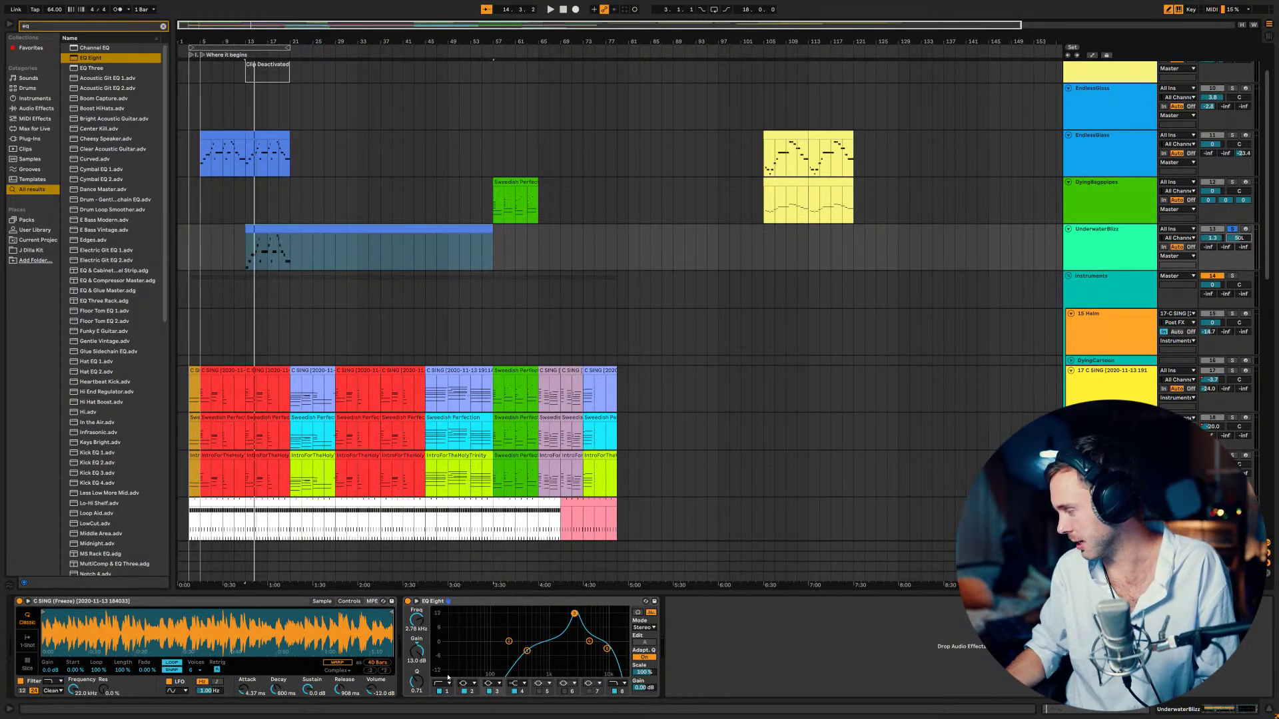
{"action": "key", "text": "space"}
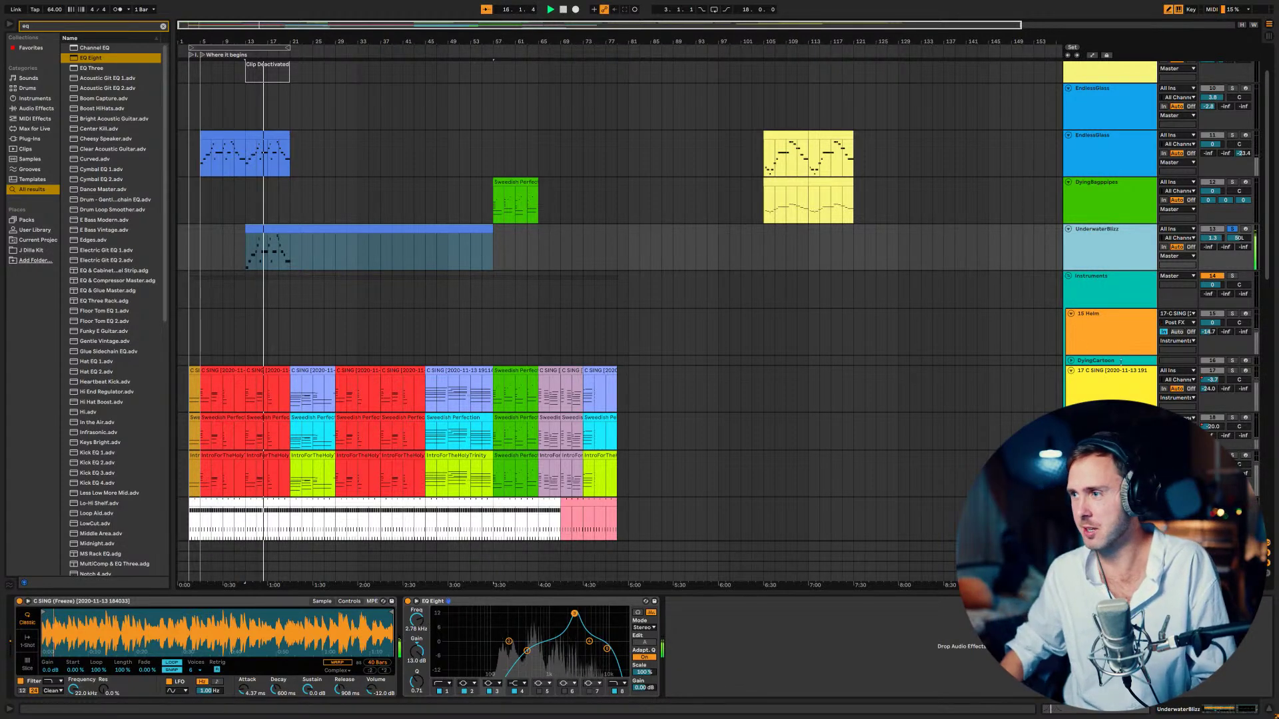
{"action": "left_click", "coordinate": [1231, 229]}
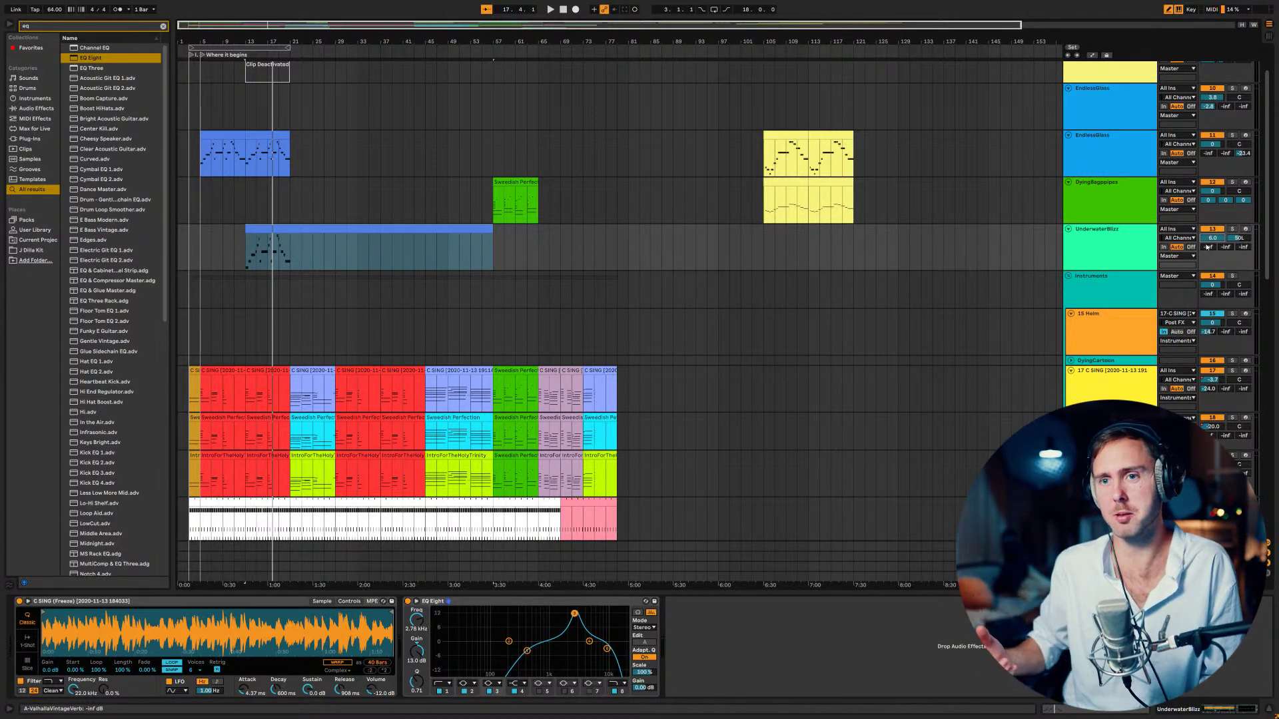
{"action": "key", "text": "space"}
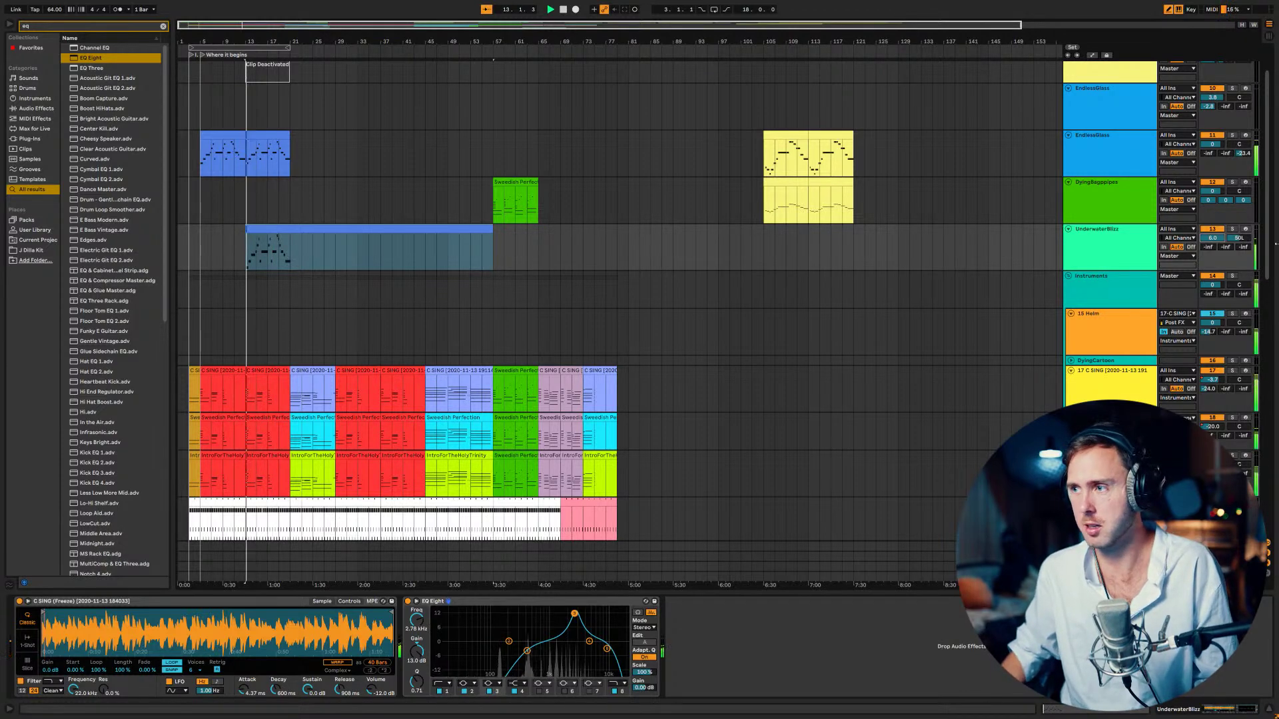
{"action": "left_click", "coordinate": [1231, 229]}
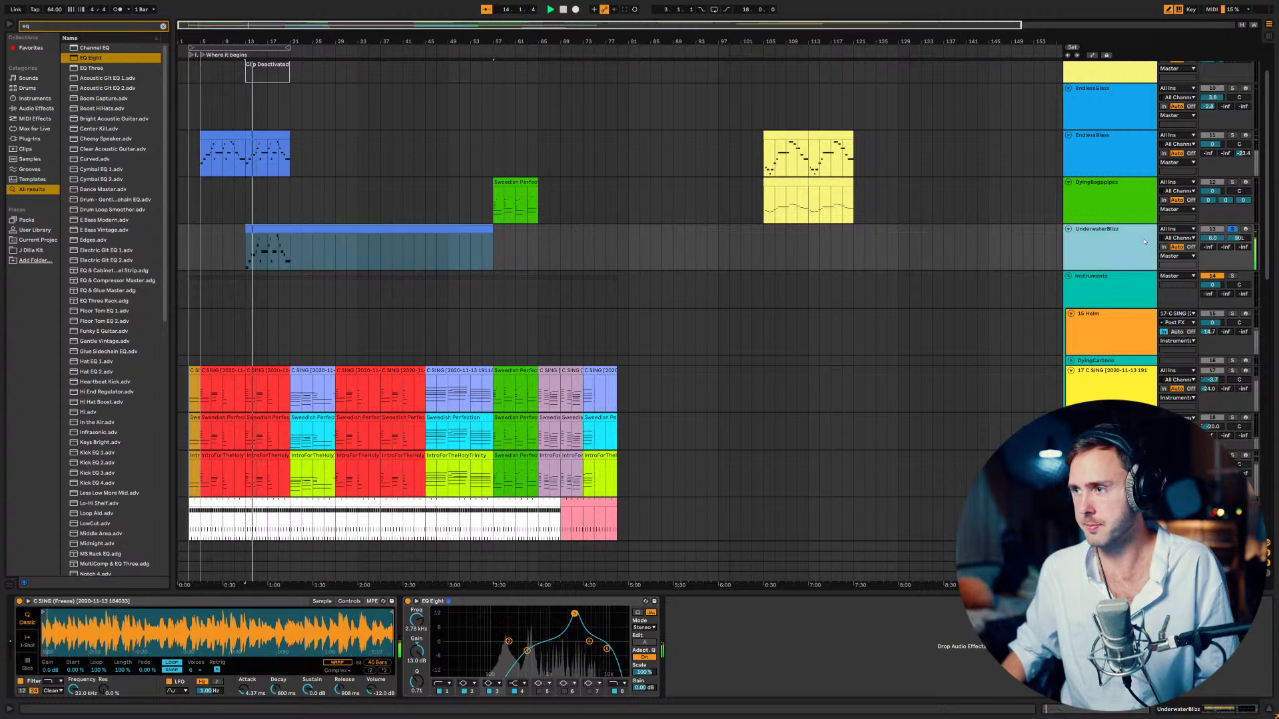
- Find the SketchCassette effect by searching for "sket" and add it after EQ Eight on the UnderwaterBliss track
{"action": "key", "text": "super+f"}
{"action": "type", "text": "sket"}
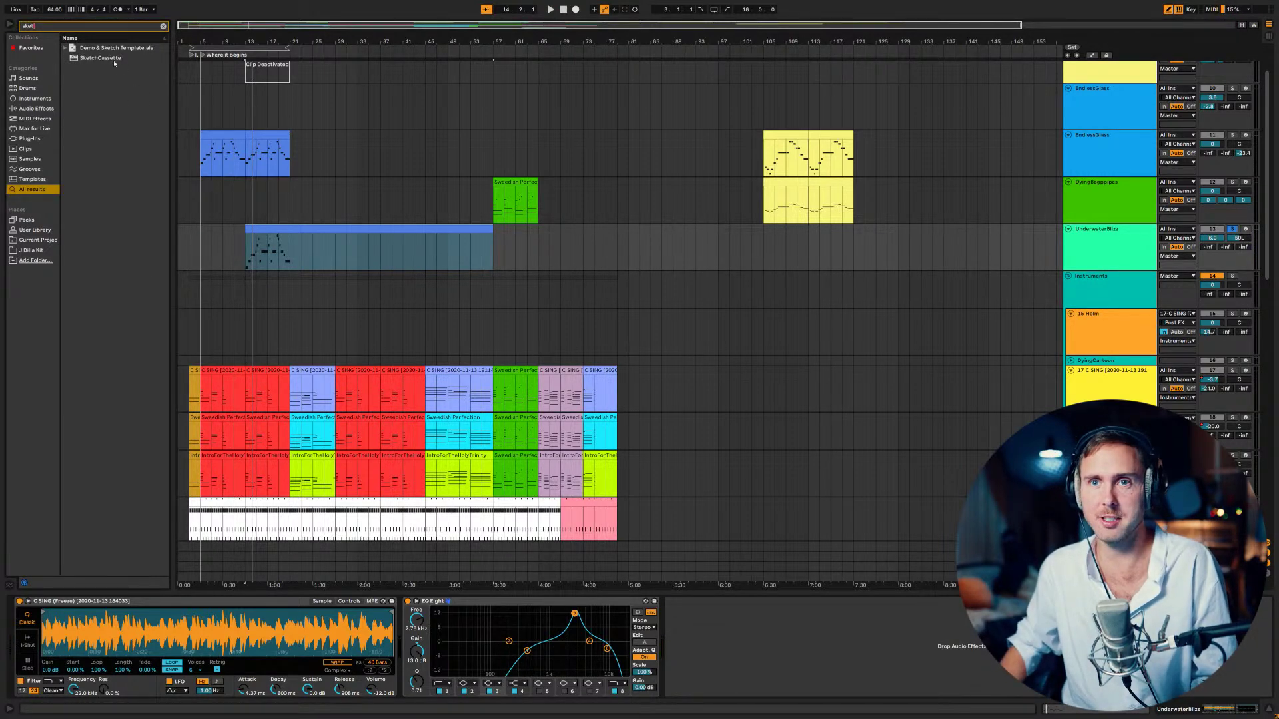
{"action": "double_click", "coordinate": [114, 59]}
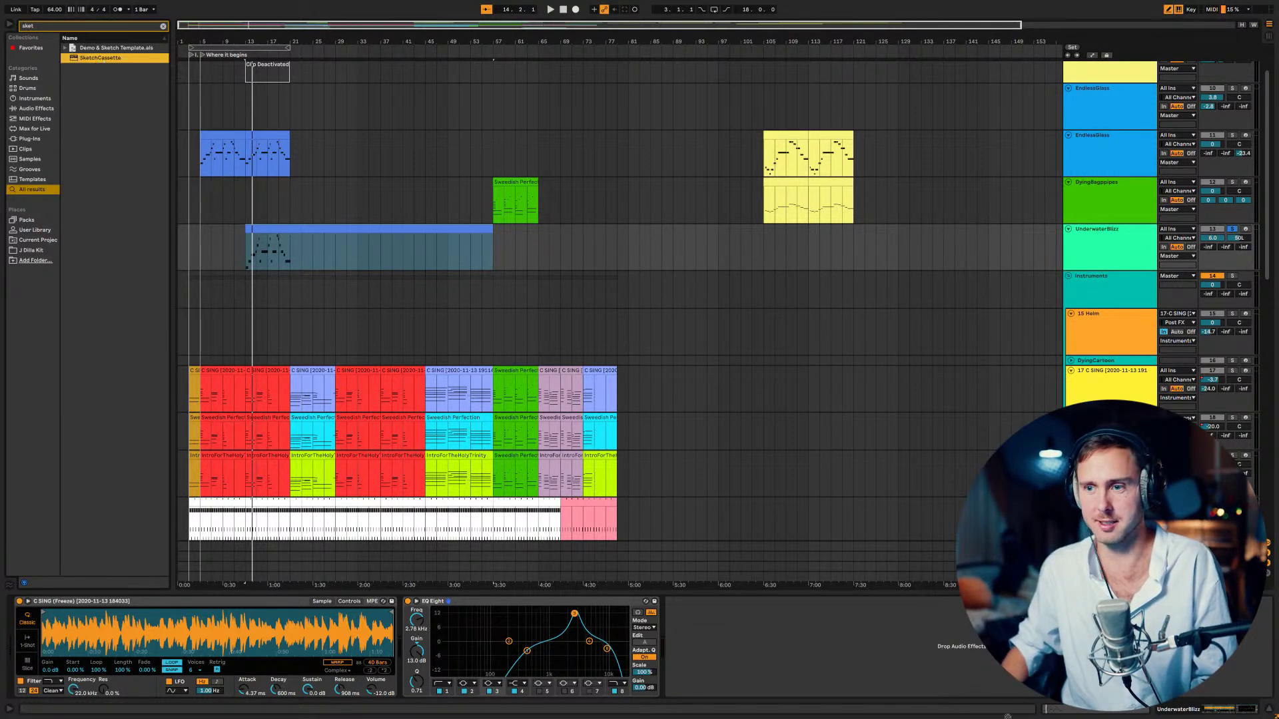
{"action": "left_click_drag", "start_coordinate": [188, 43], "coordinate": [712, 133]}
- Audition the soloed UnderwaterBliss track through SketchCassette at its default settings and close the plug-in window
{"action": "key", "text": "space"}
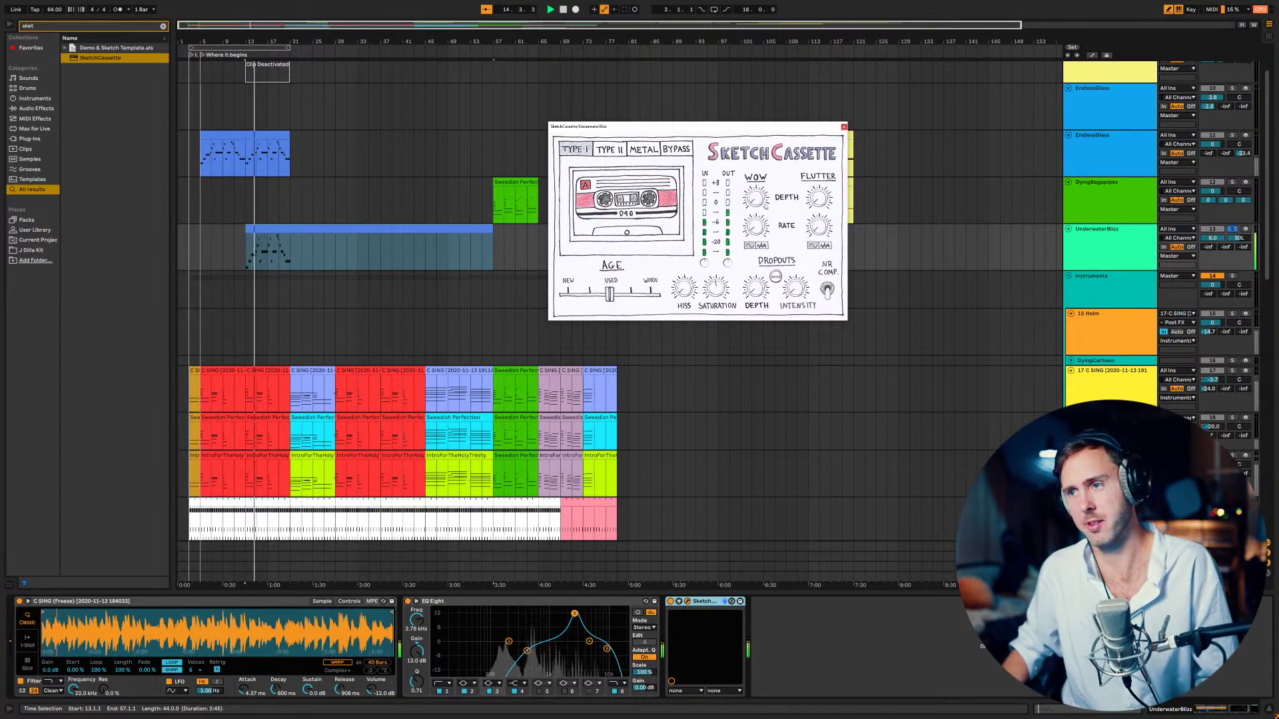
{"action": "key", "text": "space"}
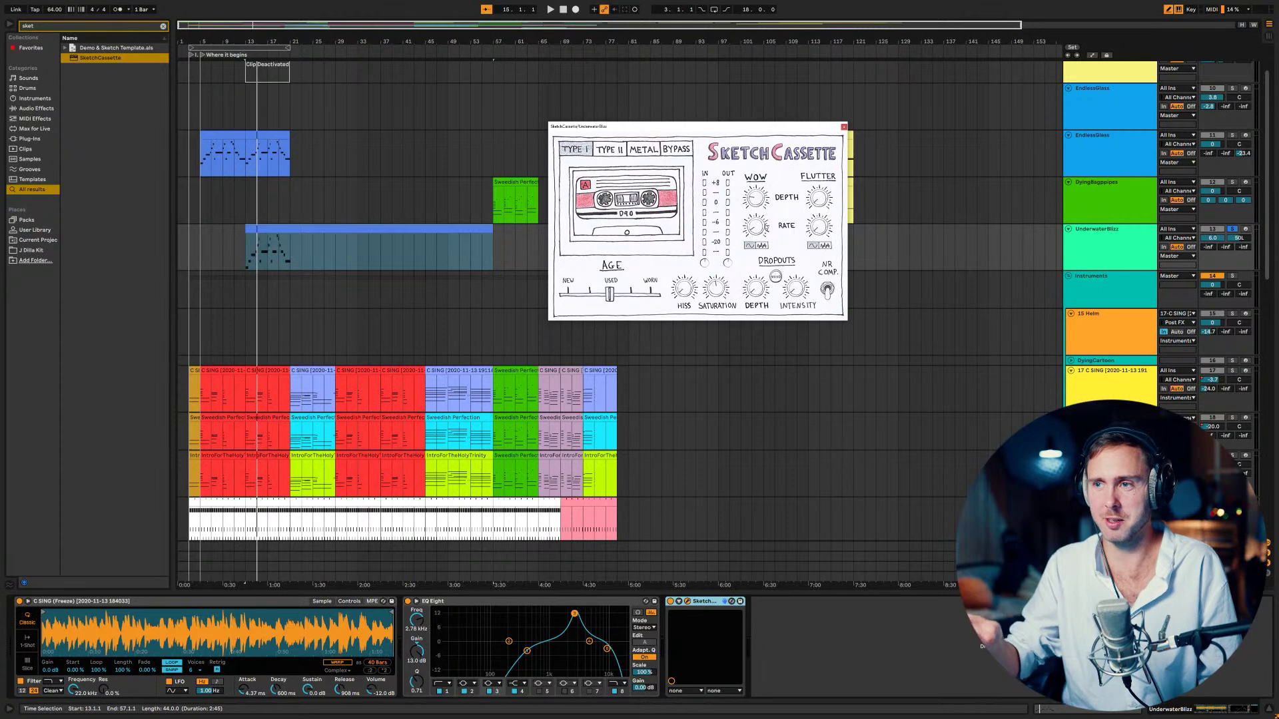
{"action": "key", "text": "space"}
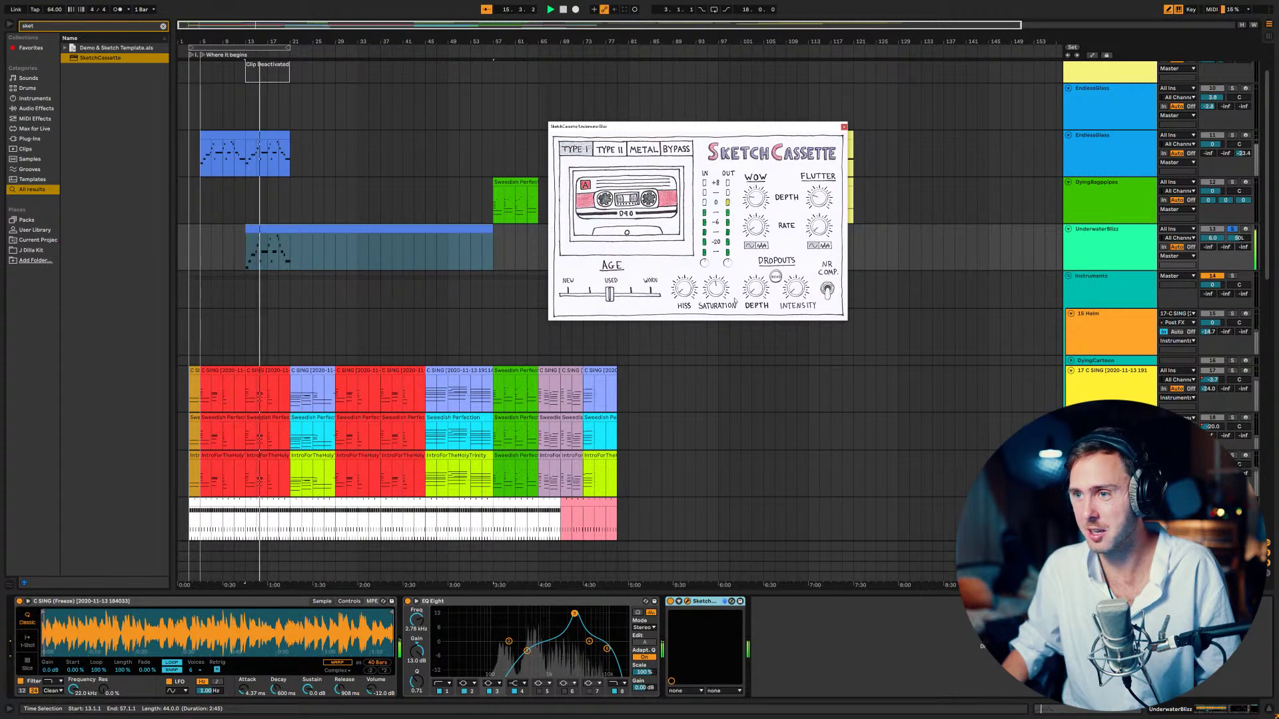
{"action": "left_click", "coordinate": [845, 127]}
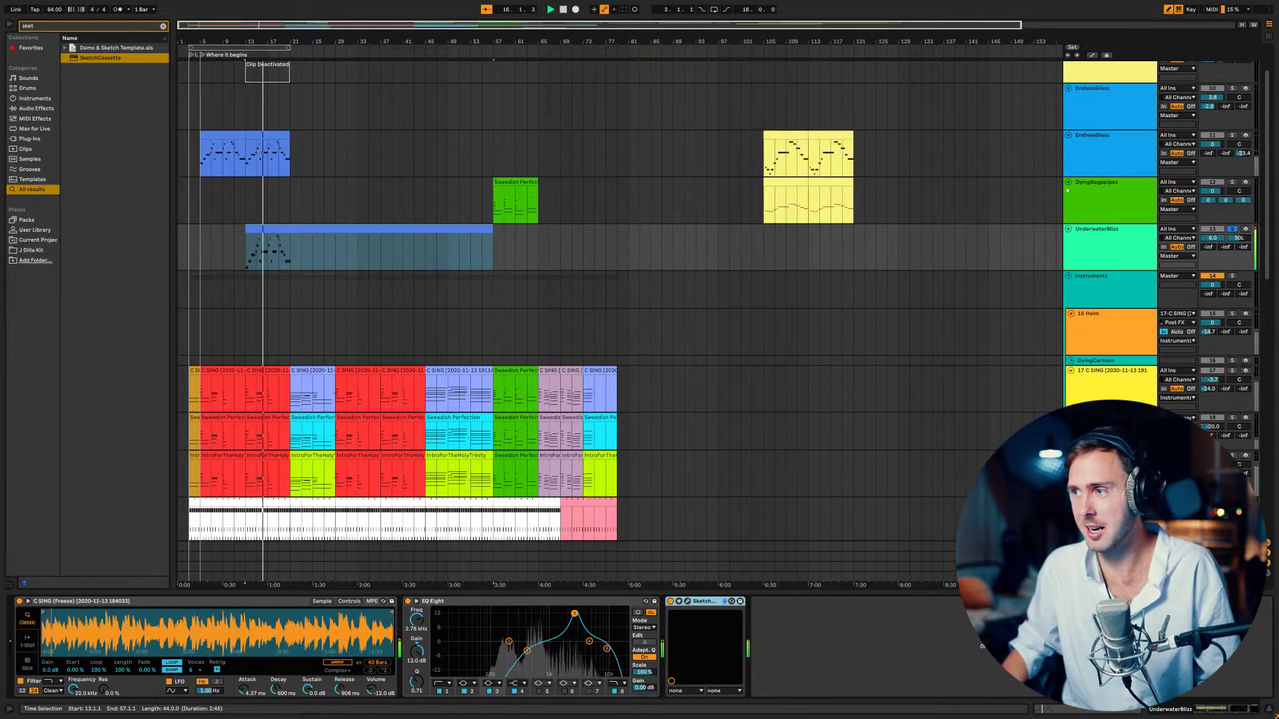
- Unsolo the UnderwaterBliss track and set its track volume to 3.0 dB while the full mix plays
{"action": "left_click", "coordinate": [1233, 229]}
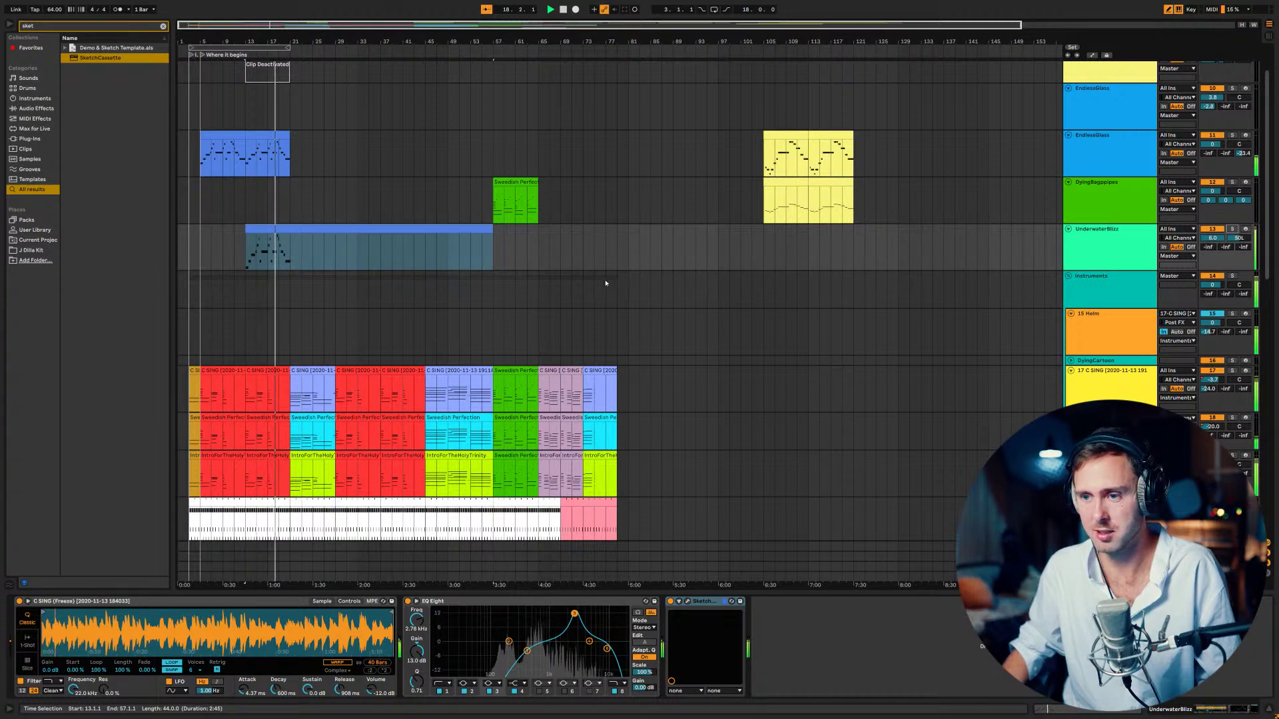
{"action": "scroll", "coordinate": [386, 313], "scroll_direction": "down", "scroll_amount": 2}
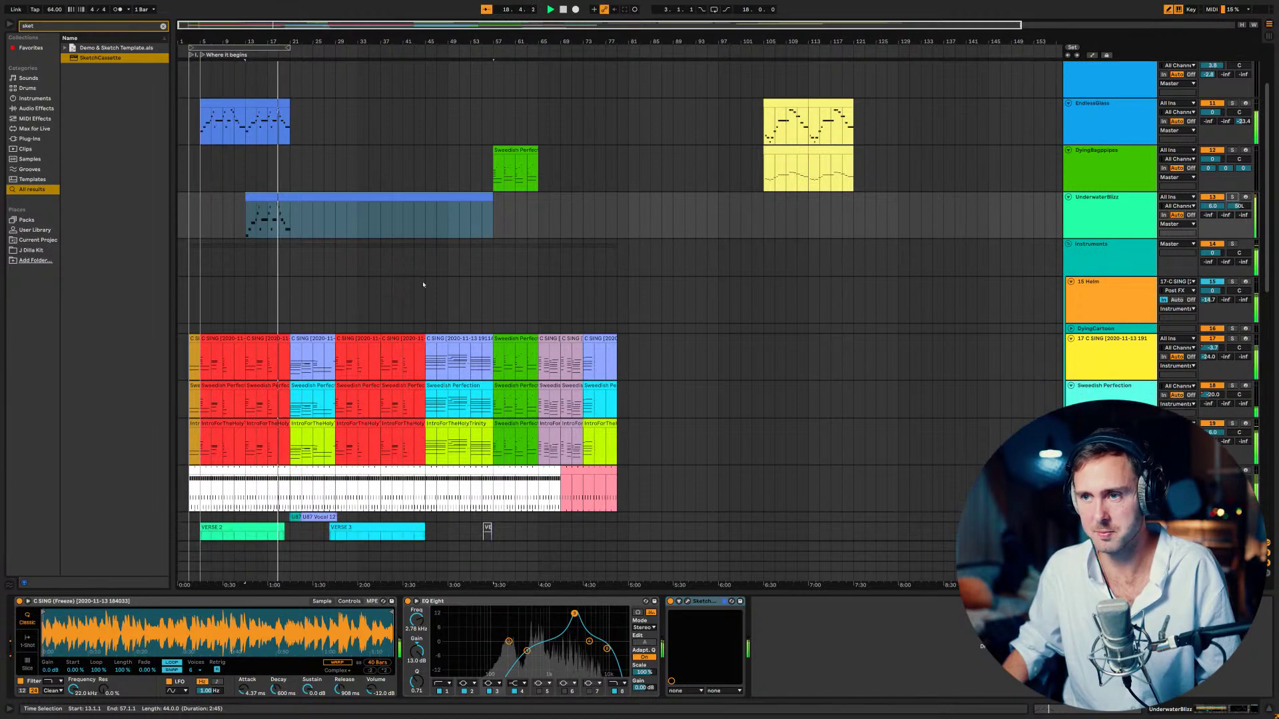
{"action": "scroll", "coordinate": [1211, 207], "scroll_direction": "down", "scroll_amount": 2}
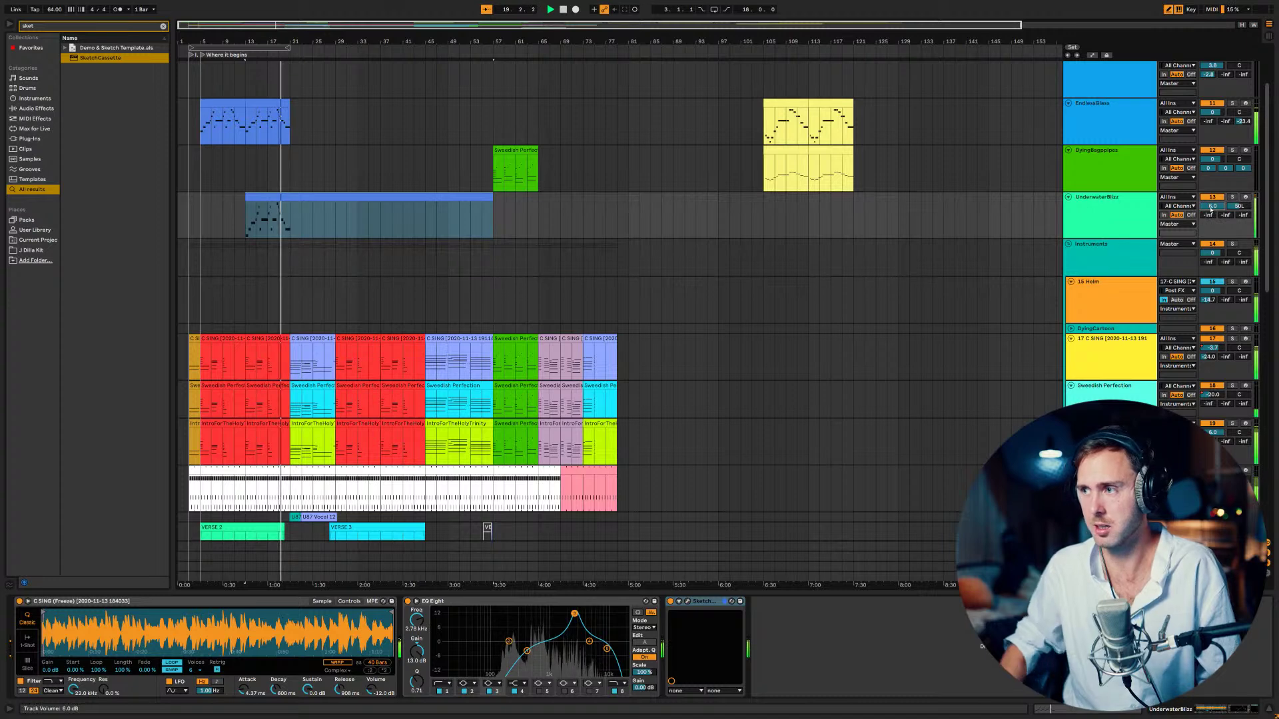
{"action": "scroll", "coordinate": [1211, 207], "scroll_direction": "down", "scroll_amount": 1}
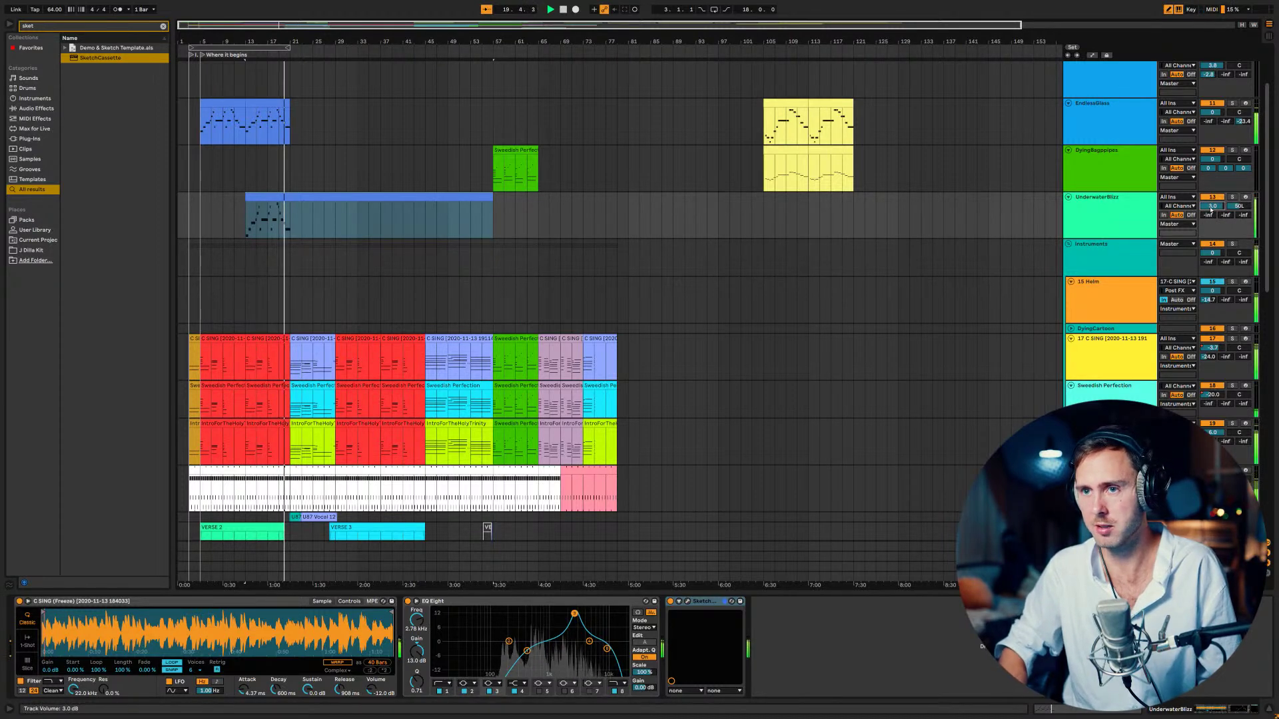
- View the notes of the UnderwaterBliss clip, then enlarge the arrangement to review the tracks below it
{"action": "double_click", "coordinate": [300, 220]}
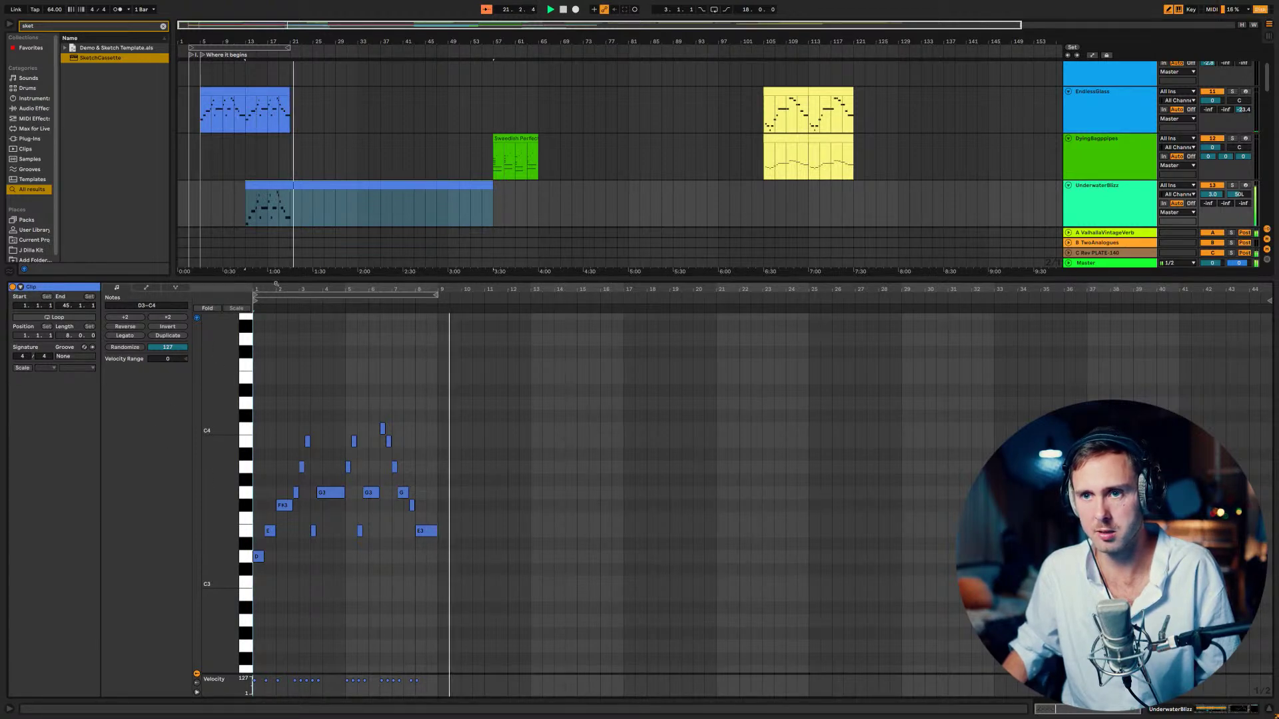
{"action": "scroll", "coordinate": [357, 178], "scroll_direction": "down", "scroll_amount": 10}
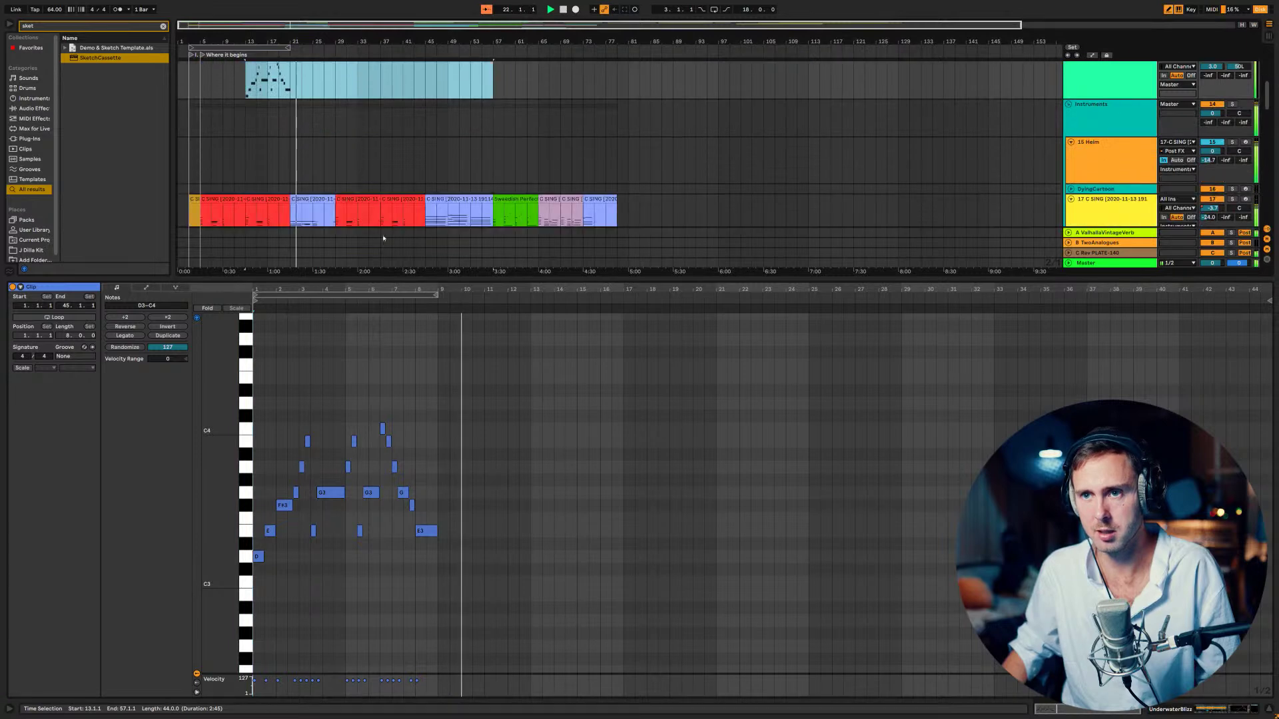
{"action": "left_click_drag", "start_coordinate": [385, 280], "coordinate": [528, 434]}
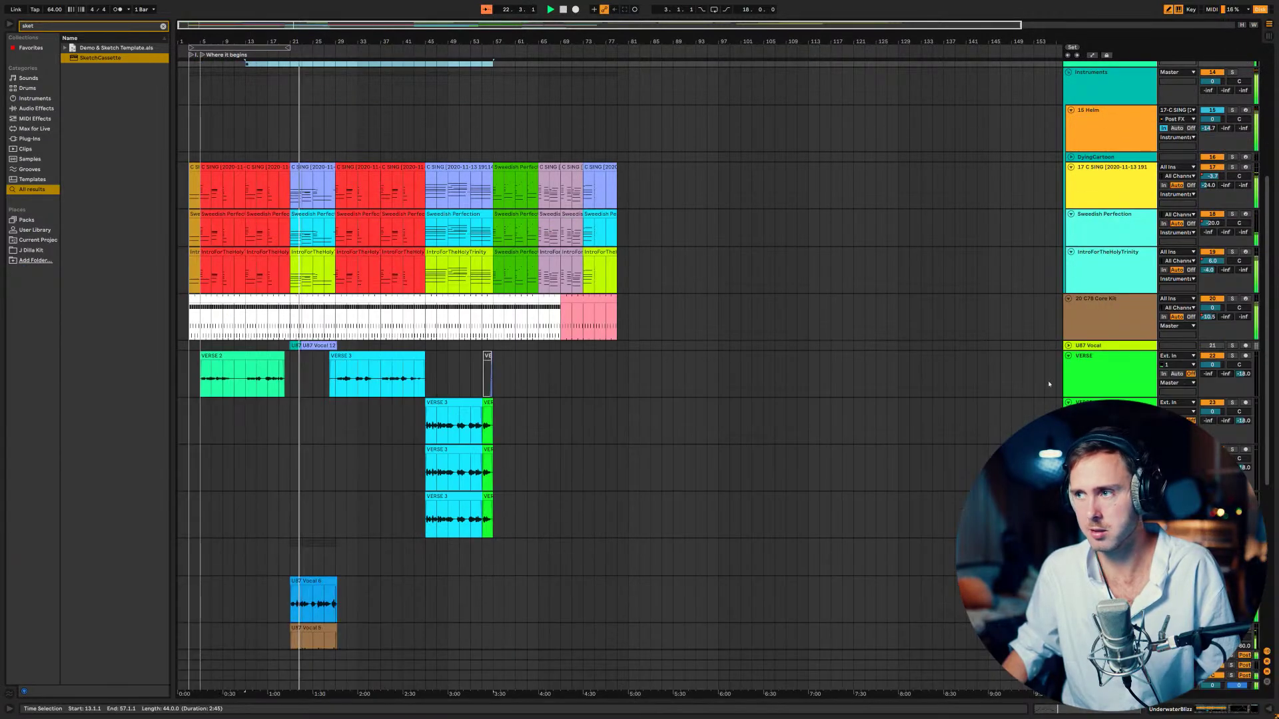
- Check the track levels and the Master track's Limiter in the session mixer, then return to the arrangement
{"action": "key", "text": "Tab"}
{"action": "left_click", "coordinate": [1256, 37]}
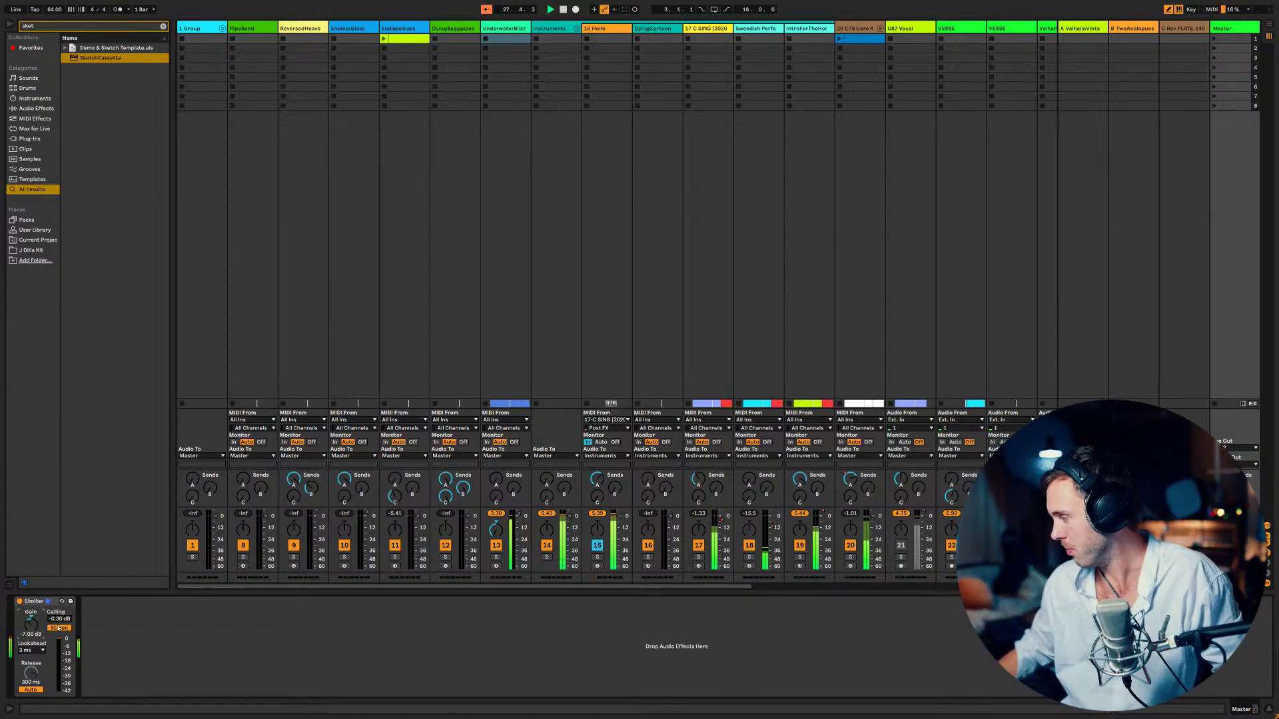
{"action": "key", "text": "Tab"}
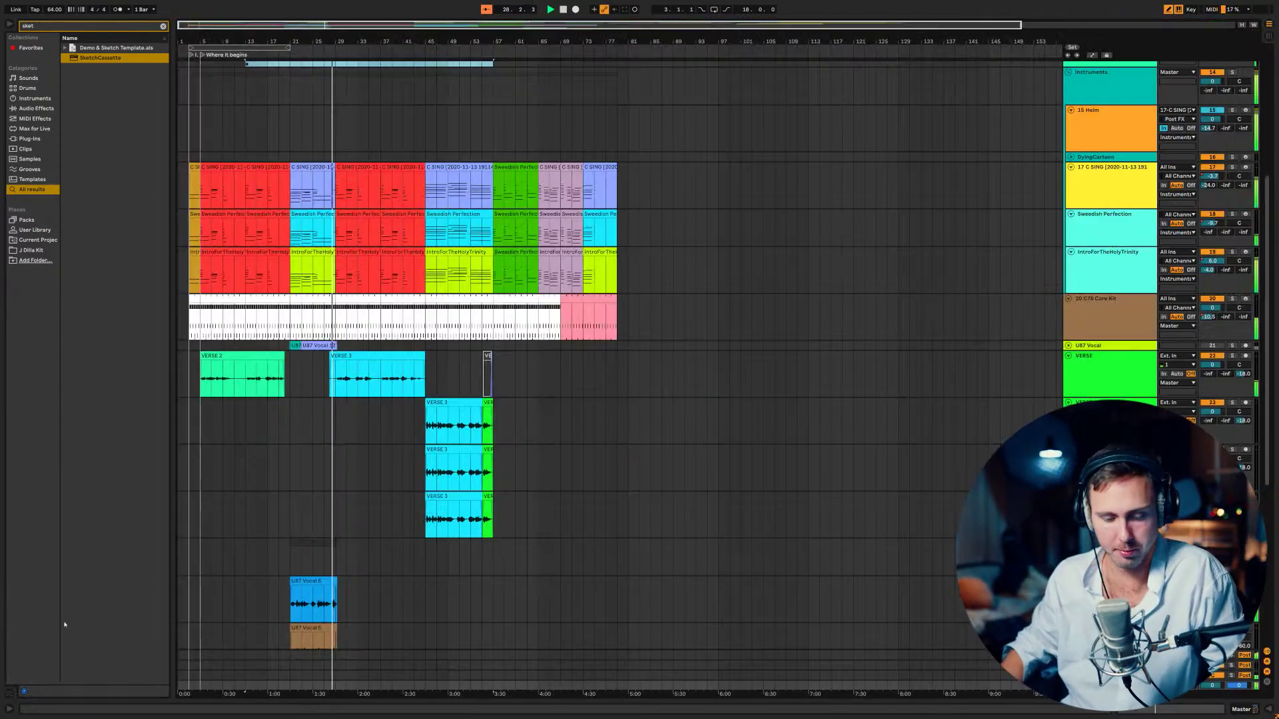
- Split the UnderwaterBliss clip at bar 29 and select the second part
{"action": "scroll", "coordinate": [322, 278], "scroll_direction": "up", "scroll_amount": 3}
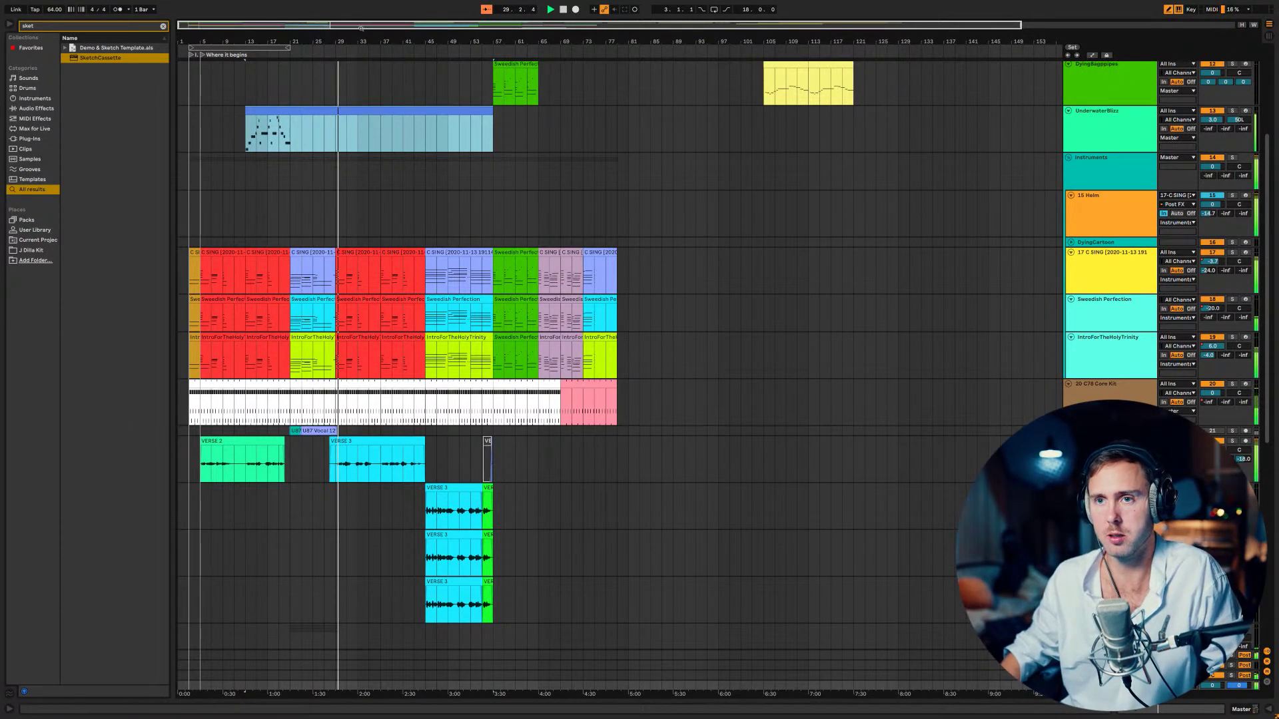
{"action": "left_click", "coordinate": [345, 118]}
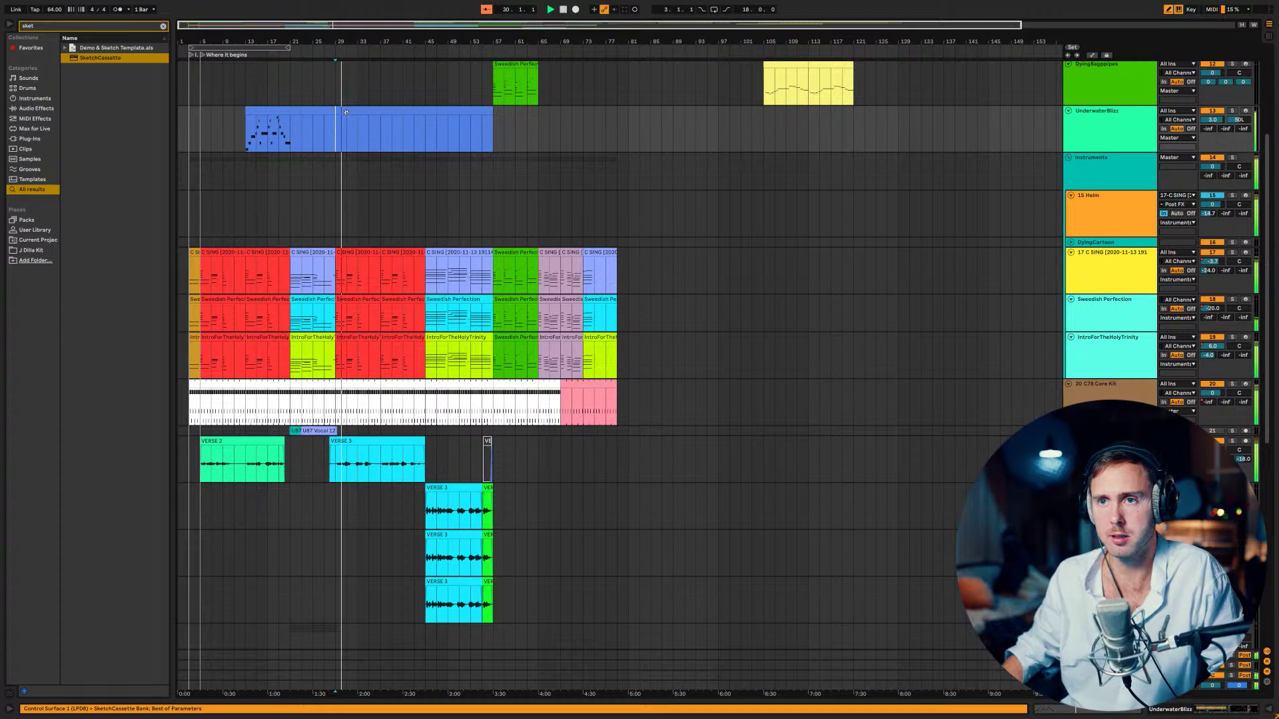
{"action": "key", "text": "ctrl+e"}
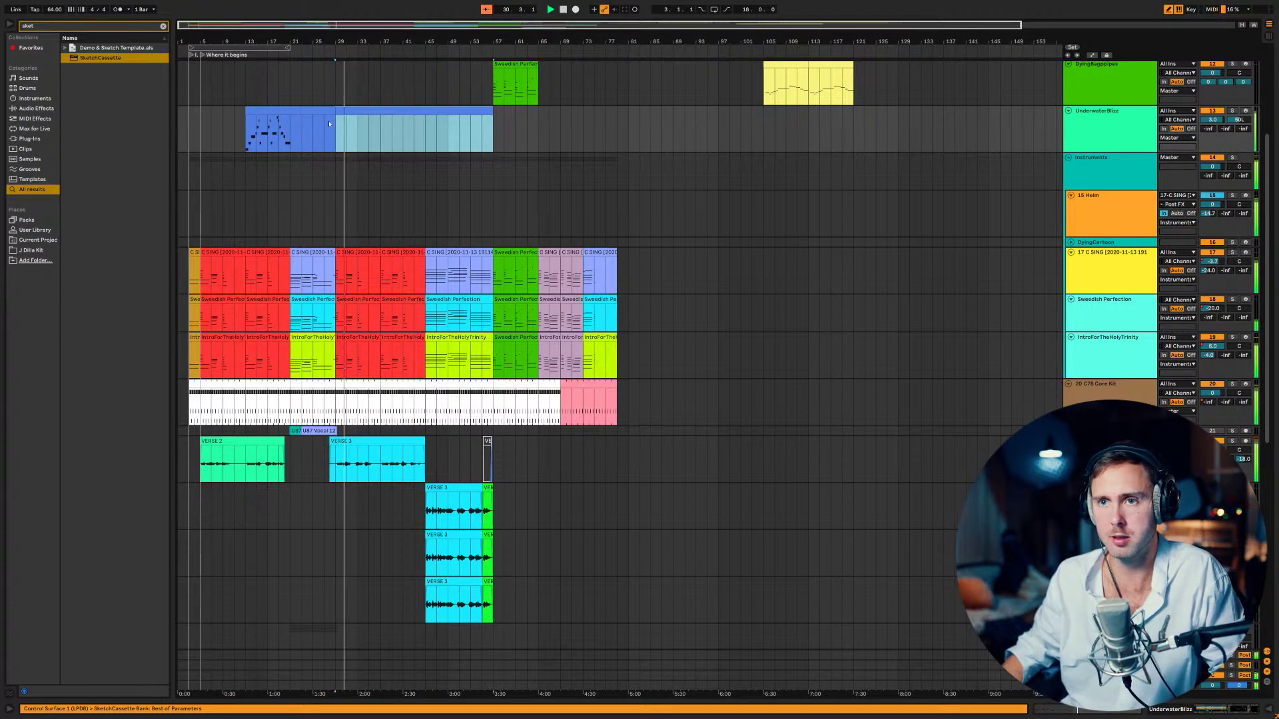
{"action": "left_click", "coordinate": [329, 124]}
{"action": "left_click", "coordinate": [353, 114]}
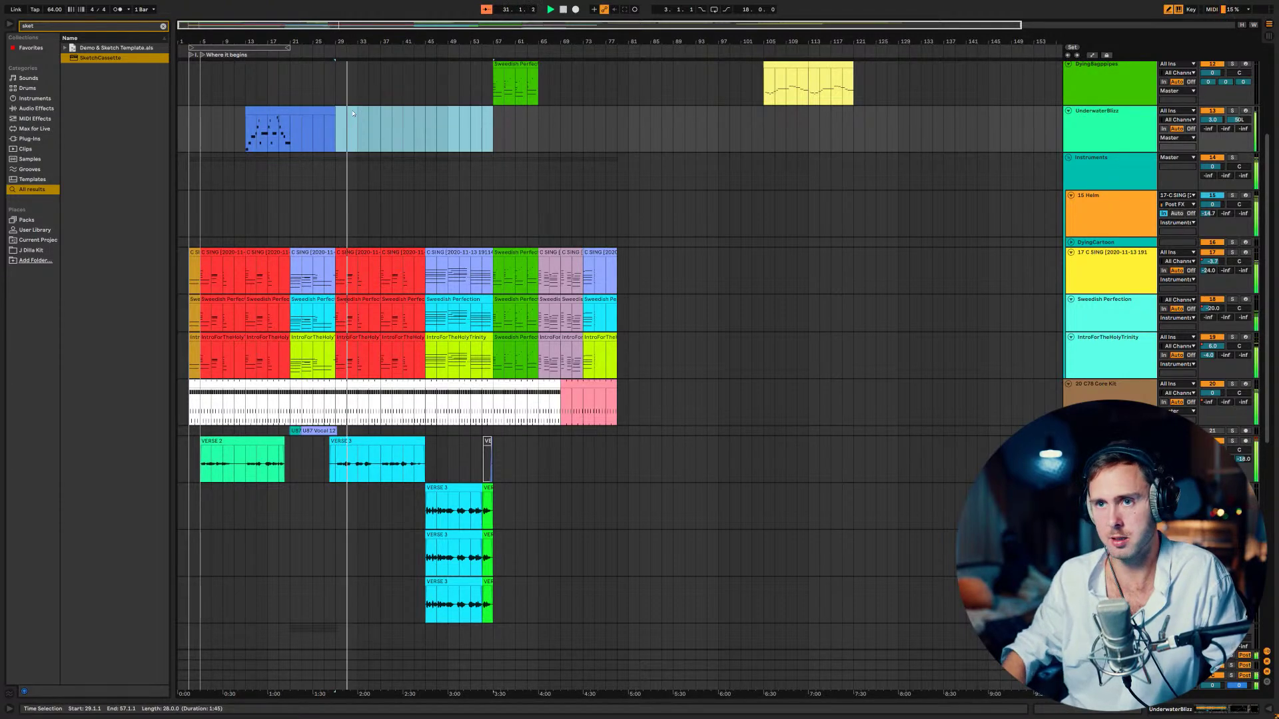
- Shorten the second UnderwaterBliss clip so it ends at bar 33 and rename it "STOP"
{"action": "key", "text": "Delete"}
{"action": "key", "text": "ctrl+shift+m"}
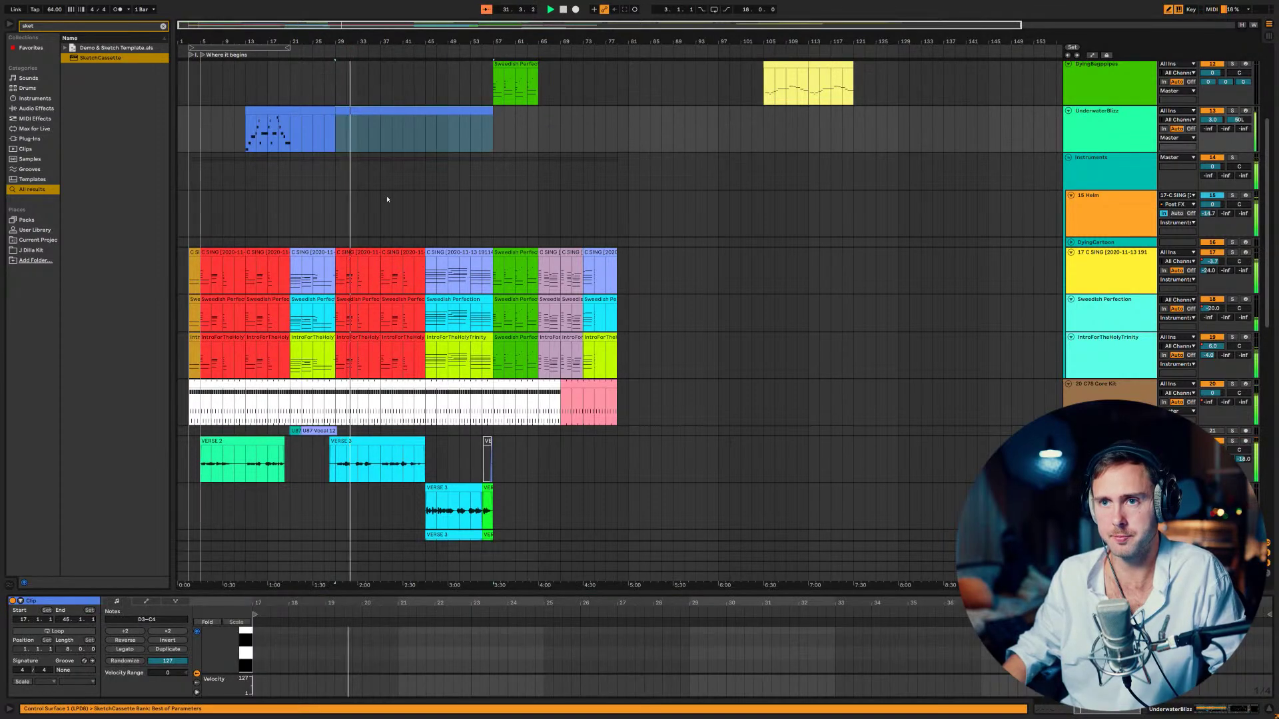
{"action": "left_click_drag", "start_coordinate": [400, 595], "coordinate": [399, 295]}
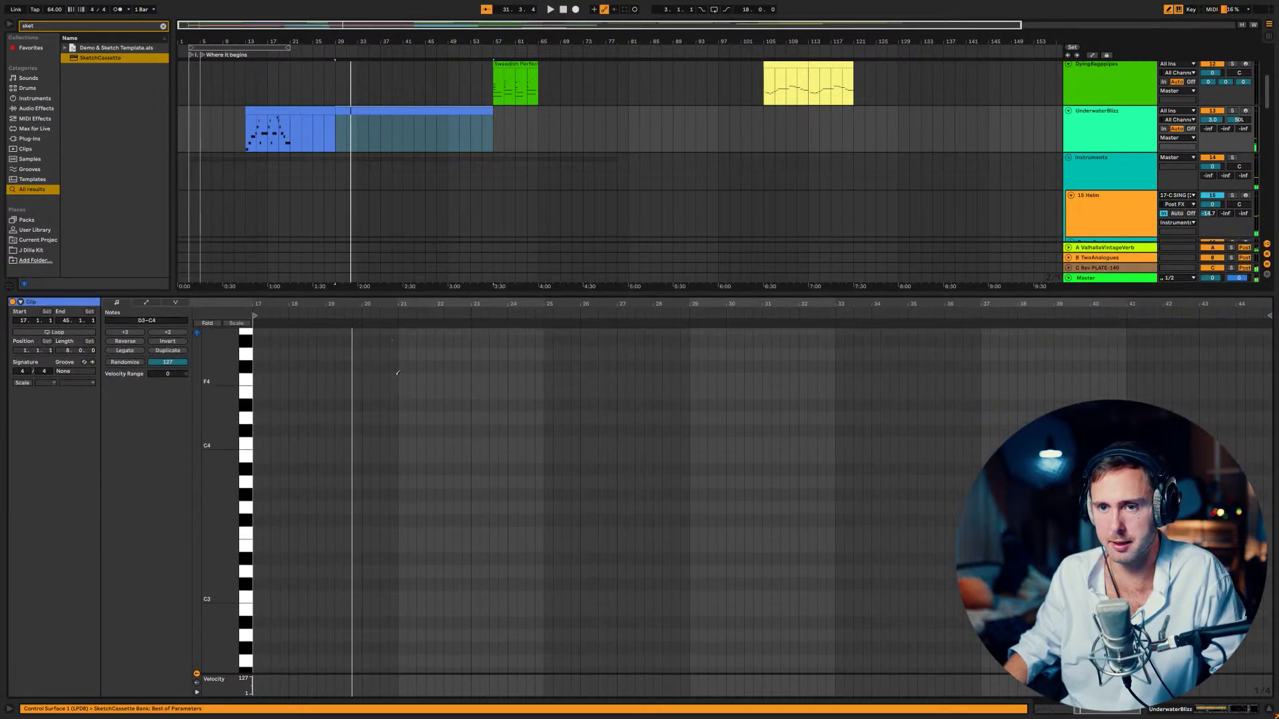
{"action": "left_click_drag", "start_coordinate": [492, 133], "coordinate": [355, 137]}
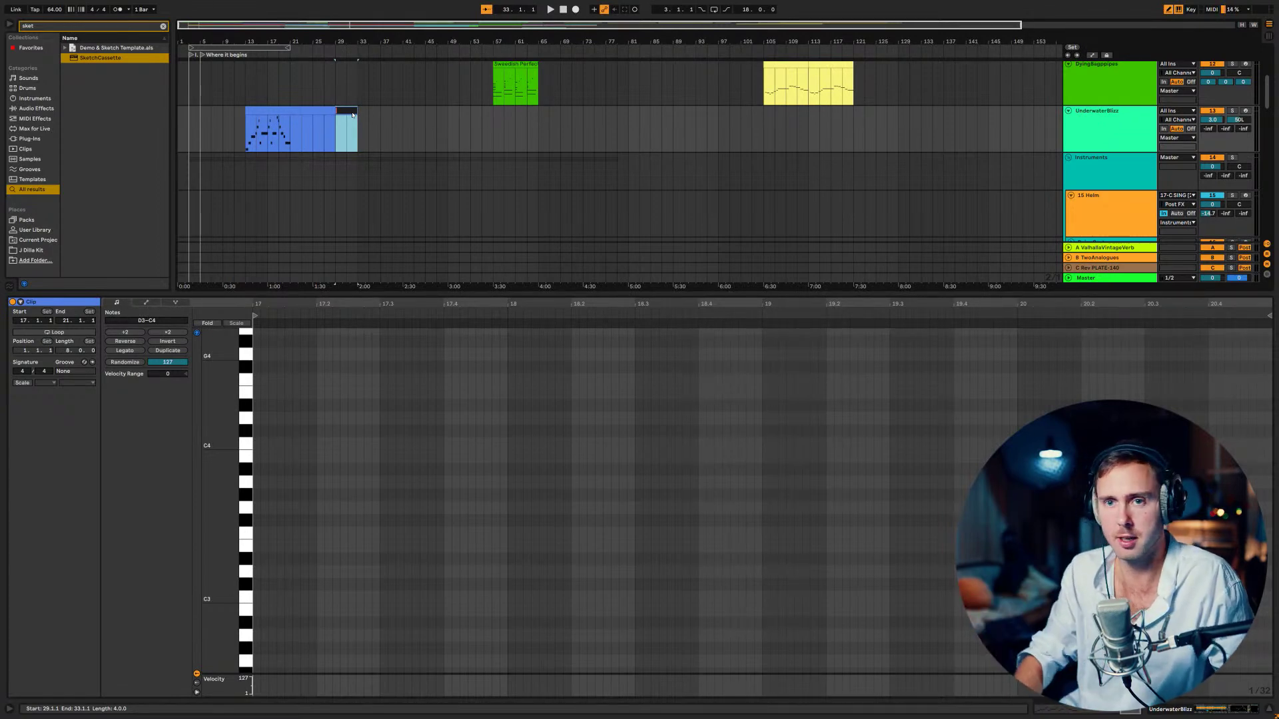
{"action": "type", "text": "TOP"}
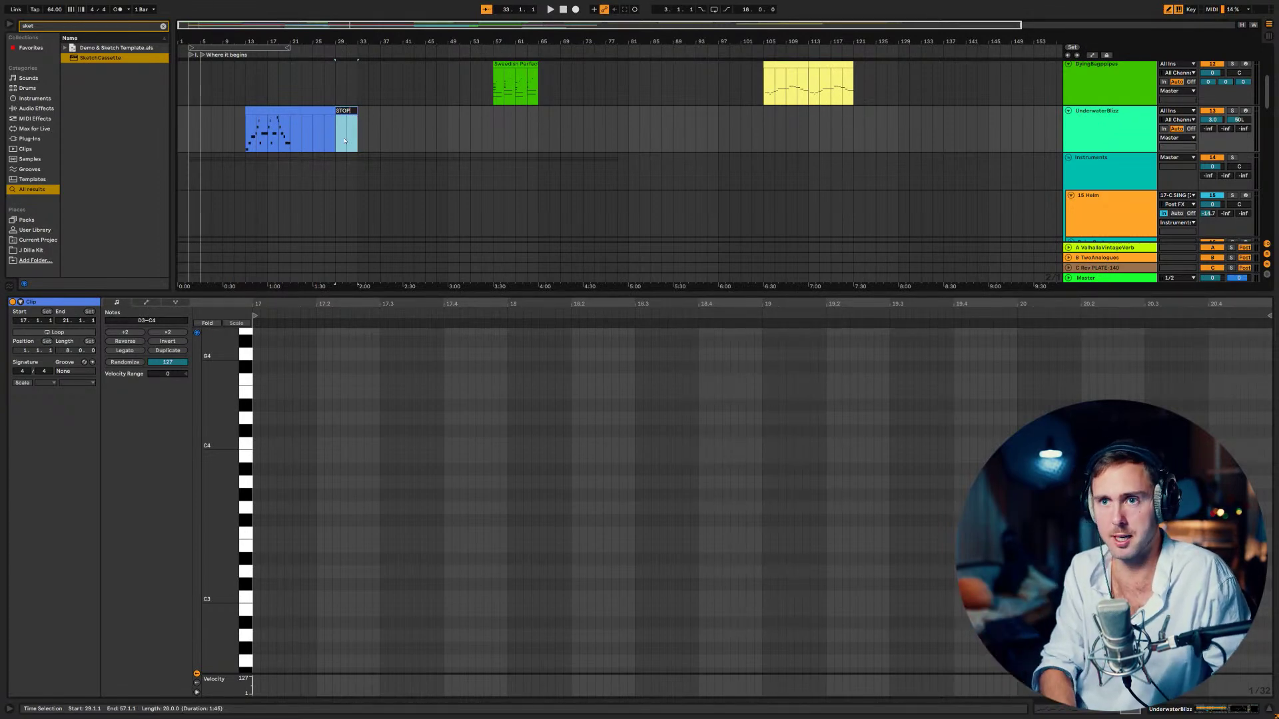
{"action": "key", "text": "Return"}
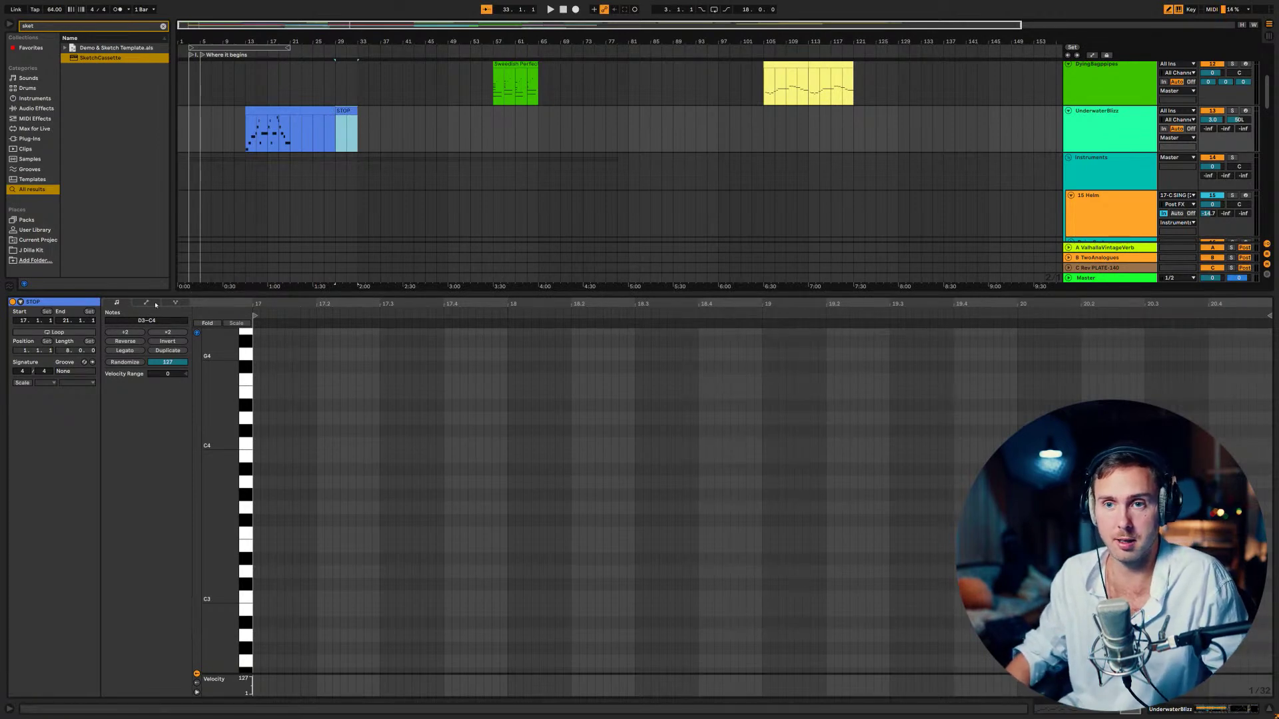
- Choose the MIDI Ctrl envelope 64 - Hold Pedal for the STOP clip and draw a freehand curve across it
{"action": "left_click", "coordinate": [150, 303]}
{"action": "left_click", "coordinate": [168, 322]}
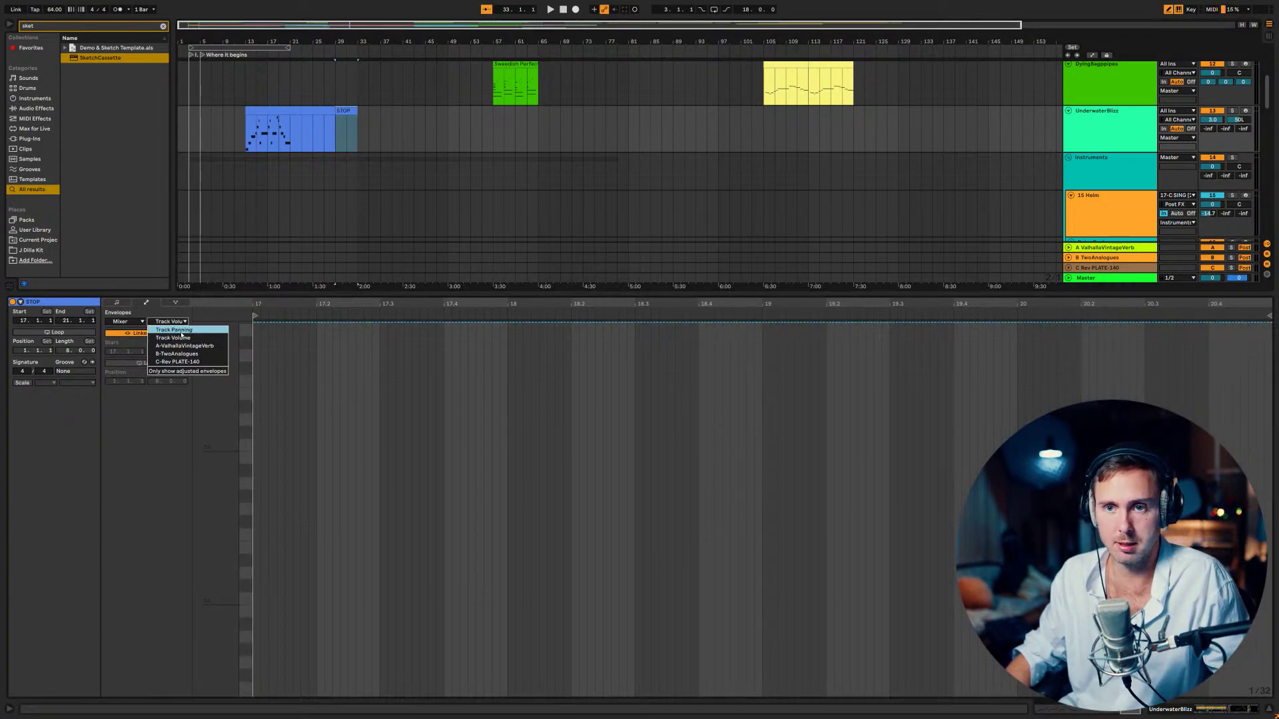
{"action": "left_click", "coordinate": [124, 322]}
{"action": "left_click", "coordinate": [126, 330]}
{"action": "left_click", "coordinate": [168, 322]}
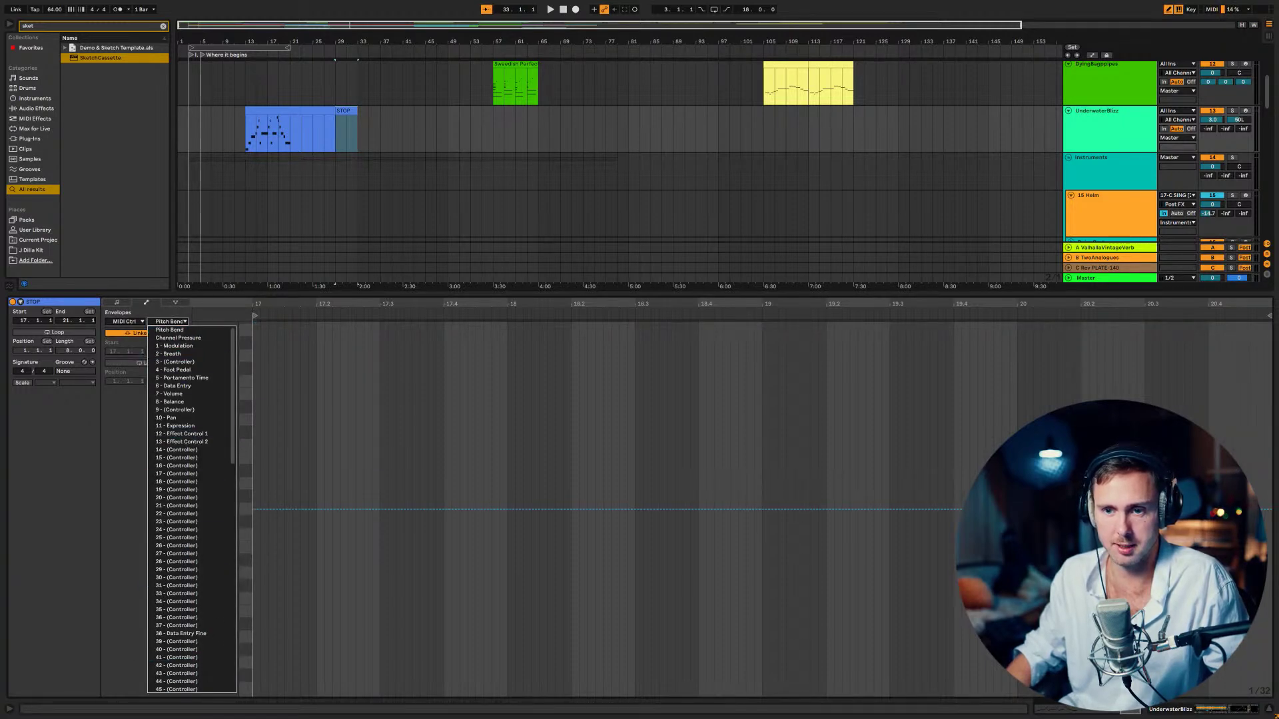
{"action": "left_click", "coordinate": [166, 418]}
{"action": "left_click", "coordinate": [155, 323]}
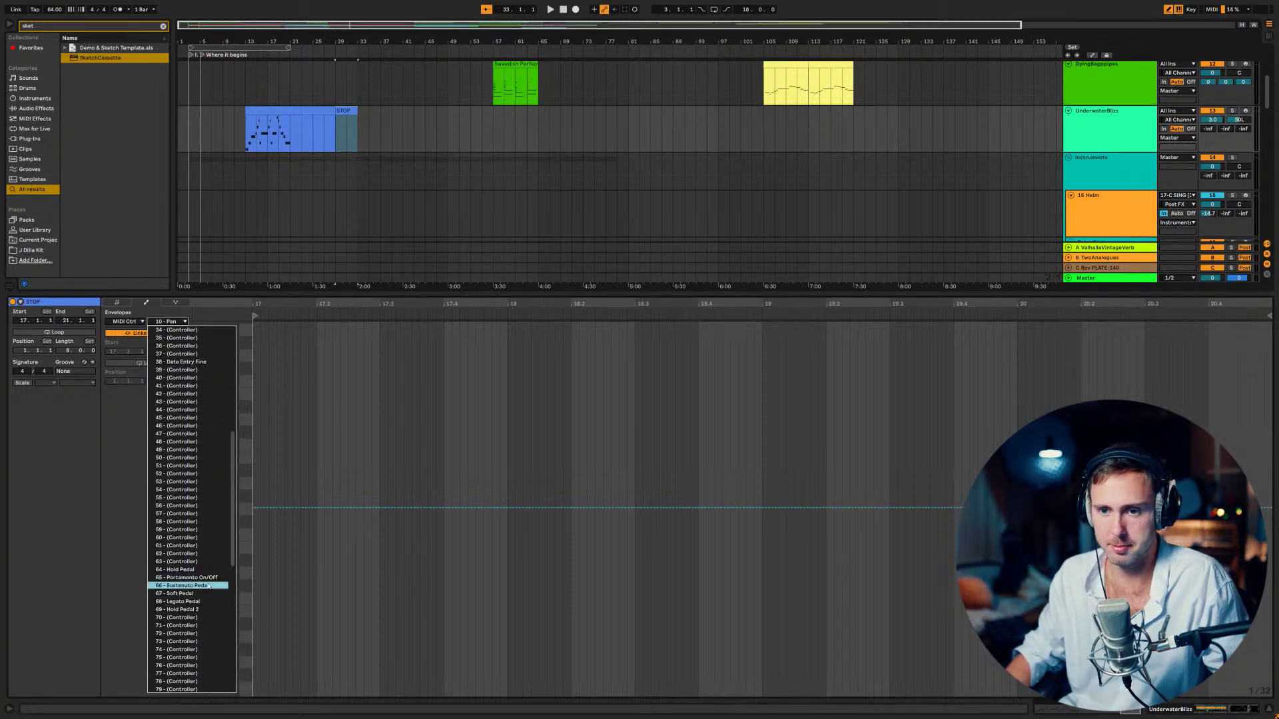
{"action": "left_click", "coordinate": [212, 570]}
{"action": "mouse_move", "coordinate": [260, 631]}
{"action": "left_mouse_down"}
{"action": "mouse_move", "coordinate": [858, 623]}
{"action": "mouse_move", "coordinate": [1042, 583]}
{"action": "left_mouse_up"}
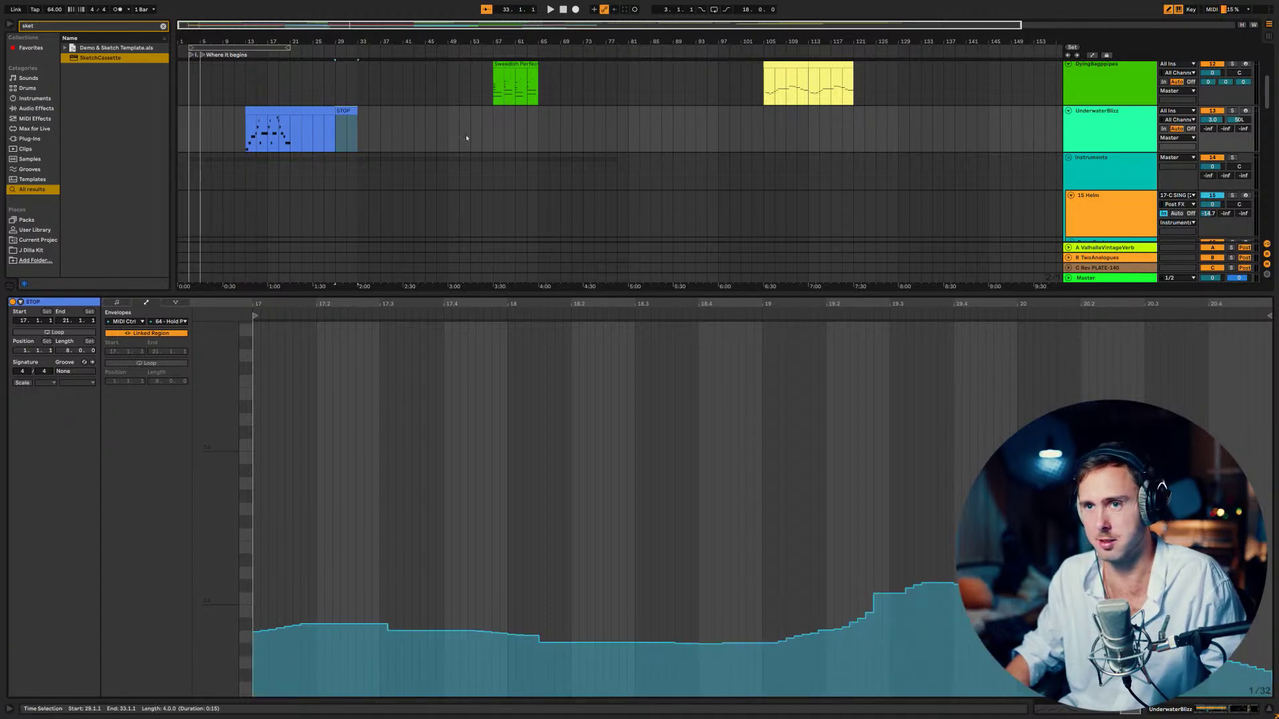
- Play the arrangement from bar 13 and enlarge it to review the drum and vocal tracks
{"action": "left_click", "coordinate": [325, 132]}
{"action": "key", "text": "space"}
{"action": "key", "text": "space"}
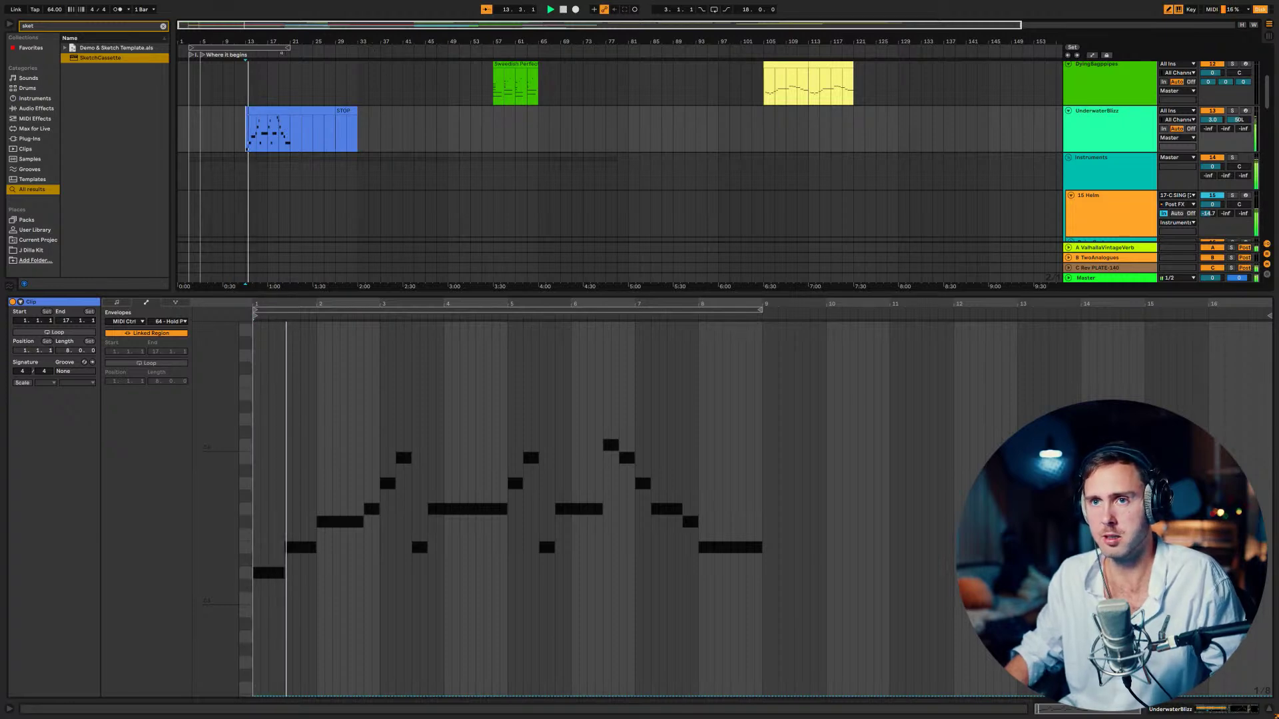
{"action": "scroll", "coordinate": [345, 135], "scroll_direction": "down", "scroll_amount": 2}
{"action": "scroll", "coordinate": [345, 135], "scroll_direction": "down", "scroll_amount": 4}
{"action": "left_click_drag", "start_coordinate": [434, 291], "coordinate": [434, 481]}
{"action": "scroll", "coordinate": [451, 207], "scroll_direction": "down", "scroll_amount": 8}
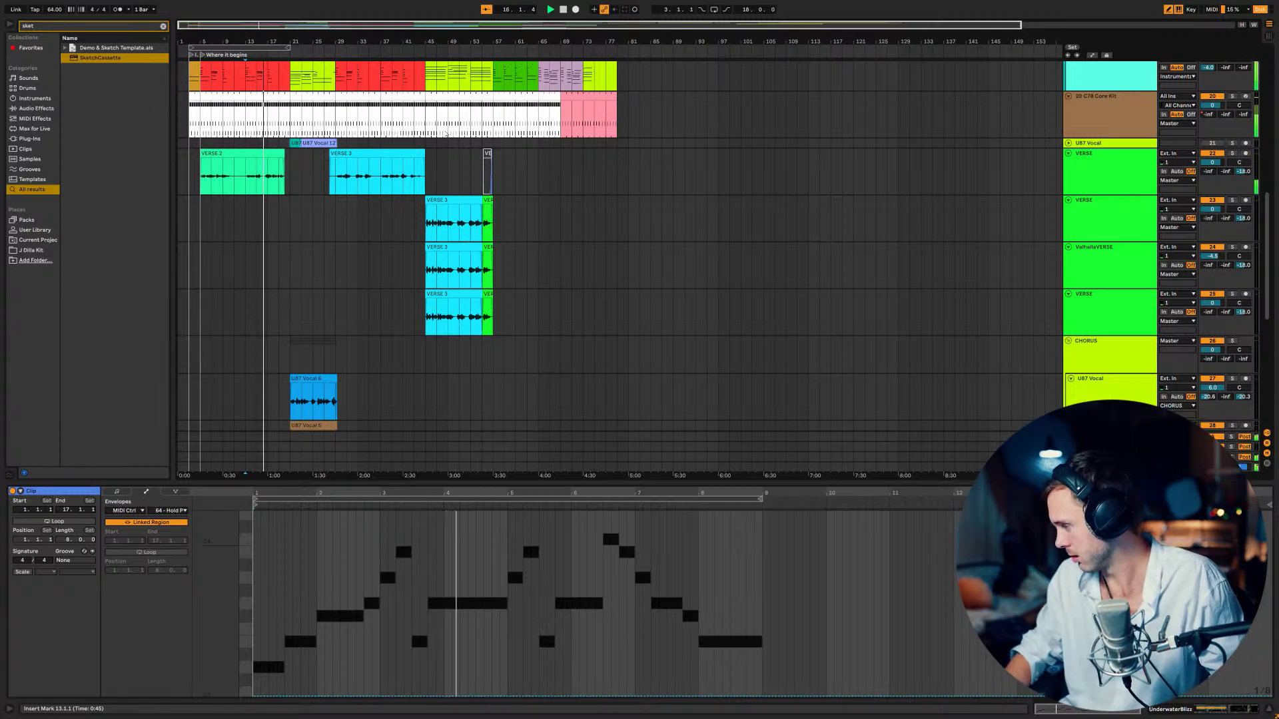
- Show the UnderwaterBliss track's devices and open its SketchCassette effect to inspect the settings during playback
{"action": "scroll", "coordinate": [363, 191], "scroll_direction": "up", "scroll_amount": 5}
{"action": "scroll", "coordinate": [363, 190], "scroll_direction": "up", "scroll_amount": 5}
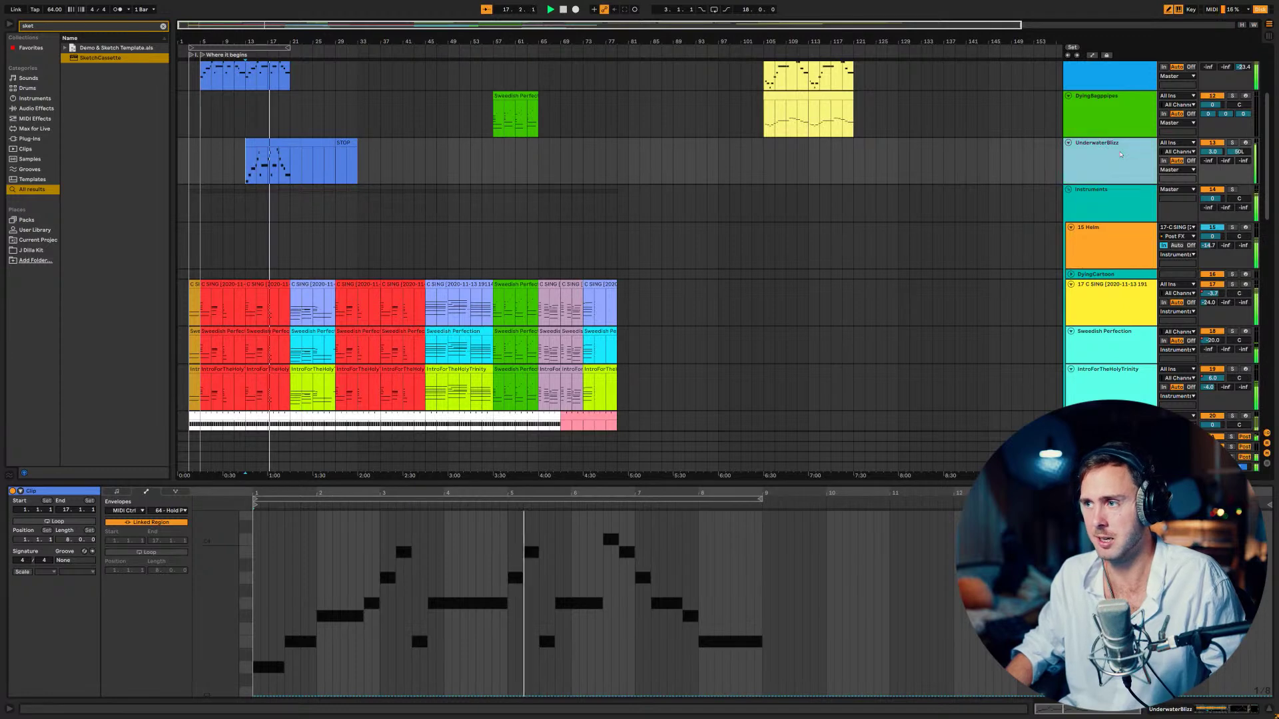
{"action": "left_click", "coordinate": [1106, 421]}
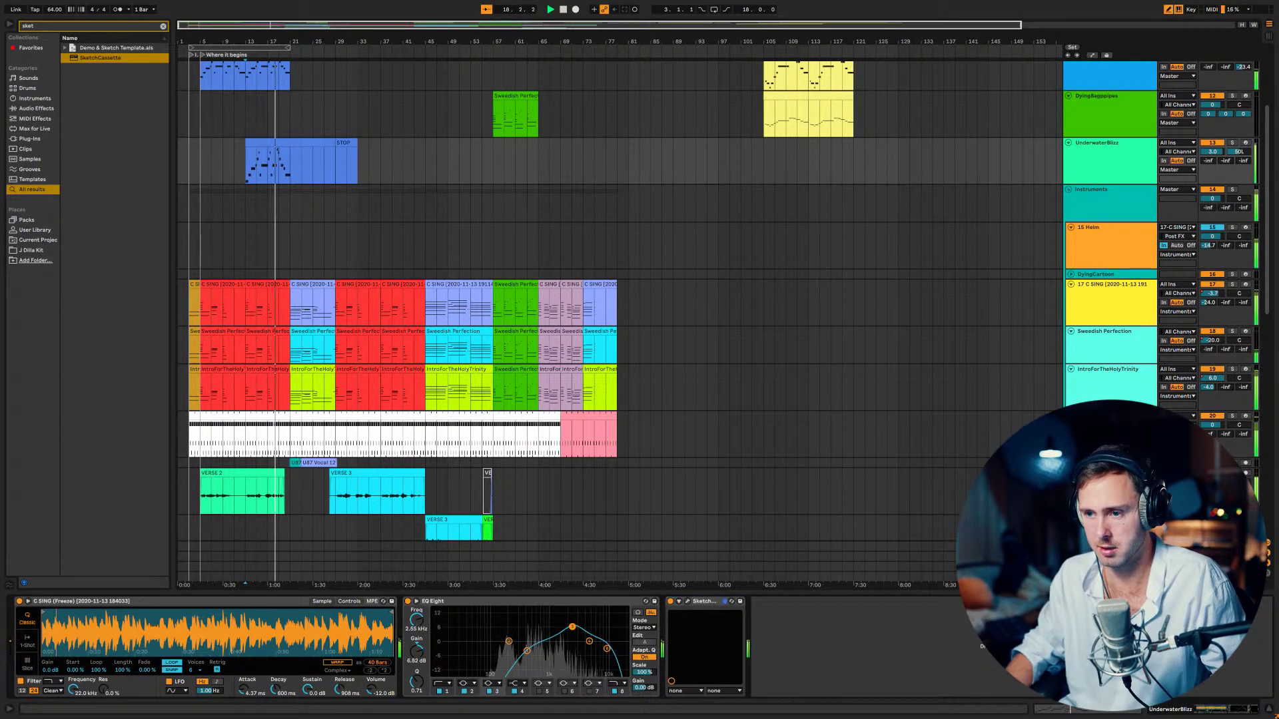
{"action": "left_click", "coordinate": [688, 602]}
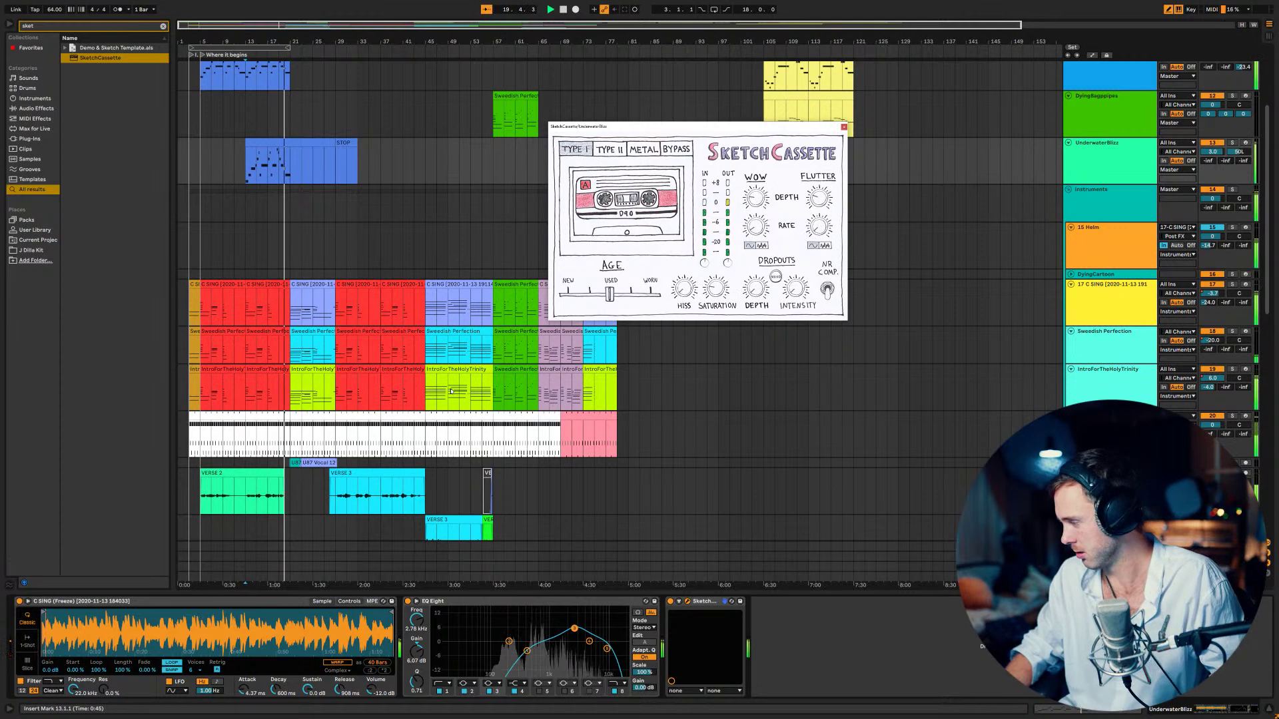
{"action": "left_click", "coordinate": [380, 245]}
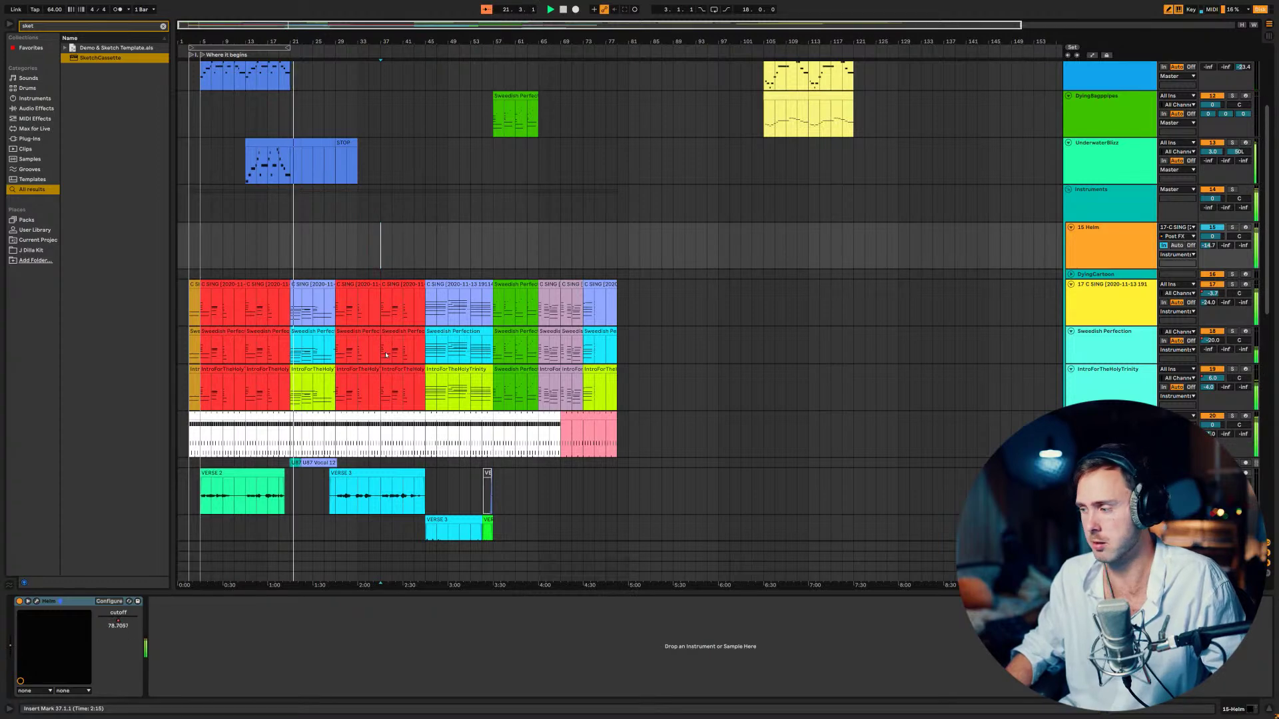
- Select the CHORUS group below the verse vocals and raise its volume to 2 dB
{"action": "scroll", "coordinate": [397, 373], "scroll_direction": "down", "scroll_amount": 3}
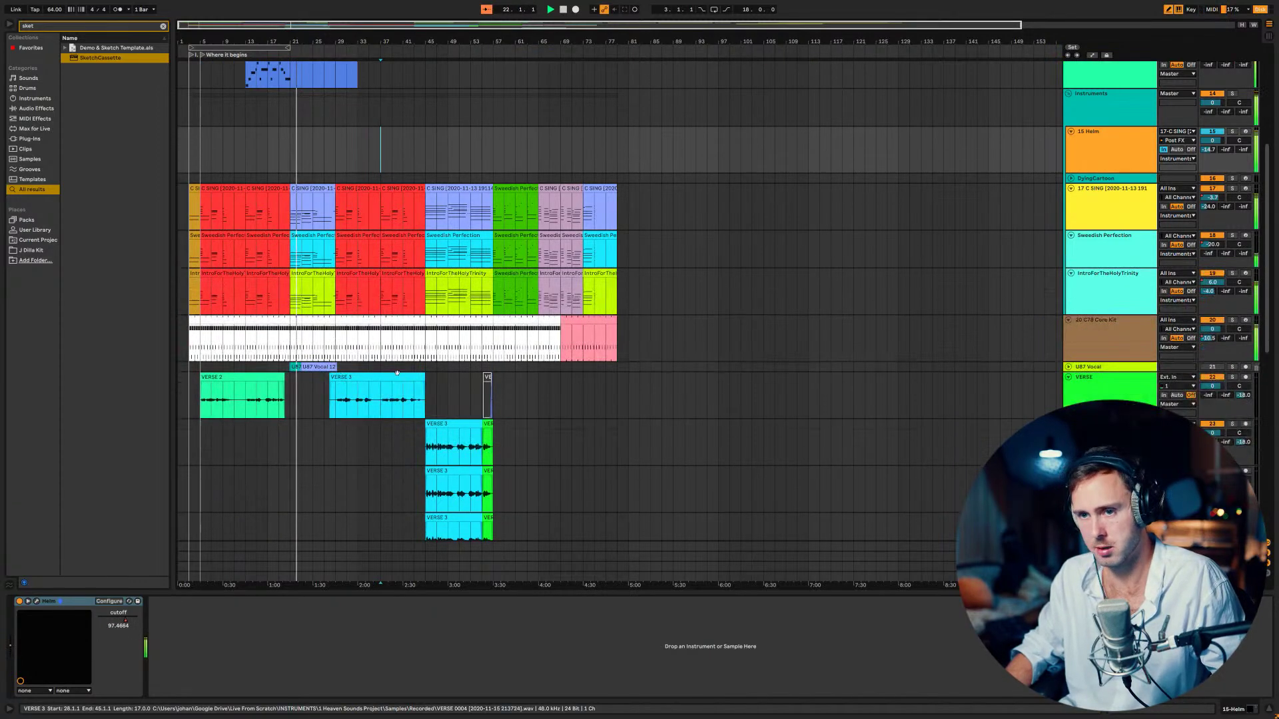
{"action": "scroll", "coordinate": [397, 373], "scroll_direction": "down", "scroll_amount": 2}
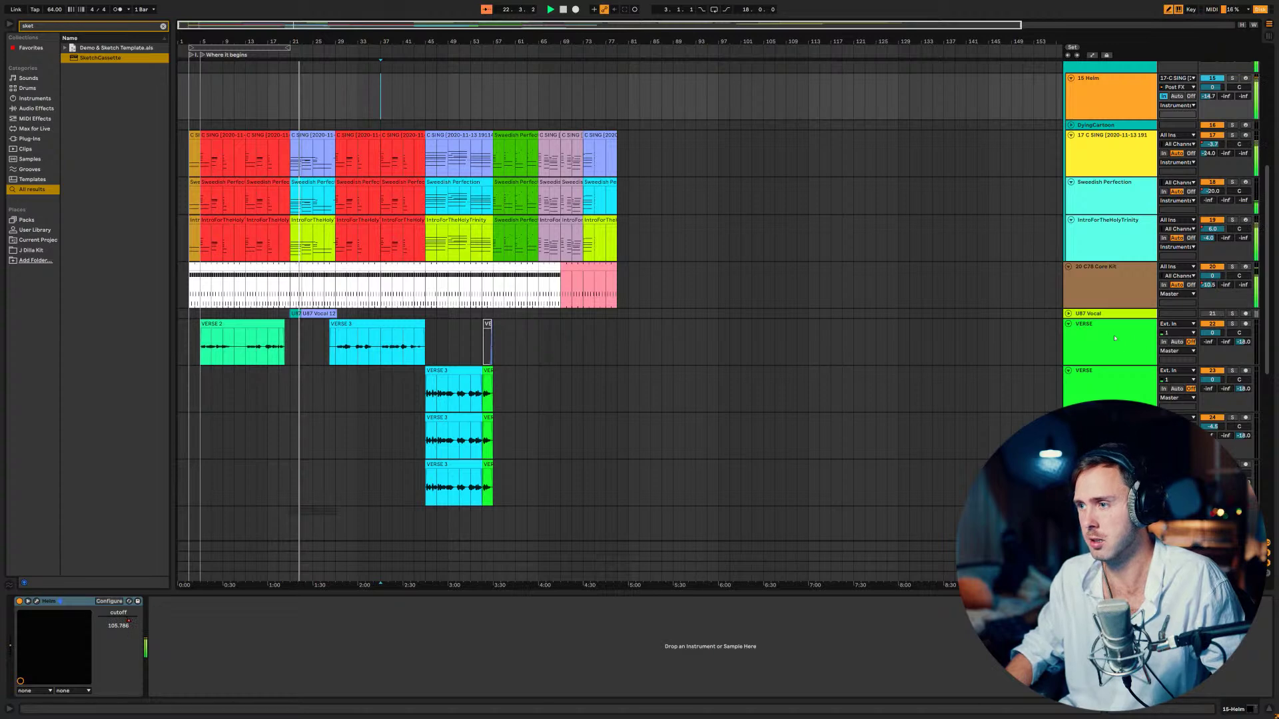
{"action": "scroll", "coordinate": [1115, 339], "scroll_direction": "down", "scroll_amount": 3}
{"action": "left_click", "coordinate": [1112, 430]}
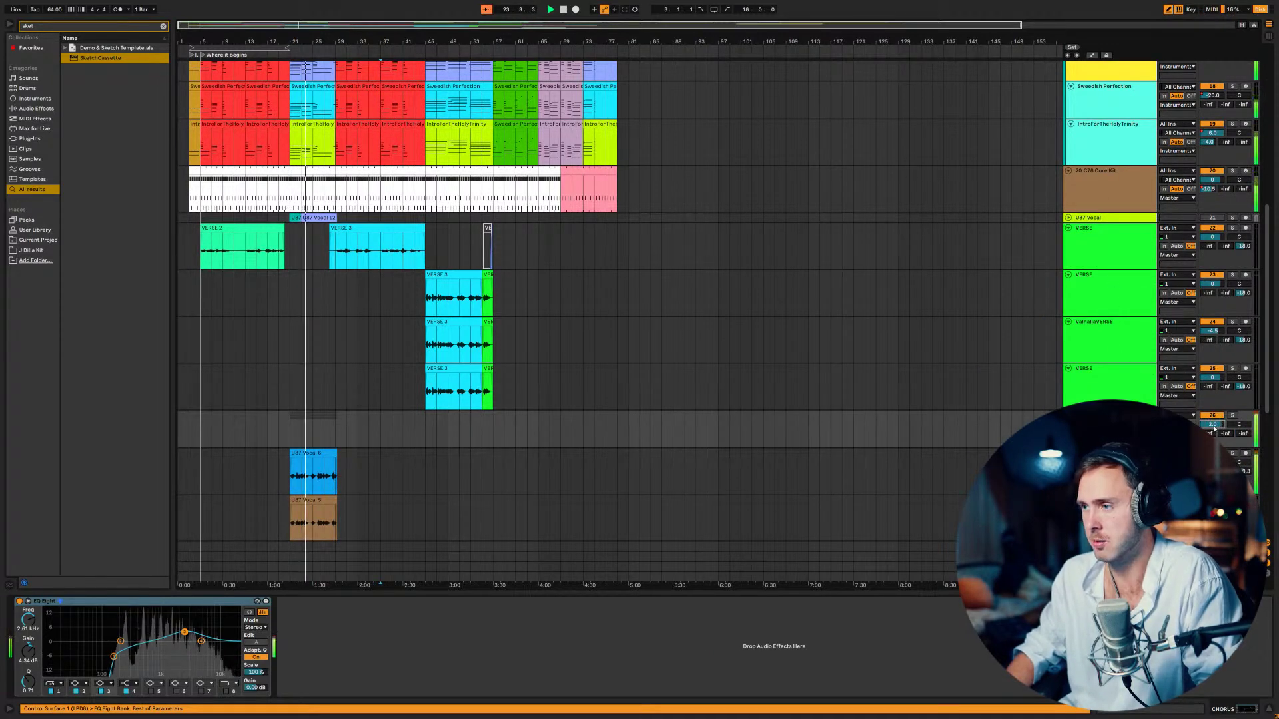
- Review the arrangement during playback, examining the UnderwaterBliss clips, instrument tracks, and verse and chorus vocals
{"action": "scroll", "coordinate": [838, 404], "scroll_direction": "up", "scroll_amount": 5}
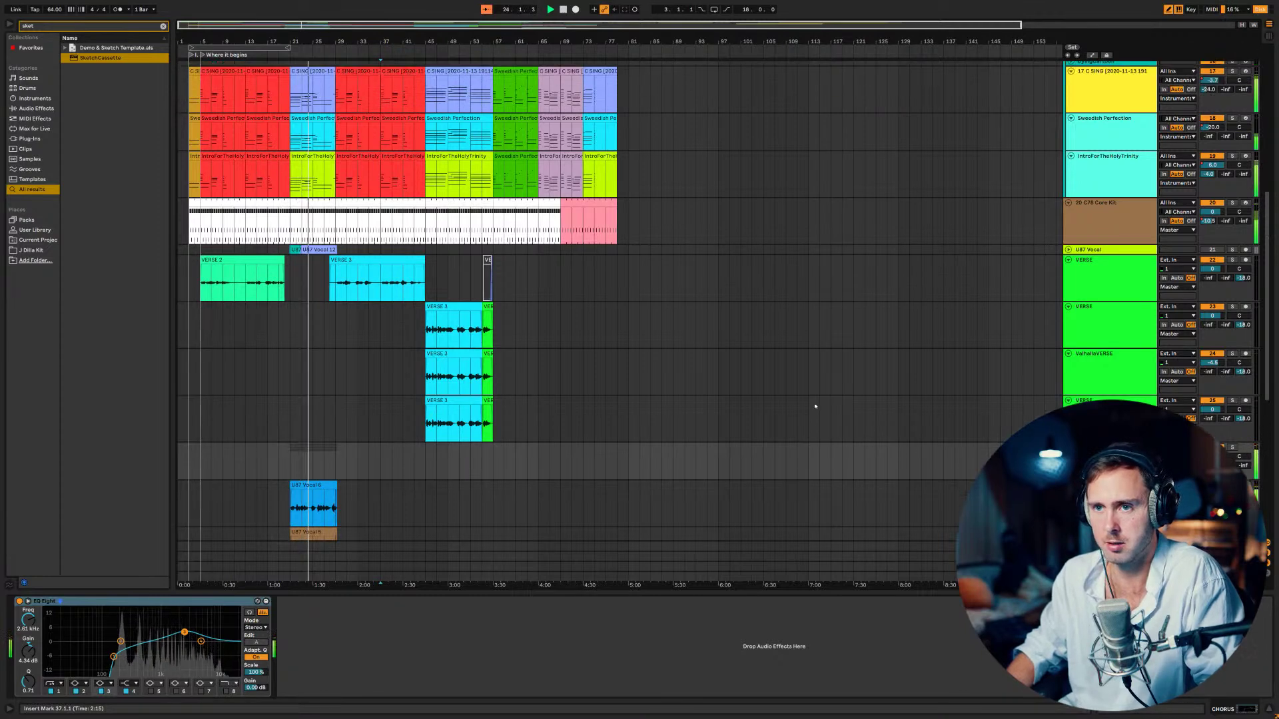
{"action": "scroll", "coordinate": [816, 403], "scroll_direction": "up", "scroll_amount": 2}
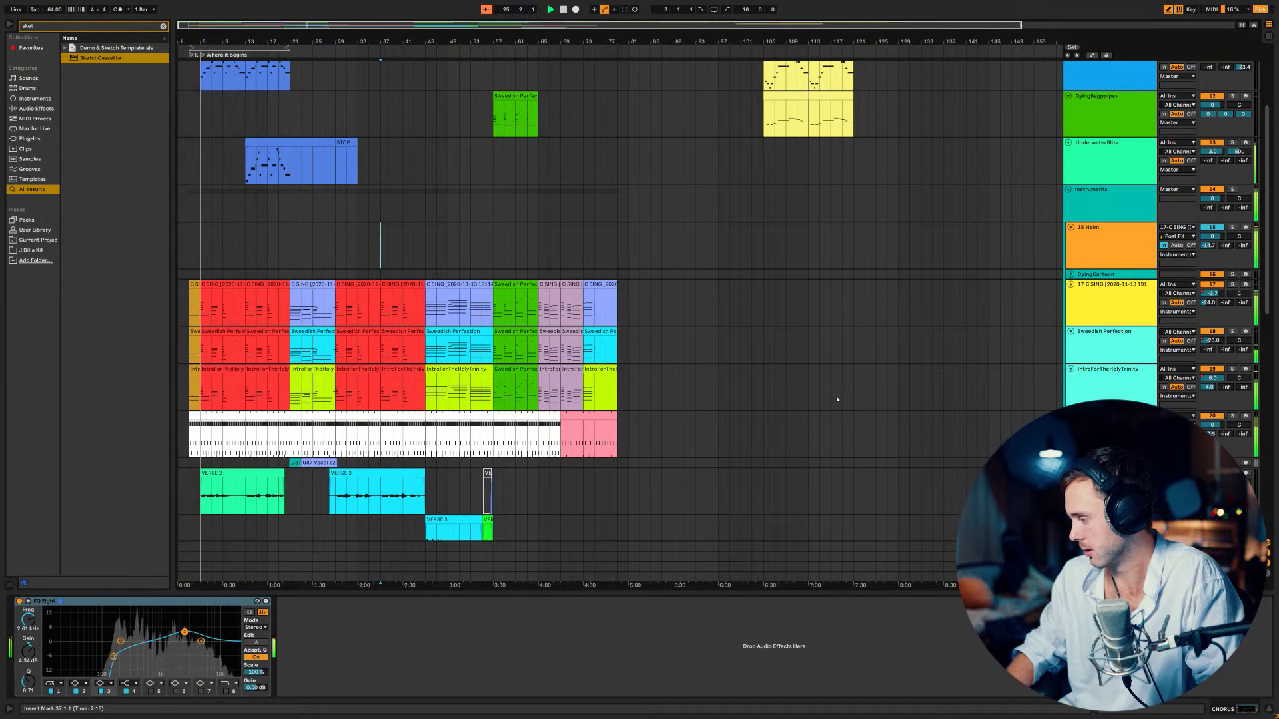
{"action": "scroll", "coordinate": [848, 390], "scroll_direction": "down", "scroll_amount": 1}
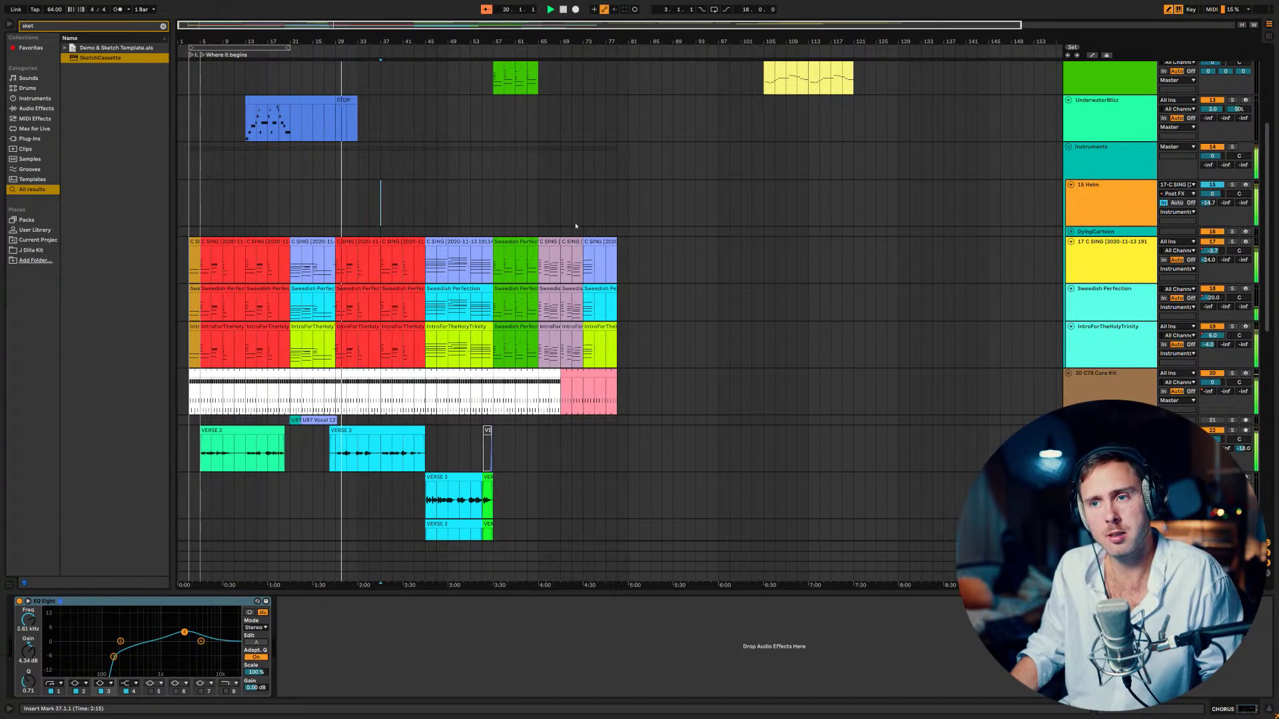
{"action": "scroll", "coordinate": [506, 246], "scroll_direction": "down", "scroll_amount": 4}
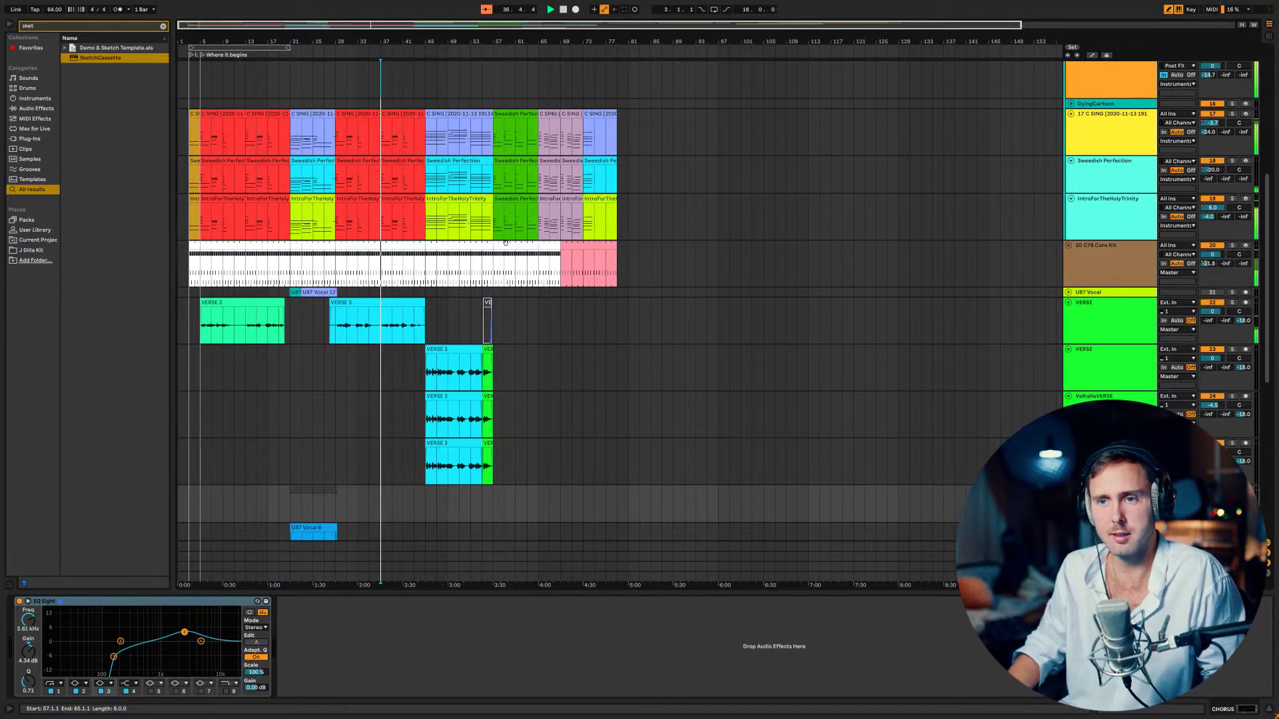
{"action": "scroll", "coordinate": [466, 305], "scroll_direction": "down", "scroll_amount": 5}
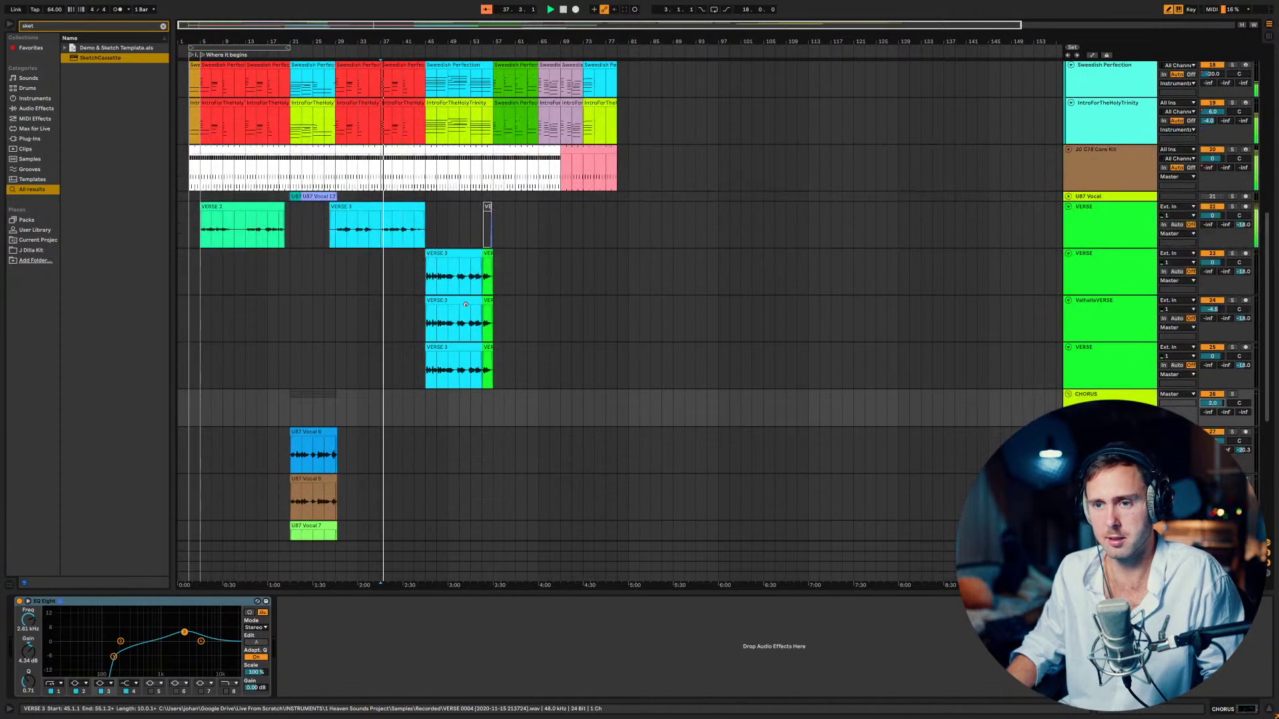
{"action": "scroll", "coordinate": [466, 305], "scroll_direction": "down", "scroll_amount": 2}
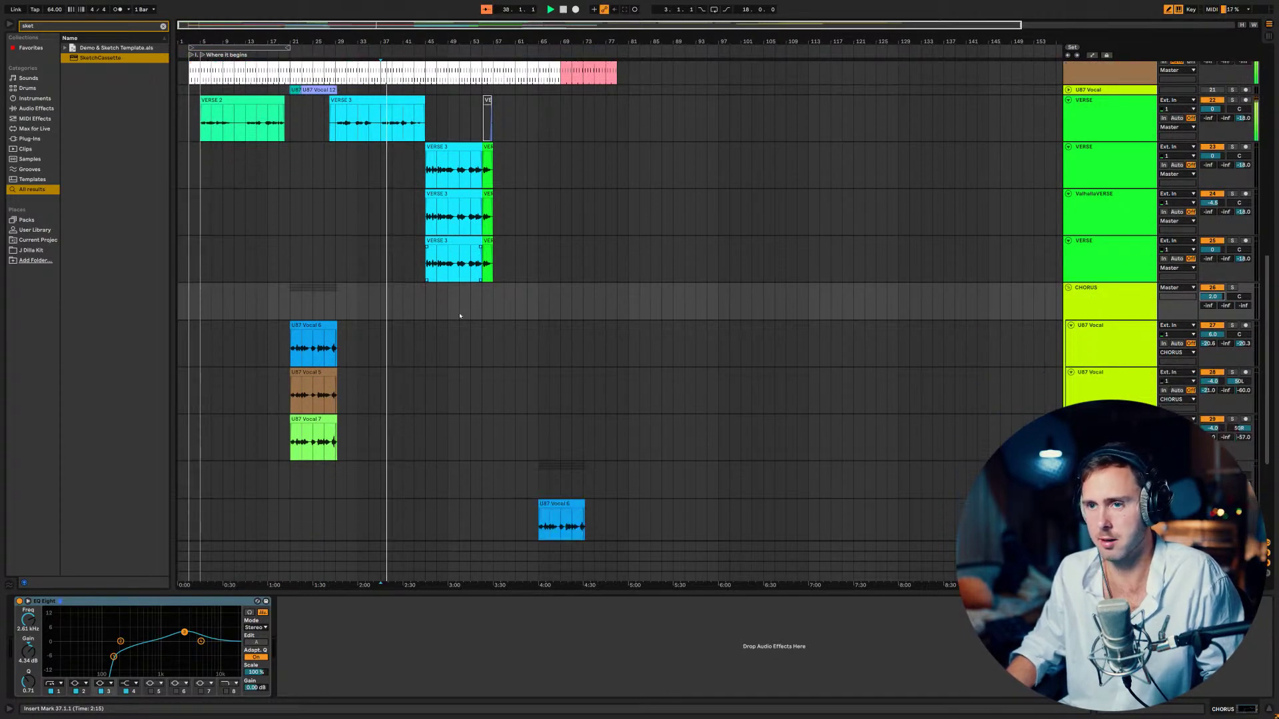
{"action": "scroll", "coordinate": [460, 315], "scroll_direction": "up", "scroll_amount": 5}
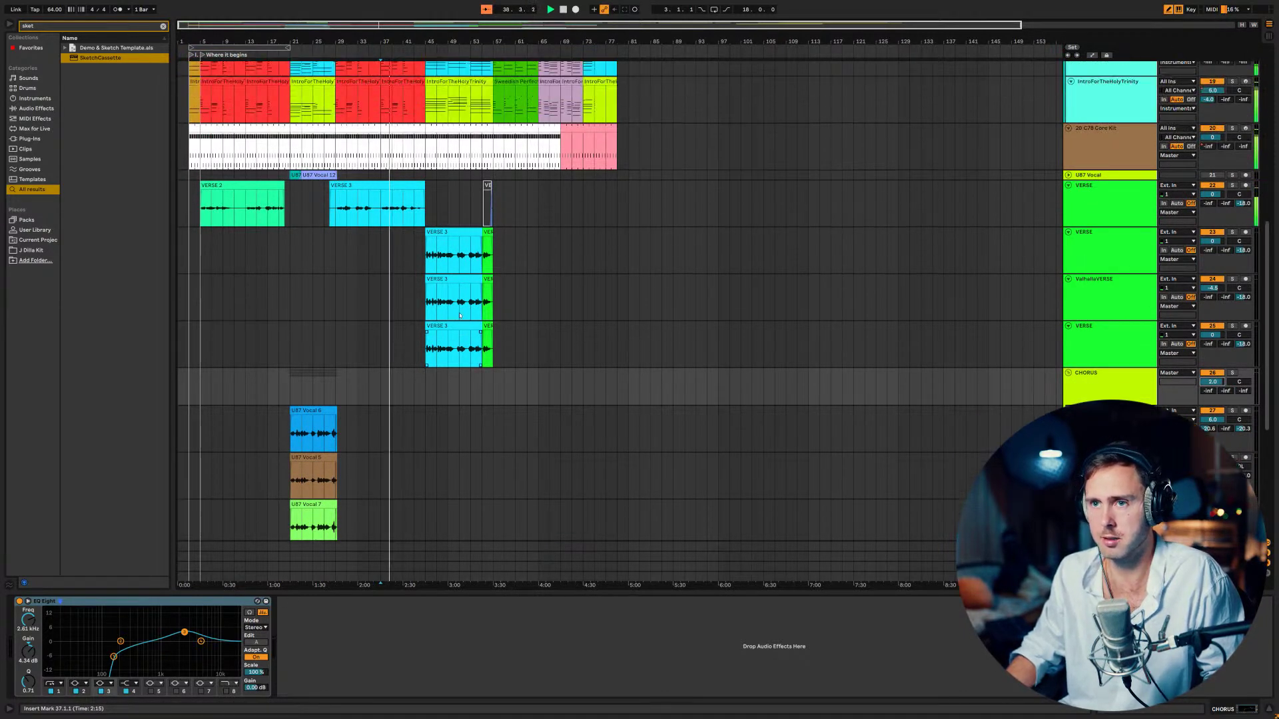
{"action": "scroll", "coordinate": [459, 313], "scroll_direction": "up", "scroll_amount": 2}
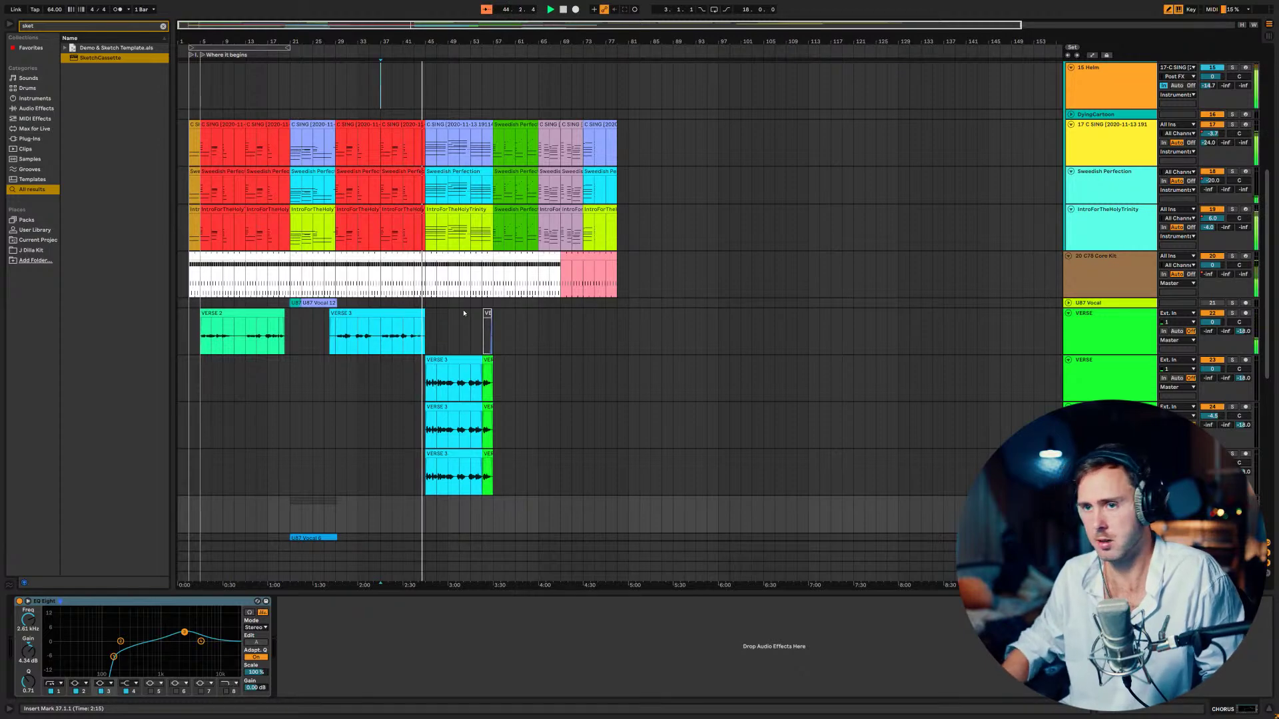
- On the second VERSE track, whose clips start at bar 45, lower the EQ Eight low-cut frequency to about 426 Hz
{"action": "left_click_drag", "start_coordinate": [405, 26], "coordinate": [430, 266]}
{"action": "left_click_drag", "start_coordinate": [498, 331], "coordinate": [438, 331]}
{"action": "left_click", "coordinate": [1131, 335]}
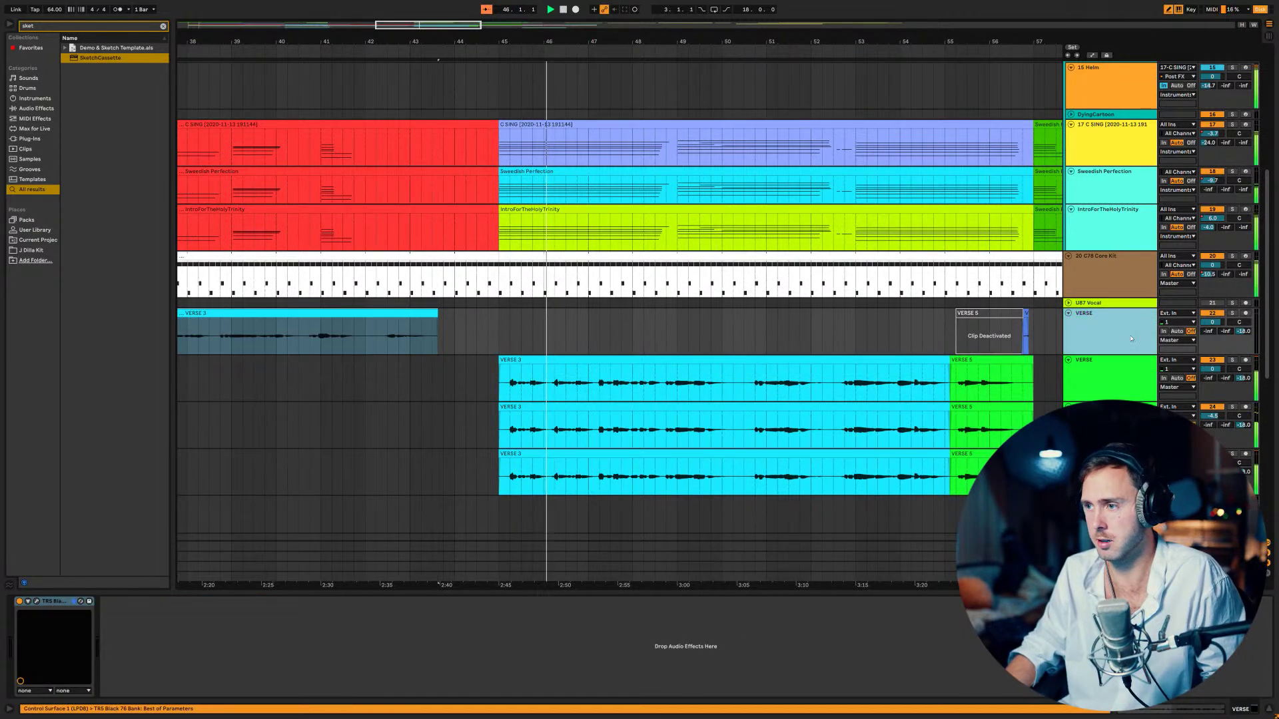
{"action": "left_click", "coordinate": [1126, 376]}
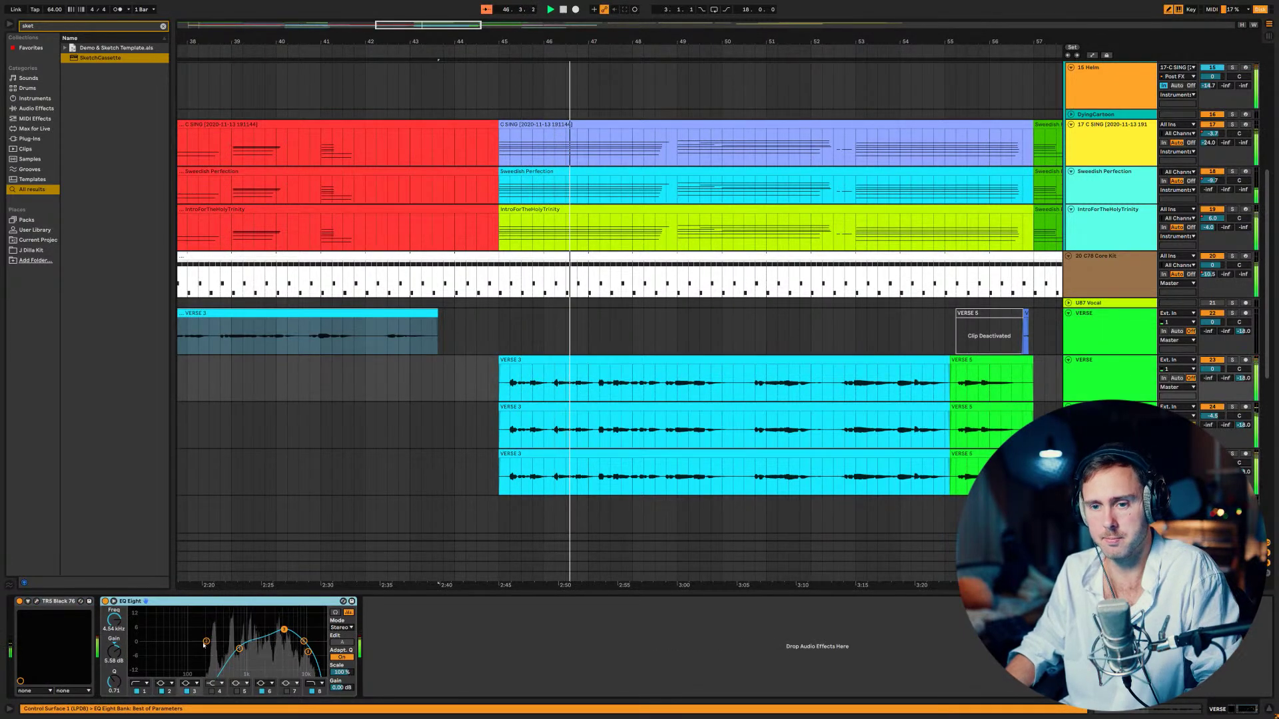
{"action": "left_click_drag", "start_coordinate": [239, 648], "coordinate": [225, 649]}
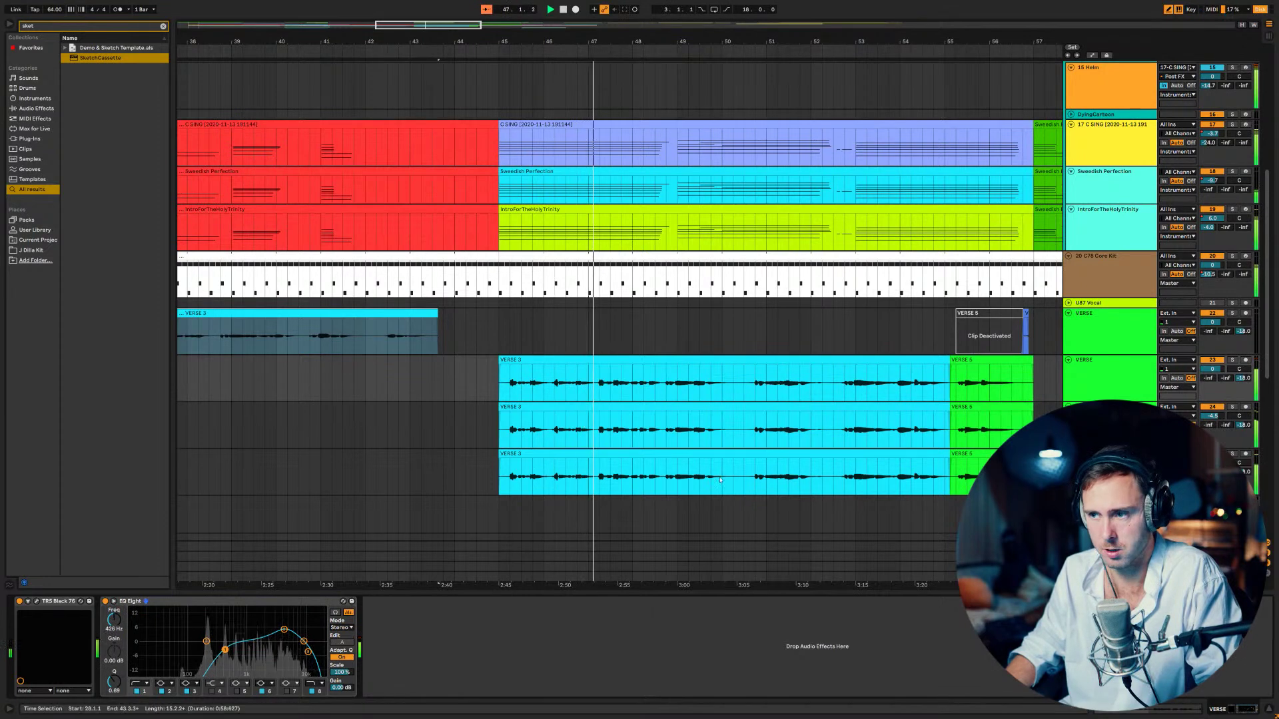
- Lower the EQ Eight low-cut frequency on the ValhallaVERSE track to about 297 Hz
{"action": "key", "text": "Down"}
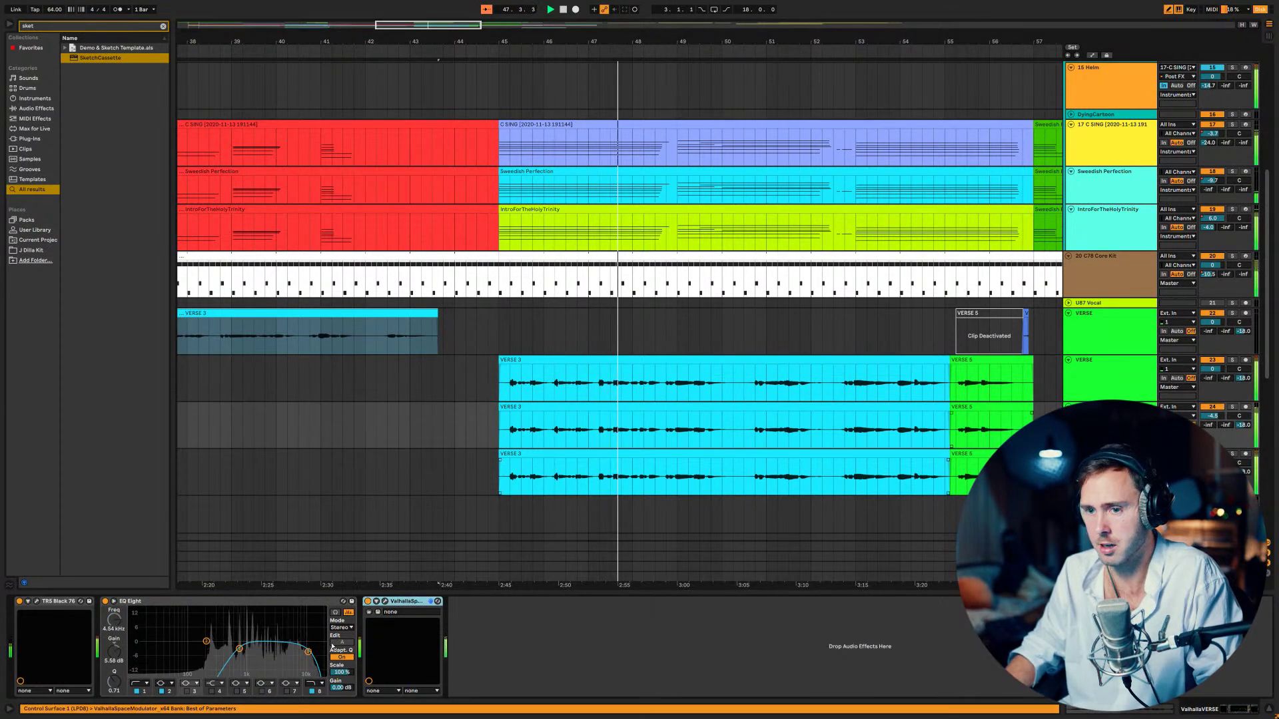
{"action": "key", "text": "Up"}
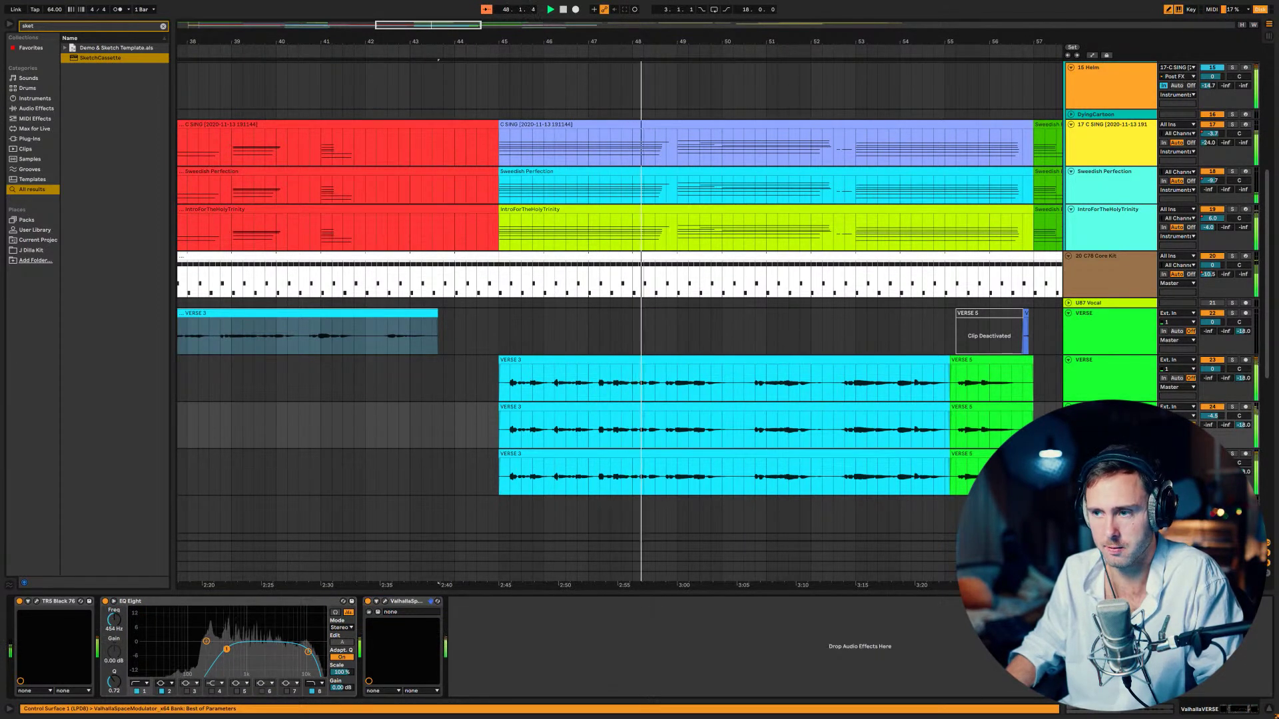
{"action": "key", "text": "Down"}
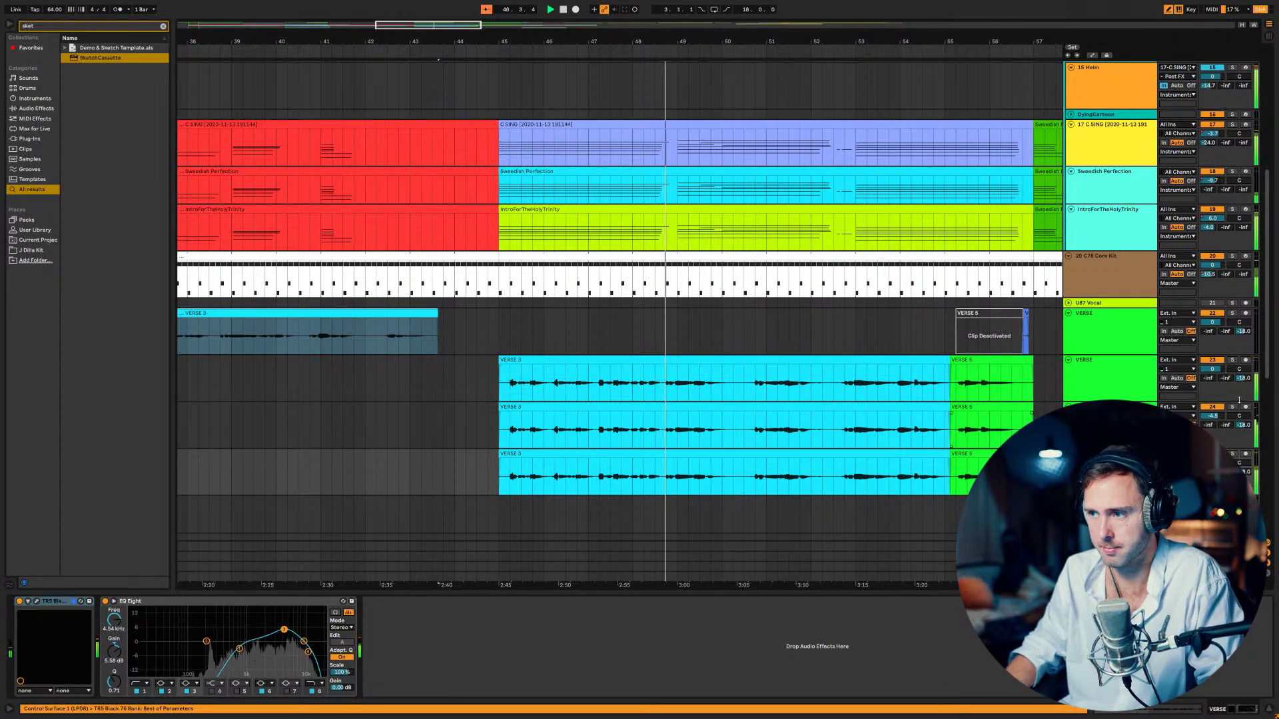
{"action": "key", "text": "Up"}
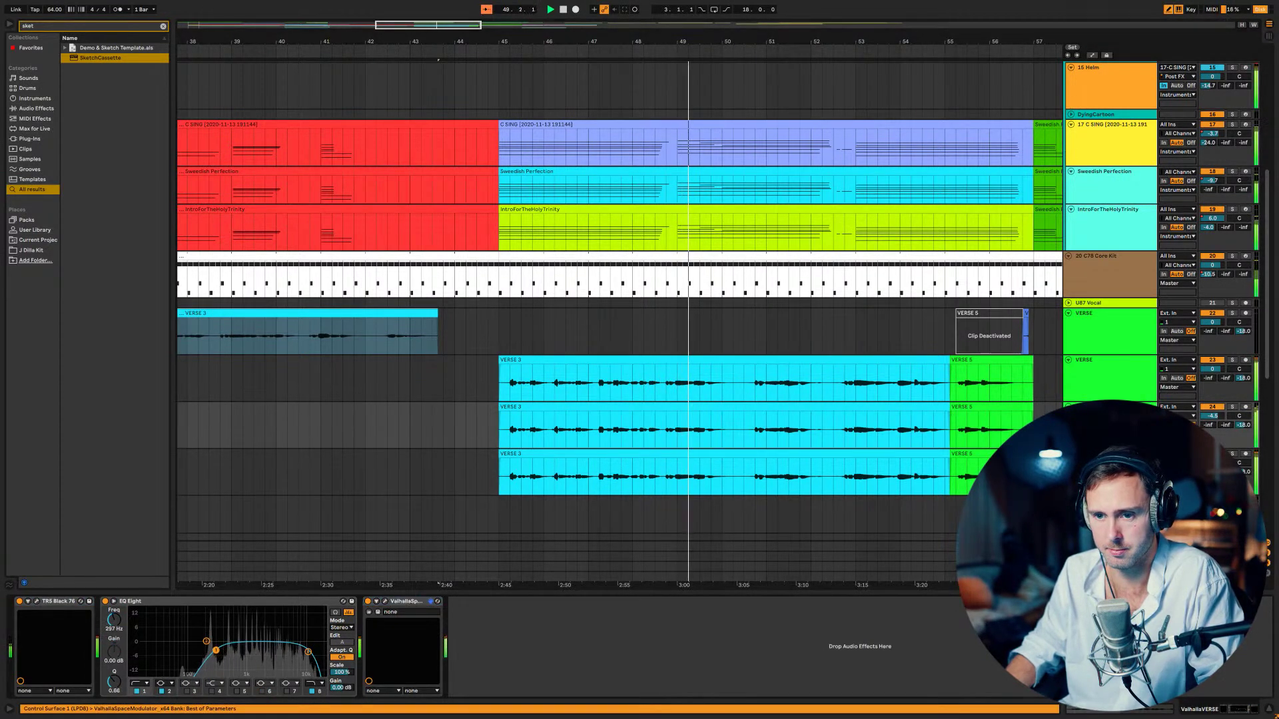
- Lower the EQ Eight low-cut frequency on the VERSE track below ValhallaVERSE to about 215 Hz and audition ValhallaVERSE soloed
{"action": "key", "text": "Down"}
{"action": "left_click_drag", "start_coordinate": [239, 648], "coordinate": [207, 650]}
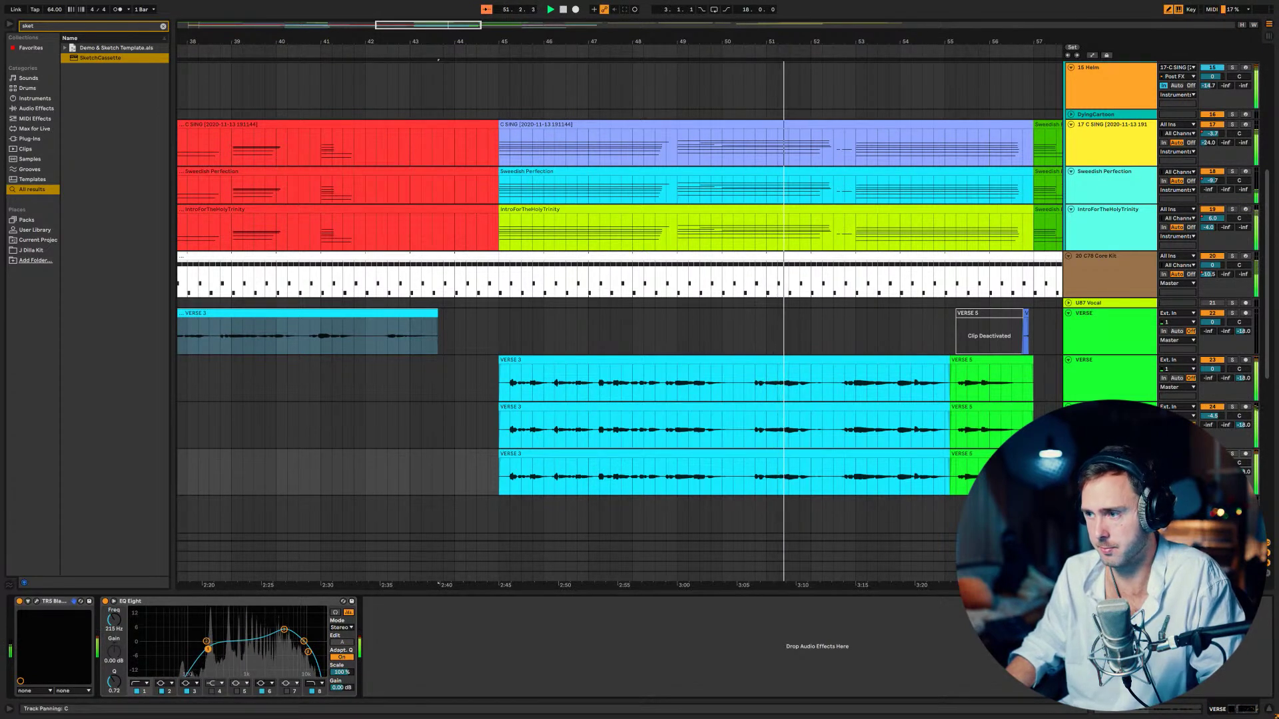
{"action": "left_click", "coordinate": [1232, 407]}
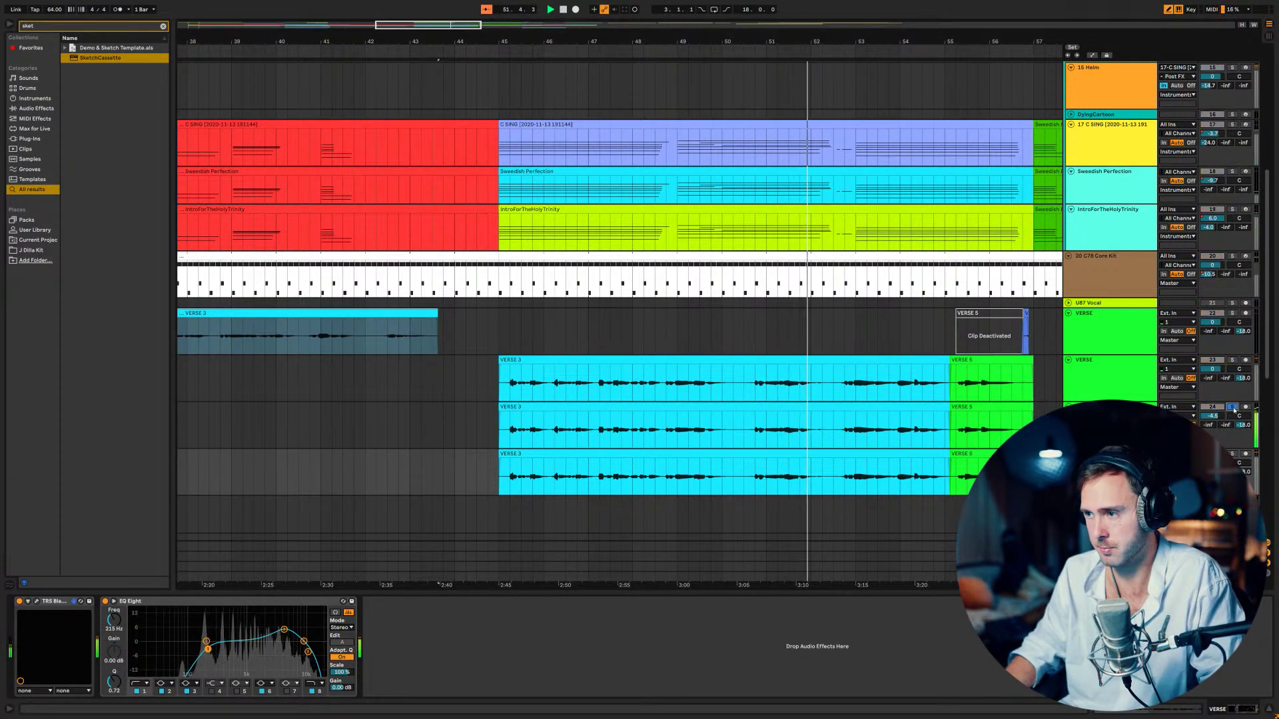
{"action": "left_click", "coordinate": [1232, 407]}
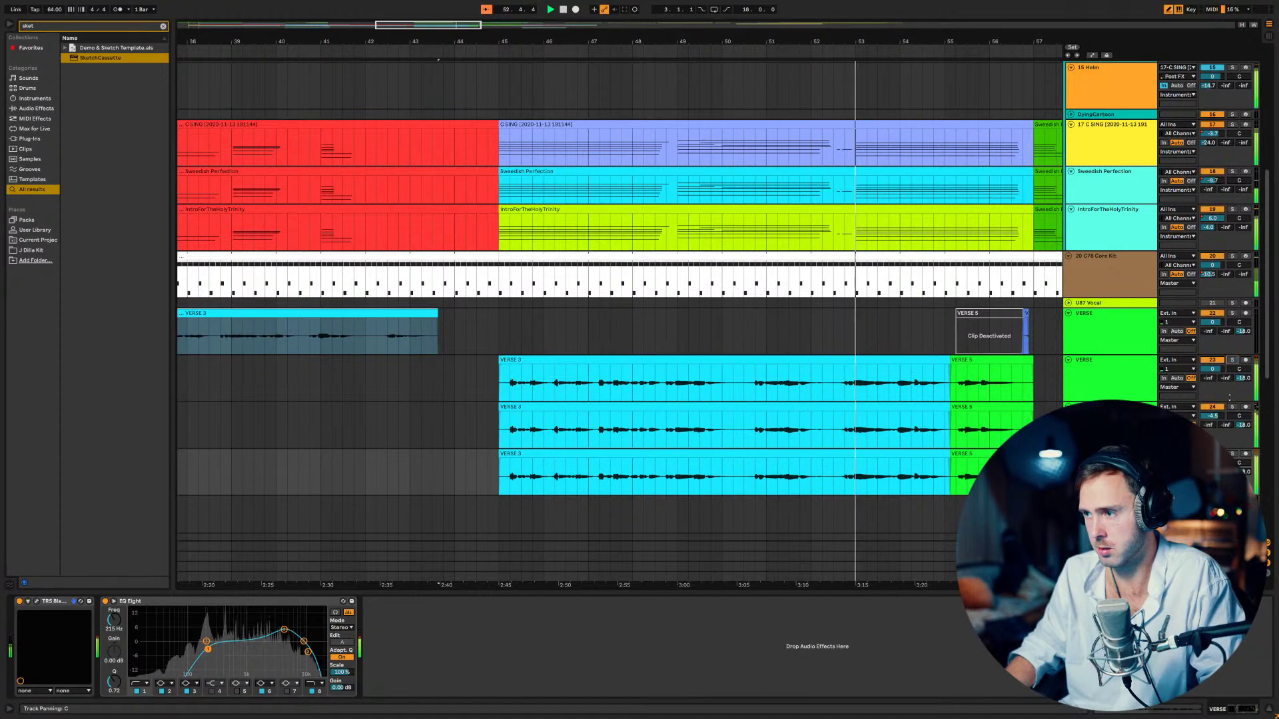
- Stop playback, transpose both clips on the soloed VERSE track below ValhallaVERSE by -12 st, and set their warp mode to Complex Pro
{"action": "left_click", "coordinate": [529, 456]}
{"action": "key", "text": "space"}
{"action": "double_click", "coordinate": [1001, 566]}
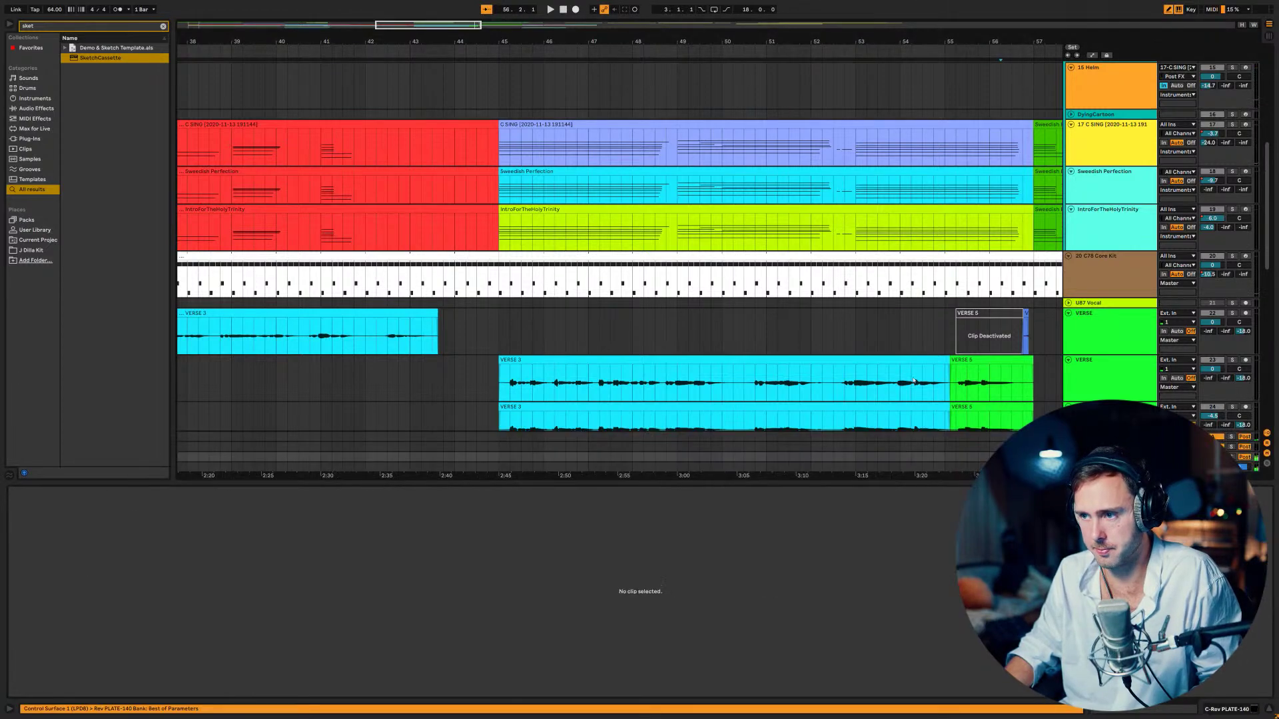
{"action": "scroll", "coordinate": [912, 386], "scroll_direction": "down", "scroll_amount": 5}
{"action": "left_click", "coordinate": [927, 333]}
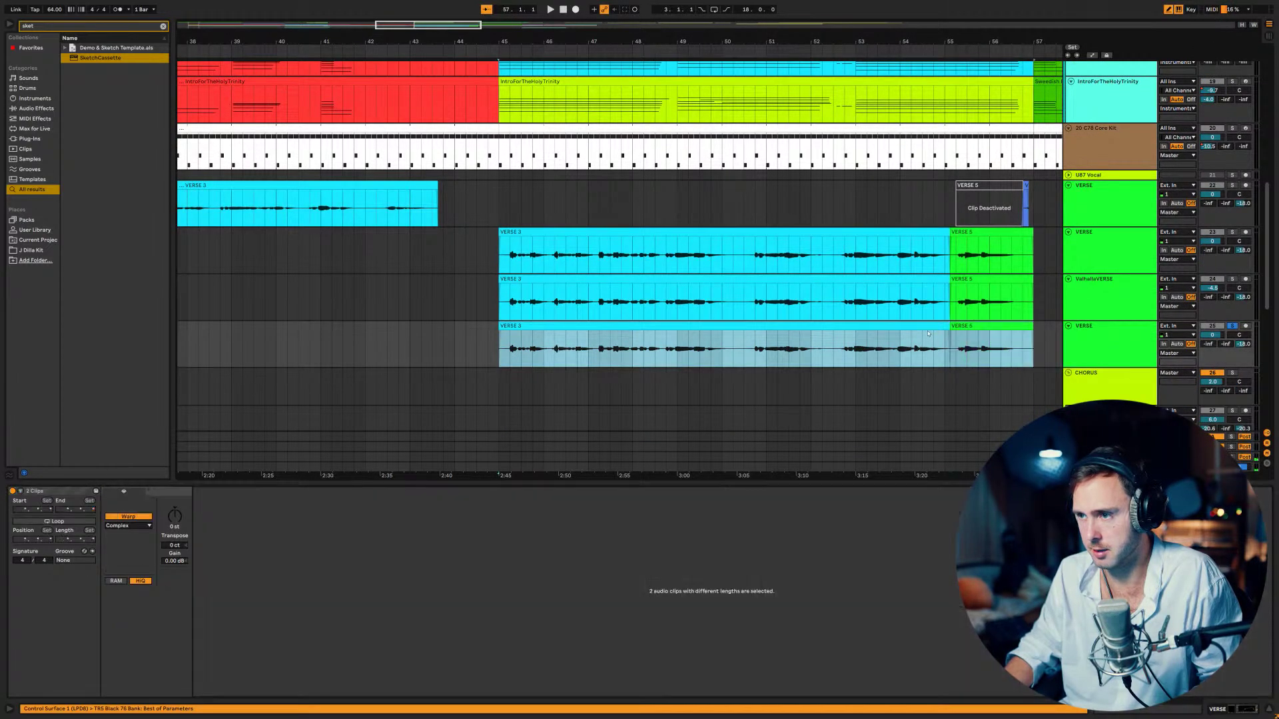
{"action": "left_click", "coordinate": [172, 520]}
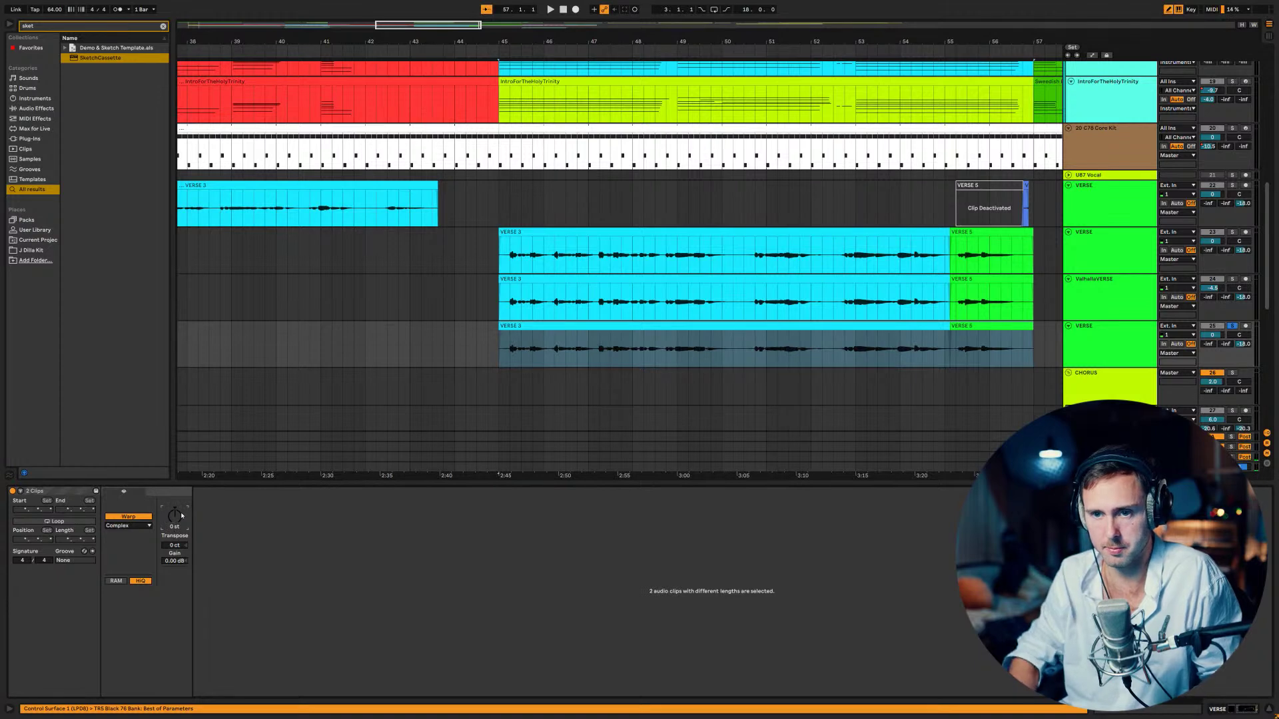
{"action": "left_click_drag", "start_coordinate": [181, 516], "coordinate": [181, 516]}
{"action": "left_click", "coordinate": [141, 528]}
{"action": "left_click", "coordinate": [129, 571]}
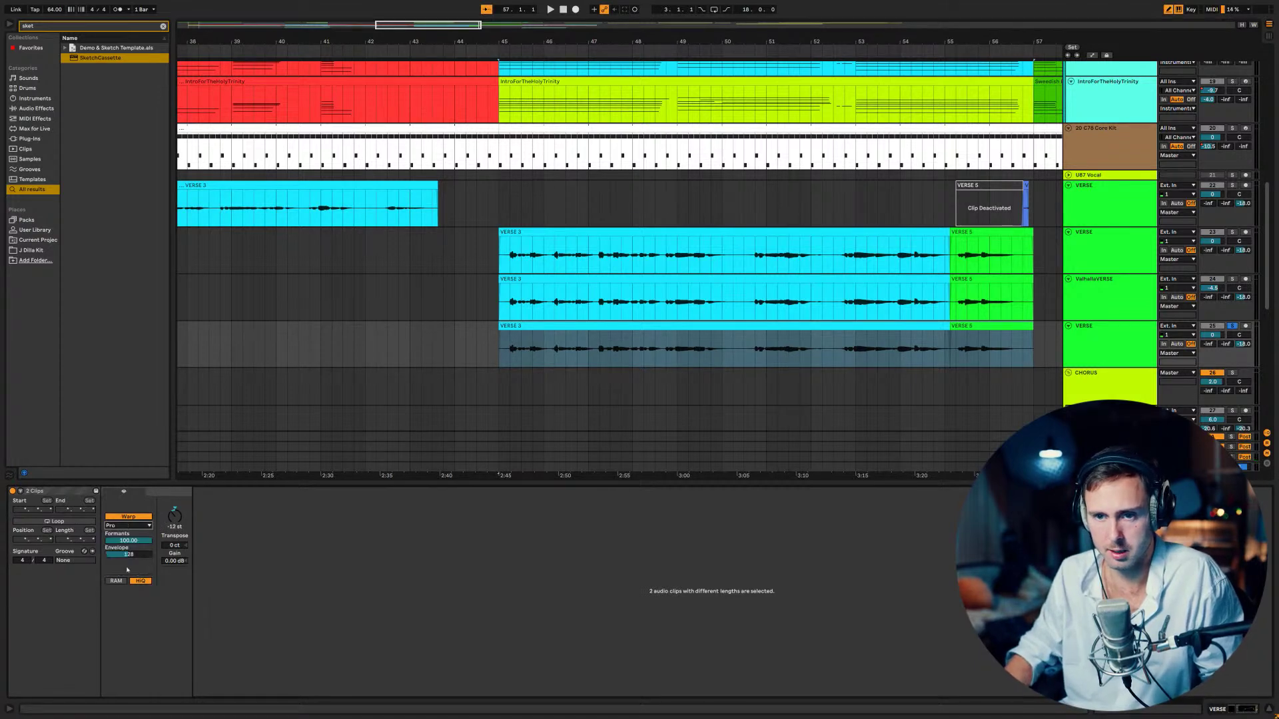
- Play from just before bar 45, lower the transposed VERSE track's volume to -8 dB, and raise its EQ Eight low cut to about 446 Hz
{"action": "left_click", "coordinate": [485, 220]}
{"action": "key", "text": "space"}
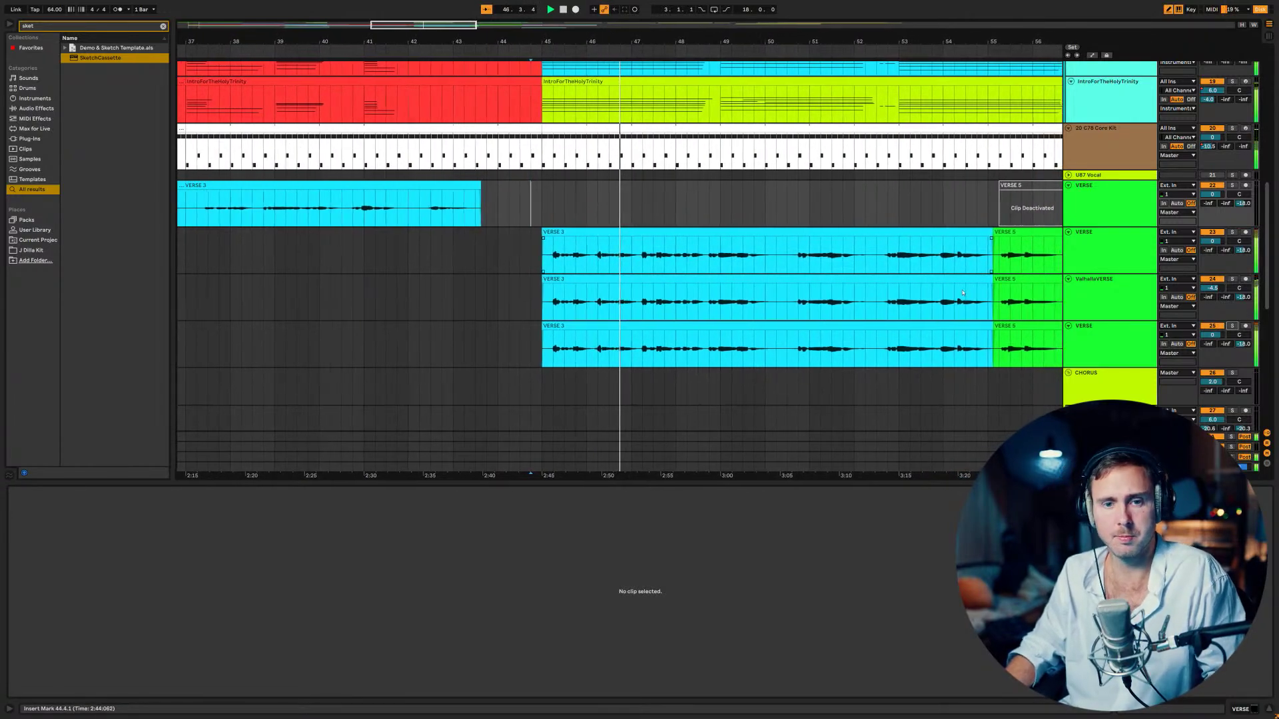
{"action": "left_click_drag", "start_coordinate": [461, 24], "coordinate": [491, 24]}
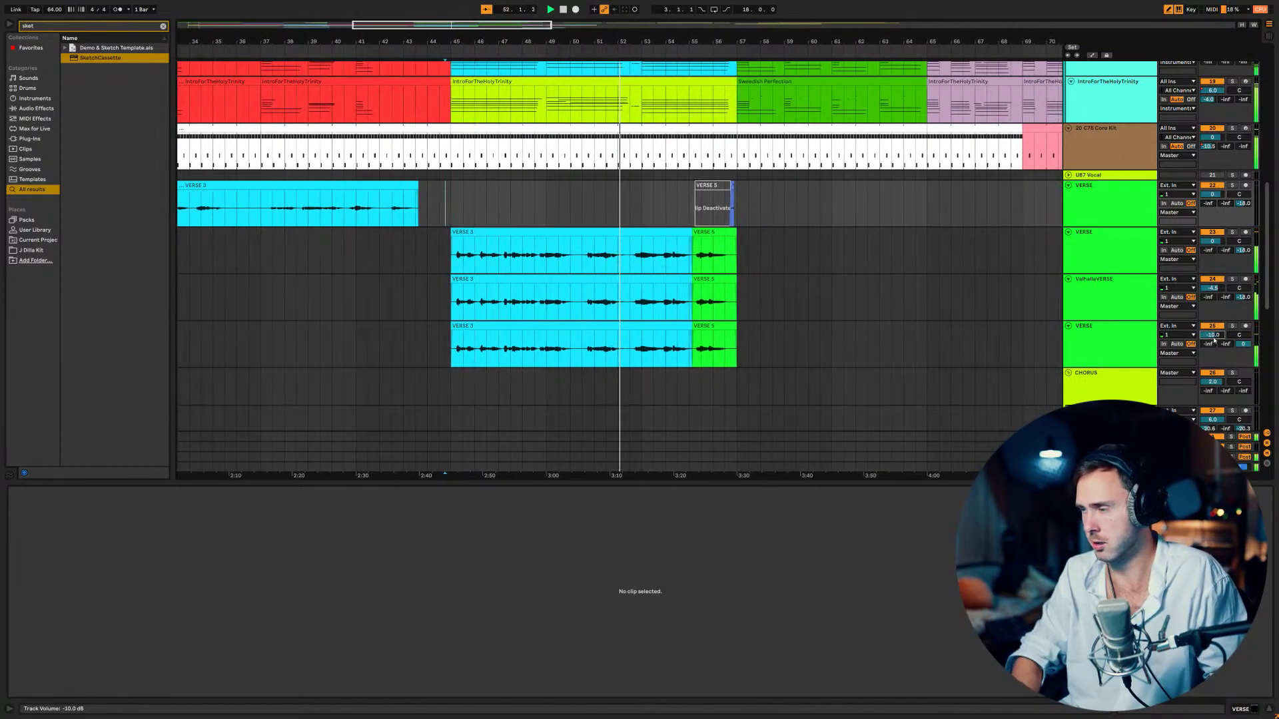
{"action": "left_click", "coordinate": [1136, 347]}
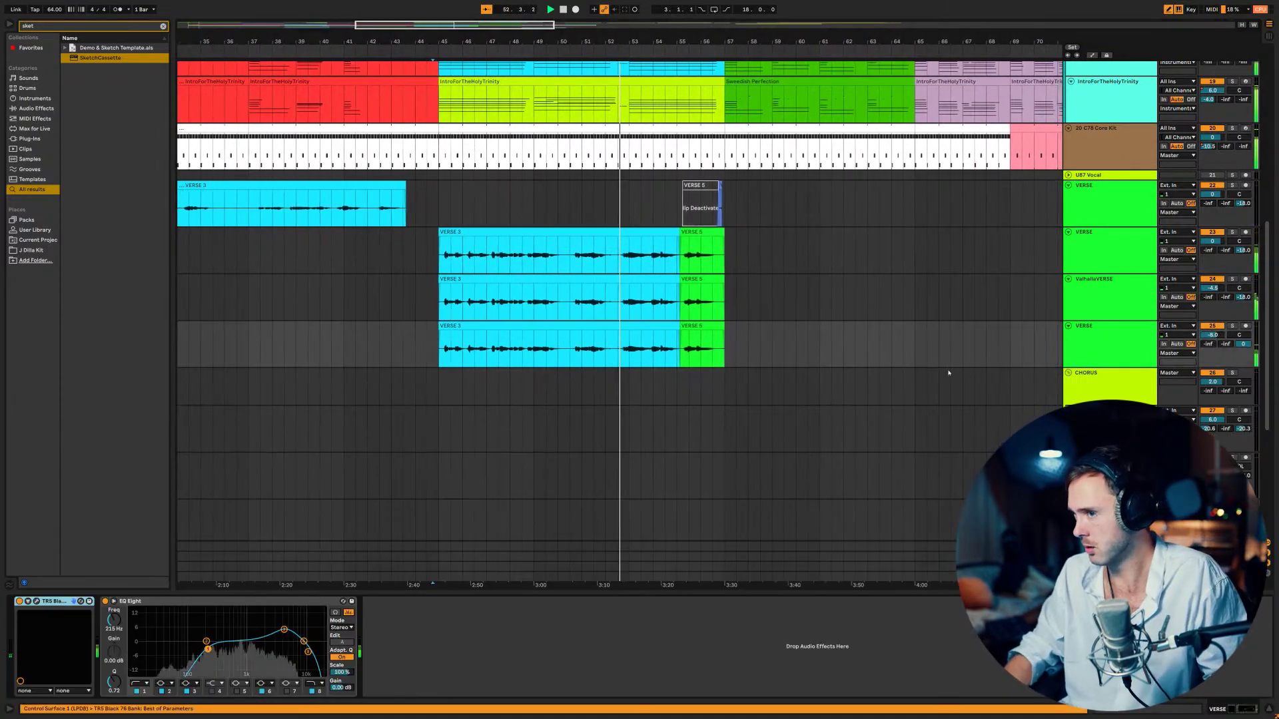
{"action": "left_click_drag", "start_coordinate": [208, 650], "coordinate": [228, 647]}
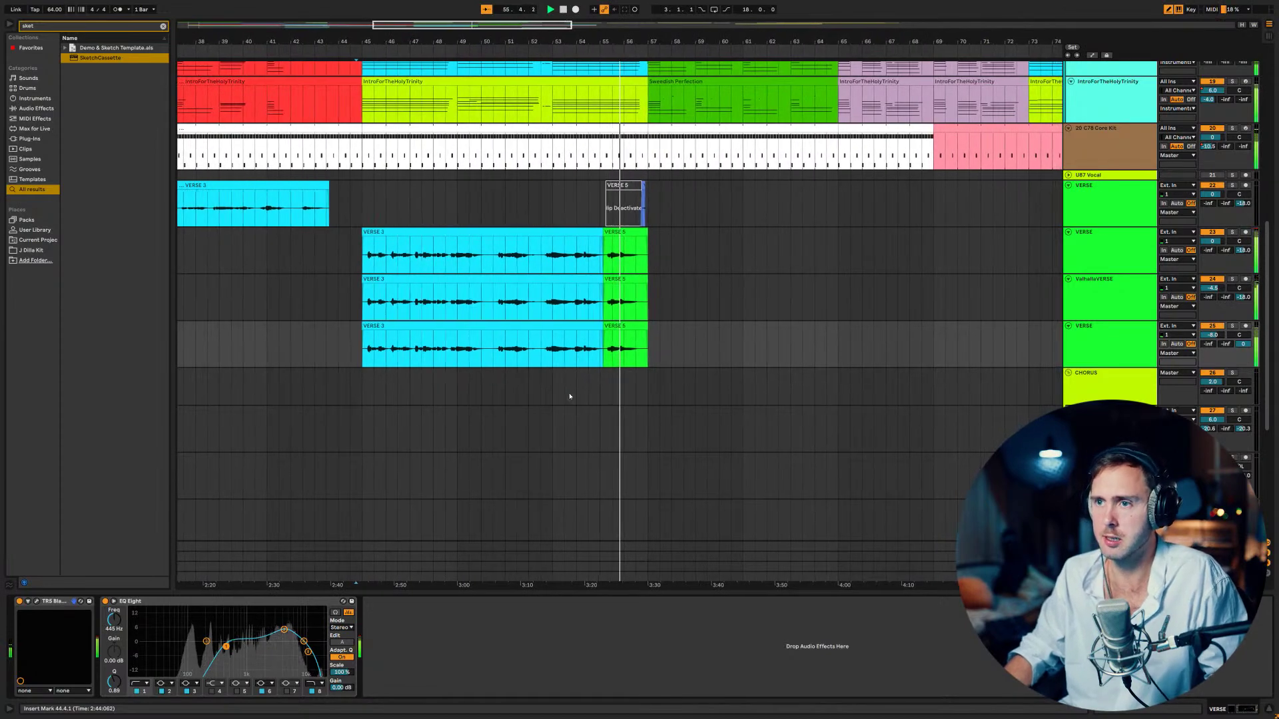
- Delete the deactivated VERSE 5 clip and its leftover sliver before bar 57 on the first VERSE track
{"action": "left_click_drag", "start_coordinate": [660, 215], "coordinate": [577, 195]}
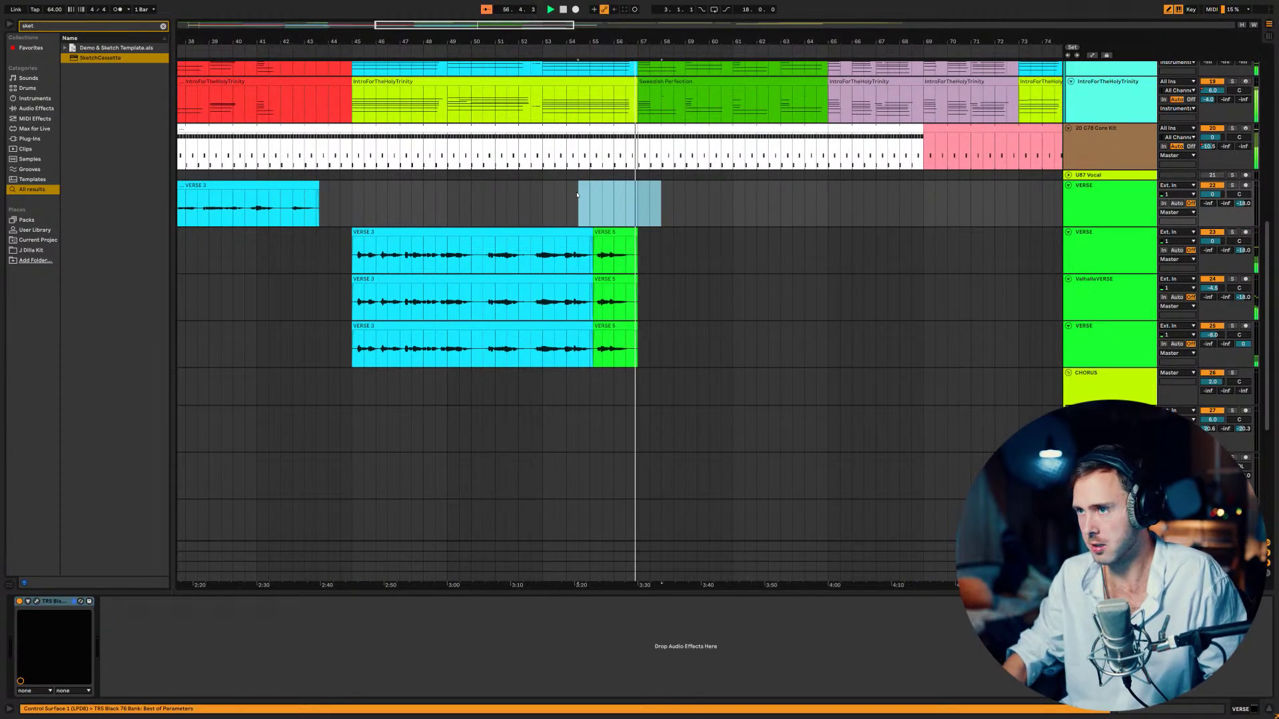
{"action": "scroll", "coordinate": [794, 250], "scroll_direction": "up", "scroll_amount": 5}
{"action": "scroll", "coordinate": [794, 250], "scroll_direction": "up", "scroll_amount": 3}
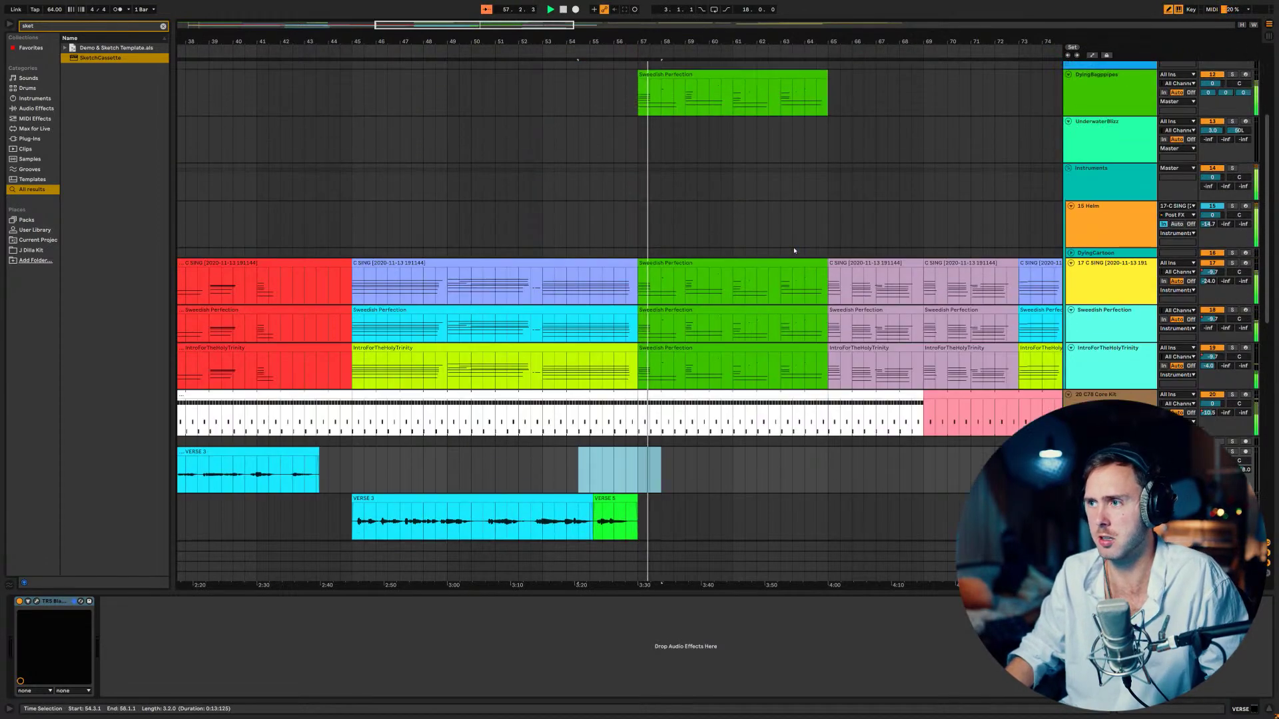
- Copy the purple IntroForTheHolyTrinity clip at bar 65 onto the DyingBagpipes track and duplicate it to bar 69
{"action": "scroll", "coordinate": [794, 250], "scroll_direction": "up", "scroll_amount": 2}
{"action": "scroll", "coordinate": [794, 251], "scroll_direction": "up", "scroll_amount": 2}
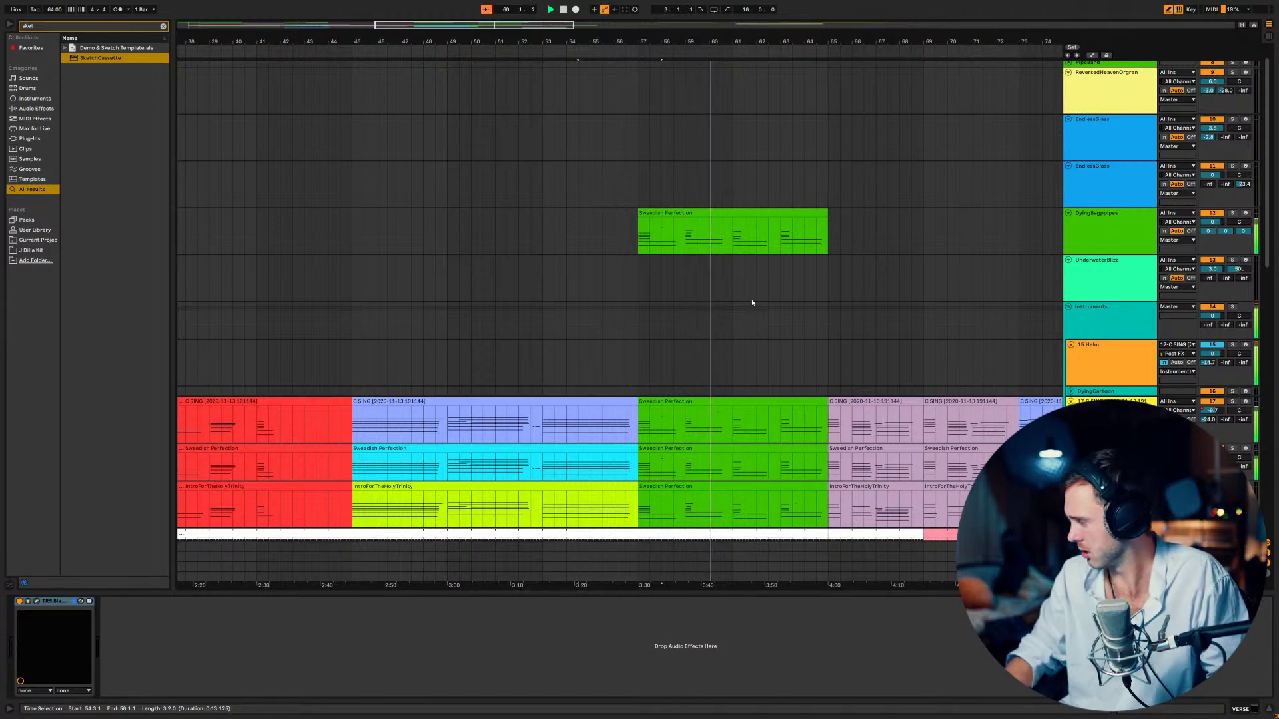
{"action": "scroll", "coordinate": [744, 343], "scroll_direction": "down", "scroll_amount": 5}
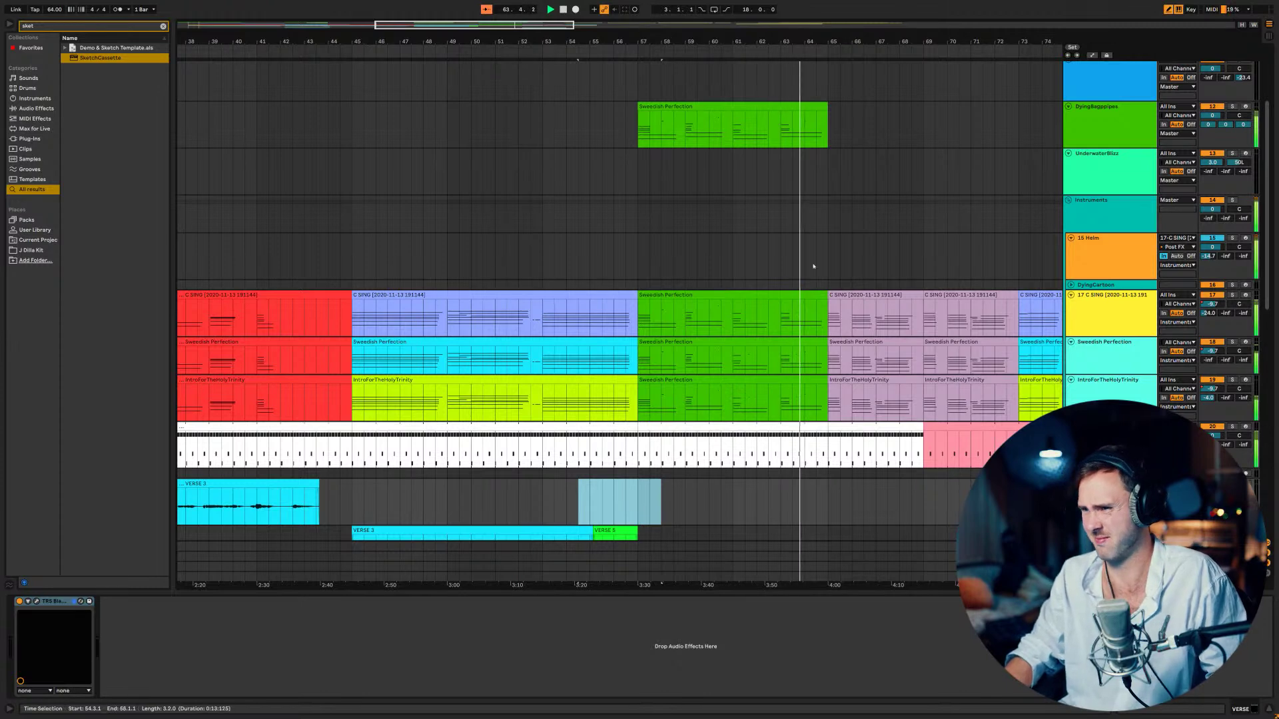
{"action": "scroll", "coordinate": [839, 293], "scroll_direction": "down", "scroll_amount": 2}
{"action": "scroll", "coordinate": [877, 312], "scroll_direction": "up", "scroll_amount": 3}
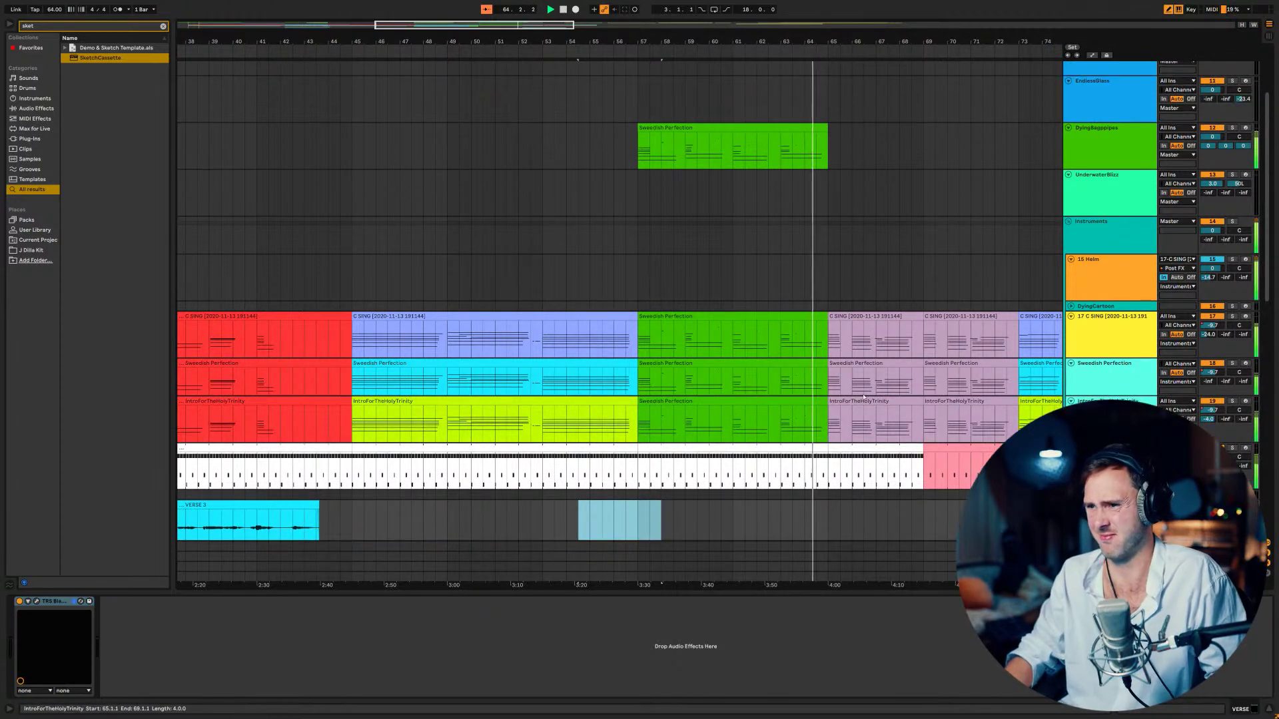
{"action": "left_click_drag", "start_coordinate": [868, 414], "coordinate": [866, 156]}
{"action": "key", "text": "ctrl+d"}
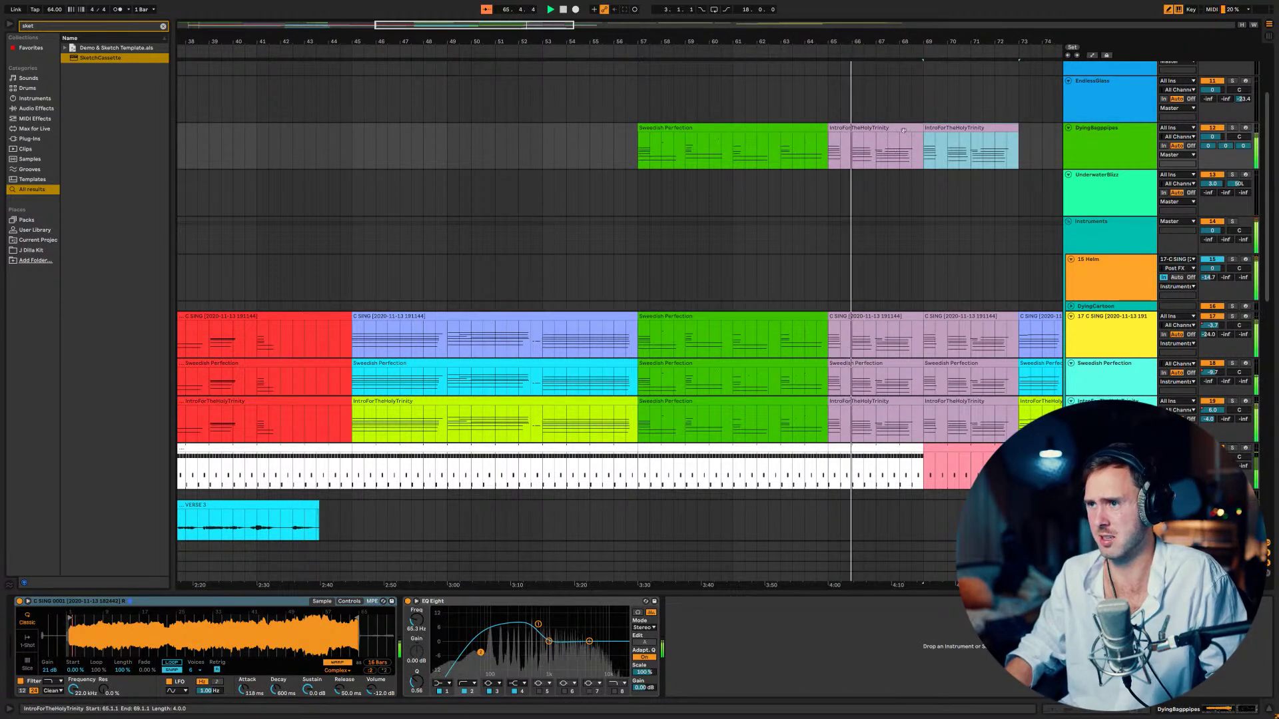
- Copy the C SING clip spanning bars 73 to 79 onto the DyingBagpipes track and audition the section
{"action": "scroll", "coordinate": [903, 159], "scroll_direction": "down", "scroll_amount": 3}
{"action": "scroll", "coordinate": [908, 176], "scroll_direction": "up", "scroll_amount": 3}
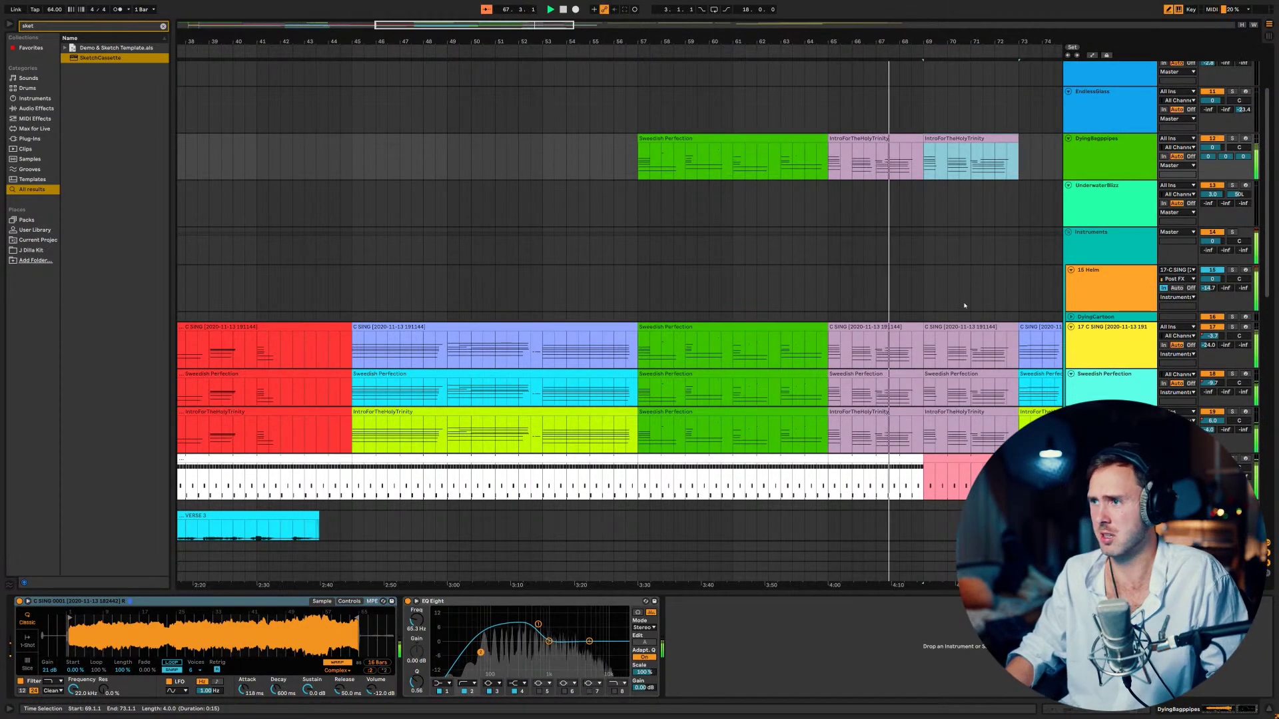
{"action": "scroll", "coordinate": [966, 264], "scroll_direction": "up", "scroll_amount": 3}
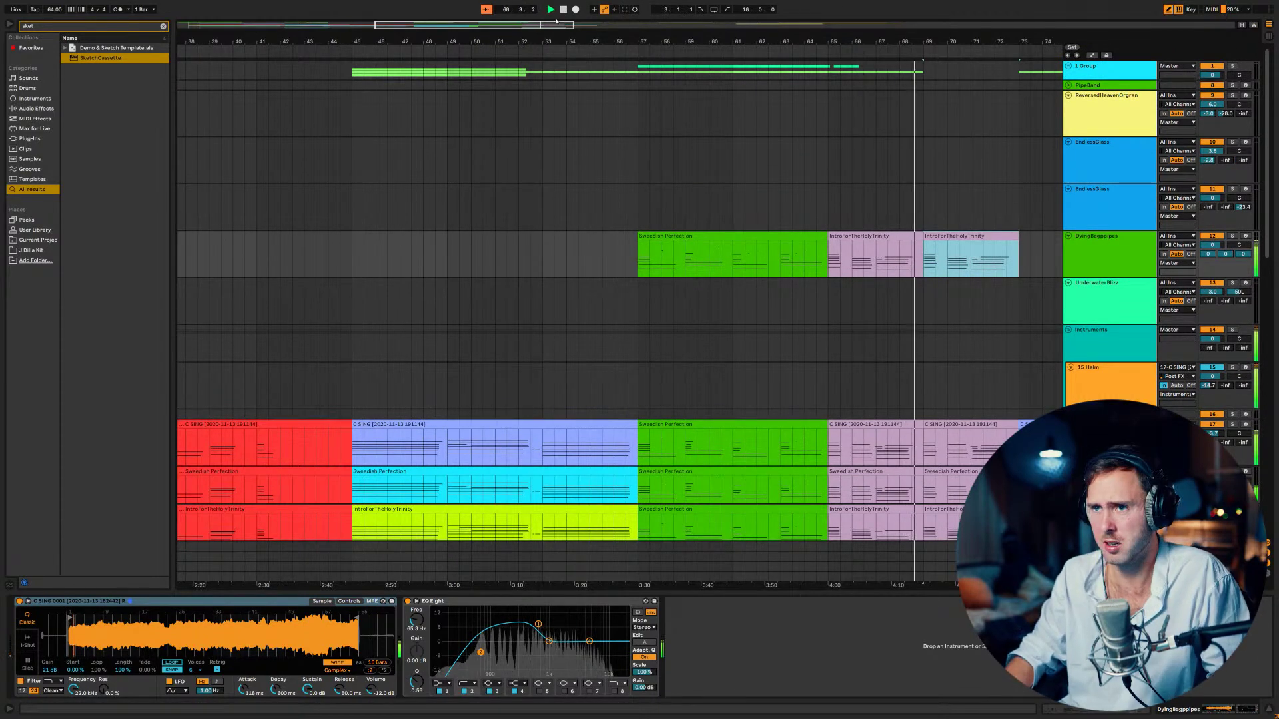
{"action": "scroll", "coordinate": [877, 273], "scroll_direction": "down", "scroll_amount": 3}
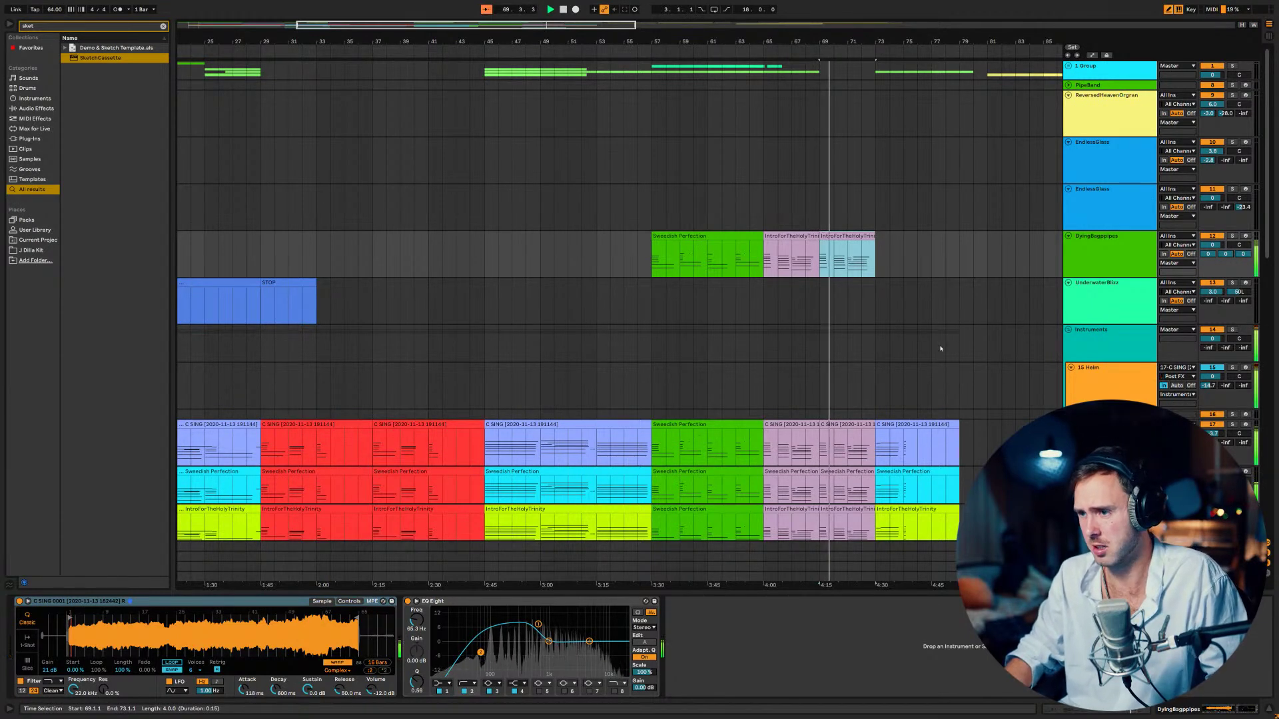
{"action": "left_click_drag", "start_coordinate": [932, 445], "coordinate": [891, 251]}
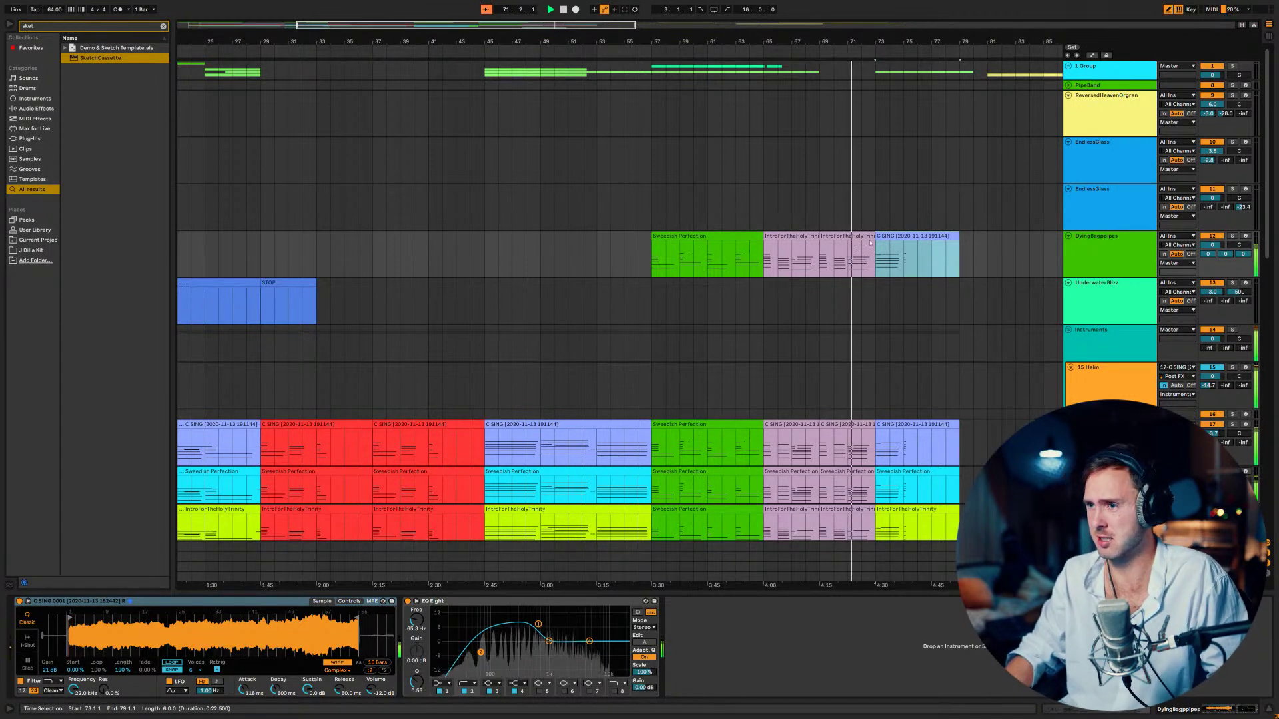
{"action": "scroll", "coordinate": [899, 263], "scroll_direction": "down", "scroll_amount": 2}
{"action": "scroll", "coordinate": [908, 234], "scroll_direction": "up", "scroll_amount": 1}
{"action": "scroll", "coordinate": [908, 234], "scroll_direction": "up", "scroll_amount": 1}
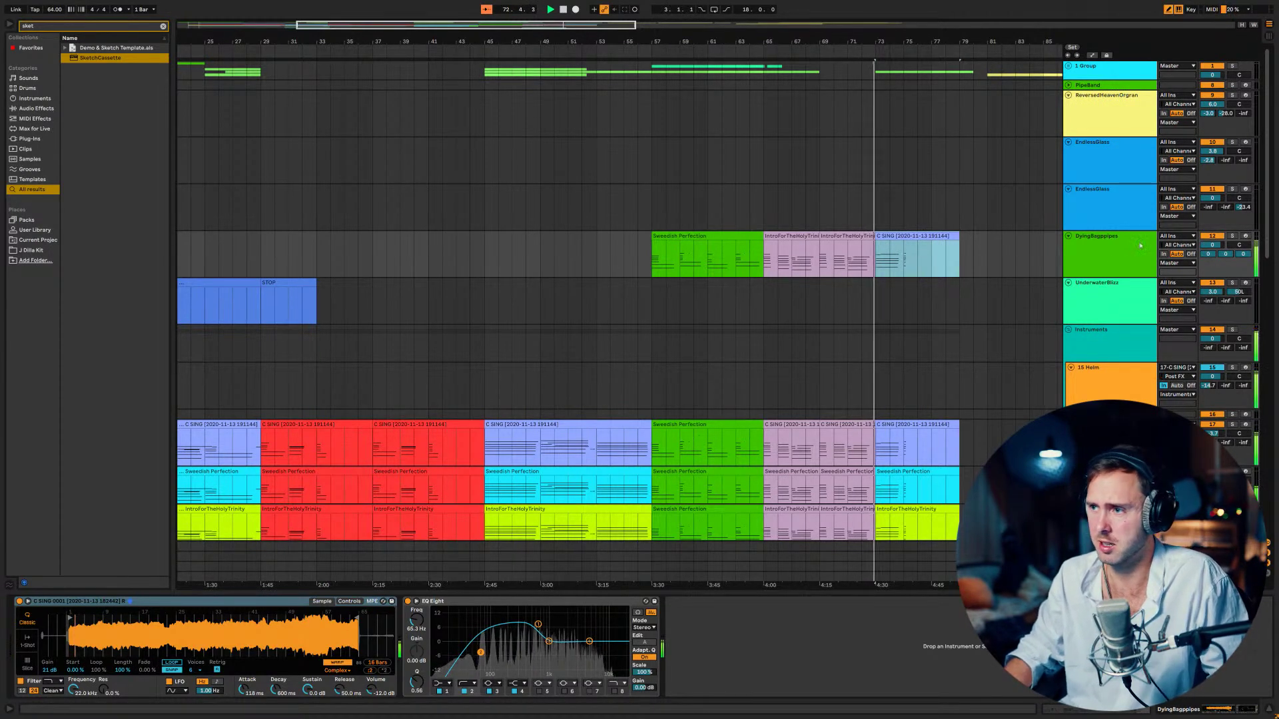
{"action": "left_click", "coordinate": [918, 258]}
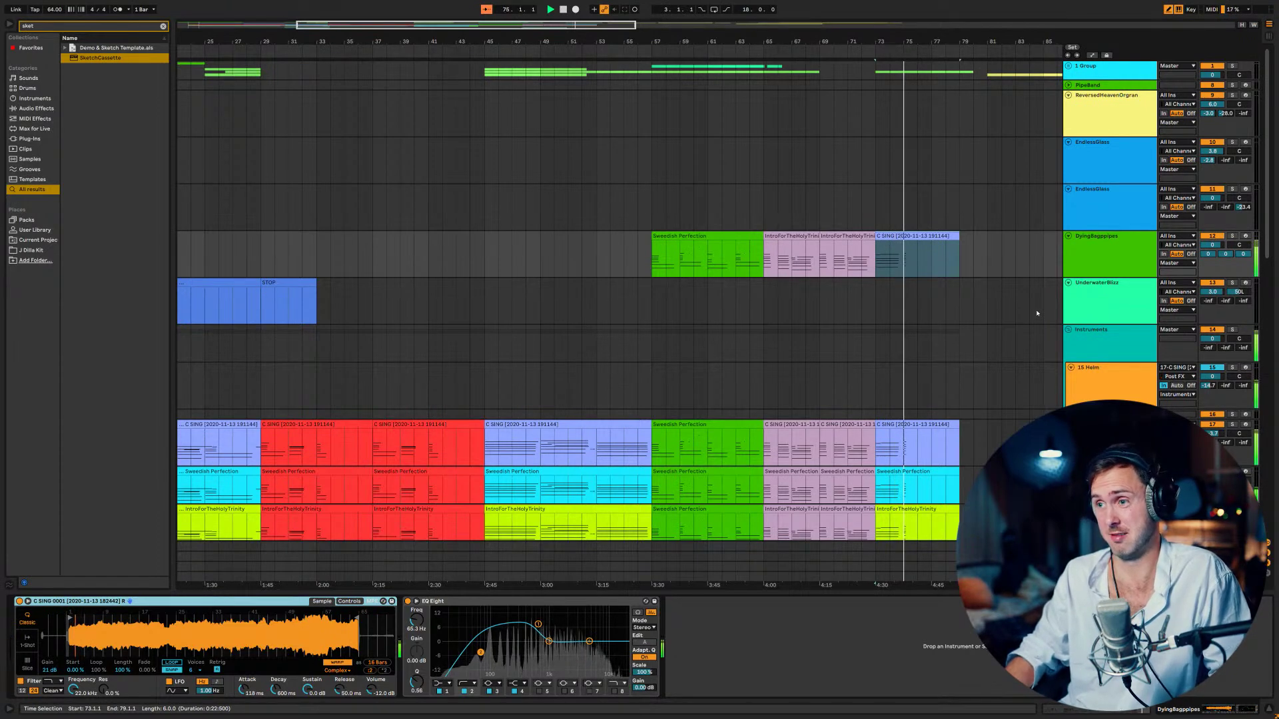
{"action": "scroll", "coordinate": [1037, 313], "scroll_direction": "down", "scroll_amount": 2}
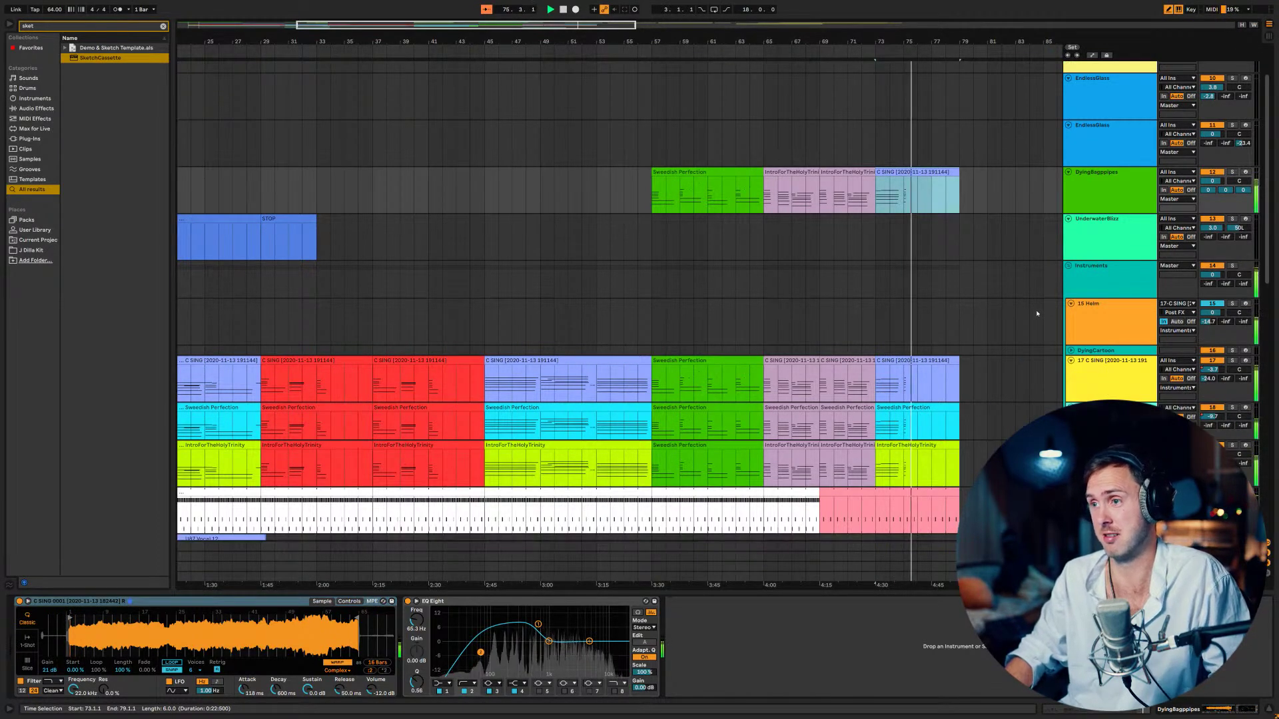
{"action": "scroll", "coordinate": [1037, 313], "scroll_direction": "up", "scroll_amount": 2}
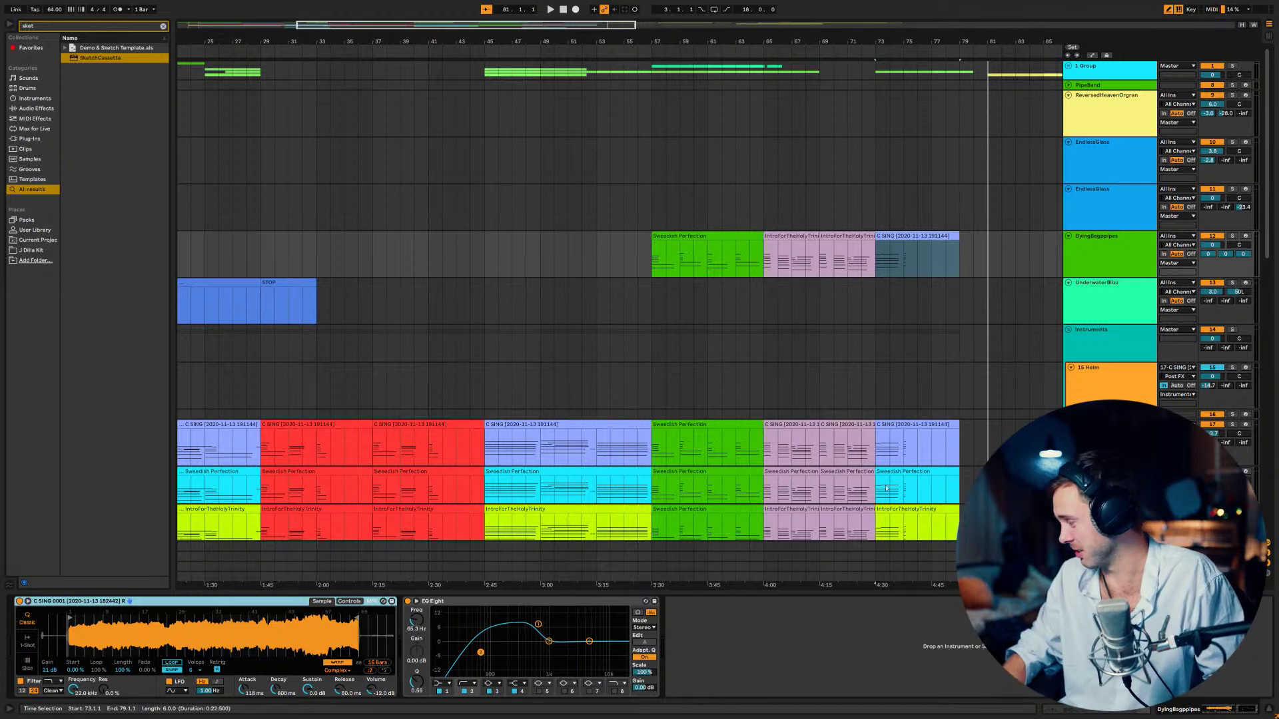
- Search the device library for "util" and add the Utility effect after EQ Eight on the DyingBagpipes track
{"action": "key", "text": "ctrl+f"}
{"action": "type", "text": "util"}
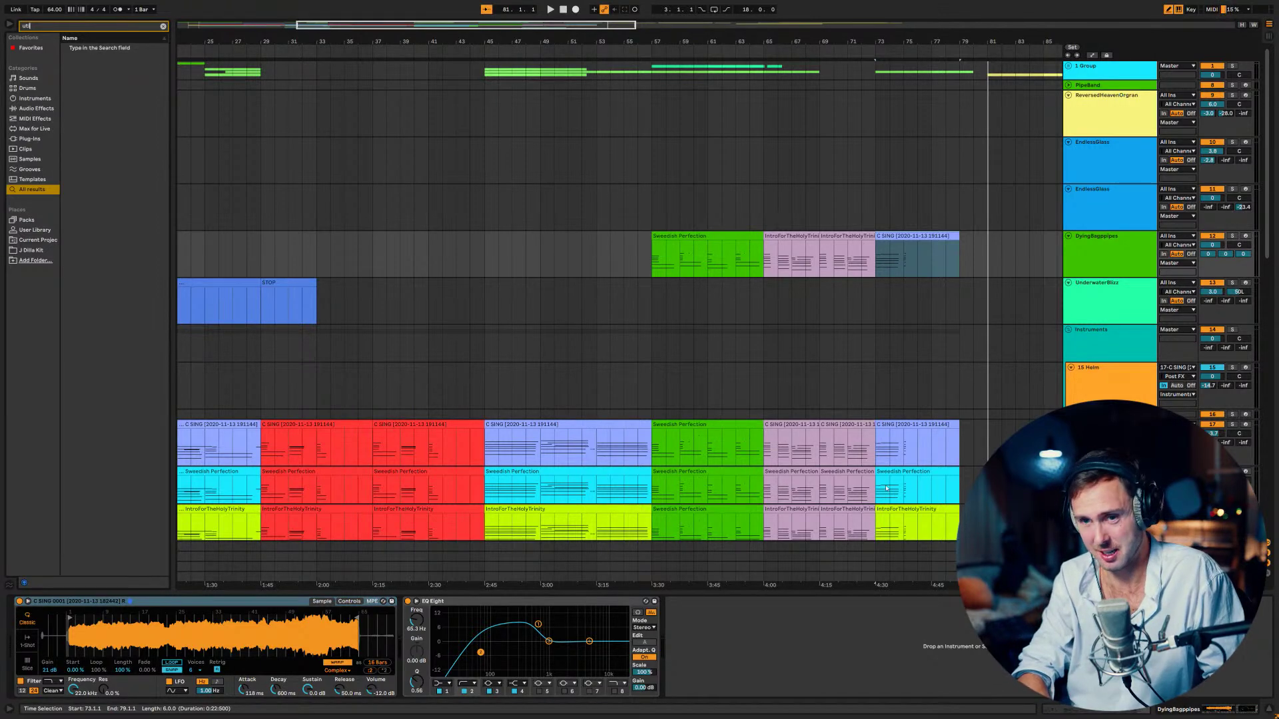
{"action": "key", "text": "Down"}
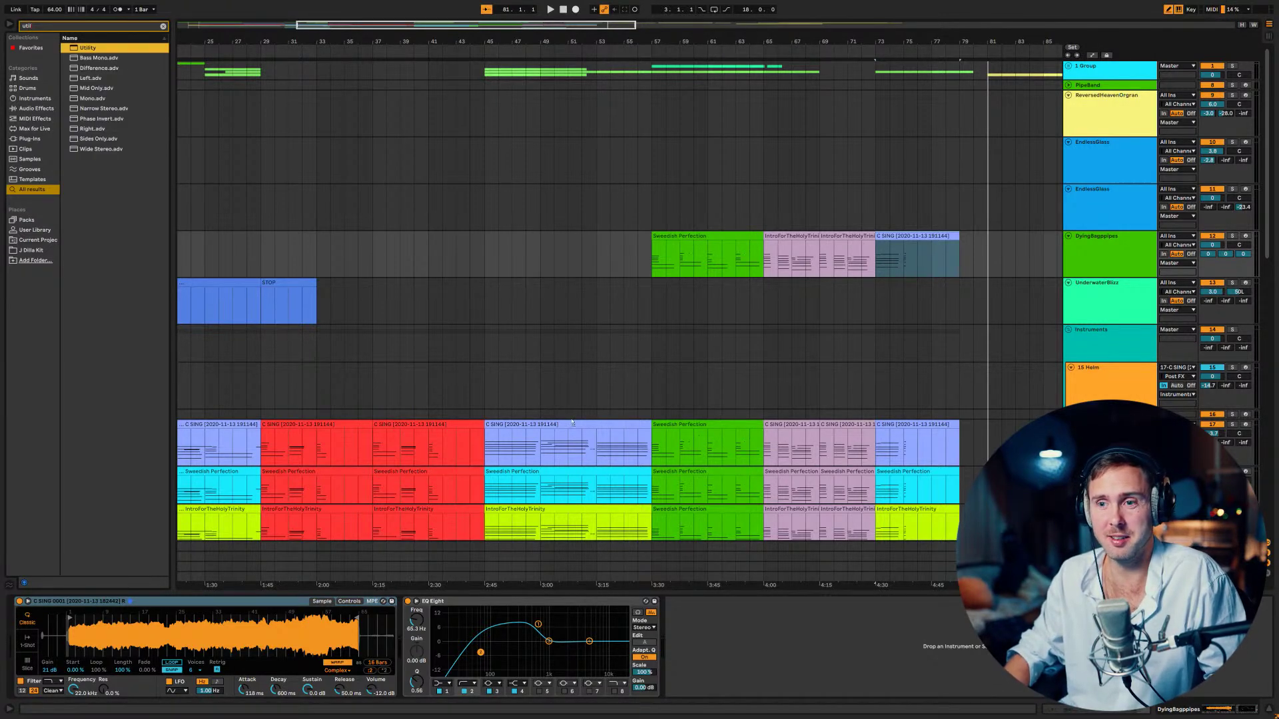
{"action": "key", "text": "Return"}
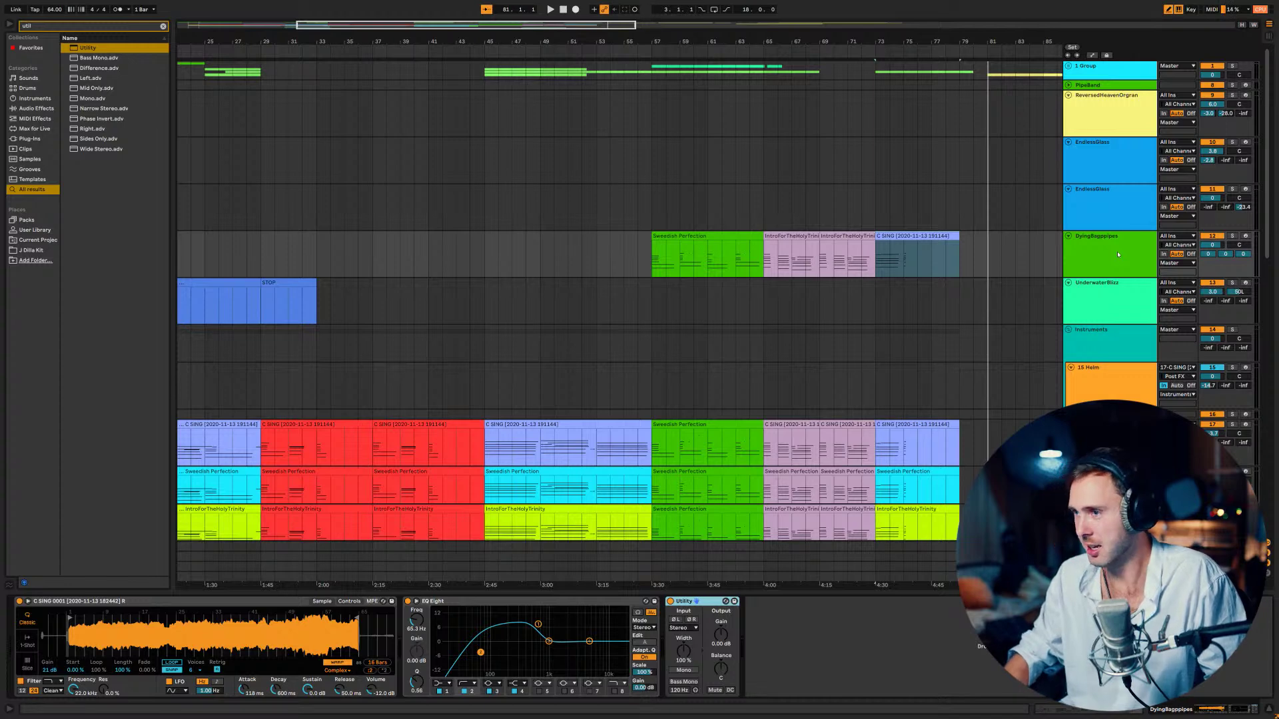
{"action": "left_click", "coordinate": [1068, 236]}
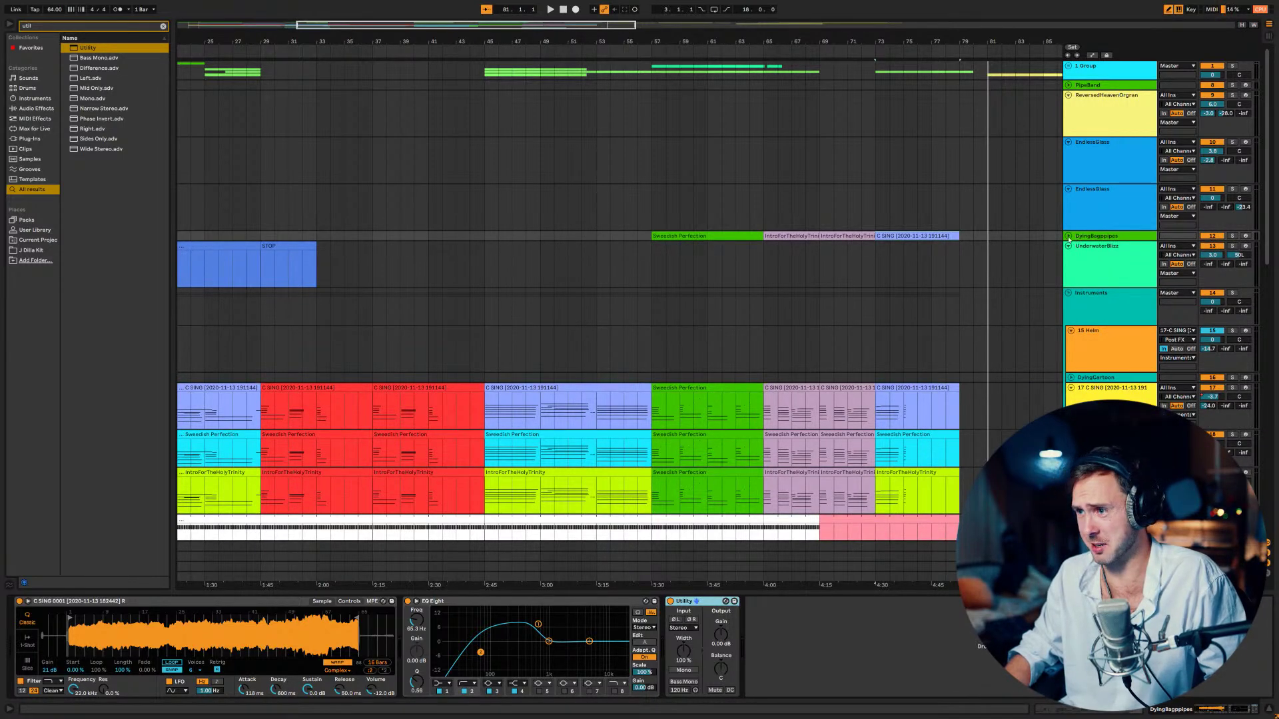
{"action": "left_click", "coordinate": [1067, 236]}
{"action": "left_click", "coordinate": [1092, 249]}
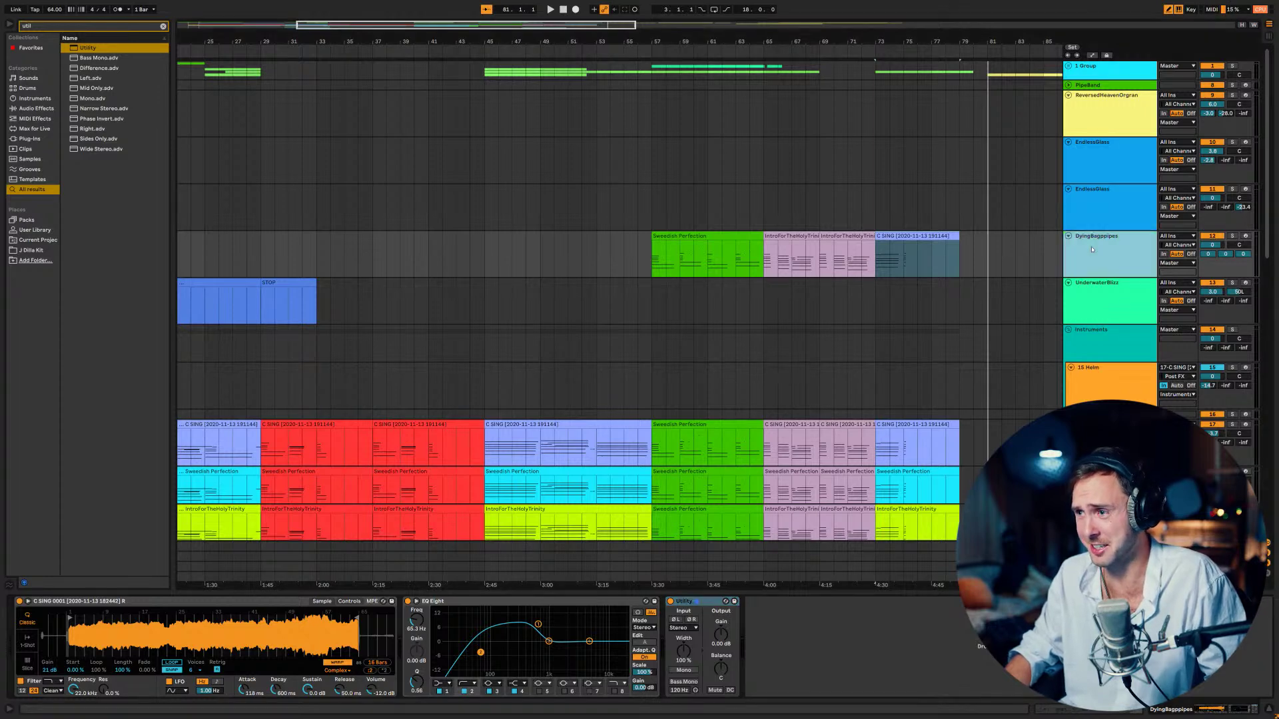
{"action": "key", "text": "a"}
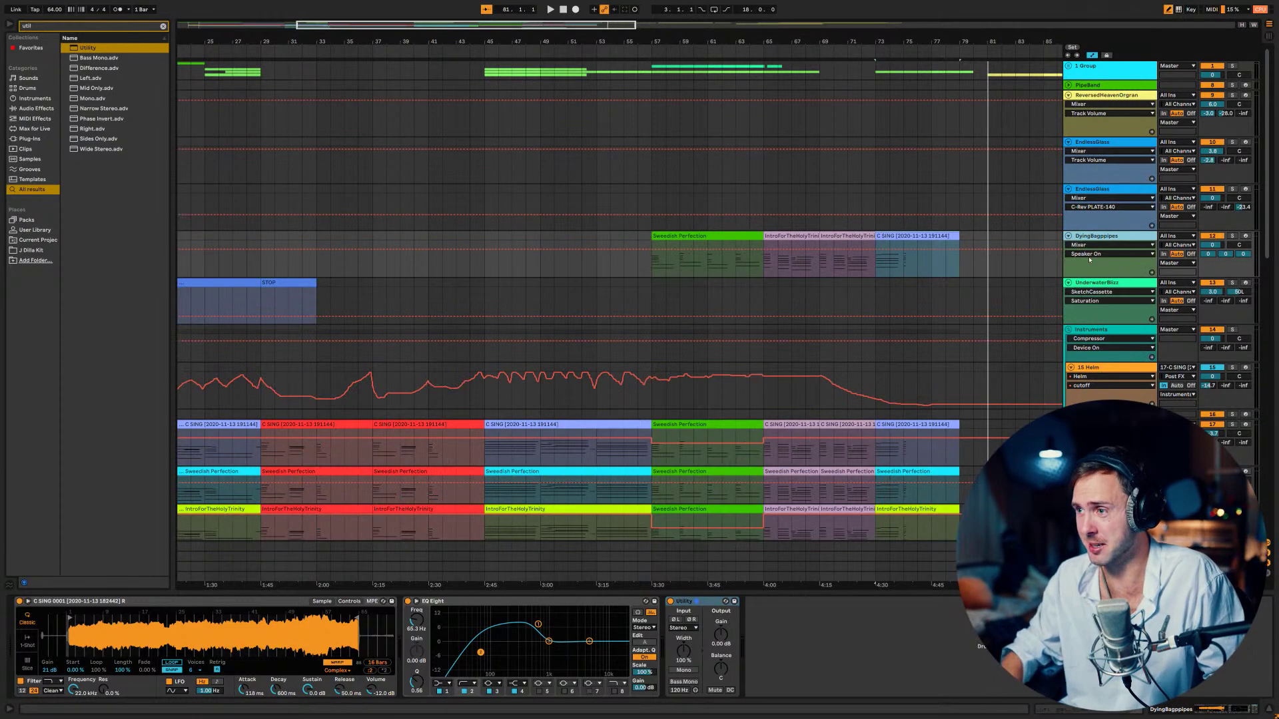
{"action": "left_click", "coordinate": [708, 604]}
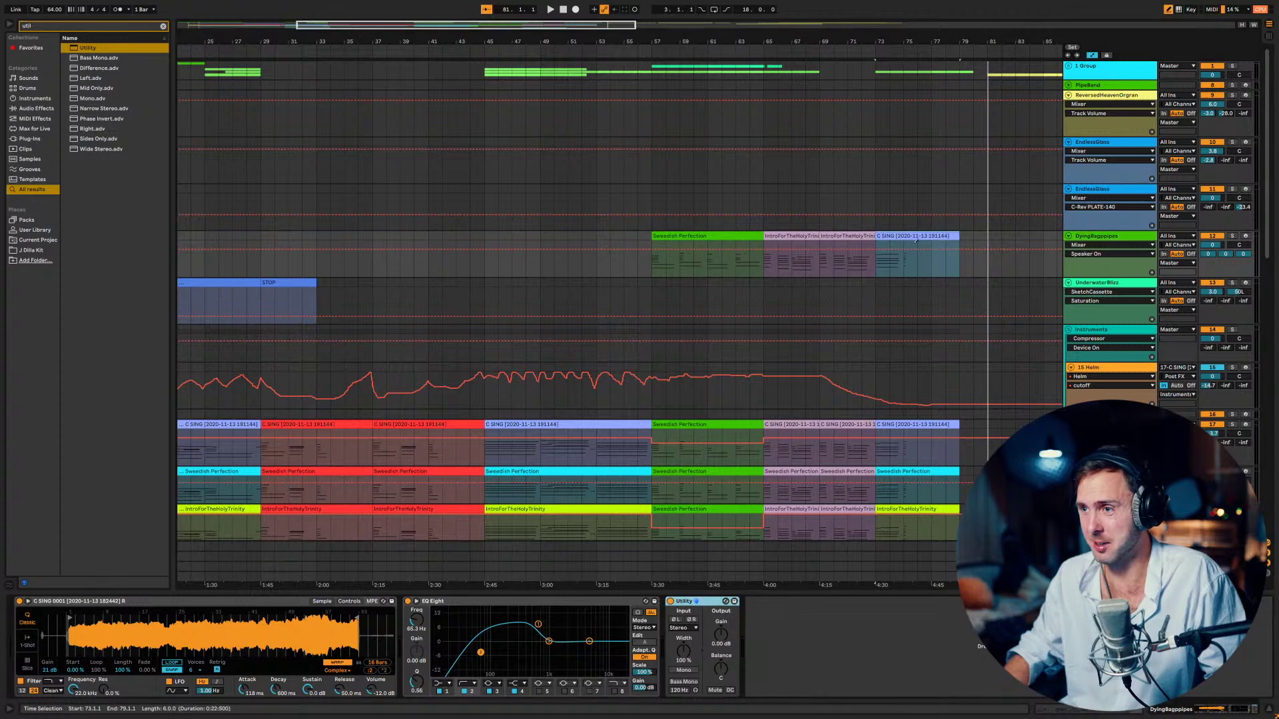
{"action": "left_click", "coordinate": [721, 635]}
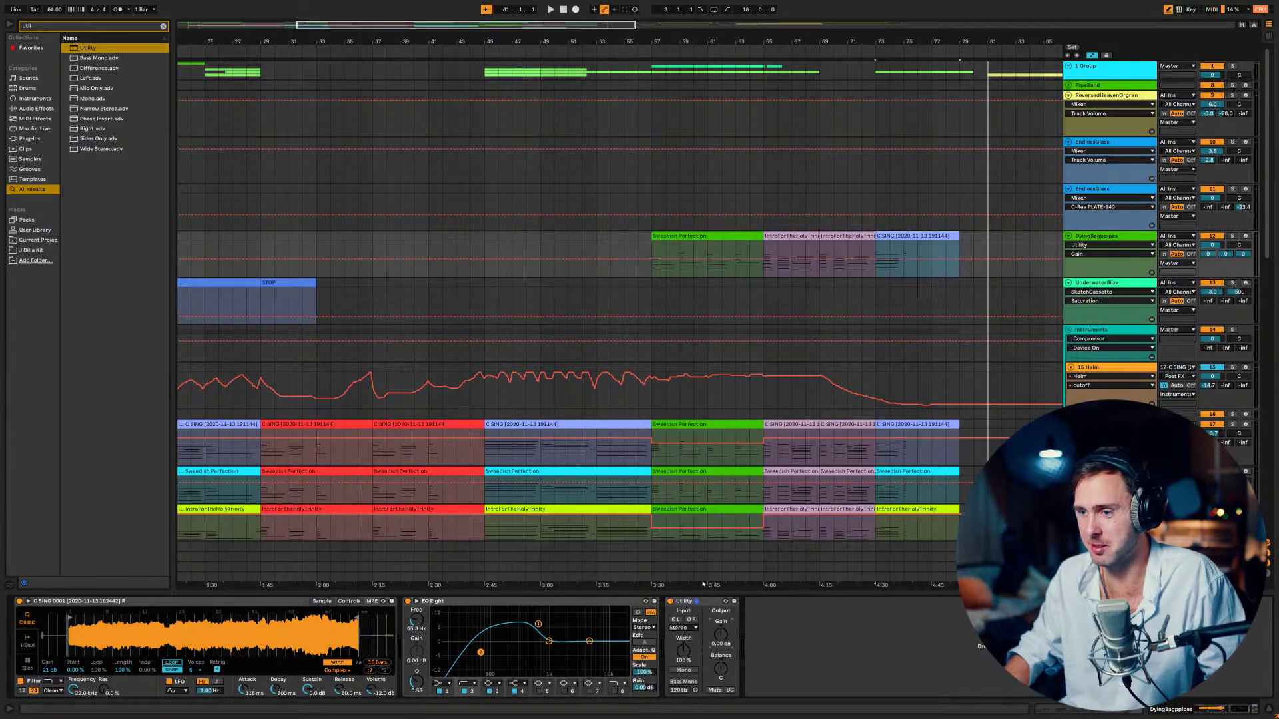
{"action": "left_click_drag", "start_coordinate": [768, 255], "coordinate": [776, 256]}
{"action": "key", "text": "ctrl+z"}
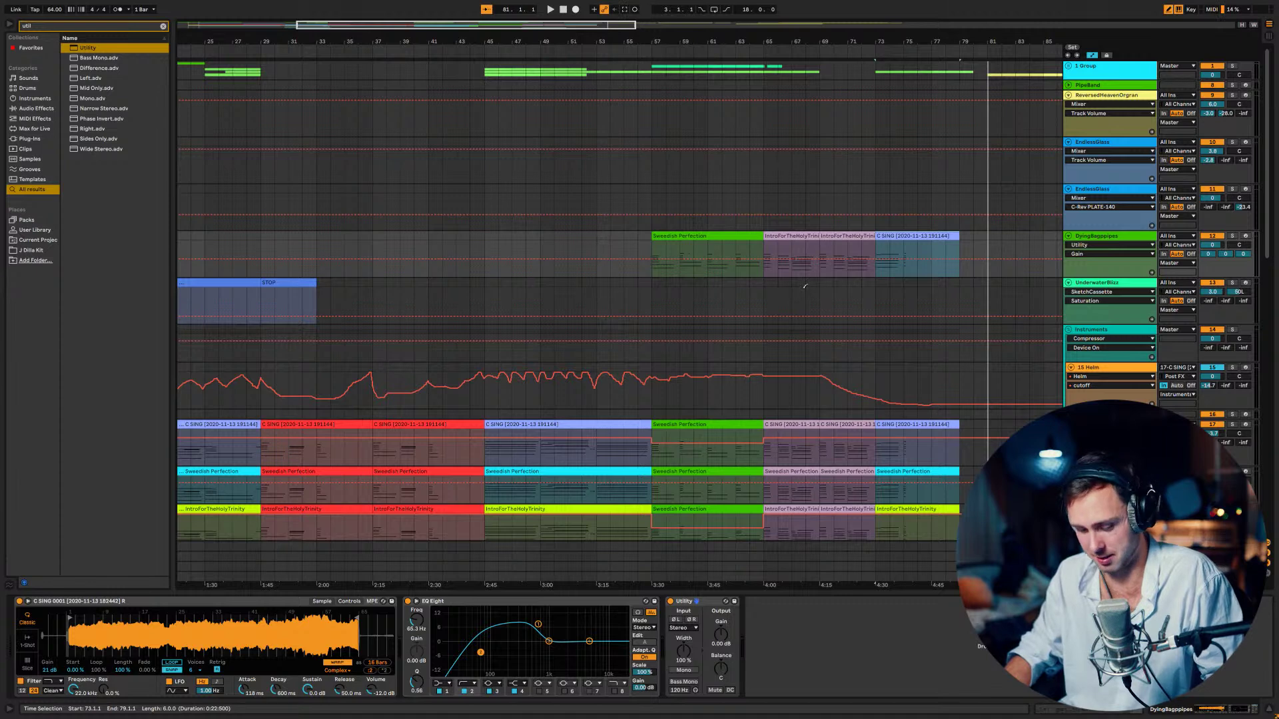
{"action": "key", "text": "a"}
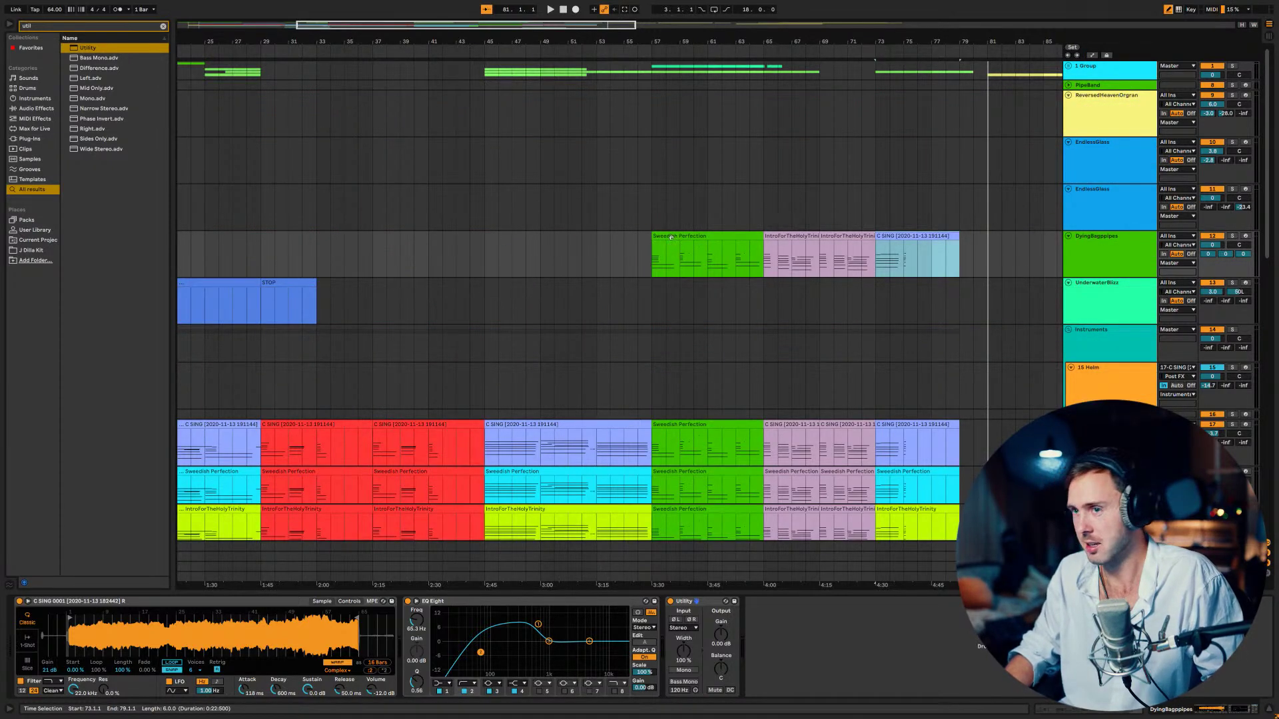
- Record Utility gain automation on the DyingBagpipes track from bar 57 to bar 81, ending at 4.00 dB
{"action": "left_click", "coordinate": [653, 260]}
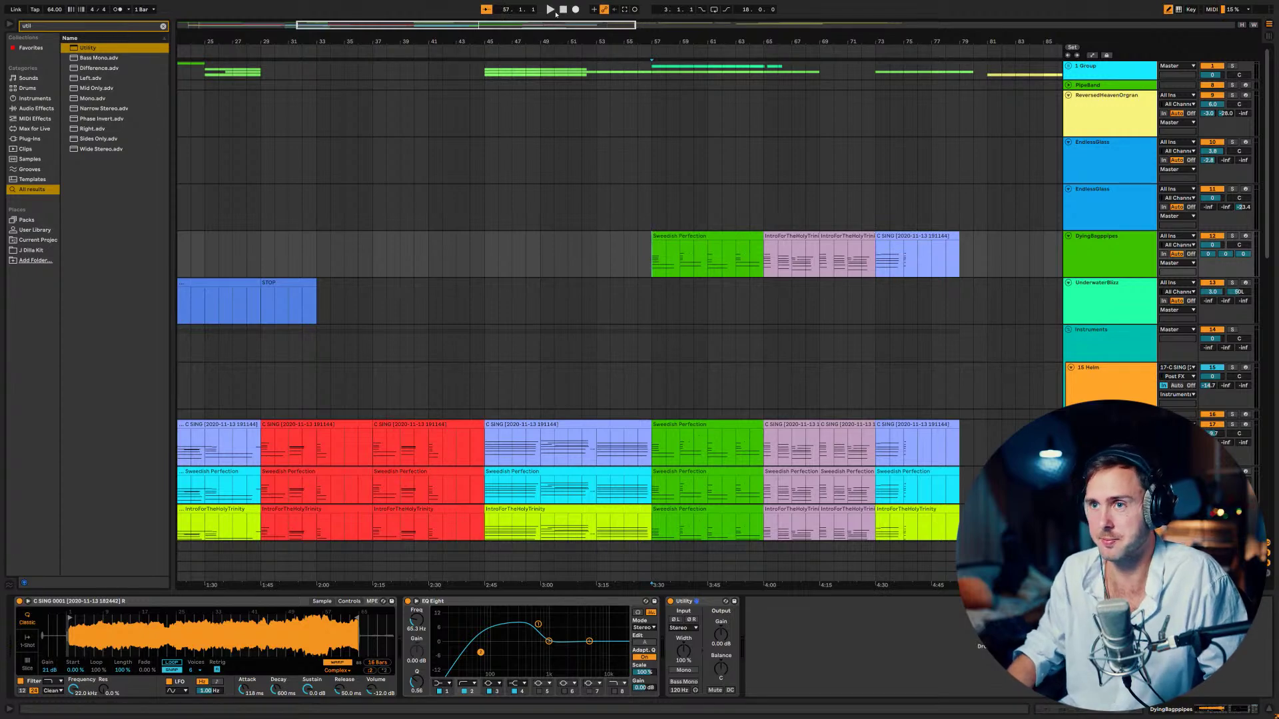
{"action": "left_click", "coordinate": [576, 10]}
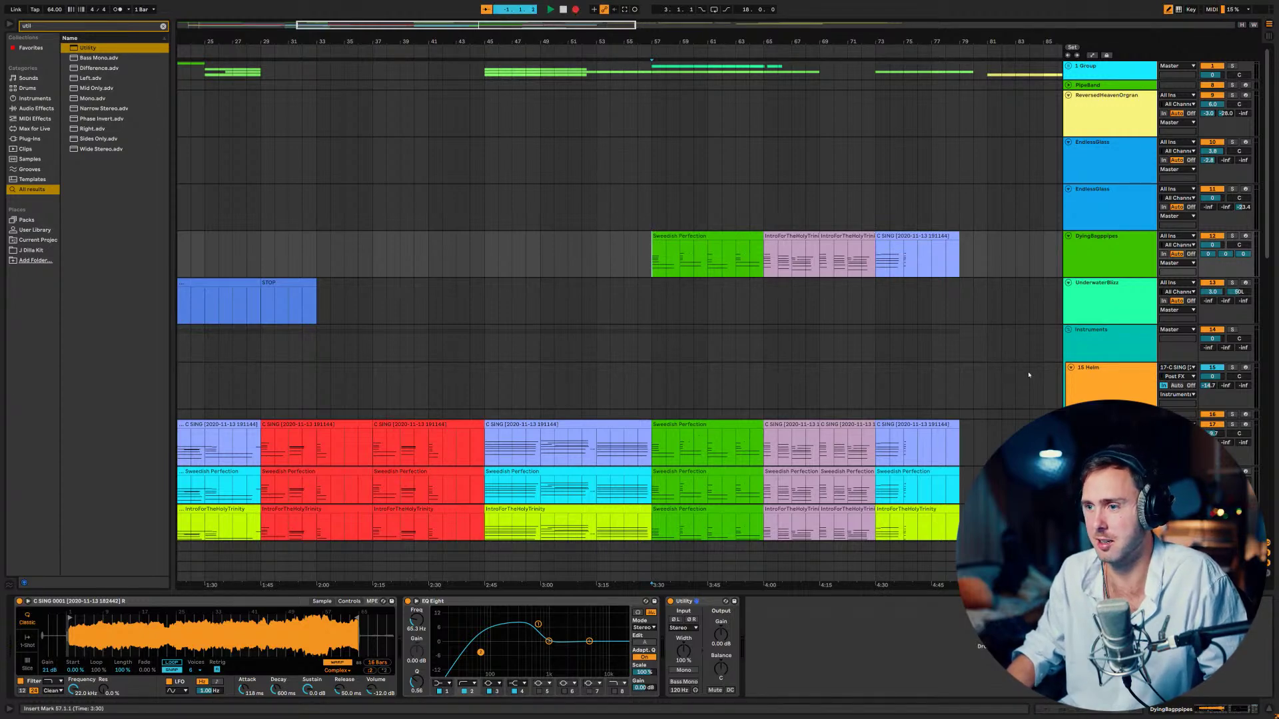
{"action": "scroll", "coordinate": [1094, 313], "scroll_direction": "down", "scroll_amount": 12}
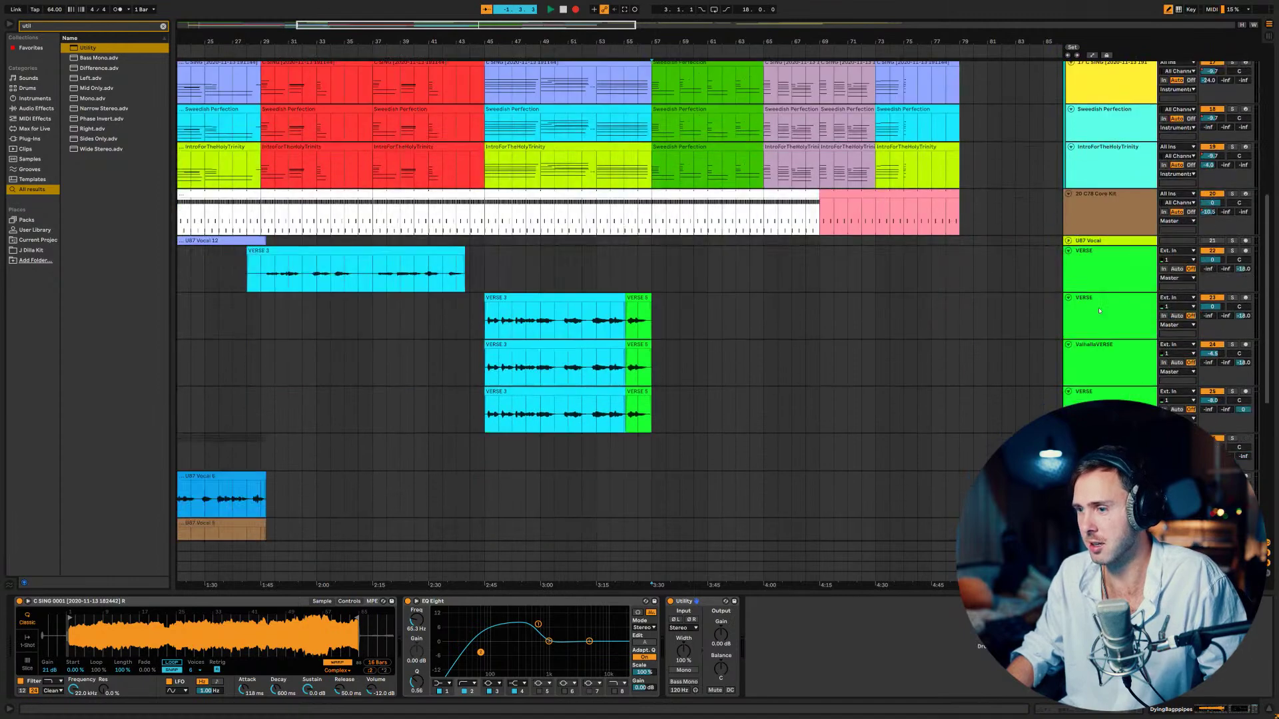
{"action": "scroll", "coordinate": [1099, 311], "scroll_direction": "down", "scroll_amount": 3}
{"action": "scroll", "coordinate": [1099, 311], "scroll_direction": "up", "scroll_amount": 6}
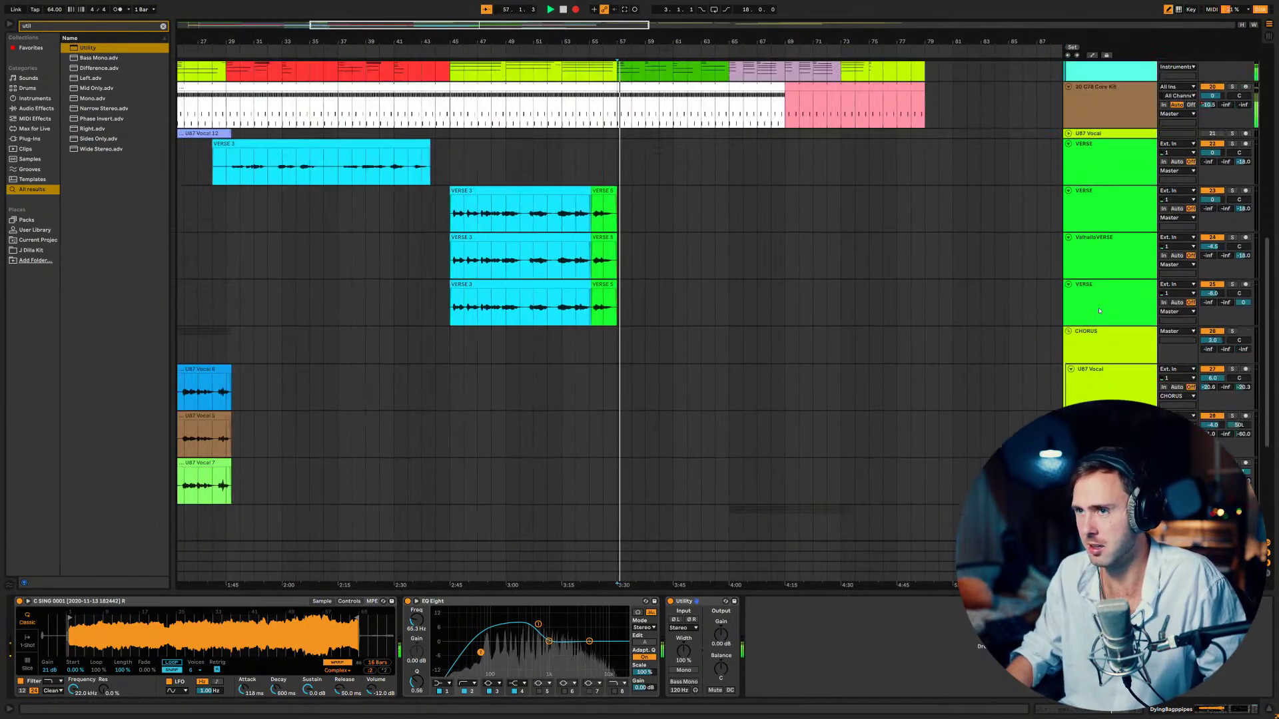
{"action": "scroll", "coordinate": [1100, 311], "scroll_direction": "up", "scroll_amount": 8}
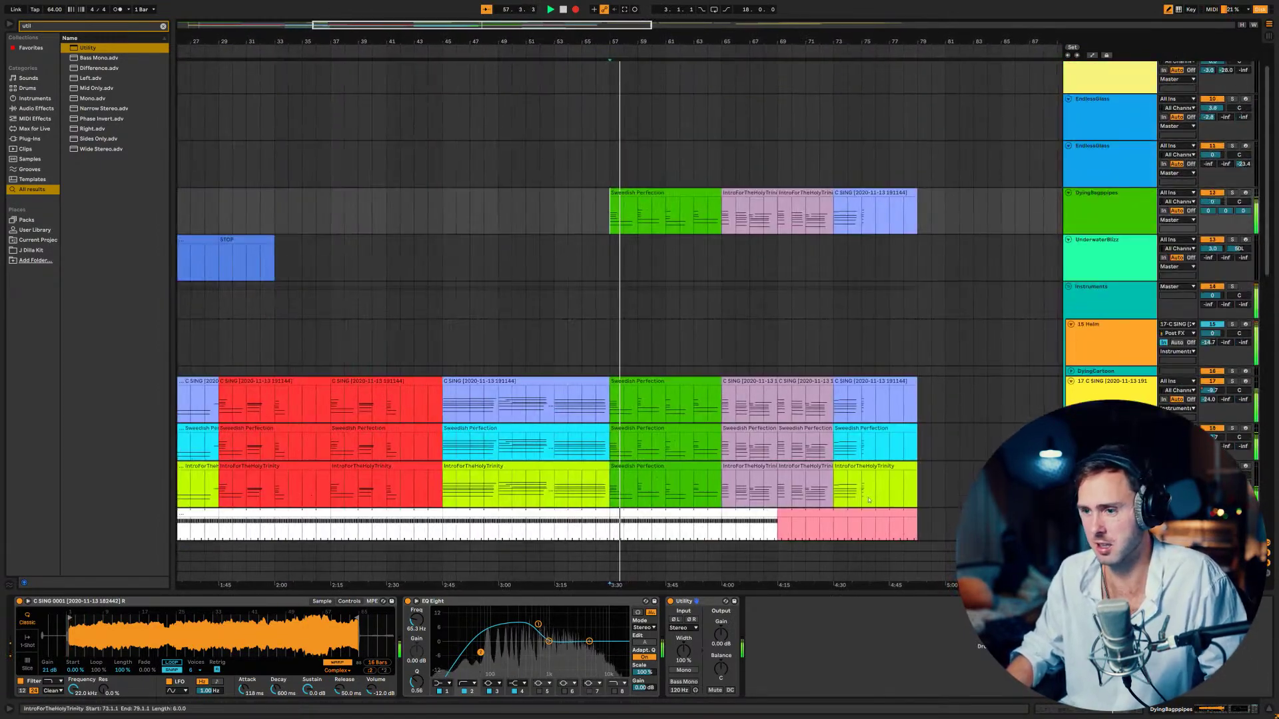
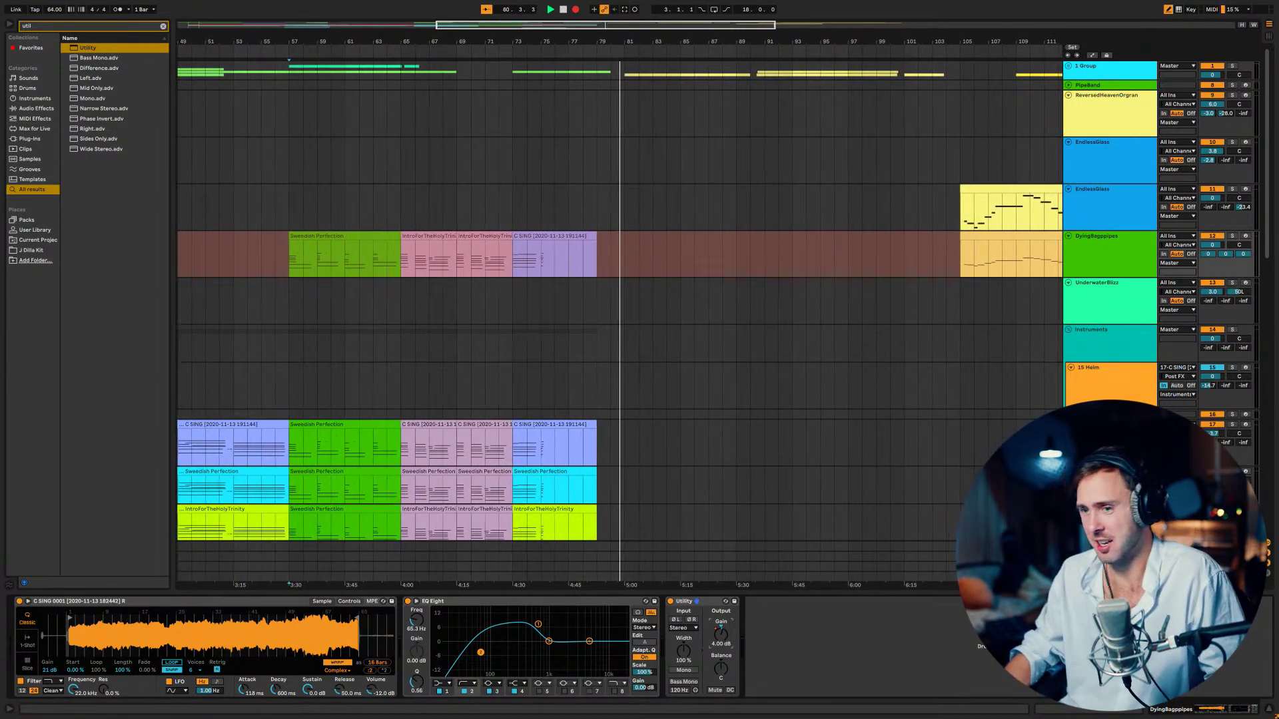
{"action": "key", "text": "F9"}
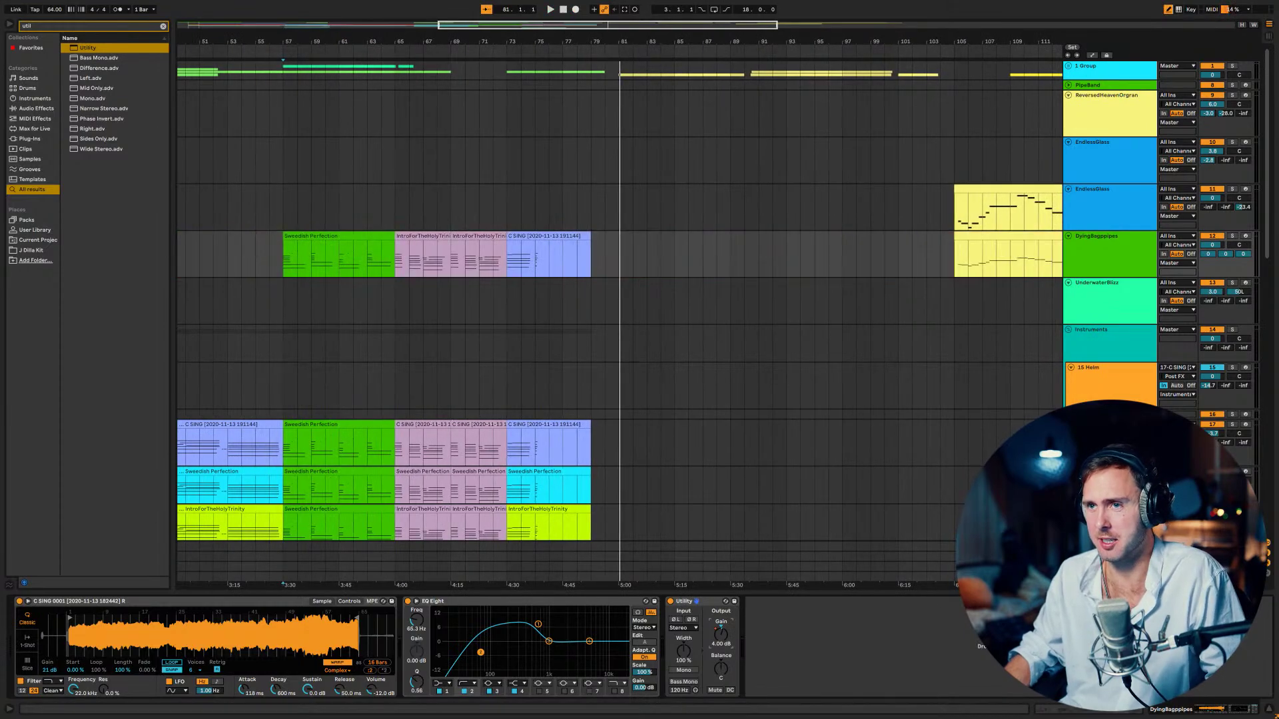
- Move the Helm track below the DyingCartoon track inside the Instruments group
{"action": "key", "text": "w"}
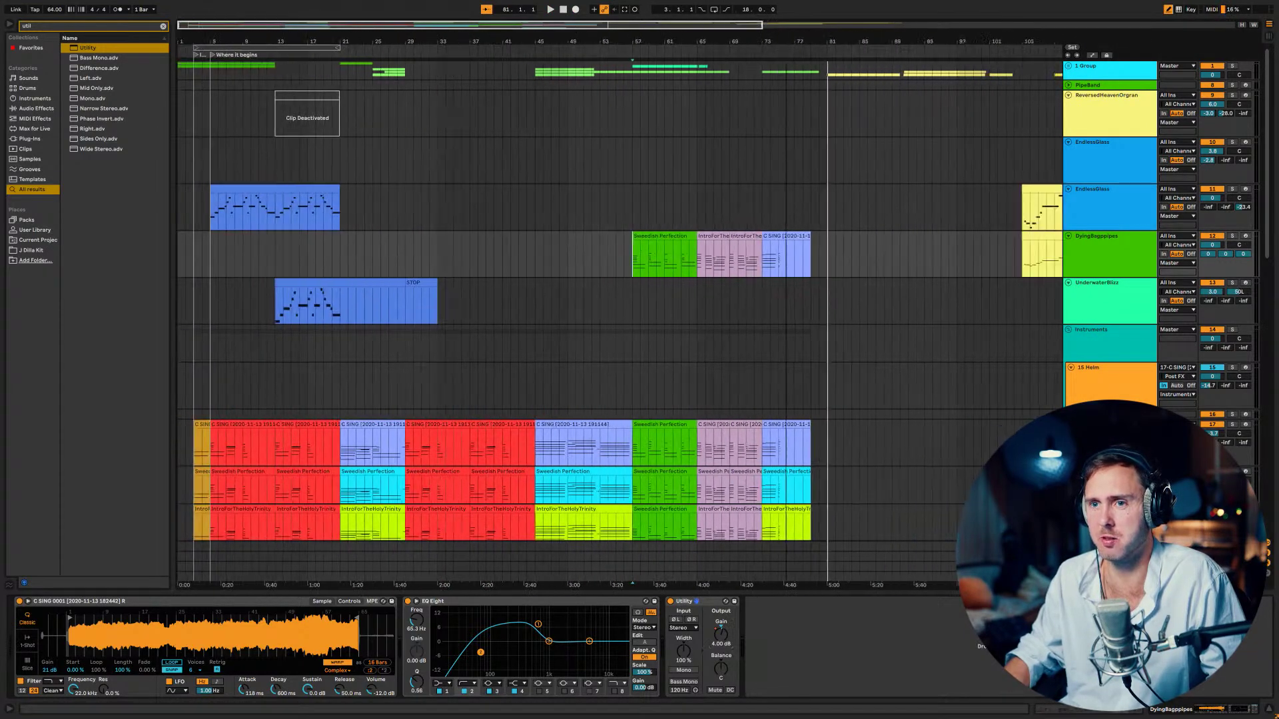
{"action": "left_click", "coordinate": [215, 162]}
{"action": "scroll", "coordinate": [216, 162], "scroll_direction": "down", "scroll_amount": 4}
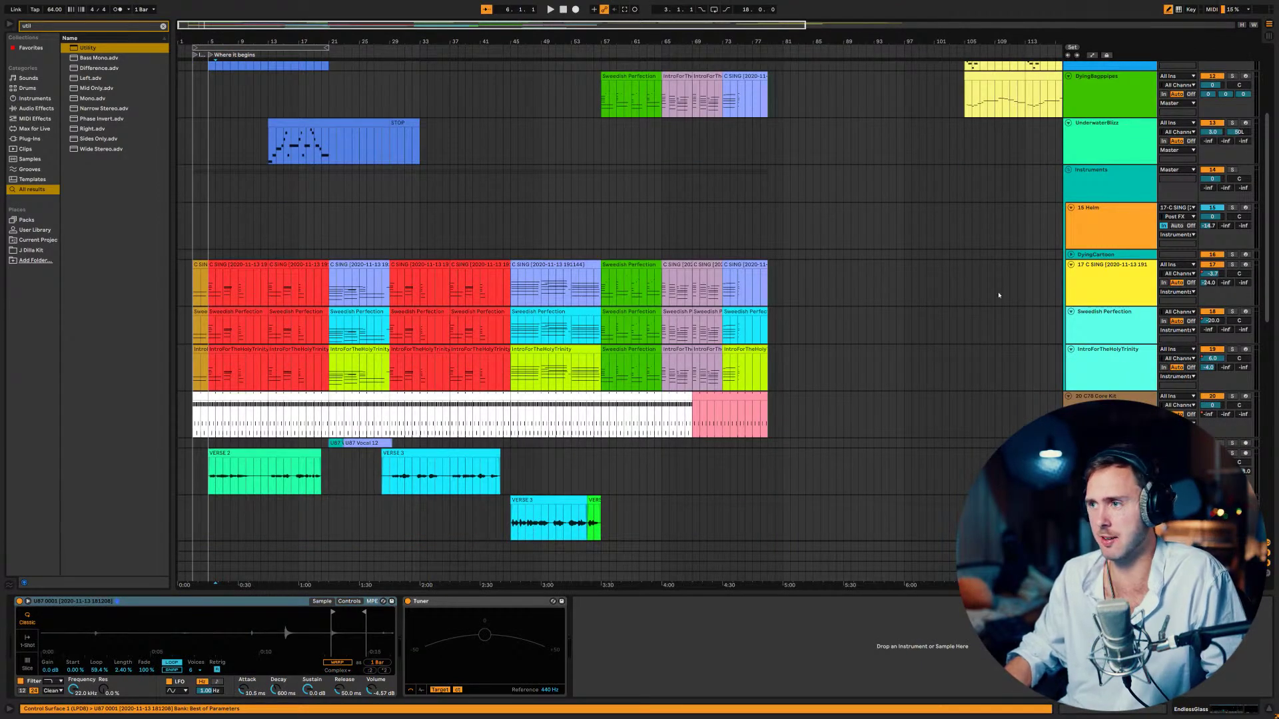
{"action": "left_click", "coordinate": [1115, 221]}
{"action": "left_click_drag", "start_coordinate": [1113, 227], "coordinate": [1117, 264]}
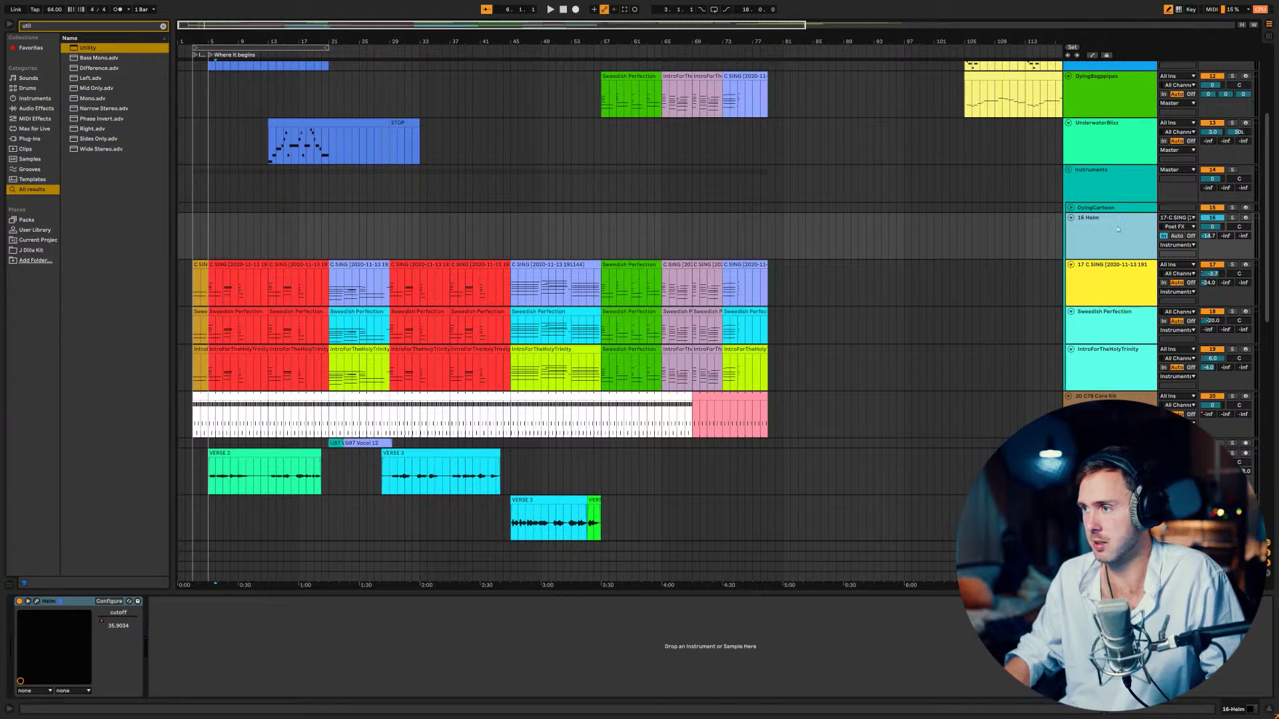
- Copy all clips from the C SING track, from the song's start to bar 79, onto the Helm track above
{"action": "left_click", "coordinate": [1115, 269]}
{"action": "left_click", "coordinate": [757, 264]}
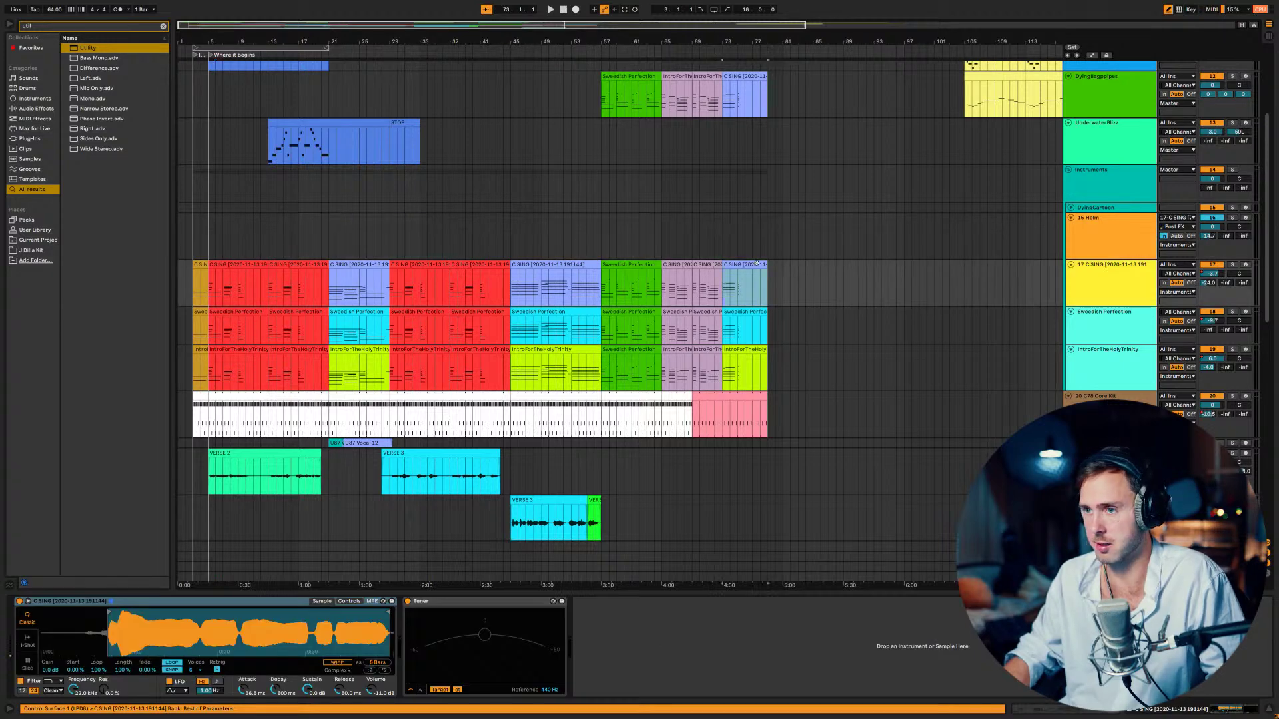
{"action": "left_click", "coordinate": [200, 265], "text": "shift"}
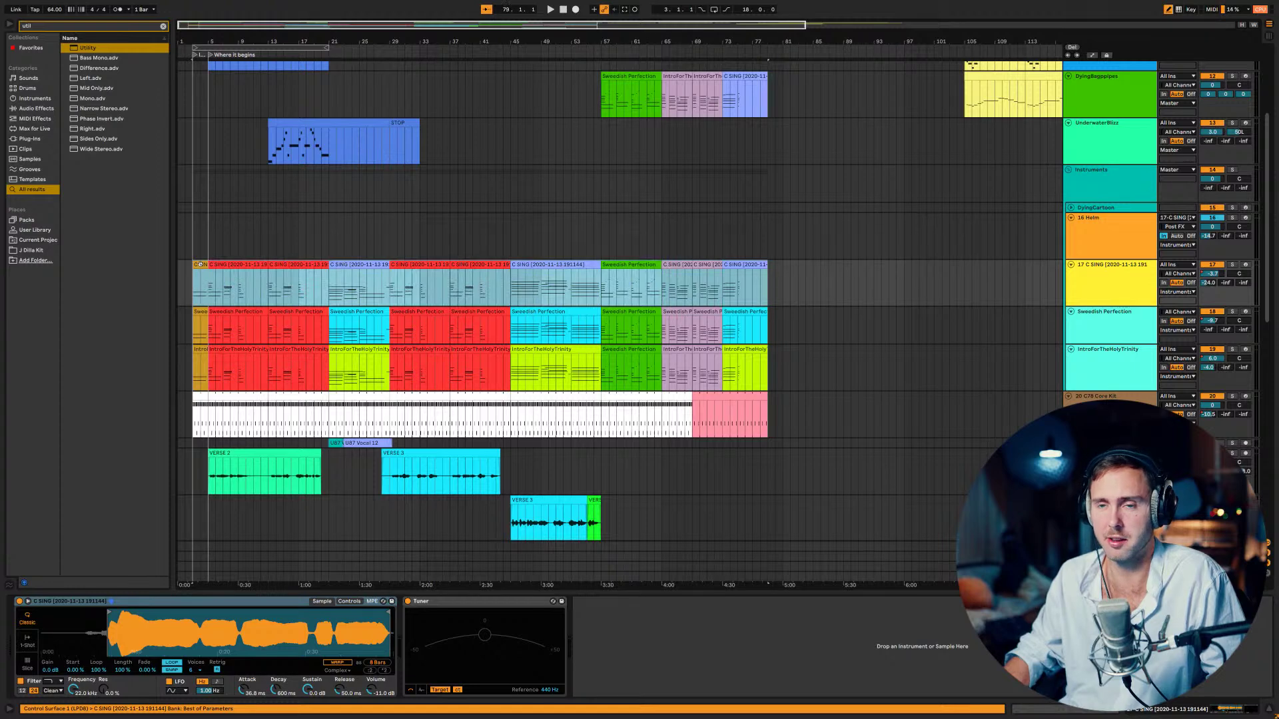
{"action": "left_click_drag", "start_coordinate": [199, 265], "coordinate": [200, 218]}
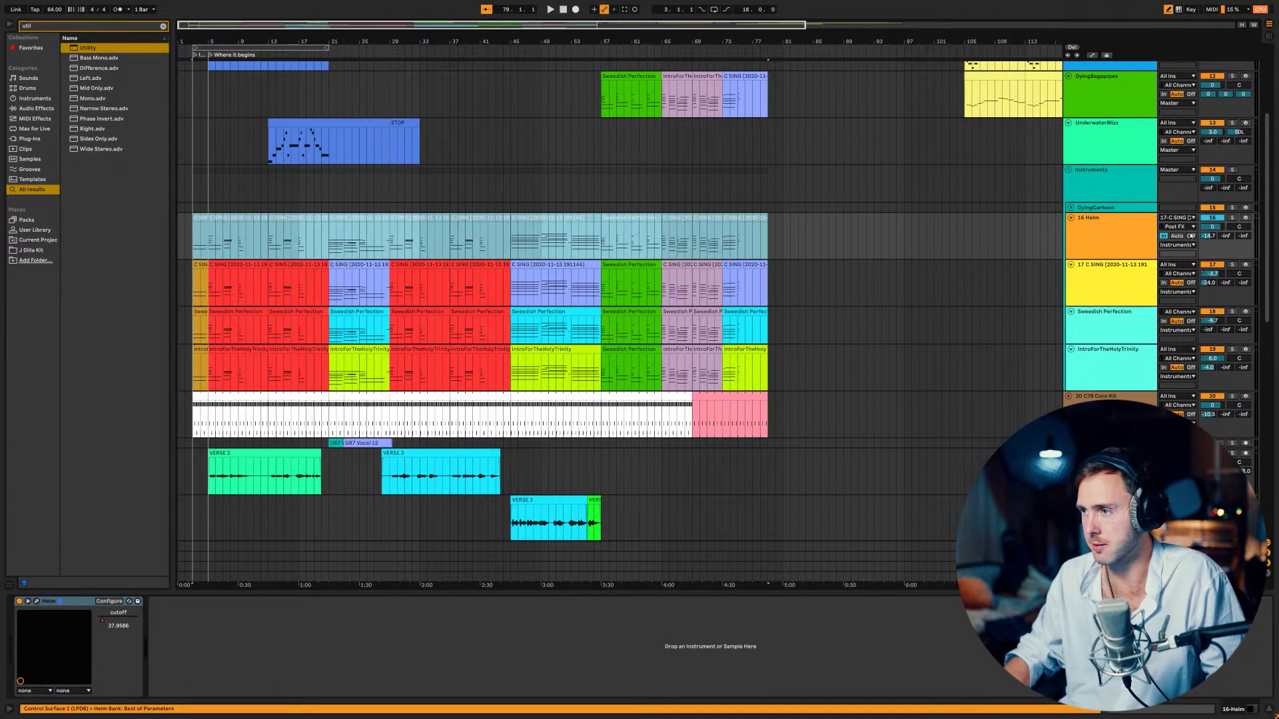
- Turn off input monitoring on Helm and deactivate the Helm, C SING, Sweedish Perfection, IntroForTheHolyTrinity and C78 Core Kit tracks
{"action": "left_click", "coordinate": [1191, 236]}
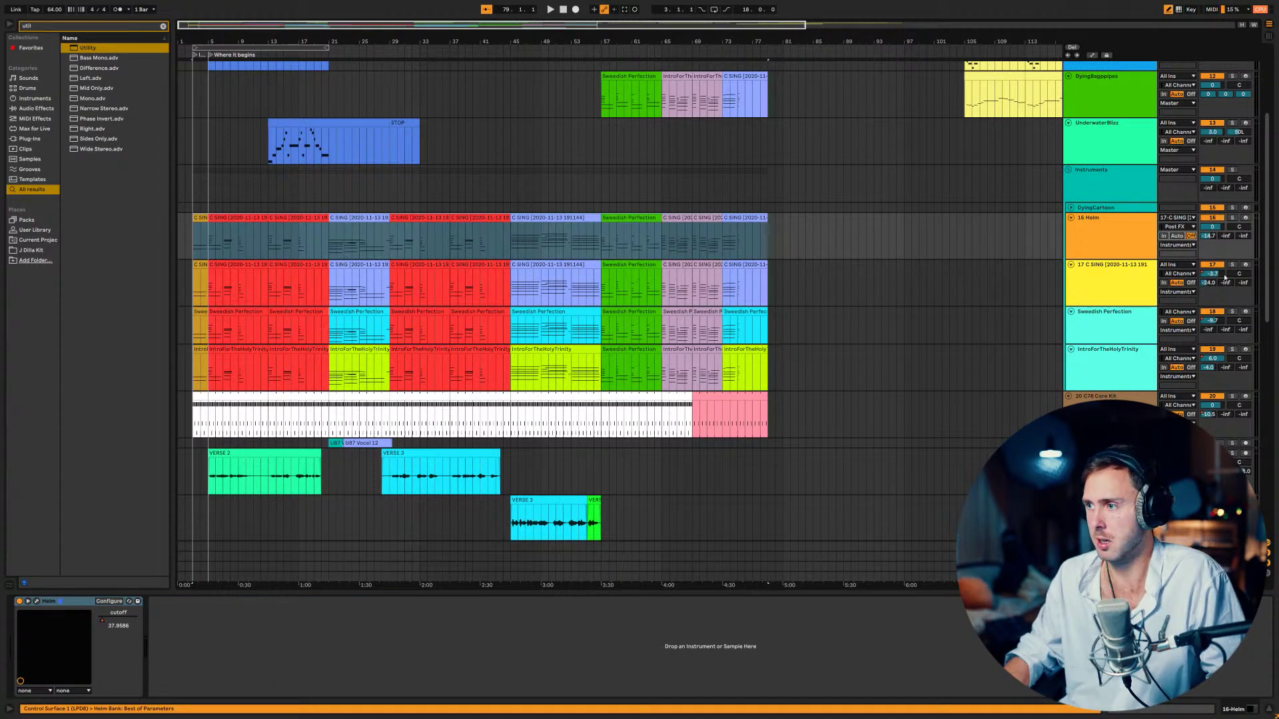
{"action": "left_click", "coordinate": [209, 292]}
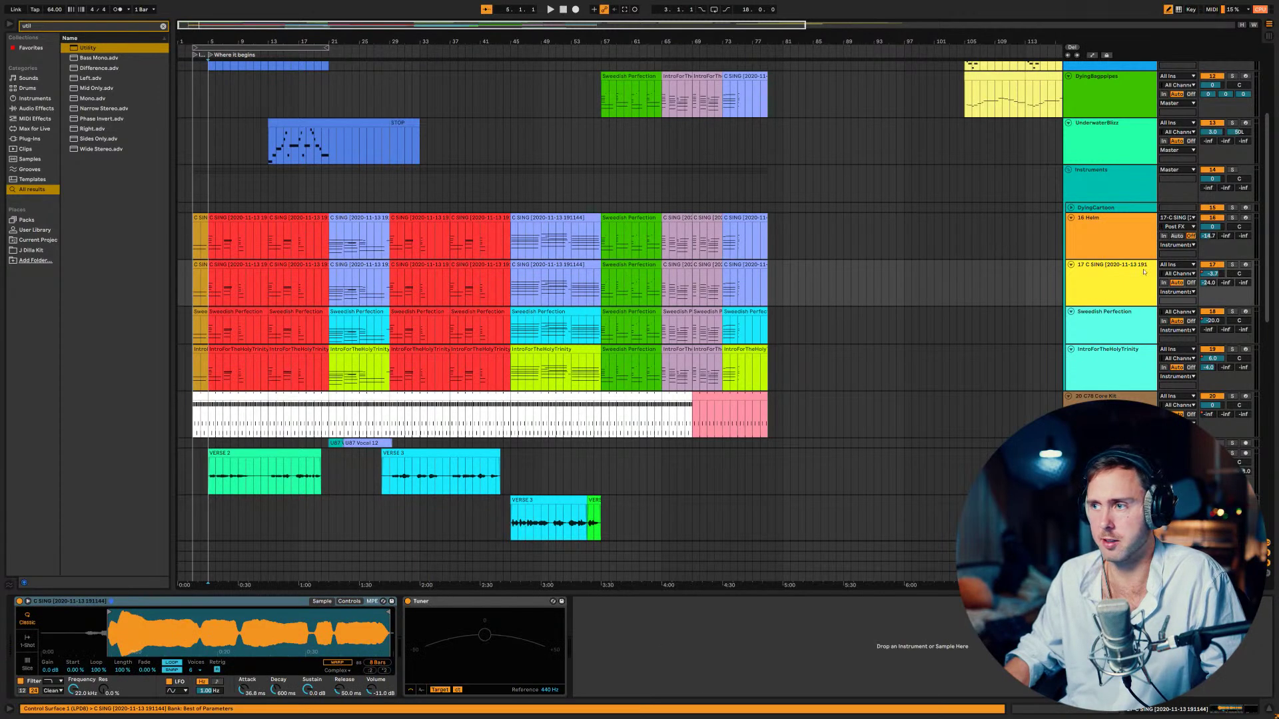
{"action": "left_click", "coordinate": [1213, 313]}
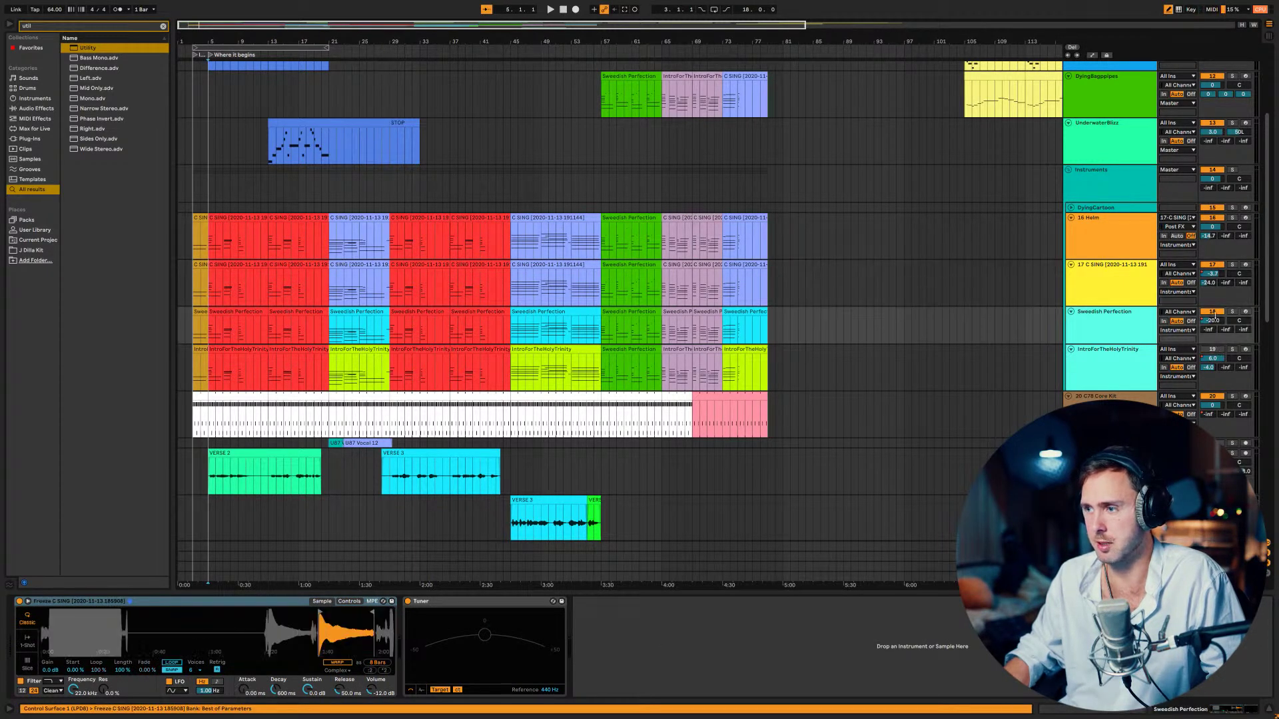
{"action": "left_click", "coordinate": [1213, 264]}
{"action": "left_click", "coordinate": [1213, 218]}
{"action": "left_click", "coordinate": [1212, 397]}
- Play the song from bar 3 and reactivate the C SING and Sweedish Perfection tracks during playback
{"action": "left_click", "coordinate": [191, 373]}
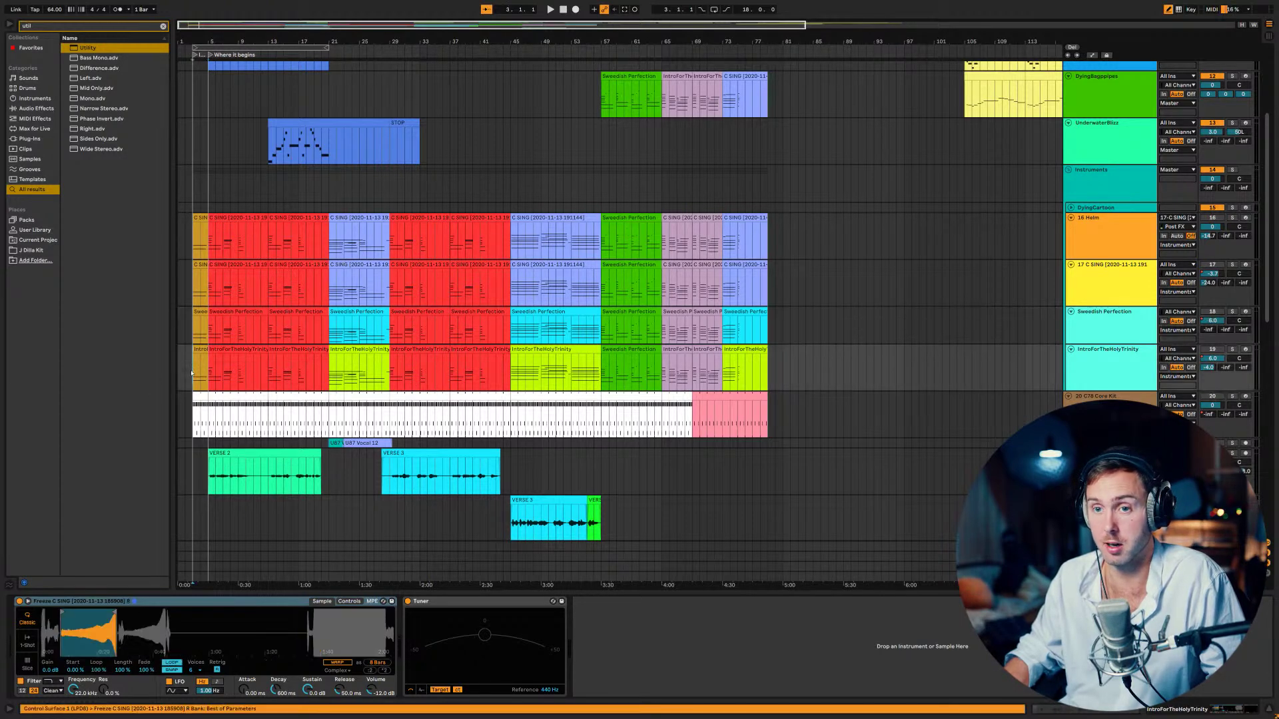
{"action": "key", "text": "space"}
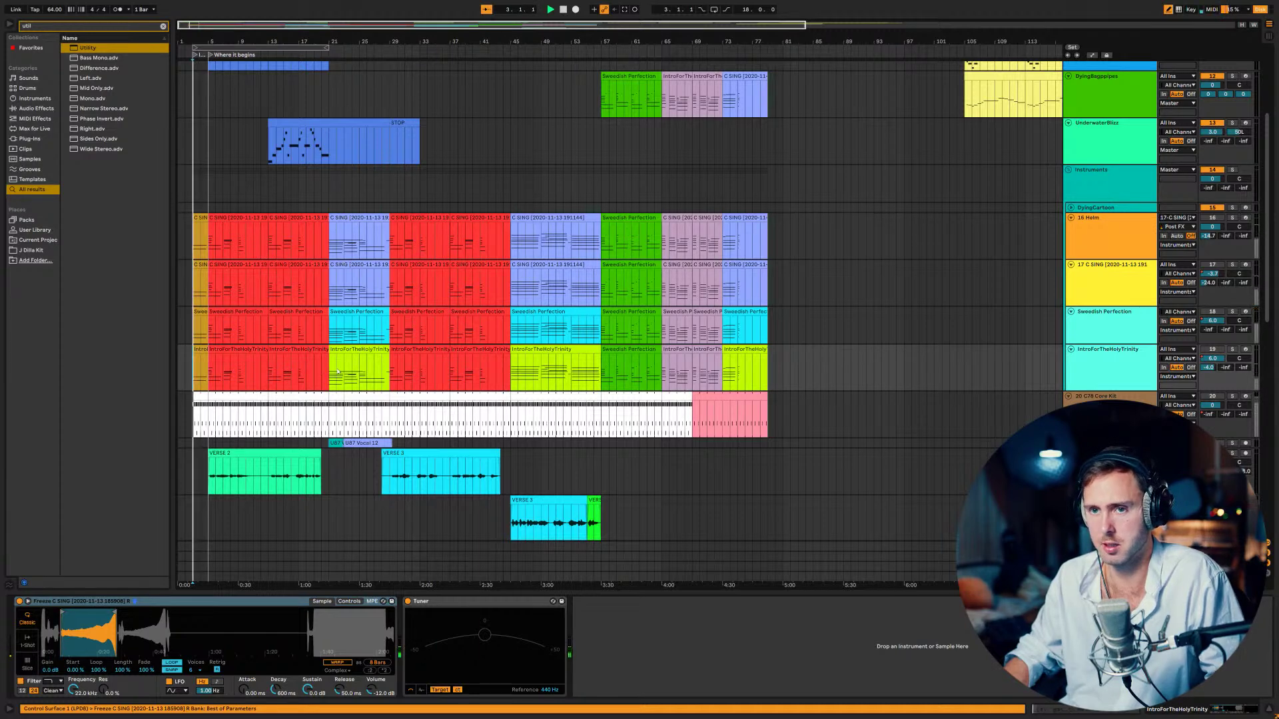
{"action": "left_click", "coordinate": [1217, 264]}
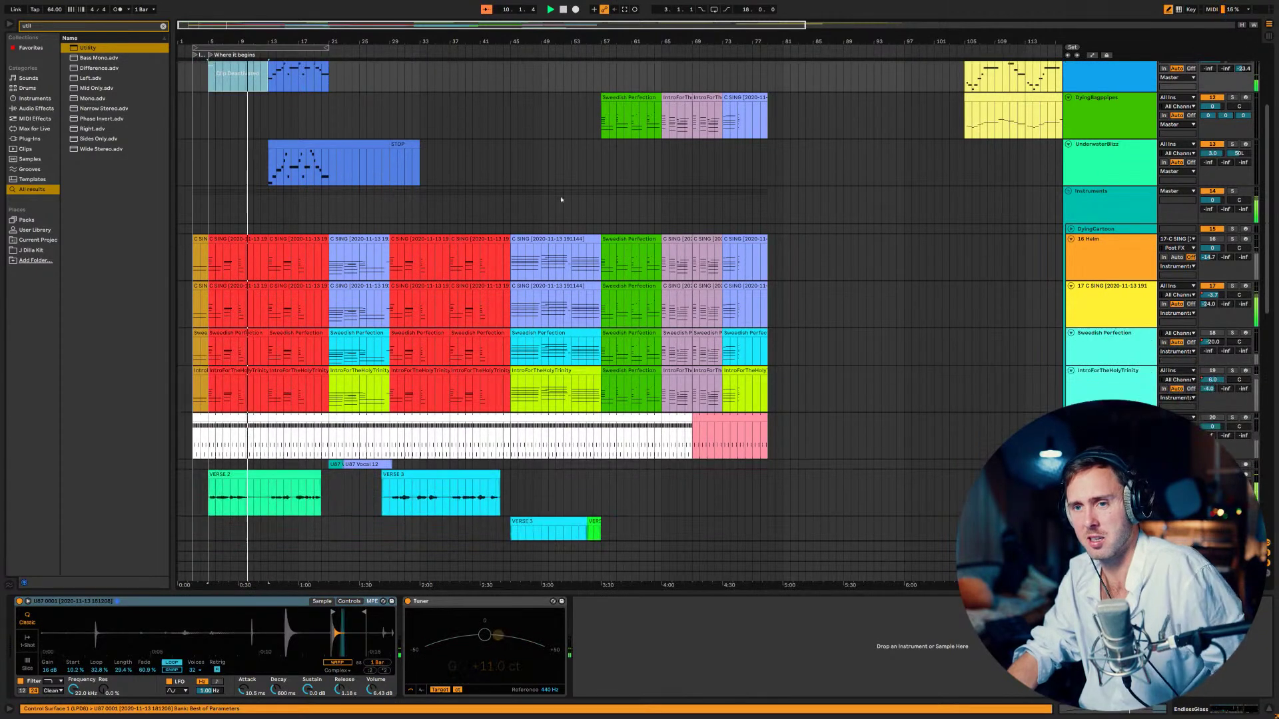
{"action": "scroll", "coordinate": [690, 212], "scroll_direction": "down", "scroll_amount": 2}
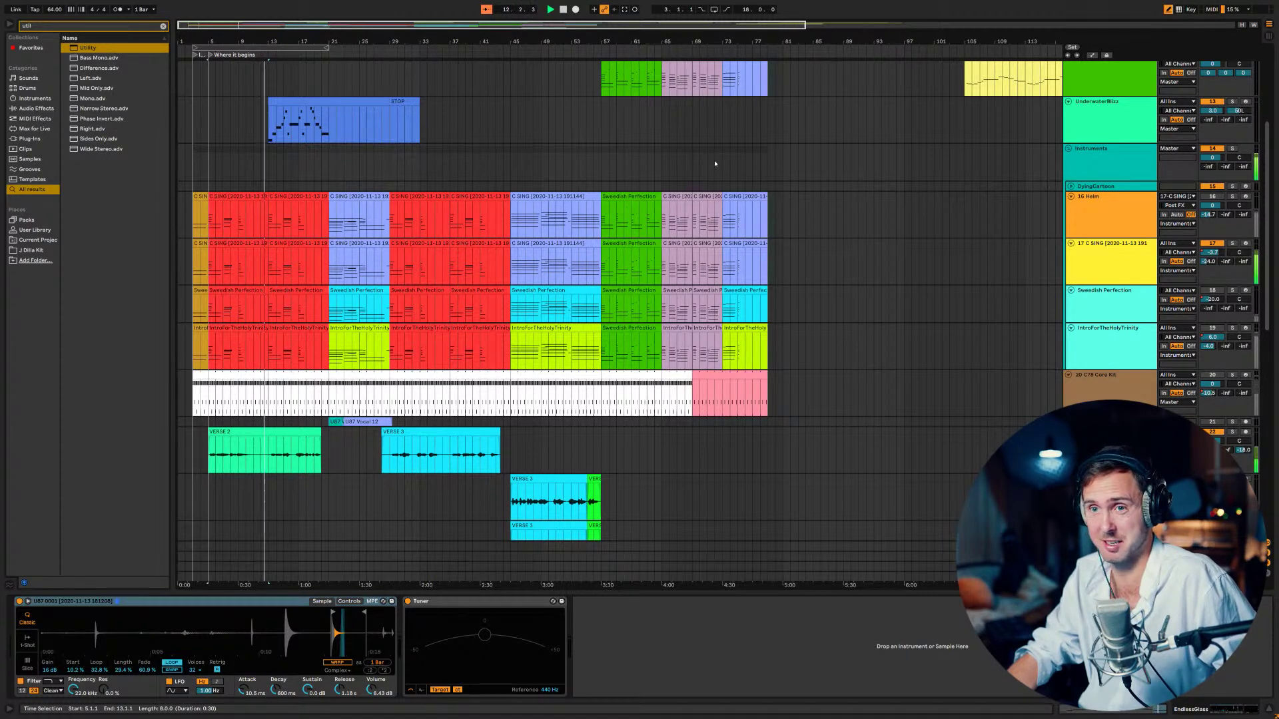
{"action": "left_click", "coordinate": [1211, 196]}
{"action": "left_click", "coordinate": [1211, 197]}
{"action": "left_click", "coordinate": [1212, 290]}
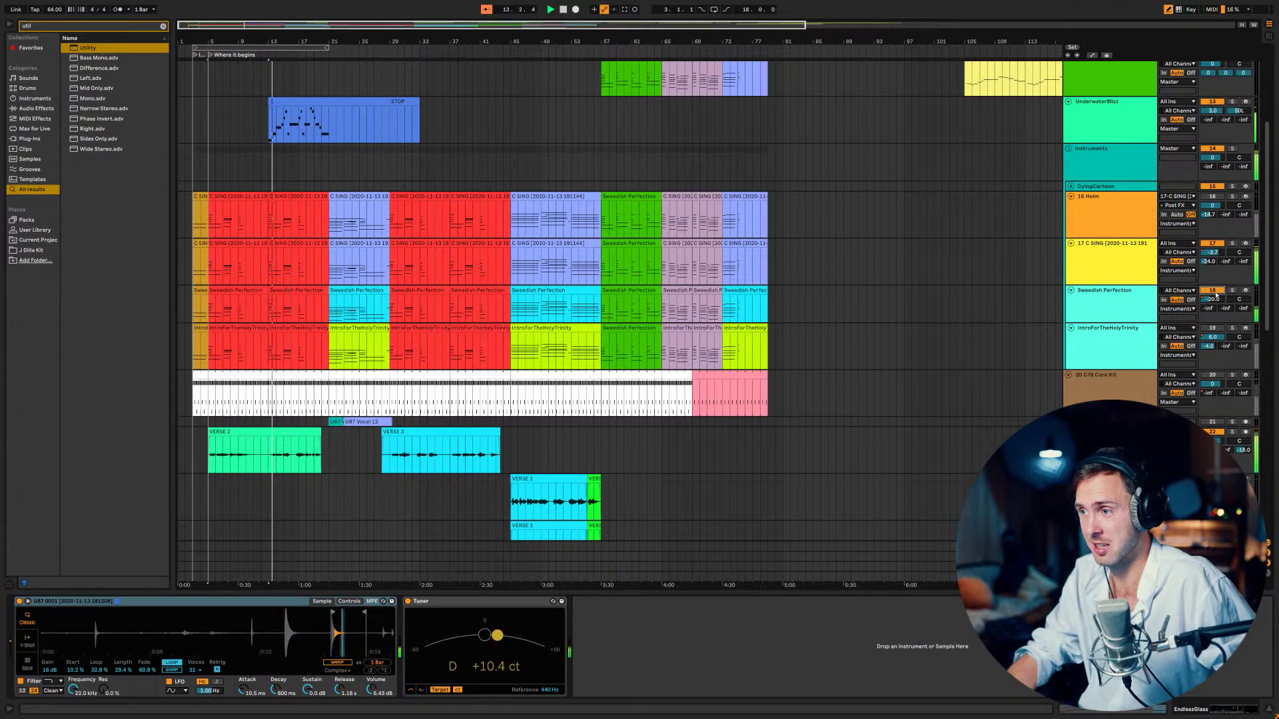
- Reactivate the IntroForTheHolyTrinity track and briefly solo it during playback
{"action": "left_click", "coordinate": [1232, 291]}
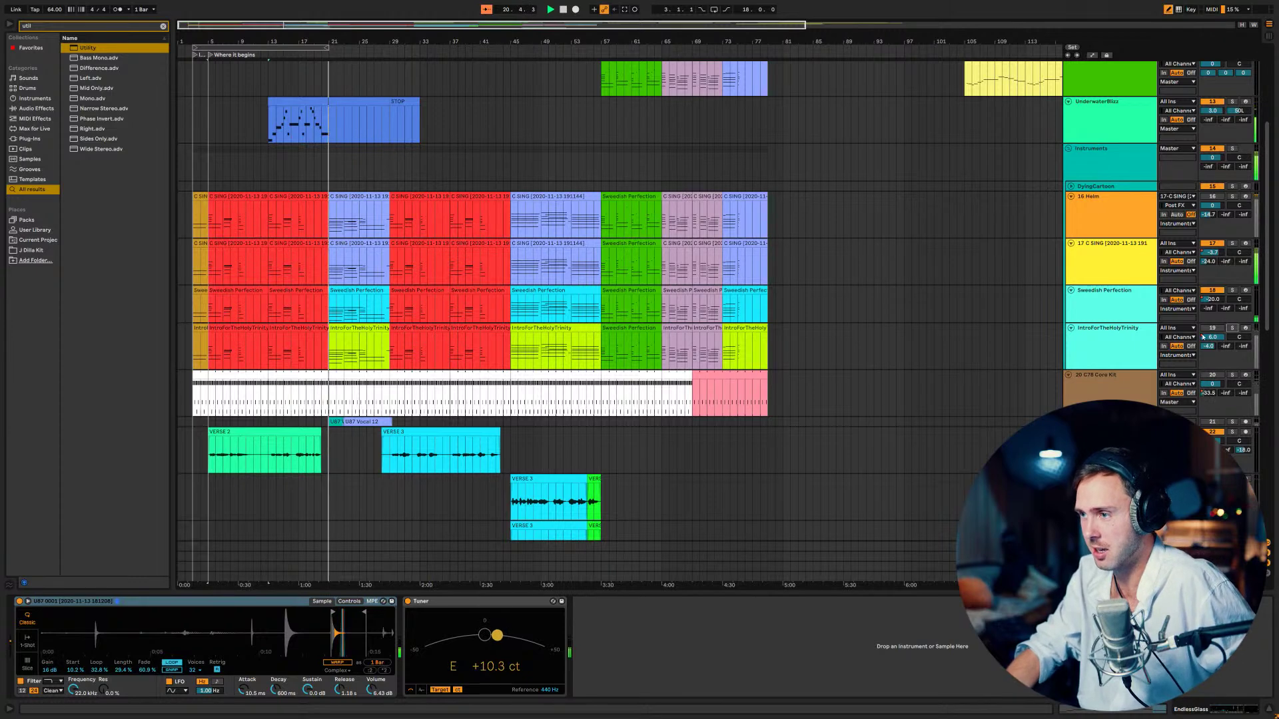
{"action": "left_click", "coordinate": [1212, 328]}
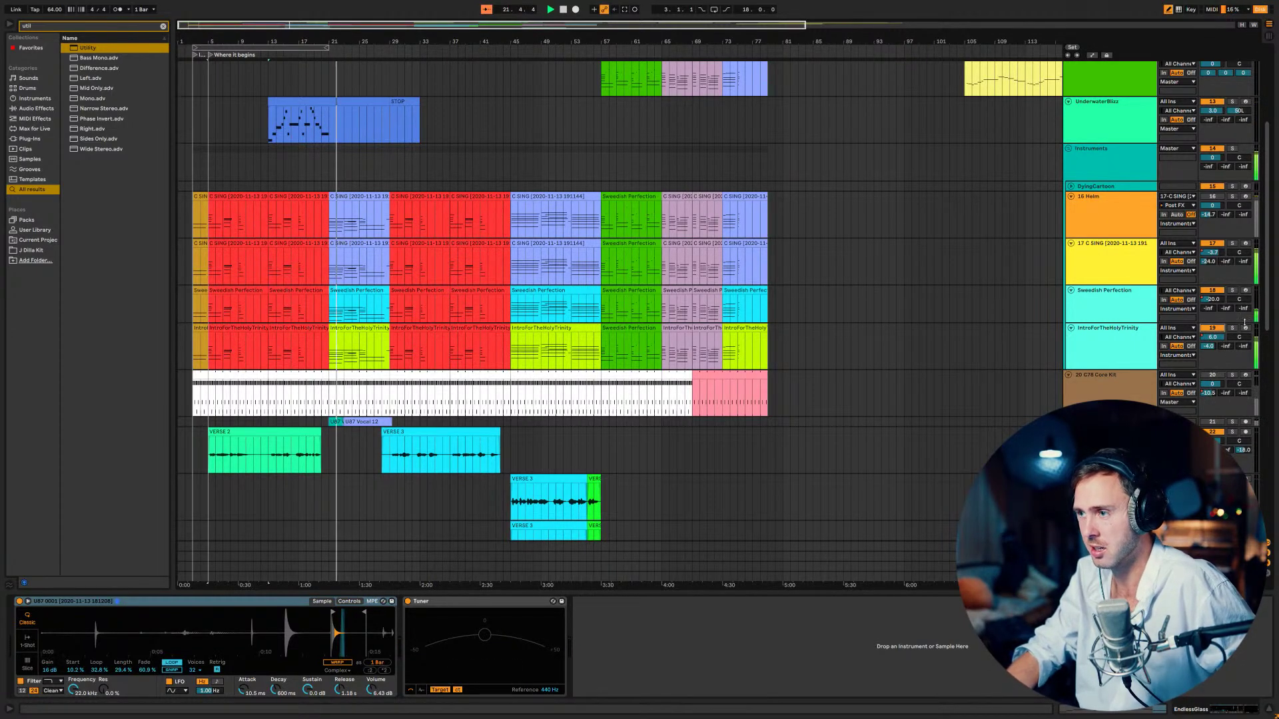
{"action": "left_click", "coordinate": [1234, 328]}
{"action": "left_click", "coordinate": [1234, 328]}
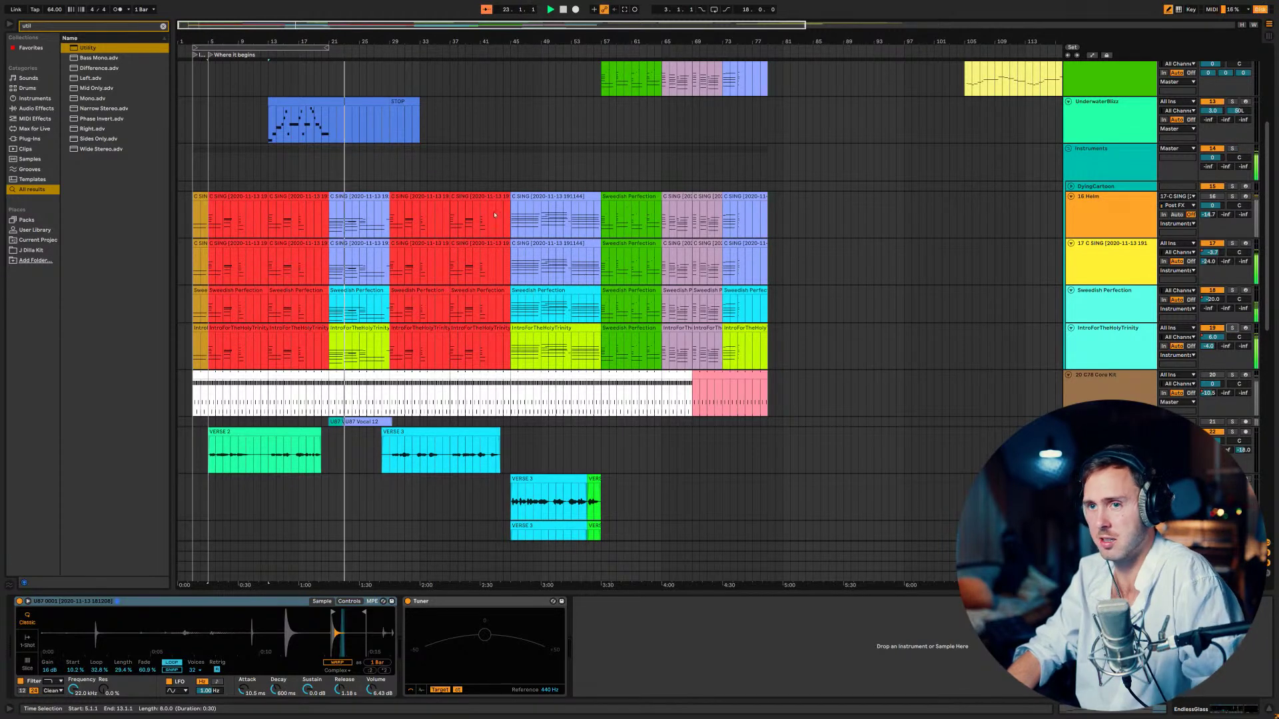
- Deactivate the Helm track's clips from bar 3 to bar 29
{"action": "left_click", "coordinate": [283, 195]}
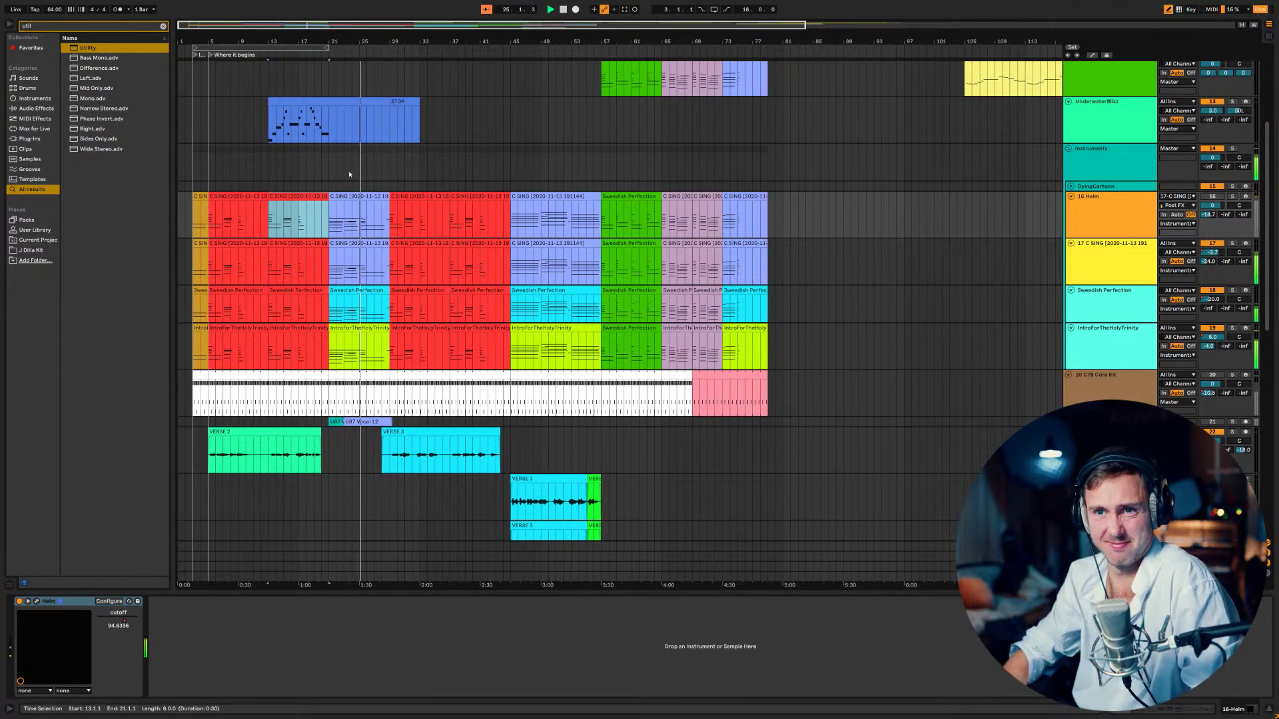
{"action": "left_click", "coordinate": [237, 199], "text": "shift"}
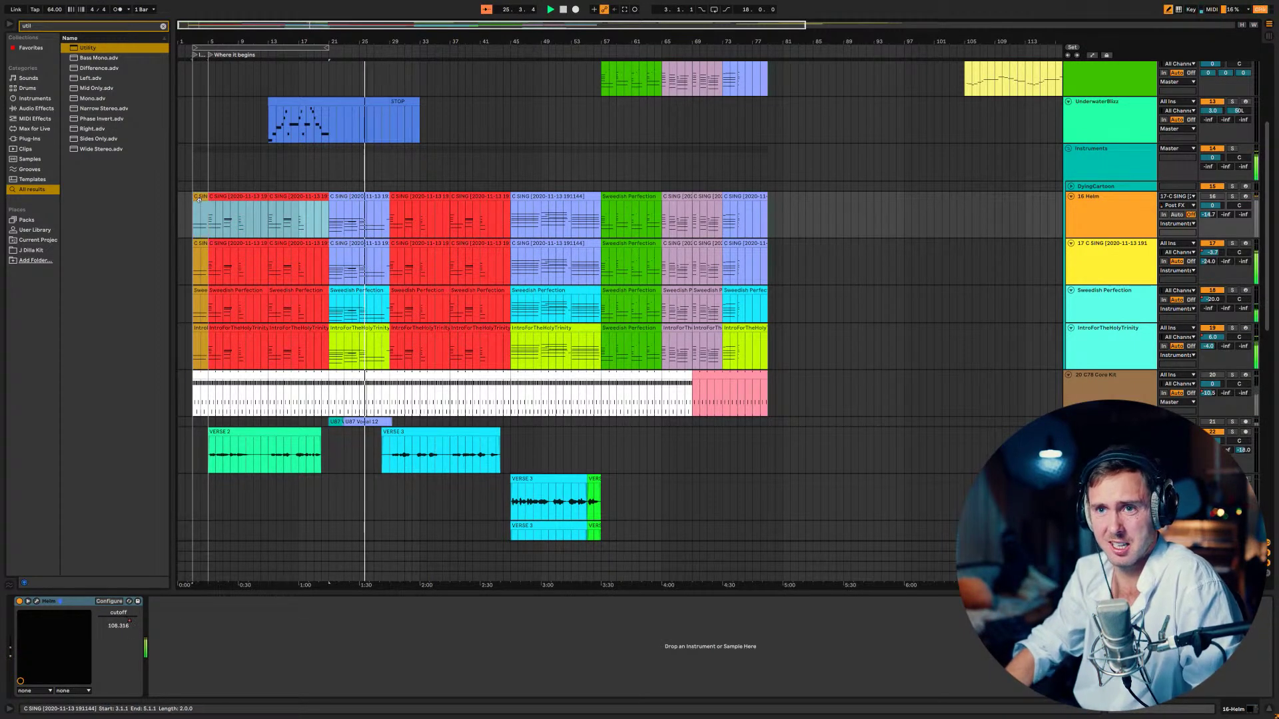
{"action": "key", "text": "0"}
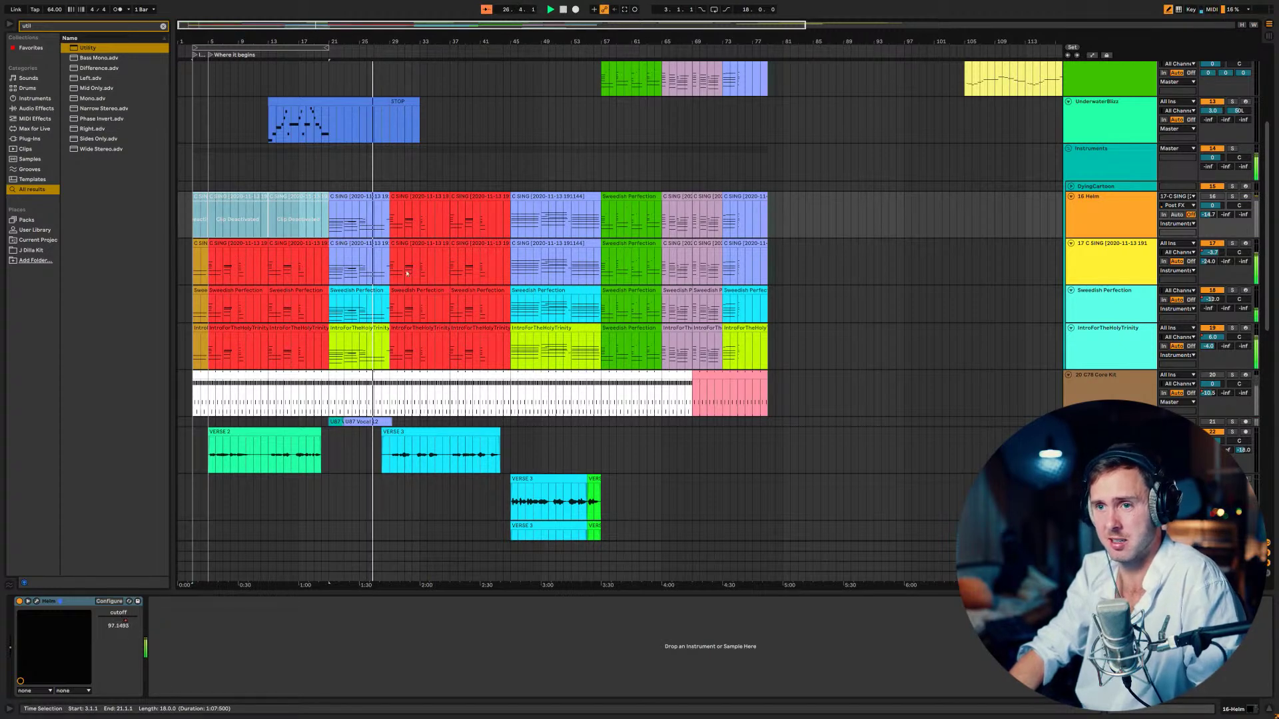
{"action": "left_click", "coordinate": [366, 199]}
{"action": "key", "text": "0"}
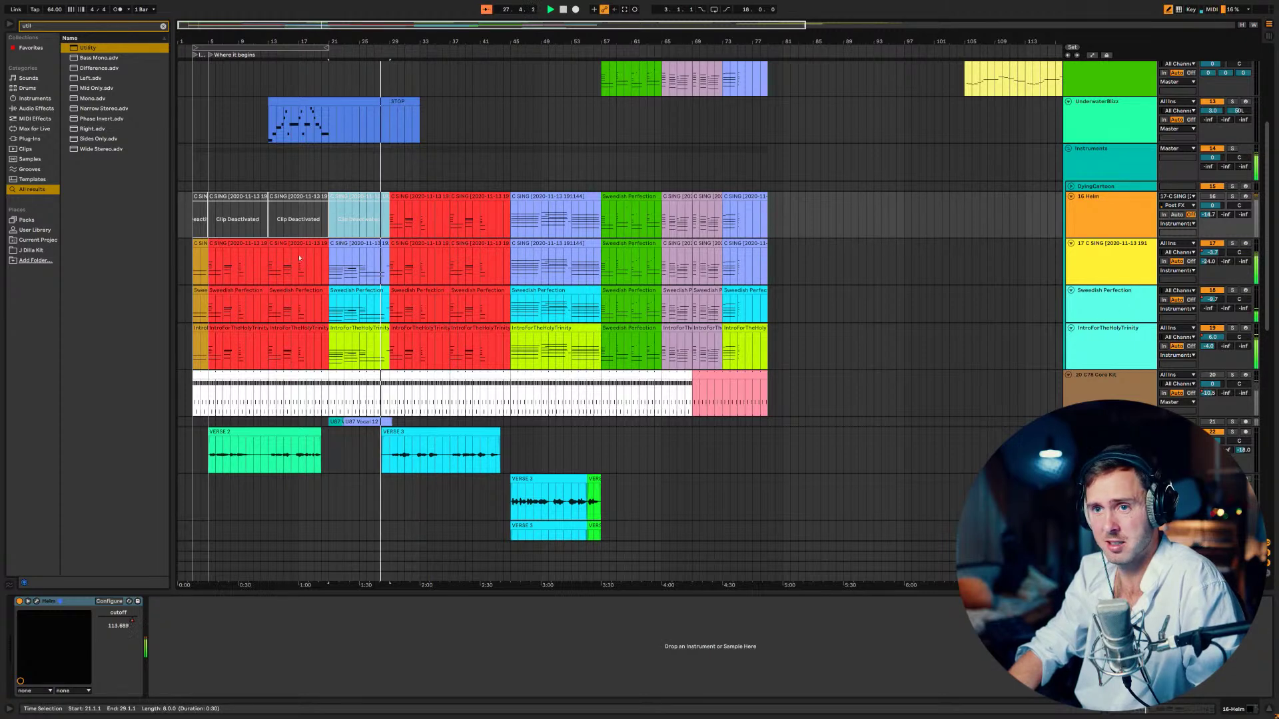
- Deactivate the Sweedish Perfection track's clips from bar 3 to bar 21
{"action": "left_click", "coordinate": [313, 291]}
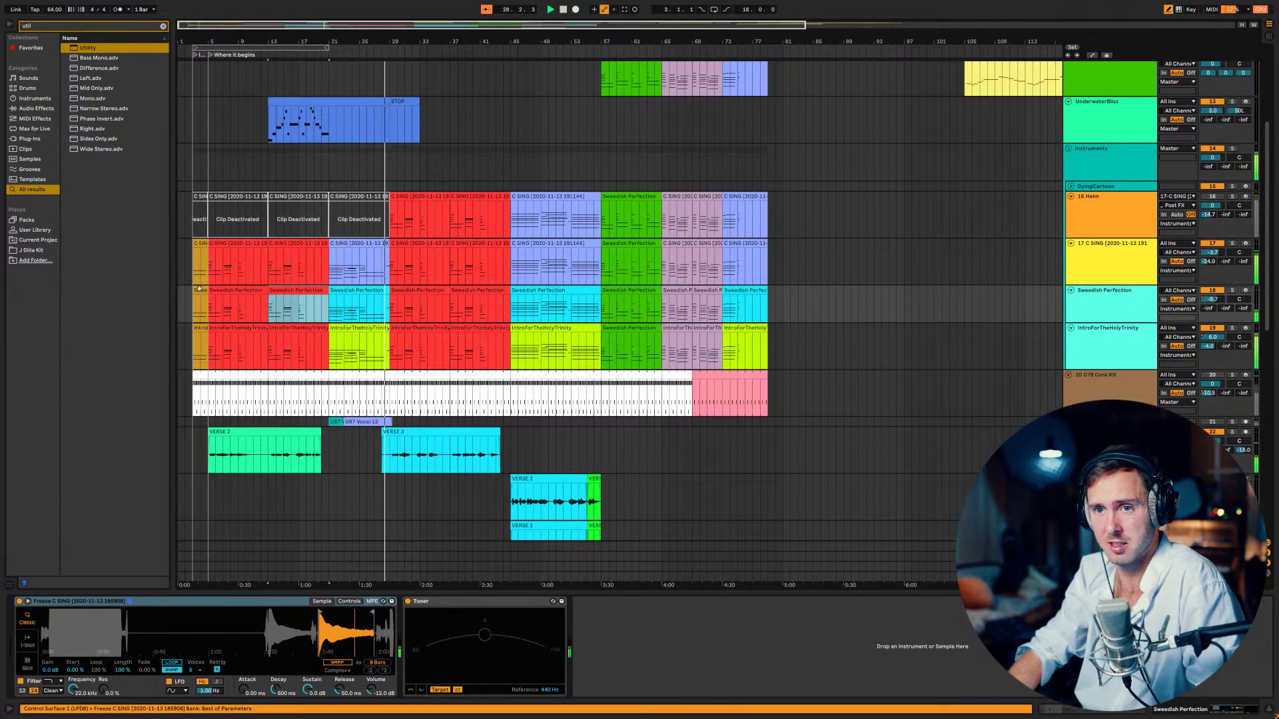
{"action": "left_click", "coordinate": [233, 300], "text": "shift"}
{"action": "key", "text": "0"}
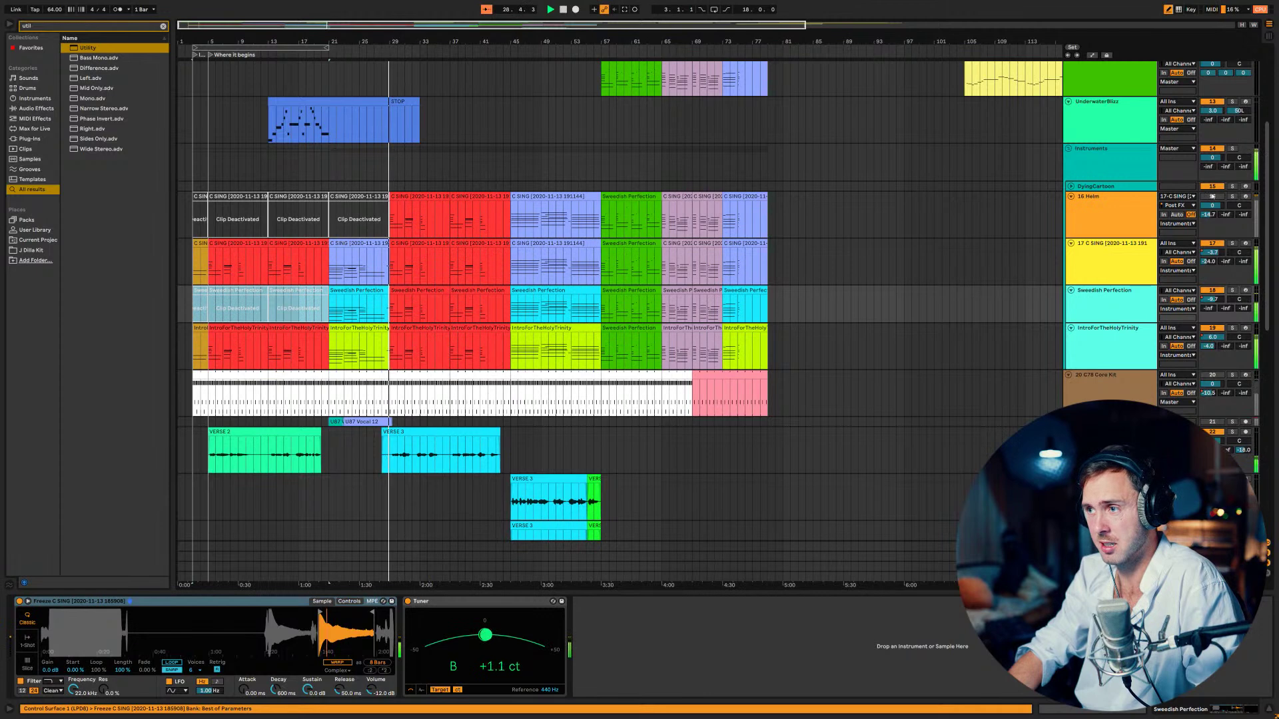
- Reactivate the C78 Core Kit track, setting its volume to -3.0 dB and its third send to -13.4 dB
{"action": "left_click_drag", "start_coordinate": [1213, 300], "coordinate": [1213, 378]}
{"action": "left_click", "coordinate": [1213, 375]}
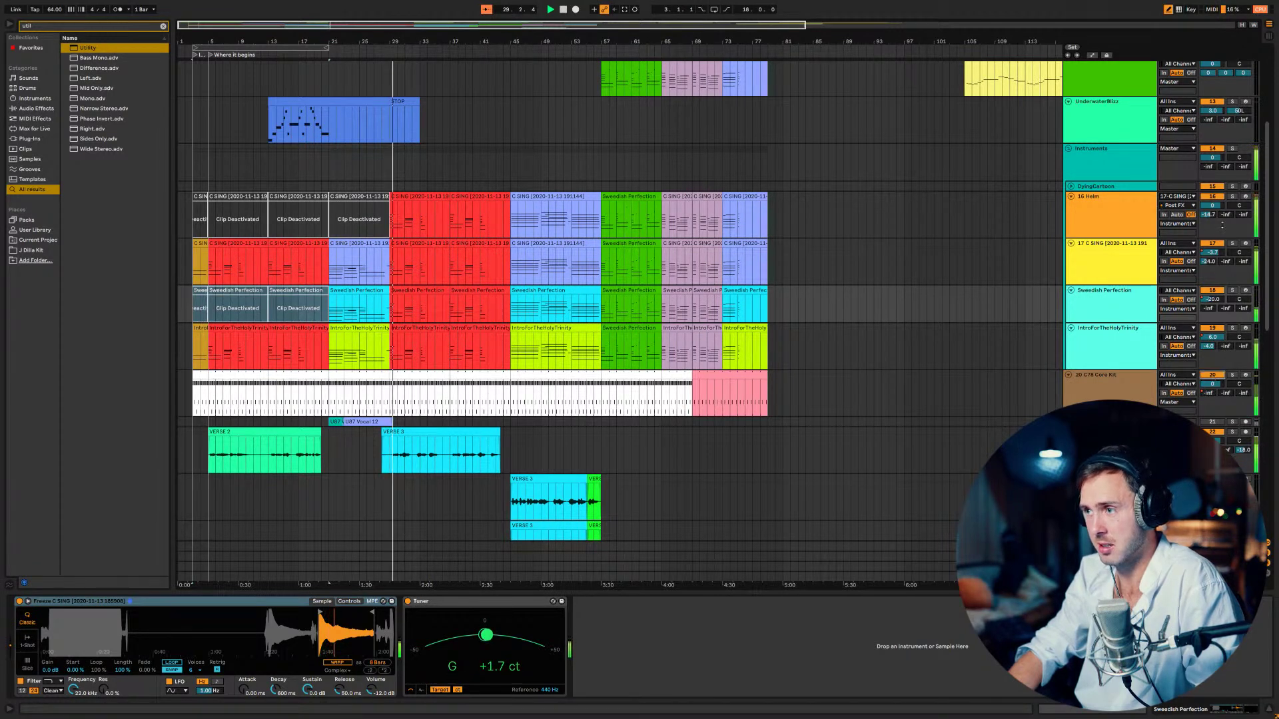
{"action": "left_click", "coordinate": [1212, 196]}
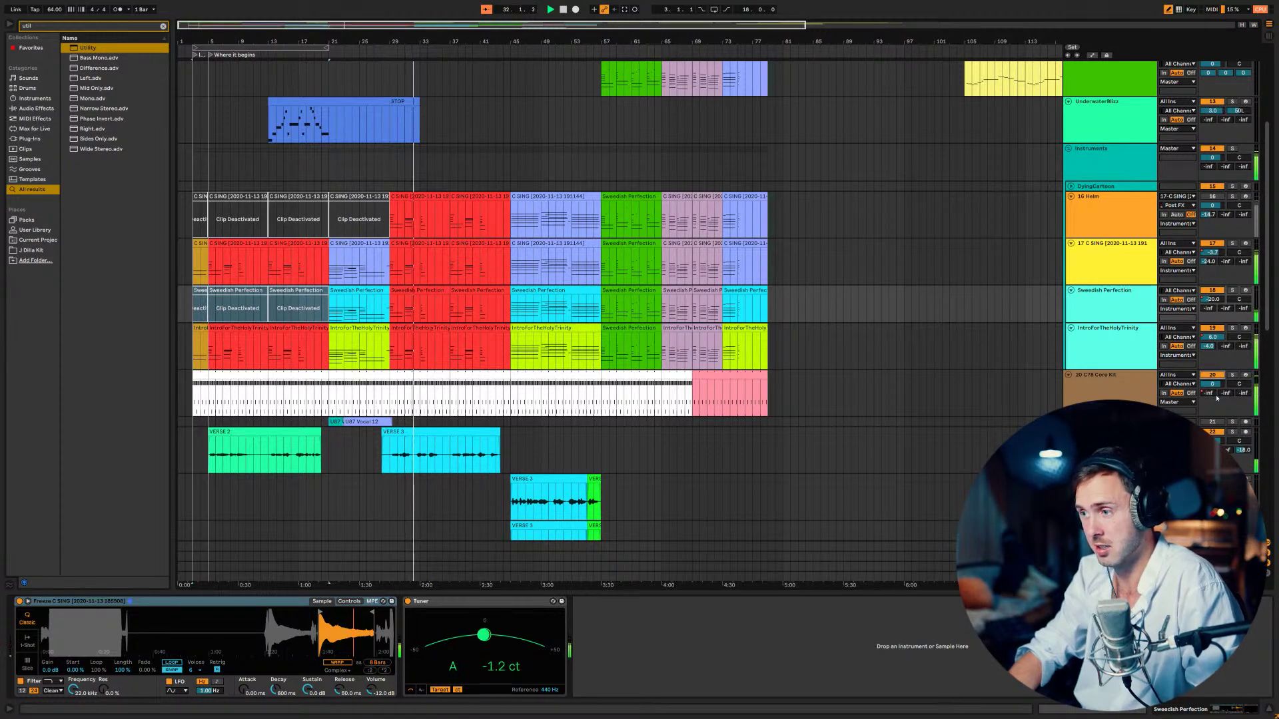
{"action": "mouse_move", "coordinate": [1209, 394]}
{"action": "left_mouse_down"}
{"action": "mouse_move", "coordinate": [1208, 371]}
{"action": "mouse_move", "coordinate": [1243, 373]}
{"action": "mouse_move", "coordinate": [1208, 426]}
{"action": "mouse_move", "coordinate": [1217, 393]}
{"action": "left_mouse_up"}
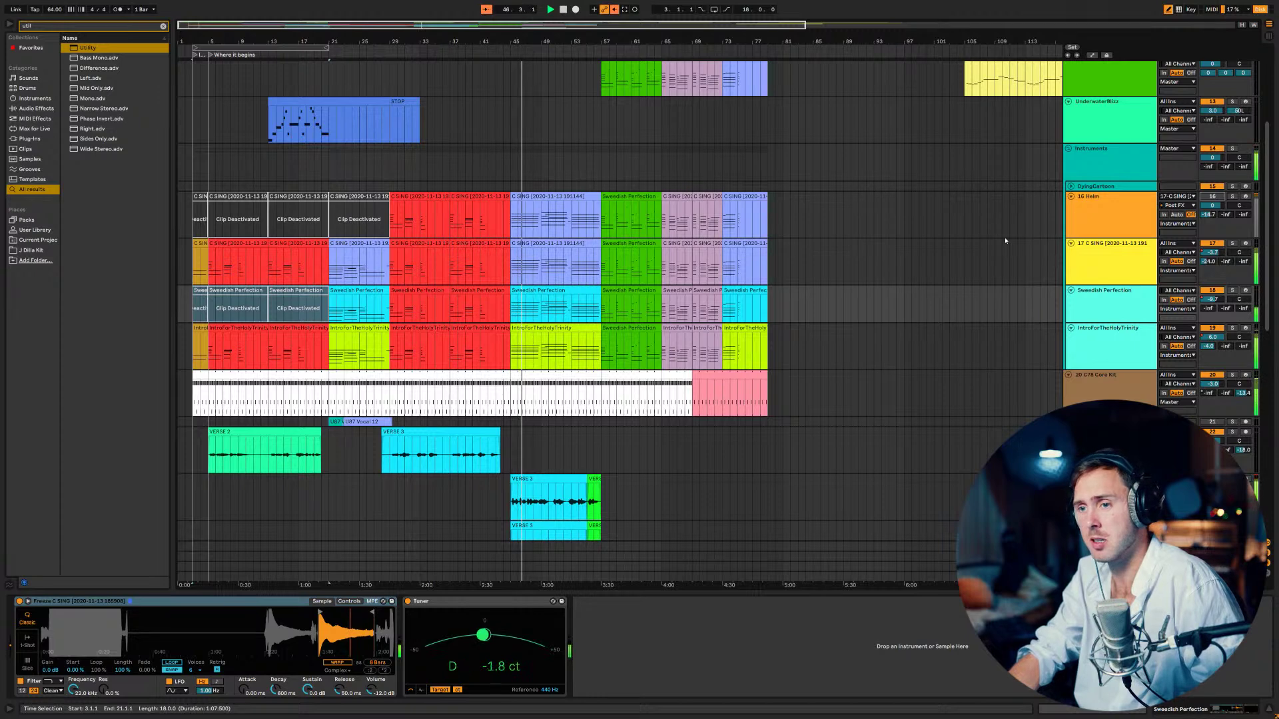
{"action": "scroll", "coordinate": [1006, 241], "scroll_direction": "up", "scroll_amount": 4}
{"action": "scroll", "coordinate": [1006, 240], "scroll_direction": "up", "scroll_amount": 2}
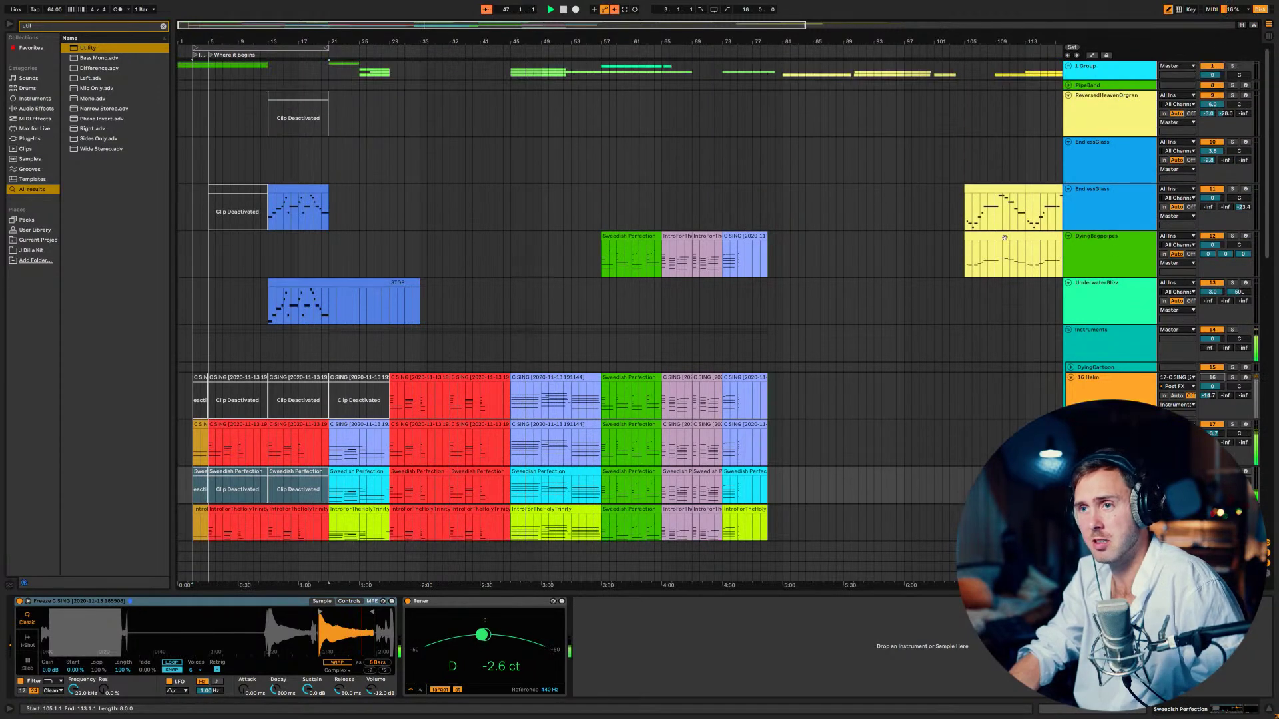
{"action": "scroll", "coordinate": [1006, 240], "scroll_direction": "down", "scroll_amount": 4}
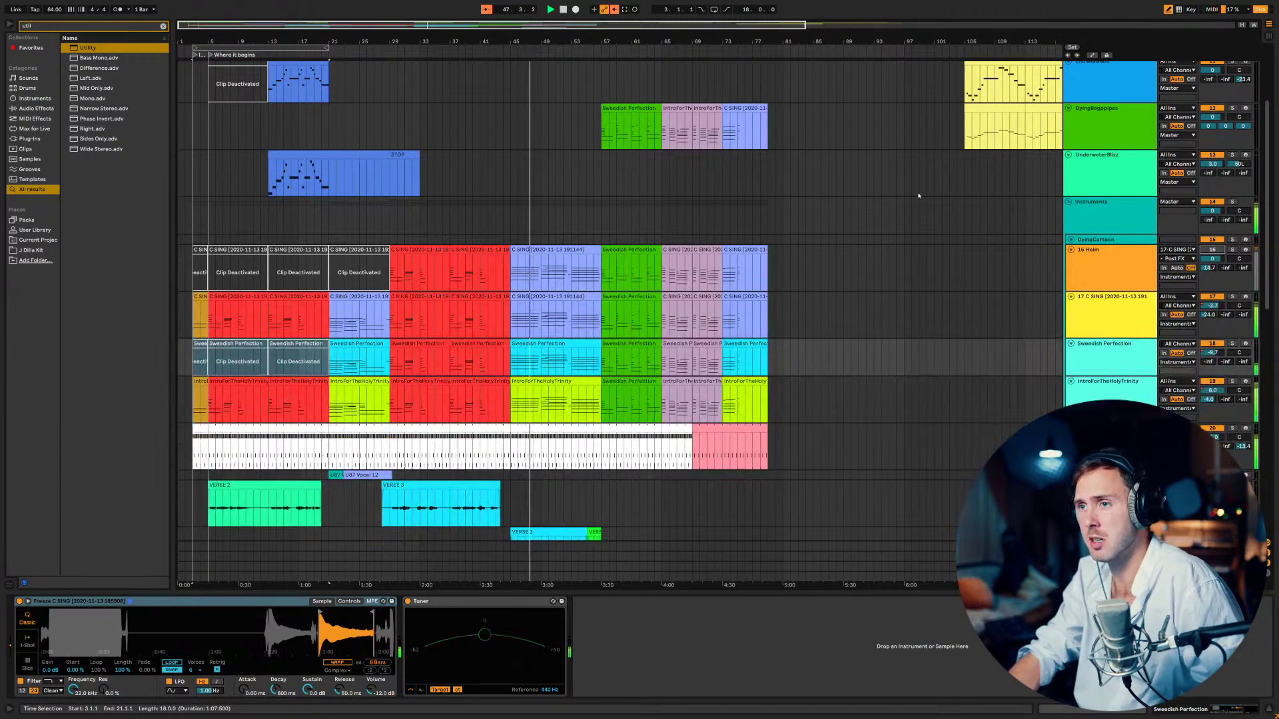
{"action": "scroll", "coordinate": [908, 202], "scroll_direction": "up", "scroll_amount": 4}
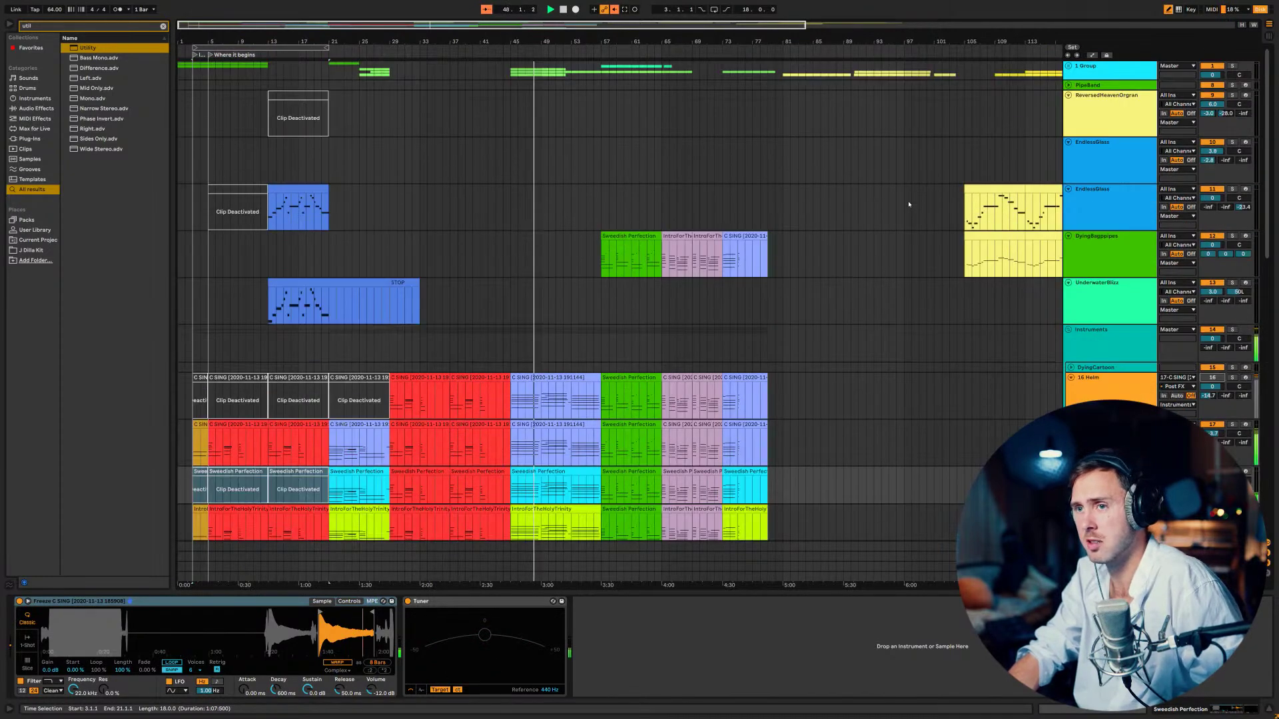
{"action": "scroll", "coordinate": [910, 203], "scroll_direction": "down", "scroll_amount": 2}
{"action": "scroll", "coordinate": [913, 200], "scroll_direction": "up", "scroll_amount": 2}
{"action": "scroll", "coordinate": [914, 194], "scroll_direction": "down", "scroll_amount": 3}
{"action": "scroll", "coordinate": [914, 191], "scroll_direction": "down", "scroll_amount": 2}
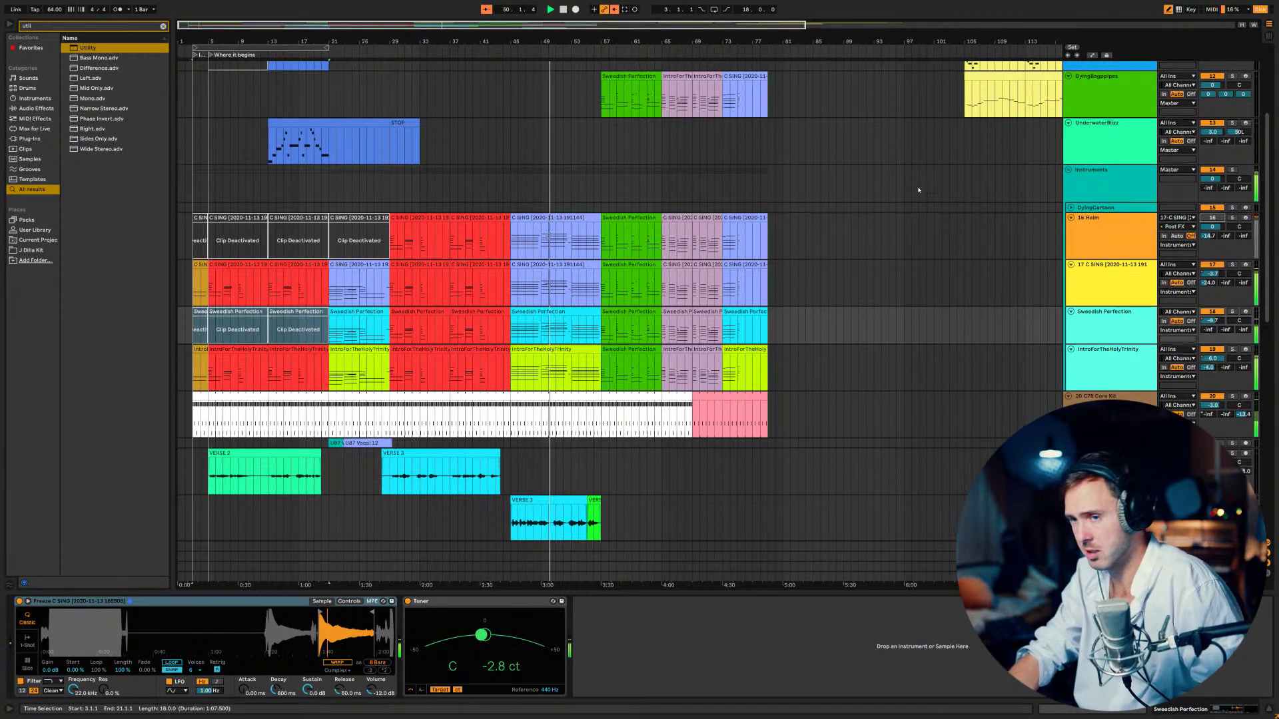
{"action": "key", "text": "ctrl+d"}
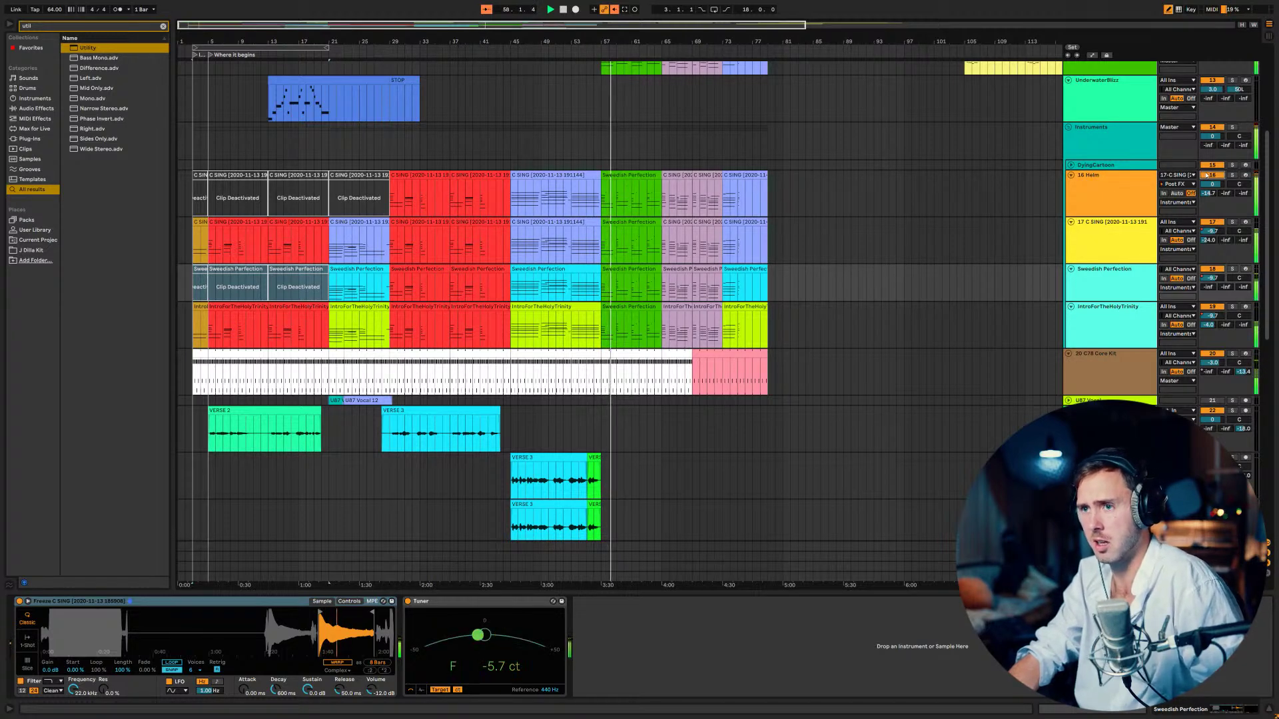
- Add a second Utility effect after the existing one on the DyingBagpipes track and lower its gain
{"action": "scroll", "coordinate": [986, 227], "scroll_direction": "up", "scroll_amount": 2}
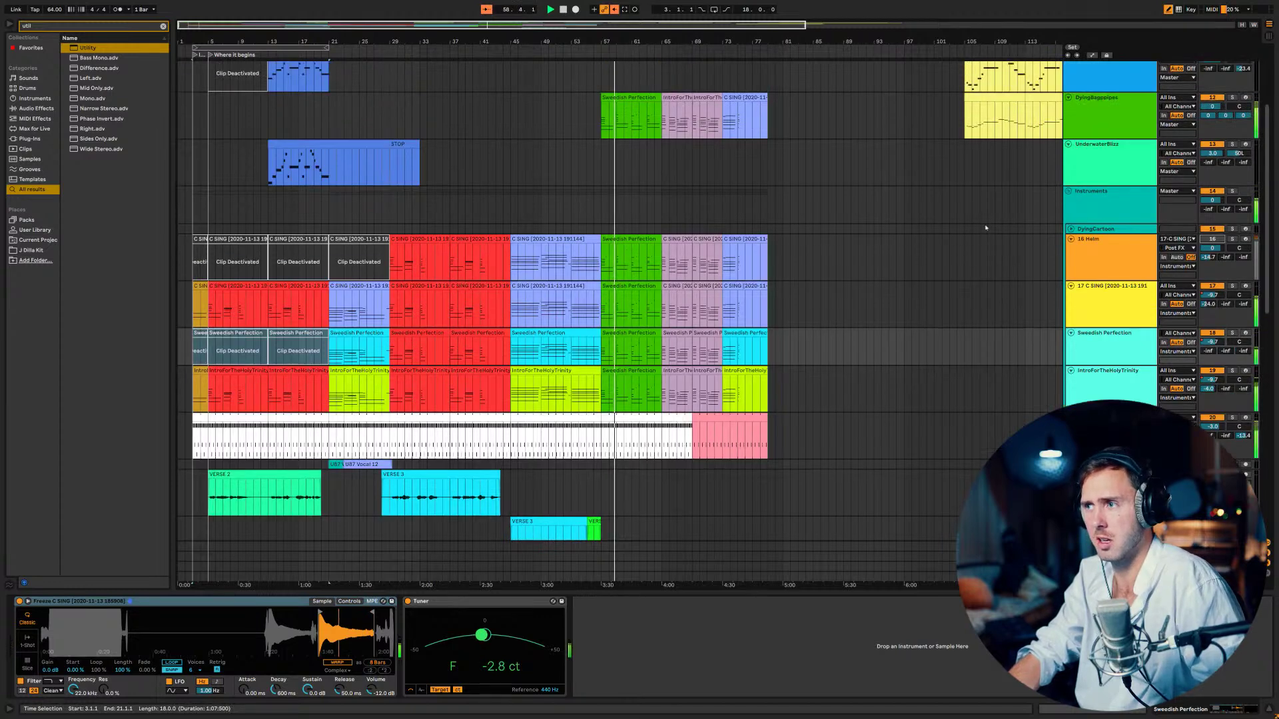
{"action": "scroll", "coordinate": [985, 227], "scroll_direction": "up", "scroll_amount": 2}
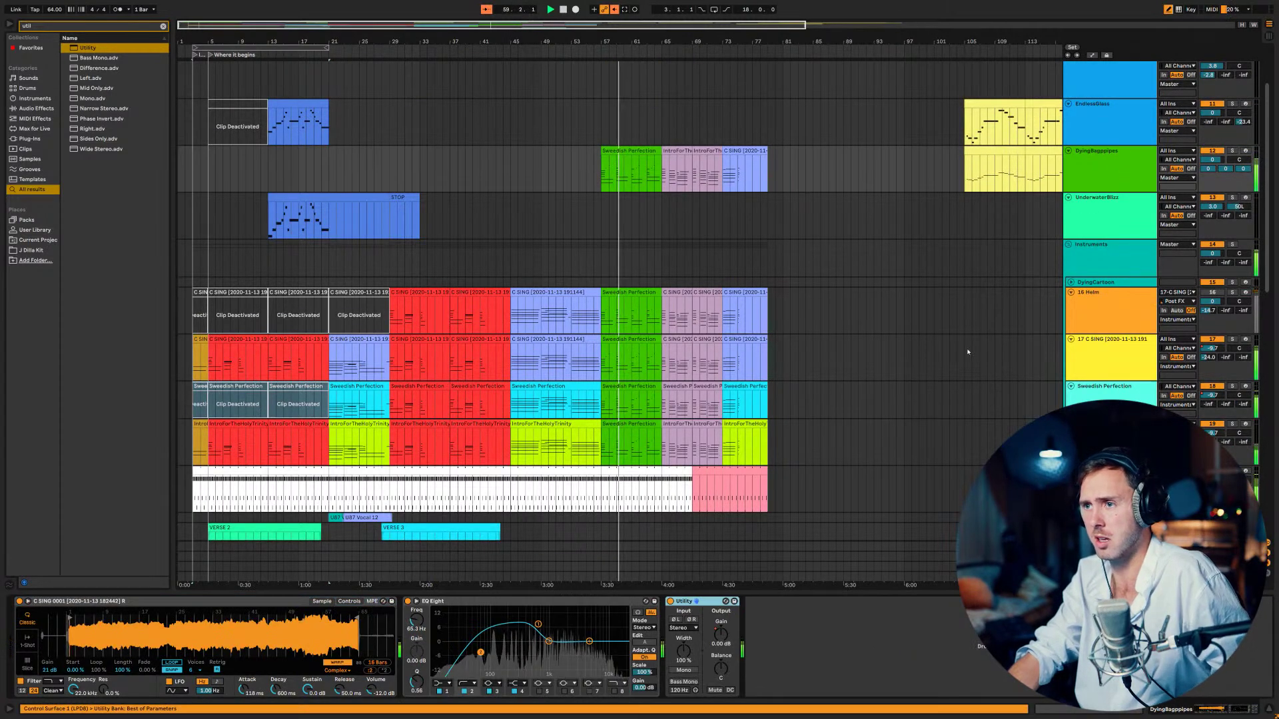
{"action": "key", "text": "BackSpace"}
{"action": "key", "text": "BackSpace"}
{"action": "key", "text": "BackSpace"}
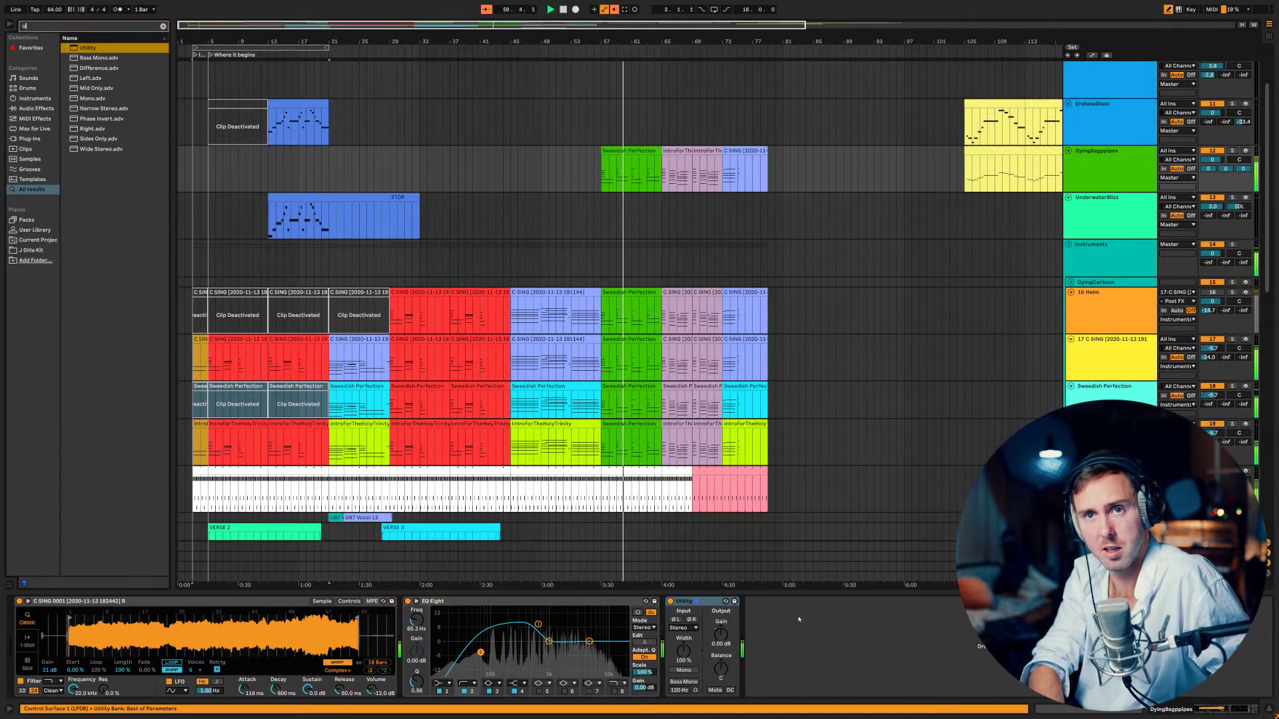
{"action": "type", "text": "t"}
{"action": "left_click_drag", "start_coordinate": [83, 50], "coordinate": [796, 640]}
{"action": "scroll", "coordinate": [741, 398], "scroll_direction": "up", "scroll_amount": 3}
{"action": "scroll", "coordinate": [740, 397], "scroll_direction": "up", "scroll_amount": 1}
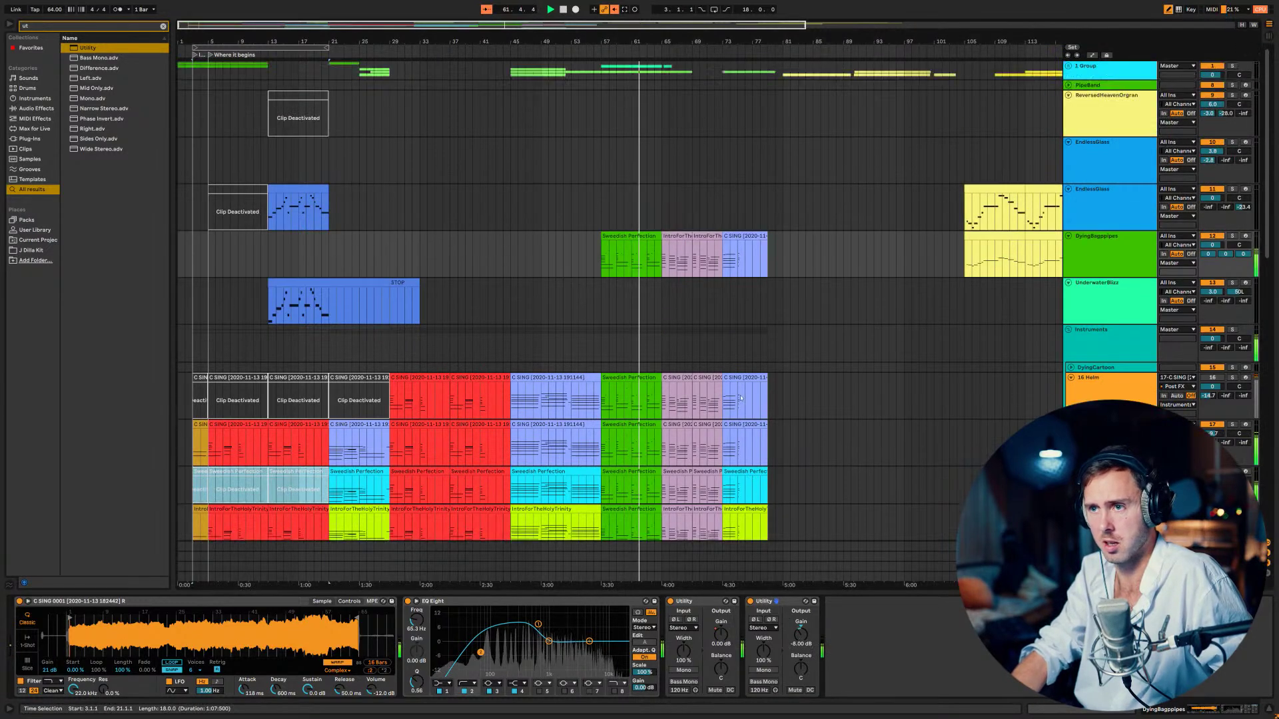
{"action": "left_click_drag", "start_coordinate": [638, 394], "coordinate": [638, 203]}
{"action": "key", "text": "ctrl+z"}
- Copy the DyingBagpipes clips from bar 57 to bar 79 onto the EndlessGlass track directly above
{"action": "left_click", "coordinate": [635, 236]}
{"action": "left_click", "coordinate": [746, 236], "text": "shift"}
{"action": "left_click_drag", "start_coordinate": [746, 236], "coordinate": [745, 220]}
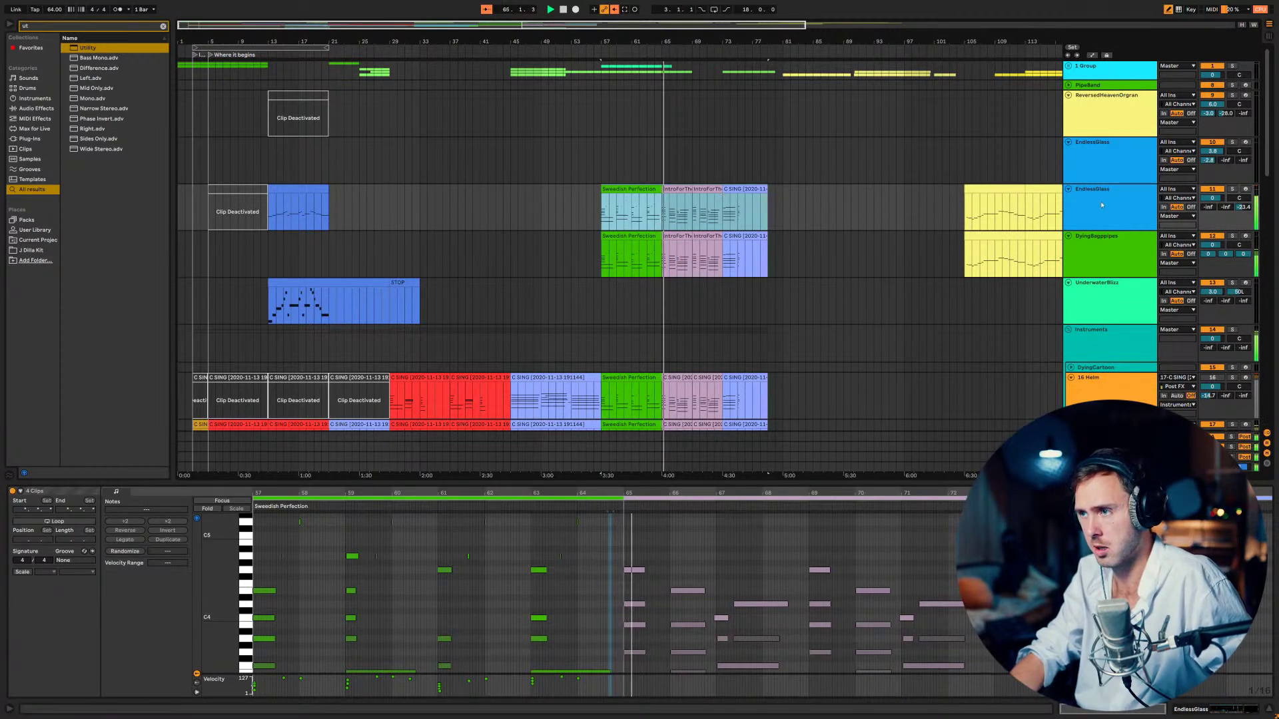
- Search the device library for "-12" and add the -12 pitch preset to the lower EndlessGlass track
{"action": "left_click", "coordinate": [1101, 205]}
{"action": "key", "text": "ctrl+f"}
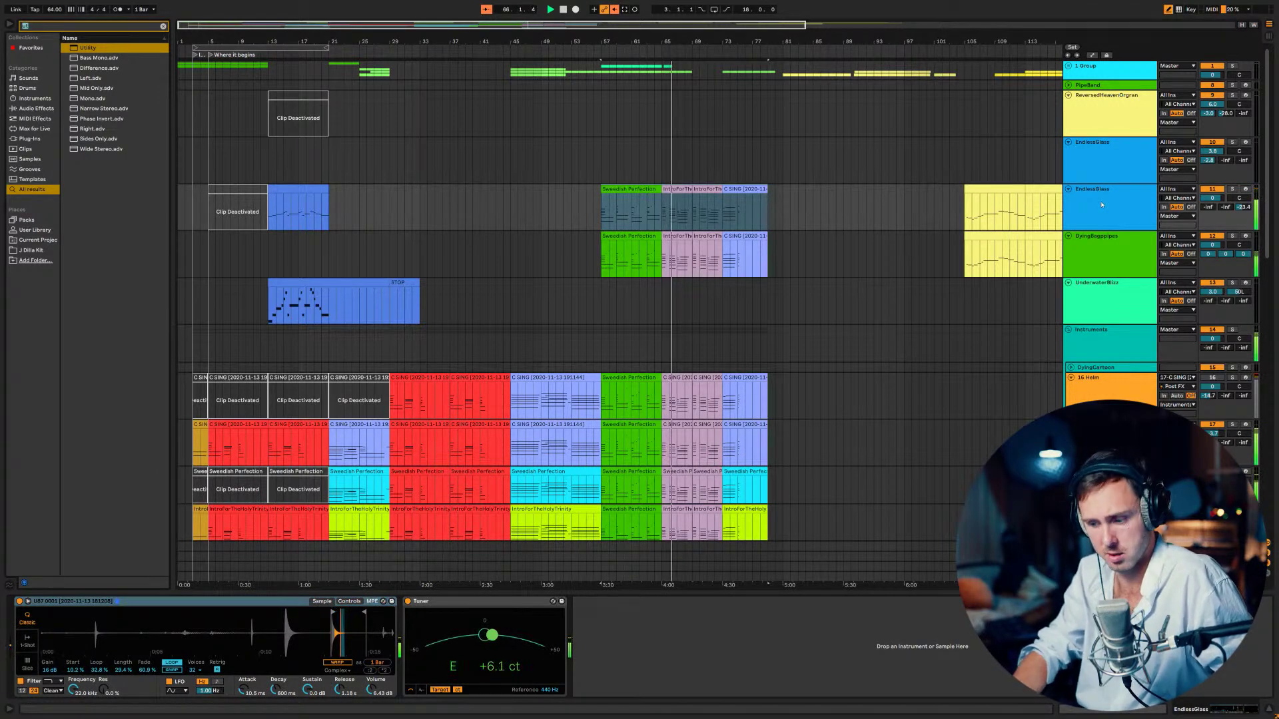
{"action": "key", "text": "BackSpace"}
{"action": "type", "text": "-12"}
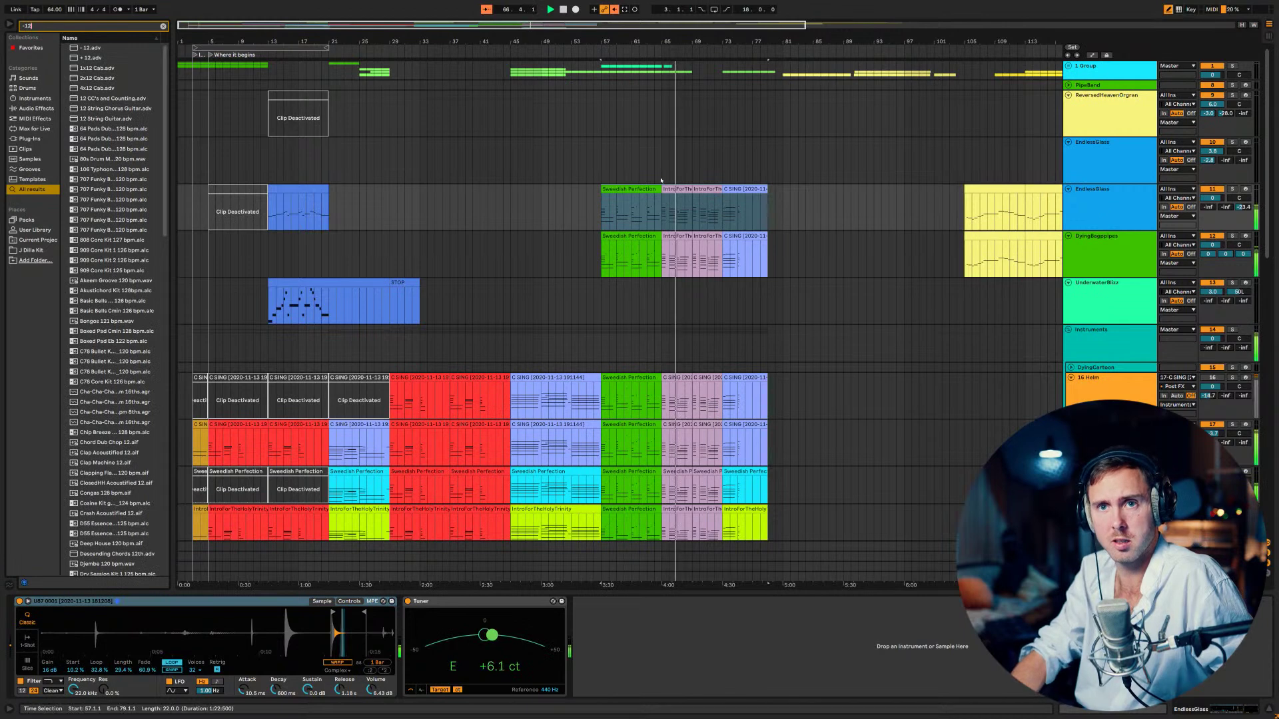
{"action": "key", "text": "Down"}
{"action": "key", "text": "Return"}
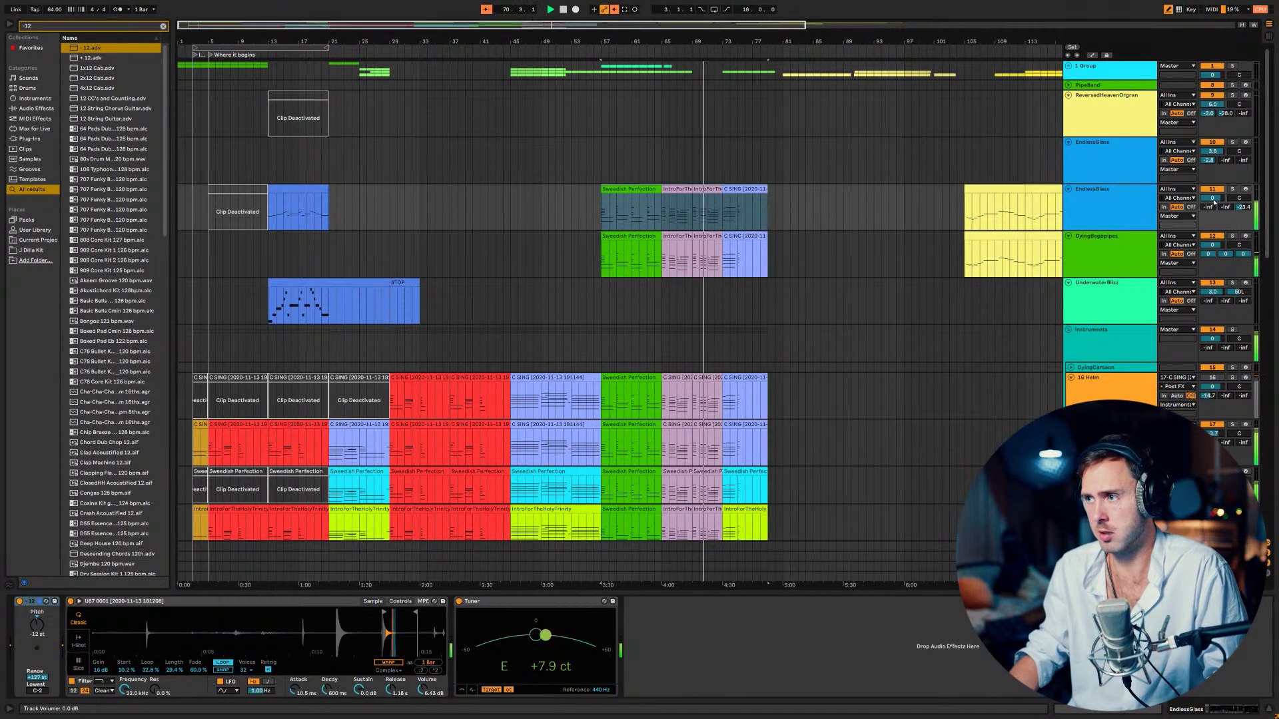
- Set the lower EndlessGlass track's volume to -1.0 dB and save the set
{"action": "left_click_drag", "start_coordinate": [1213, 204], "coordinate": [1213, 207]}
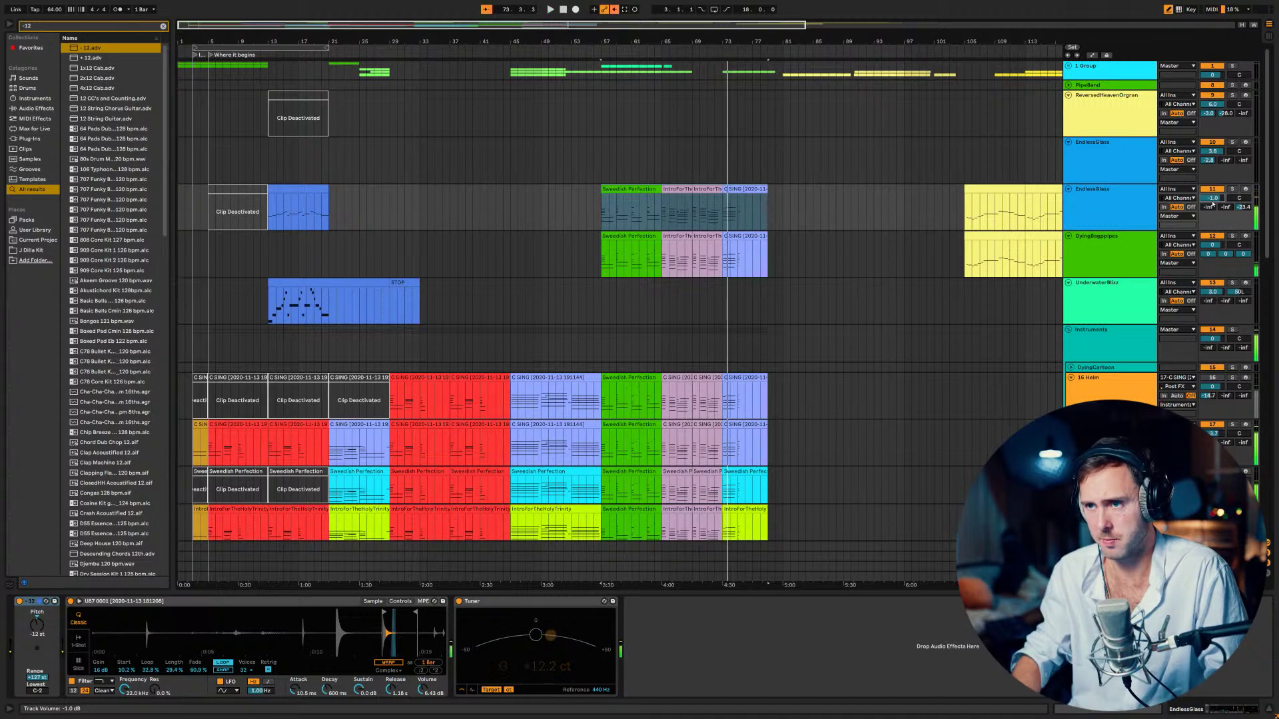
{"action": "key", "text": "ctrl+s"}
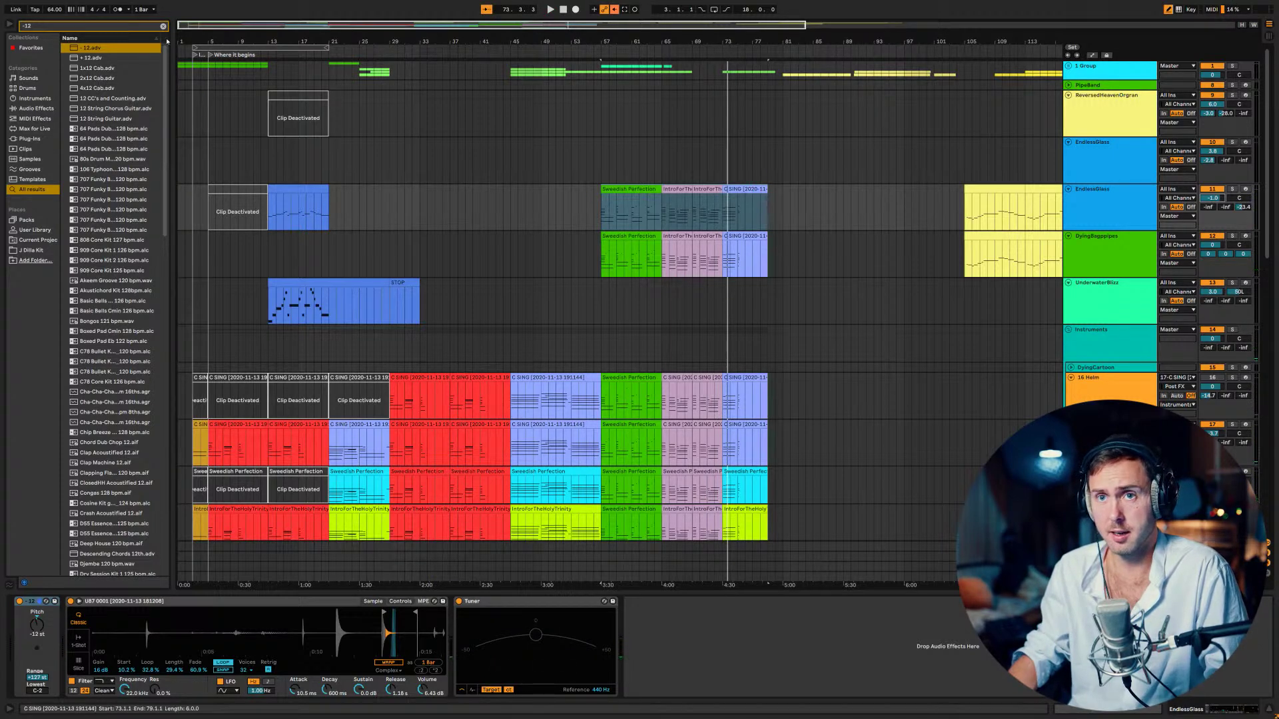
- Clear the library search and deactivate the C78 Core Kit clips from the start of the arrangement to bar 57
{"action": "left_click", "coordinate": [163, 26]}
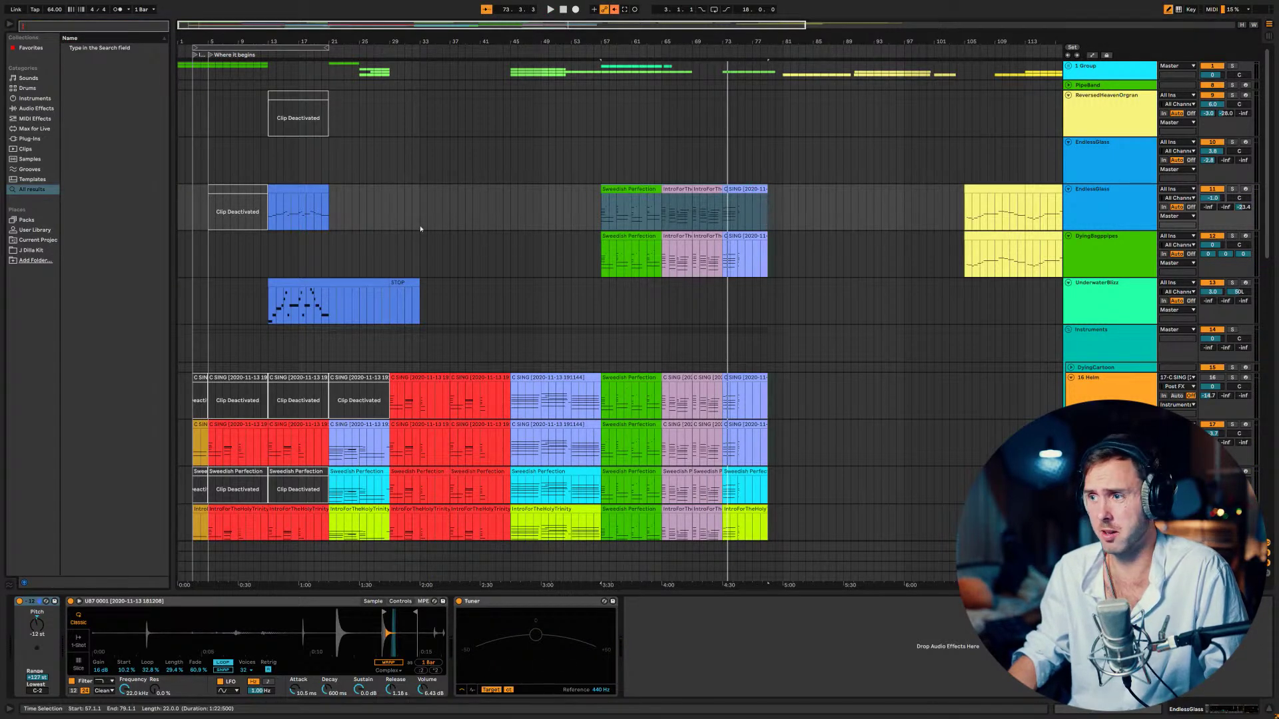
{"action": "scroll", "coordinate": [416, 228], "scroll_direction": "down", "scroll_amount": 5}
{"action": "scroll", "coordinate": [421, 230], "scroll_direction": "down", "scroll_amount": 2}
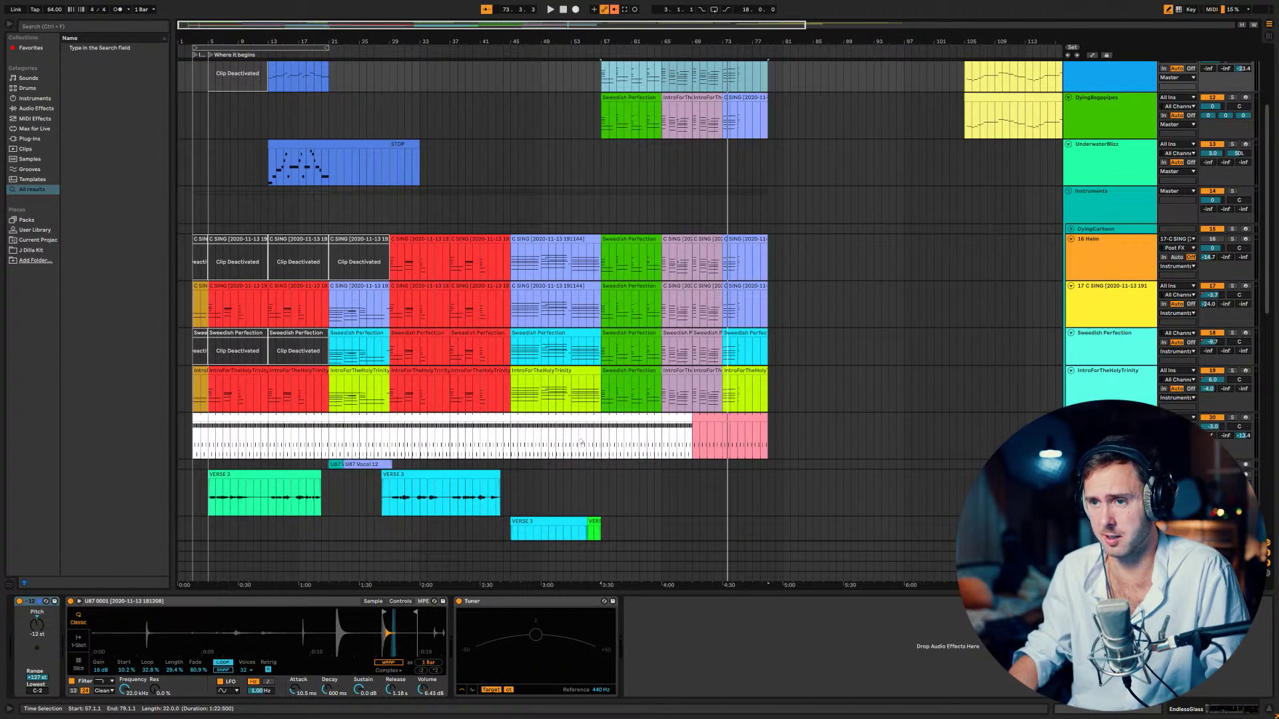
{"action": "left_click_drag", "start_coordinate": [601, 441], "coordinate": [179, 432]}
{"action": "key", "text": "0"}
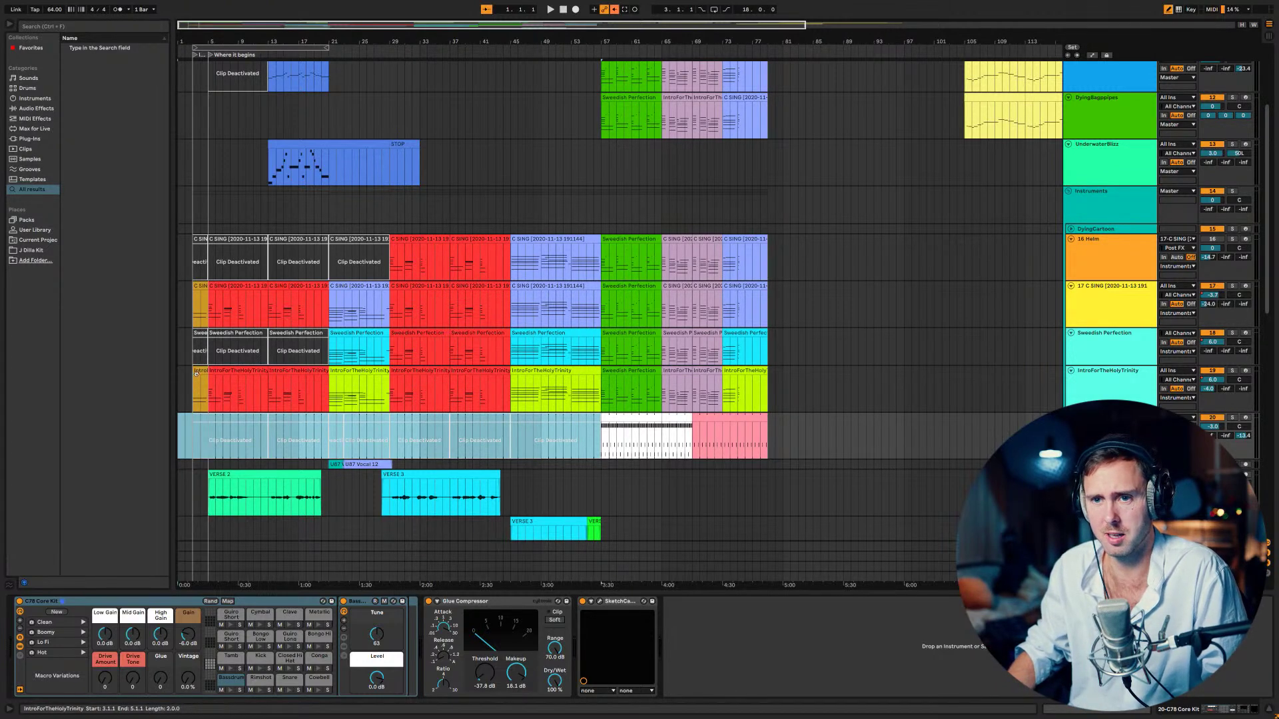
- Deactivate the IntroForTheHolyTrinity clips from bar 3 to bar 21
{"action": "left_click", "coordinate": [234, 371]}
{"action": "left_click", "coordinate": [280, 373], "text": "shift"}
{"action": "key", "text": "0"}
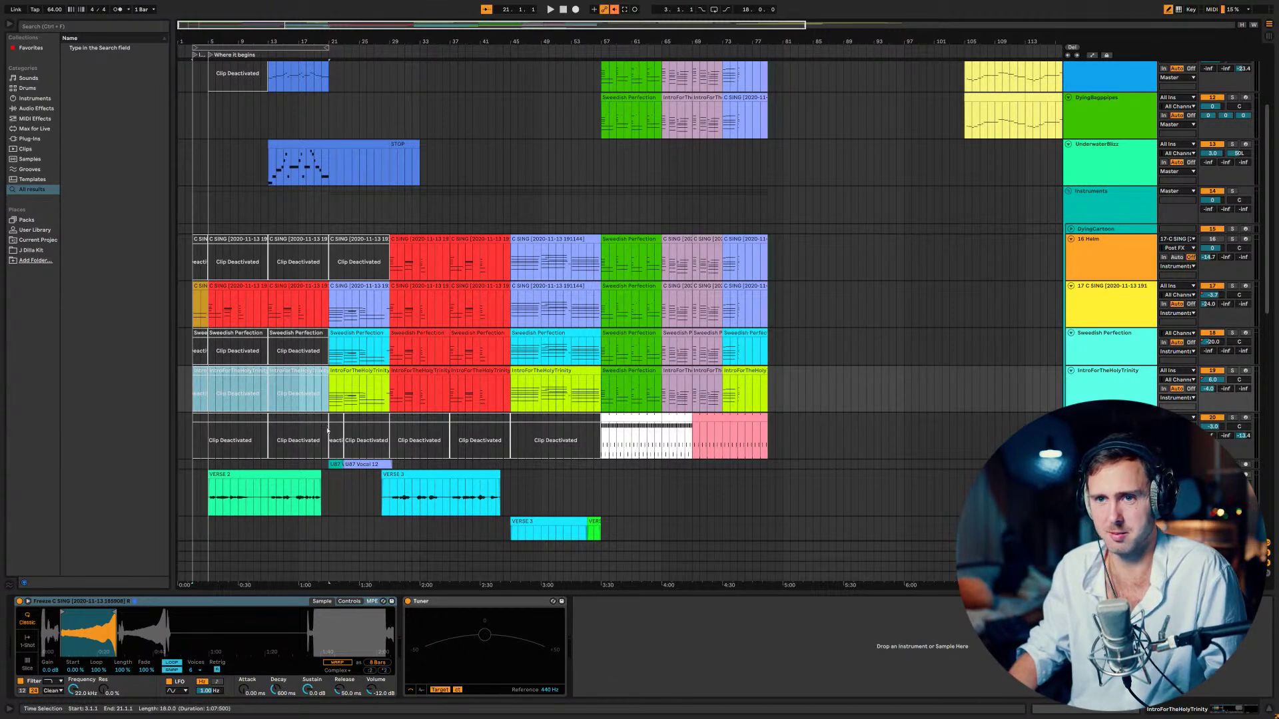
{"action": "scroll", "coordinate": [326, 418], "scroll_direction": "up", "scroll_amount": 2}
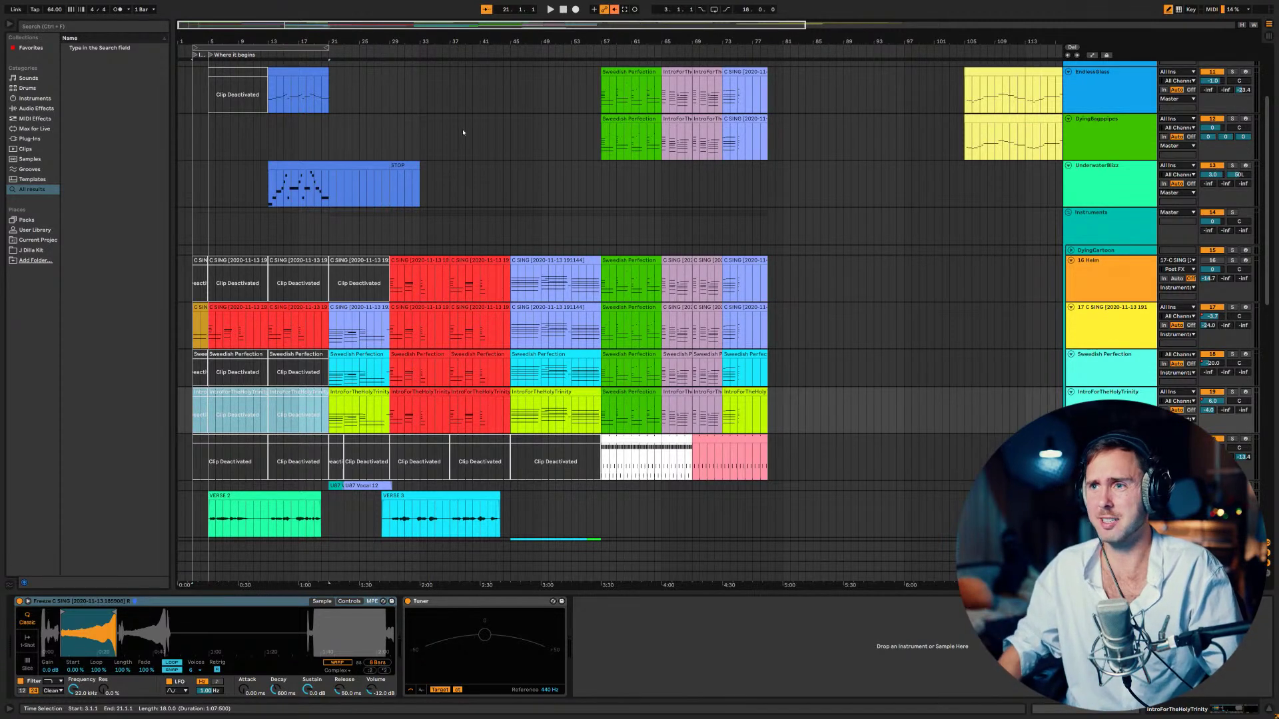
- Set the arrangement loop to span bars 3 to 81 and start playback
{"action": "left_click_drag", "start_coordinate": [194, 413], "coordinate": [783, 413]}
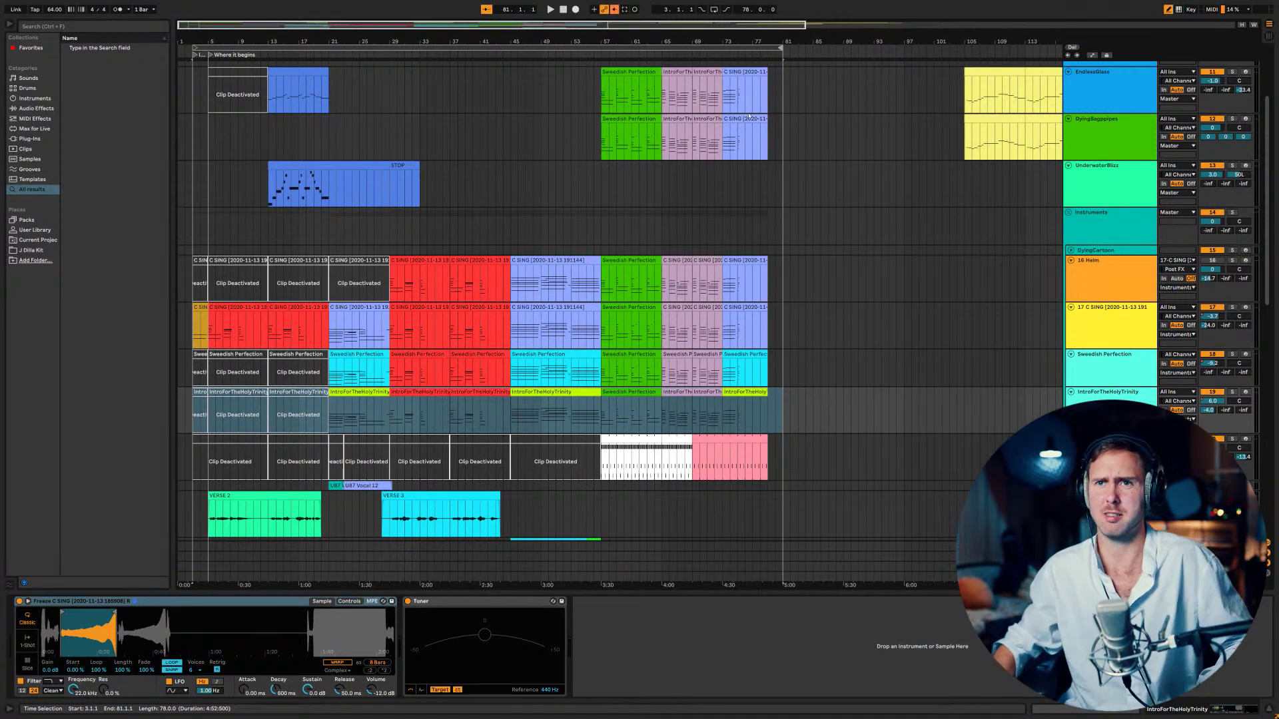
{"action": "left_click", "coordinate": [754, 48]}
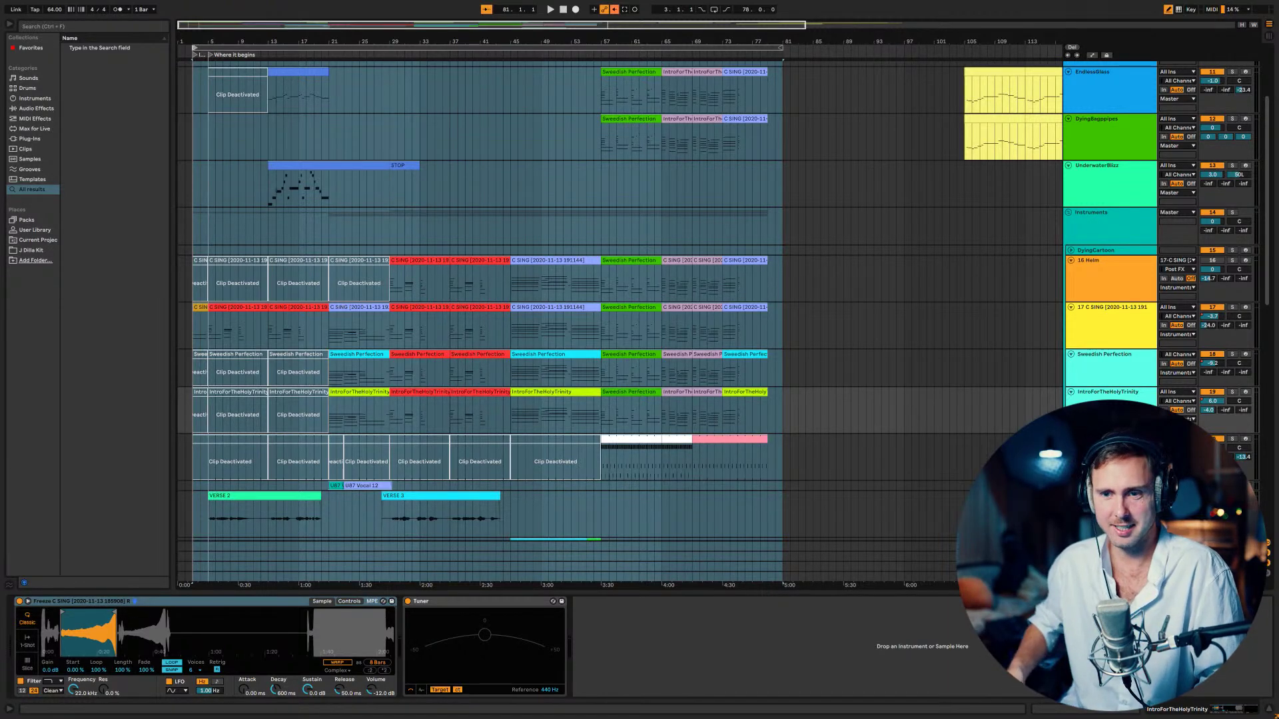
{"action": "key", "text": "space"}
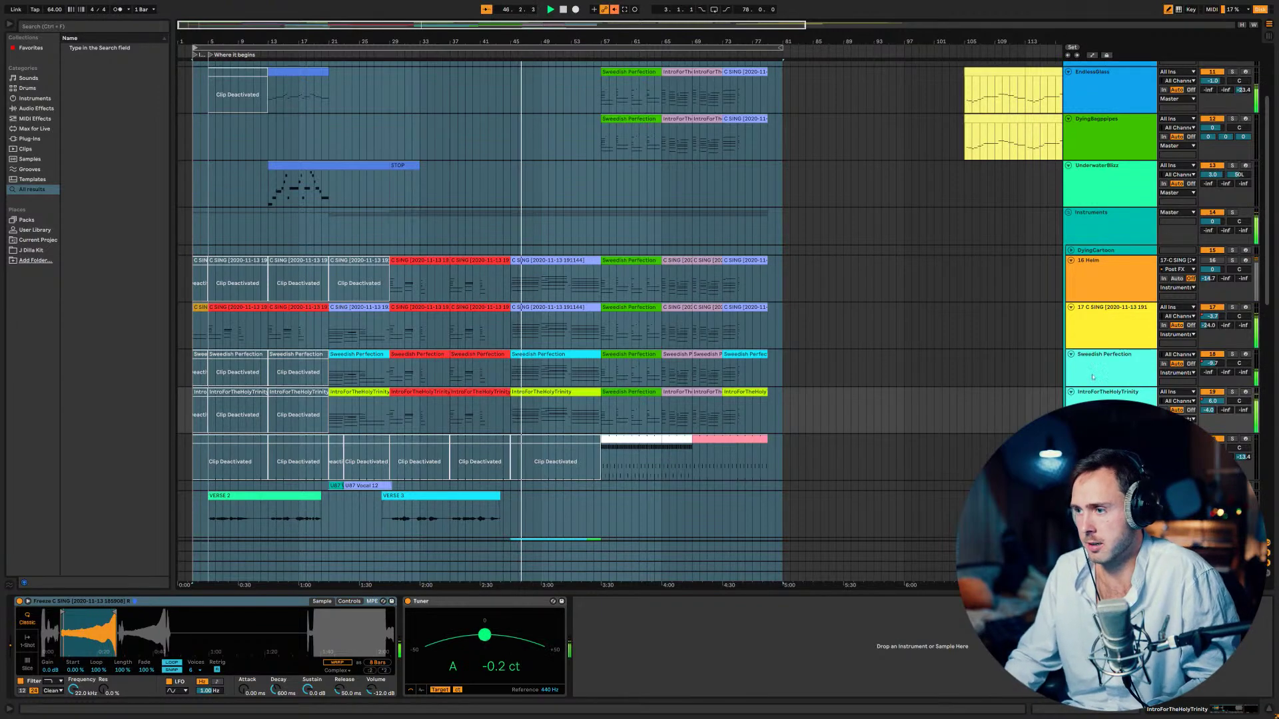
- Lower the frequency of the highest EQ Eight band on the second VERSE track
{"action": "scroll", "coordinate": [1103, 380], "scroll_direction": "down", "scroll_amount": 5}
{"action": "scroll", "coordinate": [1103, 380], "scroll_direction": "down", "scroll_amount": 4}
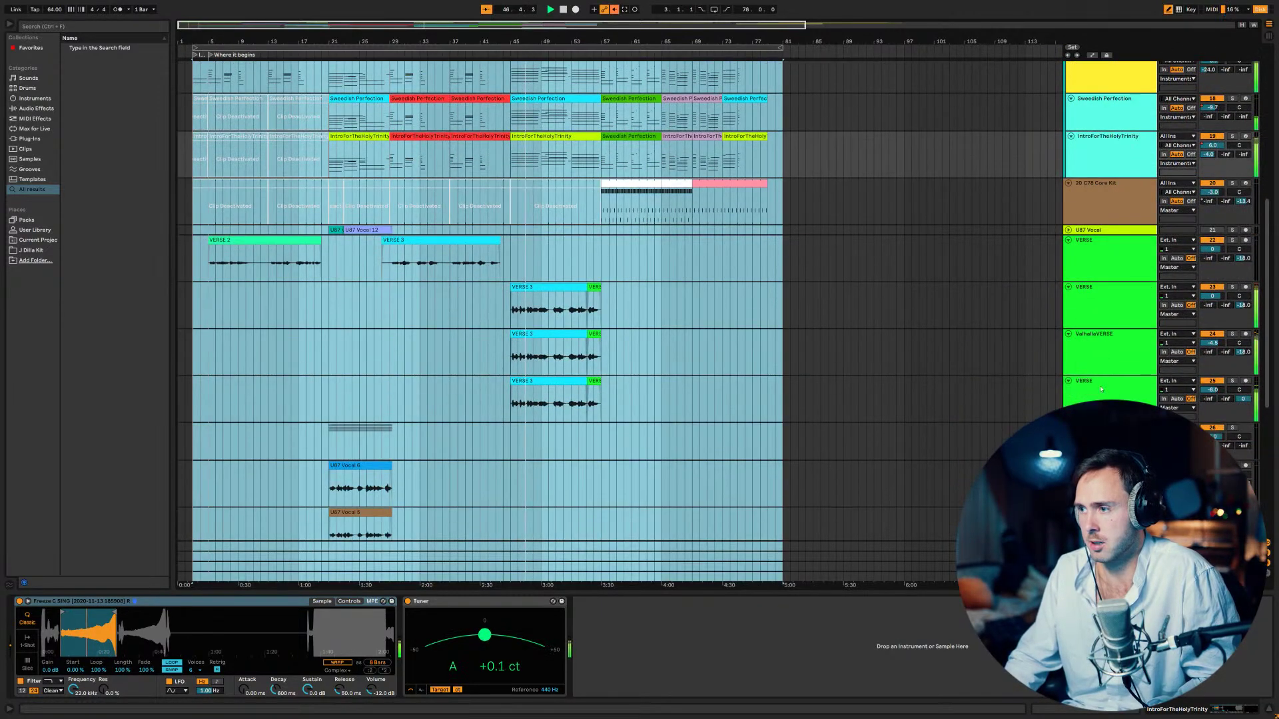
{"action": "left_click", "coordinate": [1119, 396]}
{"action": "left_click", "coordinate": [1140, 279]}
{"action": "left_click", "coordinate": [1136, 299]}
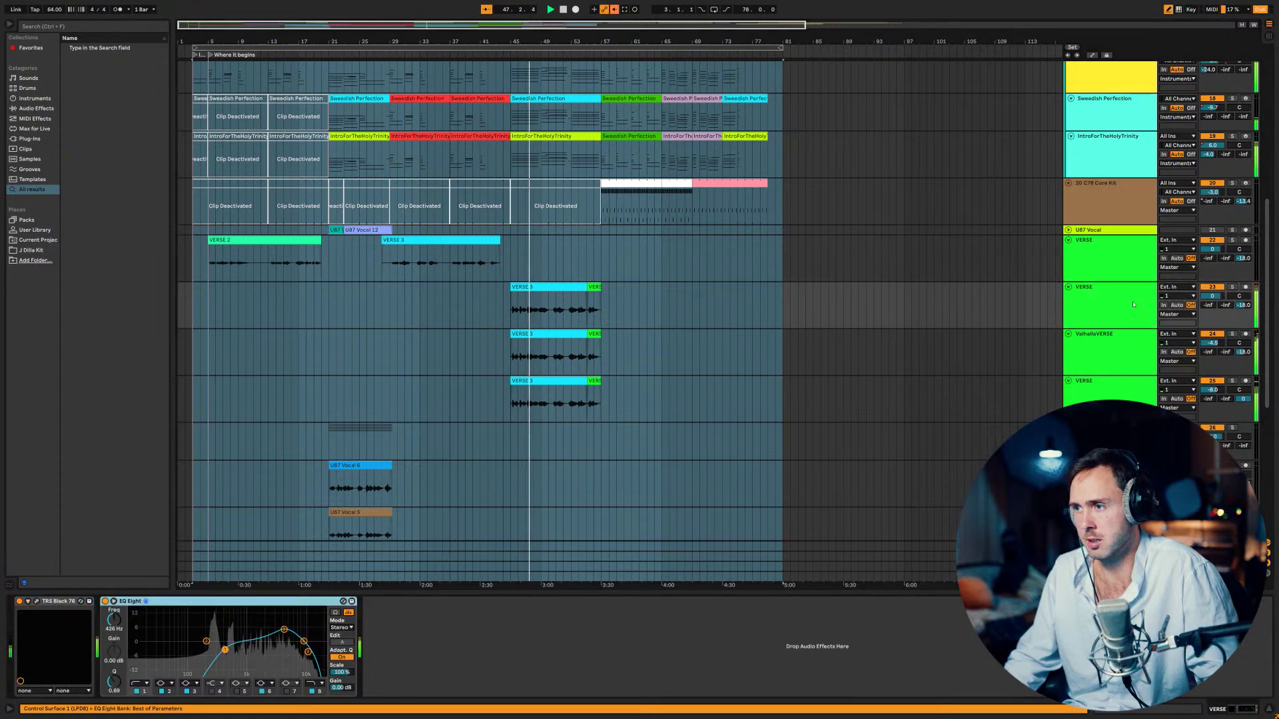
{"action": "left_click_drag", "start_coordinate": [307, 651], "coordinate": [300, 652]}
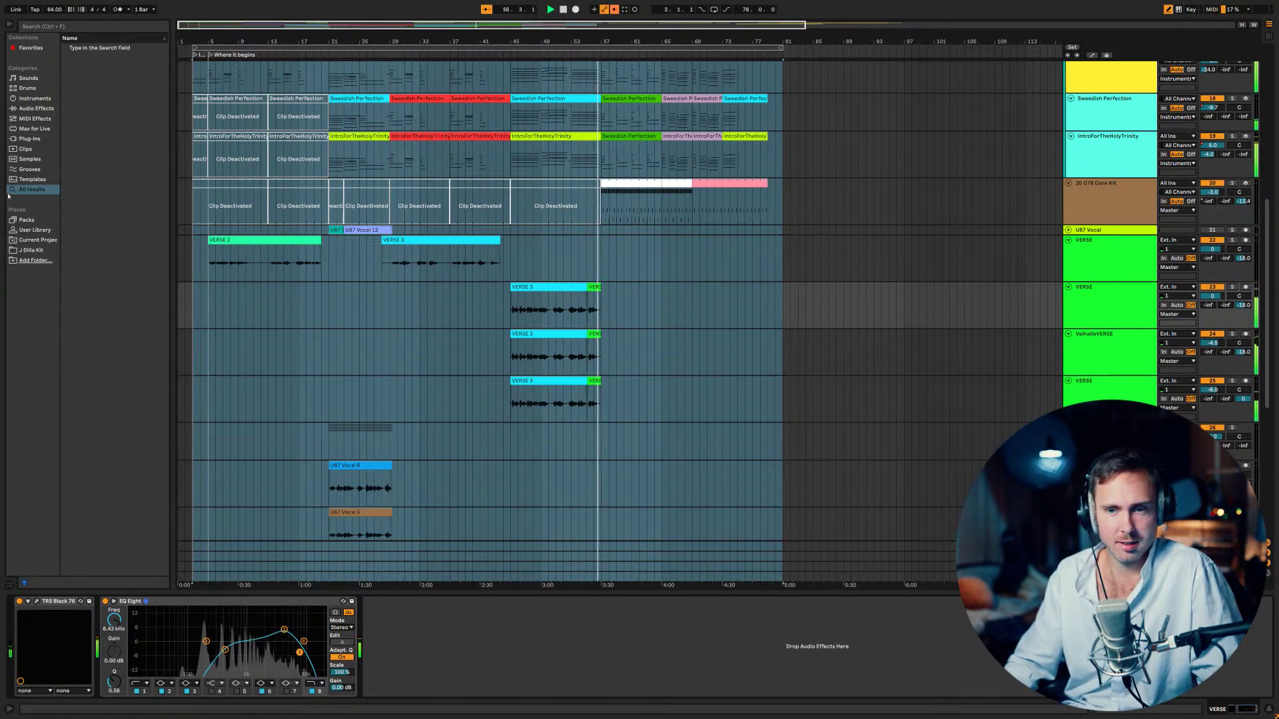
- Deactivate the remaining C78 Core Kit clips from bar 57 to bar 79
{"action": "key", "text": "ctrl+a"}
{"action": "scroll", "coordinate": [574, 287], "scroll_direction": "down", "scroll_amount": 1}
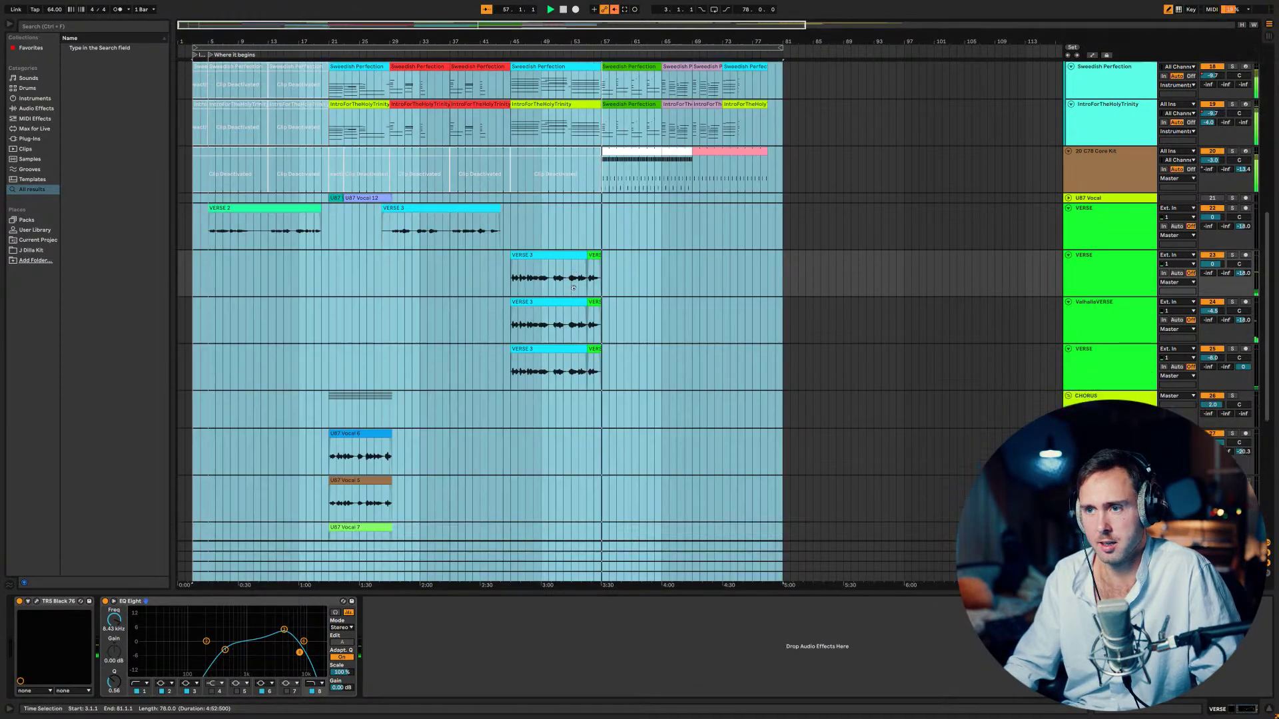
{"action": "scroll", "coordinate": [573, 291], "scroll_direction": "down", "scroll_amount": 2}
{"action": "scroll", "coordinate": [690, 212], "scroll_direction": "up", "scroll_amount": 4}
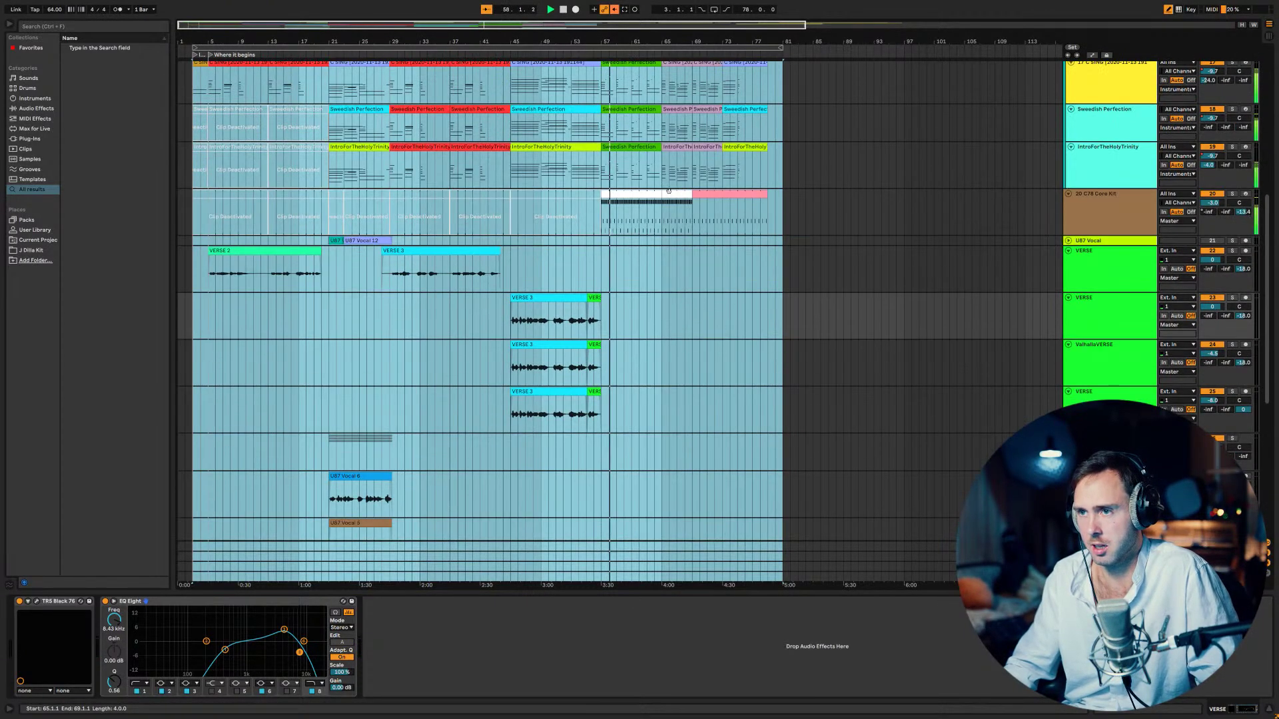
{"action": "left_click", "coordinate": [689, 212]}
{"action": "left_click", "coordinate": [734, 191], "text": "shift"}
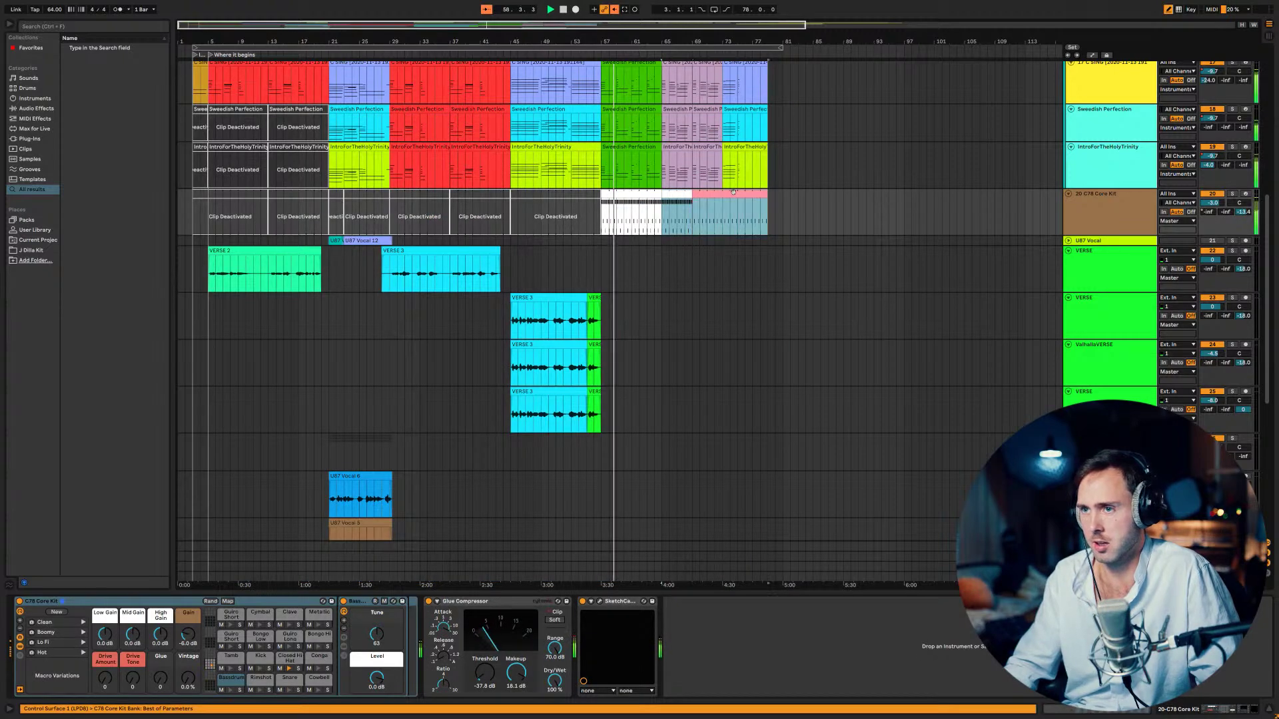
{"action": "key", "text": "0"}
{"action": "left_click", "coordinate": [634, 194]}
{"action": "key", "text": "0"}
- Set the pitch device on the lower EndlessGlass track to -24 semitones
{"action": "scroll", "coordinate": [650, 190], "scroll_direction": "up", "scroll_amount": 10}
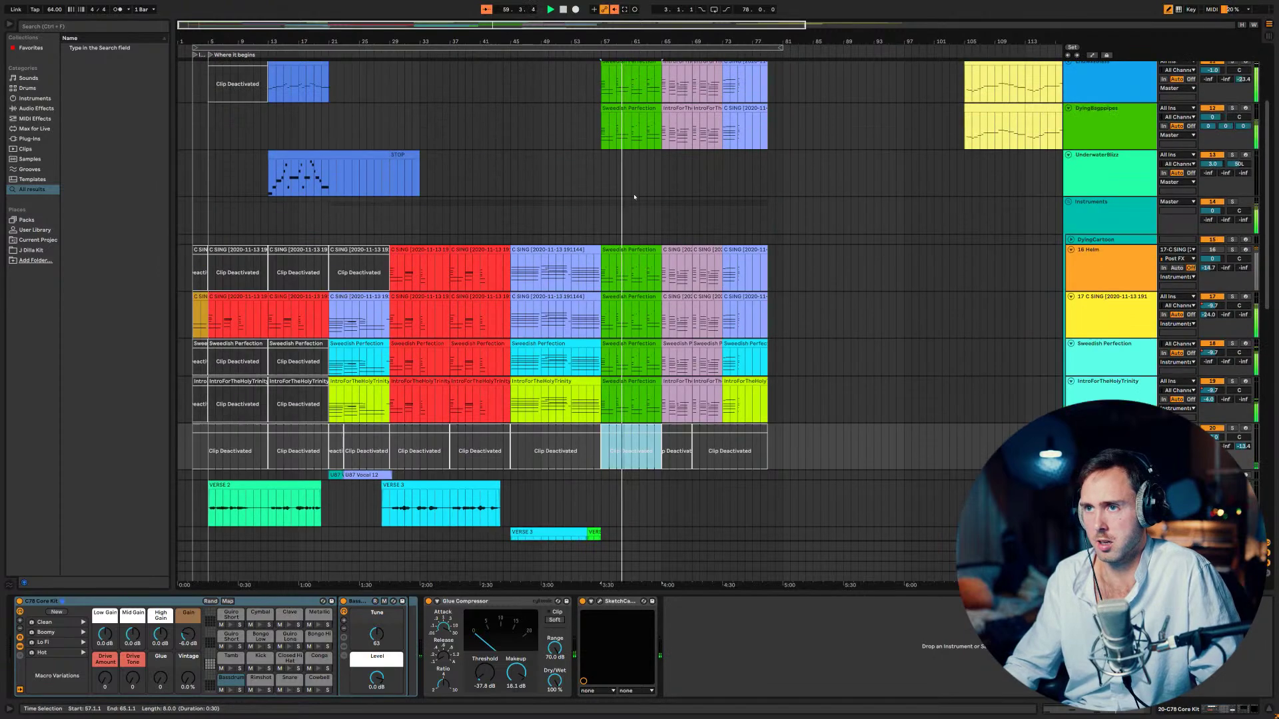
{"action": "scroll", "coordinate": [667, 185], "scroll_direction": "up", "scroll_amount": 2}
{"action": "left_click", "coordinate": [466, 207]}
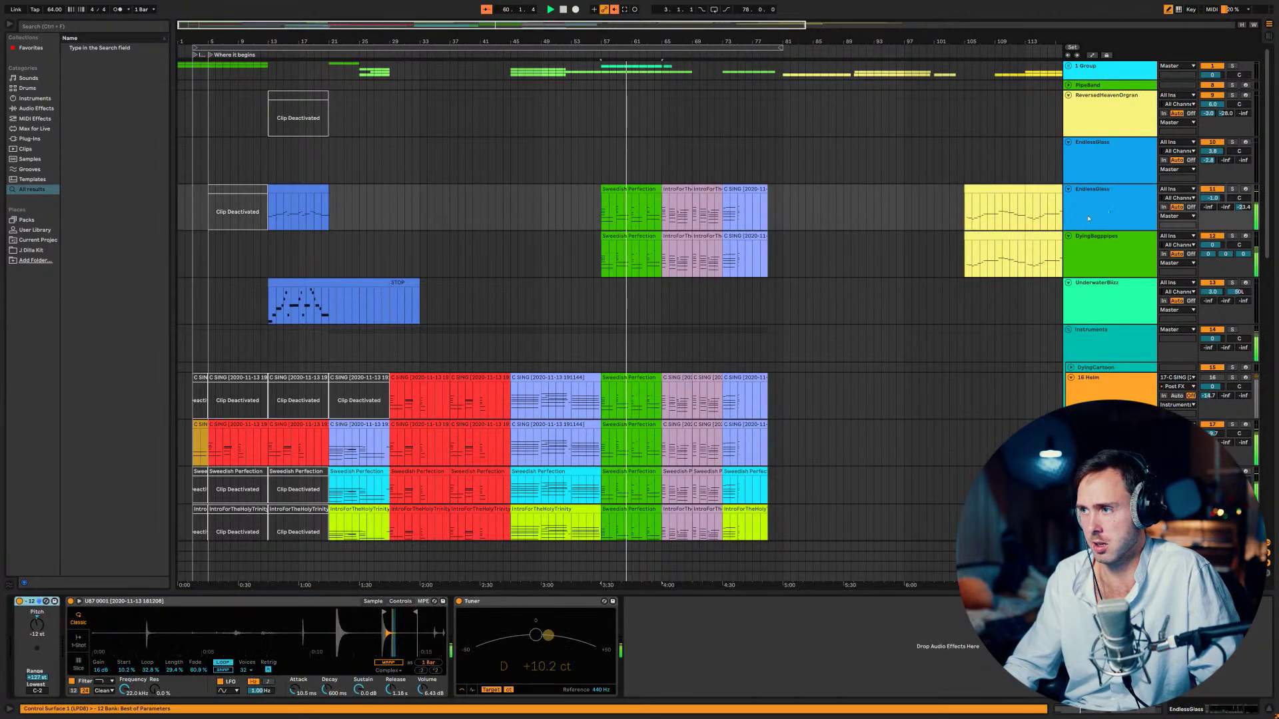
{"action": "left_click_drag", "start_coordinate": [40, 620], "coordinate": [44, 630]}
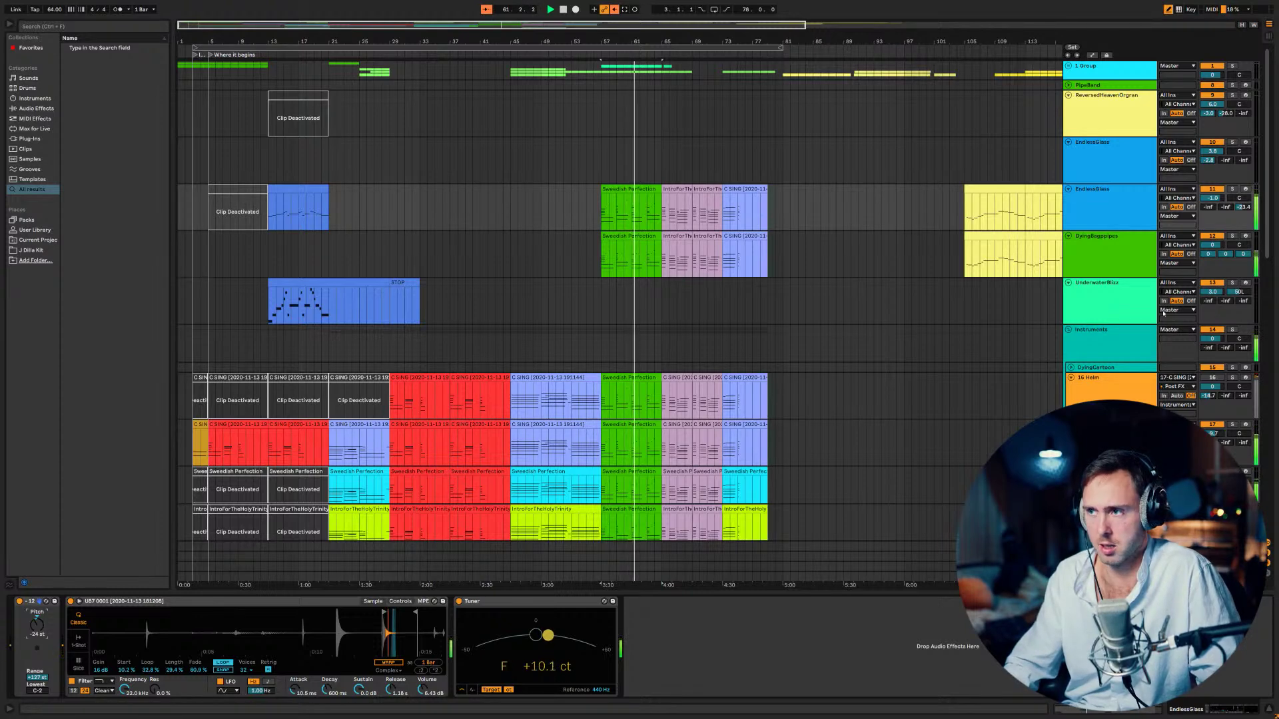
- Raise the third send of the lower EndlessGlass track and pan the track to the right
{"action": "left_click", "coordinate": [1244, 208]}
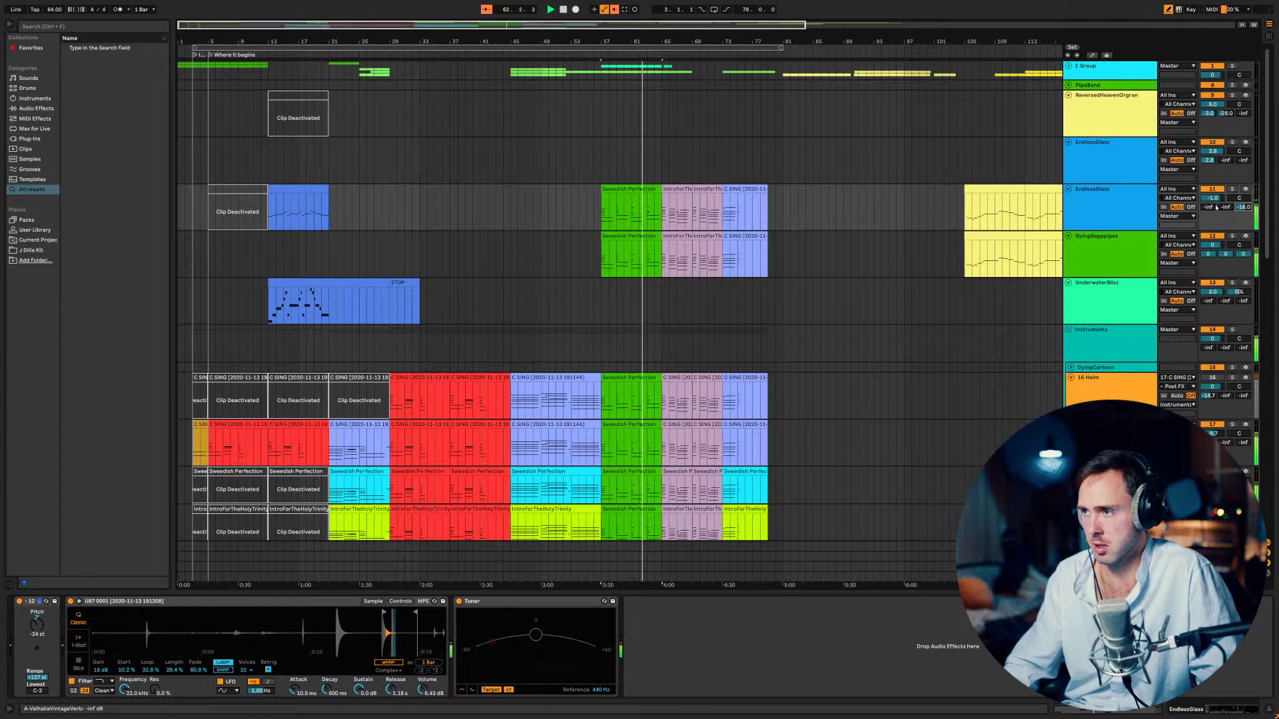
{"action": "left_click_drag", "start_coordinate": [1234, 198], "coordinate": [1234, 219]}
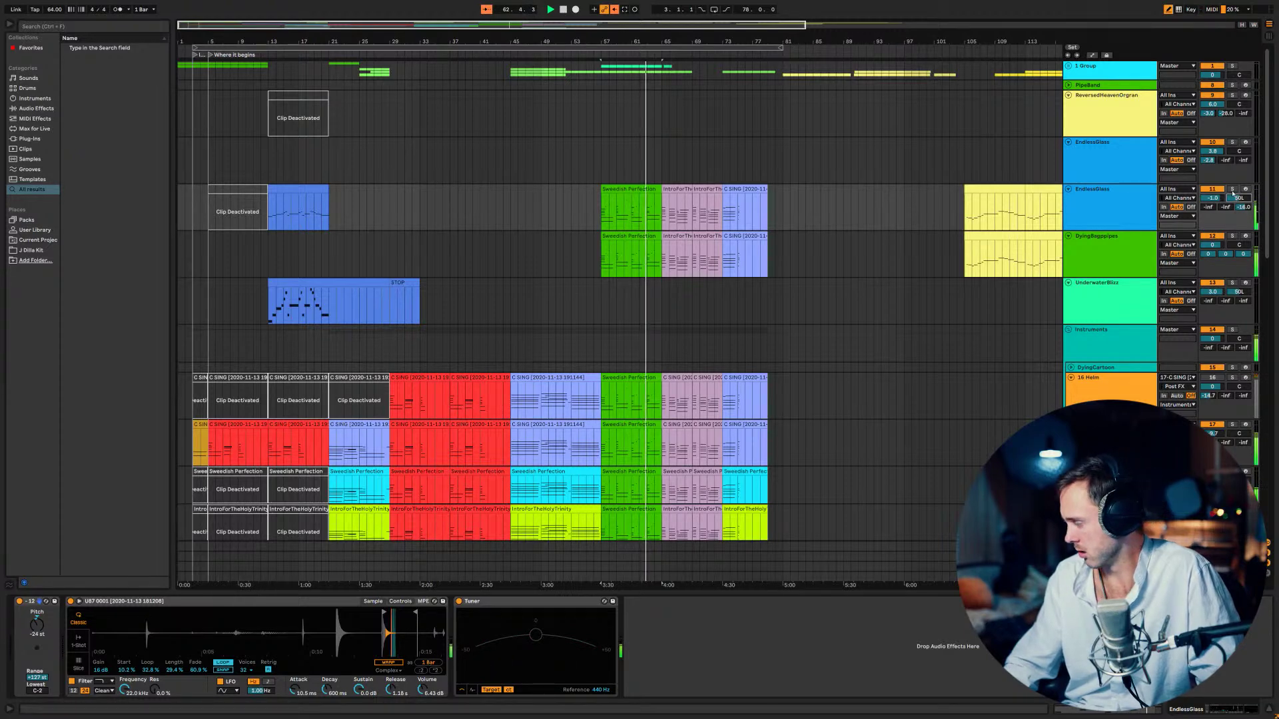
{"action": "left_click_drag", "start_coordinate": [1233, 194], "coordinate": [1233, 181]}
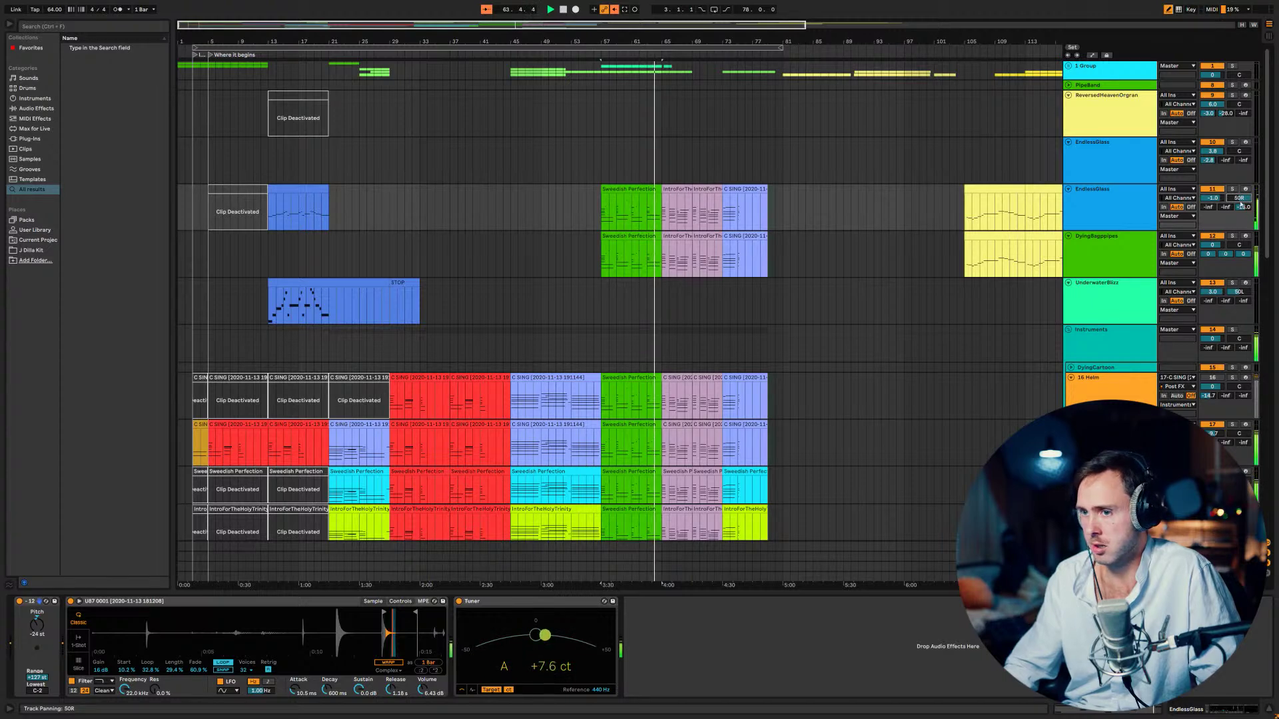
{"action": "scroll", "coordinate": [877, 348], "scroll_direction": "down", "scroll_amount": 2}
{"action": "scroll", "coordinate": [877, 347], "scroll_direction": "up", "scroll_amount": 2}
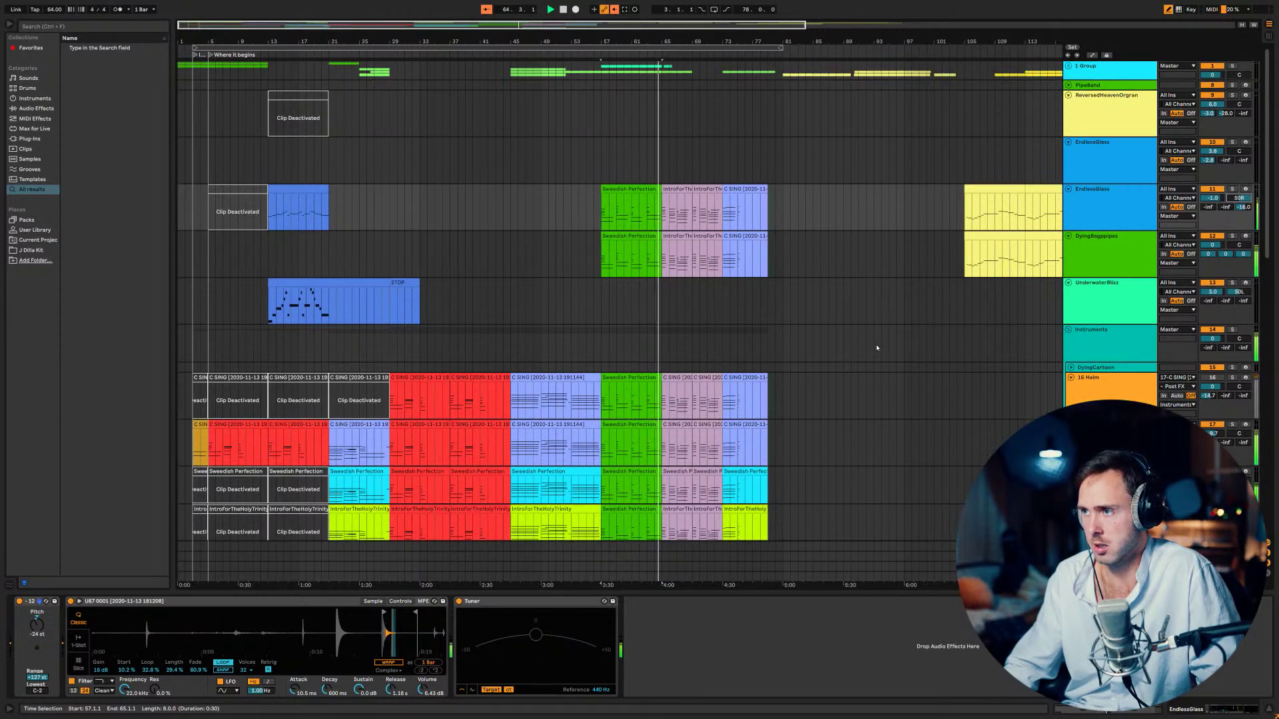
- Copy the lower EndlessGlass track's clips from bar 57 to bar 79 onto the upper EndlessGlass track
{"action": "left_click", "coordinate": [642, 190]}
{"action": "mouse_move", "coordinate": [641, 189]}
{"action": "left_mouse_down"}
{"action": "mouse_move", "coordinate": [645, 171]}
{"action": "mouse_move", "coordinate": [642, 194]}
{"action": "left_mouse_up"}
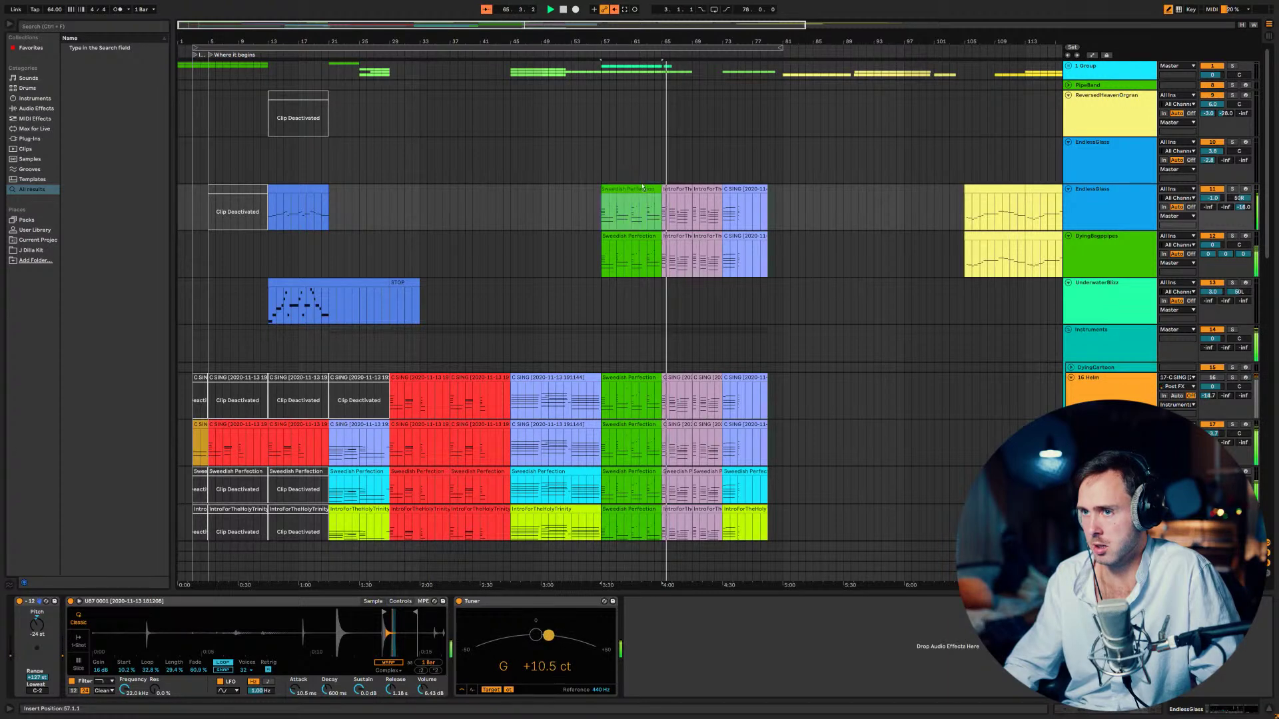
{"action": "left_click", "coordinate": [744, 189], "text": "shift"}
{"action": "left_click_drag", "start_coordinate": [744, 189], "coordinate": [744, 143]}
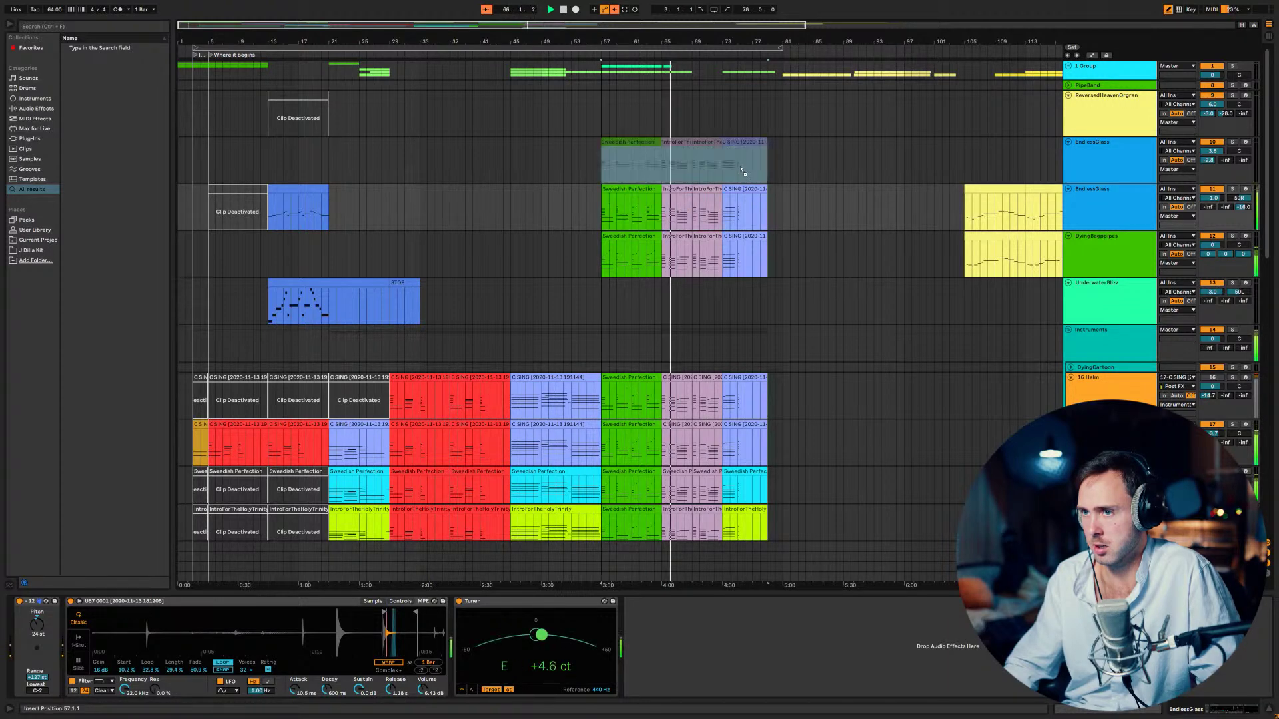
- Pan the upper EndlessGlass track to the left and set its volume to -0.1 dB
{"action": "left_click", "coordinate": [1240, 151]}
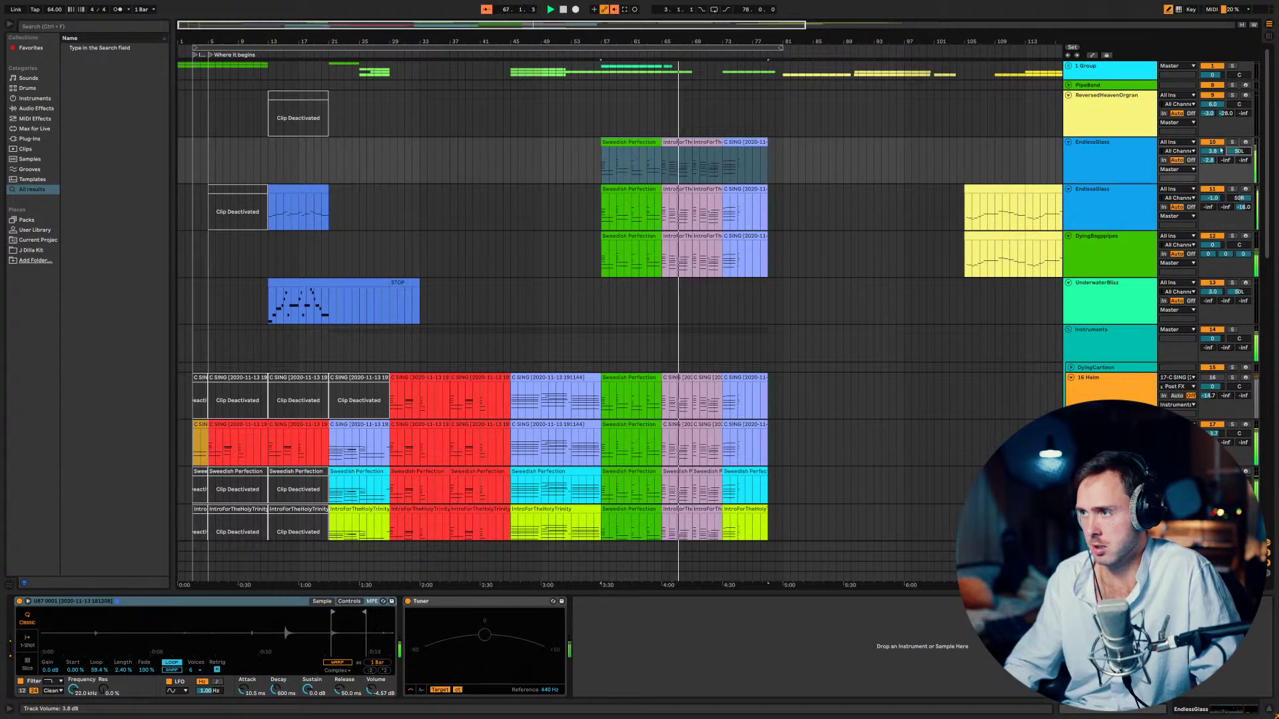
{"action": "mouse_move", "coordinate": [1217, 158]}
{"action": "left_mouse_down"}
{"action": "mouse_move", "coordinate": [1216, 173]}
{"action": "mouse_move", "coordinate": [1212, 134]}
{"action": "left_mouse_up"}
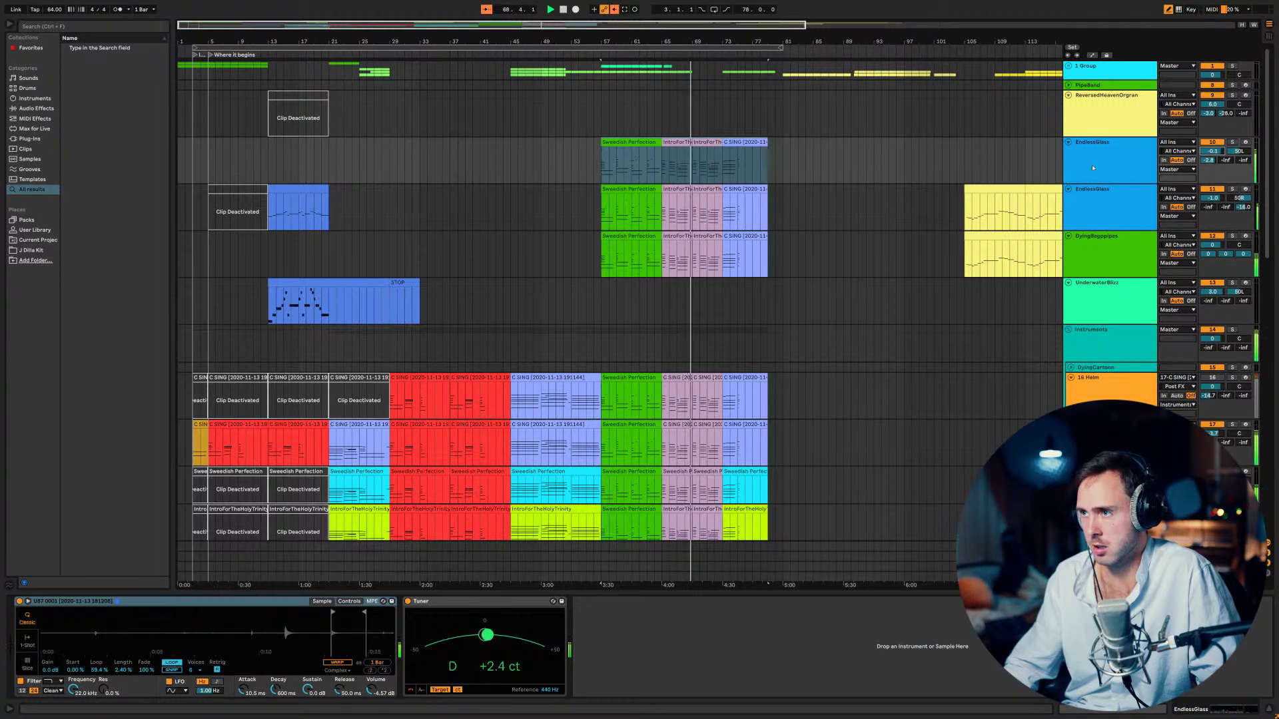
- Solo the upper EndlessGlass track briefly for comparison and set the lower EndlessGlass track's volume to -4.2 dB
{"action": "left_click", "coordinate": [1091, 198]}
{"action": "left_click_drag", "start_coordinate": [29, 601], "coordinate": [1120, 177]}
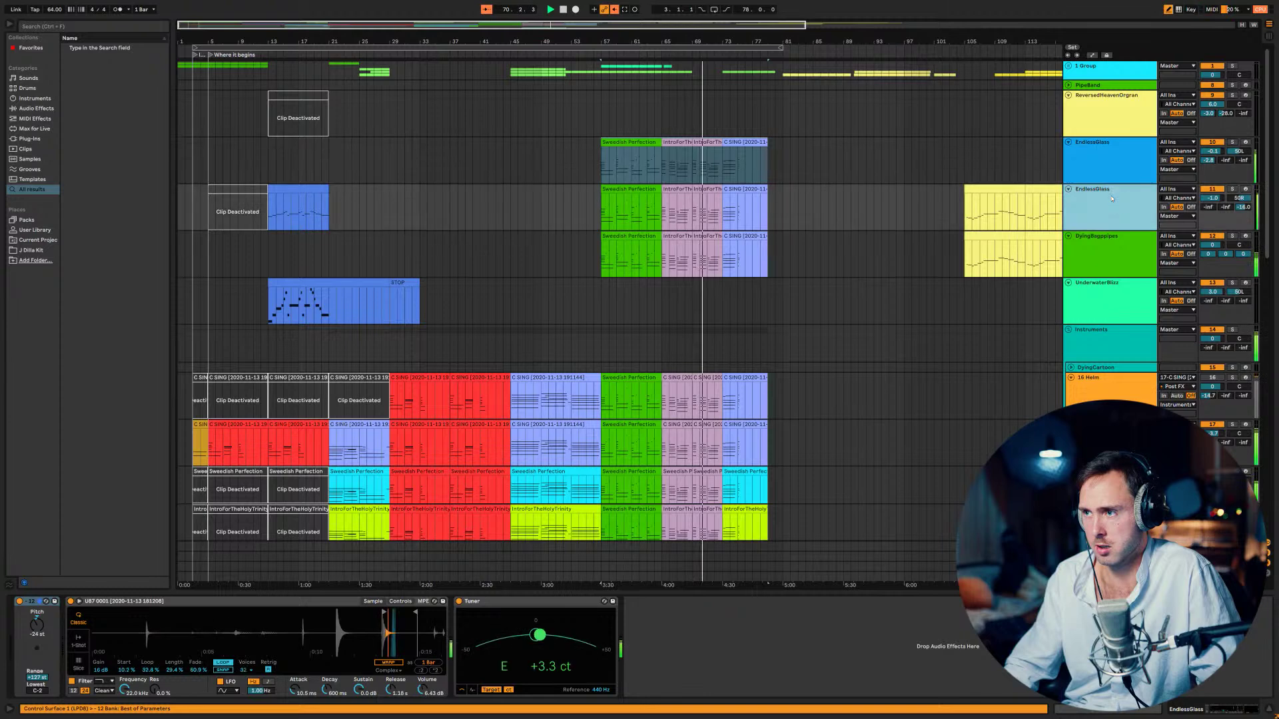
{"action": "left_click", "coordinate": [1233, 143]}
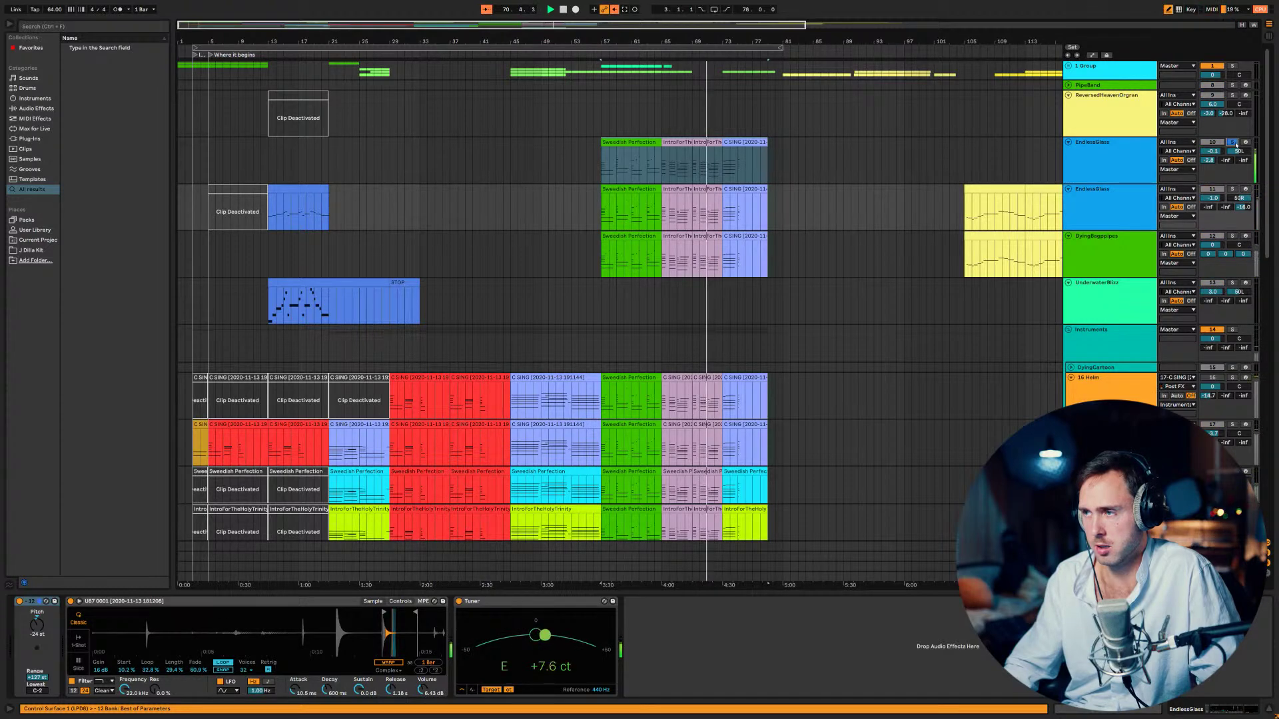
{"action": "left_click", "coordinate": [1233, 143]}
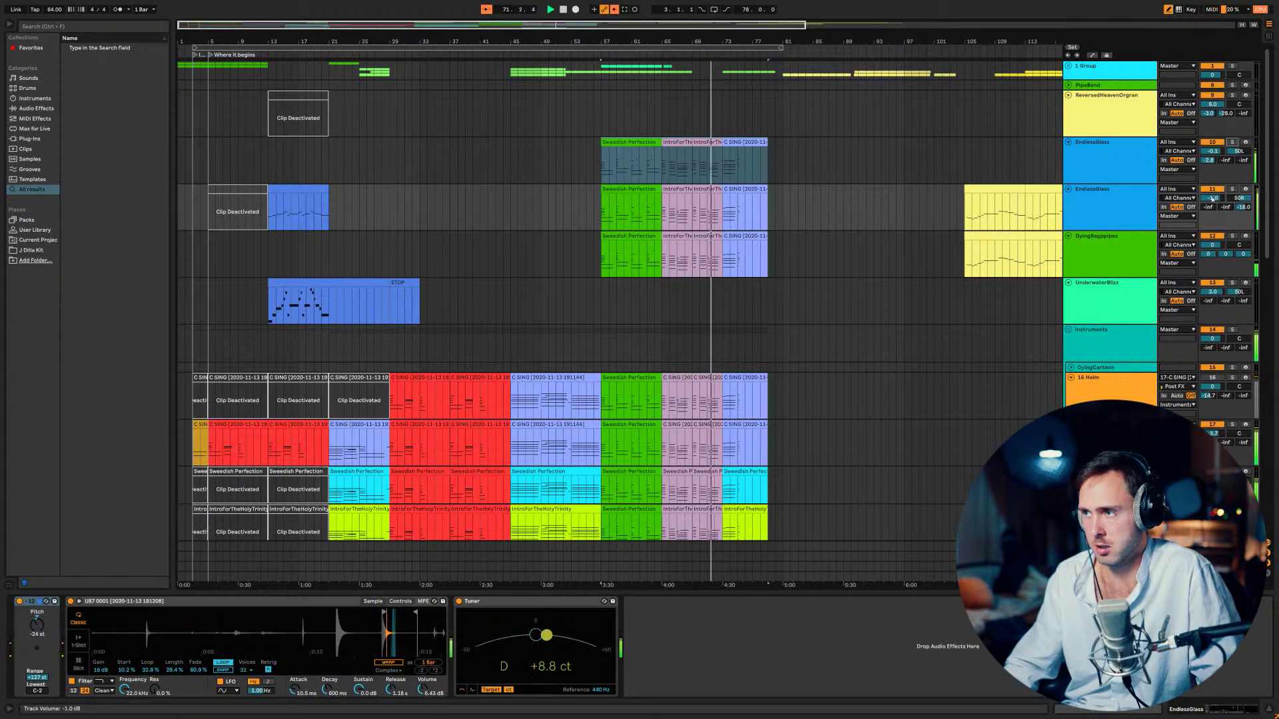
{"action": "left_click_drag", "start_coordinate": [1212, 198], "coordinate": [1213, 220]}
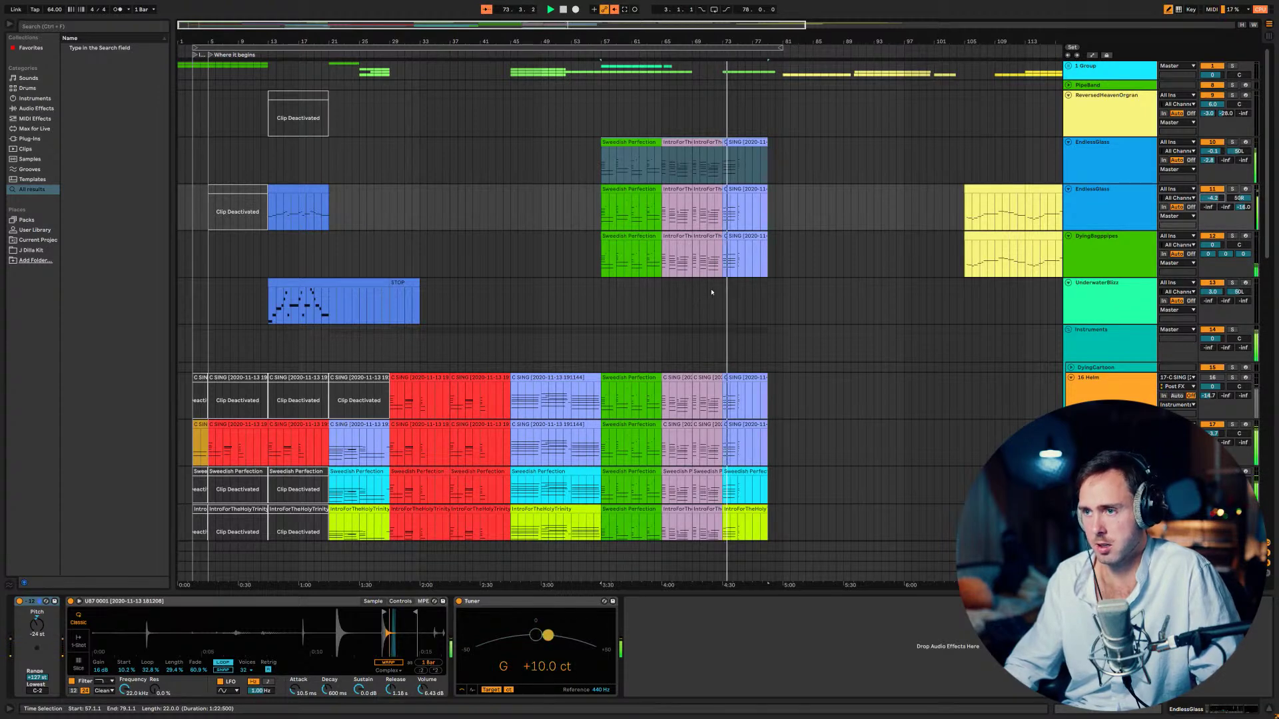
- Examine the instrument and vocal tracks across the arrangement while the song plays out to bar 80
{"action": "scroll", "coordinate": [711, 292], "scroll_direction": "down", "scroll_amount": 4}
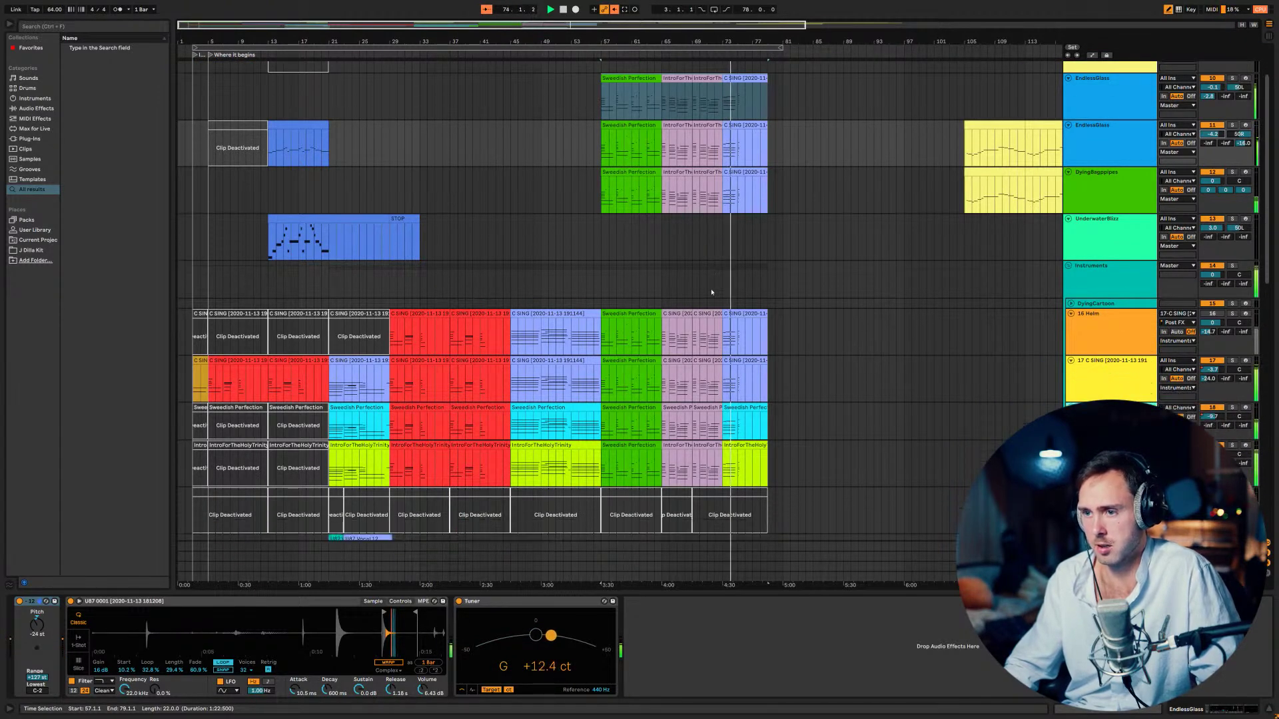
{"action": "scroll", "coordinate": [711, 291], "scroll_direction": "down", "scroll_amount": 20}
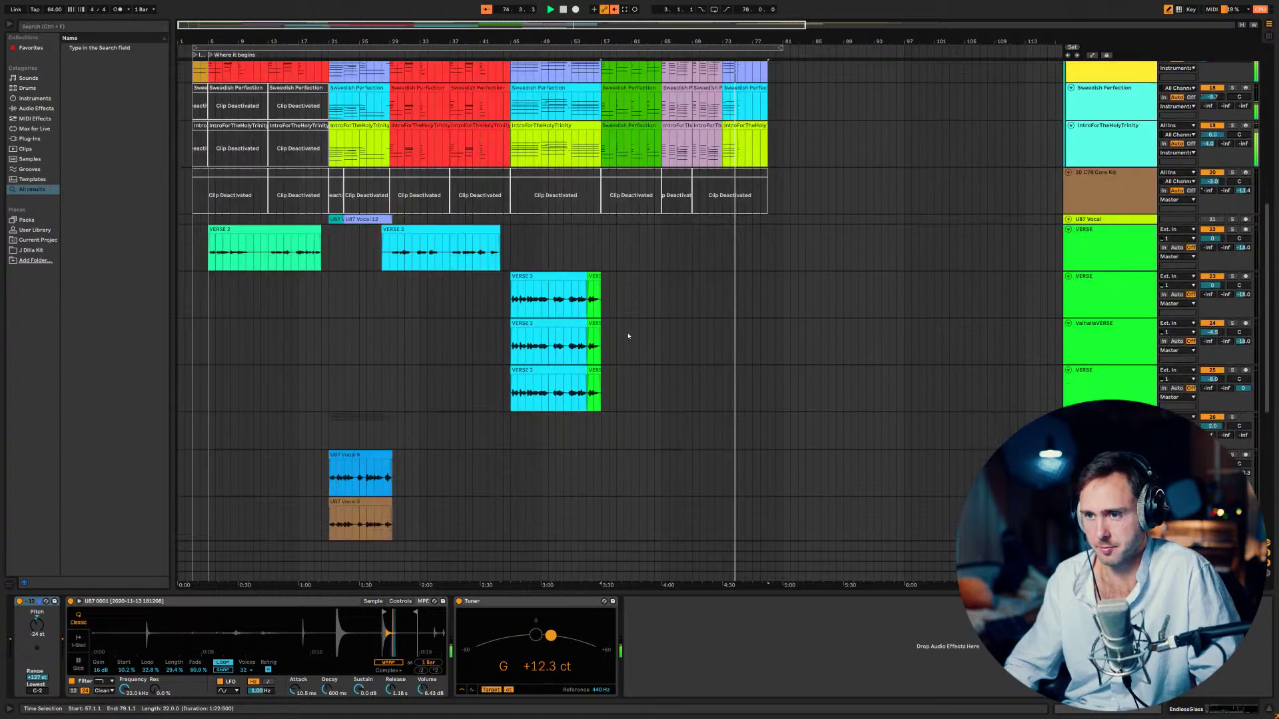
{"action": "scroll", "coordinate": [629, 335], "scroll_direction": "up", "scroll_amount": 9}
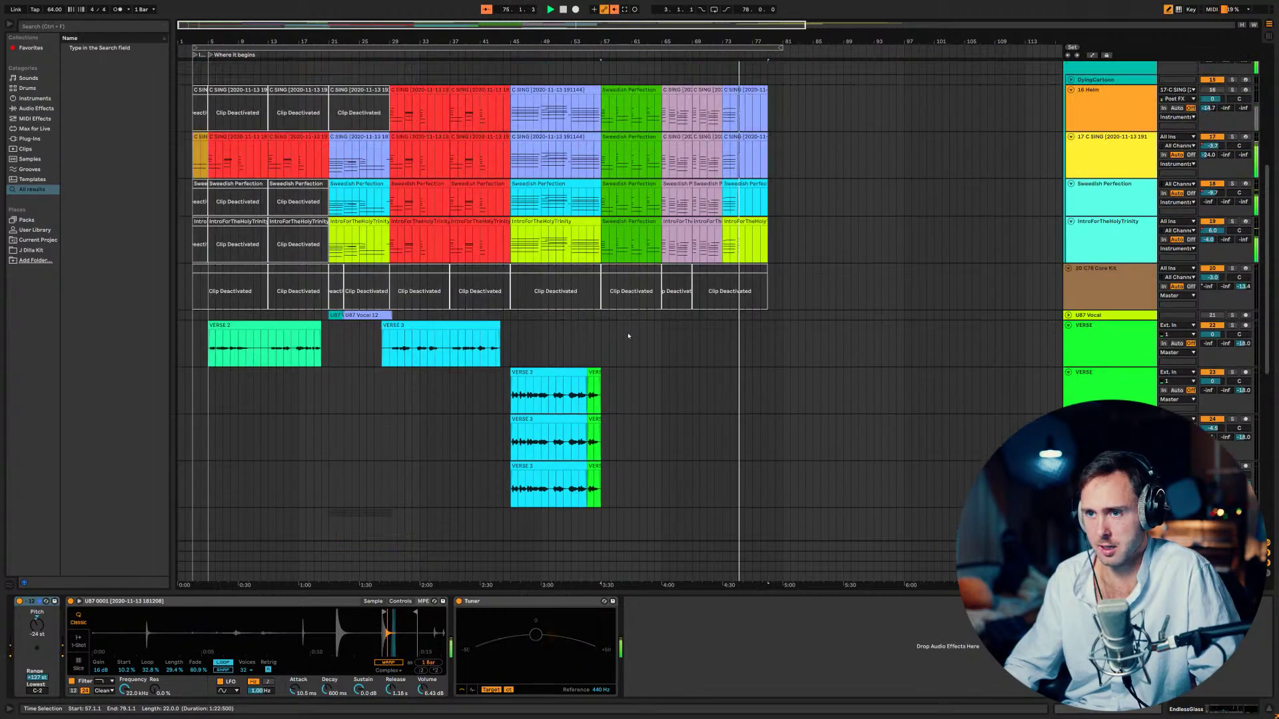
{"action": "scroll", "coordinate": [590, 335], "scroll_direction": "up", "scroll_amount": 3}
{"action": "scroll", "coordinate": [586, 333], "scroll_direction": "up", "scroll_amount": 2}
{"action": "scroll", "coordinate": [583, 333], "scroll_direction": "down", "scroll_amount": 2}
{"action": "scroll", "coordinate": [579, 332], "scroll_direction": "up", "scroll_amount": 4}
{"action": "scroll", "coordinate": [578, 331], "scroll_direction": "down", "scroll_amount": 3}
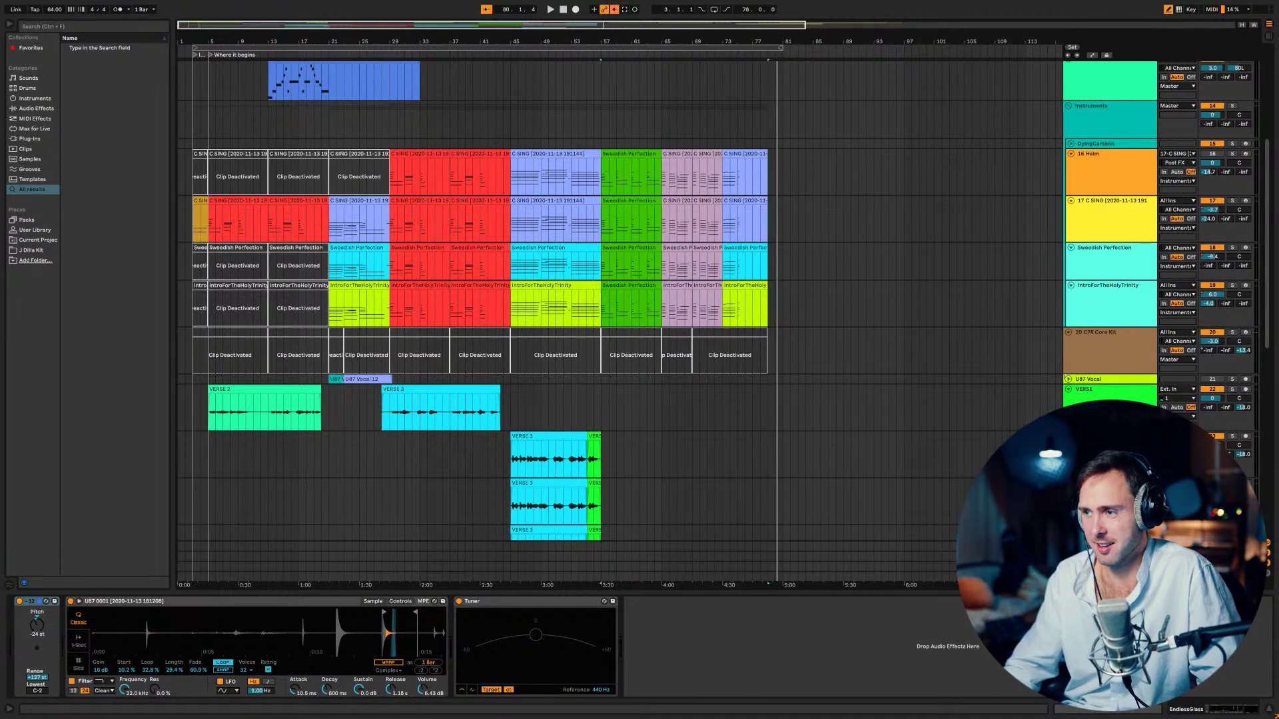
- Play the arrangement from about bar 28, near the end of the chorus U87 Vocal clips
{"action": "scroll", "coordinate": [882, 365], "scroll_direction": "down", "scroll_amount": 5}
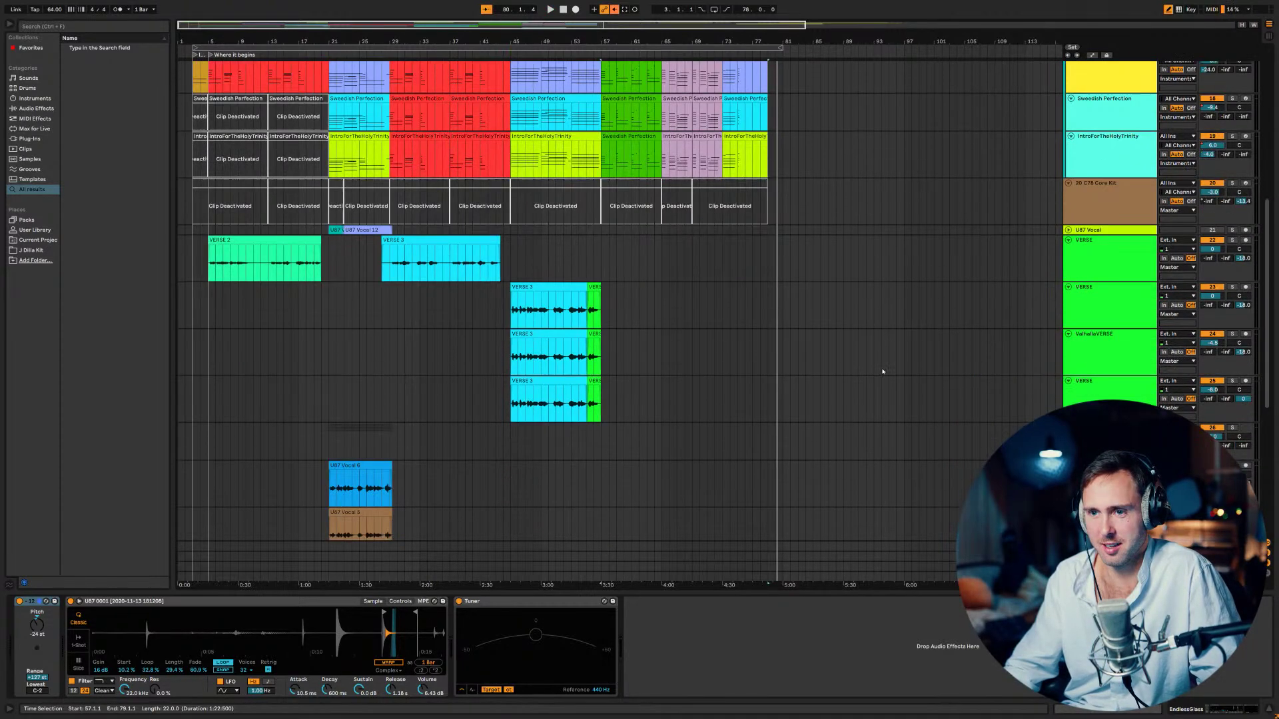
{"action": "scroll", "coordinate": [423, 461], "scroll_direction": "down", "scroll_amount": 3}
{"action": "left_click", "coordinate": [385, 417]}
{"action": "key", "text": "space"}
{"action": "scroll", "coordinate": [463, 433], "scroll_direction": "up", "scroll_amount": 5}
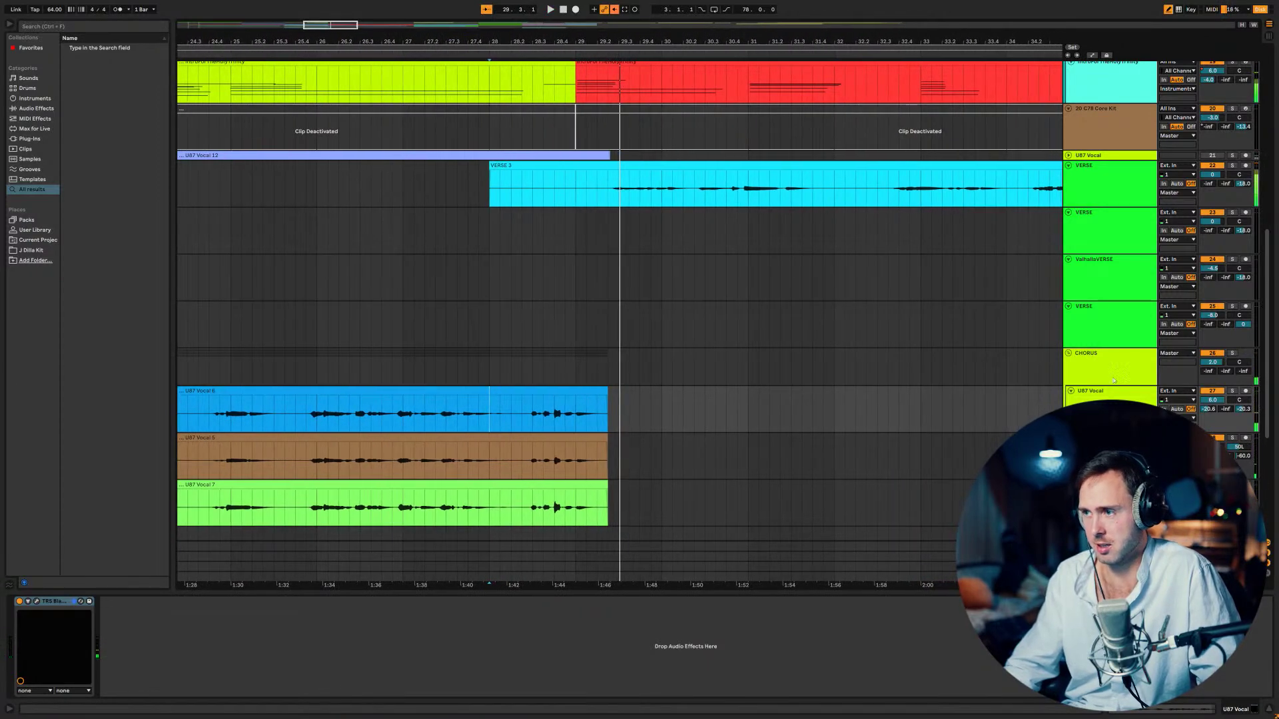
- Add an Echo effect to the DELAY track below the chorus U87 Vocal tracks
{"action": "scroll", "coordinate": [1119, 369], "scroll_direction": "down", "scroll_amount": 1}
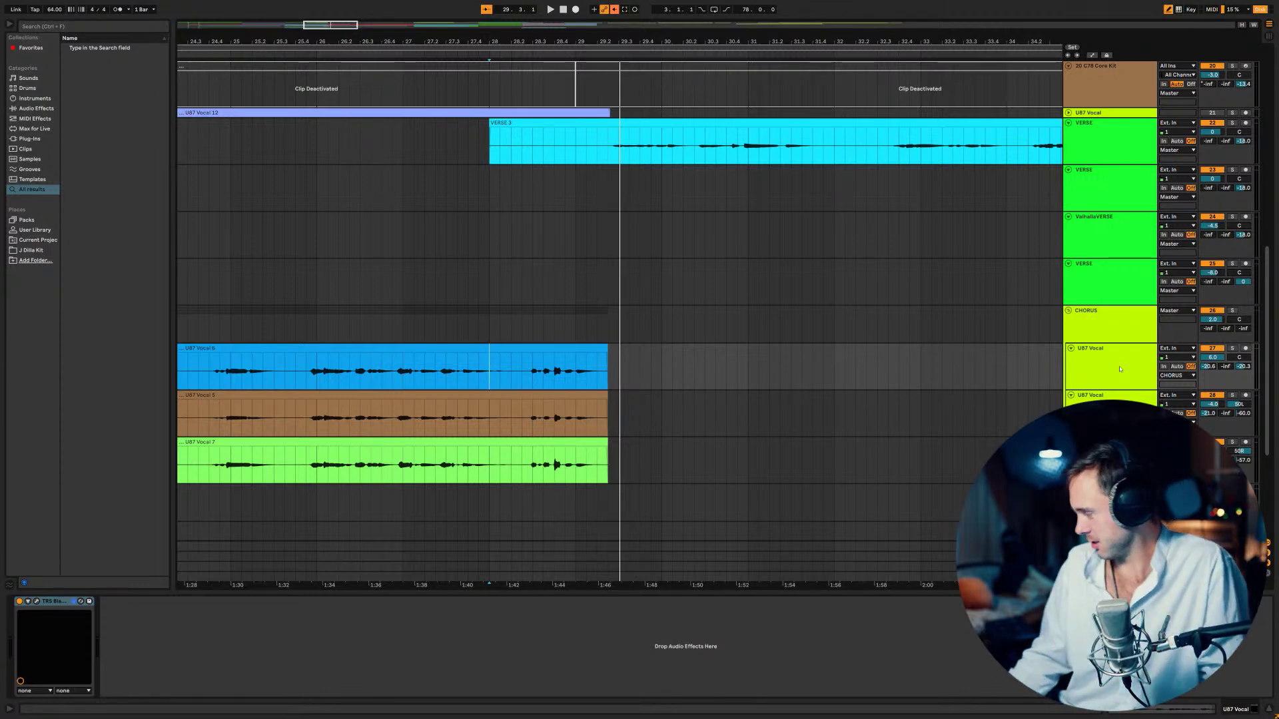
{"action": "left_click", "coordinate": [1124, 329]}
{"action": "scroll", "coordinate": [1111, 321], "scroll_direction": "down", "scroll_amount": 1}
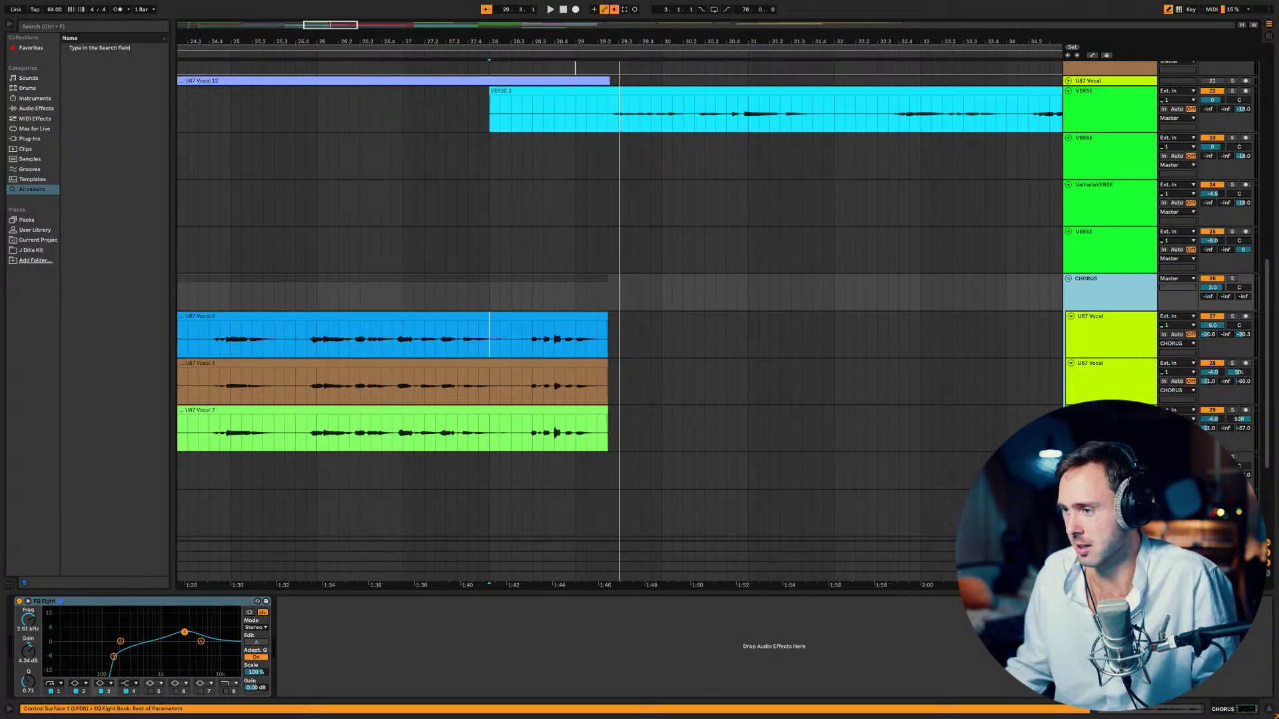
{"action": "left_click", "coordinate": [1109, 467]}
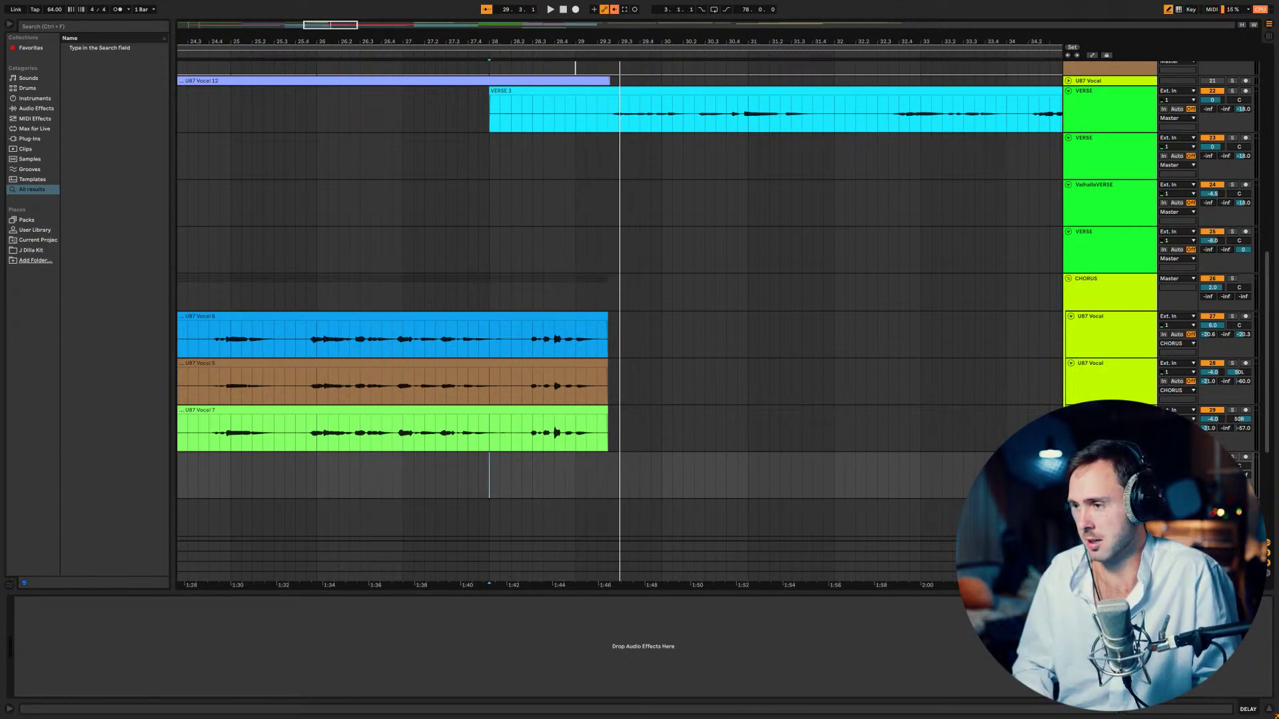
{"action": "key", "text": "Down"}
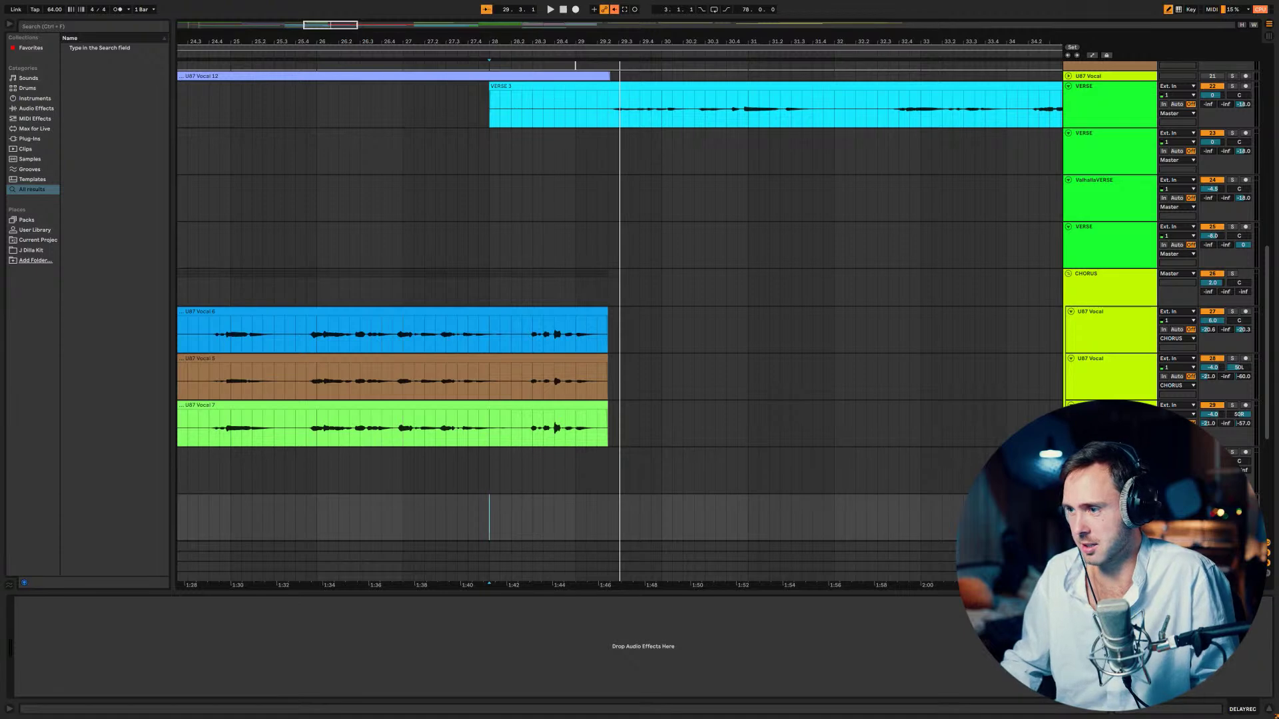
{"action": "key", "text": "Up"}
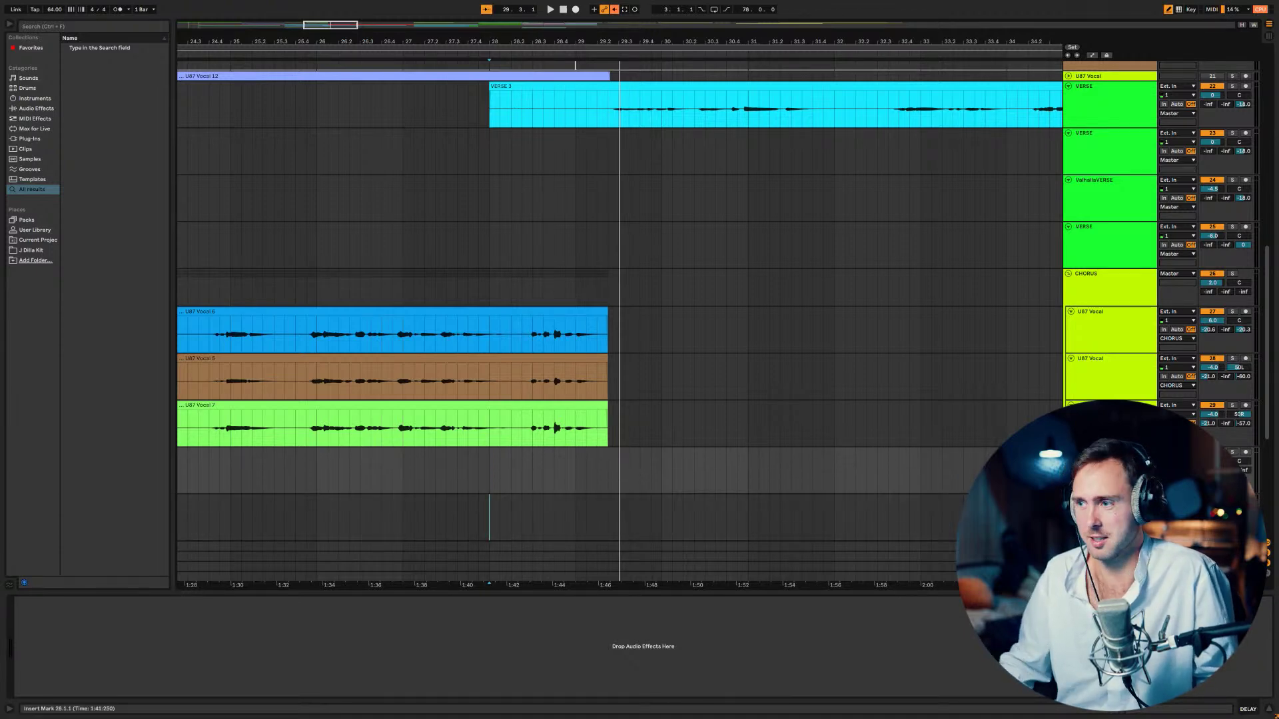
{"action": "key", "text": "ctrl+f"}
{"action": "type", "text": "echo"}
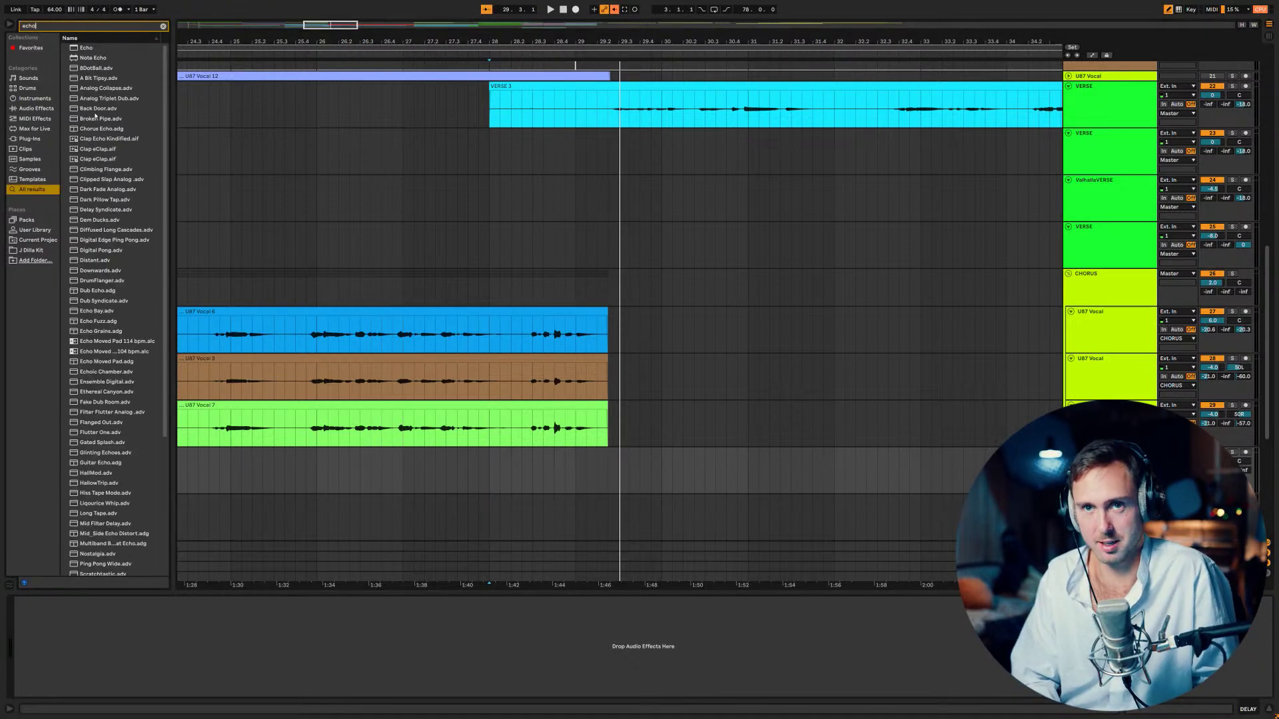
{"action": "left_click", "coordinate": [78, 50]}
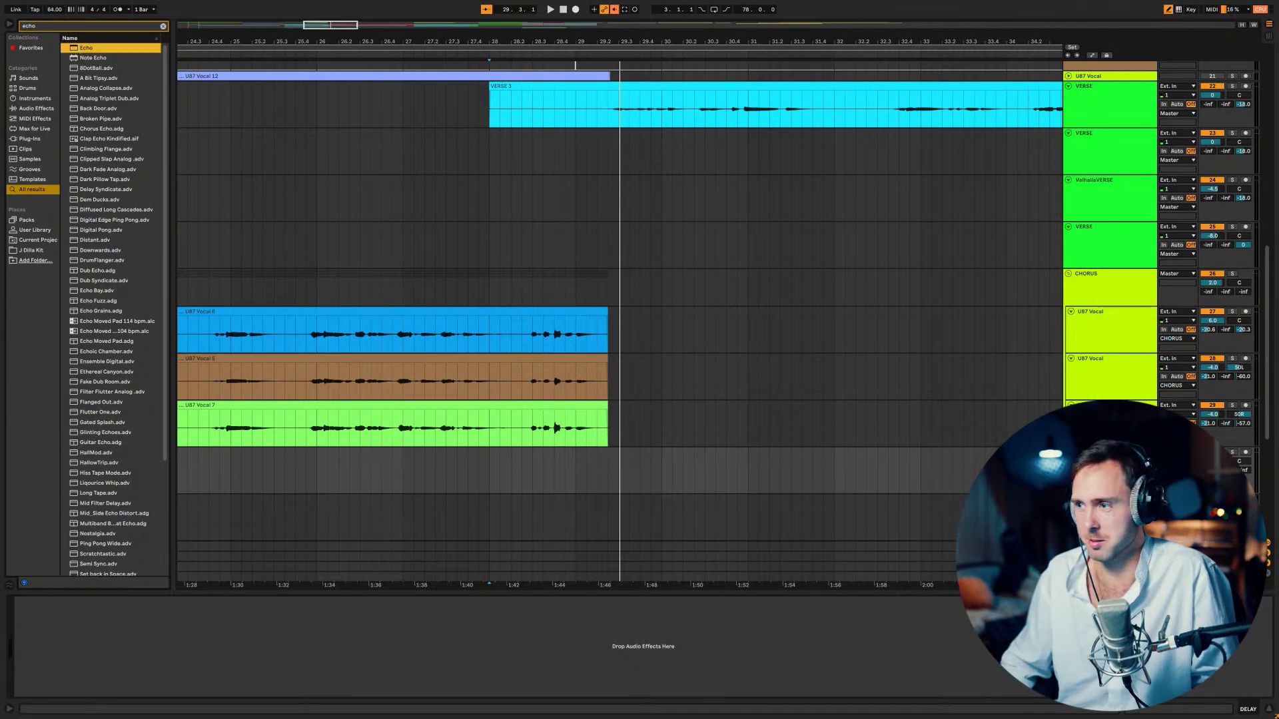
{"action": "key", "text": "Return"}
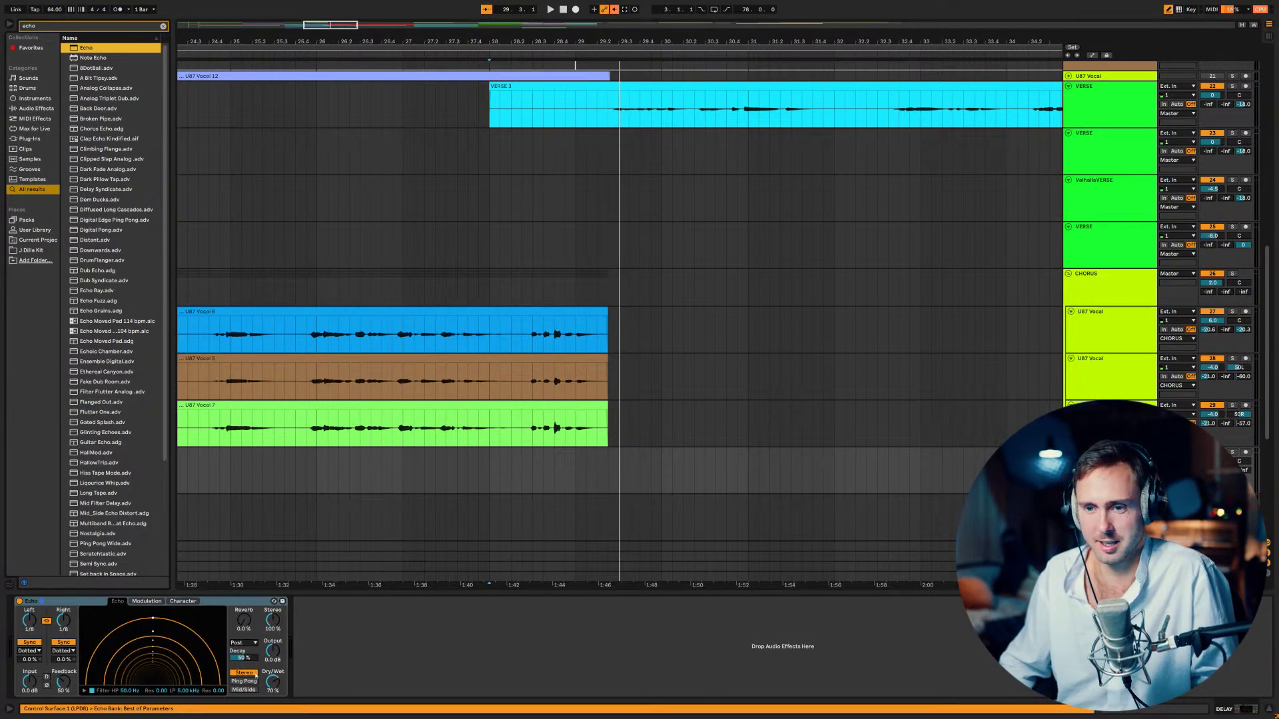
- Set Echo to 100% wet, switch the delays from synced to free time, and set both to about 291 ms
{"action": "left_click_drag", "start_coordinate": [272, 681], "coordinate": [264, 670]}
{"action": "left_click", "coordinate": [63, 642]}
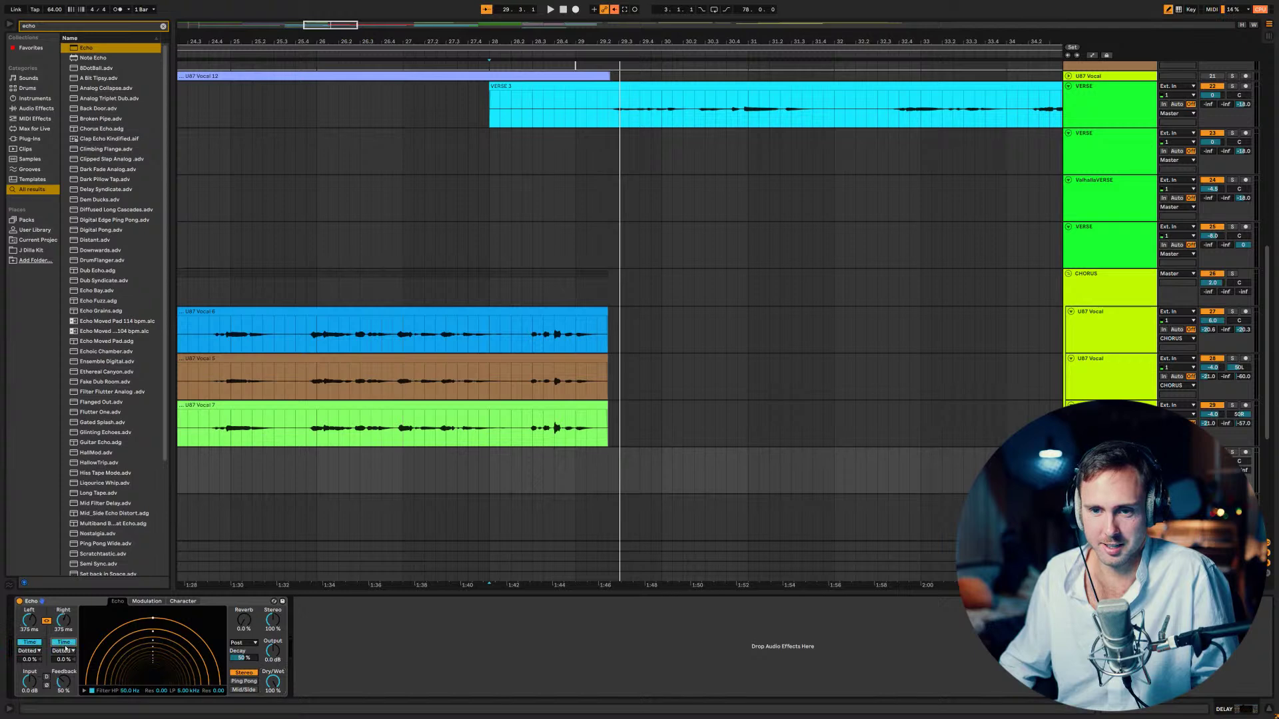
{"action": "left_click_drag", "start_coordinate": [65, 626], "coordinate": [65, 639]}
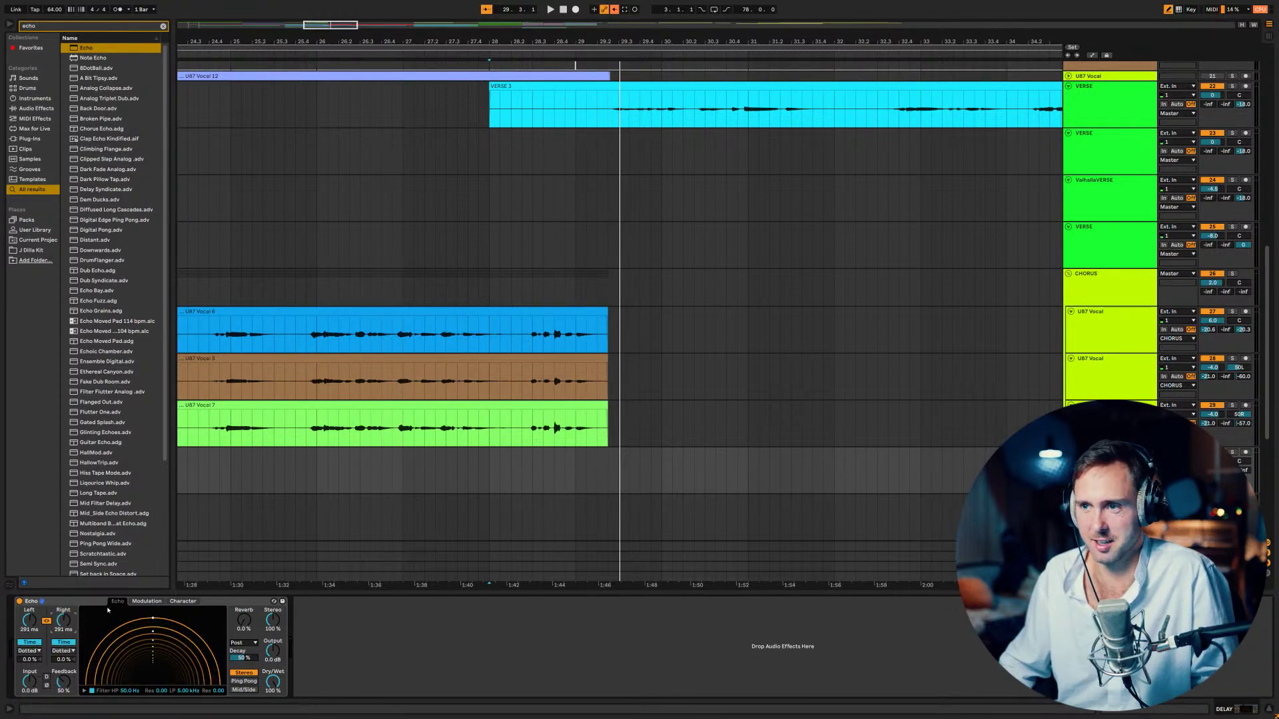
- Copy the tail of the uppermost chorus U87 Vocal clip, from 29.1.1 to its end, onto the DELAY track at the same position
{"action": "scroll", "coordinate": [620, 300], "scroll_direction": "down", "scroll_amount": 2}
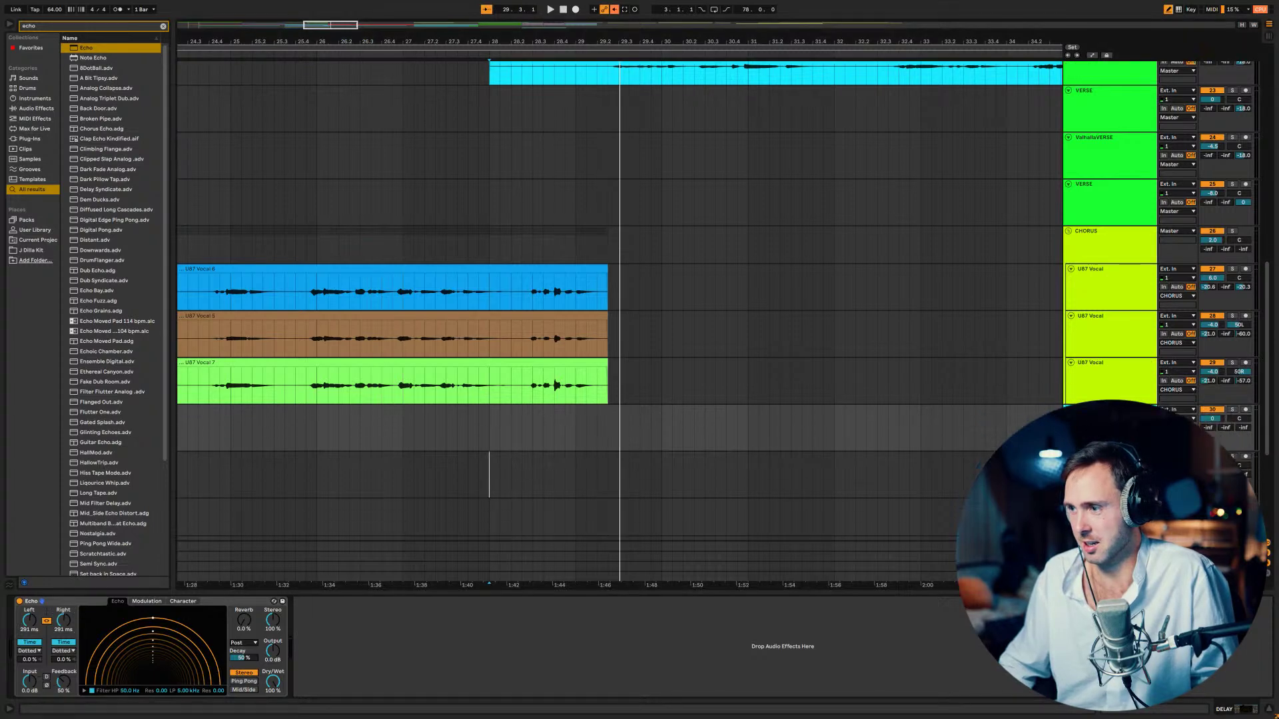
{"action": "left_click", "coordinate": [584, 329]}
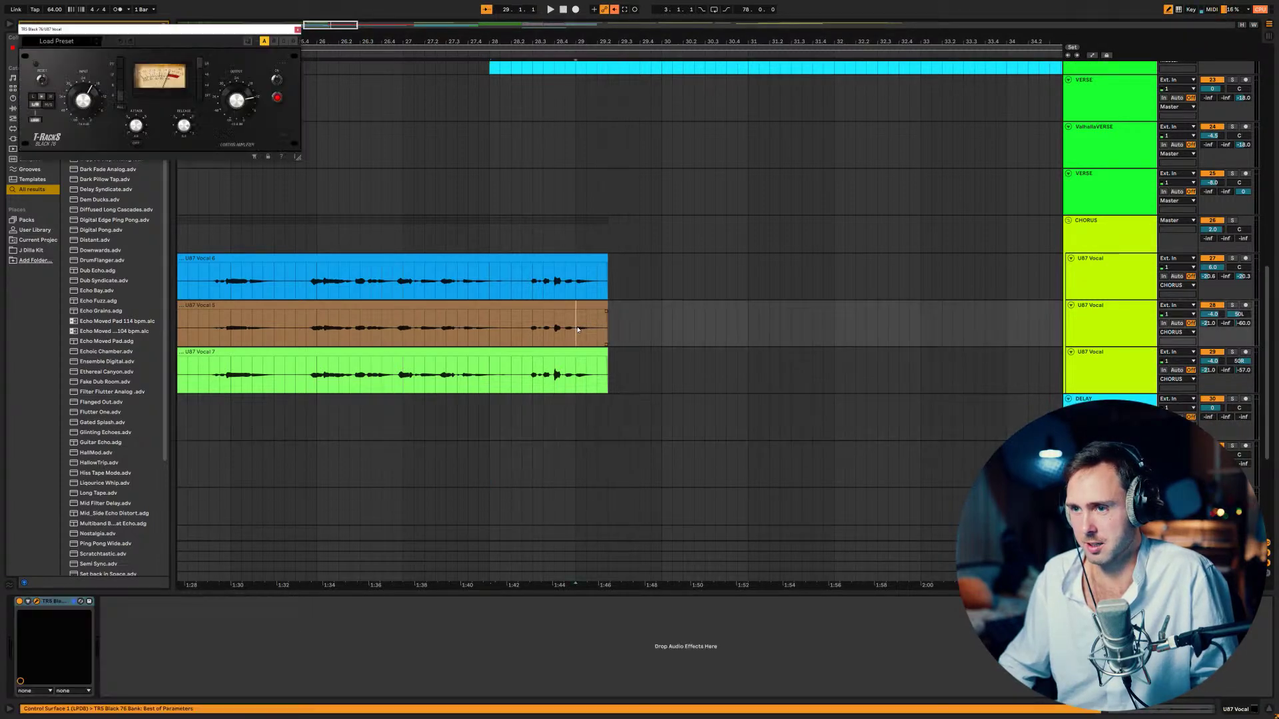
{"action": "left_click", "coordinate": [593, 290]}
{"action": "left_click", "coordinate": [638, 363], "text": "shift"}
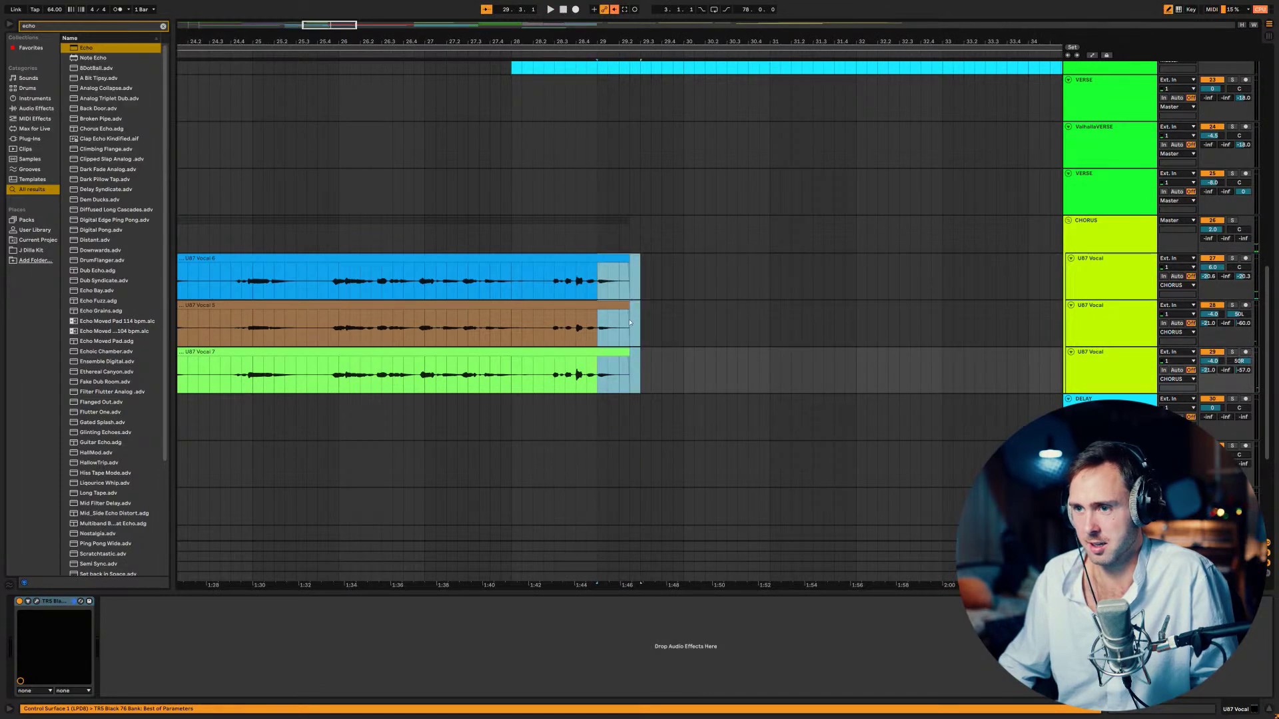
{"action": "left_click", "coordinate": [618, 418]}
{"action": "left_click", "coordinate": [615, 259]}
{"action": "left_click", "coordinate": [597, 290]}
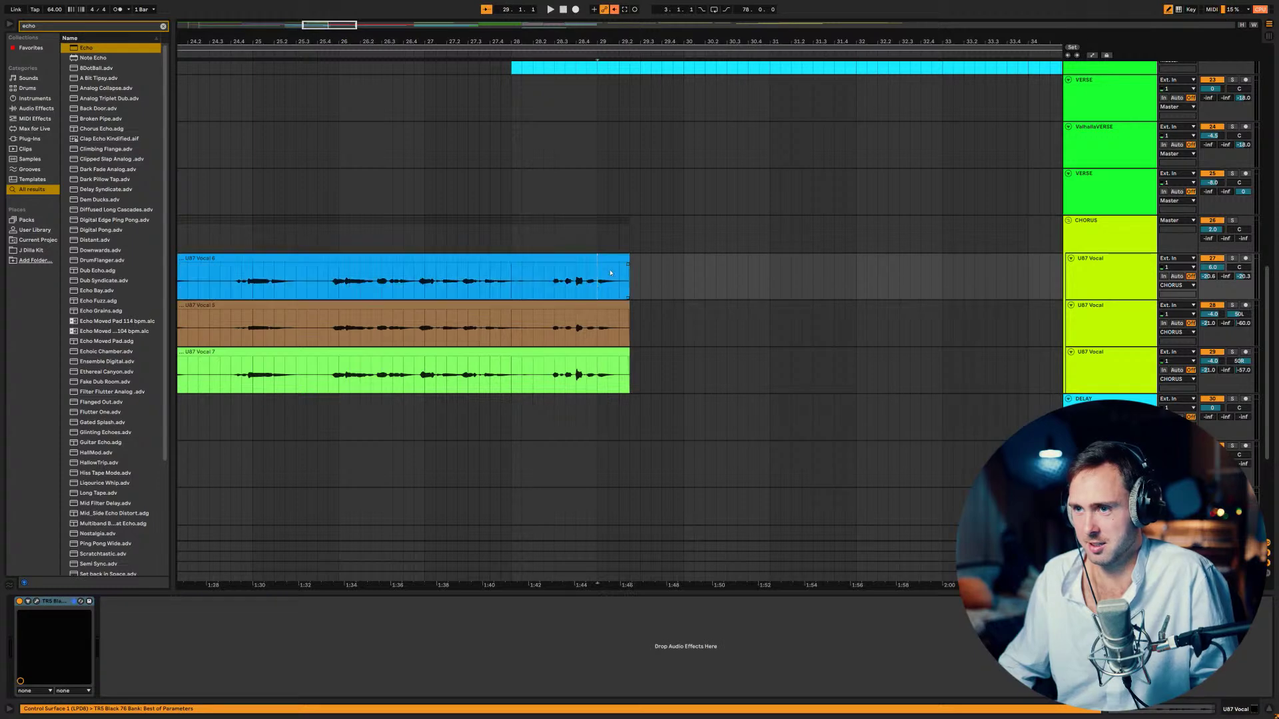
{"action": "left_click_drag", "start_coordinate": [613, 257], "coordinate": [611, 416]}
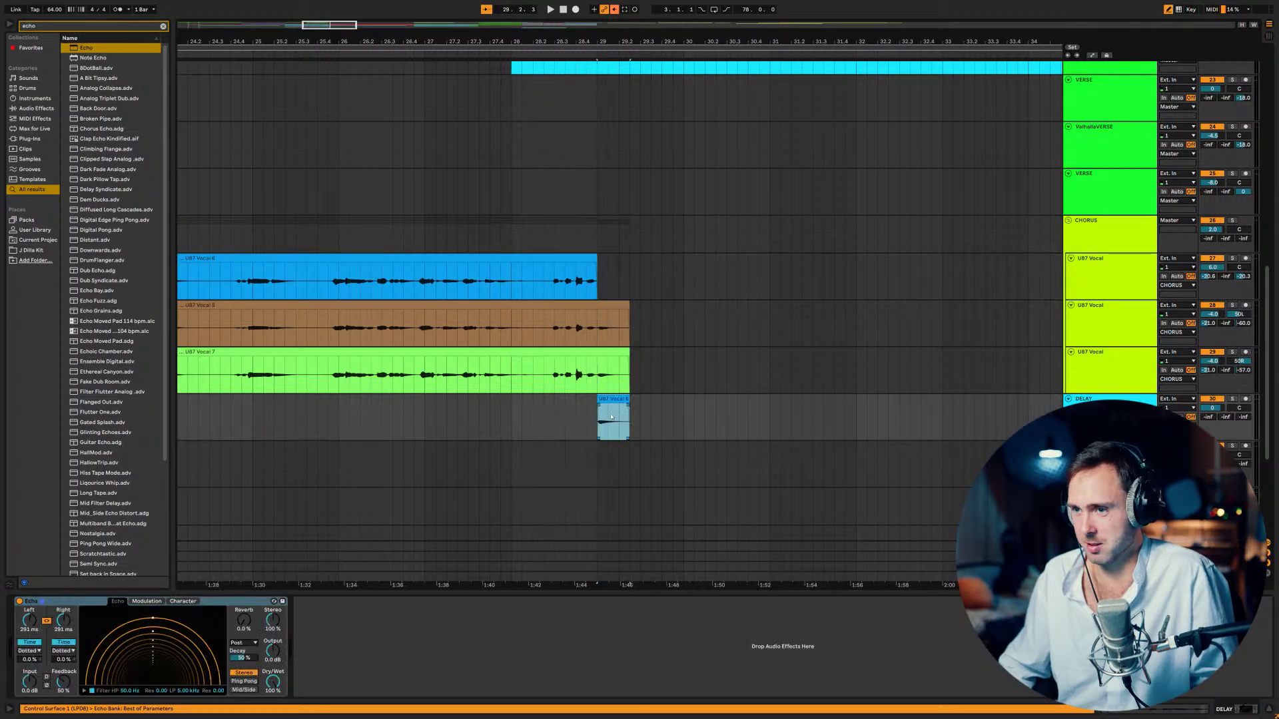
{"action": "key", "text": "ctrl+z"}
{"action": "left_click_drag", "start_coordinate": [609, 269], "coordinate": [613, 416]}
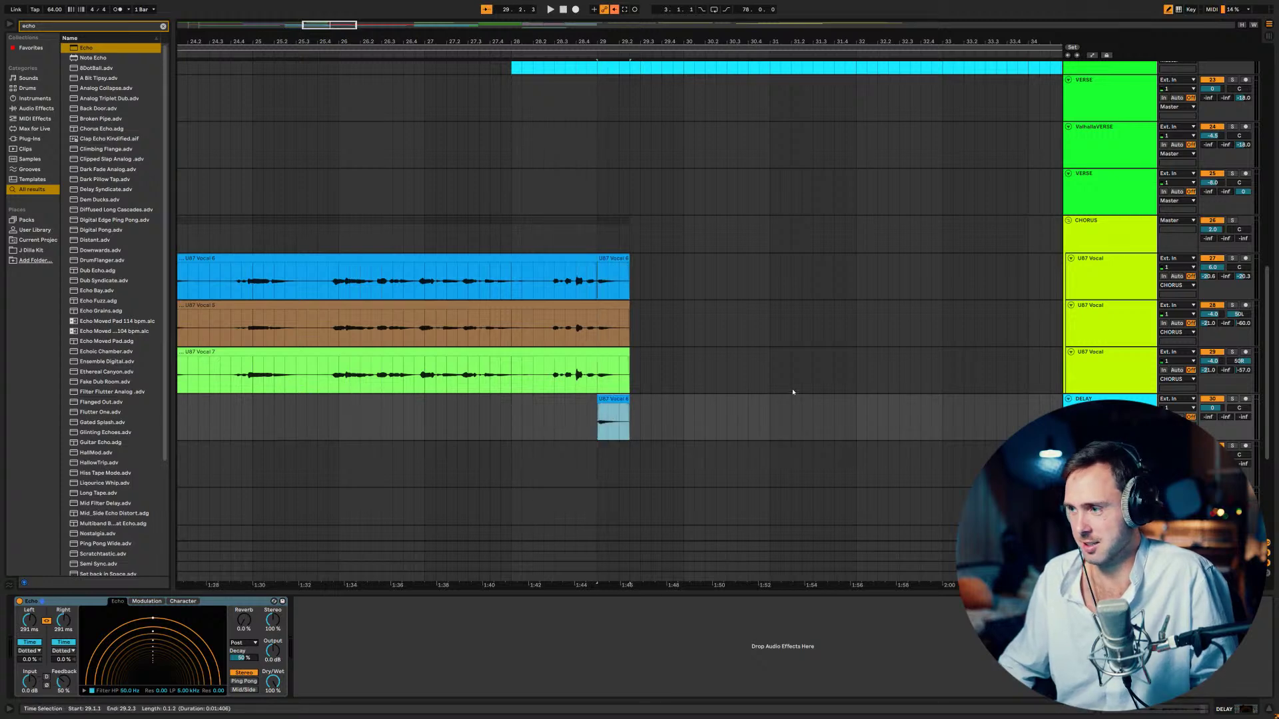
- Copy the TR5 Black 76 compressor from the uppermost chorus vocal track to before Echo on DELAY, and audition the soloed track
{"action": "key", "text": "space"}
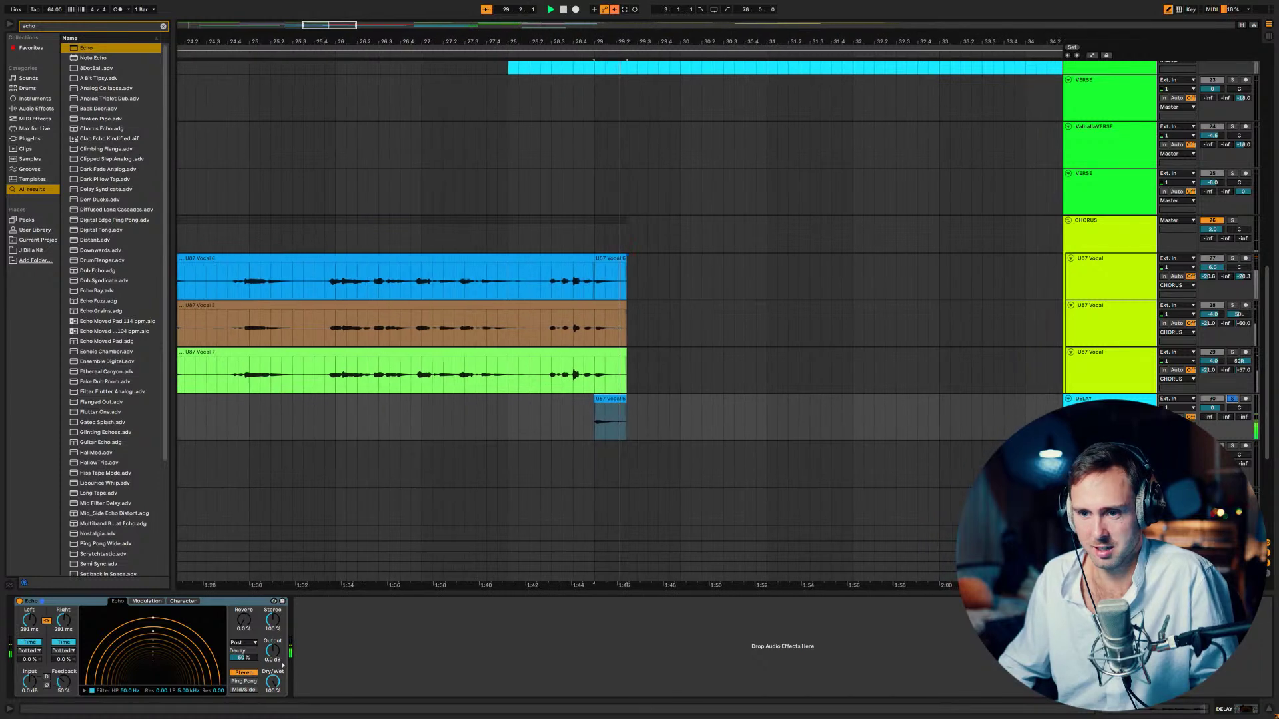
{"action": "left_click", "coordinate": [788, 297]}
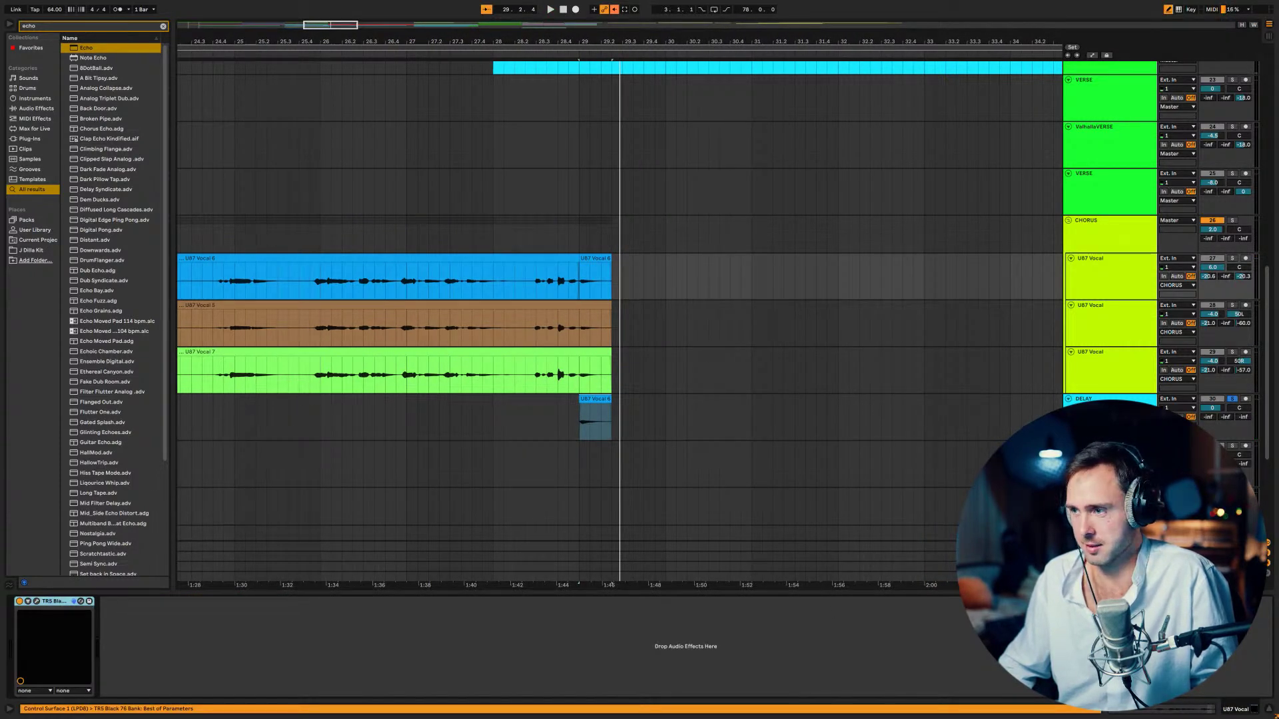
{"action": "left_click", "coordinate": [788, 416]}
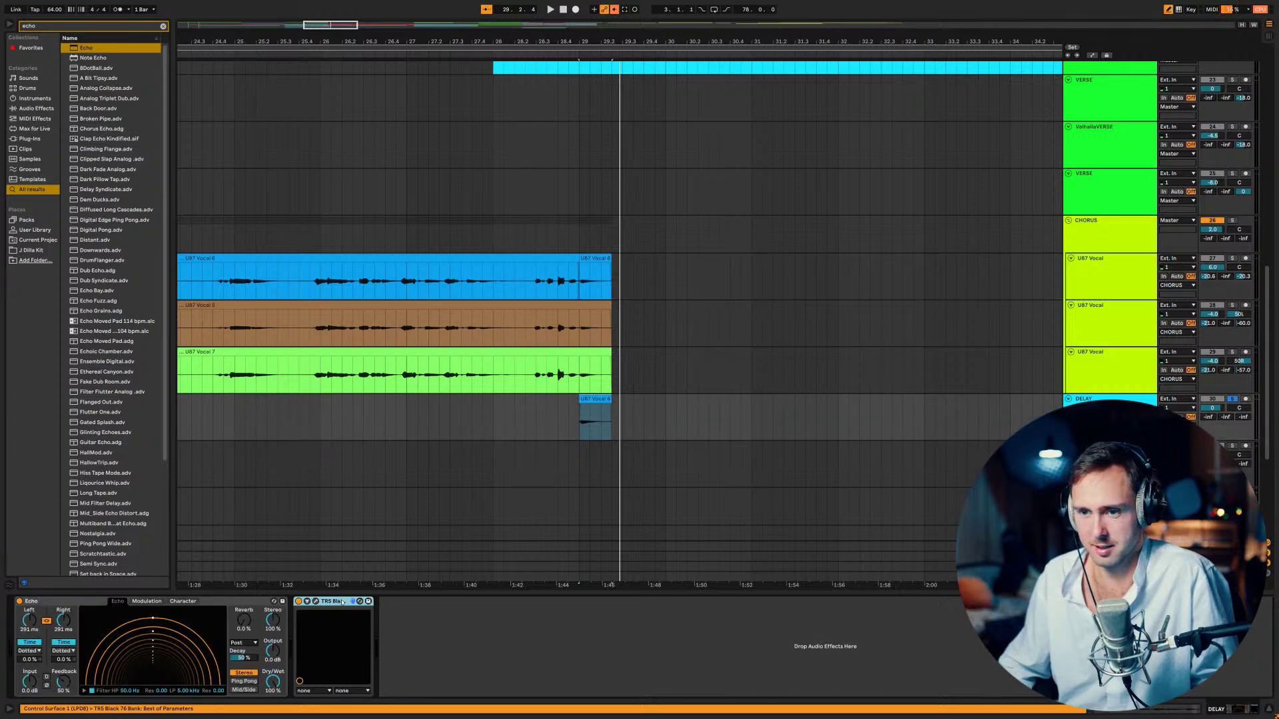
{"action": "key", "text": "space"}
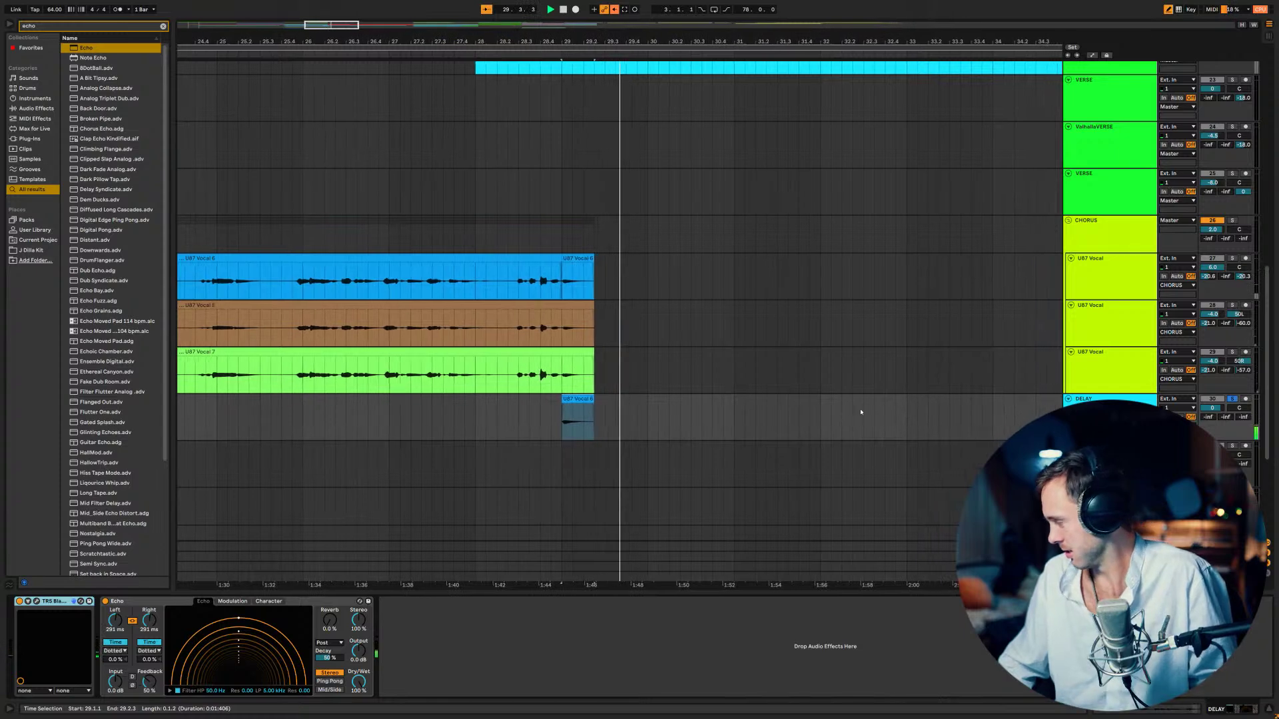
{"action": "key", "text": "space"}
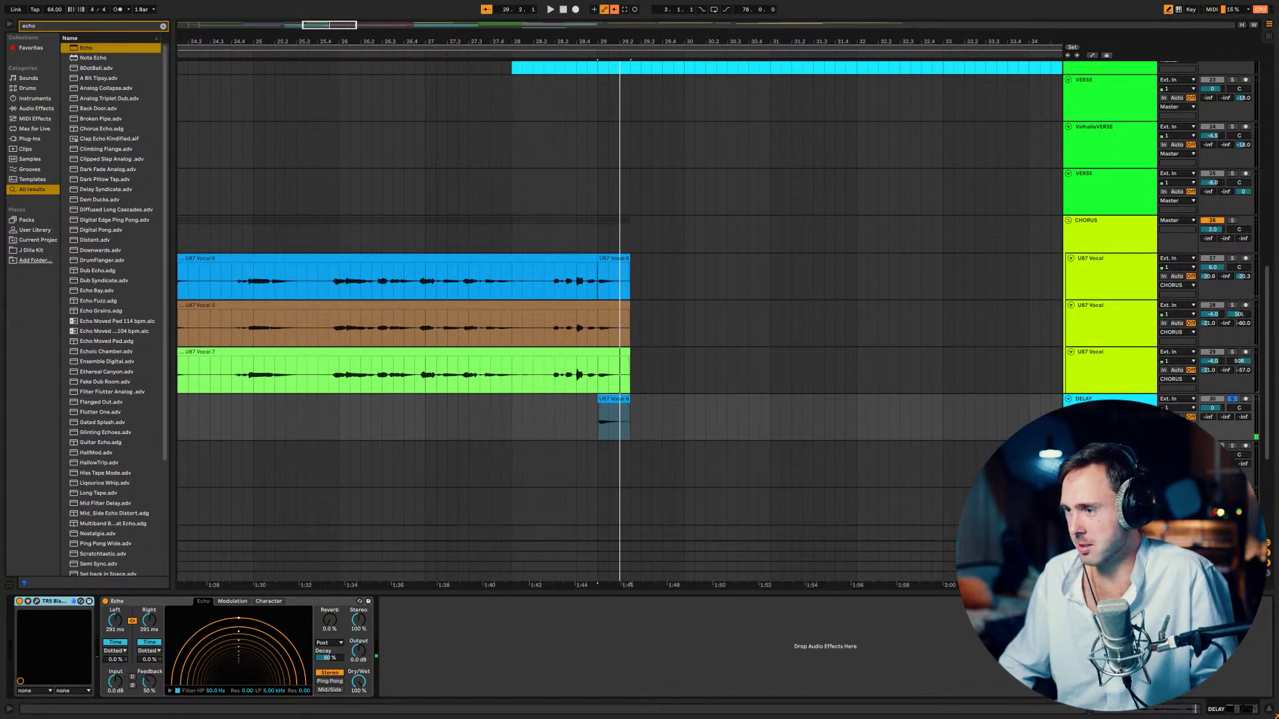
- Set the DELAYREC track's audio input to the DELAY track and arm it for recording
{"action": "left_click", "coordinate": [1132, 445]}
{"action": "left_click", "coordinate": [1116, 398]}
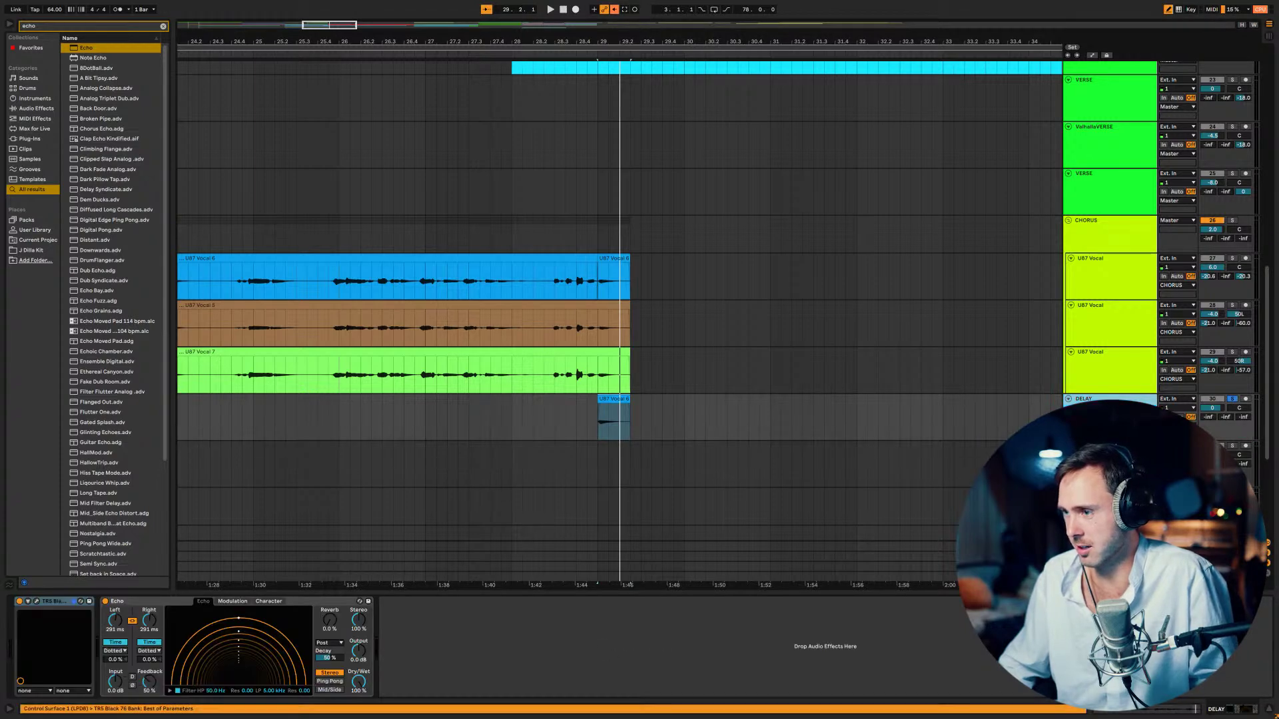
{"action": "left_click", "coordinate": [1132, 445]}
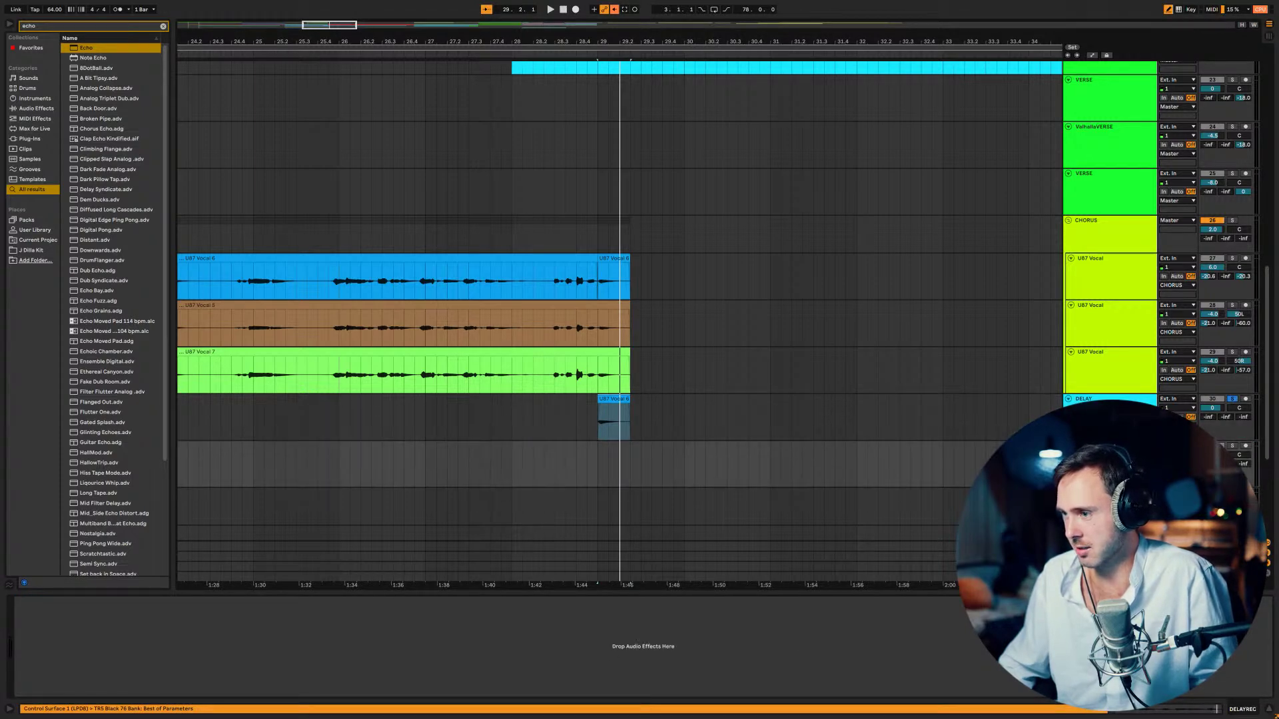
{"action": "left_click", "coordinate": [1176, 445]}
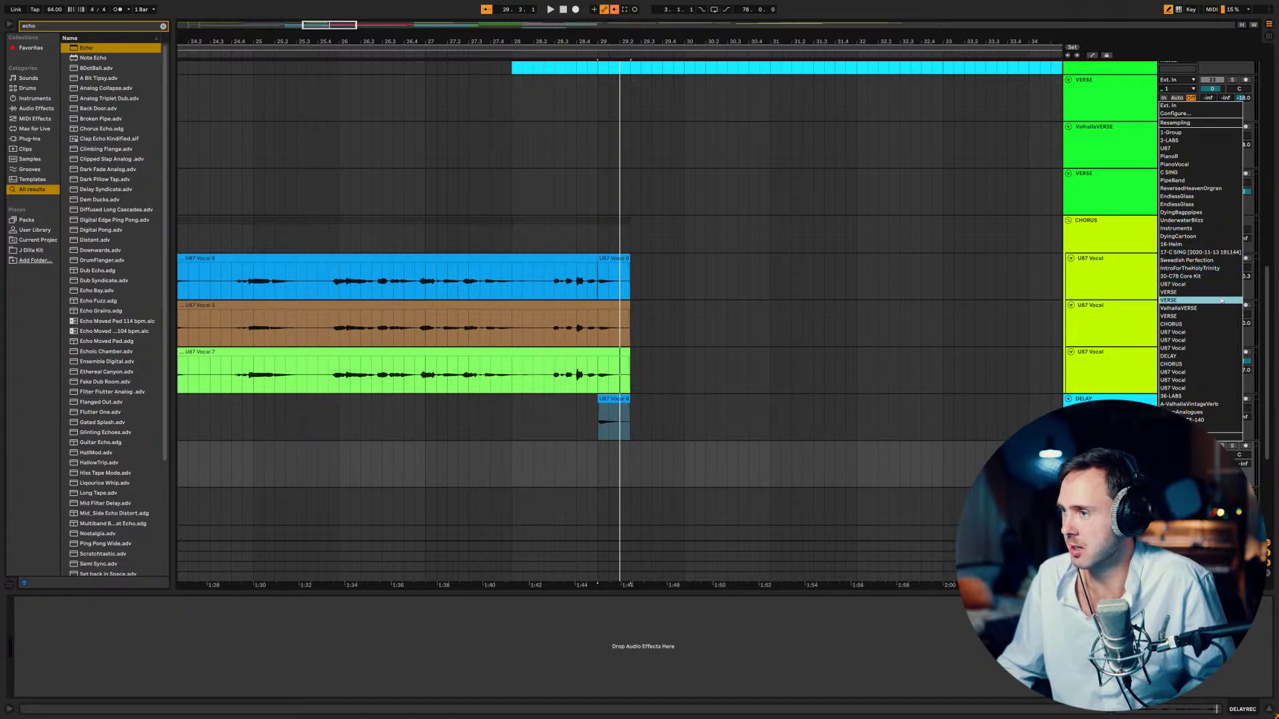
{"action": "key", "text": "Escape"}
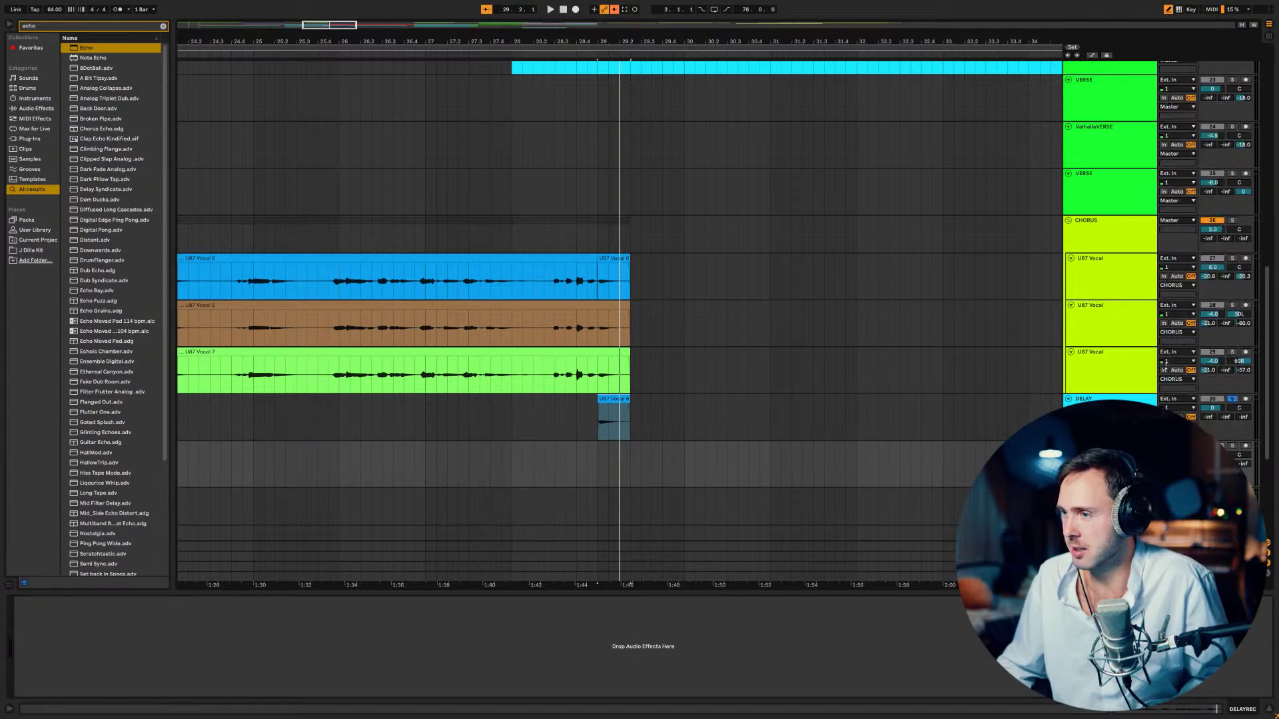
{"action": "left_click", "coordinate": [1245, 446]}
- Set the feedback of the Echo on the DELAY track to 101%
{"action": "key", "text": "Up"}
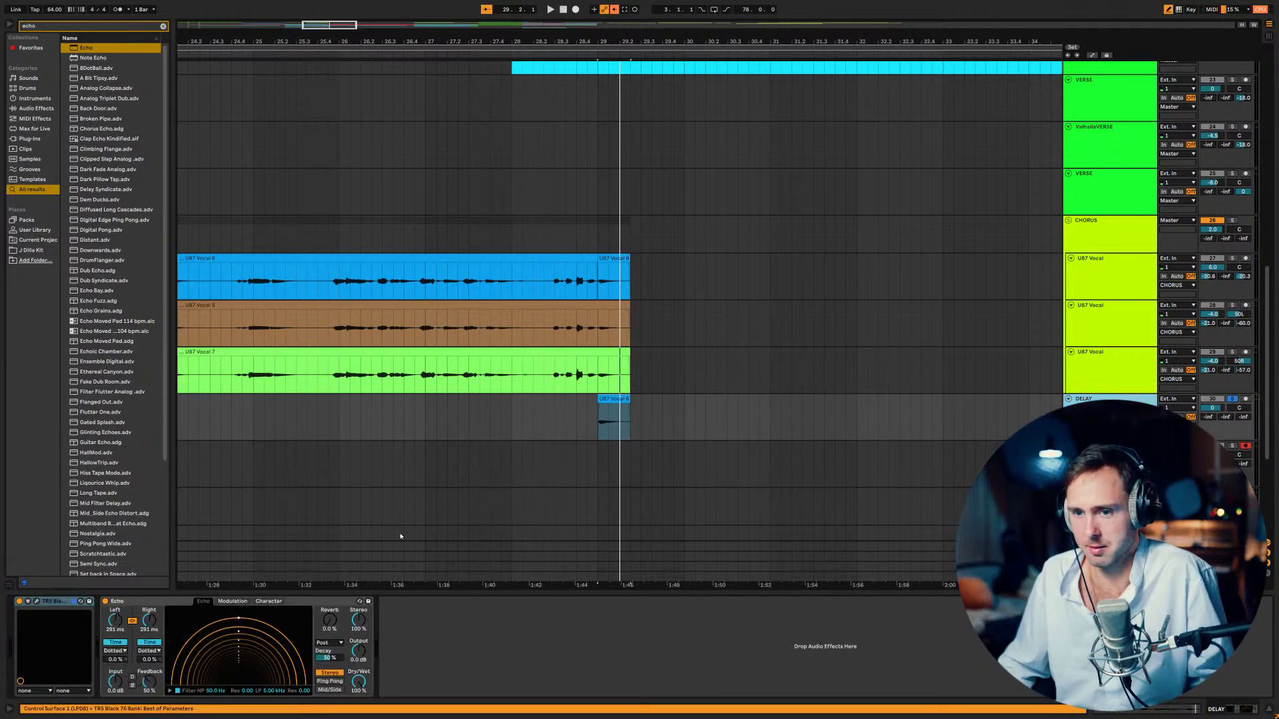
{"action": "left_click", "coordinate": [148, 691]}
{"action": "left_click_drag", "start_coordinate": [149, 691], "coordinate": [149, 660]}
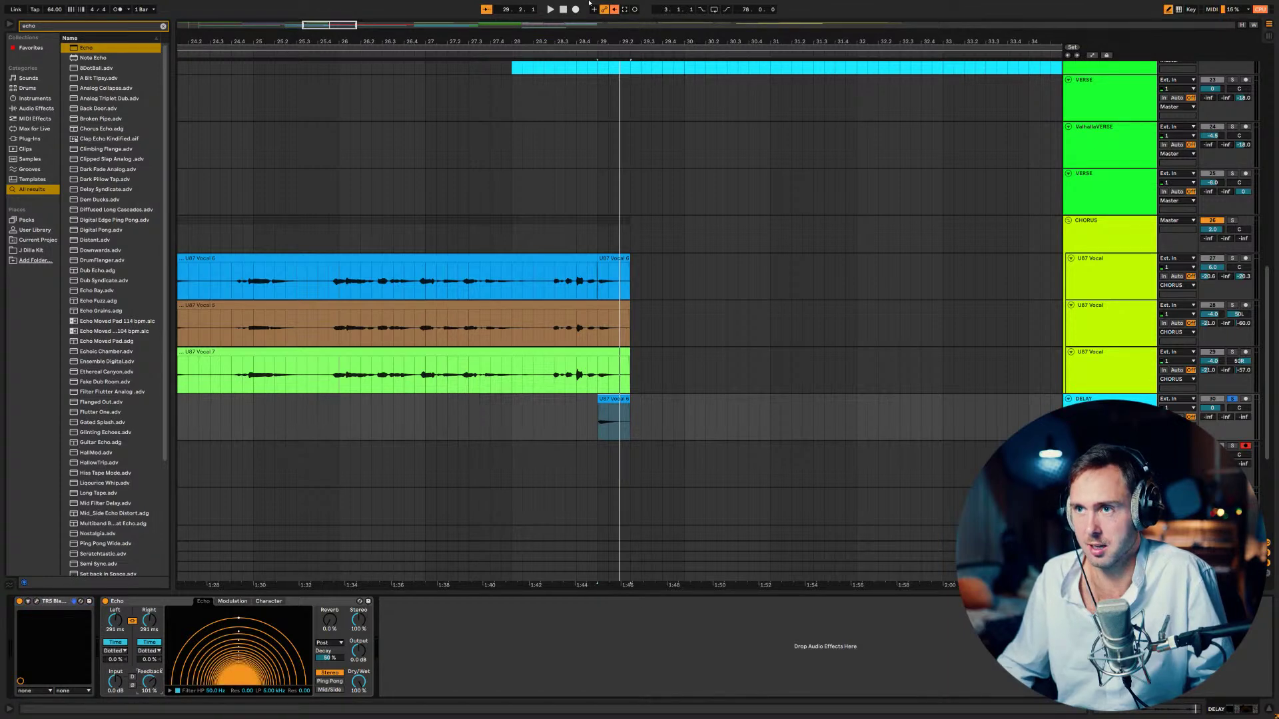
- Record the DELAY output onto DELAYREC from 28.4.1 while raising Echo's delay times to 2.50 s and lowering its feedback to 0%
{"action": "left_click", "coordinate": [577, 466]}
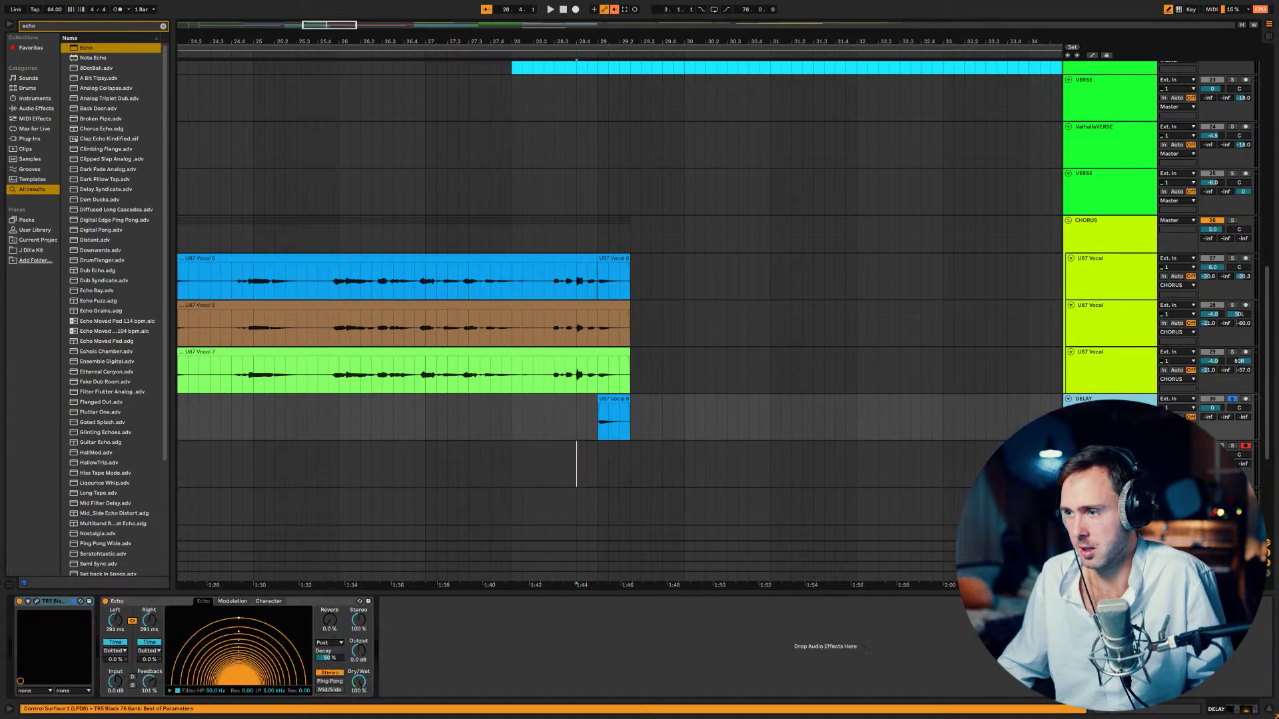
{"action": "left_click", "coordinate": [576, 10]}
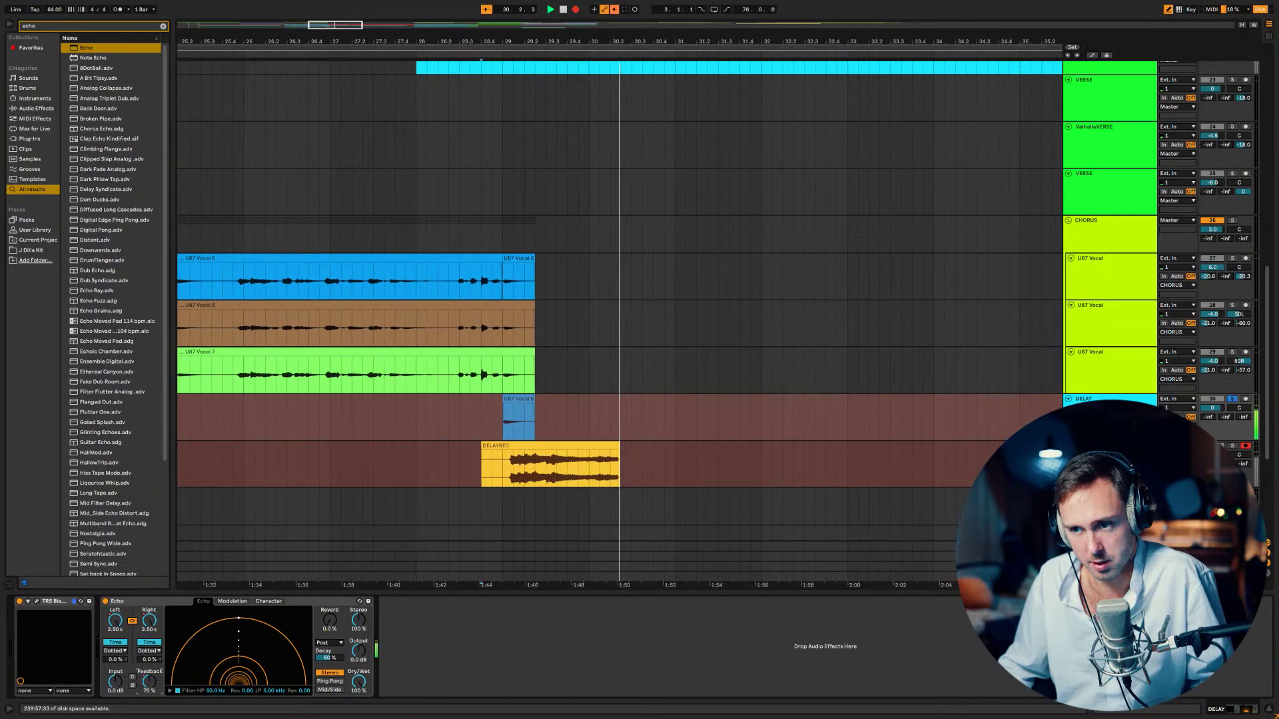
{"action": "left_click_drag", "start_coordinate": [150, 680], "coordinate": [146, 684]}
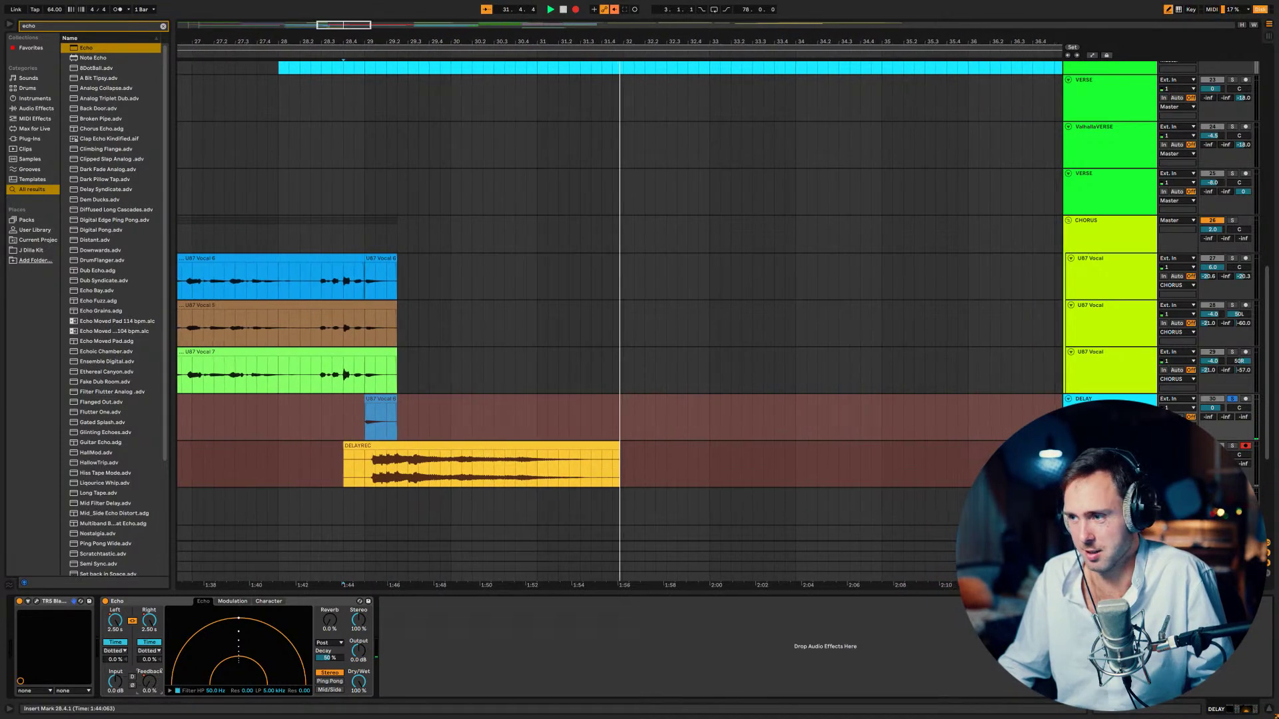
{"action": "key", "text": "F9"}
- Move the DELAYREC track above the DELAY track and select the DELAY track's compressor
{"action": "left_click_drag", "start_coordinate": [1106, 449], "coordinate": [1104, 398]}
{"action": "left_click", "coordinate": [1106, 446]}
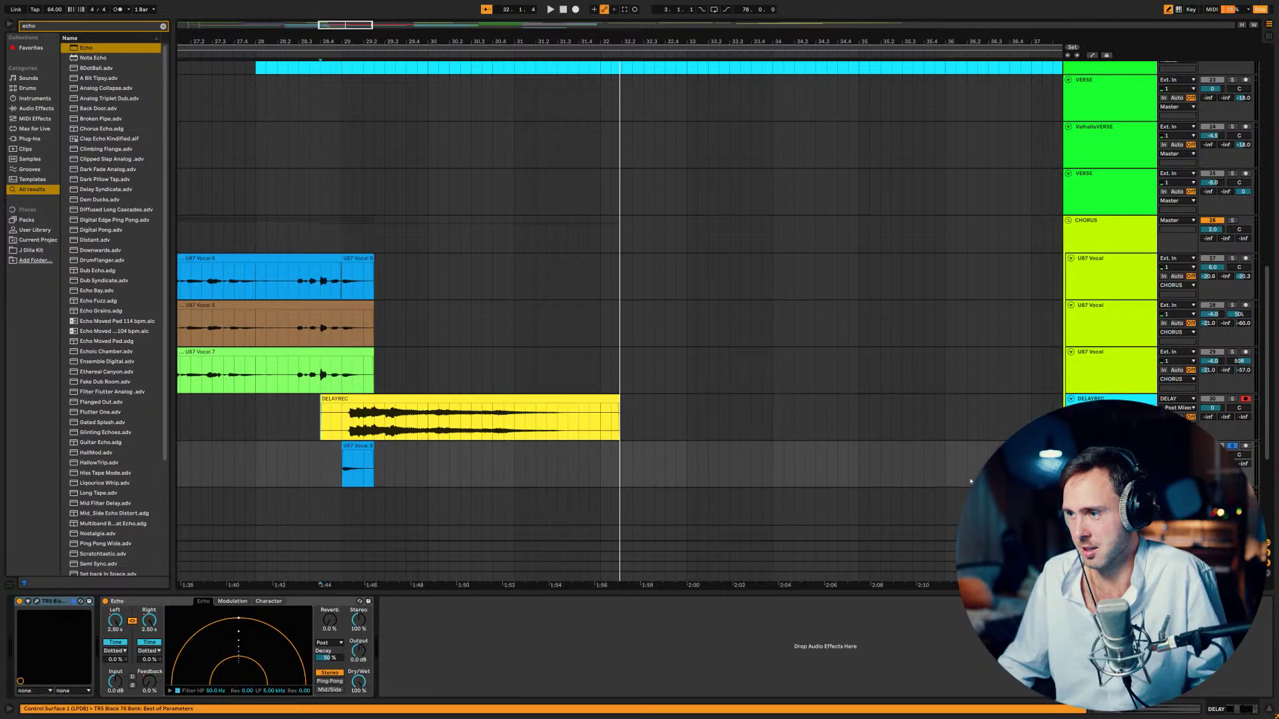
{"action": "left_click", "coordinate": [73, 602]}
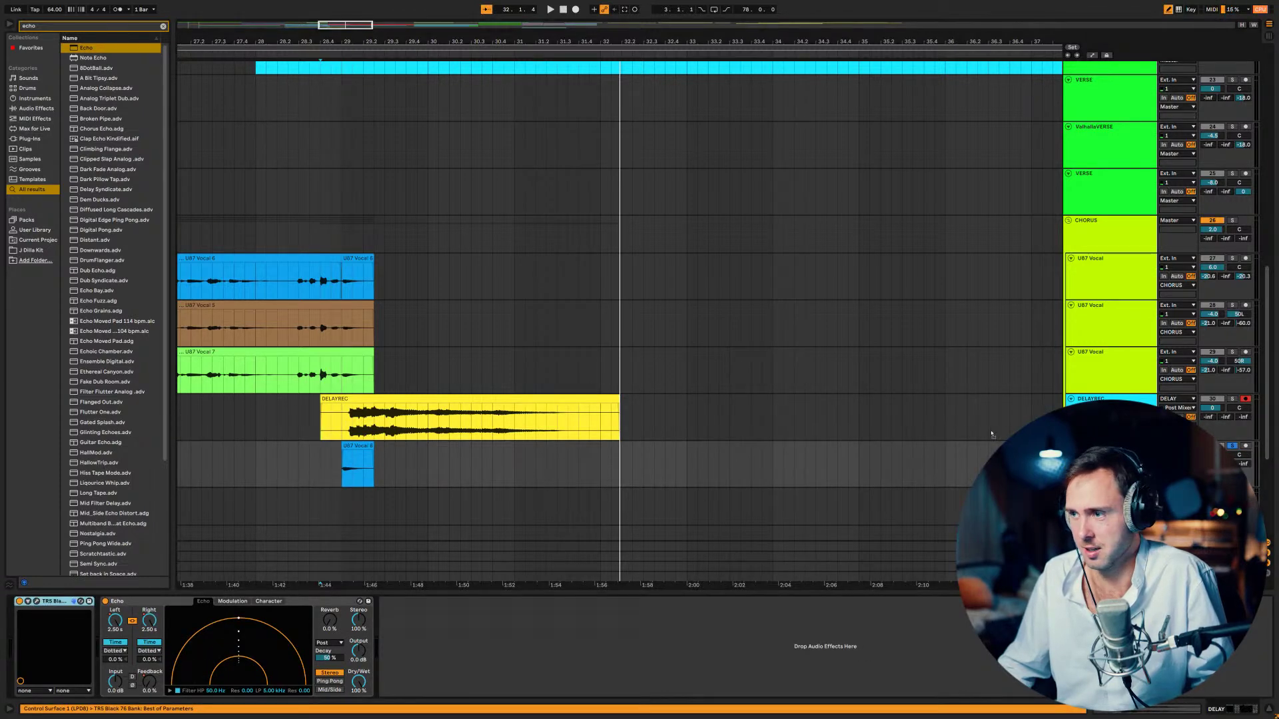
- Turn off the DELAY track's solo and play the full mix from 28.3.1
{"action": "left_click", "coordinate": [1101, 382]}
{"action": "left_click", "coordinate": [1109, 323]}
{"action": "left_click", "coordinate": [1113, 276]}
{"action": "left_click", "coordinate": [302, 240]}
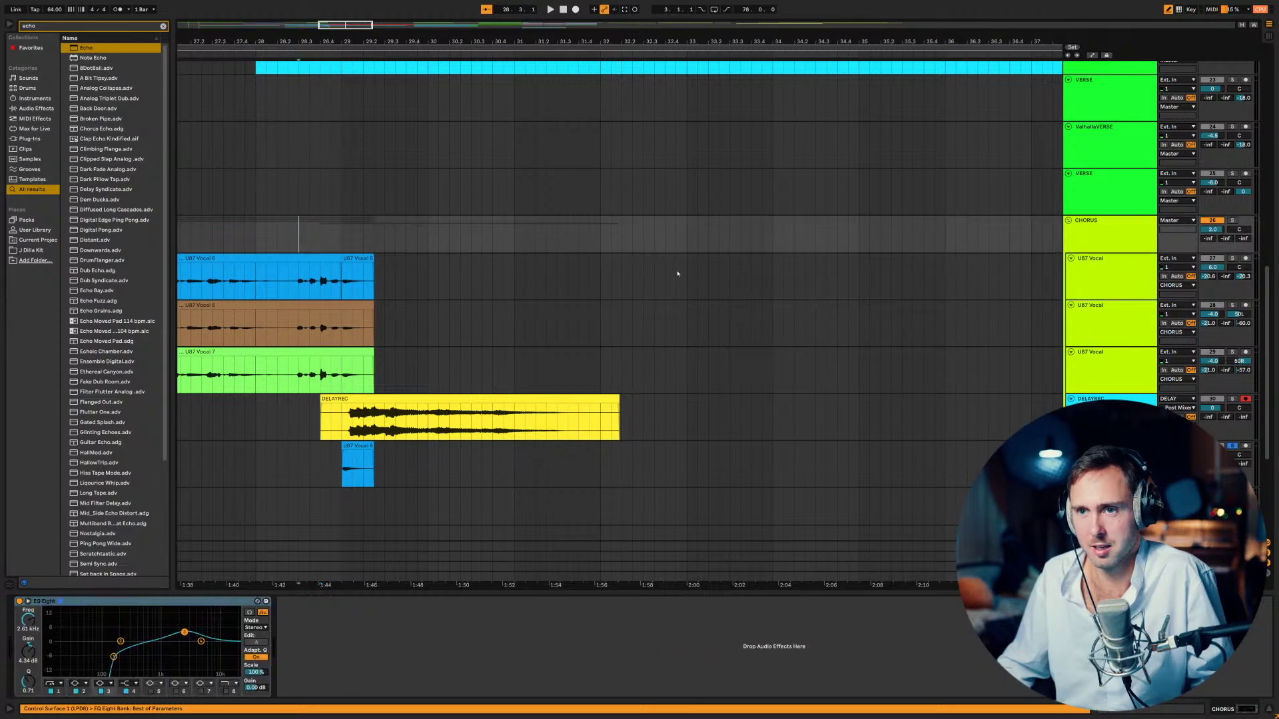
{"action": "key", "text": "space"}
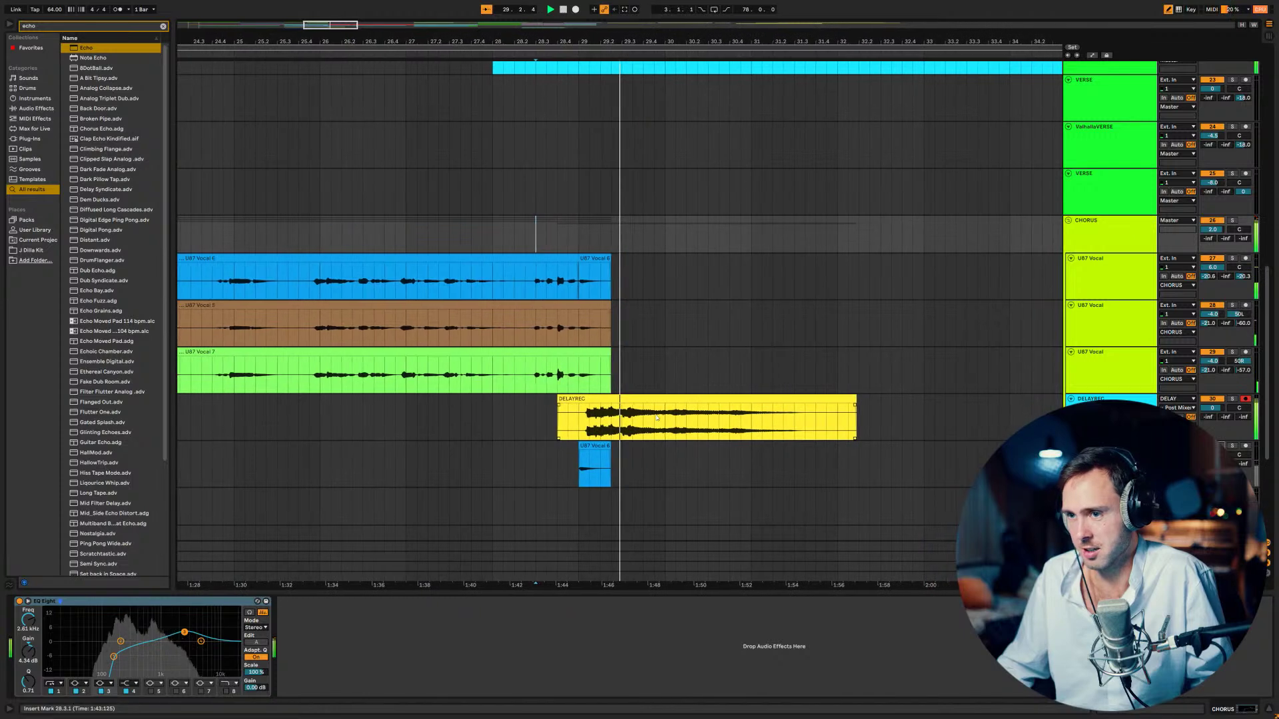
- Stop playback and shift the DELAYREC clip slightly earlier so its recorded echo starts with the copied vocal phrase at bar 29
{"action": "left_click", "coordinate": [587, 403]}
{"action": "key", "text": "space"}
{"action": "left_click_drag", "start_coordinate": [586, 402], "coordinate": [581, 402]}
{"action": "left_click", "coordinate": [473, 419]}
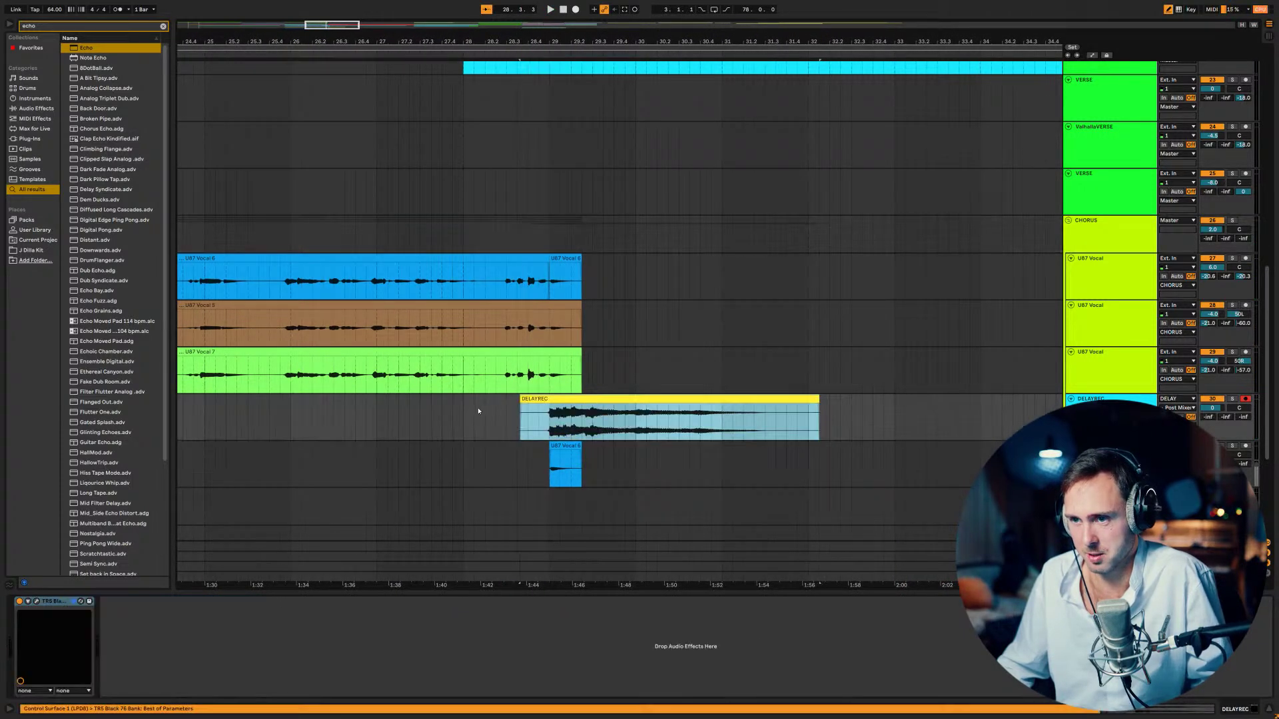
- Play the chorus ending from 28.1.3 and delete the recorded echo clip from the DELAYREC track
{"action": "key", "text": "space"}
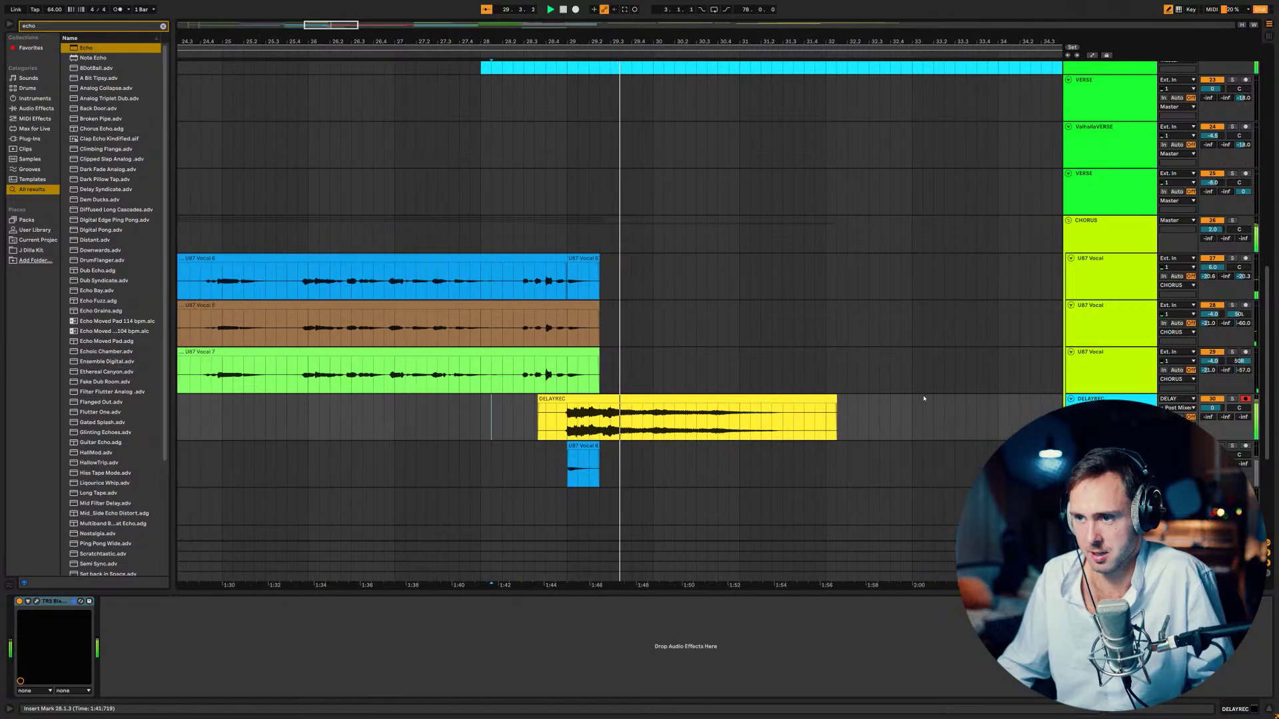
{"action": "key", "text": "space"}
{"action": "left_click", "coordinate": [800, 417]}
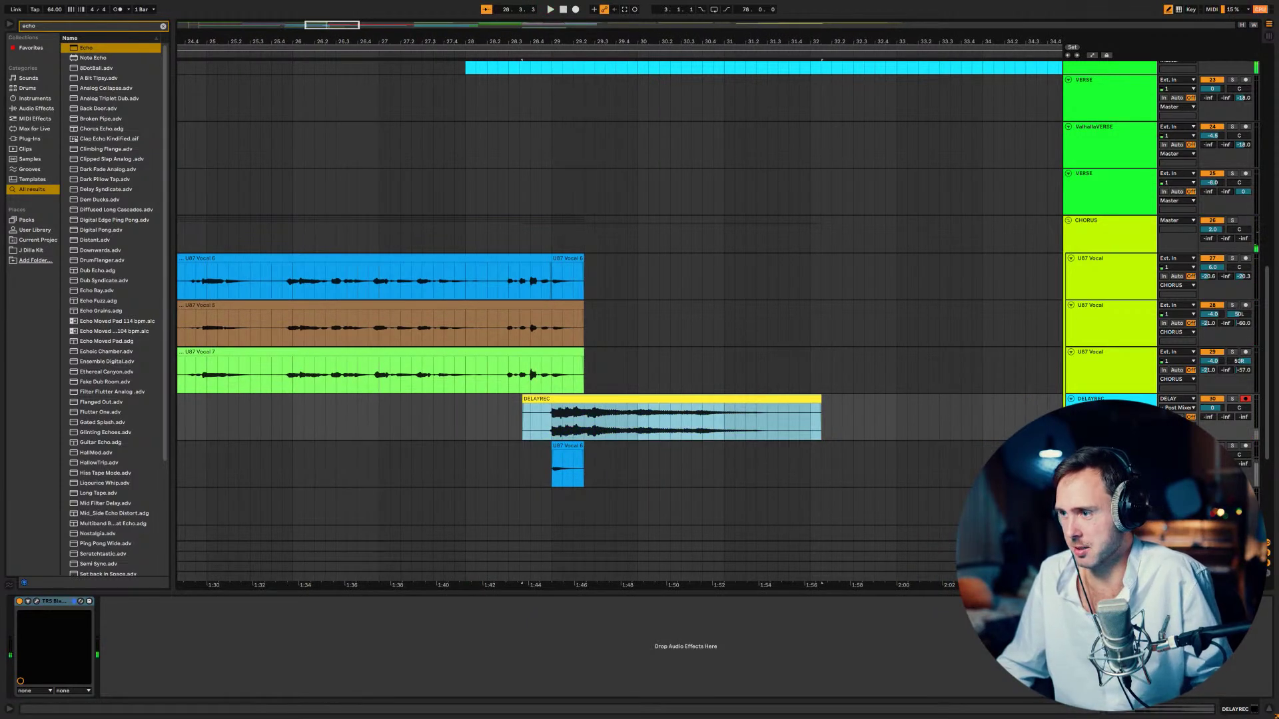
{"action": "left_click_drag", "start_coordinate": [799, 416], "coordinate": [808, 416]}
{"action": "key", "text": "Delete"}
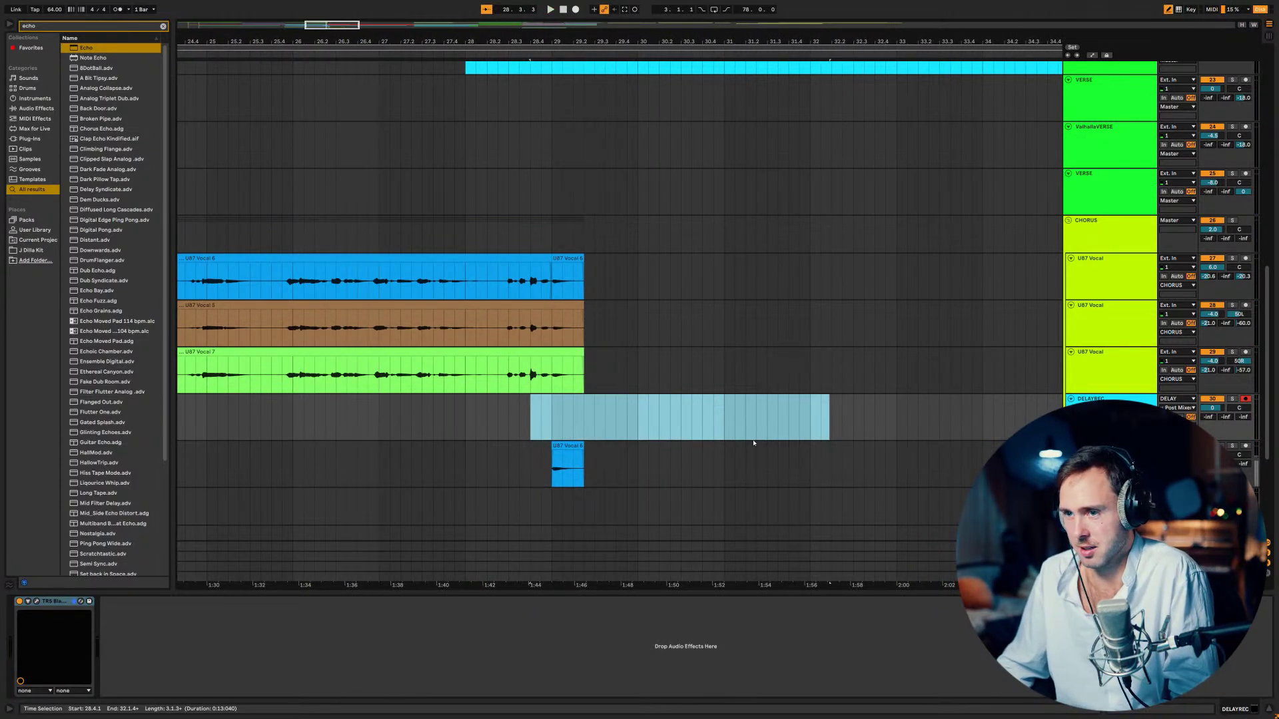
- Record a new DELAYREC take from 28.4.1 while raising Echo's delay times to 2.50 s and bringing its feedback down to 0%
{"action": "left_click", "coordinate": [531, 416]}
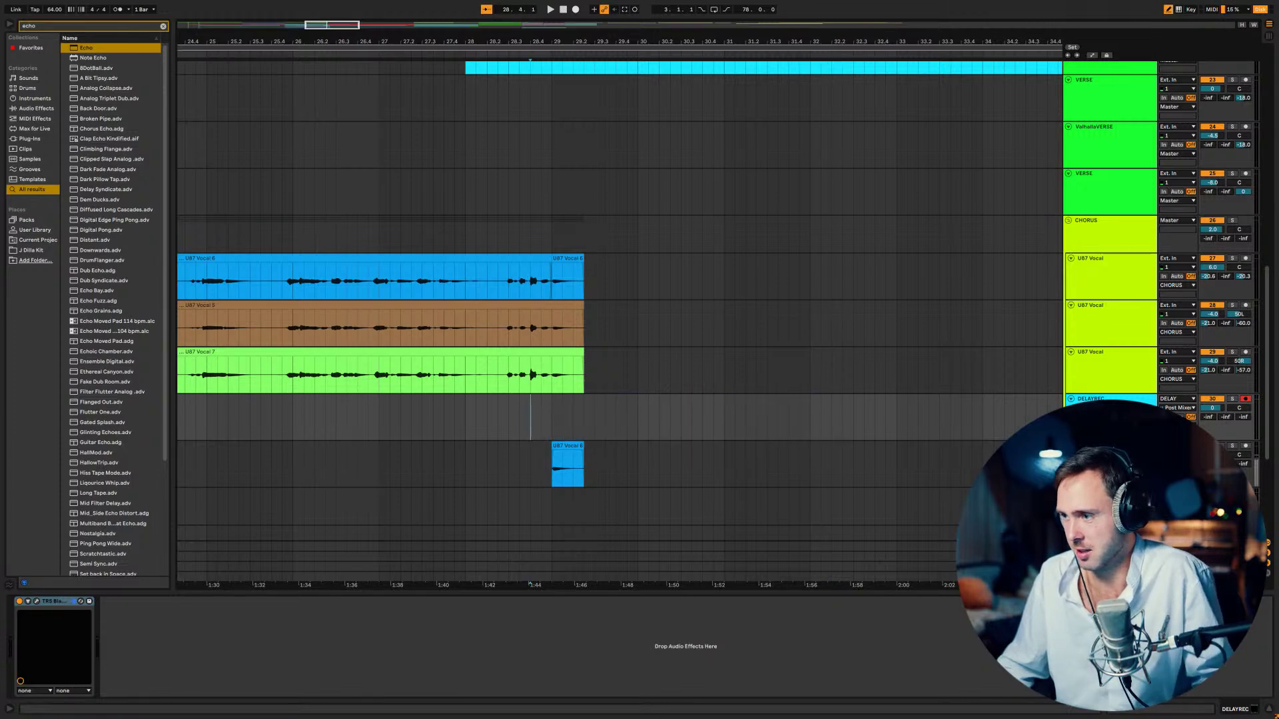
{"action": "key", "text": "Down"}
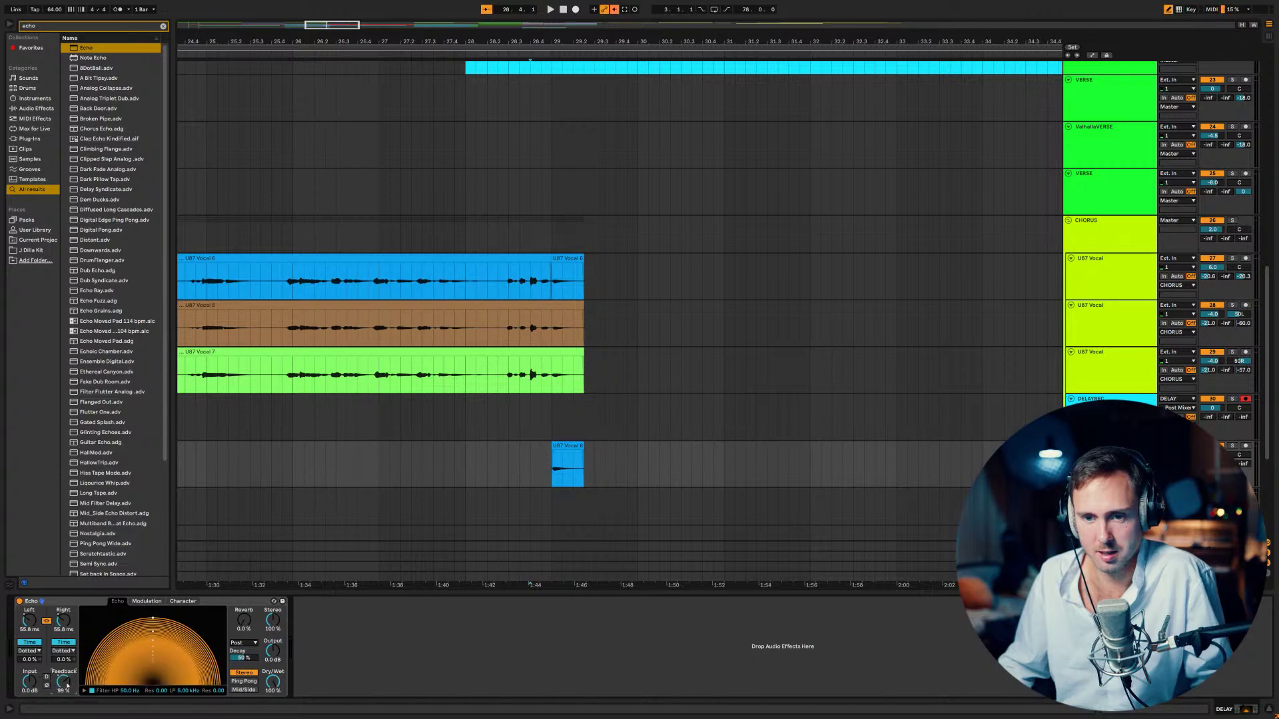
{"action": "left_click", "coordinate": [543, 425]}
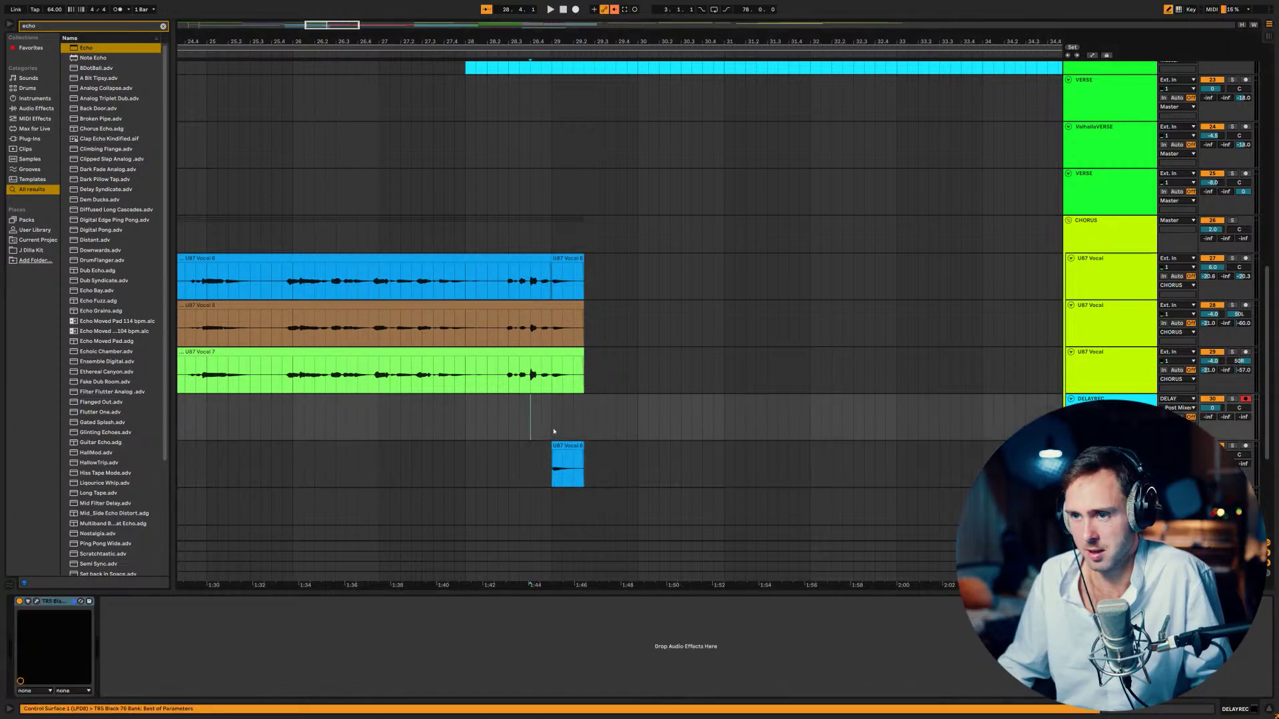
{"action": "key", "text": "Down"}
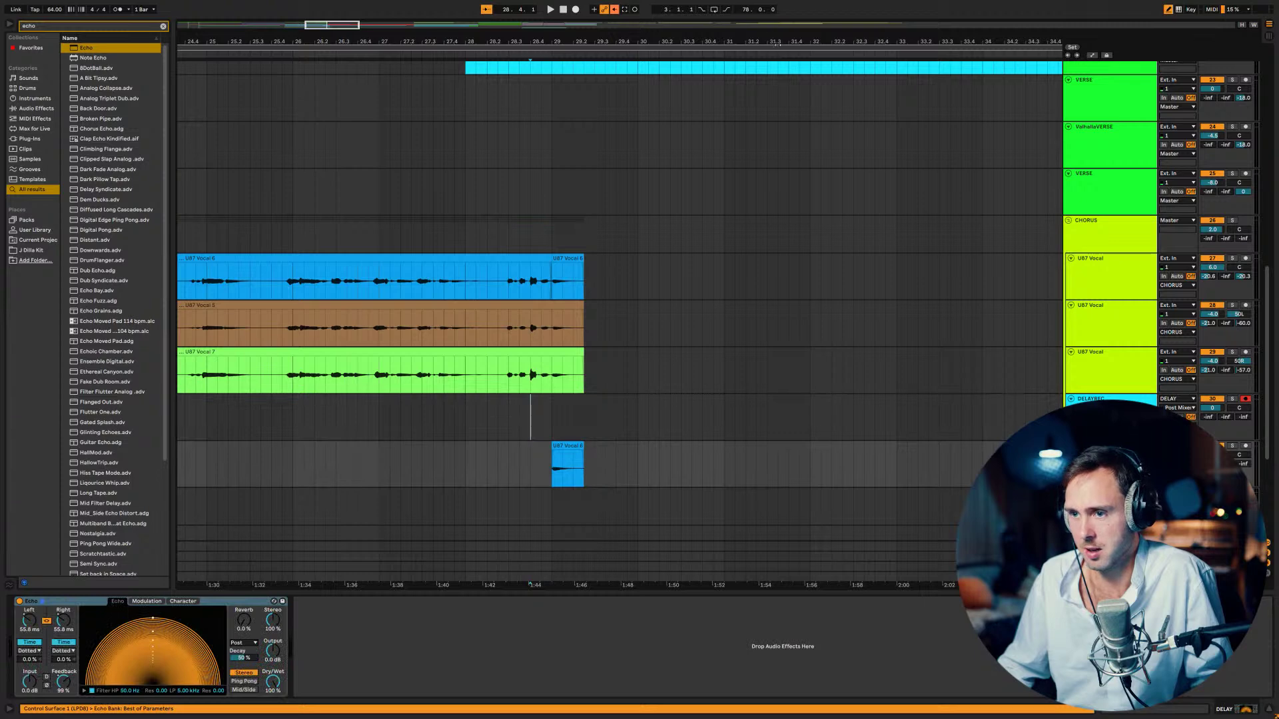
{"action": "left_click", "coordinate": [576, 9]}
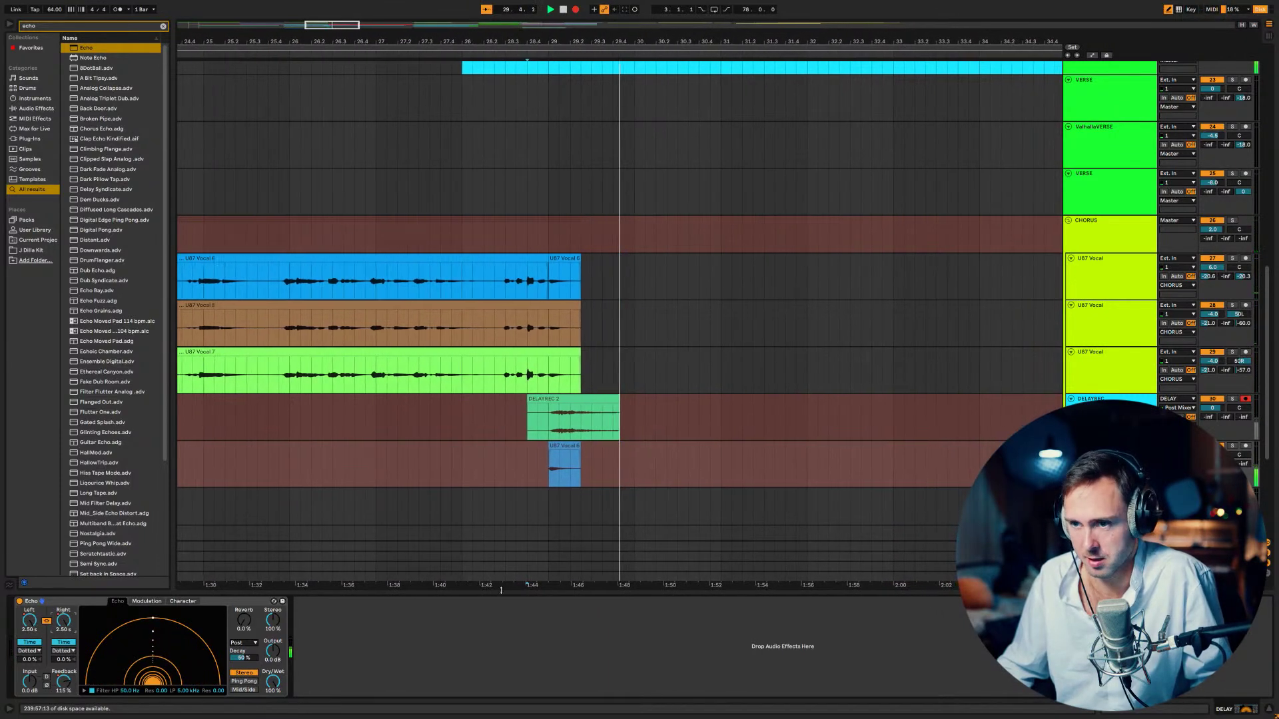
{"action": "key", "text": "space"}
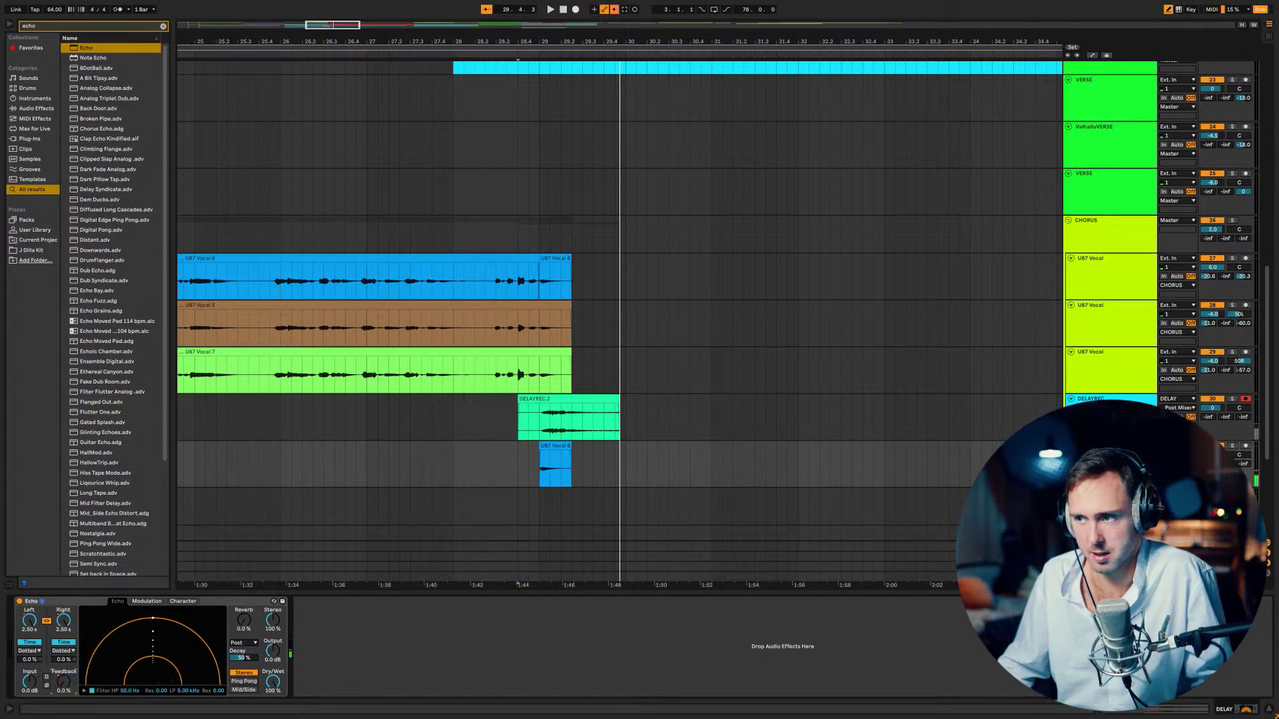
- Audition the new take with DELAYREC soloed, deactivate the copied vocal clip on the DELAY track, and turn the solo off
{"action": "left_click", "coordinate": [1234, 399]}
{"action": "key", "text": "space"}
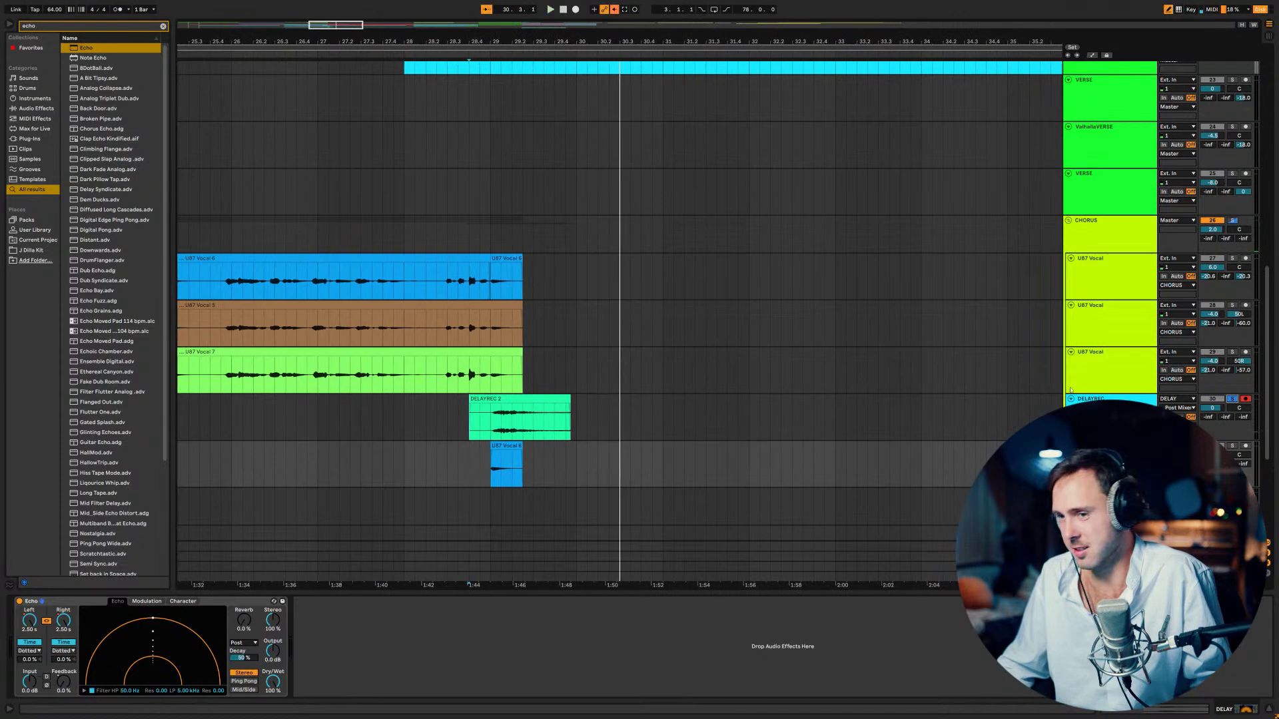
{"action": "key", "text": "space"}
{"action": "key", "text": "0"}
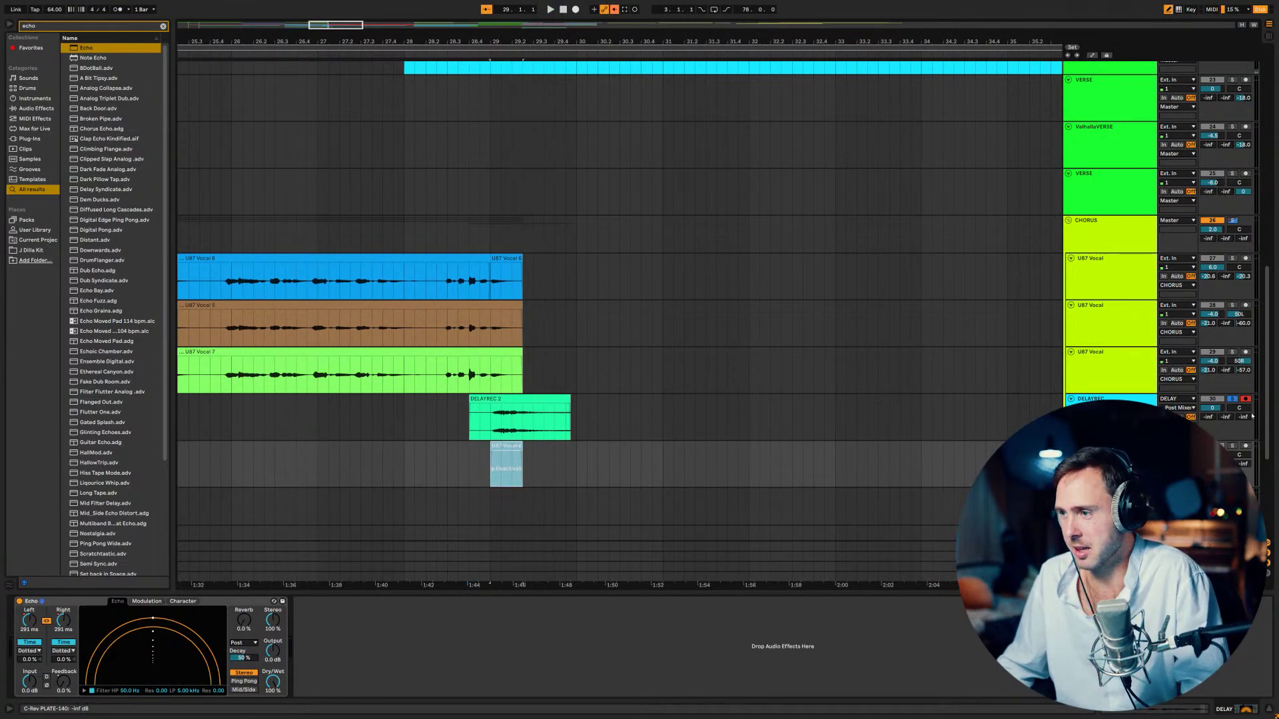
{"action": "left_click", "coordinate": [1235, 399]}
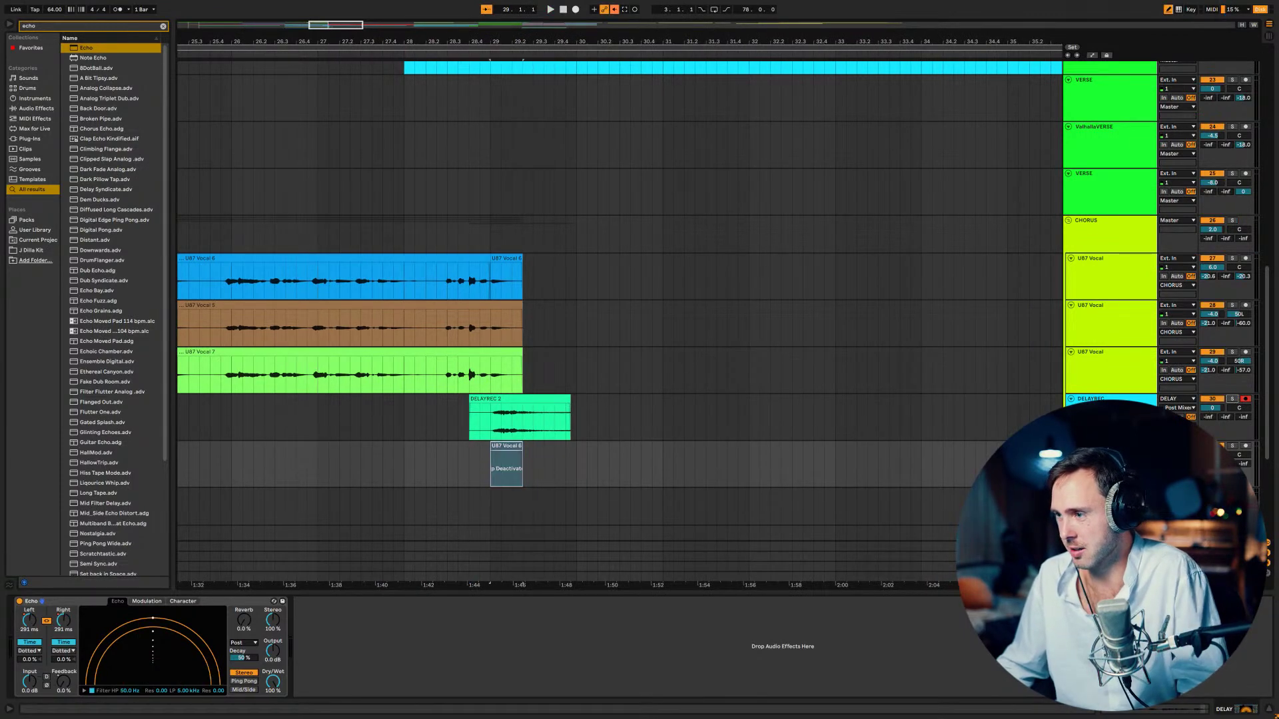
- Play the new DELAYREC take with the full mix and compare the track's on and off states, replaying the chorus from 26.3.1
{"action": "left_click", "coordinate": [1106, 399]}
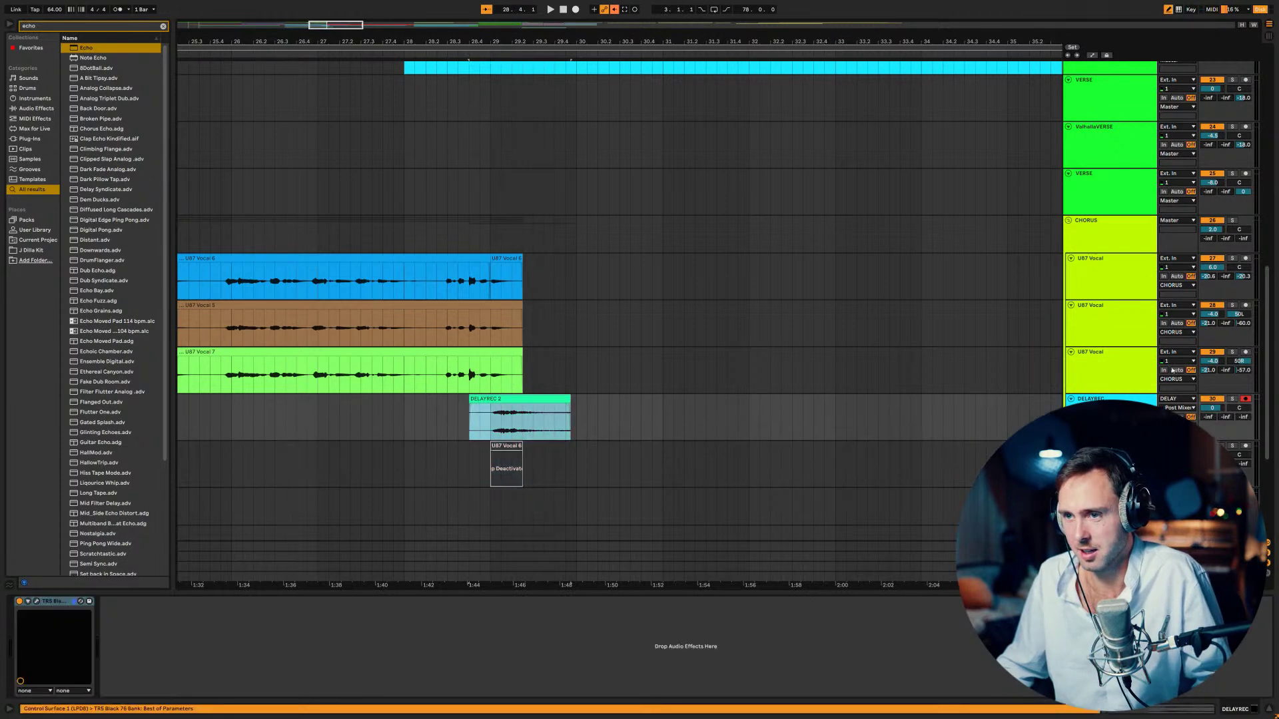
{"action": "key", "text": "space"}
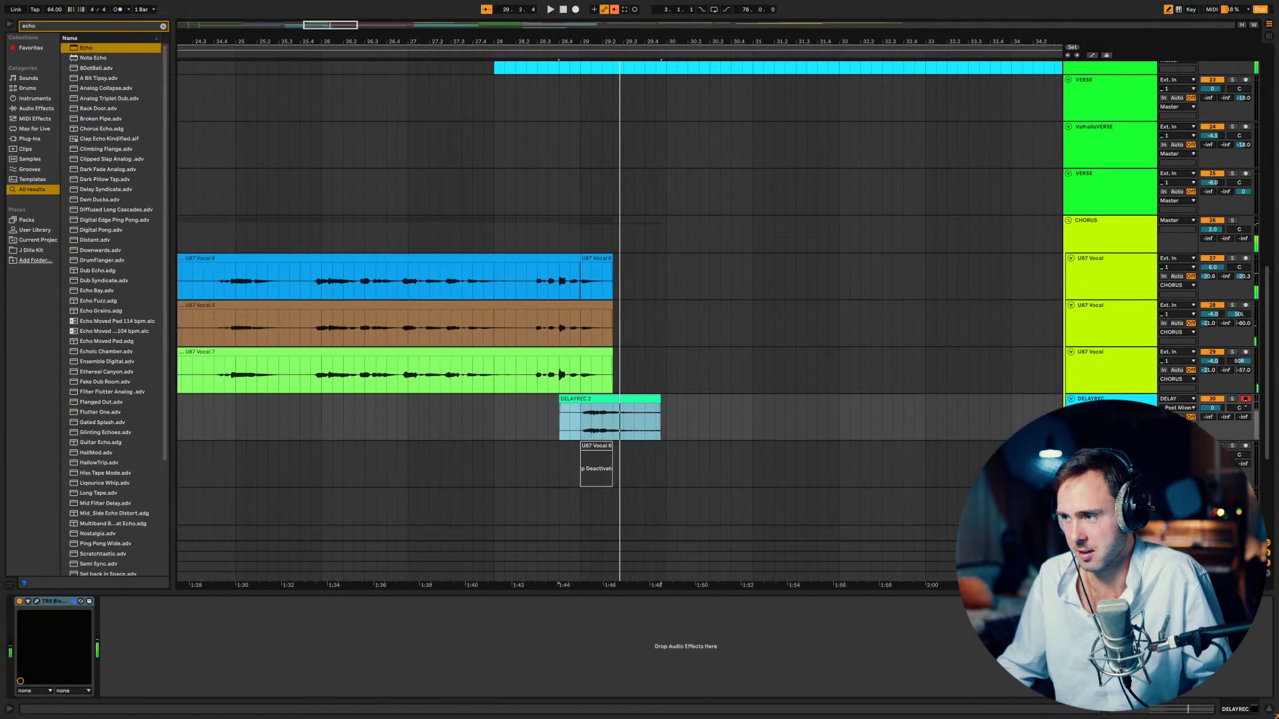
{"action": "left_click", "coordinate": [1233, 399]}
{"action": "left_click", "coordinate": [1233, 399]}
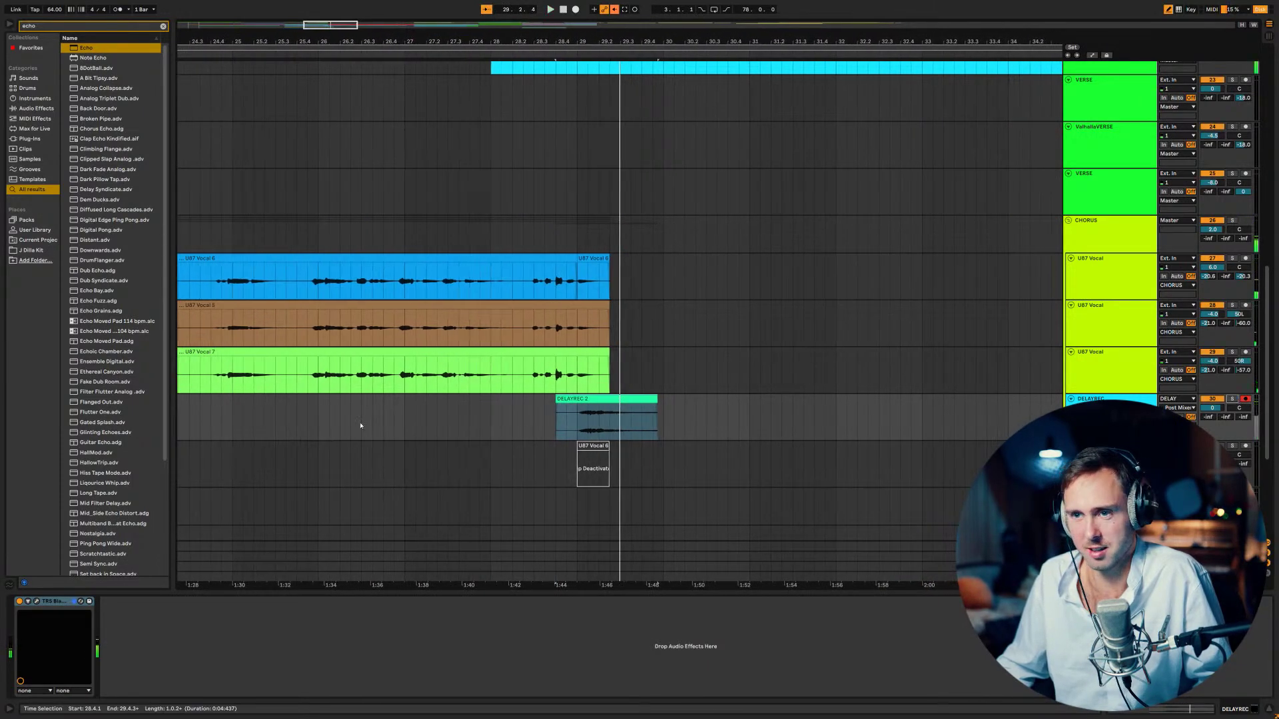
{"action": "left_click", "coordinate": [361, 426]}
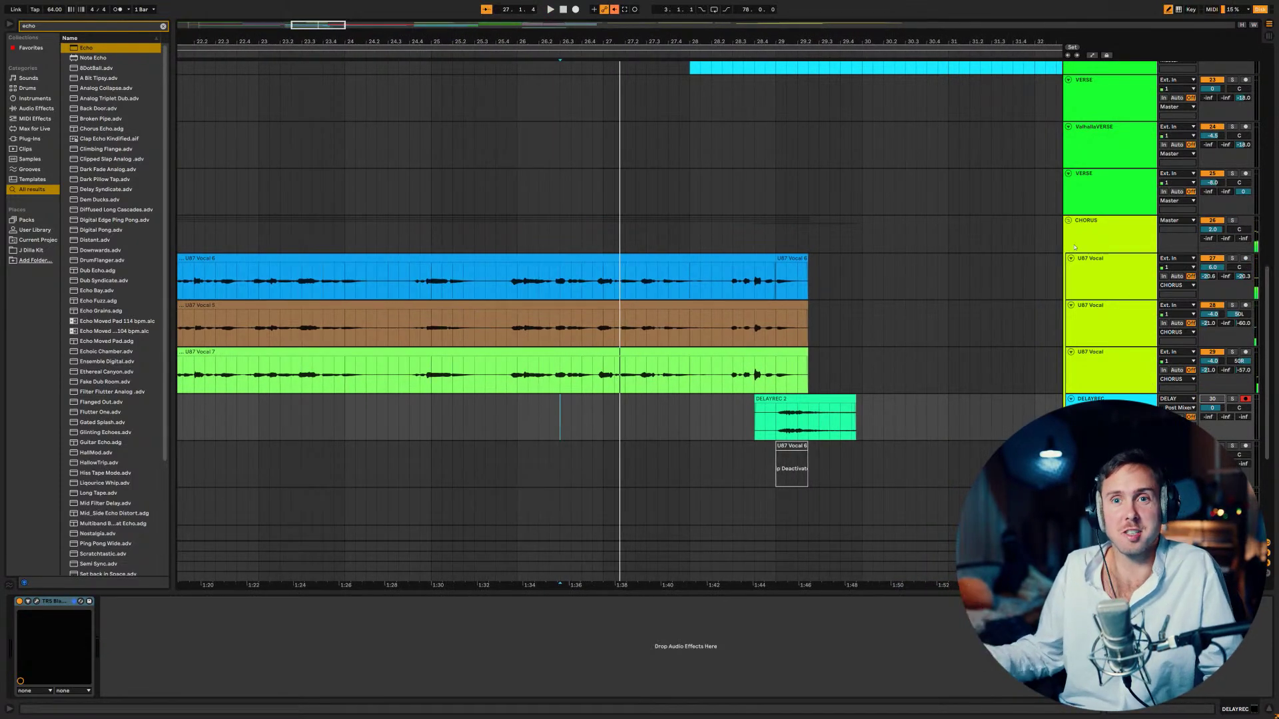
{"action": "key", "text": "space"}
{"action": "key", "text": "space"}
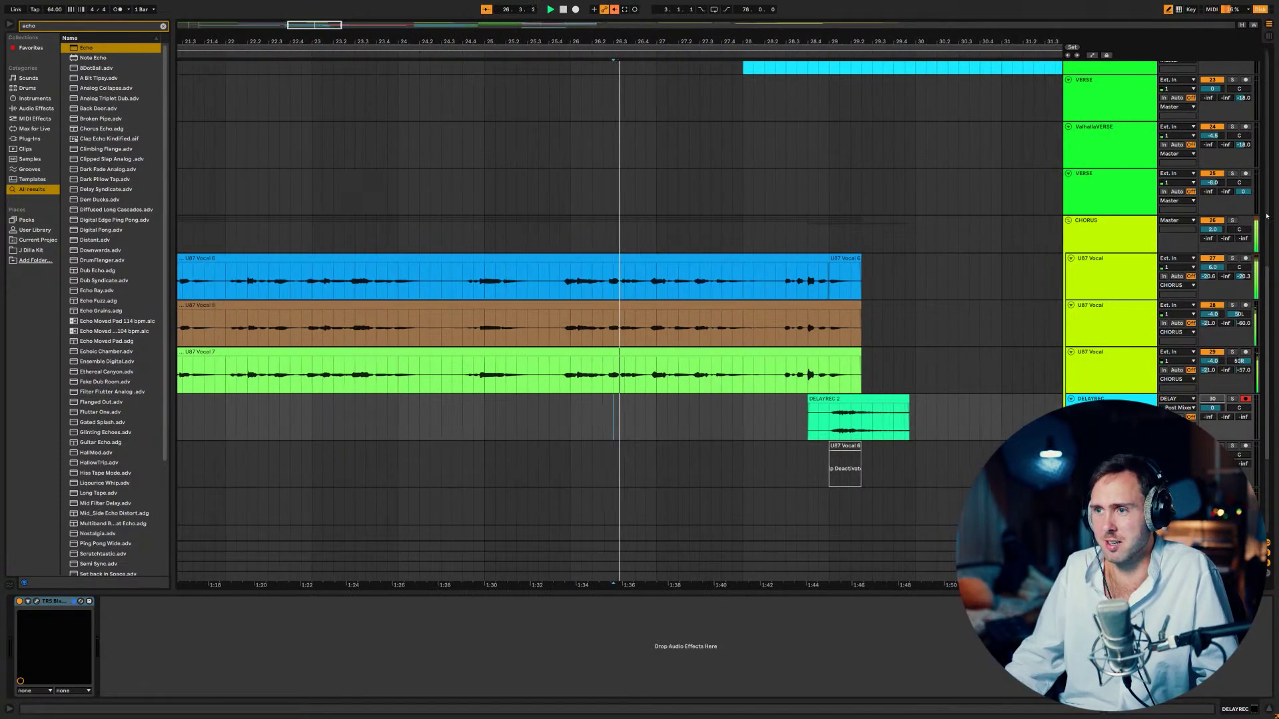
- Try deactivating the first beat of bar 29 on the 16 Helm, 17 C SING, Sweedish Perfection and IntroForTheHolyTrinity tracks
{"action": "scroll", "coordinate": [986, 242], "scroll_direction": "up", "scroll_amount": 10}
{"action": "scroll", "coordinate": [986, 242], "scroll_direction": "up", "scroll_amount": 3}
{"action": "scroll", "coordinate": [732, 275], "scroll_direction": "down", "scroll_amount": 4}
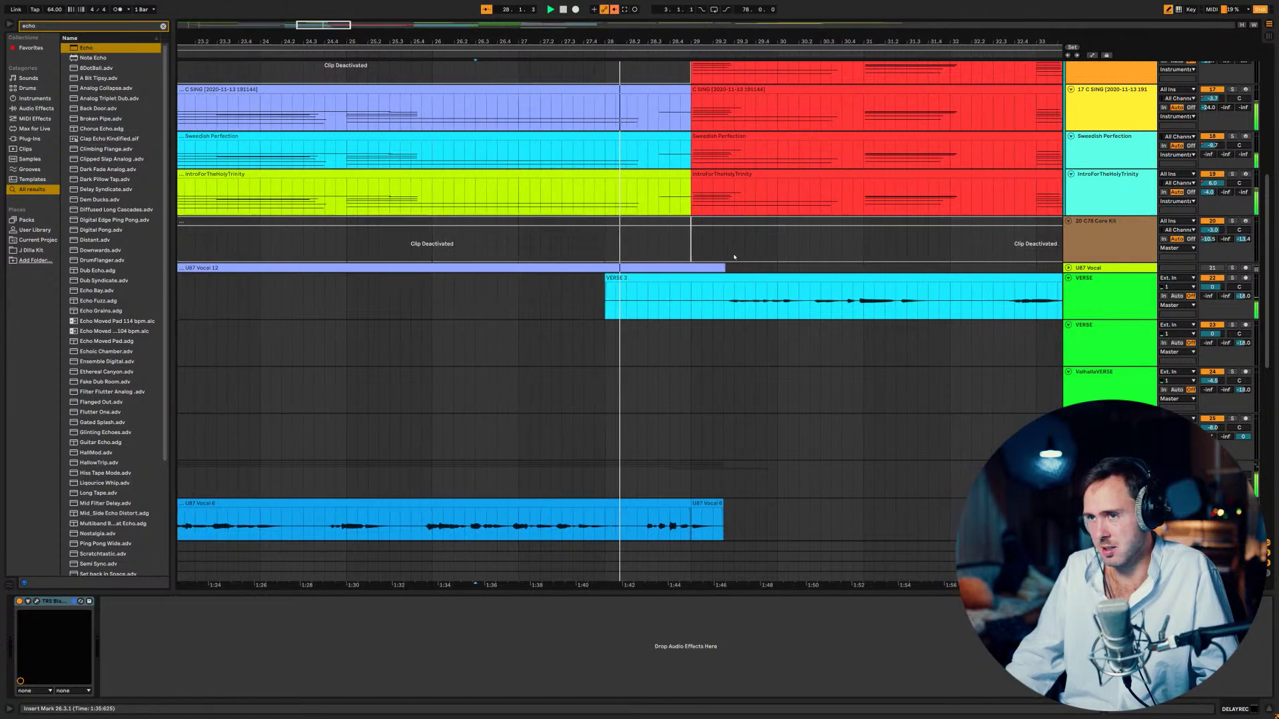
{"action": "scroll", "coordinate": [734, 257], "scroll_direction": "down", "scroll_amount": 2}
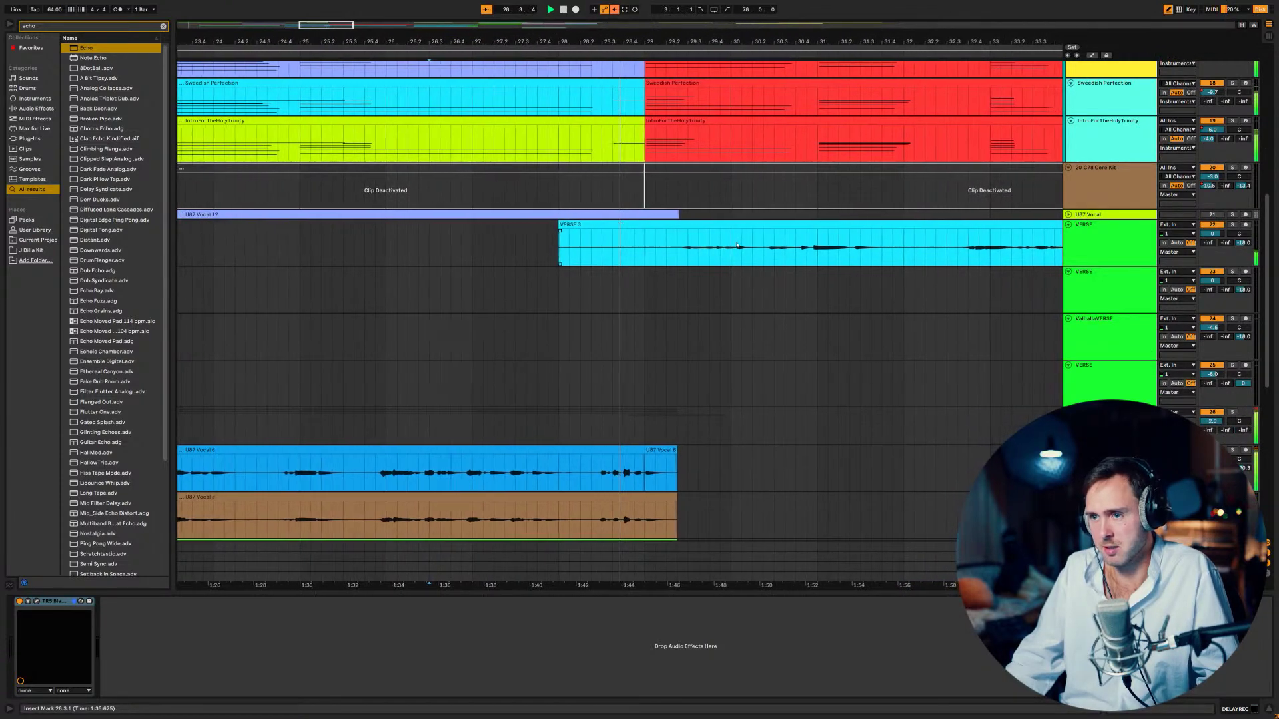
{"action": "scroll", "coordinate": [737, 246], "scroll_direction": "up", "scroll_amount": 5}
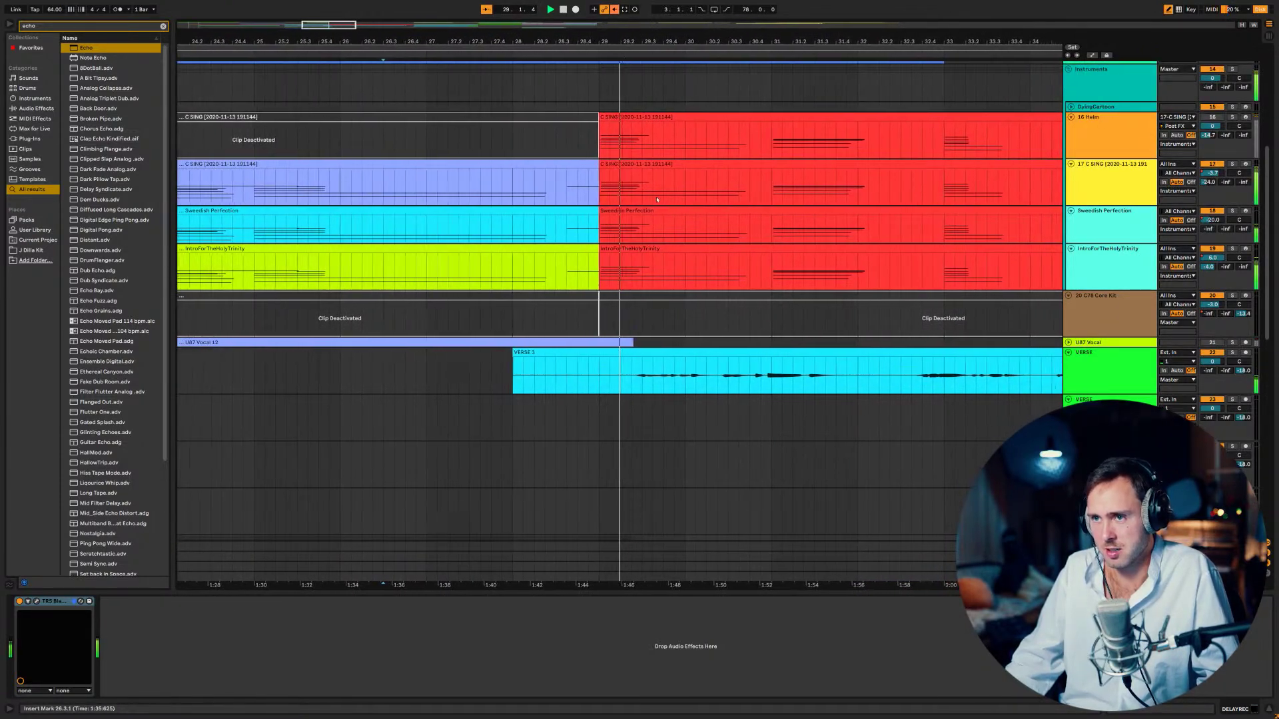
{"action": "left_click_drag", "start_coordinate": [585, 148], "coordinate": [607, 179]}
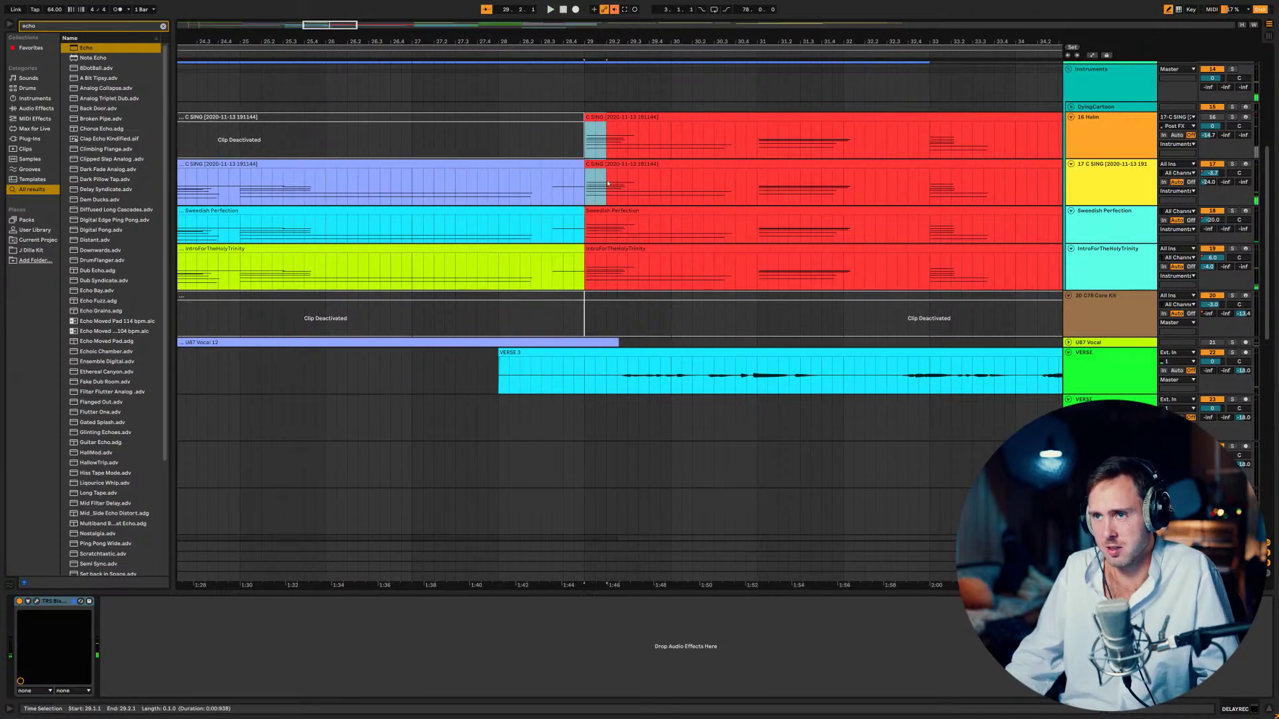
{"action": "key", "text": "ctrl+e"}
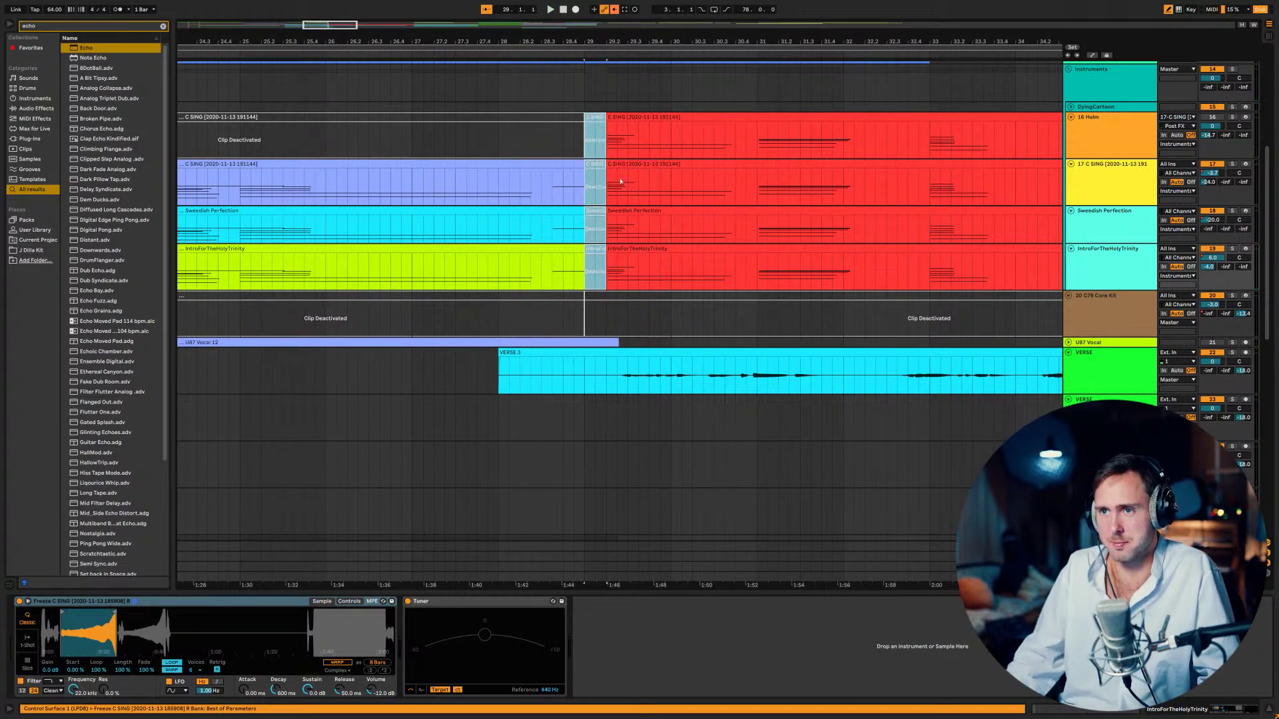
{"action": "left_click", "coordinate": [505, 145]}
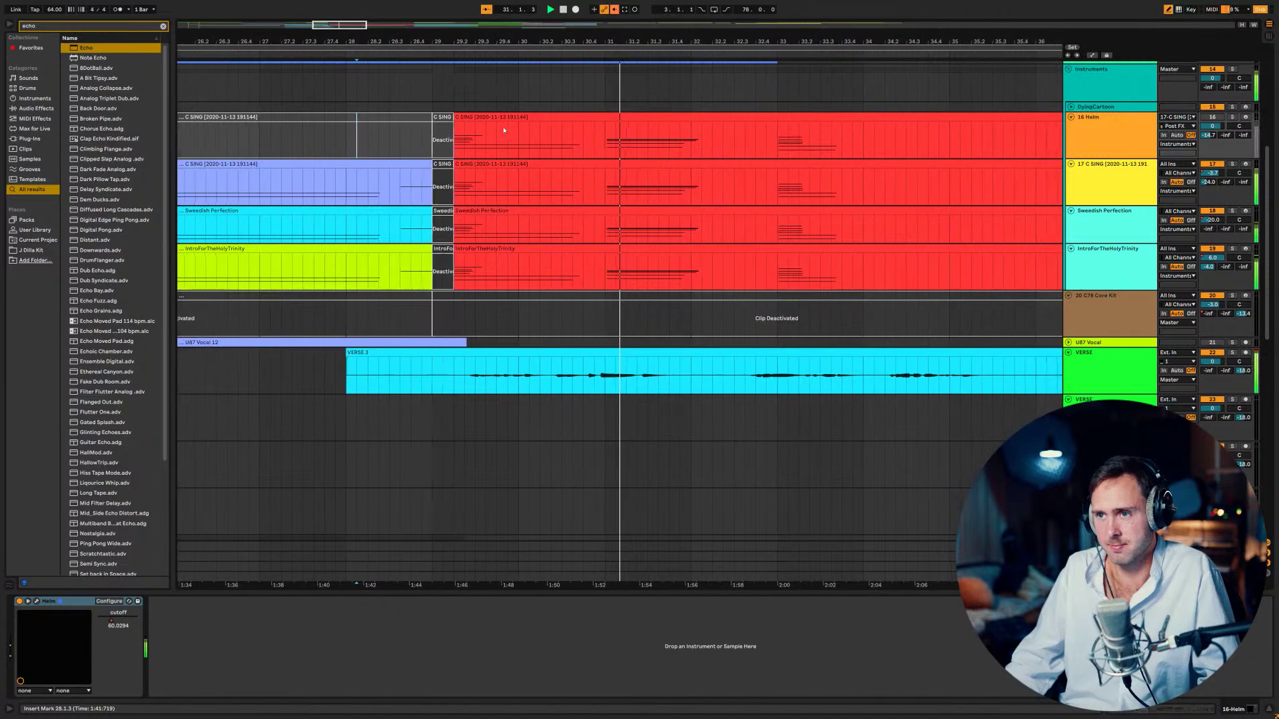
{"action": "left_click", "coordinate": [400, 117]}
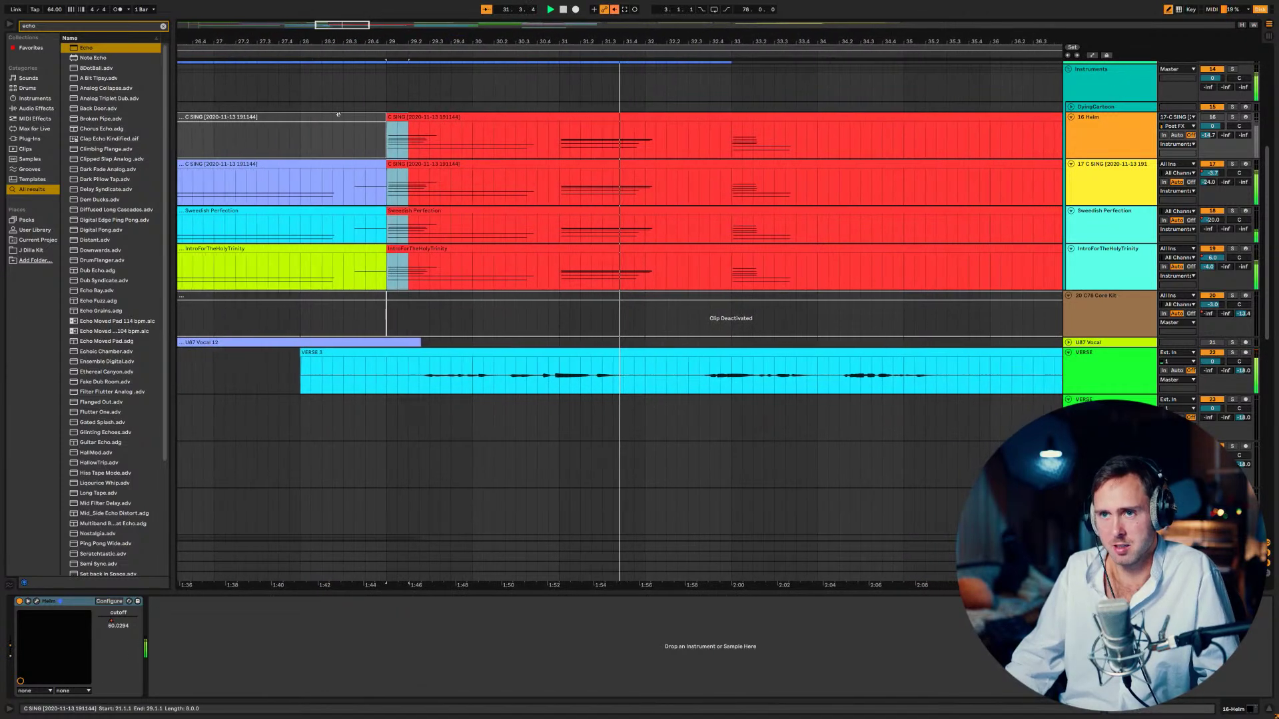
{"action": "left_click", "coordinate": [395, 125]}
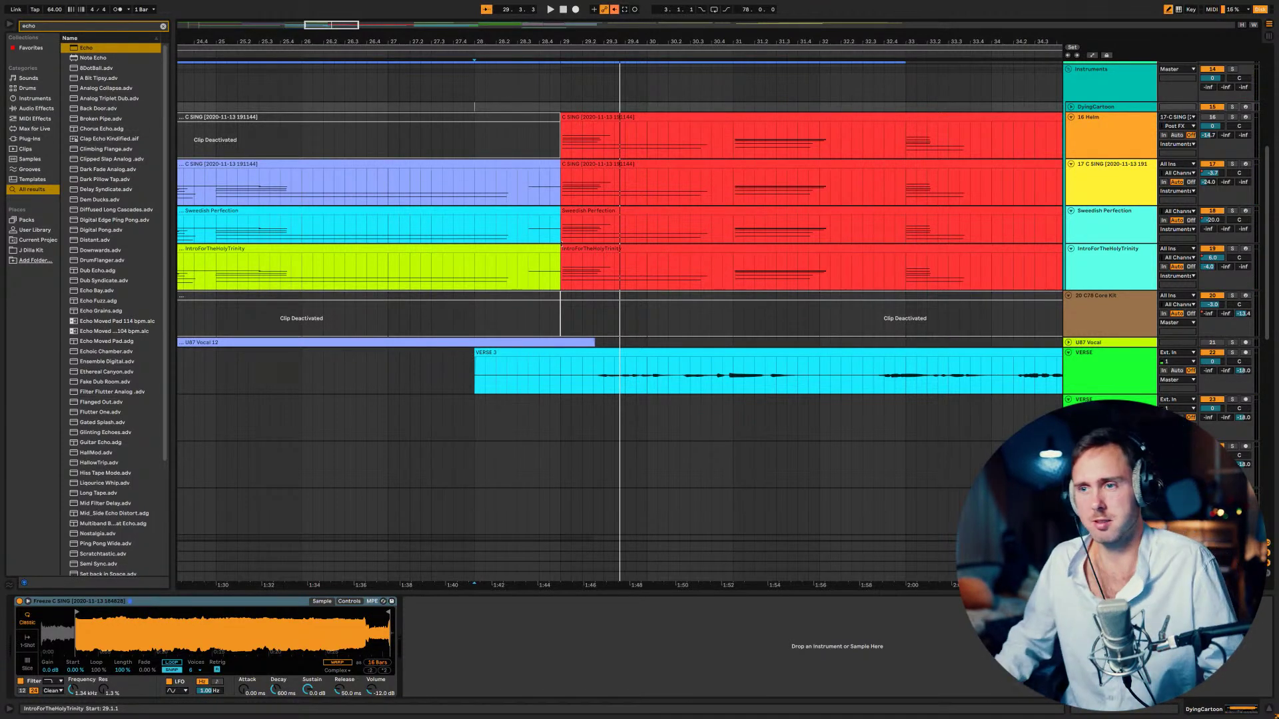
- Shorten the chorus clips on 17 C SING, Sweedish Perfection and IntroForTheHolyTrinity to end at 28.3.1, and play from 26.1.3
{"action": "left_click", "coordinate": [427, 153]}
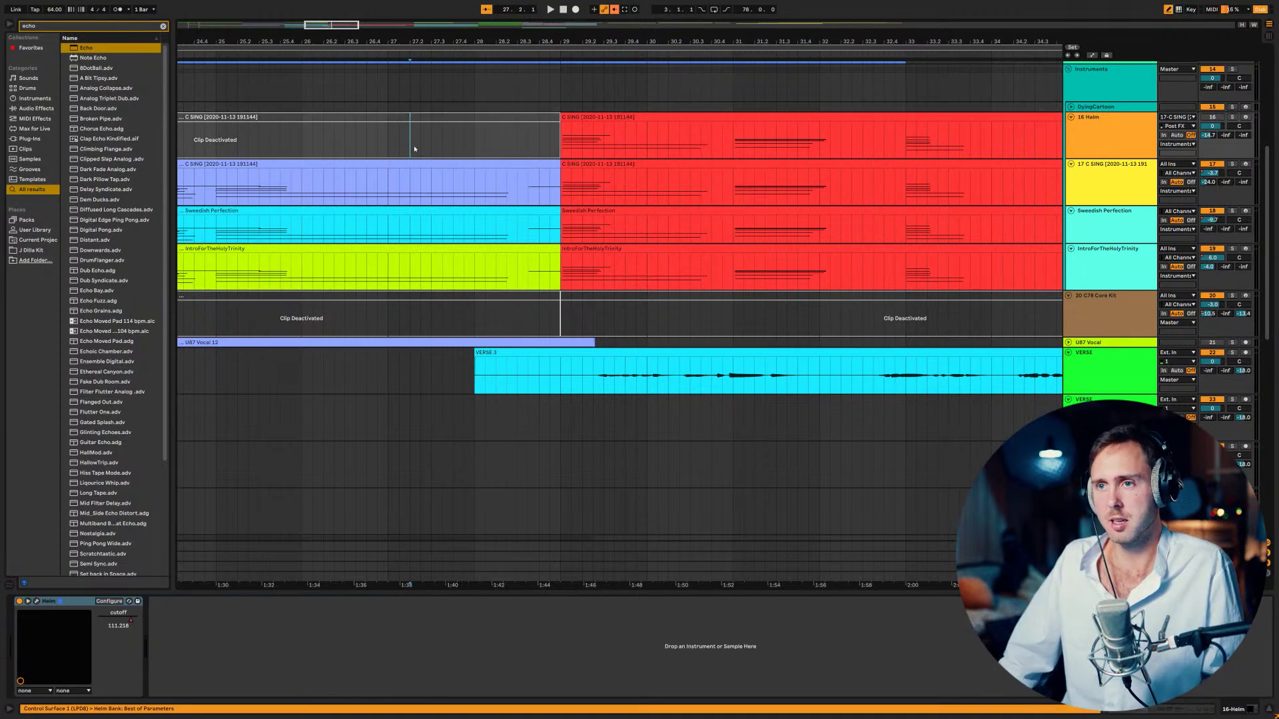
{"action": "key", "text": "space"}
{"action": "scroll", "coordinate": [667, 220], "scroll_direction": "up", "scroll_amount": 3}
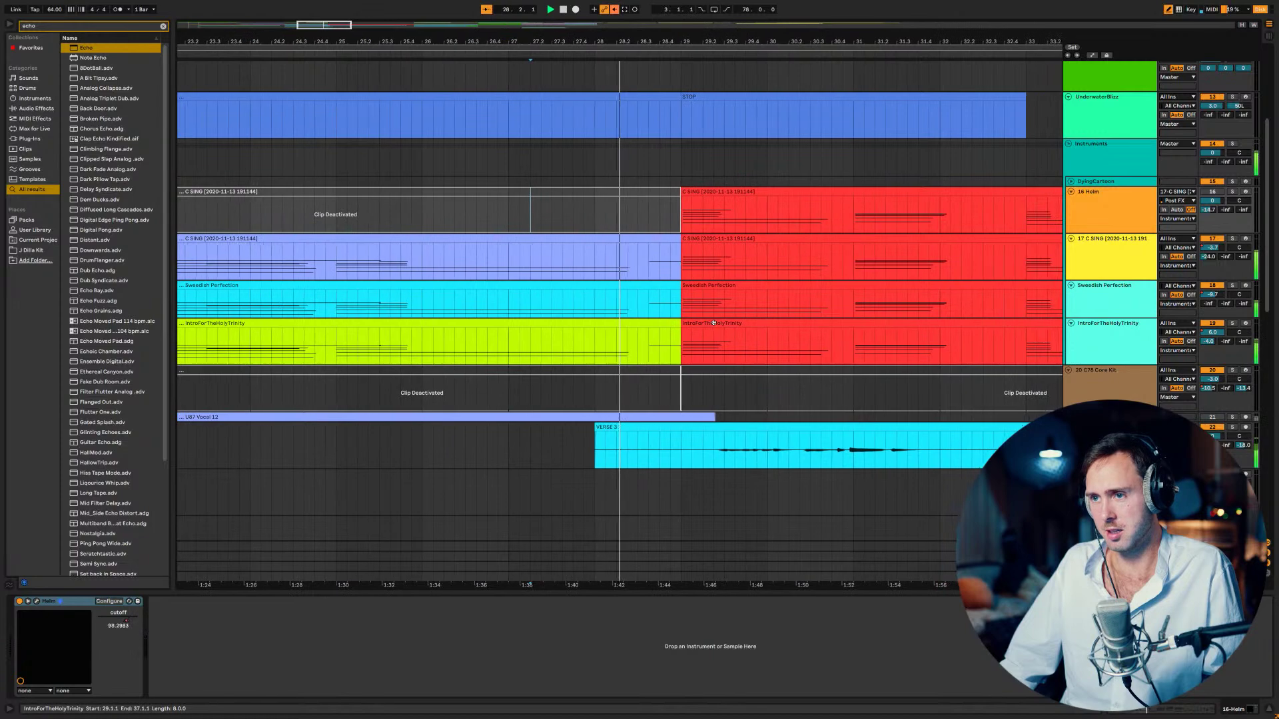
{"action": "left_click", "coordinate": [640, 329]}
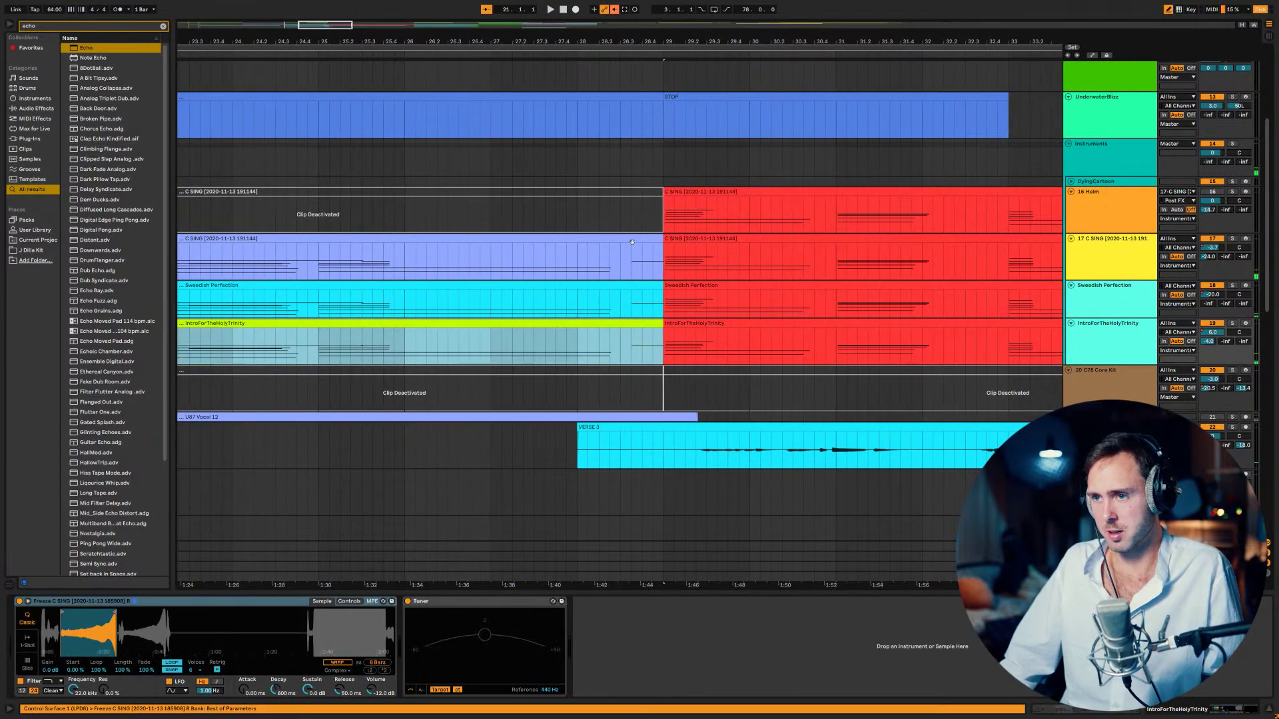
{"action": "left_click", "coordinate": [656, 238]}
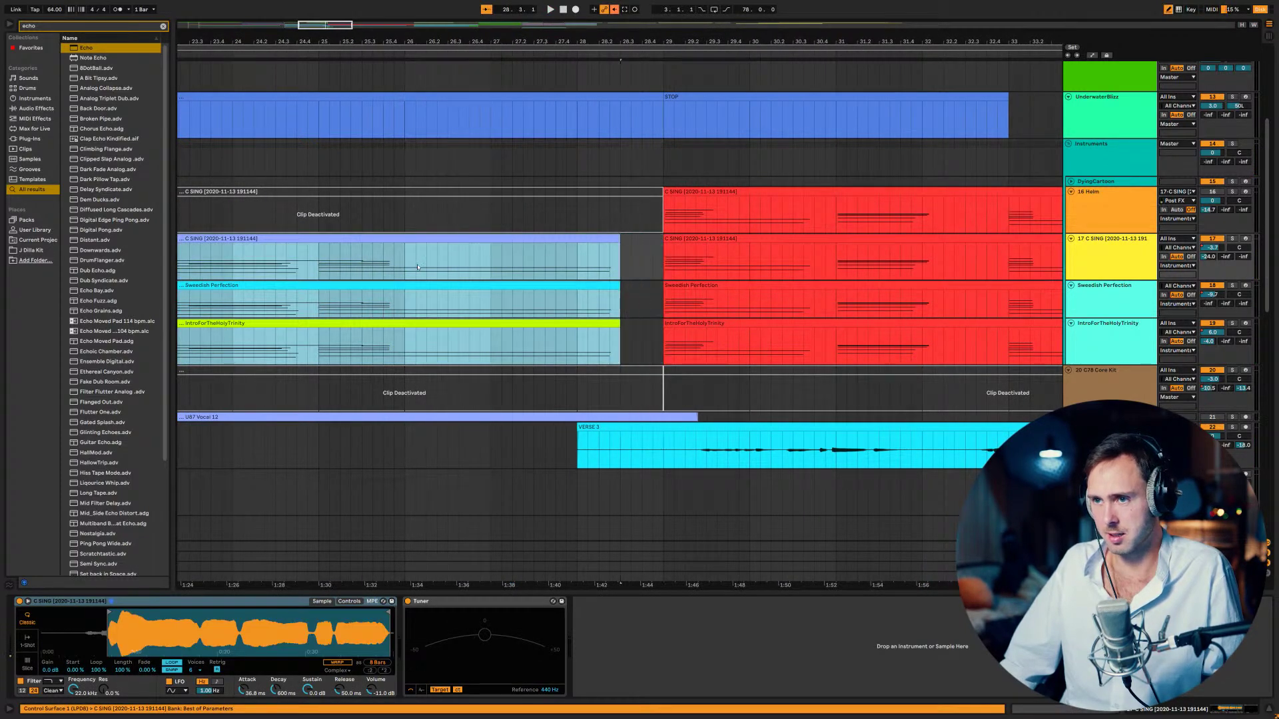
{"action": "left_click", "coordinate": [425, 265]}
{"action": "key", "text": "space"}
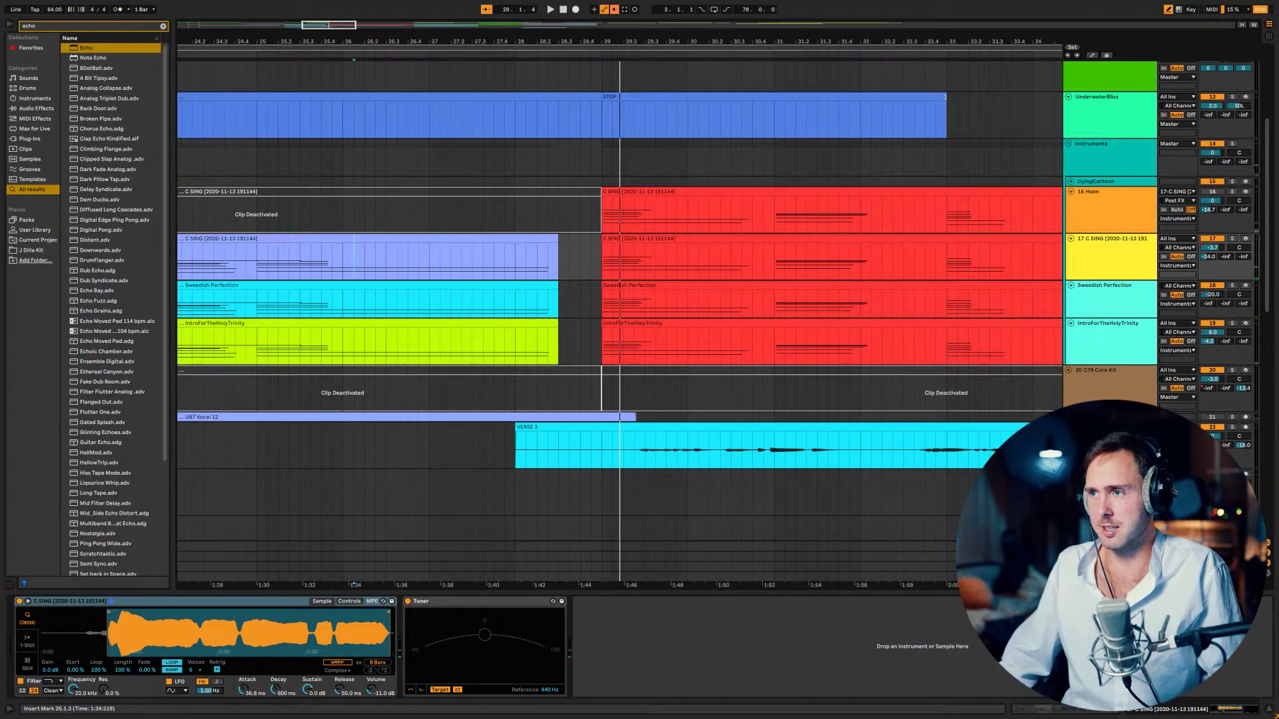
- Shorten the UnderwaterBliss STOP clip and copy it to 28.3.1 on the three trimmed instrument tracks, and play from 27.2.1
{"action": "left_click", "coordinate": [894, 108]}
{"action": "left_click", "coordinate": [843, 127]}
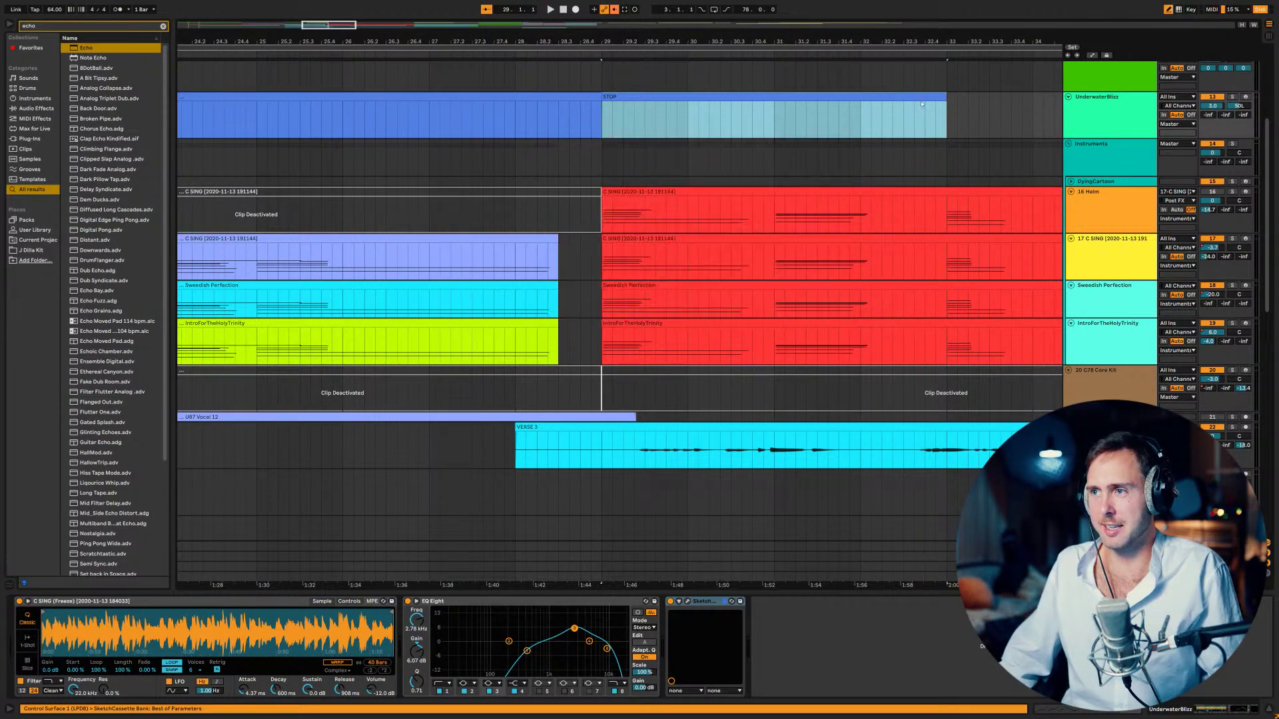
{"action": "left_click_drag", "start_coordinate": [944, 97], "coordinate": [563, 240]}
{"action": "left_click", "coordinate": [562, 302]}
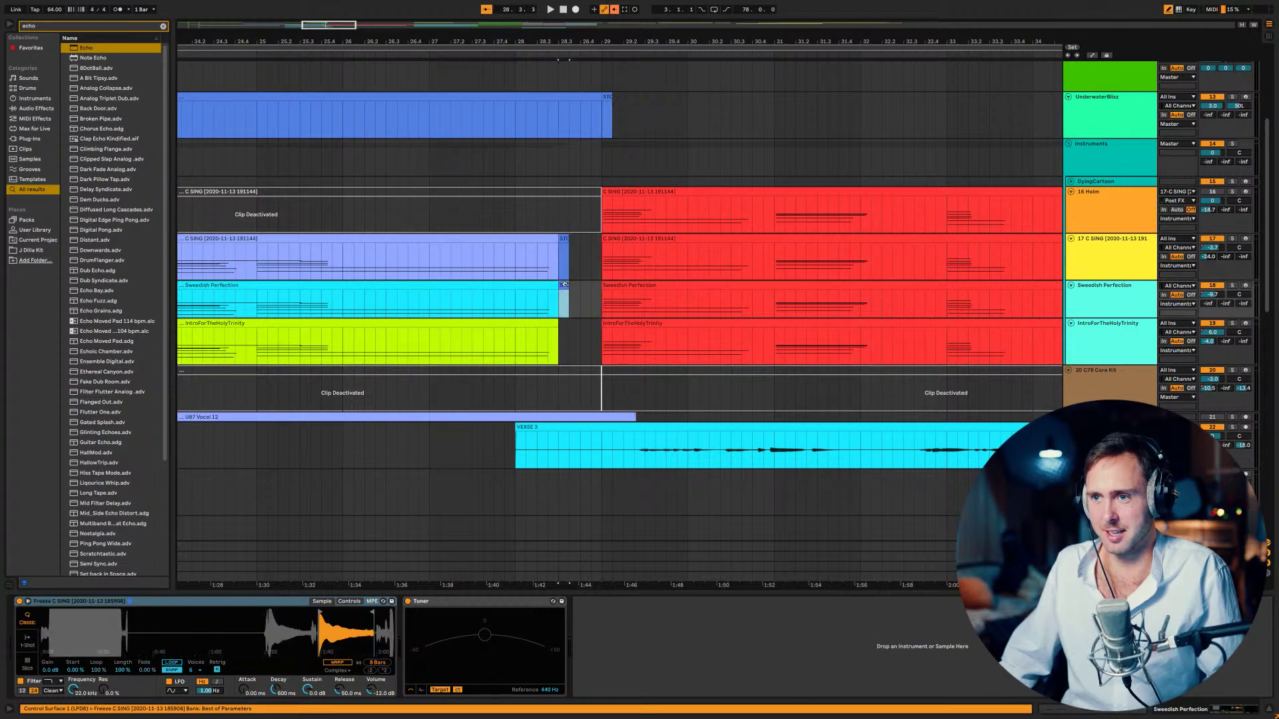
{"action": "left_click", "coordinate": [451, 211]}
{"action": "key", "text": "space"}
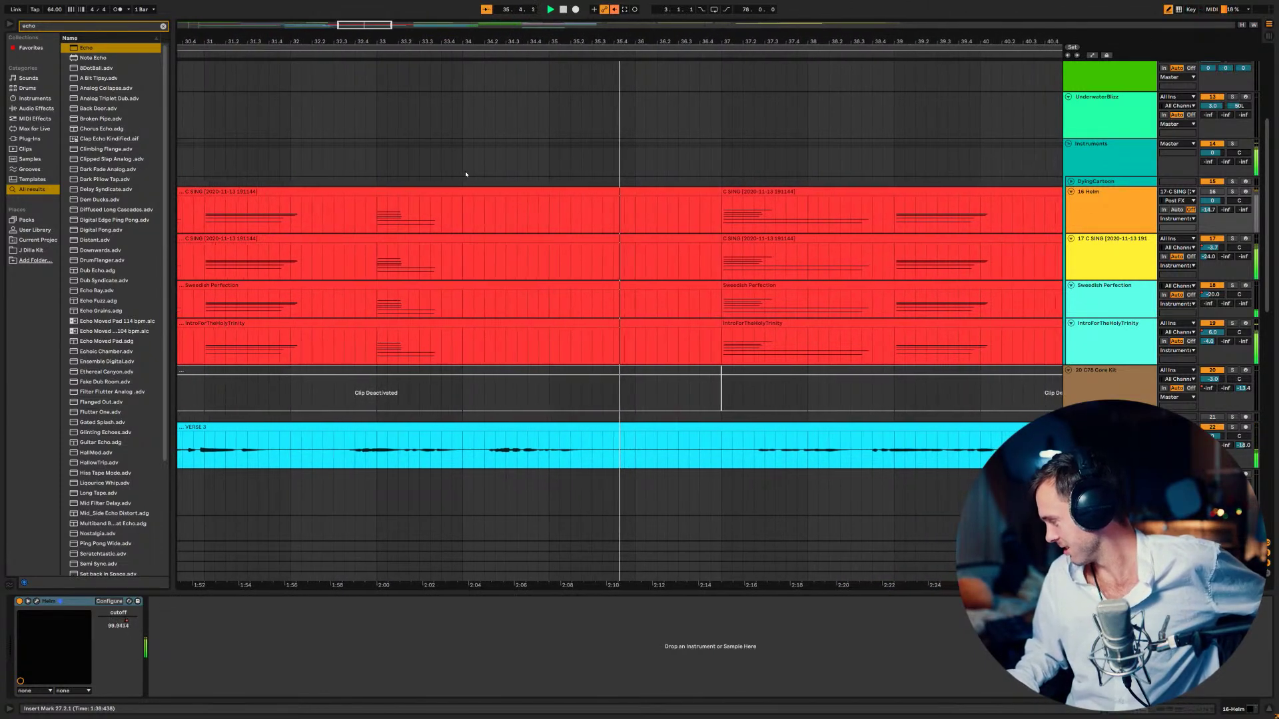
- Select the Instruments group and play the wider arrangement from around bar 25
{"action": "left_click_drag", "start_coordinate": [366, 25], "coordinate": [366, 2]}
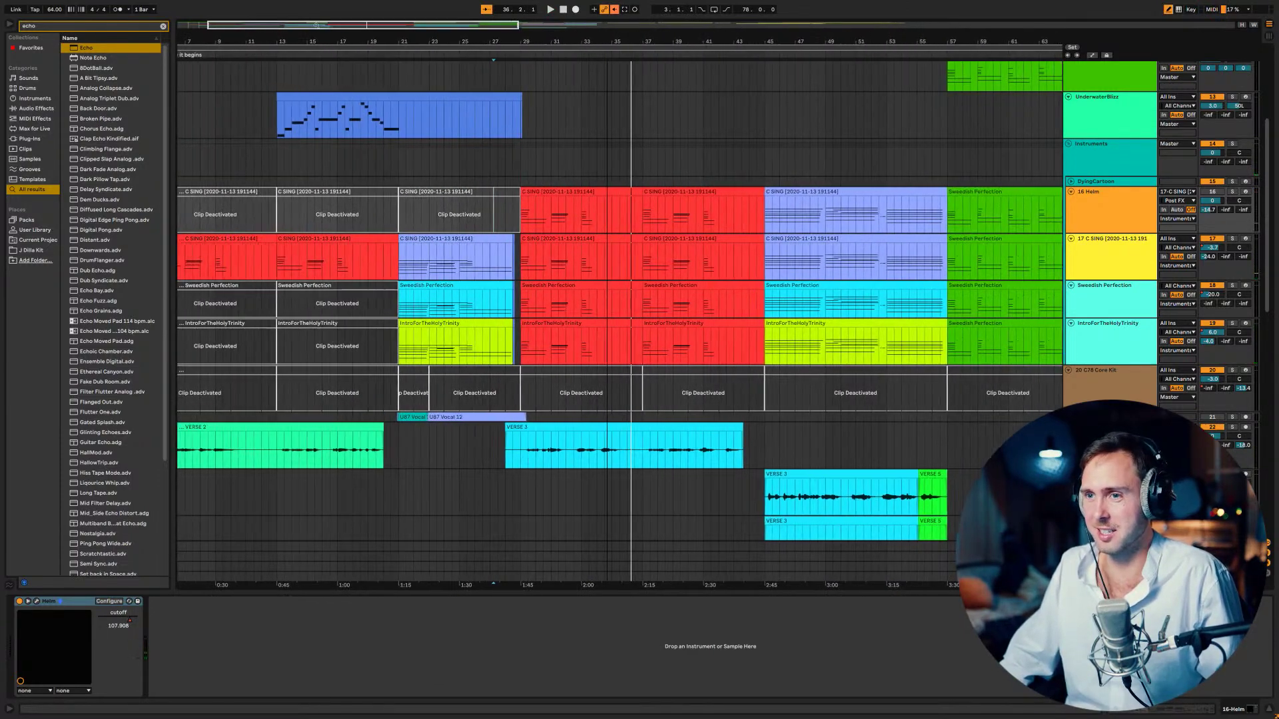
{"action": "left_click", "coordinate": [468, 164]}
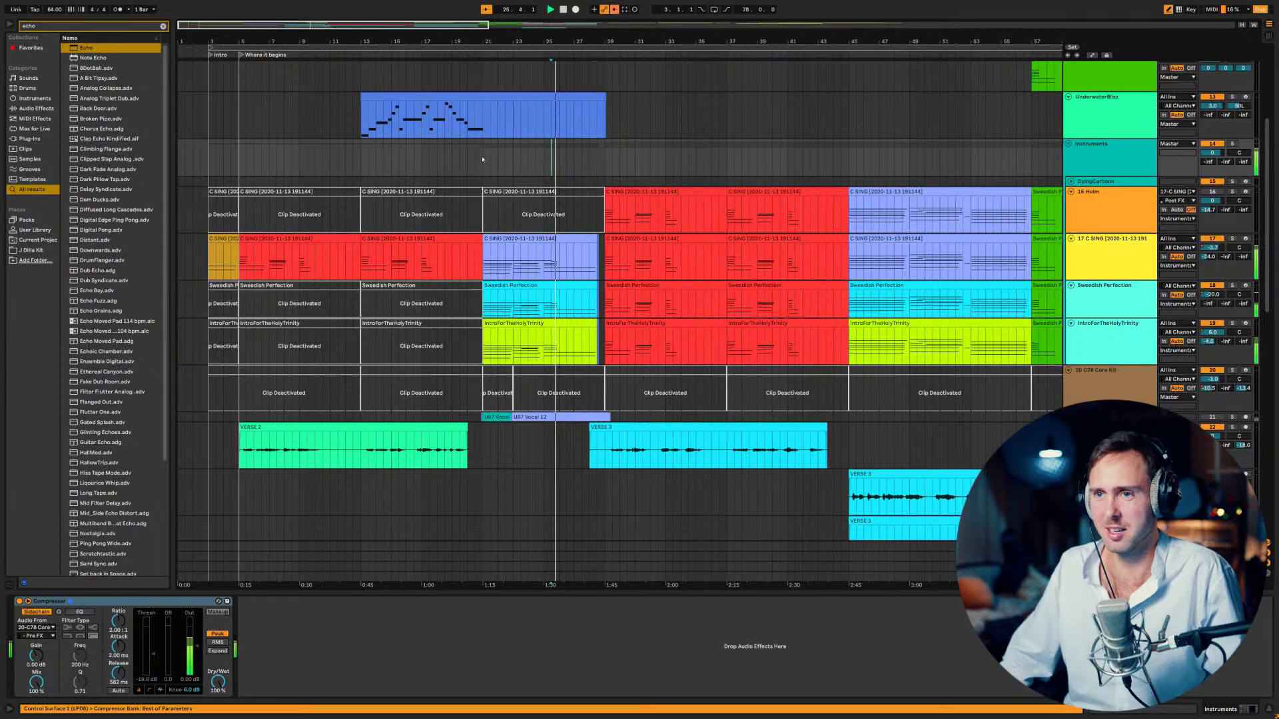
- Duplicate the CHORUS vocal group and delete the DELAYREC track from the copy
{"action": "left_click", "coordinate": [485, 98]}
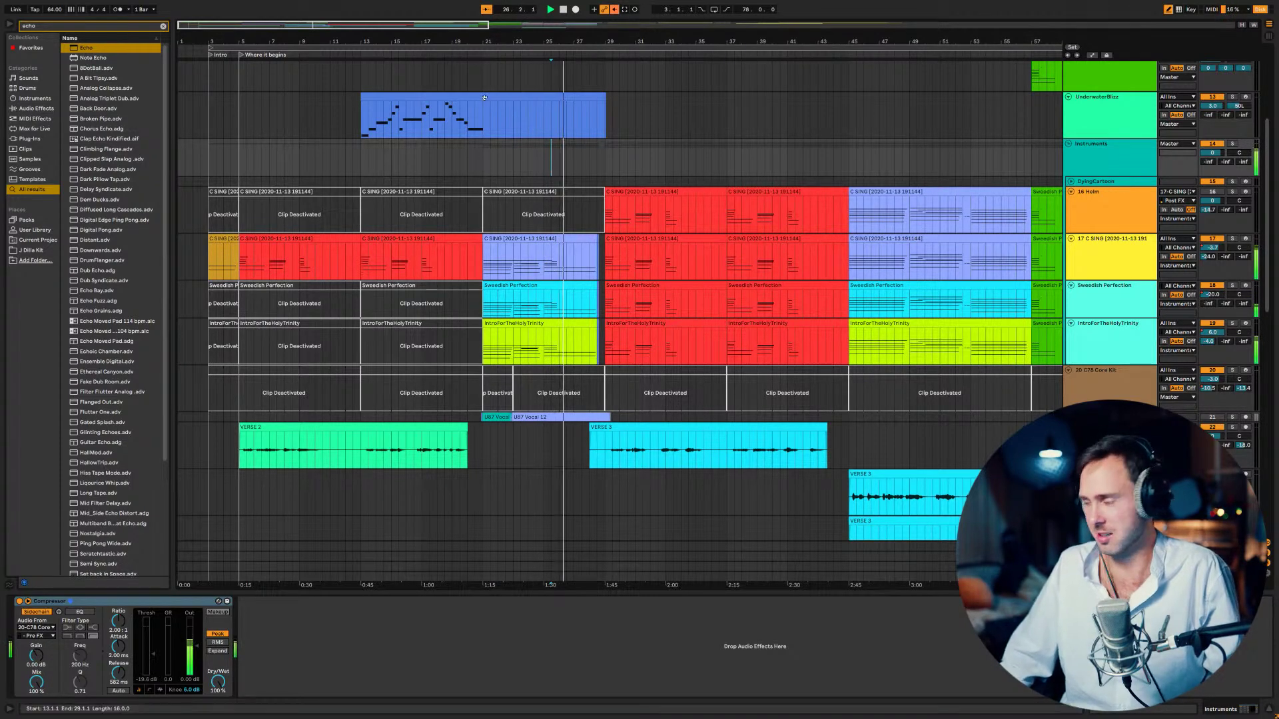
{"action": "left_click_drag", "start_coordinate": [426, 24], "coordinate": [409, 59]}
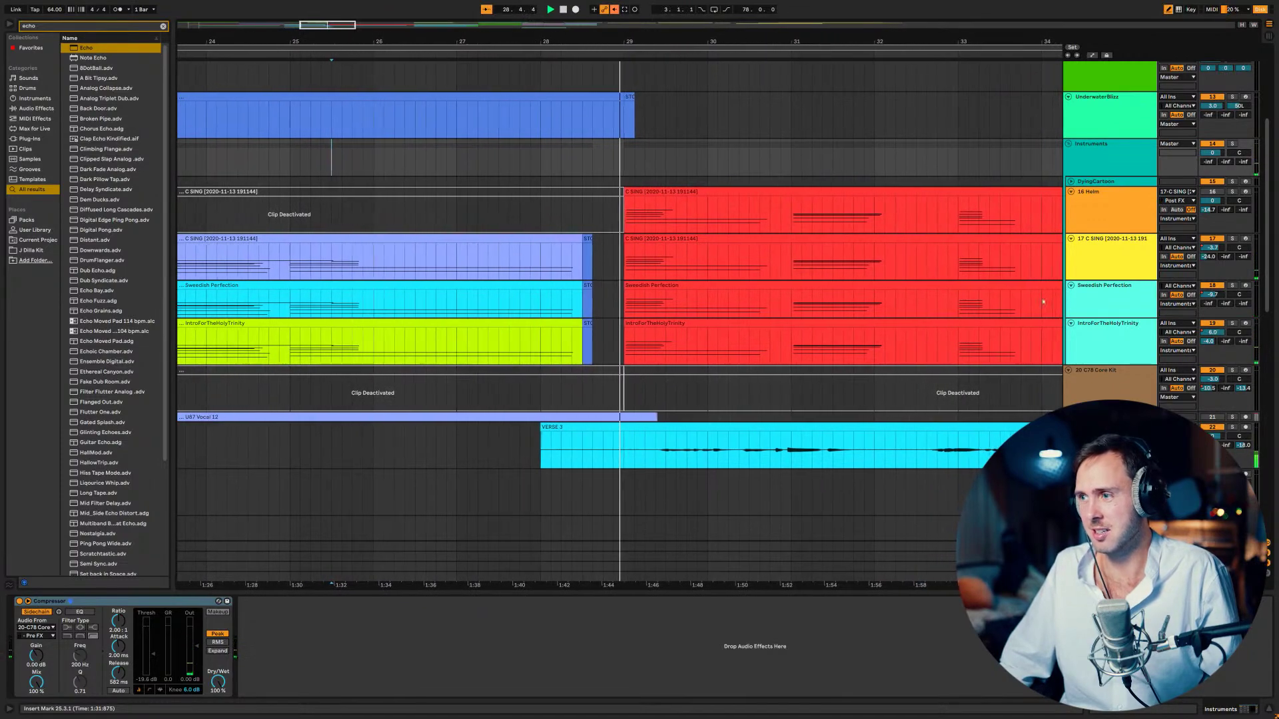
{"action": "scroll", "coordinate": [906, 396], "scroll_direction": "down", "scroll_amount": 10}
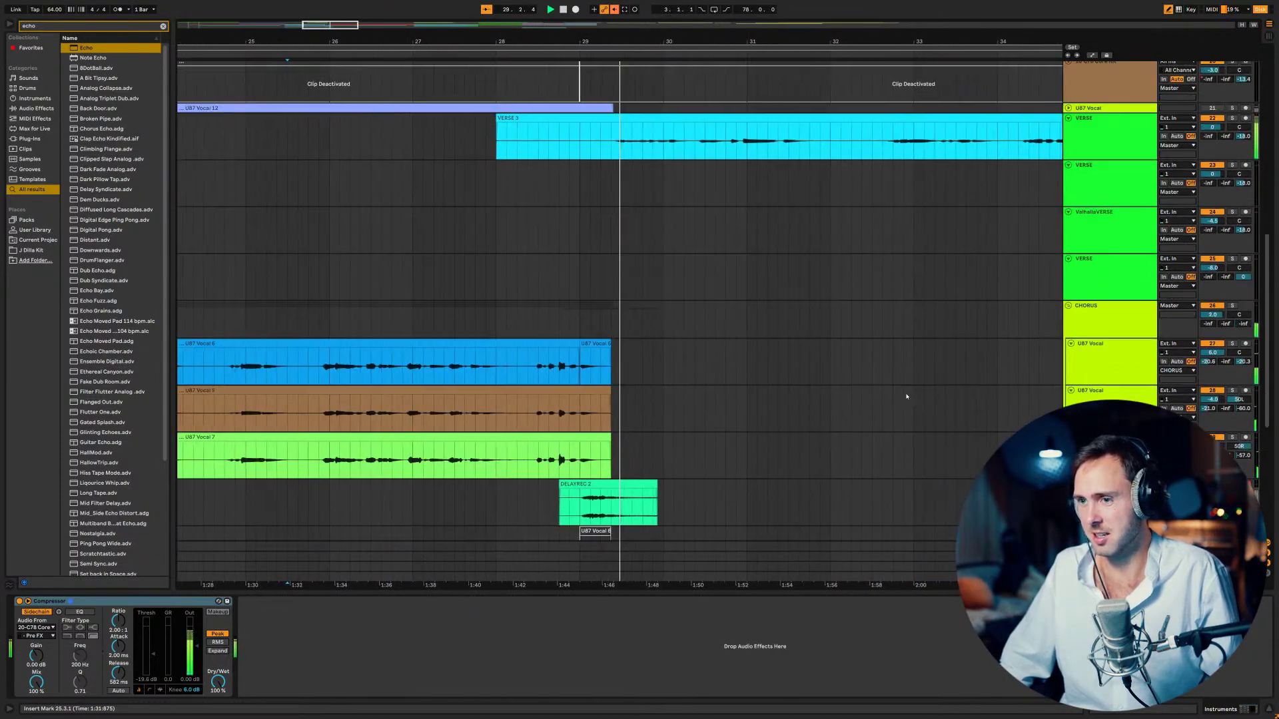
{"action": "left_click", "coordinate": [1111, 271]}
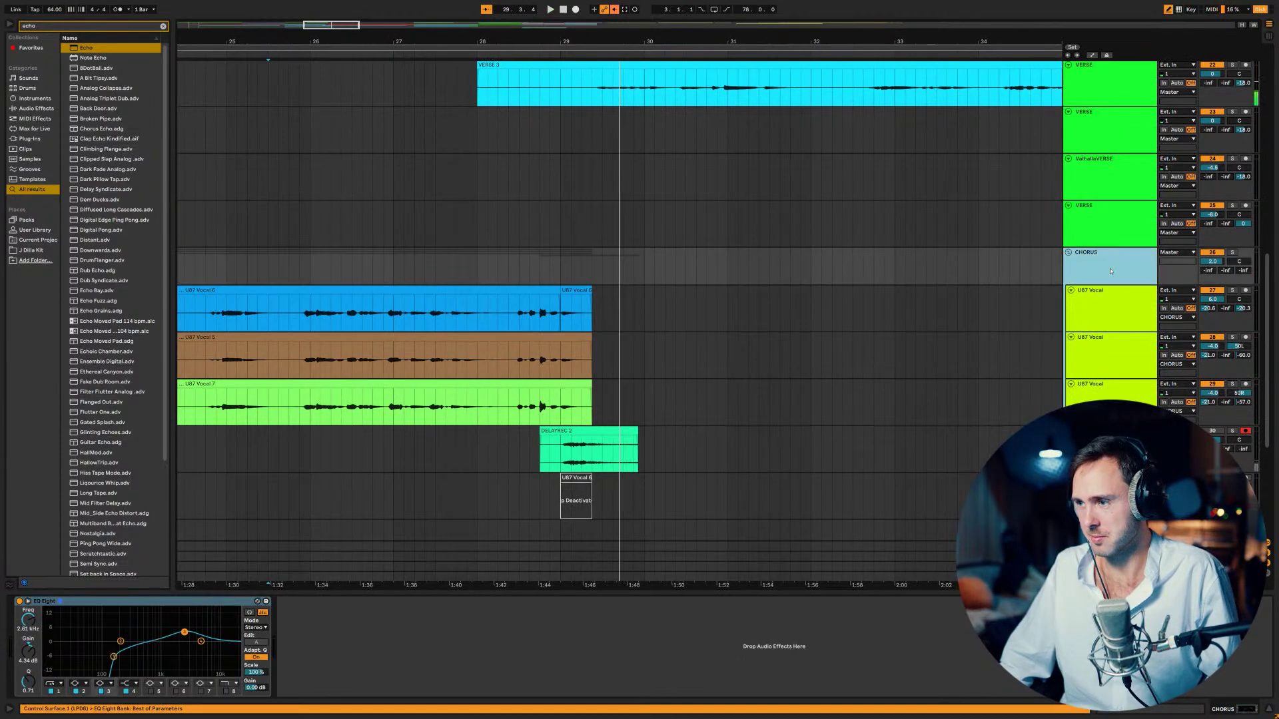
{"action": "key", "text": "ctrl+d"}
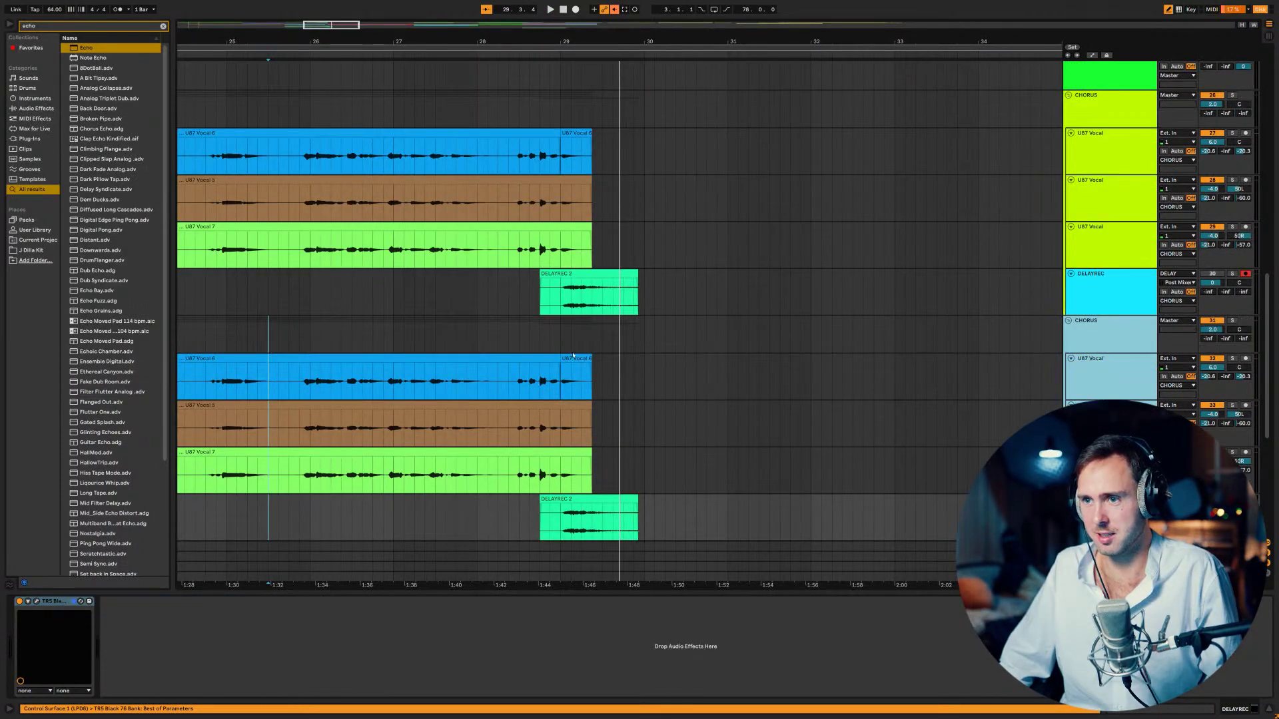
{"action": "scroll", "coordinate": [577, 347], "scroll_direction": "down", "scroll_amount": 6}
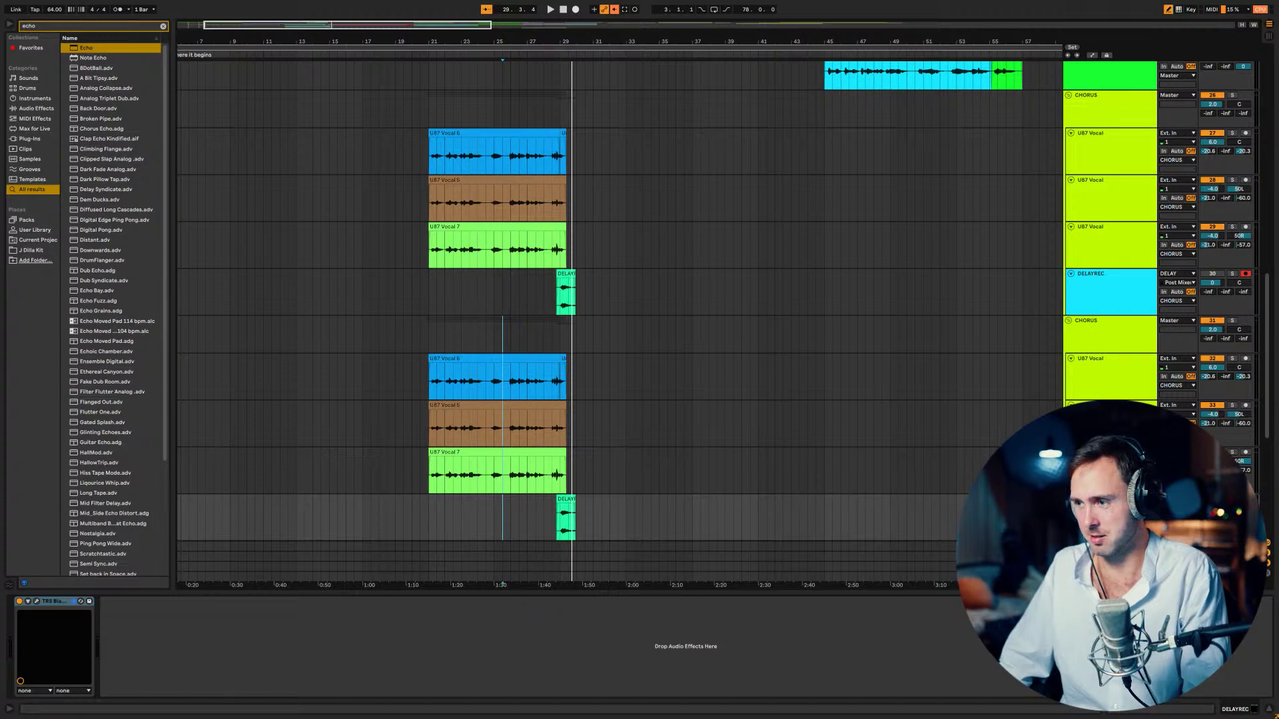
{"action": "left_click", "coordinate": [563, 518]}
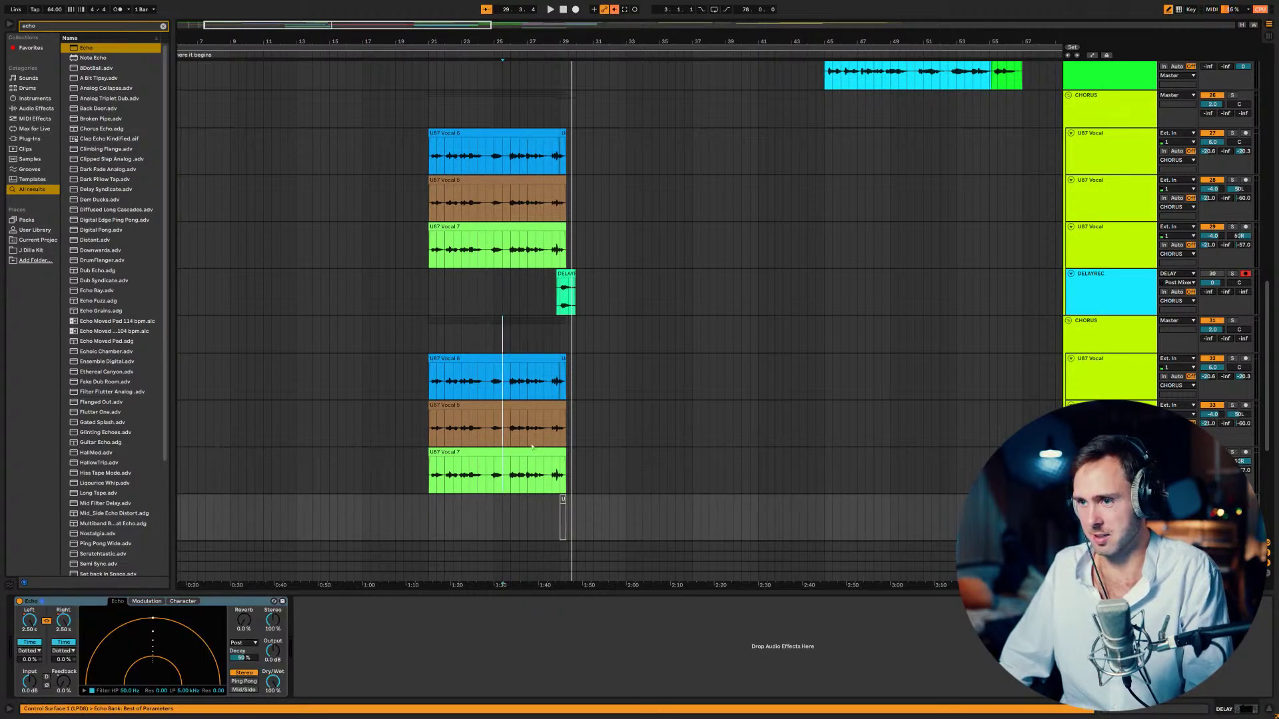
- Split the U87 Vocal 5 and 7 clips in the copied CHORUS group at 29.1.1 and deactivate all three vocal parts before it
{"action": "left_click", "coordinate": [533, 450]}
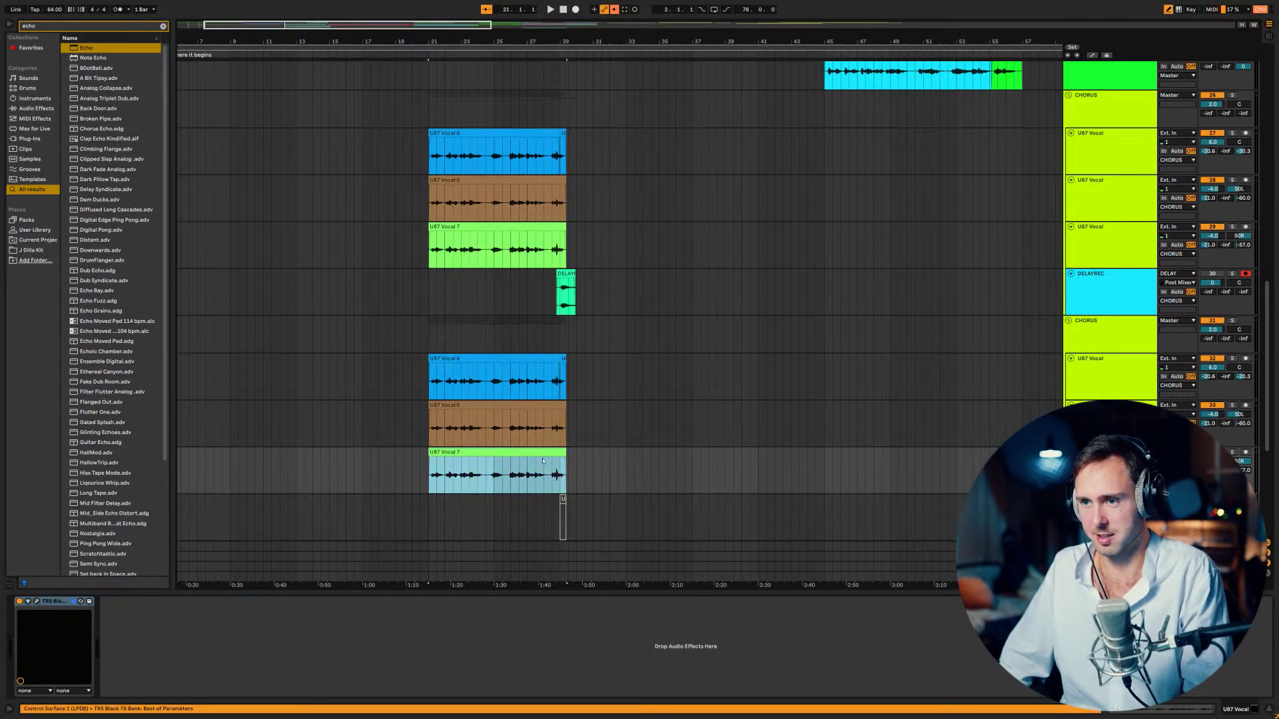
{"action": "left_click", "coordinate": [543, 461]}
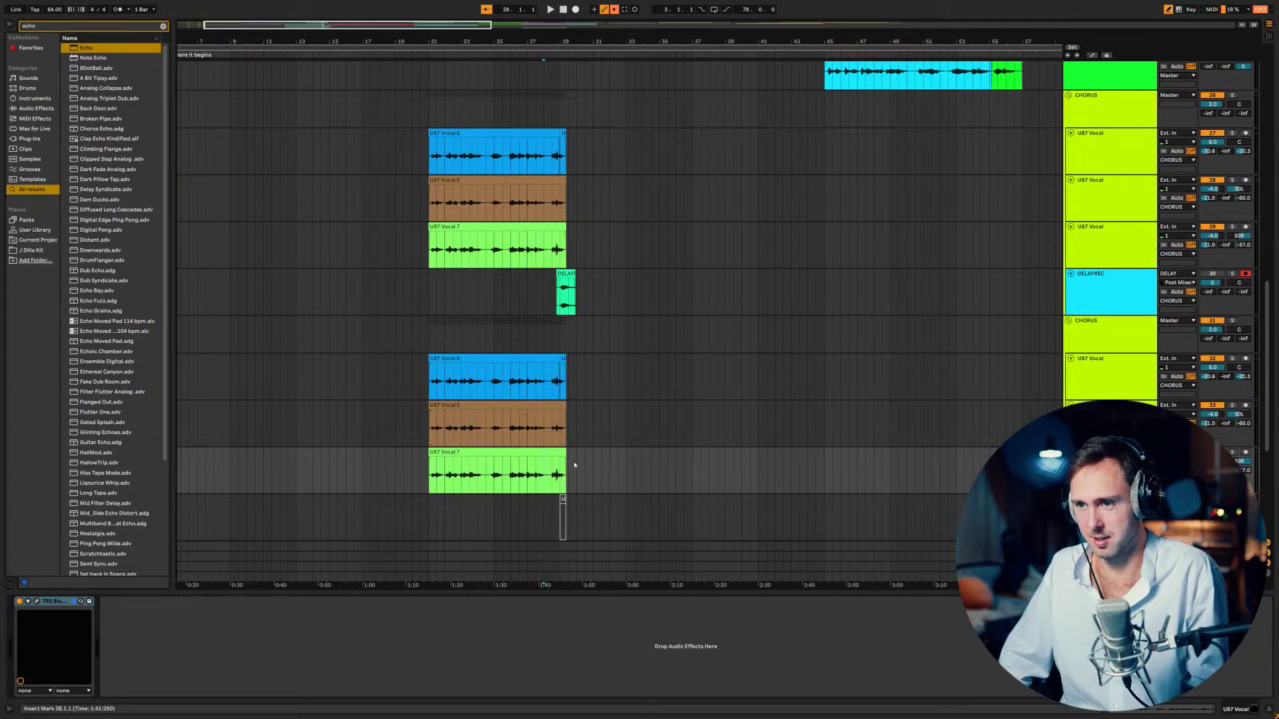
{"action": "left_click_drag", "start_coordinate": [574, 480], "coordinate": [563, 445]}
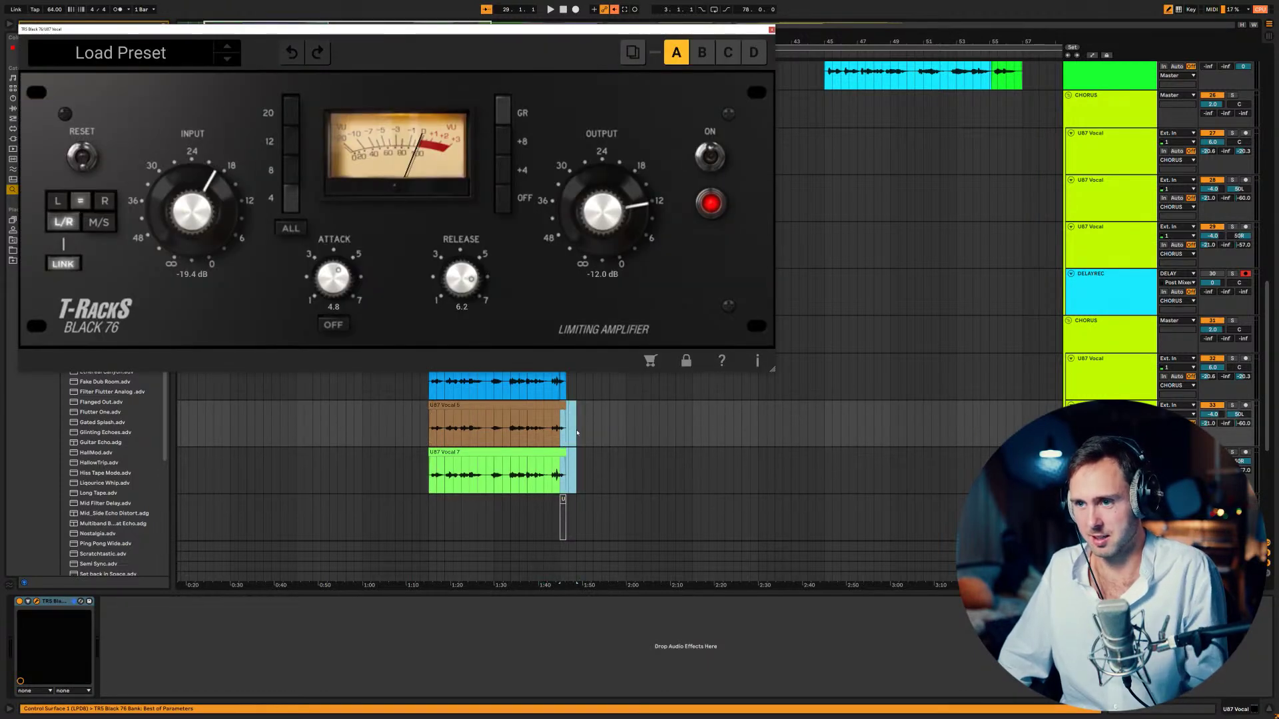
{"action": "left_click", "coordinate": [770, 30]}
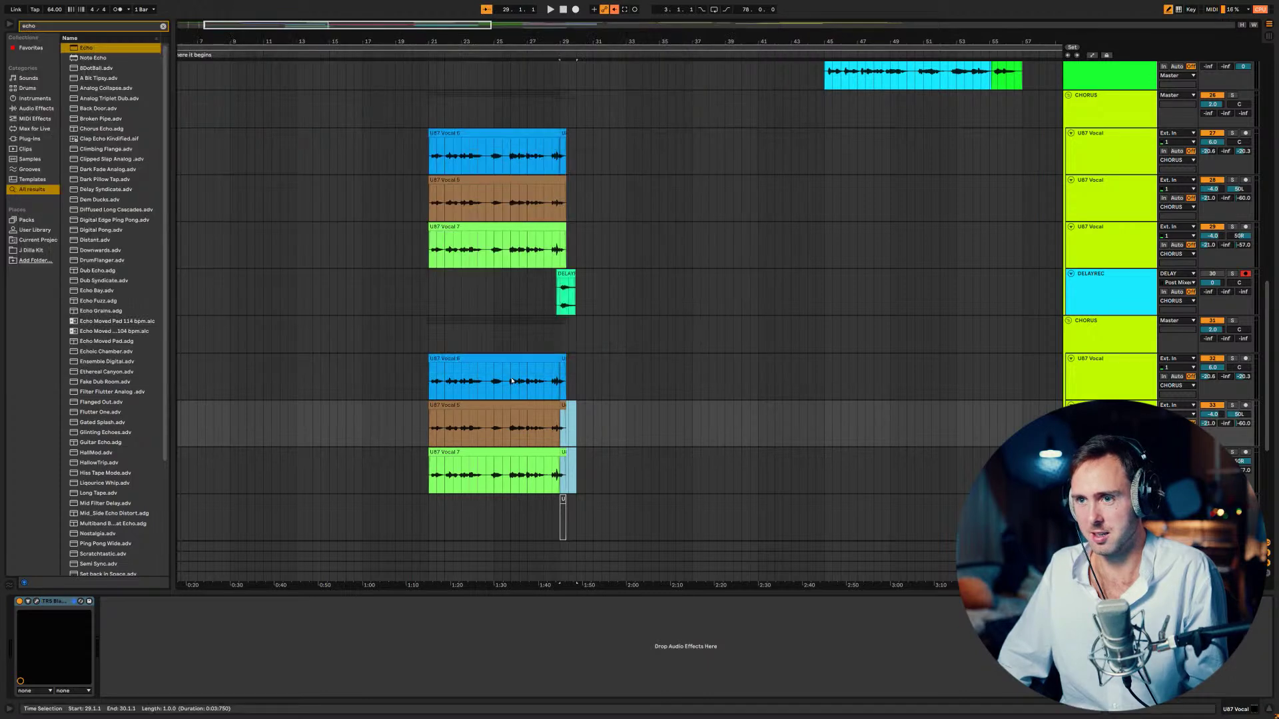
{"action": "left_click", "coordinate": [499, 356]}
{"action": "left_click", "coordinate": [498, 451], "text": "shift"}
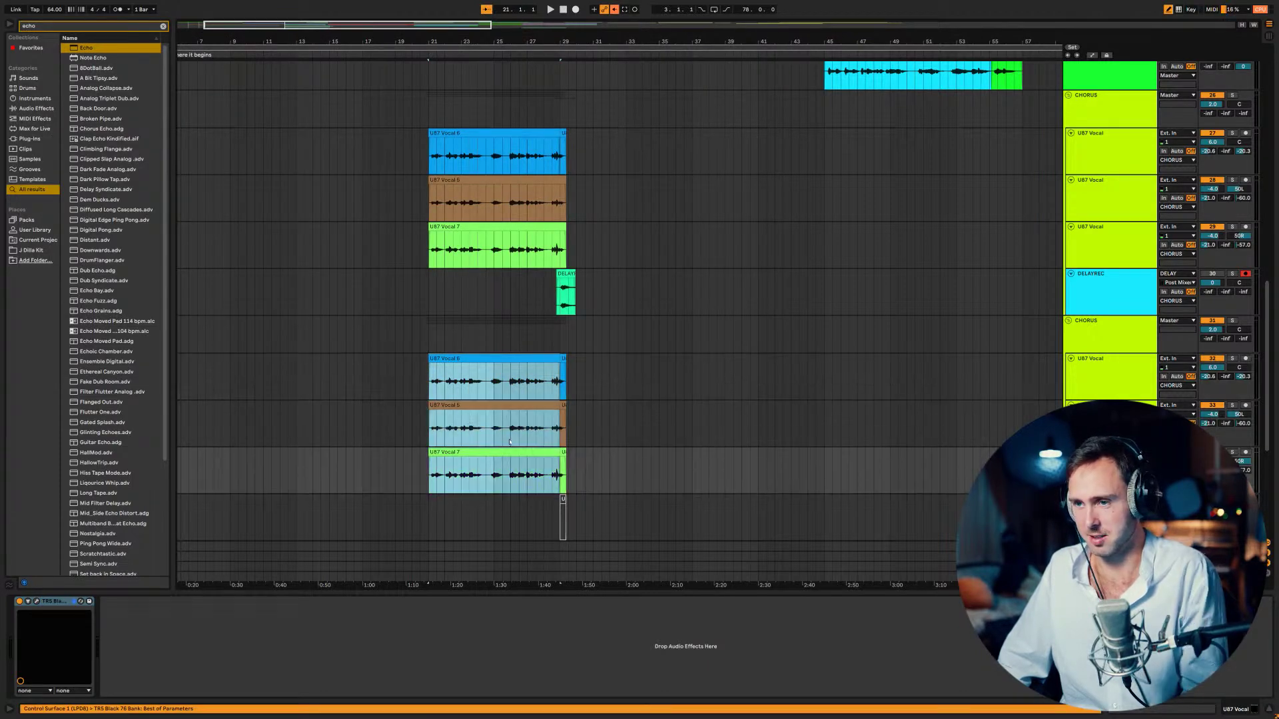
{"action": "key", "text": "0"}
- Set the three remaining vocal clip ends to Complex Pro warping, transpose them -12 st, and play from 28.3.1
{"action": "left_click", "coordinate": [558, 381]}
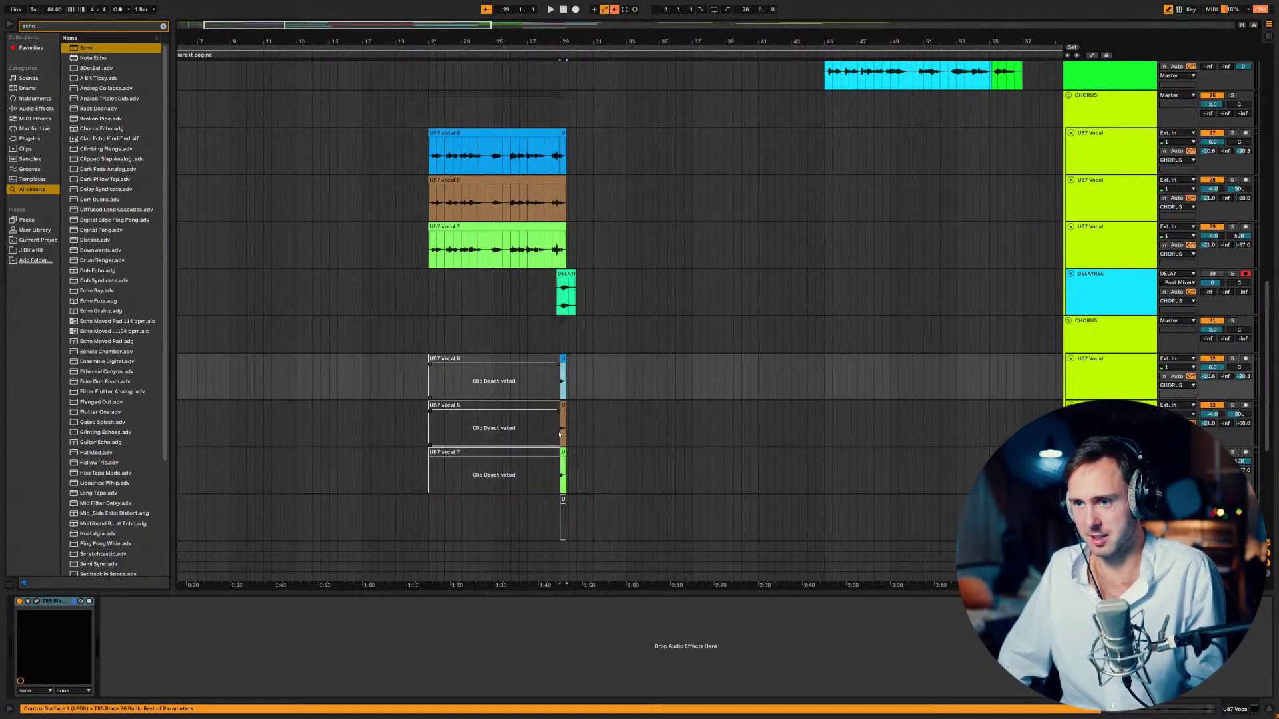
{"action": "left_click", "coordinate": [562, 455], "text": "shift"}
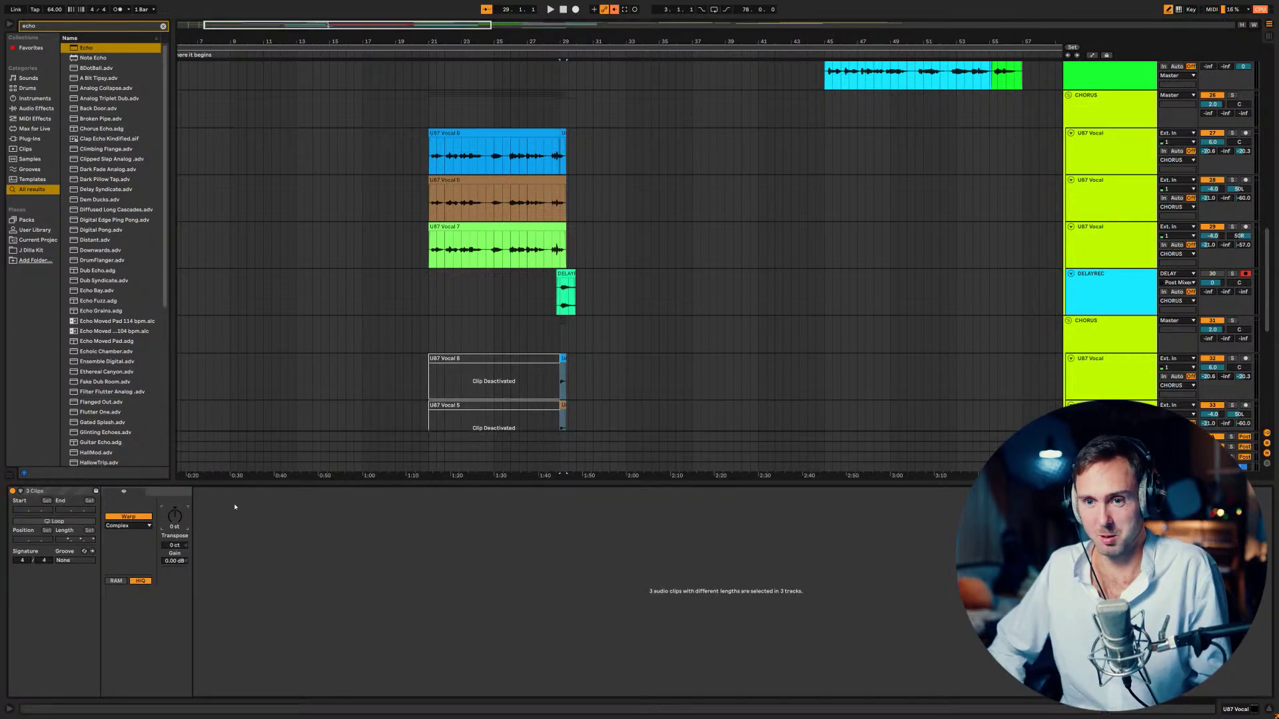
{"action": "left_click", "coordinate": [142, 527]}
{"action": "left_click", "coordinate": [148, 574]}
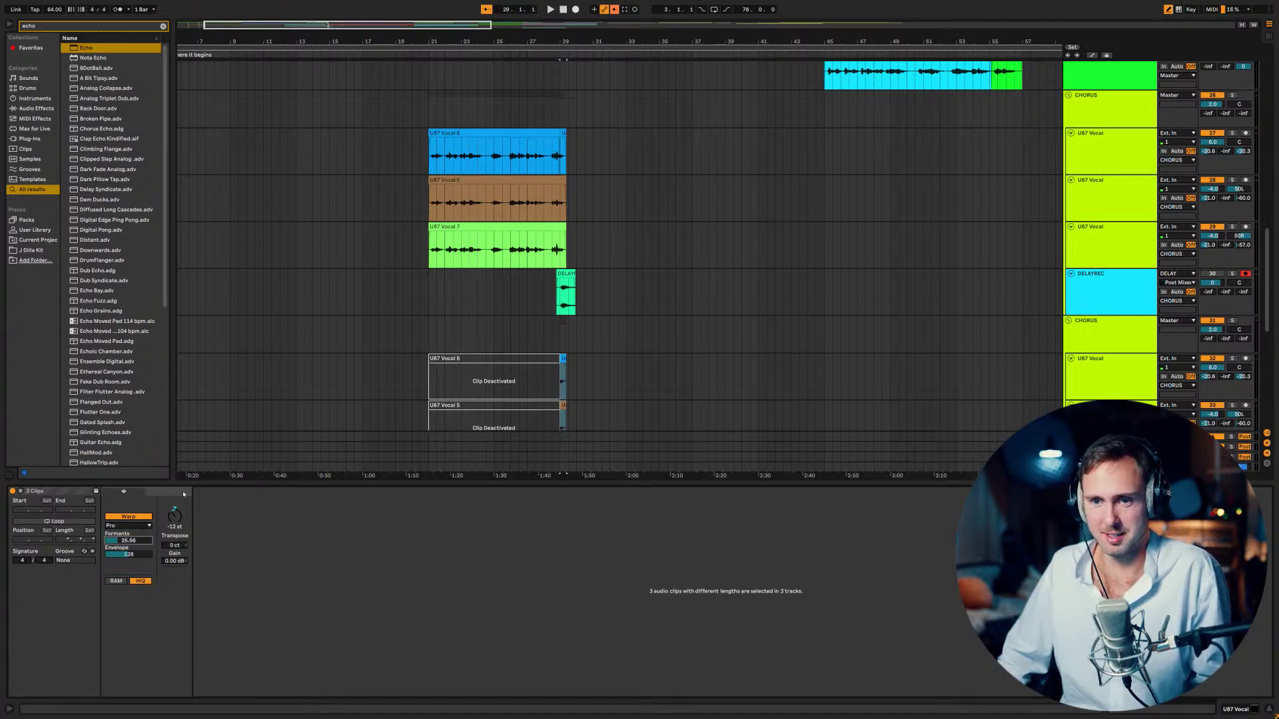
{"action": "left_click", "coordinate": [553, 288]}
{"action": "key", "text": "space"}
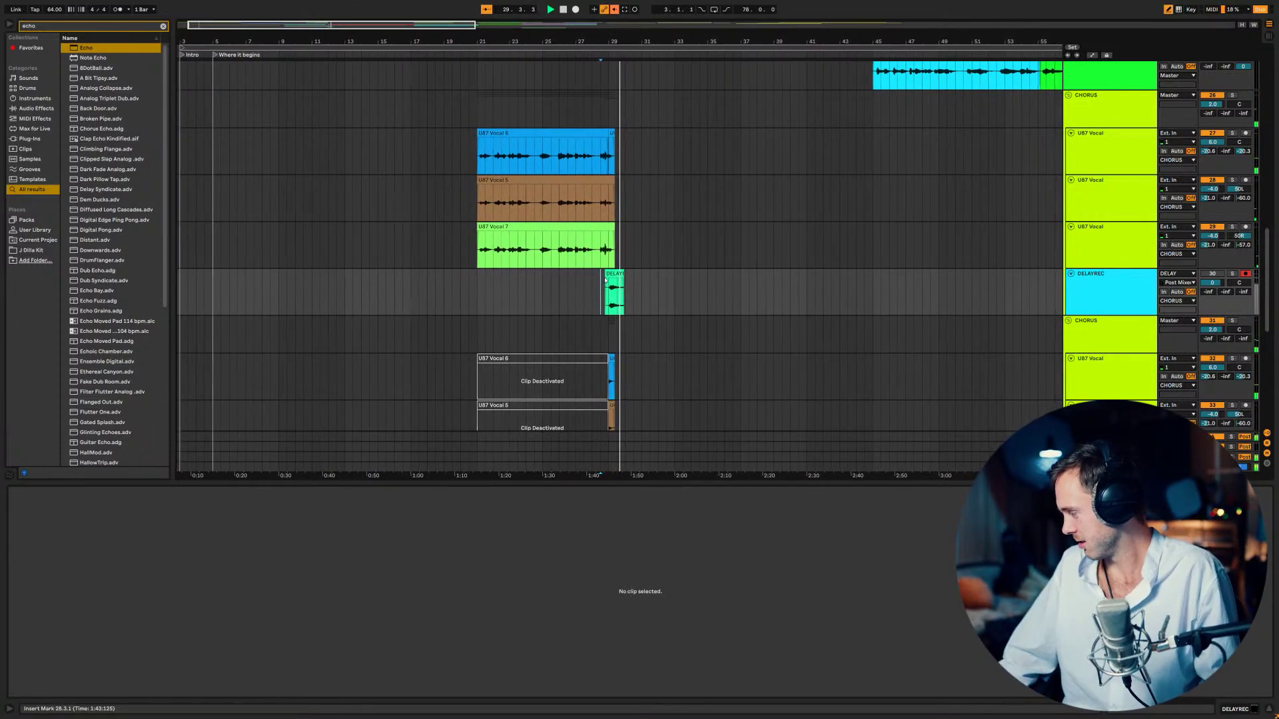
- Play the transition from 26.3.1 and toggle the top U87 Vocal track of the copied CHORUS group for comparison
{"action": "scroll", "coordinate": [668, 292], "scroll_direction": "down", "scroll_amount": 3}
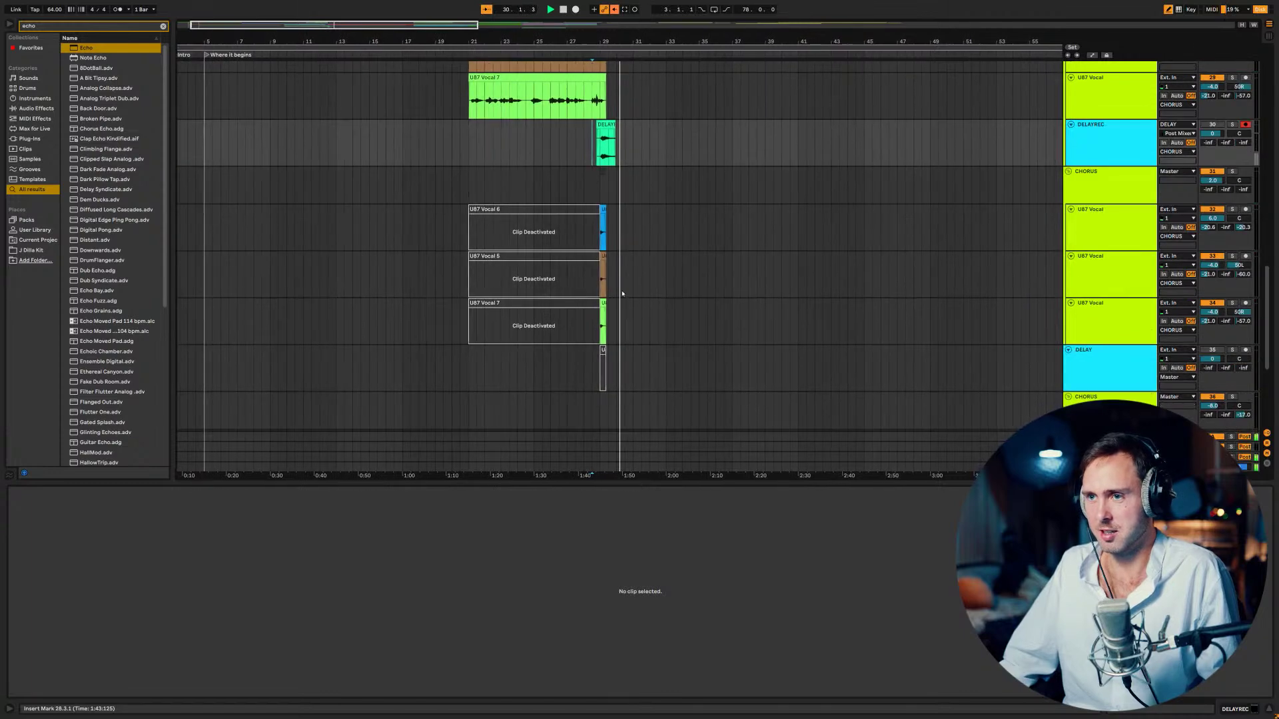
{"action": "left_click", "coordinate": [559, 162]}
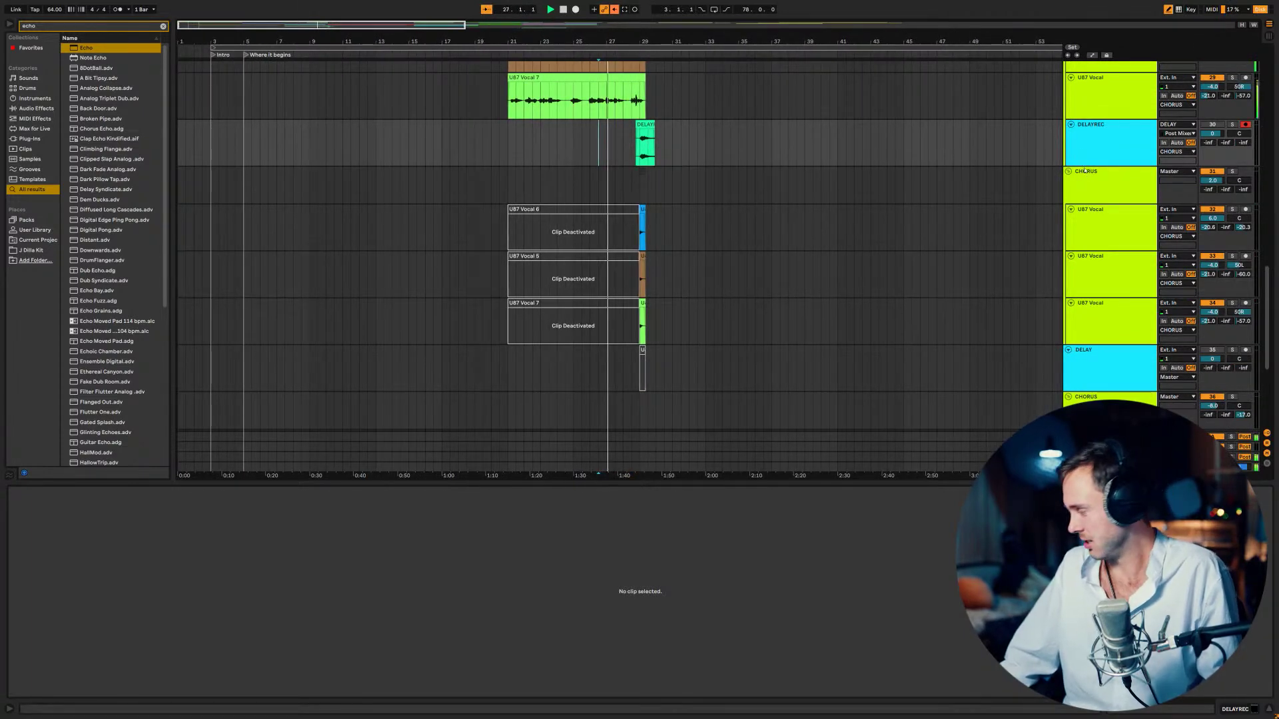
{"action": "scroll", "coordinate": [1024, 184], "scroll_direction": "up", "scroll_amount": 1}
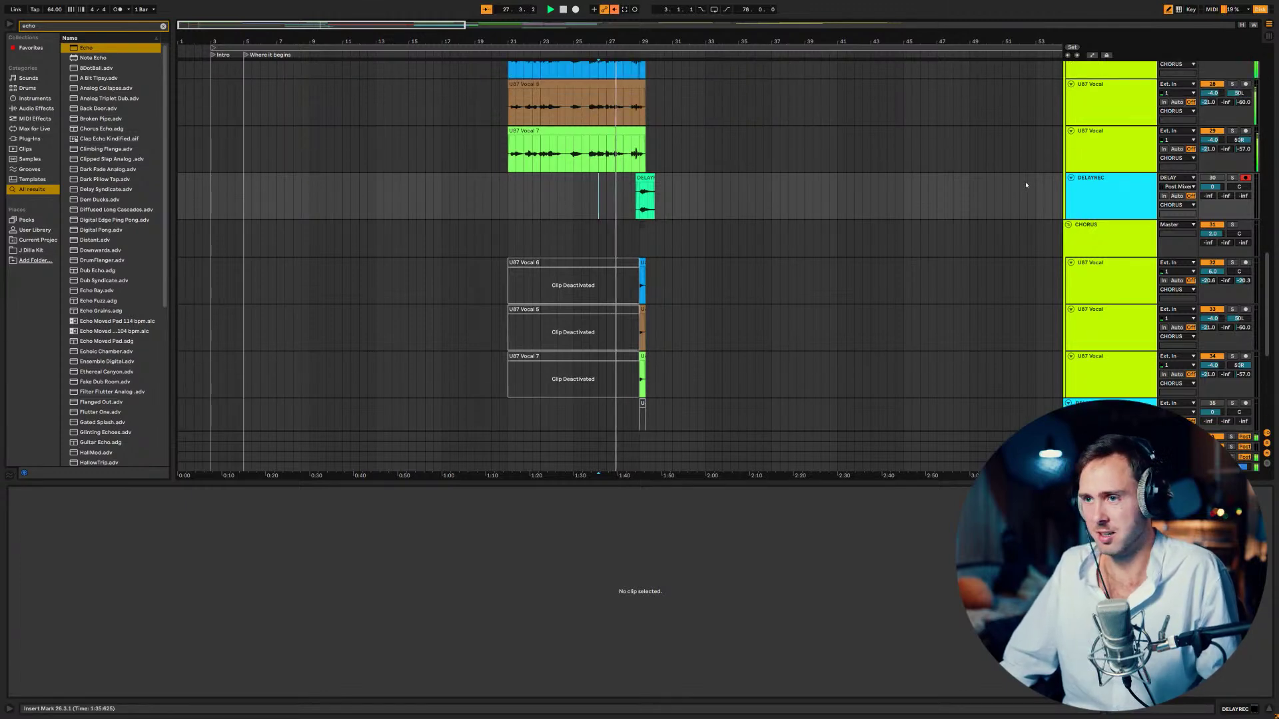
{"action": "scroll", "coordinate": [722, 250], "scroll_direction": "down", "scroll_amount": 1}
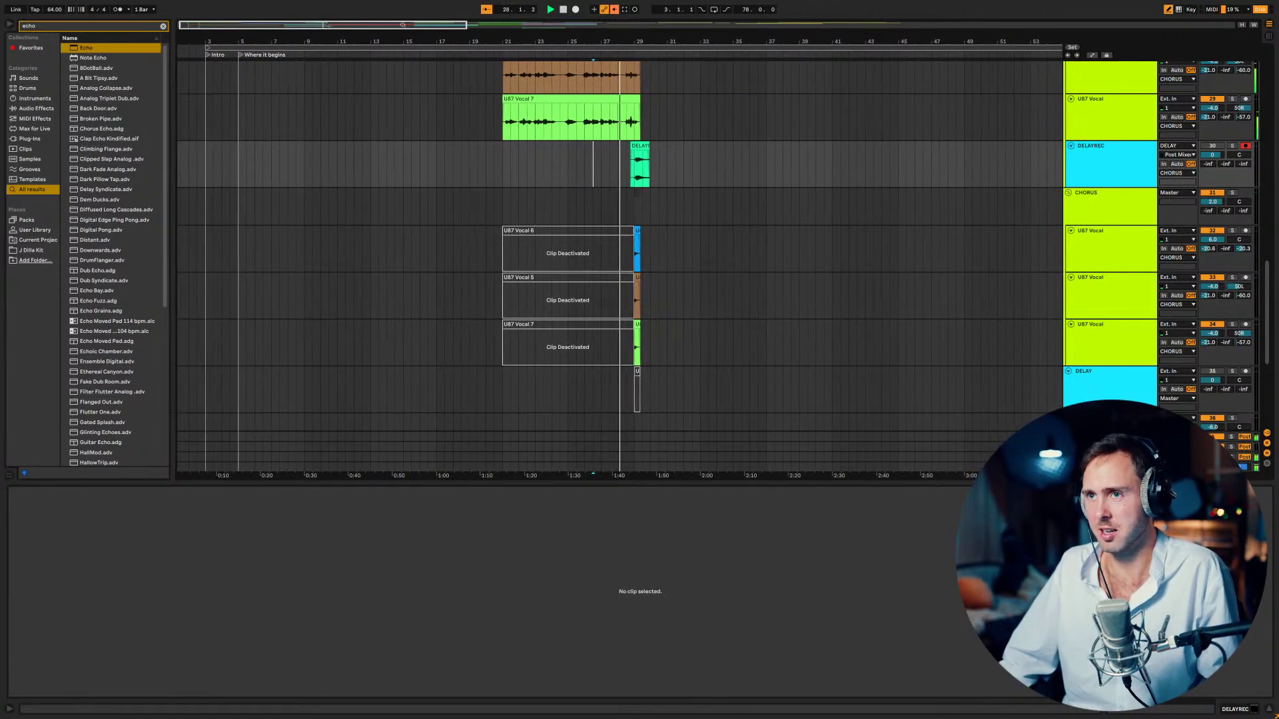
{"action": "scroll", "coordinate": [644, 227], "scroll_direction": "up", "scroll_amount": 5}
{"action": "left_click_drag", "start_coordinate": [194, 51], "coordinate": [392, 51]}
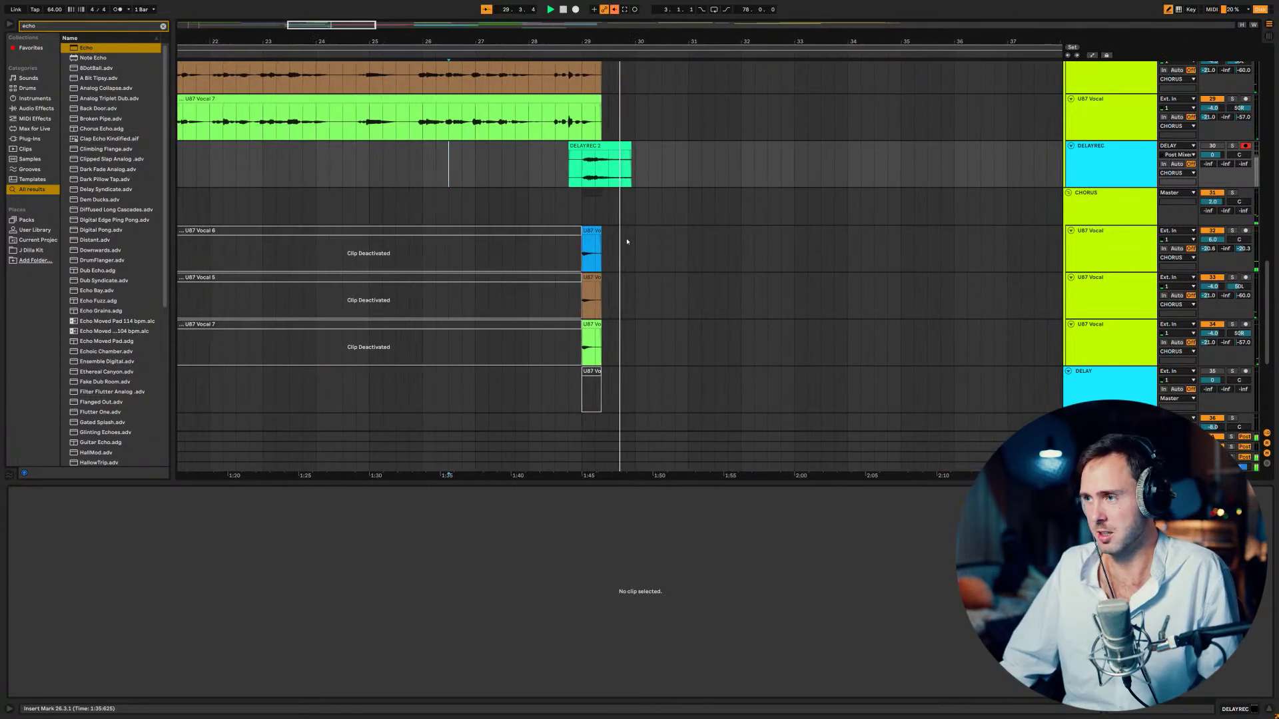
{"action": "left_click", "coordinate": [1212, 231]}
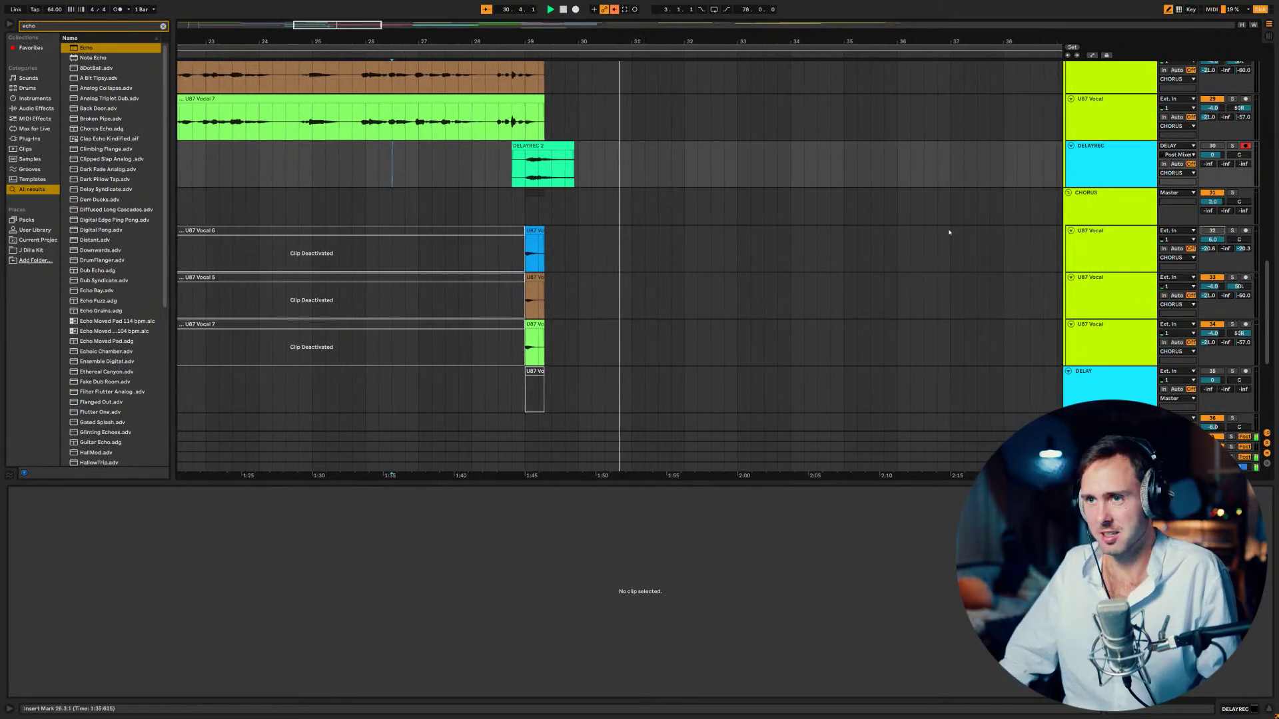
- Extend the start of the lower two transposed vocal clips back to 28.2.1 and play from 27.4.1
{"action": "left_click", "coordinate": [531, 333]}
{"action": "left_click", "coordinate": [531, 275], "text": "shift"}
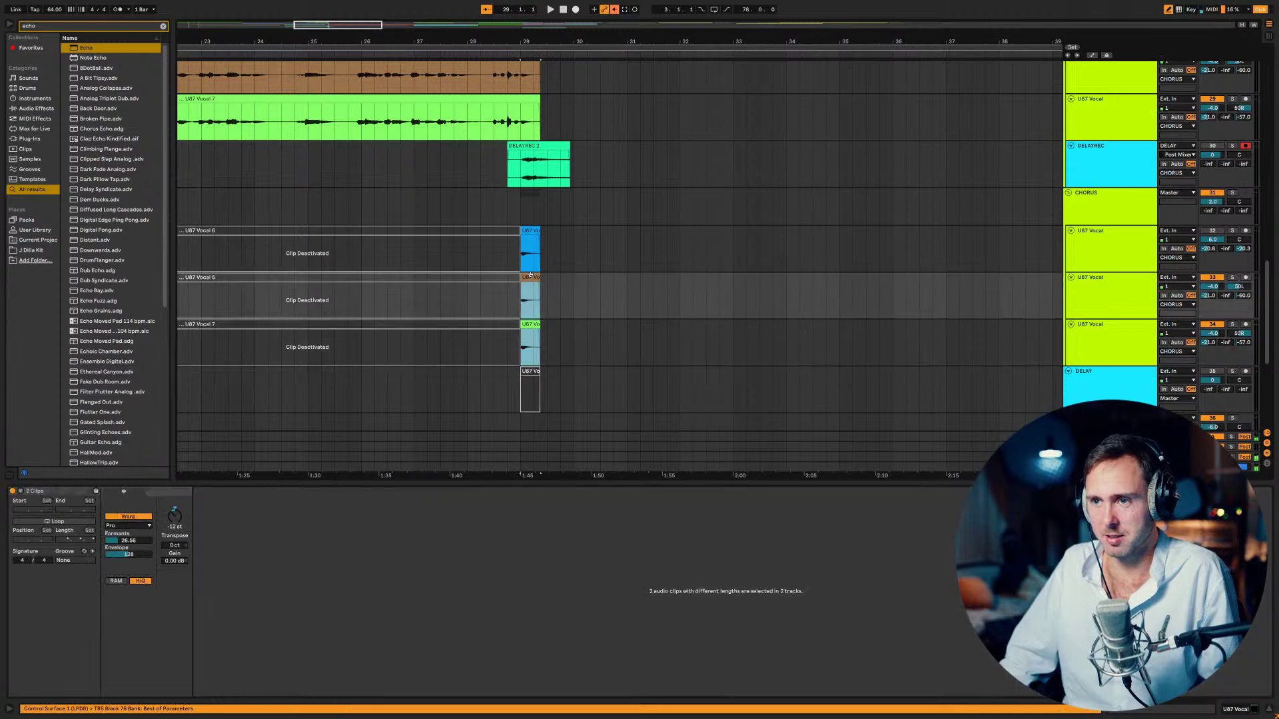
{"action": "left_click_drag", "start_coordinate": [524, 275], "coordinate": [482, 279]}
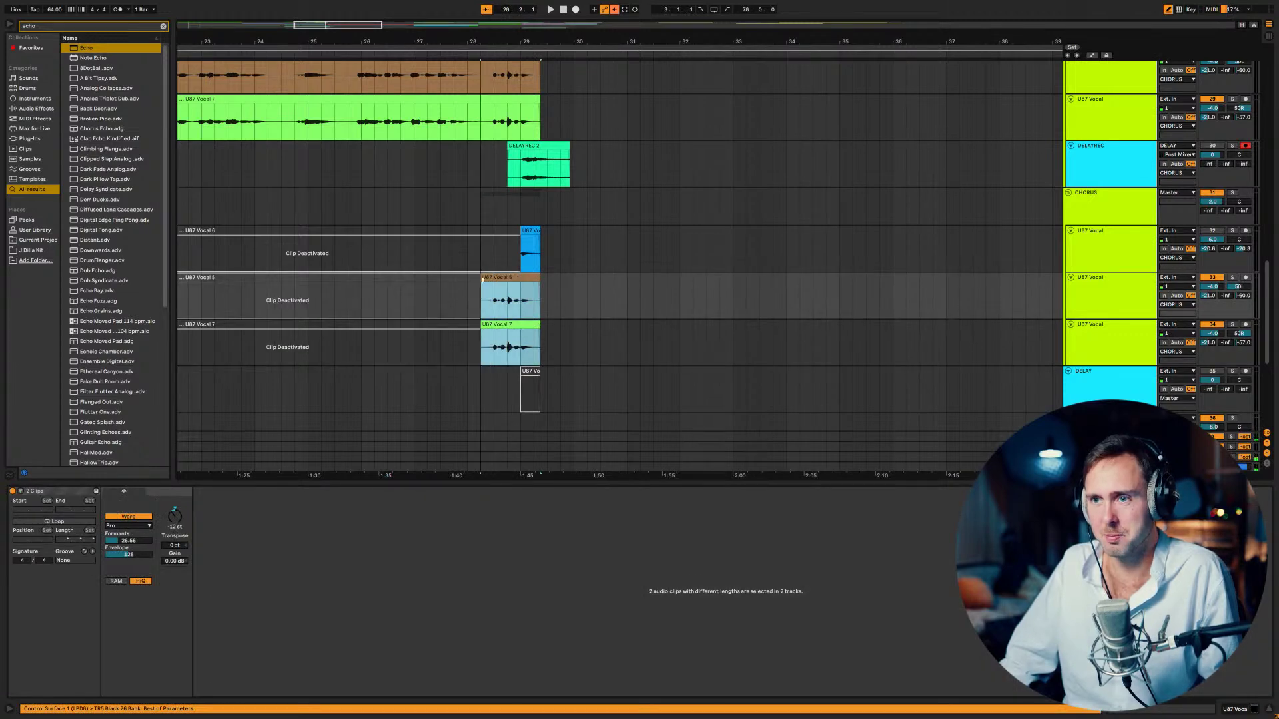
{"action": "left_click", "coordinate": [451, 198]}
{"action": "key", "text": "space"}
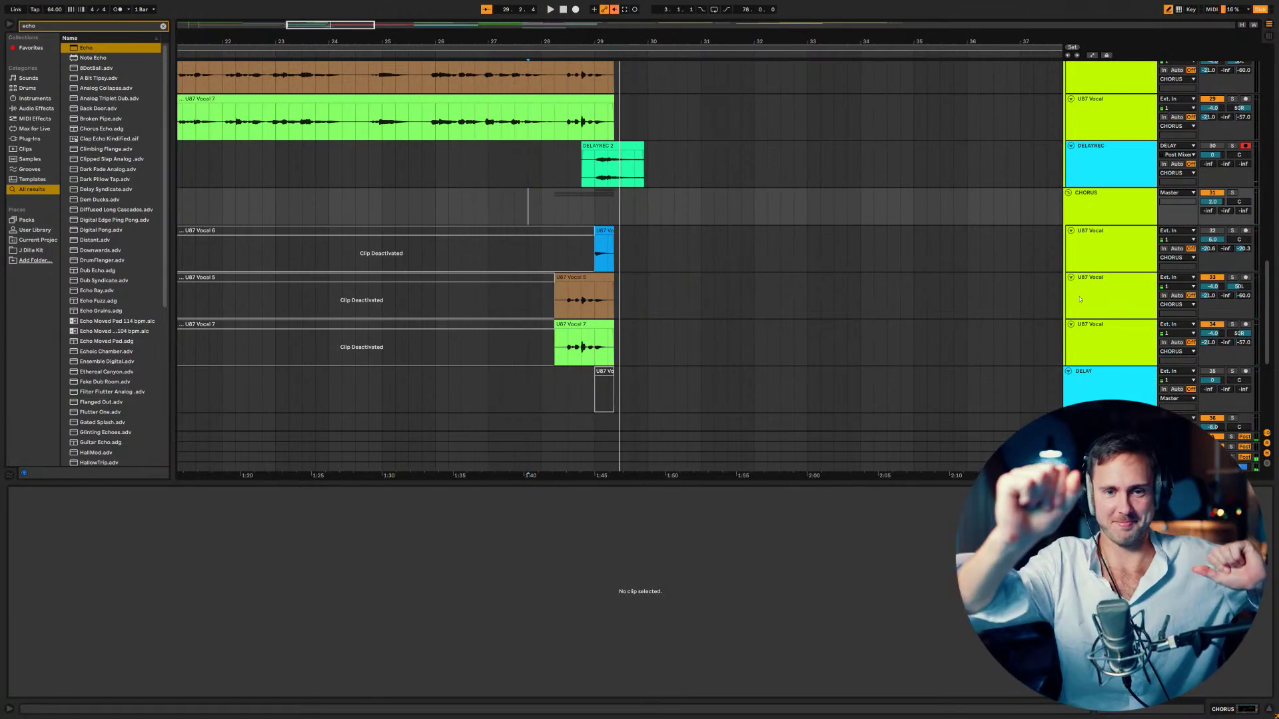
- Collapse the copied CHORUS group in the arrangement
{"action": "left_click", "coordinate": [1111, 244]}
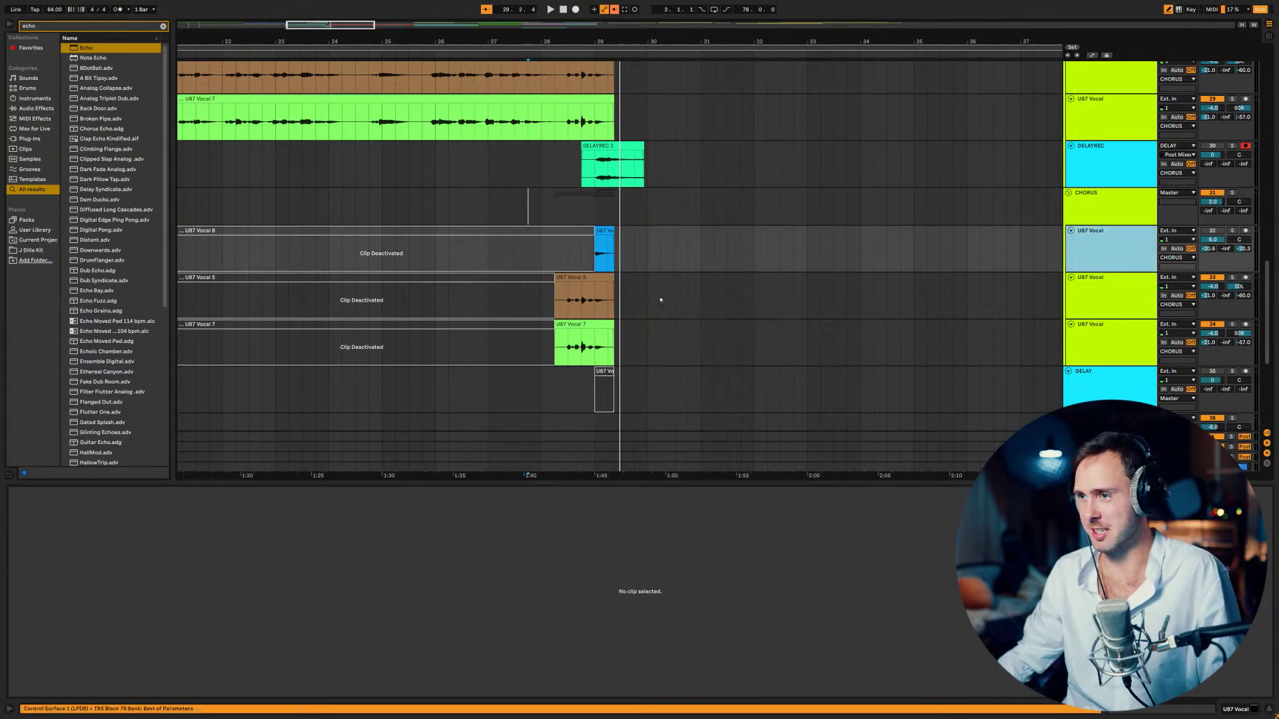
{"action": "left_click", "coordinate": [1119, 204]}
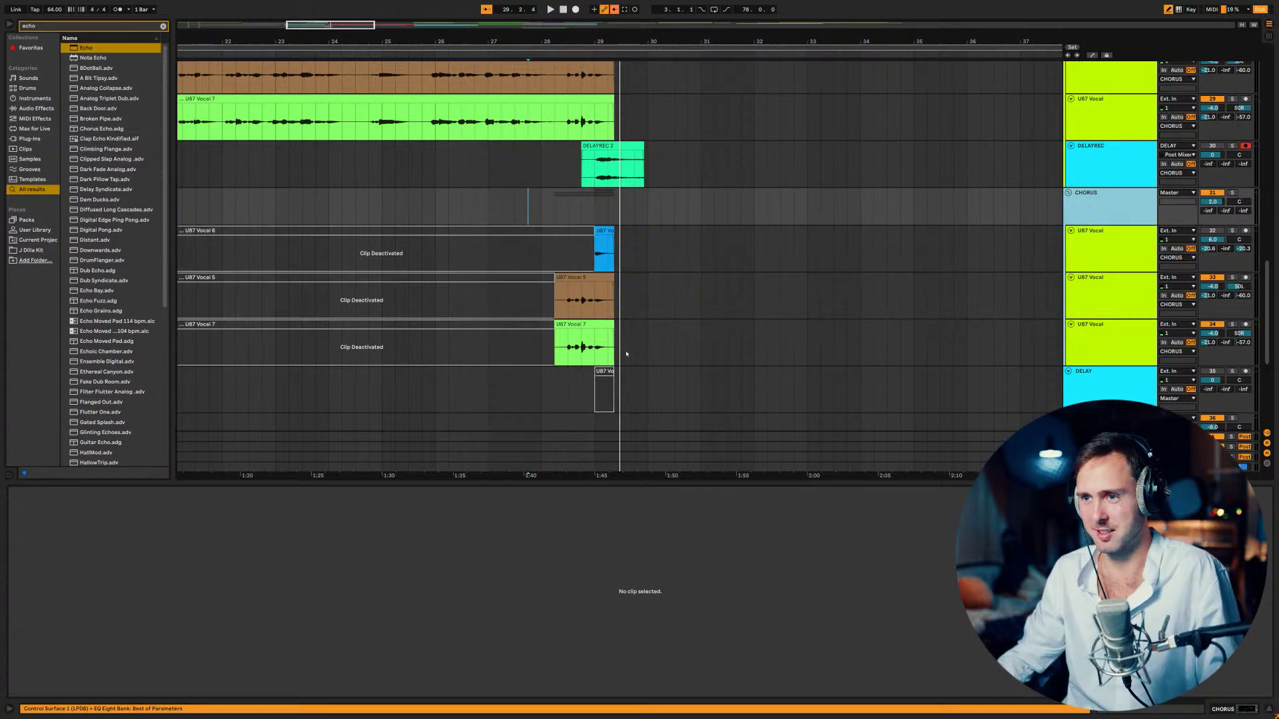
{"action": "left_click_drag", "start_coordinate": [329, 25], "coordinate": [328, 23]}
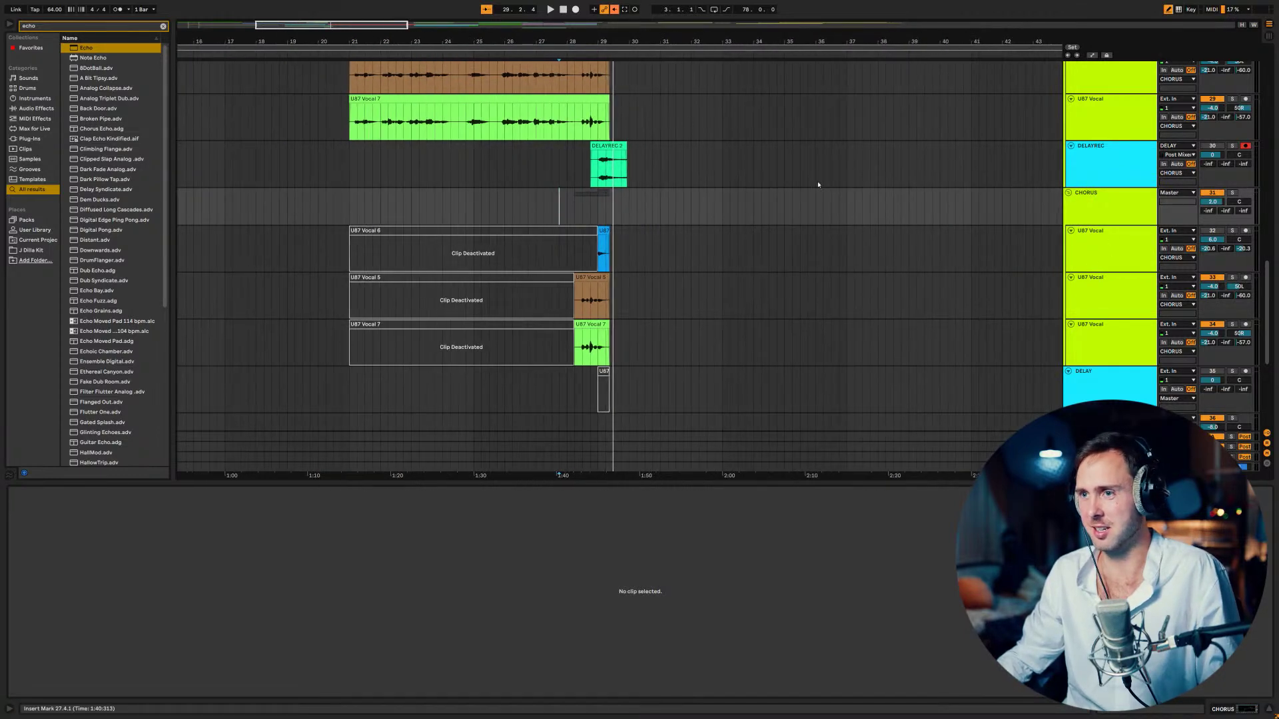
{"action": "double_click", "coordinate": [1093, 210]}
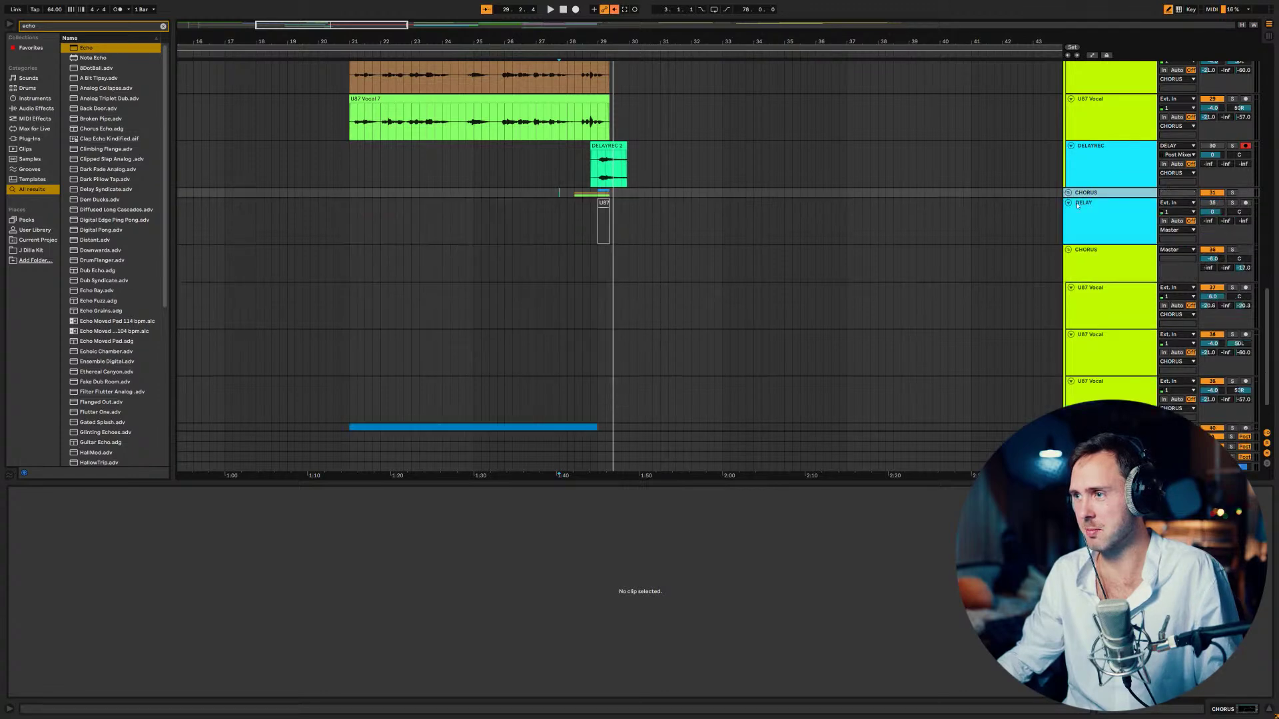
- Insert an audio track named CHOIR between the copied CHORUS group and DELAY, and duplicate it to make three CHOIR tracks
{"action": "left_click", "coordinate": [1090, 248]}
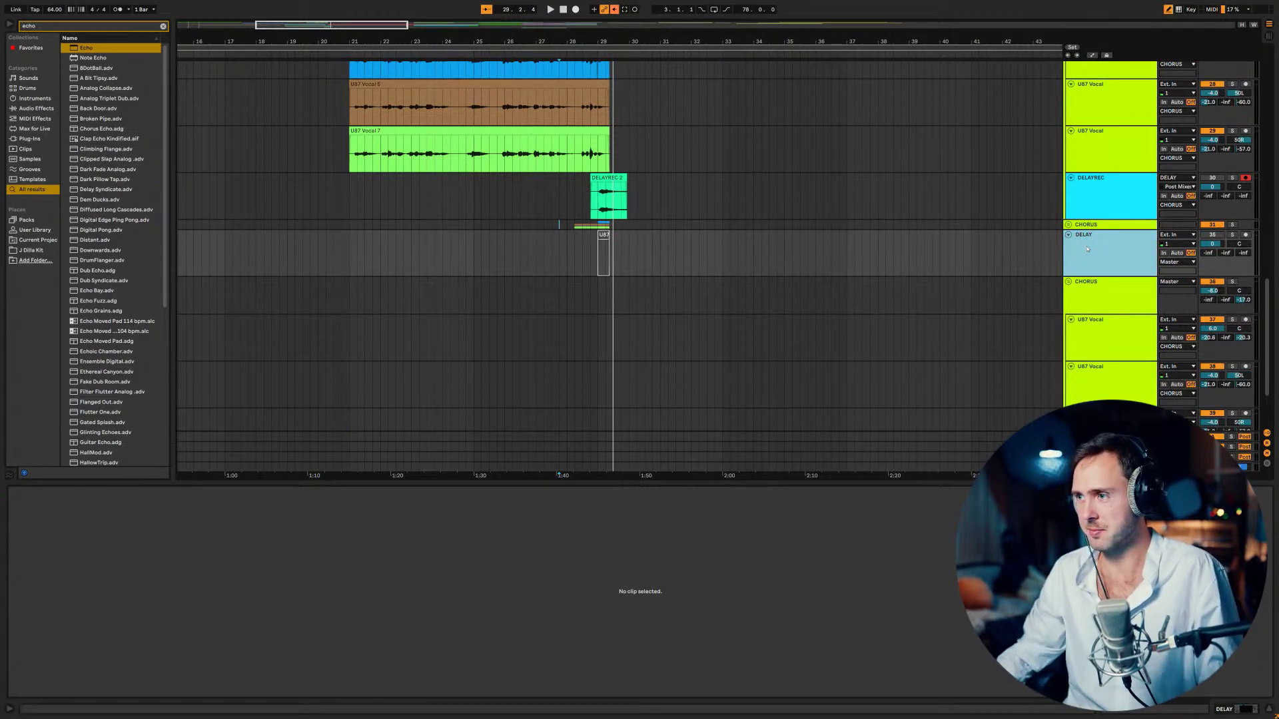
{"action": "key", "text": "ctrl+t"}
{"action": "left_click_drag", "start_coordinate": [1111, 241], "coordinate": [1112, 244]}
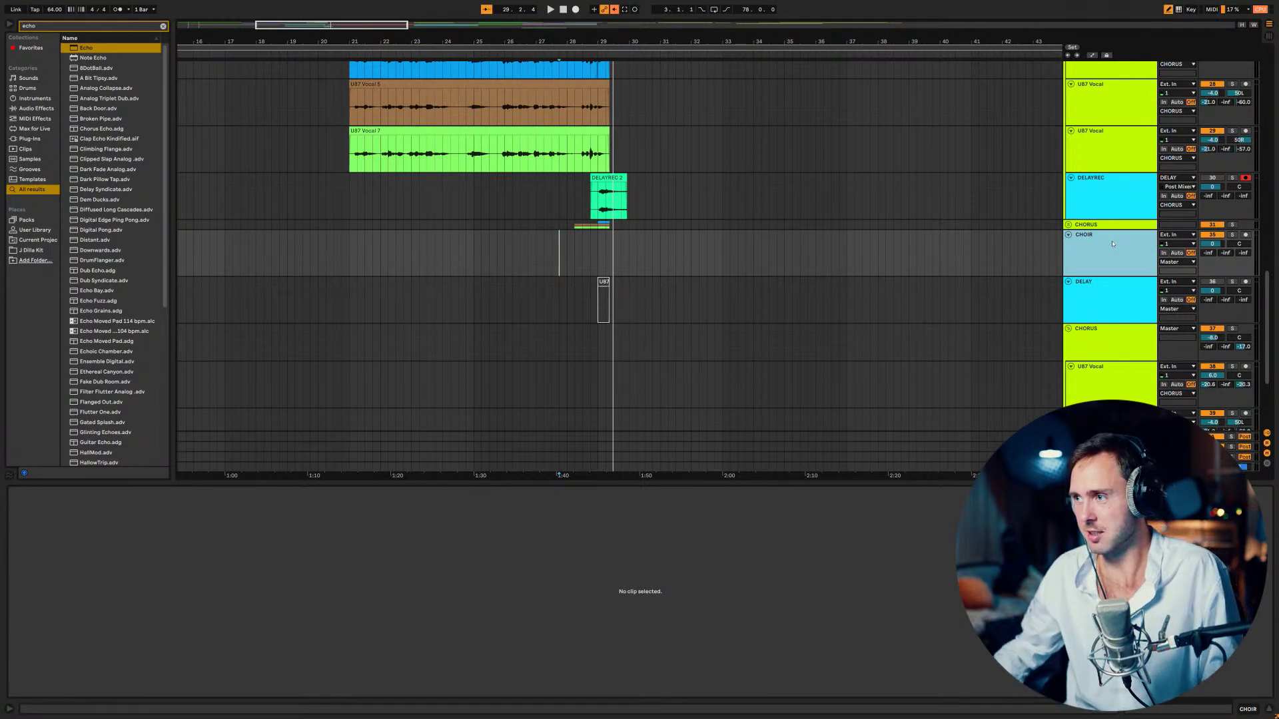
{"action": "key", "text": "ctrl+d"}
{"action": "key", "text": "ctrl+d"}
{"action": "key", "text": "ctrl+d"}
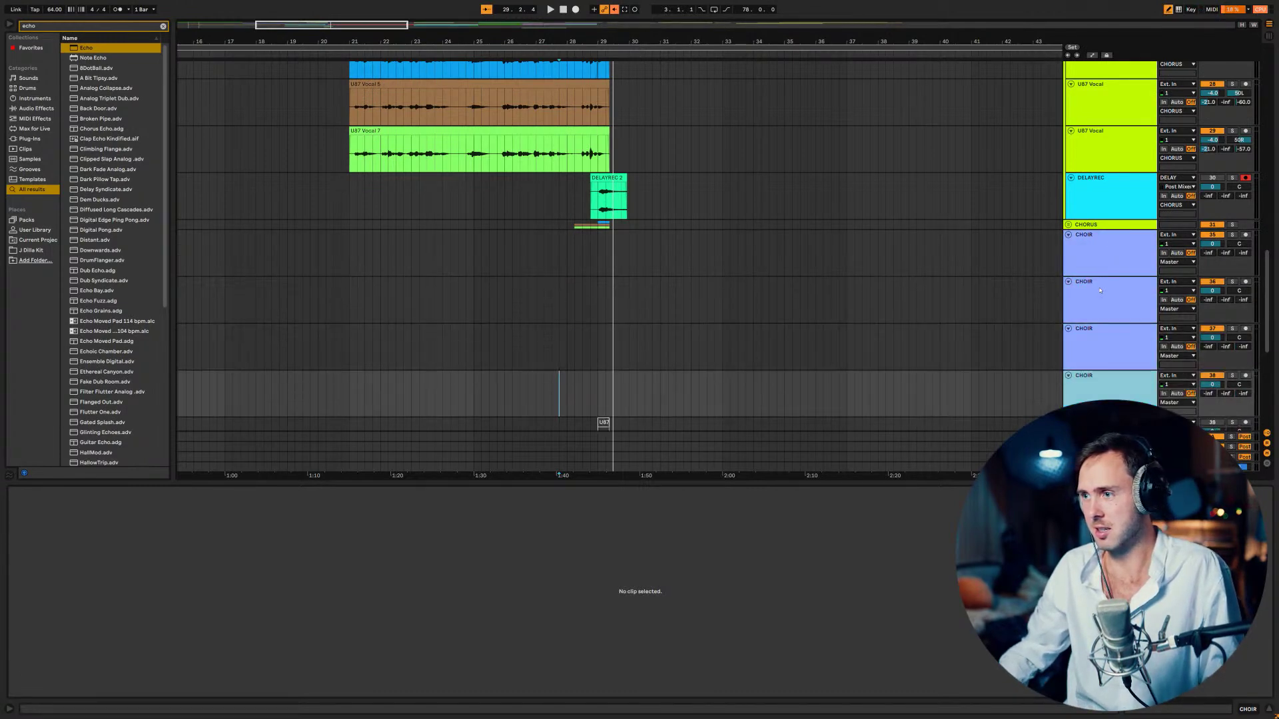
{"action": "key", "text": "Delete"}
- Place the insert mark at 28.2.1 on the first CHOIR track and play the end of the chorus
{"action": "left_click", "coordinate": [591, 241]}
{"action": "key", "text": "space"}
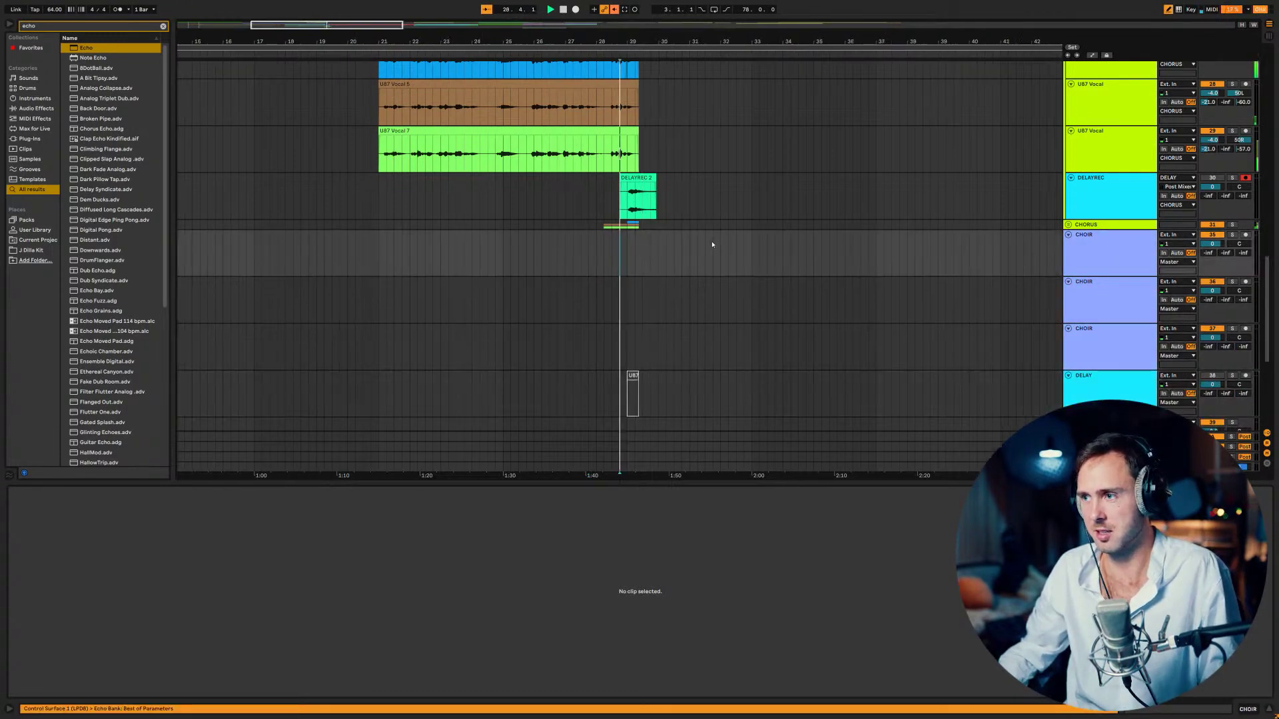
{"action": "left_click", "coordinate": [597, 239]}
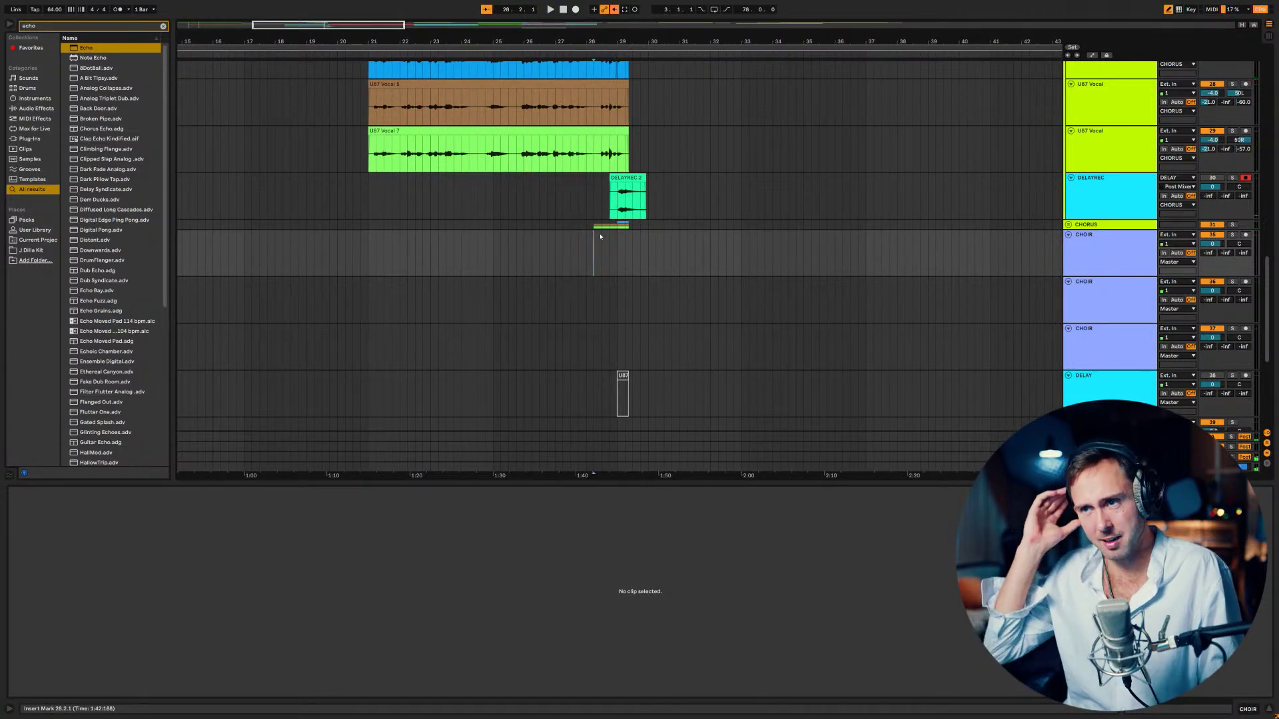
{"action": "key", "text": "space"}
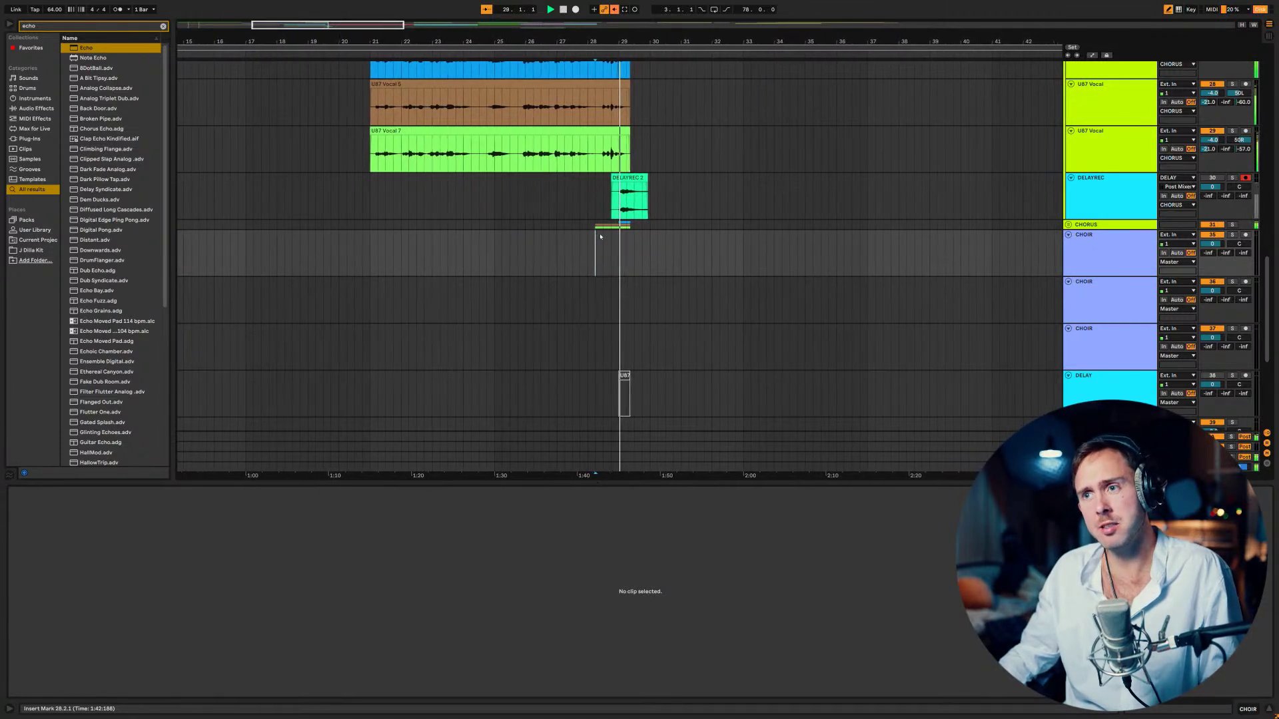
- Record a vocal take on the first CHOIR track from 28.2.1 through the end of the chorus
{"action": "key", "text": "space"}
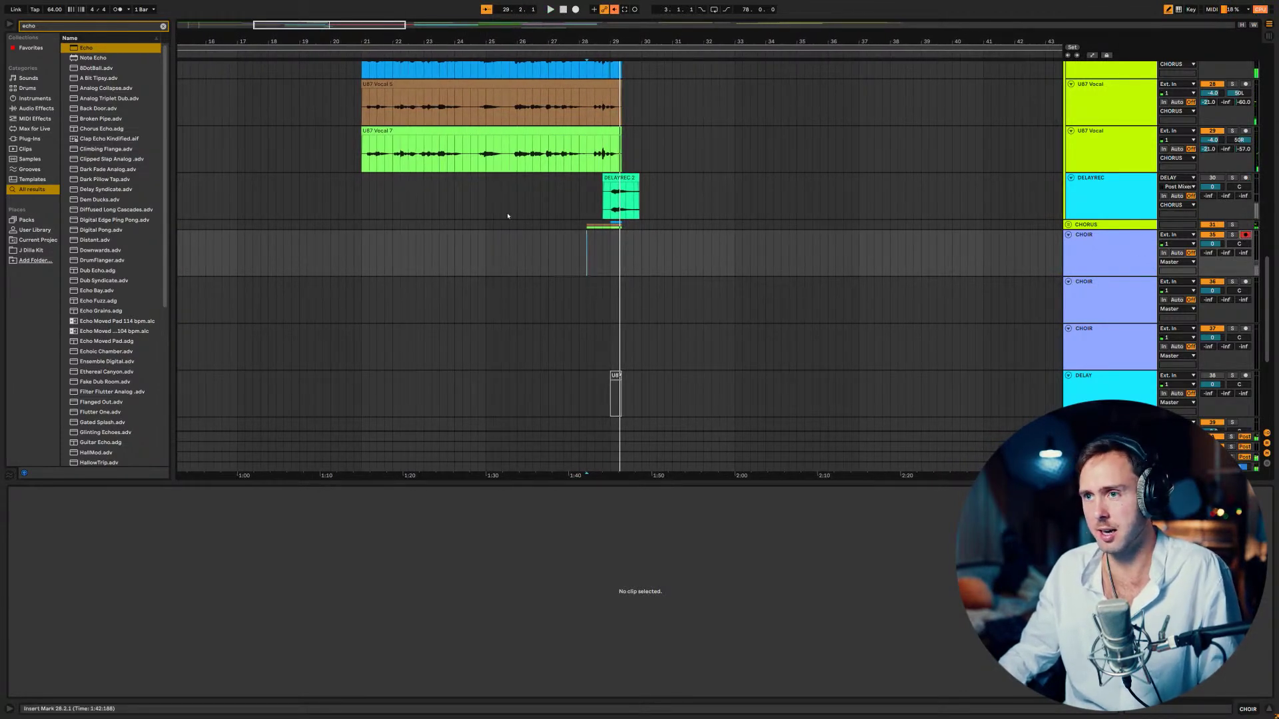
{"action": "key", "text": "F9"}
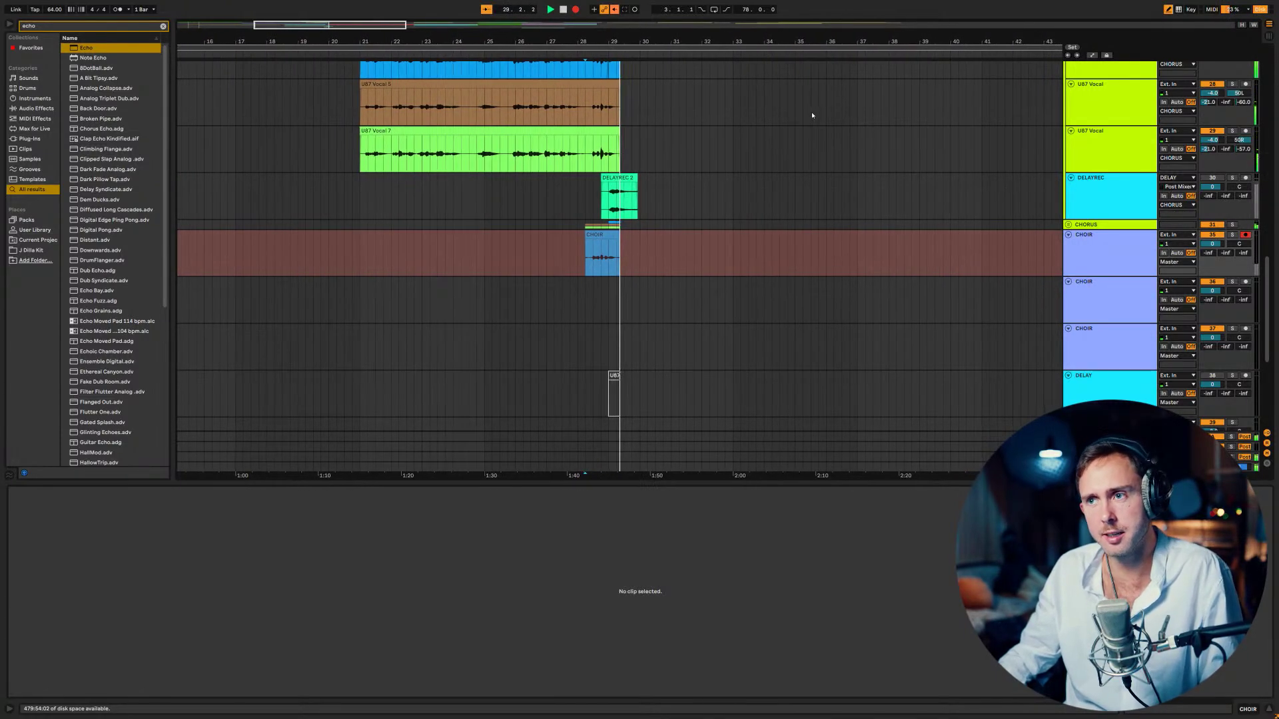
{"action": "key", "text": "F9"}
- Arm the second CHOIR track and record another vocal take on it from 28.2.1
{"action": "left_click", "coordinate": [1245, 281]}
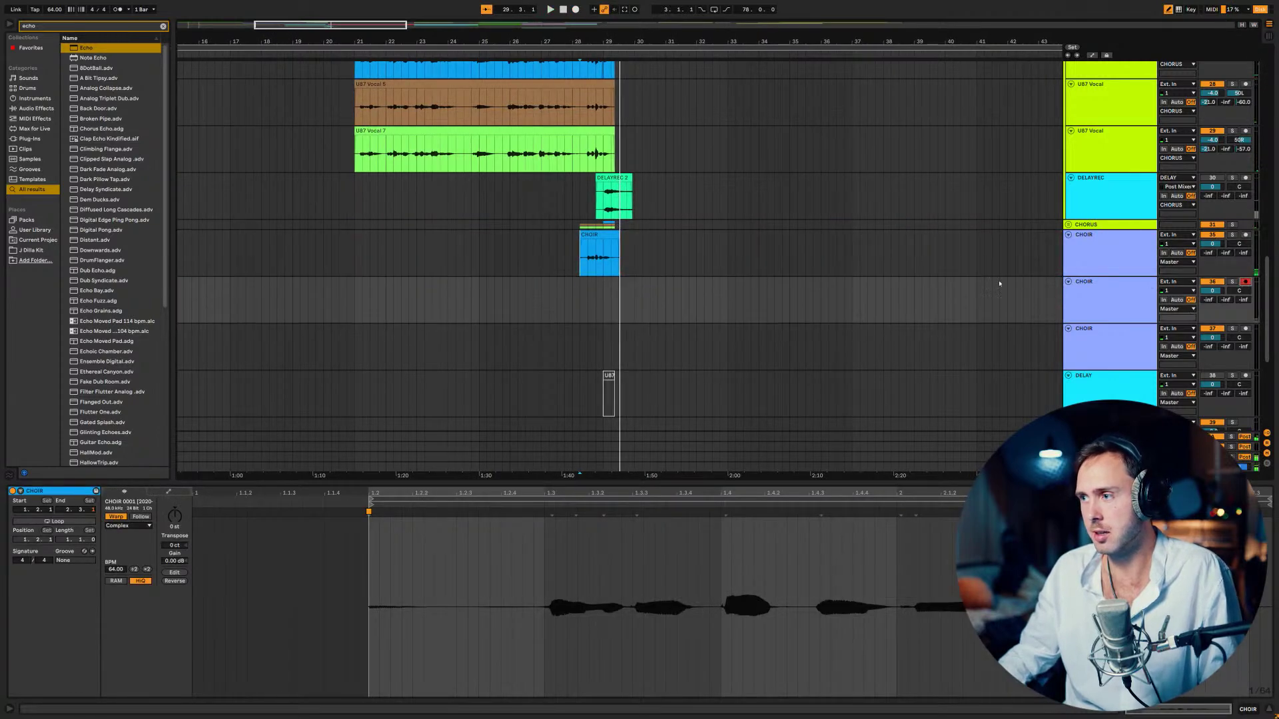
{"action": "left_click", "coordinate": [128, 10]}
{"action": "left_click", "coordinate": [151, 30]}
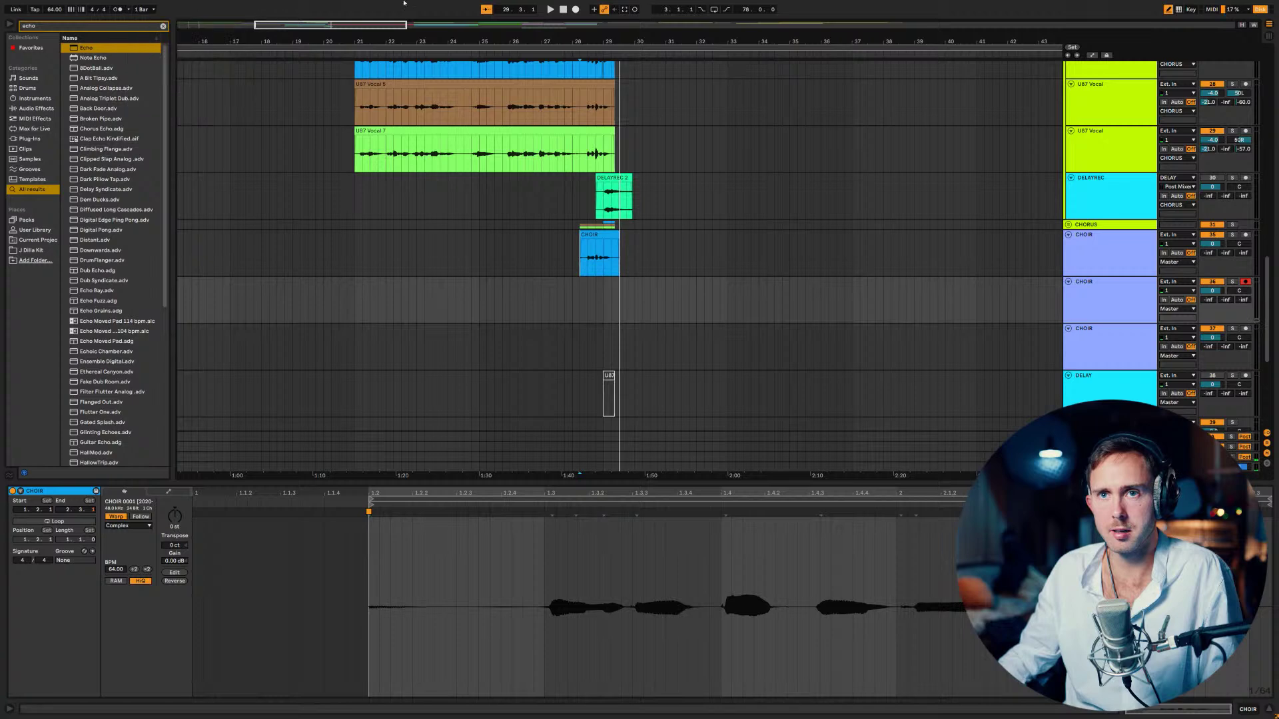
{"action": "key", "text": "F9"}
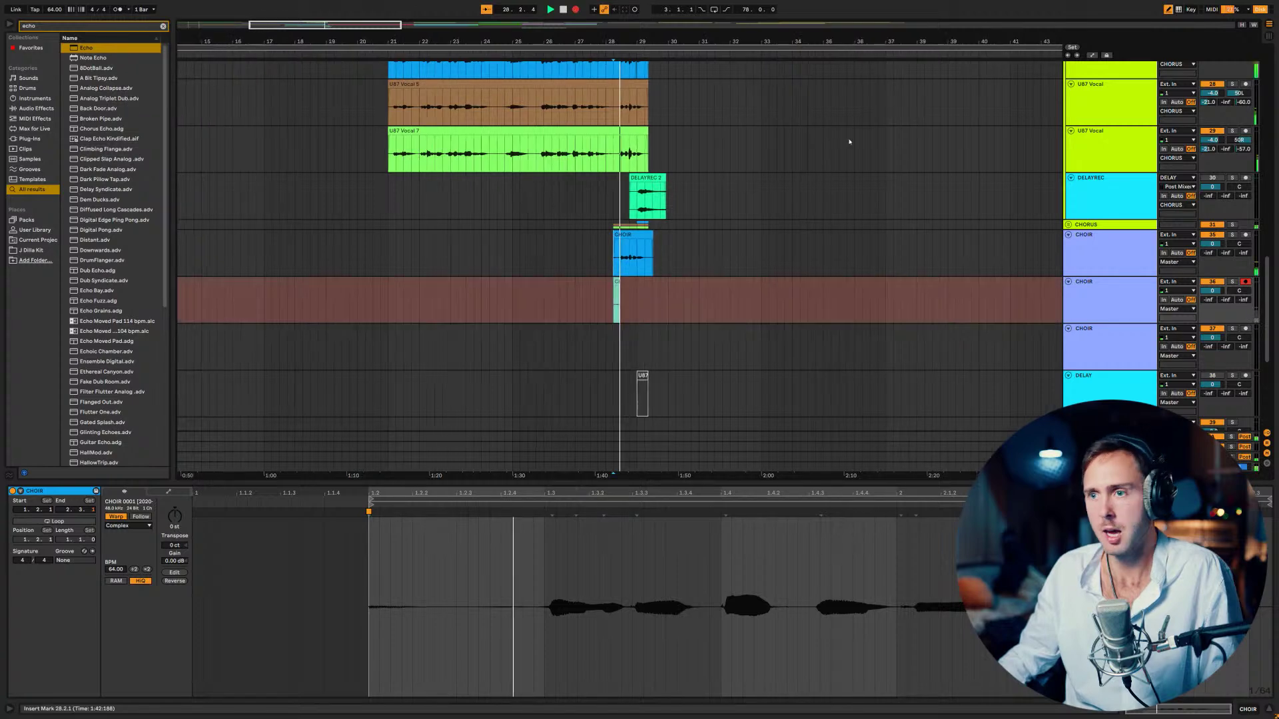
{"action": "left_click", "coordinate": [576, 10]}
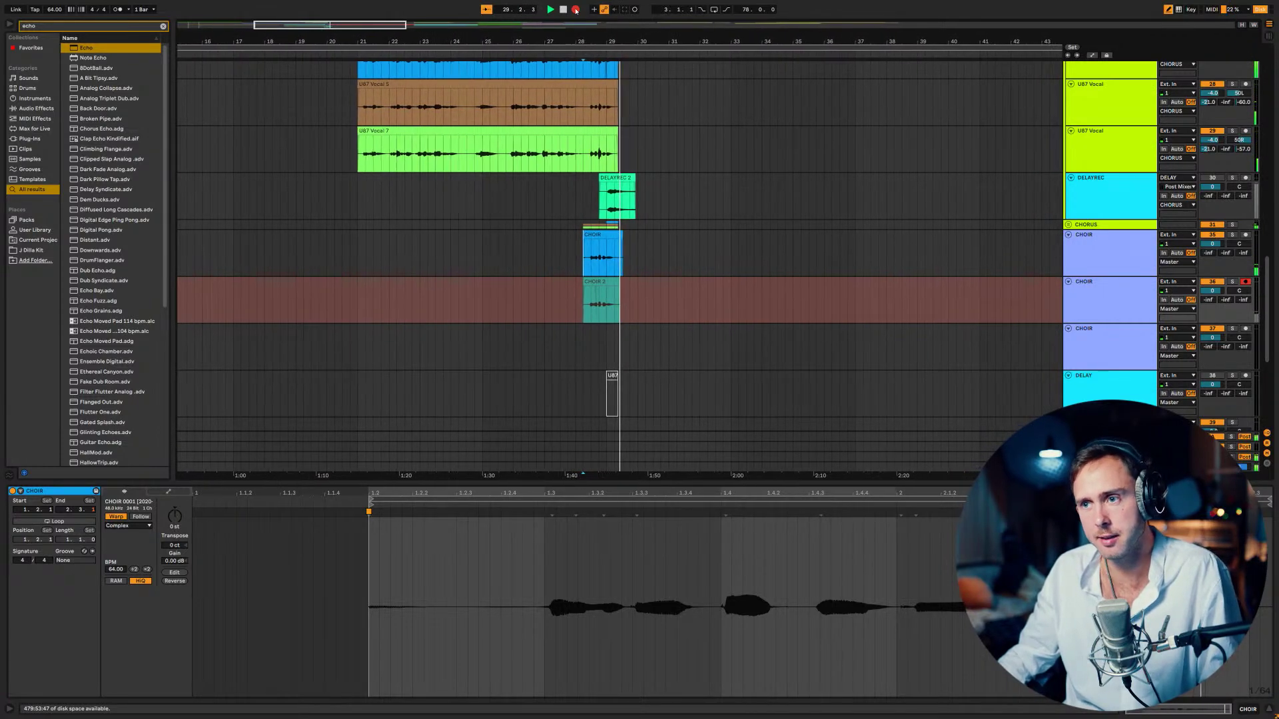
{"action": "left_click", "coordinate": [575, 9]}
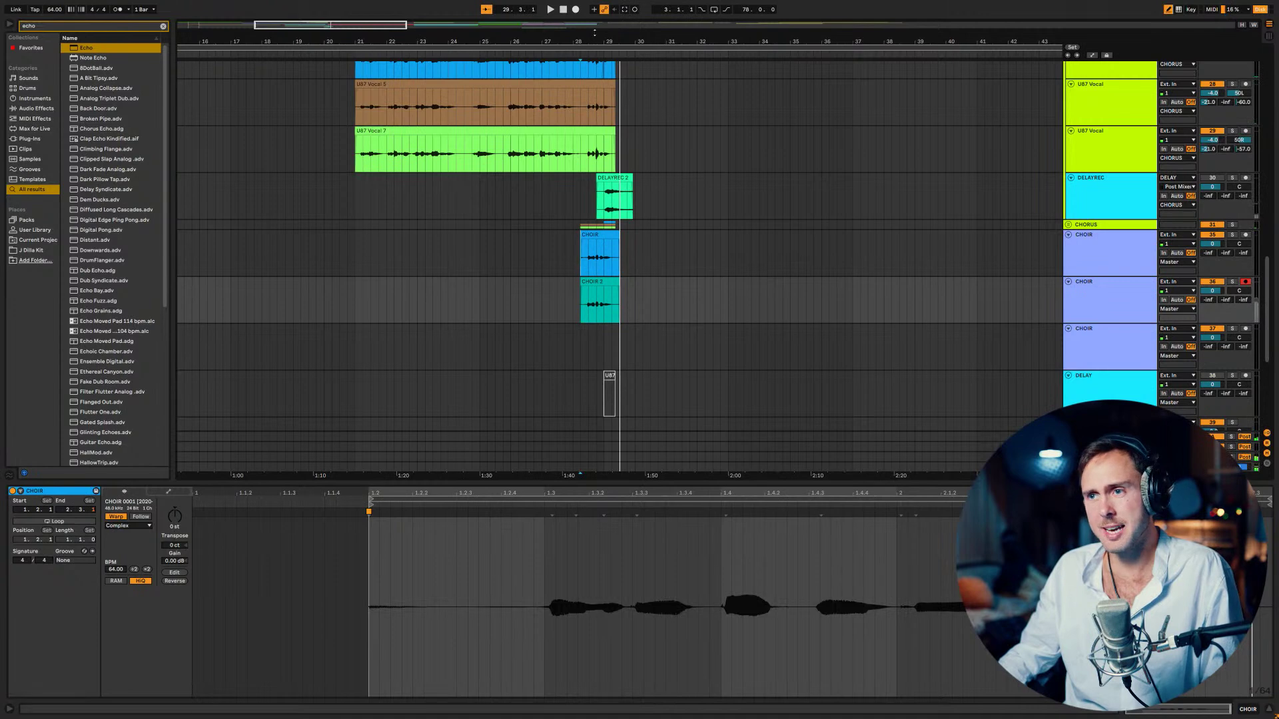
- Duplicate the third CHOIR track to get a fourth one, then arm the third and record a take from 28.2.1
{"action": "left_click", "coordinate": [580, 346]}
{"action": "scroll", "coordinate": [1203, 288], "scroll_direction": "down", "scroll_amount": 2}
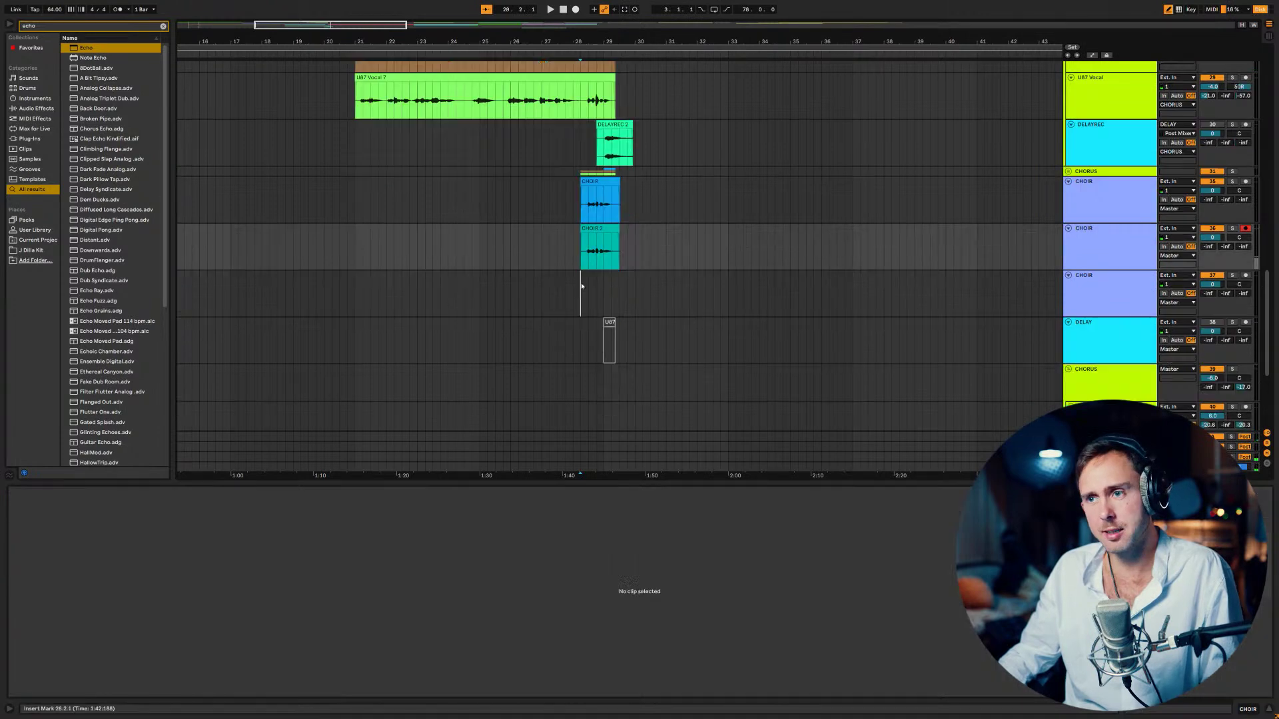
{"action": "left_click", "coordinate": [1104, 290]}
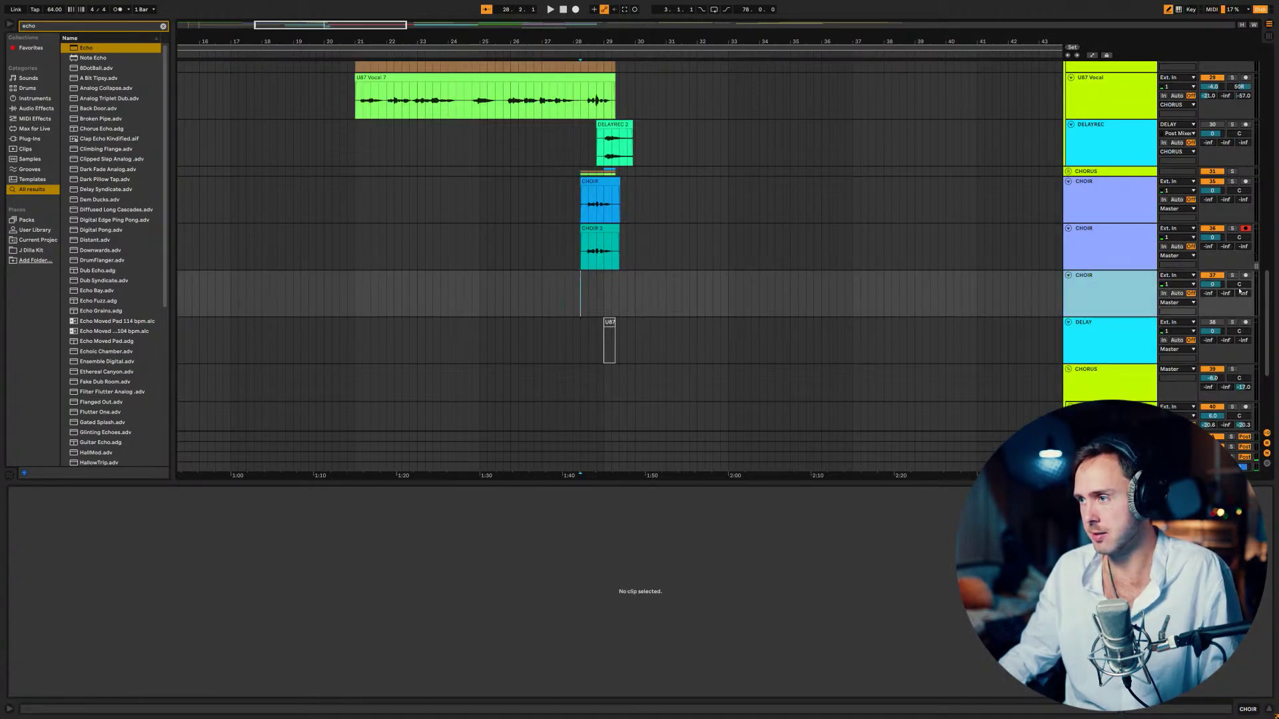
{"action": "key", "text": "ctrl+d"}
{"action": "left_click", "coordinate": [1246, 275]}
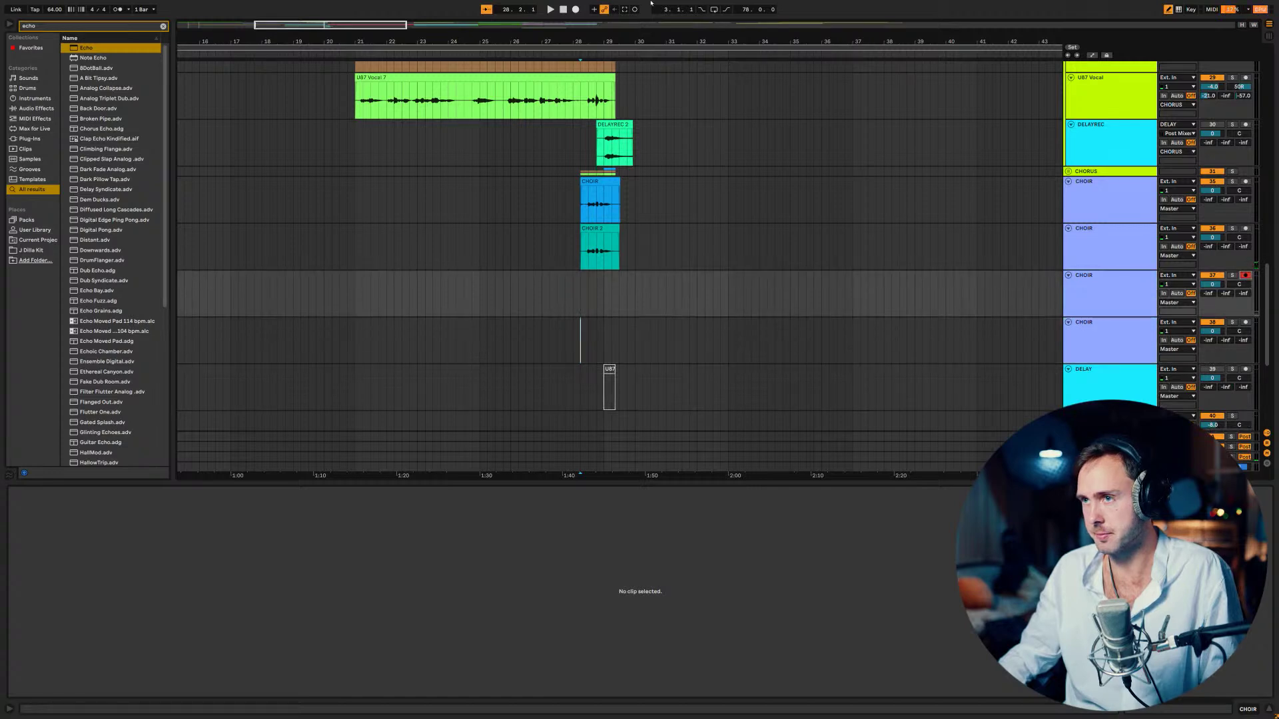
{"action": "left_click", "coordinate": [575, 9]}
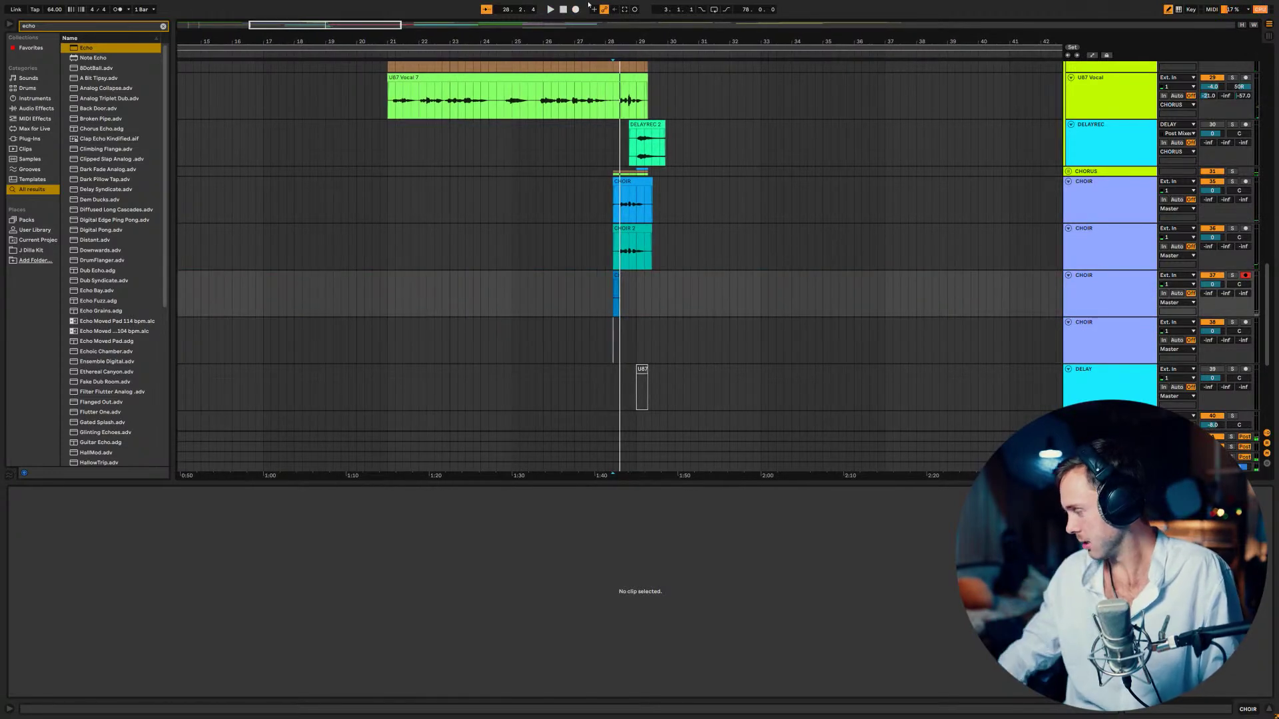
{"action": "left_click", "coordinate": [576, 10]}
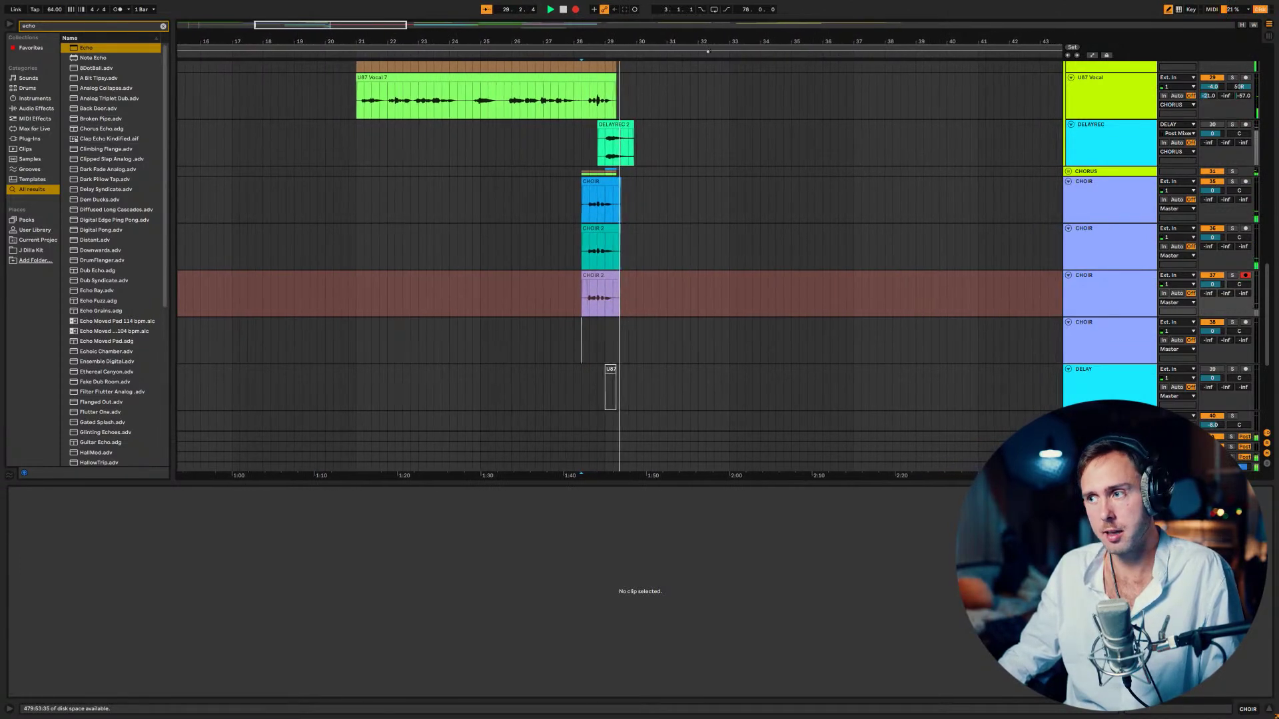
{"action": "key", "text": "space"}
- Arm the fourth CHOIR track and record a take on it from 28.2.1
{"action": "left_click", "coordinate": [1246, 323]}
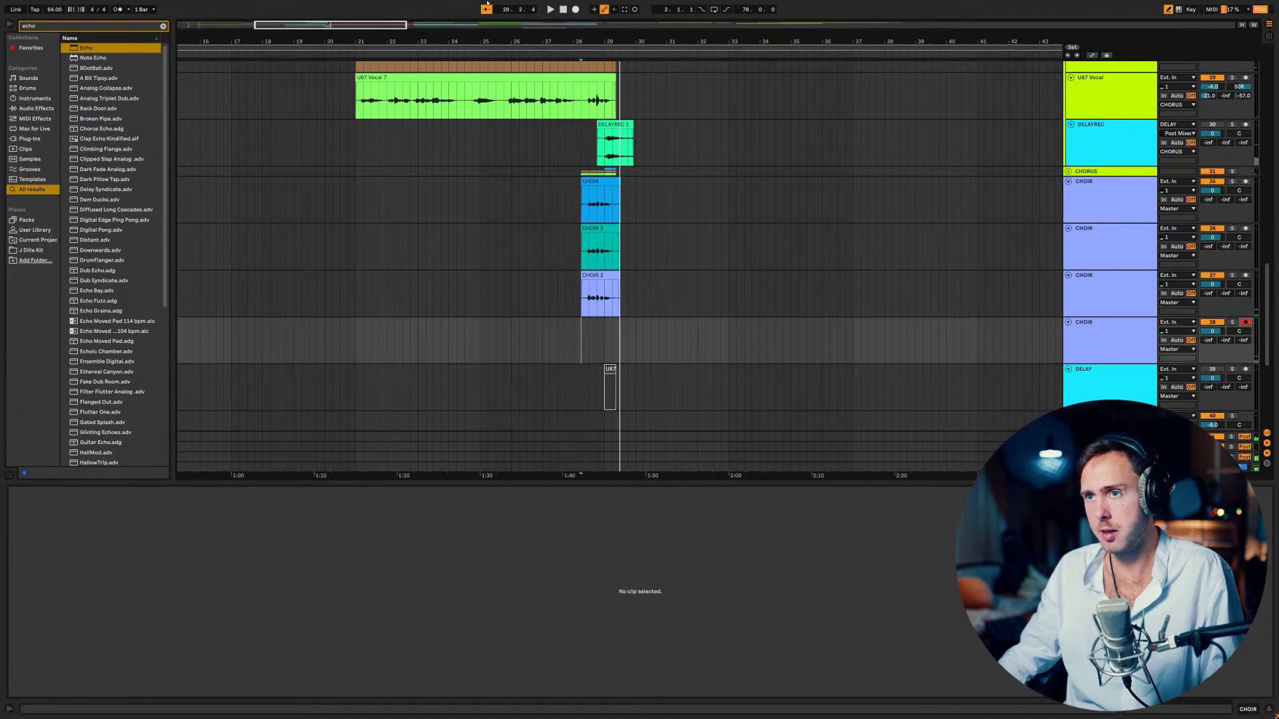
{"action": "left_click", "coordinate": [577, 10]}
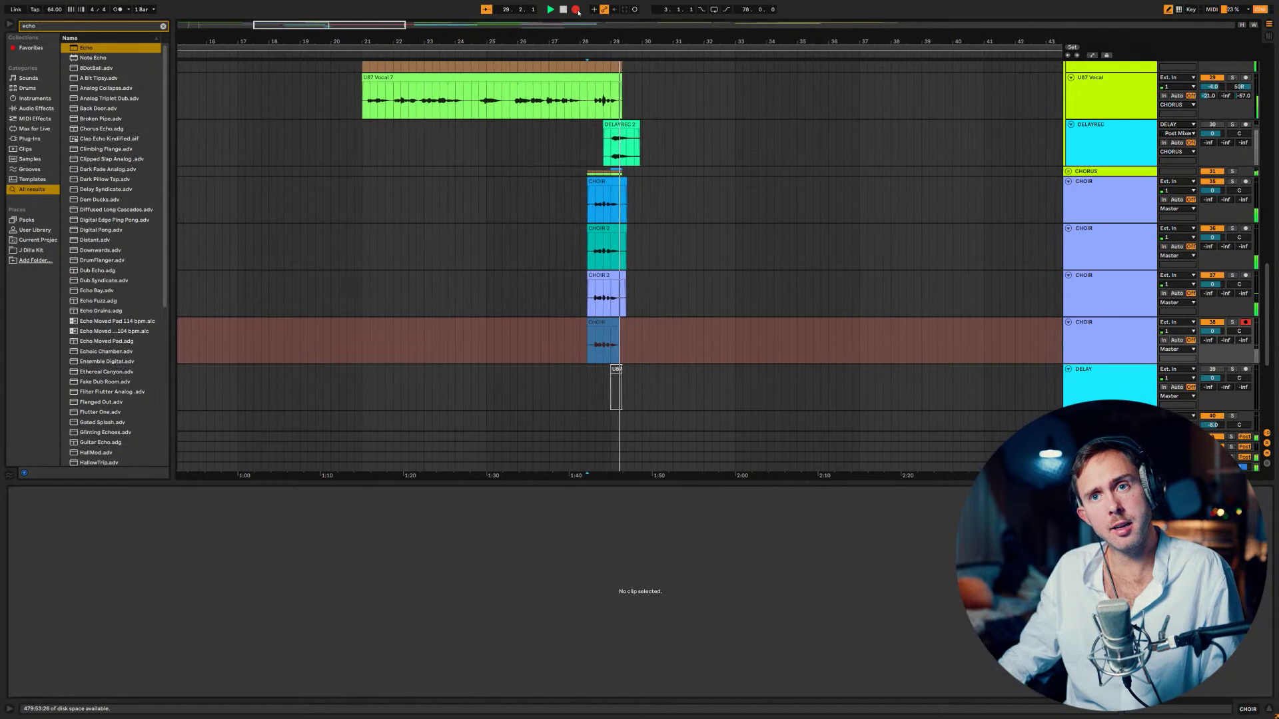
{"action": "key", "text": "space"}
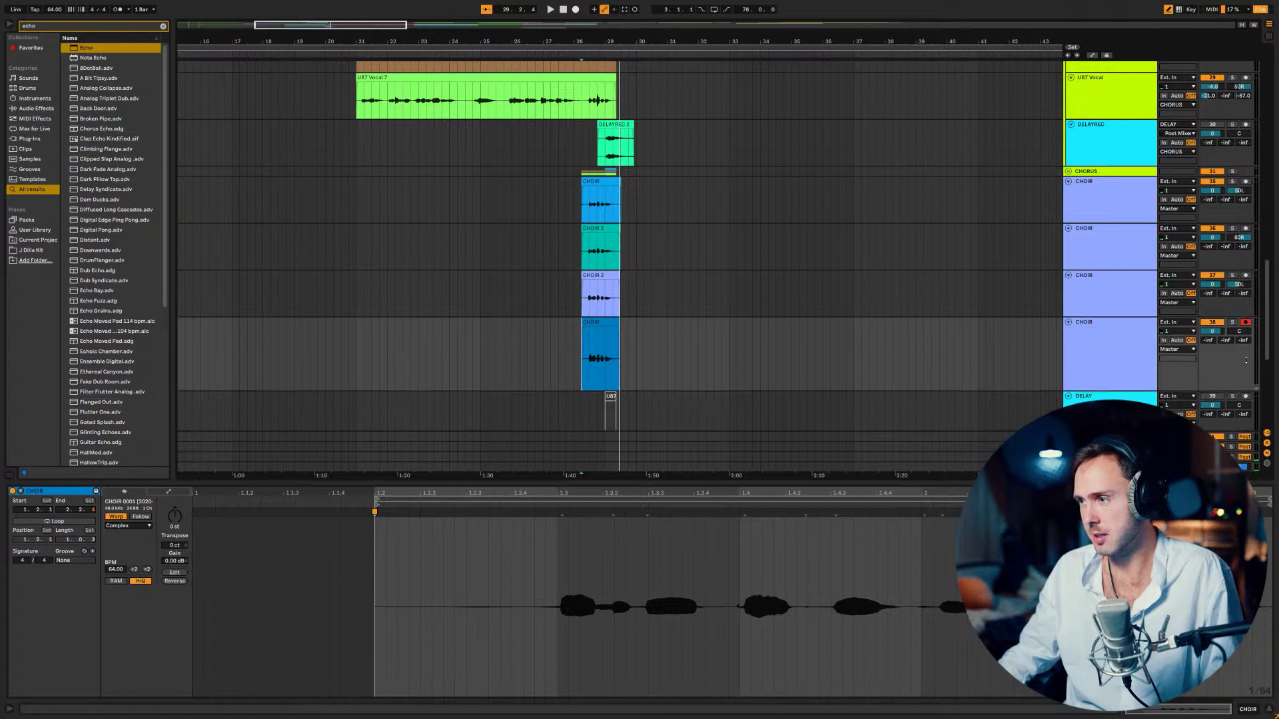
- Group the four CHOIR tracks, set the group's C-Rev PLATE-140 send to -9.3 dB and its volume to 5.1 dB
{"action": "left_click", "coordinate": [1102, 198]}
{"action": "key", "text": "ctrl+g"}
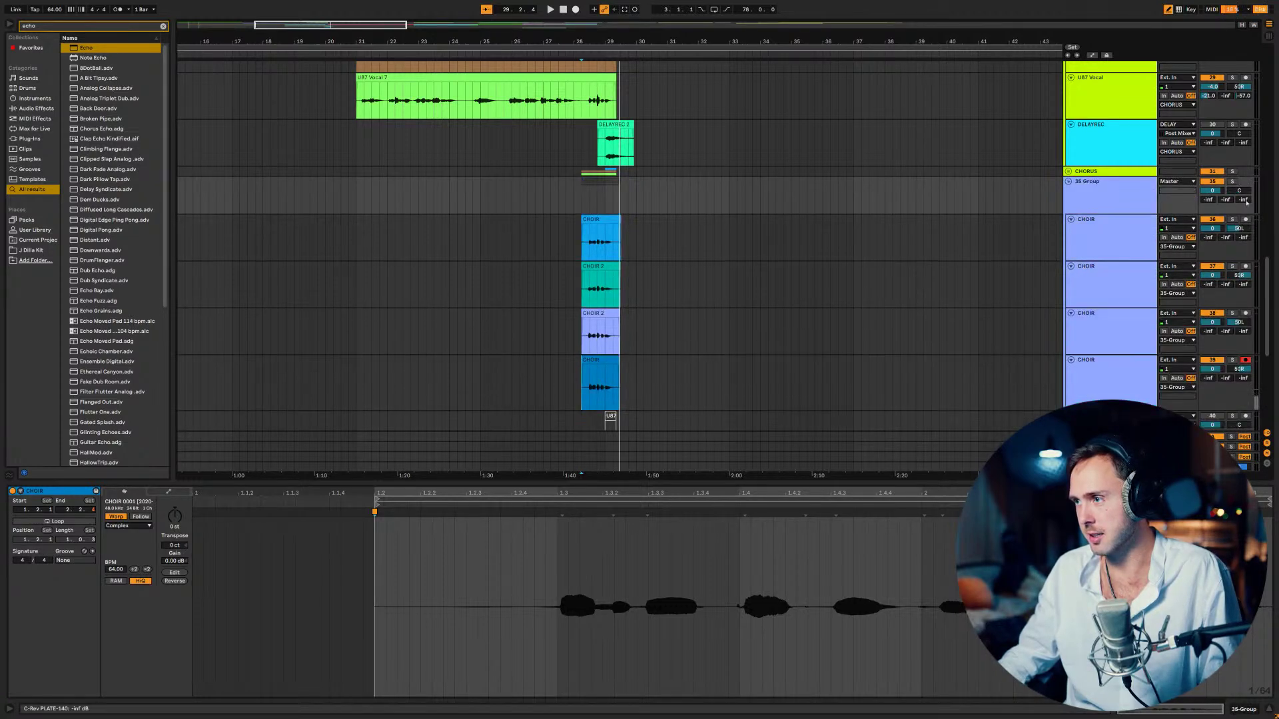
{"action": "key", "text": "space"}
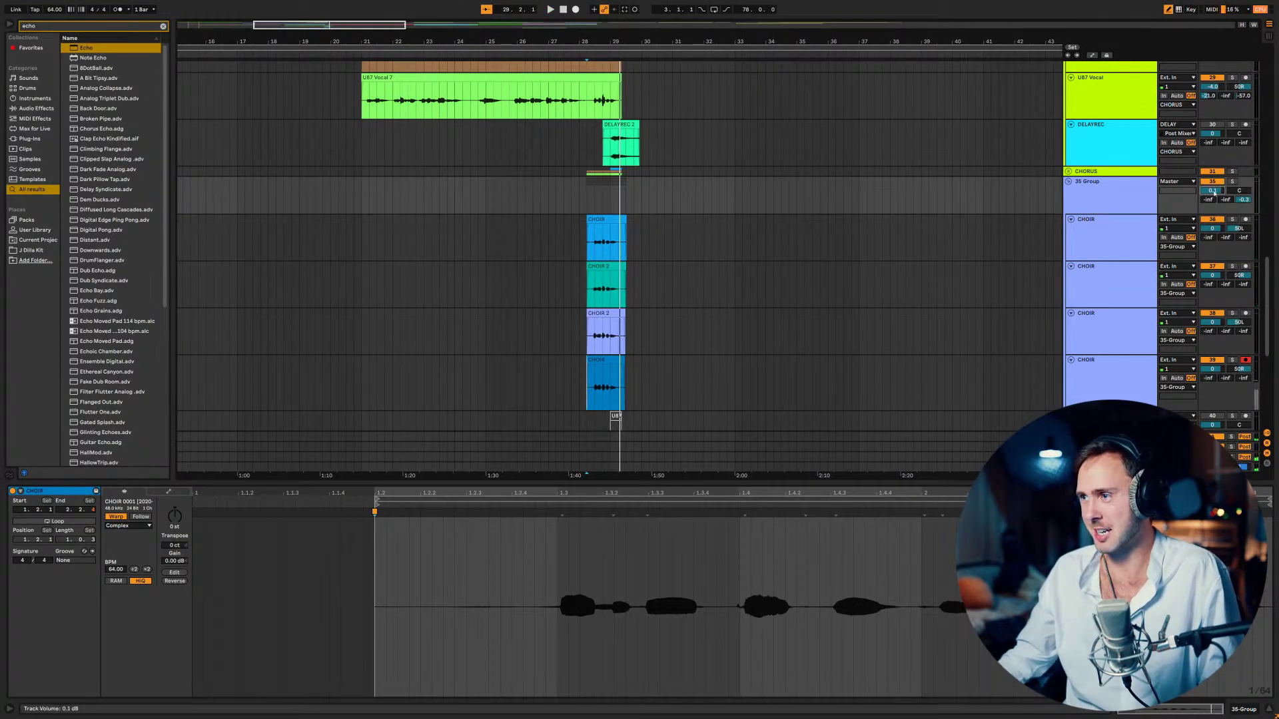
{"action": "key", "text": "space"}
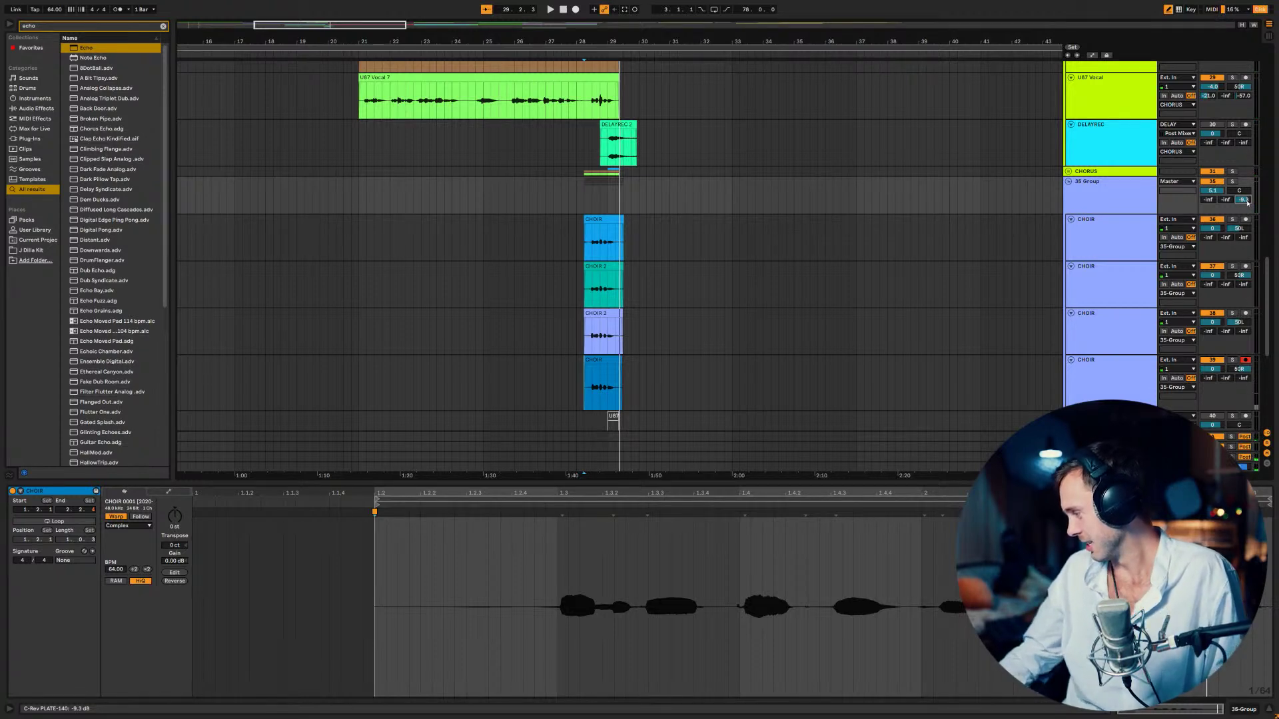
- Play the choir group from 28.2.1 and delete the empty start of the four CHOIR clips, from 28.1.3 to 28.2.4
{"action": "left_click", "coordinate": [594, 189]}
{"action": "key", "text": "space"}
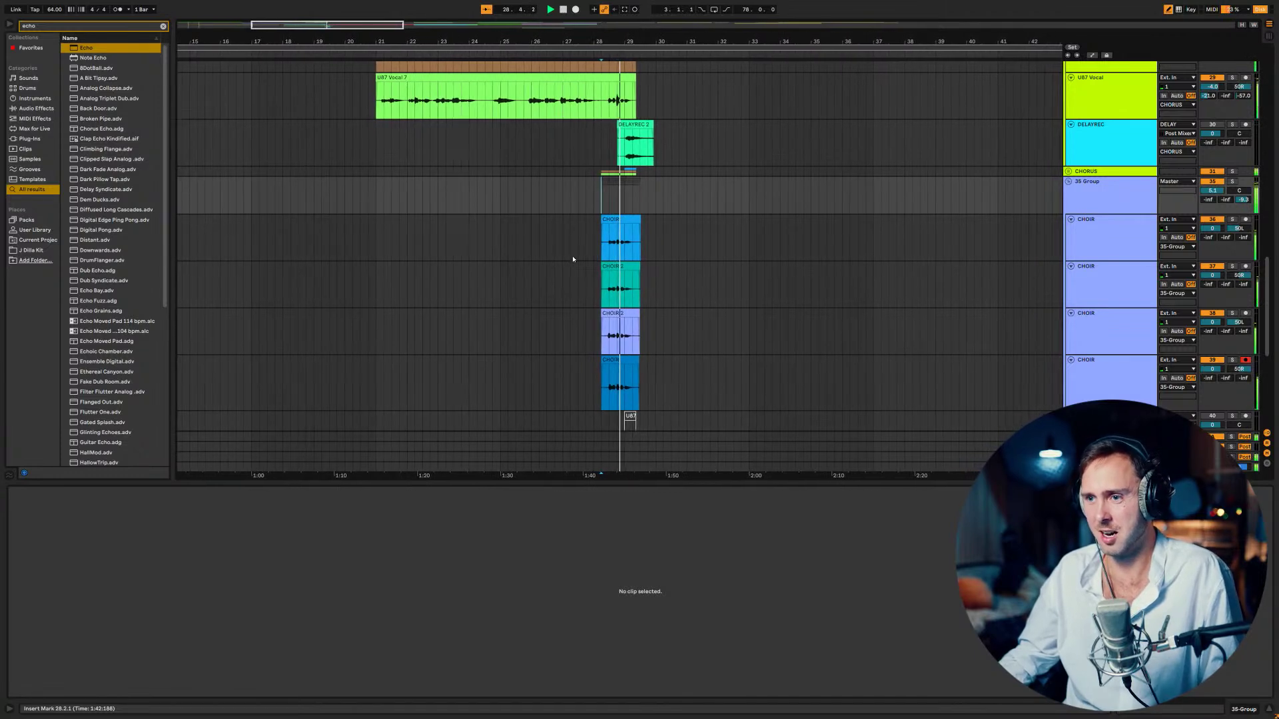
{"action": "scroll", "coordinate": [550, 288], "scroll_direction": "down", "scroll_amount": 2}
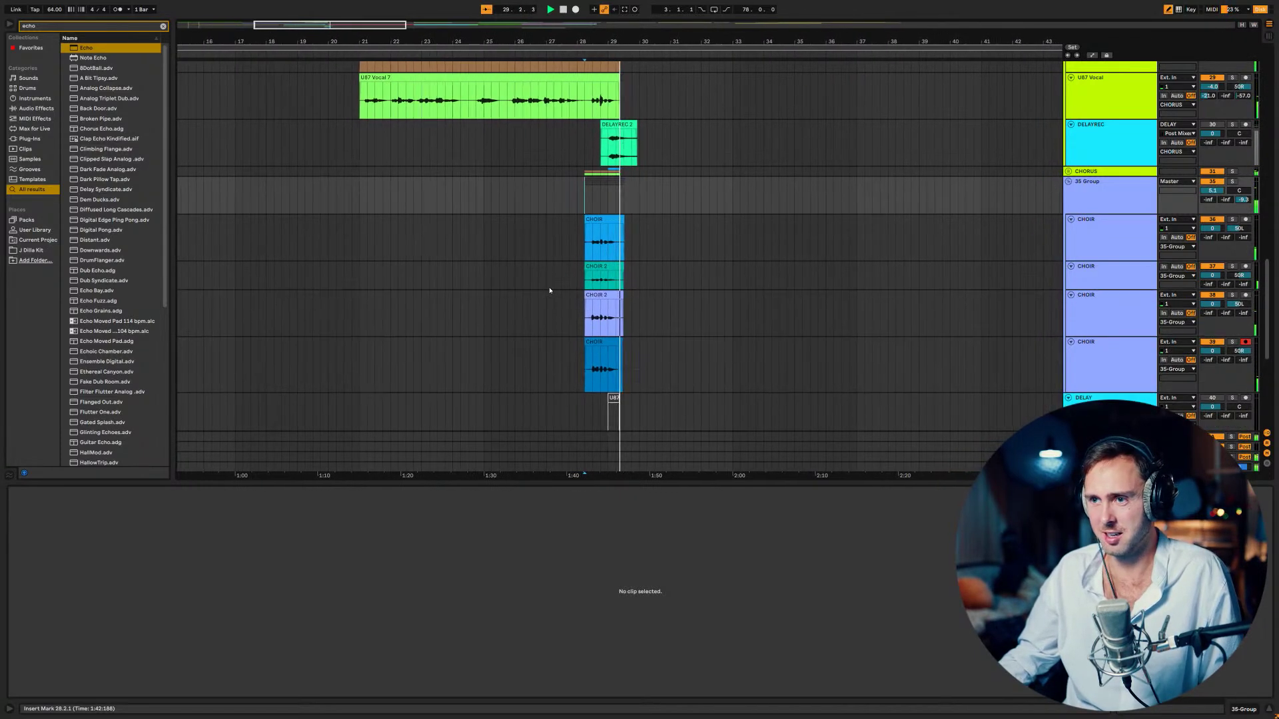
{"action": "scroll", "coordinate": [546, 292], "scroll_direction": "up", "scroll_amount": 3}
{"action": "scroll", "coordinate": [547, 293], "scroll_direction": "up", "scroll_amount": 3}
{"action": "key", "text": "space"}
{"action": "left_click_drag", "start_coordinate": [334, 221], "coordinate": [383, 375]}
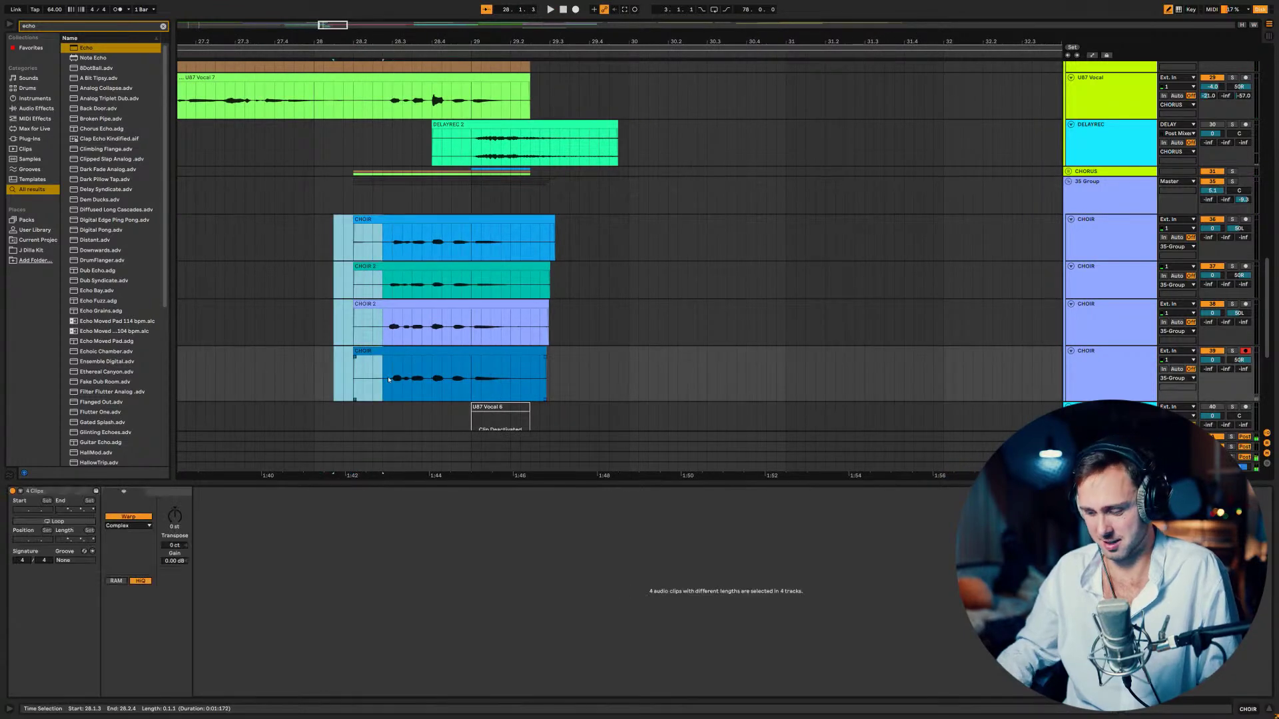
{"action": "key", "text": "space"}
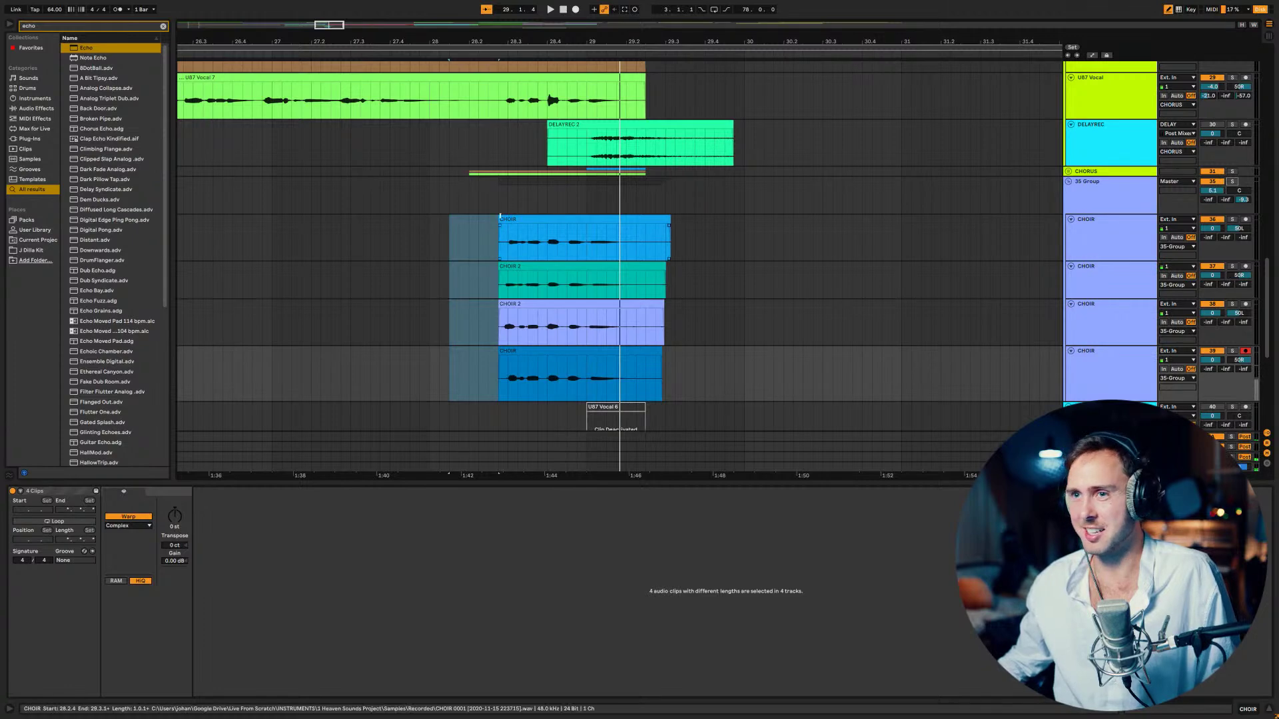
- Play the transition from 28.1.1 and look over the vocal, choir and delay tracks around the end of the chorus
{"action": "left_click", "coordinate": [437, 193]}
{"action": "key", "text": "space"}
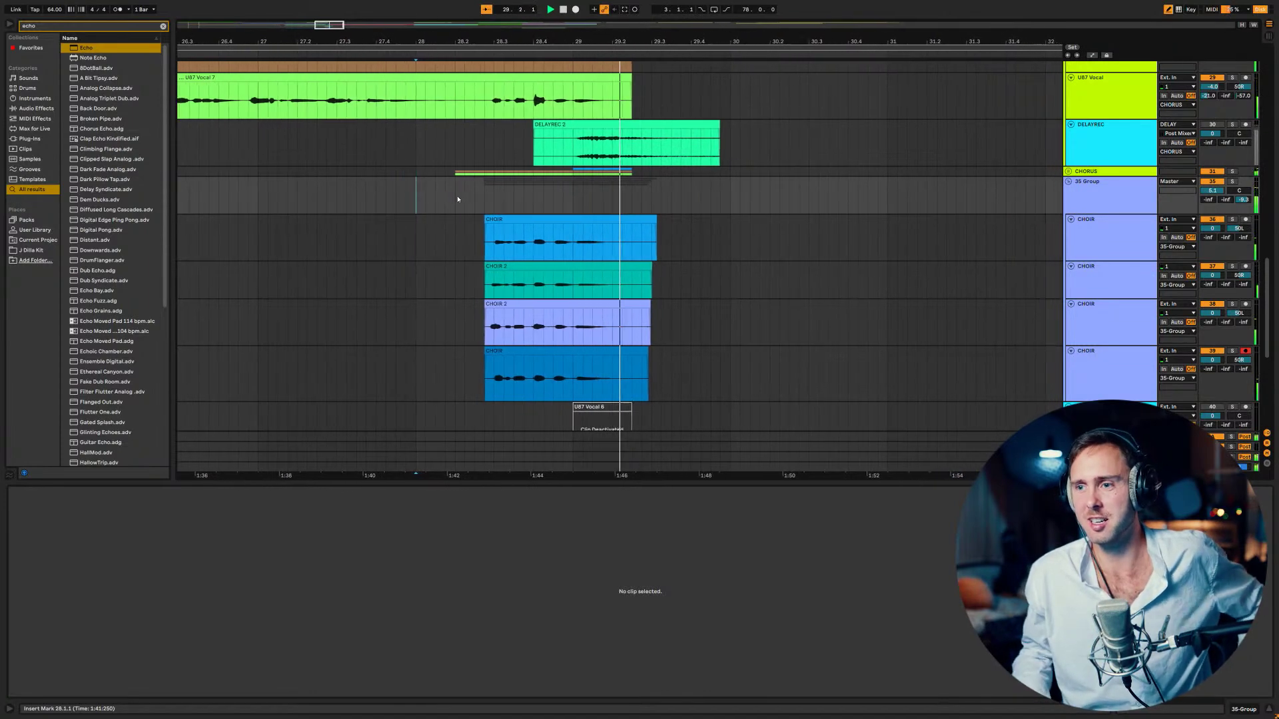
{"action": "scroll", "coordinate": [533, 233], "scroll_direction": "down", "scroll_amount": 5}
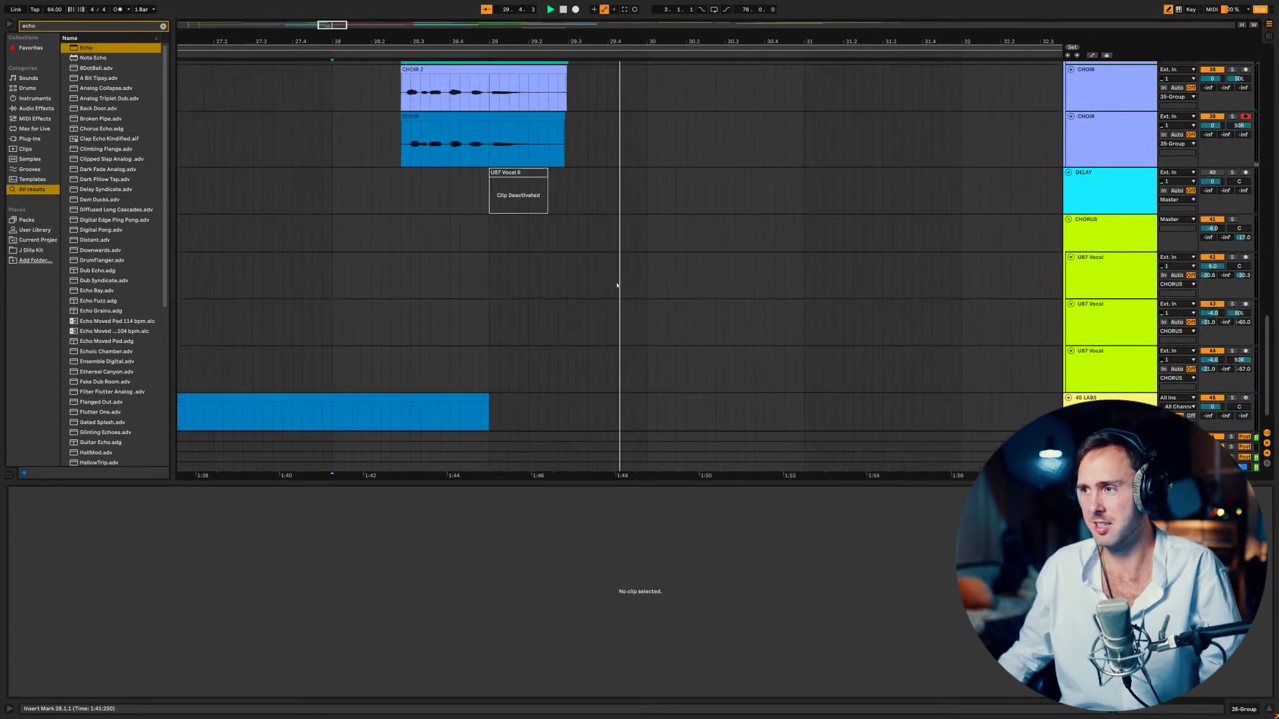
{"action": "scroll", "coordinate": [643, 216], "scroll_direction": "up", "scroll_amount": 5}
{"action": "scroll", "coordinate": [643, 215], "scroll_direction": "up", "scroll_amount": 2}
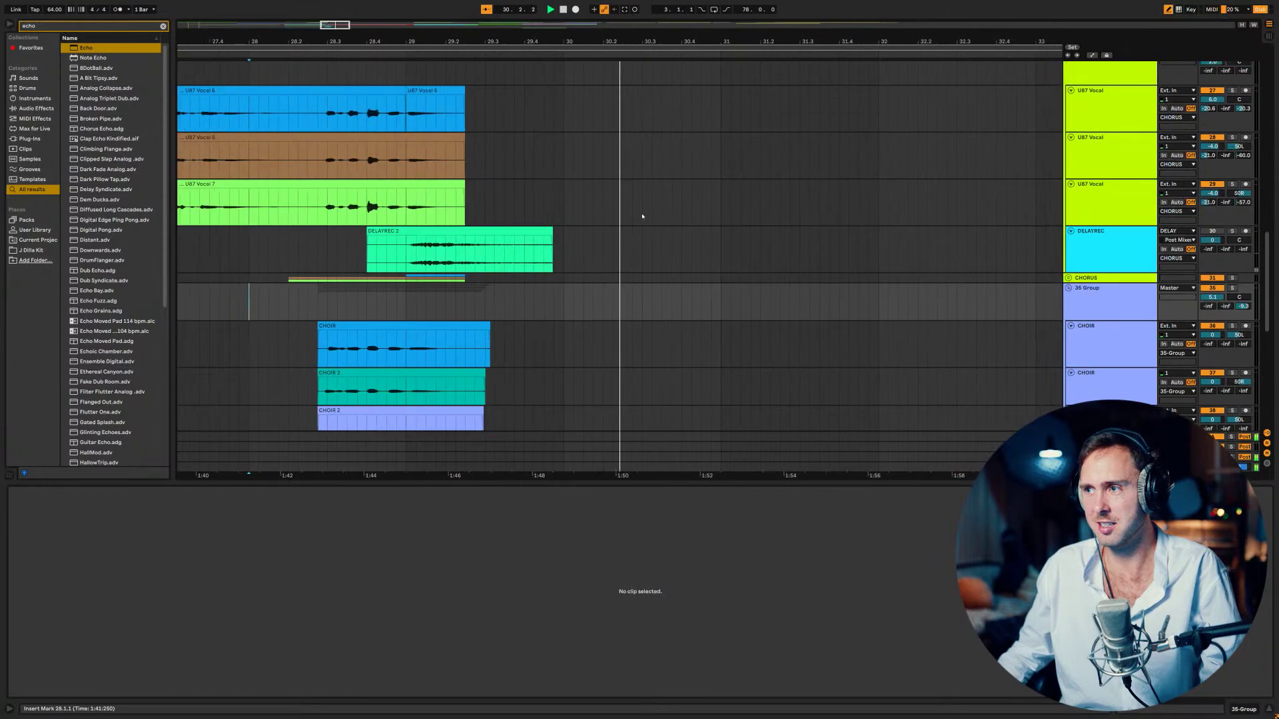
{"action": "scroll", "coordinate": [646, 233], "scroll_direction": "down", "scroll_amount": 9}
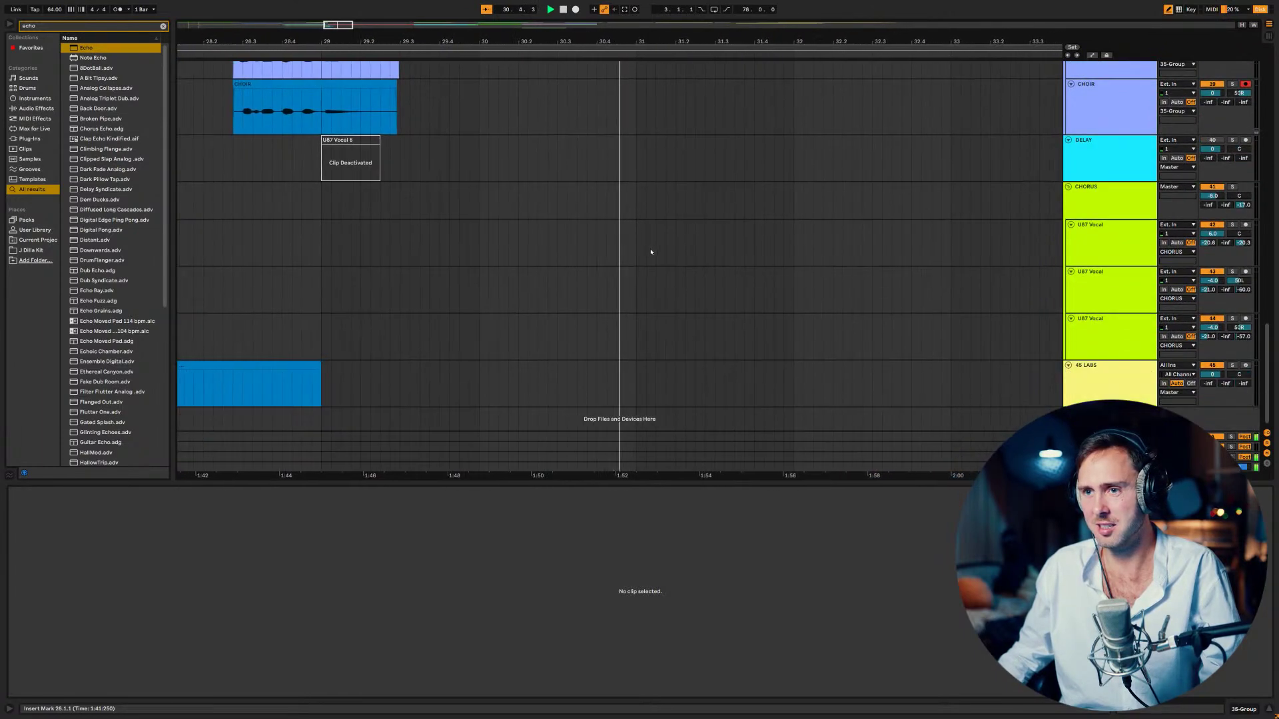
{"action": "scroll", "coordinate": [650, 252], "scroll_direction": "up", "scroll_amount": 8}
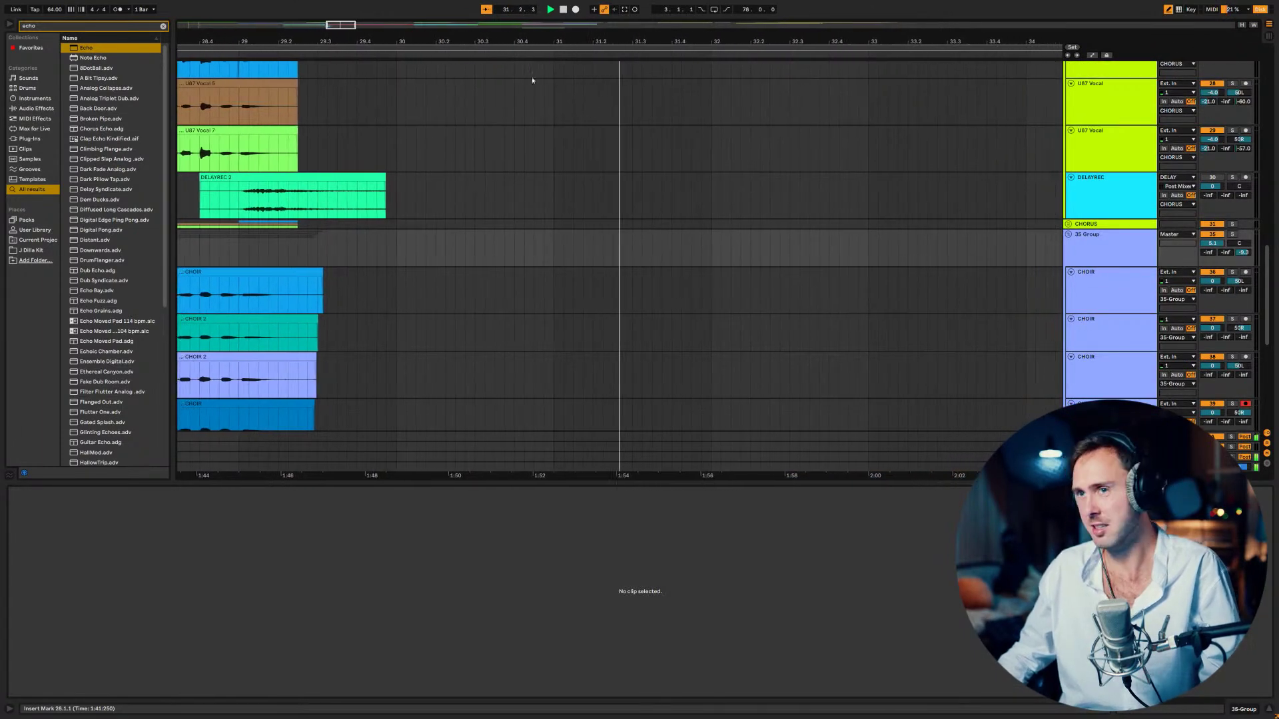
{"action": "scroll", "coordinate": [651, 252], "scroll_direction": "down", "scroll_amount": 2}
{"action": "scroll", "coordinate": [476, 230], "scroll_direction": "down", "scroll_amount": 4}
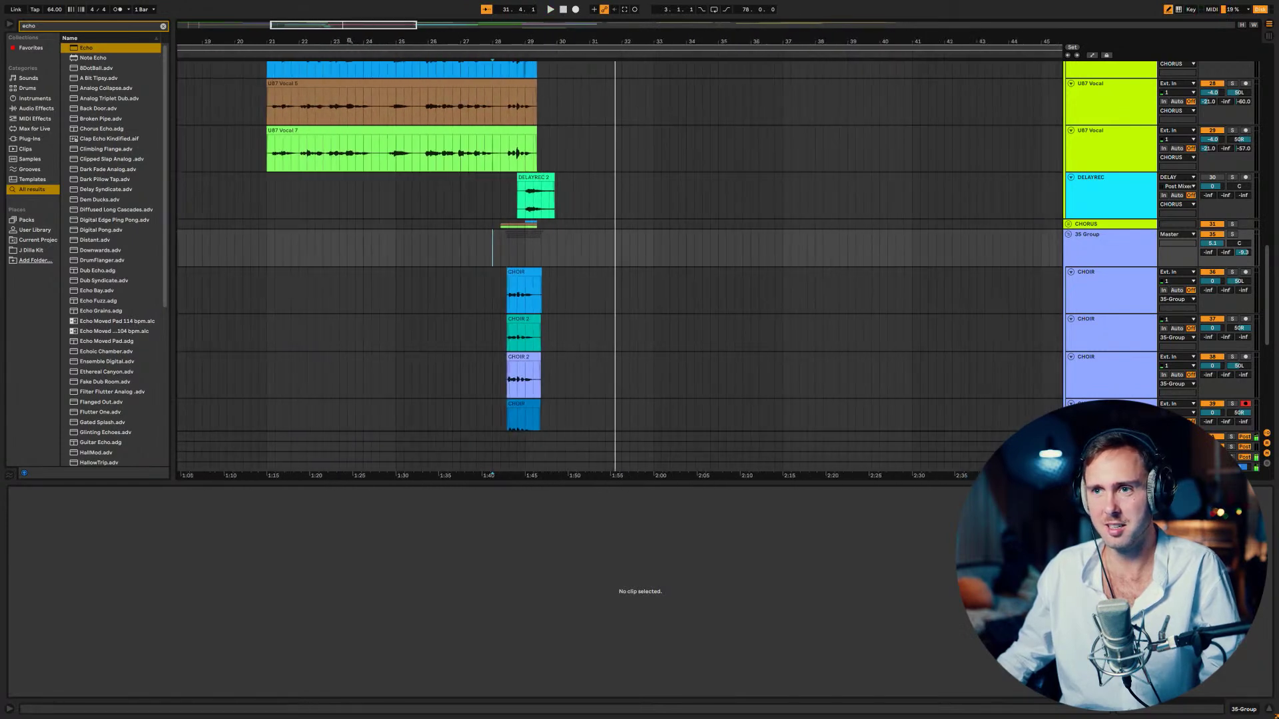
- Unfold the copied CHORUS group above the choir, play it from 28.2.1 and toggle its solo
{"action": "scroll", "coordinate": [477, 230], "scroll_direction": "up", "scroll_amount": 5}
{"action": "scroll", "coordinate": [477, 230], "scroll_direction": "down", "scroll_amount": 7}
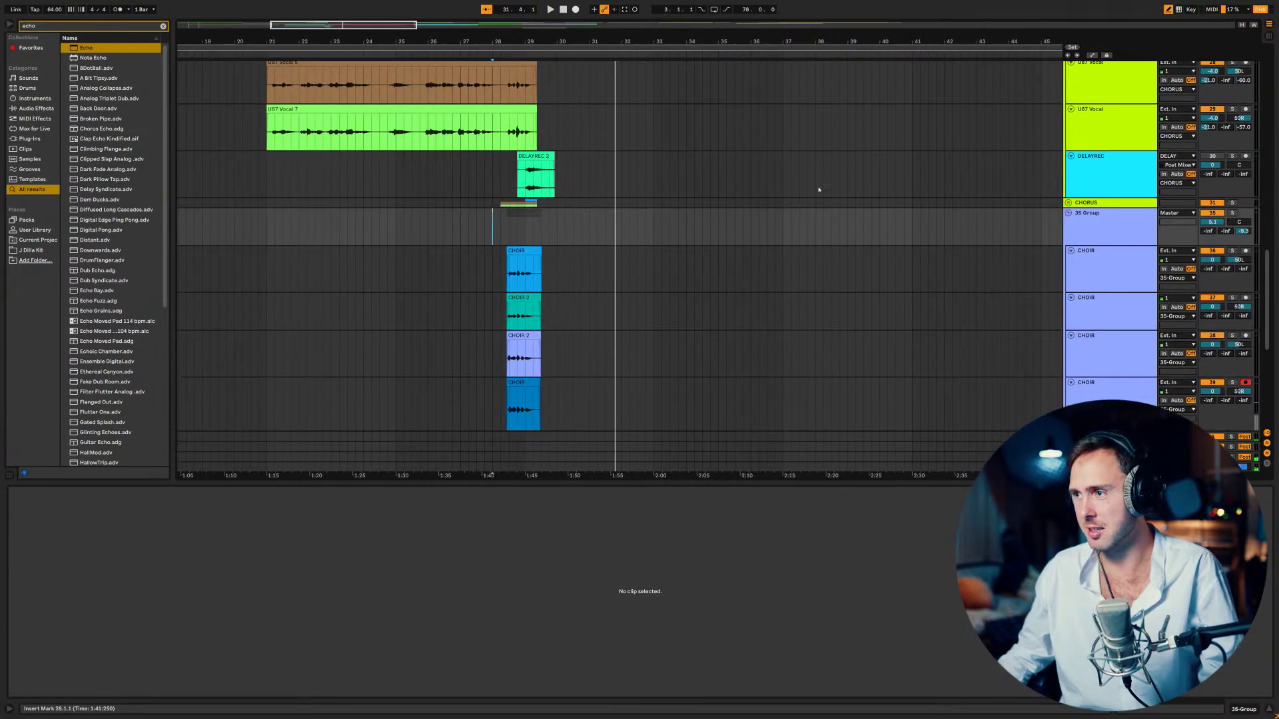
{"action": "key", "text": "u"}
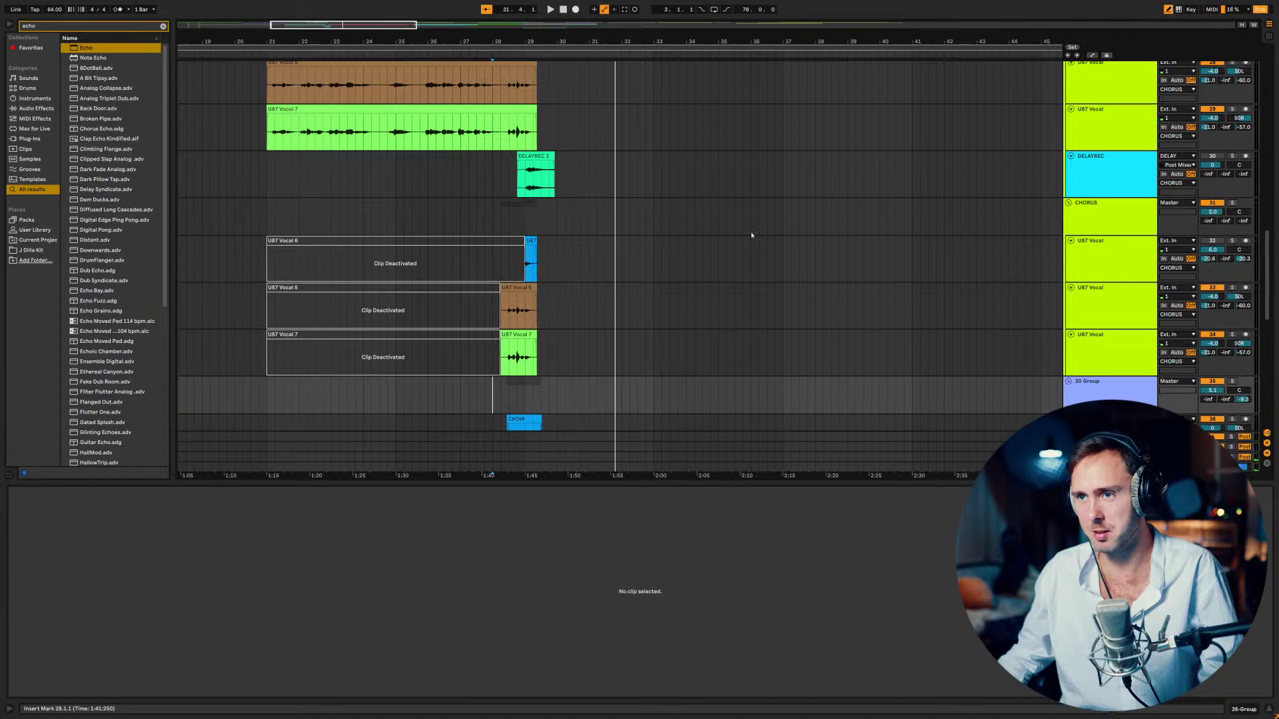
{"action": "scroll", "coordinate": [600, 286], "scroll_direction": "down", "scroll_amount": 1}
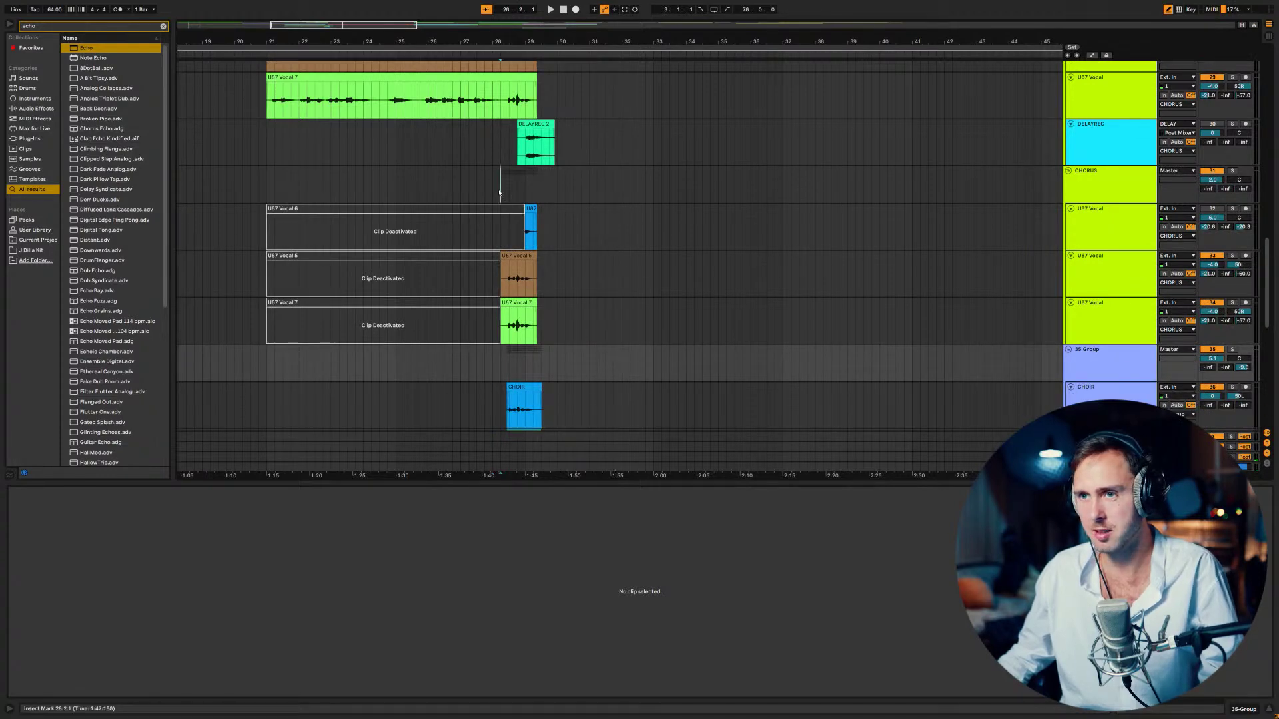
{"action": "left_click", "coordinate": [1233, 171]}
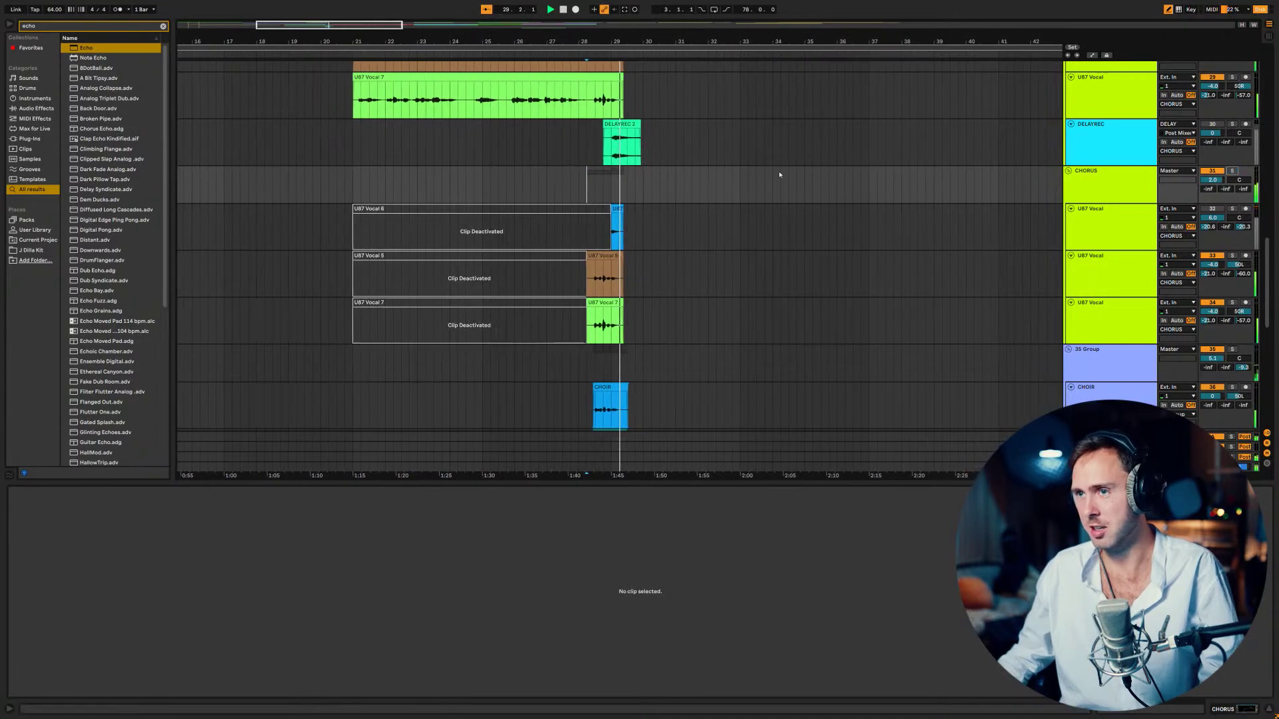
- Play through the chorus ending into the following section and view the arrangement zoomed out
{"action": "key", "text": "space"}
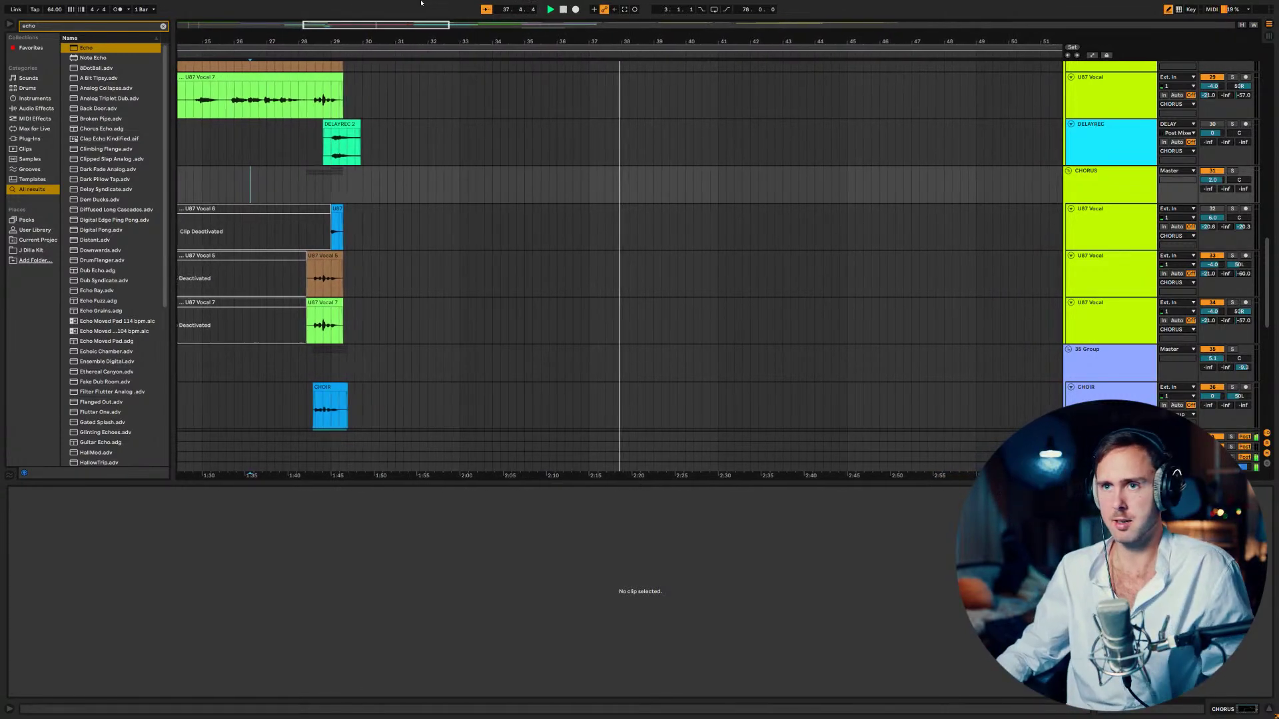
{"action": "key", "text": "minus"}
{"action": "key", "text": "minus"}
{"action": "key", "text": "minus"}
{"action": "key", "text": "minus"}
{"action": "key", "text": "minus"}
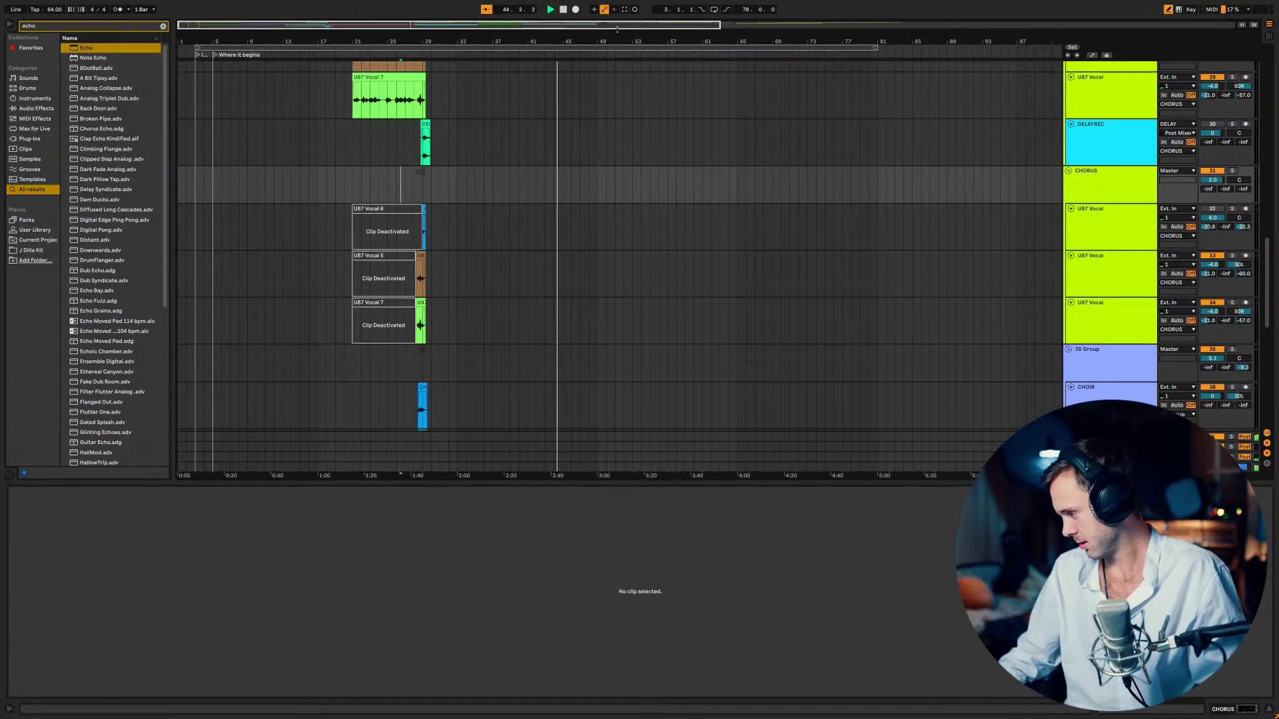
{"action": "key", "text": "space"}
{"action": "scroll", "coordinate": [200, 56], "scroll_direction": "down", "scroll_amount": 2}
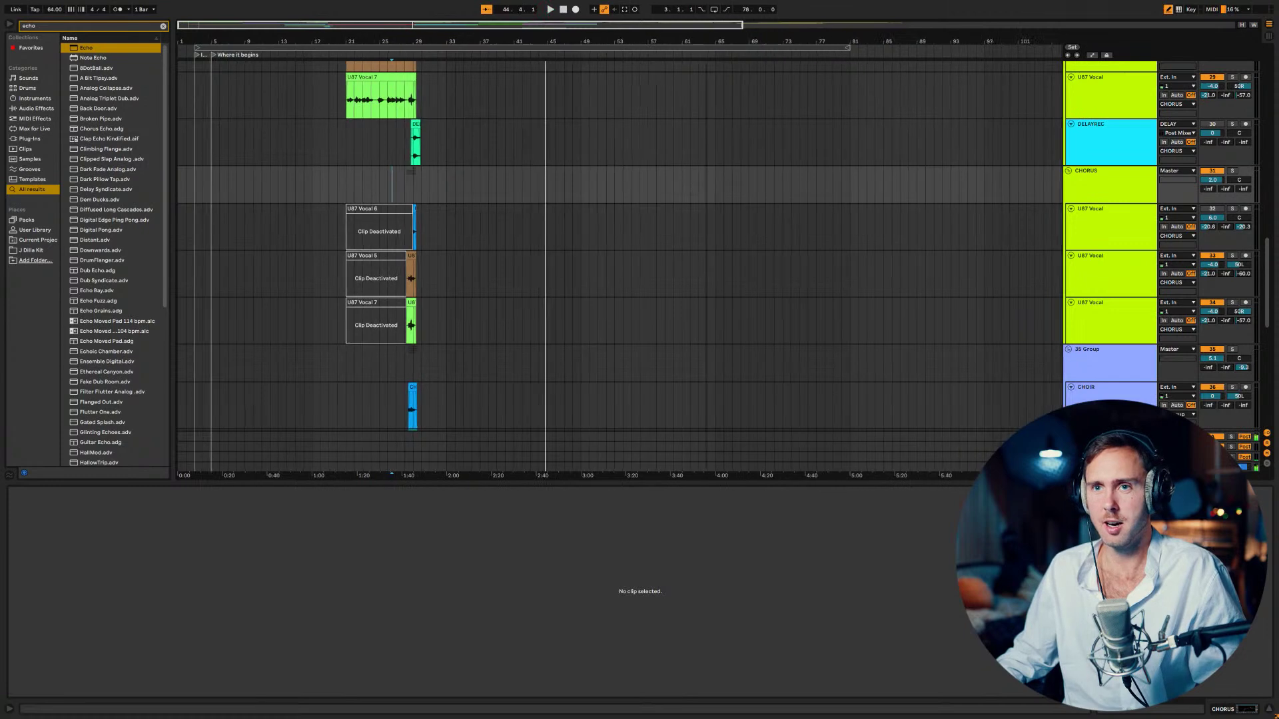
- Select the song's full range from 3.1.1 to 81.1.1, play from its start and look over the vocal, chorus and choir tracks
{"action": "left_click", "coordinate": [197, 48]}
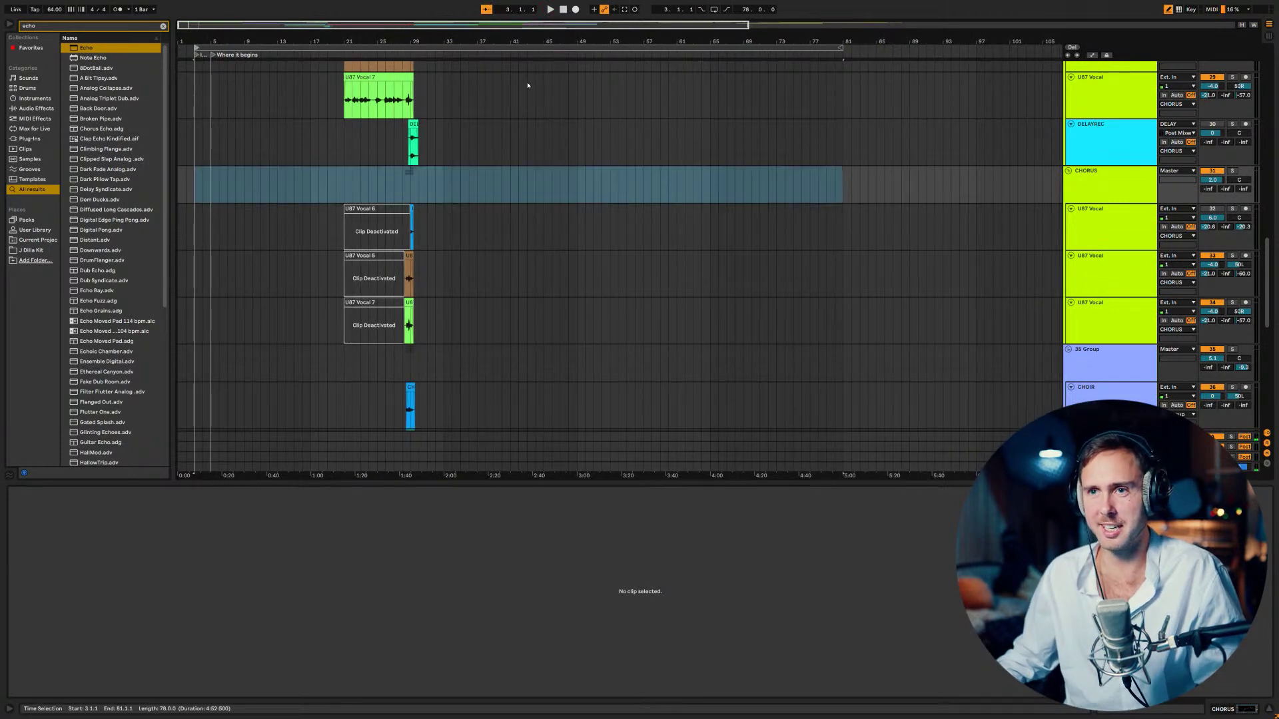
{"action": "scroll", "coordinate": [491, 206], "scroll_direction": "up", "scroll_amount": 5}
{"action": "left_click", "coordinate": [551, 9]}
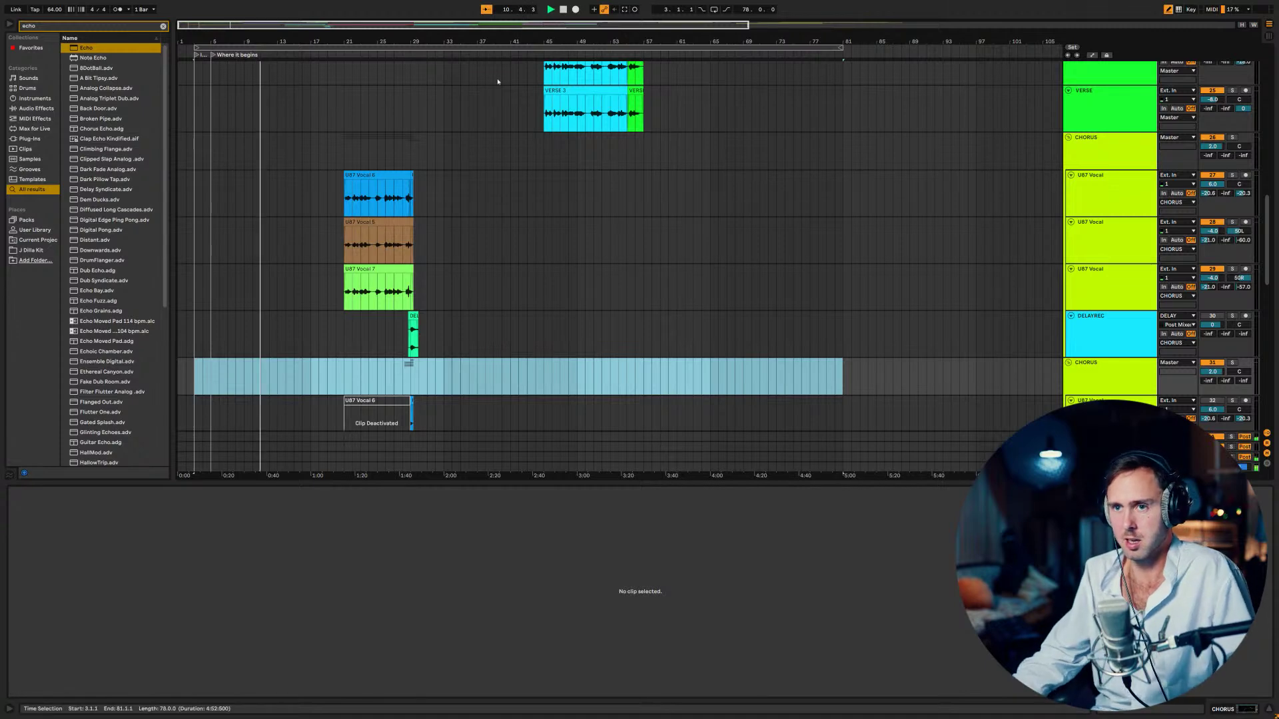
{"action": "scroll", "coordinate": [481, 273], "scroll_direction": "down", "scroll_amount": 3}
{"action": "scroll", "coordinate": [481, 273], "scroll_direction": "down", "scroll_amount": 12}
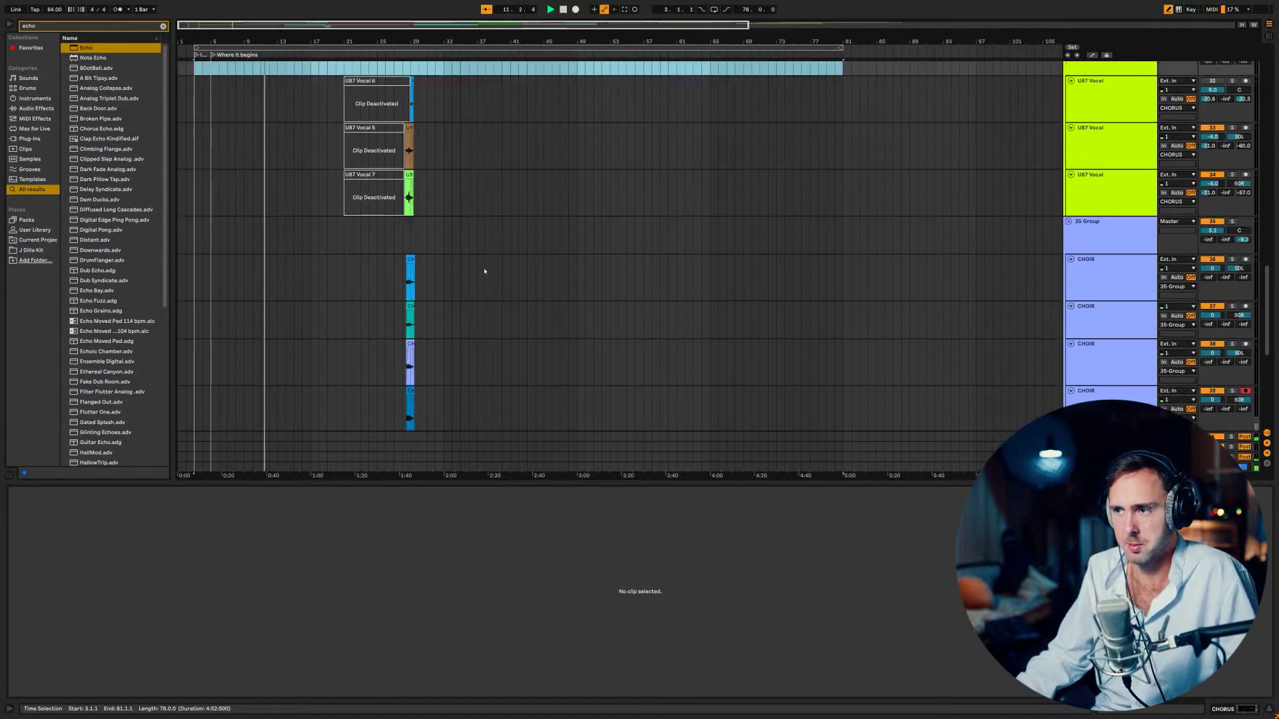
{"action": "scroll", "coordinate": [456, 276], "scroll_direction": "up", "scroll_amount": 20}
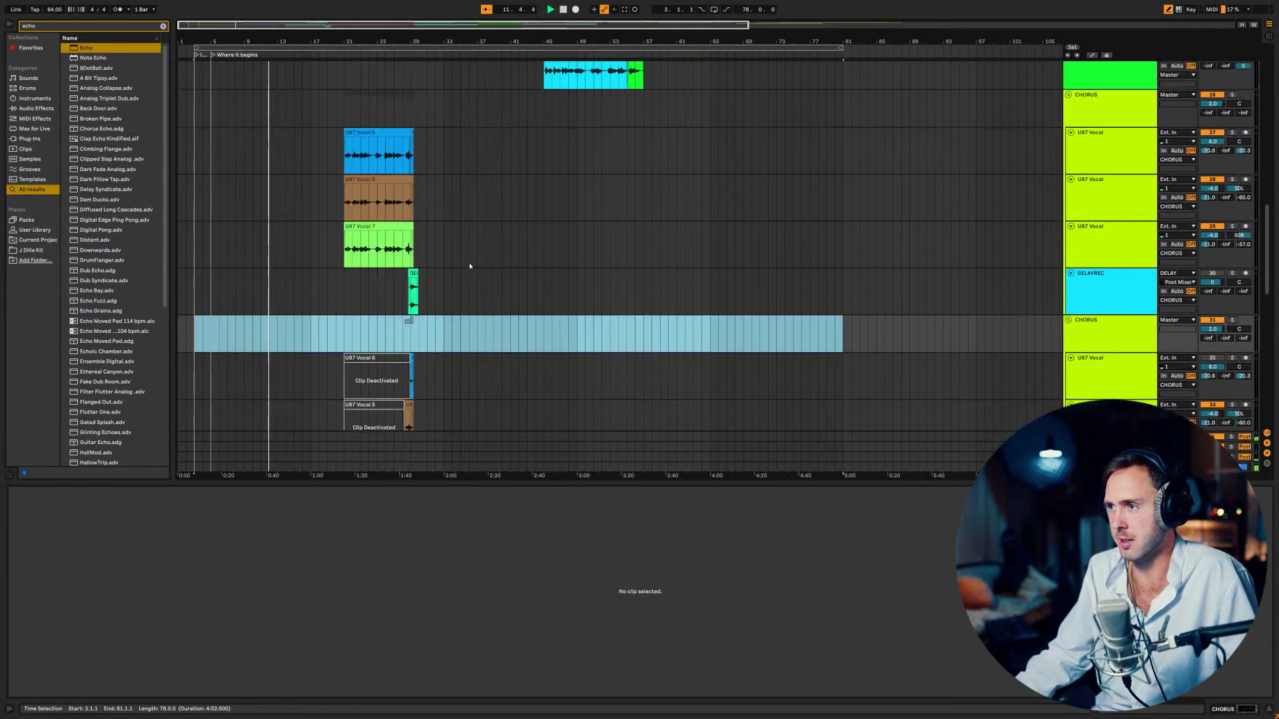
{"action": "scroll", "coordinate": [470, 266], "scroll_direction": "up", "scroll_amount": 3}
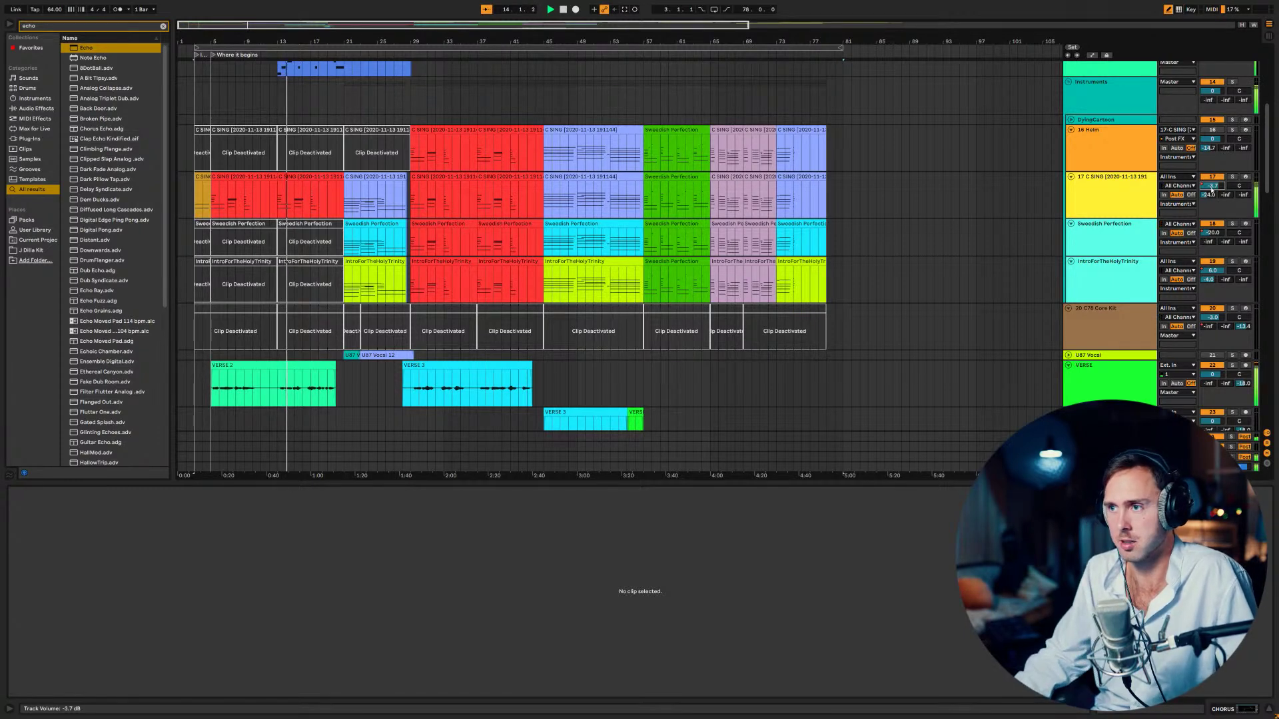
- Show the automation lanes and raise the volume of the 17 C SING track to 0.3 dB during playback
{"action": "left_click", "coordinate": [1121, 203]}
{"action": "key", "text": "a"}
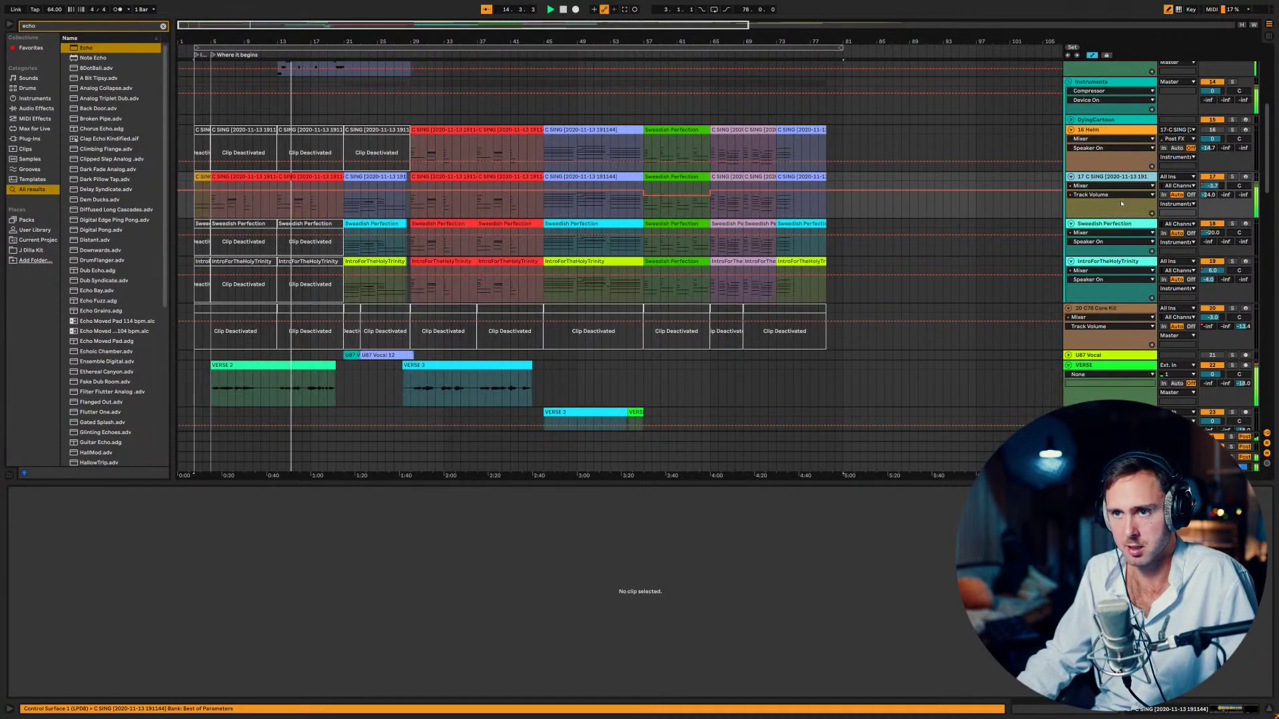
{"action": "left_click", "coordinate": [1217, 187]}
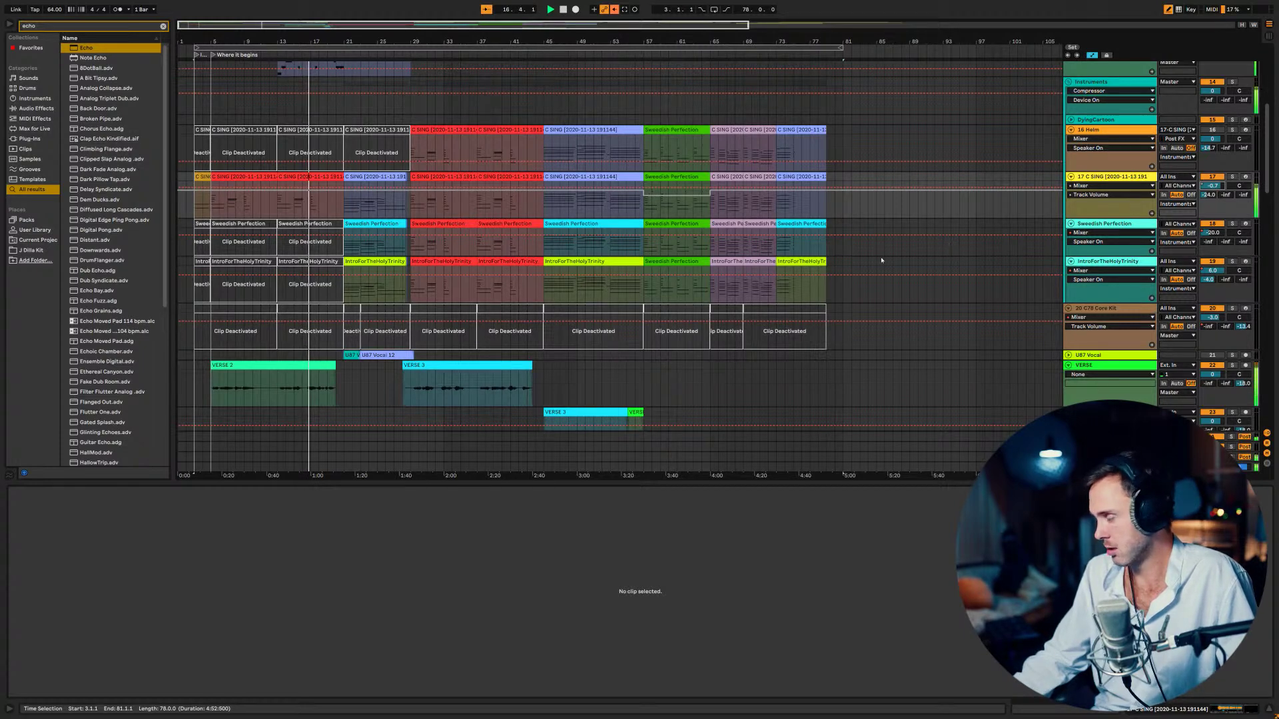
{"action": "left_click_drag", "start_coordinate": [1211, 191], "coordinate": [1211, 187]}
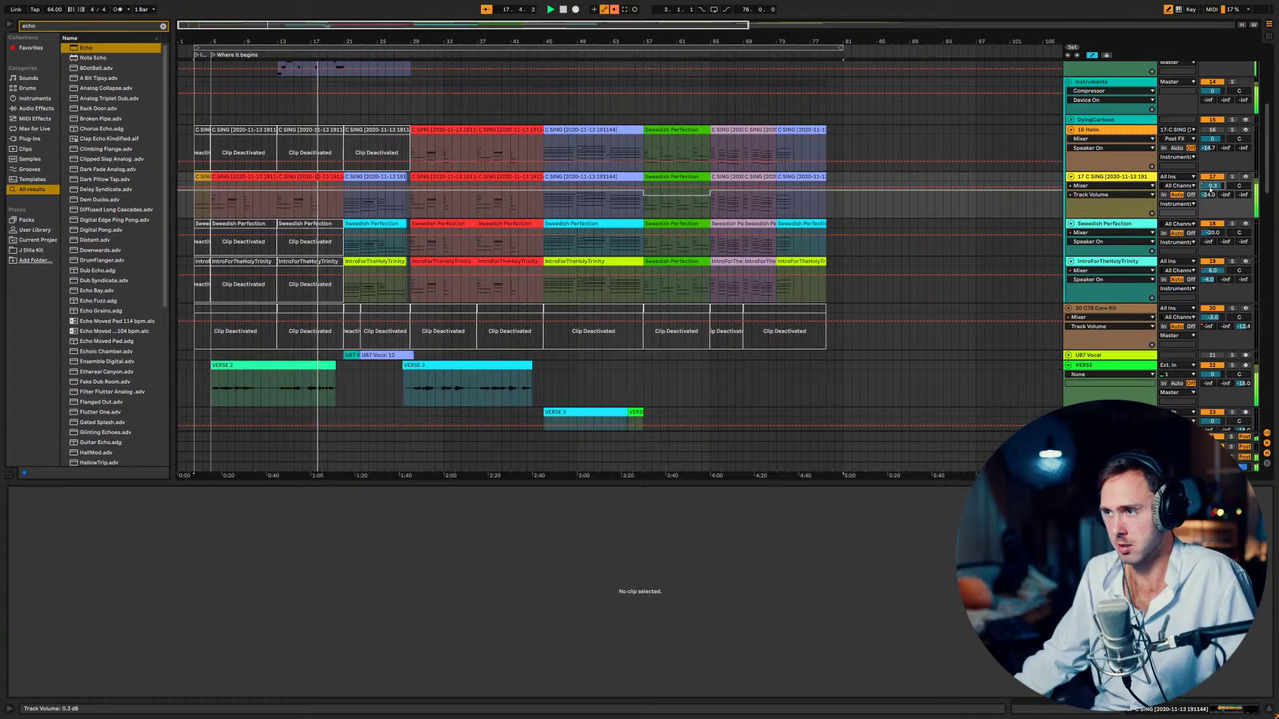
- Hide the automation lanes and clear the browser's search term
{"action": "scroll", "coordinate": [650, 290], "scroll_direction": "up", "scroll_amount": 2}
{"action": "scroll", "coordinate": [650, 290], "scroll_direction": "up", "scroll_amount": 3}
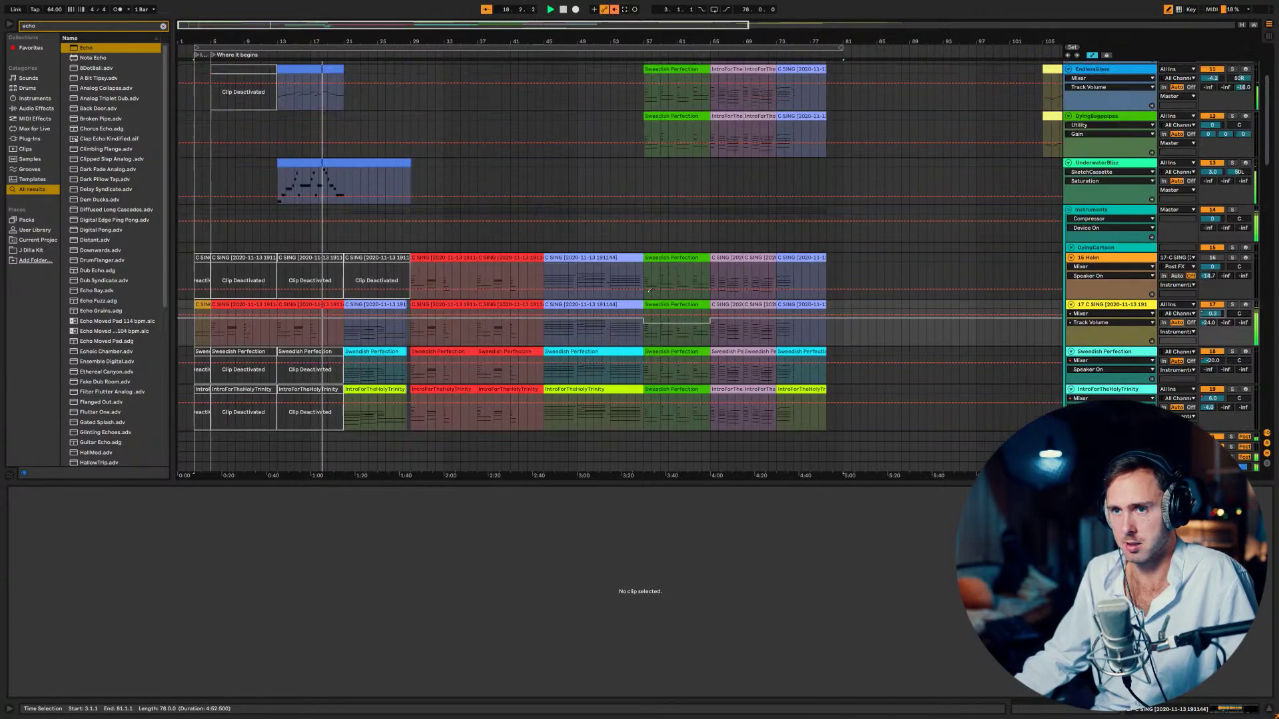
{"action": "scroll", "coordinate": [650, 290], "scroll_direction": "up", "scroll_amount": 2}
{"action": "scroll", "coordinate": [649, 290], "scroll_direction": "down", "scroll_amount": 8}
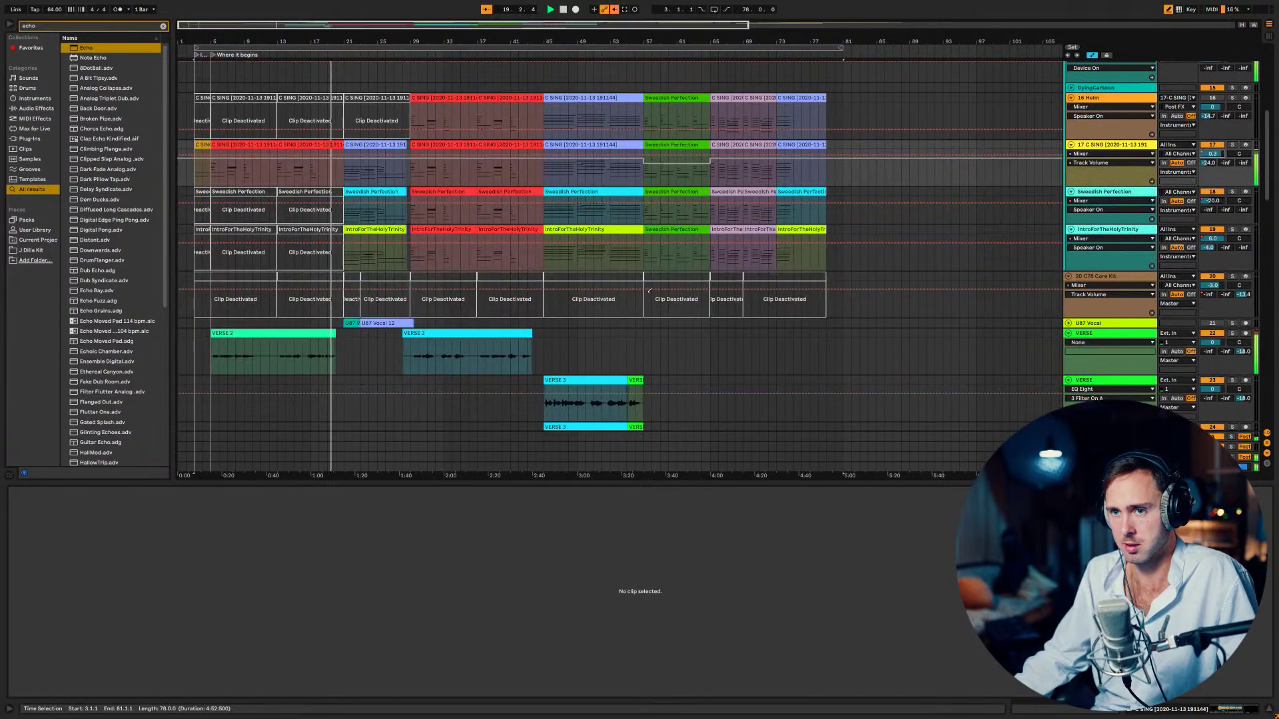
{"action": "scroll", "coordinate": [650, 291], "scroll_direction": "down", "scroll_amount": 1}
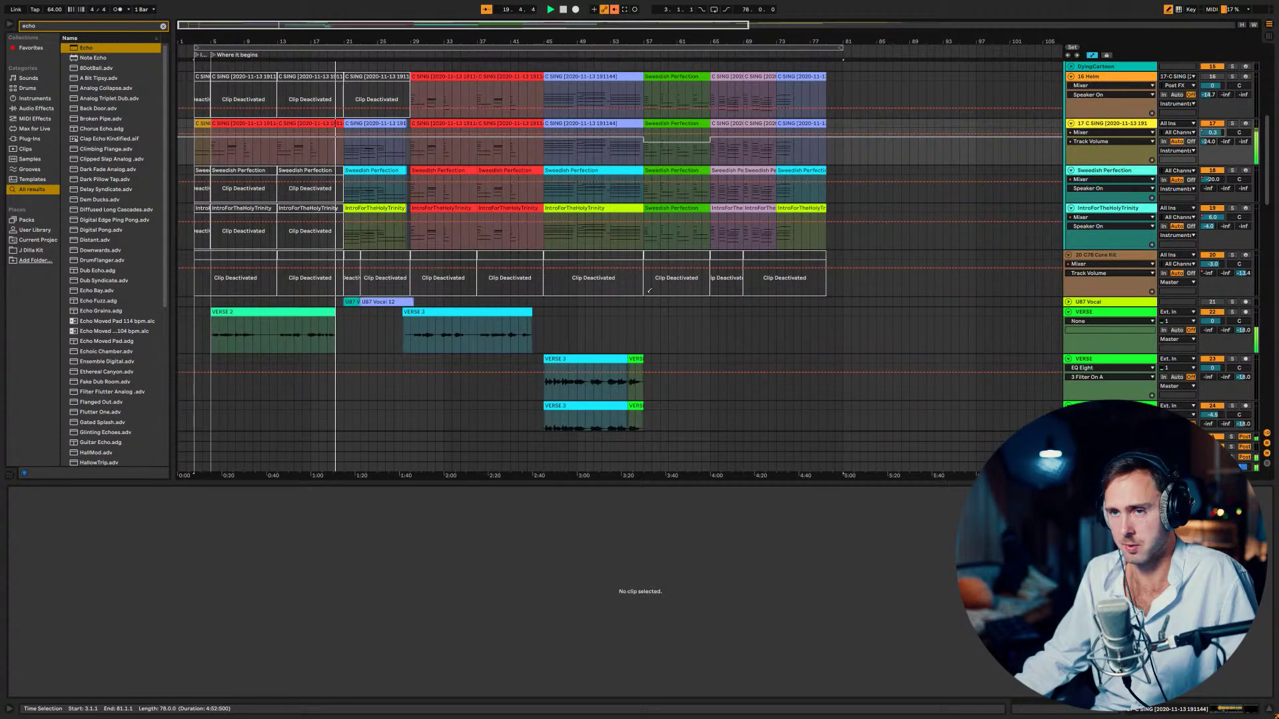
{"action": "scroll", "coordinate": [775, 244], "scroll_direction": "up", "scroll_amount": 3}
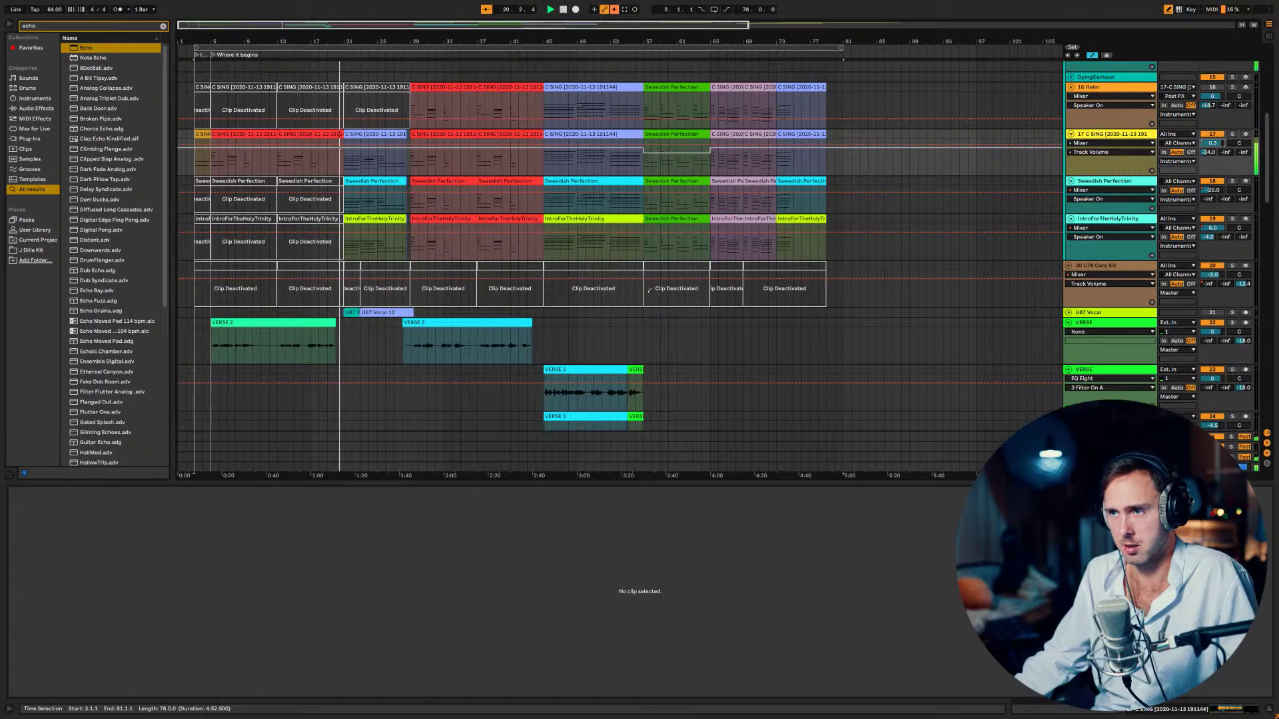
{"action": "key", "text": "a"}
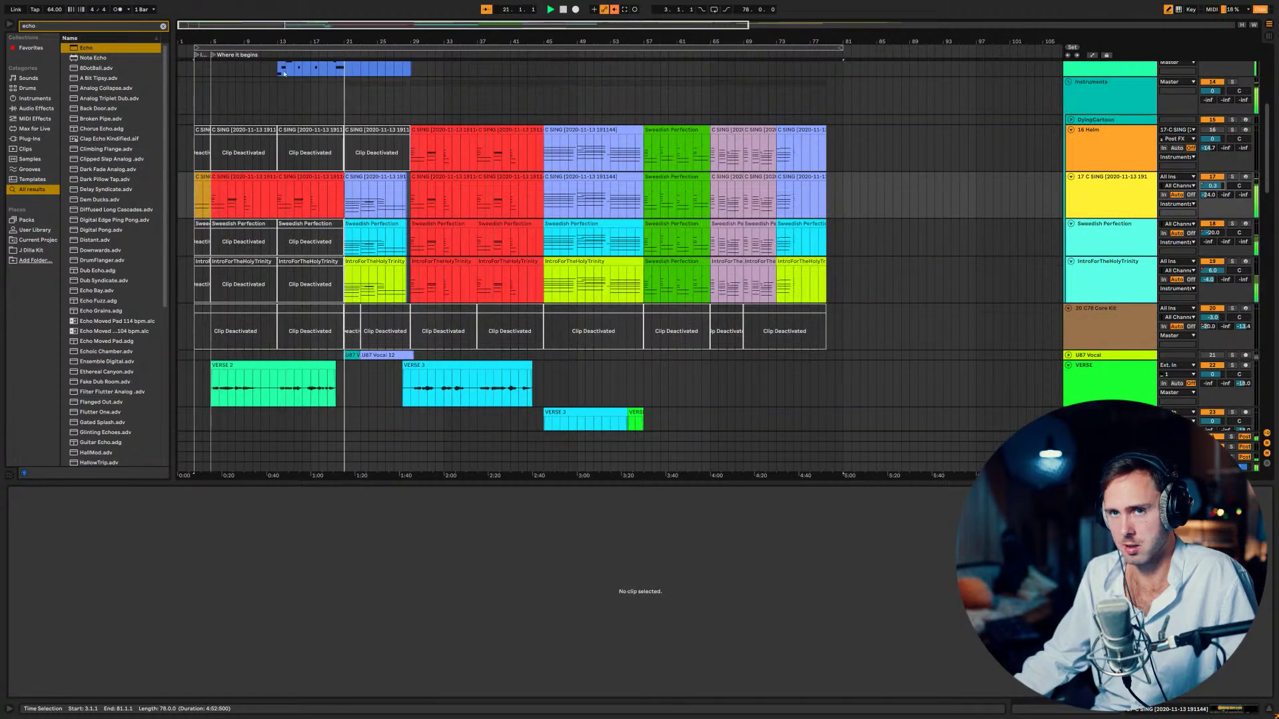
{"action": "left_click", "coordinate": [163, 27]}
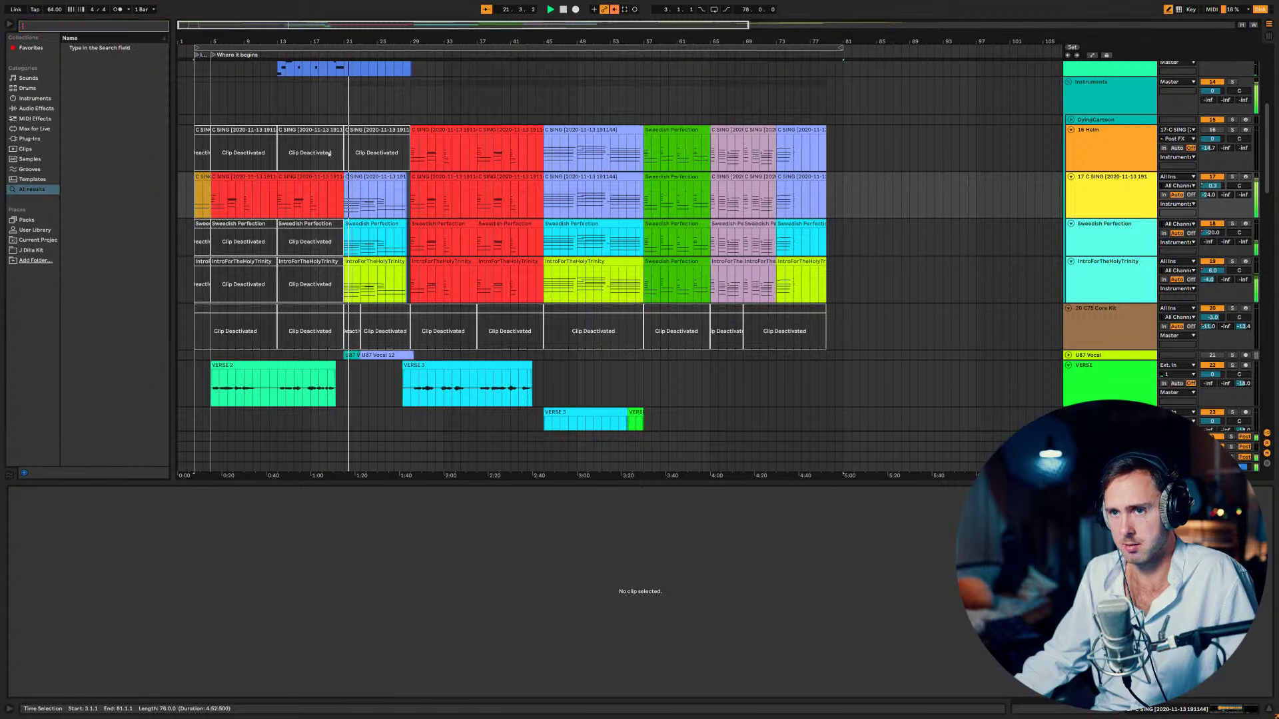
- Delete the volume automation of the 17 C SING track and raise its volume to 2.3 dB
{"action": "scroll", "coordinate": [406, 212], "scroll_direction": "down", "scroll_amount": 2}
{"action": "scroll", "coordinate": [406, 212], "scroll_direction": "down", "scroll_amount": 2}
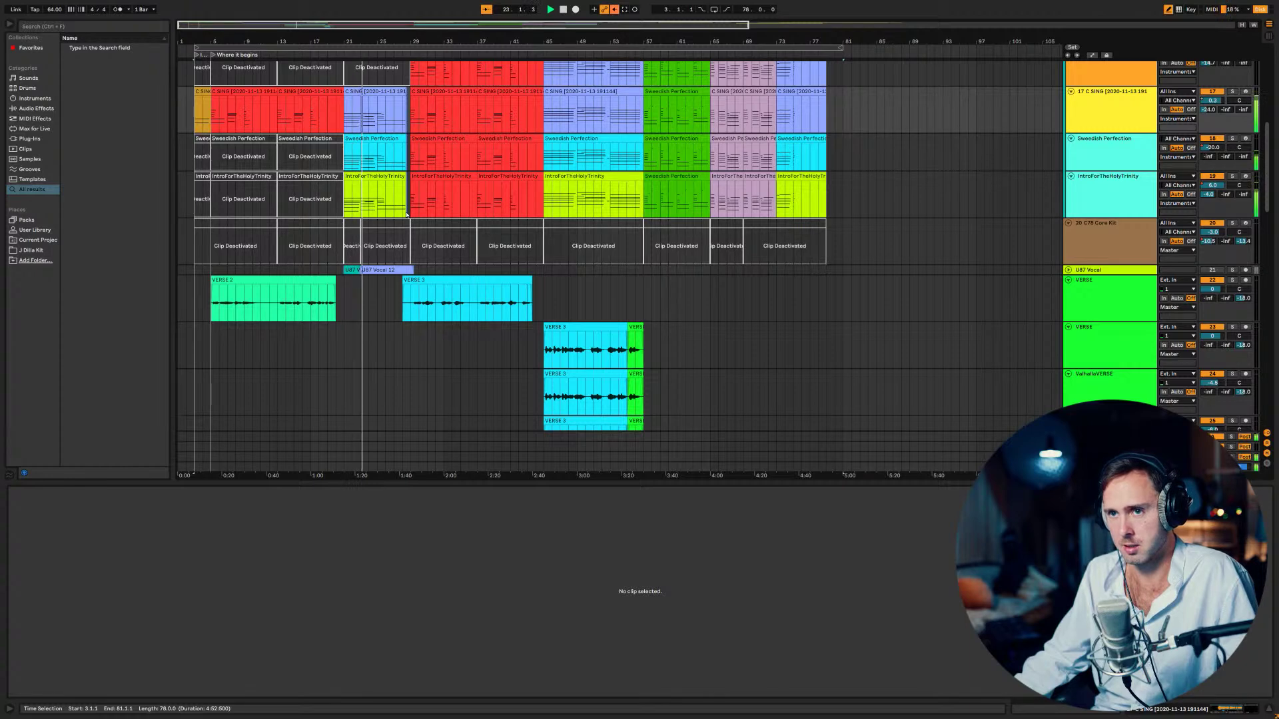
{"action": "scroll", "coordinate": [406, 214], "scroll_direction": "up", "scroll_amount": 2}
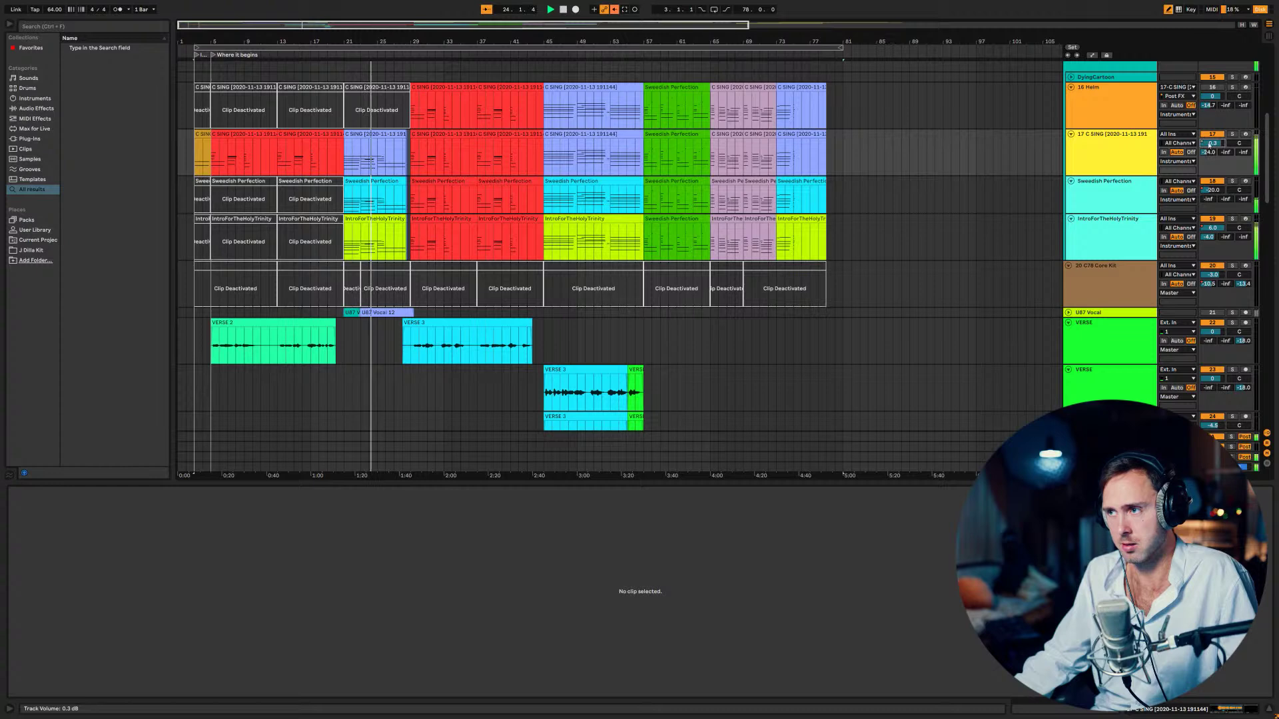
{"action": "right_click", "coordinate": [1210, 144]}
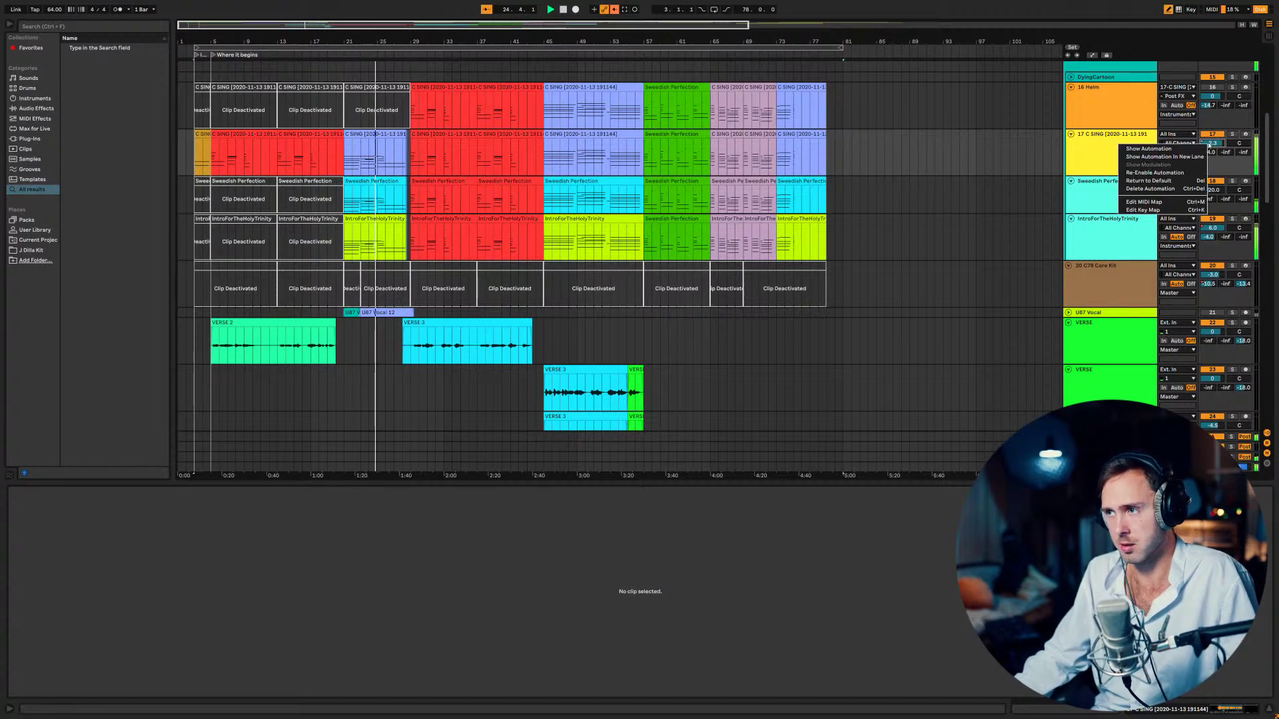
{"action": "left_click", "coordinate": [1169, 190]}
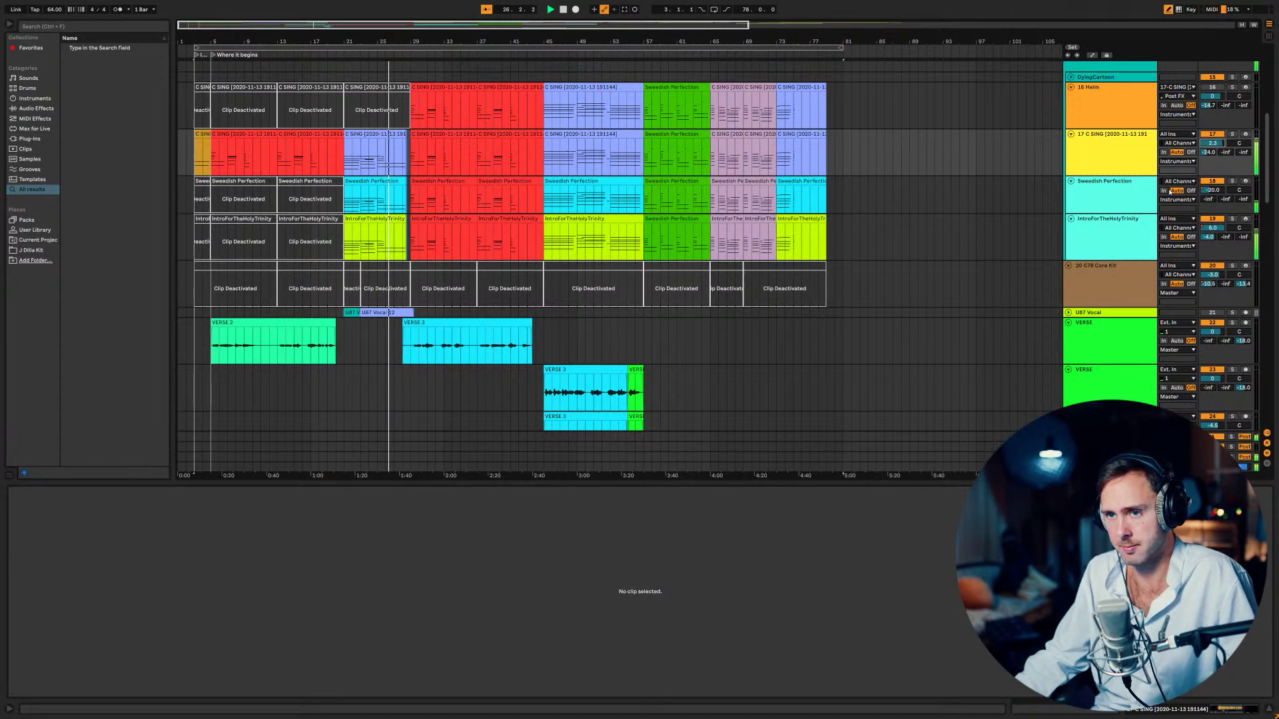
- Follow the playback close up from the chorus ending through both following verse sections, examining the instrument and VERSE clips
{"action": "left_click_drag", "start_coordinate": [404, 23], "coordinate": [390, 107]}
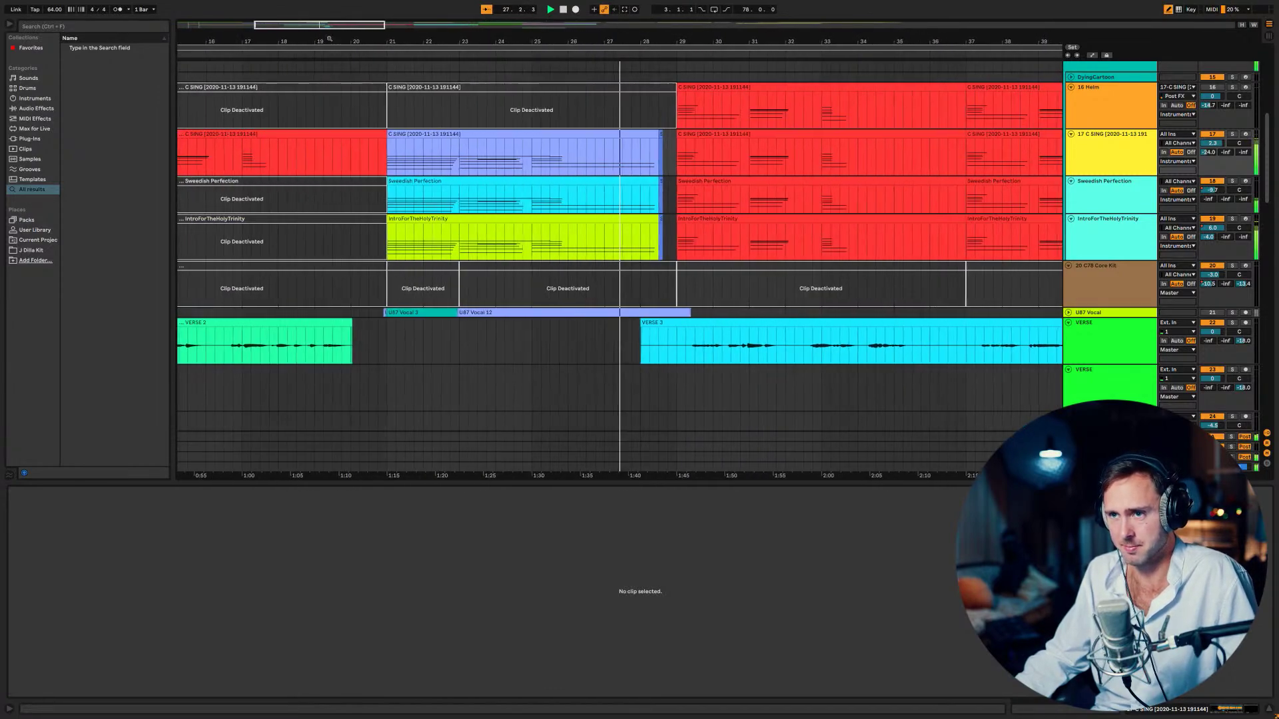
{"action": "scroll", "coordinate": [740, 284], "scroll_direction": "down", "scroll_amount": 2}
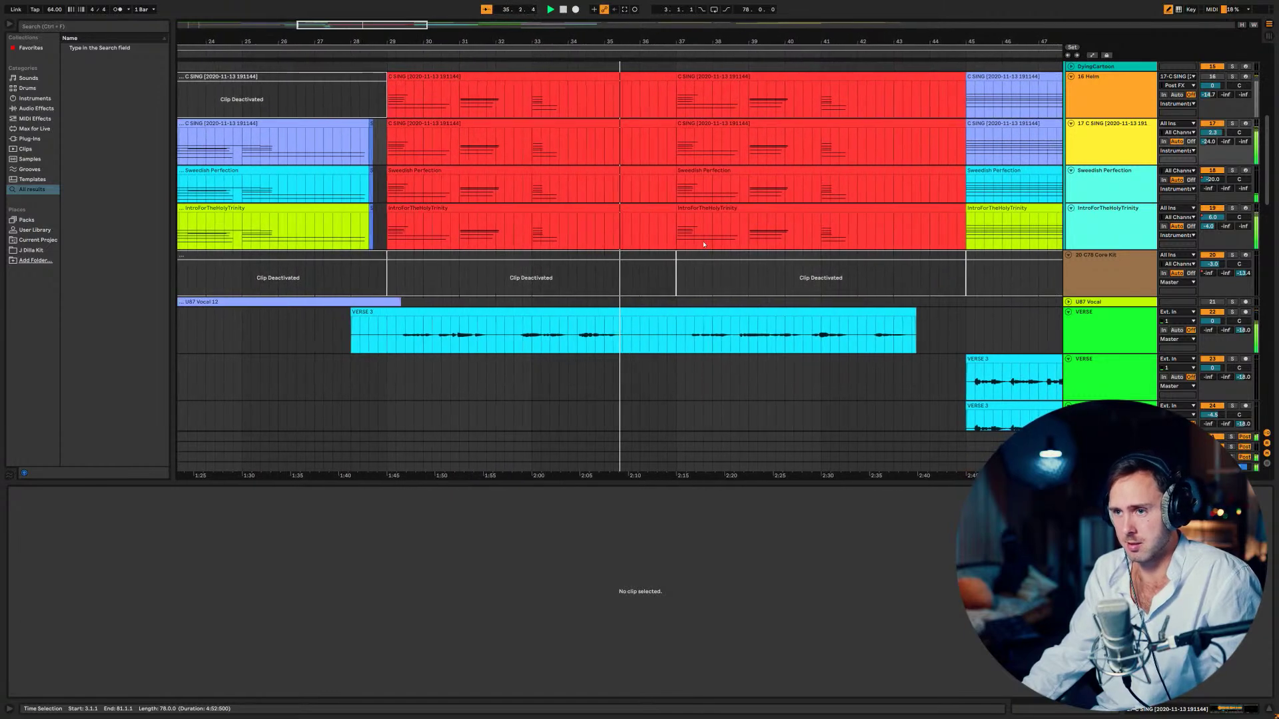
{"action": "scroll", "coordinate": [704, 245], "scroll_direction": "up", "scroll_amount": 1}
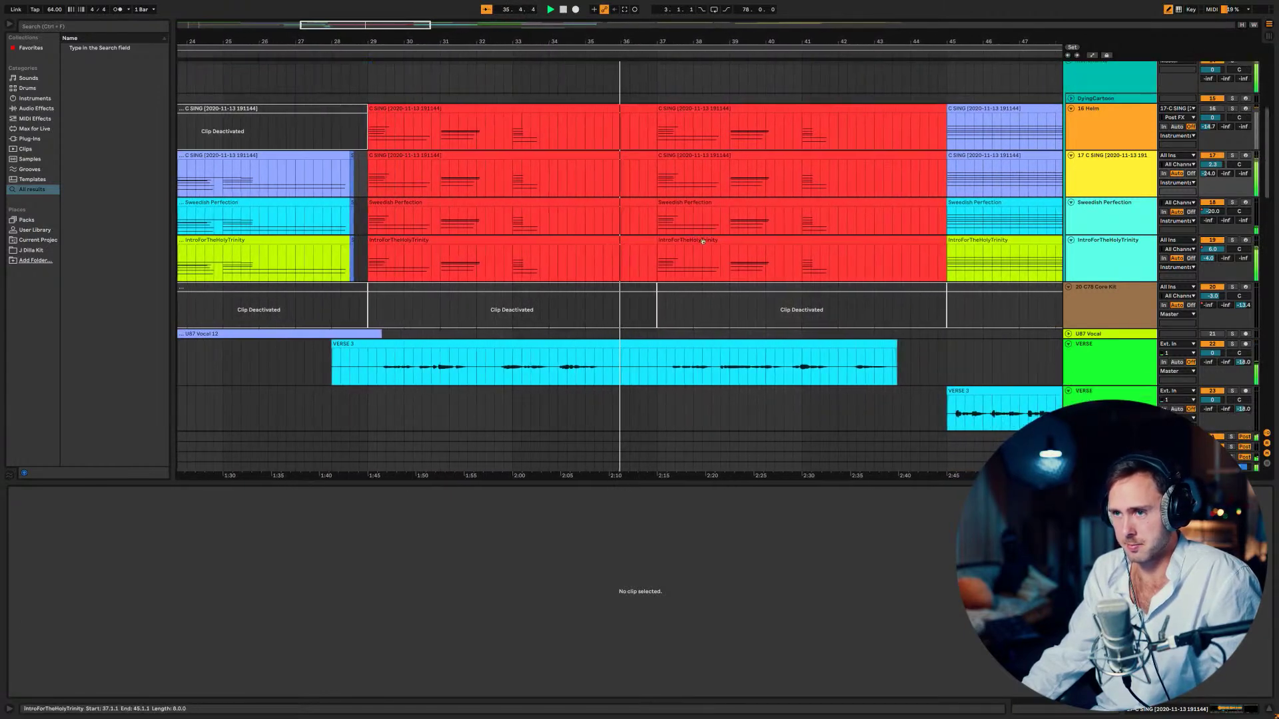
{"action": "scroll", "coordinate": [703, 243], "scroll_direction": "down", "scroll_amount": 1}
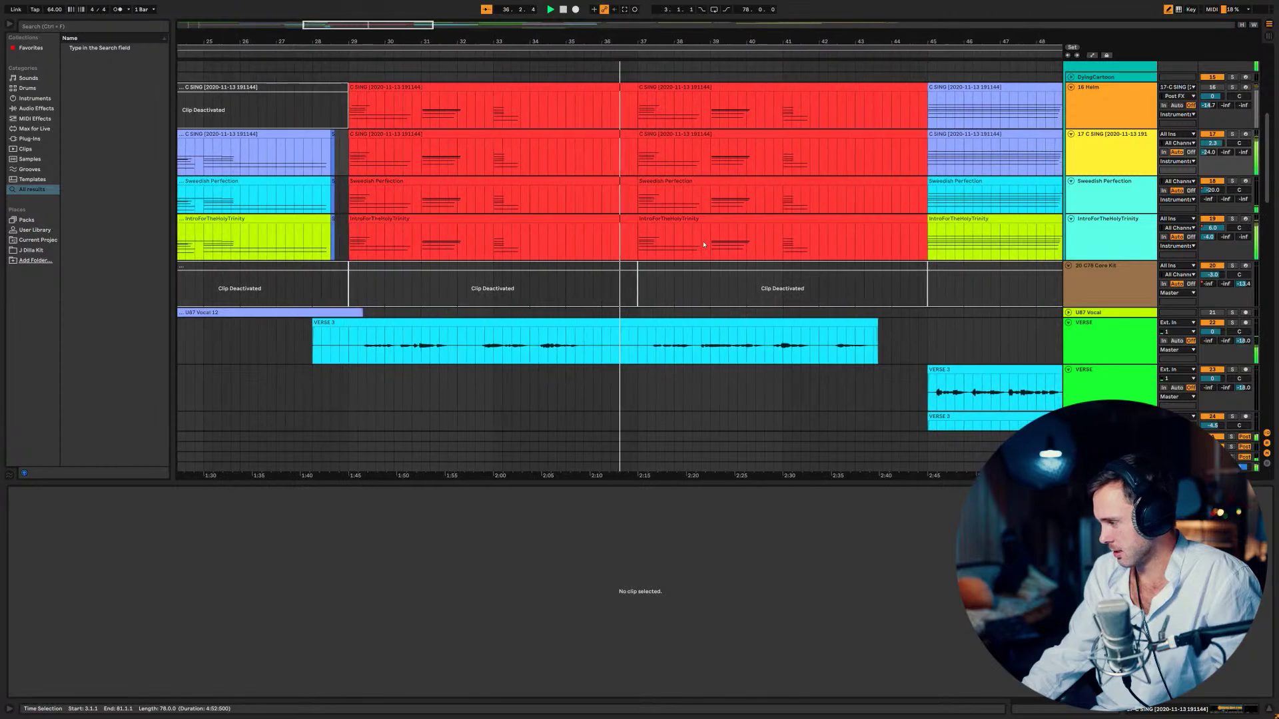
{"action": "scroll", "coordinate": [703, 244], "scroll_direction": "down", "scroll_amount": 1}
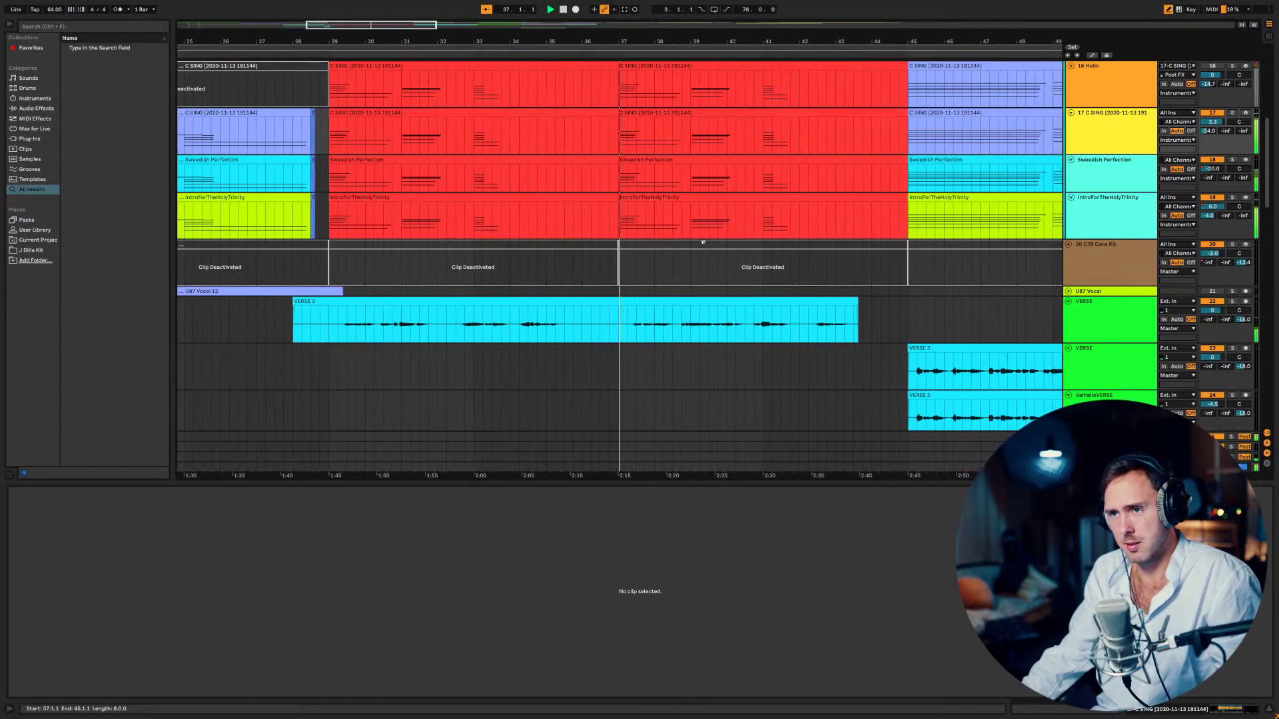
{"action": "scroll", "coordinate": [703, 243], "scroll_direction": "up", "scroll_amount": 1}
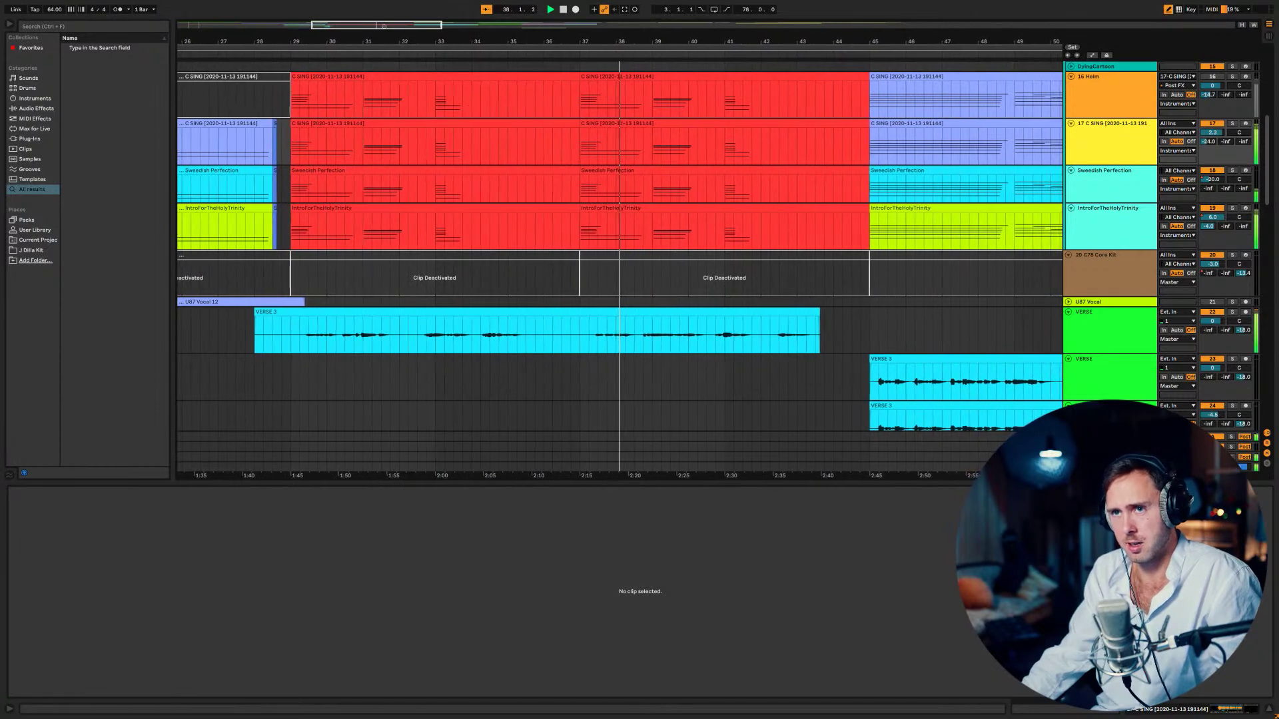
{"action": "left_click_drag", "start_coordinate": [453, 25], "coordinate": [456, 72]}
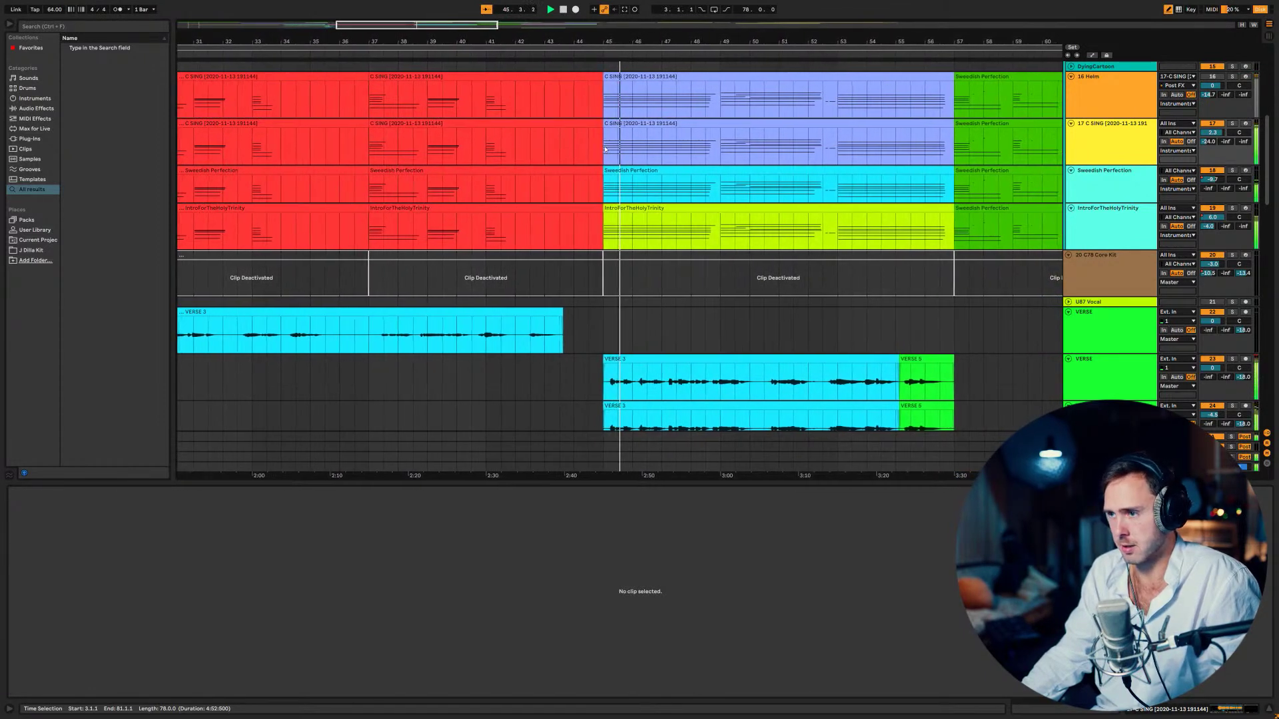
{"action": "scroll", "coordinate": [654, 206], "scroll_direction": "down", "scroll_amount": 5}
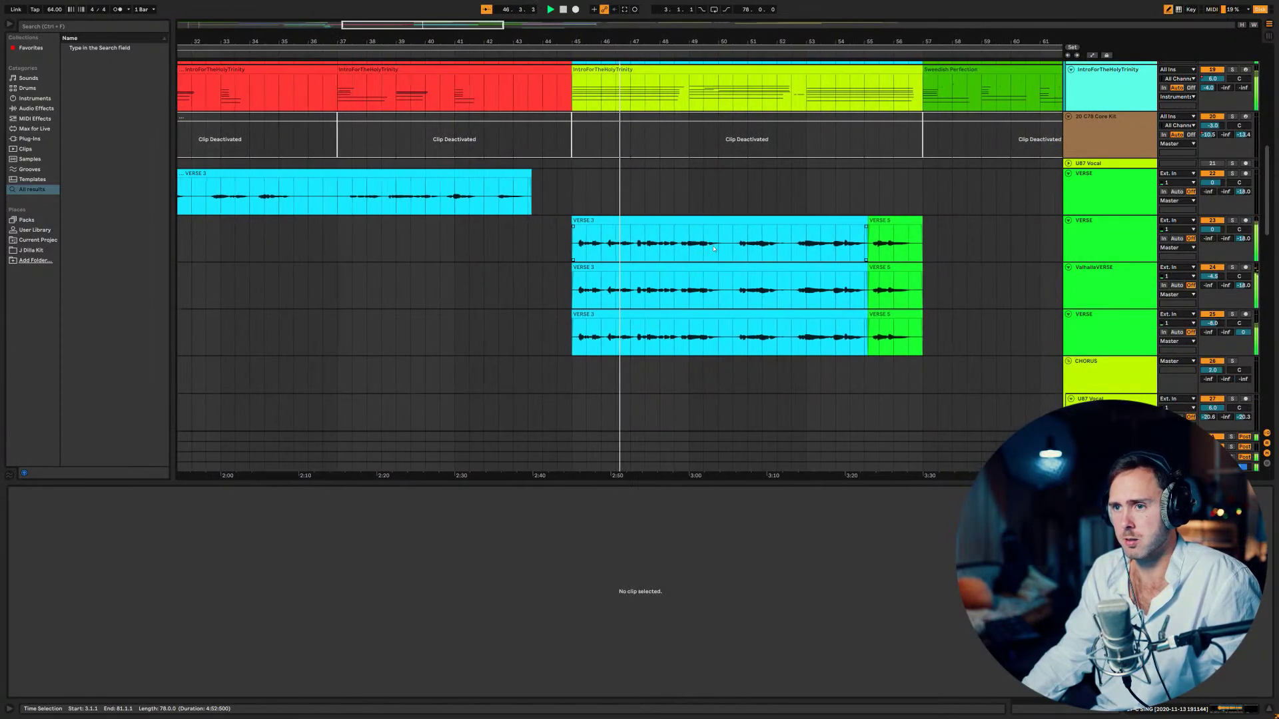
{"action": "scroll", "coordinate": [716, 241], "scroll_direction": "up", "scroll_amount": 2}
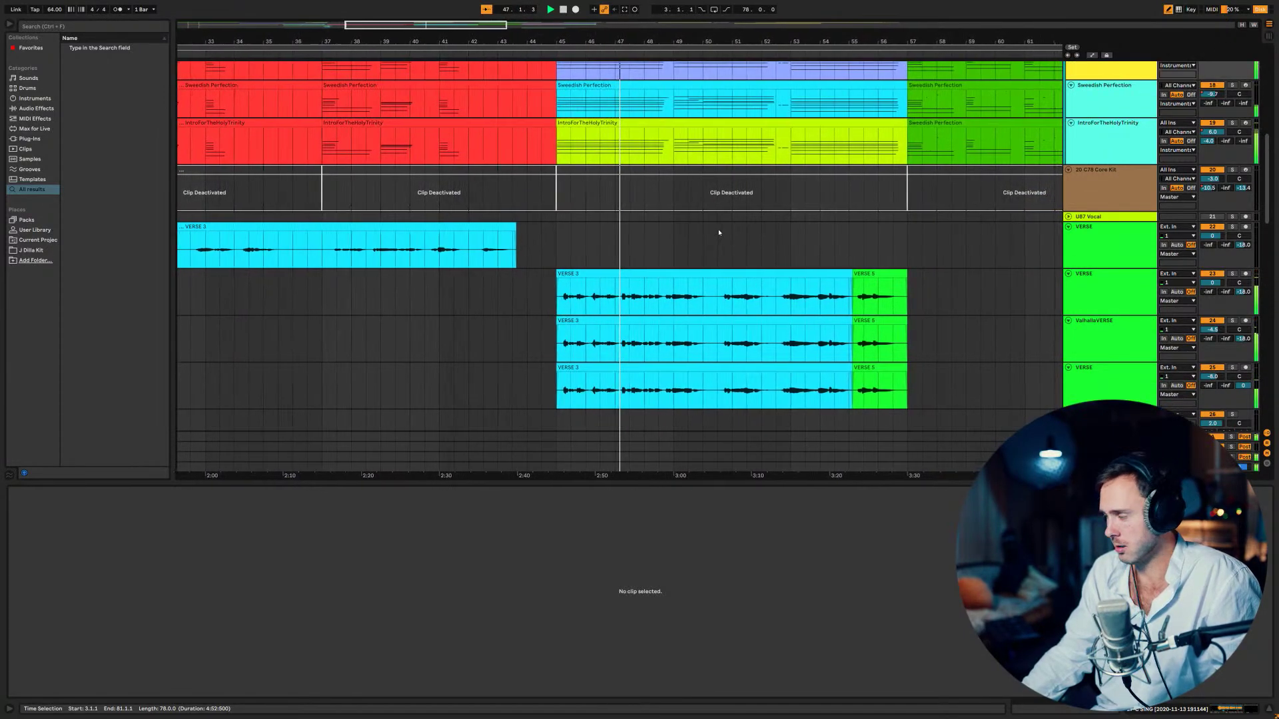
{"action": "scroll", "coordinate": [718, 233], "scroll_direction": "up", "scroll_amount": 1}
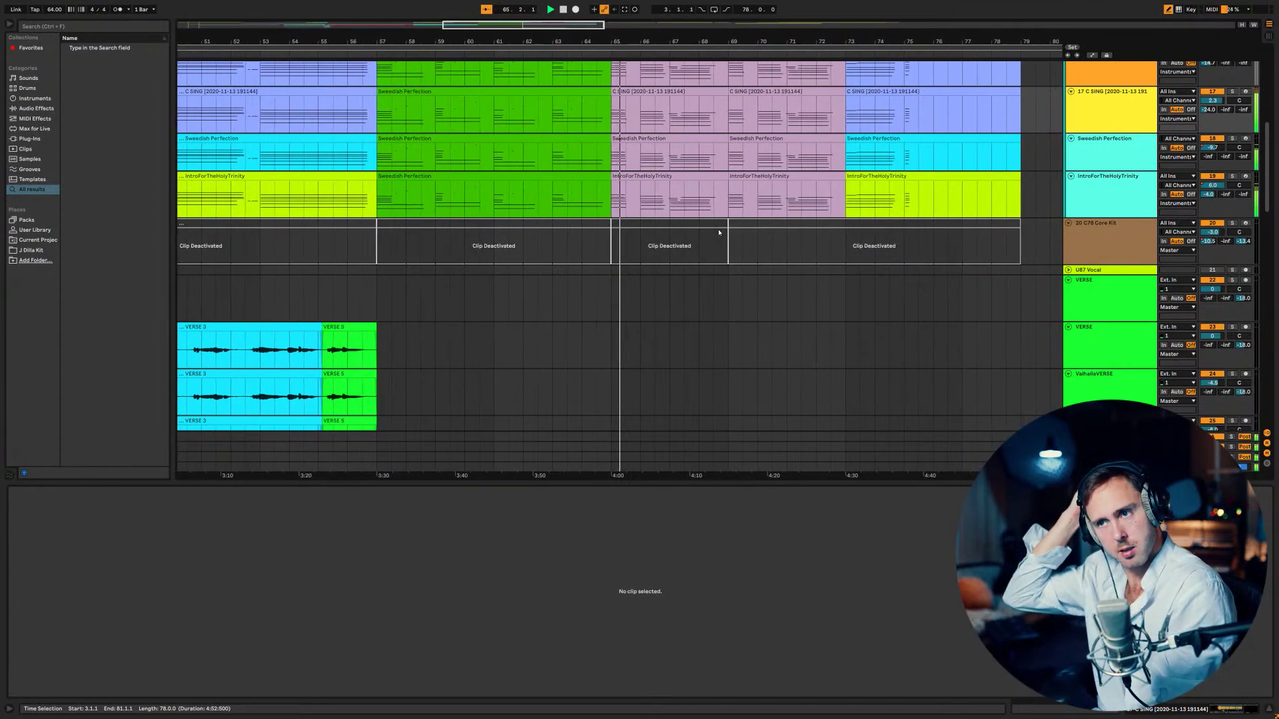
- Examine the vocal, chorus and instrument tracks while the song's last section plays to its end at 81.1.1
{"action": "scroll", "coordinate": [720, 232], "scroll_direction": "down", "scroll_amount": 10}
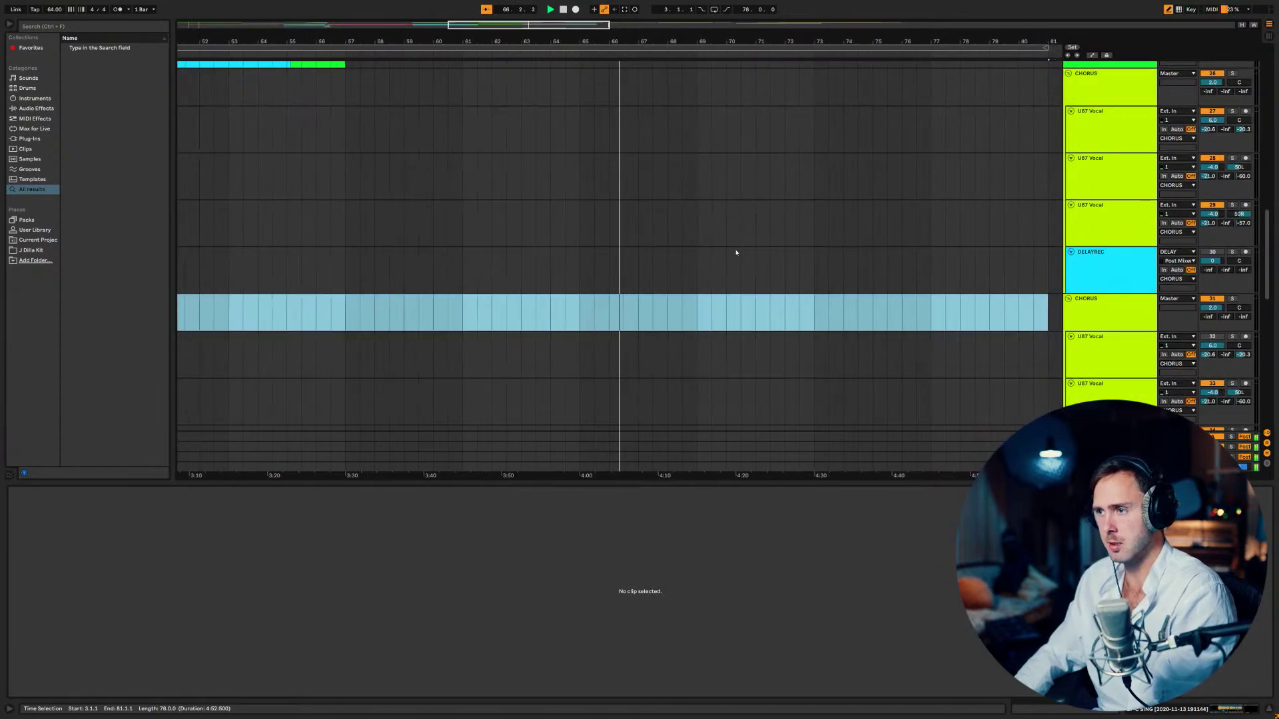
{"action": "scroll", "coordinate": [737, 254], "scroll_direction": "down", "scroll_amount": 5}
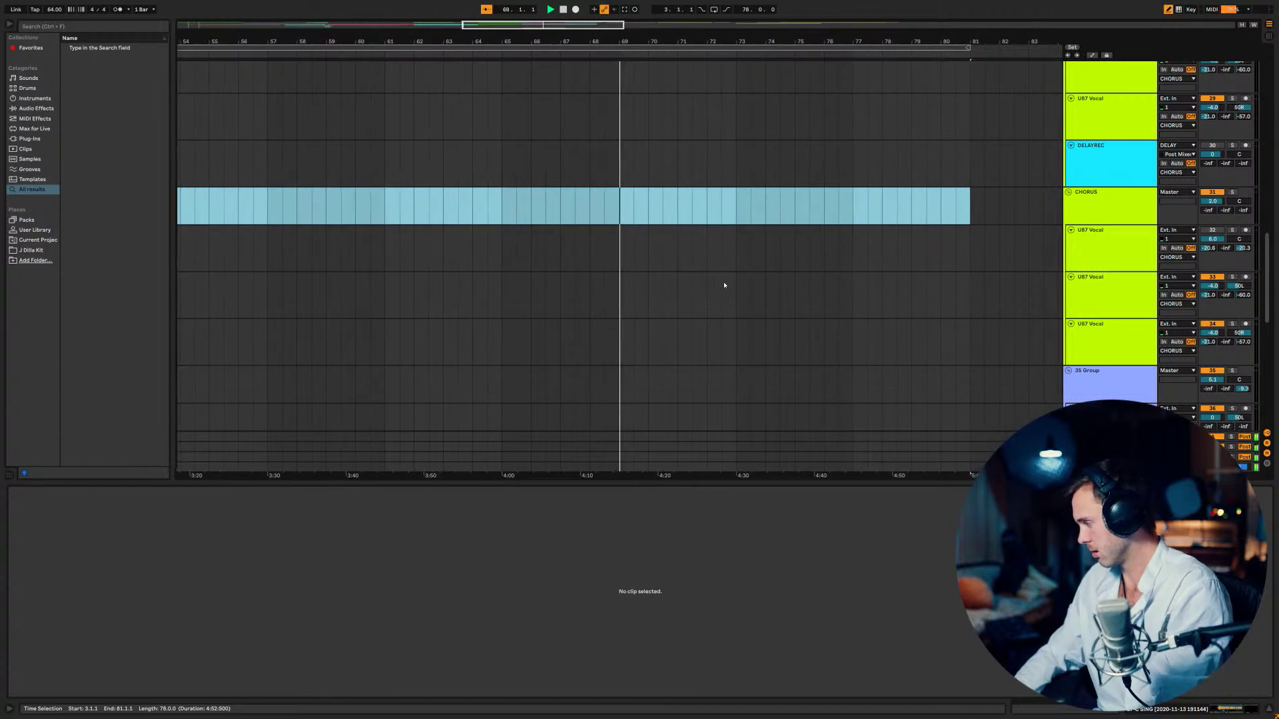
{"action": "scroll", "coordinate": [725, 285], "scroll_direction": "up", "scroll_amount": 6}
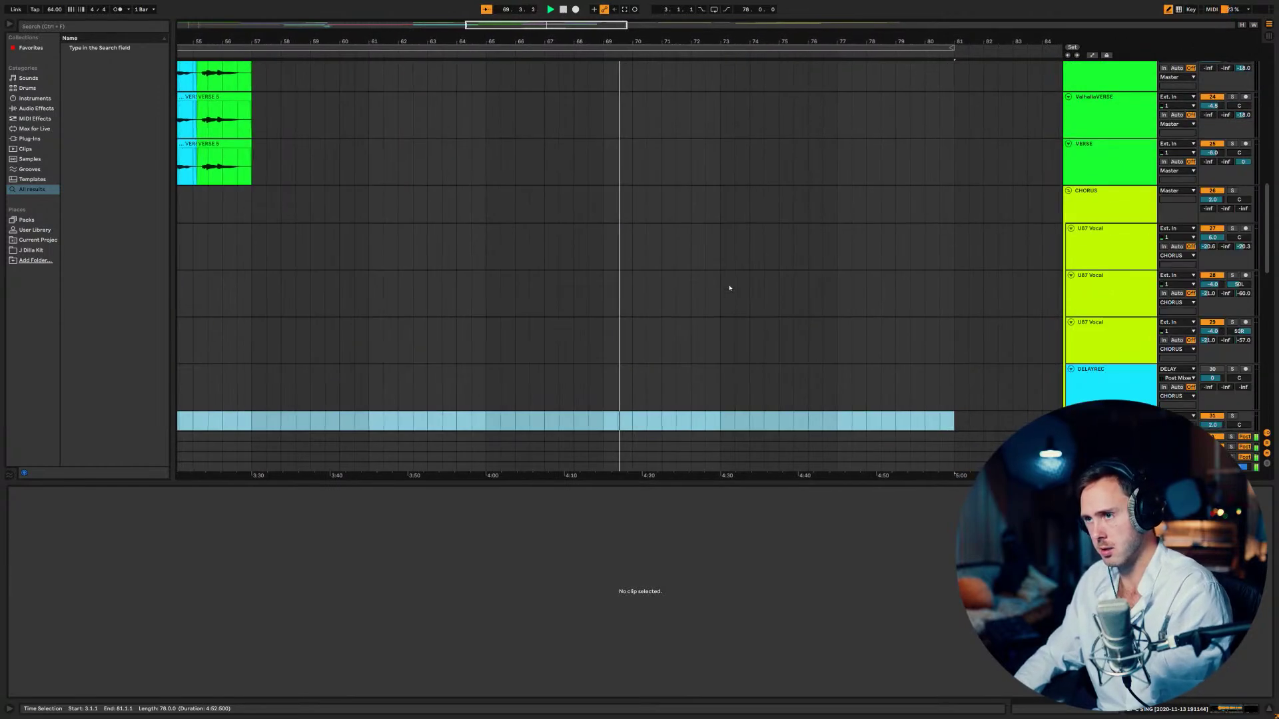
{"action": "scroll", "coordinate": [729, 288], "scroll_direction": "up", "scroll_amount": 4}
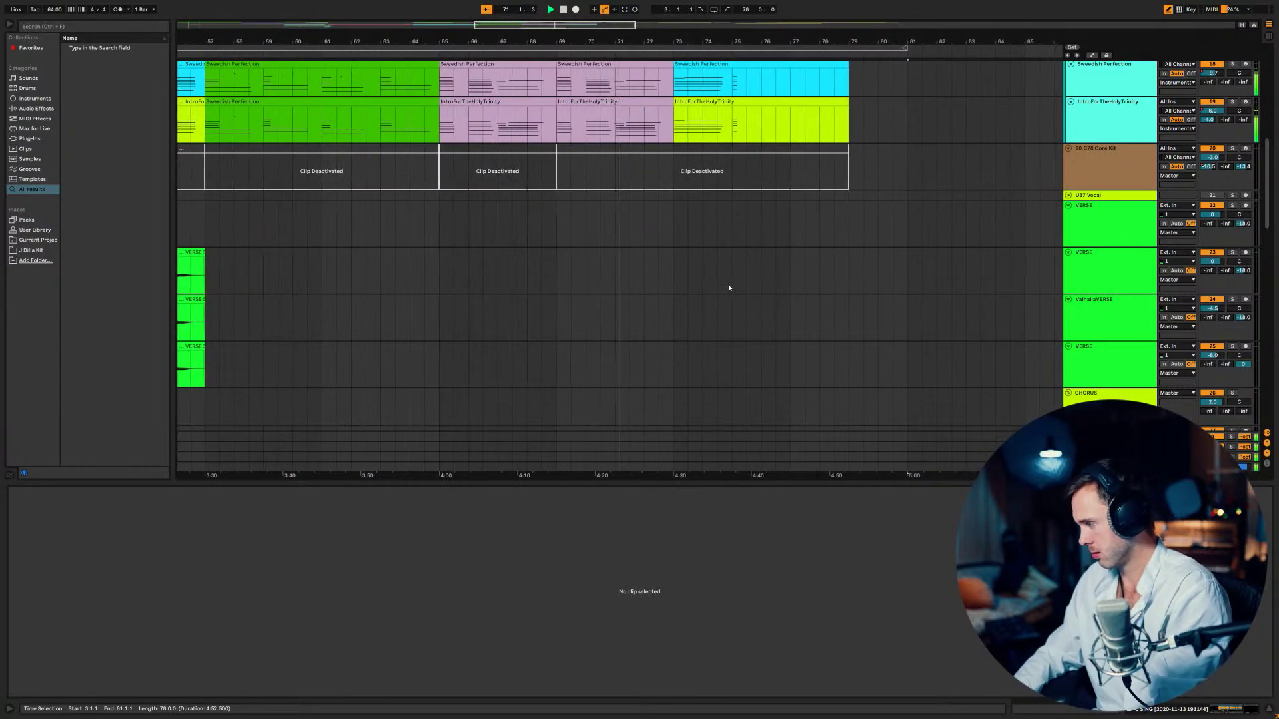
{"action": "scroll", "coordinate": [728, 287], "scroll_direction": "up", "scroll_amount": 5}
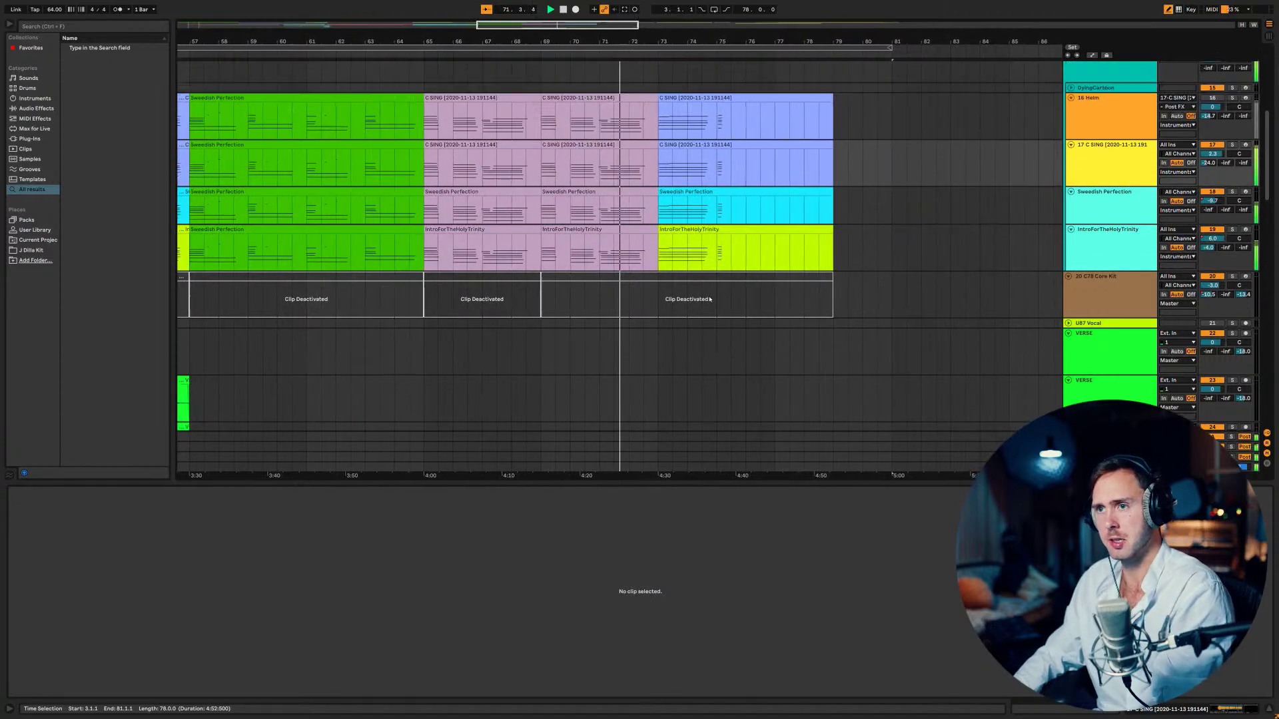
{"action": "scroll", "coordinate": [709, 296], "scroll_direction": "up", "scroll_amount": 1}
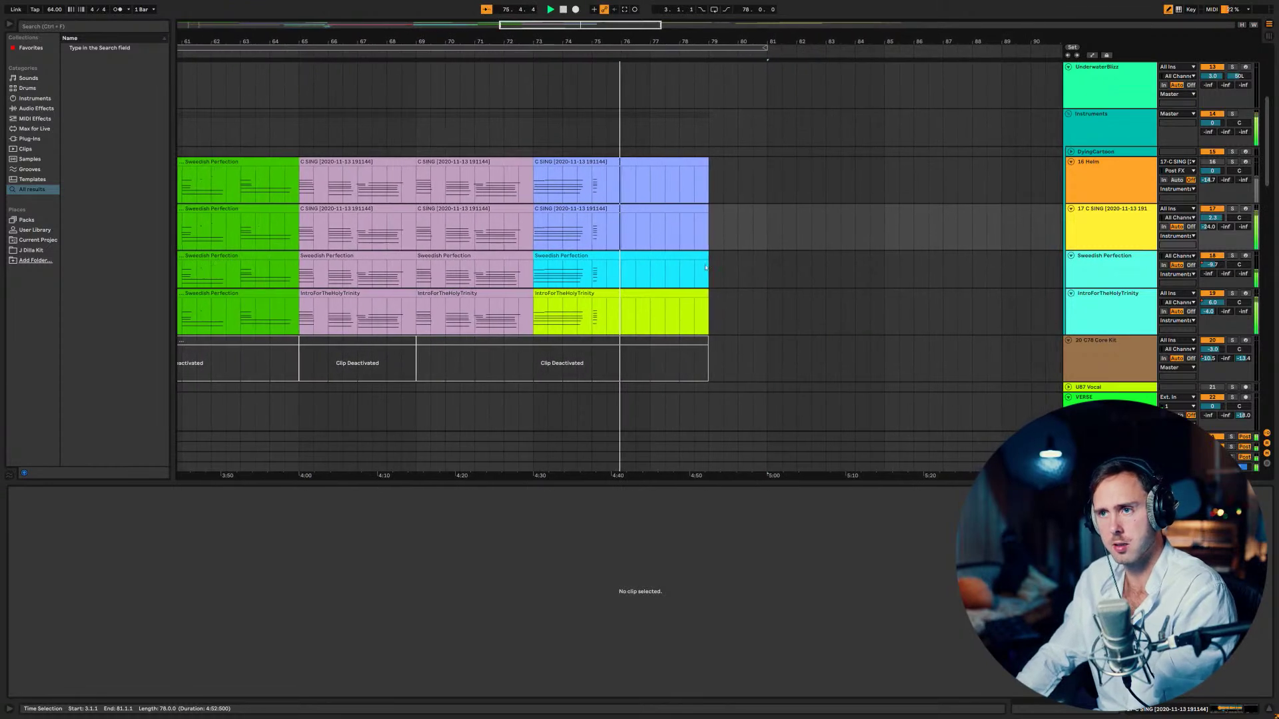
{"action": "scroll", "coordinate": [699, 200], "scroll_direction": "up", "scroll_amount": 5}
{"action": "scroll", "coordinate": [700, 191], "scroll_direction": "down", "scroll_amount": 2}
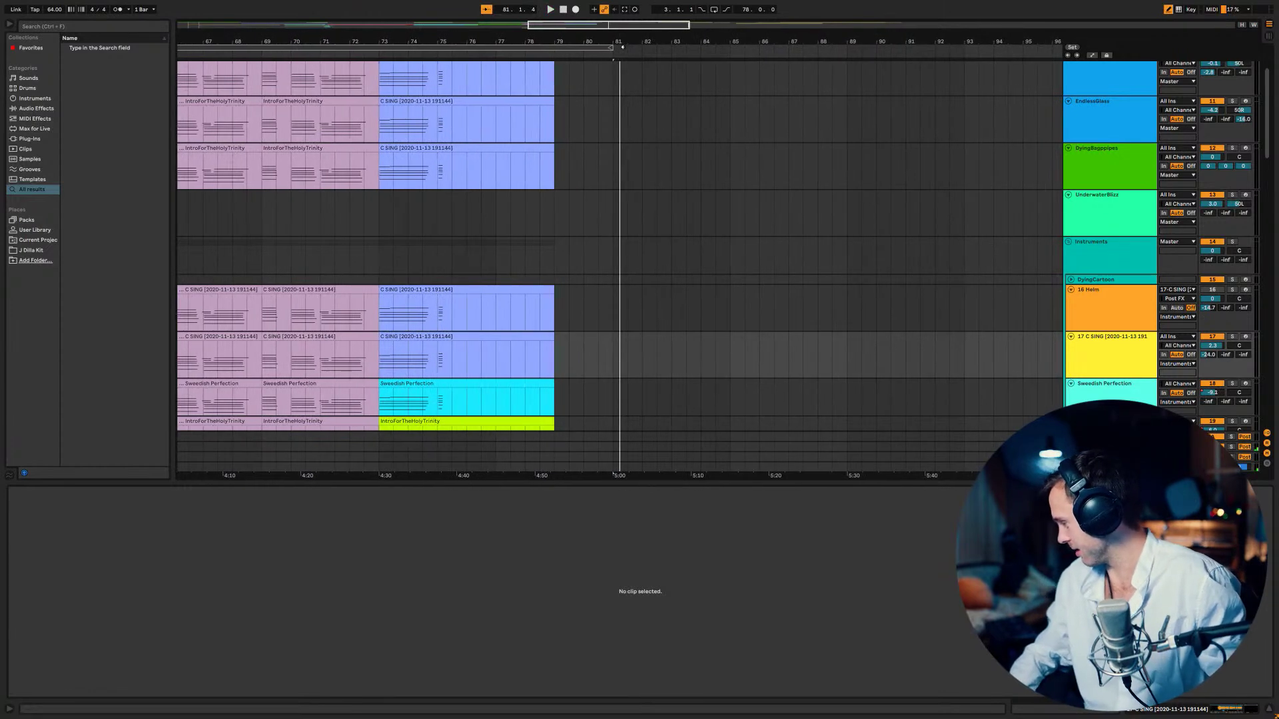
- Save the project and start playback from the EndlessGlass clip at bar 13
{"action": "key", "text": "ctrl+s"}
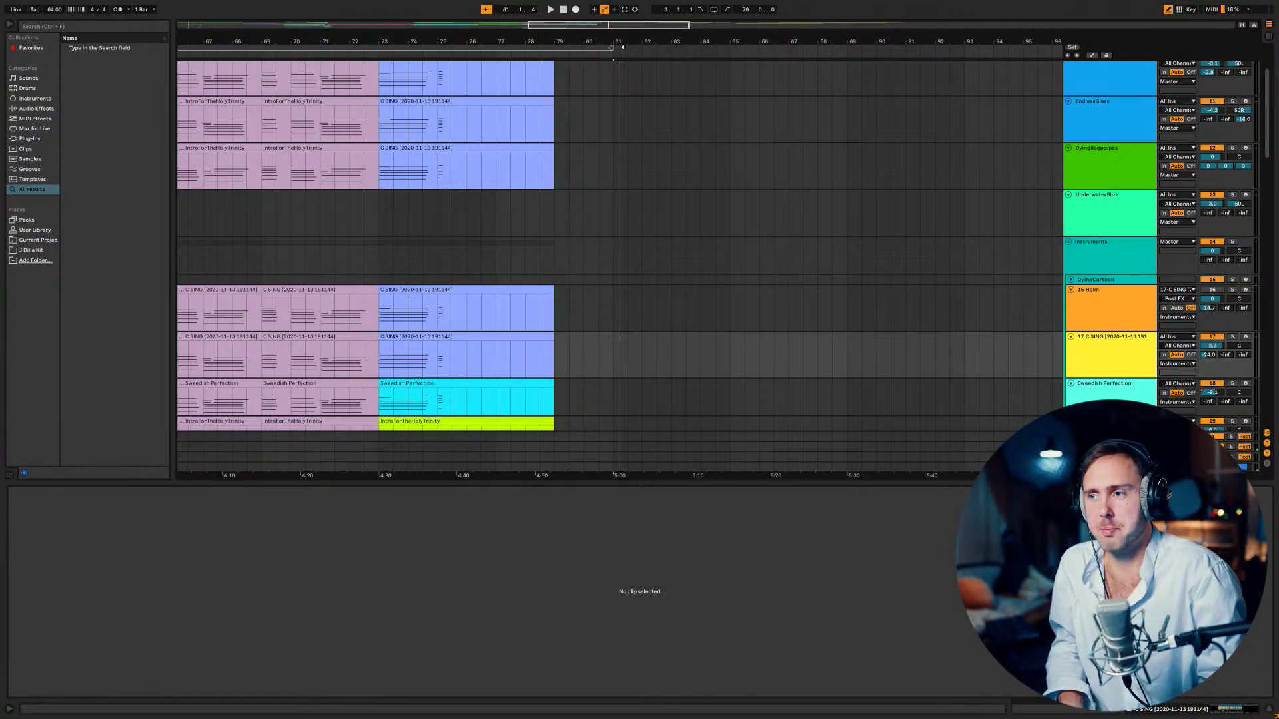
{"action": "left_click_drag", "start_coordinate": [634, 24], "coordinate": [440, 30]}
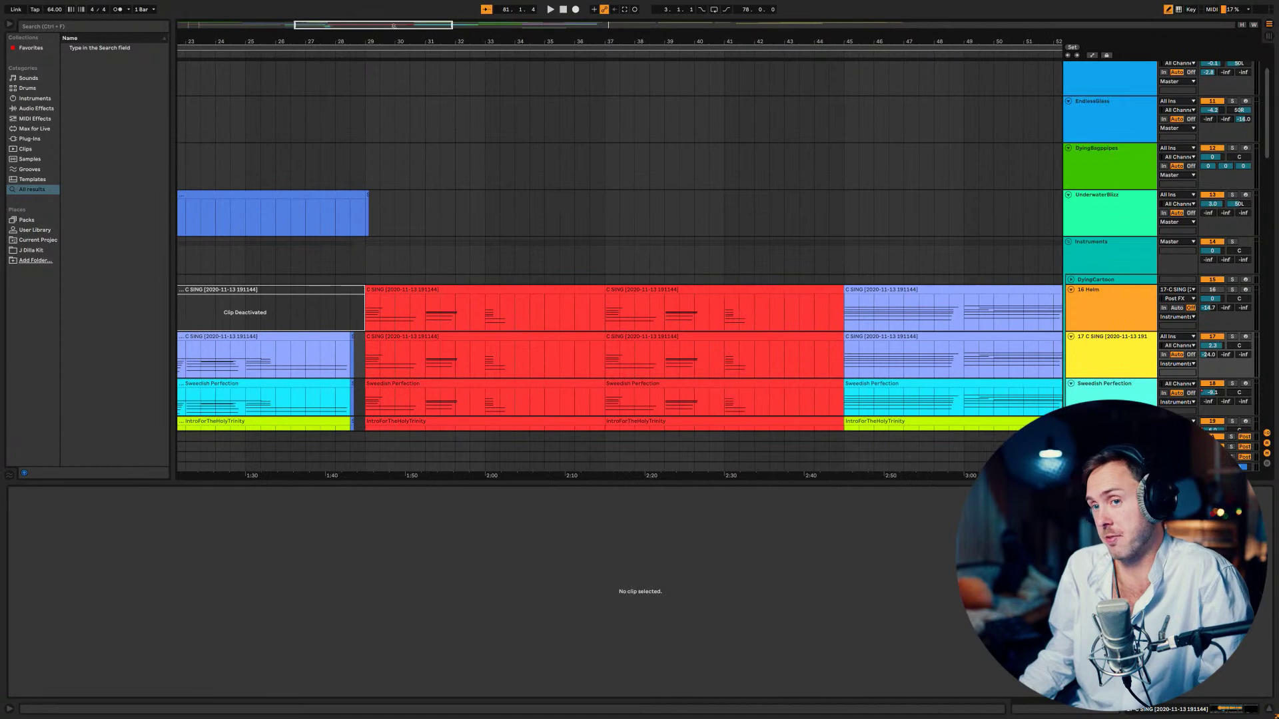
{"action": "scroll", "coordinate": [504, 300], "scroll_direction": "down", "scroll_amount": 3}
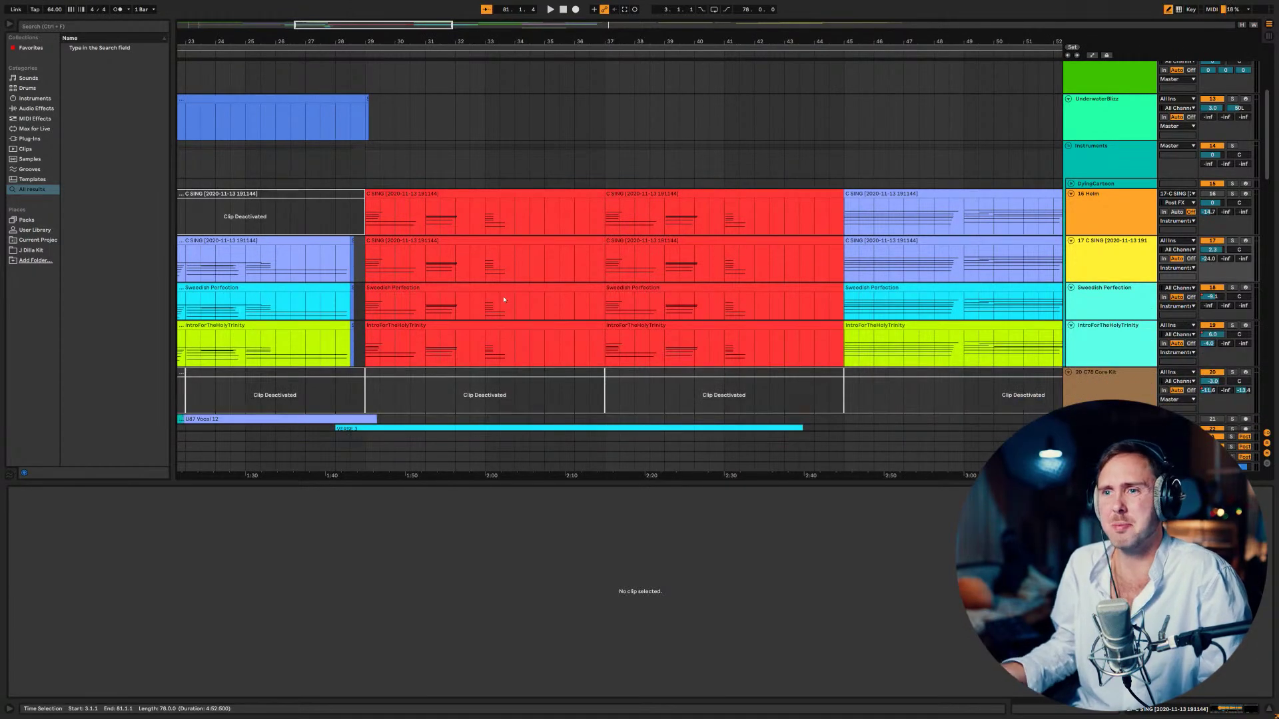
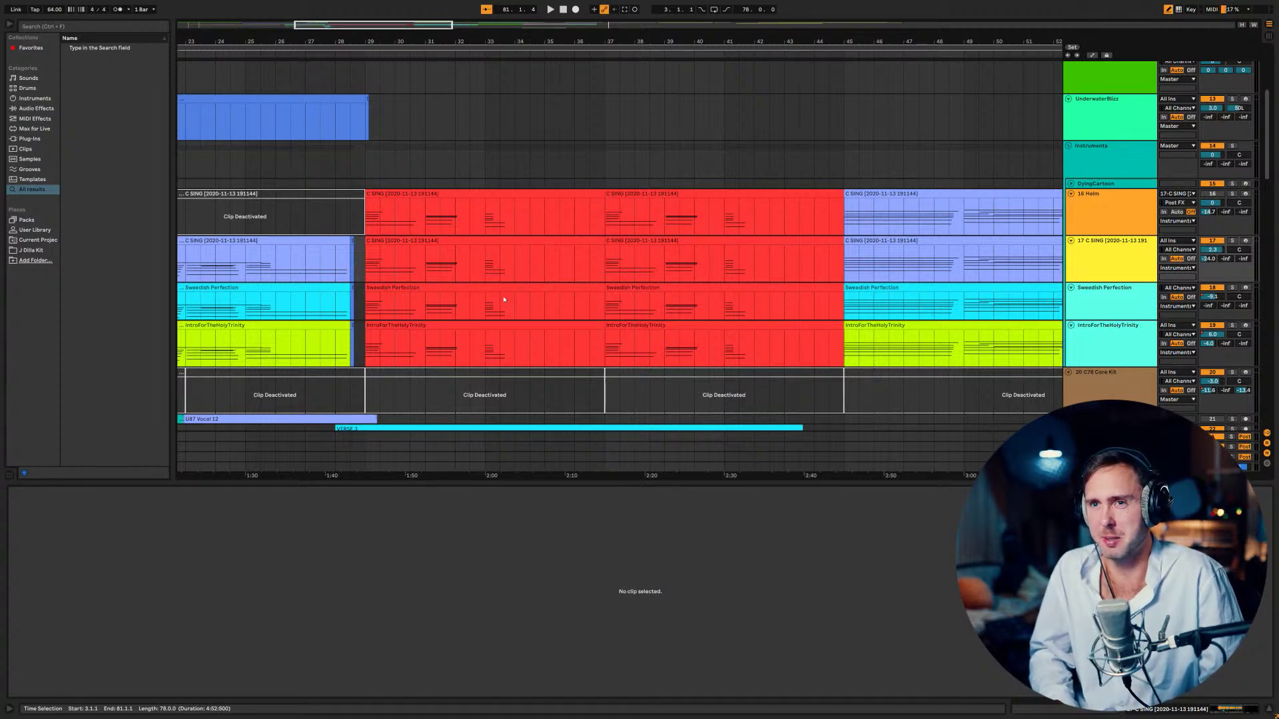
{"action": "left_click_drag", "start_coordinate": [383, 28], "coordinate": [361, 194]}
{"action": "scroll", "coordinate": [333, 187], "scroll_direction": "up", "scroll_amount": 2}
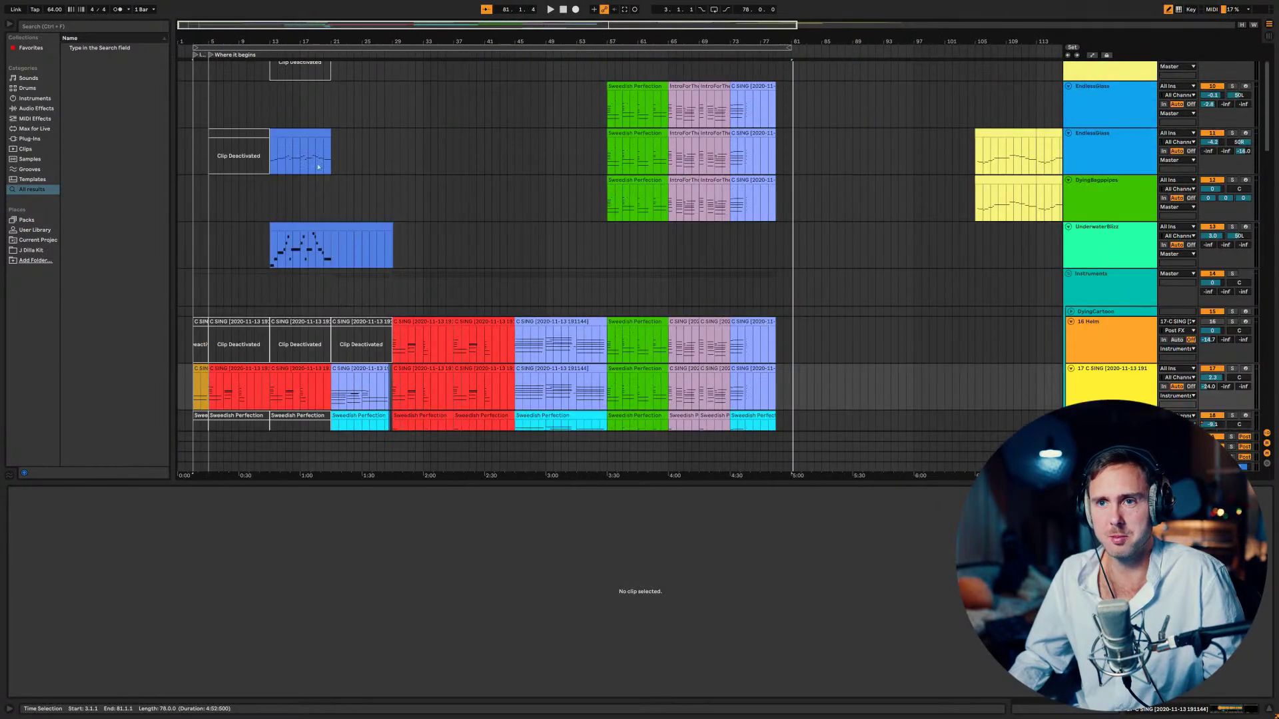
{"action": "left_click", "coordinate": [316, 132]}
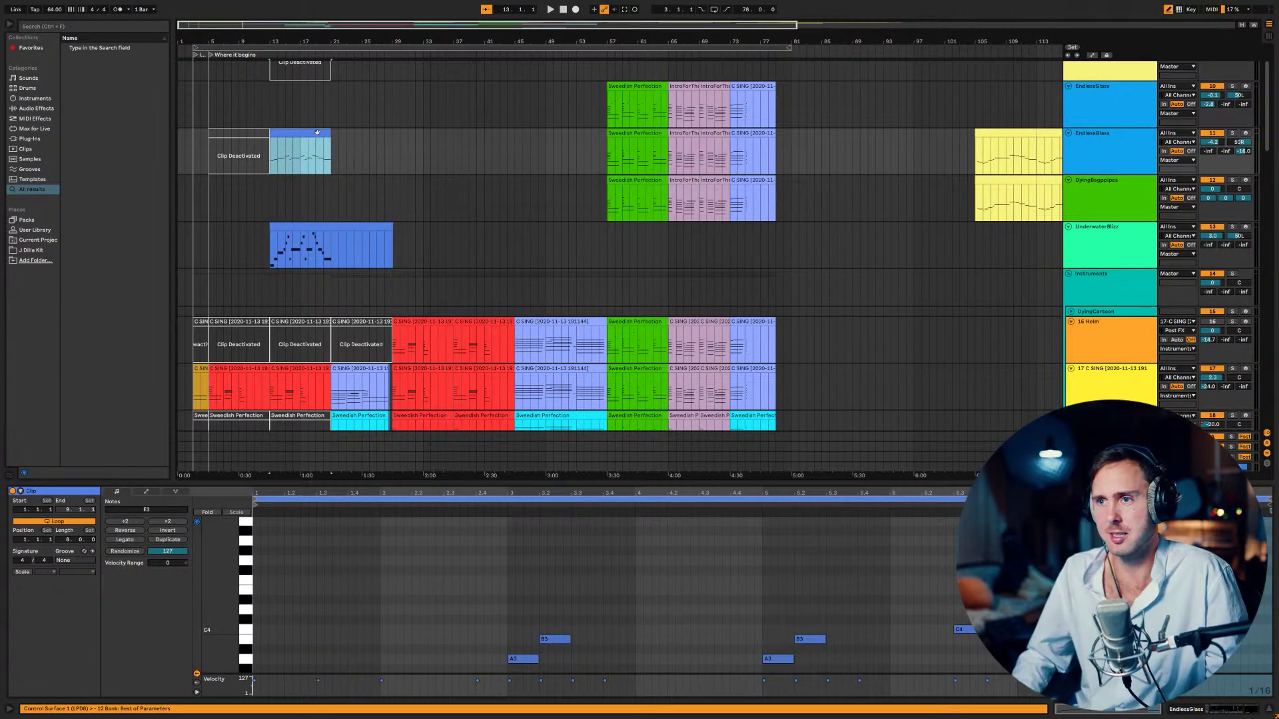
{"action": "scroll", "coordinate": [396, 199], "scroll_direction": "down", "scroll_amount": 3}
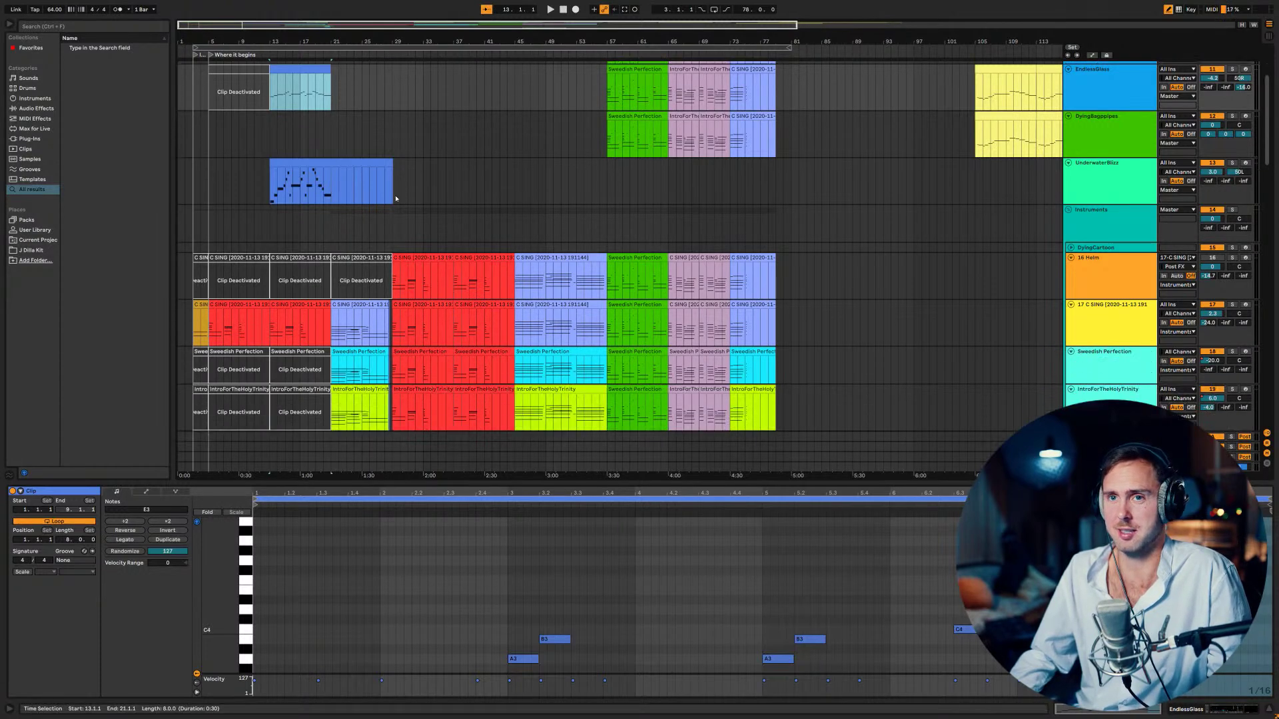
{"action": "scroll", "coordinate": [329, 181], "scroll_direction": "down", "scroll_amount": 2}
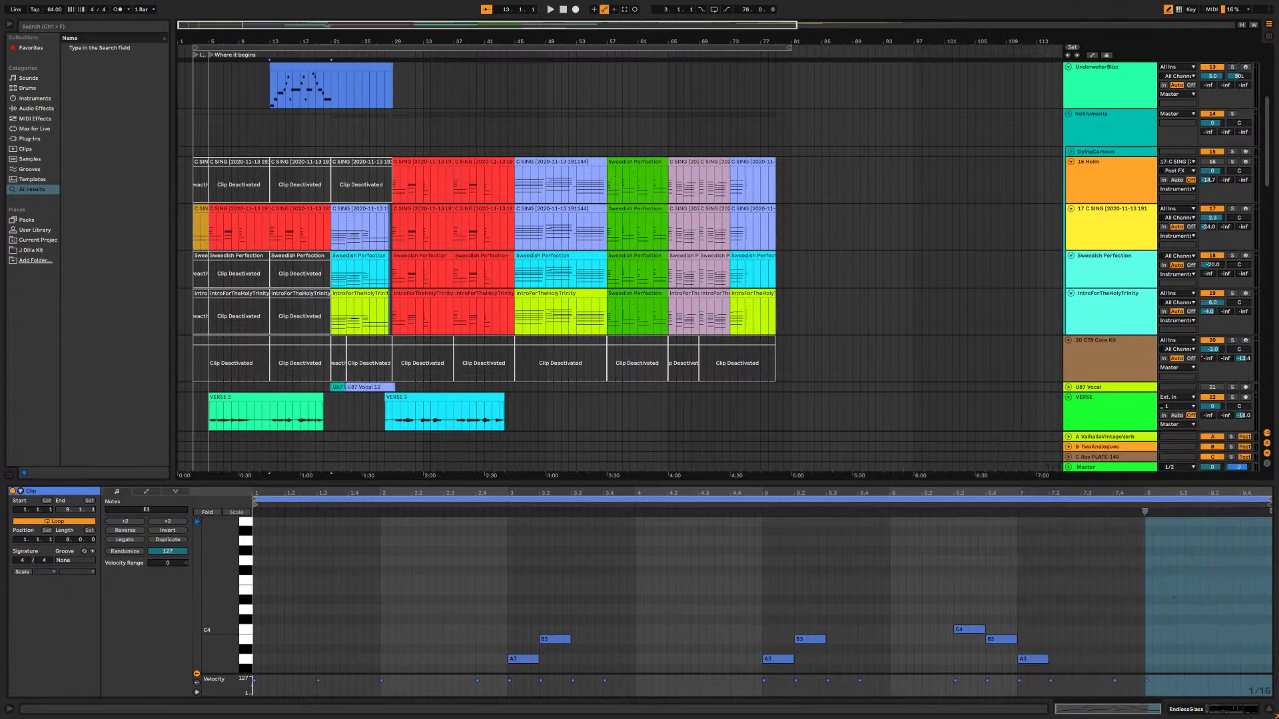
{"action": "key", "text": "space"}
- Deactivate the EndlessGlass clip spanning bars 13 to 21 while the song plays
{"action": "key", "text": "ctrl+a"}
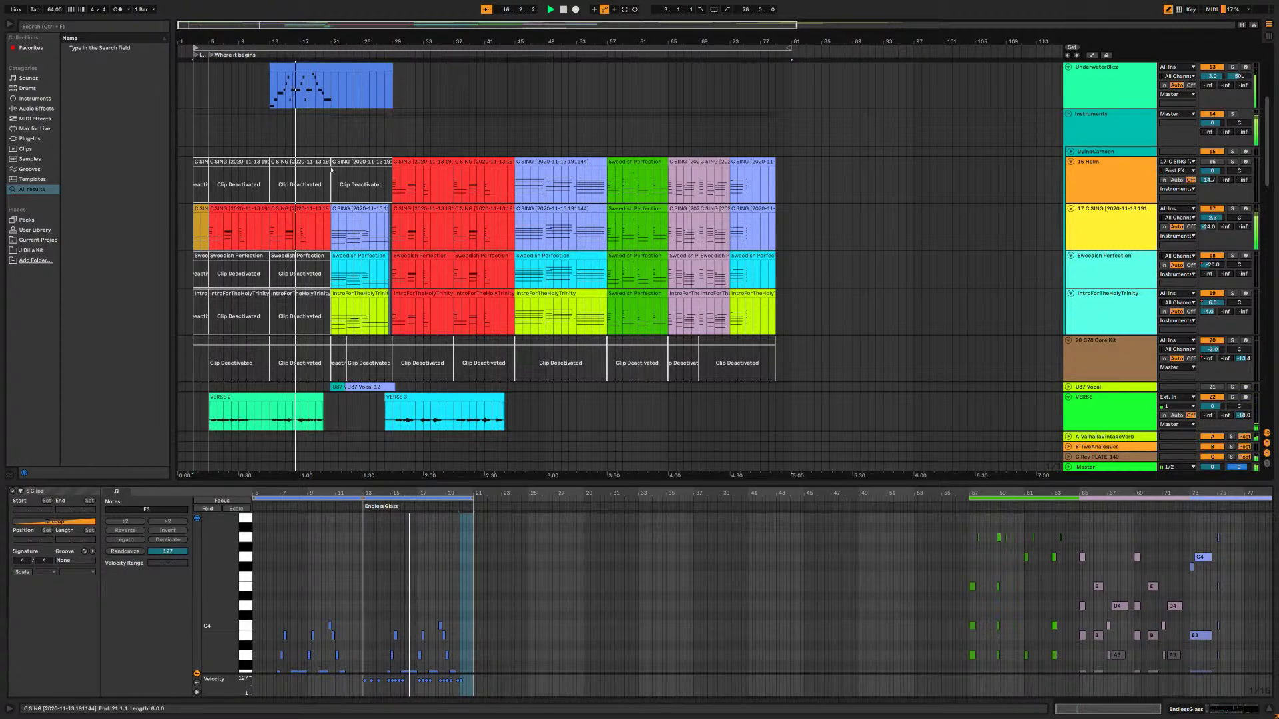
{"action": "scroll", "coordinate": [320, 124], "scroll_direction": "up", "scroll_amount": 2}
{"action": "scroll", "coordinate": [321, 123], "scroll_direction": "up", "scroll_amount": 3}
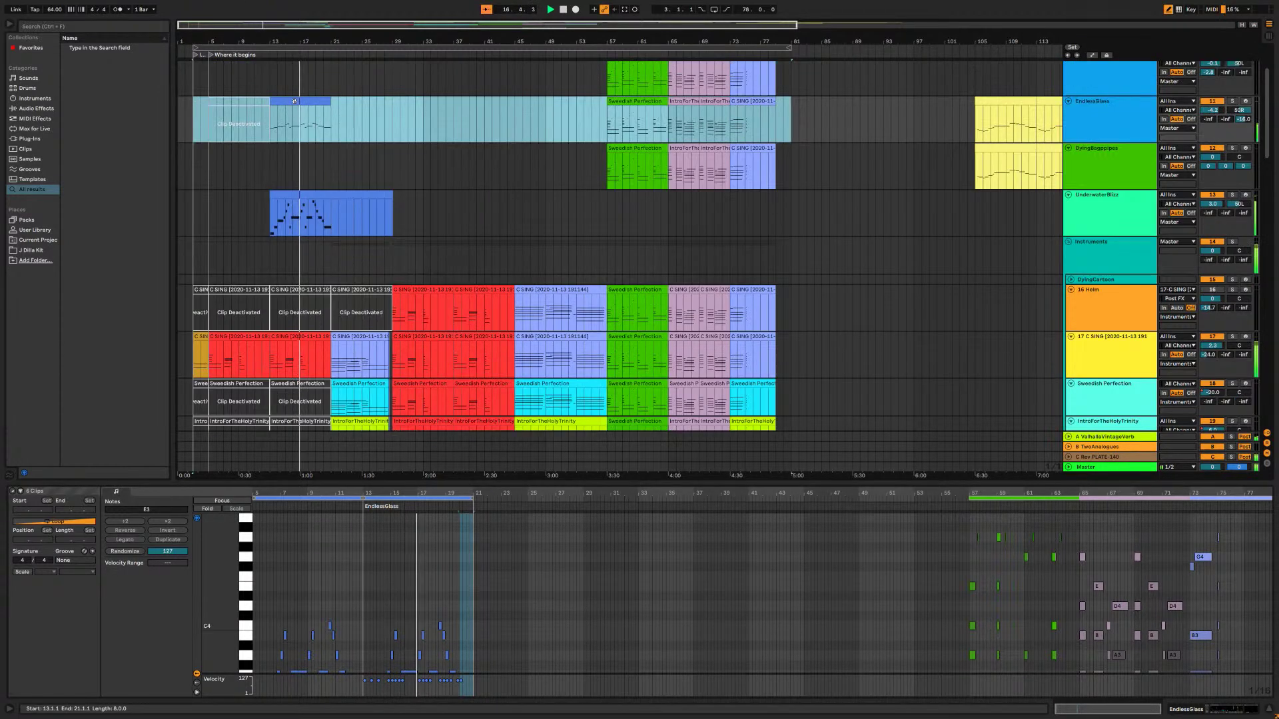
{"action": "left_click", "coordinate": [294, 101]}
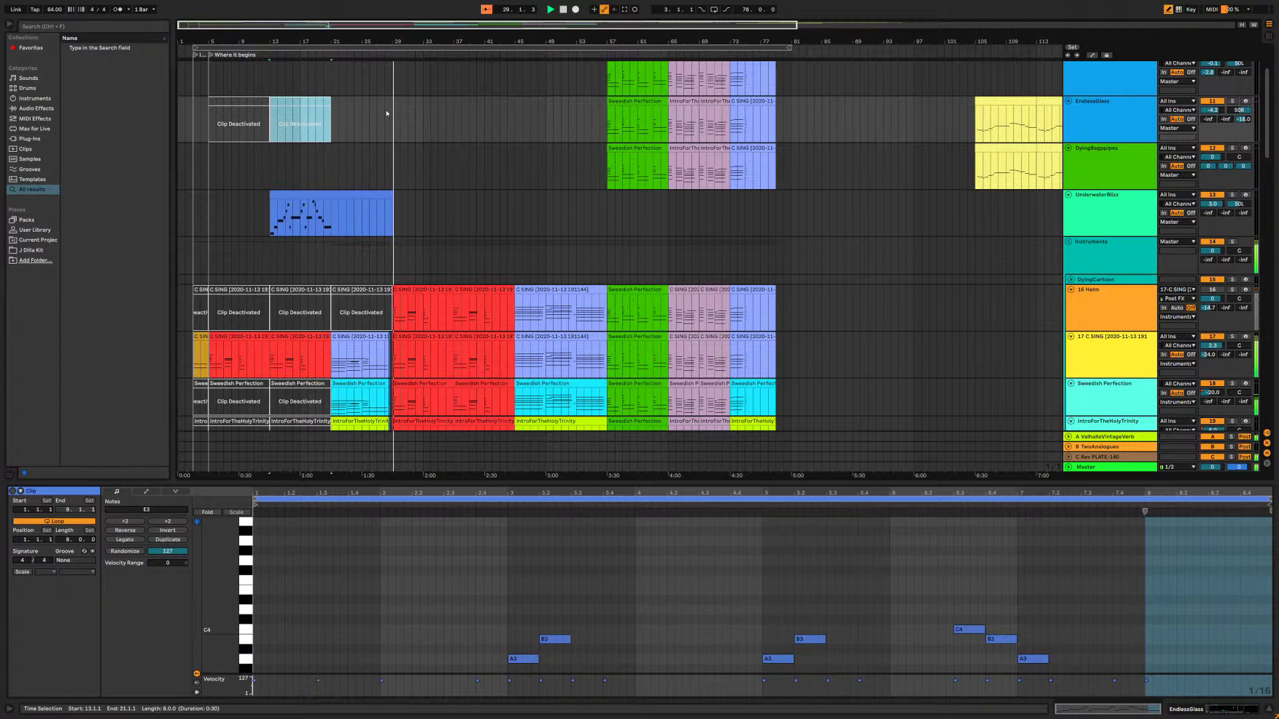
- Examine the instrument, VERSE and CHORUS tracks during playback of the second verse section
{"action": "scroll", "coordinate": [849, 230], "scroll_direction": "down", "scroll_amount": 10}
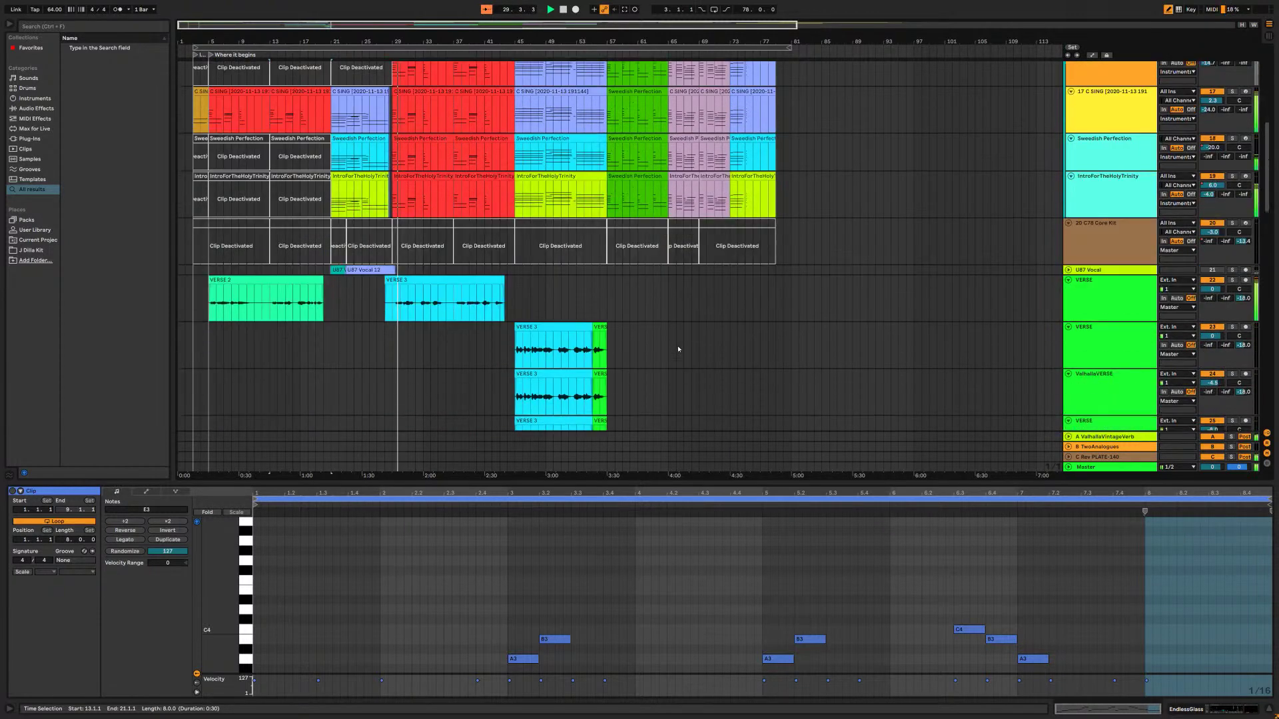
{"action": "scroll", "coordinate": [740, 337], "scroll_direction": "up", "scroll_amount": 3}
{"action": "scroll", "coordinate": [726, 336], "scroll_direction": "down", "scroll_amount": 6}
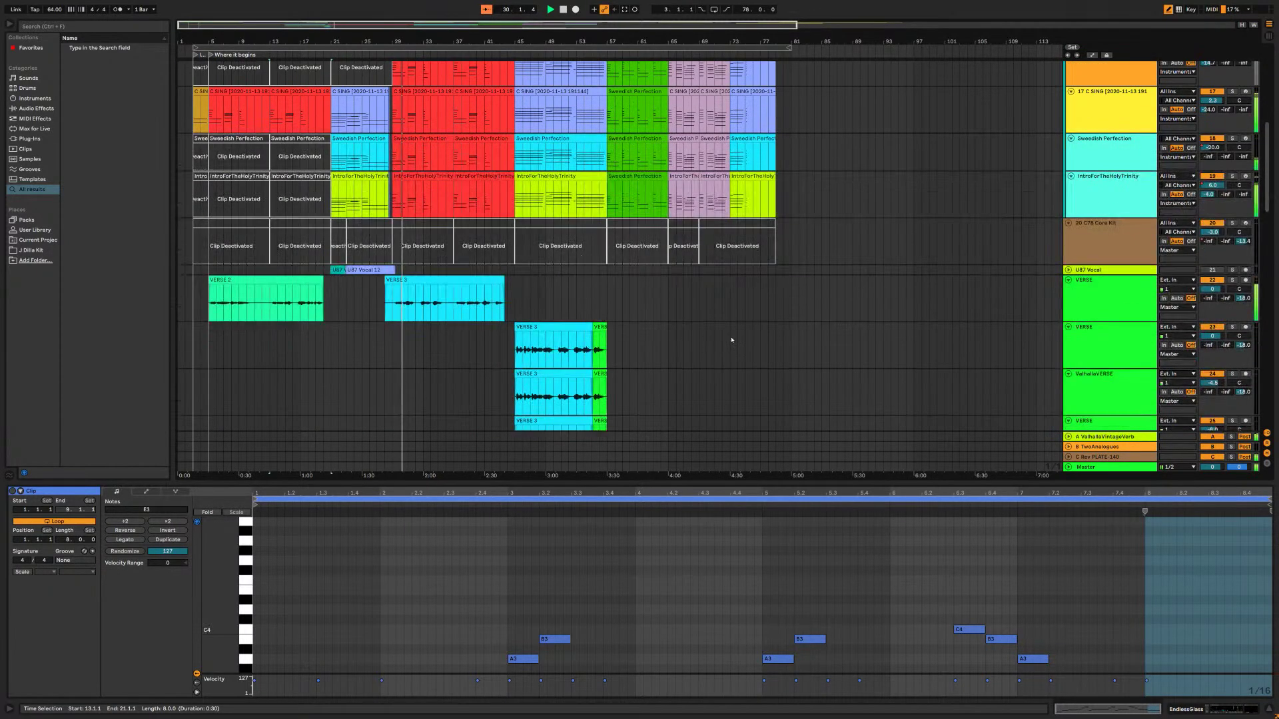
{"action": "scroll", "coordinate": [718, 333], "scroll_direction": "down", "scroll_amount": 8}
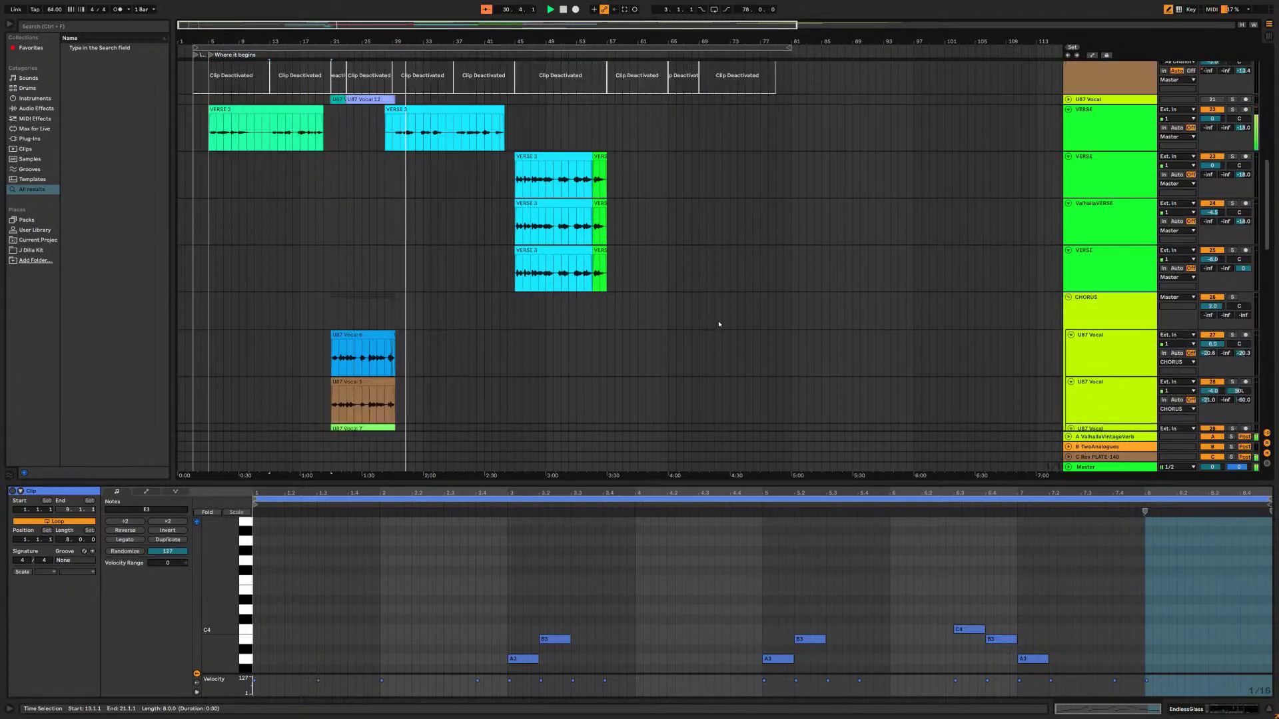
{"action": "scroll", "coordinate": [723, 324], "scroll_direction": "up", "scroll_amount": 8}
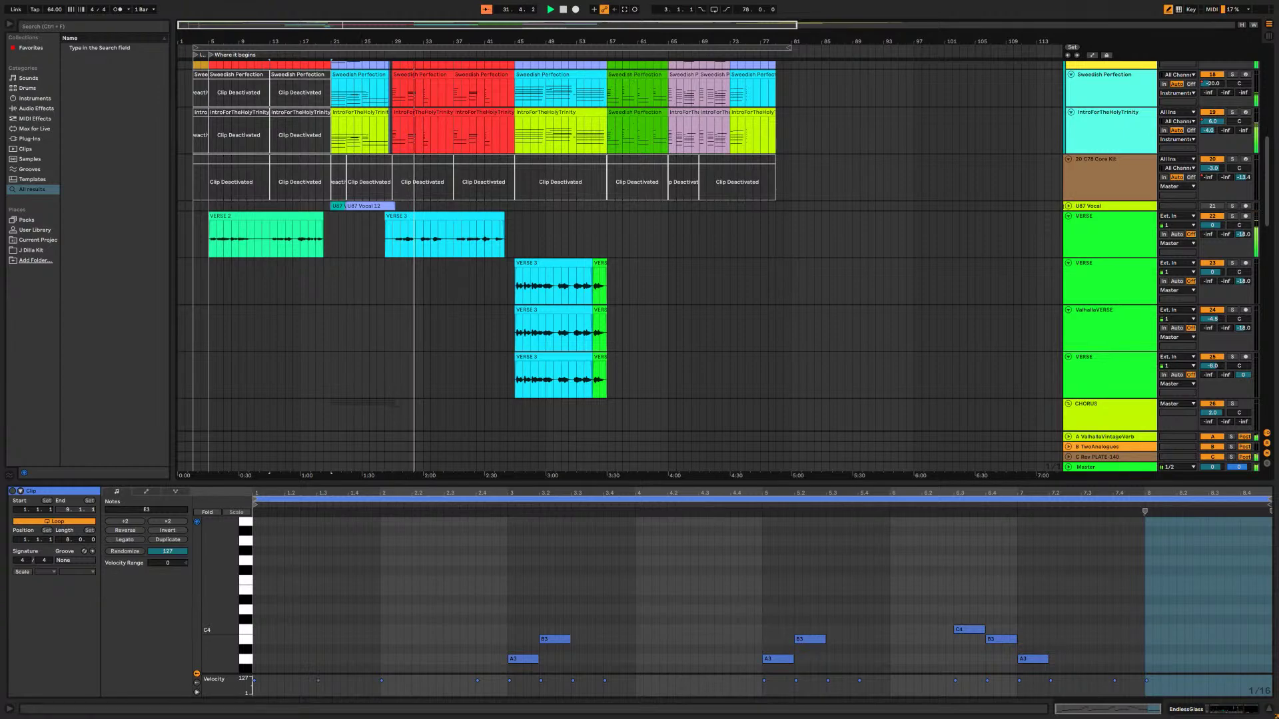
{"action": "scroll", "coordinate": [918, 240], "scroll_direction": "up", "scroll_amount": 10}
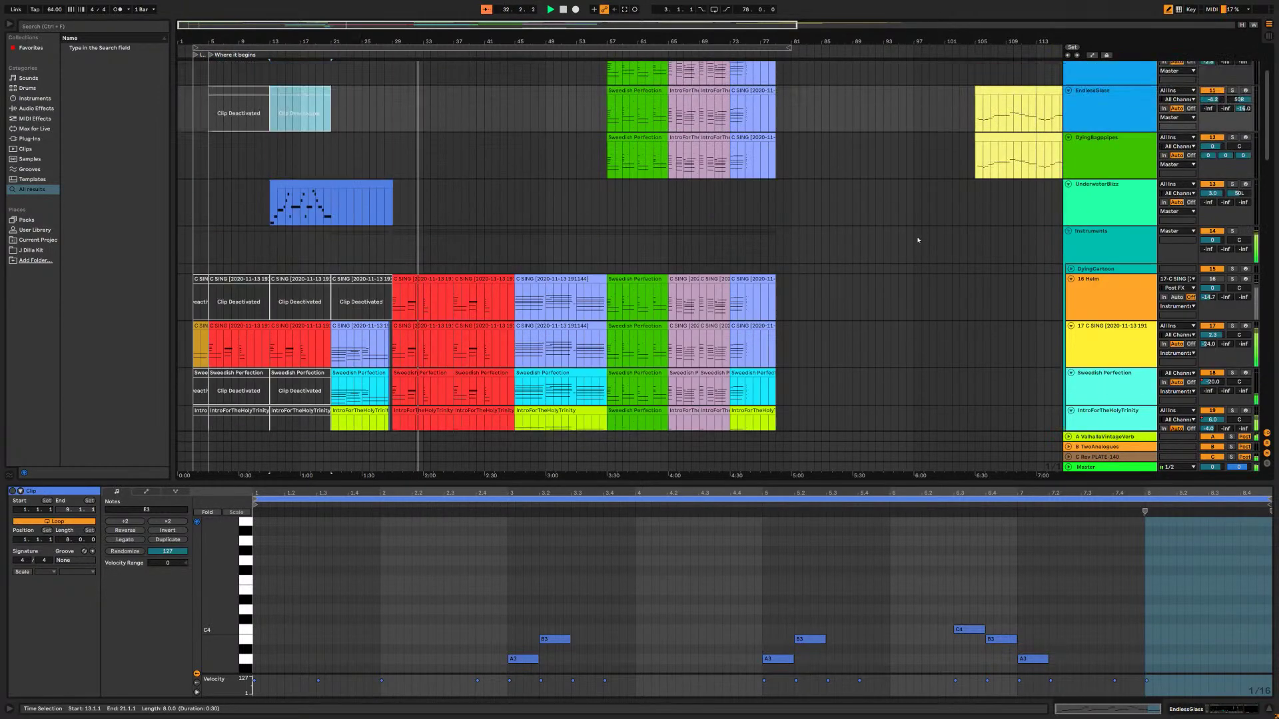
- Select all four CHOIR tracks in the 35-Group and raise their volumes to 2.0 dB
{"action": "scroll", "coordinate": [918, 240], "scroll_direction": "down", "scroll_amount": 10}
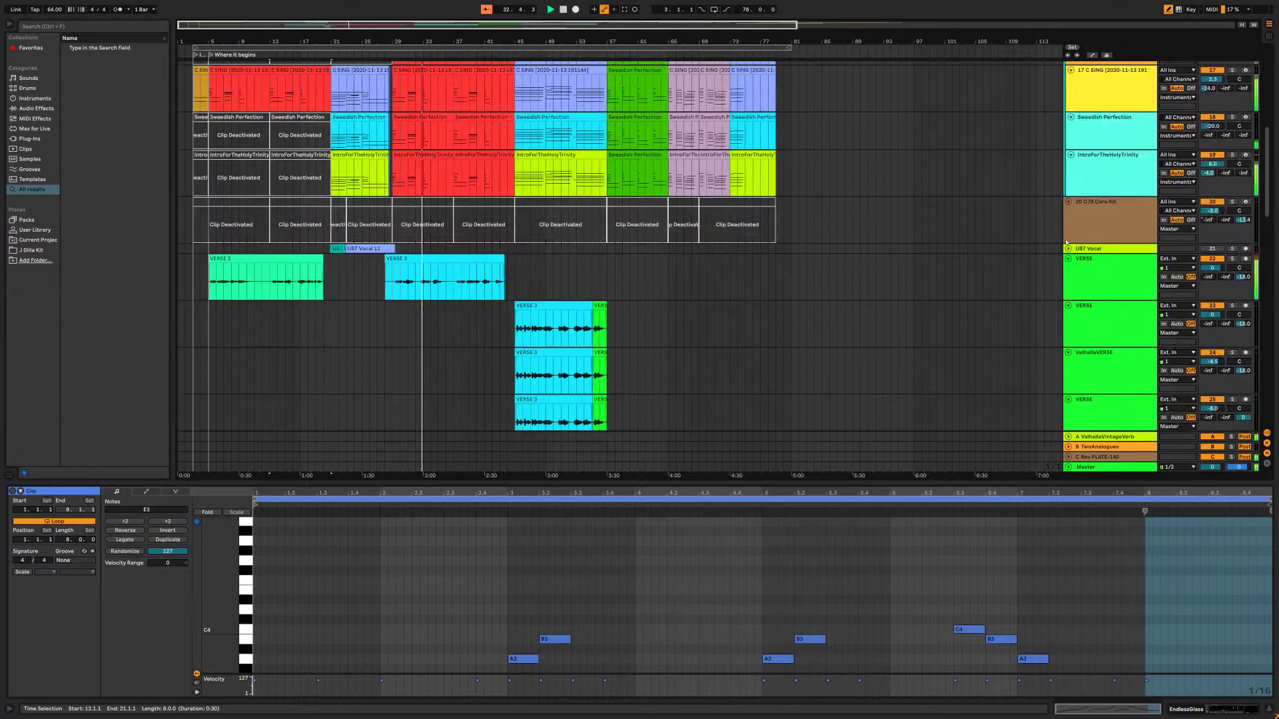
{"action": "scroll", "coordinate": [1071, 247], "scroll_direction": "down", "scroll_amount": 8}
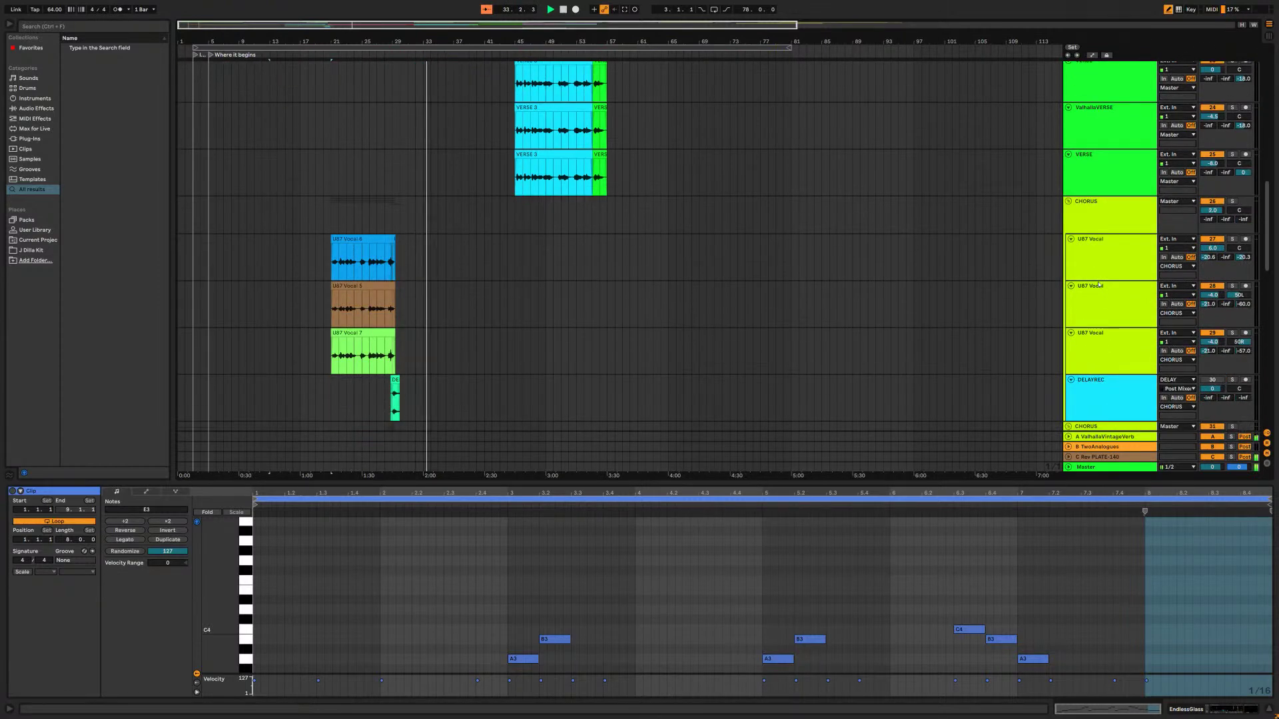
{"action": "scroll", "coordinate": [1099, 284], "scroll_direction": "down", "scroll_amount": 8}
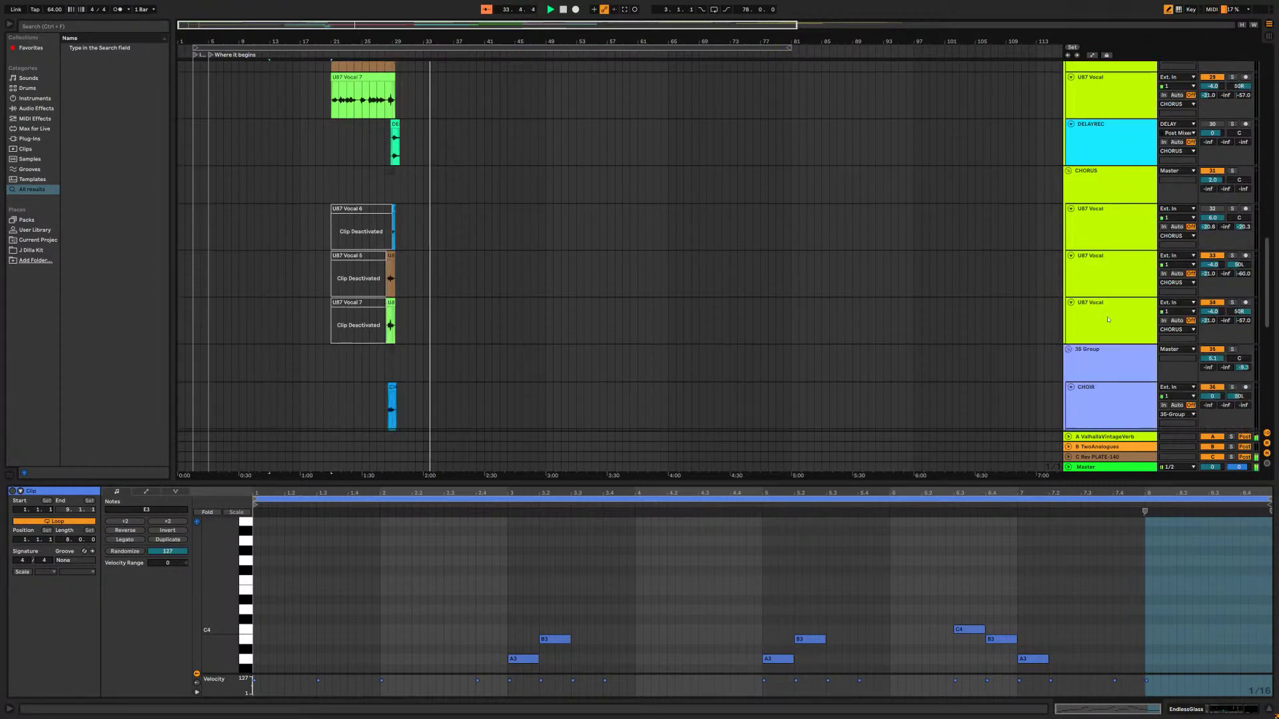
{"action": "left_click", "coordinate": [1112, 319]}
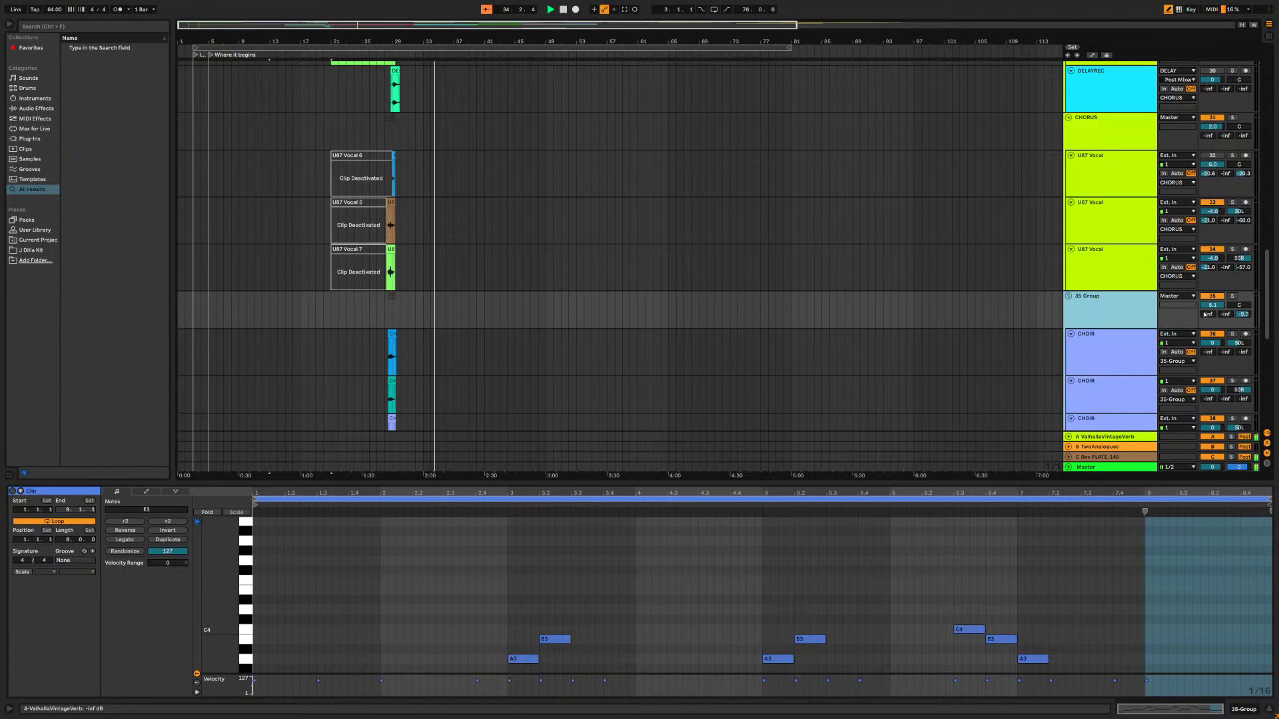
{"action": "scroll", "coordinate": [1125, 319], "scroll_direction": "down", "scroll_amount": 4}
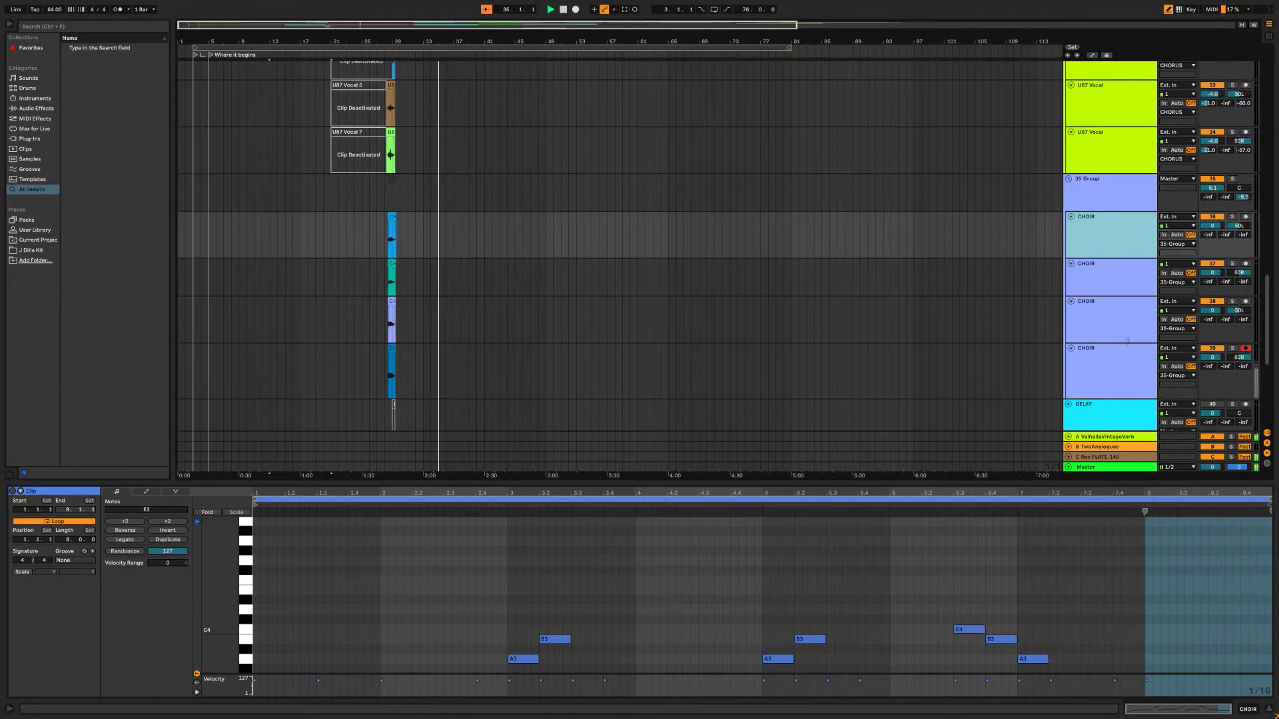
{"action": "left_click", "coordinate": [1129, 358]}
{"action": "left_click", "coordinate": [1211, 360]}
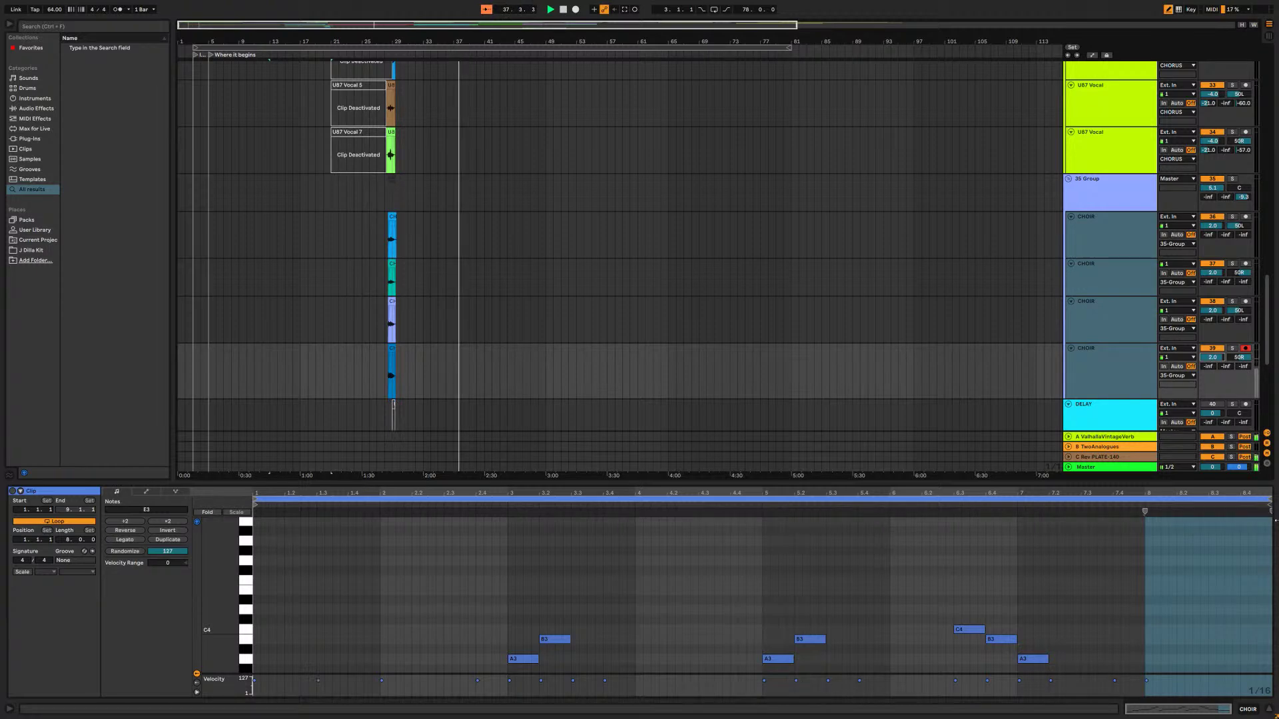
- Follow the playback past bar 45, examining the vocal, instrument and EndlessGlass tracks
{"action": "scroll", "coordinate": [677, 388], "scroll_direction": "up", "scroll_amount": 10}
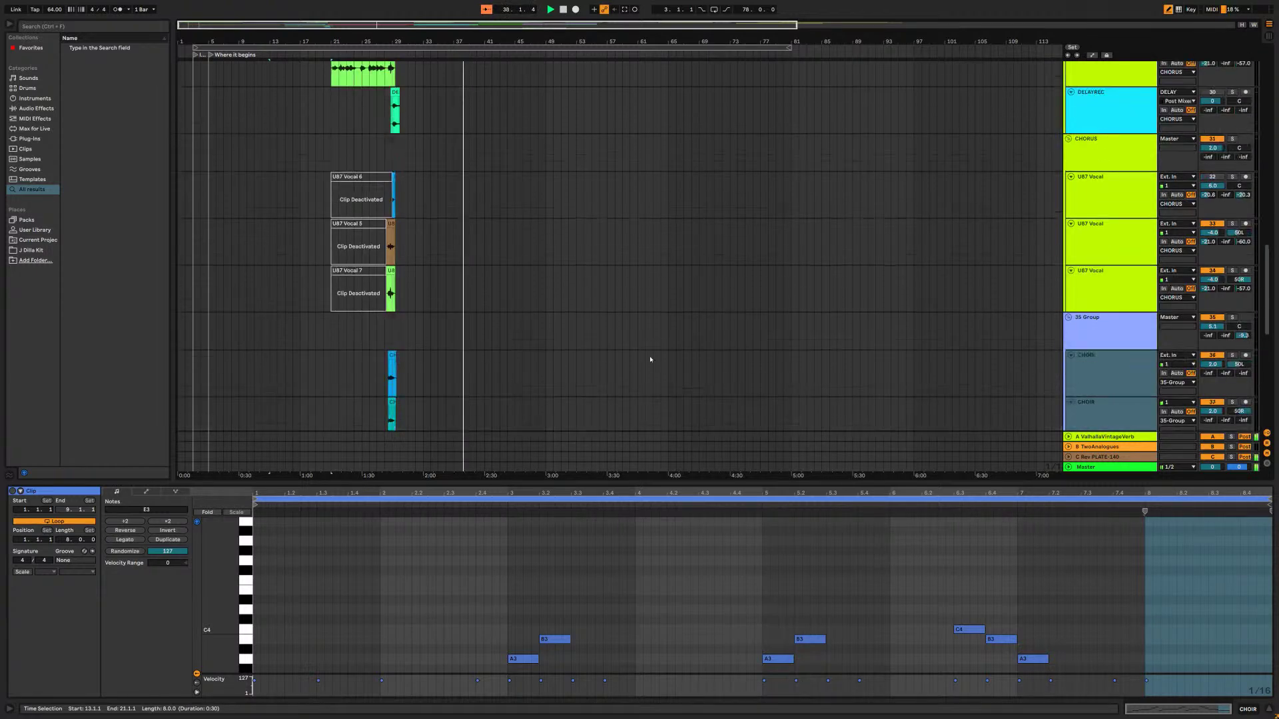
{"action": "scroll", "coordinate": [655, 385], "scroll_direction": "up", "scroll_amount": 8}
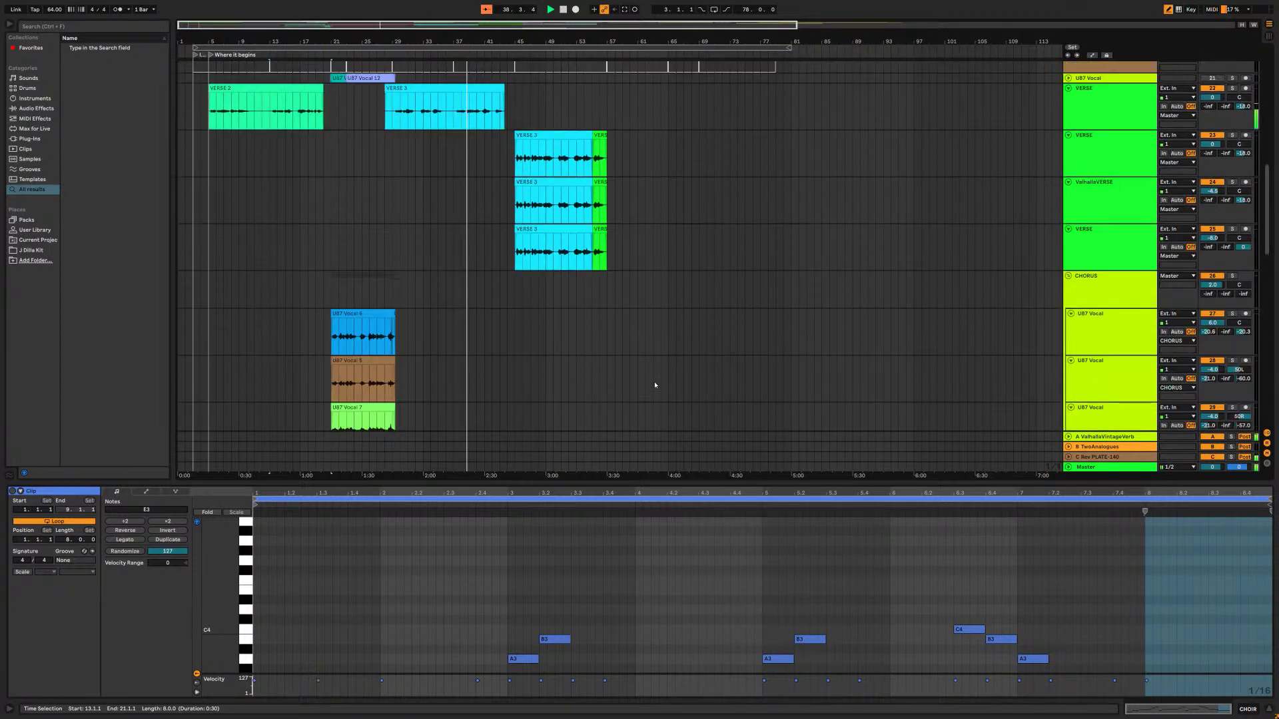
{"action": "scroll", "coordinate": [655, 385], "scroll_direction": "up", "scroll_amount": 5}
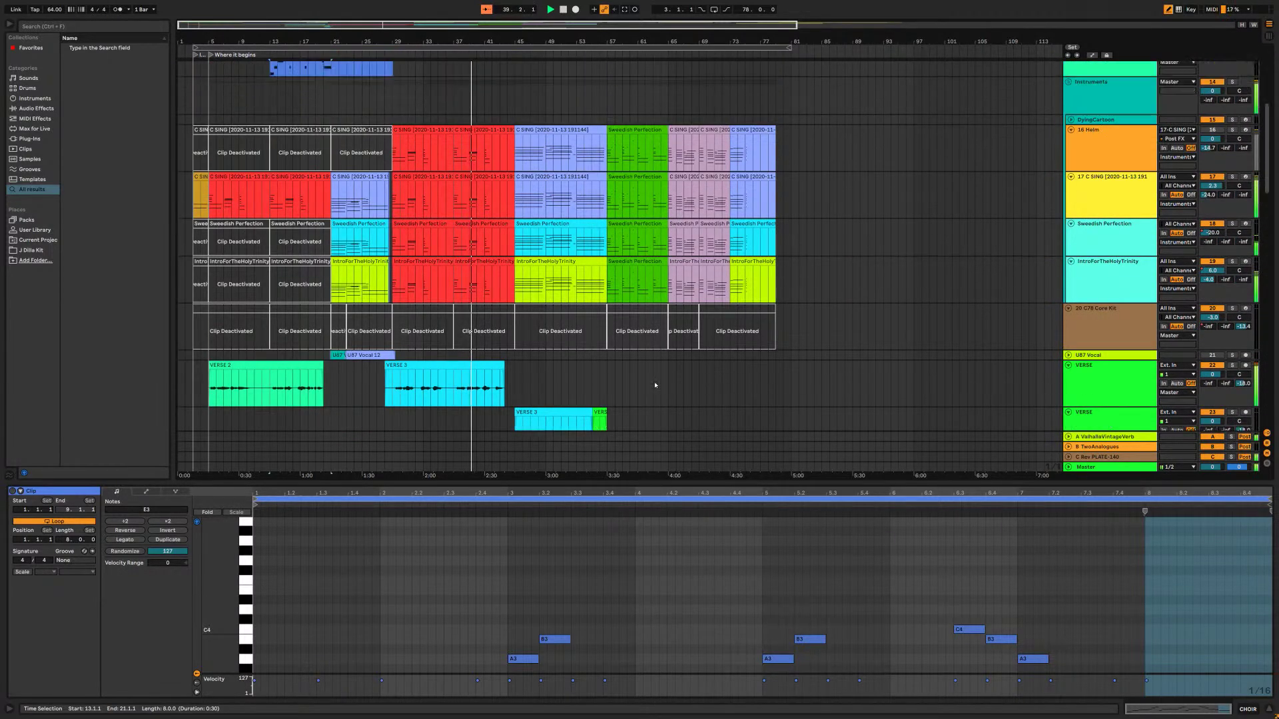
{"action": "scroll", "coordinate": [655, 385], "scroll_direction": "up", "scroll_amount": 3}
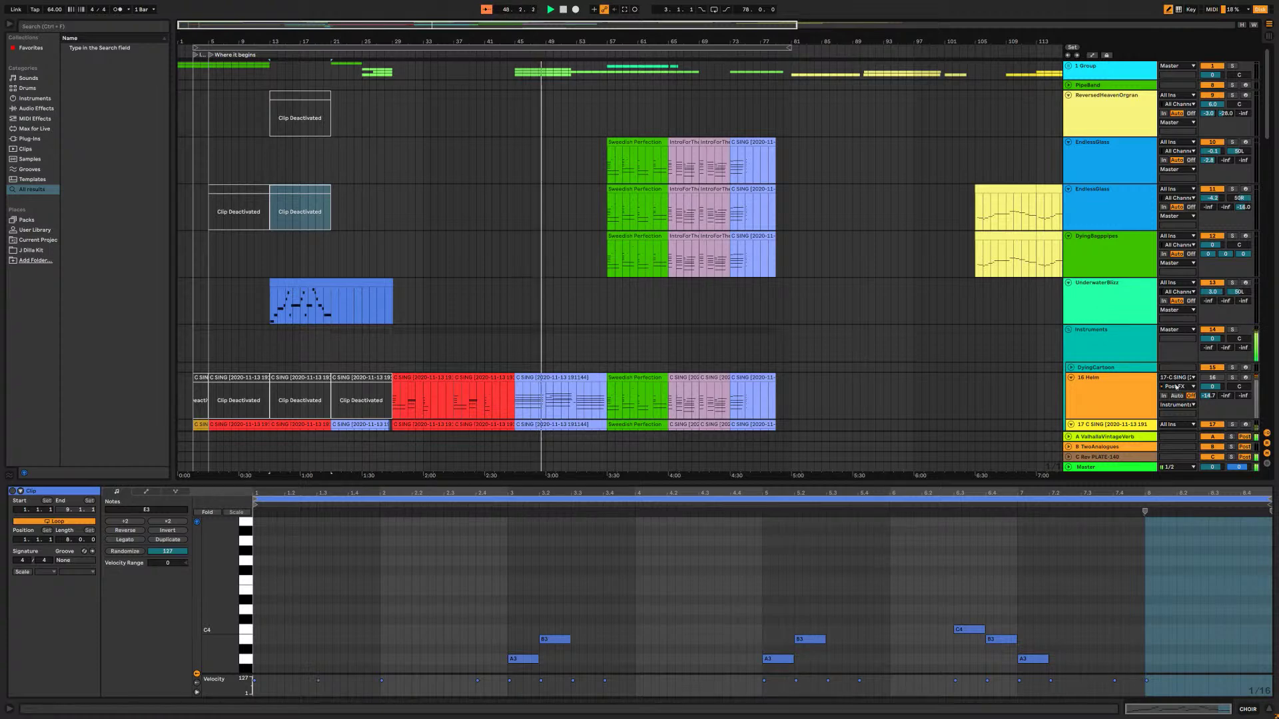
{"action": "scroll", "coordinate": [1119, 354], "scroll_direction": "down", "scroll_amount": 5}
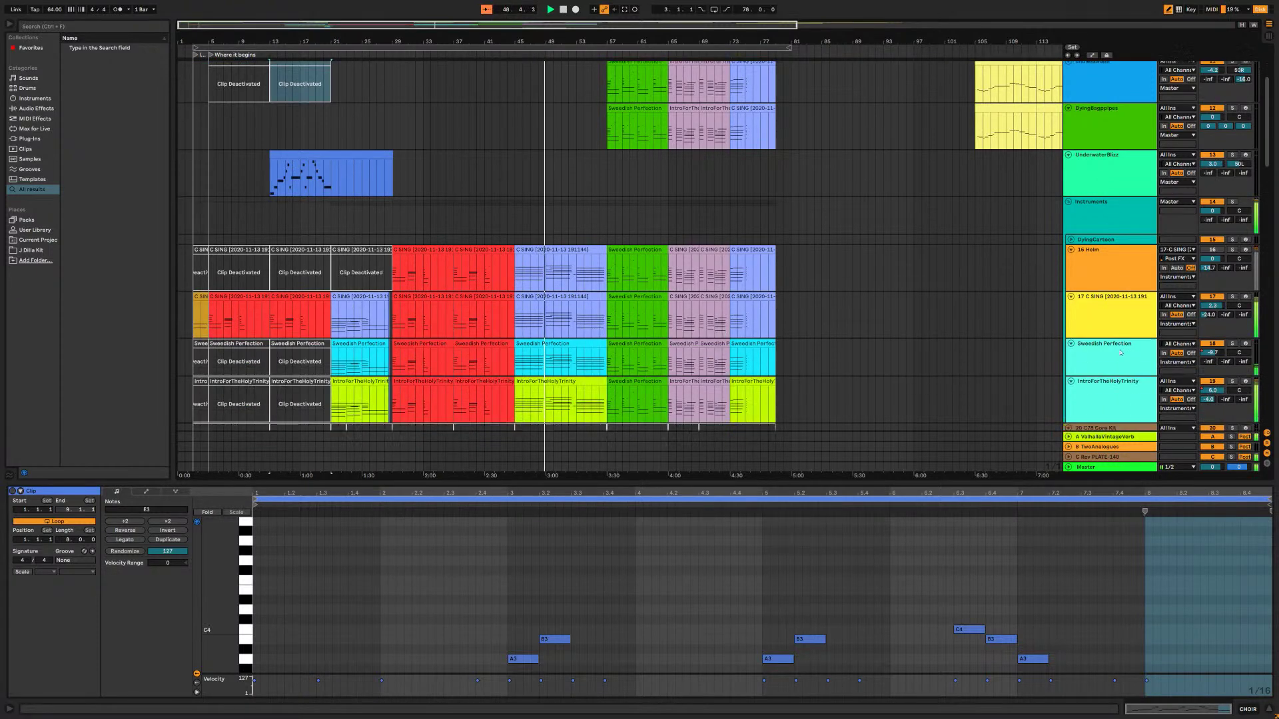
- Group the two VERSE tracks and the ValhallaVERSE track below the main VERSE track and name the group B-Parts
{"action": "scroll", "coordinate": [1116, 232], "scroll_direction": "down", "scroll_amount": 10}
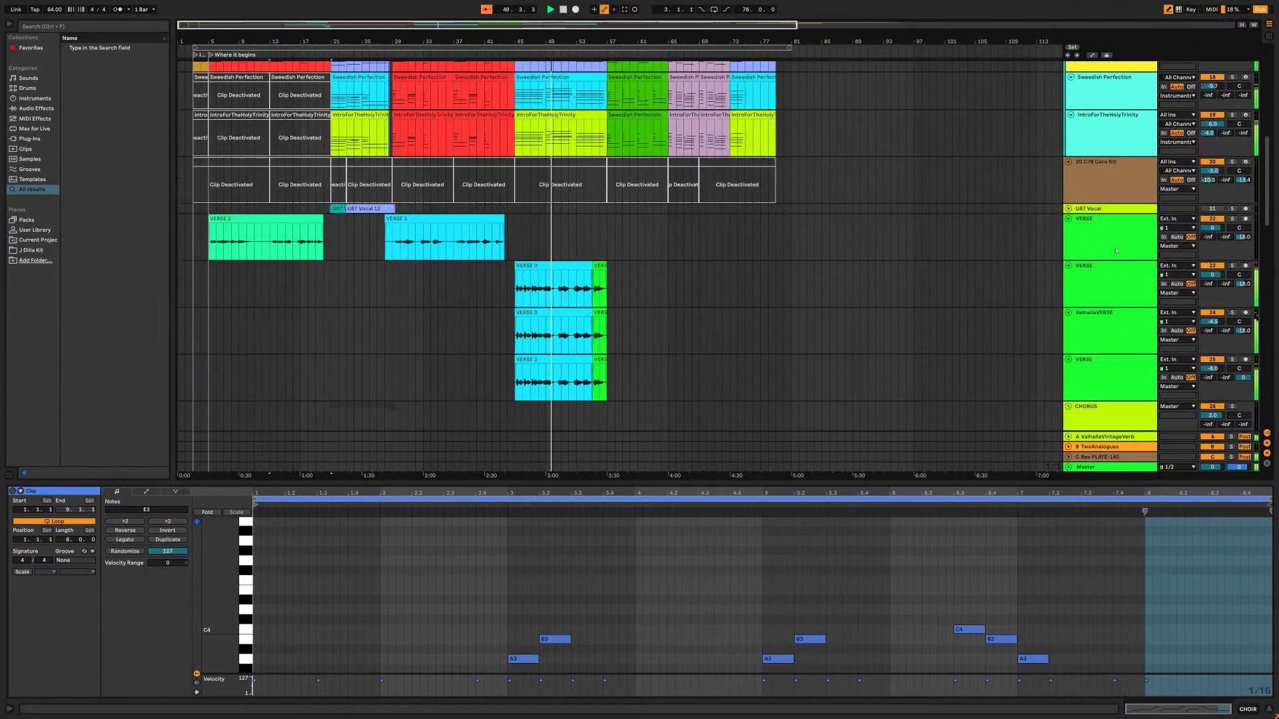
{"action": "left_click", "coordinate": [1114, 286]}
{"action": "left_click", "coordinate": [1111, 381], "text": "shift"}
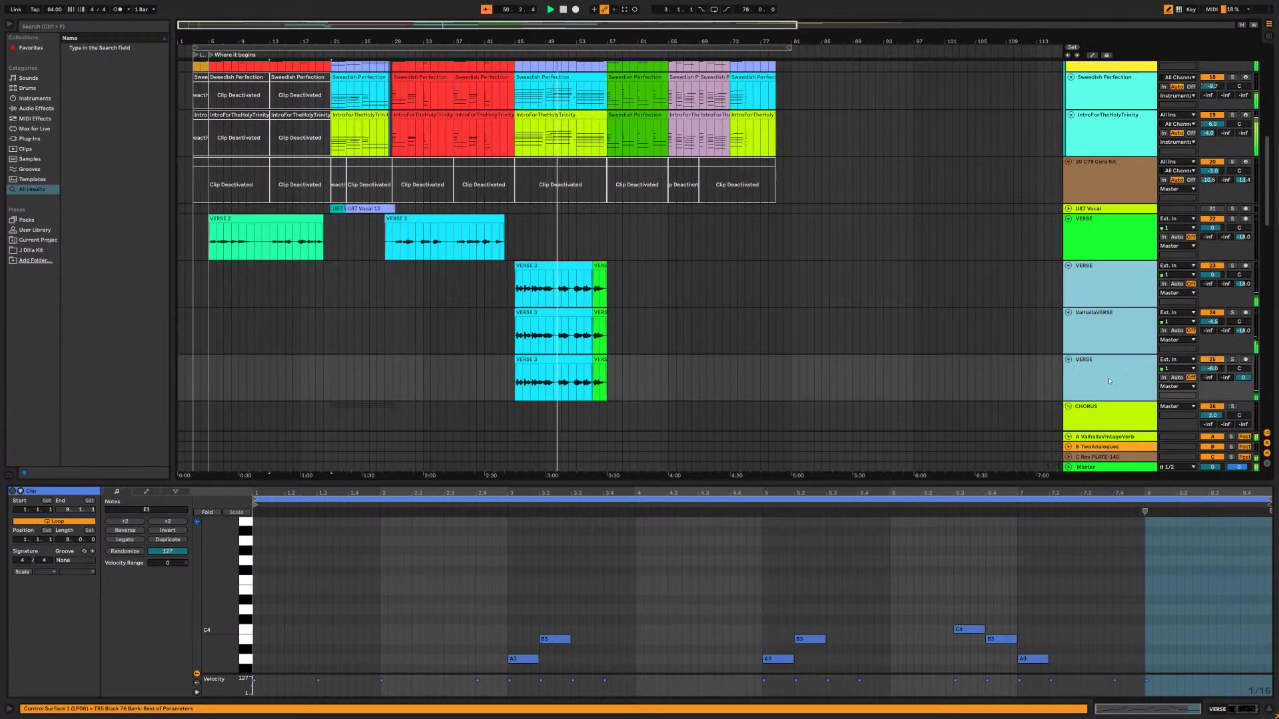
{"action": "key", "text": "ctrl+g"}
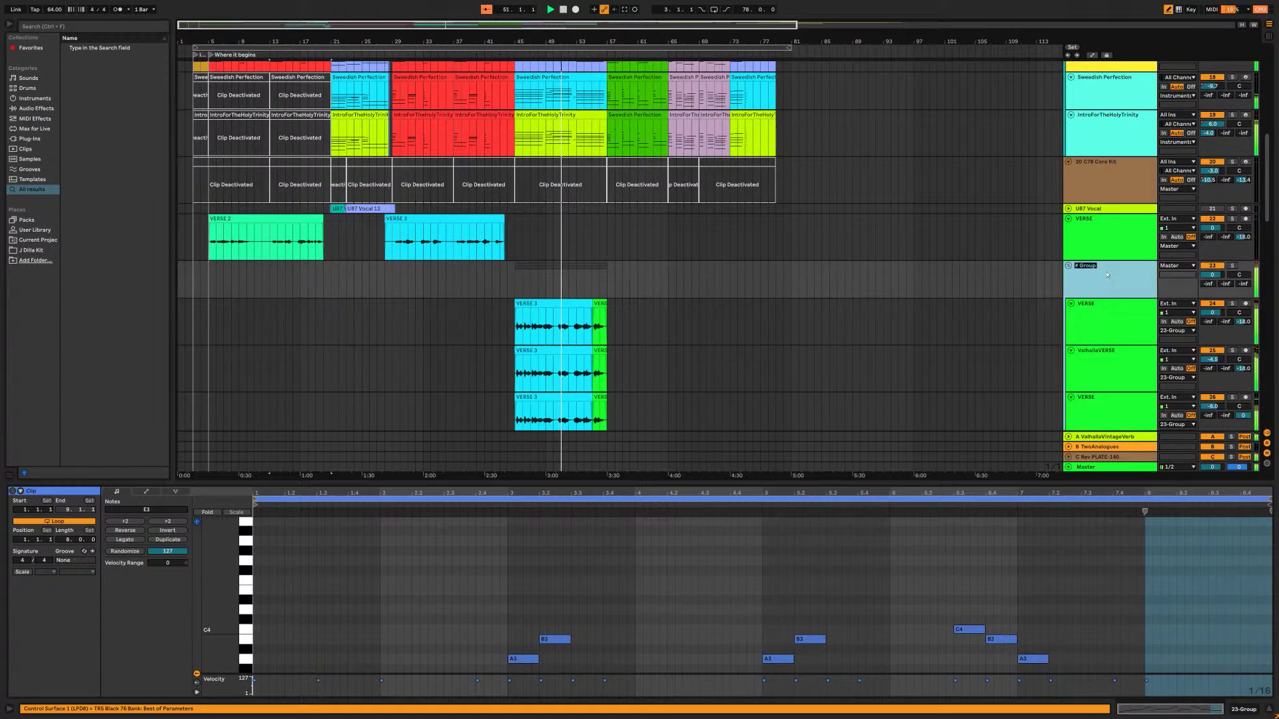
{"action": "type", "text": "B-Parts"}
{"action": "key", "text": "Return"}
- Set the boosted EQ Eight band of the first VERSE track in B-Parts to about 4 kHz with about 3.6 dB gain
{"action": "left_click", "coordinate": [933, 325]}
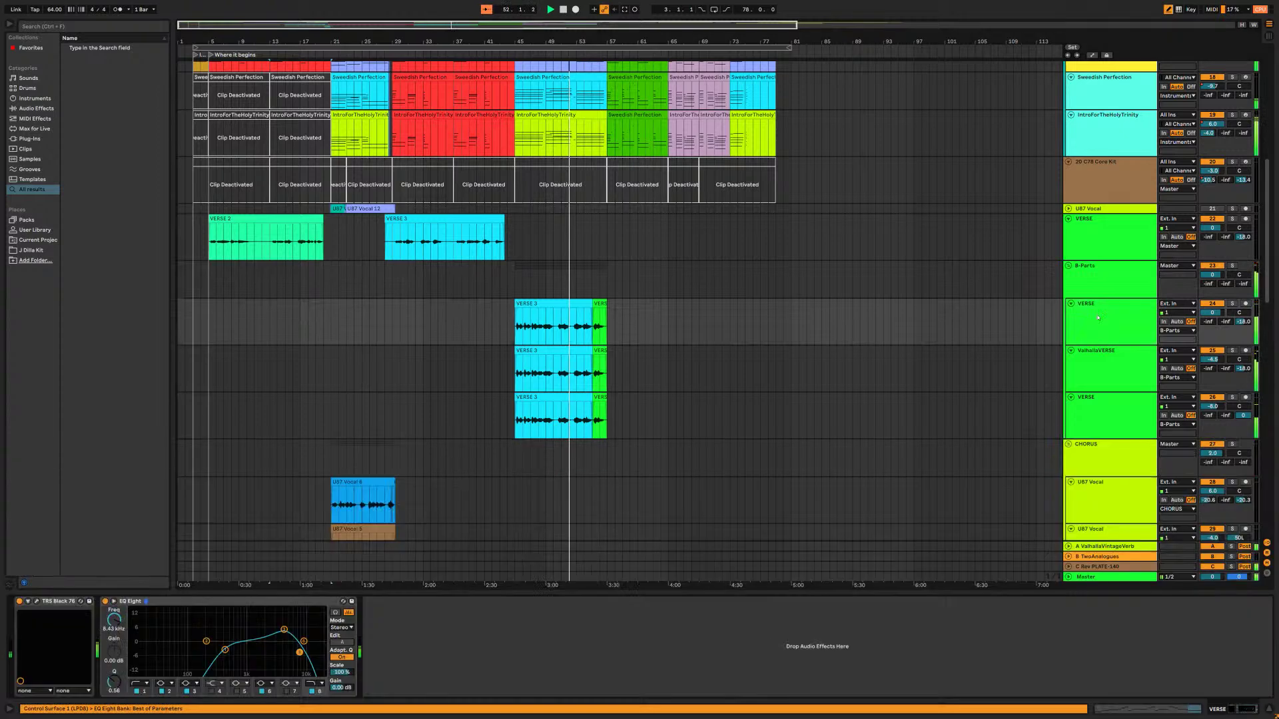
{"action": "left_click_drag", "start_coordinate": [284, 630], "coordinate": [282, 640]}
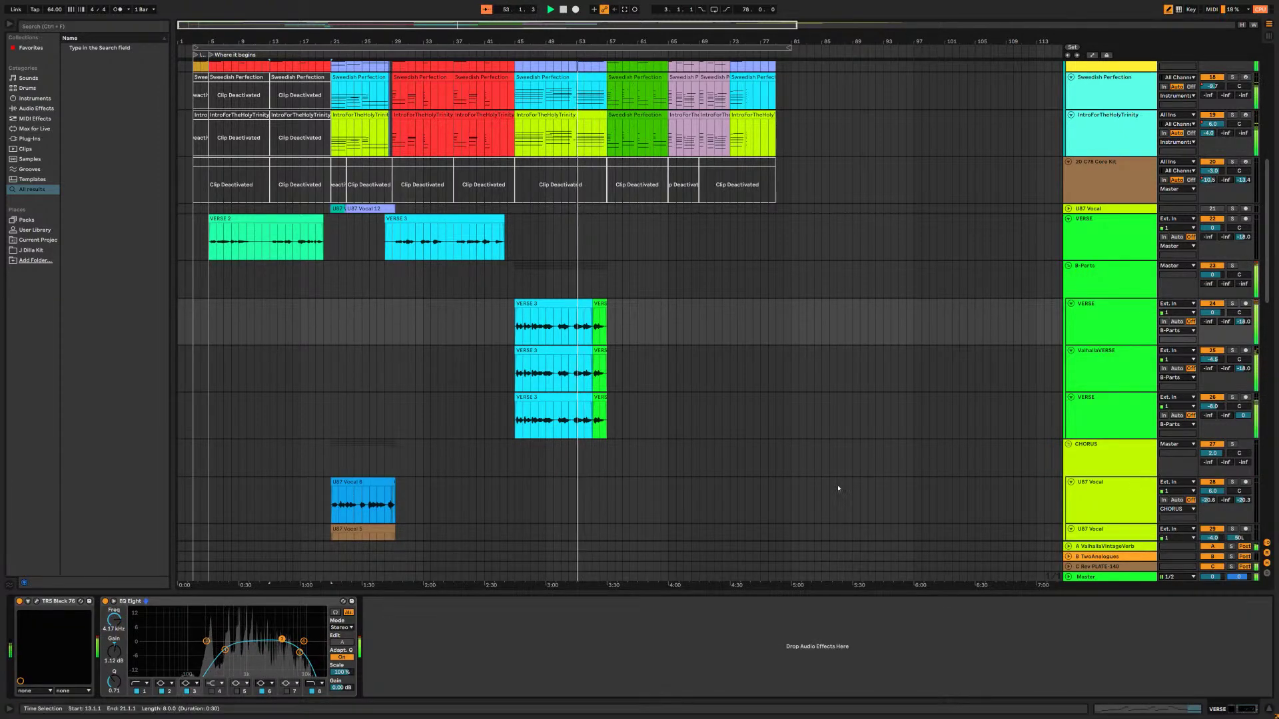
{"action": "left_click_drag", "start_coordinate": [282, 639], "coordinate": [281, 634]}
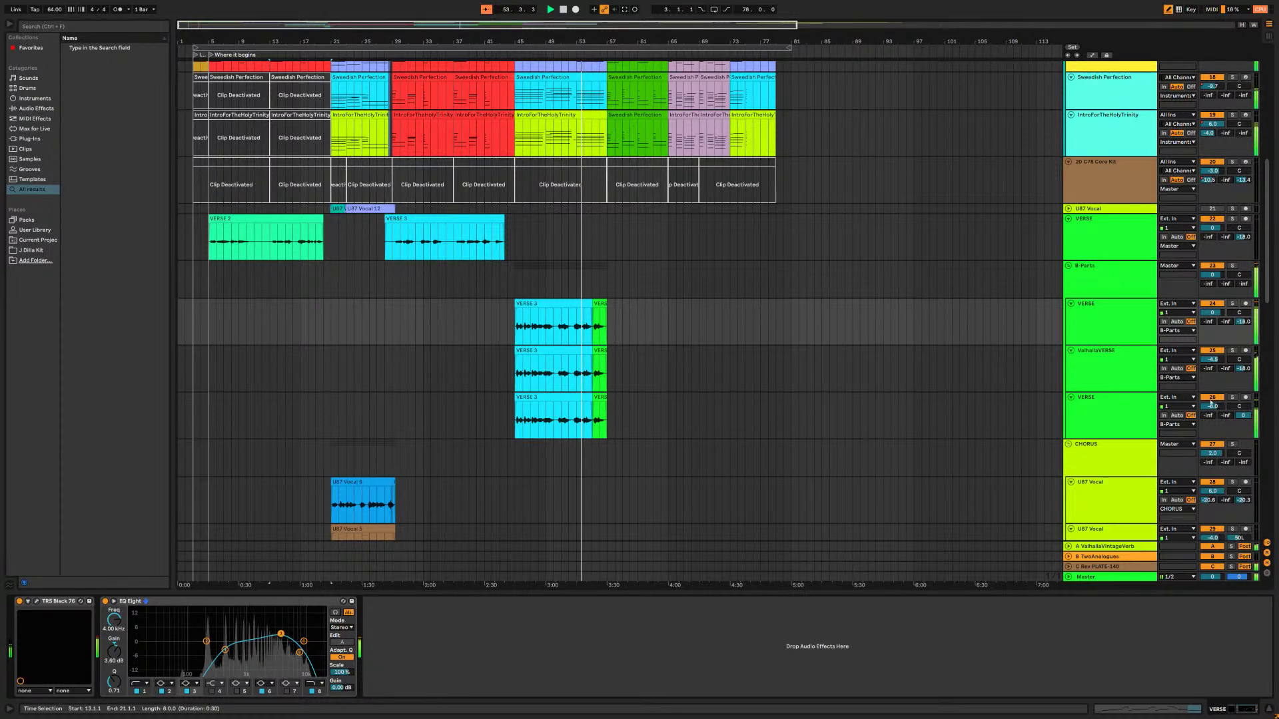
- Inspect the effect chains of the ValhallaVERSE track and the last VERSE track in B-Parts during playback
{"action": "left_click", "coordinate": [1093, 352]}
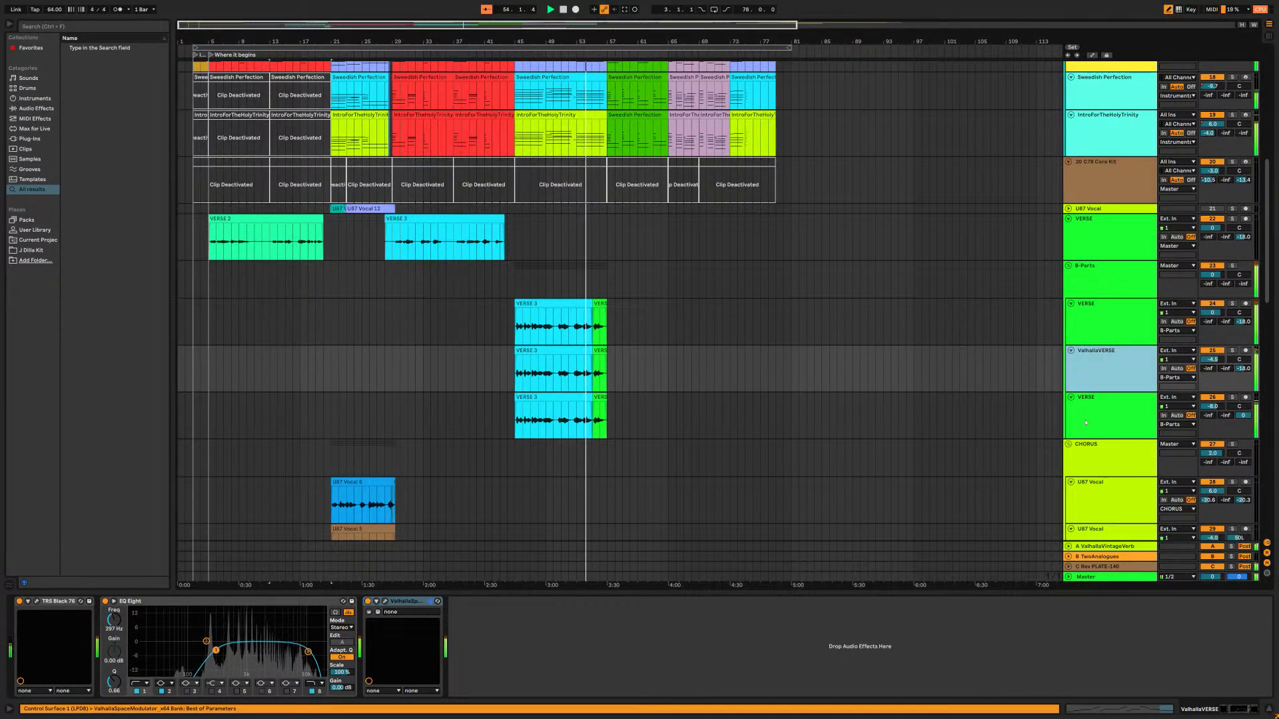
{"action": "key", "text": "Down"}
{"action": "key", "text": "Up"}
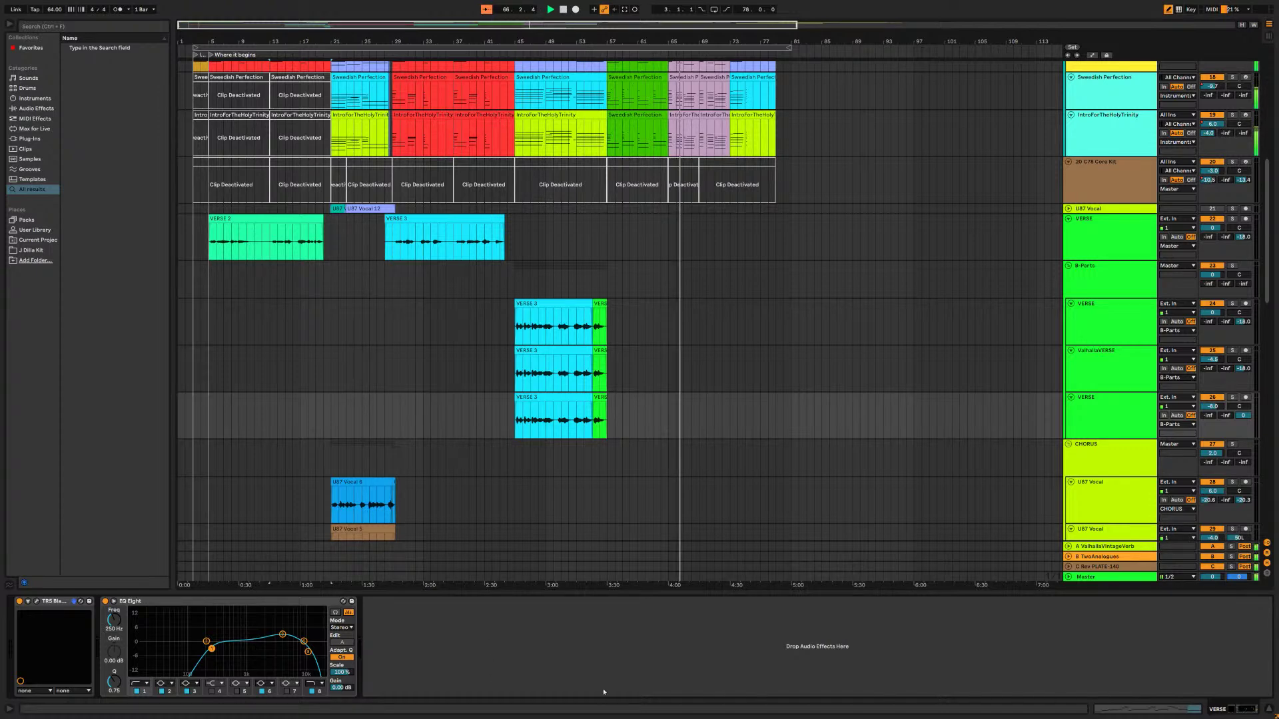
- Duplicate the lower CHORUS group with its three U87 Vocal tracks
{"action": "scroll", "coordinate": [708, 424], "scroll_direction": "down", "scroll_amount": 10}
{"action": "scroll", "coordinate": [708, 424], "scroll_direction": "down", "scroll_amount": 12}
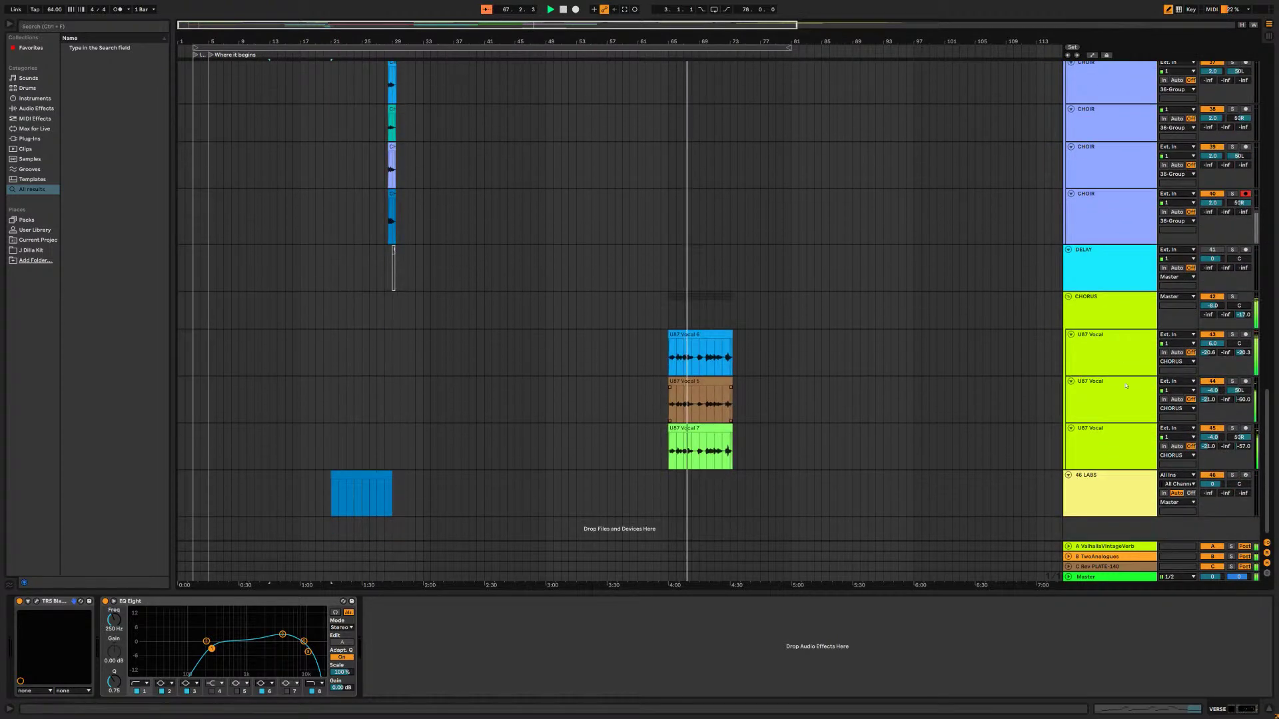
{"action": "left_click", "coordinate": [1109, 309]}
{"action": "key", "text": "ctrl+d"}
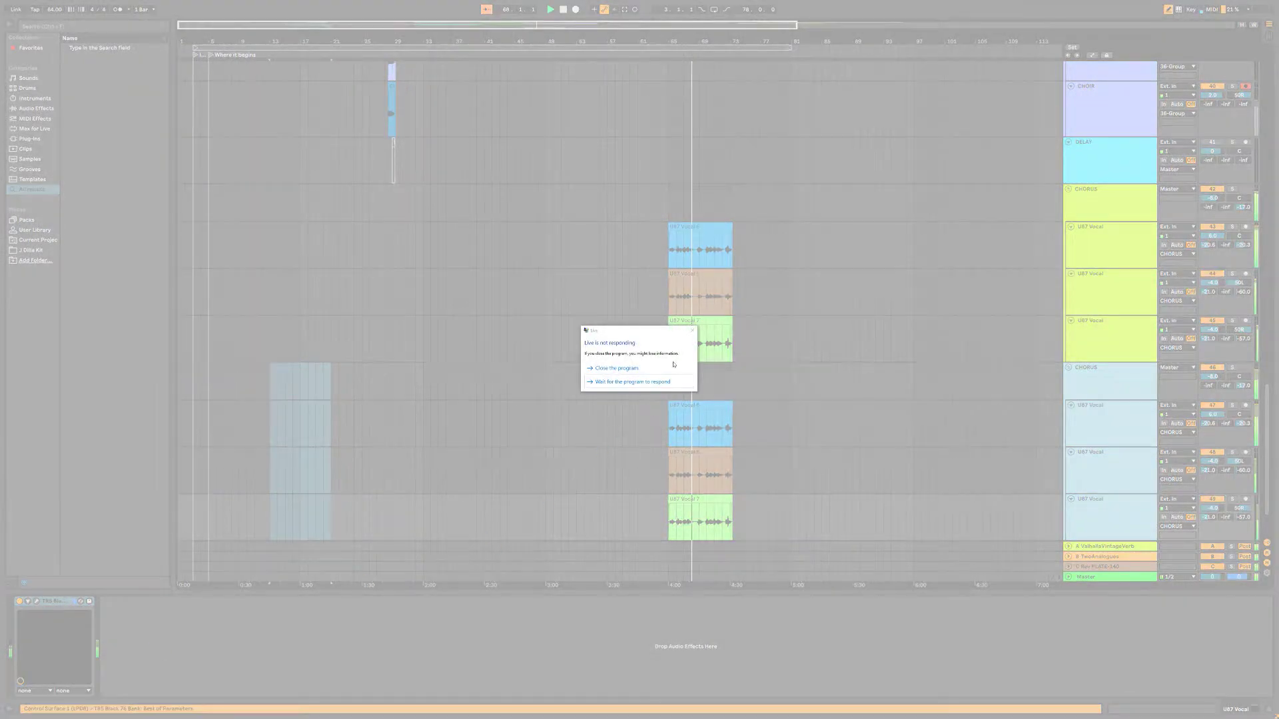
- Force-close the unresponsive Live, relaunch Ableton Live 11 Beta and recover the work on the Live Set 1 Heaven Sounds.als
{"action": "left_click", "coordinate": [643, 382]}
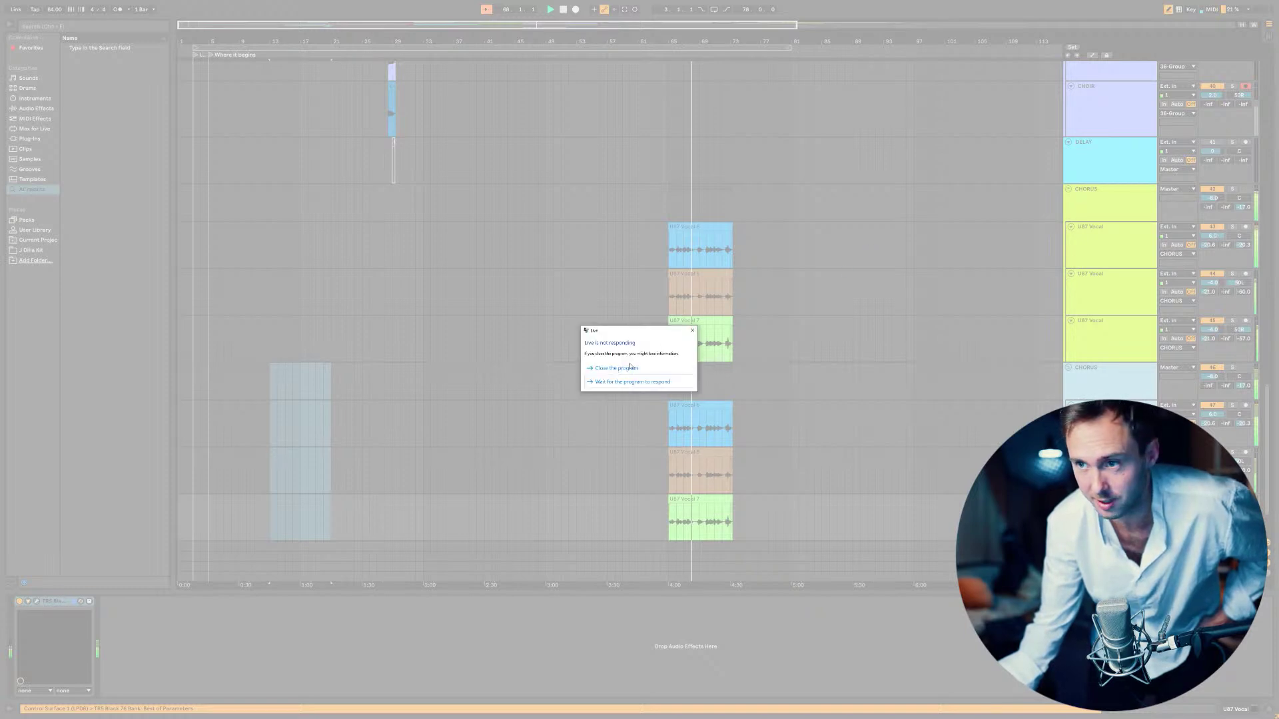
{"action": "left_click", "coordinate": [626, 370]}
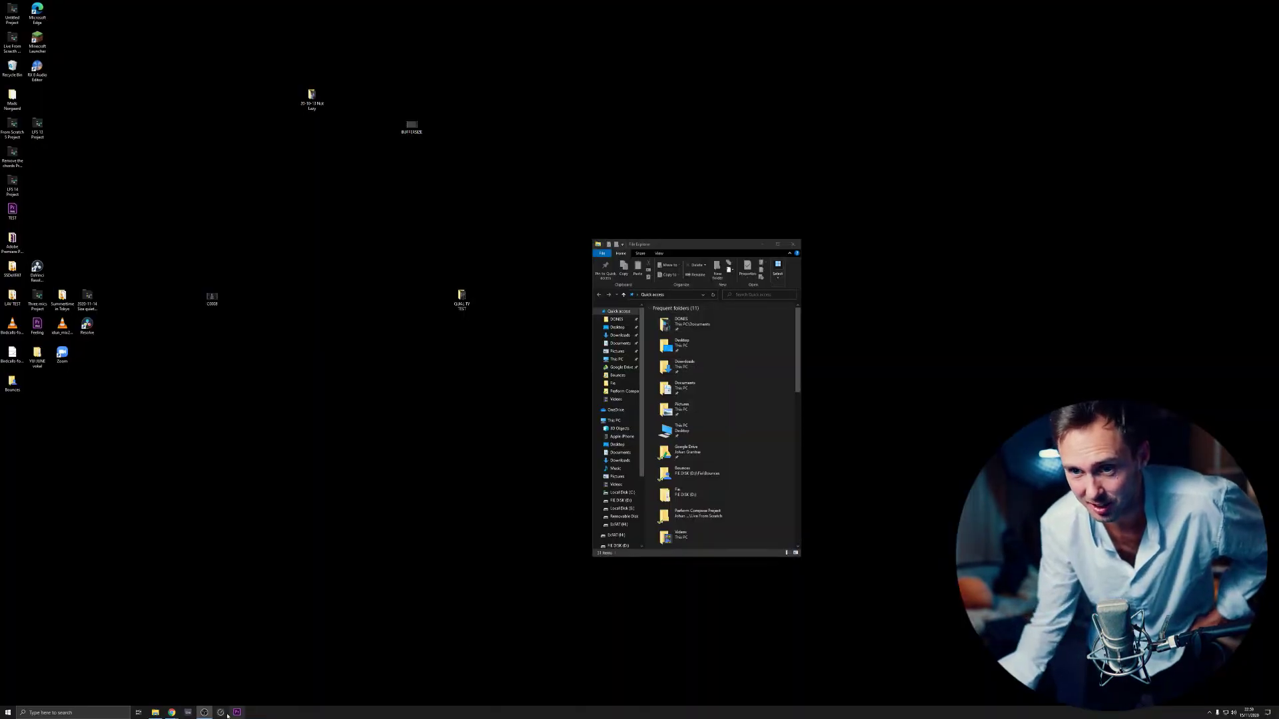
{"action": "left_click", "coordinate": [105, 712]}
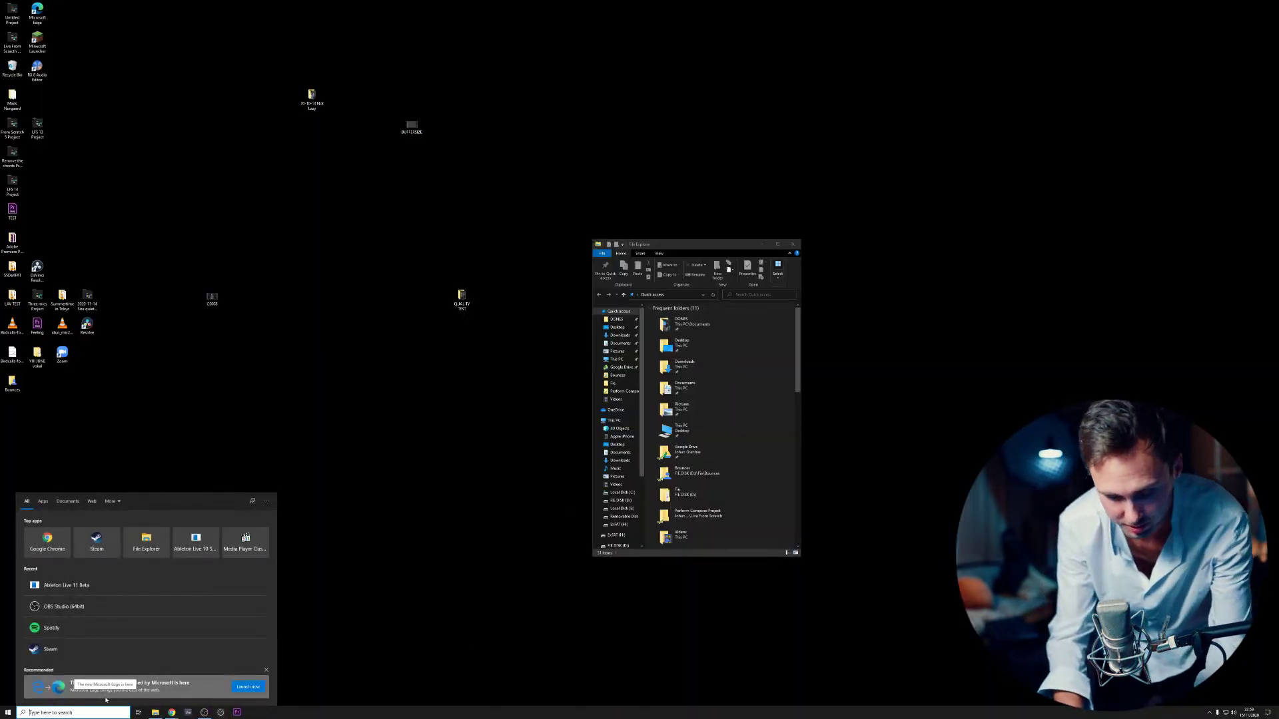
{"action": "type", "text": "able"}
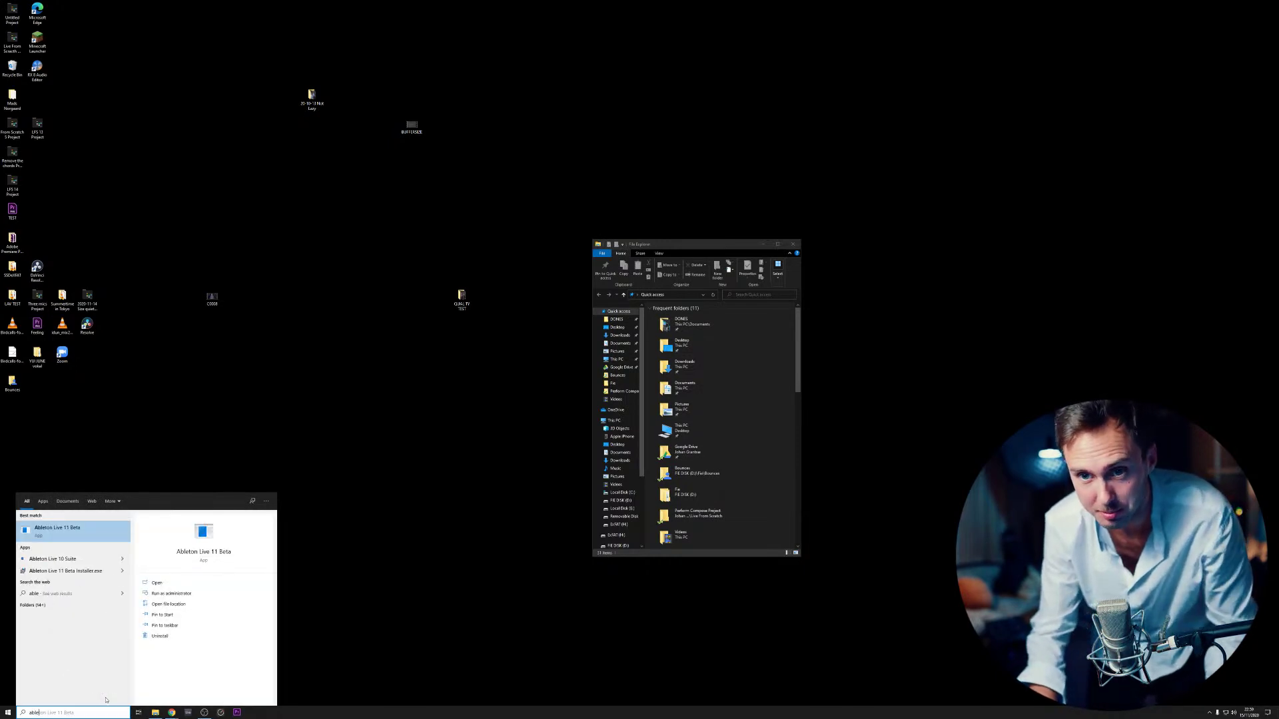
{"action": "key", "text": "Return"}
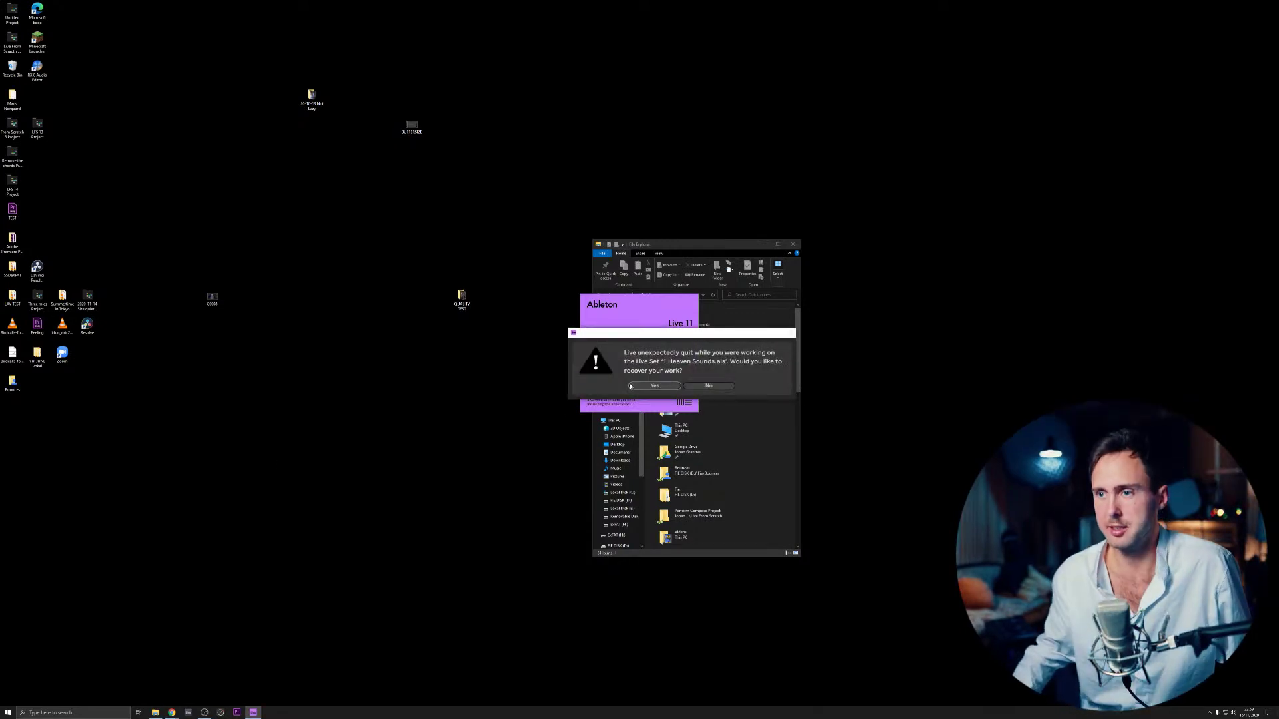
{"action": "left_click", "coordinate": [652, 386]}
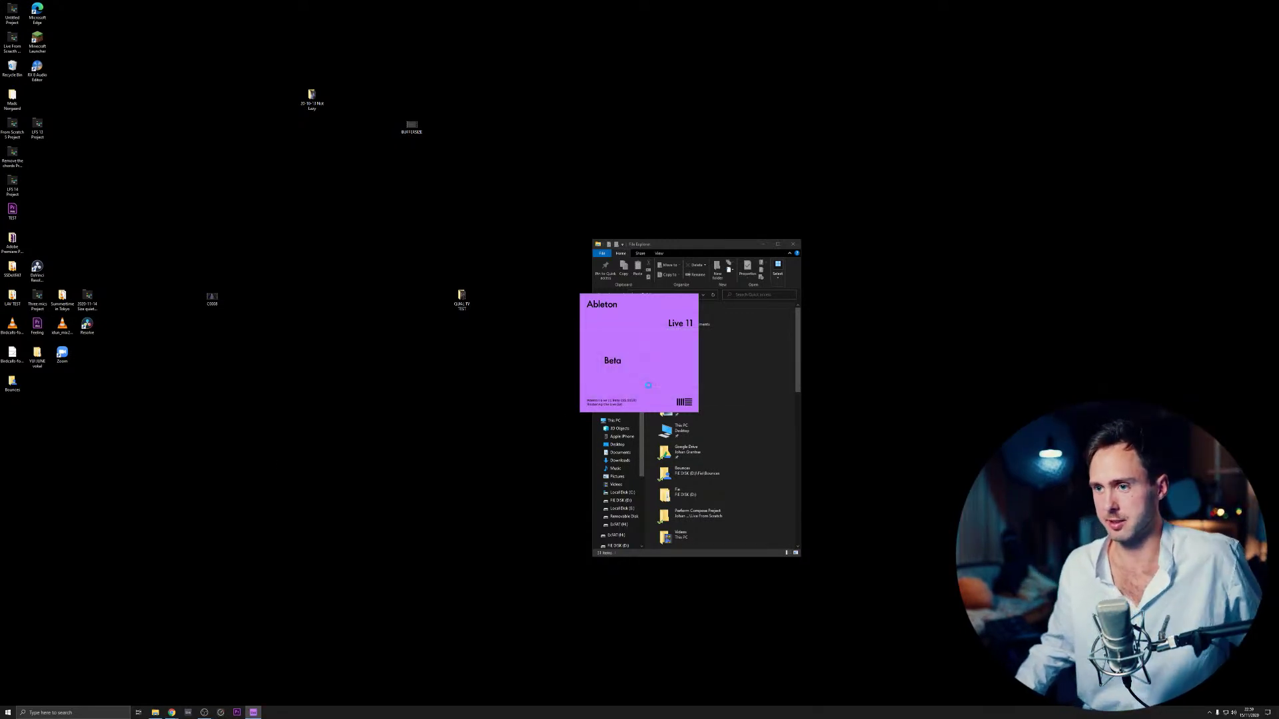